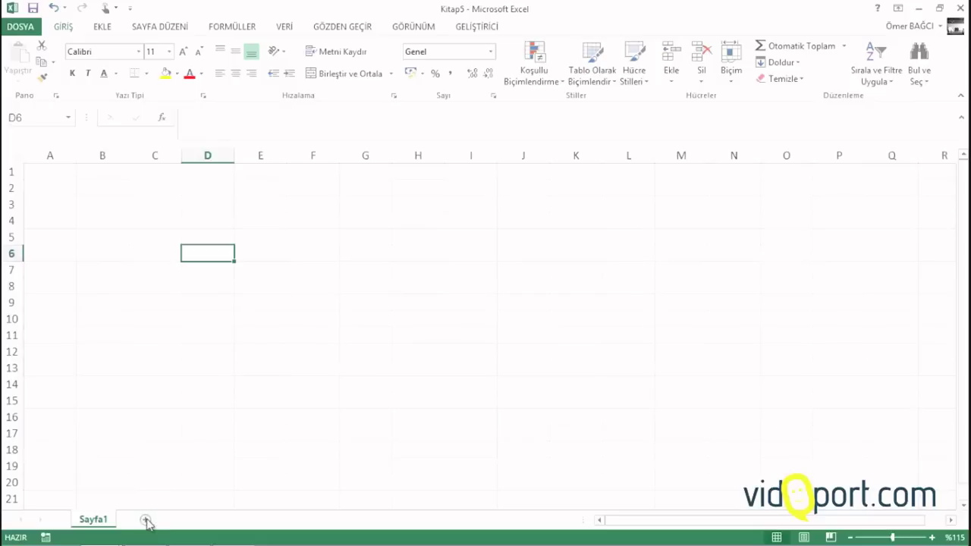
# Add a new sheet, Sayfa2, with the heading Cariler in cell A2
pyautogui.click(146, 520)
pyautogui.click(42, 180)
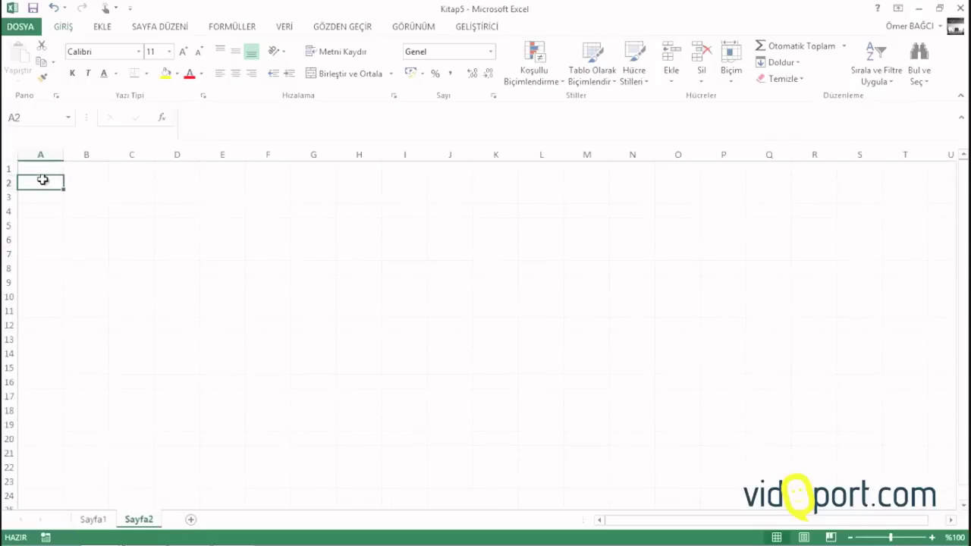
pyautogui.scroll(9, 42, 180)
pyautogui.write('C')
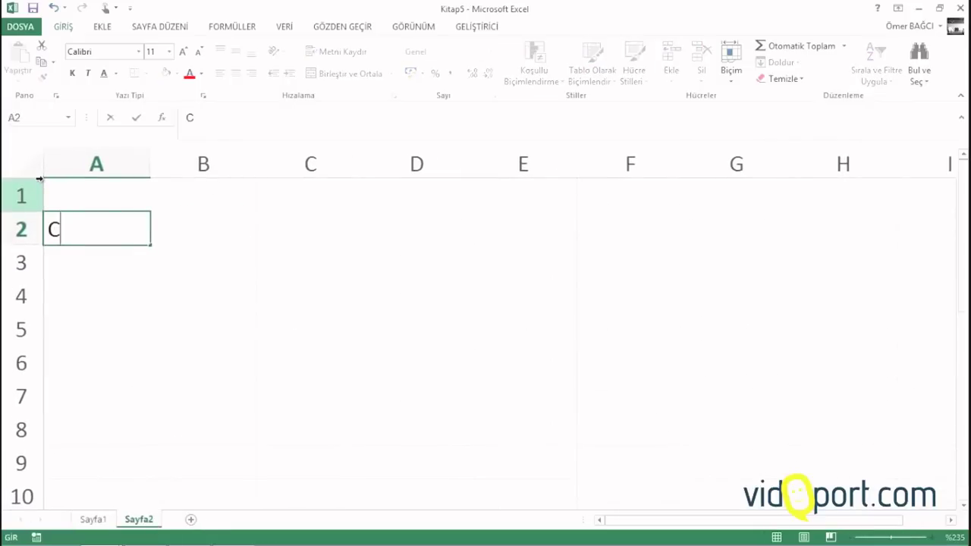
pyautogui.write('arile')
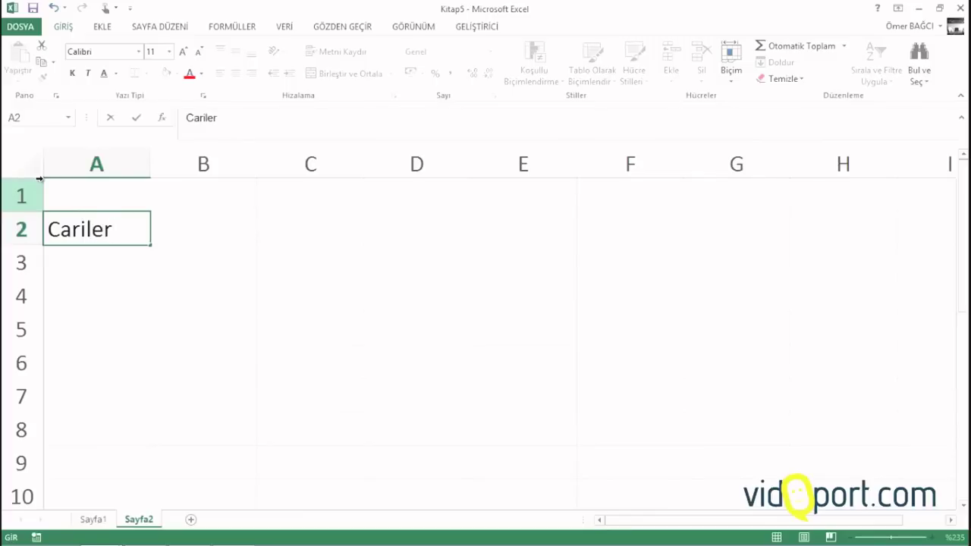
pyautogui.write('r')
pyautogui.press('Return')
# List Presjtij, Afikir, Haşem Web, Erbakır and Denkim under Cariler, then return to Sayfa1
pyautogui.write('Pres')
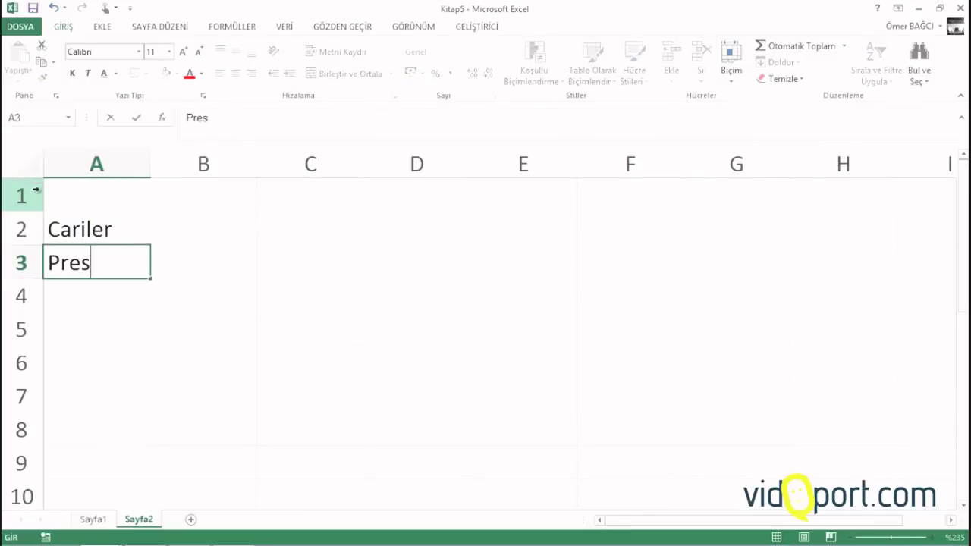
pyautogui.write('jtij')
pyautogui.press('Return')
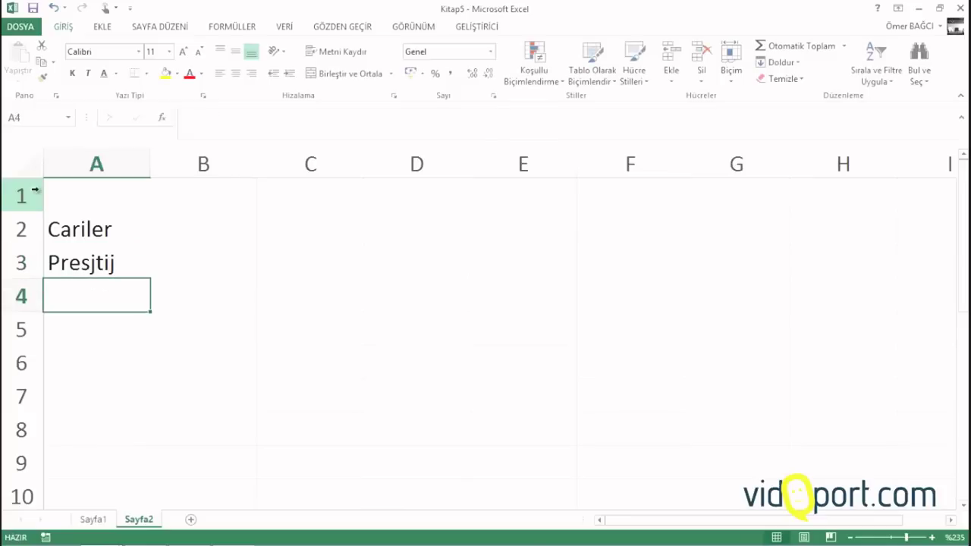
pyautogui.write('Afikir')
pyautogui.press('Return')
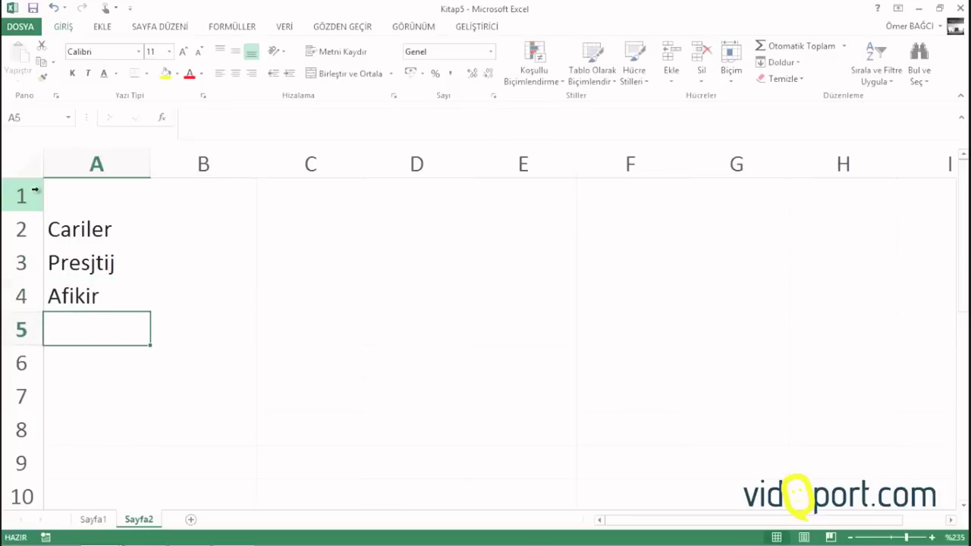
pyautogui.write('W')
pyautogui.press('BackSpace')
pyautogui.write('Haşem')
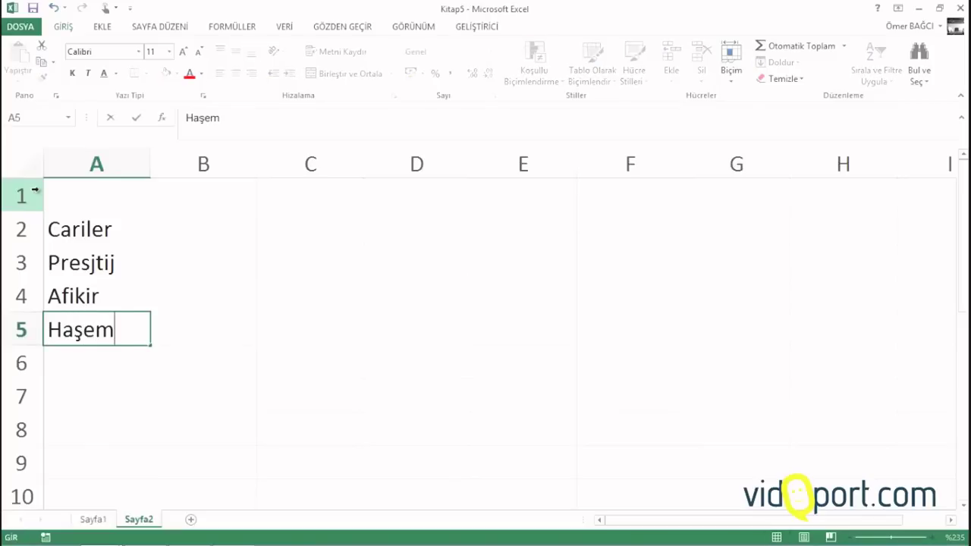
pyautogui.write(' Web')
pyautogui.press('Return')
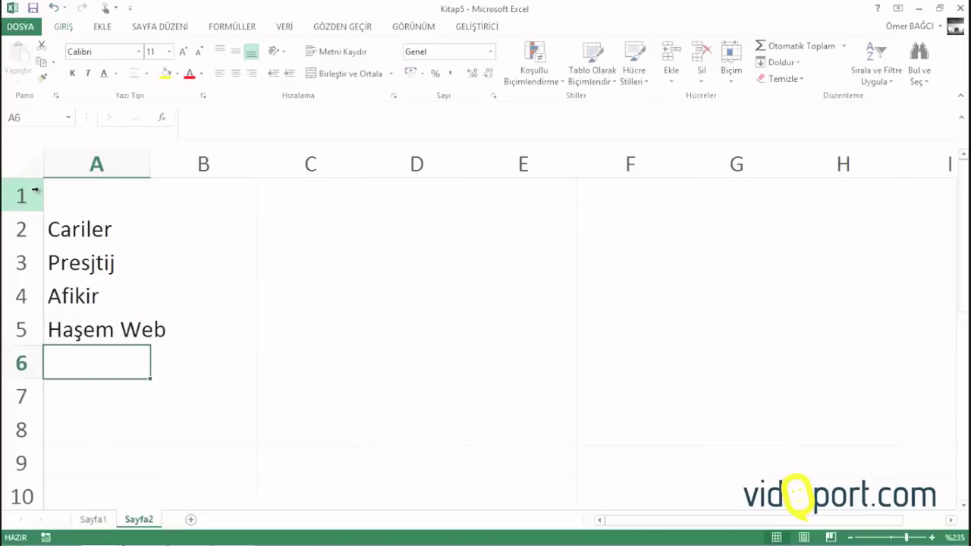
pyautogui.write('Erbakır')
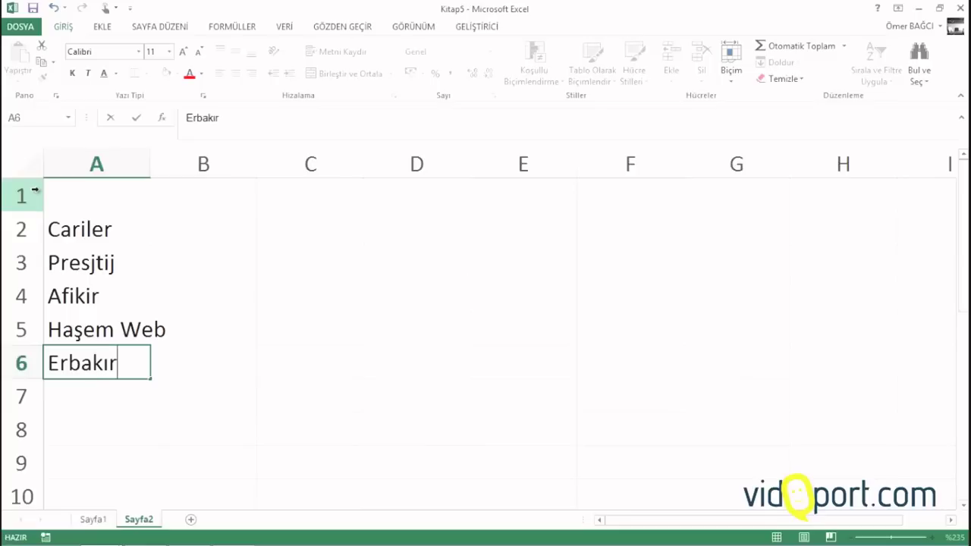
pyautogui.press('Return')
pyautogui.write('Denki')
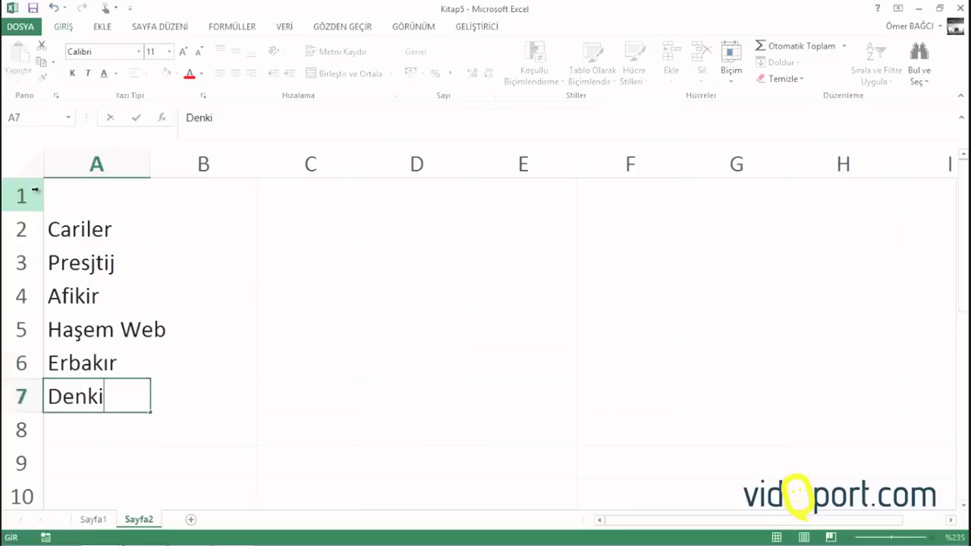
pyautogui.write('m')
pyautogui.press('Return')
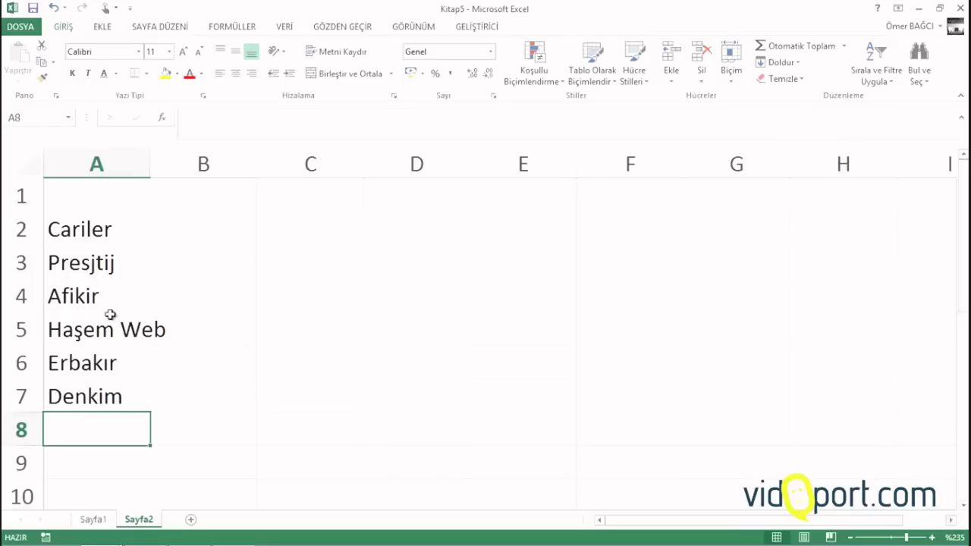
pyautogui.click(103, 518)
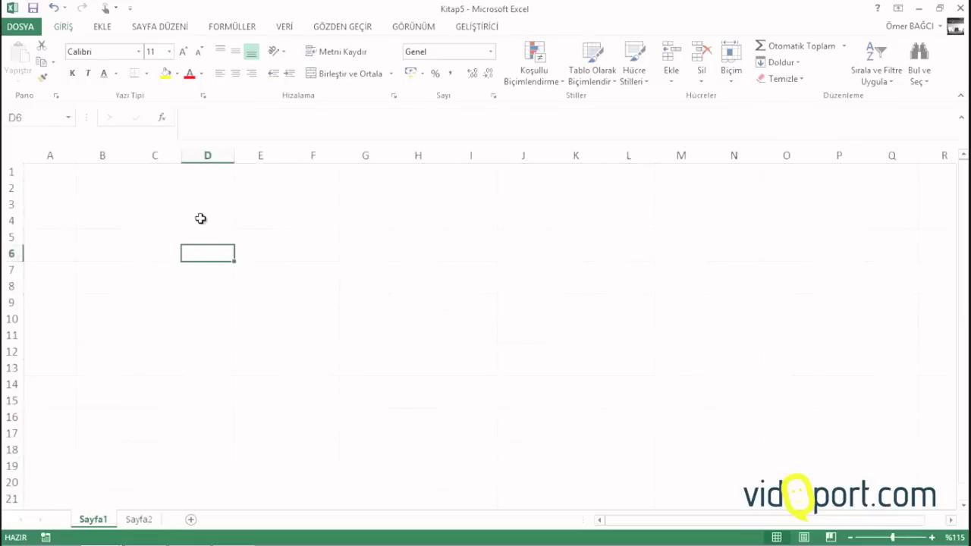
# Enter the headers YIL, AY, Tarih and Cari in A2:D2
pyautogui.keyDown('ctrl'); pyautogui.scroll(1, 197, 225); pyautogui.keyUp('ctrl')
pyautogui.click(40, 193)
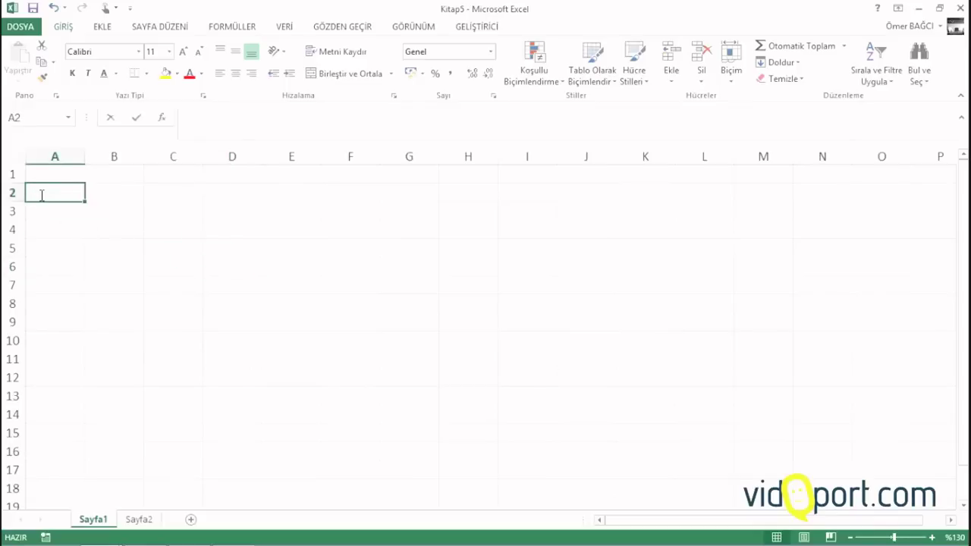
pyautogui.write('Yıl')
pyautogui.press('Tab')
pyautogui.write('AY')
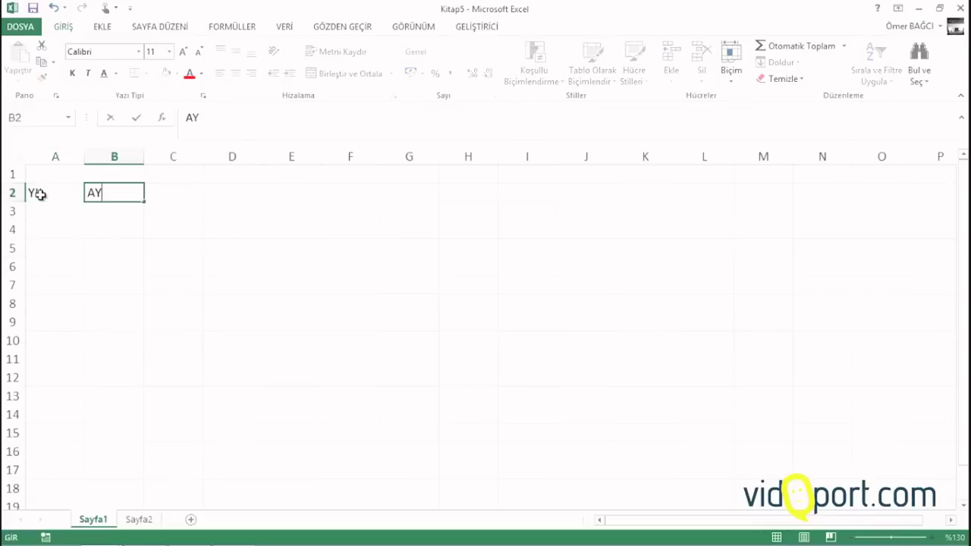
pyautogui.press('Tab')
pyautogui.write('Tarih')
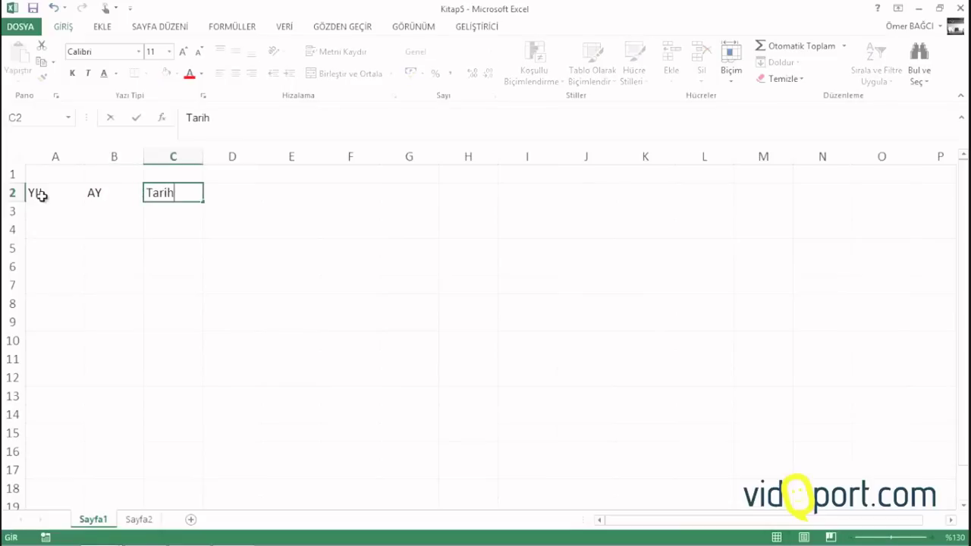
pyautogui.press('Tab')
pyautogui.write('Cari')
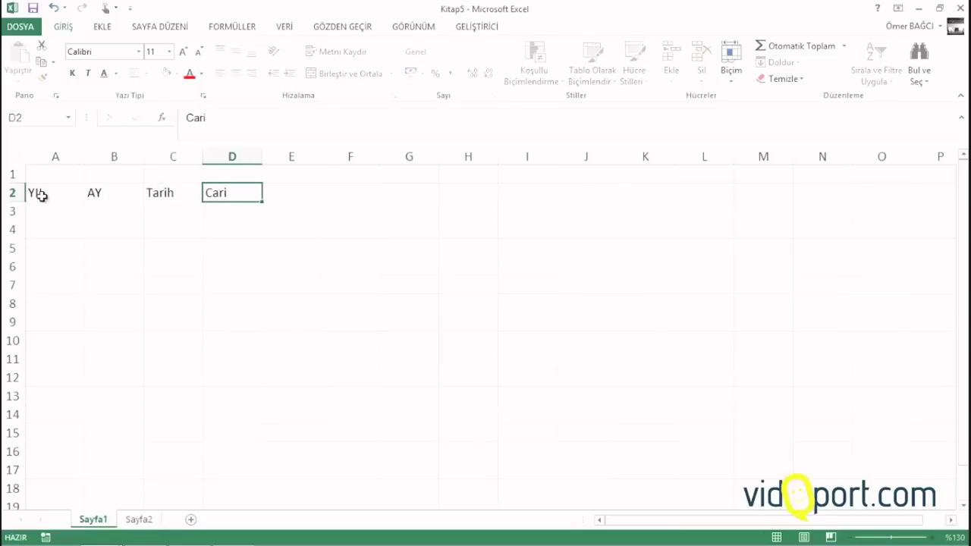
pyautogui.press('Tab')
# Continue the header row with Tür, Açıklama-1, Açıklama-2, Açıklama-3 and Tutar in E2:I2
pyautogui.scroll(3, 42, 195)
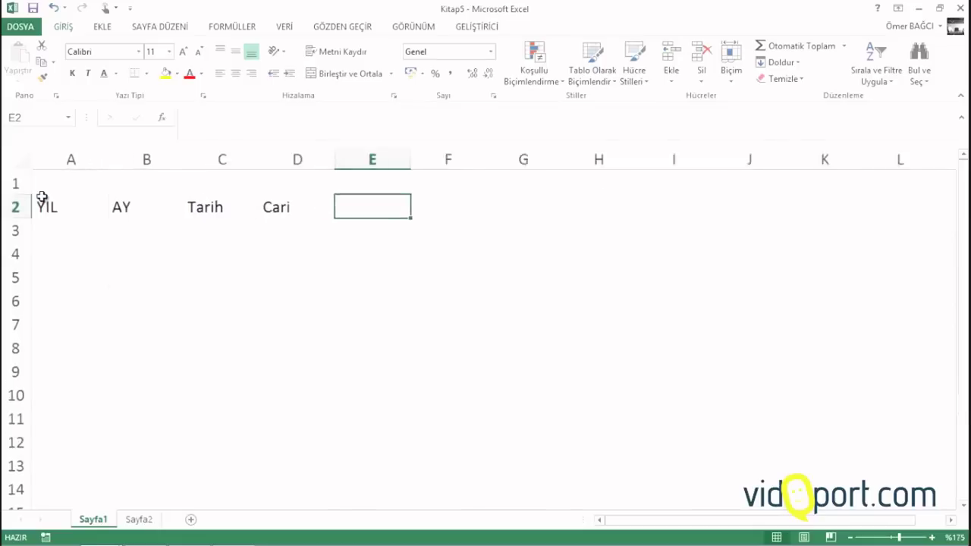
pyautogui.scroll(1, 310, 234)
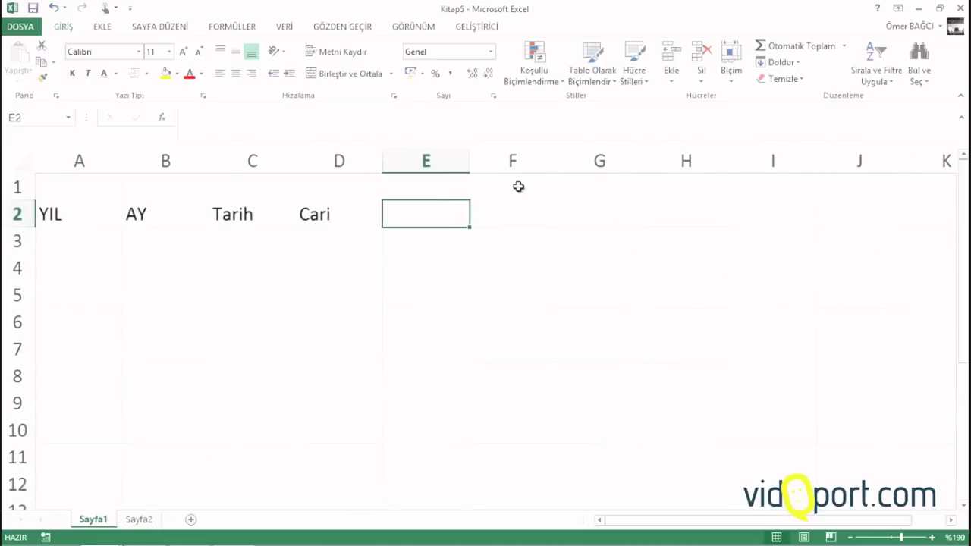
pyautogui.write('Tür')
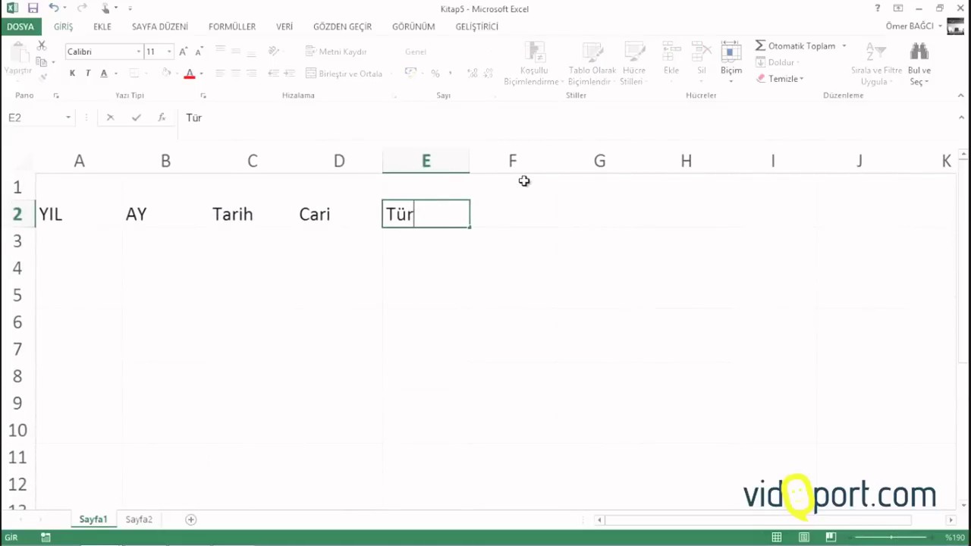
pyautogui.press('Tab')
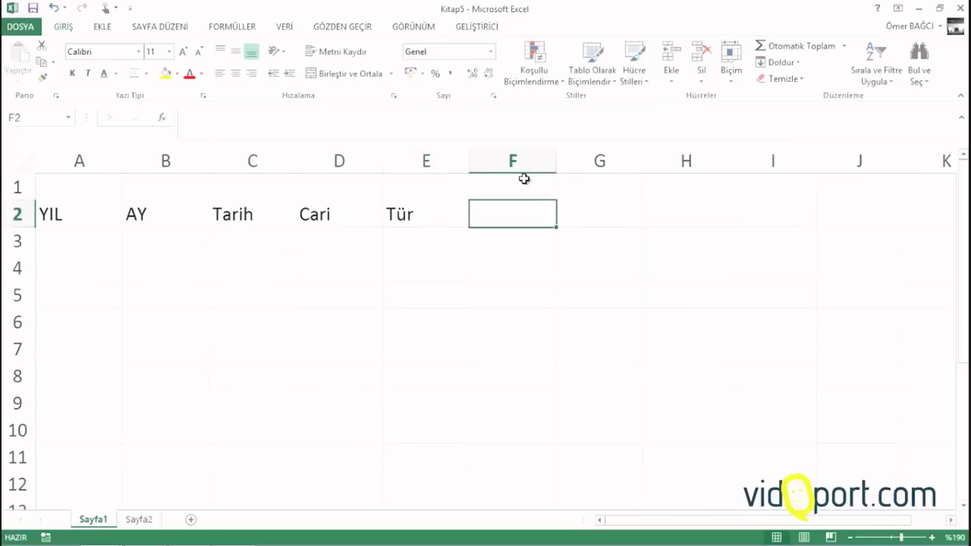
pyautogui.write('Açıklama')
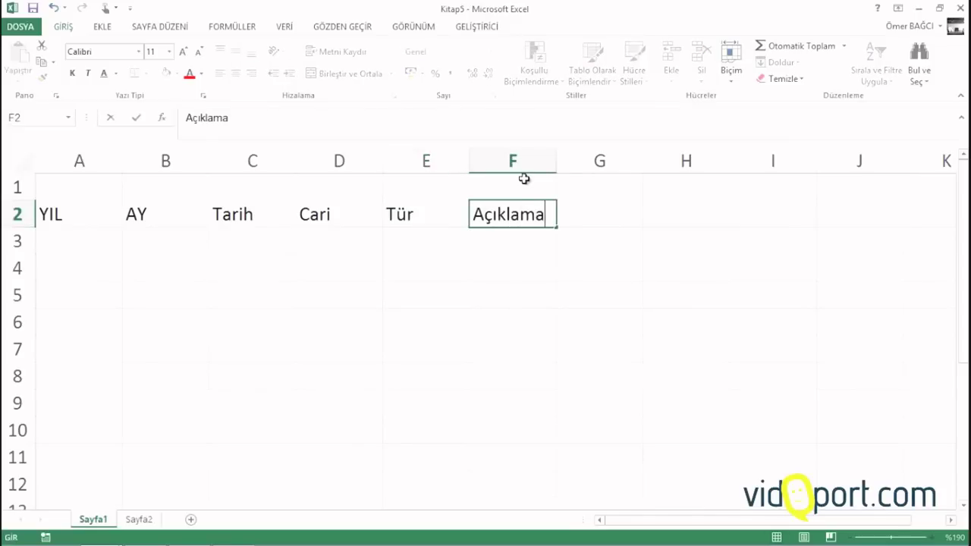
pyautogui.write('-1')
pyautogui.press('Tab')
pyautogui.write('Açık')
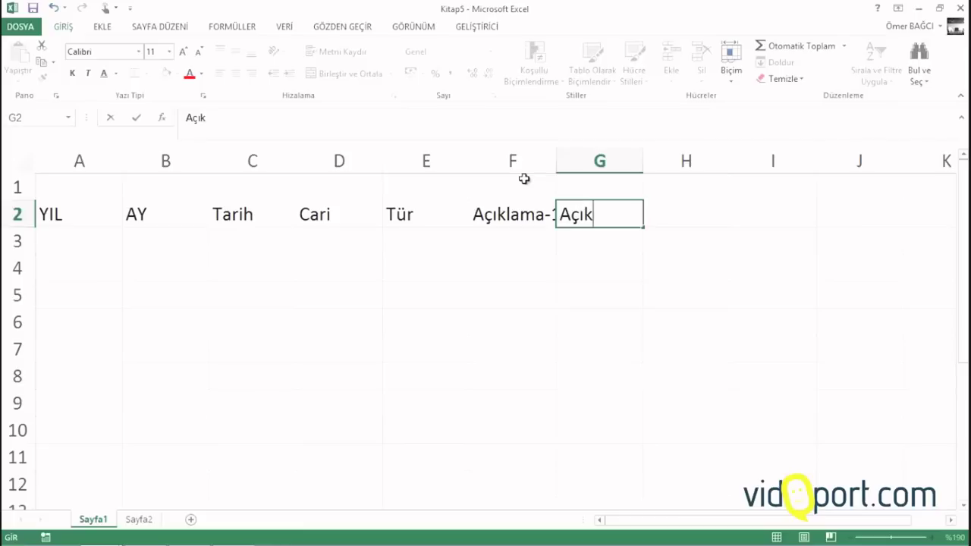
pyautogui.write('lama-')
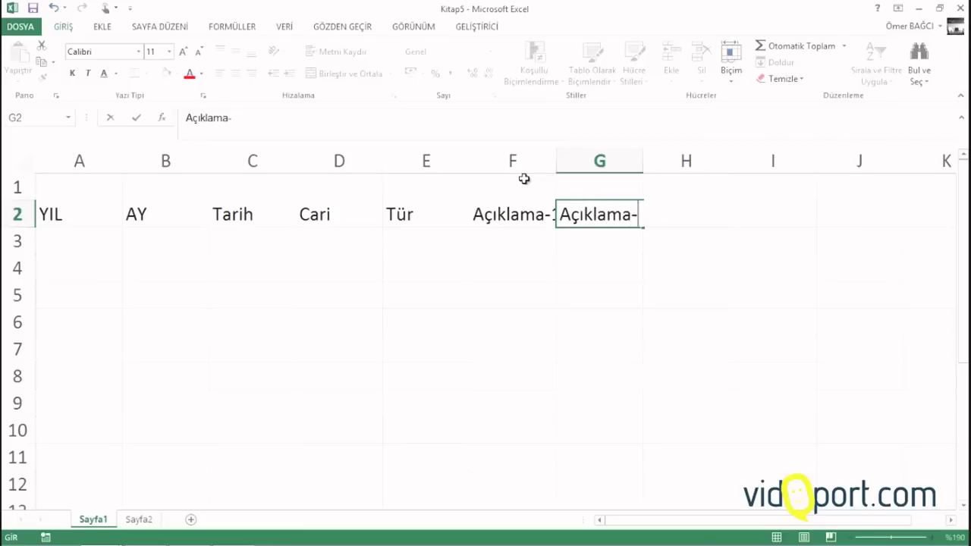
pyautogui.write('2')
pyautogui.press('Tab')
pyautogui.write('Açık')
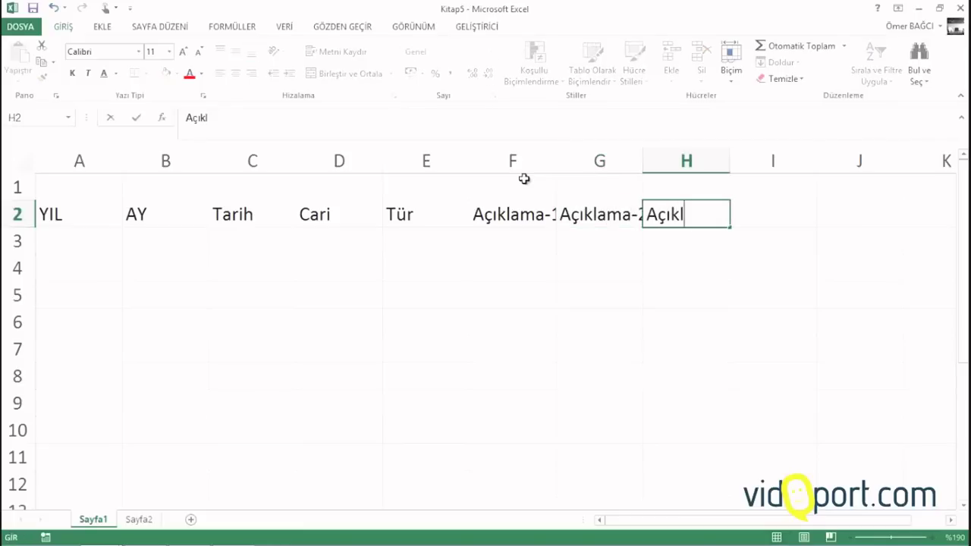
pyautogui.write('lama-3')
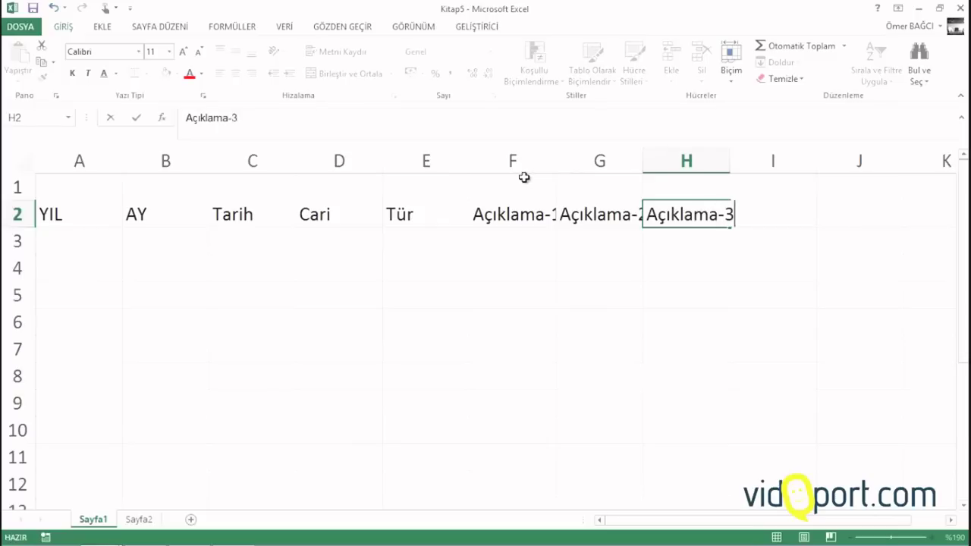
pyautogui.press('Tab')
pyautogui.write('Tutar')
pyautogui.press('Return')
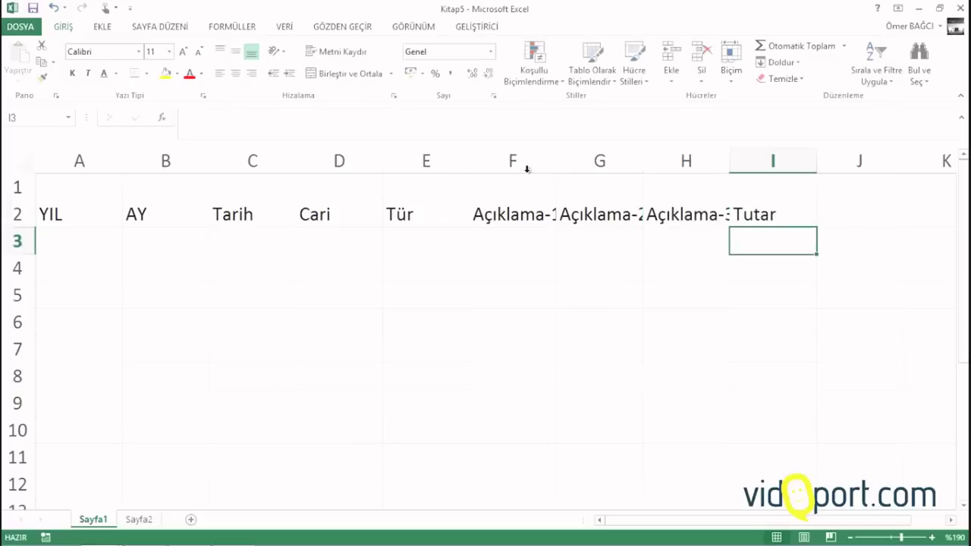
# Widen columns F–H for descriptions and narrow columns A, B and E
pyautogui.moveTo(527, 167); pyautogui.dragTo(805, 149)
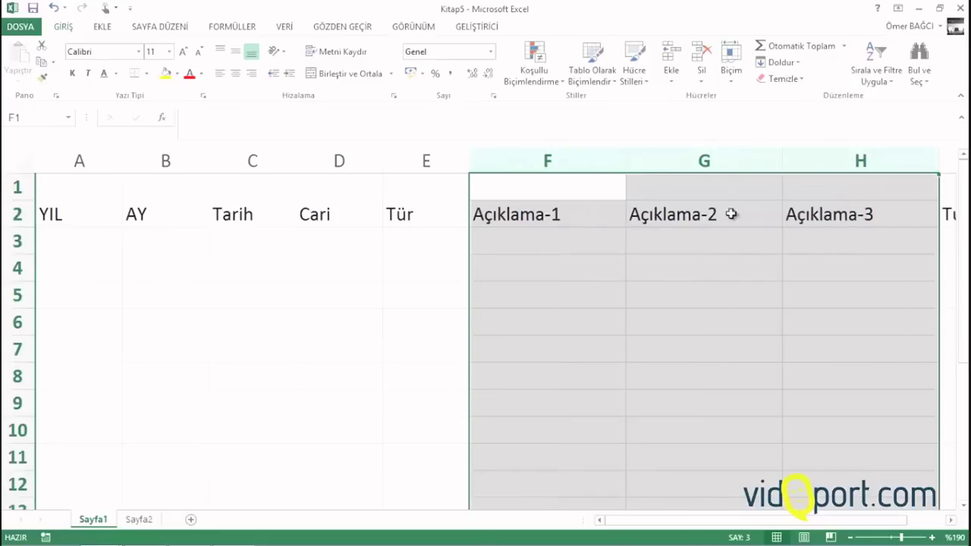
pyautogui.moveTo(468, 159); pyautogui.dragTo(464, 159)
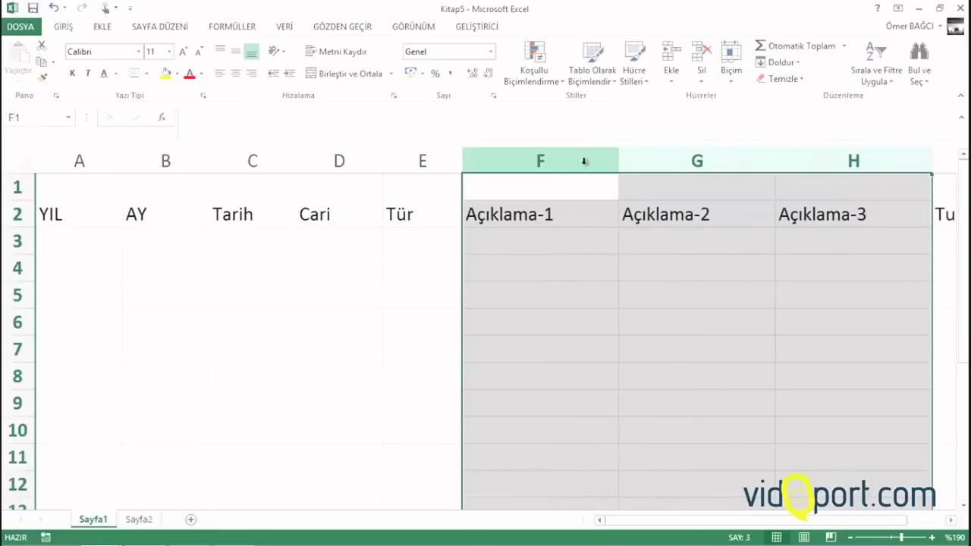
pyautogui.moveTo(620, 162); pyautogui.dragTo(618, 162)
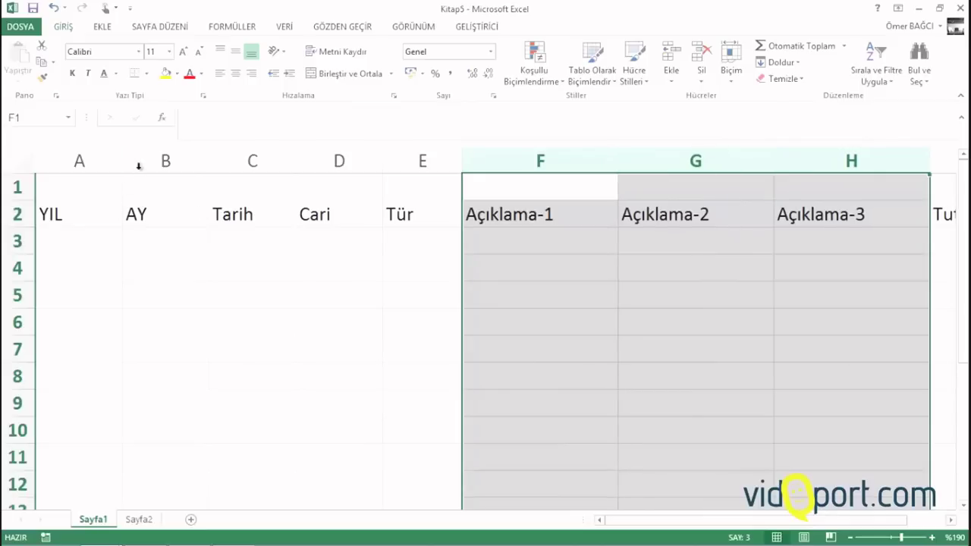
pyautogui.moveTo(120, 162); pyautogui.dragTo(92, 167)
pyautogui.moveTo(178, 159); pyautogui.dragTo(149, 168)
# Select the Cari cells from D3 down to row 176
pyautogui.scroll(-1, 156, 182)
pyautogui.click(174, 228)
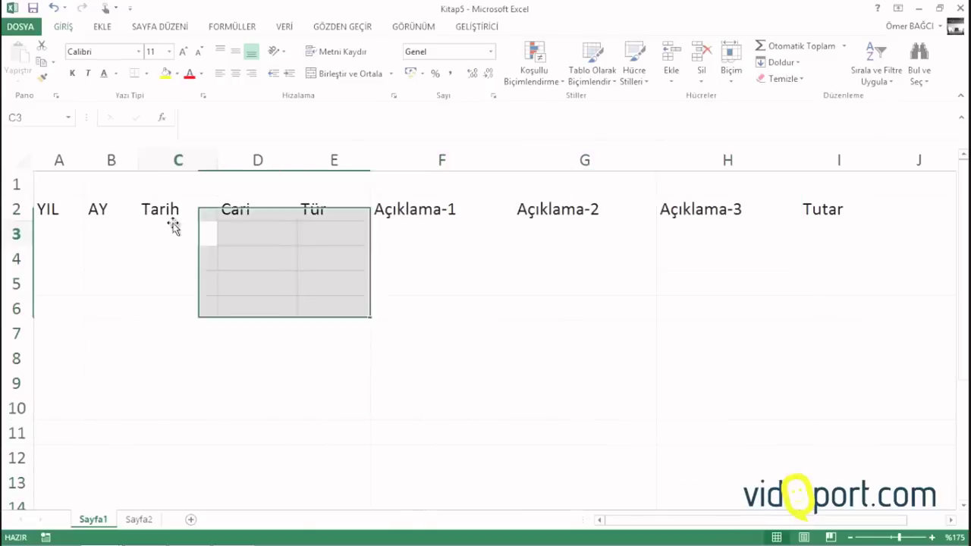
pyautogui.click(259, 231)
pyautogui.moveTo(260, 231); pyautogui.dragTo(245, 447)
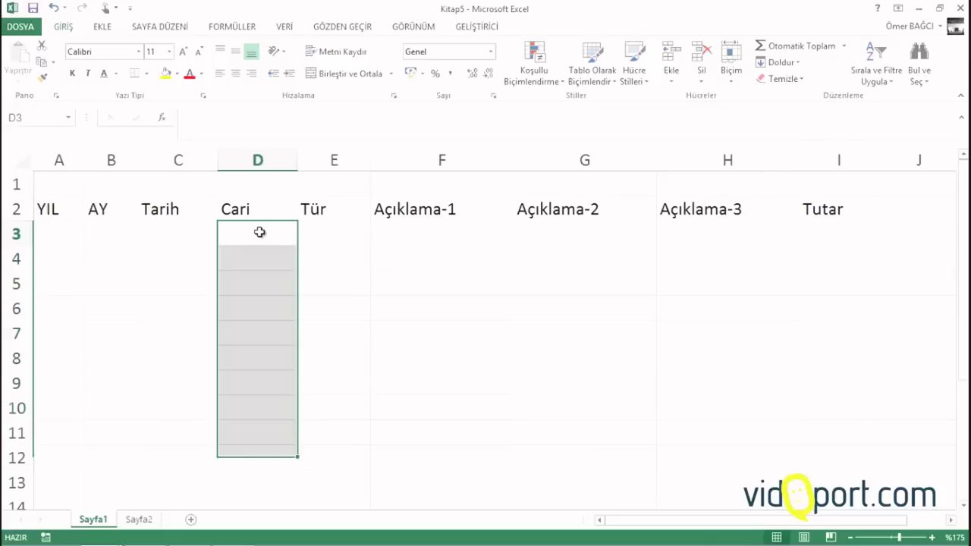
pyautogui.click(259, 232)
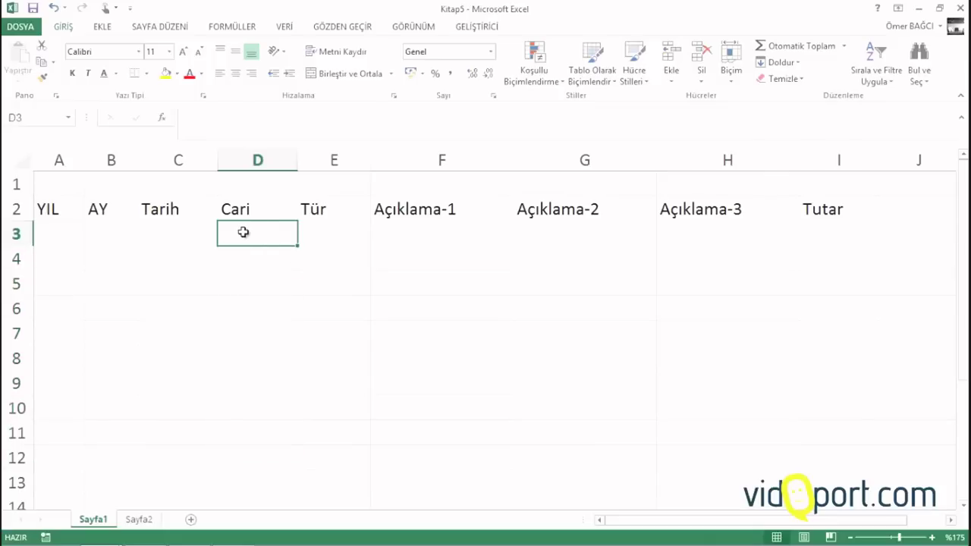
pyautogui.moveTo(259, 233)
pyautogui.mouseDown()
pyautogui.moveTo(265, 513)
pyautogui.moveTo(265, 121)
pyautogui.moveTo(270, 336)
pyautogui.moveTo(275, 161)
pyautogui.moveTo(268, 240)
pyautogui.moveTo(257, 158)
pyautogui.moveTo(258, 232)
pyautogui.mouseUp()
# Restrict the Cari cells to a Liste dropdown sourced from Sayfa2!$A$3:$A$53, then test it in D3
pyautogui.click(286, 25)
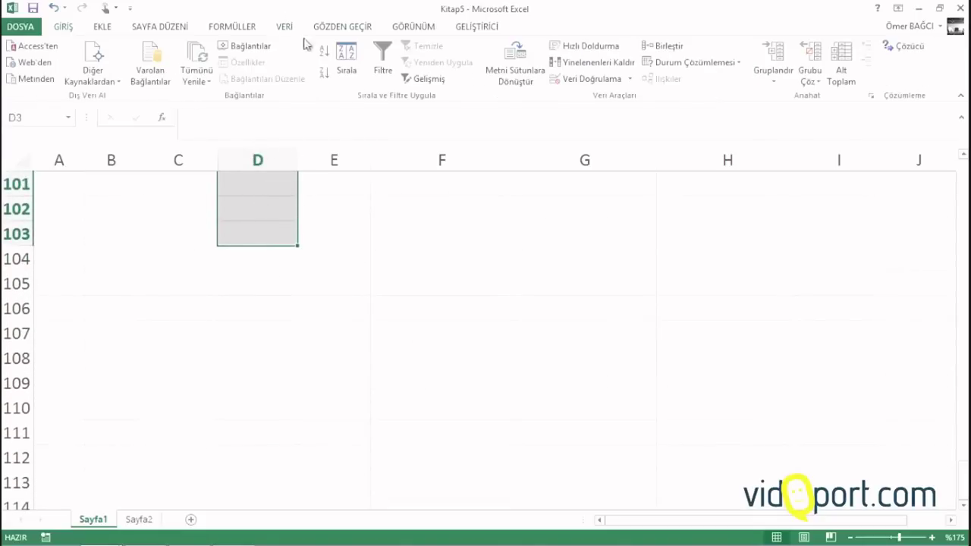
pyautogui.click(574, 81)
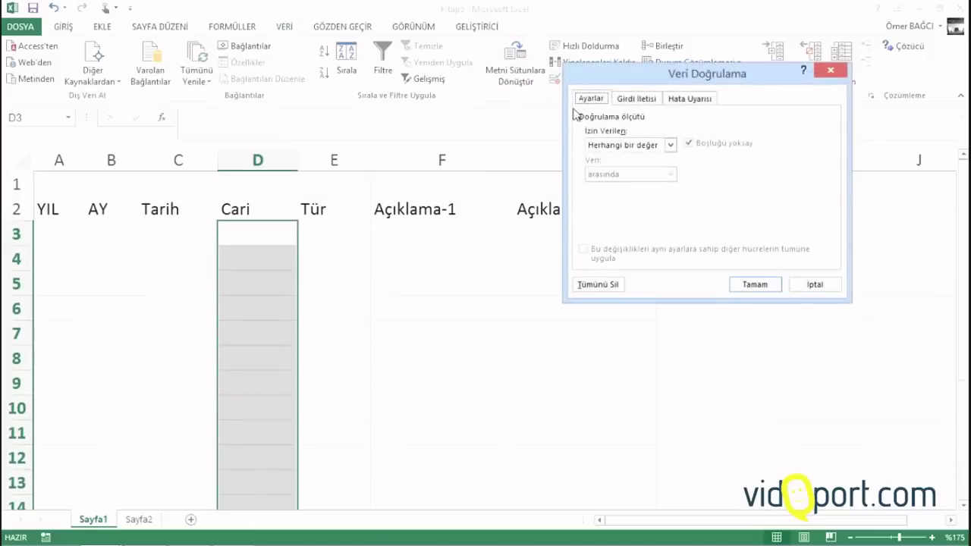
pyautogui.click(648, 146)
pyautogui.click(647, 187)
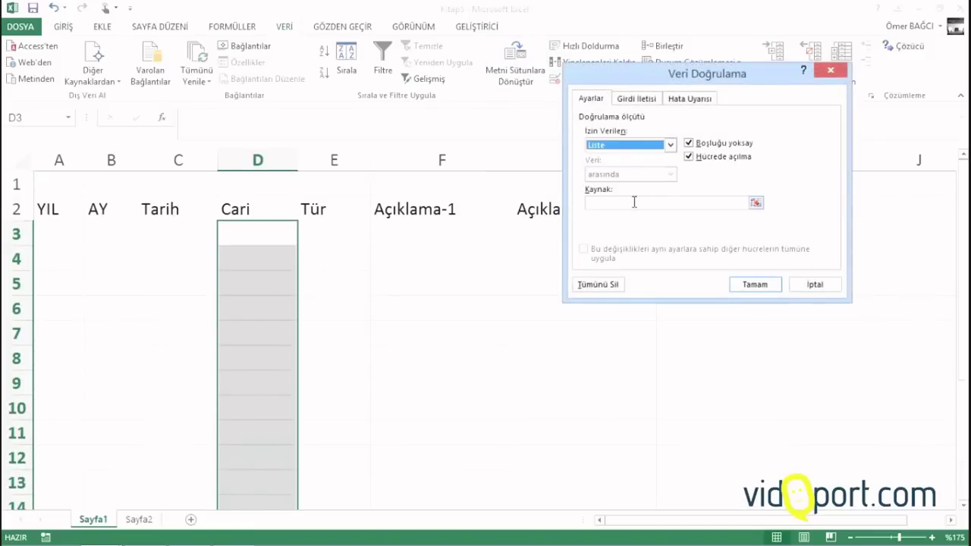
pyautogui.click(631, 202)
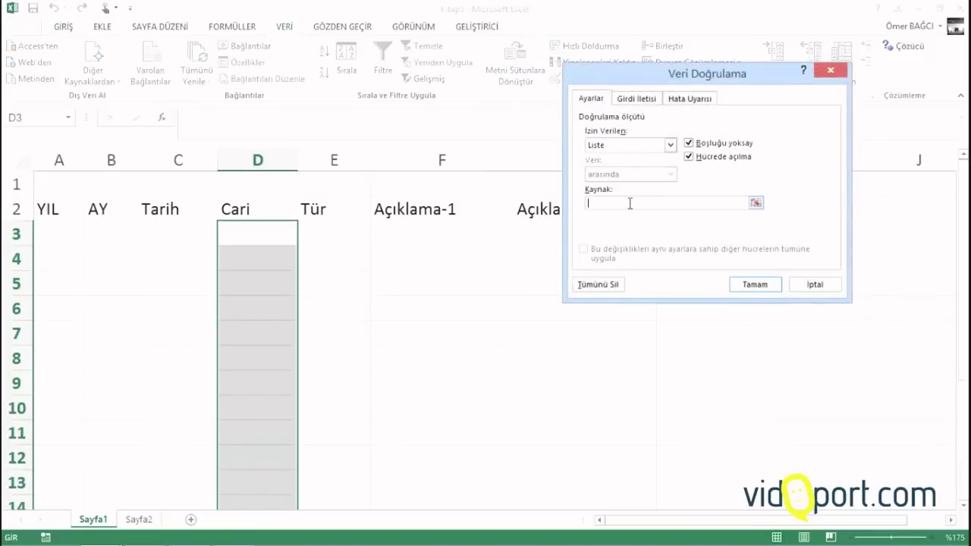
pyautogui.click(140, 521)
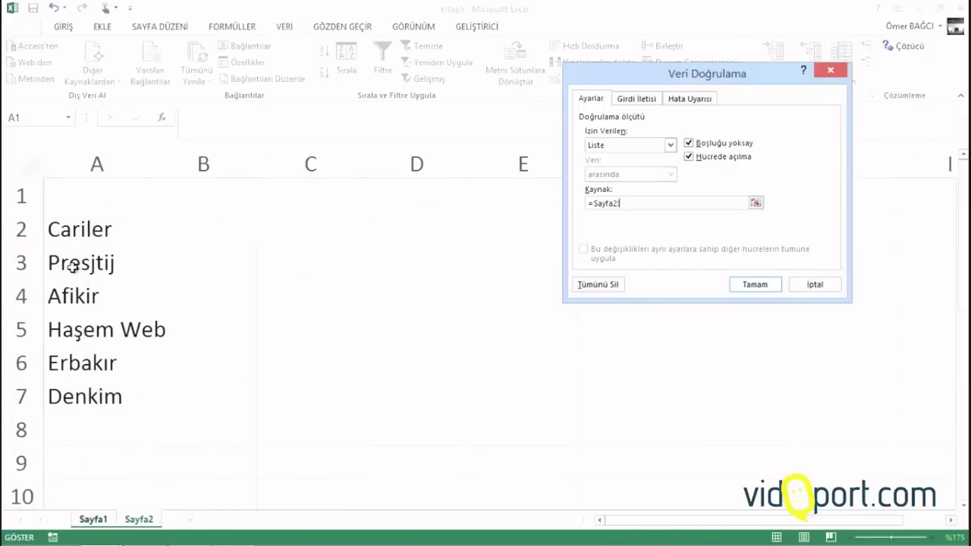
pyautogui.moveTo(73, 266); pyautogui.dragTo(115, 272)
pyautogui.scroll(3, 125, 266)
pyautogui.scroll(1, 125, 258)
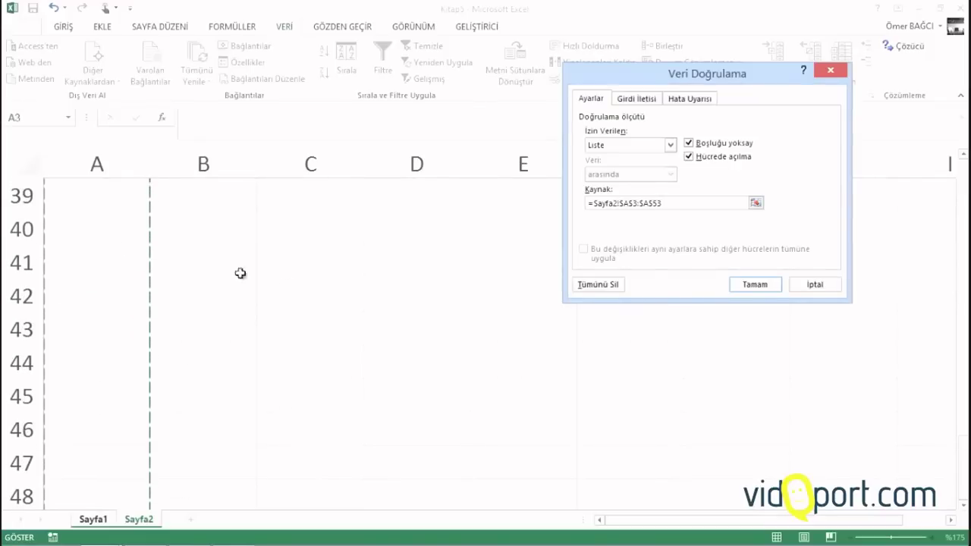
pyautogui.click(767, 287)
pyautogui.click(305, 239)
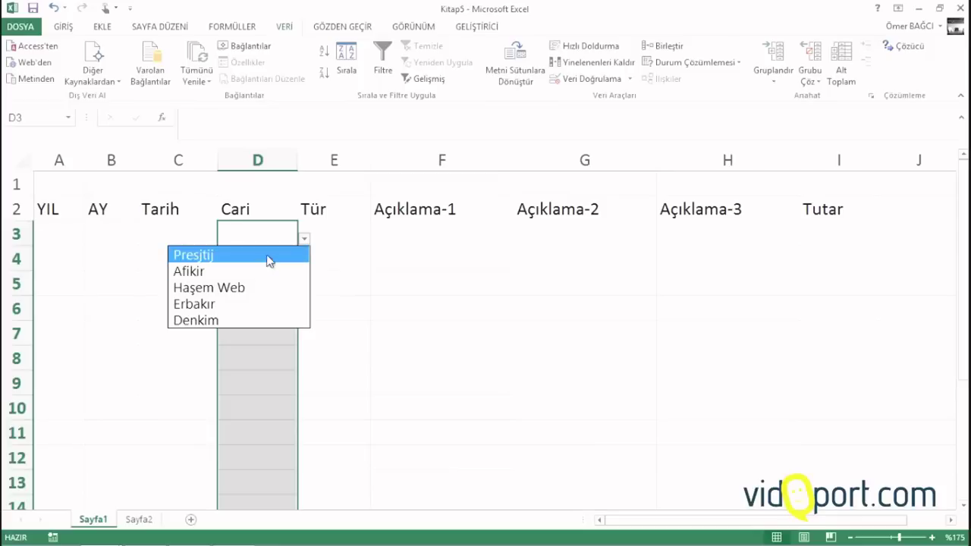
pyautogui.press('Escape')
# Add vidoport in Sayfa2 A8 and confirm it appears in the D3 Cari dropdown
pyautogui.click(139, 520)
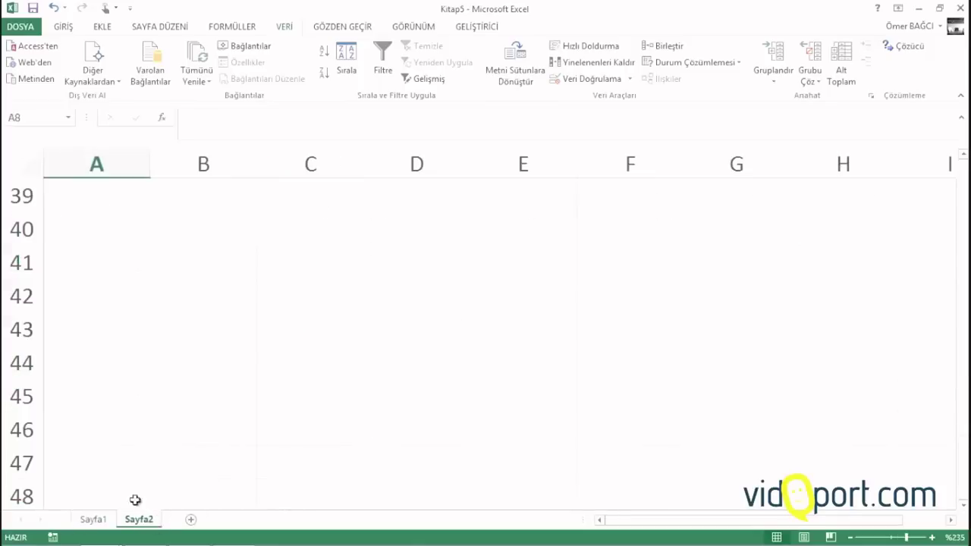
pyautogui.scroll(13, 123, 301)
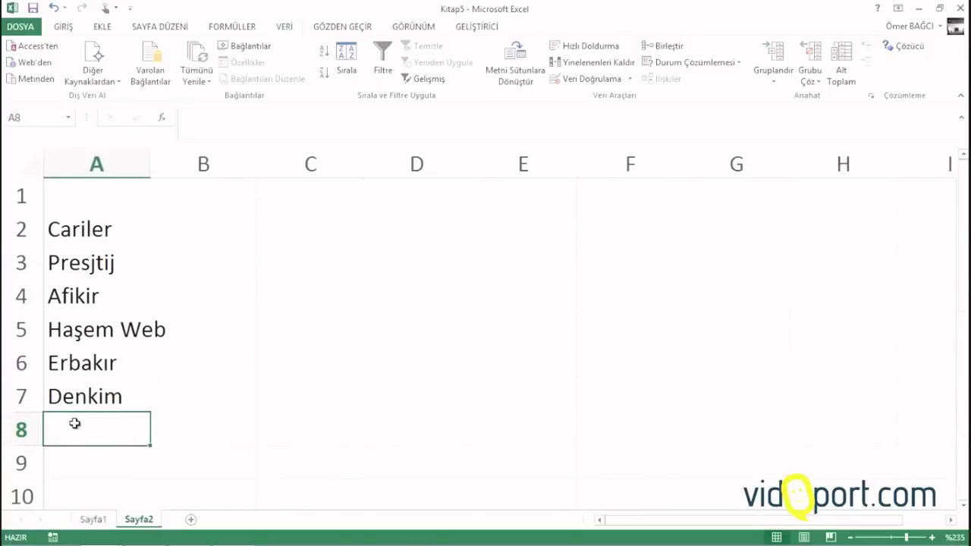
pyautogui.write('vidoport')
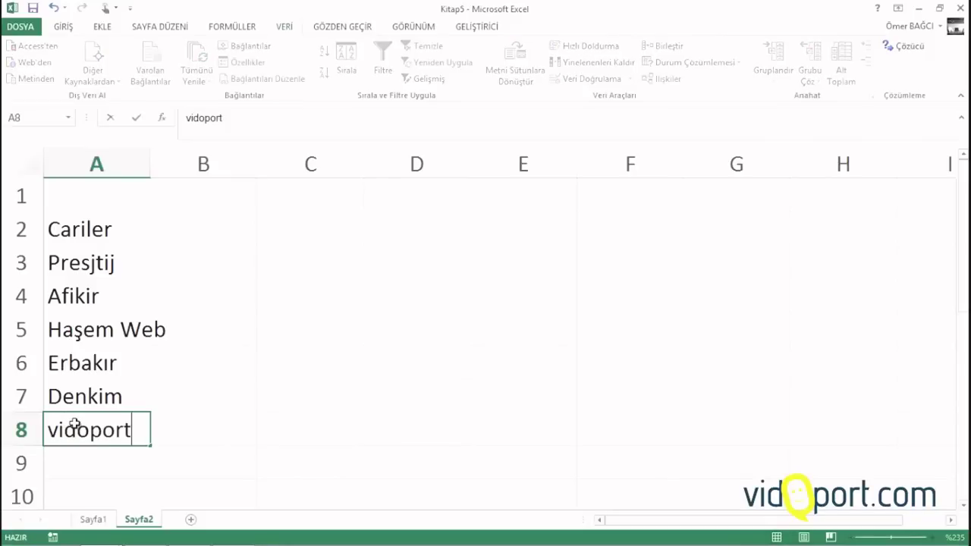
pyautogui.press('Return')
pyautogui.click(93, 520)
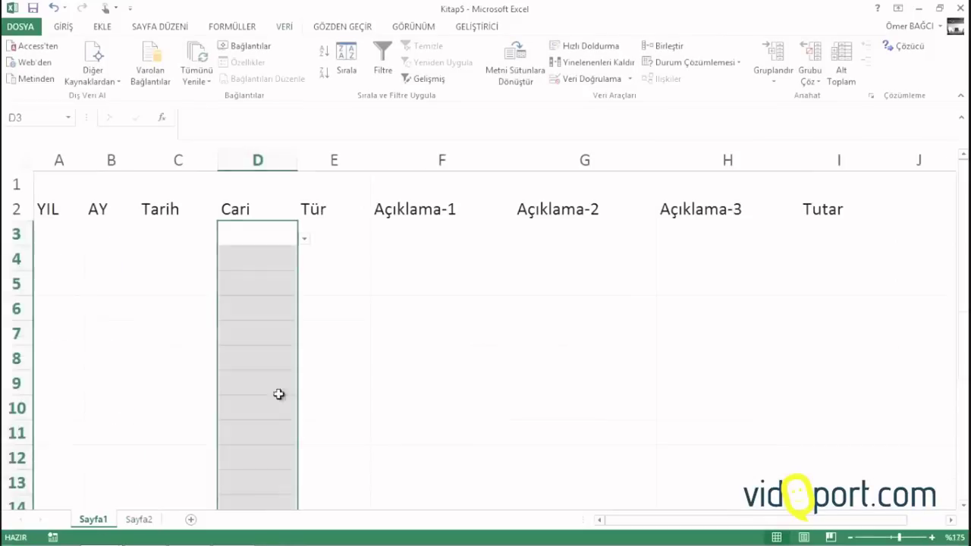
pyautogui.click(304, 240)
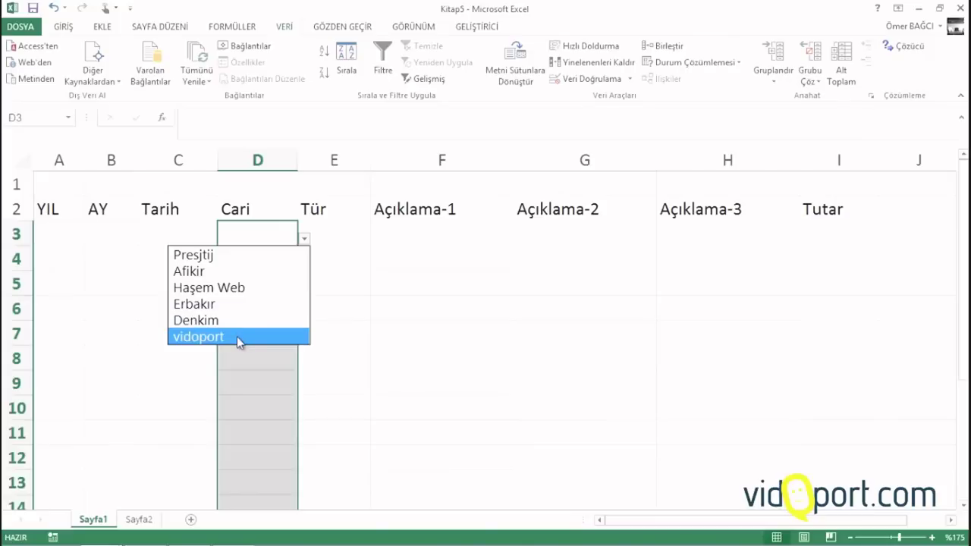
pyautogui.press('Escape')
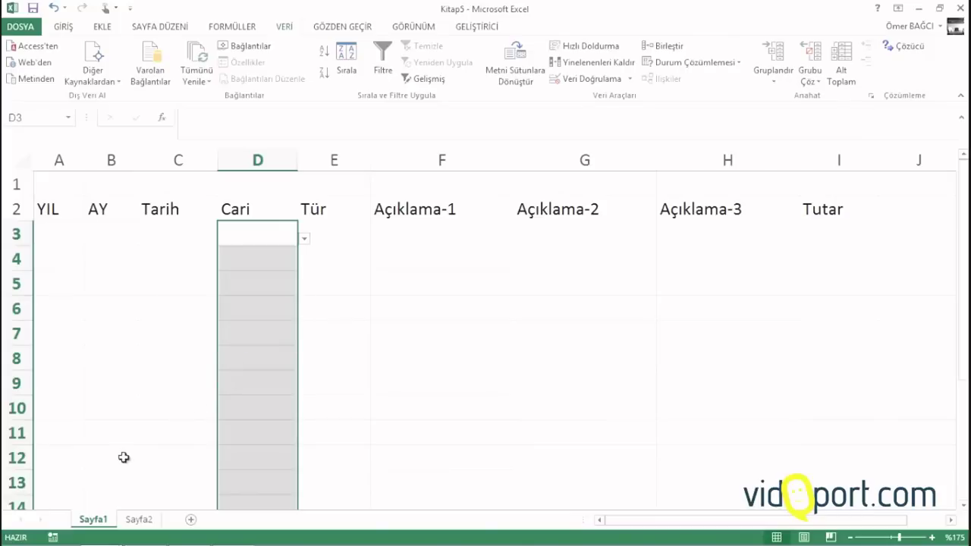
pyautogui.click(137, 522)
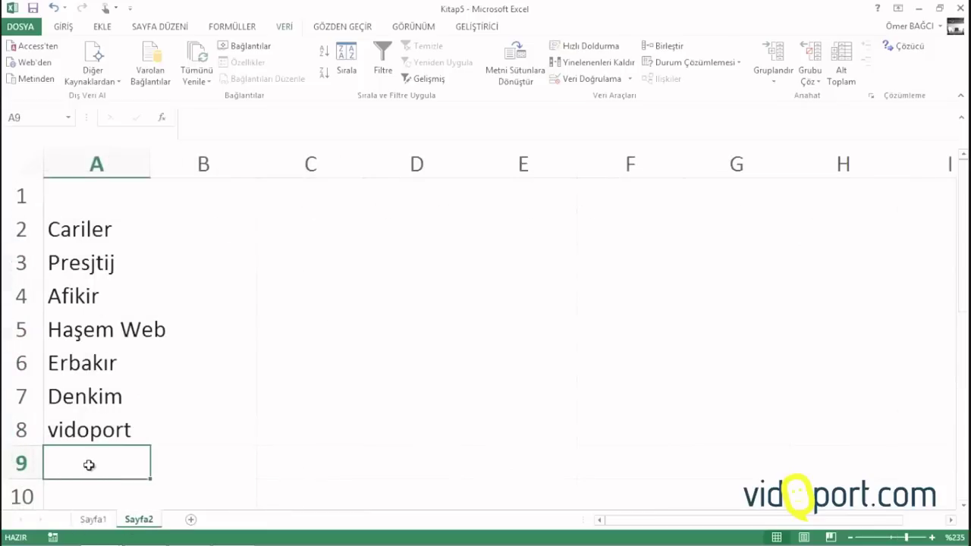
pyautogui.click(93, 520)
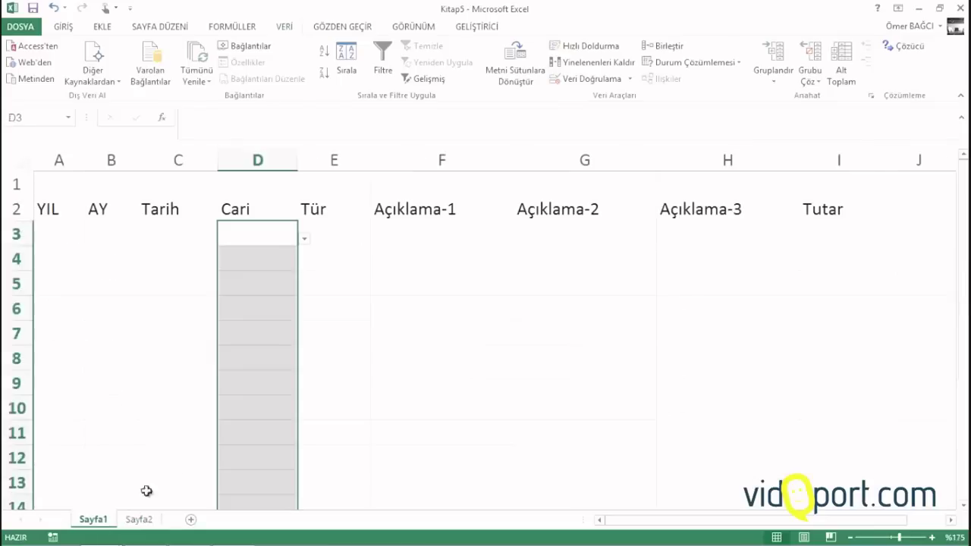
# Put today's date in C3 and pick Presjtij as the cari in D3, widening columns C and E
pyautogui.click(177, 229)
pyautogui.hotkey('ctrl', ';')
pyautogui.press('Tab')
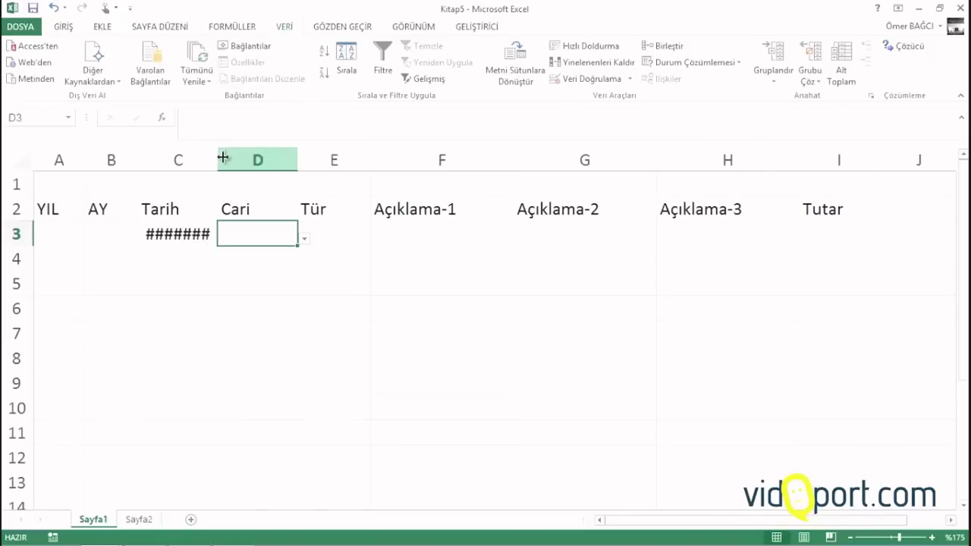
pyautogui.moveTo(223, 157); pyautogui.dragTo(240, 154)
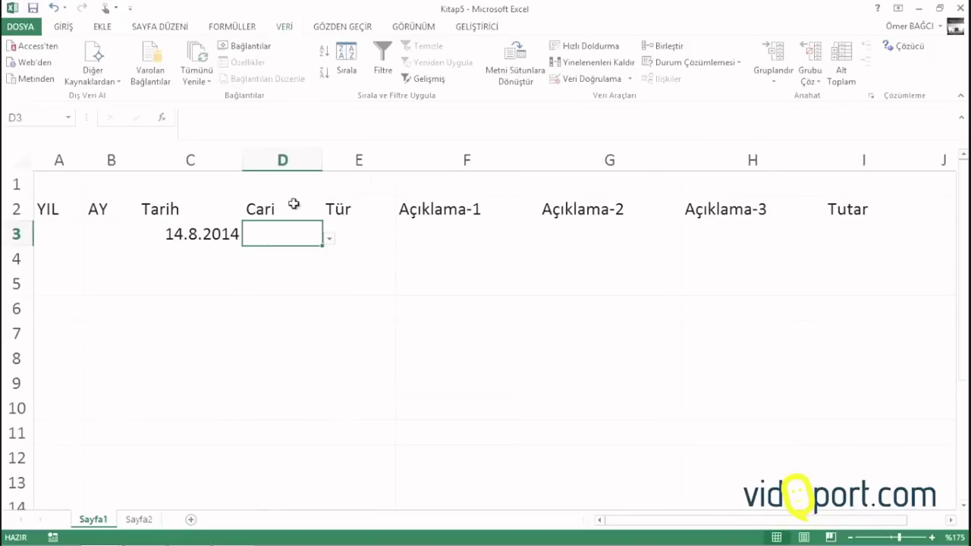
pyautogui.click(329, 235)
pyautogui.click(311, 237)
pyautogui.click(328, 242)
pyautogui.click(284, 255)
pyautogui.click(374, 230)
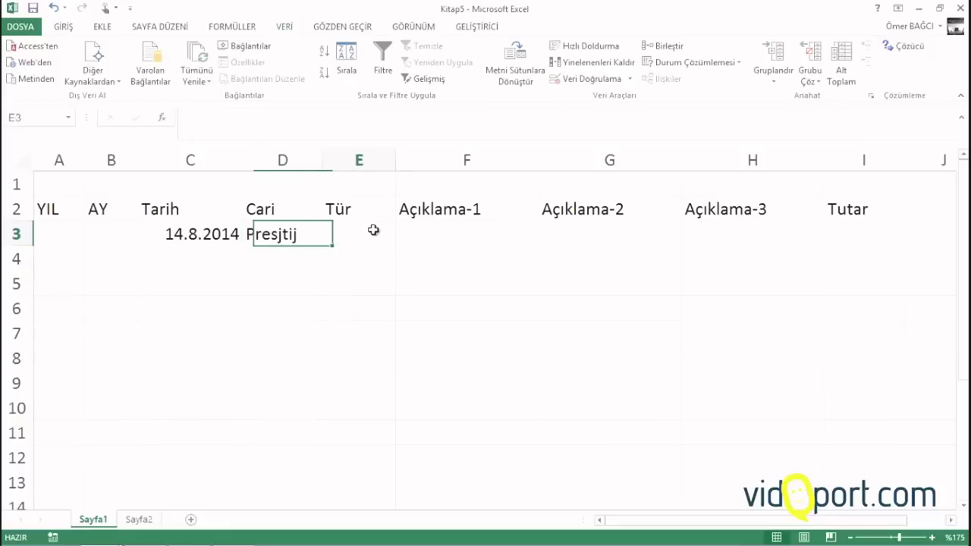
pyautogui.moveTo(396, 159); pyautogui.dragTo(407, 156)
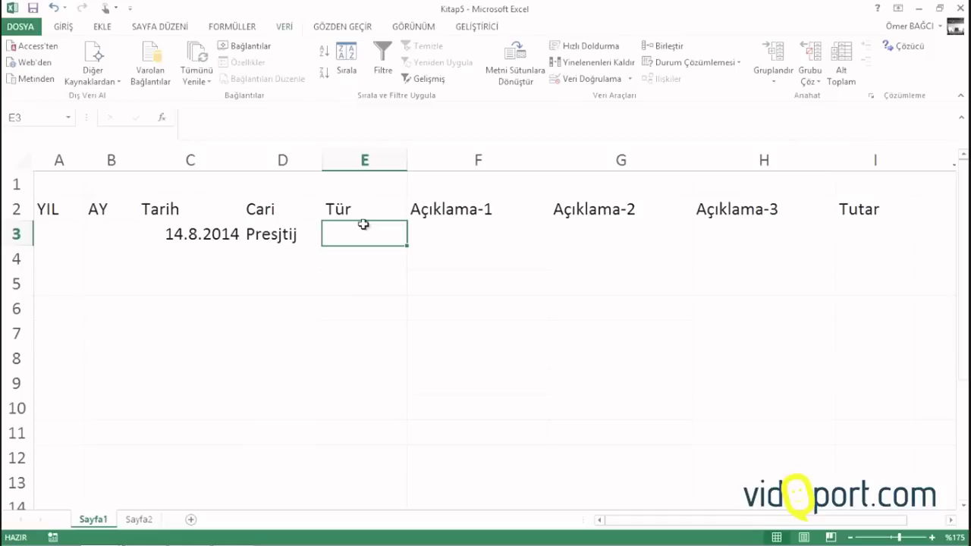
# Enter Mal Alışı, 123 Nolu Fatura and a Tutar of 3400 in row 3
pyautogui.write('Mal ')
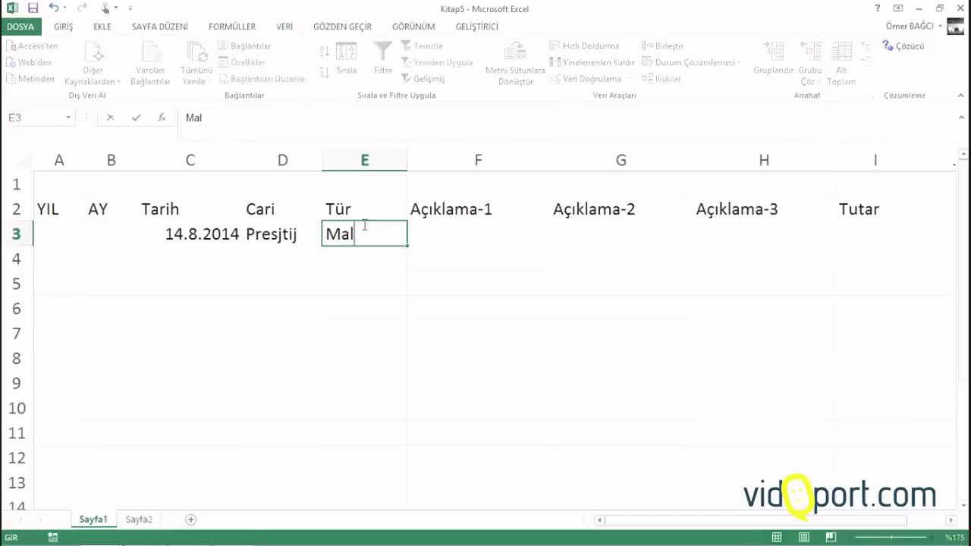
pyautogui.write('Alışı')
pyautogui.press('Tab')
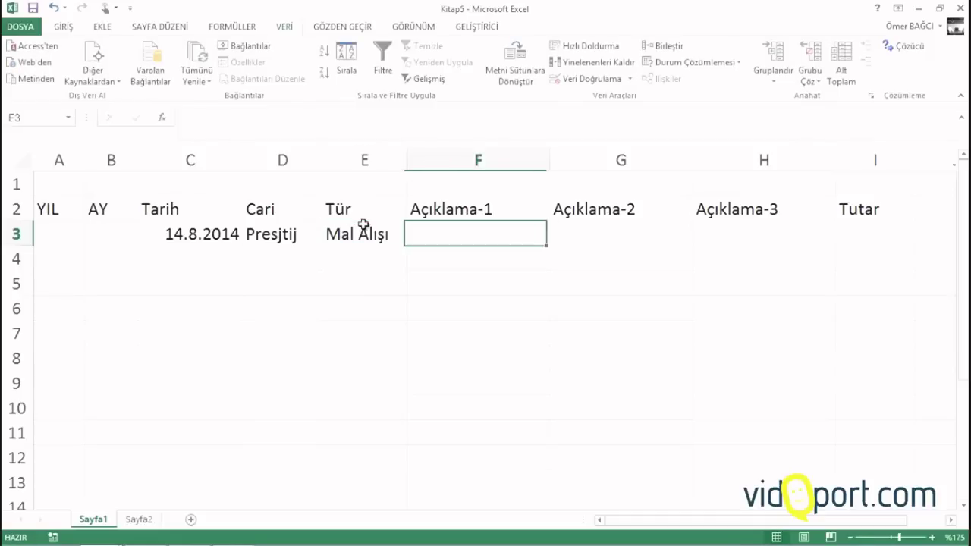
pyautogui.write('Fau')
pyautogui.press('BackSpace')
pyautogui.press('BackSpace')
pyautogui.press('BackSpace')
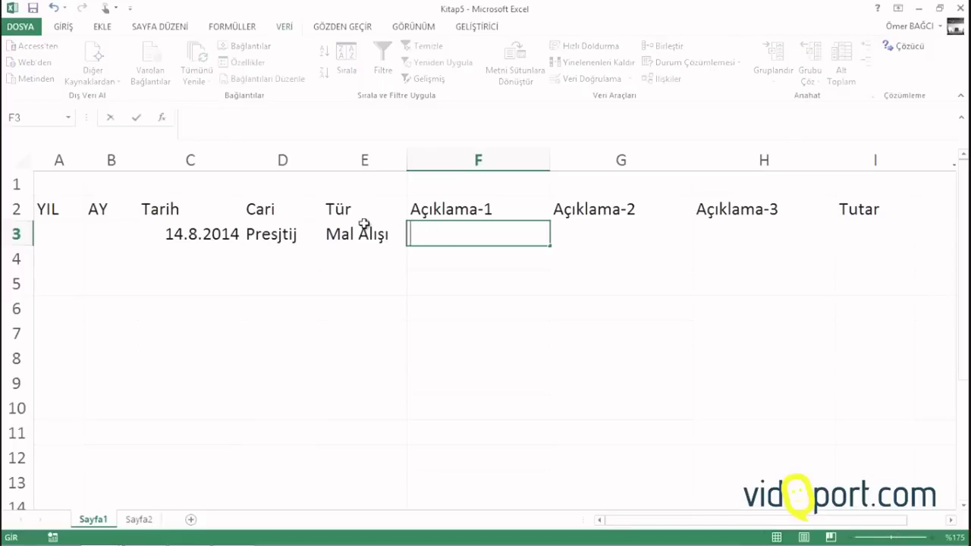
pyautogui.write('123 Nolu Fatura')
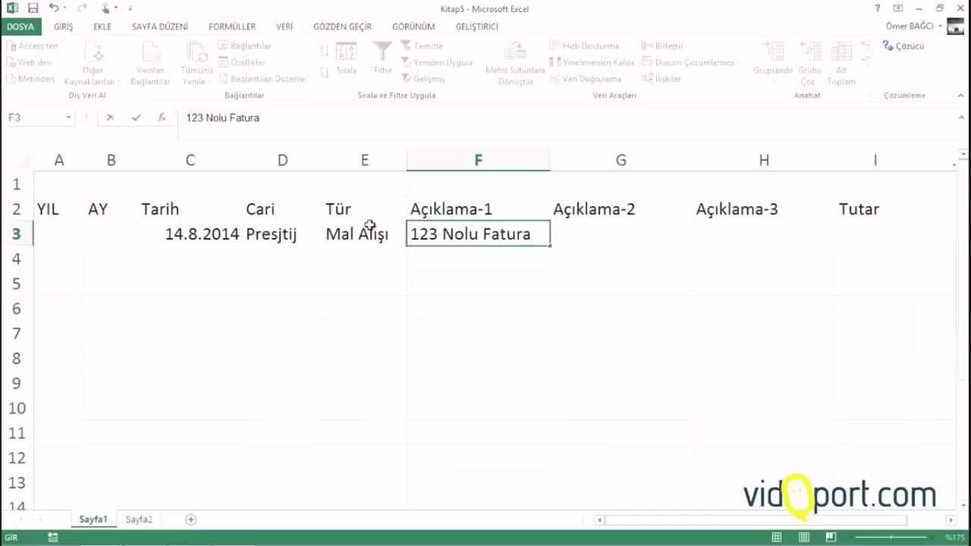
pyautogui.press('Tab')
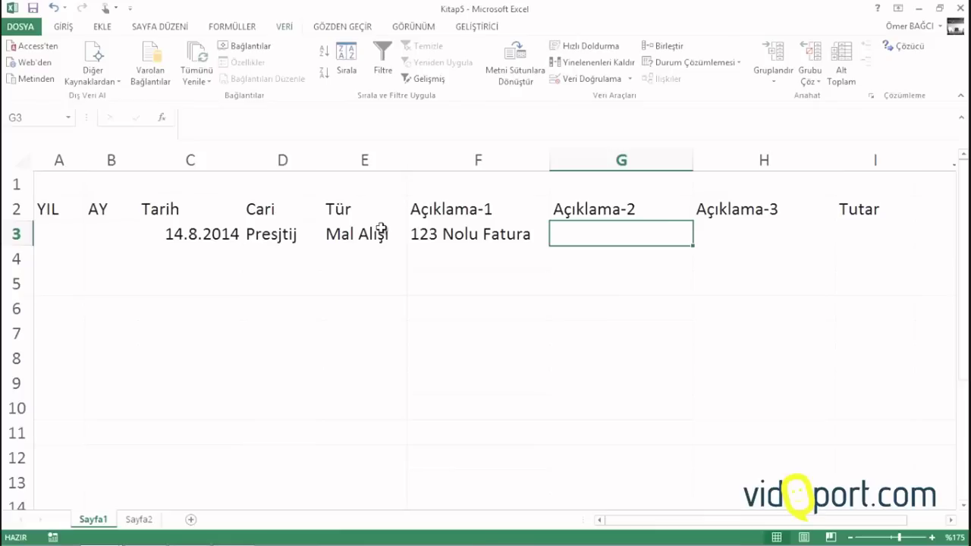
pyautogui.press('Tab')
pyautogui.press('Tab')
pyautogui.write('3400')
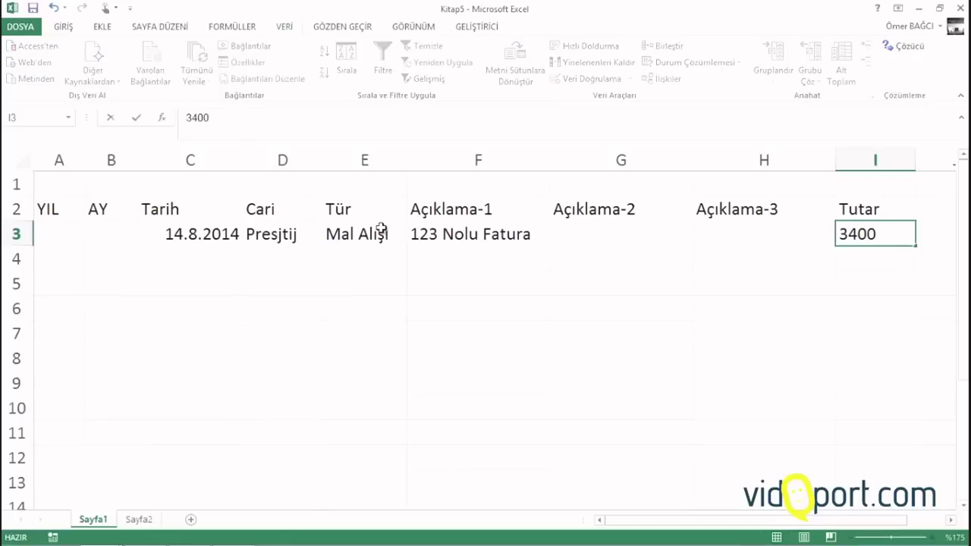
pyautogui.press('Return')
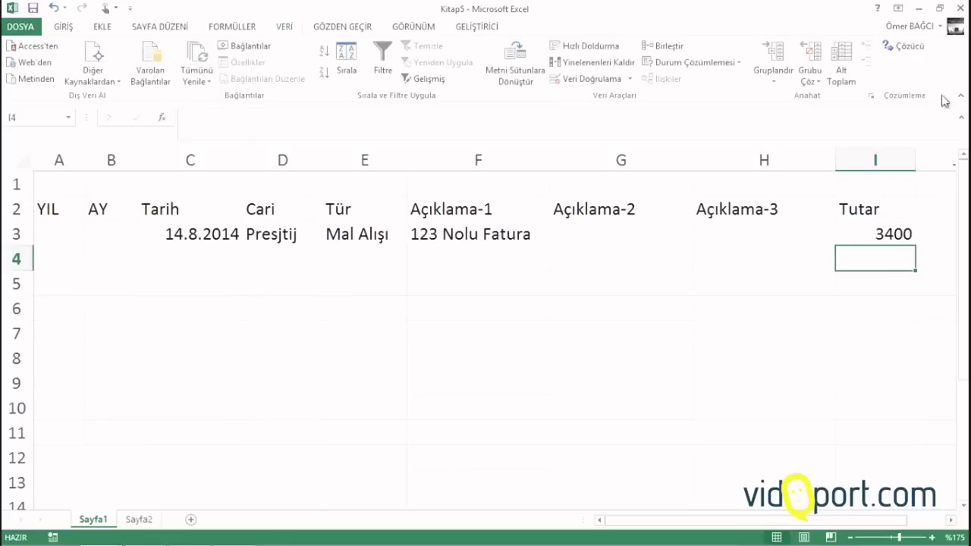
# Apply the thousands-separator accounting format to the Tutar column I
pyautogui.click(876, 159)
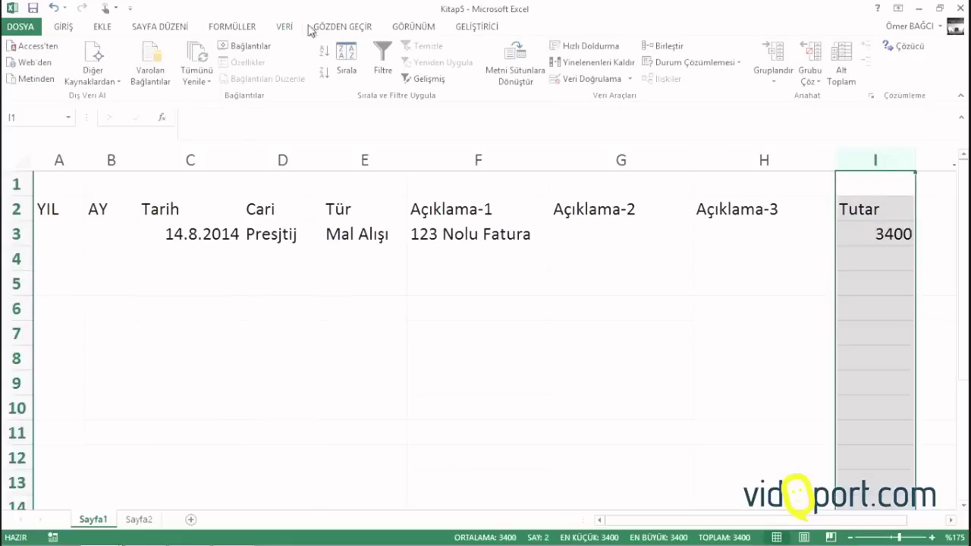
pyautogui.click(66, 29)
pyautogui.click(451, 73)
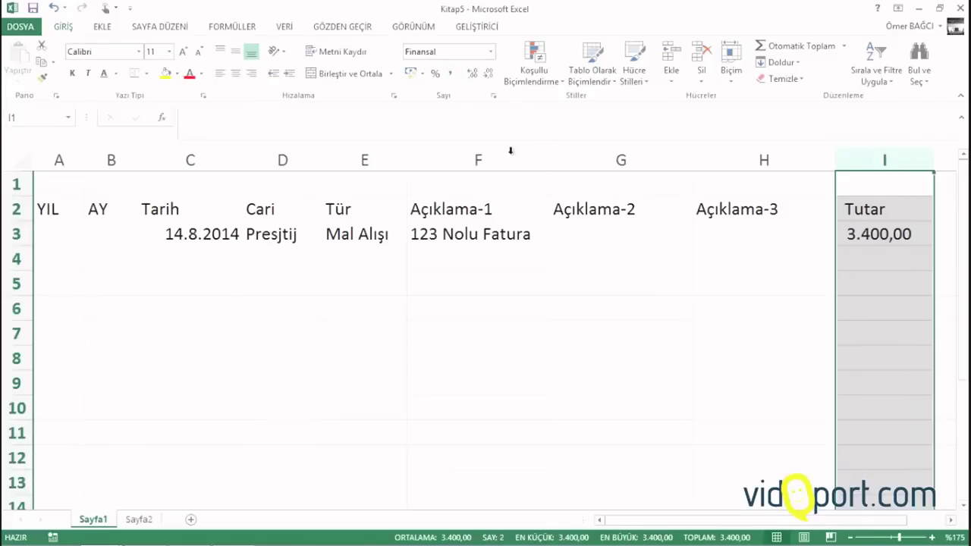
pyautogui.click(867, 257)
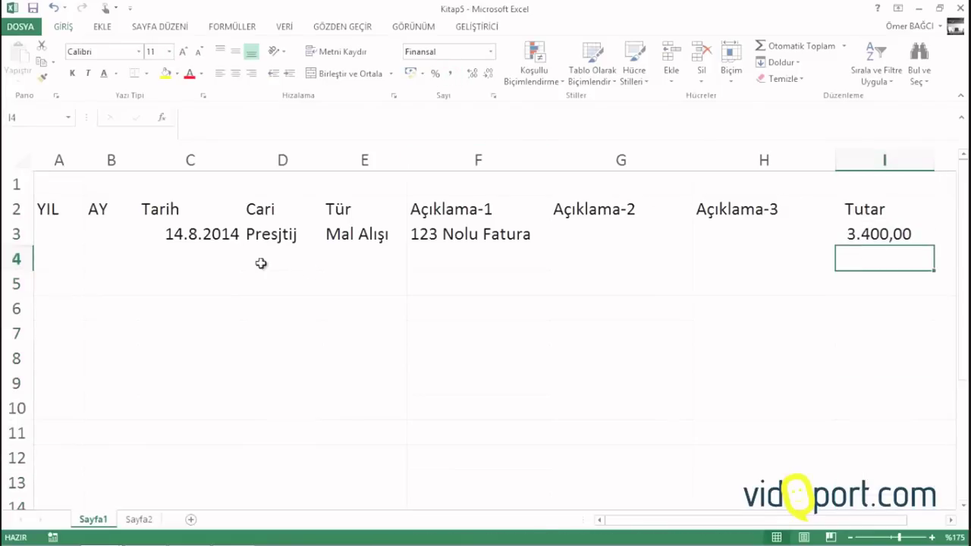
# Fill row 4 with the same date, Presjtij, Ödeme, Nakit, 345 Nolu Makbuz and 1000
pyautogui.click(225, 258)
pyautogui.hotkey('ctrl', "'")
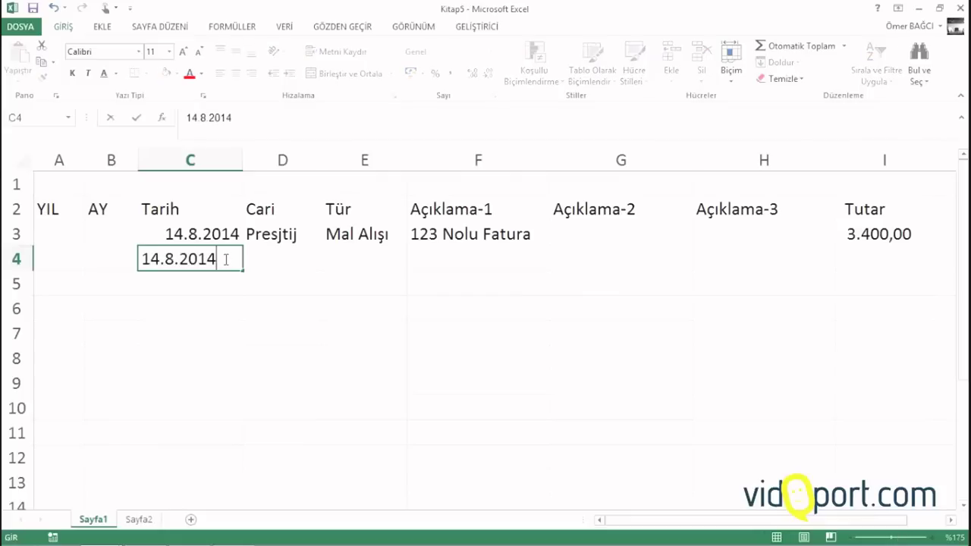
pyautogui.press('Tab')
pyautogui.write('p')
pyautogui.press('Tab')
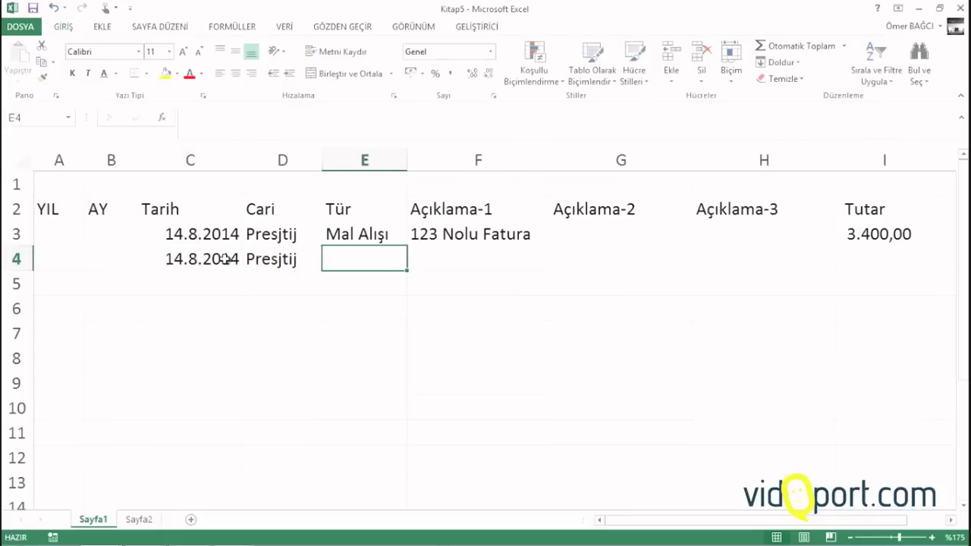
pyautogui.write('Ödeme')
pyautogui.press('Tab')
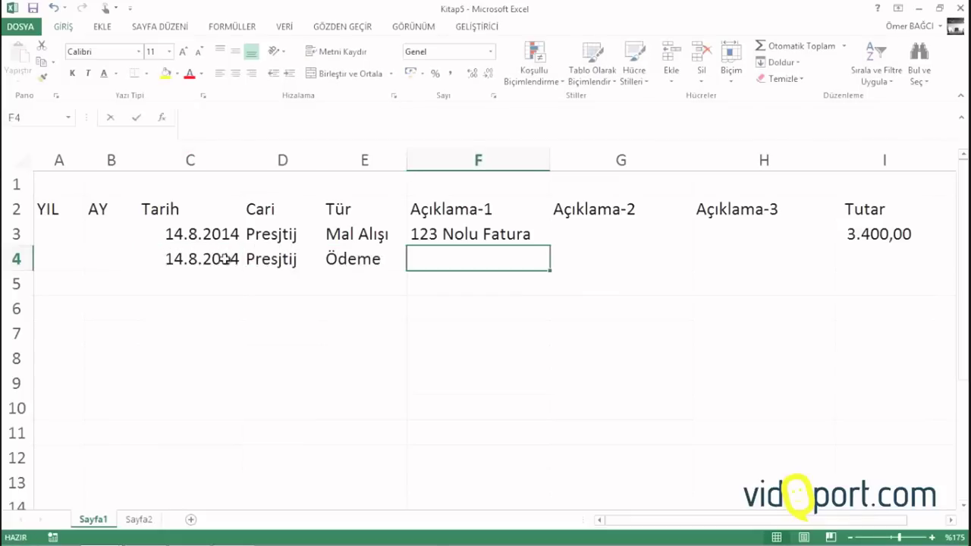
pyautogui.write('Nakit')
pyautogui.press('Tab')
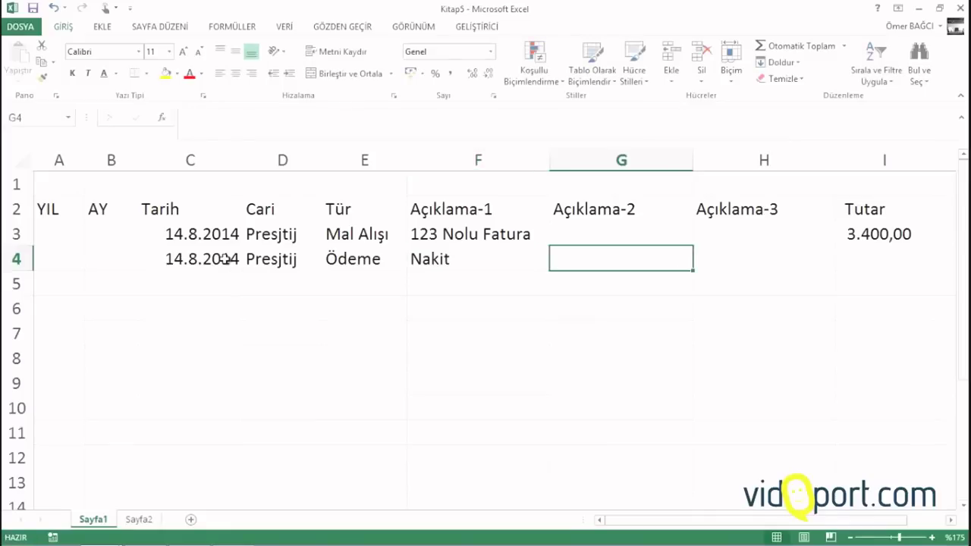
pyautogui.write('345 No')
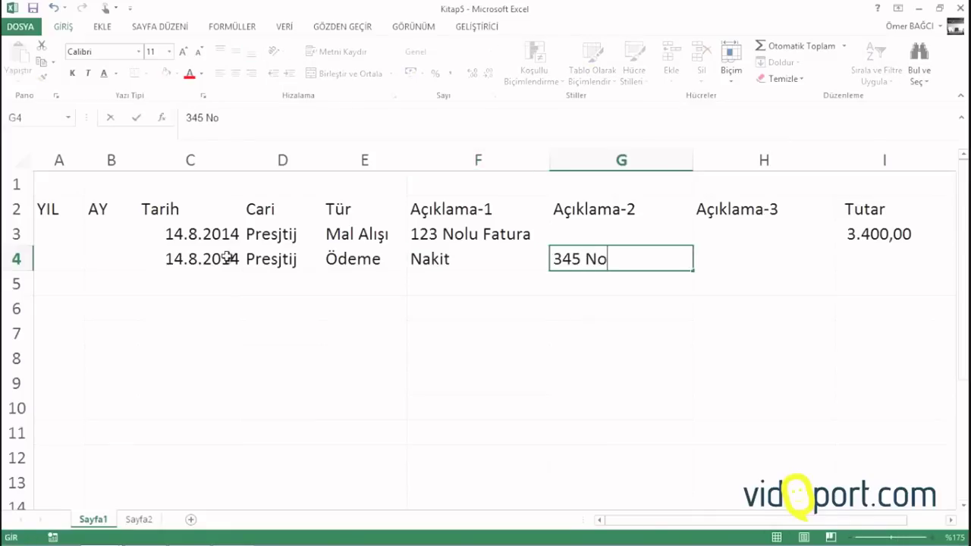
pyautogui.write('lu Makbuz')
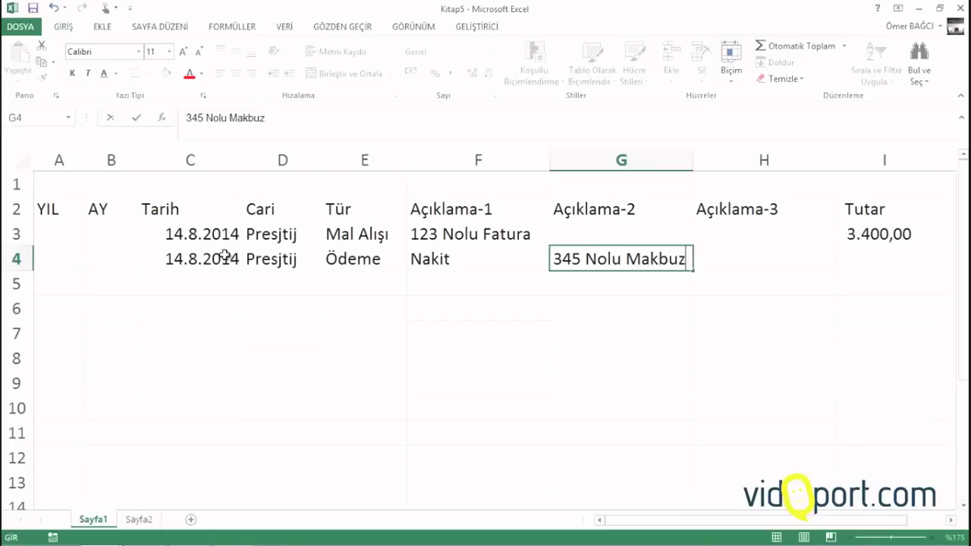
pyautogui.press('Tab')
pyautogui.press('Tab')
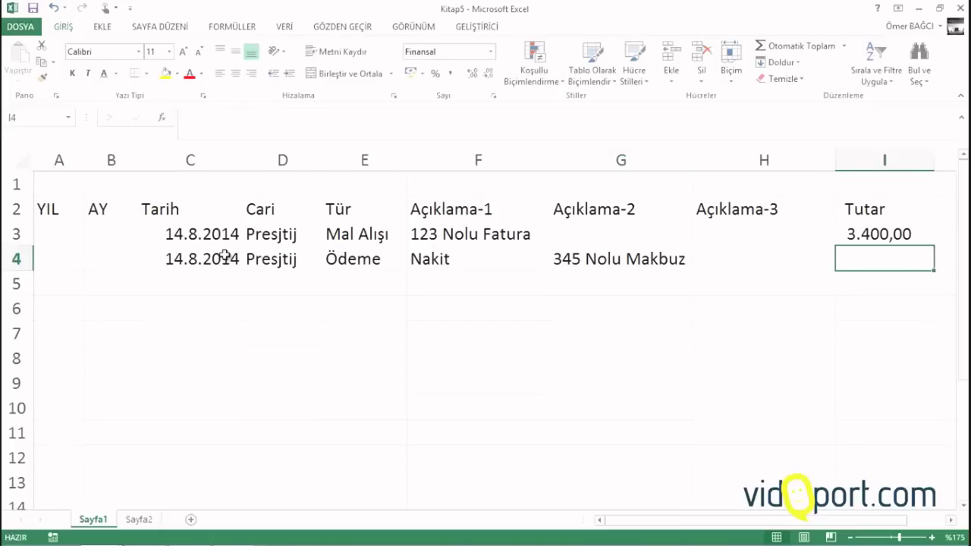
pyautogui.write('1000')
pyautogui.press('Return')
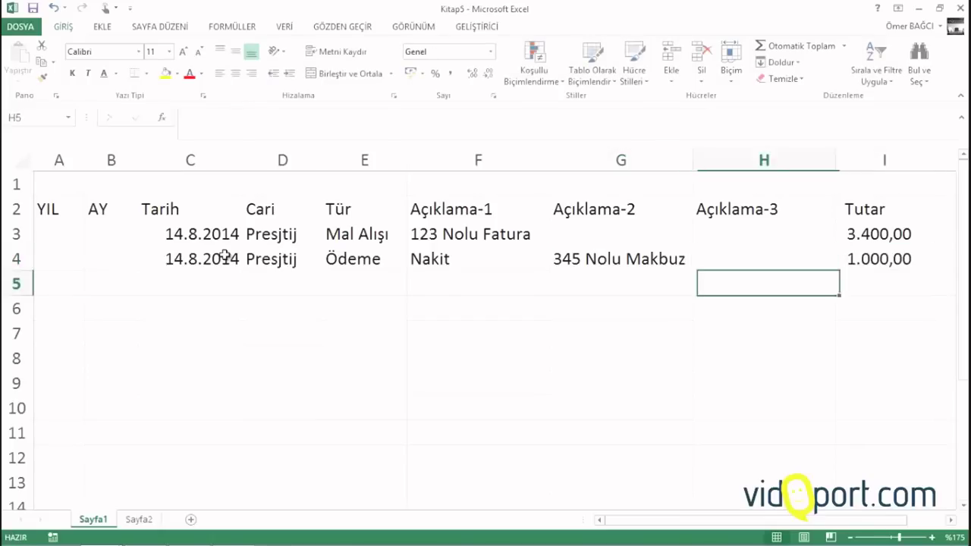
# Fill row 5 with the date, Presjtij, Ödeme, Banka, Garanti Bankası, 234 nolu Hesap and 1200
pyautogui.hotkey('ctrl', "'")
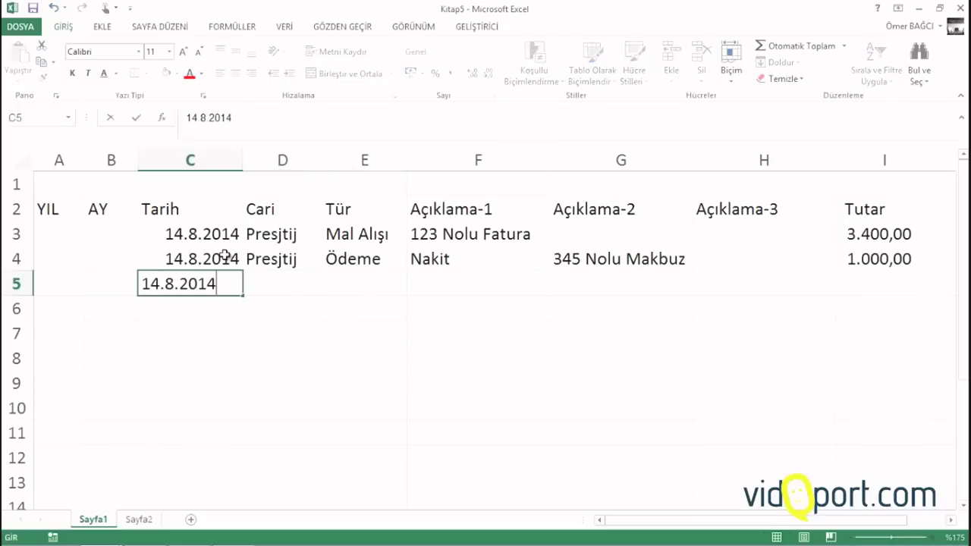
pyautogui.press('Tab')
pyautogui.write('p')
pyautogui.press('Tab')
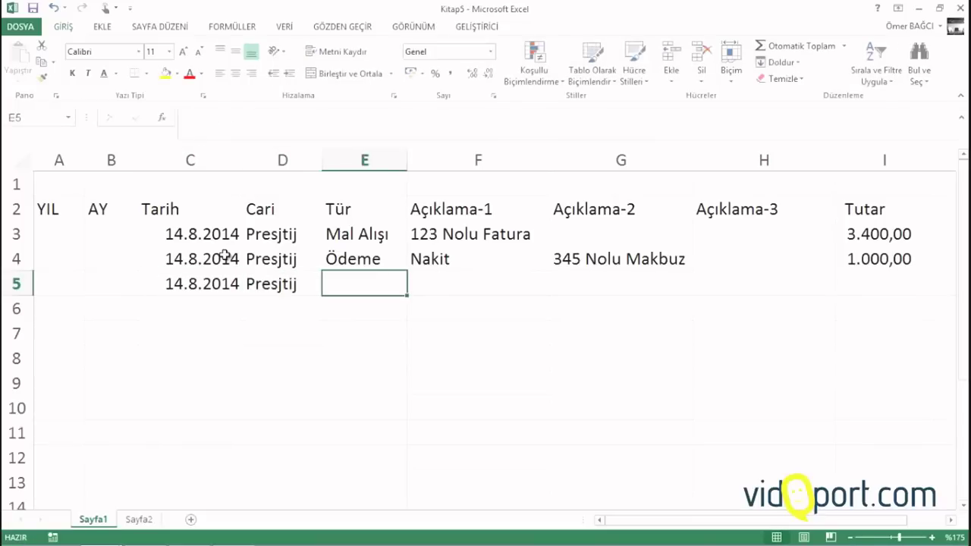
pyautogui.write('Ödeme')
pyautogui.press('Tab')
pyautogui.write('Banka')
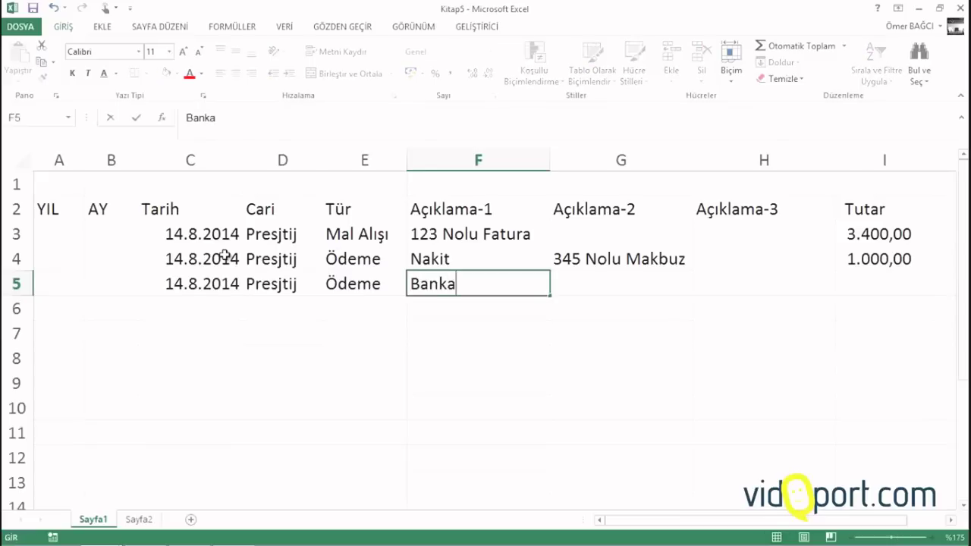
pyautogui.press('Tab')
pyautogui.write('Garan')
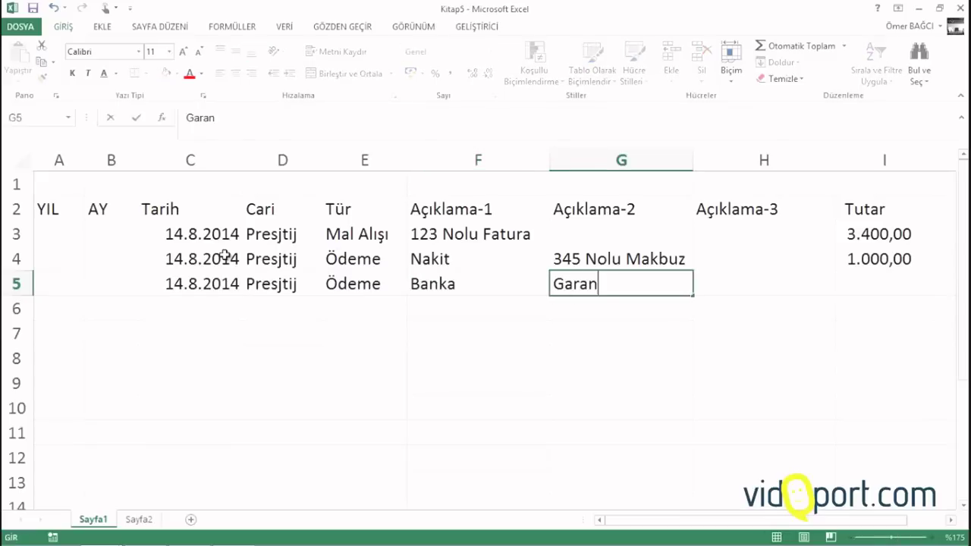
pyautogui.write('ti Bankası')
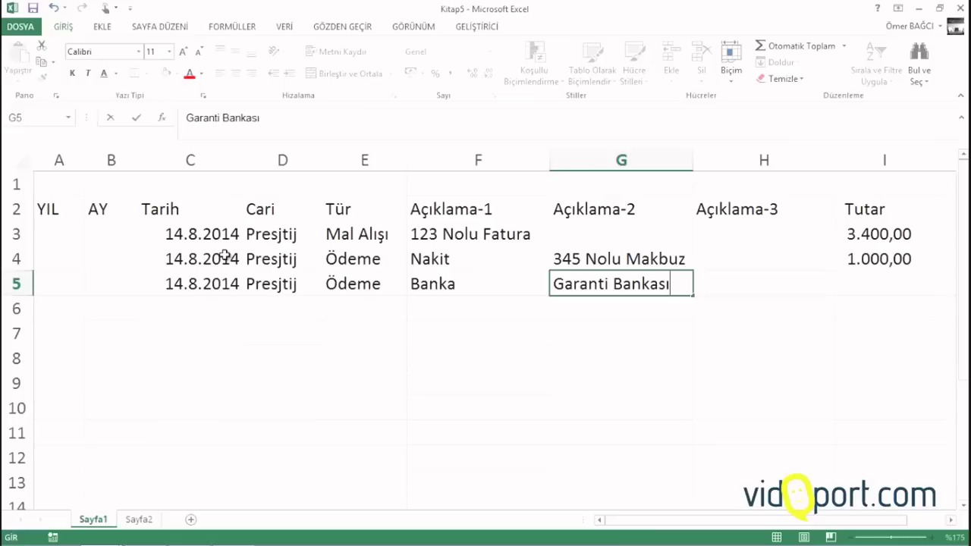
pyautogui.press('Tab')
pyautogui.write('234 no')
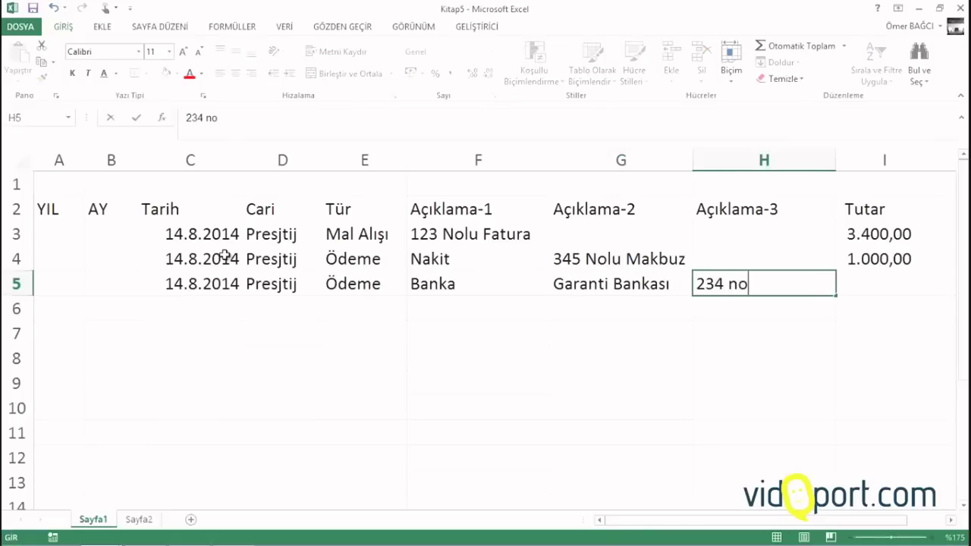
pyautogui.write('lu Hesap')
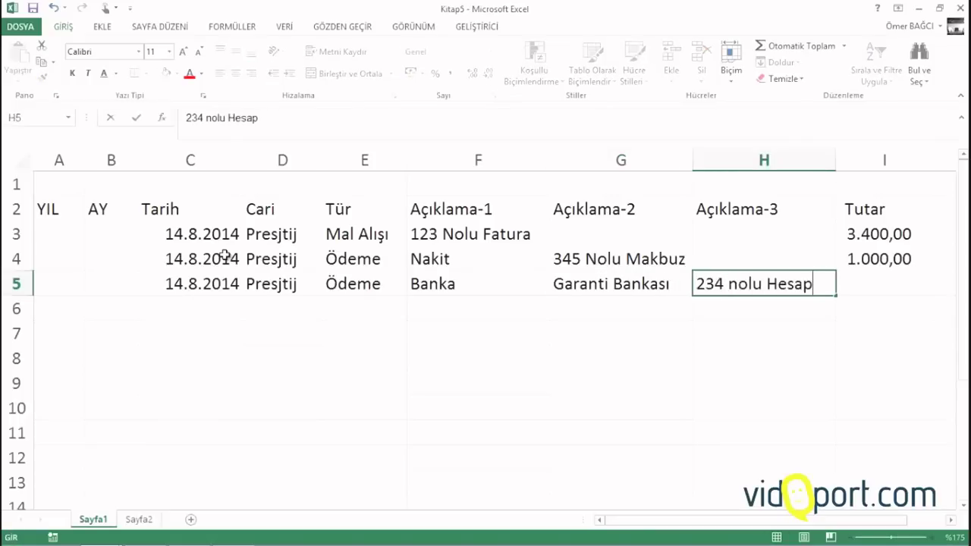
pyautogui.press('Tab')
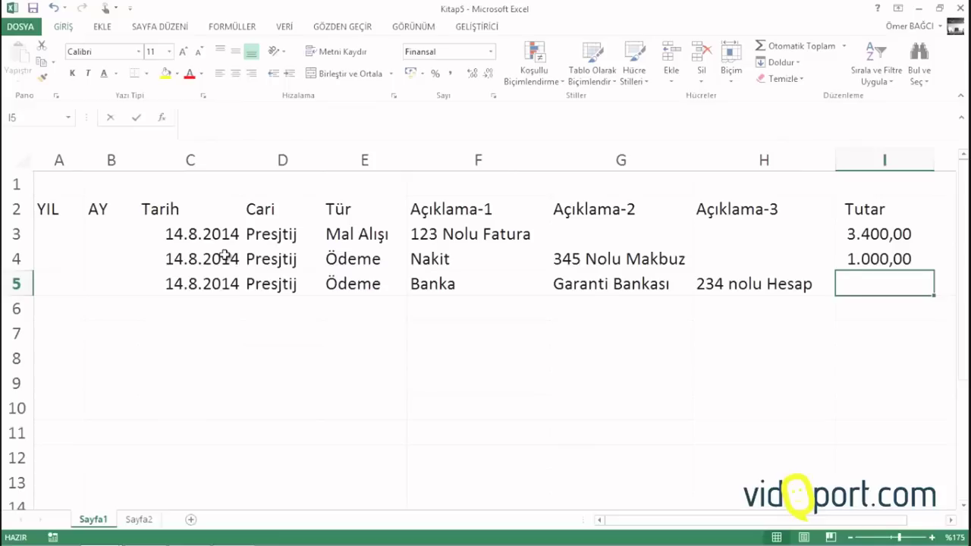
pyautogui.write('1200')
pyautogui.press('Return')
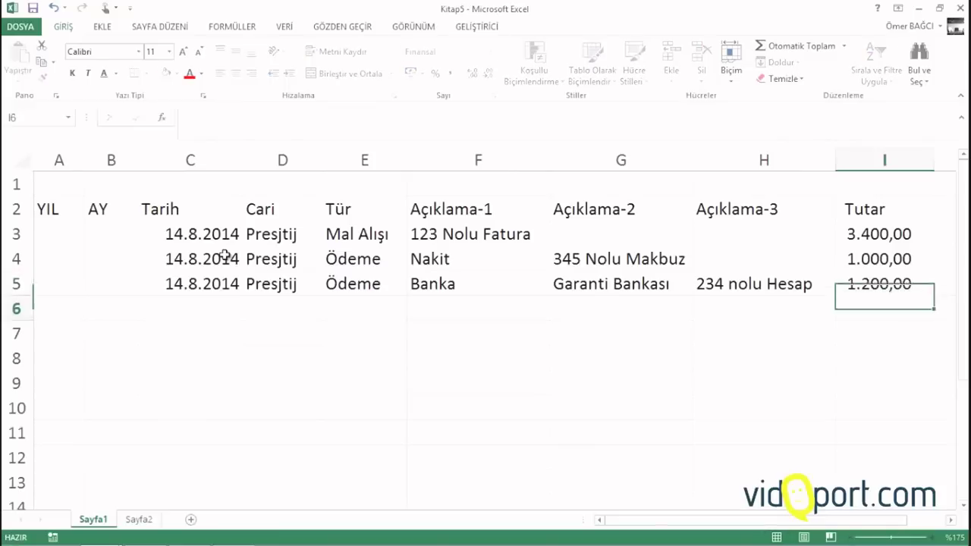
pyautogui.press('Left')
pyautogui.press('Left')
pyautogui.press('Left')
pyautogui.press('Left')
pyautogui.press('Left')
pyautogui.press('Left')
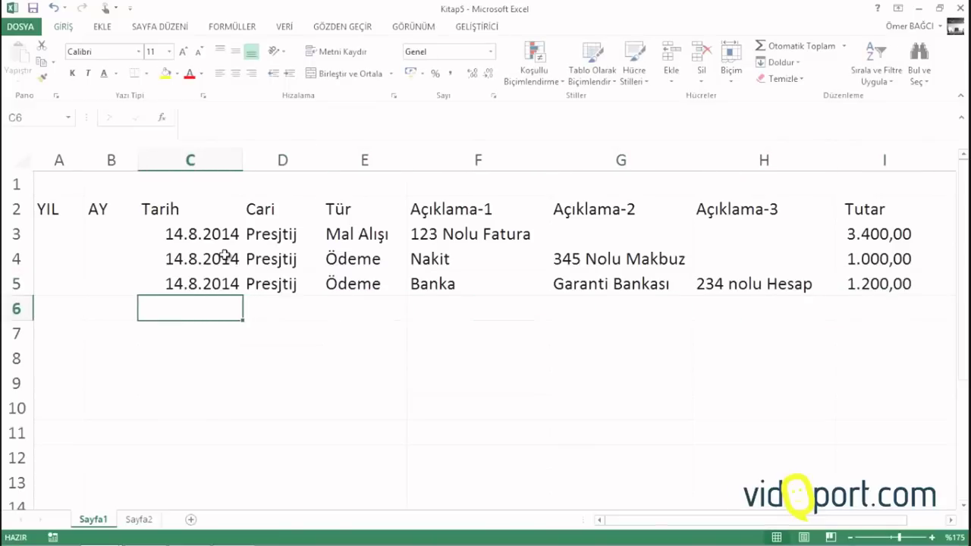
# Copy the date and Presjtij down into row 6 and enter Ödeme and Çek
pyautogui.hotkey('ctrl', 'd')
pyautogui.press('Right')
pyautogui.hotkey('ctrl', 'd')
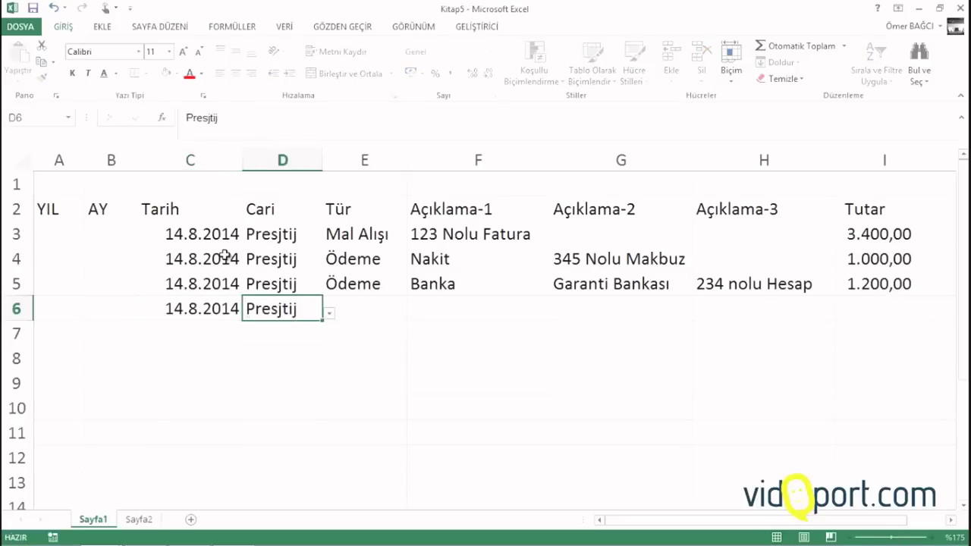
pyautogui.press('Right')
pyautogui.write('ödeme')
pyautogui.press('Right')
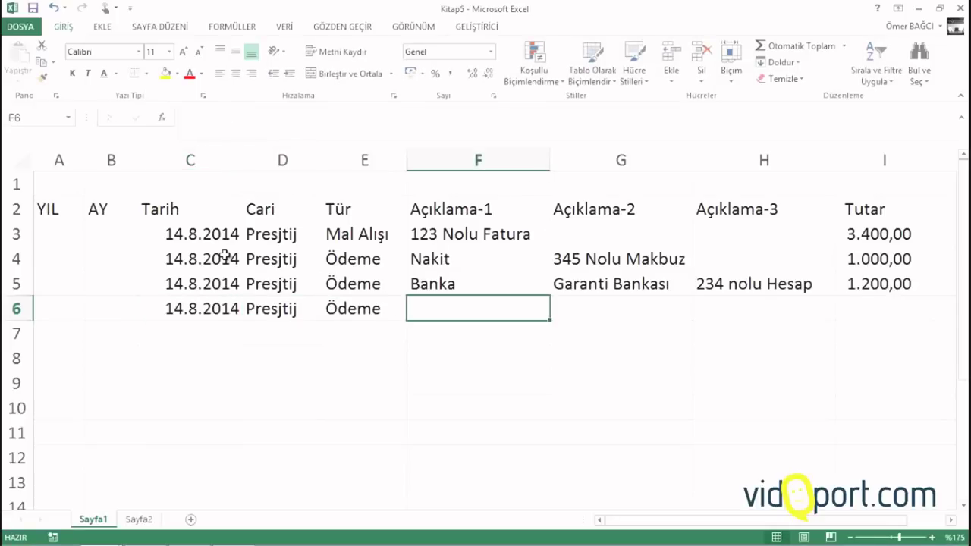
pyautogui.write('Çek')
pyautogui.press('Right')
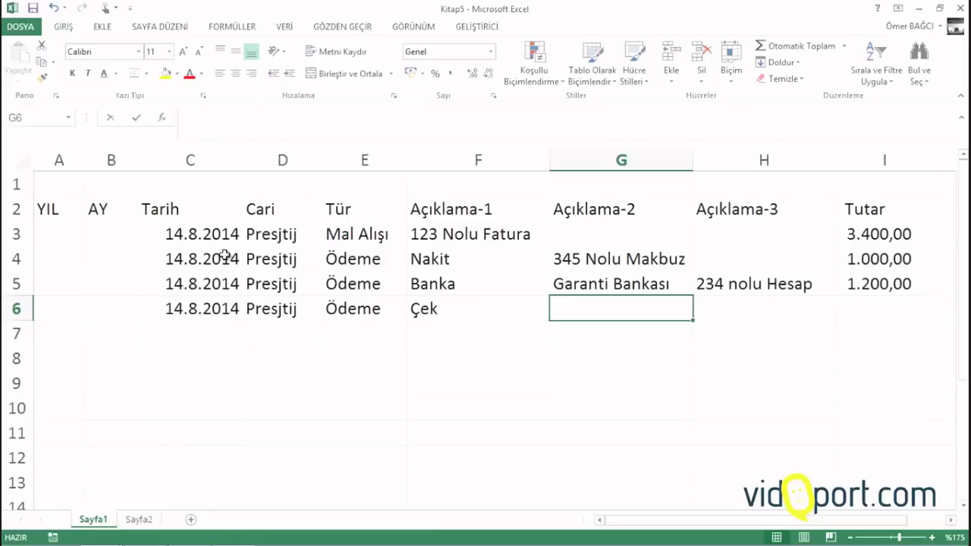
# Finish row 6 with the description 324 nolu Çek and an amount of 600
pyautogui.write('K')
pyautogui.press('BackSpace')
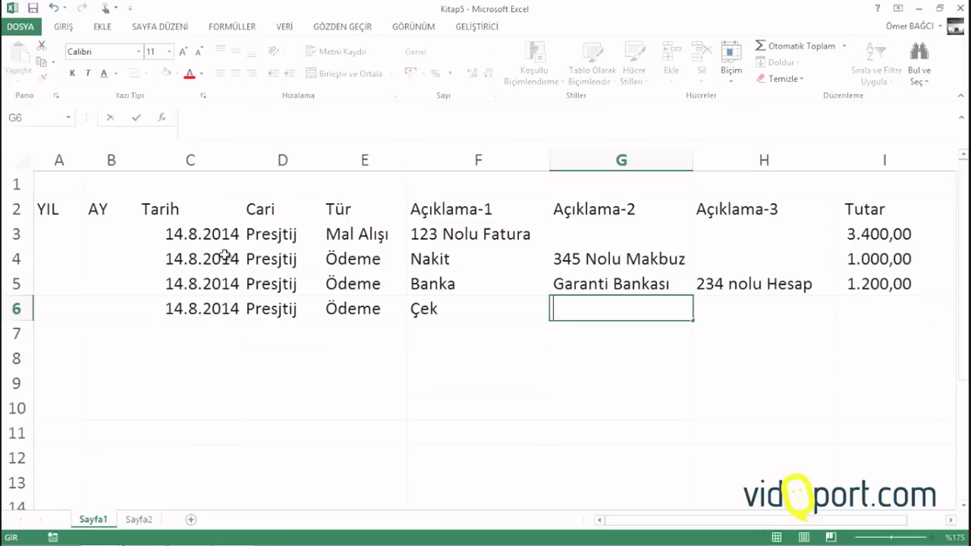
pyautogui.write('324 nolu Çek')
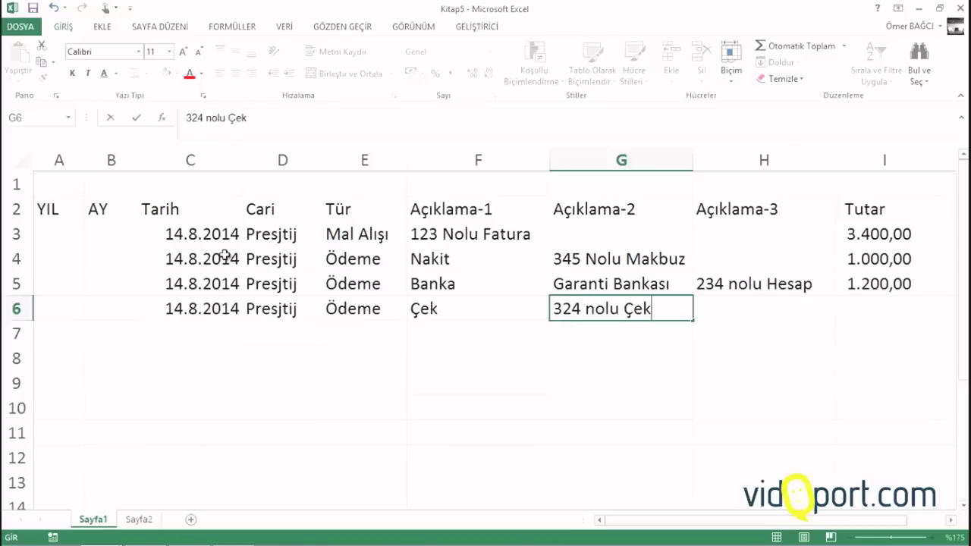
pyautogui.press('Tab')
pyautogui.press('Tab')
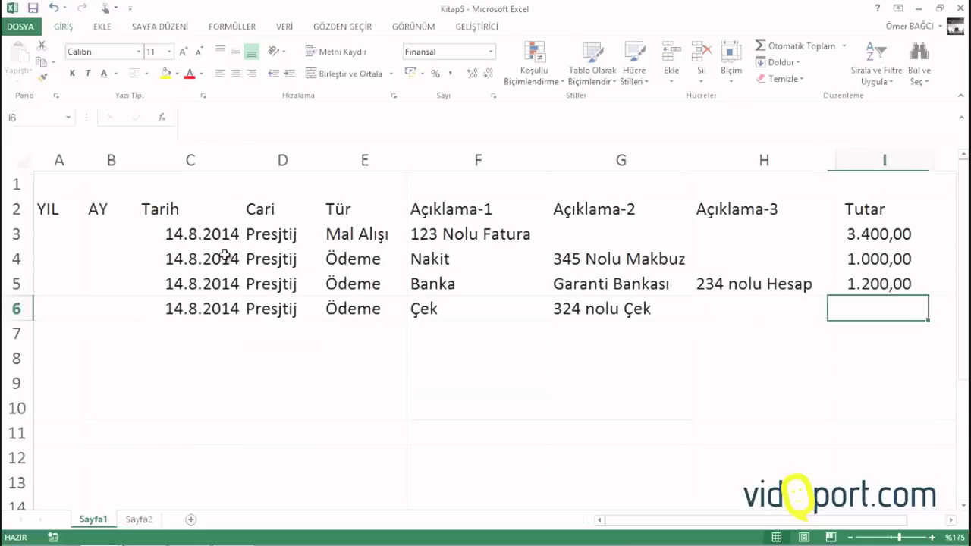
pyautogui.write('600')
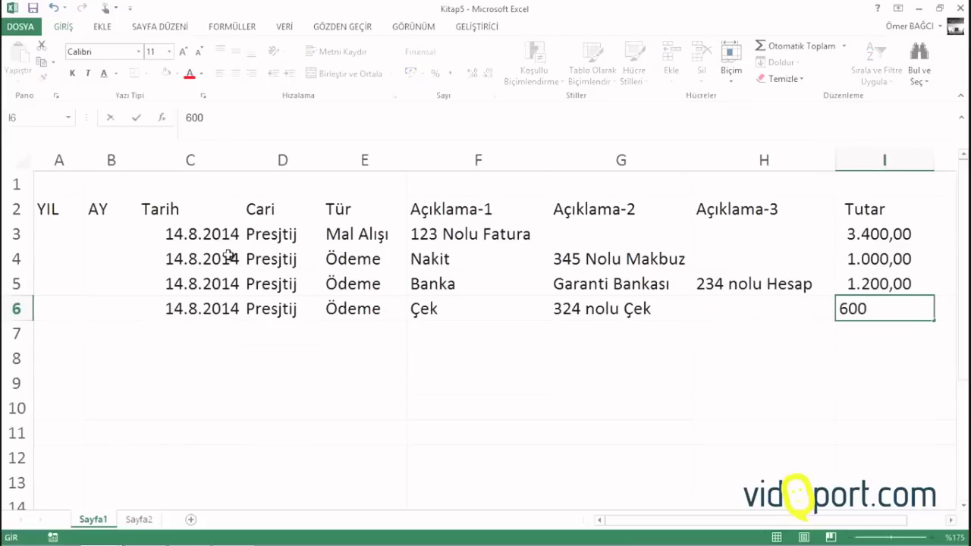
pyautogui.press('Return')
pyautogui.press('Left')
pyautogui.press('Left')
pyautogui.press('Left')
pyautogui.press('Left')
pyautogui.press('Left')
pyautogui.press('Left')
pyautogui.press('Left')
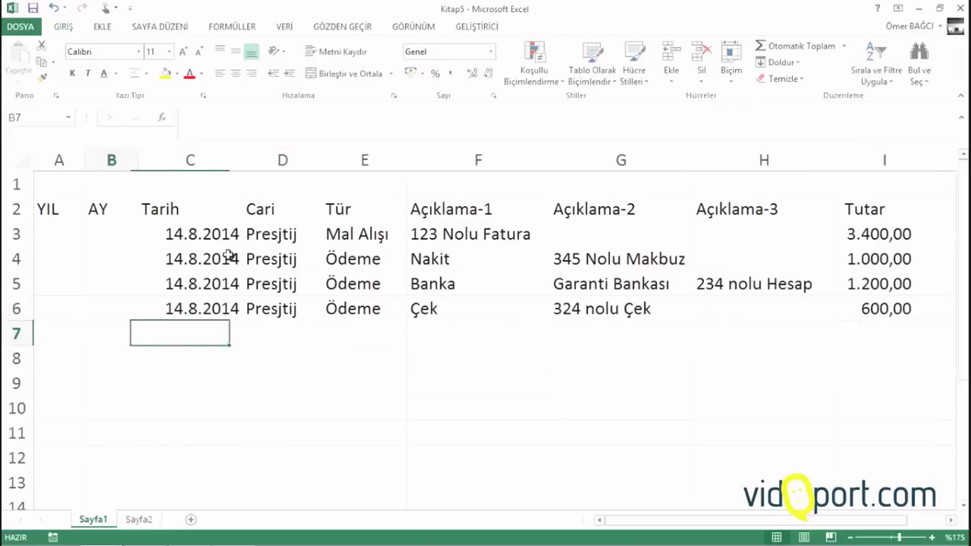
# Date row 7 as 14.8.2014, choose Afikir as cari and Mal Alışı as type
pyautogui.press('Right')
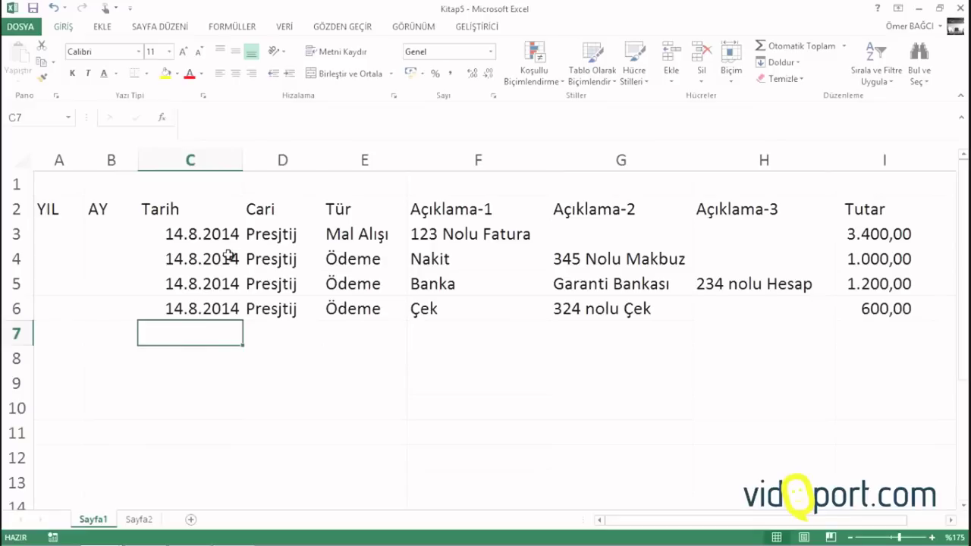
pyautogui.hotkey('ctrl', ';')
pyautogui.hotkey('ctrl', 'Return')
pyautogui.press('Right')
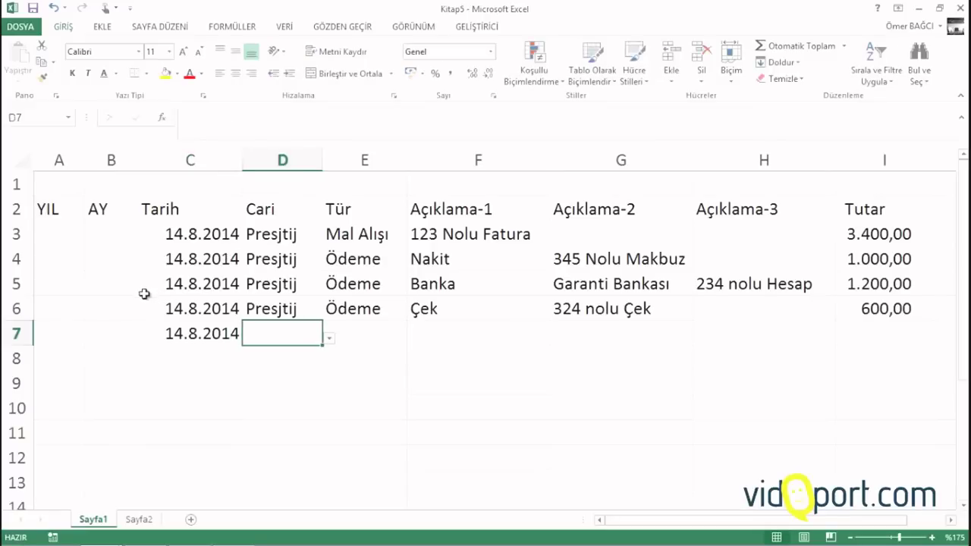
pyautogui.click(335, 346)
pyautogui.click(315, 339)
pyautogui.click(327, 342)
pyautogui.click(278, 371)
pyautogui.click(368, 333)
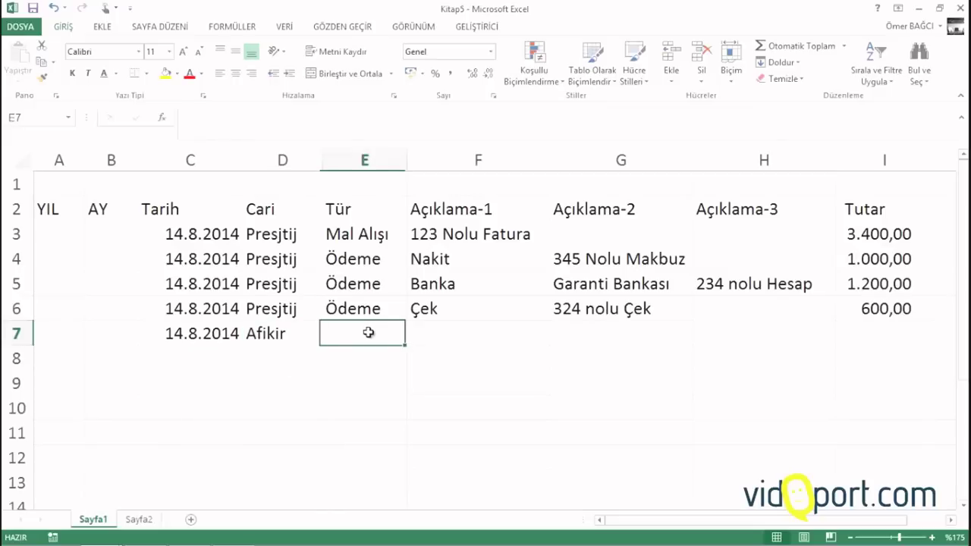
pyautogui.write('Mal')
pyautogui.press('Tab')
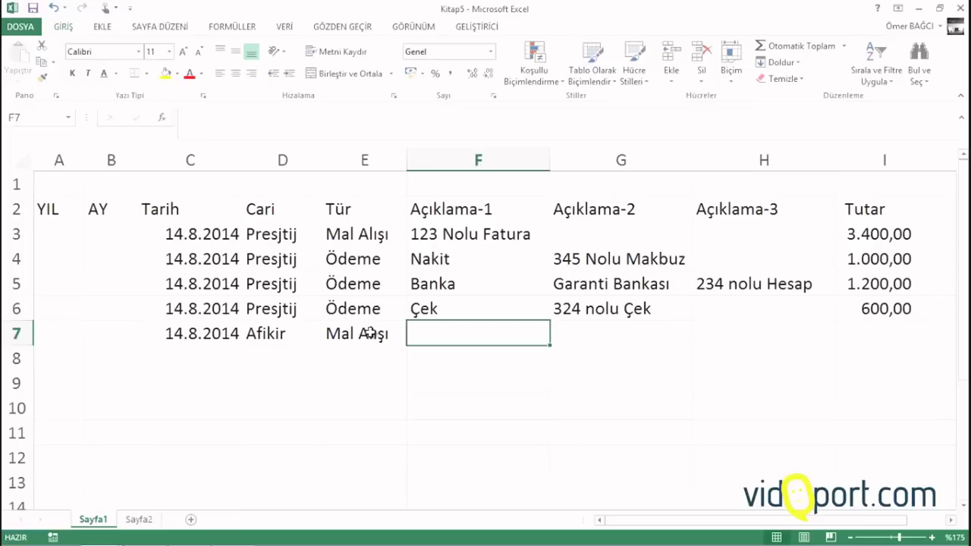
# Enter 3344 Nolu Fatura, Kurumsal and amount 5000 in row 7
pyautogui.write('3344 Nolu ')
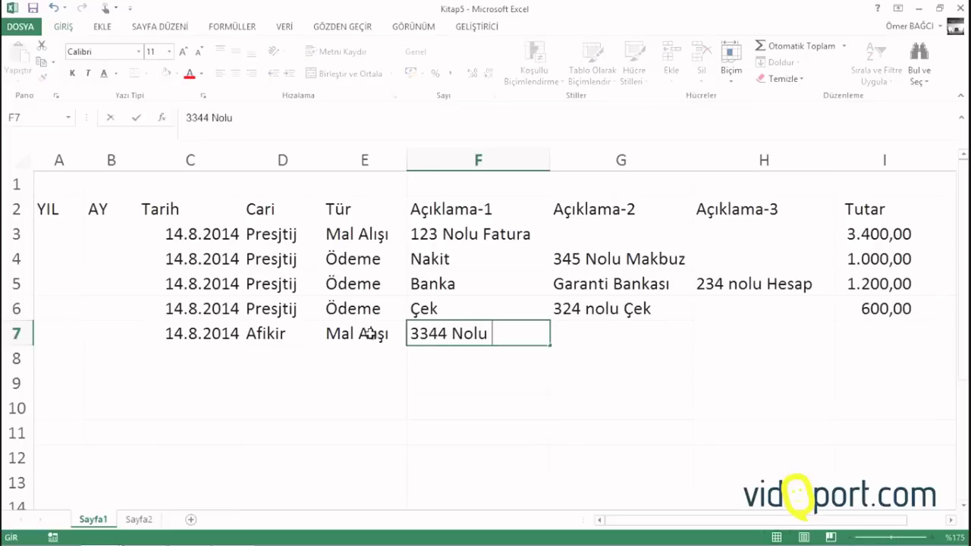
pyautogui.write('n')
pyautogui.press('BackSpace')
pyautogui.write('Fau')
pyautogui.press('BackSpace')
pyautogui.write('u')
pyautogui.press('BackSpace')
pyautogui.write('tura')
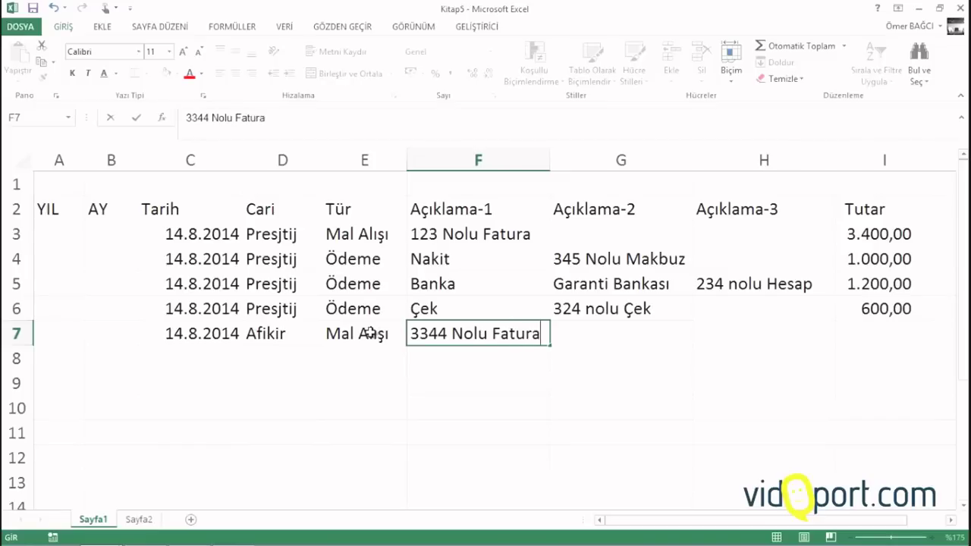
pyautogui.press('Tab')
pyautogui.write('Ku')
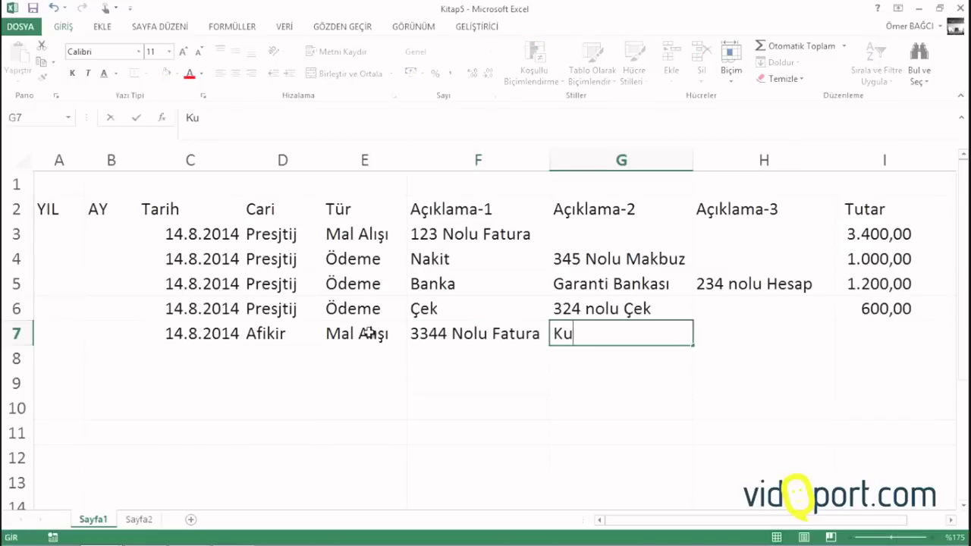
pyautogui.write('rumsal')
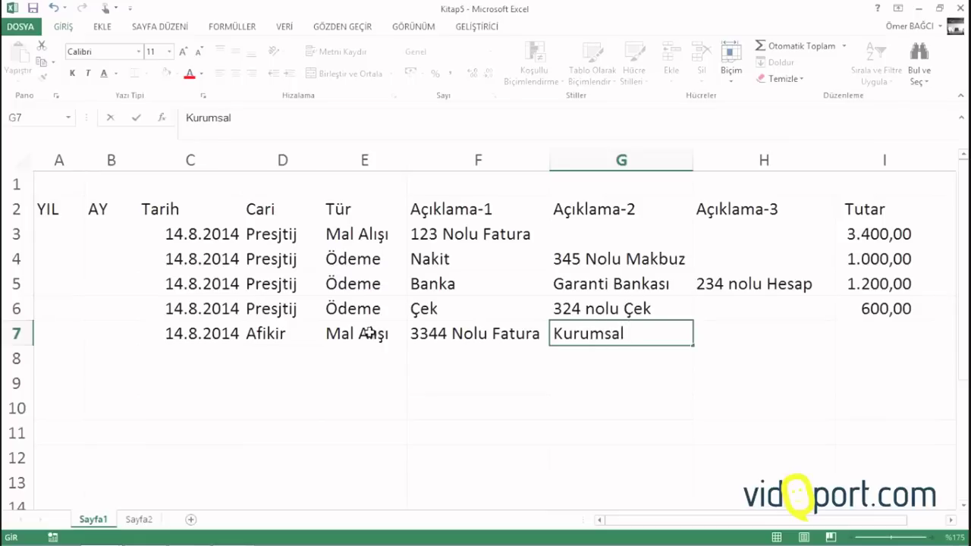
pyautogui.press('Tab')
pyautogui.press('Tab')
pyautogui.write('5000')
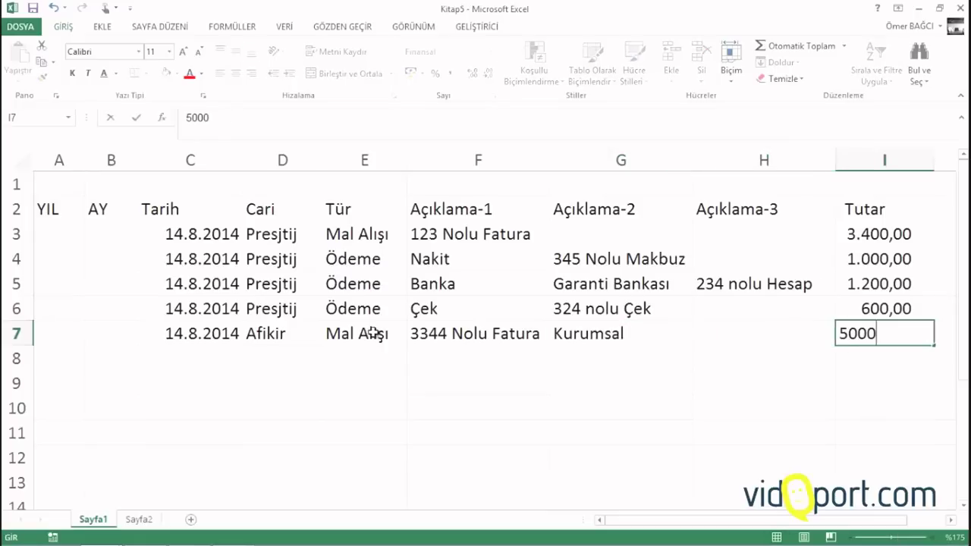
pyautogui.press('Return')
pyautogui.press('Left')
pyautogui.press('Left')
pyautogui.press('Left')
pyautogui.press('Left')
pyautogui.press('Left')
pyautogui.press('Left')
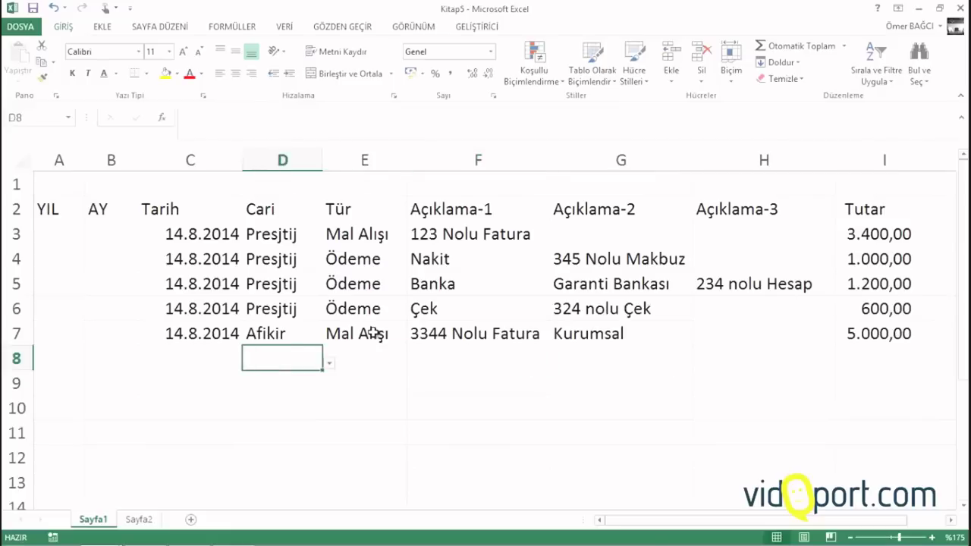
# Record row 8 as an Afikir Ödeme by Çek, '345 nolu Çek', amount 3400
pyautogui.hotkey('ctrl', ';')
pyautogui.press('Tab')
pyautogui.write('a')
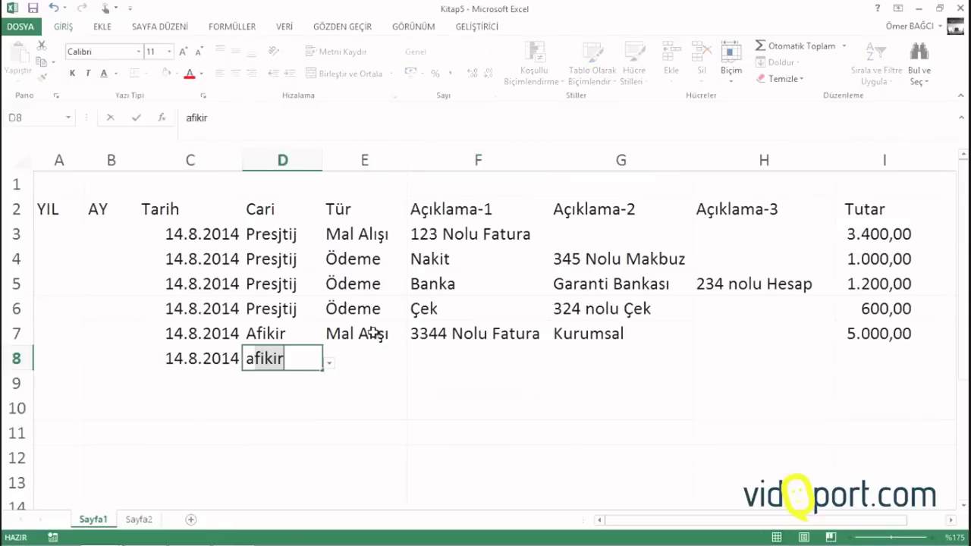
pyautogui.press('Tab')
pyautogui.write('ödeme')
pyautogui.press('Tab')
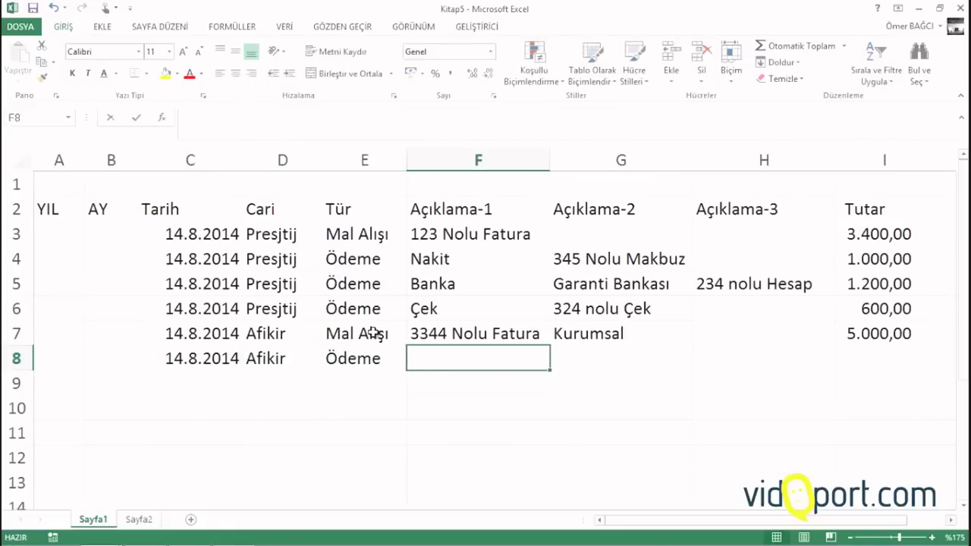
pyautogui.write('çek')
pyautogui.press('Tab')
pyautogui.write('345')
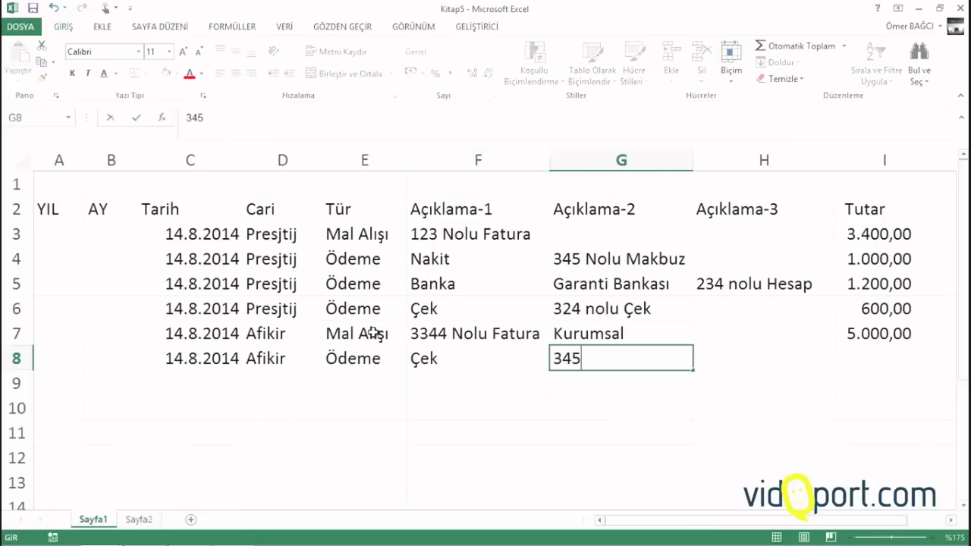
pyautogui.write(' nolu ')
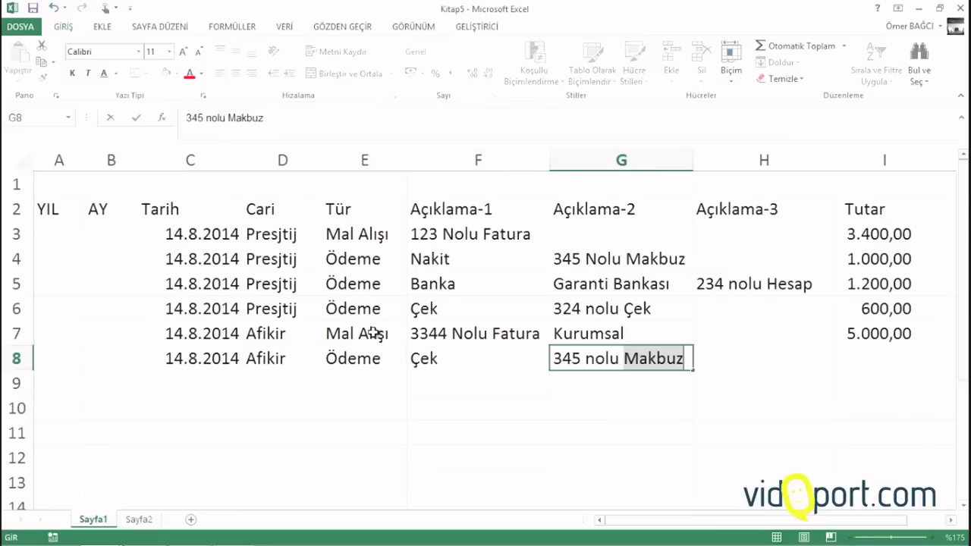
pyautogui.write('Çek')
pyautogui.press('Tab')
pyautogui.press('Tab')
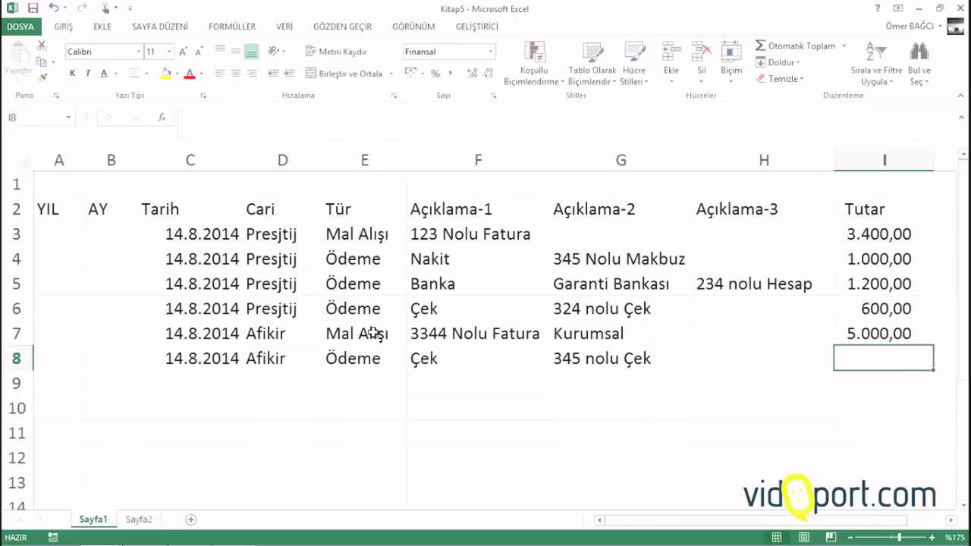
pyautogui.write('34')
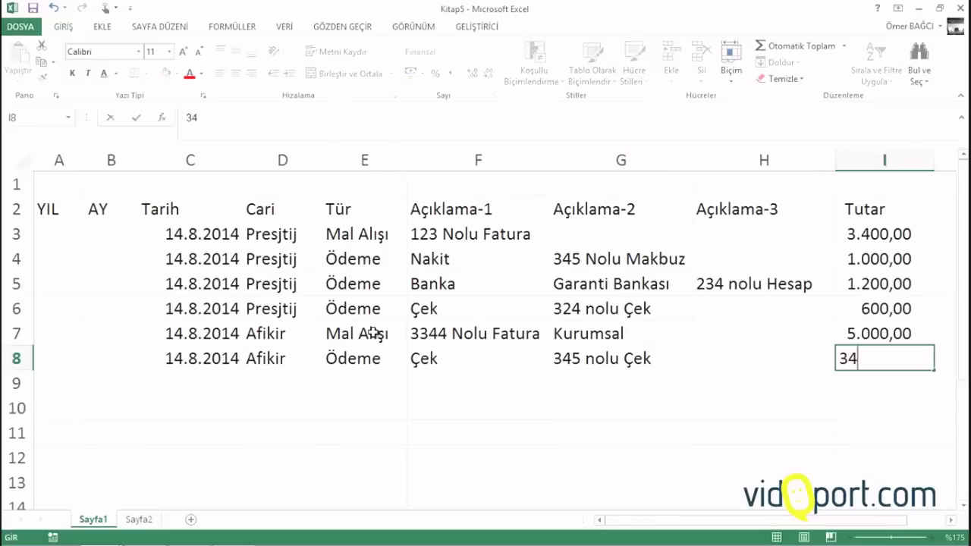
pyautogui.write('00')
pyautogui.press('Return')
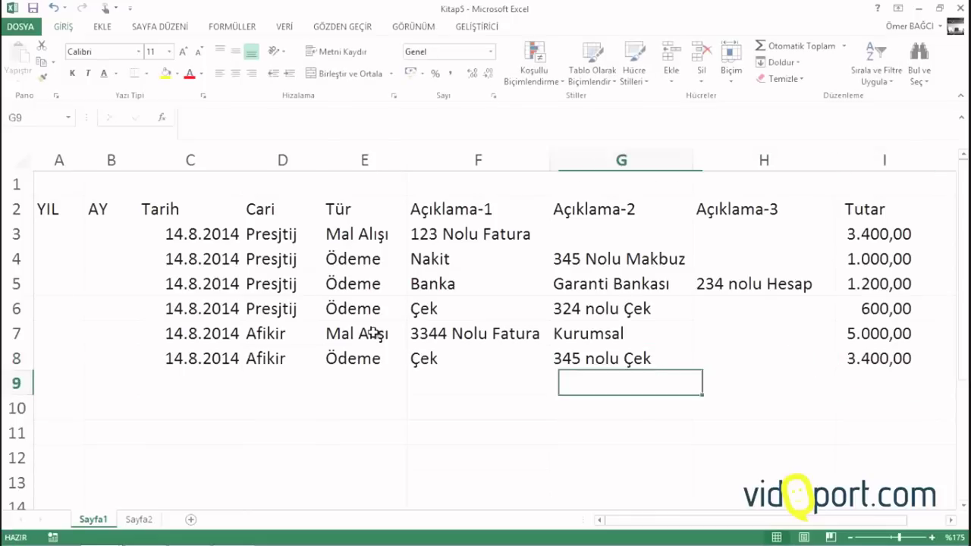
# Record row 9 as a 14.8.2014 Afikir Ödeme, Nakit, '909 nolu makbuz', amount 1000
pyautogui.write('14.8.2014')
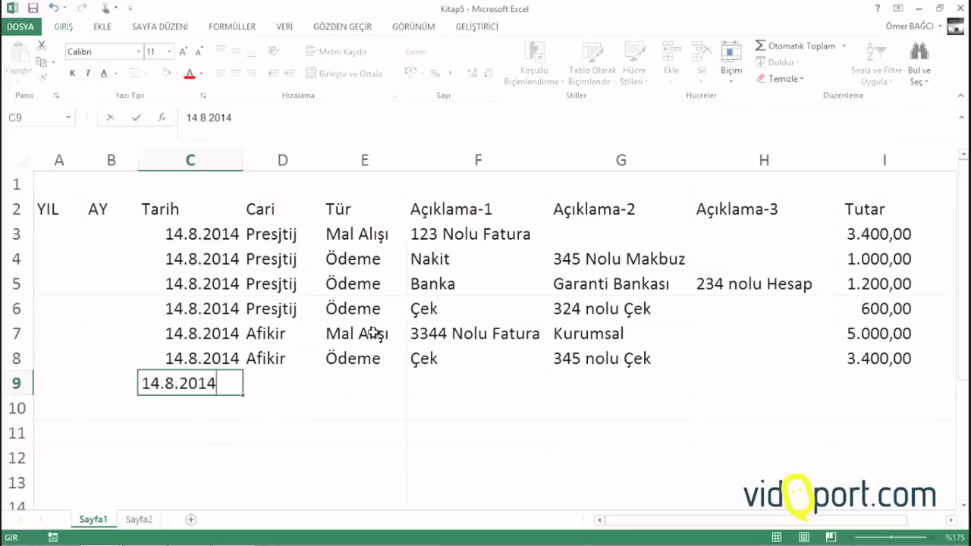
pyautogui.press('Tab')
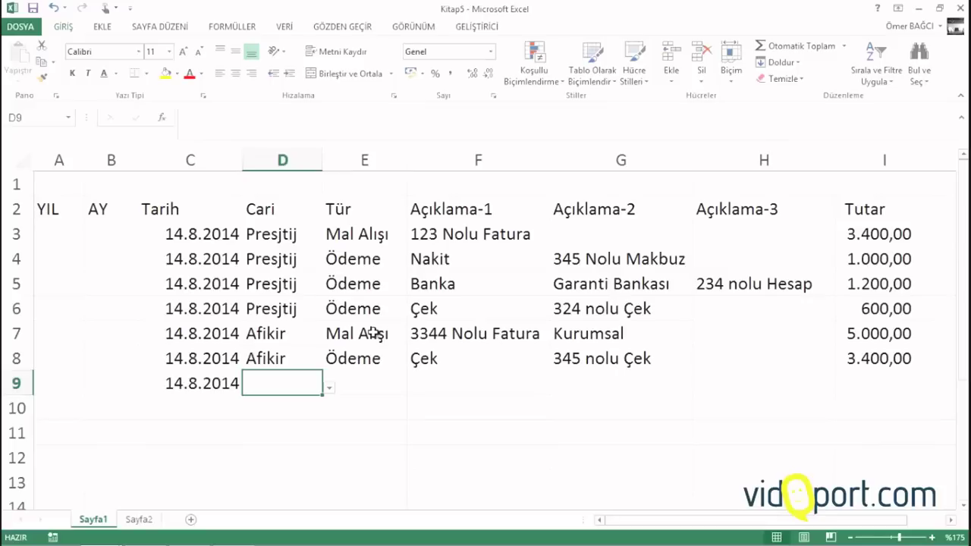
pyautogui.write('a')
pyautogui.press('Tab')
pyautogui.write('ö')
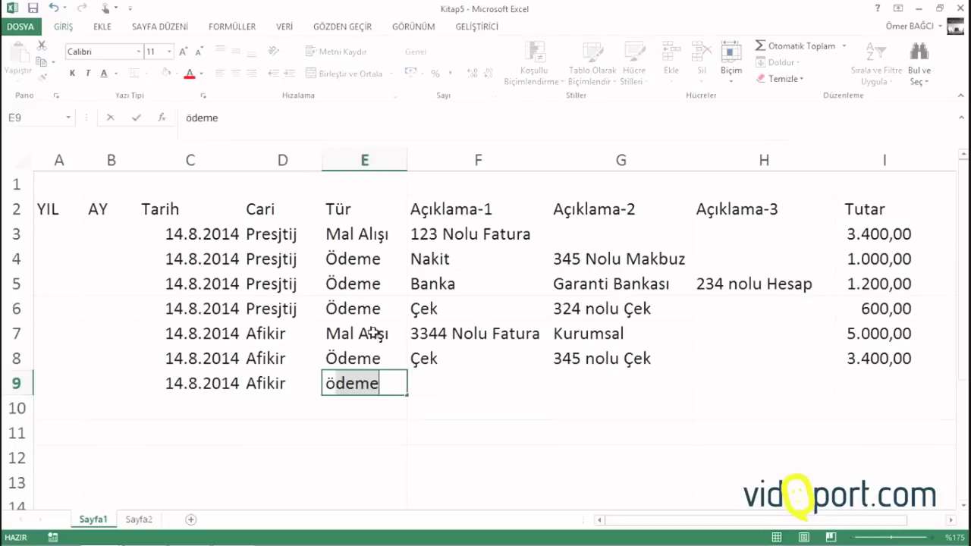
pyautogui.press('Tab')
pyautogui.write('Nakit')
pyautogui.press('Tab')
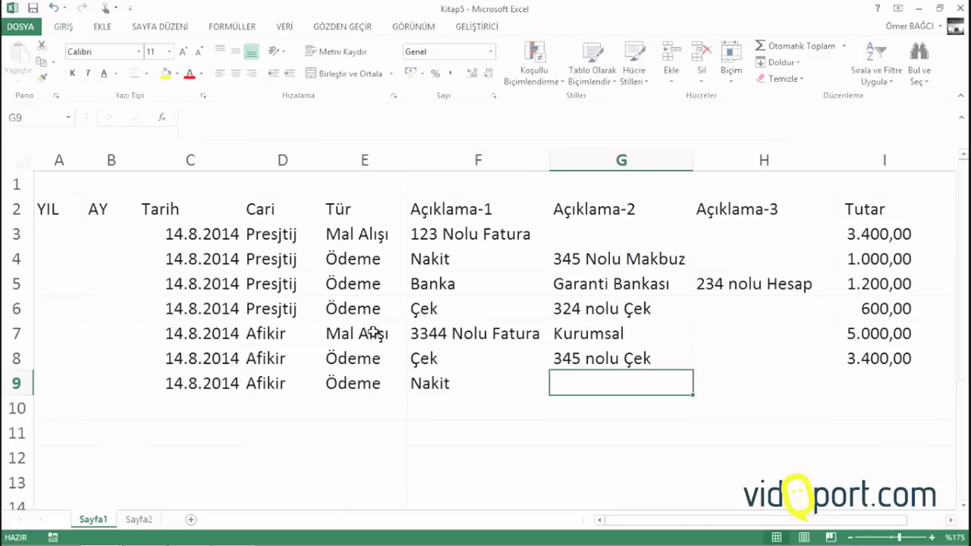
pyautogui.write('90')
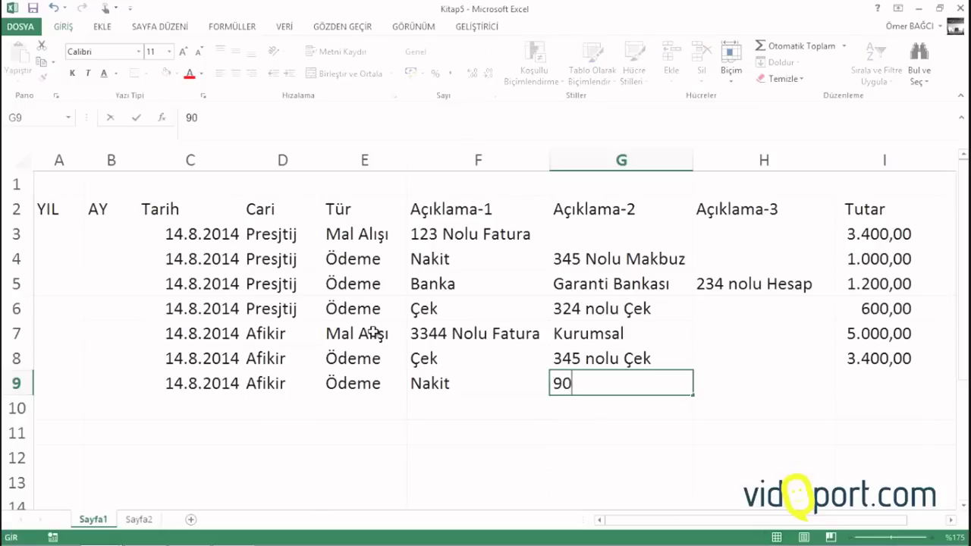
pyautogui.write('9 nolu makbuz')
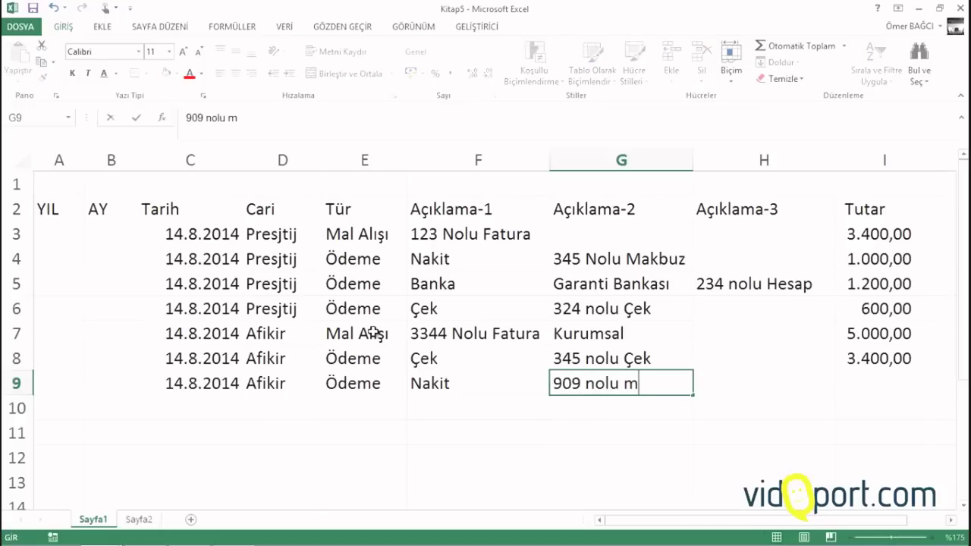
pyautogui.press('Tab')
pyautogui.press('Tab')
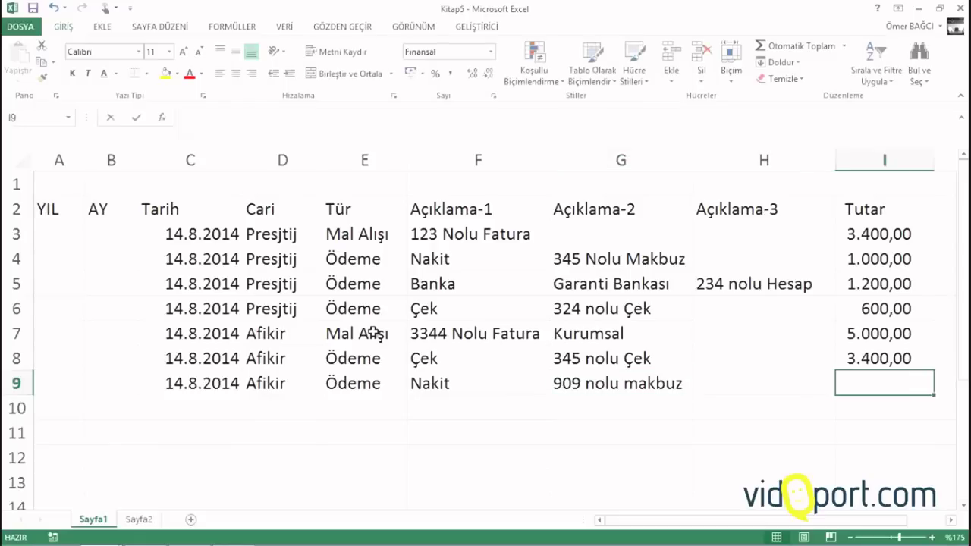
pyautogui.write('1000')
pyautogui.press('Return')
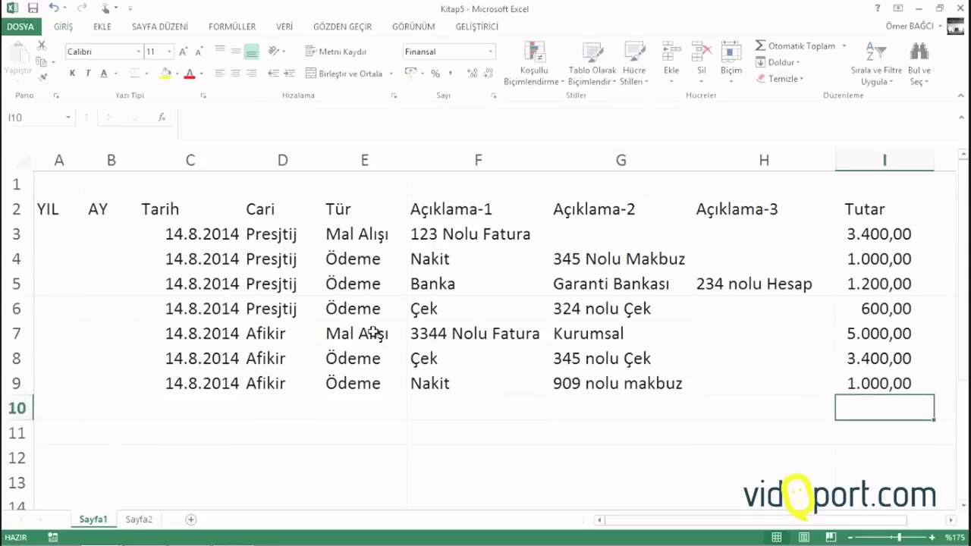
pyautogui.press('Left')
pyautogui.press('Left')
pyautogui.press('Left')
pyautogui.press('Left')
pyautogui.press('Left')
pyautogui.press('Left')
pyautogui.press('Left')
pyautogui.press('Left')
# Enter =YIL(C3) in A3 to show the year 2014
pyautogui.press('Up')
pyautogui.press('Up')
pyautogui.press('Up')
pyautogui.press('Up')
pyautogui.press('Up')
pyautogui.press('Up')
pyautogui.press('Up')
pyautogui.press('Up')
pyautogui.press('Up')
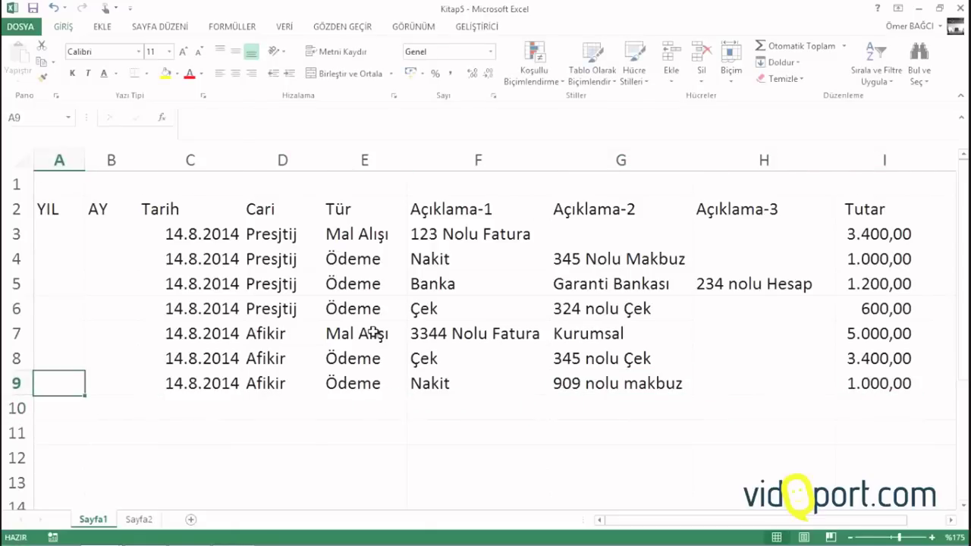
pyautogui.press('Down')
pyautogui.press('Down')
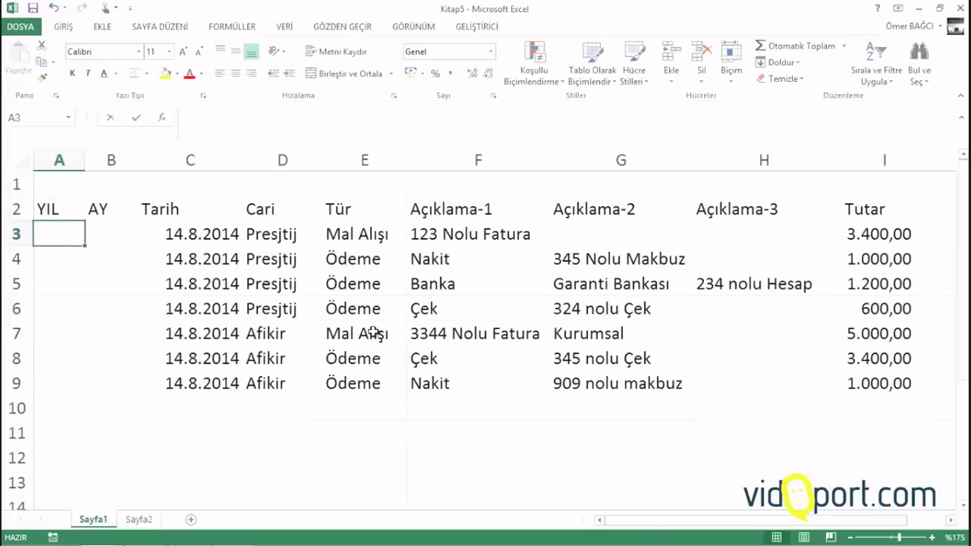
pyautogui.write('=yıl')
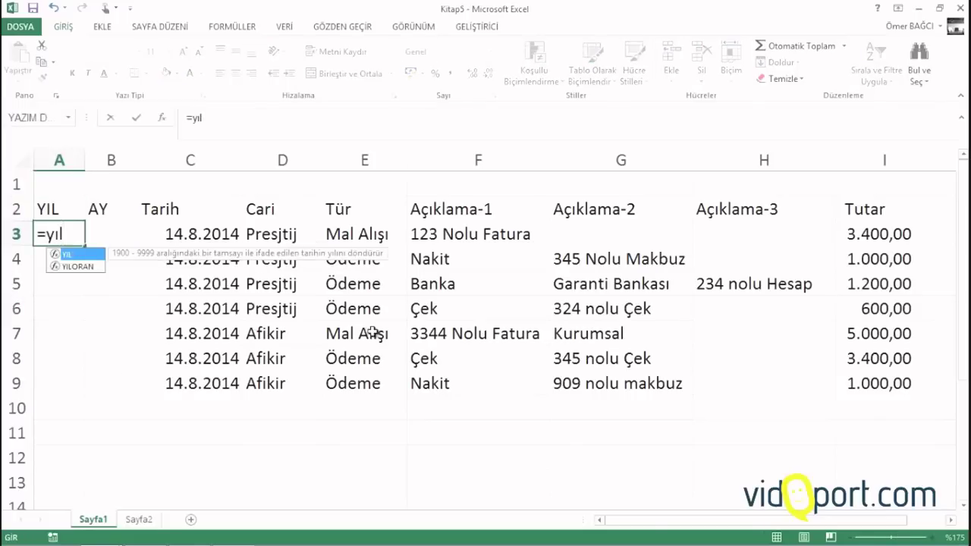
pyautogui.write('(')
pyautogui.press('Right')
pyautogui.press('Right')
pyautogui.press('Return')
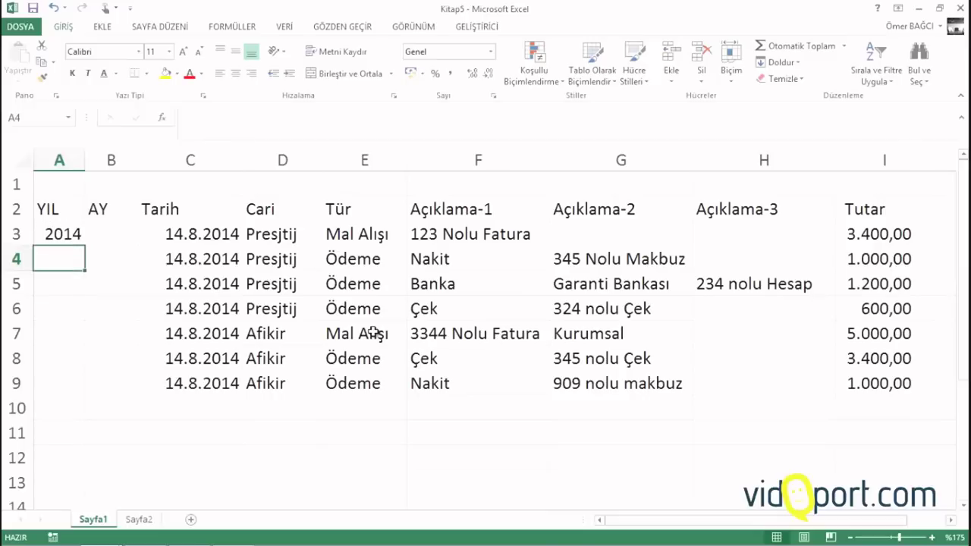
# Enter =AY(C3) in B3 to show month 8, then select A3:B3
pyautogui.press('Up')
pyautogui.press('Right')
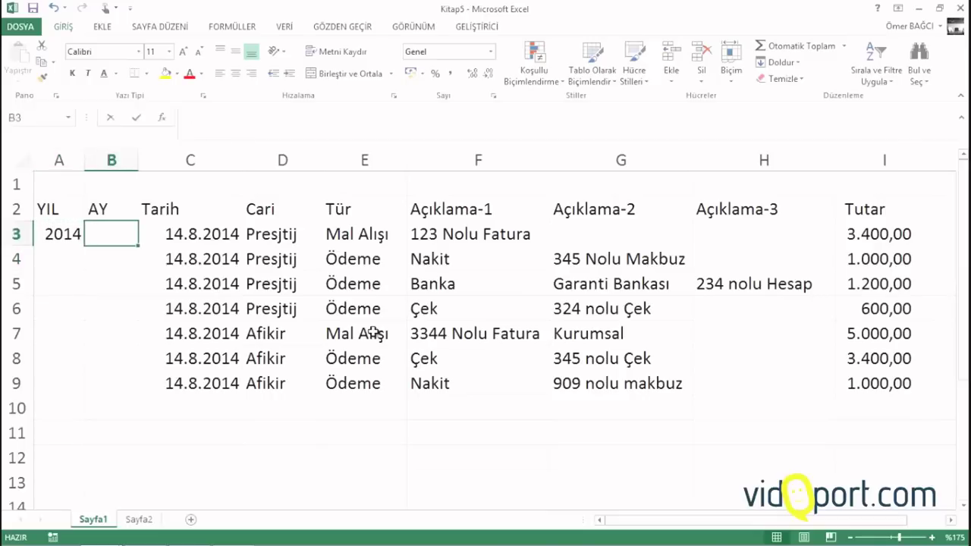
pyautogui.write('=ay(')
pyautogui.press('Right')
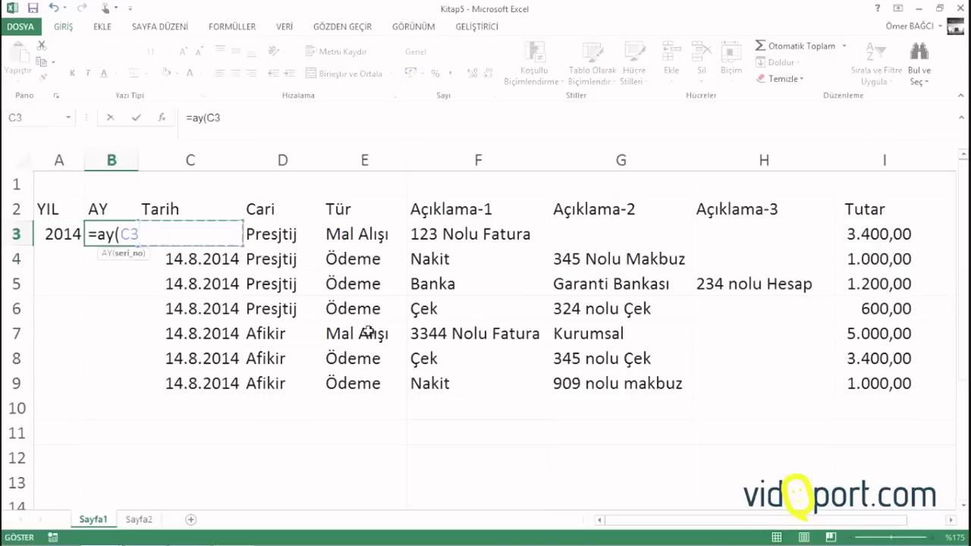
pyautogui.press('Return')
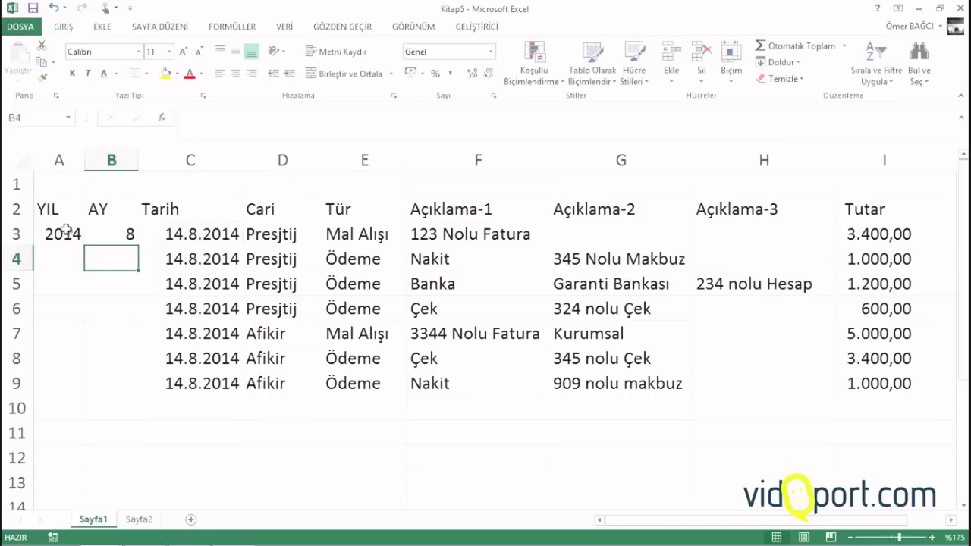
pyautogui.moveTo(66, 231); pyautogui.dragTo(106, 233)
# Fill the YIL and AY formulas down to row 9, then extend them to row 53
pyautogui.doubleClick(137, 246)
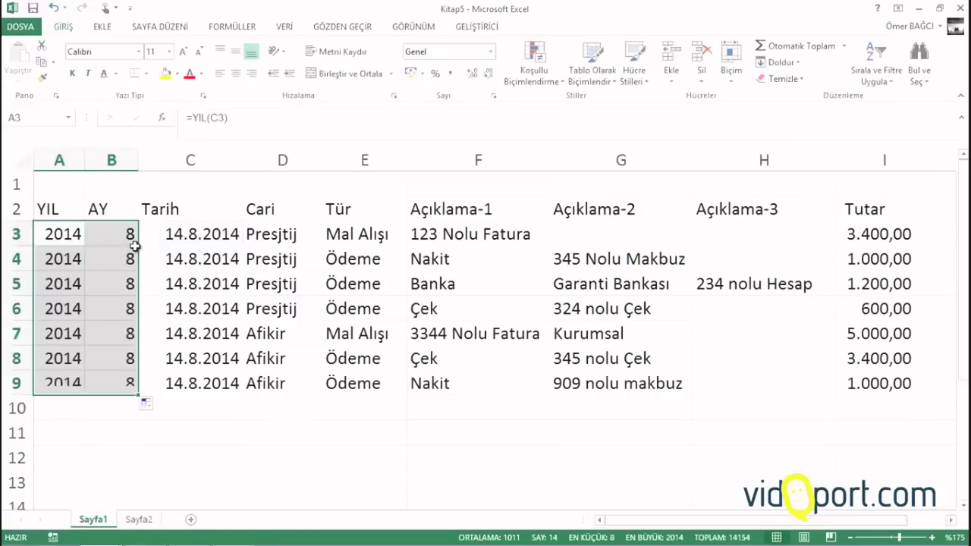
pyautogui.moveTo(138, 394)
pyautogui.mouseDown()
pyautogui.moveTo(123, 523)
pyautogui.moveTo(110, 499)
pyautogui.moveTo(112, 424)
pyautogui.mouseUp()
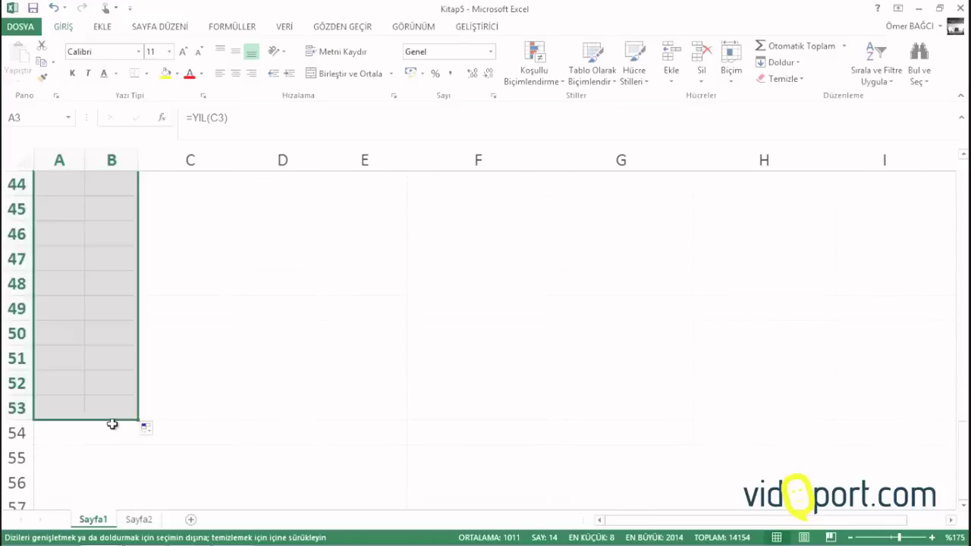
pyautogui.scroll(14, 111, 400)
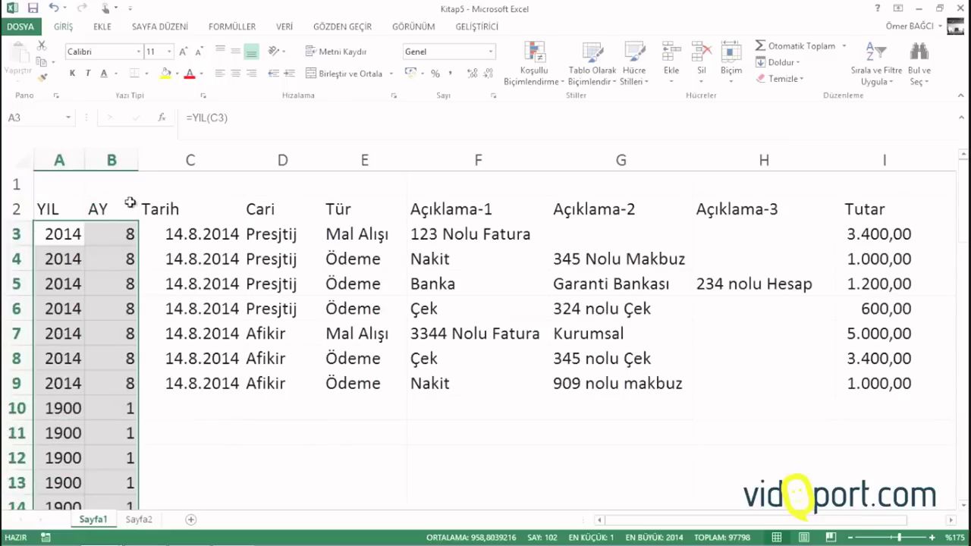
pyautogui.click(191, 284)
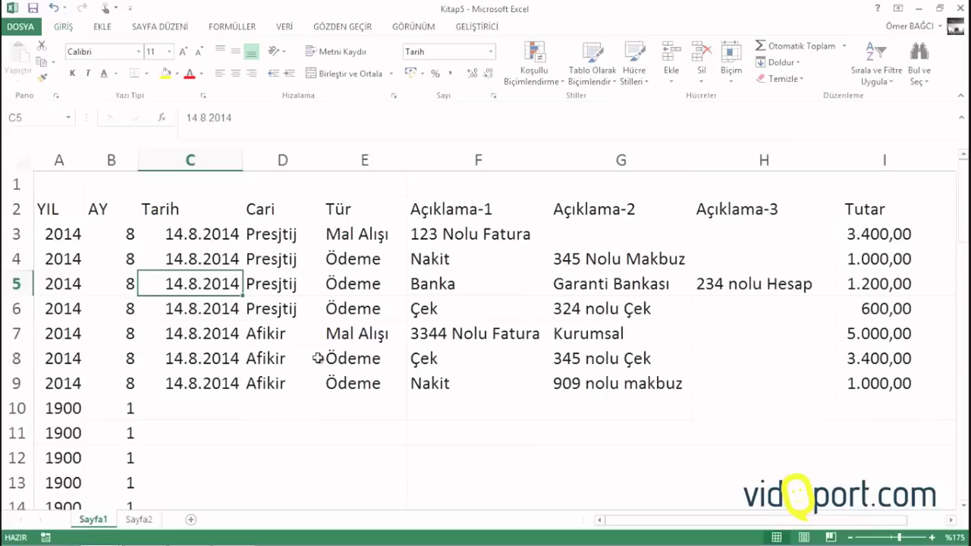
# Start row 10 with the 14.8.2014 date, Denkim as cari and Mal Alışı as type
pyautogui.click(213, 407)
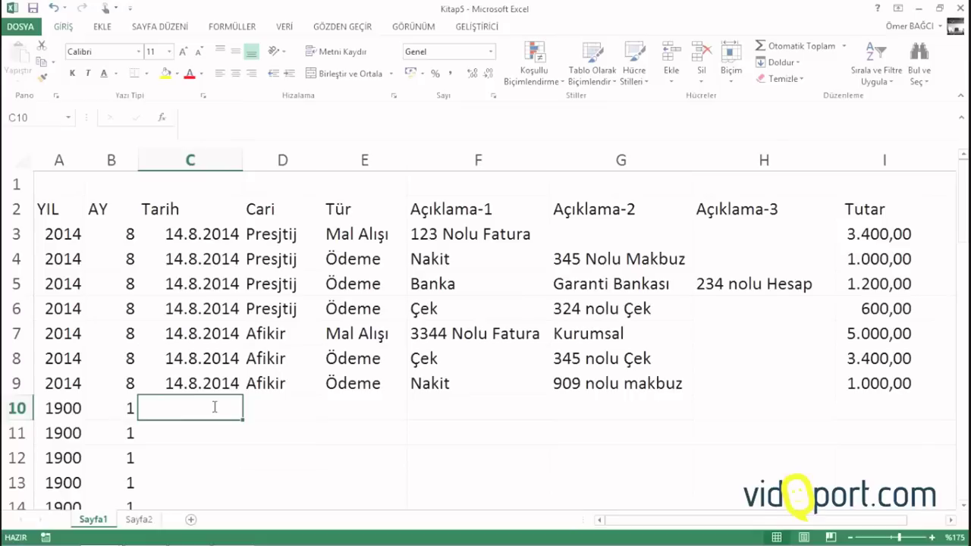
pyautogui.hotkey('ctrl', "'")
pyautogui.press('Tab')
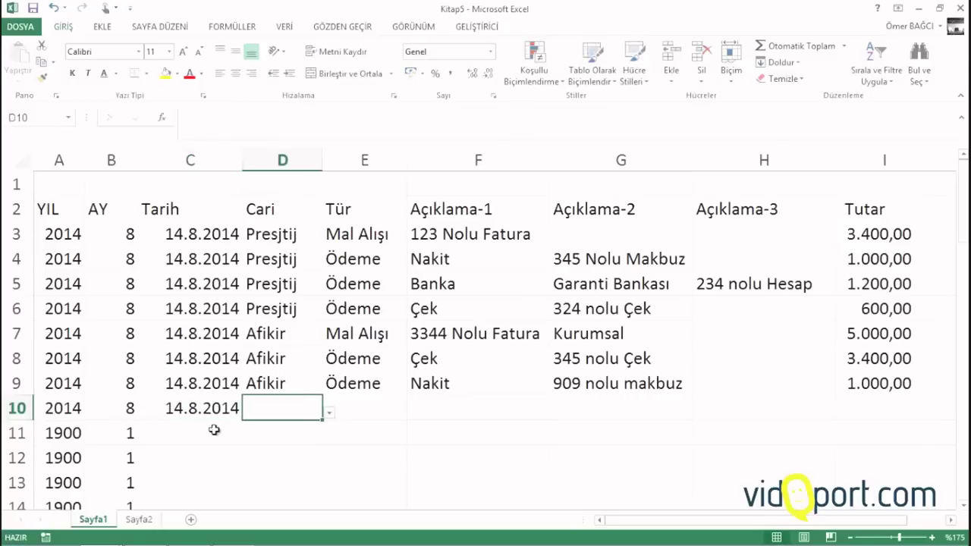
pyautogui.click(330, 413)
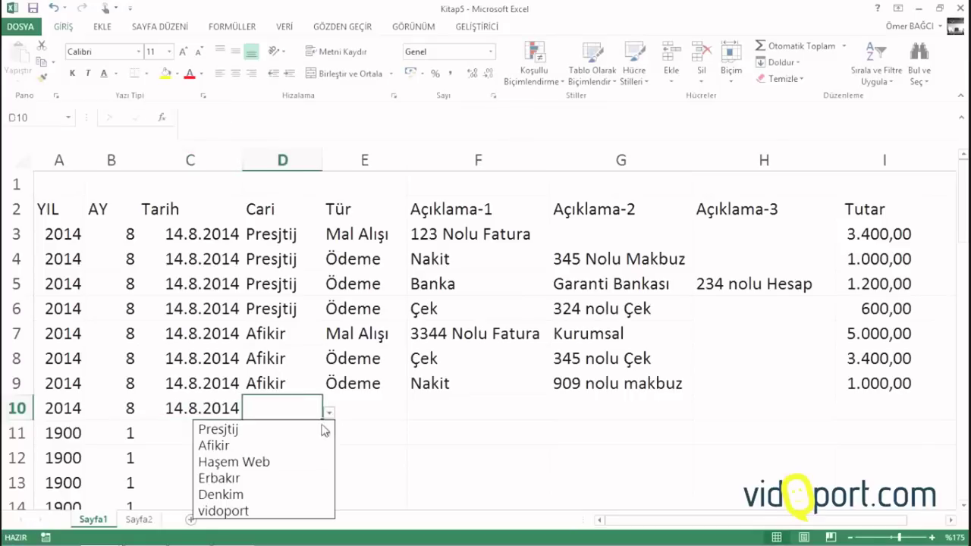
pyautogui.click(276, 493)
pyautogui.click(354, 413)
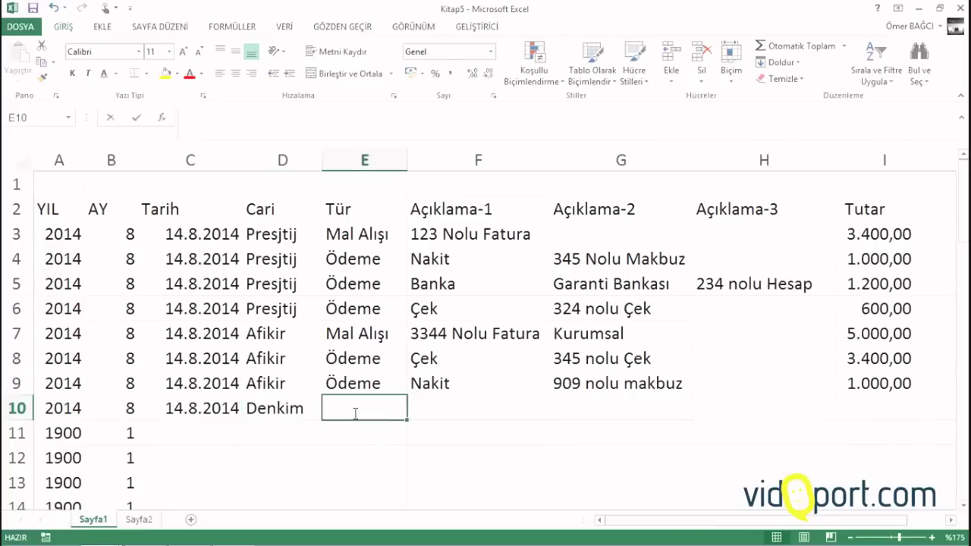
pyautogui.write('Mal')
pyautogui.press('Tab')
# Enter the description 3133 Nolu Fatura and the amount 5600 in row 10
pyautogui.write('31')
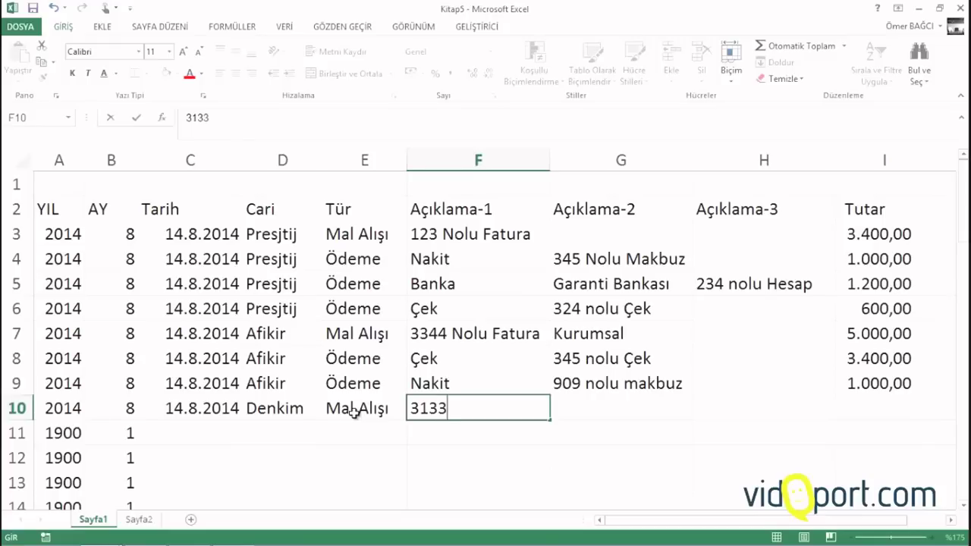
pyautogui.write('Nolu Fau')
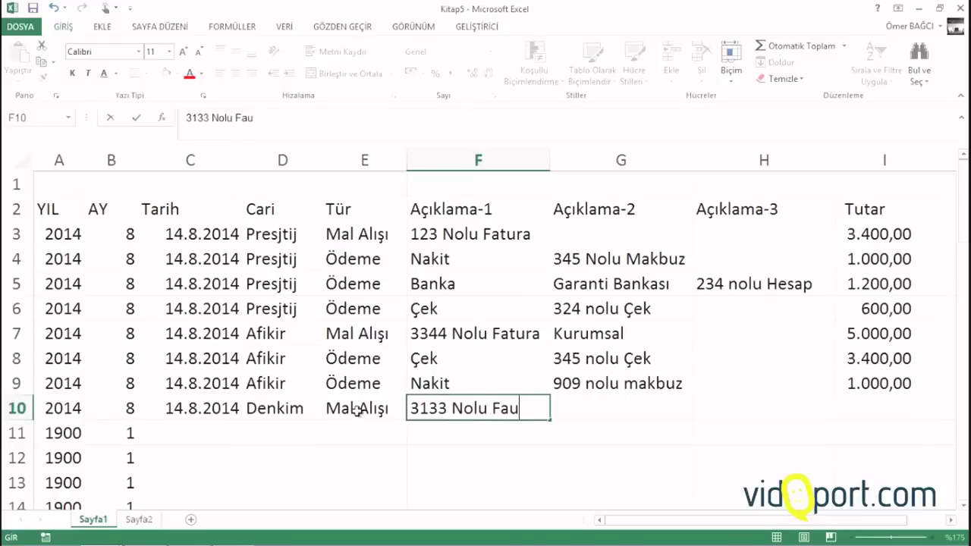
pyautogui.press('BackSpace')
pyautogui.write('tura')
pyautogui.press('Tab')
pyautogui.press('Tab')
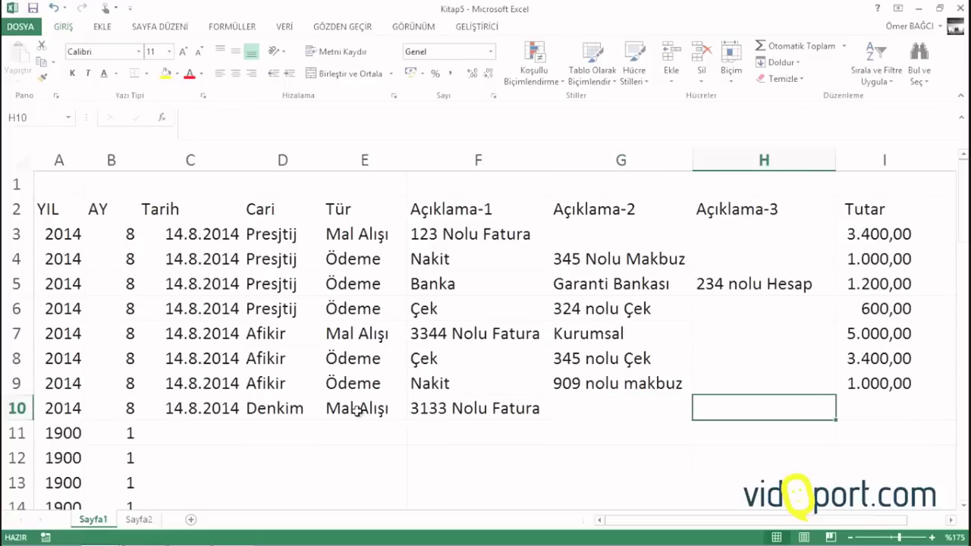
pyautogui.press('Tab')
pyautogui.write('5600')
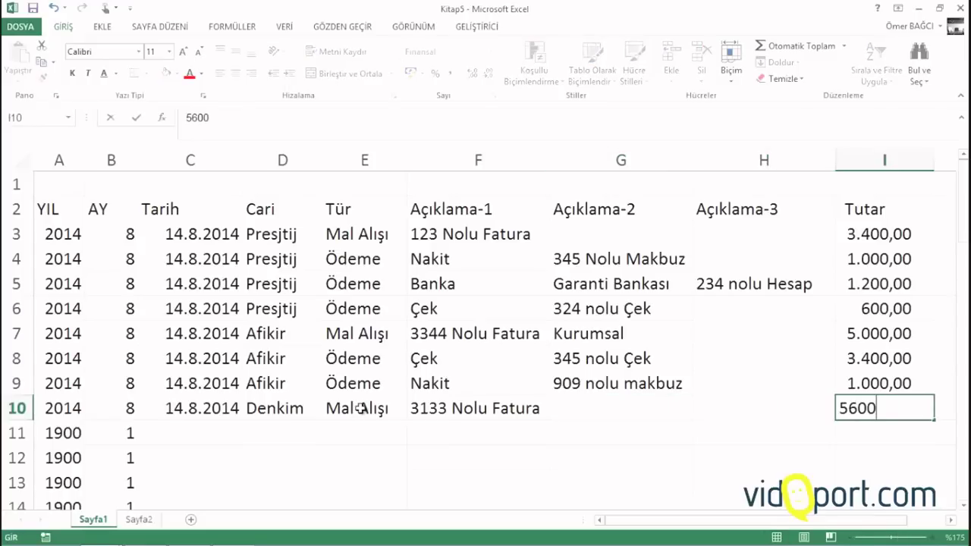
pyautogui.press('Return')
pyautogui.press('Left')
pyautogui.press('Left')
pyautogui.press('Left')
pyautogui.press('Left')
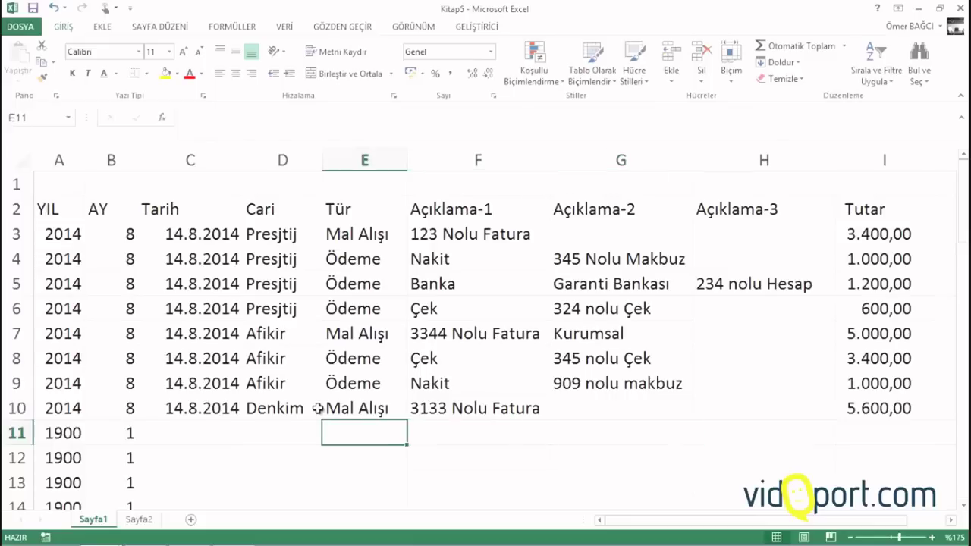
# Add a new sheet after Sayfa2 and rename it Rapor
pyautogui.click(154, 521)
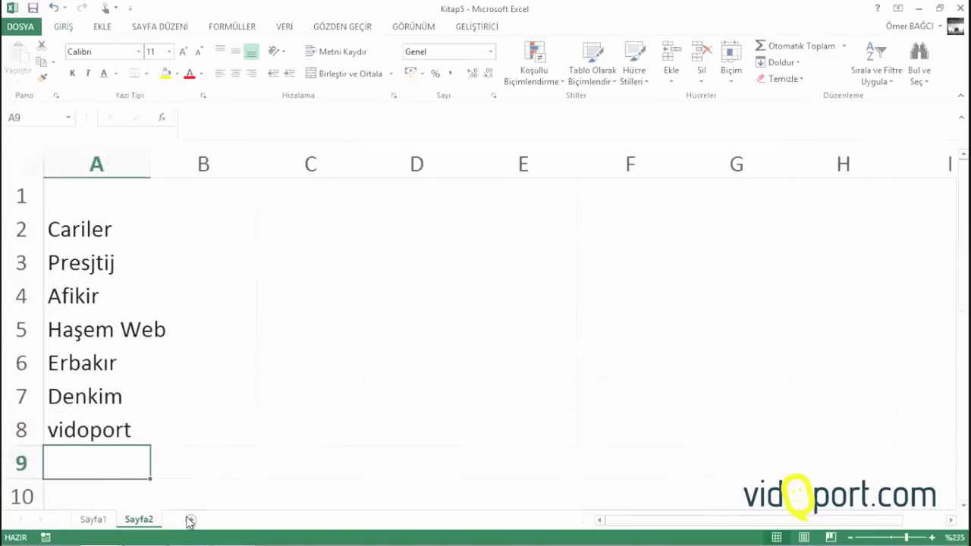
pyautogui.click(189, 521)
pyautogui.doubleClick(185, 520)
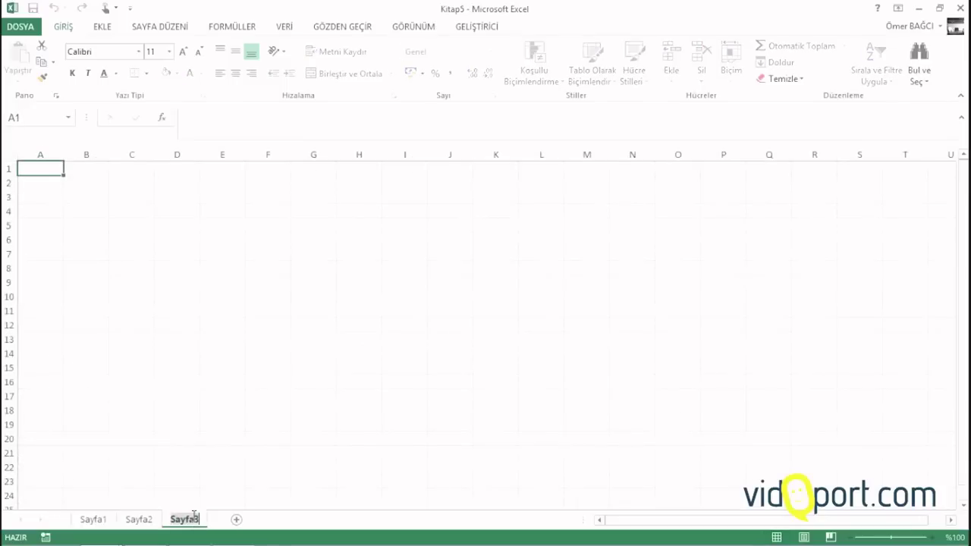
pyautogui.write('Rapor')
pyautogui.press('Return')
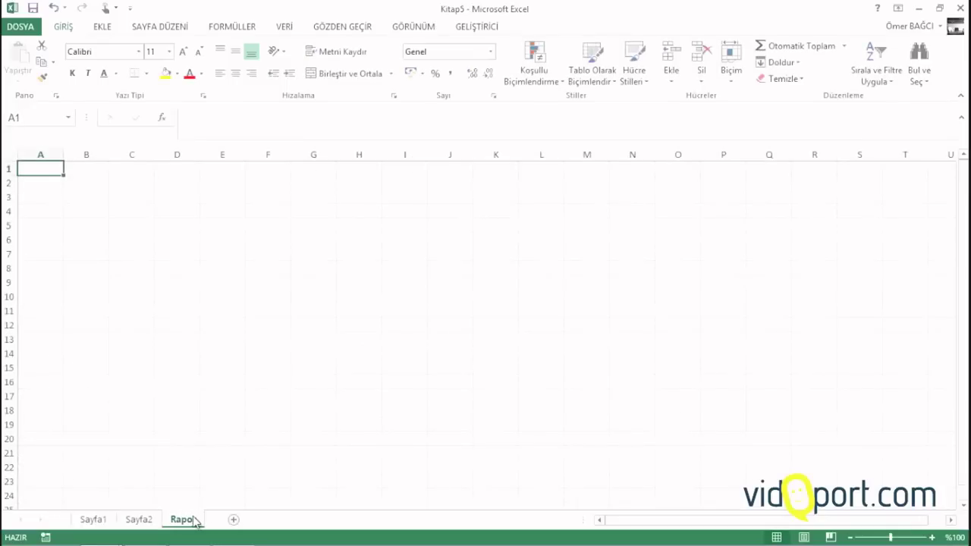
pyautogui.scroll(5, 190, 516)
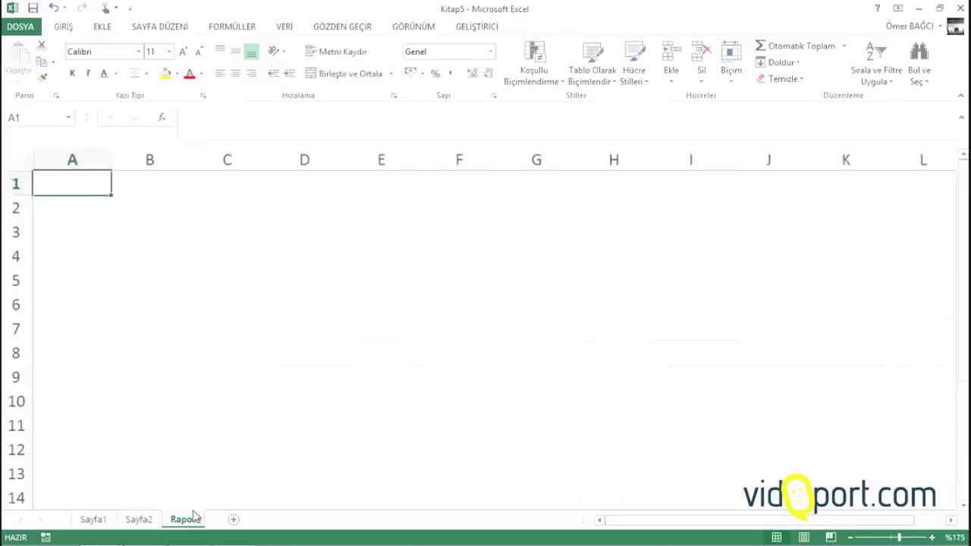
# Type the headers Cariler in A1 and Borç in B1 on Rapor
pyautogui.click(141, 524)
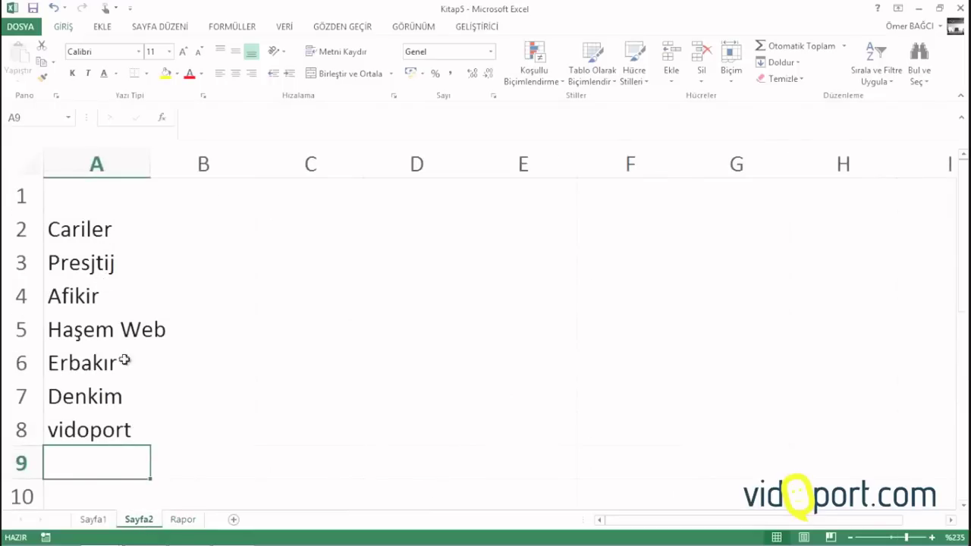
pyautogui.click(183, 522)
pyautogui.click(90, 218)
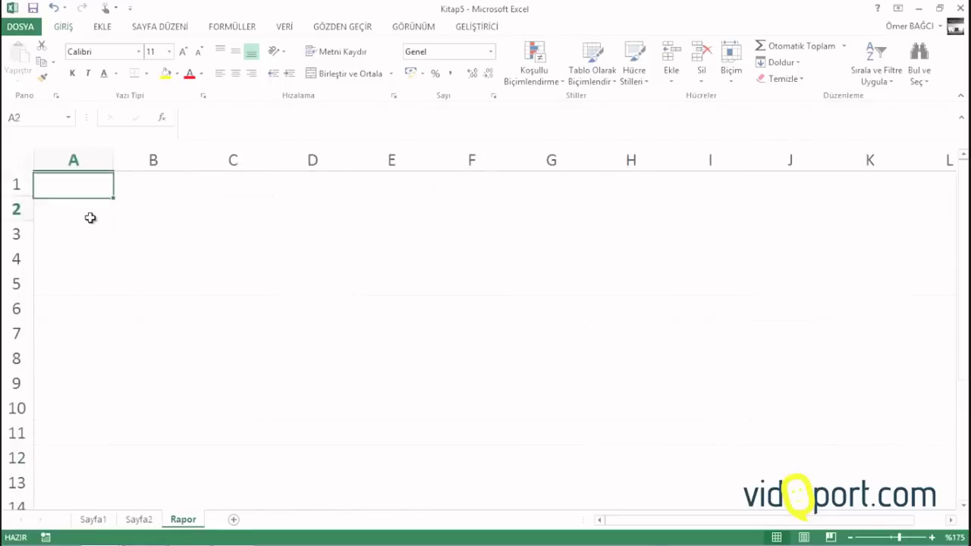
pyautogui.click(98, 192)
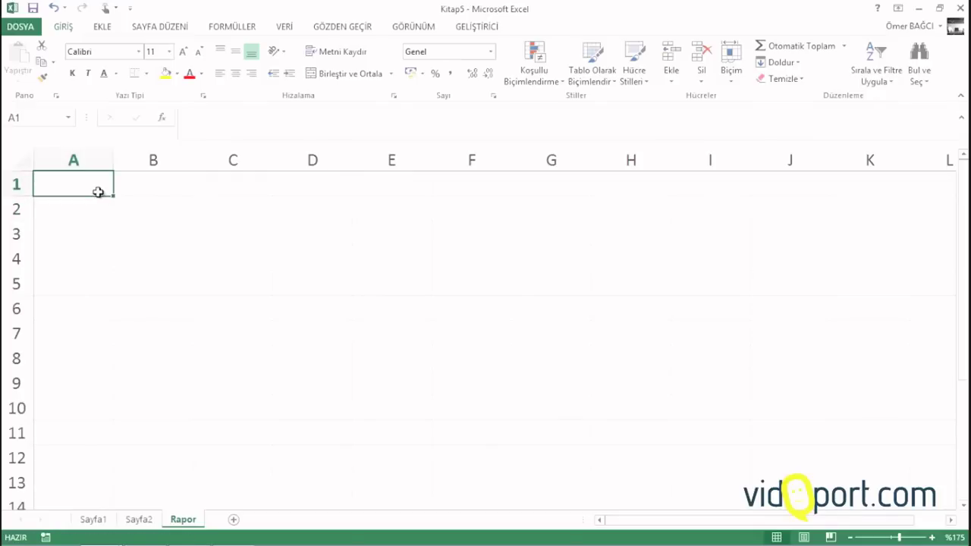
pyautogui.write('Carile')
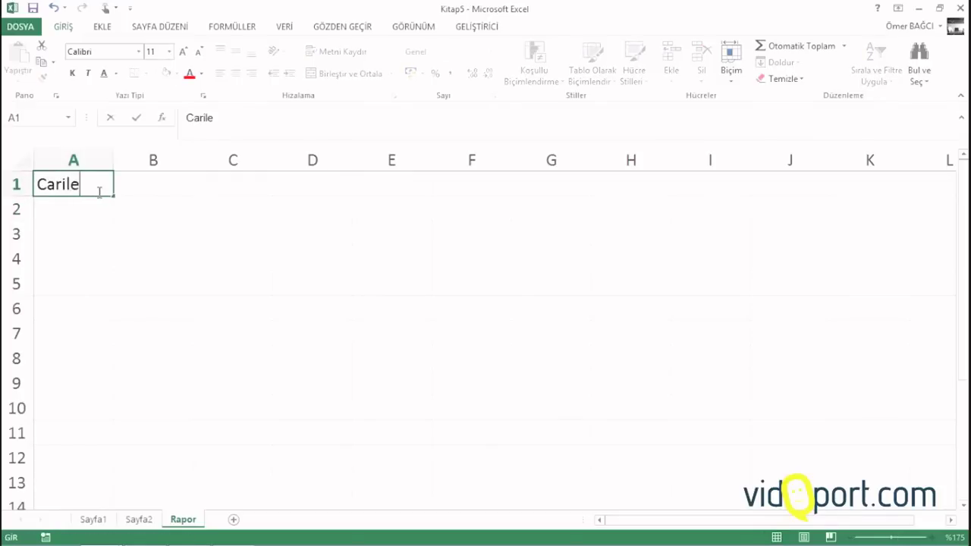
pyautogui.write('r')
pyautogui.press('Tab')
pyautogui.write('bor')
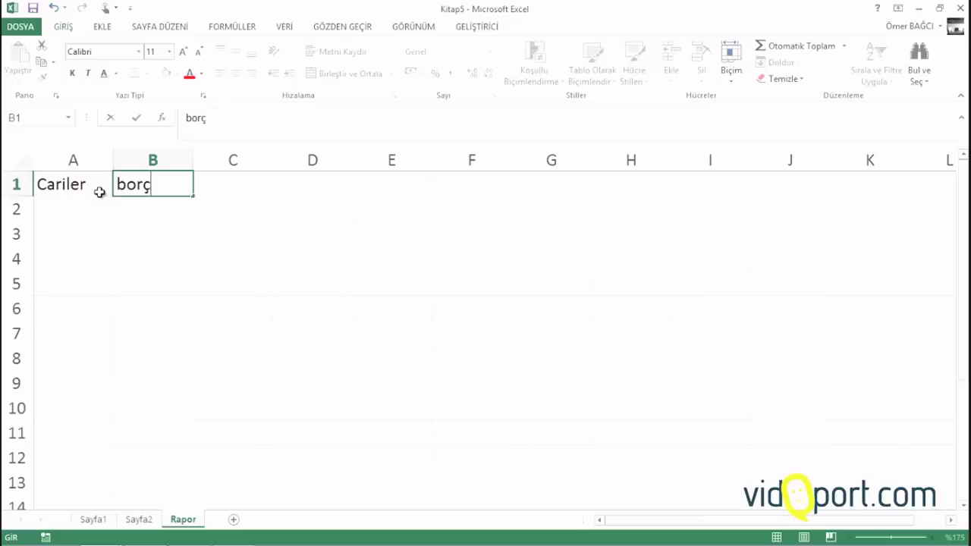
pyautogui.write('ç')
pyautogui.press('Return')
pyautogui.press('Up')
pyautogui.write('Borç')
pyautogui.press('Tab')
# Type the headers Alacak in C1 and Bakiye in D1
pyautogui.write('Akal')
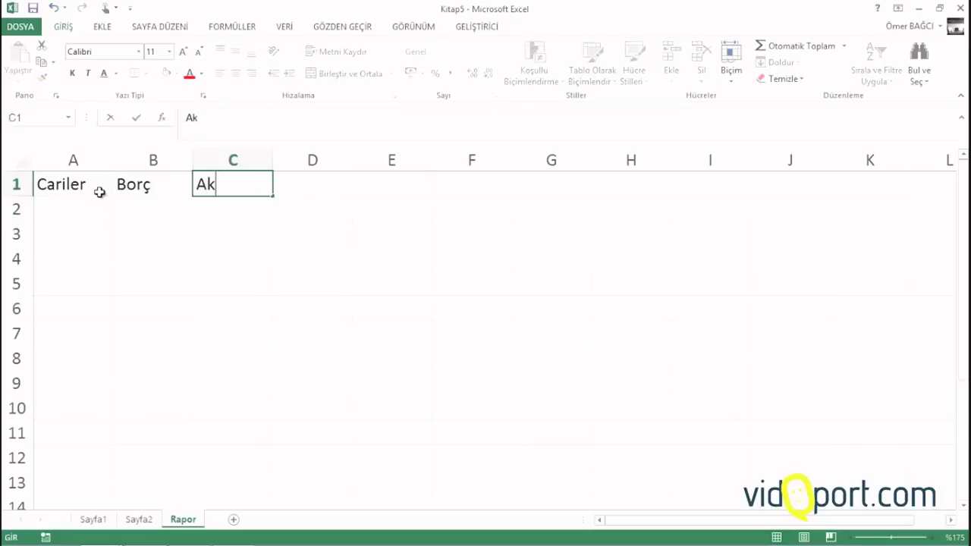
pyautogui.press('BackSpace')
pyautogui.press('BackSpace')
pyautogui.press('BackSpace')
pyautogui.write('lacak')
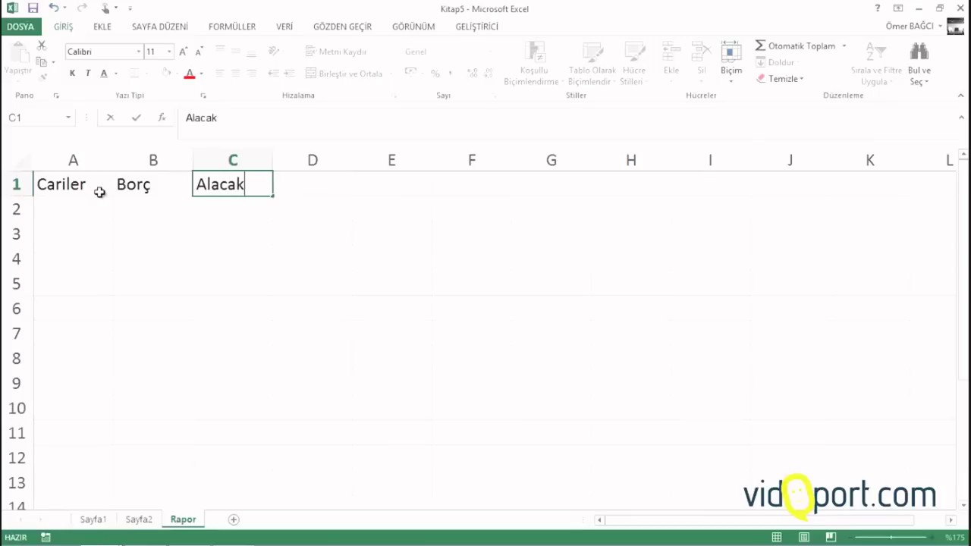
pyautogui.press('Tab')
pyautogui.write('Bakiye')
pyautogui.press('Return')
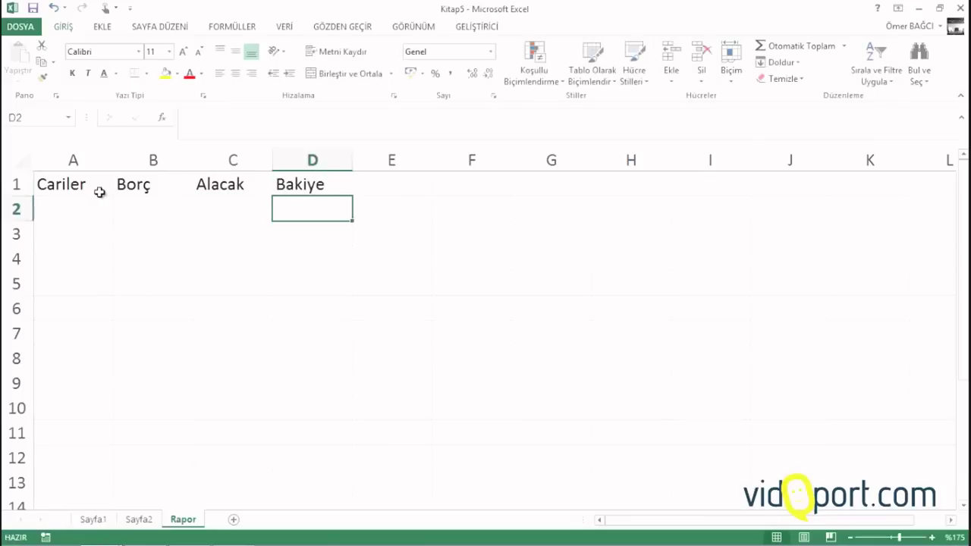
pyautogui.moveTo(84, 220); pyautogui.dragTo(89, 447)
pyautogui.click(88, 465)
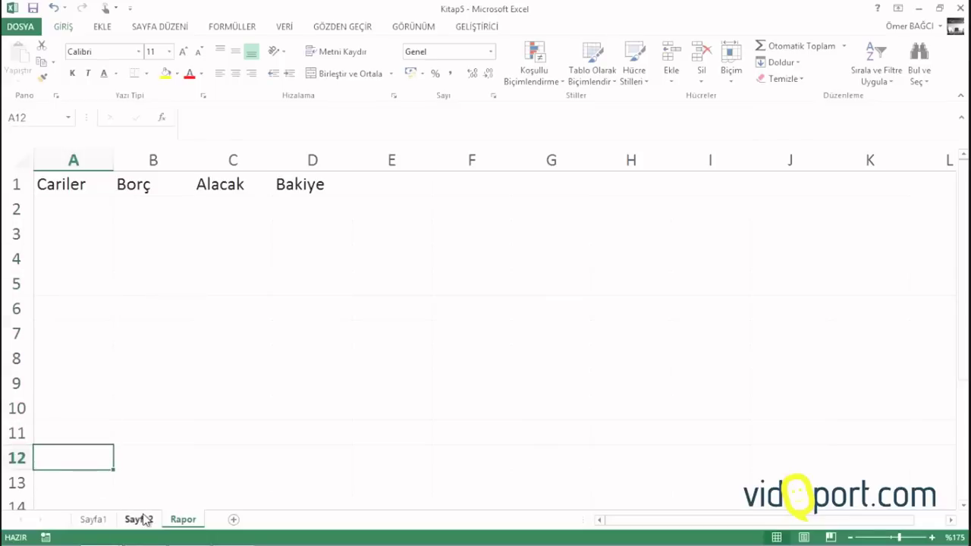
# Copy the cari names range starting at A3 on Sayfa2
pyautogui.click(139, 519)
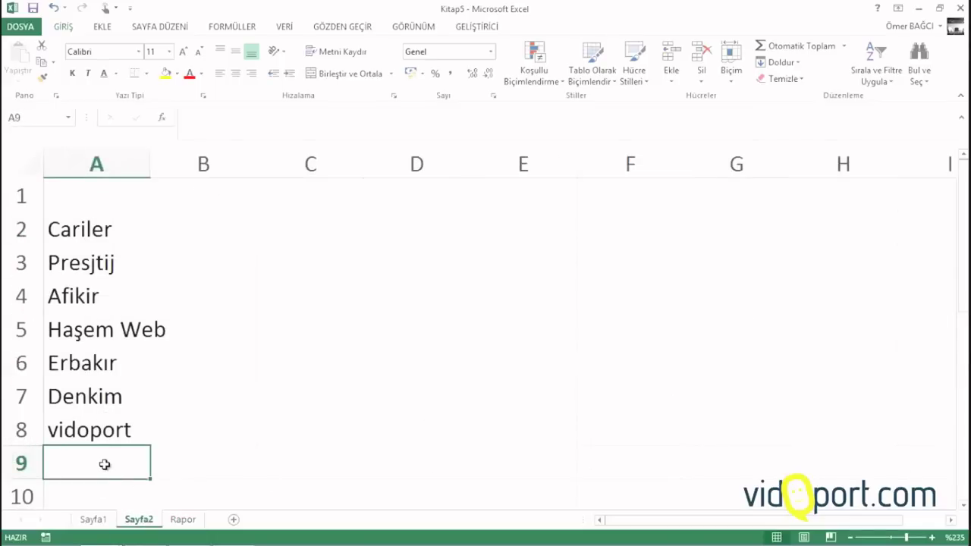
pyautogui.click(183, 520)
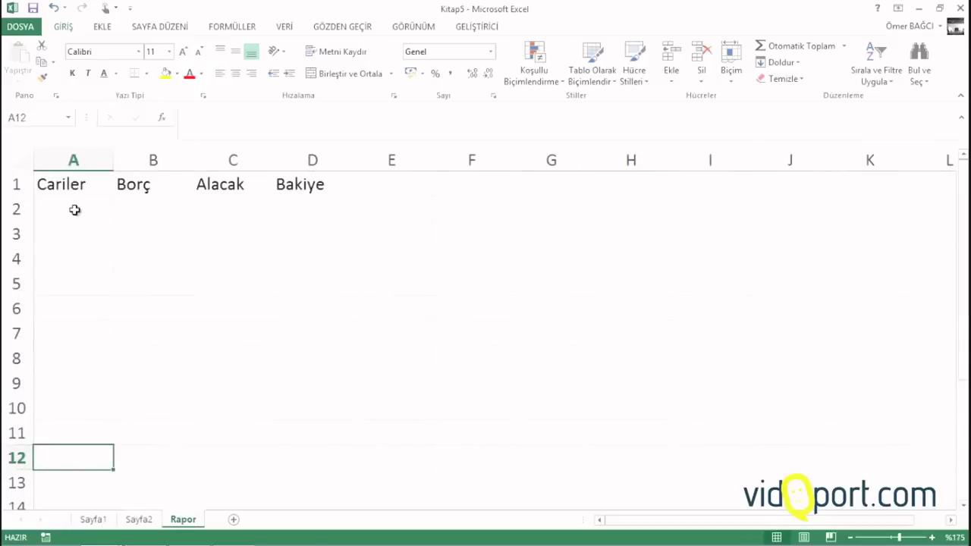
pyautogui.click(74, 210)
pyautogui.click(74, 358)
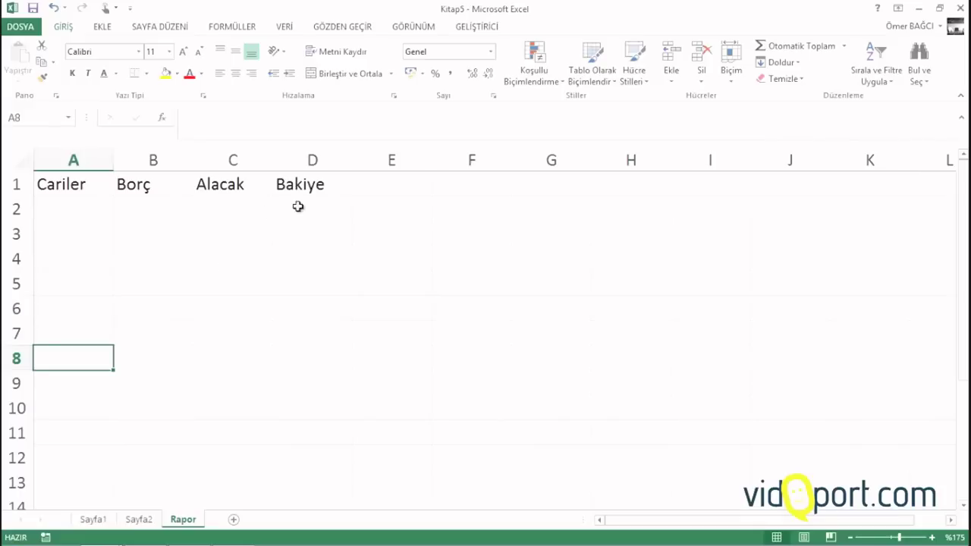
pyautogui.click(139, 520)
pyautogui.moveTo(95, 265); pyautogui.dragTo(93, 429)
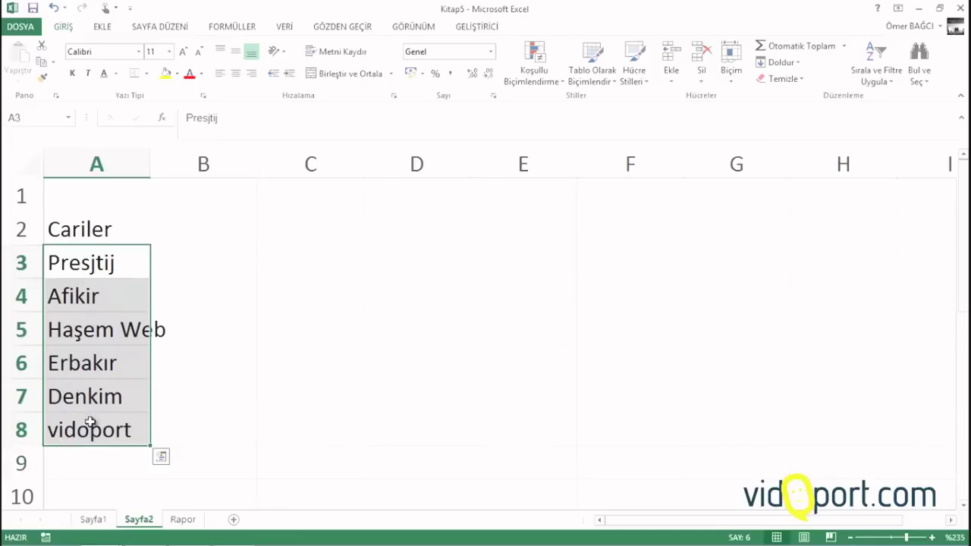
pyautogui.hotkey('shift', 'Up')
pyautogui.moveTo(83, 271); pyautogui.dragTo(98, 357)
pyautogui.rightClick(102, 283)
pyautogui.click(113, 284)
pyautogui.scroll(15, 114, 281)
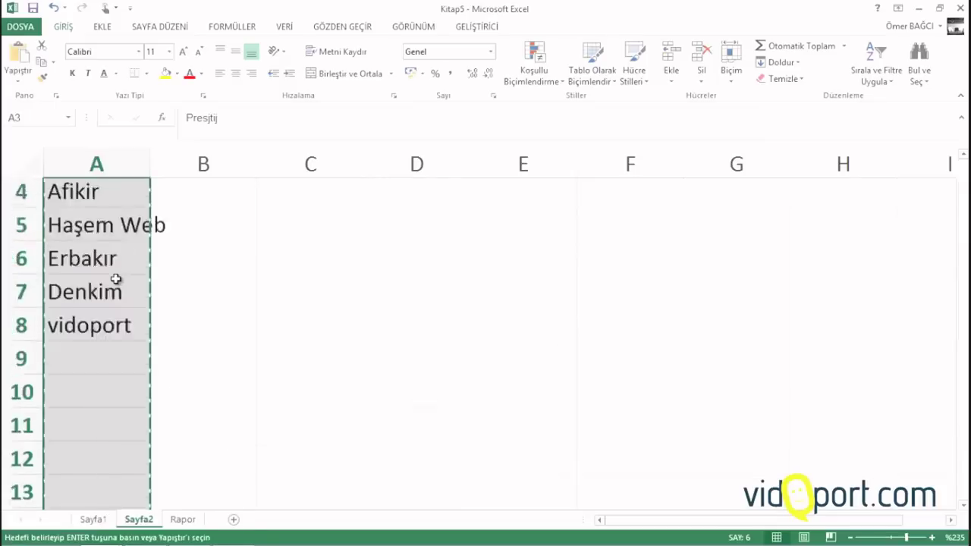
# Paste the names into Rapor!A2 as links with Bağ Yapıştır and widen column A
pyautogui.click(195, 522)
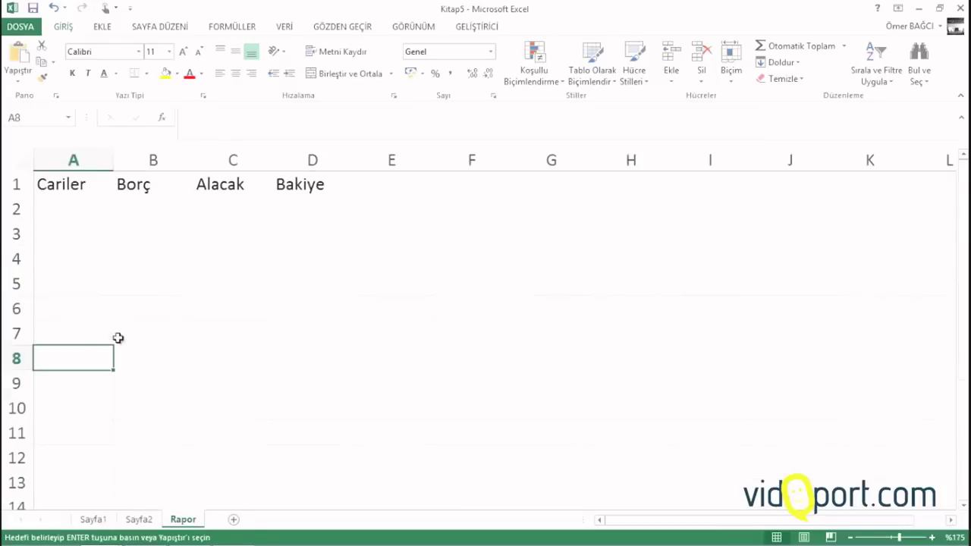
pyautogui.rightClick(77, 211)
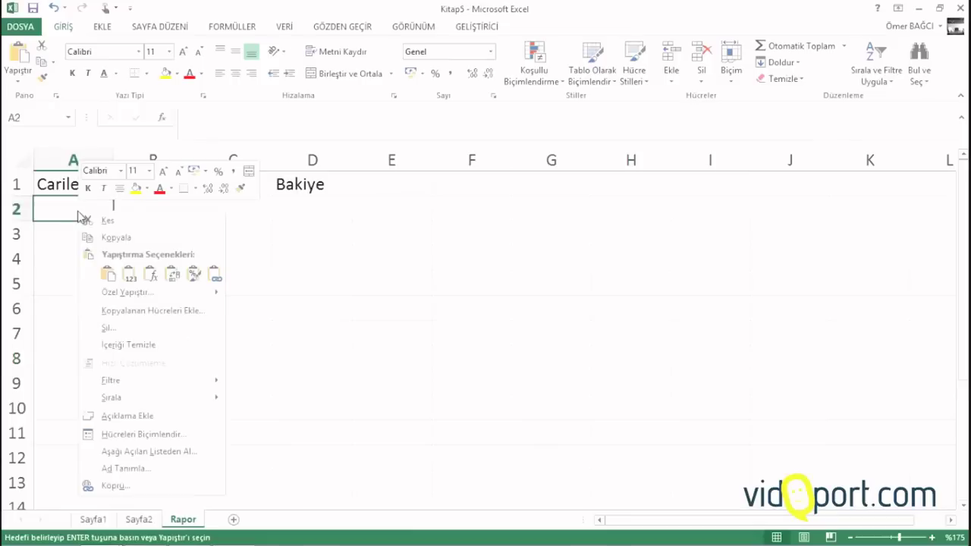
pyautogui.click(123, 292)
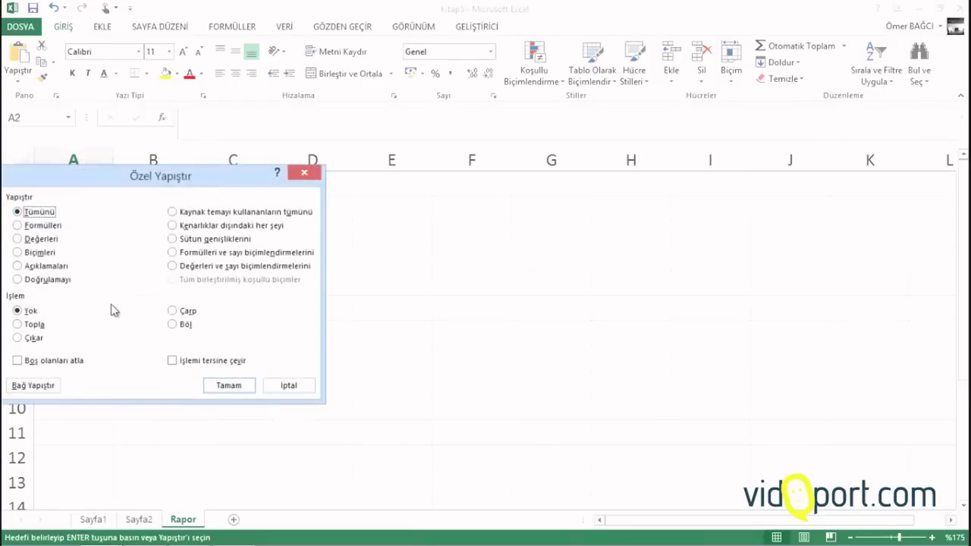
pyautogui.click(35, 386)
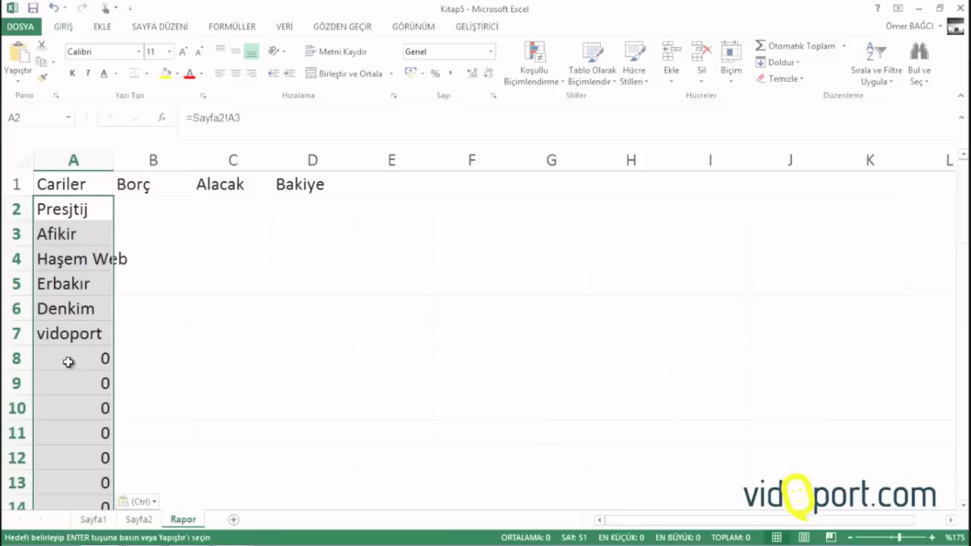
pyautogui.moveTo(115, 160); pyautogui.dragTo(131, 156)
pyautogui.scroll(-8, 130, 318)
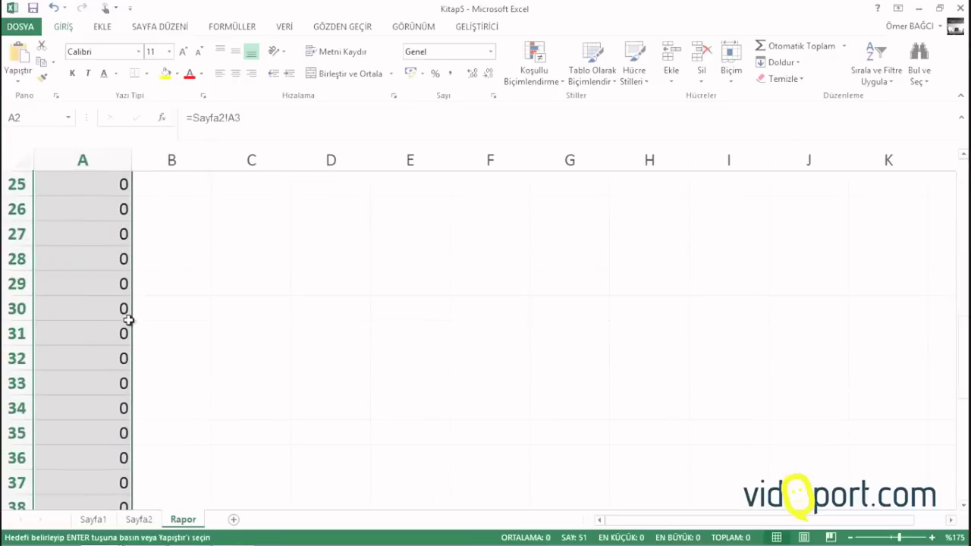
pyautogui.scroll(8, 129, 320)
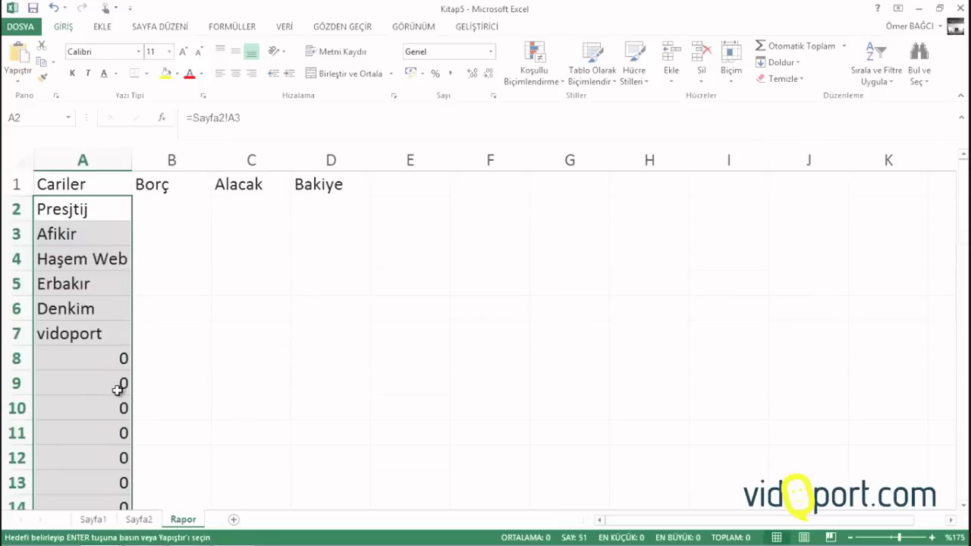
# Add an Equal To 0 conditional format with white custom font to column A's zeros
pyautogui.click(540, 79)
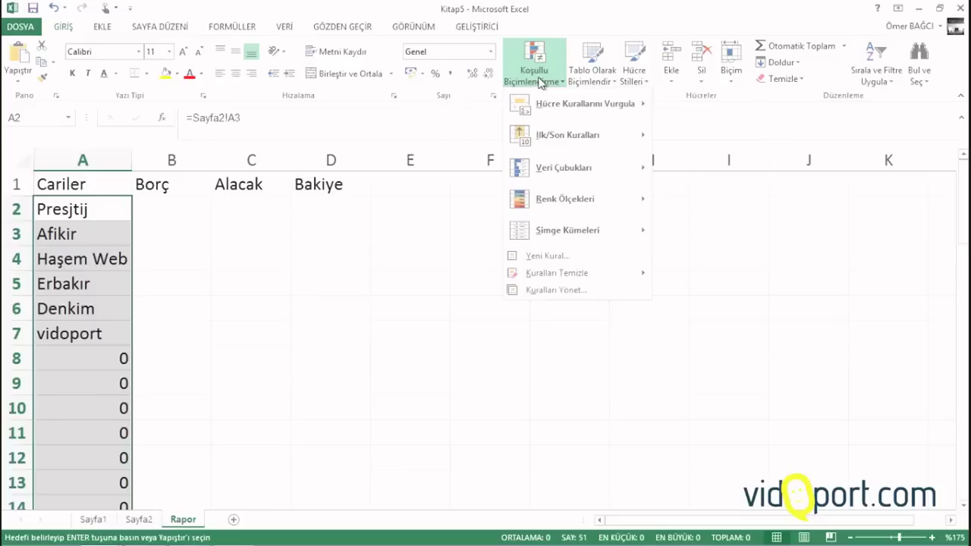
pyautogui.moveTo(553, 104)
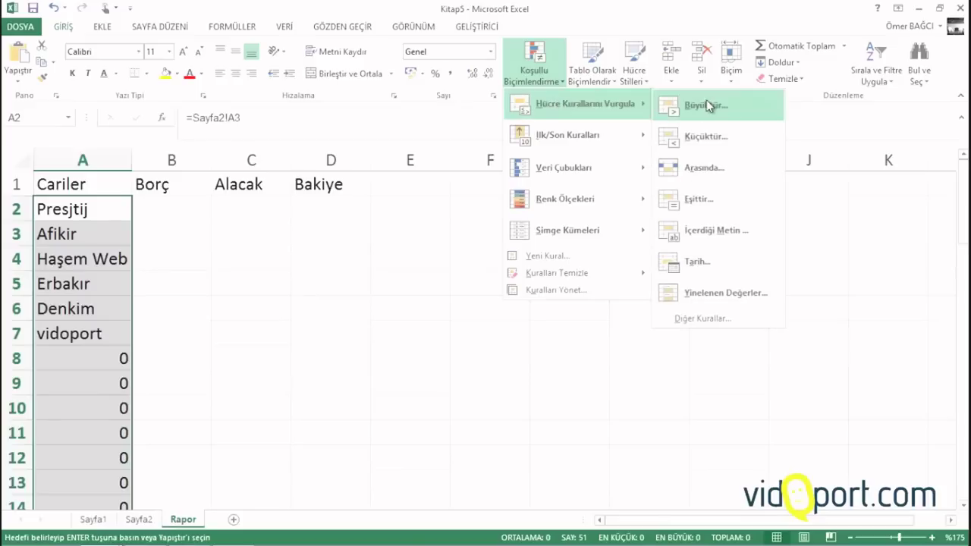
pyautogui.click(709, 198)
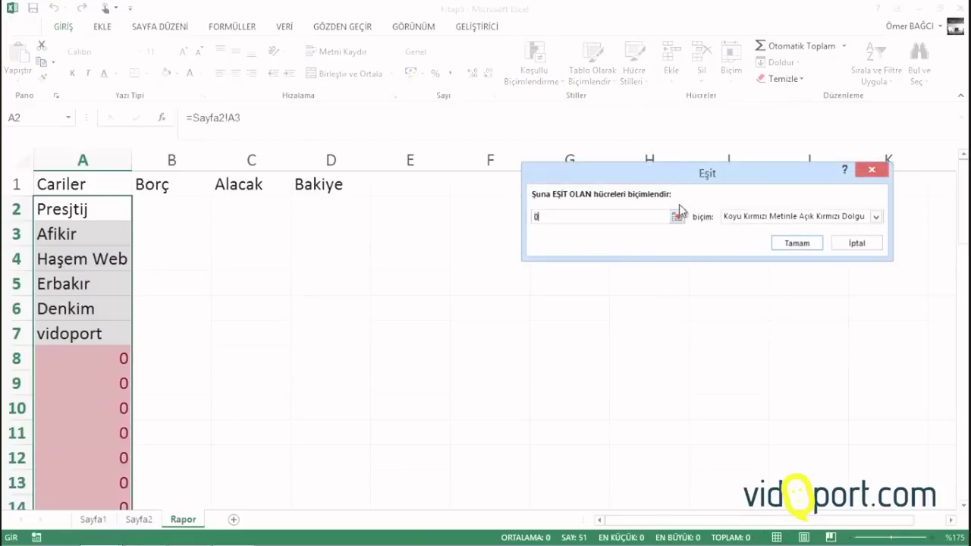
pyautogui.click(768, 218)
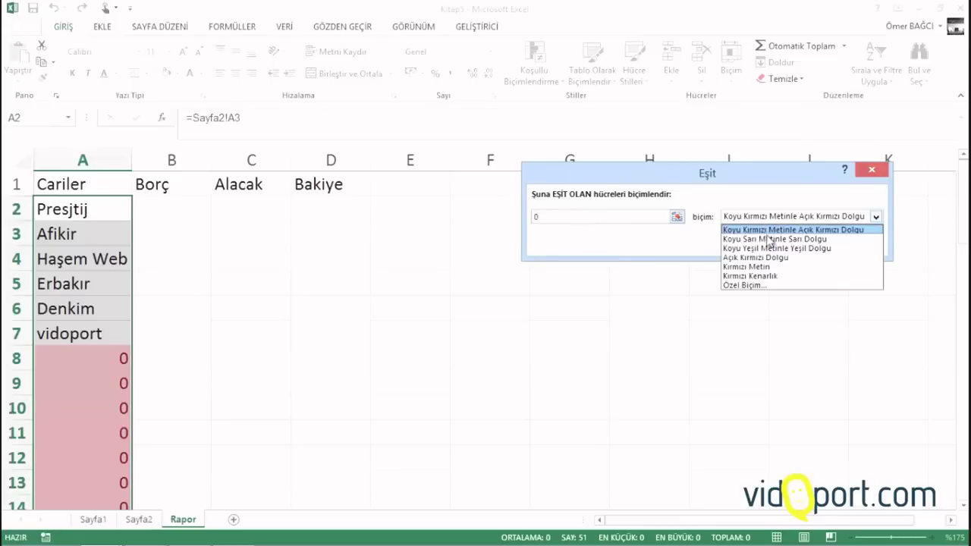
pyautogui.click(748, 285)
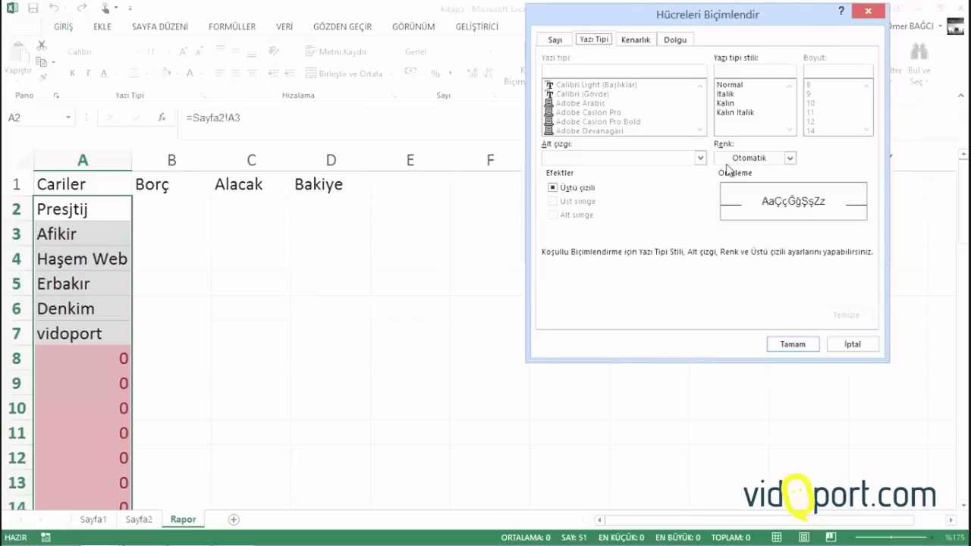
pyautogui.click(751, 158)
pyautogui.click(723, 207)
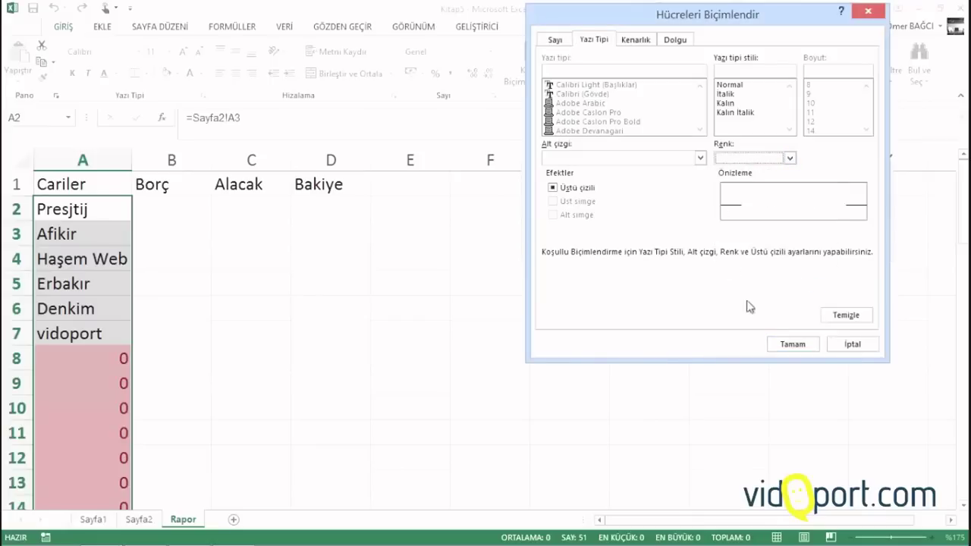
pyautogui.click(793, 345)
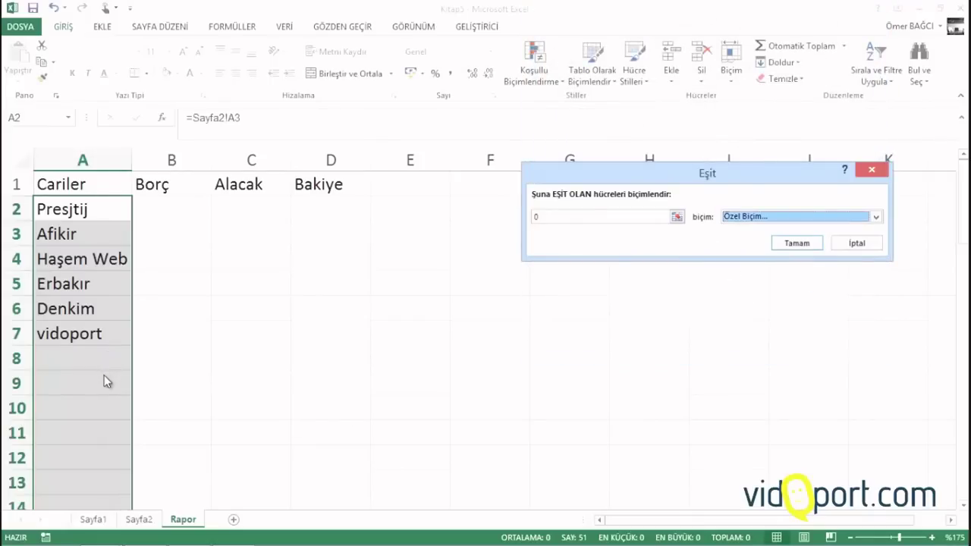
pyautogui.click(793, 243)
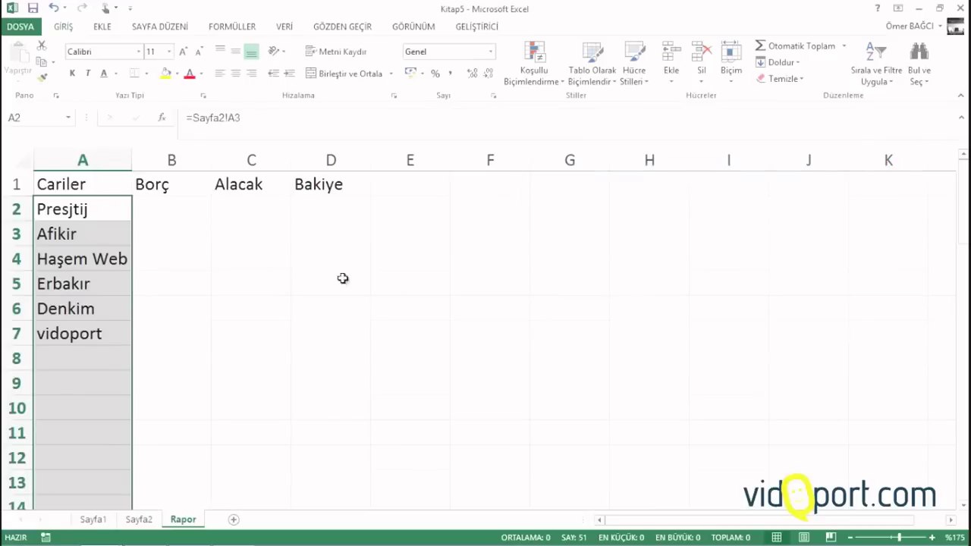
pyautogui.click(155, 203)
# Look over the empty Borç, Alacak and Bakiye cells in row 2 of Rapor
pyautogui.click(245, 204)
pyautogui.click(336, 204)
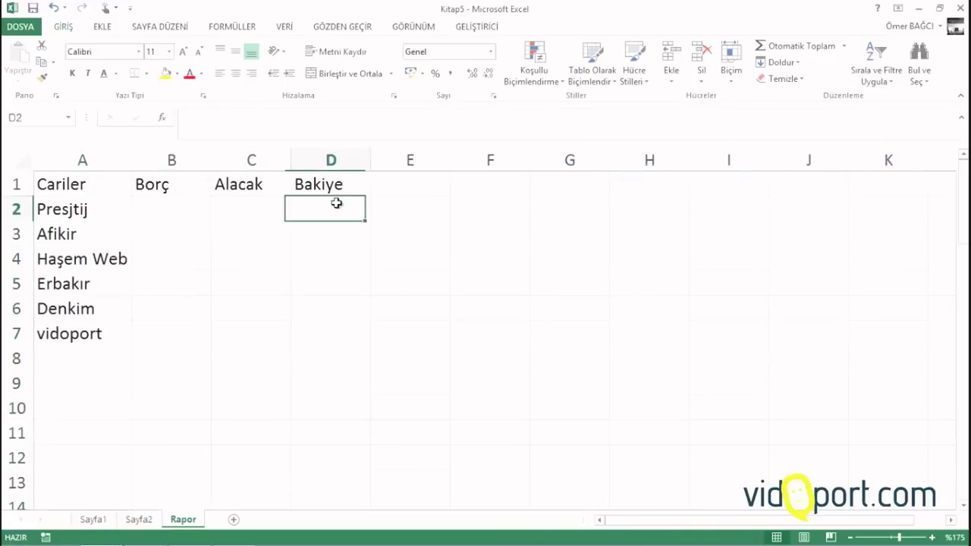
pyautogui.click(236, 198)
pyautogui.click(201, 207)
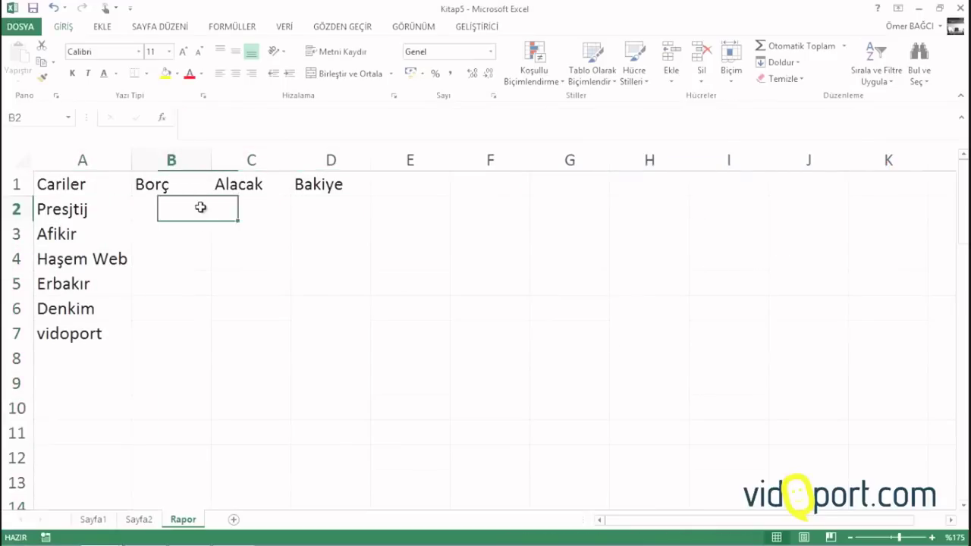
# On Sayfa1, review the Mal Alışı and Ödeme entries in Tür cells E3–E9
pyautogui.click(99, 520)
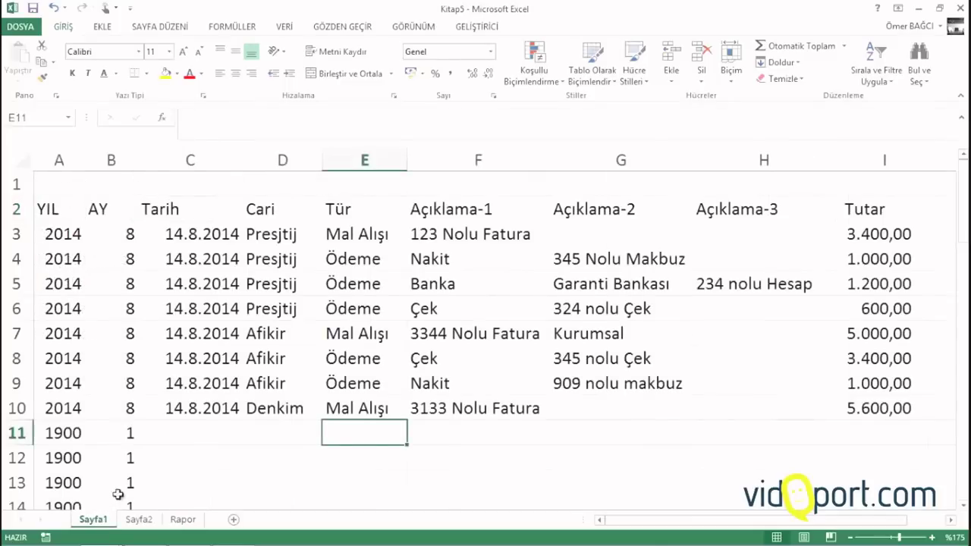
pyautogui.click(352, 235)
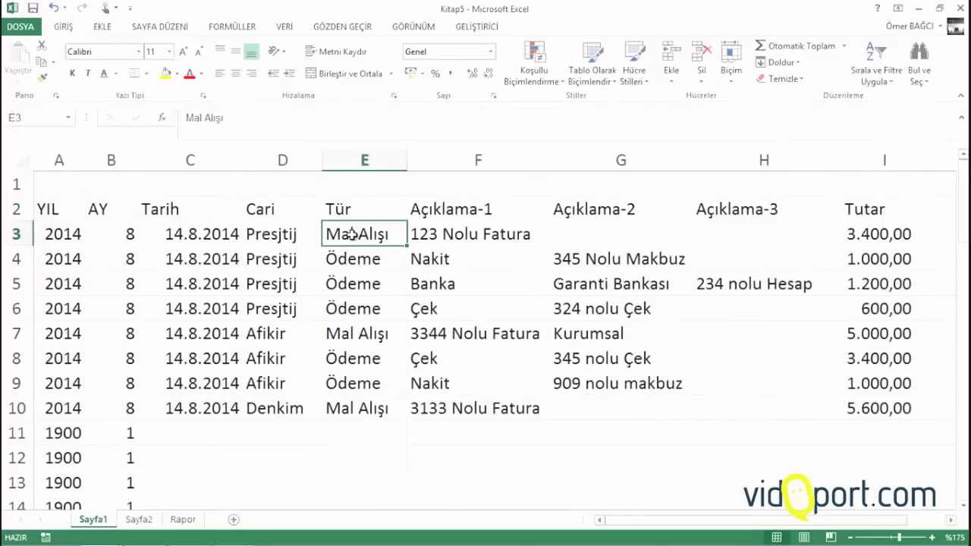
pyautogui.click(351, 261)
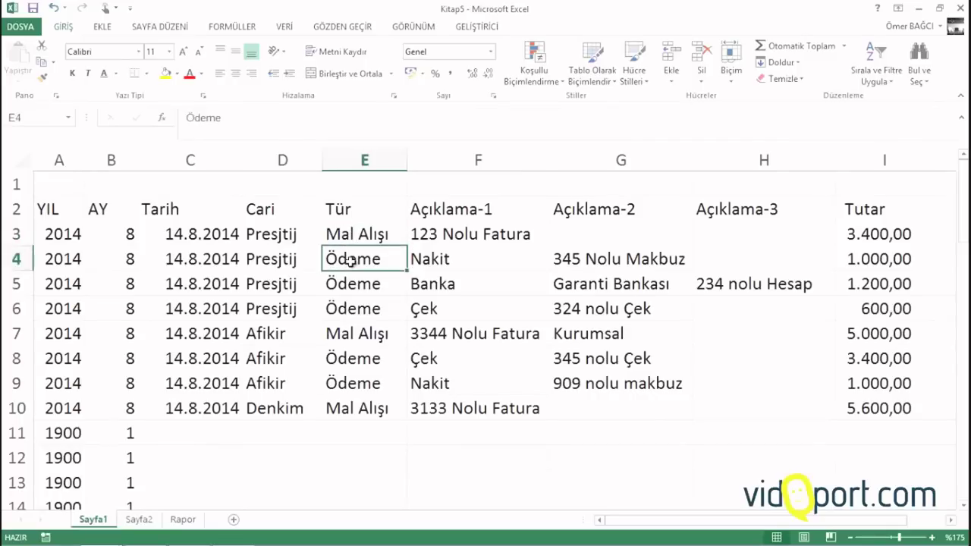
pyautogui.click(349, 285)
pyautogui.click(349, 334)
pyautogui.click(349, 384)
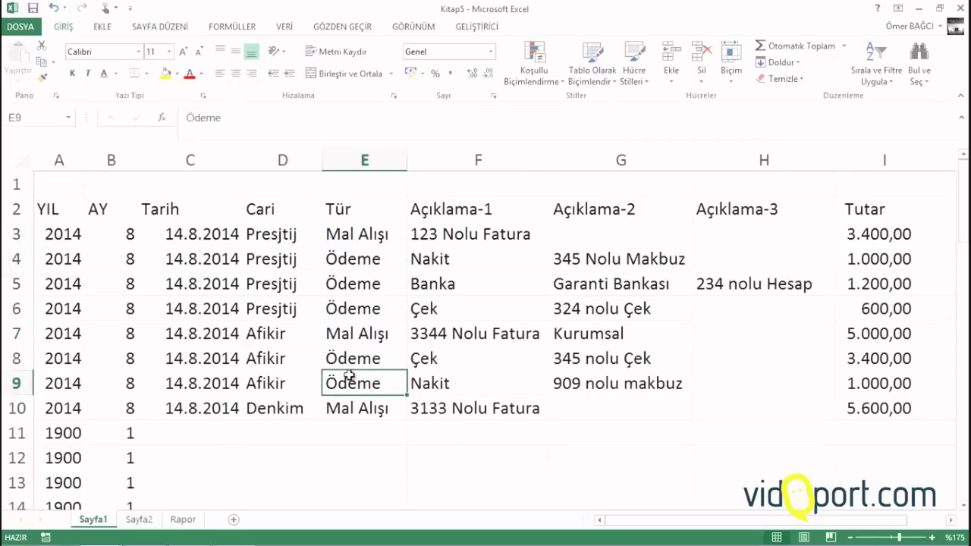
pyautogui.click(350, 361)
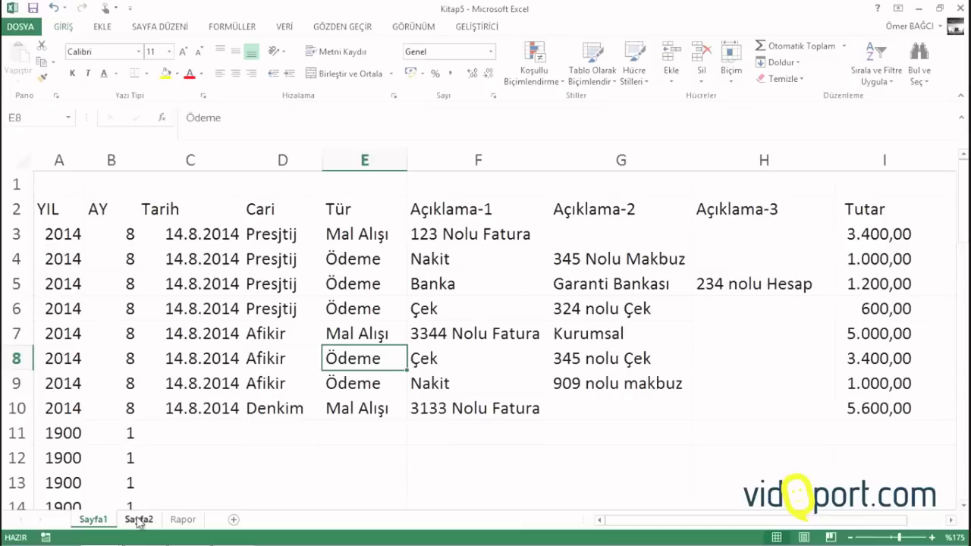
# Start an ETOPLA formula in Rapor B2 on Sayfa1 column E, then cancel it
pyautogui.click(180, 519)
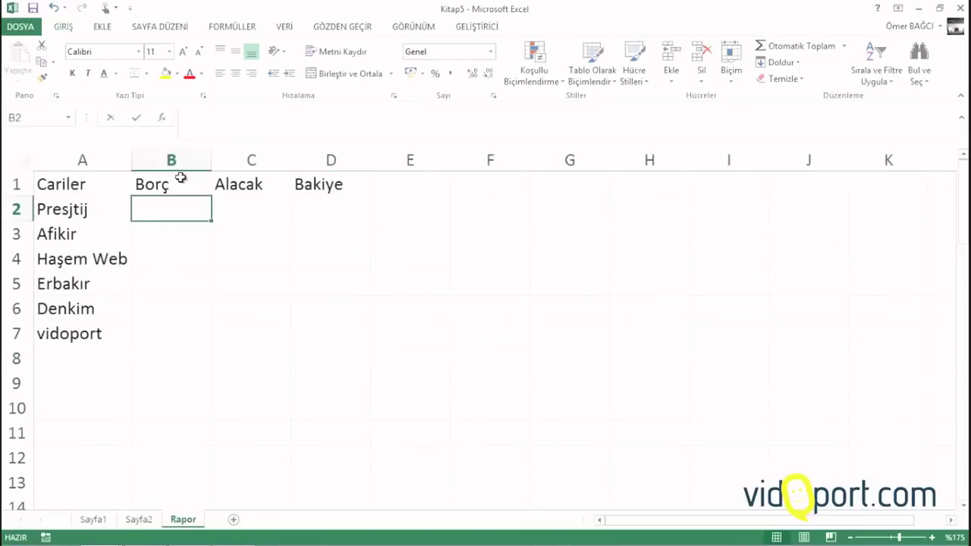
pyautogui.write('=e')
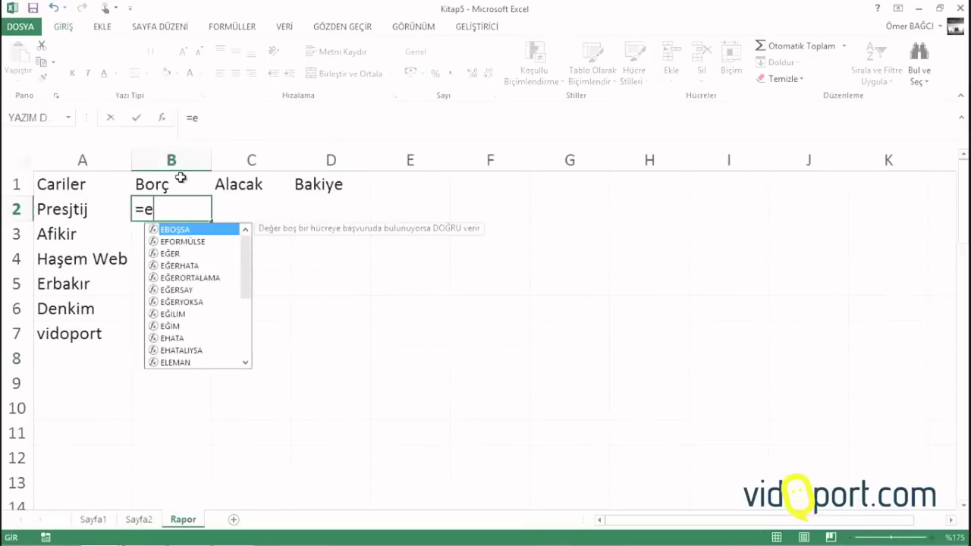
pyautogui.write('top')
pyautogui.press('Tab')
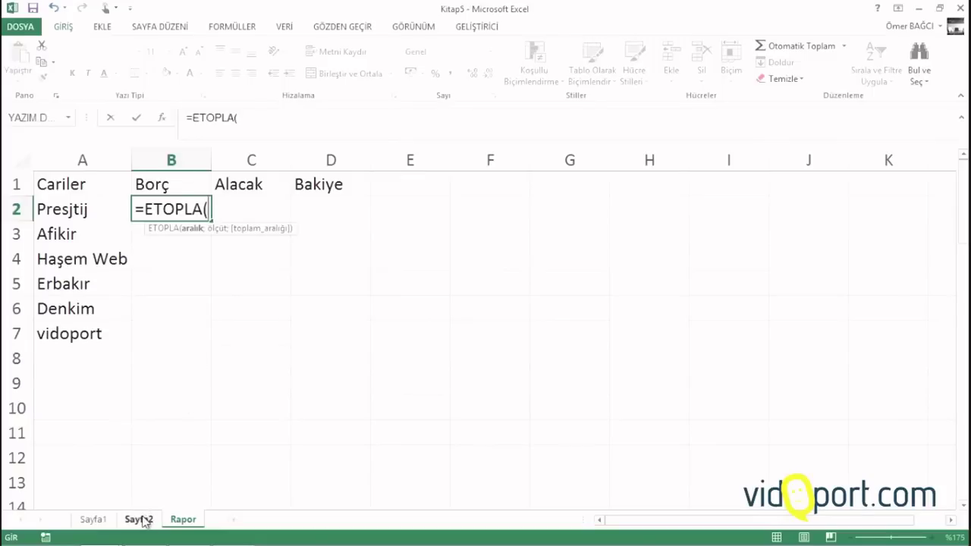
pyautogui.click(94, 520)
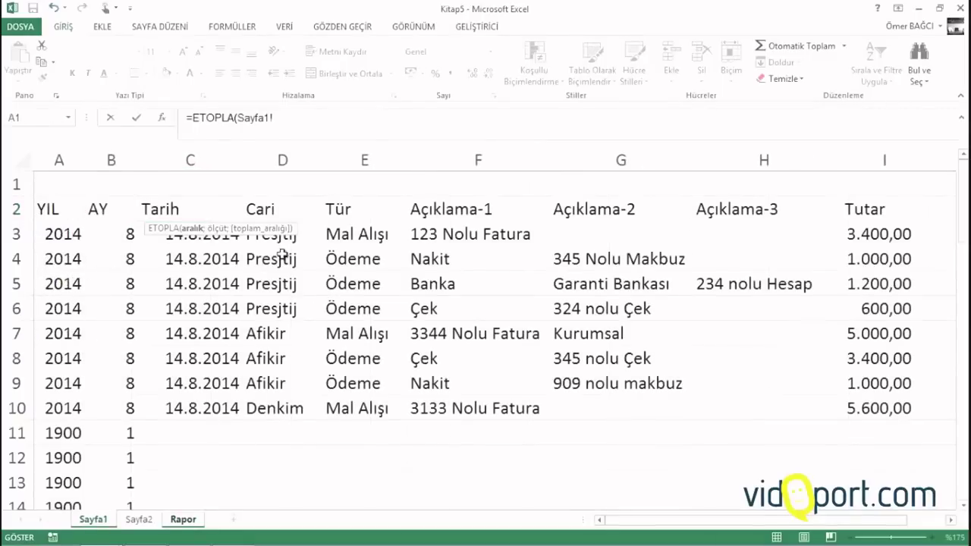
pyautogui.click(352, 161)
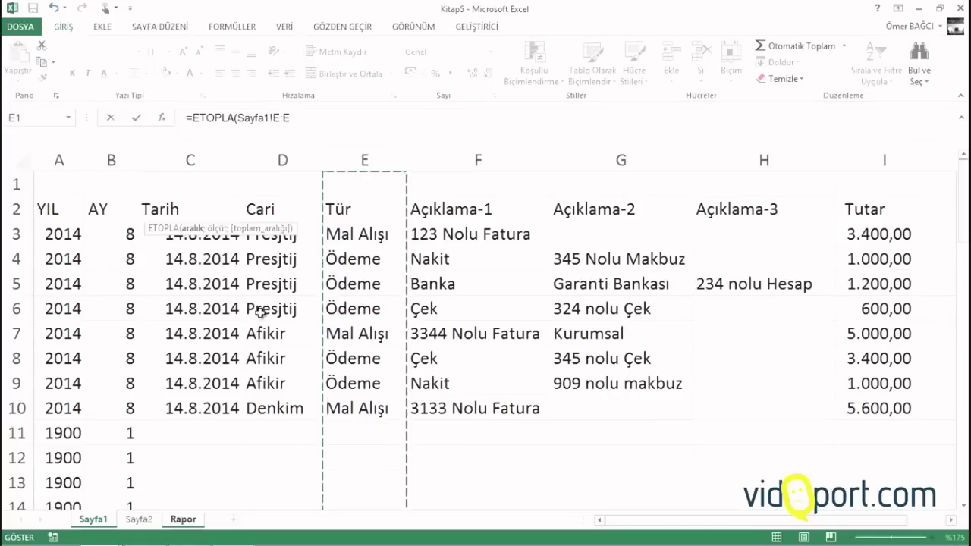
pyautogui.press('Escape')
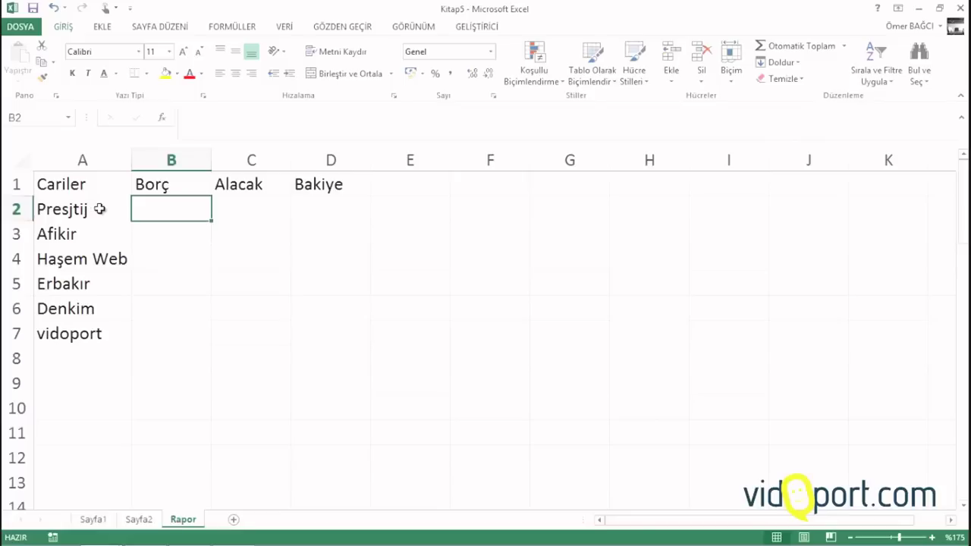
# Start a ÇOKETOPLA formula in B2 summing Sayfa1!I:I with Sayfa1!D:D as first criteria range
pyautogui.write('=ço')
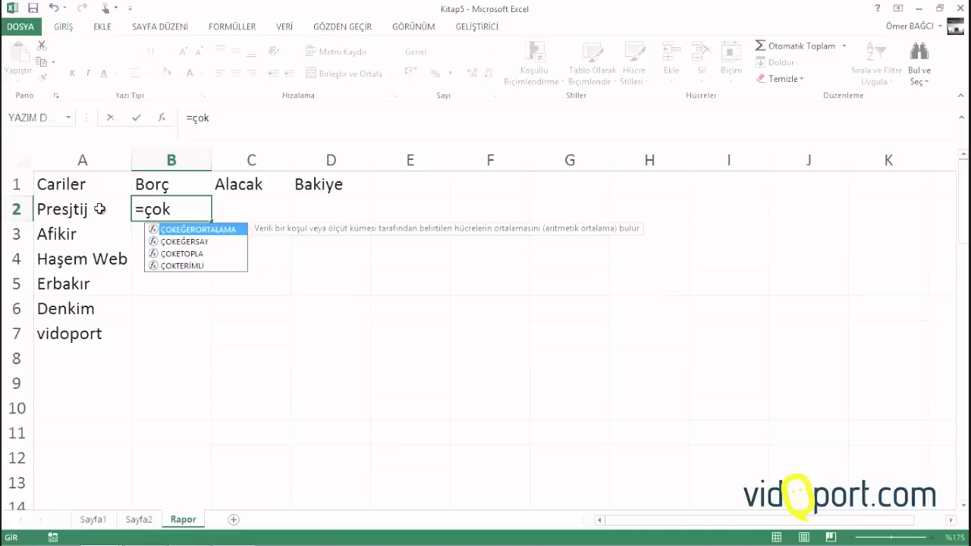
pyautogui.write('k')
pyautogui.press('Down')
pyautogui.press('Down')
pyautogui.press('Tab')
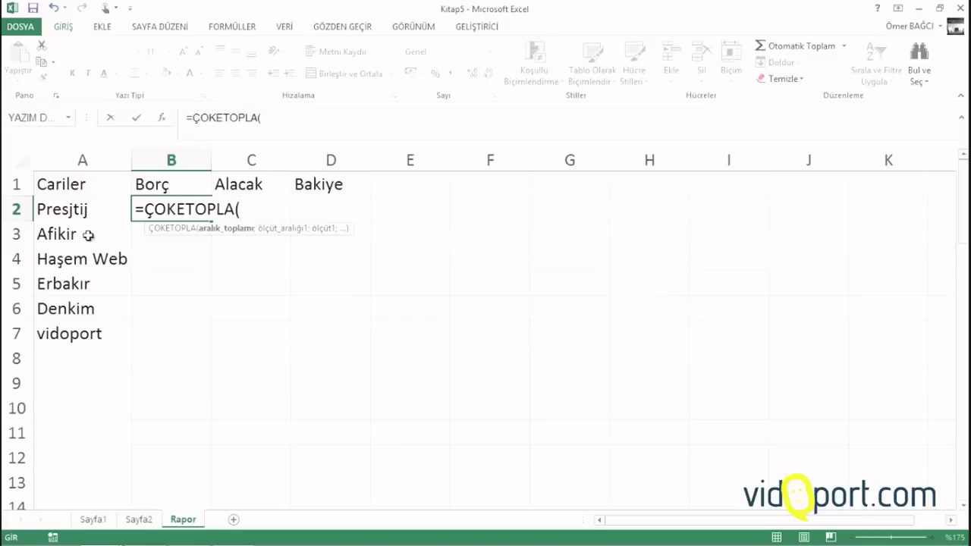
pyautogui.click(97, 521)
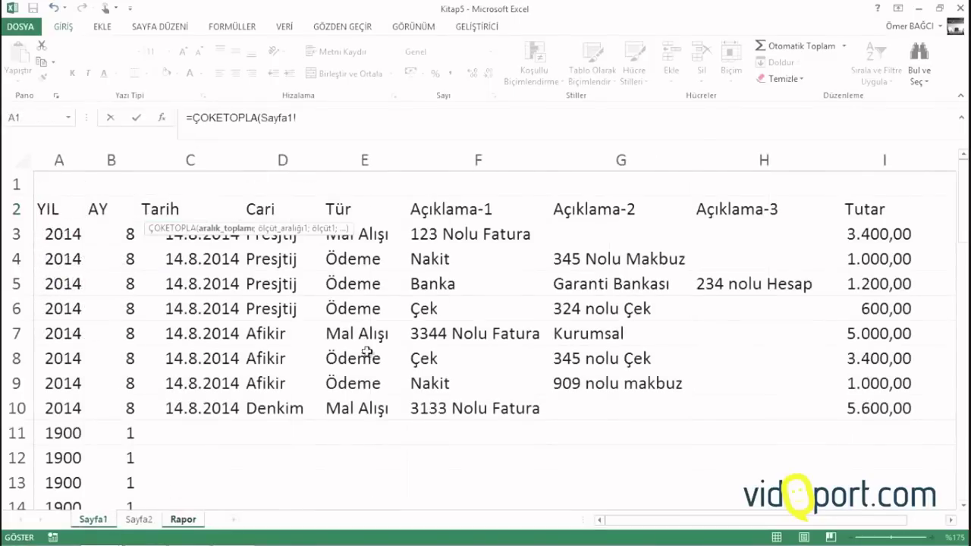
pyautogui.click(889, 157)
pyautogui.write(';')
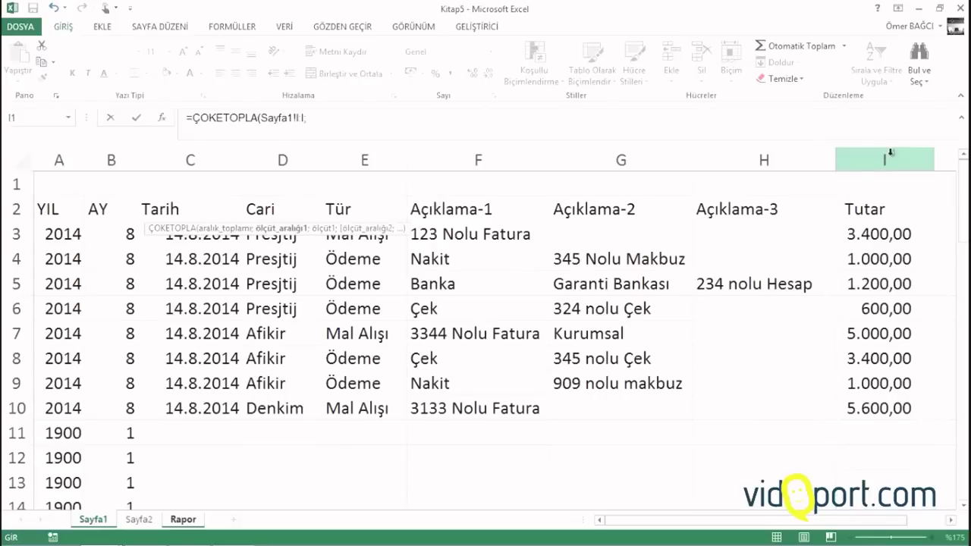
pyautogui.click(280, 160)
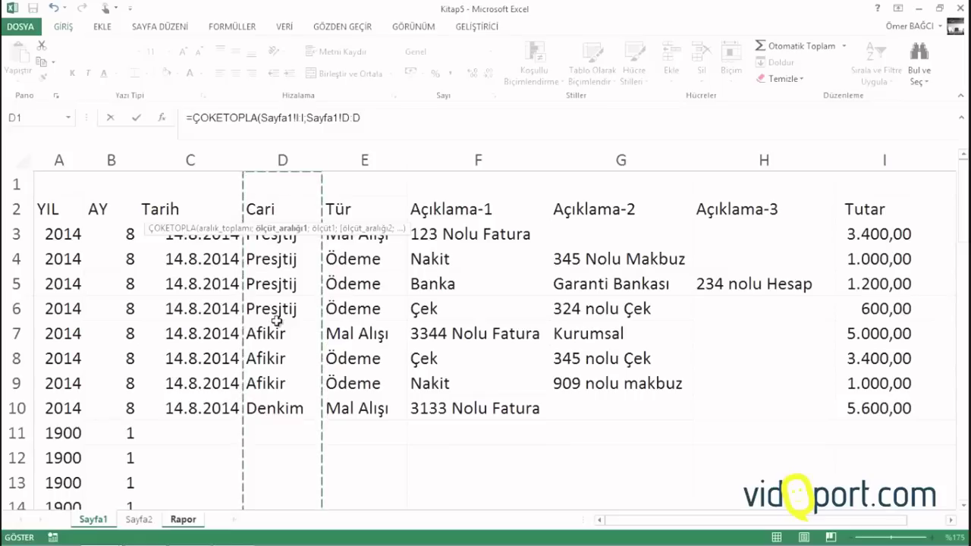
pyautogui.write(';')
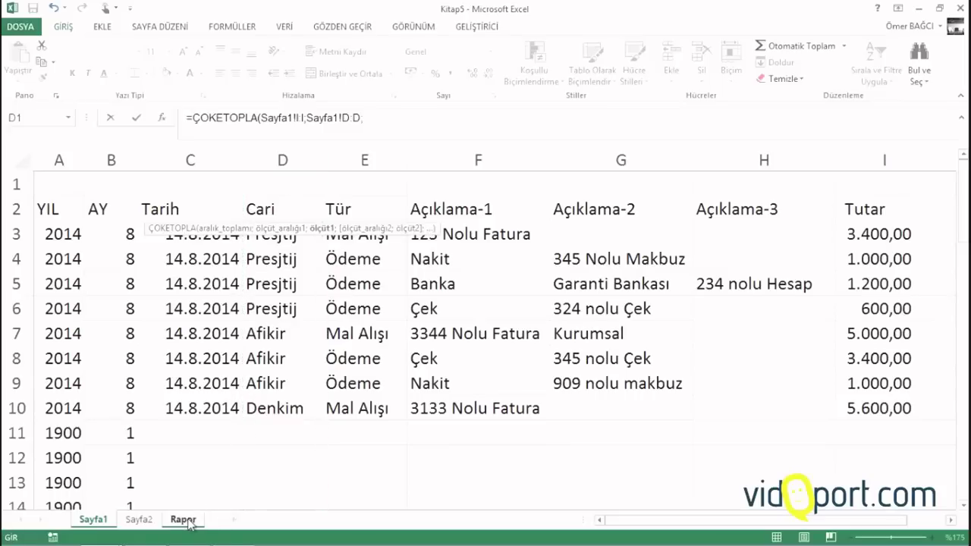
# Add criteria Rapor!A2 and Sayfa1!E:E equal to "Mal Alışı", and commit the formula
pyautogui.click(183, 520)
pyautogui.click(78, 210)
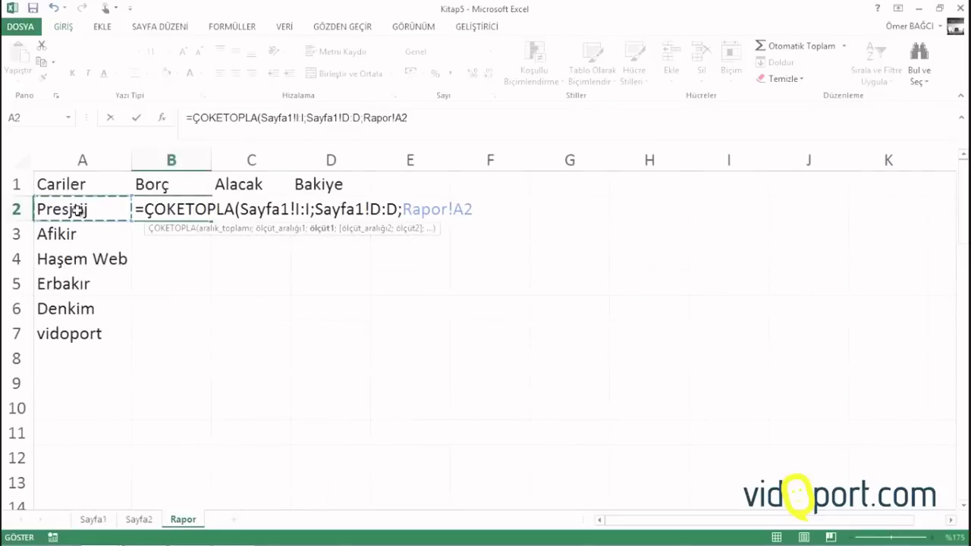
pyautogui.write(';')
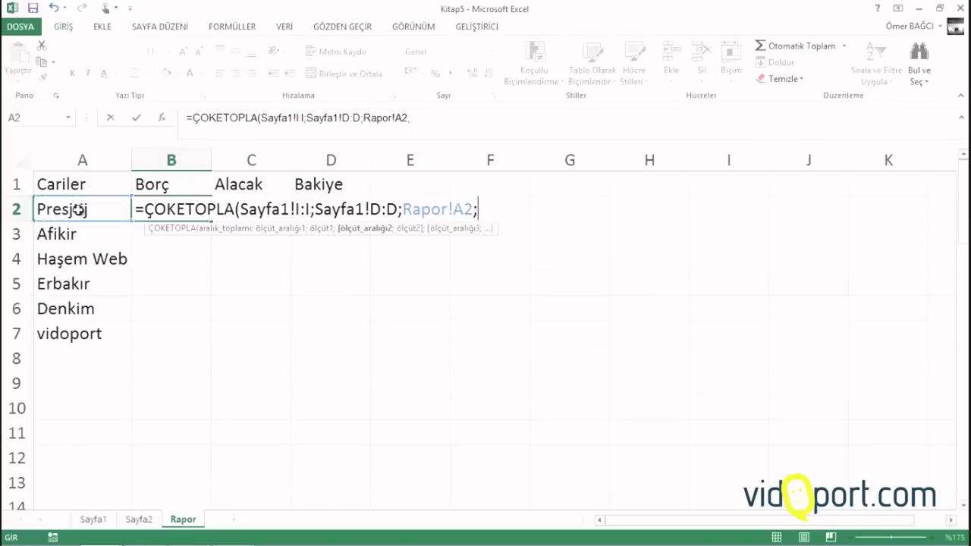
pyautogui.click(97, 520)
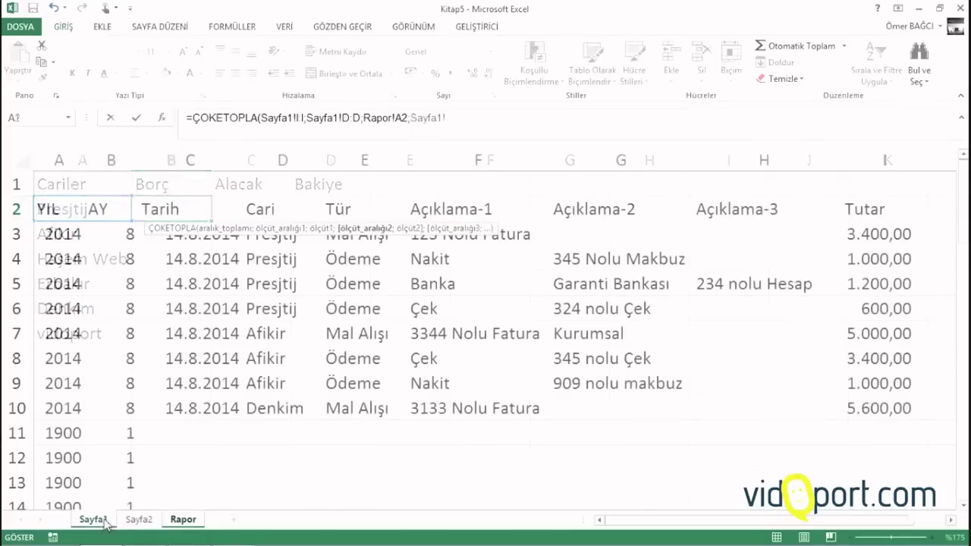
pyautogui.click(365, 160)
pyautogui.write(';')
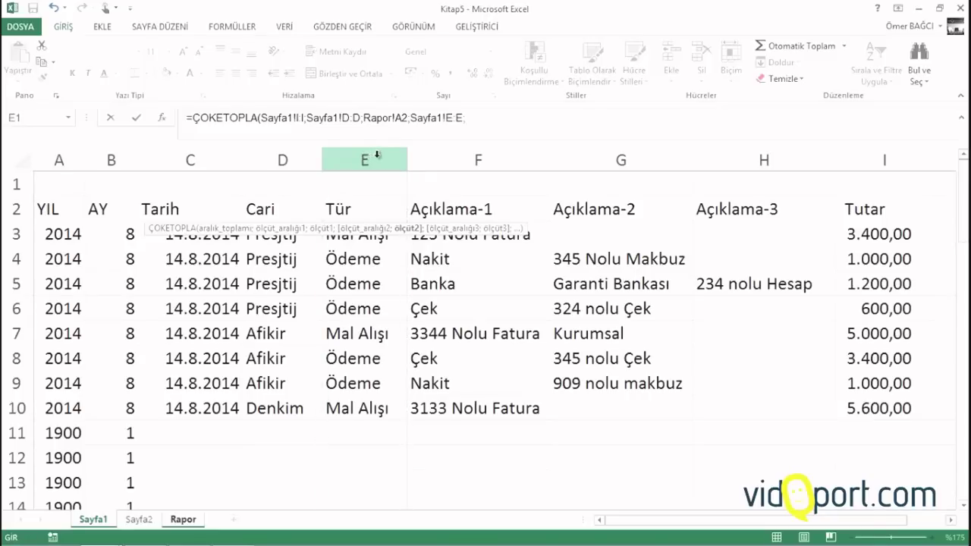
pyautogui.write('"Mal Alışı')
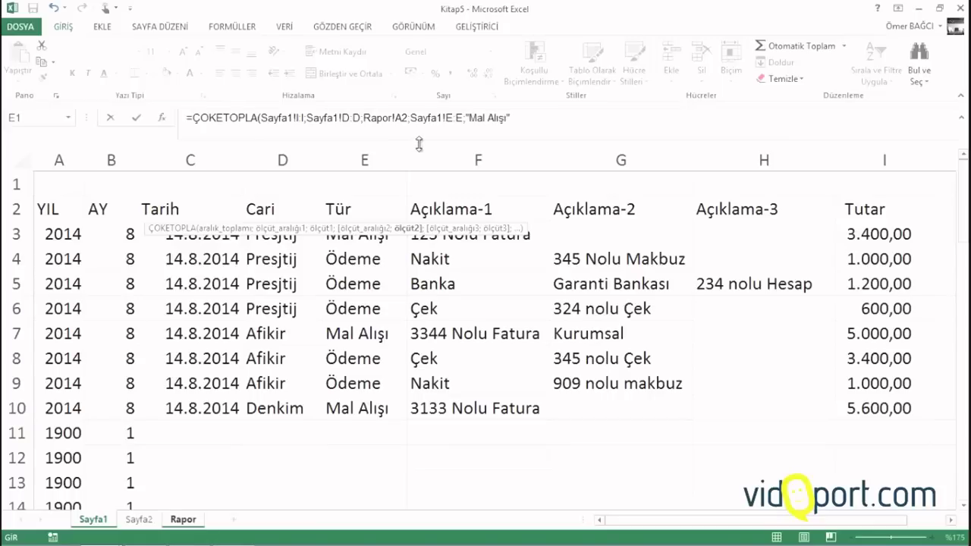
pyautogui.write('")')
pyautogui.press('Return')
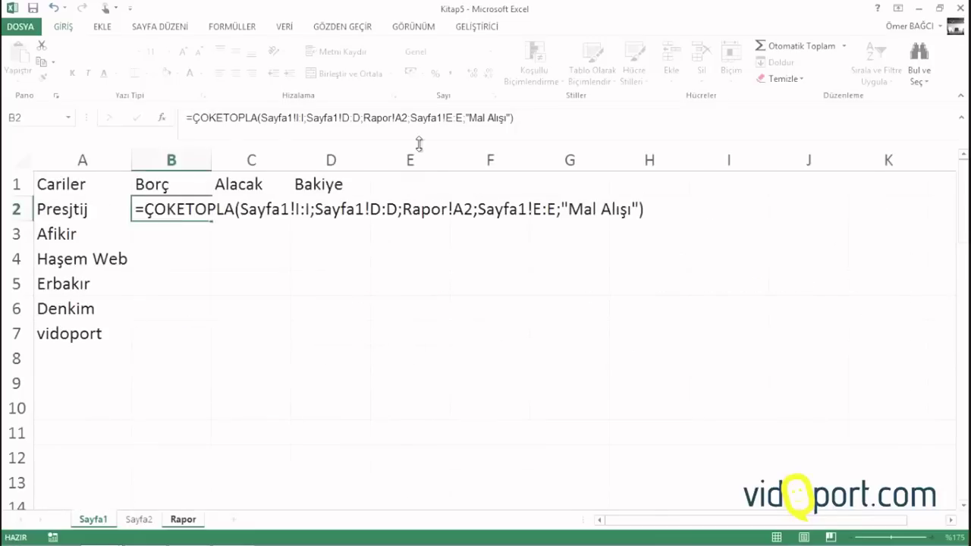
# Fill the B2 purchases formula down to row 53 and apply the Finansal format
pyautogui.click(182, 208)
pyautogui.moveTo(212, 221); pyautogui.dragTo(200, 490)
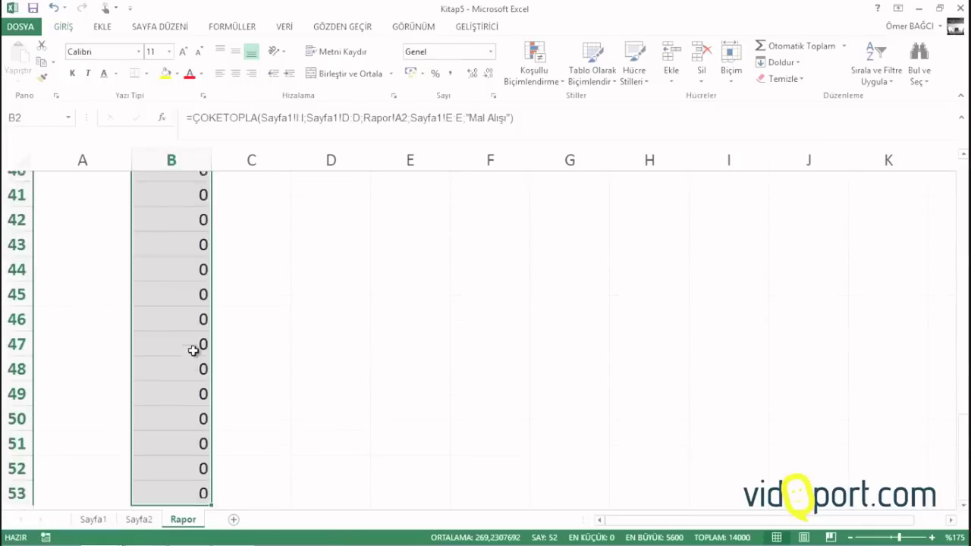
pyautogui.scroll(13, 192, 346)
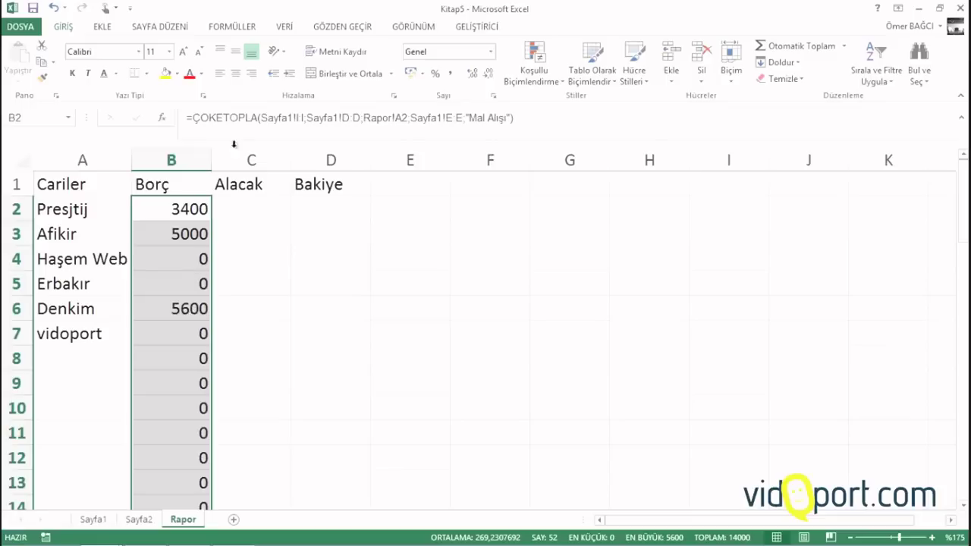
pyautogui.click(451, 73)
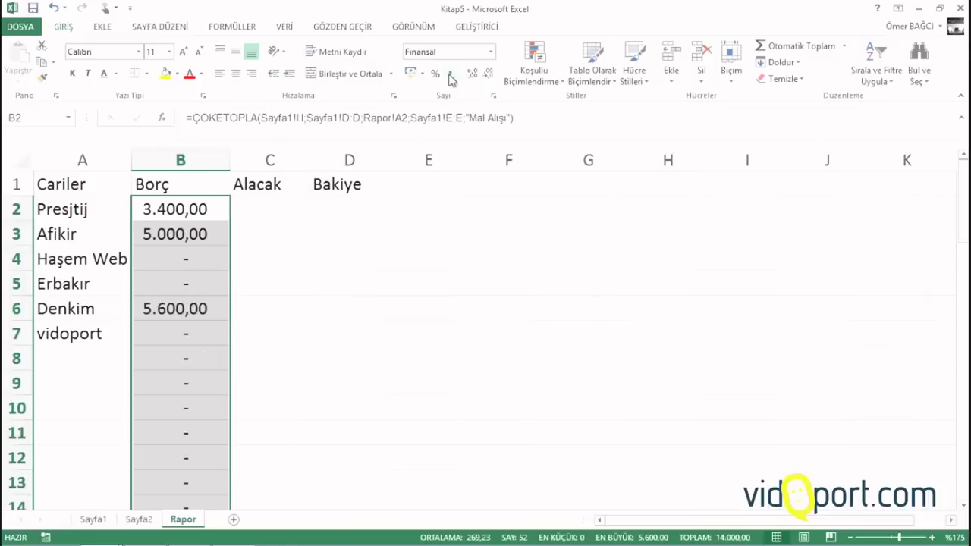
pyautogui.click(288, 335)
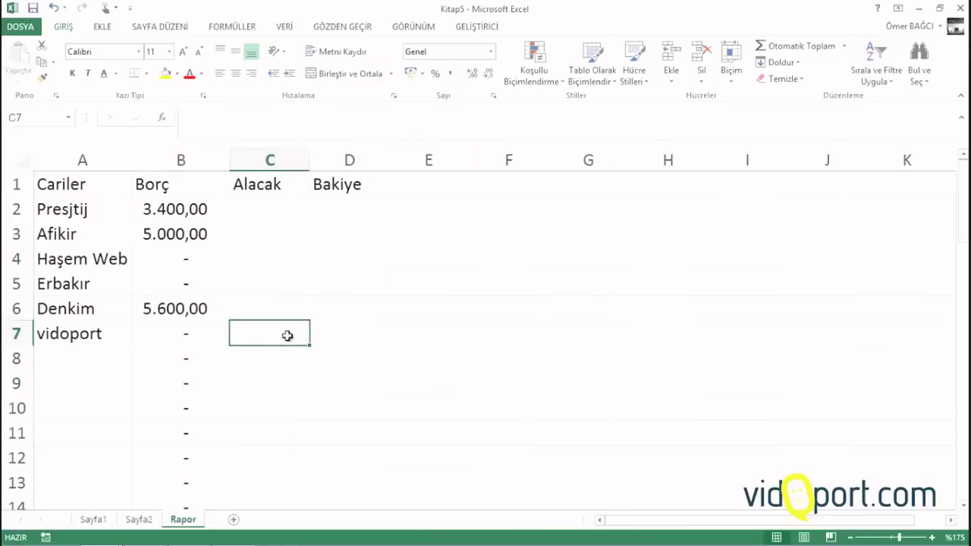
pyautogui.click(182, 203)
pyautogui.click(265, 211)
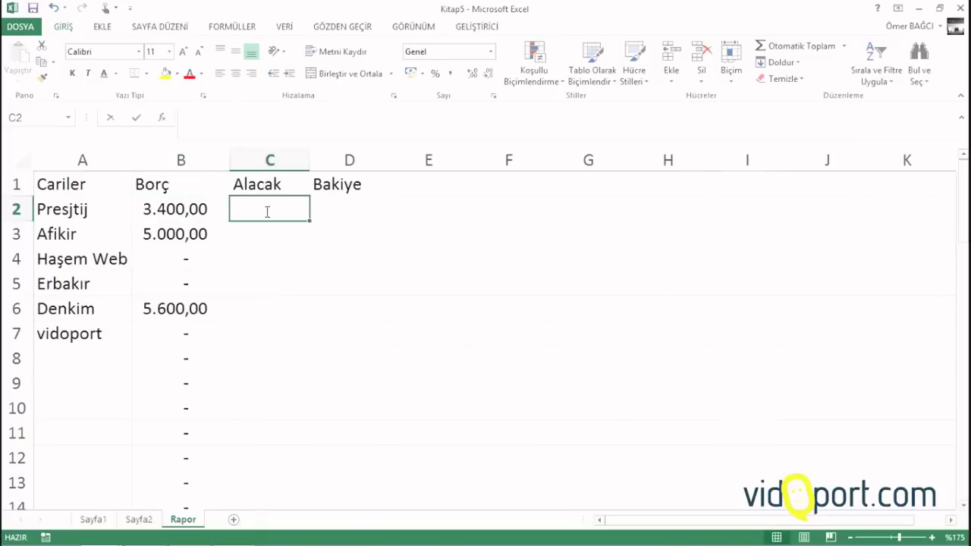
# Rename header B1 to Mal Alışlarımız and C1 to Ödemelerimiz
pyautogui.write('=')
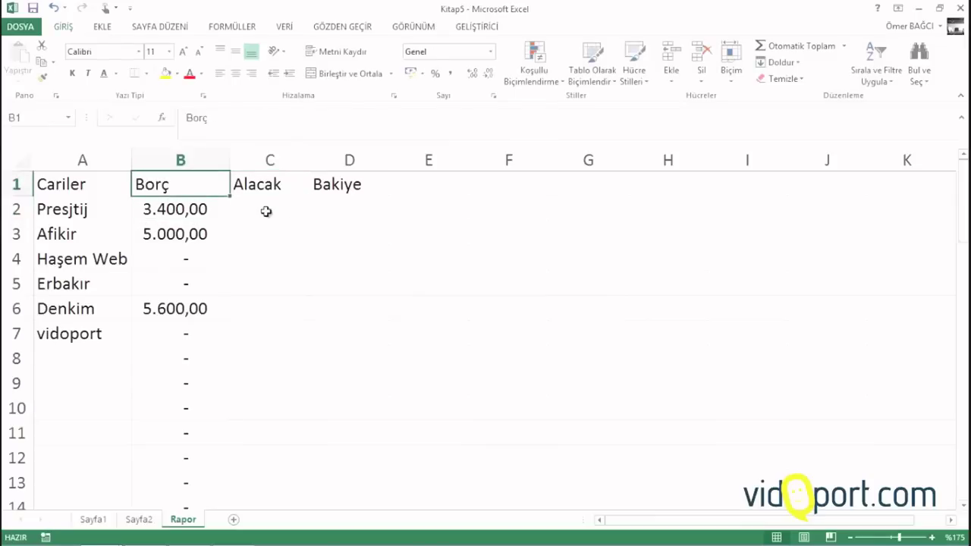
pyautogui.write('Mal')
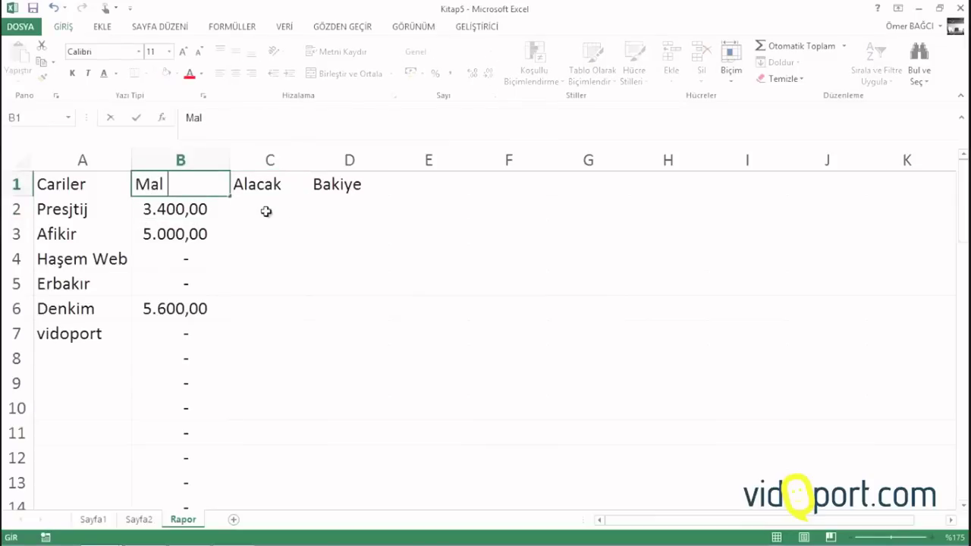
pyautogui.write(' Alışlarımız')
pyautogui.press('Tab')
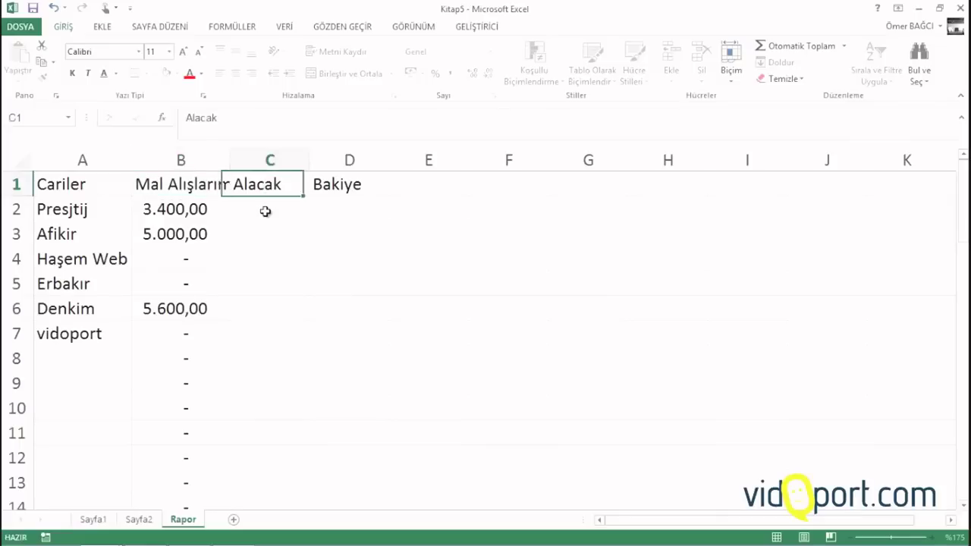
pyautogui.press('BackSpace')
pyautogui.write('Öd')
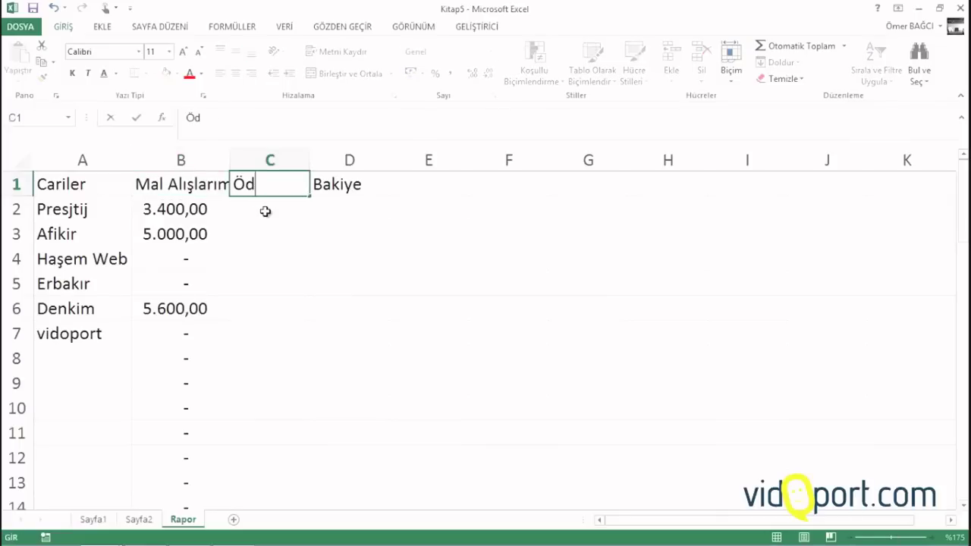
pyautogui.write('emelerini')
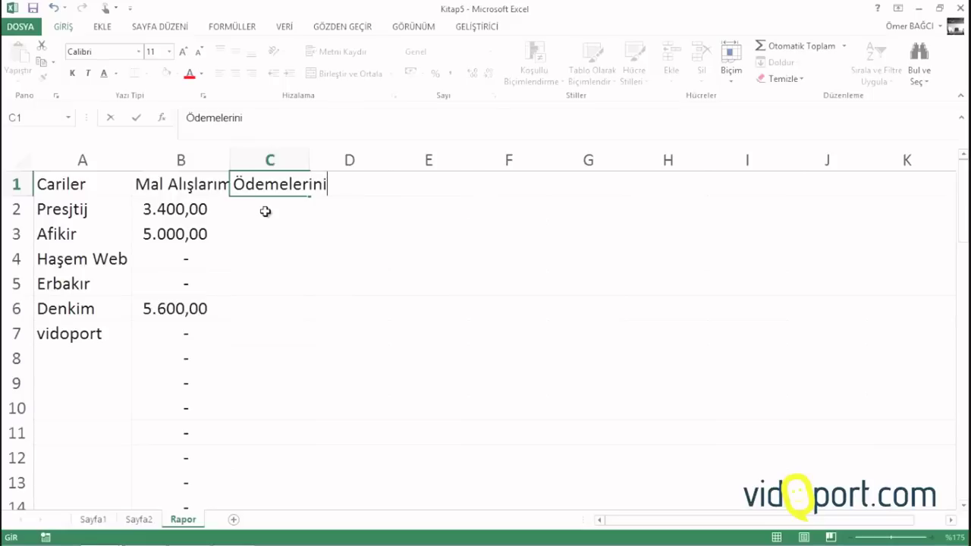
pyautogui.press('BackSpace')
pyautogui.press('BackSpace')
pyautogui.write('mz')
pyautogui.press('BackSpace')
pyautogui.press('BackSpace')
pyautogui.press('Return')
# Widen columns B and C so both new headers fit
pyautogui.moveTo(310, 160); pyautogui.dragTo(340, 160)
pyautogui.moveTo(231, 156); pyautogui.dragTo(271, 150)
pyautogui.moveTo(384, 153); pyautogui.dragTo(388, 153)
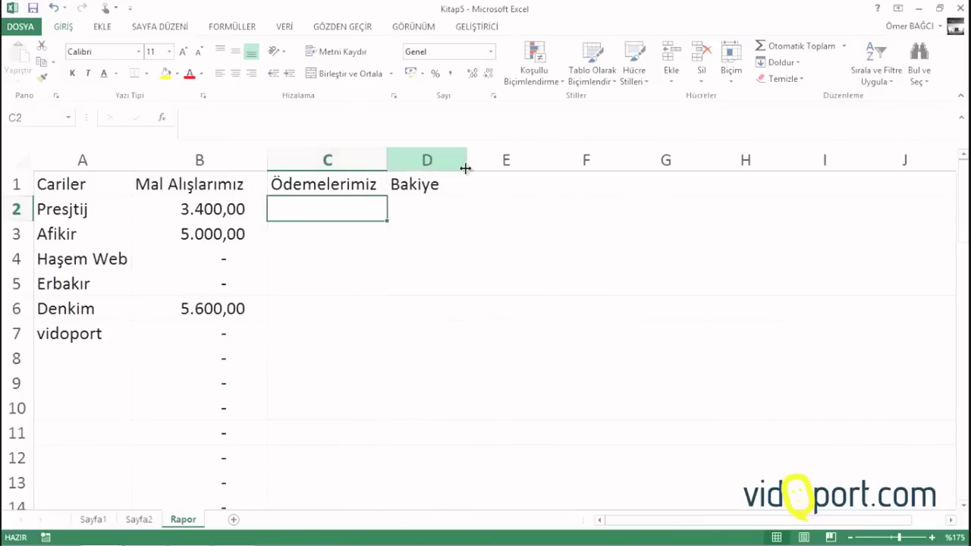
pyautogui.moveTo(462, 162); pyautogui.dragTo(432, 158)
pyautogui.click(351, 213)
# Start a ÇOKETOPLA formula in C2 summing Sayfa1!I:I with Sayfa1!D:D as criteria range
pyautogui.click(352, 212)
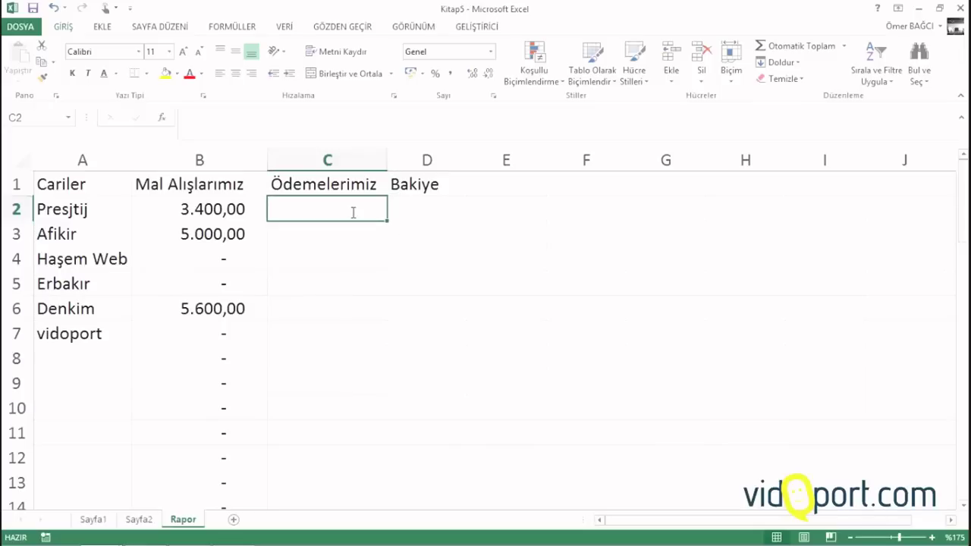
pyautogui.write('=çoketo')
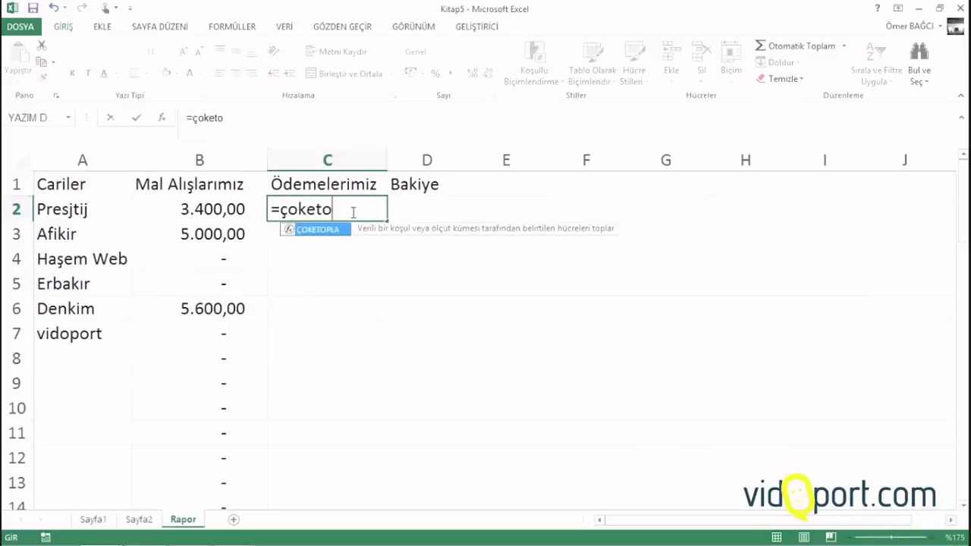
pyautogui.press('Tab')
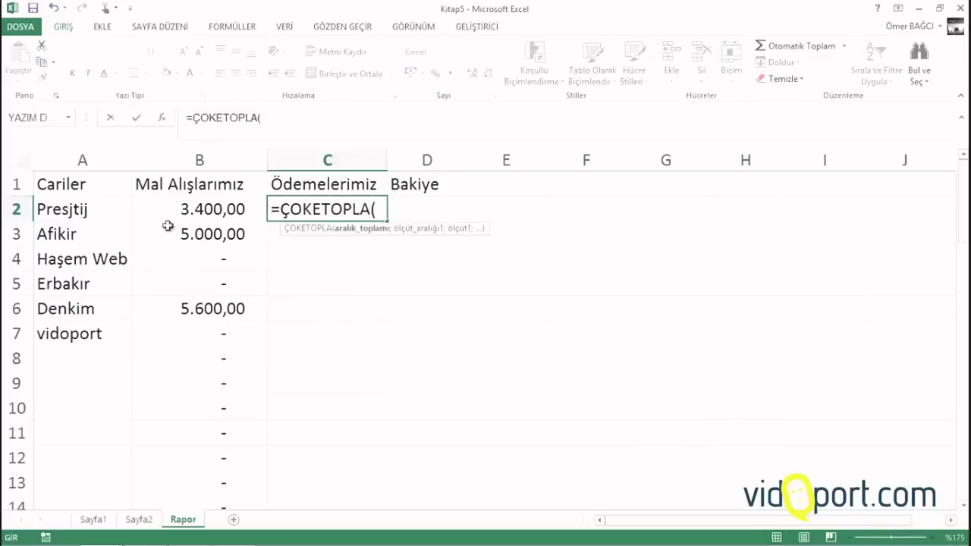
pyautogui.click(94, 520)
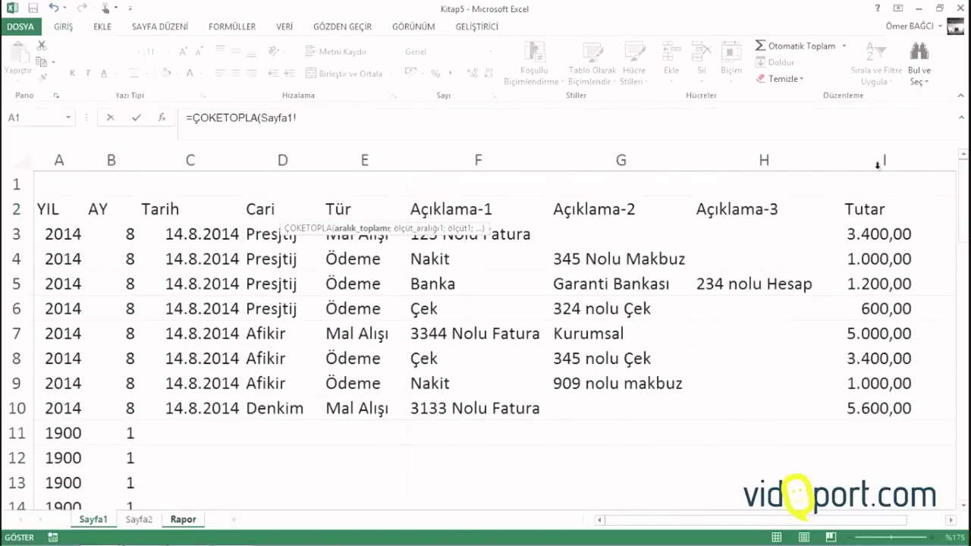
pyautogui.click(879, 161)
pyautogui.write(';')
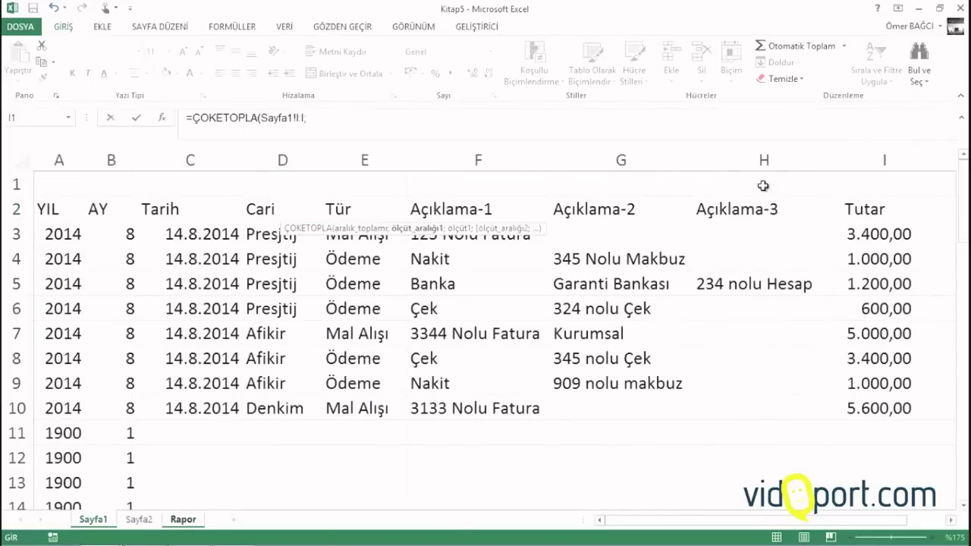
pyautogui.click(284, 159)
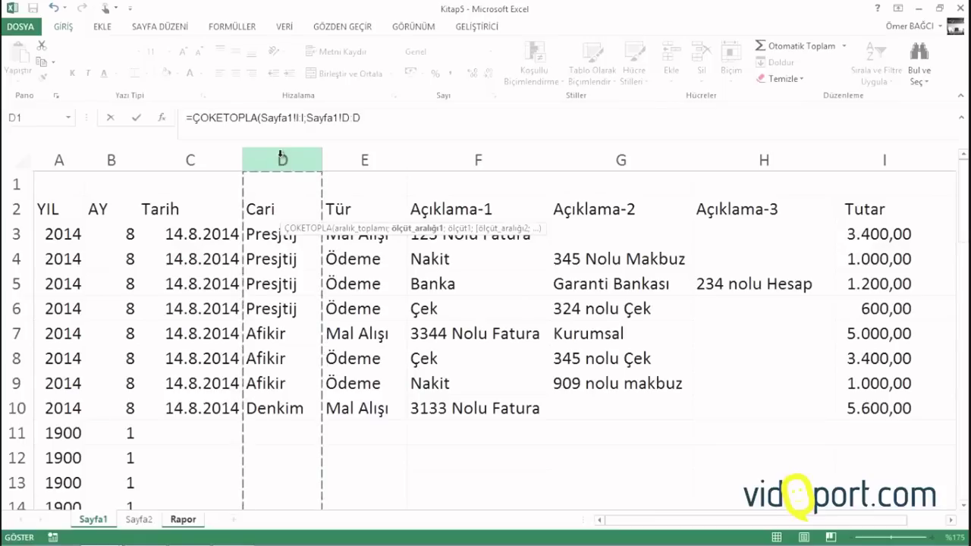
pyautogui.write(';')
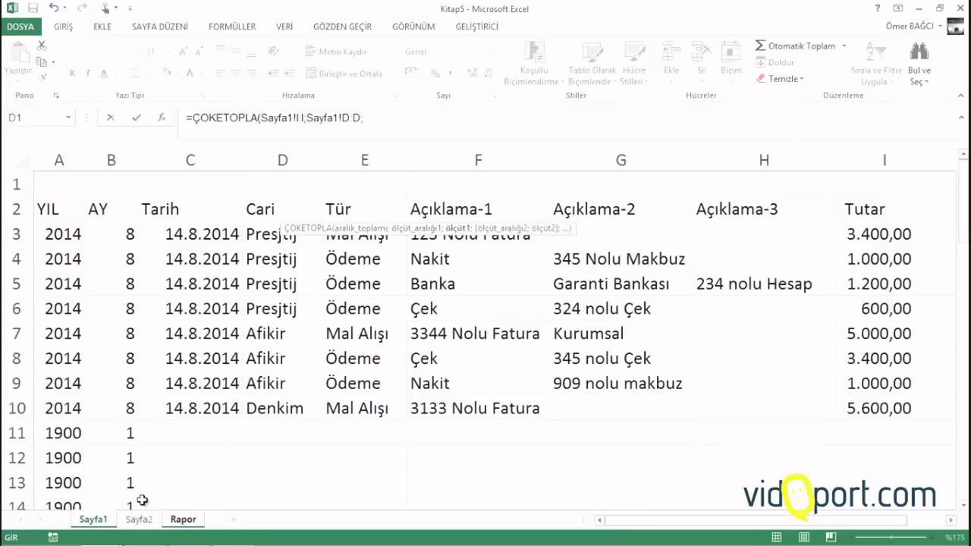
# Add criteria Rapor!A2 and Sayfa1!E:E for "Ödeme", and commit the payments formula
pyautogui.click(183, 519)
pyautogui.click(53, 203)
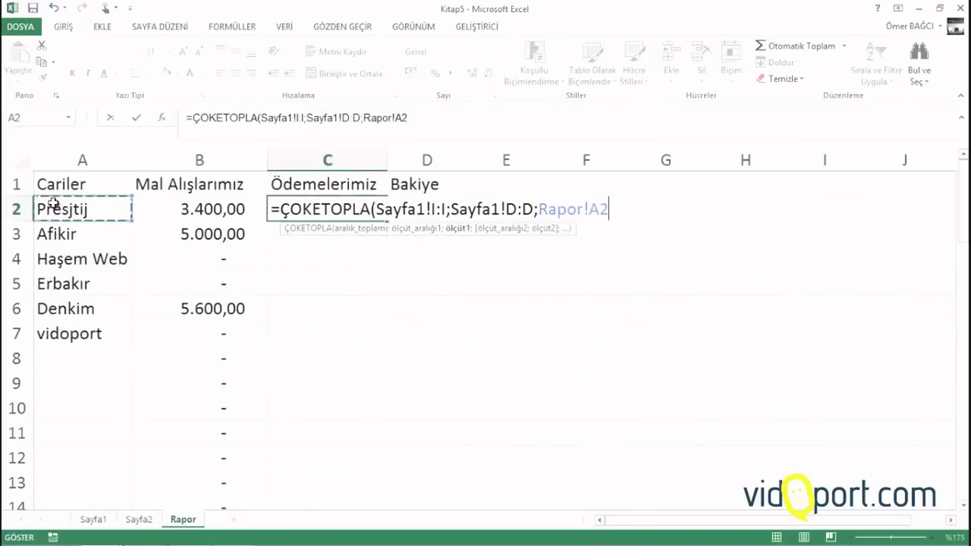
pyautogui.write(';')
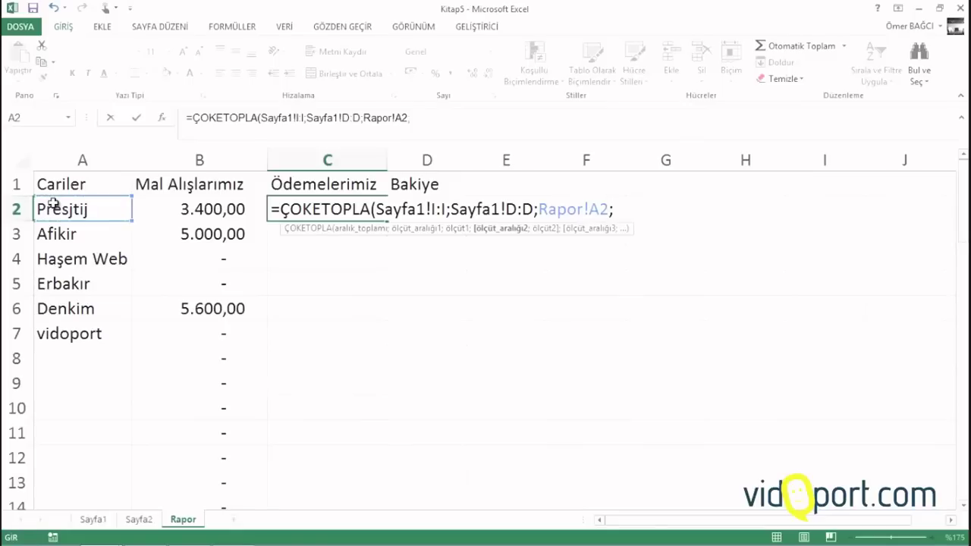
pyautogui.click(98, 520)
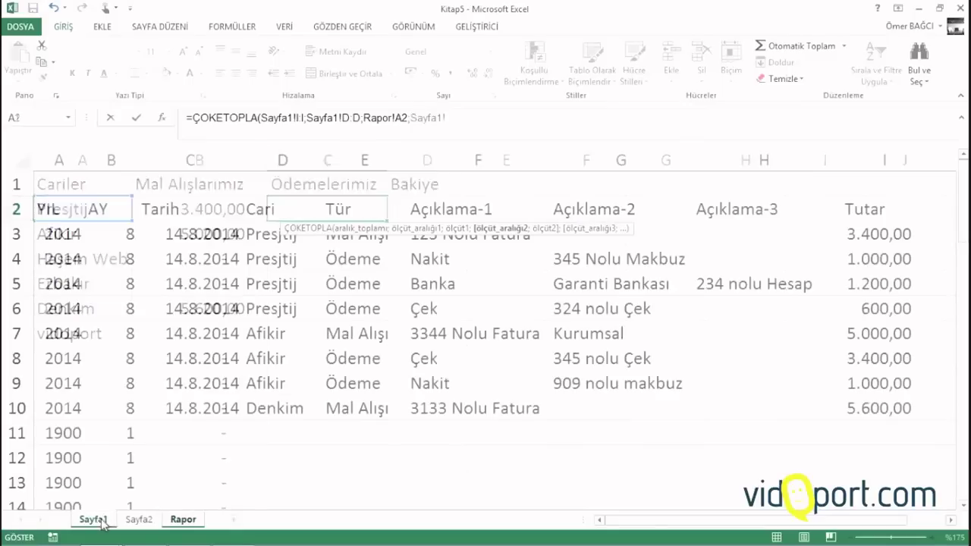
pyautogui.click(365, 160)
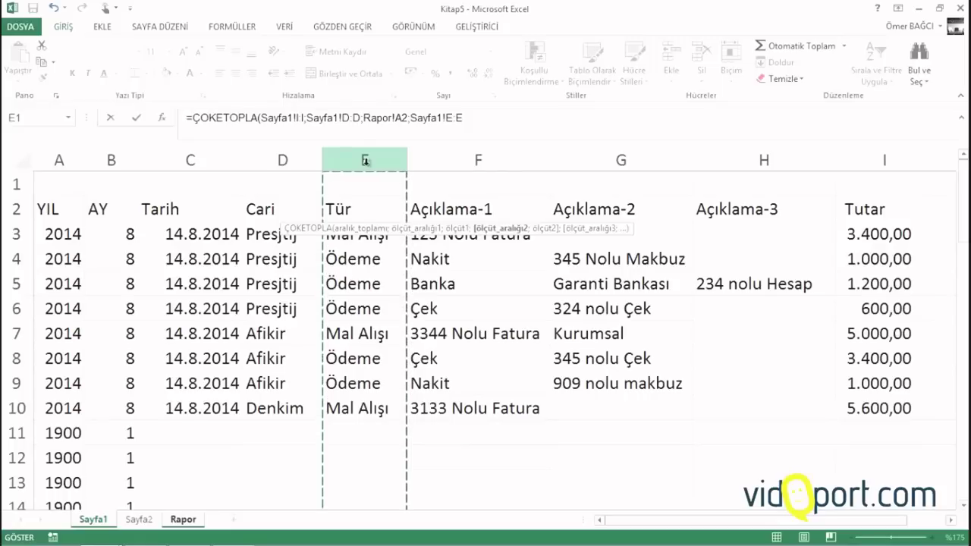
pyautogui.write(';"Ödeme')
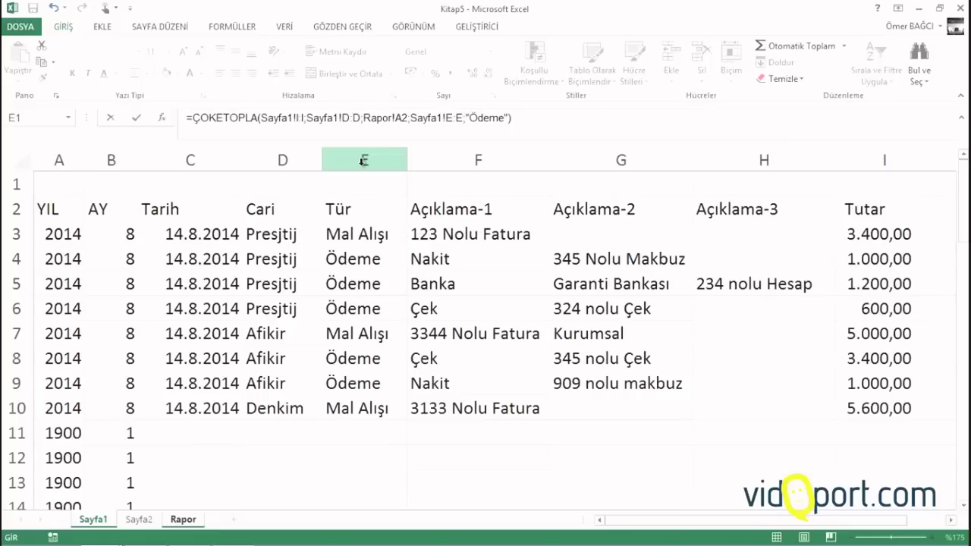
pyautogui.press('Return')
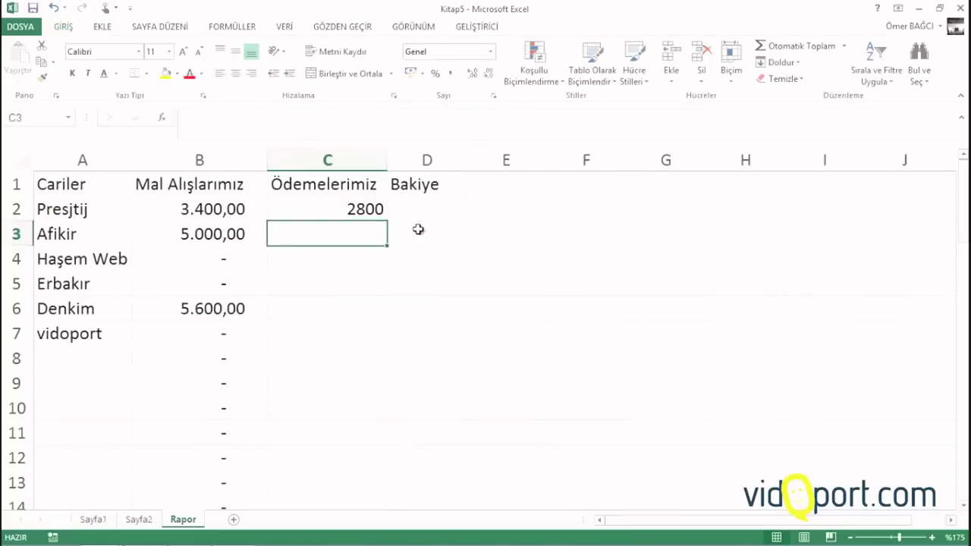
# Fill the C2 payments formula down to row 53 and apply the Finansal format
pyautogui.click(332, 207)
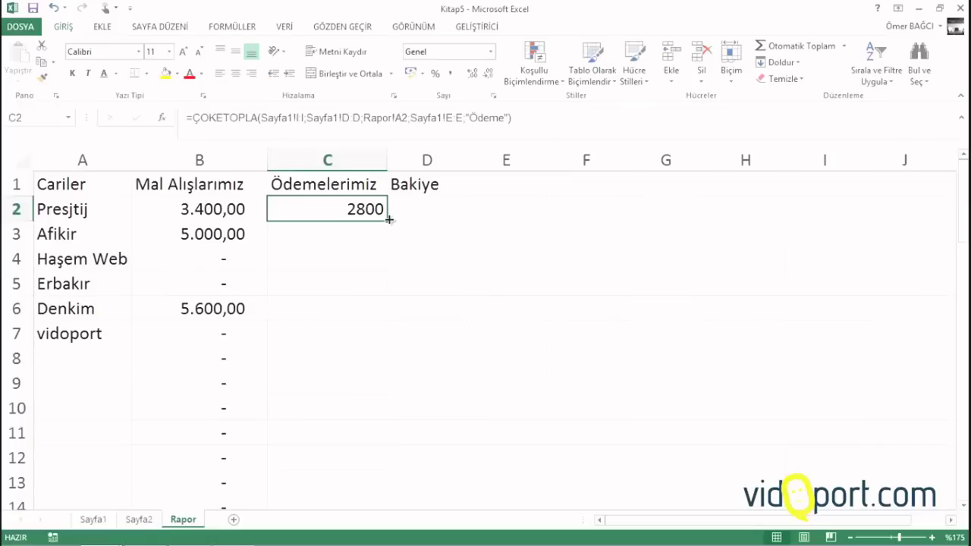
pyautogui.moveTo(389, 219); pyautogui.dragTo(372, 412)
pyautogui.scroll(4, 317, 248)
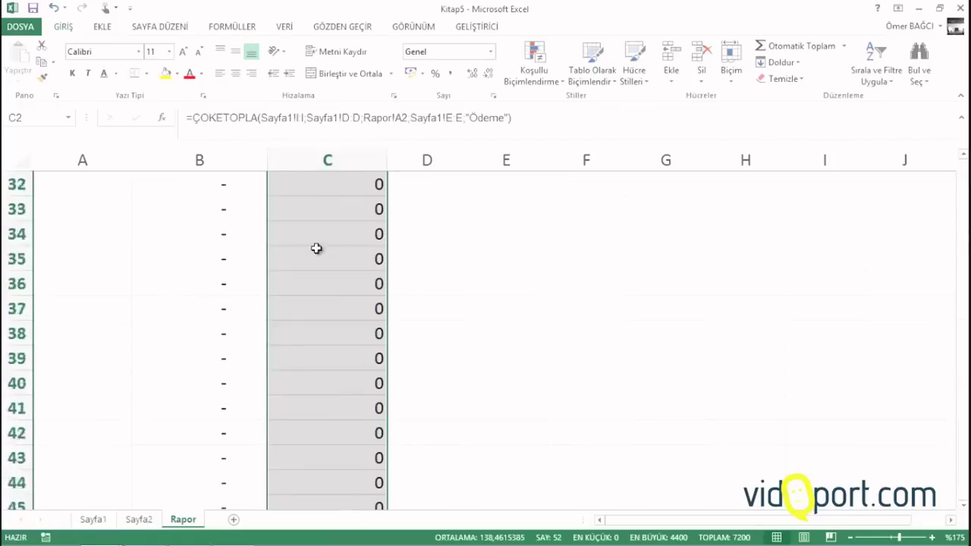
pyautogui.scroll(10, 316, 248)
pyautogui.click(450, 74)
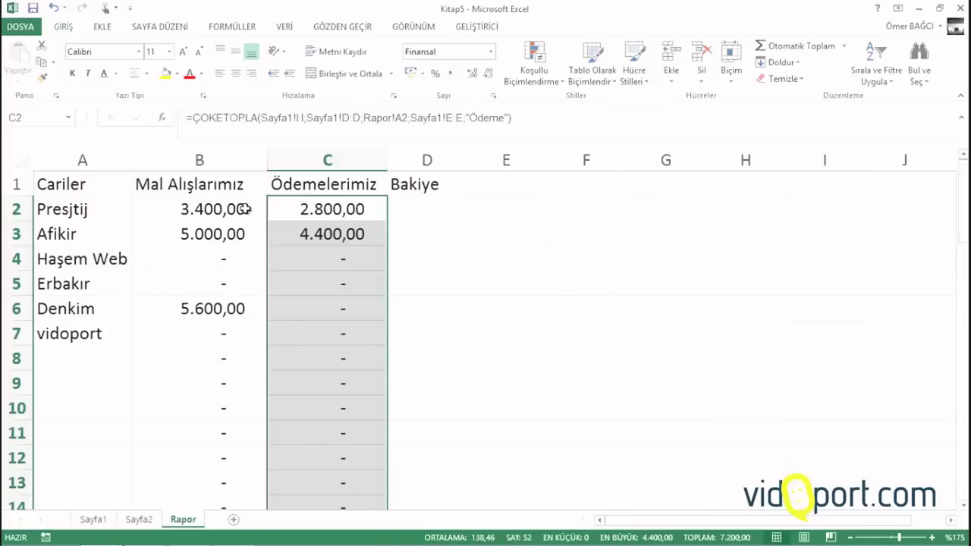
pyautogui.click(238, 312)
pyautogui.click(329, 227)
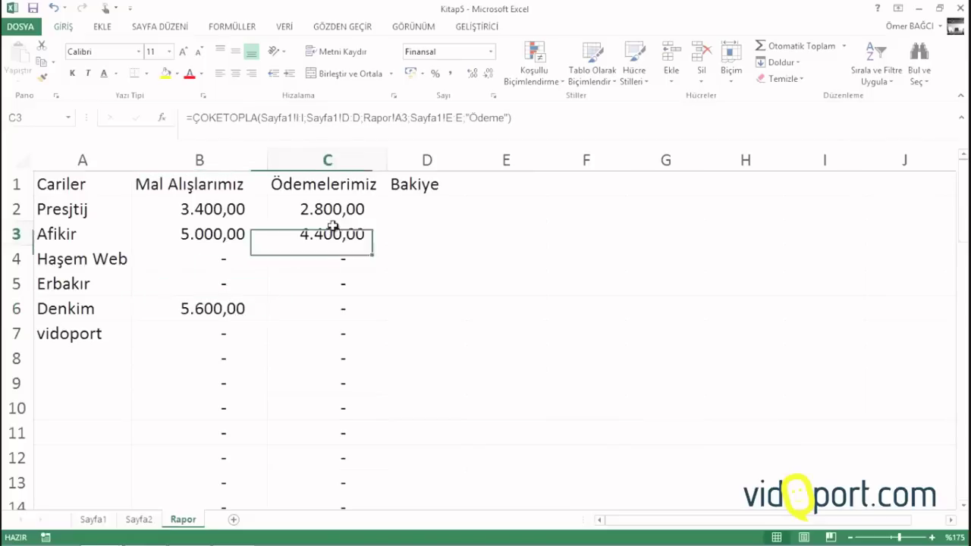
pyautogui.click(329, 202)
pyautogui.click(418, 209)
# Enter =B2-C2 in Bakiye cell D2, fill it down, and widen column D
pyautogui.write('=')
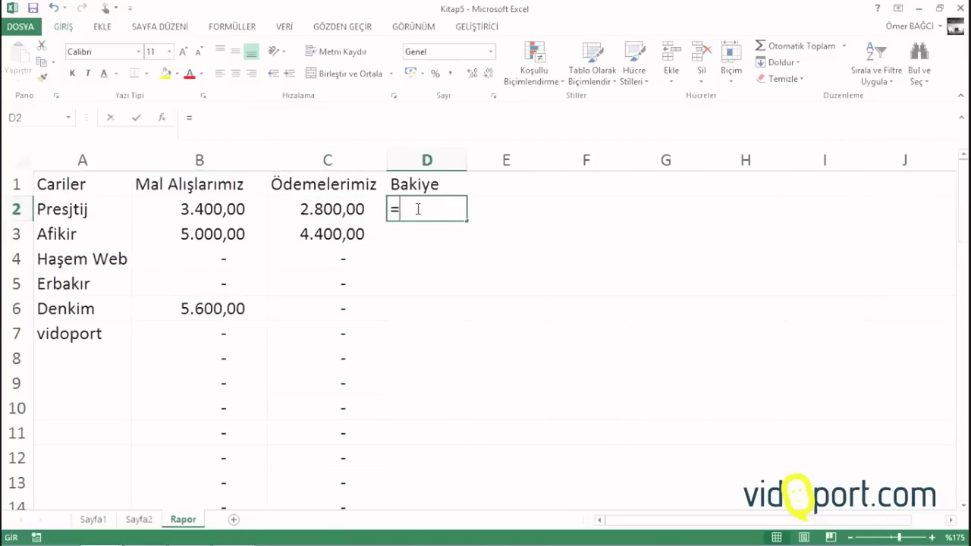
pyautogui.press('Left')
pyautogui.press('Left')
pyautogui.write('-')
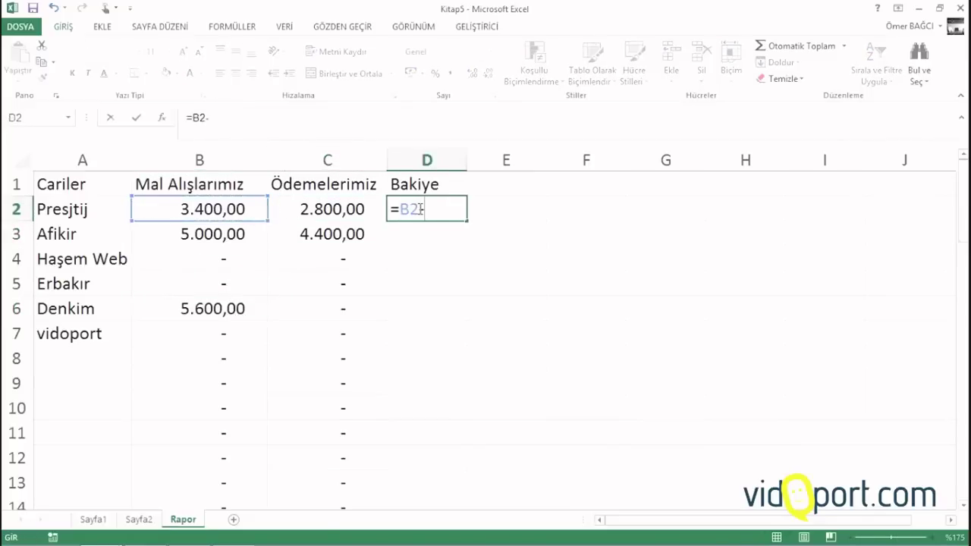
pyautogui.click(377, 212)
pyautogui.press('Return')
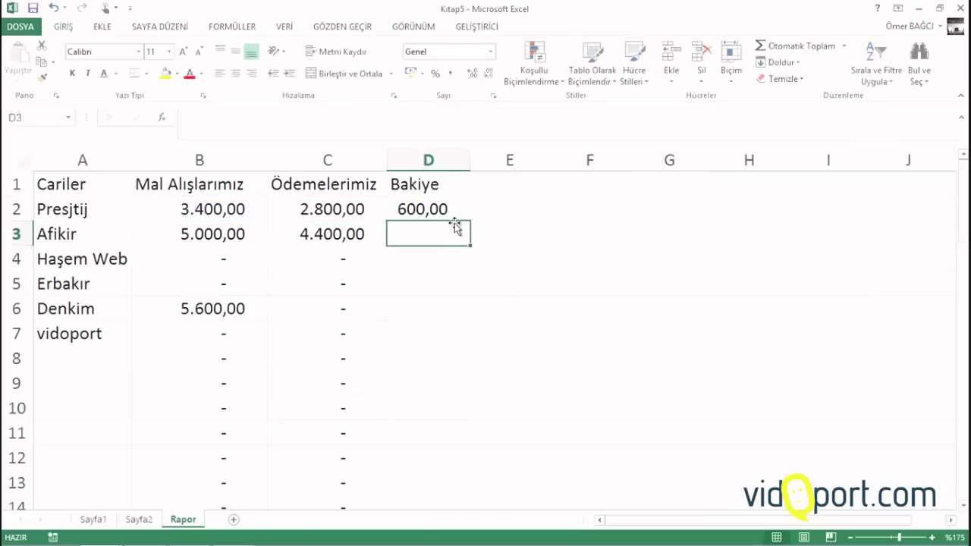
pyautogui.click(464, 216)
pyautogui.doubleClick(464, 216)
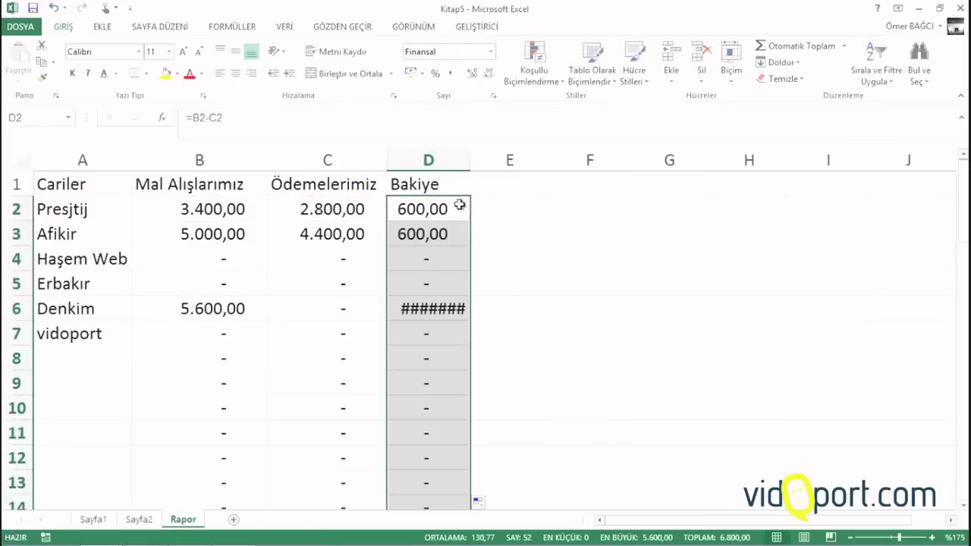
pyautogui.doubleClick(472, 150)
# Select the report totals from B2 for Finansal formatting, then deselect them
pyautogui.click(327, 226)
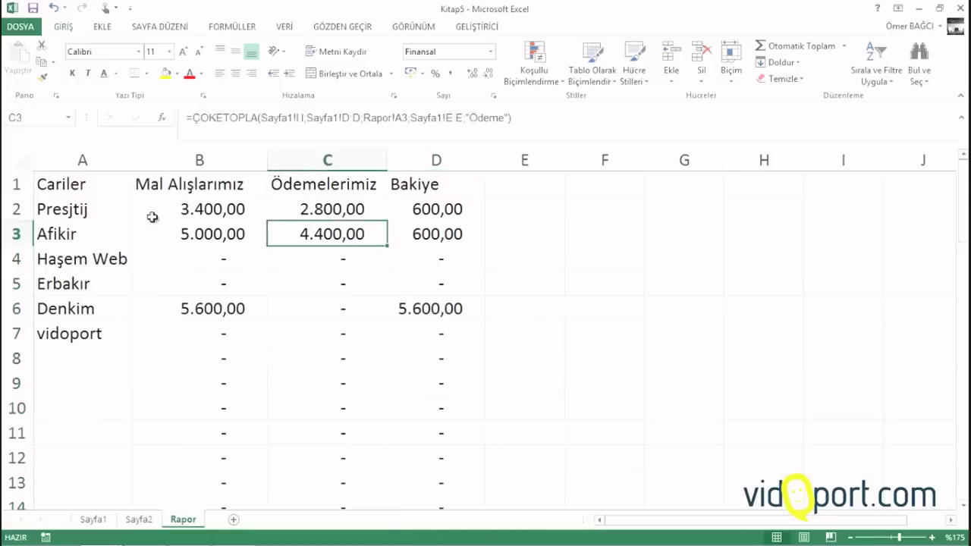
pyautogui.moveTo(136, 210); pyautogui.dragTo(418, 342)
pyautogui.scroll(13, 420, 336)
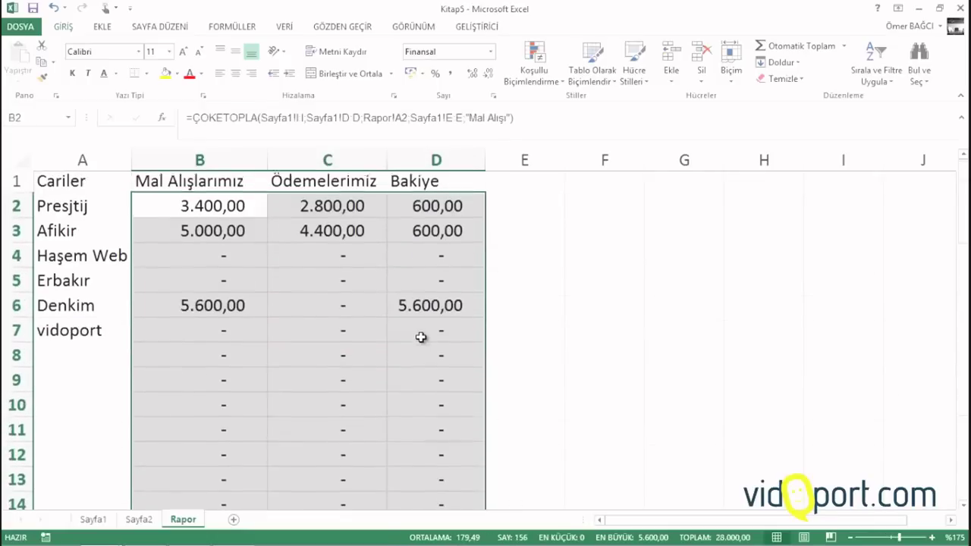
pyautogui.click(218, 205)
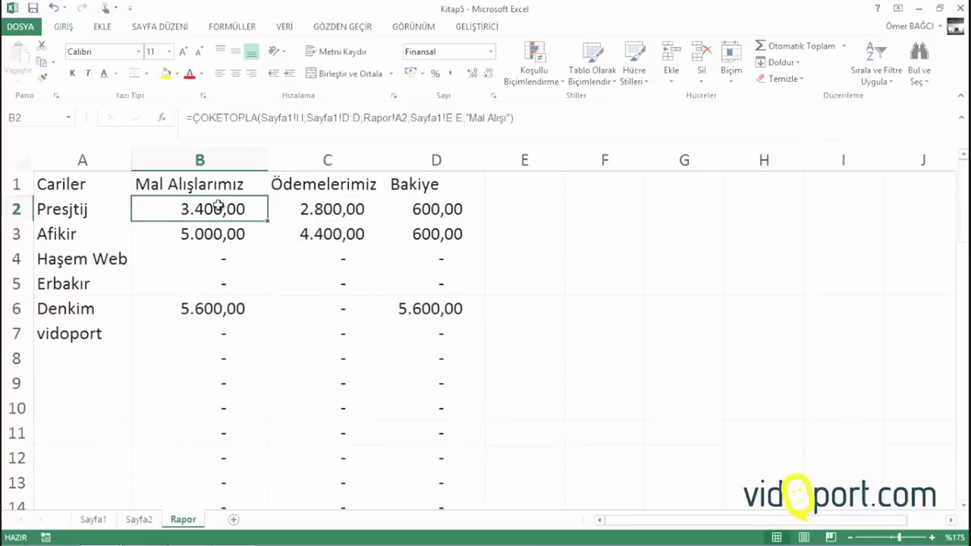
# Select B2:D53 and start an Equal To highlight rule for the value 0
pyautogui.hotkey('ctrl', 'shift', 'Right')
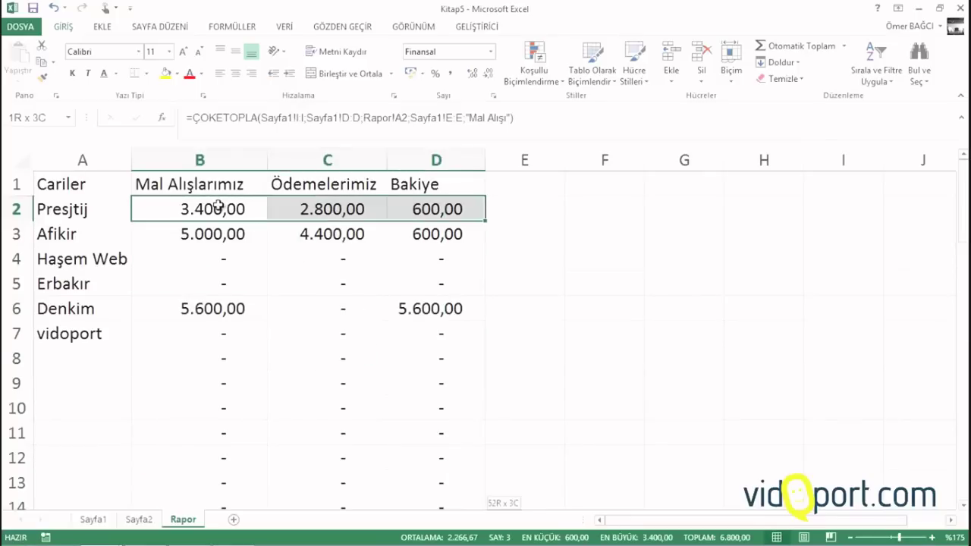
pyautogui.hotkey('ctrl', 'shift', 'Down')
pyautogui.click(534, 76)
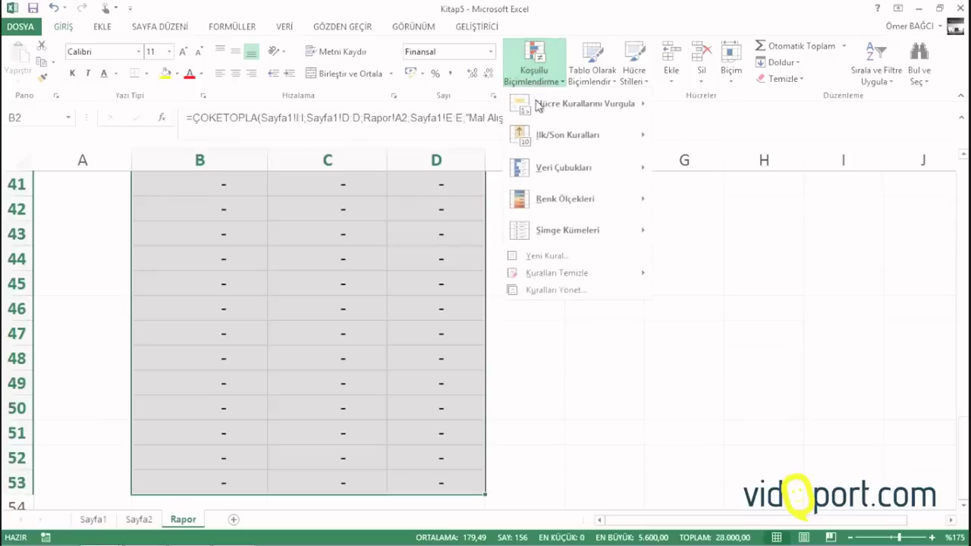
pyautogui.moveTo(593, 98)
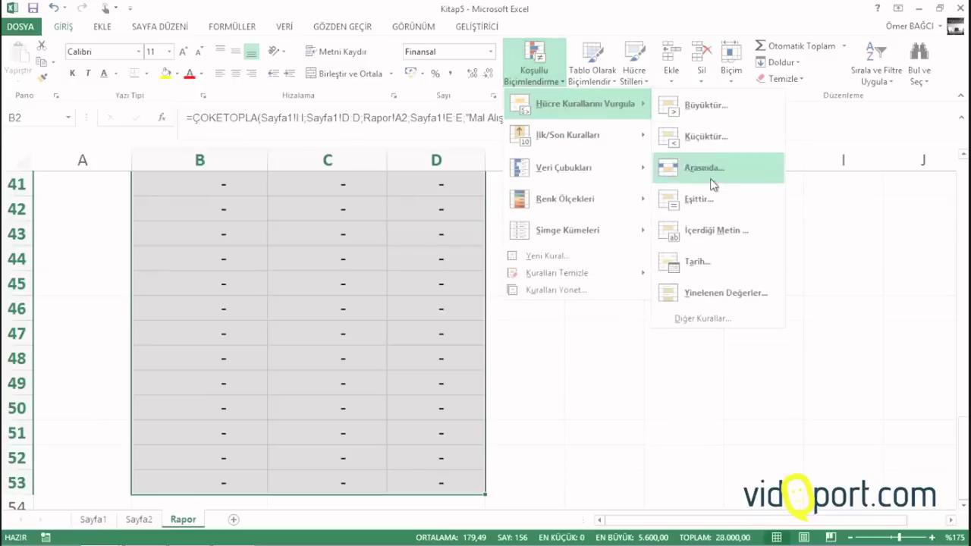
pyautogui.click(713, 199)
pyautogui.write('0')
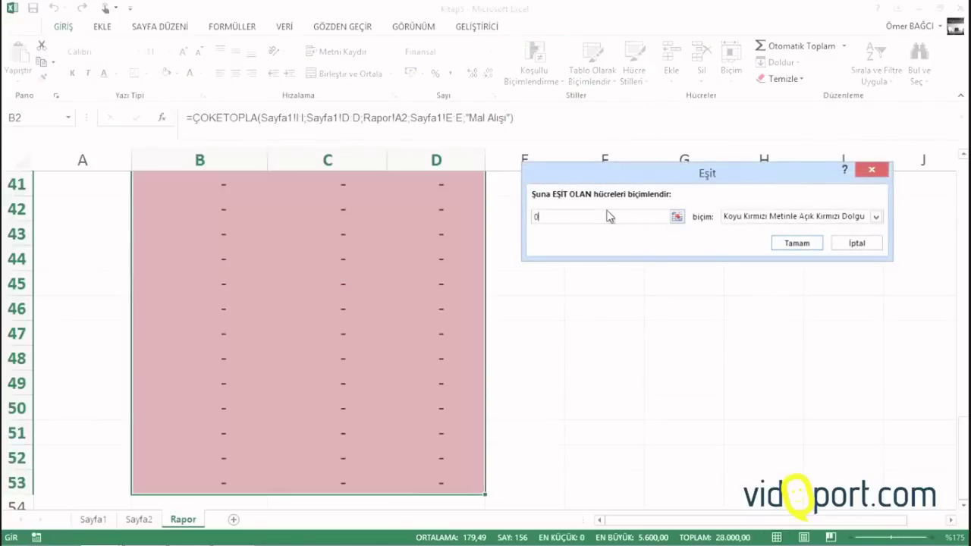
# Give the equals-zero rule a custom white font colour and apply it
pyautogui.click(763, 219)
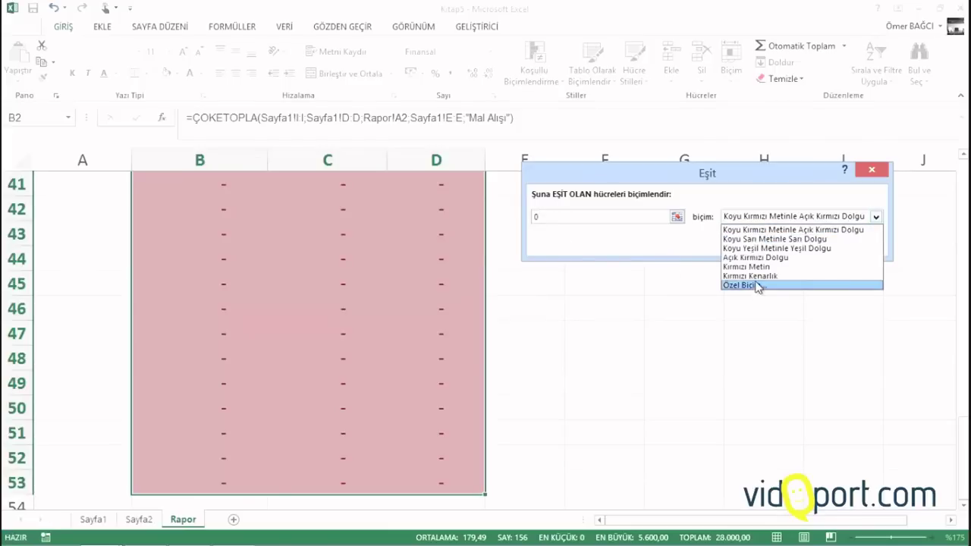
pyautogui.click(751, 285)
pyautogui.click(748, 160)
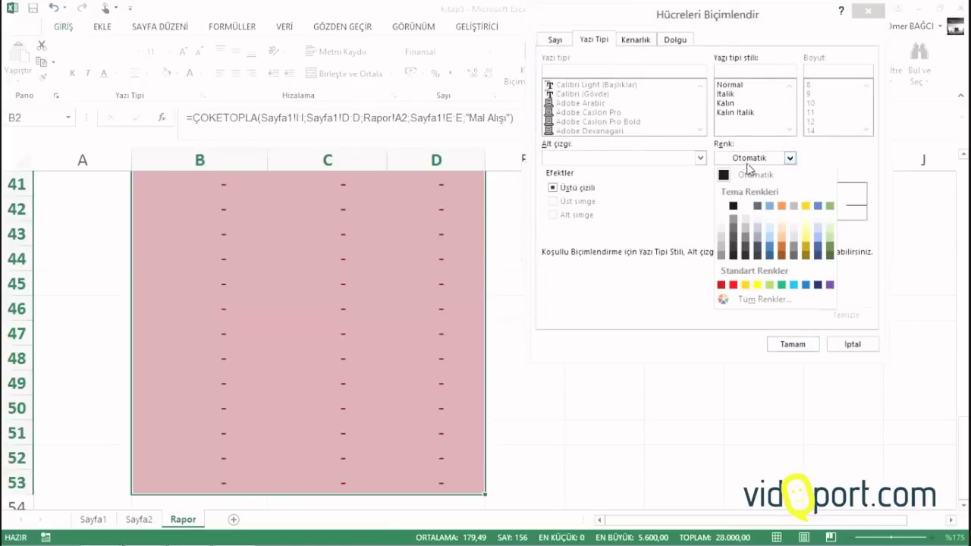
pyautogui.click(721, 205)
pyautogui.click(793, 344)
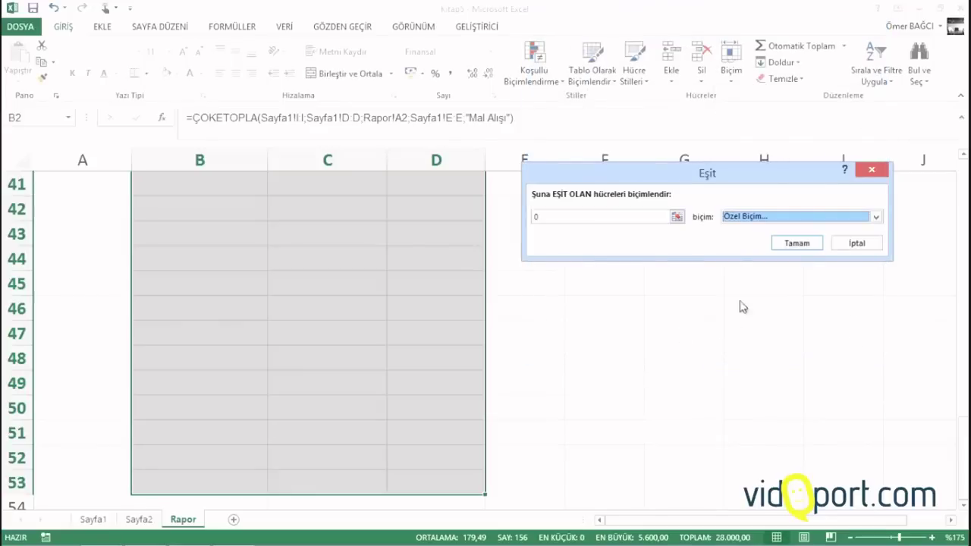
pyautogui.click(797, 242)
pyautogui.click(379, 275)
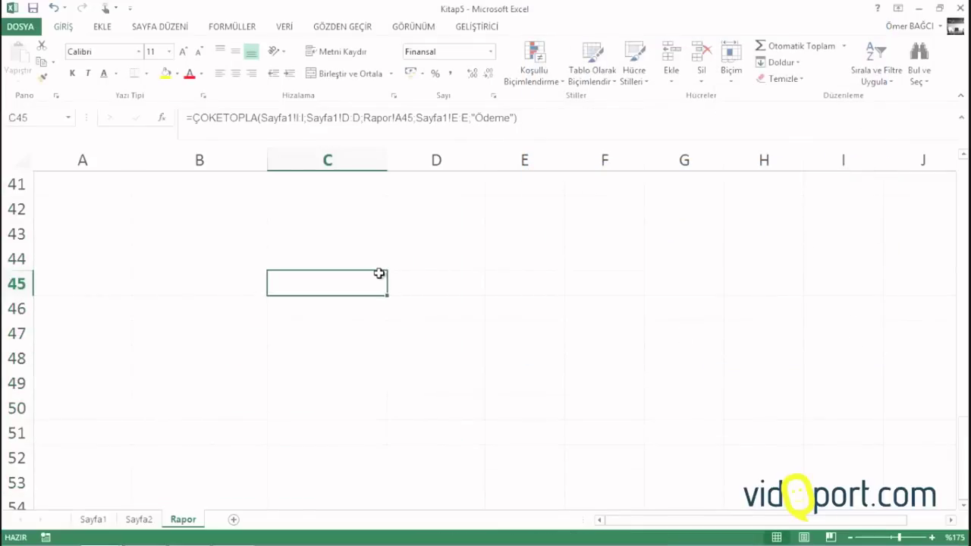
pyautogui.scroll(13, 380, 273)
# Make the Rapor headers A1:D1 bold with yellow fill and all borders
pyautogui.click(223, 235)
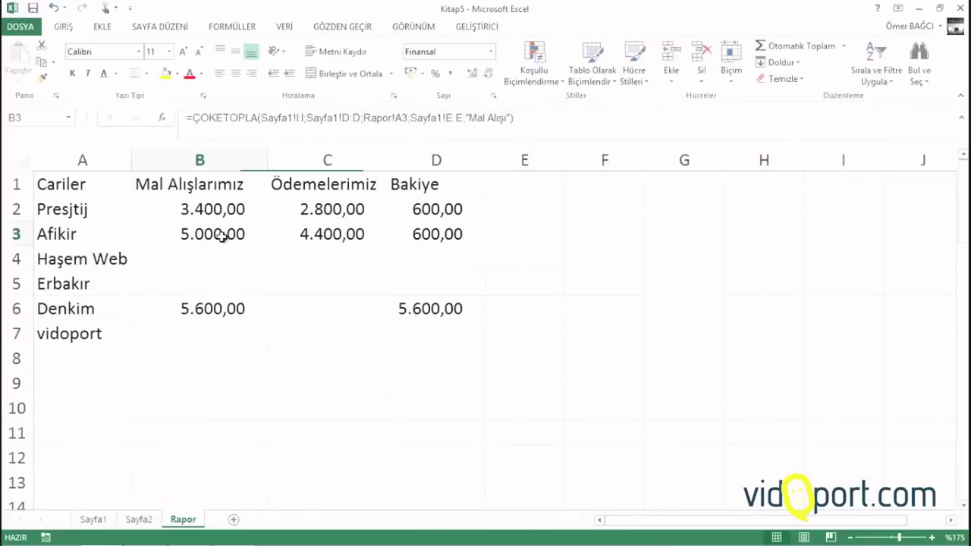
pyautogui.click(89, 190)
pyautogui.moveTo(142, 183); pyautogui.dragTo(412, 182)
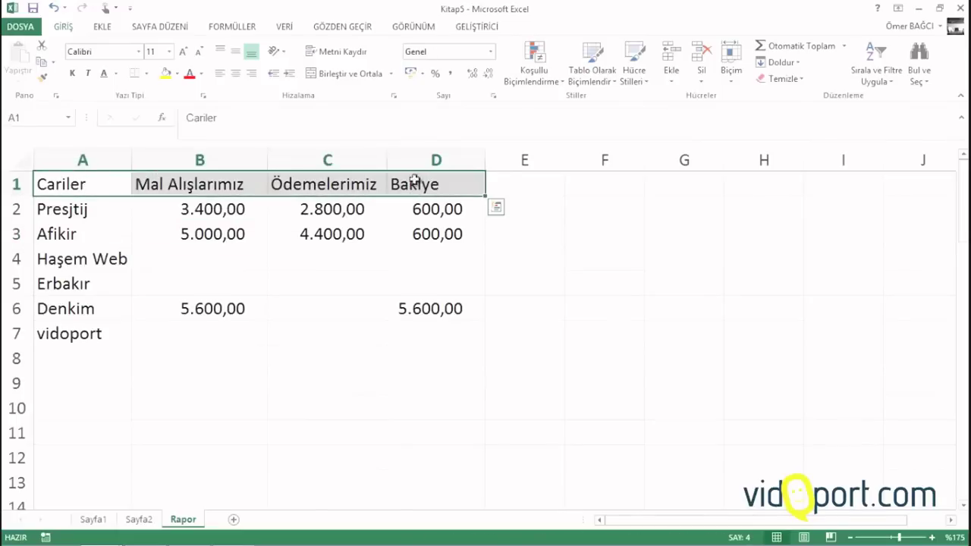
pyautogui.click(75, 73)
pyautogui.click(164, 74)
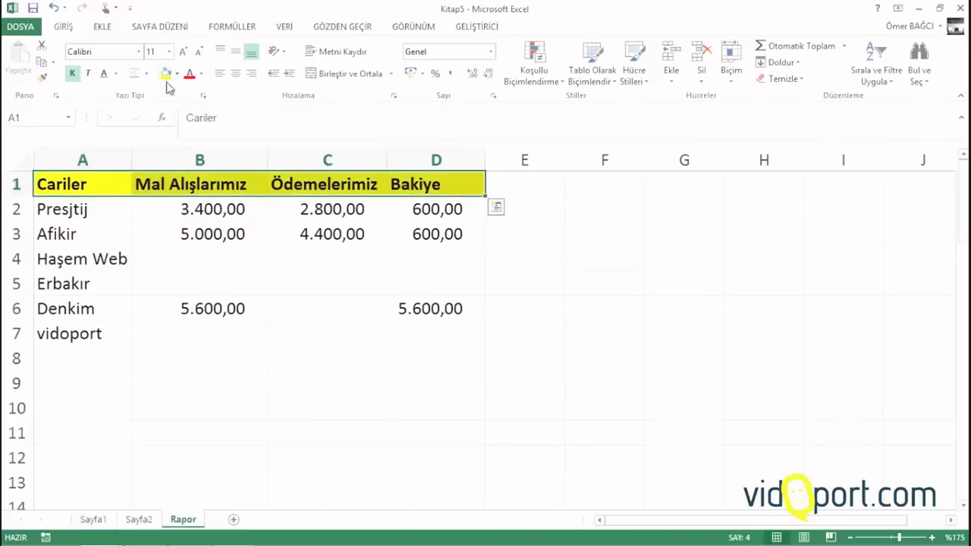
pyautogui.click(146, 73)
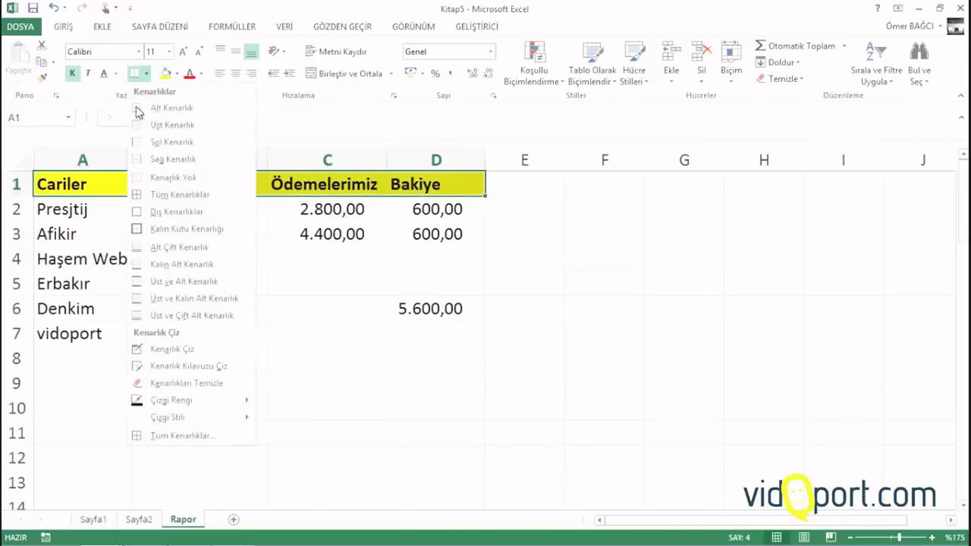
pyautogui.click(168, 192)
pyautogui.click(179, 284)
# Widen column B slightly, check vidoport's empty purchase total, and go to Sayfa1
pyautogui.click(290, 356)
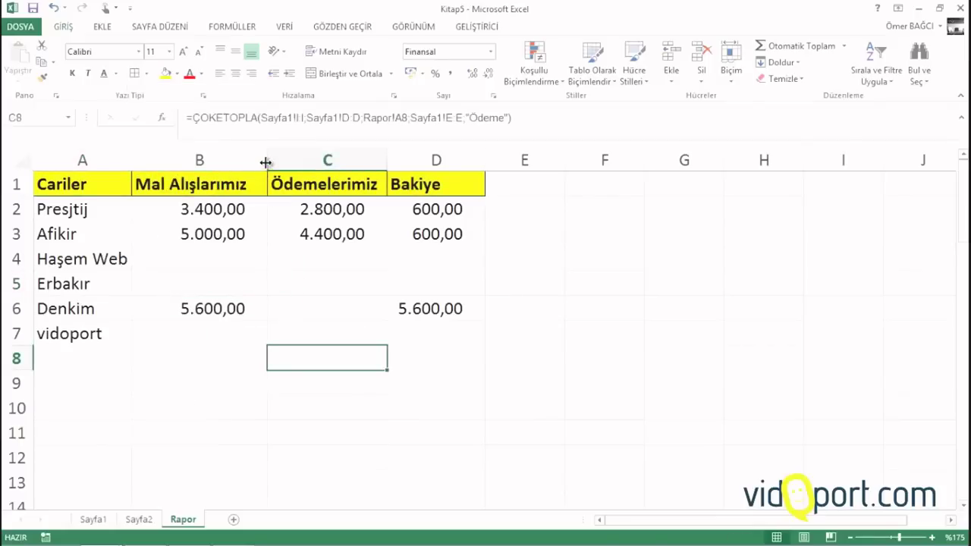
pyautogui.moveTo(267, 162); pyautogui.dragTo(274, 162)
pyautogui.click(53, 334)
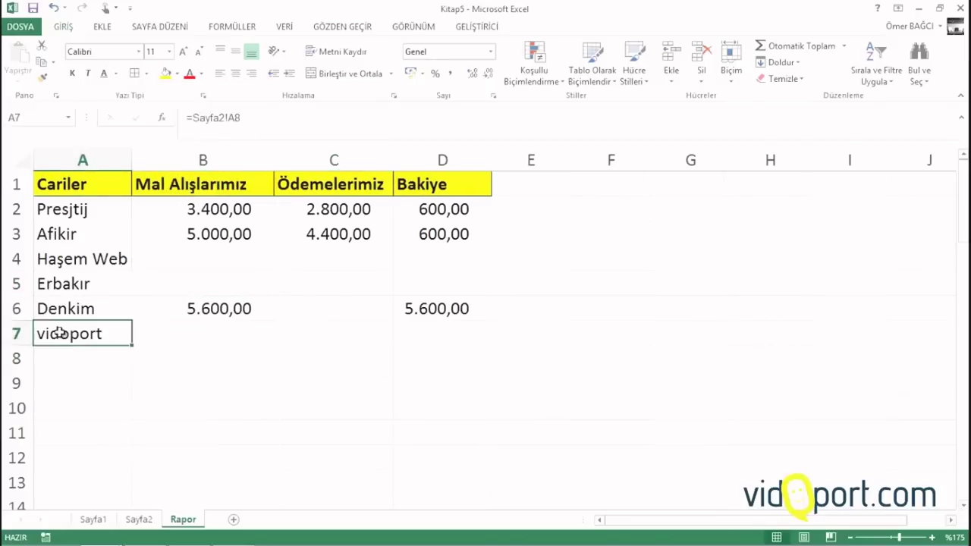
pyautogui.click(166, 338)
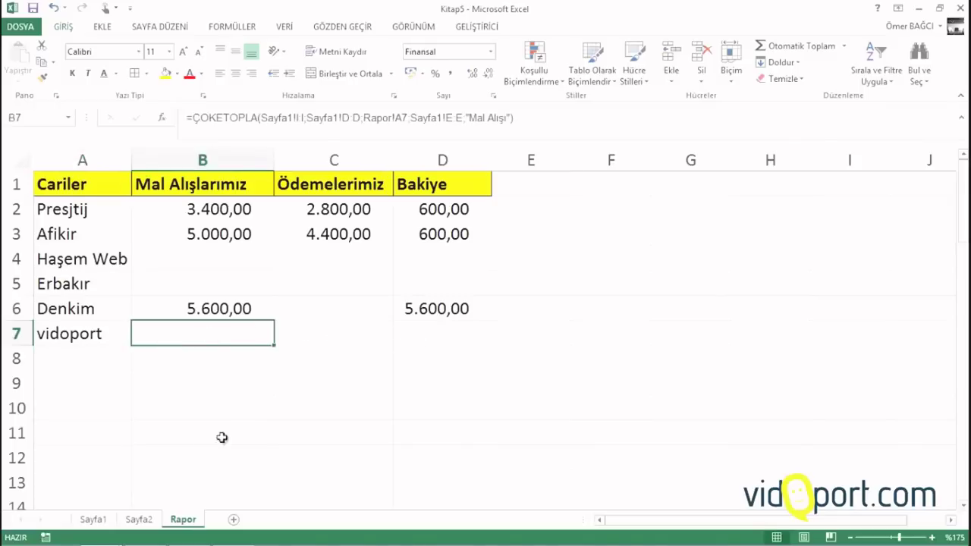
pyautogui.click(97, 520)
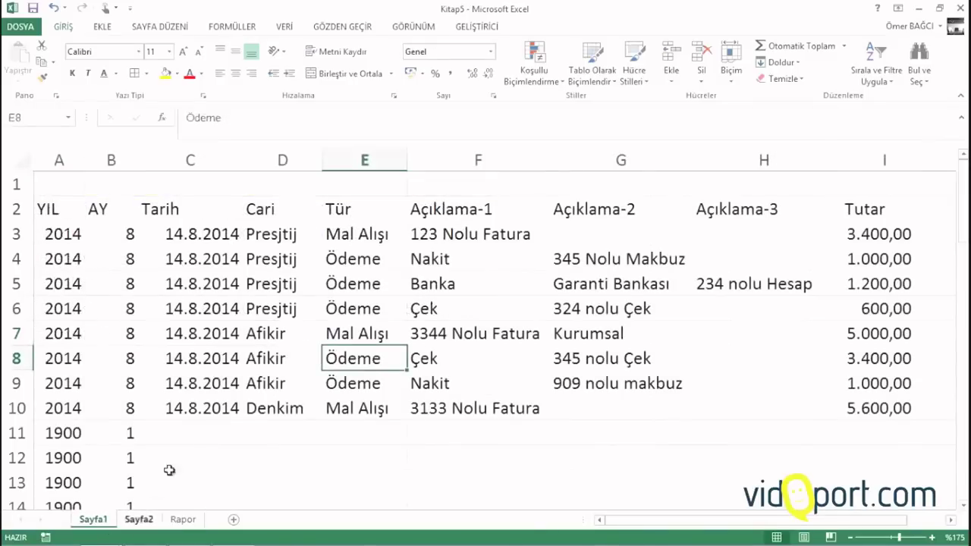
# Start Sayfa1 row 11 with today's date, cari vidoport and type Mal Alışı
pyautogui.click(190, 431)
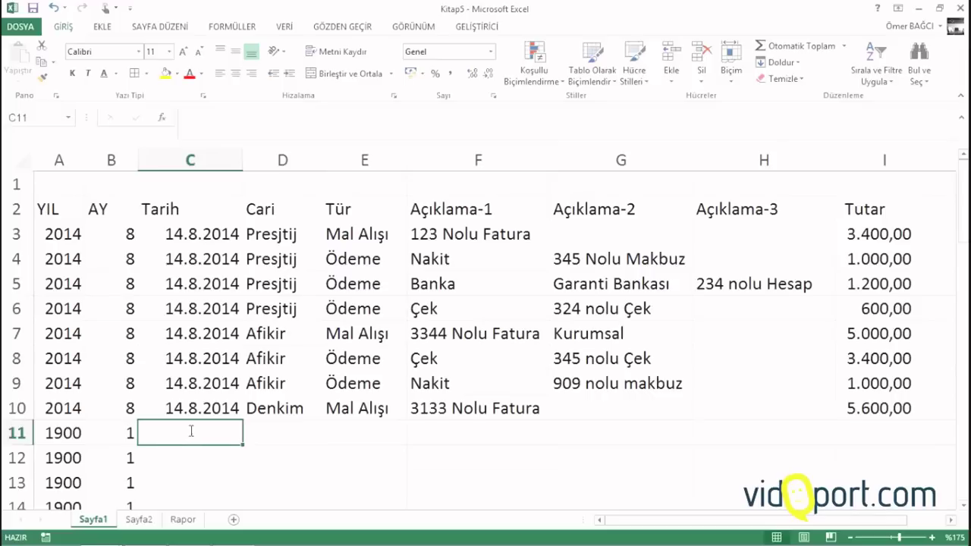
pyautogui.hotkey('ctrl', ';')
pyautogui.press('Tab')
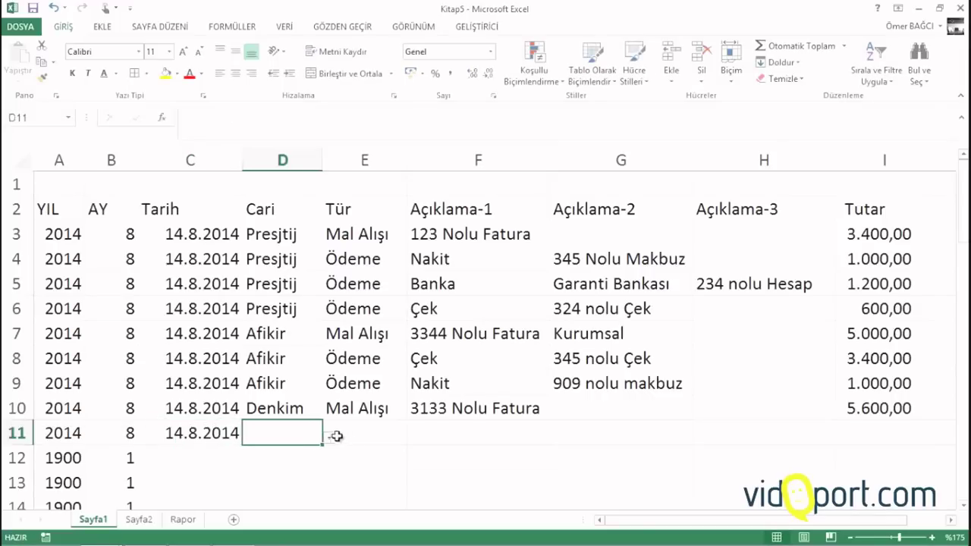
pyautogui.click(330, 438)
pyautogui.click(274, 534)
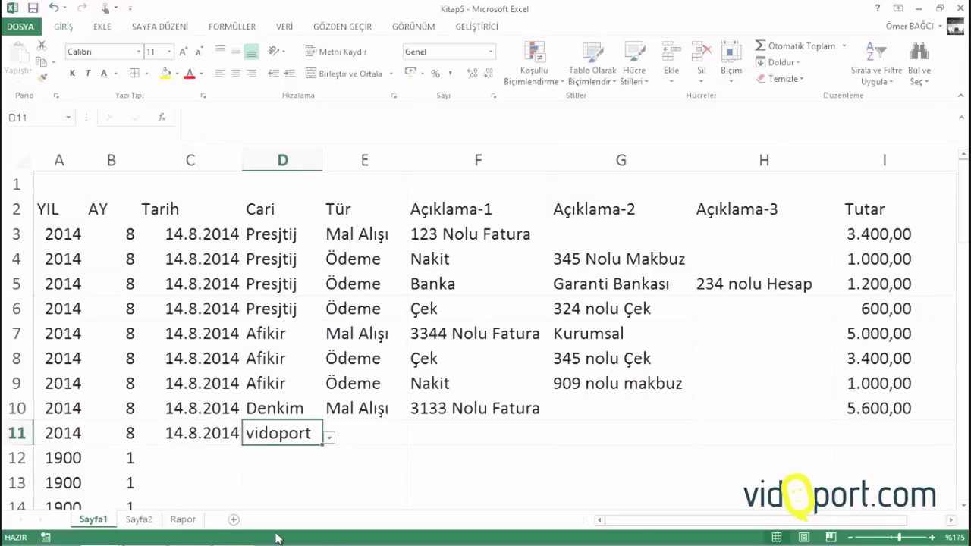
pyautogui.click(371, 426)
pyautogui.write('Mal Alışı')
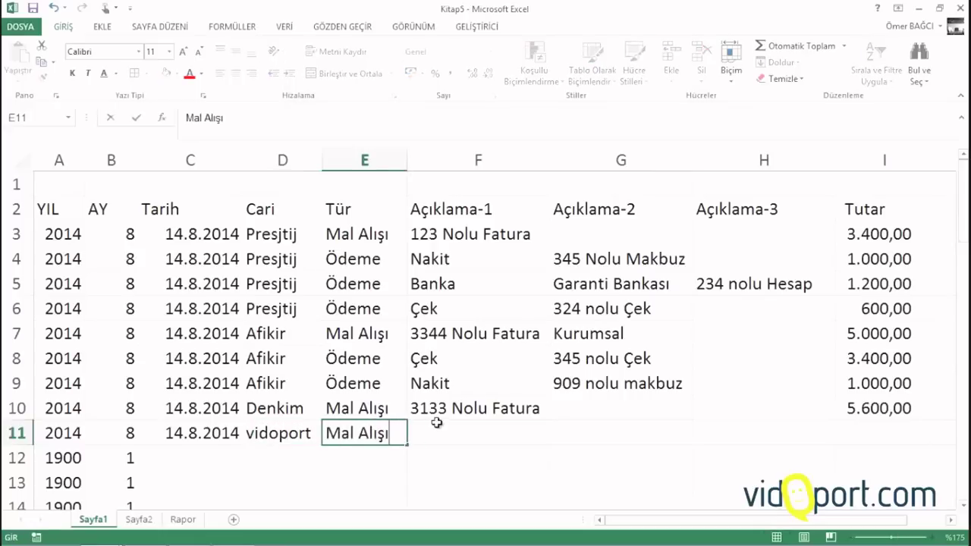
pyautogui.click(437, 423)
# Add description 45 nolu fatura and amount 3.300, then return to Rapor
pyautogui.write('45 nol')
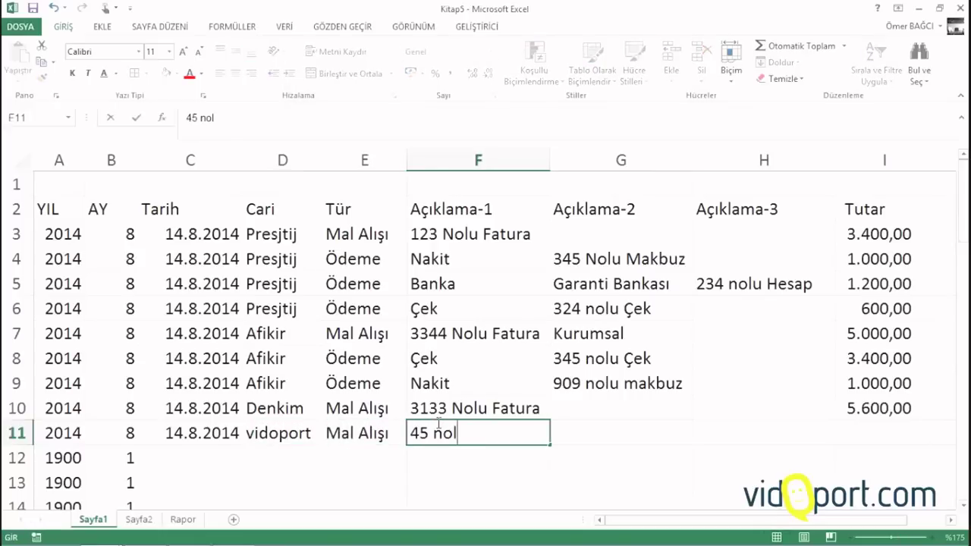
pyautogui.write('u fatura')
pyautogui.press('Tab')
pyautogui.press('Tab')
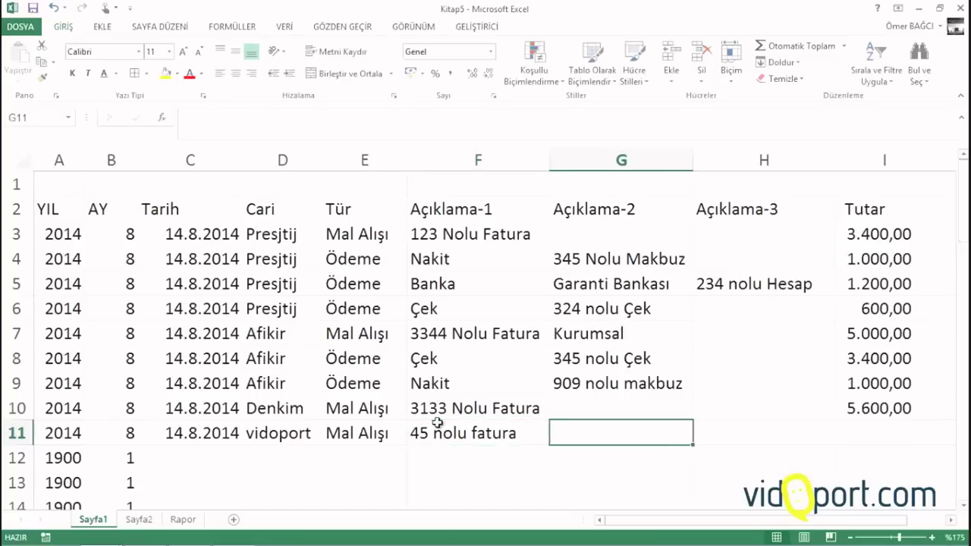
pyautogui.press('Tab')
pyautogui.write('3')
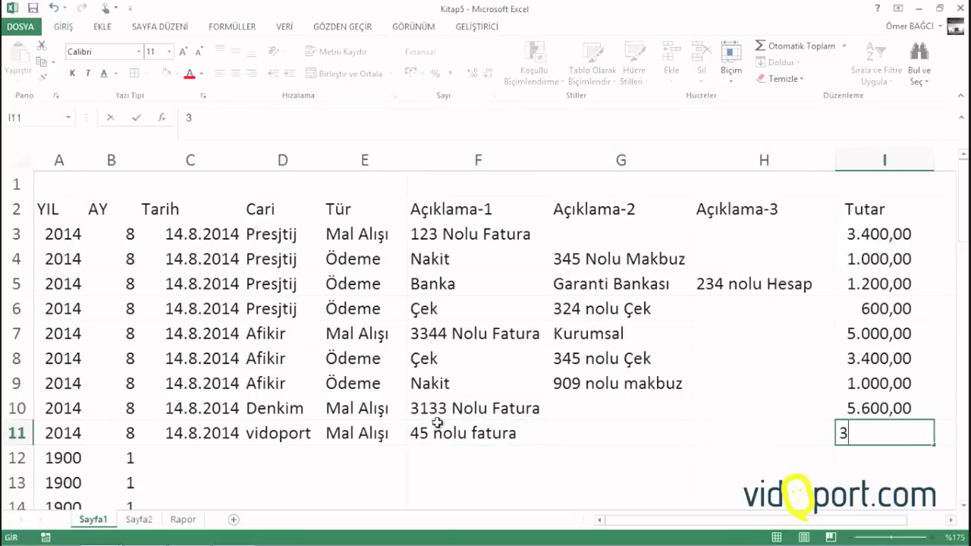
pyautogui.write('.300')
pyautogui.press('Return')
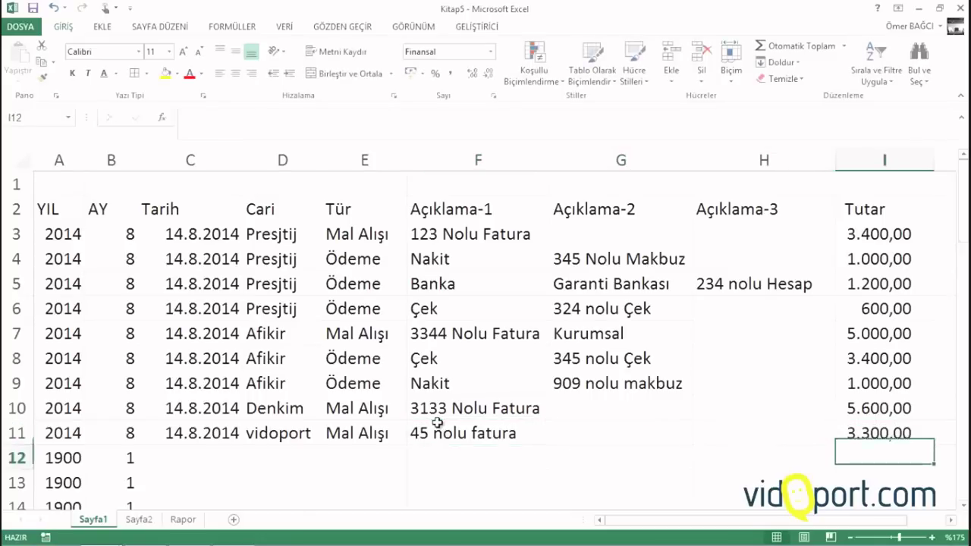
pyautogui.click(190, 520)
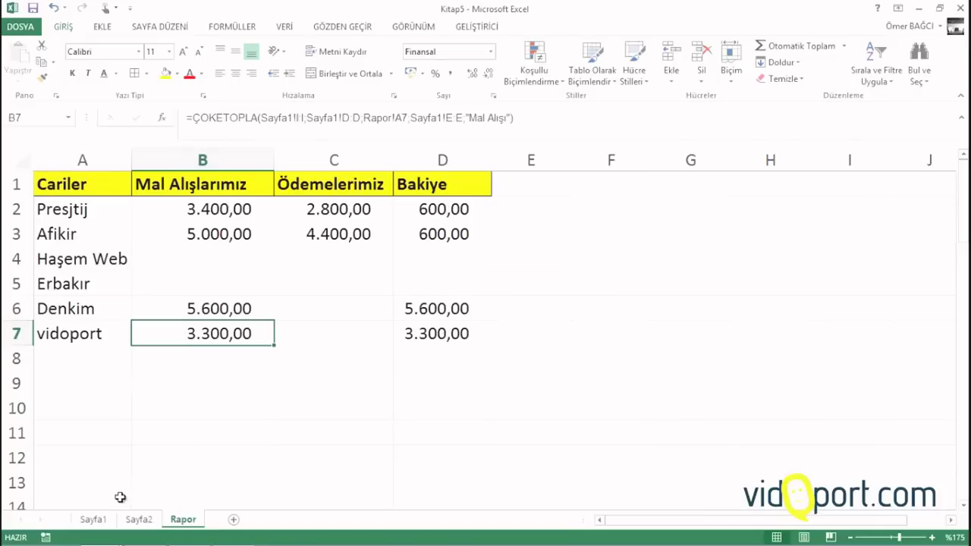
# On Sayfa1, fill row 12 with 1.9, vidoport, Ödeme, Çek and 2300
pyautogui.click(94, 520)
pyautogui.click(182, 458)
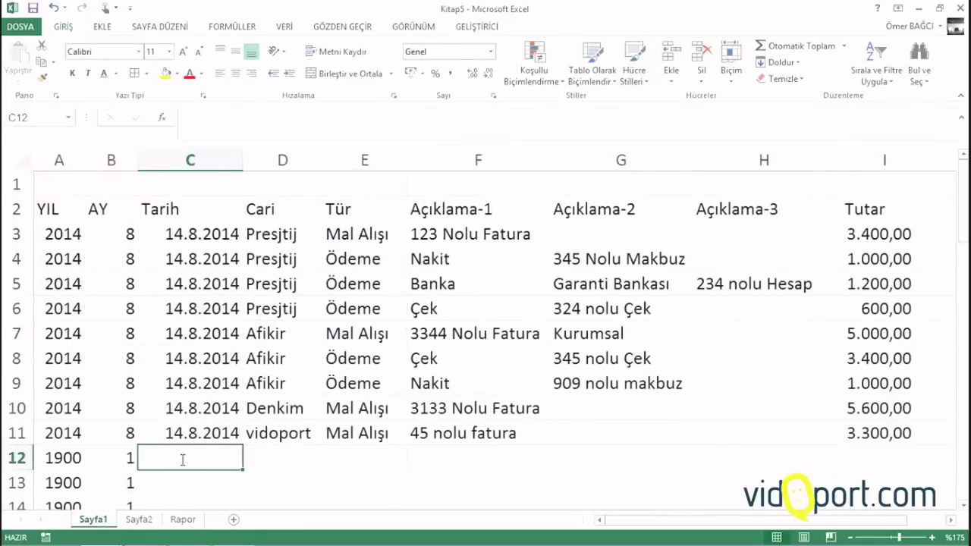
pyautogui.write('1')
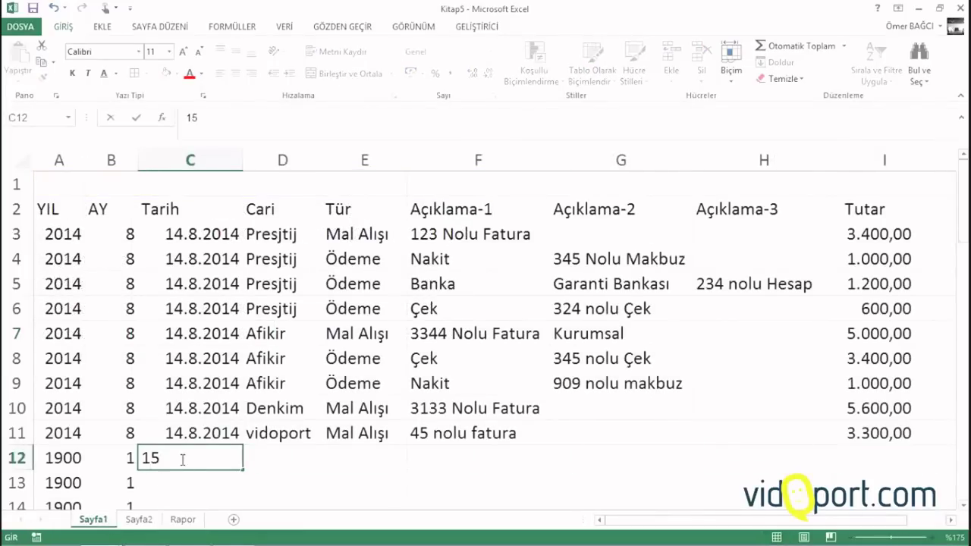
pyautogui.write('.9')
pyautogui.press('Tab')
pyautogui.write('vidoport')
pyautogui.press('Tab')
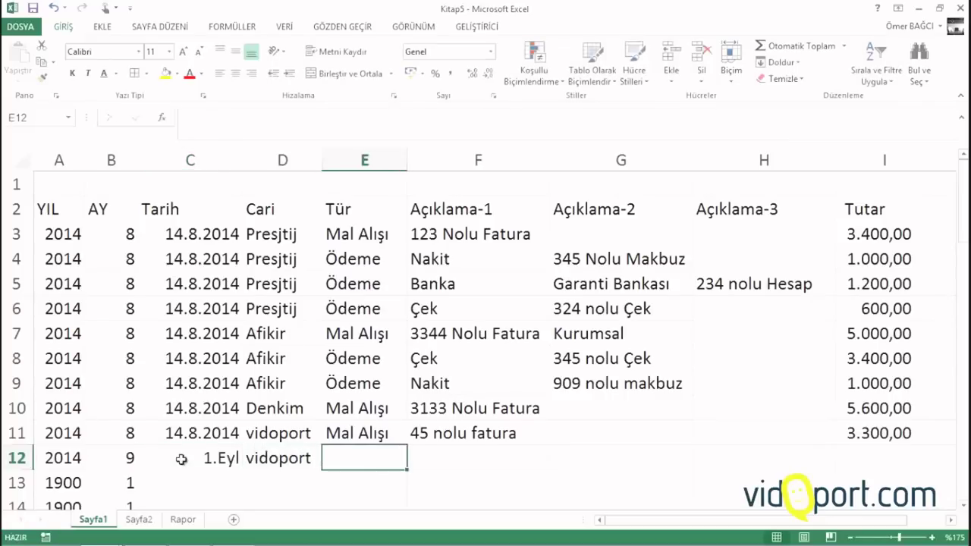
pyautogui.write('ödeme')
pyautogui.press('Tab')
pyautogui.write('ç')
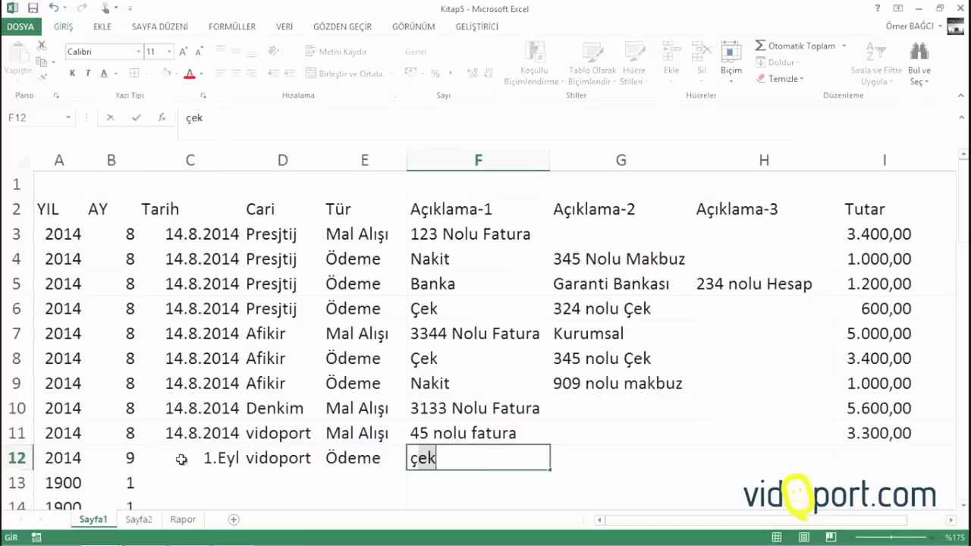
pyautogui.press('Tab')
pyautogui.press('Tab')
pyautogui.press('Tab')
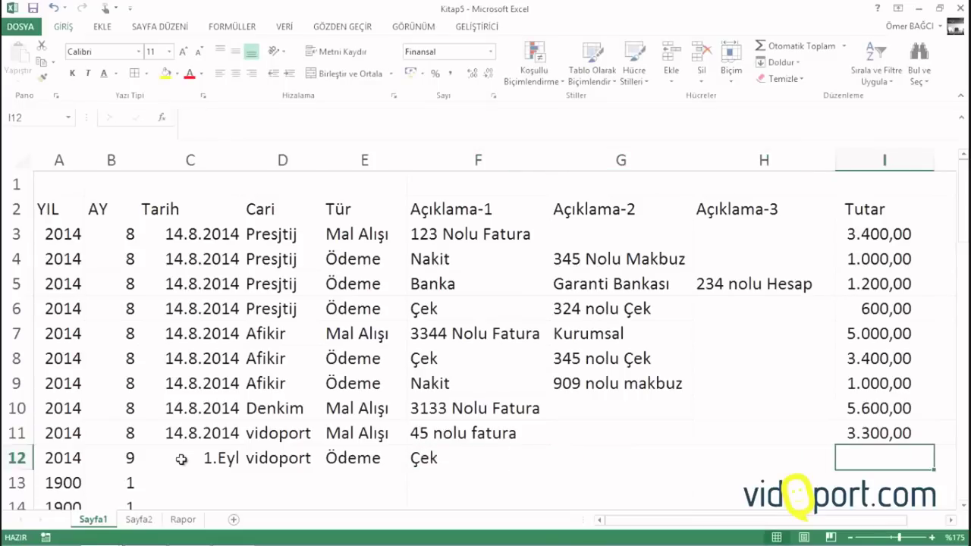
pyautogui.write('2300')
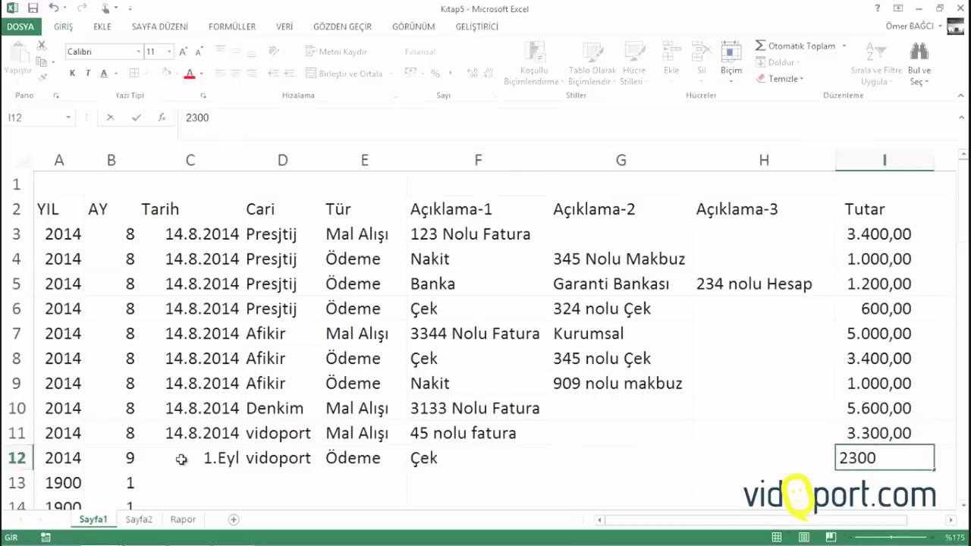
pyautogui.press('Return')
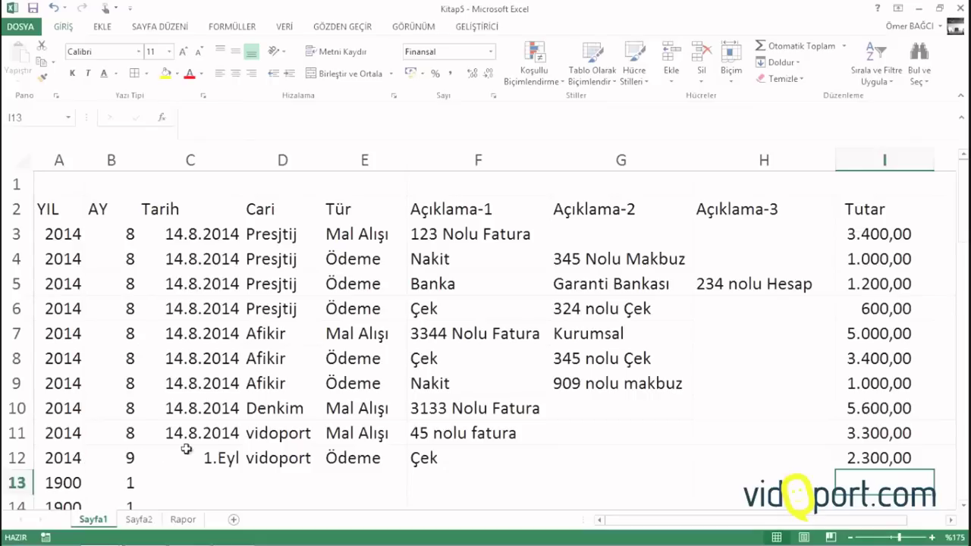
# Format the Tarih column C as Kısa Tarih (short date)
pyautogui.click(205, 456)
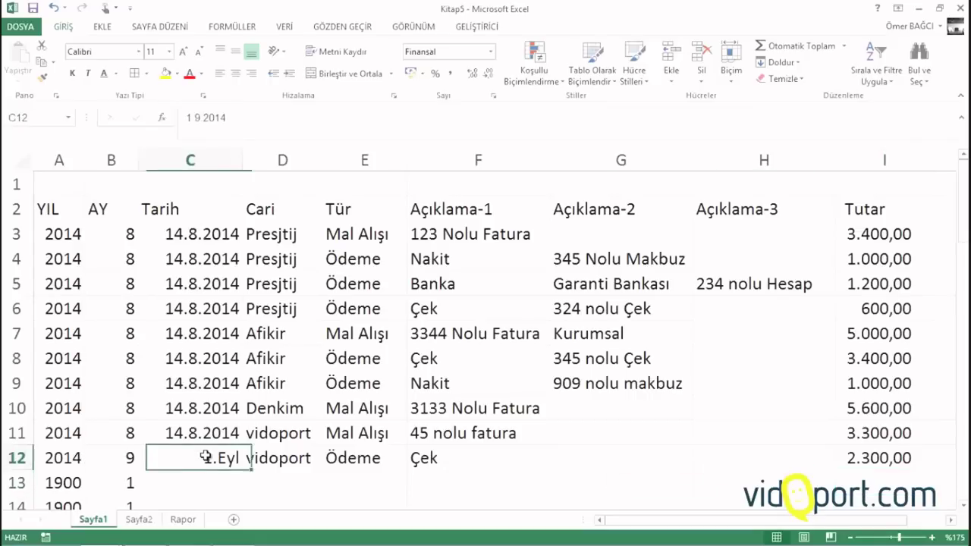
pyautogui.click(227, 160)
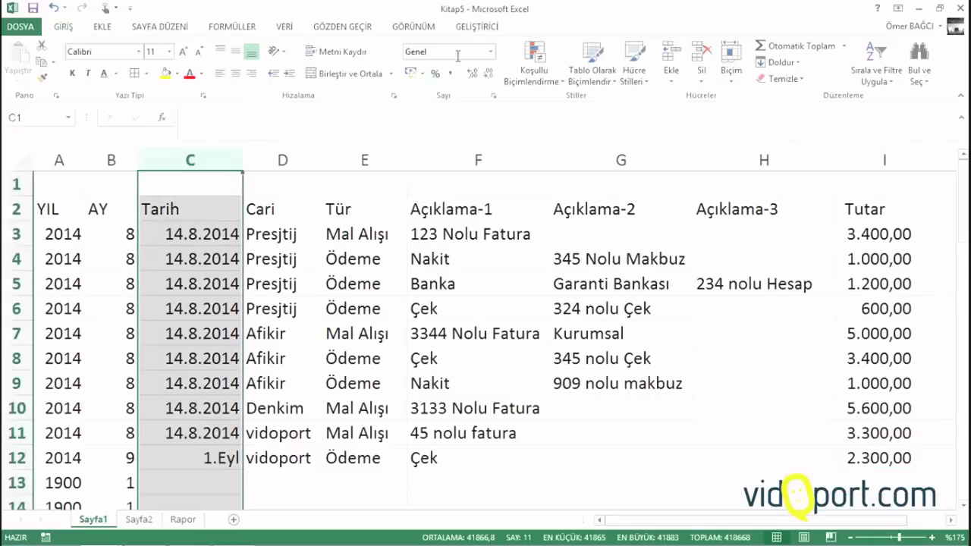
pyautogui.click(491, 51)
pyautogui.click(473, 199)
pyautogui.click(199, 359)
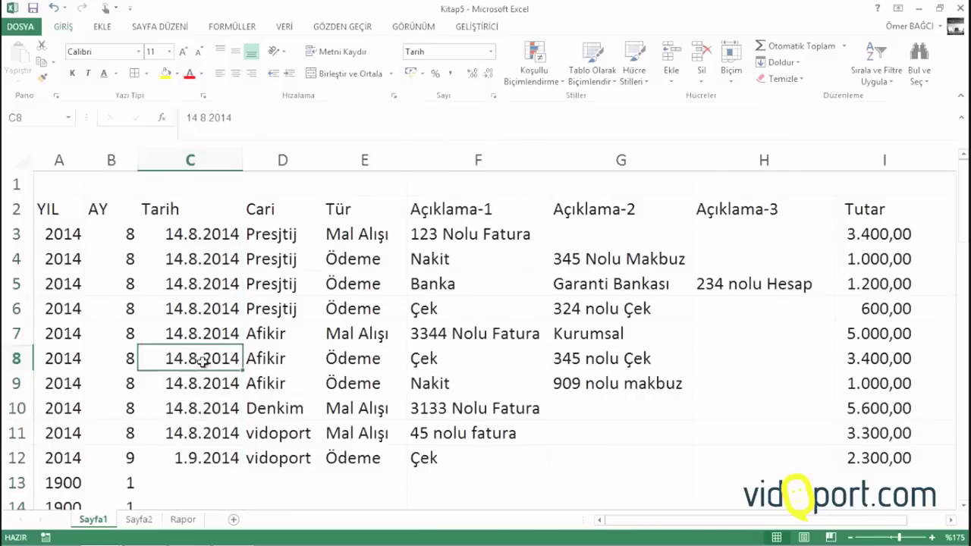
# On the Rapor sheet, check the updated vidoport balance formula in D7
pyautogui.click(182, 521)
pyautogui.click(459, 340)
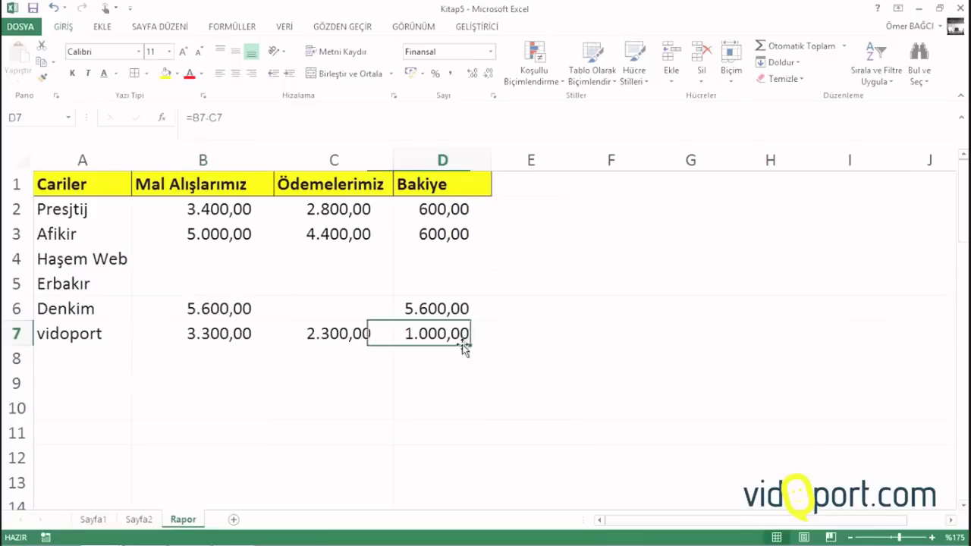
pyautogui.click(441, 371)
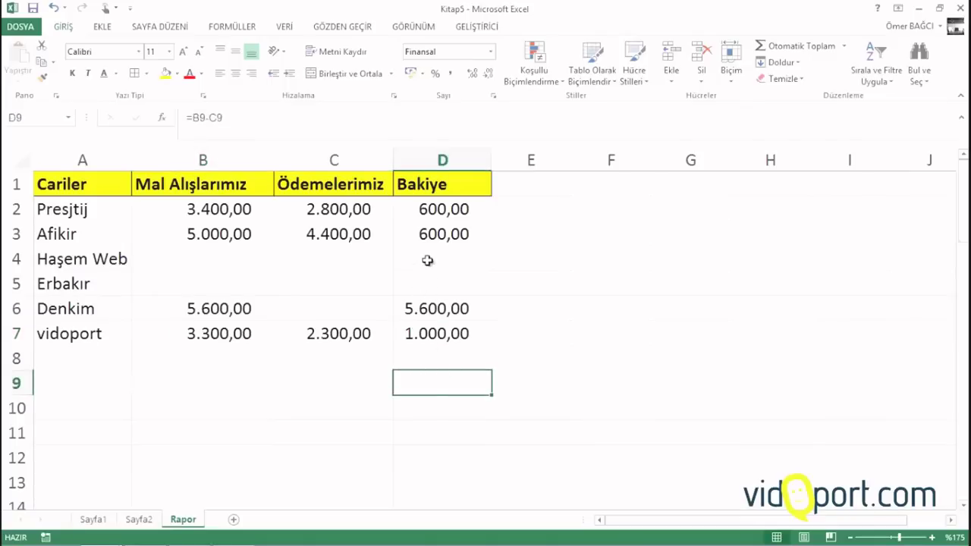
pyautogui.click(453, 334)
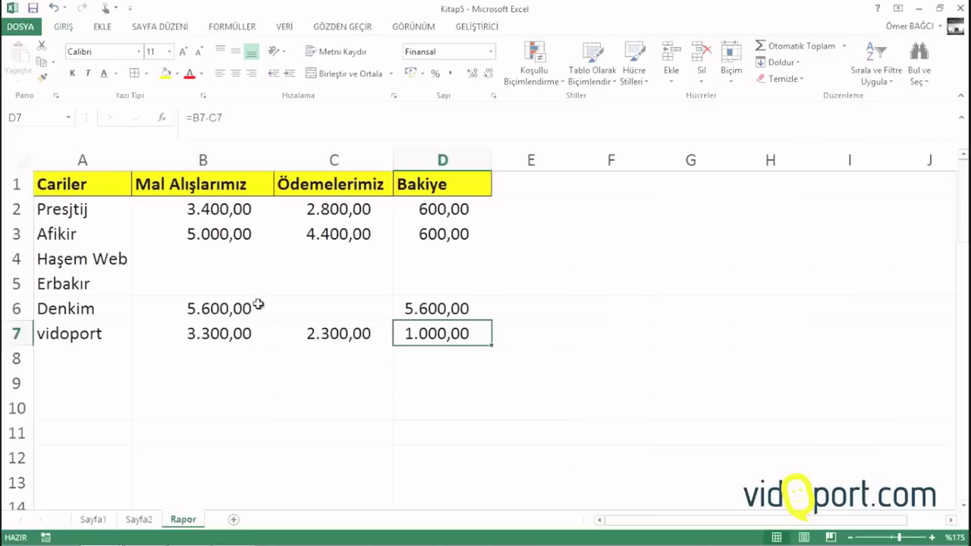
# Enter the headers Cariler, Nakit, Çek, Banka and Toplam across F1:J1
pyautogui.click(55, 186)
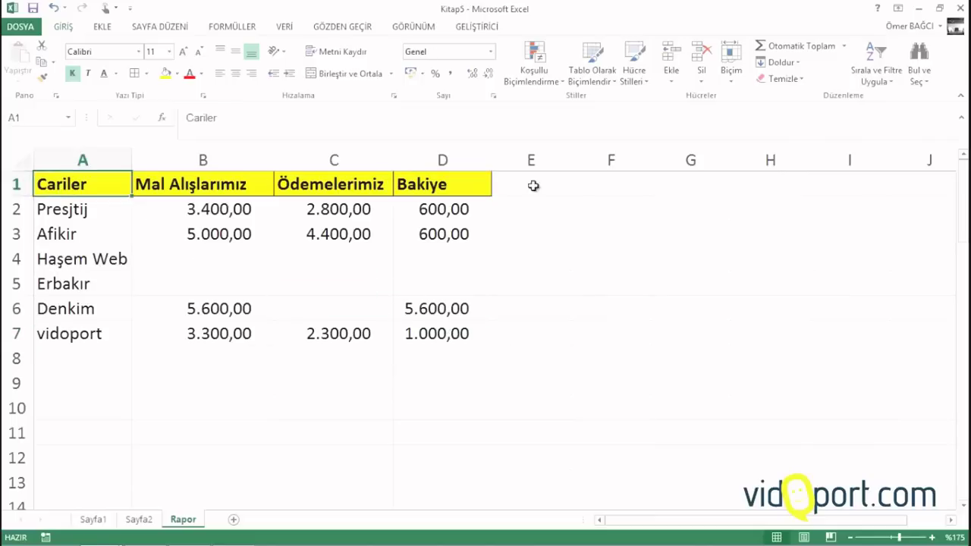
pyautogui.press('Right')
pyautogui.click(612, 185)
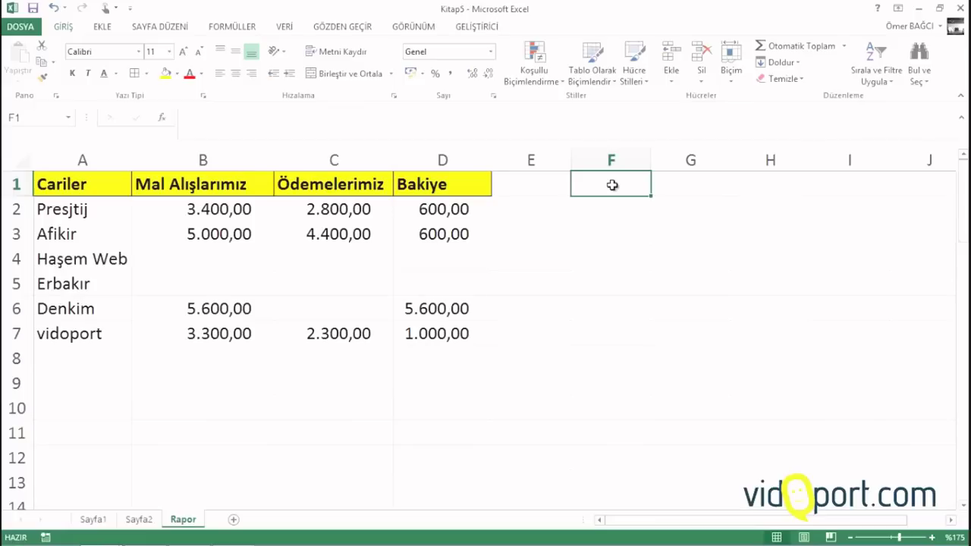
pyautogui.write('Ca')
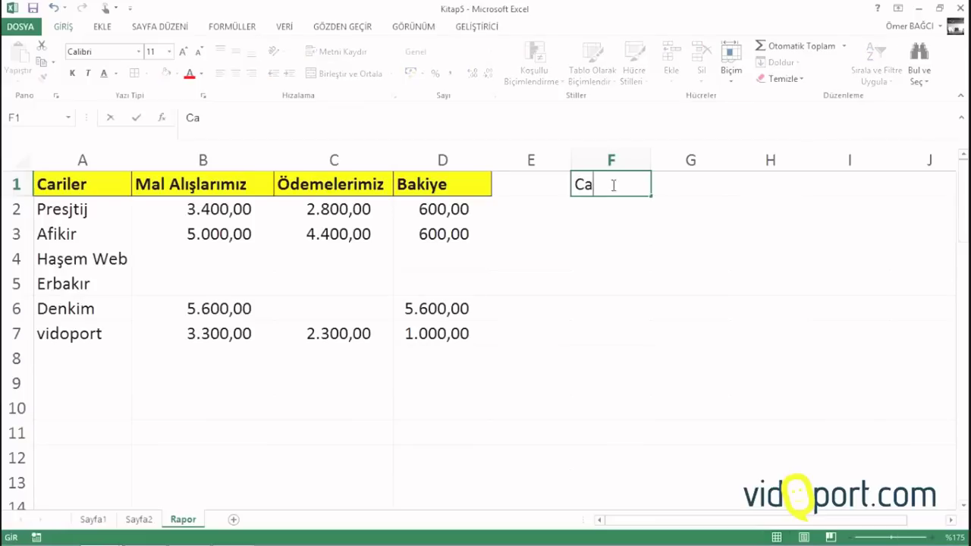
pyautogui.write('riler')
pyautogui.press('Tab')
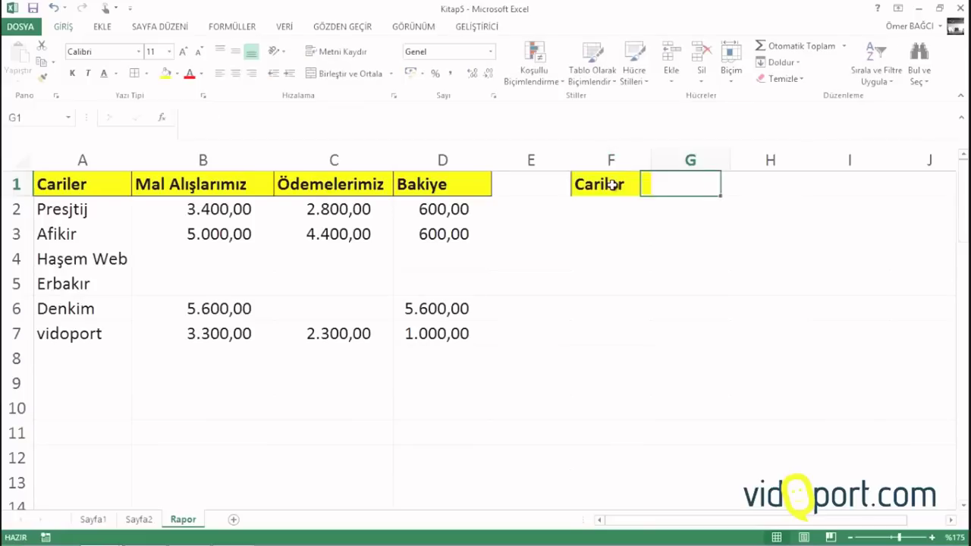
pyautogui.write('Naki')
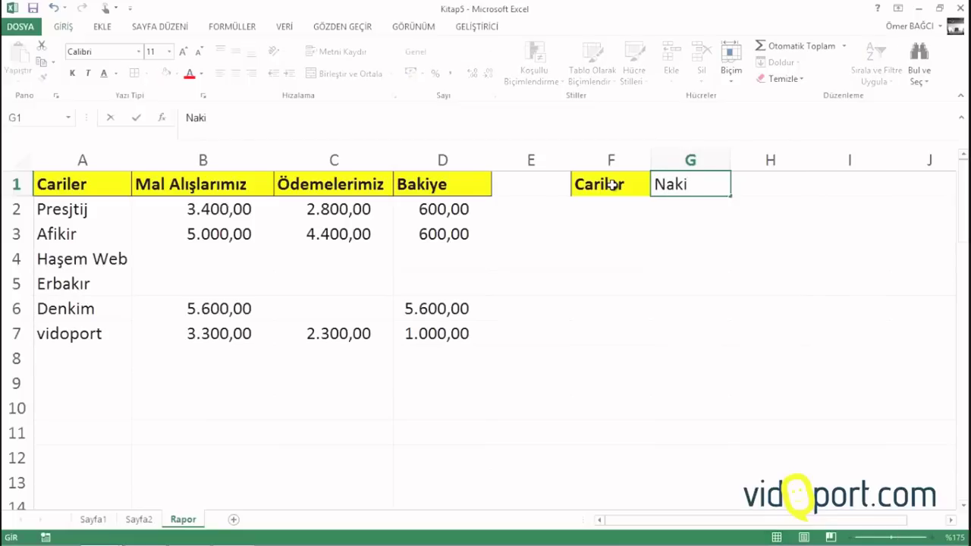
pyautogui.write('t')
pyautogui.press('Tab')
pyautogui.write('Çek')
pyautogui.press('Tab')
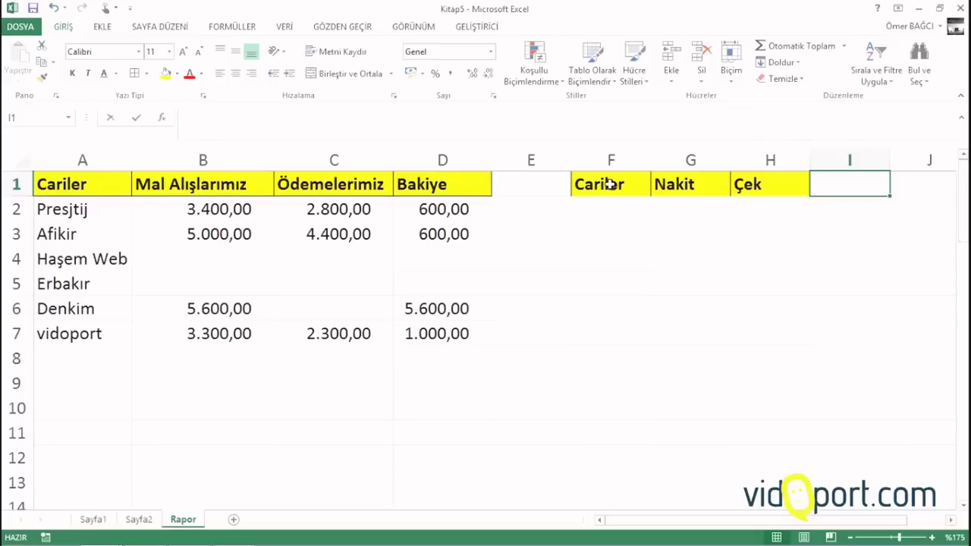
pyautogui.write('Banka')
pyautogui.press('Tab')
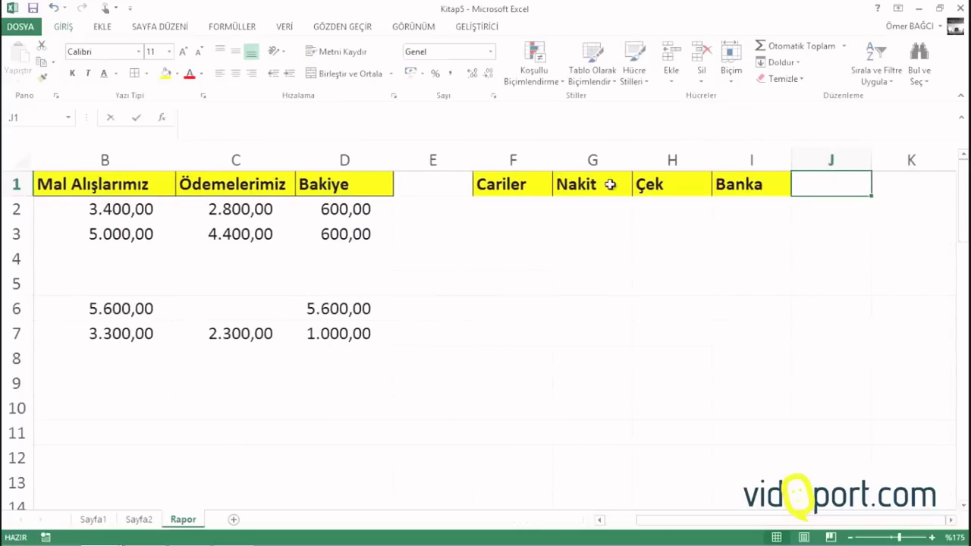
pyautogui.write('Toplam')
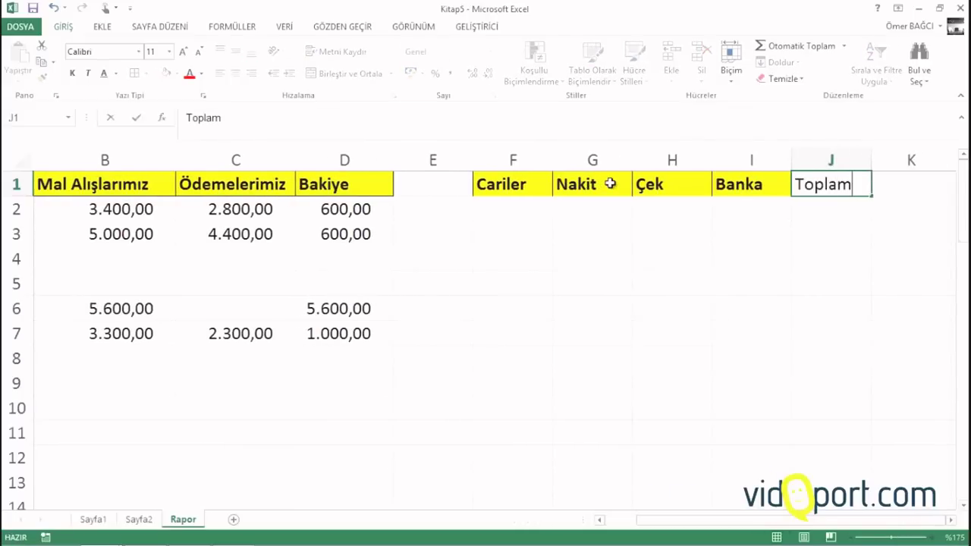
pyautogui.press('Return')
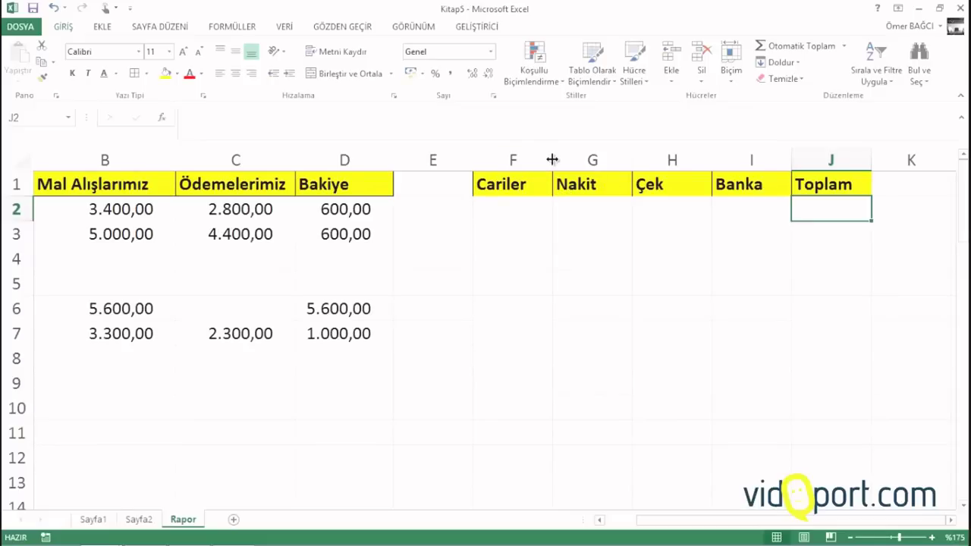
# Widen columns F and G slightly and copy the cari names list from Sayfa2, starting at A3
pyautogui.moveTo(553, 160); pyautogui.dragTo(562, 159)
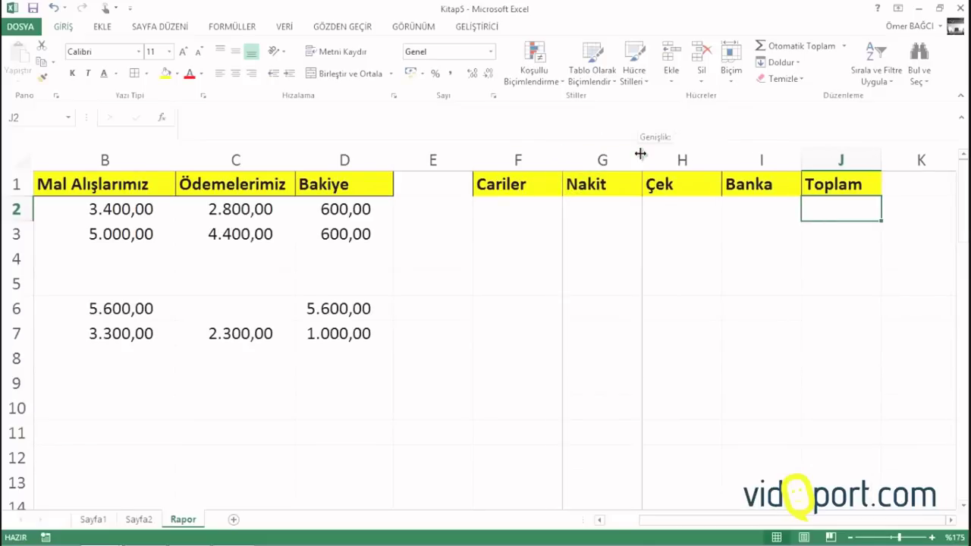
pyautogui.moveTo(641, 154); pyautogui.dragTo(649, 154)
pyautogui.click(524, 208)
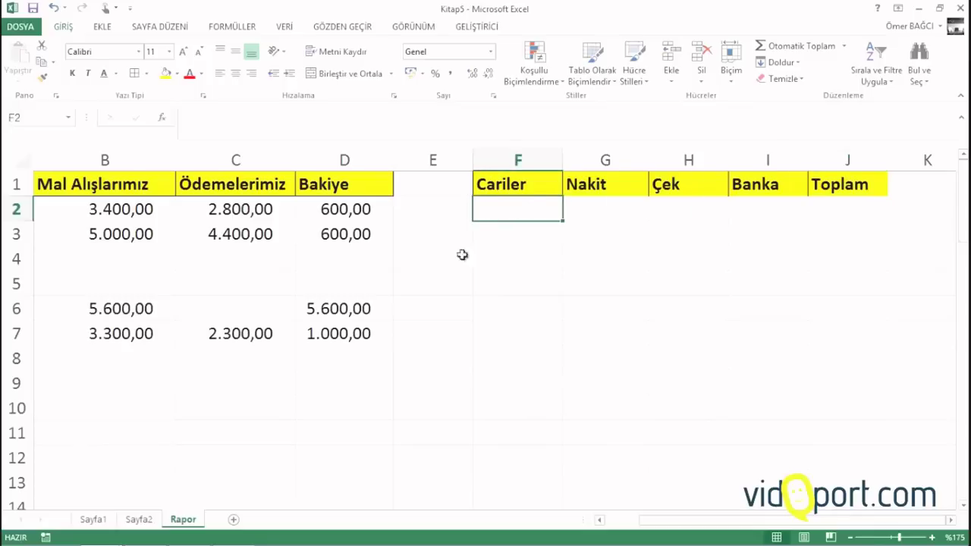
pyautogui.click(139, 519)
pyautogui.moveTo(83, 273); pyautogui.dragTo(117, 202)
pyautogui.rightClick(117, 202)
pyautogui.click(151, 230)
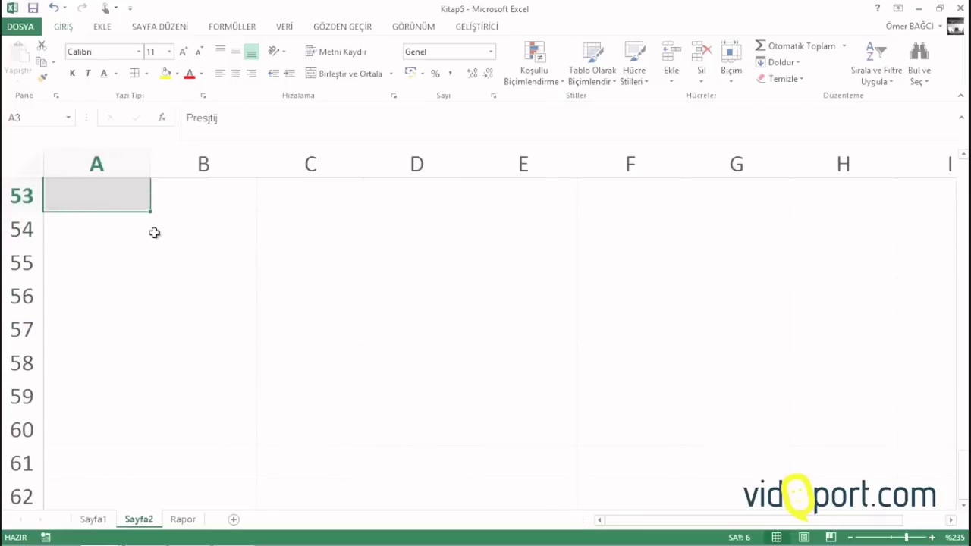
# Paste the names as links into Rapor column F from F2, then widen column F to fit them
pyautogui.click(184, 520)
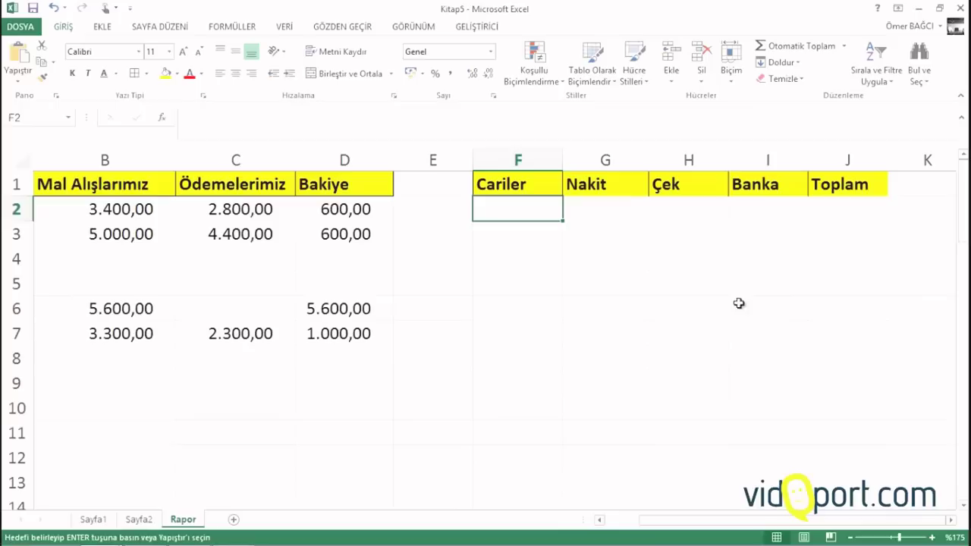
pyautogui.rightClick(526, 203)
pyautogui.click(580, 284)
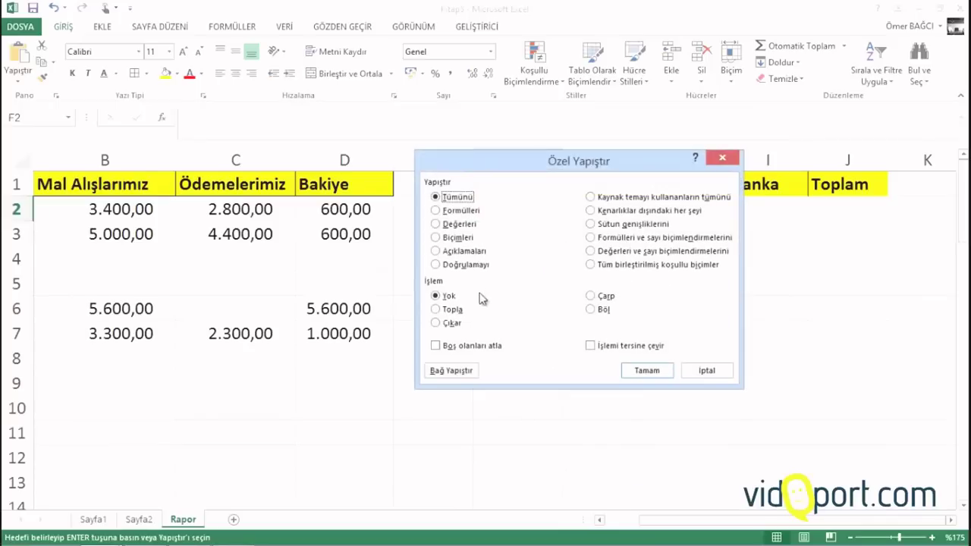
pyautogui.click(447, 371)
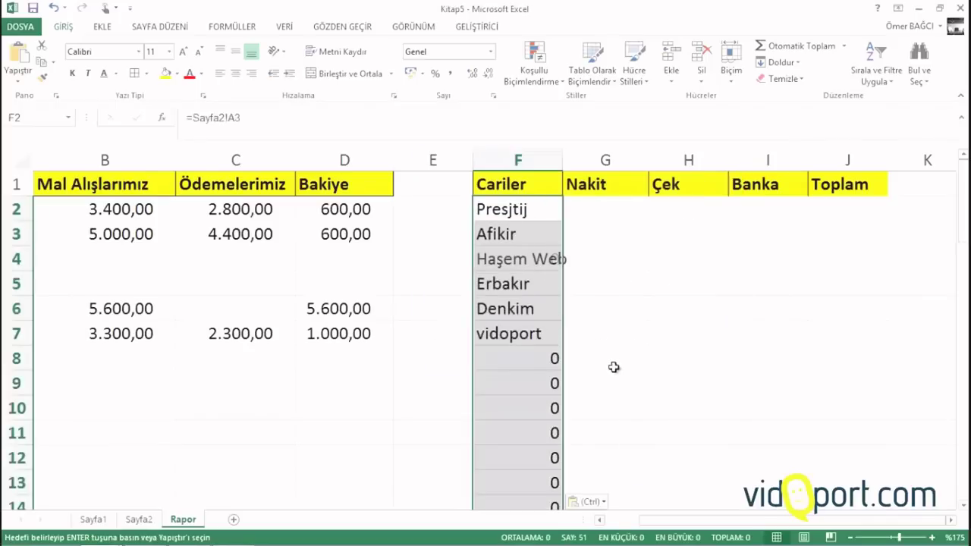
pyautogui.click(531, 398)
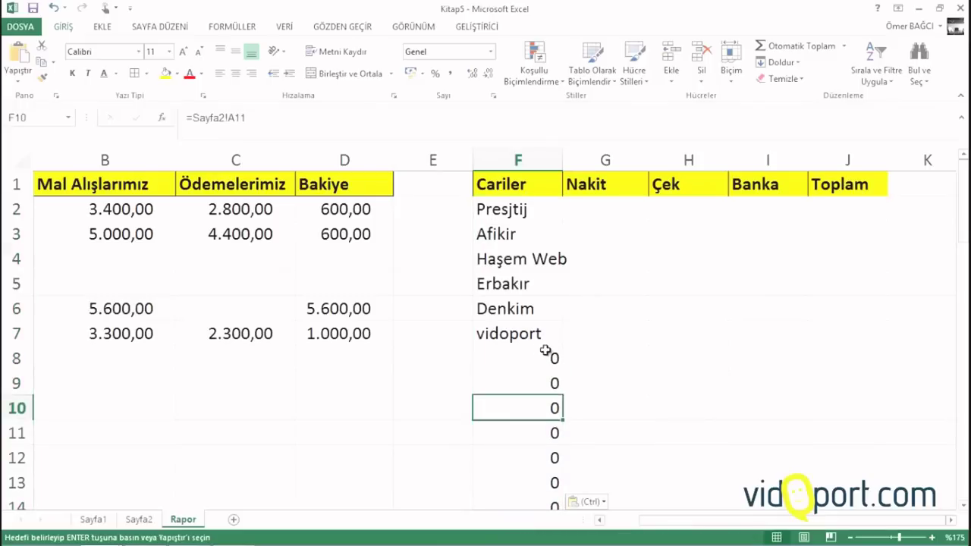
pyautogui.moveTo(562, 156); pyautogui.dragTo(574, 151)
pyautogui.click(601, 214)
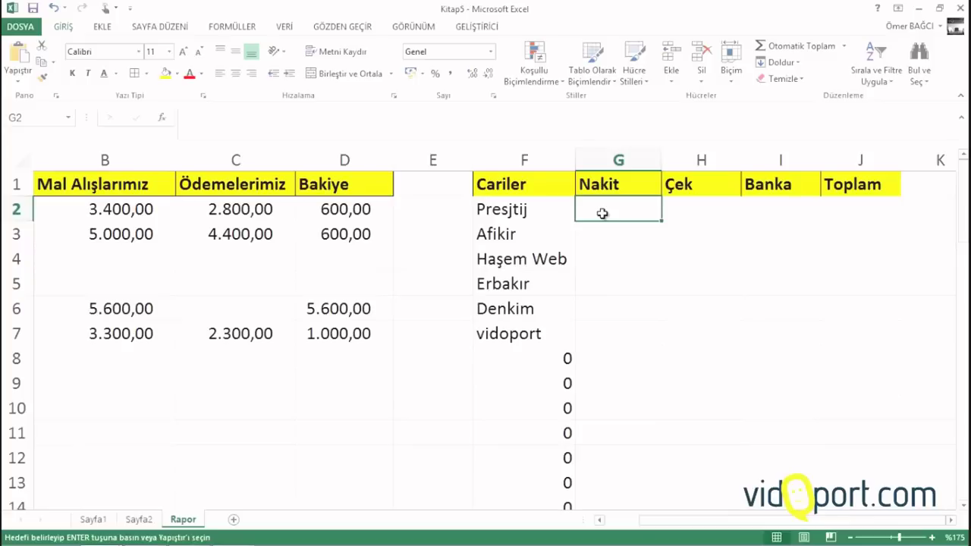
# In G2, start =ÇOKETOPLA summing Sayfa1!I:I where Sayfa1!D:D matches Rapor!F2
pyautogui.write('=')
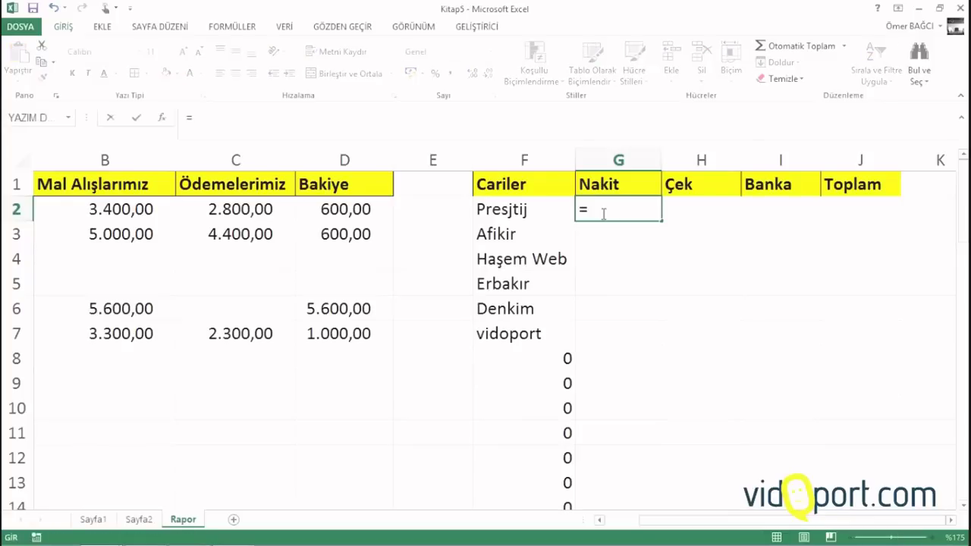
pyautogui.write('e')
pyautogui.press('BackSpace')
pyautogui.write('çok')
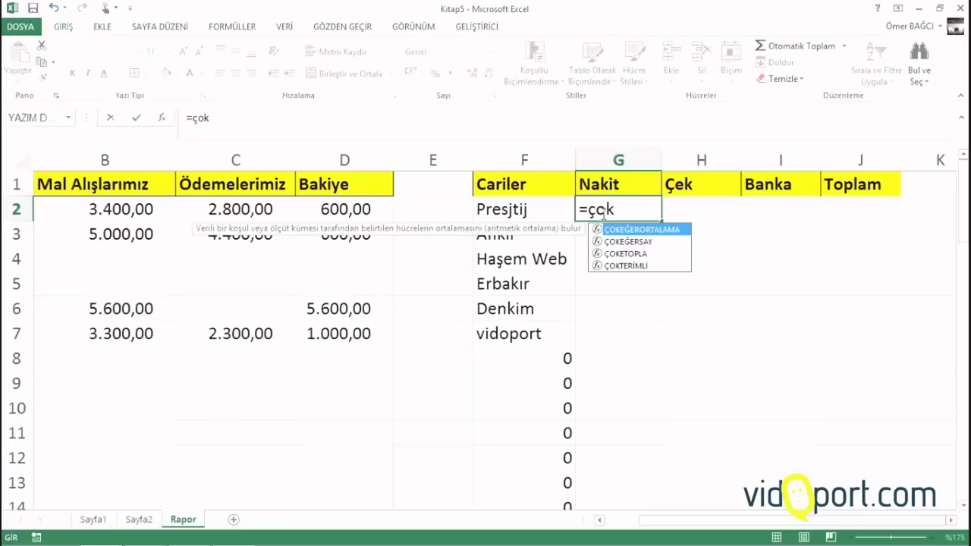
pyautogui.press('Down')
pyautogui.press('Down')
pyautogui.press('Tab')
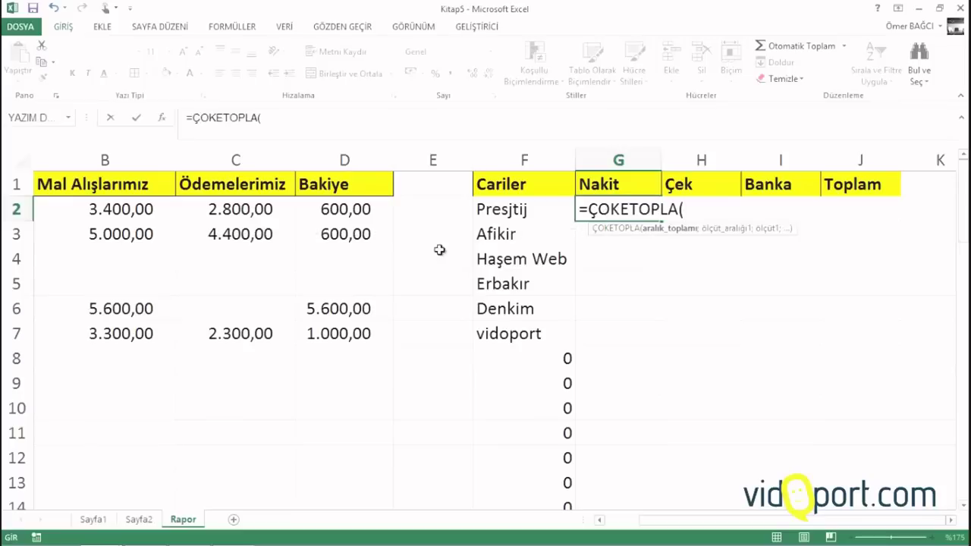
pyautogui.click(94, 519)
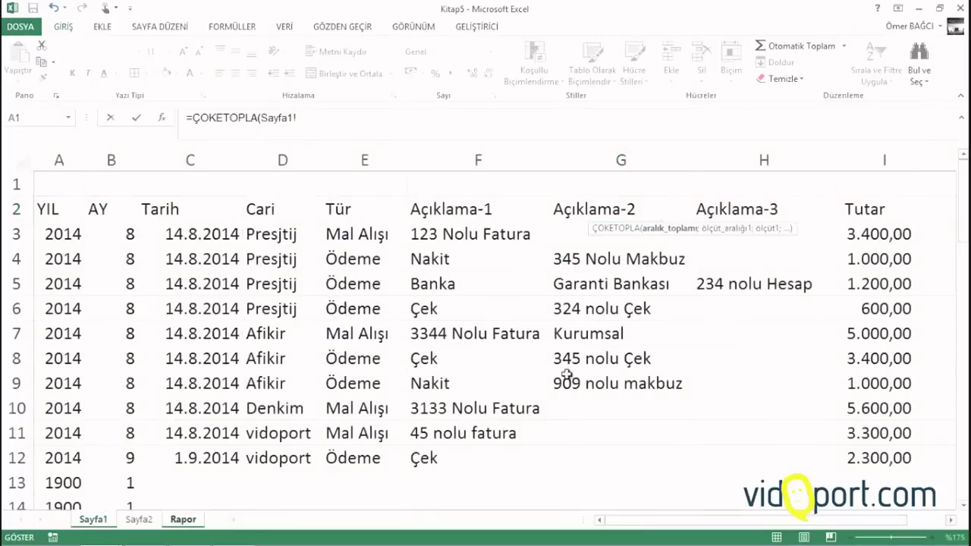
pyautogui.click(905, 159)
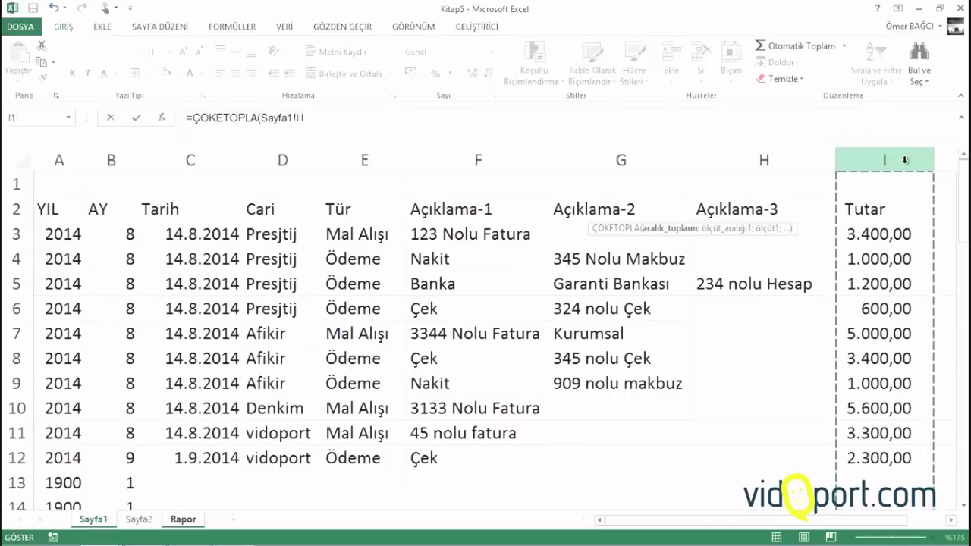
pyautogui.write(';')
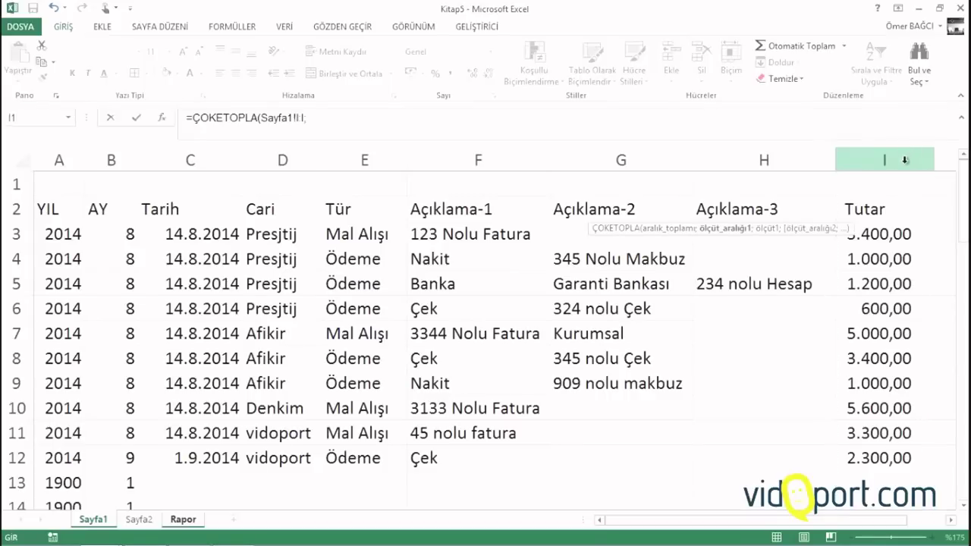
pyautogui.click(272, 164)
pyautogui.write(';')
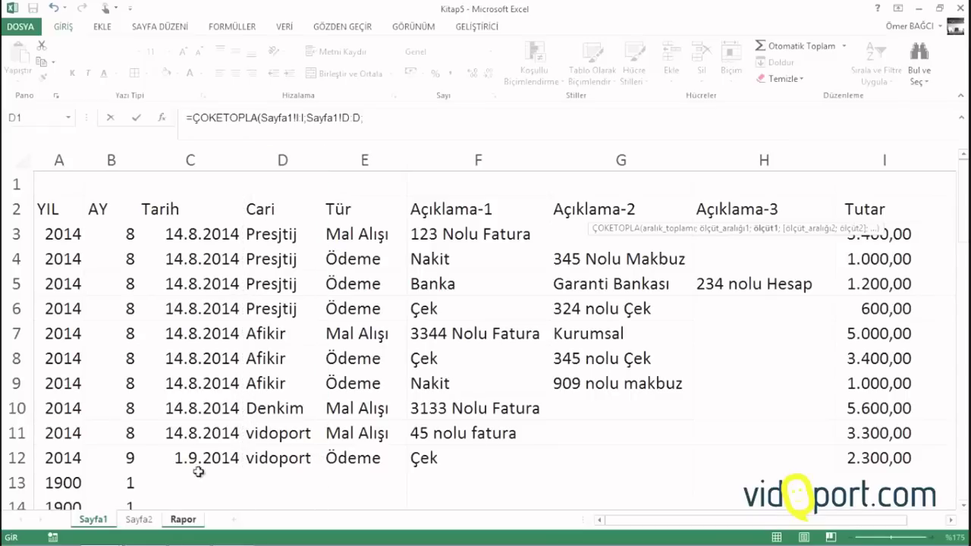
pyautogui.click(184, 520)
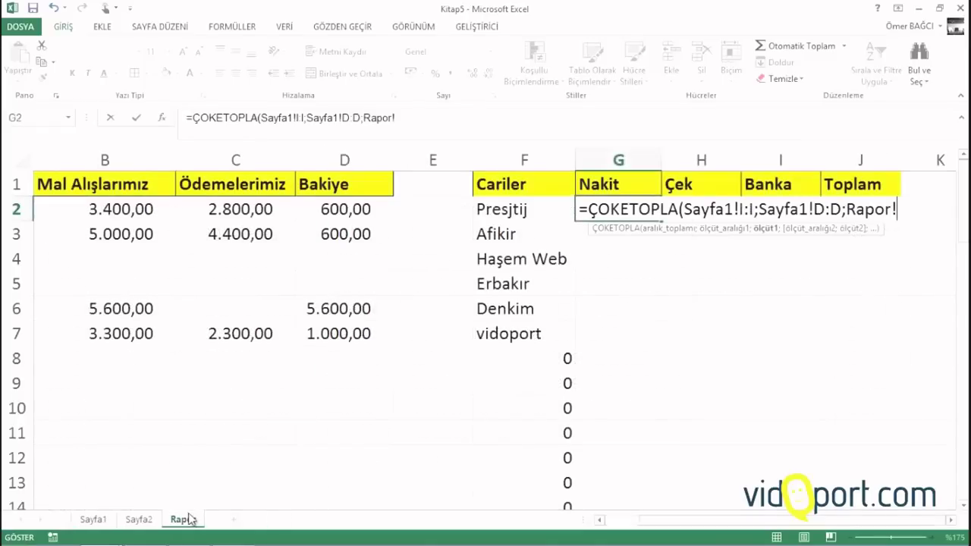
pyautogui.click(494, 211)
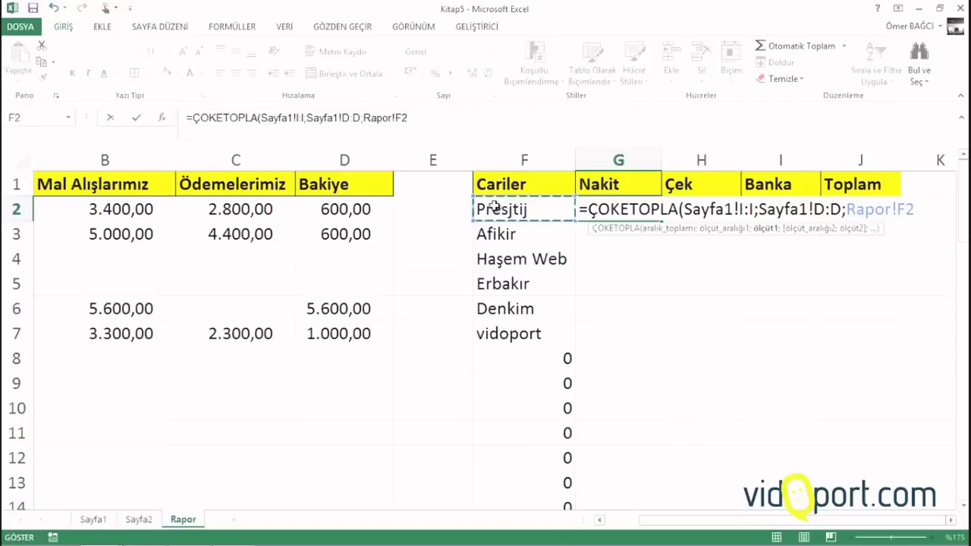
pyautogui.write(';')
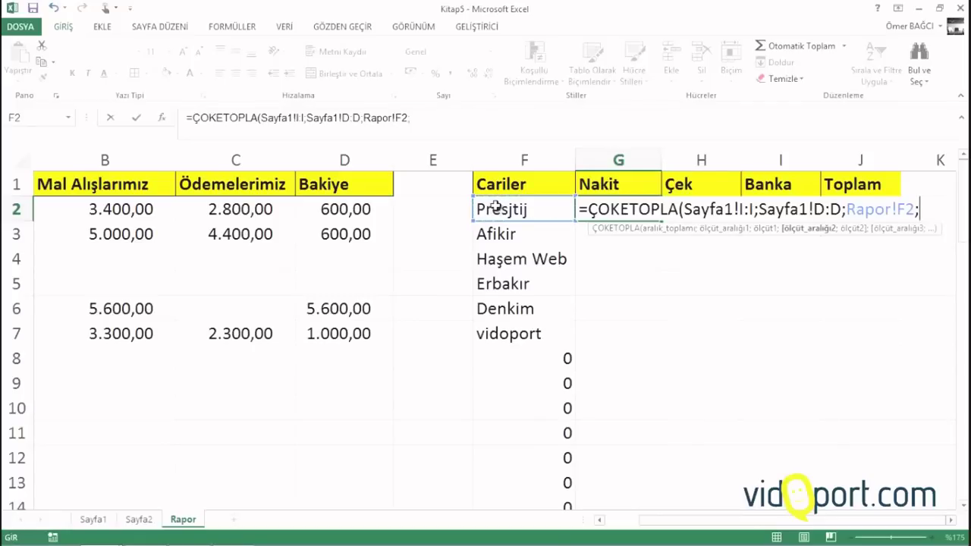
# Add the Sayfa1!F:F = "Nakit" criterion and fill the formula down the Nakit column
pyautogui.click(100, 520)
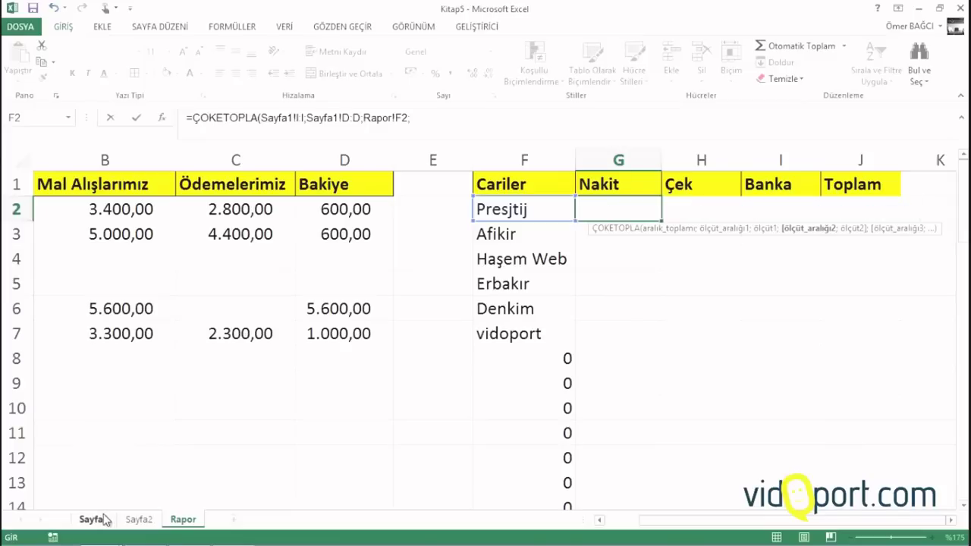
pyautogui.click(490, 163)
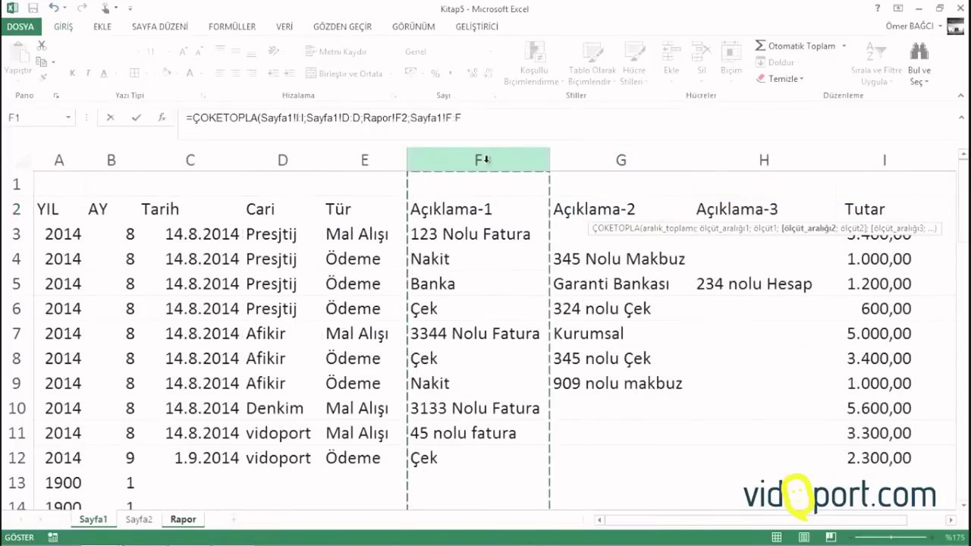
pyautogui.write(';')
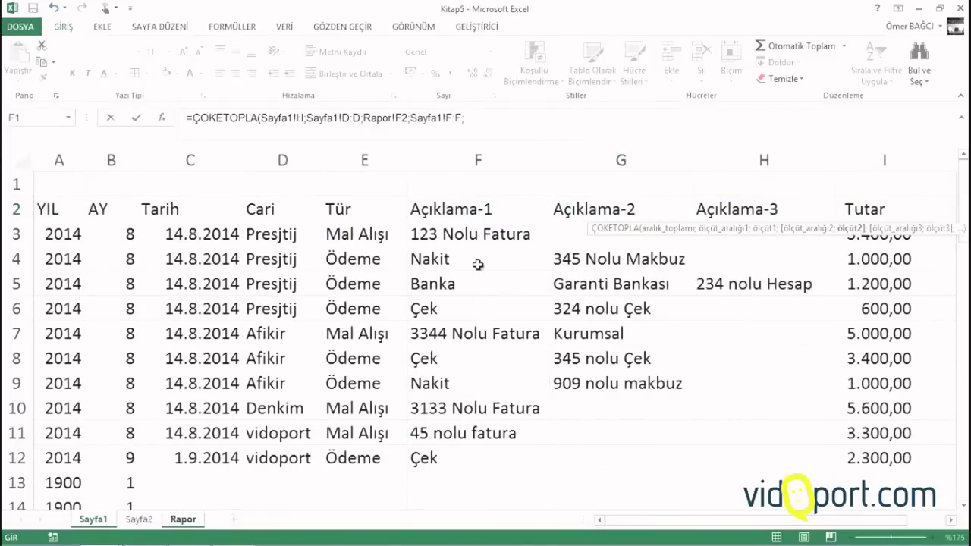
pyautogui.write('"Nakit")')
pyautogui.press('Return')
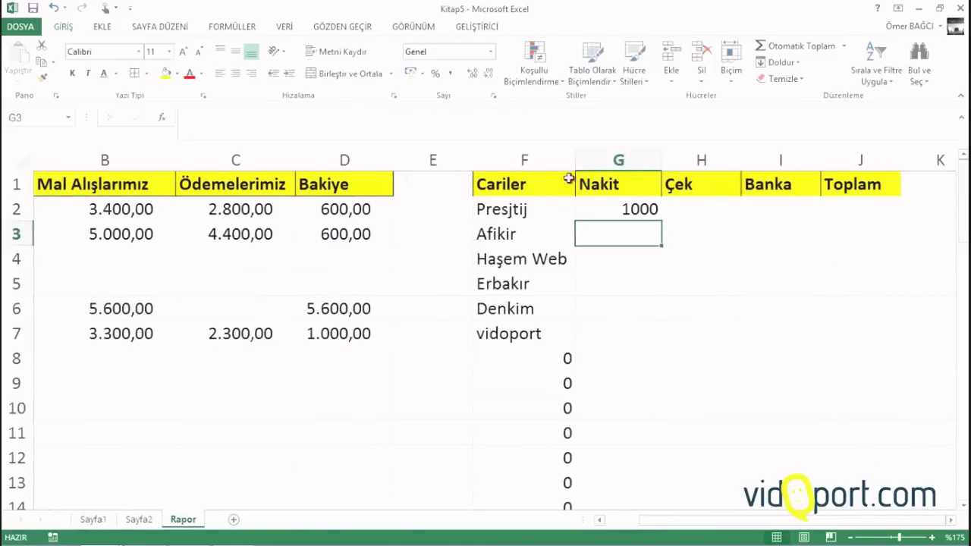
pyautogui.click(638, 212)
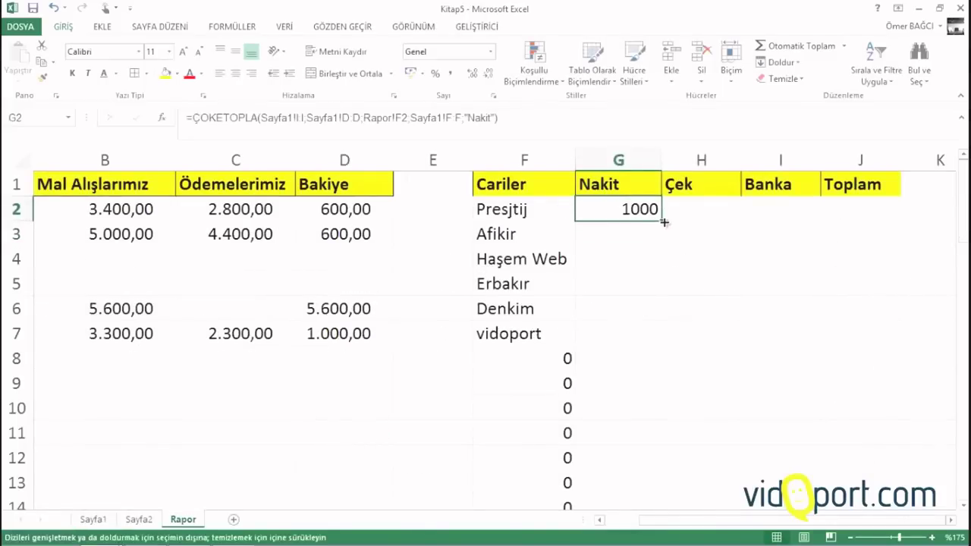
pyautogui.doubleClick(661, 221)
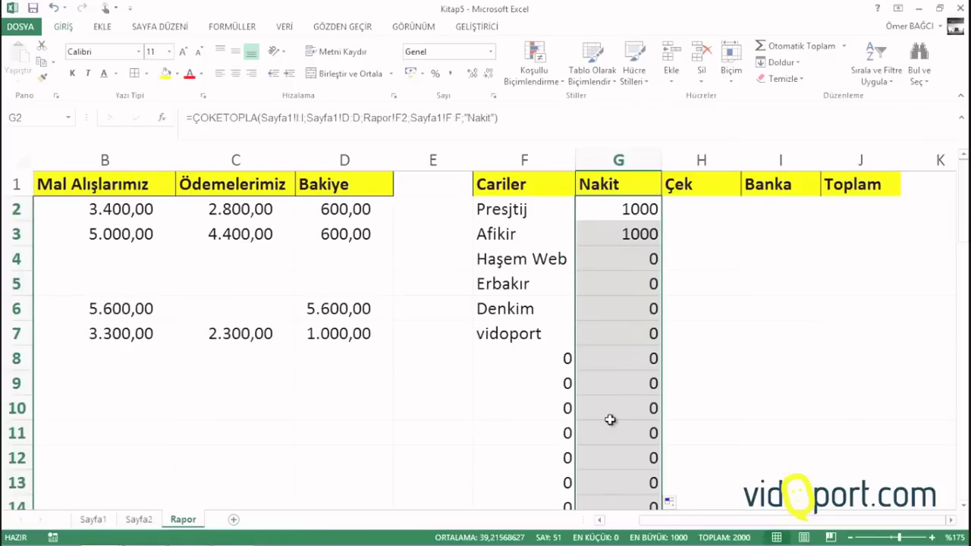
pyautogui.click(618, 213)
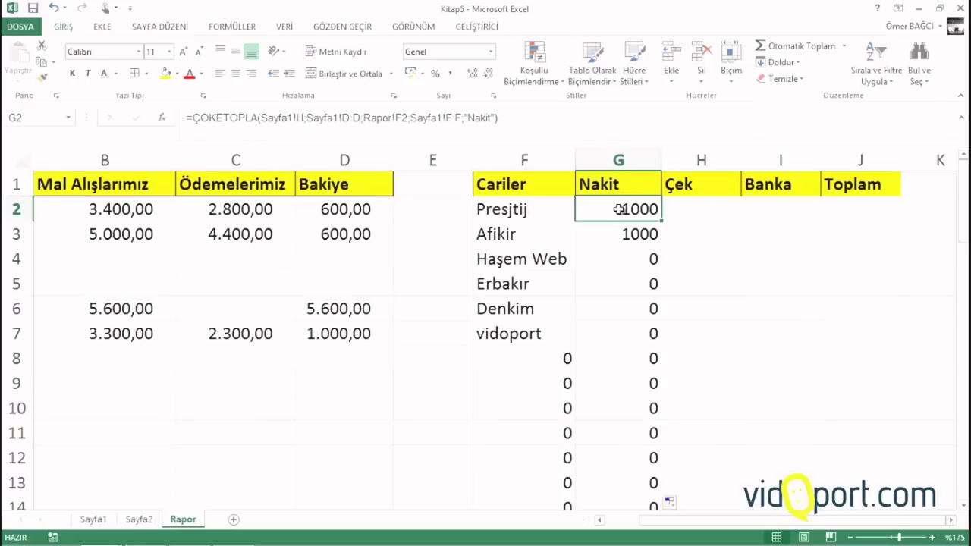
pyautogui.click(677, 211)
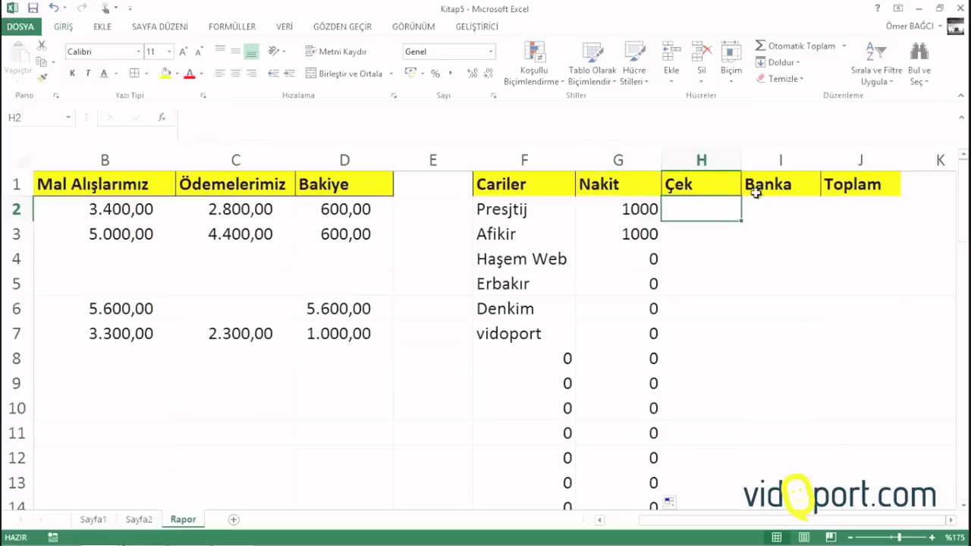
# In H2, begin =ÇOKETOPLA over Sayfa1!I:I with Sayfa1!D:D matching Rapor!F2
pyautogui.write('=')
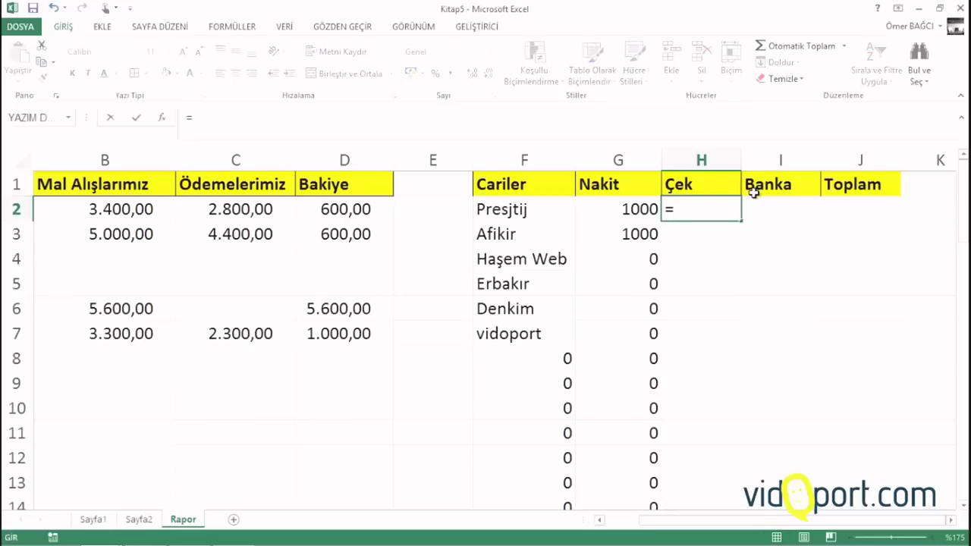
pyautogui.write('çok')
pyautogui.press('Down')
pyautogui.press('Down')
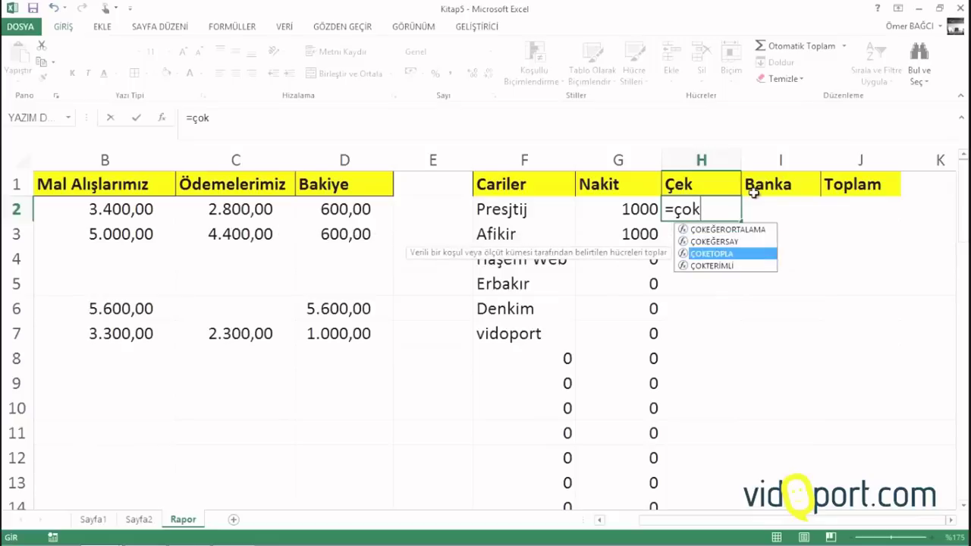
pyautogui.press('Tab')
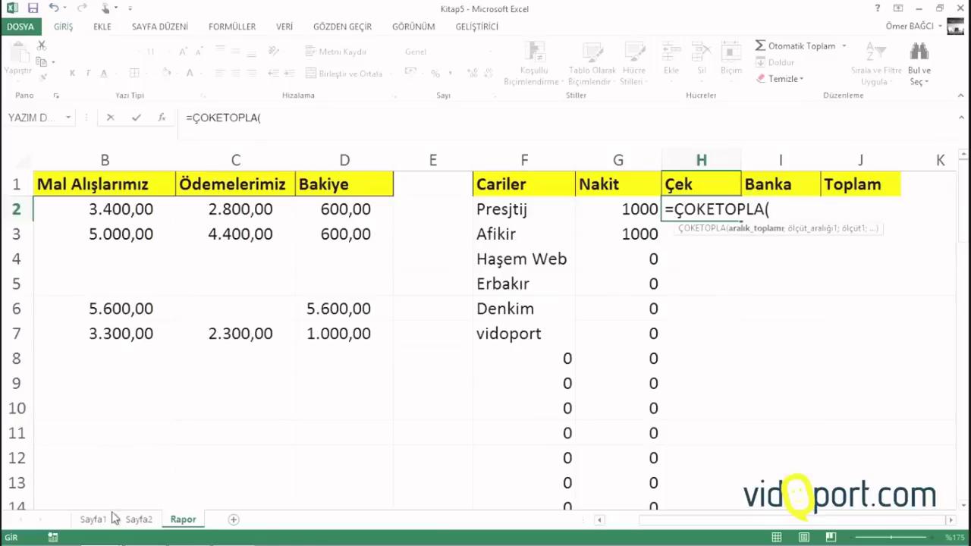
pyautogui.click(104, 522)
pyautogui.click(905, 159)
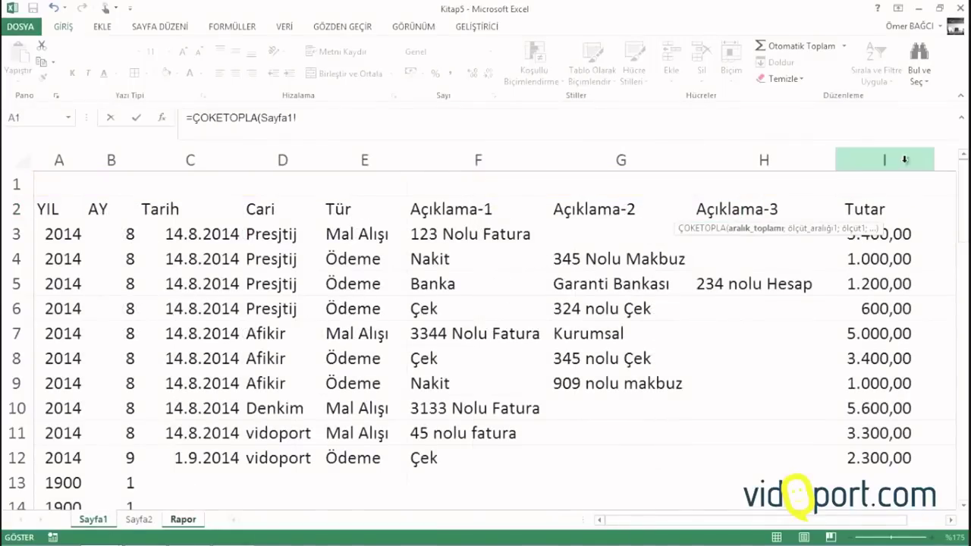
pyautogui.write(';')
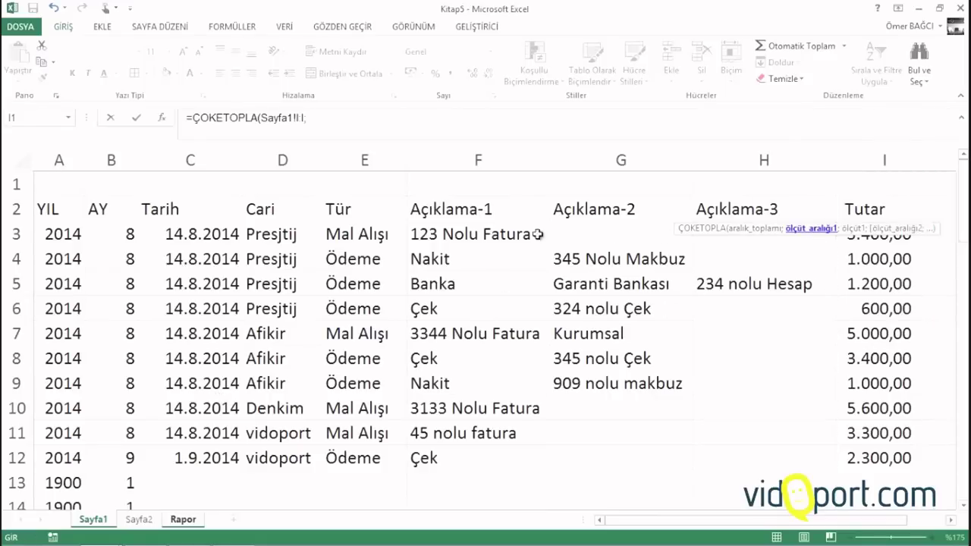
pyautogui.click(277, 161)
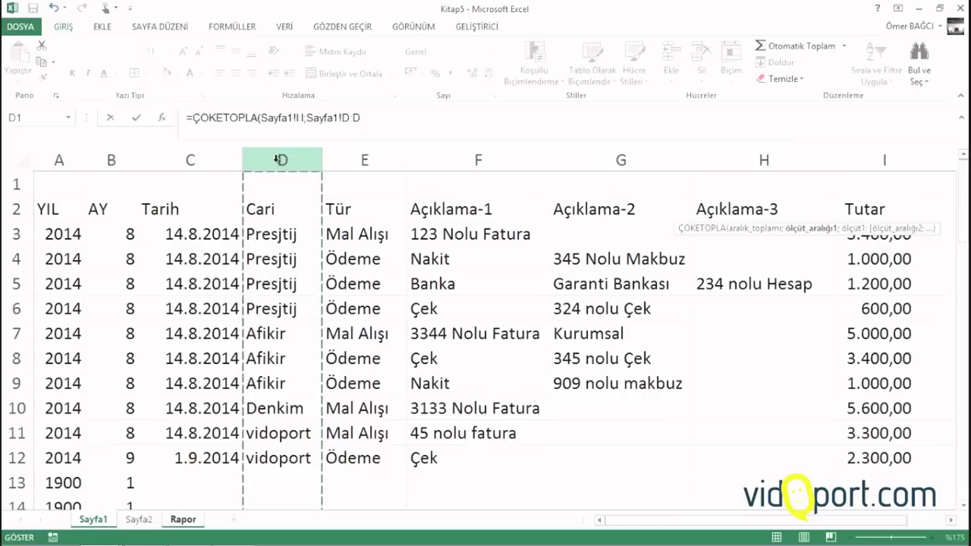
pyautogui.write(';')
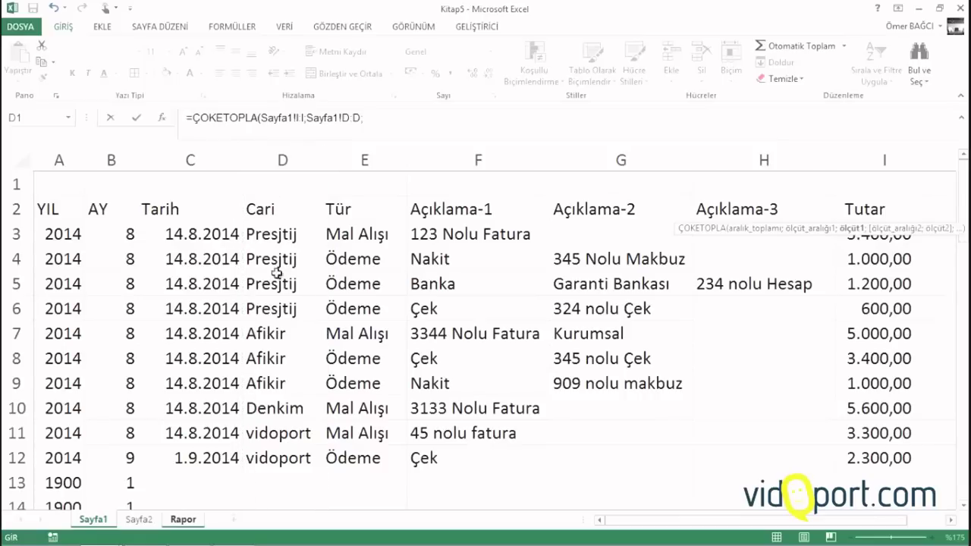
pyautogui.click(183, 520)
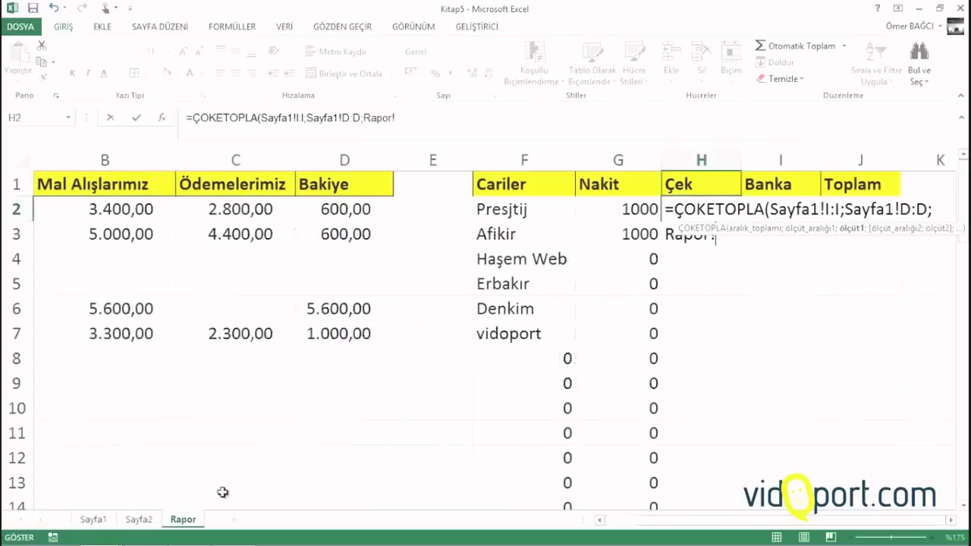
pyautogui.click(507, 208)
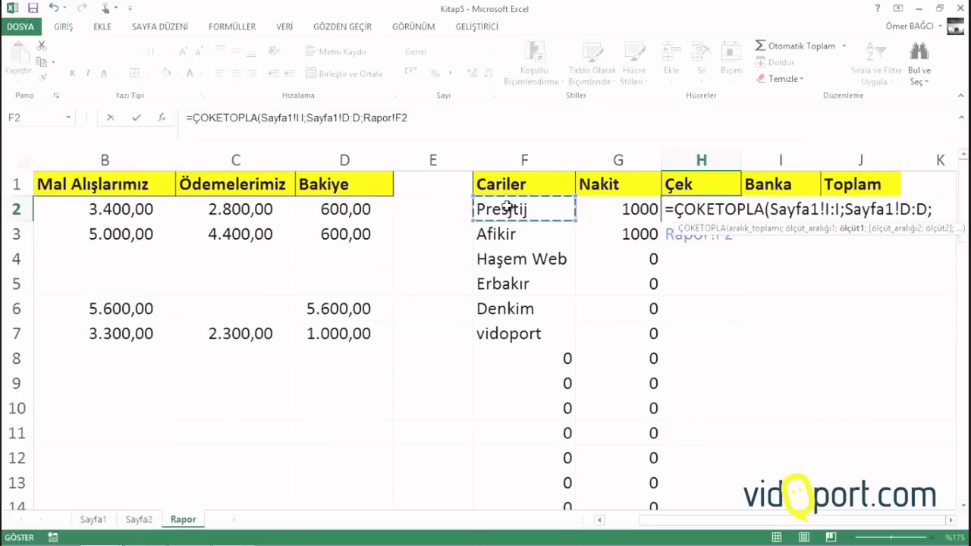
pyautogui.write(';')
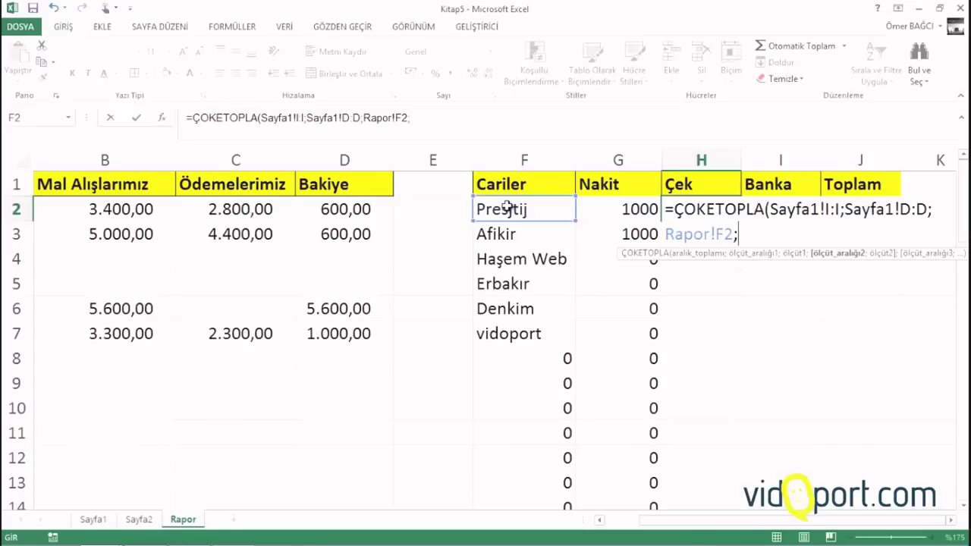
# Add Sayfa1's Açıklama-1 column F as the "Banka" criteria range and commit, giving 1200
pyautogui.click(98, 520)
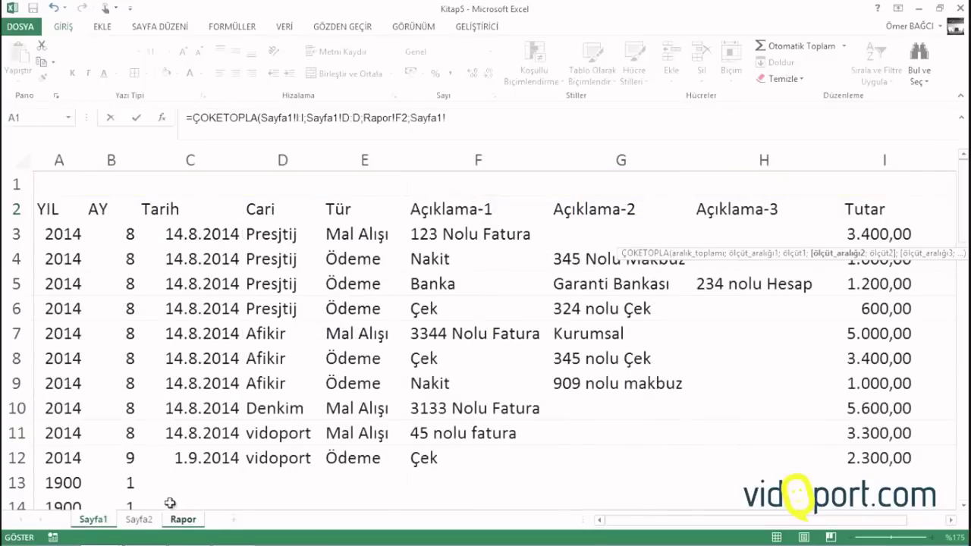
pyautogui.click(483, 159)
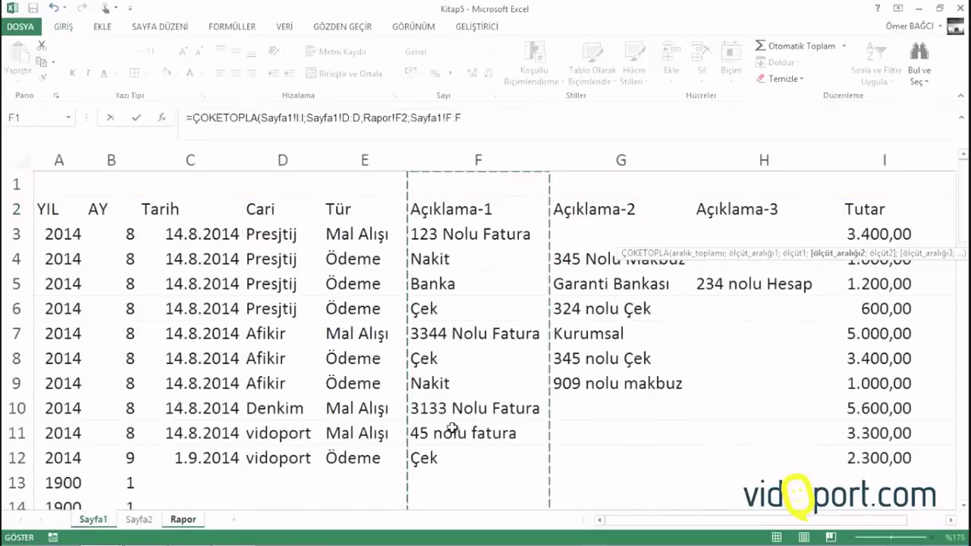
pyautogui.write(';"Banka')
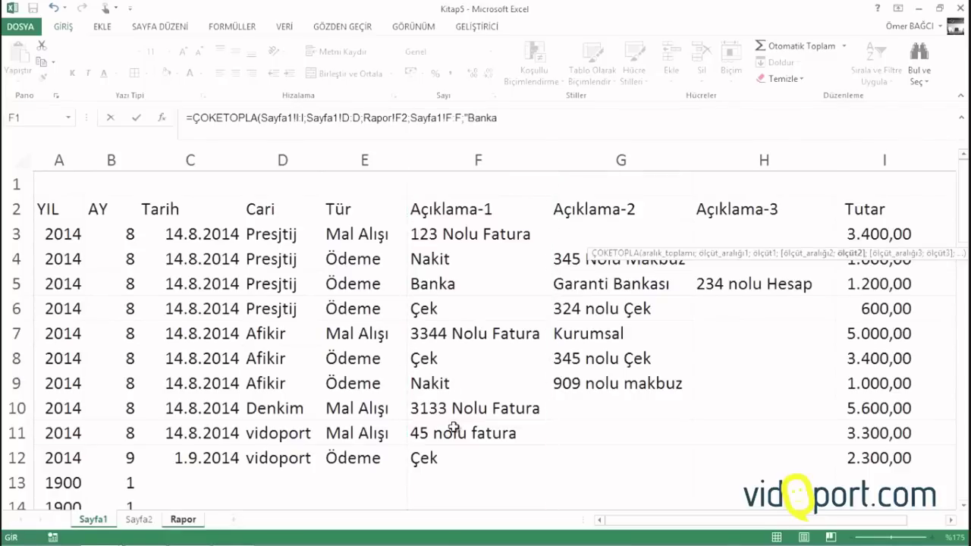
pyautogui.press('Return')
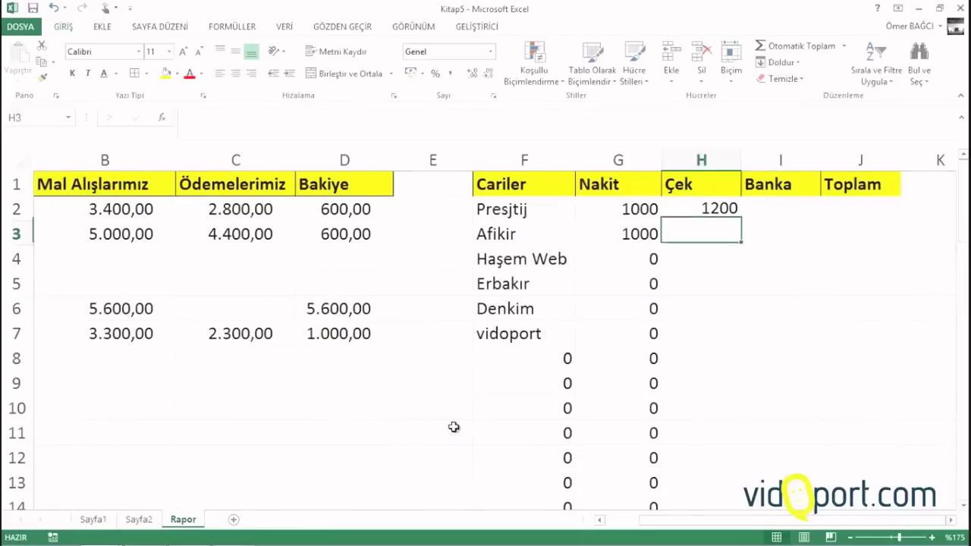
# Change H2's criterion from "Banka" to "Çek" and fill it down column H (600 Presjtij, 3400 Afikir)
pyautogui.click(707, 210)
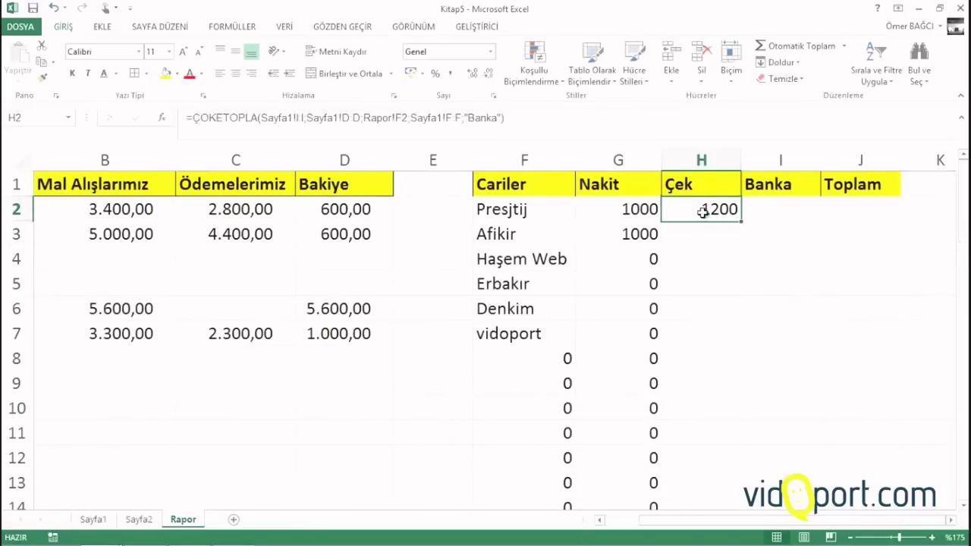
pyautogui.doubleClick(674, 202)
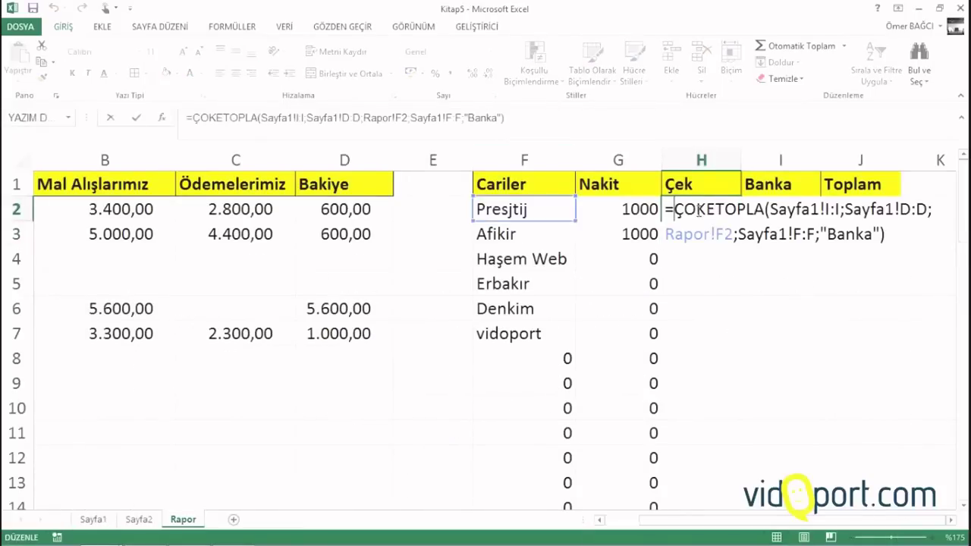
pyautogui.doubleClick(857, 235)
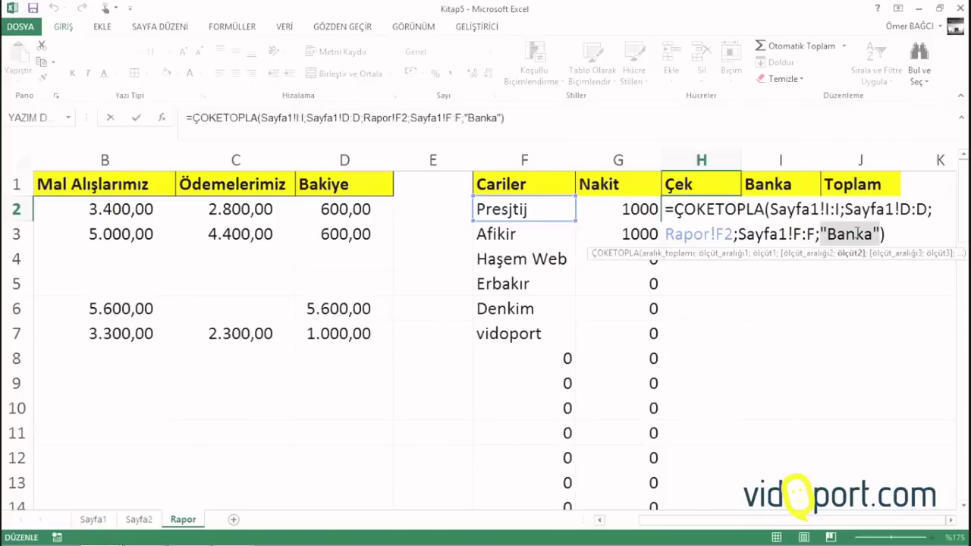
pyautogui.press('BackSpace')
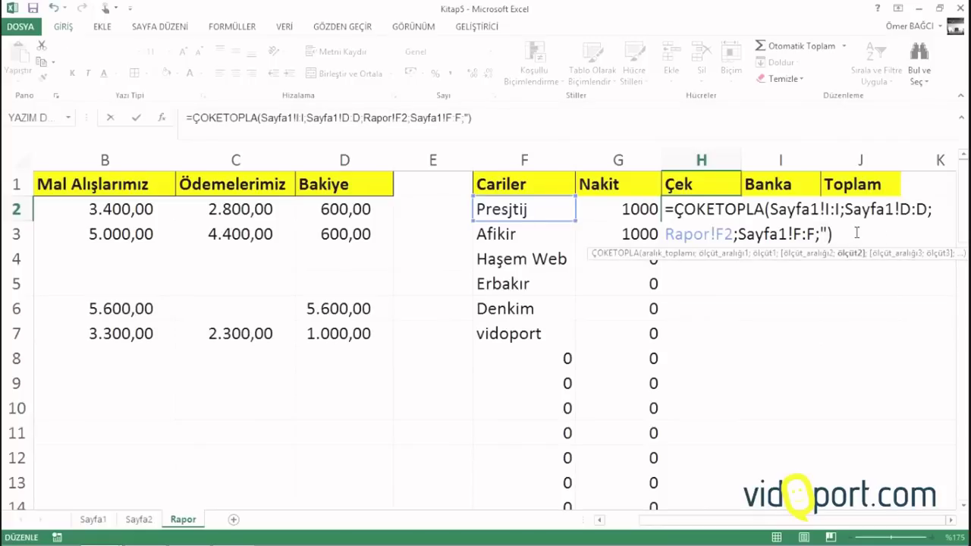
pyautogui.write('Çek"')
pyautogui.press('Return')
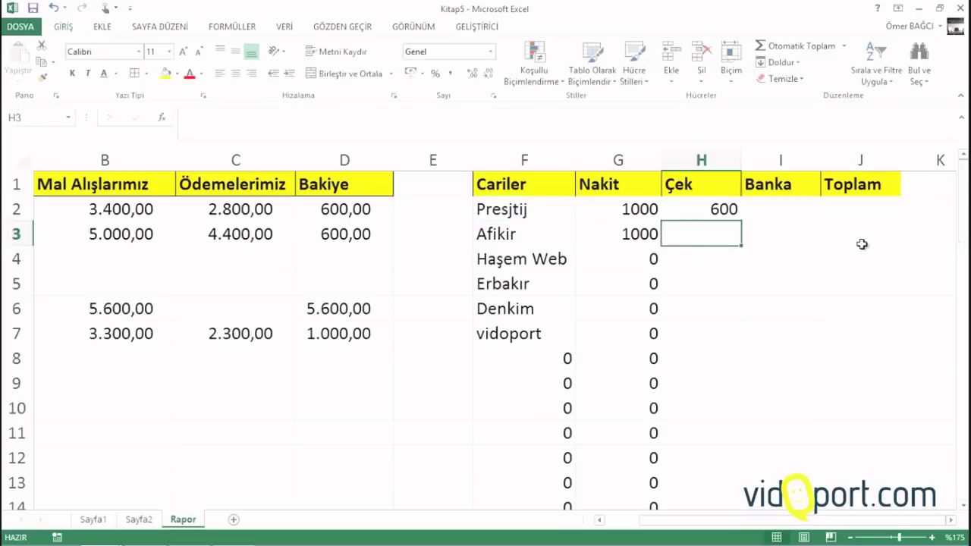
pyautogui.click(732, 210)
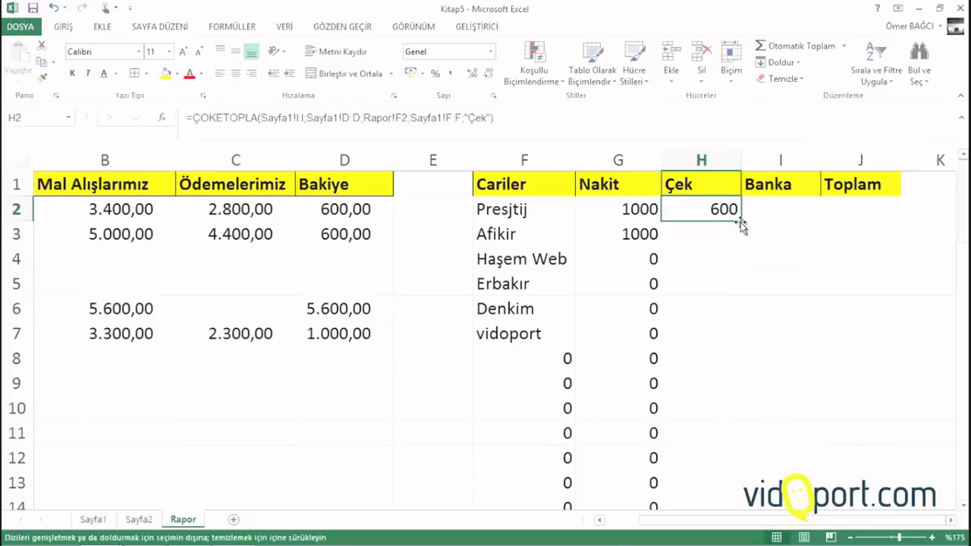
pyautogui.doubleClick(741, 221)
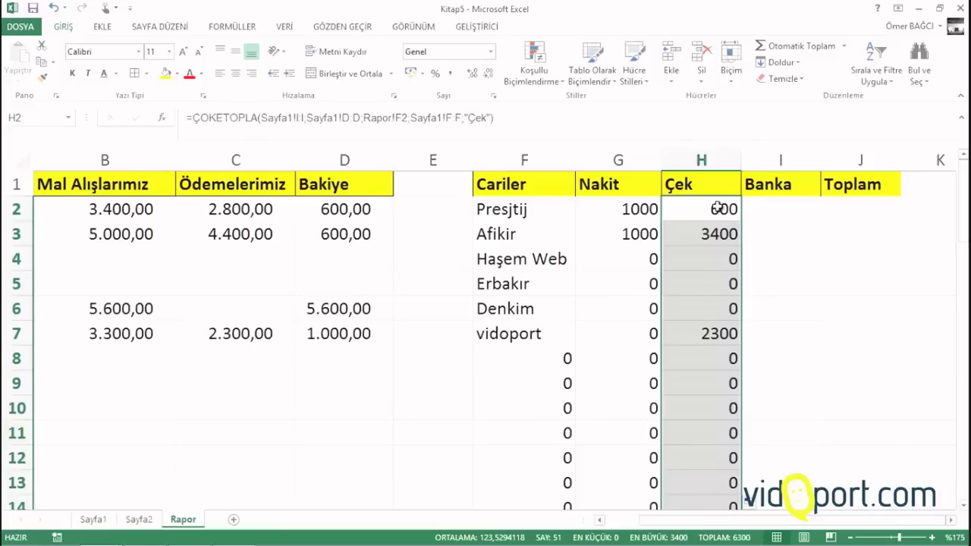
# In I2, start =ÇOKETOPLA summing Sayfa1 Tutar with the Cari column matching Rapor!F2
pyautogui.click(767, 208)
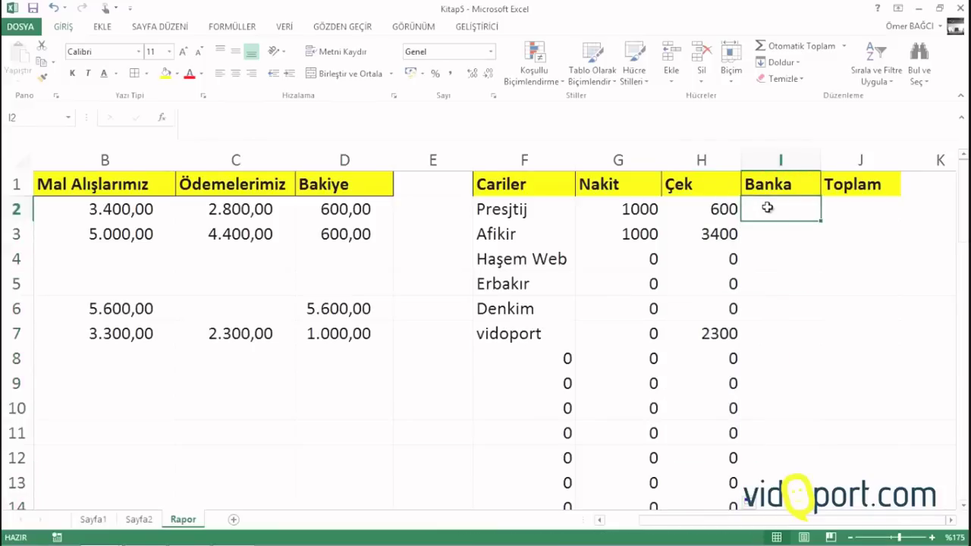
pyautogui.write('=')
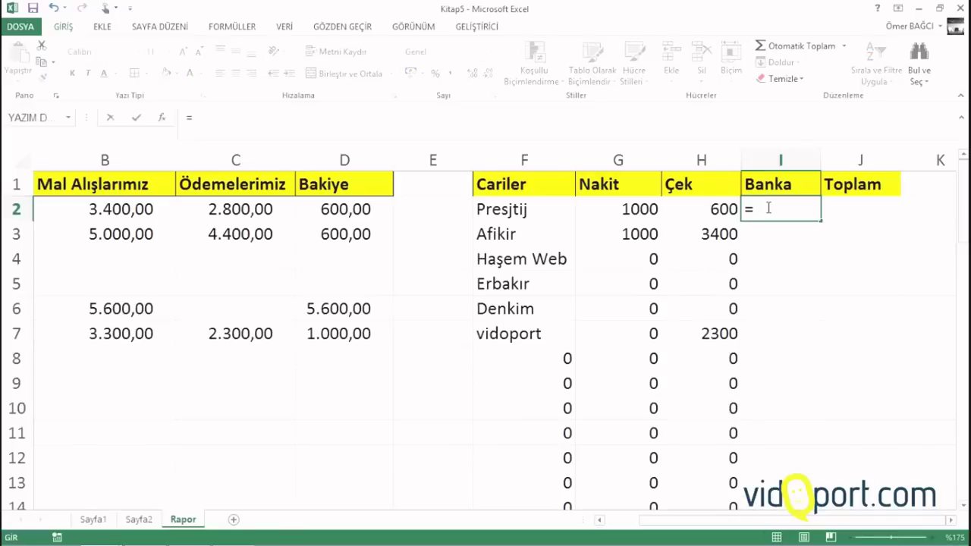
pyautogui.write('ç')
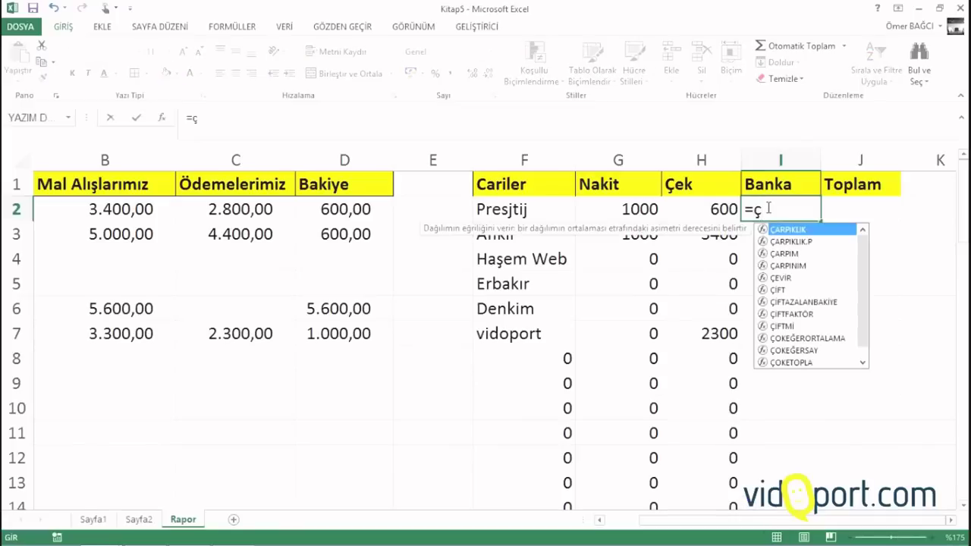
pyautogui.write('oketo')
pyautogui.press('Tab')
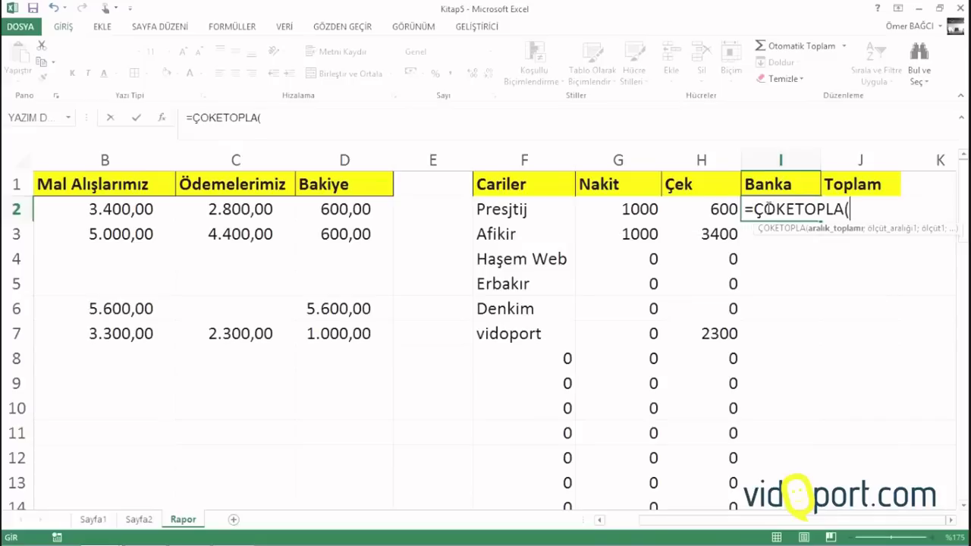
pyautogui.click(94, 519)
pyautogui.click(863, 153)
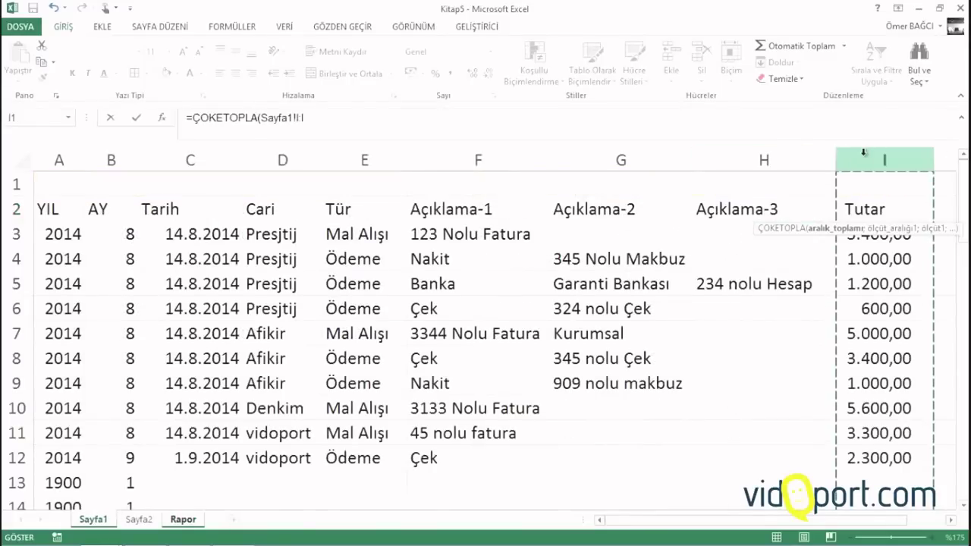
pyautogui.write(';')
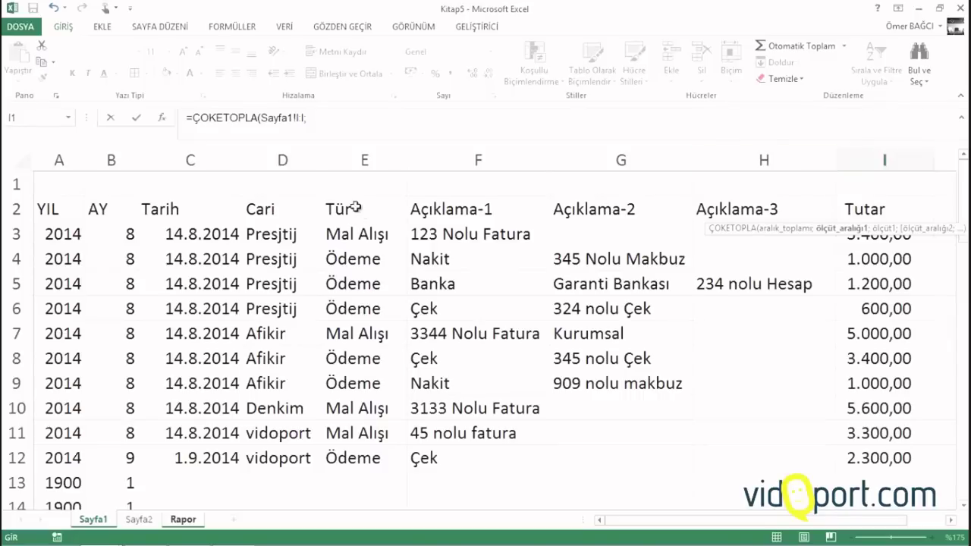
pyautogui.click(311, 158)
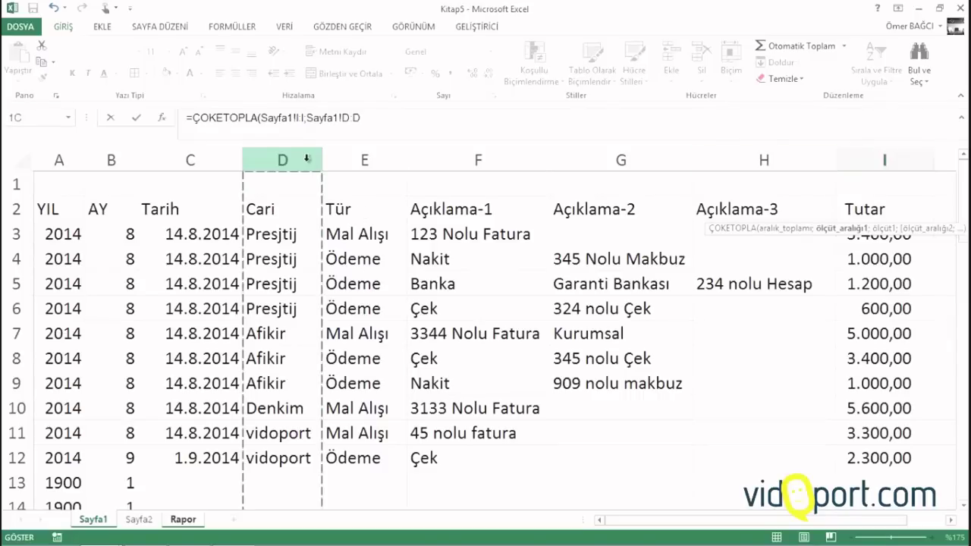
pyautogui.write(';')
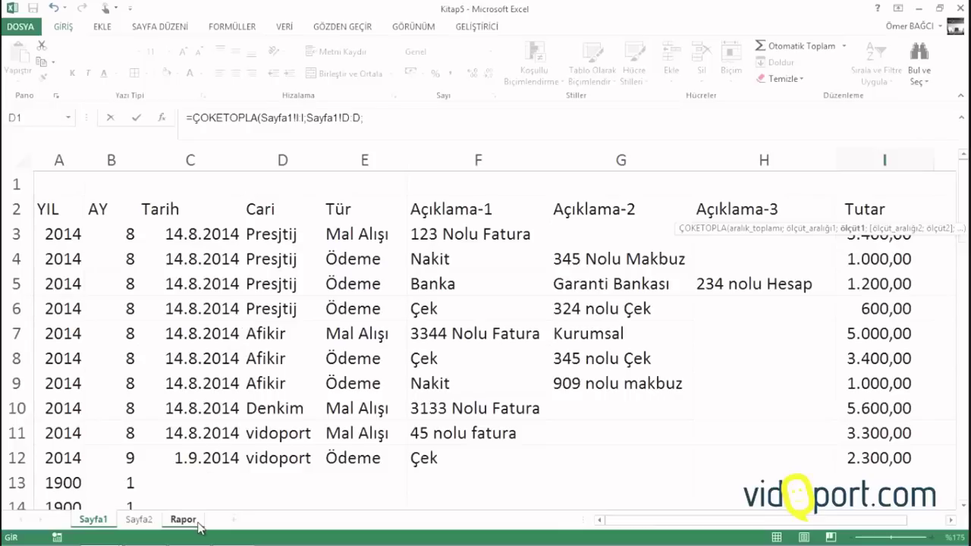
pyautogui.click(191, 522)
pyautogui.click(548, 212)
pyautogui.write(';')
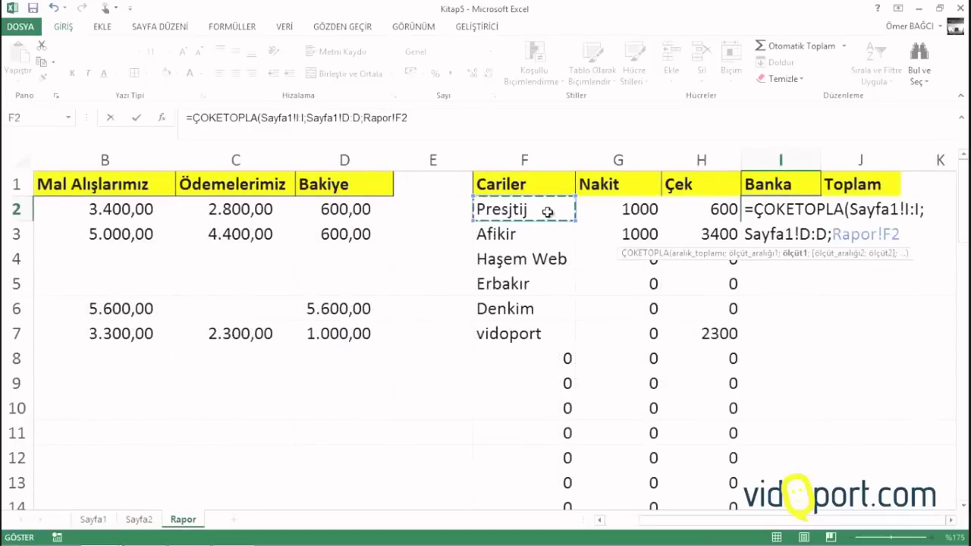
# Add the Açıklama-1 = "çek" criterion, commit, and fill the formula down the Banka column
pyautogui.click(94, 522)
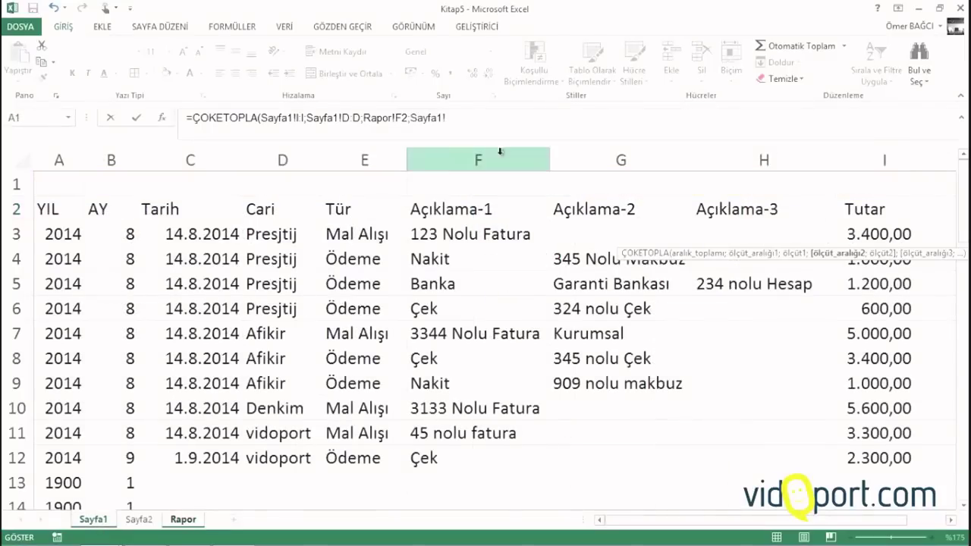
pyautogui.click(442, 164)
pyautogui.write(';"çek')
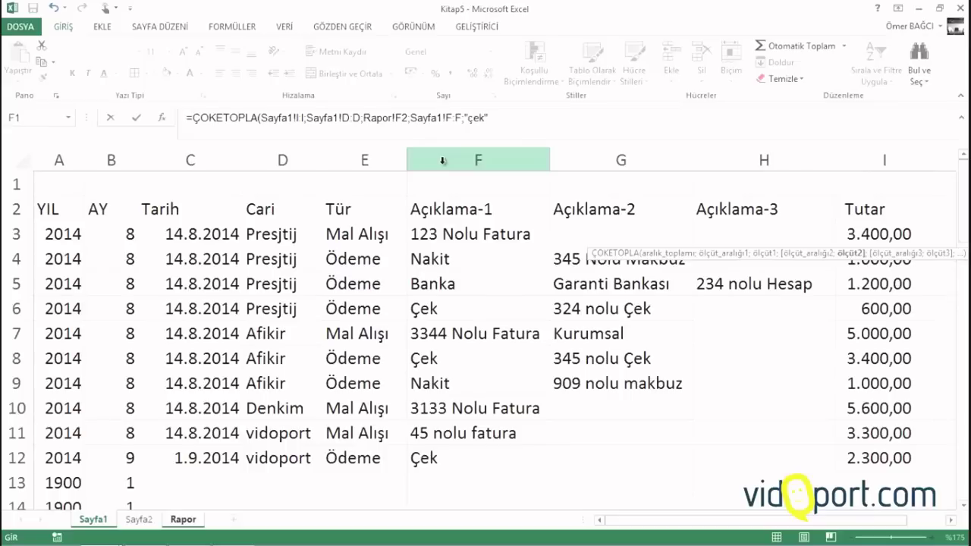
pyautogui.write('")')
pyautogui.press('Return')
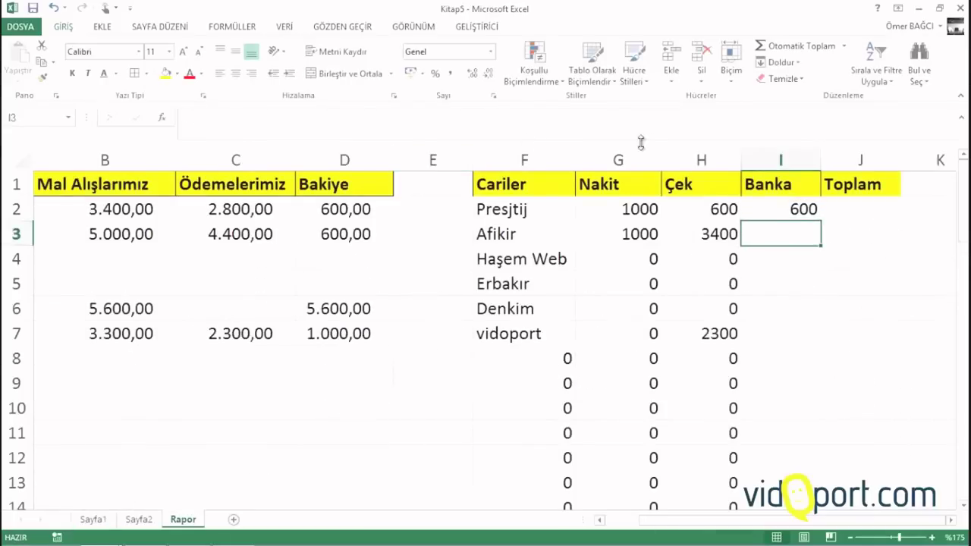
pyautogui.click(793, 214)
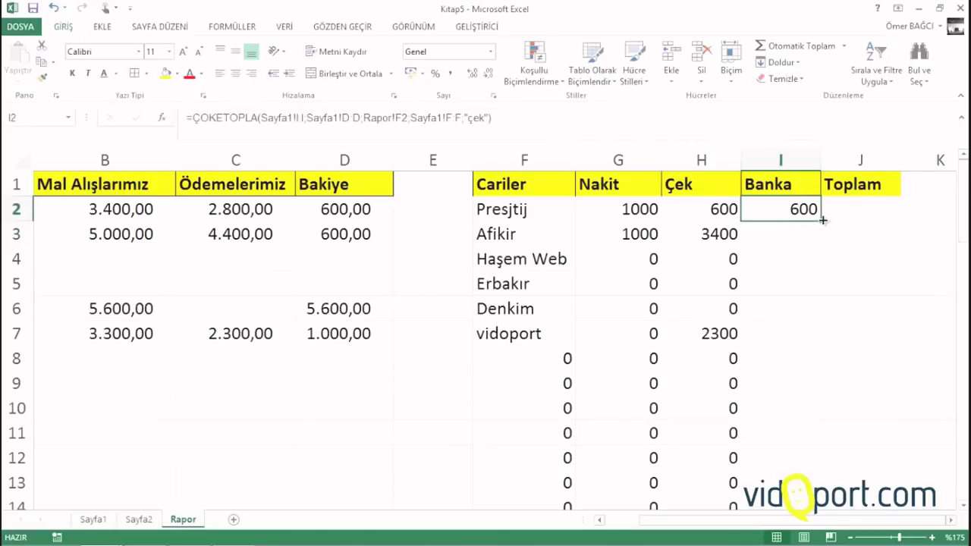
pyautogui.doubleClick(821, 220)
pyautogui.click(835, 217)
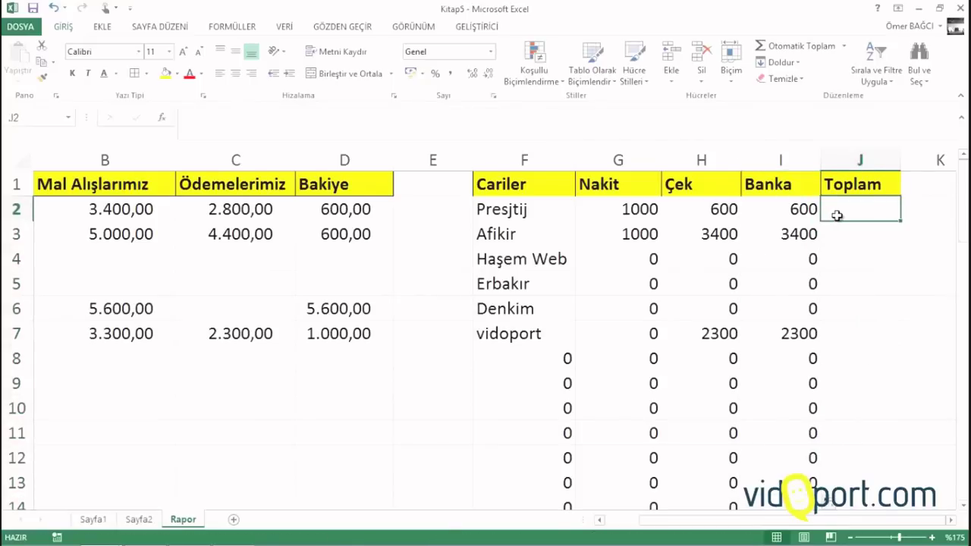
# Enter =TOPLA(G2:I2) in J2 as the row total
pyautogui.write('=topla(')
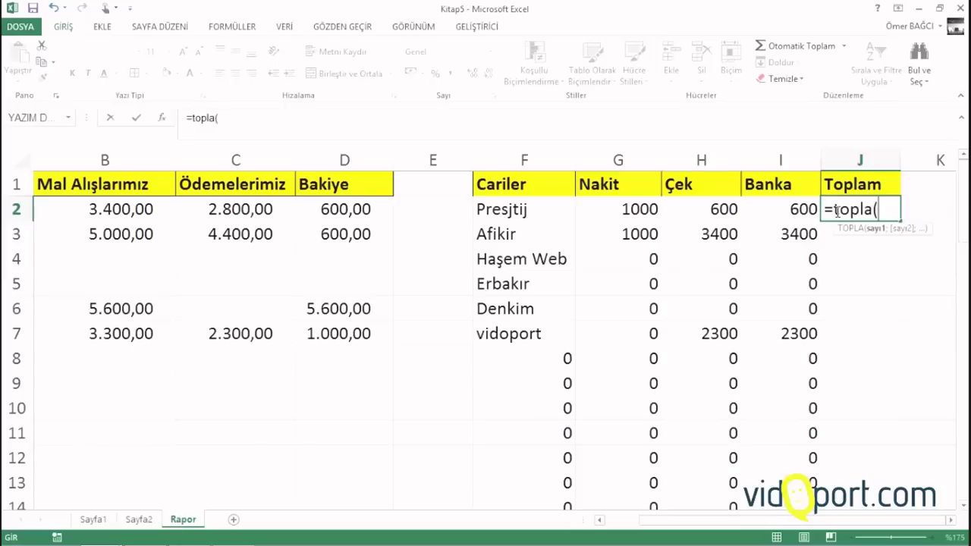
pyautogui.moveTo(630, 209); pyautogui.dragTo(769, 210)
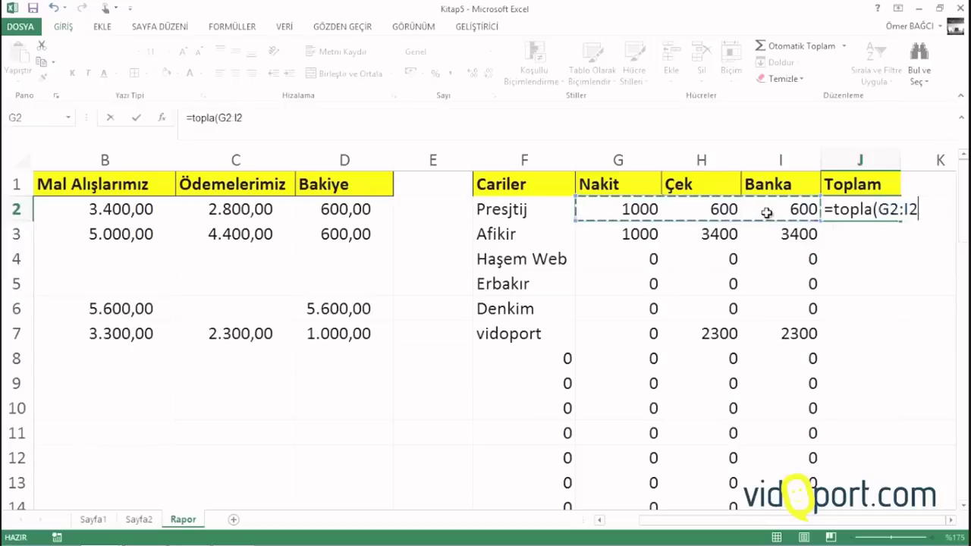
pyautogui.press('Return')
# Fill the total down the Toplam column (2200, 7800, 4600), then select the report block from F2 to J
pyautogui.click(860, 210)
pyautogui.moveTo(889, 210); pyautogui.dragTo(900, 218)
pyautogui.doubleClick(899, 220)
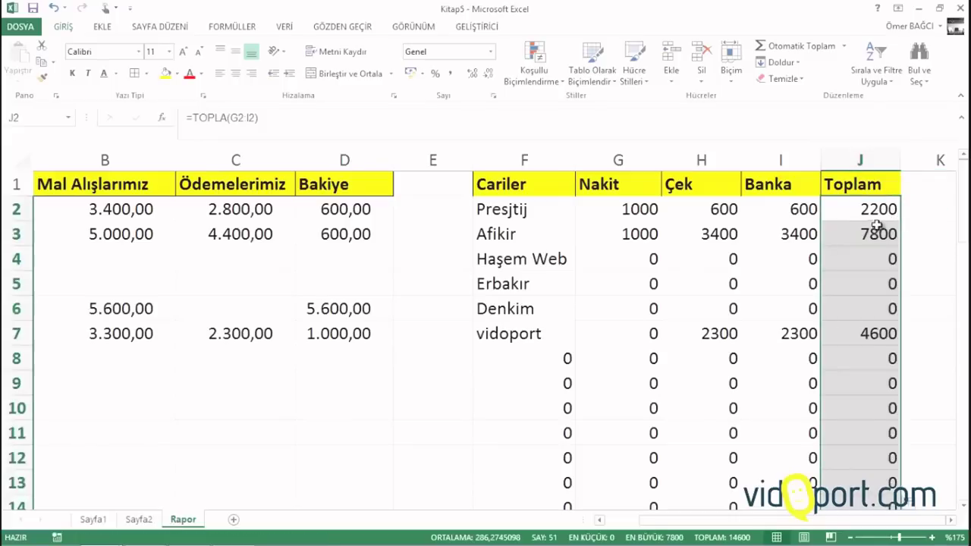
pyautogui.click(875, 228)
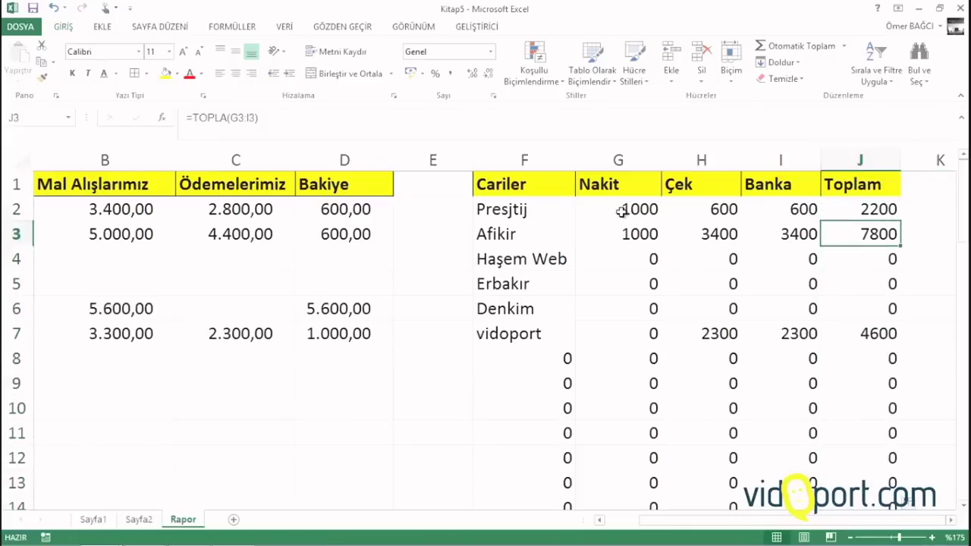
pyautogui.moveTo(622, 213); pyautogui.dragTo(702, 236)
pyautogui.moveTo(511, 207); pyautogui.dragTo(835, 302)
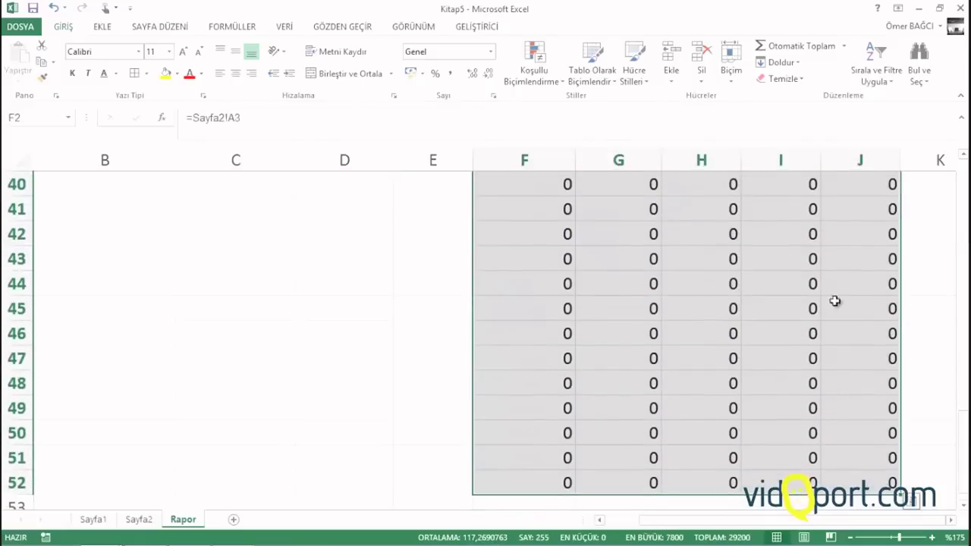
# Add an Equal To 0 highlight rule with a white custom font so zeros disappear
pyautogui.click(535, 76)
pyautogui.moveTo(564, 111)
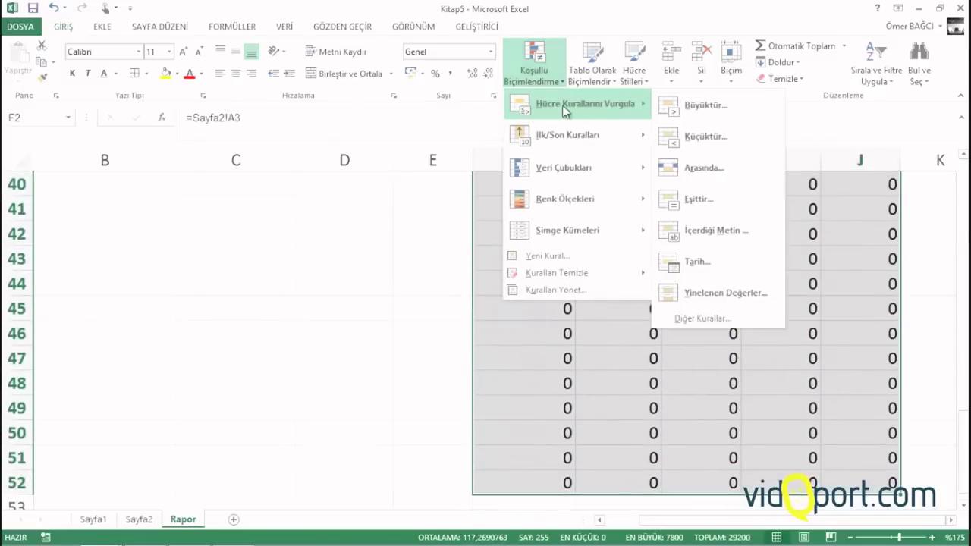
pyautogui.click(698, 200)
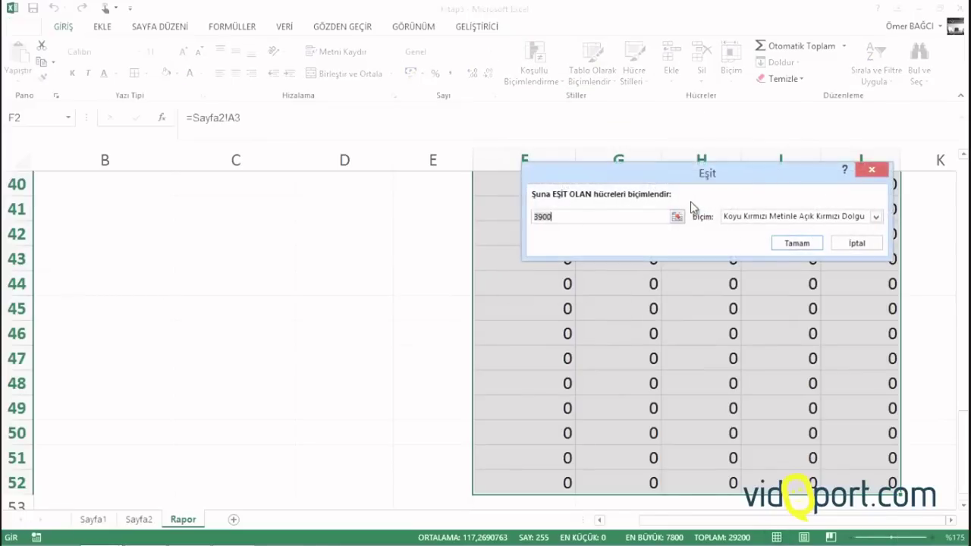
pyautogui.write('0')
pyautogui.click(728, 218)
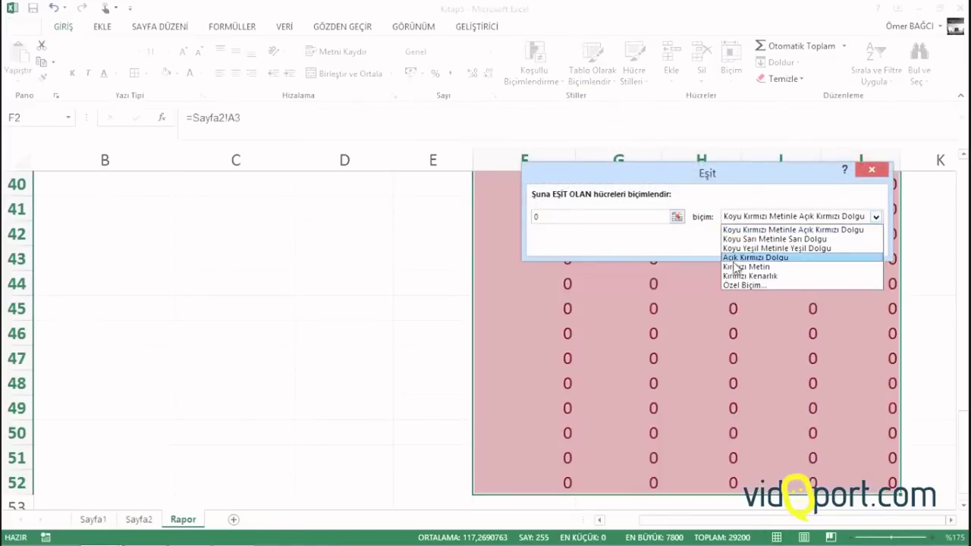
pyautogui.click(738, 286)
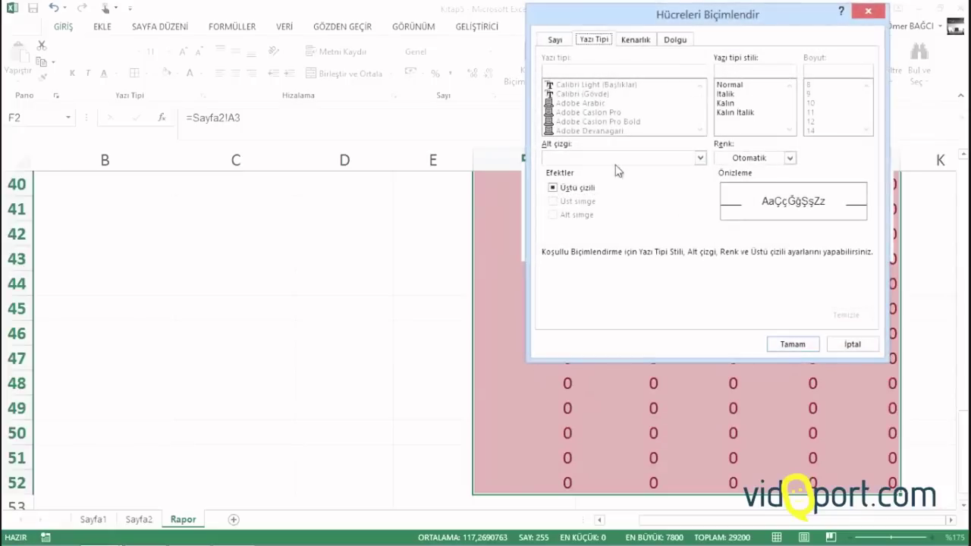
pyautogui.click(789, 158)
pyautogui.click(730, 207)
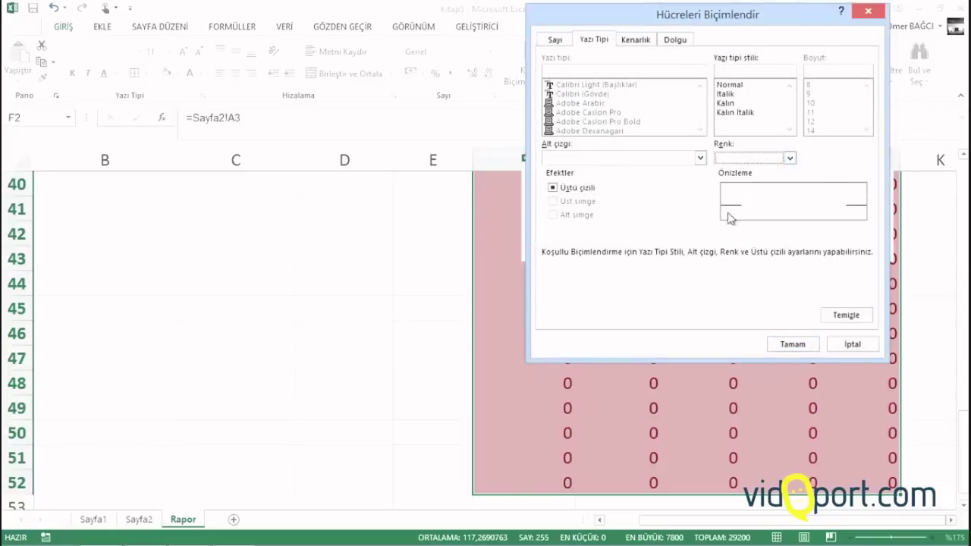
pyautogui.click(792, 343)
pyautogui.click(798, 242)
pyautogui.click(681, 281)
# Apply the Finansal number format to the amounts in G2:J7
pyautogui.scroll(13, 672, 276)
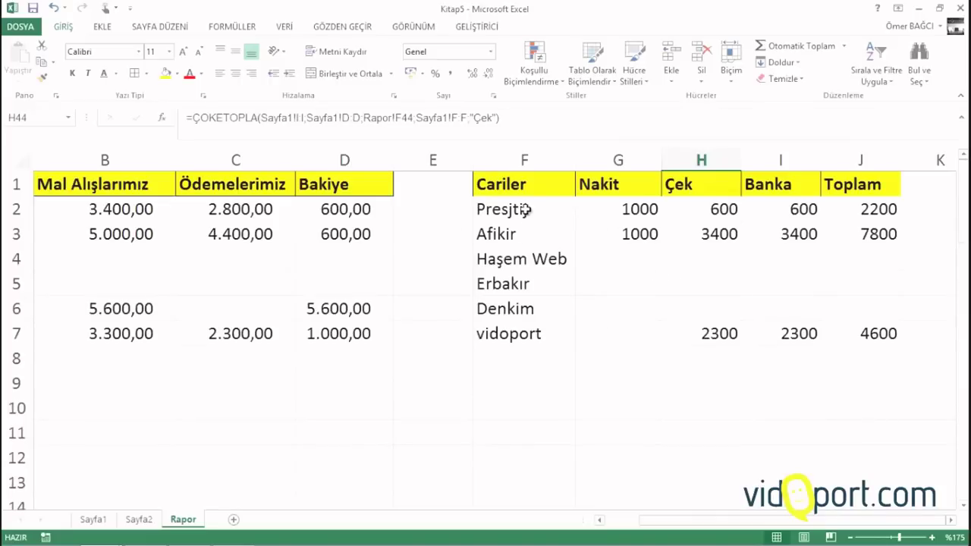
pyautogui.moveTo(626, 211); pyautogui.dragTo(860, 346)
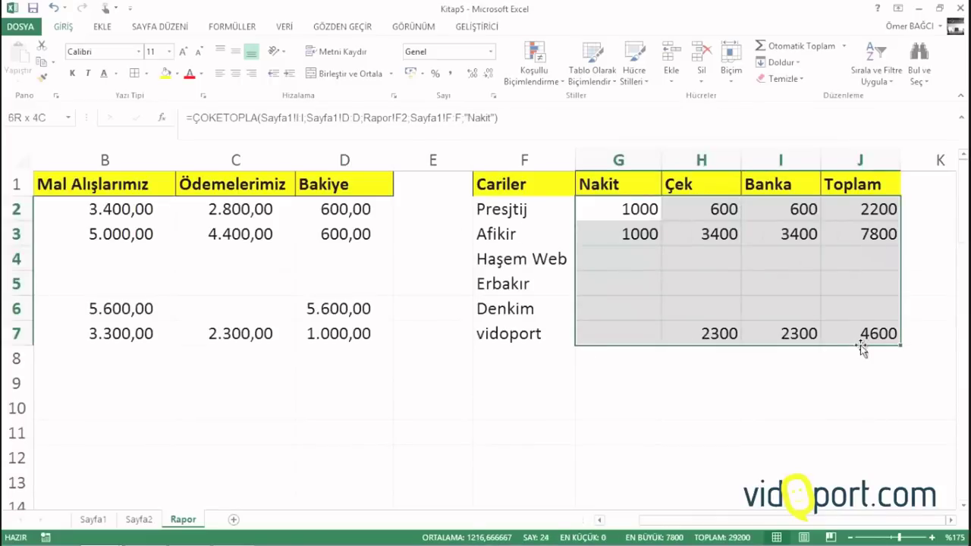
pyautogui.click(451, 75)
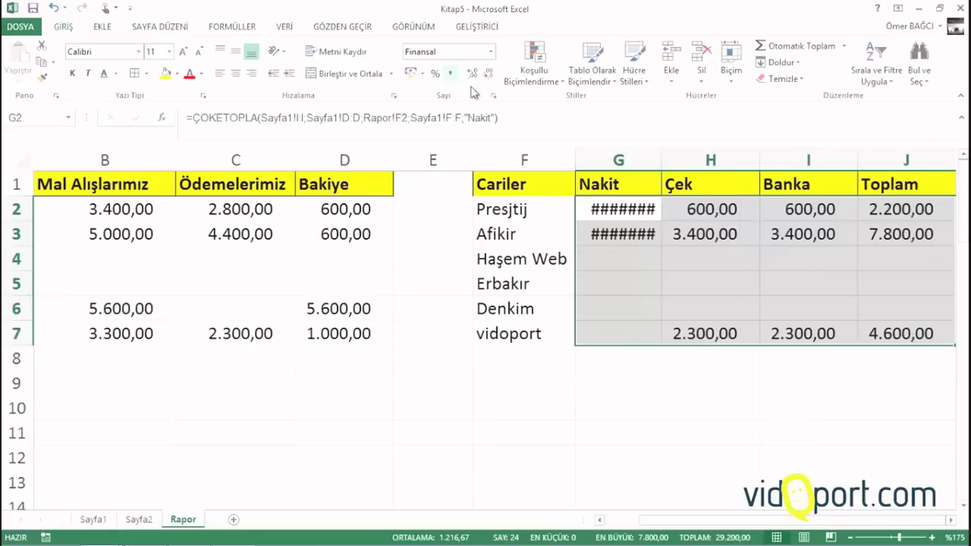
pyautogui.click(425, 262)
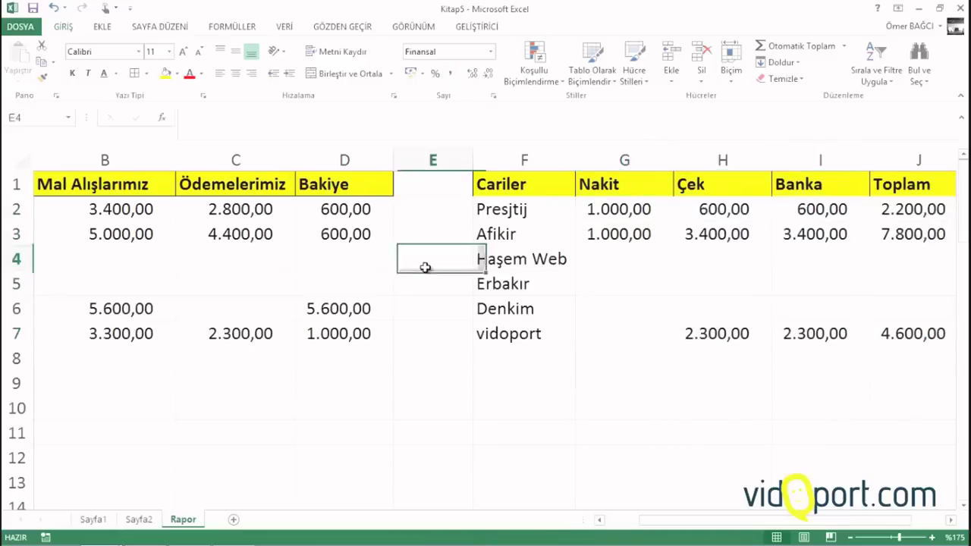
# Review the J7 Toplam and B2 ÇOKETOPLA formulas, then select the Mal Alışlarımız amounts
pyautogui.scroll(-2, 225, 235)
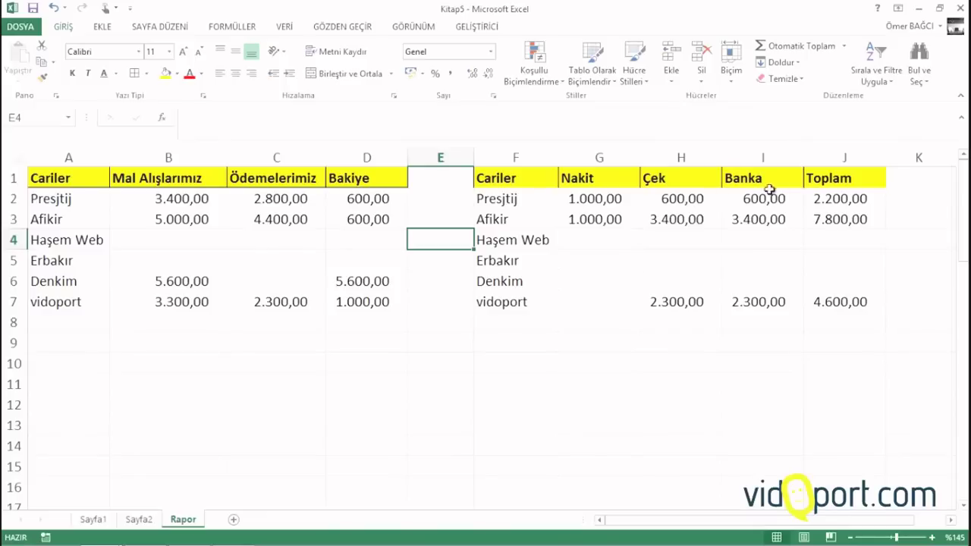
pyautogui.click(852, 293)
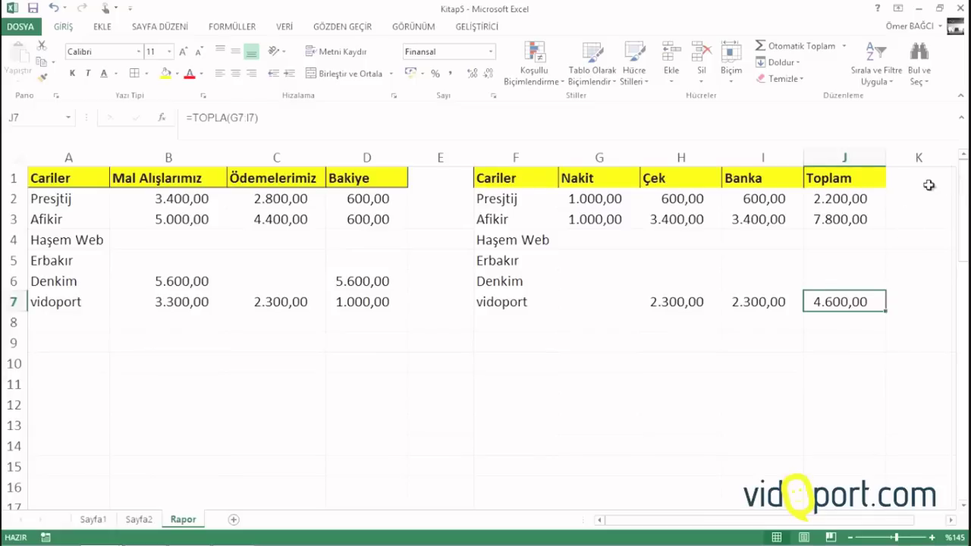
pyautogui.click(186, 199)
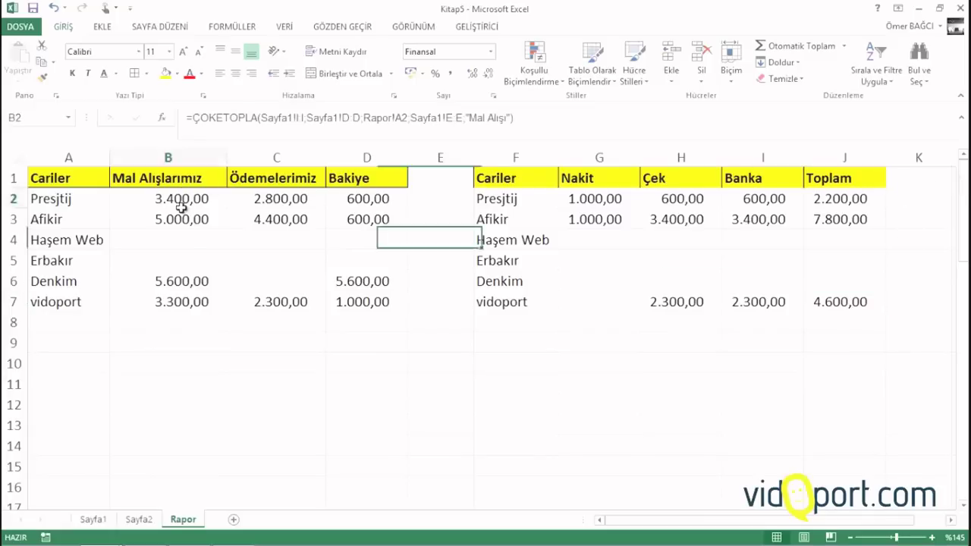
pyautogui.click(931, 181)
pyautogui.moveTo(931, 233); pyautogui.dragTo(933, 271)
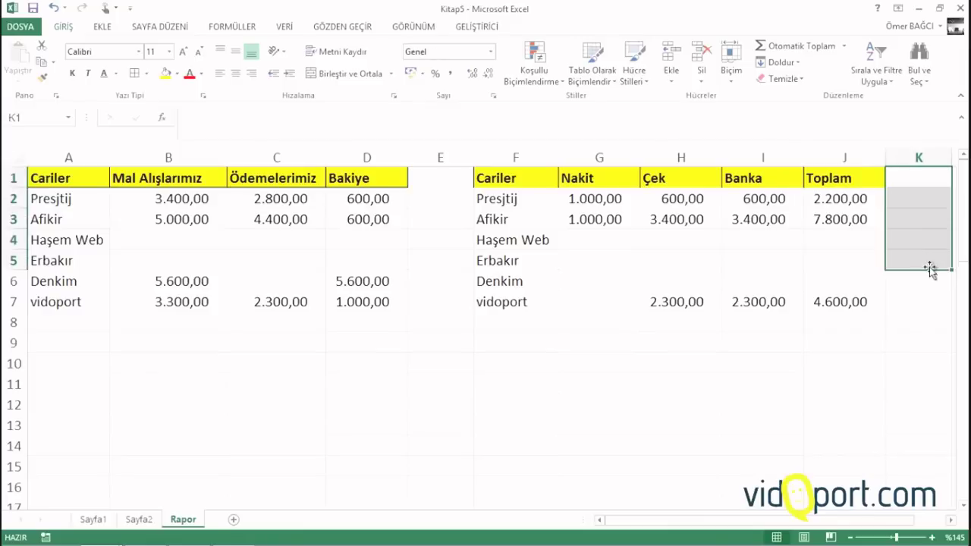
pyautogui.click(538, 217)
pyautogui.click(201, 204)
pyautogui.moveTo(198, 212); pyautogui.dragTo(200, 280)
pyautogui.click(200, 280)
# Add a new sheet Sayfa2 and enter the header Cariler in A2
pyautogui.click(93, 519)
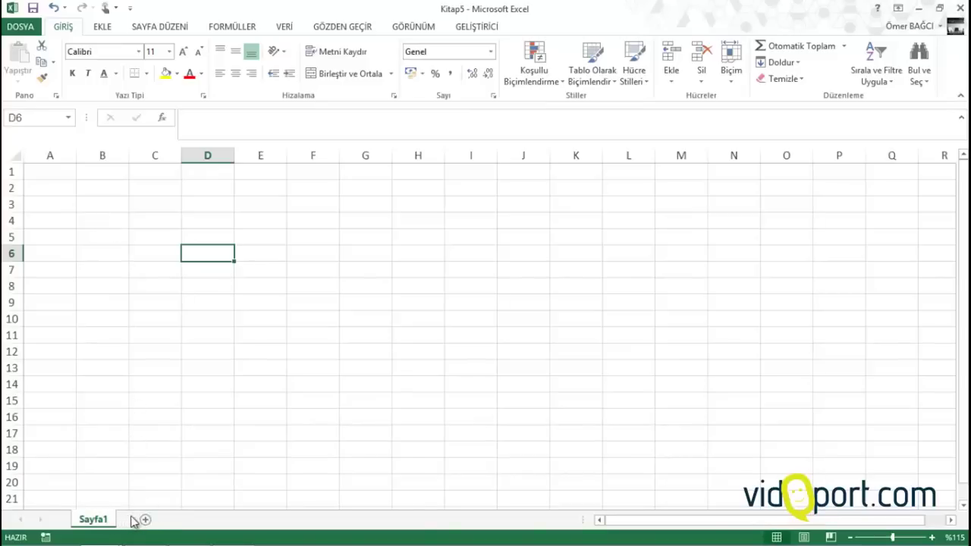
pyautogui.click(145, 519)
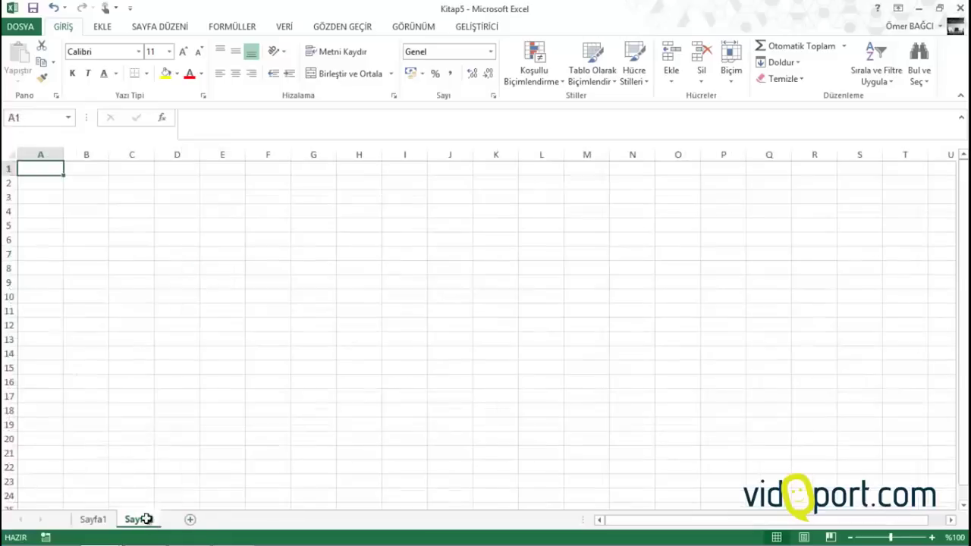
pyautogui.click(39, 184)
pyautogui.keyDown('ctrl'); pyautogui.scroll(9, 41, 179); pyautogui.keyUp('ctrl')
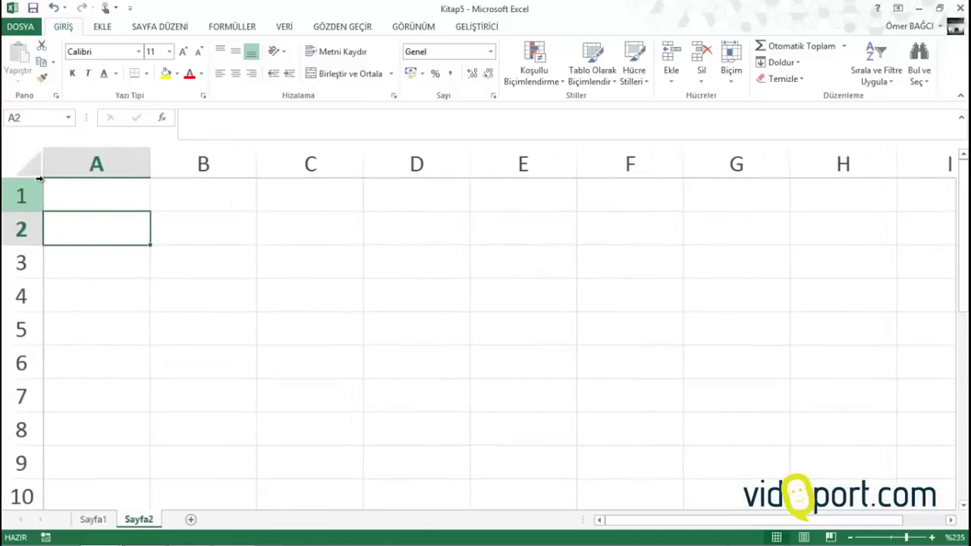
pyautogui.write('Cariler')
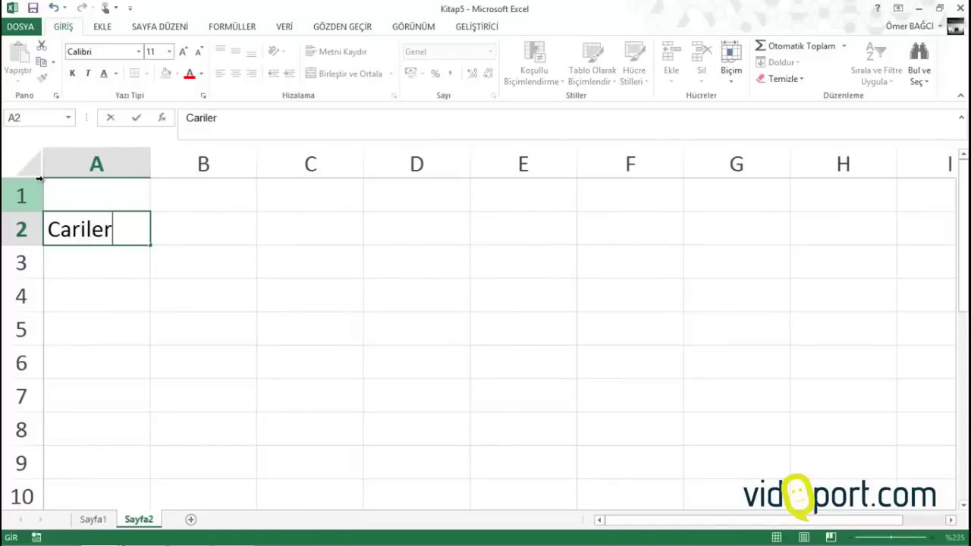
pyautogui.press('Return')
# List Presjtij, Afikir, Haşem Web, Erbakır and Denkim below it in A3:A7
pyautogui.write('Pre')
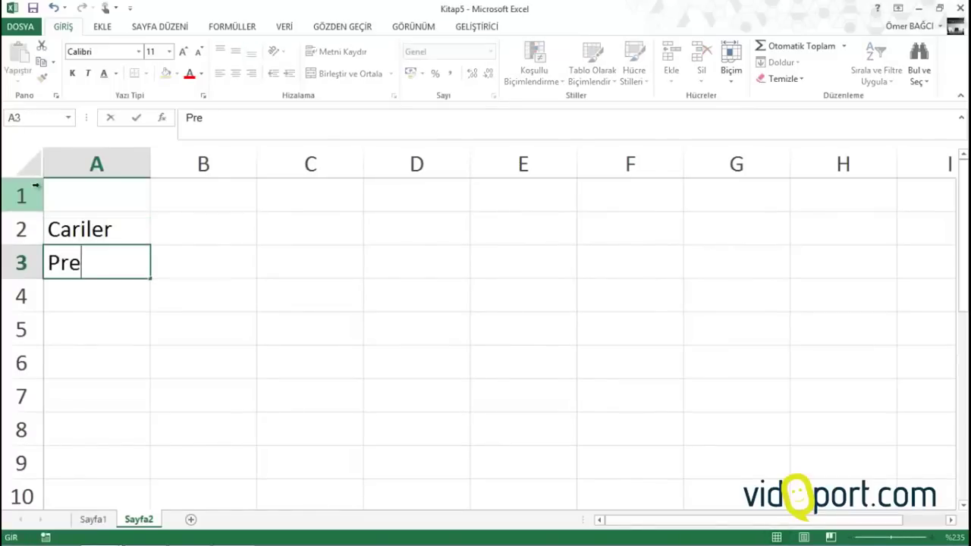
pyautogui.write('sjti')
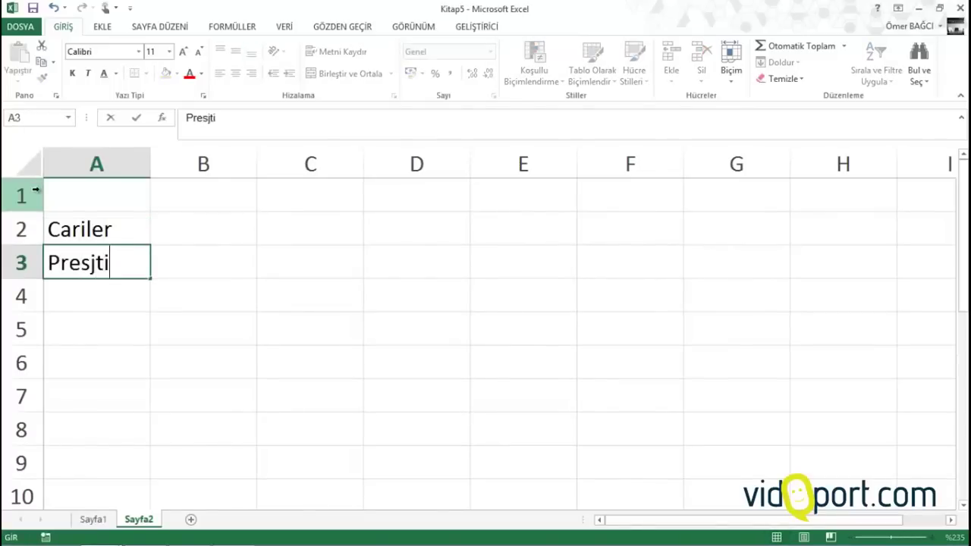
pyautogui.write('j')
pyautogui.press('Return')
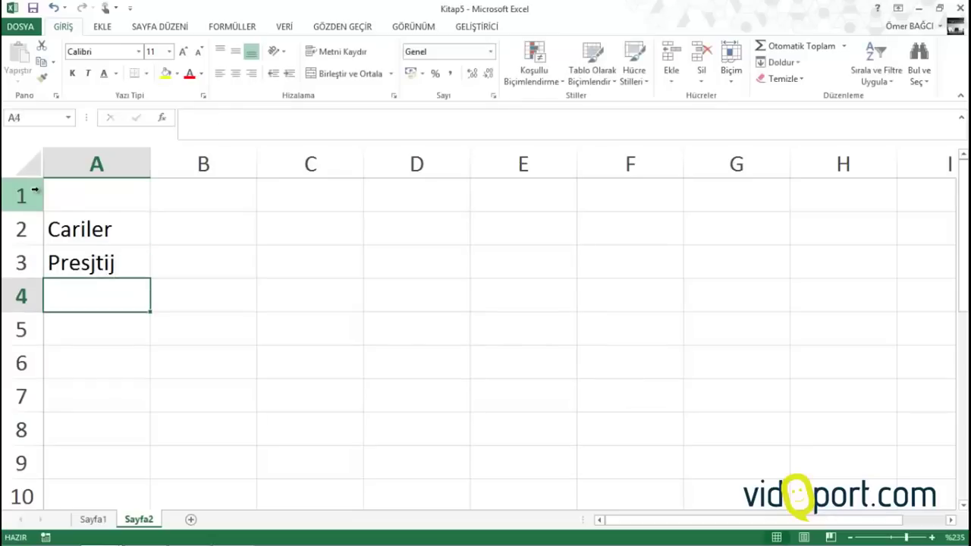
pyautogui.write('Afikir')
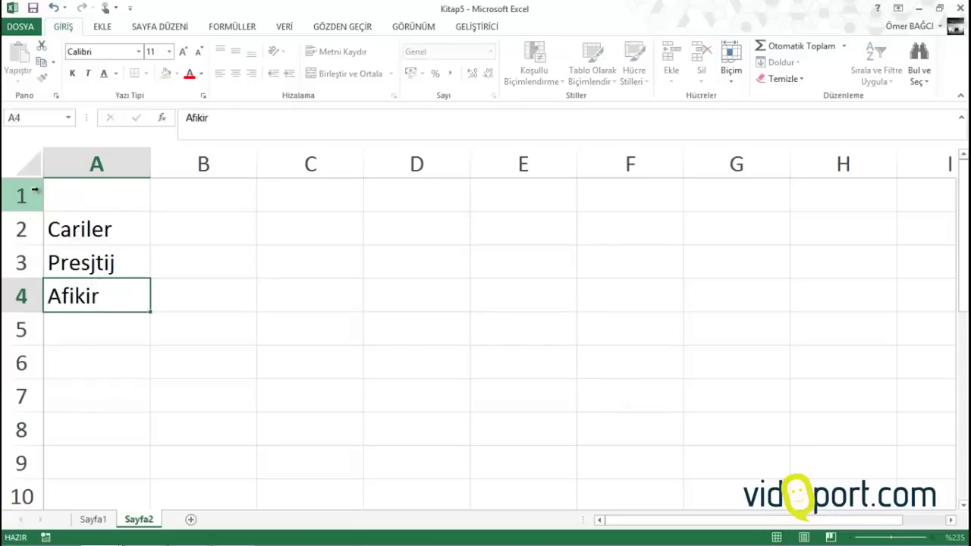
pyautogui.press('Return')
pyautogui.write('W')
pyautogui.press('BackSpace')
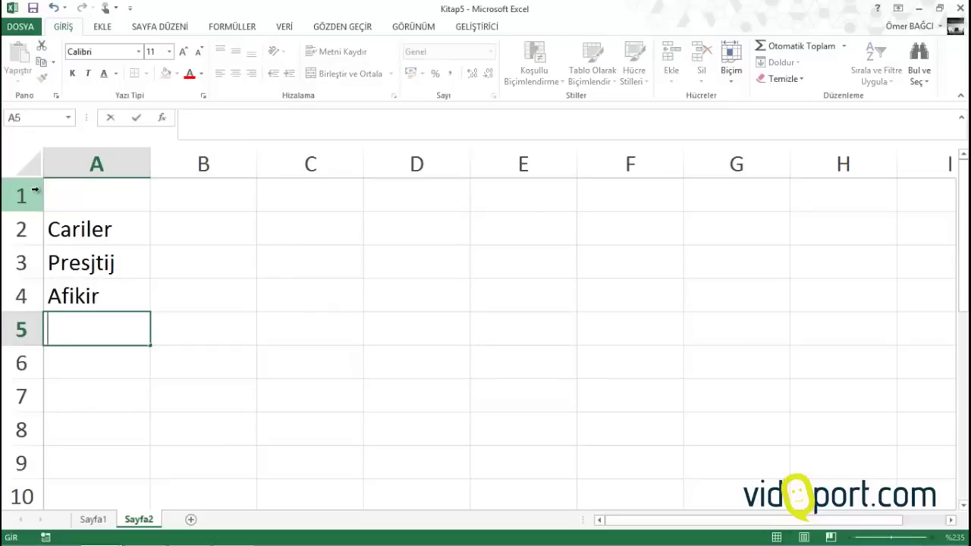
pyautogui.write('Haşem Web')
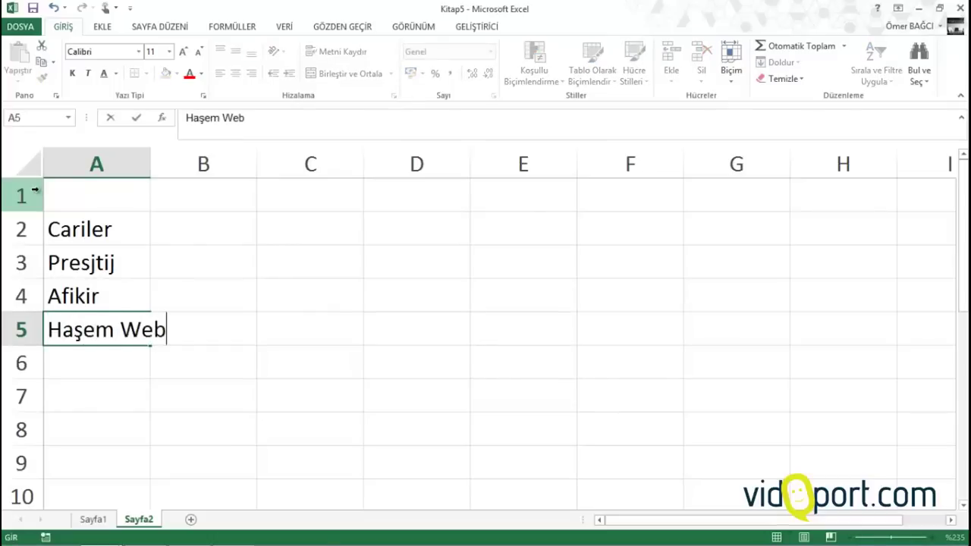
pyautogui.press('Return')
pyautogui.write('Erbakır')
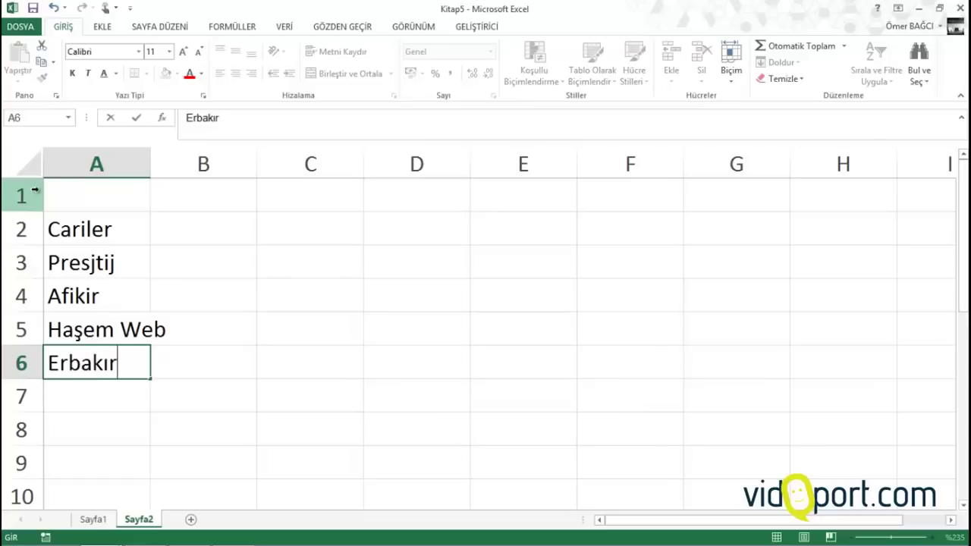
pyautogui.press('Return')
pyautogui.write('Den')
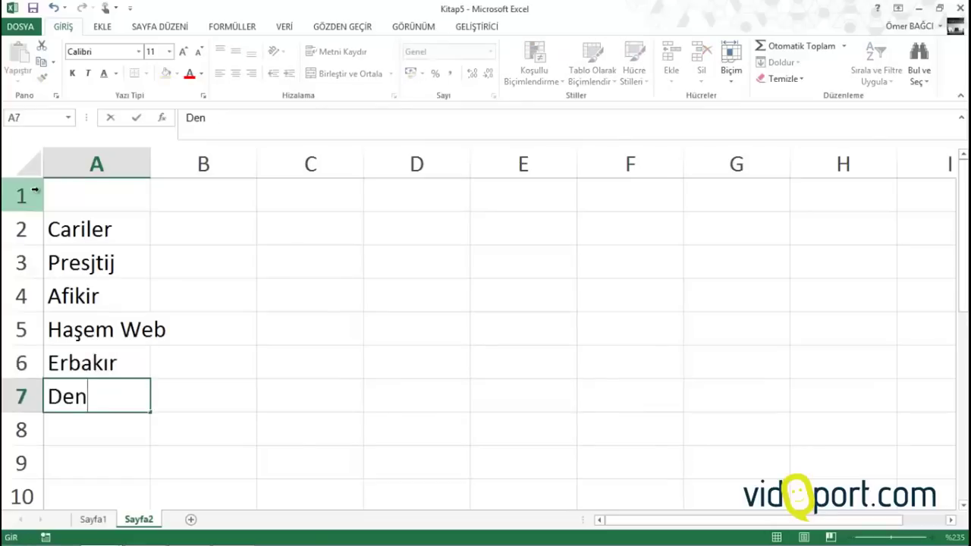
pyautogui.write('kim')
pyautogui.press('Return')
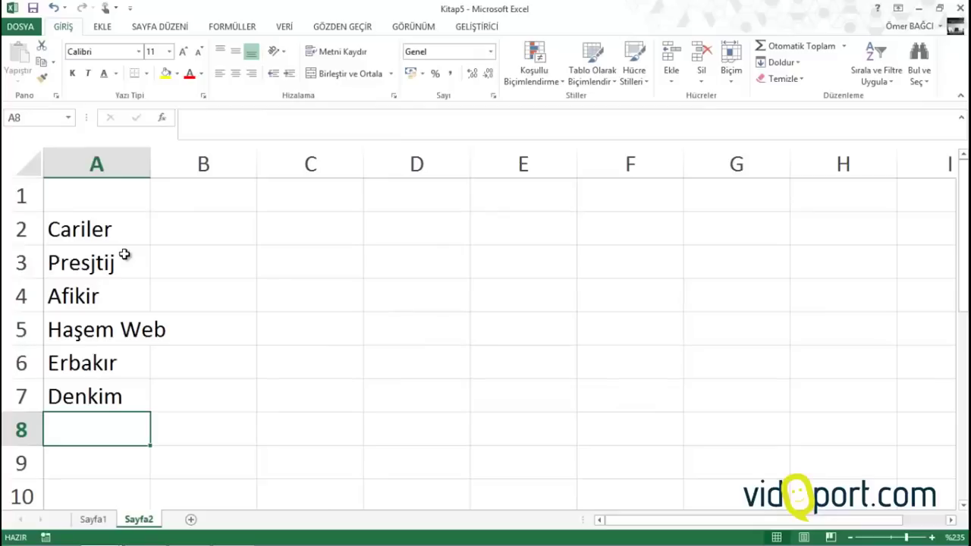
# On Sayfa1, enter the headers YIL, AY, Tarih and Cari in A2:D2
pyautogui.click(103, 519)
pyautogui.scroll(1, 197, 224)
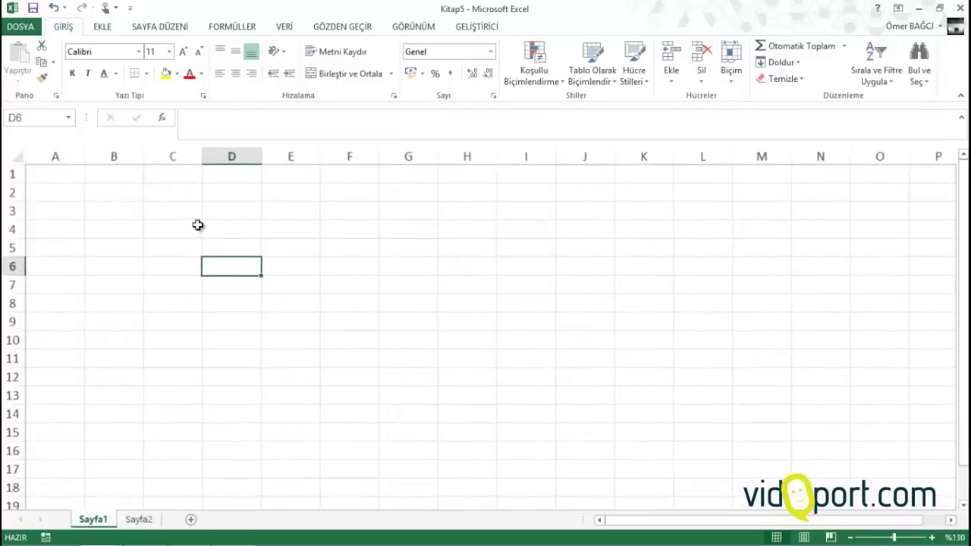
pyautogui.click(40, 192)
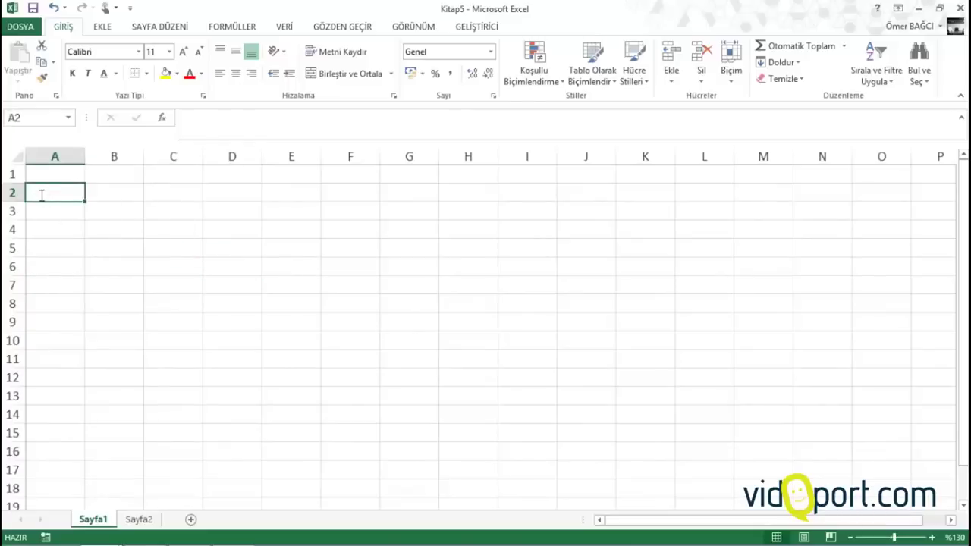
pyautogui.write('YIL')
pyautogui.press('Tab')
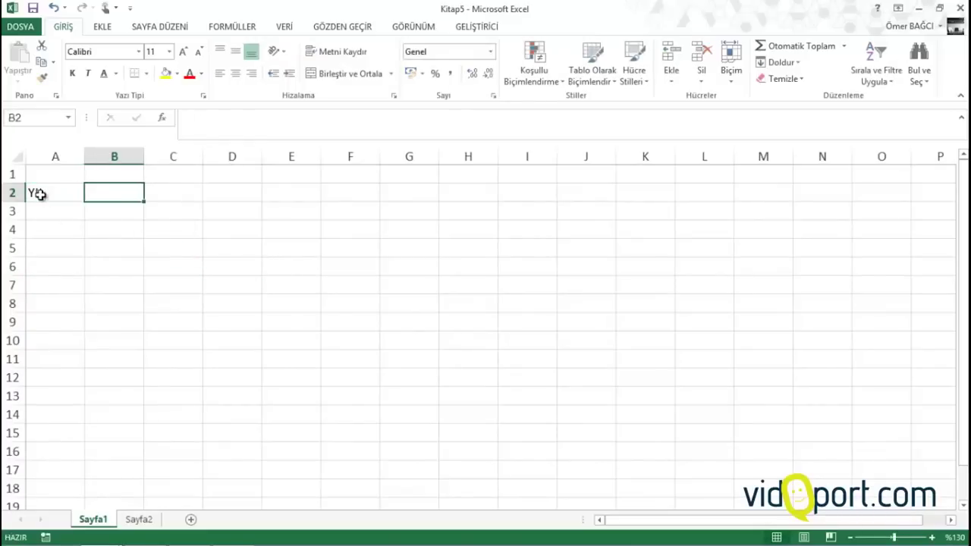
pyautogui.write('AY')
pyautogui.press('Tab')
pyautogui.write('Ta')
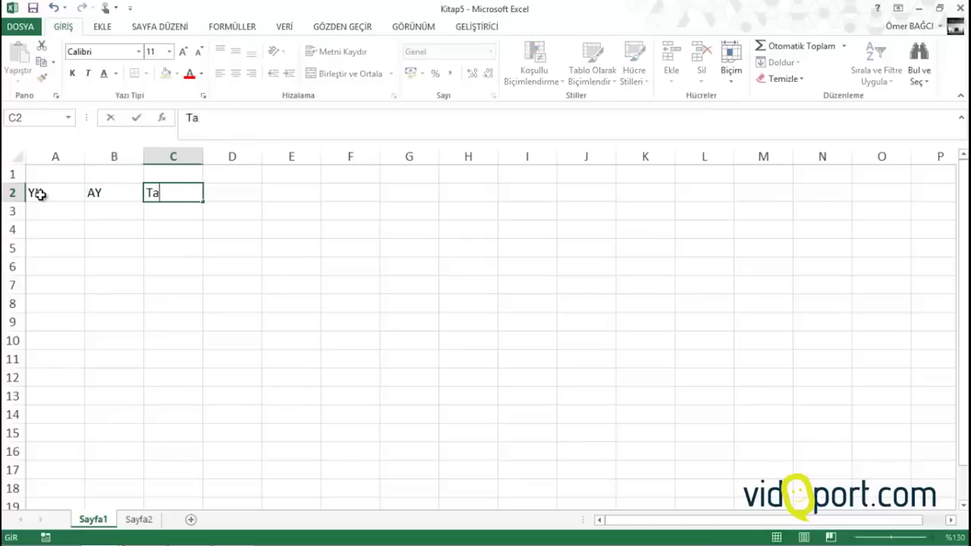
pyautogui.press('Tab')
pyautogui.write('Car')
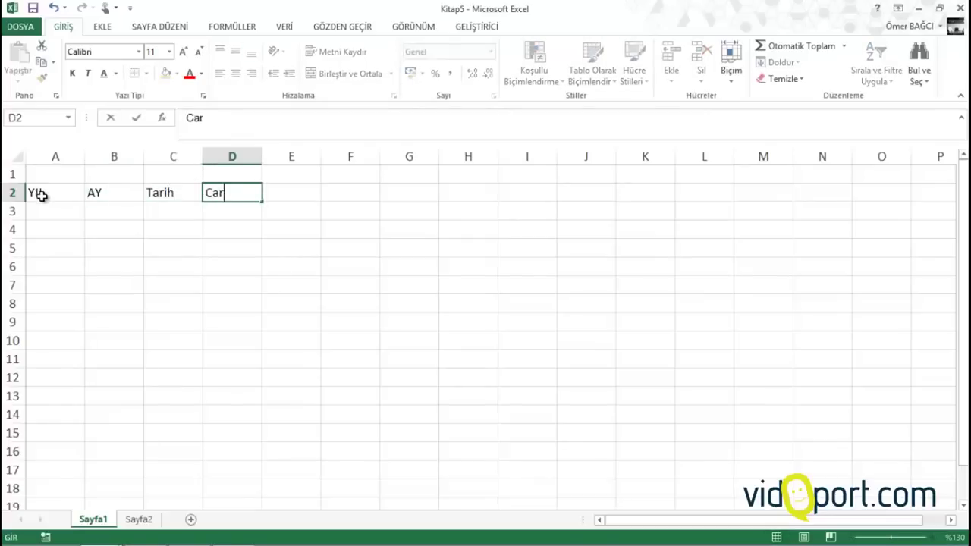
pyautogui.press('Tab')
# Continue the headers with Tür, Açıklama-1, Açıklama-2, Açıklama-3 and Tutar in E2:I2
pyautogui.keyDown('ctrl'); pyautogui.scroll(2, 42, 195); pyautogui.keyUp('ctrl')
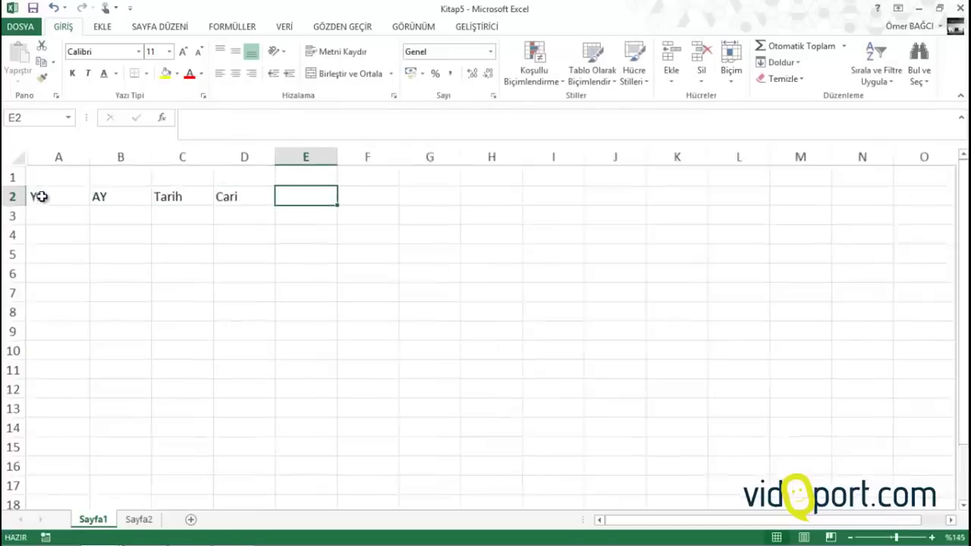
pyautogui.keyDown('ctrl'); pyautogui.scroll(1, 42, 195); pyautogui.keyUp('ctrl')
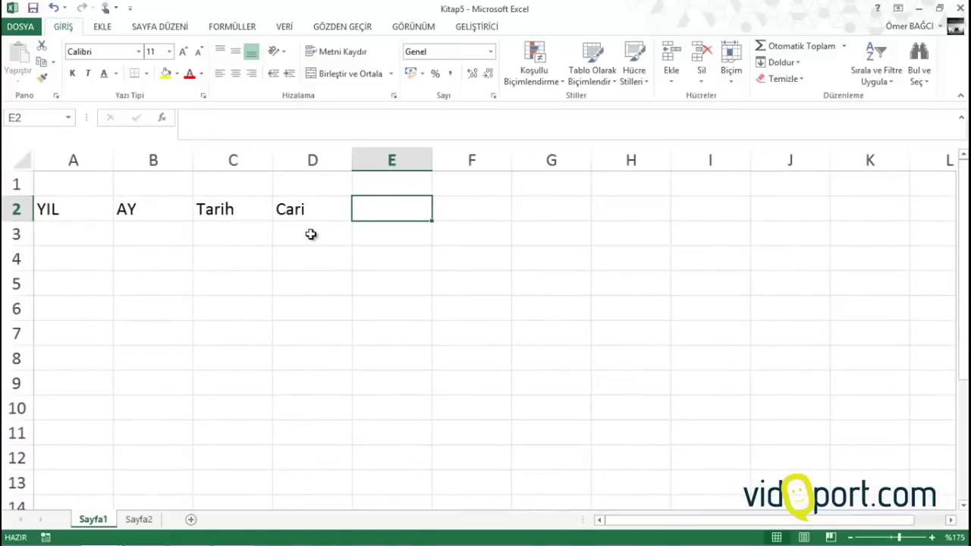
pyautogui.keyDown('ctrl'); pyautogui.scroll(1, 505, 189); pyautogui.keyUp('ctrl')
pyautogui.write('T')
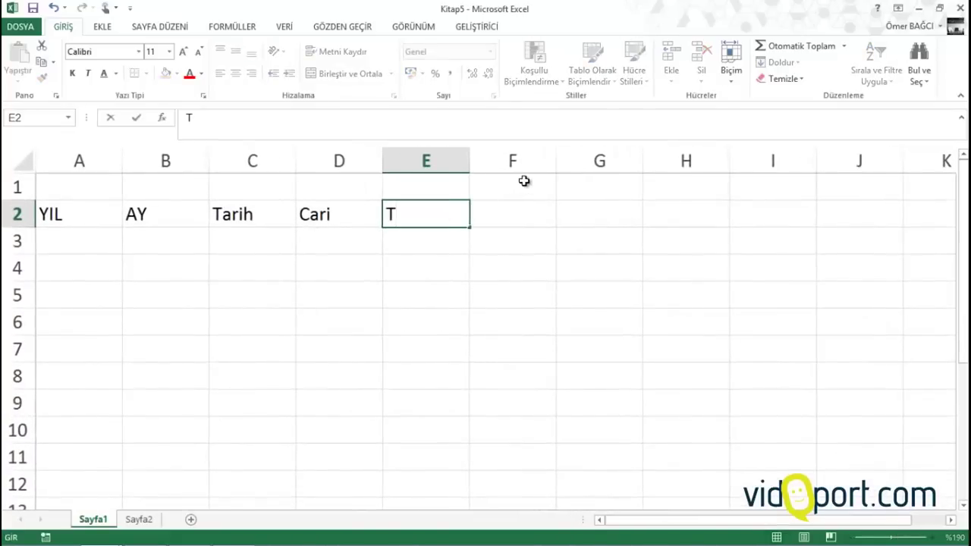
pyautogui.write('ür')
pyautogui.press('Tab')
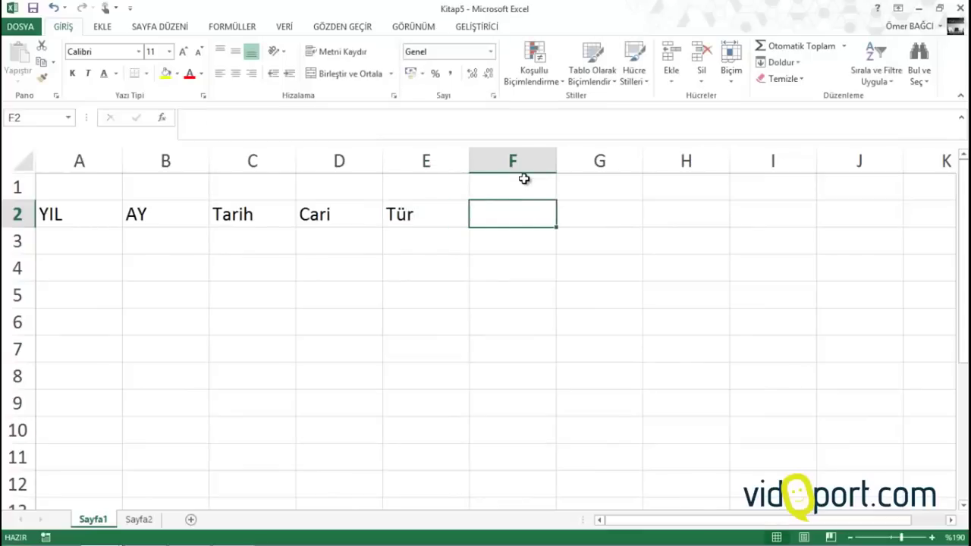
pyautogui.write('Açıkl')
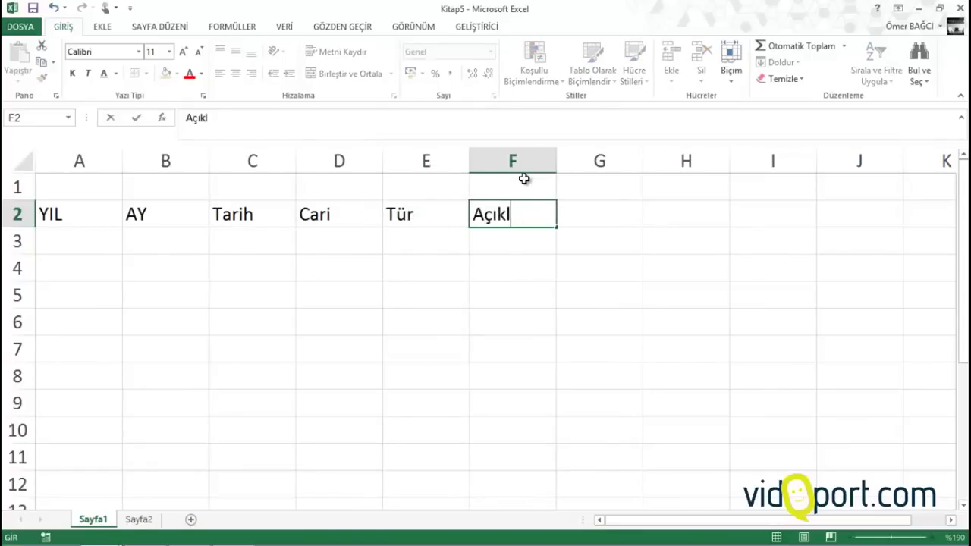
pyautogui.write('ama-1')
pyautogui.press('Tab')
pyautogui.write('Açıklm')
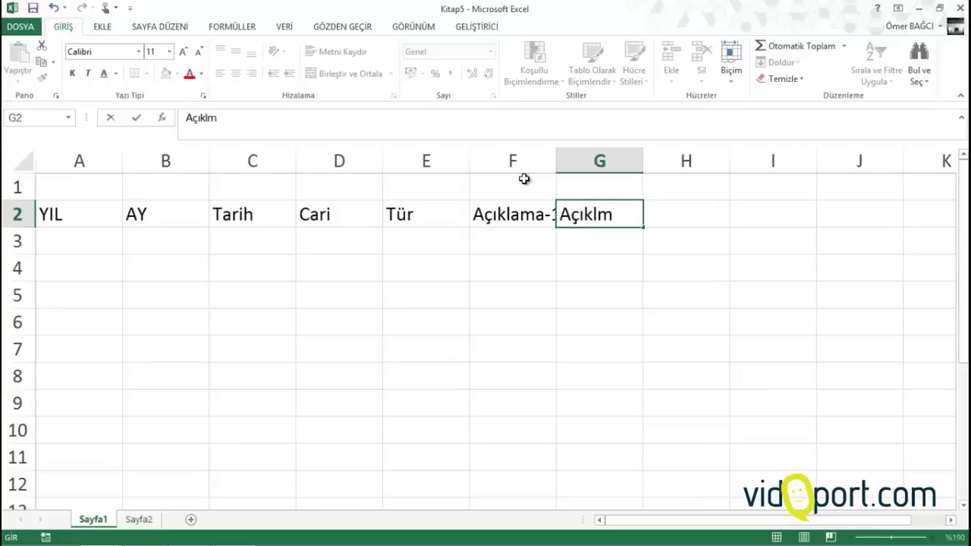
pyautogui.press('BackSpace')
pyautogui.write('ama')
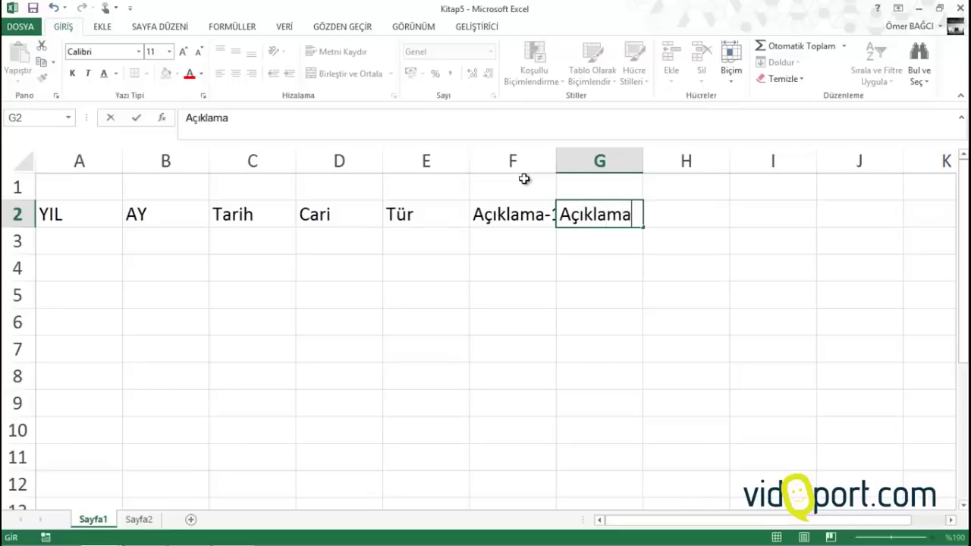
pyautogui.write('-2')
pyautogui.press('Tab')
pyautogui.write('Açık')
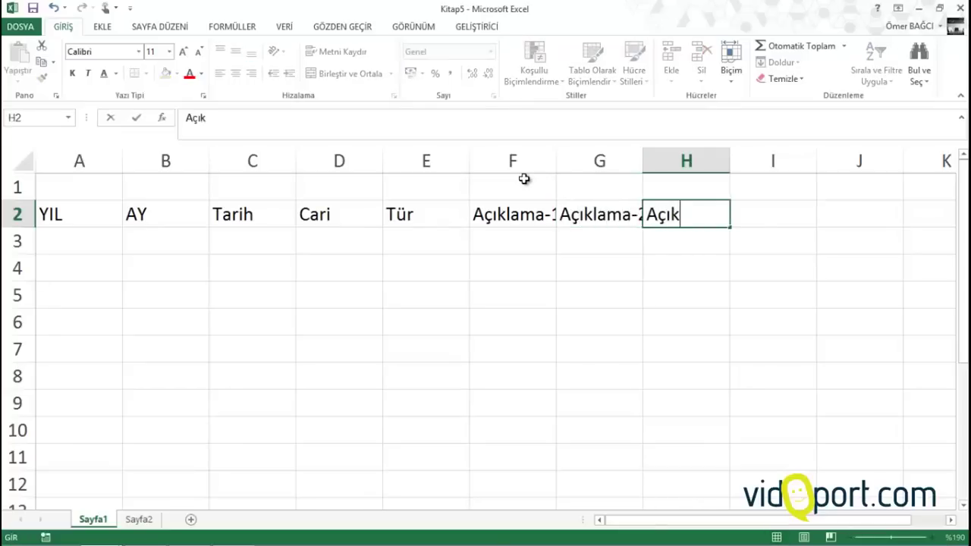
pyautogui.write('lama')
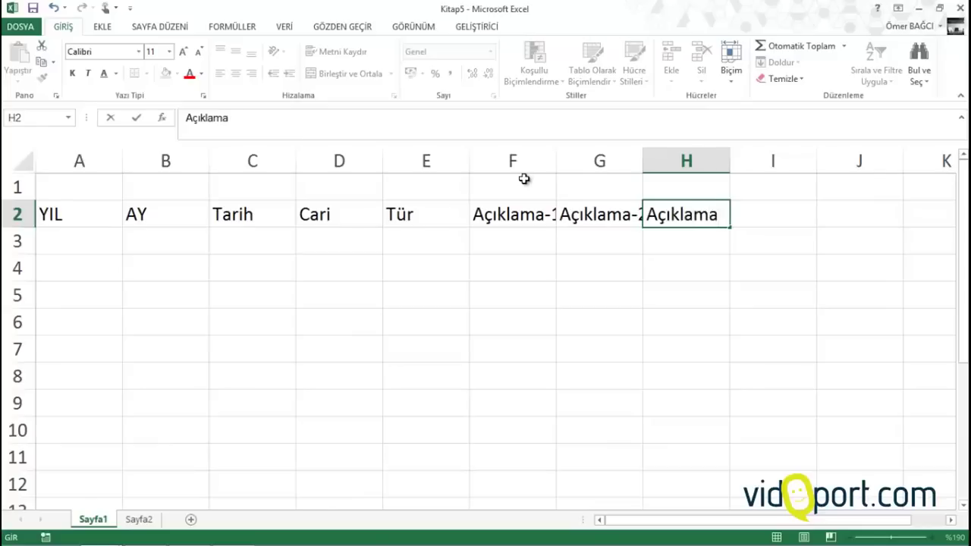
pyautogui.write('-3')
pyautogui.press('Tab')
pyautogui.write('Tutar')
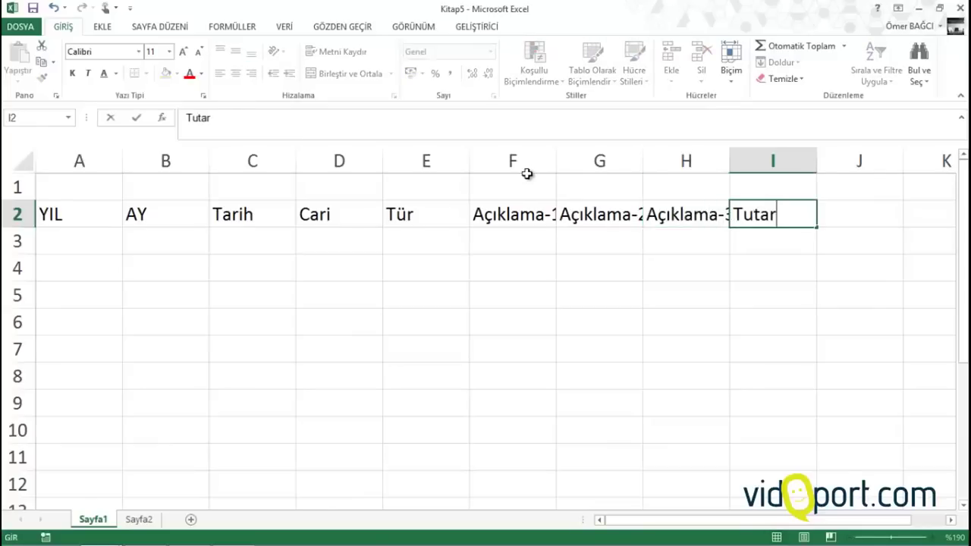
pyautogui.press('Return')
# Widen columns F:H, slightly narrow E, and narrow A and B to fit YIL and AY
pyautogui.moveTo(533, 160); pyautogui.dragTo(678, 160)
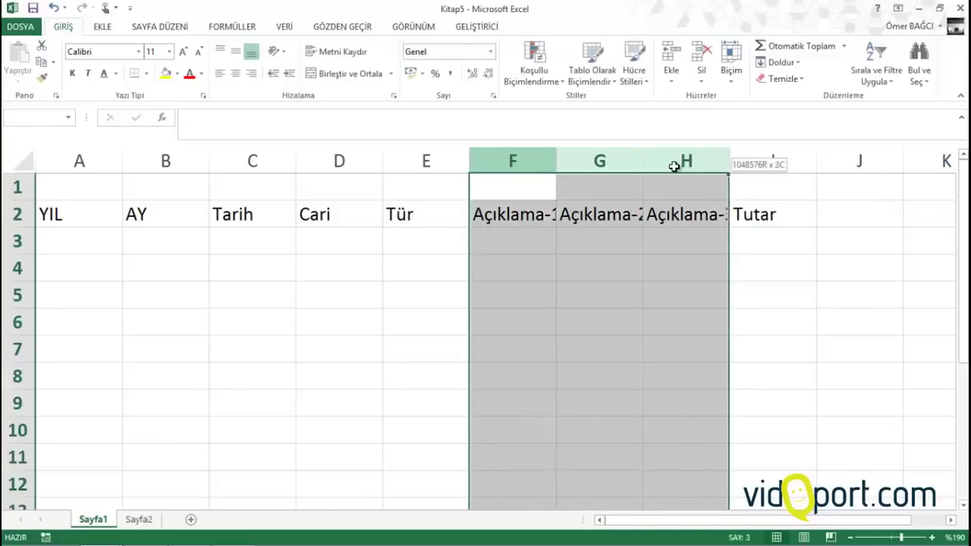
pyautogui.moveTo(736, 160); pyautogui.dragTo(799, 157)
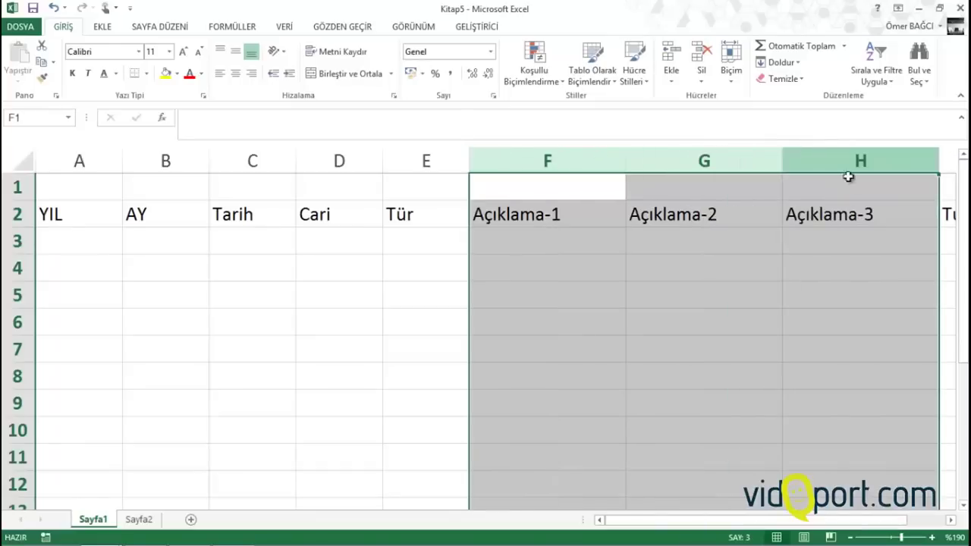
pyautogui.moveTo(470, 159); pyautogui.dragTo(464, 158)
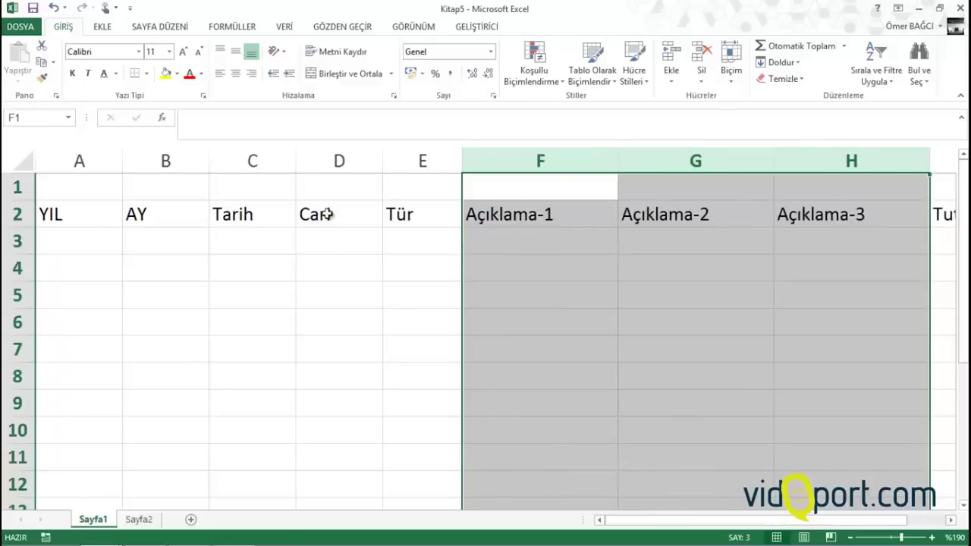
pyautogui.moveTo(122, 162); pyautogui.dragTo(93, 169)
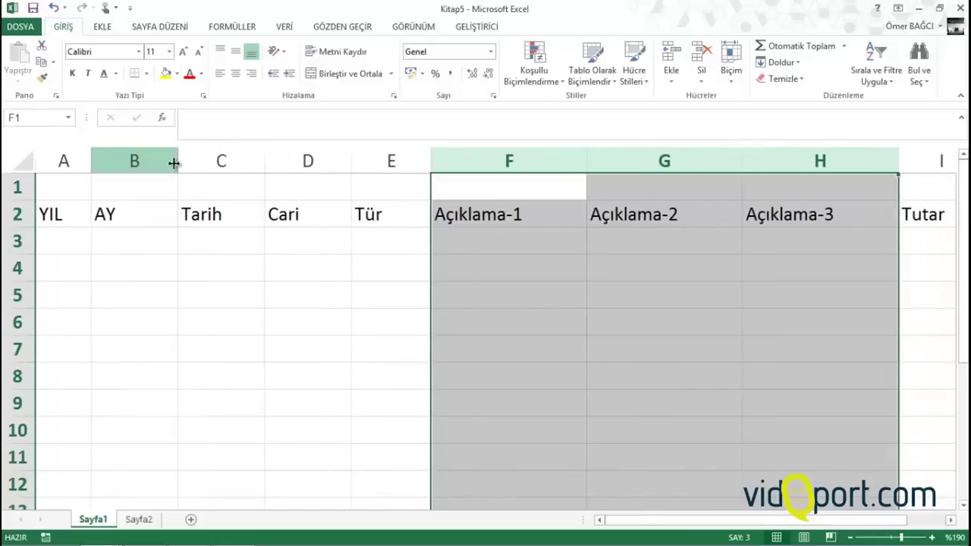
pyautogui.moveTo(174, 160); pyautogui.dragTo(151, 176)
pyautogui.scroll(-1, 156, 182)
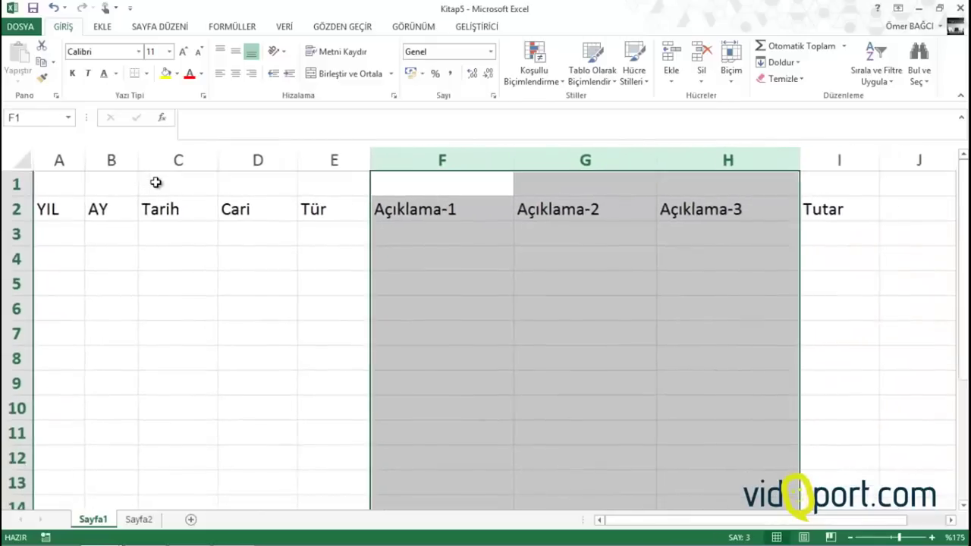
pyautogui.click(173, 227)
pyautogui.moveTo(259, 231); pyautogui.dragTo(243, 436)
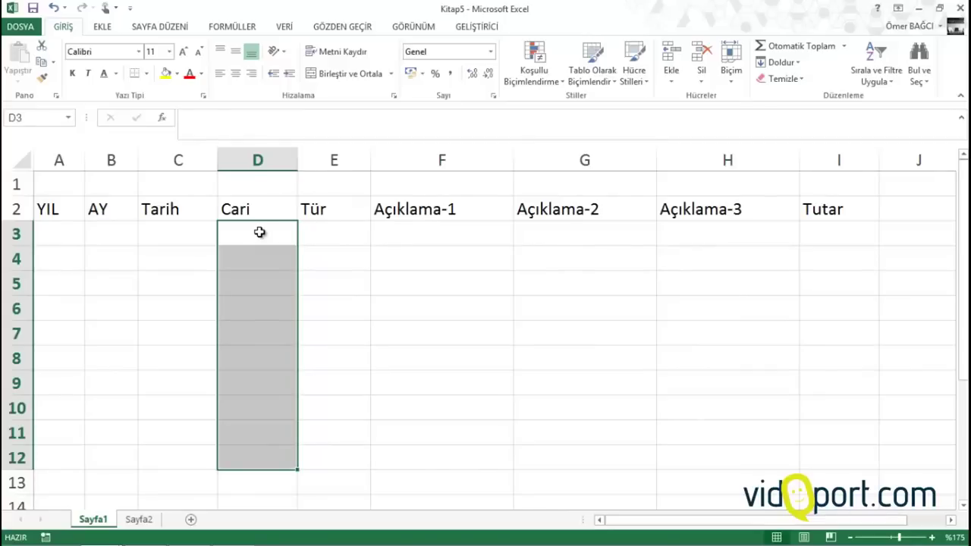
# Restrict the Cari cells from D3 down to a list sourced from Sayfa2!$A$3:$A$53
pyautogui.click(260, 233)
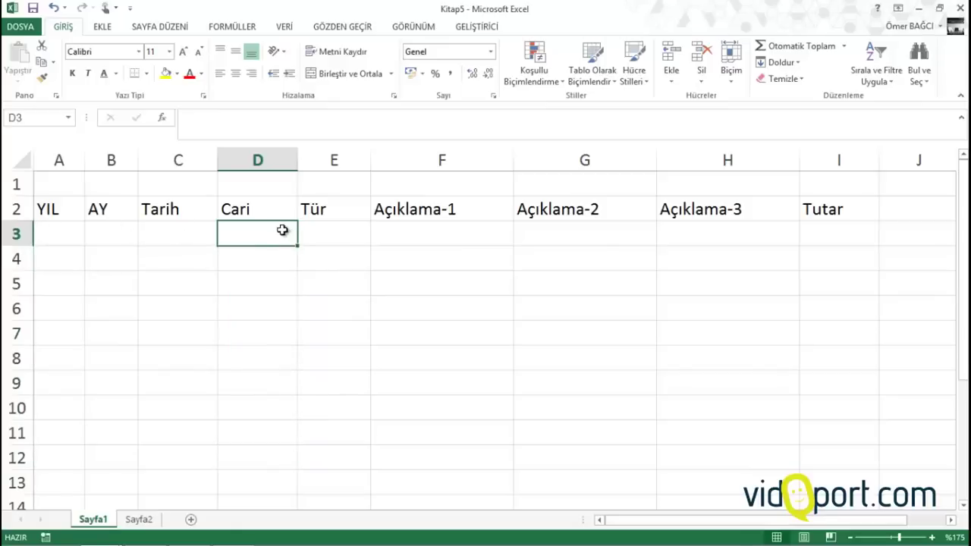
pyautogui.moveTo(283, 231); pyautogui.dragTo(262, 326)
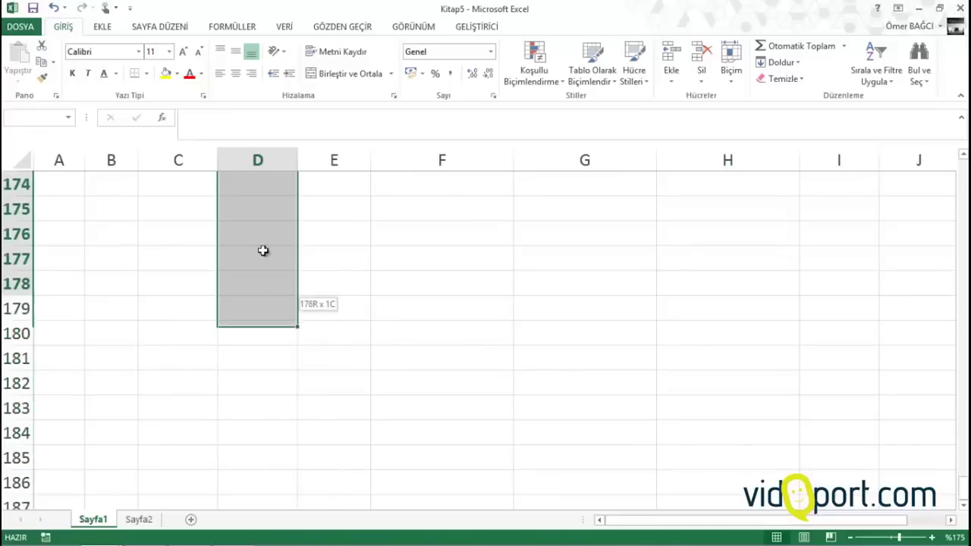
pyautogui.moveTo(262, 250)
pyautogui.mouseDown()
pyautogui.moveTo(267, 121)
pyautogui.moveTo(269, 327)
pyautogui.moveTo(274, 162)
pyautogui.moveTo(271, 240)
pyautogui.moveTo(260, 156)
pyautogui.moveTo(258, 235)
pyautogui.mouseUp()
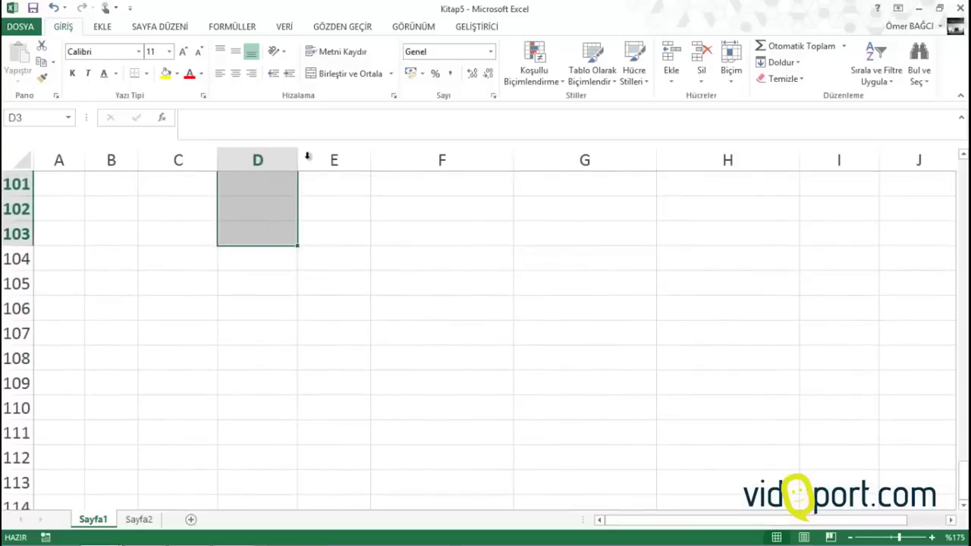
pyautogui.click(287, 26)
pyautogui.click(575, 80)
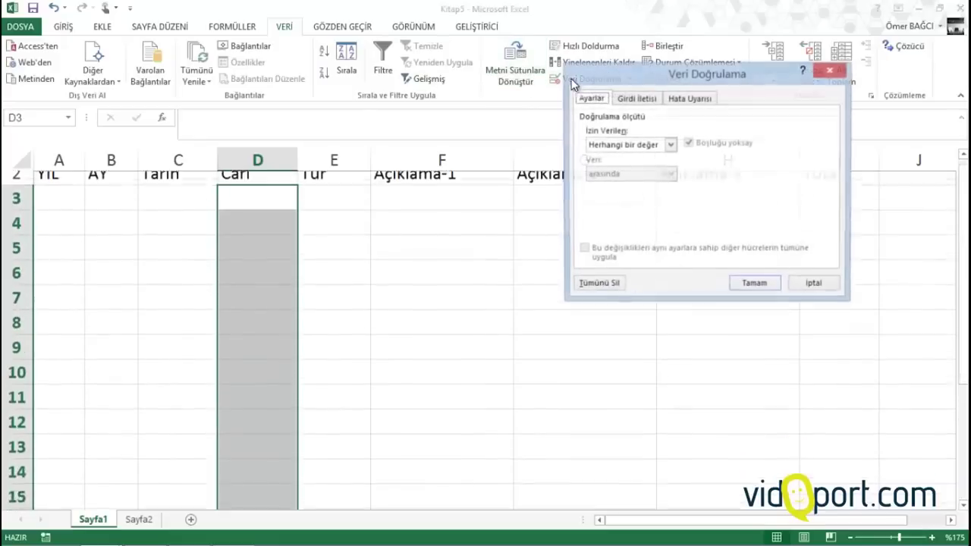
pyautogui.click(651, 146)
pyautogui.click(649, 189)
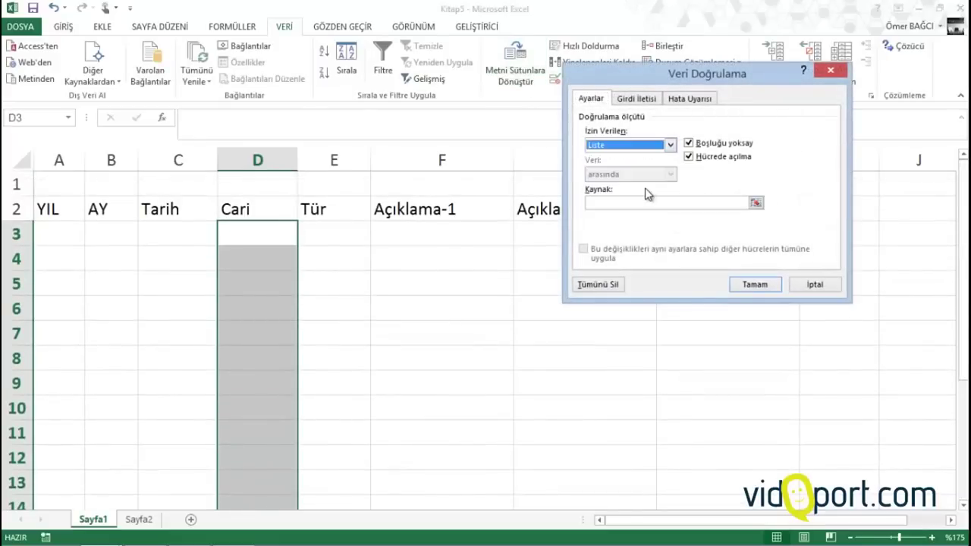
pyautogui.click(640, 202)
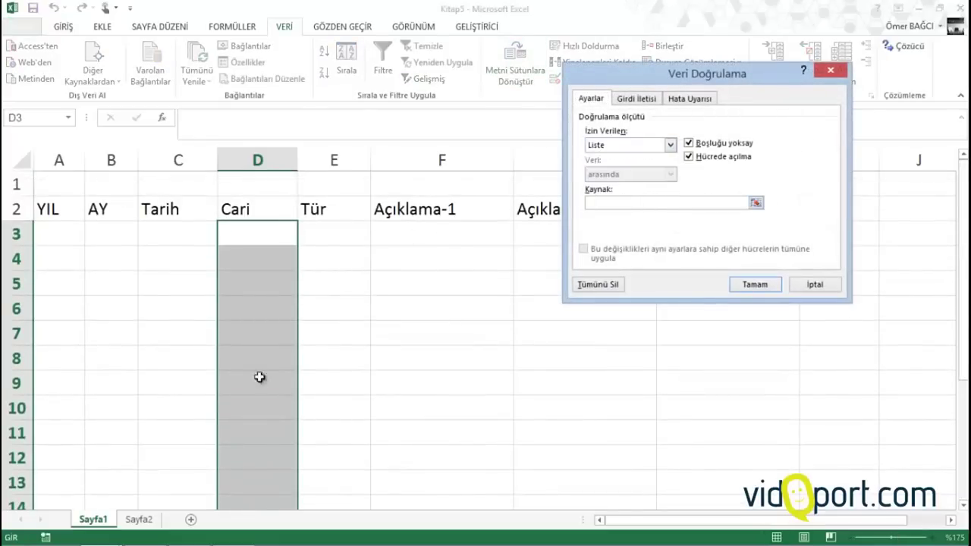
pyautogui.click(139, 520)
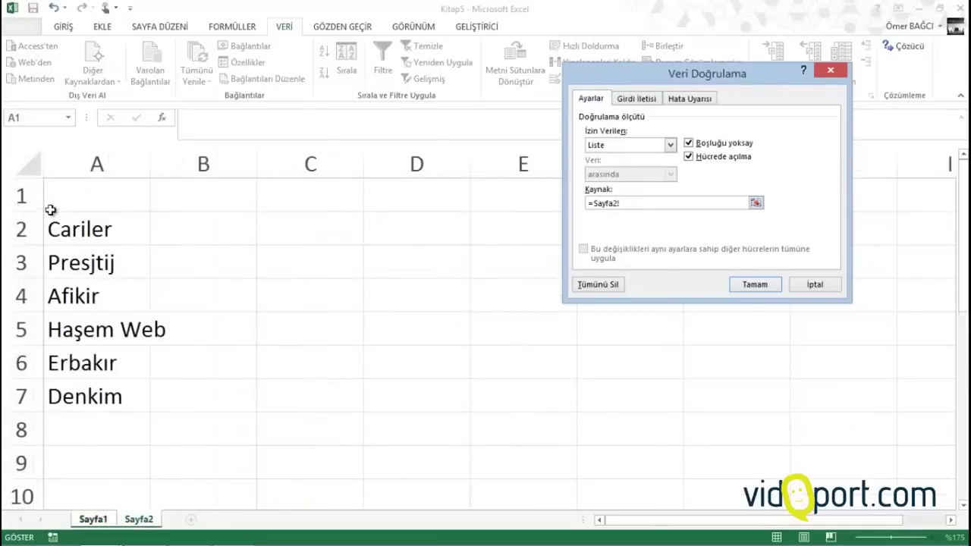
pyautogui.moveTo(70, 264); pyautogui.dragTo(113, 268)
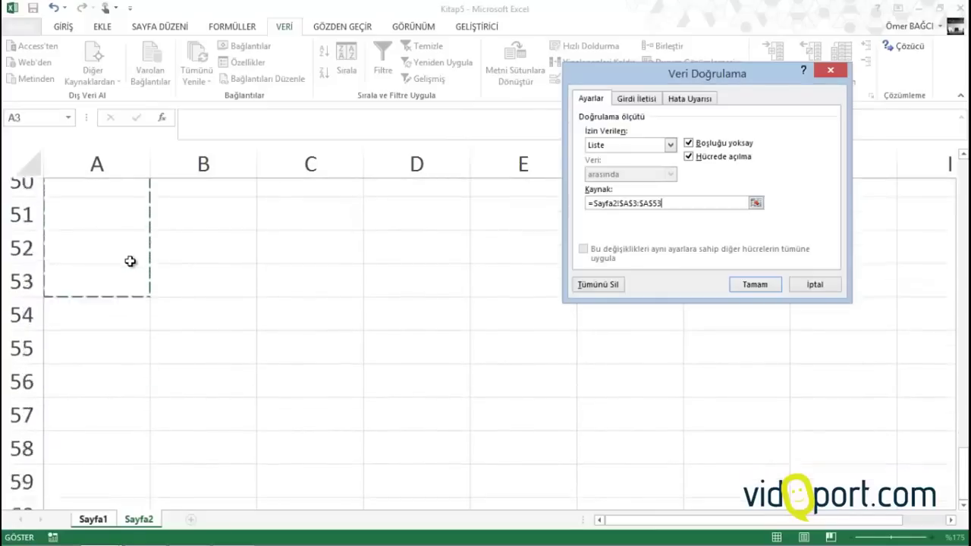
pyautogui.scroll(4, 125, 258)
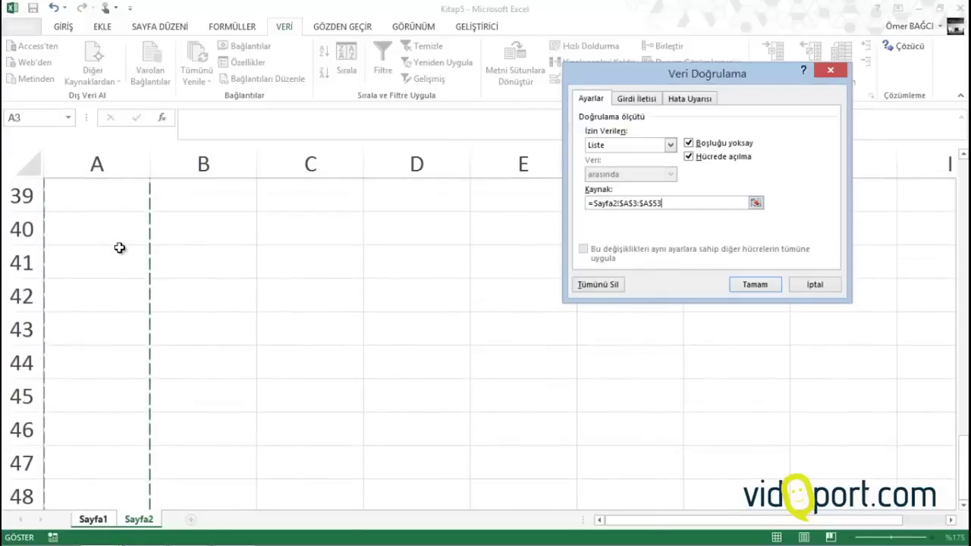
pyautogui.click(764, 286)
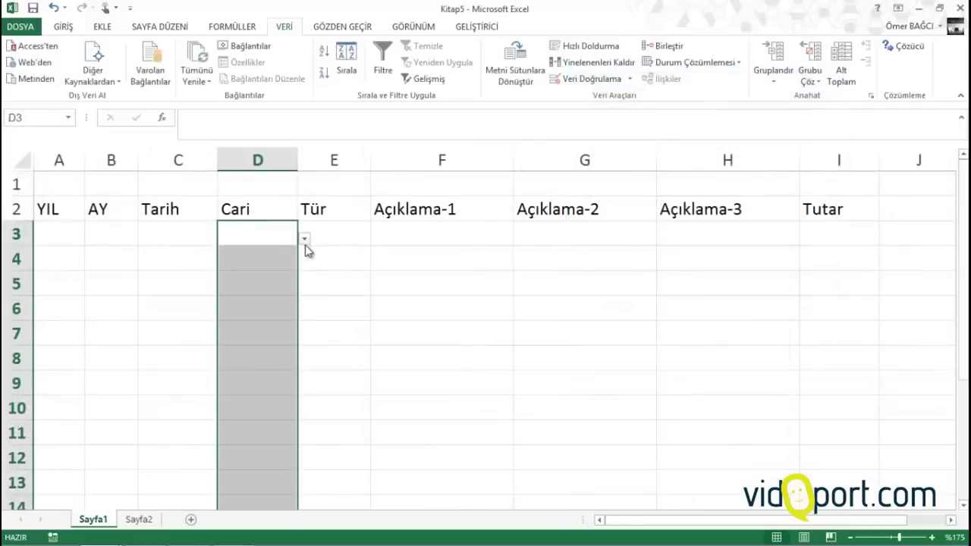
# Check D3's Cari choices, then add vidoport in A8 of the Sayfa2 list
pyautogui.click(305, 241)
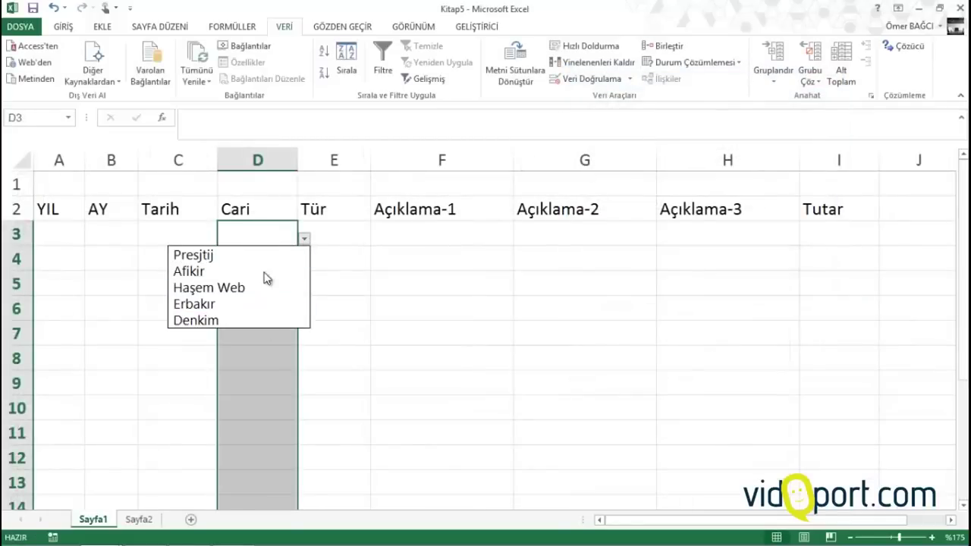
pyautogui.press('Escape')
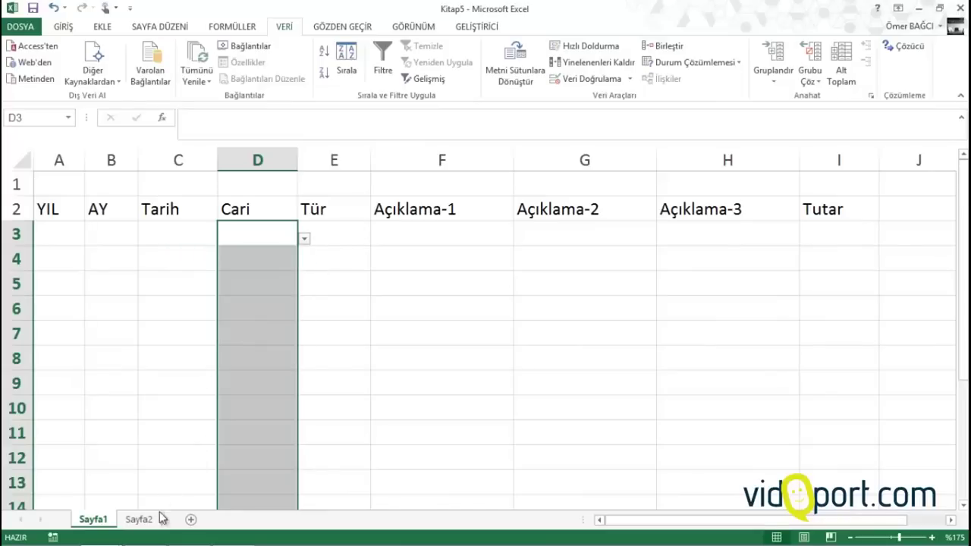
pyautogui.click(152, 522)
pyautogui.scroll(13, 124, 301)
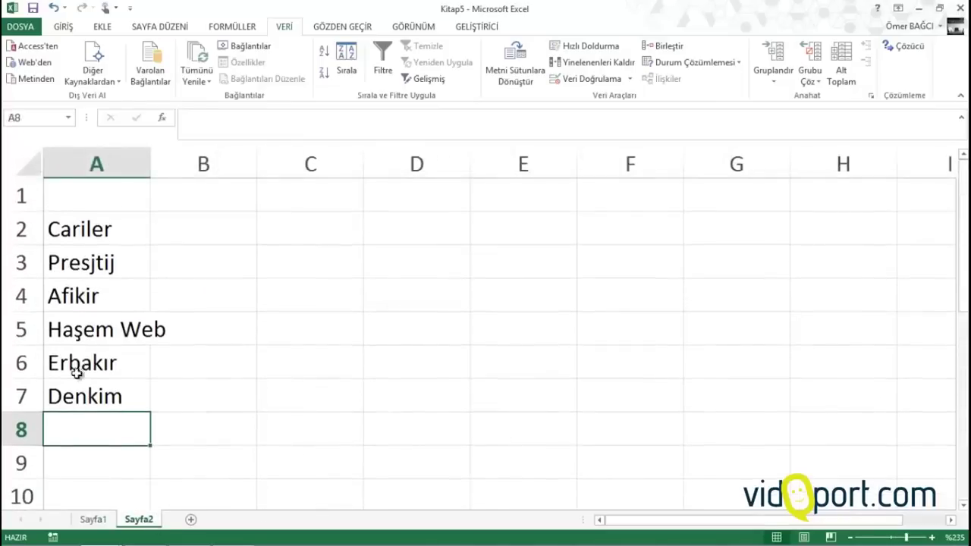
pyautogui.write('vidoport')
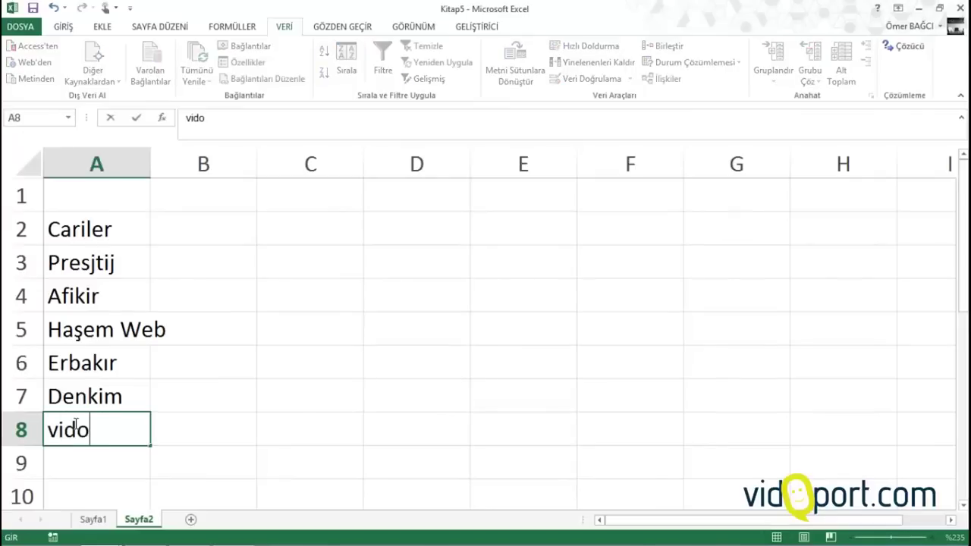
pyautogui.press('Return')
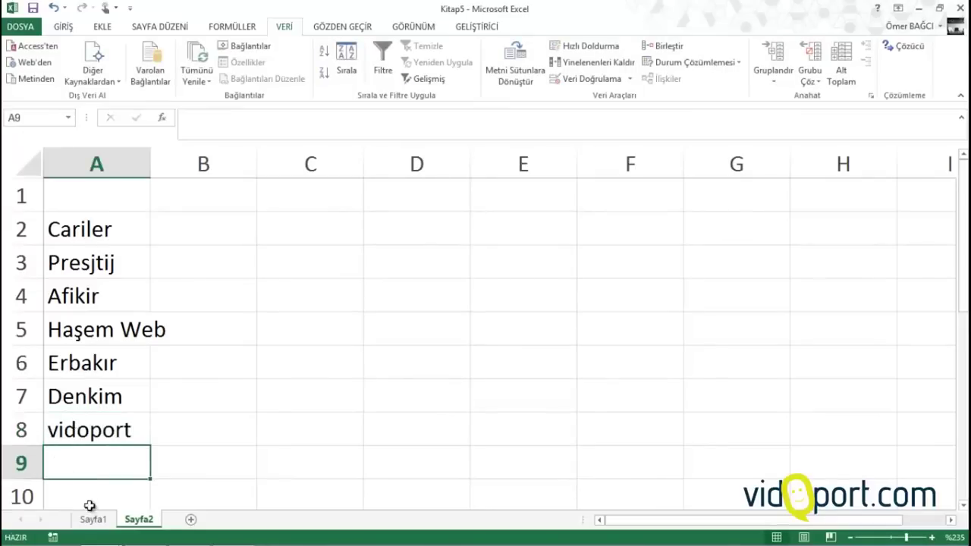
# Confirm vidoport now appears in D3's Cari drop-down on Sayfa1
pyautogui.click(93, 519)
pyautogui.click(304, 238)
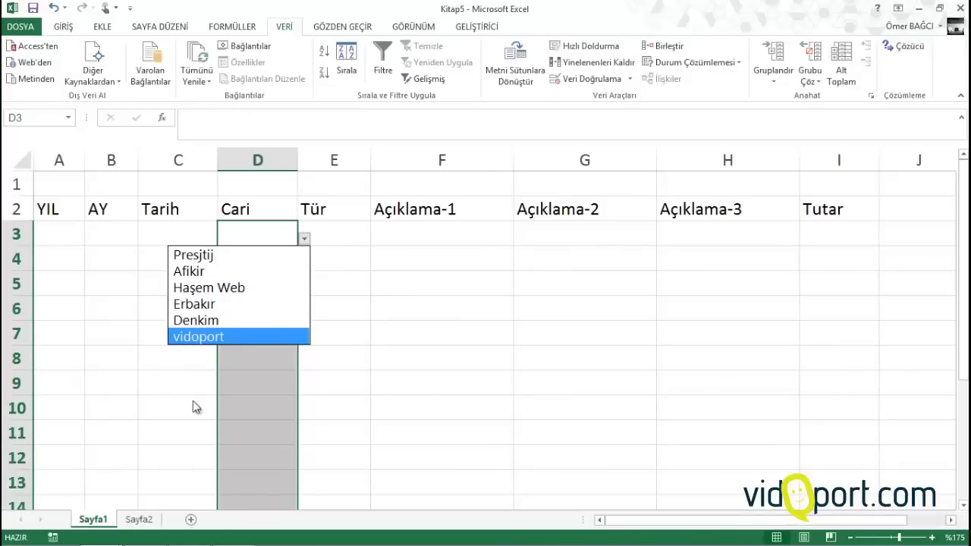
pyautogui.press('Escape')
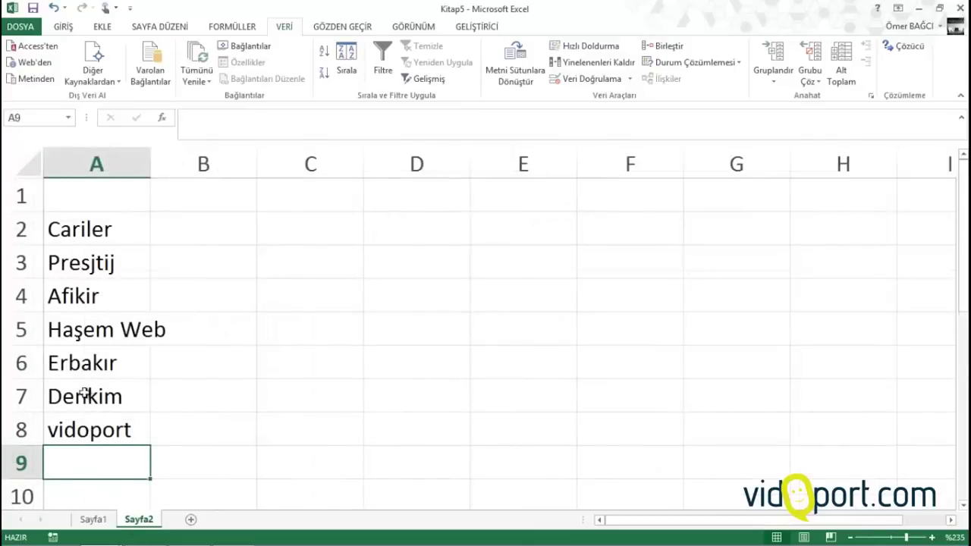
pyautogui.click(92, 519)
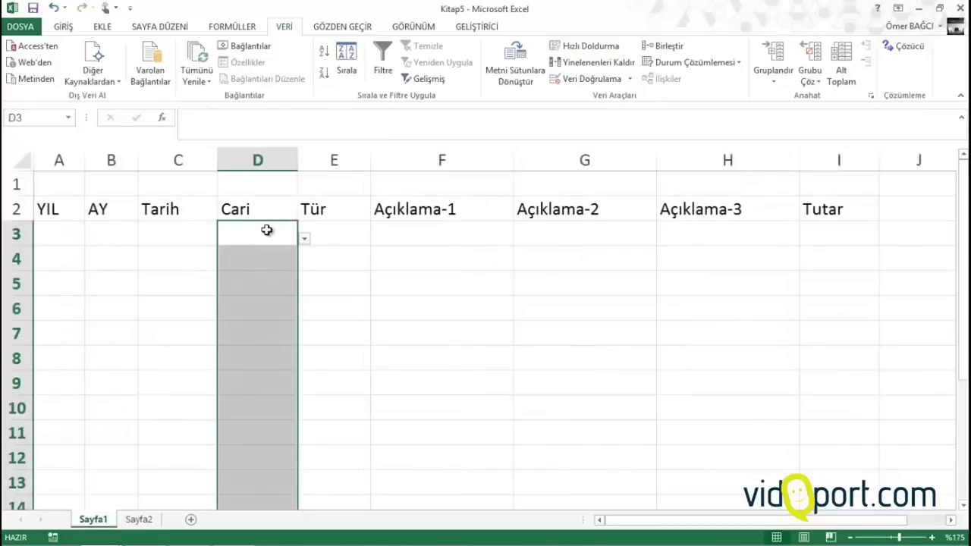
# Enter 14.8.2014 in C3, widen column C, and pick Presjtij as D3's Cari
pyautogui.click(176, 229)
pyautogui.write('14.8.2014')
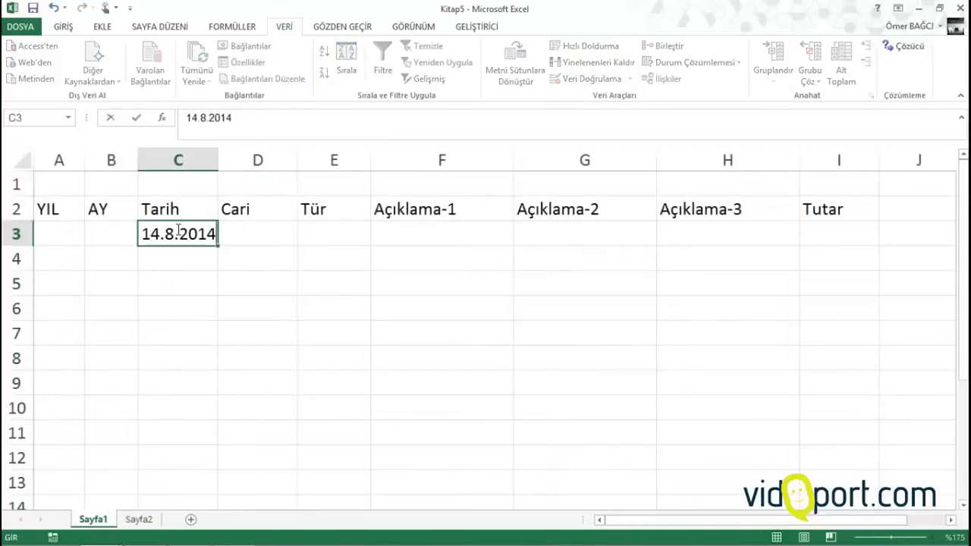
pyautogui.press('Tab')
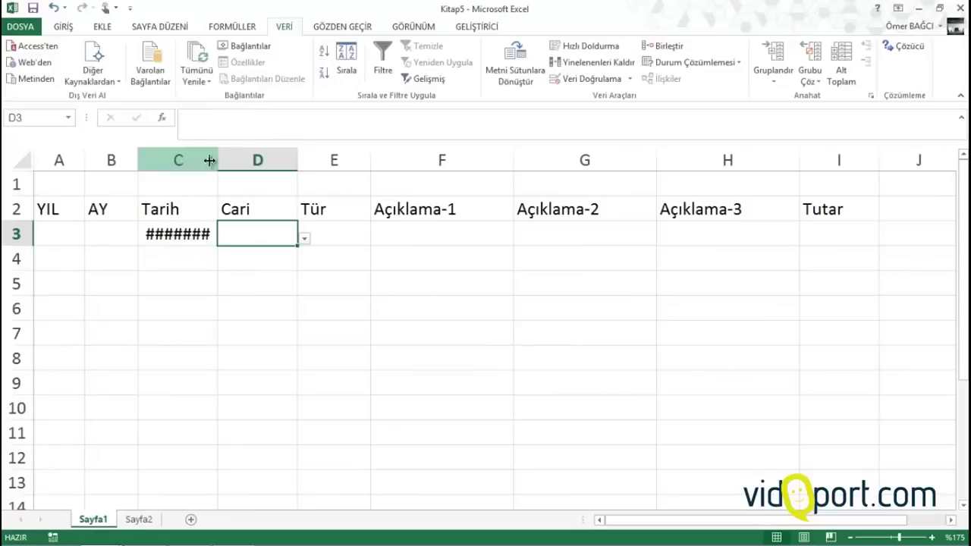
pyautogui.moveTo(216, 157); pyautogui.dragTo(240, 154)
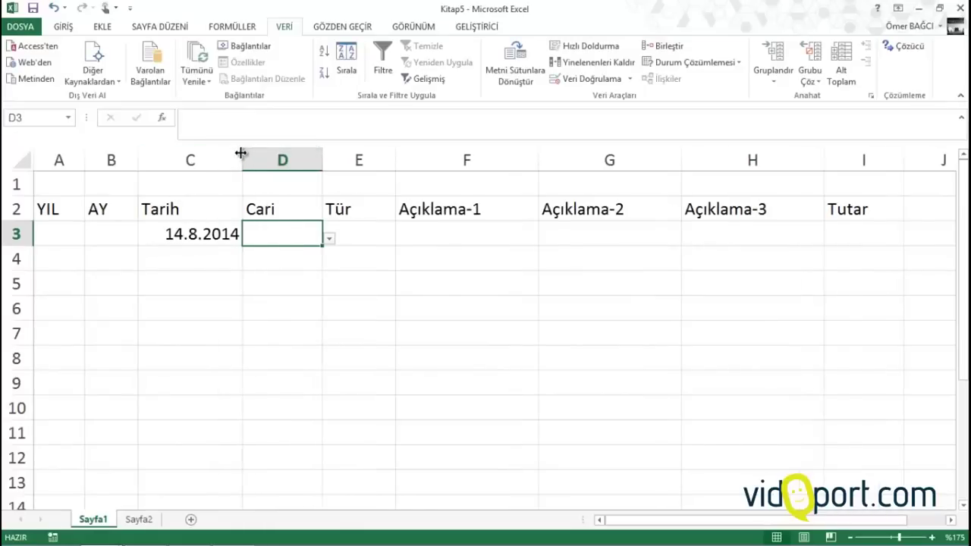
pyautogui.click(325, 234)
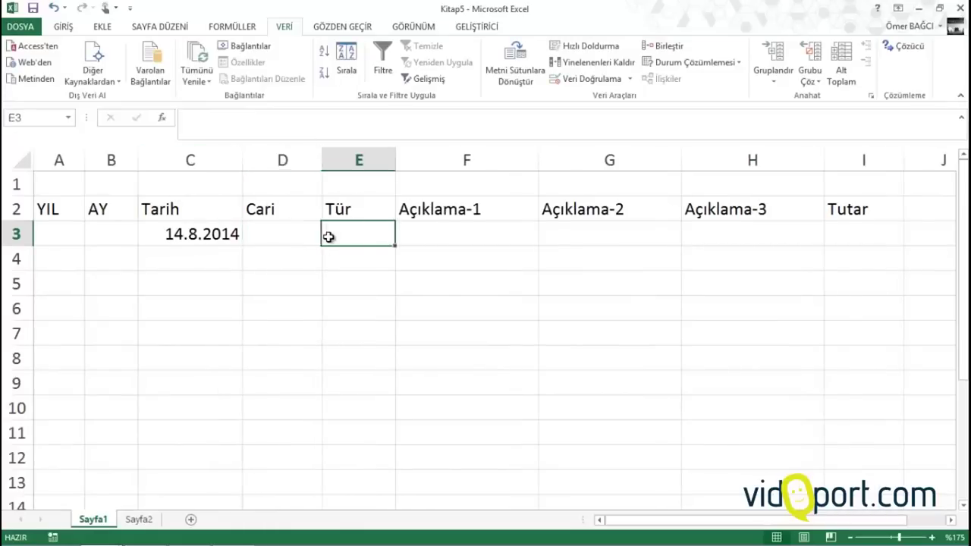
pyautogui.click(311, 236)
pyautogui.click(328, 238)
pyautogui.click(284, 256)
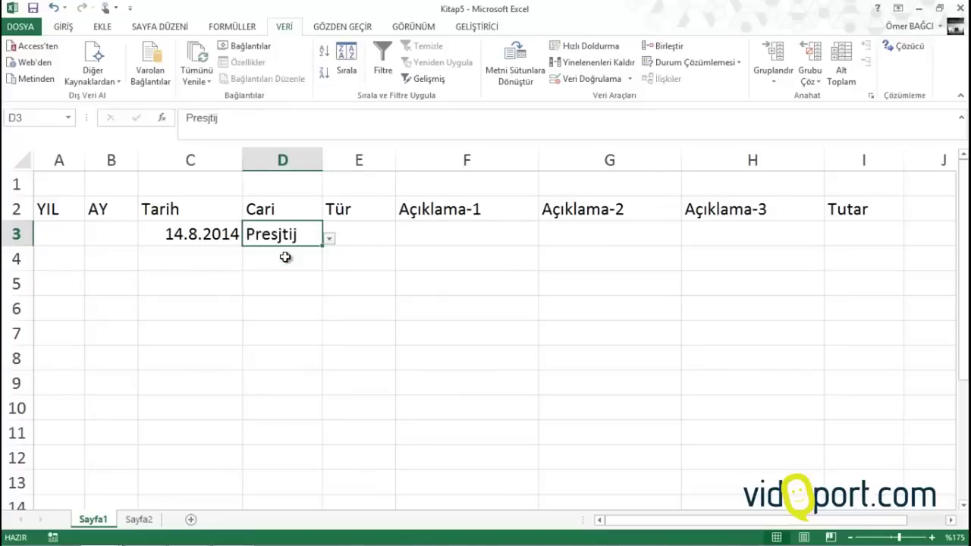
# Widen column E and fill row 3 with Mal Alışı, 123 Nolu Fatura and Tutar 3400
pyautogui.click(373, 230)
pyautogui.moveTo(395, 156); pyautogui.dragTo(407, 155)
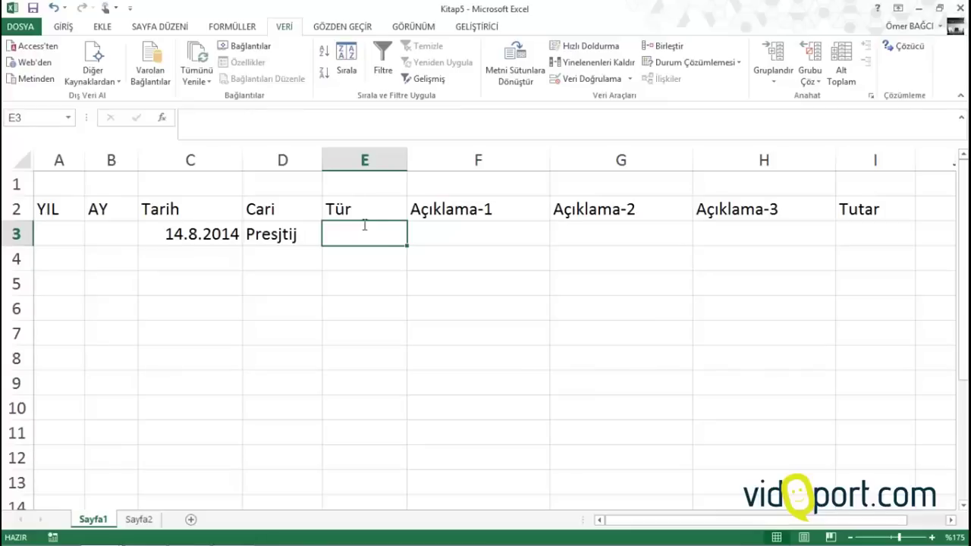
pyautogui.write('Mal Alışı')
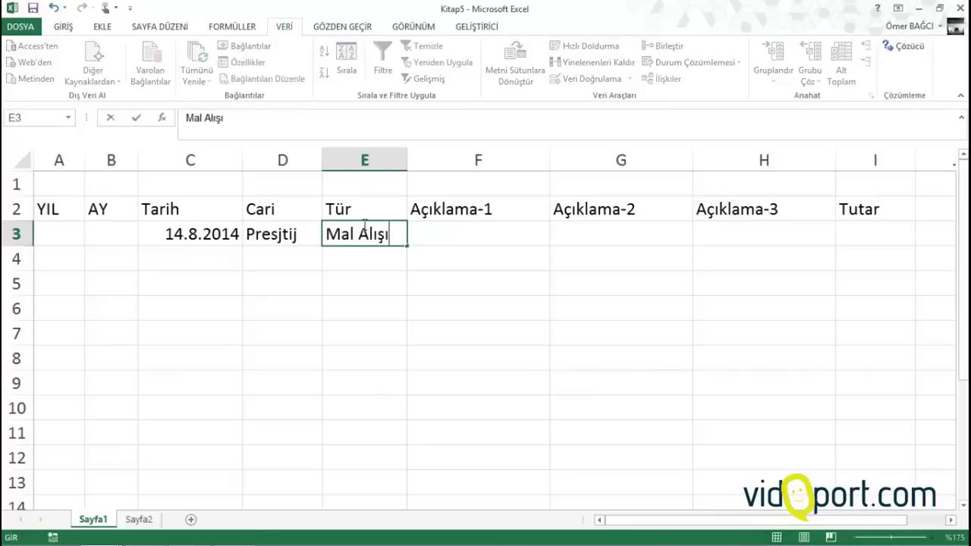
pyautogui.press('Tab')
pyautogui.write('Fa')
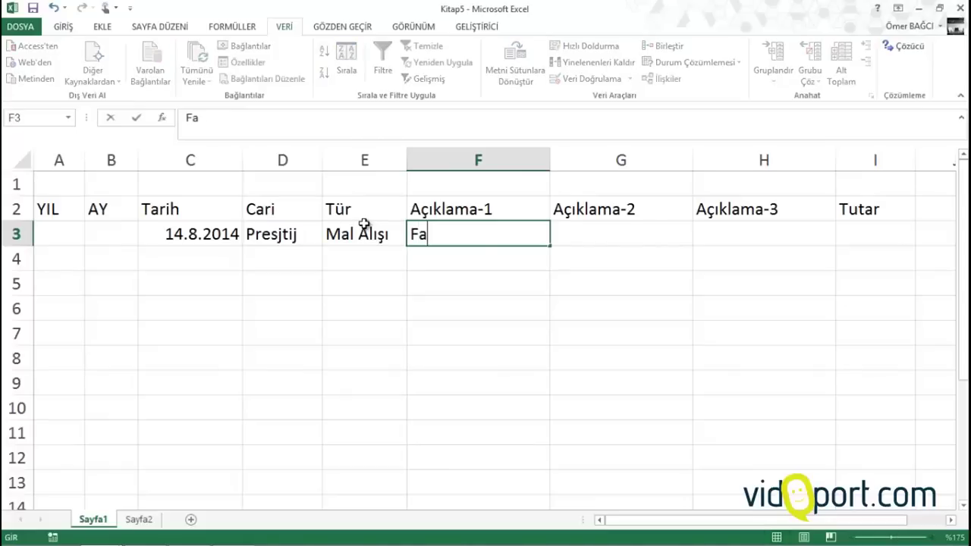
pyautogui.press('BackSpace')
pyautogui.write('123 Nol')
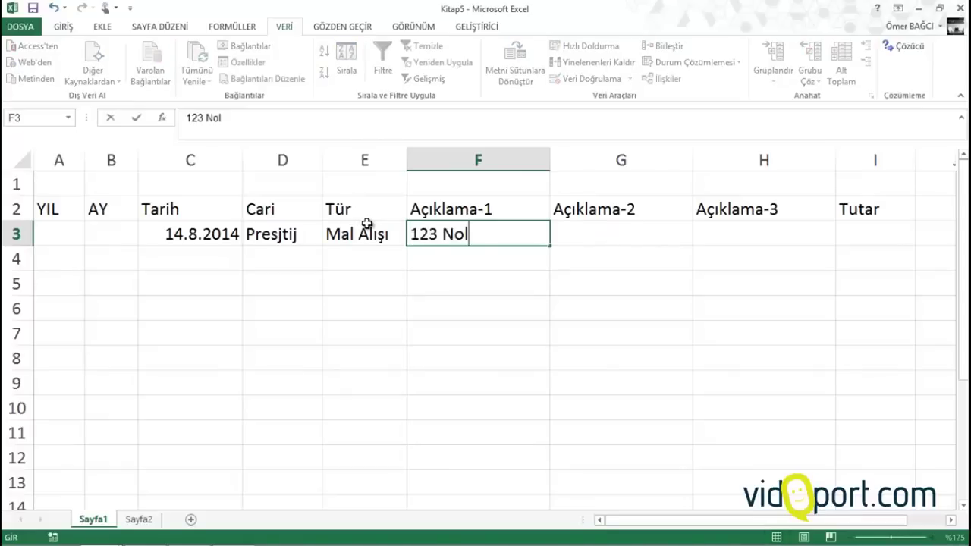
pyautogui.write('u Fatura')
pyautogui.press('Tab')
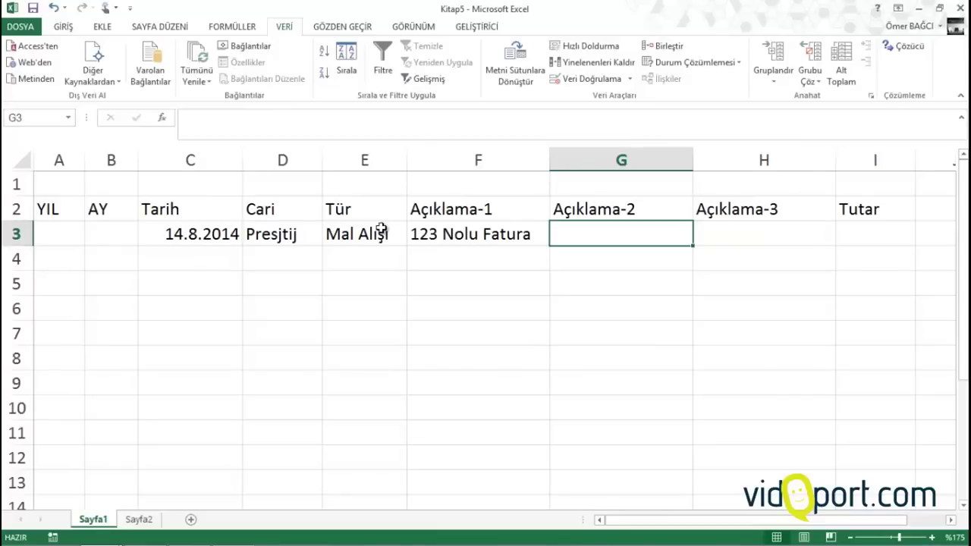
pyautogui.press('Tab')
pyautogui.press('Tab')
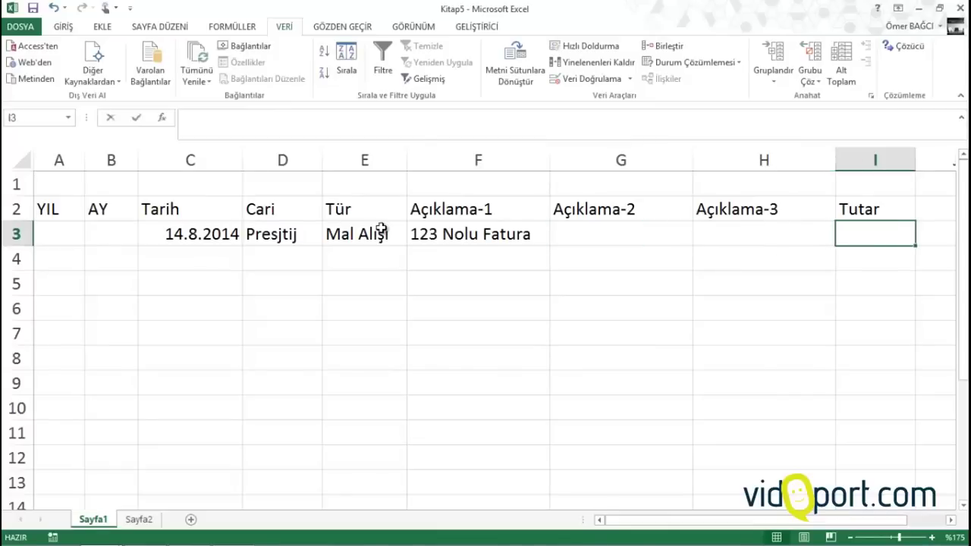
pyautogui.write('3400')
pyautogui.press('Return')
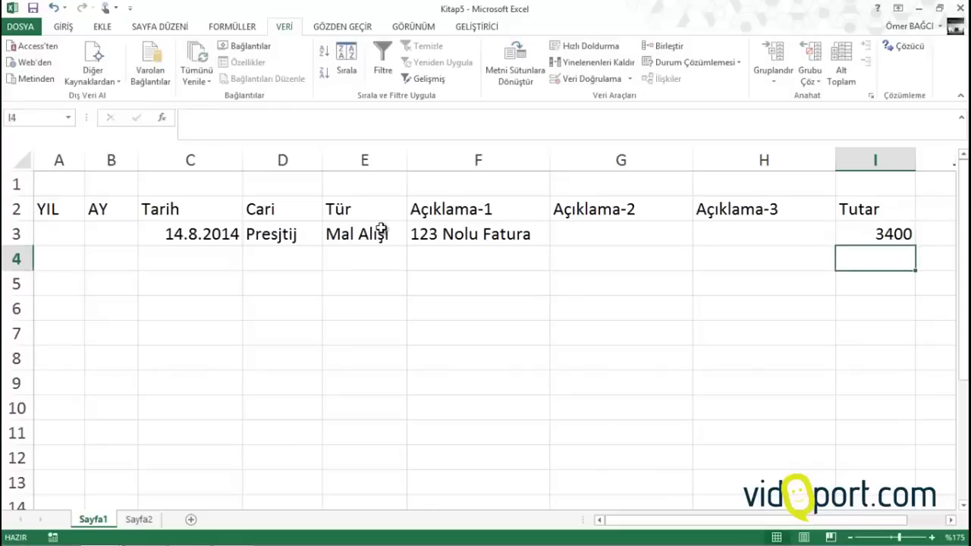
# Apply the financial number format to the whole Tutar column I
pyautogui.click(876, 158)
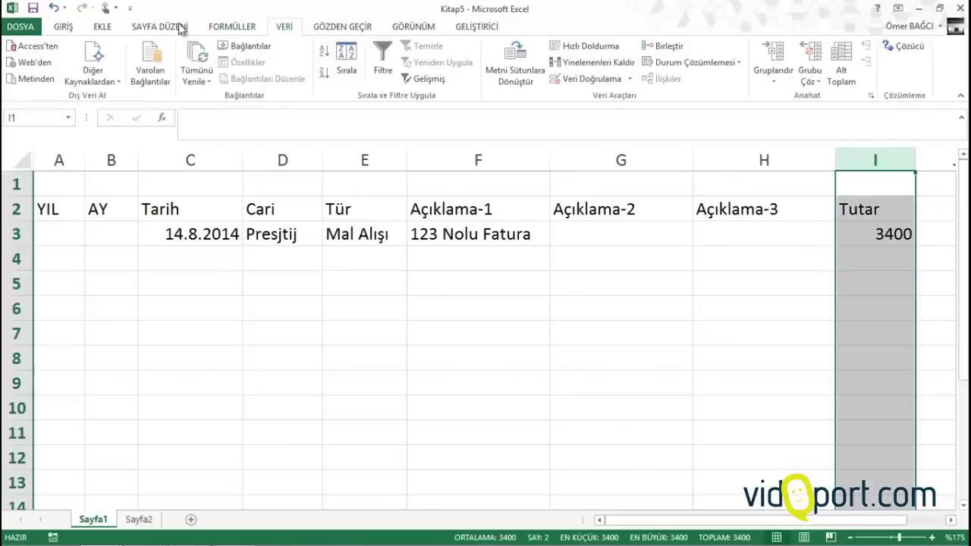
pyautogui.click(67, 28)
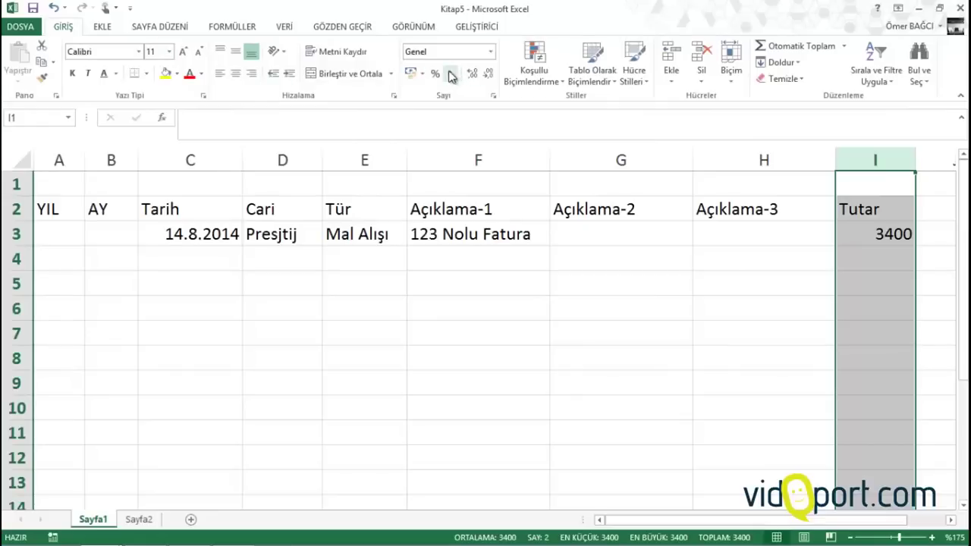
pyautogui.click(411, 72)
pyautogui.click(867, 256)
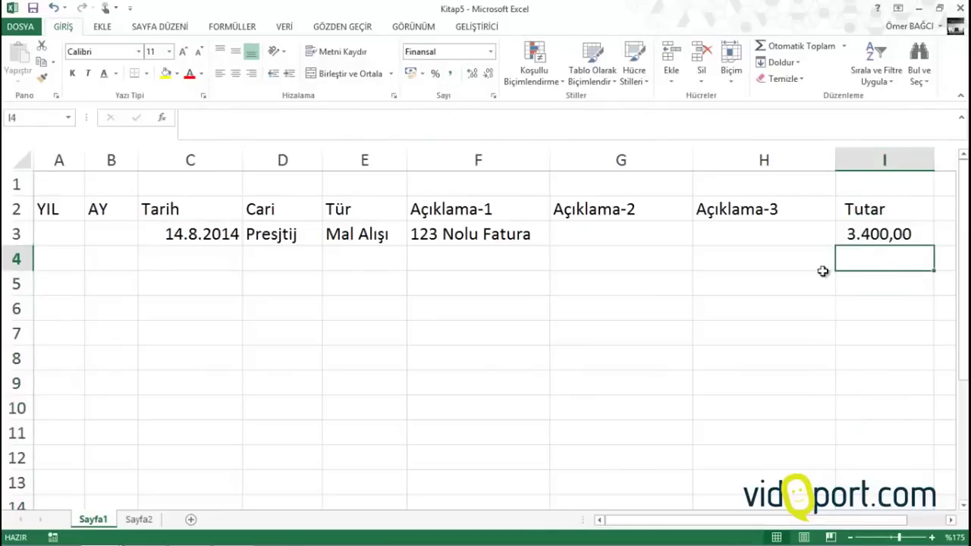
# Fill row 4: date copied from above, Presjtij, Ödeme, Nakit, 345 Nolu Makbuz, 1000
pyautogui.click(225, 259)
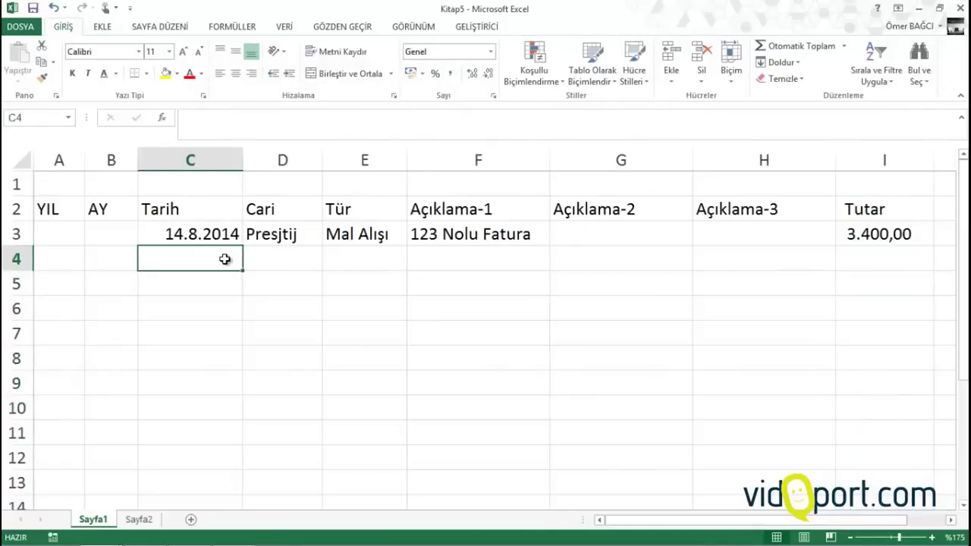
pyautogui.hotkey('ctrl', "'")
pyautogui.press('Tab')
pyautogui.write('p')
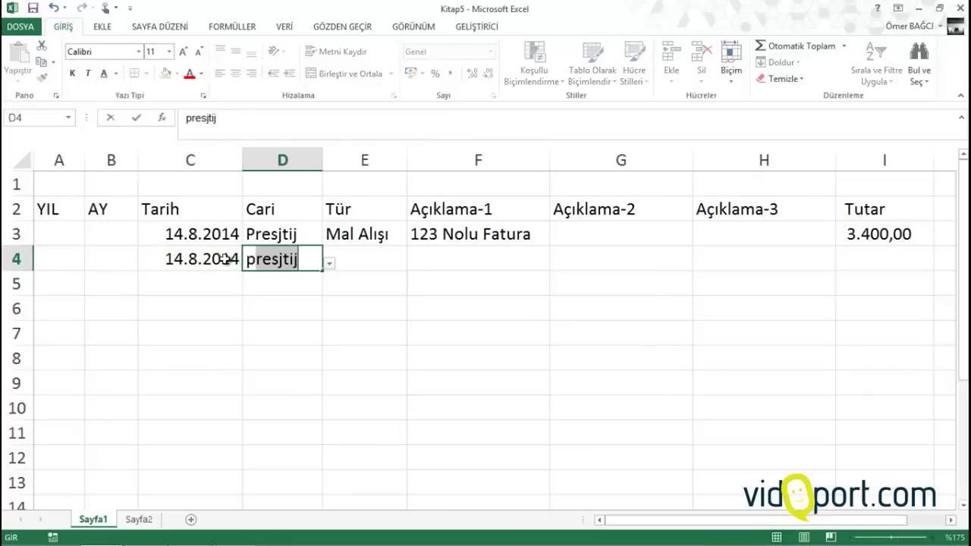
pyautogui.press('Tab')
pyautogui.write('Ödeme')
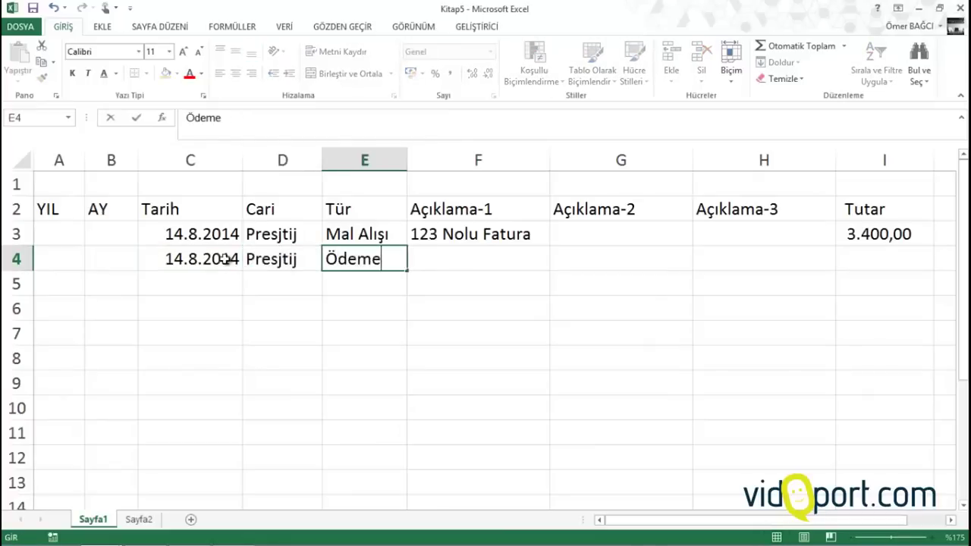
pyautogui.press('Tab')
pyautogui.write('Nakit')
pyautogui.press('Tab')
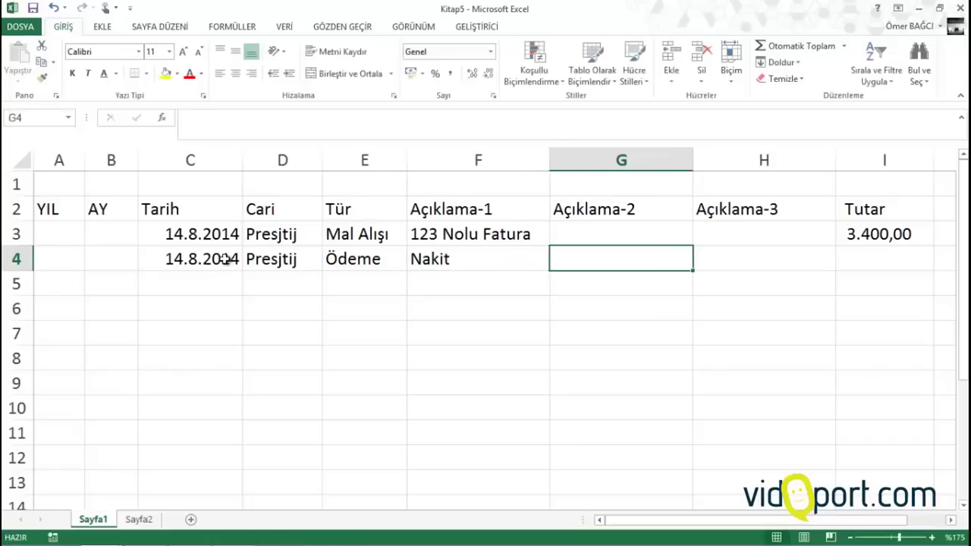
pyautogui.write('345')
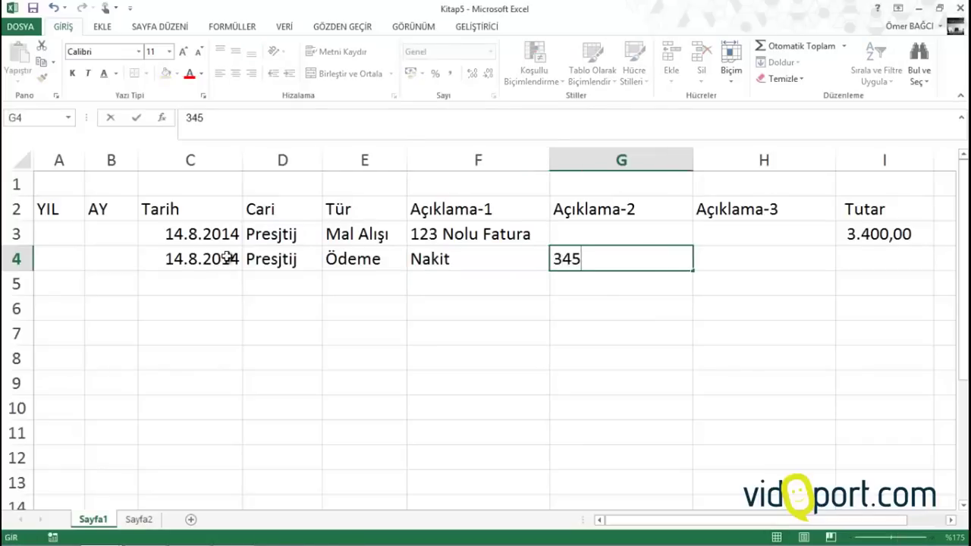
pyautogui.write(' Nolu Makbuz')
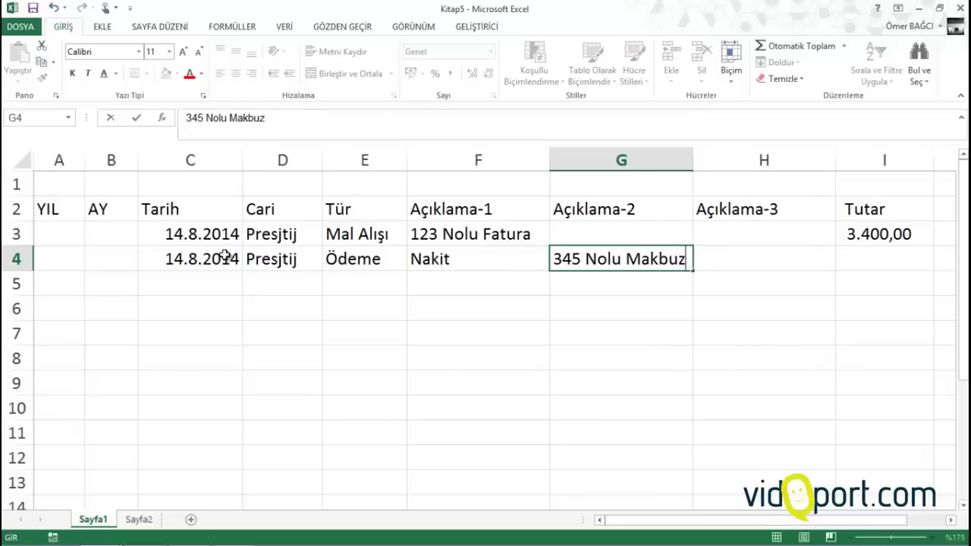
pyautogui.press('Tab')
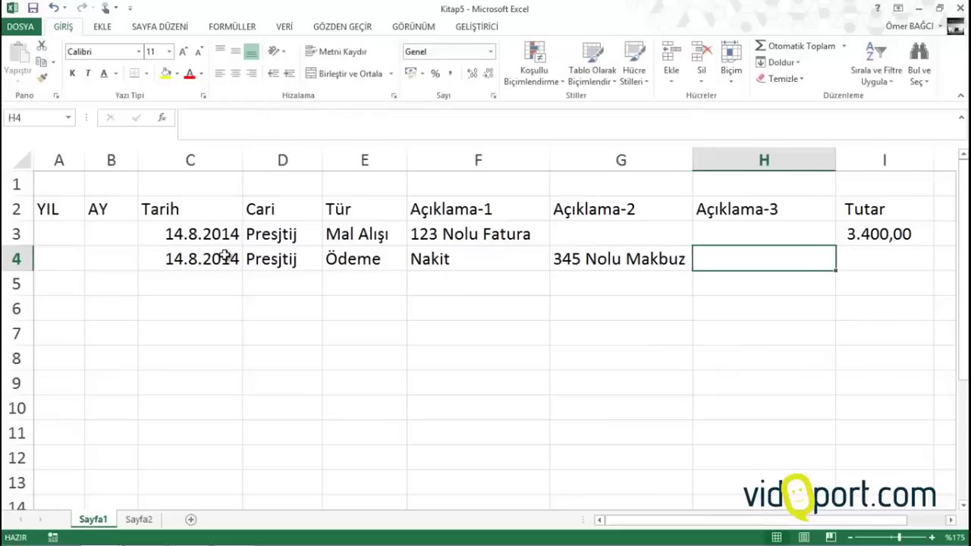
pyautogui.press('Tab')
pyautogui.write('1000')
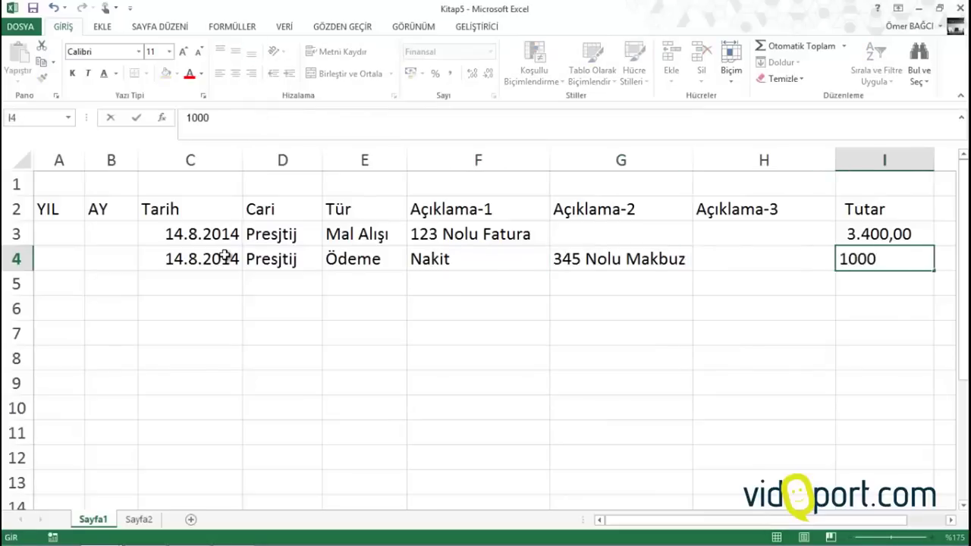
pyautogui.press('Return')
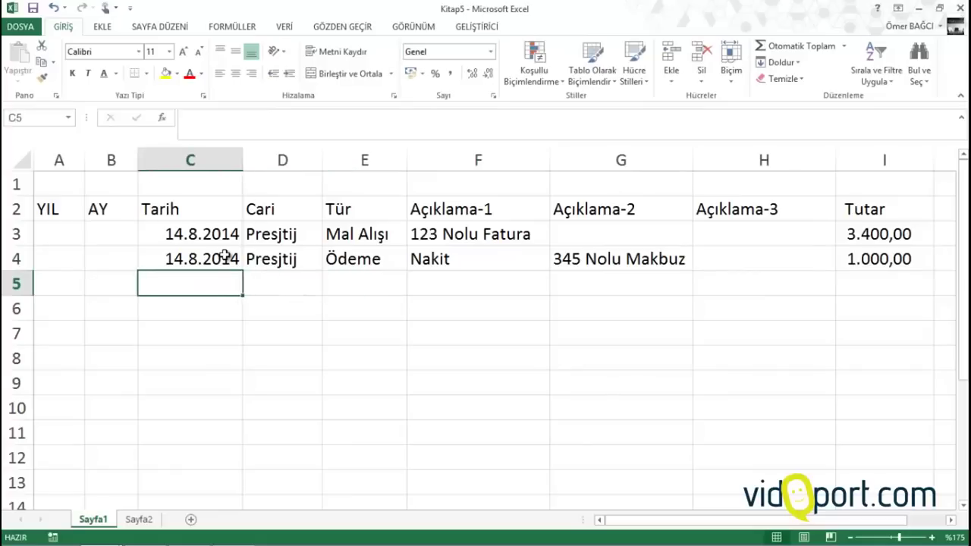
# Fill row 5: date, Presjtij, Ödeme, Banka, Garanti Bankası, 234 nolu Hesap, 1200
pyautogui.hotkey('ctrl', "'")
pyautogui.press('Tab')
pyautogui.write('p')
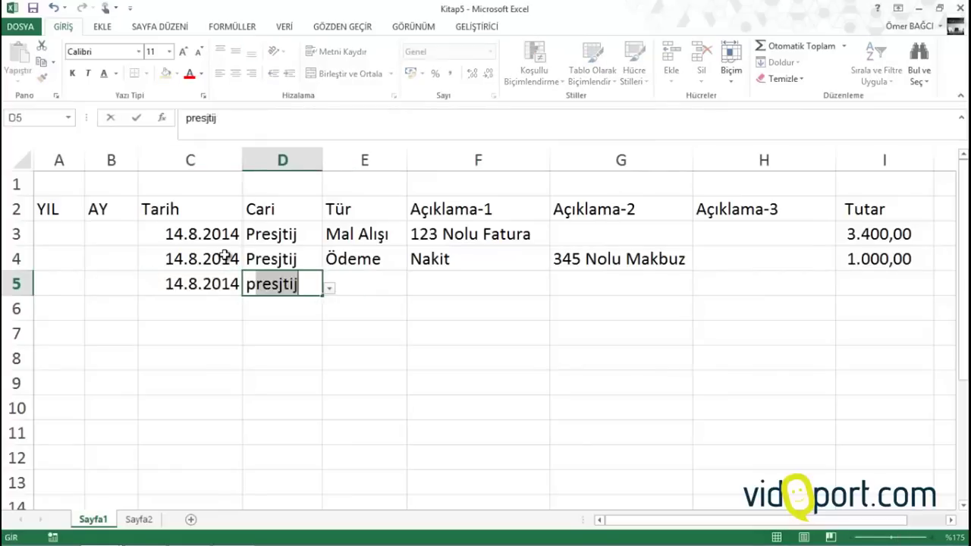
pyautogui.press('Tab')
pyautogui.write('ö')
pyautogui.press('Tab')
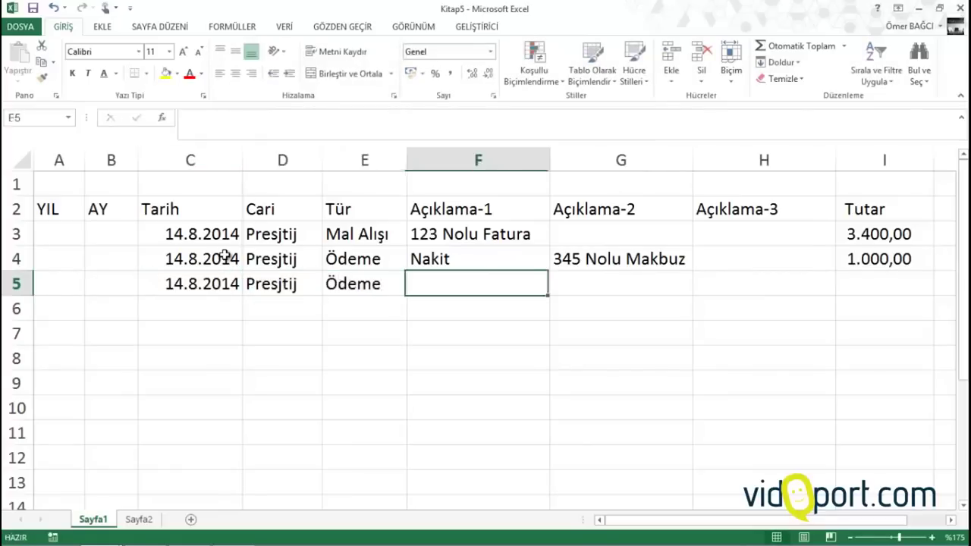
pyautogui.write('Banka')
pyautogui.press('Tab')
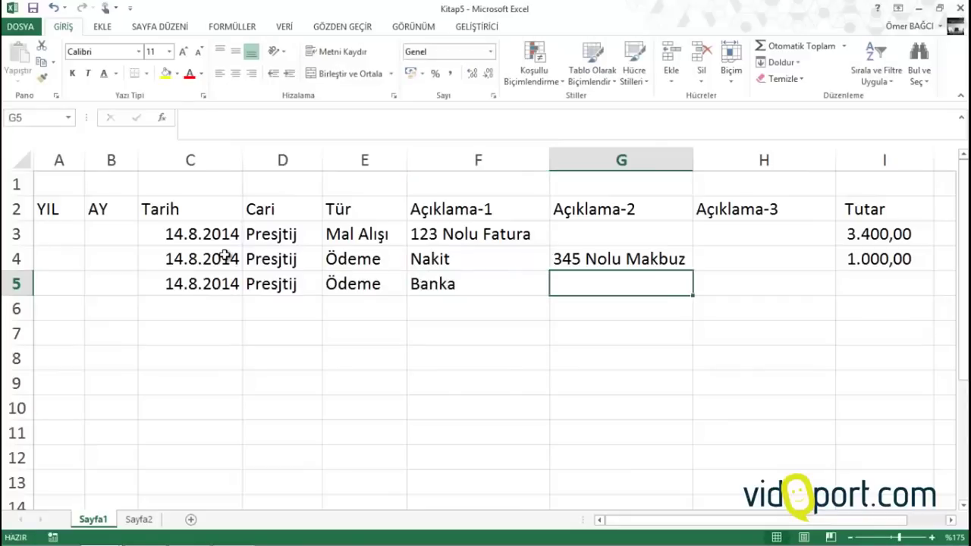
pyautogui.write('Garanti')
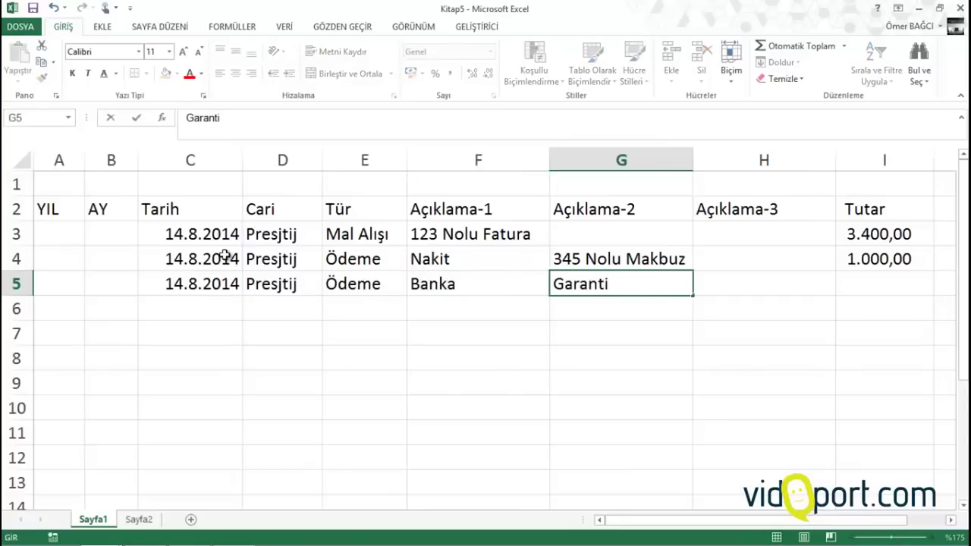
pyautogui.write(' Bankası')
pyautogui.press('Tab')
pyautogui.write('234')
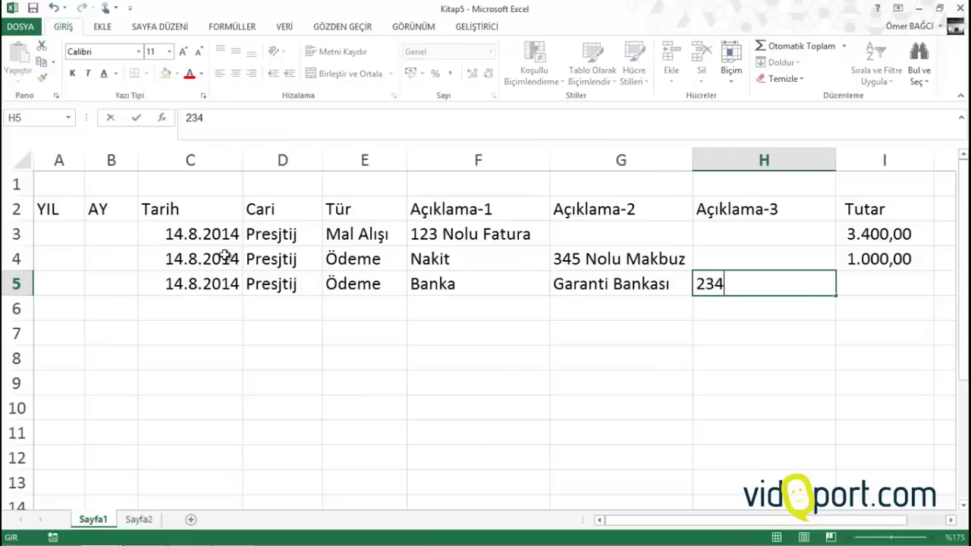
pyautogui.write(' nolu Hesap')
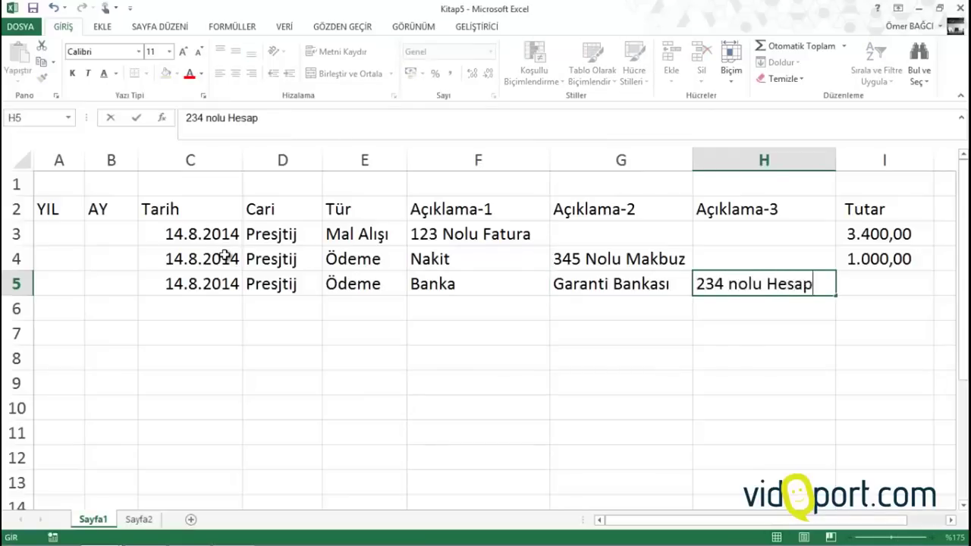
pyautogui.press('Tab')
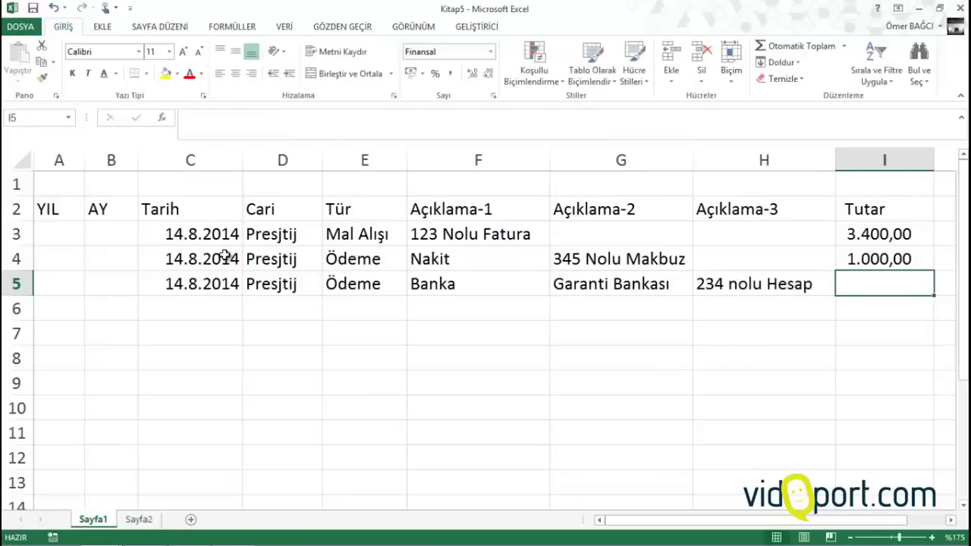
pyautogui.write('1200')
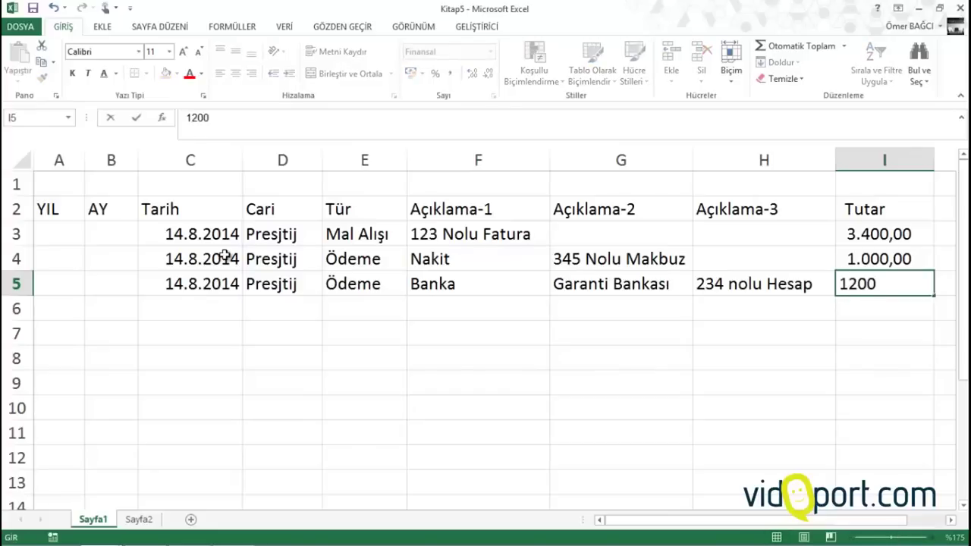
pyautogui.press('Return')
# Fill row 6: today's date, Presjtij, Ödeme, Çek, 324 nolu Çek, 600
pyautogui.press('Left')
pyautogui.press('Left')
pyautogui.press('Left')
pyautogui.press('Left')
pyautogui.press('Left')
pyautogui.press('Left')
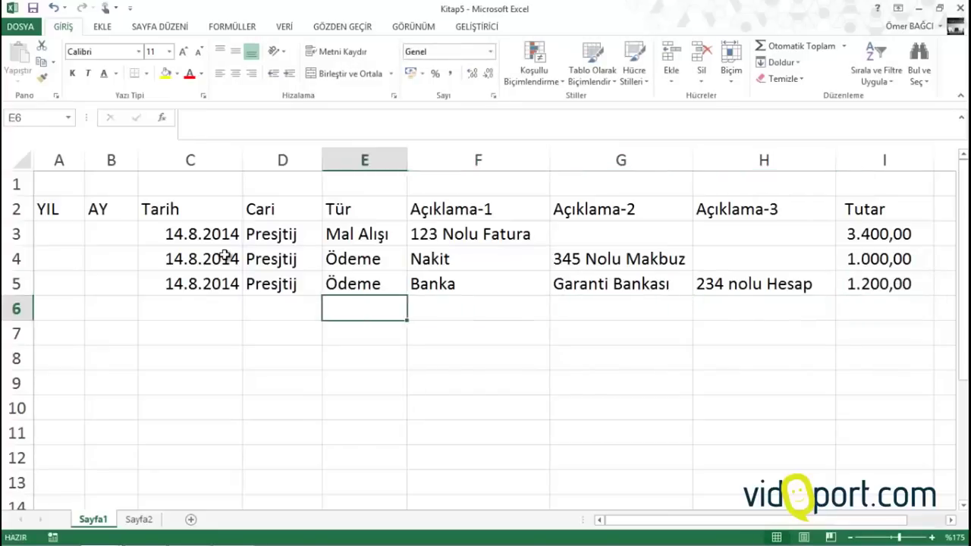
pyautogui.hotkey('ctrl', ';')
pyautogui.press('Tab')
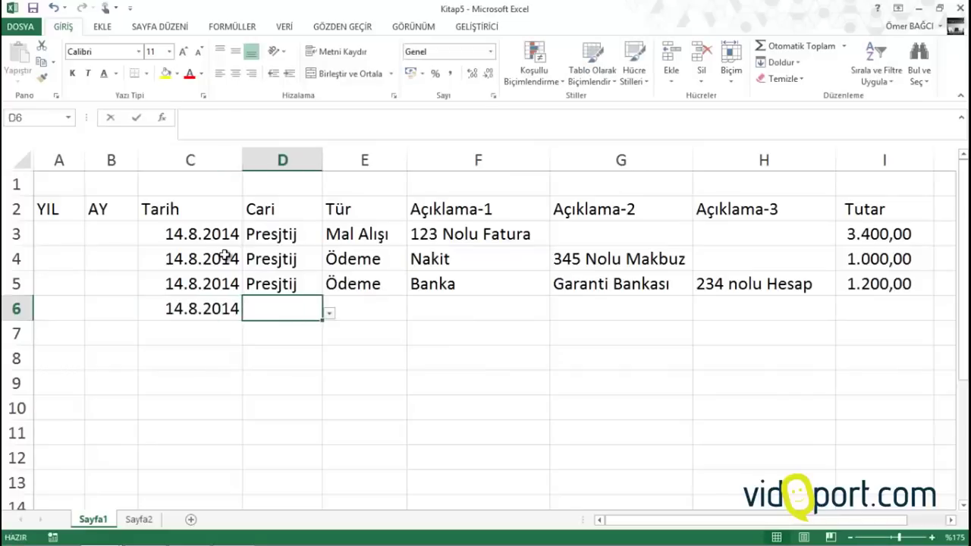
pyautogui.write('p')
pyautogui.press('Tab')
pyautogui.write('ödeme')
pyautogui.press('Tab')
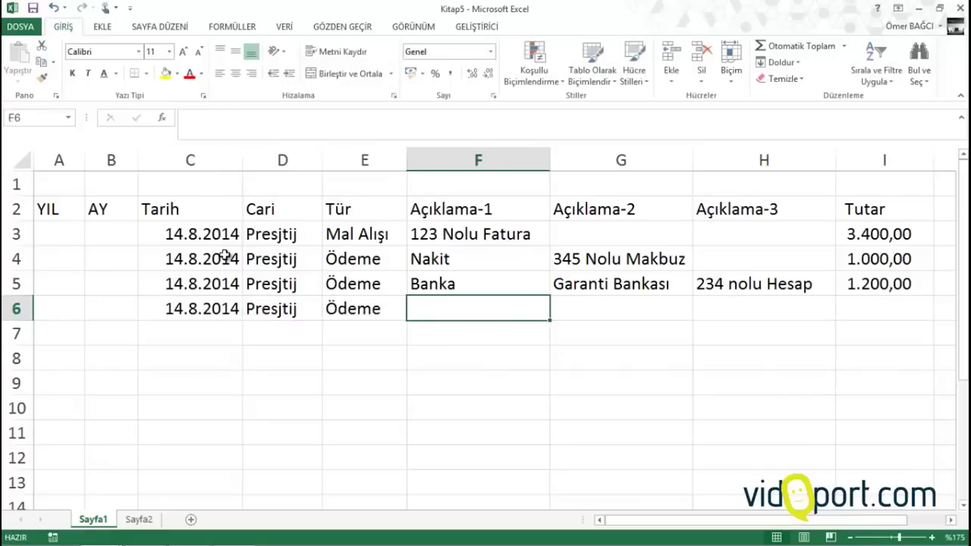
pyautogui.write('çek')
pyautogui.press('Tab')
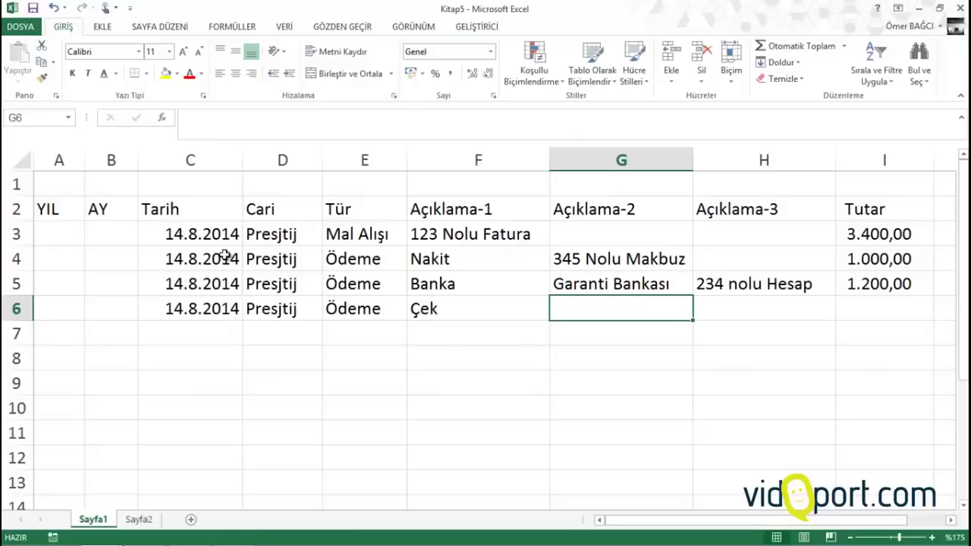
pyautogui.write('K')
pyautogui.press('BackSpace')
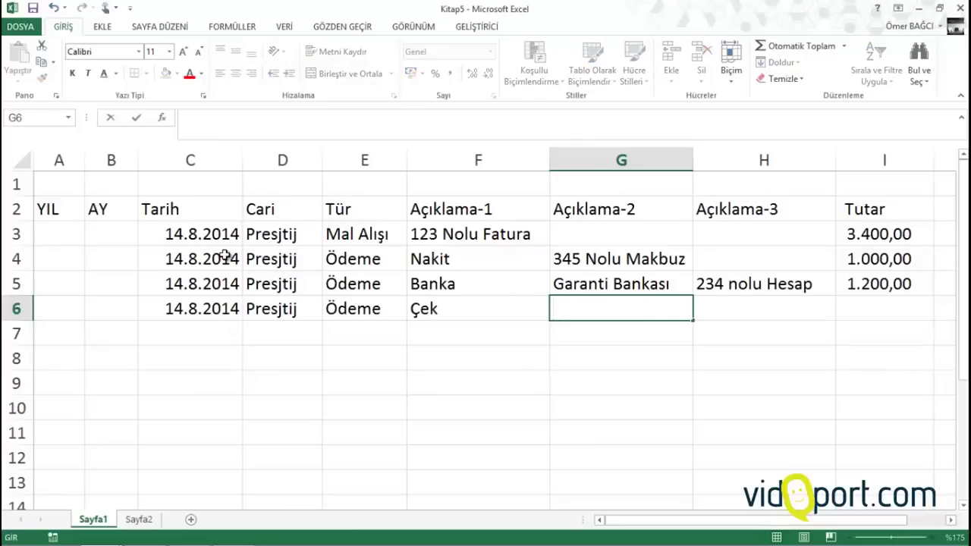
pyautogui.write('324 nolu Çek')
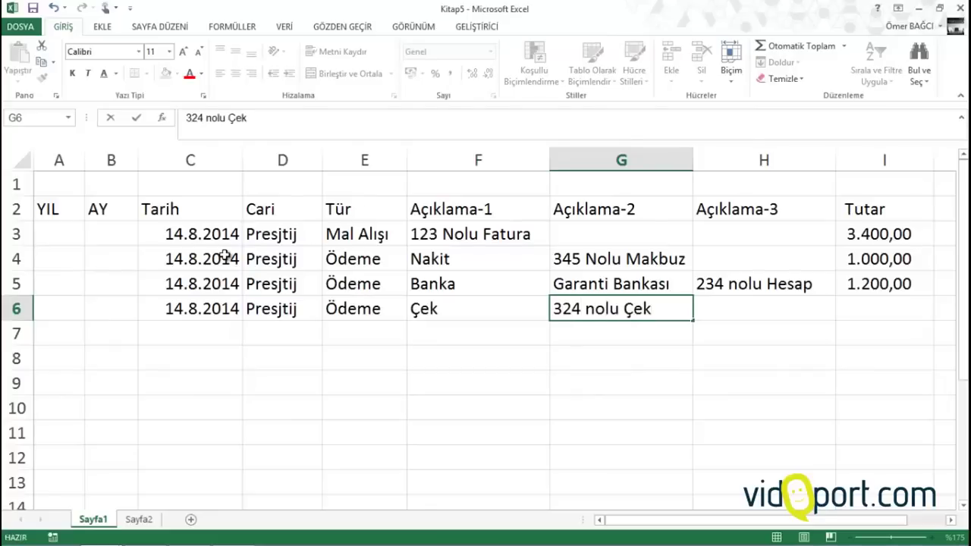
pyautogui.press('Tab')
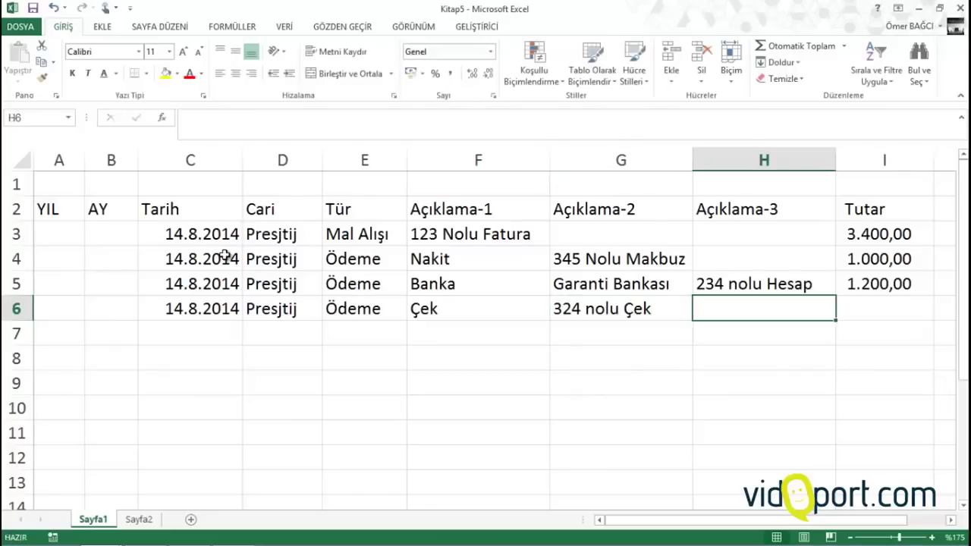
pyautogui.press('Tab')
pyautogui.write('600')
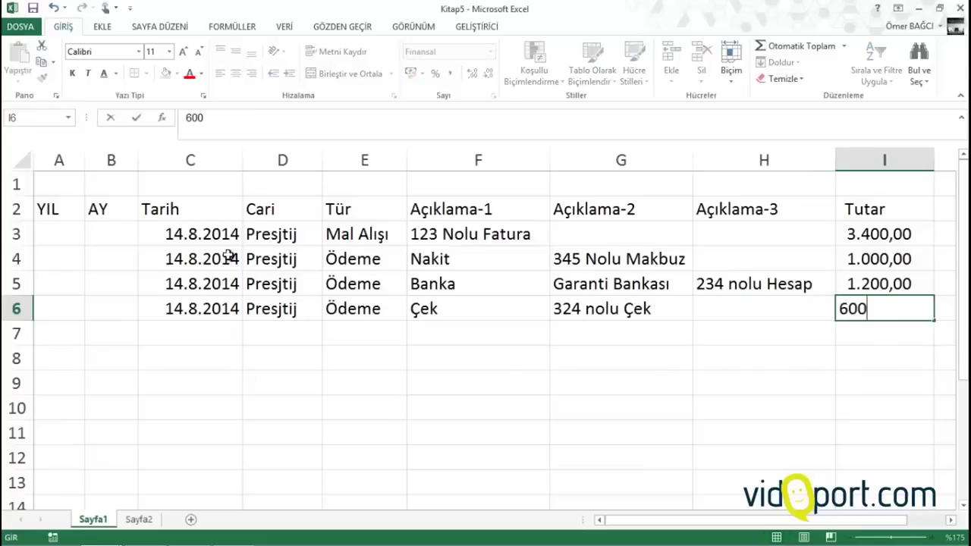
pyautogui.press('Return')
pyautogui.press('Left')
pyautogui.press('Left')
pyautogui.press('Left')
pyautogui.press('Left')
pyautogui.press('Left')
pyautogui.press('Left')
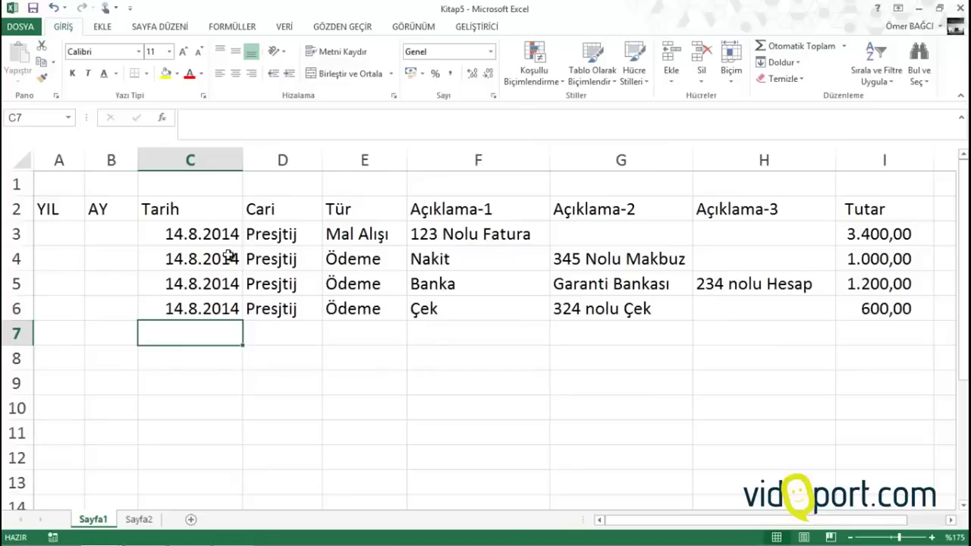
# Fill row 7: 14.8.2014, Afikir from the dropdown, Mal Alışı, 3344 Nolu Fatura, Kurumsal, 5000
pyautogui.write('14.8.2014')
pyautogui.press('Tab')
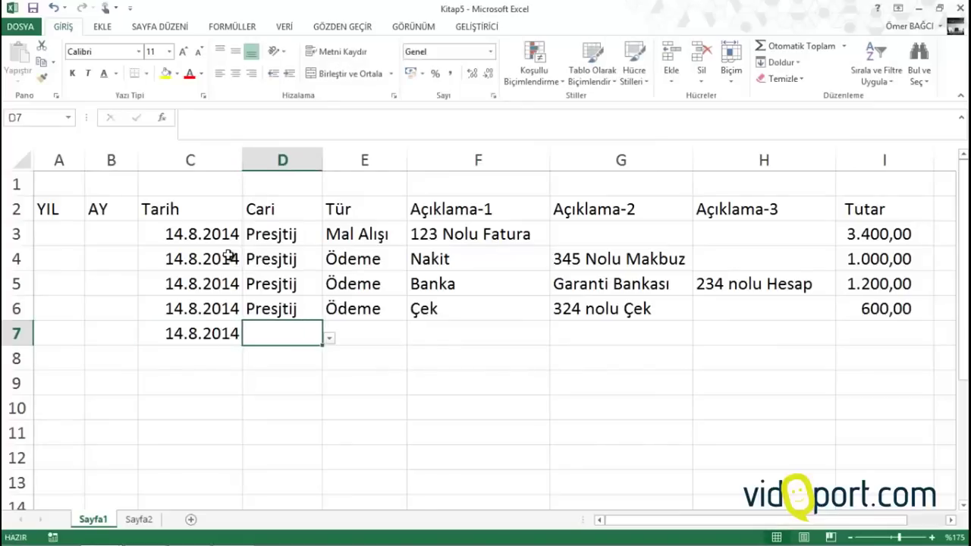
pyautogui.click(328, 345)
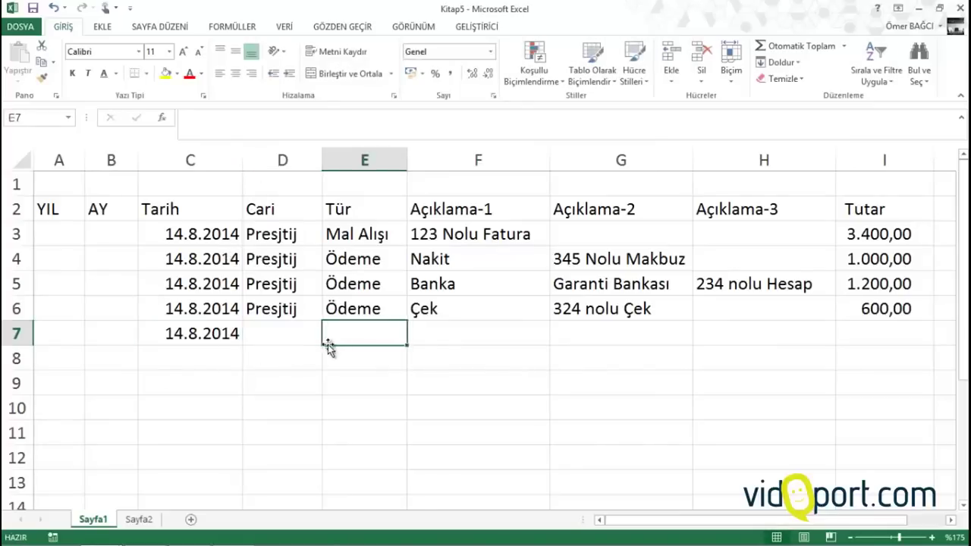
pyautogui.click(316, 334)
pyautogui.click(329, 338)
pyautogui.click(281, 372)
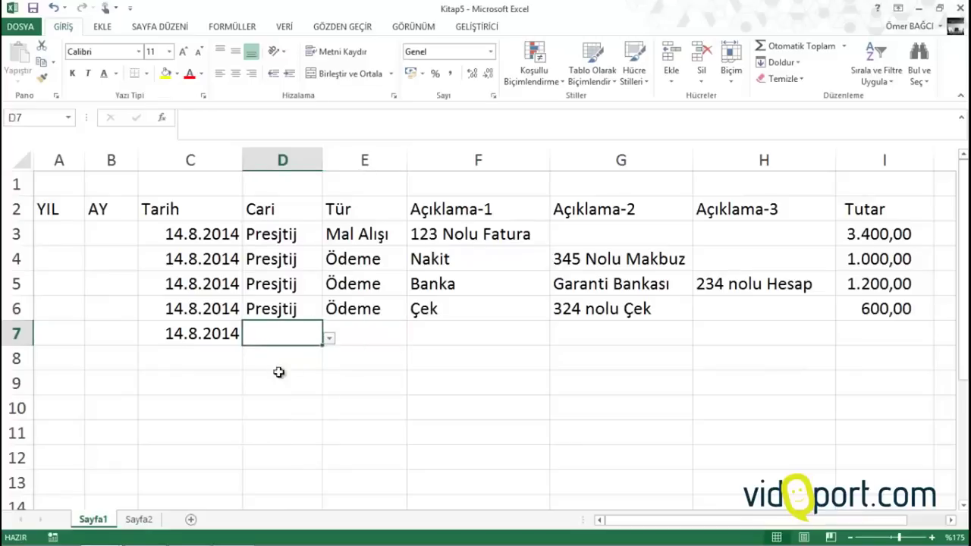
pyautogui.click(369, 333)
pyautogui.write('Mal Alışı')
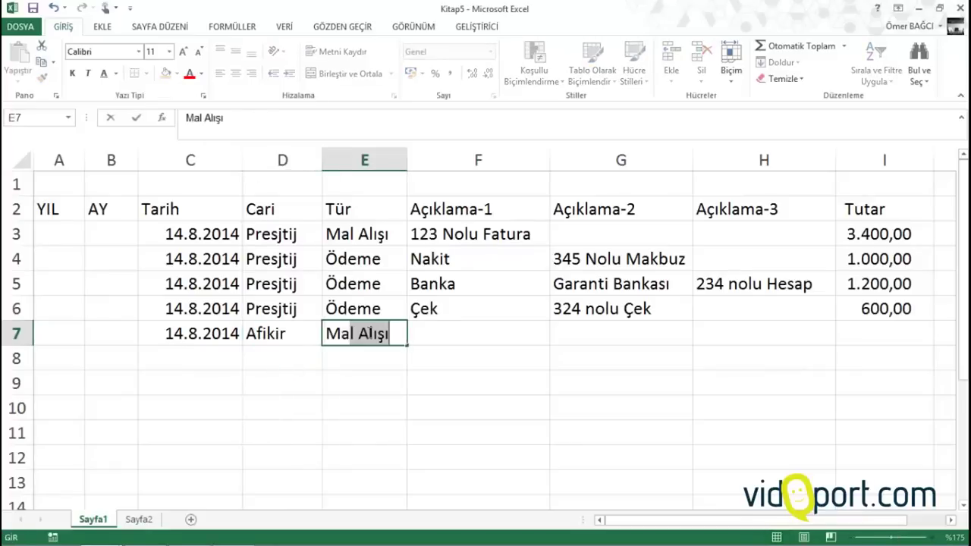
pyautogui.press('Tab')
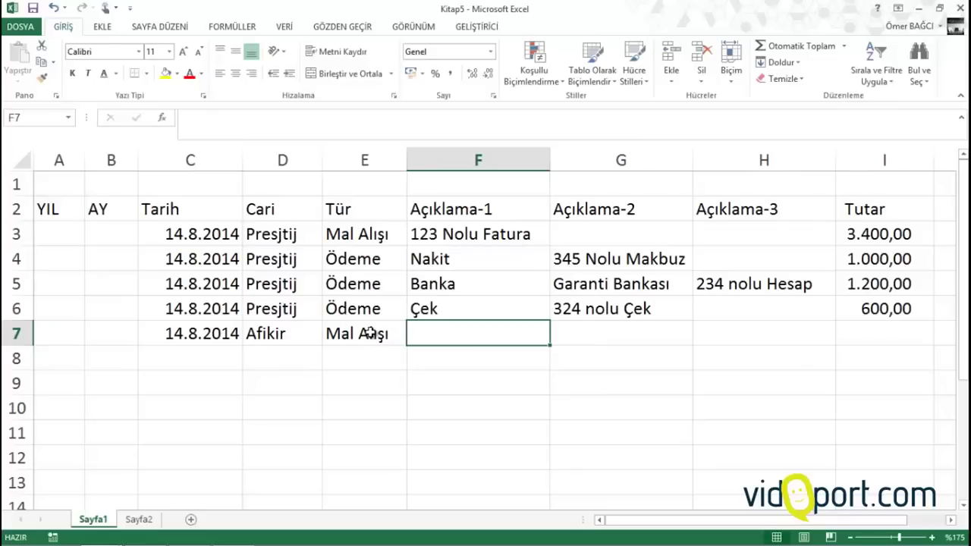
pyautogui.write('3344 No')
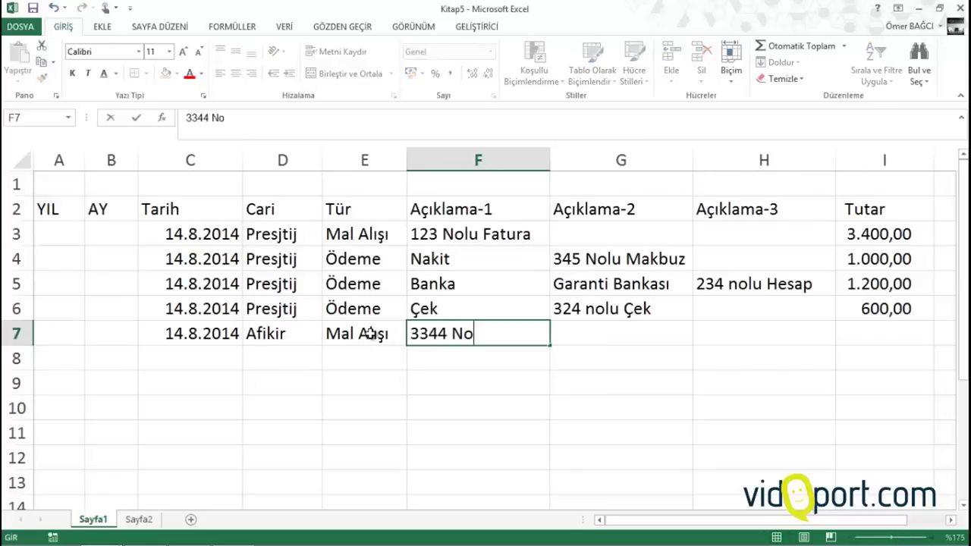
pyautogui.write('lu Faut')
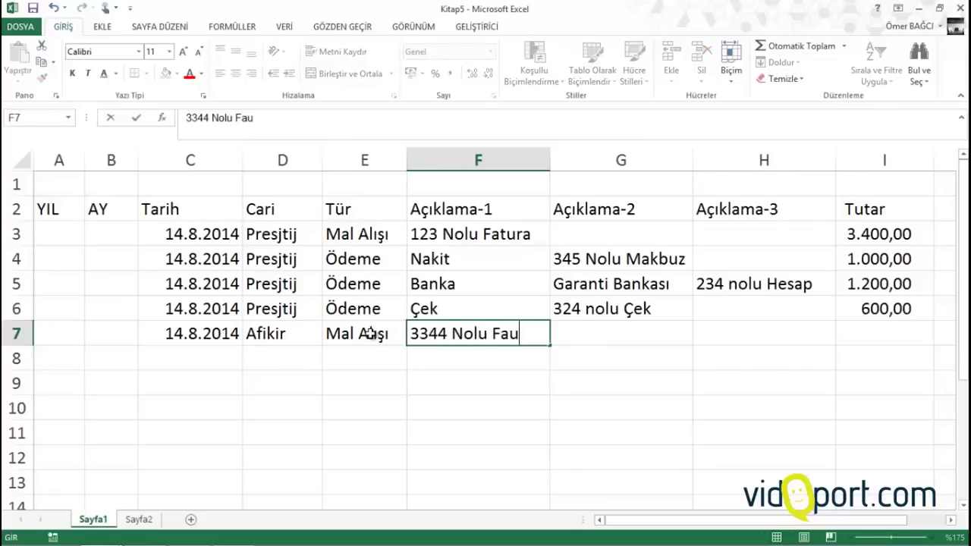
pyautogui.press('BackSpace')
pyautogui.press('BackSpace')
pyautogui.write('tura')
pyautogui.press('Tab')
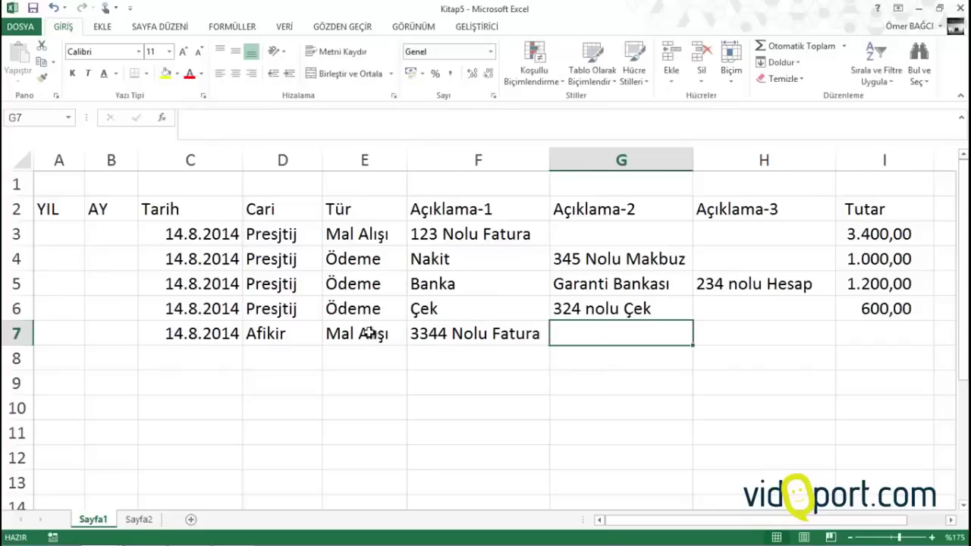
pyautogui.write('Kurumsal')
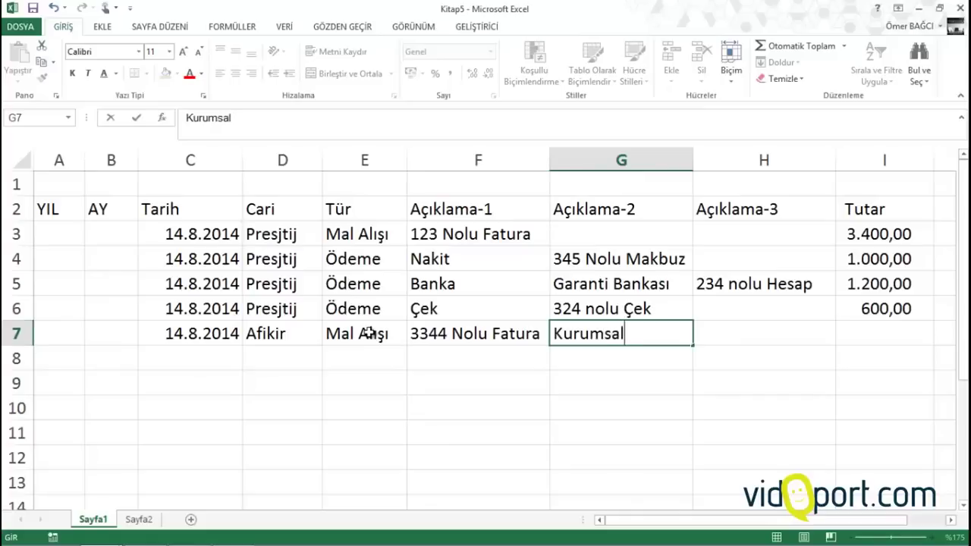
pyautogui.press('Tab')
pyautogui.press('Tab')
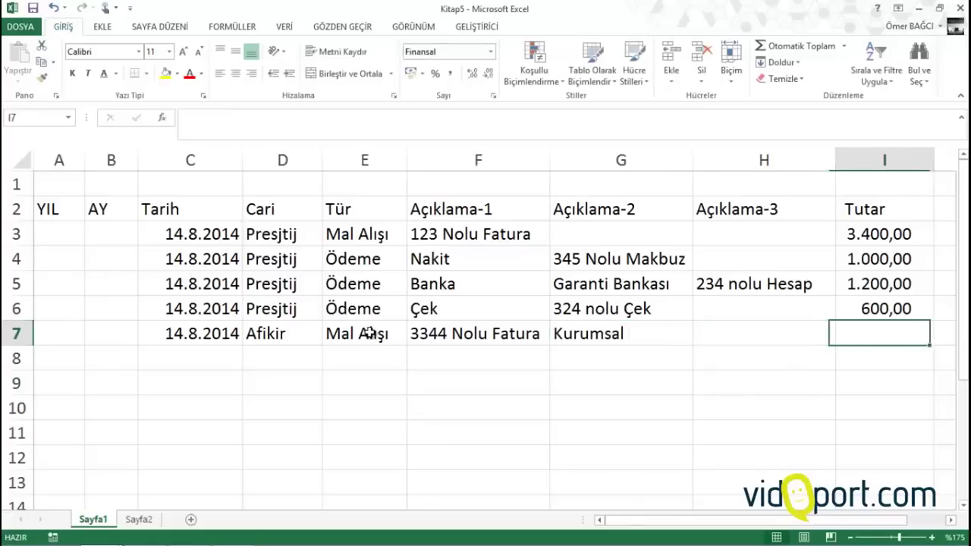
pyautogui.write('5000')
pyautogui.press('Return')
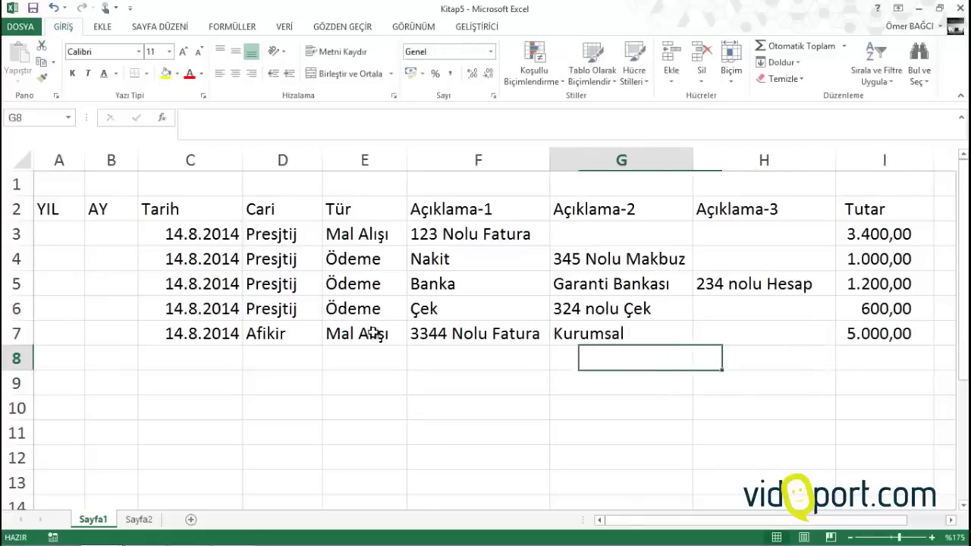
pyautogui.press('Left')
pyautogui.press('Left')
pyautogui.press('Left')
pyautogui.press('Left')
# Fill row 8 with the date and Afikir copied down, Ödeme, Çek, 345 nolu çek, 3400
pyautogui.hotkey('ctrl', 'd')
pyautogui.press('Tab')
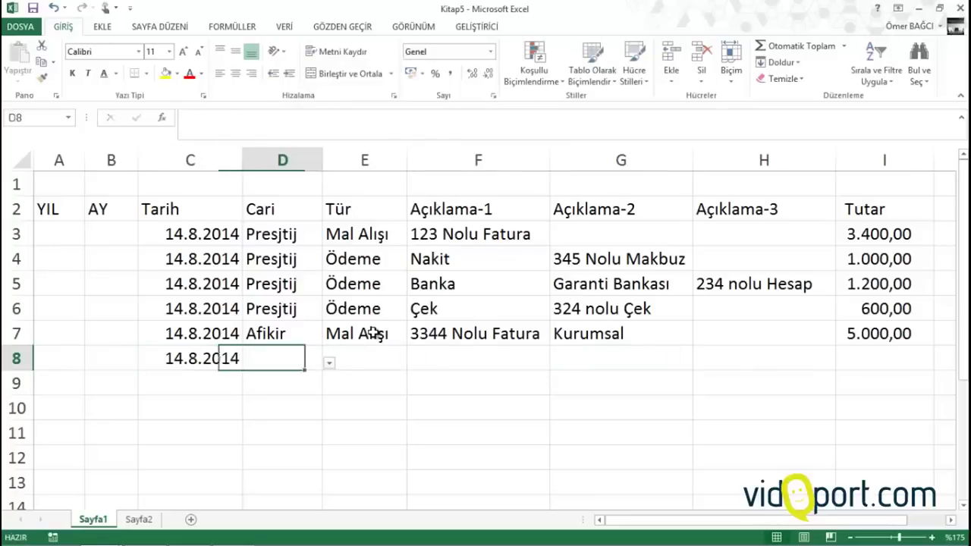
pyautogui.hotkey('ctrl', 'd')
pyautogui.press('Tab')
pyautogui.write('ödeme')
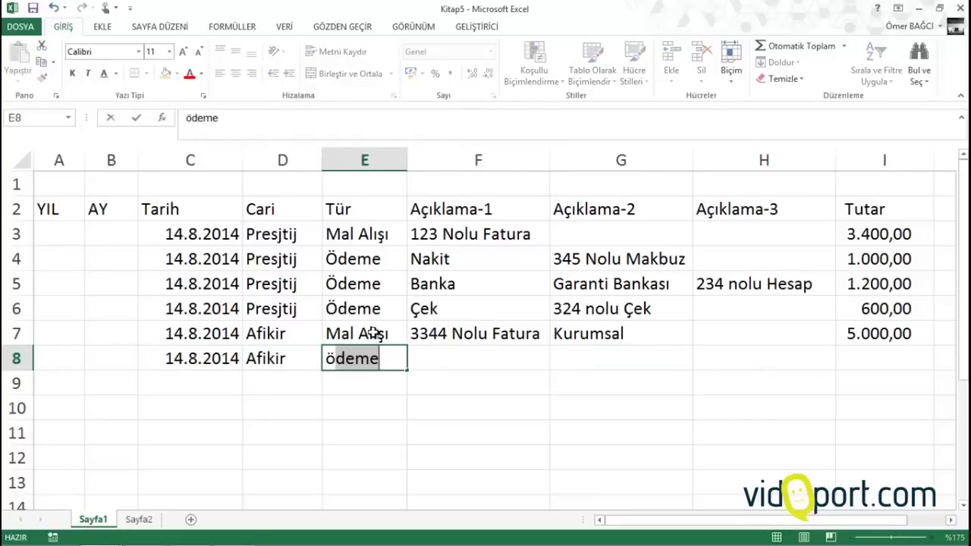
pyautogui.press('Tab')
pyautogui.write('çek')
pyautogui.press('Tab')
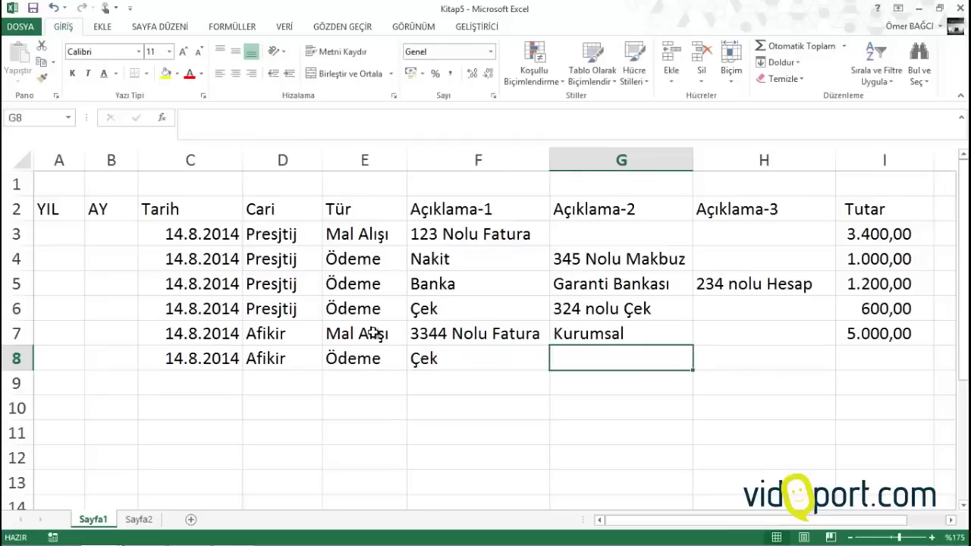
pyautogui.write('345 nolu ')
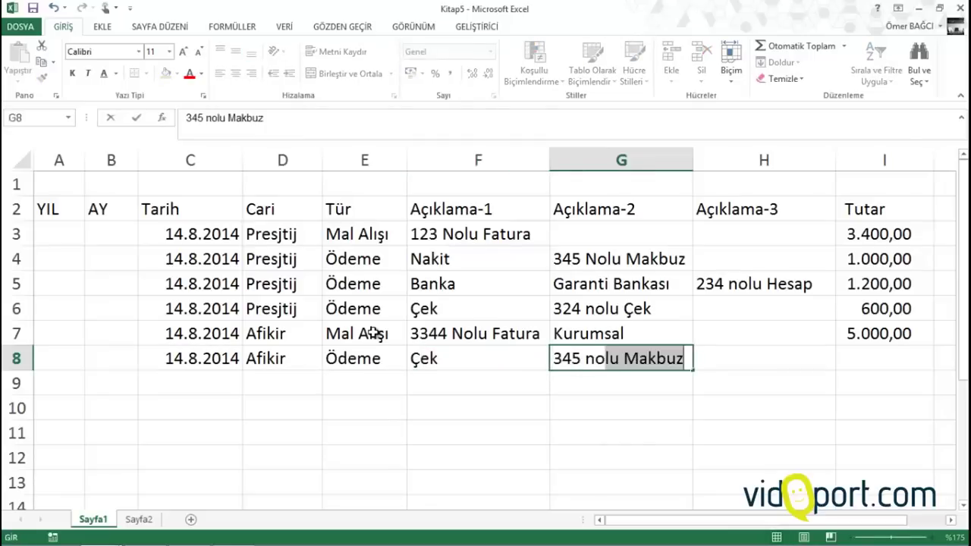
pyautogui.write('çek')
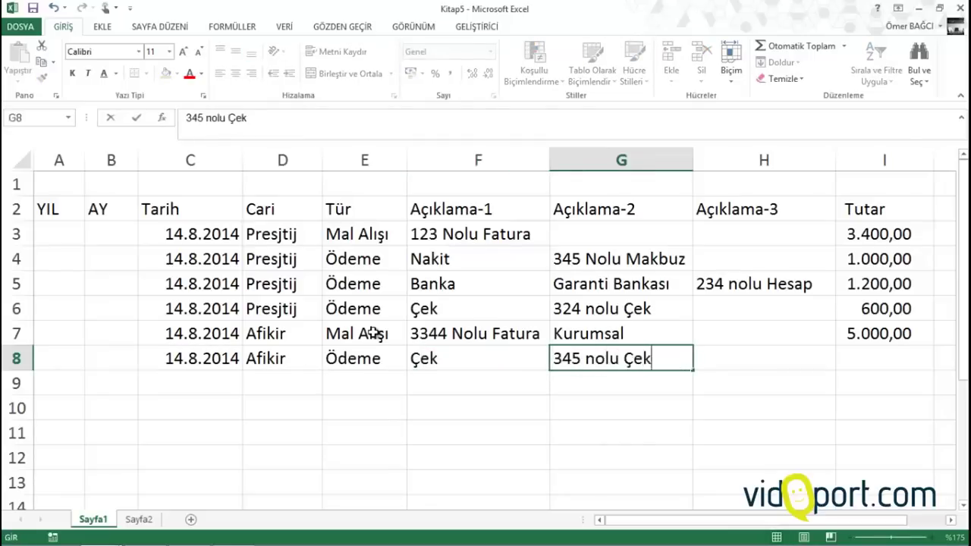
pyautogui.press('Tab')
pyautogui.press('Tab')
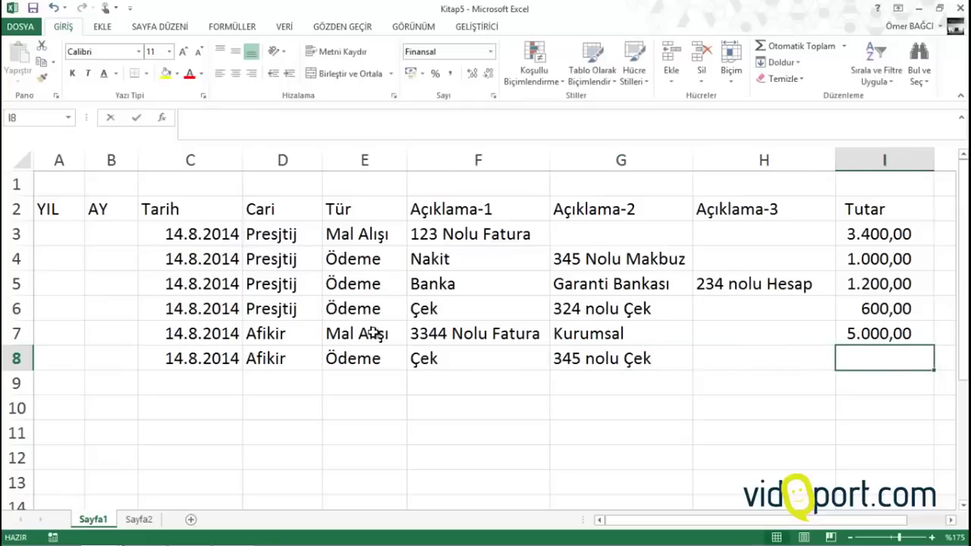
pyautogui.write('3400')
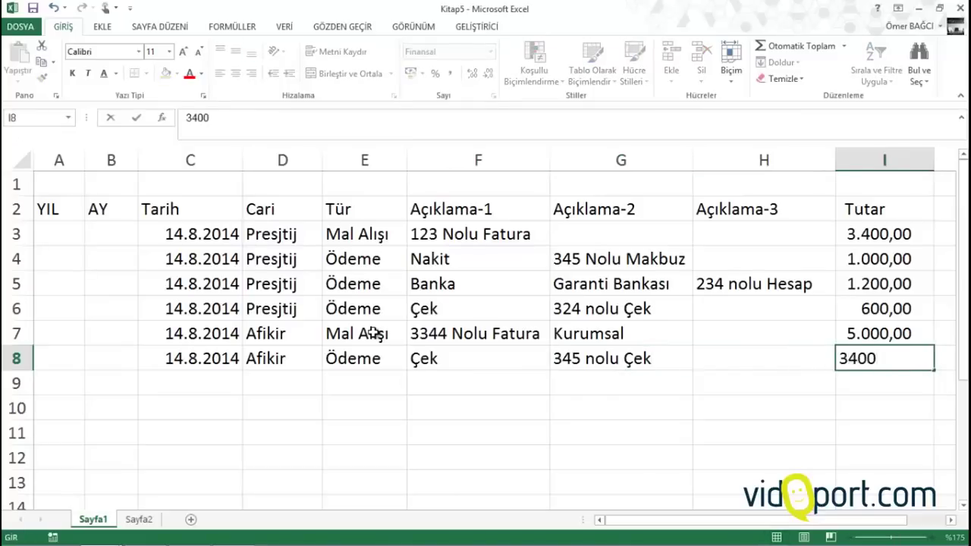
pyautogui.press('Return')
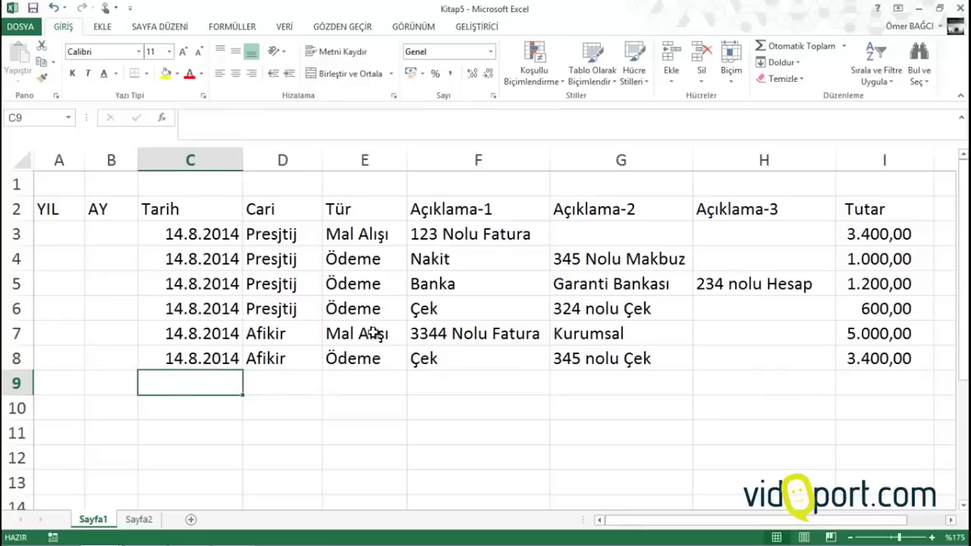
# Fill row 9: today's date, Afikir, Ödeme, Nakit, 909 nolu makbuz, 1000
pyautogui.hotkey('ctrl', ';')
pyautogui.press('Tab')
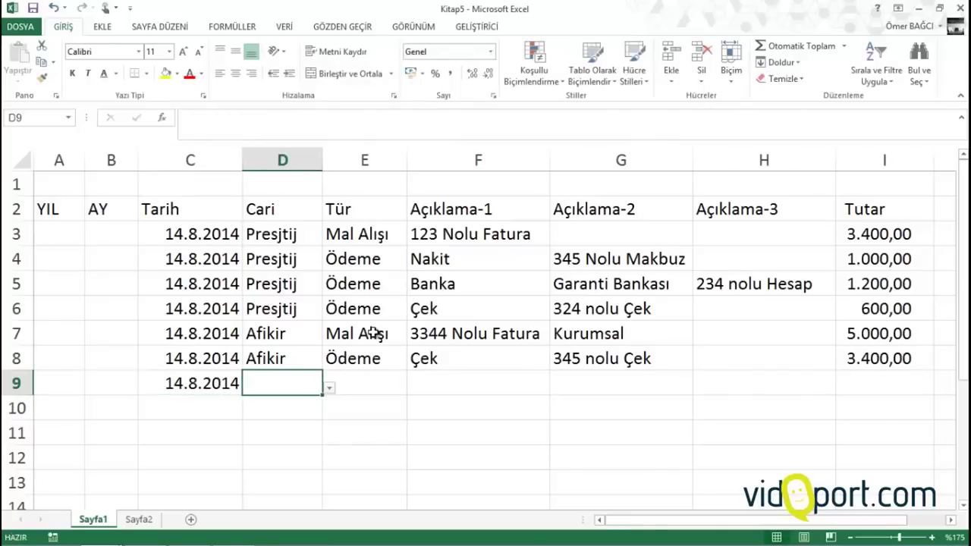
pyautogui.write('afikir')
pyautogui.press('Tab')
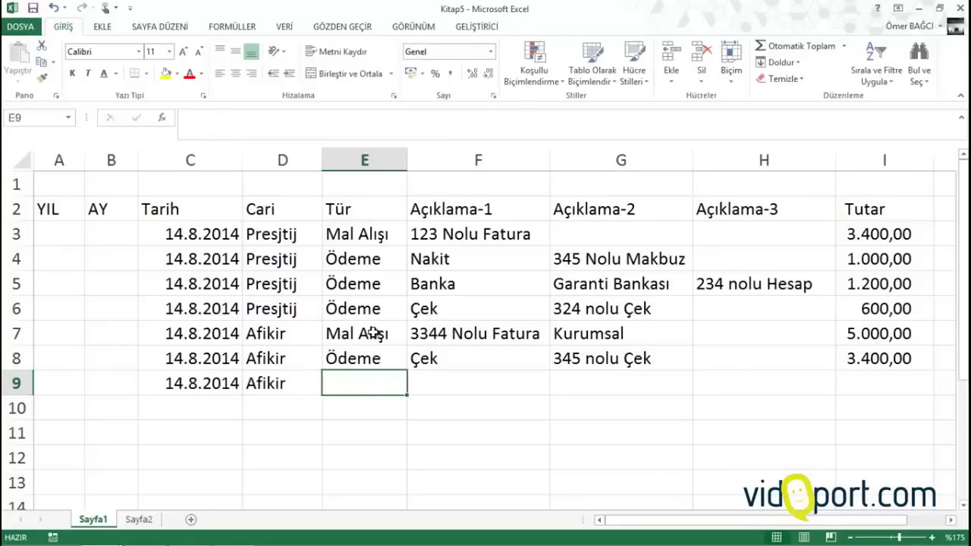
pyautogui.write('ödeme')
pyautogui.press('Tab')
pyautogui.write('nakit')
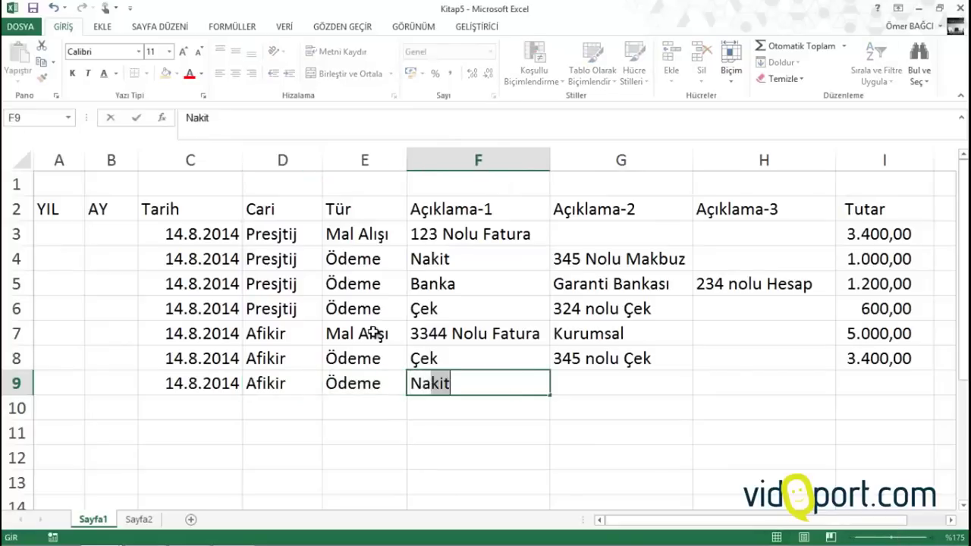
pyautogui.press('Tab')
pyautogui.write('9')
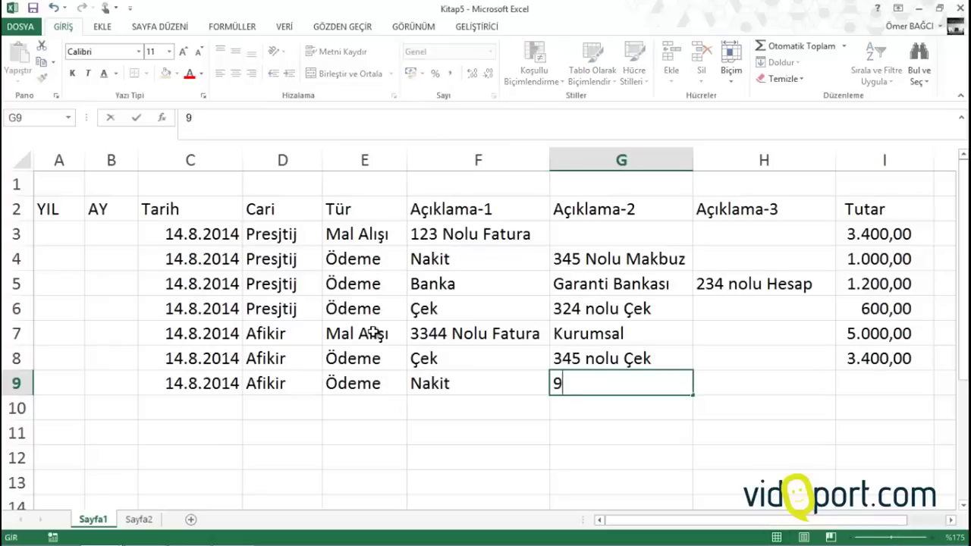
pyautogui.write('09 n')
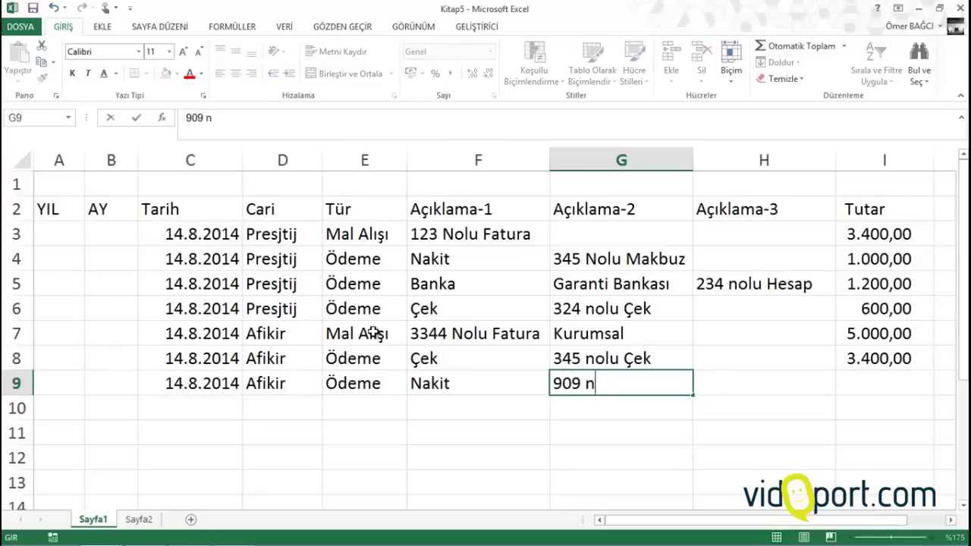
pyautogui.write('olu makbuz')
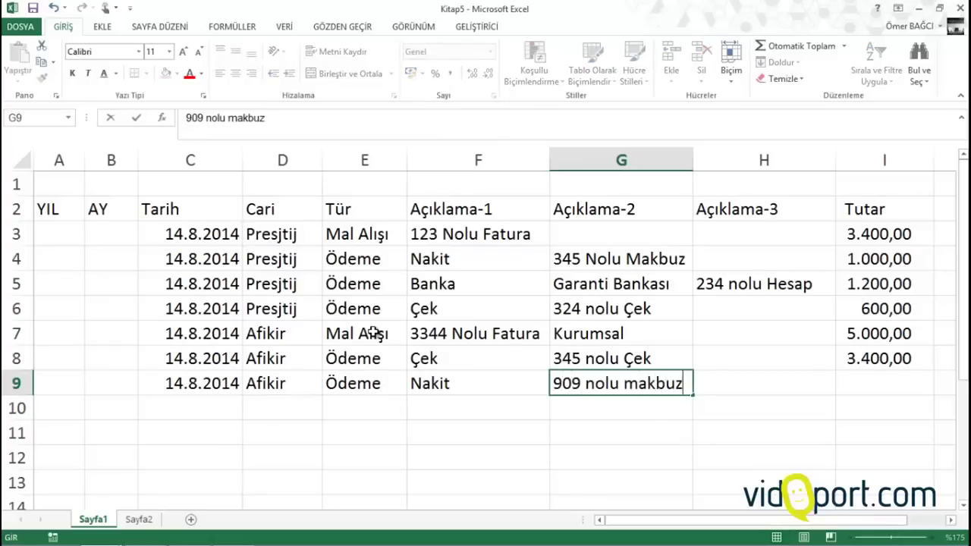
pyautogui.press('Tab')
pyautogui.press('Tab')
pyautogui.write('1000')
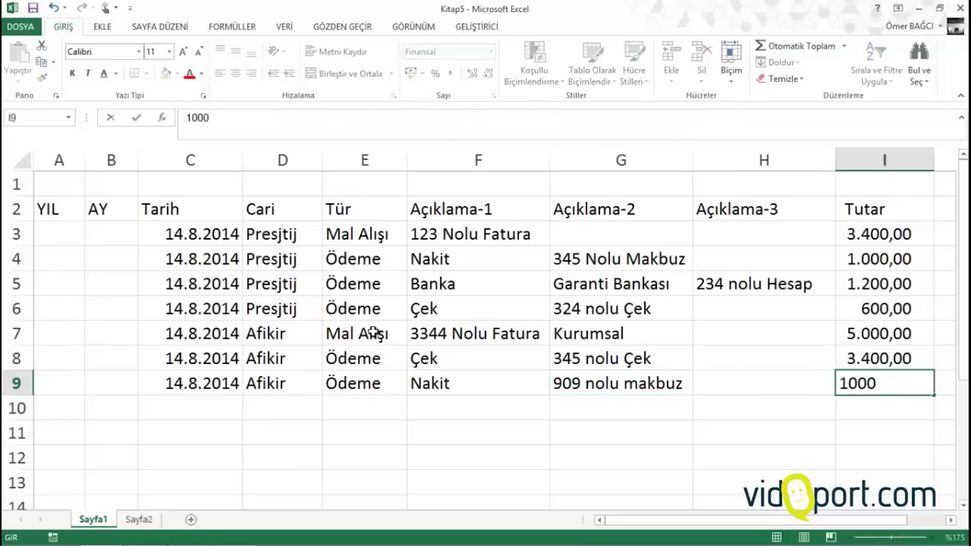
pyautogui.press('Return')
pyautogui.press('Left')
pyautogui.press('Left')
pyautogui.press('Left')
pyautogui.press('Left')
pyautogui.press('Left')
pyautogui.press('Left')
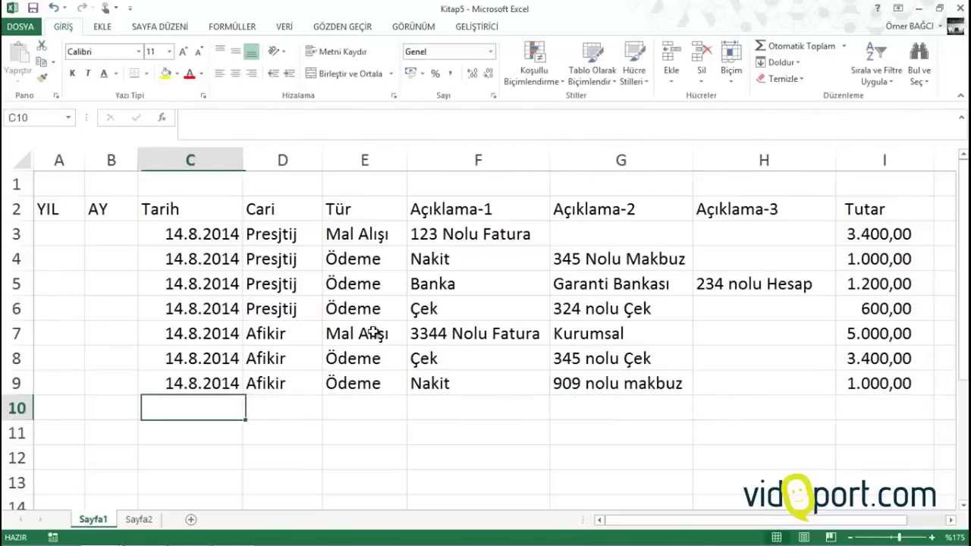
pyautogui.press('Left')
pyautogui.press('Left')
pyautogui.press('Up')
pyautogui.press('Up')
pyautogui.press('Up')
pyautogui.press('Up')
pyautogui.press('Up')
pyautogui.press('Up')
pyautogui.press('Up')
pyautogui.press('Up')
pyautogui.press('Up')
# Enter =YIL(C3) in A3 and =AY(C3) in B3
pyautogui.press('Down')
pyautogui.press('Down')
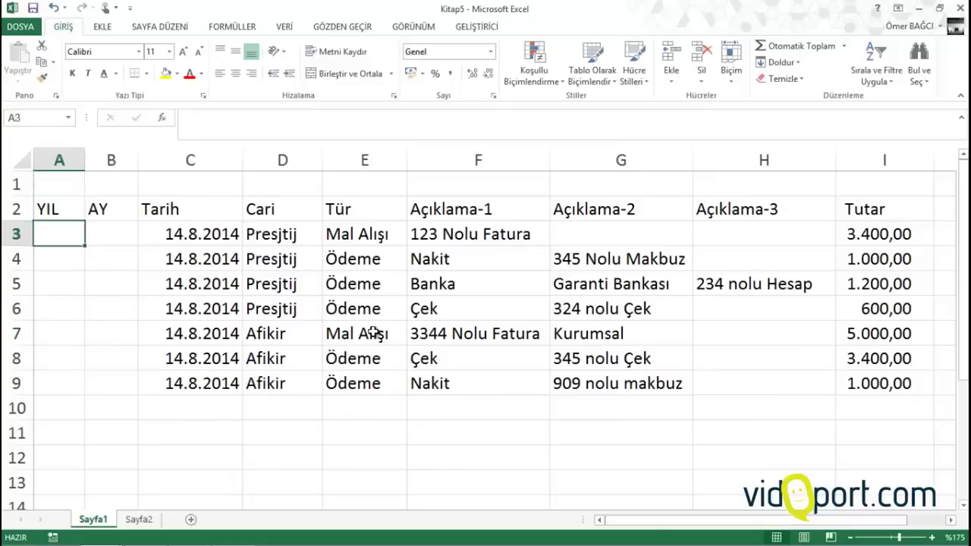
pyautogui.write('=yı')
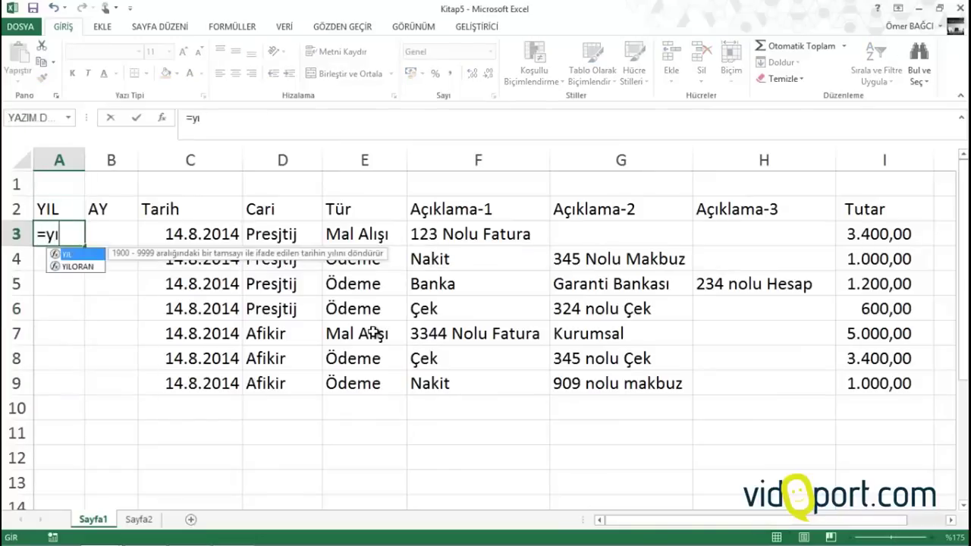
pyautogui.write('l(')
pyautogui.press('Right')
pyautogui.press('Right')
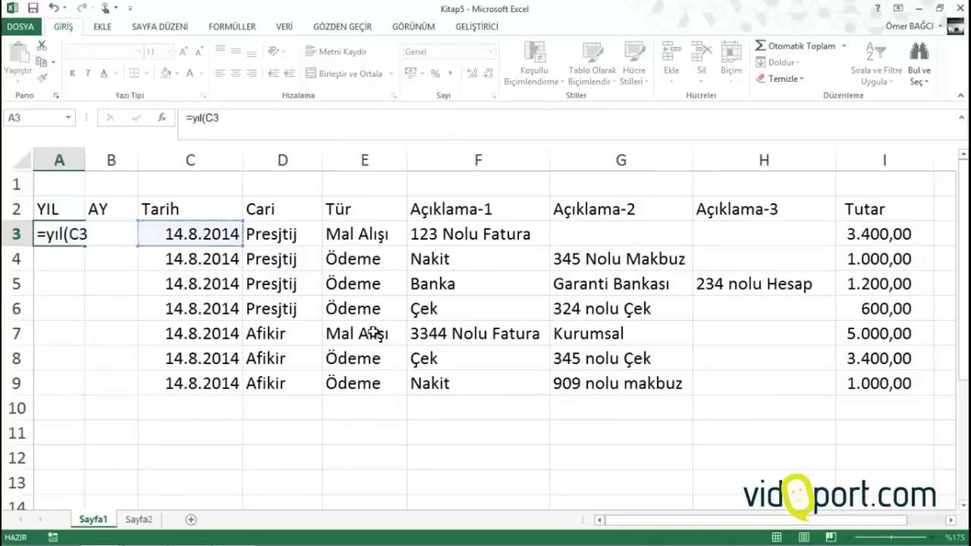
pyautogui.press('Return')
pyautogui.press('Up')
pyautogui.press('Right')
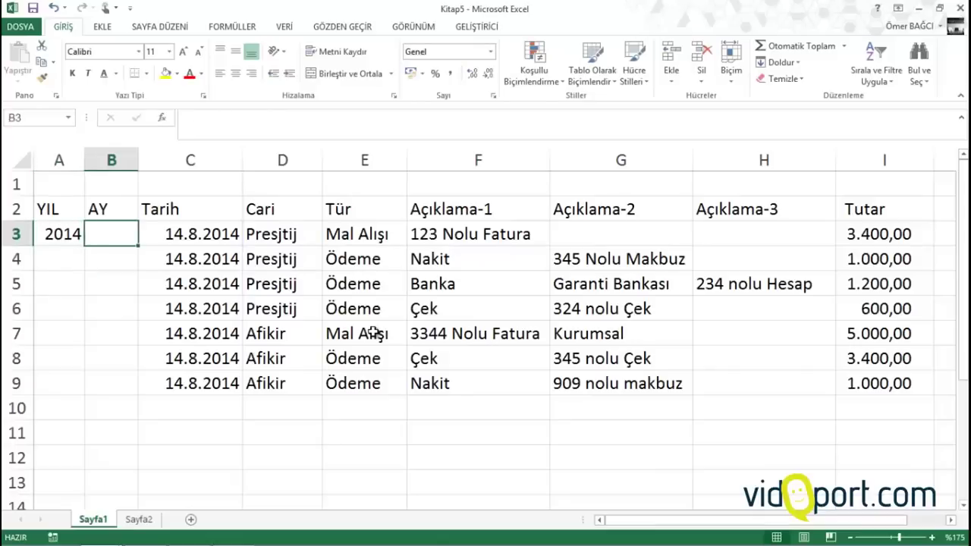
pyautogui.write('=ay(')
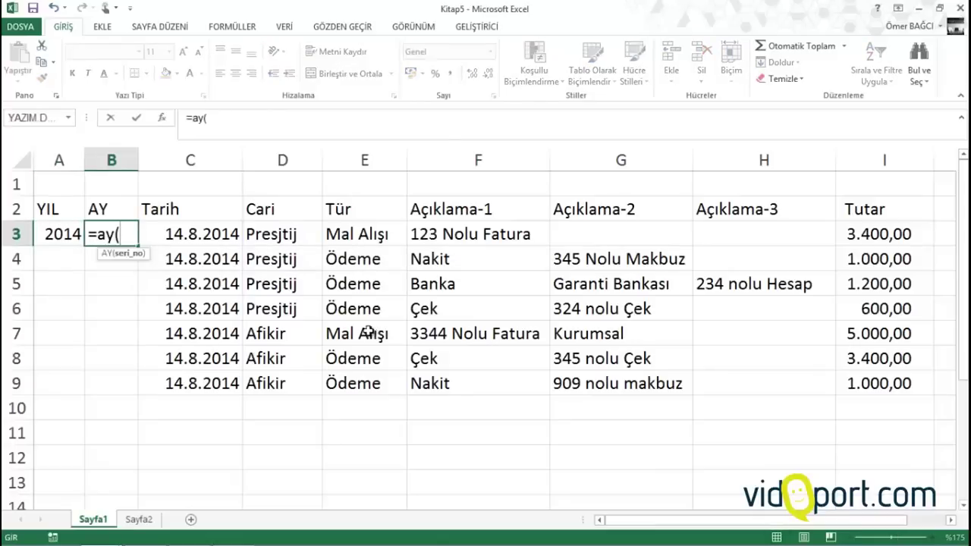
pyautogui.press('Right')
pyautogui.press('Return')
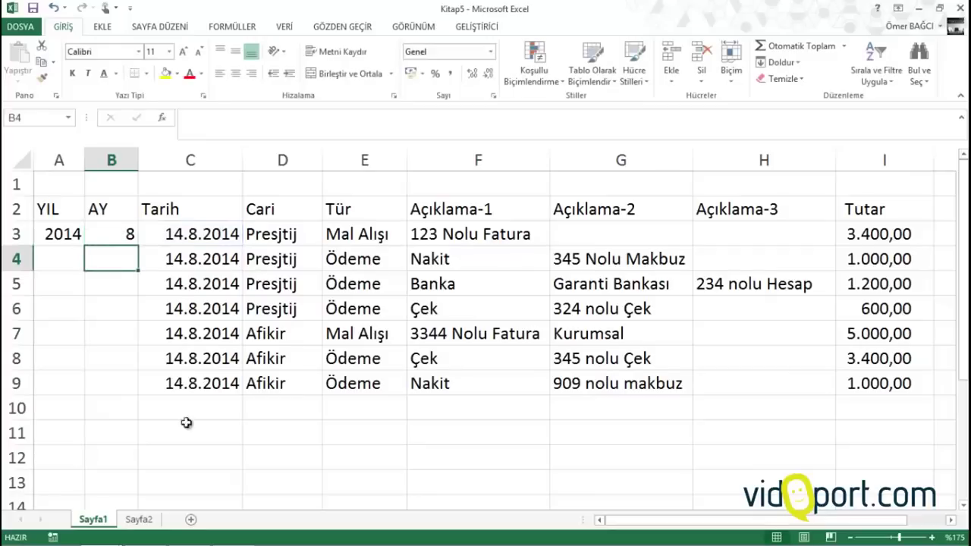
# Copy the A3:B3 year and month formulas down the ledger rows and beyond
pyautogui.moveTo(62, 226); pyautogui.dragTo(122, 240)
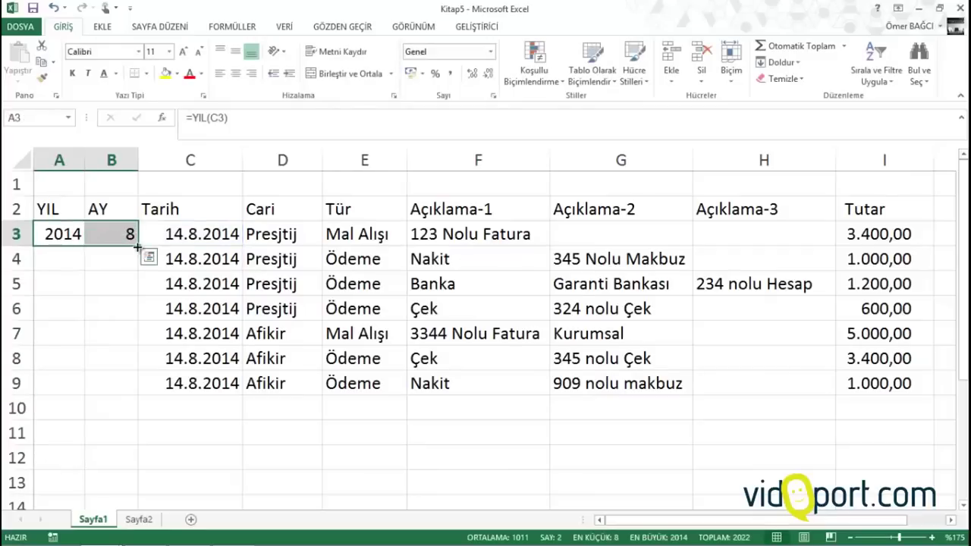
pyautogui.doubleClick(138, 246)
pyautogui.moveTo(138, 395); pyautogui.dragTo(113, 421)
pyautogui.scroll(14, 111, 397)
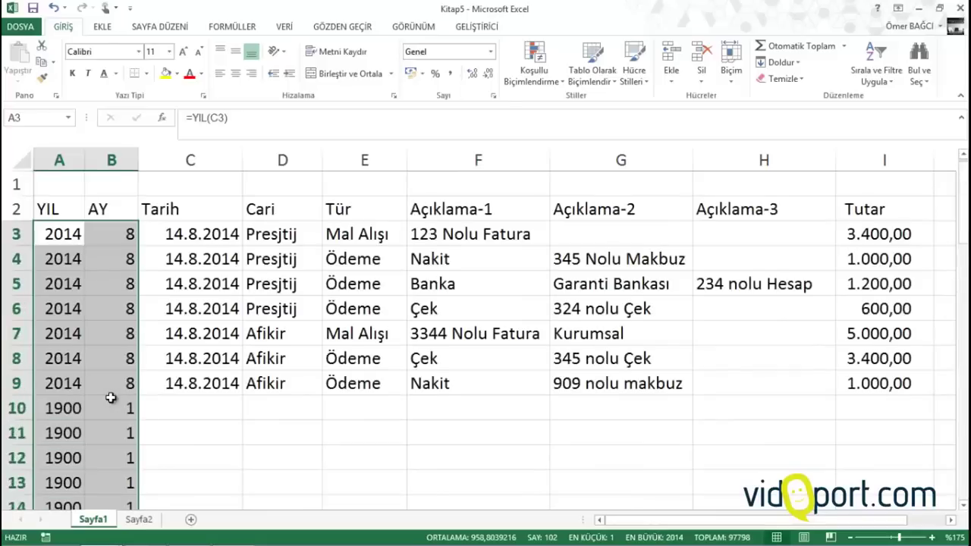
pyautogui.click(190, 283)
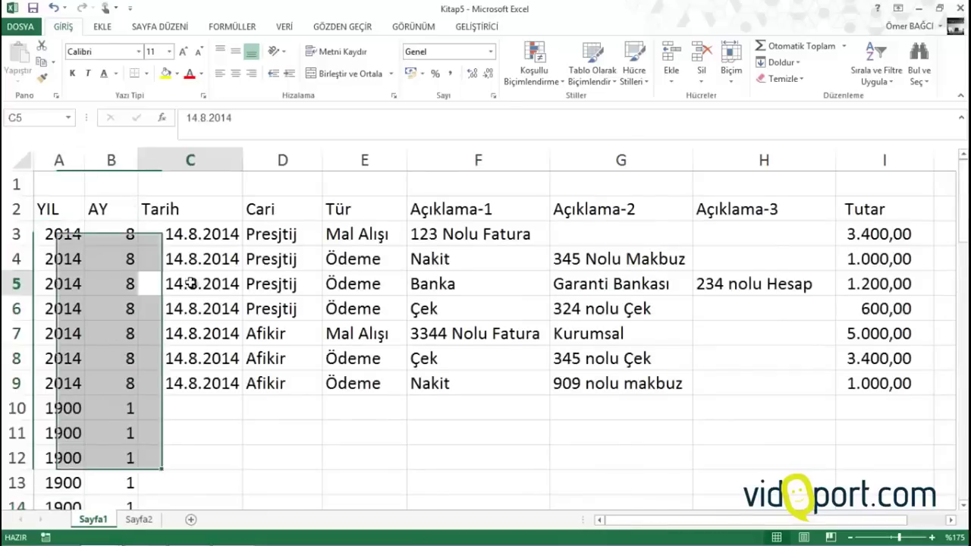
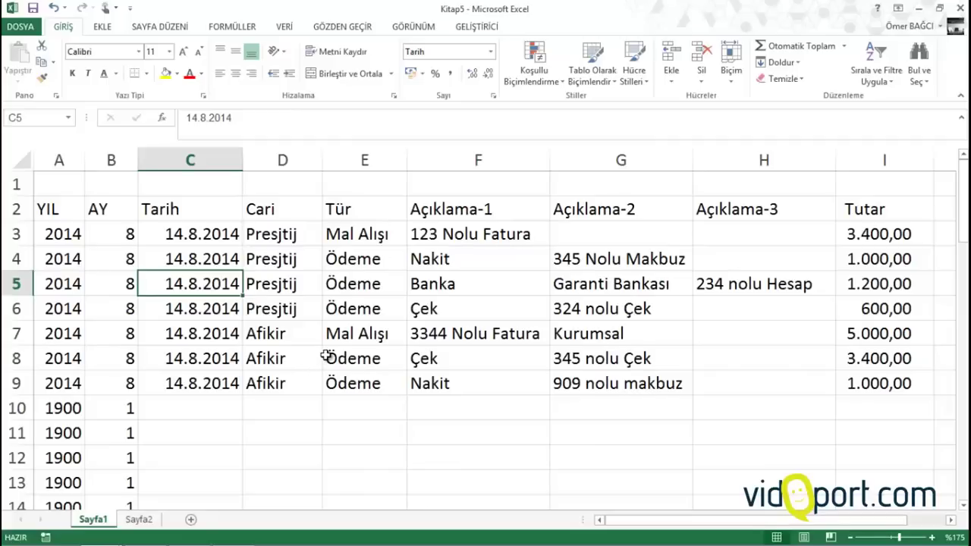
# Enter the date 14.8.2014 in row 10 and pick Denkim as the customer
pyautogui.click(213, 407)
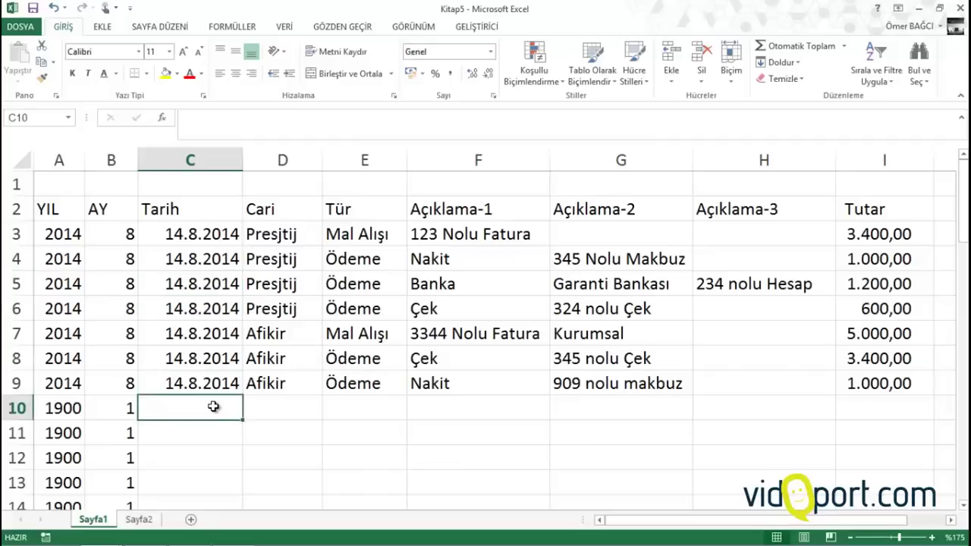
pyautogui.hotkey('ctrl', ';')
pyautogui.press('Tab')
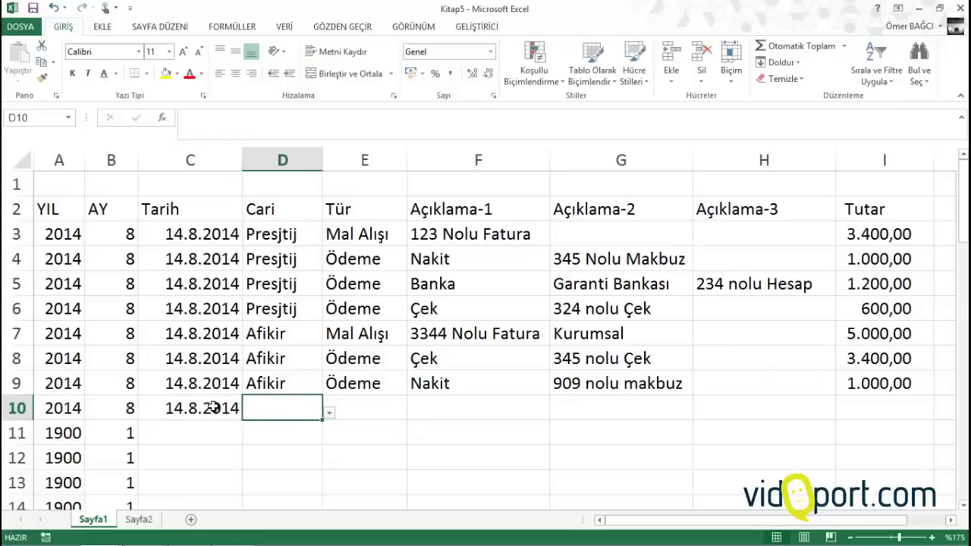
pyautogui.click(330, 413)
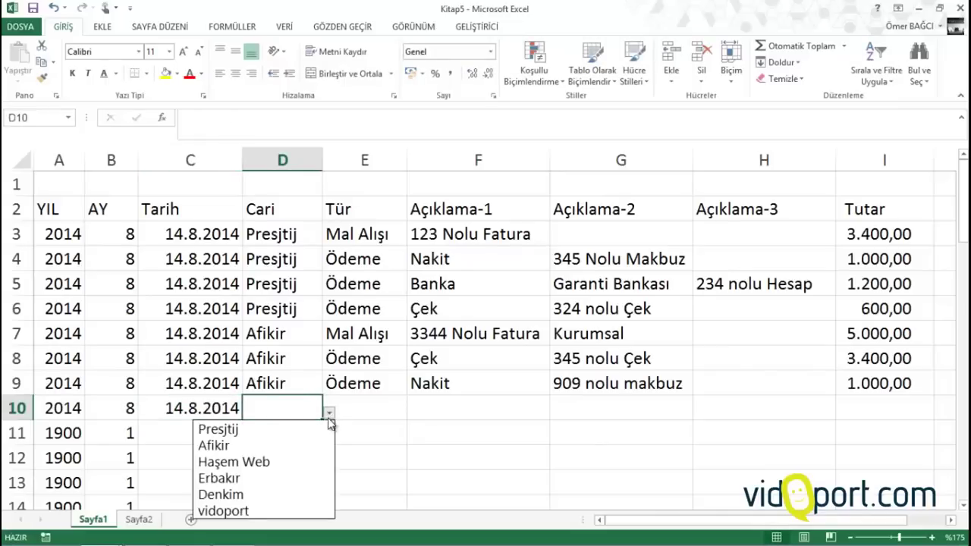
pyautogui.click(275, 493)
# Fill in Mal Alışı, 3133 Nolu Fatura and a Tutar of 5600 for row 10
pyautogui.click(351, 410)
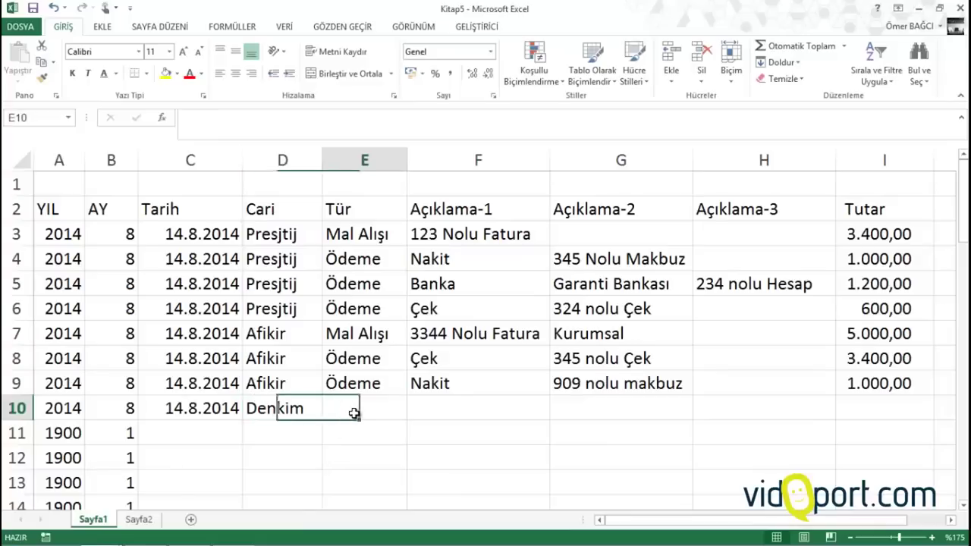
pyautogui.write('Mal Alışı')
pyautogui.press('Tab')
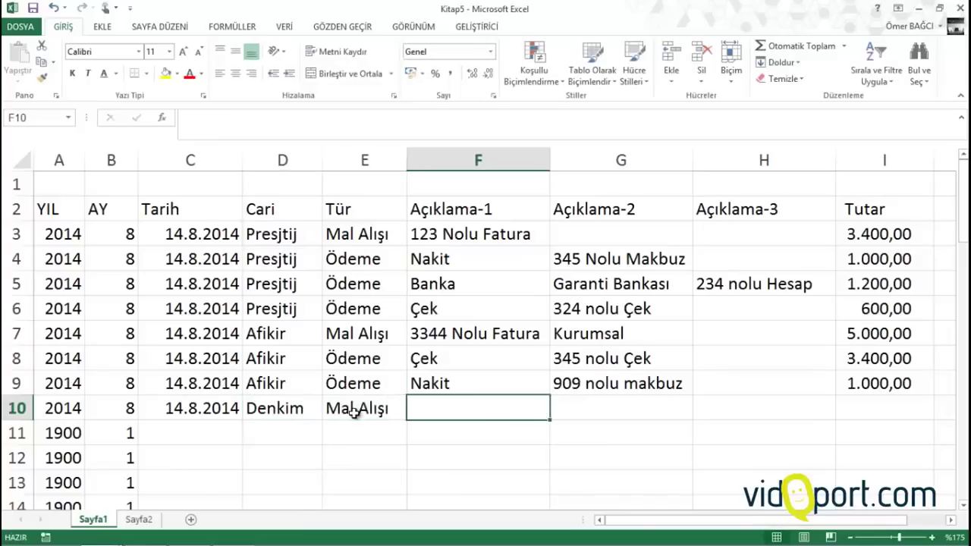
pyautogui.write('31')
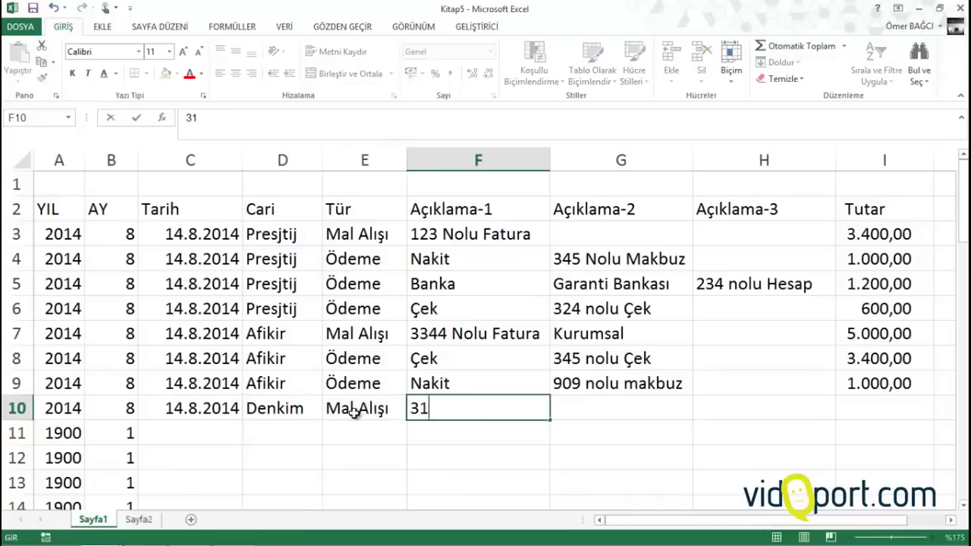
pyautogui.write('33 Nolu F')
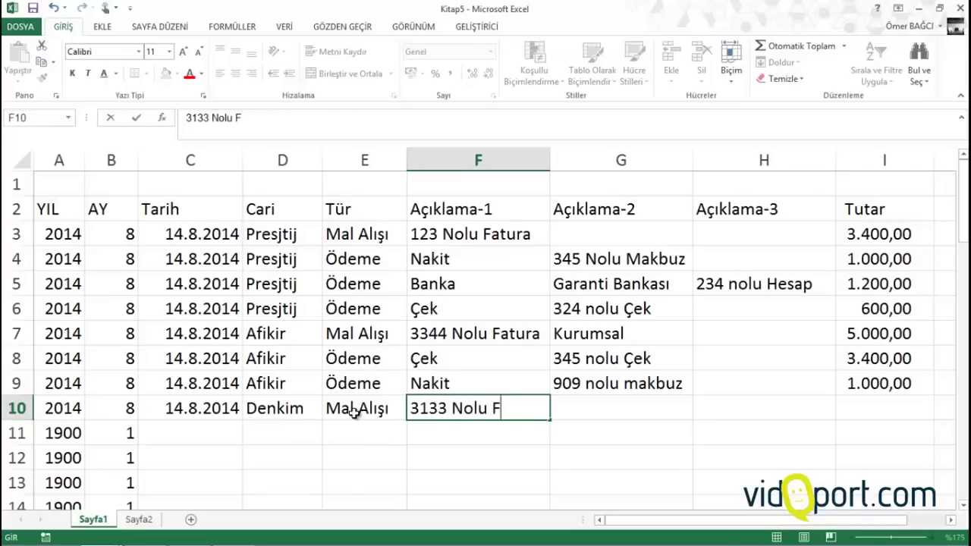
pyautogui.write('atu')
pyautogui.press('BackSpace')
pyautogui.write('tu')
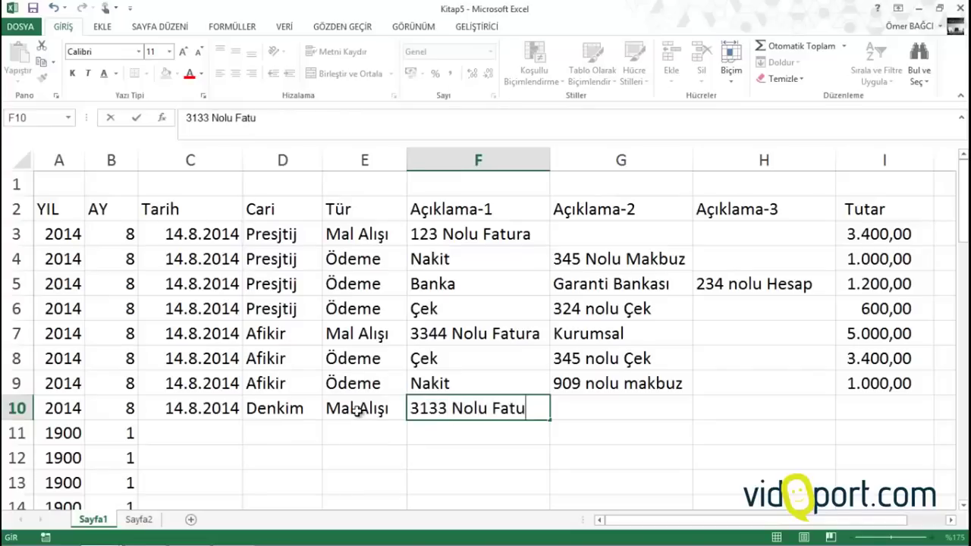
pyautogui.write('ra')
pyautogui.press('Tab')
pyautogui.press('Tab')
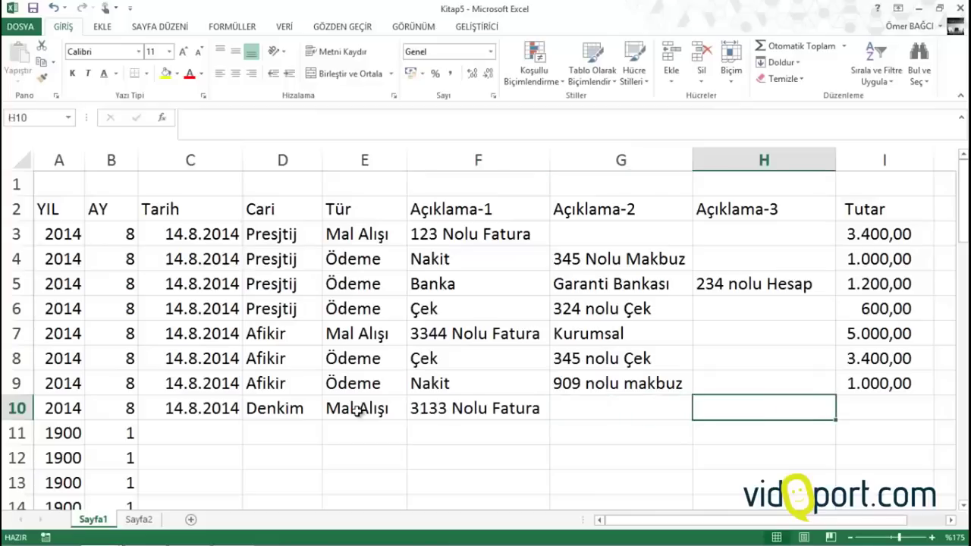
pyautogui.press('Tab')
pyautogui.write('5600')
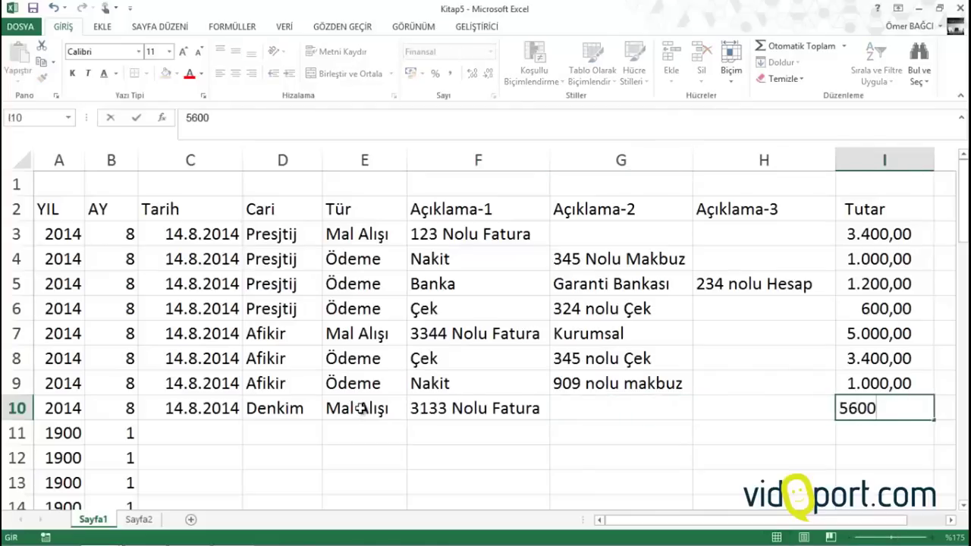
pyautogui.press('Return')
pyautogui.press('Left')
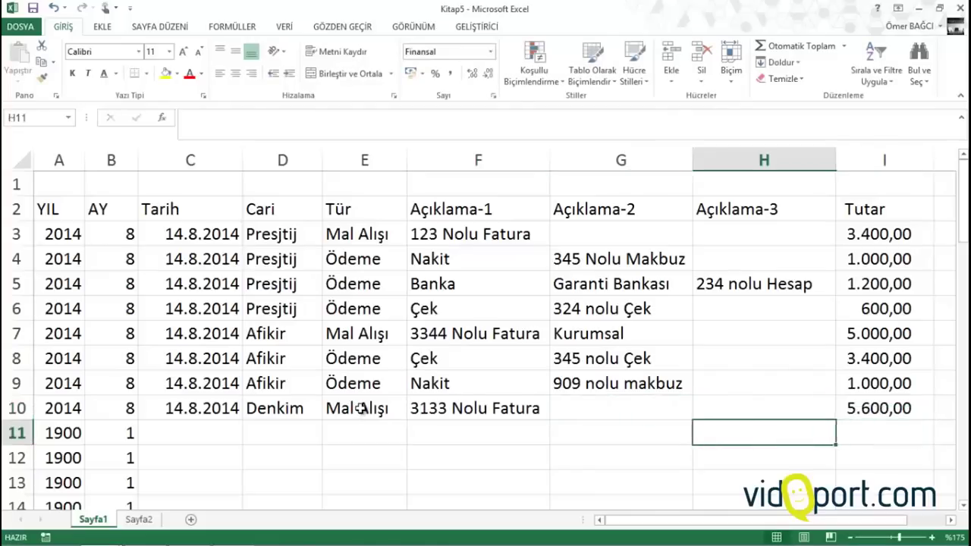
pyautogui.press('Left')
pyautogui.press('Left')
pyautogui.press('Left')
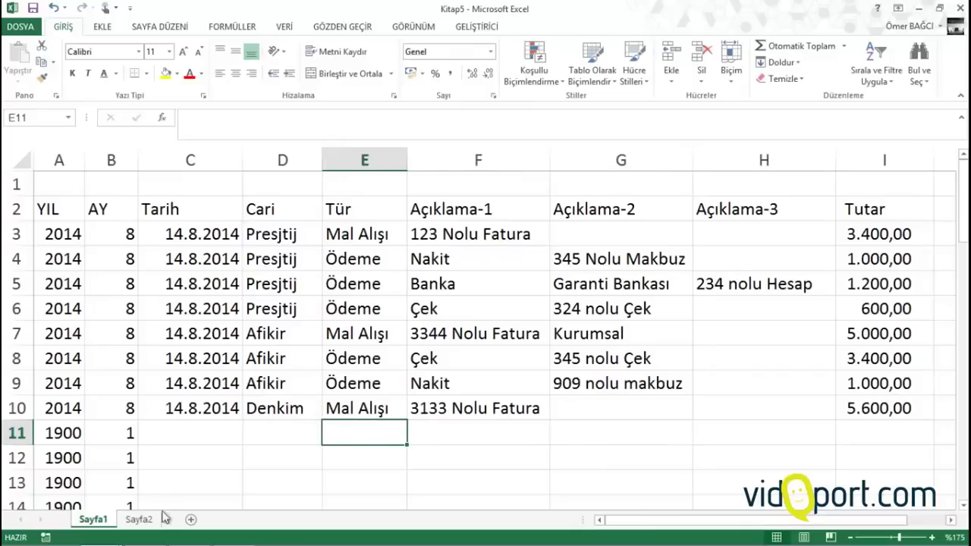
# Create a new sheet tab named Rapor beside Sayfa1 and Sayfa2
pyautogui.click(139, 519)
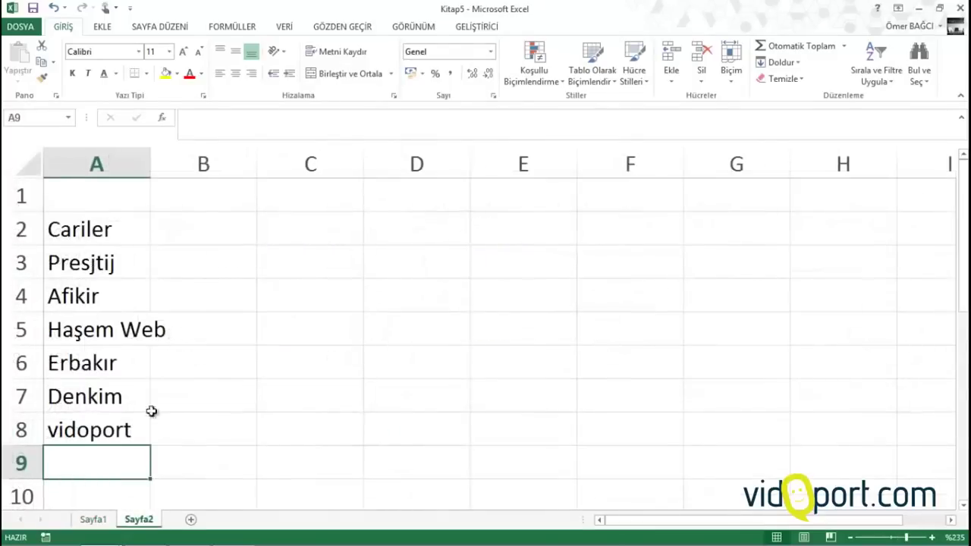
pyautogui.click(192, 520)
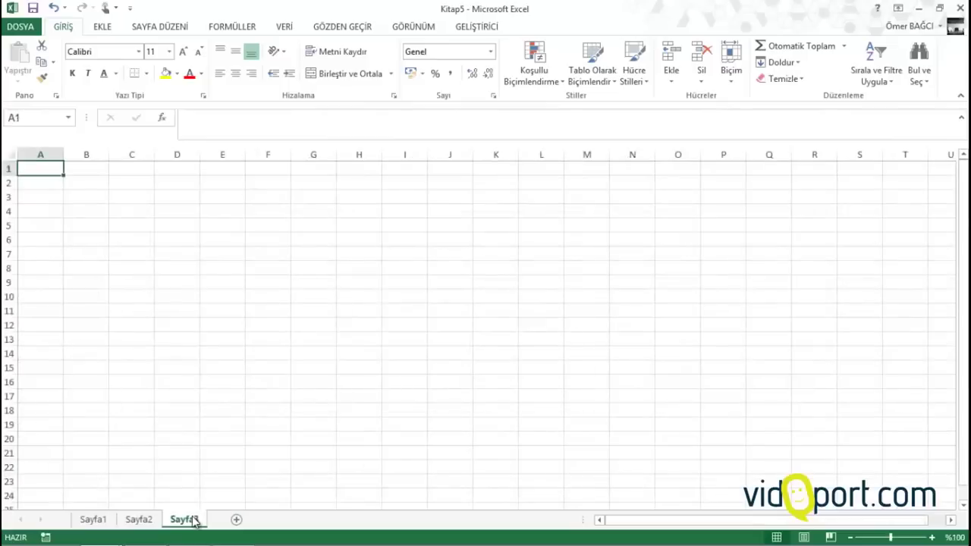
pyautogui.doubleClick(195, 520)
pyautogui.write('Rapo')
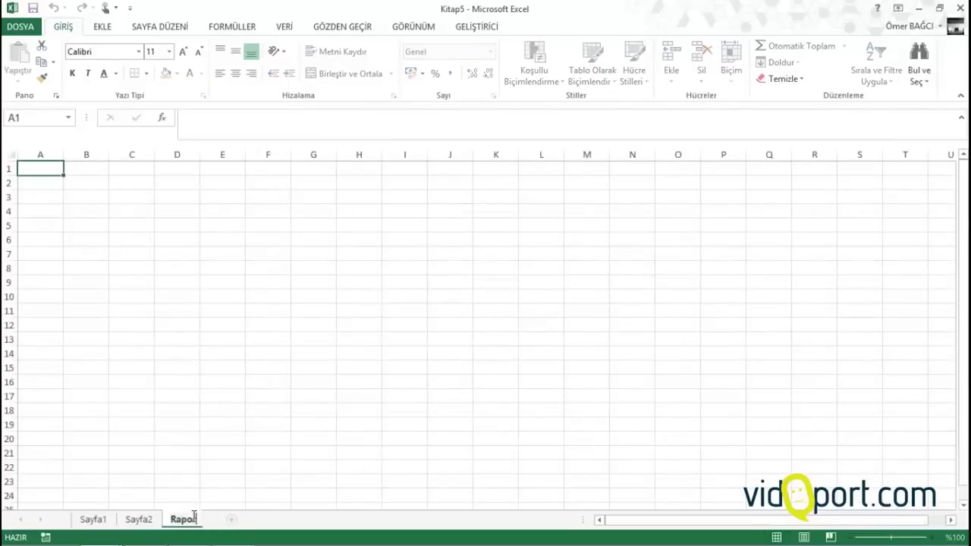
pyautogui.write('r')
pyautogui.press('Return')
pyautogui.scroll(5, 192, 520)
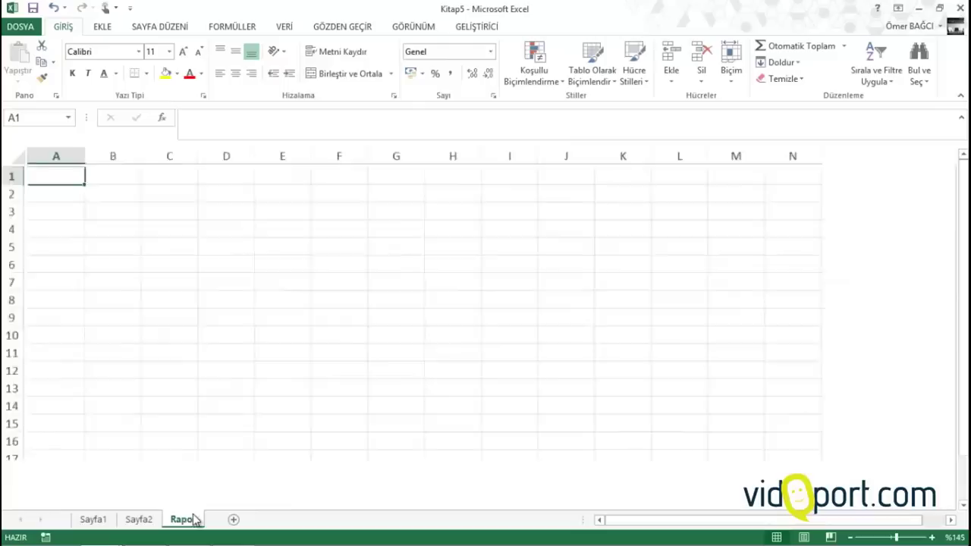
pyautogui.click(141, 521)
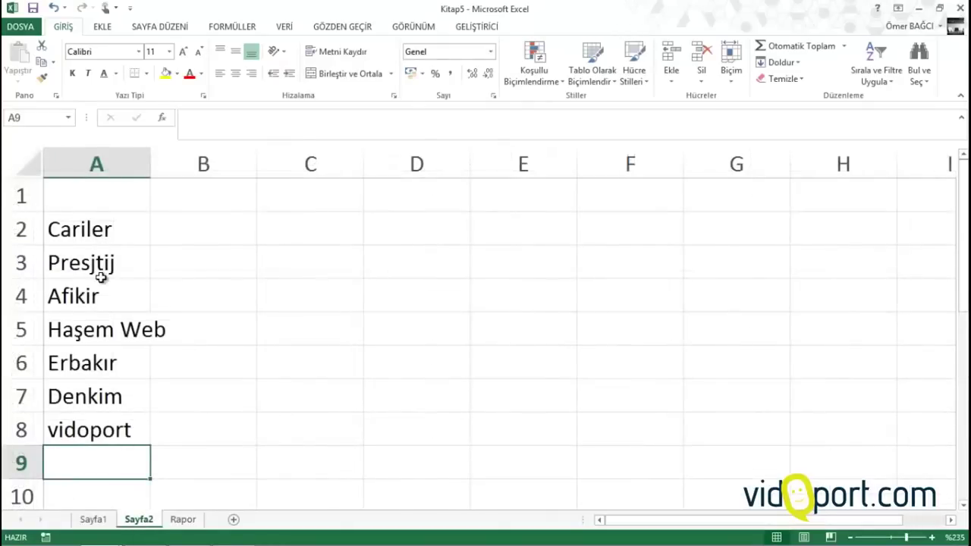
pyautogui.click(173, 520)
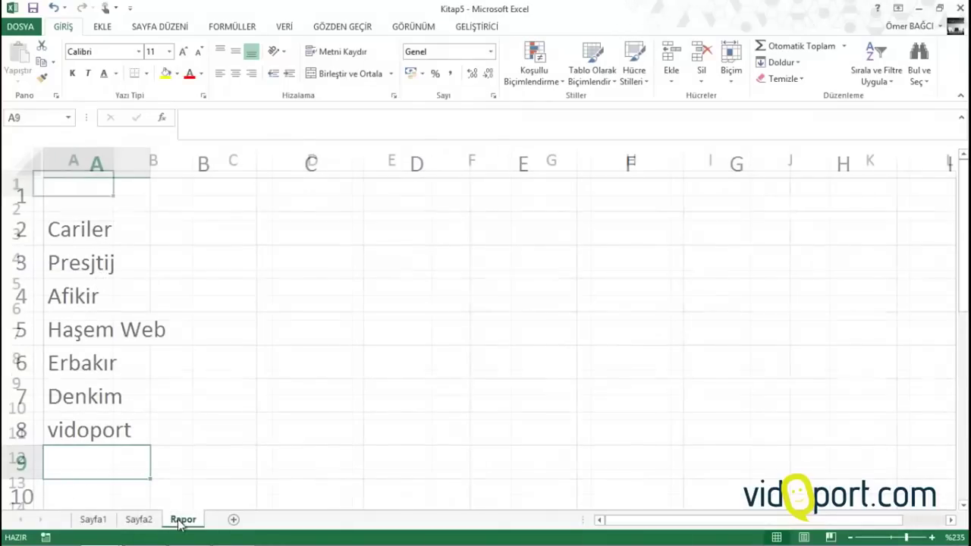
pyautogui.click(90, 217)
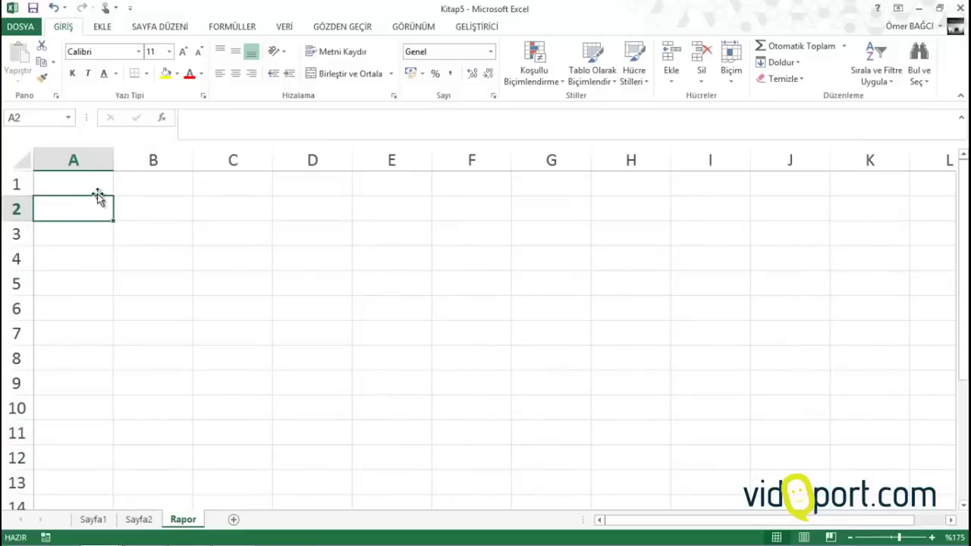
pyautogui.click(97, 192)
pyautogui.write('Ca')
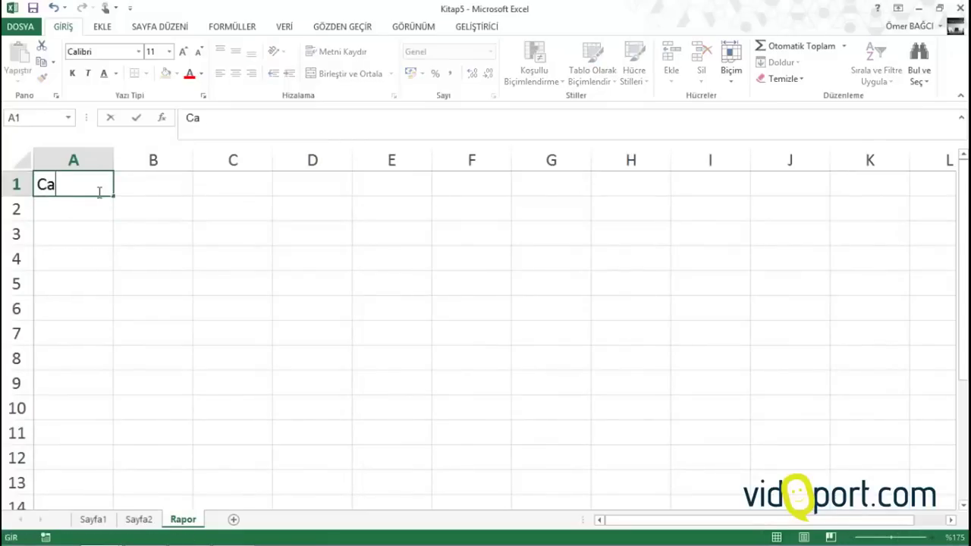
pyautogui.write('riler')
pyautogui.press('Tab')
pyautogui.write('bor')
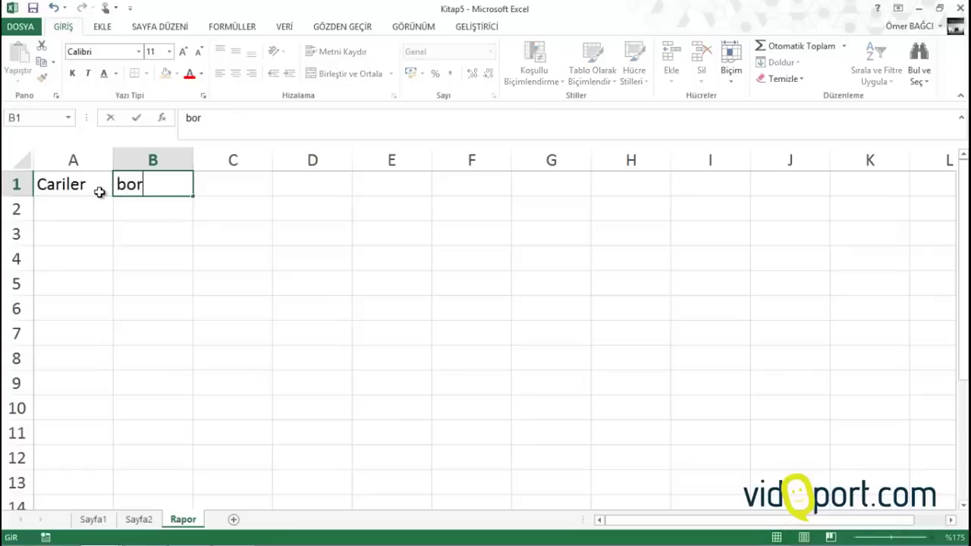
pyautogui.write('ç')
pyautogui.press('Return')
pyautogui.press('Up')
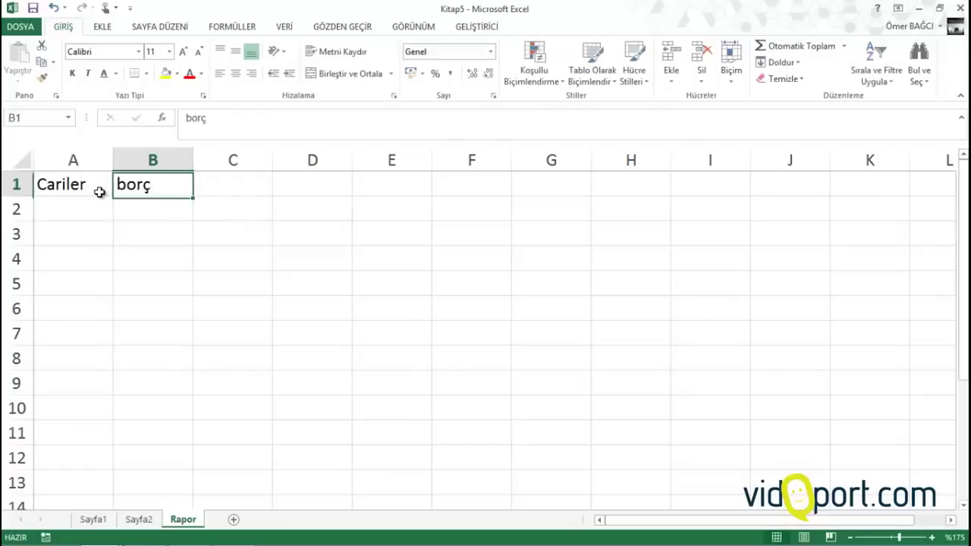
pyautogui.write('Borç')
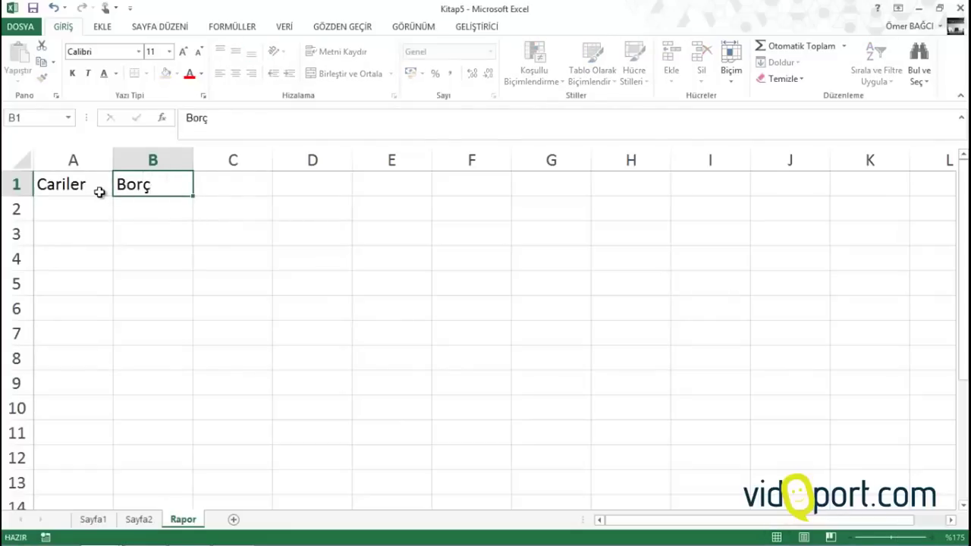
pyautogui.press('Tab')
pyautogui.write('Akal')
pyautogui.press('BackSpace')
pyautogui.press('BackSpace')
pyautogui.write('la')
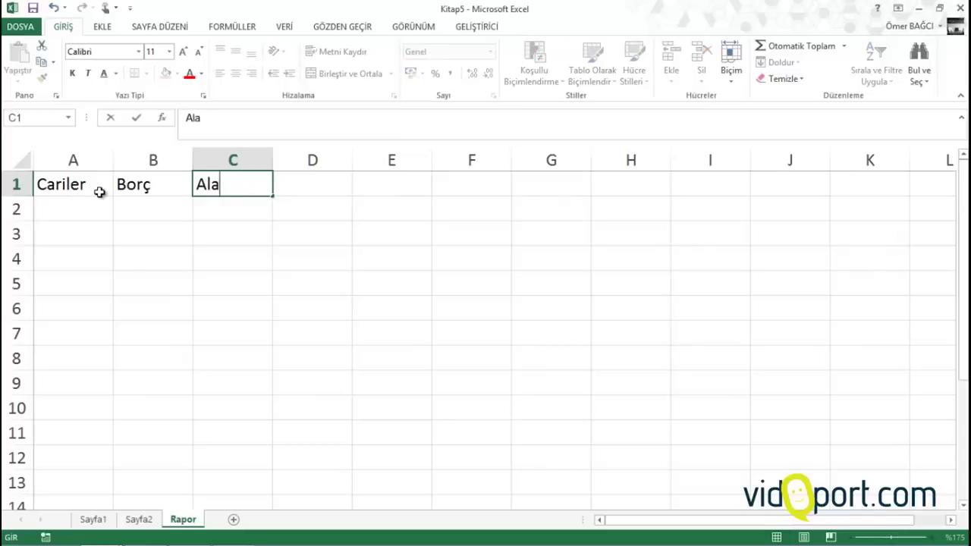
pyautogui.write('cak')
pyautogui.press('Tab')
pyautogui.write('Bakiy')
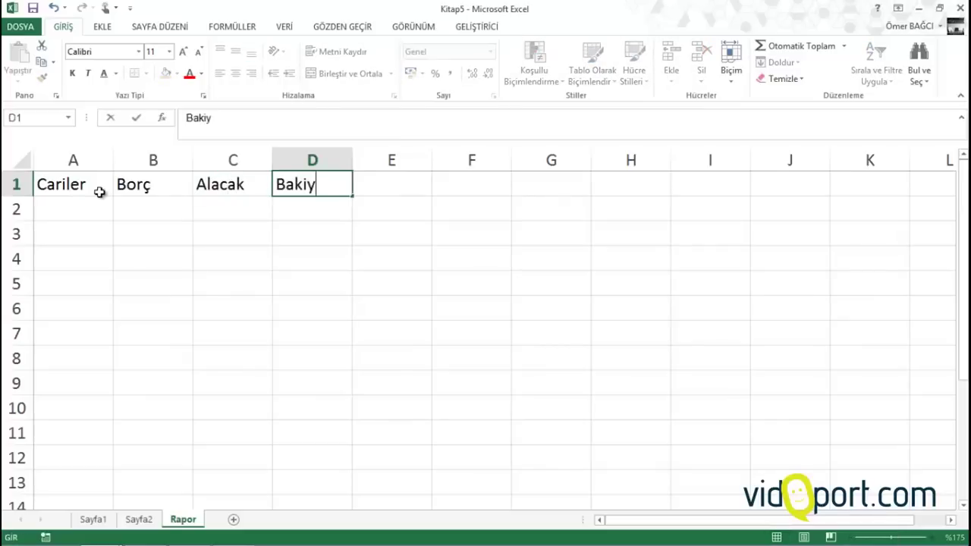
pyautogui.write('e')
pyautogui.press('Return')
pyautogui.moveTo(86, 206); pyautogui.dragTo(88, 444)
pyautogui.click(87, 462)
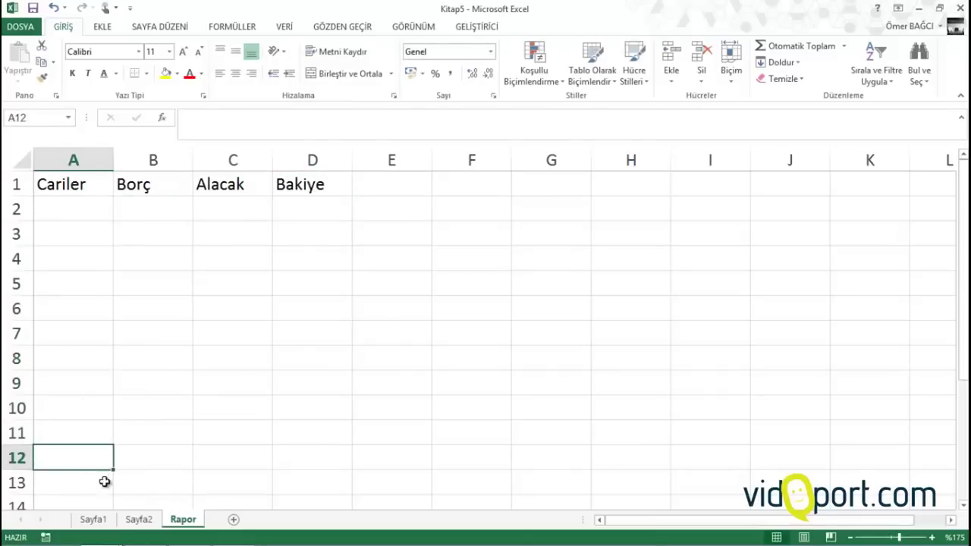
pyautogui.click(139, 520)
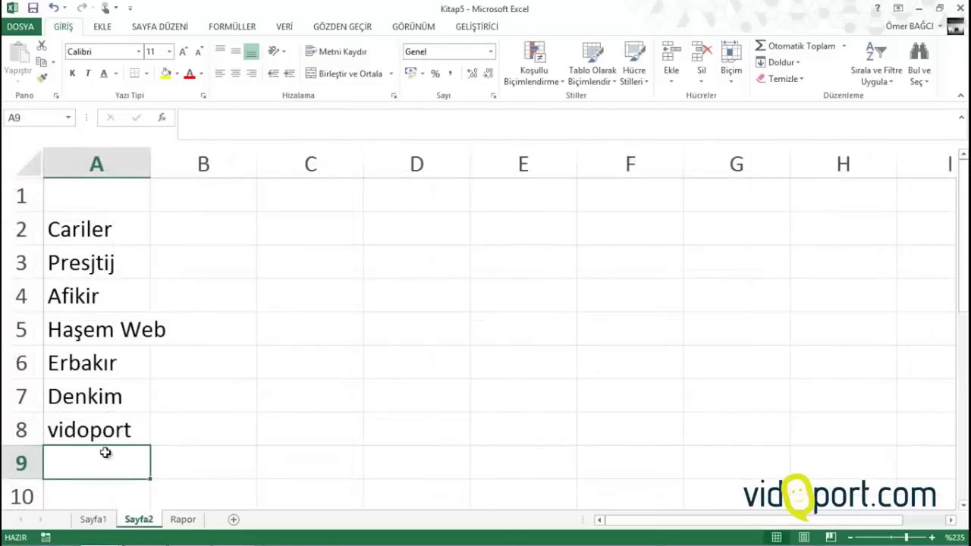
pyautogui.click(183, 520)
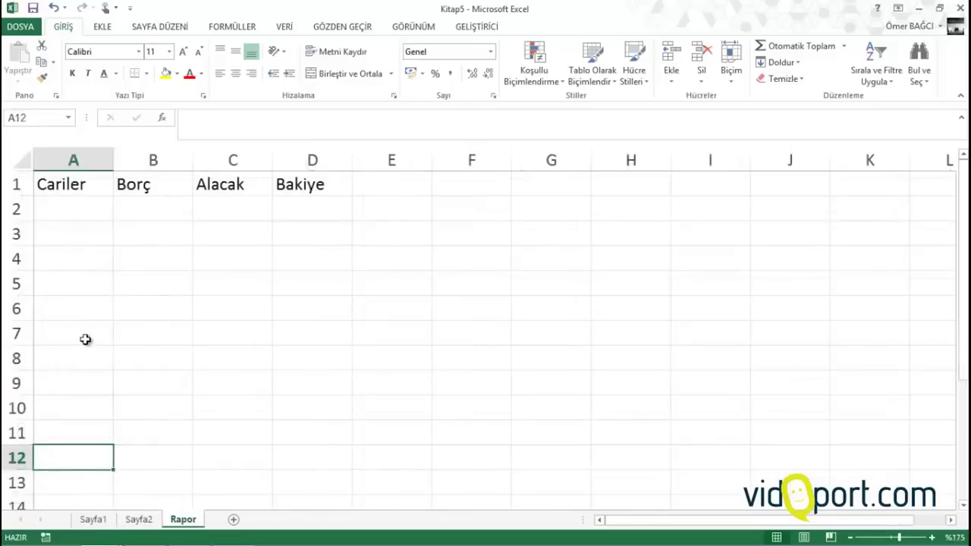
pyautogui.click(74, 210)
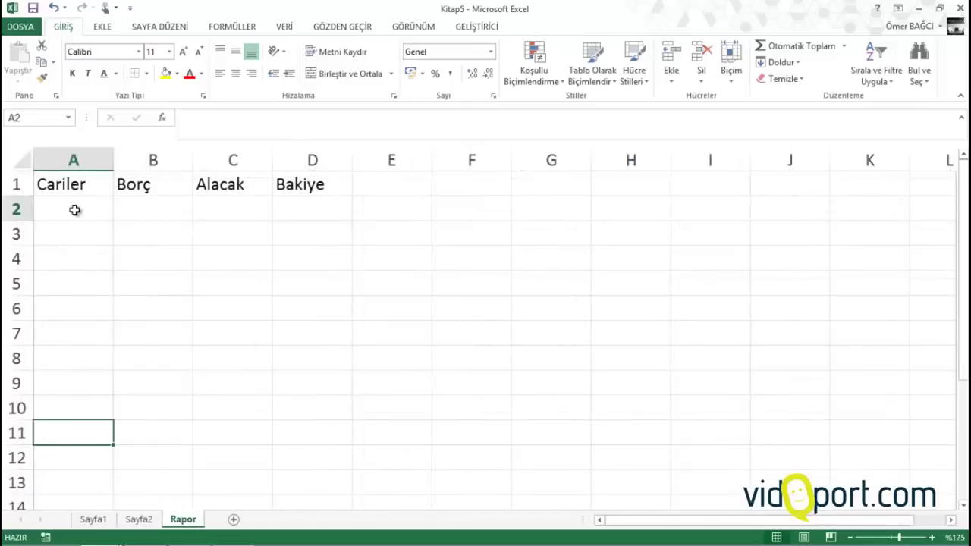
pyautogui.click(74, 358)
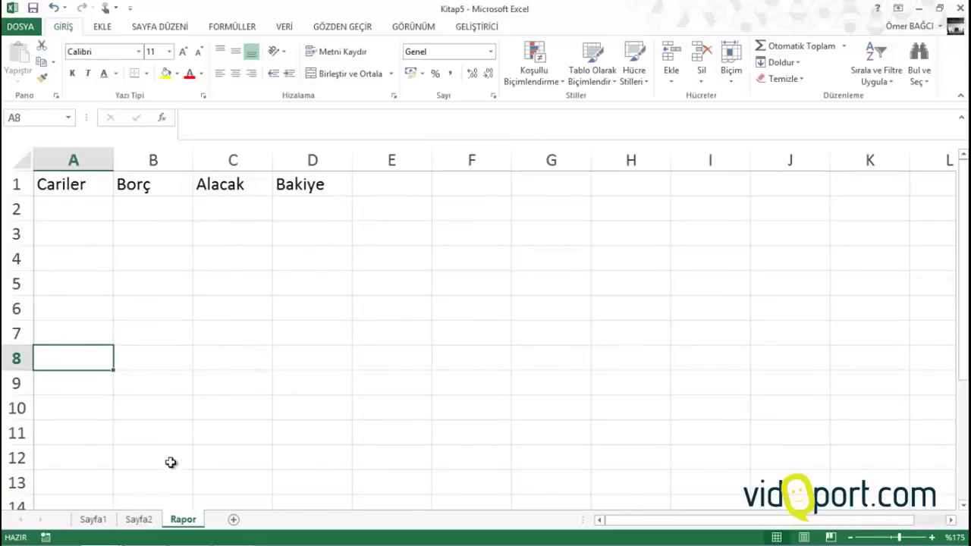
# Copy the customer names in A3:A53 on Sayfa2
pyautogui.click(139, 519)
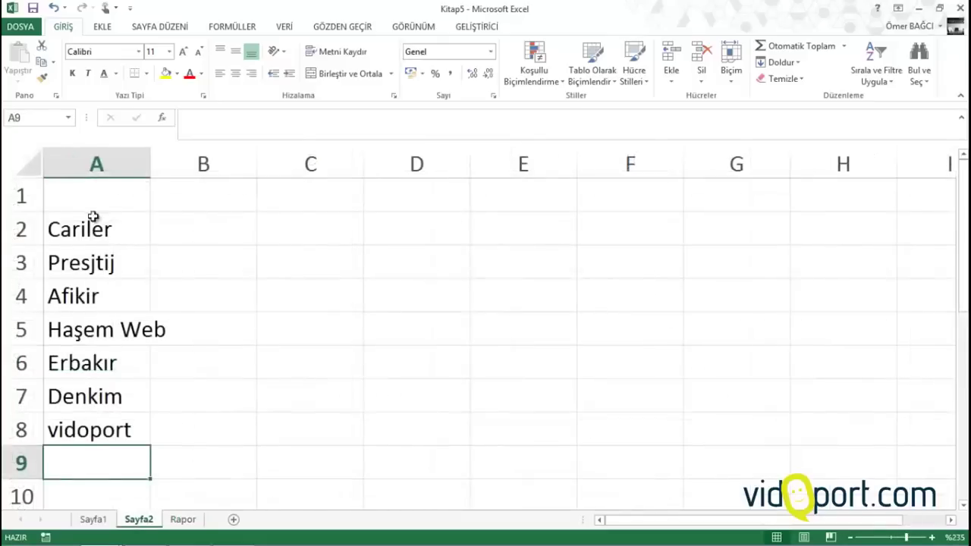
pyautogui.moveTo(94, 263); pyautogui.dragTo(92, 430)
pyautogui.moveTo(84, 270); pyautogui.dragTo(95, 375)
pyautogui.rightClick(101, 255)
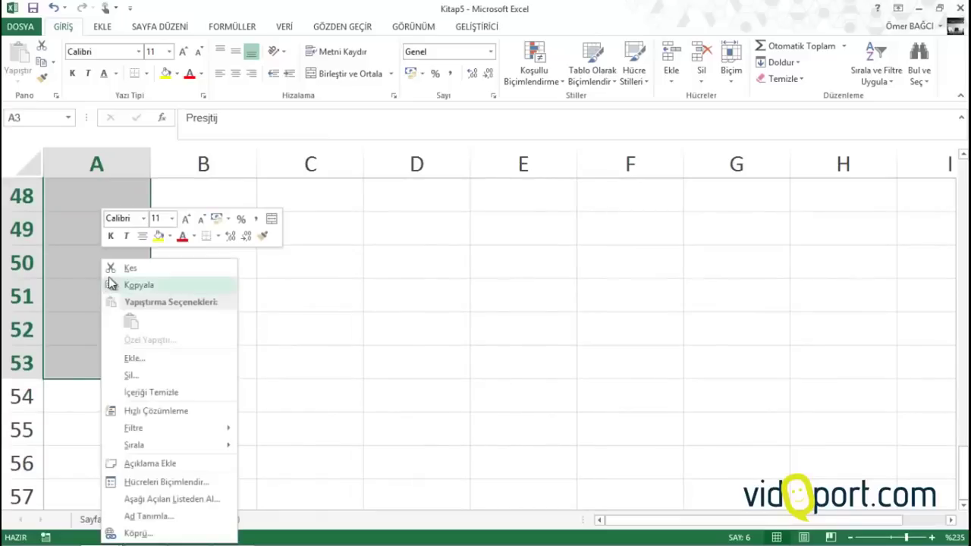
pyautogui.click(114, 285)
pyautogui.scroll(15, 115, 278)
# Paste the names as links into Rapor A2 and widen column A to fit them
pyautogui.click(182, 519)
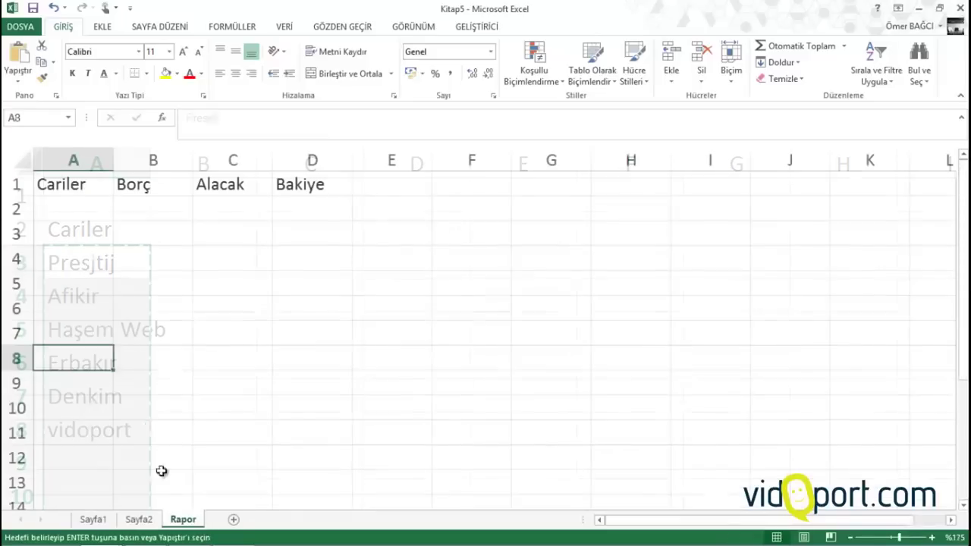
pyautogui.click(78, 210)
pyautogui.rightClick(77, 208)
pyautogui.click(109, 275)
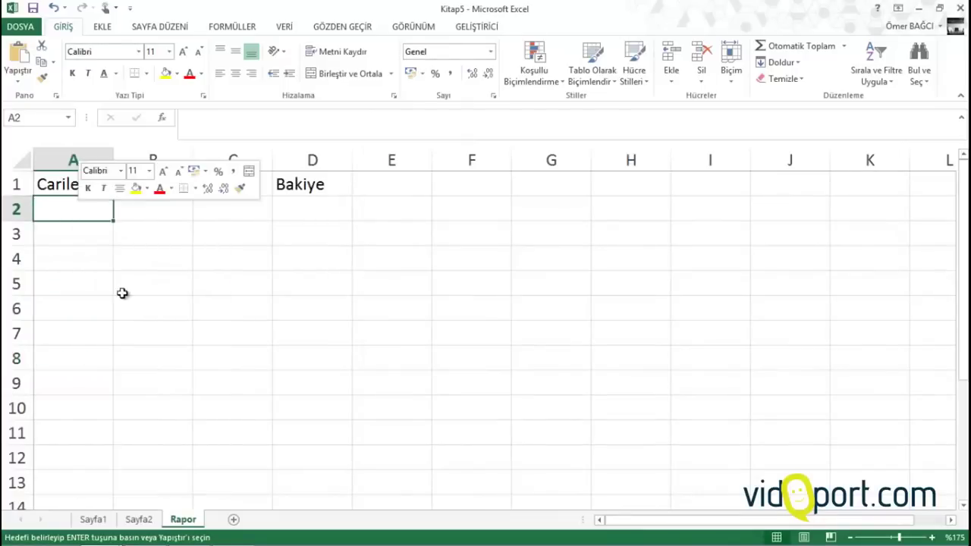
pyautogui.click(33, 385)
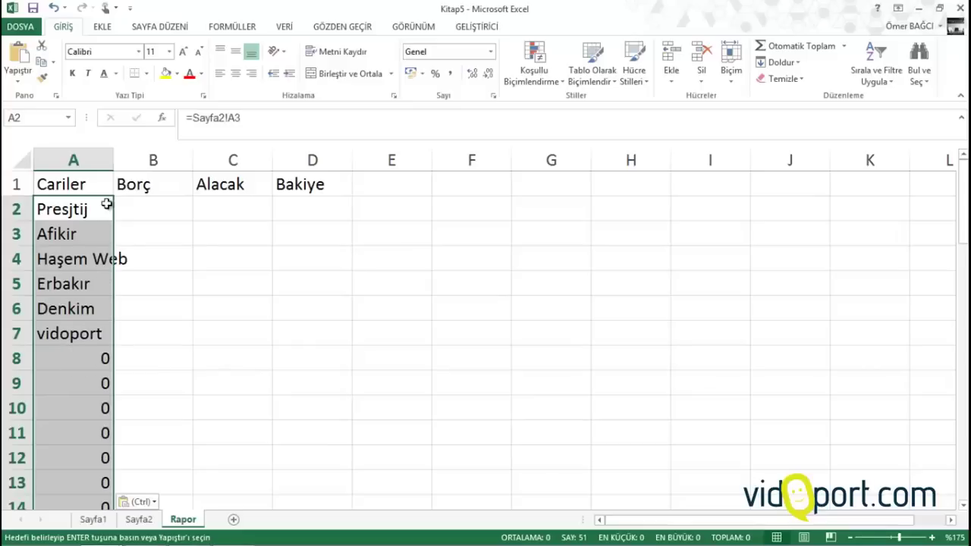
pyautogui.moveTo(114, 159); pyautogui.dragTo(132, 160)
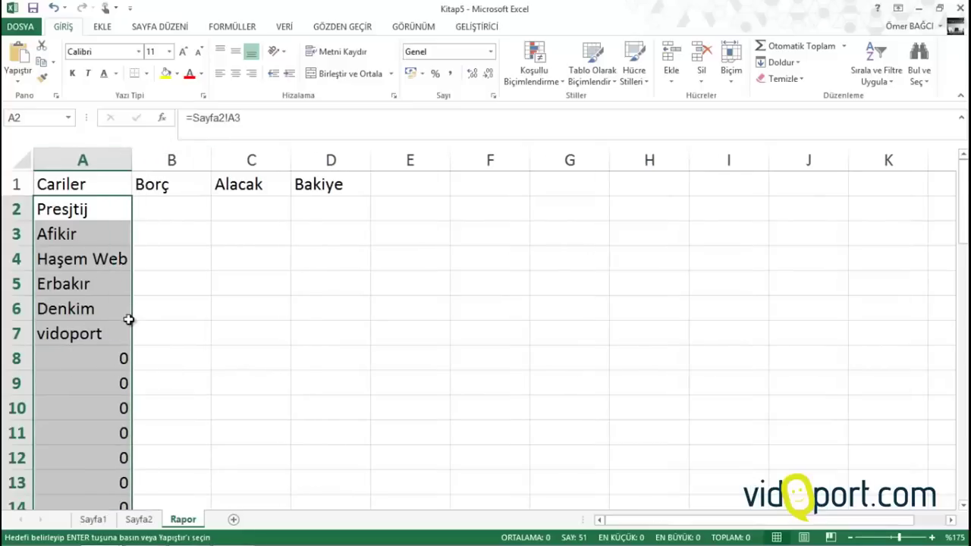
pyautogui.scroll(-8, 130, 319)
pyautogui.scroll(8, 126, 321)
# Add an Equal To 0 rule with white font colour to column A
pyautogui.click(541, 80)
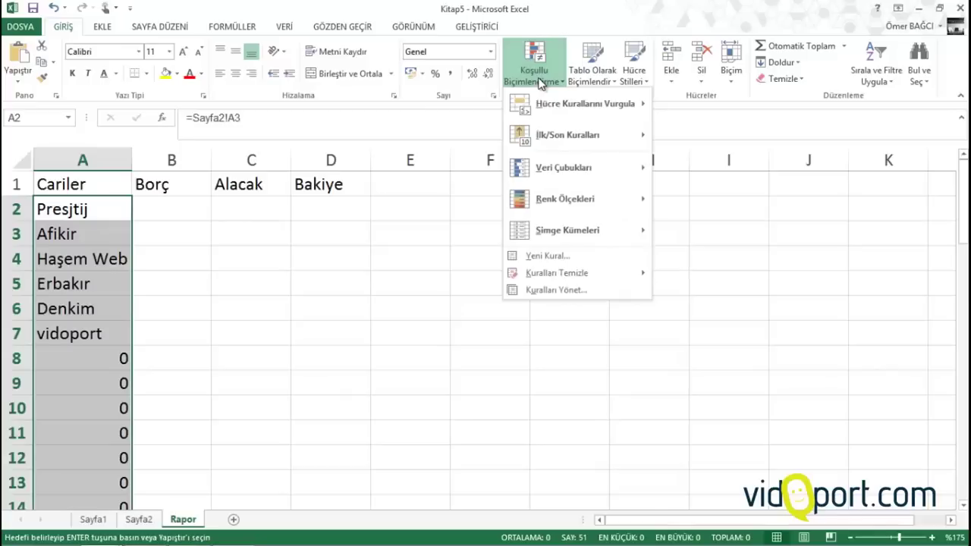
pyautogui.moveTo(553, 100)
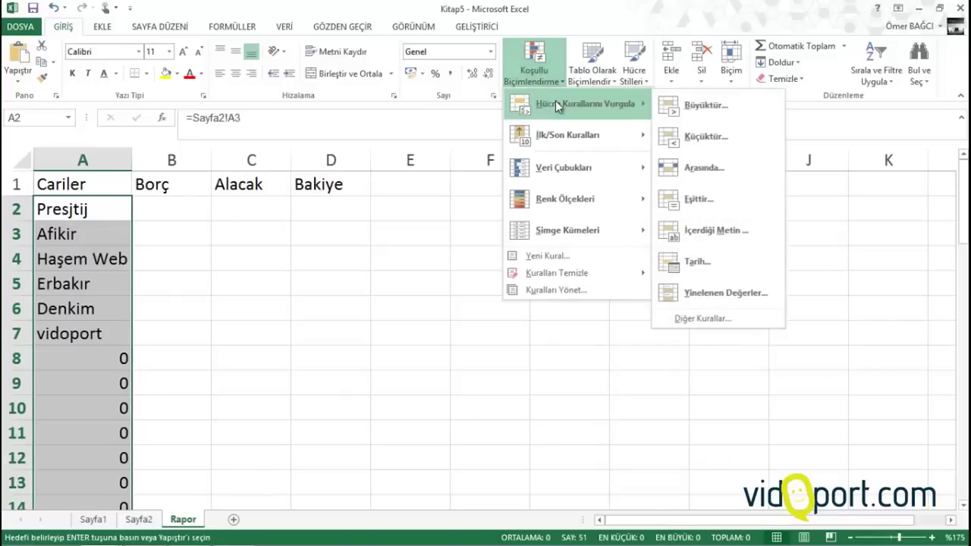
pyautogui.click(707, 200)
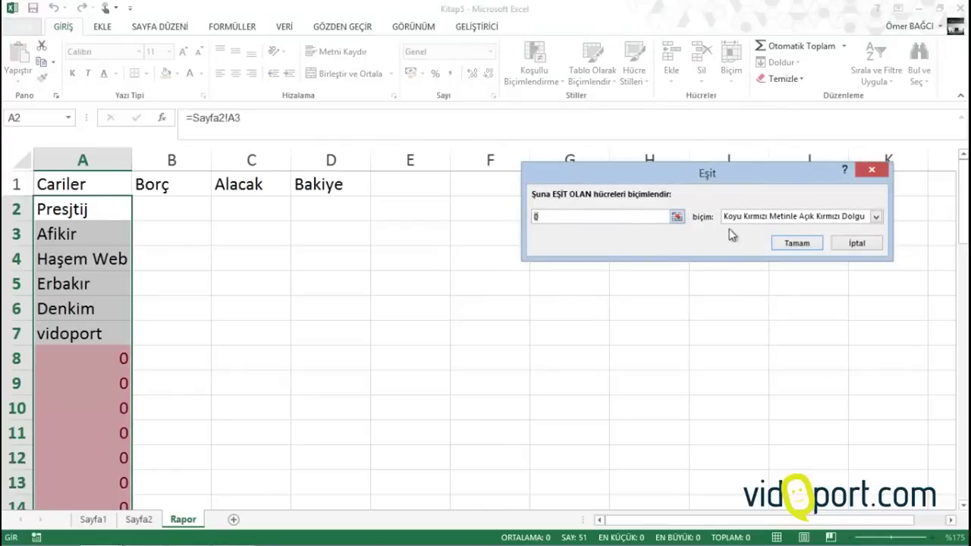
pyautogui.click(770, 222)
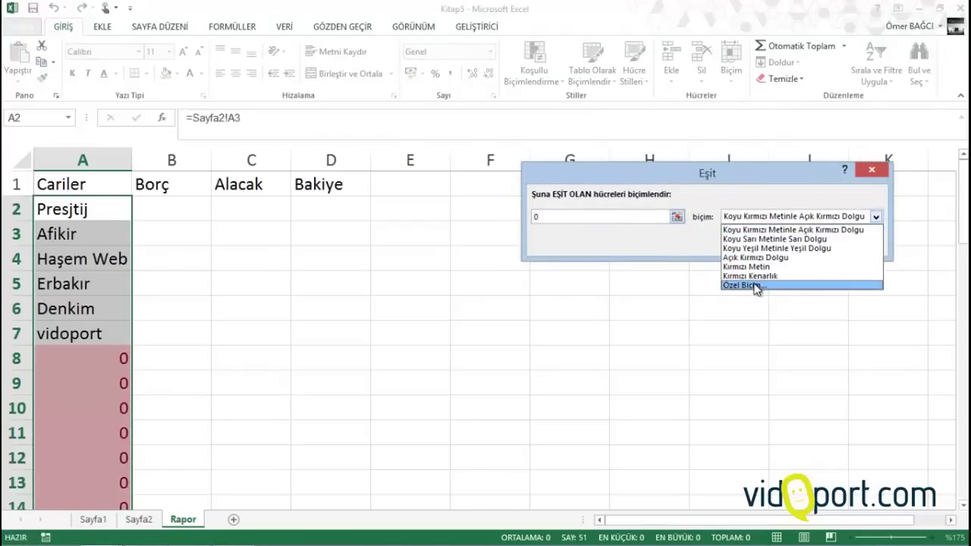
pyautogui.click(756, 286)
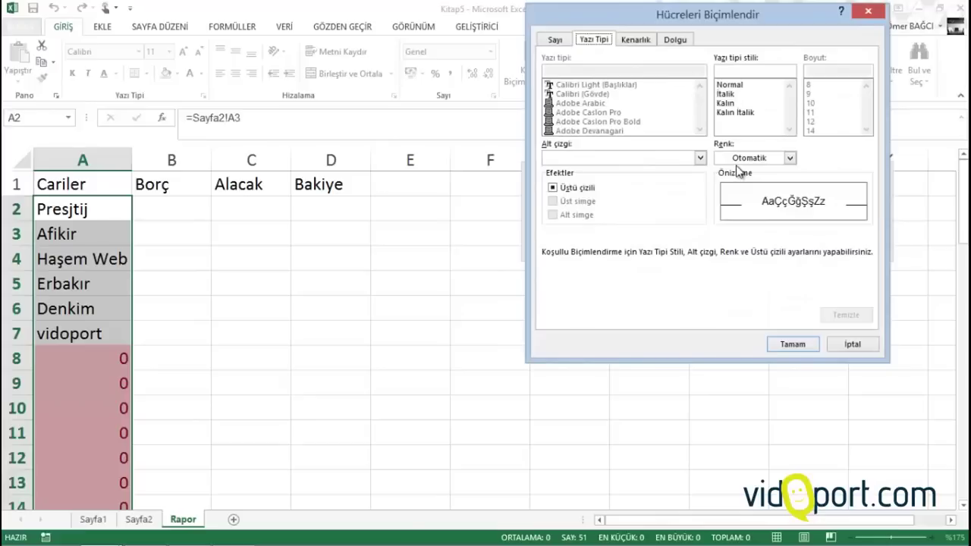
pyautogui.click(728, 159)
pyautogui.click(723, 198)
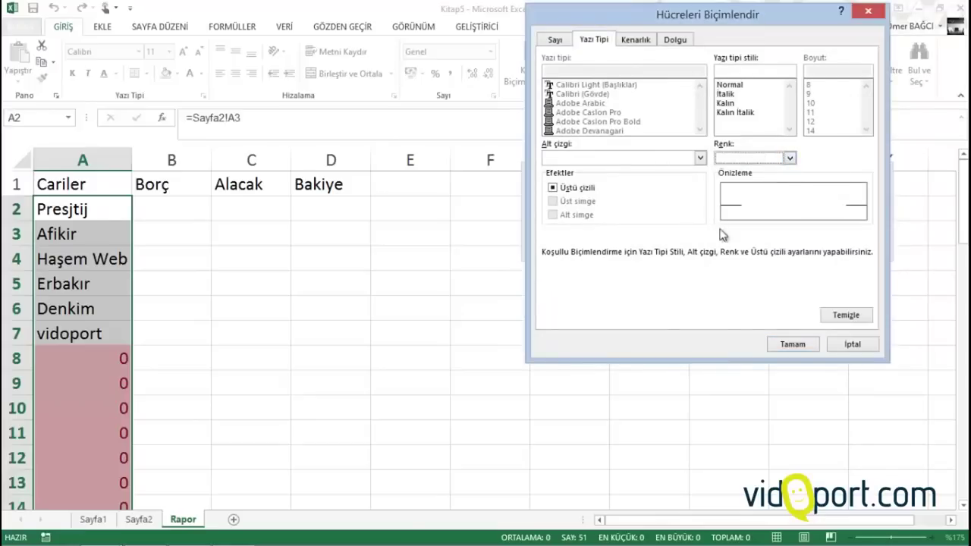
pyautogui.click(793, 344)
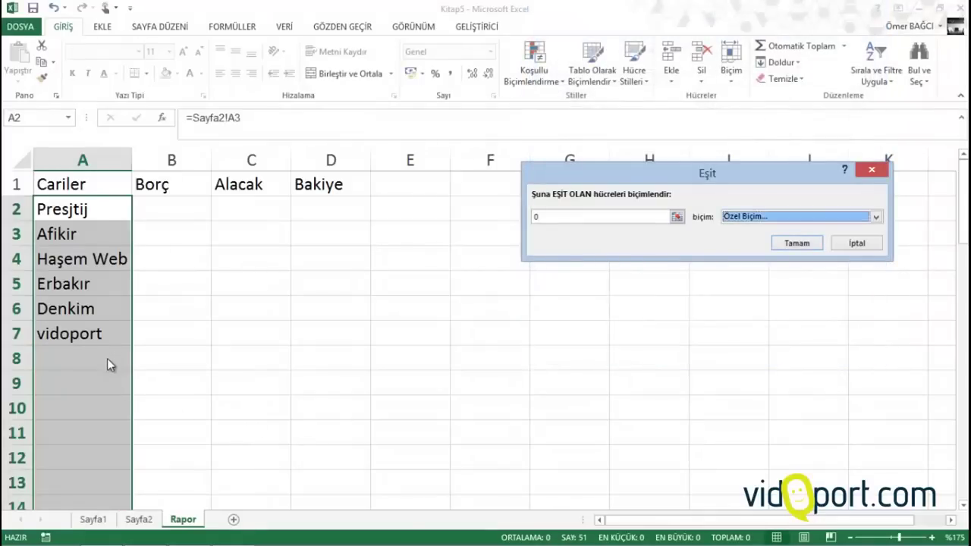
pyautogui.click(797, 243)
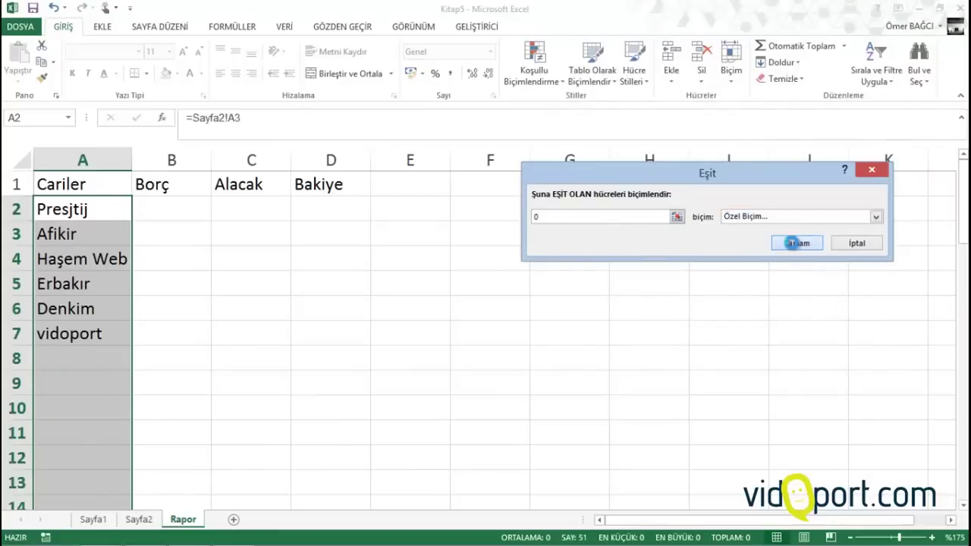
# Check cells B2, C2 and D2, settling on B2 under Borç
pyautogui.click(151, 202)
pyautogui.click(244, 204)
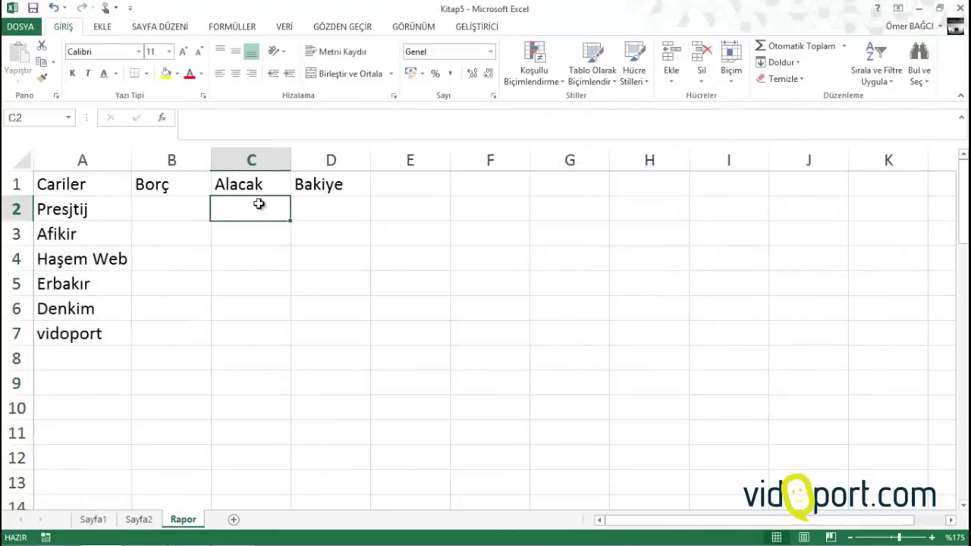
pyautogui.click(336, 203)
pyautogui.click(235, 199)
pyautogui.click(200, 206)
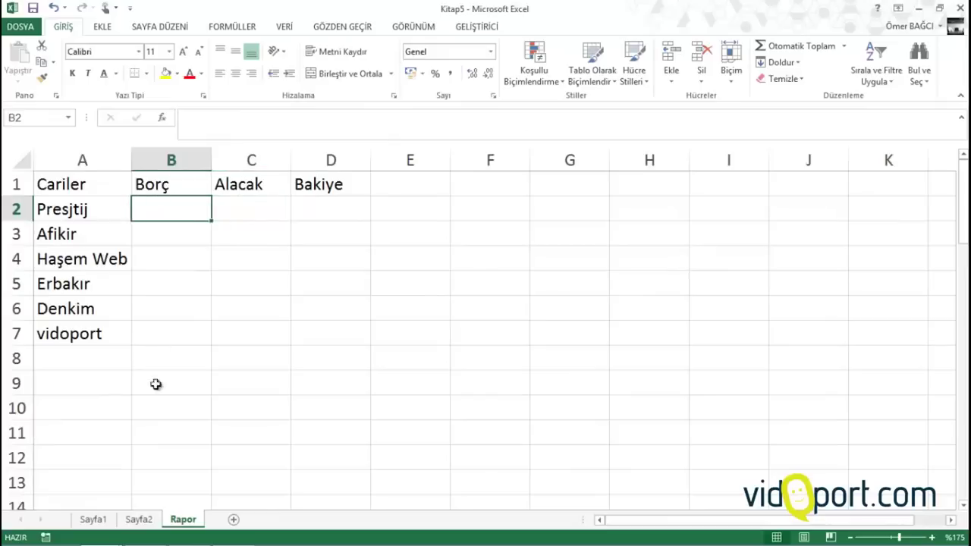
pyautogui.click(97, 517)
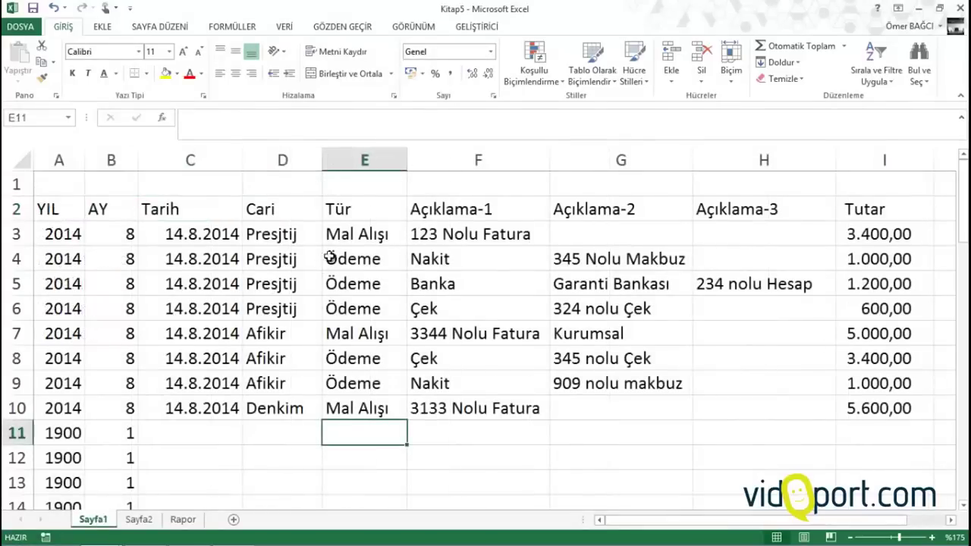
pyautogui.press('Up')
pyautogui.click(351, 236)
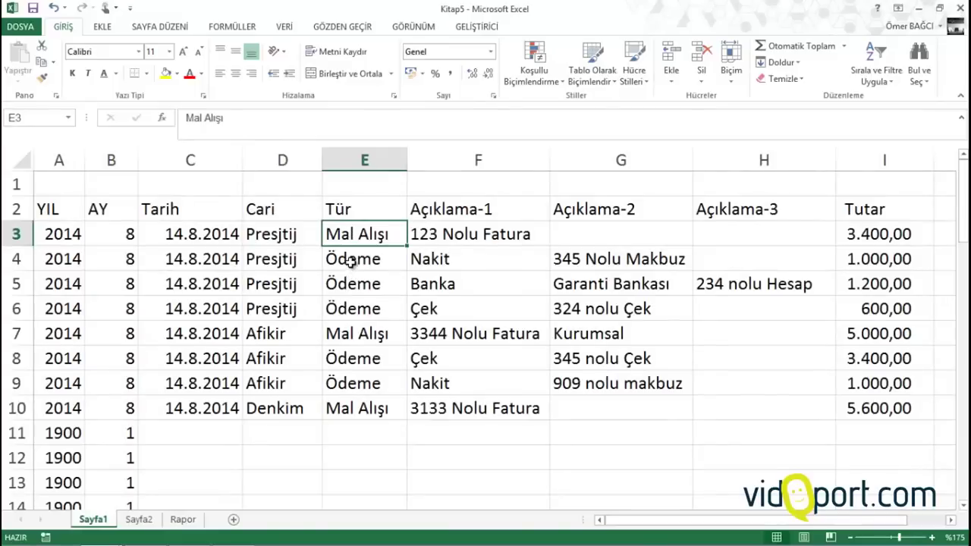
pyautogui.click(350, 260)
pyautogui.click(349, 282)
pyautogui.click(349, 333)
pyautogui.click(349, 380)
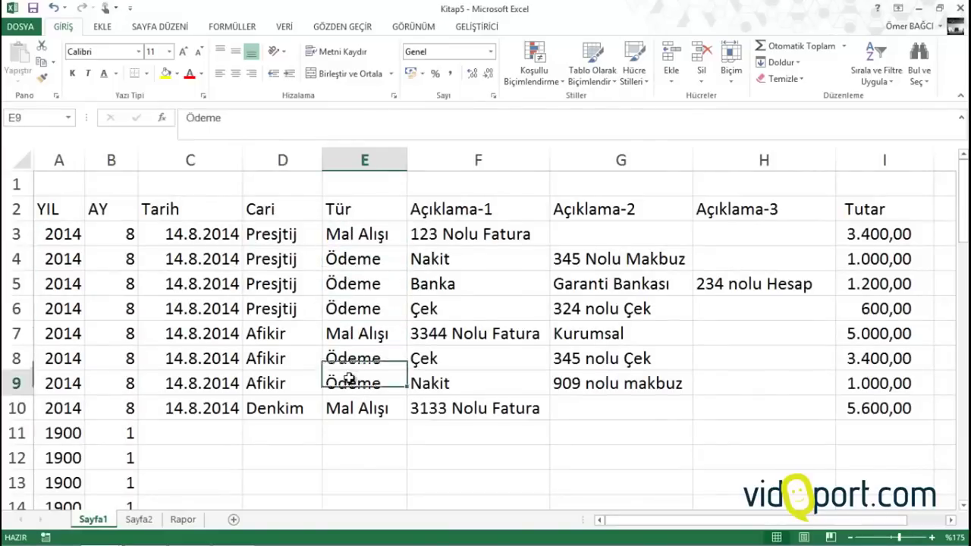
pyautogui.click(350, 363)
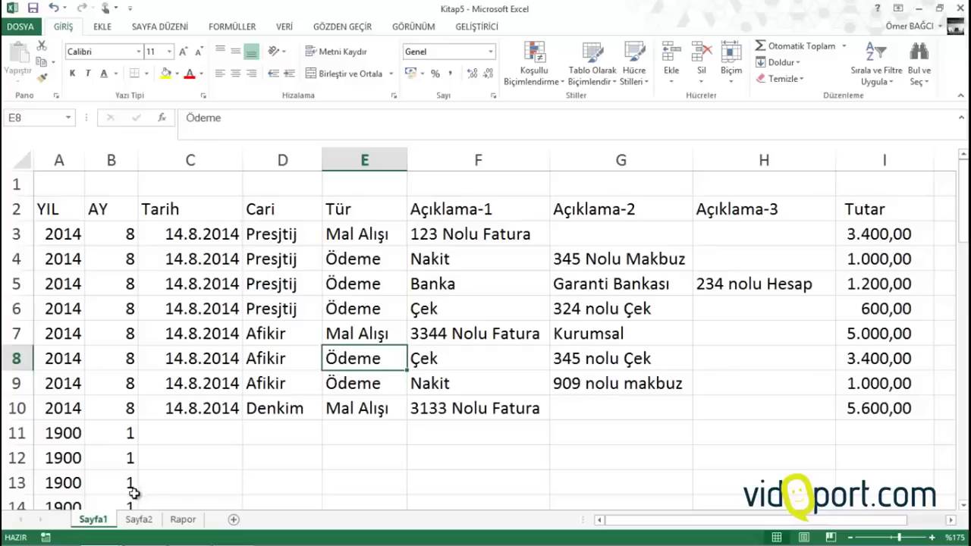
pyautogui.click(177, 519)
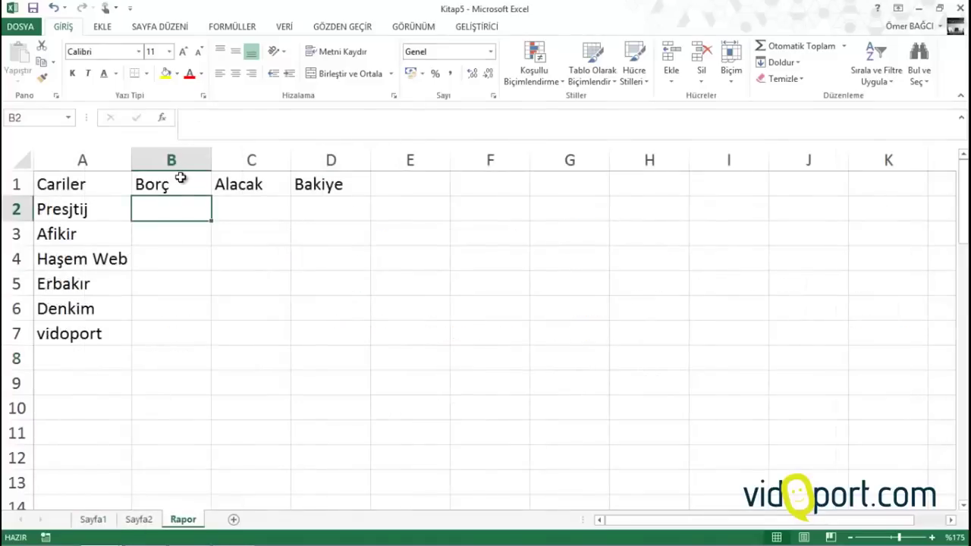
pyautogui.write('=e')
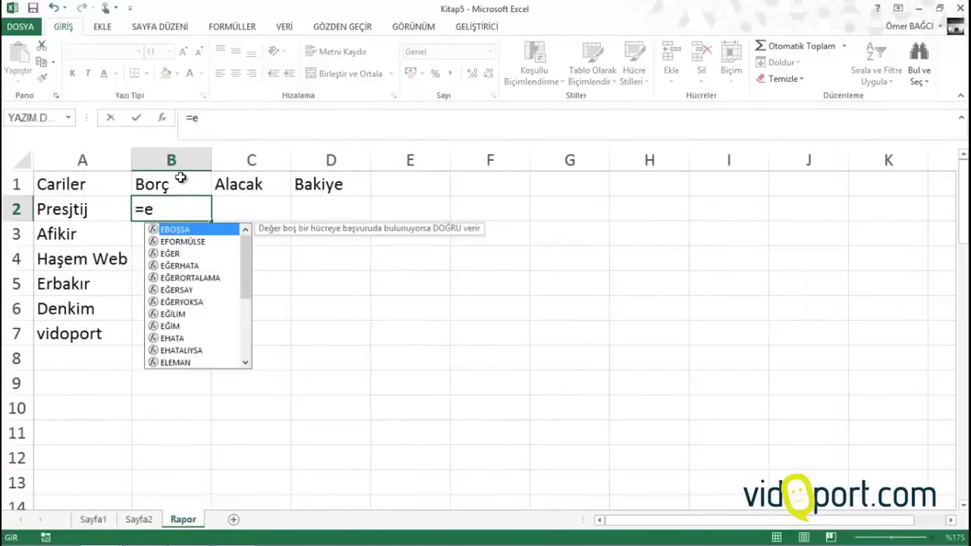
pyautogui.write('top')
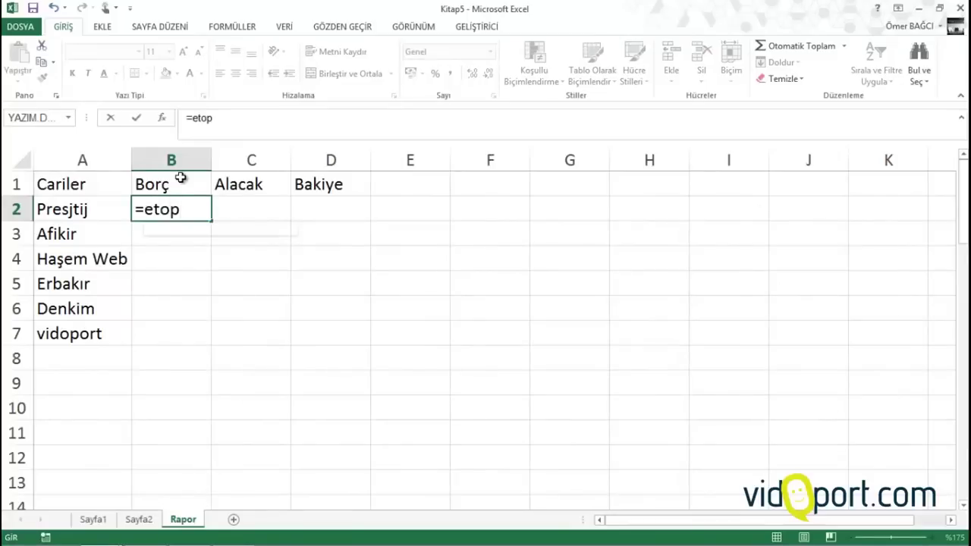
pyautogui.press('Tab')
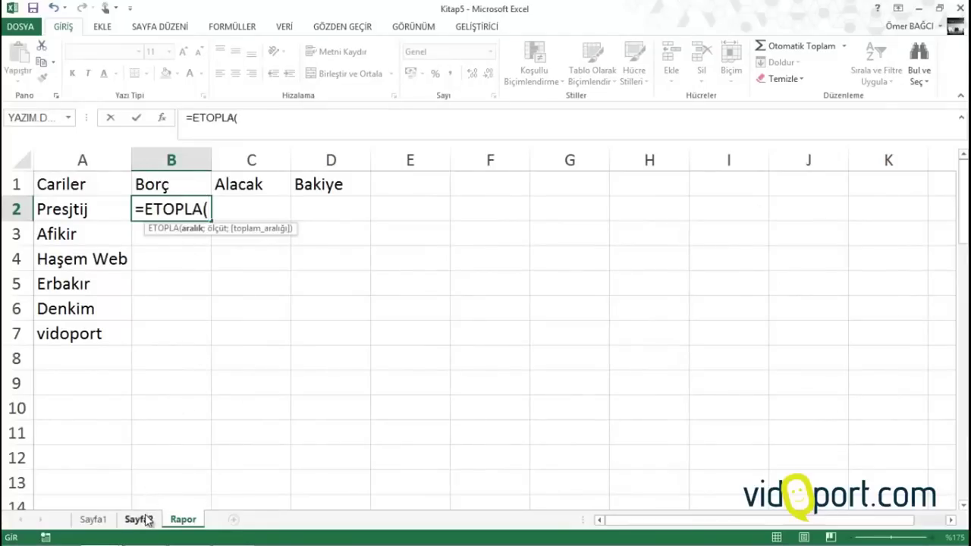
pyautogui.click(94, 520)
pyautogui.click(353, 162)
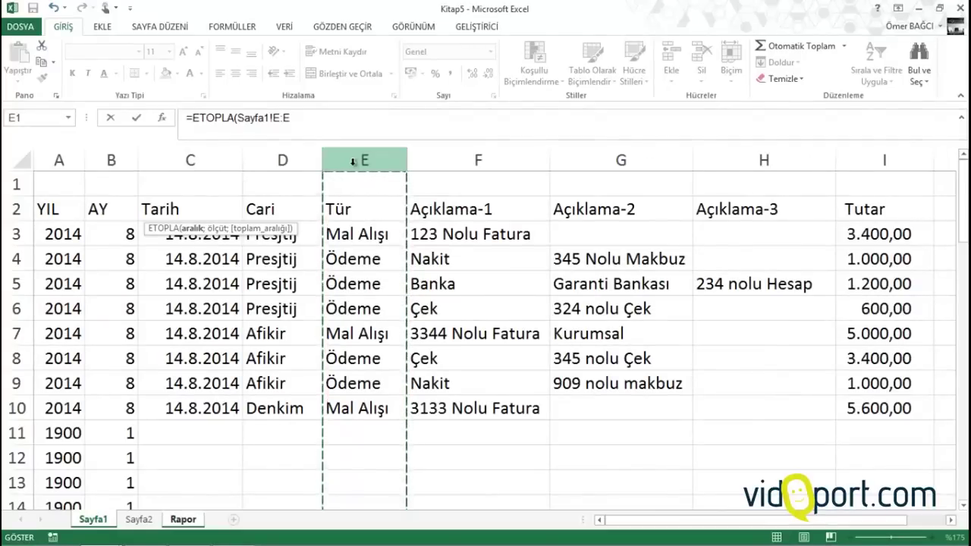
pyautogui.press('Escape')
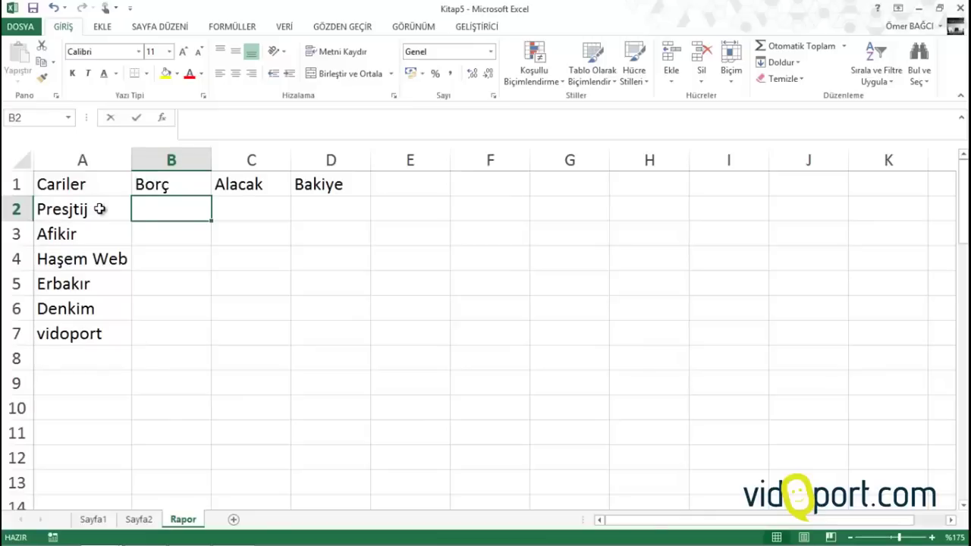
# Start =ÇOKETOPLA in B2 with Sayfa1!I:I as sum range and Sayfa1!D:D as first criteria range
pyautogui.write('=ço')
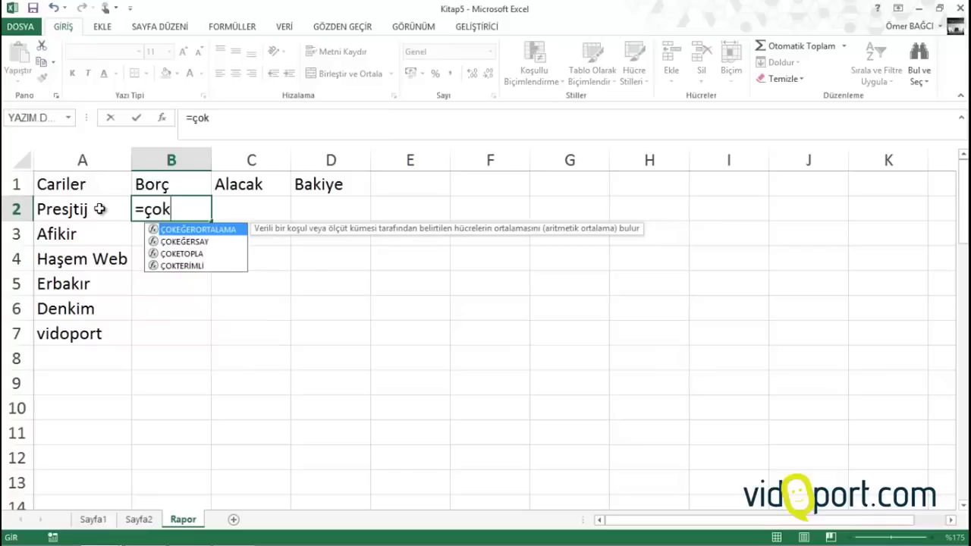
pyautogui.write('k')
pyautogui.press('Down')
pyautogui.press('Down')
pyautogui.press('Tab')
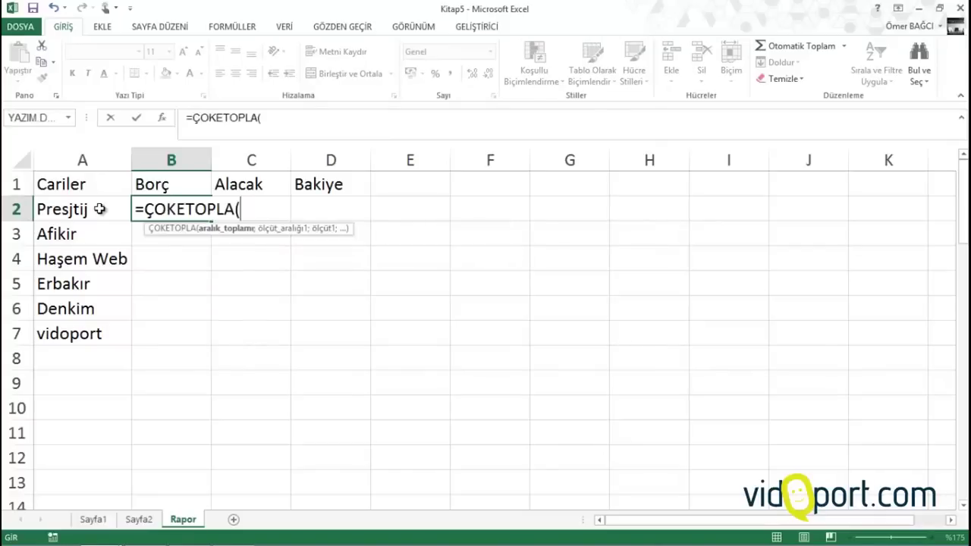
pyautogui.click(94, 520)
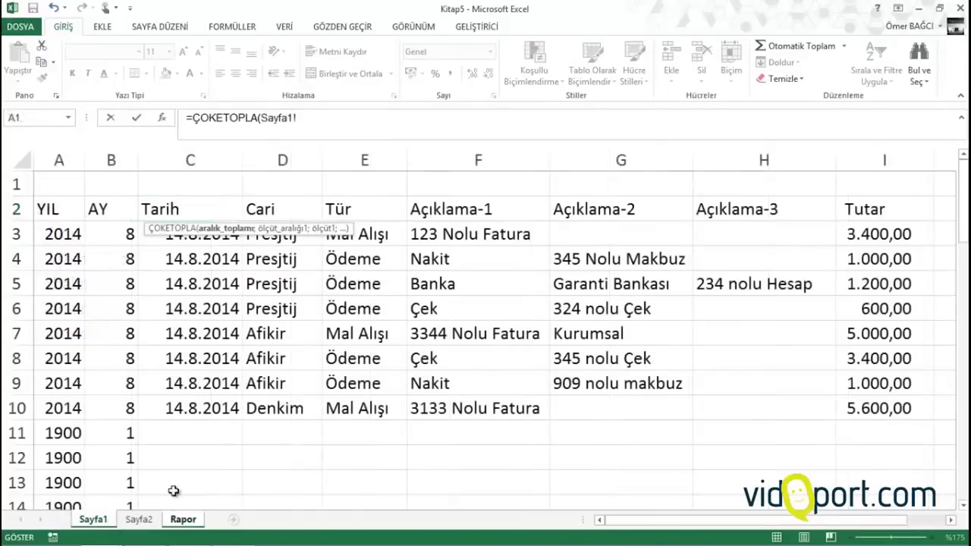
pyautogui.click(886, 156)
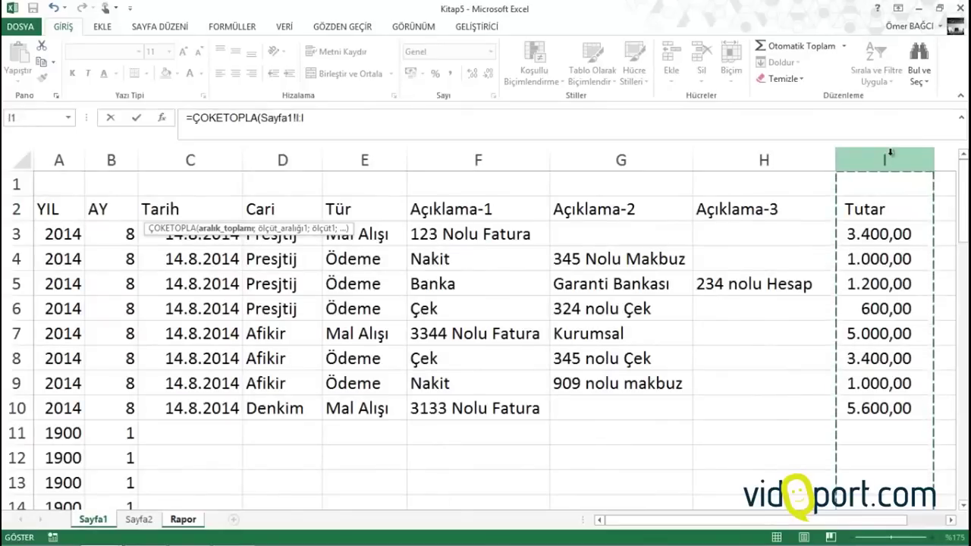
pyautogui.write(';')
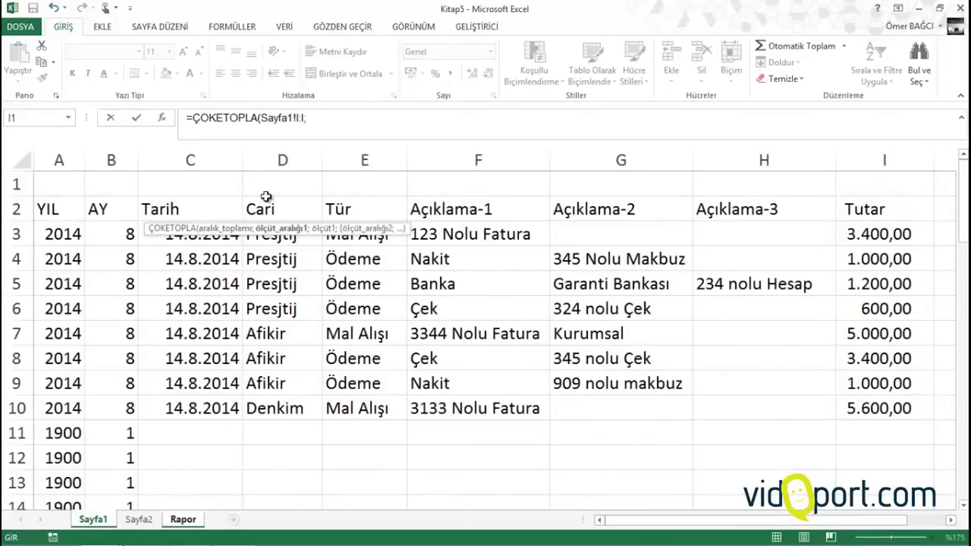
pyautogui.click(279, 160)
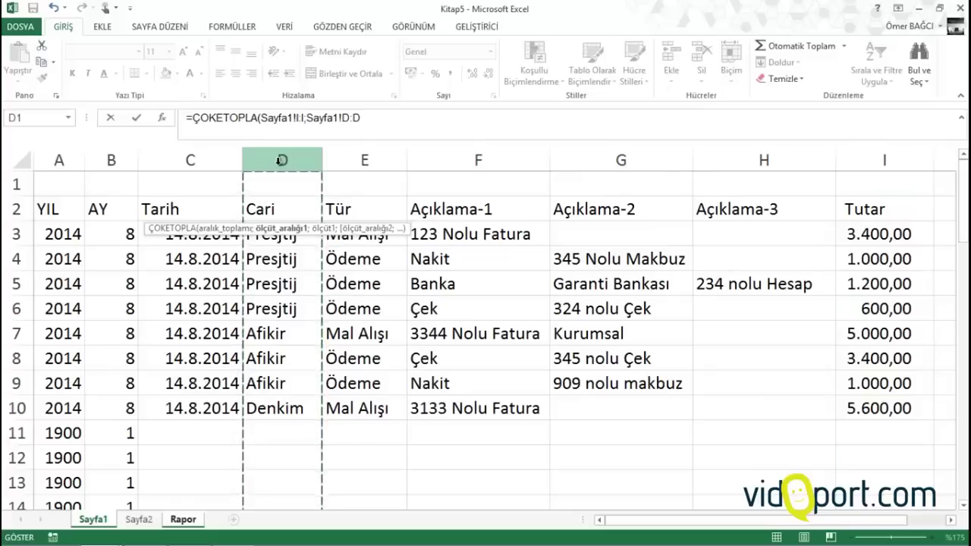
pyautogui.write(';')
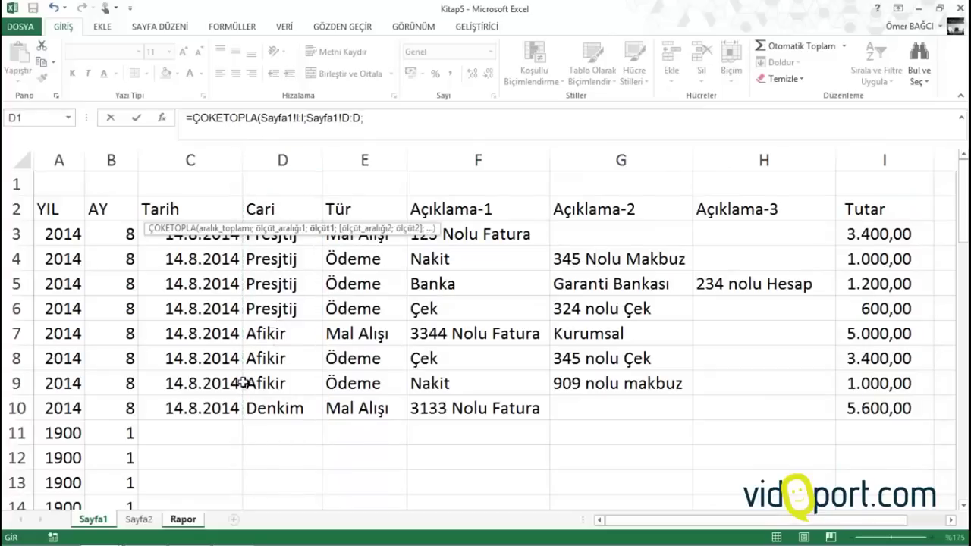
# Add Rapor!A2 and Sayfa1!E:E with "Mal Alışı" as criteria, returning 3400
pyautogui.click(192, 521)
pyautogui.click(78, 210)
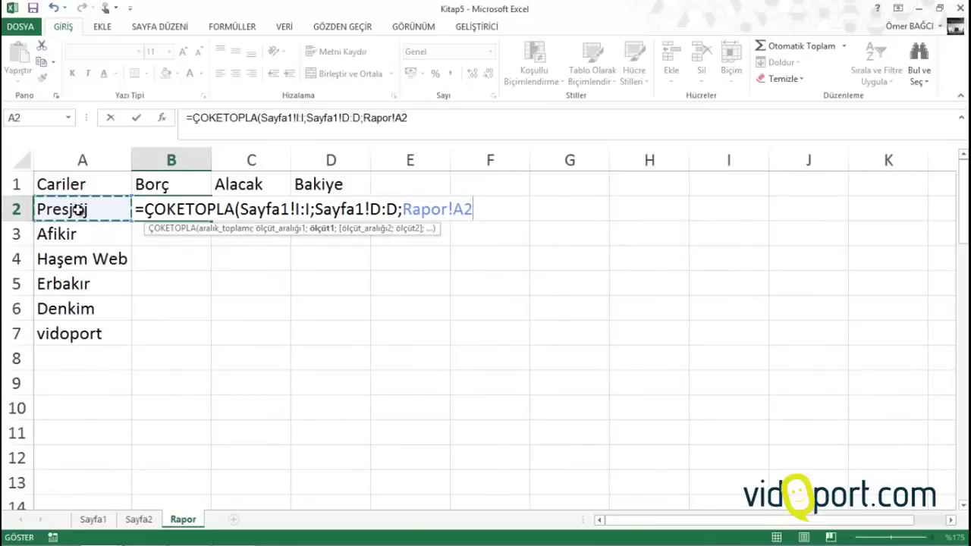
pyautogui.write(';')
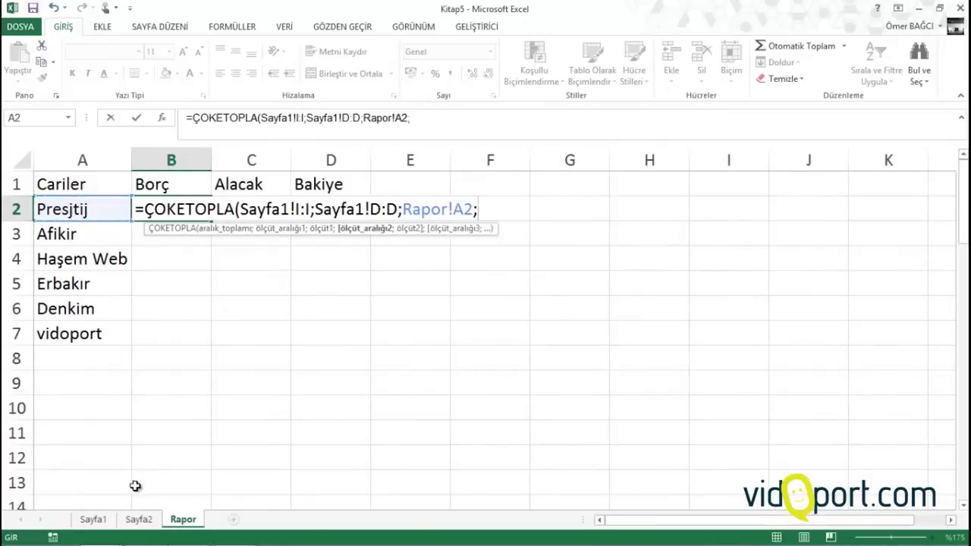
pyautogui.click(93, 520)
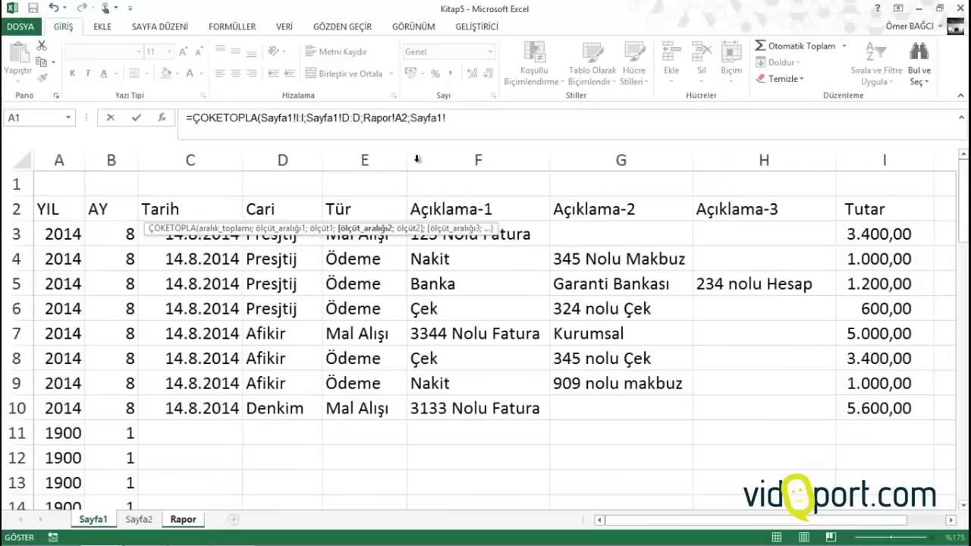
pyautogui.click(364, 159)
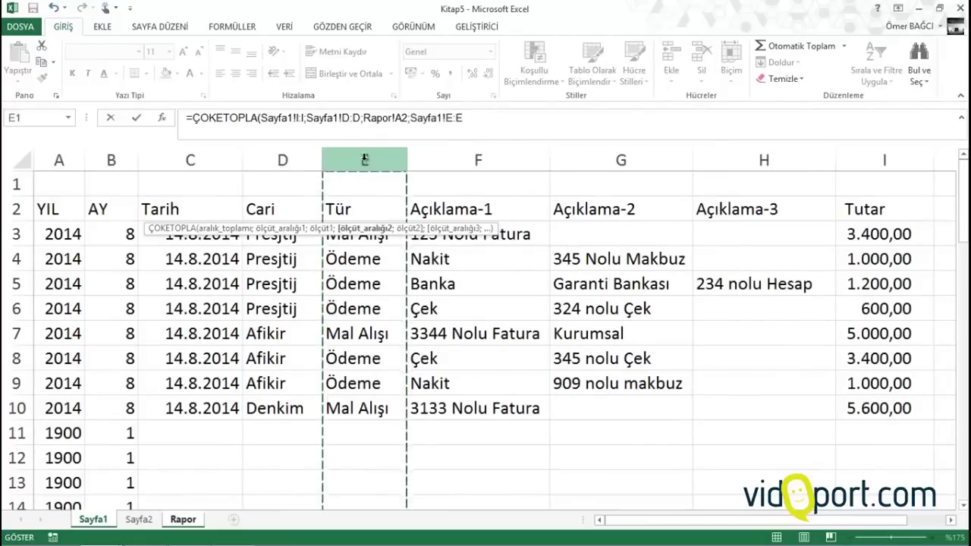
pyautogui.write(';"Mal Alışı')
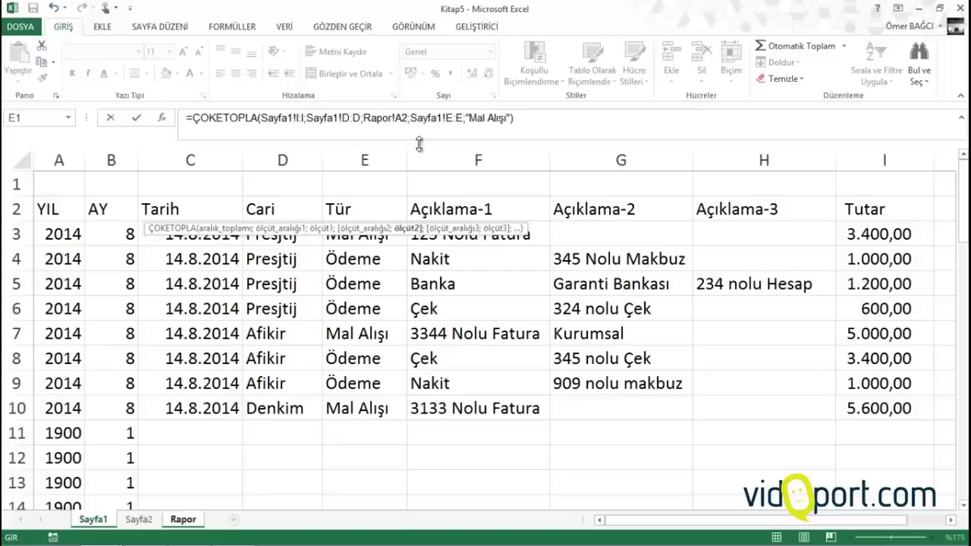
pyautogui.press('Return')
# Copy the B2 formula down to row 53 and apply Comma Style to the totals
pyautogui.click(186, 209)
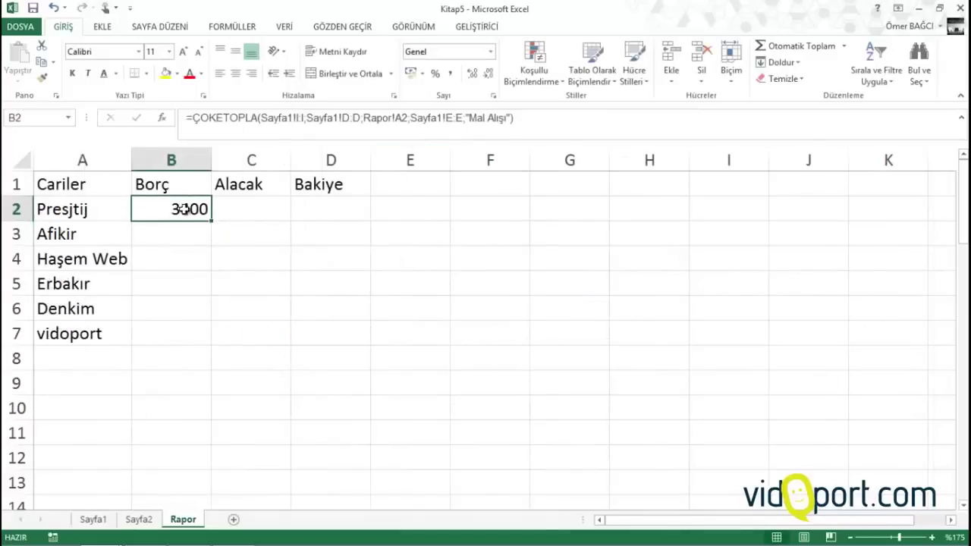
pyautogui.moveTo(211, 220); pyautogui.dragTo(200, 496)
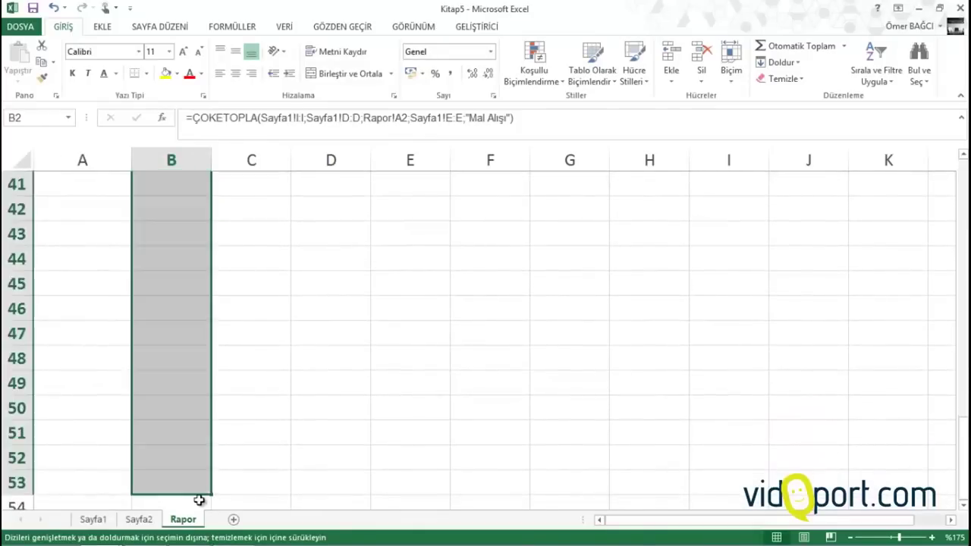
pyautogui.scroll(7, 194, 351)
pyautogui.scroll(6, 194, 351)
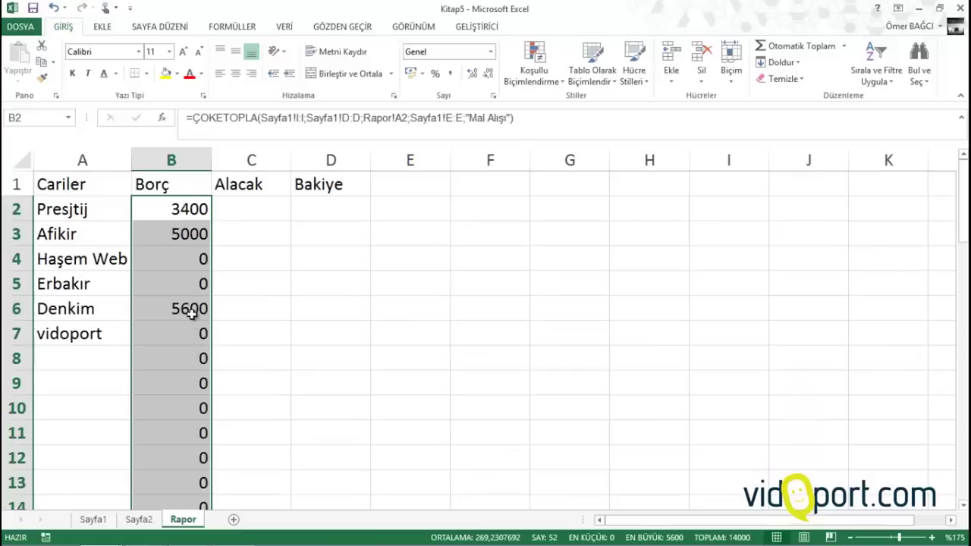
pyautogui.click(450, 74)
pyautogui.click(280, 336)
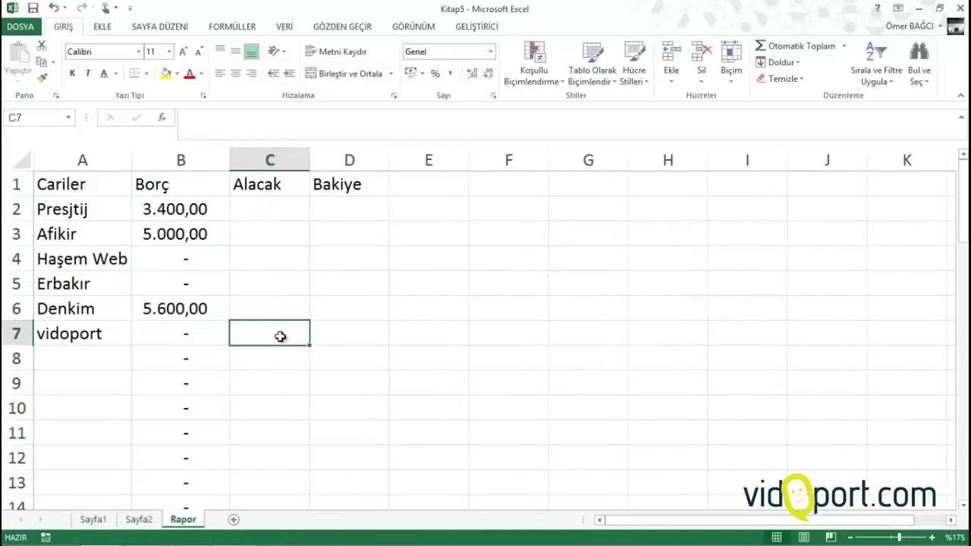
pyautogui.click(176, 209)
# Begin a formula in C2, then cancel it
pyautogui.click(266, 211)
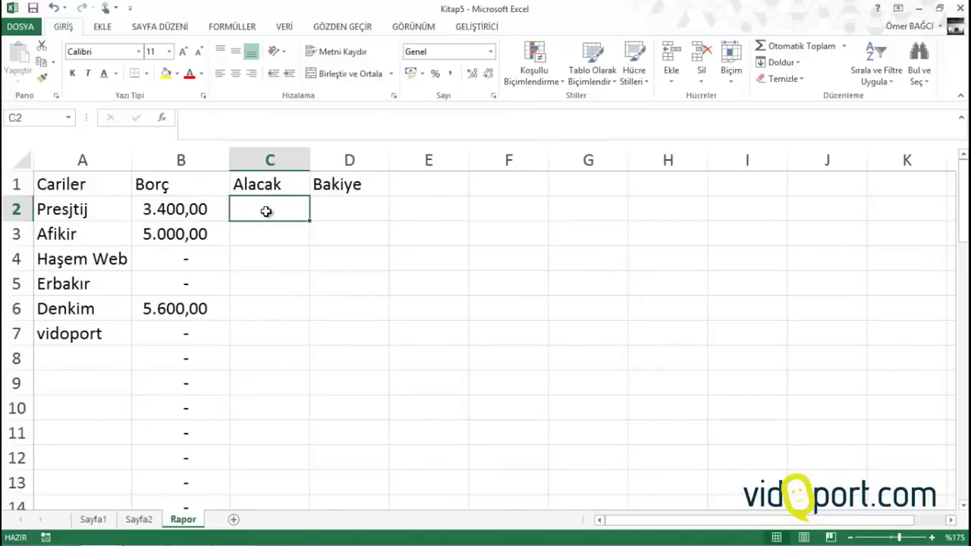
pyautogui.write('=')
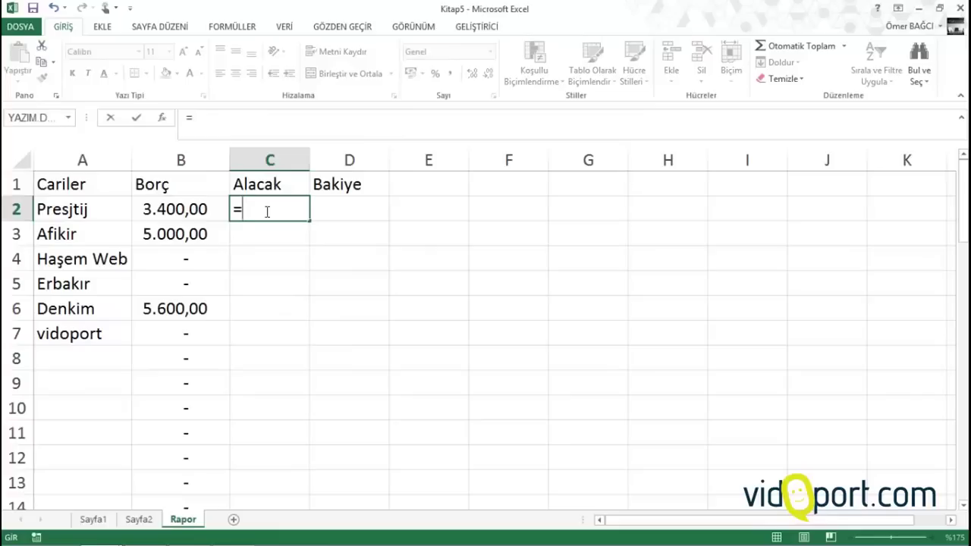
pyautogui.press('Escape')
# Rename header B1 to Mal Alışlarımız and C1 to Ödemelerimiz
pyautogui.press('Up')
pyautogui.press('Left')
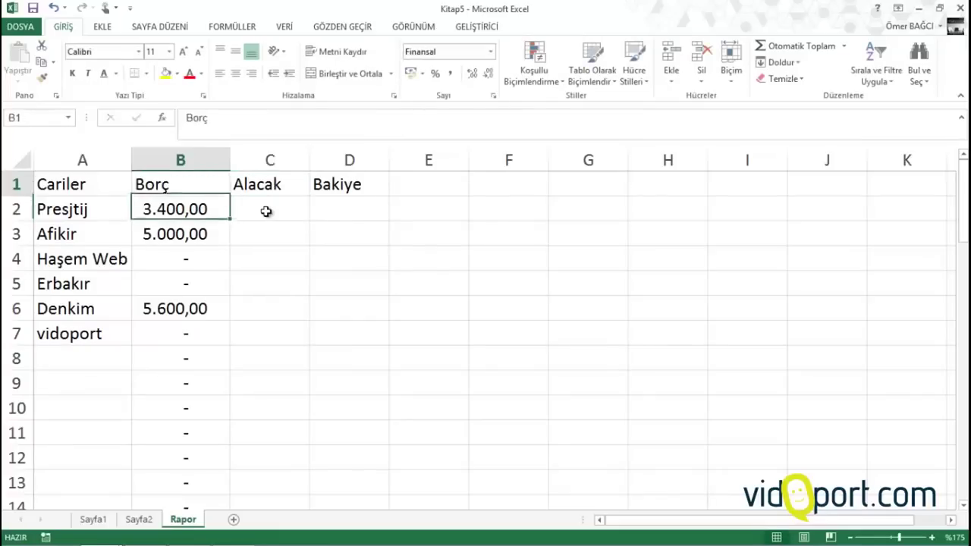
pyautogui.write('Ma')
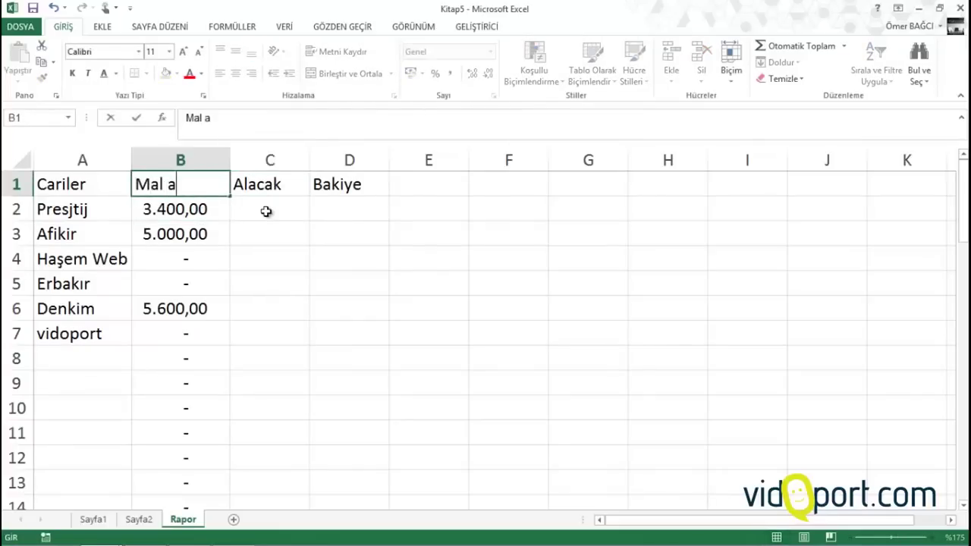
pyautogui.write('l Alışlarımız')
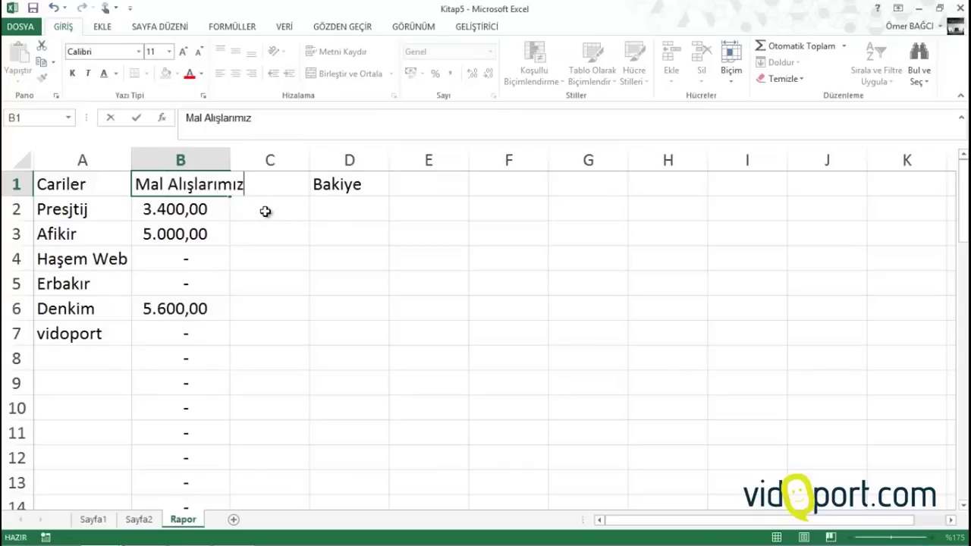
pyautogui.press('Tab')
pyautogui.write('Ödemeleri')
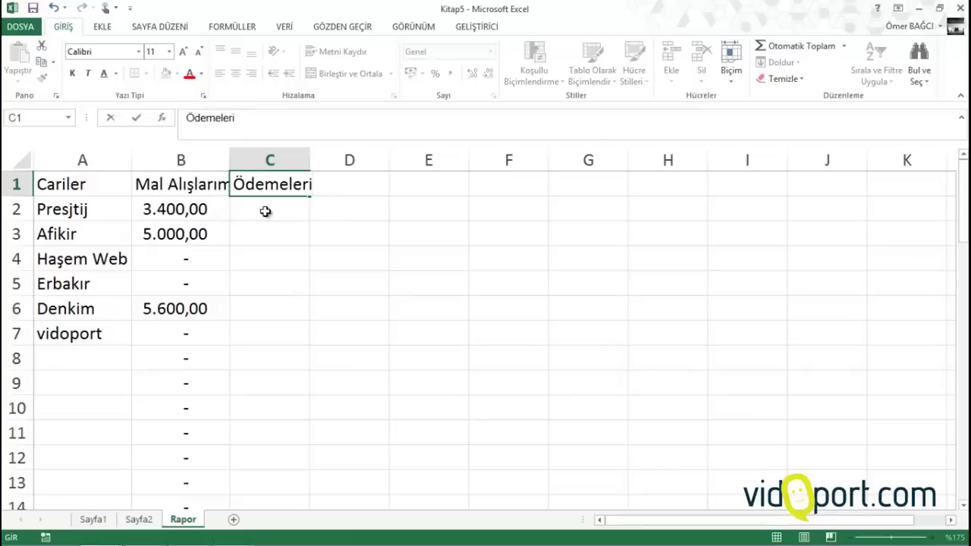
pyautogui.write('ni')
pyautogui.press('BackSpace')
pyautogui.press('BackSpace')
pyautogui.write('mziz')
pyautogui.press('Return')
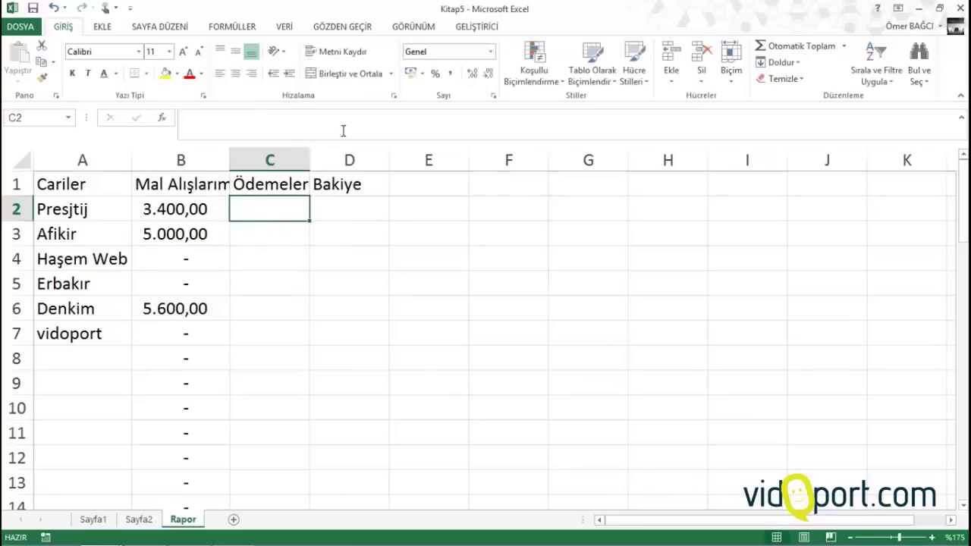
# Widen columns B and C so the new headers fit
pyautogui.moveTo(315, 160); pyautogui.dragTo(342, 159)
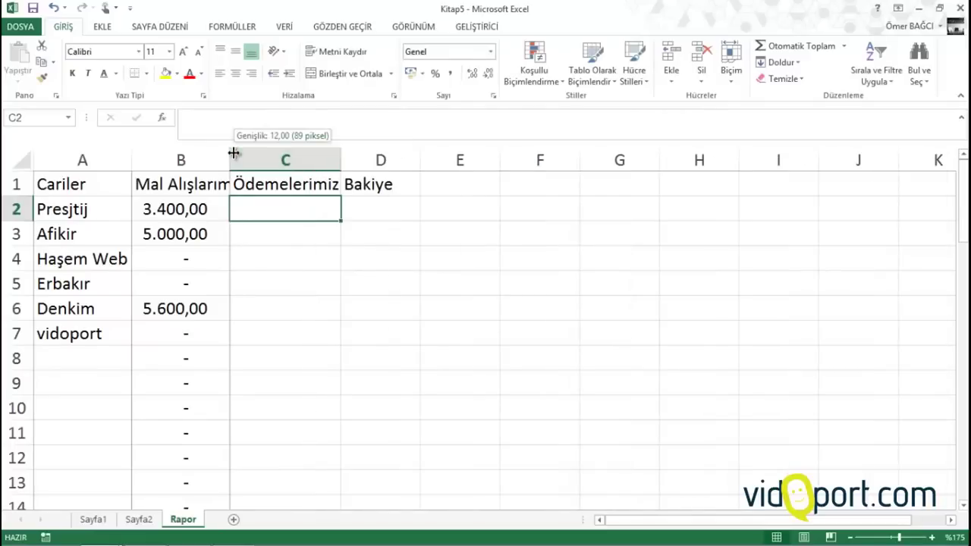
pyautogui.moveTo(257, 152); pyautogui.dragTo(268, 151)
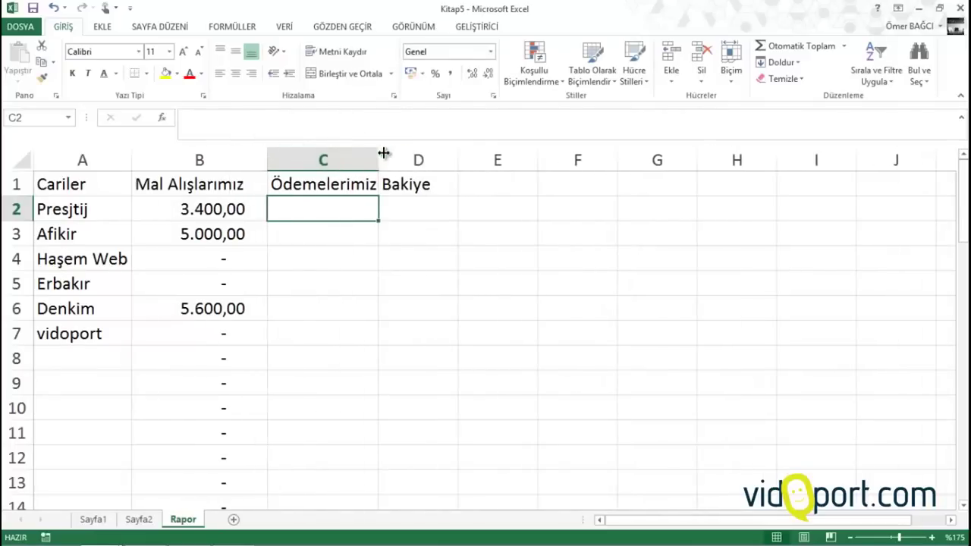
pyautogui.moveTo(384, 152); pyautogui.dragTo(473, 159)
# Start =ÇOKETOPLA in C2 with Sayfa1!I:I as sum range and Sayfa1!D:D as criteria range
pyautogui.click(351, 210)
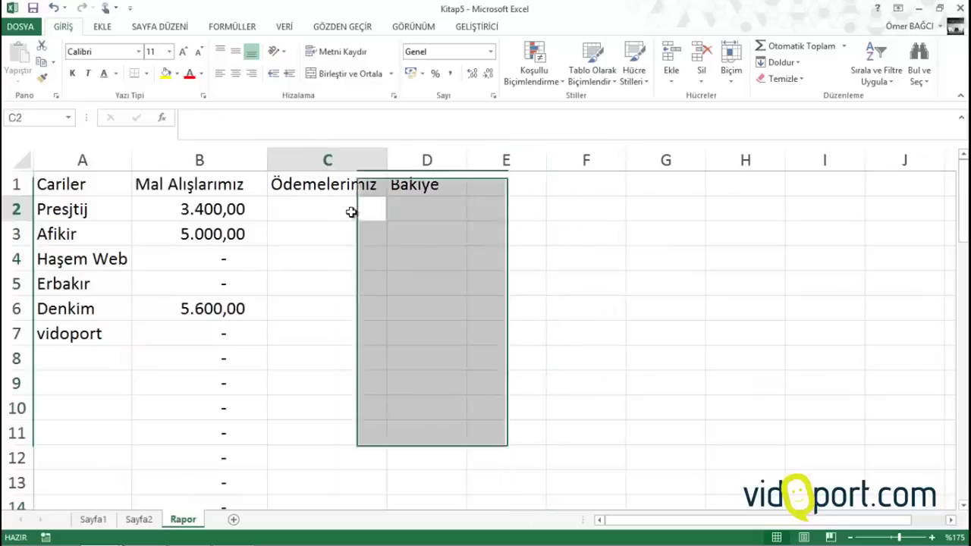
pyautogui.write('=çoketo')
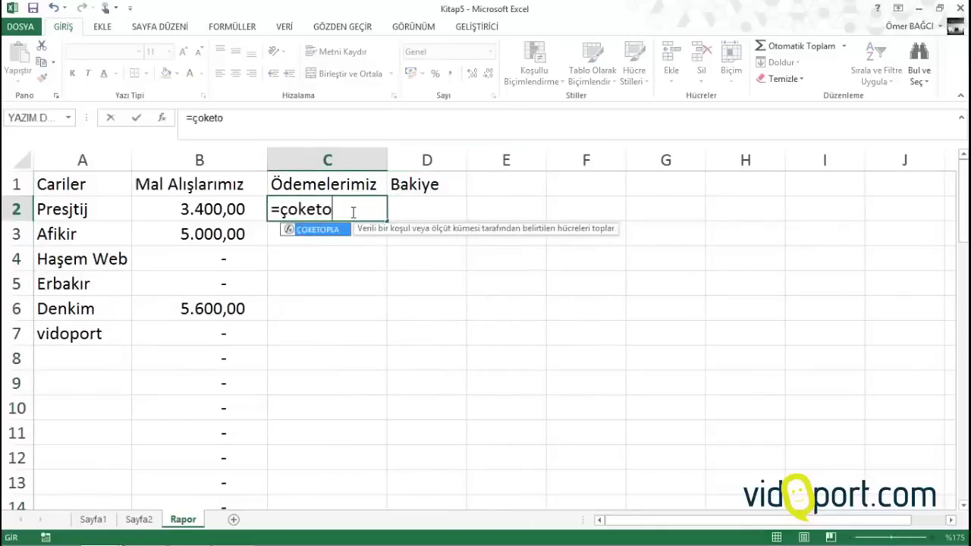
pyautogui.press('Tab')
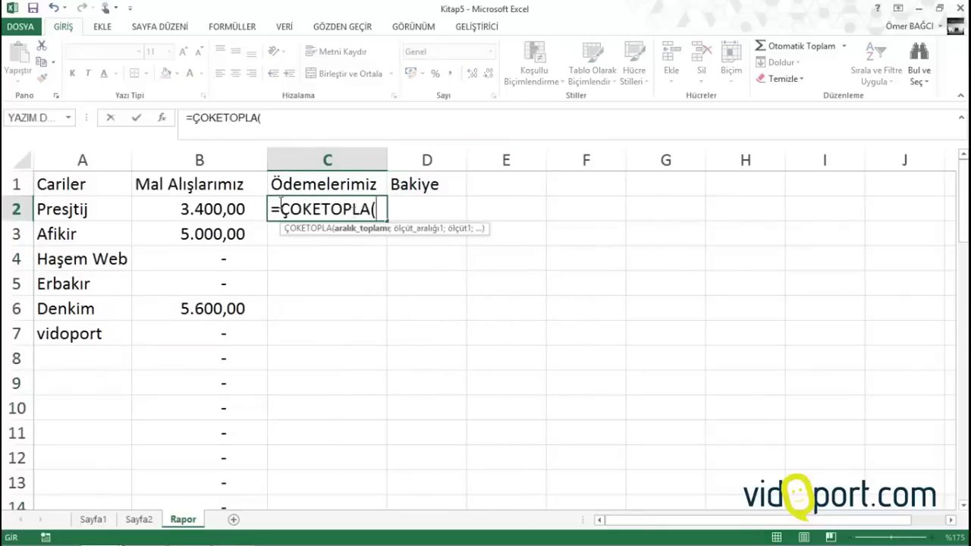
pyautogui.click(94, 520)
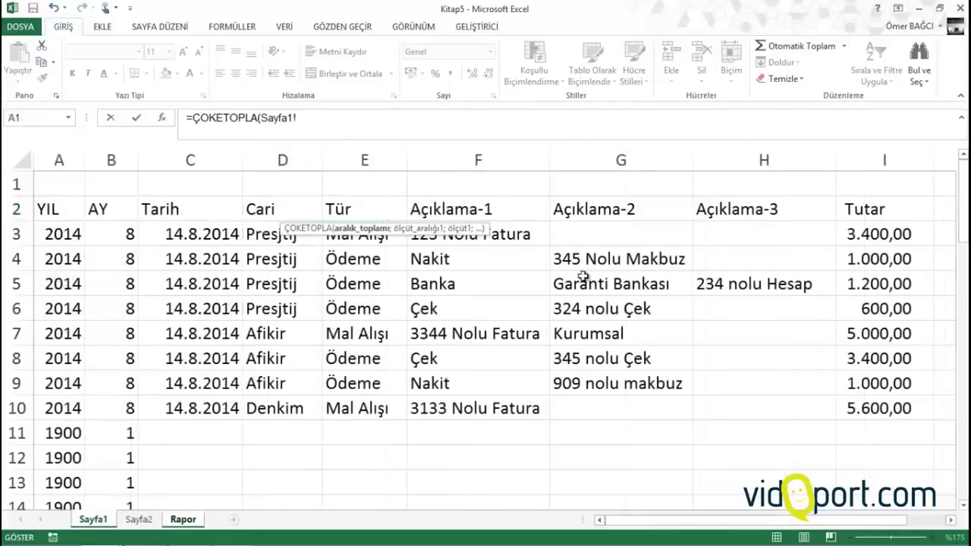
pyautogui.click(879, 162)
pyautogui.write(';')
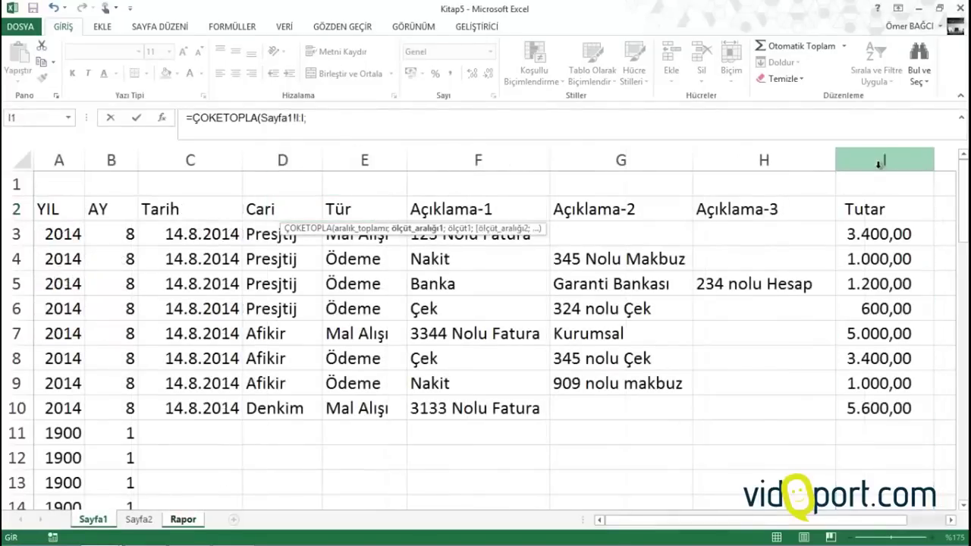
pyautogui.click(282, 157)
pyautogui.write(';')
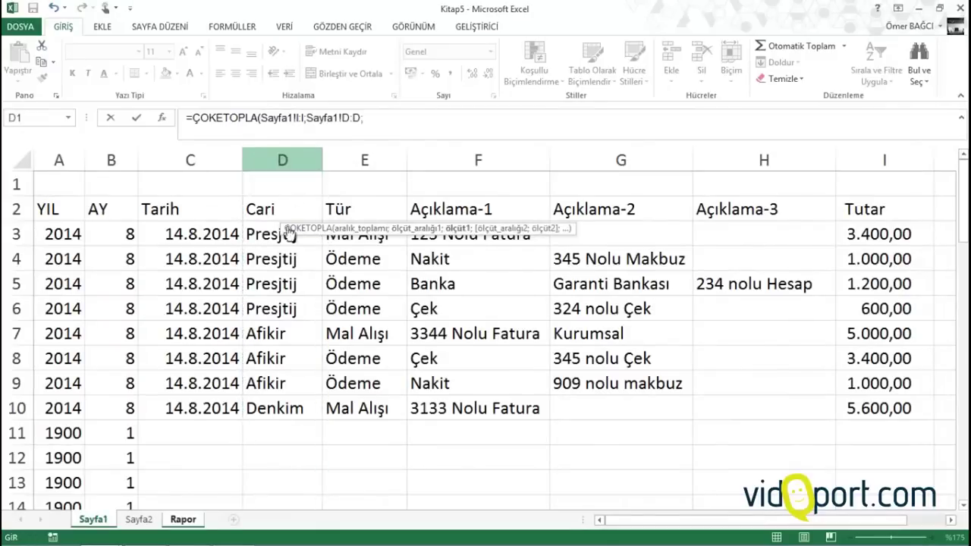
# Complete the C2 formula with criteria Rapor!A2 and Sayfa1!E:E equal to "Ödeme"
pyautogui.click(176, 520)
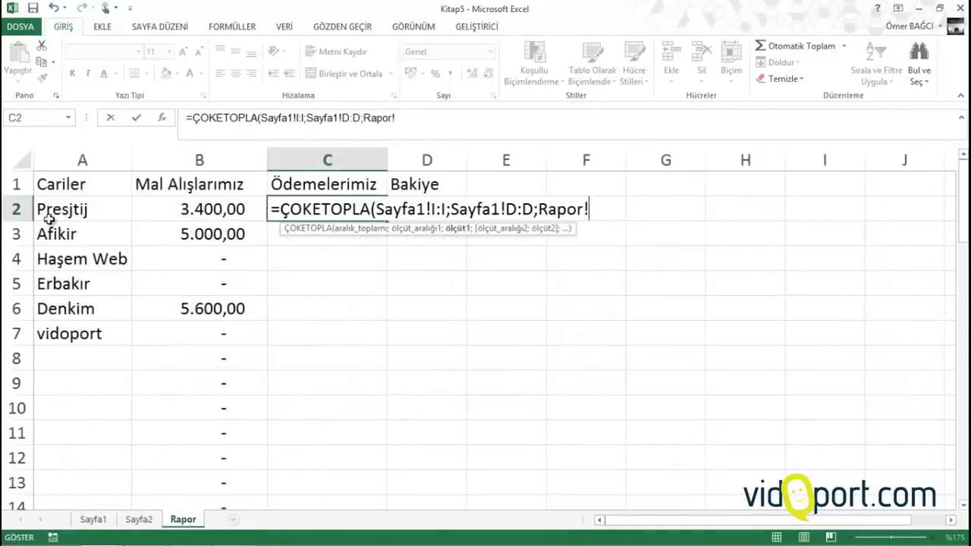
pyautogui.click(53, 205)
pyautogui.write(';')
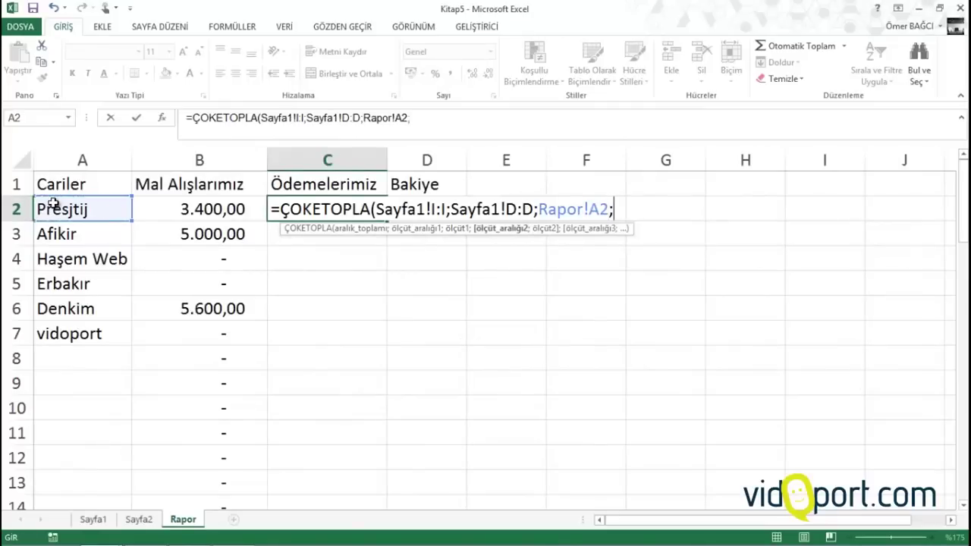
pyautogui.click(95, 521)
pyautogui.click(365, 160)
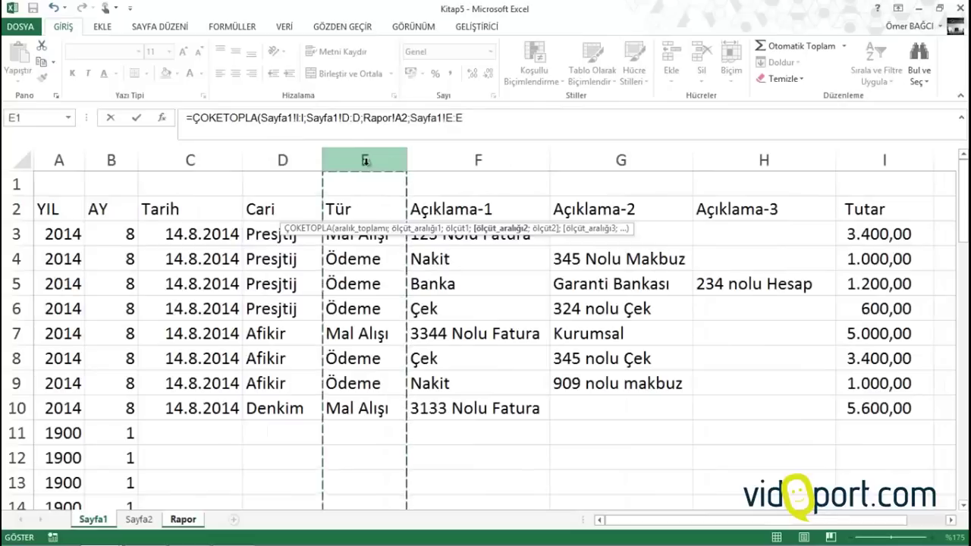
pyautogui.write(';"Ödeme')
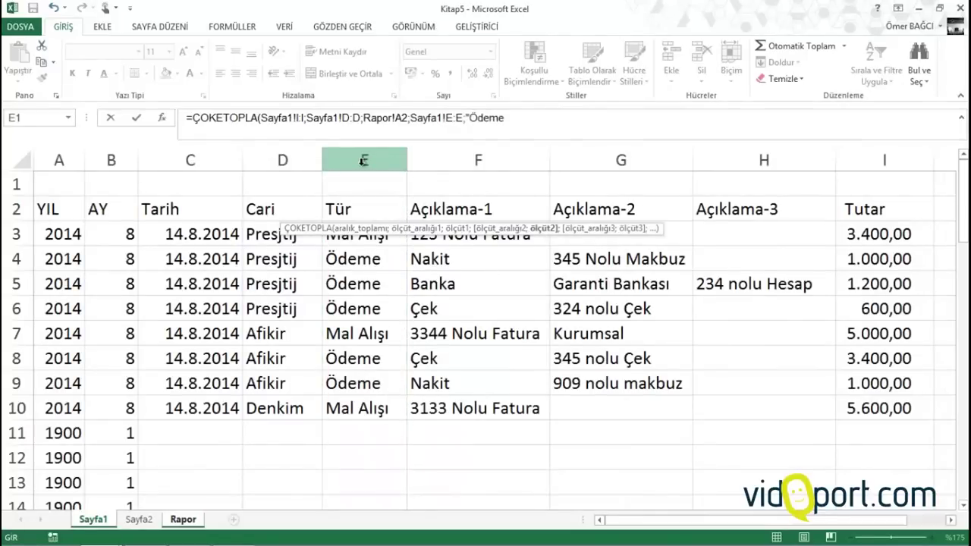
pyautogui.write('")')
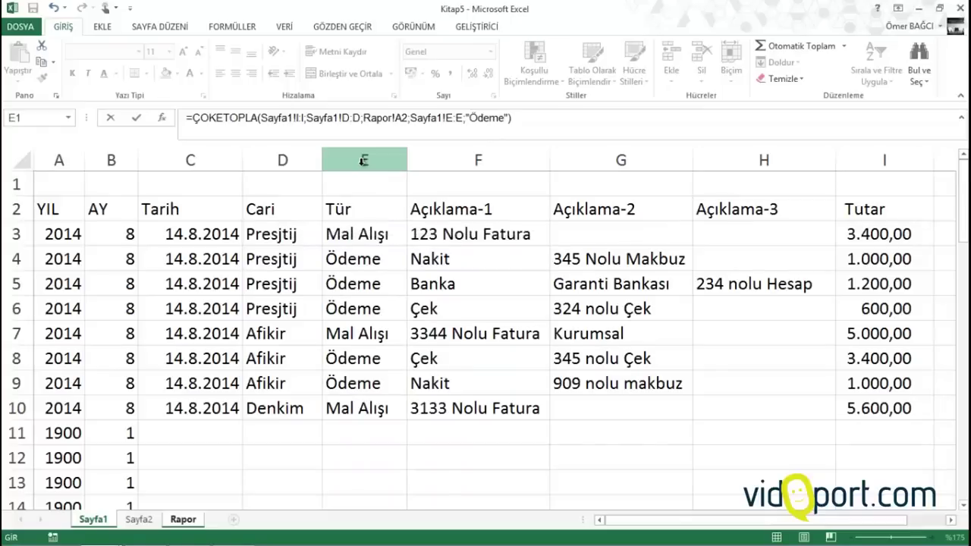
pyautogui.press('Return')
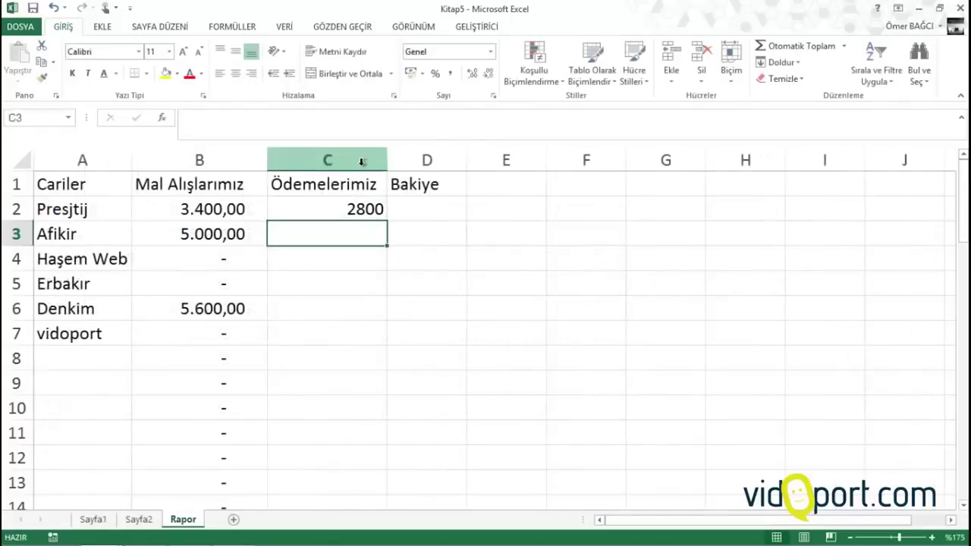
# Copy the payments formula down to C53 and apply the accounting number format
pyautogui.click(332, 209)
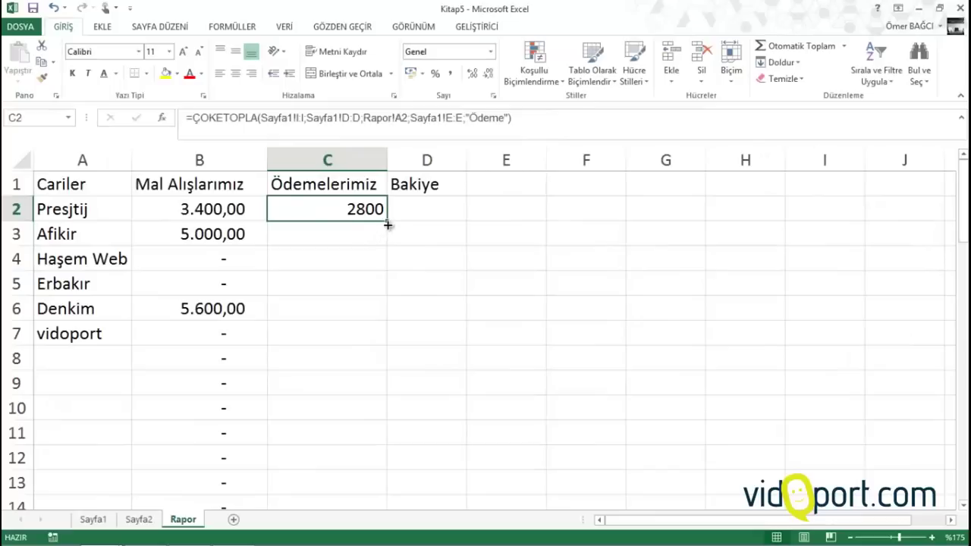
pyautogui.moveTo(389, 220); pyautogui.dragTo(375, 412)
pyautogui.scroll(15, 316, 248)
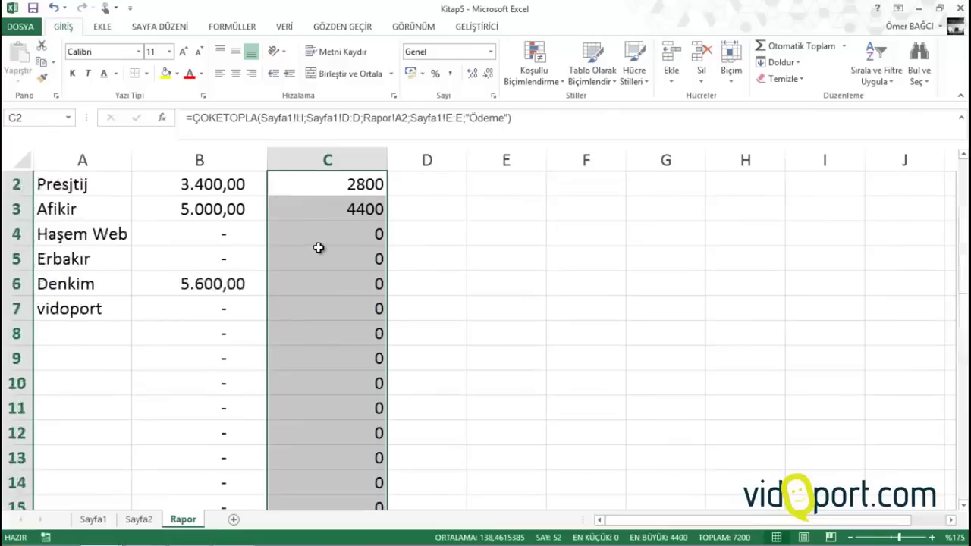
pyautogui.click(450, 76)
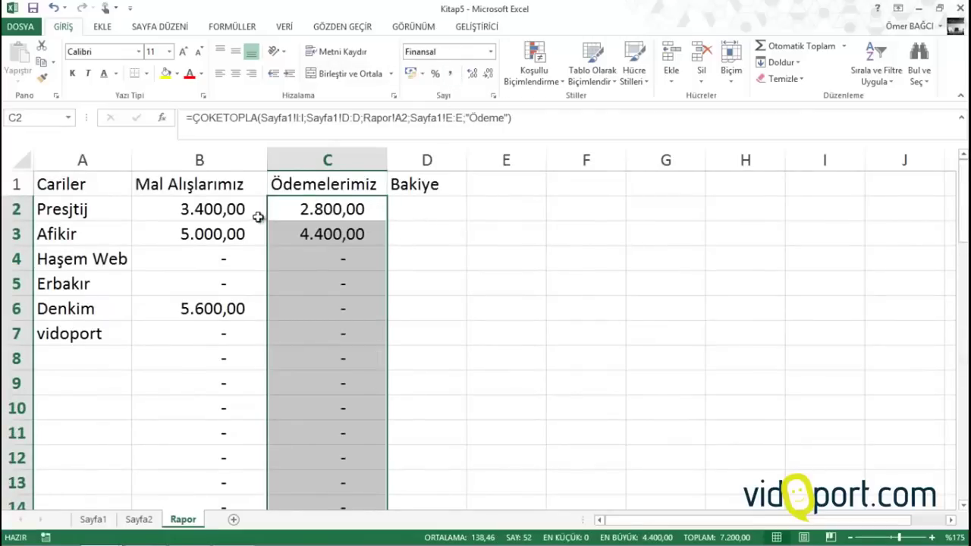
pyautogui.click(236, 307)
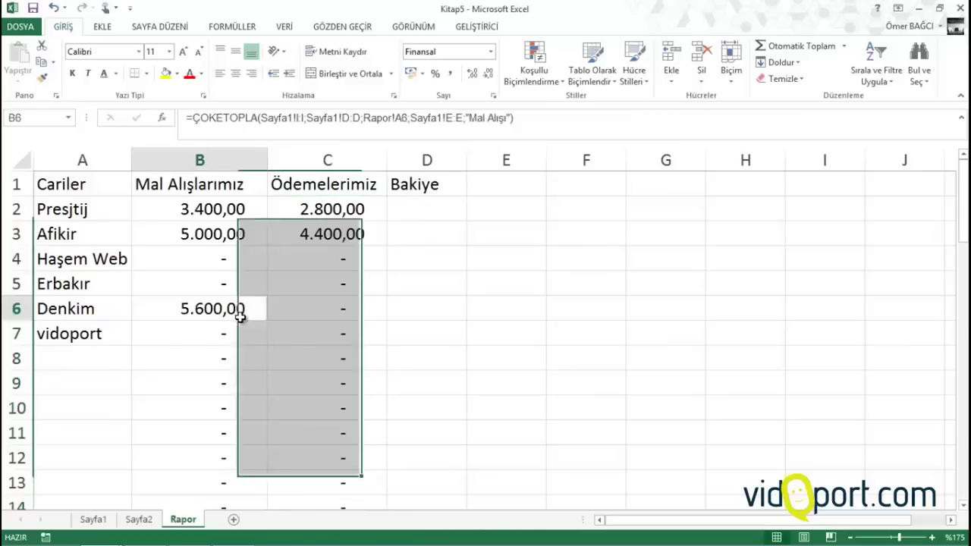
pyautogui.click(336, 227)
pyautogui.click(328, 203)
# Enter =B2-C2 in D2 as the customer's balance
pyautogui.click(416, 209)
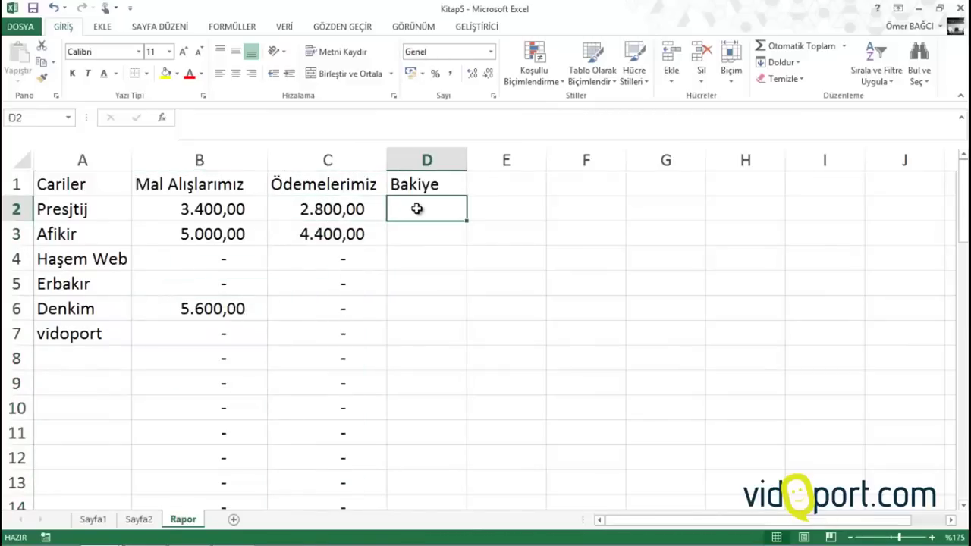
pyautogui.write('=')
pyautogui.press('Left')
pyautogui.press('Left')
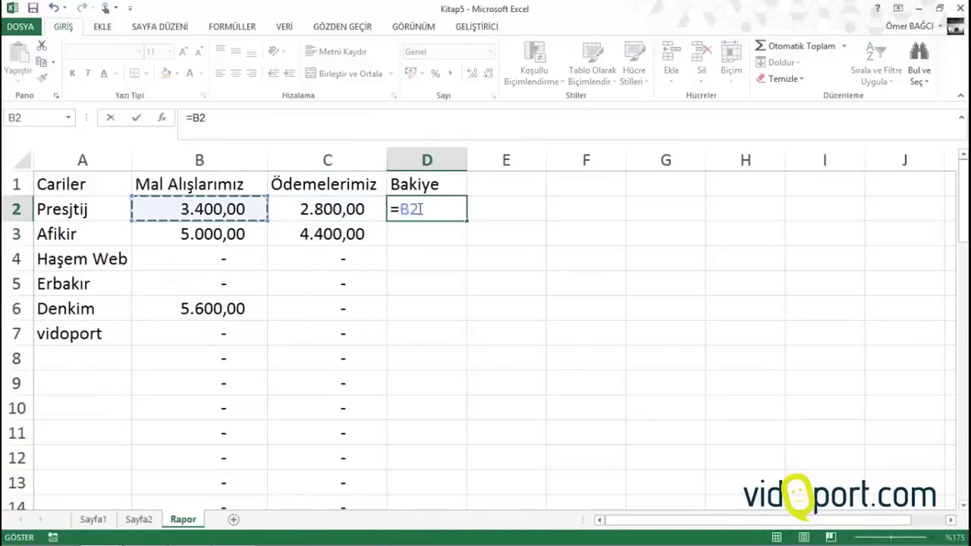
pyautogui.write('-')
pyautogui.click(379, 211)
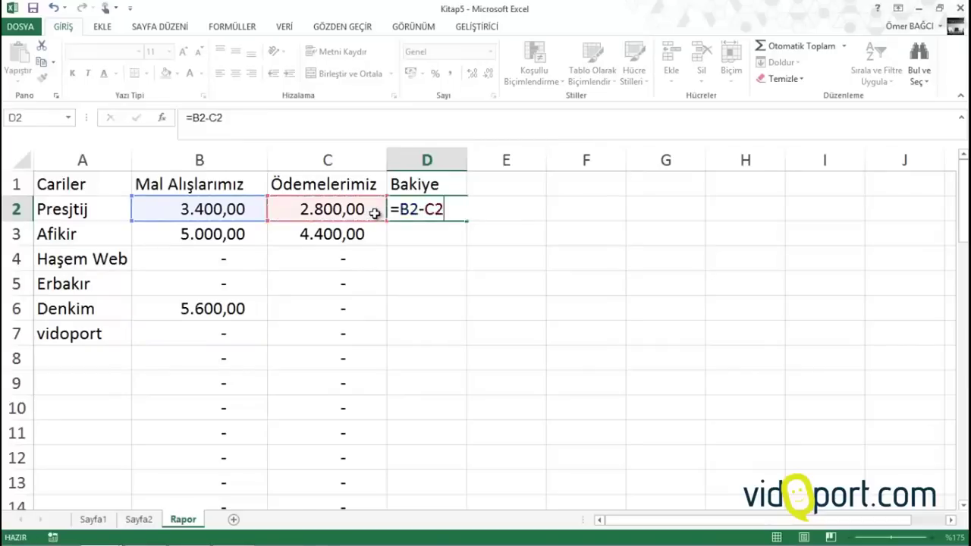
pyautogui.press('Return')
# Fill the balance formula down column D and AutoFit the column so 5.600,00 shows
pyautogui.click(454, 211)
pyautogui.doubleClick(470, 221)
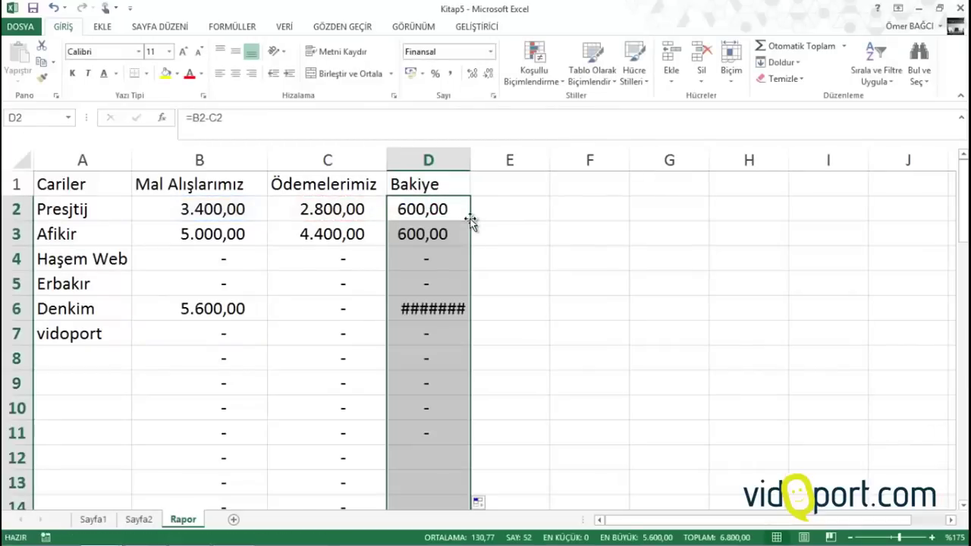
pyautogui.doubleClick(471, 155)
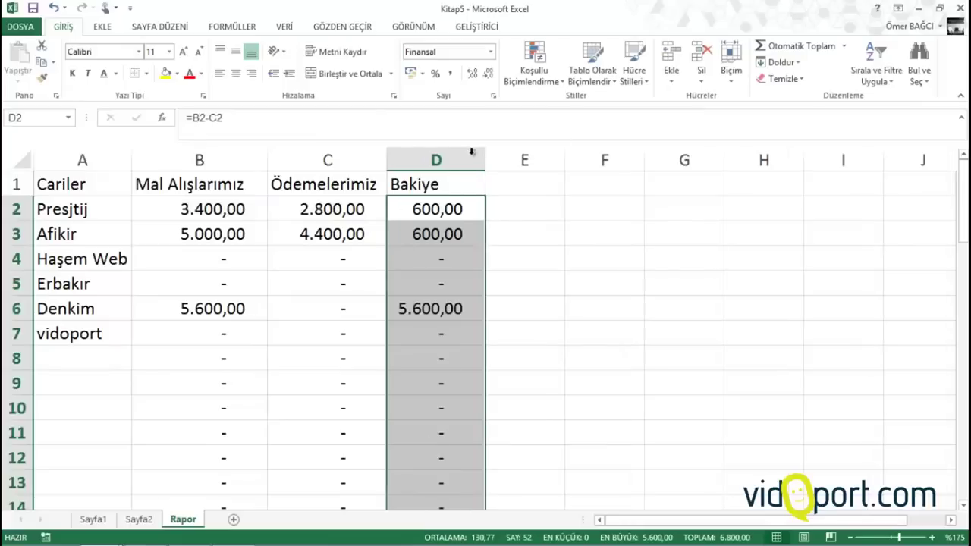
pyautogui.click(304, 234)
# Select the number range B2:D53
pyautogui.moveTo(133, 211); pyautogui.dragTo(410, 354)
pyautogui.hotkey('ctrl', 'shift', 'Down')
pyautogui.scroll(13, 419, 345)
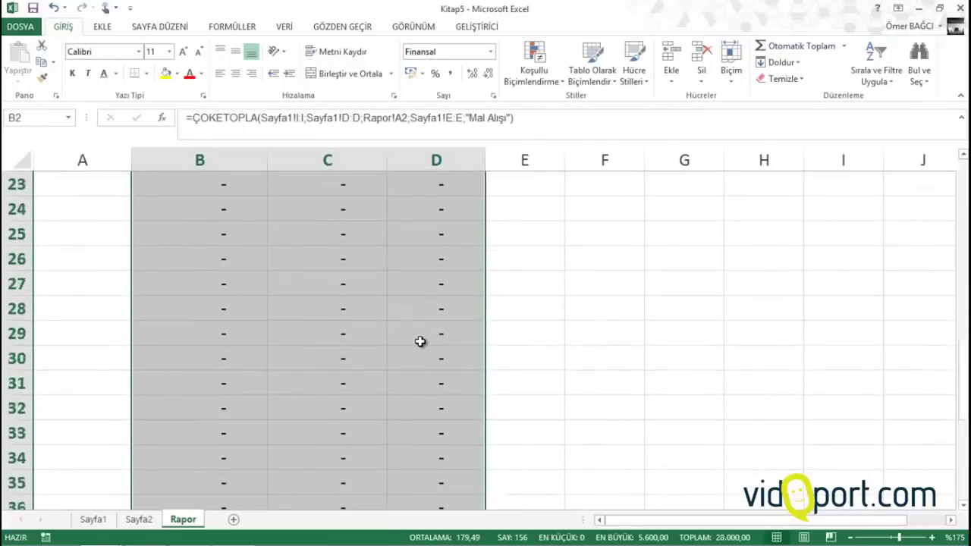
pyautogui.click(219, 204)
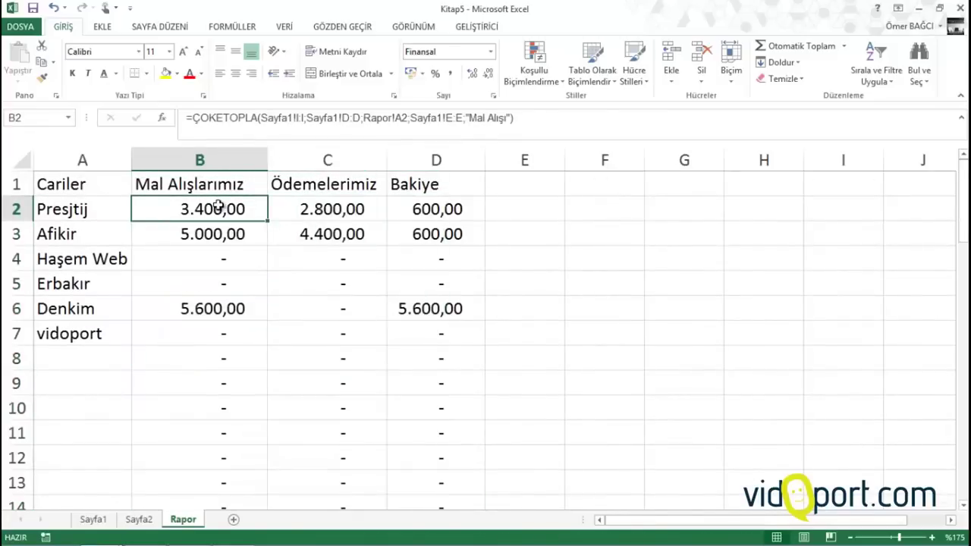
pyautogui.hotkey('ctrl', 'shift', 'Right')
pyautogui.hotkey('ctrl', 'shift', 'Down')
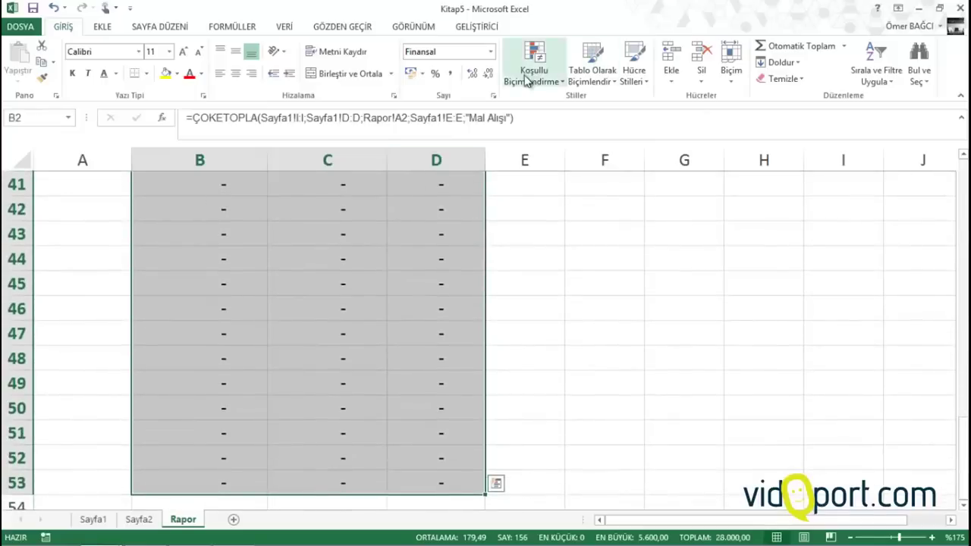
# Apply an Equal To 0 rule with white font to B2:D53, hiding the zero dashes
pyautogui.click(528, 79)
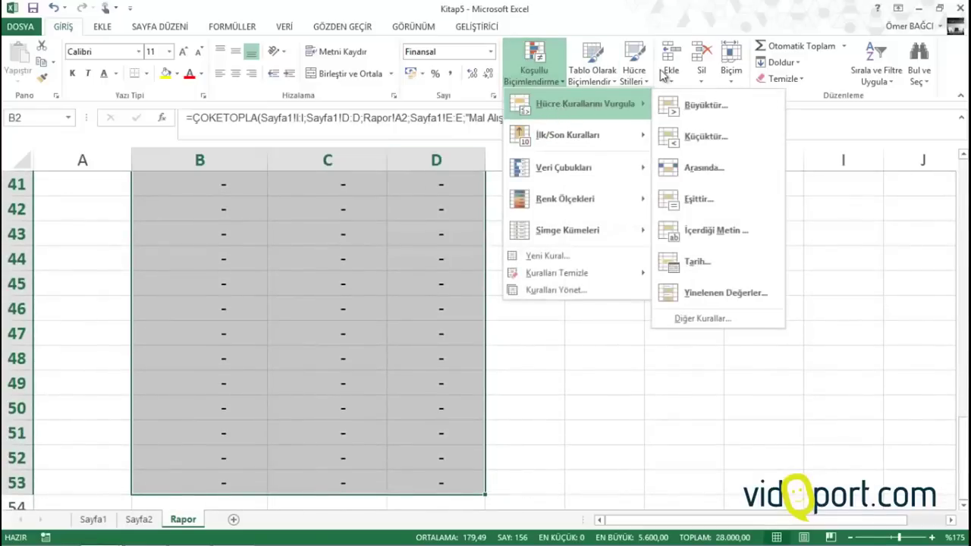
pyautogui.click(698, 199)
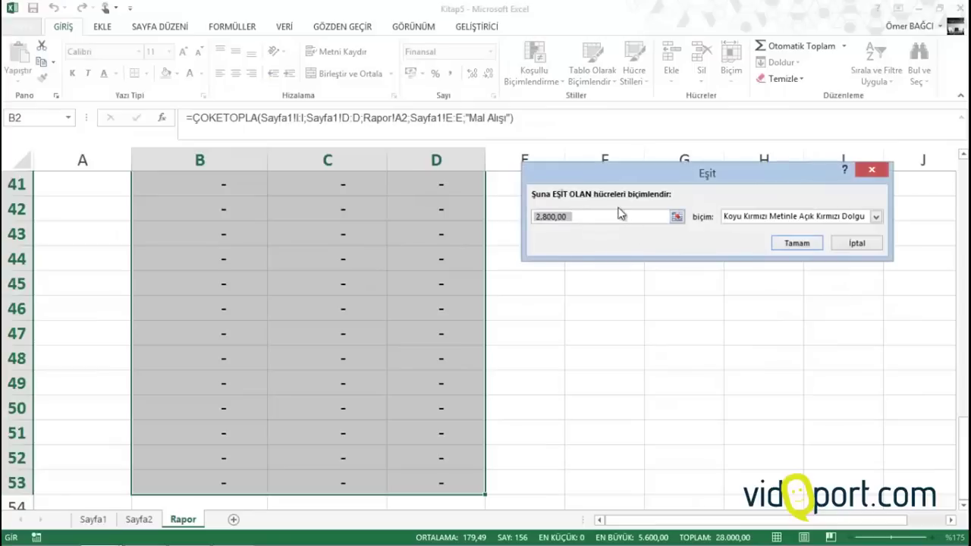
pyautogui.write('0')
pyautogui.click(759, 217)
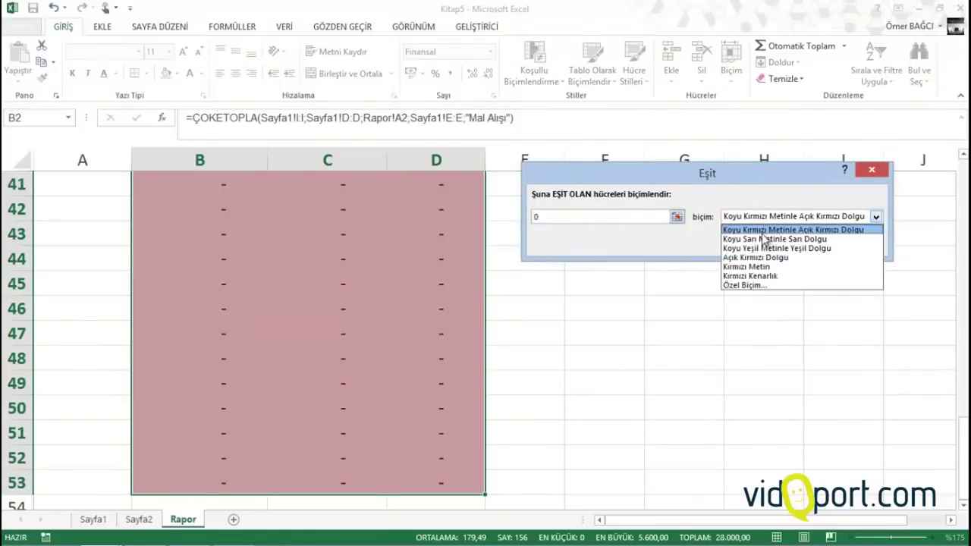
pyautogui.click(757, 287)
pyautogui.click(756, 159)
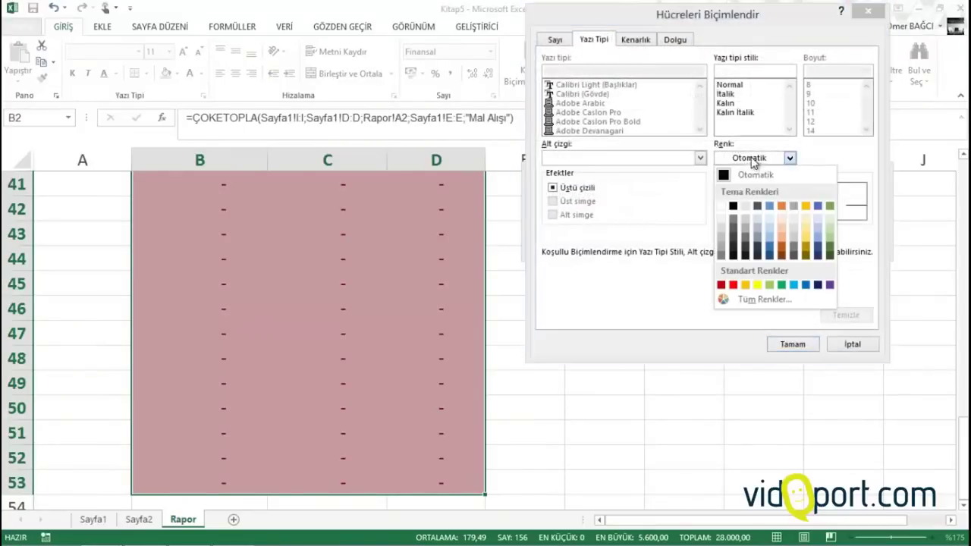
pyautogui.click(724, 203)
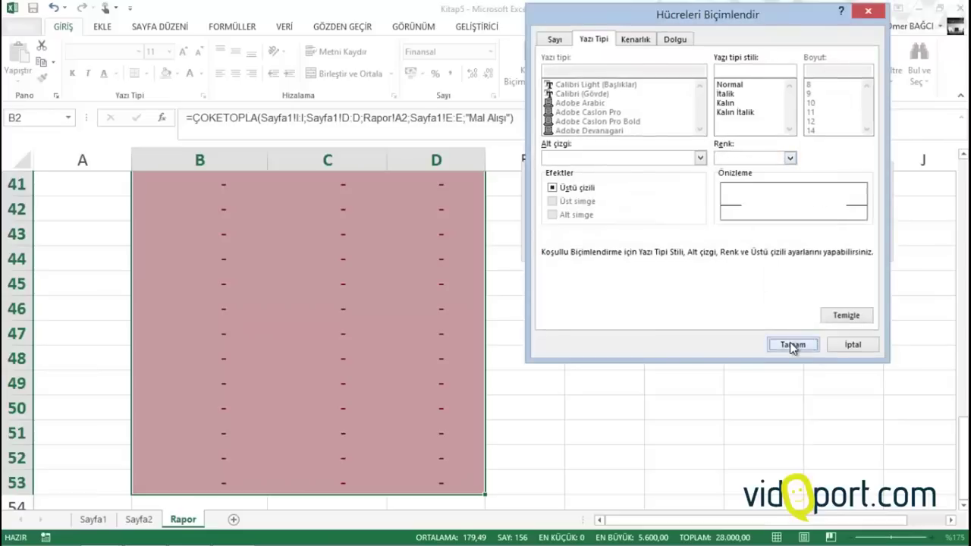
pyautogui.click(793, 343)
pyautogui.click(797, 244)
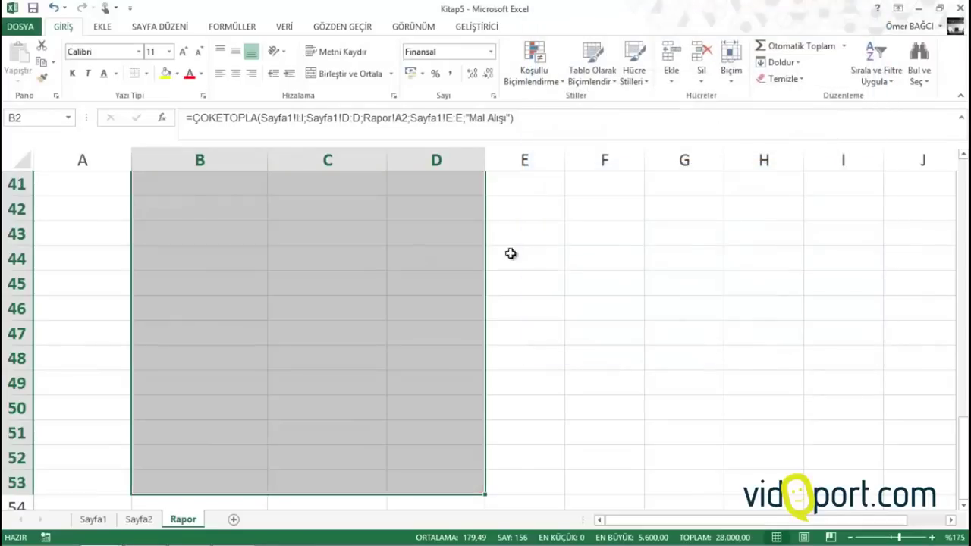
pyautogui.click(378, 273)
pyautogui.scroll(13, 379, 273)
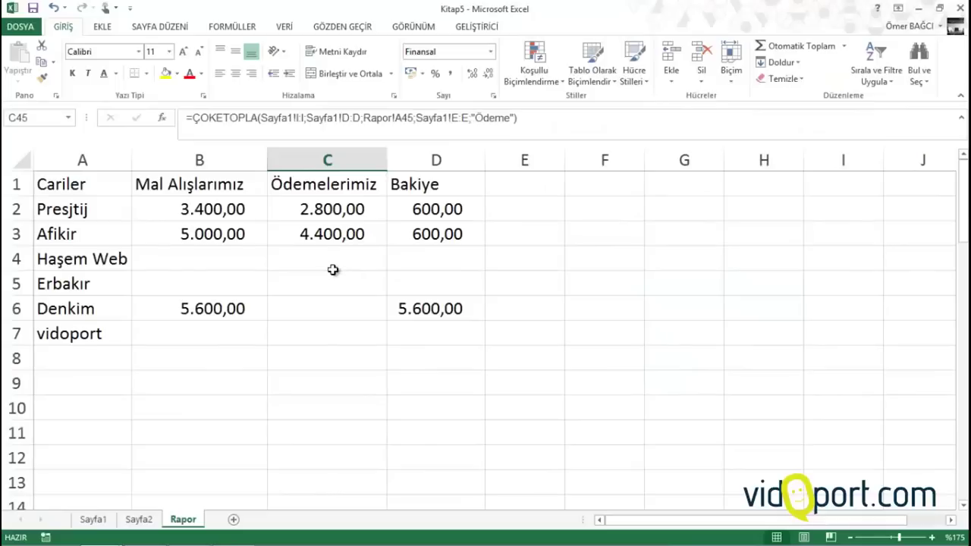
# Make the Rapor header row A1:D1 bold with a yellow fill and borders
pyautogui.click(224, 237)
pyautogui.moveTo(88, 188); pyautogui.dragTo(414, 187)
pyautogui.click(72, 73)
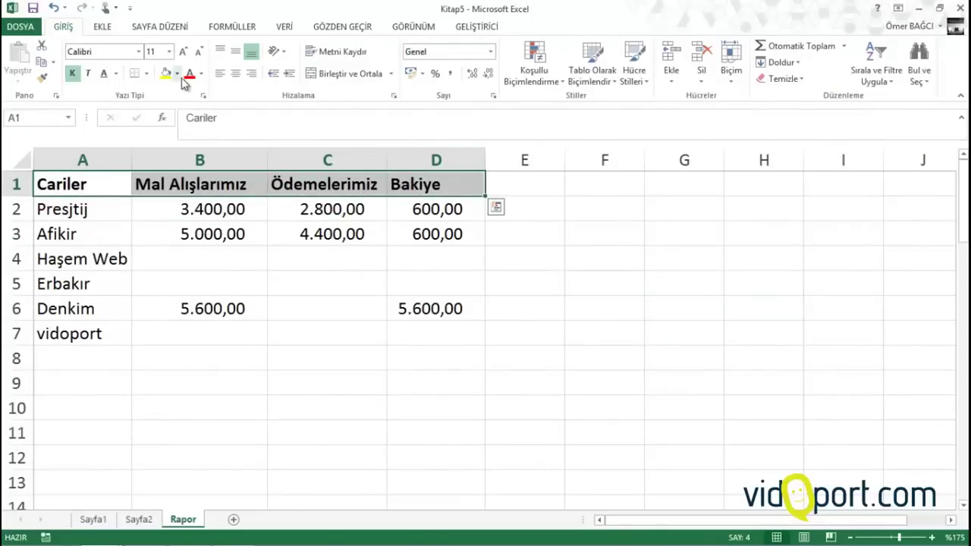
pyautogui.click(166, 75)
pyautogui.click(145, 73)
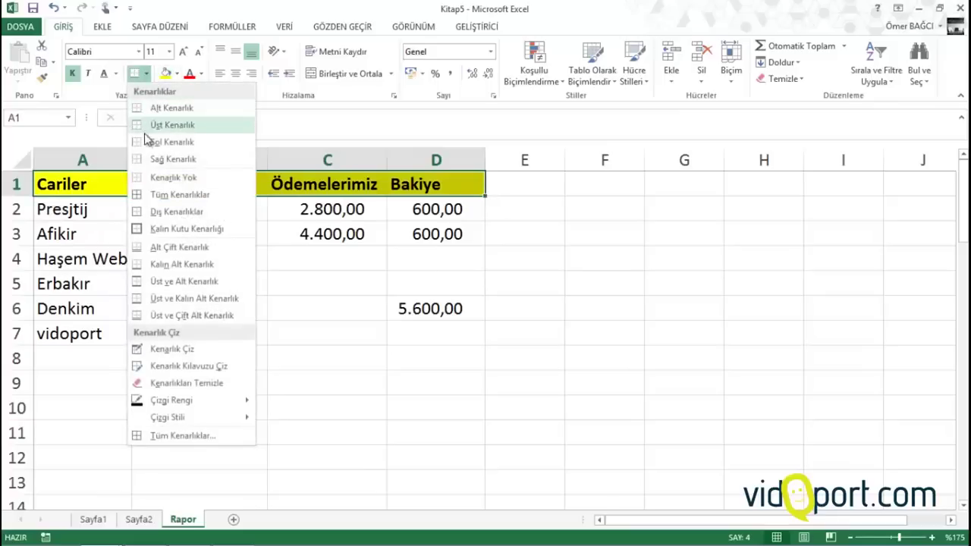
pyautogui.click(170, 194)
pyautogui.click(200, 284)
# Widen column B and check vidoport's purchase total formula in B7
pyautogui.click(293, 358)
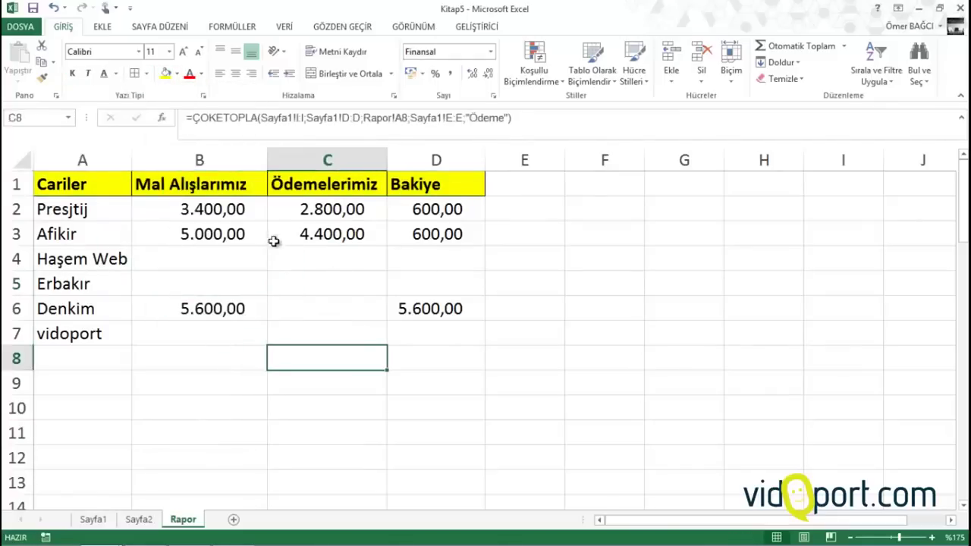
pyautogui.moveTo(263, 163); pyautogui.dragTo(270, 163)
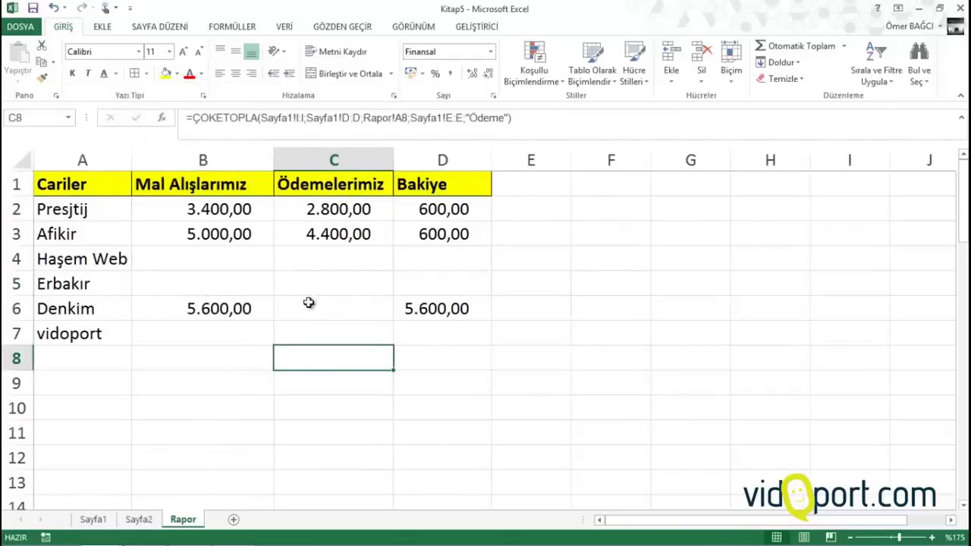
pyautogui.click(59, 334)
pyautogui.click(189, 337)
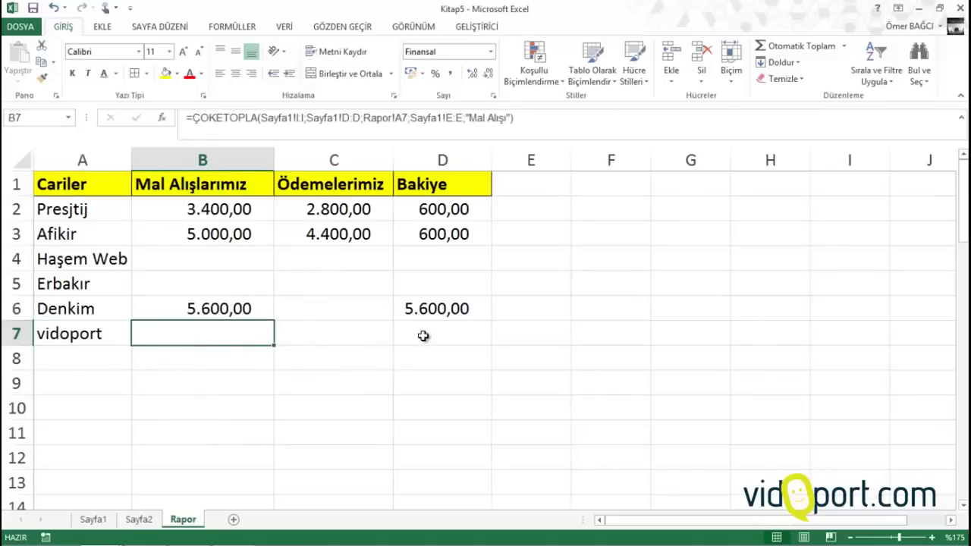
# On Sayfa1, start row 11 with the previous row's date and vidoport as customer
pyautogui.click(93, 520)
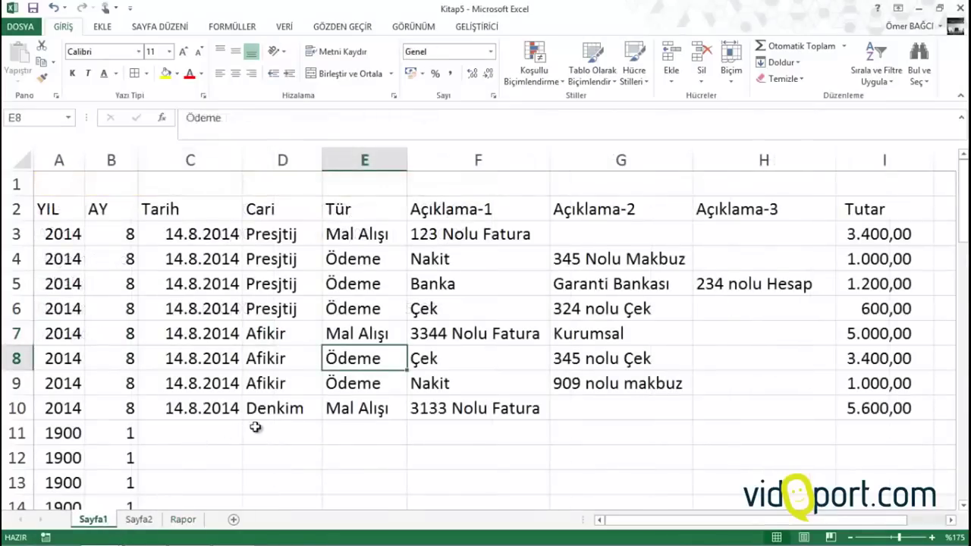
pyautogui.click(189, 431)
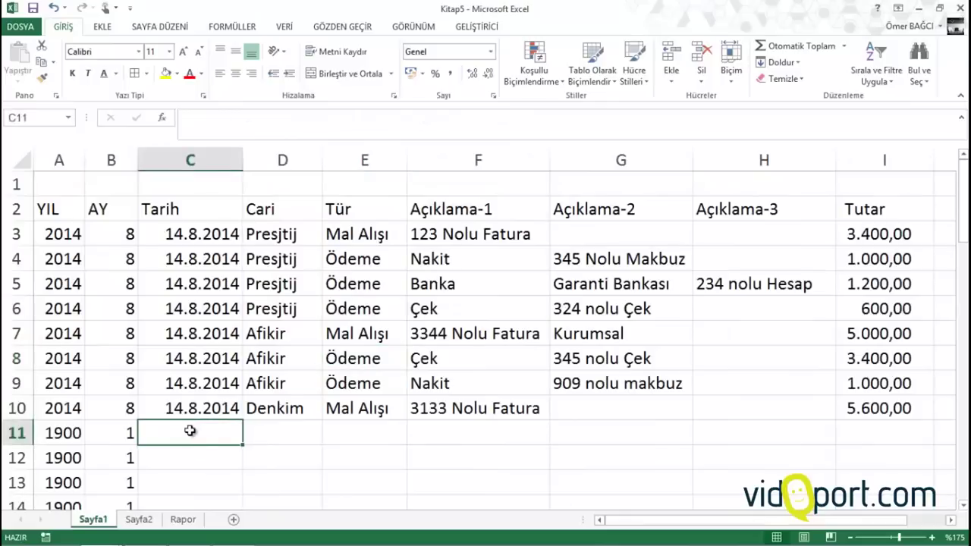
pyautogui.hotkey('ctrl', "'")
pyautogui.press('Tab')
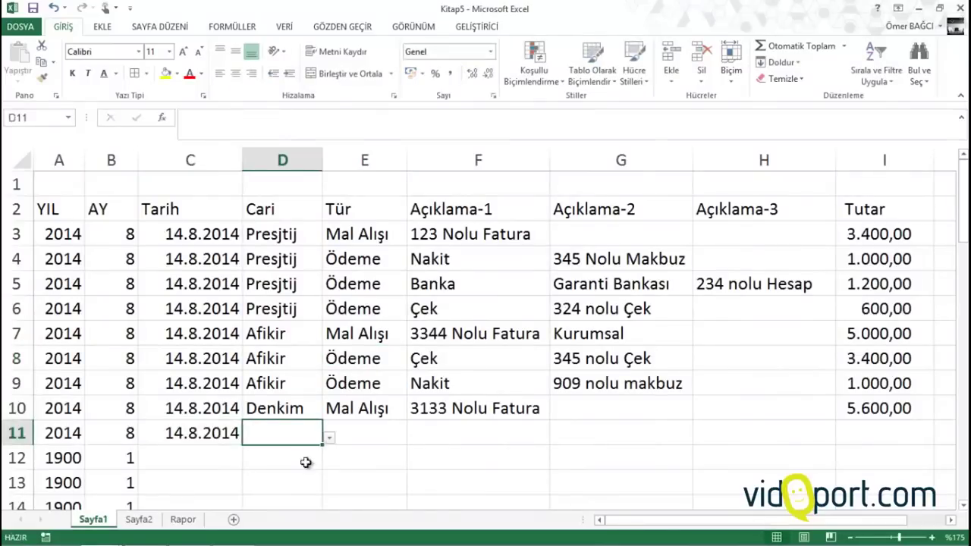
pyautogui.click(328, 437)
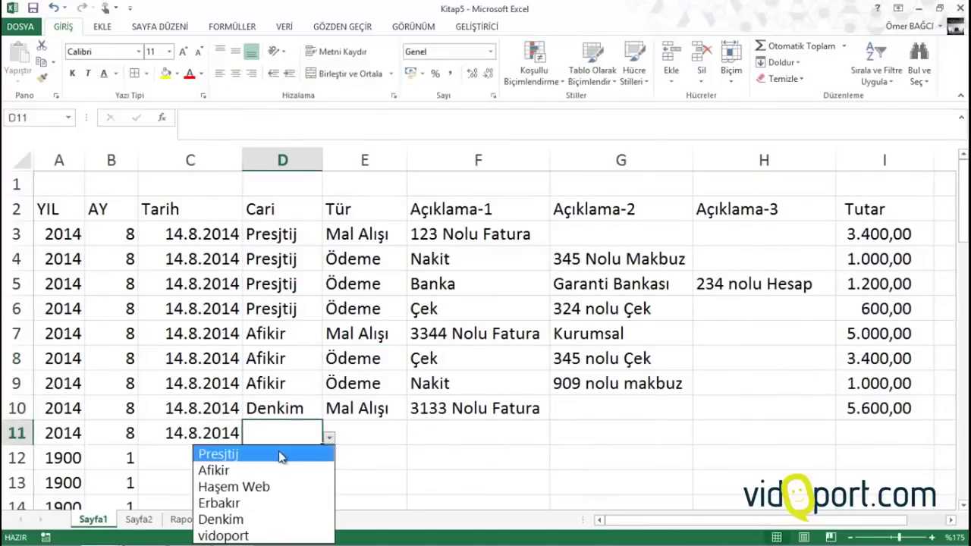
pyautogui.click(275, 534)
# Complete row 11 as a Mal Alışı of 3.300 for '45 nolu fatura', then view Rapor
pyautogui.click(370, 427)
pyautogui.write('mal Alışı')
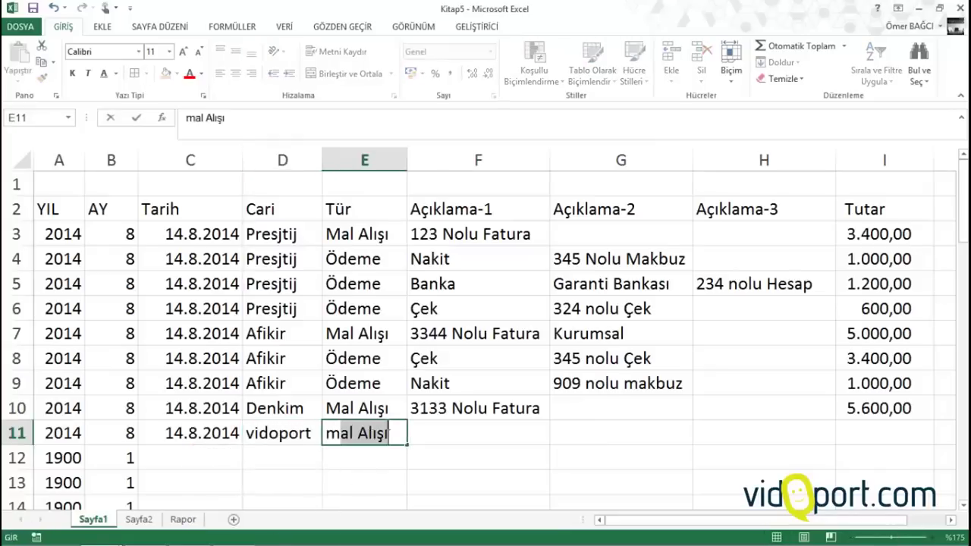
pyautogui.press('Tab')
pyautogui.write('4')
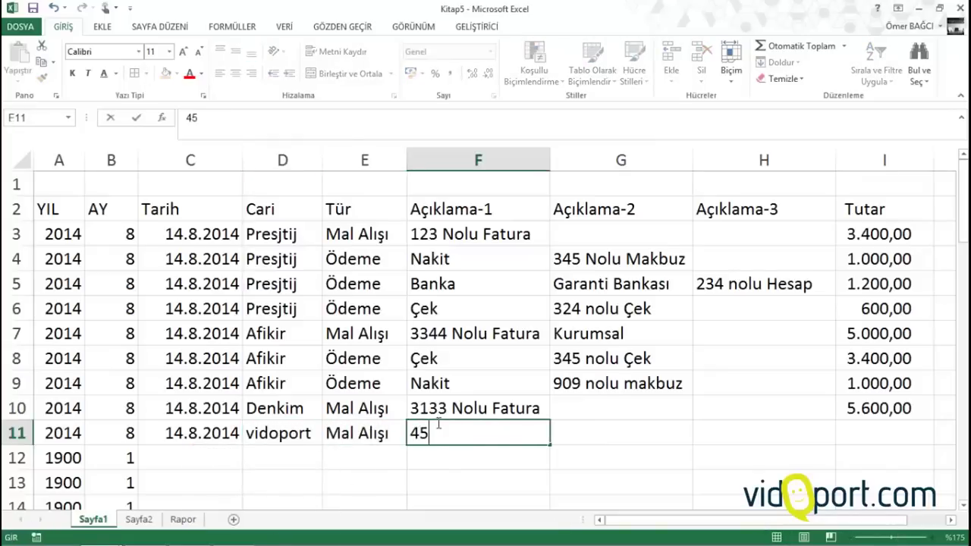
pyautogui.write('5 nolu fatura')
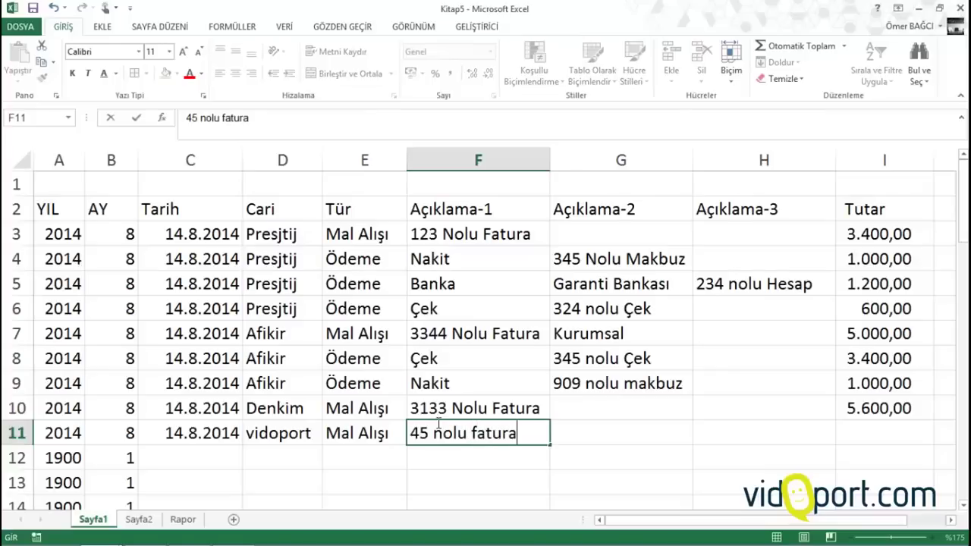
pyautogui.press('Tab')
pyautogui.press('Tab')
pyautogui.press('Tab')
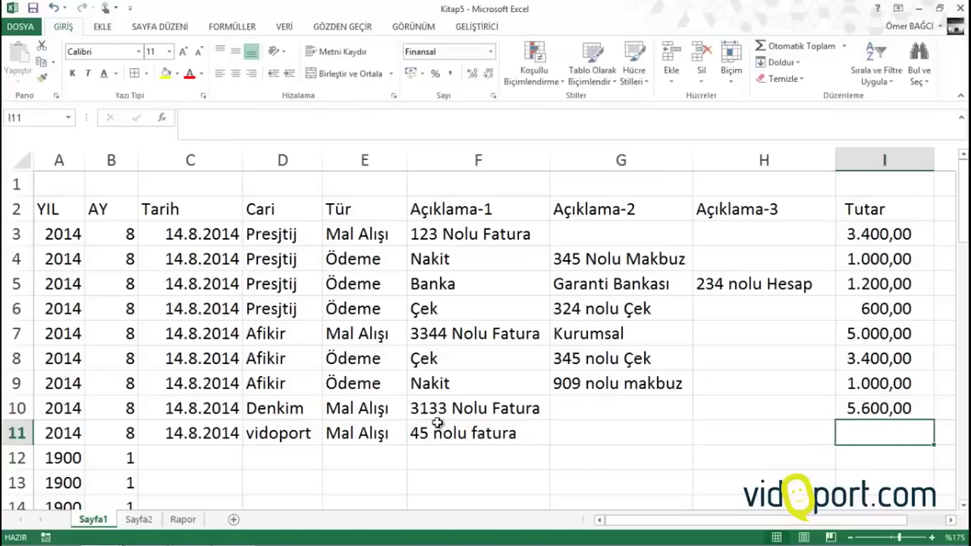
pyautogui.write('3.300')
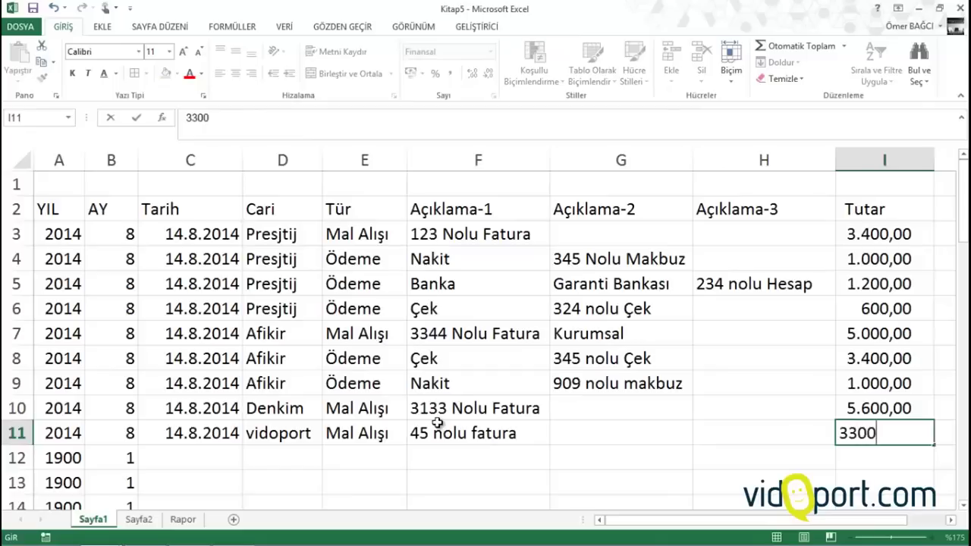
pyautogui.press('Return')
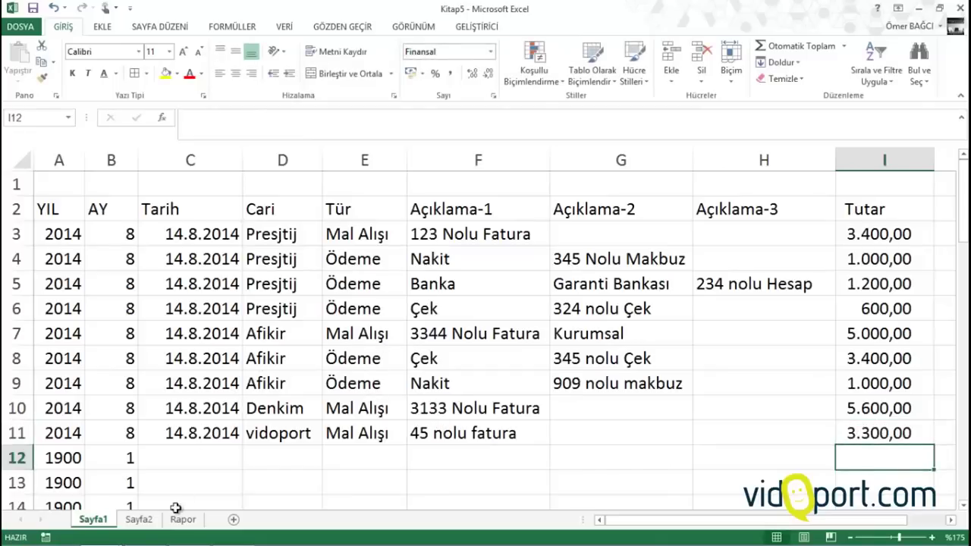
pyautogui.click(184, 518)
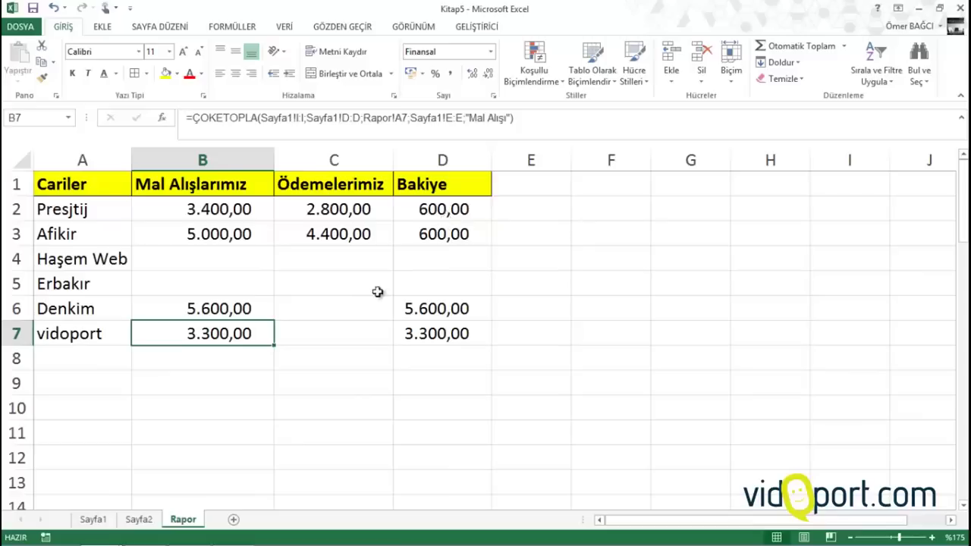
# Enter row 12 on Sayfa1: date 1, vidoport, Ödeme, Çek, amount 2.300
pyautogui.click(93, 519)
pyautogui.click(182, 459)
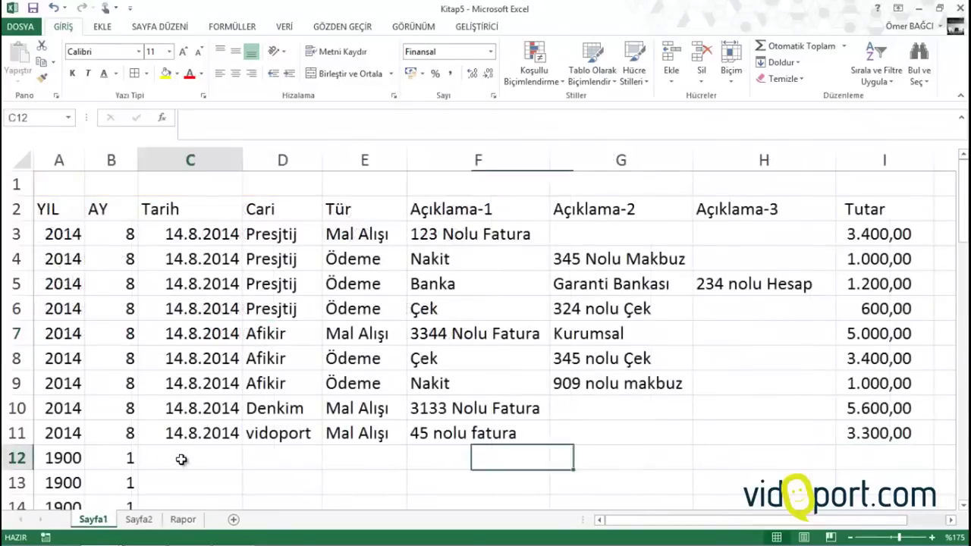
pyautogui.write('1.9')
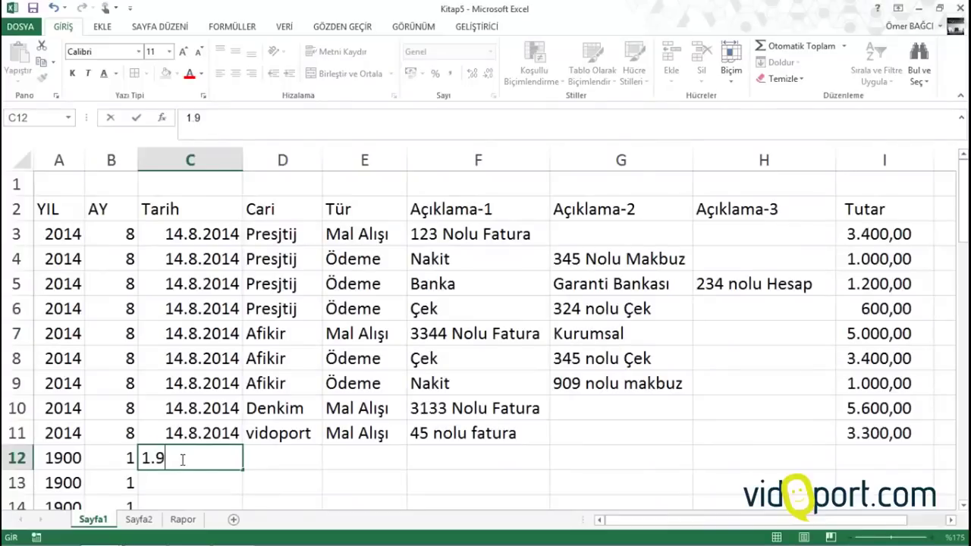
pyautogui.press('Tab')
pyautogui.write('v')
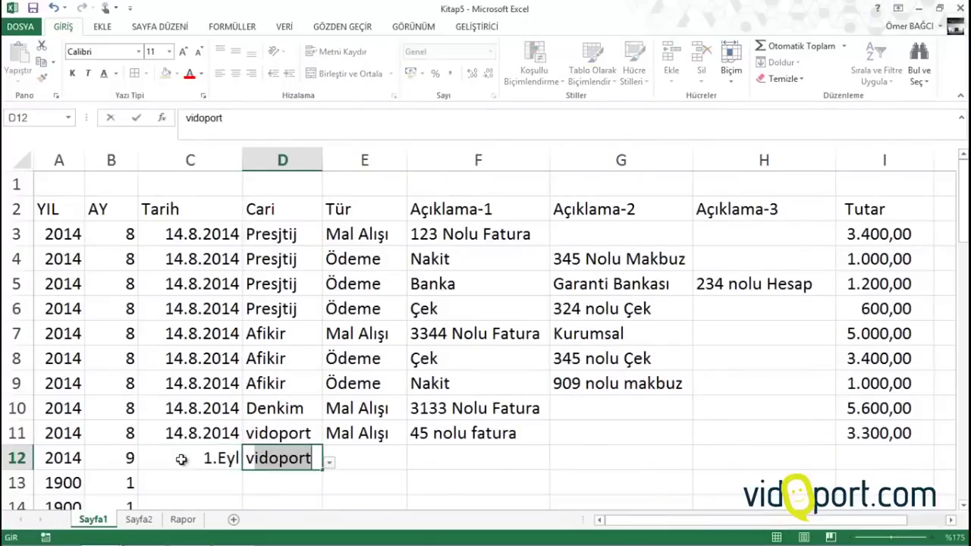
pyautogui.press('Tab')
pyautogui.write('ö')
pyautogui.press('Tab')
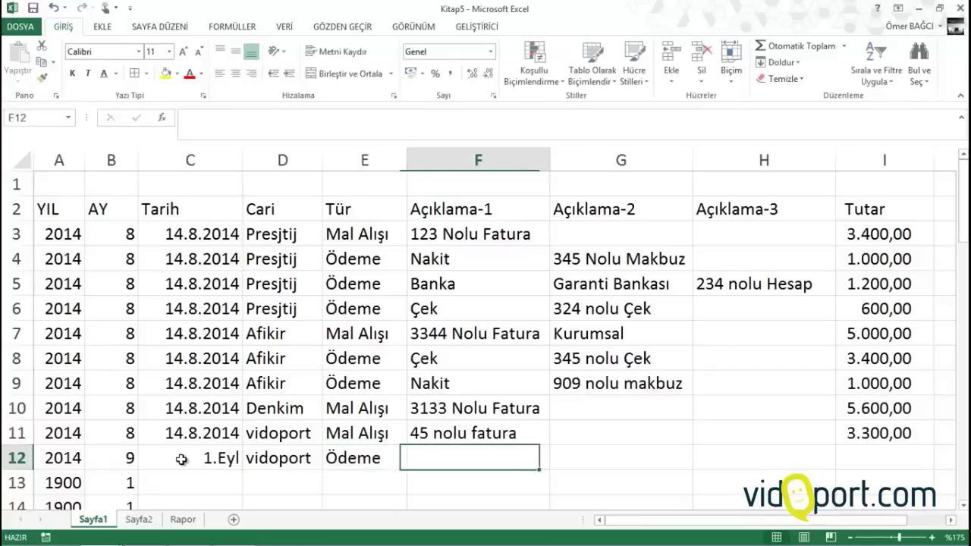
pyautogui.write('çek')
pyautogui.press('Tab')
pyautogui.press('Tab')
pyautogui.press('Tab')
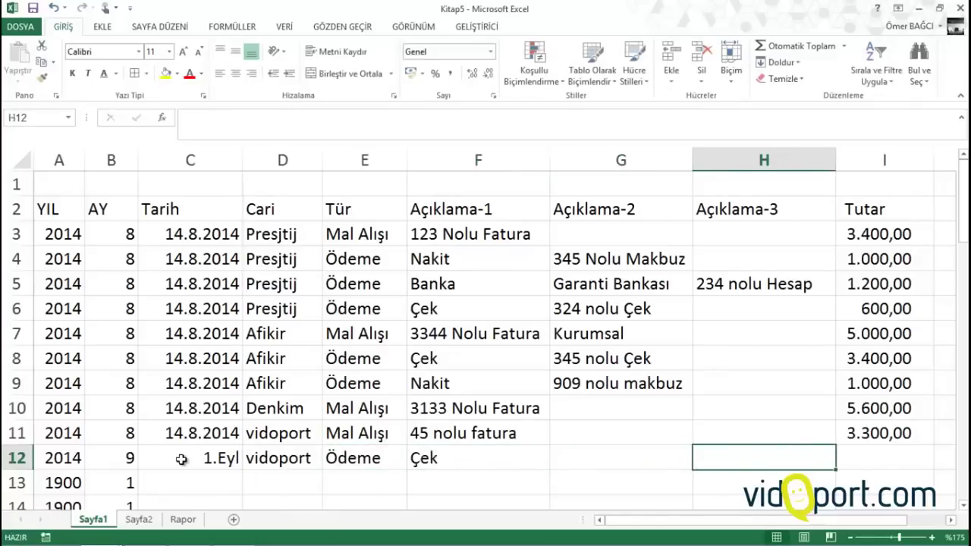
pyautogui.write('2300')
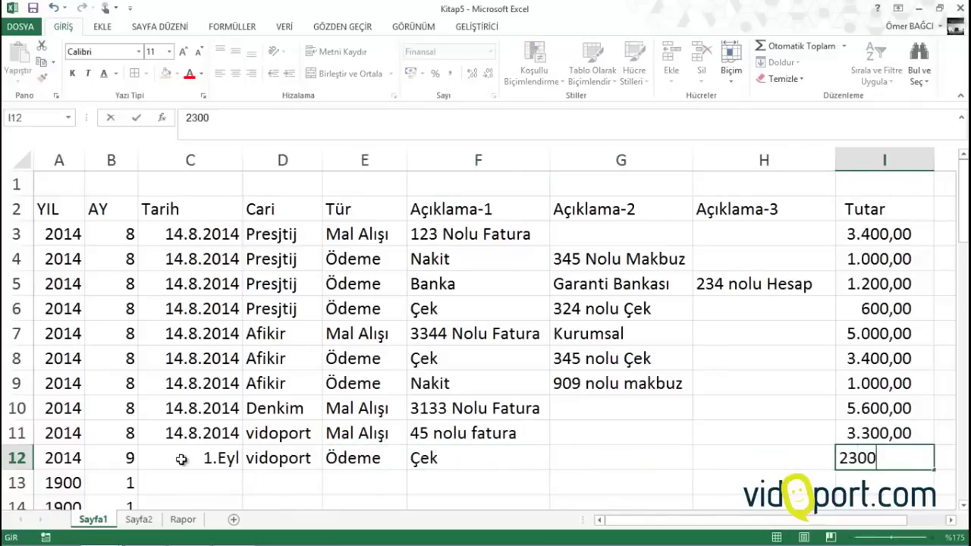
pyautogui.press('Return')
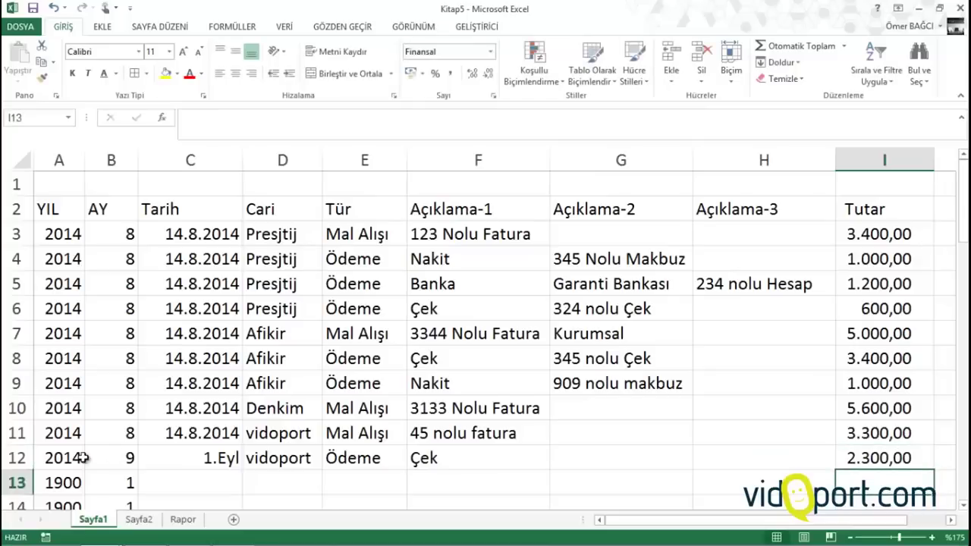
# Format the Tarih column C as Kısa Tarih (short date)
pyautogui.click(205, 455)
pyautogui.click(230, 160)
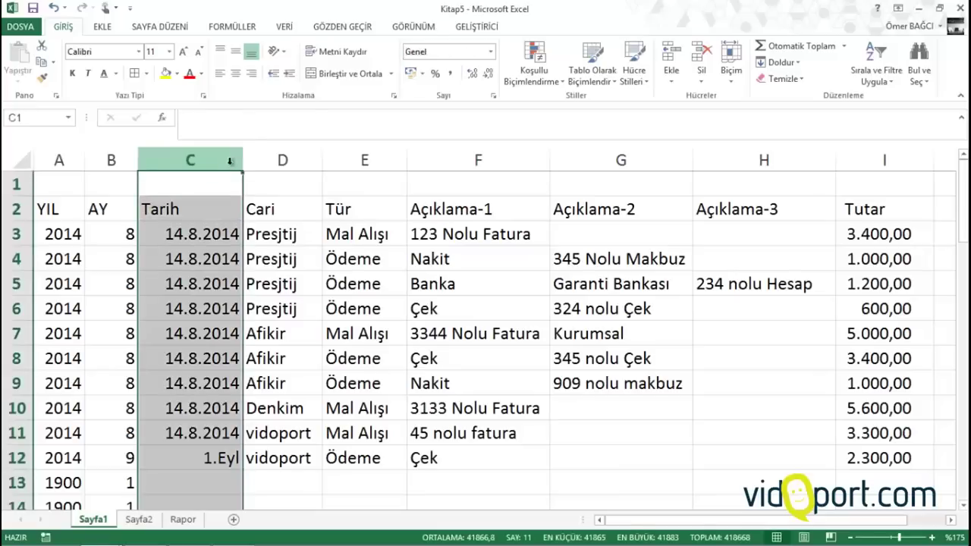
pyautogui.click(490, 51)
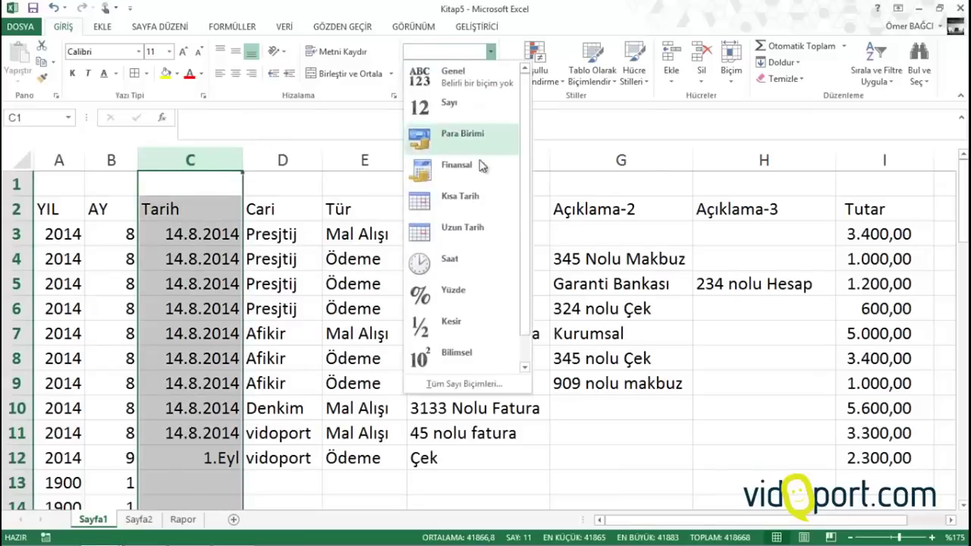
pyautogui.click(459, 199)
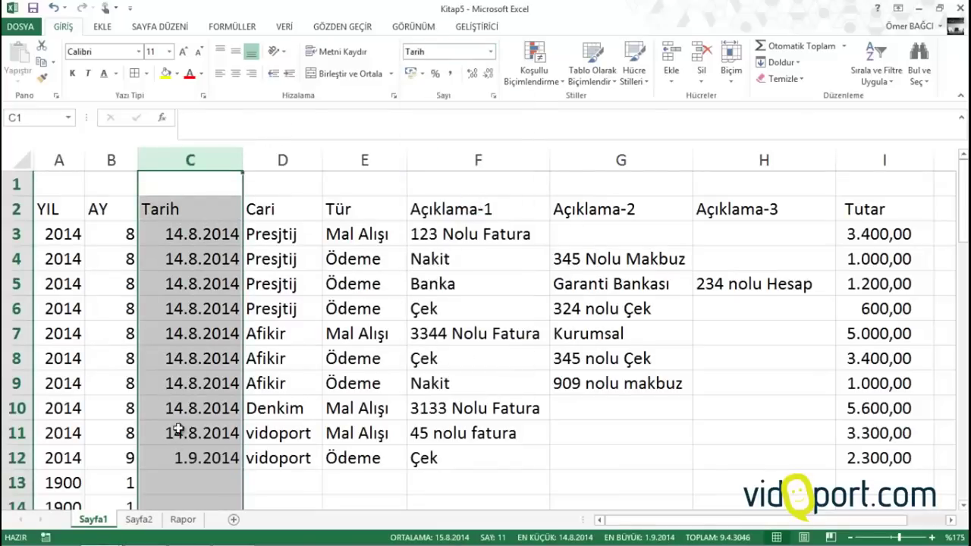
# On Rapor, check vidoport's balance formula =B7-C7
pyautogui.click(191, 358)
pyautogui.click(183, 519)
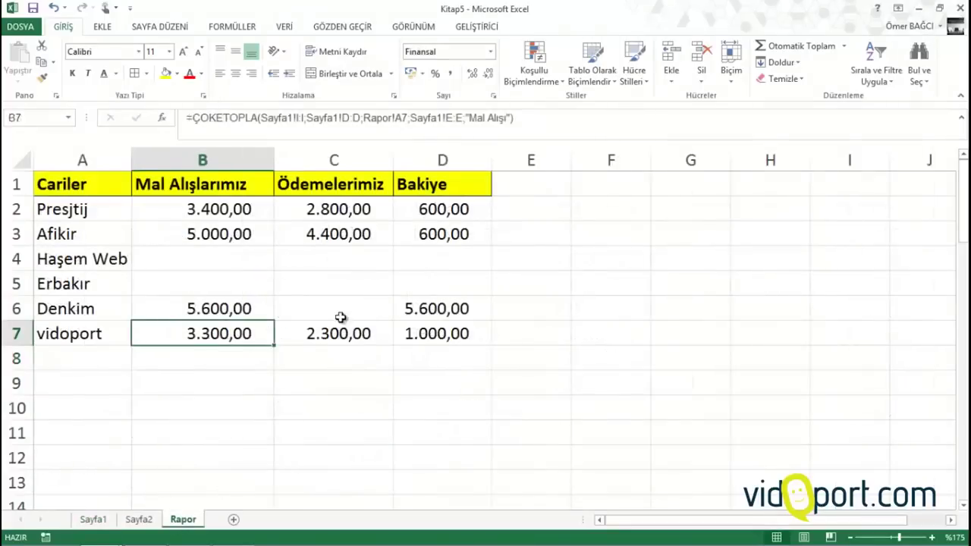
pyautogui.click(419, 330)
pyautogui.click(445, 377)
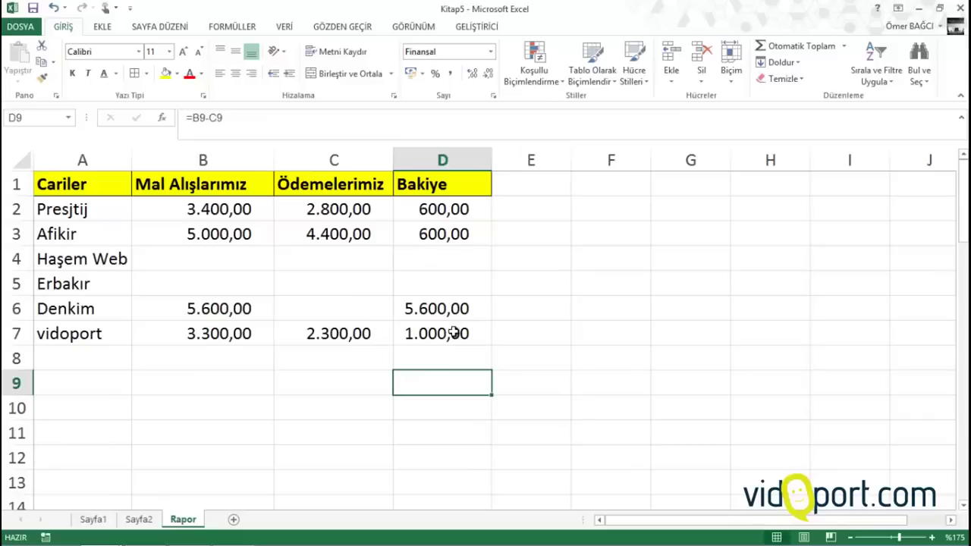
pyautogui.click(453, 334)
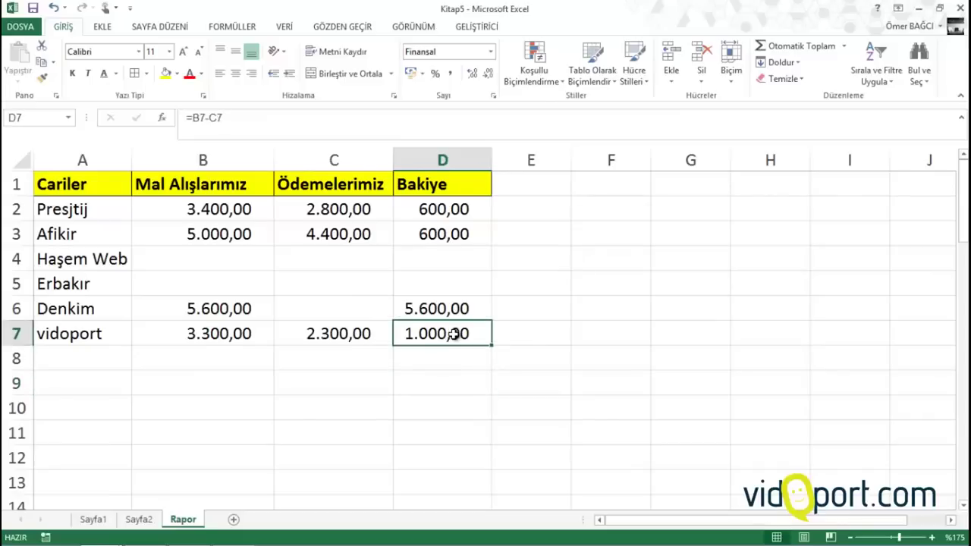
# Enter headers Cariler, Nakit, Çek, Banka and Toplam in F1:J1
pyautogui.click(57, 185)
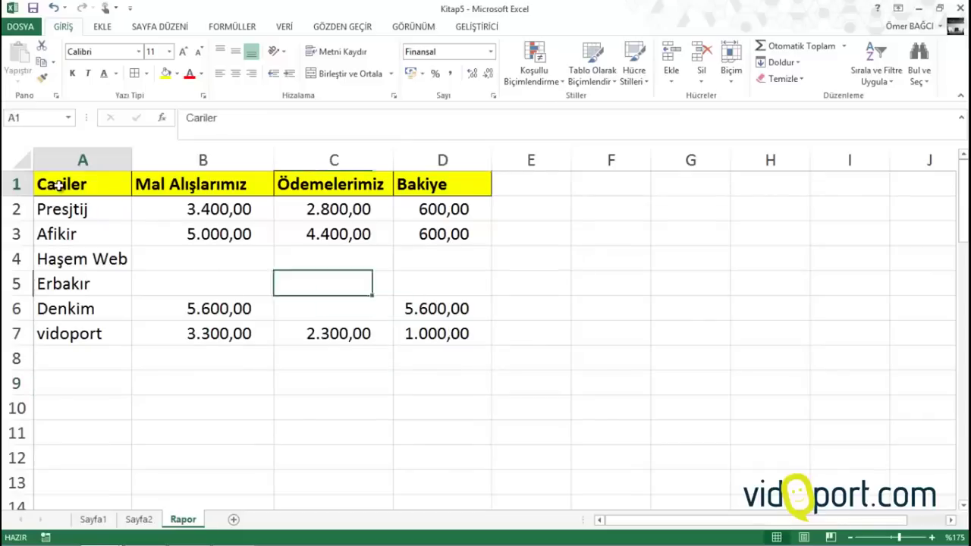
pyautogui.click(613, 184)
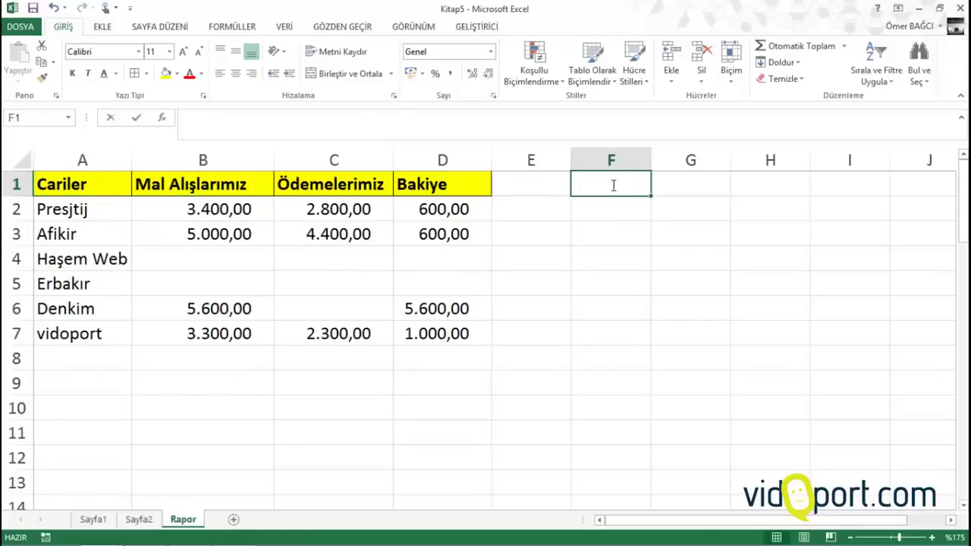
pyautogui.write('Cariler')
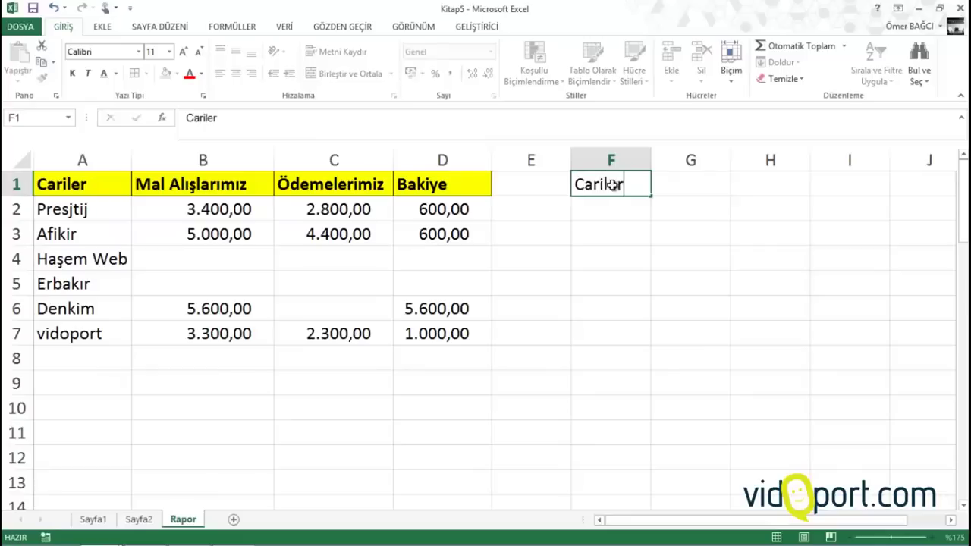
pyautogui.press('Tab')
pyautogui.write('Naki')
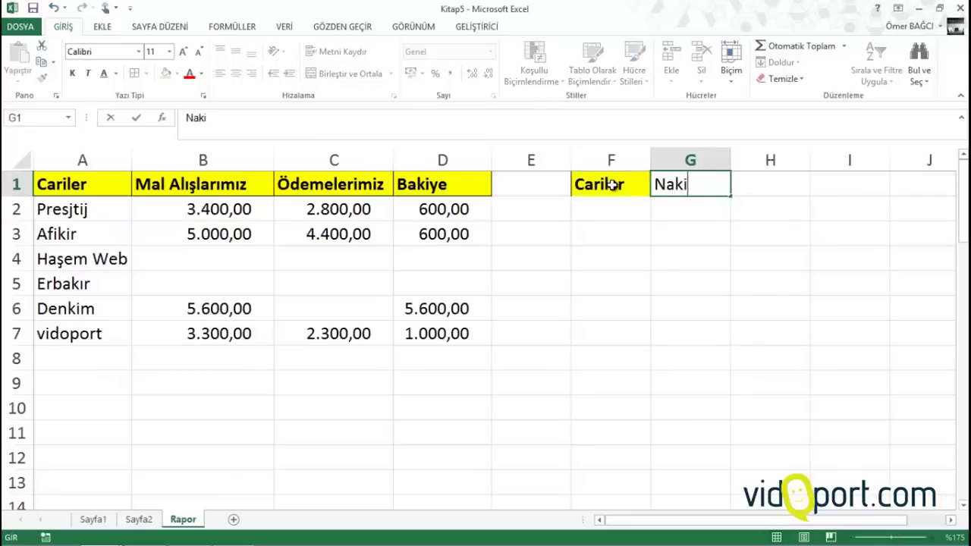
pyautogui.write('t')
pyautogui.press('Tab')
pyautogui.write('Çek')
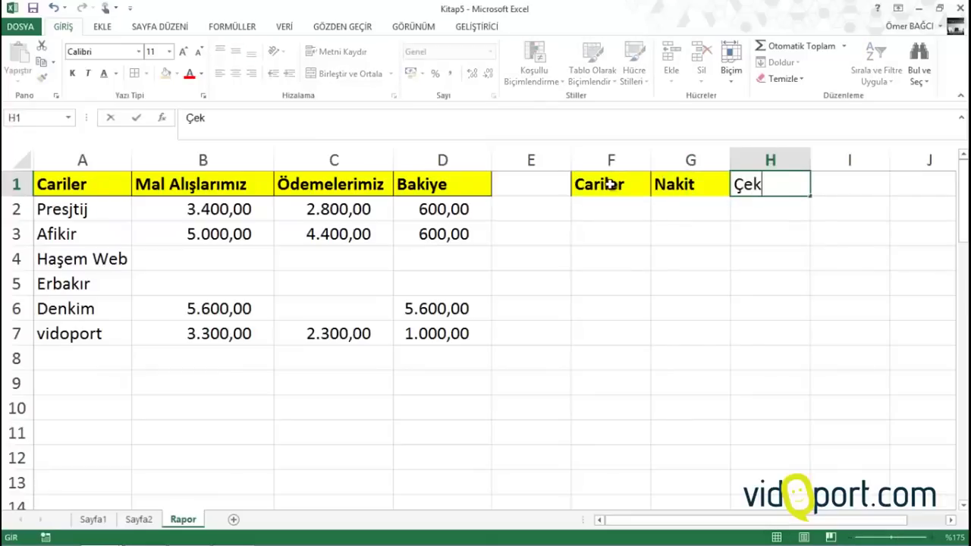
pyautogui.press('Tab')
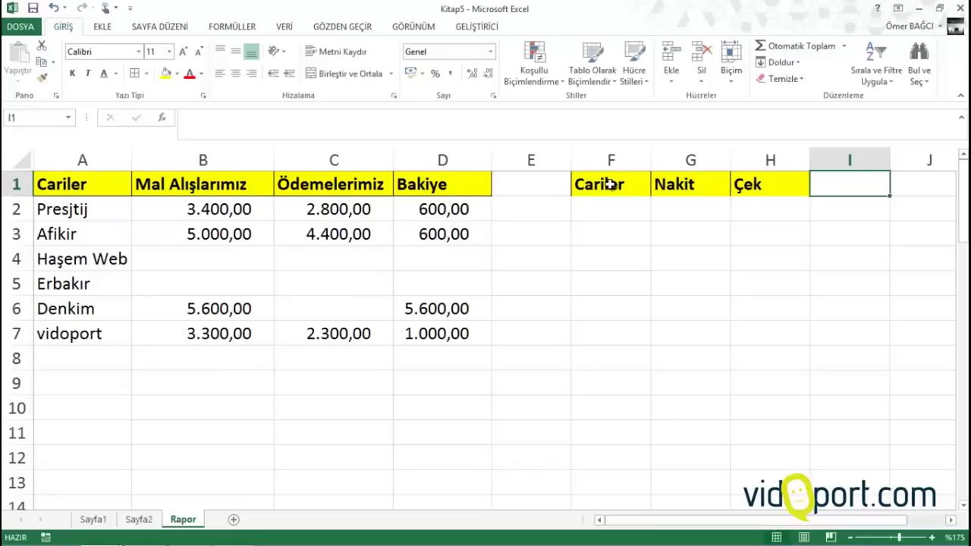
pyautogui.write('Banka')
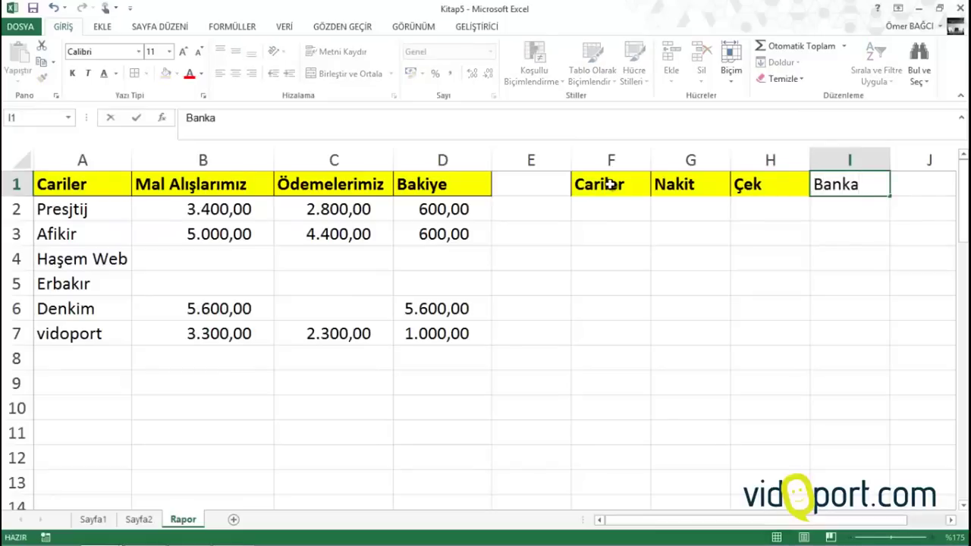
pyautogui.press('Tab')
pyautogui.write('Topla')
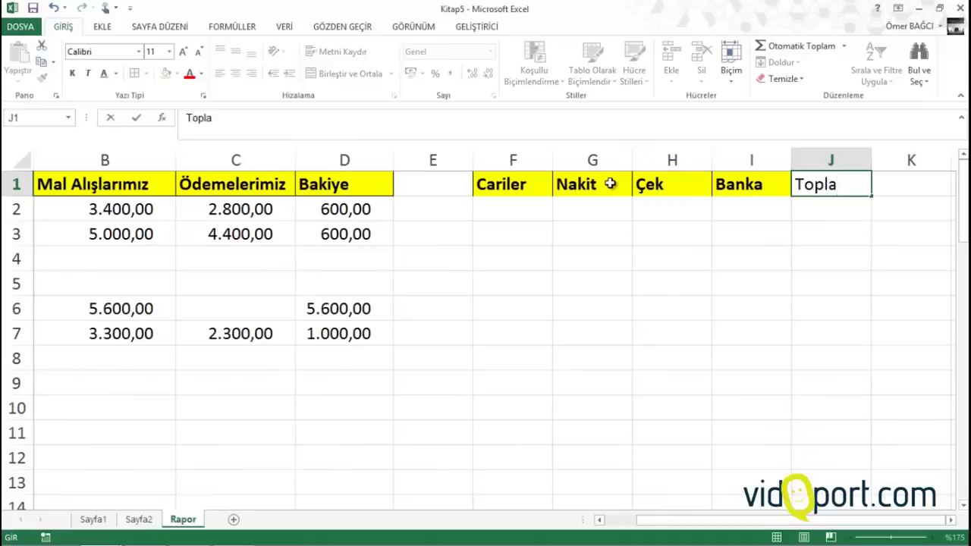
pyautogui.write('m')
pyautogui.press('Return')
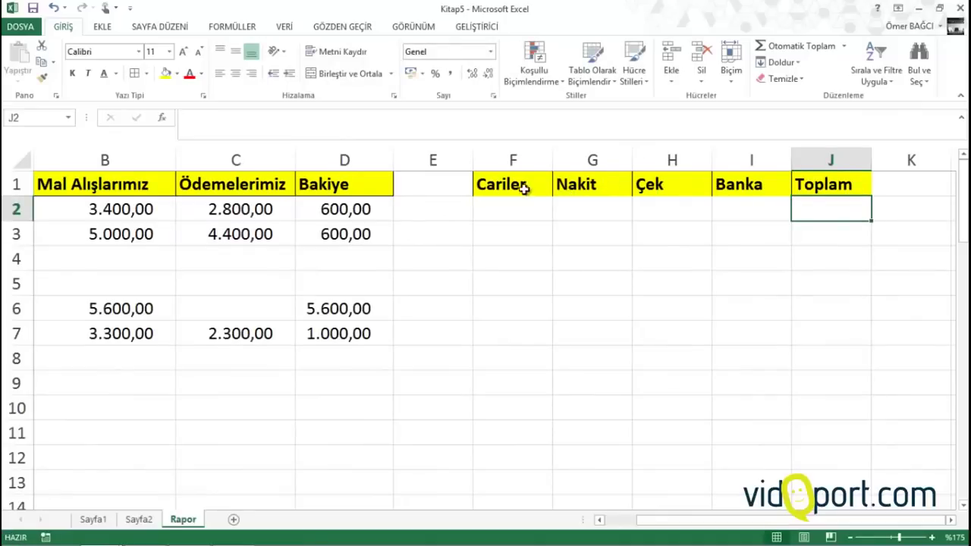
# Widen columns F and G, then switch to the Sayfa2 customer list
pyautogui.moveTo(553, 160); pyautogui.dragTo(562, 157)
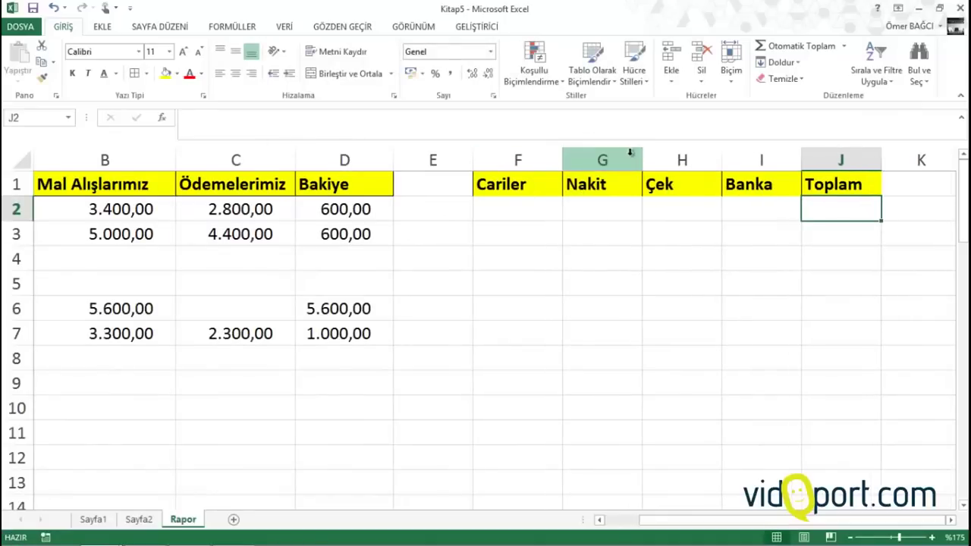
pyautogui.moveTo(637, 155); pyautogui.dragTo(643, 154)
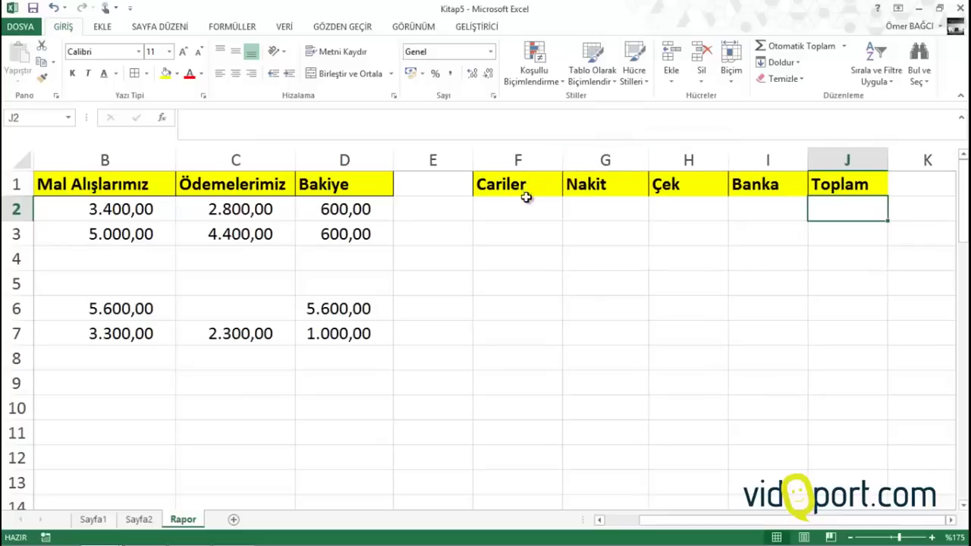
pyautogui.click(516, 211)
pyautogui.click(137, 519)
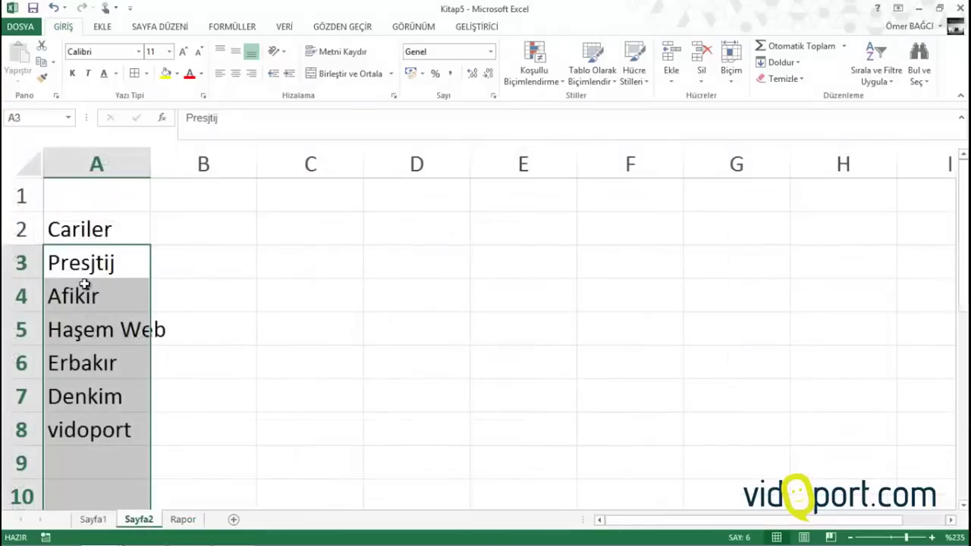
# Copy the customer names in Sayfa2 column A
pyautogui.moveTo(84, 263); pyautogui.dragTo(115, 203)
pyautogui.rightClick(116, 203)
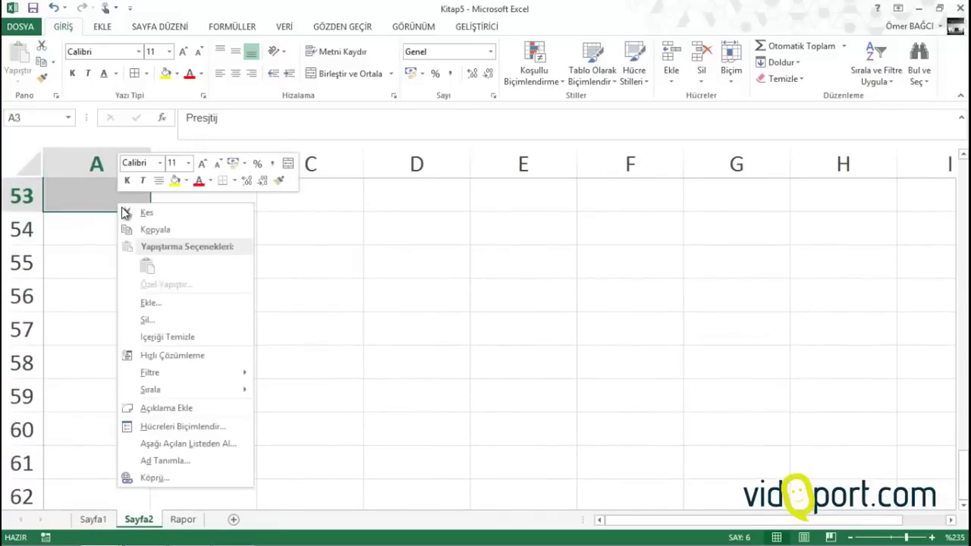
pyautogui.press('Escape')
pyautogui.hotkey('ctrl', 'c')
pyautogui.scroll(17, 154, 233)
# Paste the names into Rapor!F2 with Bağ Yapıştır, then widen column F to fit
pyautogui.click(183, 519)
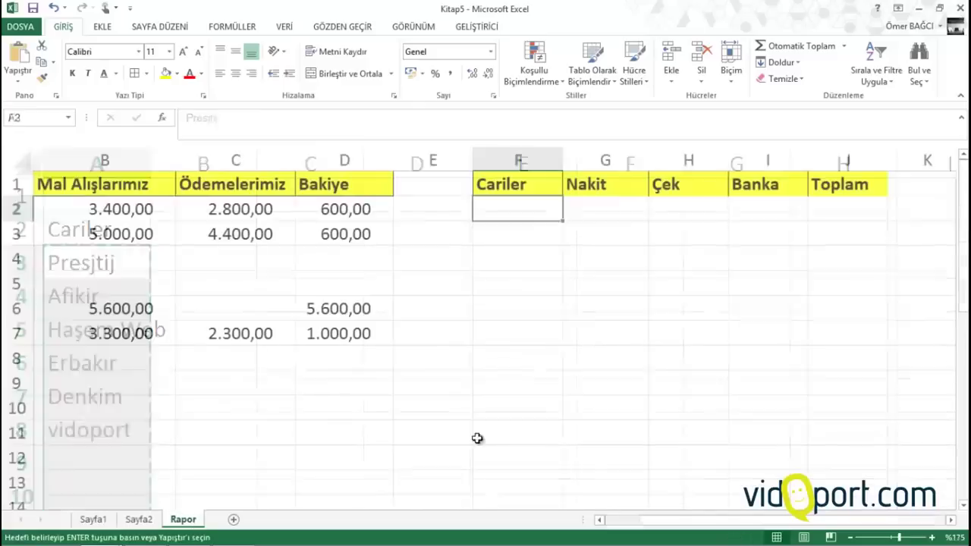
pyautogui.rightClick(523, 203)
pyautogui.click(580, 279)
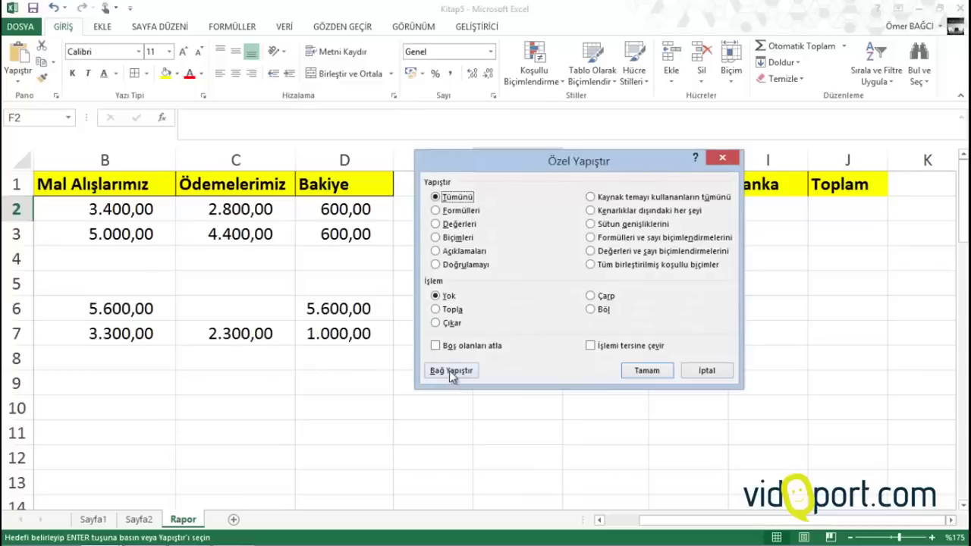
pyautogui.click(450, 374)
pyautogui.click(532, 404)
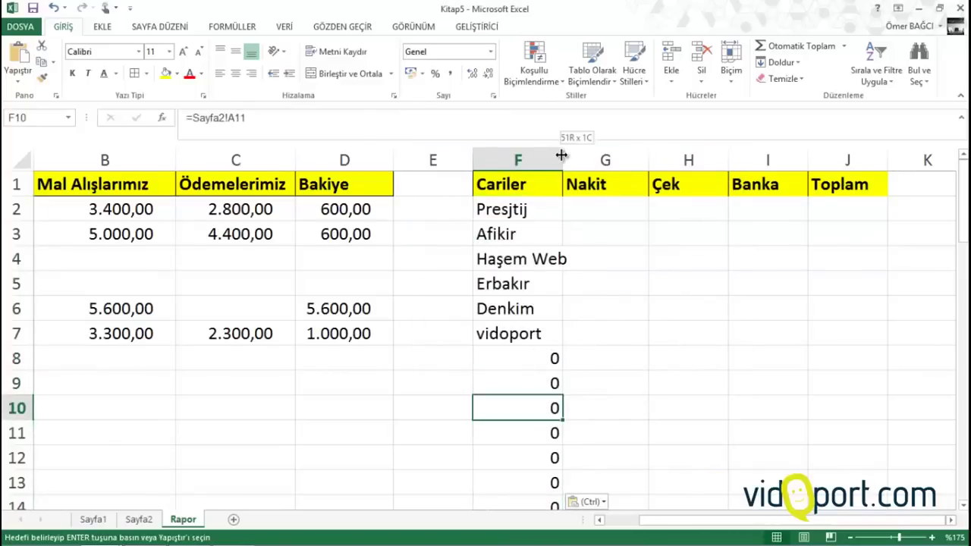
pyautogui.moveTo(561, 155); pyautogui.dragTo(574, 155)
# Start a ÇOKETOPLA in G2 with sum range Sayfa1!I:I and criterion Sayfa1!D:D = Rapor!F2
pyautogui.click(602, 213)
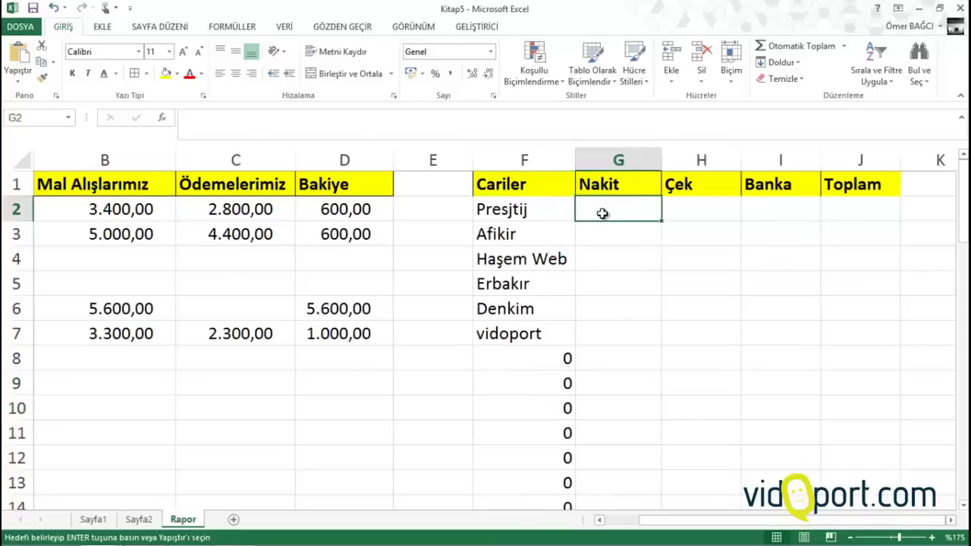
pyautogui.write('=')
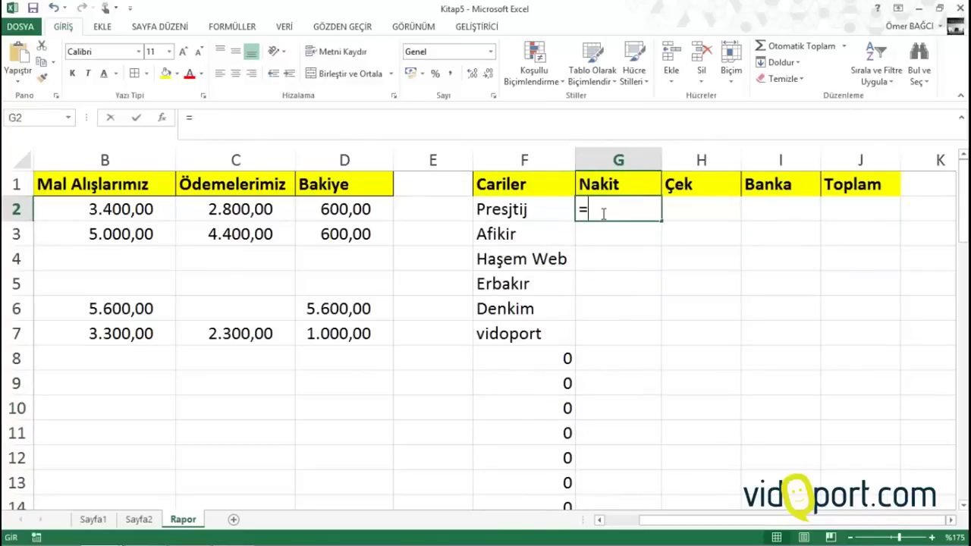
pyautogui.write('e')
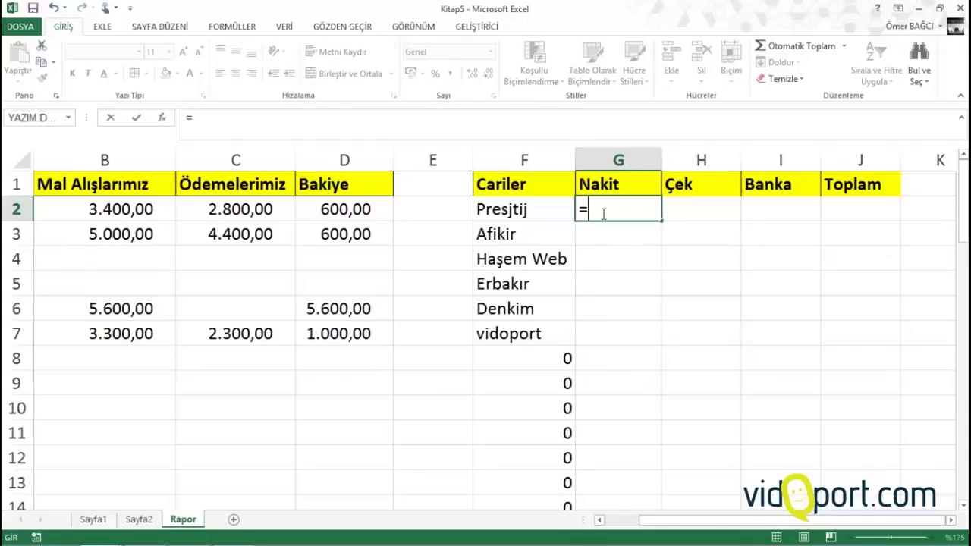
pyautogui.write('çok')
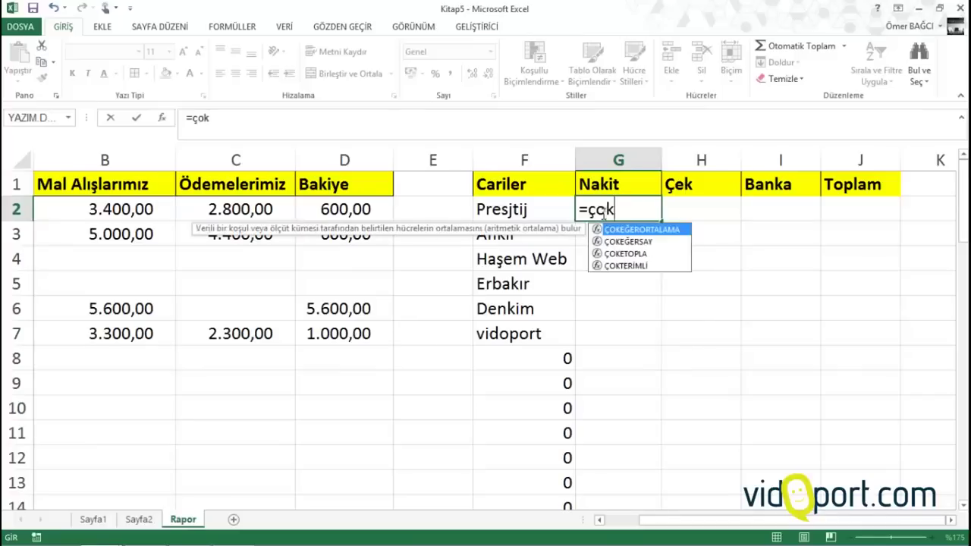
pyautogui.press('Down')
pyautogui.press('Down')
pyautogui.press('Tab')
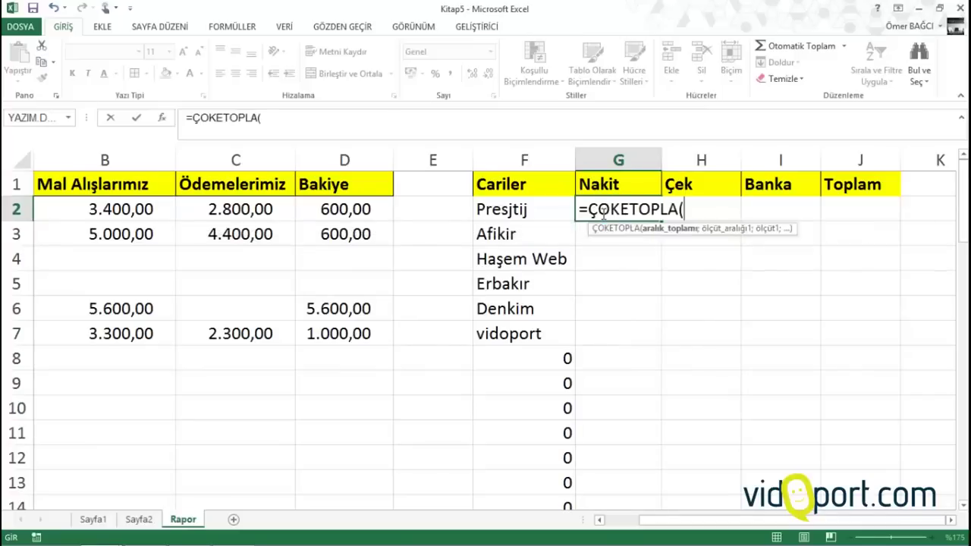
pyautogui.click(93, 519)
pyautogui.click(901, 160)
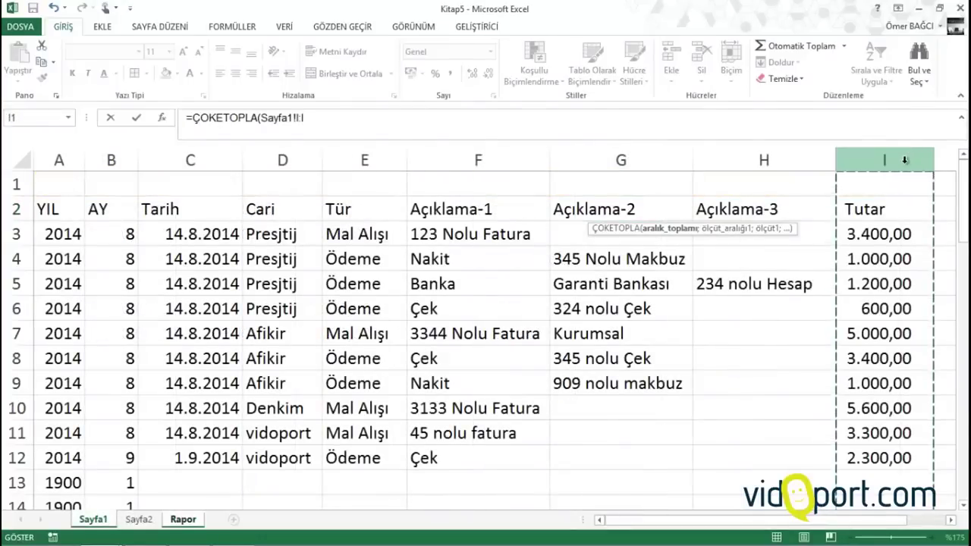
pyautogui.write(';')
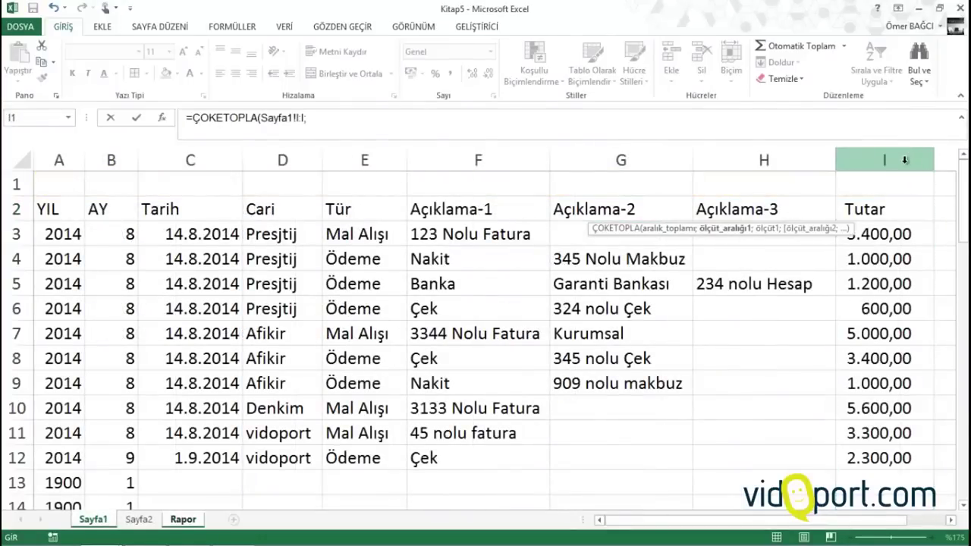
pyautogui.click(272, 164)
pyautogui.write(';')
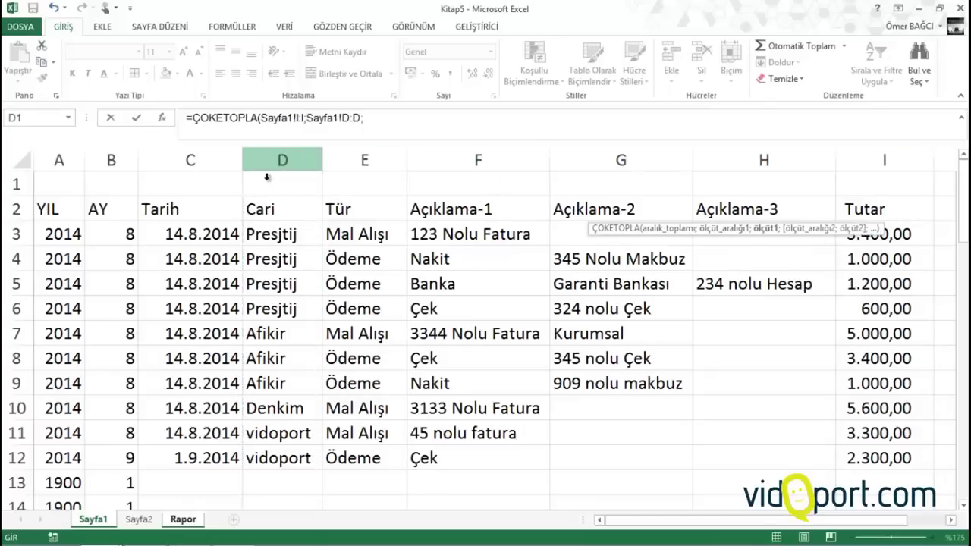
pyautogui.click(185, 519)
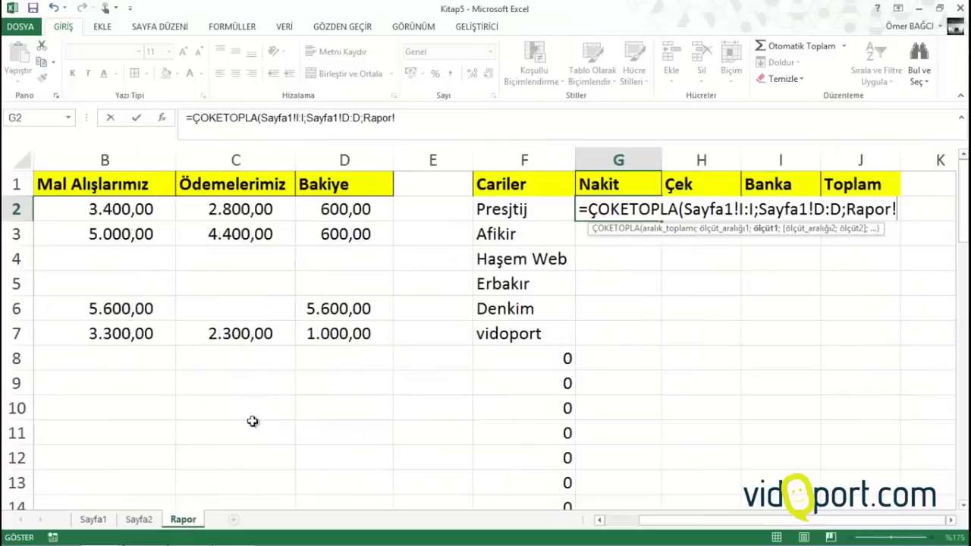
pyautogui.click(494, 211)
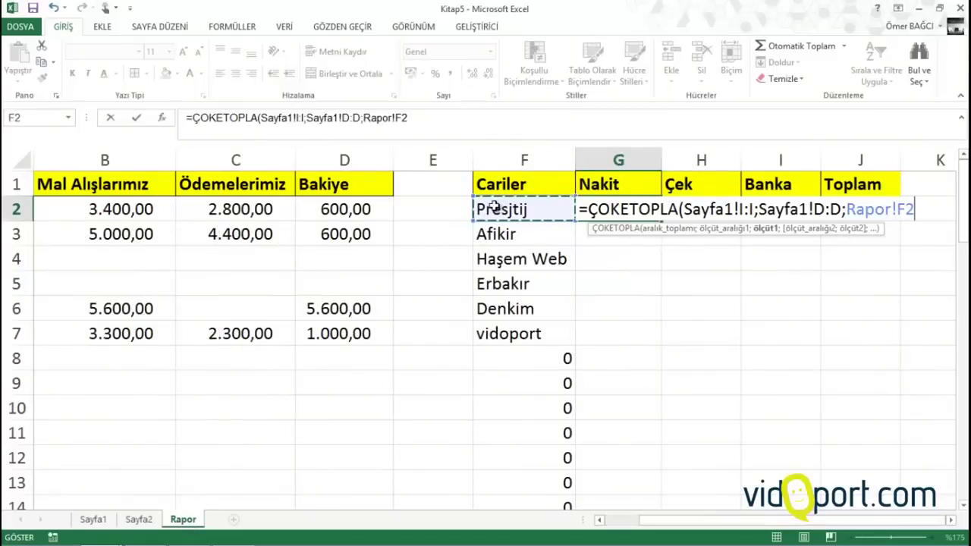
pyautogui.write(';')
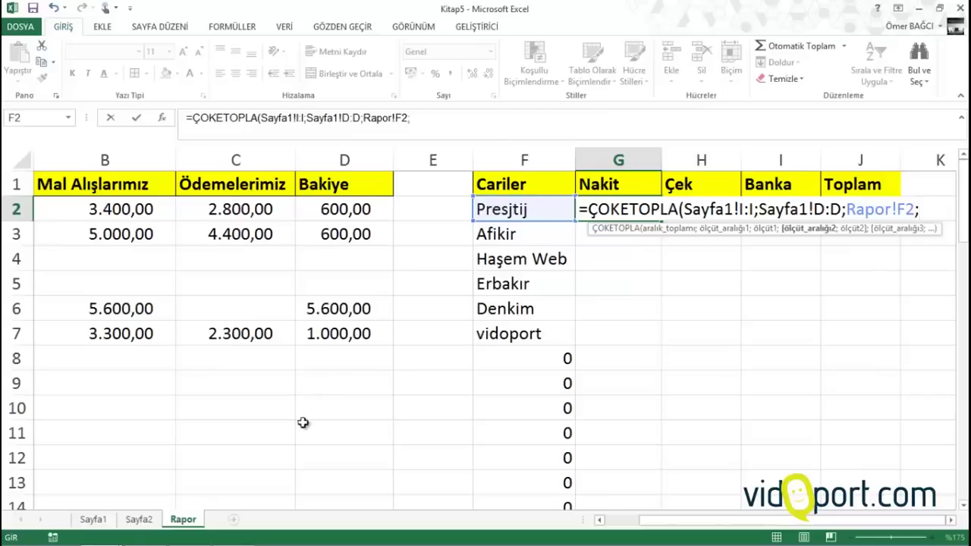
# Add criterion Sayfa1!F:F = "Nakit", commit, and fill the formula down column G
pyautogui.click(93, 519)
pyautogui.click(486, 160)
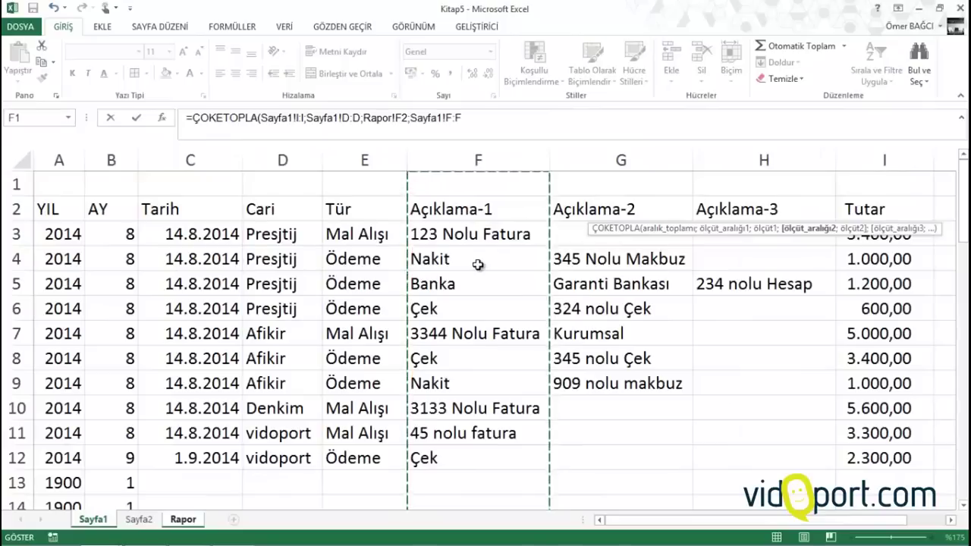
pyautogui.write(';"')
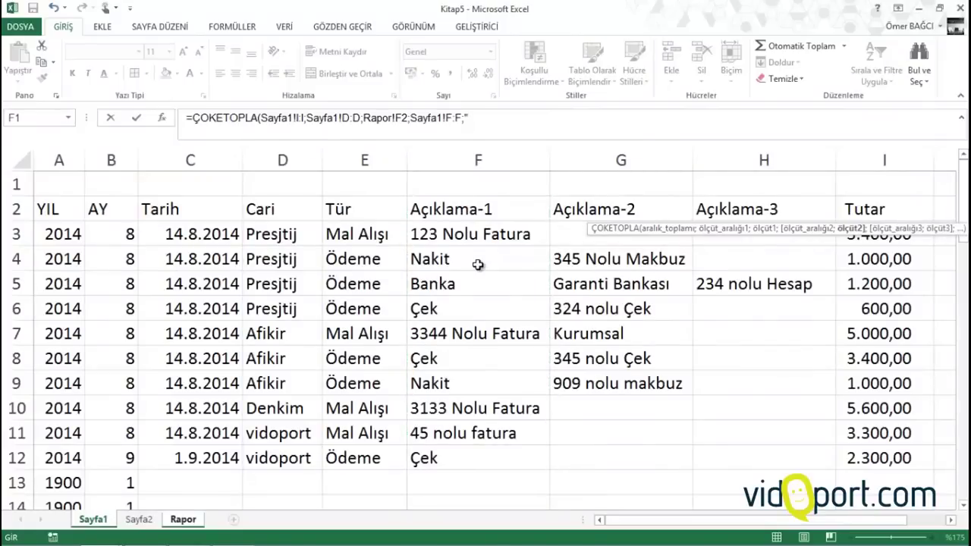
pyautogui.write('Nakit')
pyautogui.press('Return')
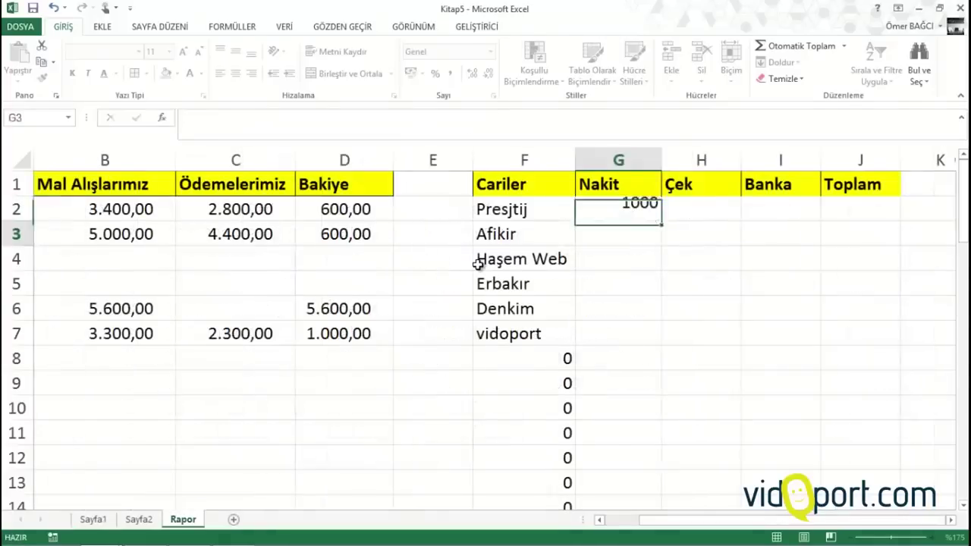
pyautogui.click(616, 203)
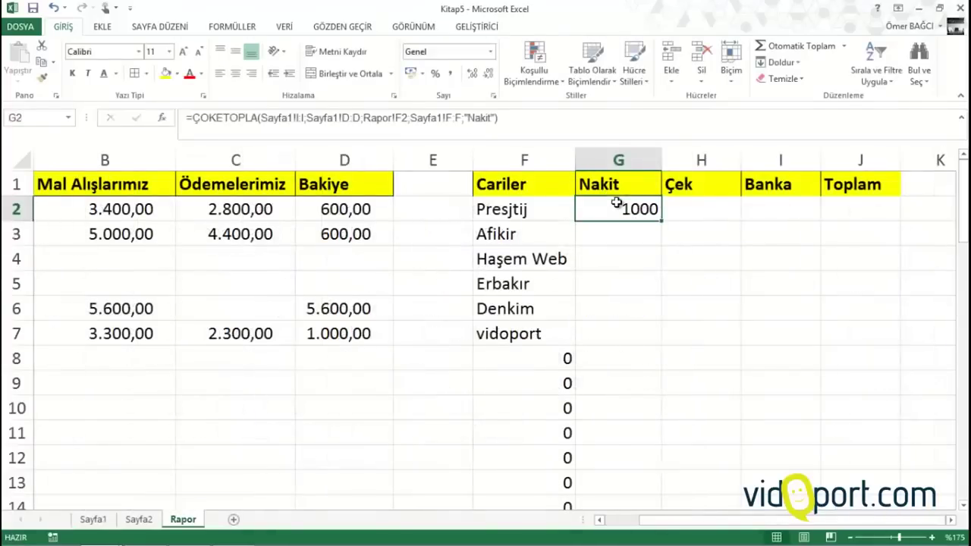
pyautogui.doubleClick(659, 221)
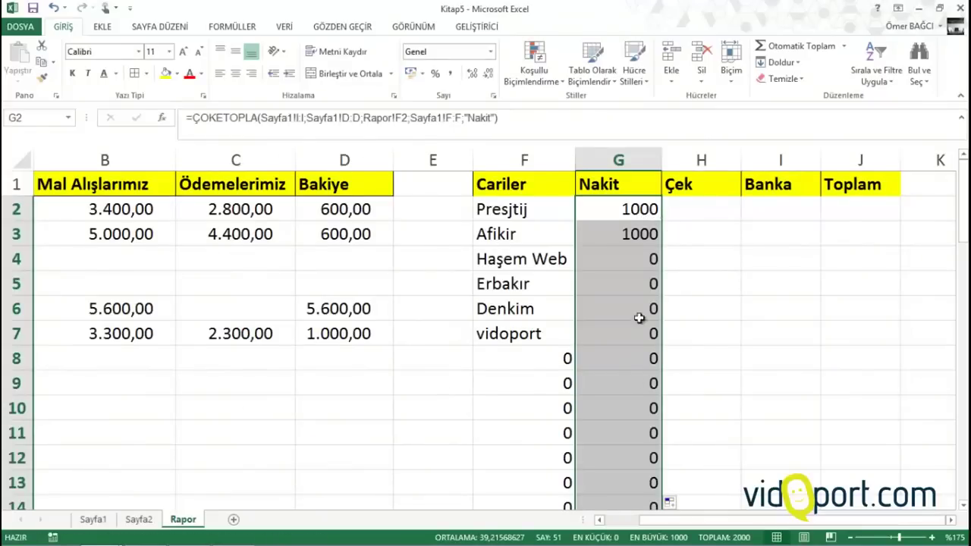
pyautogui.click(615, 215)
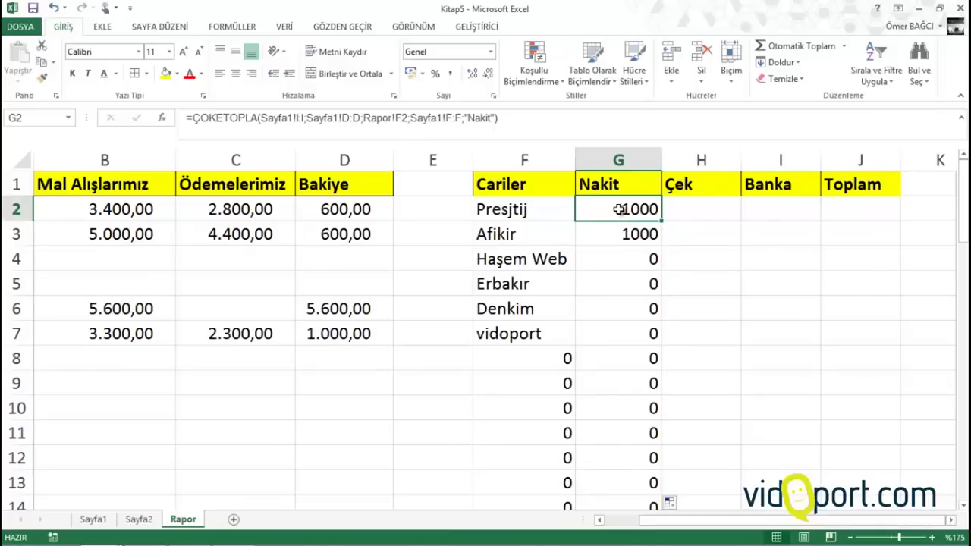
# Start a ÇOKETOPLA in H2 with sum range Sayfa1!I:I and criterion Sayfa1!D:D = Rapor!F2
pyautogui.click(692, 209)
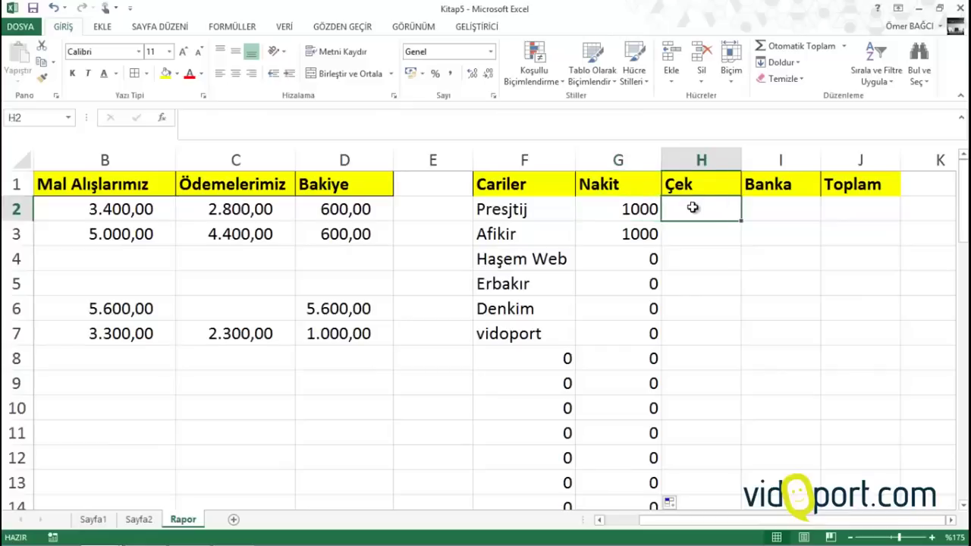
pyautogui.write('=')
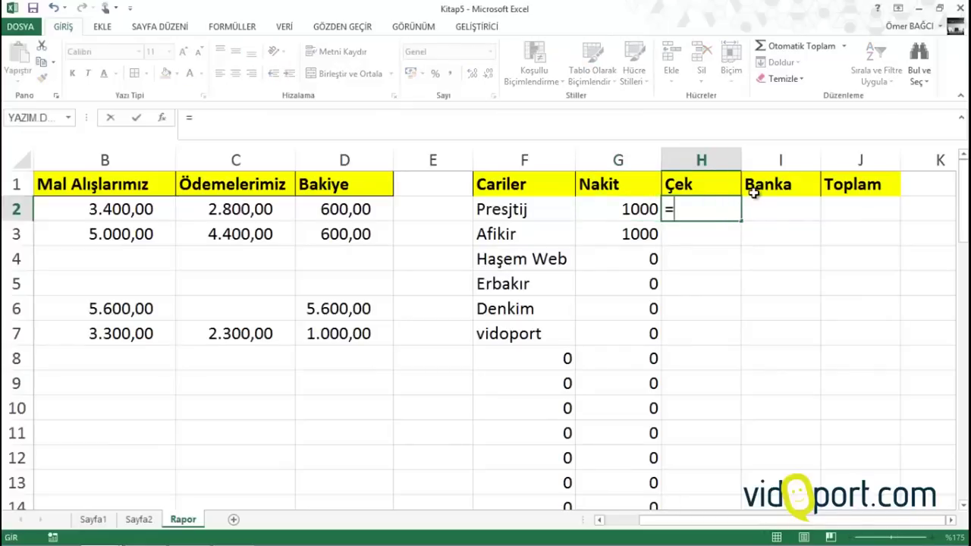
pyautogui.write('çok')
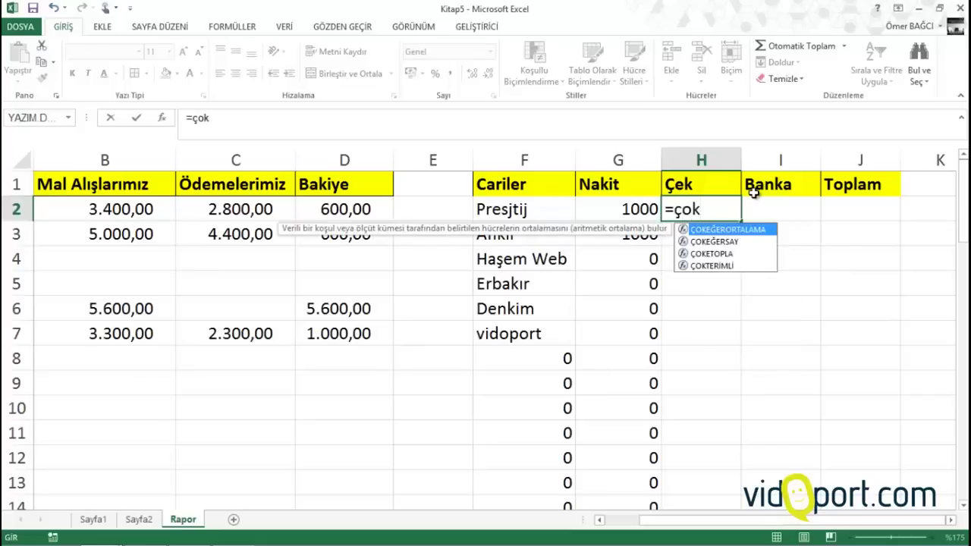
pyautogui.press('Down')
pyautogui.press('Down')
pyautogui.press('Tab')
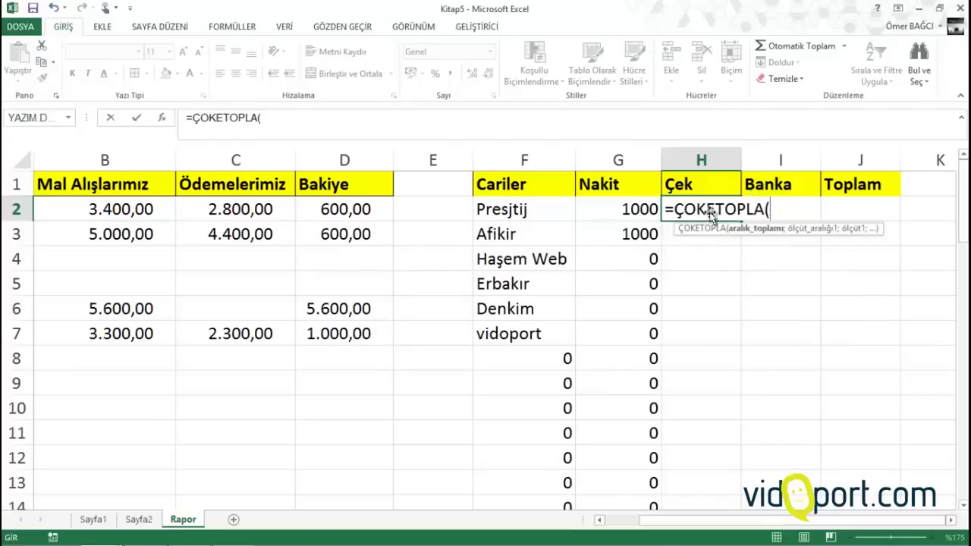
pyautogui.click(93, 520)
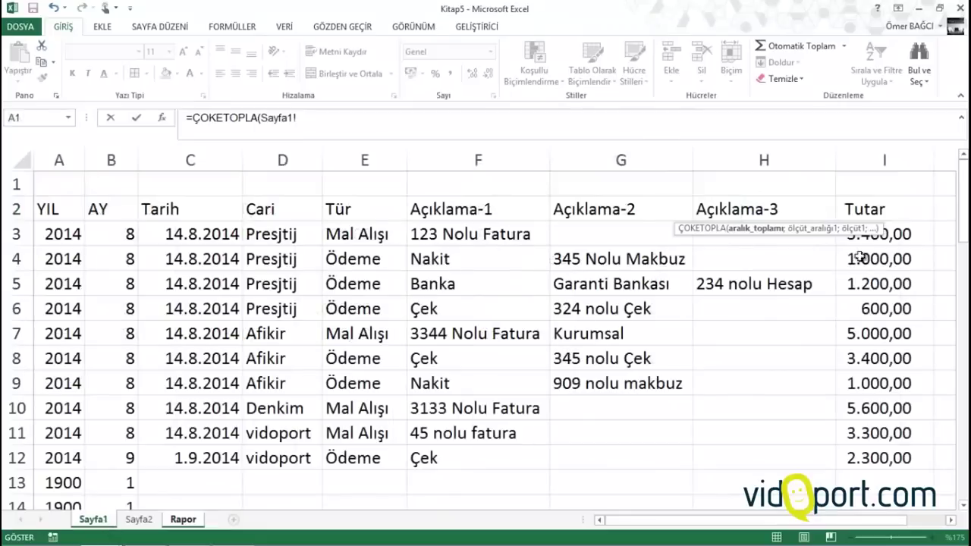
pyautogui.click(904, 159)
pyautogui.write(';')
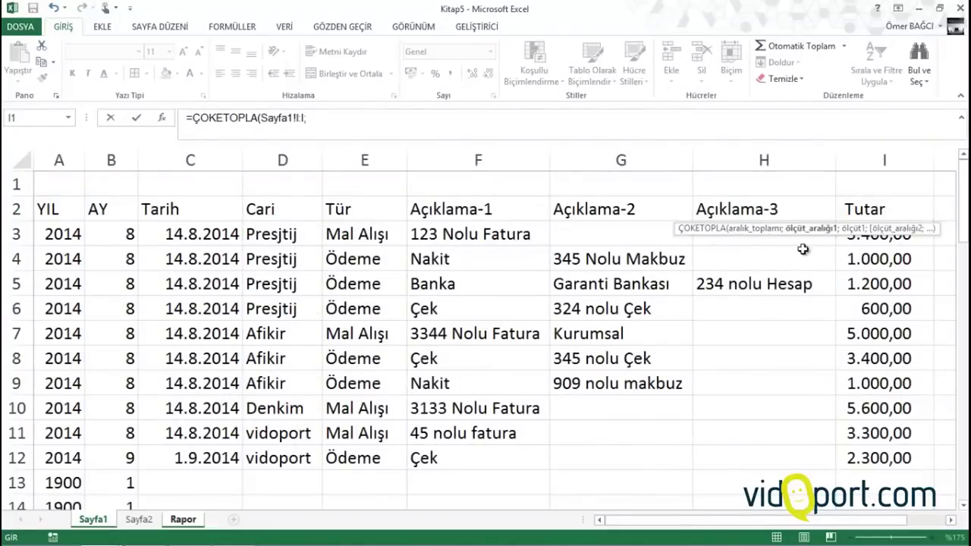
pyautogui.click(277, 161)
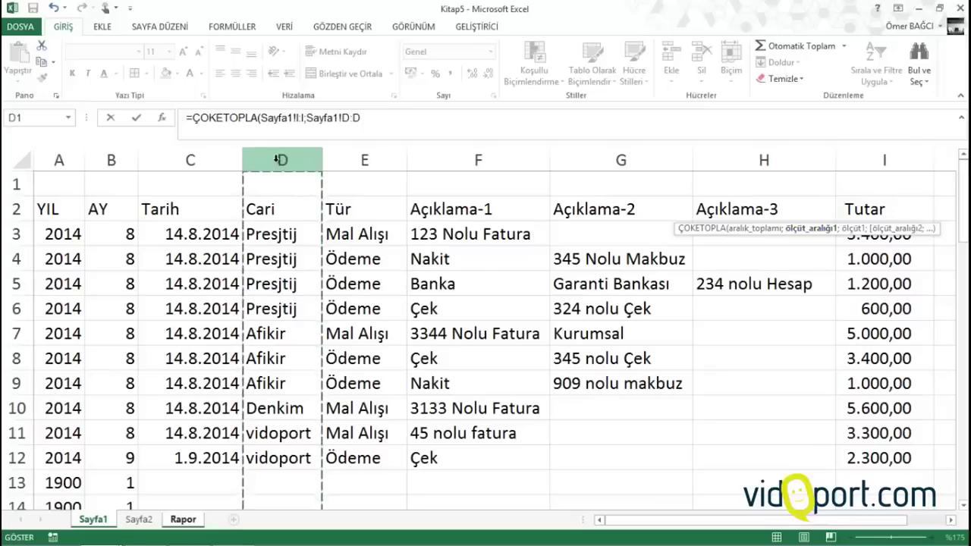
pyautogui.write(';')
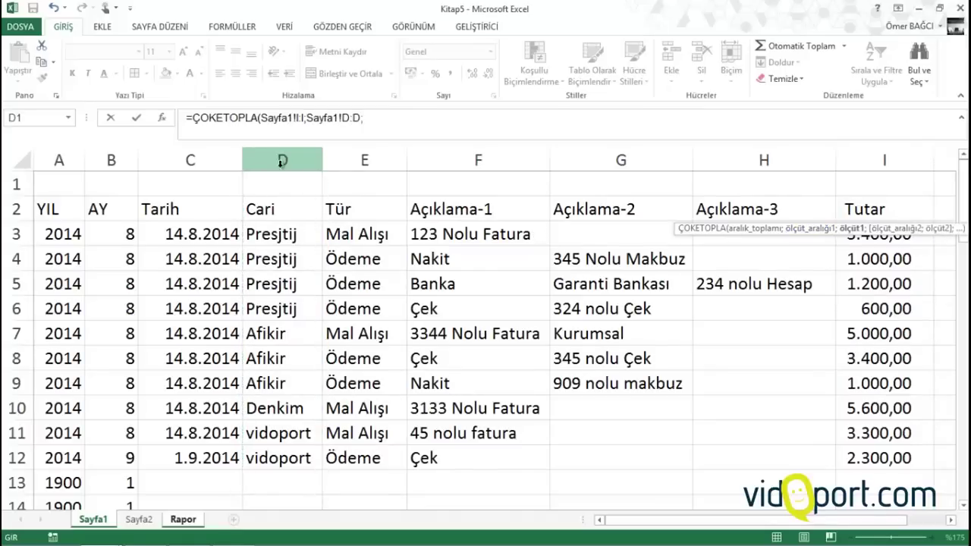
pyautogui.click(180, 526)
pyautogui.click(504, 208)
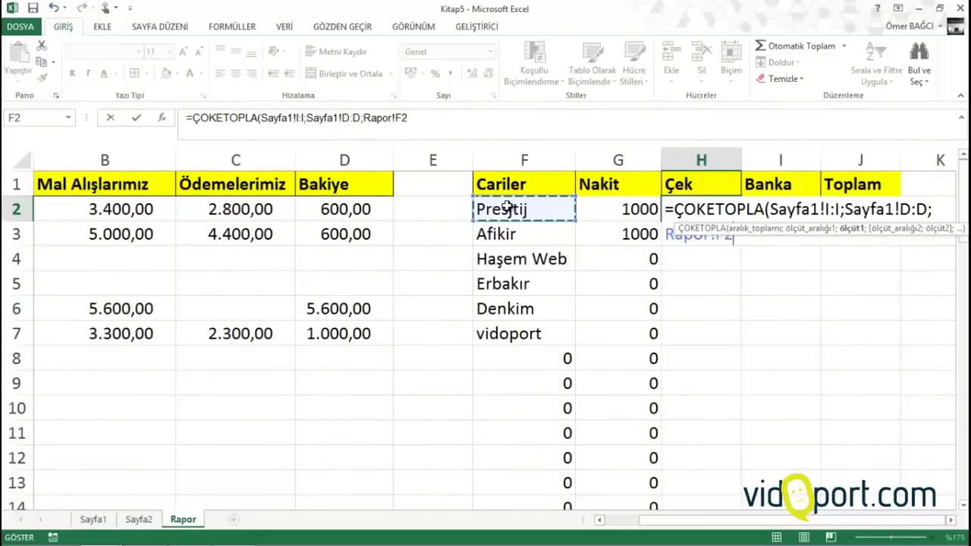
pyautogui.write(';')
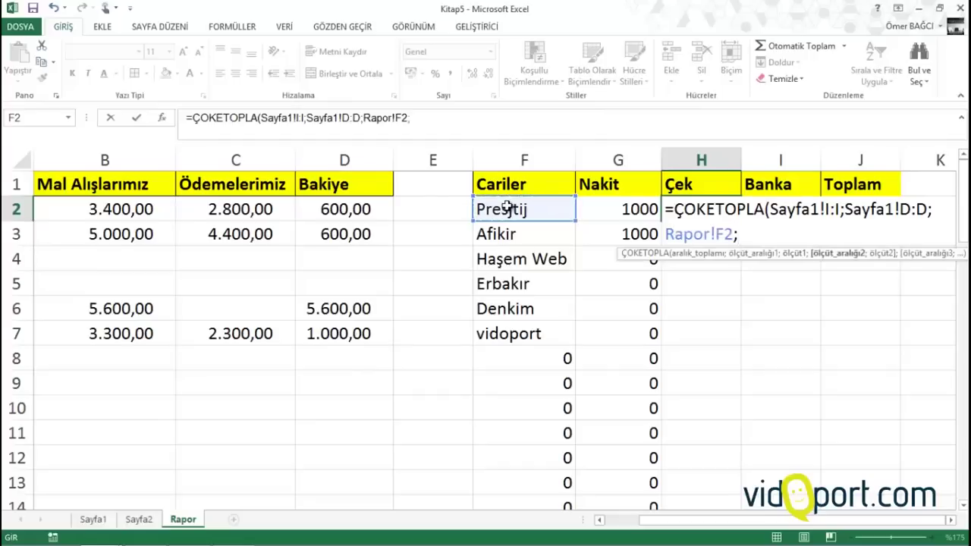
# Finish the H2 formula with Sayfa1!F:F as second criteria range and "Banka"
pyautogui.click(93, 520)
pyautogui.click(480, 159)
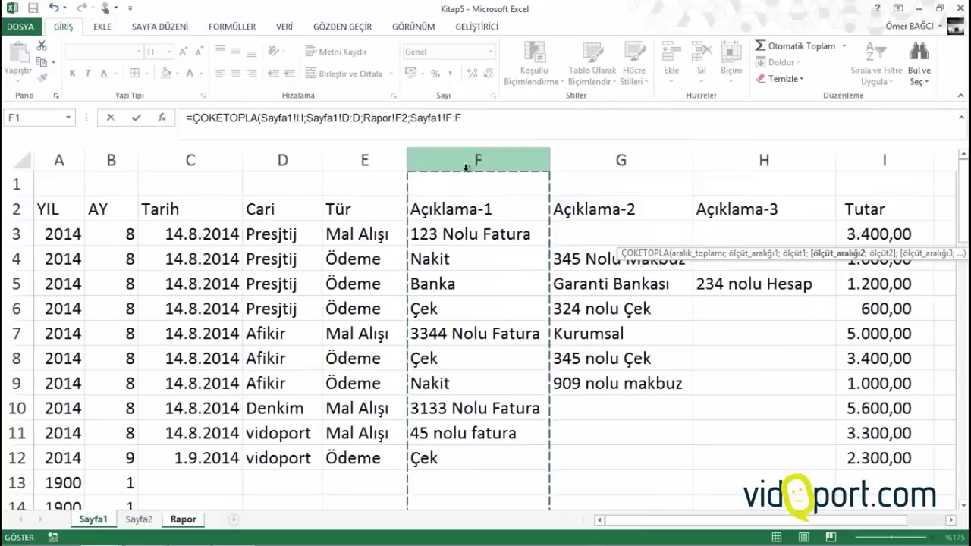
pyautogui.write(';')
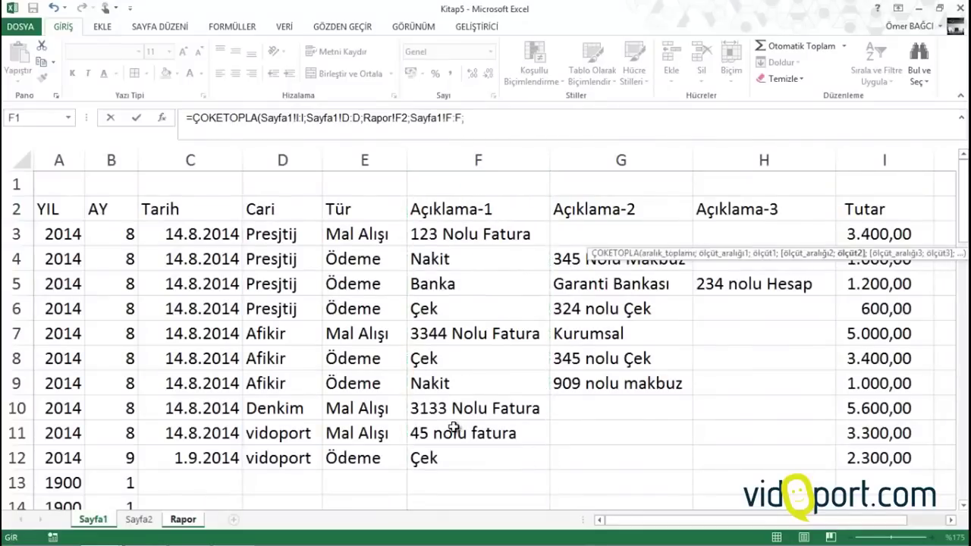
pyautogui.write('"Banka")')
pyautogui.press('Return')
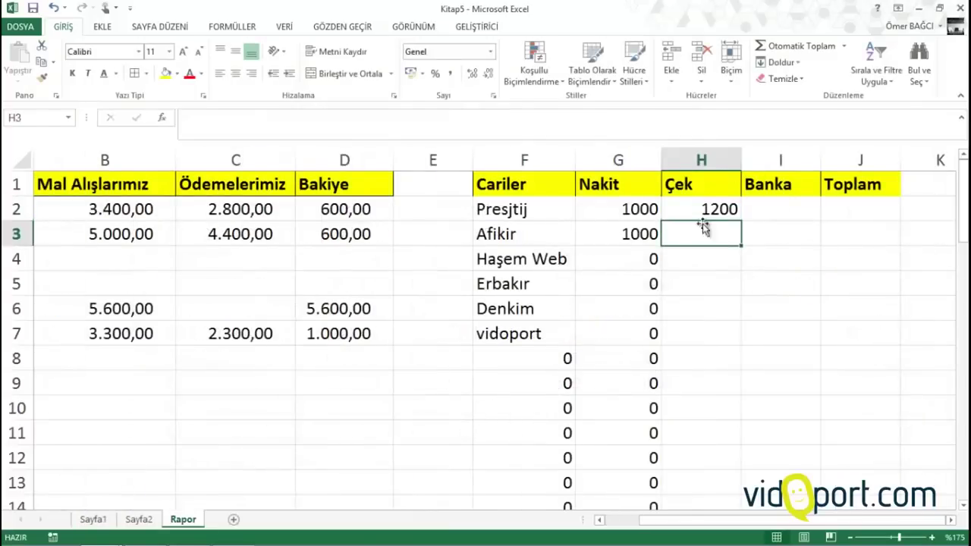
# Correct the H2 criterion from "Banka" to "Çek" and fill it down column H
pyautogui.click(704, 211)
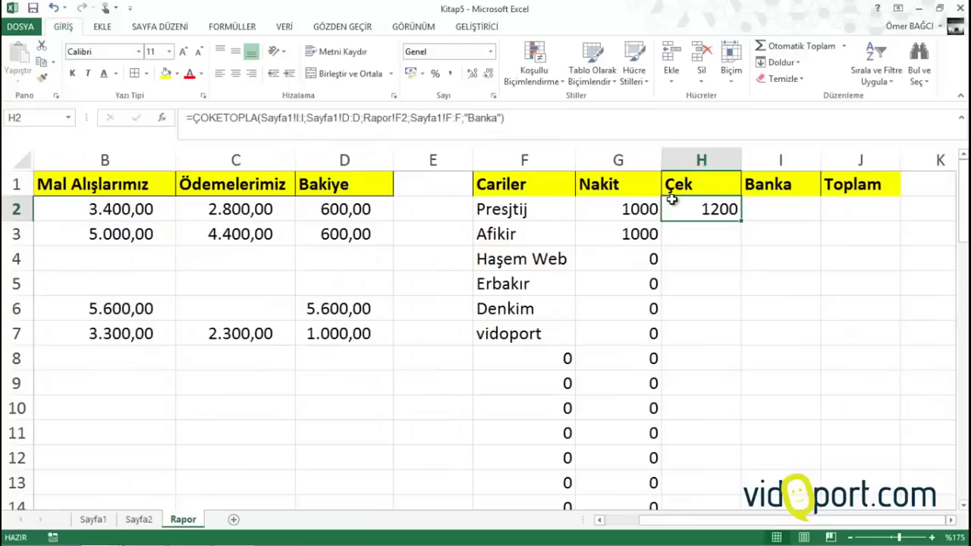
pyautogui.doubleClick(672, 201)
pyautogui.doubleClick(857, 235)
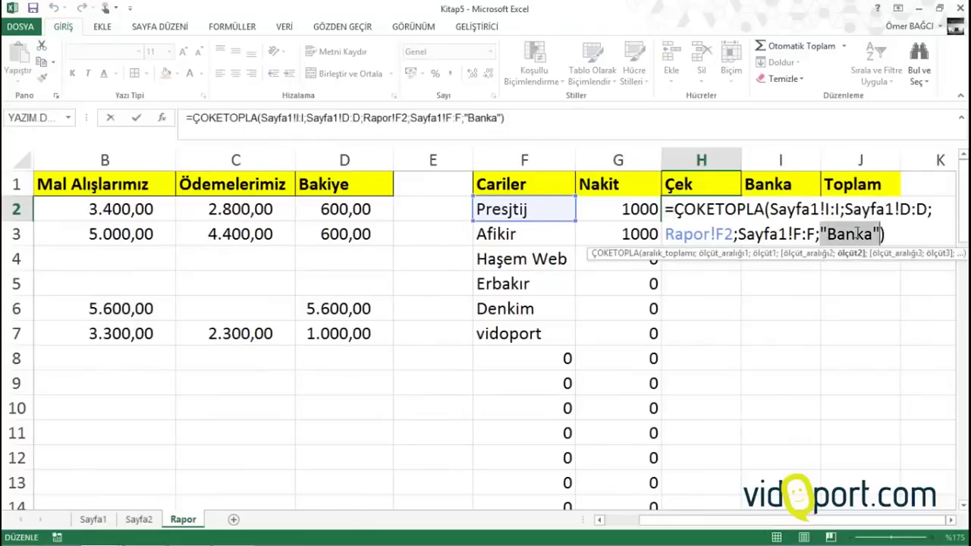
pyautogui.write('"')
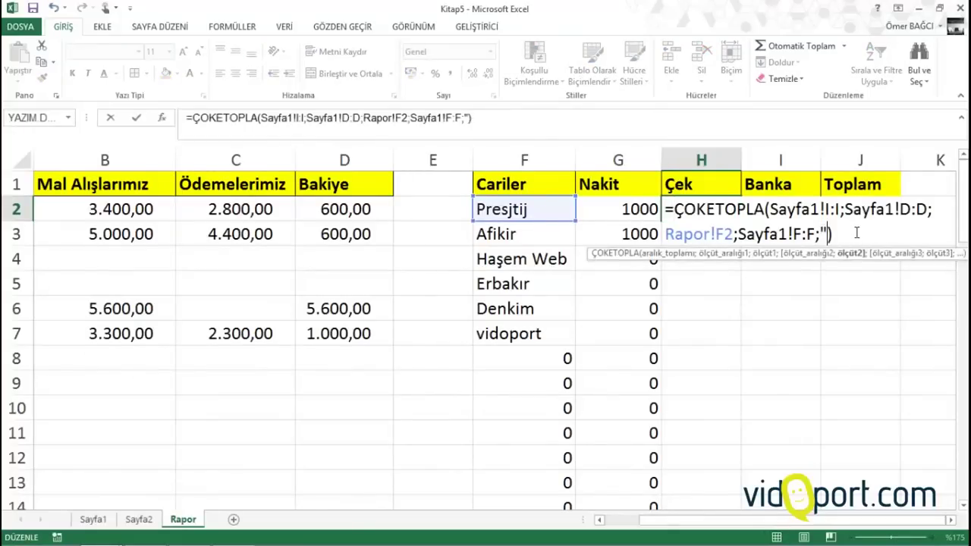
pyautogui.write('Çek"')
pyautogui.press('Return')
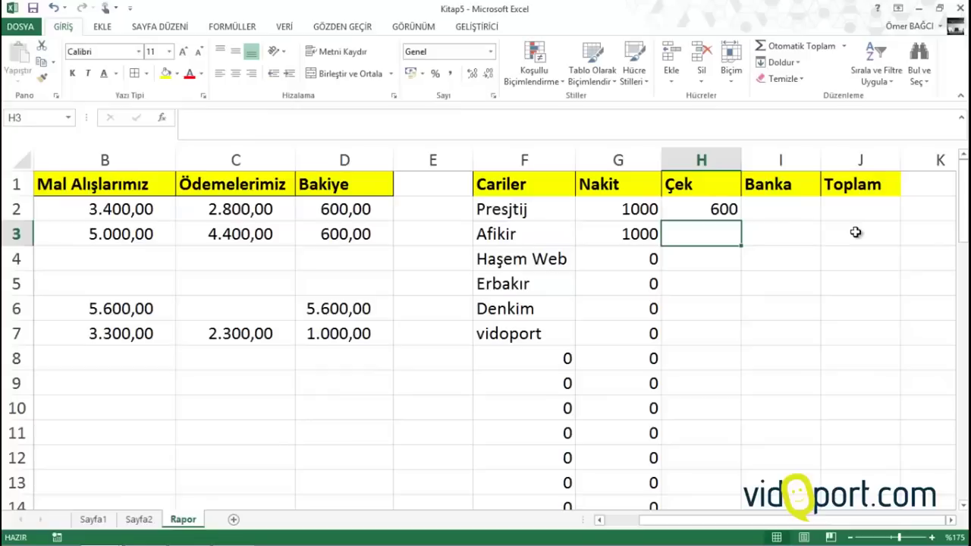
pyautogui.click(717, 211)
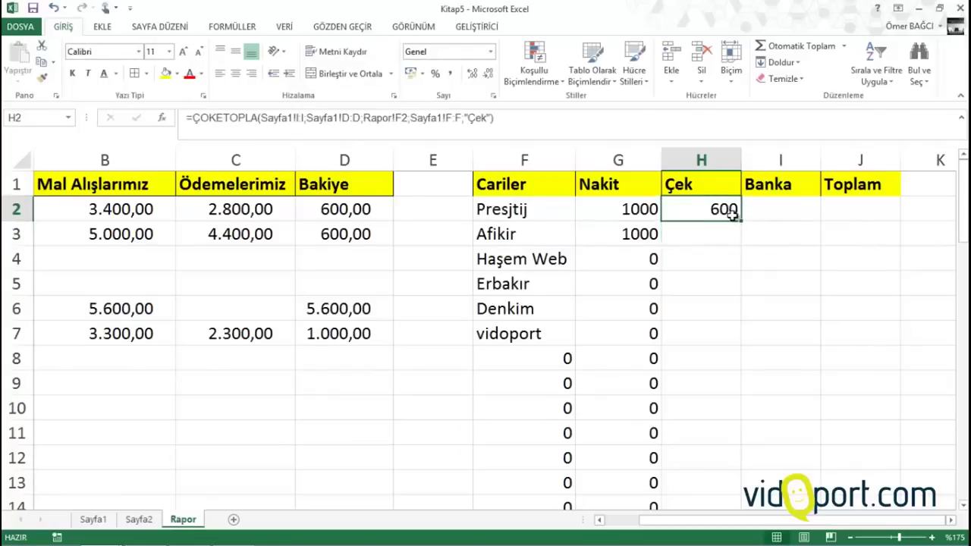
pyautogui.doubleClick(741, 223)
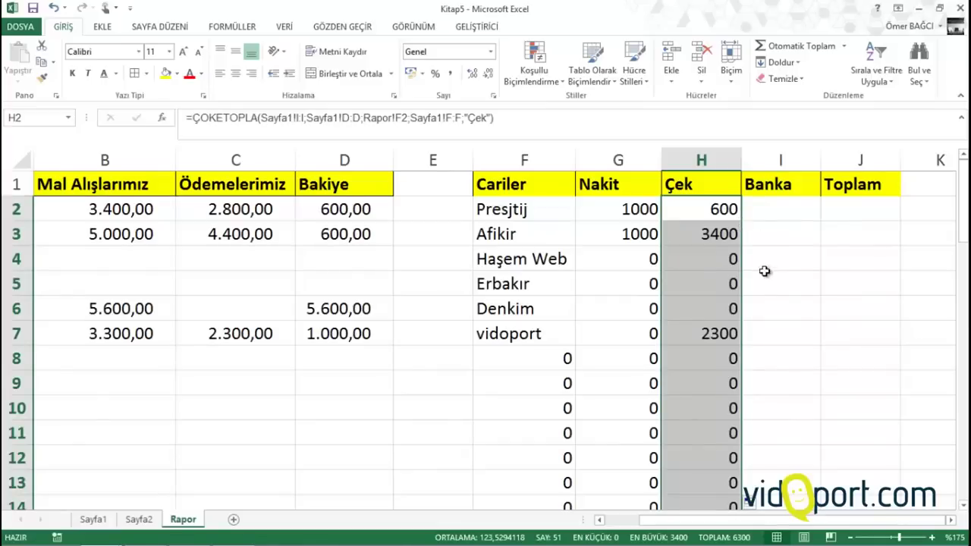
# Start a ÇOKETOPLA in I2 with sum range Sayfa1!I:I and criterion Sayfa1!D:D = Rapor!F2
pyautogui.click(768, 208)
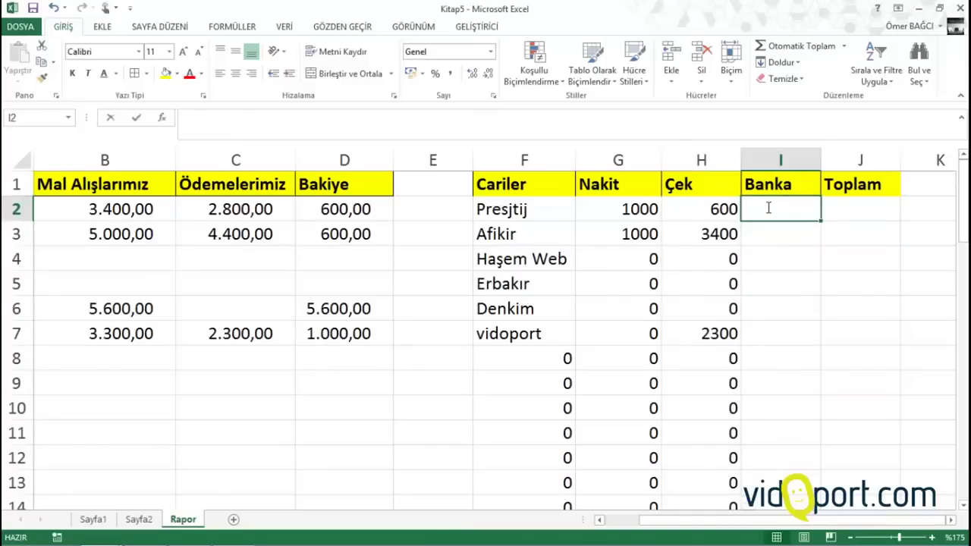
pyautogui.write('=ç')
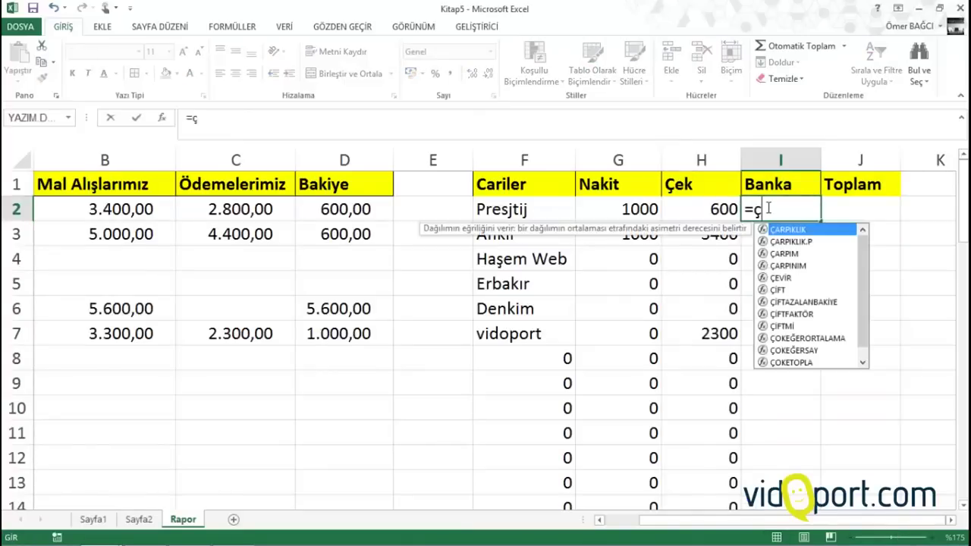
pyautogui.write('oketo')
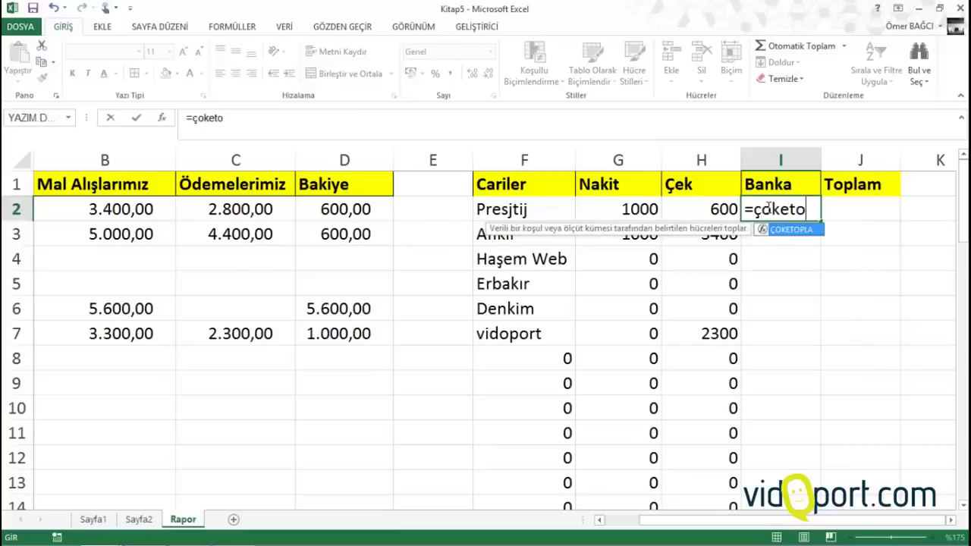
pyautogui.press('Tab')
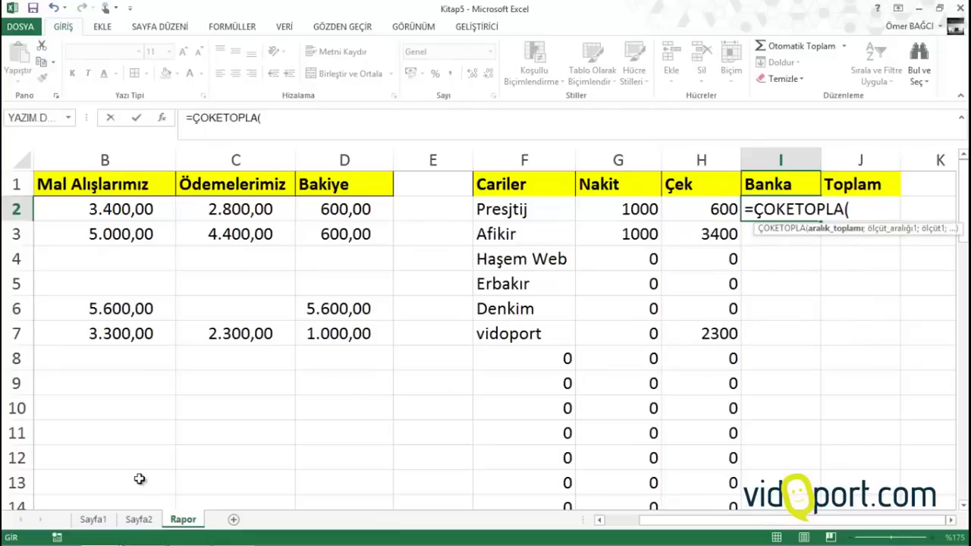
pyautogui.click(107, 519)
pyautogui.click(863, 155)
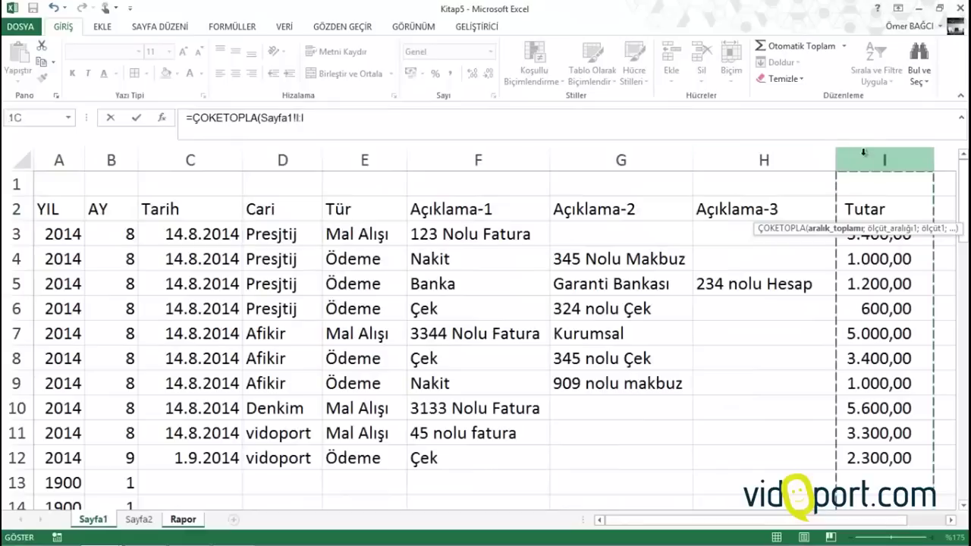
pyautogui.write(';')
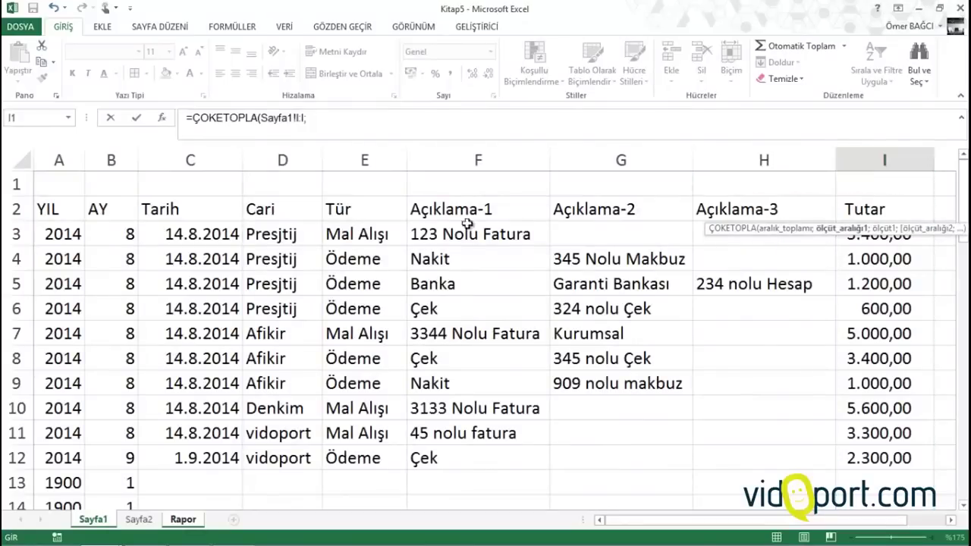
pyautogui.click(307, 160)
pyautogui.write(';')
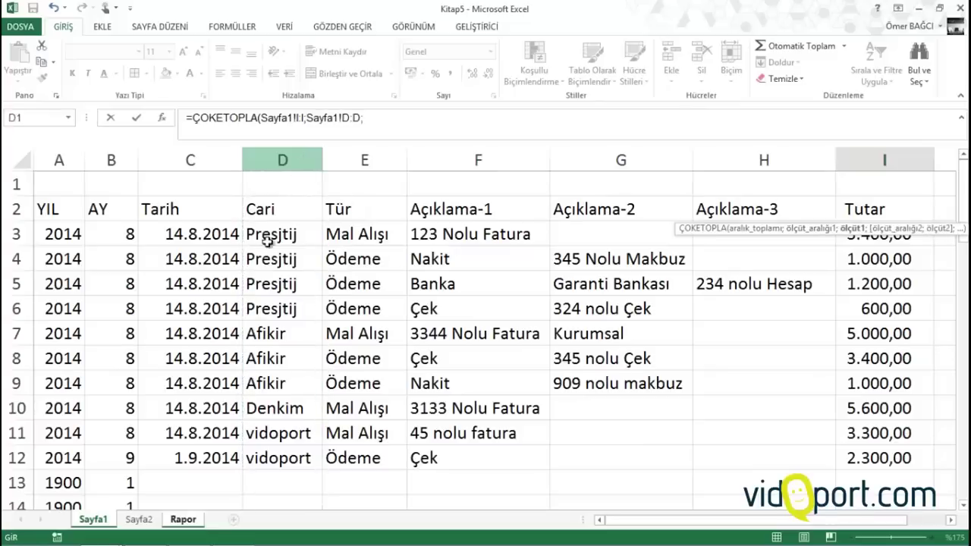
pyautogui.click(198, 522)
pyautogui.click(546, 210)
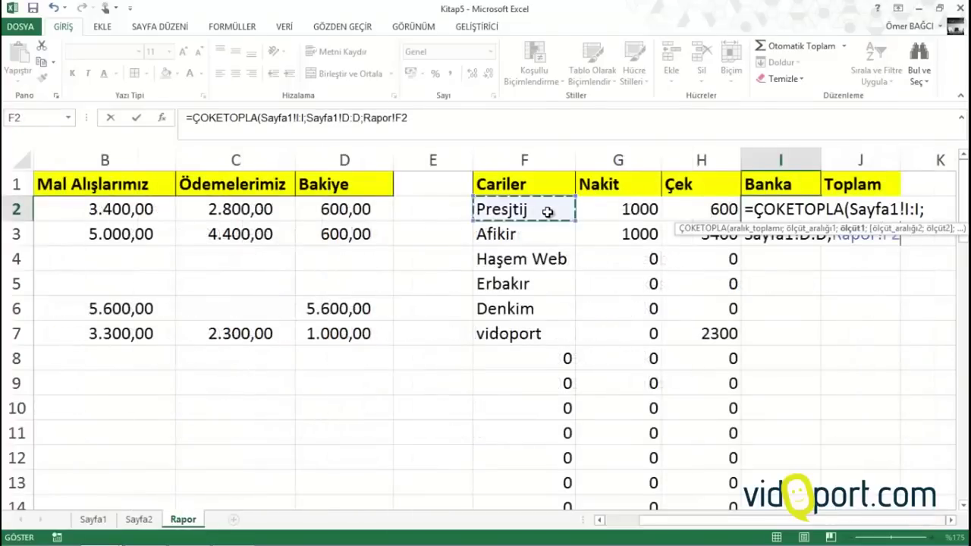
pyautogui.write(';')
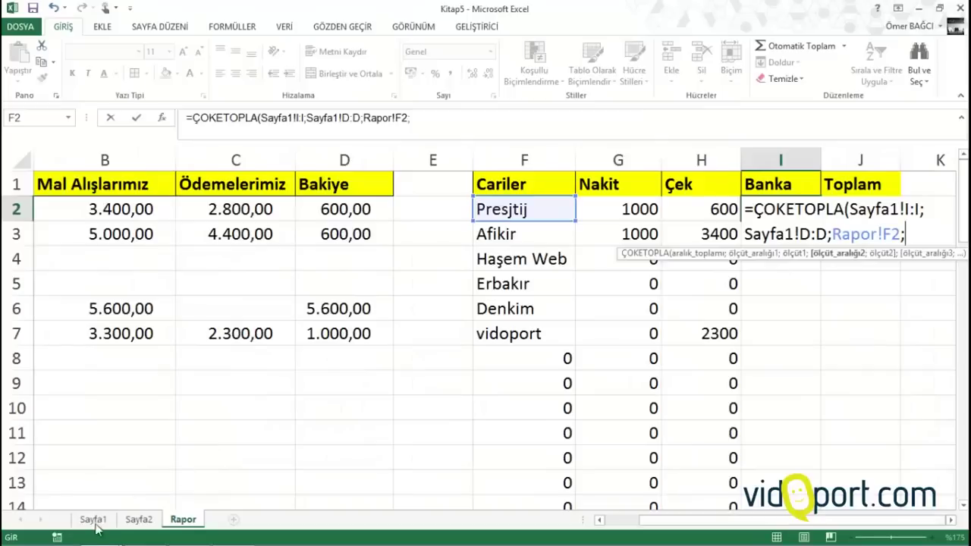
# Add Sayfa1!F:F as second criteria range, commit, and fill down column I
pyautogui.click(94, 521)
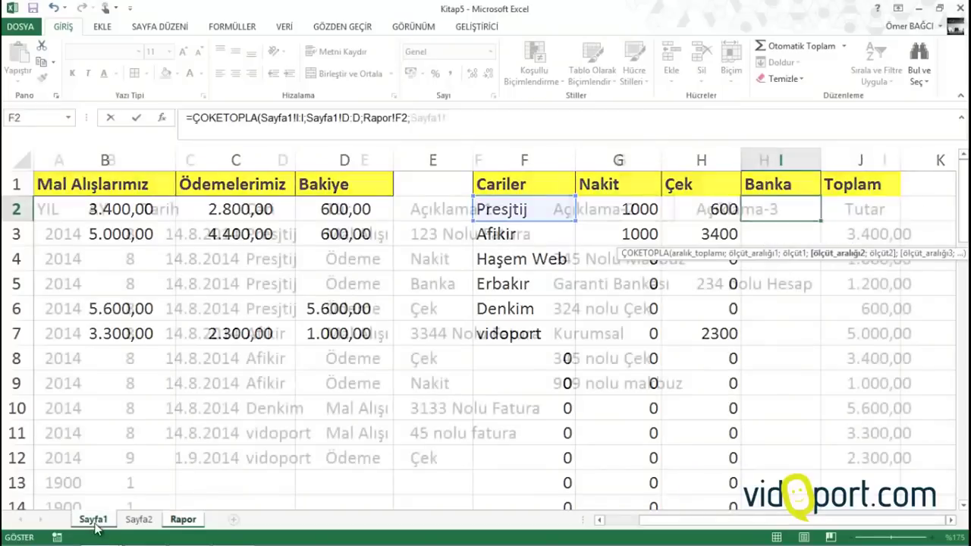
pyautogui.click(442, 160)
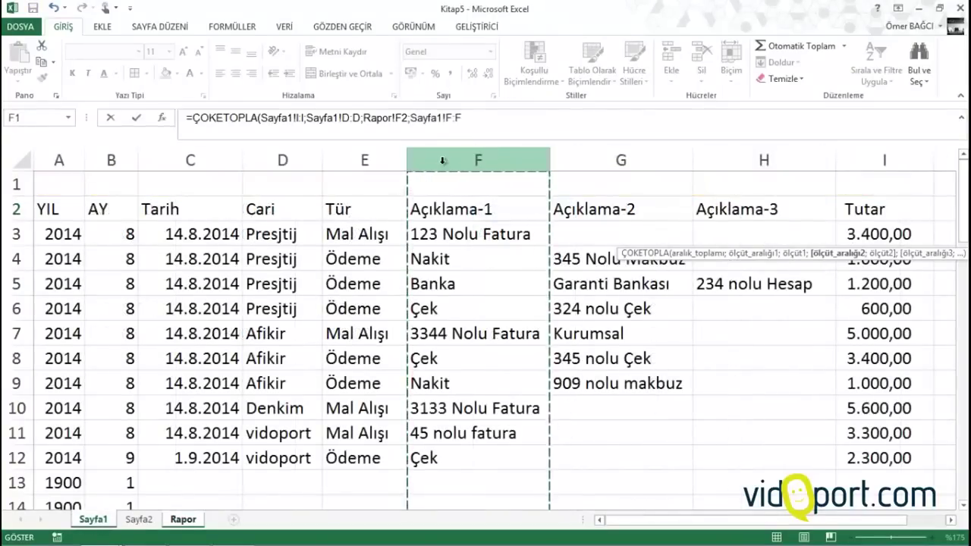
pyautogui.write(';"çek')
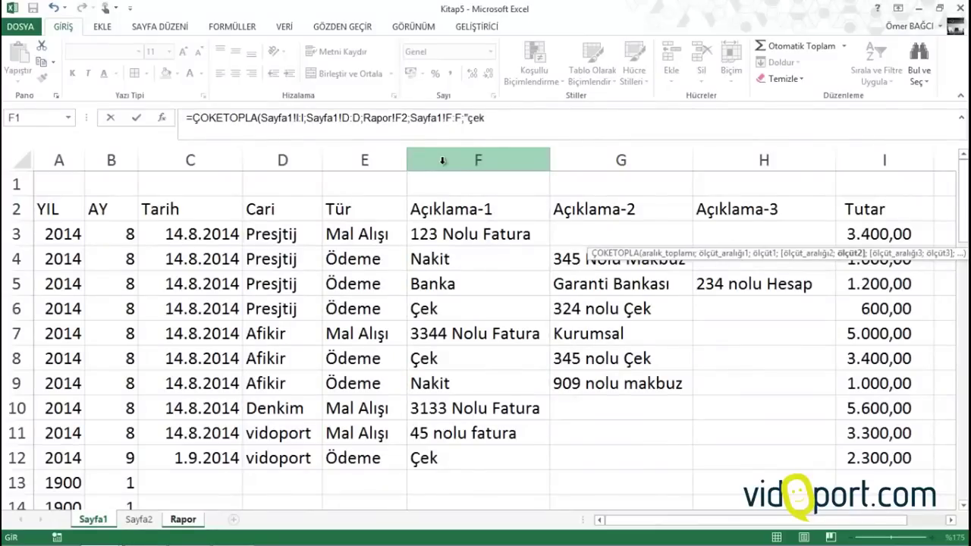
pyautogui.press('Return')
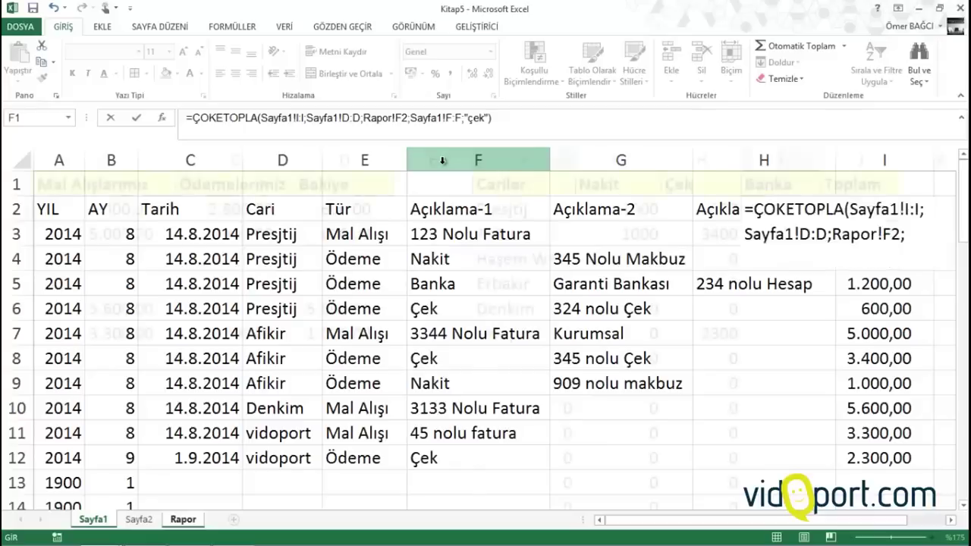
pyautogui.click(791, 210)
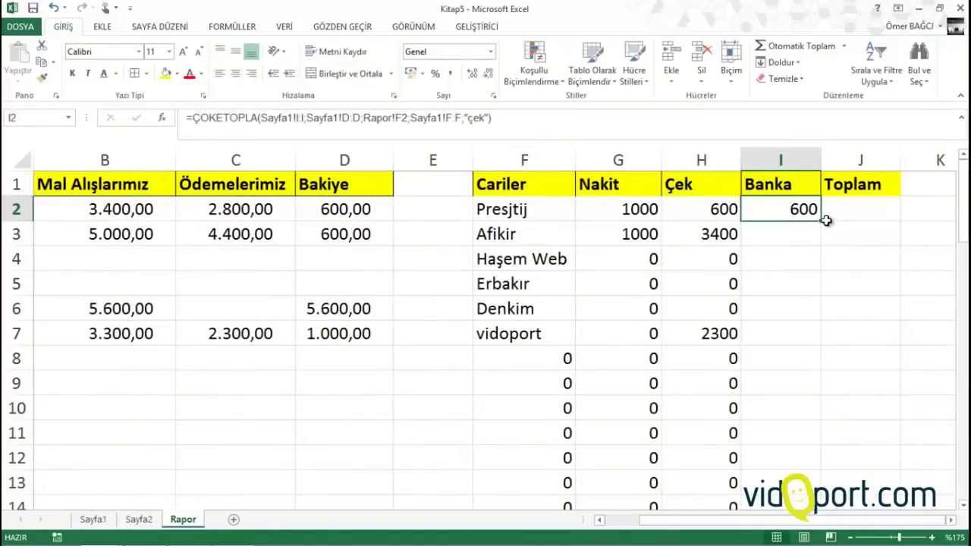
pyautogui.doubleClick(823, 220)
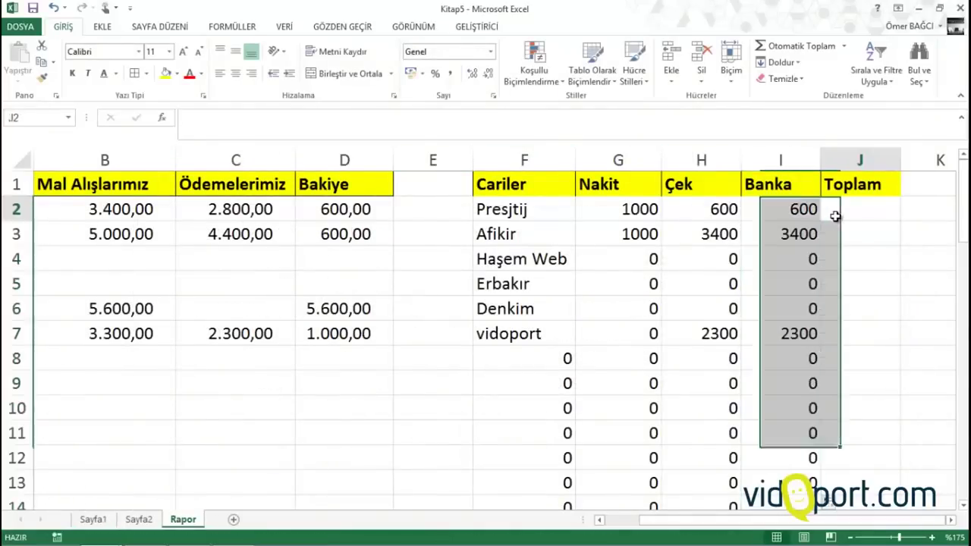
# Enter =TOPLA(G2:I2) in J2 and fill it down the Toplam column
pyautogui.click(837, 215)
pyautogui.write('=topla(')
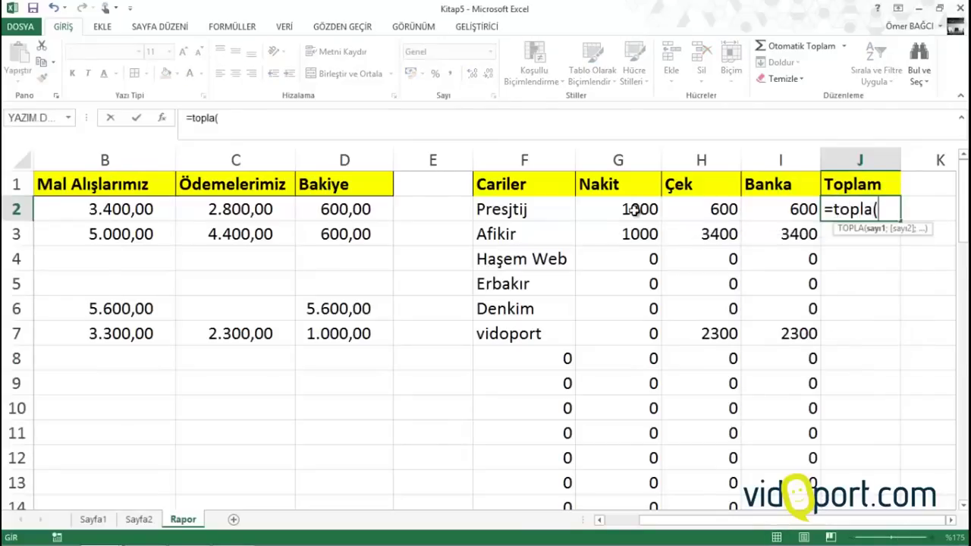
pyautogui.moveTo(638, 212); pyautogui.dragTo(766, 212)
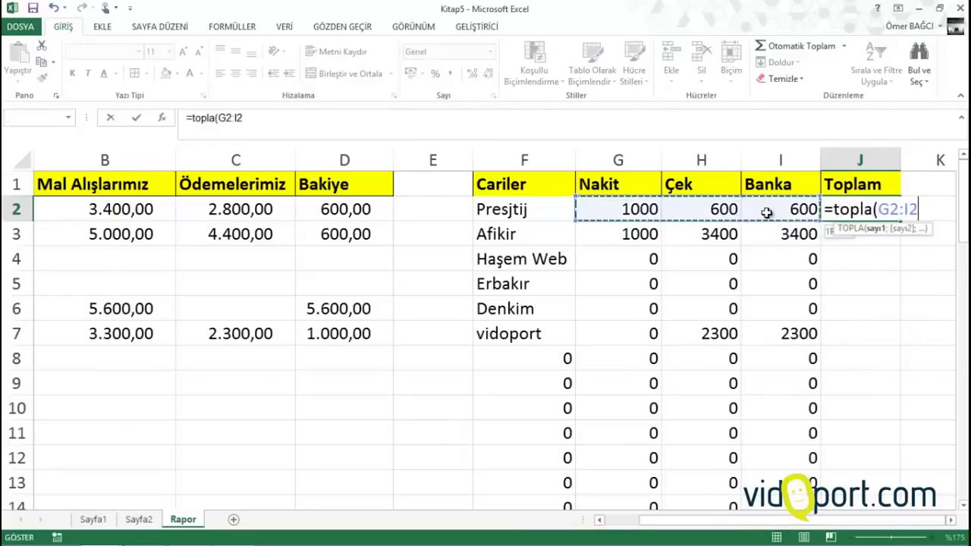
pyautogui.press('Return')
pyautogui.click(864, 210)
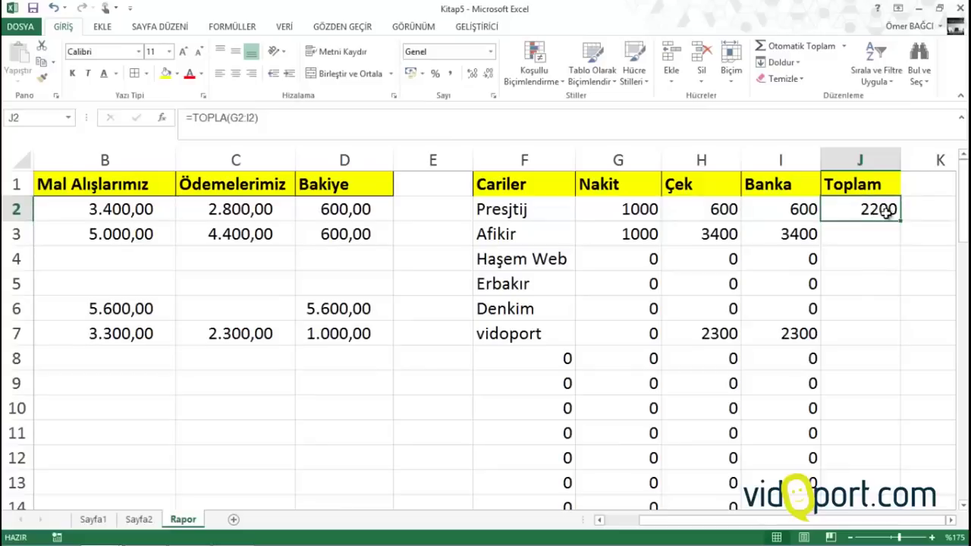
pyautogui.click(902, 223)
pyautogui.doubleClick(899, 217)
# Check J3's formula, then select the payment table from F2 to J
pyautogui.click(874, 228)
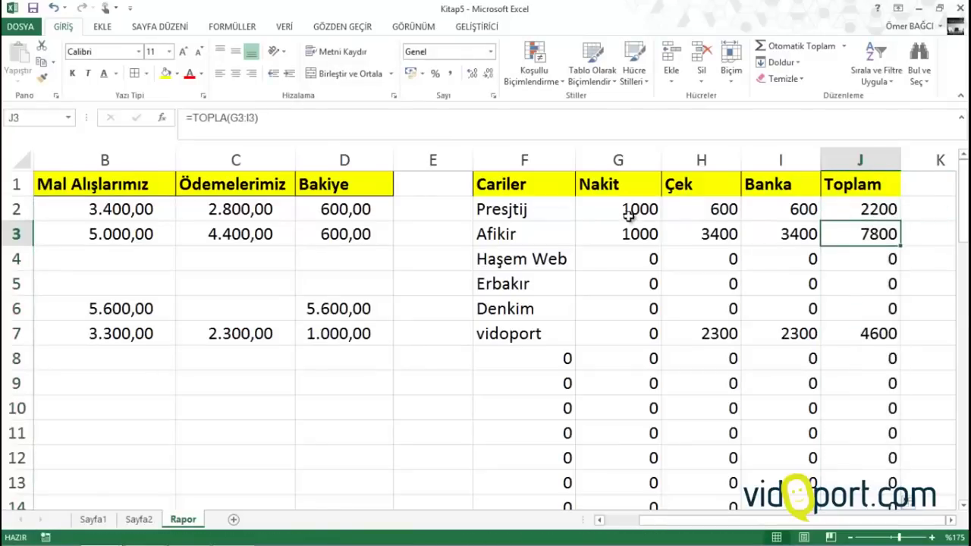
pyautogui.moveTo(620, 213); pyautogui.dragTo(702, 244)
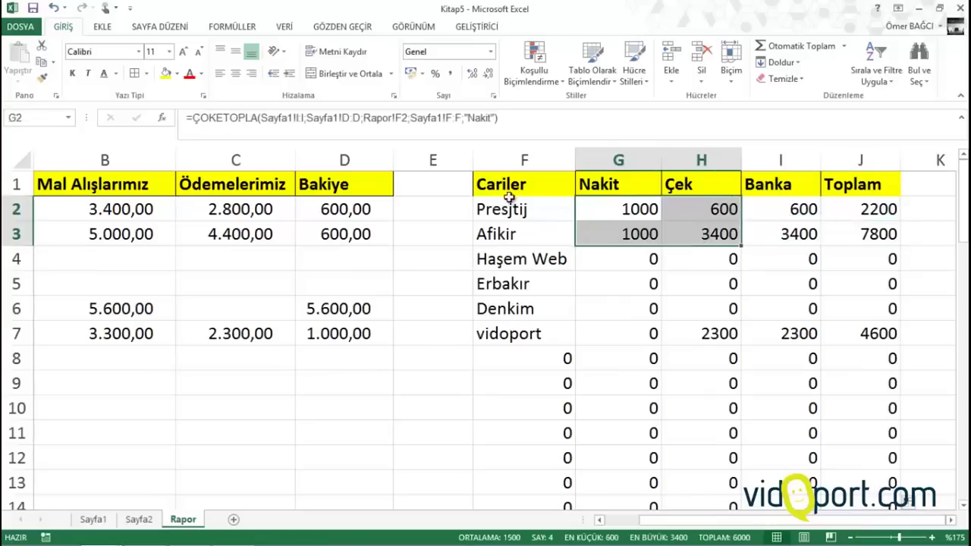
pyautogui.moveTo(521, 210); pyautogui.dragTo(843, 401)
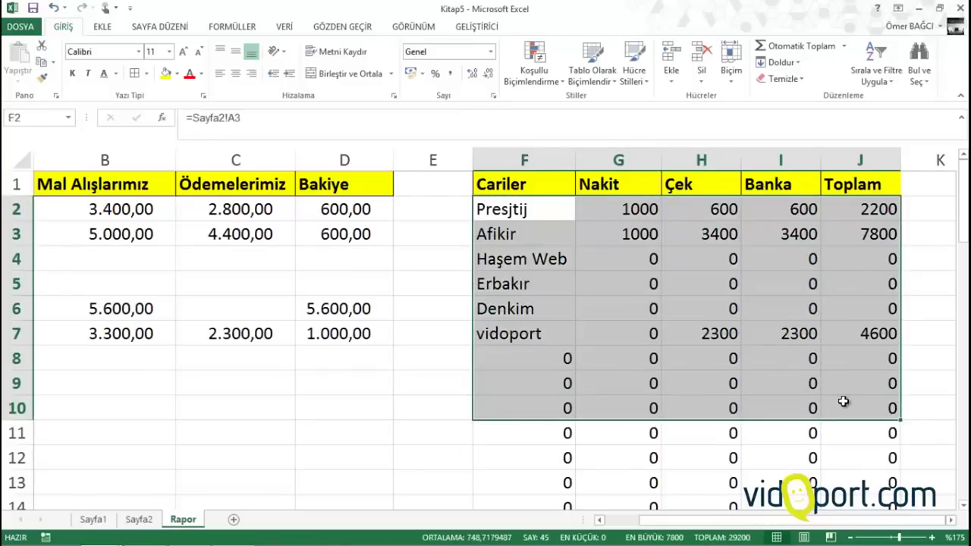
# Extend the selection to row 52 and start an Equal To highlight rule for value 0
pyautogui.hotkey('ctrl', 'shift', 'Down')
pyautogui.click(533, 67)
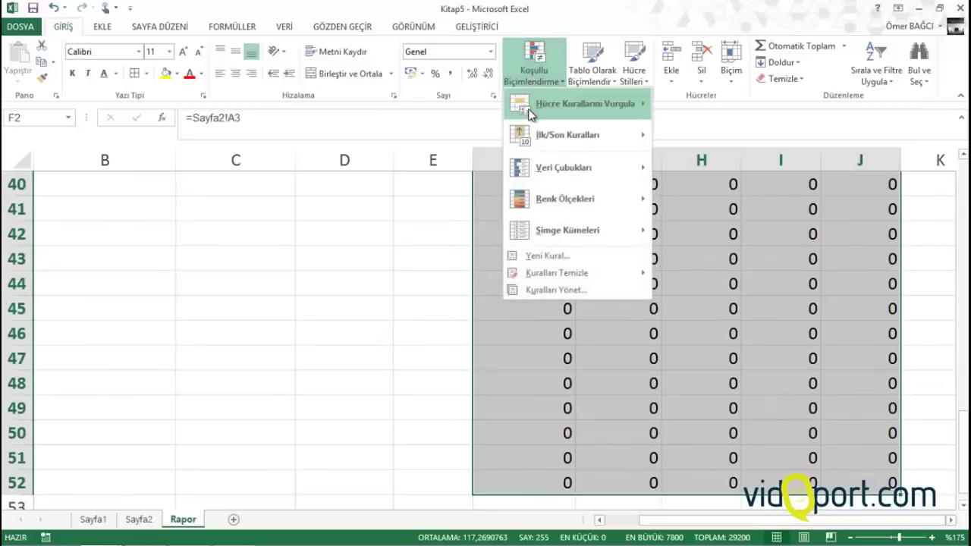
pyautogui.moveTo(530, 112)
pyautogui.click(698, 199)
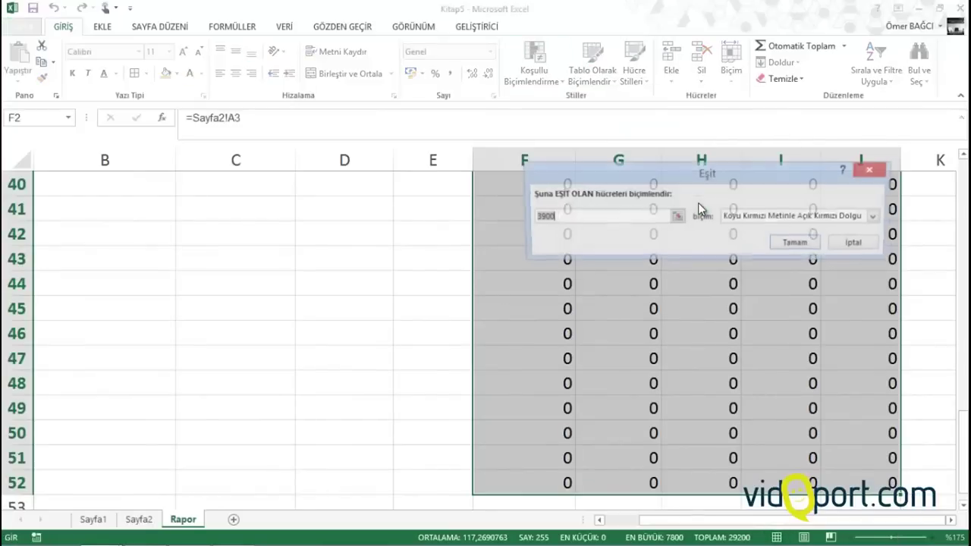
pyautogui.write('0')
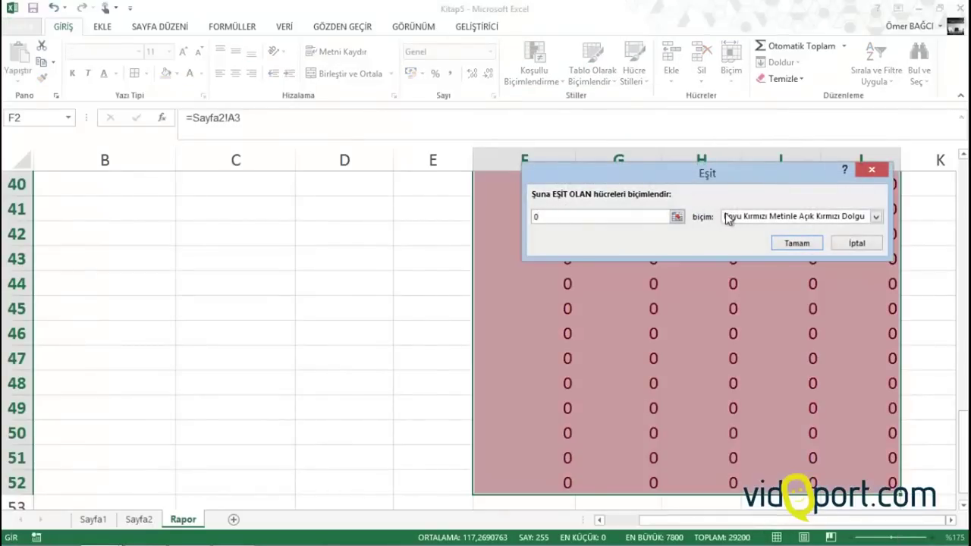
# Give the equals-0 rule a custom white font format and apply it to hide the zeros
pyautogui.click(728, 216)
pyautogui.click(738, 286)
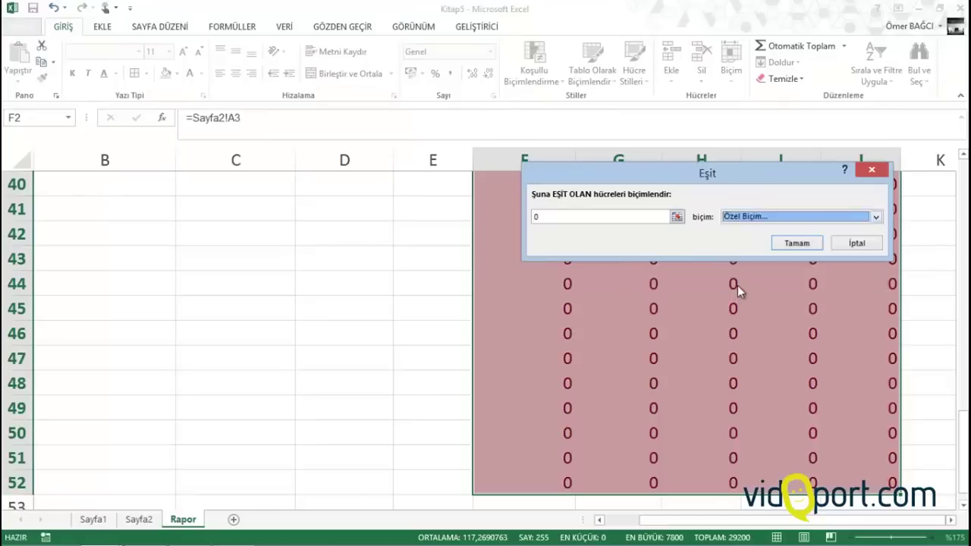
pyautogui.click(785, 158)
pyautogui.click(731, 206)
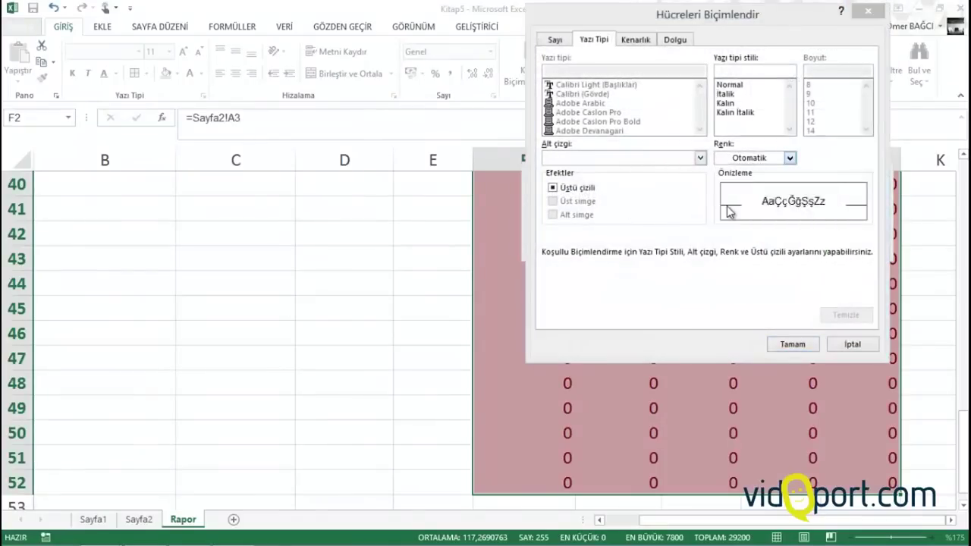
pyautogui.click(793, 344)
pyautogui.click(798, 242)
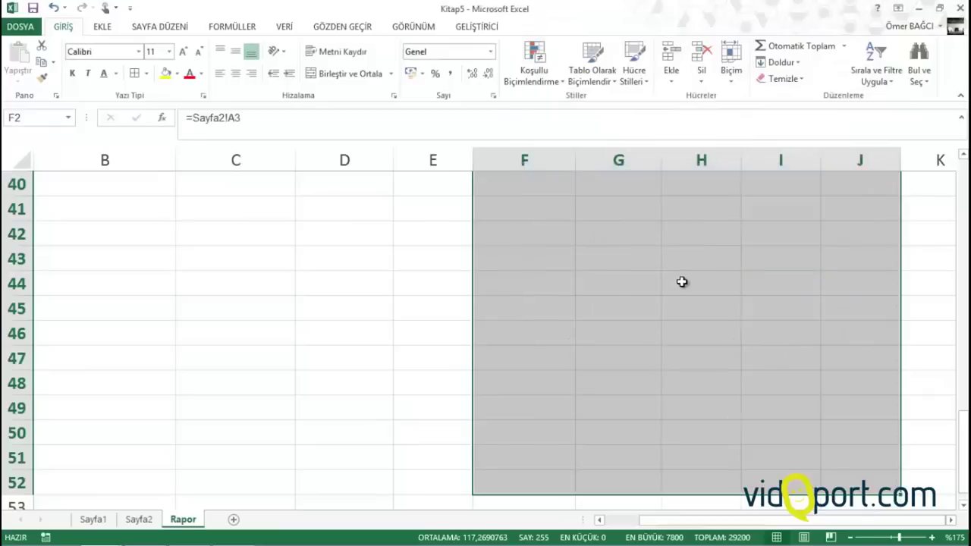
pyautogui.click(672, 279)
pyautogui.scroll(13, 672, 277)
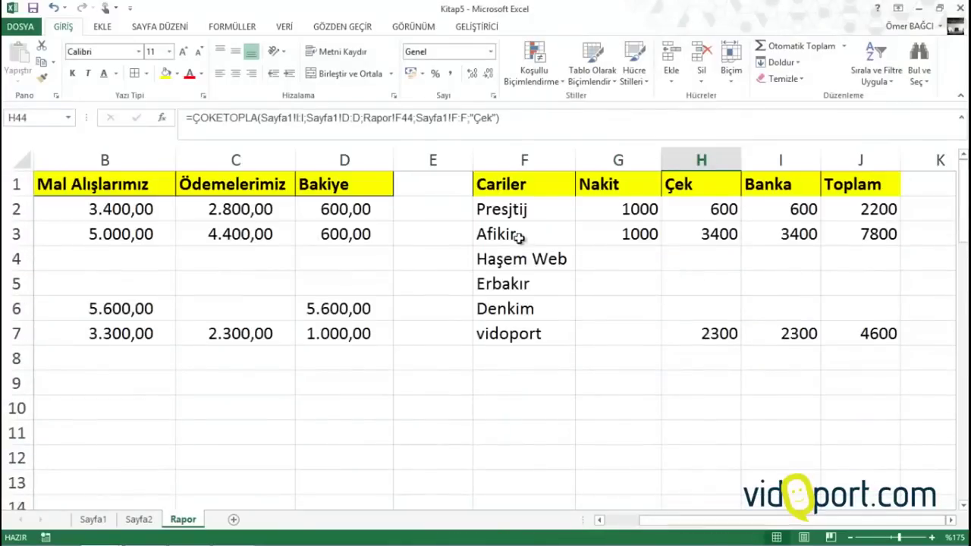
# Apply comma style to the G2:J7 payment amounts and widen column G to fit
pyautogui.moveTo(592, 210); pyautogui.dragTo(861, 343)
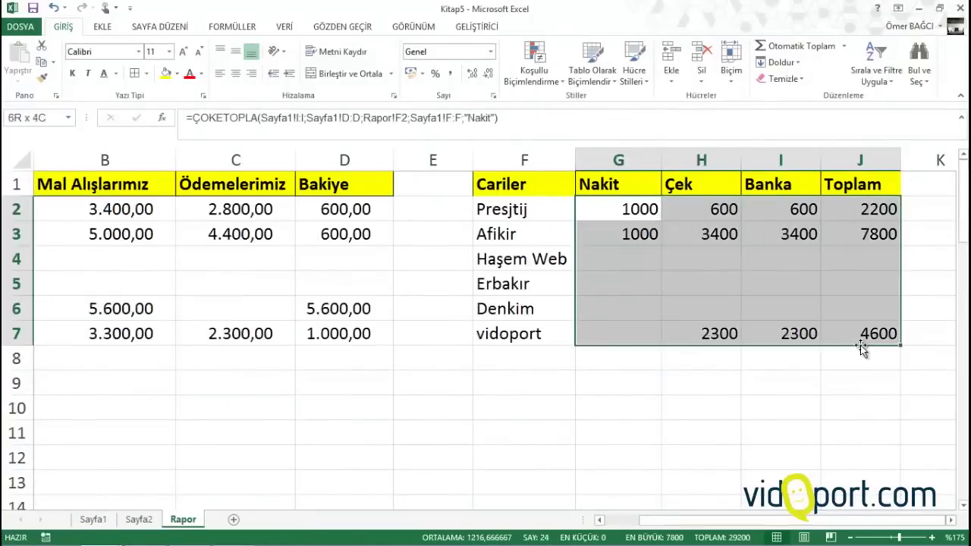
pyautogui.click(450, 73)
pyautogui.moveTo(667, 155); pyautogui.dragTo(678, 155)
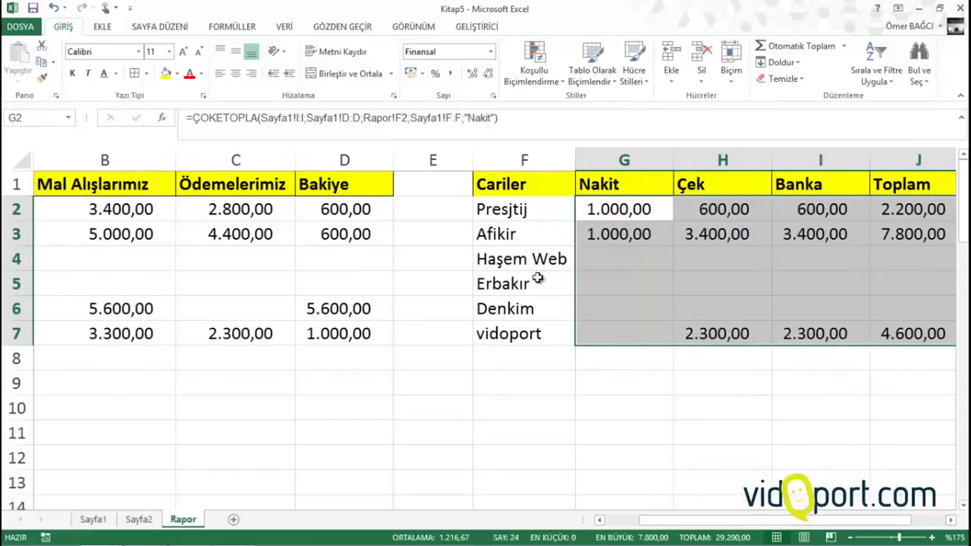
pyautogui.click(424, 266)
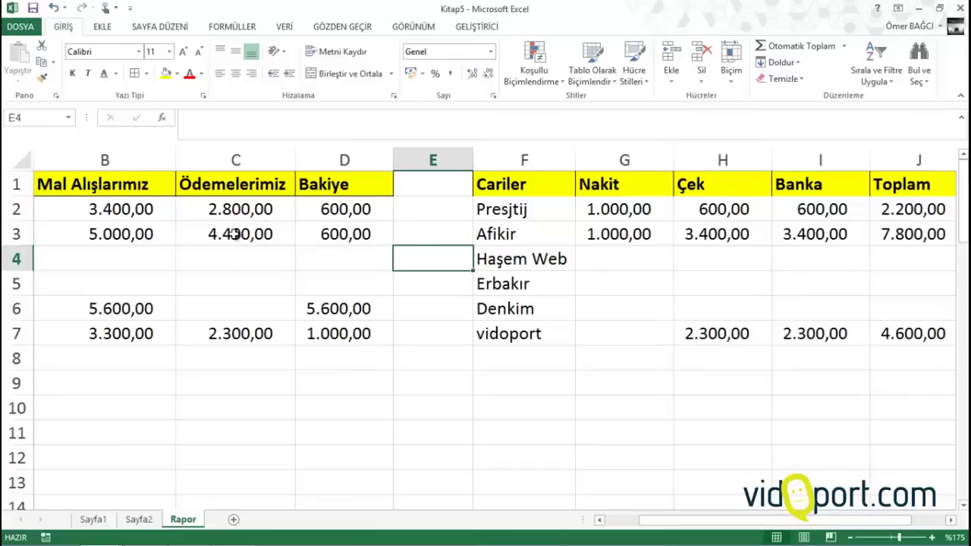
# Scroll through the table and check the Toplam formula for vidoport
pyautogui.scroll(-1, 228, 239)
pyautogui.scroll(-2, 223, 245)
pyautogui.scroll(1, 126, 223)
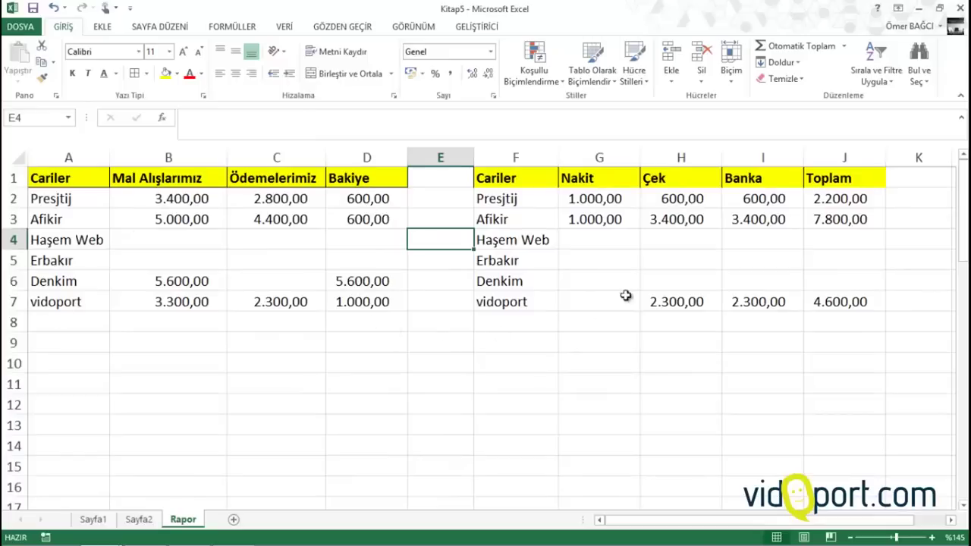
pyautogui.click(853, 292)
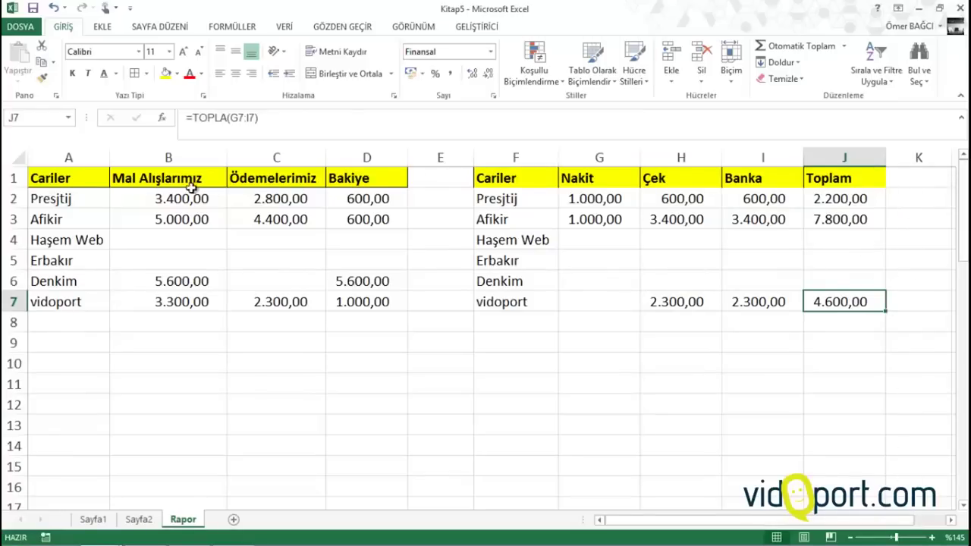
# Inspect the Mal Alışlarımız purchase formulas in column B, then go to the Sayfa1 sheet
pyautogui.click(181, 208)
pyautogui.moveTo(928, 182); pyautogui.dragTo(929, 267)
pyautogui.click(535, 220)
pyautogui.moveTo(196, 199); pyautogui.dragTo(190, 279)
pyautogui.click(190, 279)
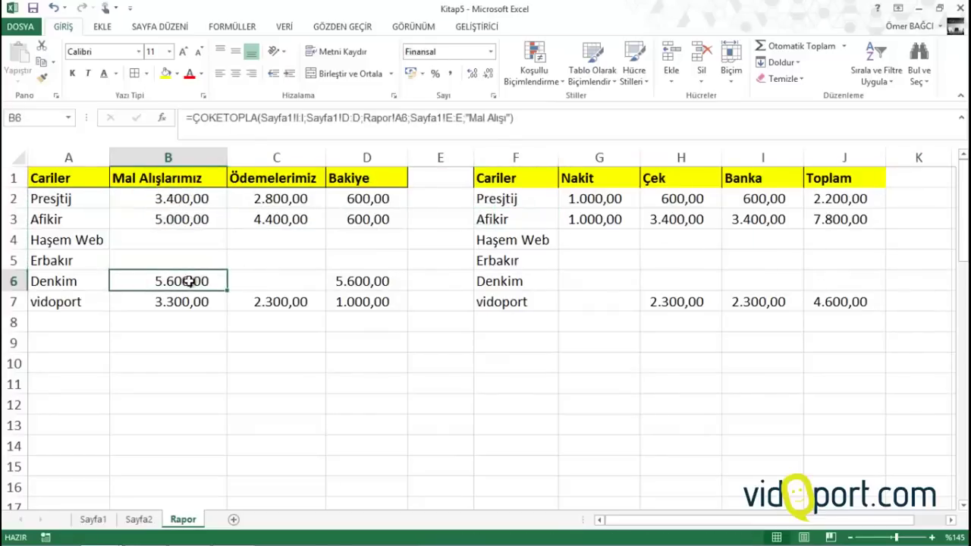
pyautogui.click(94, 520)
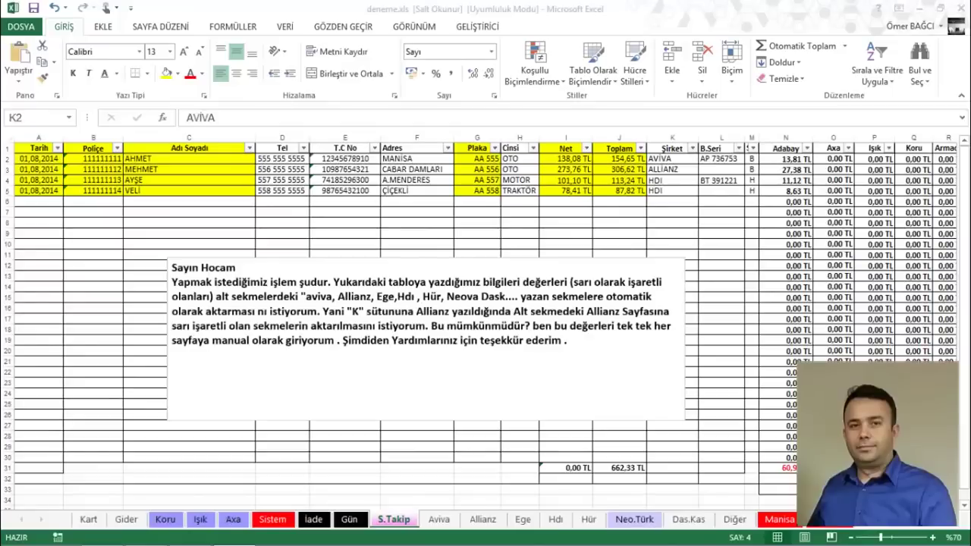
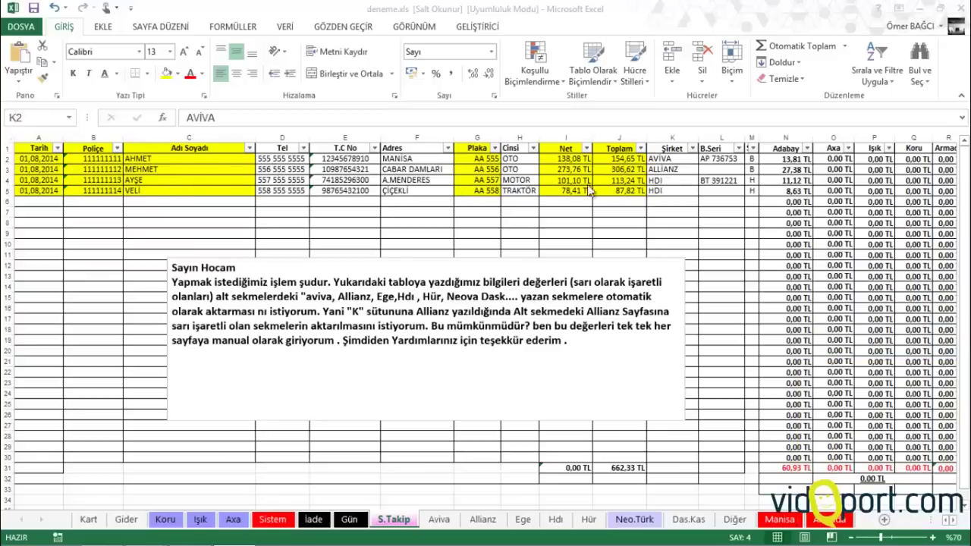
# Select the Şirket values K2:K5 and the empty row 6 on S.Takip
pyautogui.moveTo(681, 161); pyautogui.dragTo(681, 191)
pyautogui.click(673, 168)
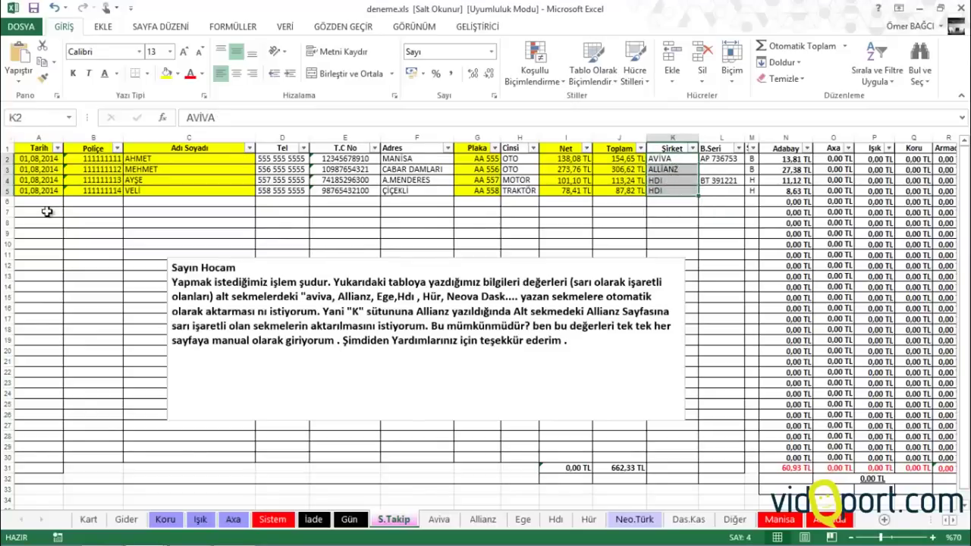
pyautogui.moveTo(46, 204); pyautogui.dragTo(709, 210)
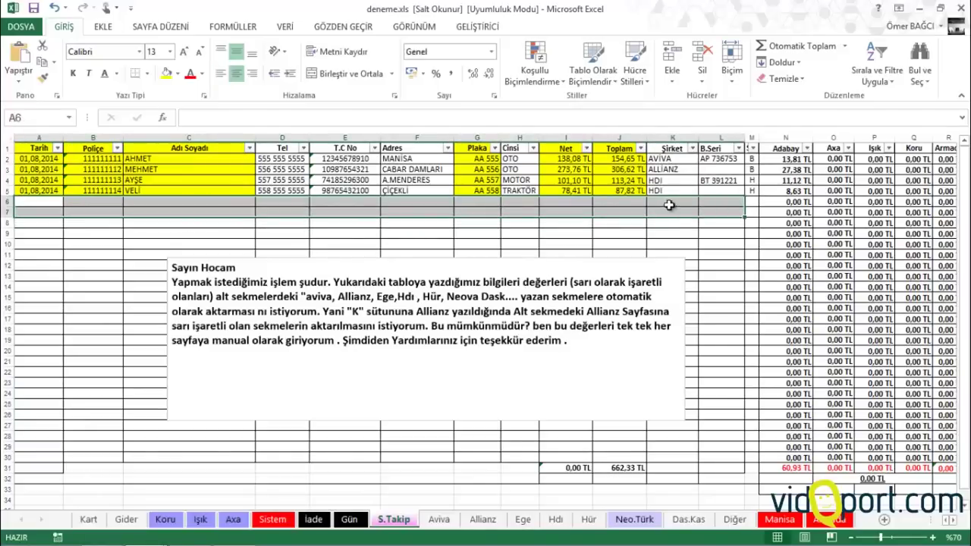
pyautogui.click(666, 199)
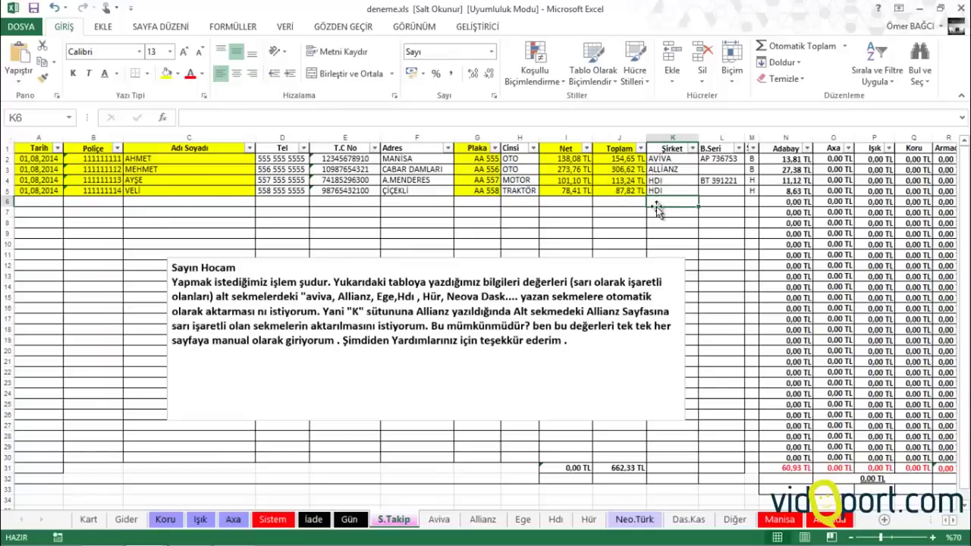
# Look through the Aviva, Allianz, Ege and Hdı sheets, returning to S.Takip
pyautogui.click(439, 520)
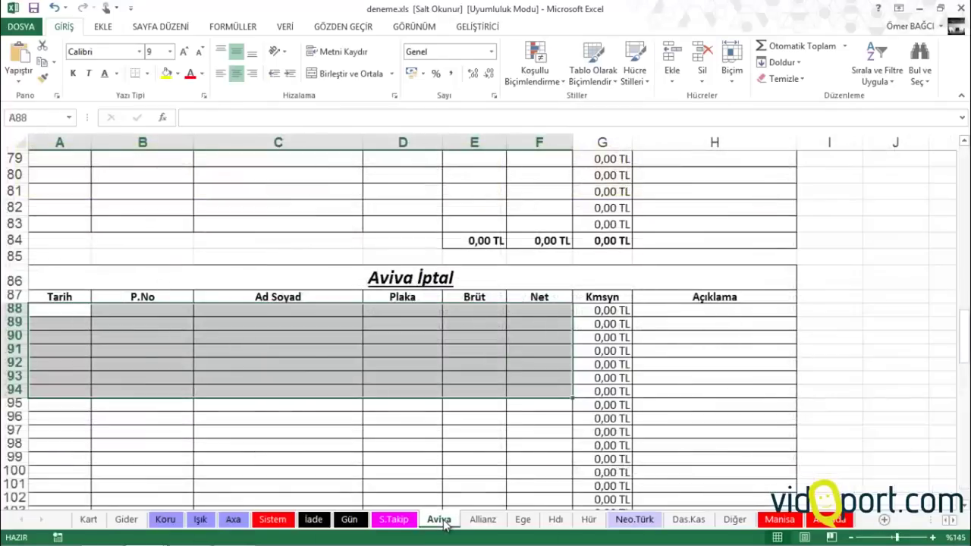
pyautogui.click(486, 524)
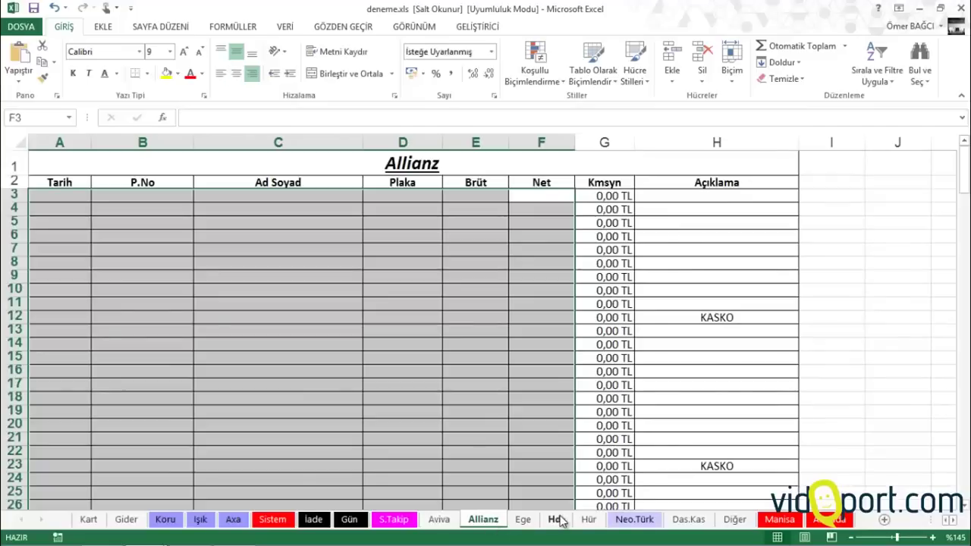
pyautogui.click(558, 520)
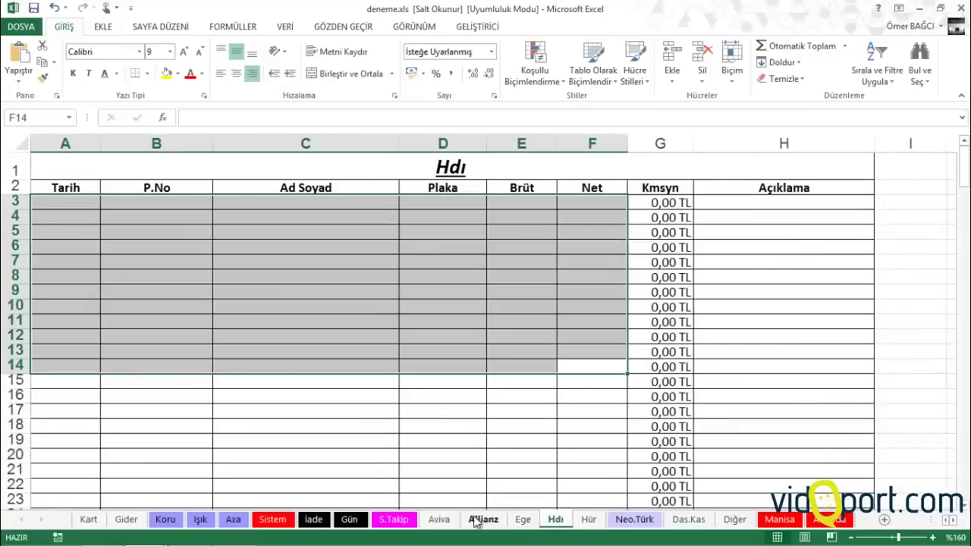
pyautogui.click(394, 520)
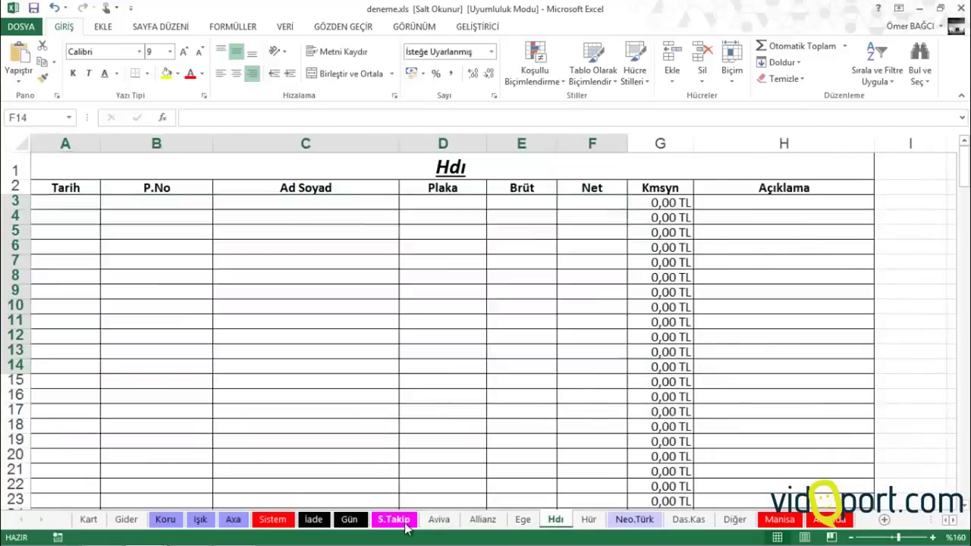
pyautogui.moveTo(39, 217); pyautogui.dragTo(45, 198)
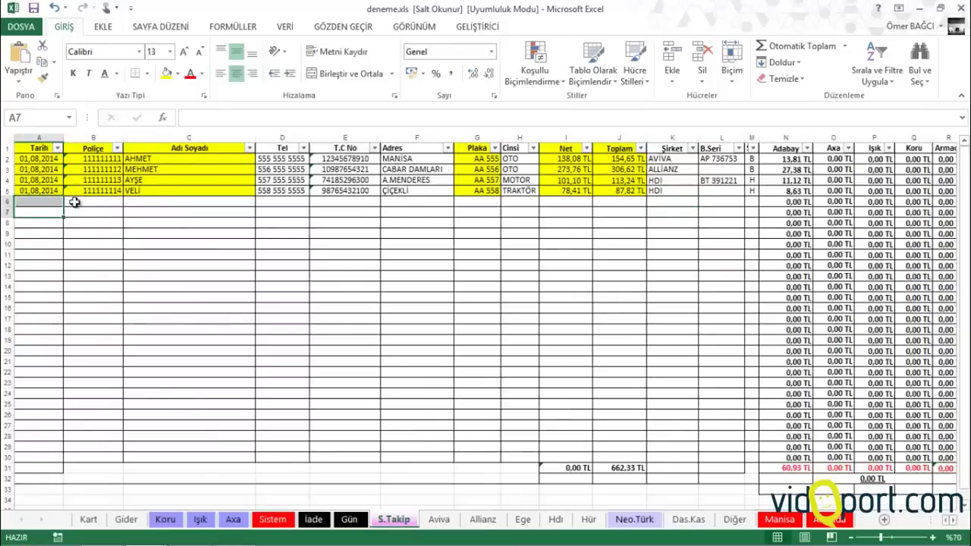
pyautogui.click(668, 210)
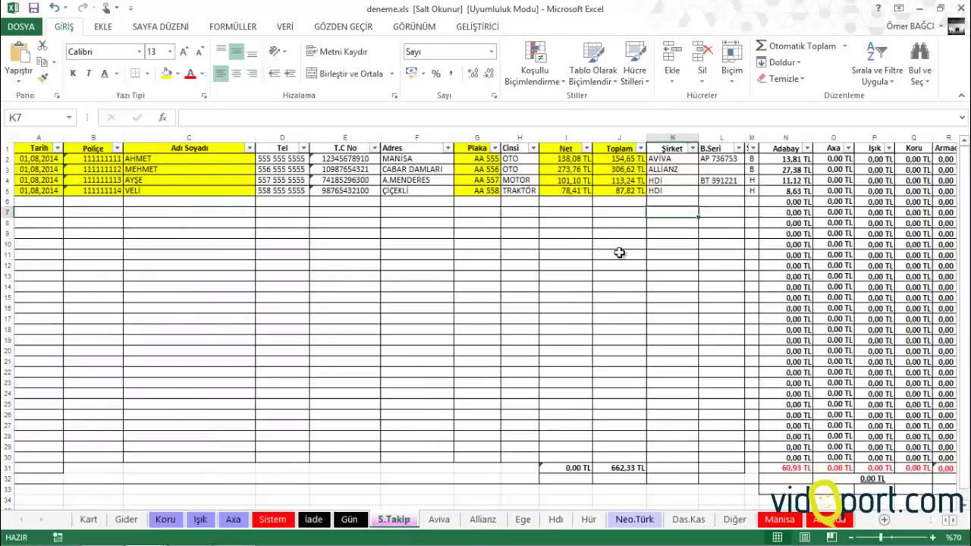
pyautogui.click(440, 521)
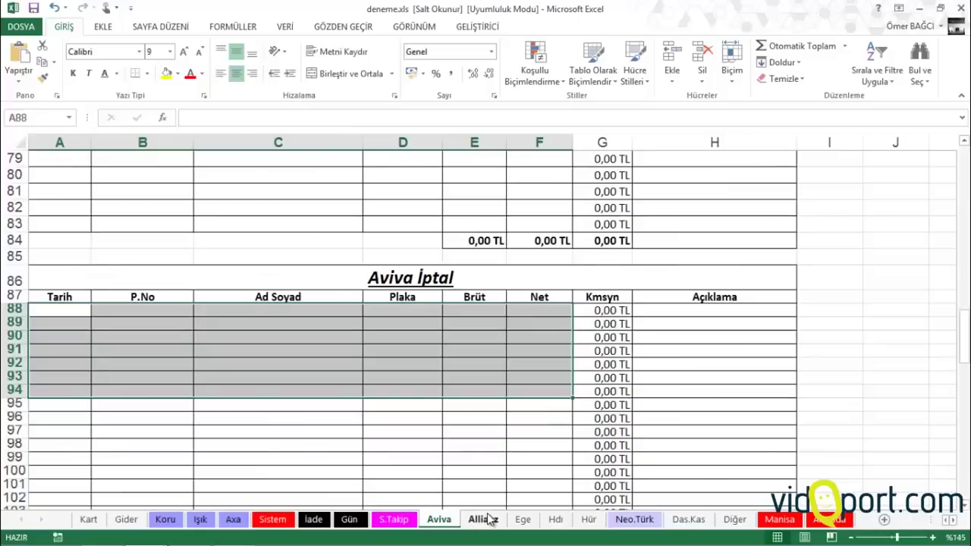
pyautogui.click(485, 519)
pyautogui.click(523, 520)
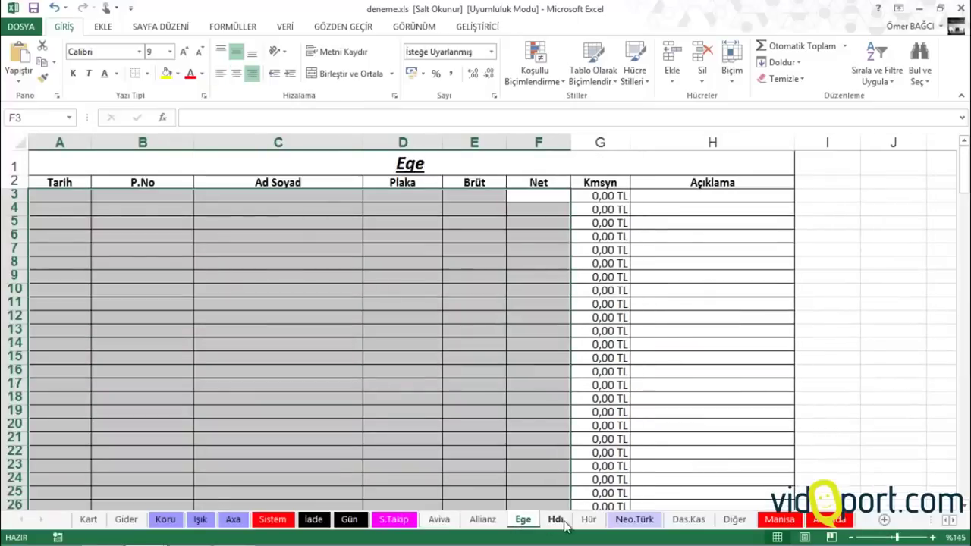
pyautogui.click(557, 520)
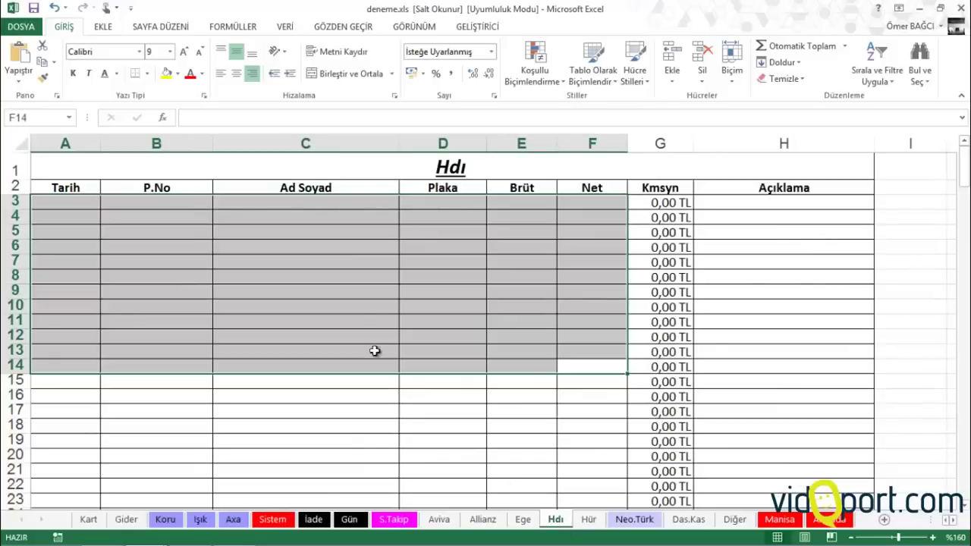
pyautogui.click(409, 522)
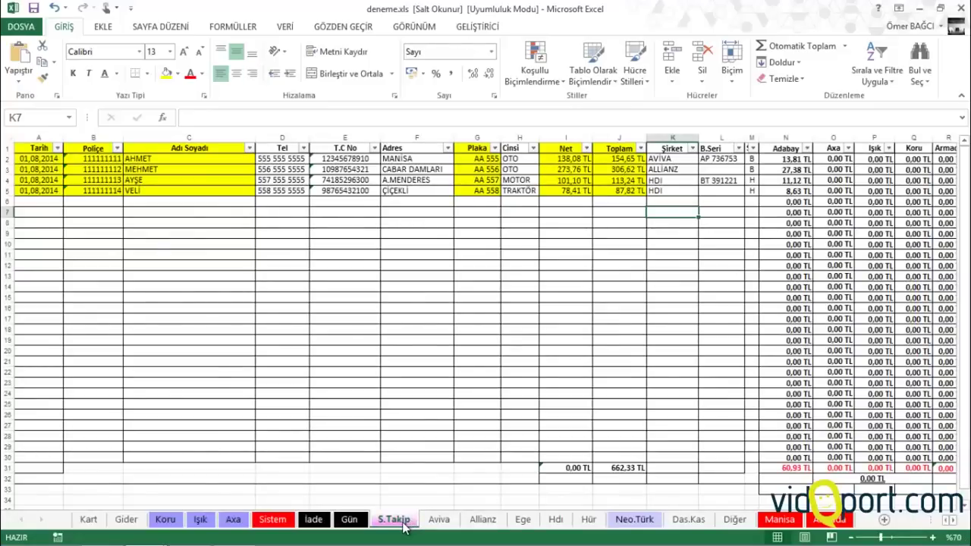
# Group the company sheets with S.Takip and copy them into a new workbook
pyautogui.keyDown('ctrl'); pyautogui.click(442, 522); pyautogui.keyUp('ctrl')
pyautogui.keyDown('ctrl'); pyautogui.click(522, 522); pyautogui.keyUp('ctrl')
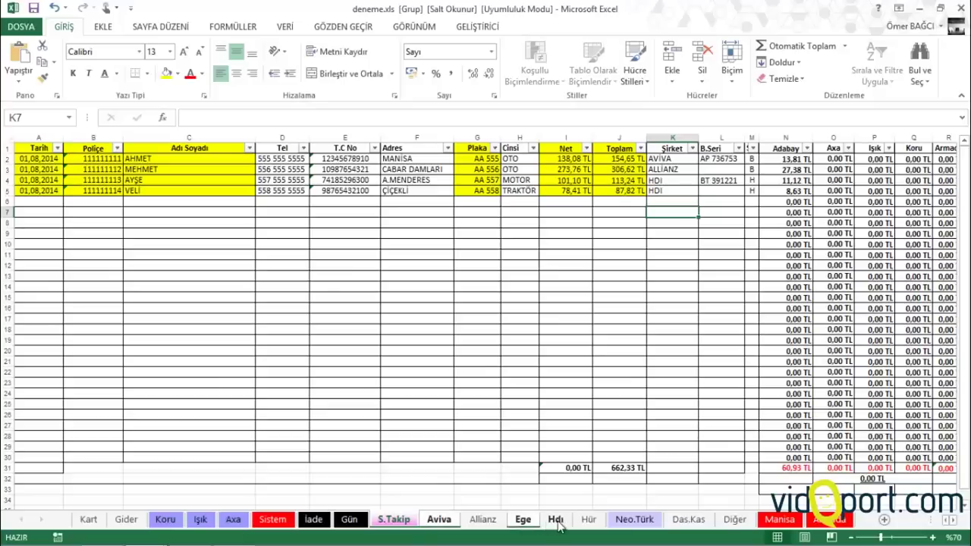
pyautogui.keyDown('ctrl'); pyautogui.click(489, 522); pyautogui.keyUp('ctrl')
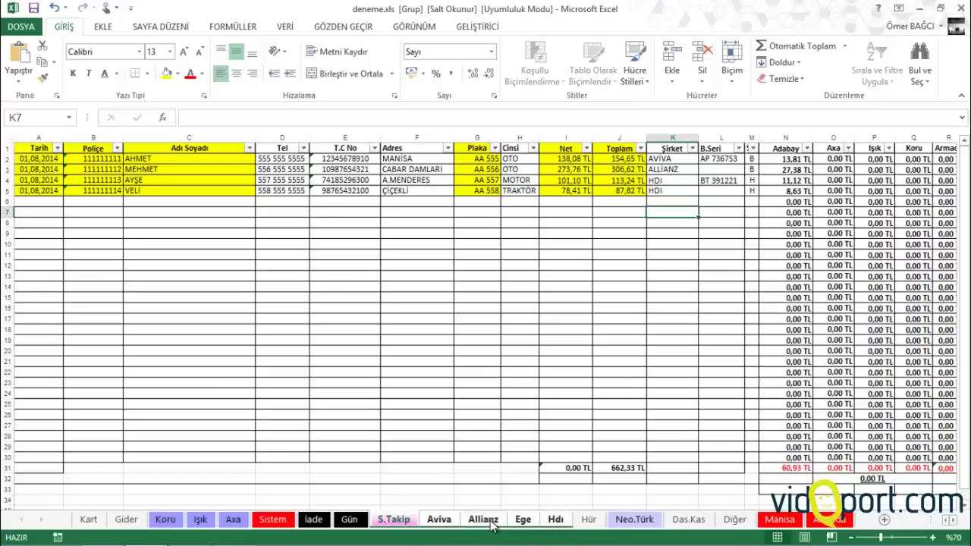
pyautogui.rightClick(427, 522)
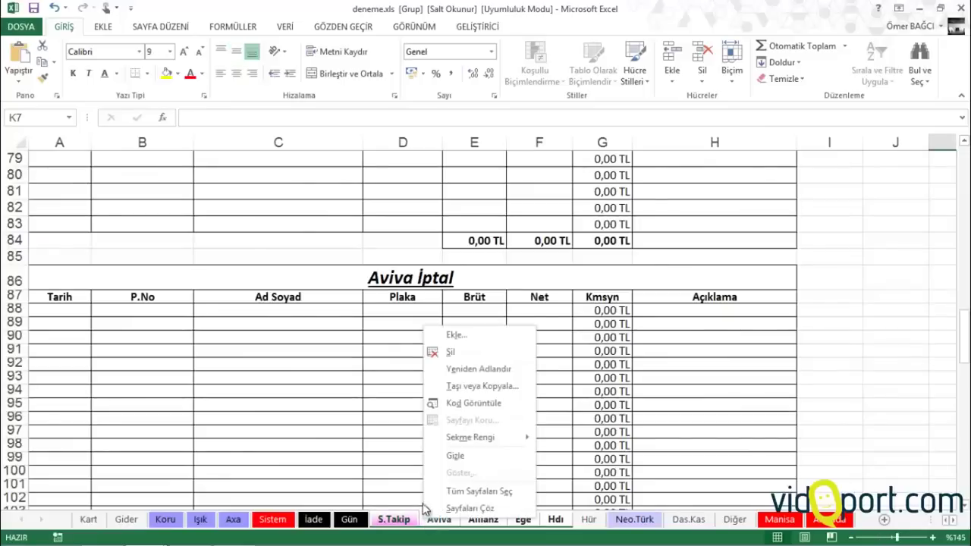
pyautogui.click(465, 387)
pyautogui.click(402, 336)
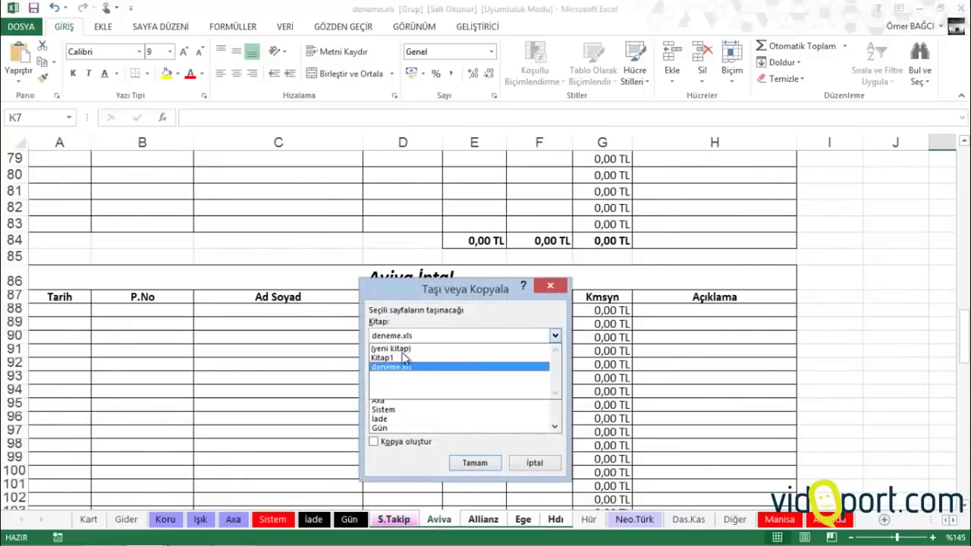
pyautogui.click(401, 347)
pyautogui.click(407, 443)
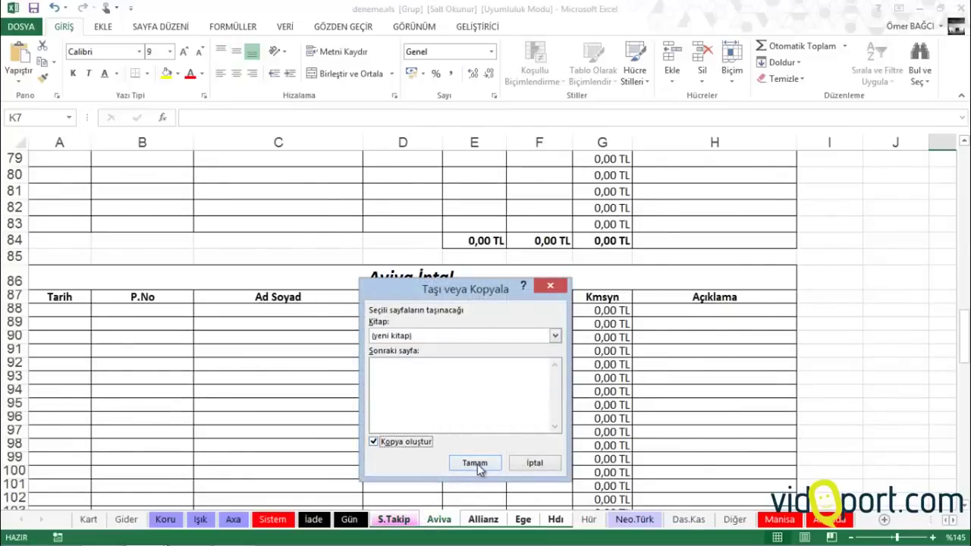
pyautogui.click(475, 463)
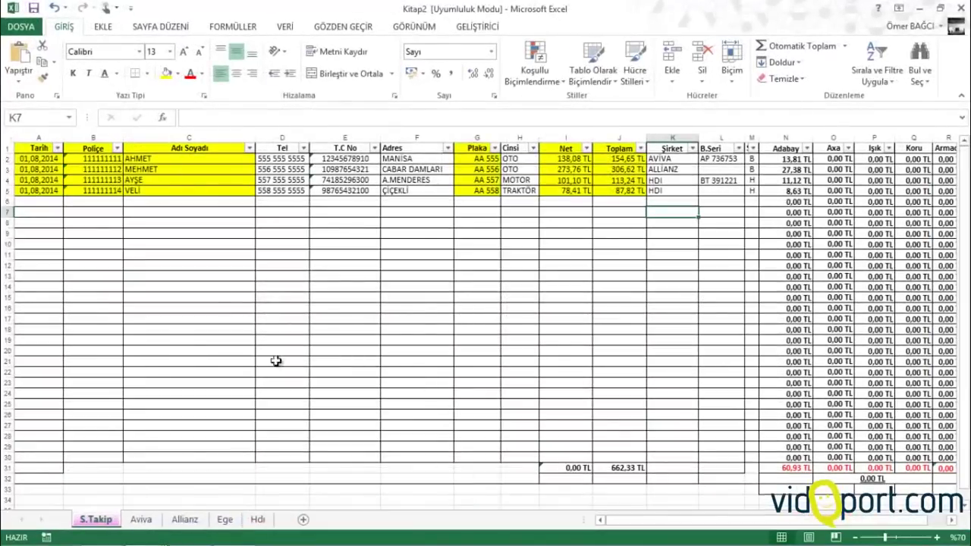
# Select cells B12, A6 and the Şirket values K2:K5 in Kitap2
pyautogui.click(114, 263)
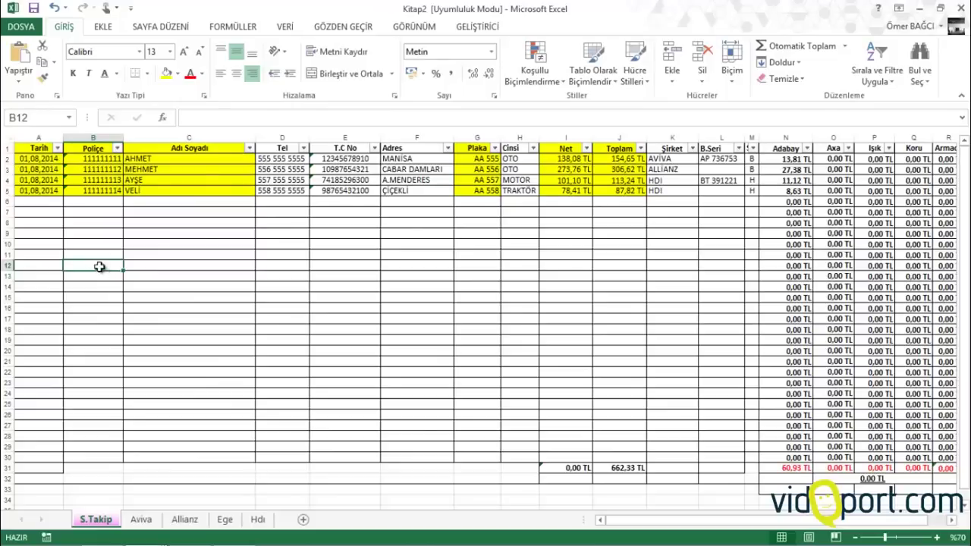
pyautogui.click(42, 202)
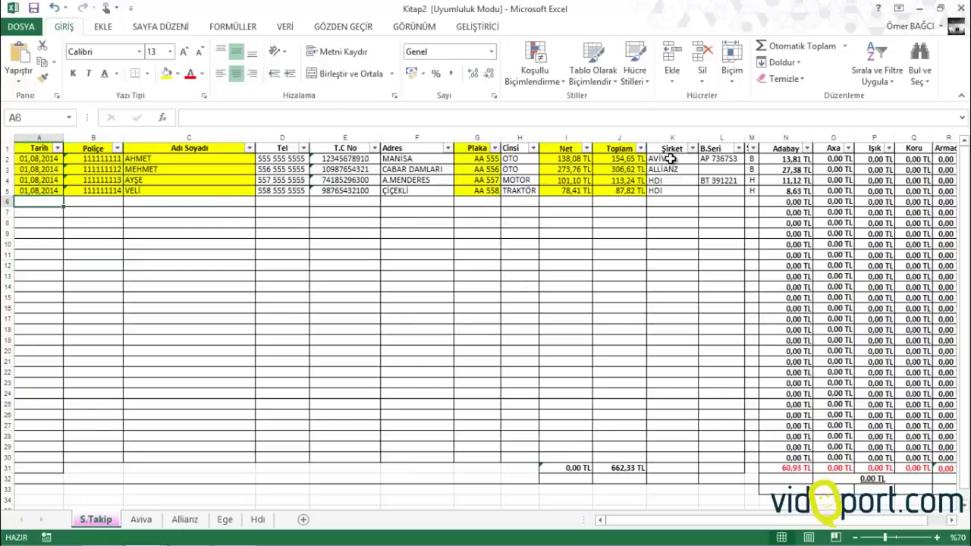
pyautogui.moveTo(671, 158)
pyautogui.mouseDown()
pyautogui.moveTo(668, 193)
pyautogui.moveTo(670, 170)
pyautogui.mouseUp()
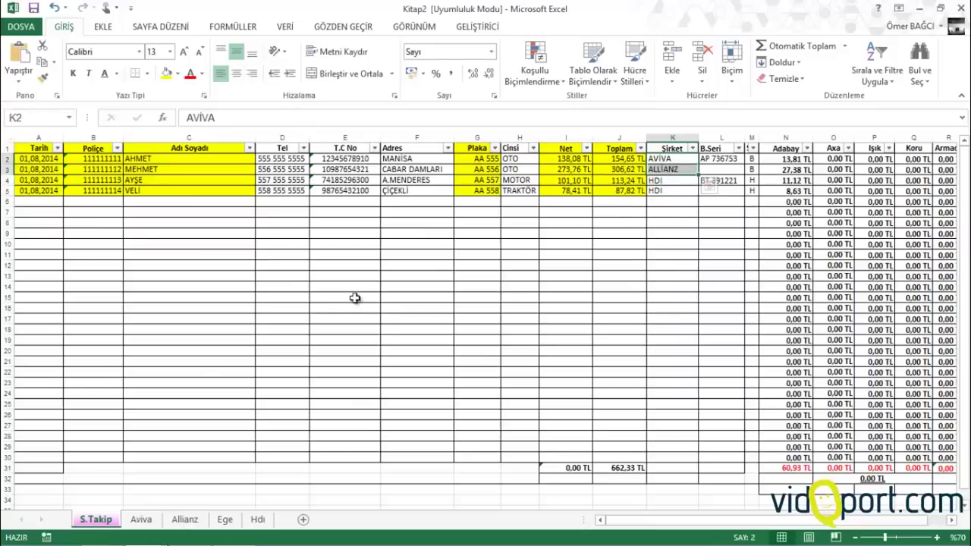
# Check the copied Aviva, Allianz, Ege and Hdı sheets, then select column A on S.Takip
pyautogui.click(141, 520)
pyautogui.click(184, 520)
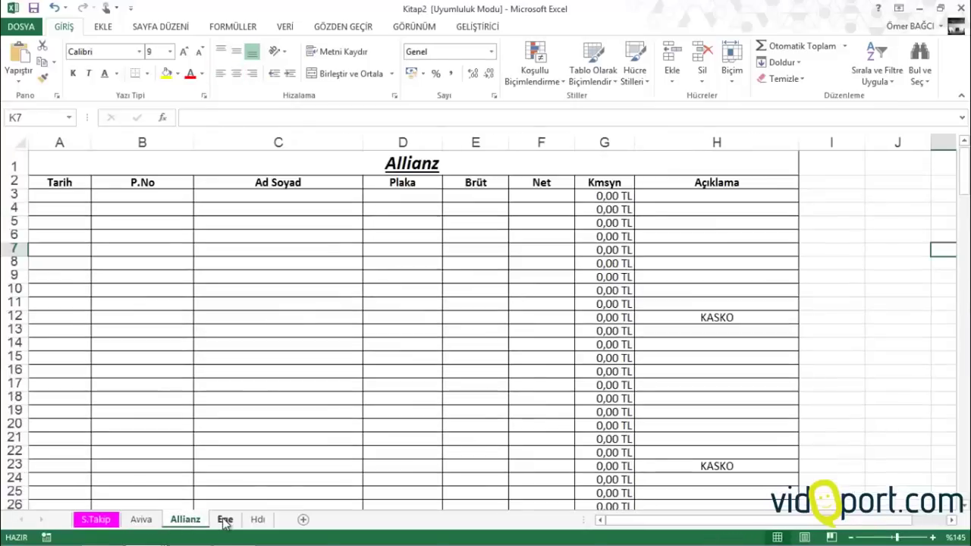
pyautogui.click(225, 520)
pyautogui.click(257, 519)
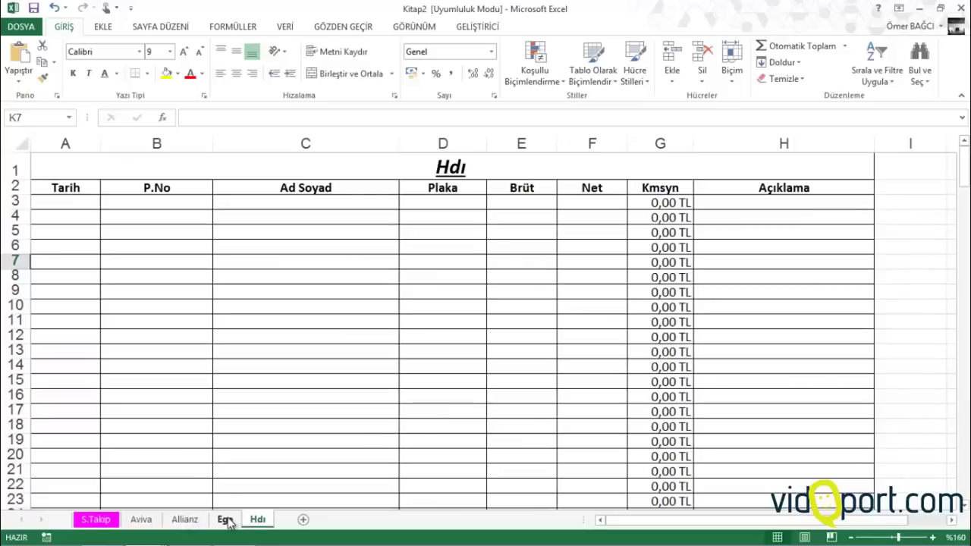
pyautogui.click(145, 521)
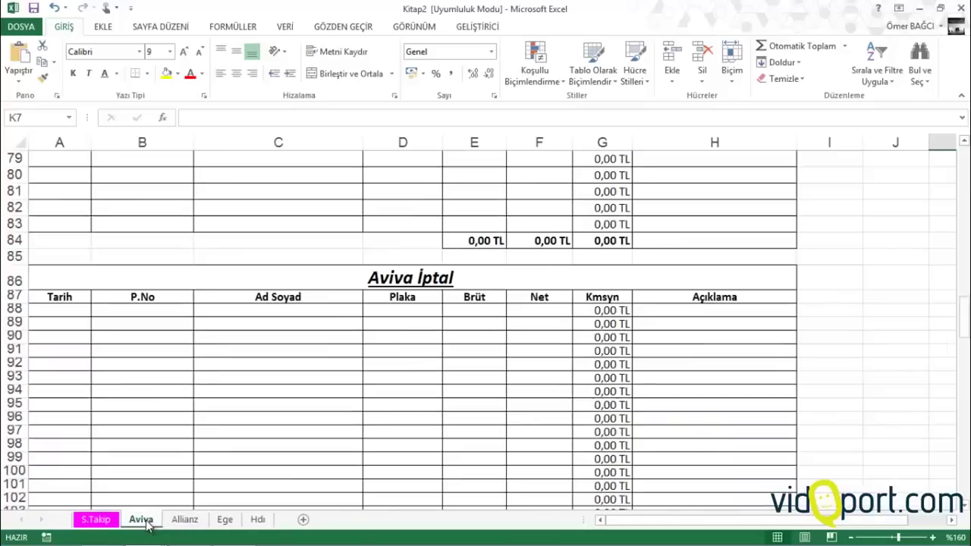
pyautogui.scroll(14, 220, 383)
pyautogui.click(95, 519)
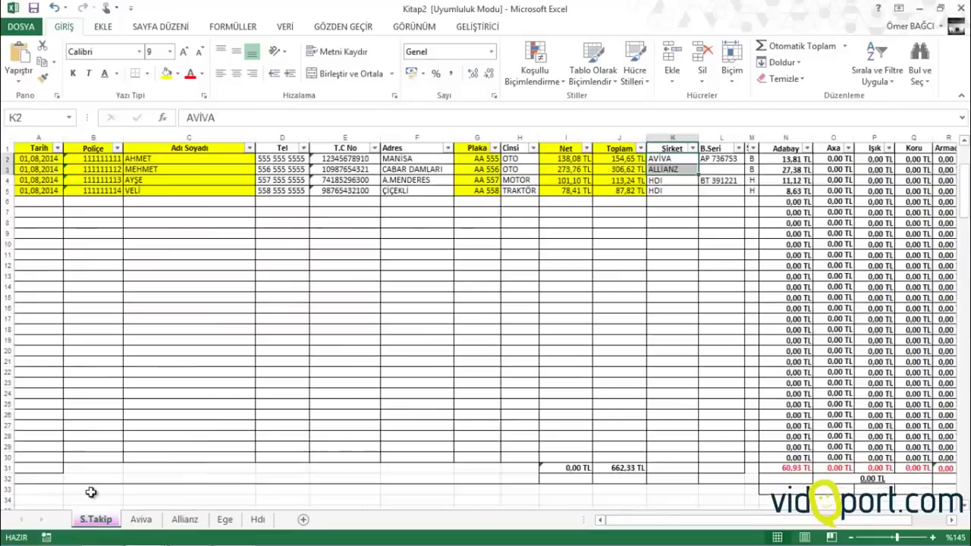
pyautogui.click(38, 138)
# Insert an empty column A before the table and select A2 for a formula
pyautogui.rightClick(39, 140)
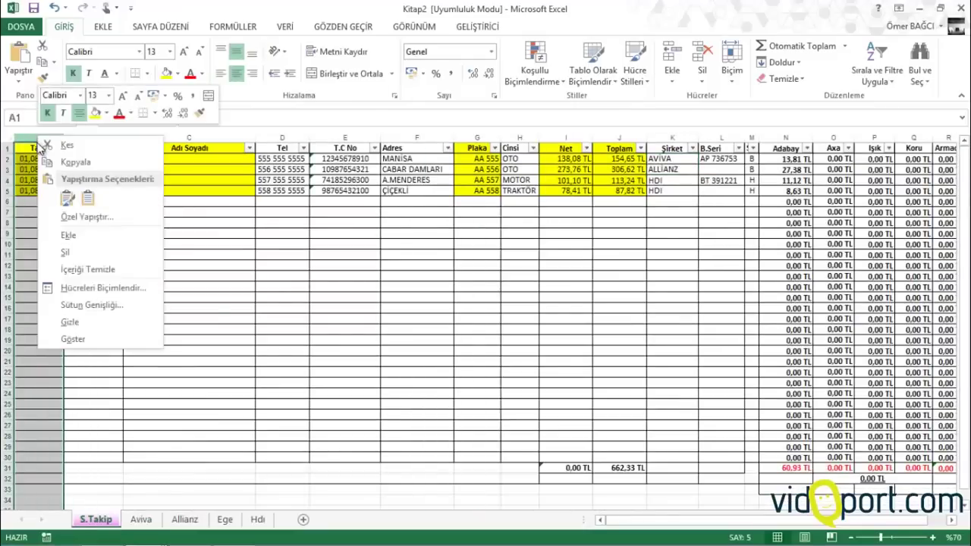
pyautogui.click(70, 236)
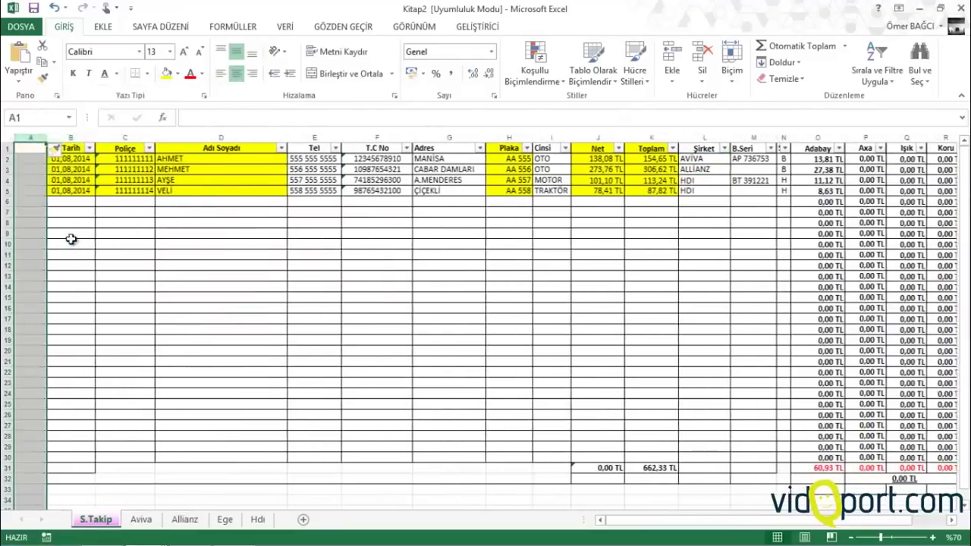
pyautogui.click(33, 164)
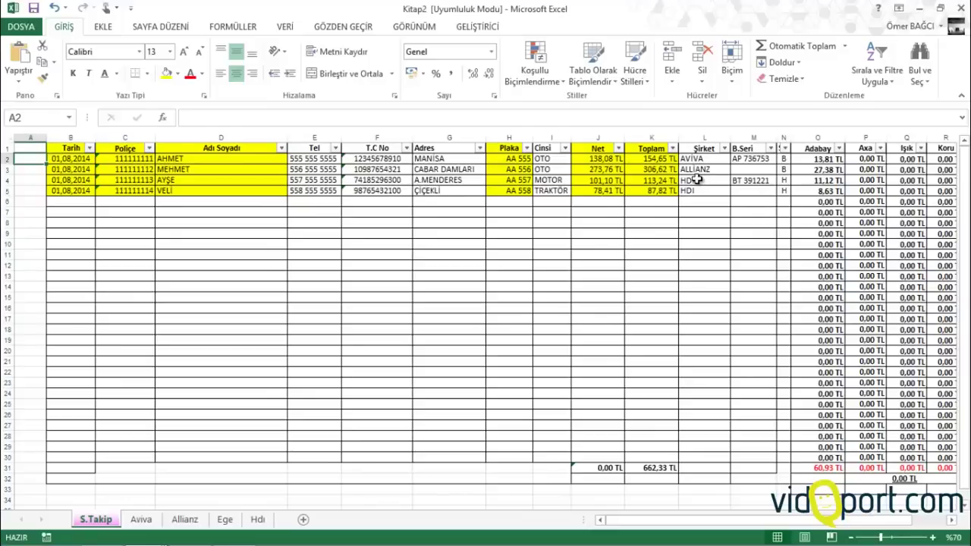
pyautogui.write('=')
pyautogui.click(696, 181)
pyautogui.write('=Ege')
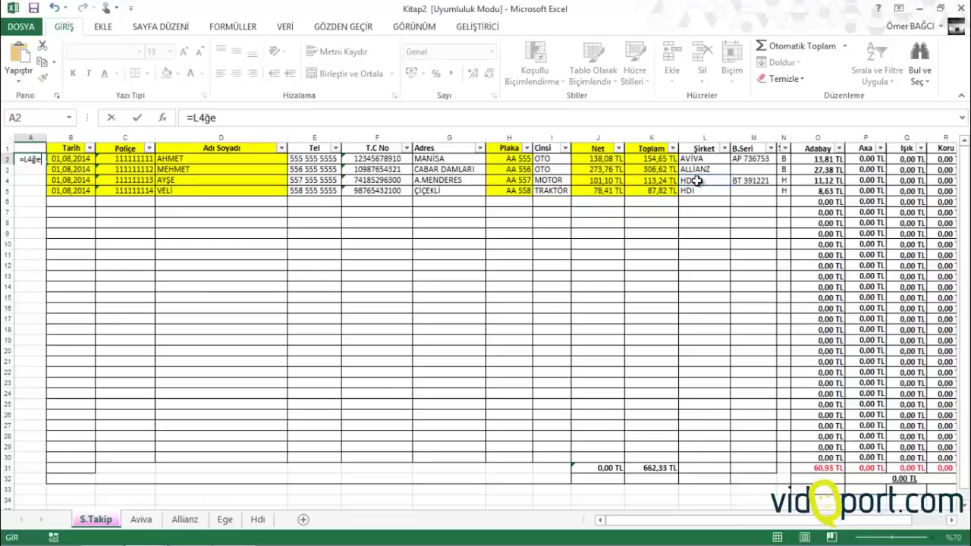
pyautogui.press('Escape')
# Start the EĞERSAY function in A2, correcting the misspelled function name
pyautogui.keyDown('ctrl'); pyautogui.scroll(1, 705, 199); pyautogui.keyUp('ctrl')
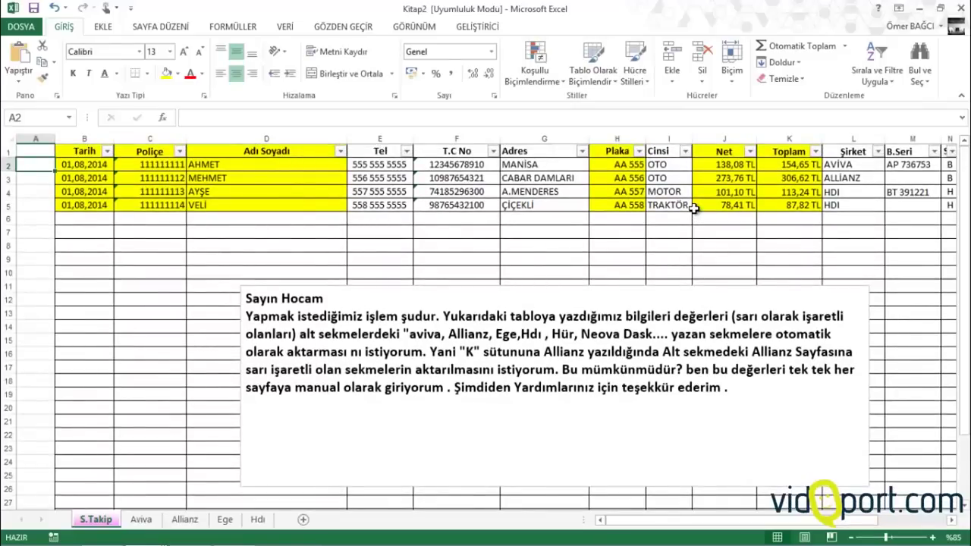
pyautogui.write('=eğesay')
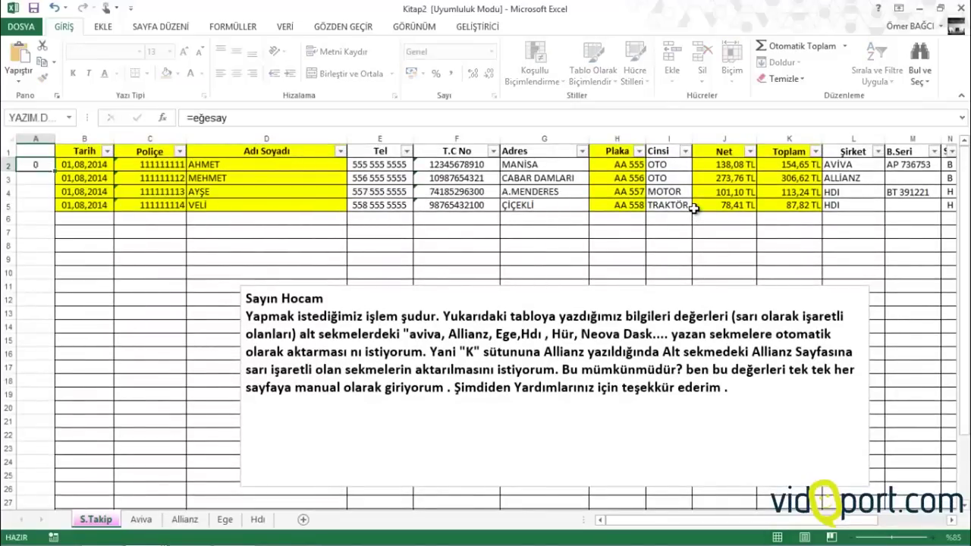
pyautogui.press('Tab')
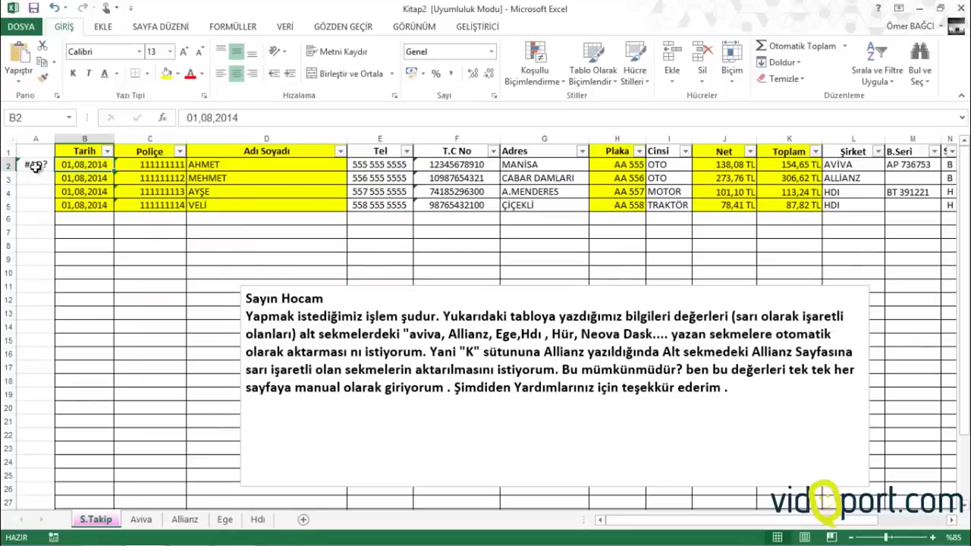
pyautogui.doubleClick(37, 164)
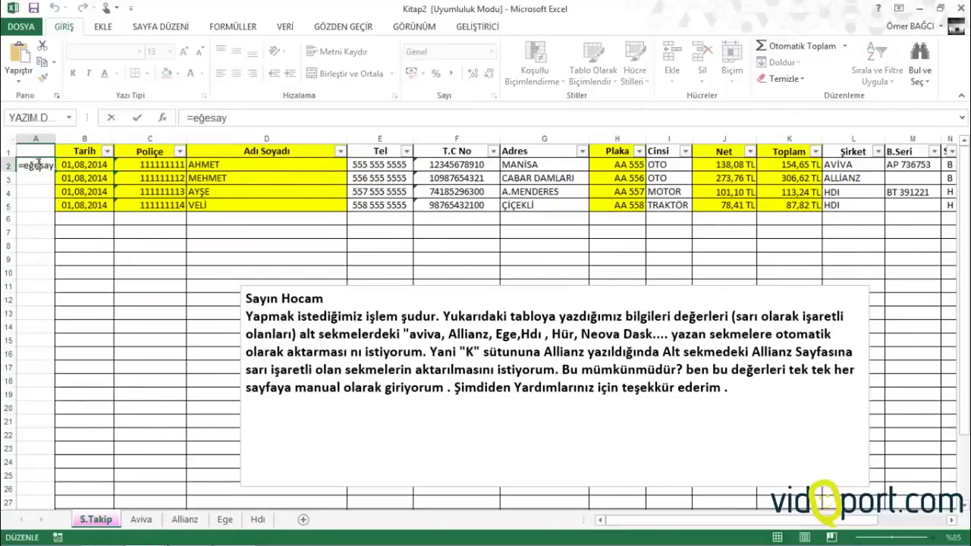
pyautogui.write('r')
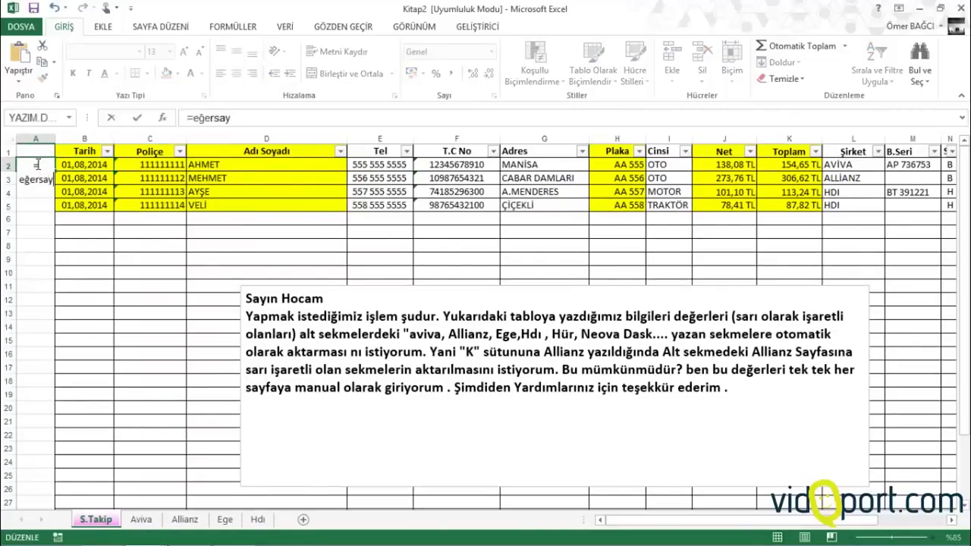
pyautogui.press('Tab')
pyautogui.doubleClick(42, 164)
pyautogui.write('(')
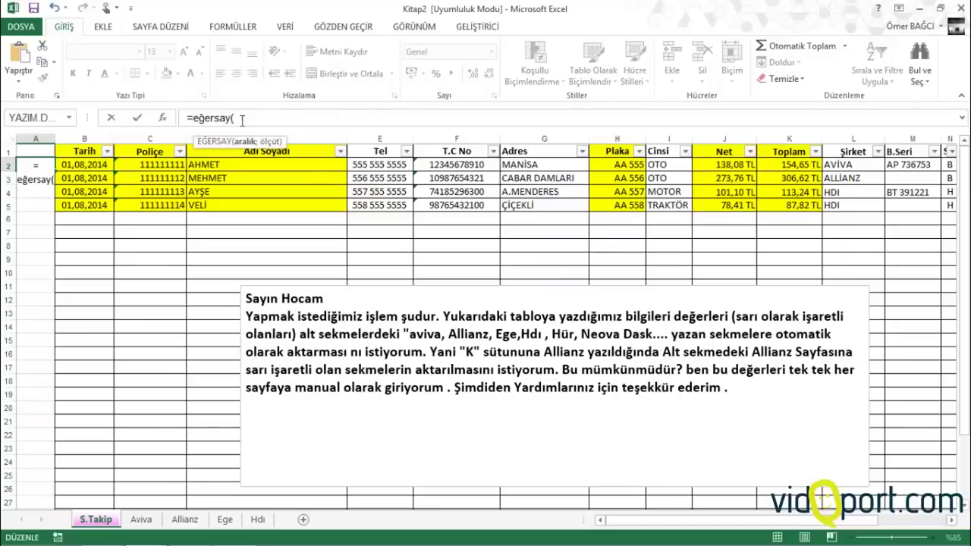
# Complete A2 as =EĞERSAY($L$2:L2;L2), locking the range start with F4
pyautogui.click(848, 161)
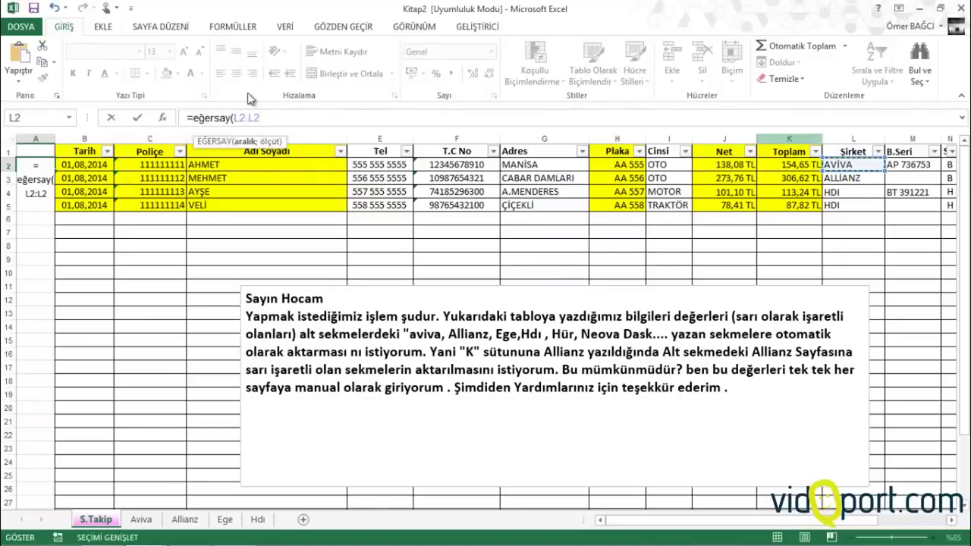
pyautogui.moveTo(259, 118); pyautogui.dragTo(239, 118)
pyautogui.click(239, 118)
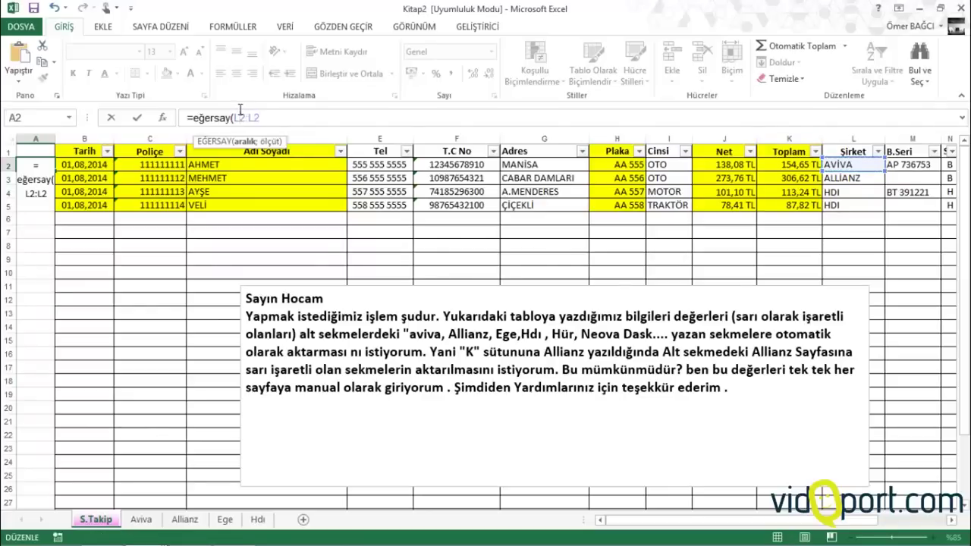
pyautogui.press('F4')
pyautogui.click(281, 116)
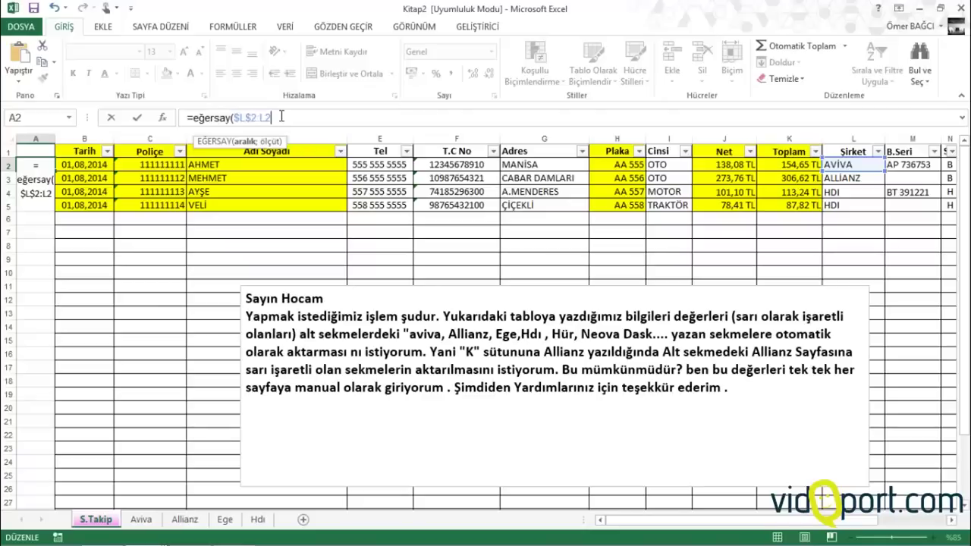
pyautogui.write(';')
pyautogui.click(841, 164)
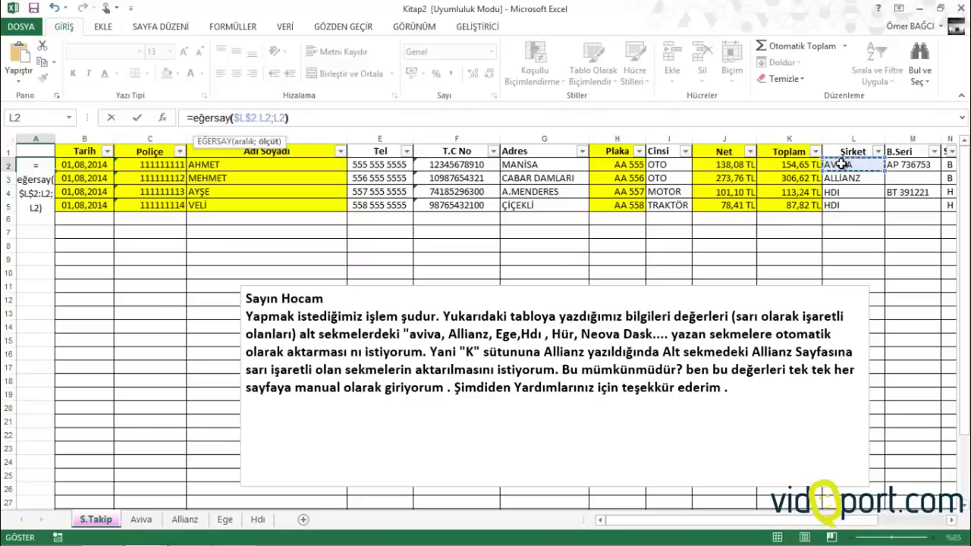
pyautogui.write(')')
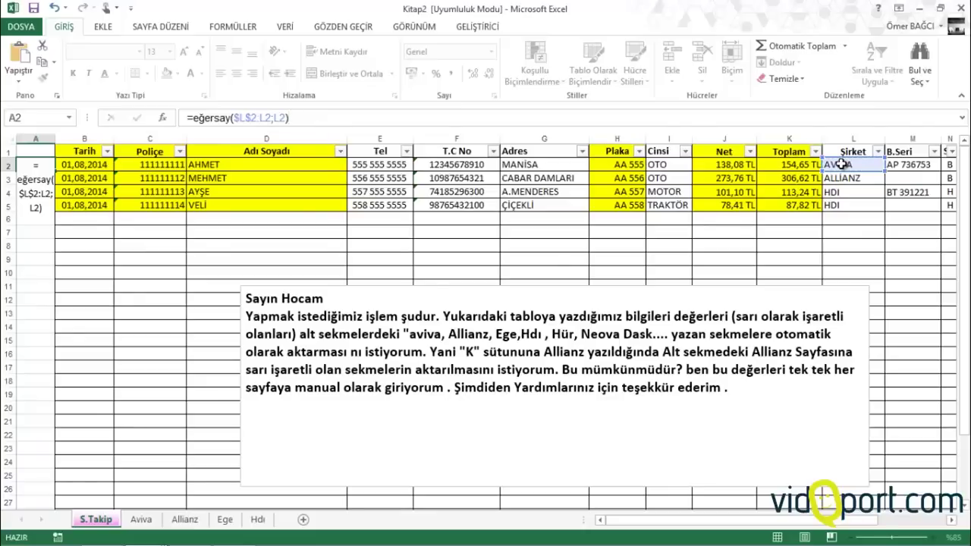
pyautogui.press('Return')
pyautogui.click(44, 166)
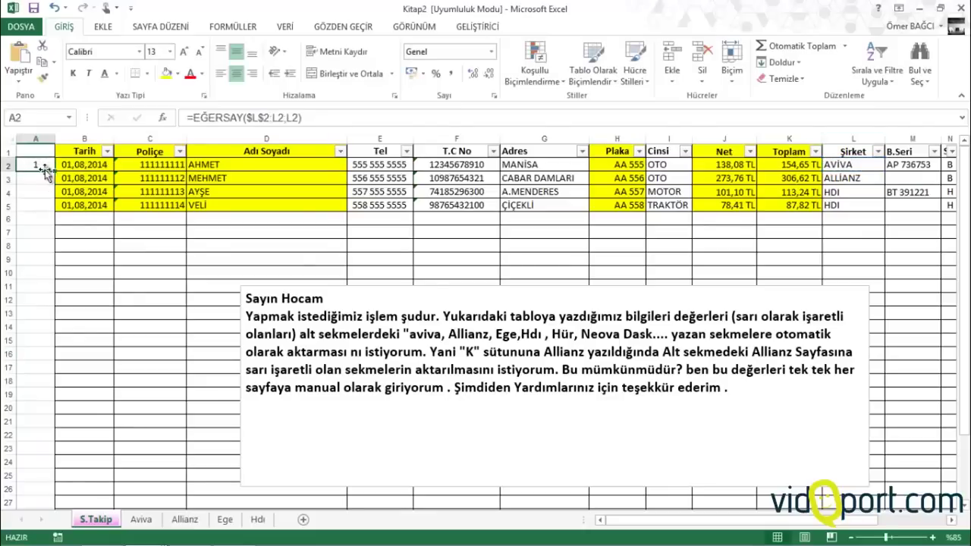
# Fill the count formula down to A18, giving 1, 1, 1, 2, and check the HDI entries
pyautogui.moveTo(54, 171); pyautogui.dragTo(45, 394)
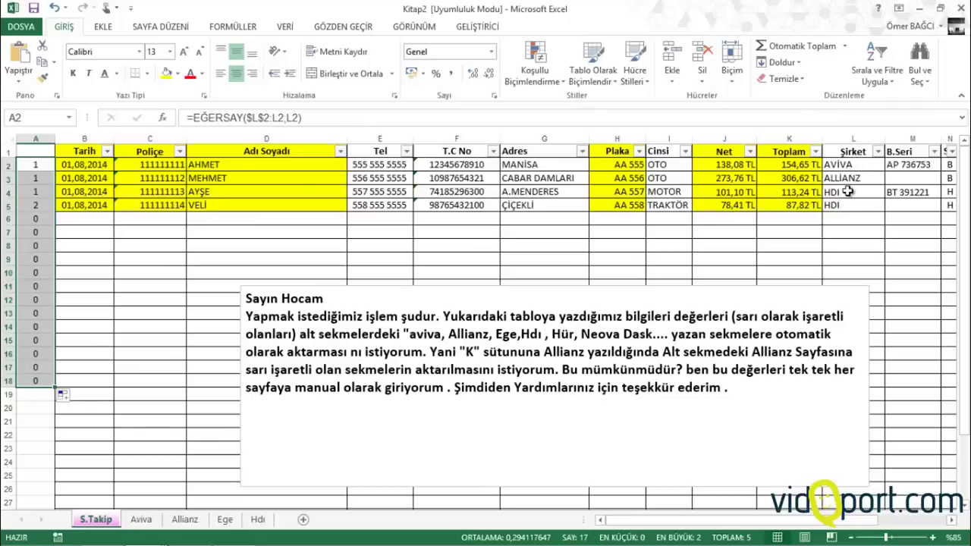
pyautogui.click(848, 192)
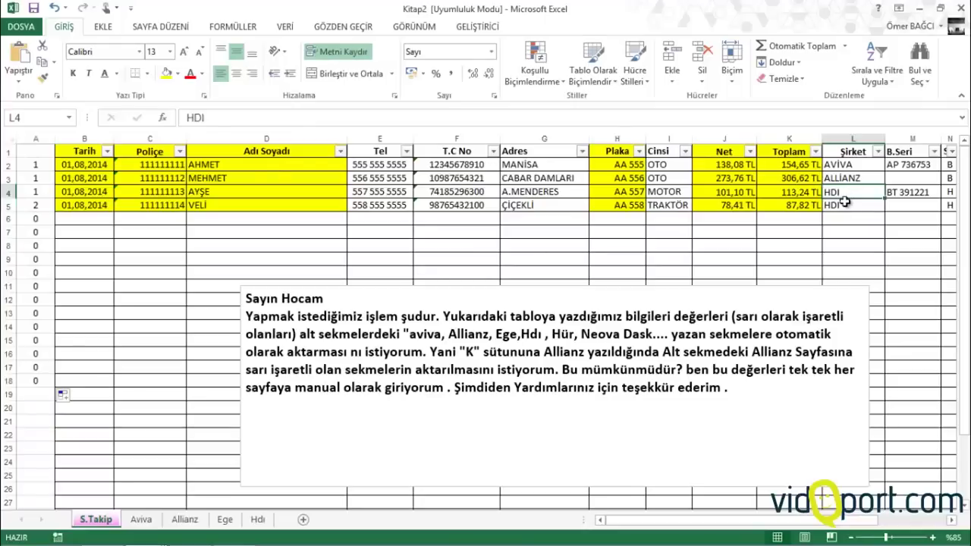
pyautogui.click(844, 203)
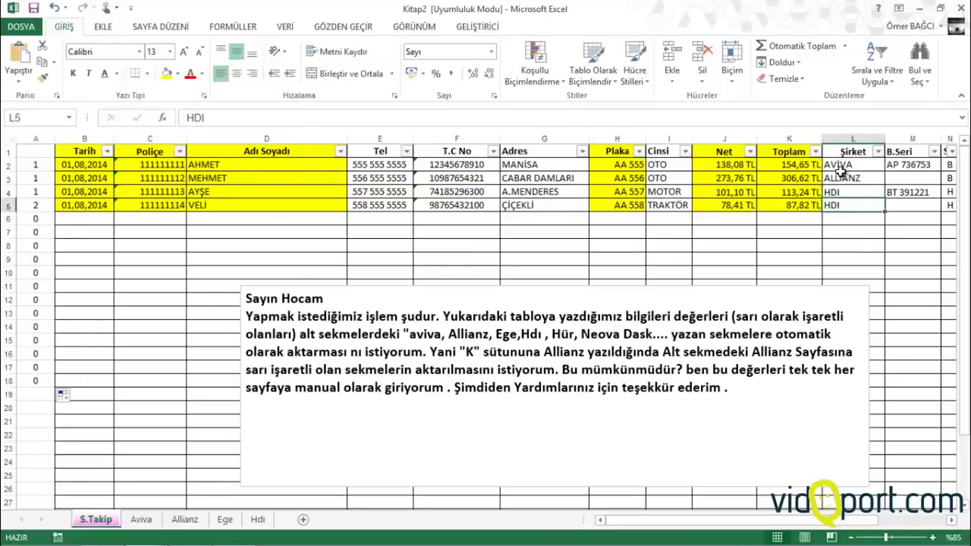
pyautogui.click(142, 520)
pyautogui.scroll(12, 166, 333)
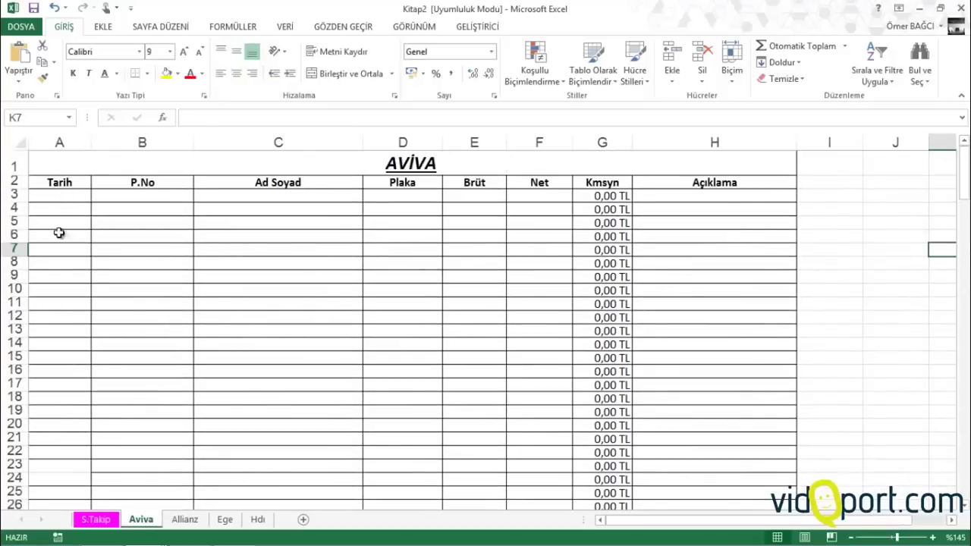
pyautogui.click(114, 520)
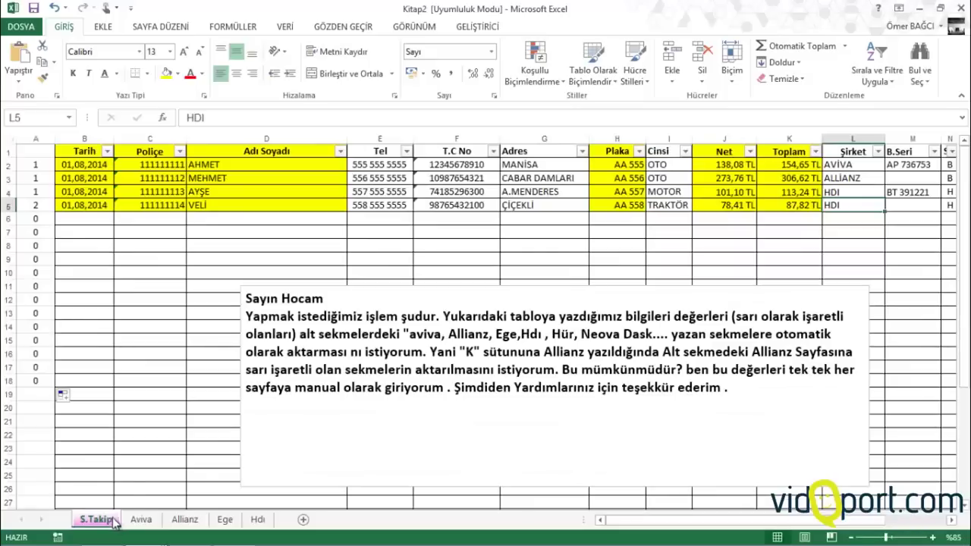
pyautogui.click(36, 166)
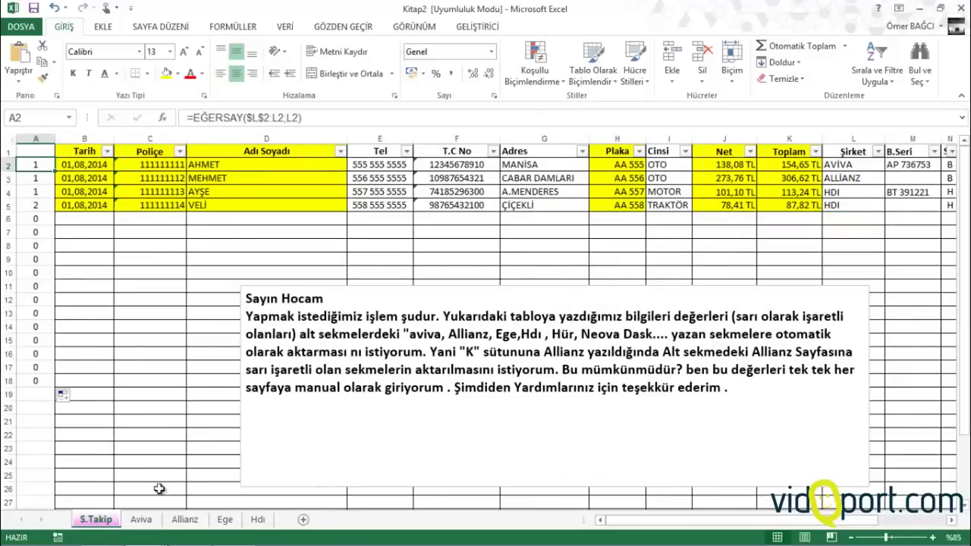
# Change A2 to =EĞERSAY($L$2:L2;L2)&L2, fill it down column A and autofit the column
pyautogui.click(325, 122)
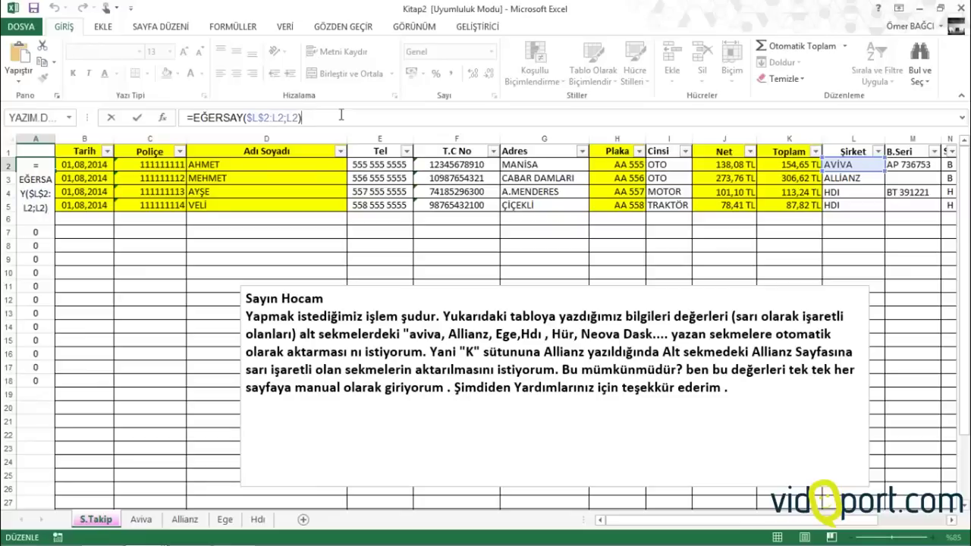
pyautogui.write('&')
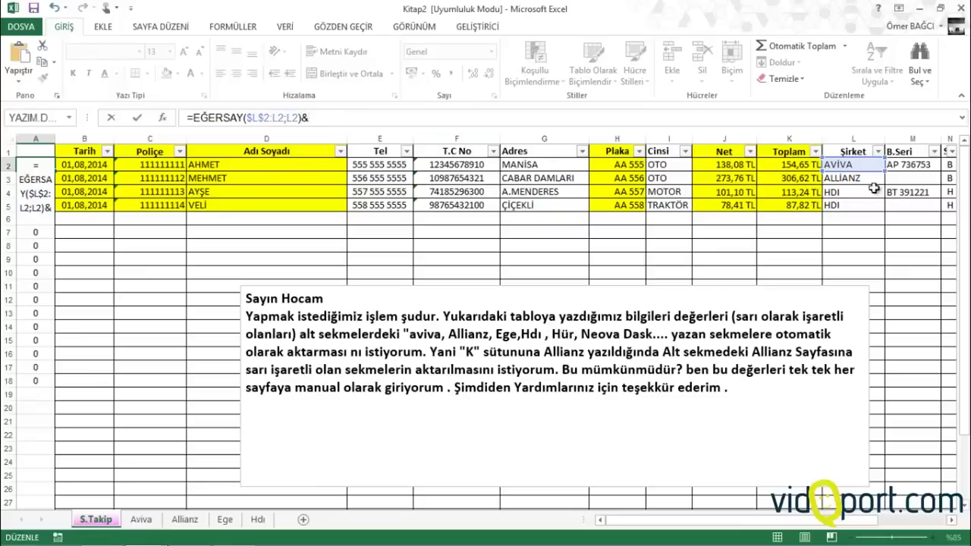
pyautogui.click(856, 165)
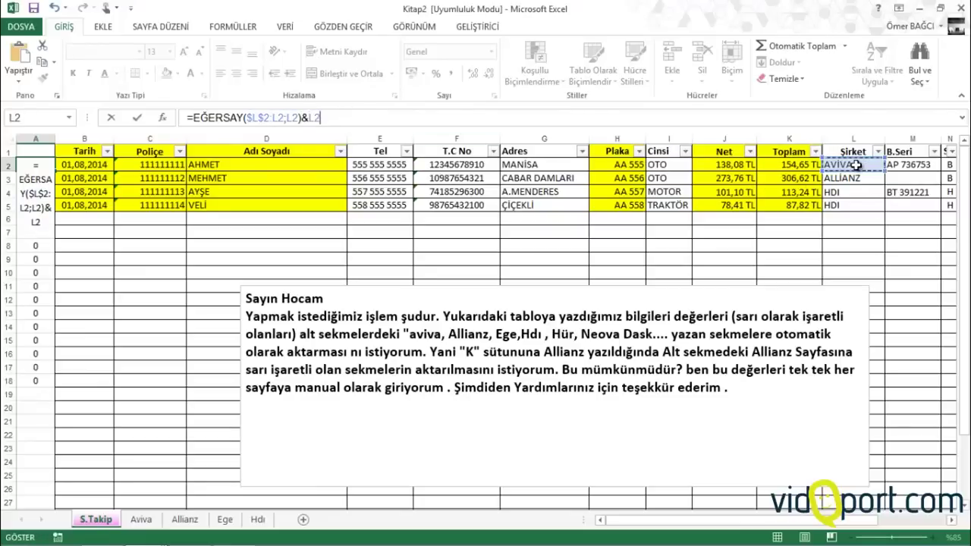
pyautogui.press('Return')
pyautogui.click(46, 164)
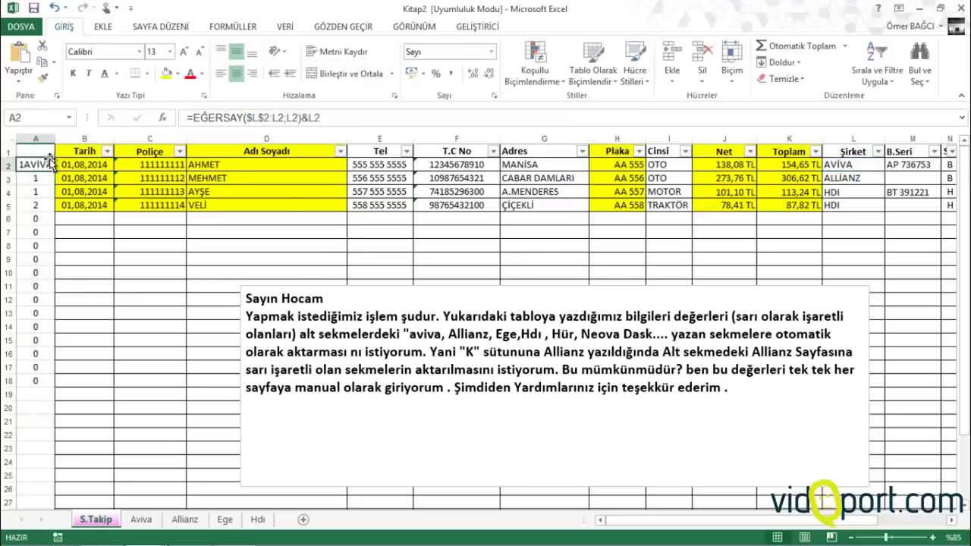
pyautogui.moveTo(53, 170); pyautogui.dragTo(33, 507)
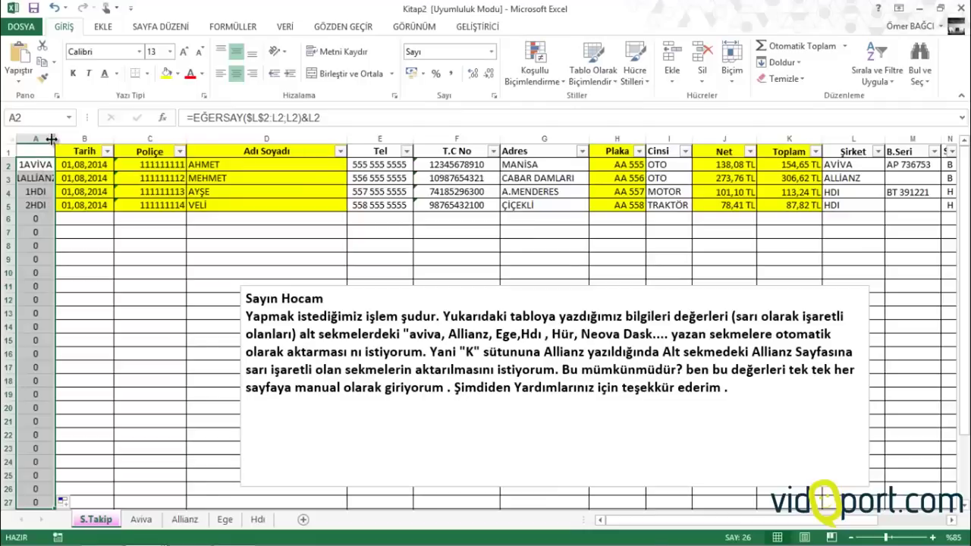
pyautogui.doubleClick(55, 138)
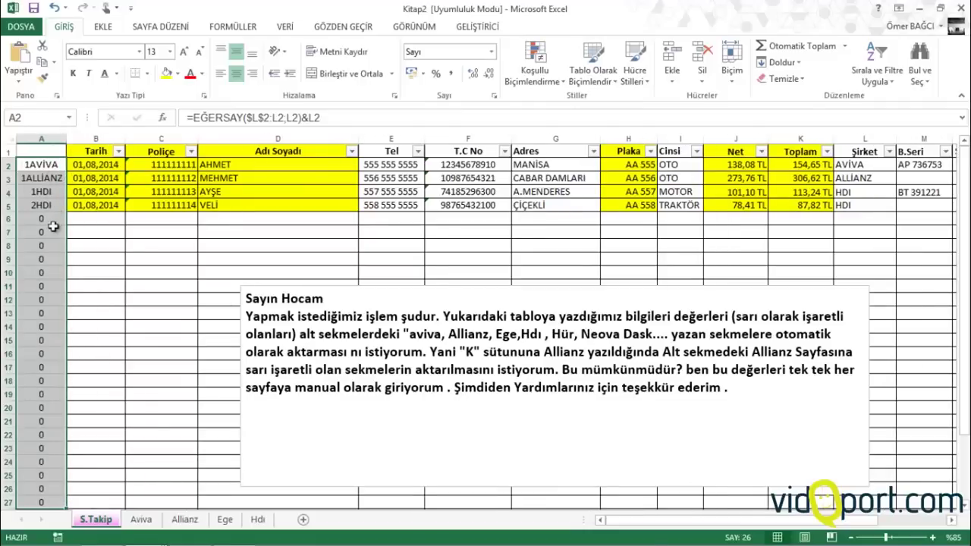
# Unmerge and clear the AVİVA title on the Aviva sheet
pyautogui.click(141, 520)
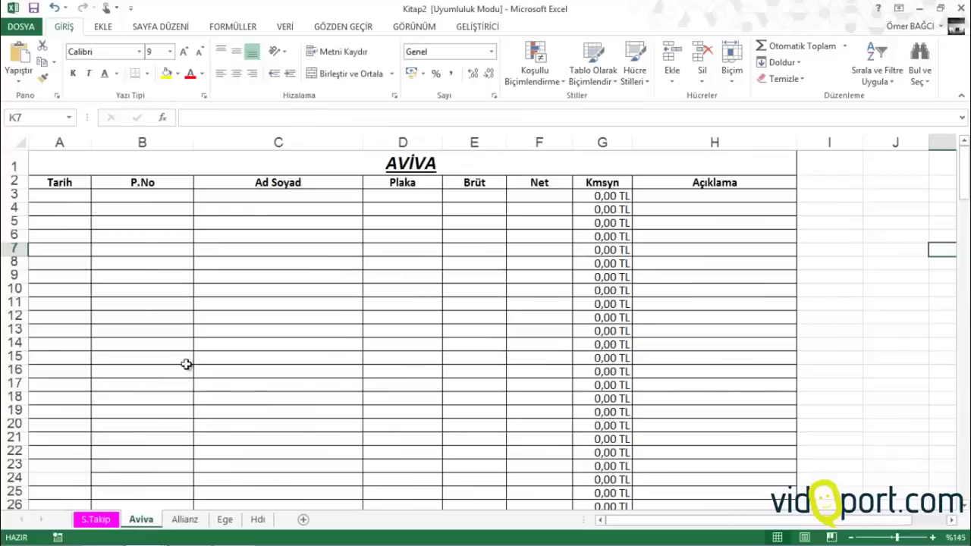
pyautogui.click(151, 159)
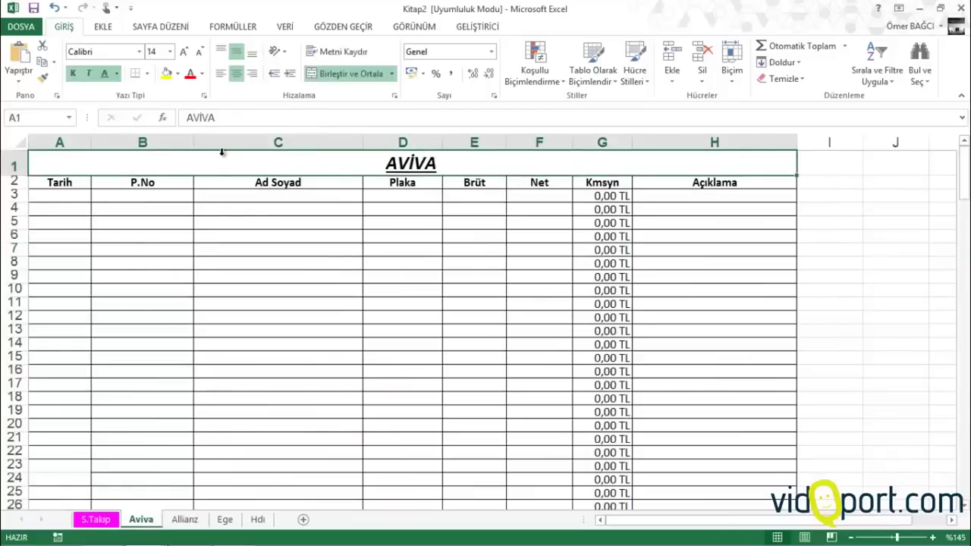
pyautogui.click(329, 73)
pyautogui.click(61, 163)
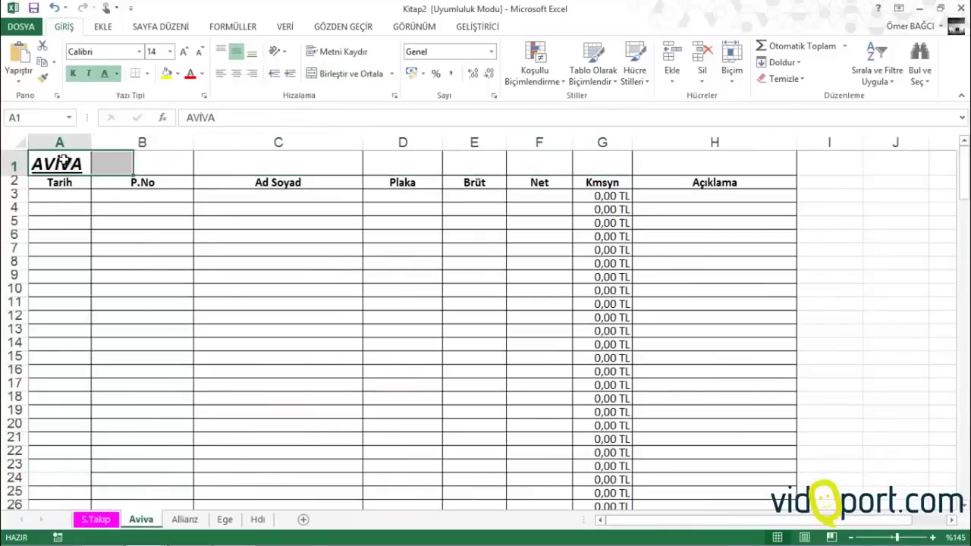
pyautogui.press('Delete')
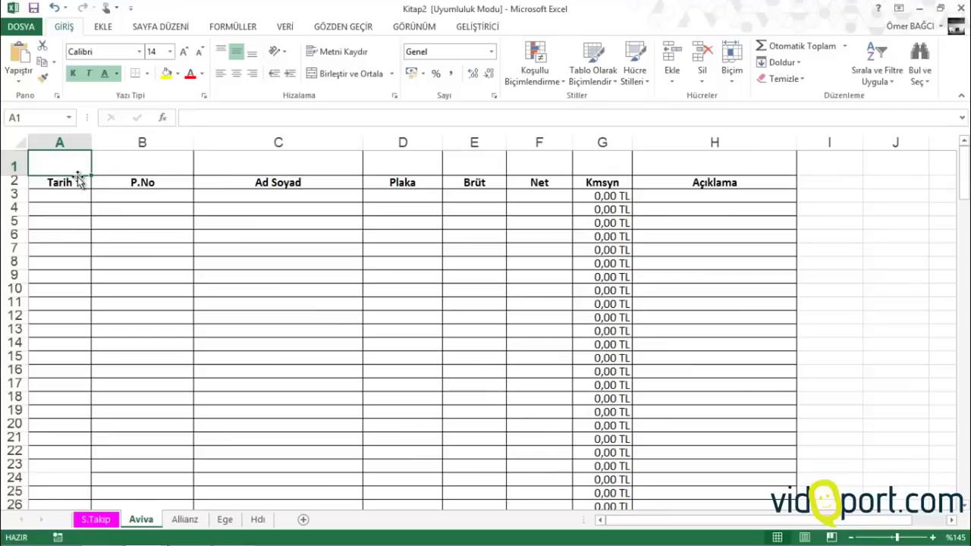
# Copy the Aviva table A2:H21 and paste it, keeping source theme, at A2 of a new sheet
pyautogui.moveTo(65, 184); pyautogui.dragTo(767, 463)
pyautogui.rightClick(585, 273)
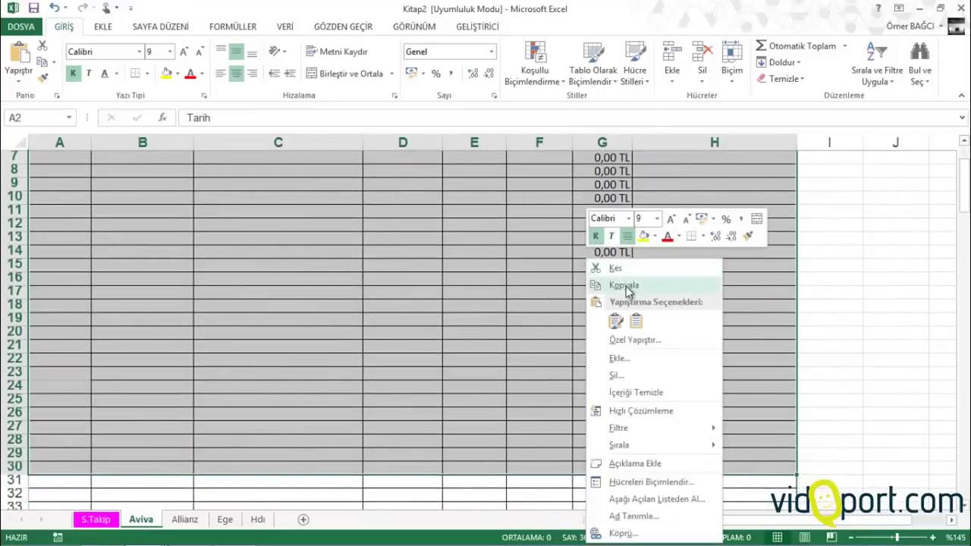
pyautogui.click(622, 284)
pyautogui.scroll(2, 602, 293)
pyautogui.click(303, 519)
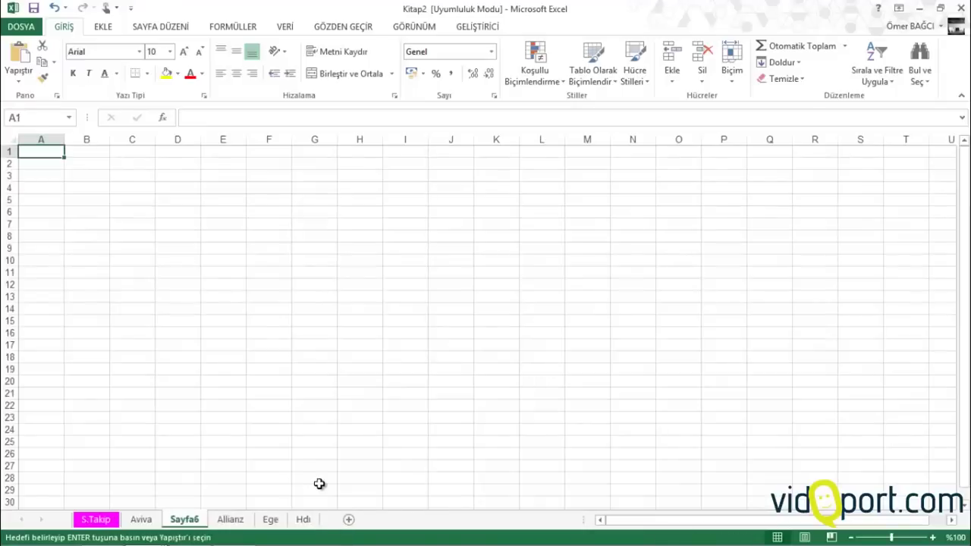
pyautogui.rightClick(47, 163)
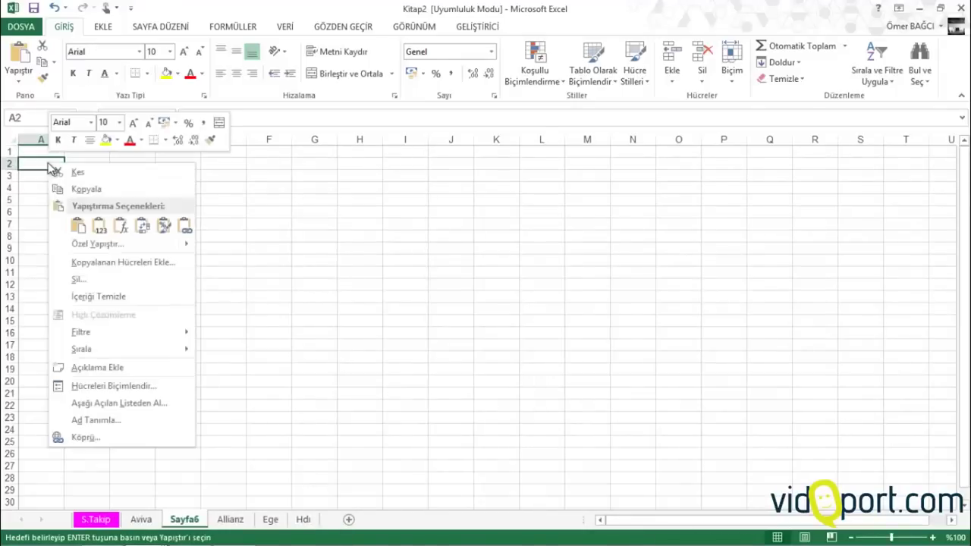
pyautogui.click(100, 242)
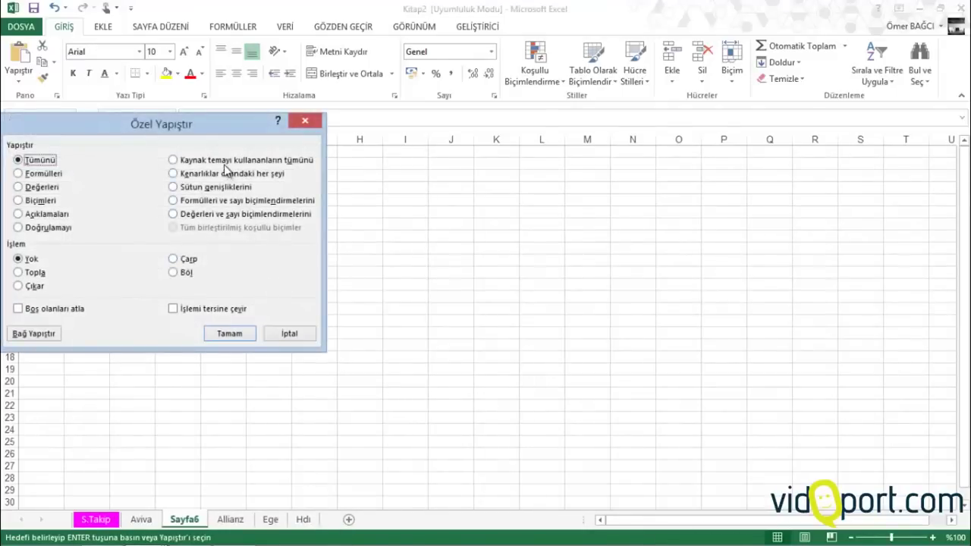
pyautogui.click(225, 161)
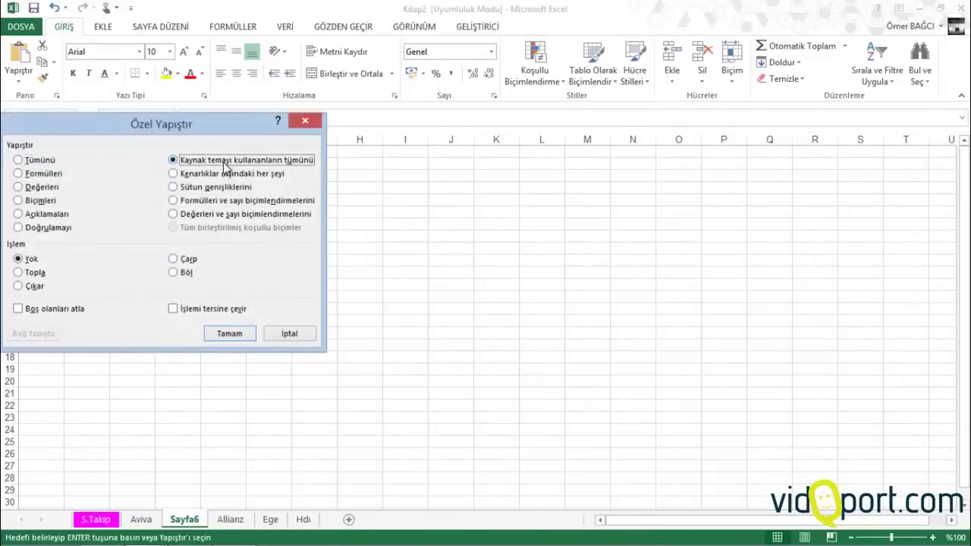
pyautogui.click(229, 334)
# Widen the Ad Soyad column and select cell A1
pyautogui.scroll(1, 88, 157)
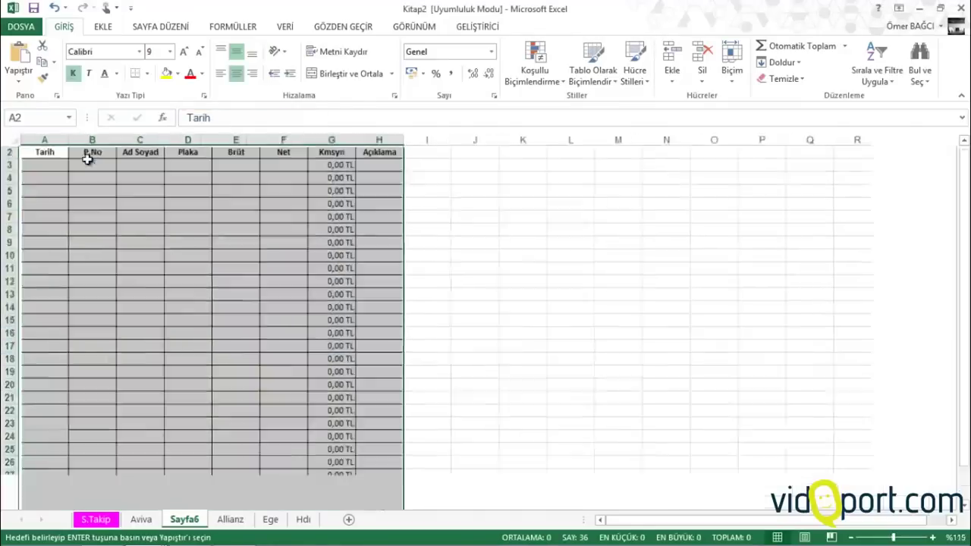
pyautogui.scroll(1, 88, 157)
pyautogui.moveTo(201, 142); pyautogui.dragTo(218, 138)
pyautogui.click(56, 141)
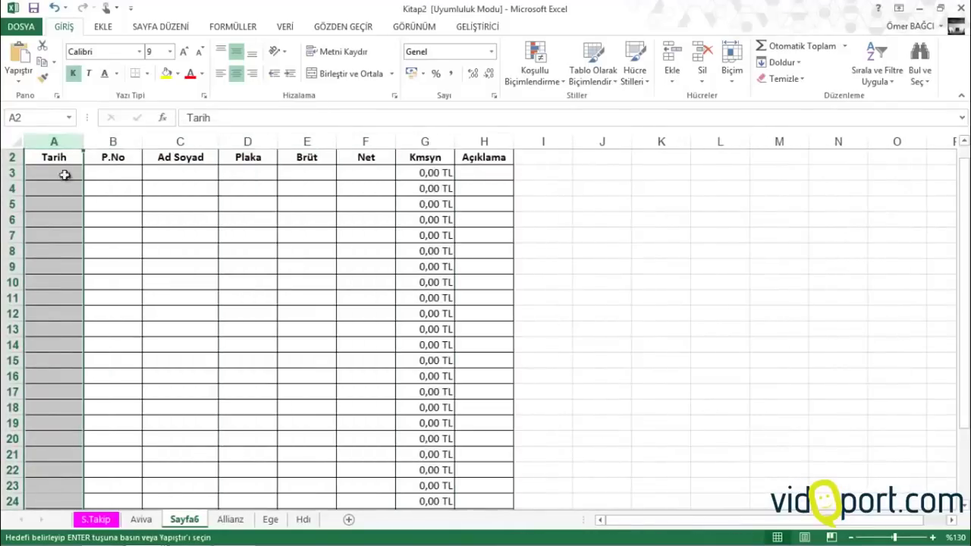
pyautogui.scroll(1, 65, 175)
pyautogui.click(76, 155)
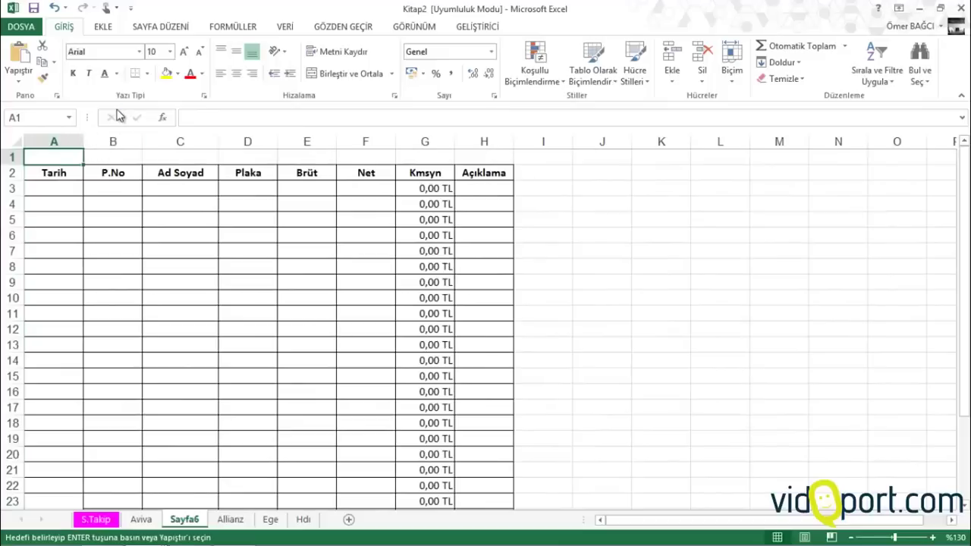
# Label A1 'Firma' and paste AVİVA from S.Takip's Şirket column next to it
pyautogui.write('Firma')
pyautogui.press('Tab')
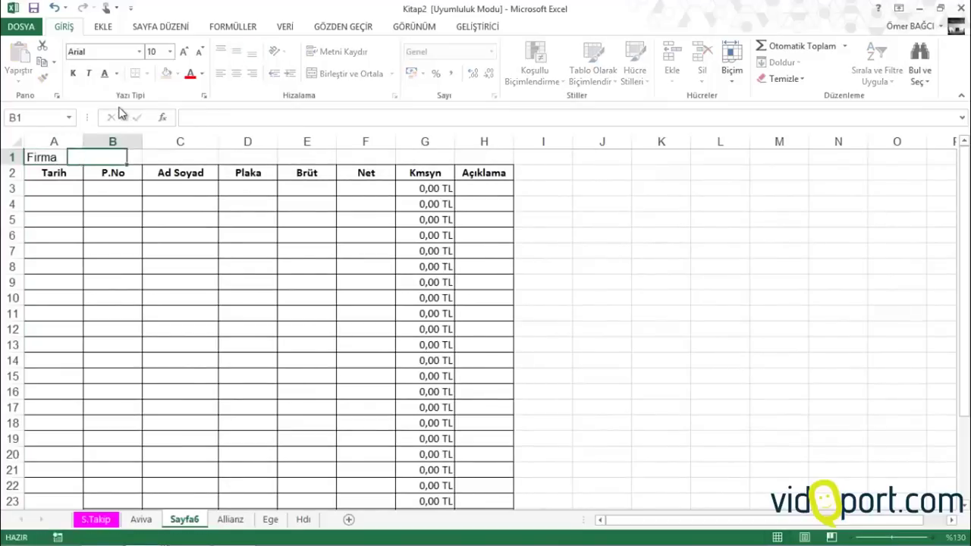
pyautogui.click(96, 520)
pyautogui.click(888, 165)
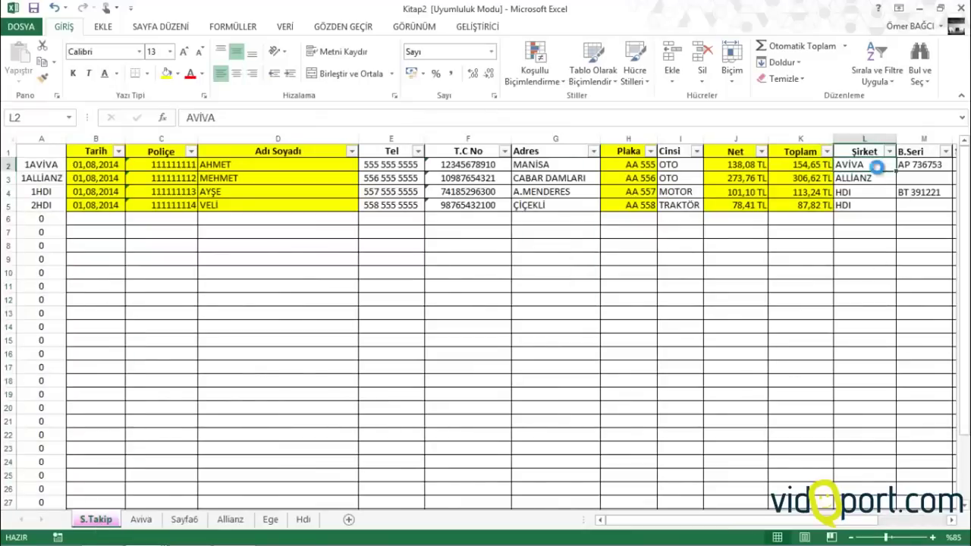
pyautogui.hotkey('ctrl', 'c')
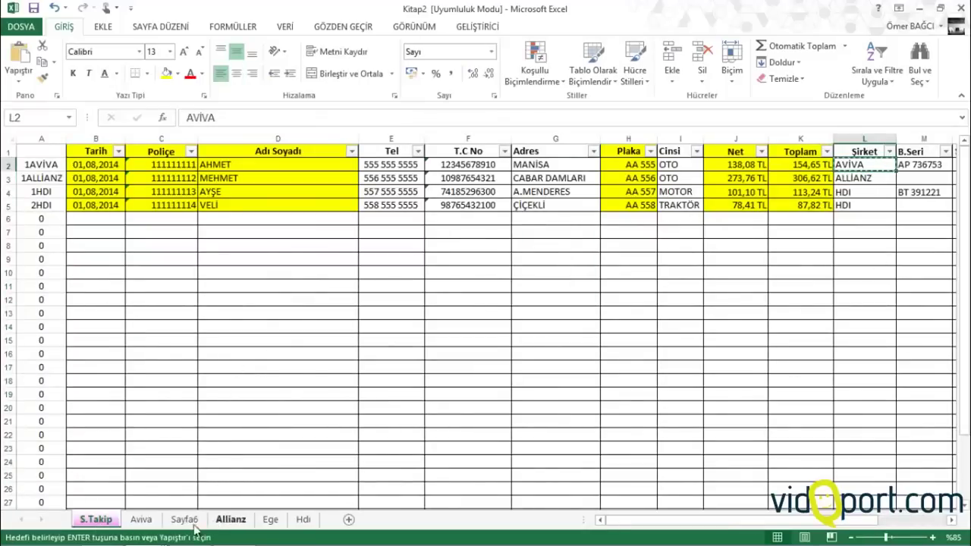
pyautogui.click(186, 520)
pyautogui.hotkey('ctrl', 'v')
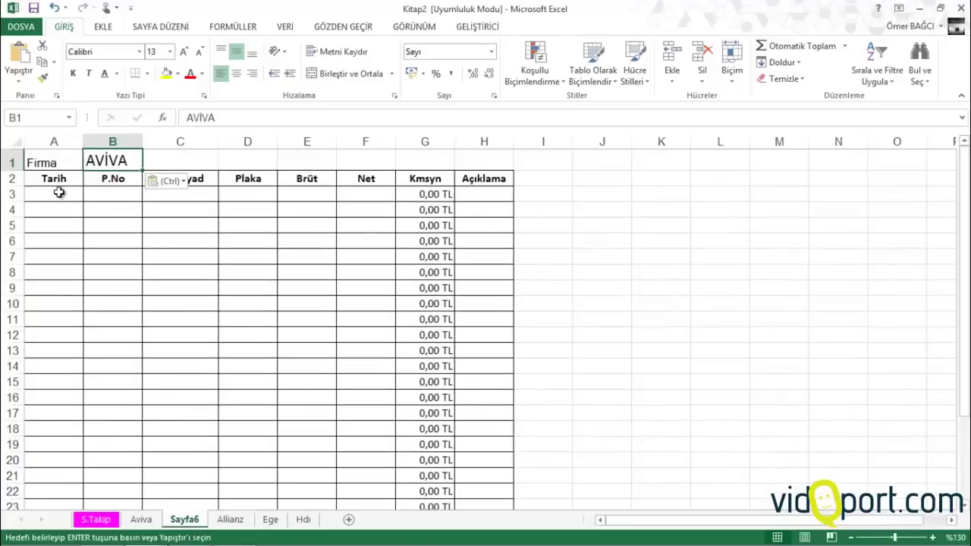
# Insert an empty column before the table, then glance at S.Takip and Aviva
pyautogui.click(59, 192)
pyautogui.rightClick(54, 142)
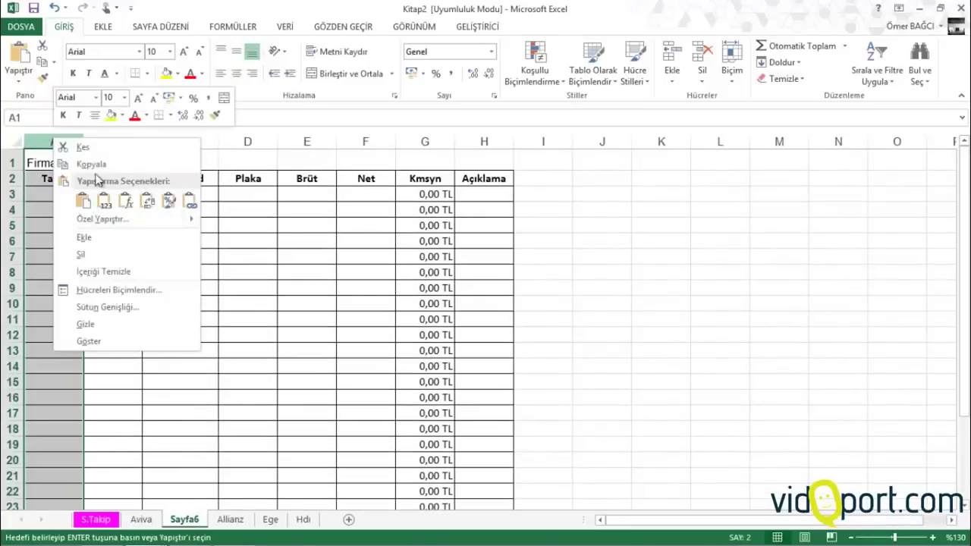
pyautogui.click(89, 236)
pyautogui.click(65, 194)
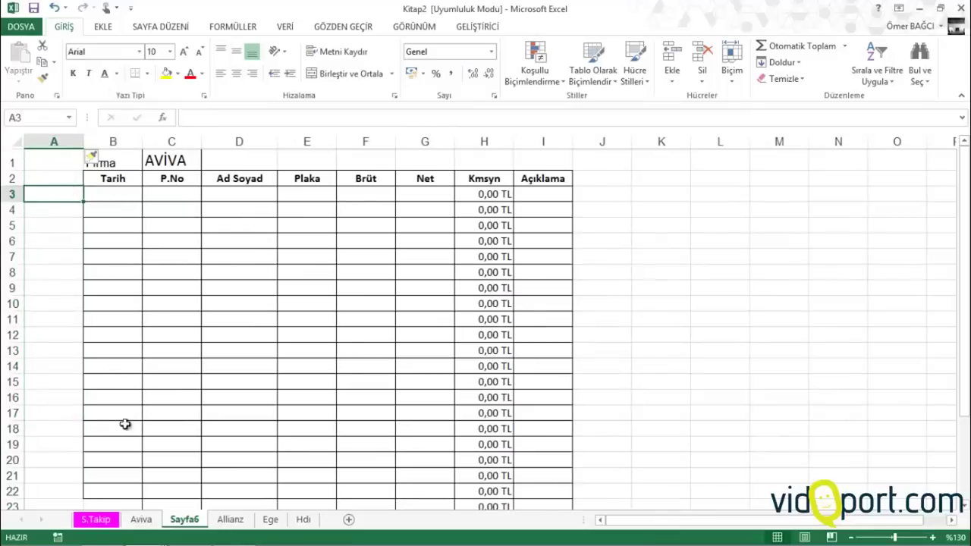
pyautogui.click(97, 520)
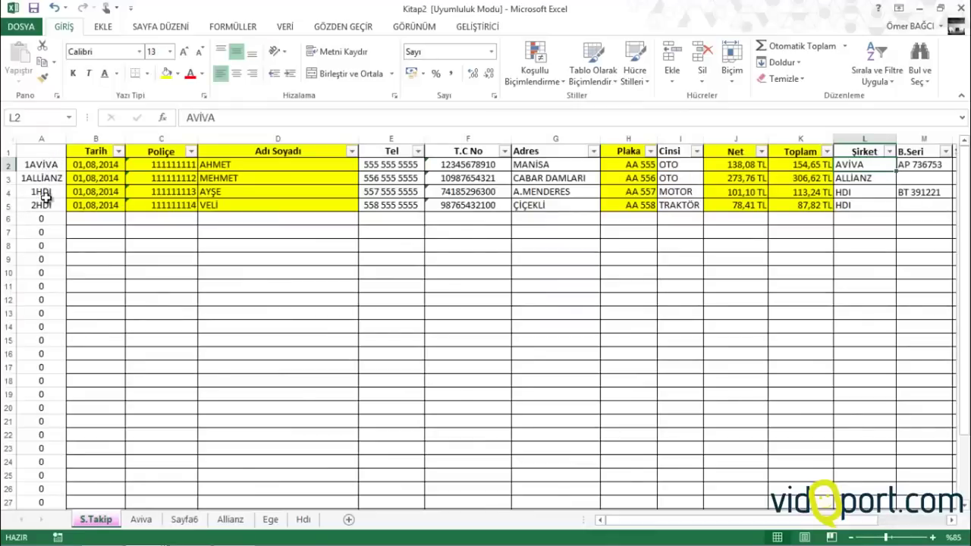
pyautogui.click(154, 523)
pyautogui.click(184, 521)
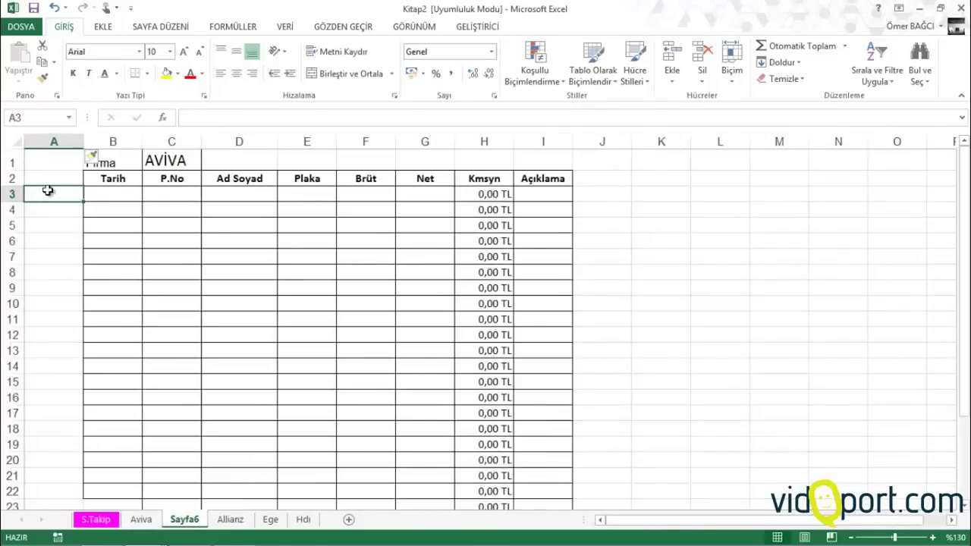
# Enter =1&C1 in A3 and fill it down to A6
pyautogui.write('=')
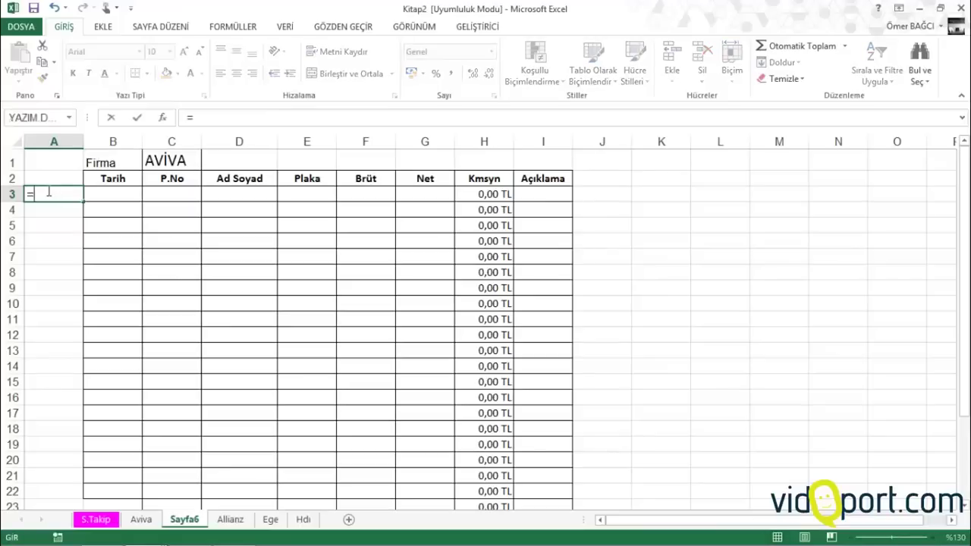
pyautogui.write('1&')
pyautogui.click(174, 160)
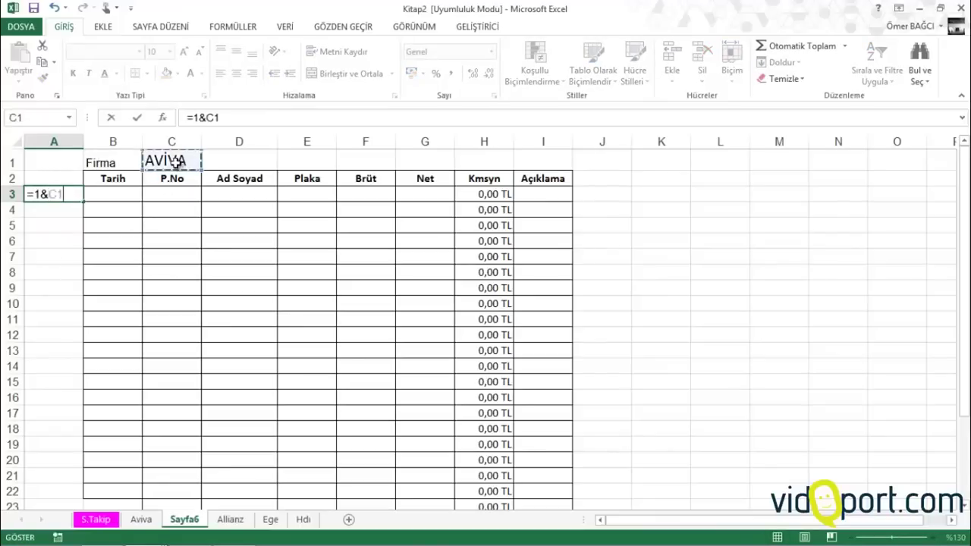
pyautogui.press('Return')
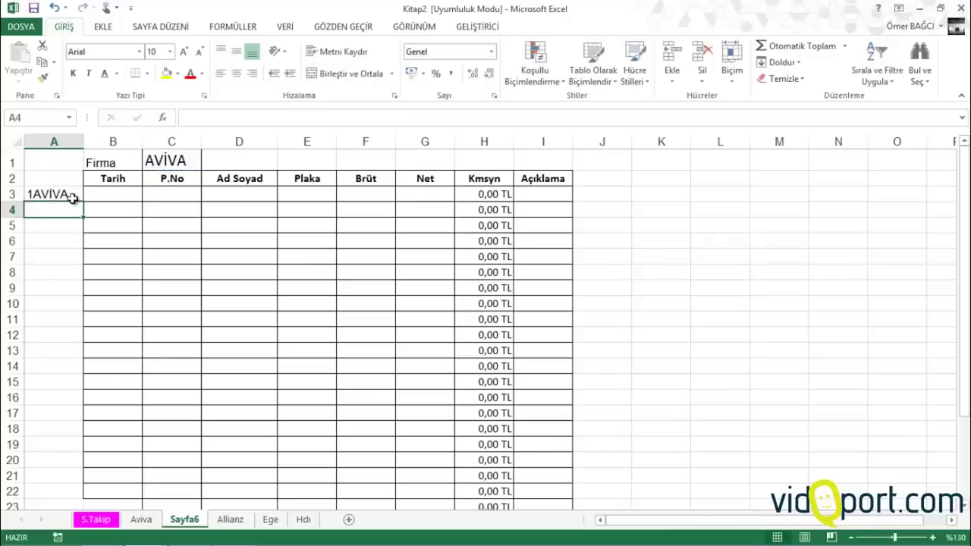
pyautogui.click(73, 196)
pyautogui.moveTo(83, 202); pyautogui.dragTo(82, 242)
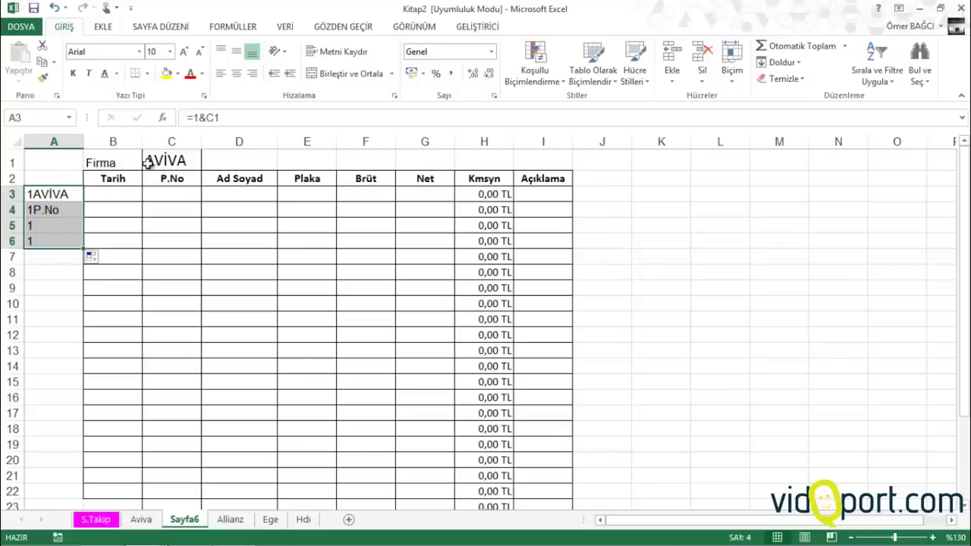
# Replace A3 with =SATIR() and clear the trial values in A4:A7
pyautogui.doubleClick(55, 195)
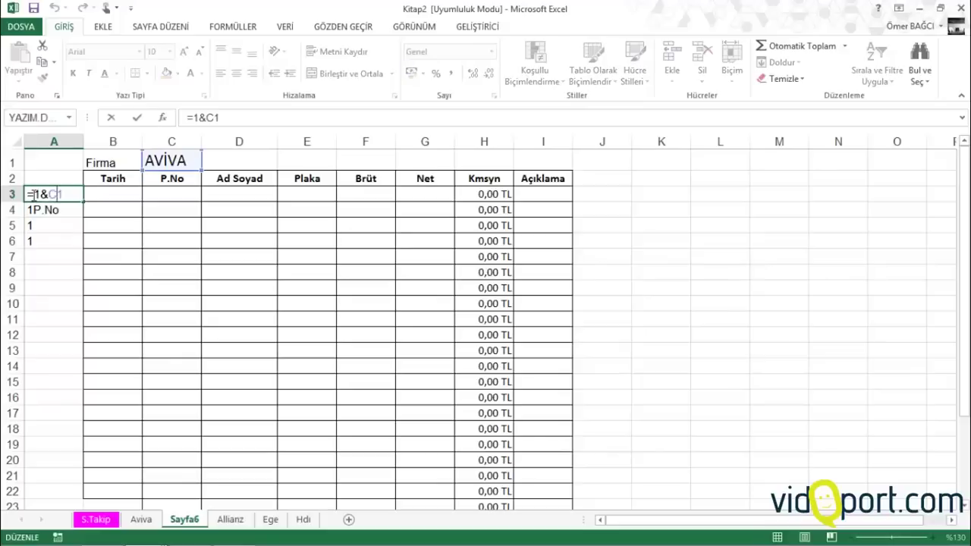
pyautogui.moveTo(35, 194); pyautogui.dragTo(154, 195)
pyautogui.press('BackSpace')
pyautogui.press('Escape')
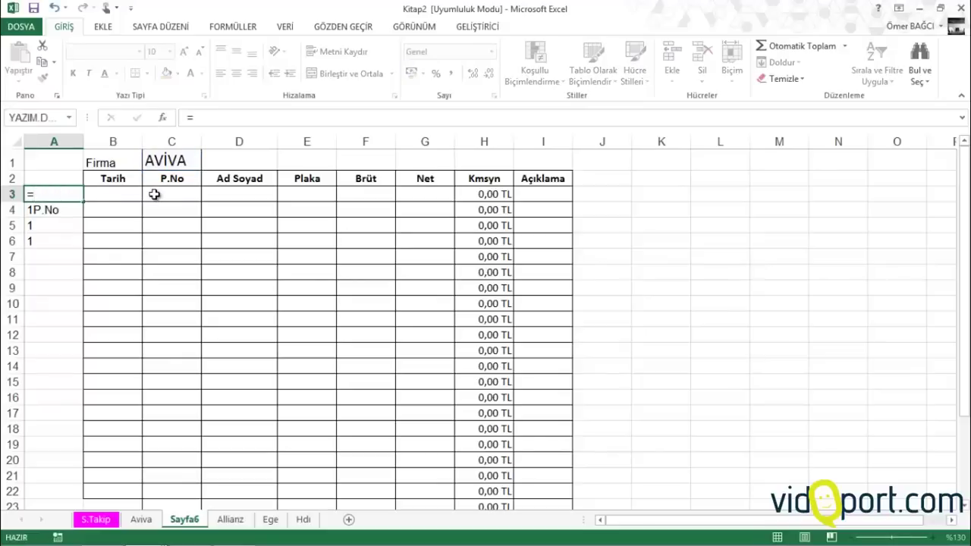
pyautogui.press('Delete')
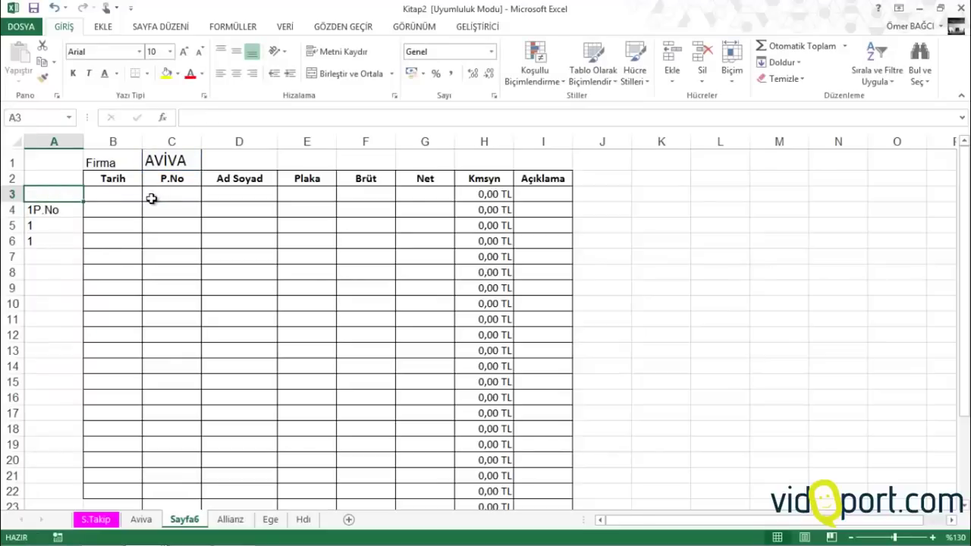
pyautogui.write('=satı')
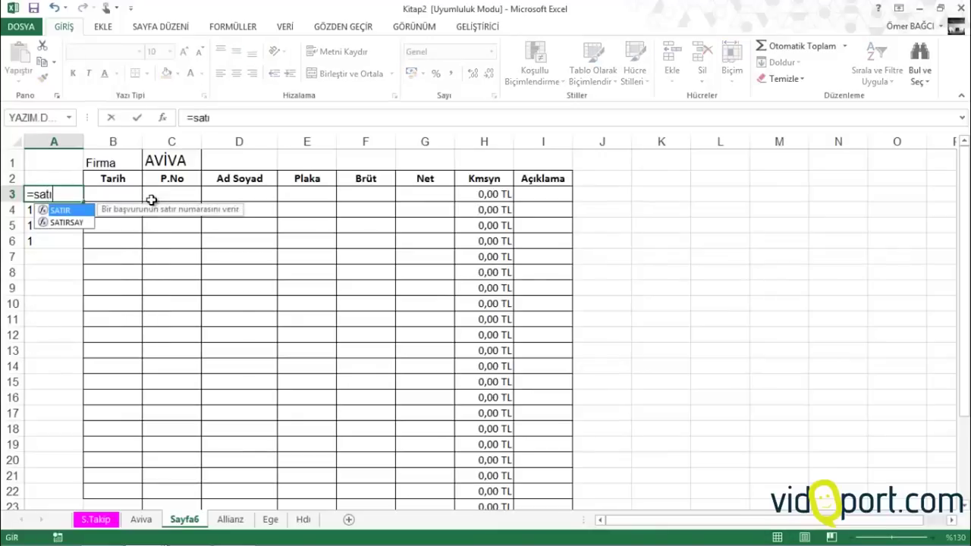
pyautogui.write('r()')
pyautogui.press('Return')
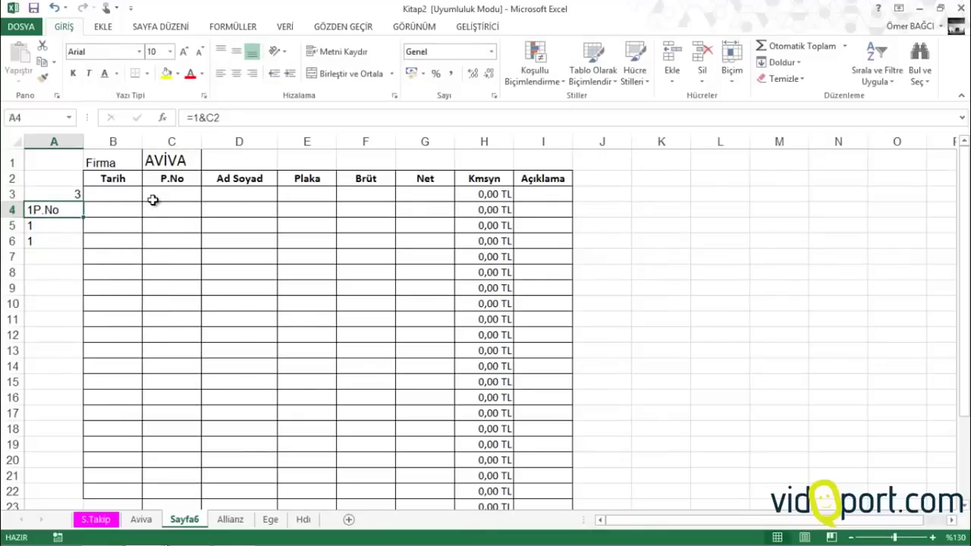
pyautogui.hotkey('shift', 'Down')
pyautogui.hotkey('shift', 'Down')
pyautogui.hotkey('shift', 'Down')
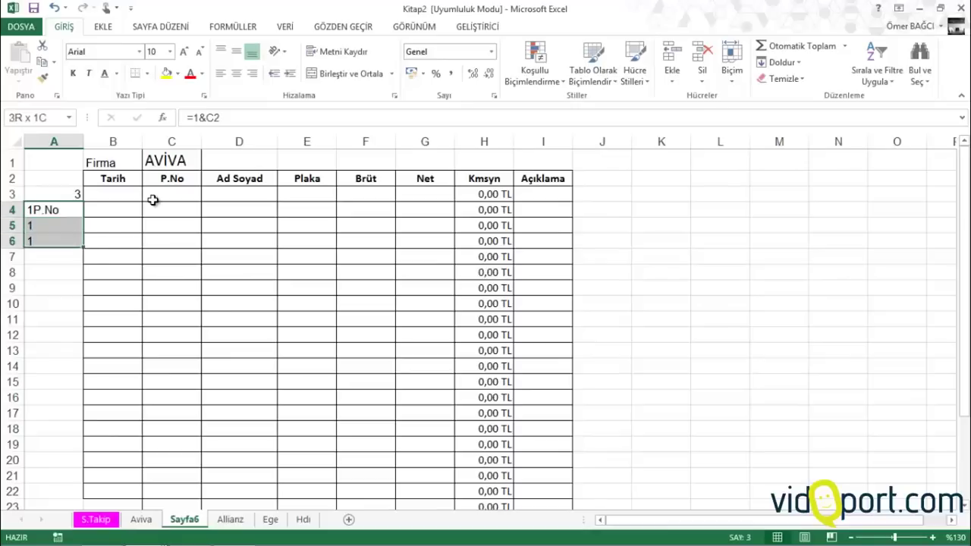
pyautogui.press('Delete')
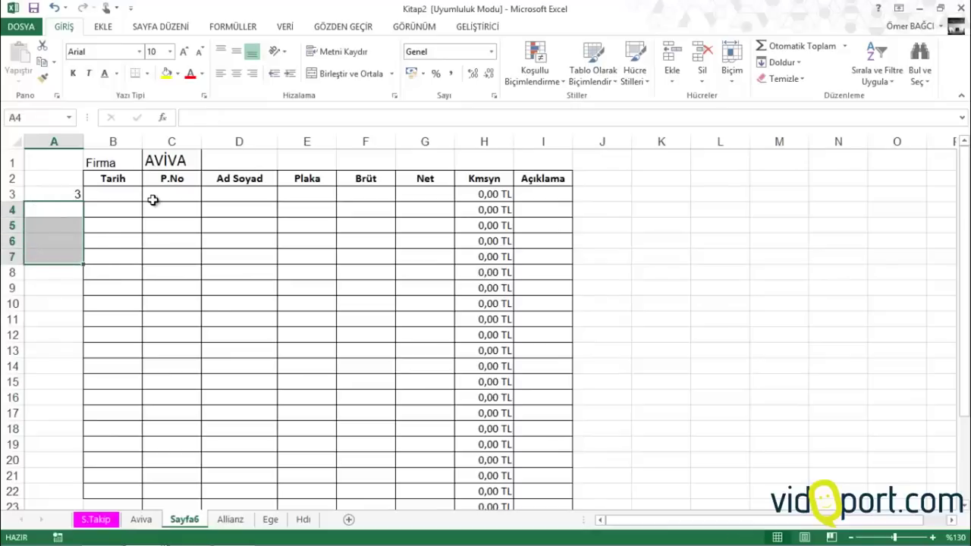
pyautogui.press('Up')
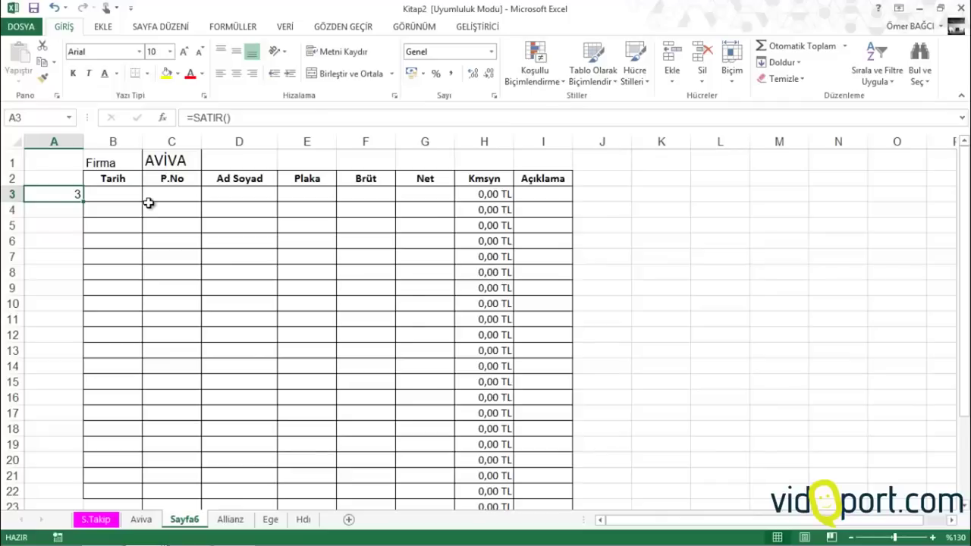
# Enter =(SATIR()-2)&$C$1 in A3 and fill 1AVİVA through 20AVİVA down to row 22
pyautogui.write('=')
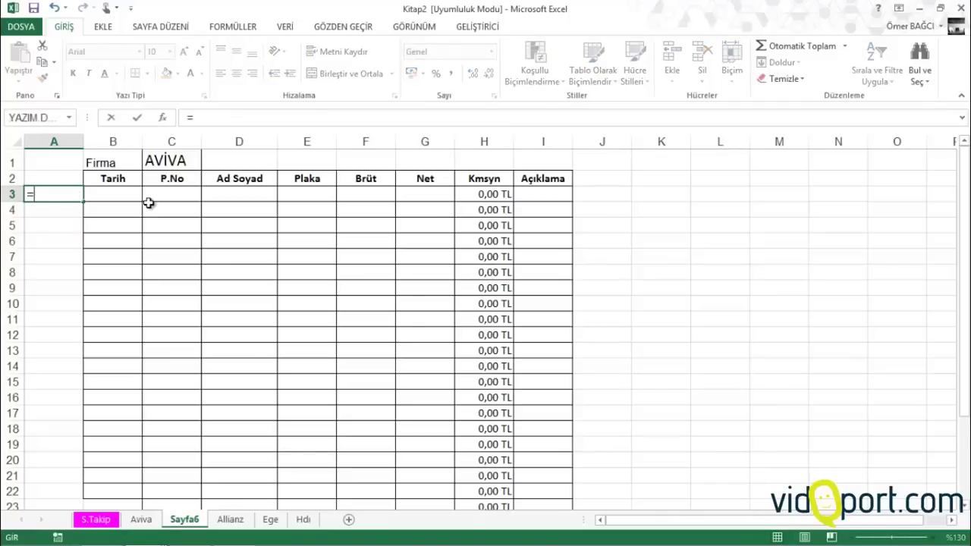
pyautogui.write('(sa')
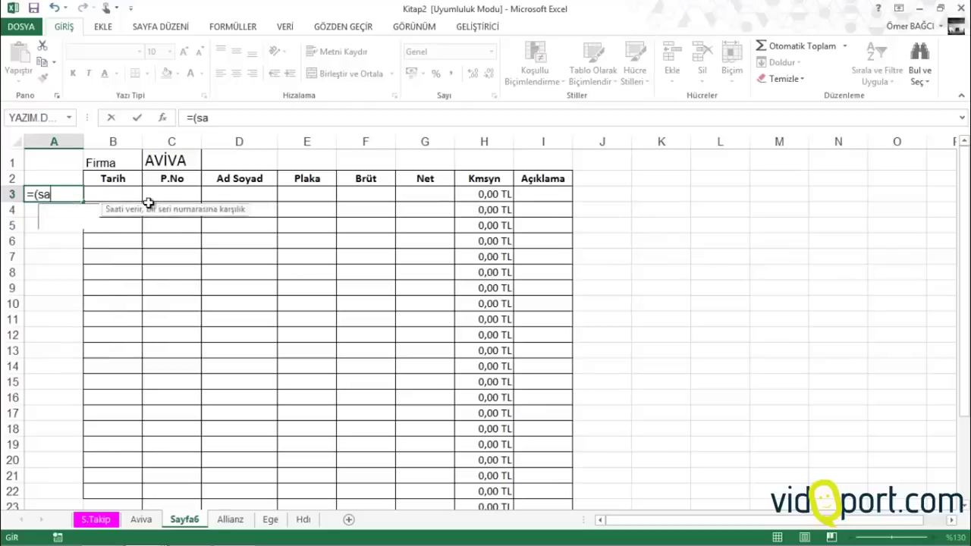
pyautogui.write('tır()')
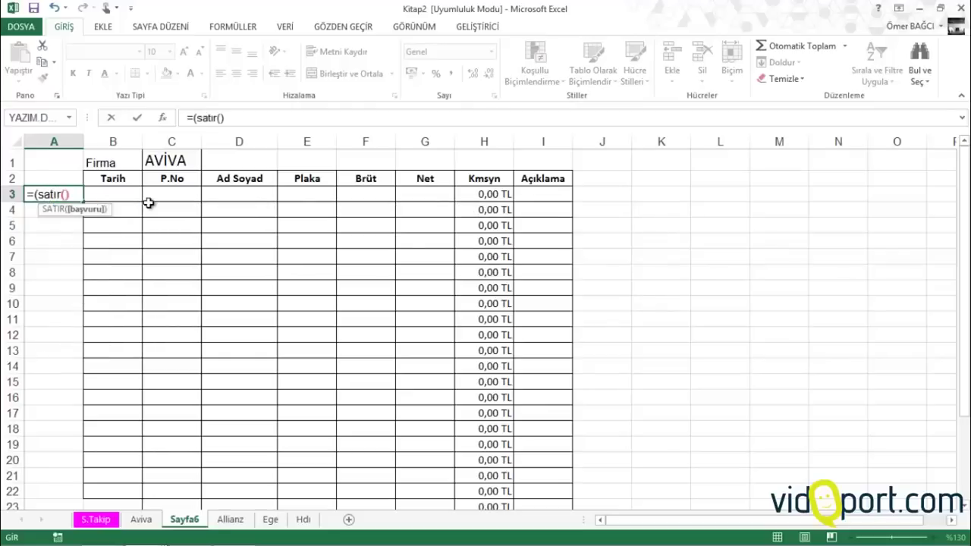
pyautogui.press('Right')
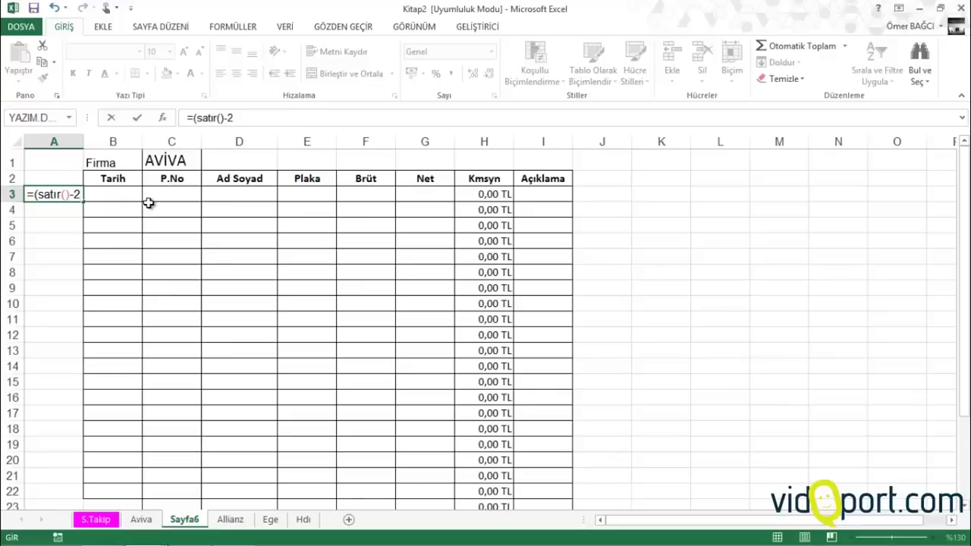
pyautogui.write('-2)&')
pyautogui.click(173, 160)
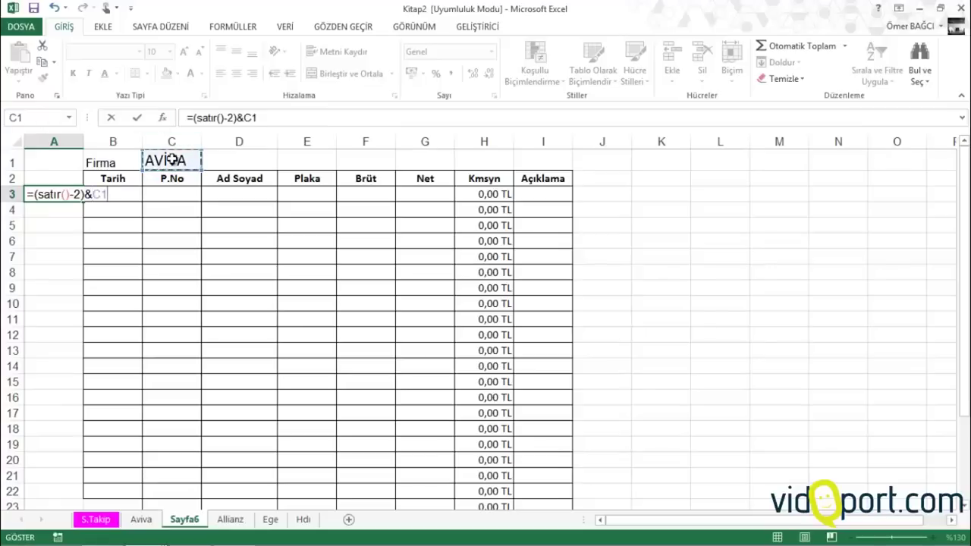
pyautogui.press('F4')
pyautogui.press('Return')
pyautogui.click(63, 195)
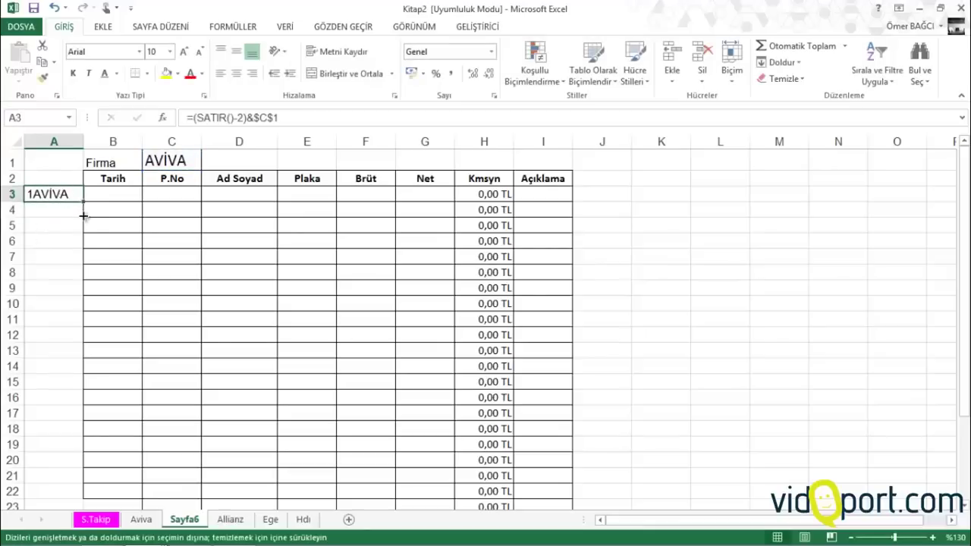
pyautogui.moveTo(83, 216); pyautogui.dragTo(67, 492)
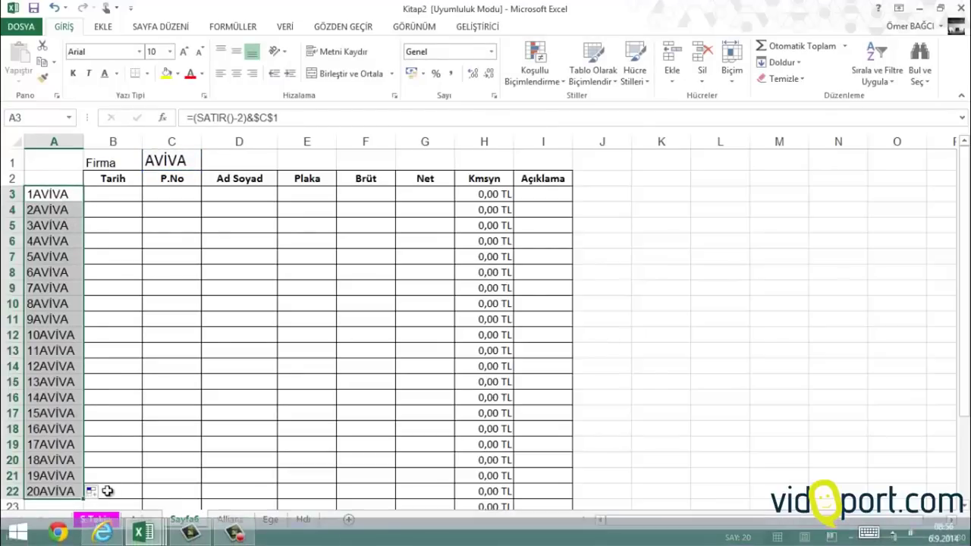
# Check S.Takip's empty Şirket cell L6, then return to Sayfa6 at cell B3 under Tarih
pyautogui.click(96, 520)
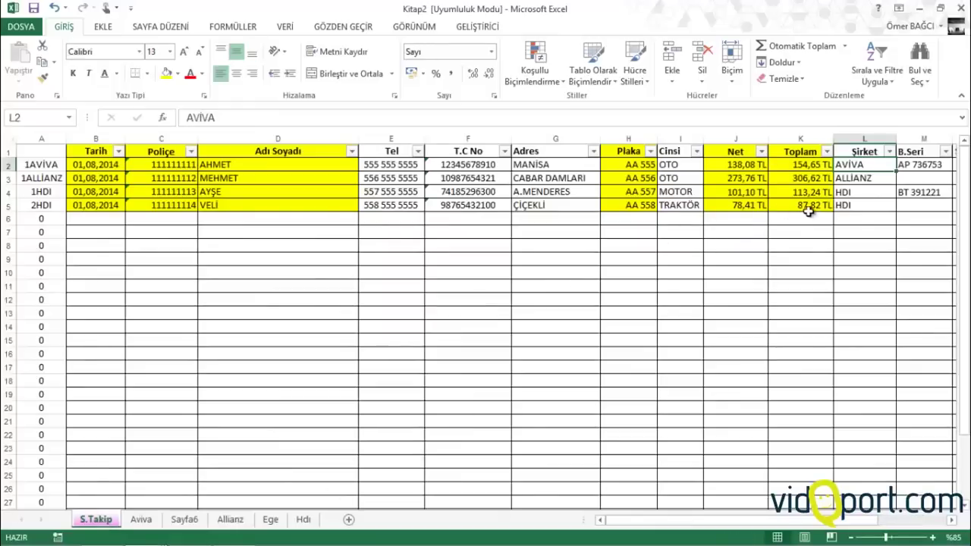
pyautogui.click(860, 219)
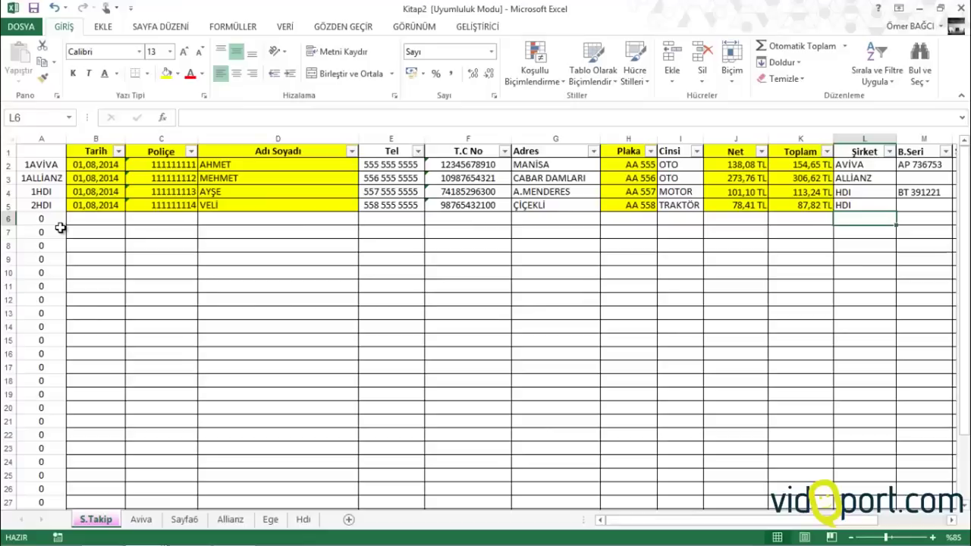
pyautogui.click(184, 519)
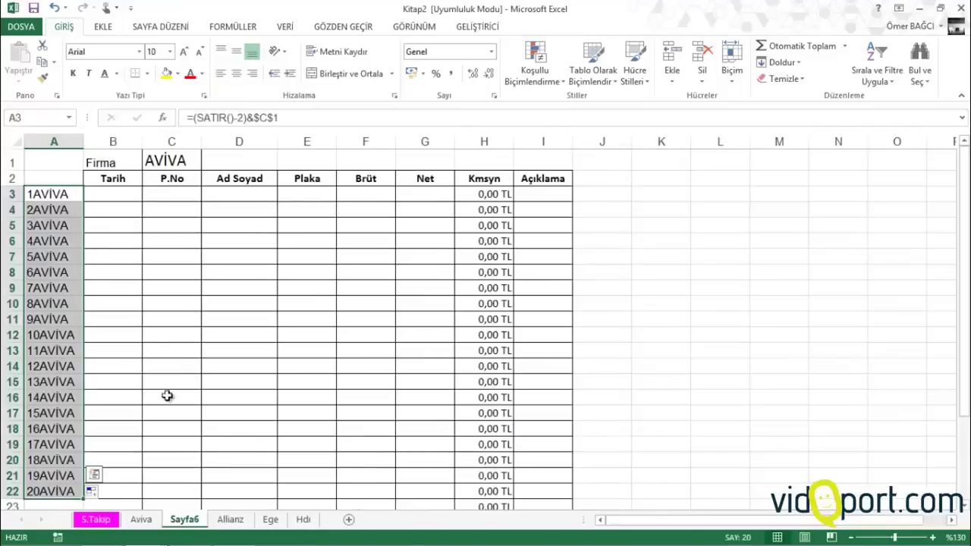
pyautogui.click(126, 190)
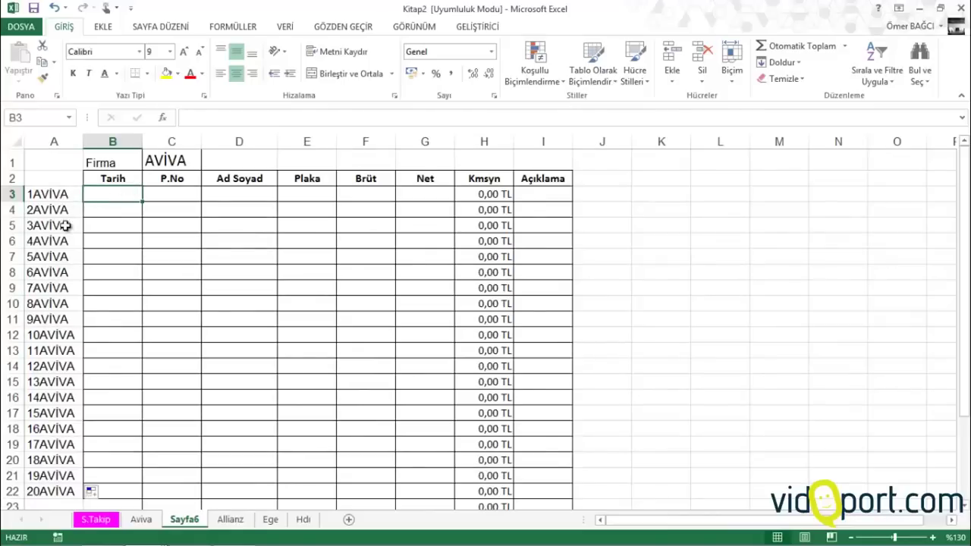
pyautogui.click(113, 523)
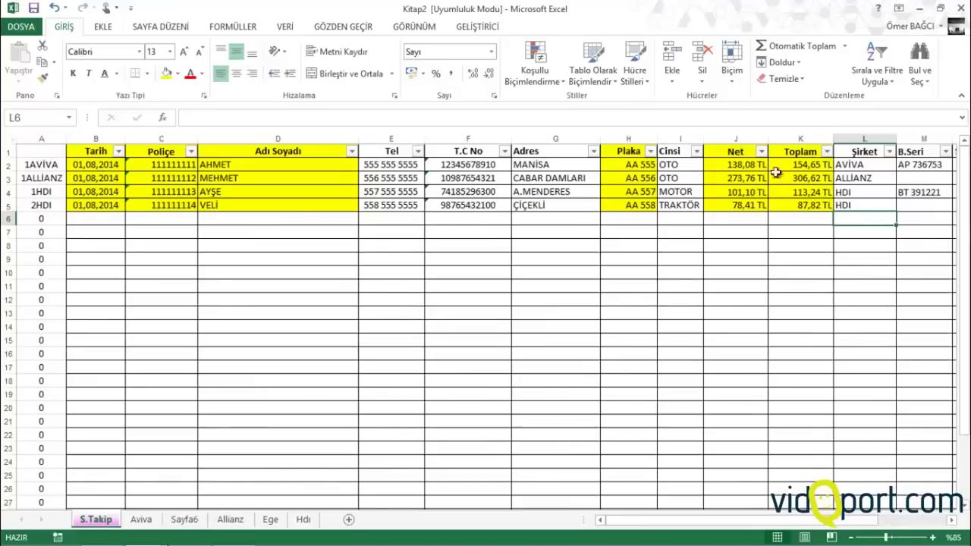
pyautogui.click(197, 520)
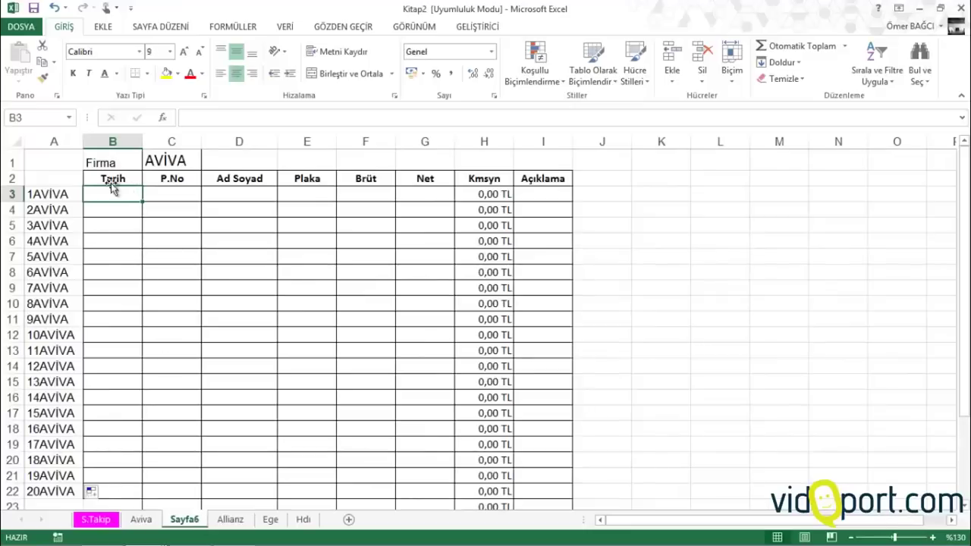
# Start a DÜŞEYARA formula in B3 with A3 as the lookup value
pyautogui.write('=düş')
pyautogui.press('Tab')
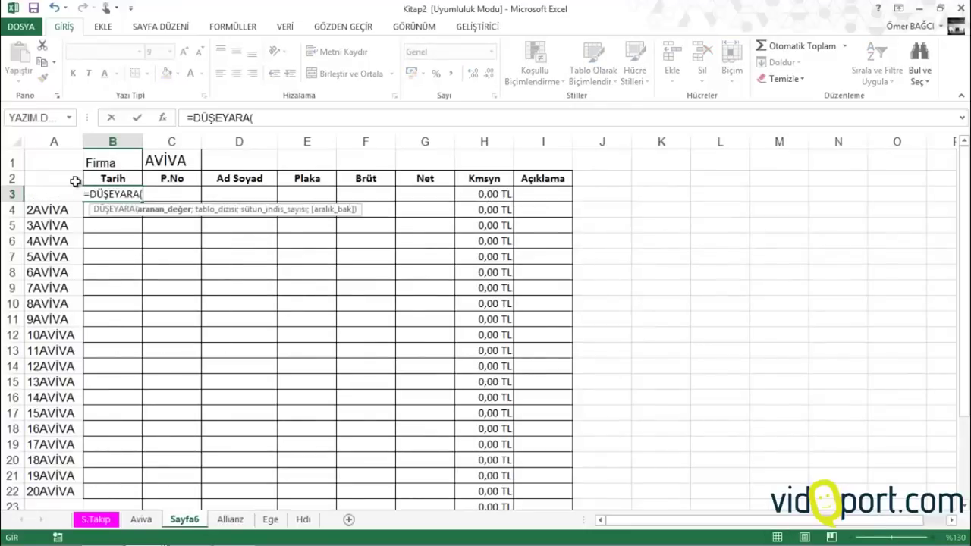
pyautogui.press('F2')
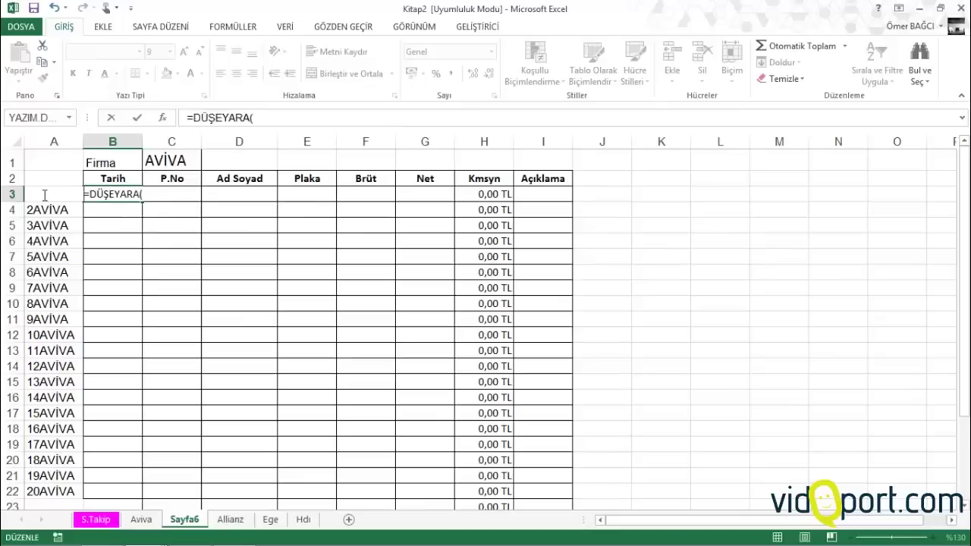
pyautogui.click(152, 194)
pyautogui.write('a')
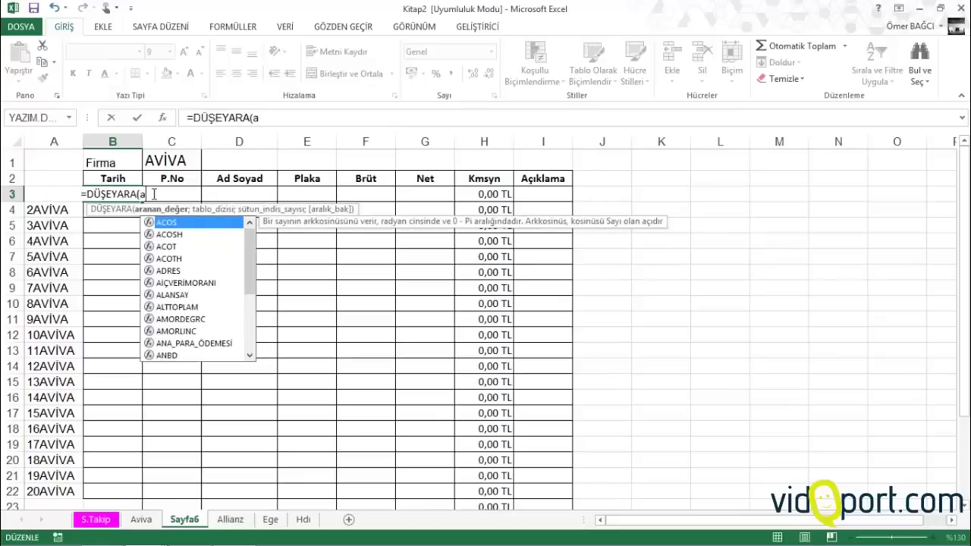
pyautogui.write('3;')
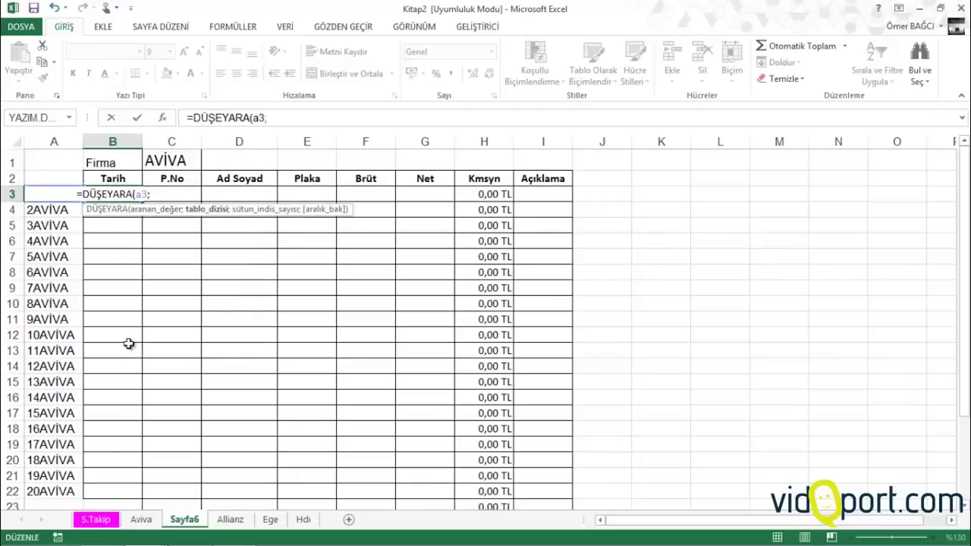
# Complete it with the absolute range S.Takip!$A$2:$Q$31, column 2 and exact match 0
pyautogui.click(96, 520)
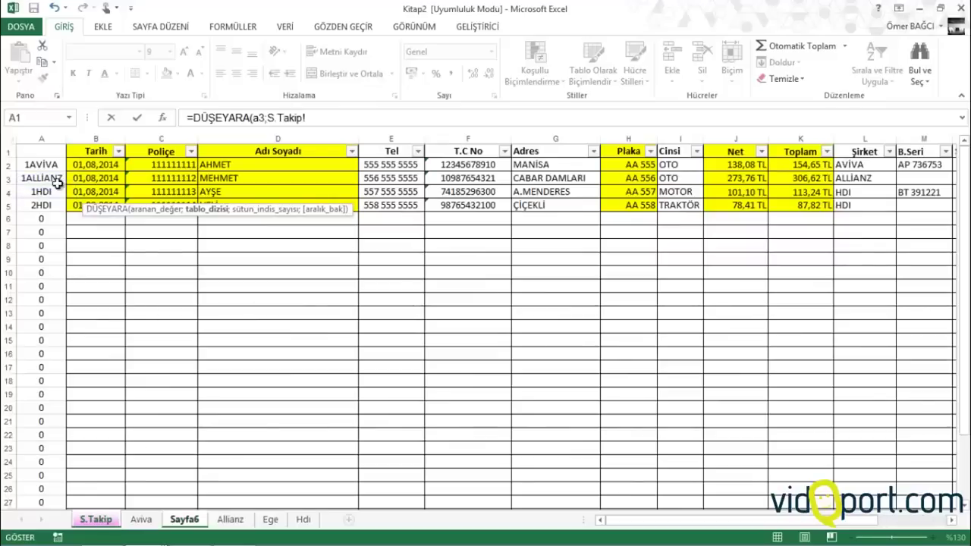
pyautogui.moveTo(42, 162); pyautogui.dragTo(923, 474)
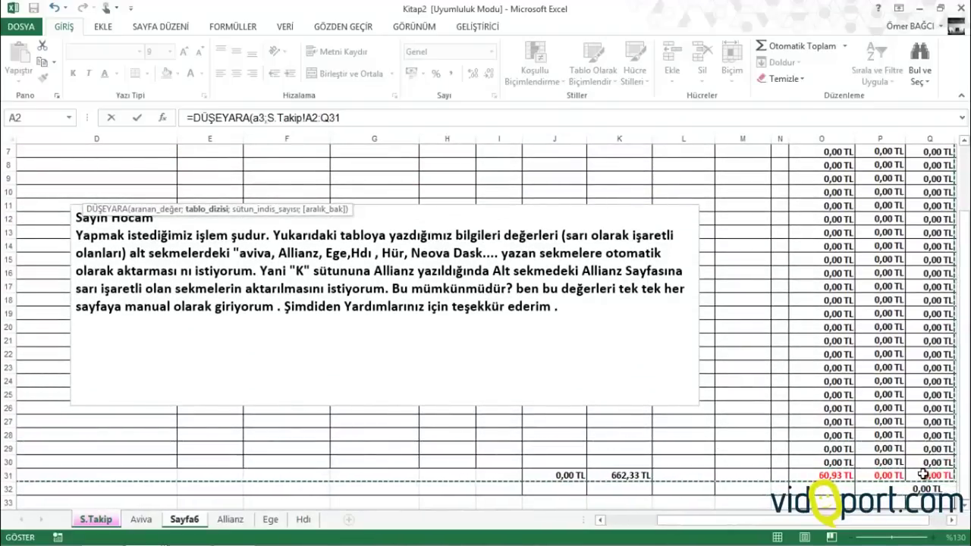
pyautogui.press('F4')
pyautogui.write(';')
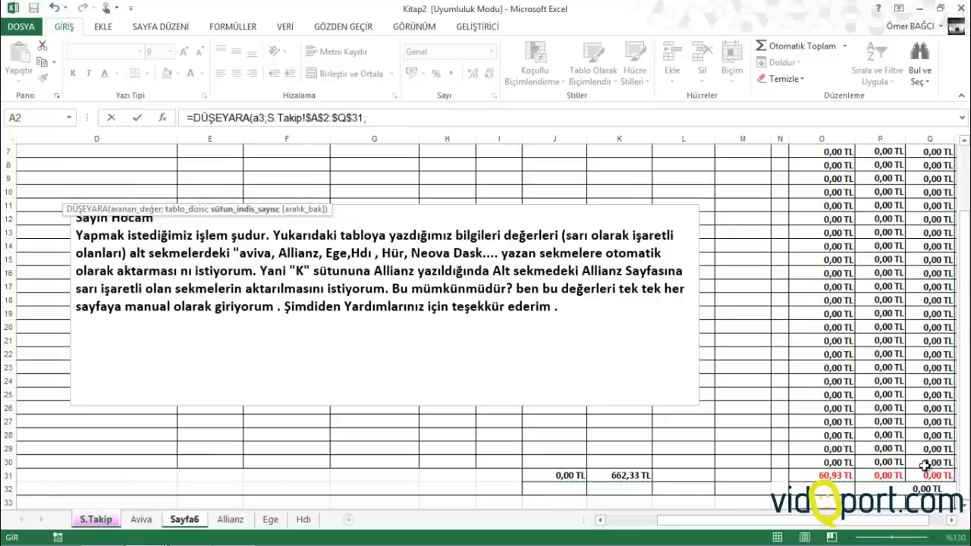
pyautogui.moveTo(839, 522); pyautogui.dragTo(787, 522)
pyautogui.scroll(2, 249, 322)
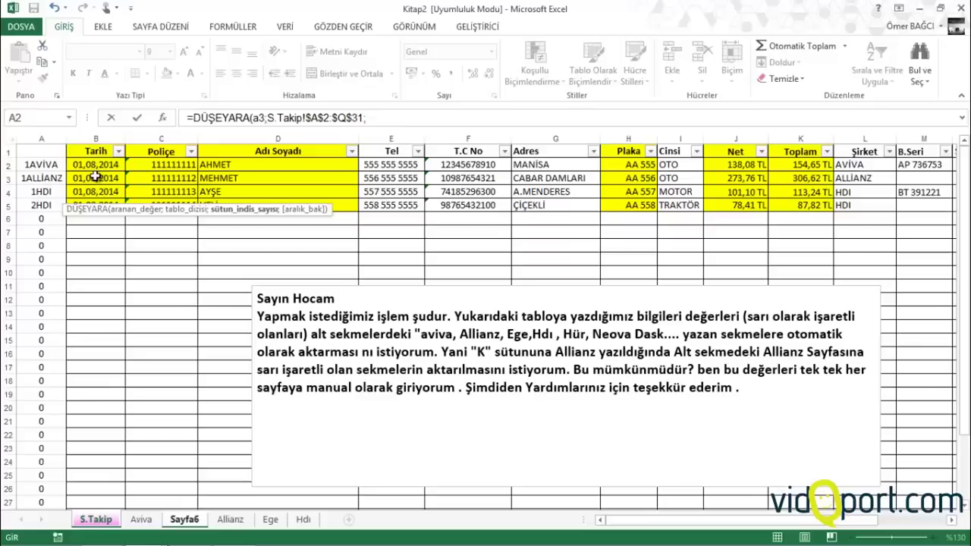
pyautogui.write('2')
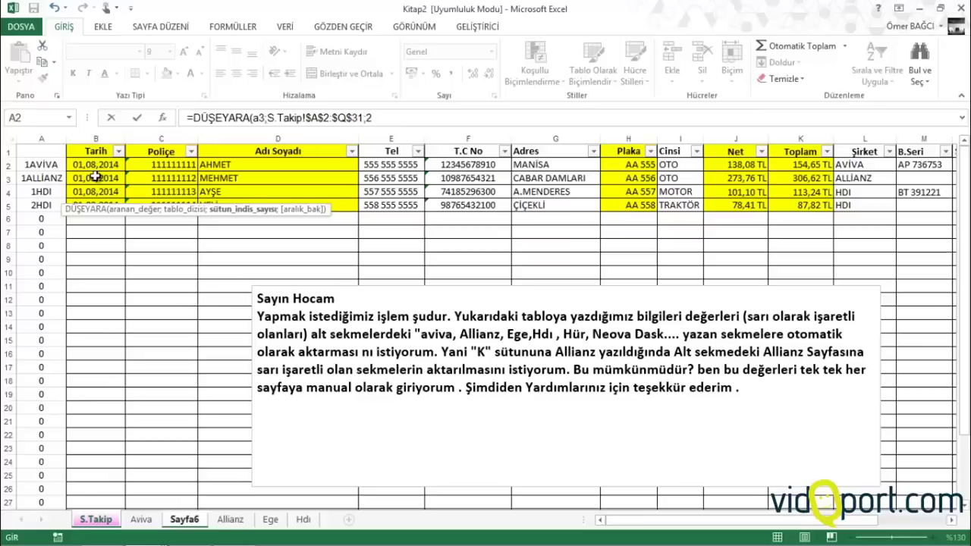
pyautogui.write(';0')
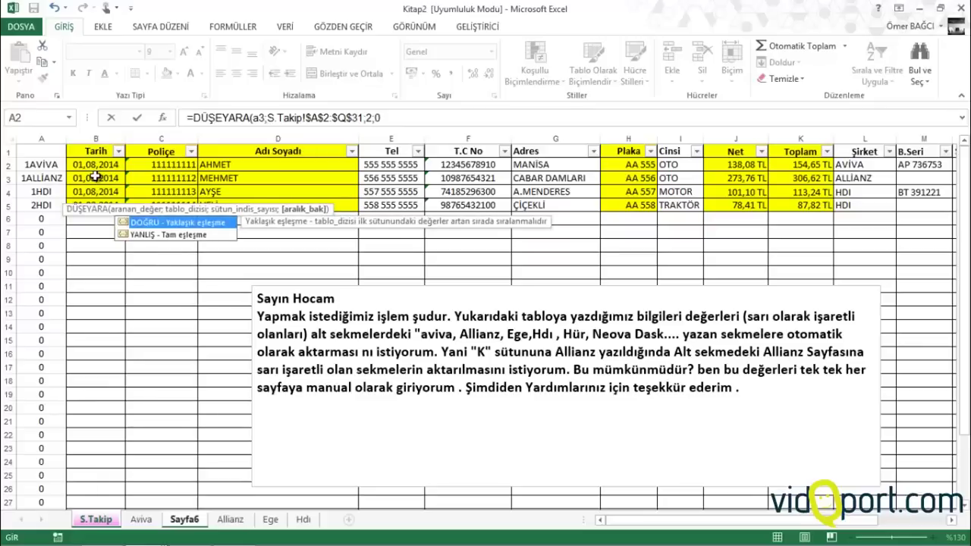
pyautogui.write(')')
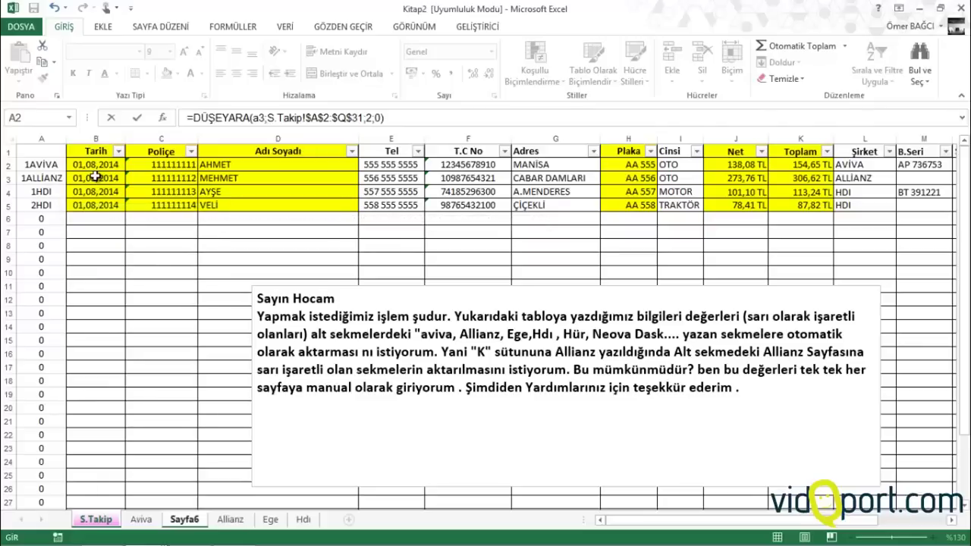
pyautogui.press('Return')
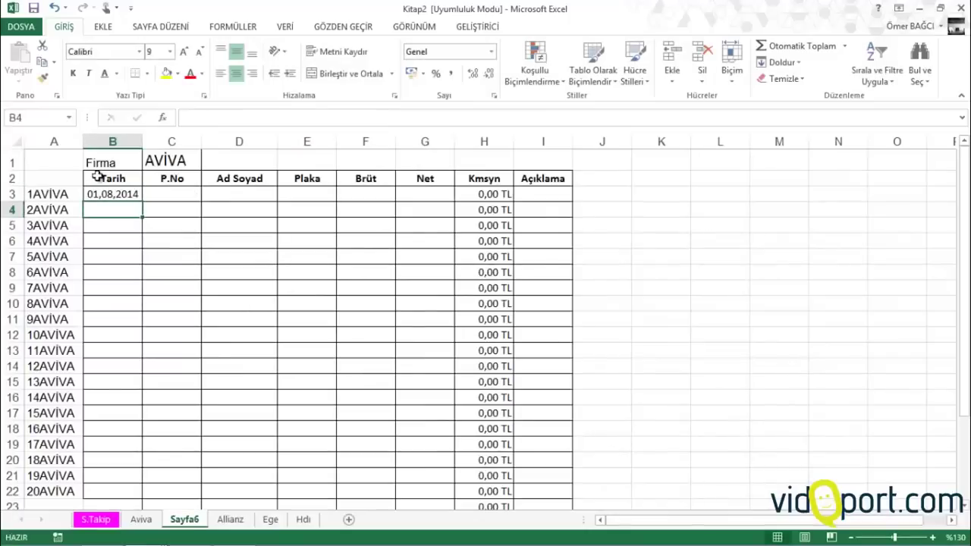
# Copy the B3 lookup across row 3 to G3 and inspect the formulas in C3–E3
pyautogui.click(102, 190)
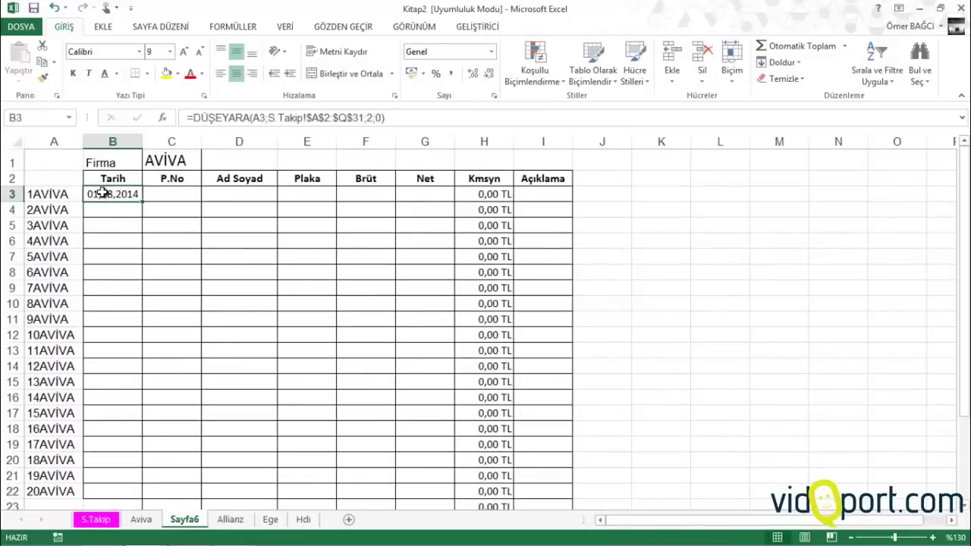
pyautogui.moveTo(142, 203); pyautogui.dragTo(450, 219)
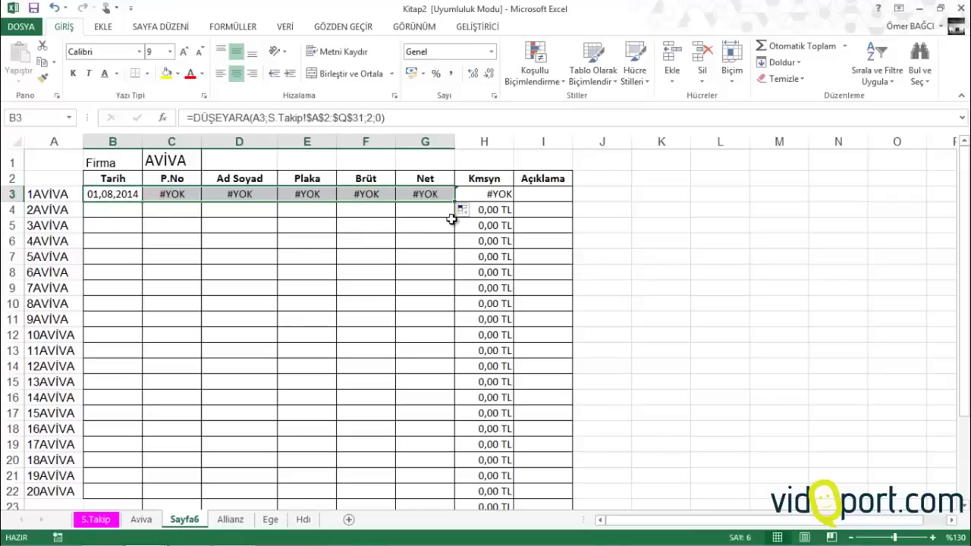
pyautogui.click(118, 195)
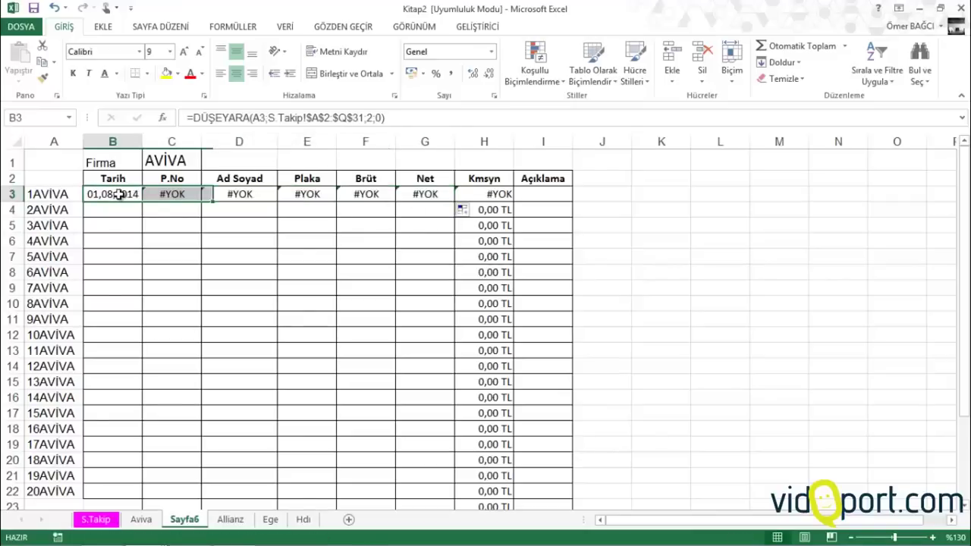
pyautogui.click(146, 192)
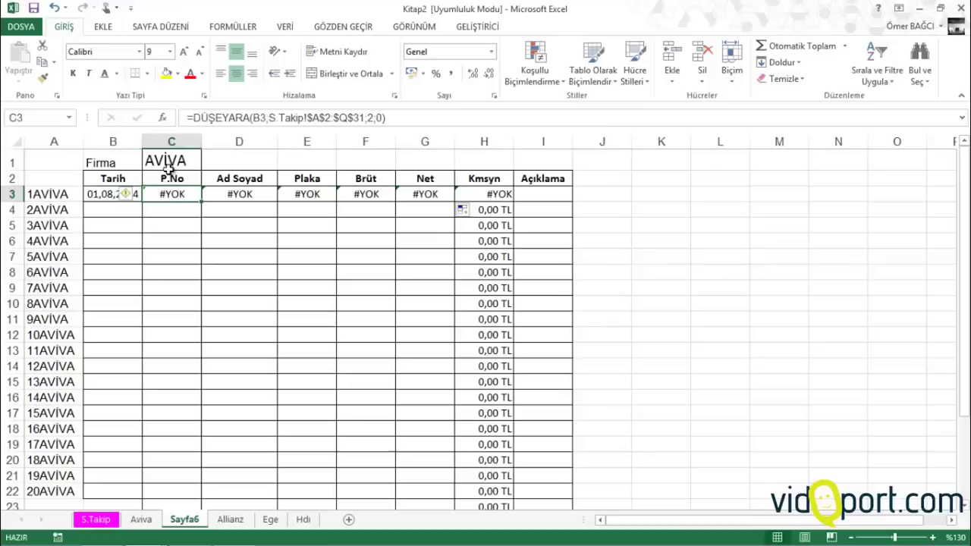
pyautogui.click(262, 122)
pyautogui.click(241, 191)
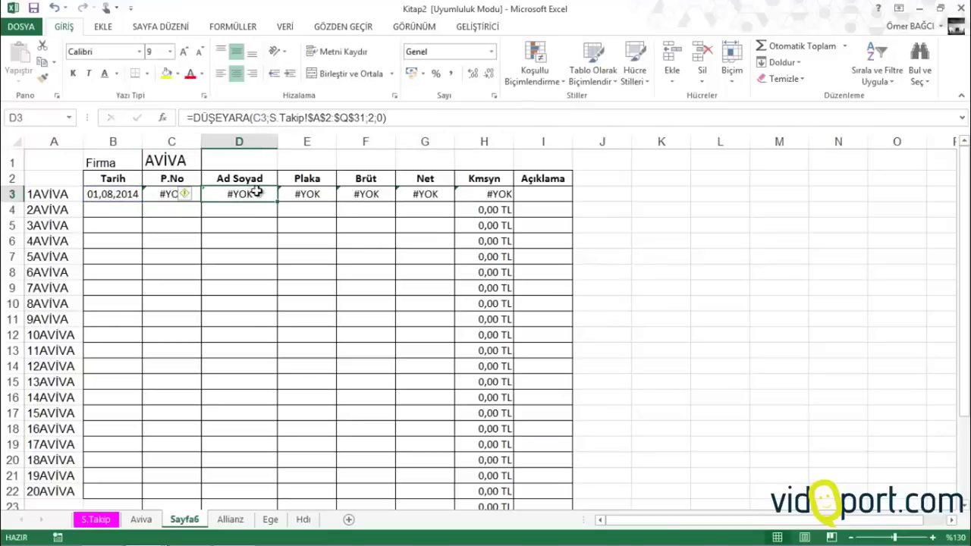
pyautogui.click(293, 195)
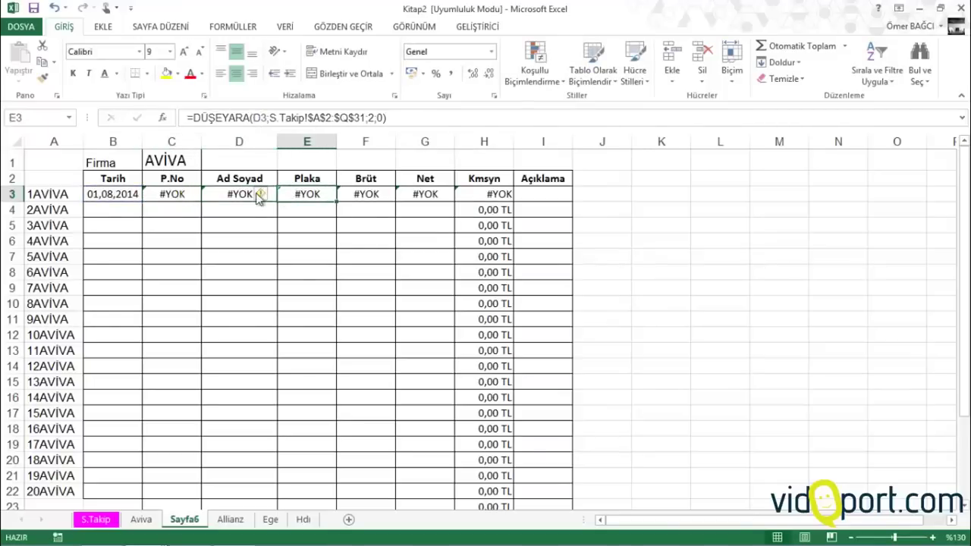
pyautogui.click(122, 195)
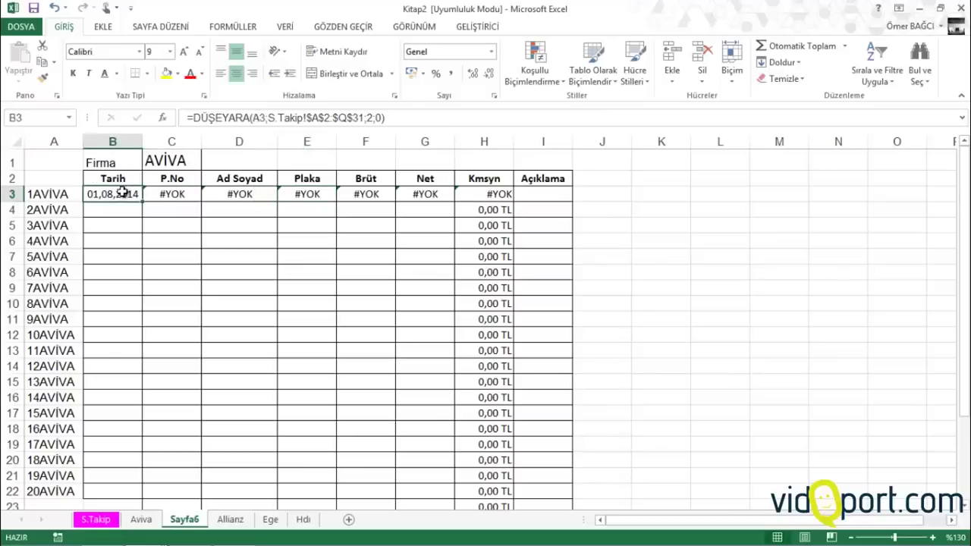
# Change B3's lookup value from A3 to the column-locked $A3
pyautogui.click(253, 119)
pyautogui.doubleClick(257, 118)
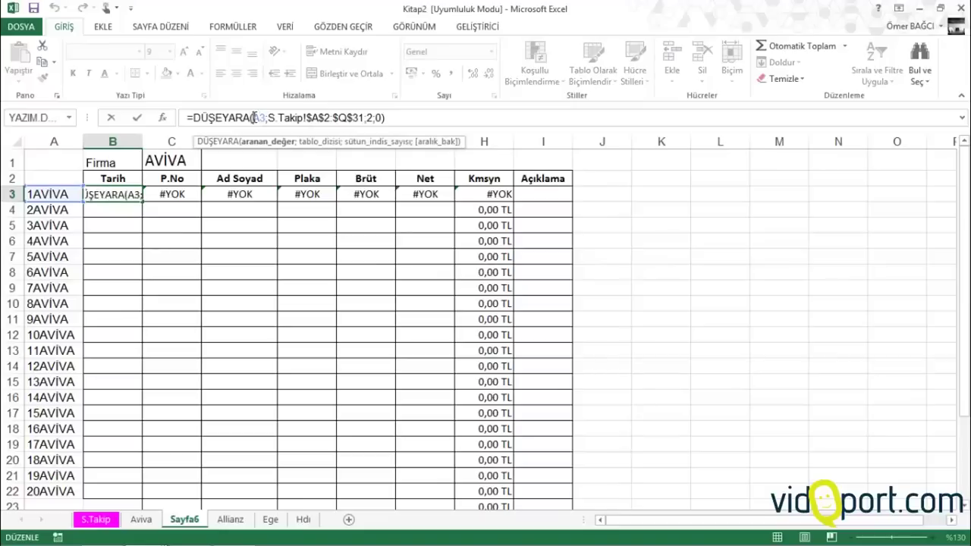
pyautogui.press('alt')
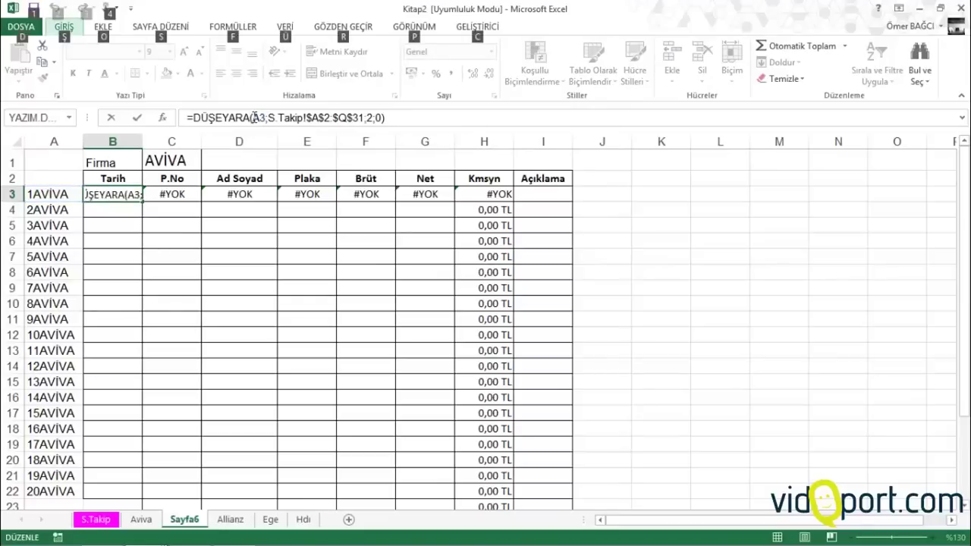
pyautogui.click(254, 118)
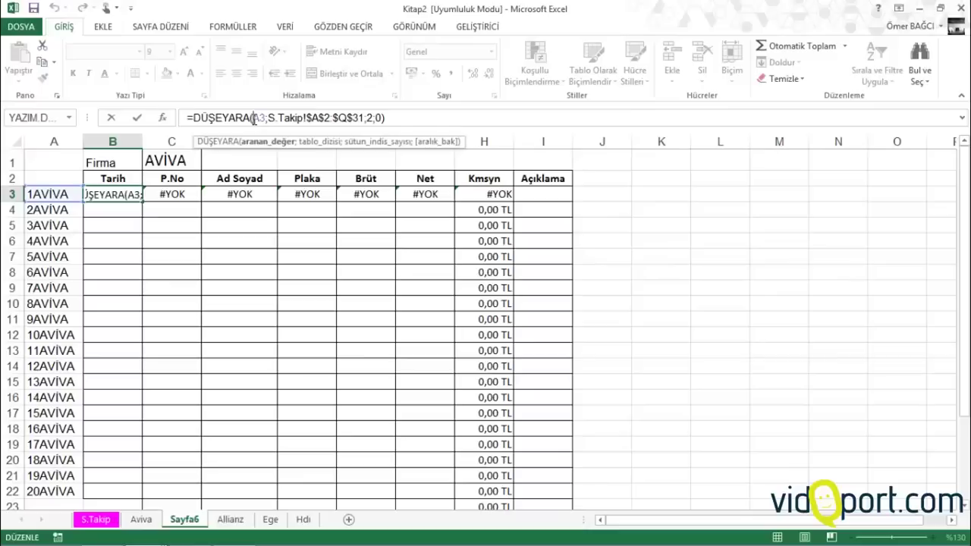
pyautogui.write('$')
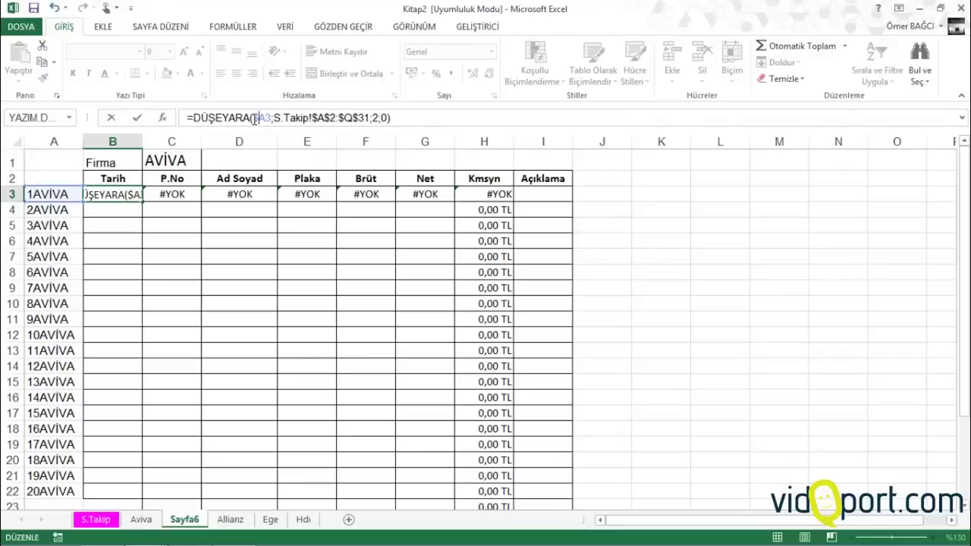
pyautogui.press('Return')
pyautogui.click(135, 194)
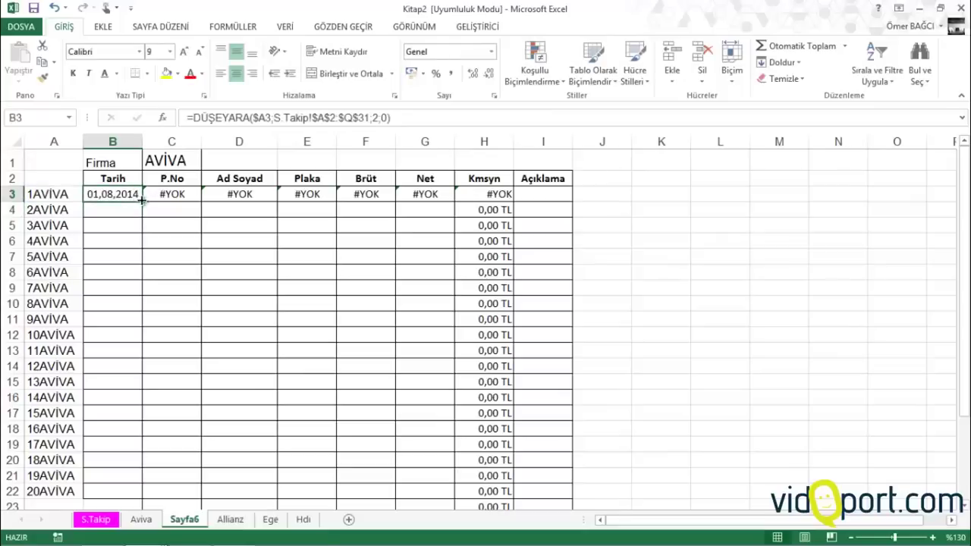
# Copy the corrected B3 lookup across row 3 to G3 and compare C3 against S.Takip
pyautogui.moveTo(142, 202); pyautogui.dragTo(432, 201)
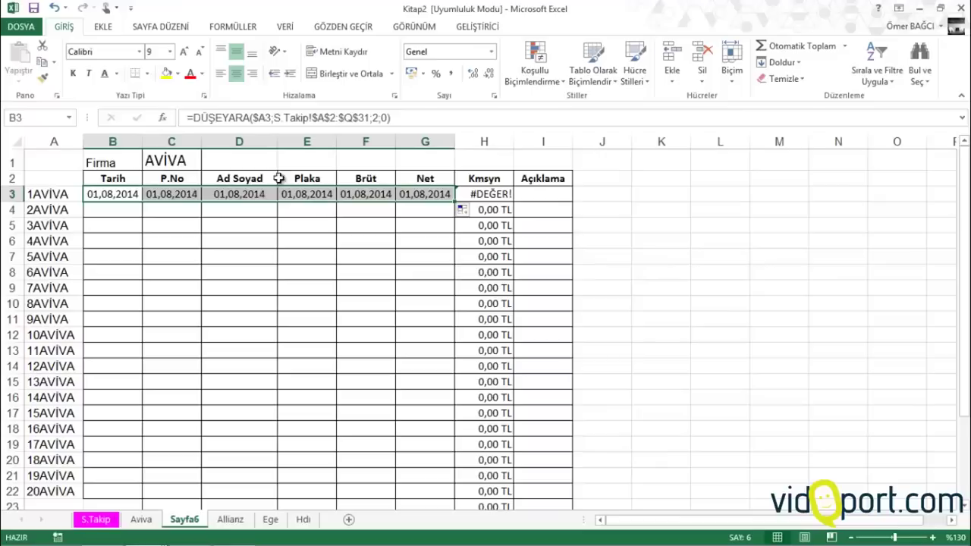
pyautogui.click(171, 194)
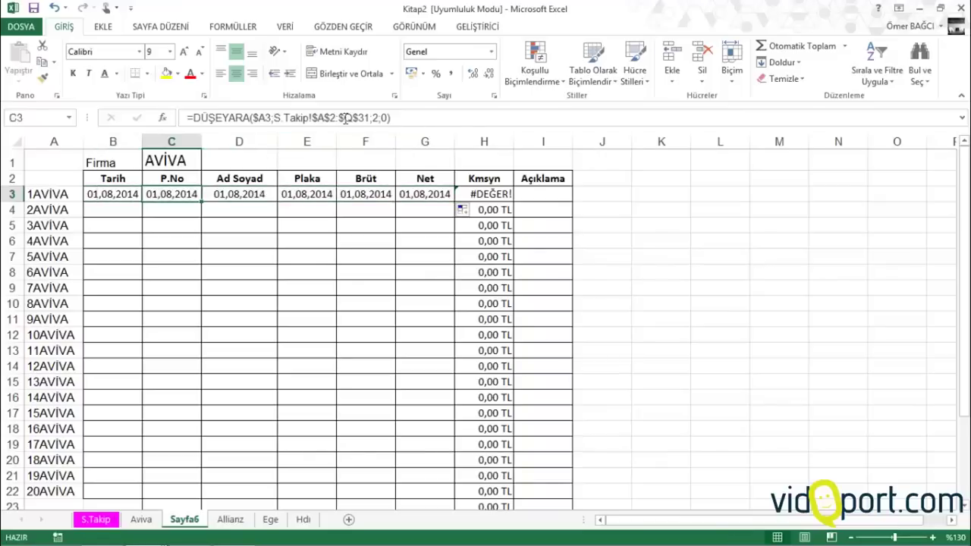
pyautogui.click(370, 117)
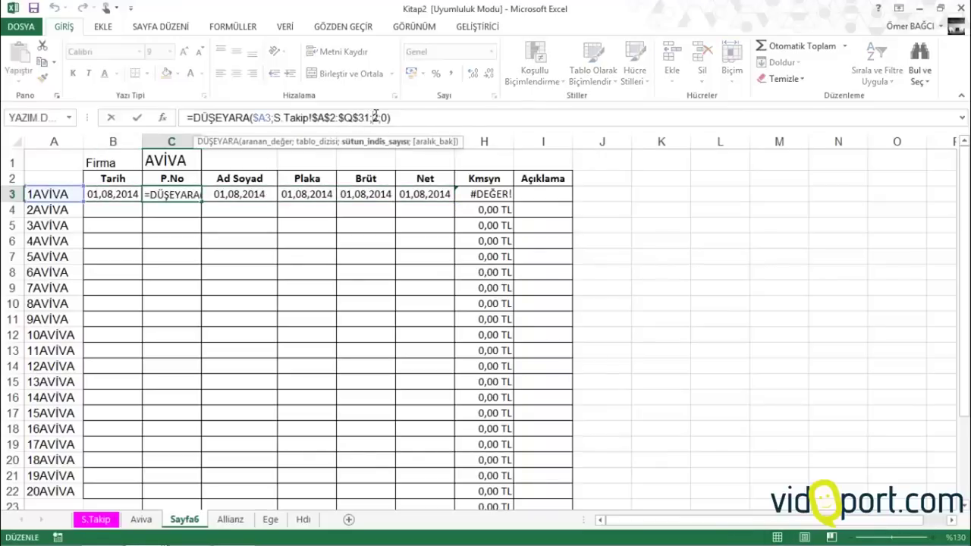
pyautogui.press('Escape')
pyautogui.click(96, 520)
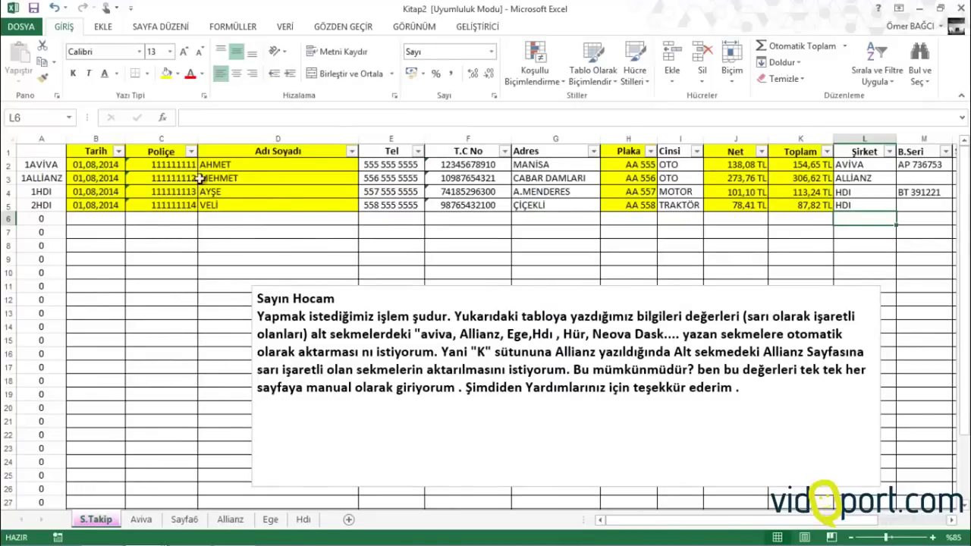
pyautogui.click(184, 520)
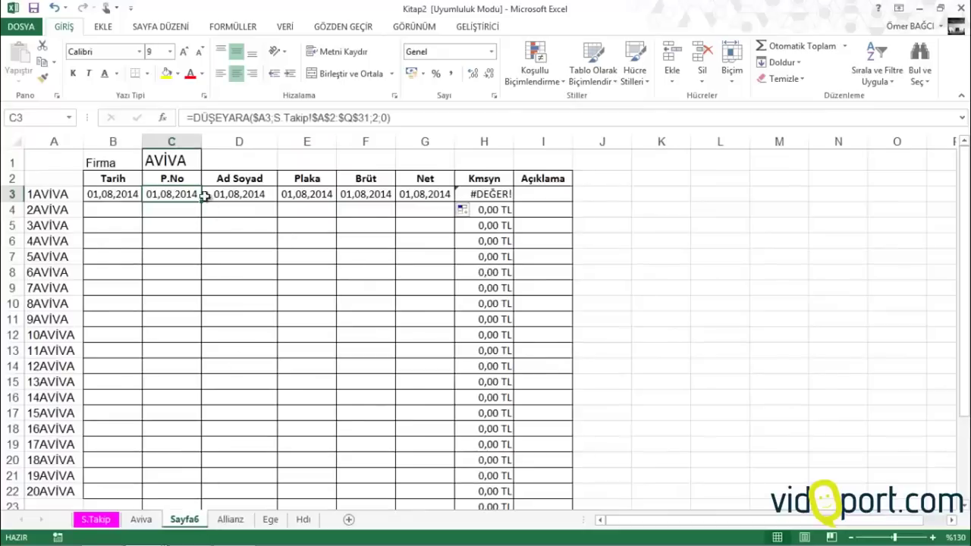
# Set the column index to 3 in C3 and to 4 in D3 to show 111111111 and AHMET
pyautogui.click(374, 116)
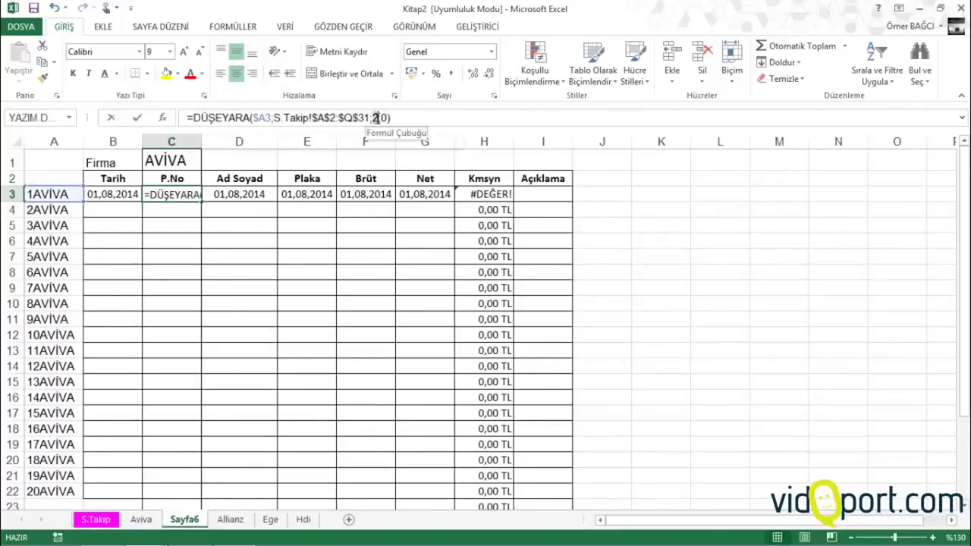
pyautogui.doubleClick(374, 118)
pyautogui.write('3')
pyautogui.press('Return')
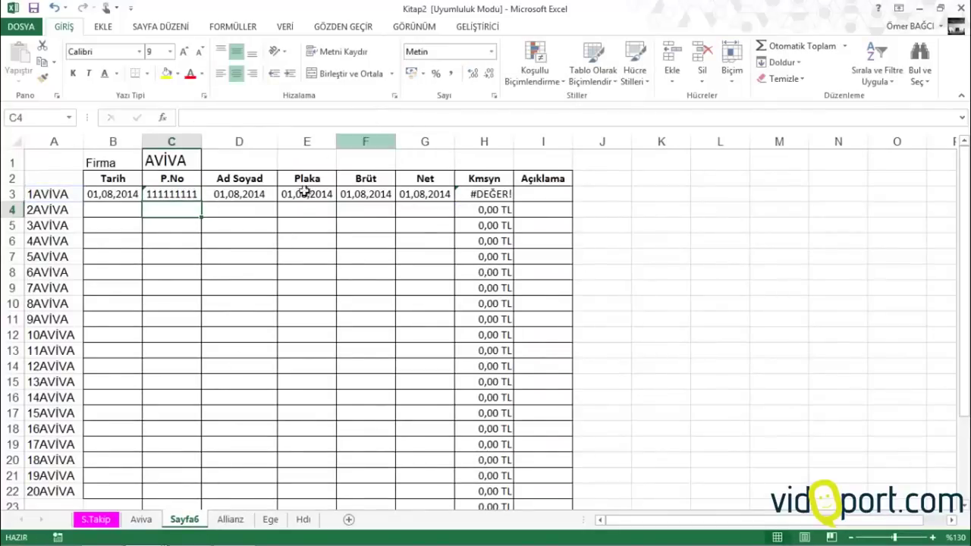
pyautogui.click(258, 195)
pyautogui.doubleClick(374, 117)
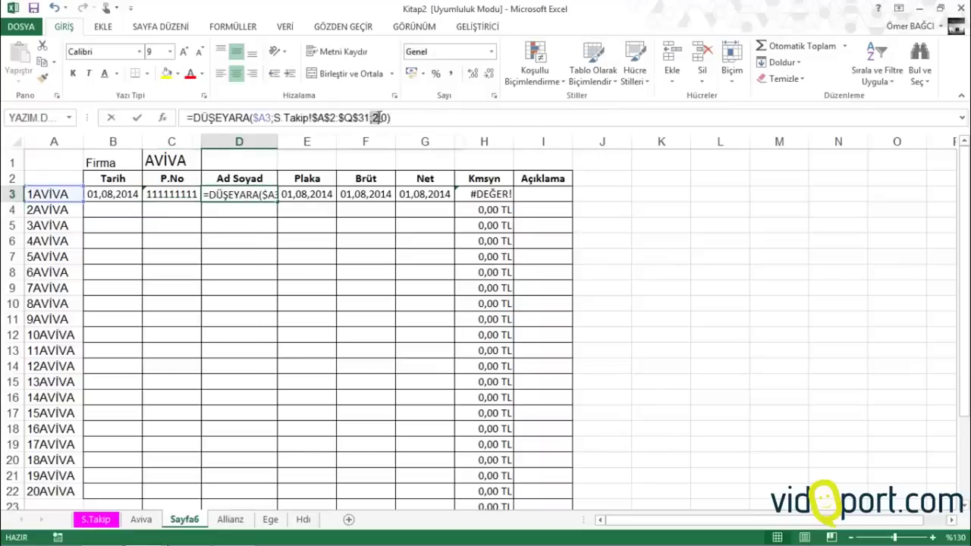
pyautogui.write('4')
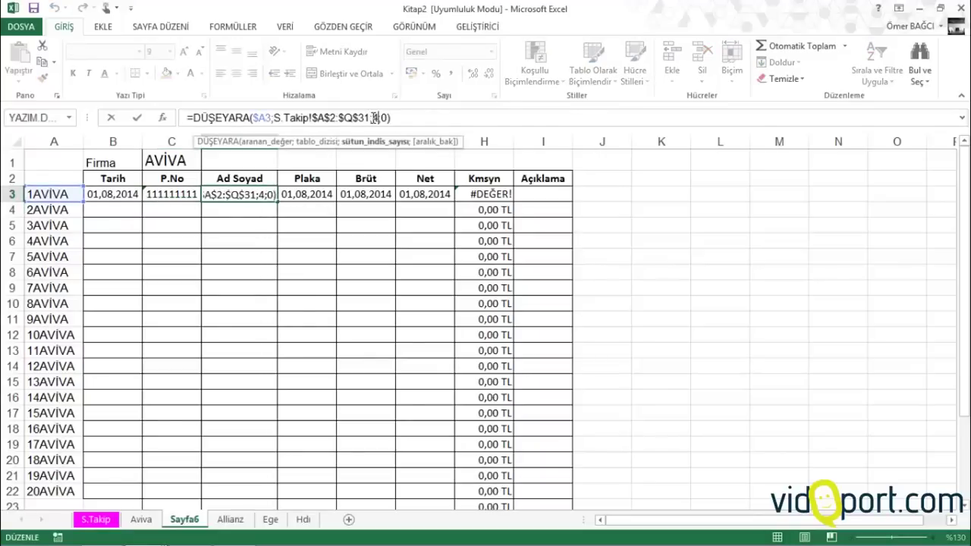
pyautogui.press('Return')
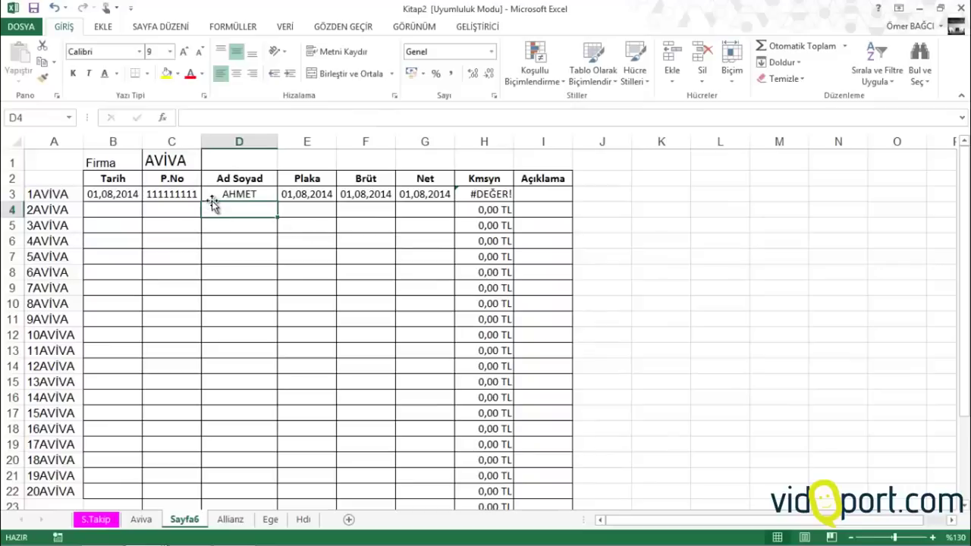
pyautogui.click(121, 194)
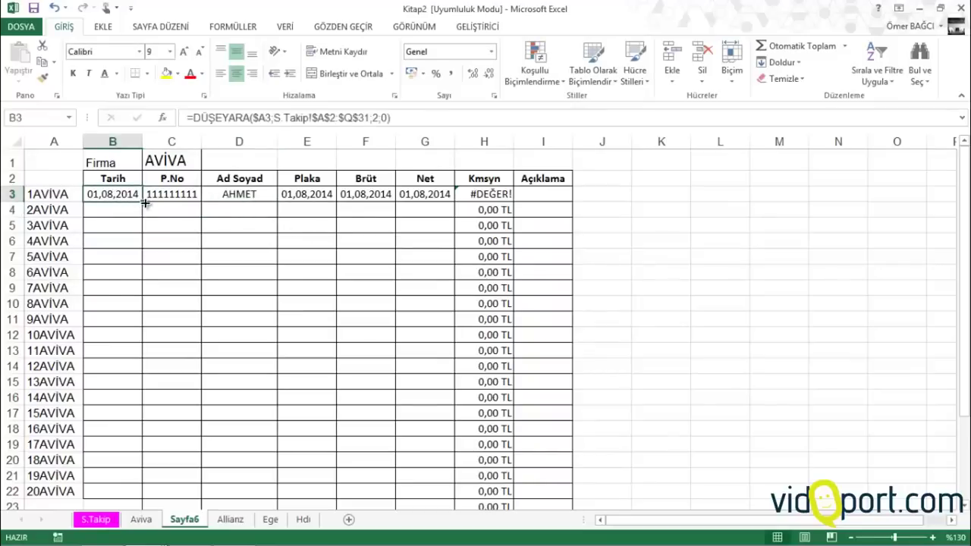
# Fill B3's Tarih lookup down to B22, where empty rows show #YOK
pyautogui.moveTo(142, 201); pyautogui.dragTo(148, 493)
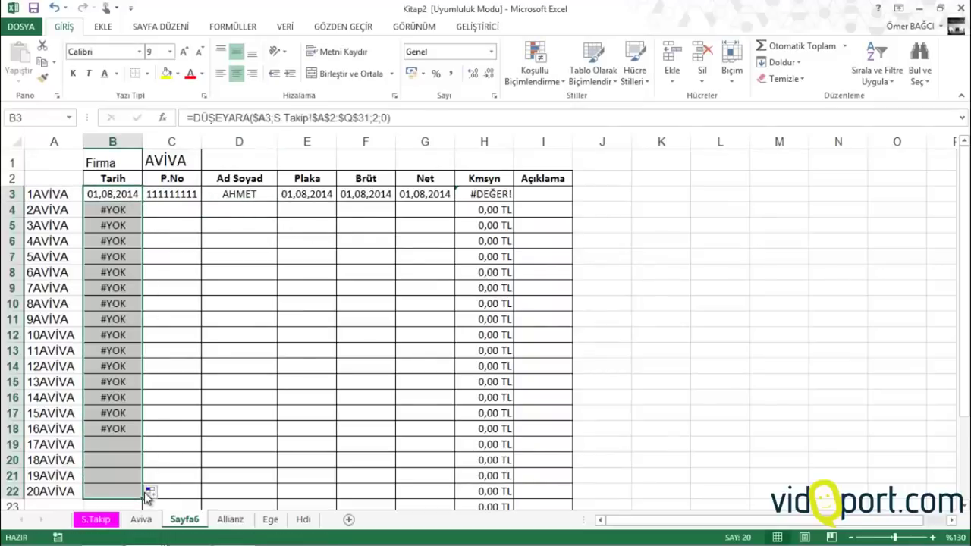
pyautogui.click(120, 196)
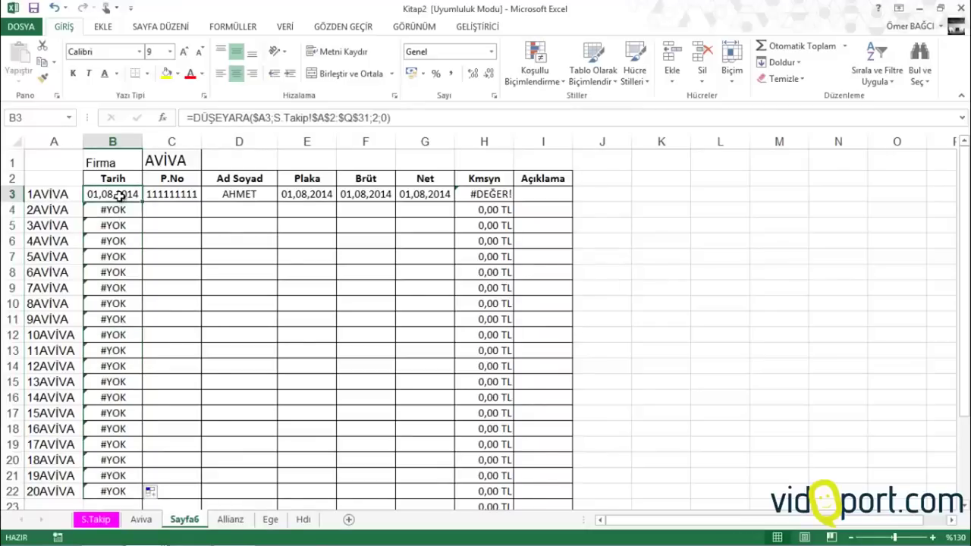
pyautogui.click(208, 119)
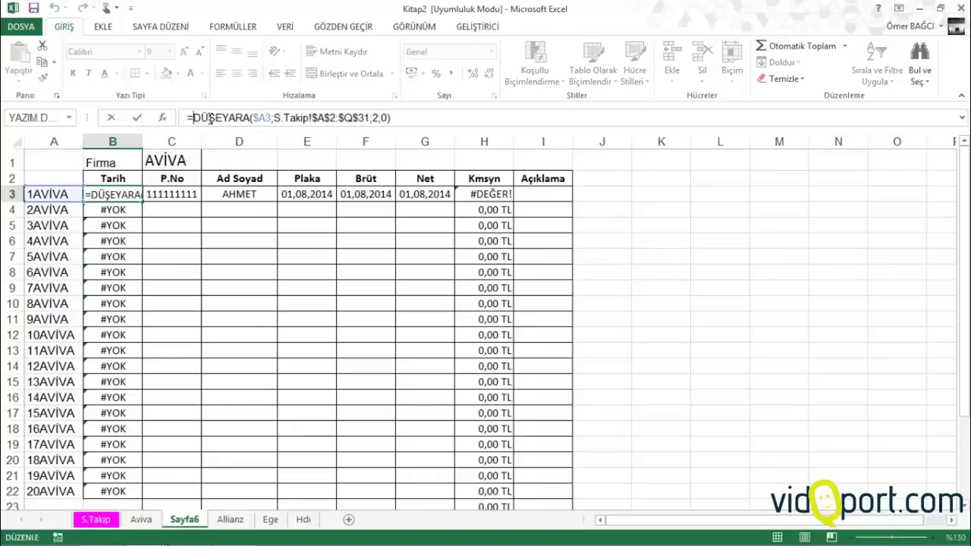
# Wrap B3's lookup in EĞERHATA(…;"") and copy it down to row 22 and across to G3
pyautogui.write('Eğer')
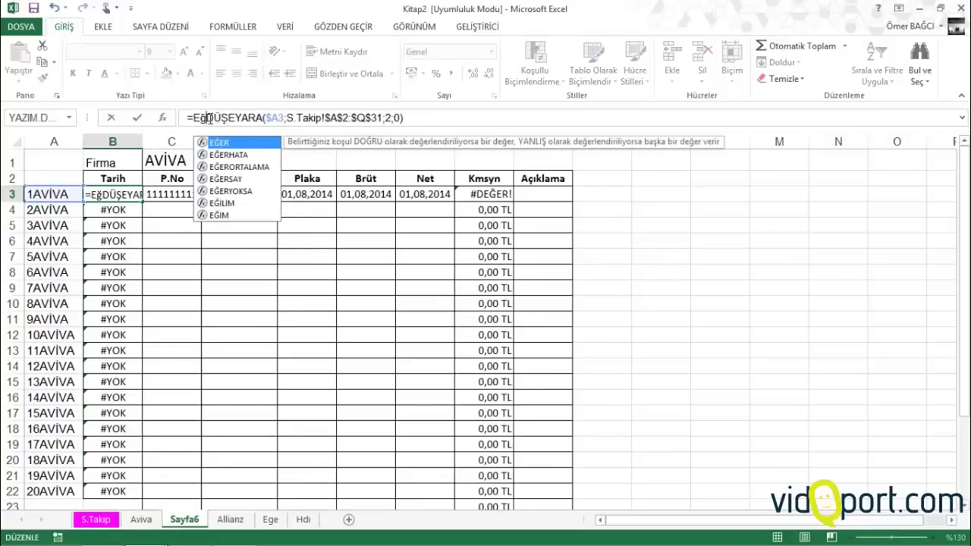
pyautogui.write('hat')
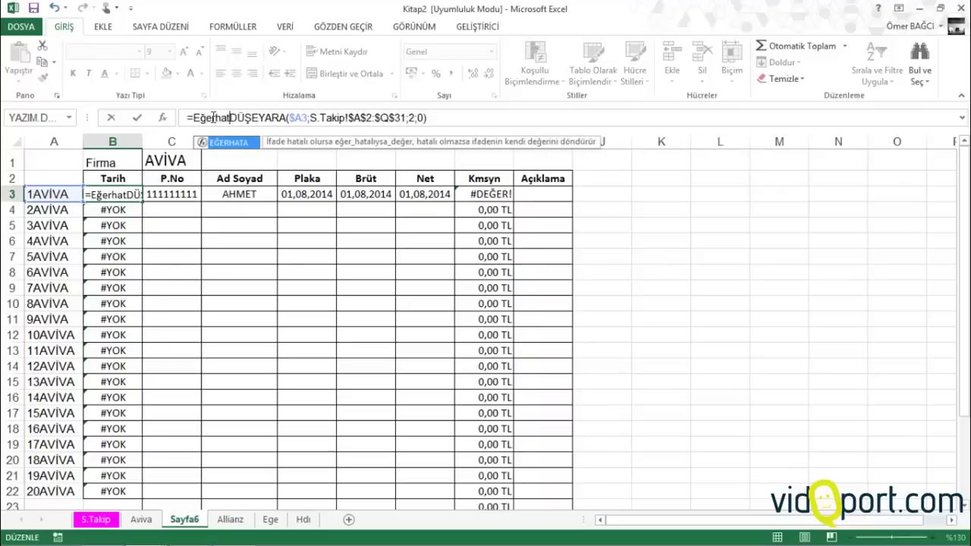
pyautogui.press('Tab')
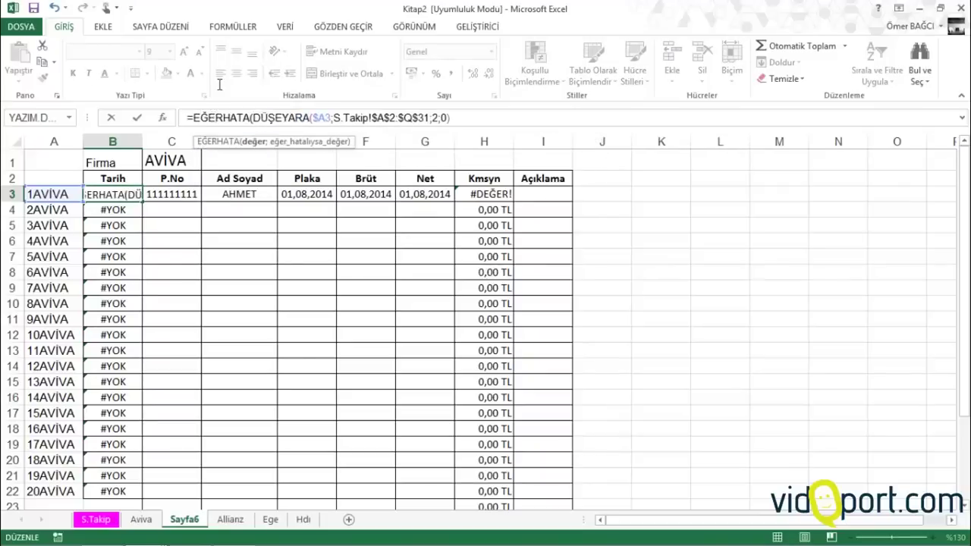
pyautogui.write(';')
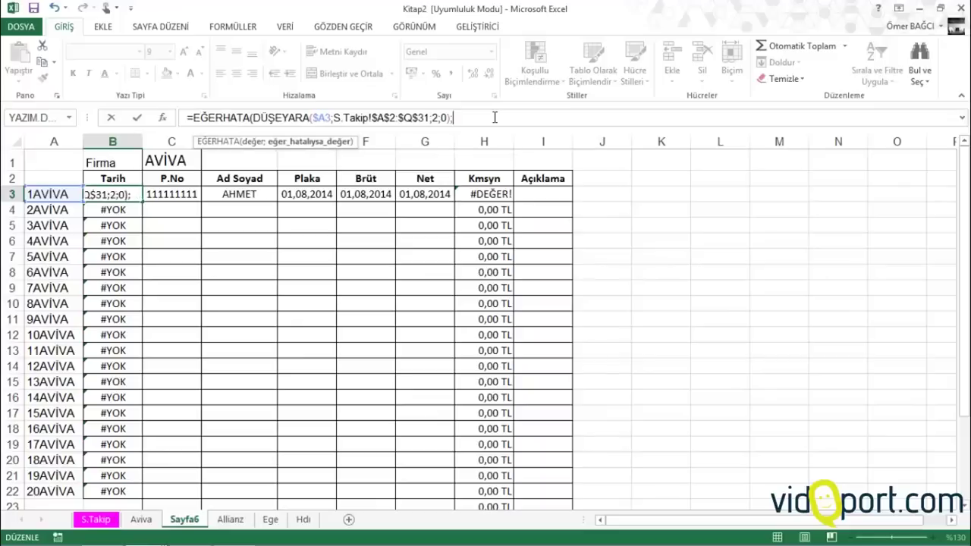
pyautogui.write('"")')
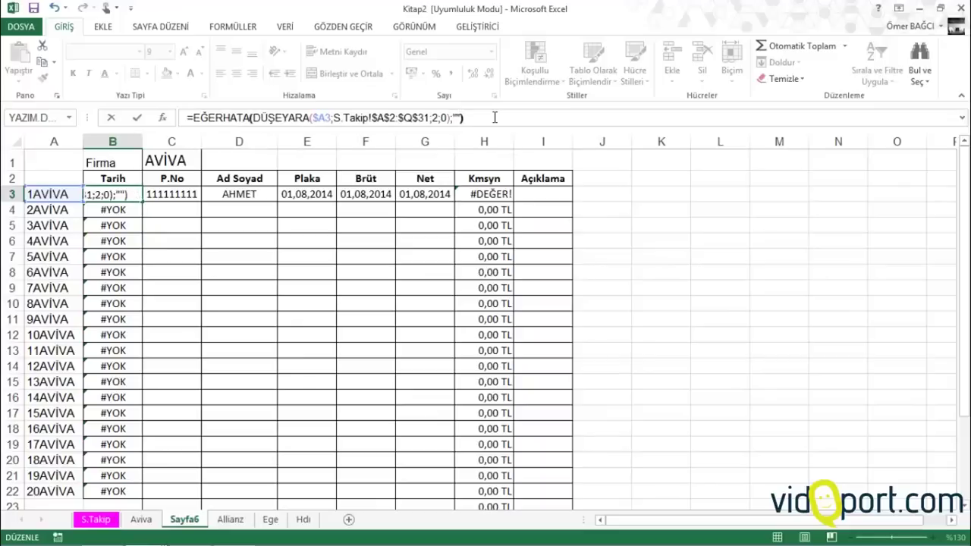
pyautogui.press('Return')
pyautogui.click(134, 194)
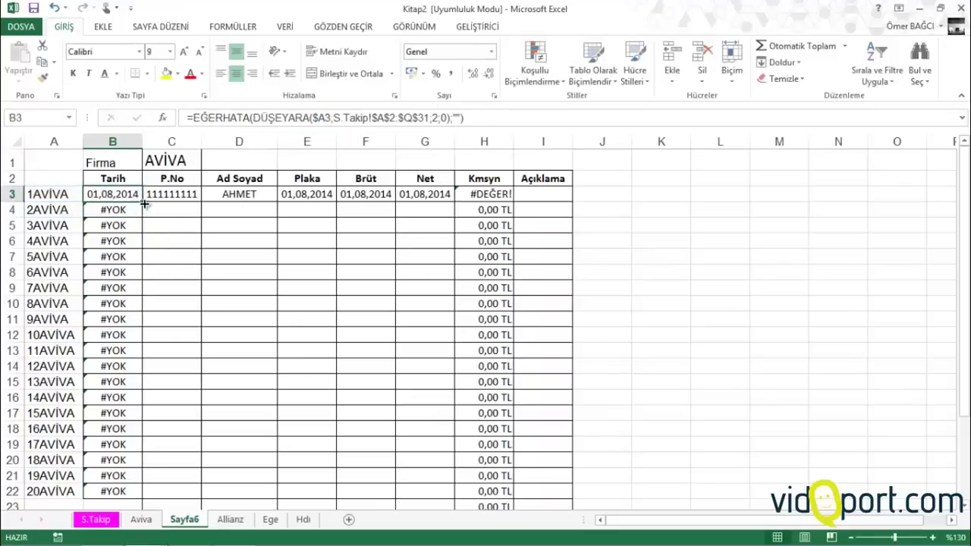
pyautogui.doubleClick(143, 204)
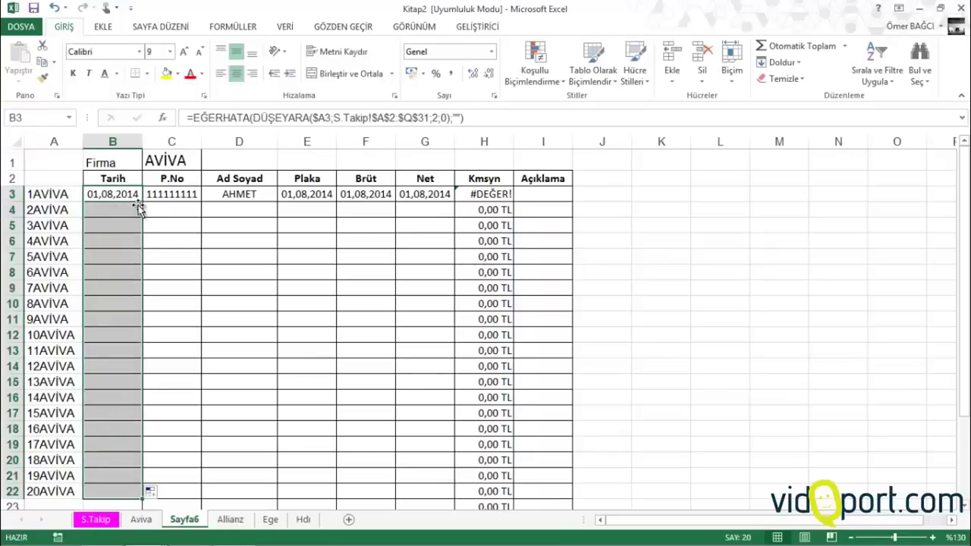
pyautogui.moveTo(143, 203); pyautogui.dragTo(440, 202)
# Correct the column indexes in C3 and D3 to show 111111111 and AHMET, then check S.Takip
pyautogui.click(191, 196)
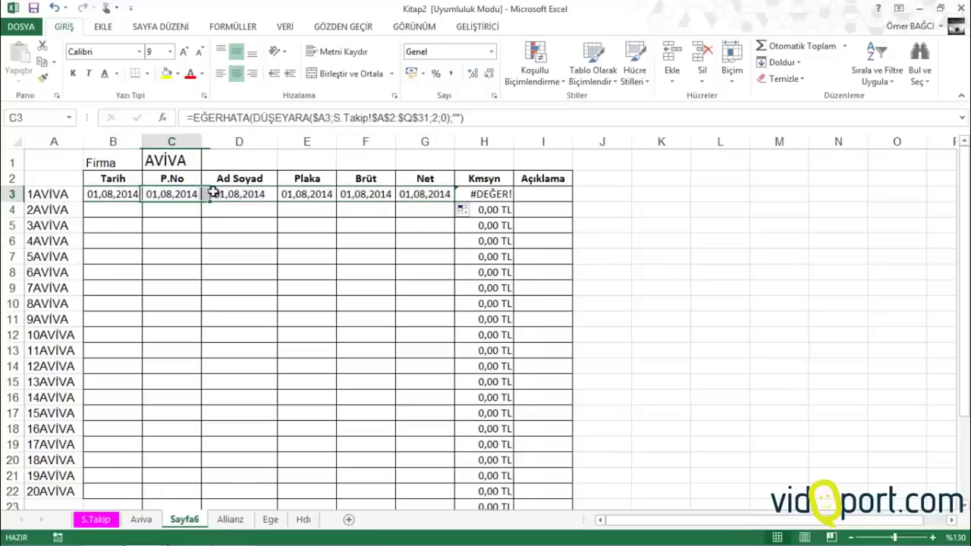
pyautogui.doubleClick(437, 118)
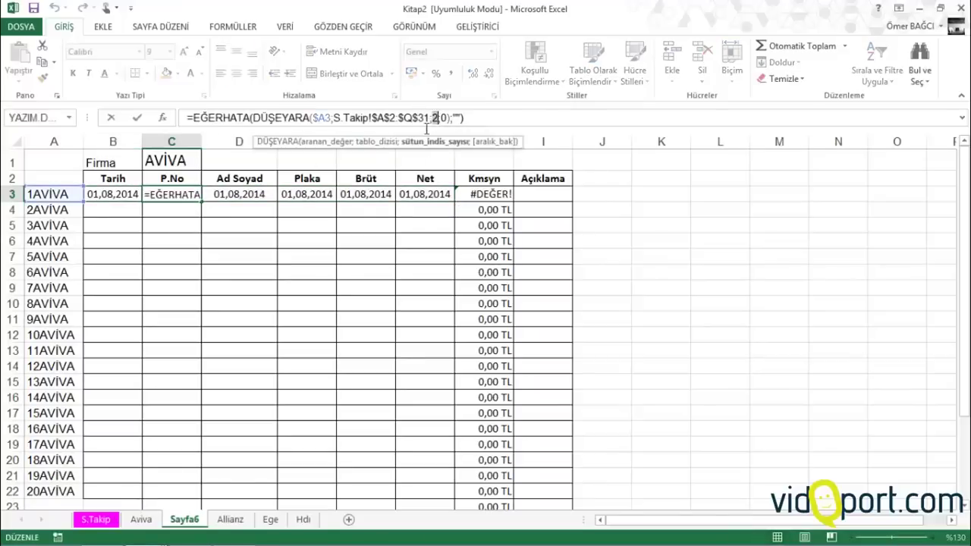
pyautogui.write('3')
pyautogui.click(263, 193)
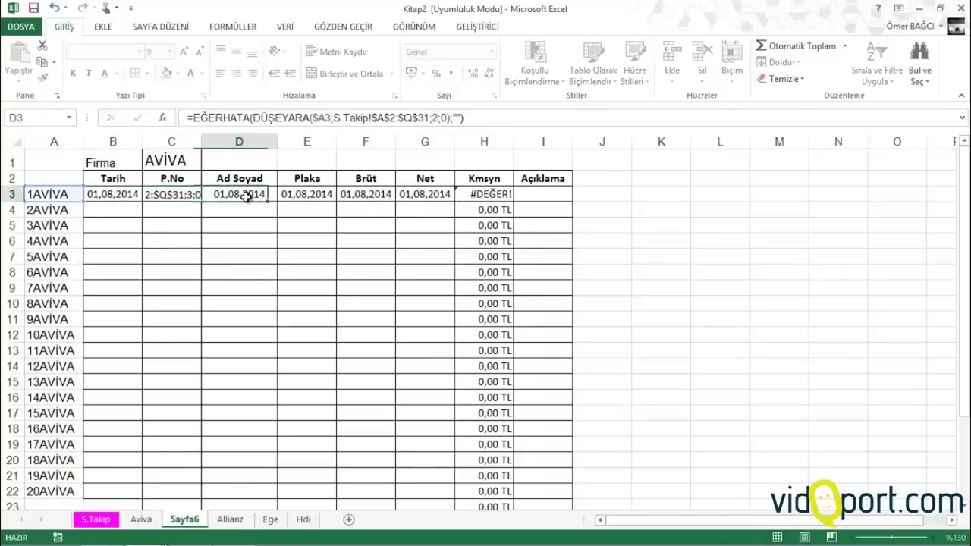
pyautogui.doubleClick(432, 118)
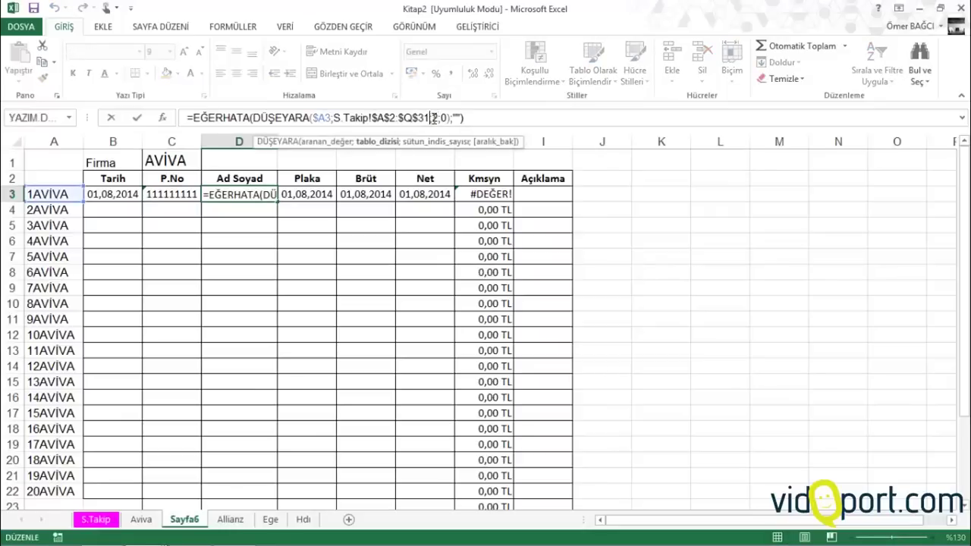
pyautogui.write('3')
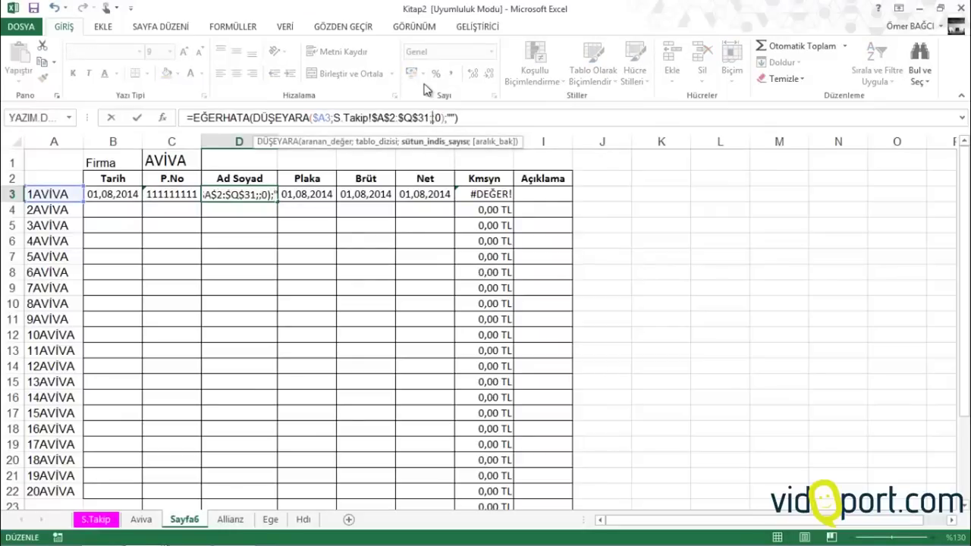
pyautogui.press('Return')
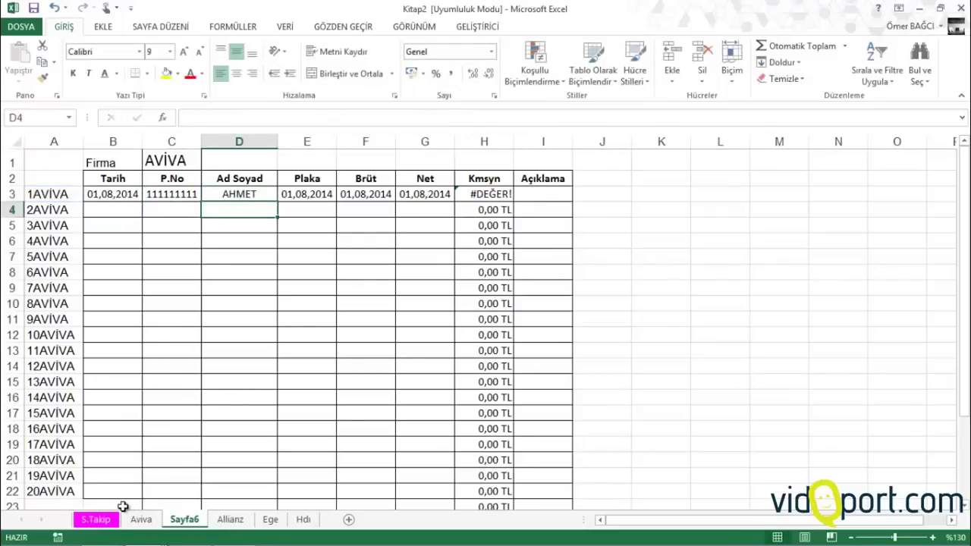
pyautogui.click(110, 521)
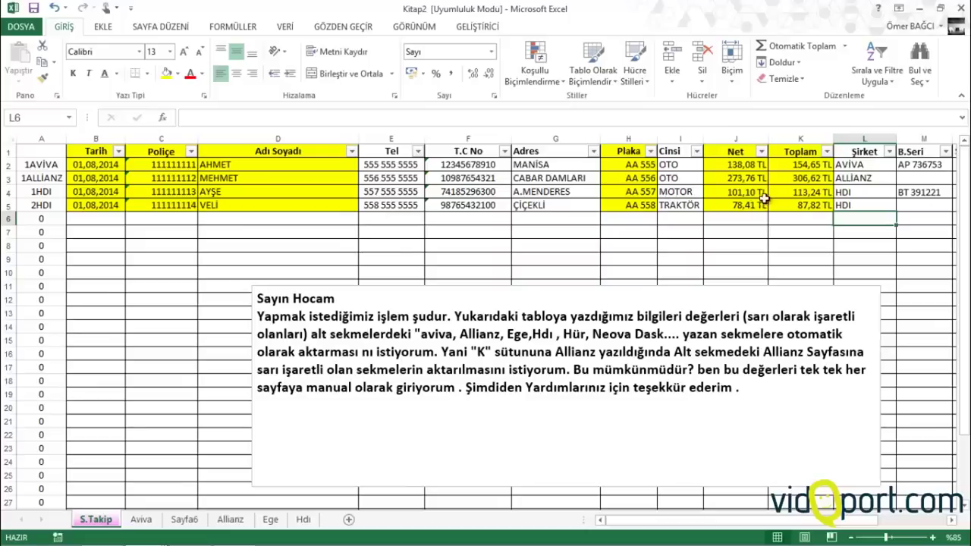
# Keep E3's plate lookup and change F3's column index to 10 for Brüt
pyautogui.click(185, 523)
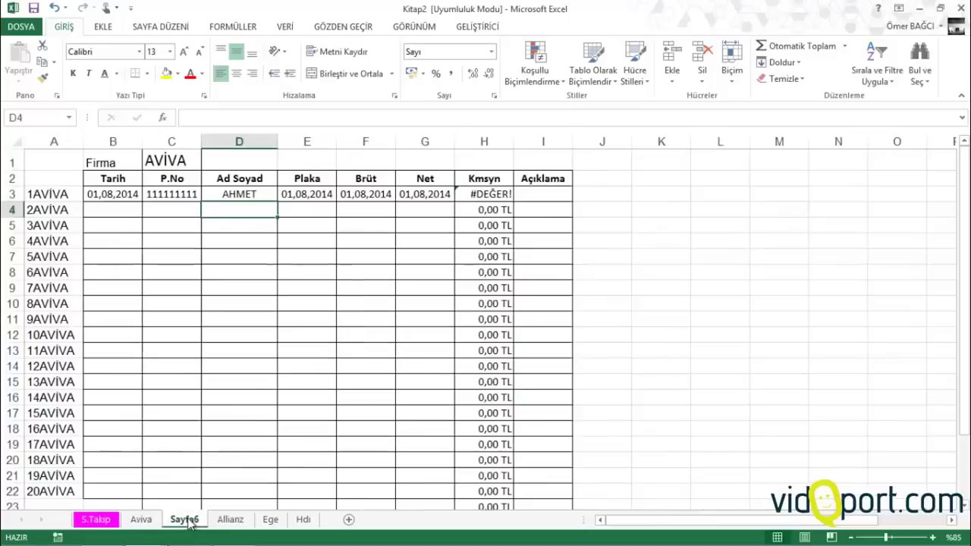
pyautogui.click(323, 195)
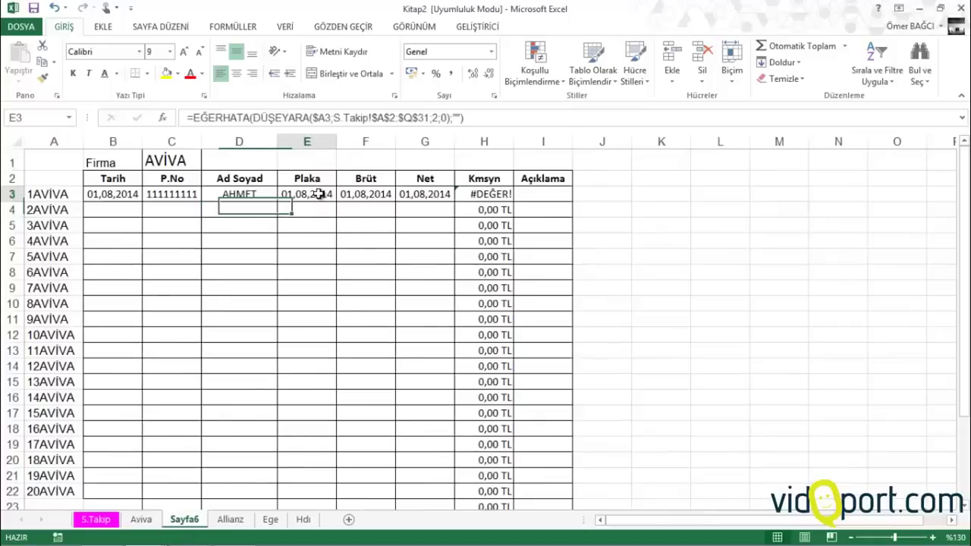
pyautogui.click(433, 118)
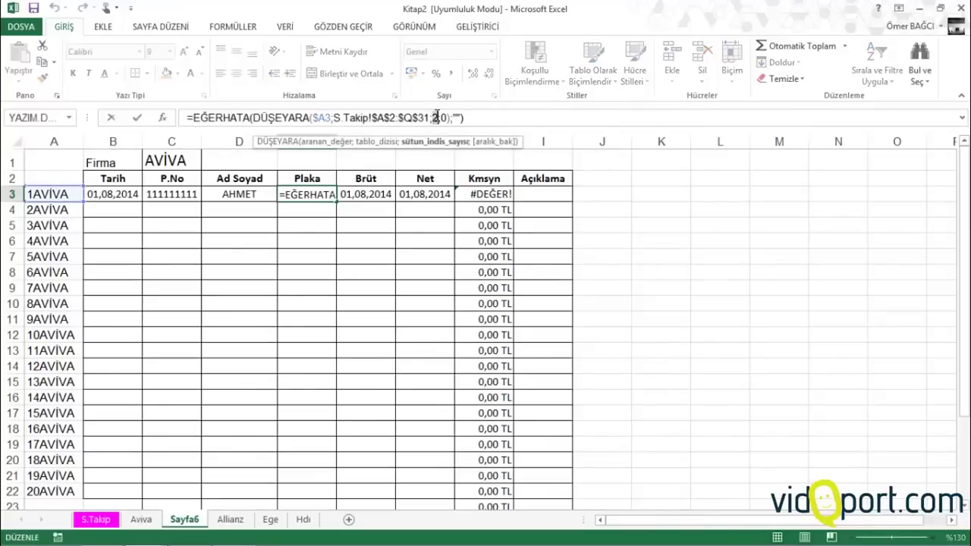
pyautogui.click(382, 195)
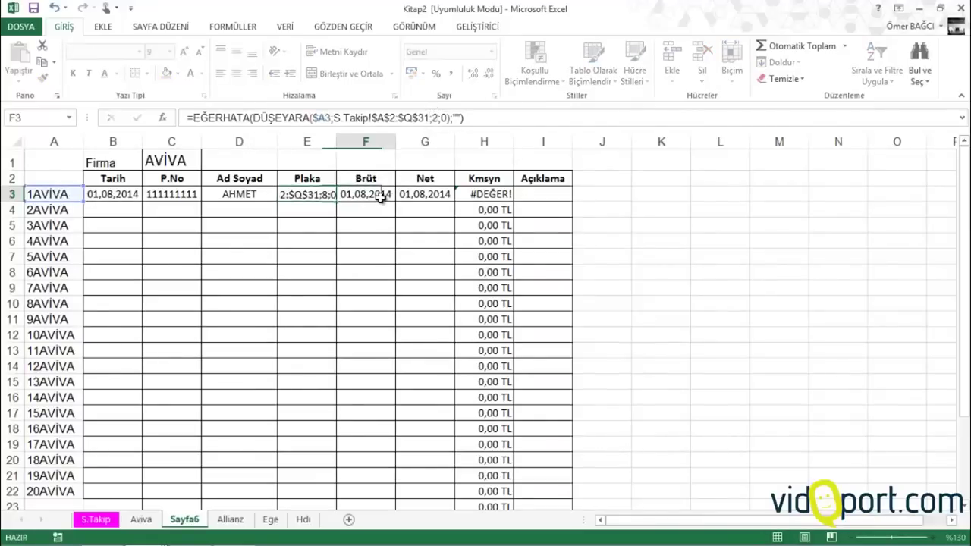
pyautogui.click(435, 118)
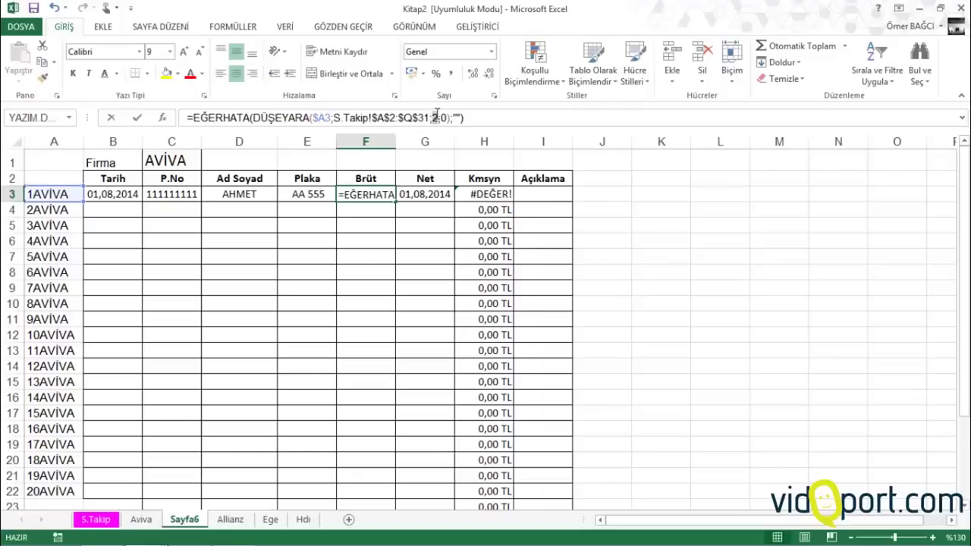
pyautogui.press('Delete')
pyautogui.write('10')
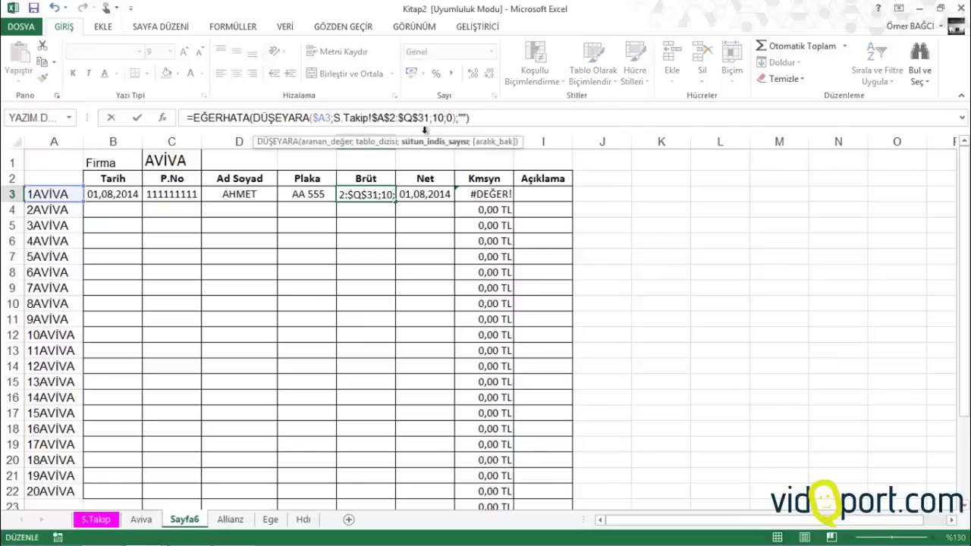
pyautogui.click(428, 194)
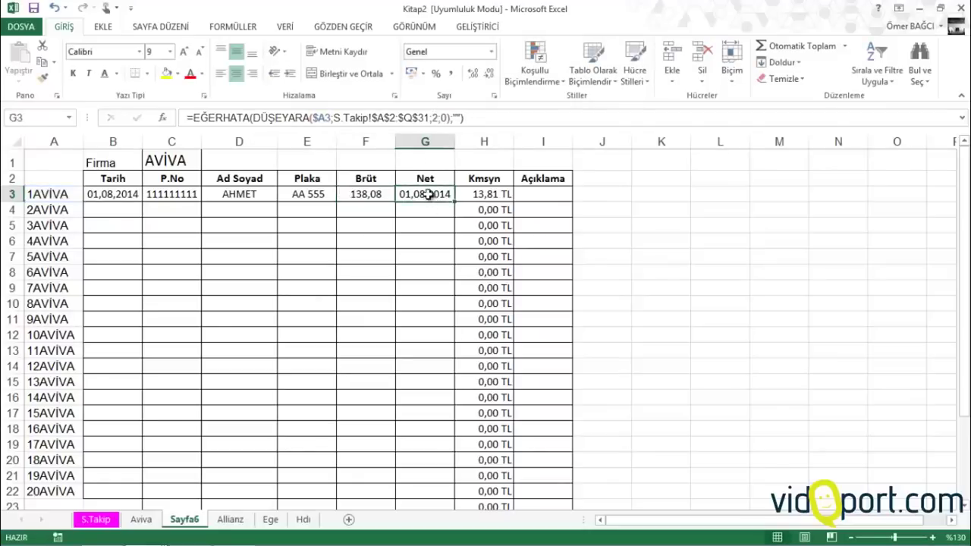
# Set G3's Net lookup column to 11 and extend the B3:G3 formulas down to row 22
pyautogui.click(436, 118)
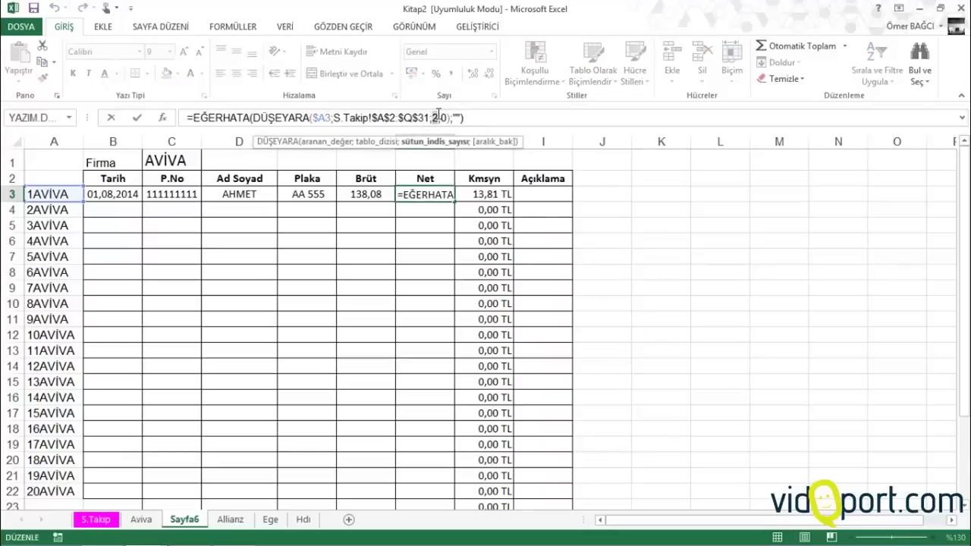
pyautogui.press('Delete')
pyautogui.write('11')
pyautogui.press('Return')
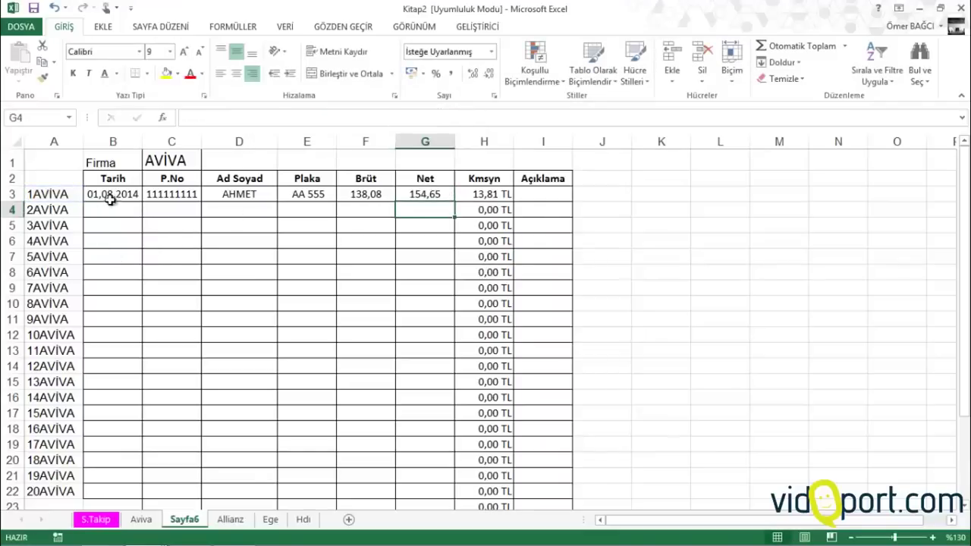
pyautogui.moveTo(113, 195); pyautogui.dragTo(401, 412)
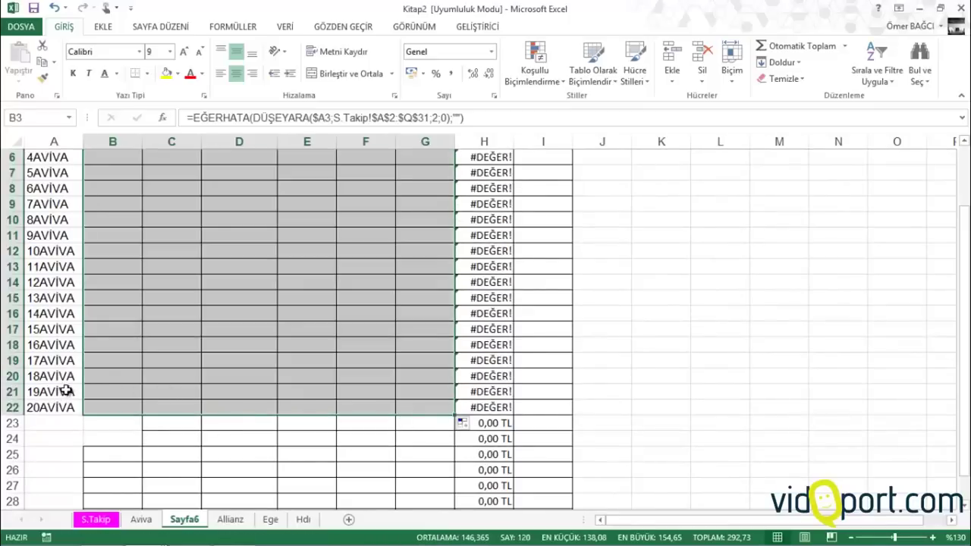
# Change H3 to =EĞERHATA(F3*0,1;"") and fill it down so H4:H22 are blank
pyautogui.scroll(2, 90, 378)
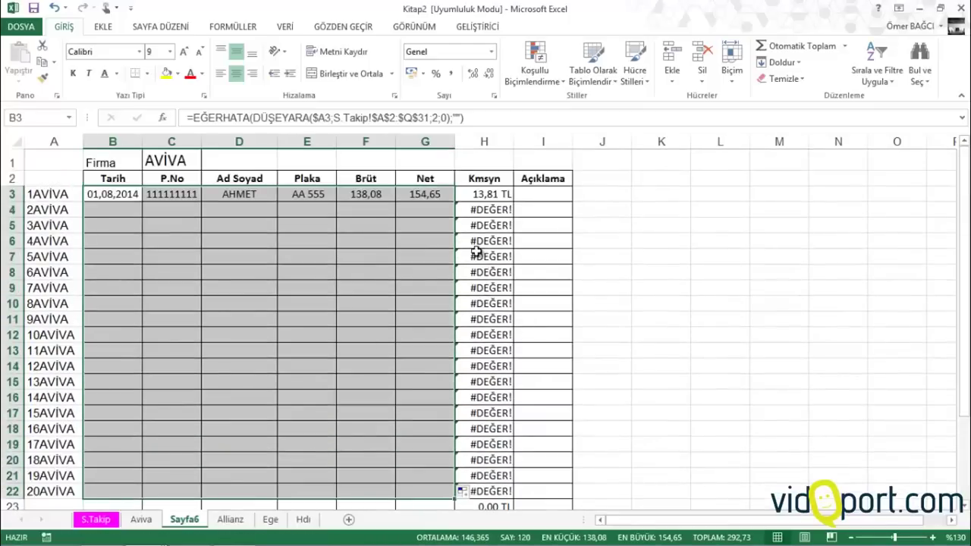
pyautogui.click(484, 209)
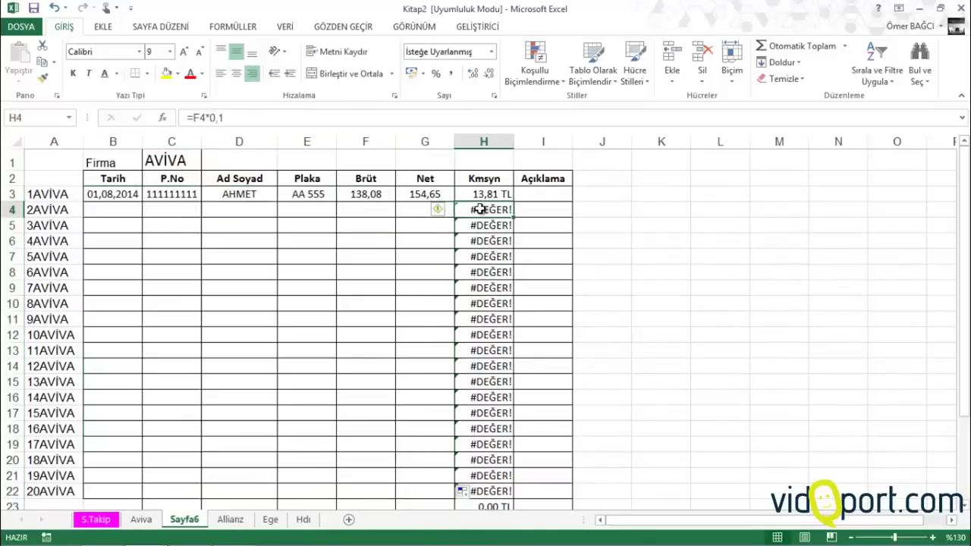
pyautogui.click(352, 209)
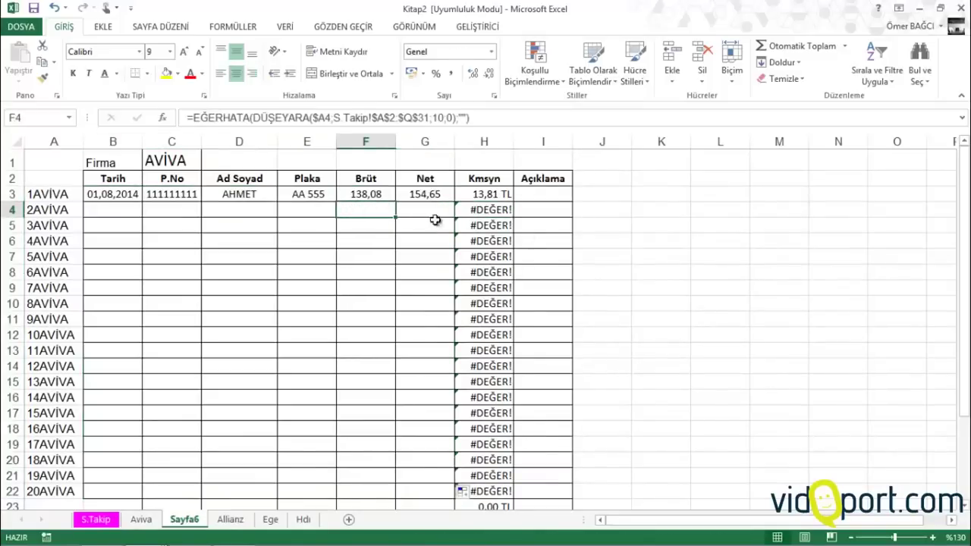
pyautogui.click(501, 213)
pyautogui.click(498, 194)
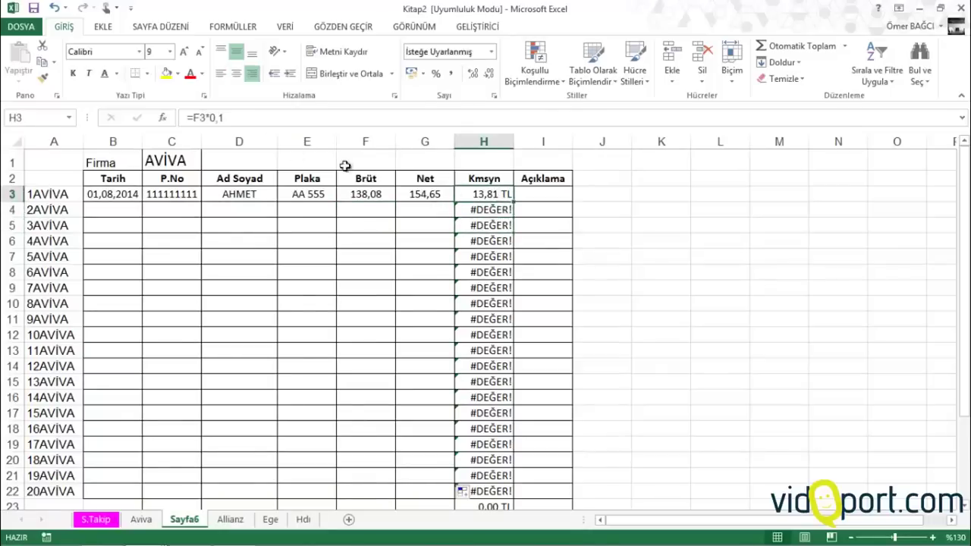
pyautogui.click(191, 118)
pyautogui.write('eğer')
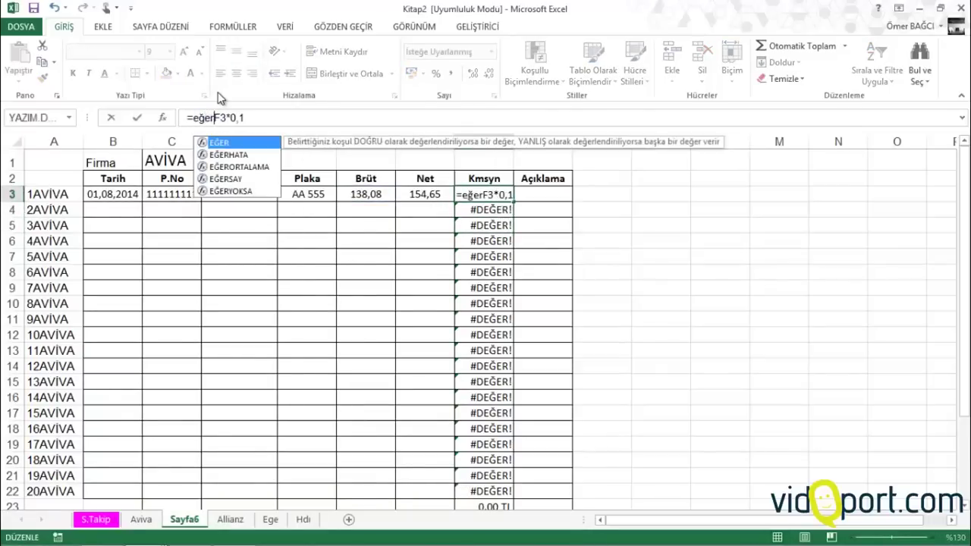
pyautogui.write('hata(')
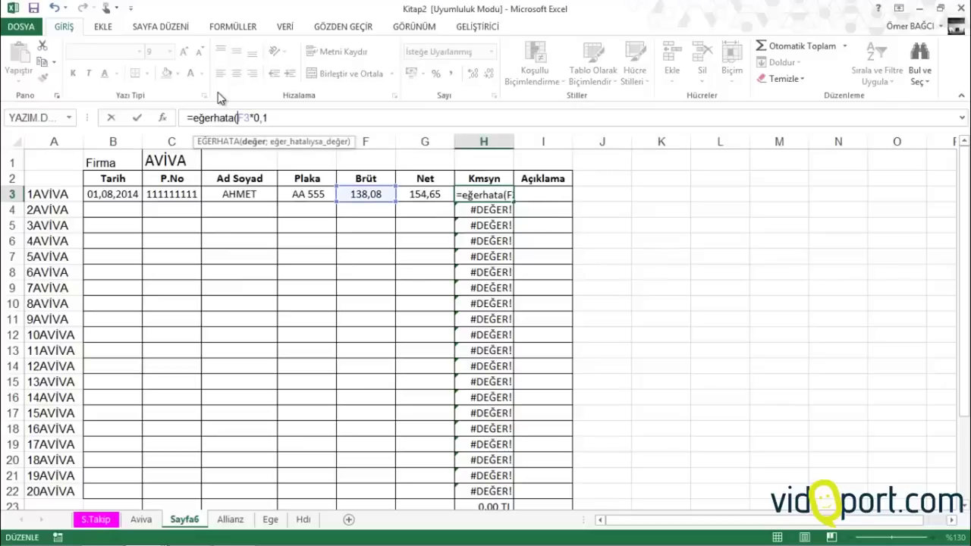
pyautogui.write(';"")')
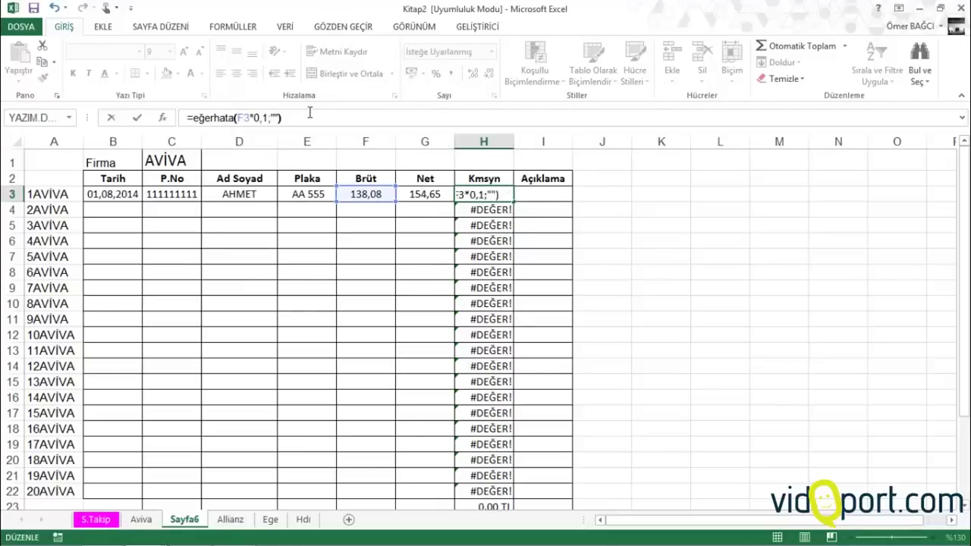
pyautogui.press('Return')
pyautogui.click(508, 196)
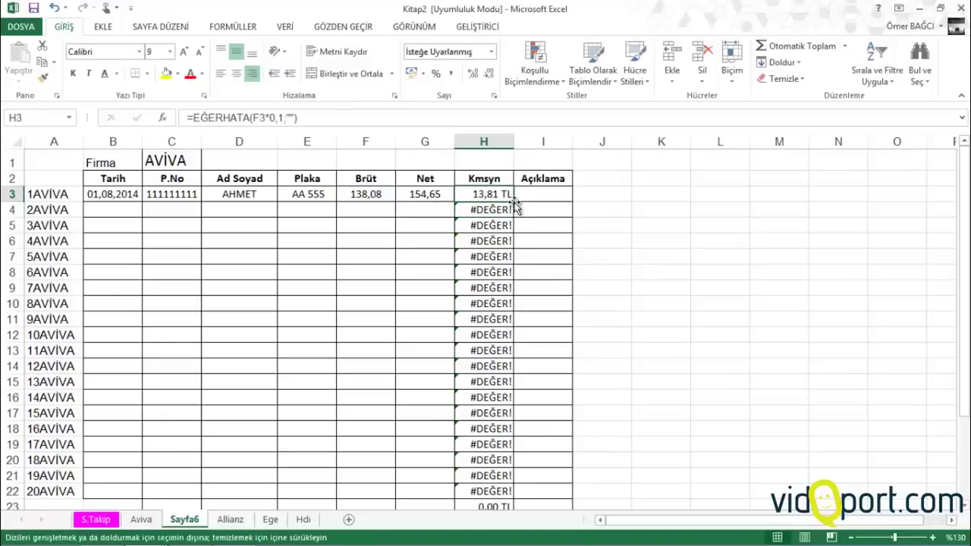
pyautogui.doubleClick(513, 202)
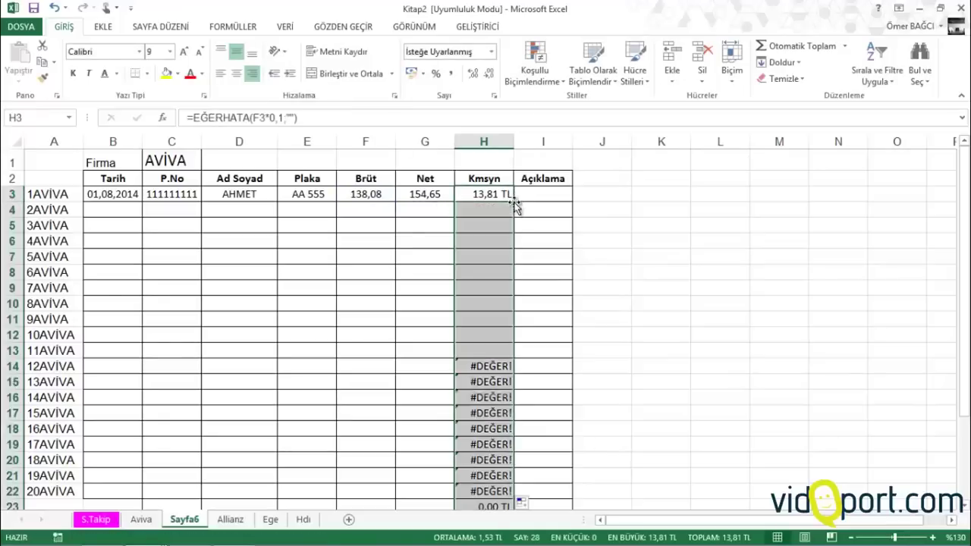
pyautogui.click(119, 194)
# Copy ALLİANZ from S.Takip's L3 into Sayfa6's C1 as the company name
pyautogui.click(167, 158)
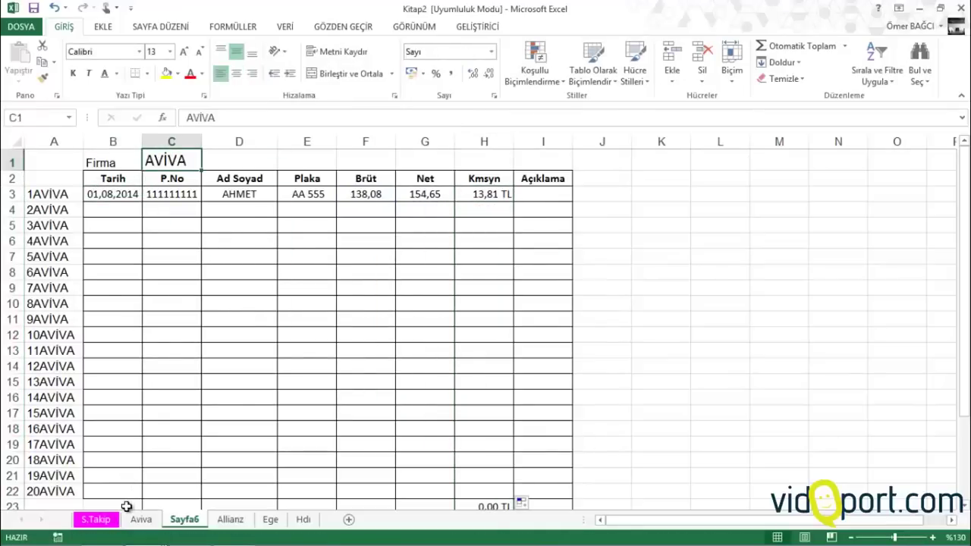
pyautogui.click(91, 519)
pyautogui.click(829, 178)
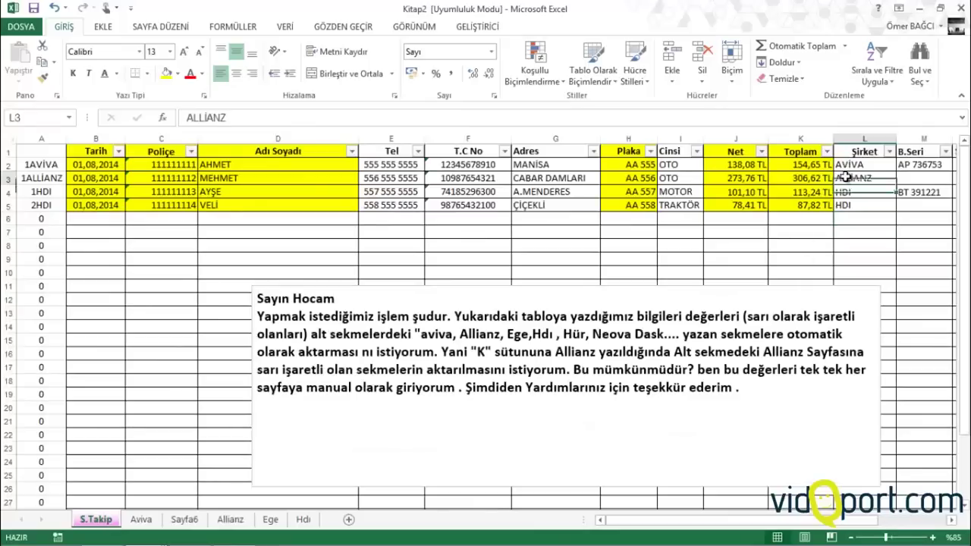
pyautogui.hotkey('ctrl', 'c')
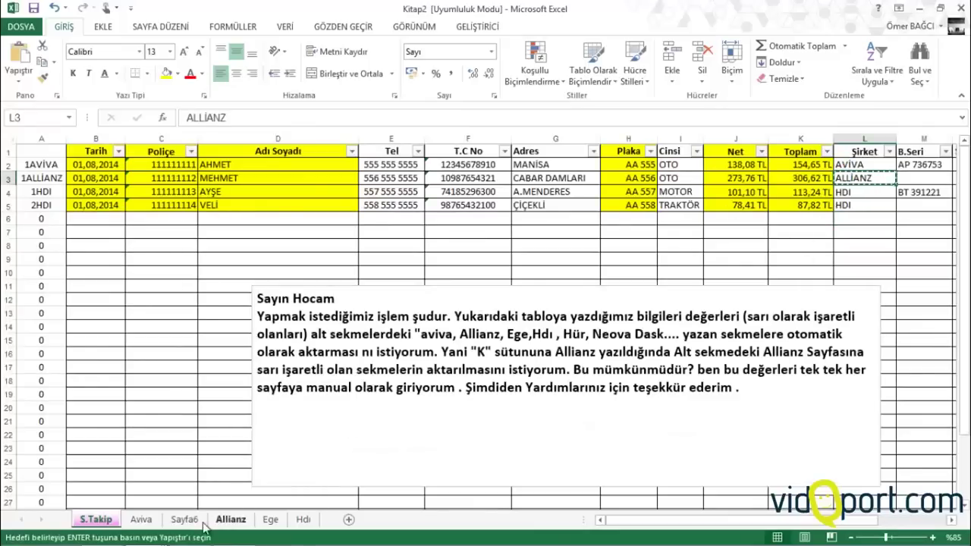
pyautogui.click(184, 519)
pyautogui.hotkey('ctrl', 'v')
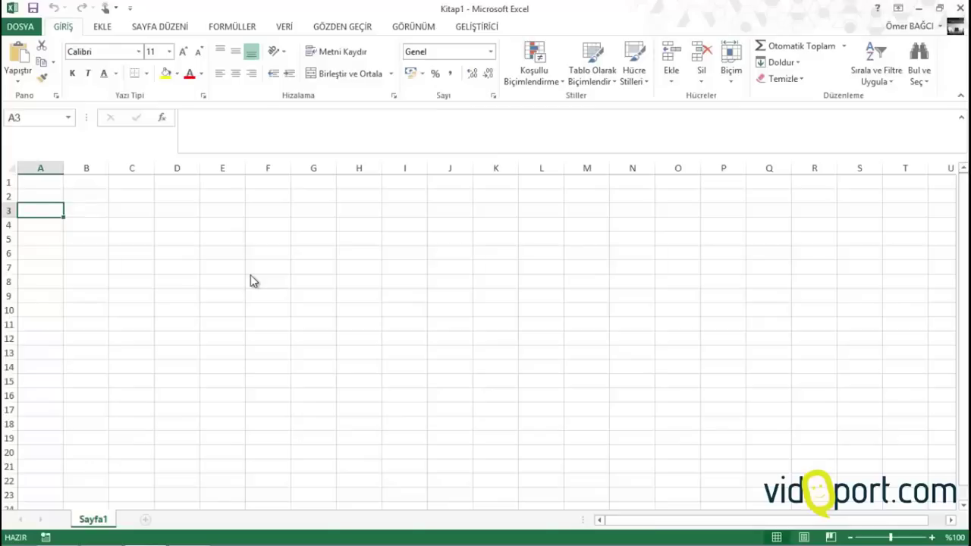
# Enter the headers Tarih, Tür and Açıklamalar-1 in A2:C2 of the new sheet
pyautogui.click(229, 219)
pyautogui.click(52, 196)
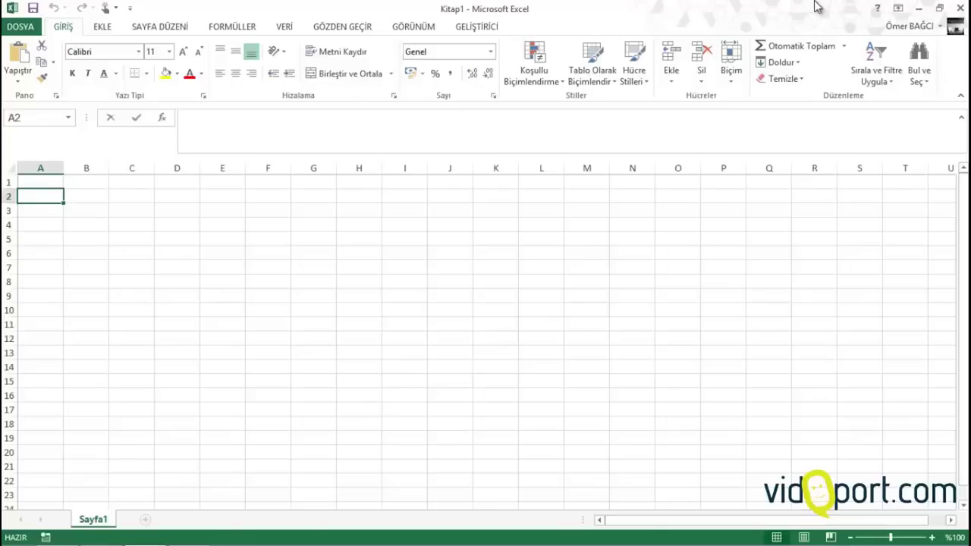
pyautogui.write('Tarih')
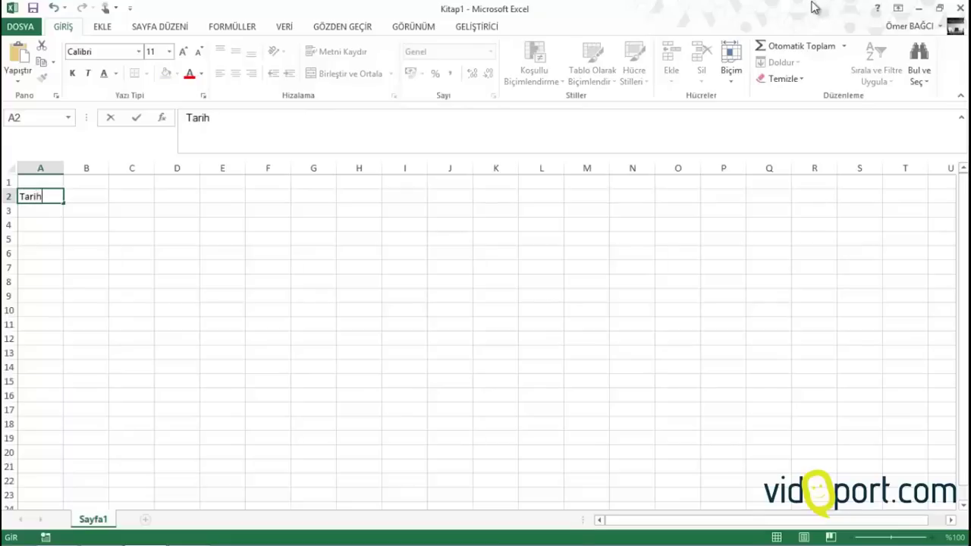
pyautogui.press('Tab')
pyautogui.write('tür')
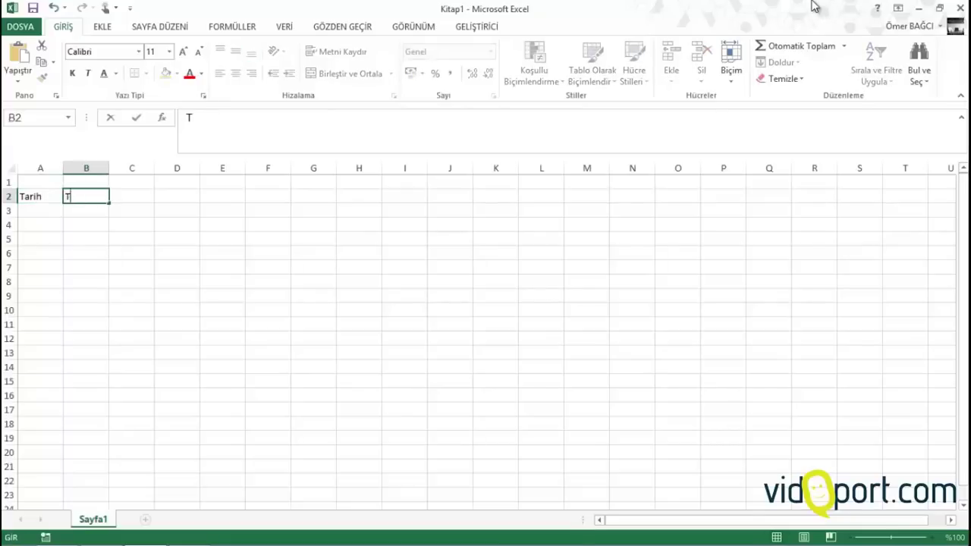
pyautogui.press('Tab')
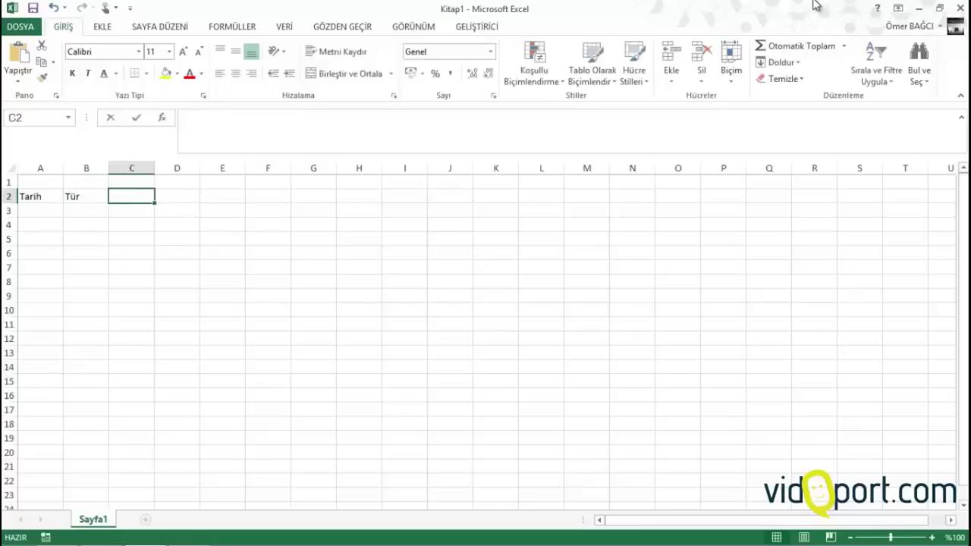
pyautogui.write('Açı')
pyautogui.write('lamala')
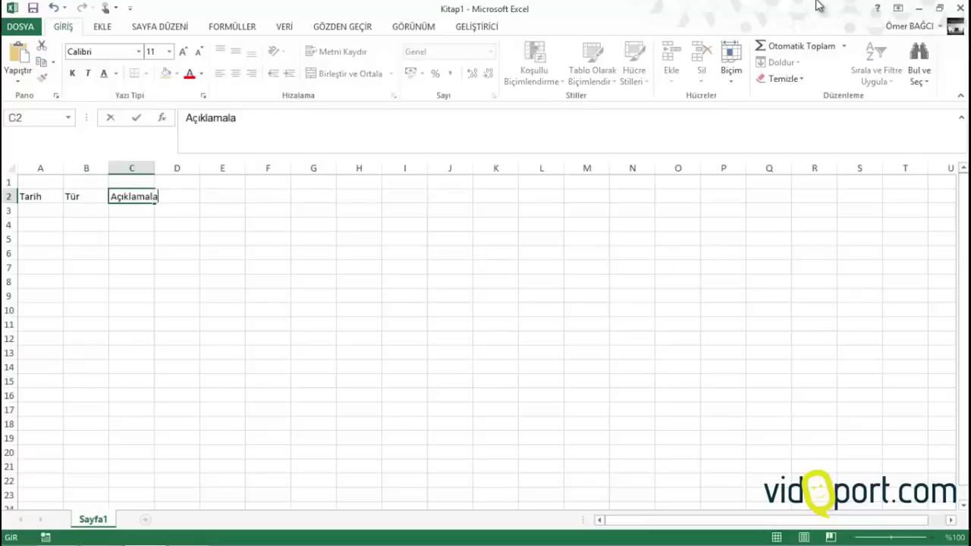
pyautogui.press('BackSpace')
pyautogui.press('BackSpace')
pyautogui.write('la')
pyautogui.write('r-1')
pyautogui.press('Tab')
# Enter Açıklama-2 in D2, correcting the mistyped number
pyautogui.write('Açı')
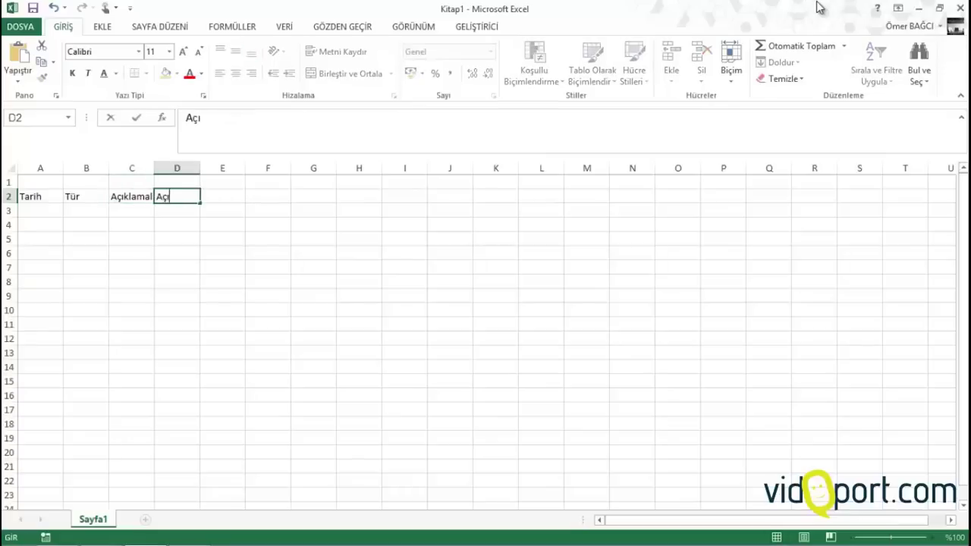
pyautogui.write('klama-3')
pyautogui.press('Tab')
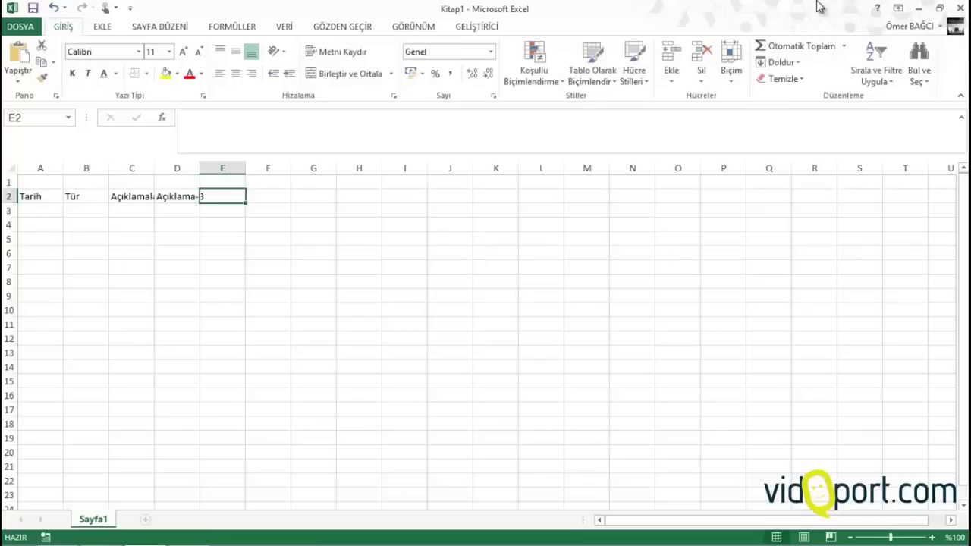
pyautogui.press('Left')
pyautogui.click(368, 116)
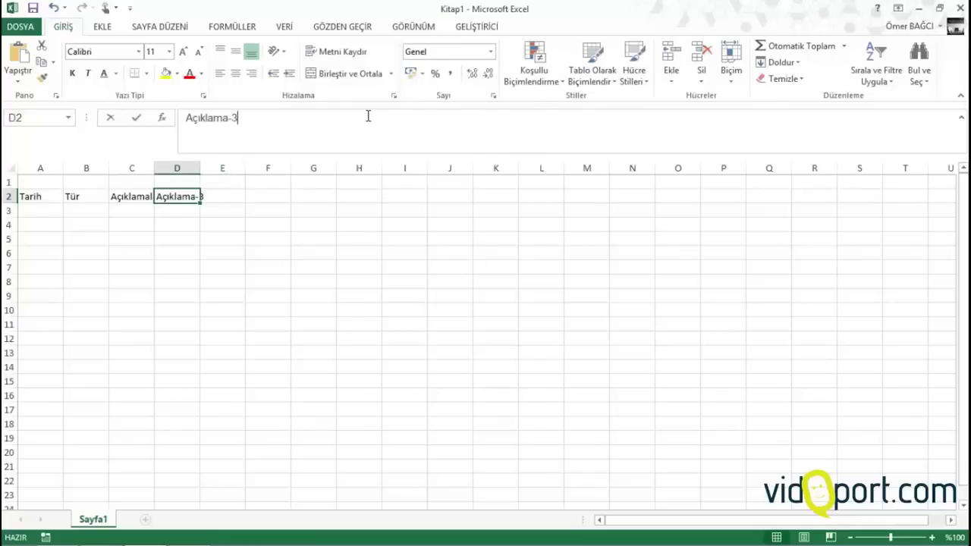
pyautogui.press('BackSpace')
pyautogui.write('2')
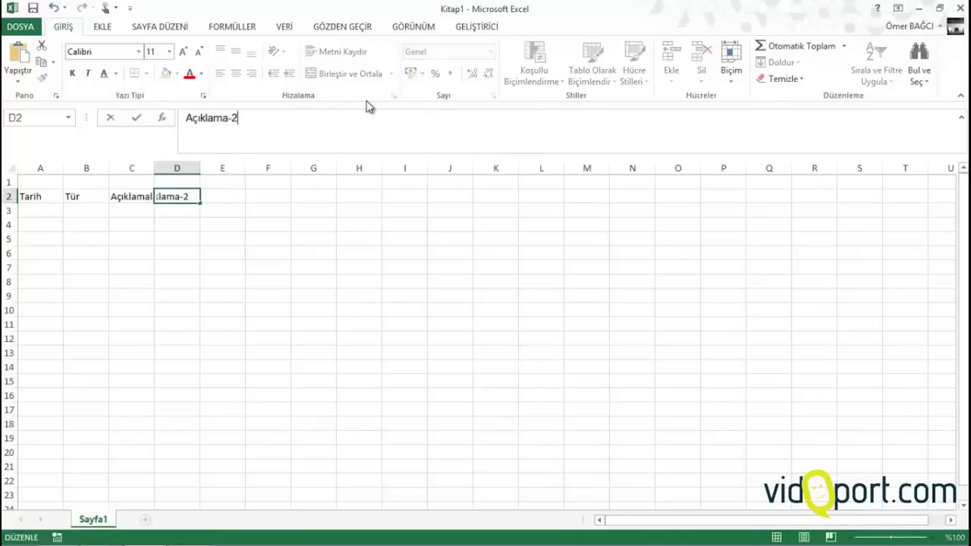
pyautogui.press('Return')
# Add the remaining headers through G2, ending with Açıklama-4 and Tutar
pyautogui.press('Up')
pyautogui.press('Right')
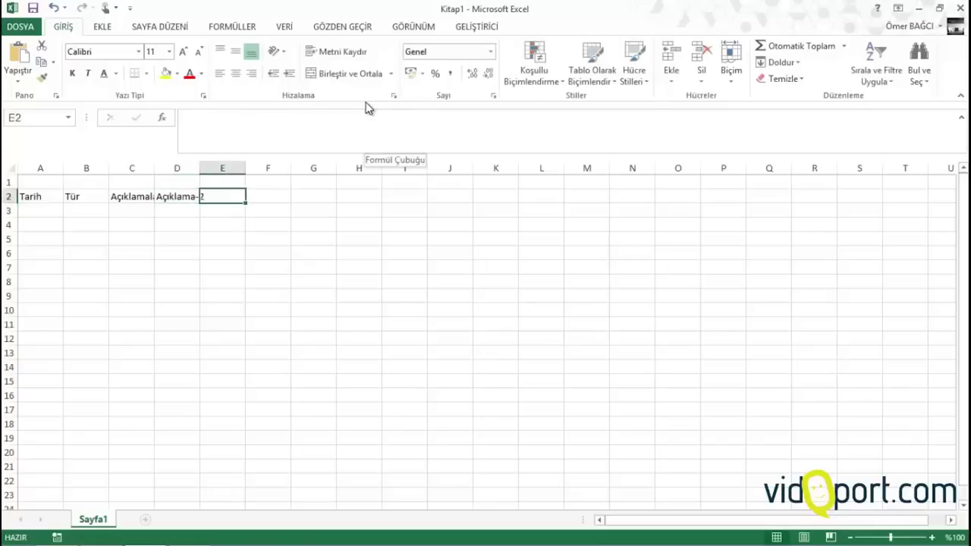
pyautogui.write('Açıkl')
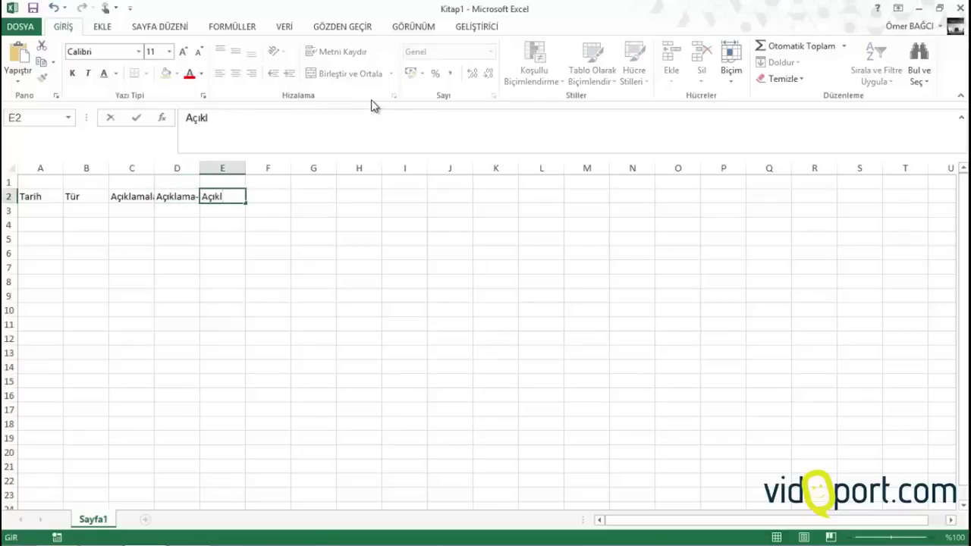
pyautogui.write('ama')
pyautogui.press('BackSpace')
pyautogui.press('BackSpace')
pyautogui.press('BackSpace')
pyautogui.press('BackSpace')
pyautogui.write('a')
pyautogui.press('BackSpace')
pyautogui.write('lama-1')
pyautogui.press('Tab')
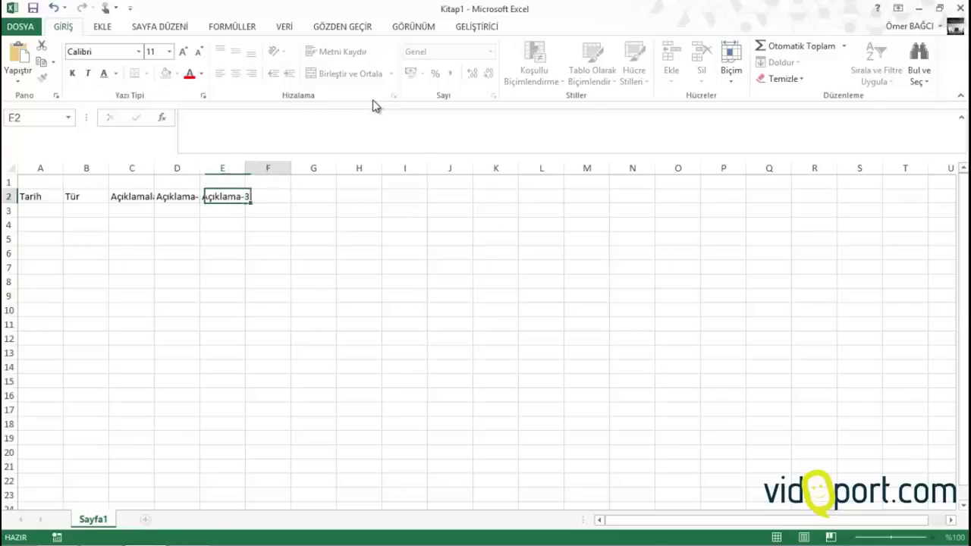
pyautogui.write('Açıkla')
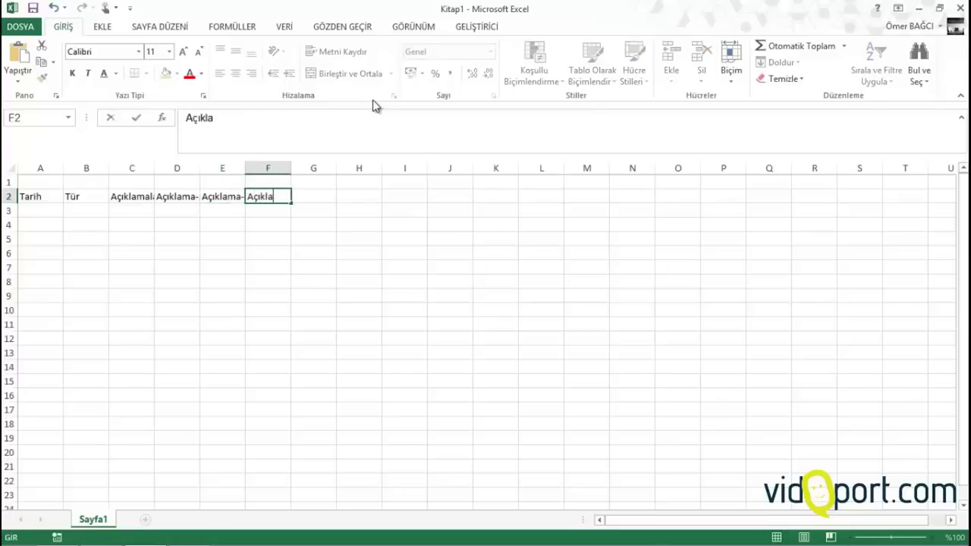
pyautogui.write('ma-4')
pyautogui.press('Tab')
pyautogui.write('Tutar')
pyautogui.press('Return')
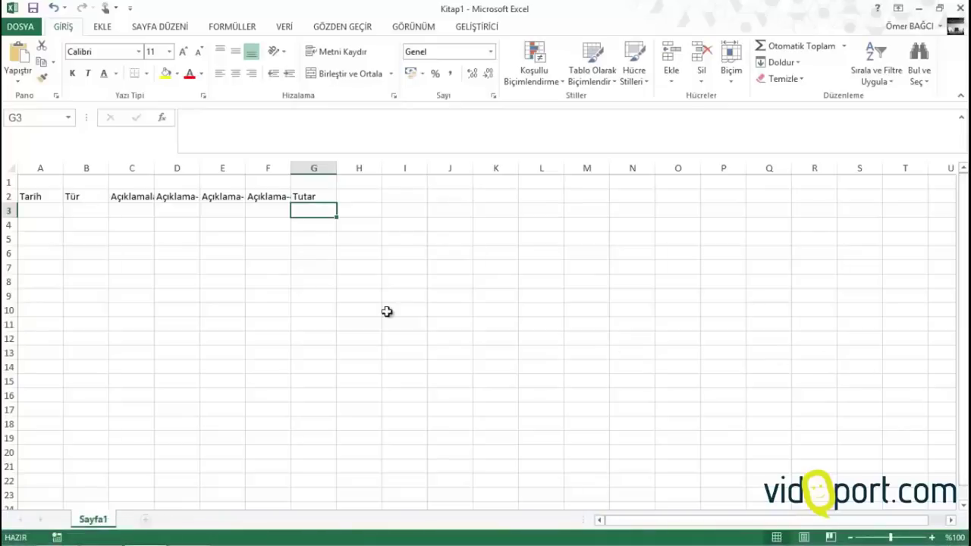
# Shorten the C2 header to Açıklama-1 and widen columns A and B
pyautogui.moveTo(130, 168); pyautogui.dragTo(327, 164)
pyautogui.click(180, 191)
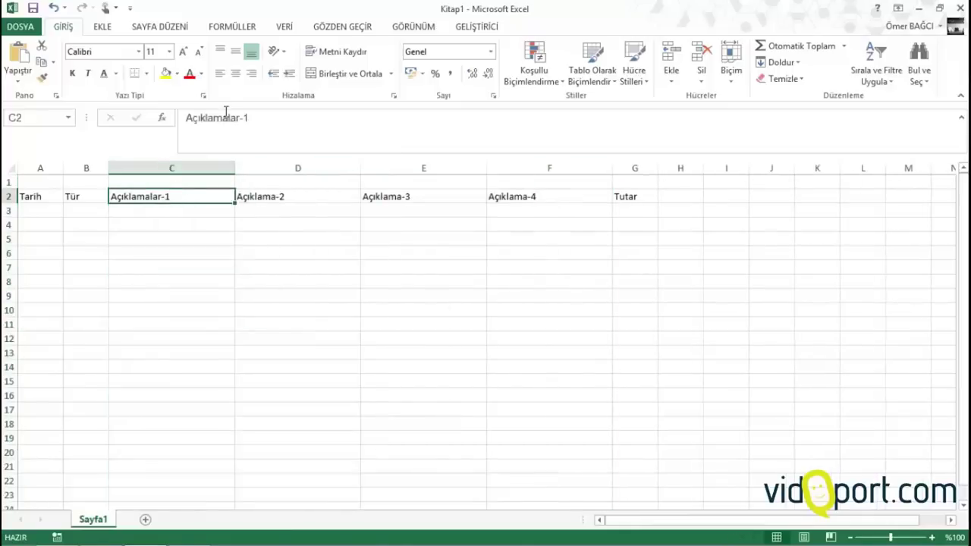
pyautogui.click(235, 116)
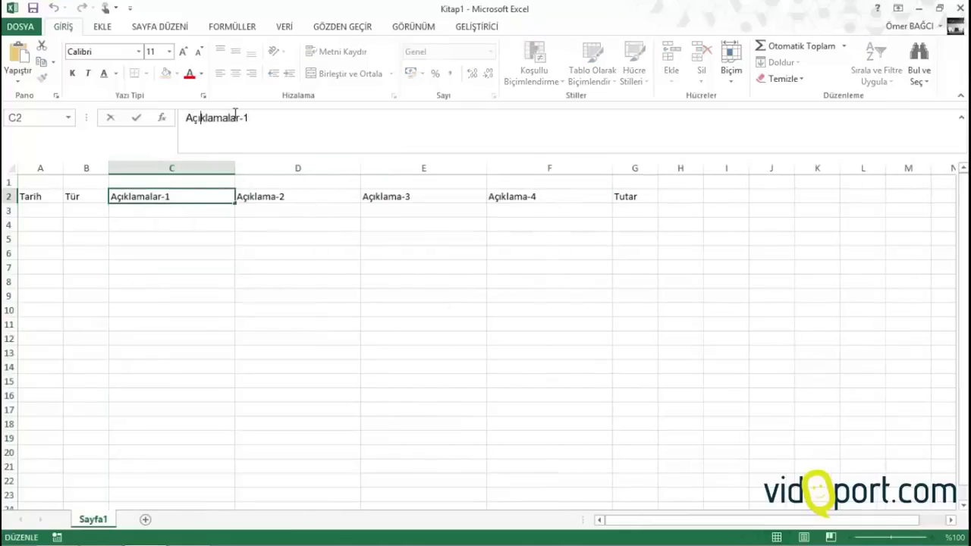
pyautogui.press('BackSpace')
pyautogui.press('BackSpace')
pyautogui.press('BackSpace')
pyautogui.press('Return')
pyautogui.moveTo(110, 161); pyautogui.dragTo(139, 170)
pyautogui.moveTo(62, 169); pyautogui.dragTo(76, 168)
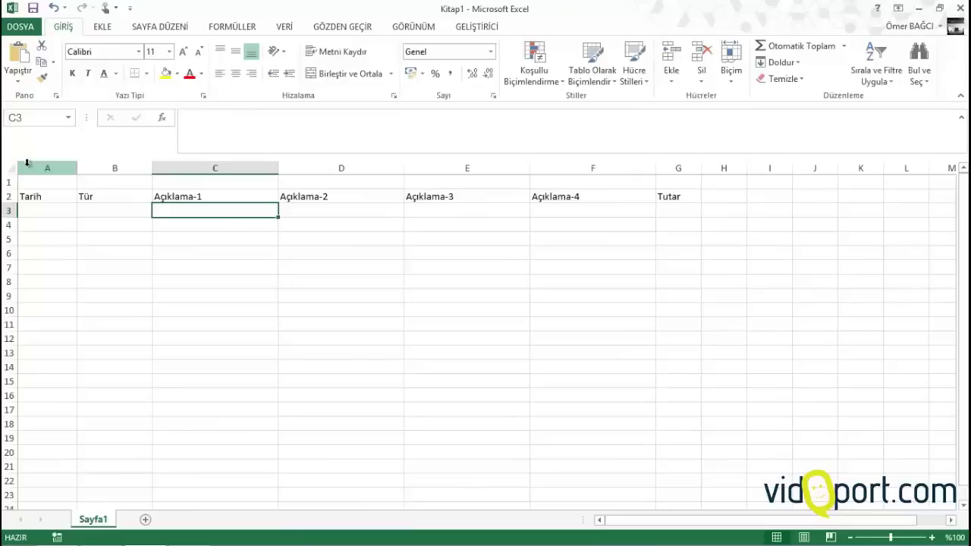
# Select the Tür entry cells from B3 down to B135
pyautogui.click(44, 213)
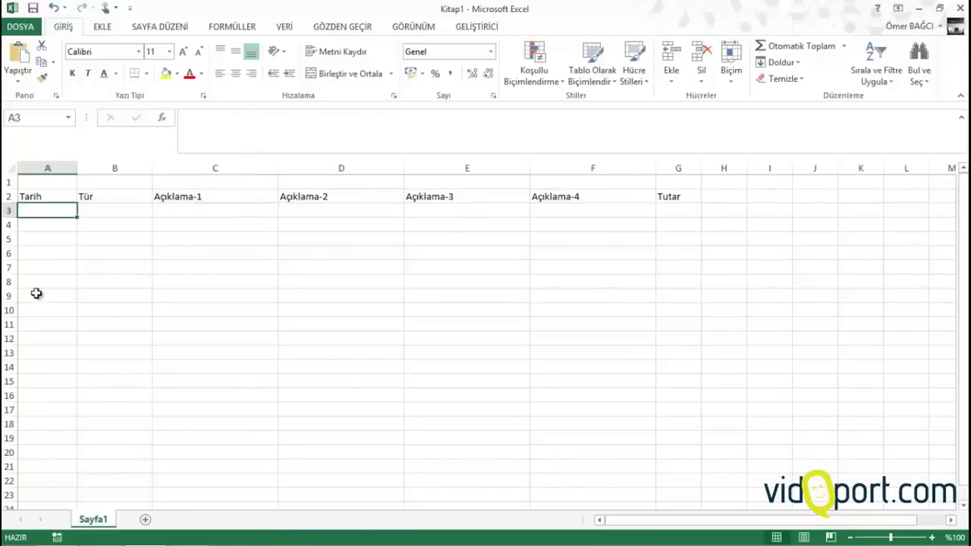
pyautogui.click(36, 317)
pyautogui.click(43, 239)
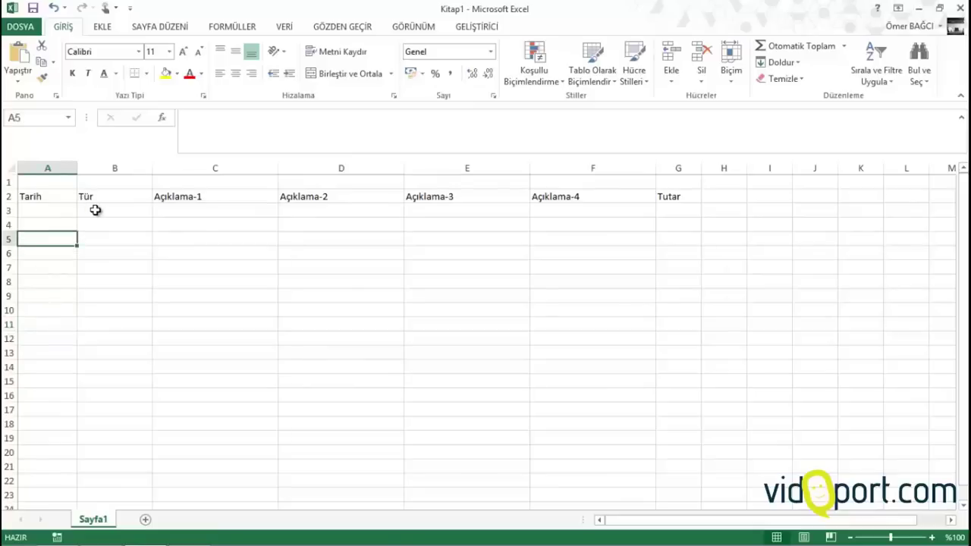
pyautogui.click(95, 210)
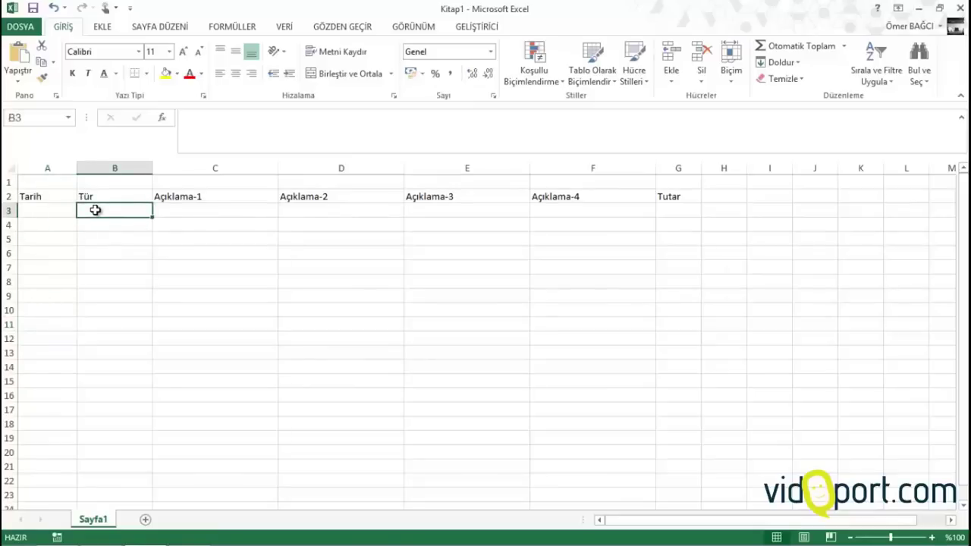
pyautogui.moveTo(94, 210); pyautogui.dragTo(111, 375)
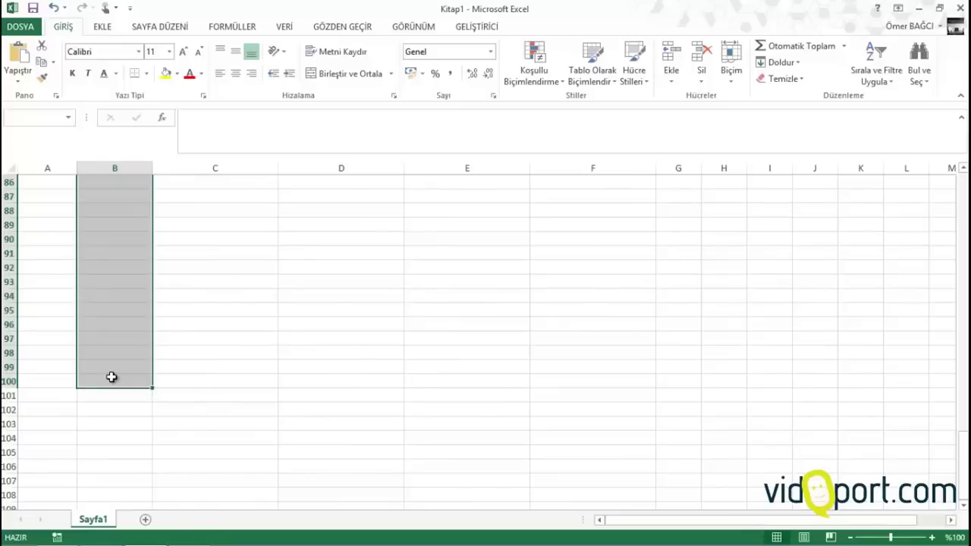
# Apply List data validation with source Gelir;Gider to the selected Tür cells
pyautogui.click(282, 28)
pyautogui.click(588, 78)
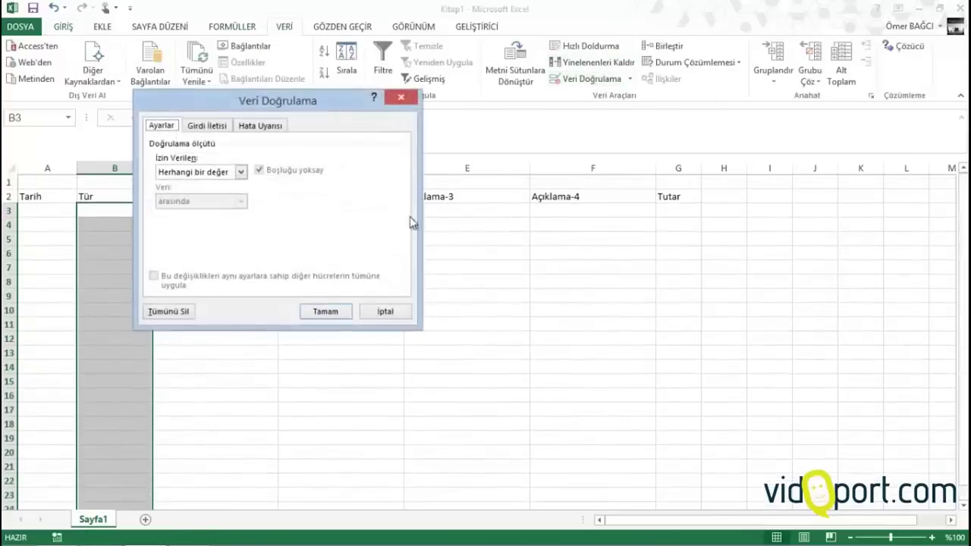
pyautogui.click(241, 172)
pyautogui.click(194, 219)
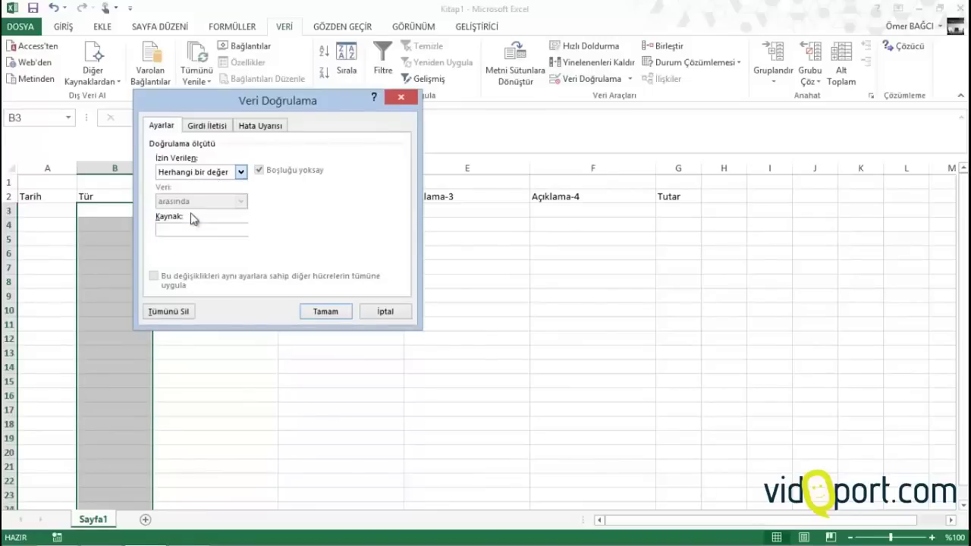
pyautogui.click(195, 231)
pyautogui.write('Gelir;Gi')
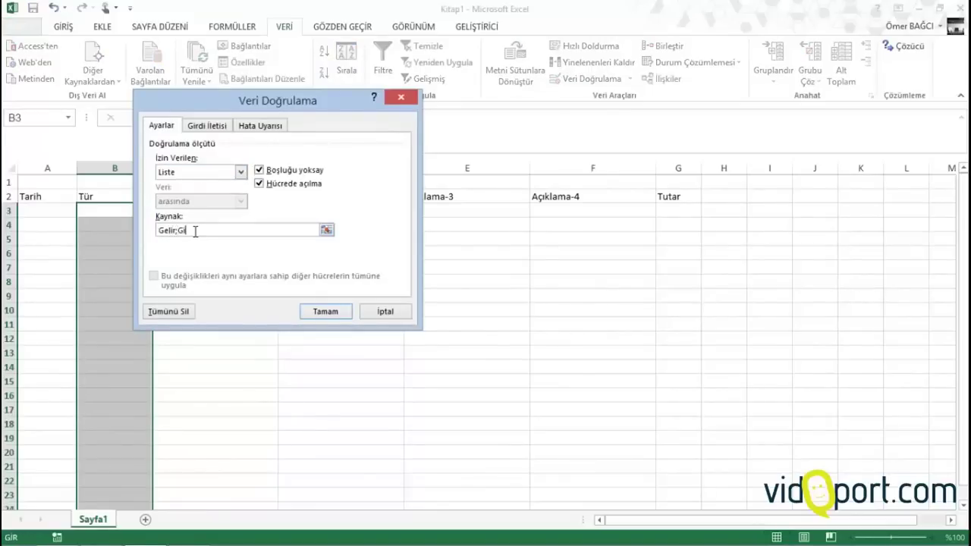
pyautogui.write('der')
pyautogui.click(325, 311)
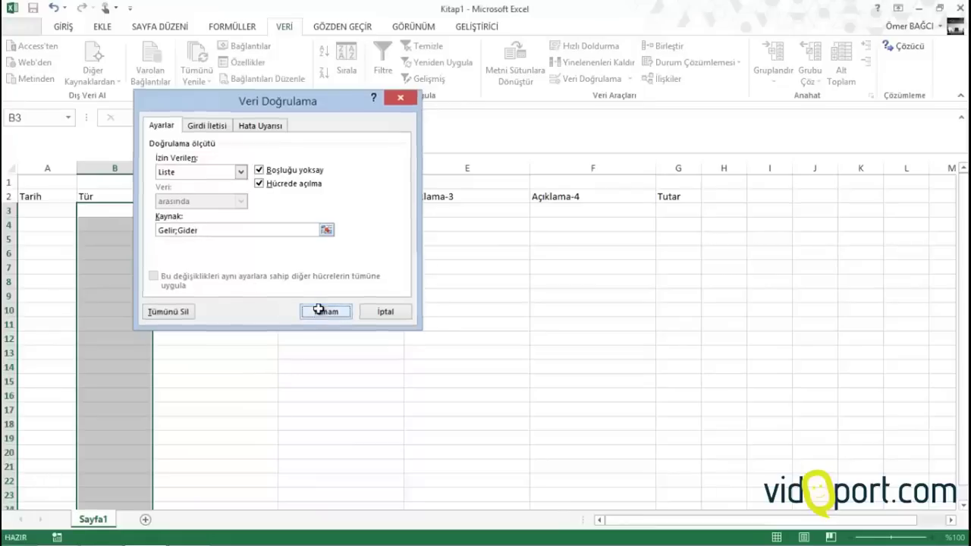
# Test B3's new Gelir/Gider dropdown without choosing, then select A3
pyautogui.click(159, 210)
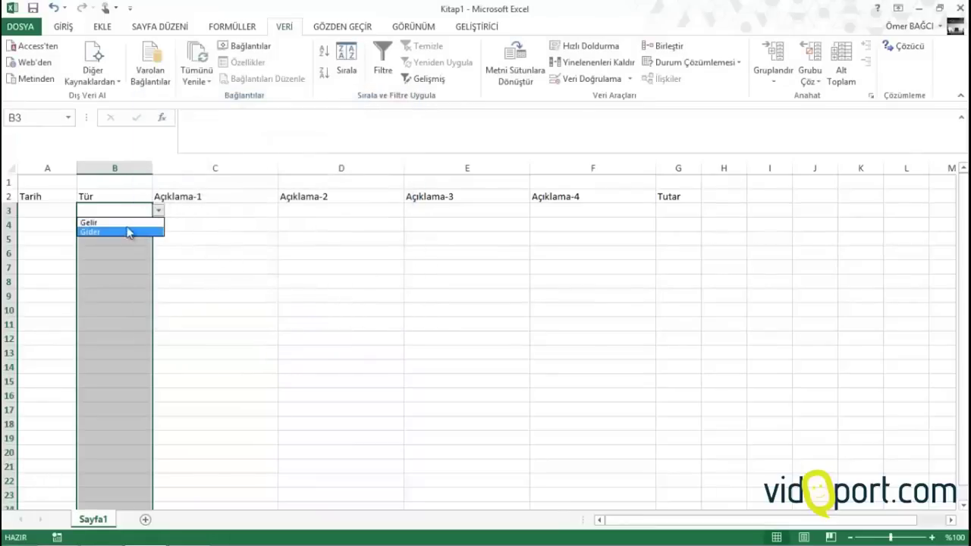
pyautogui.press('Escape')
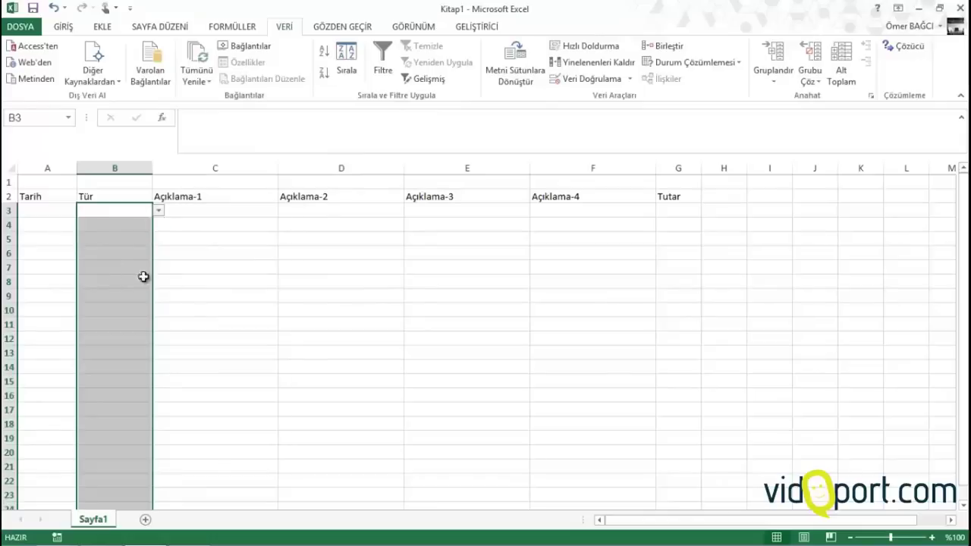
pyautogui.click(63, 210)
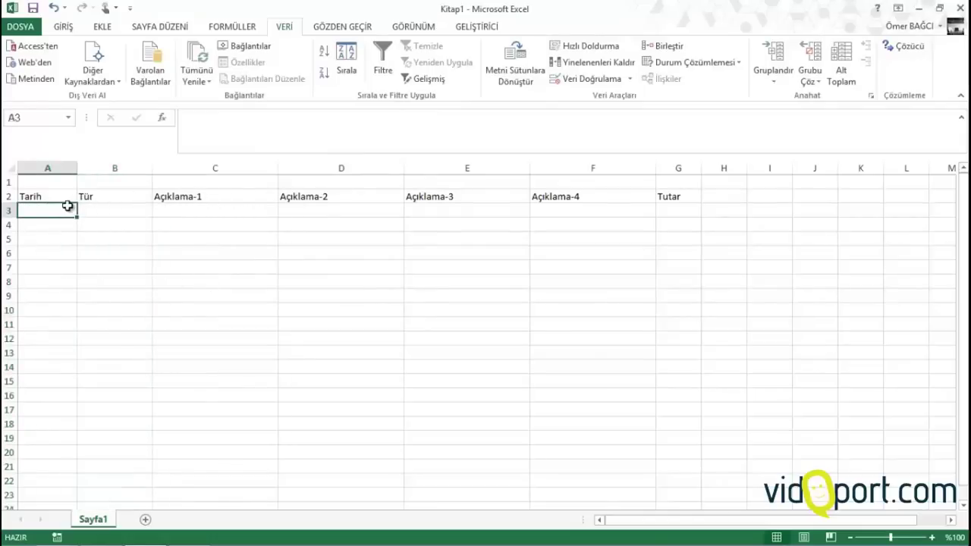
# Enter 12.8.2014 in A3 and choose Gelir from B3's dropdown
pyautogui.write('12.8.2014')
pyautogui.click(118, 213)
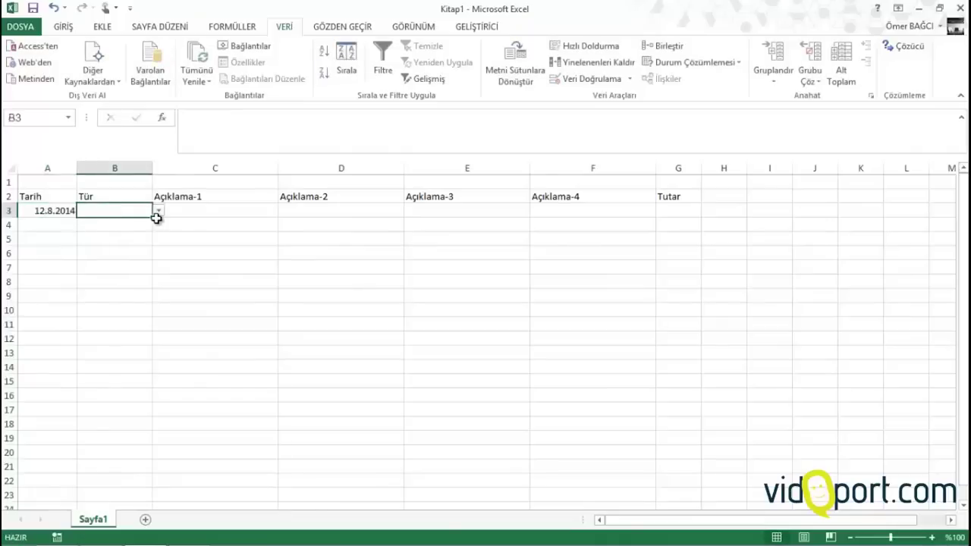
pyautogui.click(158, 210)
pyautogui.click(141, 224)
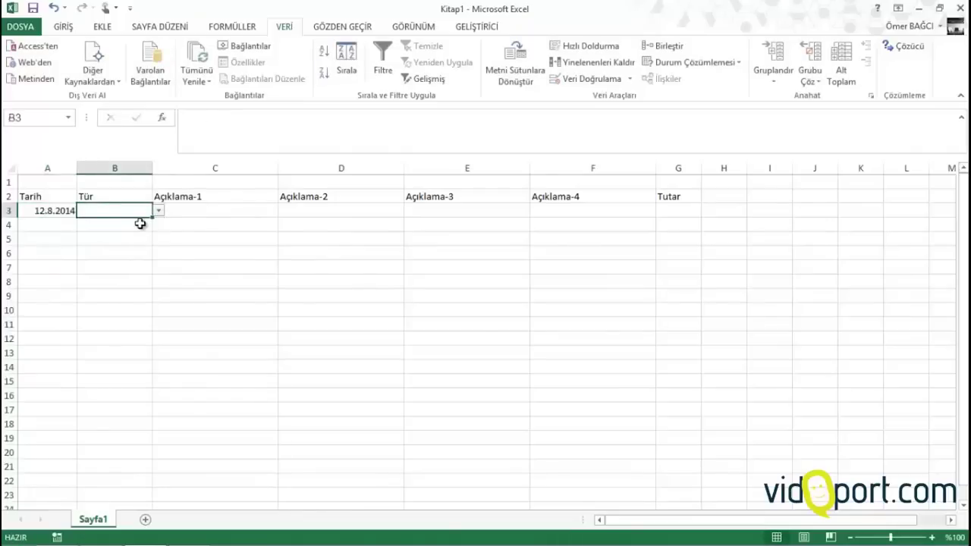
# Widen column G slightly and return to C3 for the description
pyautogui.click(246, 209)
pyautogui.click(321, 207)
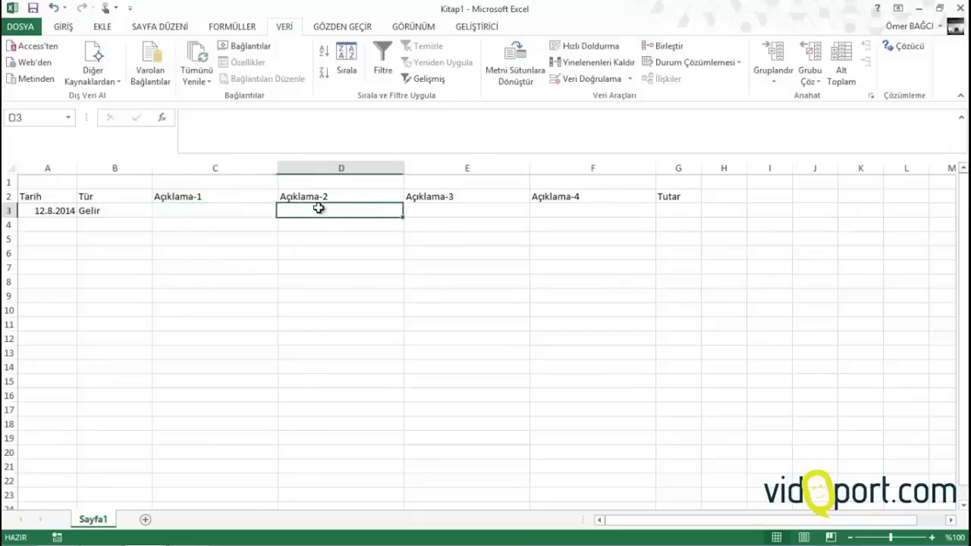
pyautogui.click(439, 201)
pyautogui.click(566, 214)
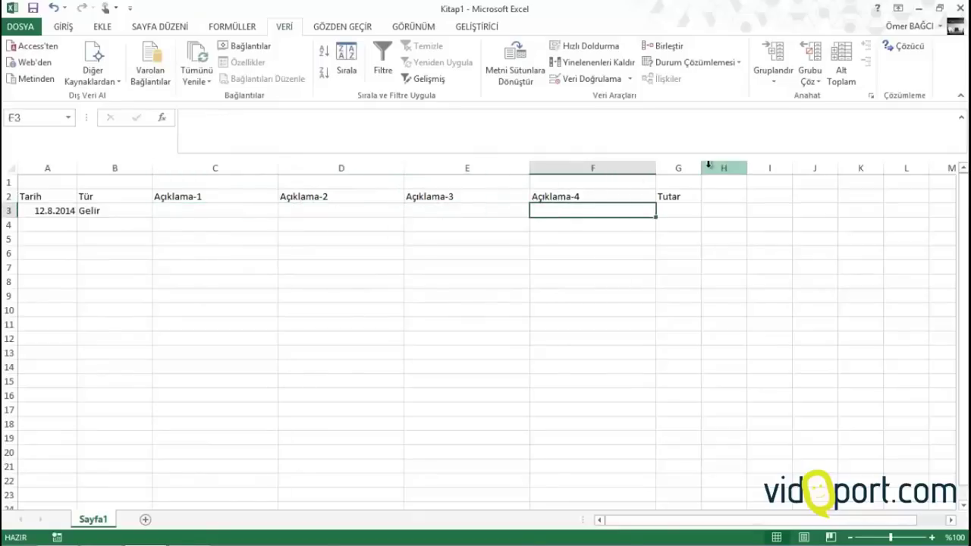
pyautogui.moveTo(701, 167); pyautogui.dragTo(718, 168)
pyautogui.click(235, 214)
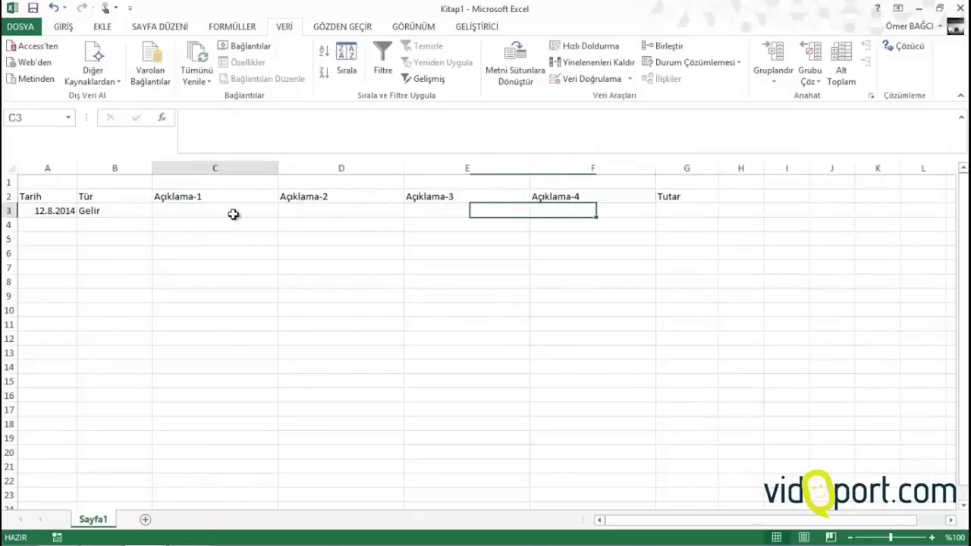
pyautogui.click(124, 212)
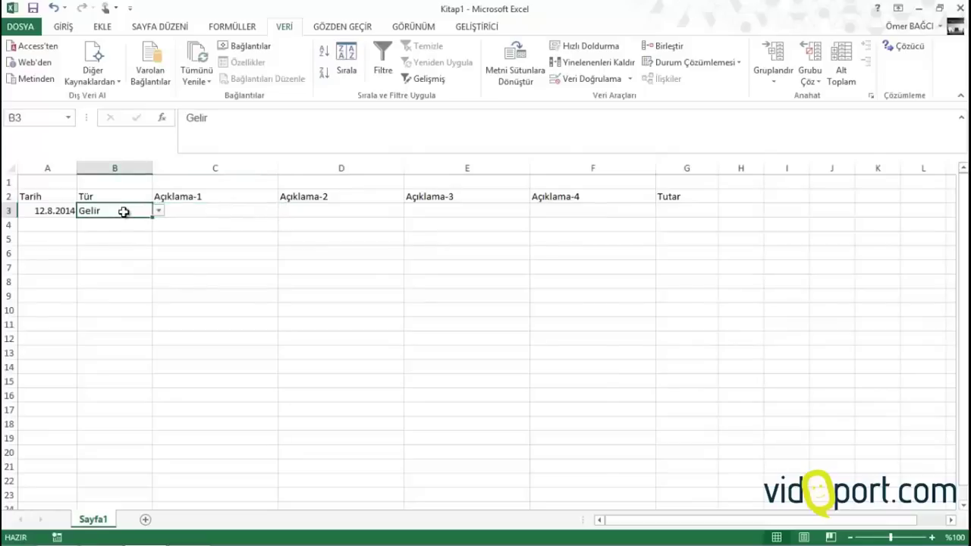
pyautogui.click(214, 208)
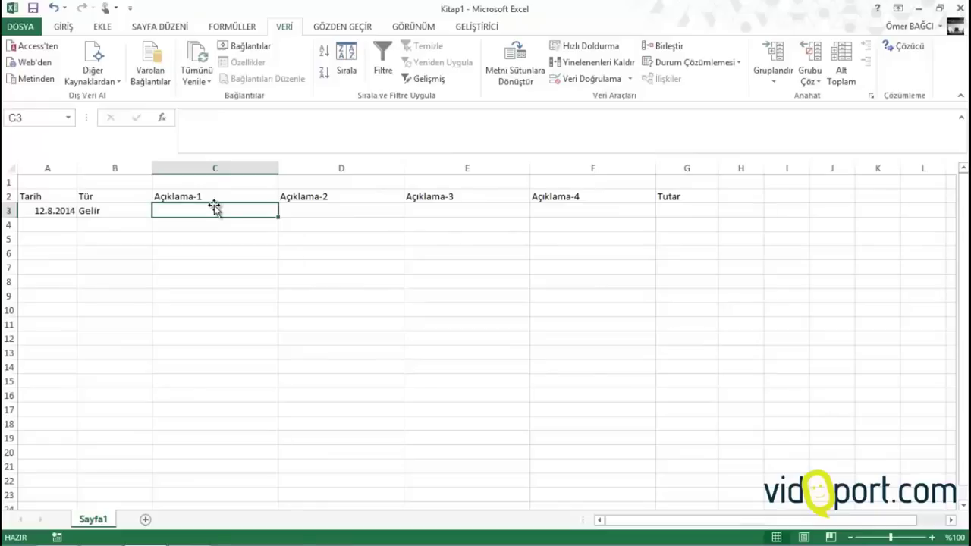
# Enter Üyelik in C3 and Aylık in D3
pyautogui.write('Üyelik')
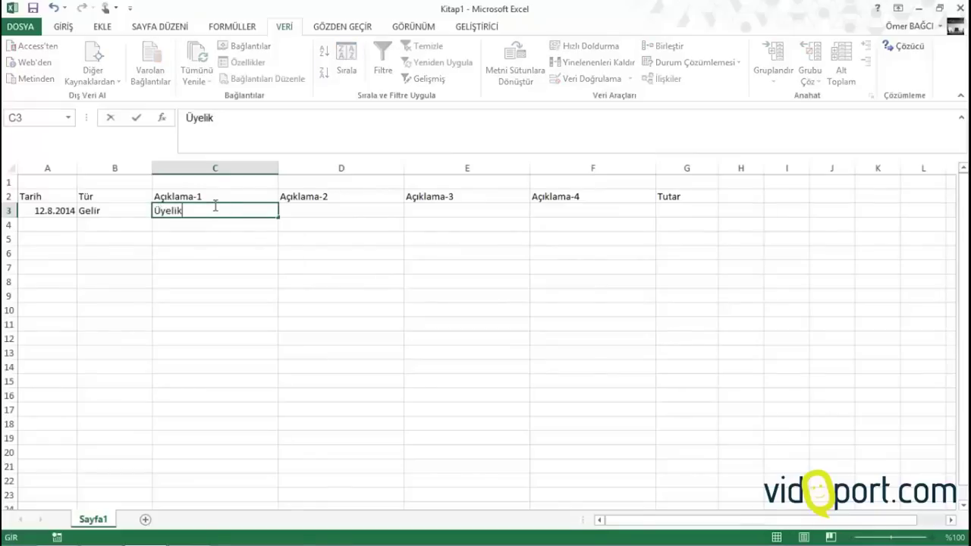
pyautogui.press('Tab')
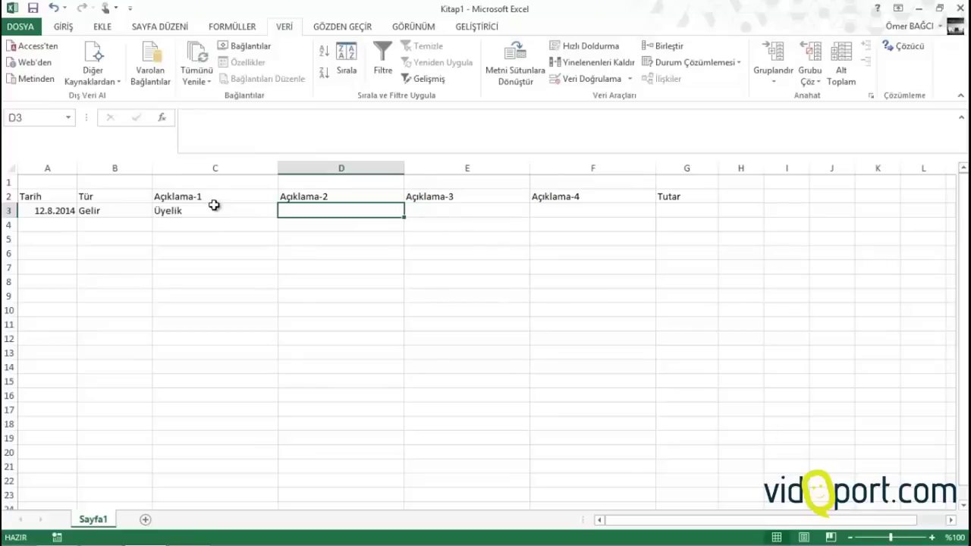
pyautogui.write('Ayl')
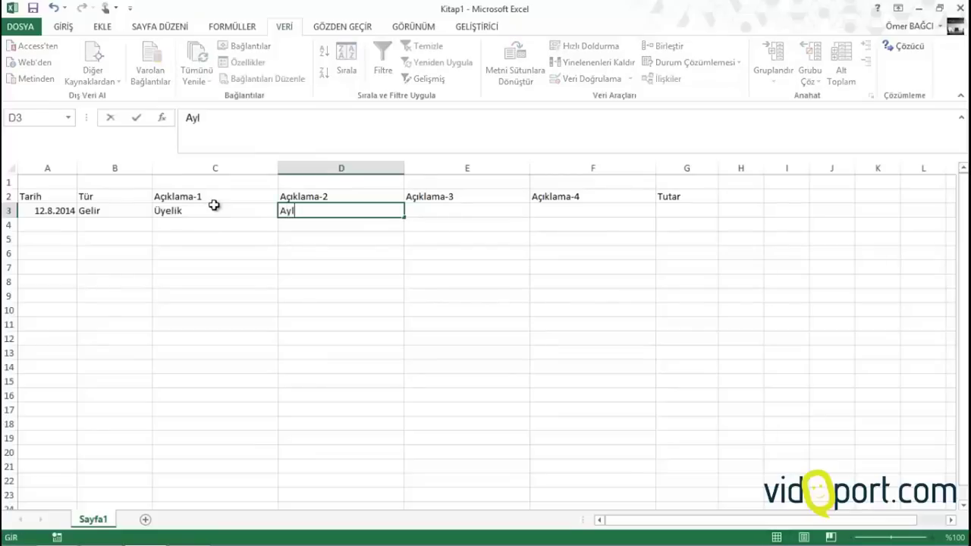
pyautogui.write('o')
pyautogui.press('BackSpace')
pyautogui.write('ık')
pyautogui.press('Tab')
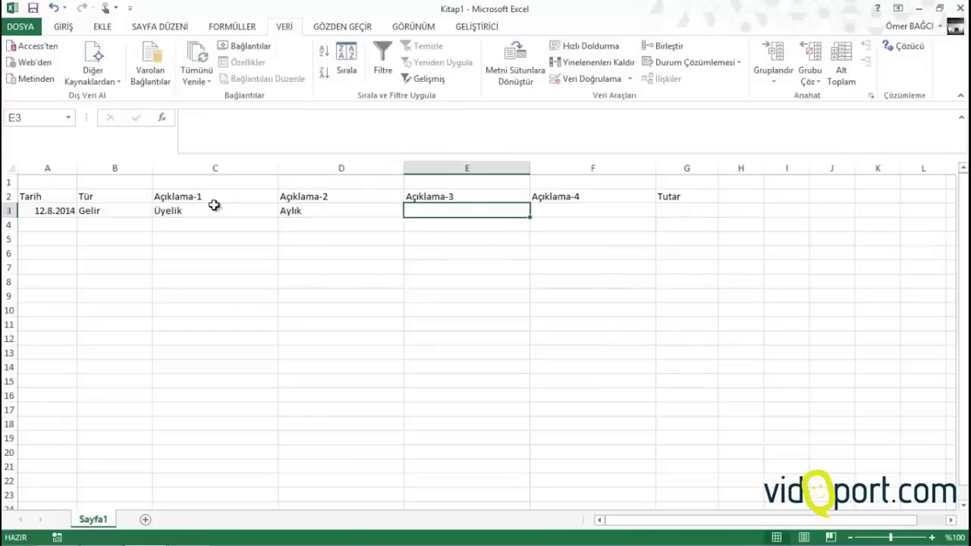
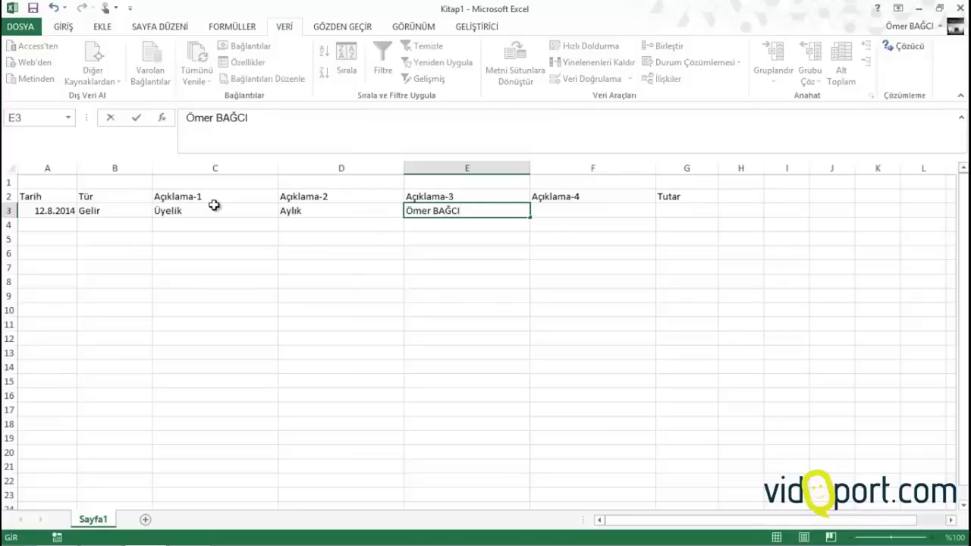
# Enter the member's name in E3 and the amount 25 in G3
pyautogui.press('Tab')
pyautogui.press('Tab')
pyautogui.write('25')
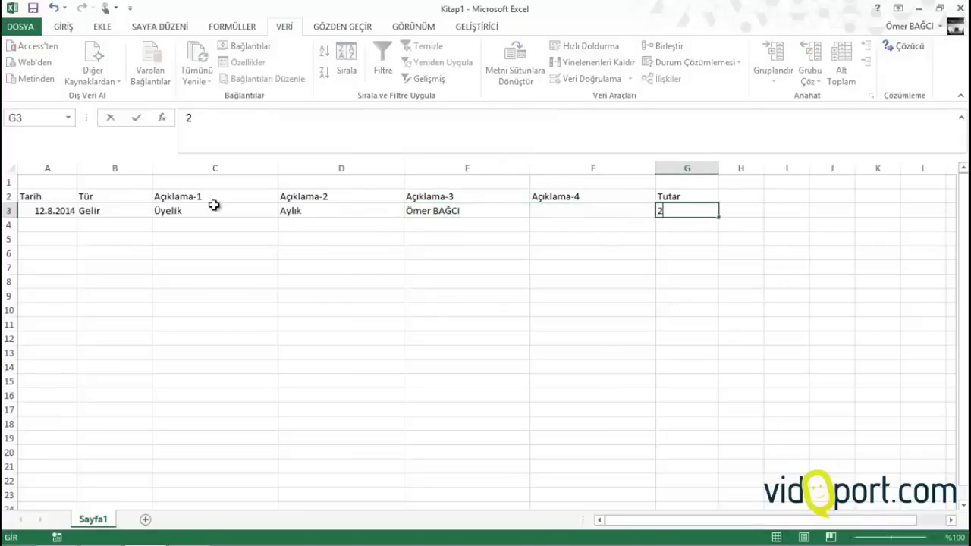
pyautogui.press('Down')
pyautogui.press('Left')
pyautogui.press('Left')
pyautogui.press('Left')
pyautogui.press('Left')
pyautogui.press('Left')
pyautogui.press('Left')
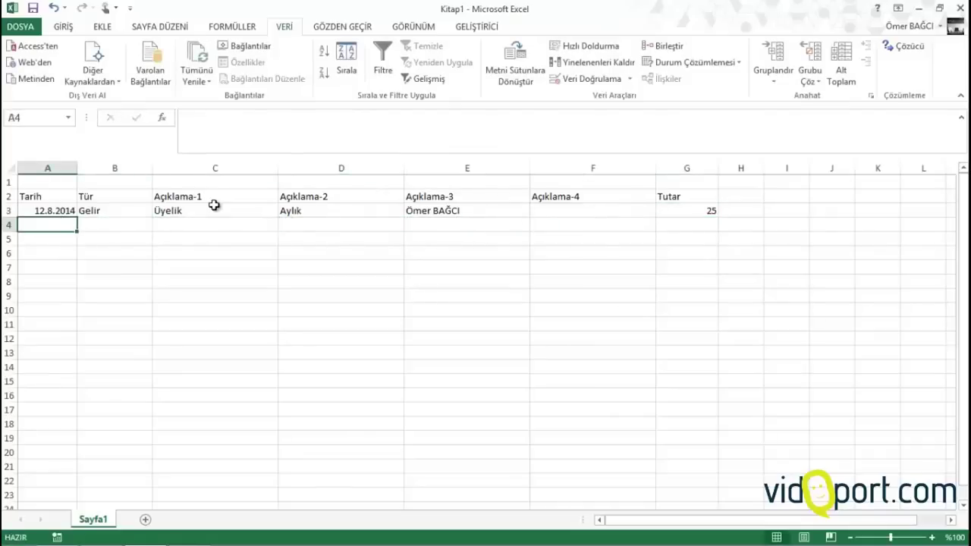
# Copy the date into A4, then enter Gider and Araç in row 4
pyautogui.hotkey('ctrl', "'")
pyautogui.press('Tab')
pyautogui.write('Gi')
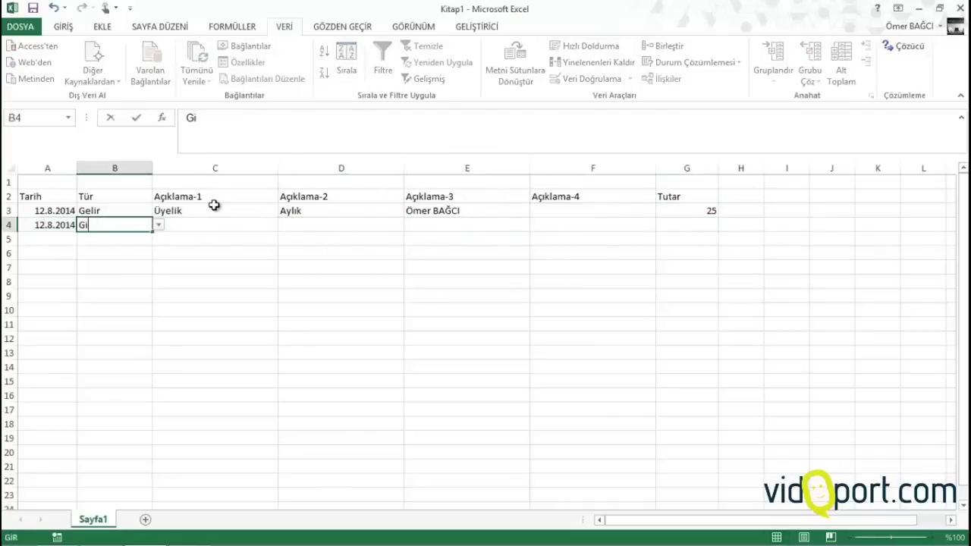
pyautogui.write('der')
pyautogui.press('Tab')
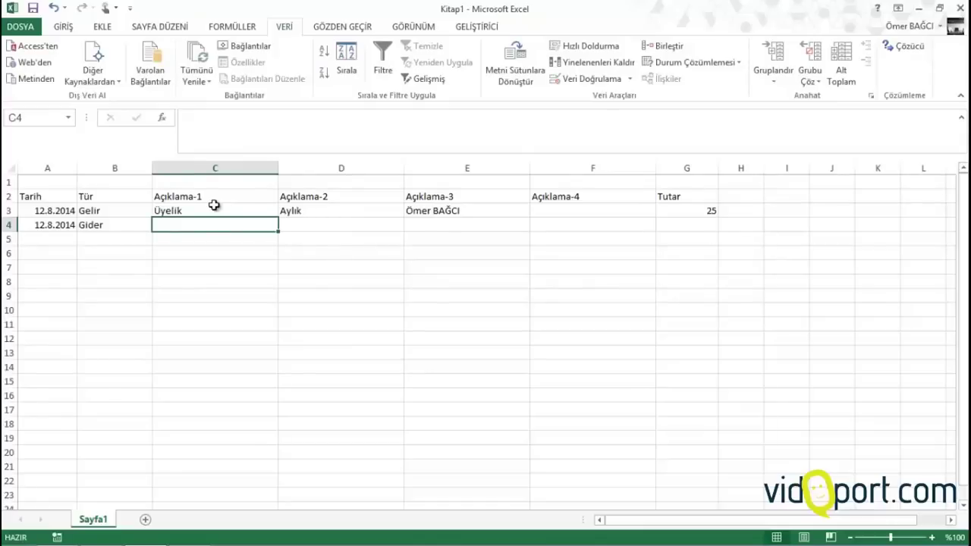
pyautogui.write('ARa')
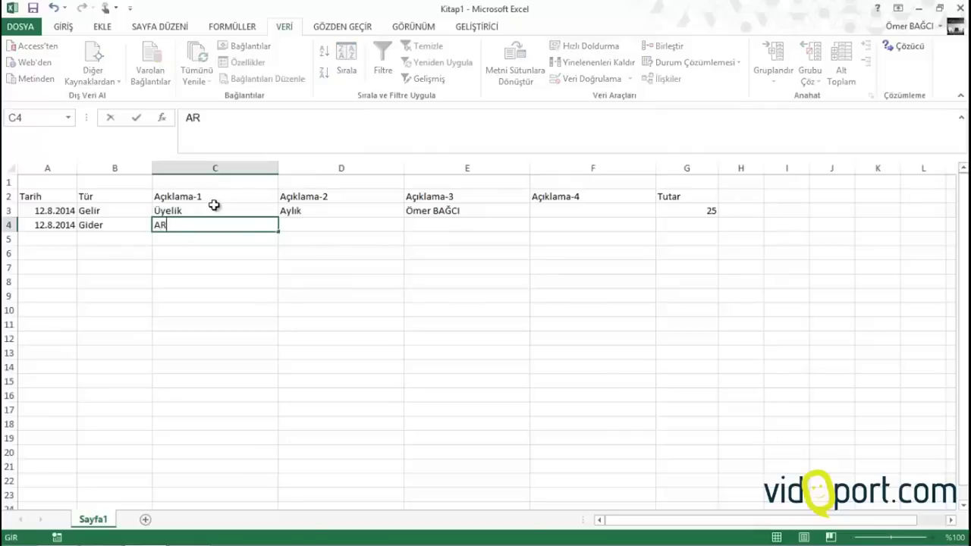
pyautogui.press('BackSpace')
pyautogui.press('BackSpace')
pyautogui.write('raç')
pyautogui.press('Tab')
# Enter Yakıt in D4 and the vehicle plate number in E4
pyautogui.write('Ya')
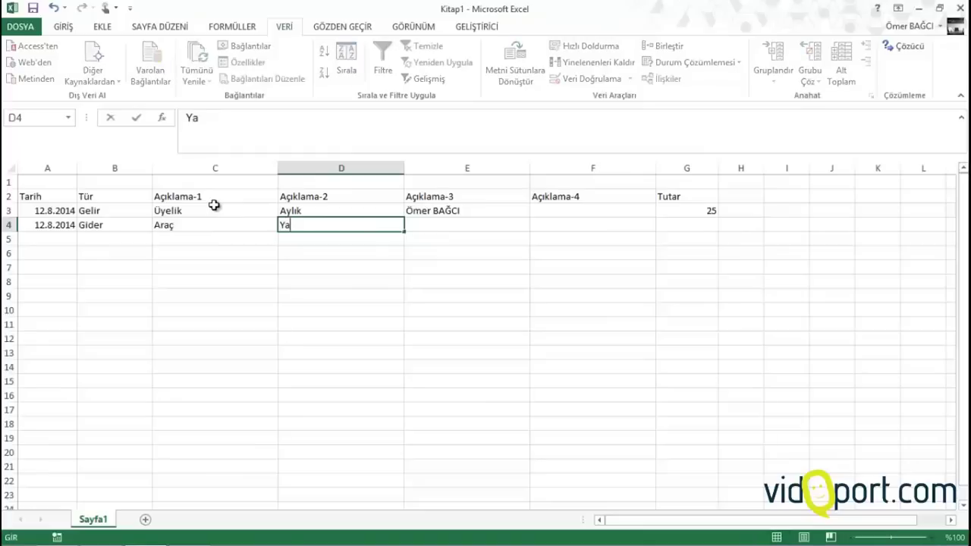
pyautogui.write('ı')
pyautogui.press('BackSpace')
pyautogui.write('kıt')
pyautogui.press('Tab')
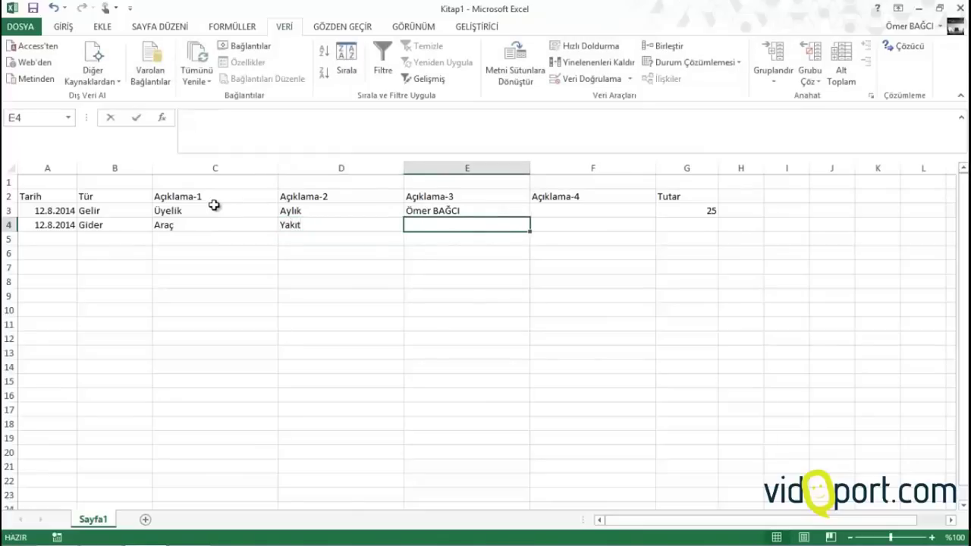
pyautogui.write('34B')
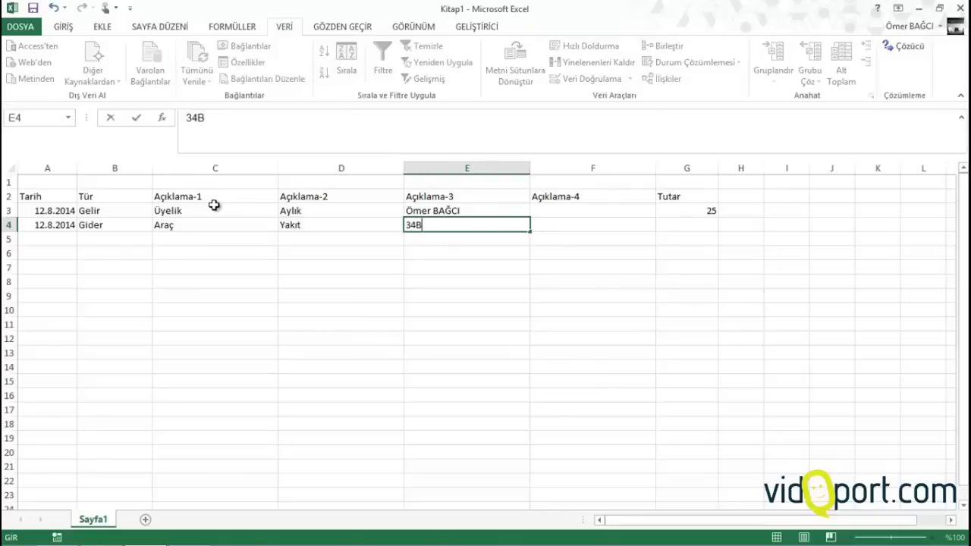
pyautogui.write('6115')
pyautogui.hotkey('ctrl', 'Return')
# Enter 230 as the Tutar of row 4
pyautogui.press('Right')
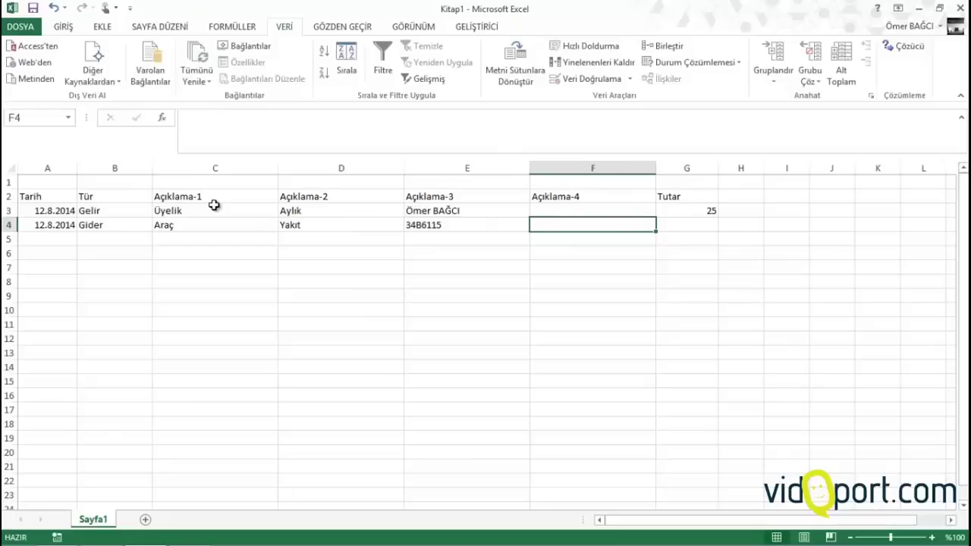
pyautogui.press('Right')
pyautogui.write('230')
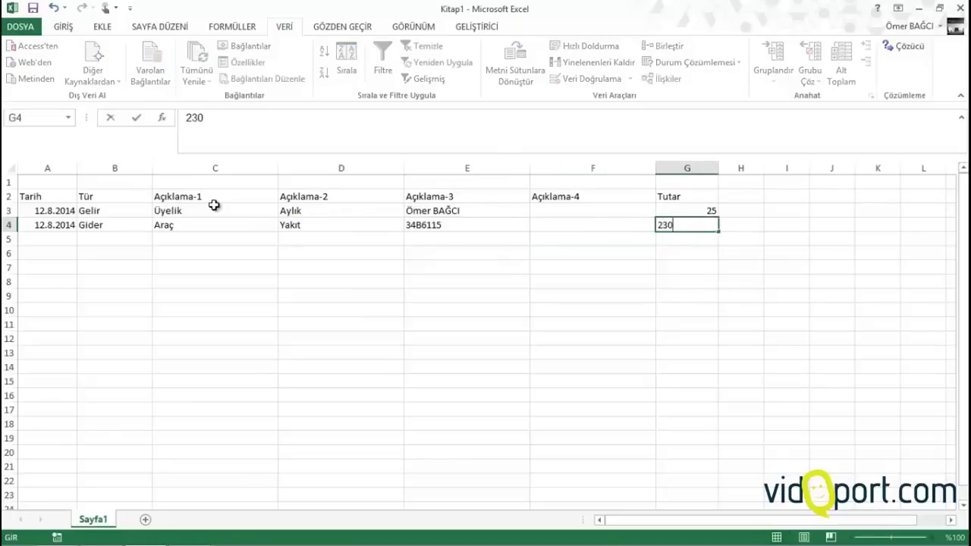
pyautogui.press('Return')
pyautogui.press('Left')
pyautogui.press('Left')
pyautogui.press('Left')
pyautogui.press('Left')
pyautogui.press('Left')
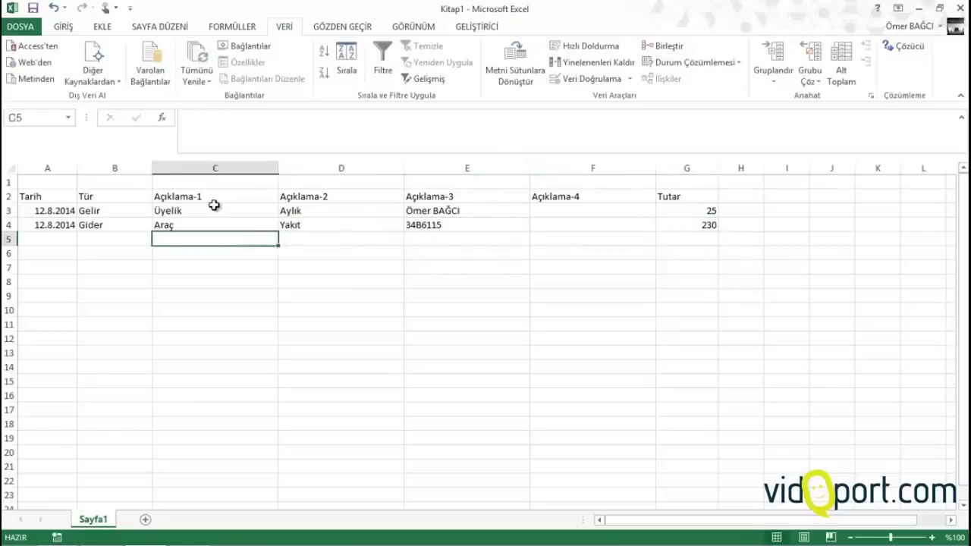
# Fill A5 with today's date, then enter Gider, Ofis and Telefon
pyautogui.press('Left')
pyautogui.hotkey('ctrl', ';')
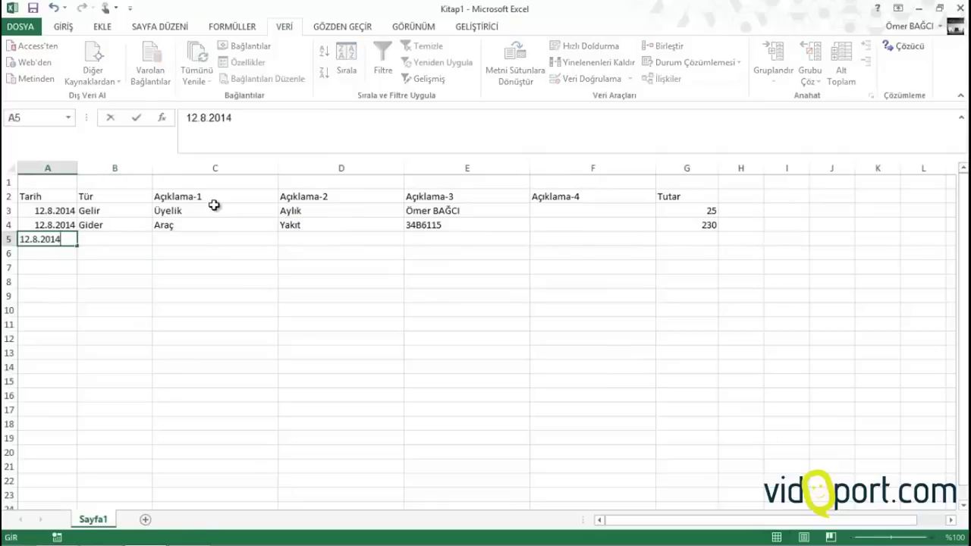
pyautogui.press('Tab')
pyautogui.write('Gider')
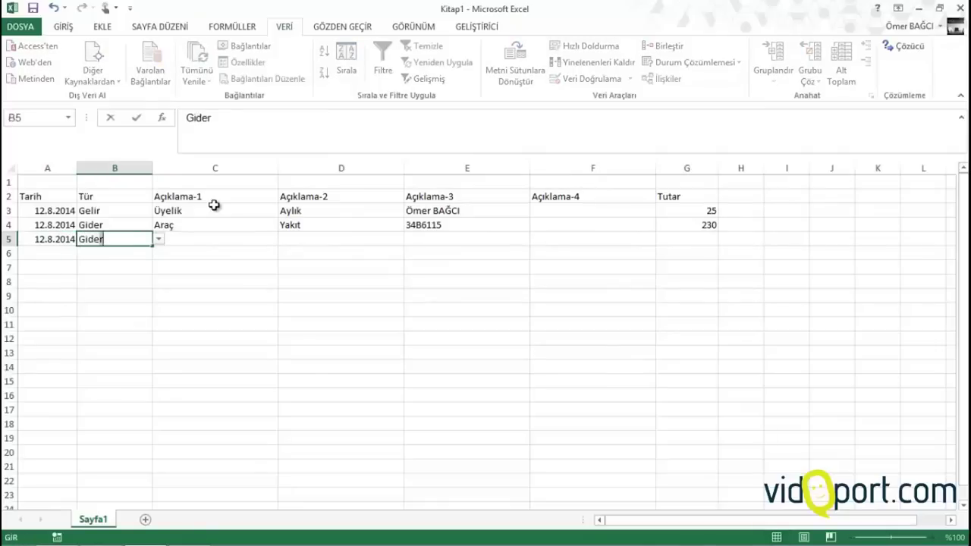
pyautogui.press('Tab')
pyautogui.write('Ofis')
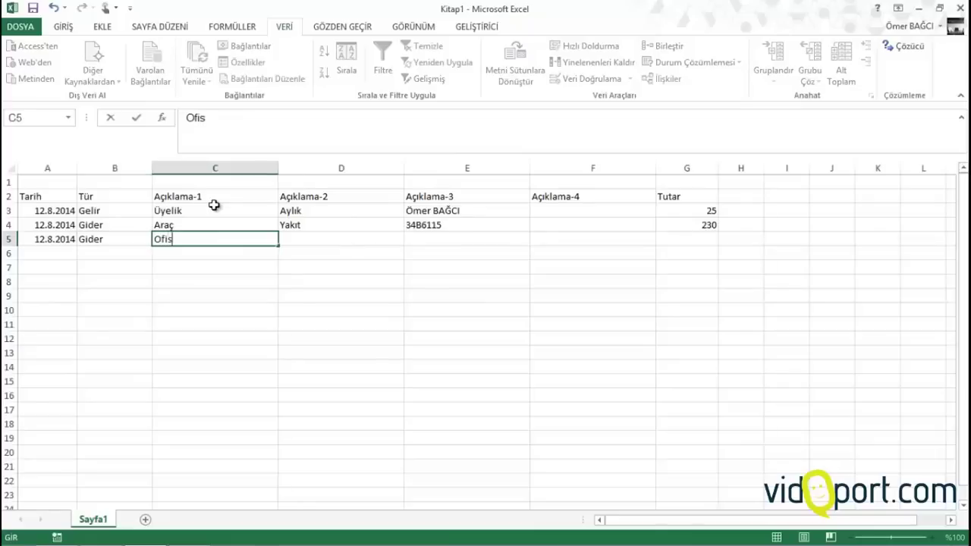
pyautogui.press('Tab')
pyautogui.write('Telefon')
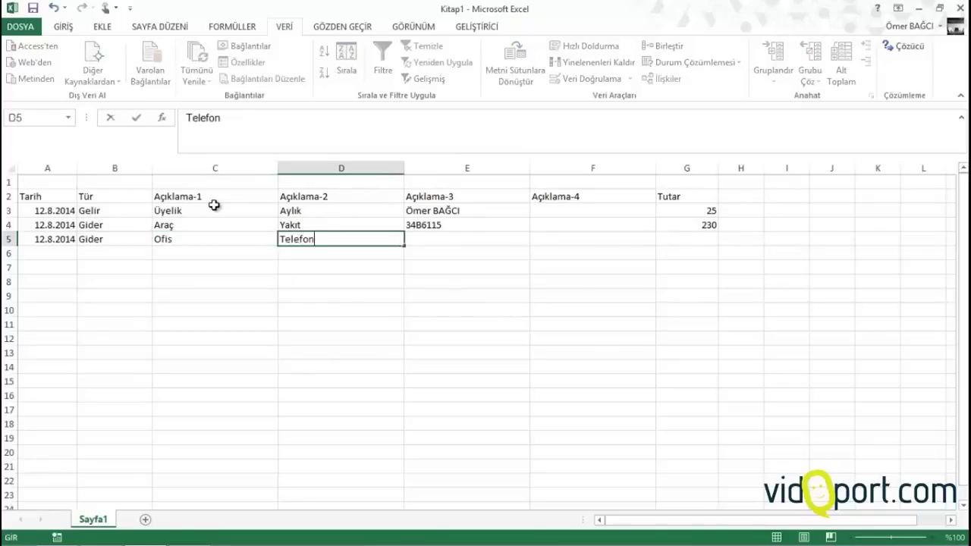
pyautogui.press('Tab')
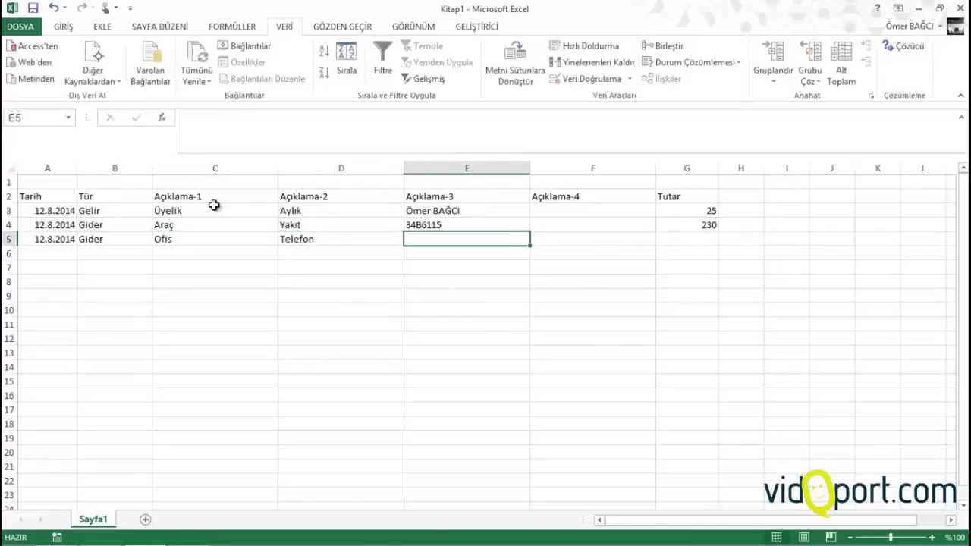
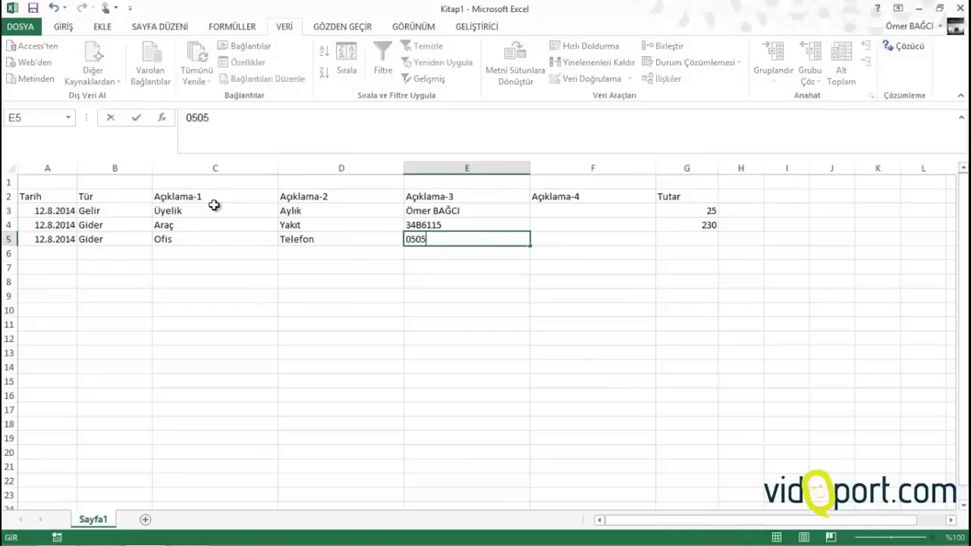
# Add the phone number, a note on its user, and Tutar 123; copy the date into A6
pyautogui.press('Tab')
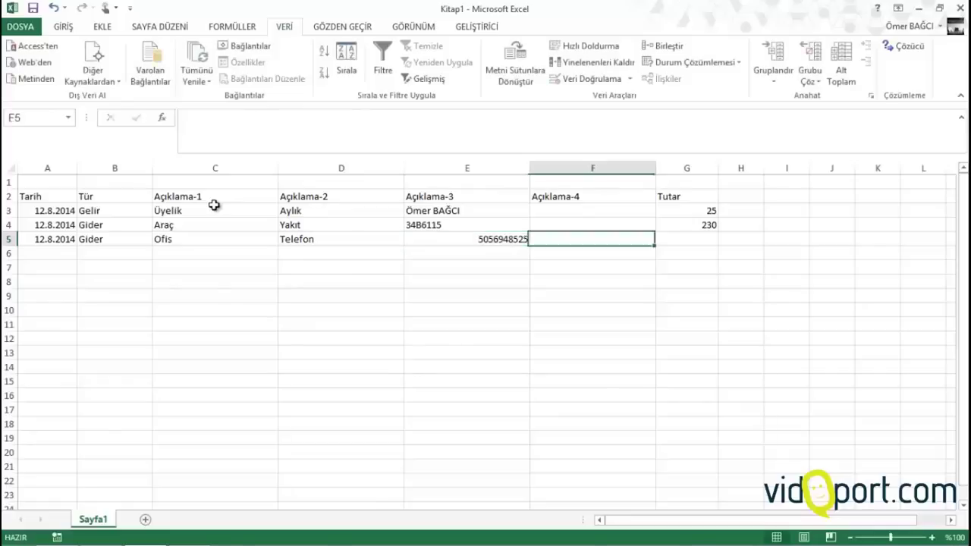
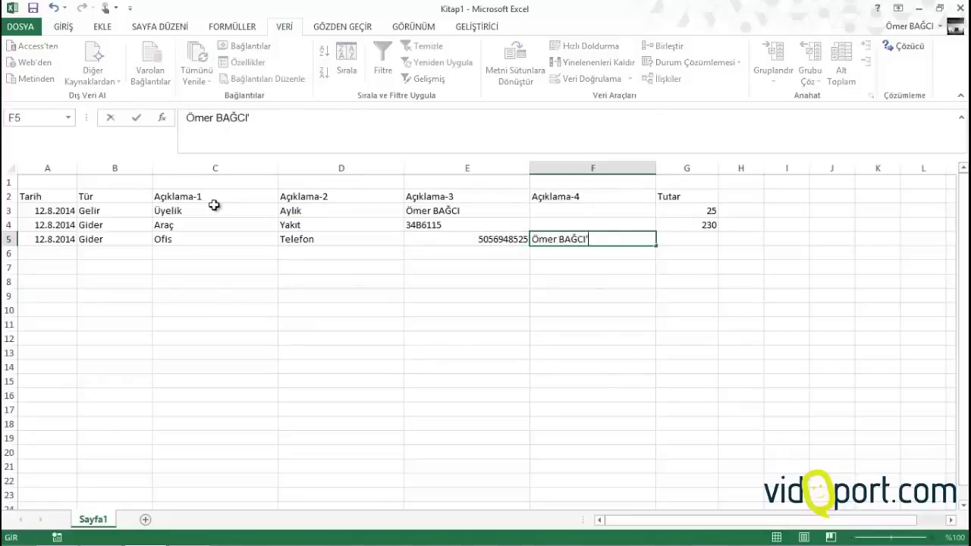
pyautogui.write('nın kulla')
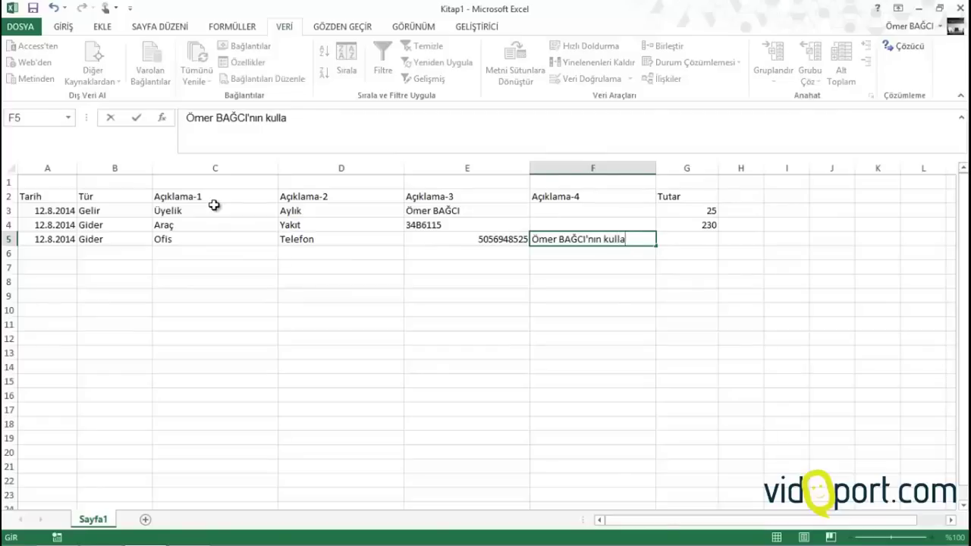
pyautogui.write('ndığı')
pyautogui.press('Tab')
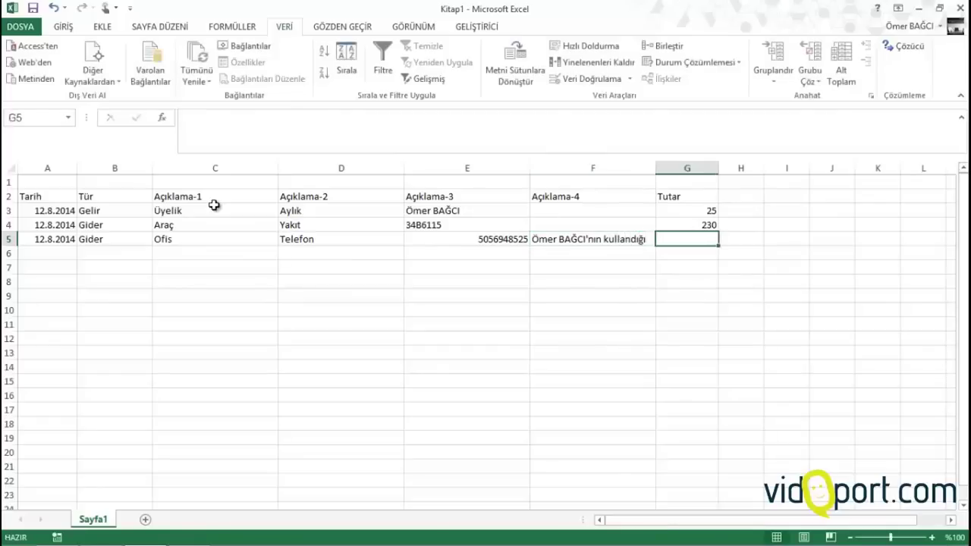
pyautogui.write('123')
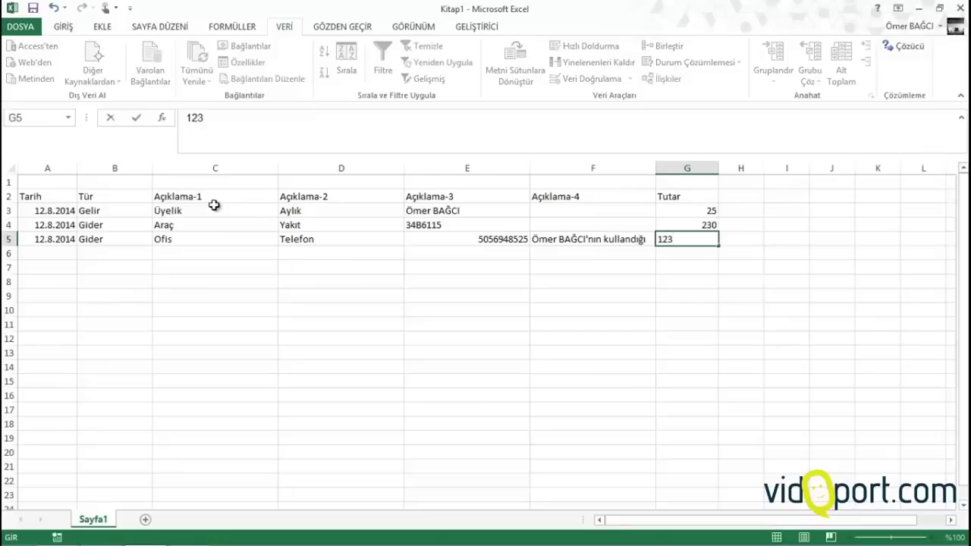
pyautogui.press('Return')
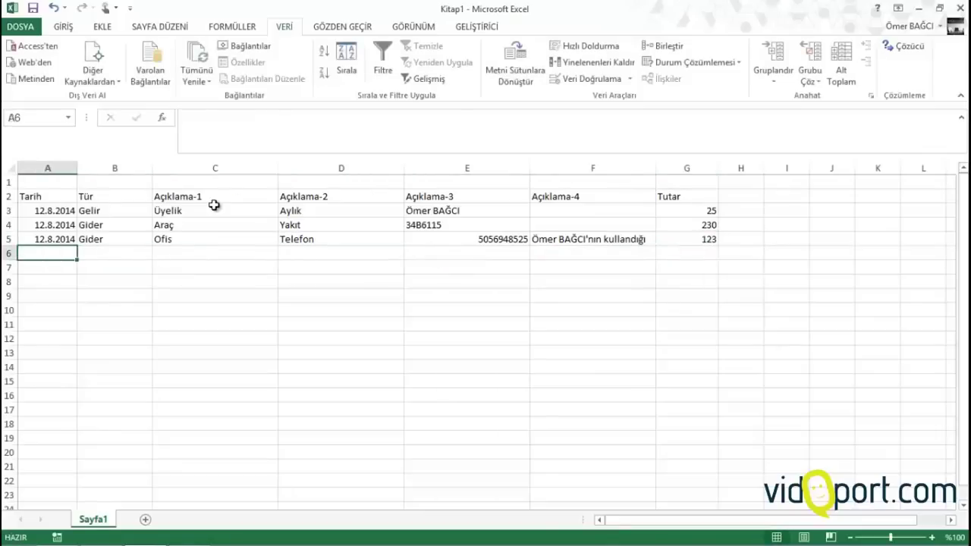
pyautogui.hotkey('ctrl', "'")
# Complete row 6 as Gelir, Üyelik, Excel, a member's name, and Tutar 49
pyautogui.press('Tab')
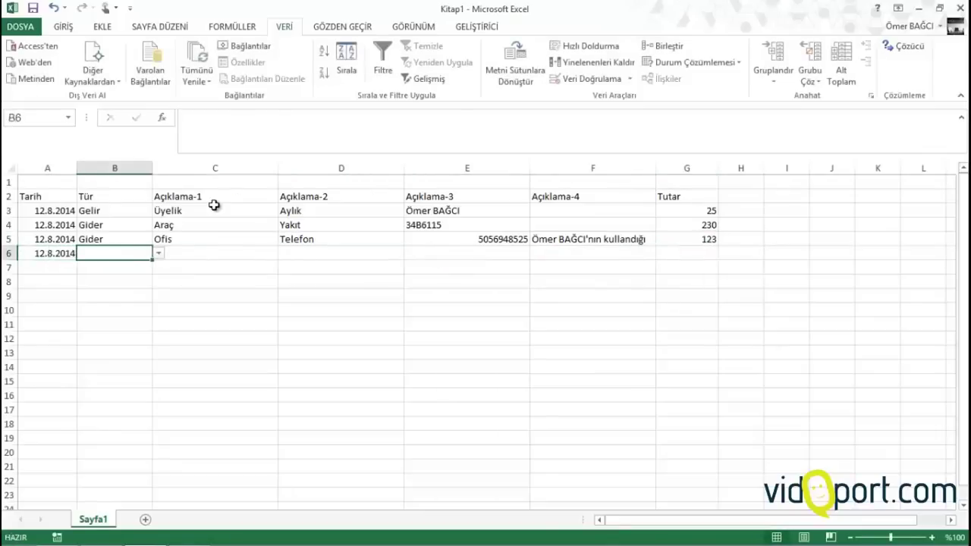
pyautogui.write('Gelir')
pyautogui.press('Tab')
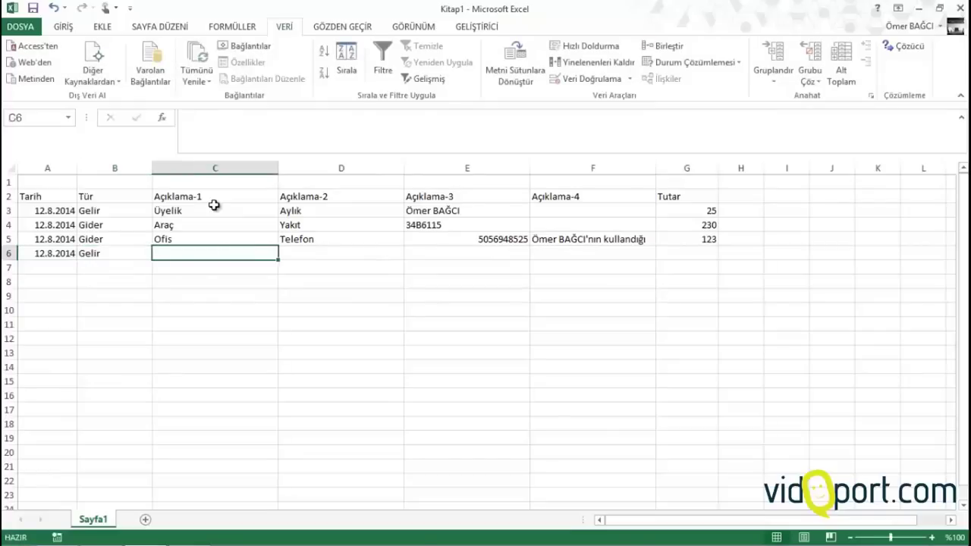
pyautogui.write('Üyelik')
pyautogui.press('Tab')
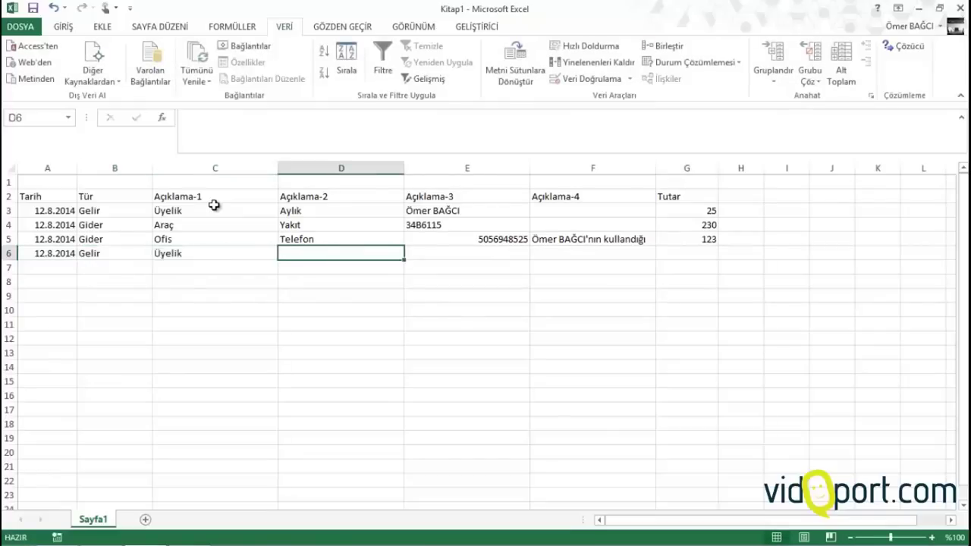
pyautogui.write('Exce')
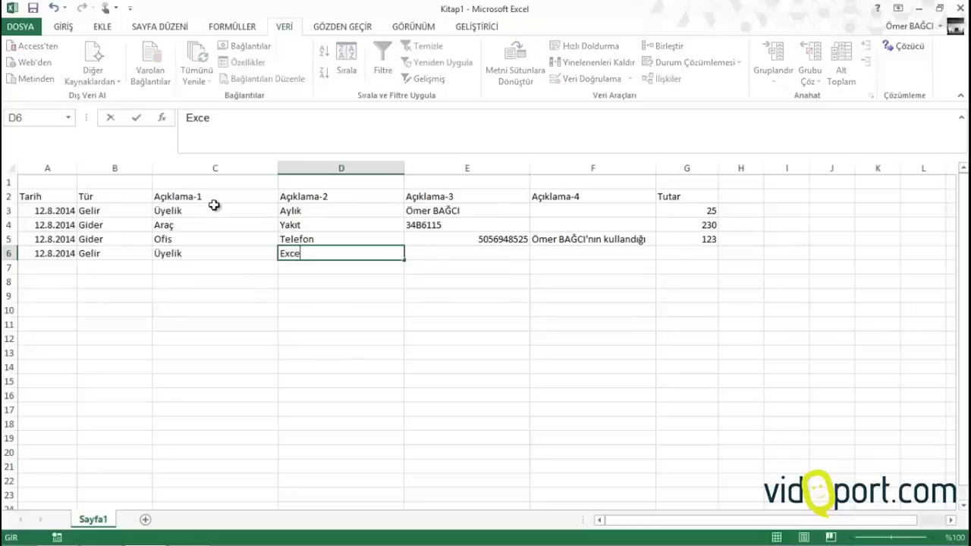
pyautogui.write('l')
pyautogui.press('Tab')
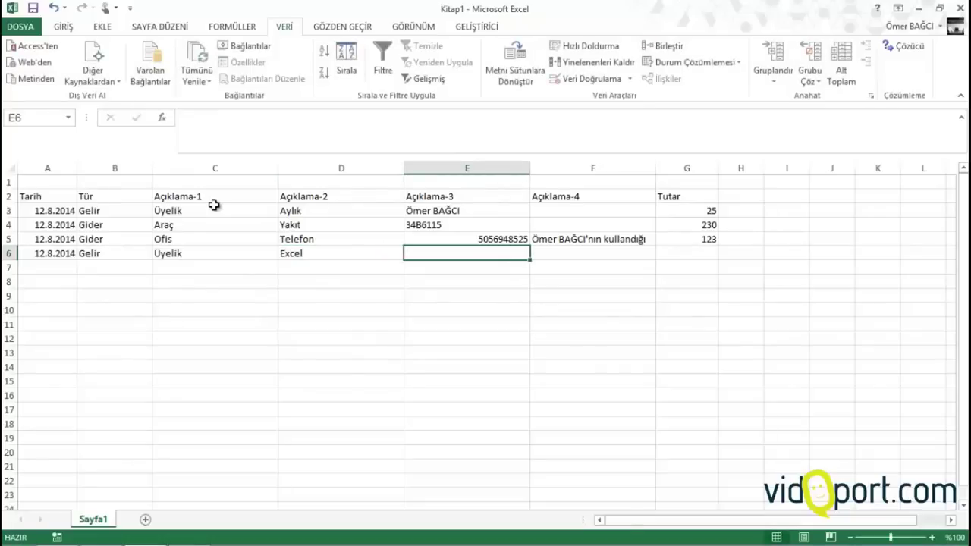
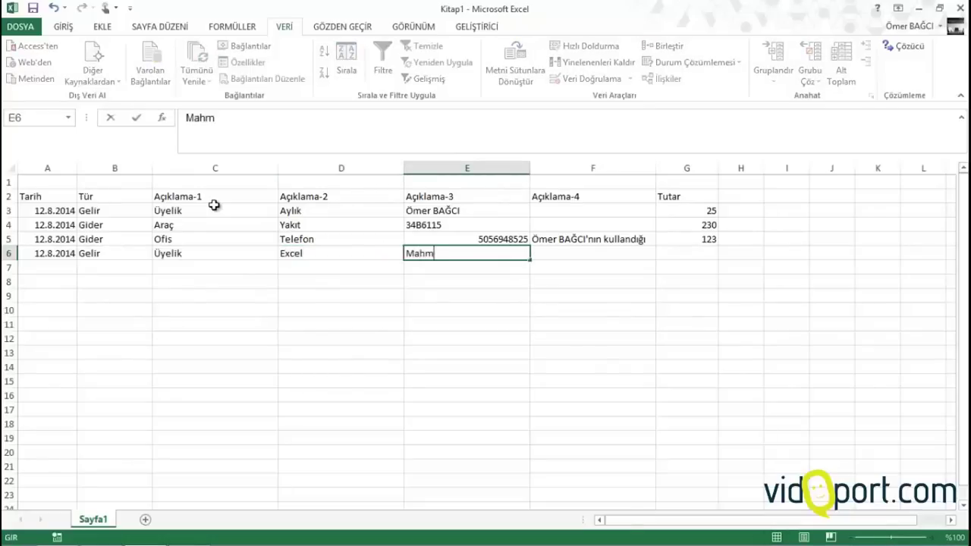
pyautogui.press('Tab')
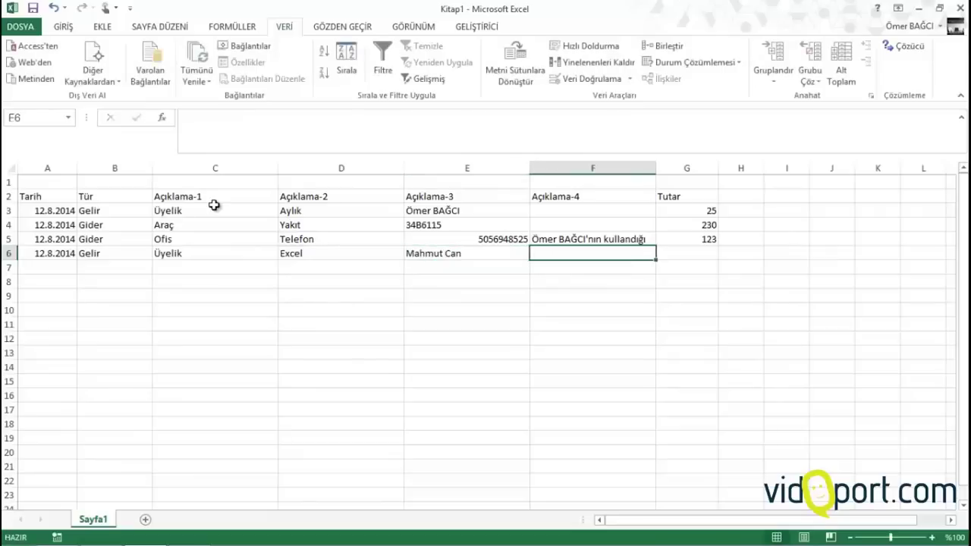
pyautogui.press('Tab')
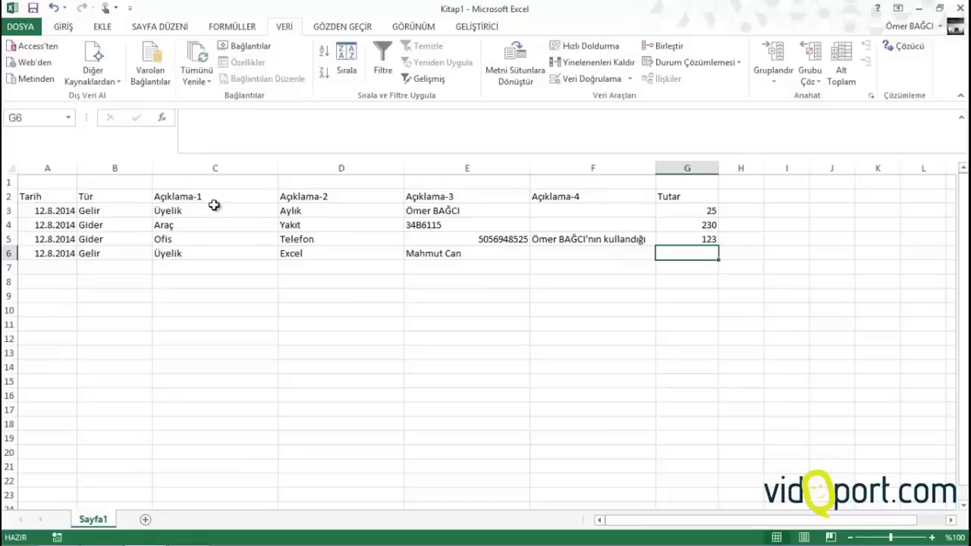
pyautogui.write('9')
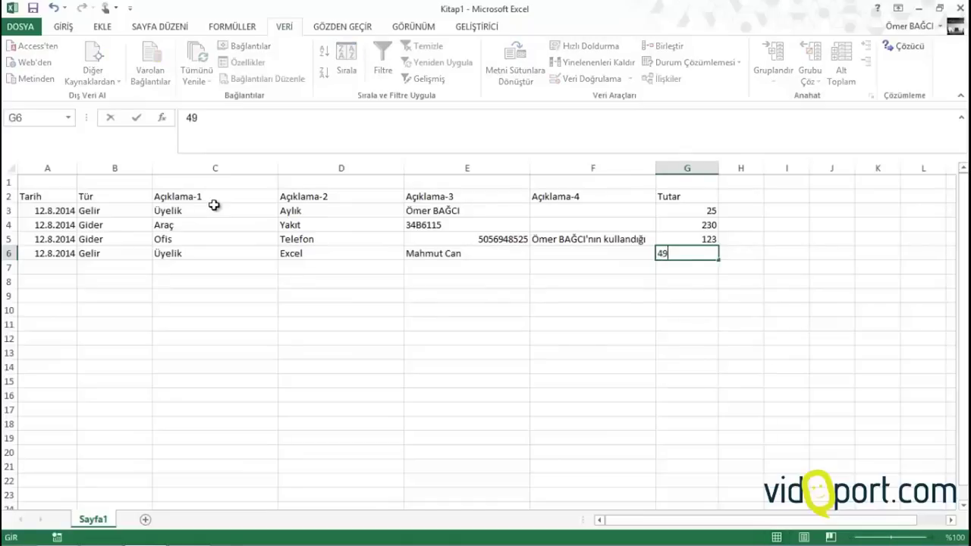
pyautogui.press('Return')
pyautogui.press('Left')
pyautogui.press('Left')
pyautogui.press('Left')
pyautogui.press('Left')
pyautogui.press('Left')
pyautogui.press('Left')
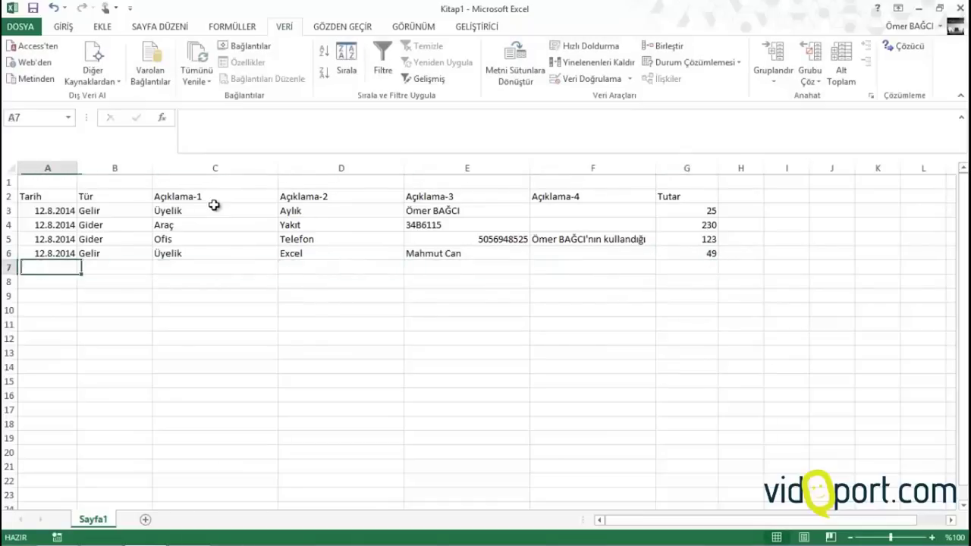
# Copy the date and Gelir into row 7 and enter Eğitim
pyautogui.hotkey('ctrl', "'")
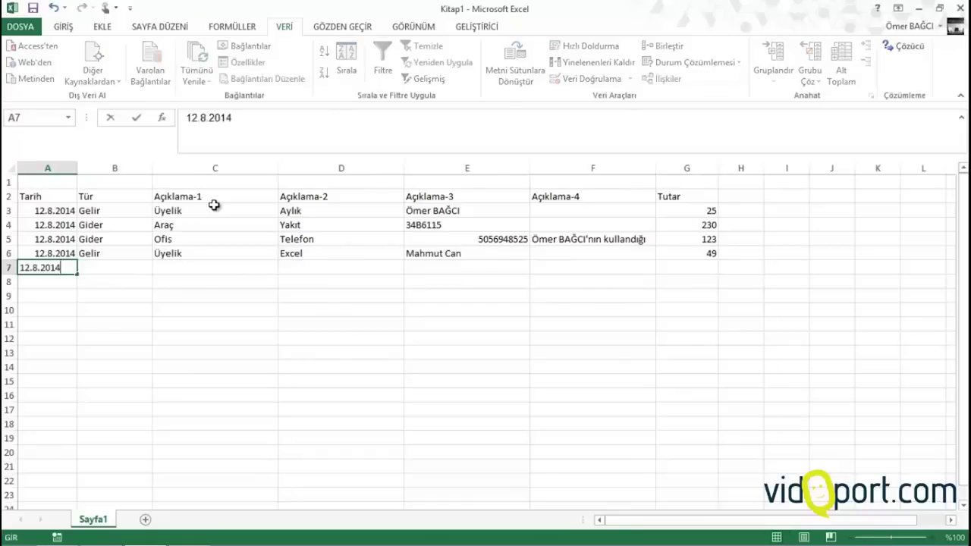
pyautogui.press('Tab')
pyautogui.hotkey('ctrl', "'")
pyautogui.press('Tab')
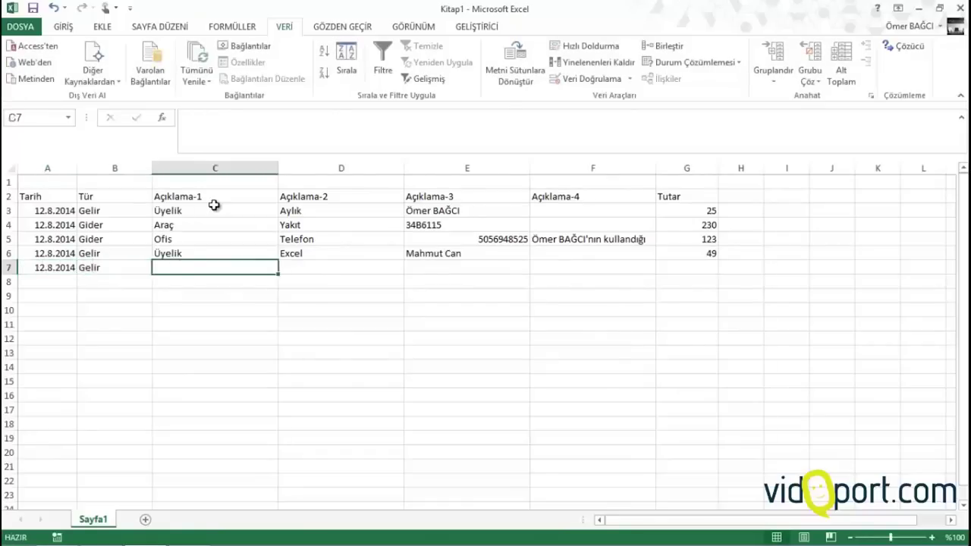
pyautogui.write('Eğitim')
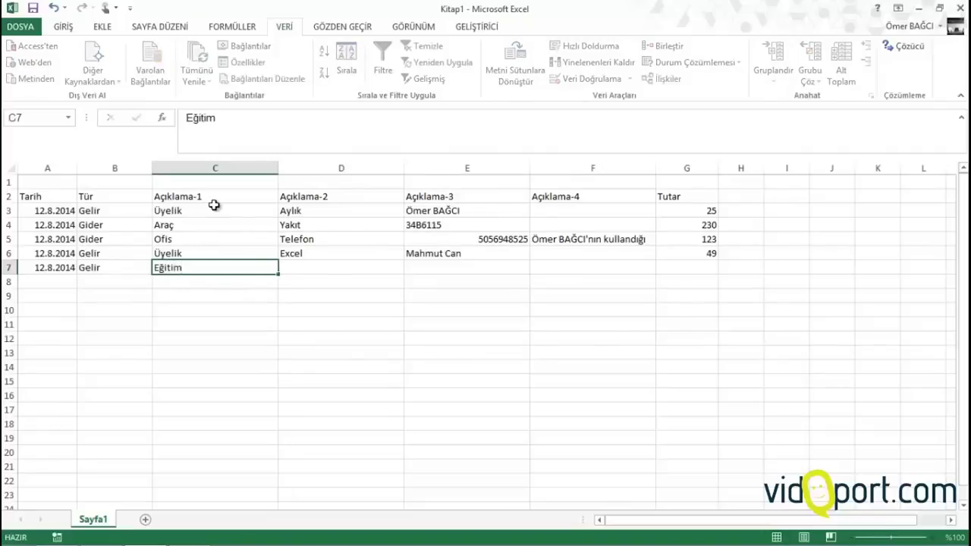
pyautogui.press('Tab')
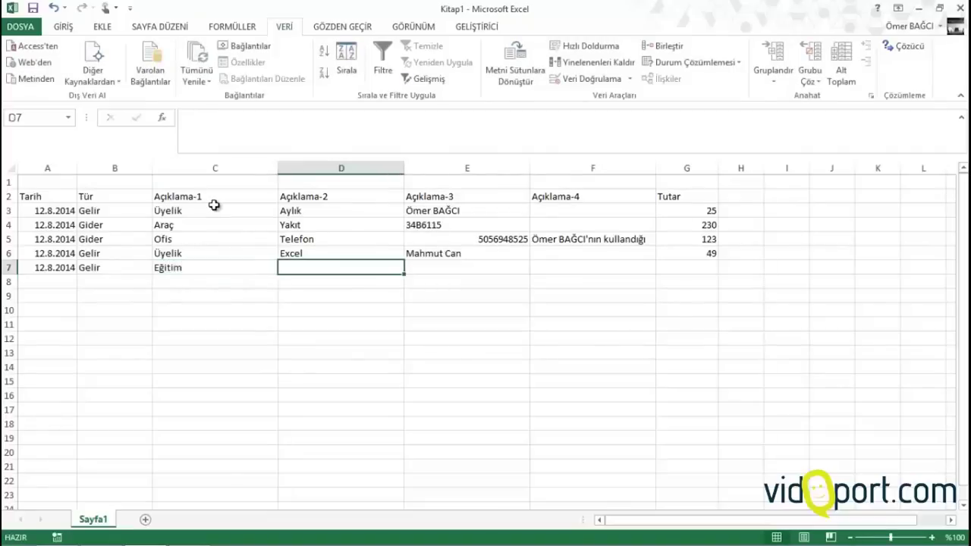
# Enter Firma Eğitimi, Yıldız Meşrubat, and amount 300 in row 7
pyautogui.write('firm')
pyautogui.press('BackSpace')
pyautogui.press('BackSpace')
pyautogui.press('BackSpace')
pyautogui.press('BackSpace')
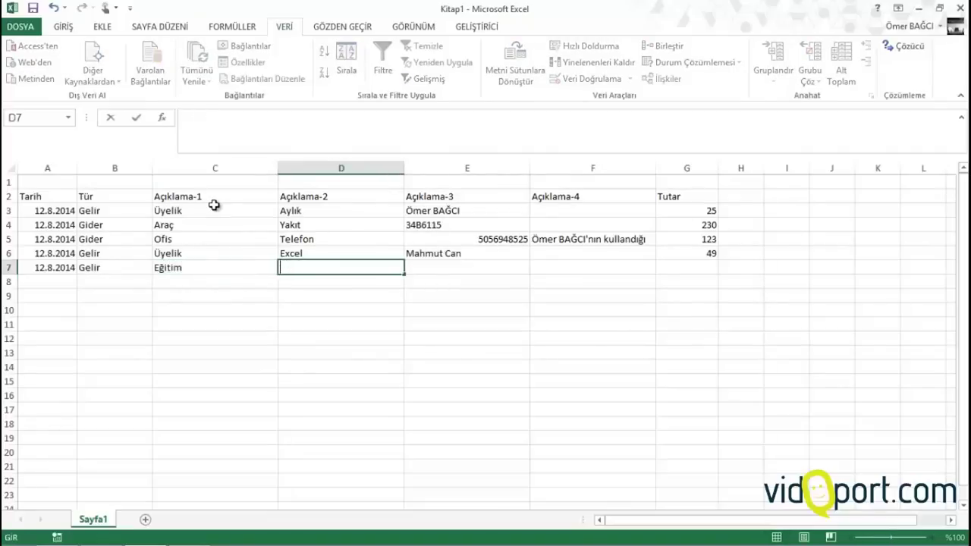
pyautogui.write('Firma Eğitimi')
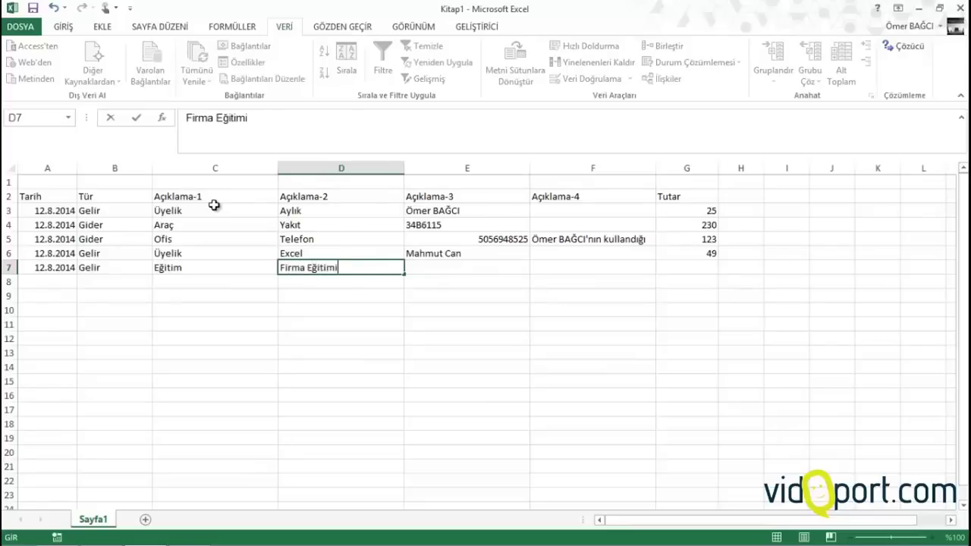
pyautogui.press('Tab')
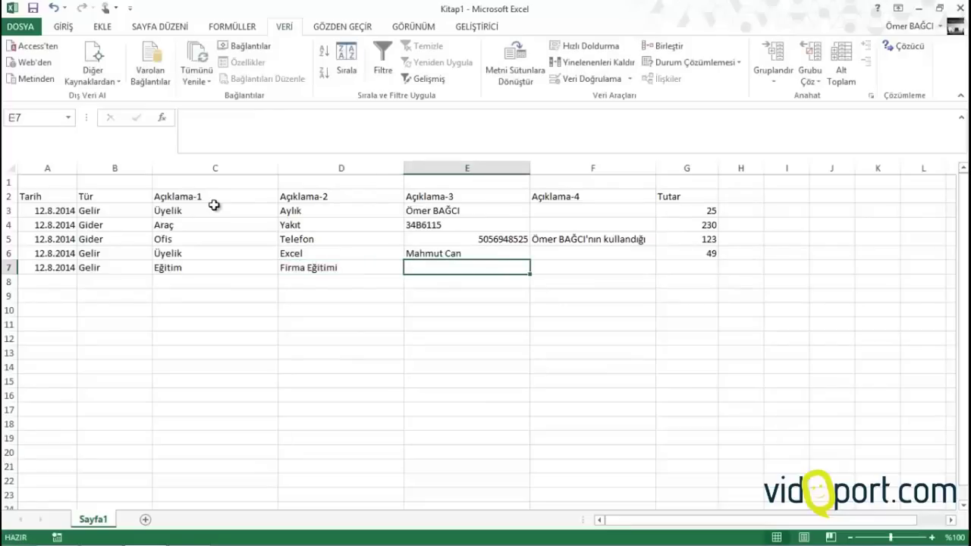
pyautogui.write('Yıl')
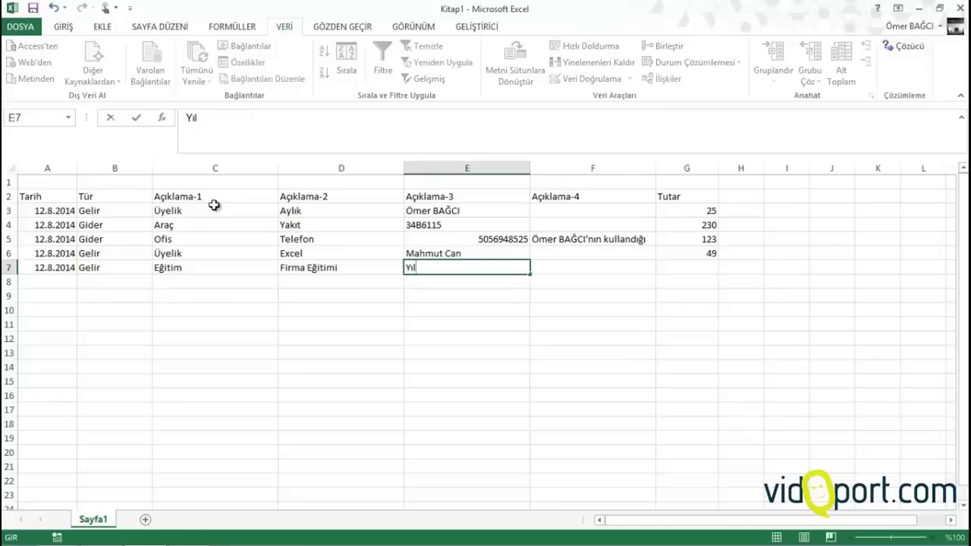
pyautogui.write('dız Meş')
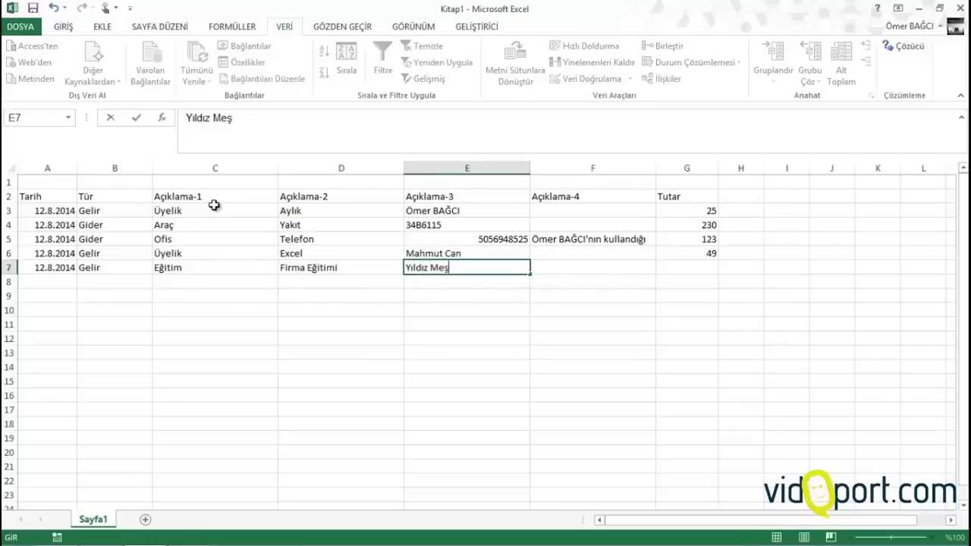
pyautogui.write('rubat')
pyautogui.press('Tab')
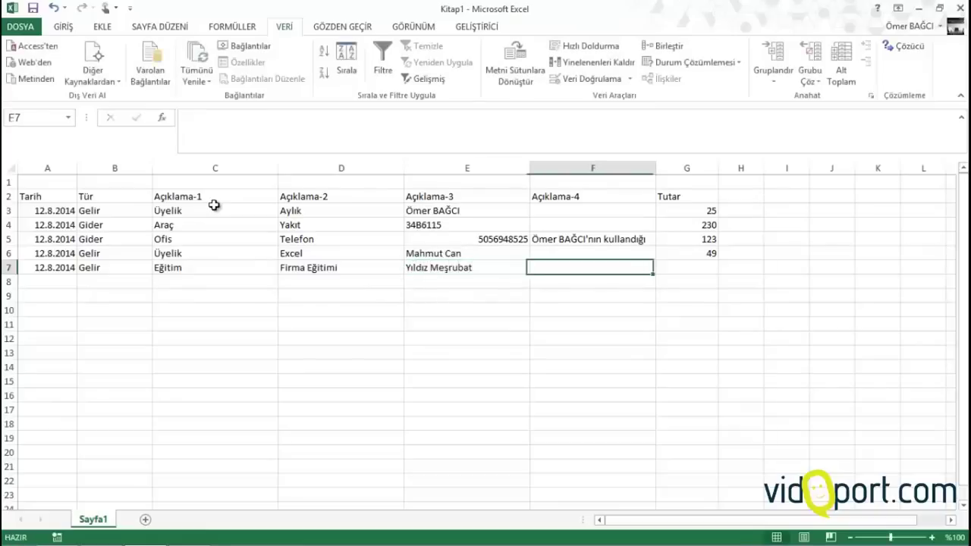
pyautogui.press('Tab')
pyautogui.write('300')
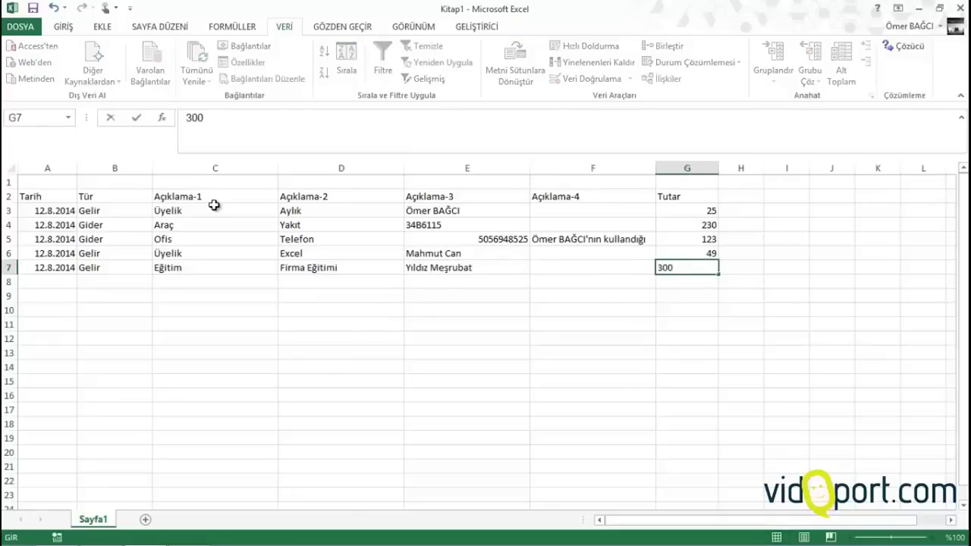
pyautogui.press('Return')
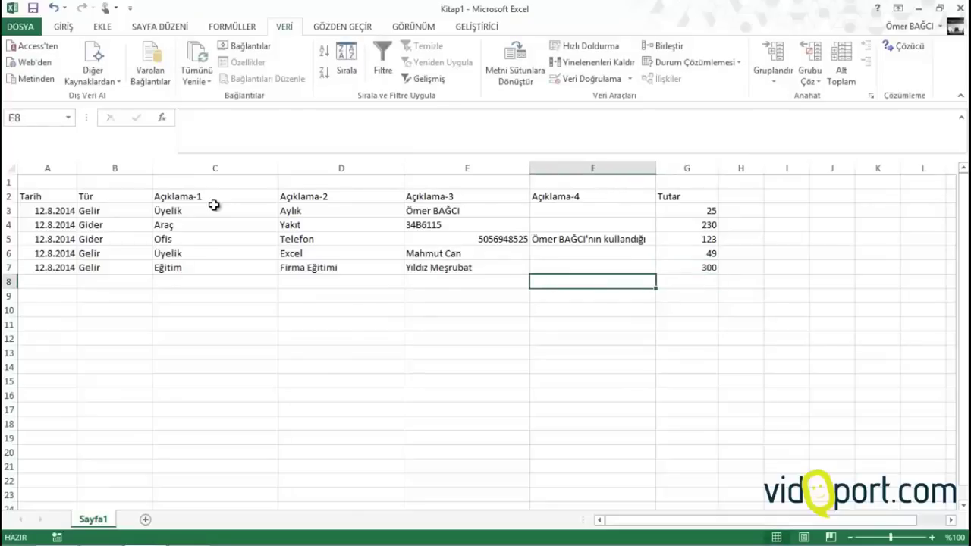
# Review the Açıklama-1 to Açıklama-3 entries, then return to A8
pyautogui.press('Left')
pyautogui.press('Left')
pyautogui.press('Left')
pyautogui.press('Left')
pyautogui.press('Left')
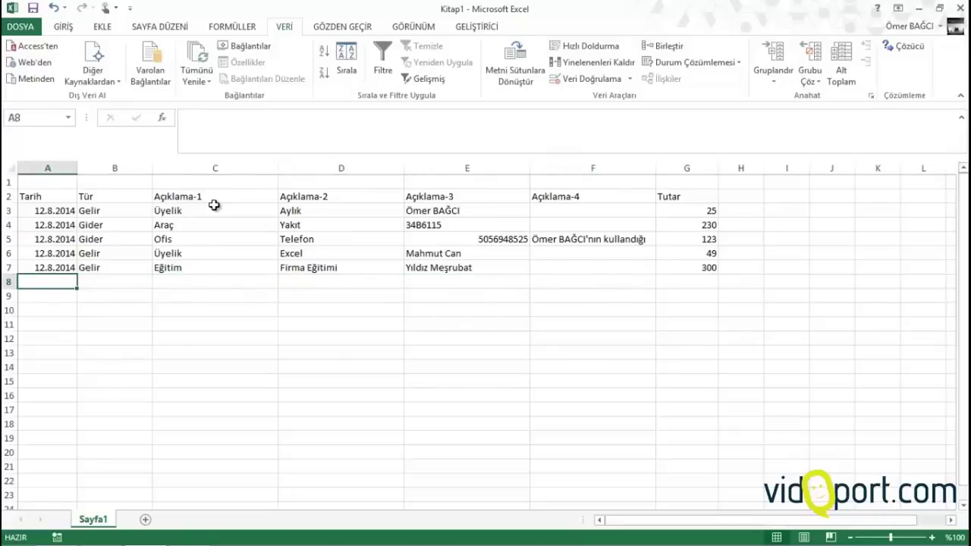
pyautogui.click(215, 206)
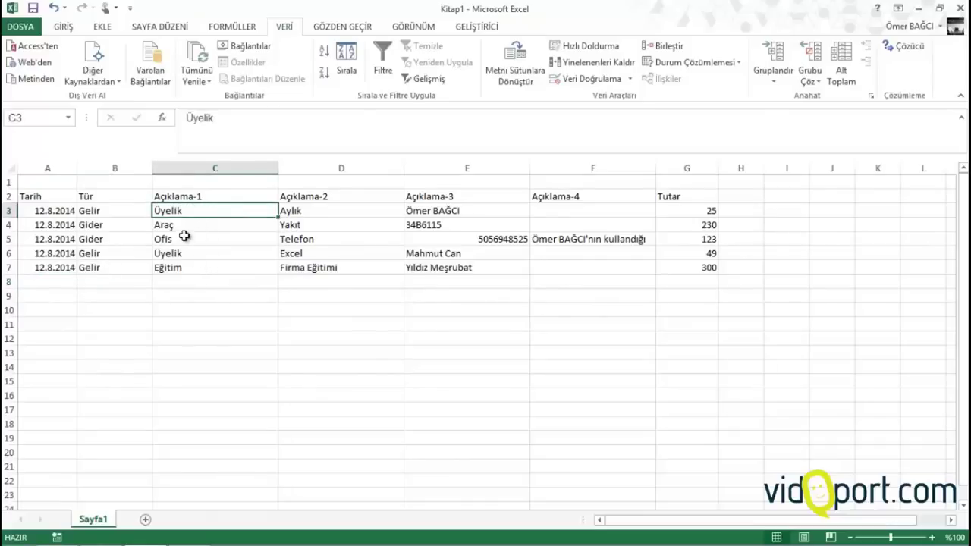
pyautogui.moveTo(339, 212); pyautogui.dragTo(340, 276)
pyautogui.moveTo(419, 213); pyautogui.dragTo(455, 253)
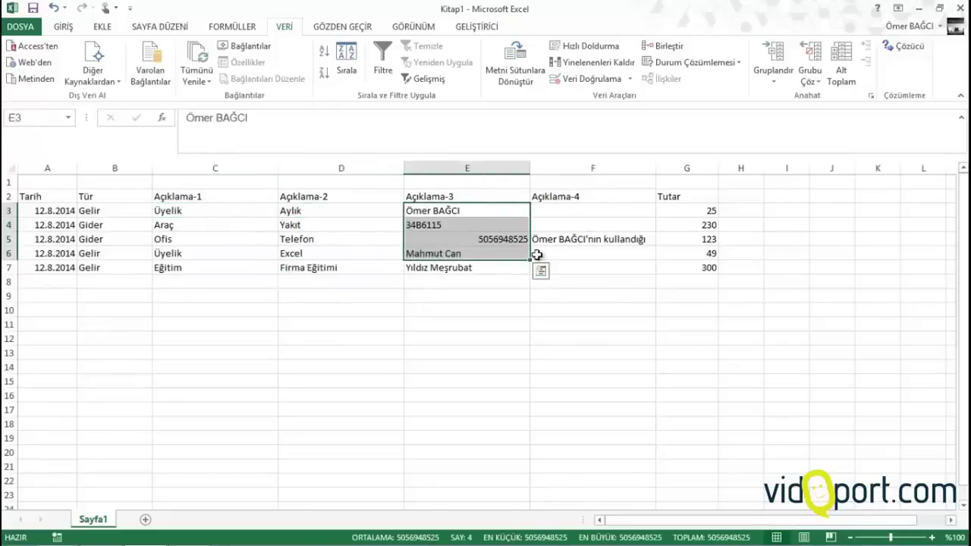
pyautogui.click(76, 281)
# Start row 8 with today's date, Gider, Ofis via AutoComplete, and Mutfak
pyautogui.hotkey('ctrl', ';')
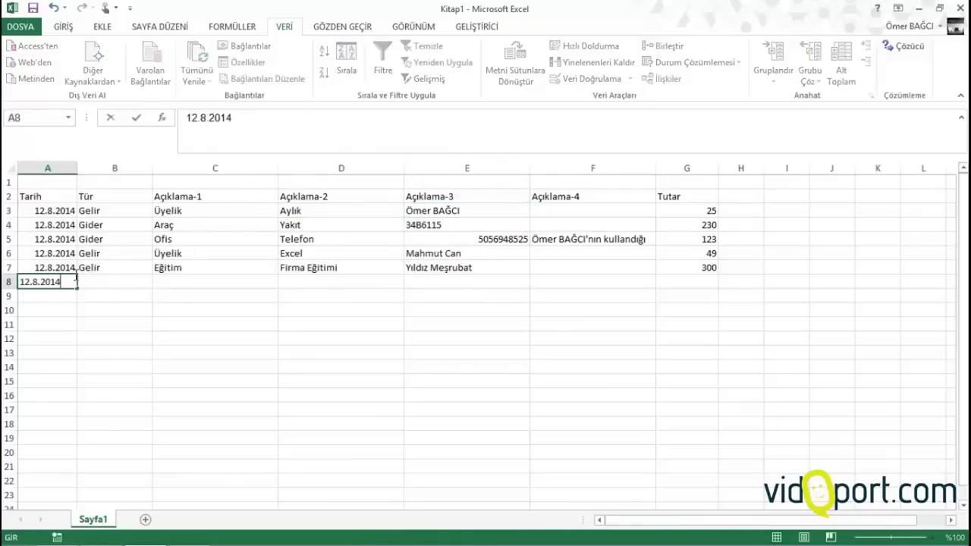
pyautogui.press('Tab')
pyautogui.write('Gider')
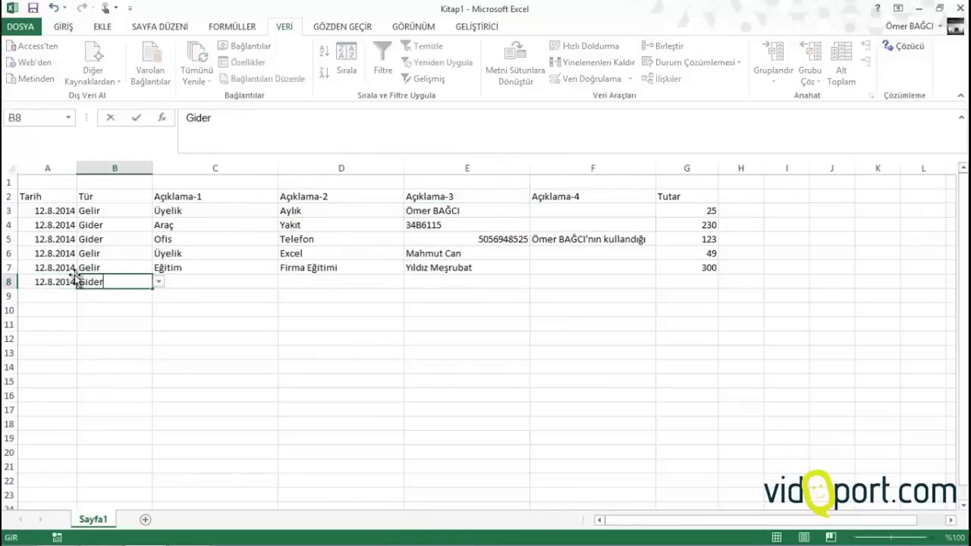
pyautogui.press('Tab')
pyautogui.write('O')
pyautogui.press('Tab')
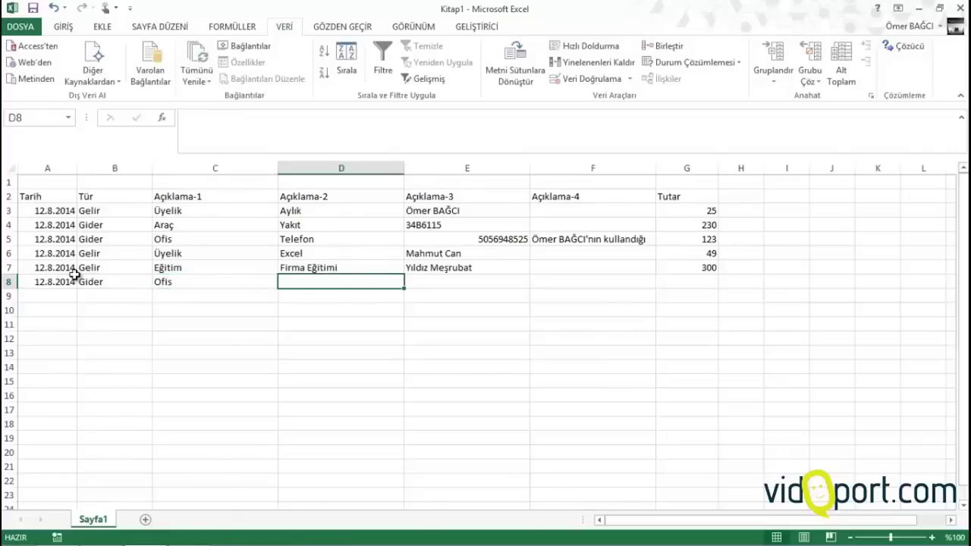
pyautogui.write('Mutfak')
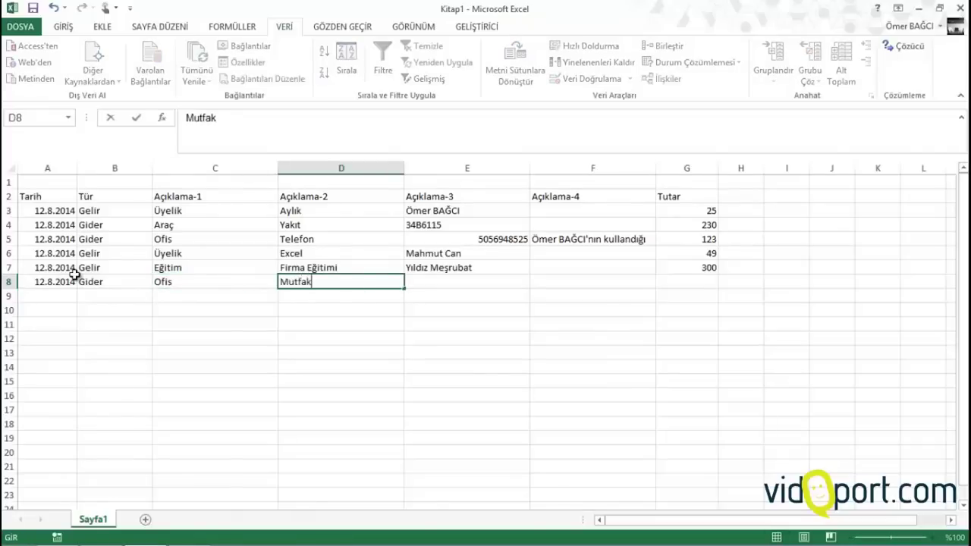
pyautogui.press('Tab')
# Add Mutfak Giderleri, Market Alışverişi and Tutar 45 to row 8
pyautogui.write('Mutfa G')
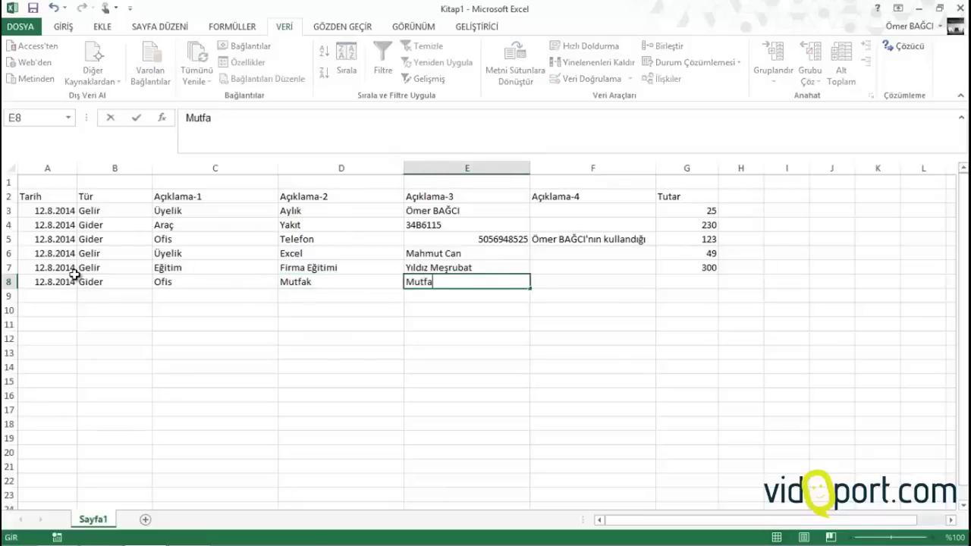
pyautogui.press('BackSpace')
pyautogui.press('BackSpace')
pyautogui.write('k Giderleri')
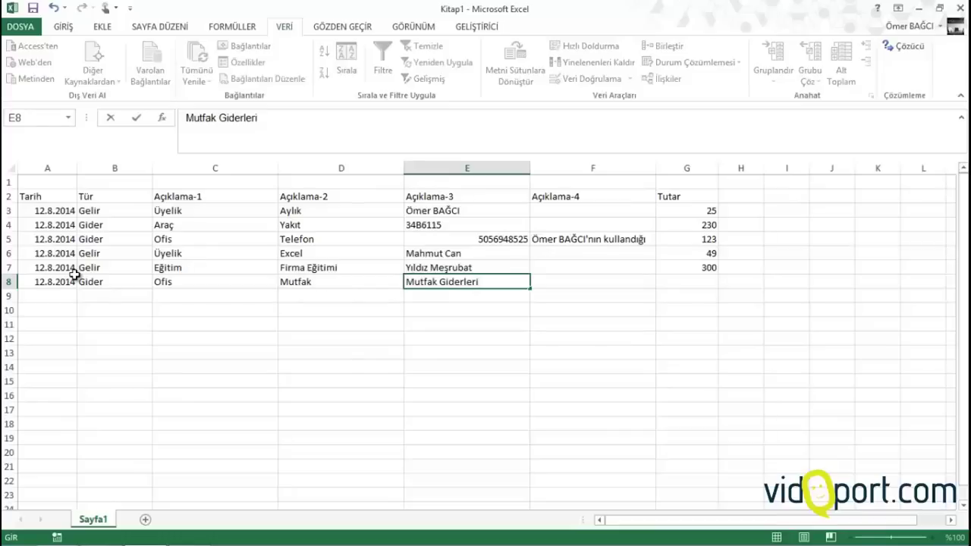
pyautogui.press('Tab')
pyautogui.write('Mark')
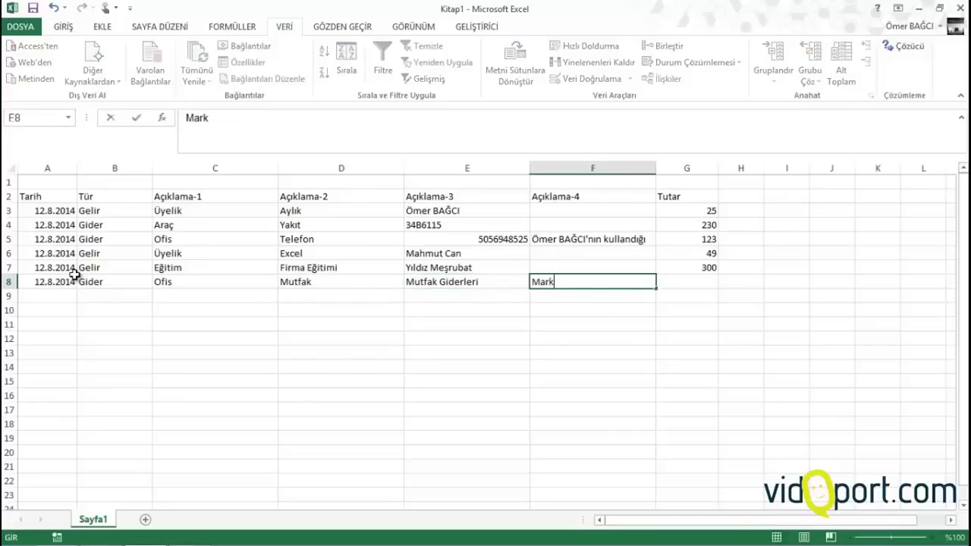
pyautogui.write('et Alışverişi')
pyautogui.press('Tab')
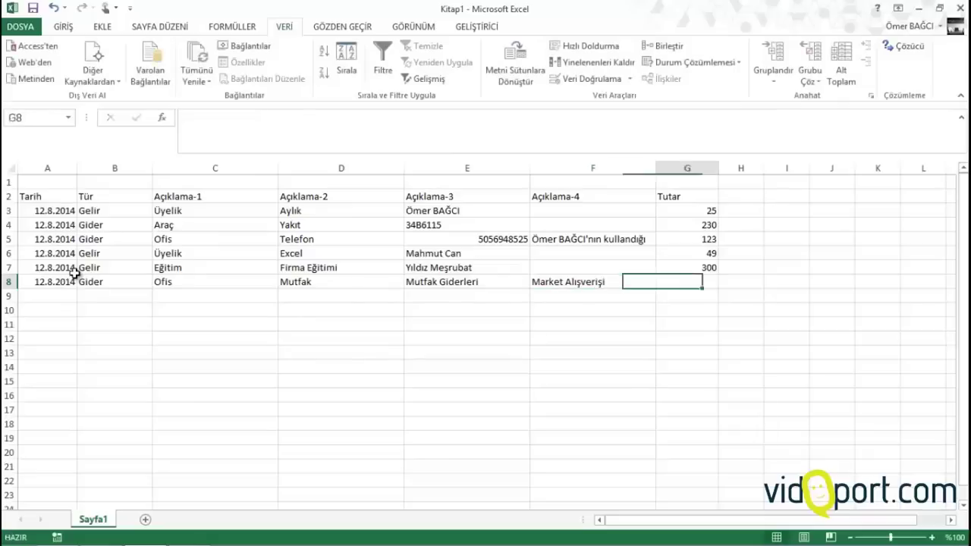
pyautogui.press('Tab')
pyautogui.hotkey('shift', 'Tab')
pyautogui.write('45')
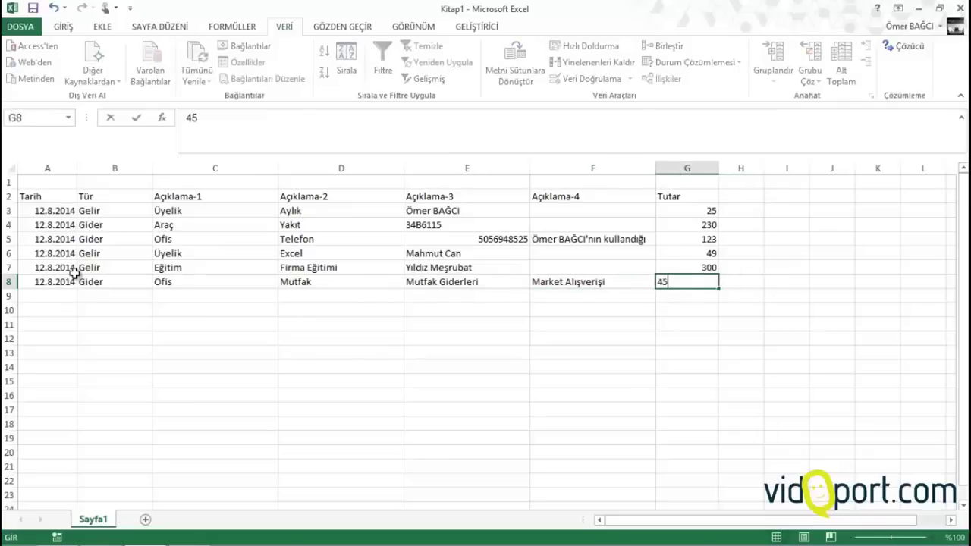
pyautogui.press('Return')
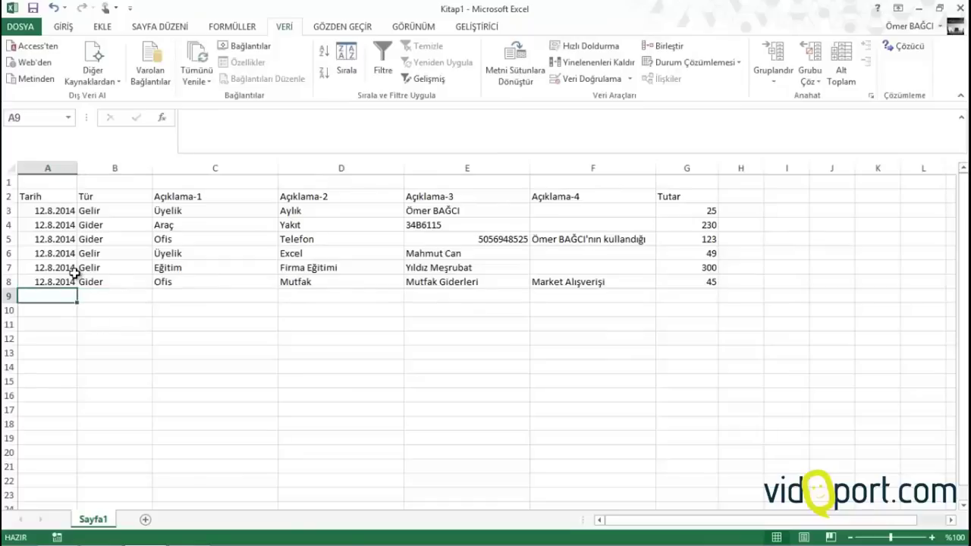
# Start row 9 with 12.8.2014, Gider, Vergi and SGK
pyautogui.write('12.8.2014')
pyautogui.press('Tab')
pyautogui.write('Gider')
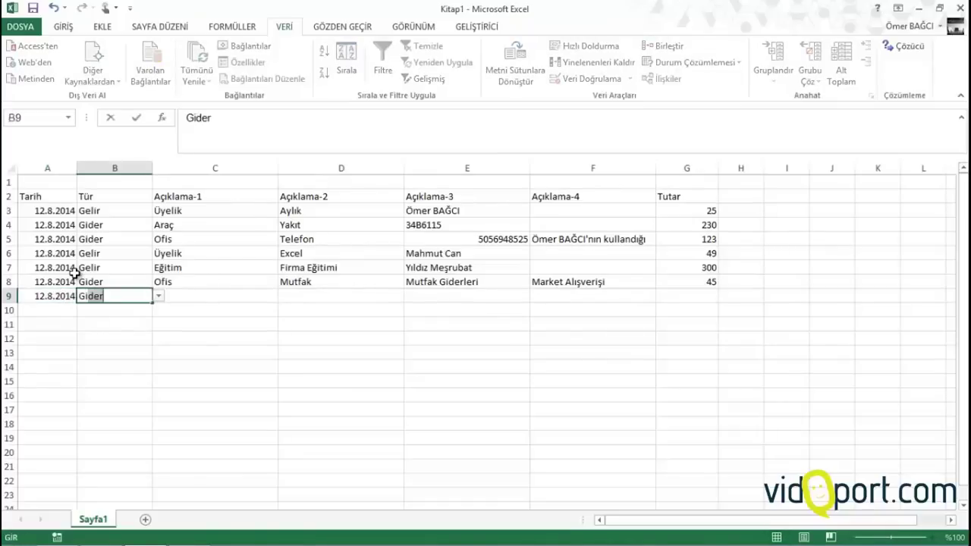
pyautogui.press('Tab')
pyautogui.write('Vergi')
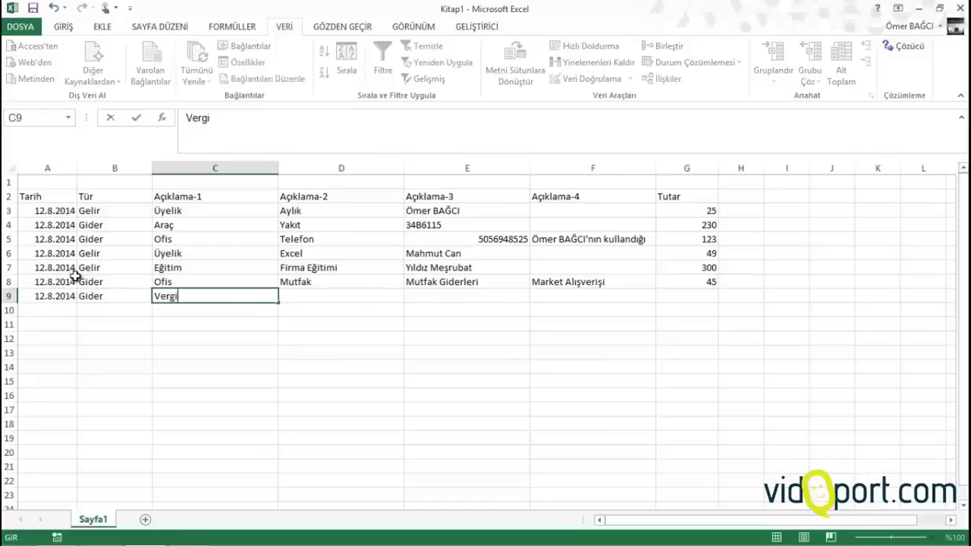
pyautogui.press('Tab')
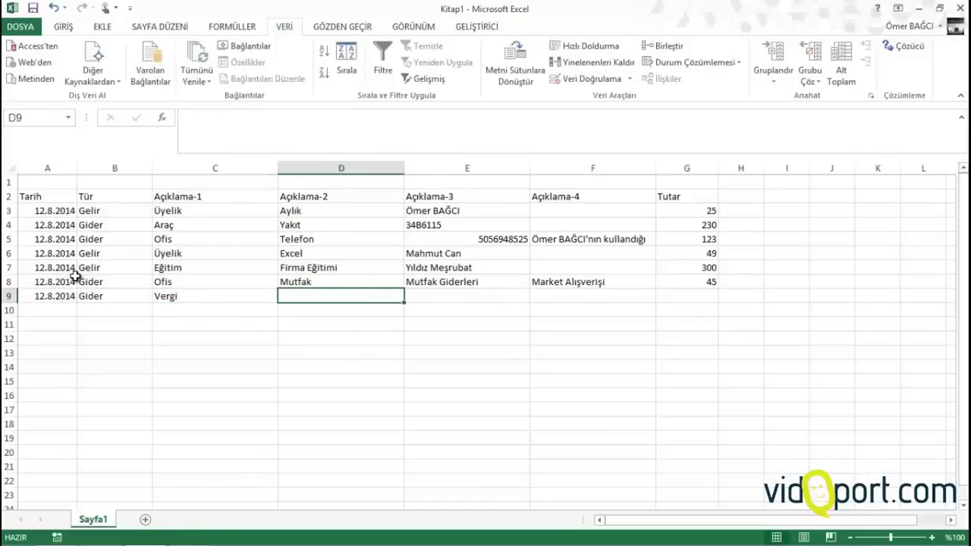
pyautogui.write('SGK')
pyautogui.press('Tab')
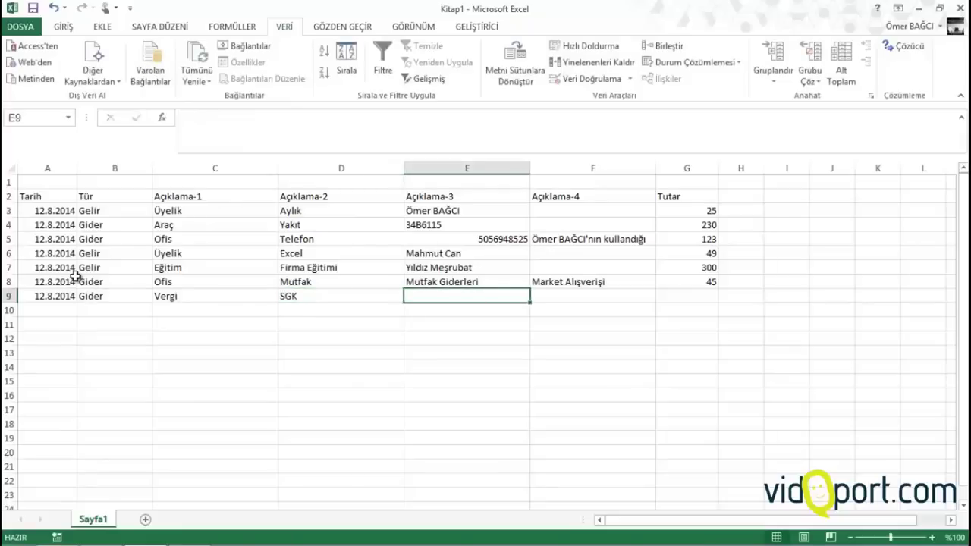
# Add Prim Ödemesi, Ağustos Ödemesi and Tutar 400 to row 9
pyautogui.write('Prim')
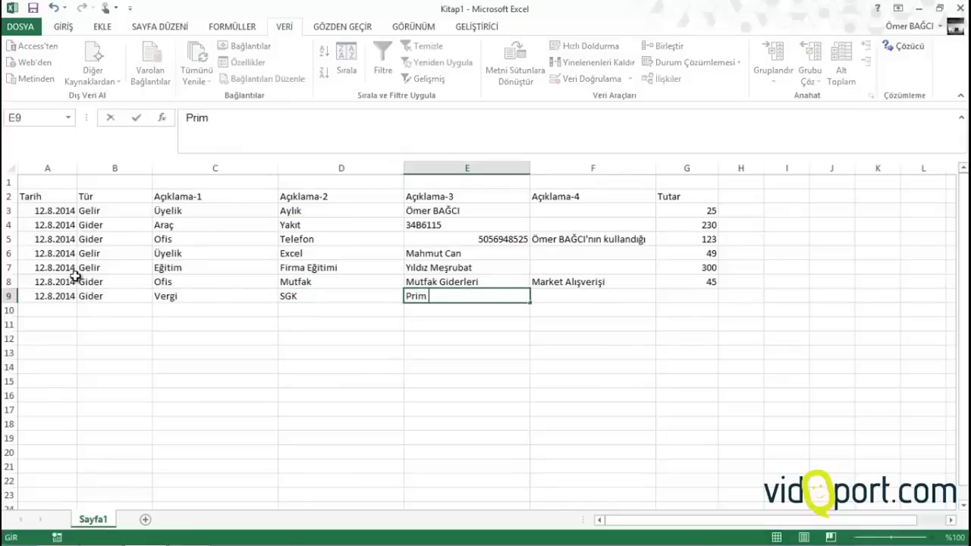
pyautogui.write(' Ödemesi')
pyautogui.press('Tab')
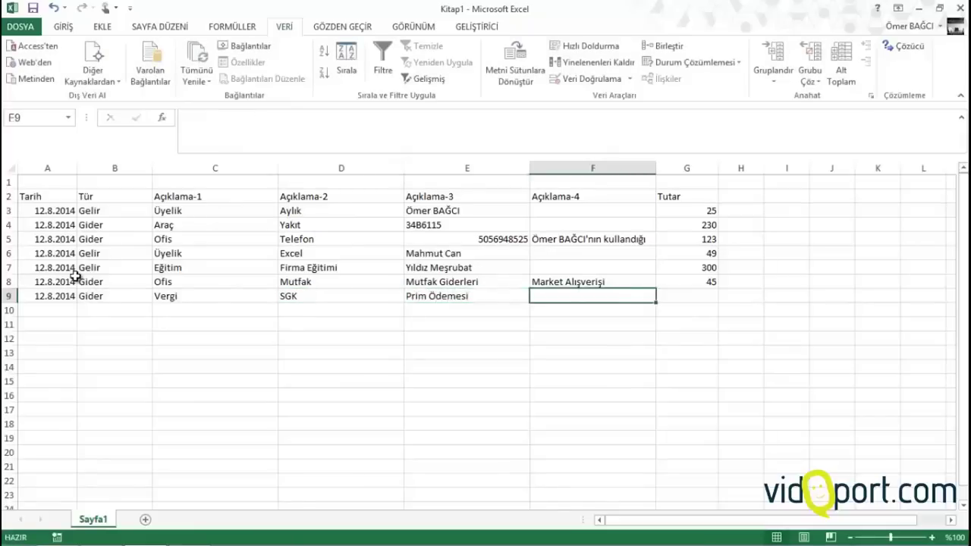
pyautogui.write('Ha')
pyautogui.press('BackSpace')
pyautogui.press('BackSpace')
pyautogui.write('A')
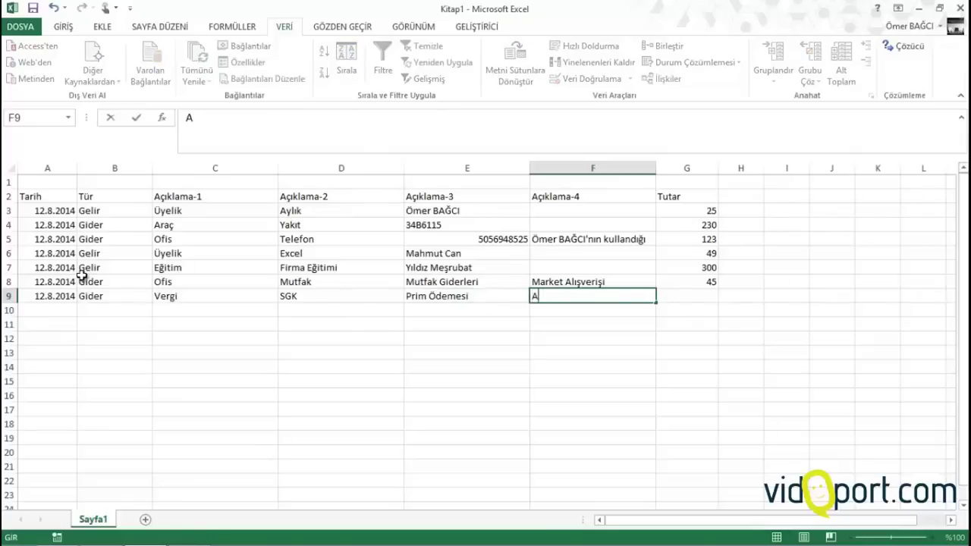
pyautogui.write('ğustos Ö')
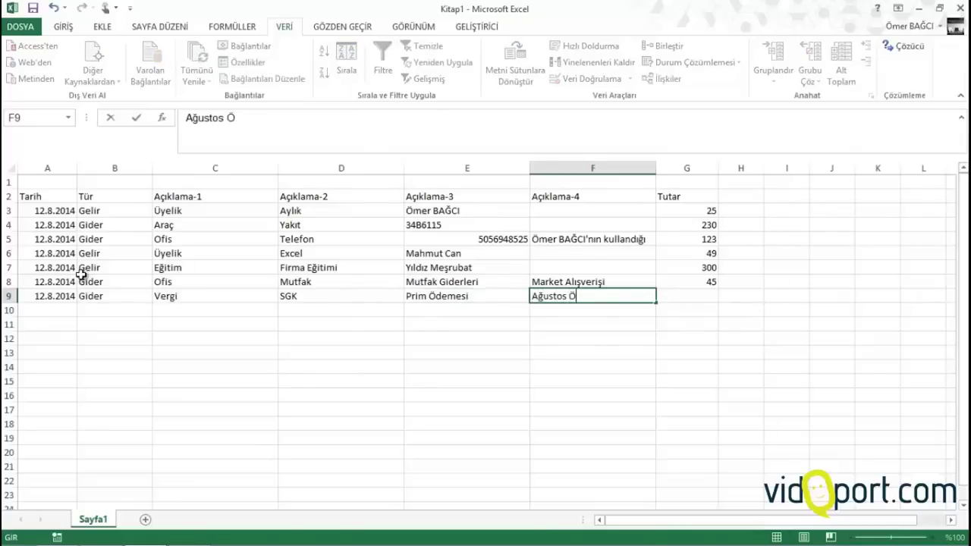
pyautogui.write('demesi')
pyautogui.press('Tab')
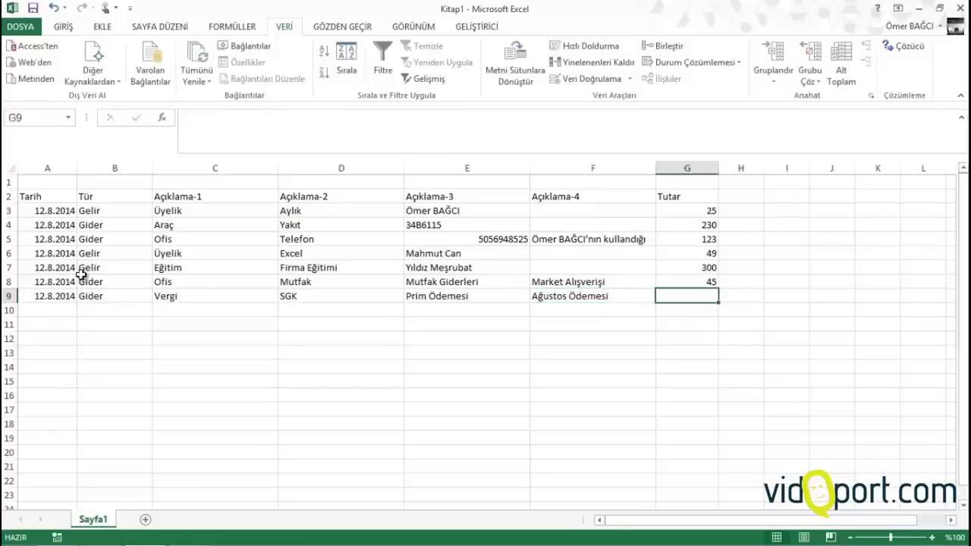
pyautogui.write('400')
pyautogui.press('Return')
pyautogui.press('Left')
pyautogui.press('Left')
pyautogui.press('Left')
pyautogui.press('Left')
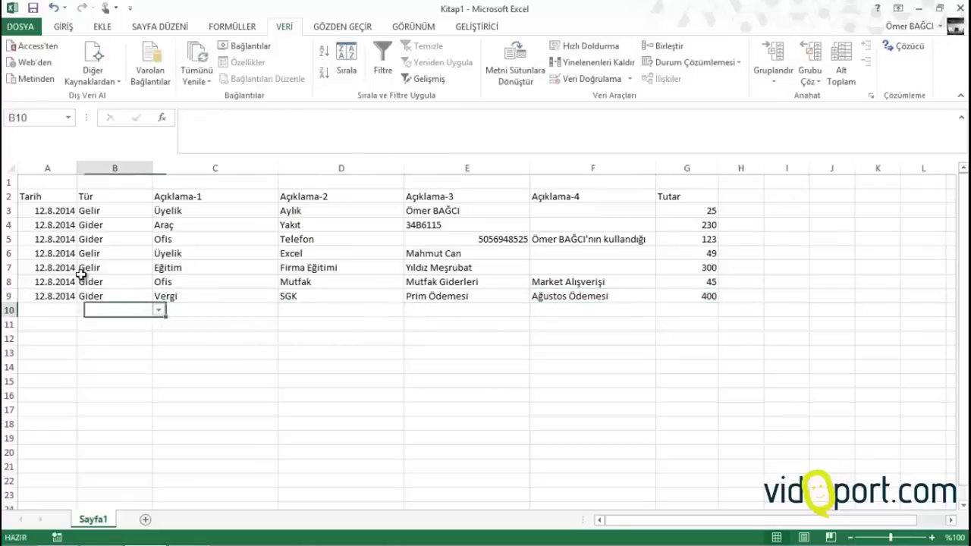
pyautogui.press('Left')
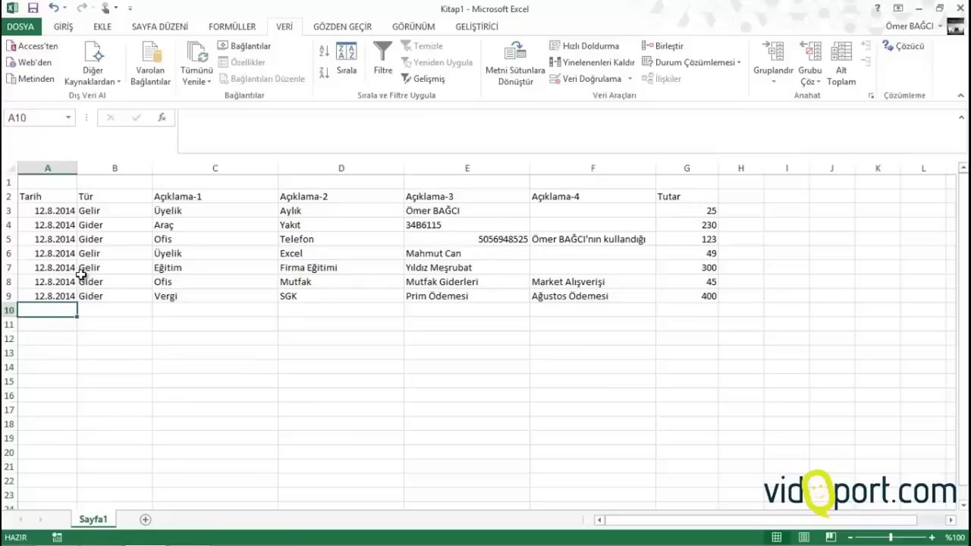
# Start row 10 with the copied date, type Gider, and descriptions Ofis and Telefon
pyautogui.hotkey('ctrl', ';')
pyautogui.press('Tab')
pyautogui.write('gider')
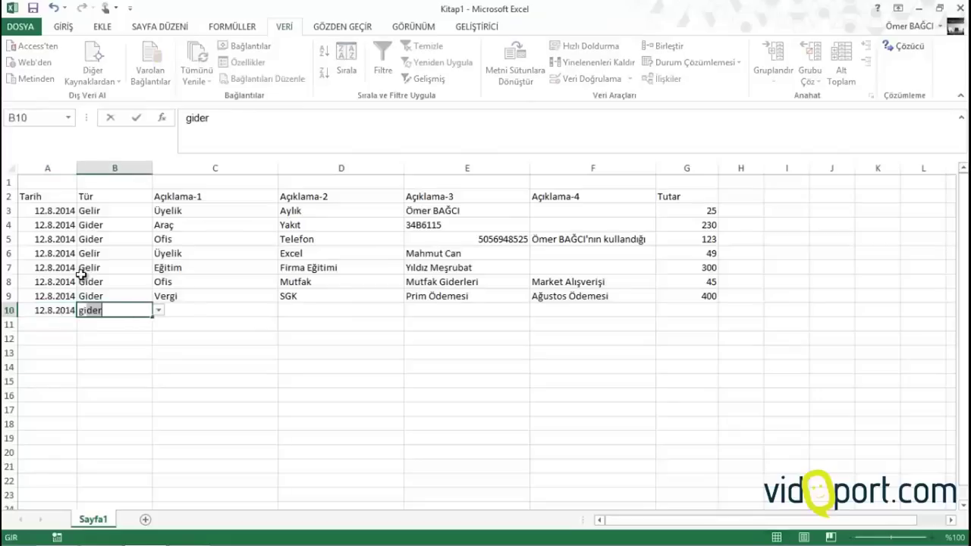
pyautogui.hotkey('ctrl', 'Return')
pyautogui.press('Tab')
pyautogui.write('ofis')
pyautogui.press('Tab')
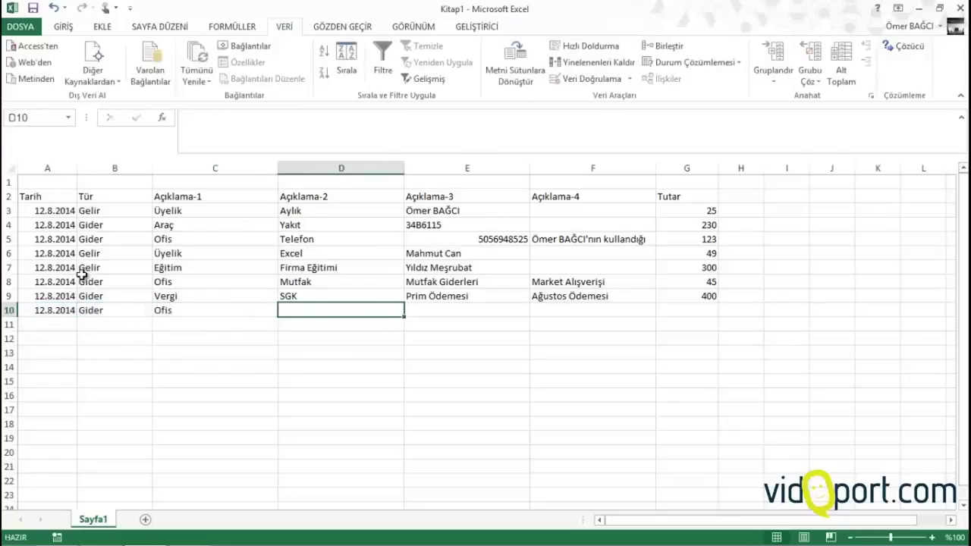
pyautogui.write('t')
pyautogui.press('Tab')
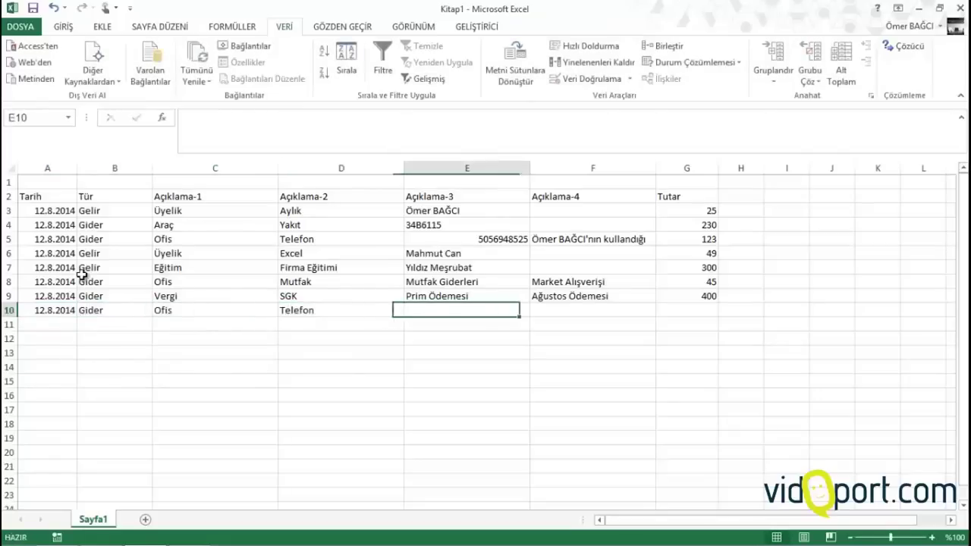
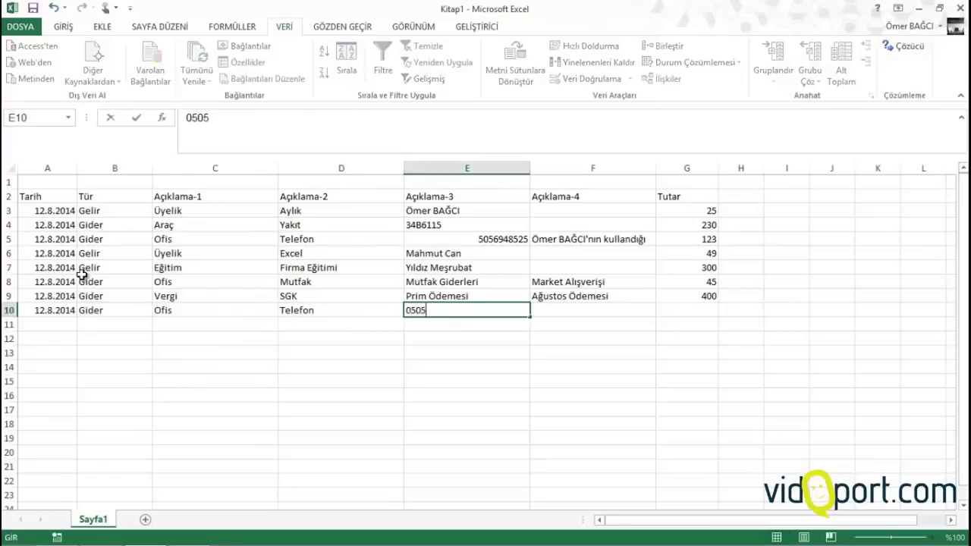
# Enter row 10's phone number, a note naming its user, and the corrected amount 23
pyautogui.press('Tab')
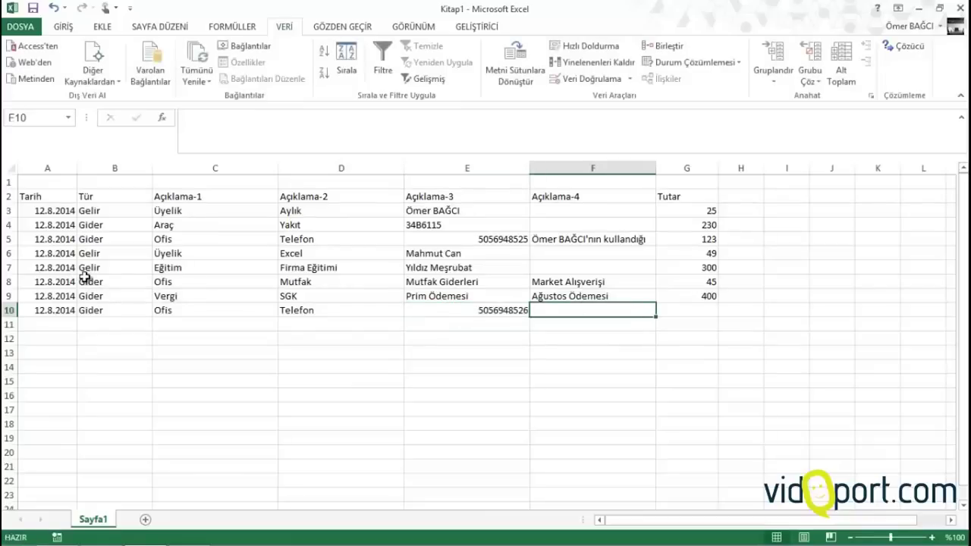
pyautogui.write('Mustafa Ney')
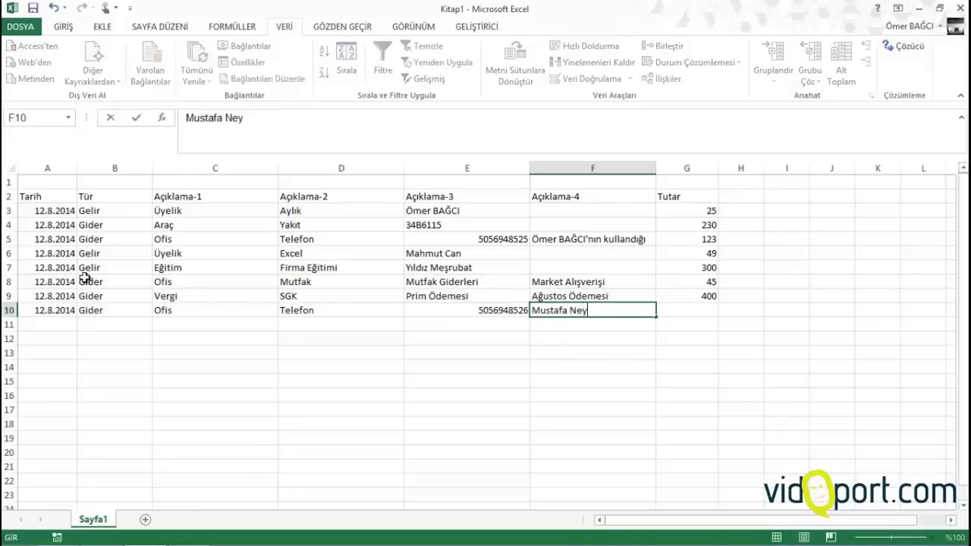
pyautogui.press('BackSpace')
pyautogui.press('BackSpace')
pyautogui.press('BackSpace')
pyautogui.write('bey kull')
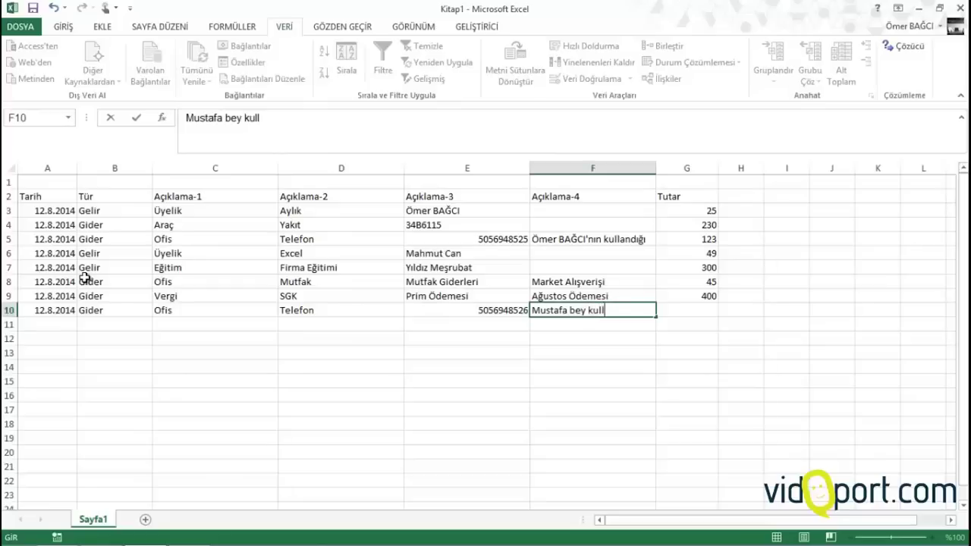
pyautogui.write('andığı')
pyautogui.press('Tab')
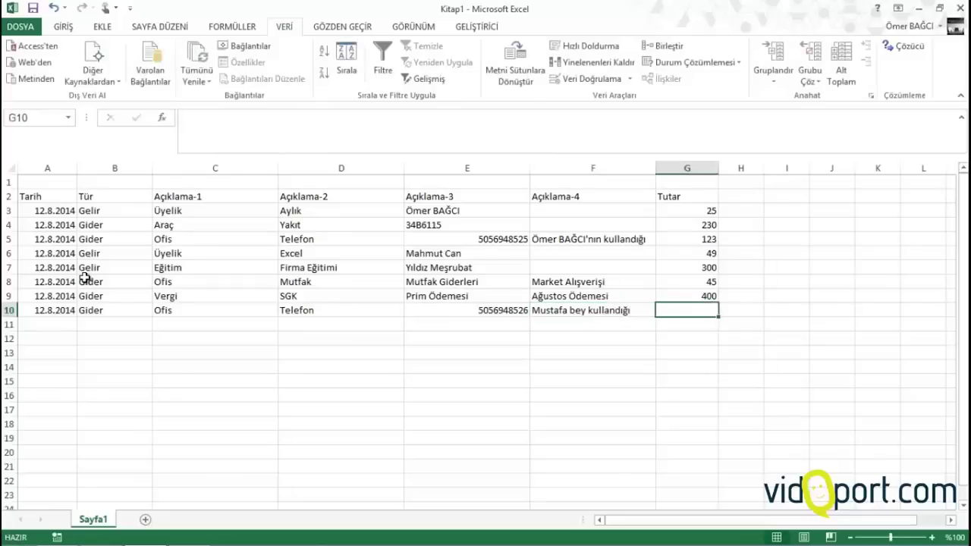
pyautogui.write('234')
pyautogui.hotkey('ctrl', 'Left')
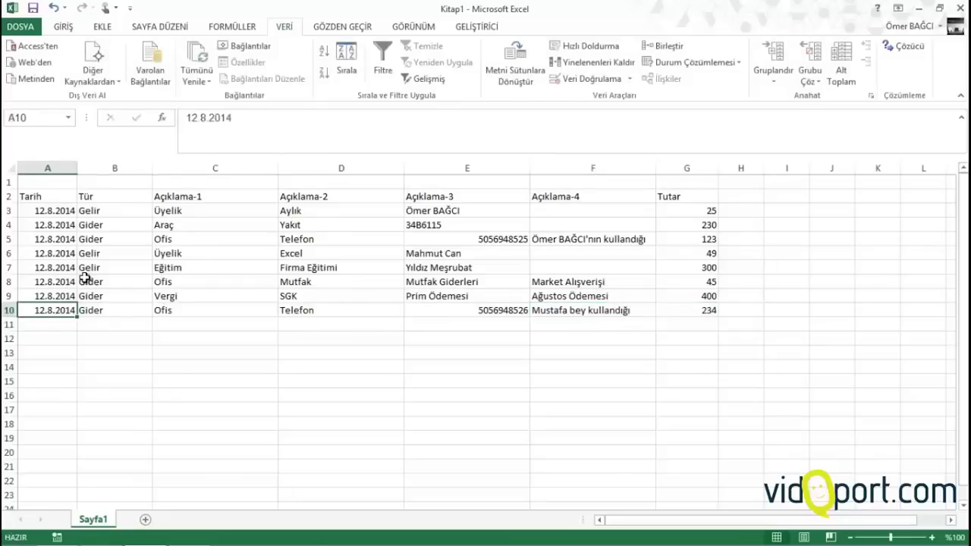
pyautogui.press('Right')
pyautogui.press('Right')
pyautogui.press('Right')
pyautogui.press('Right')
pyautogui.press('Right')
pyautogui.press('Right')
pyautogui.press('F2')
pyautogui.press('BackSpace')
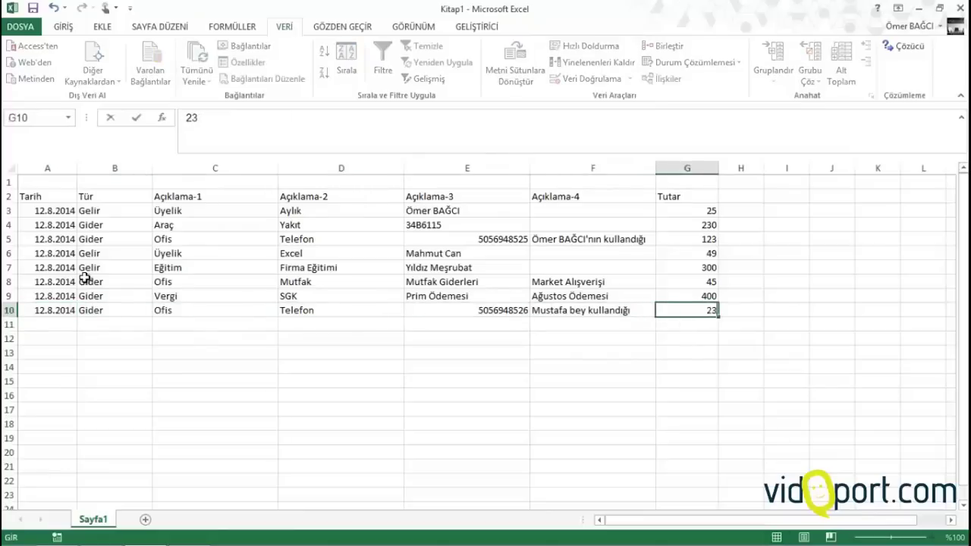
pyautogui.press('Return')
# Start row 11 with the copied date, type Gelir, and descriptions Eğitim and Firma Eğitimi
pyautogui.press('Left')
pyautogui.press('Left')
pyautogui.press('Left')
pyautogui.press('Left')
pyautogui.press('Left')
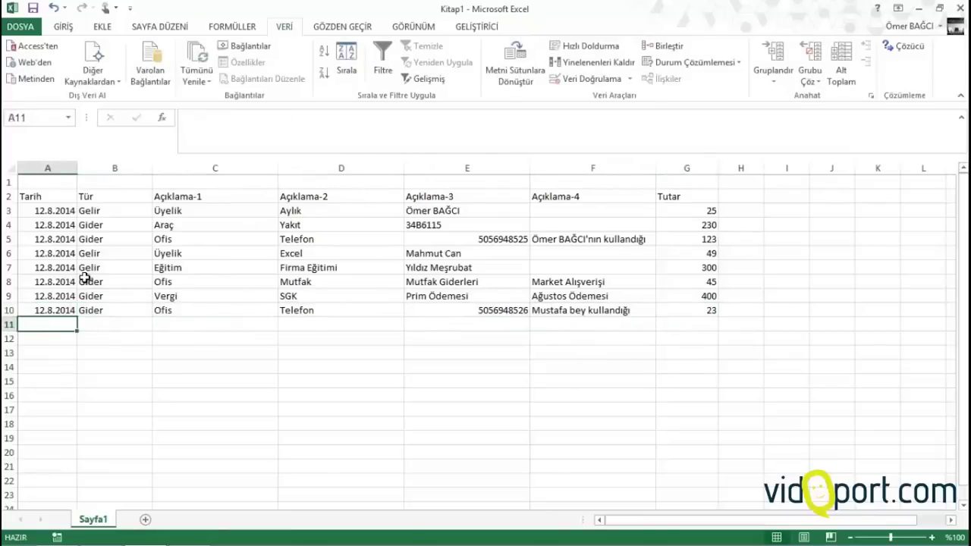
pyautogui.press("ctrl+'")
pyautogui.press('Tab')
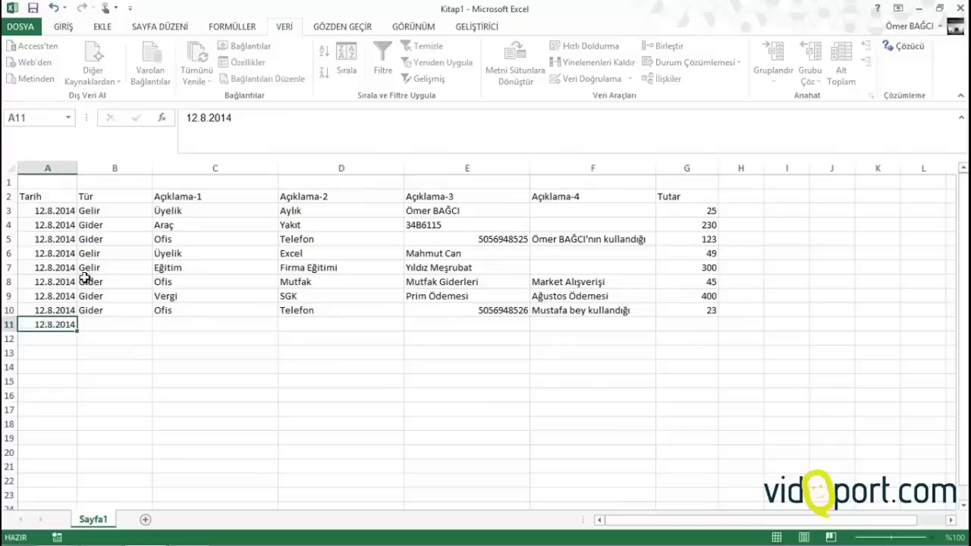
pyautogui.write('gelir')
pyautogui.press('Tab')
pyautogui.write('e')
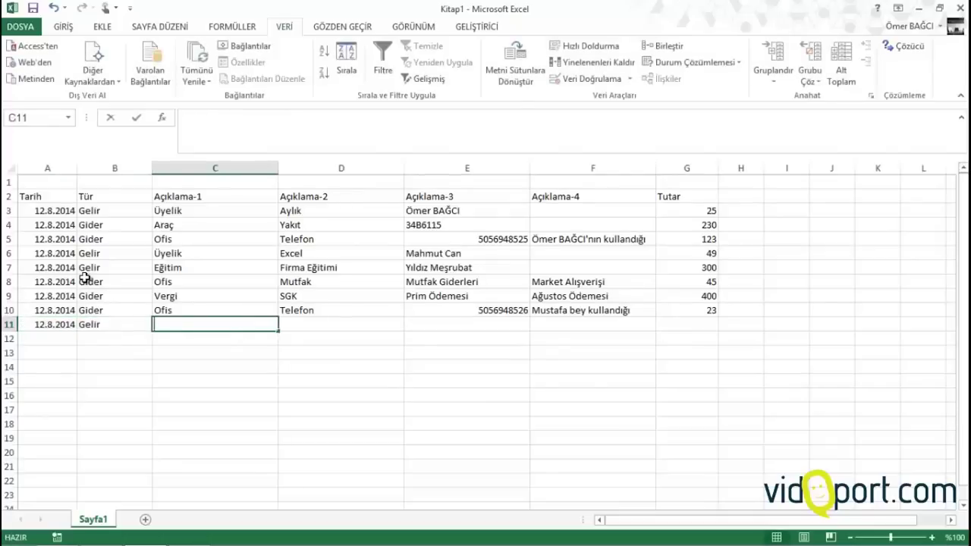
pyautogui.press('Tab')
pyautogui.write('f')
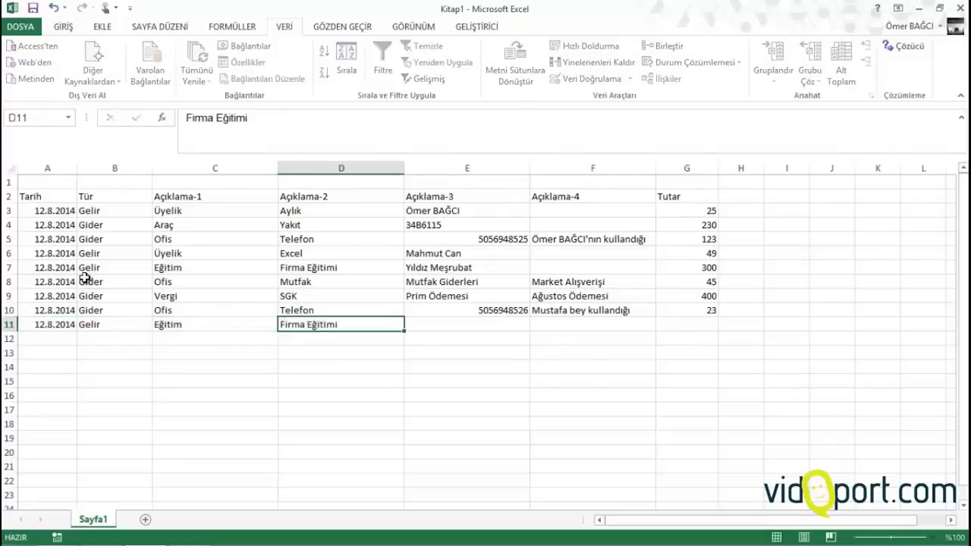
pyautogui.press('Tab')
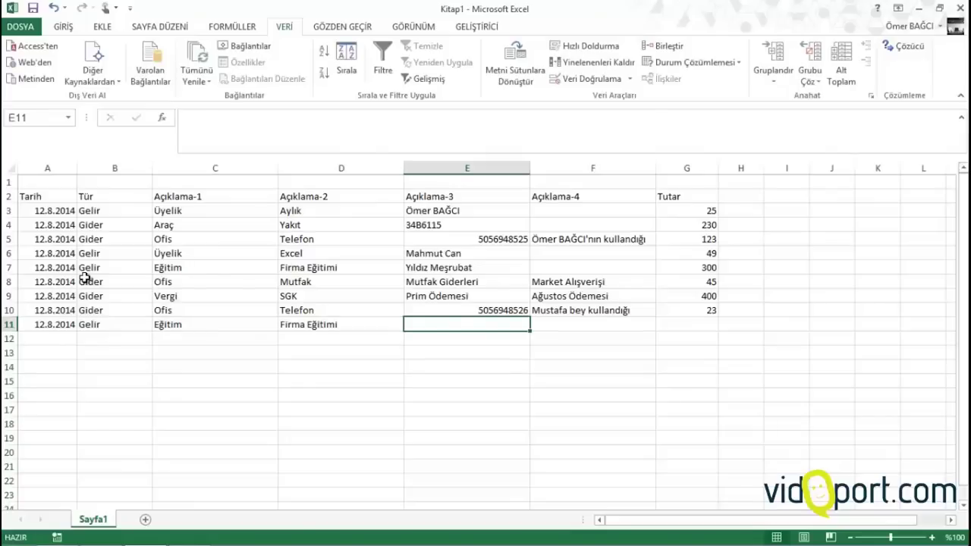
# Complete row 11 with İnterpro, İleri Excel and an amount of 450
pyautogui.write('İnterpro')
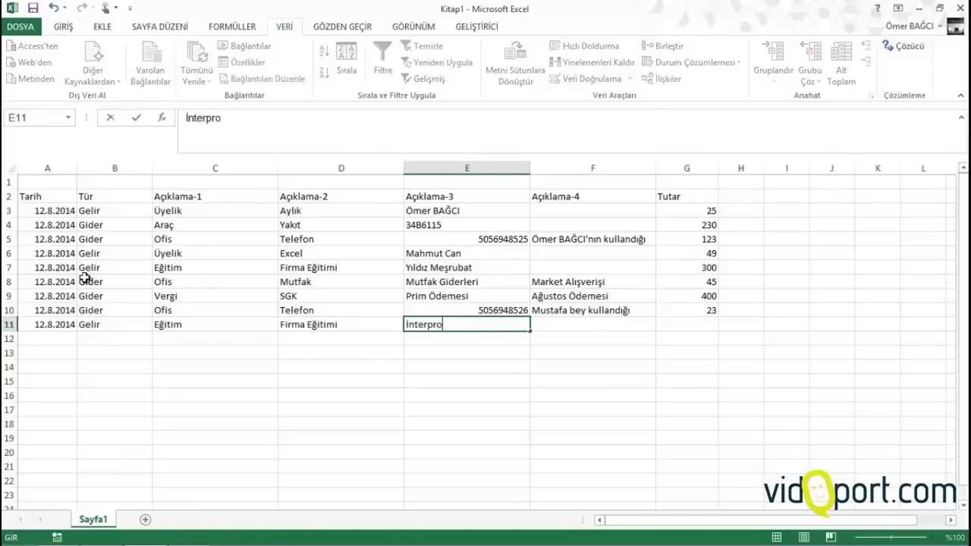
pyautogui.press('Tab')
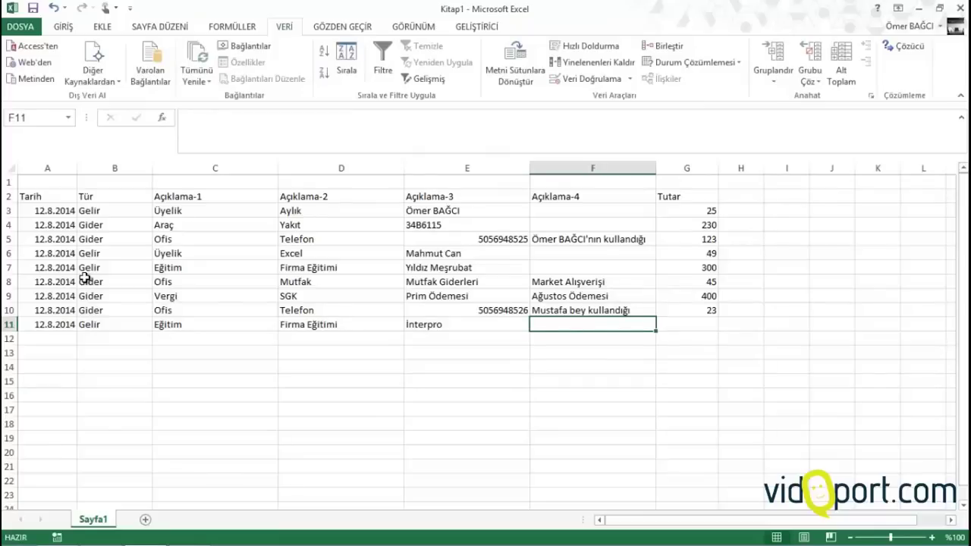
pyautogui.write('İleri Excel')
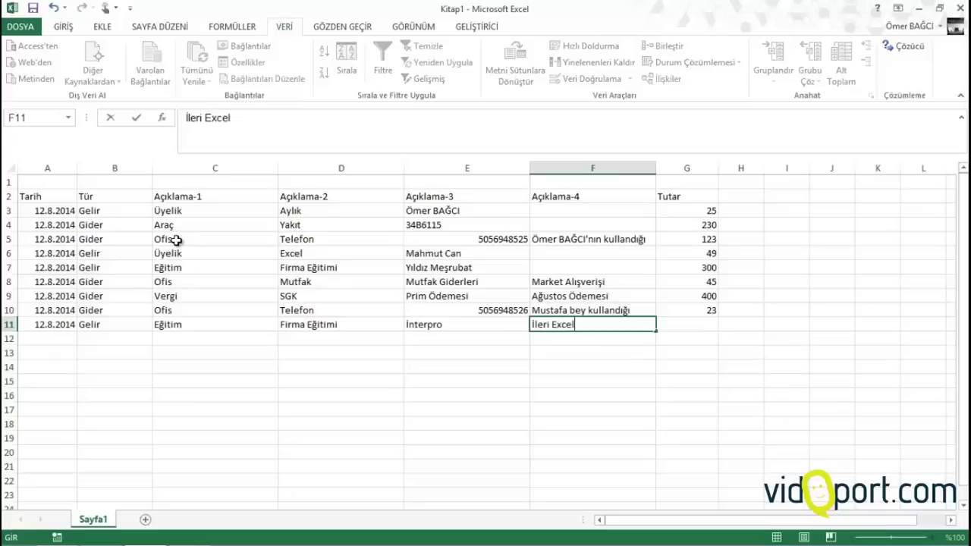
pyautogui.press('Tab')
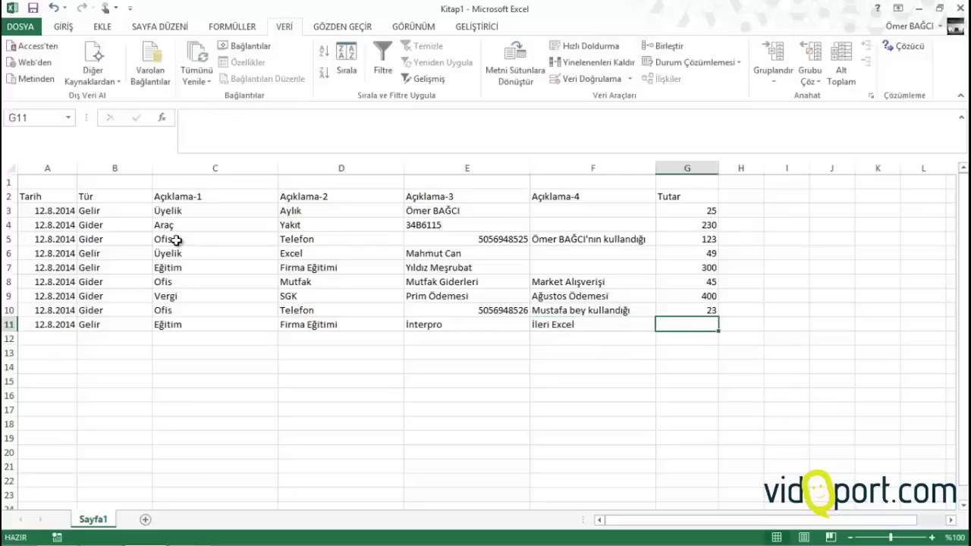
pyautogui.write('450')
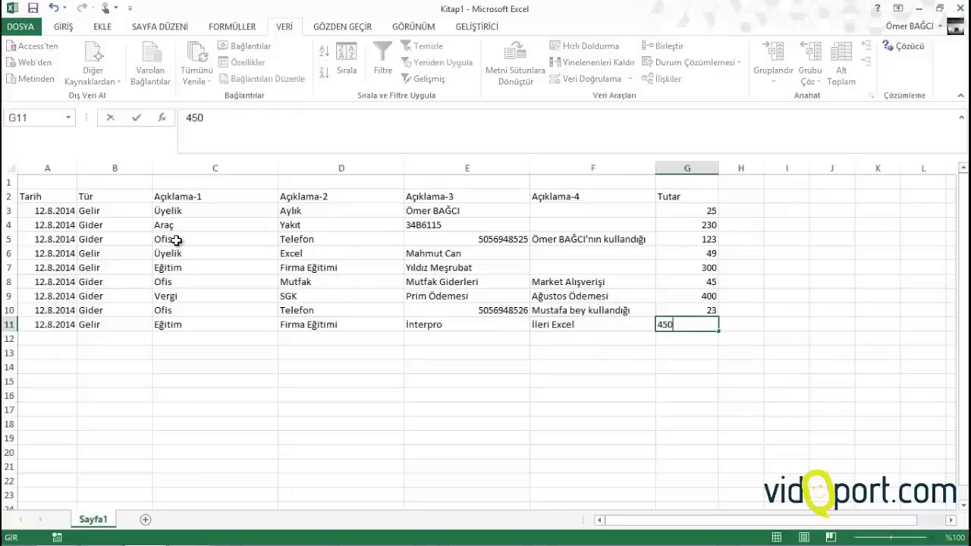
pyautogui.press('Return')
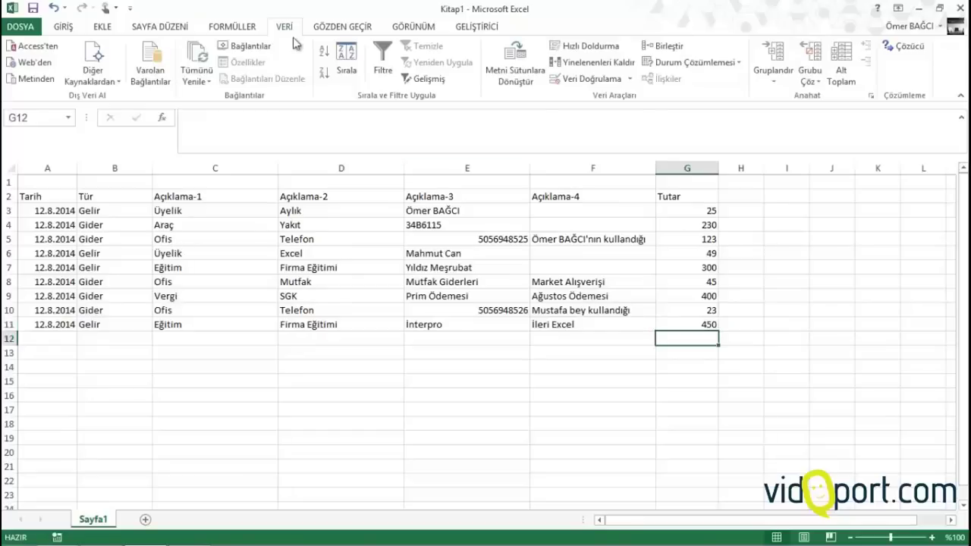
# Insert two empty columns before the table at column A
pyautogui.click(203, 244)
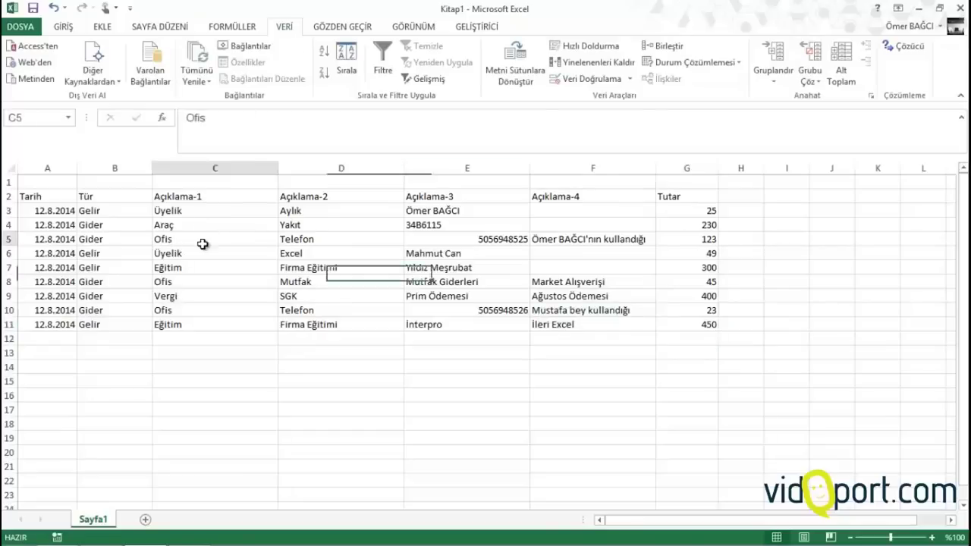
pyautogui.click(174, 294)
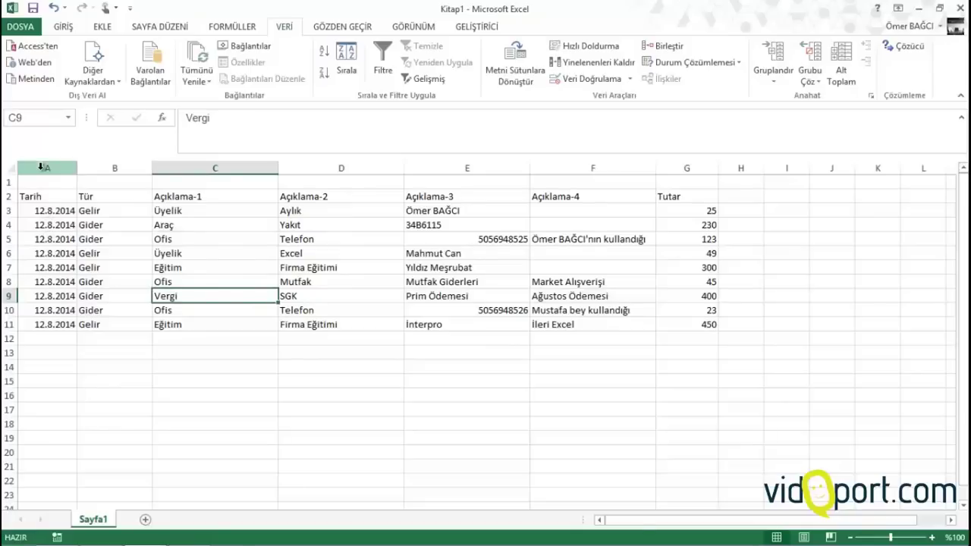
pyautogui.click(42, 166)
pyautogui.rightClick(43, 168)
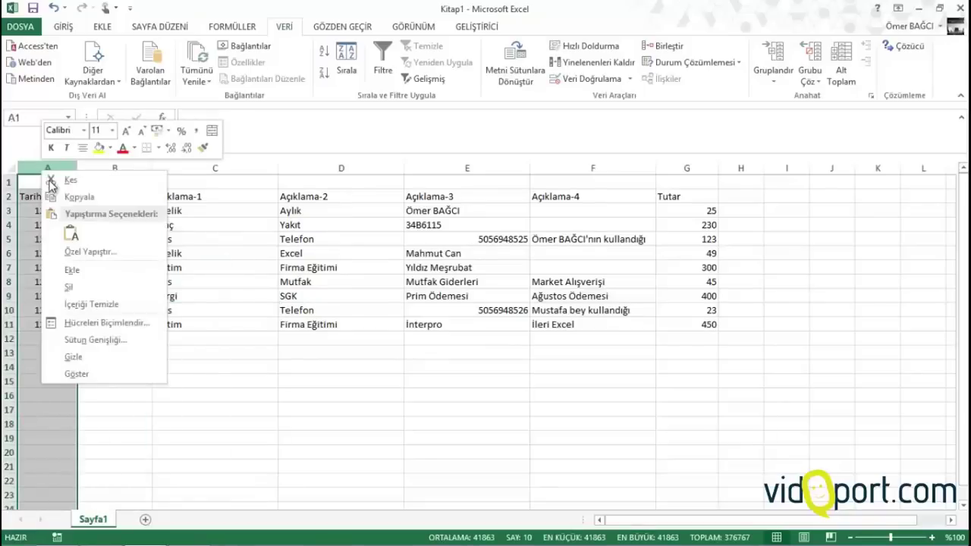
pyautogui.click(73, 272)
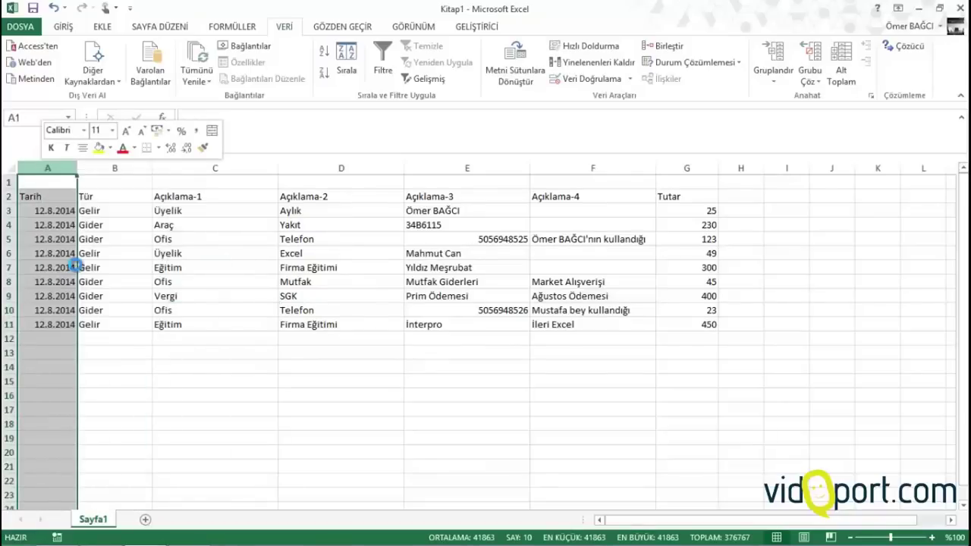
pyautogui.rightClick(34, 173)
pyautogui.click(72, 272)
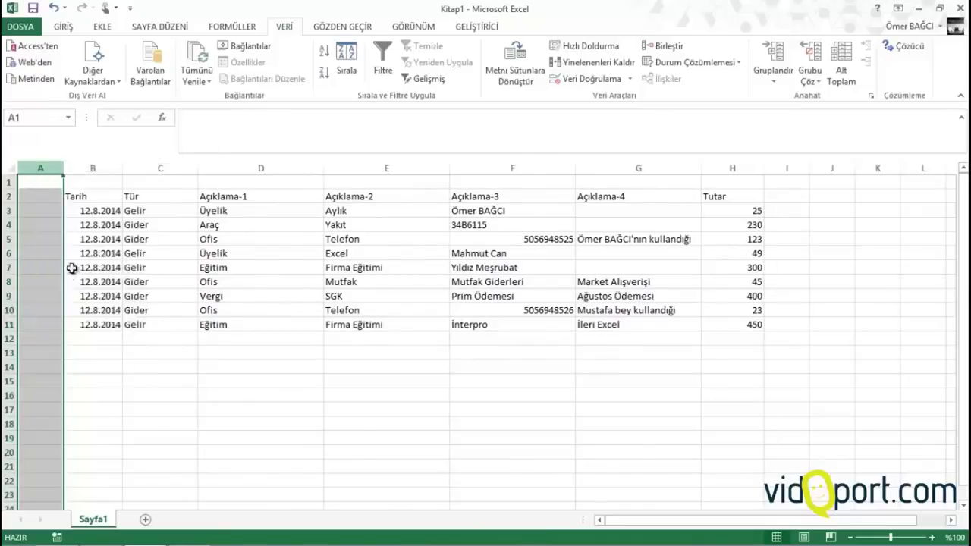
# Add the headers Yıl in A2 and AY in B2
pyautogui.click(34, 194)
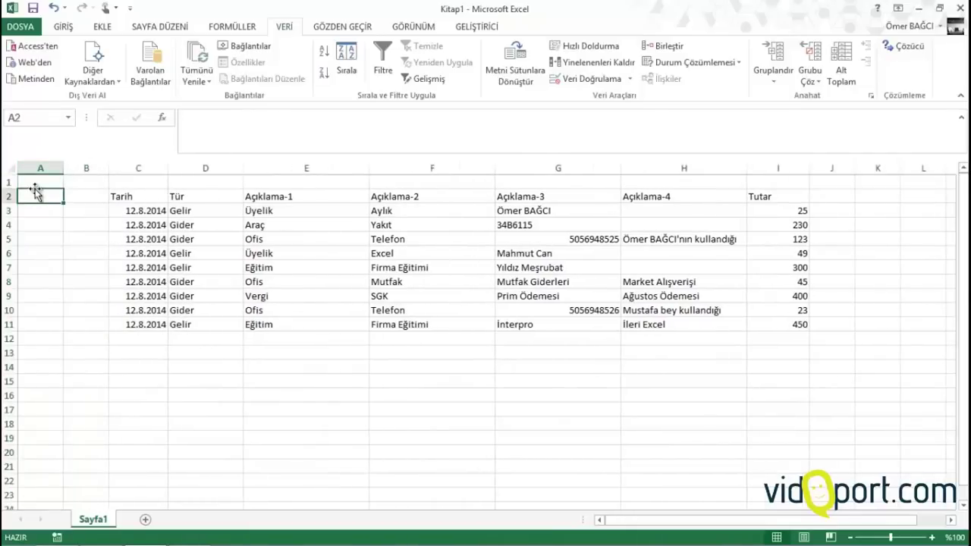
pyautogui.write('Yıl')
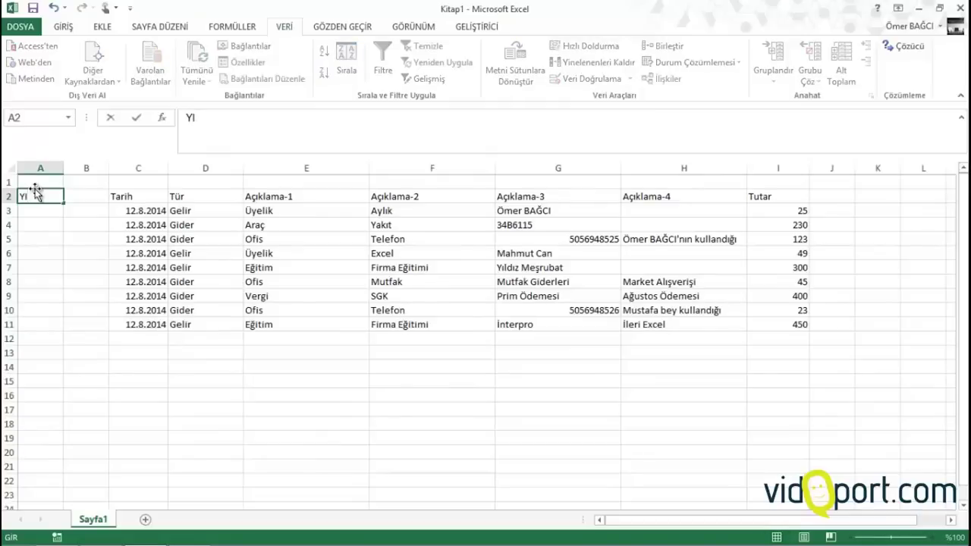
pyautogui.press('Tab')
pyautogui.write('AY')
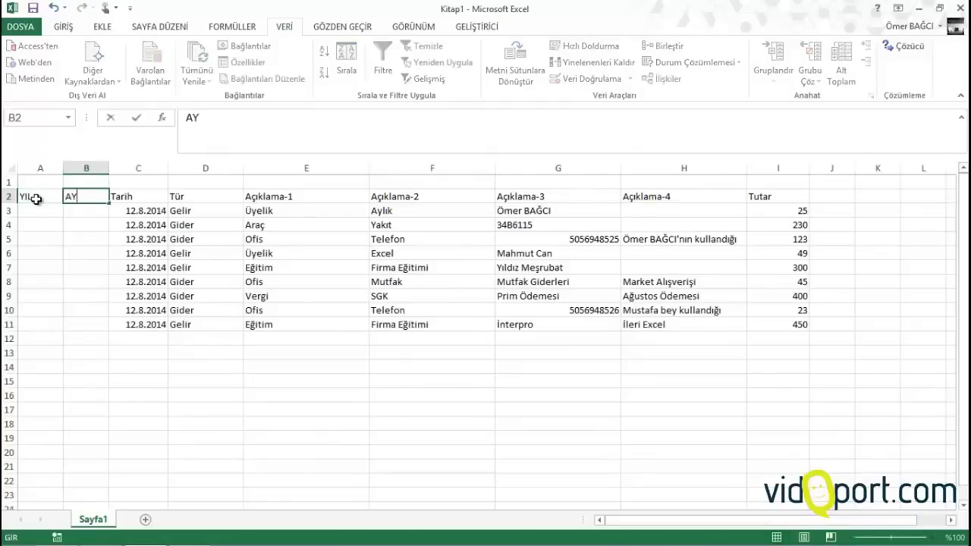
pyautogui.press('Return')
# Enter =YIL(C3) in A3 and =AY(C3) in B3
pyautogui.press('Left')
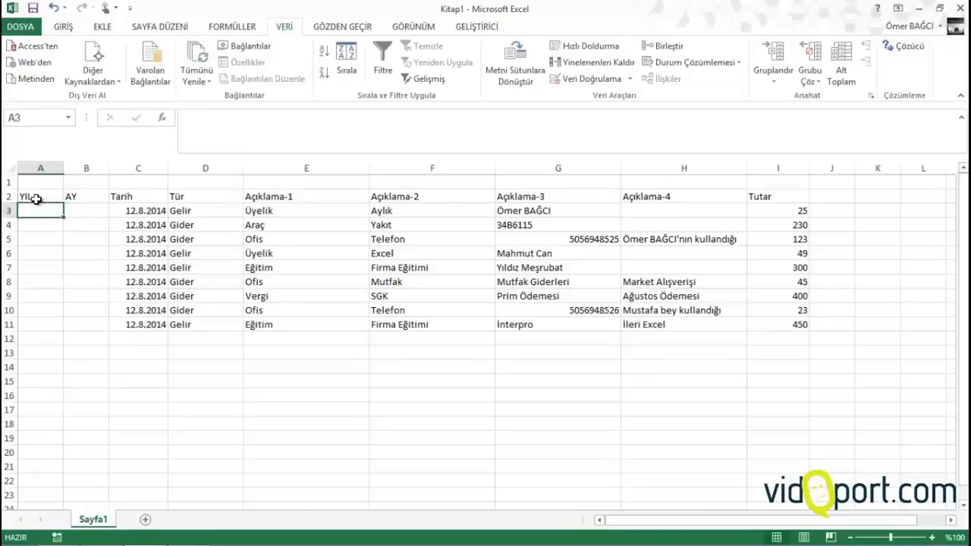
pyautogui.write('=')
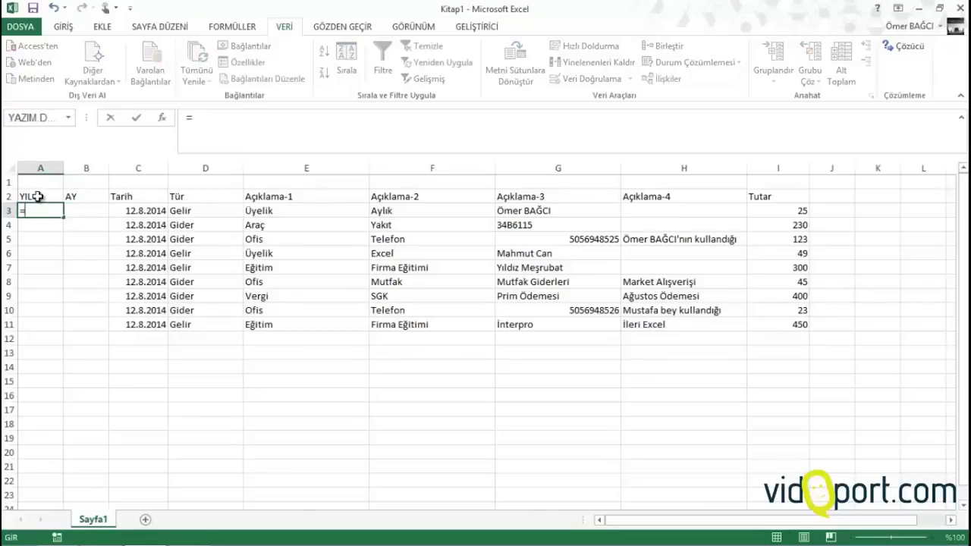
pyautogui.write('yıl')
pyautogui.press('Tab')
pyautogui.press('Right')
pyautogui.press('Right')
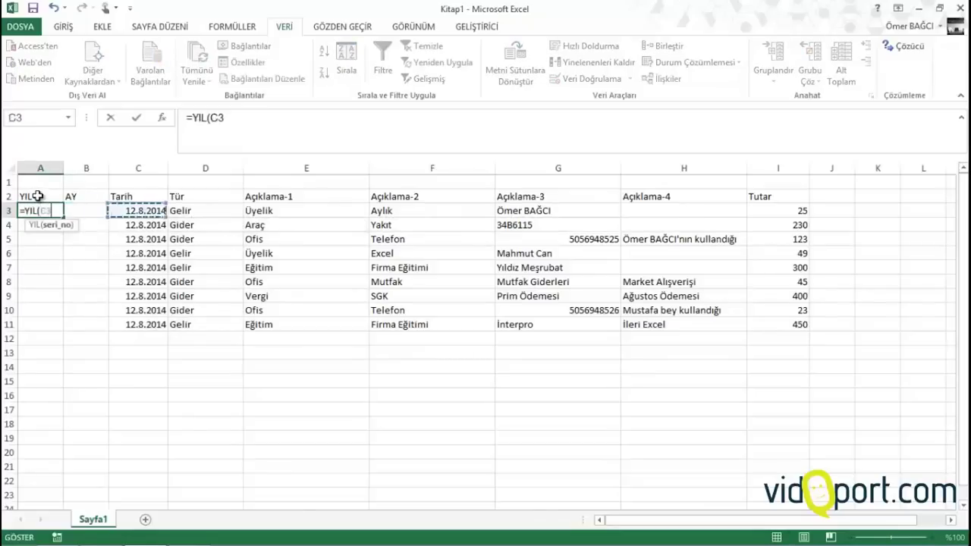
pyautogui.press('Return')
pyautogui.press('Up')
pyautogui.press('Right')
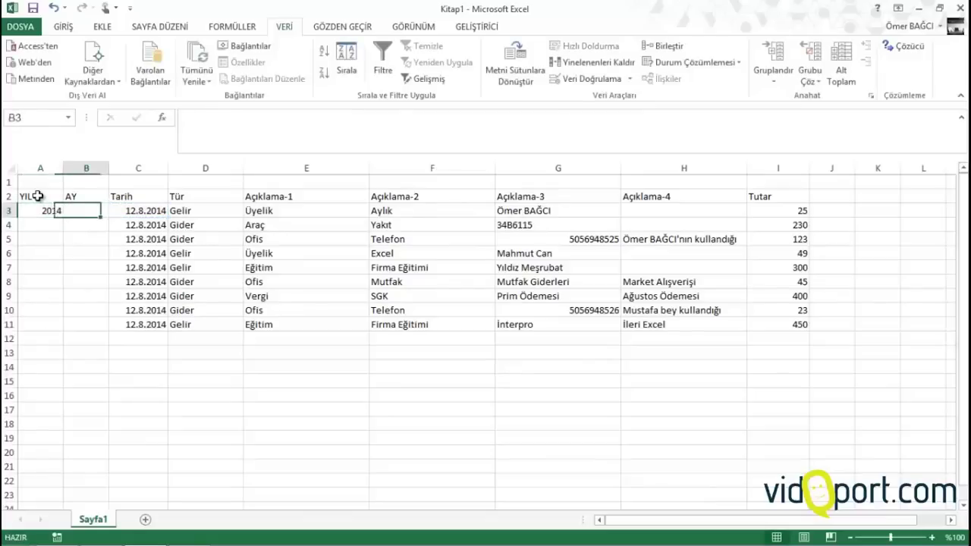
pyautogui.write('=ay')
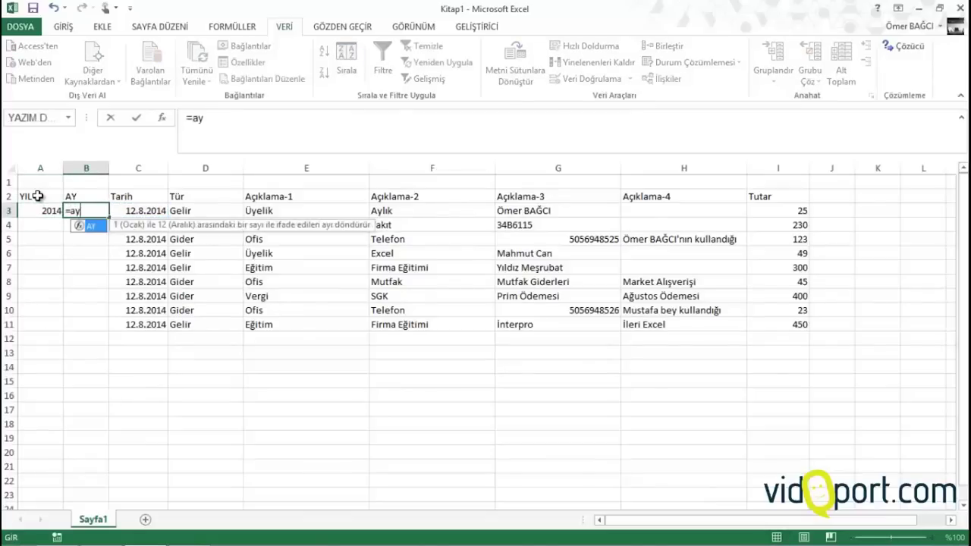
pyautogui.press('Tab')
pyautogui.press('Right')
pyautogui.press('Return')
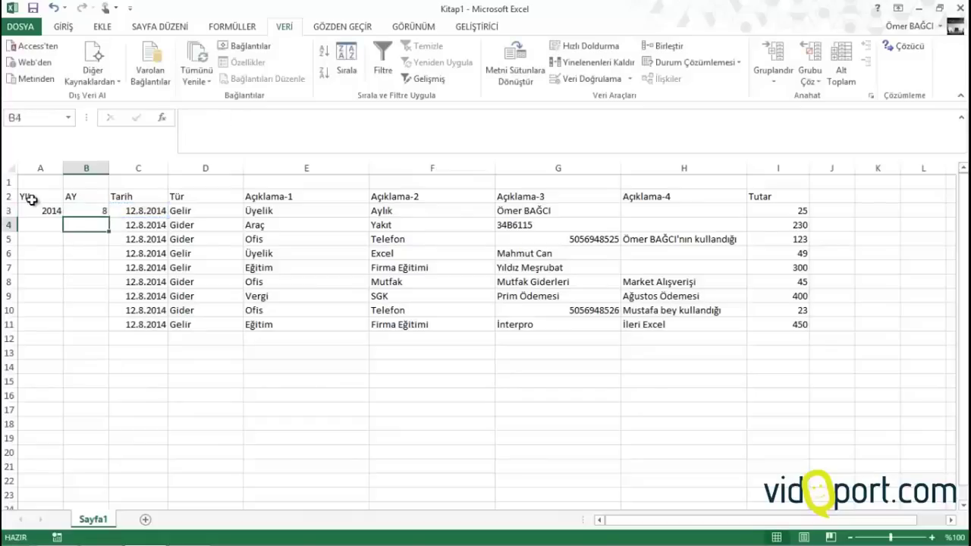
# Fill the A3:B3 year and month formulas down to about row 100
pyautogui.moveTo(30, 210); pyautogui.dragTo(65, 485)
pyautogui.click(74, 213)
pyautogui.moveTo(90, 311); pyautogui.dragTo(86, 342)
pyautogui.scroll(8, 48, 321)
pyautogui.scroll(20, 72, 289)
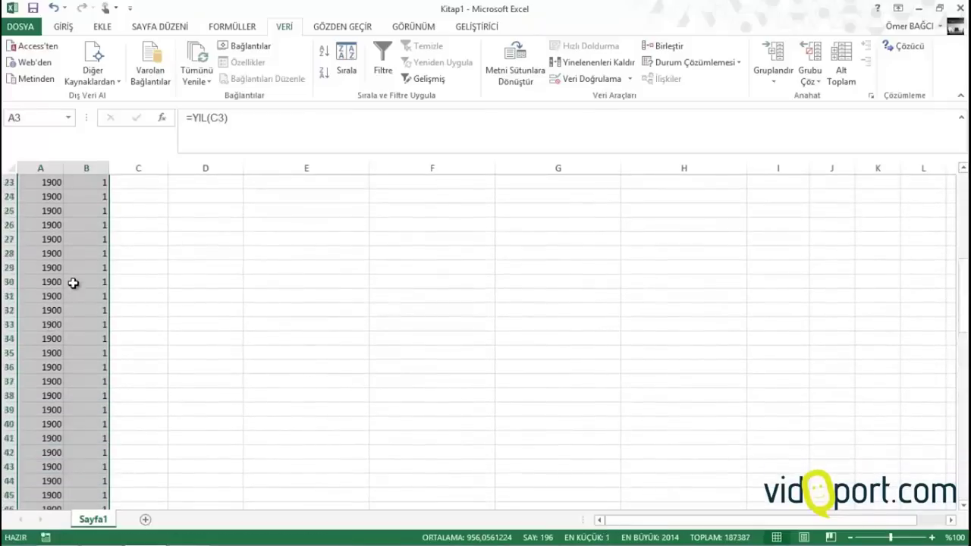
pyautogui.scroll(-1, 144, 364)
pyautogui.scroll(1, 158, 339)
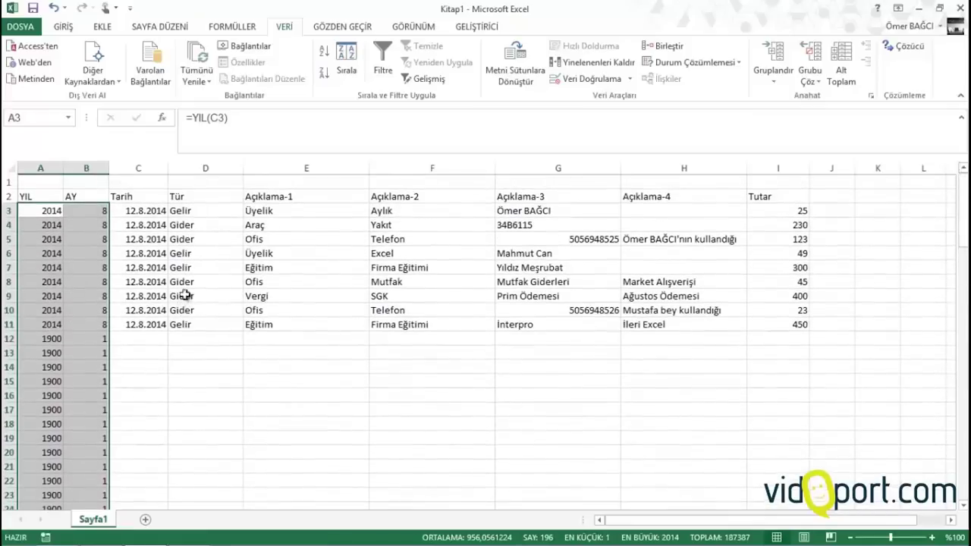
# Check the Tür column's drop-down on row 12
pyautogui.click(182, 211)
pyautogui.press('Down')
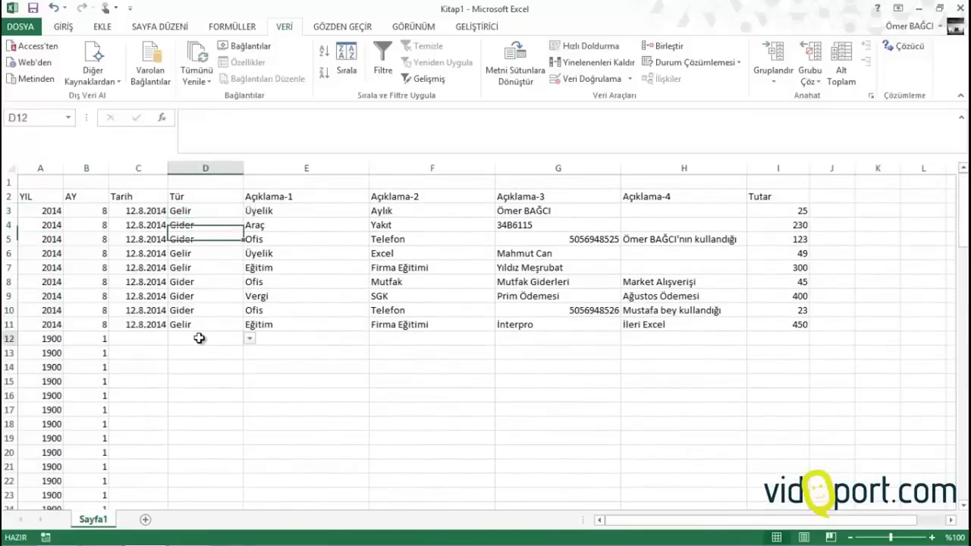
pyautogui.click(198, 338)
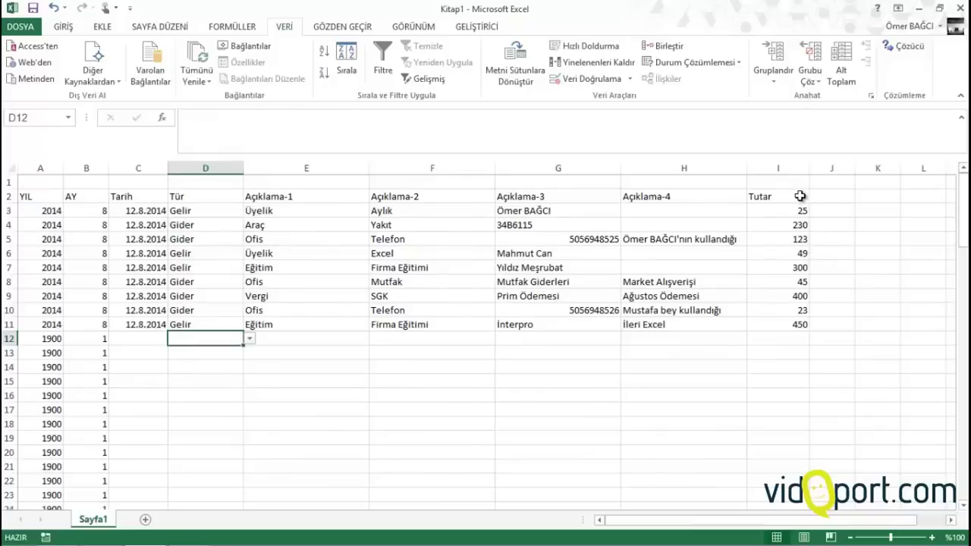
# Enter the Kasa Durumu header in J2 and widen the J, Tutar and Açıklama-4 columns
pyautogui.click(831, 196)
pyautogui.write('Kasa')
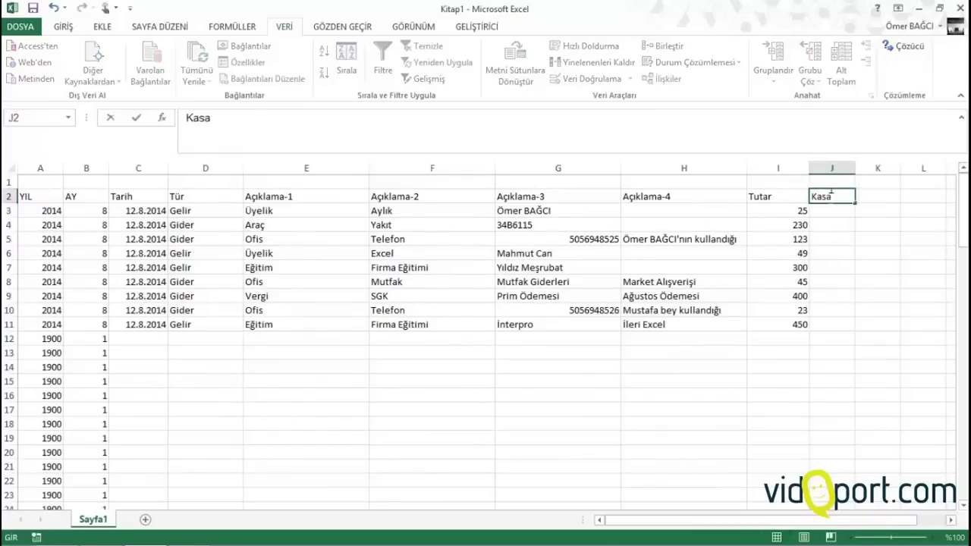
pyautogui.write(' Durumu')
pyautogui.press('Return')
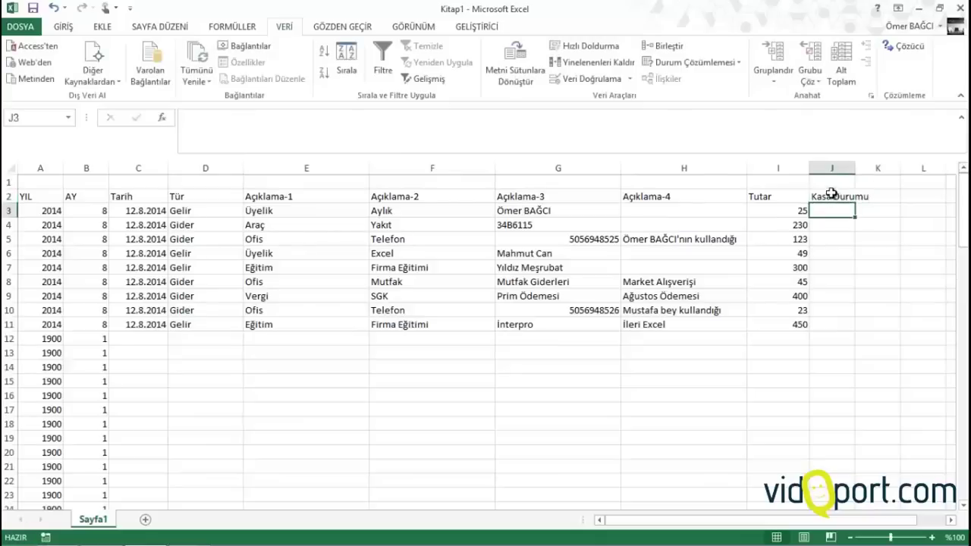
pyautogui.moveTo(862, 166); pyautogui.dragTo(818, 166)
pyautogui.moveTo(746, 170); pyautogui.dragTo(756, 170)
pyautogui.moveTo(26, 196); pyautogui.dragTo(850, 196)
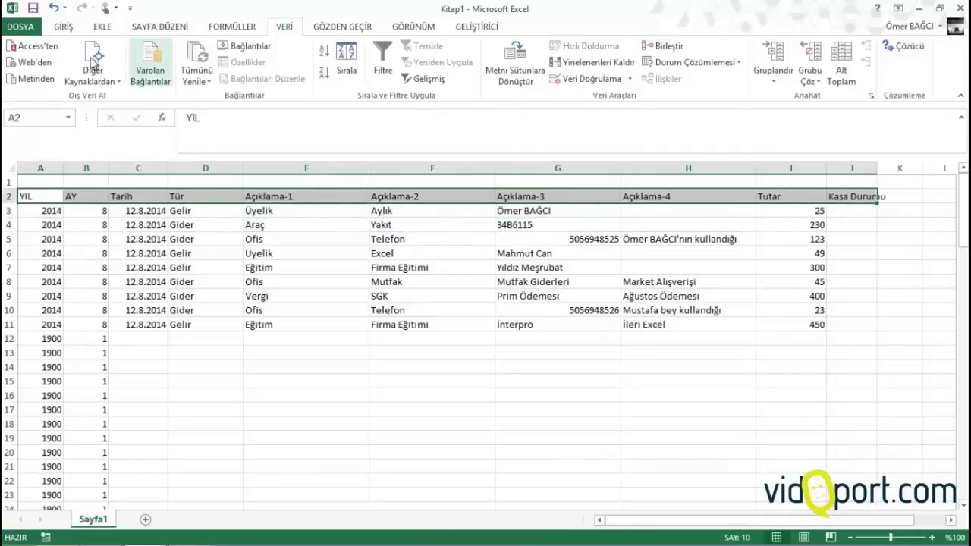
# Make A2:J2 bold with yellow fill and all borders, then narrow Açıklama-1
pyautogui.scroll(4, 95, 56)
pyautogui.click(72, 73)
pyautogui.click(161, 74)
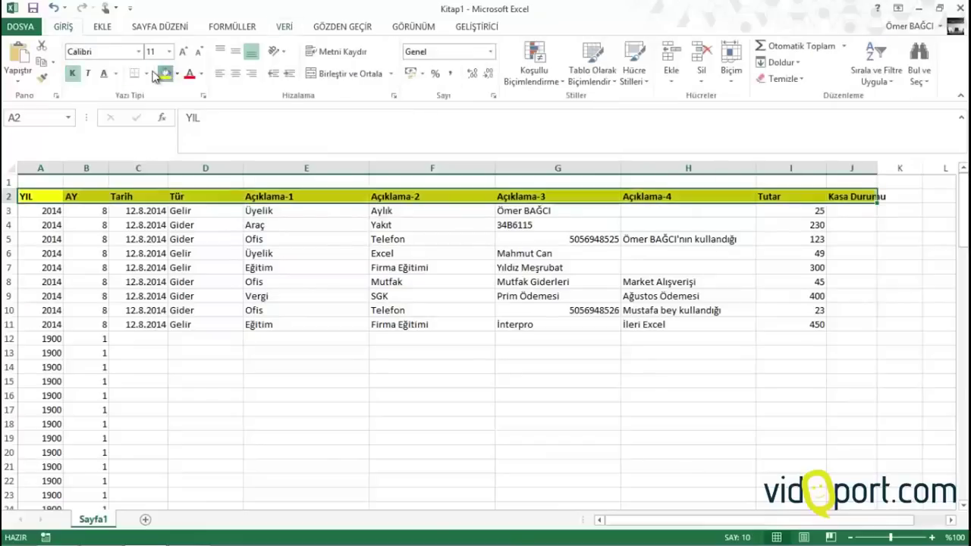
pyautogui.click(146, 73)
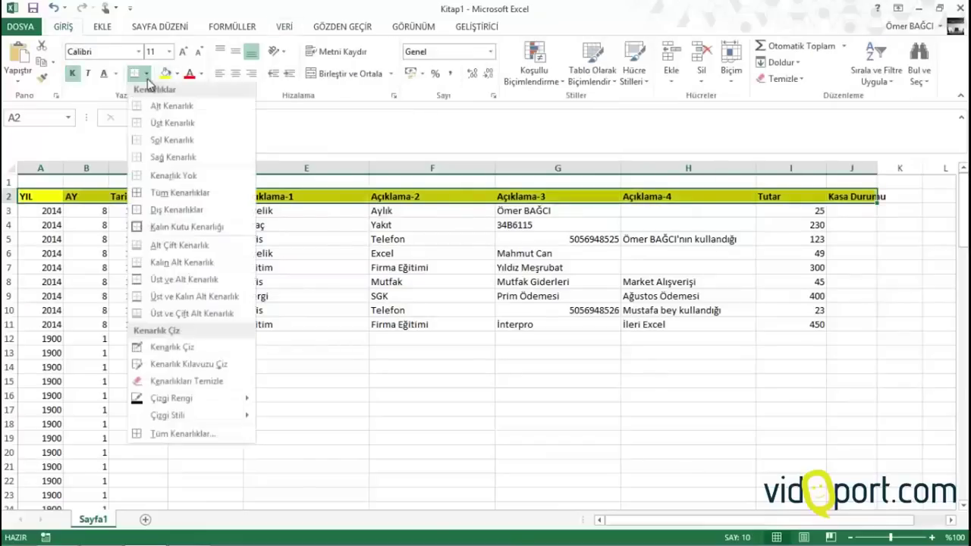
pyautogui.click(171, 196)
pyautogui.click(178, 279)
pyautogui.moveTo(370, 167); pyautogui.dragTo(311, 168)
# Narrow the Açıklama-1, -2 and -3 columns and widen Kasa Durumu to fit its header
pyautogui.moveTo(440, 168); pyautogui.dragTo(417, 168)
pyautogui.click(507, 161)
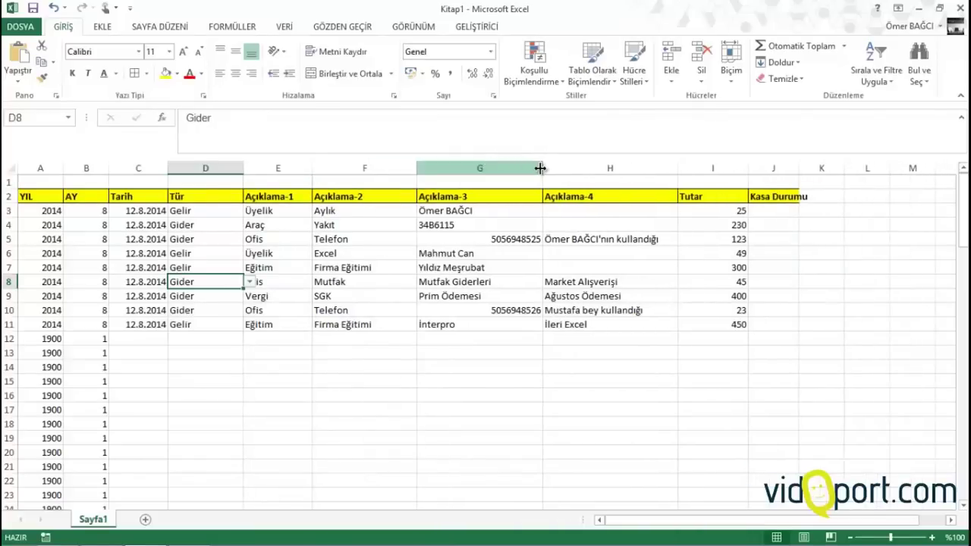
pyautogui.moveTo(540, 168); pyautogui.dragTo(532, 167)
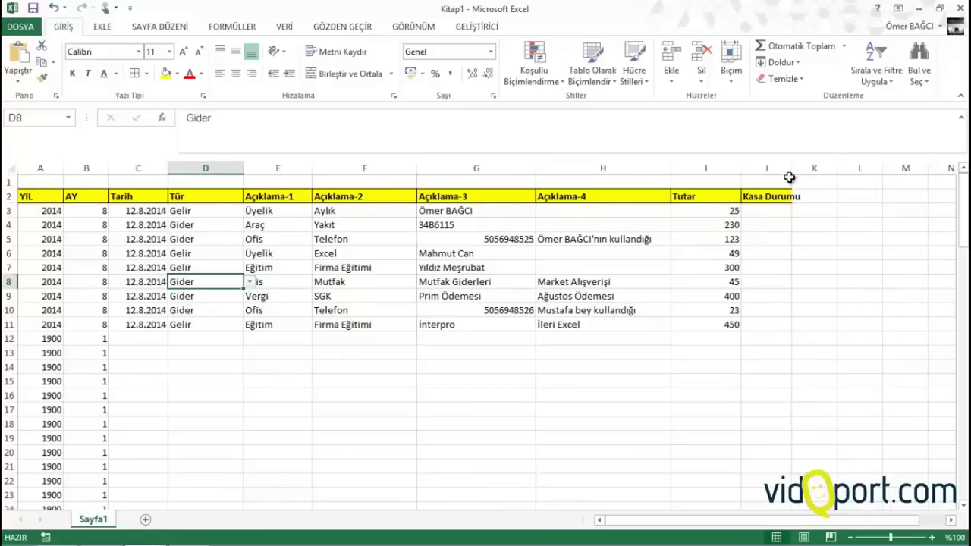
pyautogui.moveTo(790, 177); pyautogui.dragTo(809, 173)
pyautogui.click(777, 210)
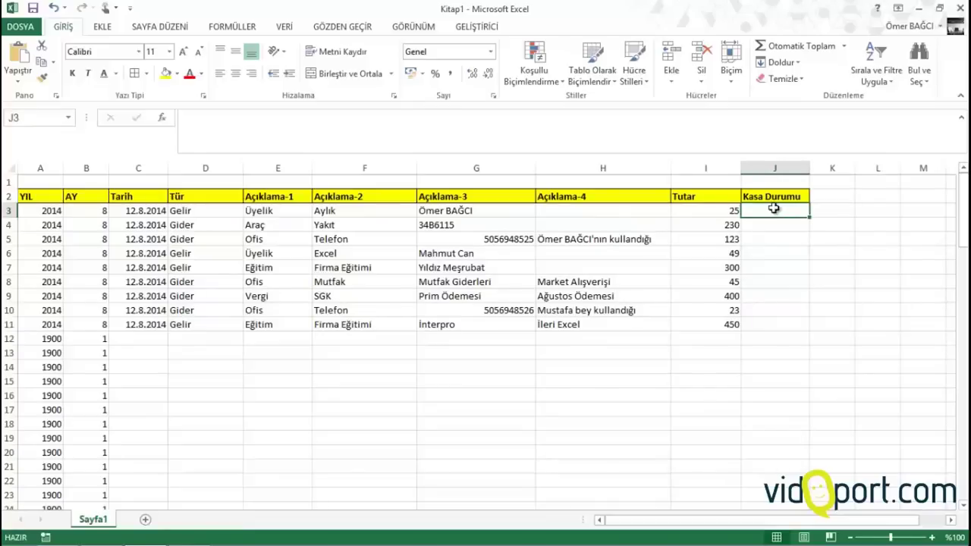
# After a cancelled attempt, begin J3's formula with the ETOPLA function
pyautogui.write('=e')
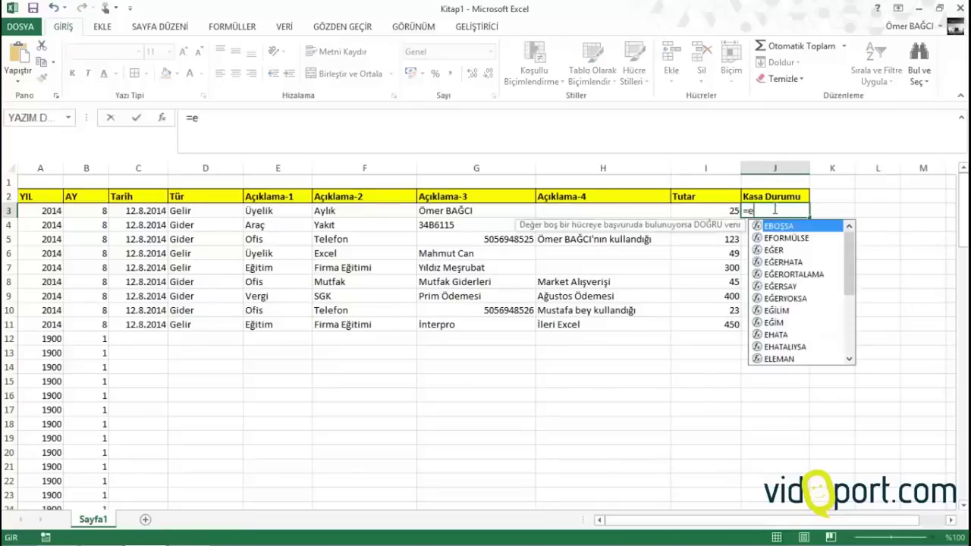
pyautogui.press('BackSpace')
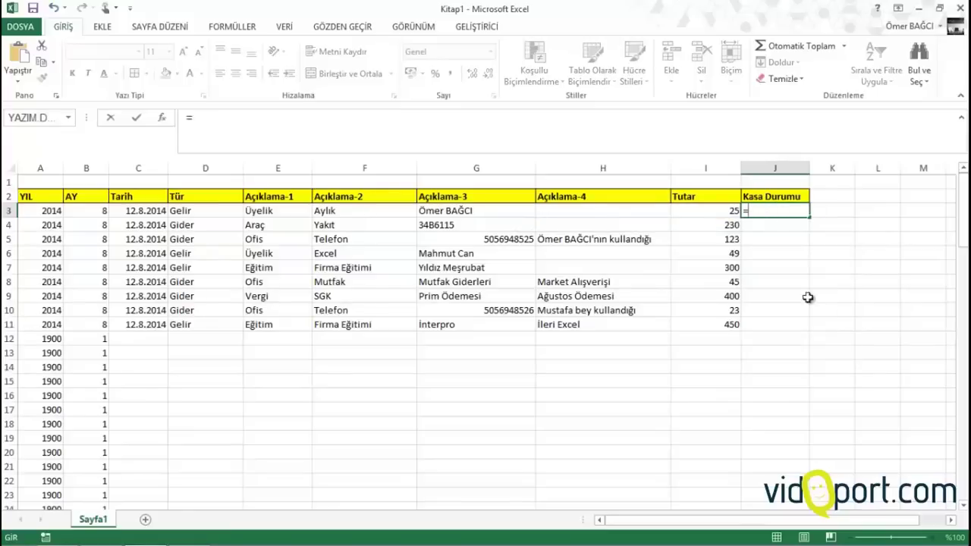
pyautogui.press('Escape')
pyautogui.click(950, 522)
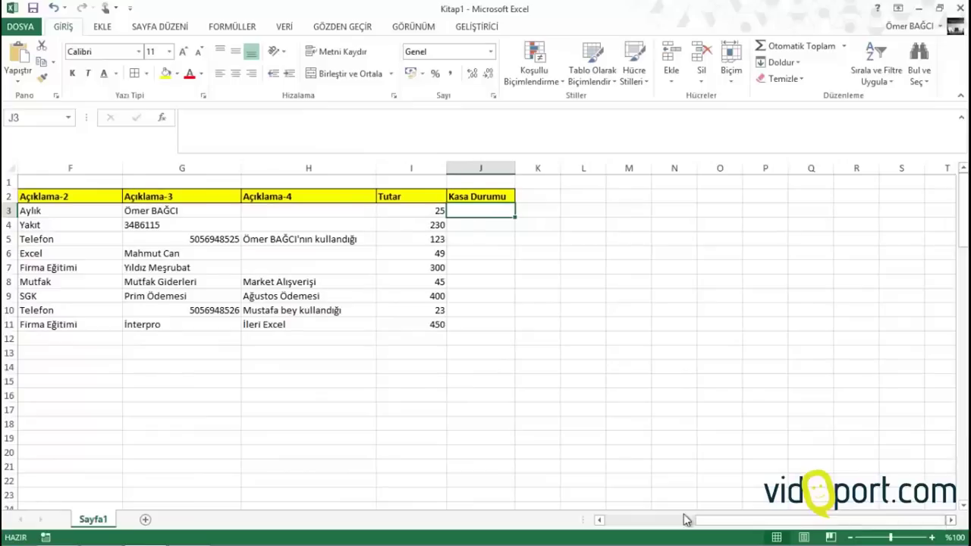
pyautogui.click(600, 520)
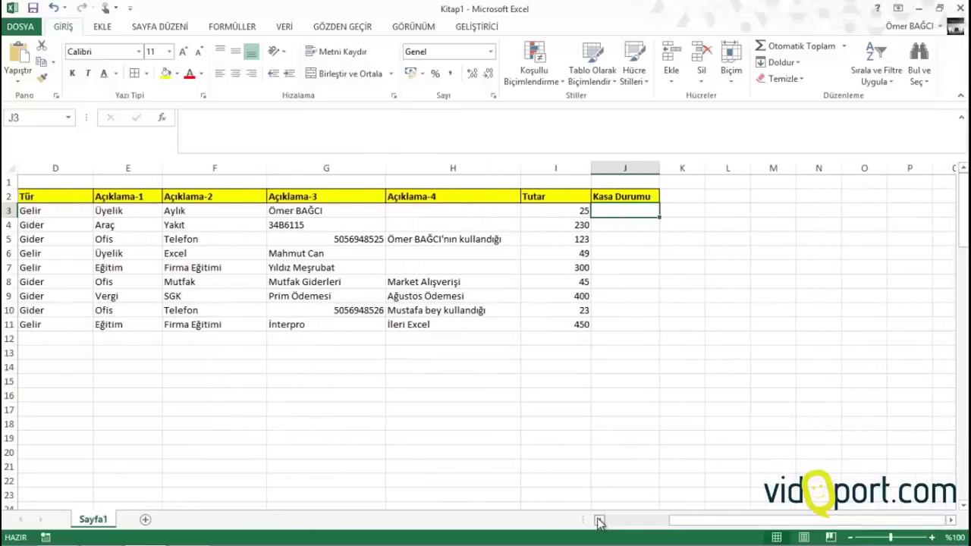
pyautogui.write('=e')
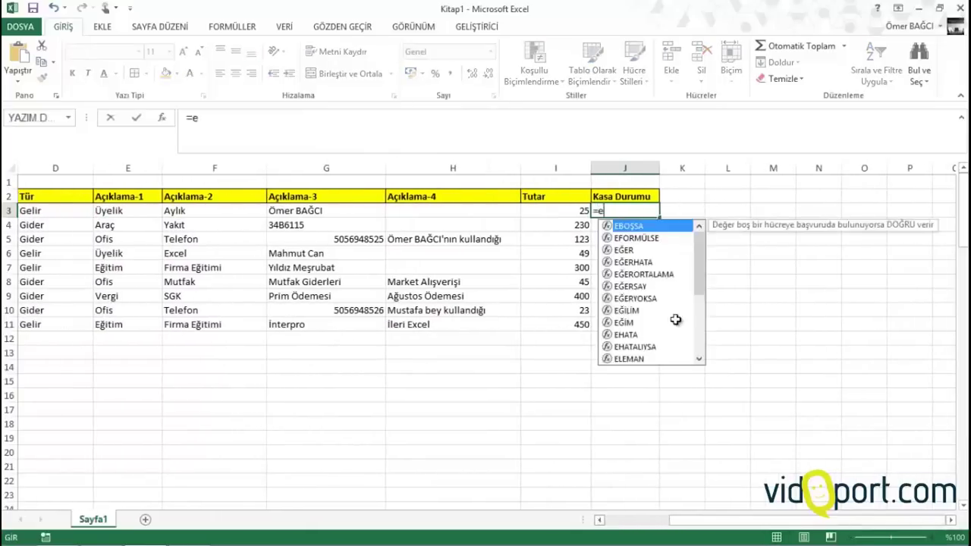
pyautogui.write('topla')
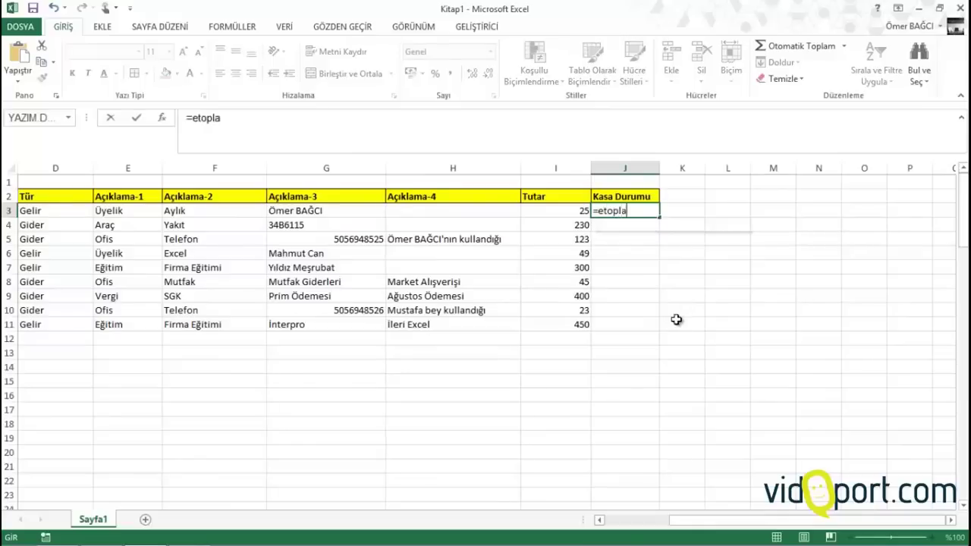
pyautogui.press('Tab')
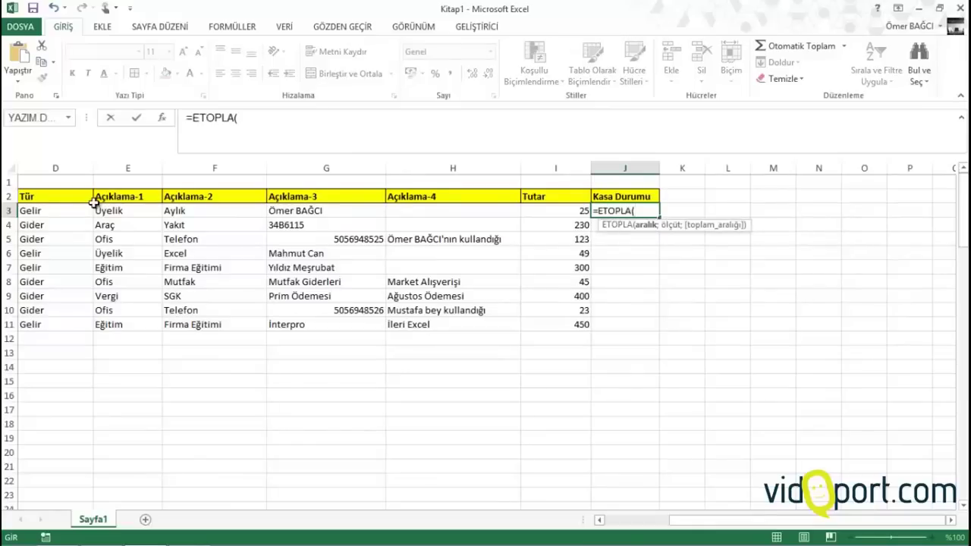
pyautogui.write('s')
pyautogui.press('BackSpace')
# Fill in the ETOPLA arguments $D$3:D3;D3;$I$3:I3 with anchored range starts
pyautogui.click(36, 208)
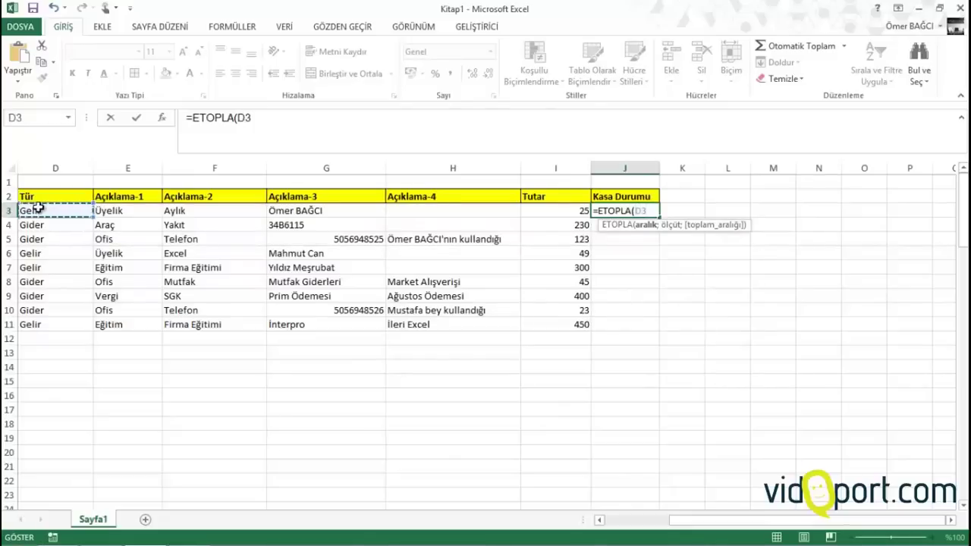
pyautogui.press('F8')
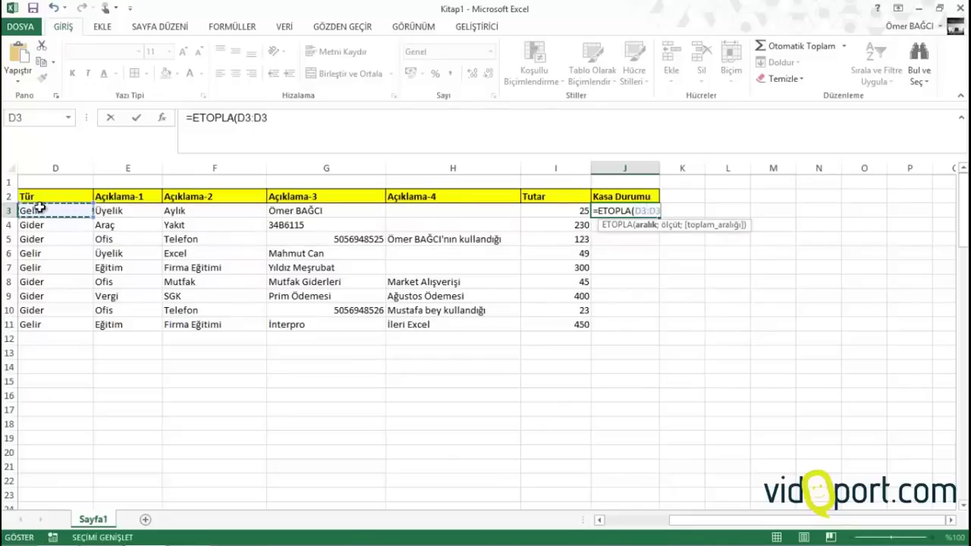
pyautogui.click(246, 118)
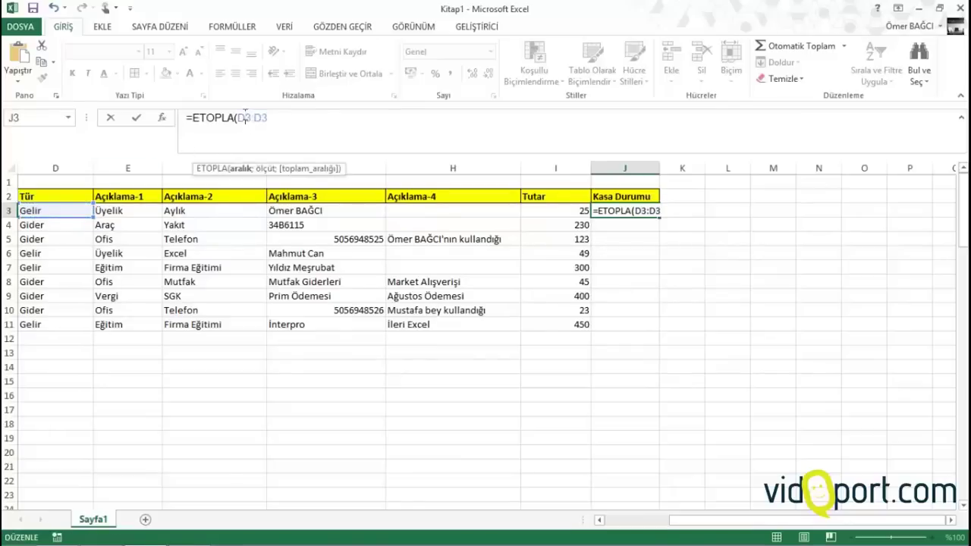
pyautogui.press('F4')
pyautogui.click(294, 119)
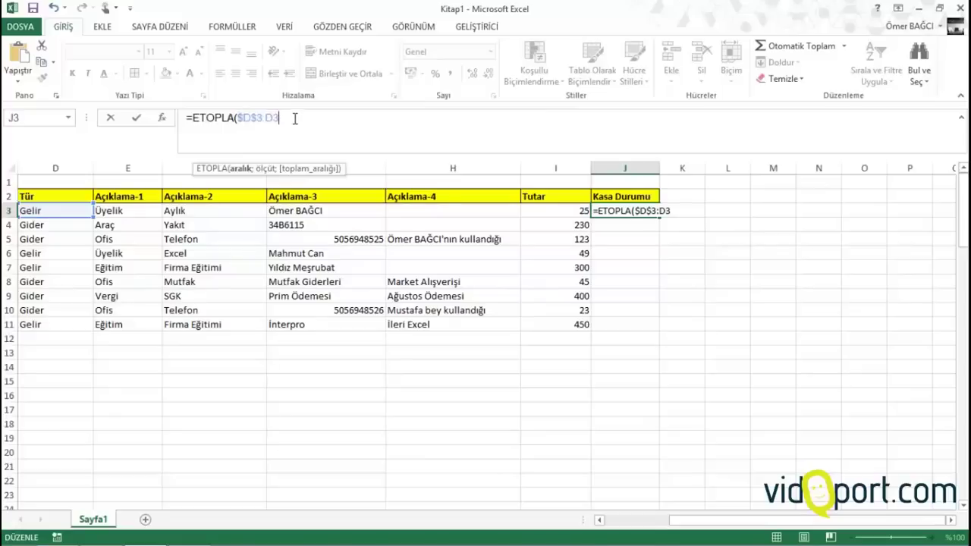
pyautogui.write(';')
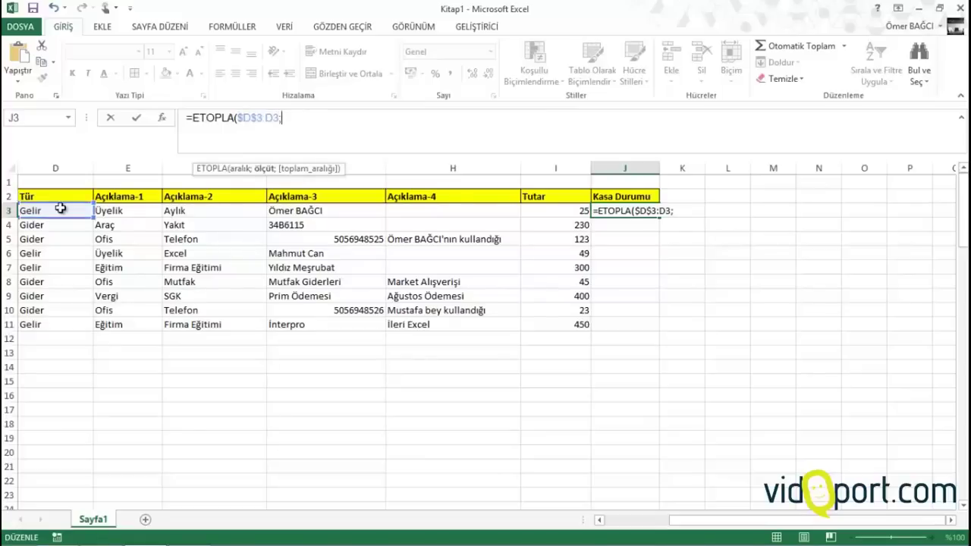
pyautogui.click(59, 207)
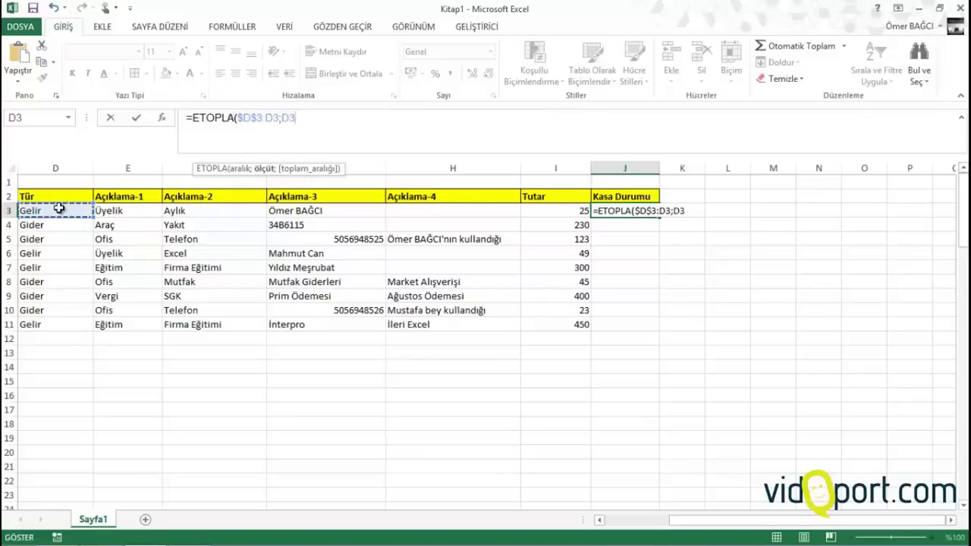
pyautogui.write(';')
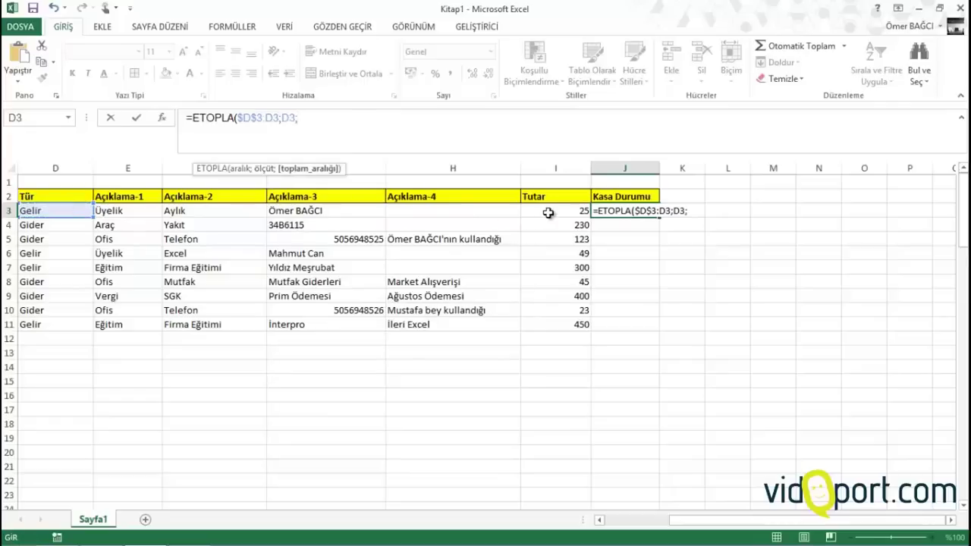
pyautogui.click(548, 212)
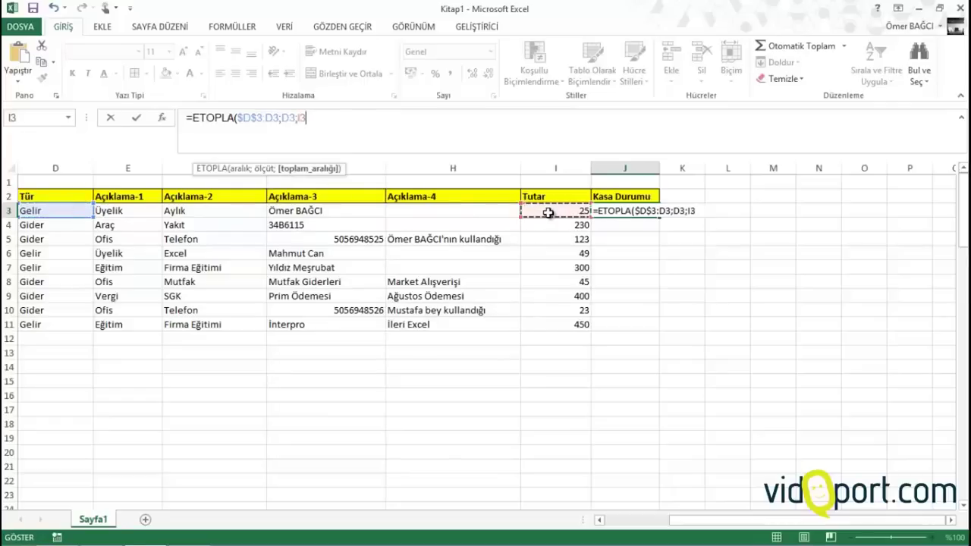
pyautogui.press('F8')
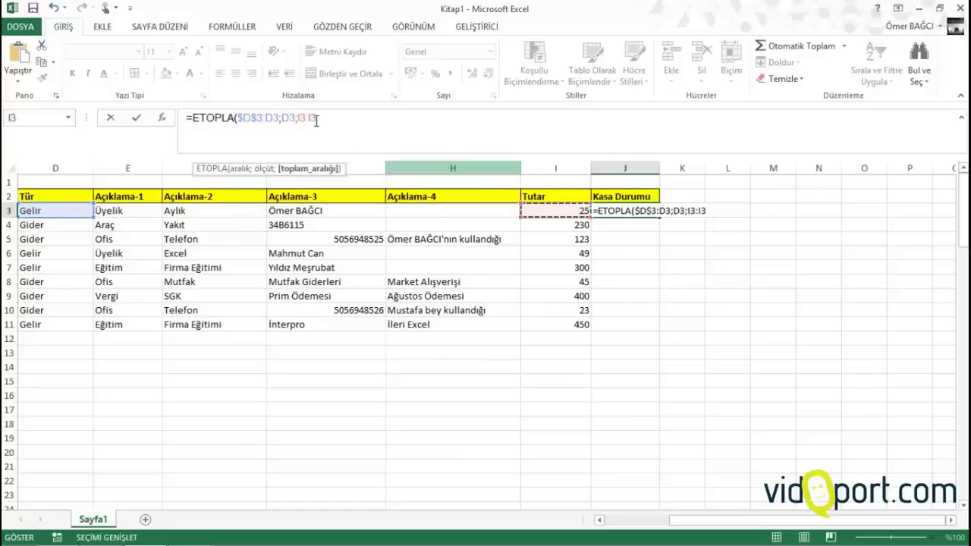
pyautogui.click(303, 116)
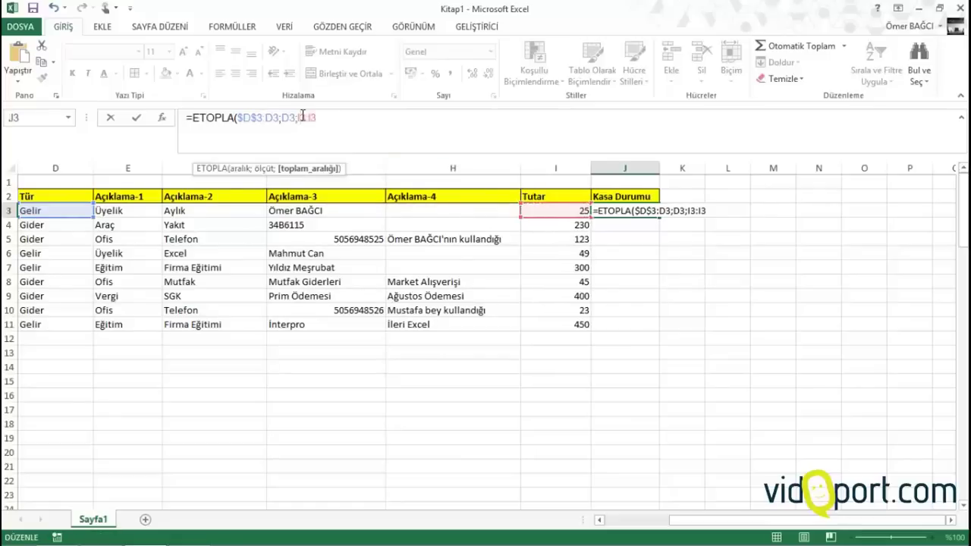
pyautogui.press('F4')
pyautogui.click(358, 116)
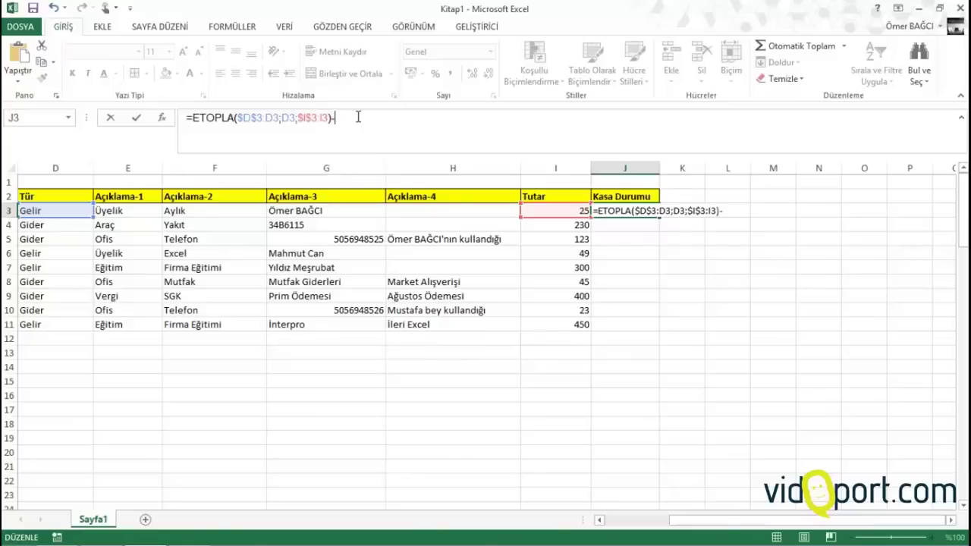
# Duplicate the ETOPLA expression after the minus sign
pyautogui.write('e')
pyautogui.press('BackSpace')
pyautogui.moveTo(190, 117); pyautogui.dragTo(365, 126)
pyautogui.click(402, 120)
pyautogui.hotkey('ctrl', 'v')
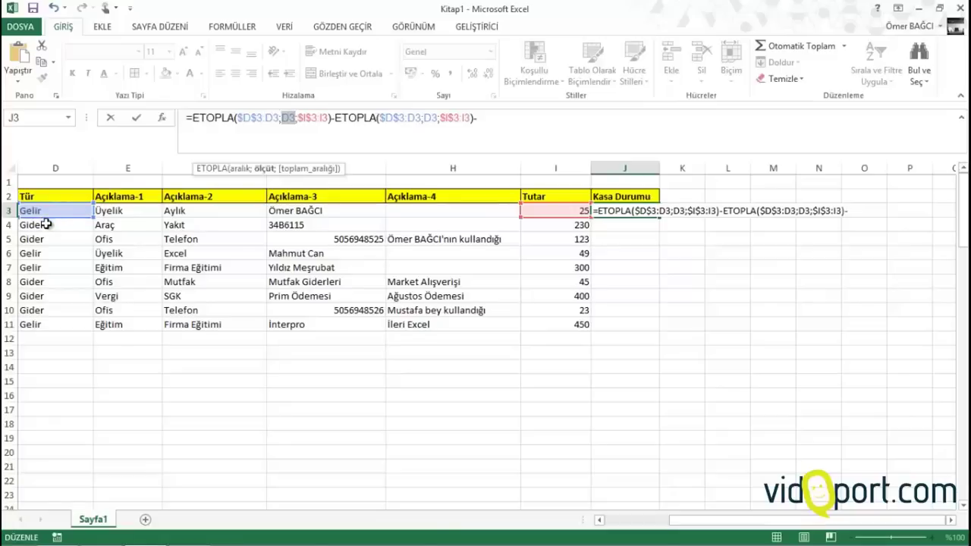
# Set the criteria to "Gelir" and "Gider" and commit the formula, showing 25
pyautogui.write('"')
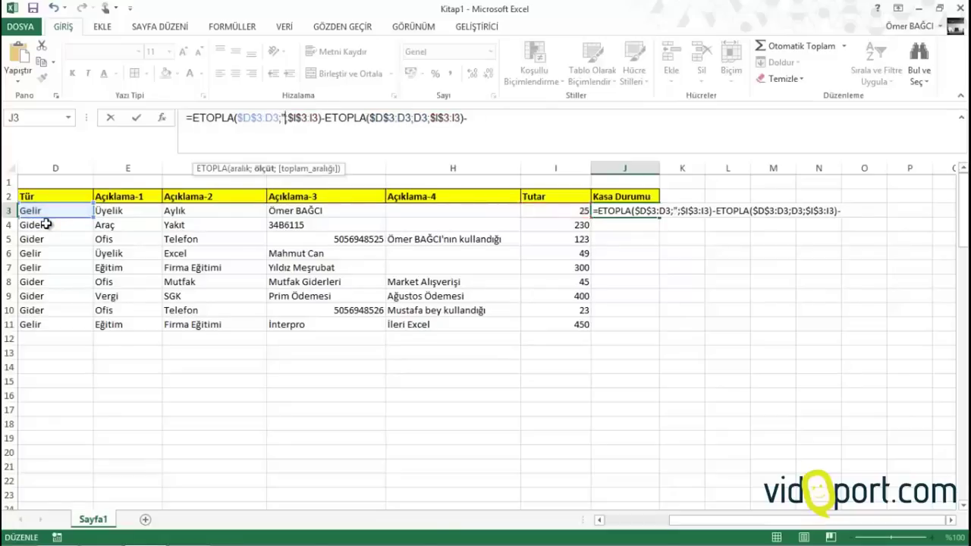
pyautogui.write('Gelr')
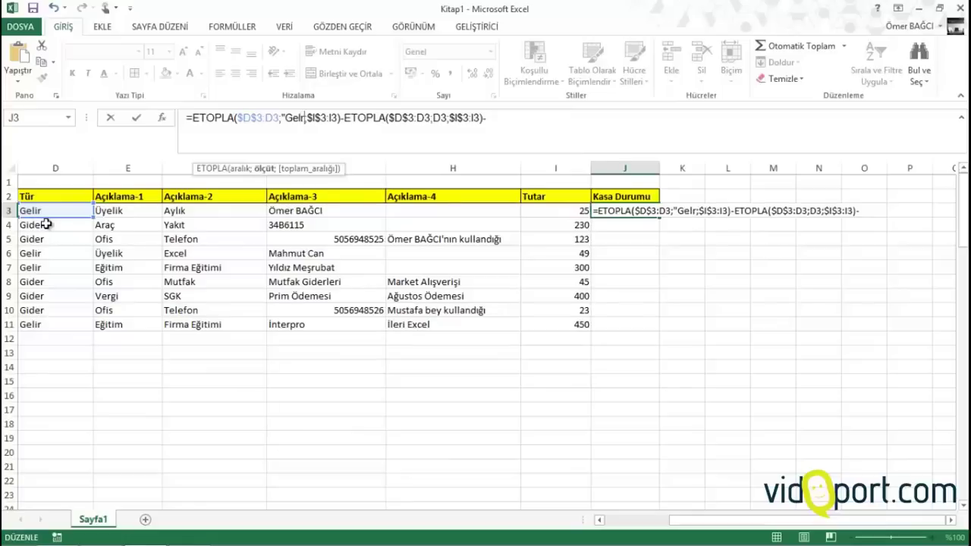
pyautogui.press('BackSpace')
pyautogui.write('ir"')
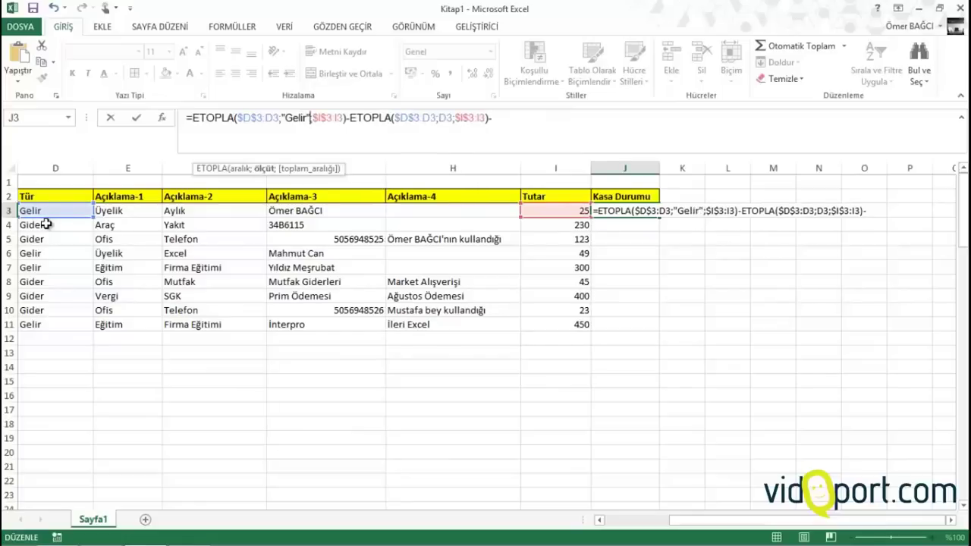
pyautogui.click(439, 120)
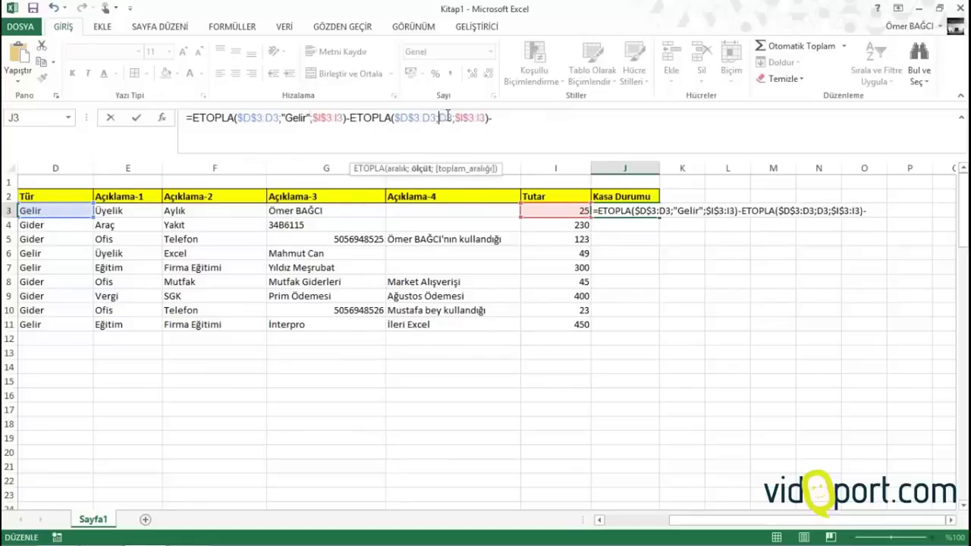
pyautogui.write('"')
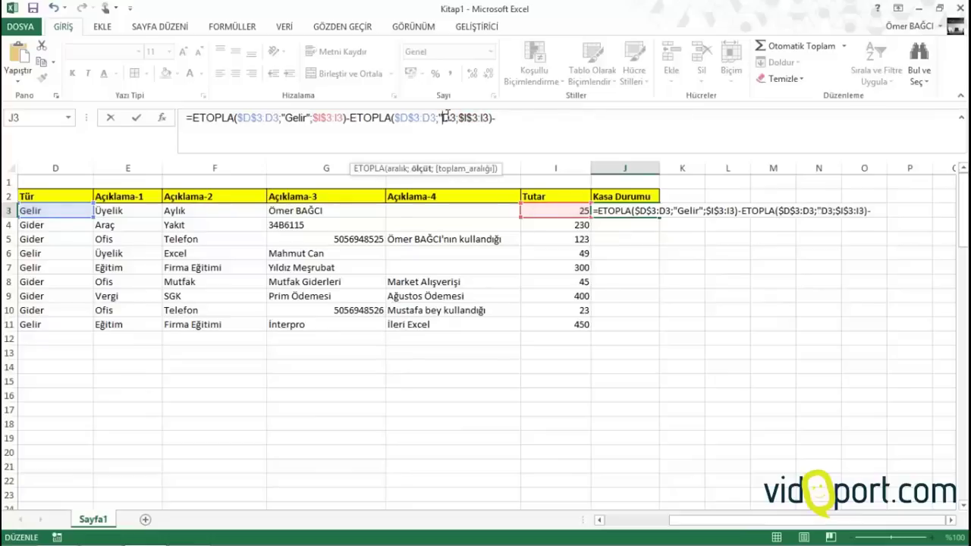
pyautogui.write('Gider"')
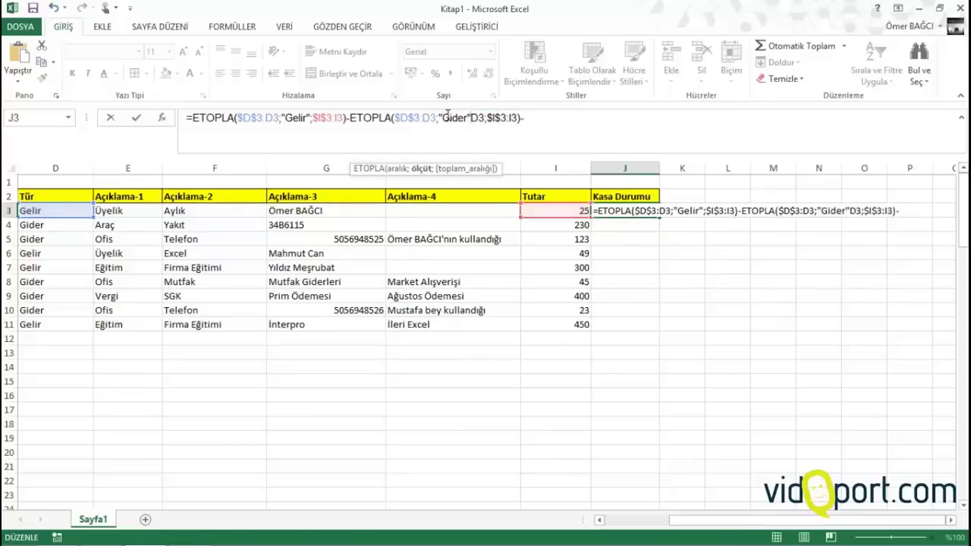
pyautogui.press('Delete')
pyautogui.press('Delete')
pyautogui.click(547, 118)
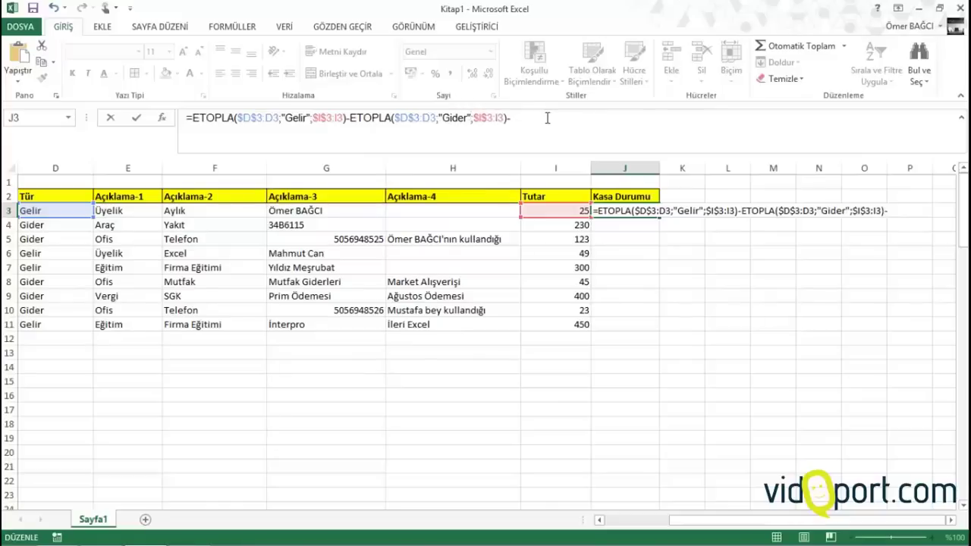
pyautogui.press('Return')
# Copy J3's balance formula down column J to about row 100
pyautogui.click(620, 211)
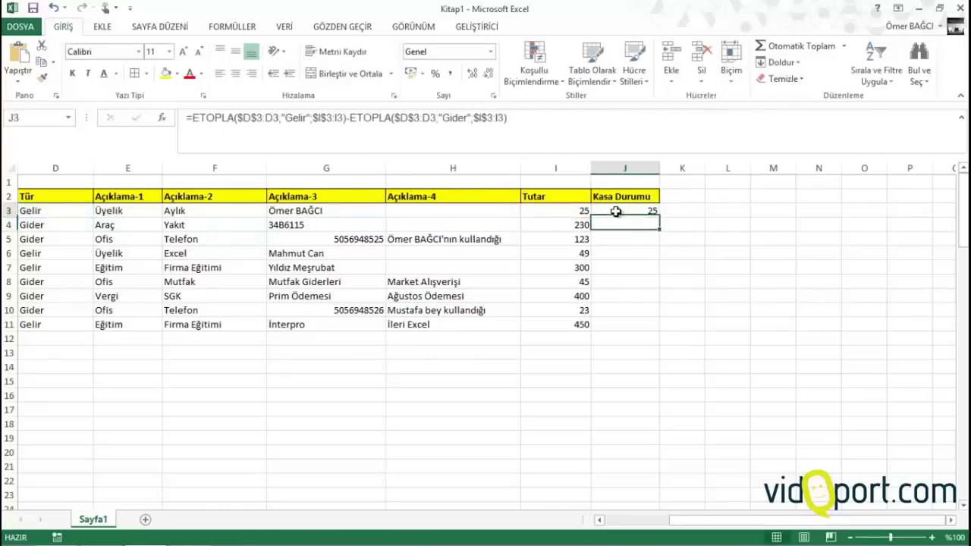
pyautogui.moveTo(661, 220); pyautogui.dragTo(659, 483)
pyautogui.moveTo(674, 516); pyautogui.dragTo(669, 492)
pyautogui.scroll(20, 581, 385)
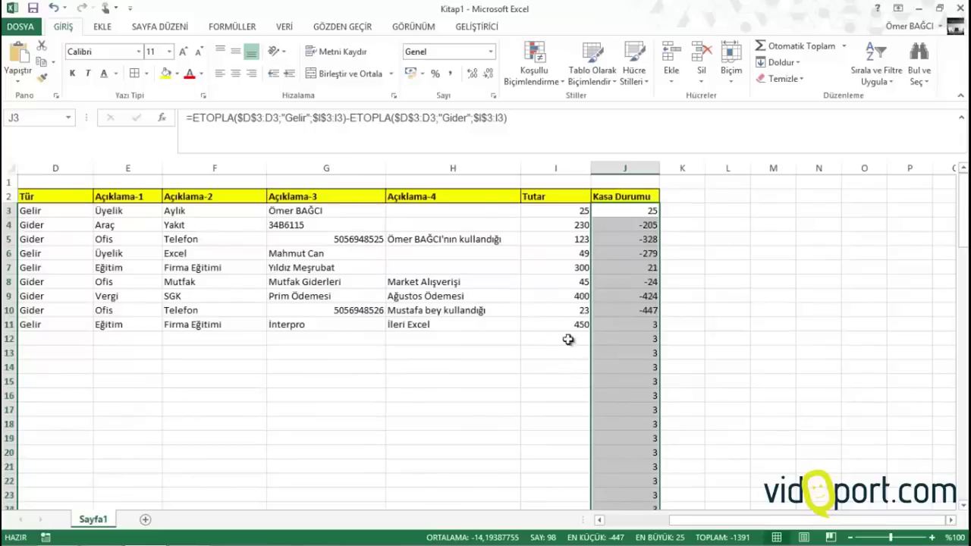
# Format column J as Sayı with two decimals and red negative numbers
pyautogui.click(454, 75)
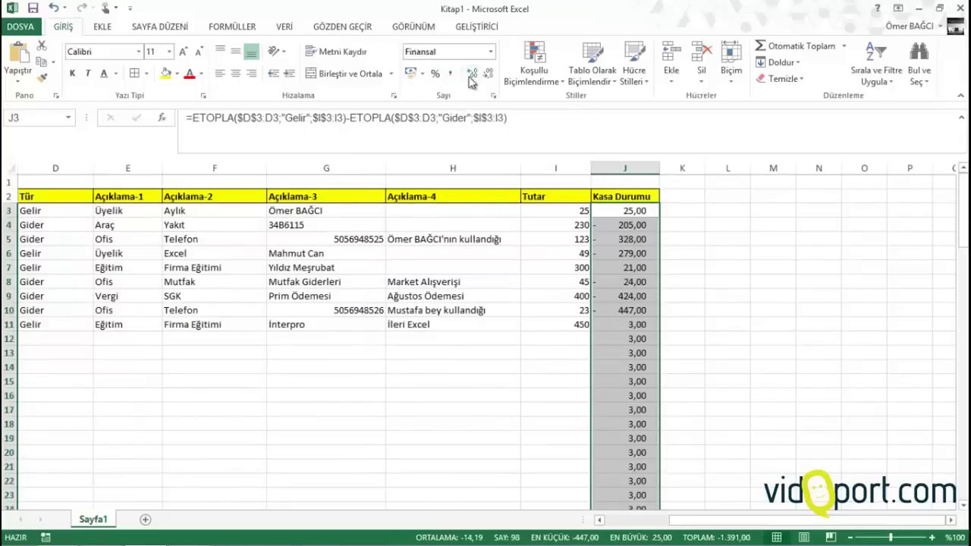
pyautogui.click(494, 95)
pyautogui.click(127, 120)
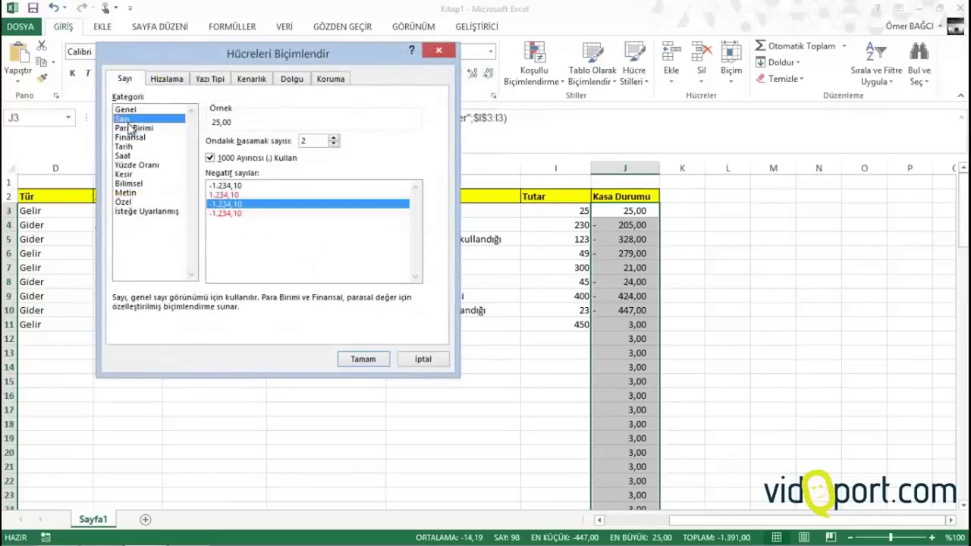
pyautogui.click(232, 214)
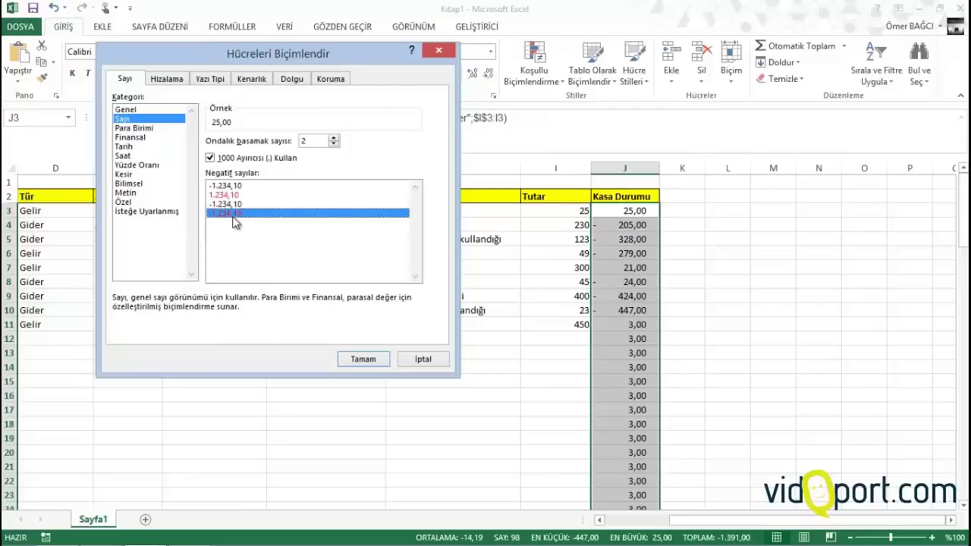
# Apply the red-negative format, narrow column J slightly, and review the J16 and date formulas
pyautogui.click(365, 360)
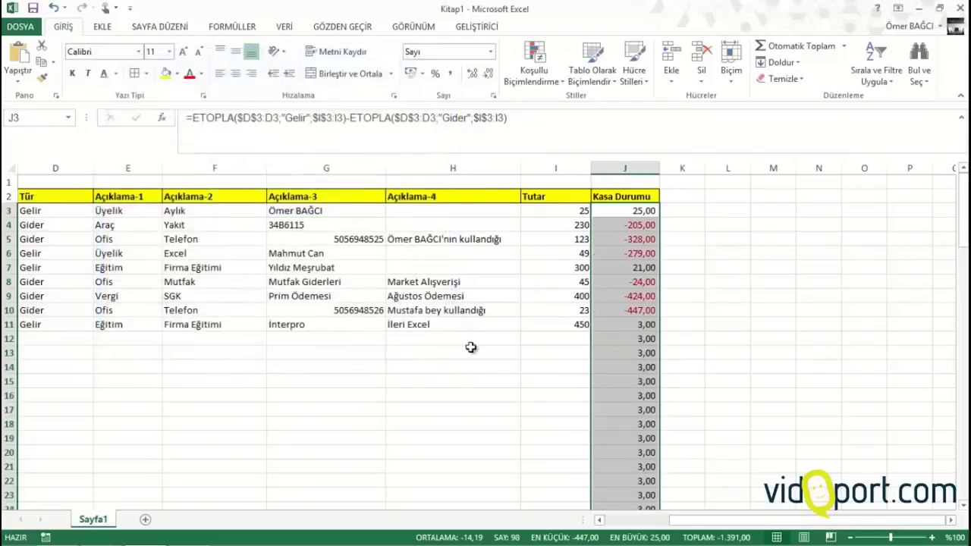
pyautogui.moveTo(659, 165); pyautogui.dragTo(655, 166)
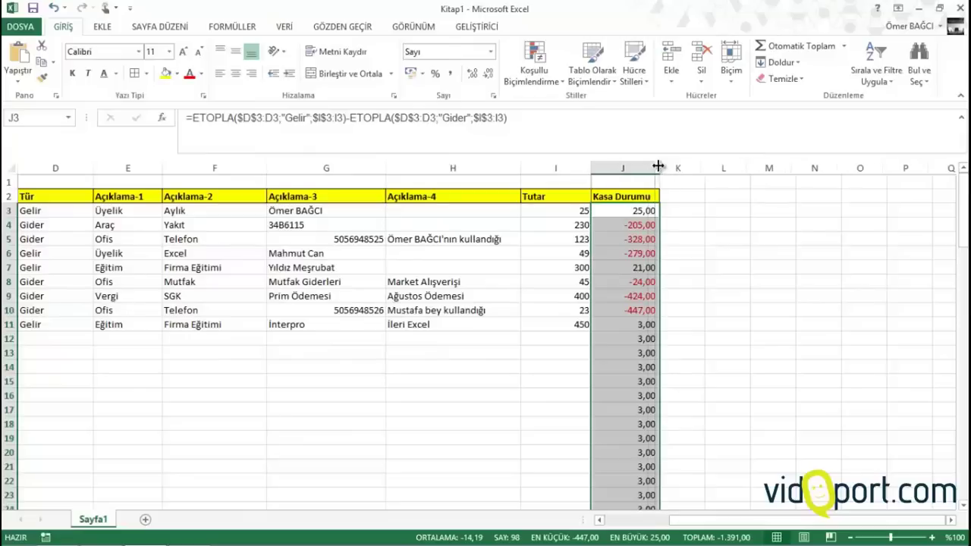
pyautogui.click(621, 396)
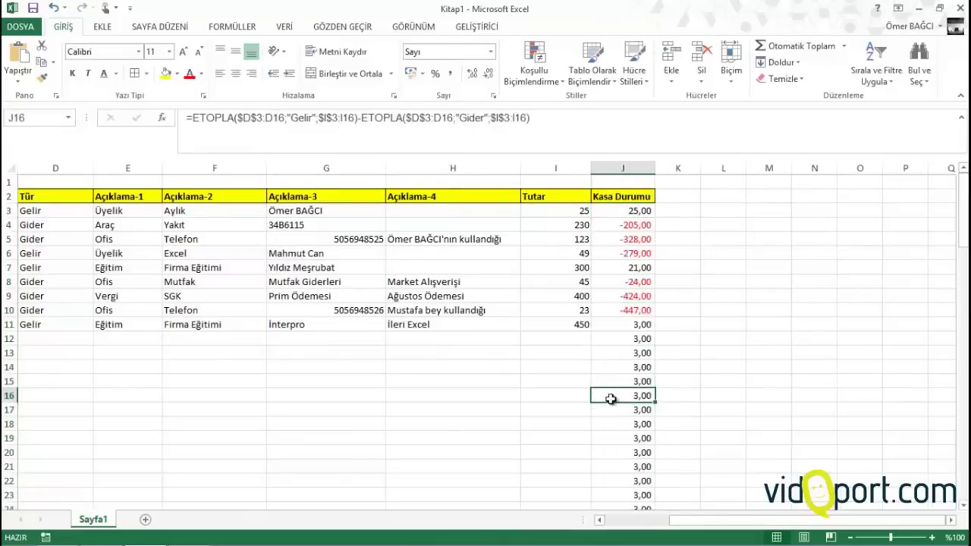
pyautogui.click(154, 406)
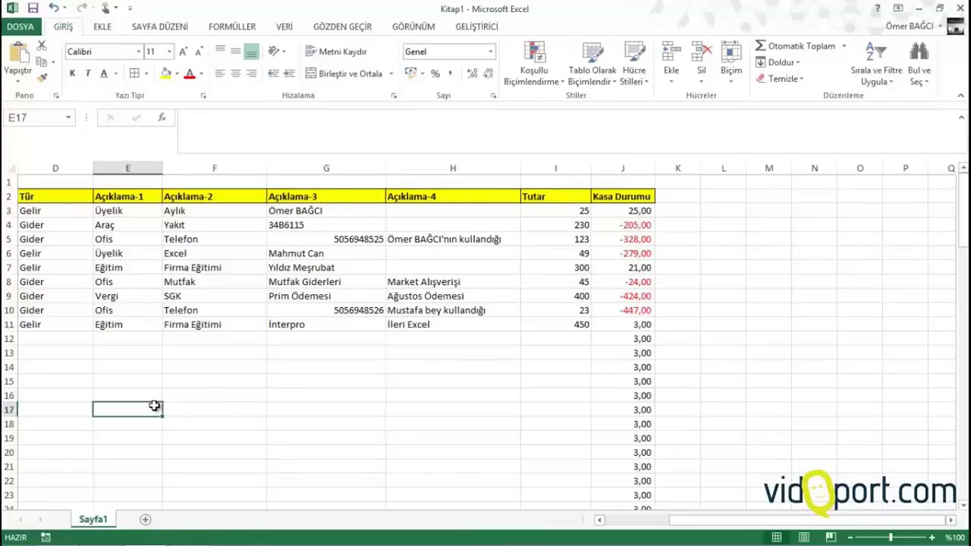
pyautogui.press('Left')
pyautogui.press('Left')
pyautogui.press('Left')
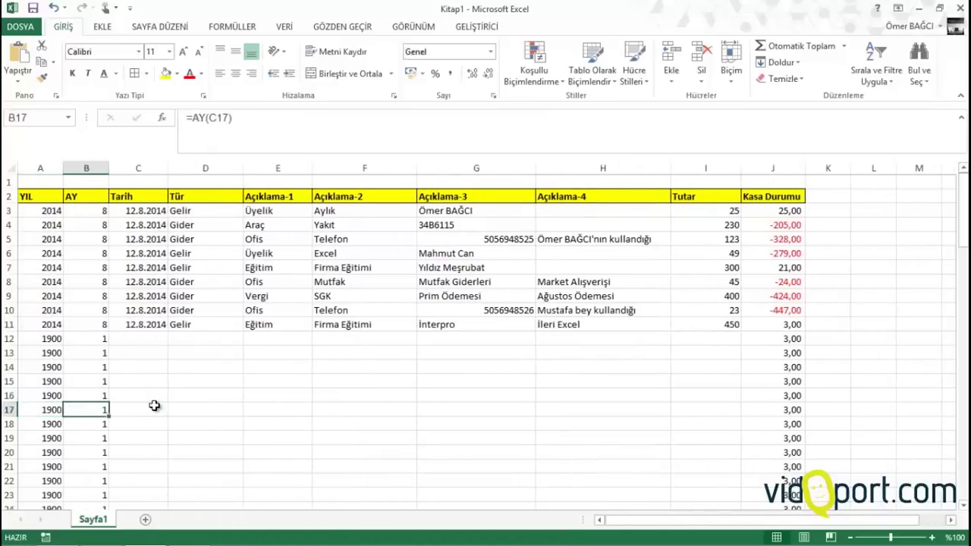
pyautogui.press('Left')
pyautogui.press('Up')
pyautogui.press('Up')
pyautogui.press('Up')
pyautogui.press('Up')
pyautogui.press('Up')
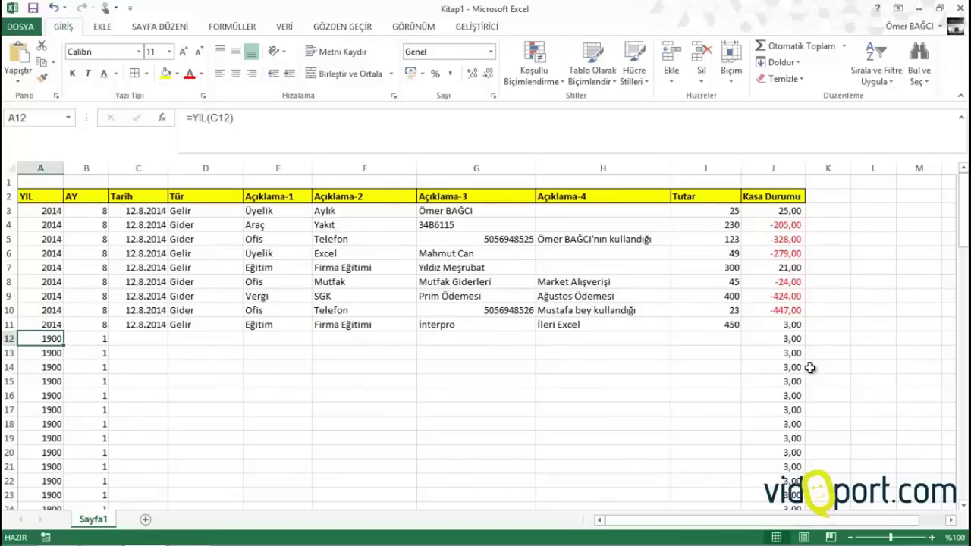
# Check the Kasa Durumu balance formulas in J12 and J14 and the empty Tutar cell I12
pyautogui.click(799, 339)
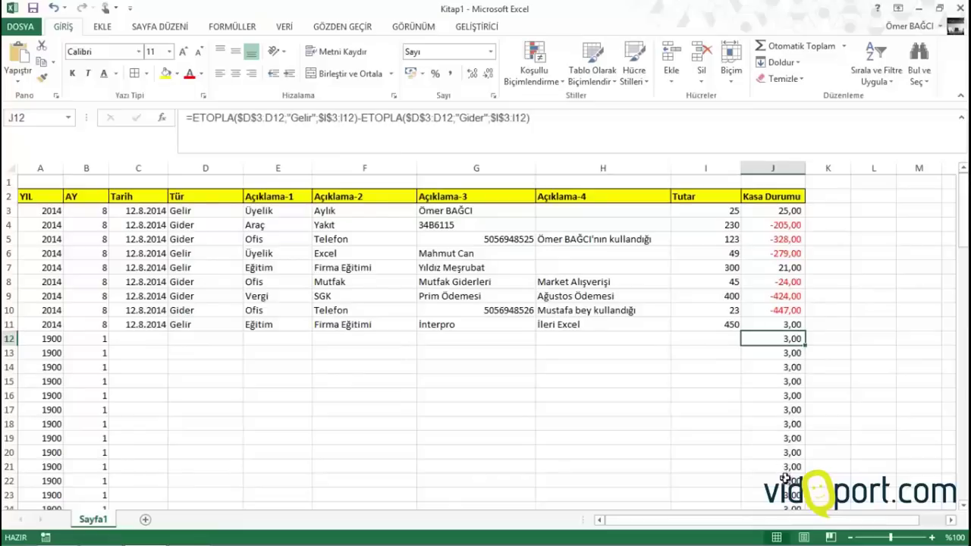
pyautogui.scroll(-7, 792, 475)
pyautogui.scroll(7, 792, 474)
pyautogui.click(797, 368)
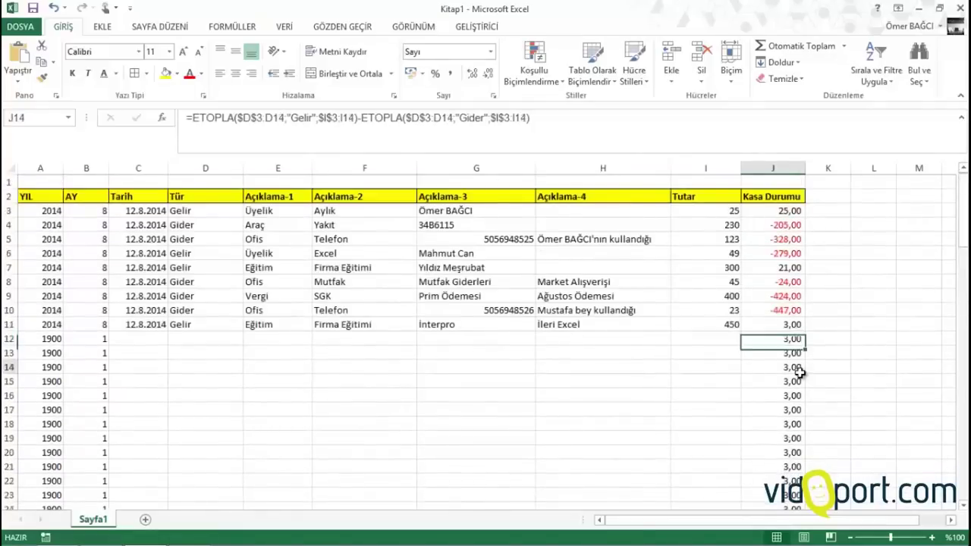
pyautogui.click(698, 338)
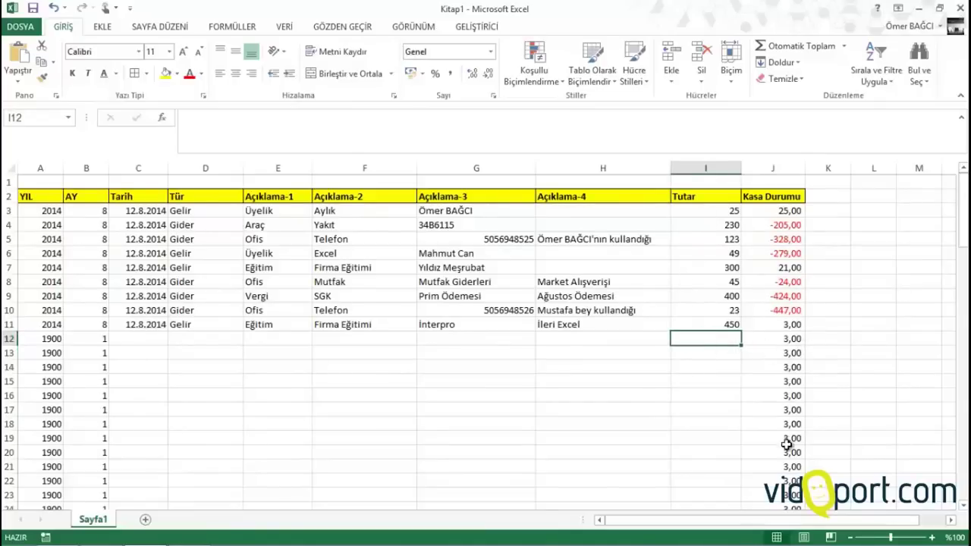
# Select the data block from A3 across to column J and down through the filled rows
pyautogui.click(31, 211)
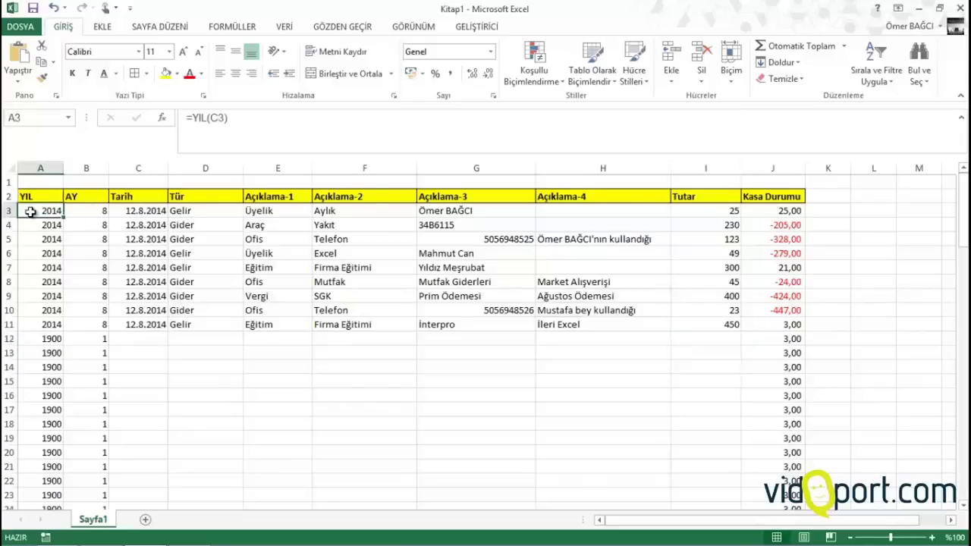
pyautogui.hotkey('ctrl', 'shift', 'Right')
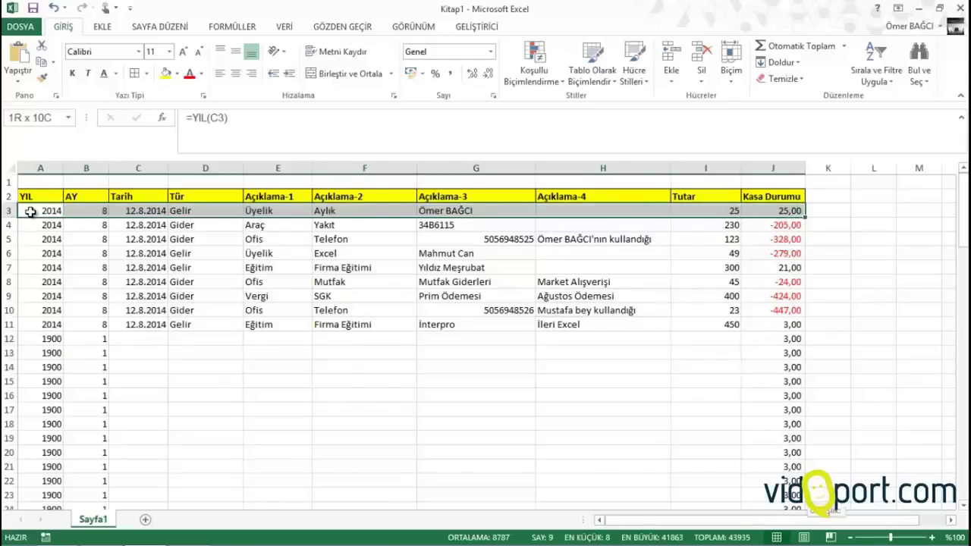
pyautogui.hotkey('ctrl', 'shift', 'Down')
pyautogui.scroll(20, 30, 213)
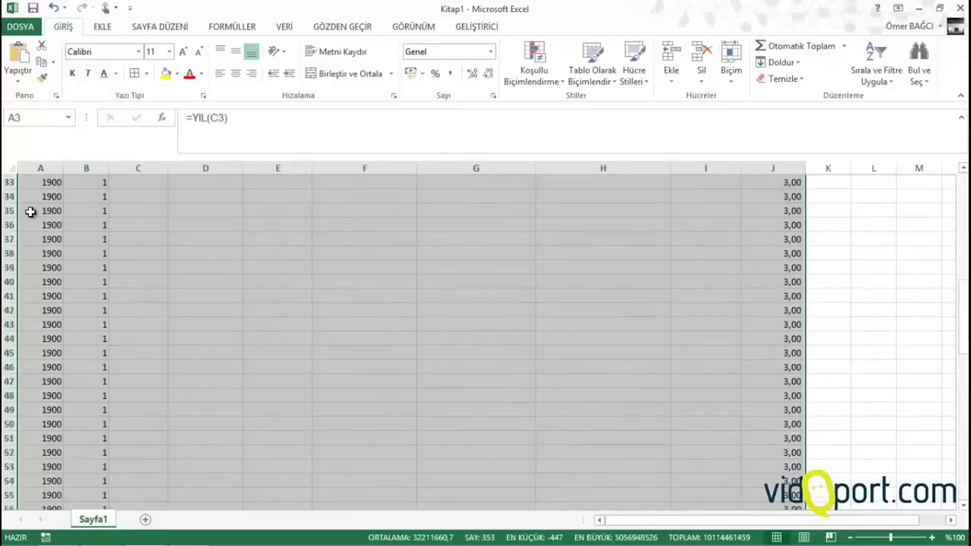
# Add a formula conditional format =$I3="" with white font to hide the 1900, 1 and 3,00 placeholders
pyautogui.click(519, 66)
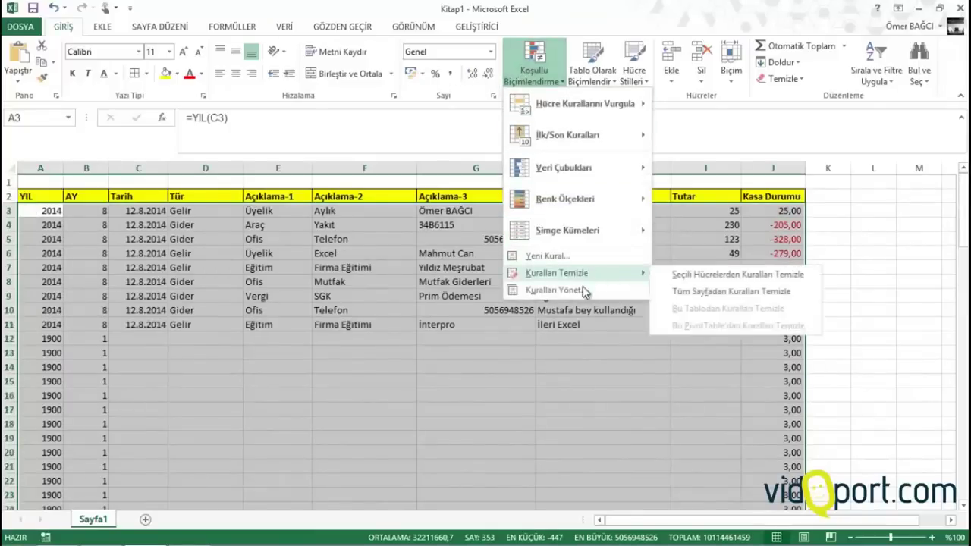
pyautogui.click(574, 258)
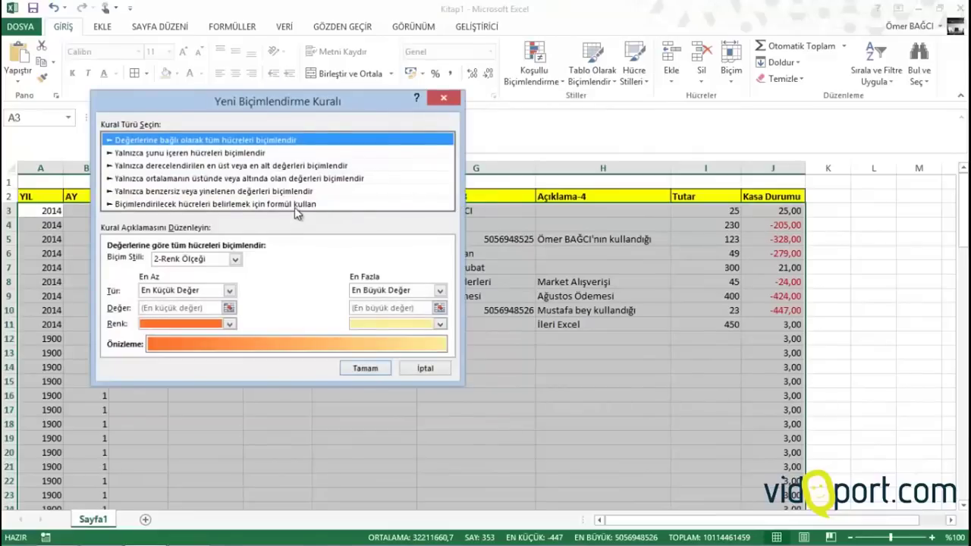
pyautogui.click(294, 204)
pyautogui.moveTo(296, 104); pyautogui.dragTo(519, 51)
pyautogui.click(474, 210)
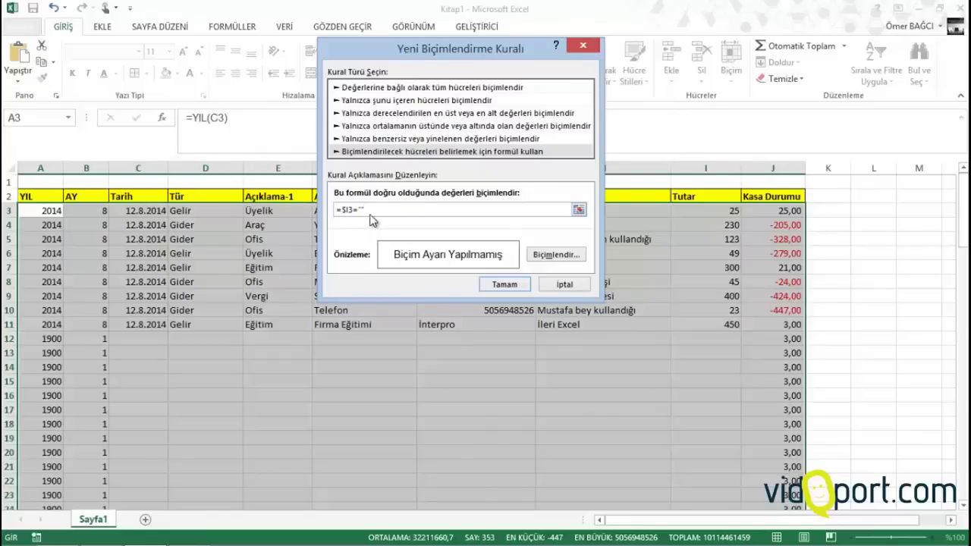
pyautogui.click(557, 255)
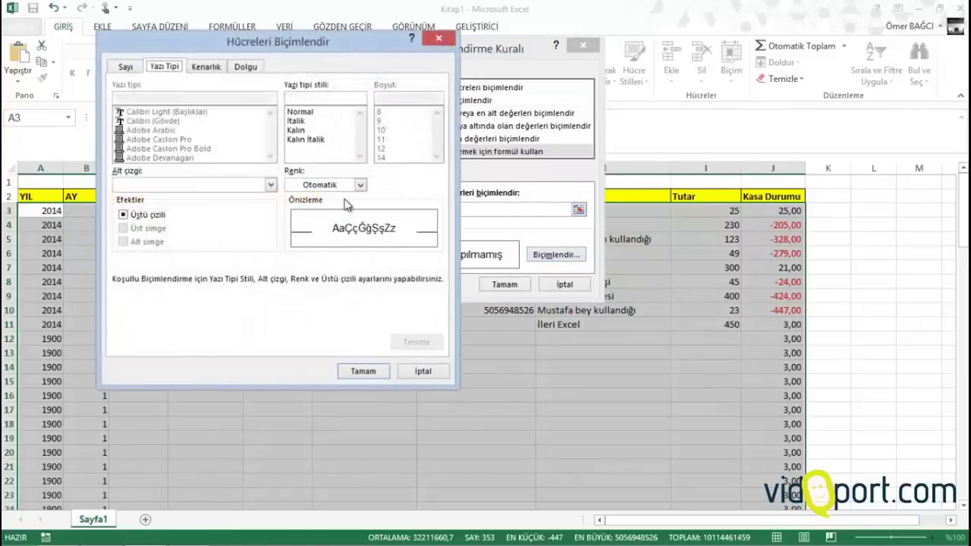
pyautogui.click(337, 185)
pyautogui.click(303, 232)
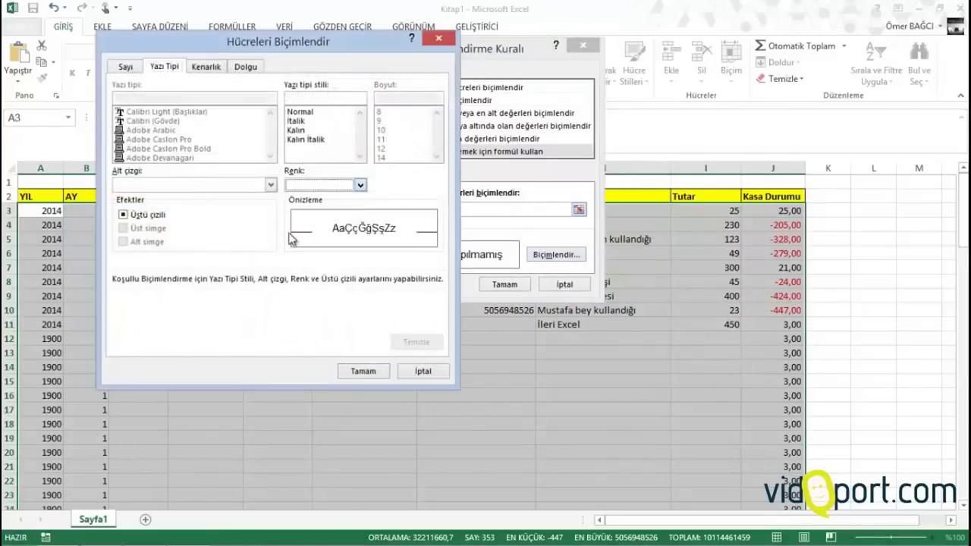
pyautogui.click(363, 371)
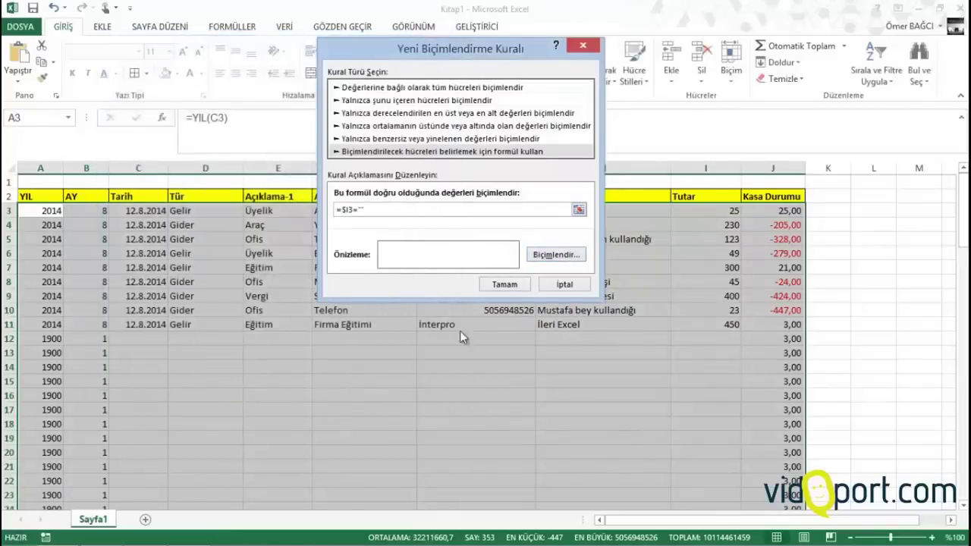
pyautogui.click(501, 285)
pyautogui.click(228, 370)
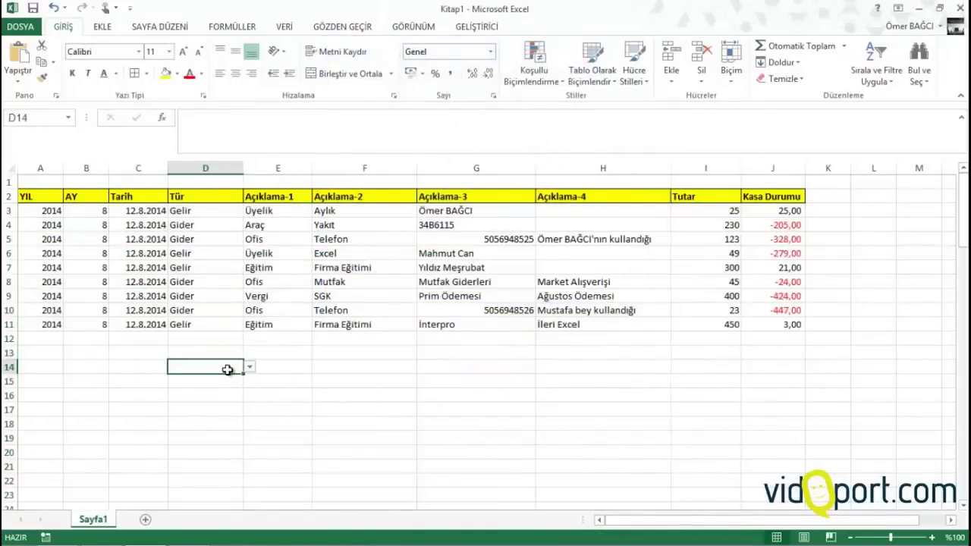
pyautogui.press('Up')
pyautogui.press('Right')
pyautogui.press('Right')
pyautogui.press('Right')
pyautogui.press('Right')
pyautogui.press('Right')
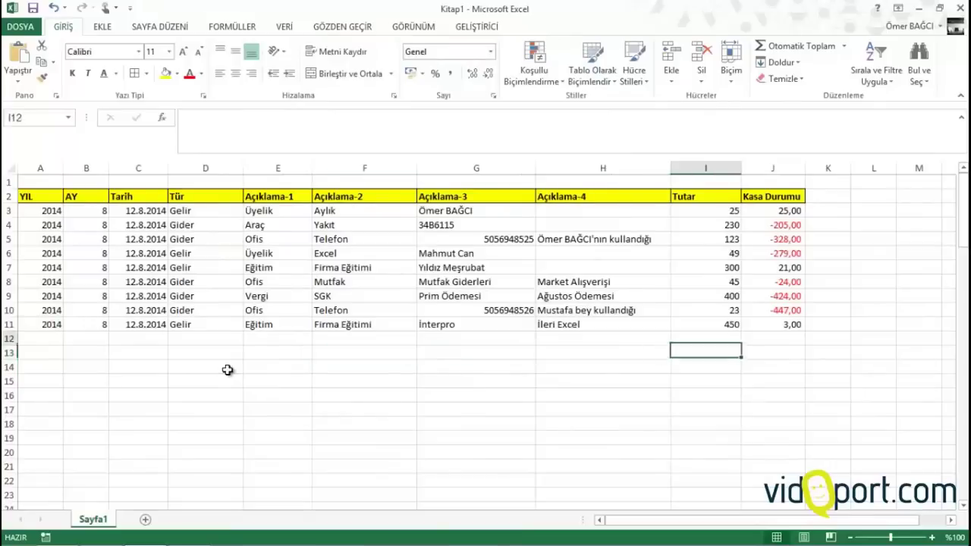
pyautogui.press('Up')
pyautogui.write('34')
pyautogui.press('Return')
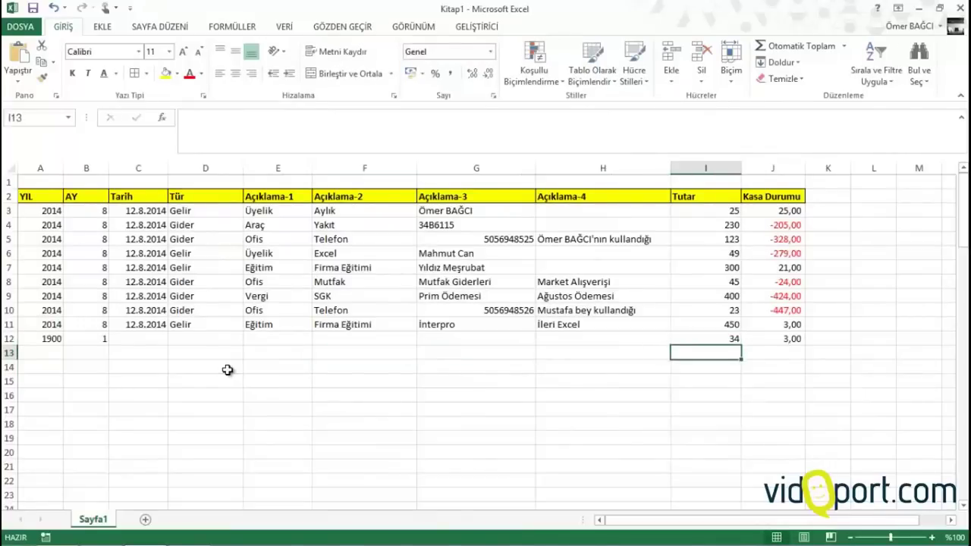
pyautogui.press('Up')
pyautogui.press('Delete')
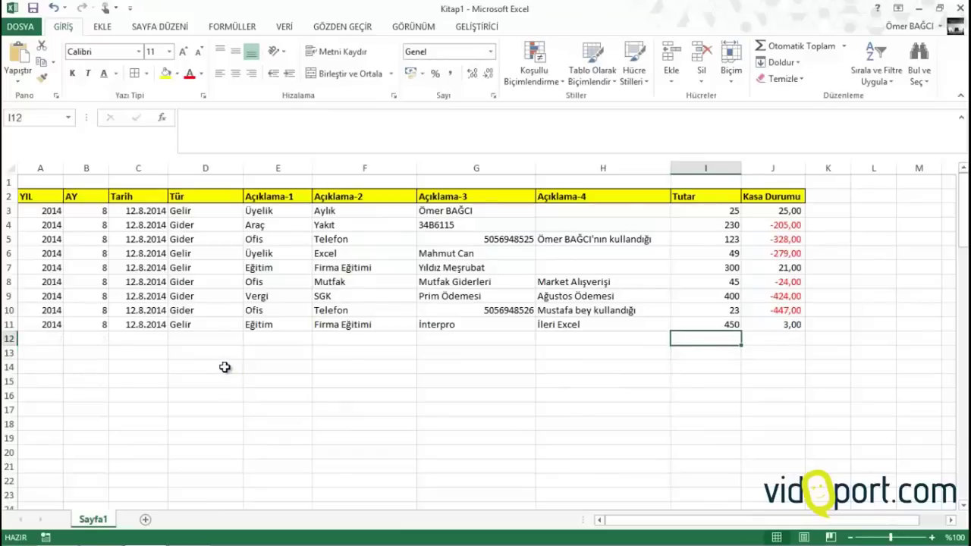
pyautogui.press('Up')
pyautogui.press('Up')
pyautogui.press('Up')
pyautogui.press('Up')
pyautogui.press('Up')
pyautogui.press('Up')
pyautogui.press('Up')
pyautogui.press('Up')
pyautogui.press('Up')
pyautogui.press('Up')
pyautogui.press('Up')
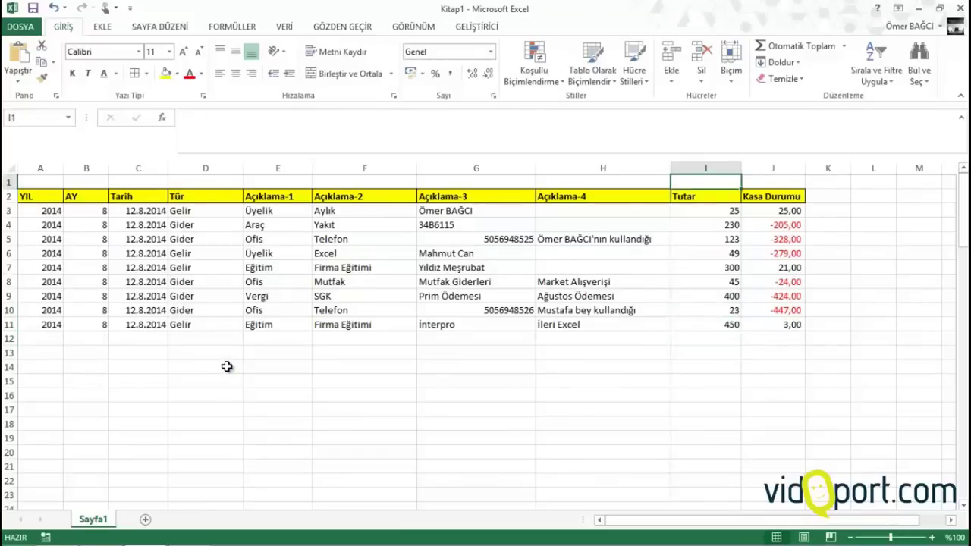
pyautogui.press('Left')
pyautogui.press('Right')
pyautogui.press('Left')
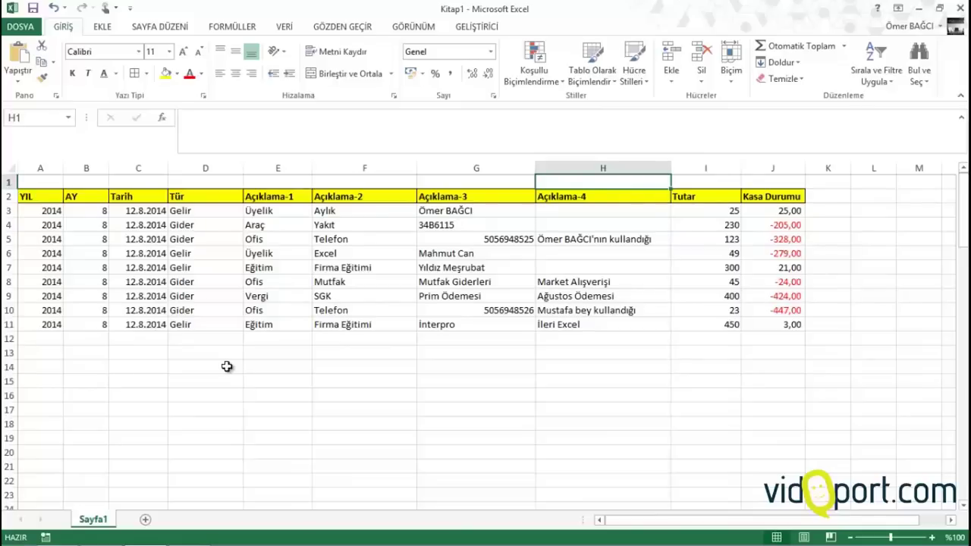
pyautogui.press('Down')
pyautogui.press('Down')
pyautogui.press('Left')
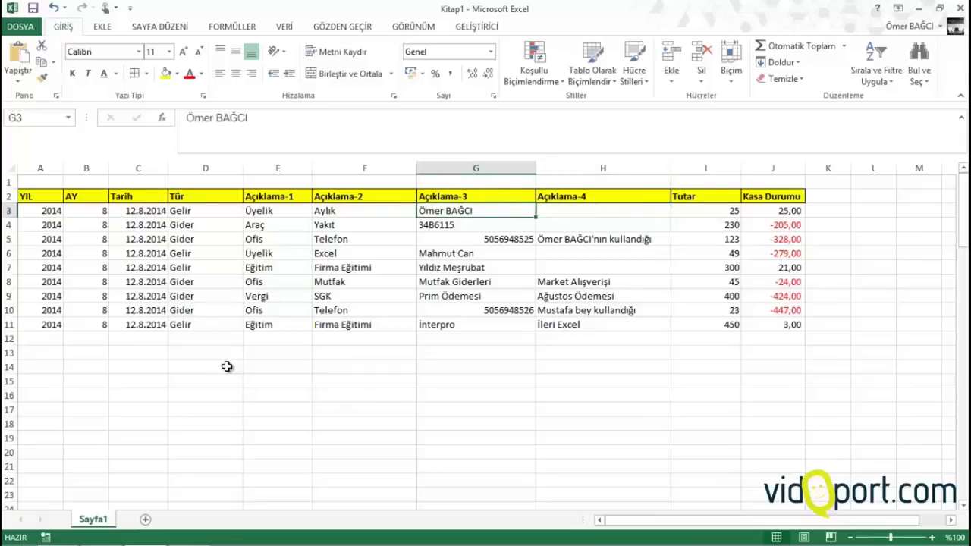
pyautogui.press('Down')
pyautogui.press('Left')
pyautogui.press('Left')
pyautogui.press('Left')
pyautogui.press('Left')
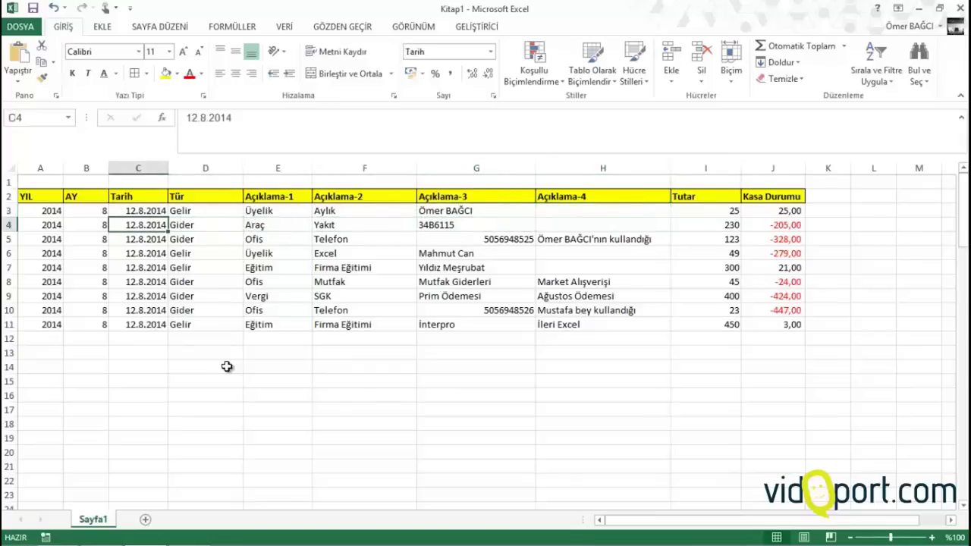
pyautogui.press('Down')
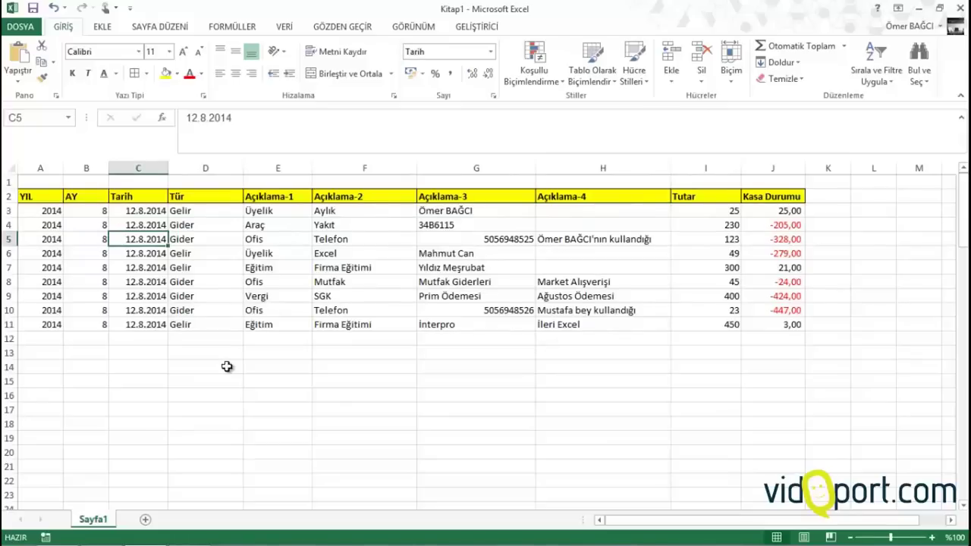
pyautogui.press('Left')
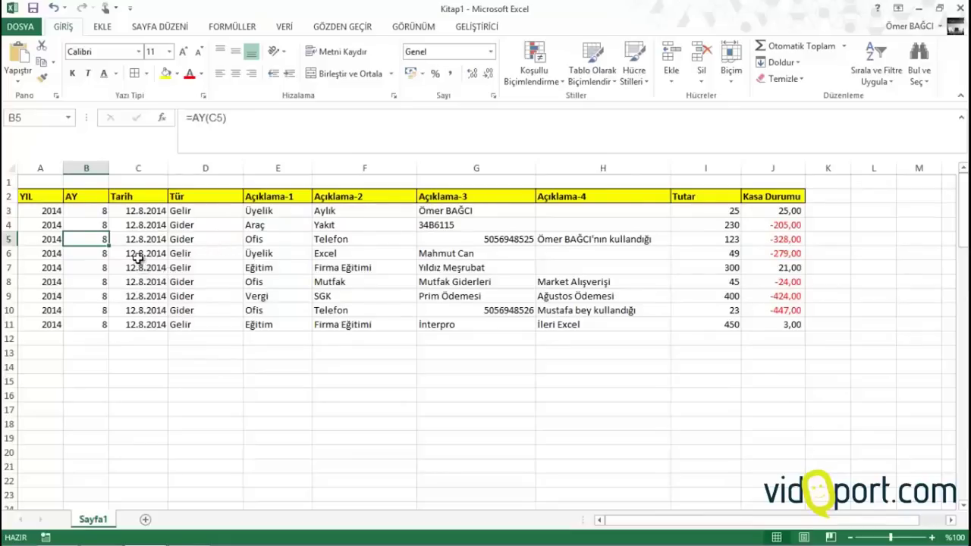
# Replace '.8.' with '.7.' in C6:C8 so those dates read 12.7.2014
pyautogui.moveTo(138, 253); pyautogui.dragTo(137, 281)
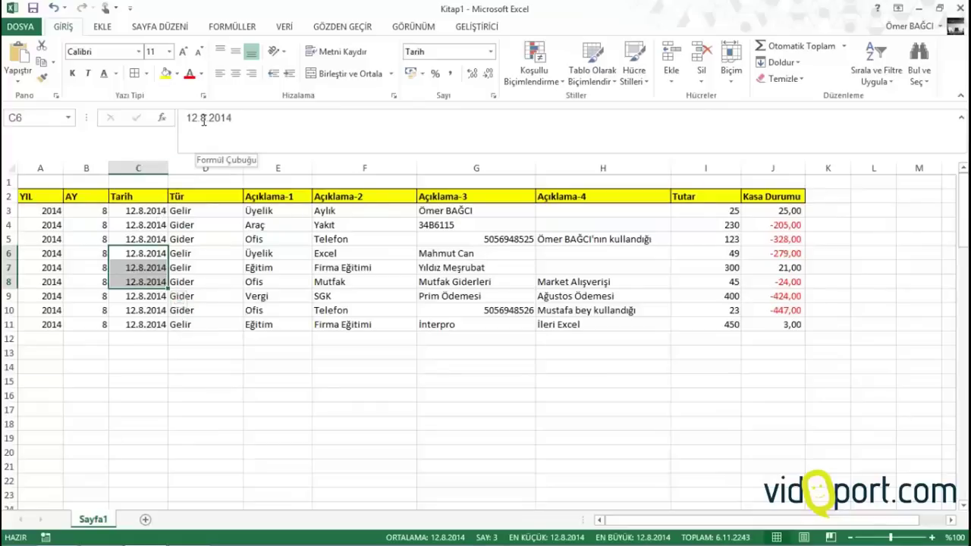
pyautogui.hotkey('ctrl', 'h')
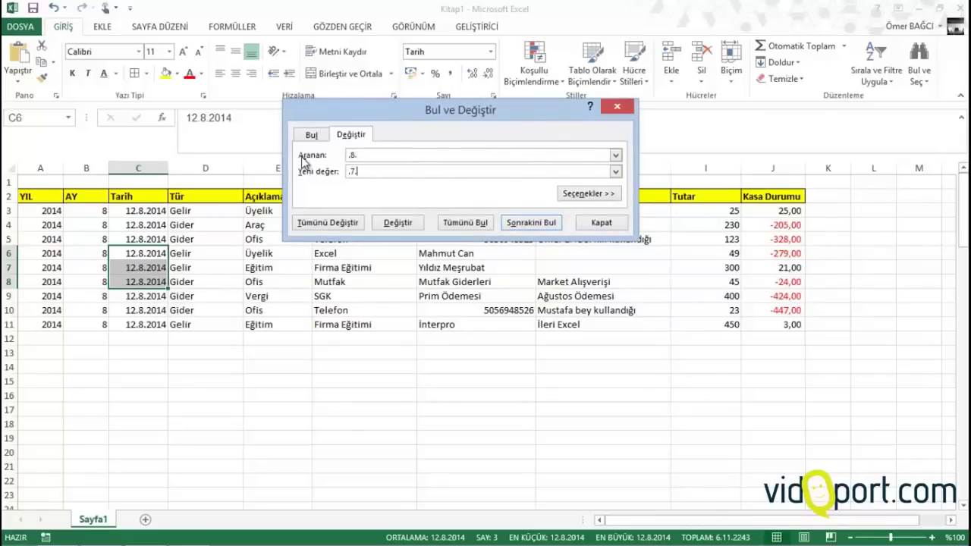
pyautogui.click(326, 222)
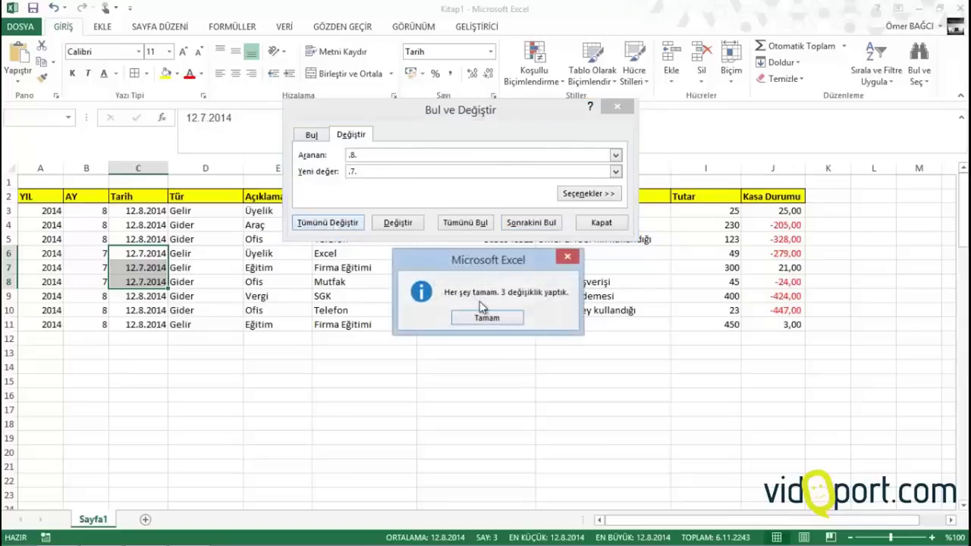
pyautogui.click(493, 322)
pyautogui.click(601, 222)
# Check the updated date in C7, its month in B7, and cells D7 and E7
pyautogui.click(122, 268)
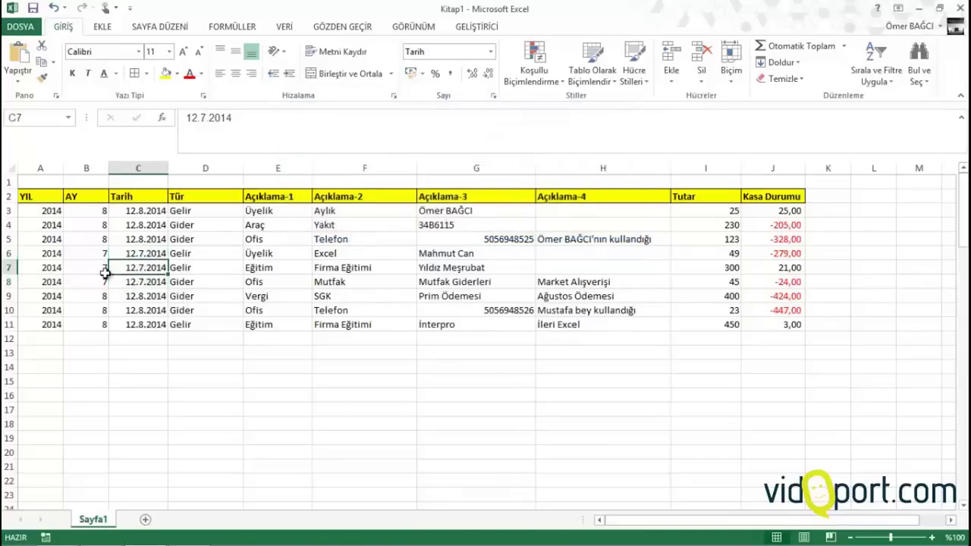
pyautogui.click(106, 268)
pyautogui.click(229, 269)
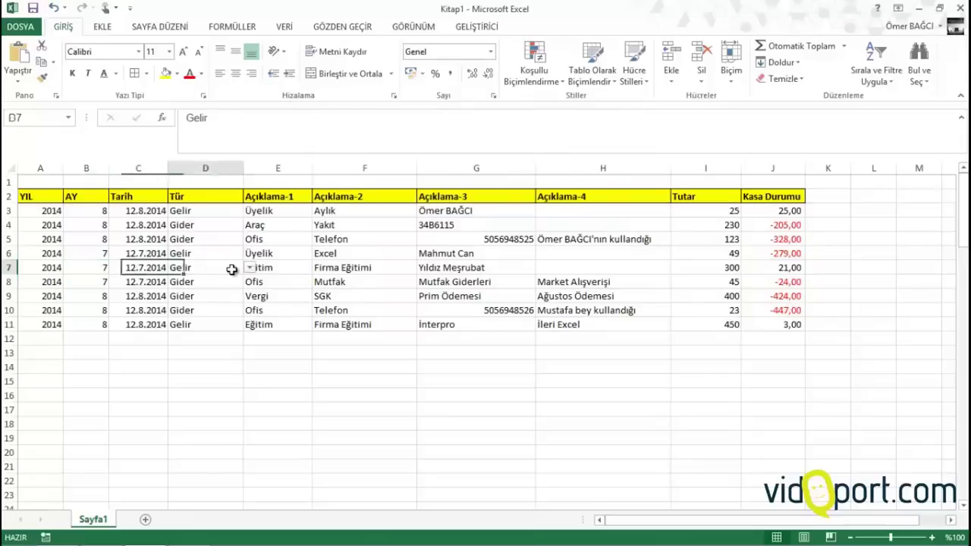
pyautogui.click(249, 268)
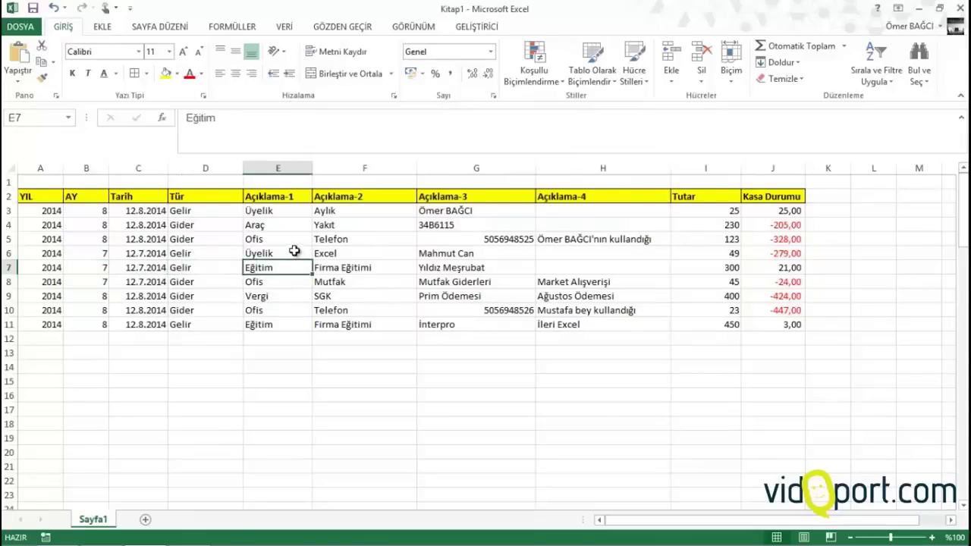
# Insert a PivotTable from the entry table on a new sheet
pyautogui.scroll(-1, 56, 72)
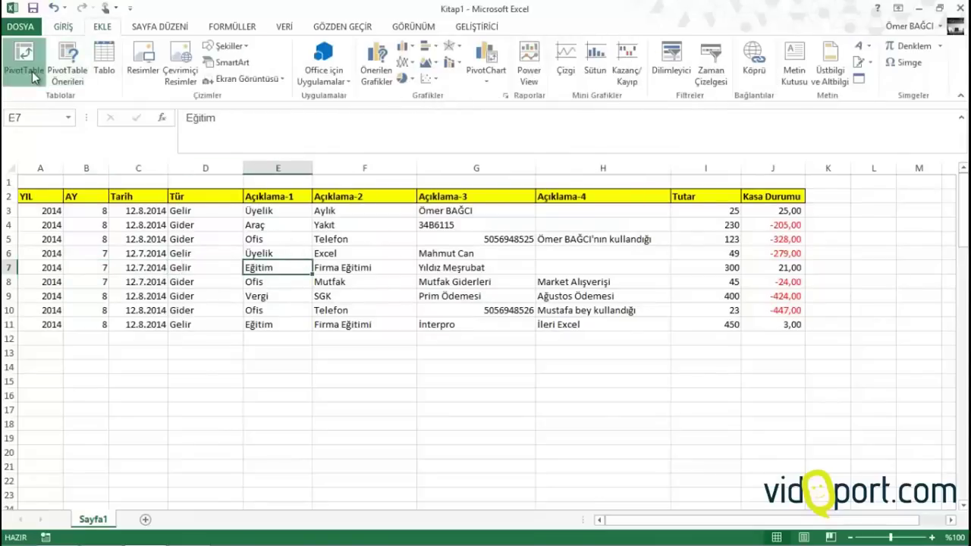
pyautogui.click(30, 64)
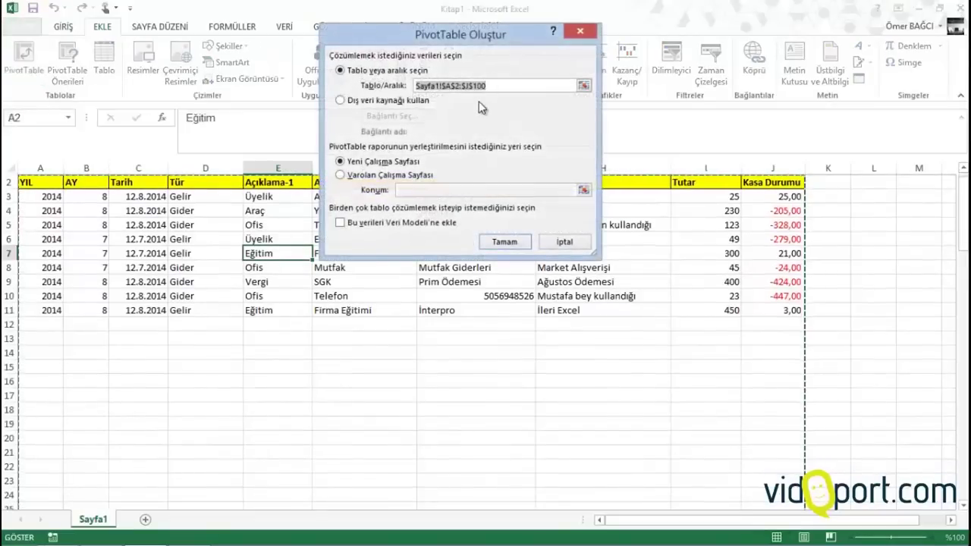
pyautogui.click(519, 244)
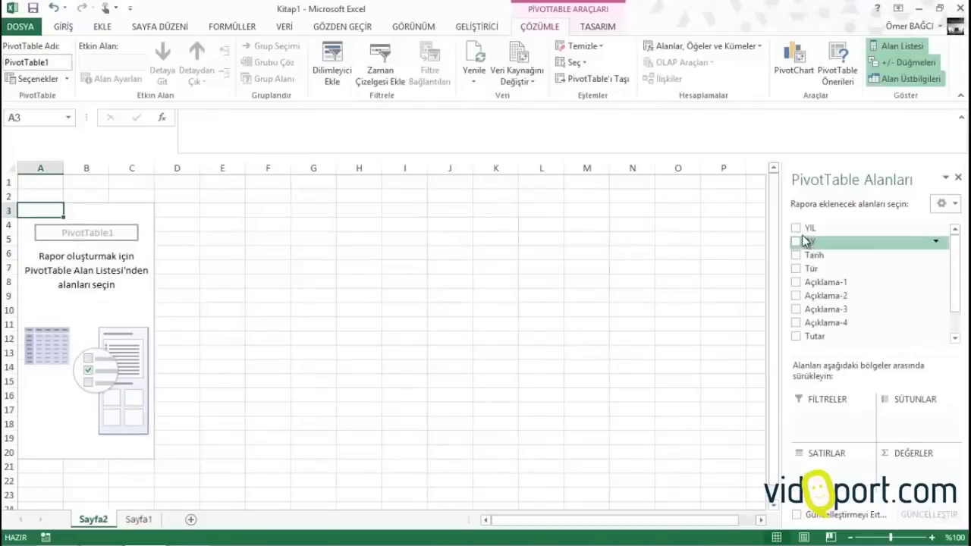
# Add YIL and Tür as report filters, Açıklama-1 as rows, and a count of Tutar as values
pyautogui.moveTo(804, 238); pyautogui.dragTo(913, 424)
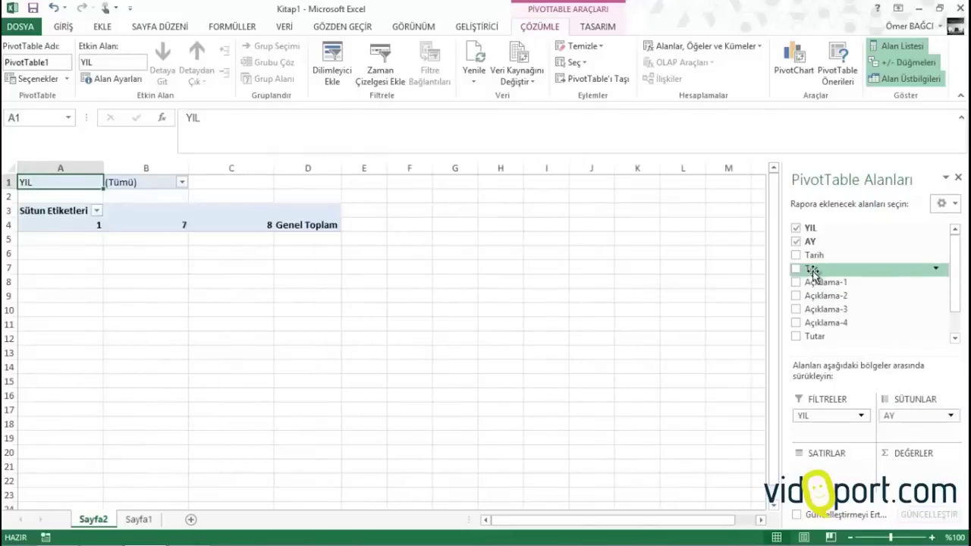
pyautogui.moveTo(833, 430); pyautogui.dragTo(832, 431)
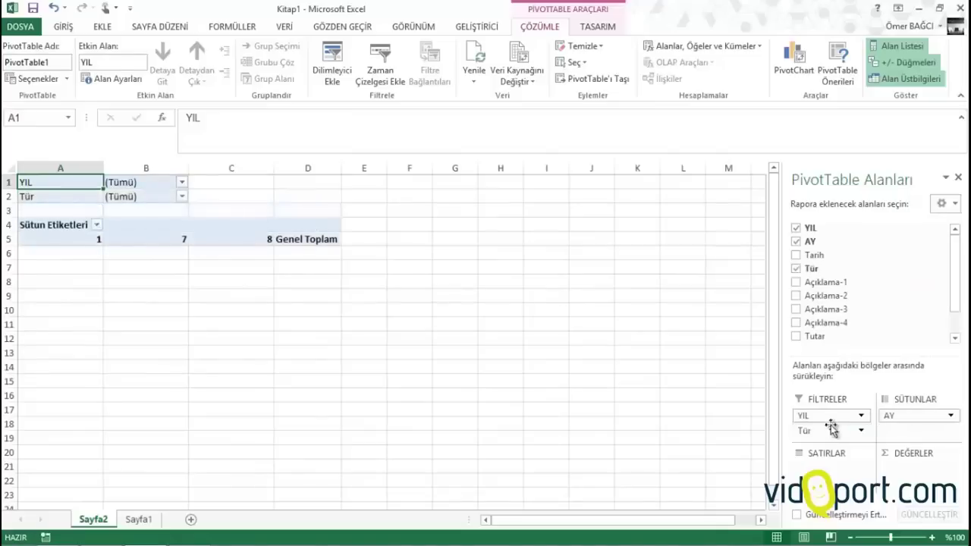
pyautogui.moveTo(819, 282); pyautogui.dragTo(831, 486)
pyautogui.moveTo(816, 325); pyautogui.dragTo(925, 476)
pyautogui.click(924, 471)
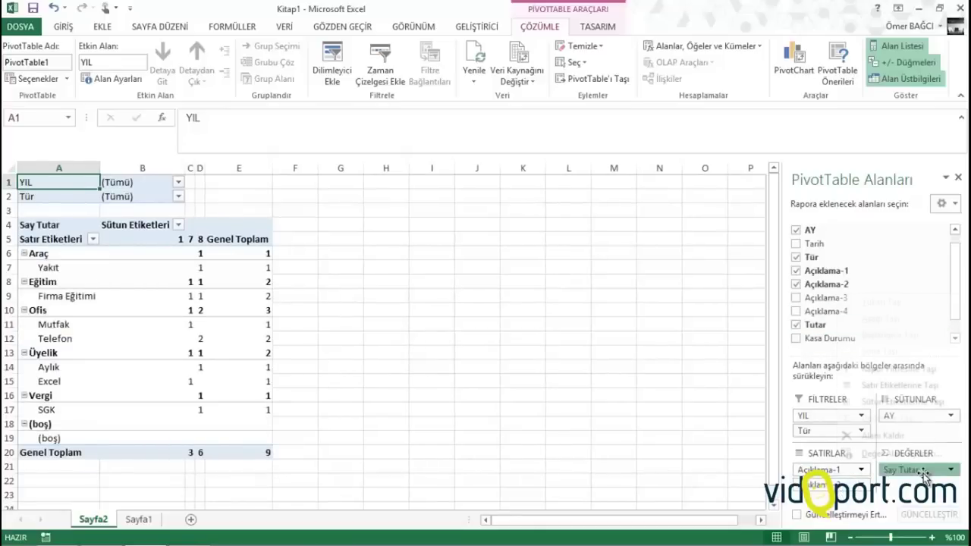
pyautogui.click(194, 282)
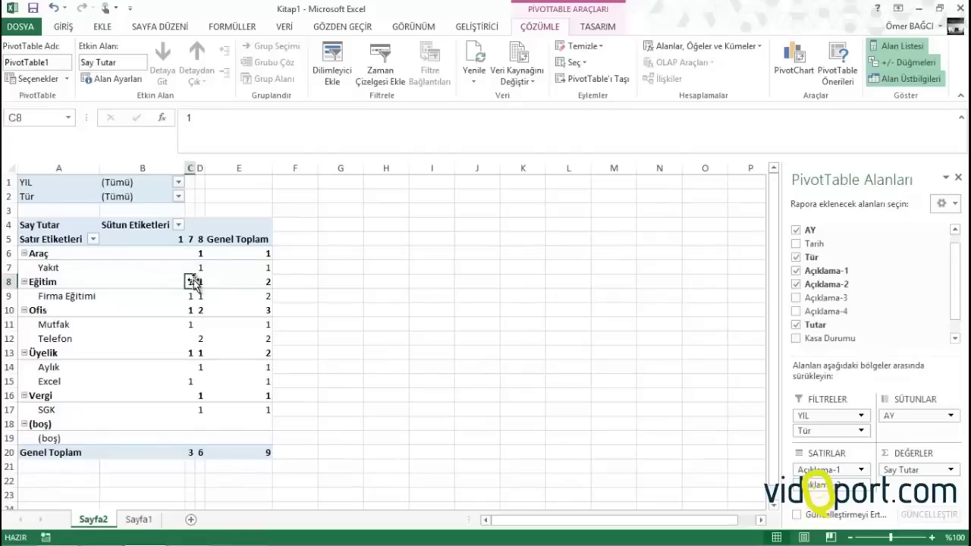
# Summarise the pivot's Tutar values as a sum (Toplam) instead of a count
pyautogui.rightClick(190, 281)
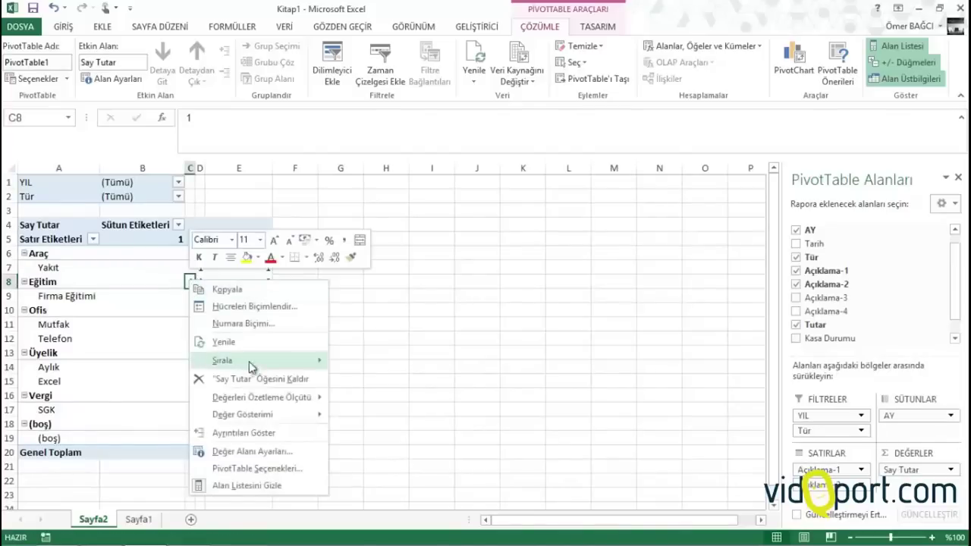
pyautogui.moveTo(303, 396)
pyautogui.click(342, 394)
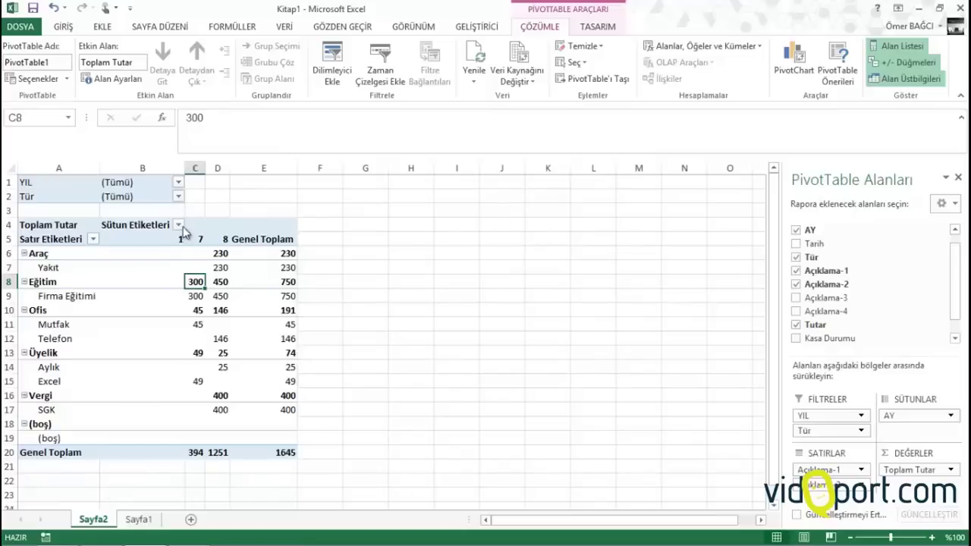
# Filter the pivot's Tür field to show only Gelir entries
pyautogui.click(178, 196)
pyautogui.click(38, 241)
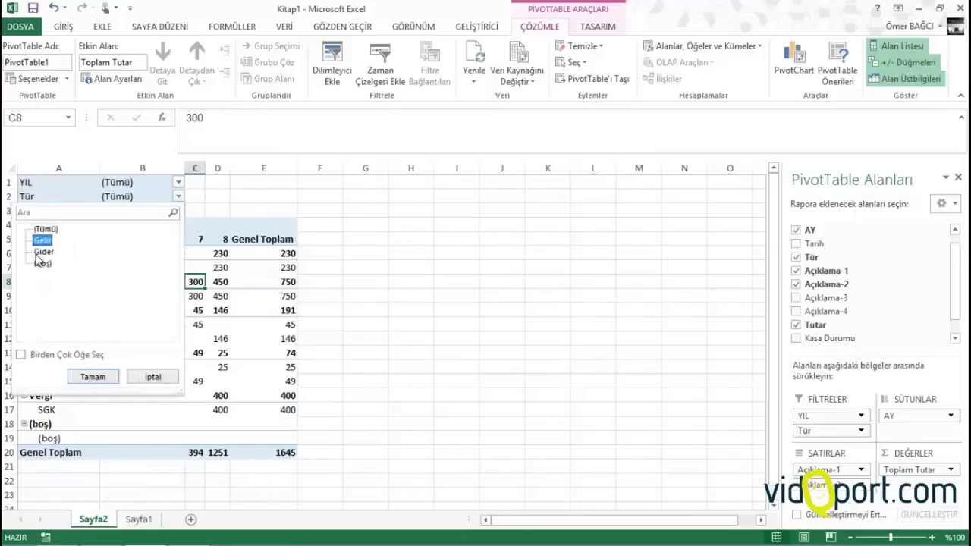
pyautogui.click(85, 377)
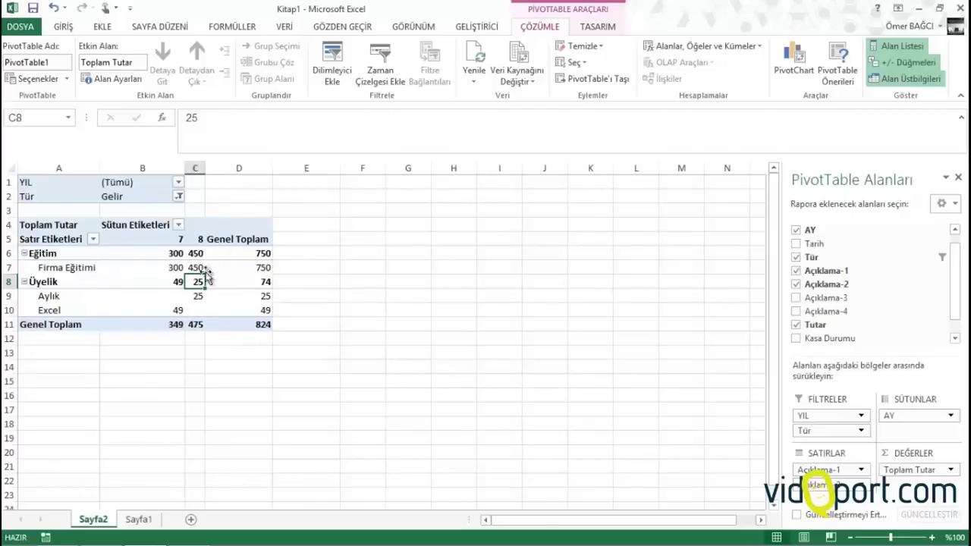
# Format the pivot amounts as Number with two decimals and a thousands separator
pyautogui.rightClick(200, 267)
pyautogui.click(255, 309)
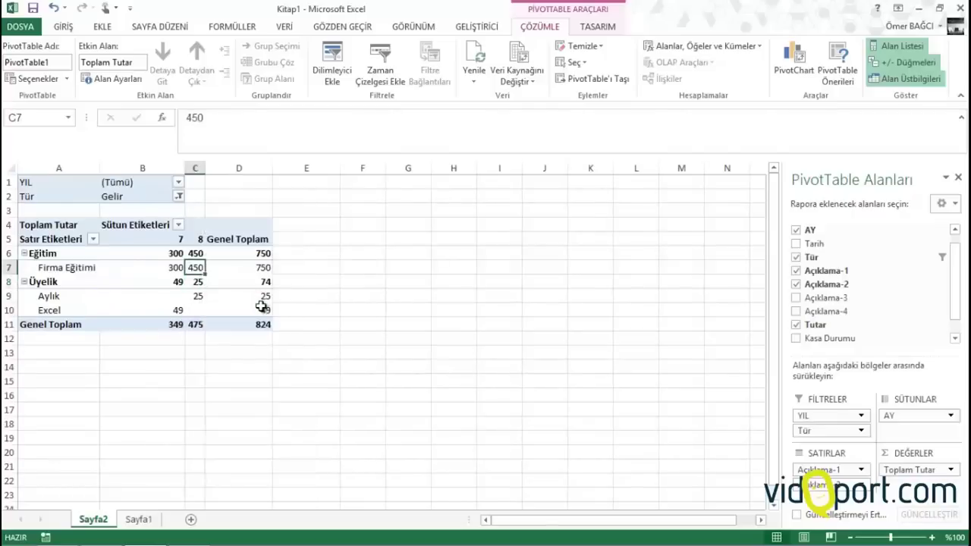
pyautogui.click(113, 206)
pyautogui.click(193, 245)
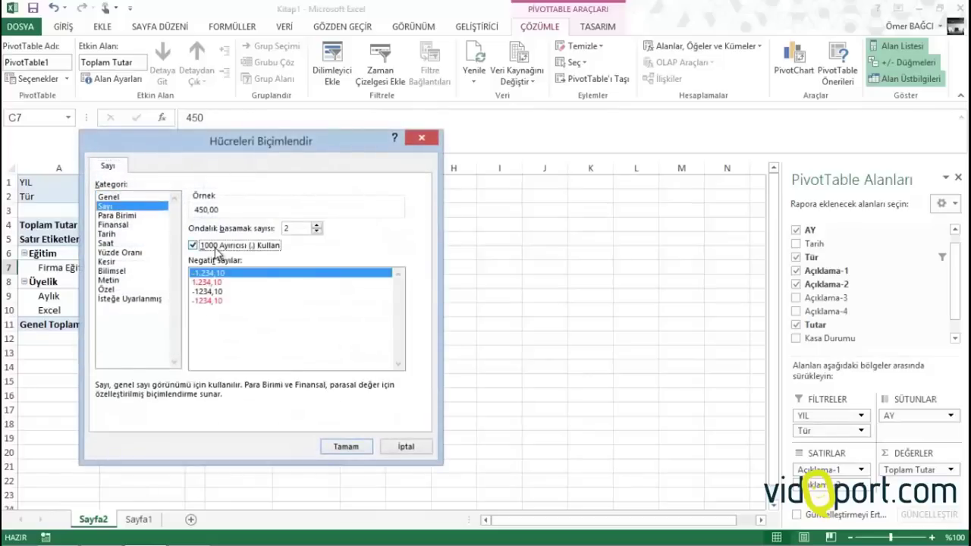
pyautogui.click(347, 446)
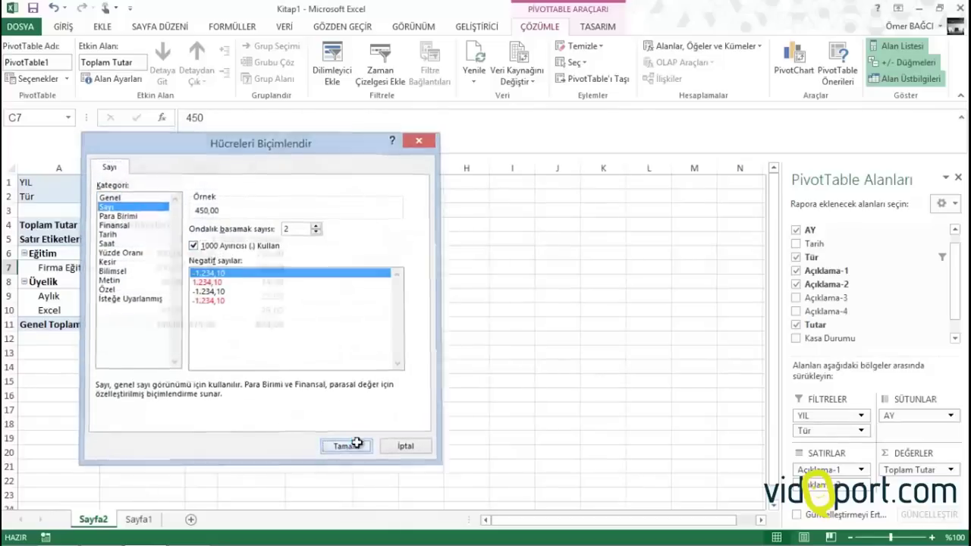
# Relabel the pivot headers as 'Aylar' for the columns and 'Tür' for the rows
pyautogui.click(119, 225)
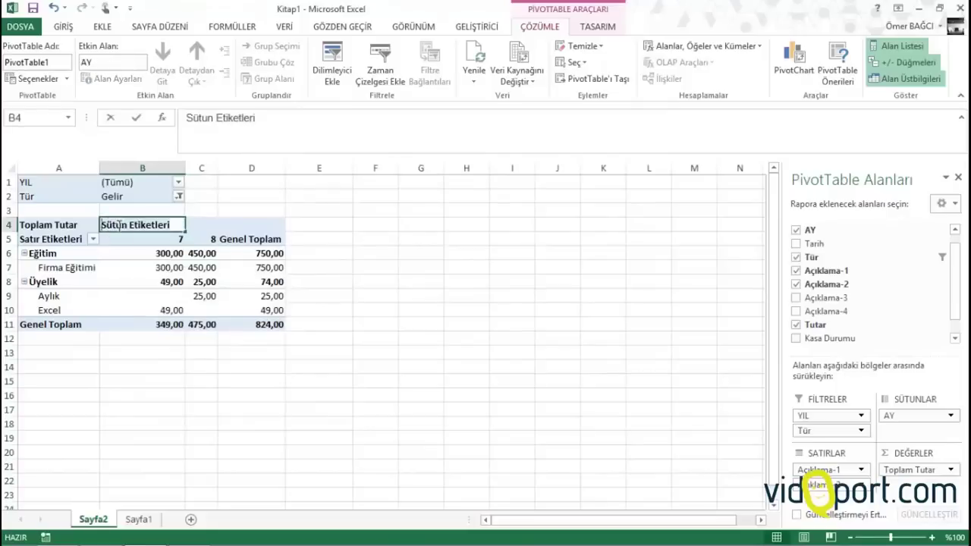
pyautogui.write('Aylar')
pyautogui.press('Return')
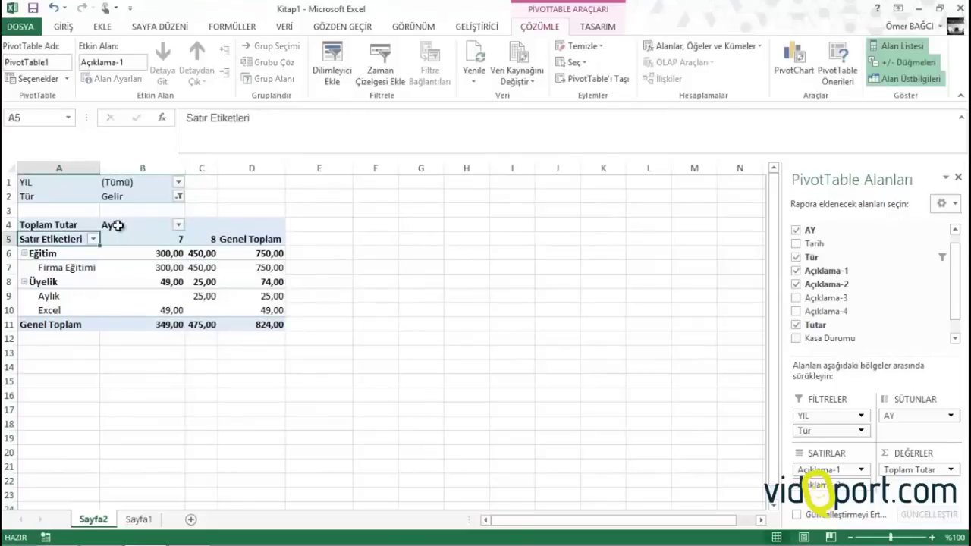
pyautogui.write('Tğr')
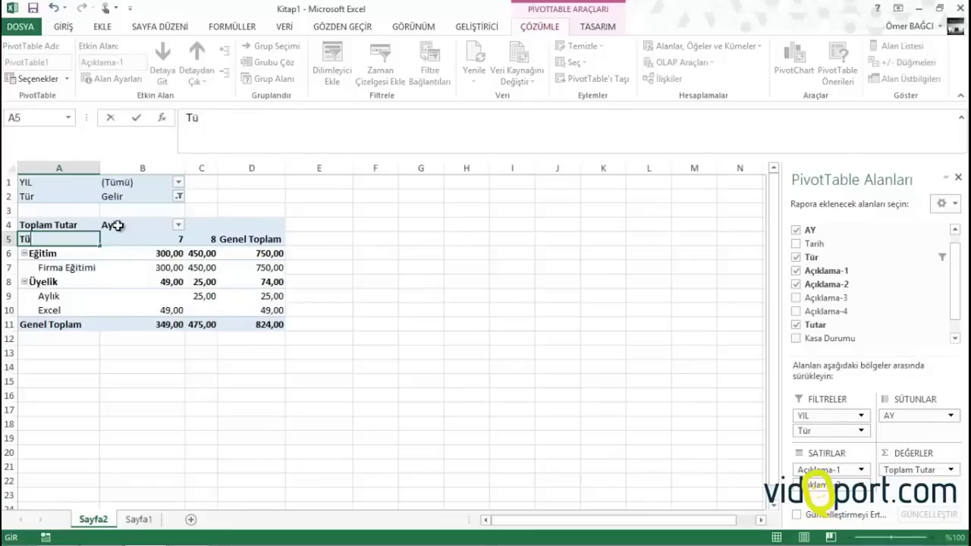
pyautogui.press('Return')
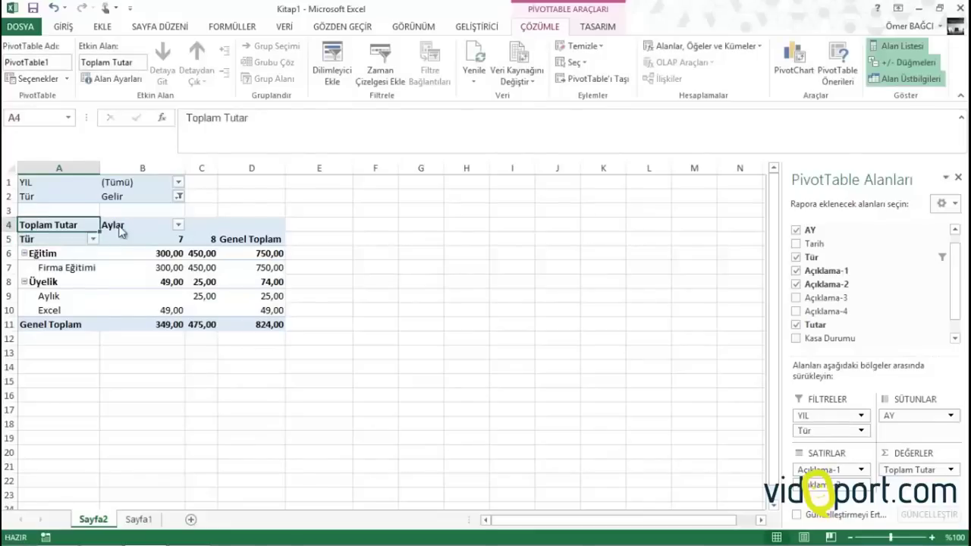
# Blank out the Toplam Tutar header cell in the pivot
pyautogui.press('Delete')
pyautogui.press('Return')
pyautogui.press('Delete')
pyautogui.press('Return')
pyautogui.press('BackSpace')
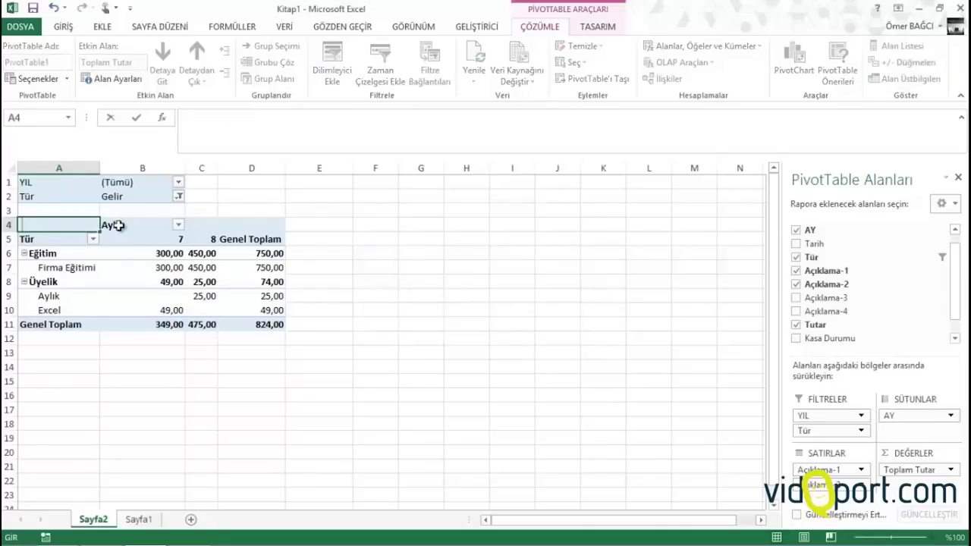
pyautogui.press('Return')
# Rename the Sayfa2 sheet to 'Gelir Raporu'
pyautogui.press('Down')
pyautogui.press('Down')
pyautogui.press('Down')
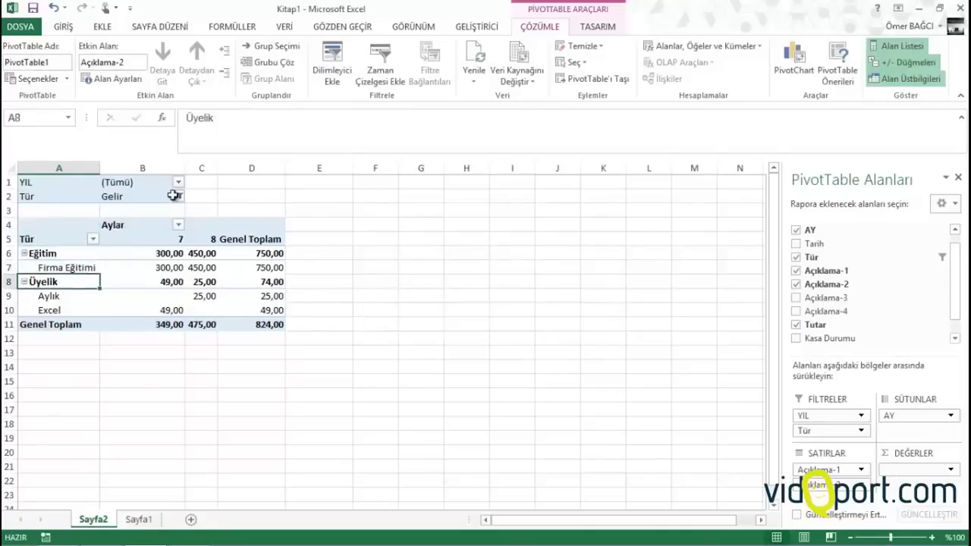
pyautogui.click(121, 184)
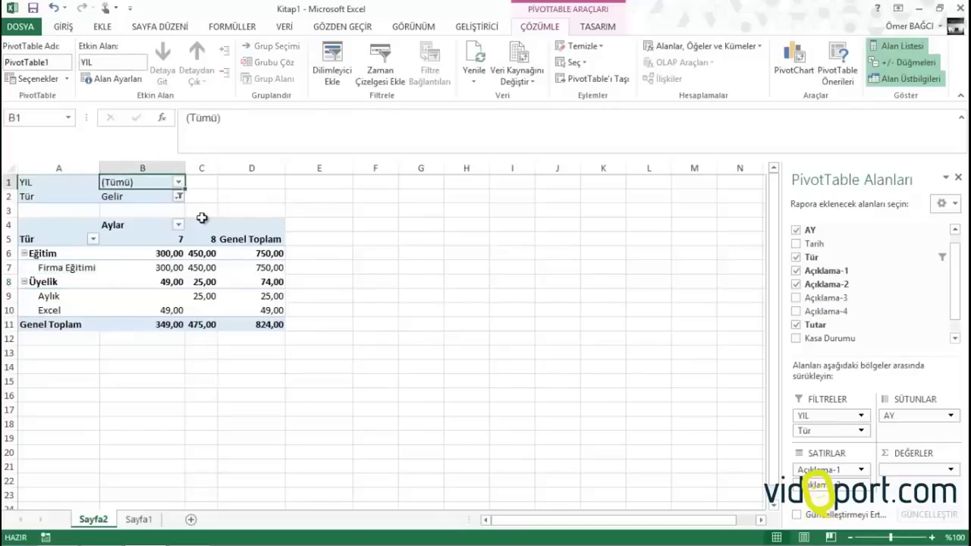
pyautogui.doubleClick(104, 521)
pyautogui.write('G')
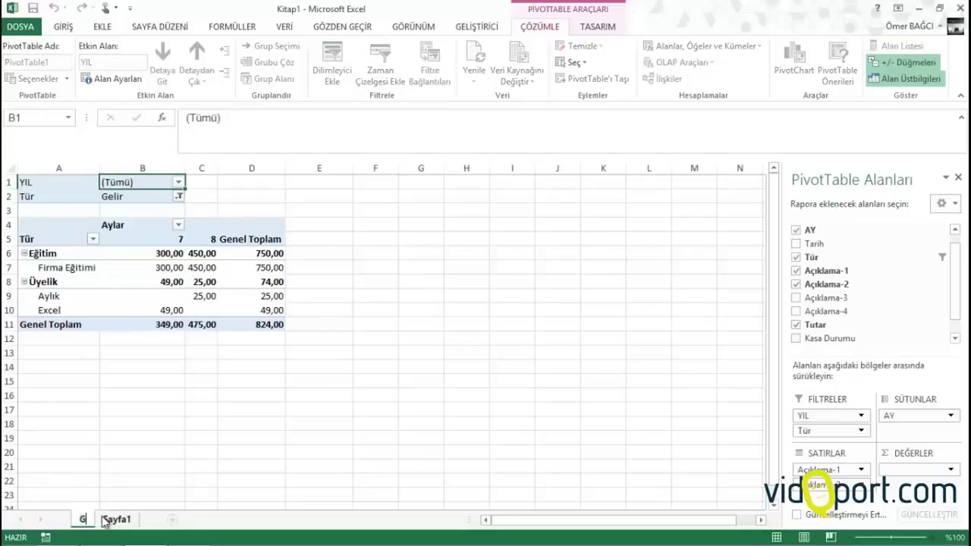
pyautogui.write('elir Ra')
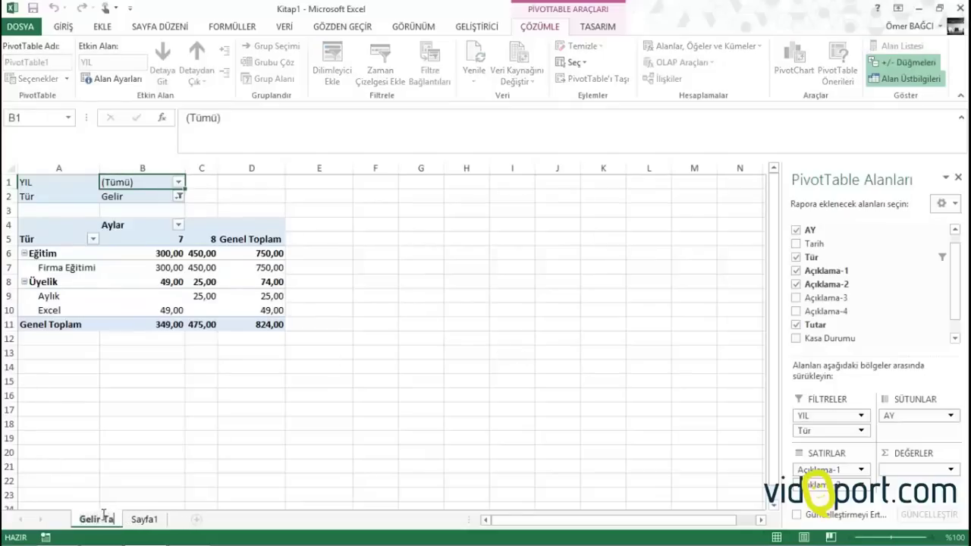
pyautogui.write('poru')
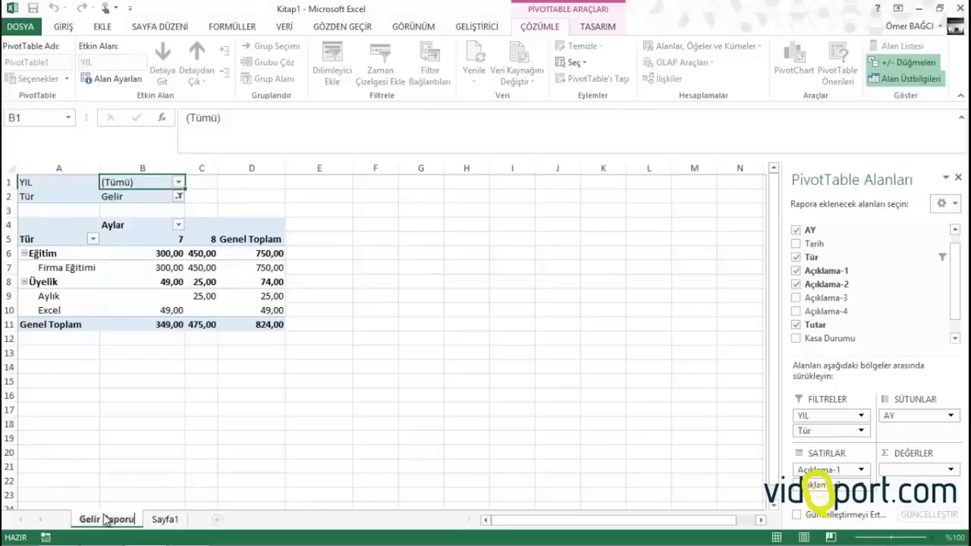
# Confirm the 'Gelir Raporu' sheet name and rename Sayfa1 to 'Veri Girişi'
pyautogui.press('Return')
pyautogui.doubleClick(166, 519)
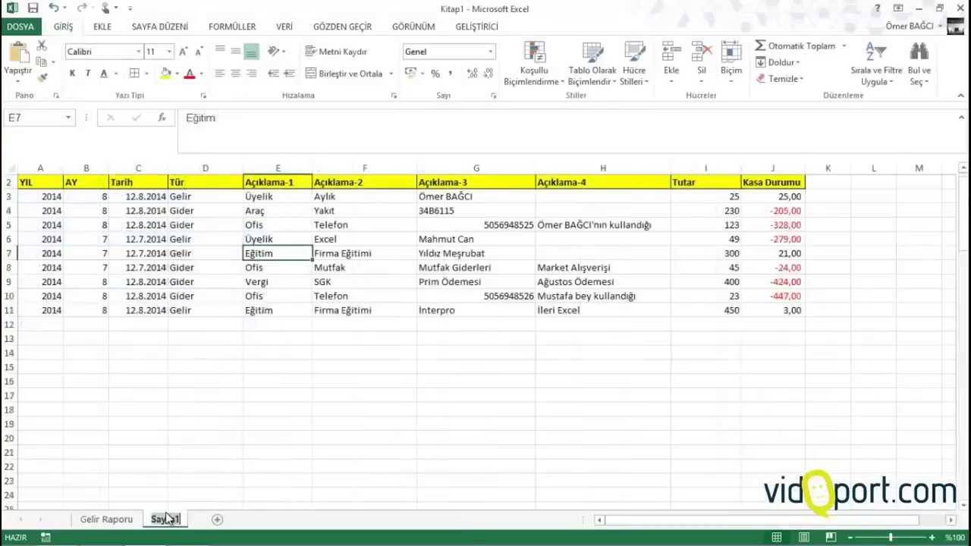
pyautogui.write('Veri Girişi')
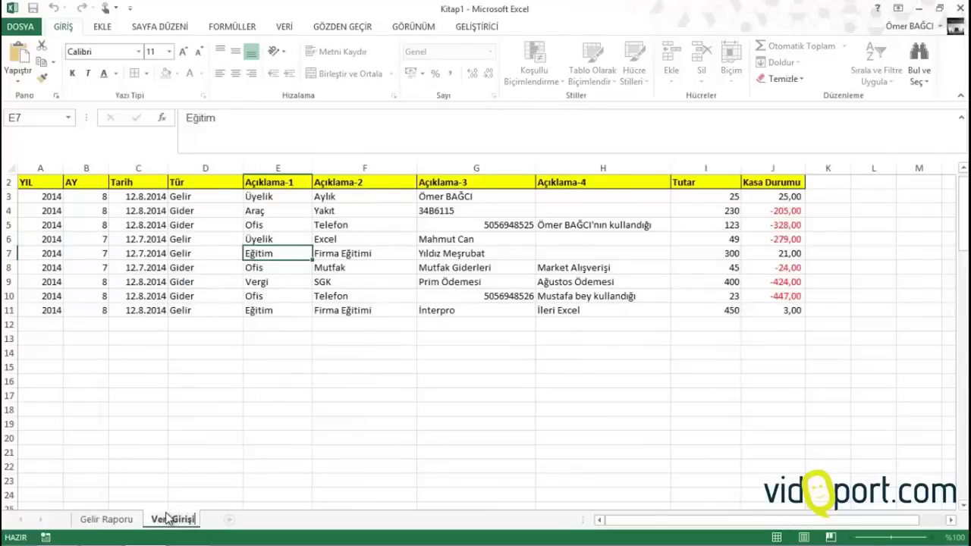
pyautogui.press('Return')
pyautogui.click(235, 253)
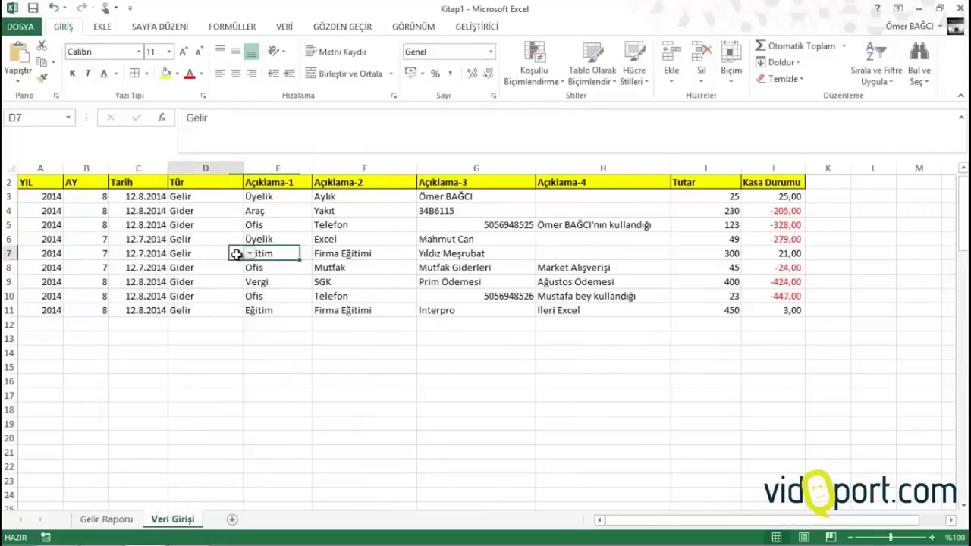
# Insert a new PivotTable with YIL and Tür filters, Açıklama-1 rows and Tutar values
pyautogui.click(106, 27)
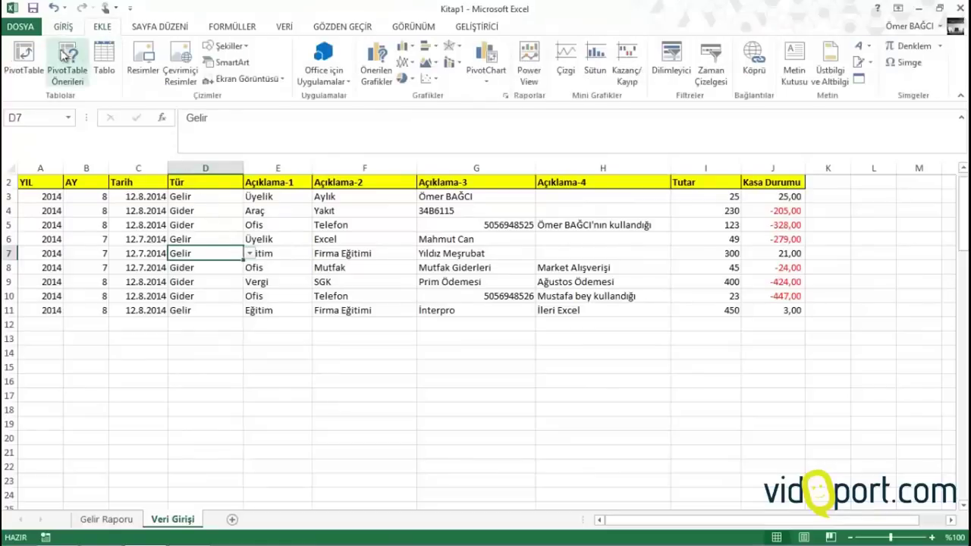
pyautogui.click(24, 61)
pyautogui.click(491, 241)
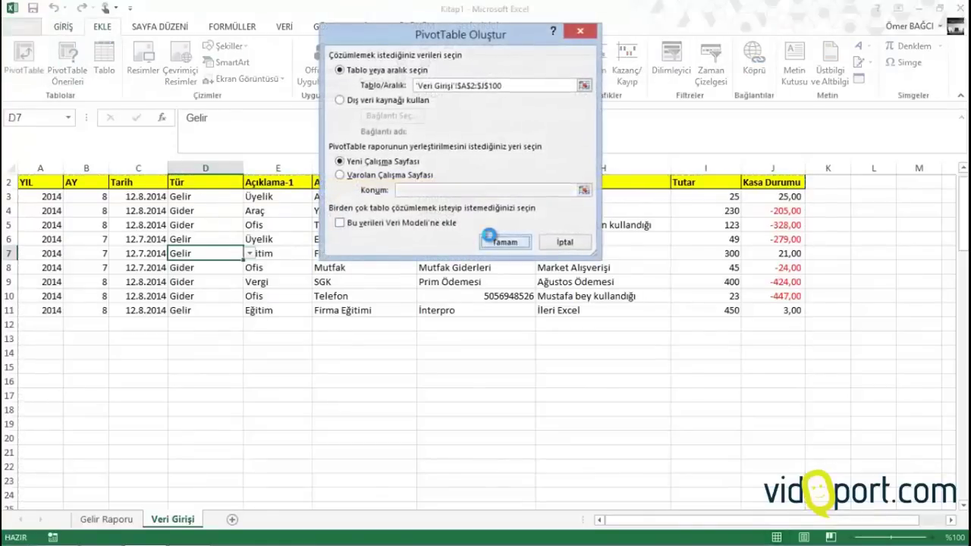
pyautogui.moveTo(801, 232); pyautogui.dragTo(830, 418)
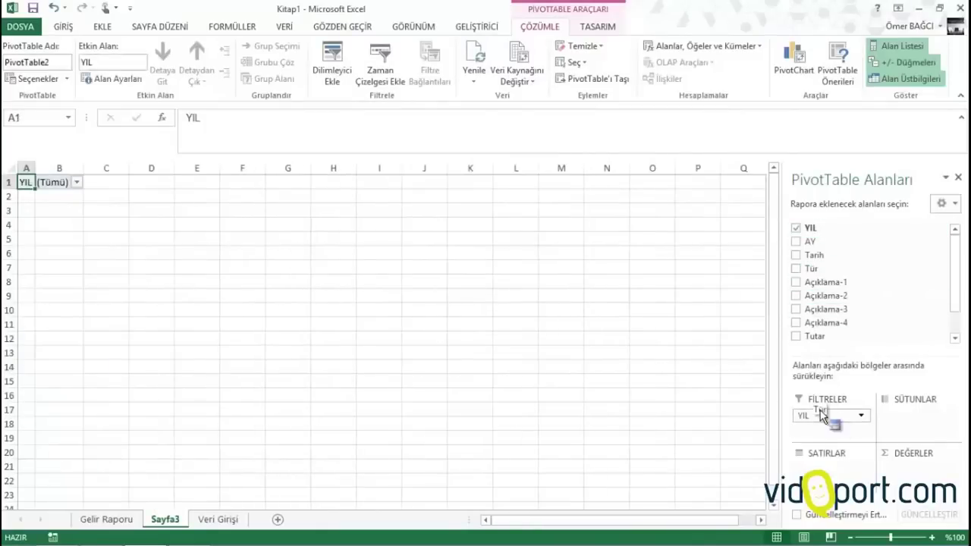
pyautogui.moveTo(814, 255); pyautogui.dragTo(826, 432)
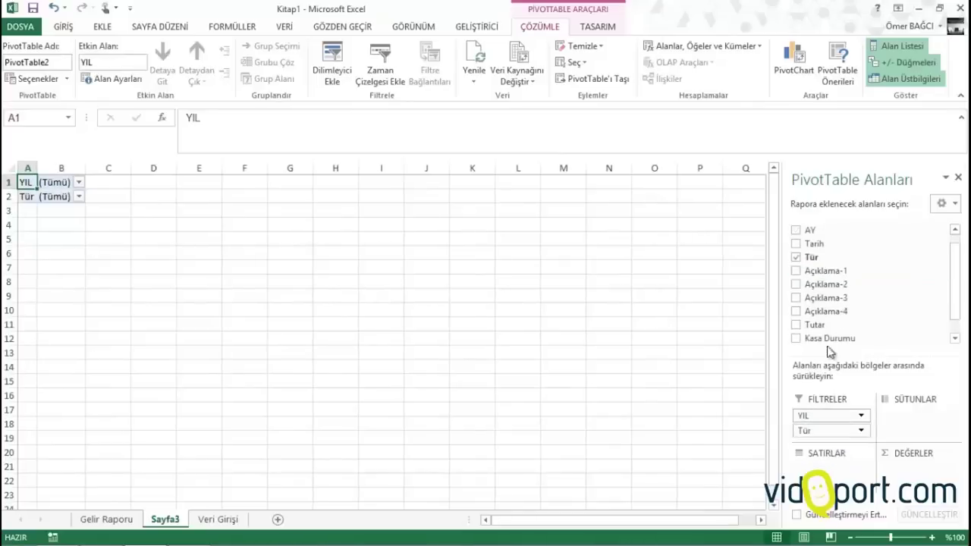
pyautogui.moveTo(816, 270); pyautogui.dragTo(821, 484)
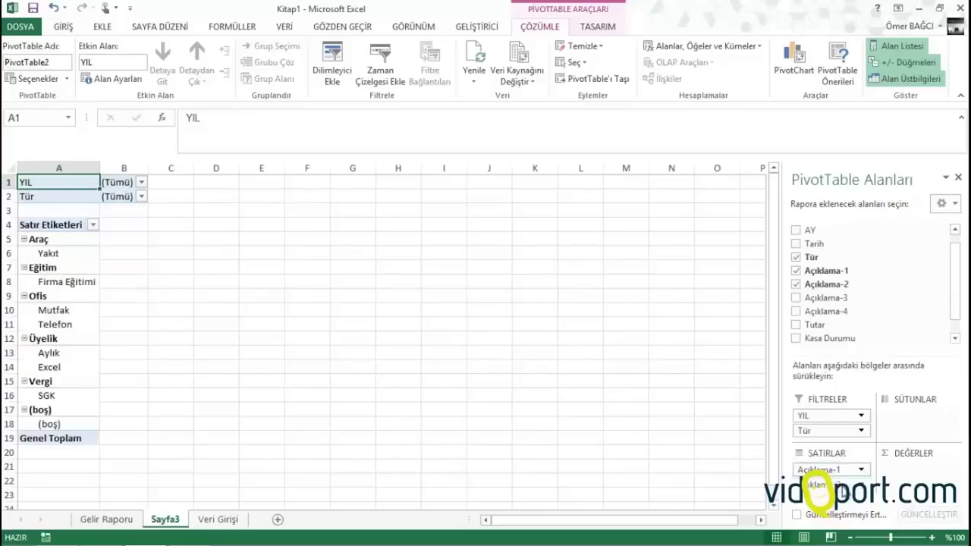
pyautogui.moveTo(816, 325); pyautogui.dragTo(906, 471)
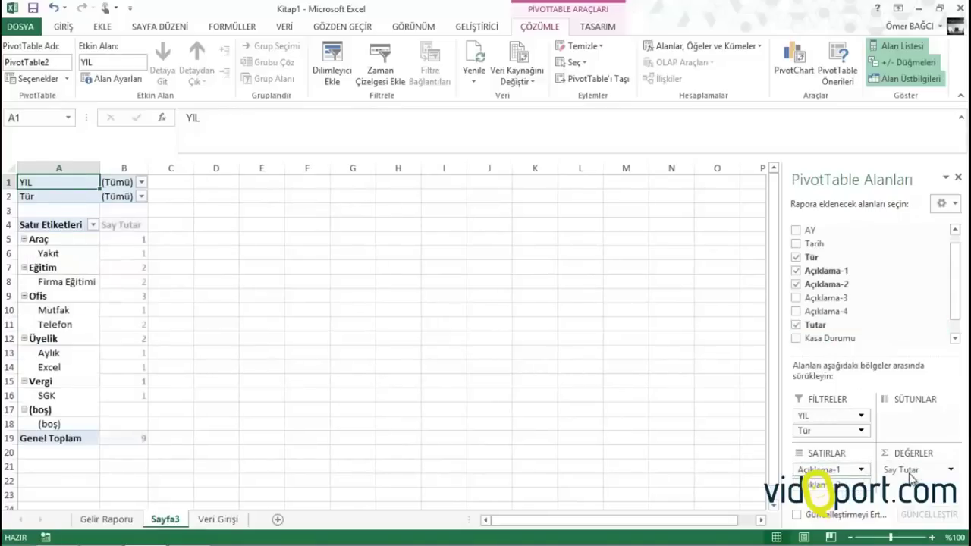
# Summarise the pivot's Tutar values as a sum instead of a count
pyautogui.click(143, 268)
pyautogui.rightClick(144, 271)
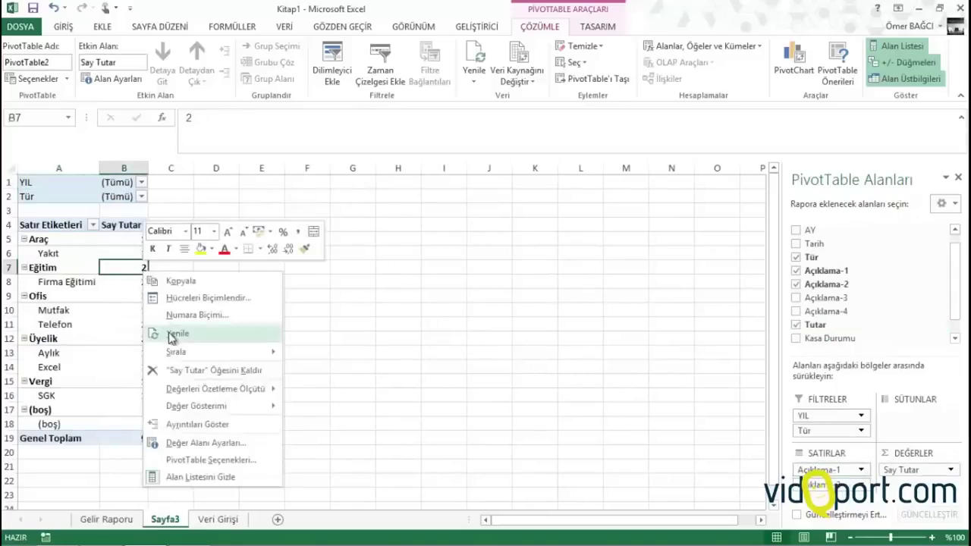
pyautogui.moveTo(225, 388)
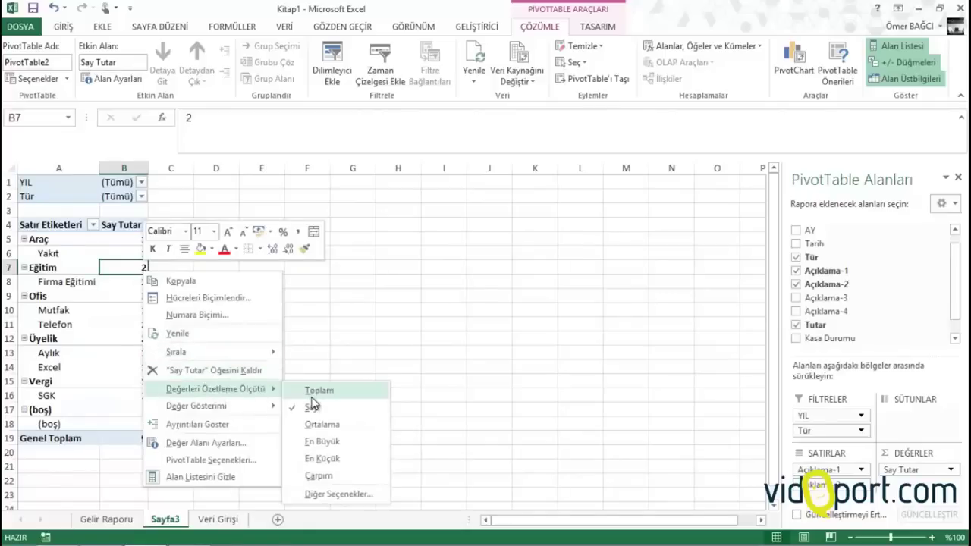
pyautogui.click(311, 391)
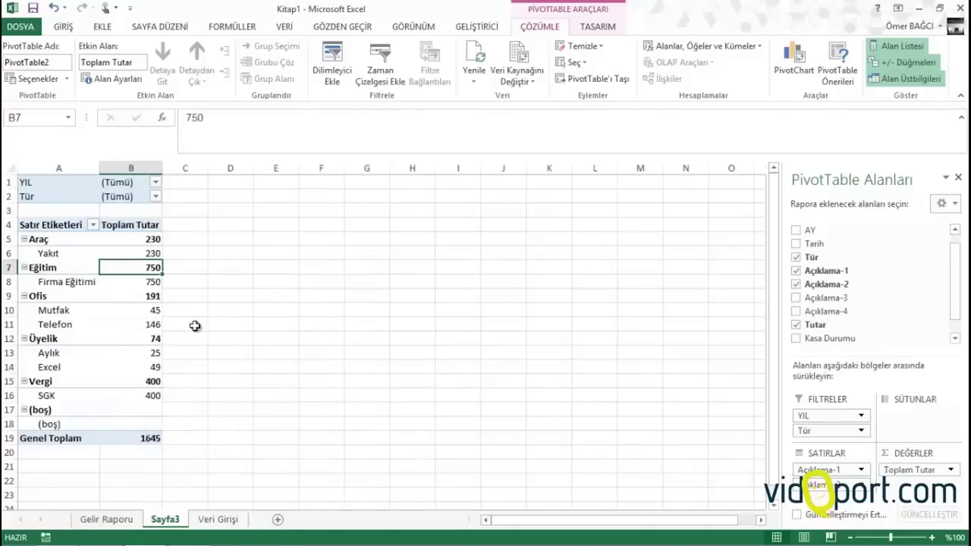
# Filter Tür to Gider and add AY to the columns to split totals by month
pyautogui.click(156, 197)
pyautogui.click(32, 252)
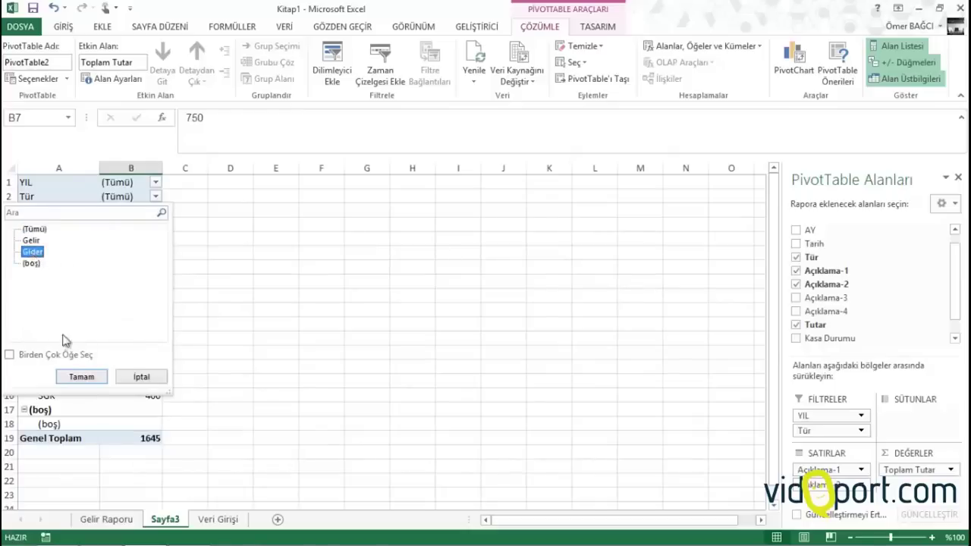
pyautogui.click(82, 376)
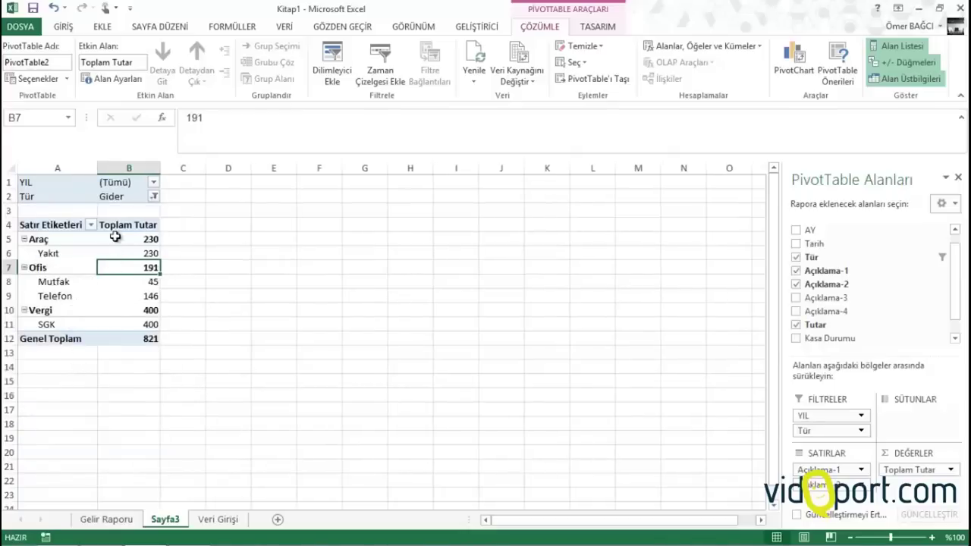
pyautogui.moveTo(810, 230); pyautogui.dragTo(913, 417)
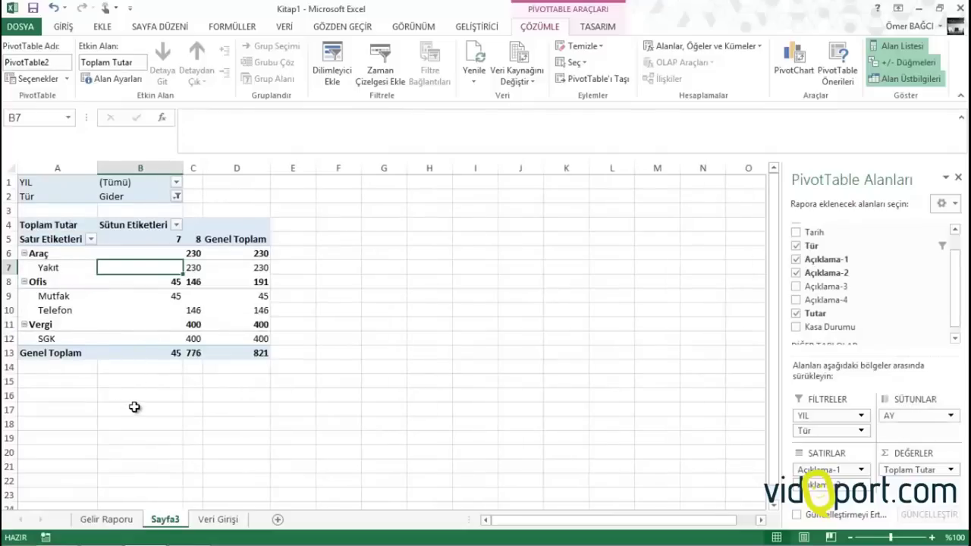
# Rename the Sayfa3 pivot sheet tab to 'Gider Raporu'
pyautogui.click(167, 517)
pyautogui.write('ider Rap')
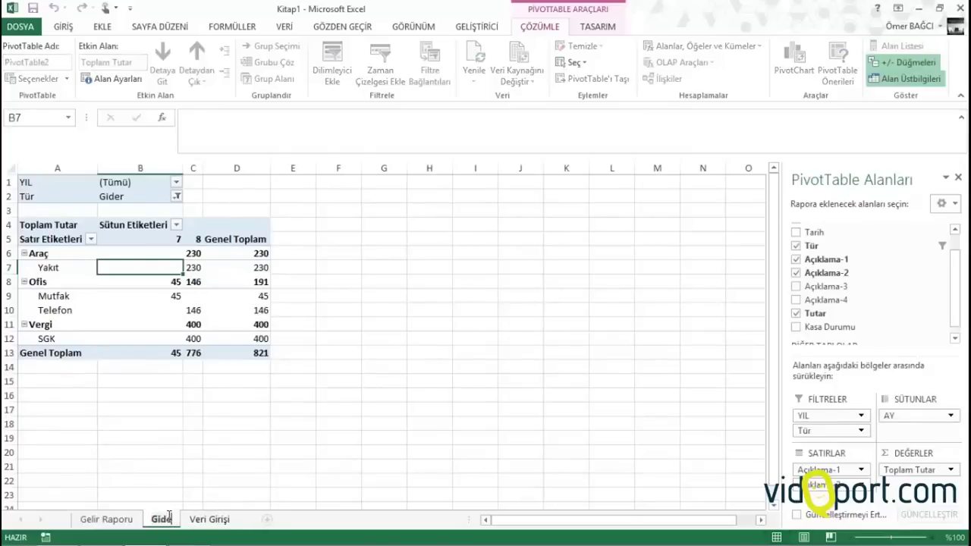
pyautogui.write('o')
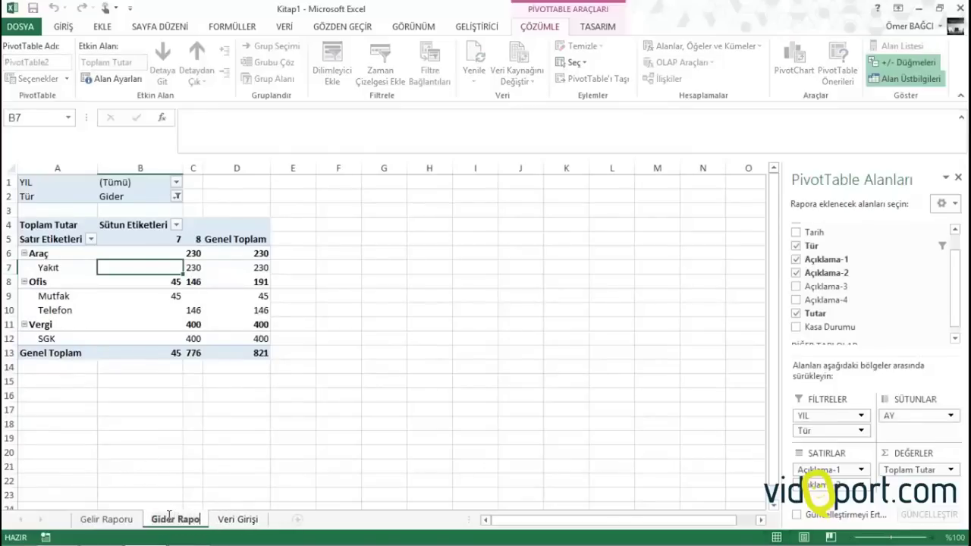
pyautogui.write('ru')
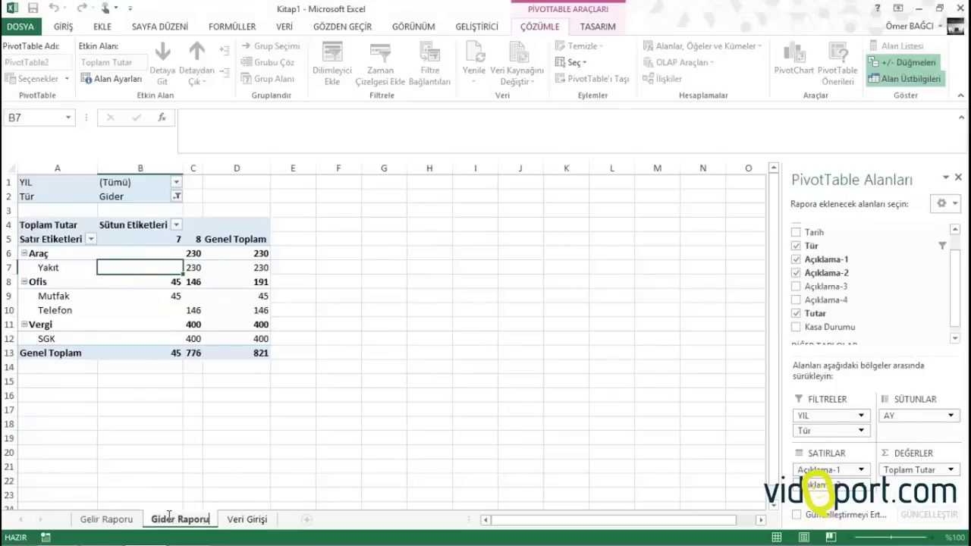
pyautogui.click(174, 497)
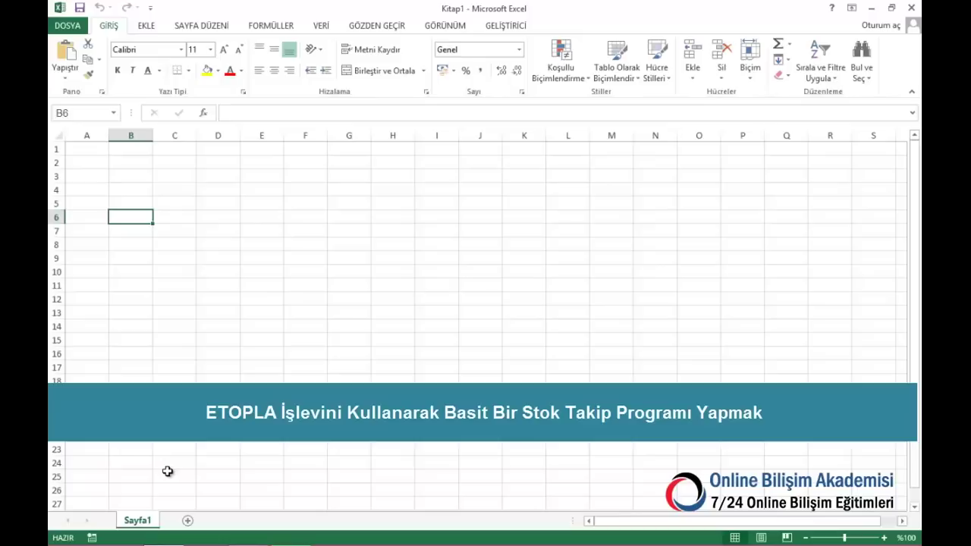
# Add two new sheets and group Sayfa1 with Sayfa2 for simultaneous editing
pyautogui.click(188, 522)
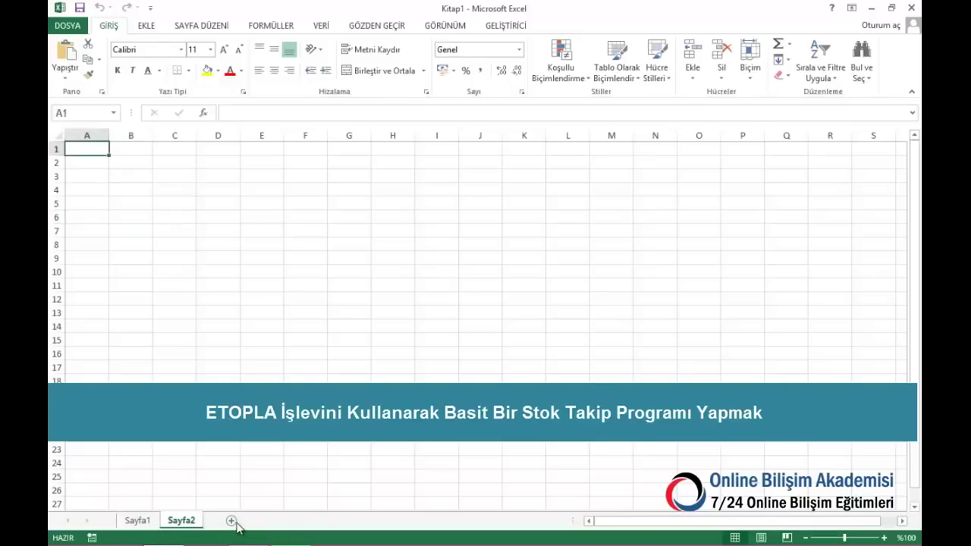
pyautogui.click(232, 521)
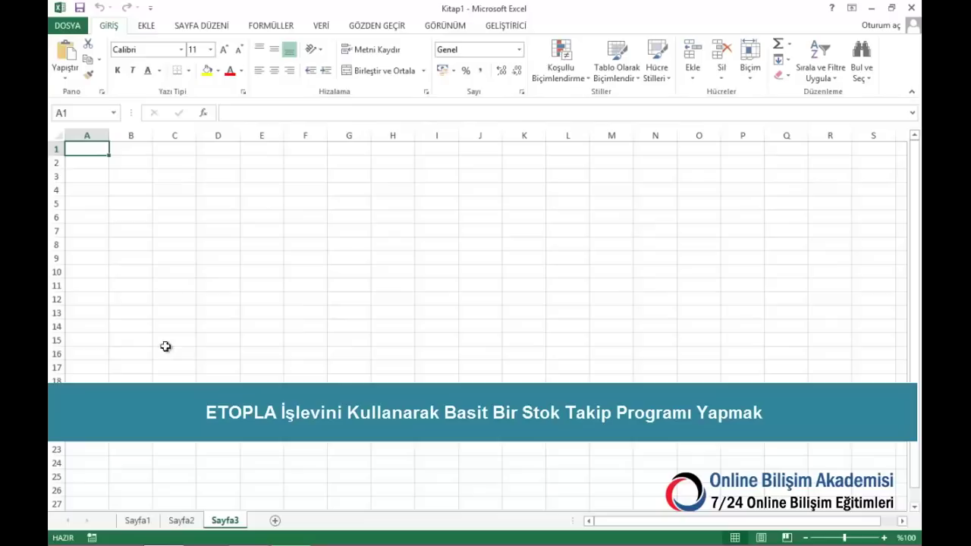
pyautogui.click(140, 520)
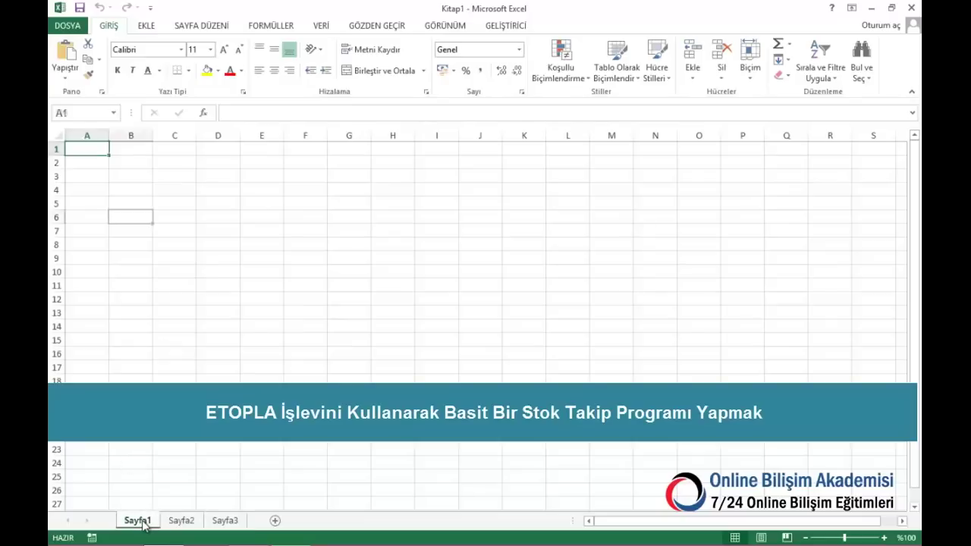
pyautogui.keyDown('ctrl'); pyautogui.click(181, 524); pyautogui.keyUp('ctrl')
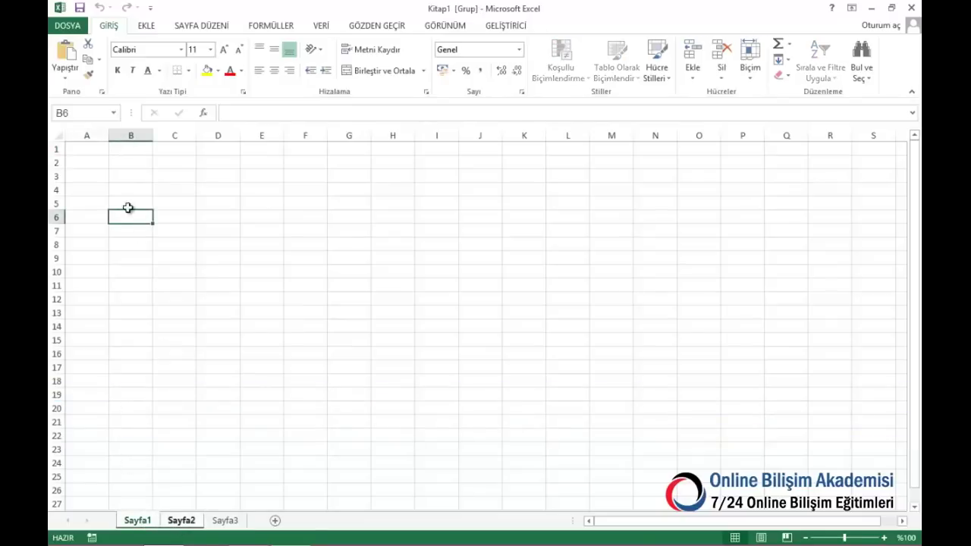
# Enter the headers Gün, Ay, Yıl, TARih, Ürün and Adet across A1:F1
pyautogui.click(82, 152)
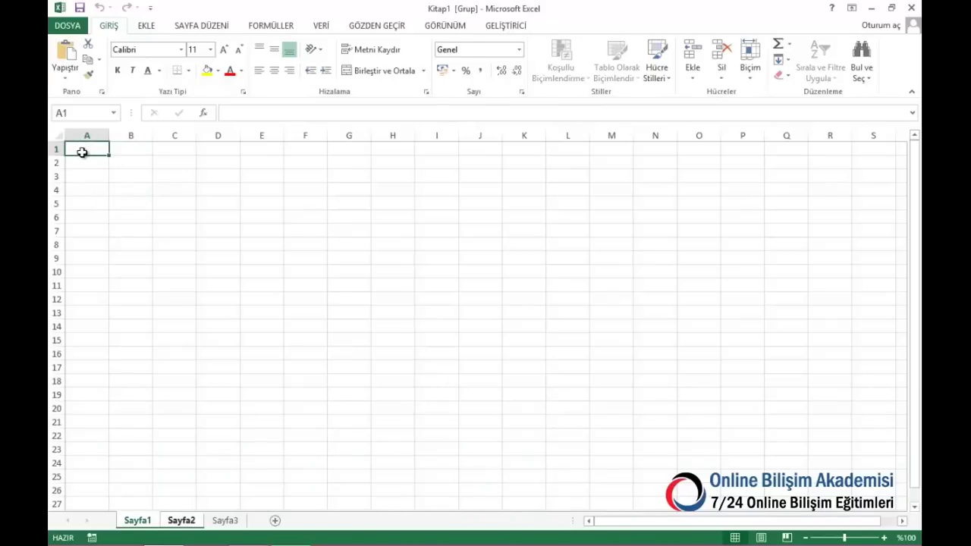
pyautogui.write('Gün')
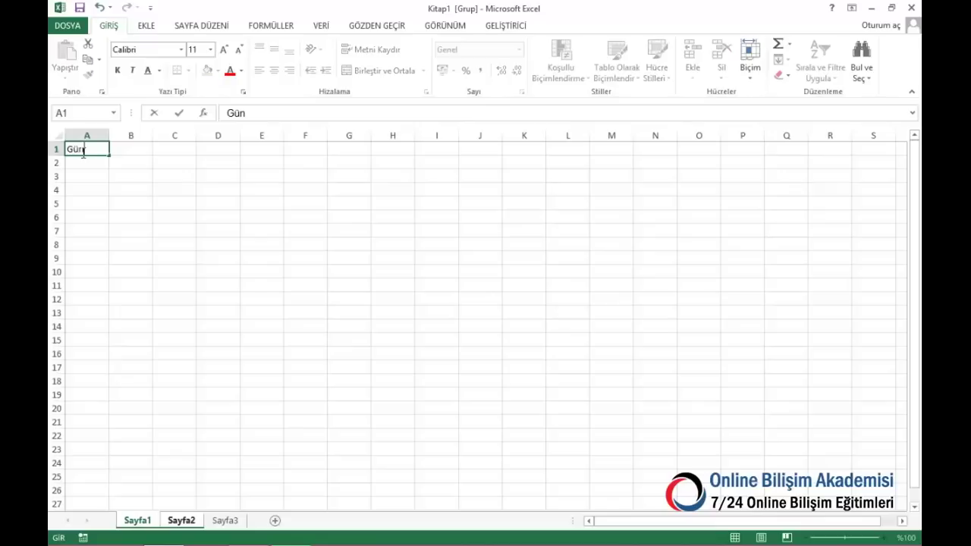
pyautogui.hotkey('ctrl', 'Return')
pyautogui.press('Tab')
pyautogui.write('A')
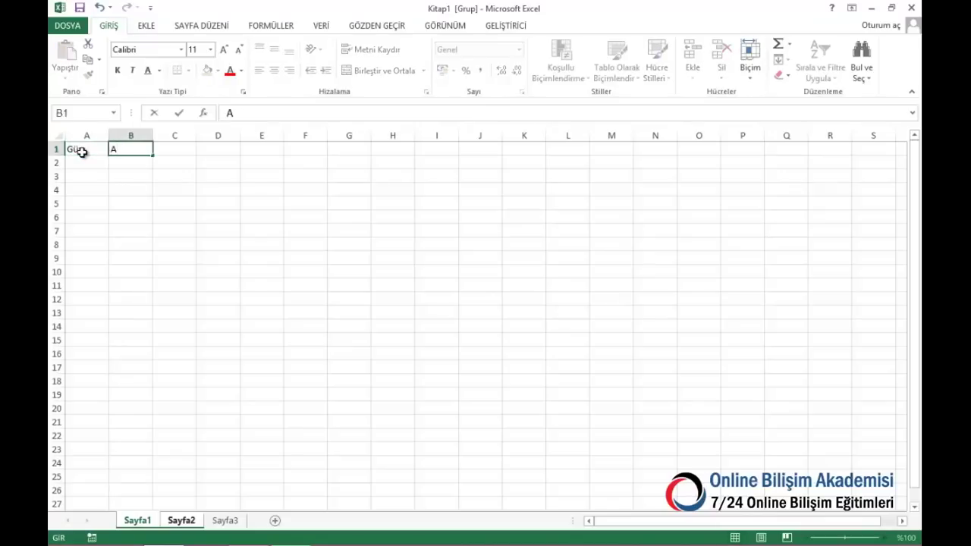
pyautogui.write('y')
pyautogui.press('Tab')
pyautogui.write('Yl')
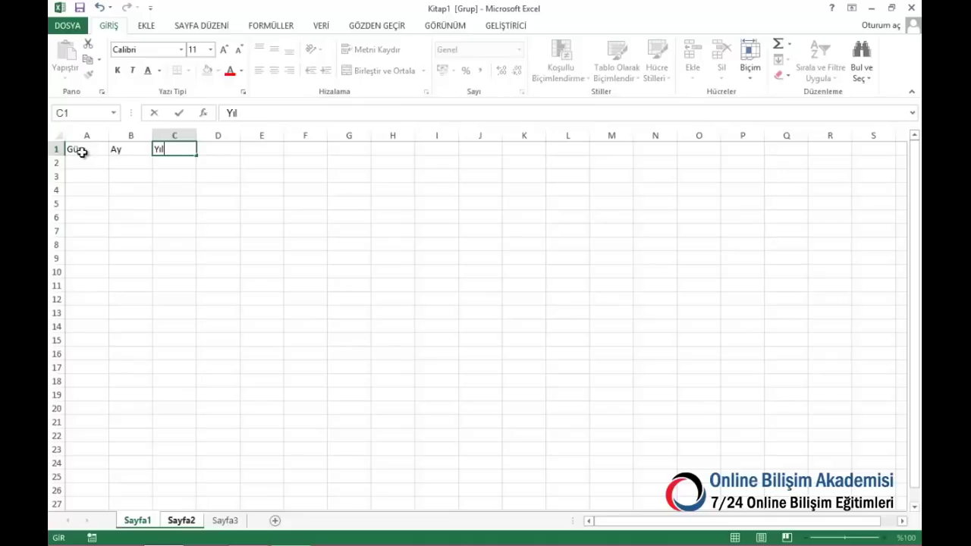
pyautogui.press('Tab')
pyautogui.write('TAR')
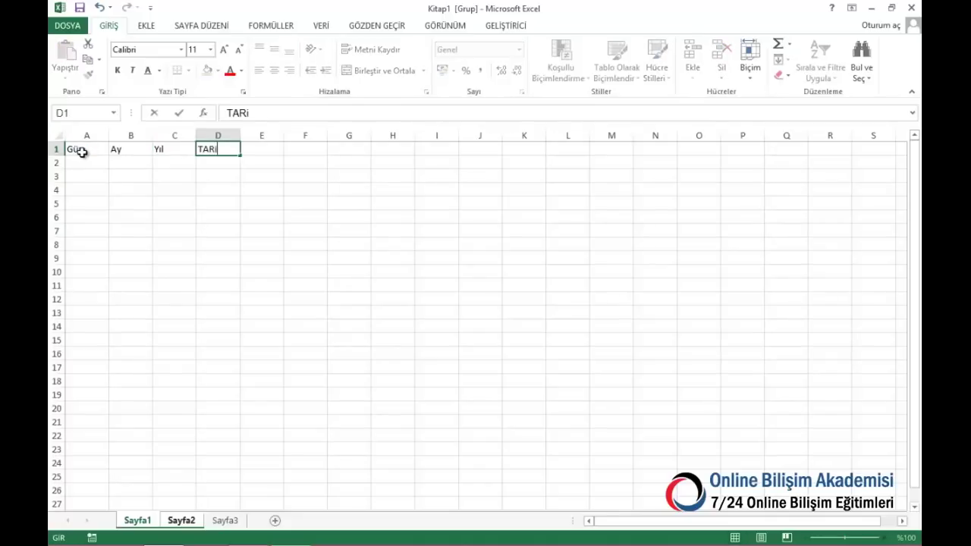
pyautogui.press('Tab')
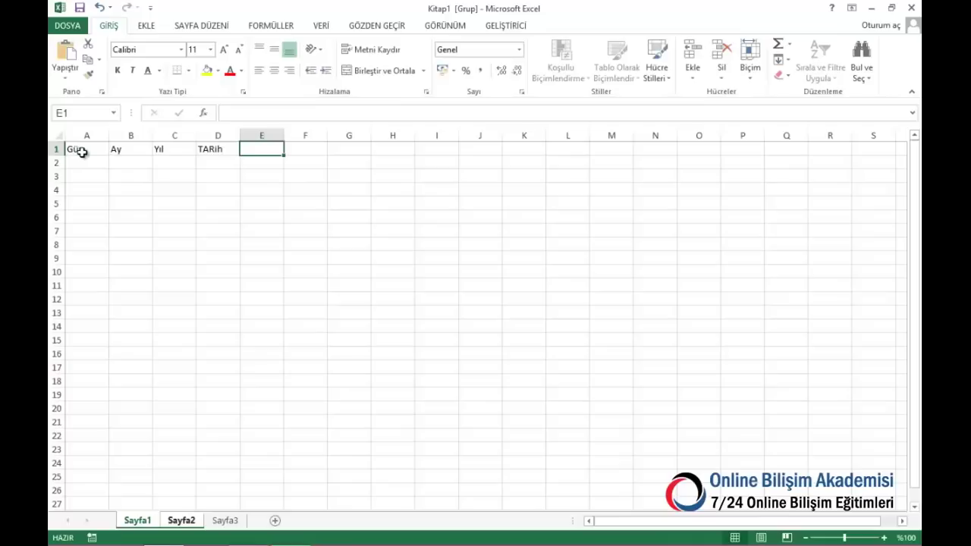
pyautogui.write('Ürün')
pyautogui.press('Tab')
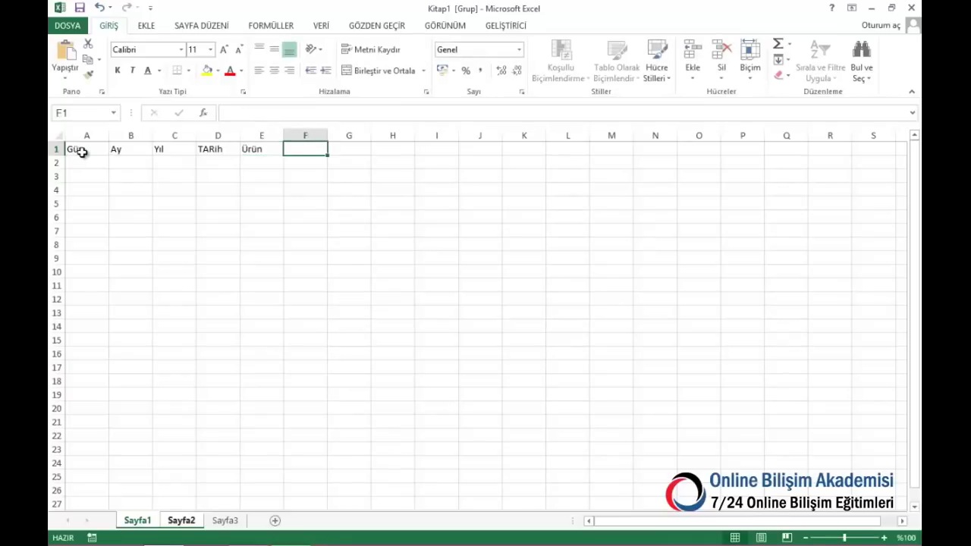
pyautogui.write('Adet')
pyautogui.press('Return')
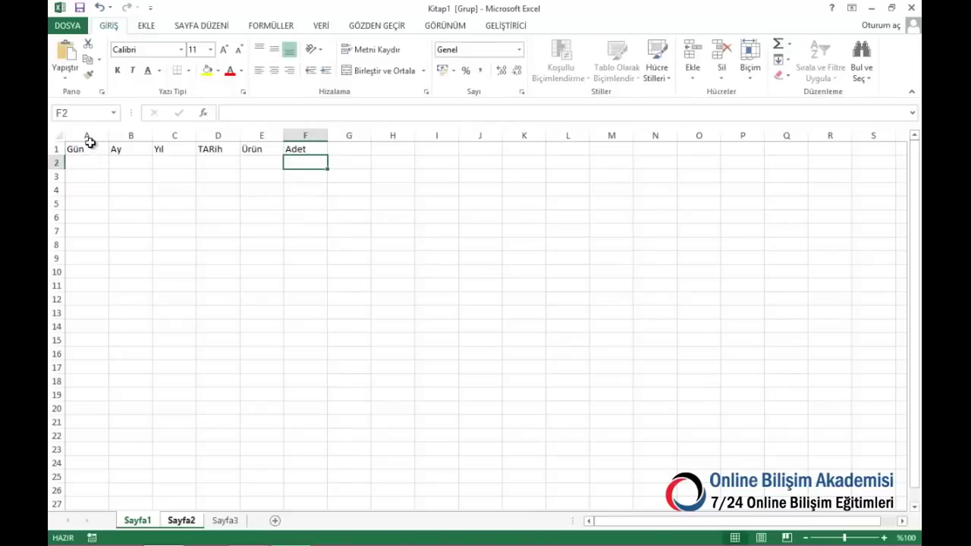
# Give the table A1:F25 full cell borders with Tüm Kenarlıklar
pyautogui.moveTo(106, 149); pyautogui.dragTo(297, 476)
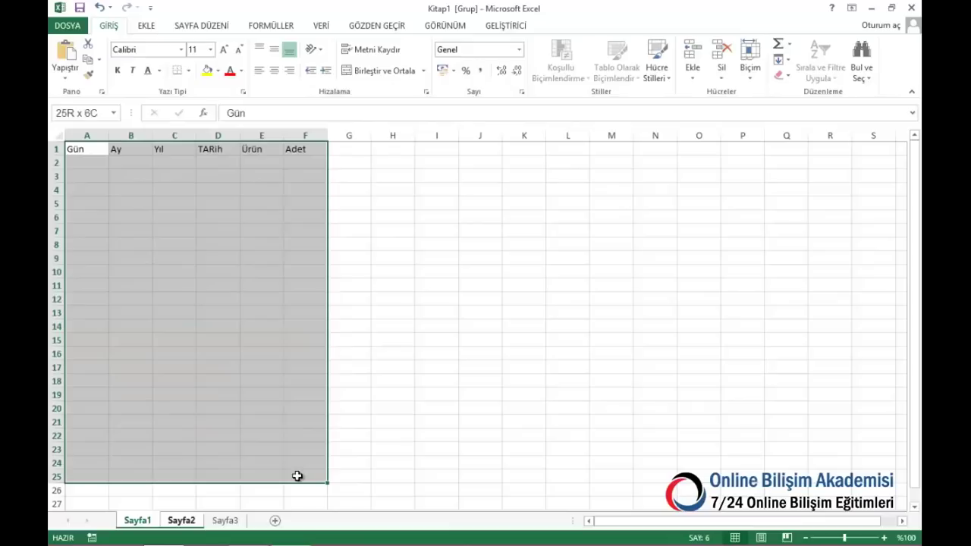
pyautogui.click(188, 70)
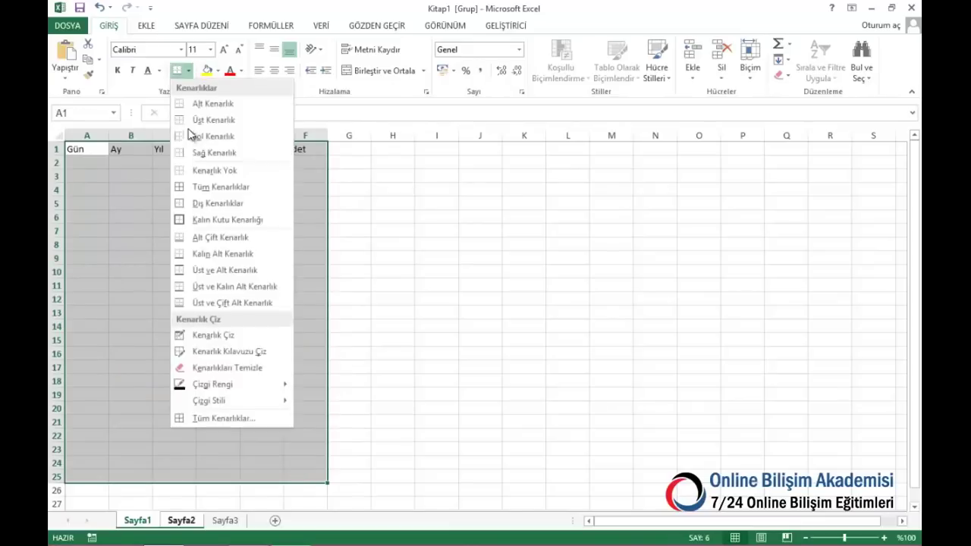
pyautogui.click(204, 187)
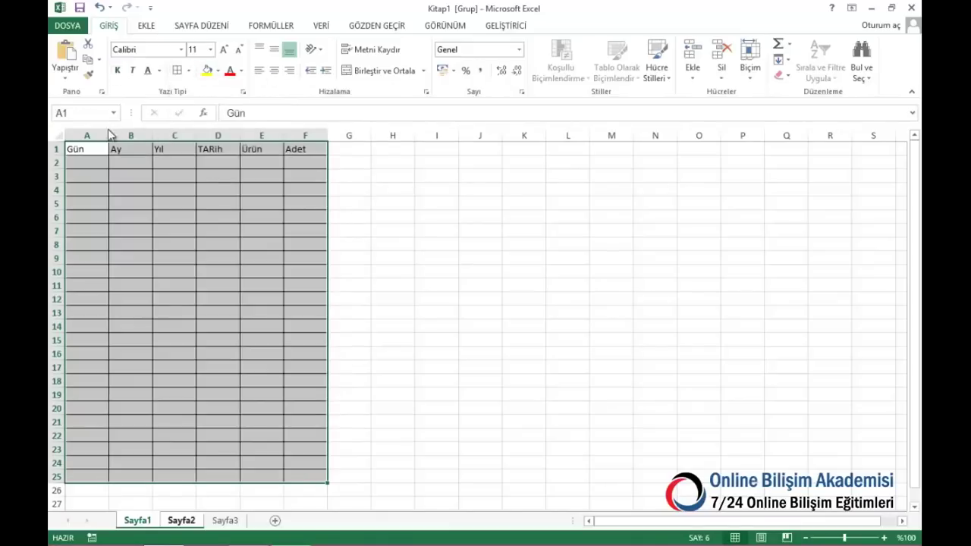
# Bold the A1:F1 headers, widen the TARih and Ürün columns, and show Sayfa3
pyautogui.moveTo(89, 149); pyautogui.dragTo(495, 148)
pyautogui.click(116, 70)
pyautogui.click(391, 317)
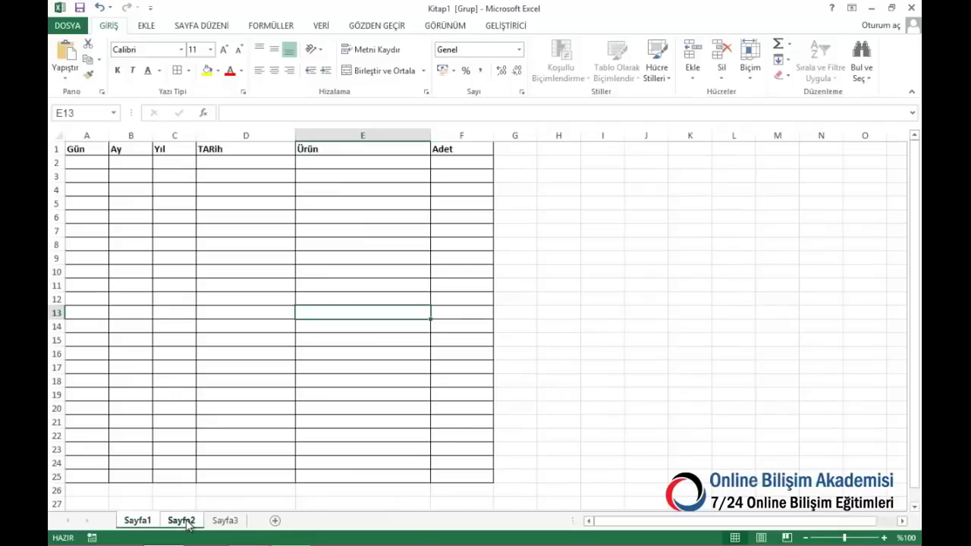
pyautogui.click(223, 522)
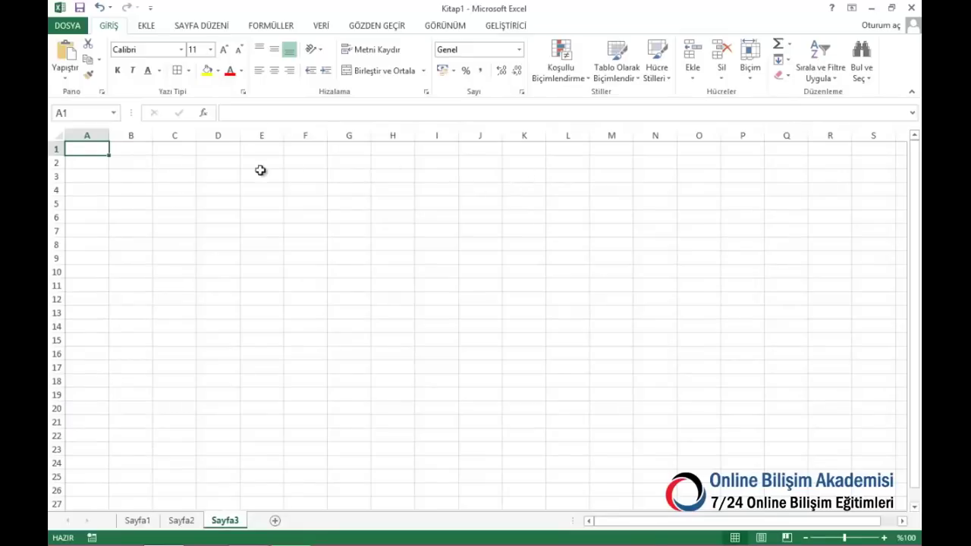
# Add an 'Ürünler' heading in cell K1 of Sayfa3
pyautogui.click(537, 151)
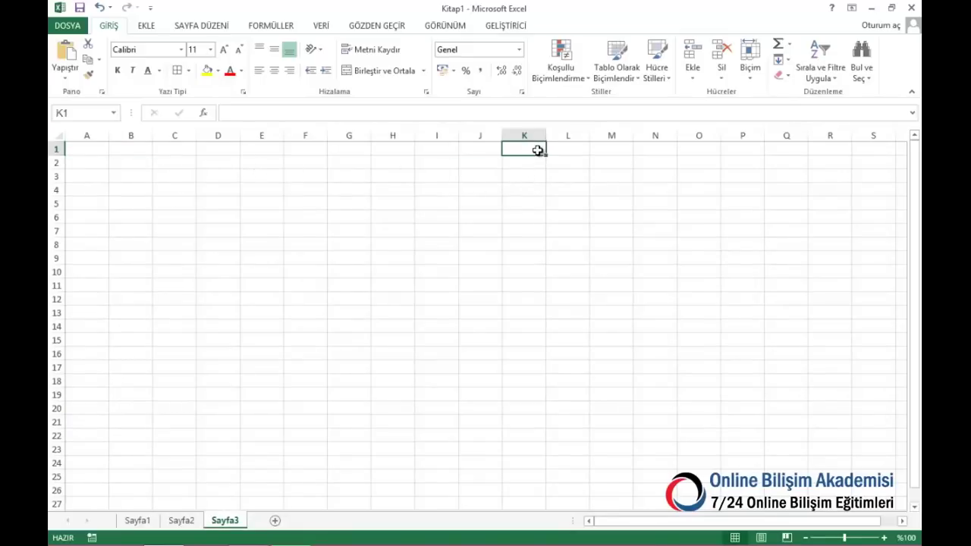
pyautogui.write('Ürünler')
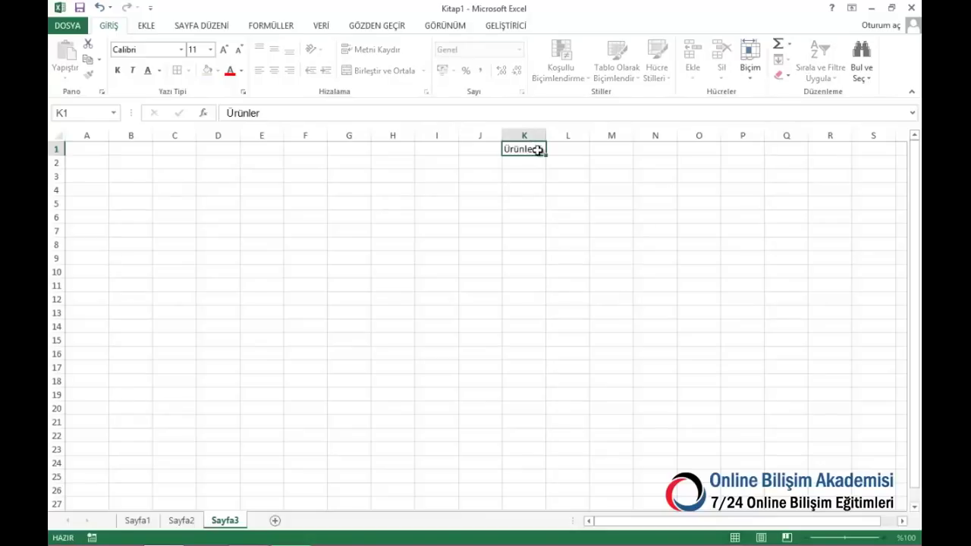
pyautogui.press('Return')
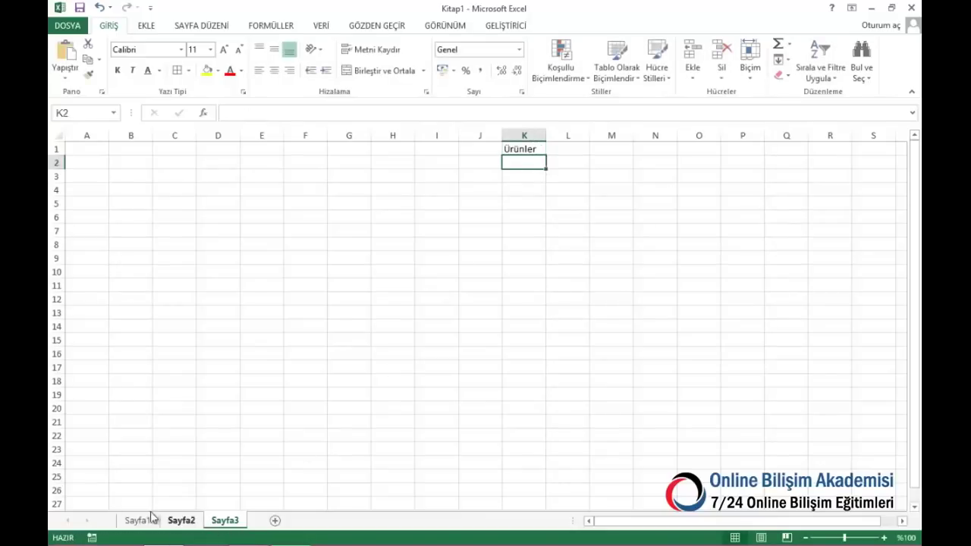
# On Sayfa1, correct the D1 header from TARih to 'Tarih'
pyautogui.click(135, 521)
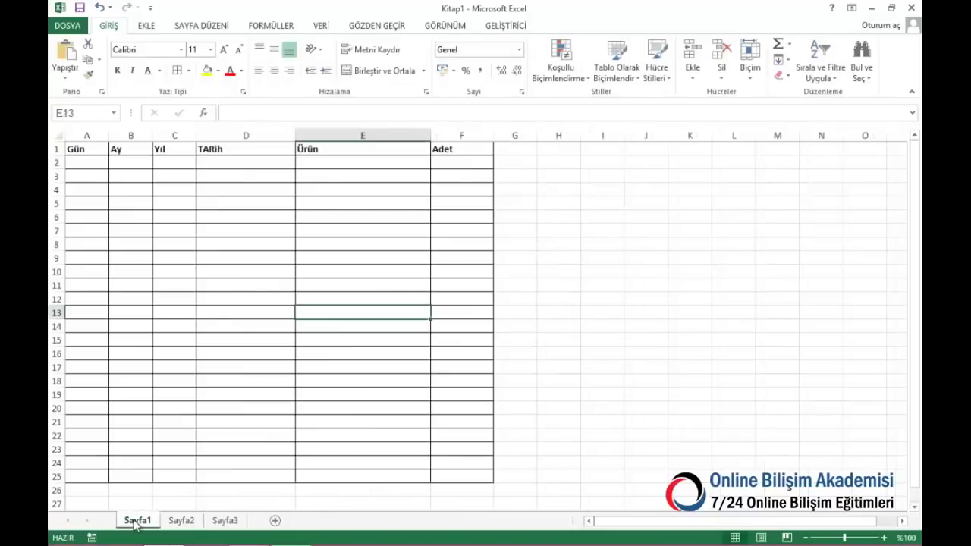
pyautogui.click(97, 165)
pyautogui.click(207, 164)
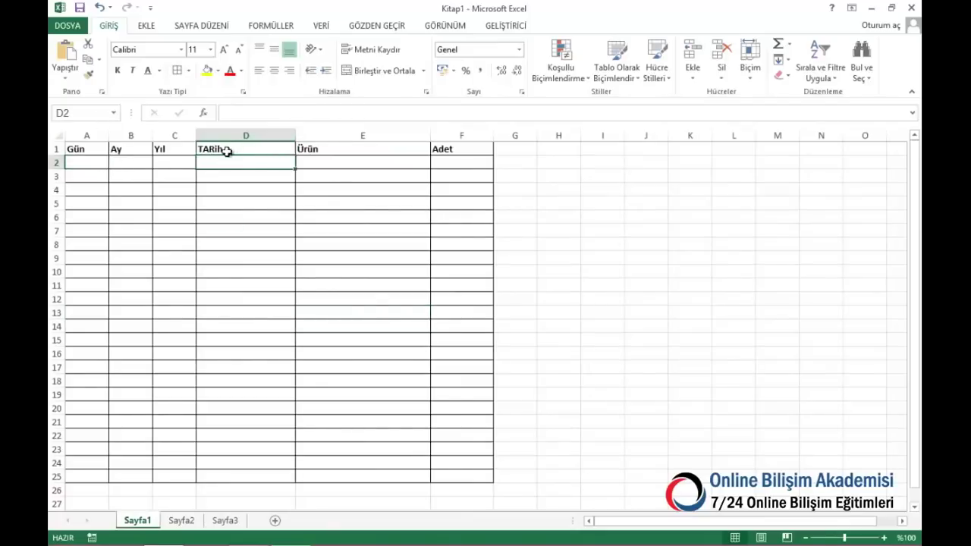
pyautogui.click(226, 151)
pyautogui.write('Tari')
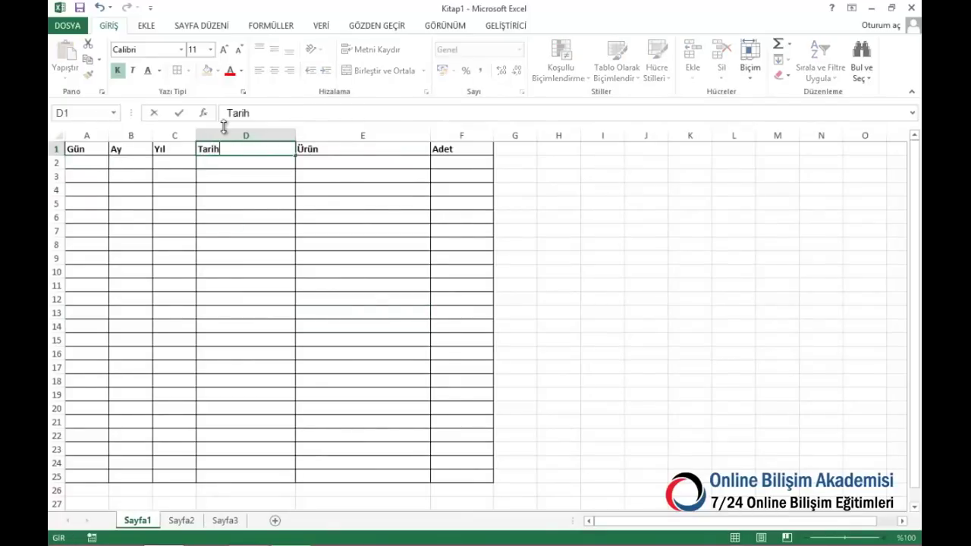
pyautogui.write('h')
pyautogui.hotkey('ctrl', 'Return')
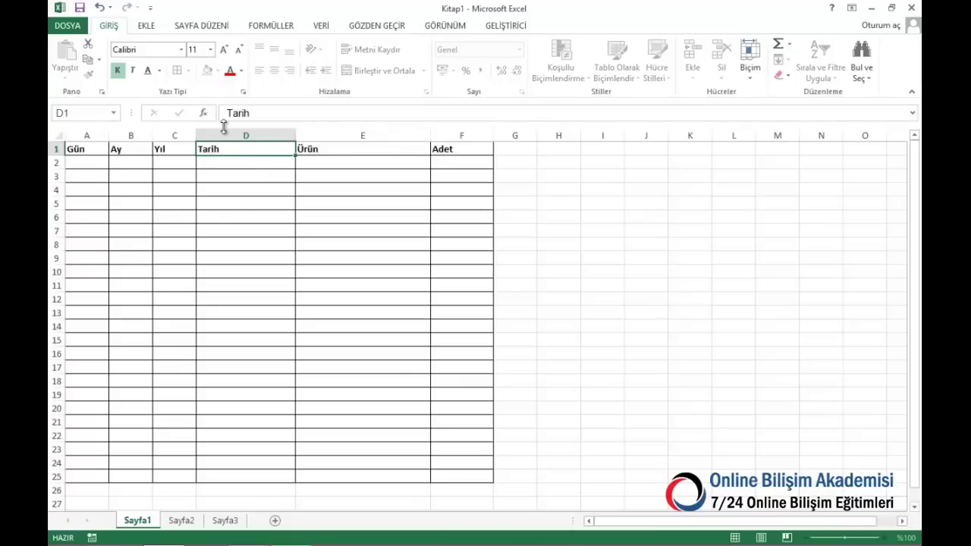
pyautogui.press('Right')
pyautogui.press('Down')
pyautogui.press('Down')
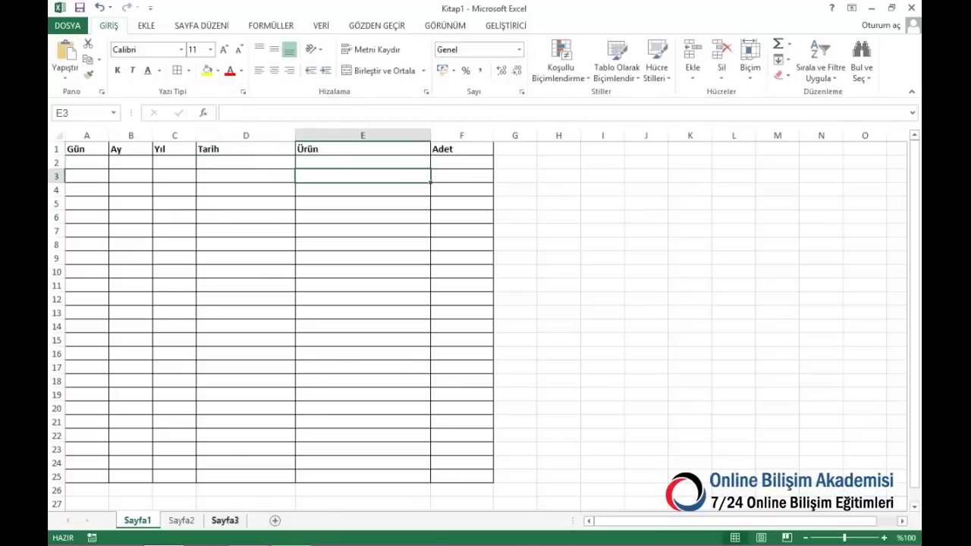
# On Sayfa2, set D1 to 'Tarih' and F1 to 'Çıkan Adet'
pyautogui.click(182, 520)
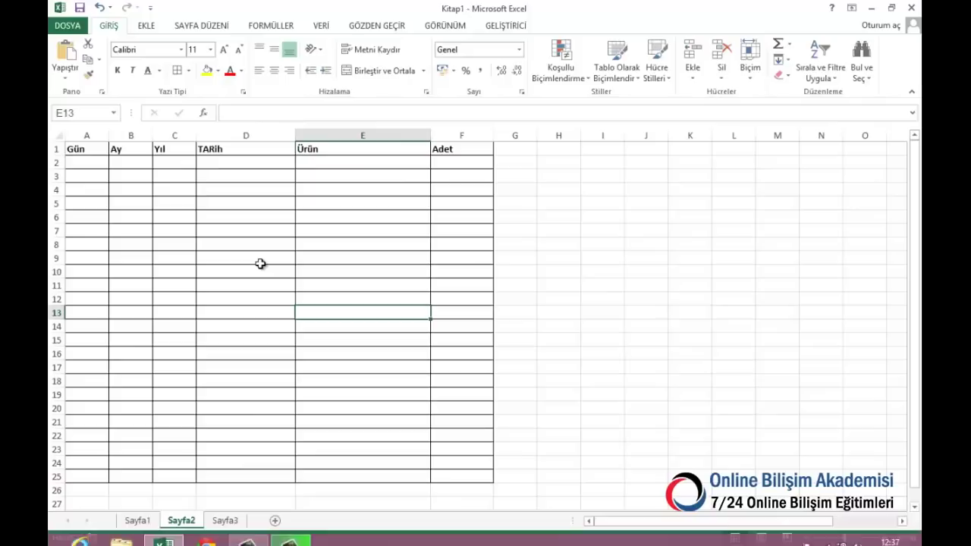
pyautogui.click(220, 150)
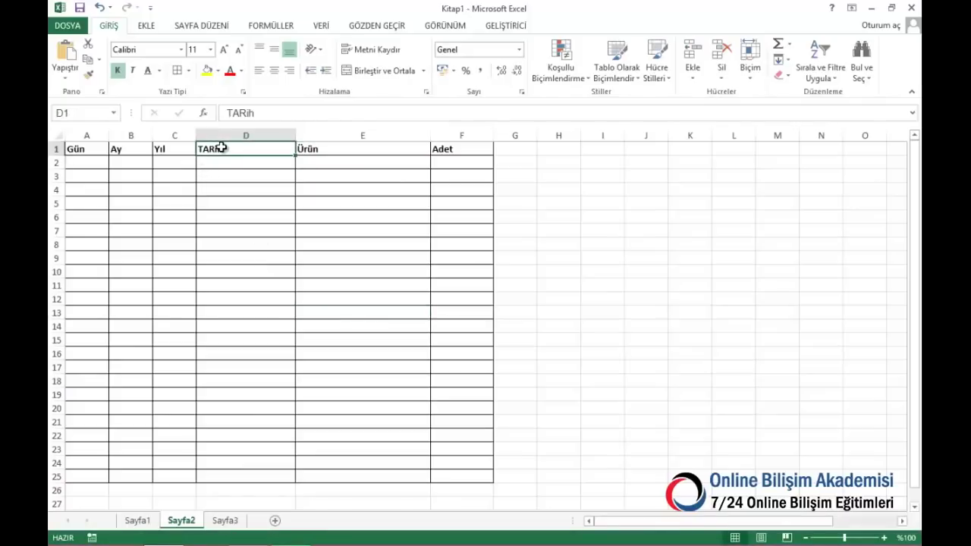
pyautogui.write('Tar')
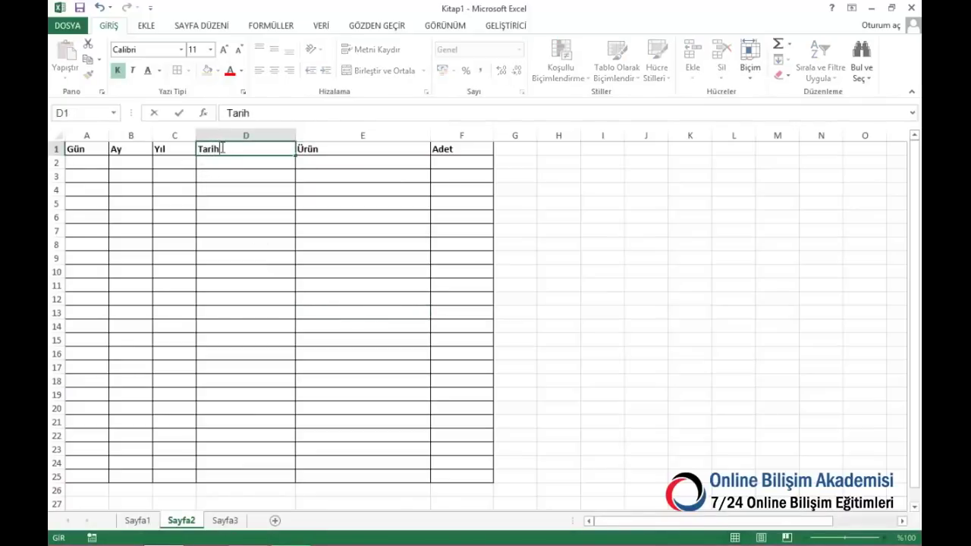
pyautogui.click(440, 149)
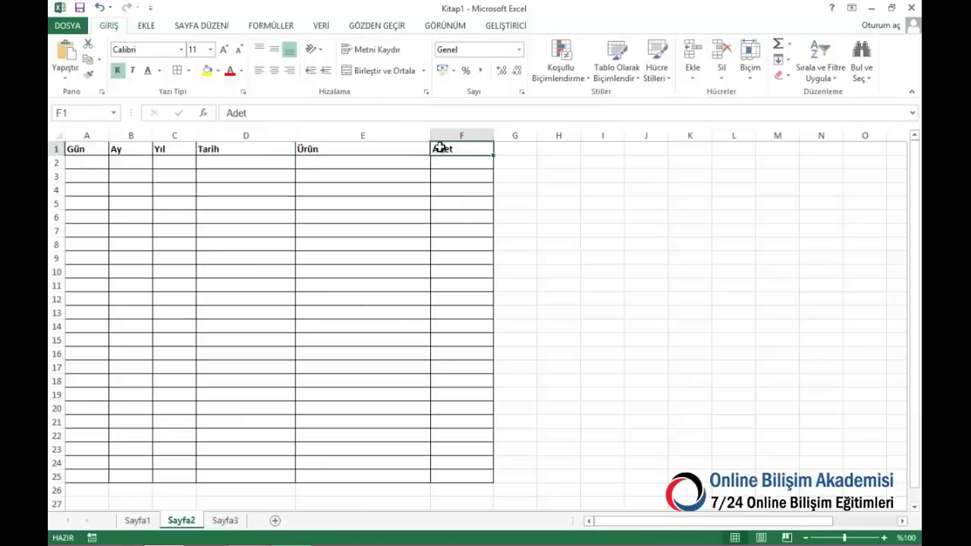
pyautogui.write('Çıka')
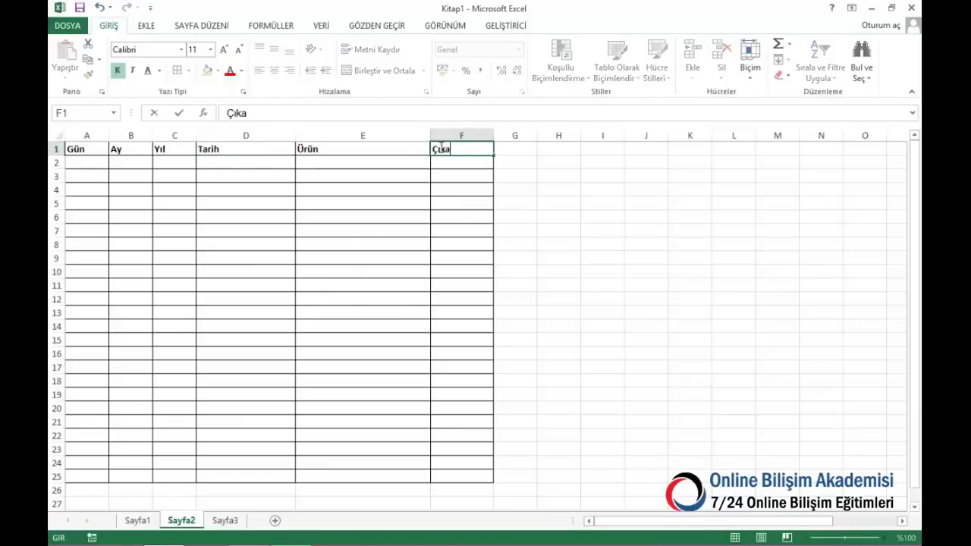
pyautogui.write('b Adet')
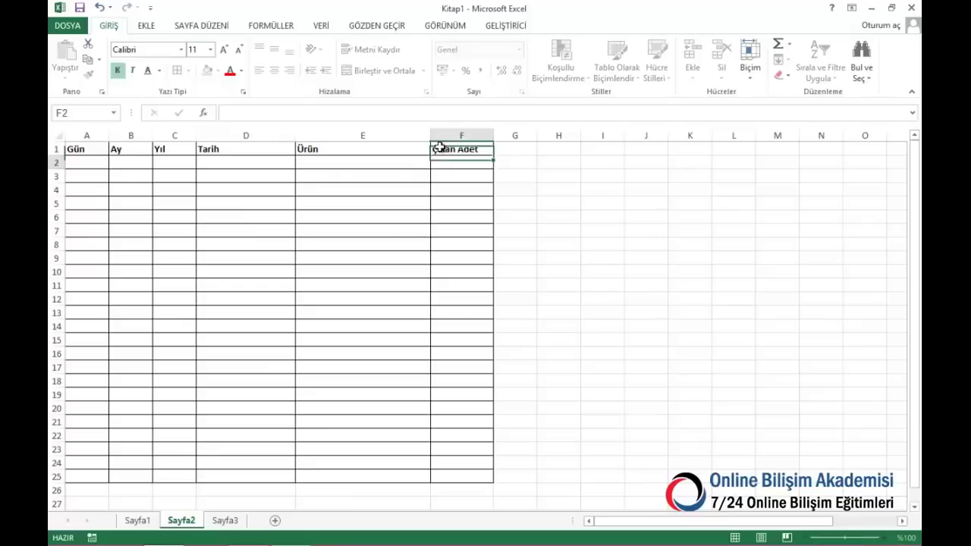
pyautogui.press('Return')
# On Sayfa1, rename F1 to 'Giren Adet' and narrow column D to width 15
pyautogui.hotkey('ctrl', 'pageup')
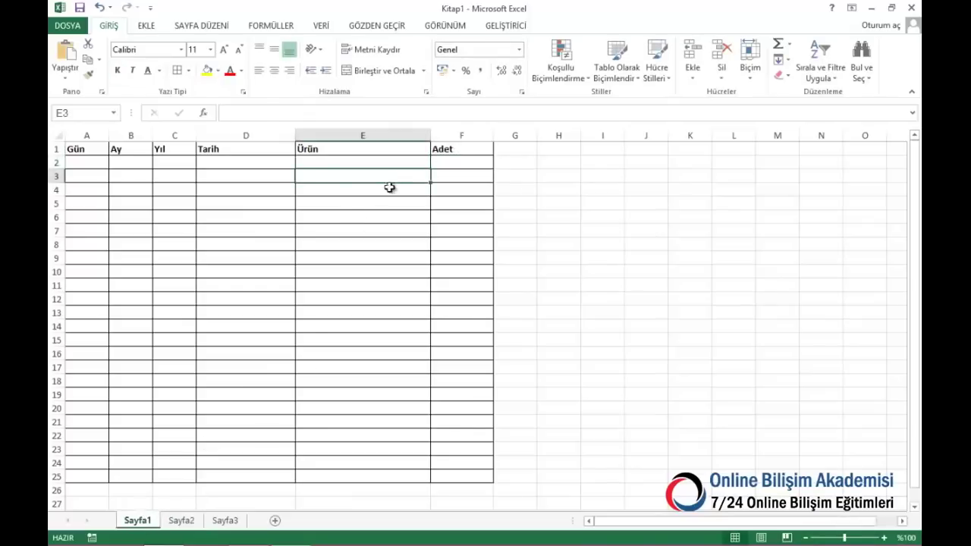
pyautogui.click(459, 149)
pyautogui.write('Gi')
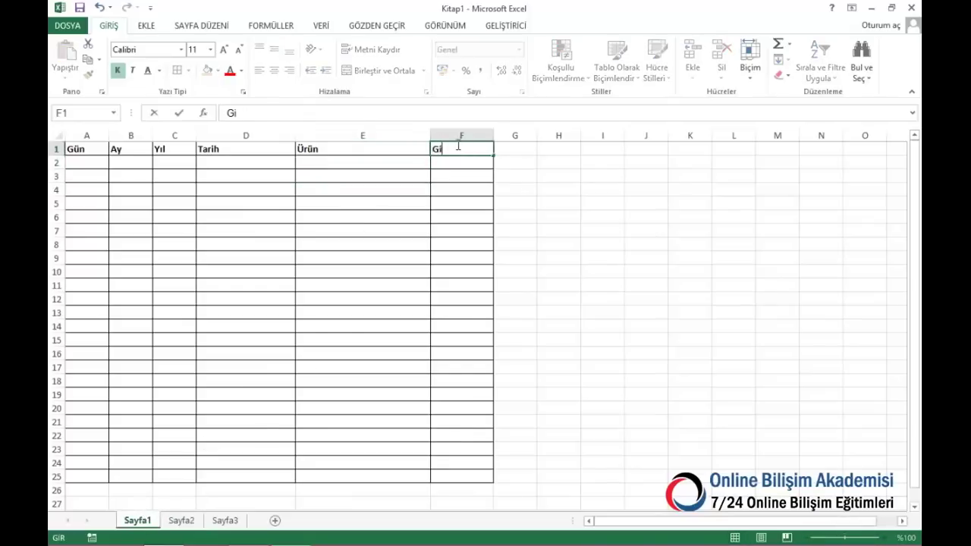
pyautogui.write('ren Adet')
pyautogui.press('Return')
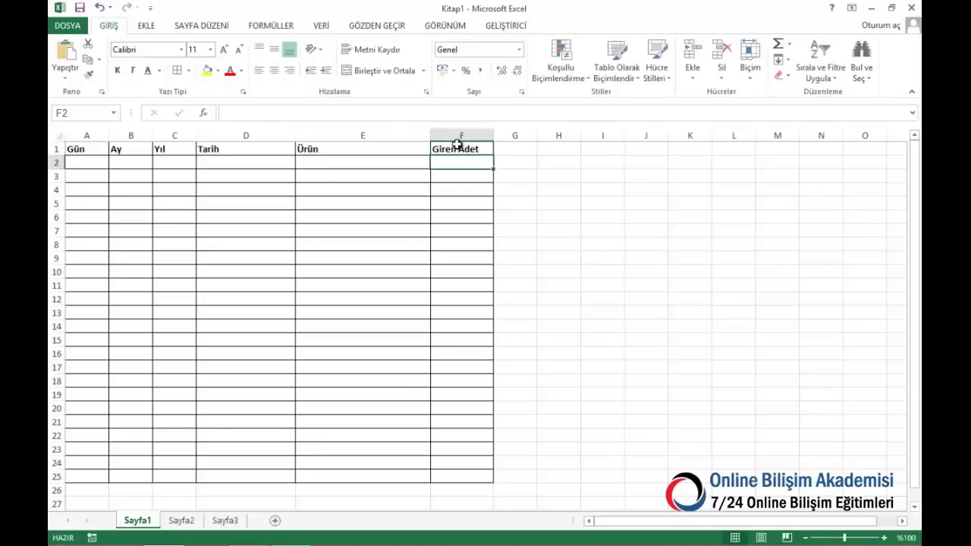
pyautogui.moveTo(295, 135); pyautogui.dragTo(298, 433)
# Move the Ürünler heading on Sayfa3 from K1 over to column A
pyautogui.click(236, 520)
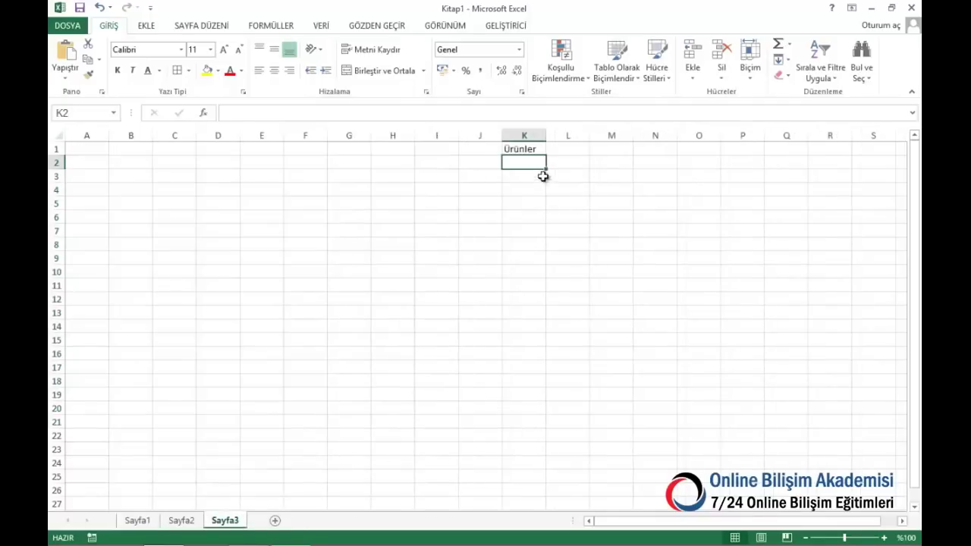
pyautogui.moveTo(530, 162); pyautogui.dragTo(540, 339)
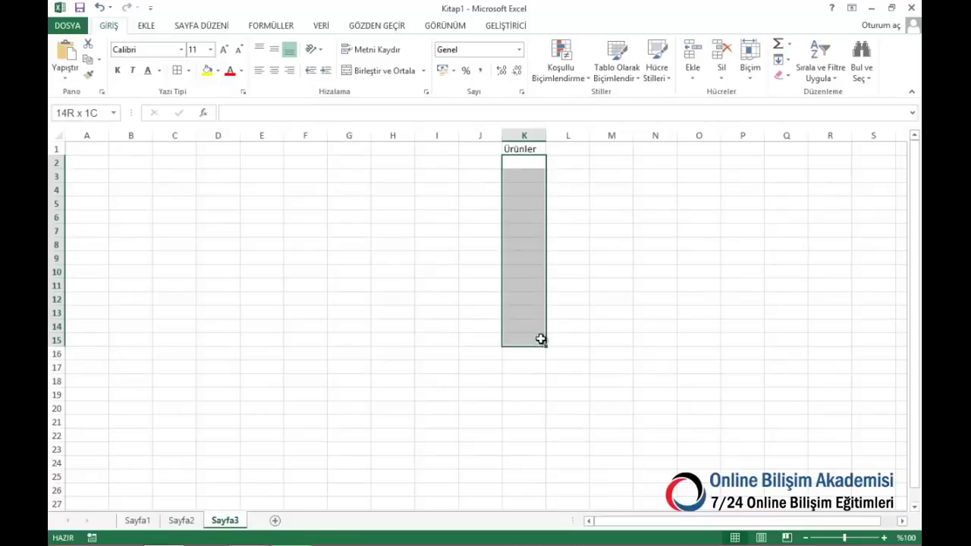
pyautogui.click(185, 522)
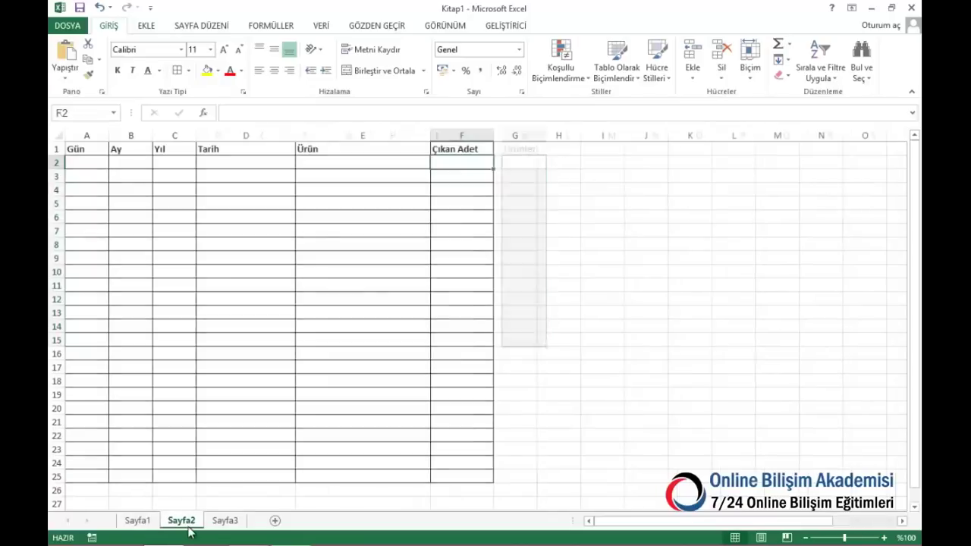
pyautogui.click(134, 522)
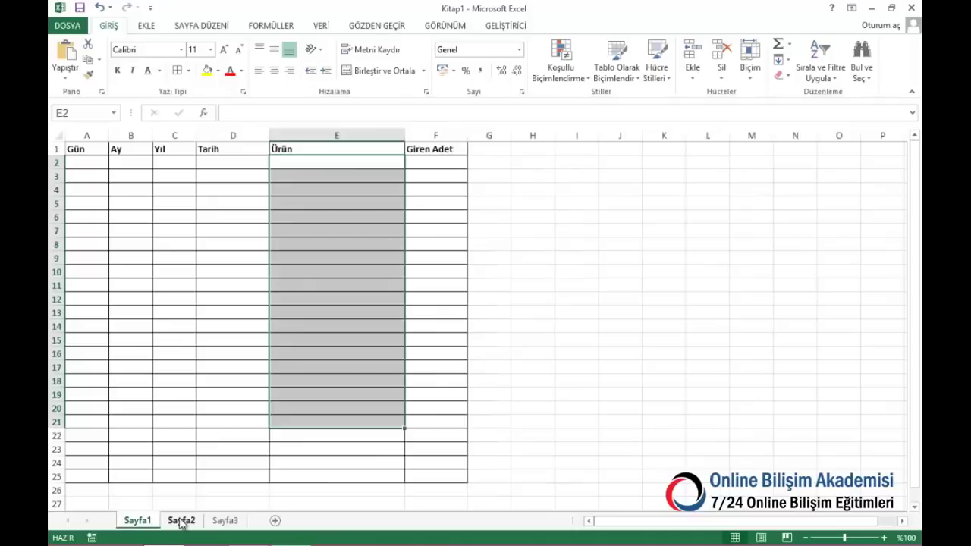
pyautogui.click(181, 522)
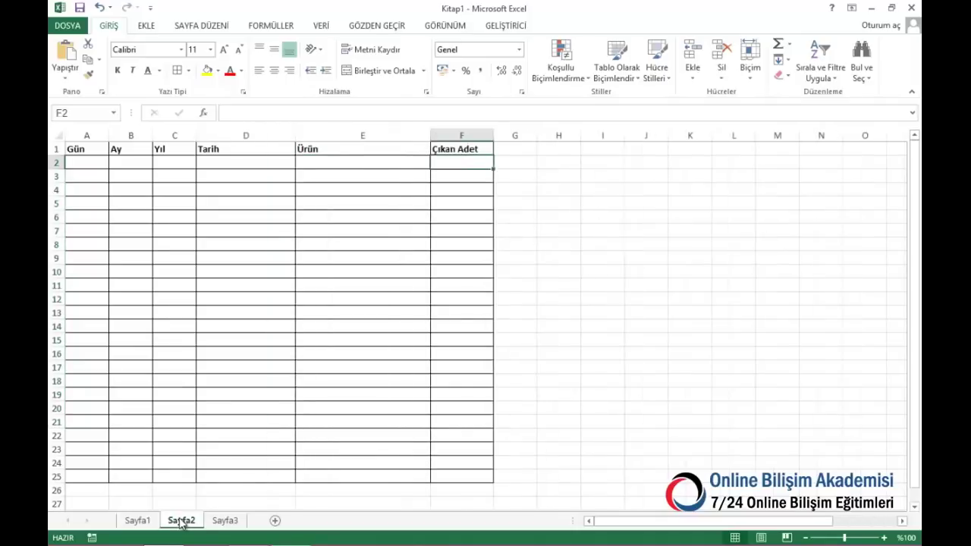
pyautogui.click(226, 522)
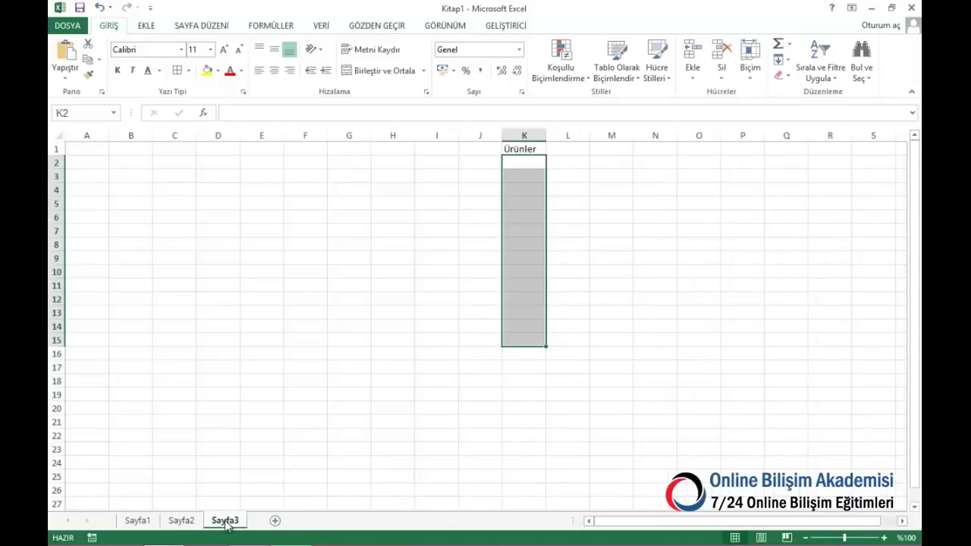
pyautogui.click(519, 149)
pyautogui.moveTo(525, 155); pyautogui.dragTo(89, 180)
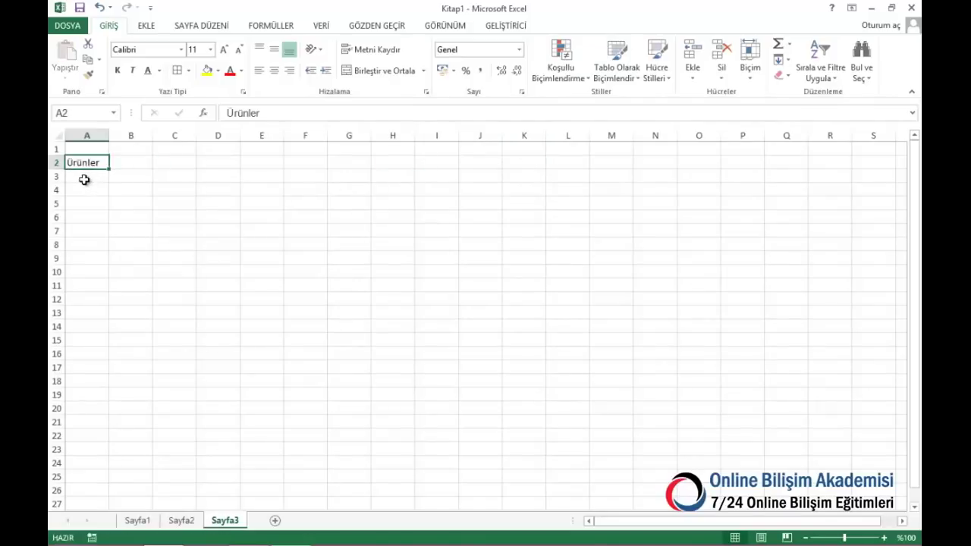
# List the products A ürünü, B ürünü, c Ürünü and d ürünü in A3:A6
pyautogui.click(84, 177)
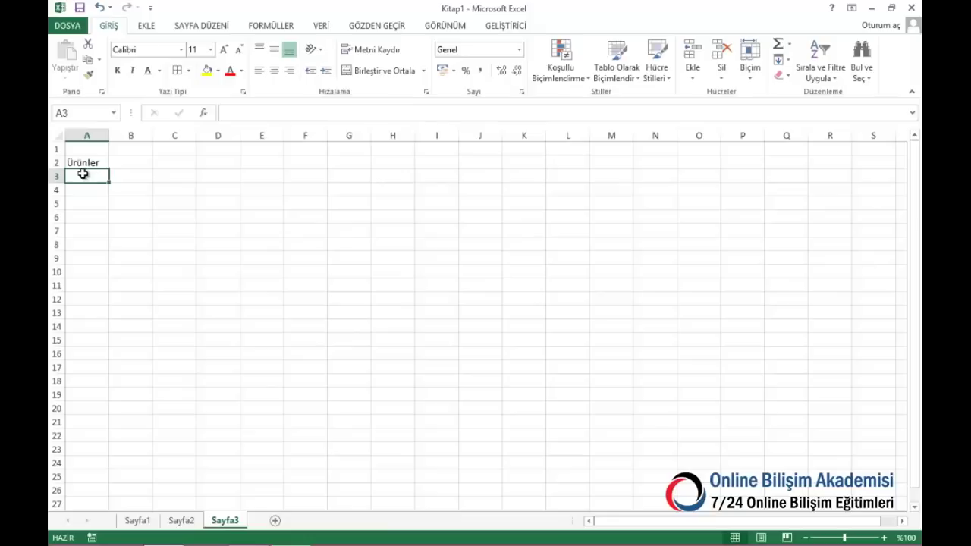
pyautogui.write('A ürünü')
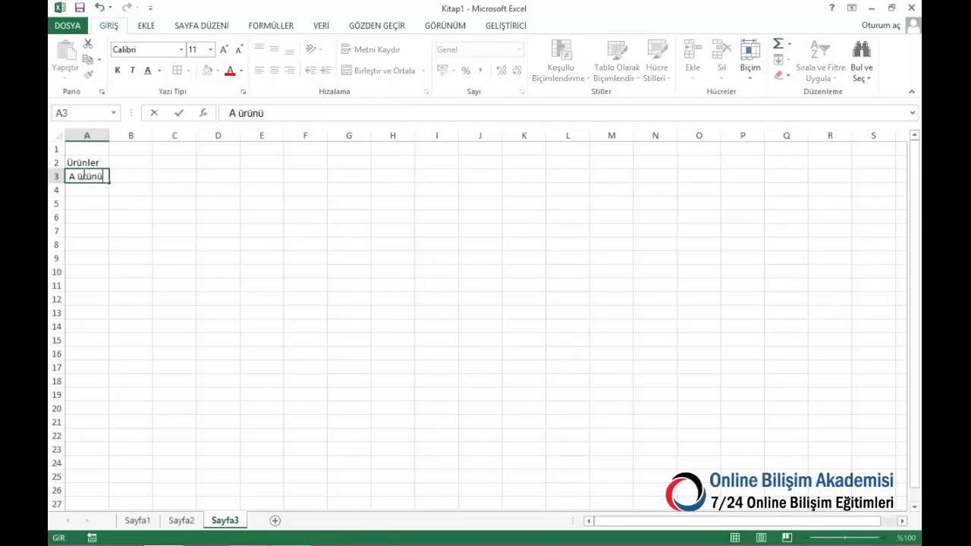
pyautogui.hotkey('ctrl', 'Return')
pyautogui.press('Down')
pyautogui.write('B ürünü')
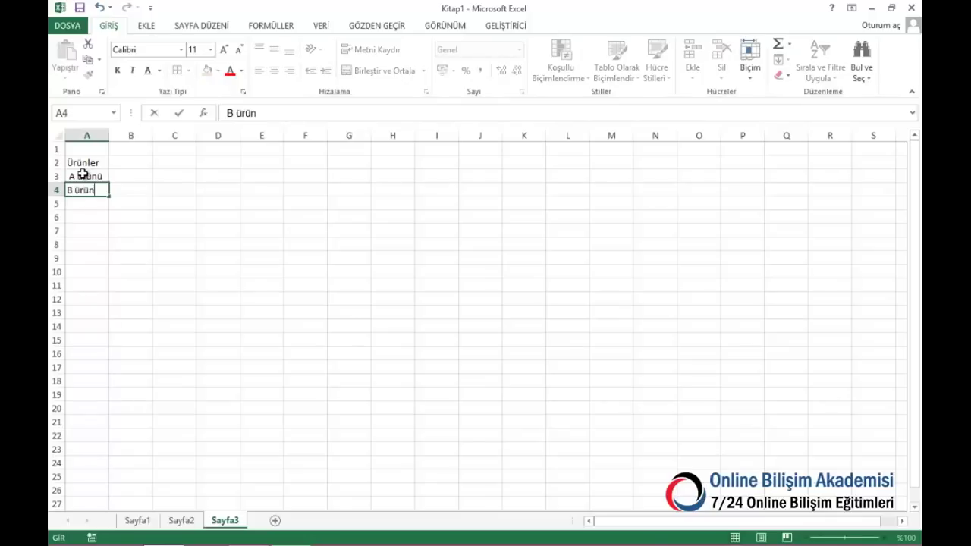
pyautogui.hotkey('ctrl', 'Return')
pyautogui.press('Down')
pyautogui.write('c')
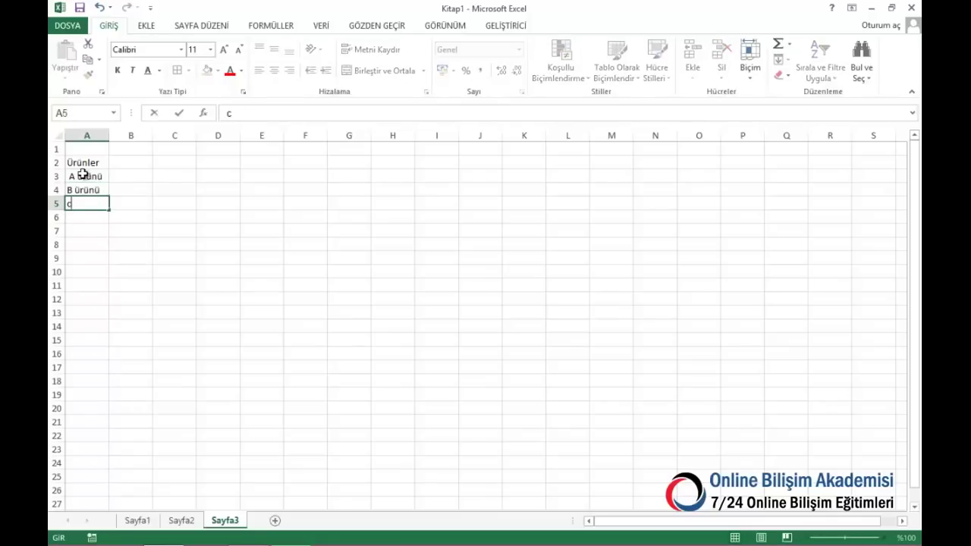
pyautogui.write(' Ürünü')
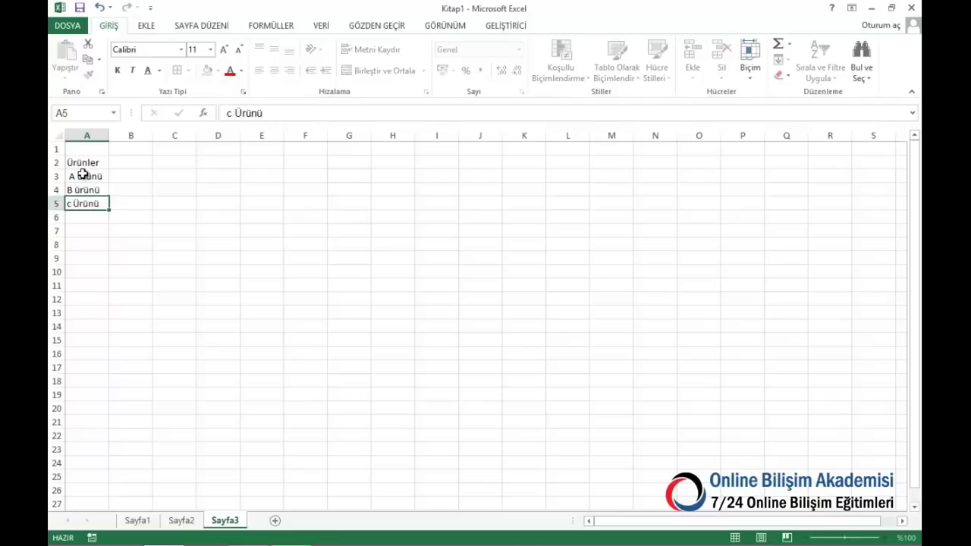
pyautogui.press('Return')
pyautogui.write('d')
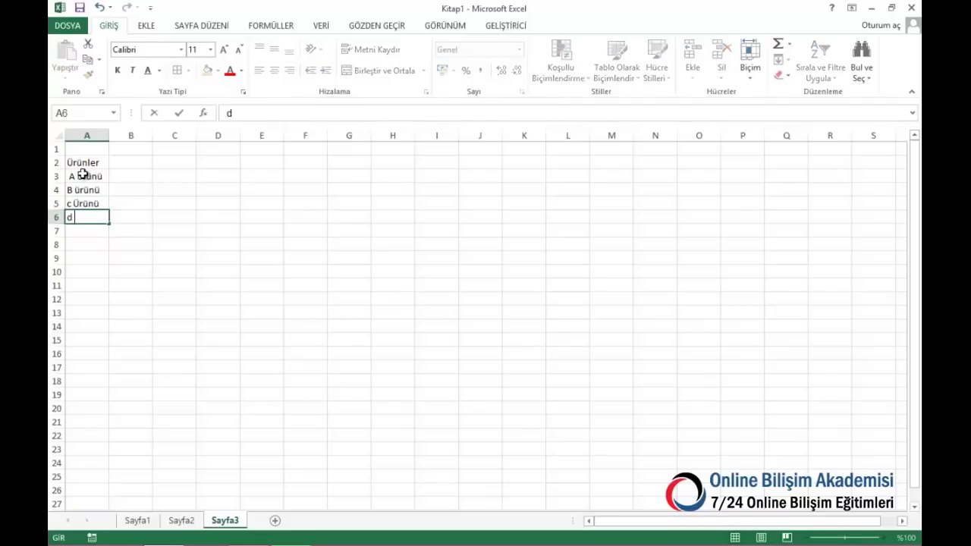
pyautogui.write(' ürünü')
pyautogui.press('Return')
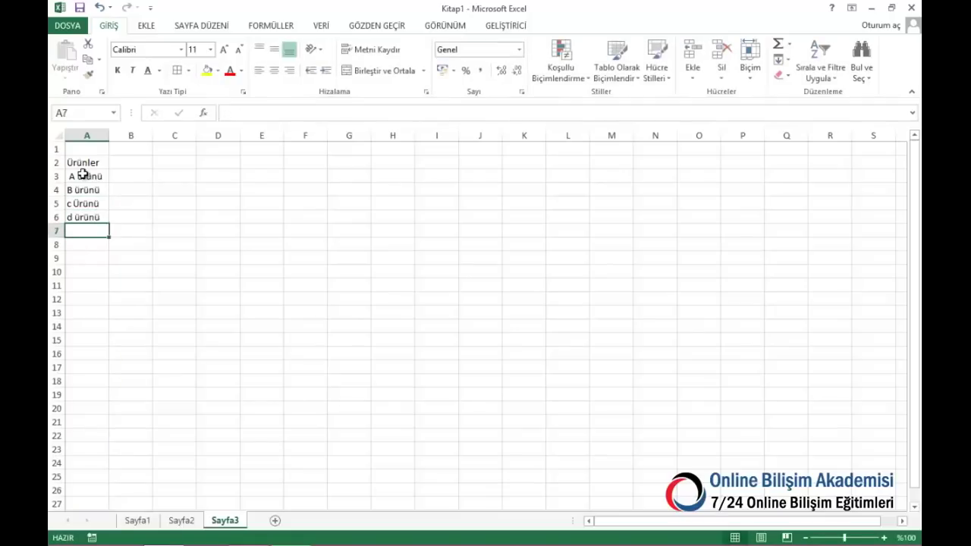
# Remove A3's leading space and name the range A3:A22 'urun'
pyautogui.click(82, 173)
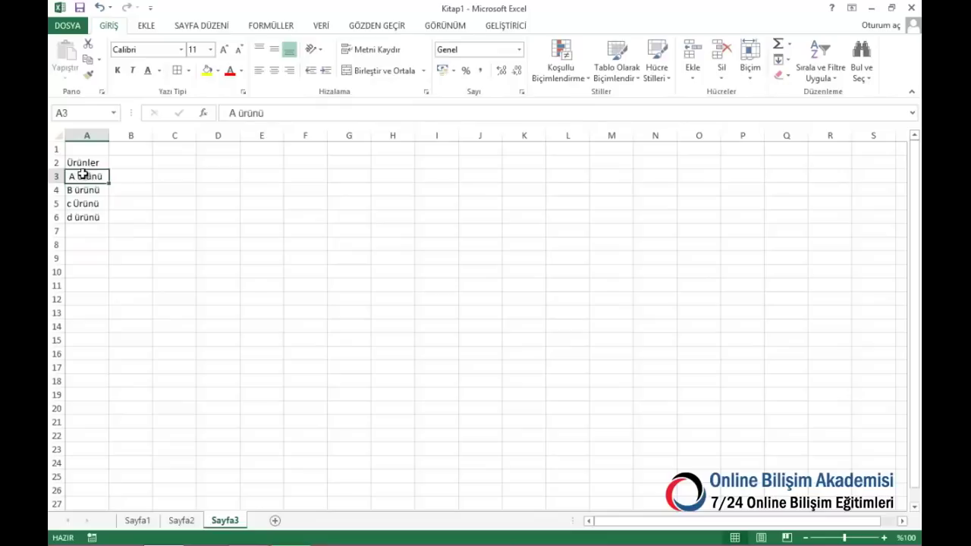
pyautogui.click(231, 113)
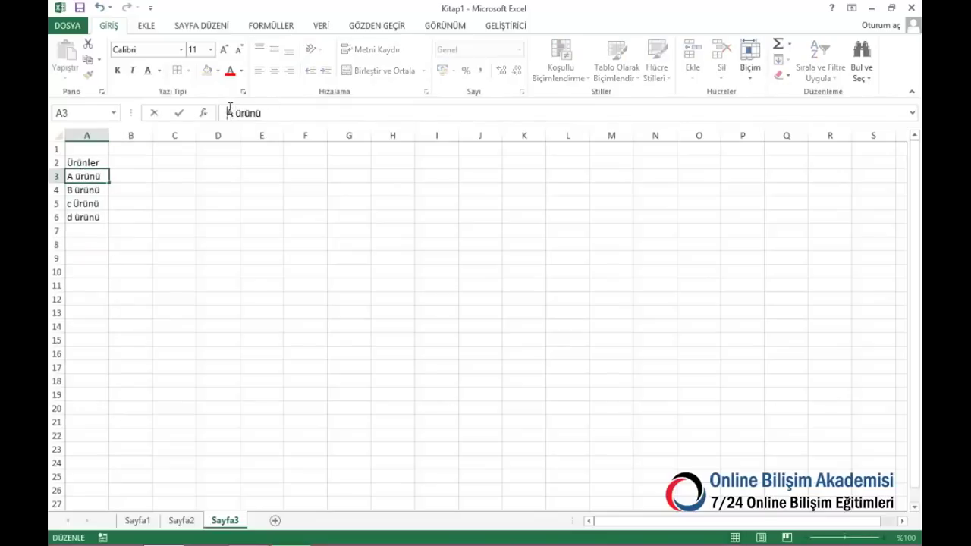
pyautogui.click(162, 177)
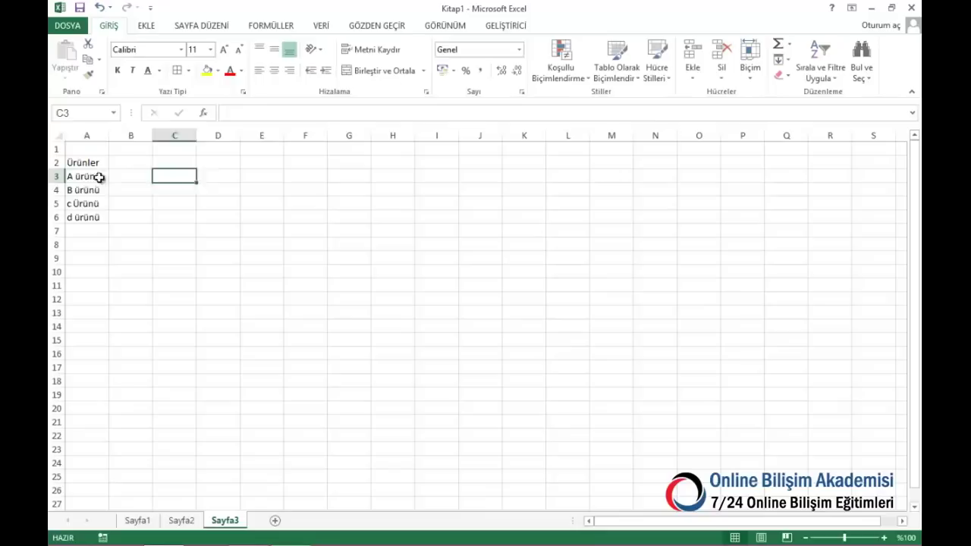
pyautogui.moveTo(98, 177); pyautogui.dragTo(85, 440)
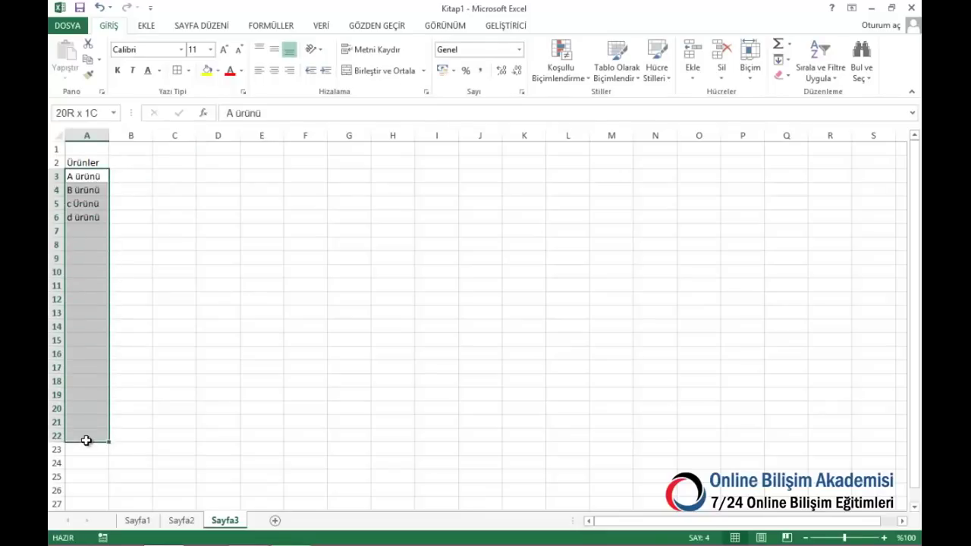
pyautogui.click(84, 111)
pyautogui.write('urun')
pyautogui.press('Return')
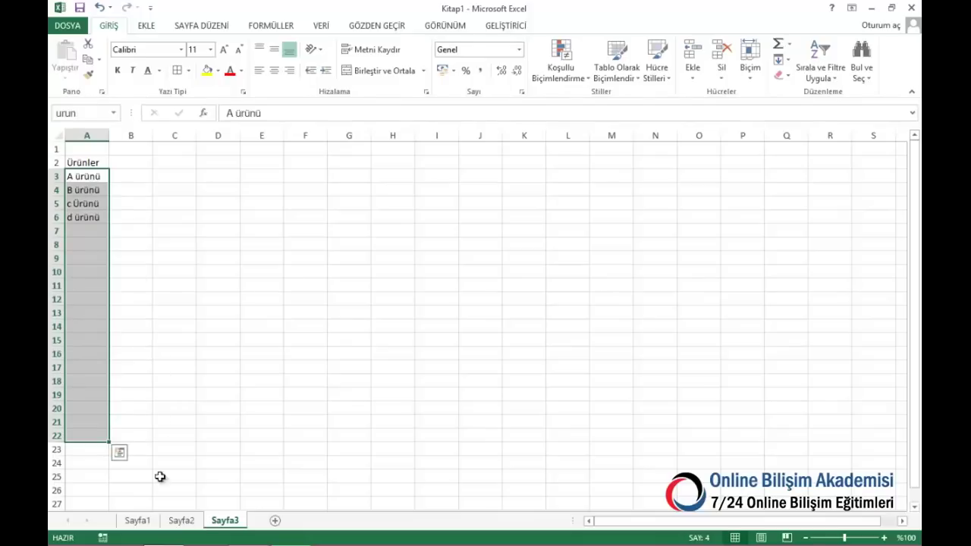
pyautogui.click(138, 520)
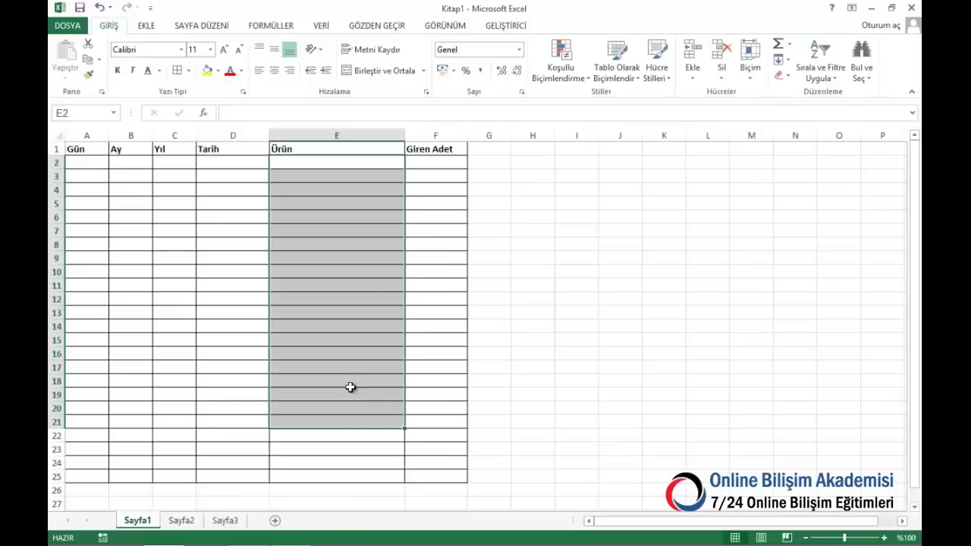
# Apply Liste data validation with source =urun to Sayfa1's E2:E25 and test the drop-down
pyautogui.click(350, 383)
pyautogui.moveTo(317, 162); pyautogui.dragTo(322, 472)
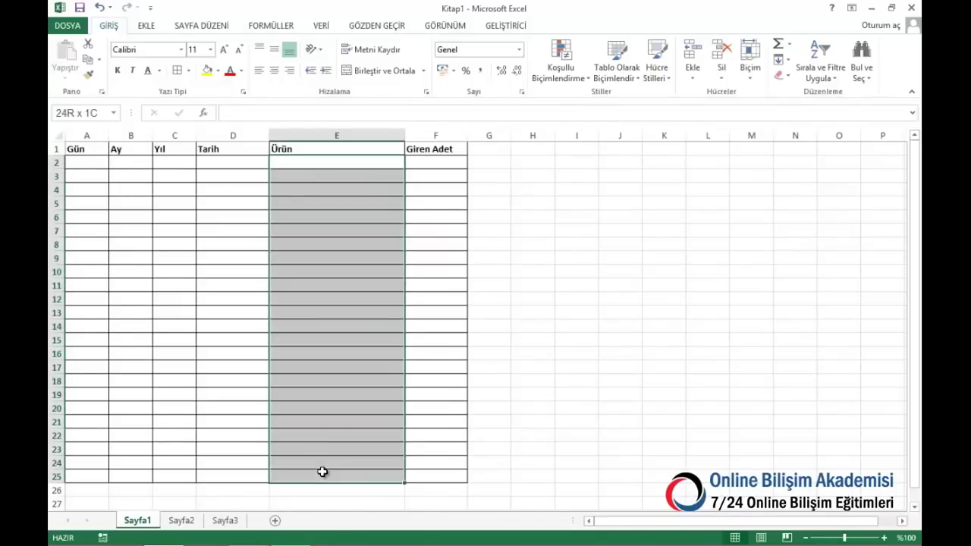
pyautogui.click(322, 27)
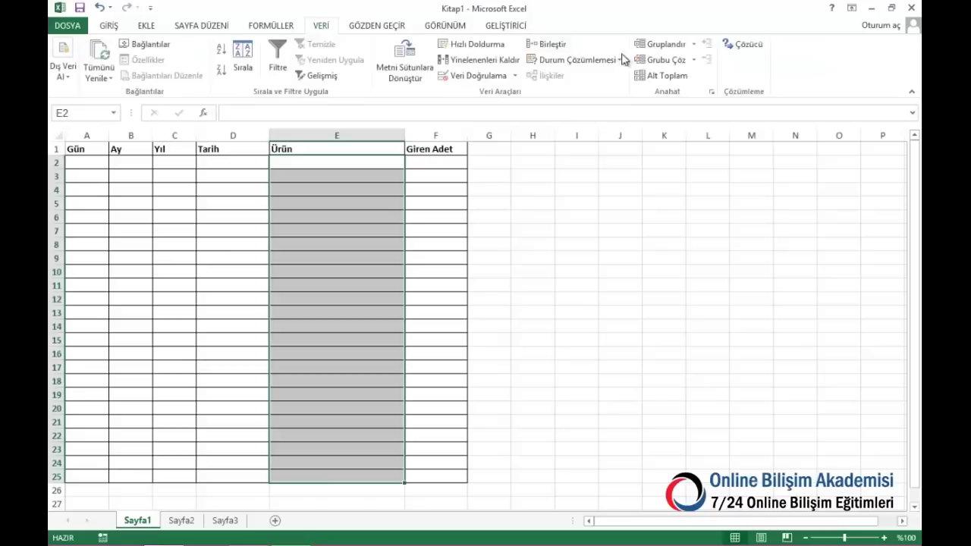
pyautogui.click(473, 76)
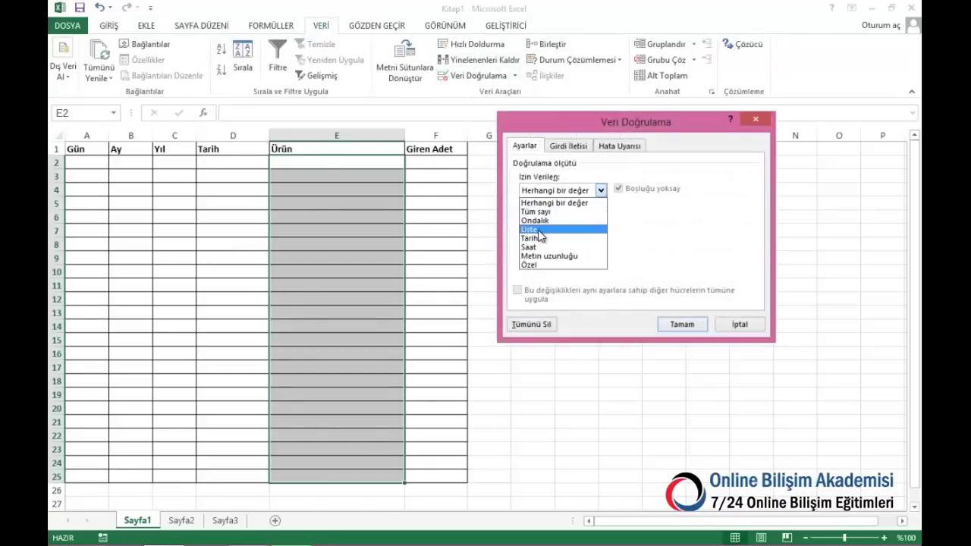
pyautogui.click(531, 230)
pyautogui.click(531, 246)
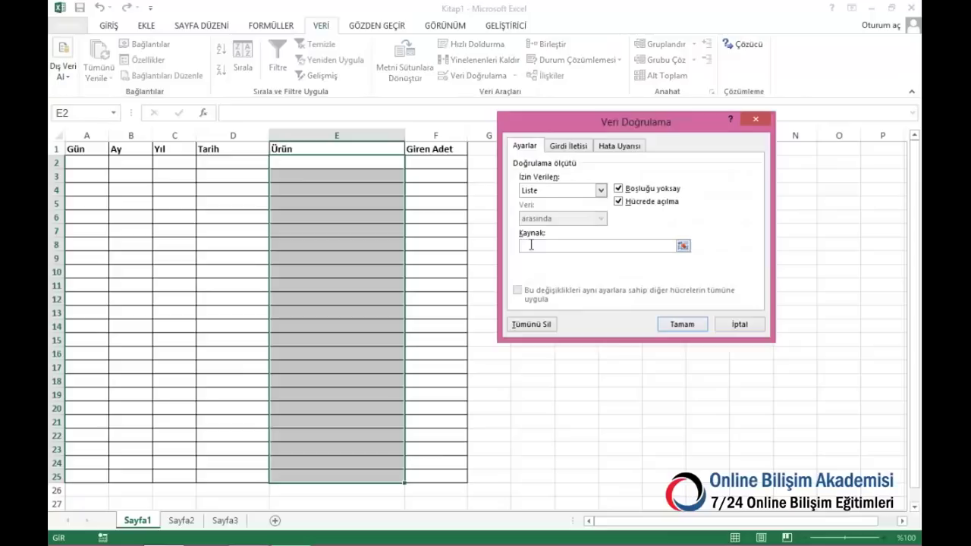
pyautogui.press('F3')
pyautogui.click(581, 199)
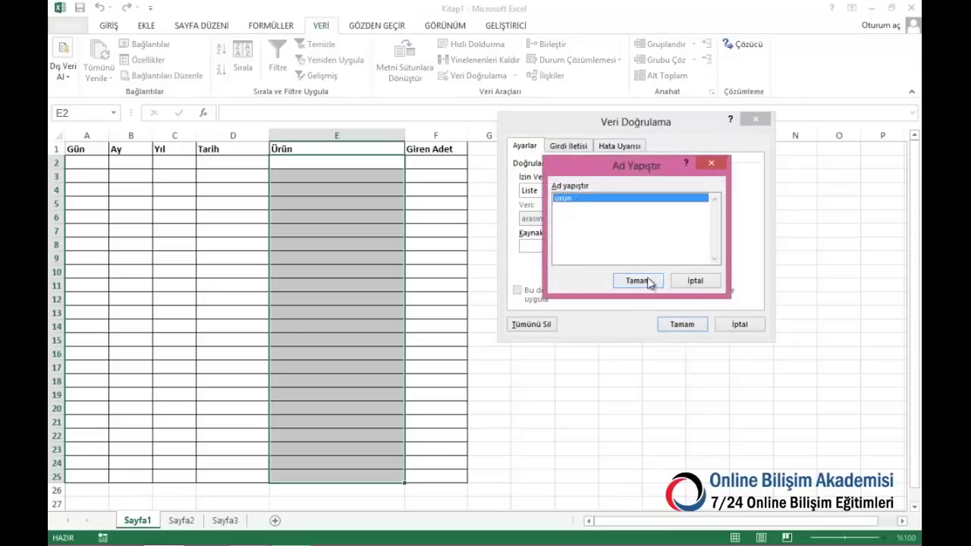
pyautogui.click(637, 281)
pyautogui.click(685, 325)
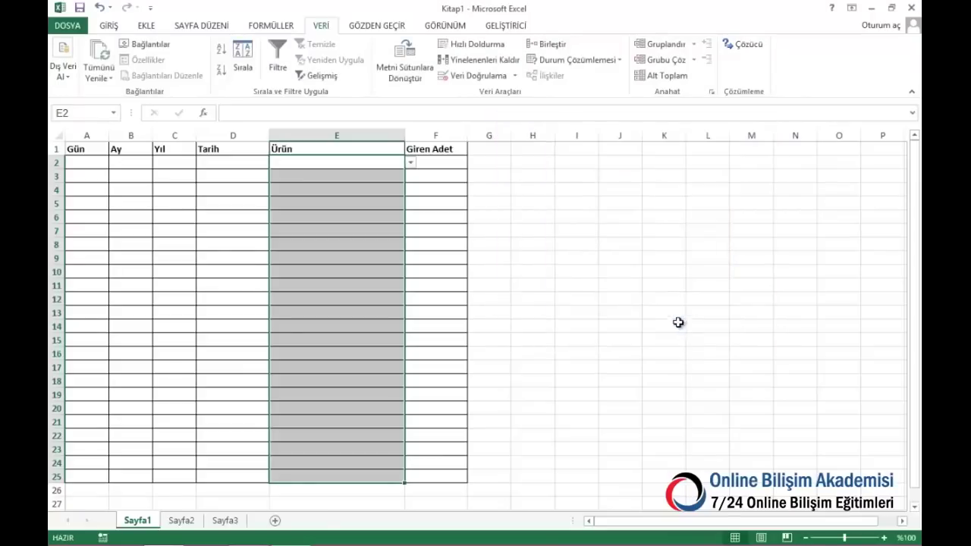
pyautogui.click(411, 163)
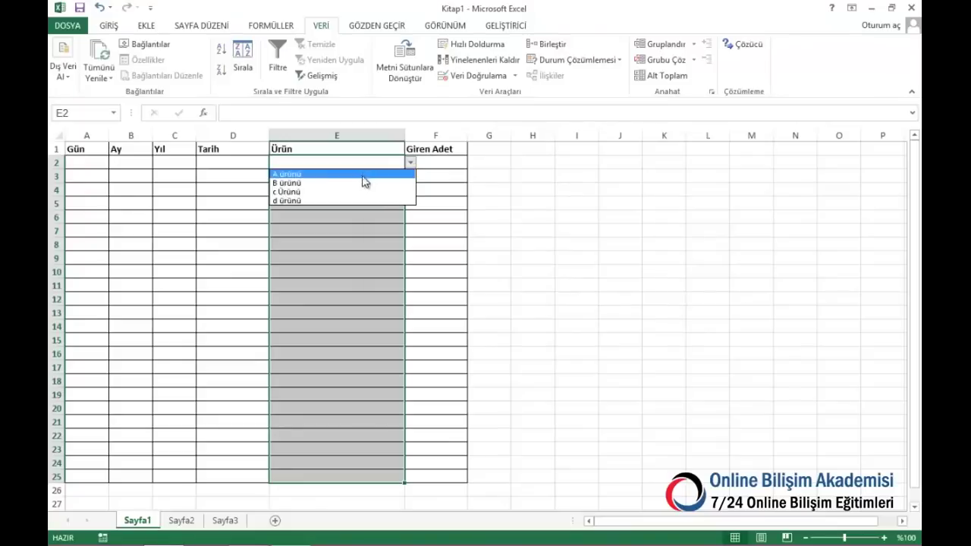
pyautogui.press('Escape')
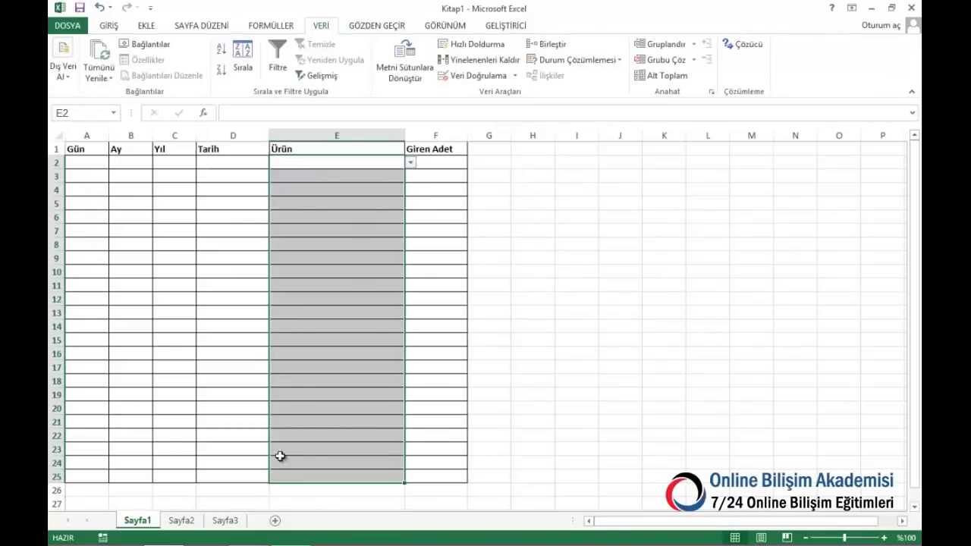
# Apply Liste validation with source =urun to Sayfa2's E2:E25, test it, and return to Sayfa1
pyautogui.click(181, 521)
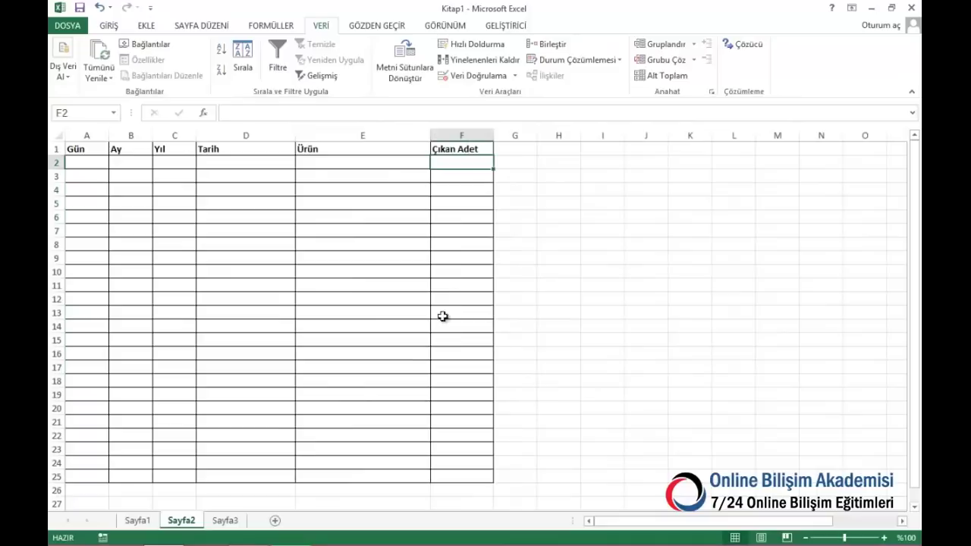
pyautogui.moveTo(377, 166); pyautogui.dragTo(353, 480)
pyautogui.click(475, 77)
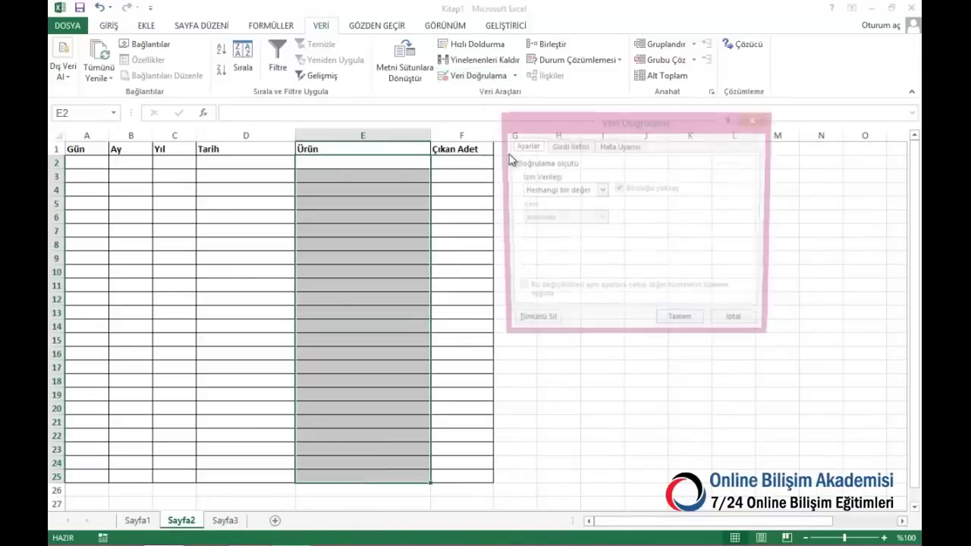
pyautogui.click(567, 190)
pyautogui.click(556, 231)
pyautogui.click(557, 245)
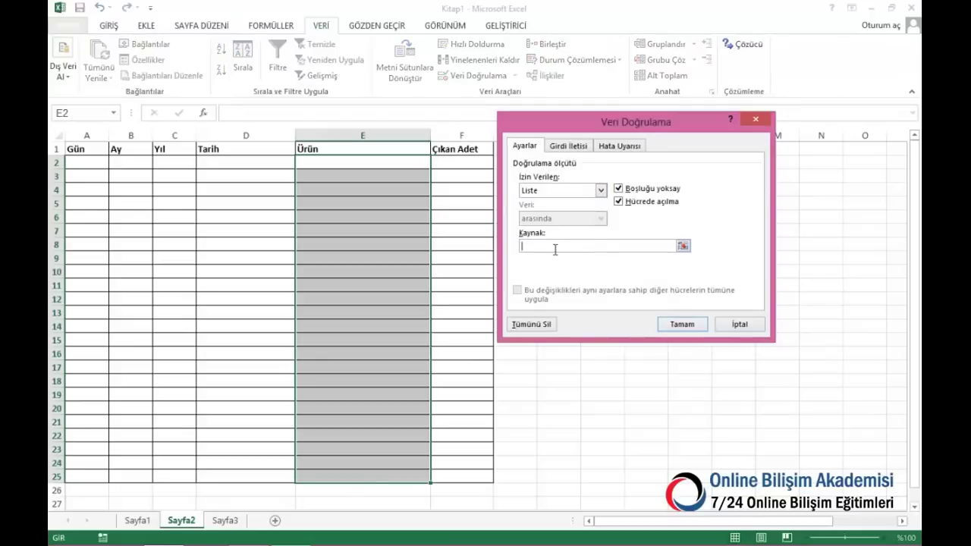
pyautogui.press('F3')
pyautogui.click(568, 198)
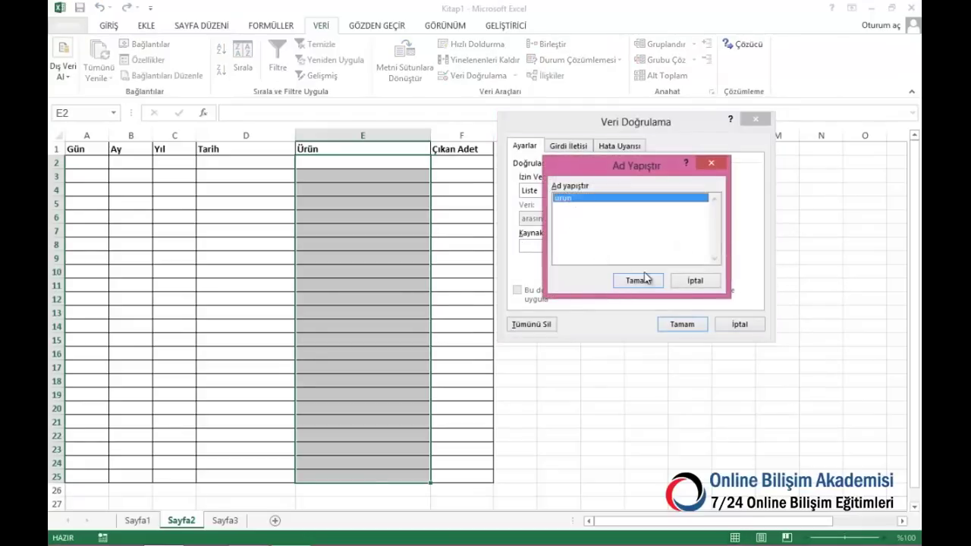
pyautogui.click(637, 281)
pyautogui.click(682, 324)
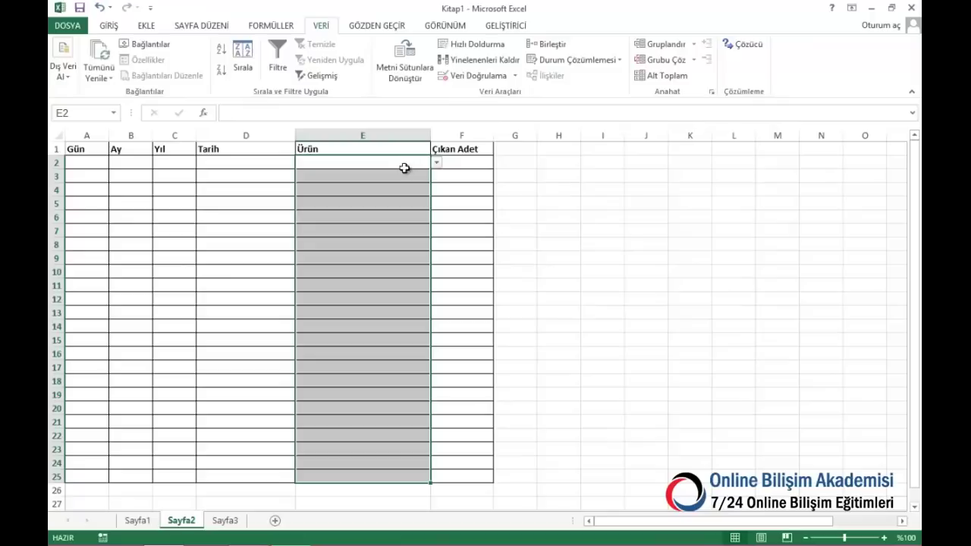
pyautogui.click(437, 164)
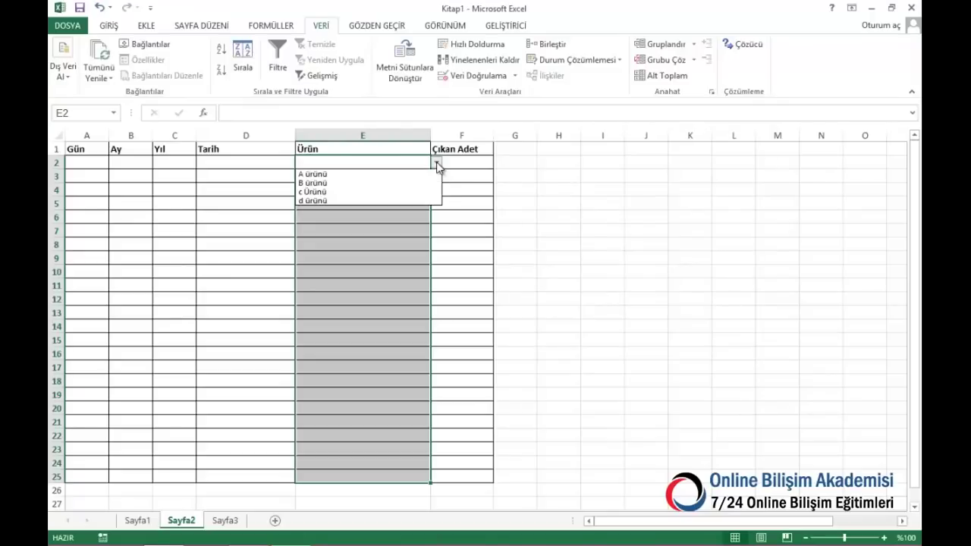
pyautogui.click(356, 158)
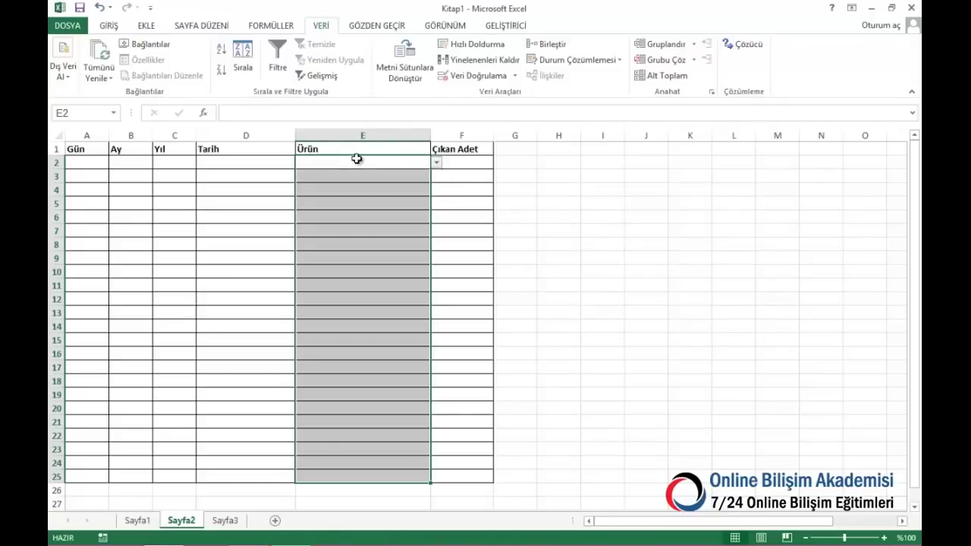
pyautogui.click(140, 521)
# Enter =GÜN(D2), =AY(D2) and =YIL(D2) in Sayfa1 cells A2:C2
pyautogui.click(99, 163)
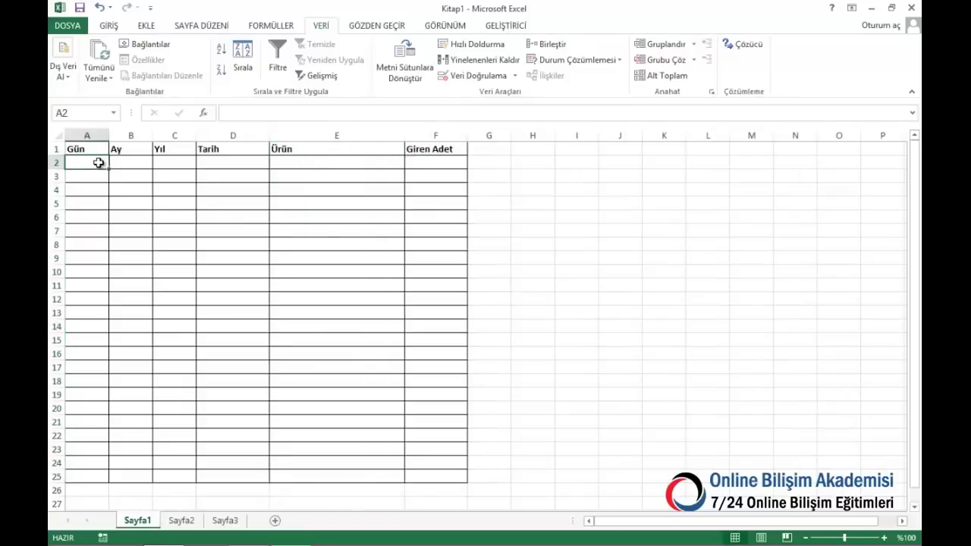
pyautogui.write('=')
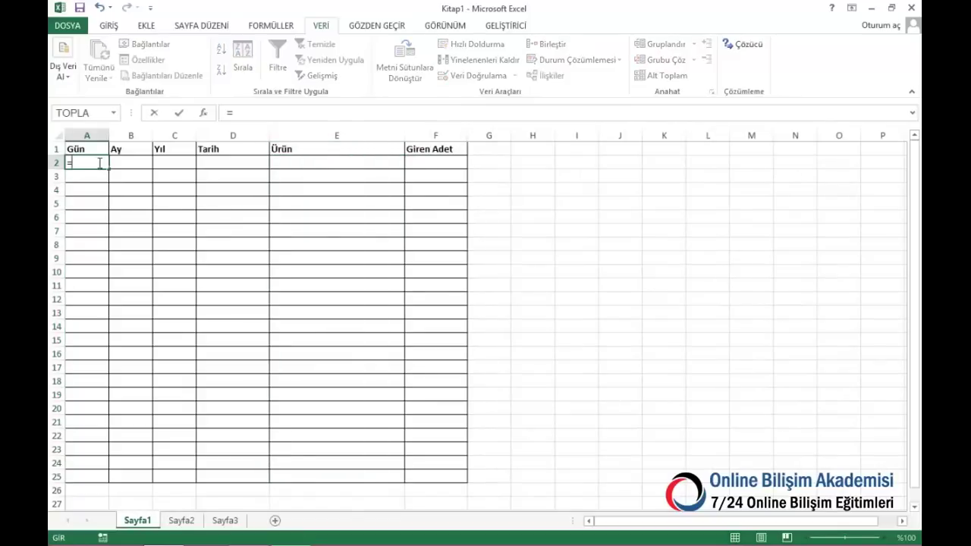
pyautogui.write('gün(')
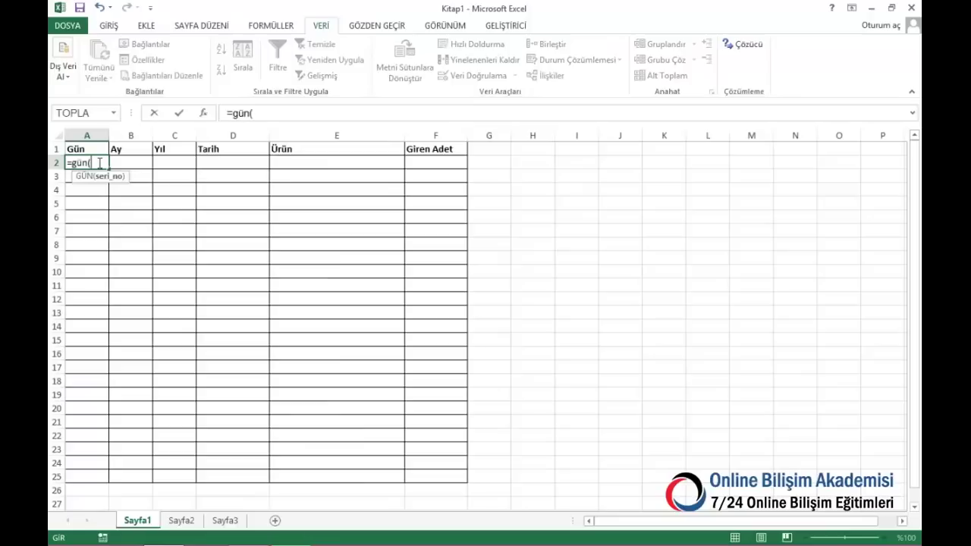
pyautogui.press('Right')
pyautogui.press('Right')
pyautogui.press('Right')
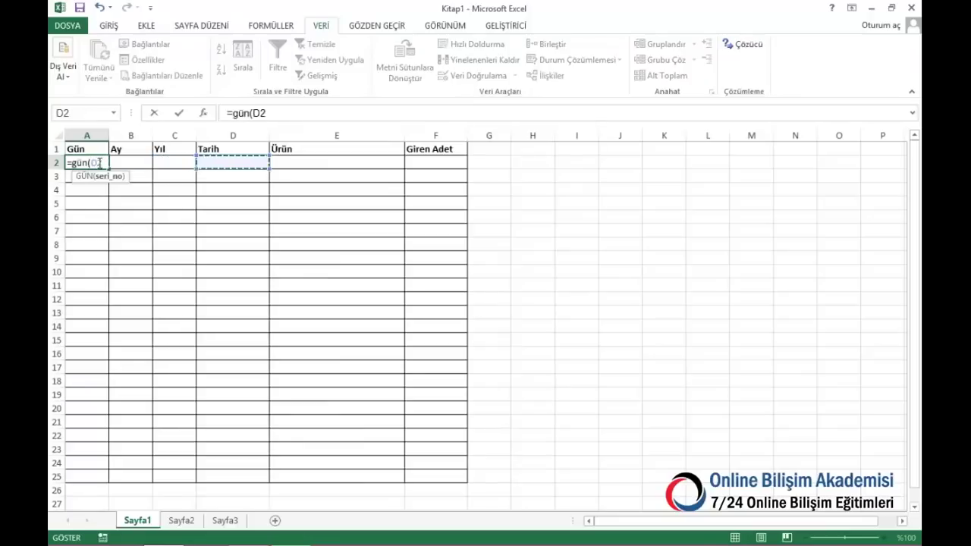
pyautogui.press('Escape')
pyautogui.press('Right')
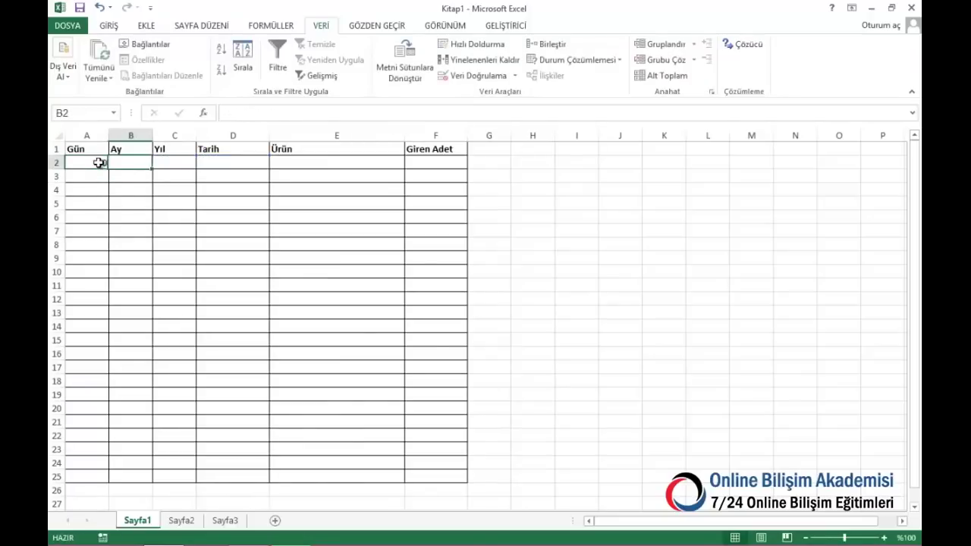
pyautogui.write('=ay(')
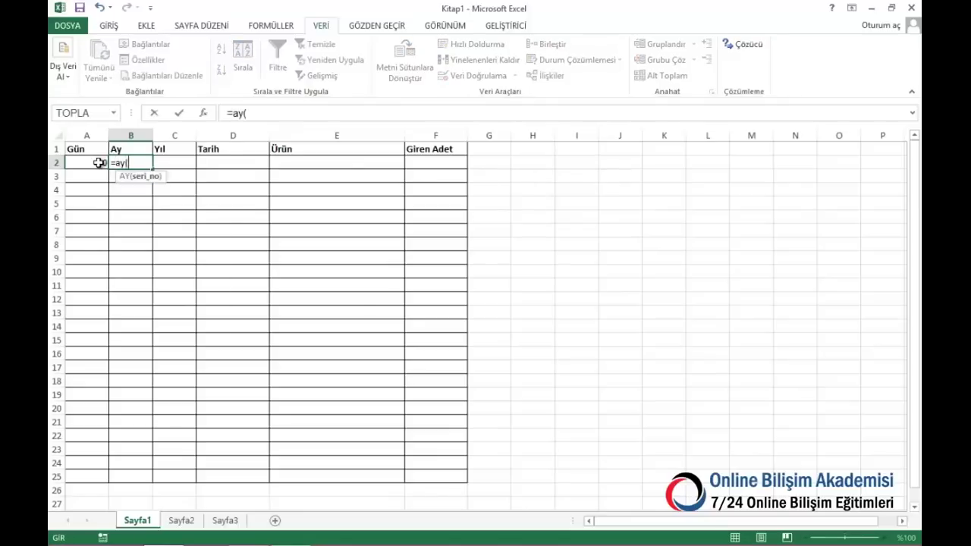
pyautogui.press('Right')
pyautogui.press('Return')
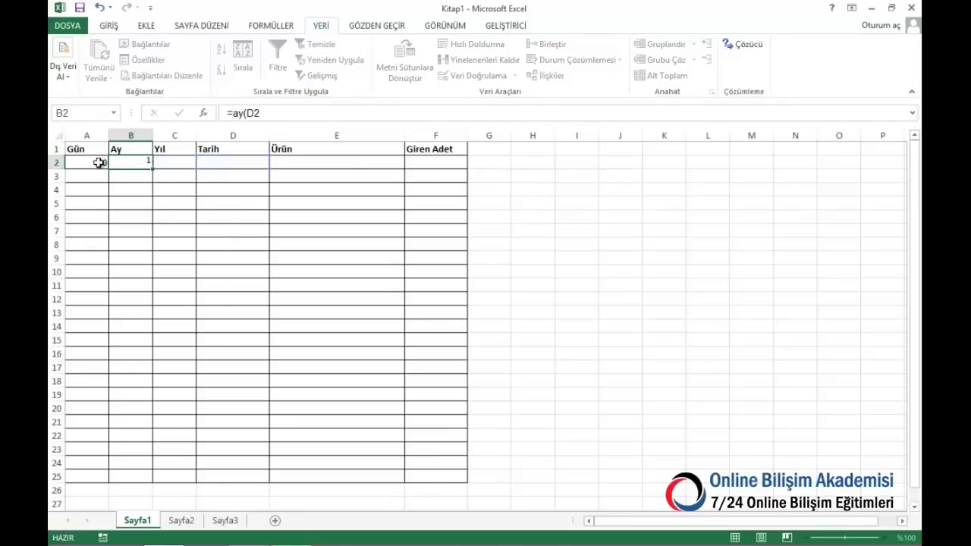
pyautogui.press('Right')
pyautogui.press('Up')
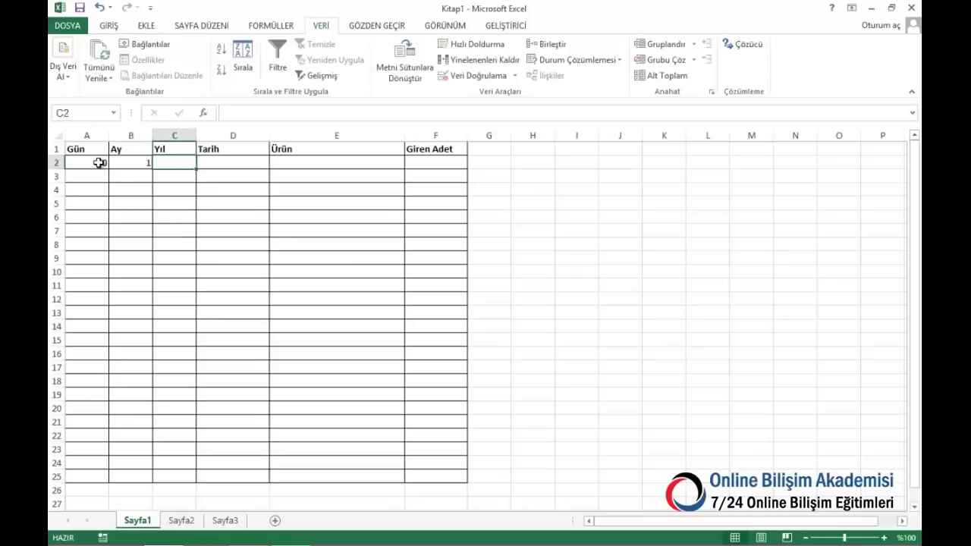
pyautogui.write('=yıl(')
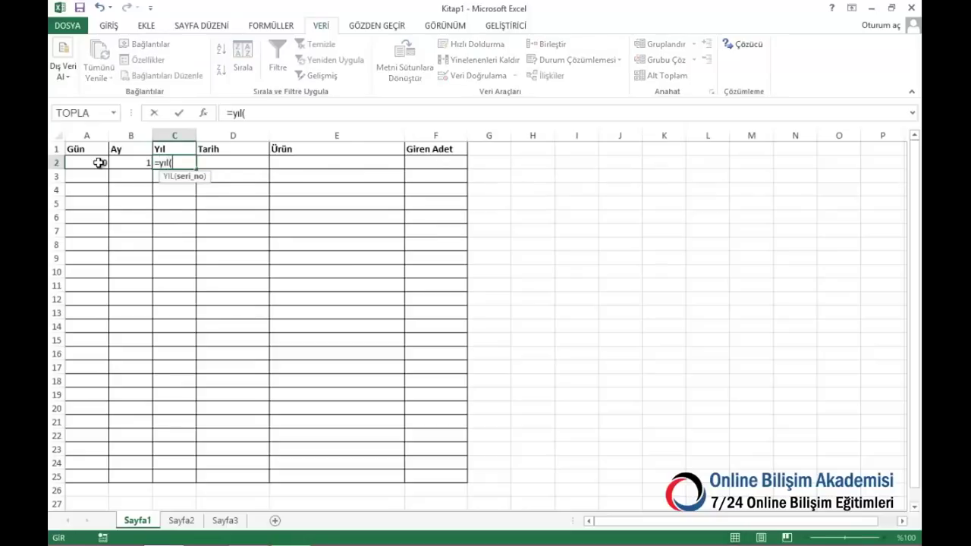
pyautogui.press('Right')
pyautogui.press('Return')
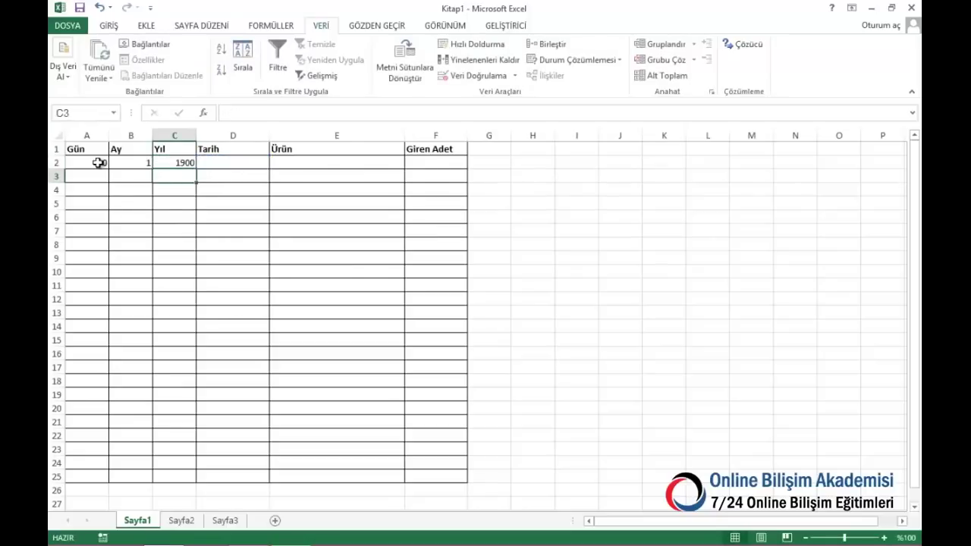
# Fill the date formulas down to row 25, then copy them to Sayfa2 rows 2–25
pyautogui.moveTo(99, 163); pyautogui.dragTo(182, 478)
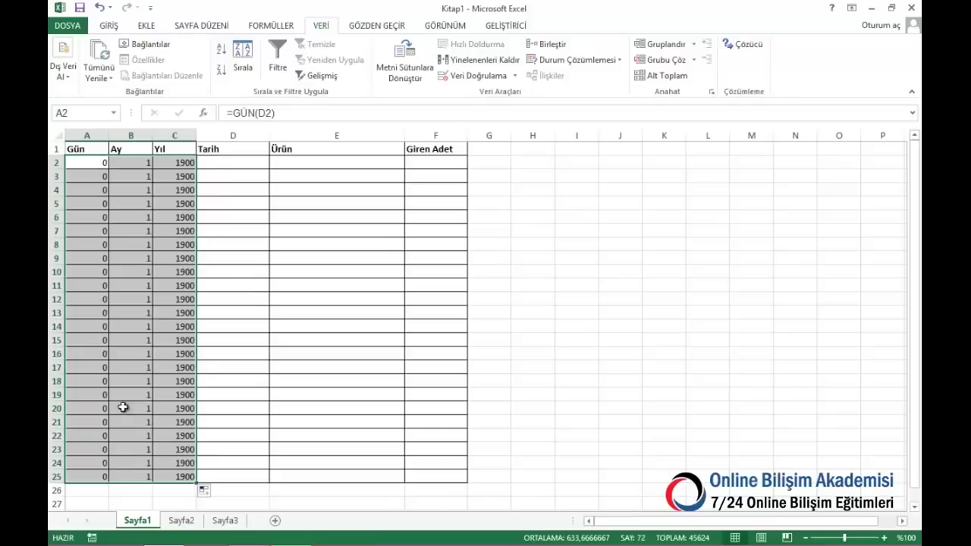
pyautogui.moveTo(84, 167); pyautogui.dragTo(173, 162)
pyautogui.hotkey('ctrl', 'c')
pyautogui.click(181, 520)
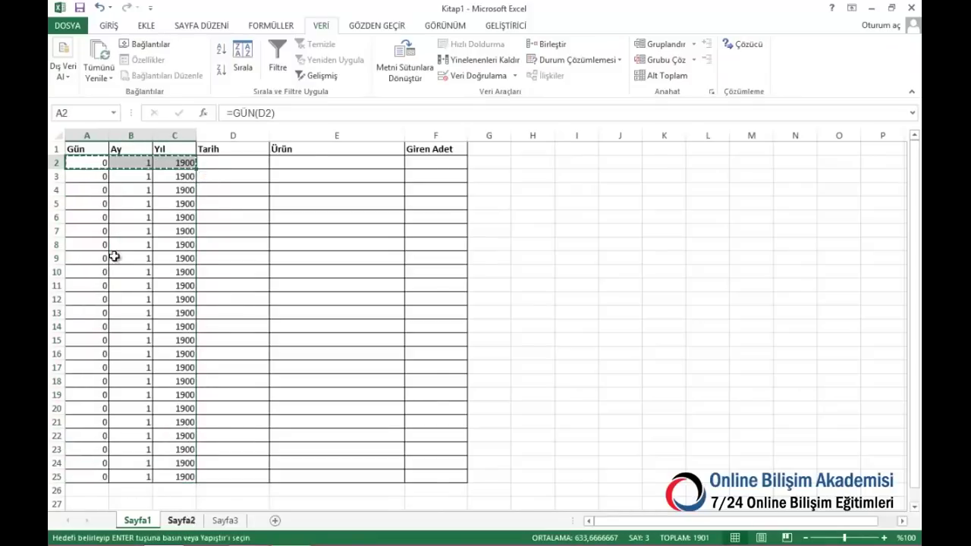
pyautogui.hotkey('ctrl', 'v')
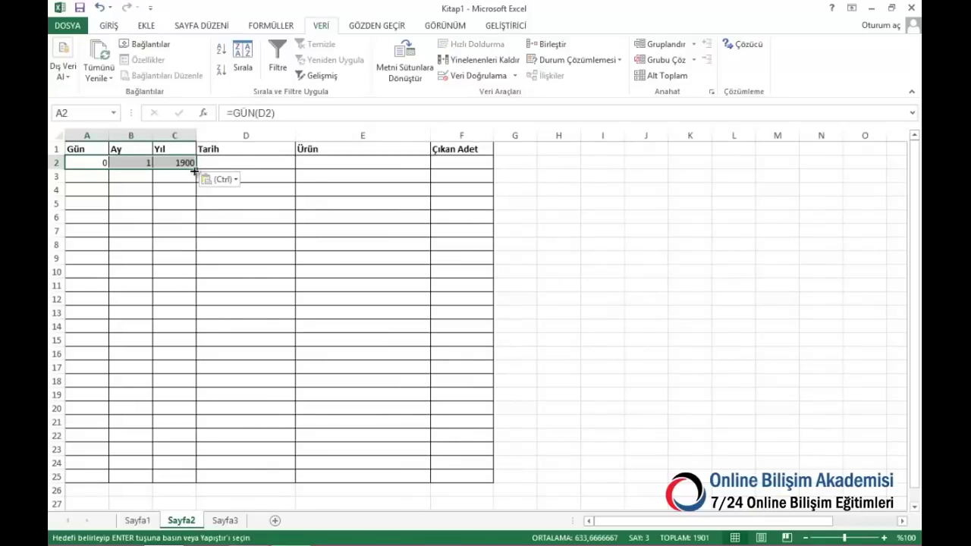
pyautogui.moveTo(194, 171); pyautogui.dragTo(198, 475)
# On Sayfa1 row 2, enter date 13.5.2013, product B ürünü and quantity 20
pyautogui.click(137, 520)
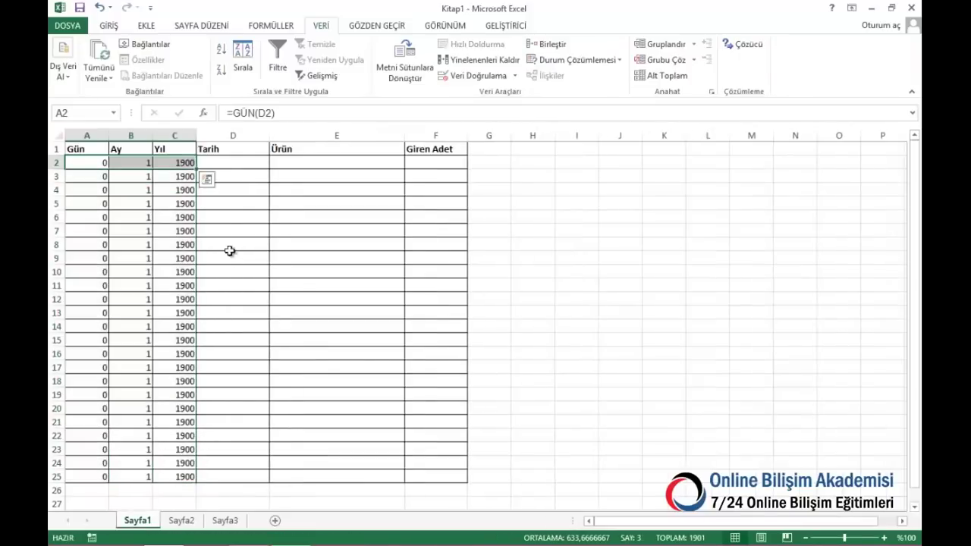
pyautogui.click(230, 167)
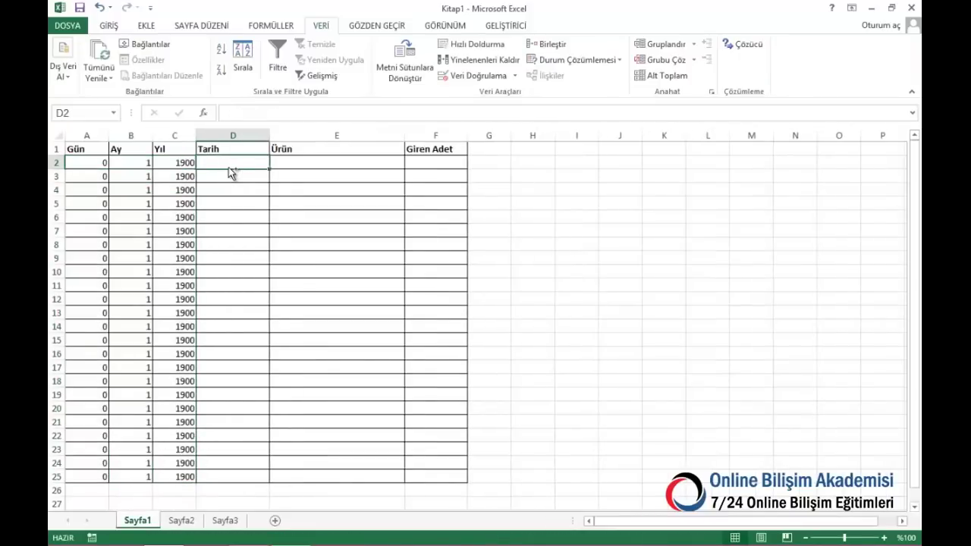
pyautogui.write('13.5.2013')
pyautogui.press('Tab')
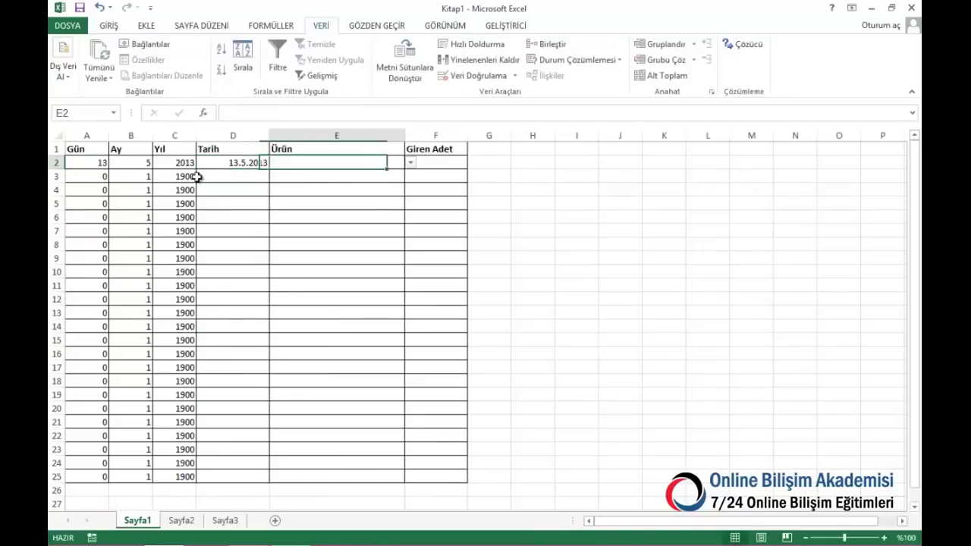
pyautogui.click(411, 164)
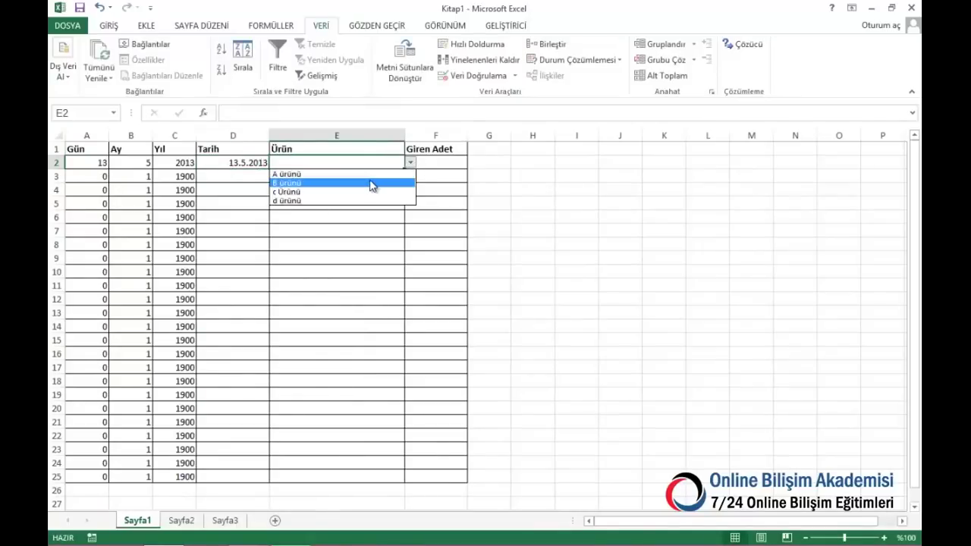
pyautogui.click(370, 182)
pyautogui.click(433, 161)
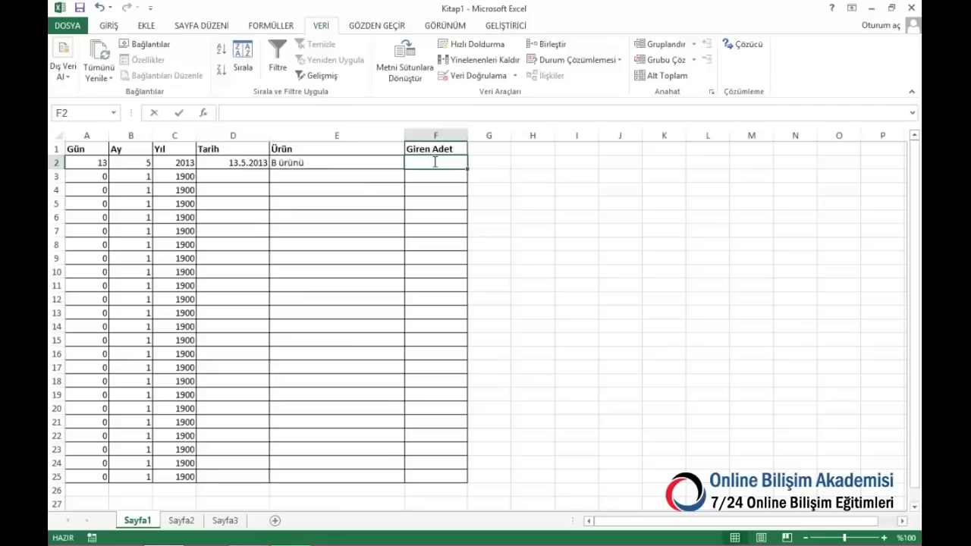
pyautogui.write('20')
pyautogui.press('Return')
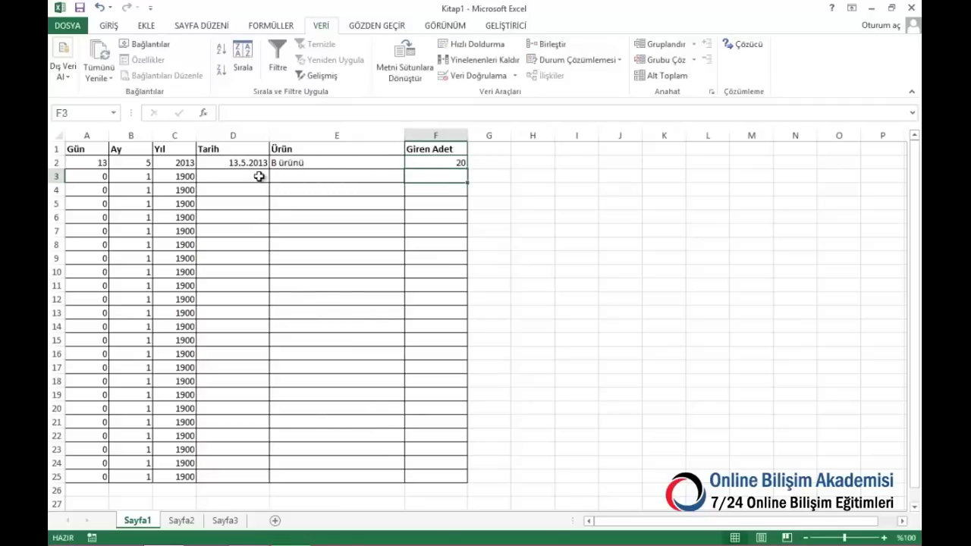
# On Sayfa1 row 3, copy the date down, choose A ürünü and enter quantity 30
pyautogui.click(260, 176)
pyautogui.hotkey('ctrl', 'd')
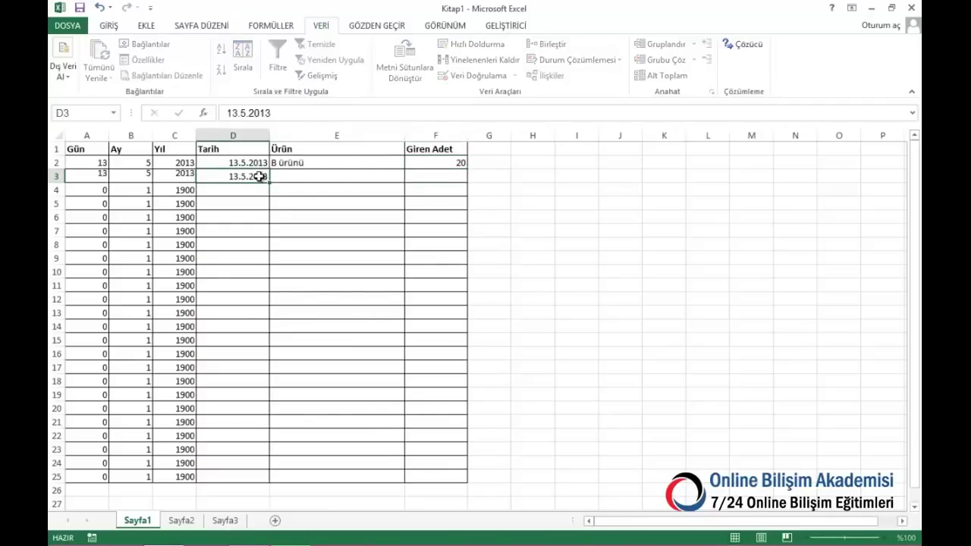
pyautogui.click(388, 175)
pyautogui.click(410, 175)
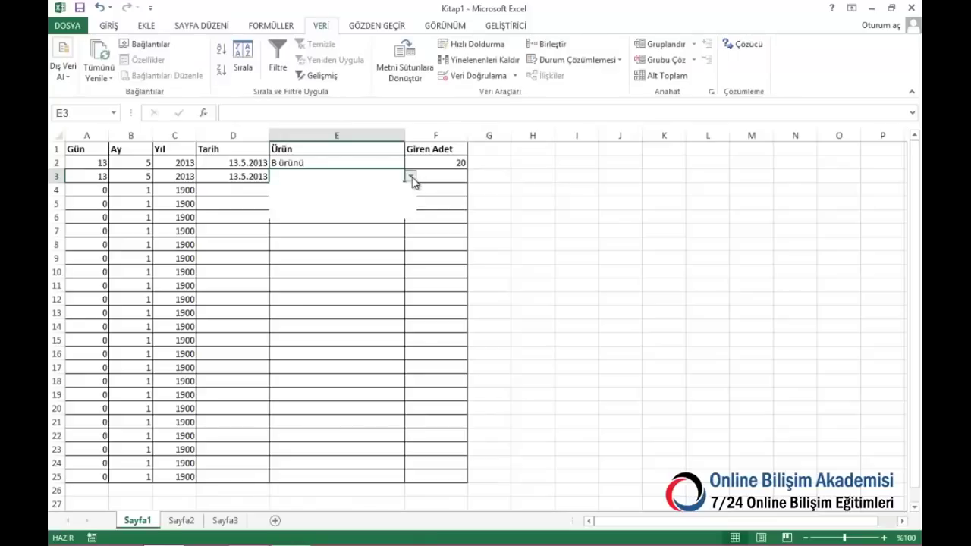
pyautogui.click(370, 197)
pyautogui.click(408, 177)
pyautogui.click(353, 187)
pyautogui.click(449, 174)
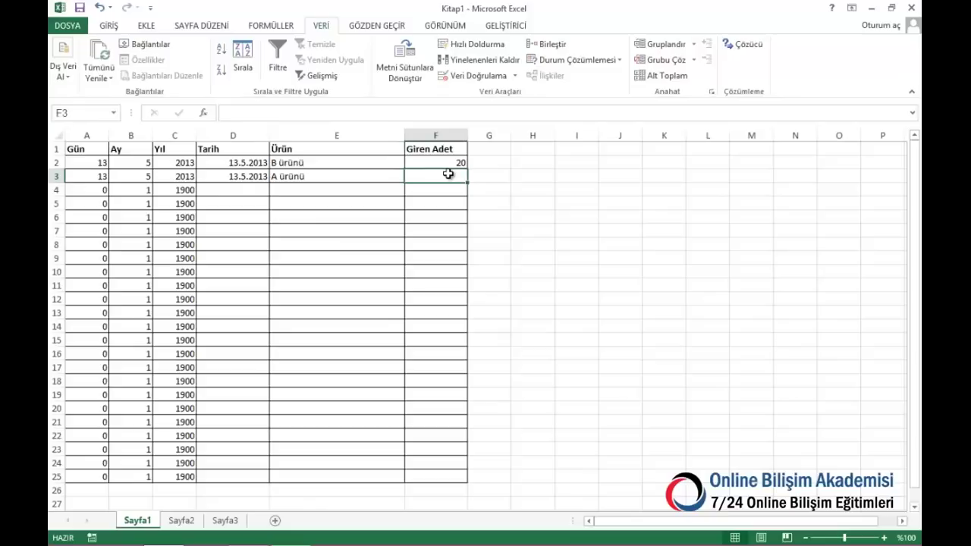
pyautogui.write('30')
pyautogui.press('Return')
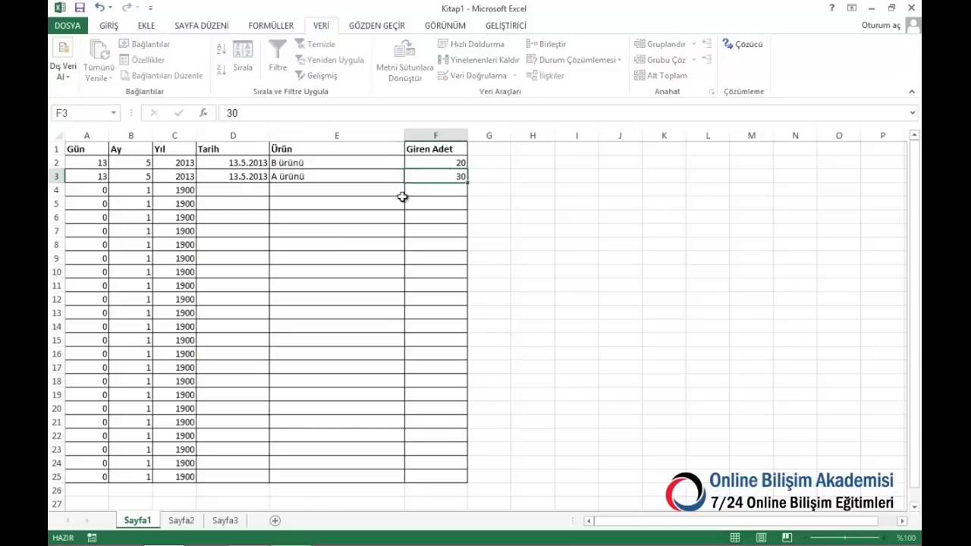
# On Sayfa2 row 2, enter date 13.5.2013, product A ürünü and quantity 2
pyautogui.click(189, 522)
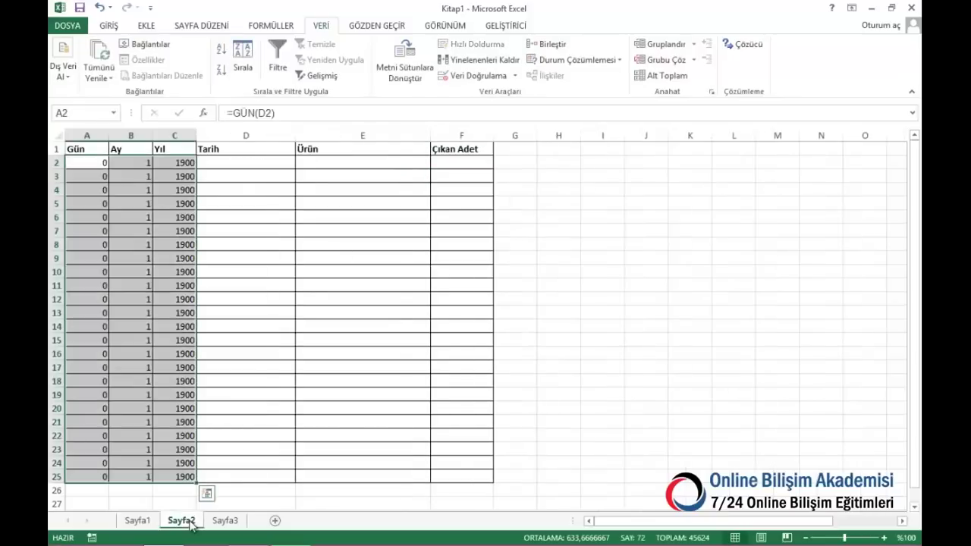
pyautogui.click(287, 160)
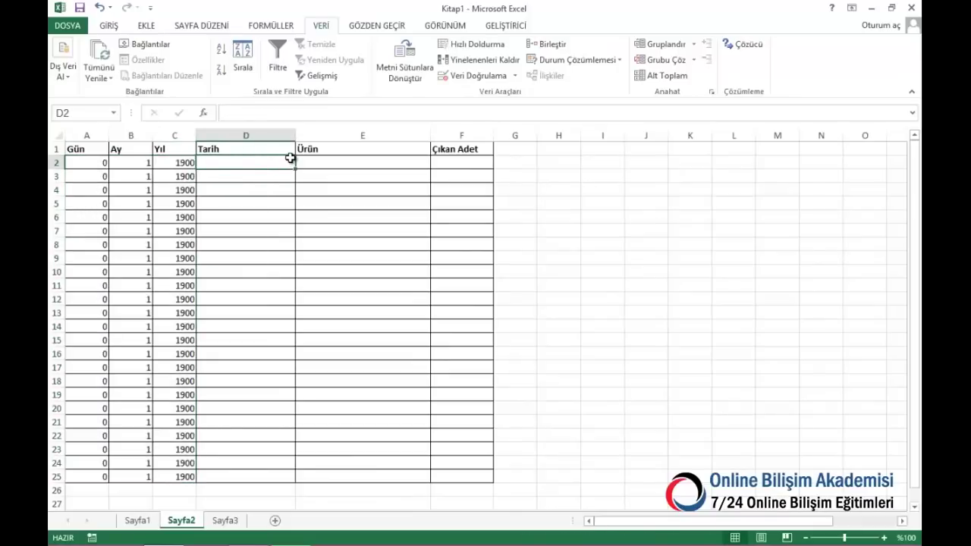
pyautogui.write('13.5.2013')
pyautogui.click(383, 163)
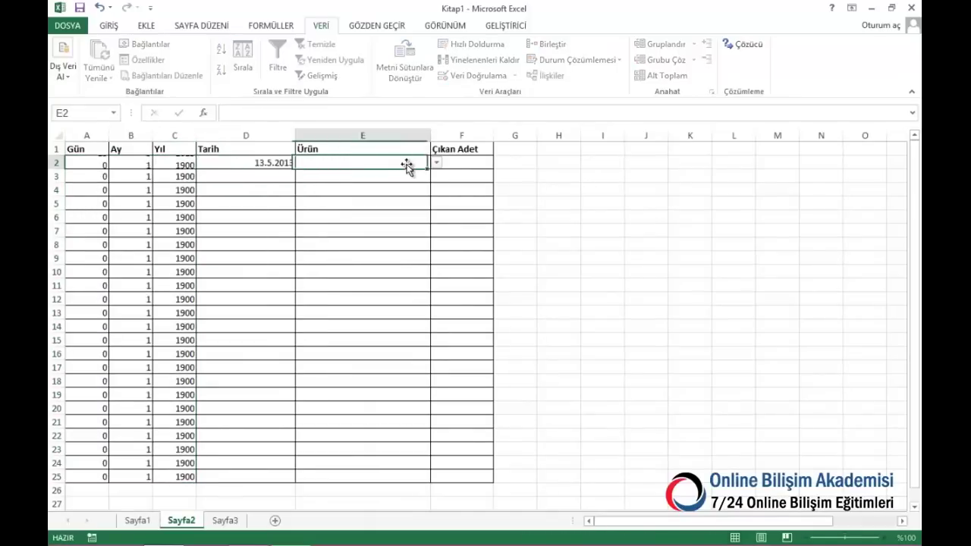
pyautogui.click(437, 163)
pyautogui.click(409, 174)
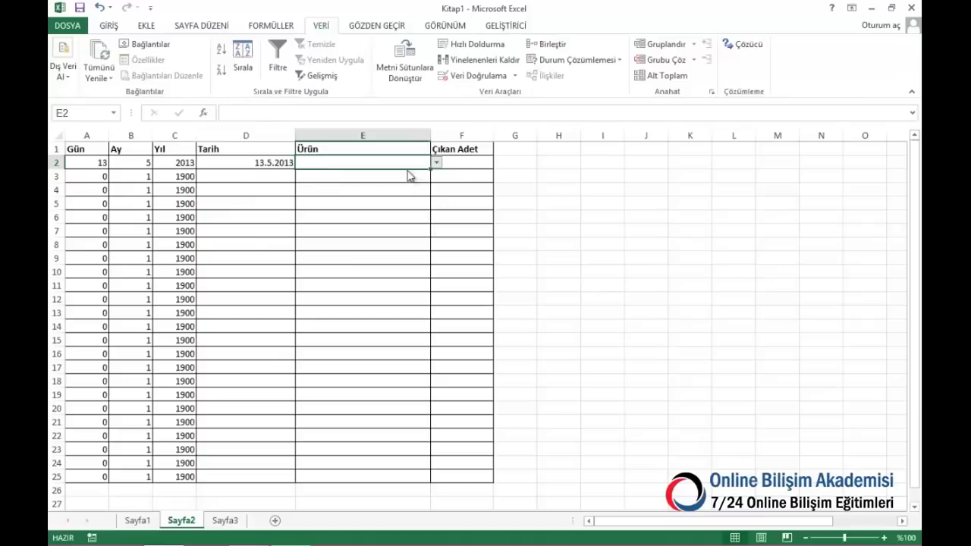
pyautogui.click(467, 164)
pyautogui.write('2')
pyautogui.press('Return')
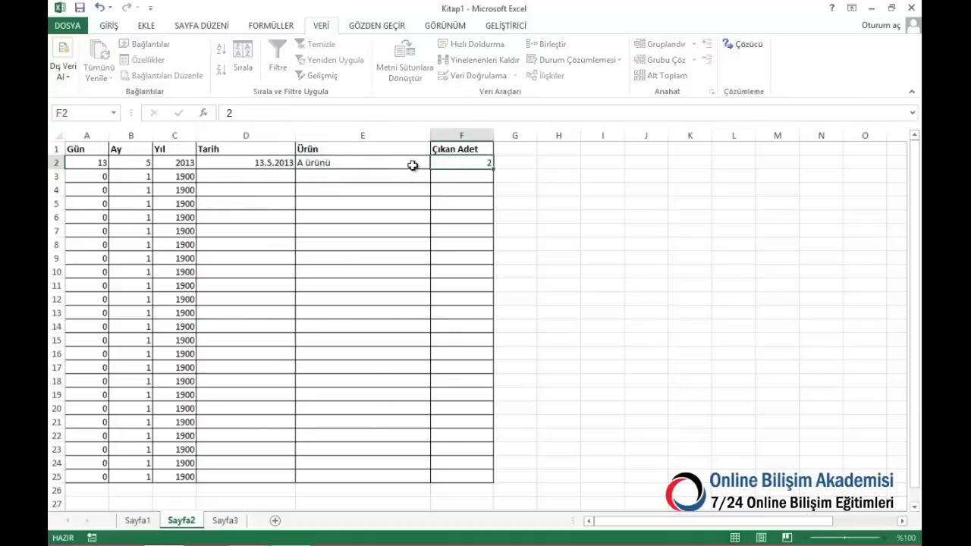
# On Sayfa2 row 3, copy the date down, choose B ürünü and enter quantity 1
pyautogui.click(276, 173)
pyautogui.hotkey('ctrl', "'")
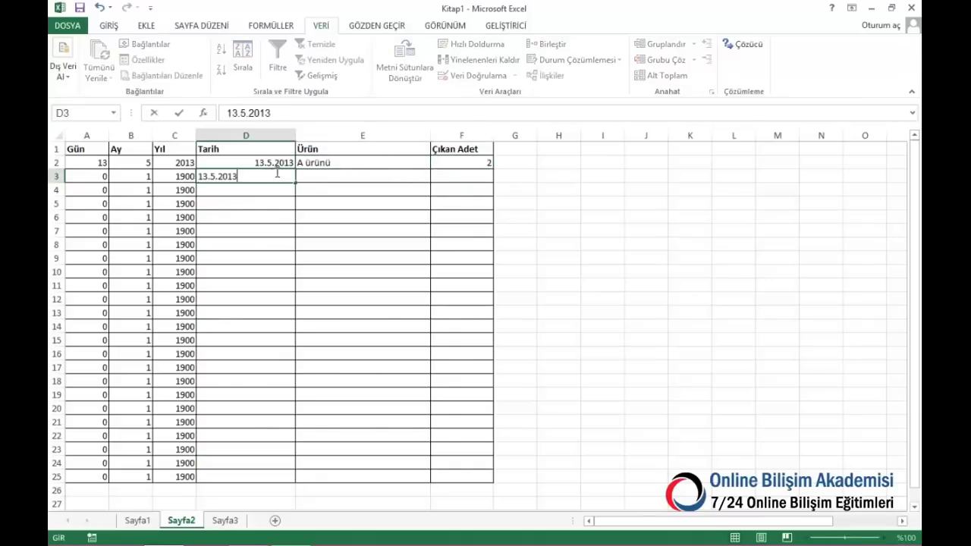
pyautogui.click(326, 182)
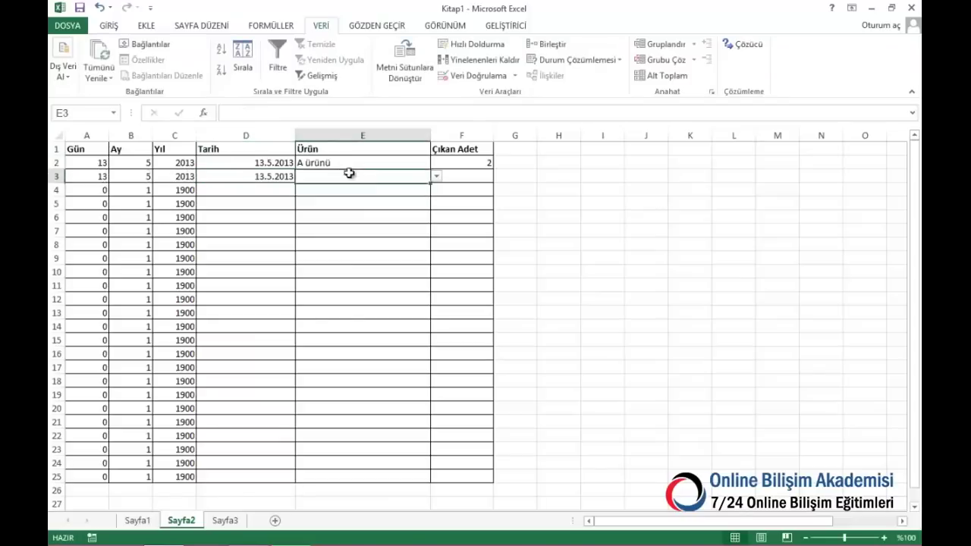
pyautogui.click(435, 176)
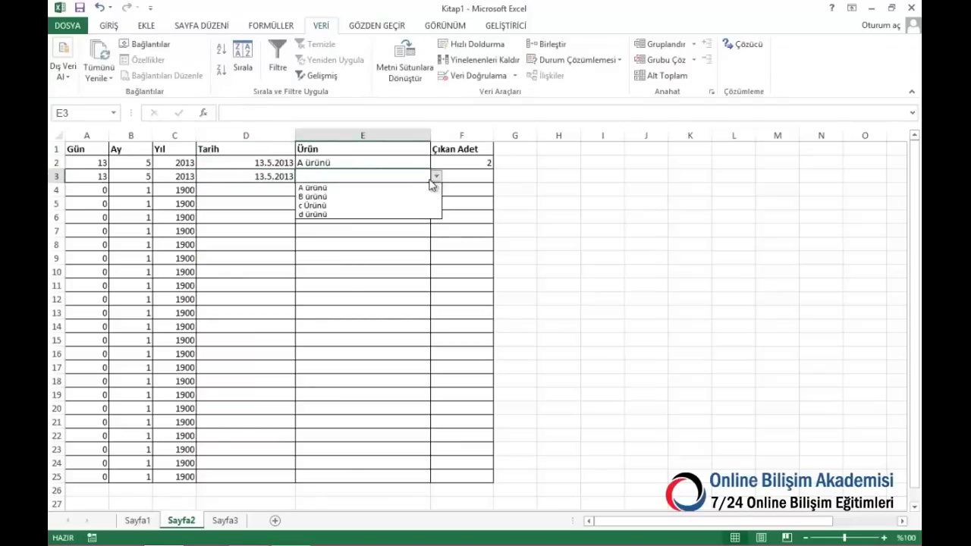
pyautogui.click(396, 196)
pyautogui.click(472, 177)
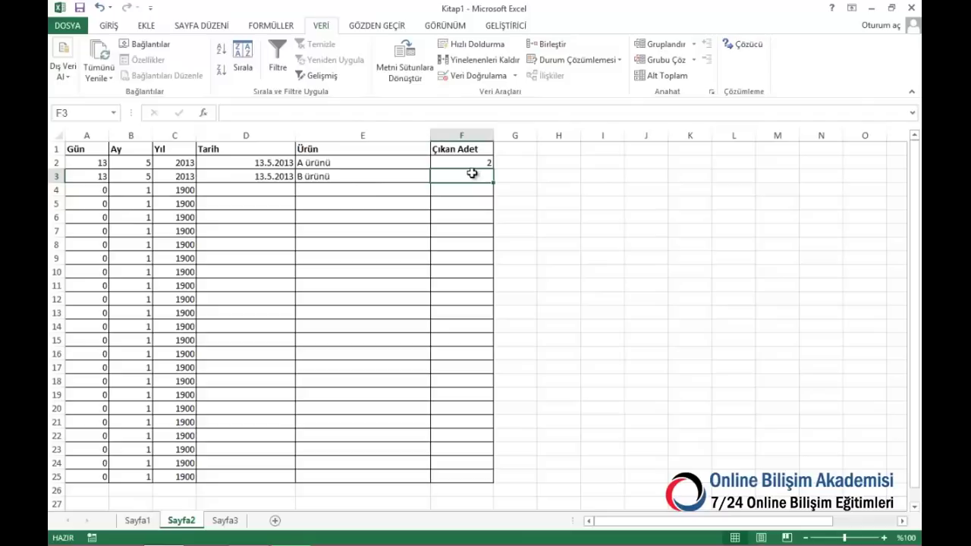
pyautogui.write('1')
pyautogui.press('Return')
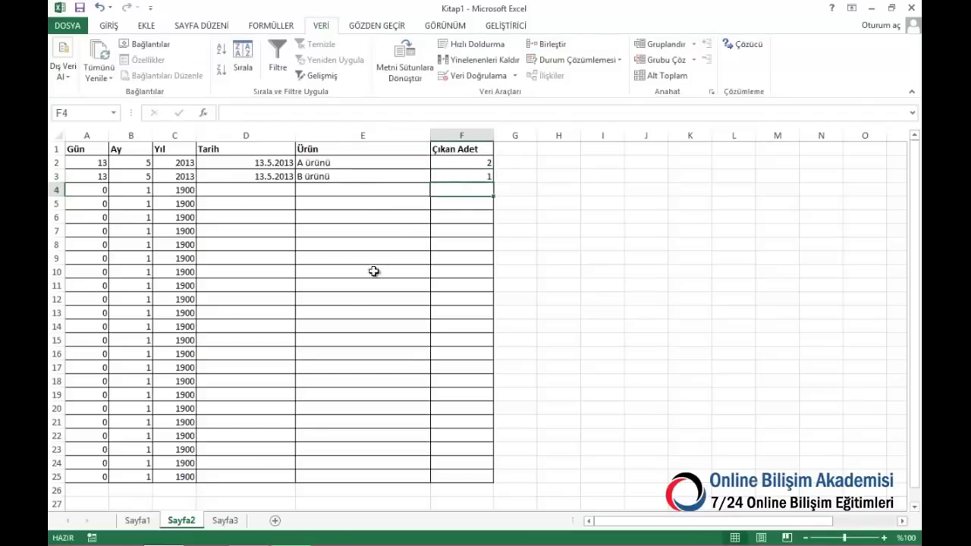
# Rename the Sayfa1, Sayfa2 and Sayfa3 tabs to giren, çıkan and anlık Stok
pyautogui.click(146, 522)
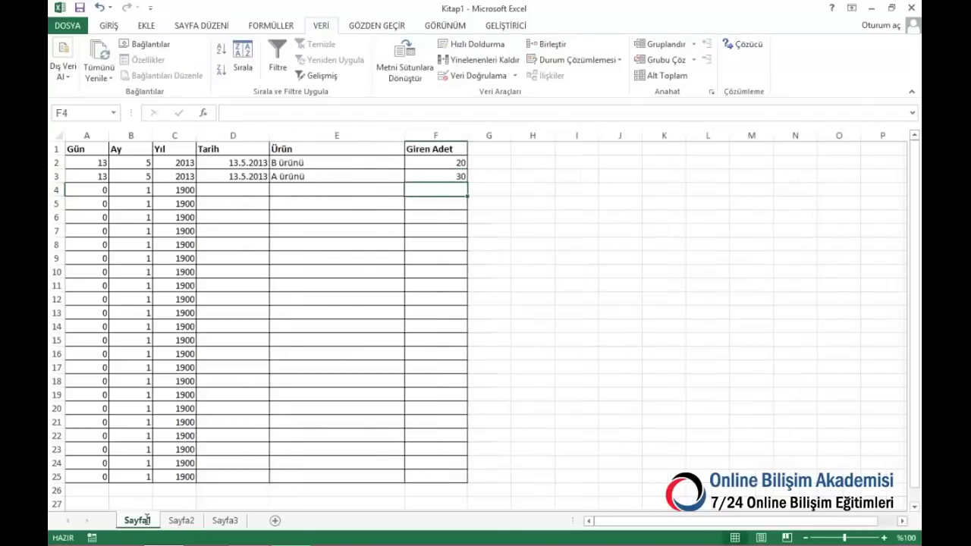
pyautogui.doubleClick(146, 523)
pyautogui.write('giren')
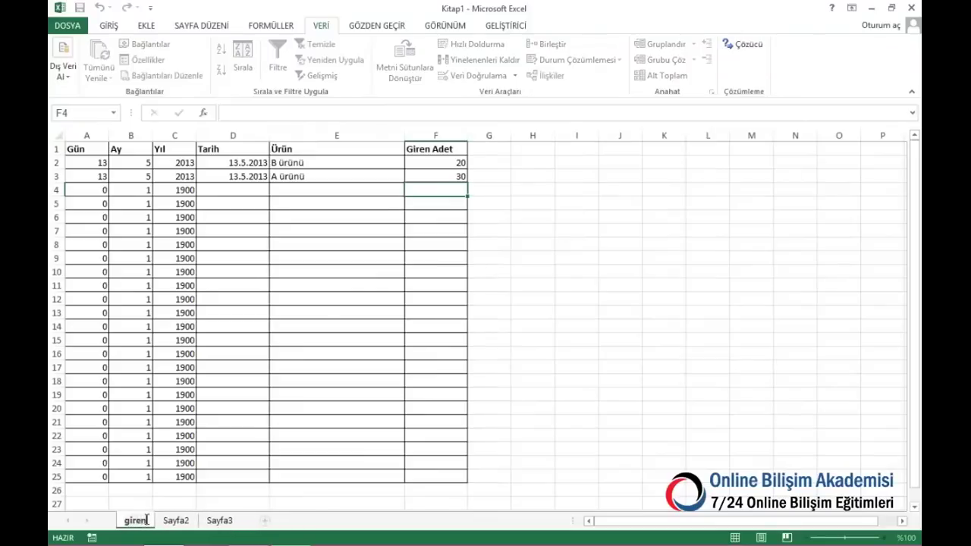
pyautogui.press('Return')
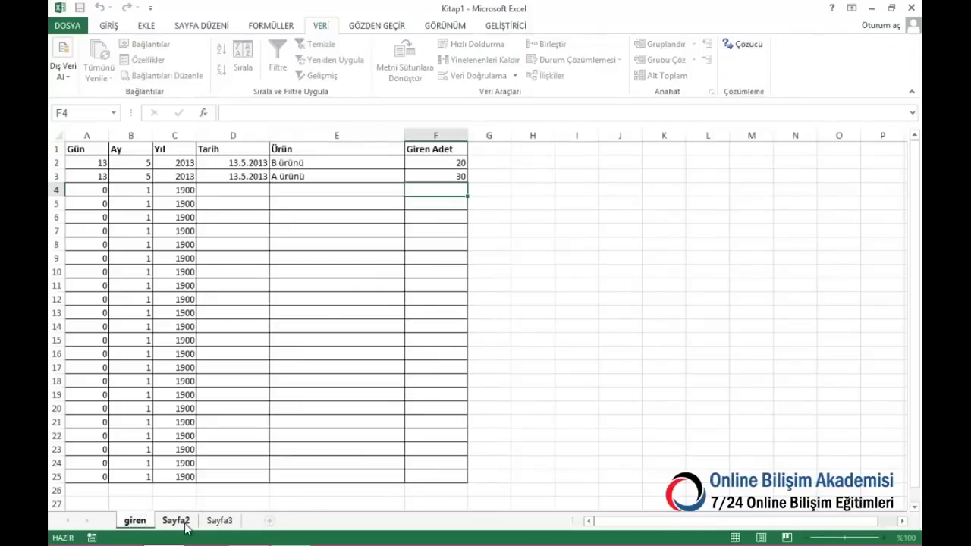
pyautogui.click(185, 523)
pyautogui.write('çıkan')
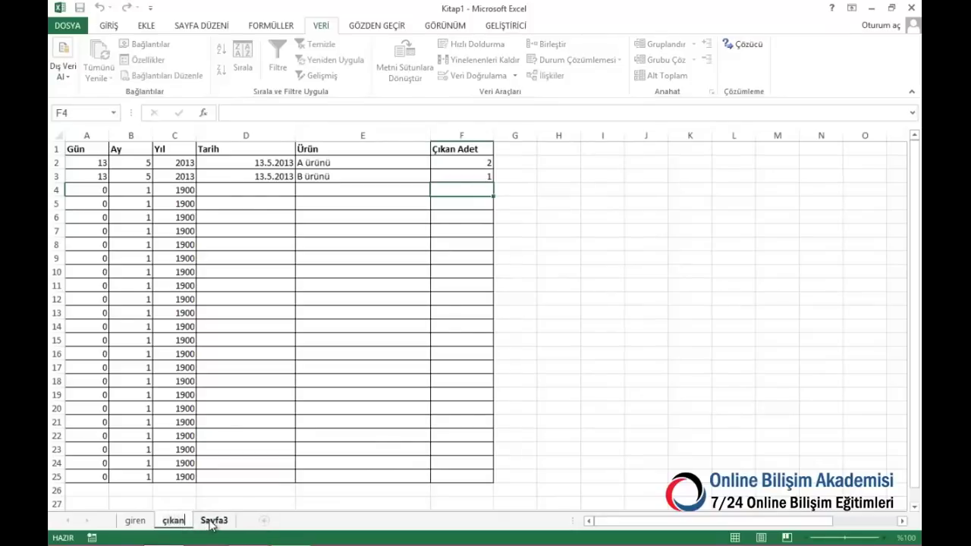
pyautogui.click(215, 520)
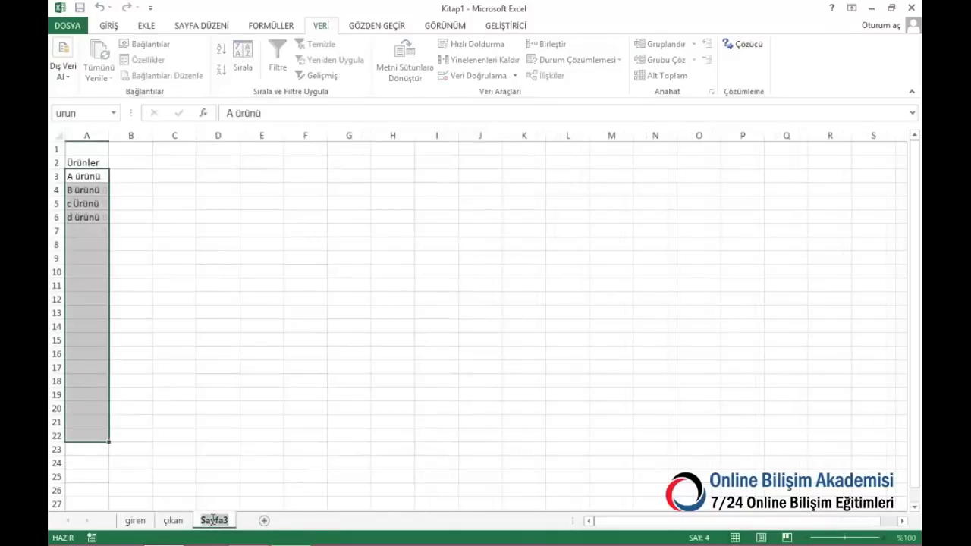
pyautogui.write('anlık Stok')
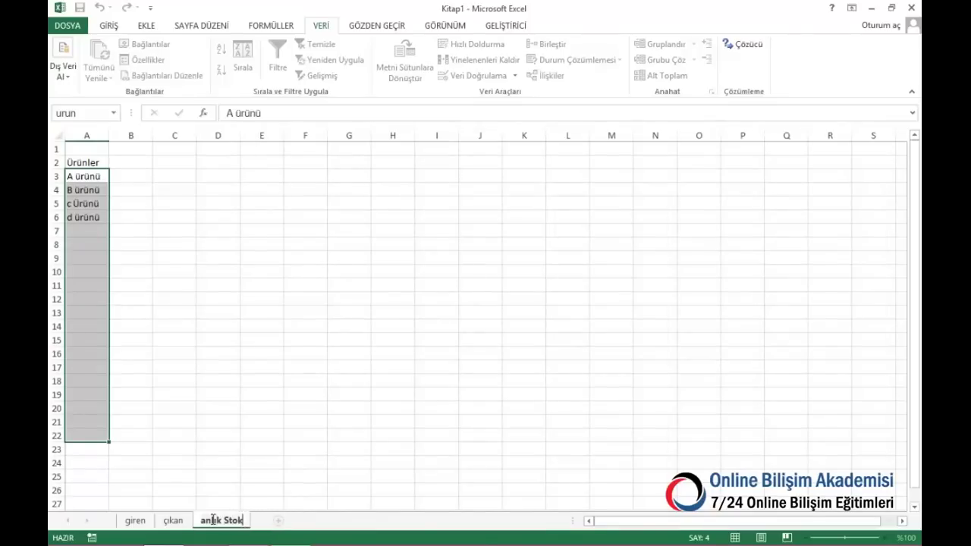
pyautogui.click(157, 284)
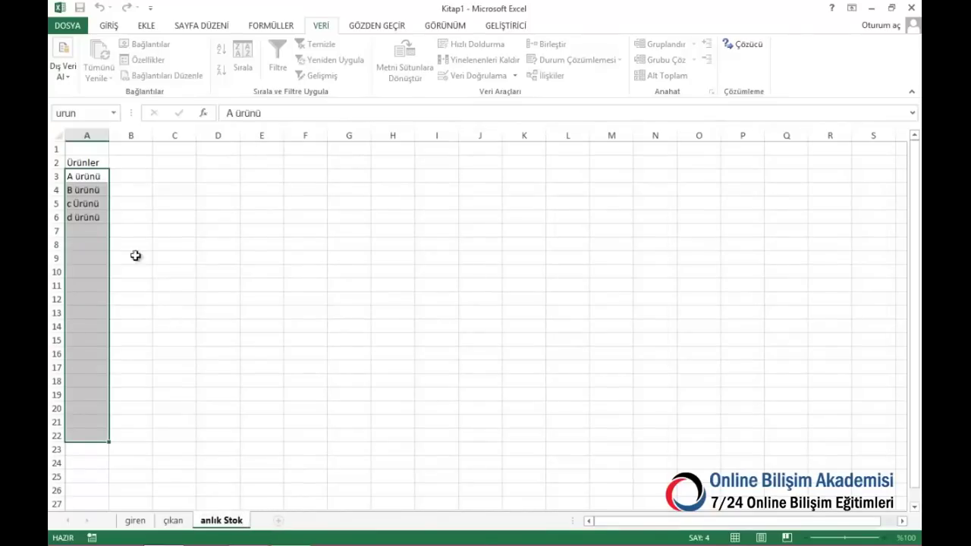
# Widen column A on the anlık Stok sheet to fit the product names
pyautogui.click(78, 152)
pyautogui.moveTo(108, 133); pyautogui.dragTo(122, 134)
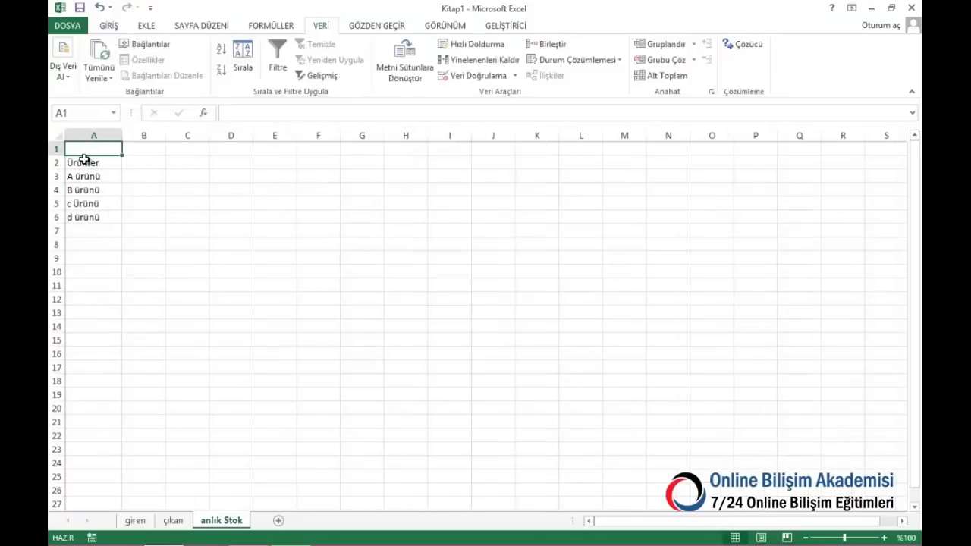
pyautogui.moveTo(83, 161); pyautogui.dragTo(83, 313)
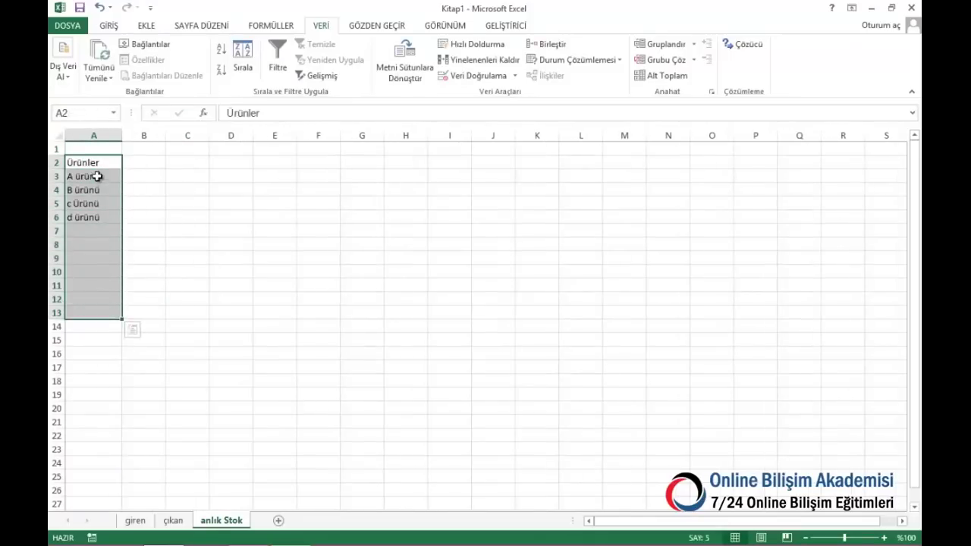
# Make the Ürünler heading in A2 bold and begin the Giren heading in B2
pyautogui.click(97, 162)
pyautogui.click(112, 27)
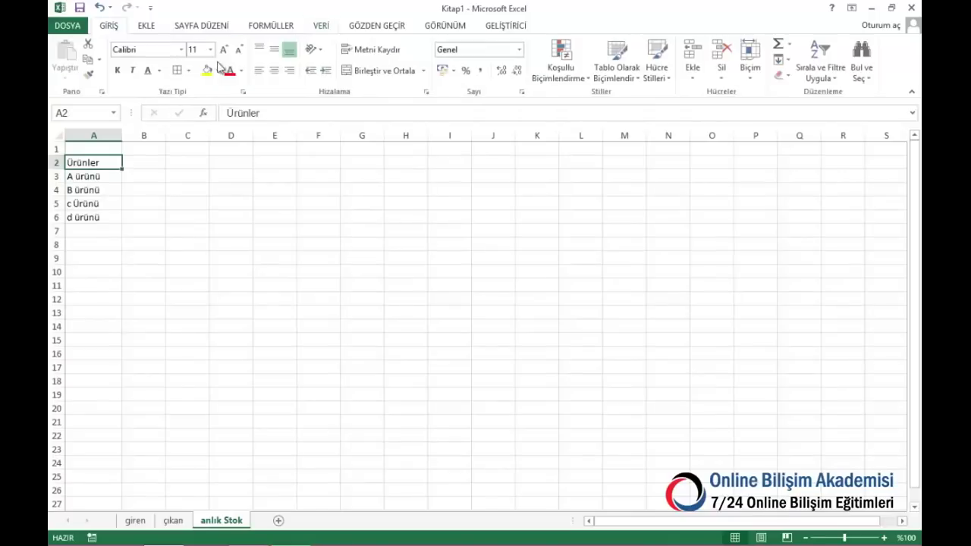
pyautogui.click(118, 70)
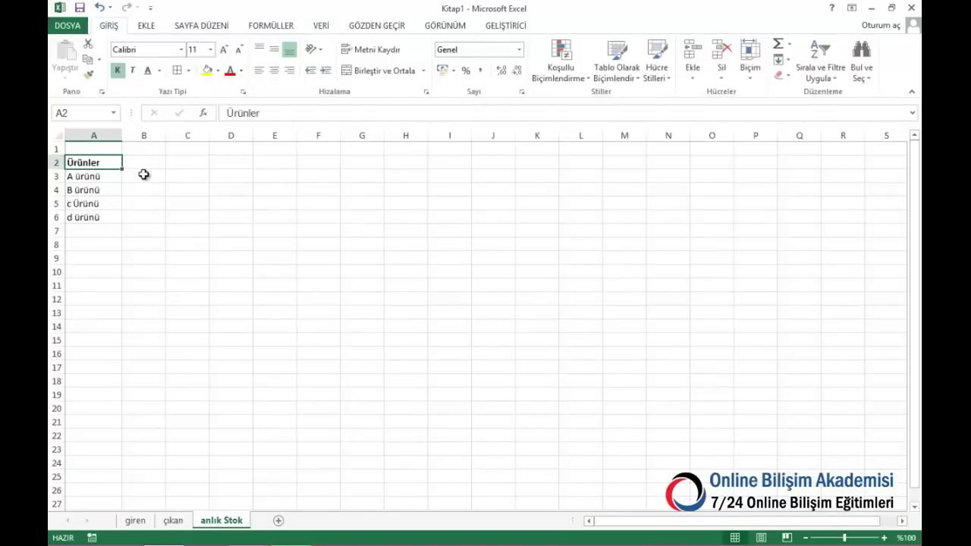
pyautogui.click(143, 159)
pyautogui.write('Giren')
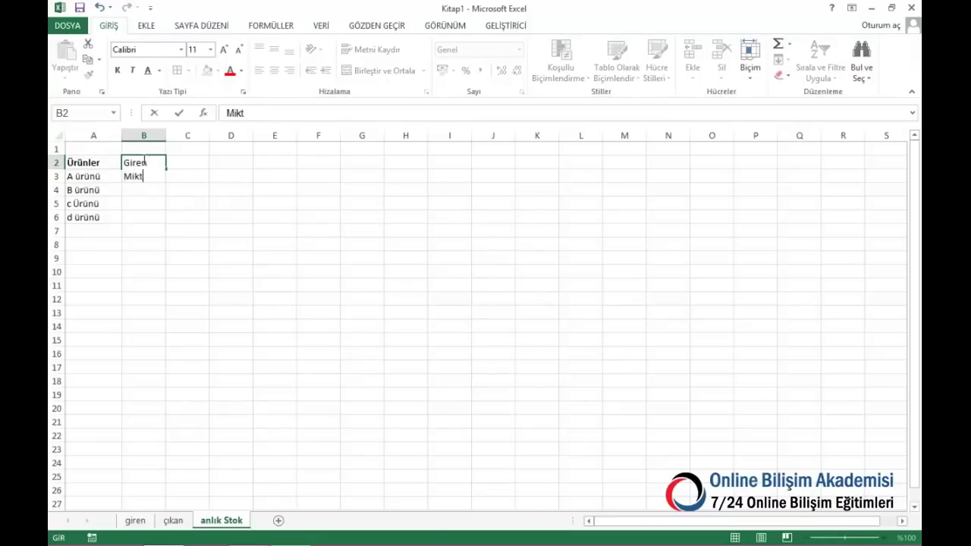
# Enter two-line headers Giren Miktar, Çıkan Mikat and Anlık Stok in B2:D2, then select the product table
pyautogui.press('Tab')
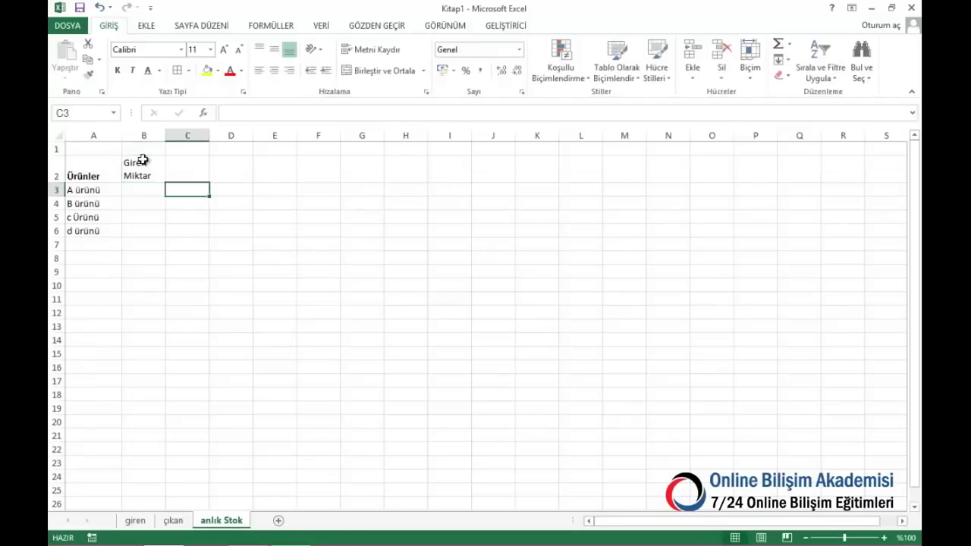
pyautogui.write('Çı')
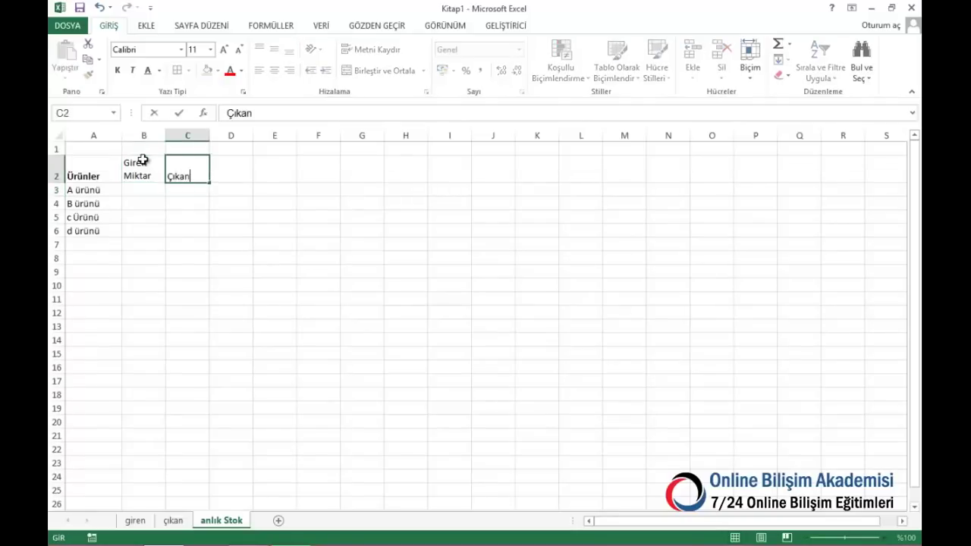
pyautogui.write('kan')
pyautogui.hotkey('alt', 'Return')
pyautogui.press('Tab')
pyautogui.write('Mev')
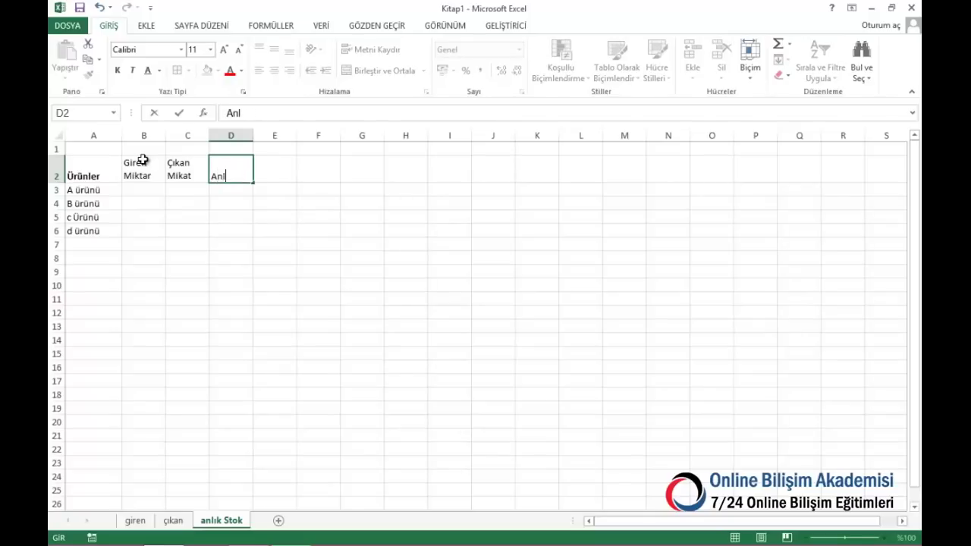
pyautogui.hotkey('alt', 'Return')
pyautogui.press('Return')
pyautogui.moveTo(139, 160); pyautogui.dragTo(243, 183)
pyautogui.moveTo(90, 168); pyautogui.dragTo(232, 328)
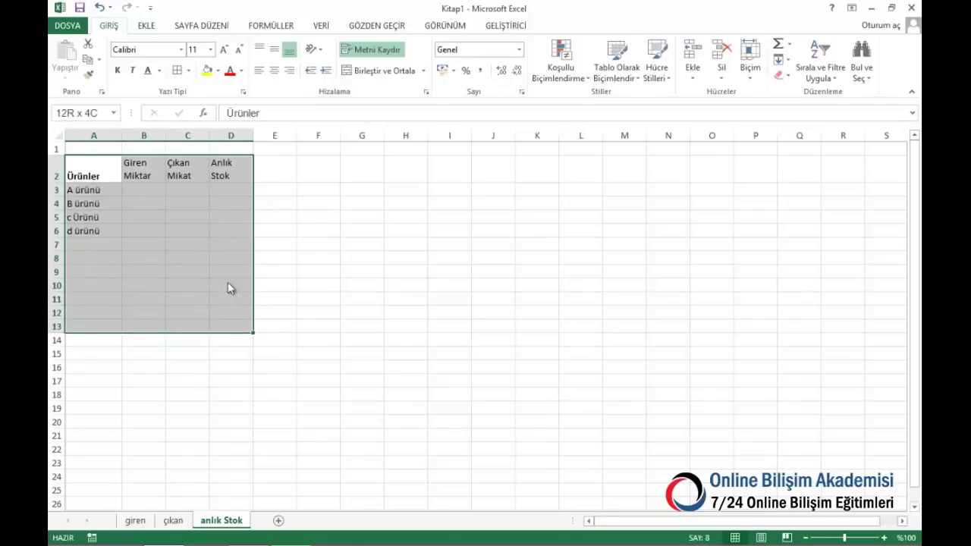
# Apply All Borders to A2:D13 and make header row A2:D2 bold, middle-aligned and centred
pyautogui.click(177, 72)
pyautogui.moveTo(98, 170); pyautogui.dragTo(231, 168)
pyautogui.click(117, 71)
pyautogui.click(117, 71)
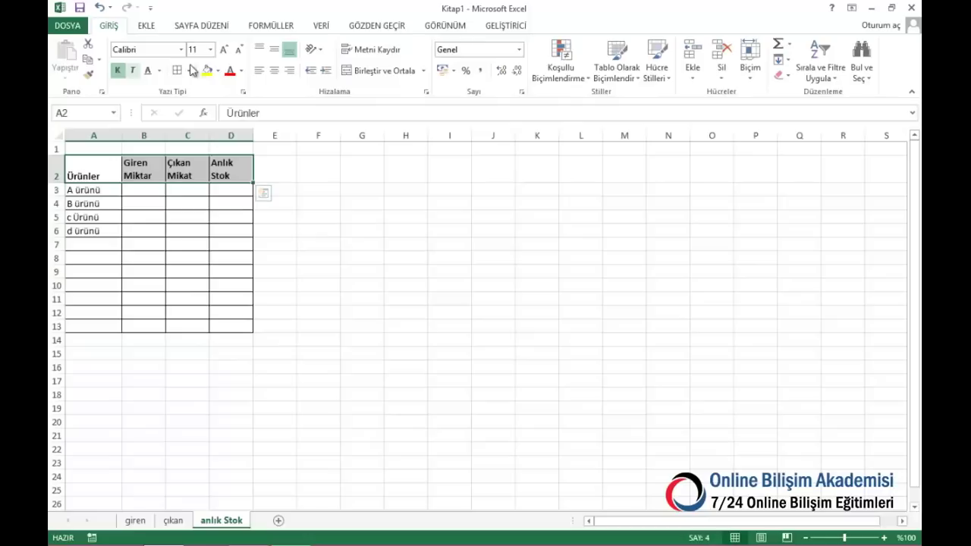
pyautogui.click(274, 50)
pyautogui.click(274, 70)
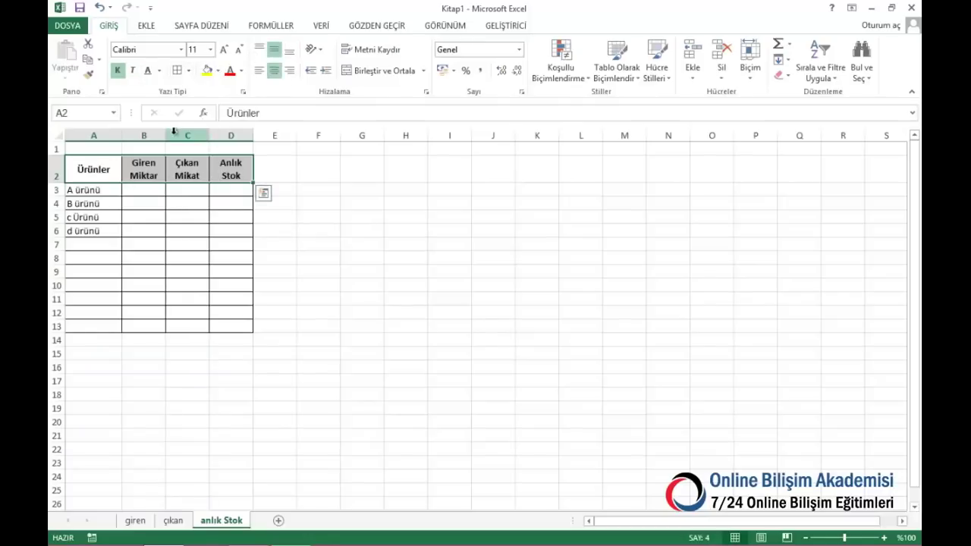
# Widen columns B and D to fit their headers
pyautogui.moveTo(168, 136); pyautogui.dragTo(287, 136)
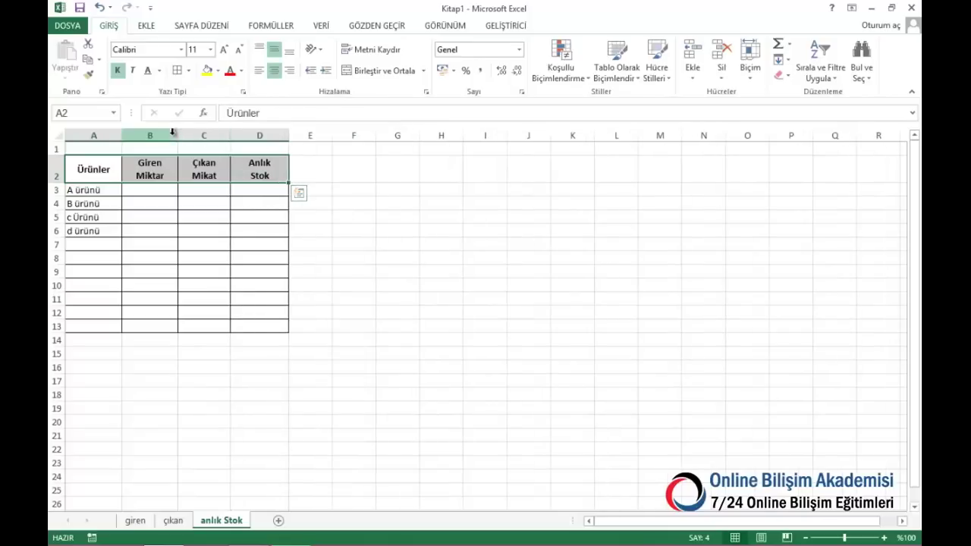
pyautogui.doubleClick(177, 136)
pyautogui.click(165, 190)
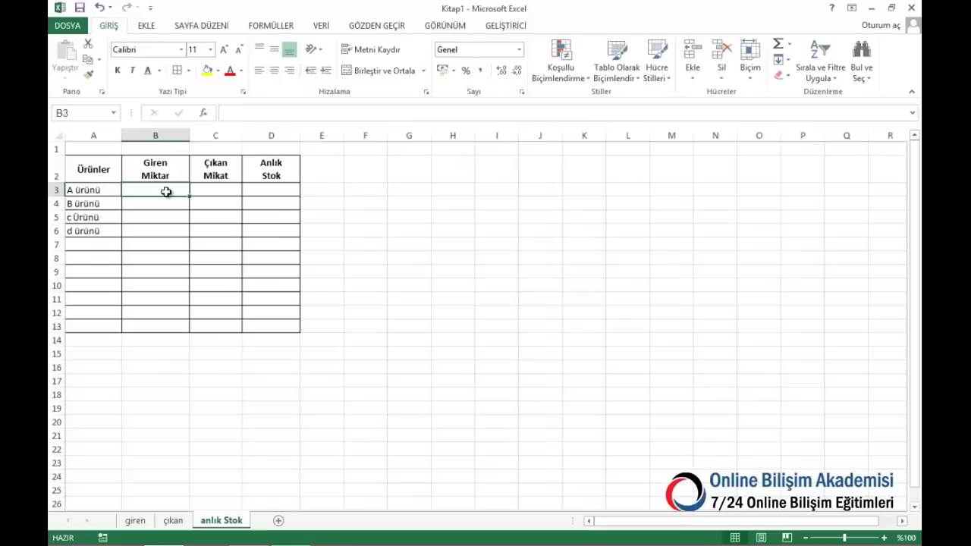
# Enter =ETOPLA(giren!E:E;'anlık Stok'!A3;giren!F:F) in B3 and fill it down to B13
pyautogui.write('=ETOPLA(')
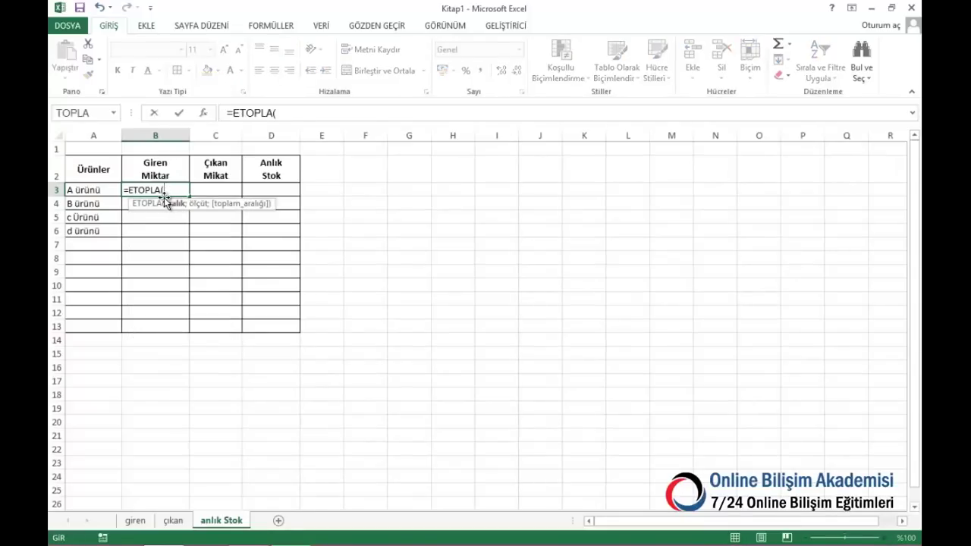
pyautogui.click(135, 520)
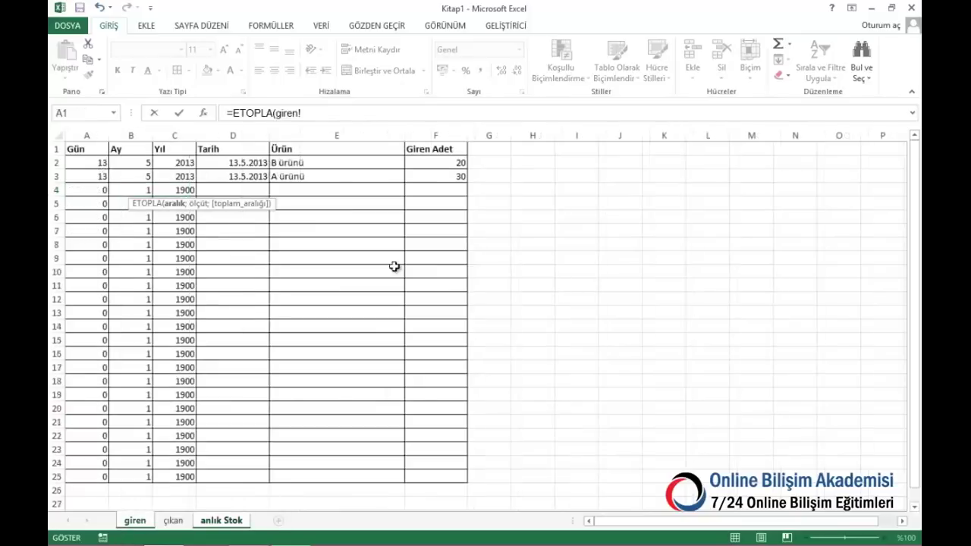
pyautogui.click(319, 134)
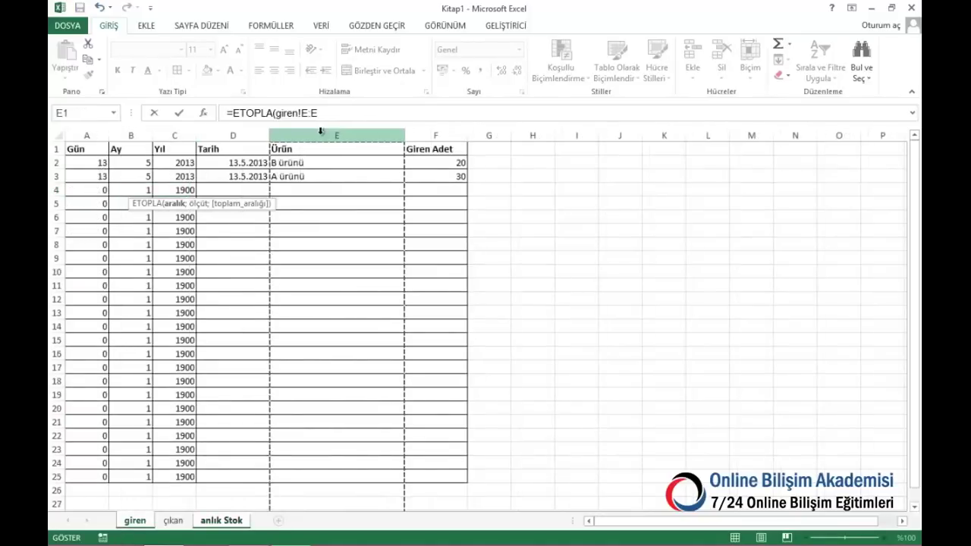
pyautogui.write(';')
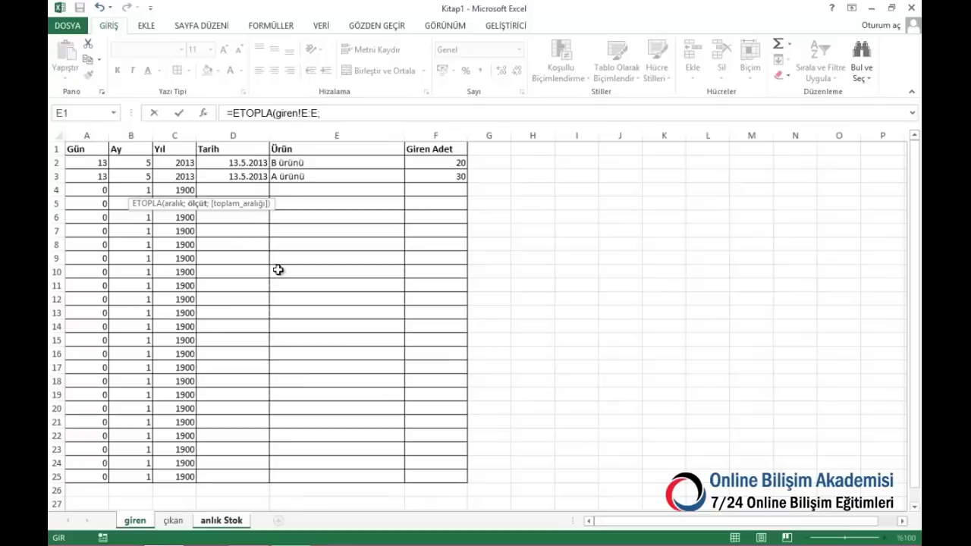
pyautogui.click(222, 520)
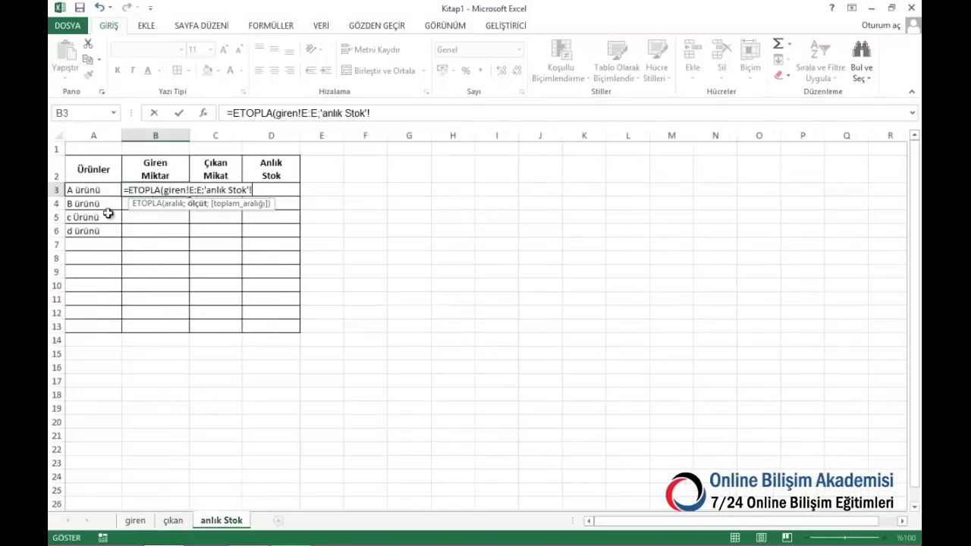
pyautogui.click(94, 190)
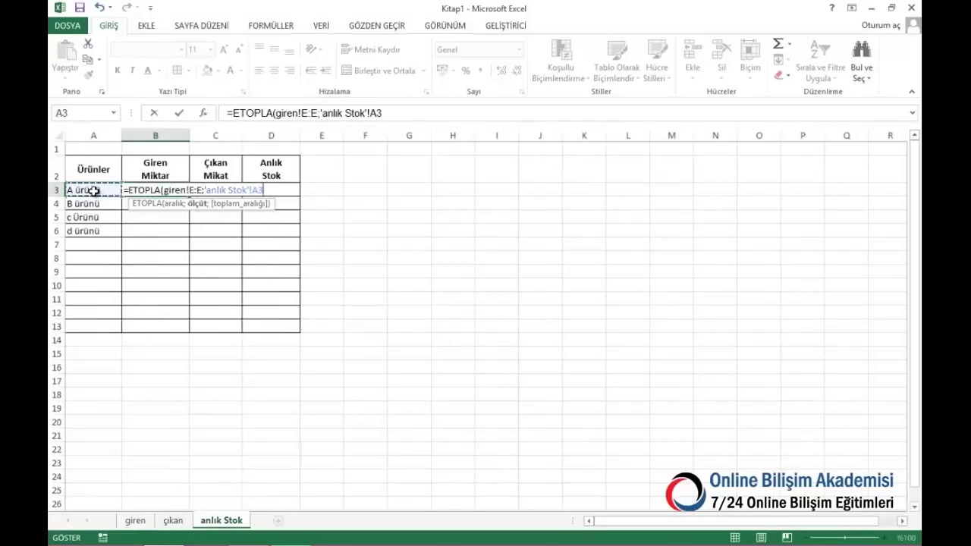
pyautogui.write(';')
pyautogui.click(136, 521)
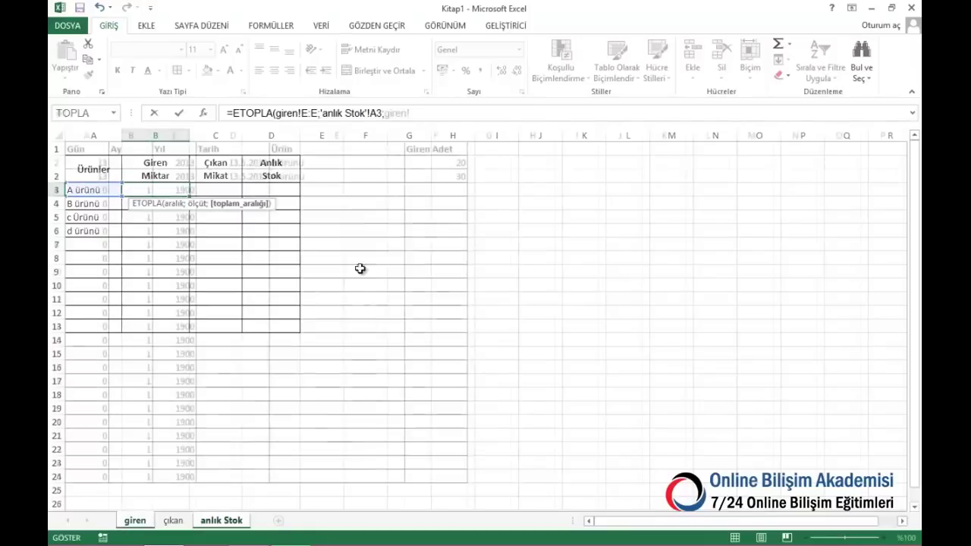
pyautogui.click(449, 135)
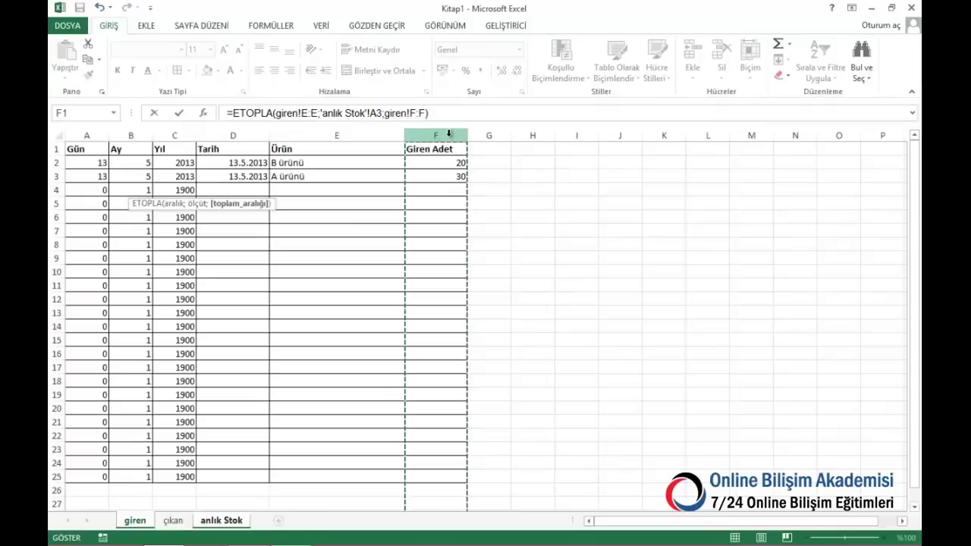
pyautogui.press('Return')
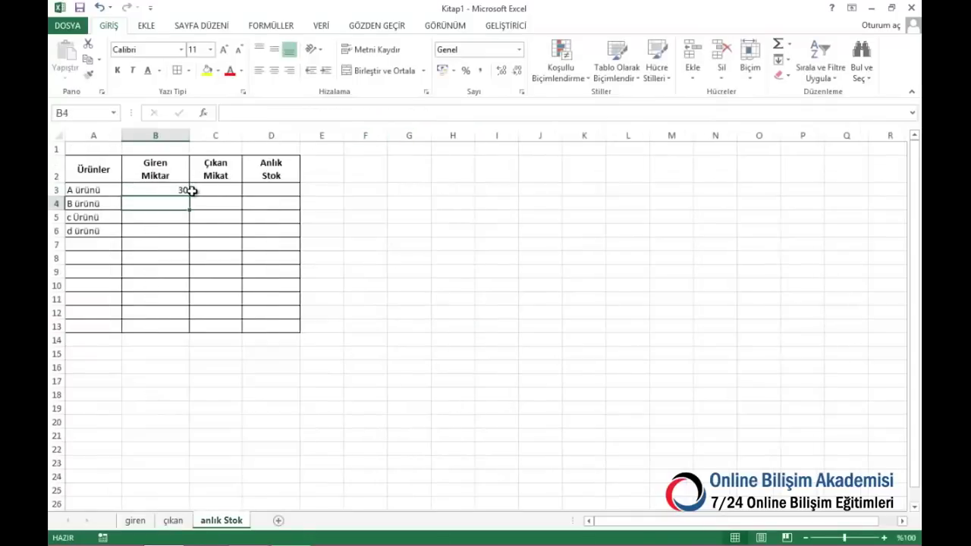
pyautogui.click(187, 191)
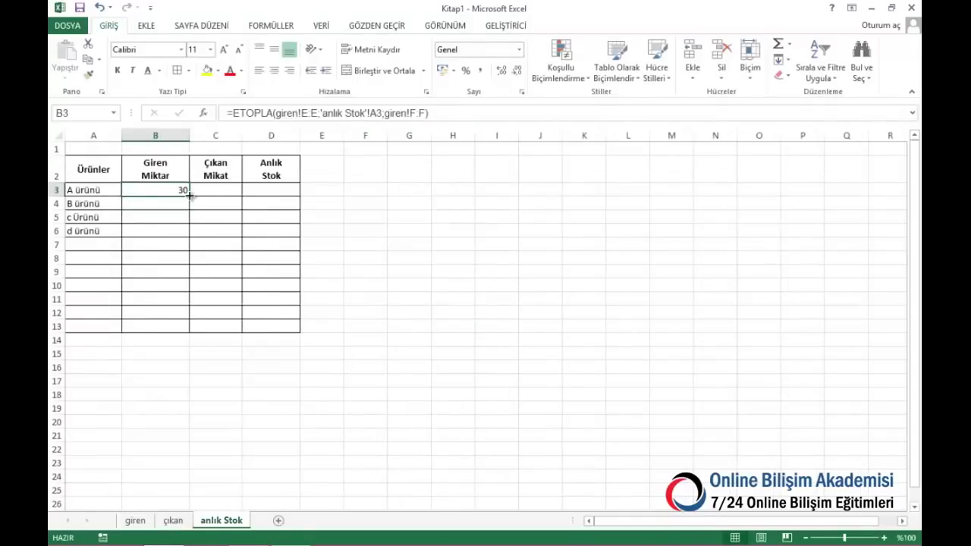
pyautogui.moveTo(189, 195); pyautogui.dragTo(182, 339)
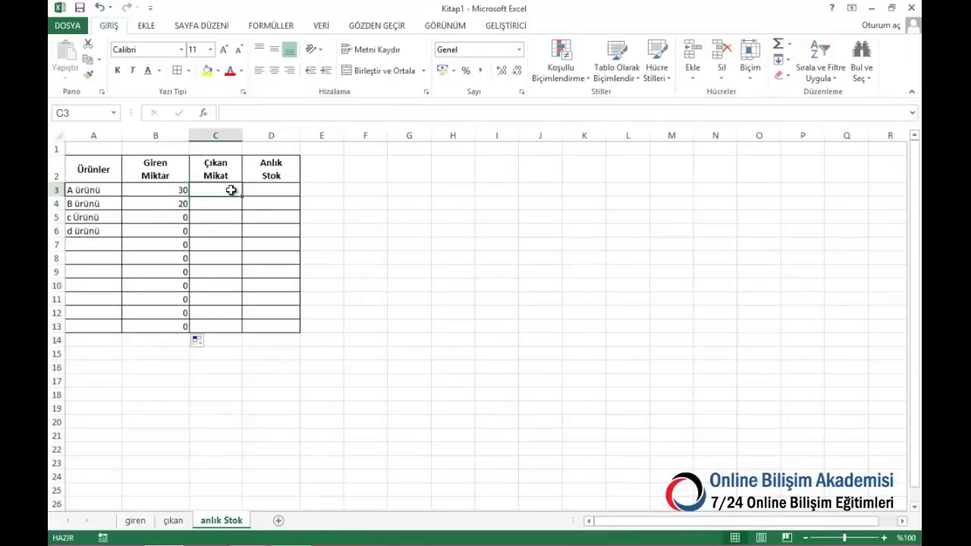
# Sum outgoing quantities in C3 with ETOPLA over çıkan columns E and F, filled down to C13
pyautogui.write('=etopla')
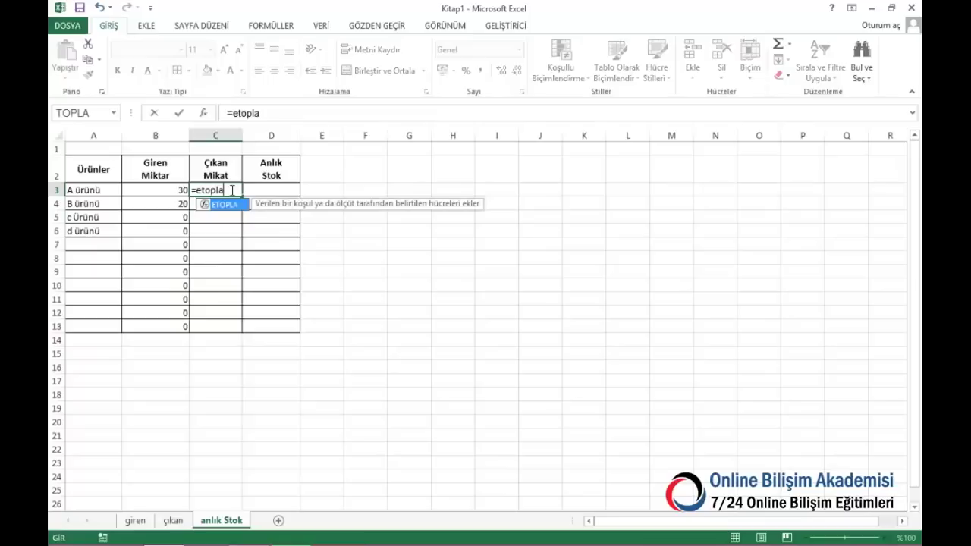
pyautogui.write('(')
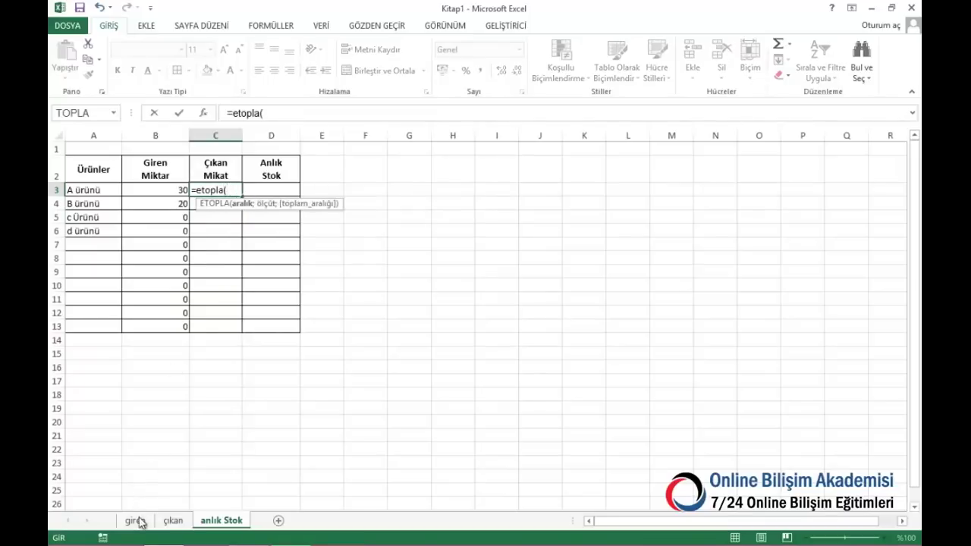
pyautogui.click(168, 522)
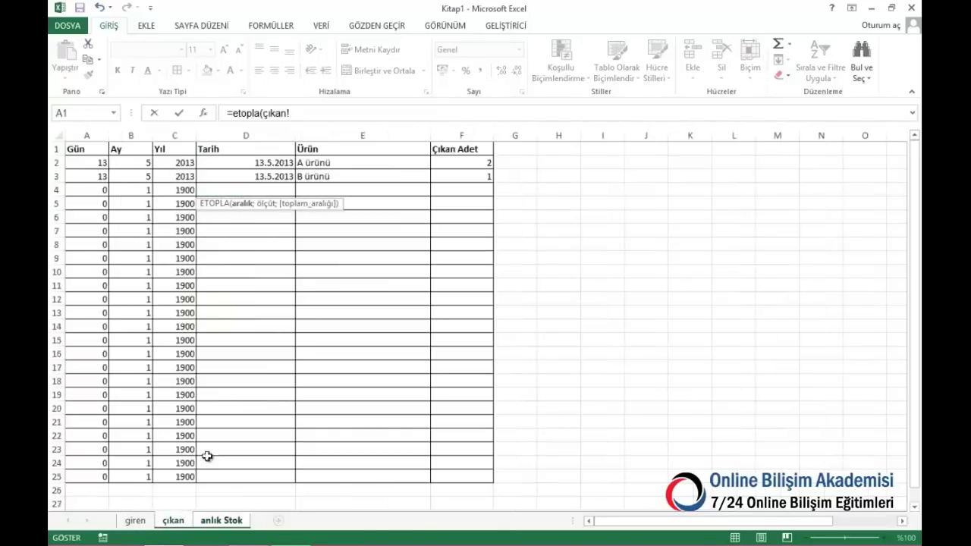
pyautogui.click(345, 135)
pyautogui.write(';')
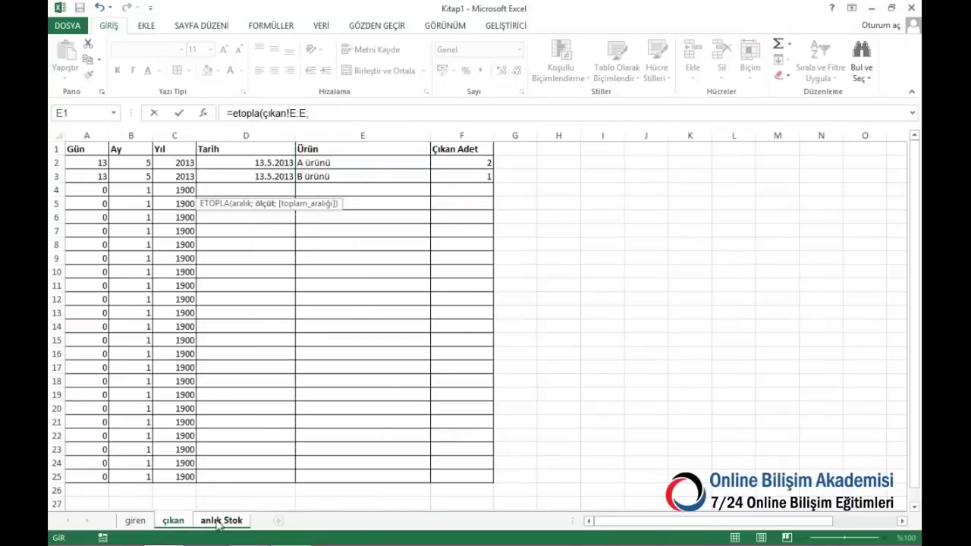
pyautogui.click(220, 522)
pyautogui.click(95, 190)
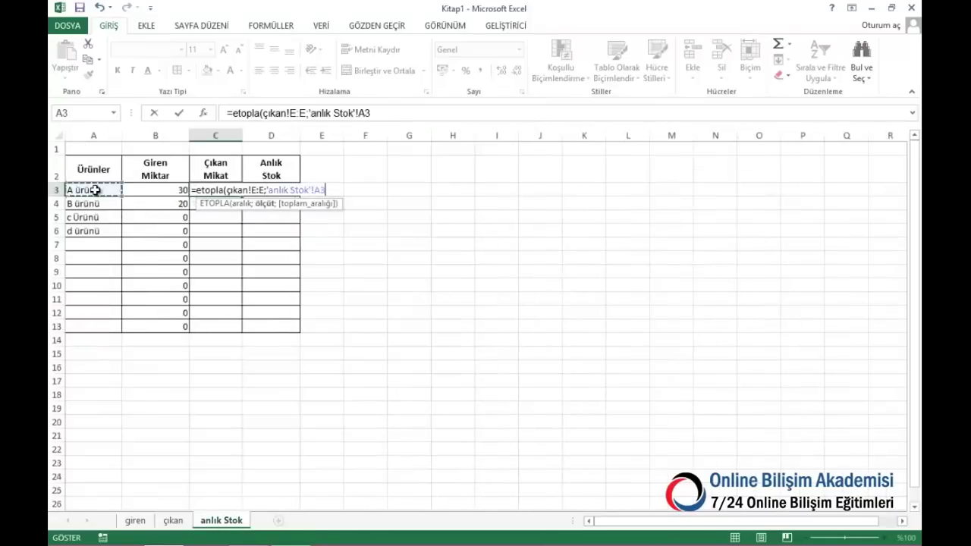
pyautogui.write(';')
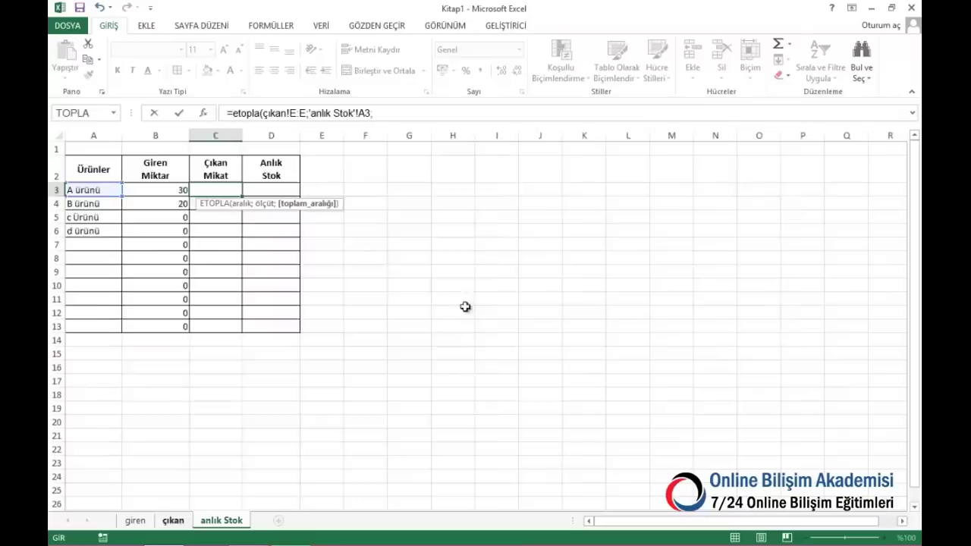
pyautogui.hotkey('ctrl', 'pageup')
pyautogui.click(468, 134)
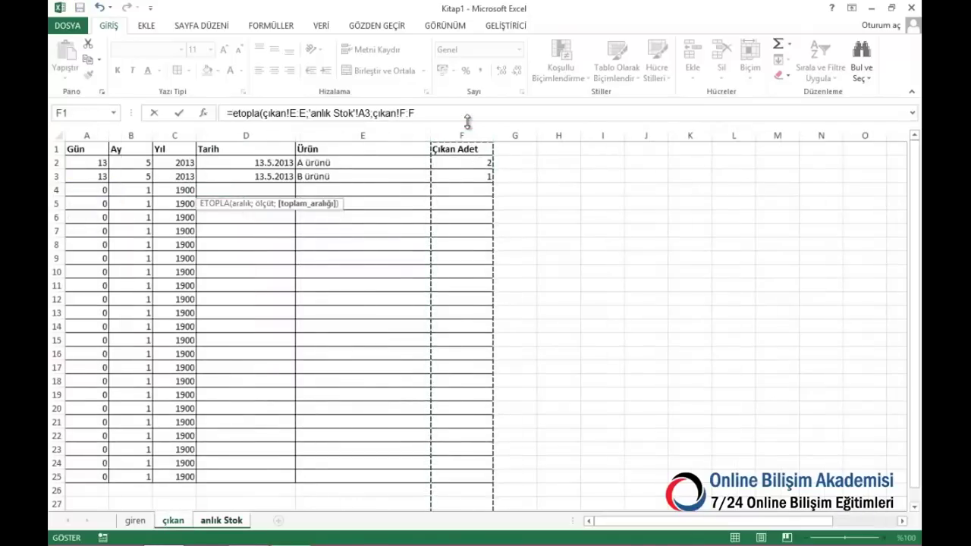
pyautogui.write(')')
pyautogui.press('Return')
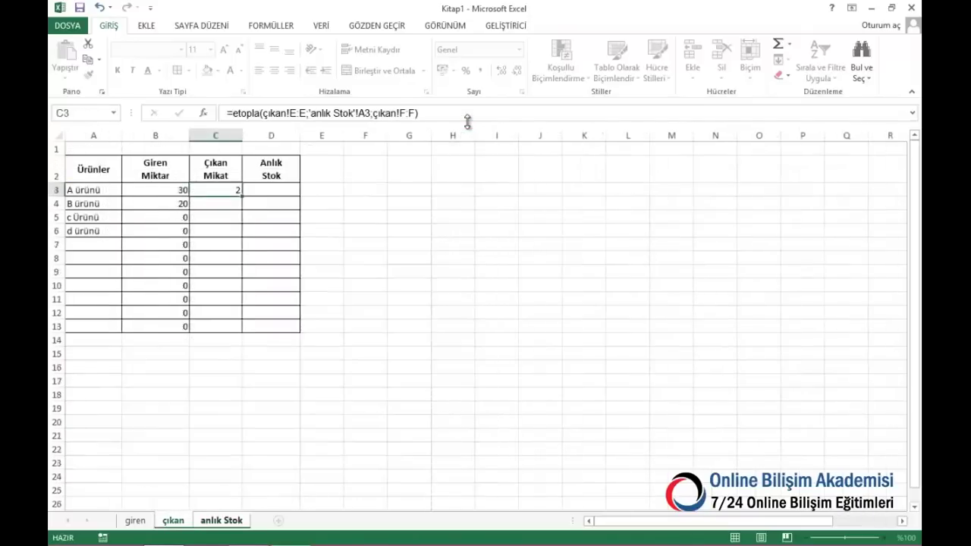
pyautogui.click(232, 189)
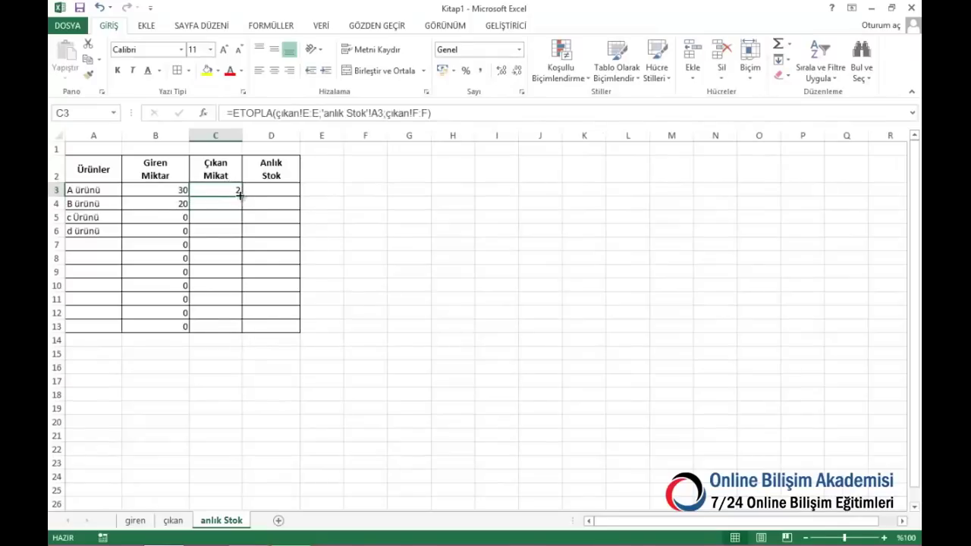
pyautogui.moveTo(240, 195); pyautogui.dragTo(249, 328)
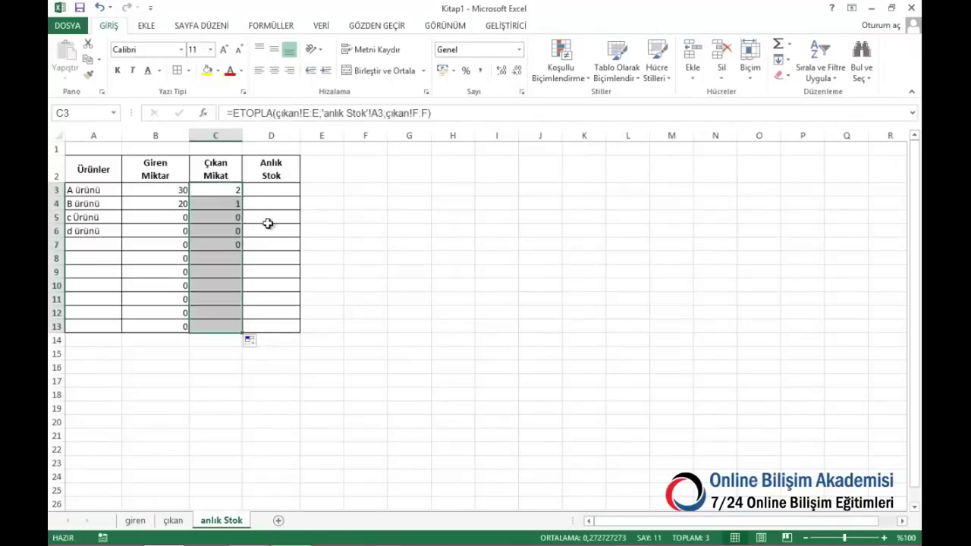
# Enter =B3-C3 in D3 and copy it down to D13
pyautogui.click(263, 187)
pyautogui.write('=')
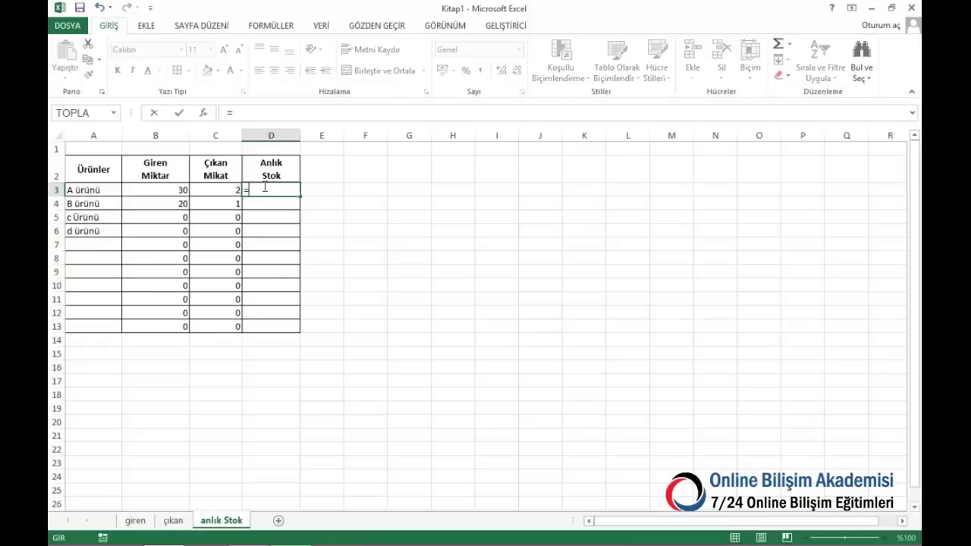
pyautogui.press('Left')
pyautogui.press('Left')
pyautogui.write('-')
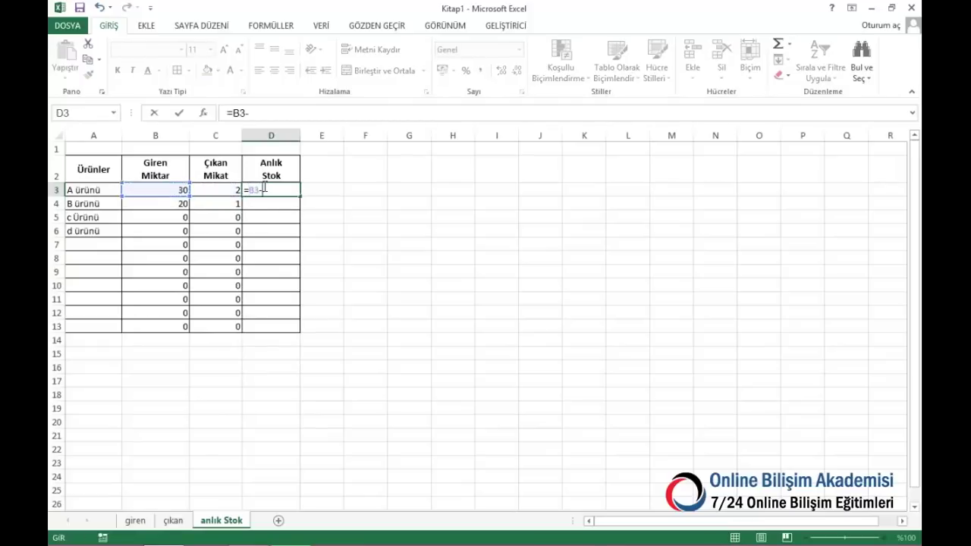
pyautogui.press('Left')
pyautogui.press('Return')
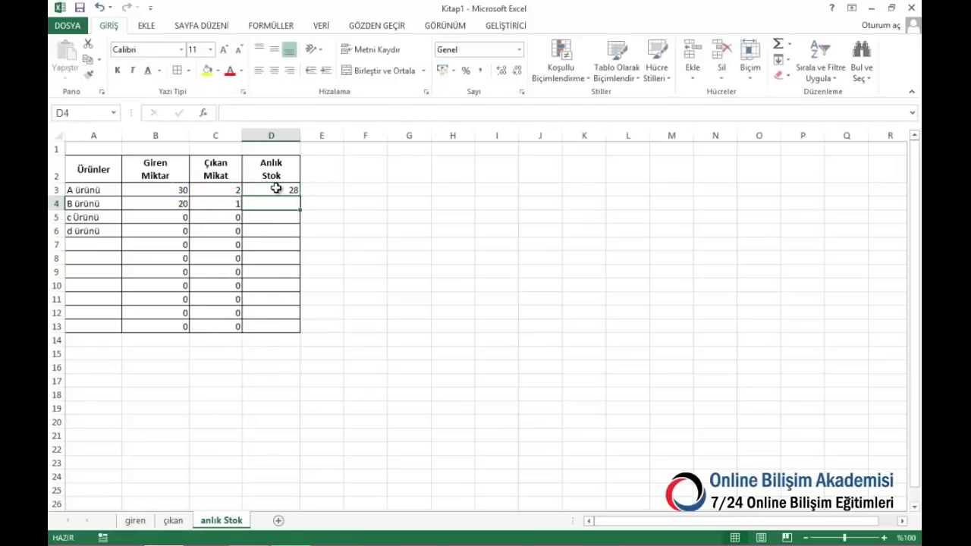
pyautogui.click(277, 190)
pyautogui.doubleClick(299, 196)
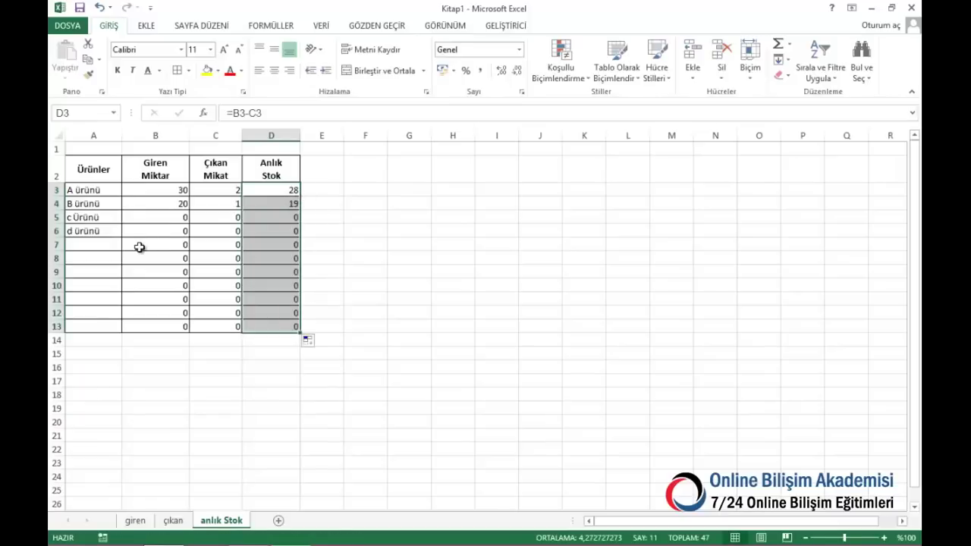
pyautogui.click(136, 521)
# On giren row 4, log 100 incoming c Ürünü dated 13.5.2013
pyautogui.click(236, 189)
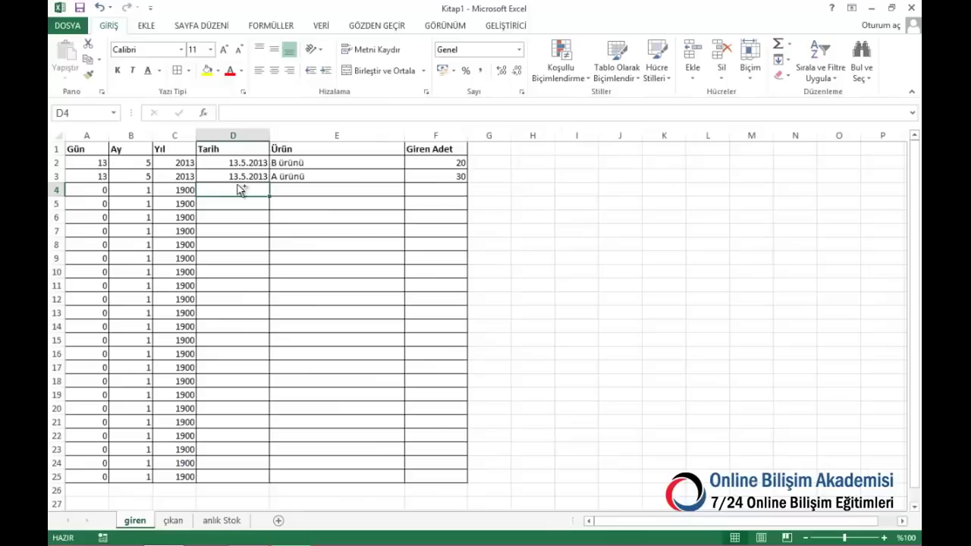
pyautogui.write('13.5.2013')
pyautogui.hotkey('ctrl', 'Return')
pyautogui.press('Tab')
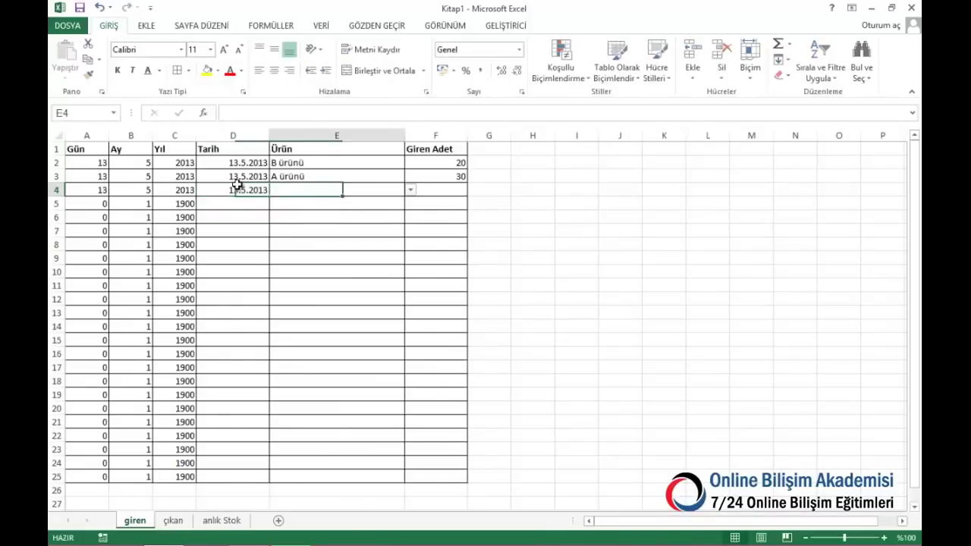
pyautogui.write('c ü')
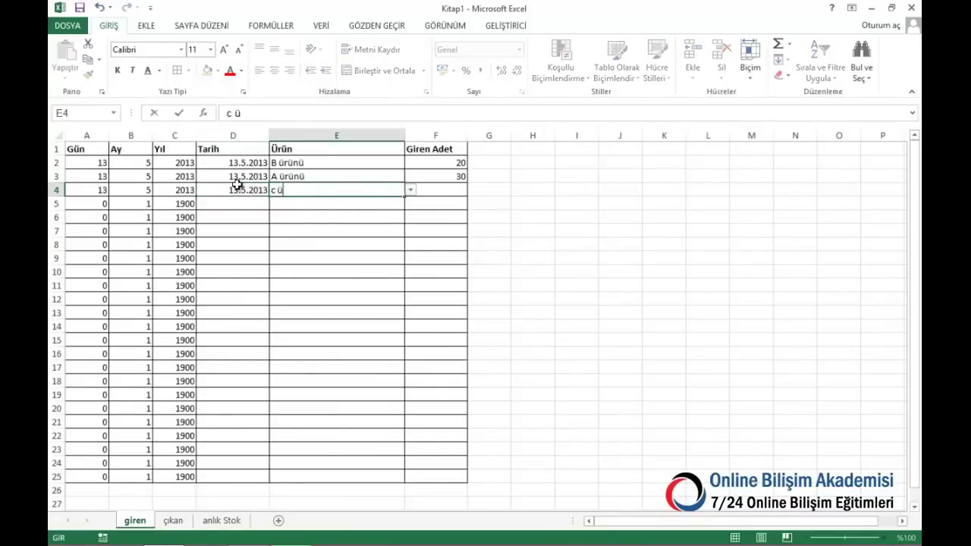
pyautogui.hotkey('ctrl', 'Return')
pyautogui.hotkey('alt', 'Down')
pyautogui.click(311, 220)
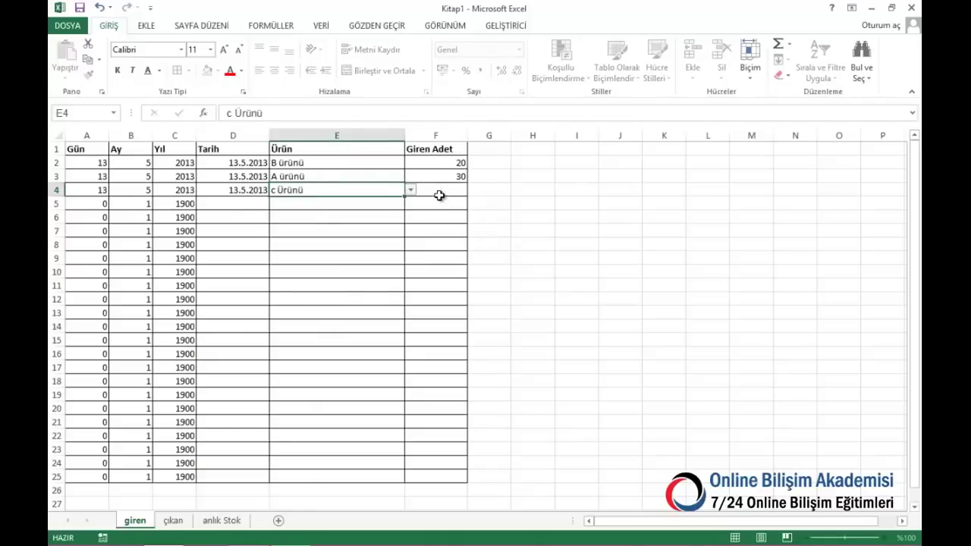
pyautogui.click(441, 194)
pyautogui.write('100')
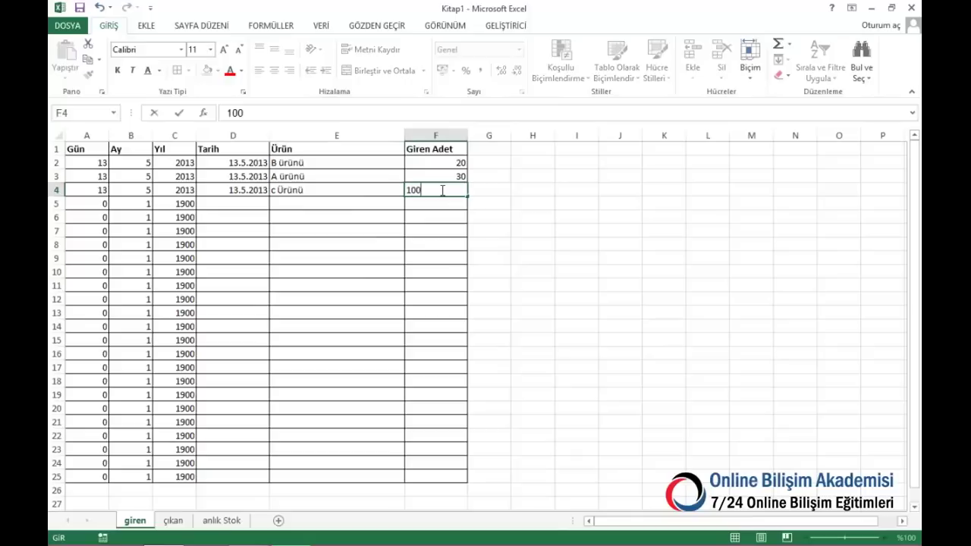
pyautogui.press('Return')
# On giren row 5, log 125 incoming d ürünü dated 13.5.2013
pyautogui.click(223, 206)
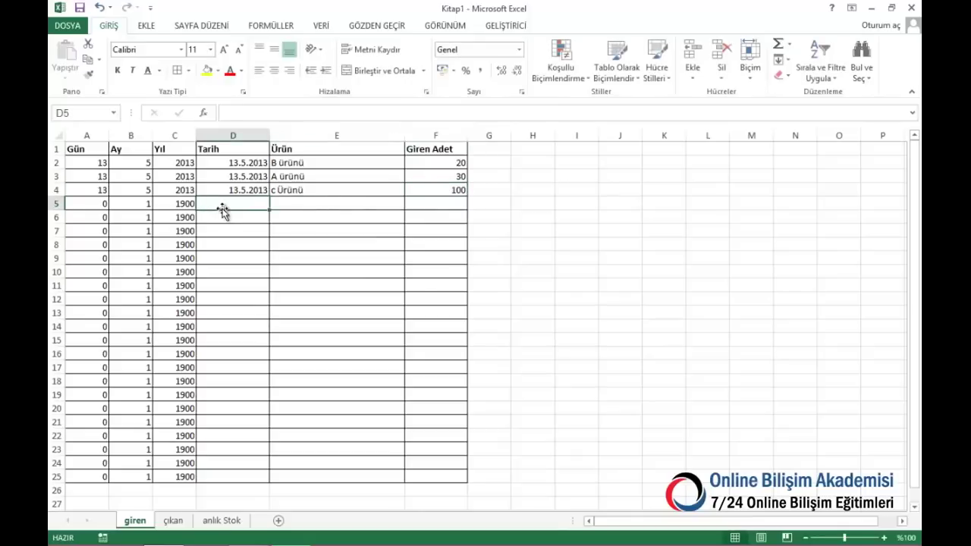
pyautogui.write('13.5.2013')
pyautogui.click(332, 200)
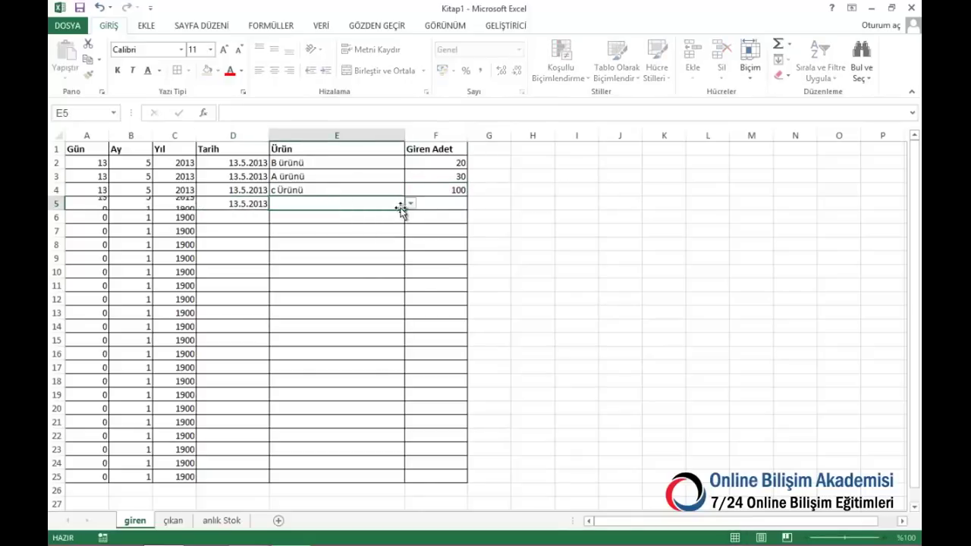
pyautogui.click(411, 205)
pyautogui.click(336, 217)
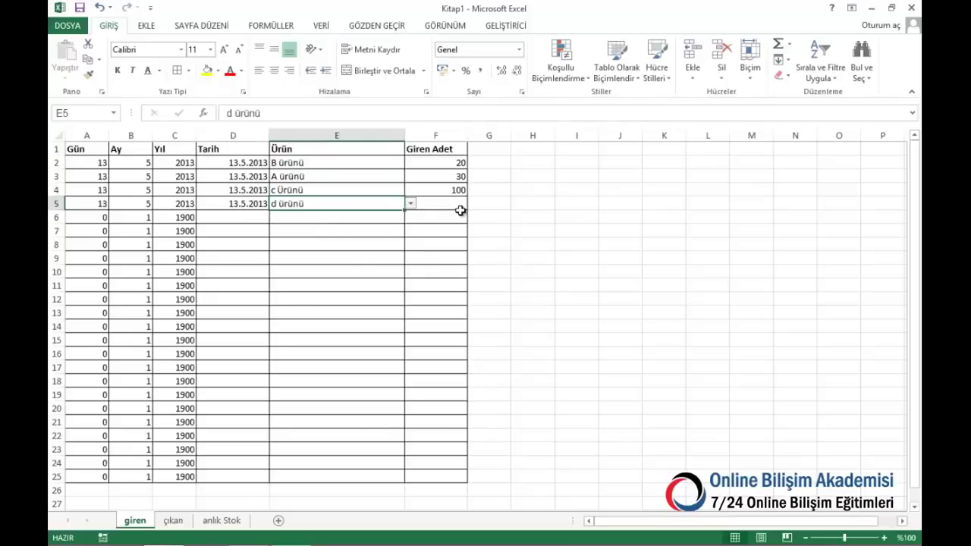
pyautogui.click(462, 208)
pyautogui.write('12')
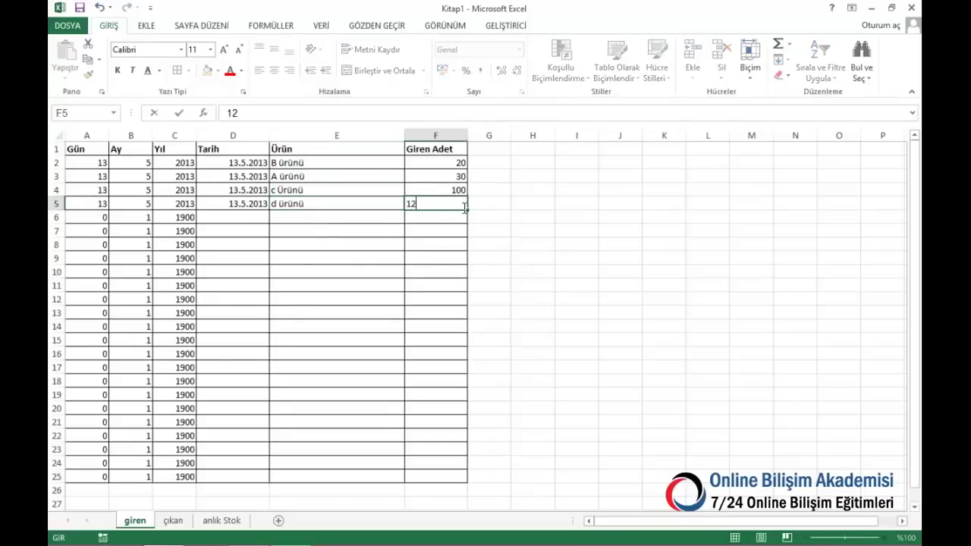
pyautogui.write('5')
pyautogui.press('Return')
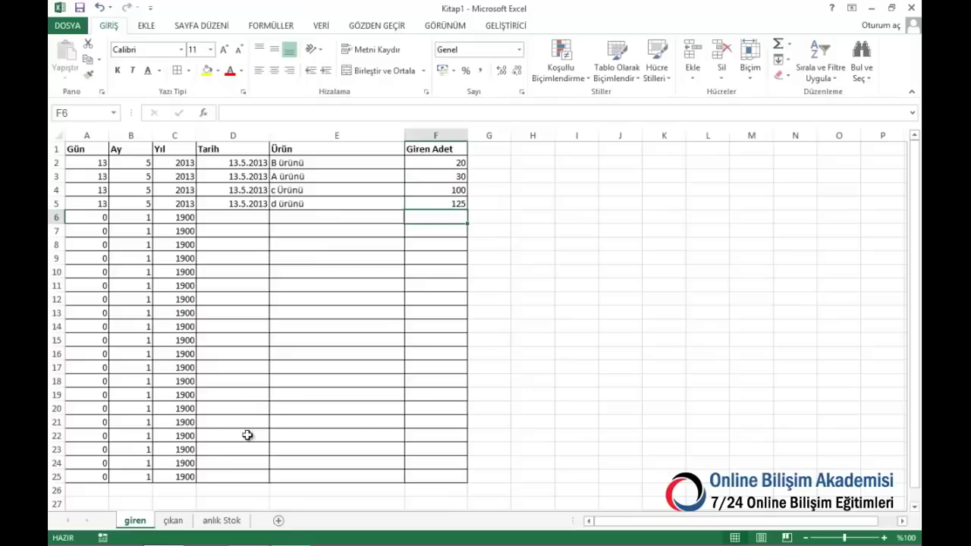
# On çıkan row 4, log 5 outgoing c Ürünü dated 13.5.2013
pyautogui.click(173, 522)
pyautogui.click(282, 191)
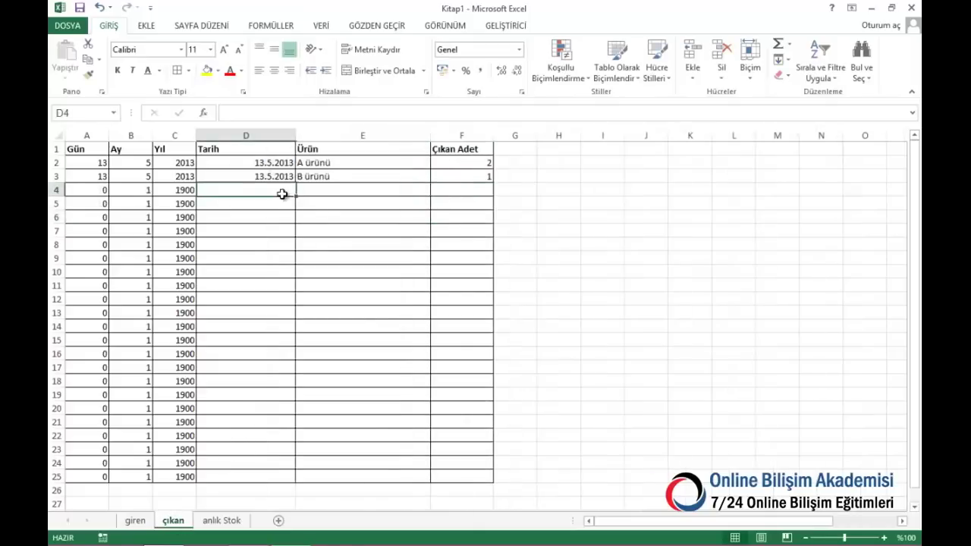
pyautogui.write('13.5.2013')
pyautogui.click(373, 202)
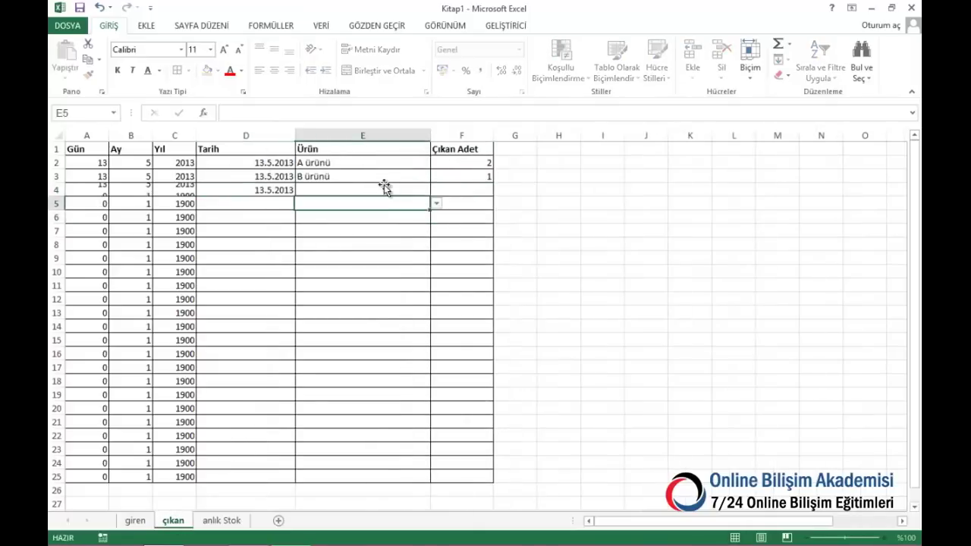
pyautogui.click(428, 190)
pyautogui.click(437, 190)
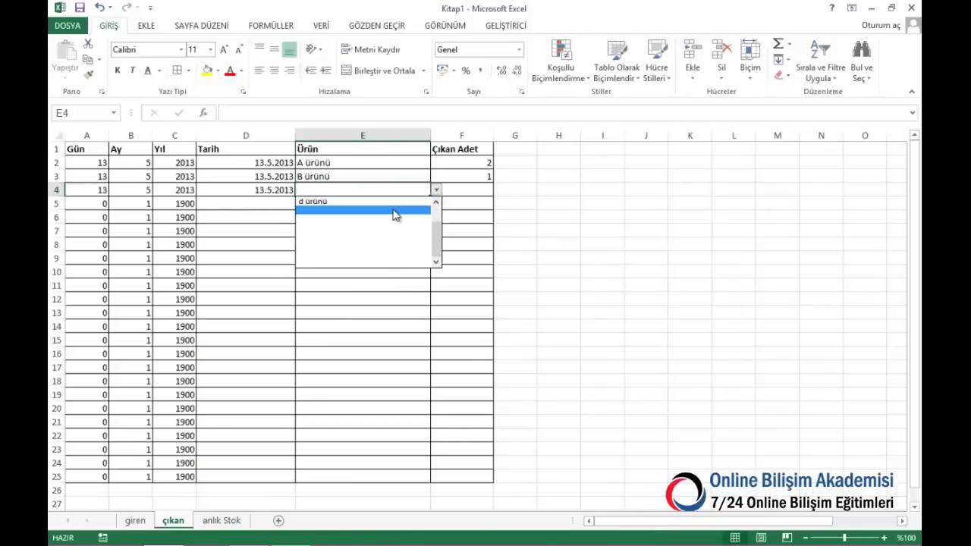
pyautogui.scroll(2, 395, 210)
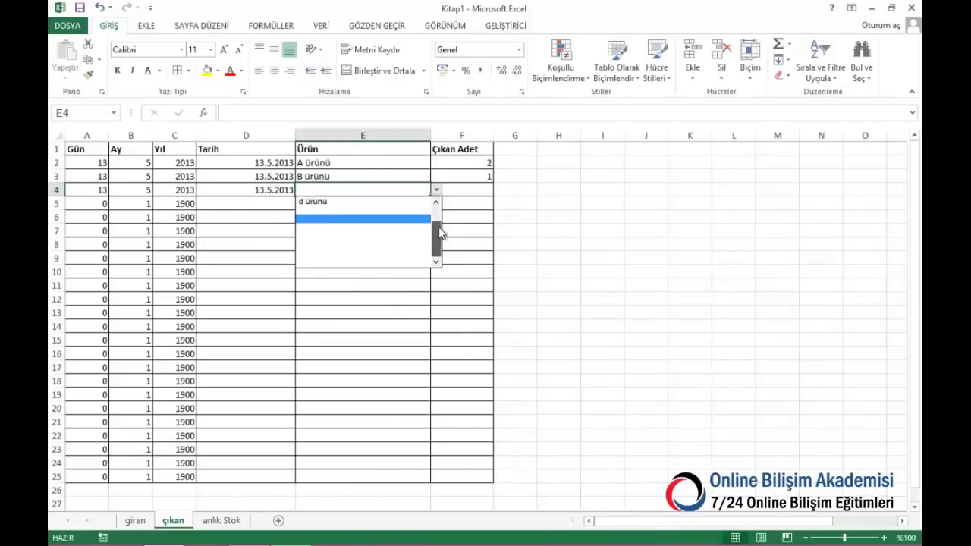
pyautogui.moveTo(438, 234); pyautogui.dragTo(440, 218)
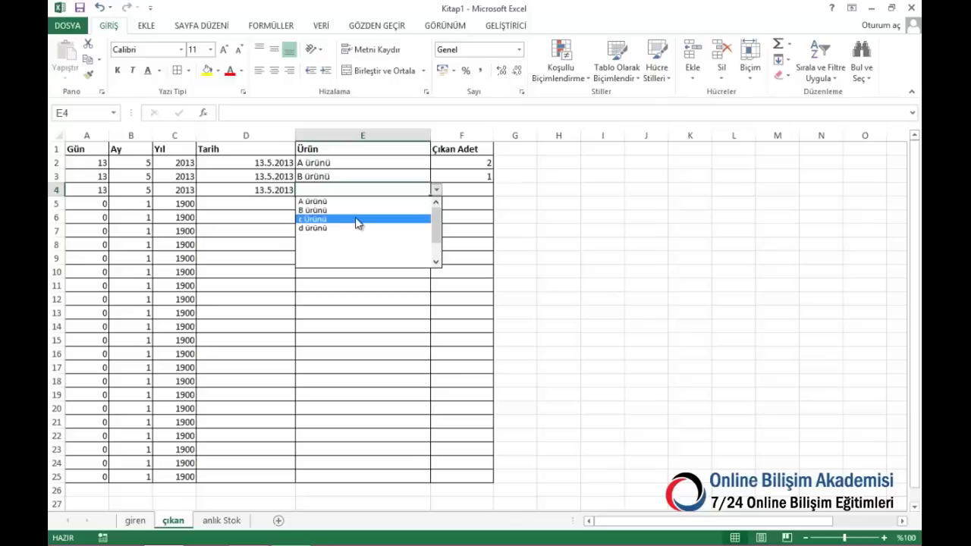
pyautogui.click(356, 220)
pyautogui.click(454, 188)
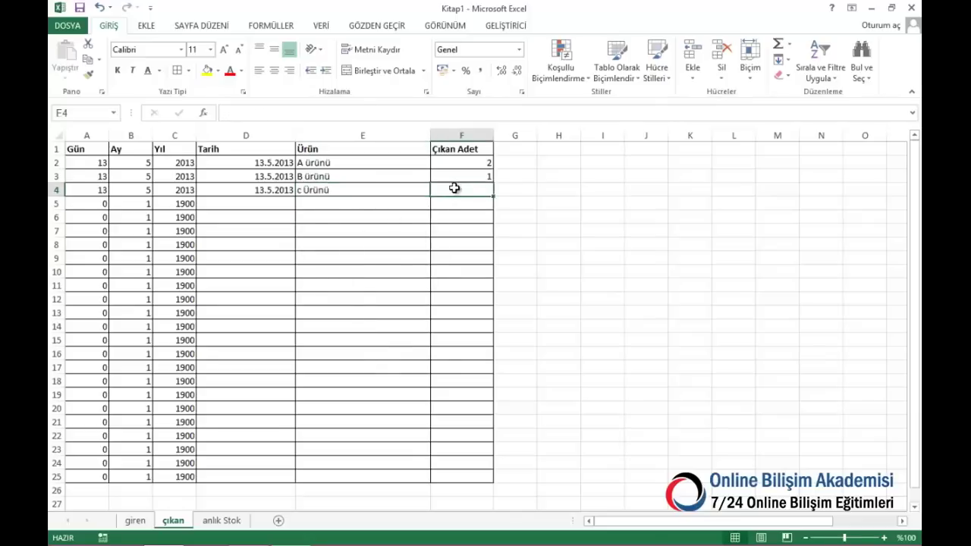
pyautogui.write('5')
pyautogui.press('Return')
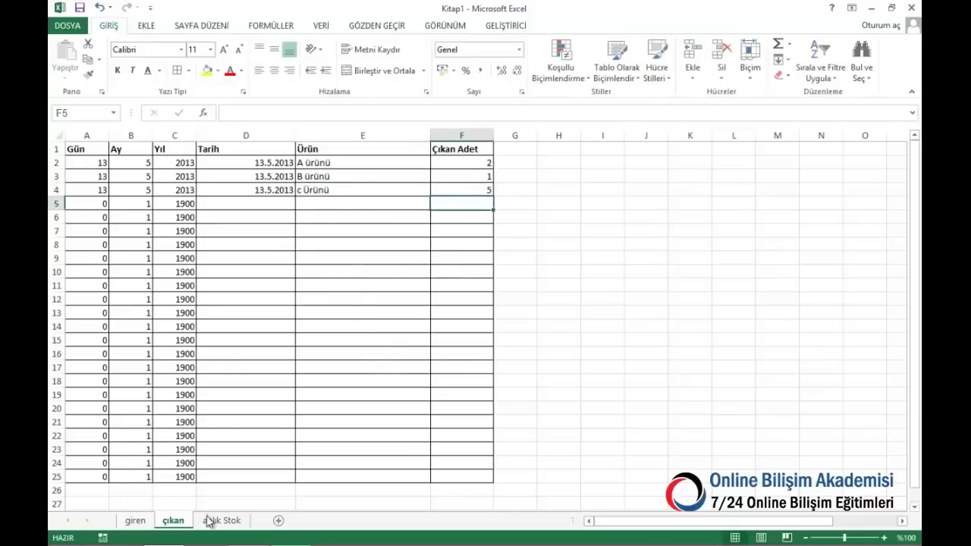
pyautogui.click(209, 522)
# Add E ürünü as a new product in A7 of anlık Stok
pyautogui.click(110, 243)
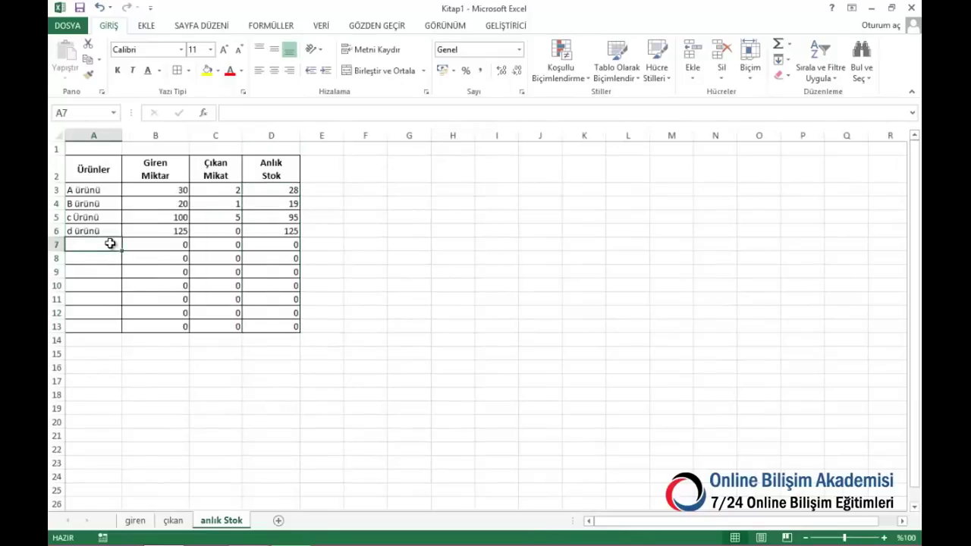
pyautogui.write('E ürünü')
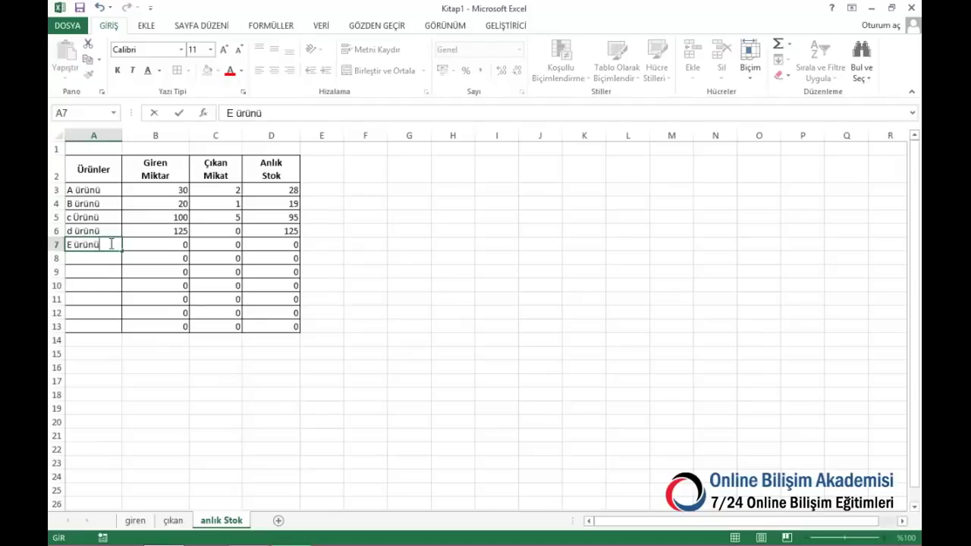
pyautogui.hotkey('ctrl', 'Return')
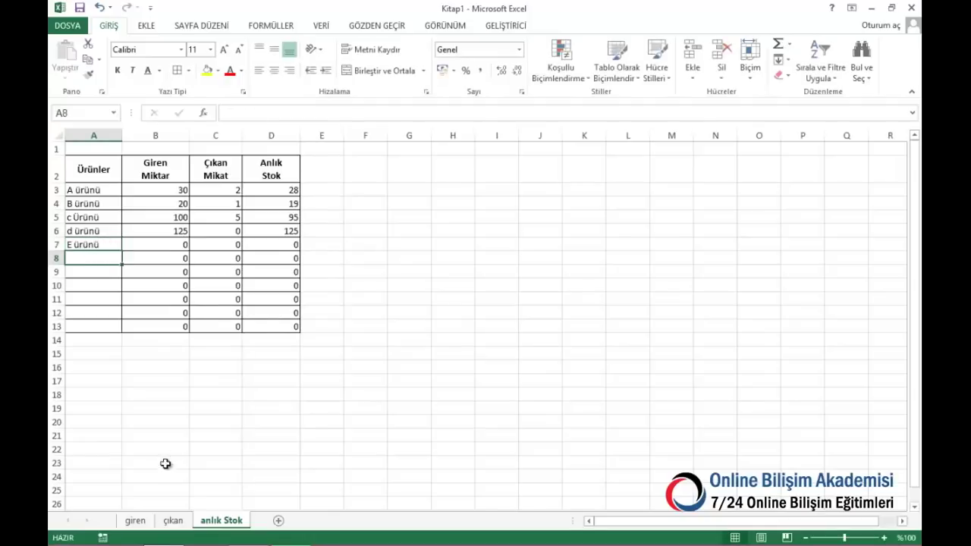
# On giren row 6, log 200 incoming E ürünü, copying the date from above
pyautogui.click(135, 521)
pyautogui.click(242, 214)
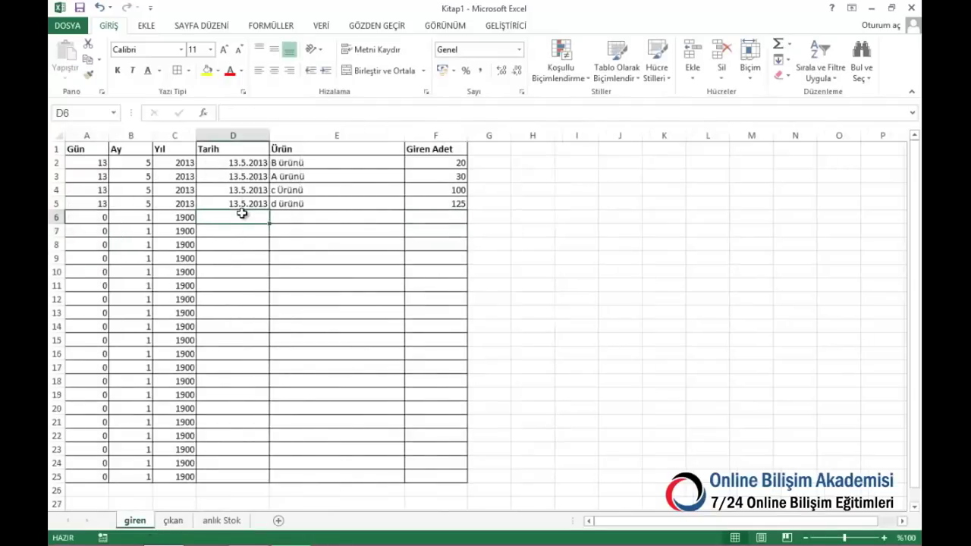
pyautogui.hotkey('ctrl', "'")
pyautogui.click(339, 213)
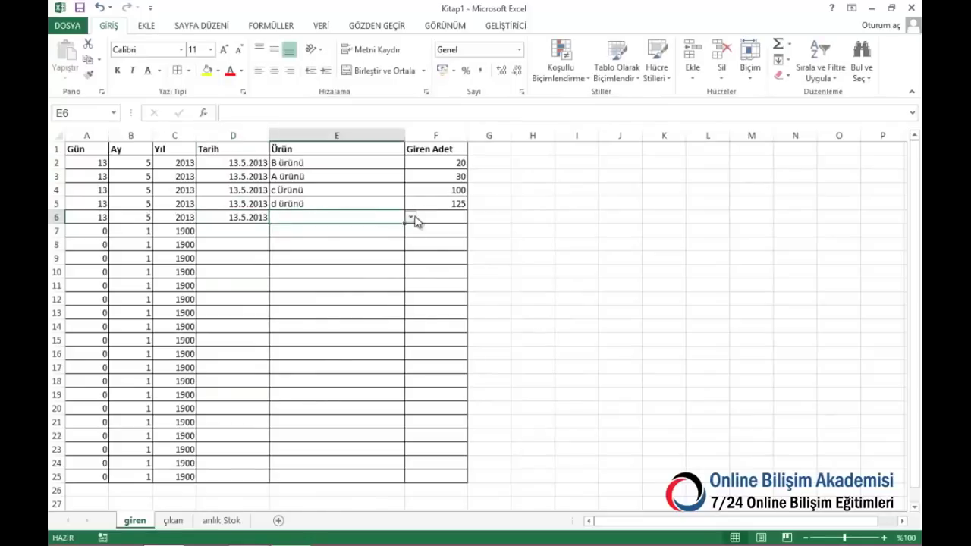
pyautogui.click(410, 219)
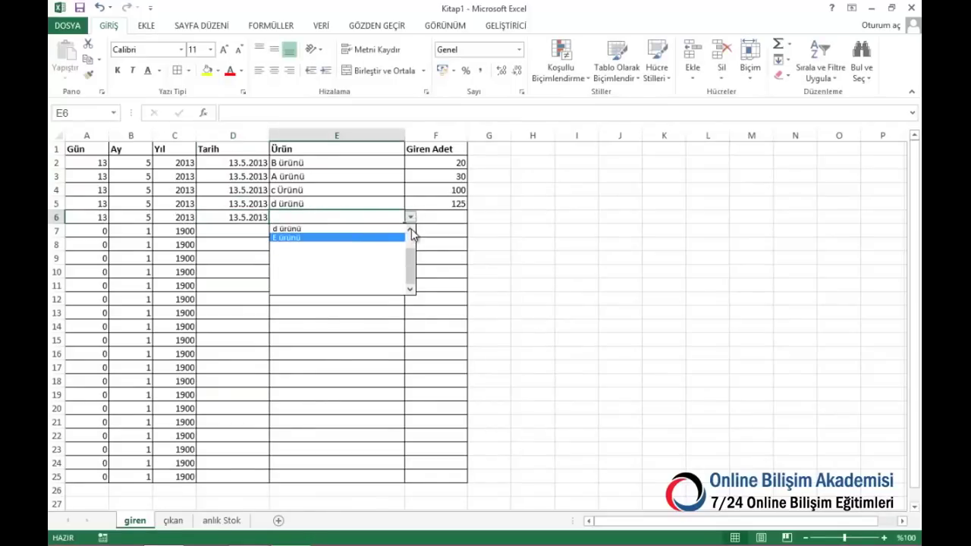
pyautogui.click(410, 231)
pyautogui.click(308, 265)
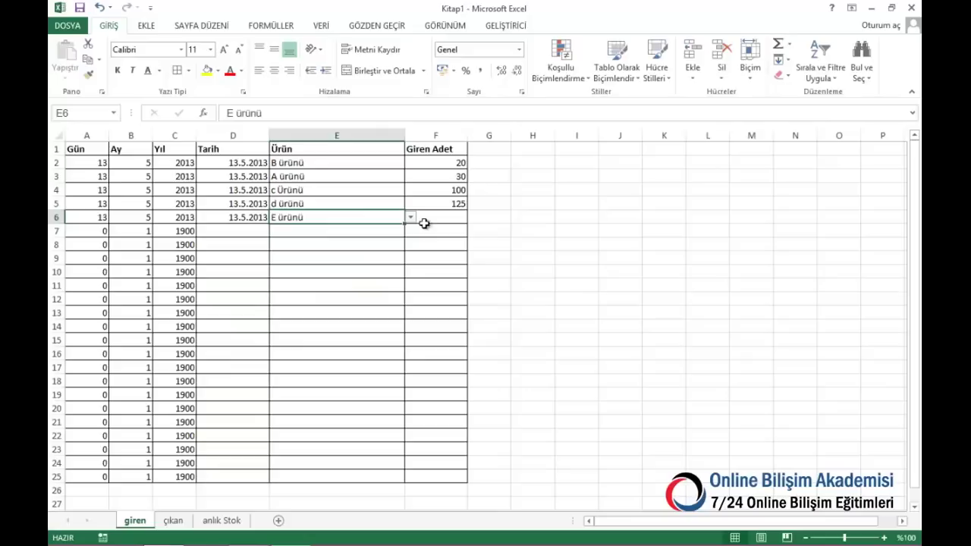
pyautogui.click(431, 220)
pyautogui.write('200')
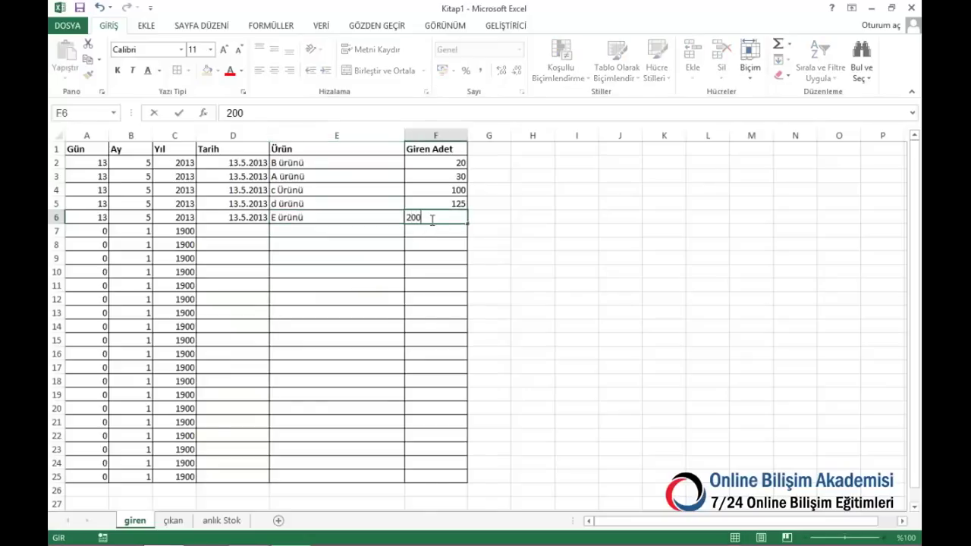
pyautogui.press('Return')
# On çıkan row 5, log 50 outgoing E ürünü dated 13.5.2013
pyautogui.click(173, 521)
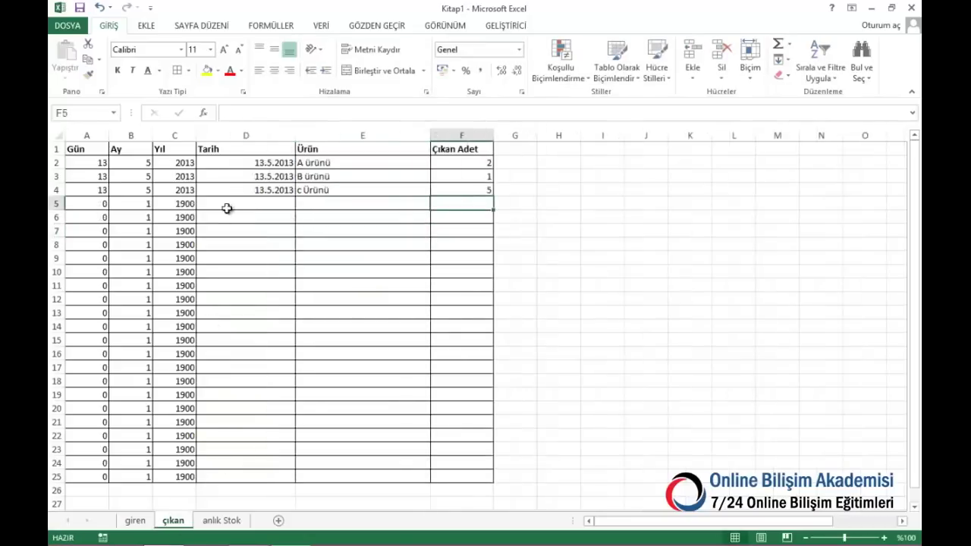
pyautogui.click(245, 204)
pyautogui.write('13.5.2013')
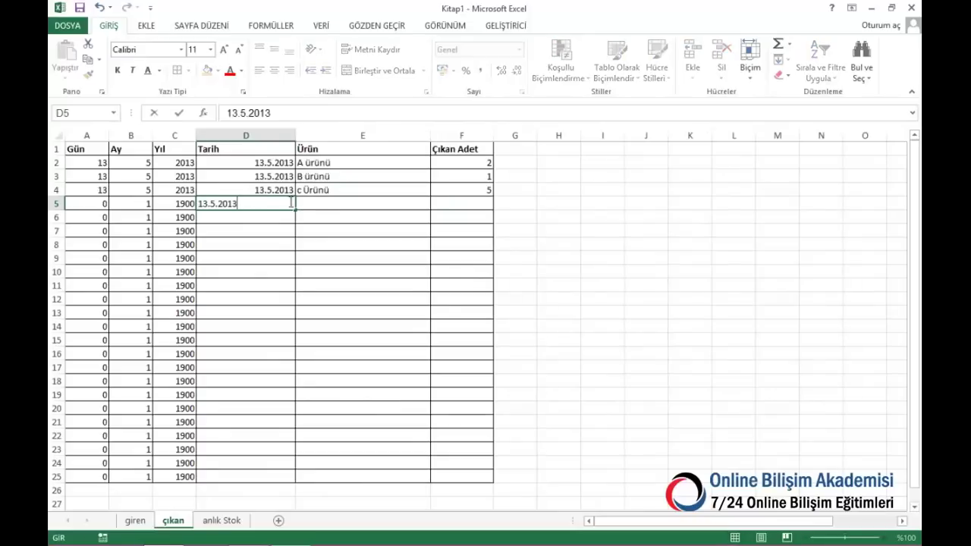
pyautogui.click(364, 206)
pyautogui.click(437, 204)
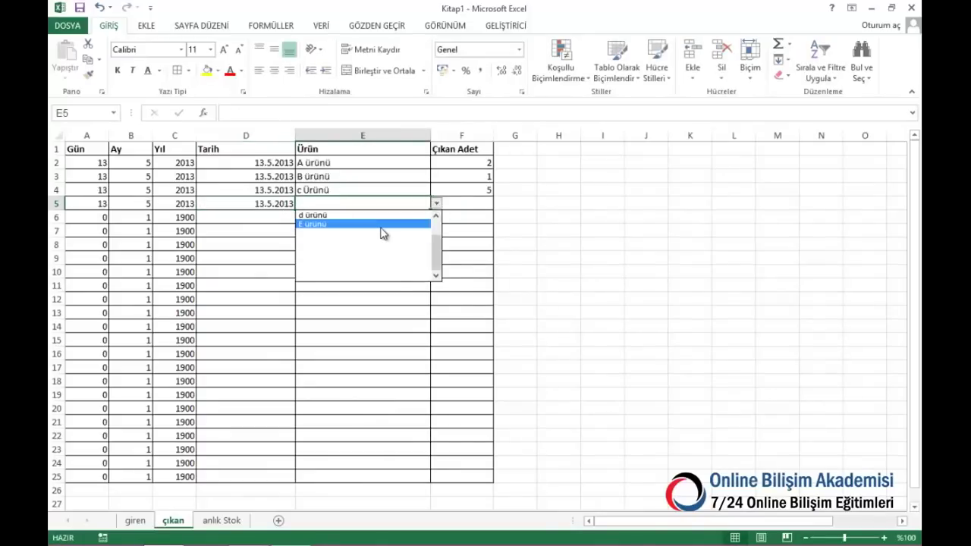
pyautogui.click(382, 227)
pyautogui.click(463, 207)
pyautogui.write('50')
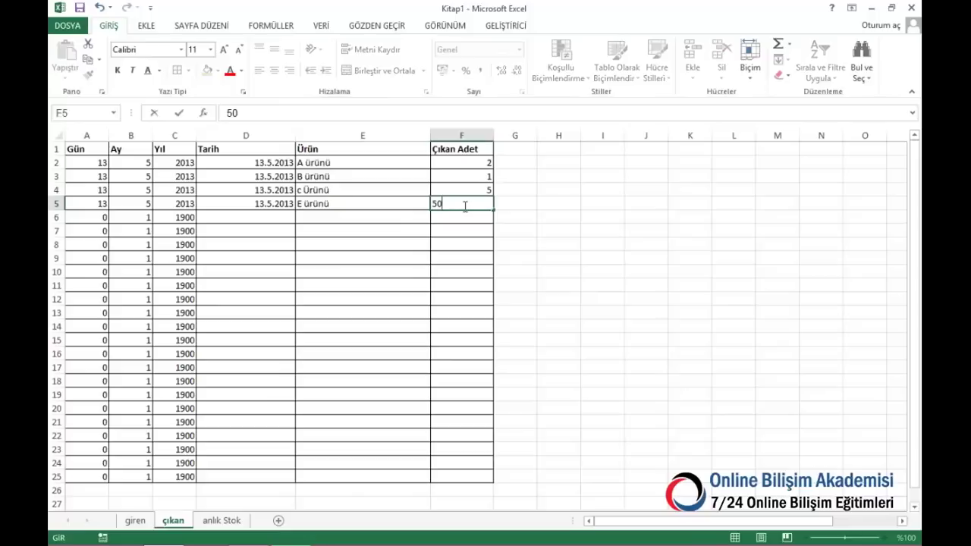
pyautogui.press('Return')
# Switch to the anlık Stok sheet to review the updated stock totals
pyautogui.click(221, 521)
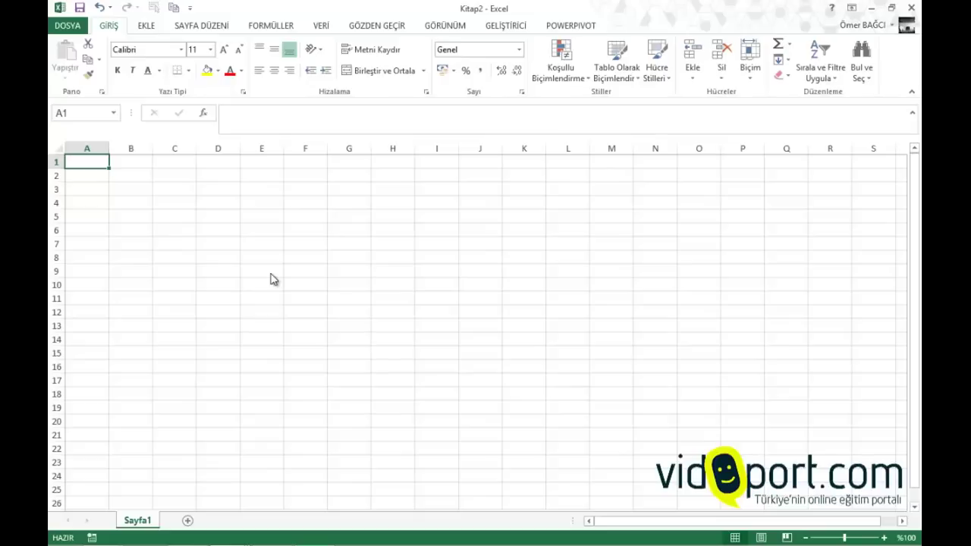
# Enter the headings Ay, Yıl, Tarih and Tür in cells A1 to D1
pyautogui.write('Ay')
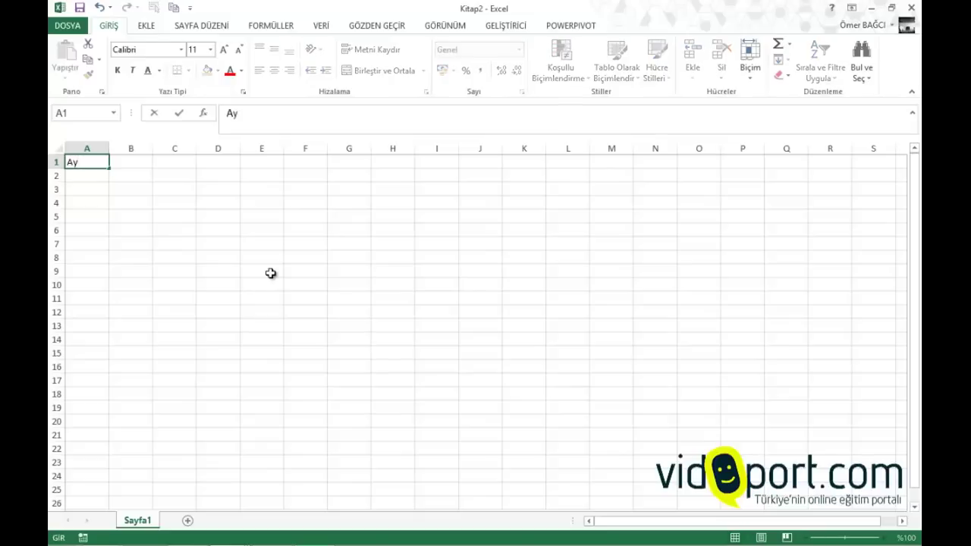
pyautogui.press('Tab')
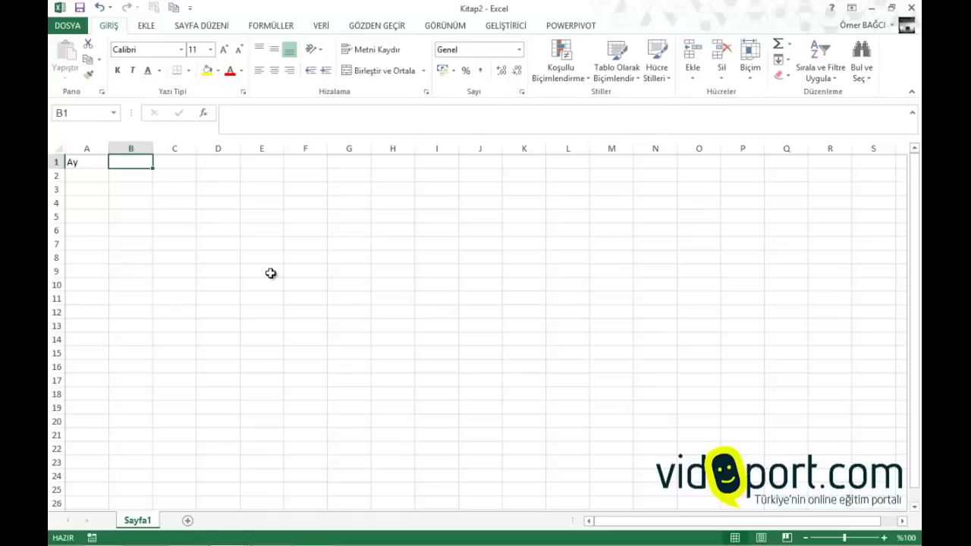
pyautogui.write('Yıl')
pyautogui.press('Tab')
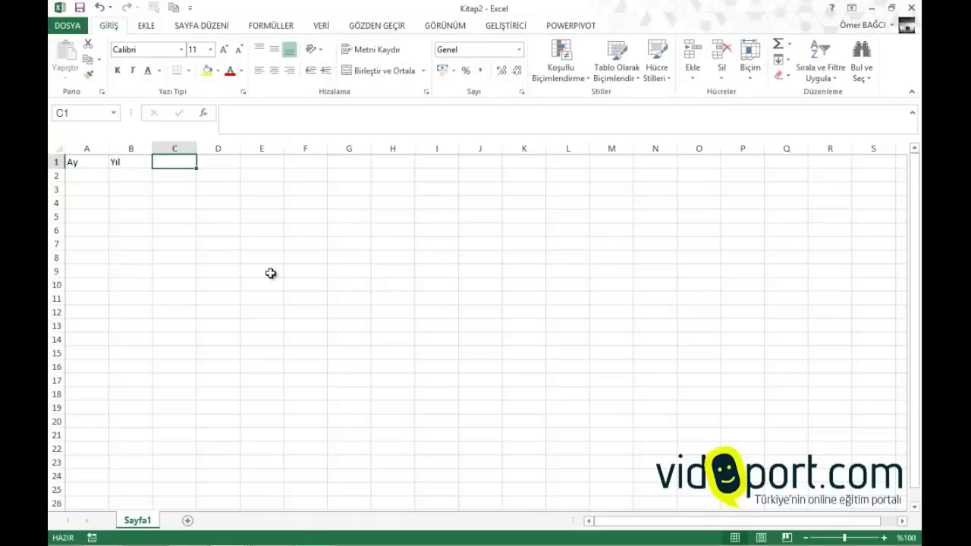
pyautogui.write('Tarih')
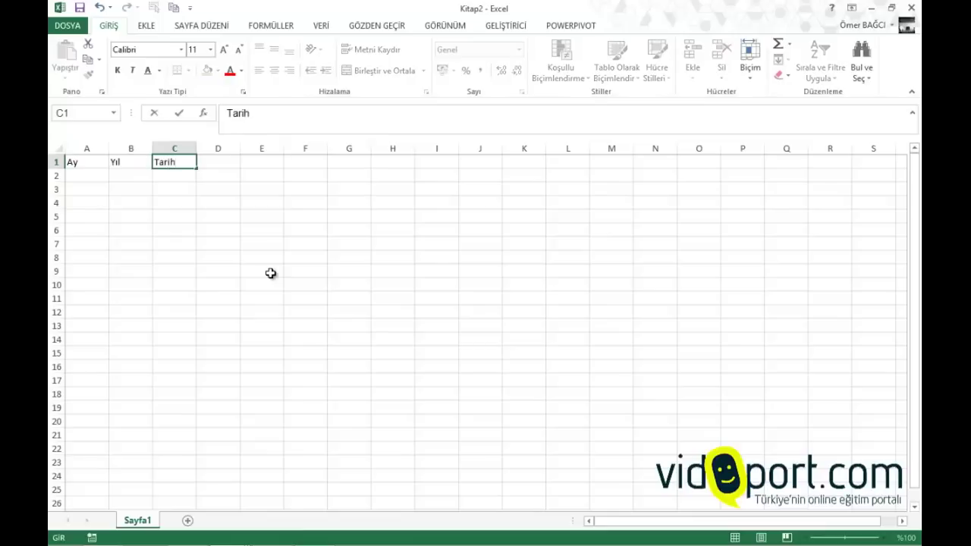
pyautogui.press('Down')
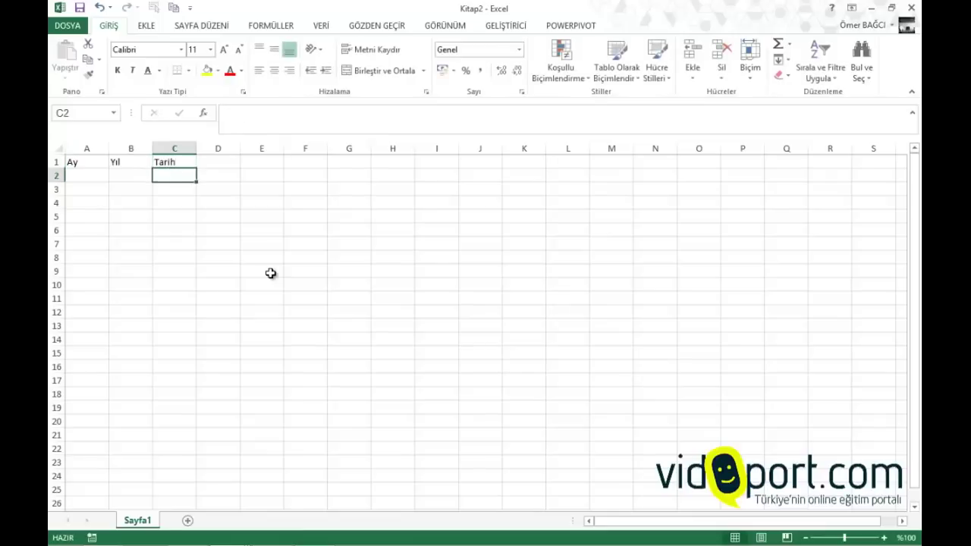
pyautogui.press('Left')
pyautogui.press('Left')
pyautogui.press('Right')
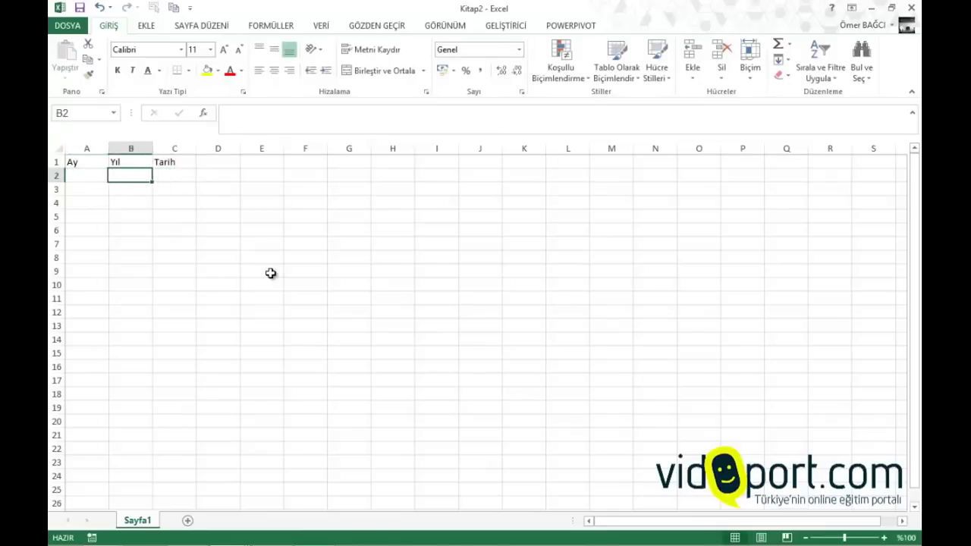
pyautogui.press('Right')
pyautogui.press('Right')
pyautogui.press('Up')
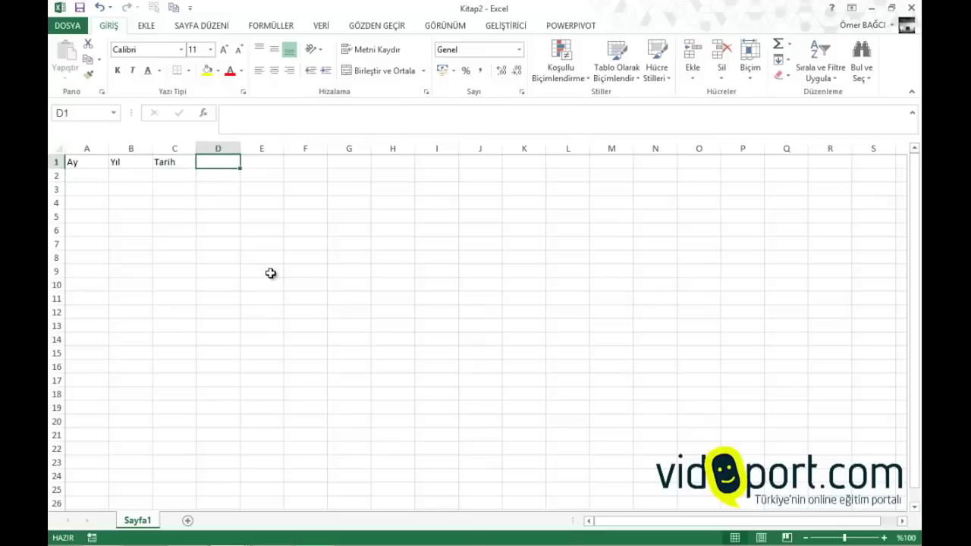
pyautogui.write('Tür')
pyautogui.press('Down')
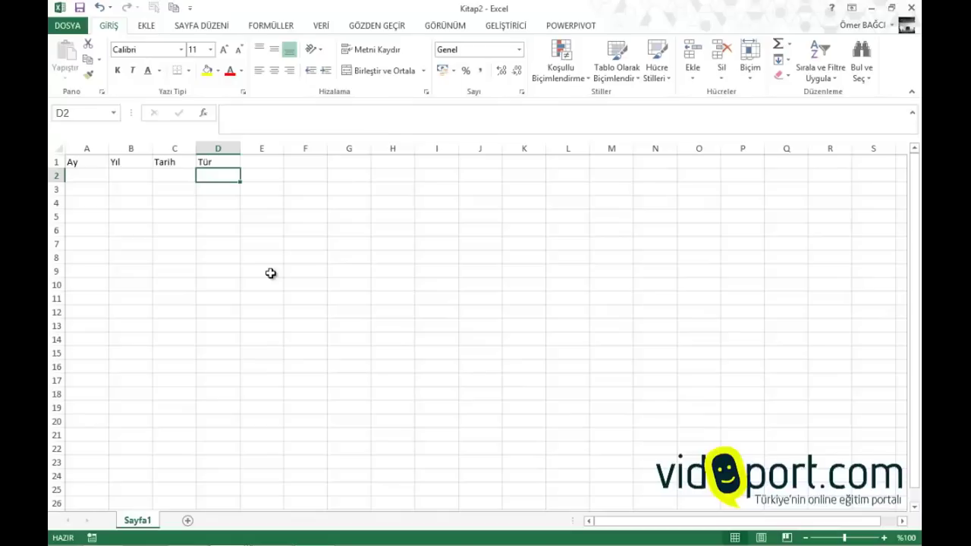
# Add the headings Açıklama, Açıklama-1, Açıklama-2 and Tutar, widening column E to fit
pyautogui.press('Right')
pyautogui.press('Up')
pyautogui.write('Açıkl')
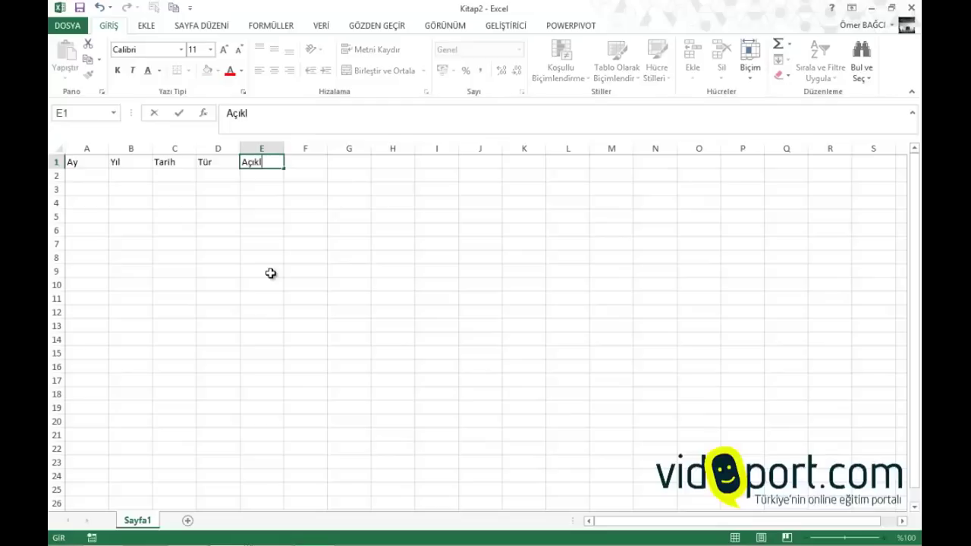
pyautogui.write('aam')
pyautogui.press('BackSpace')
pyautogui.press('BackSpace')
pyautogui.write('ma')
pyautogui.press('Tab')
pyautogui.write('Açı')
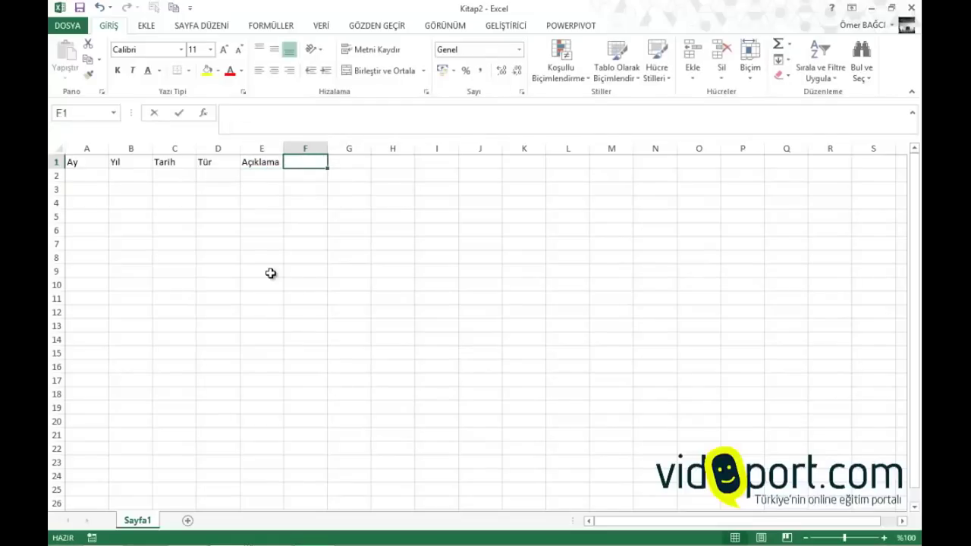
pyautogui.write('klama')
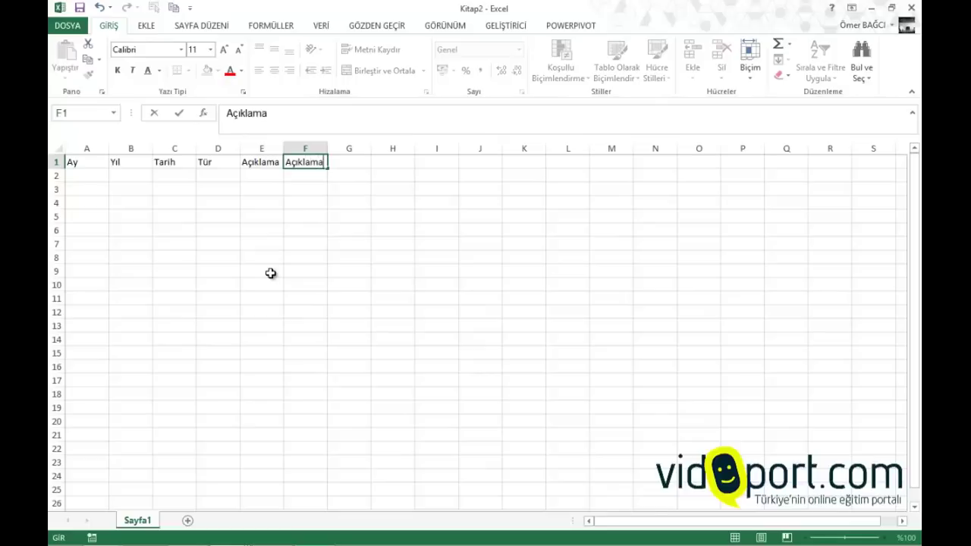
pyautogui.write('-1')
pyautogui.write('A')
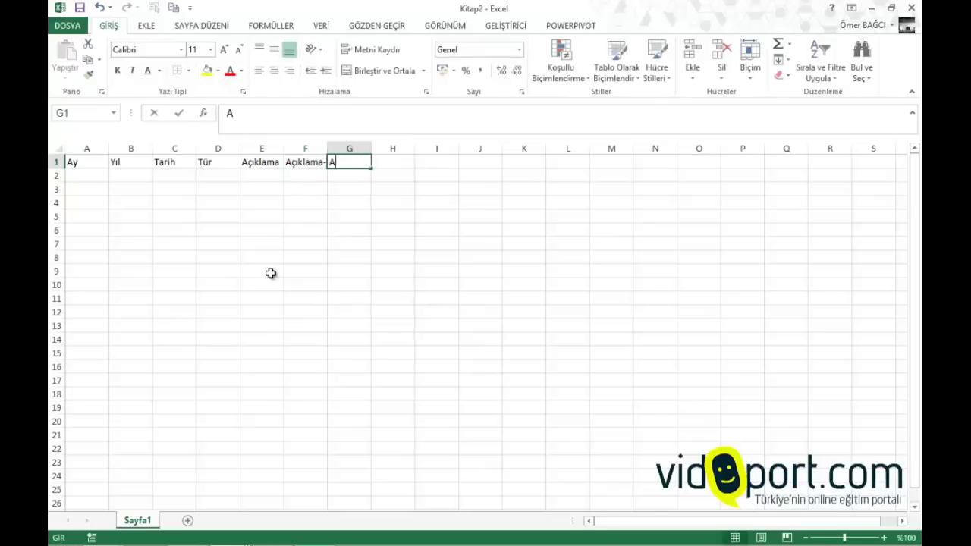
pyautogui.write('çıklama-2')
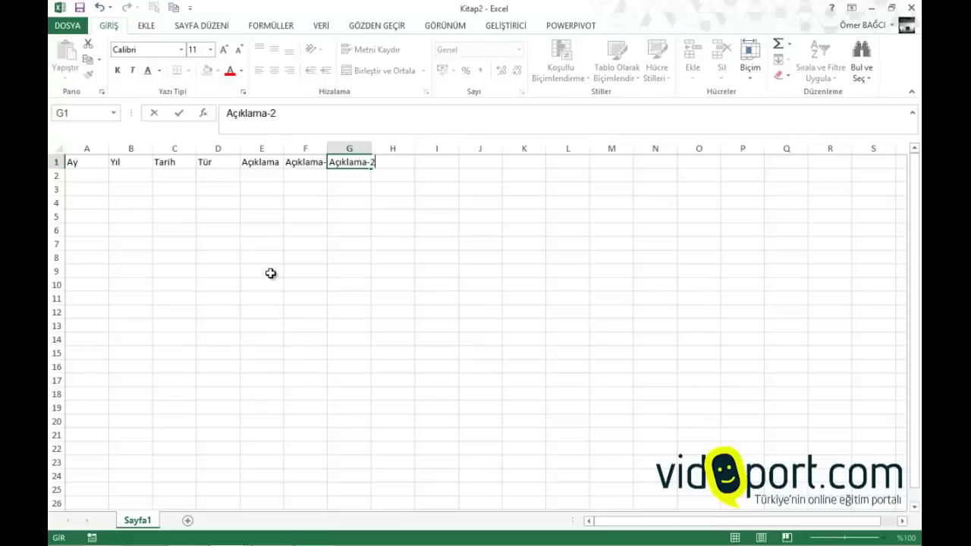
pyautogui.press('Tab')
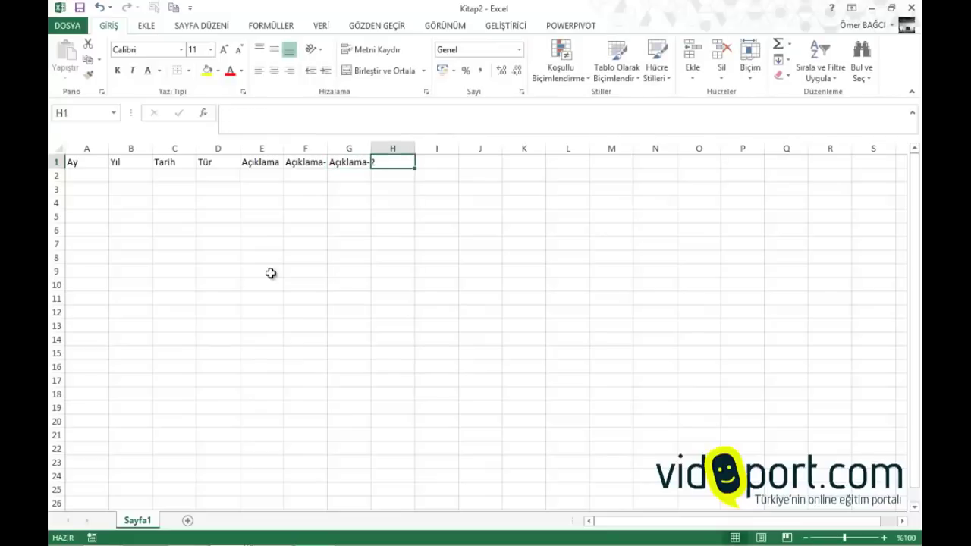
pyautogui.write('T')
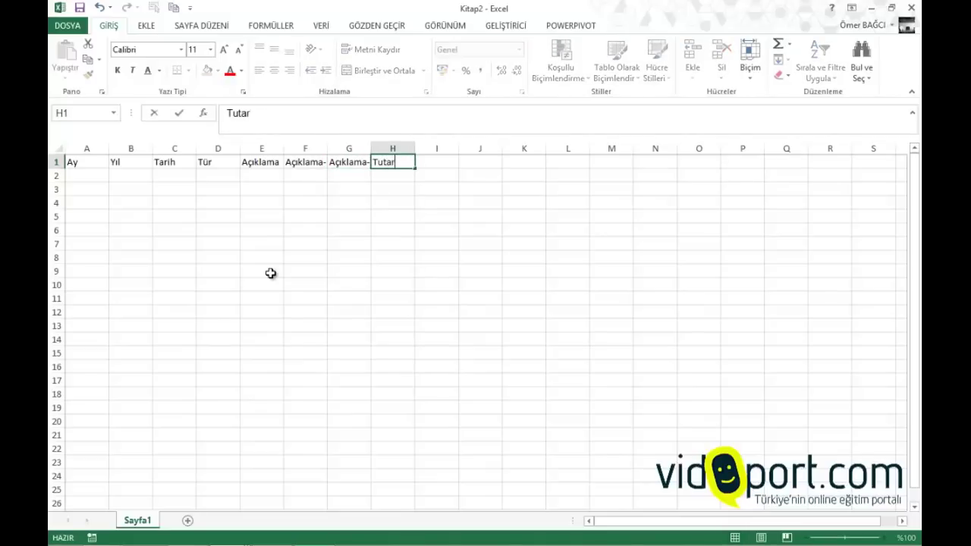
pyautogui.write('utar')
pyautogui.press('Return')
pyautogui.moveTo(284, 148); pyautogui.dragTo(493, 169)
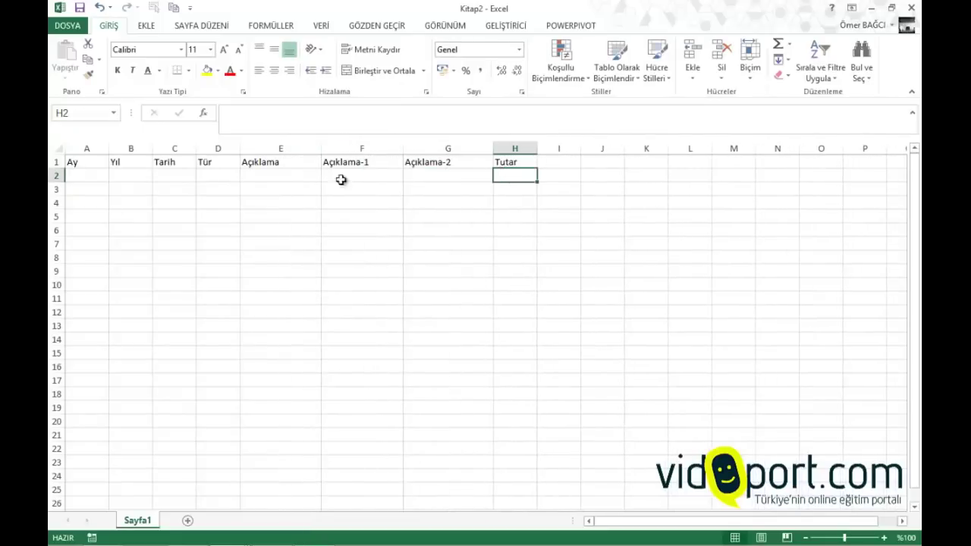
# Enter the first record in row 2: Gider, Araç, Yakıt, B6115 and amount 75
pyautogui.click(217, 174)
pyautogui.write('Gider')
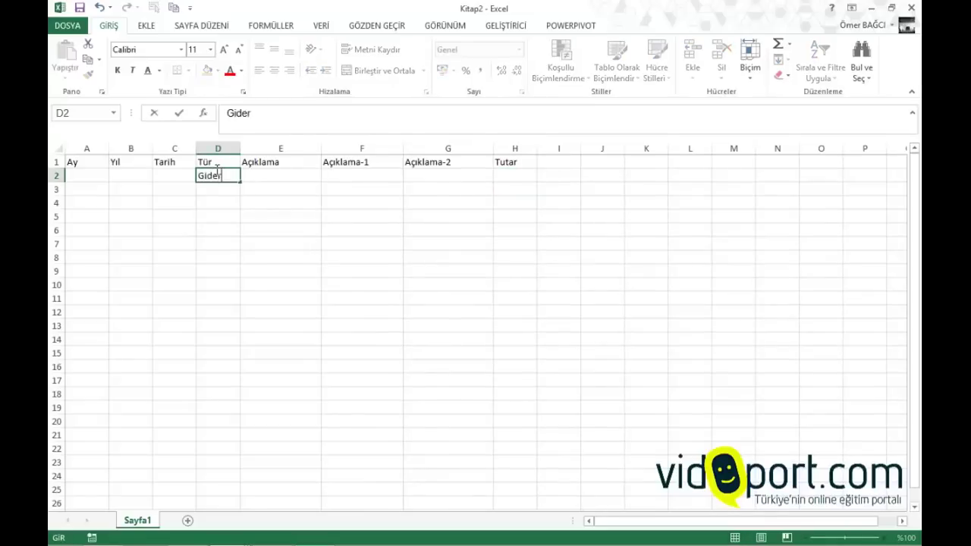
pyautogui.press('Tab')
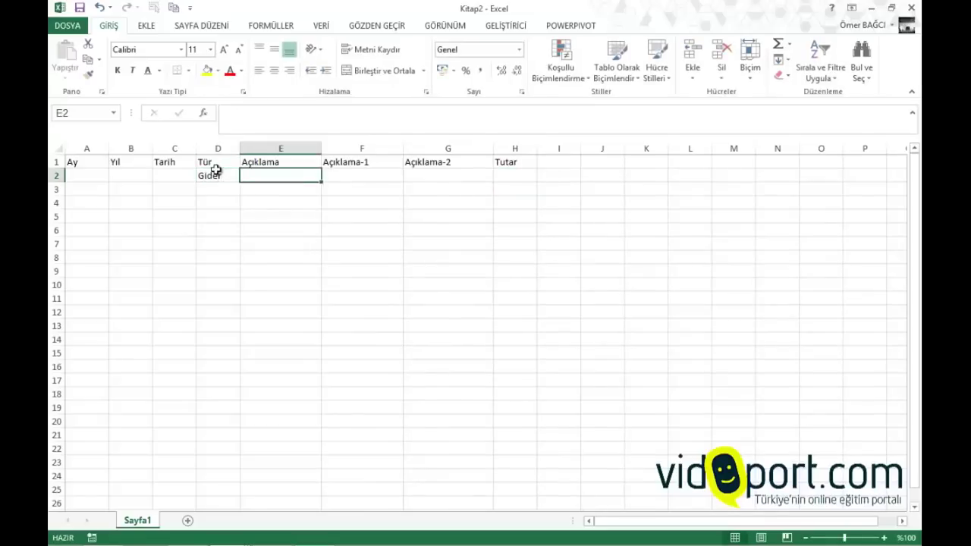
pyautogui.write('Araç')
pyautogui.press('Tab')
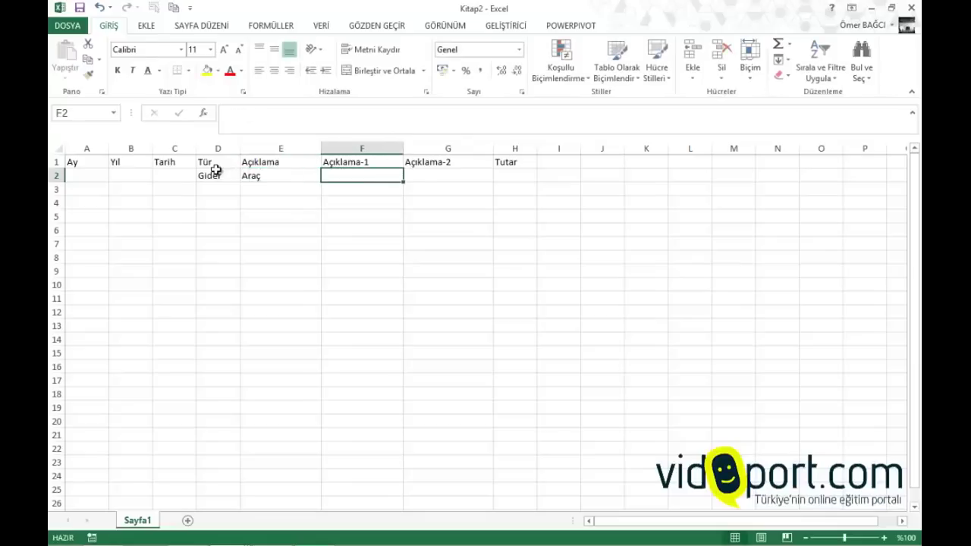
pyautogui.write('Yaki')
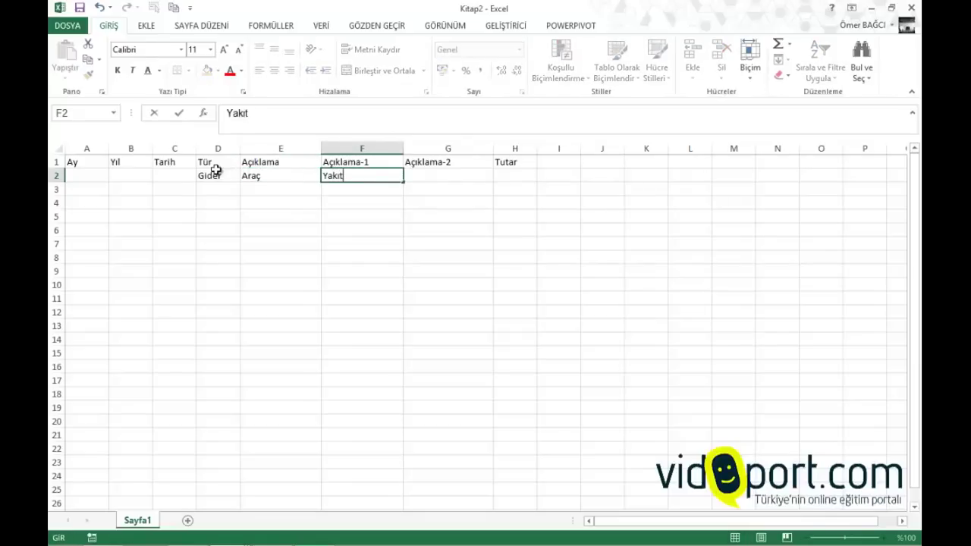
pyautogui.press('Tab')
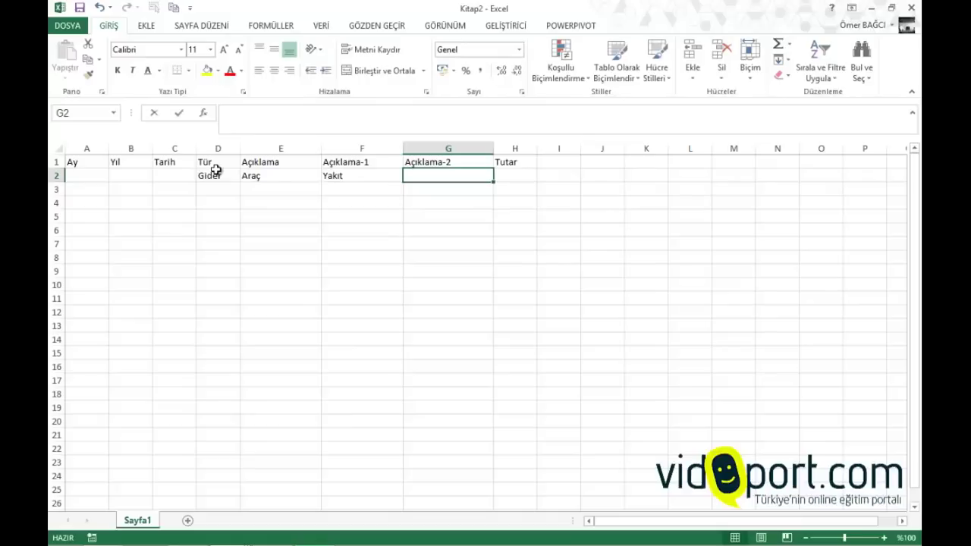
pyautogui.write('611')
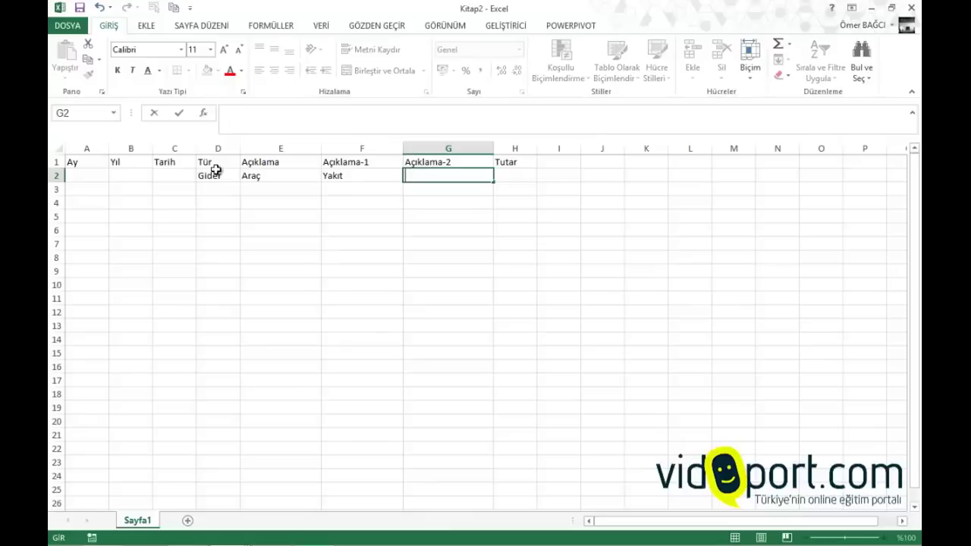
pyautogui.write('6115')
pyautogui.press('Tab')
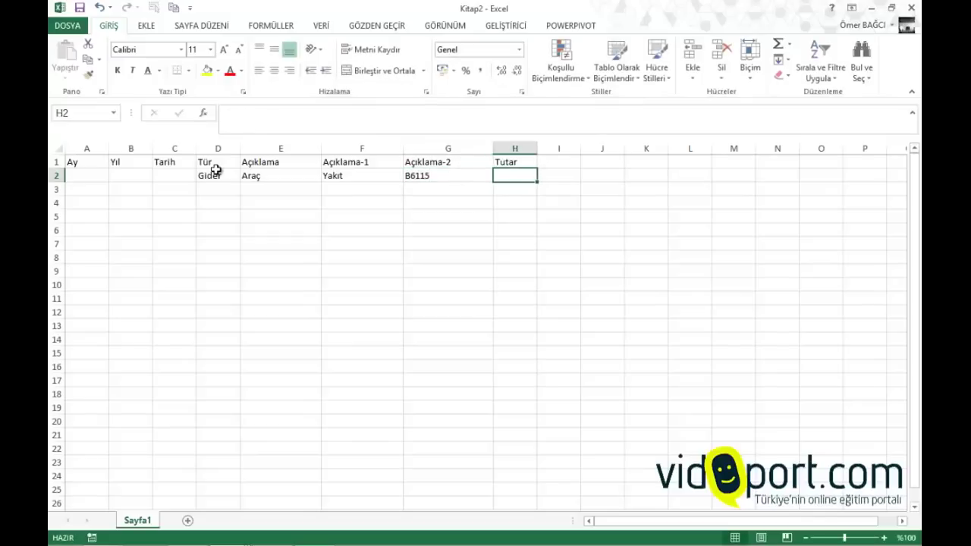
pyautogui.write('75')
pyautogui.press('Return')
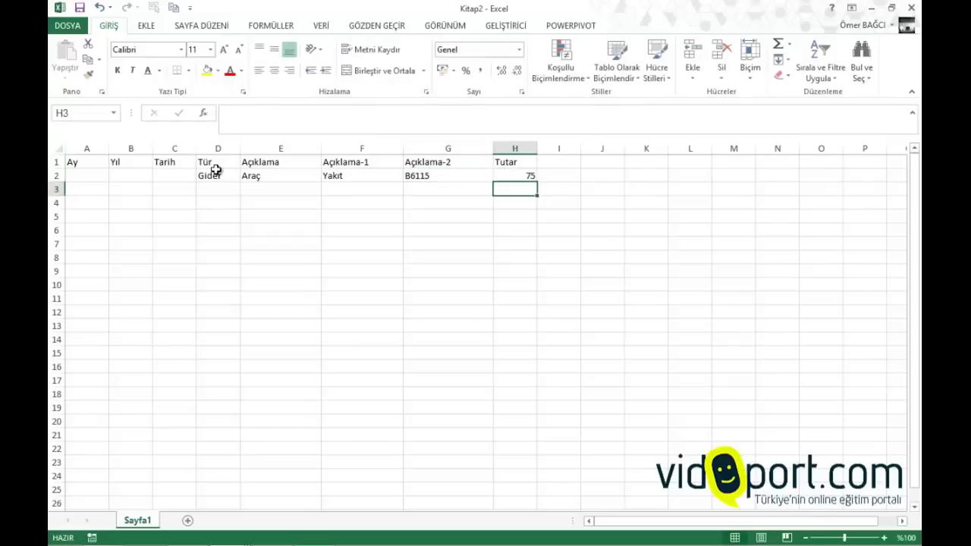
# Insert today's date, 3.12.2013, into Tarih cell C2 with Ctrl+;
pyautogui.press('Up')
pyautogui.press('Left')
pyautogui.press('Left')
pyautogui.press('Left')
pyautogui.press('Left')
pyautogui.press('Left')
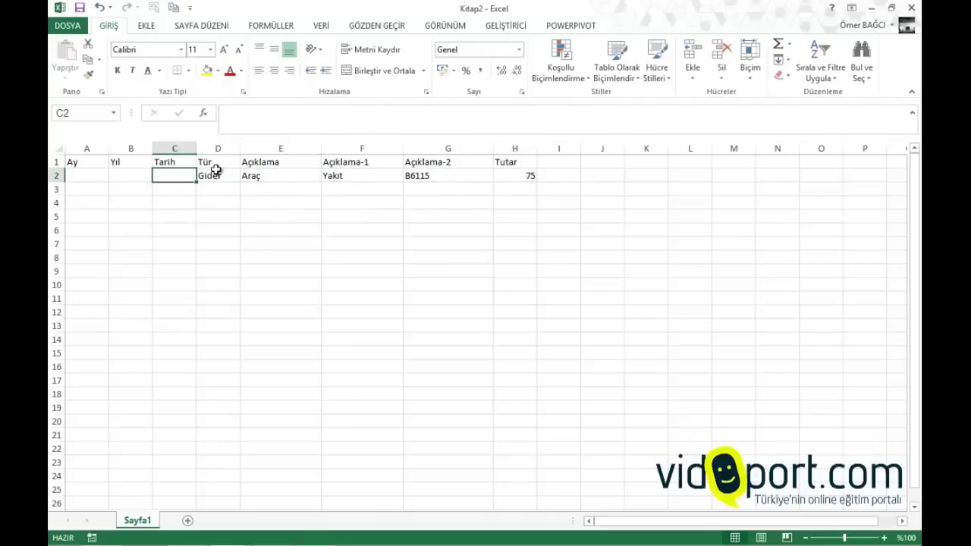
pyautogui.hotkey('ctrl', ';')
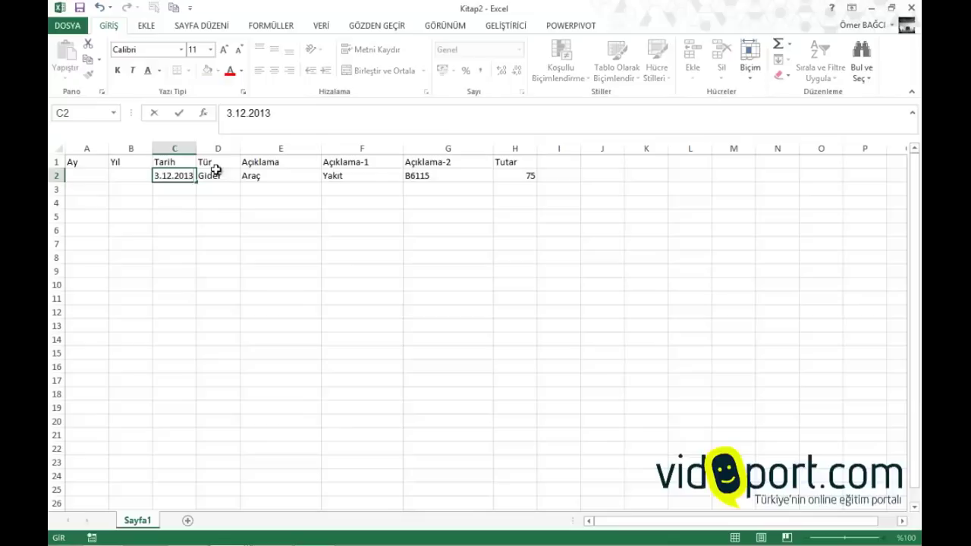
pyautogui.press('Return')
# Enter =AY(C2) in A2 so it shows month 12
pyautogui.click(88, 180)
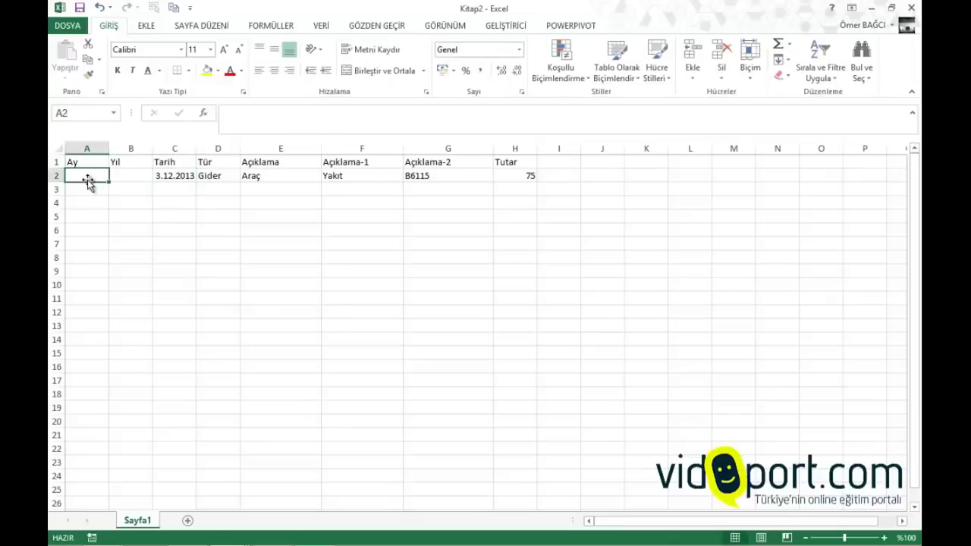
pyautogui.write('=a')
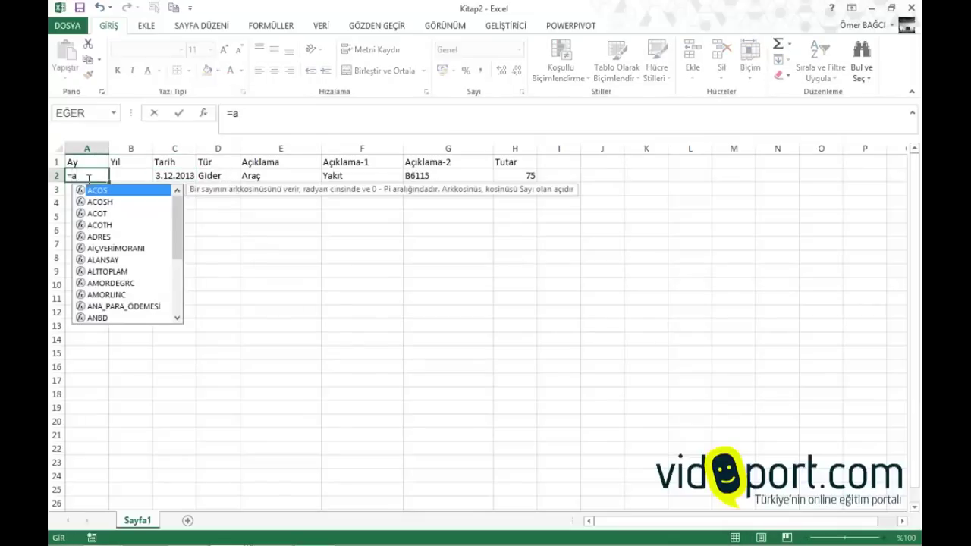
pyautogui.write('y(')
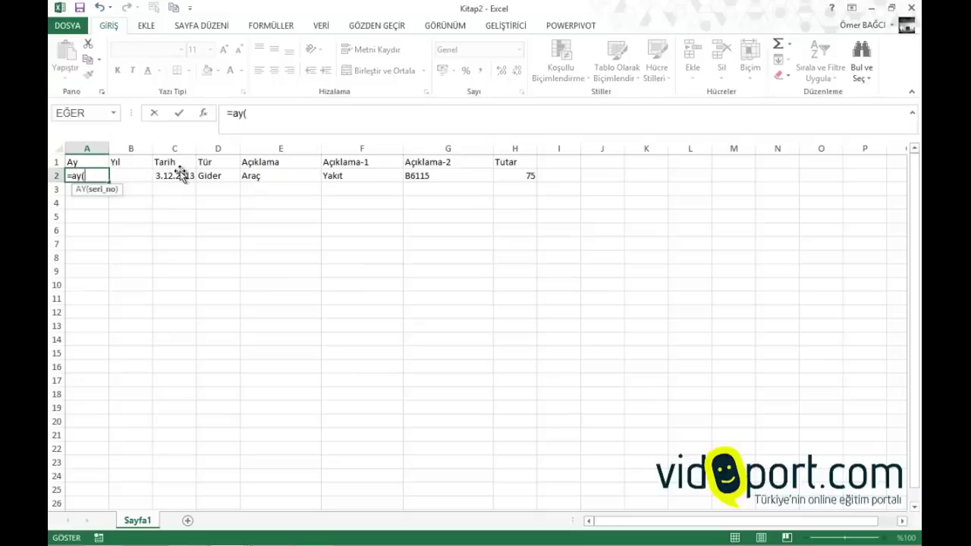
pyautogui.click(181, 173)
pyautogui.write(')')
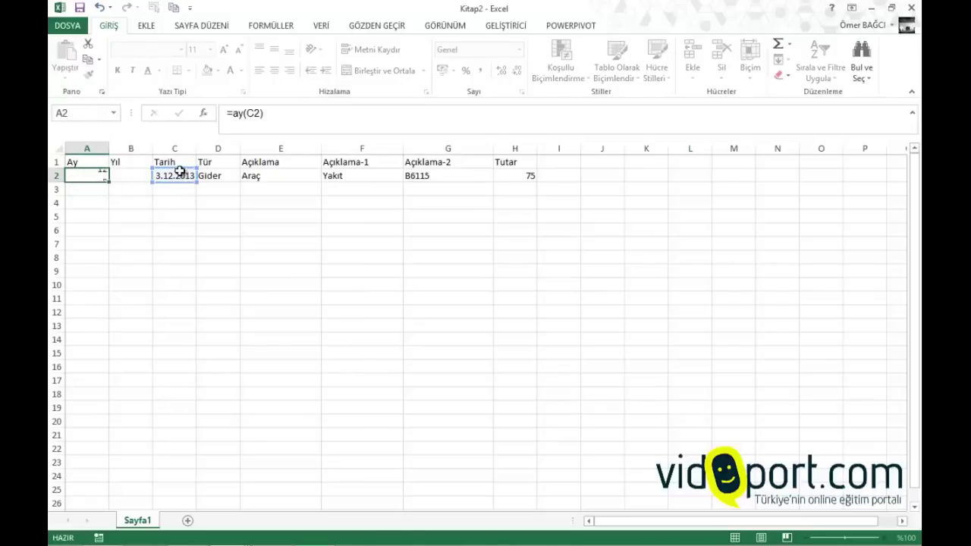
pyautogui.hotkey('ctrl', 'Return')
# Enter =YIL(C2) in B2 and copy both formulas down to row 25
pyautogui.press('Right')
pyautogui.write('=')
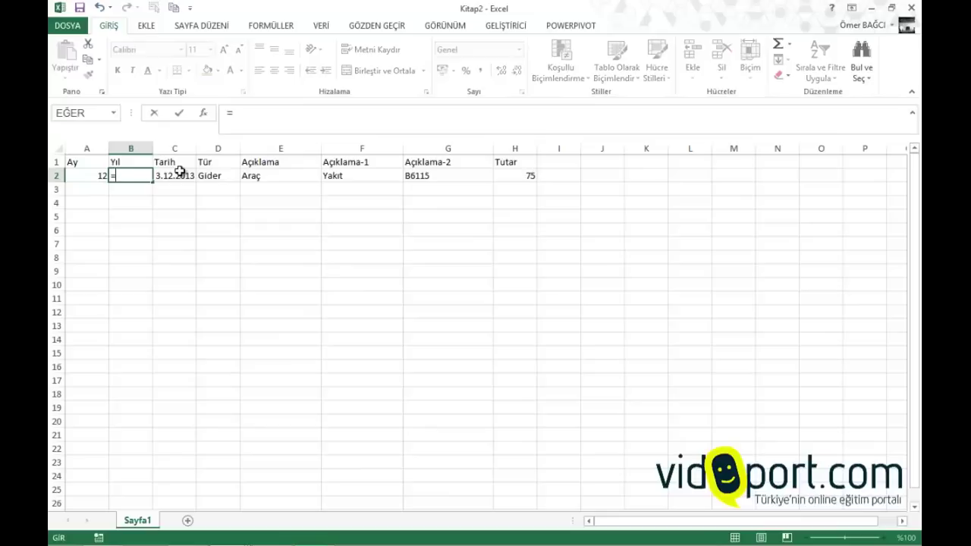
pyautogui.write('Yıl(')
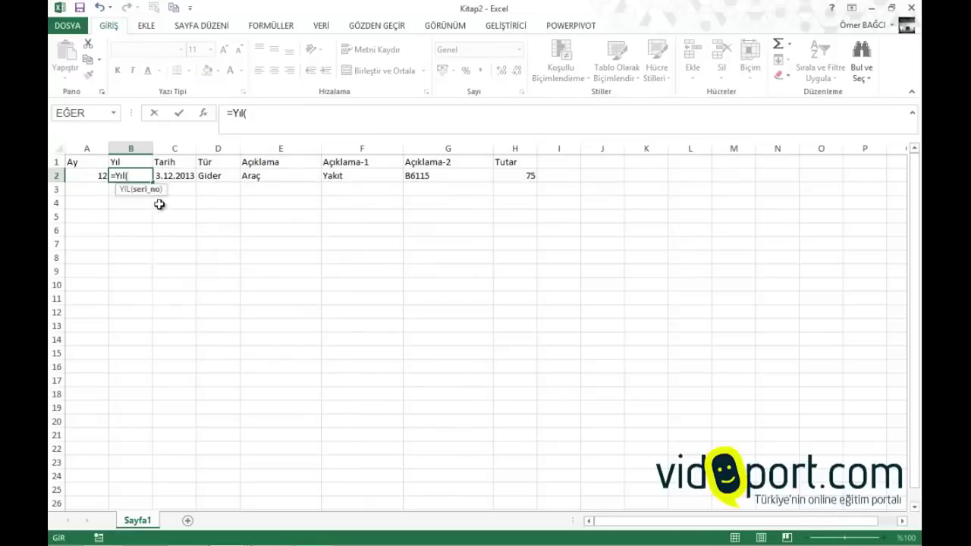
pyautogui.click(181, 175)
pyautogui.write(')')
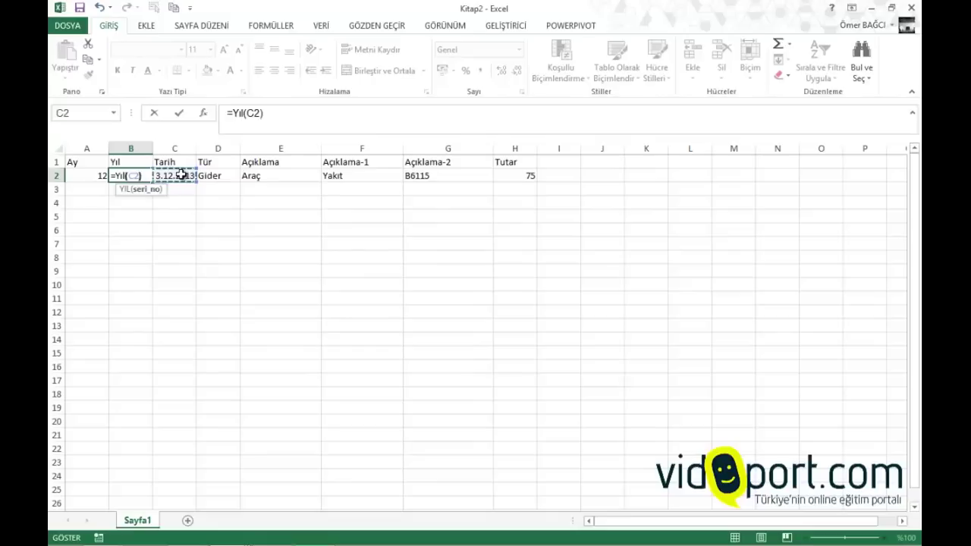
pyautogui.press('Return')
pyautogui.moveTo(98, 175); pyautogui.dragTo(116, 489)
# Fill daily dates down column C, widen it, and restart October at 3.10.2013 through row 8
pyautogui.click(183, 176)
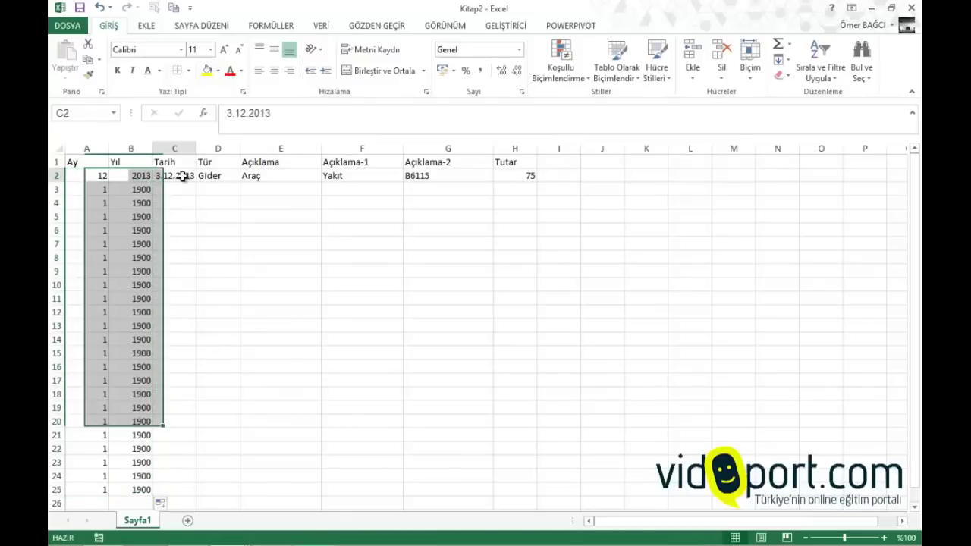
pyautogui.moveTo(195, 182); pyautogui.dragTo(182, 491)
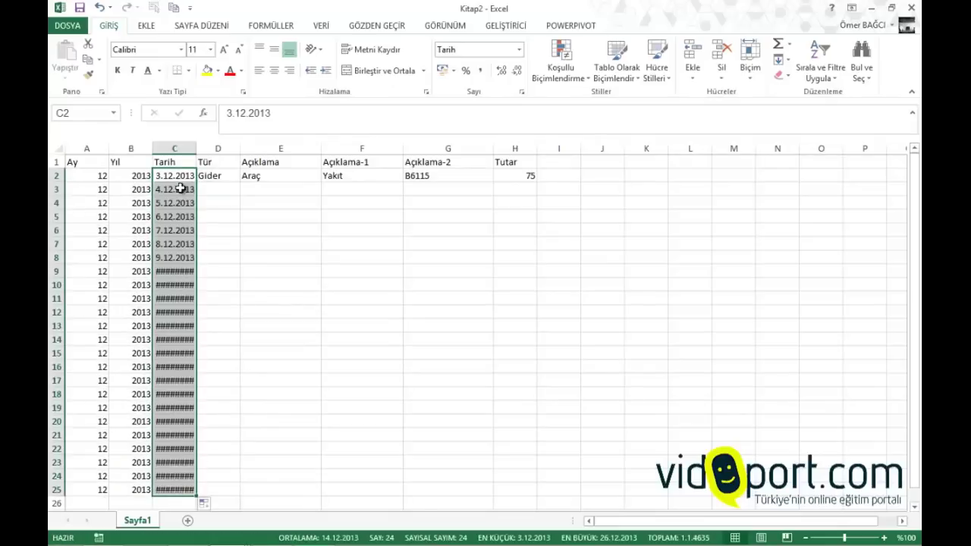
pyautogui.moveTo(196, 148); pyautogui.dragTo(210, 148)
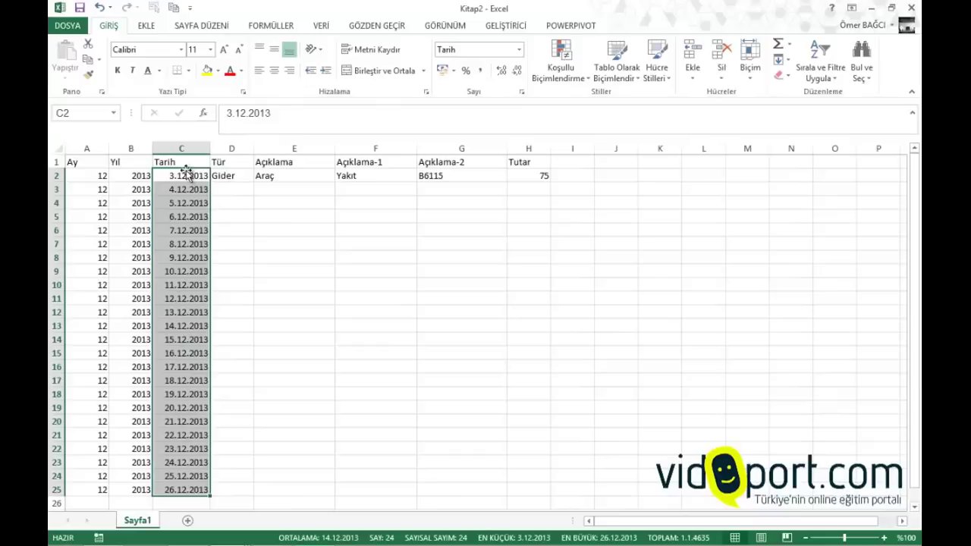
pyautogui.doubleClick(239, 113)
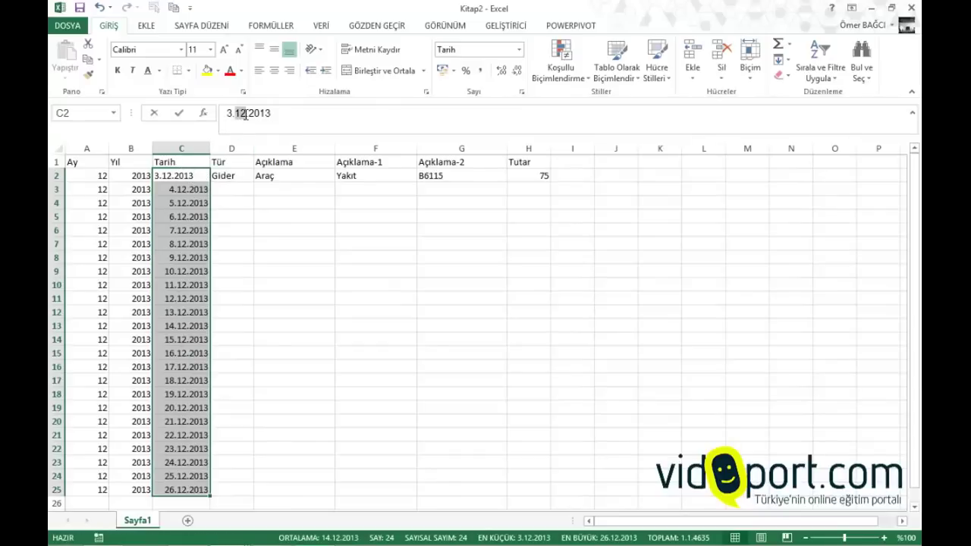
pyautogui.write('10')
pyautogui.press('Return')
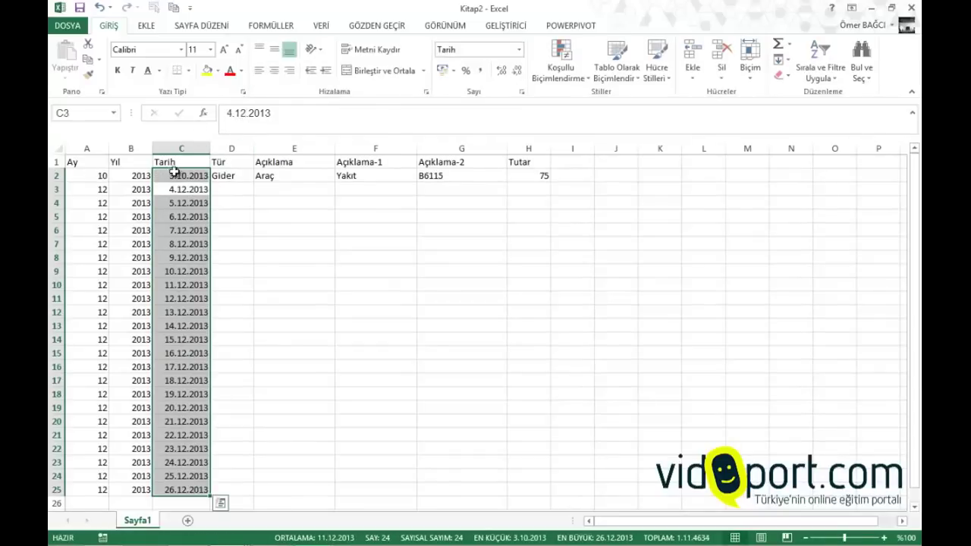
pyautogui.click(179, 174)
pyautogui.moveTo(210, 182); pyautogui.dragTo(211, 262)
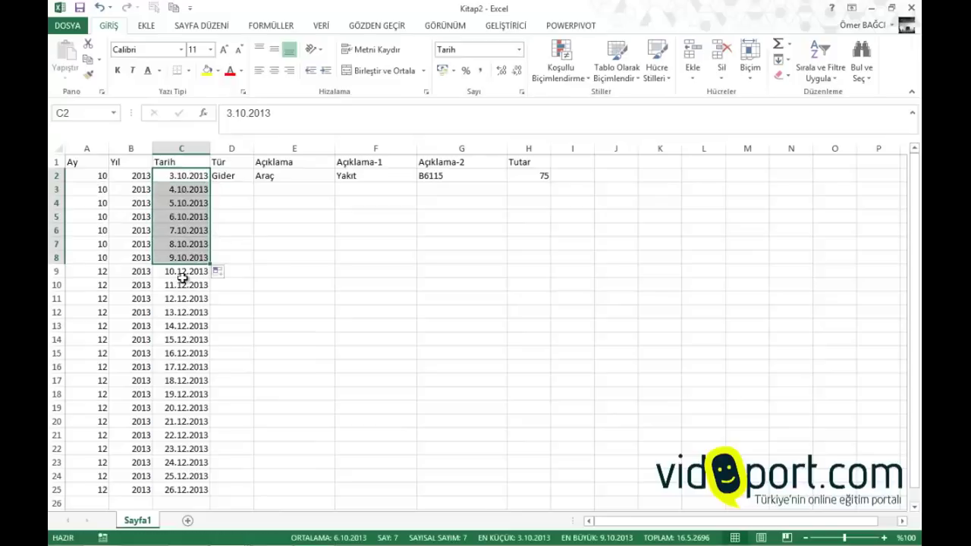
# Change C9 to 10.11.2013 and fill November dates down to row 18
pyautogui.click(182, 272)
pyautogui.doubleClick(248, 113)
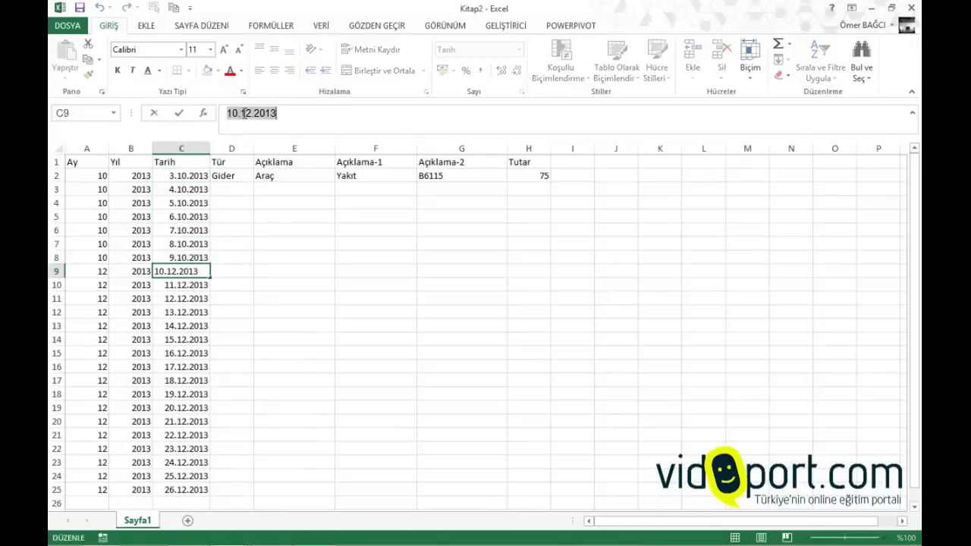
pyautogui.click(248, 113)
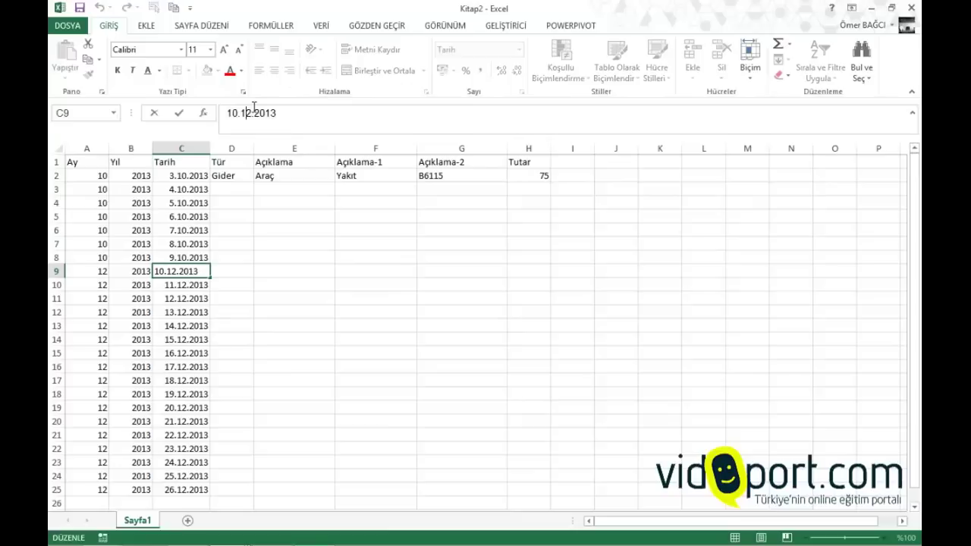
pyautogui.press('Delete')
pyautogui.write('1')
pyautogui.press('Return')
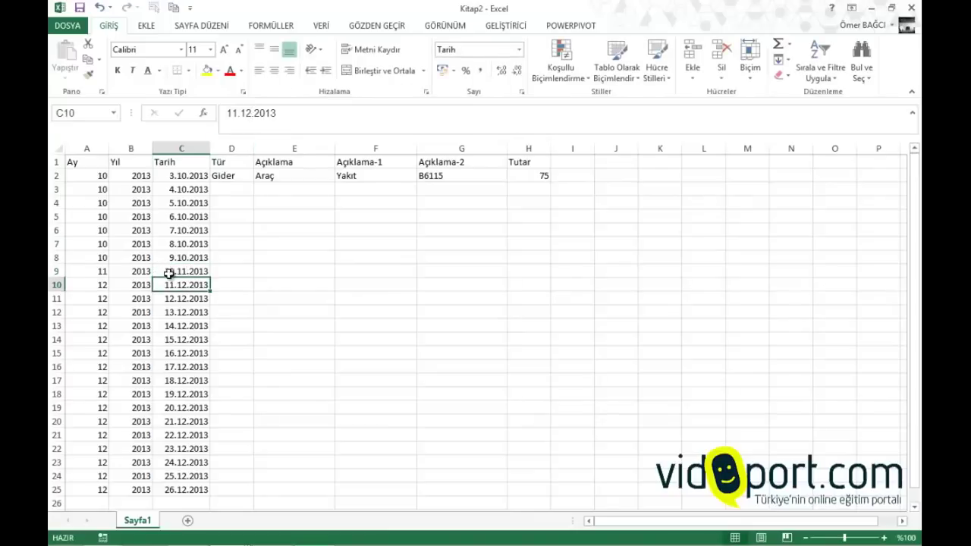
pyautogui.click(172, 273)
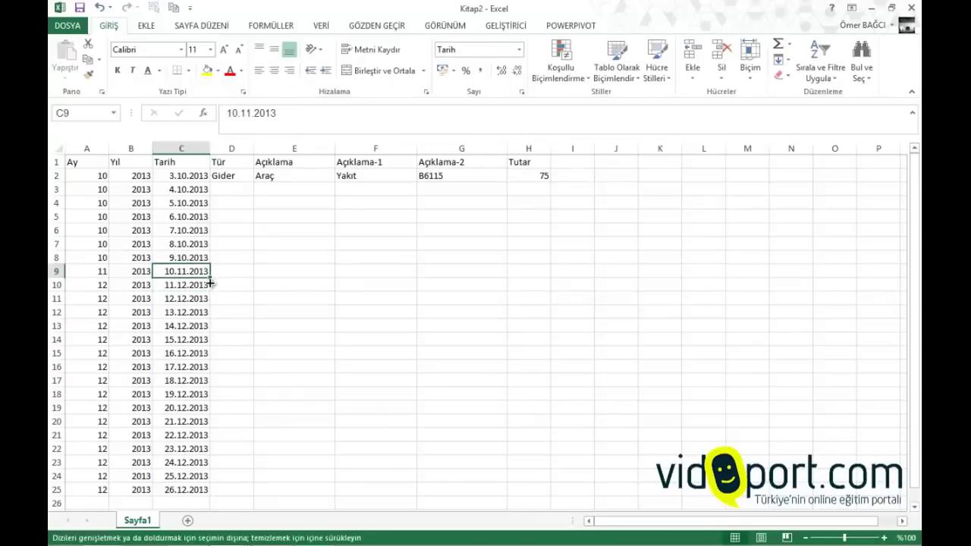
pyautogui.moveTo(210, 283); pyautogui.dragTo(211, 400)
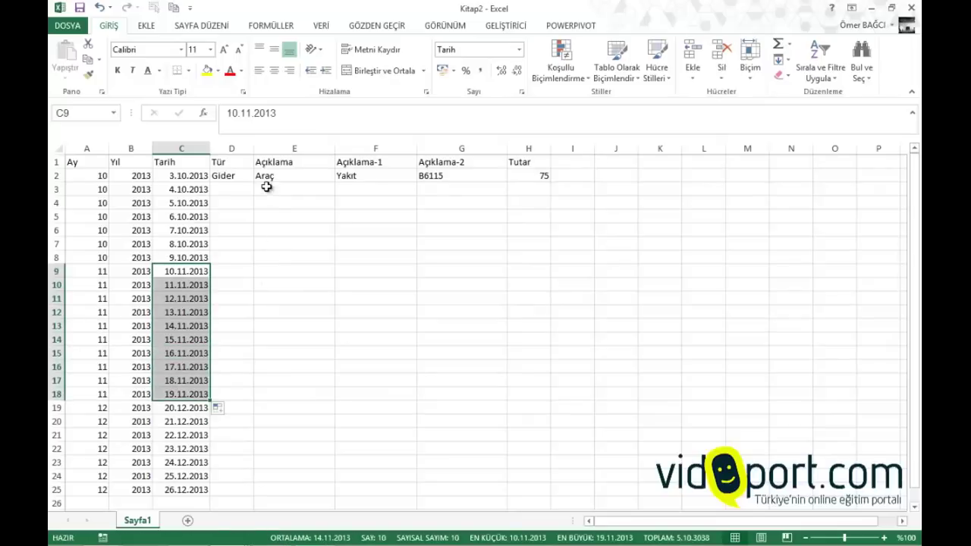
pyautogui.click(245, 189)
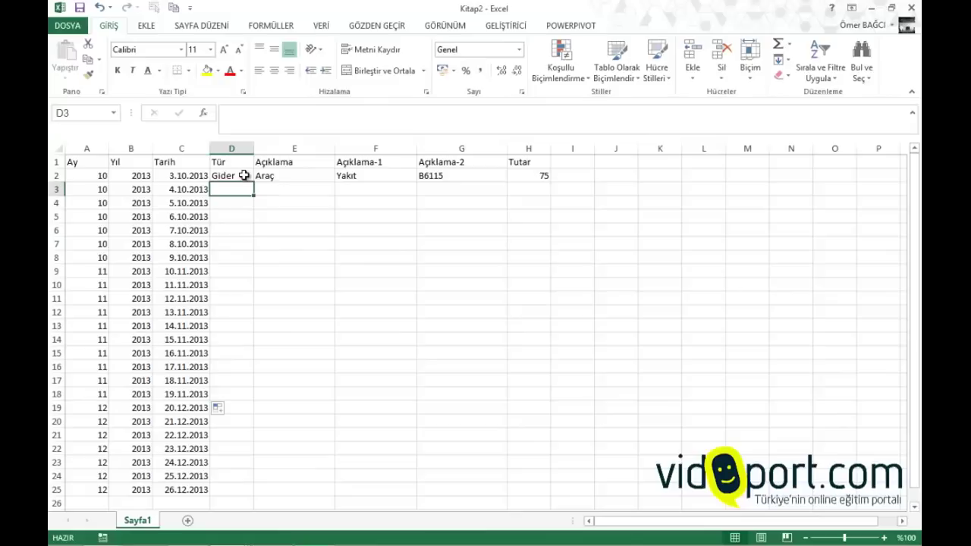
# Apply a Veri Doğrulama list 'Gelir;Gider' to D2:D25 and check D3's dropdown
pyautogui.click(228, 492)
pyautogui.moveTo(227, 493); pyautogui.dragTo(227, 176)
pyautogui.moveTo(228, 175); pyautogui.dragTo(233, 489)
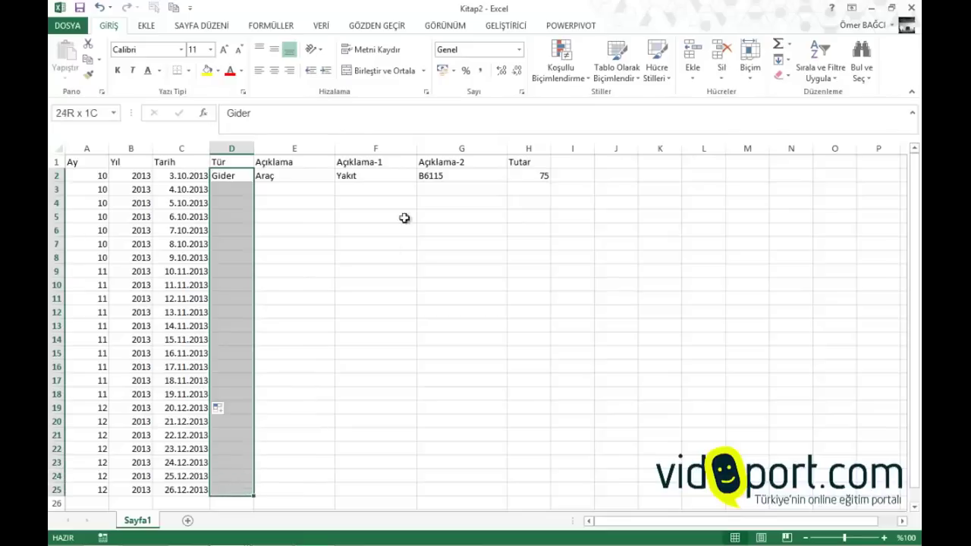
pyautogui.click(321, 26)
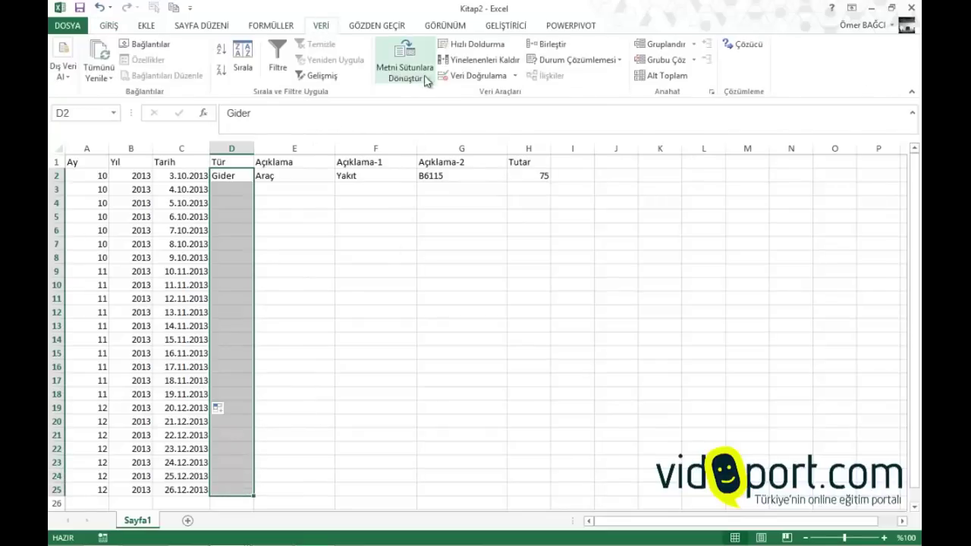
pyautogui.click(456, 77)
pyautogui.click(465, 247)
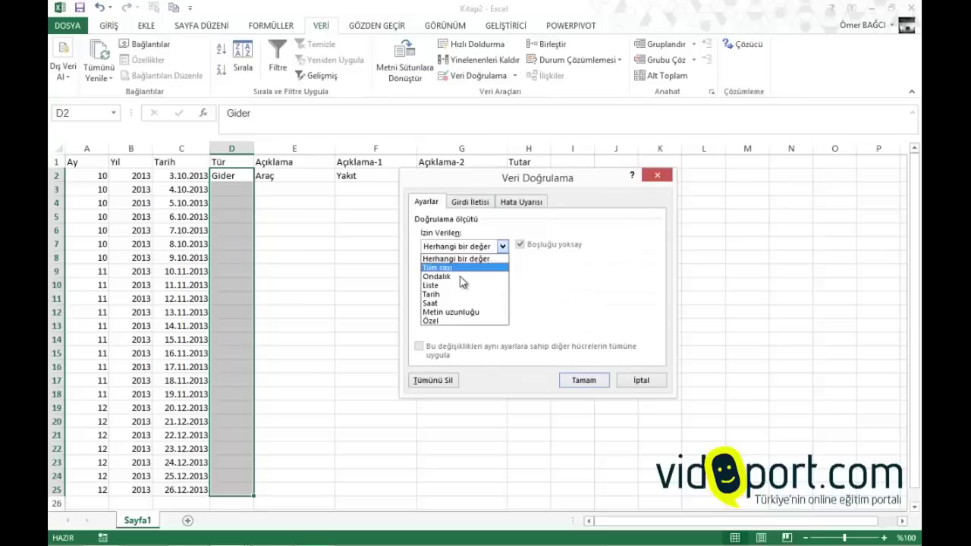
pyautogui.click(463, 287)
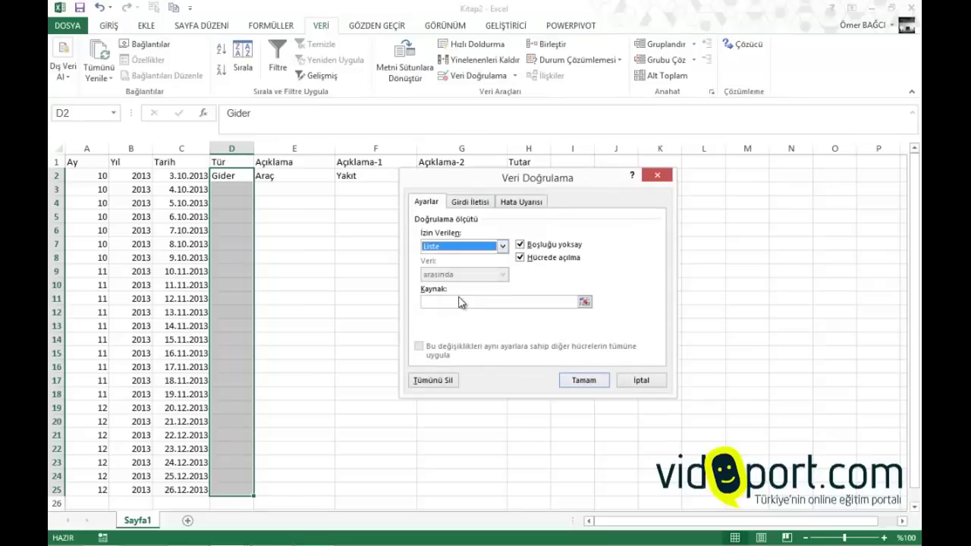
pyautogui.click(453, 303)
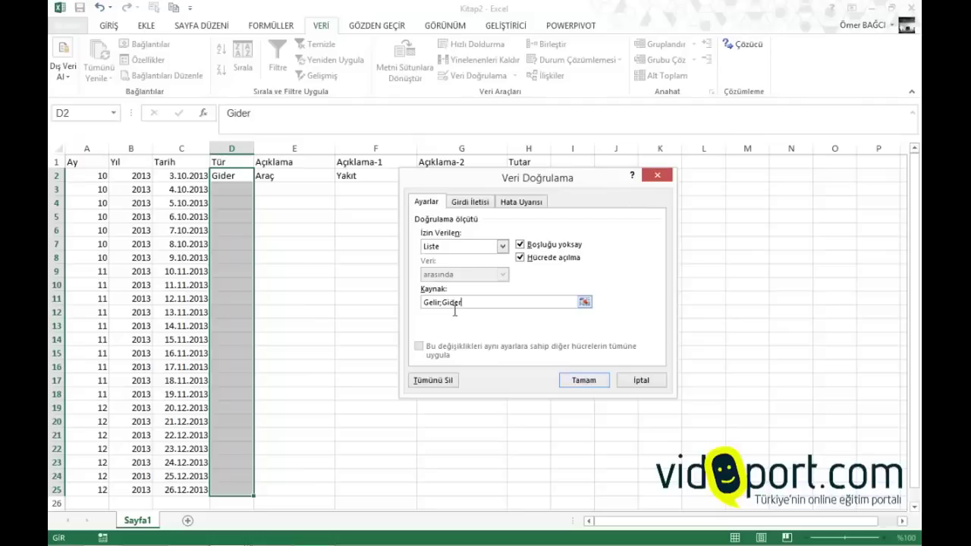
pyautogui.write('Gelir;Gider')
pyautogui.click(567, 381)
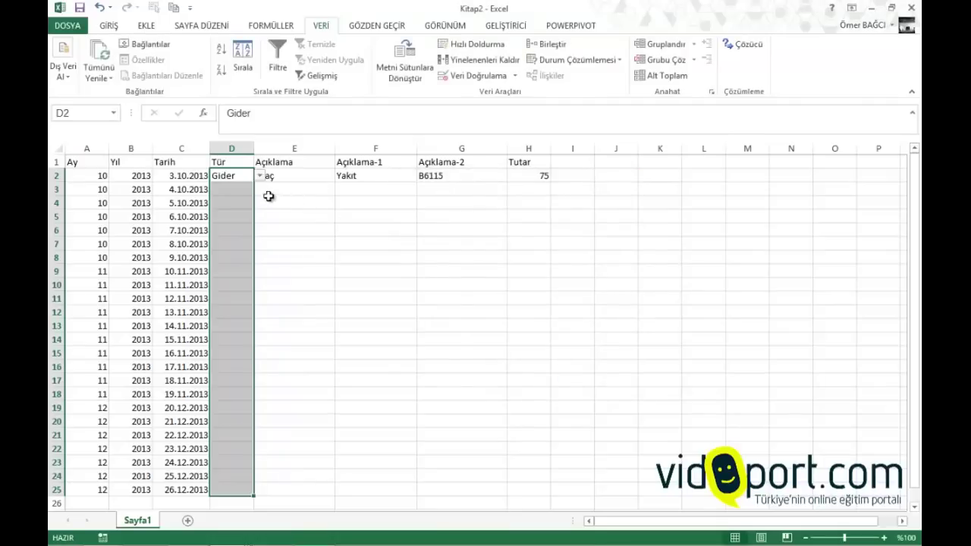
pyautogui.click(243, 188)
pyautogui.click(260, 189)
# Briefly select Açıklama cells E2:E17, then pick Gelir for D3 from its dropdown
pyautogui.click(241, 186)
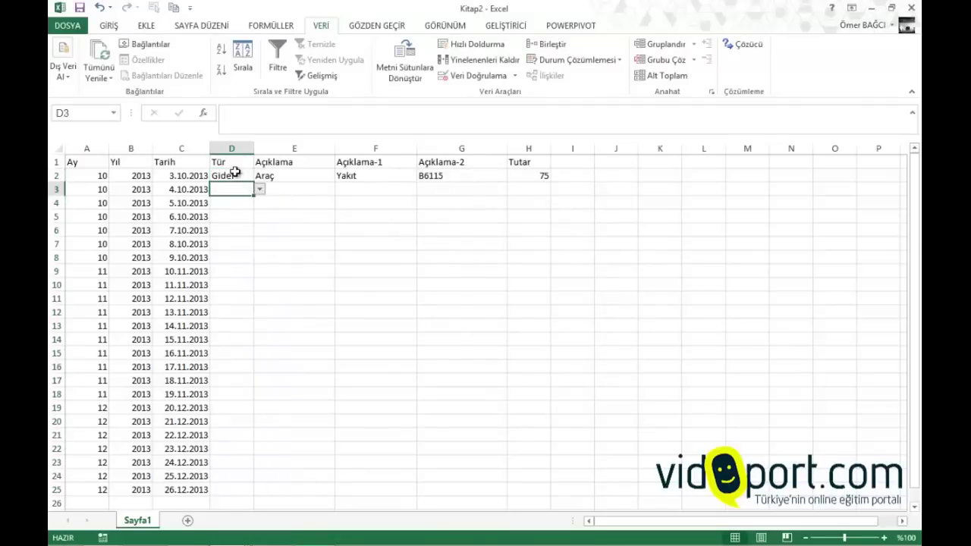
pyautogui.click(307, 188)
pyautogui.click(302, 173)
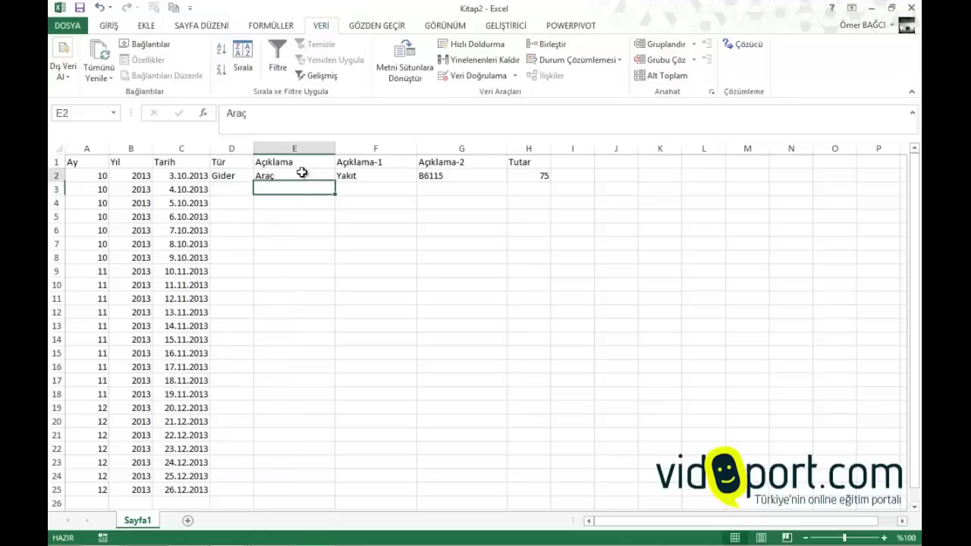
pyautogui.moveTo(302, 173); pyautogui.dragTo(321, 385)
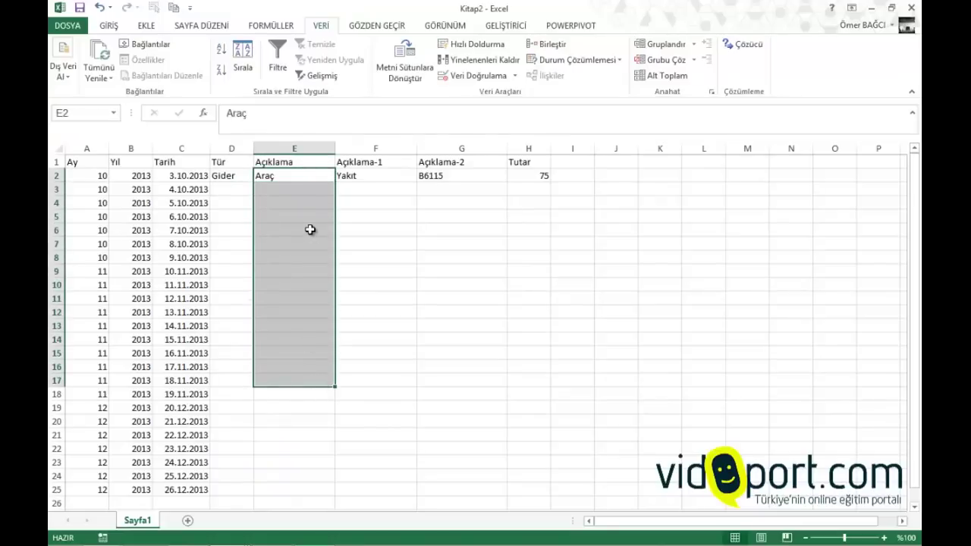
pyautogui.click(292, 190)
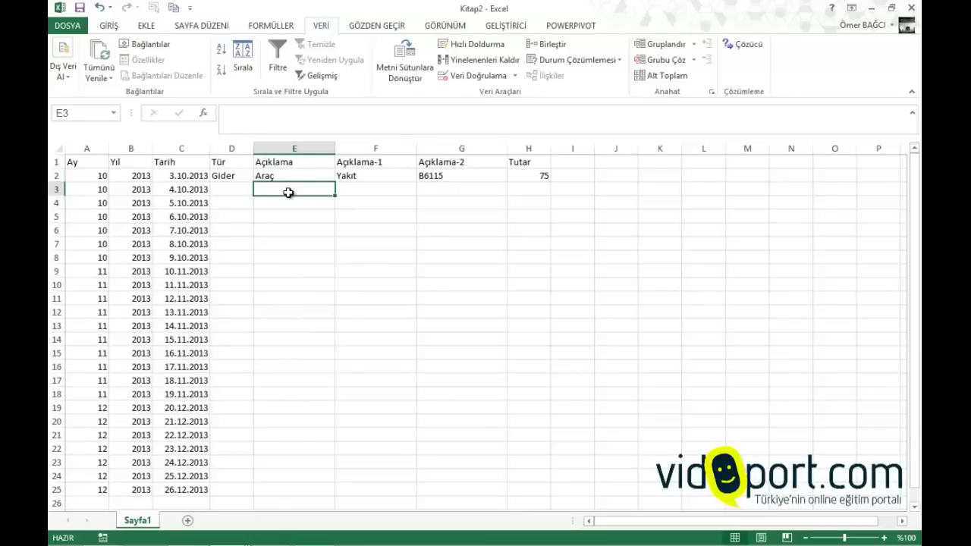
pyautogui.click(369, 189)
pyautogui.click(303, 189)
pyautogui.click(237, 188)
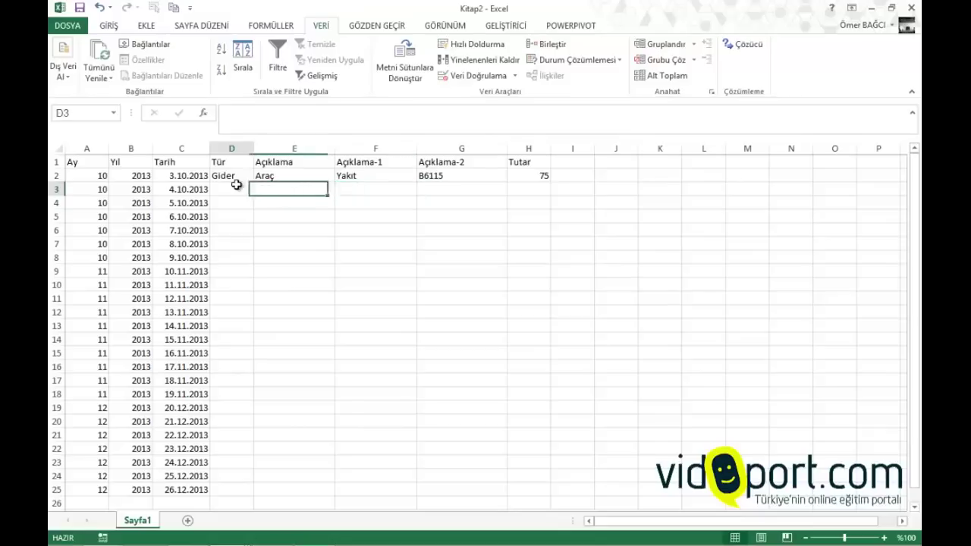
pyautogui.click(259, 189)
pyautogui.click(241, 200)
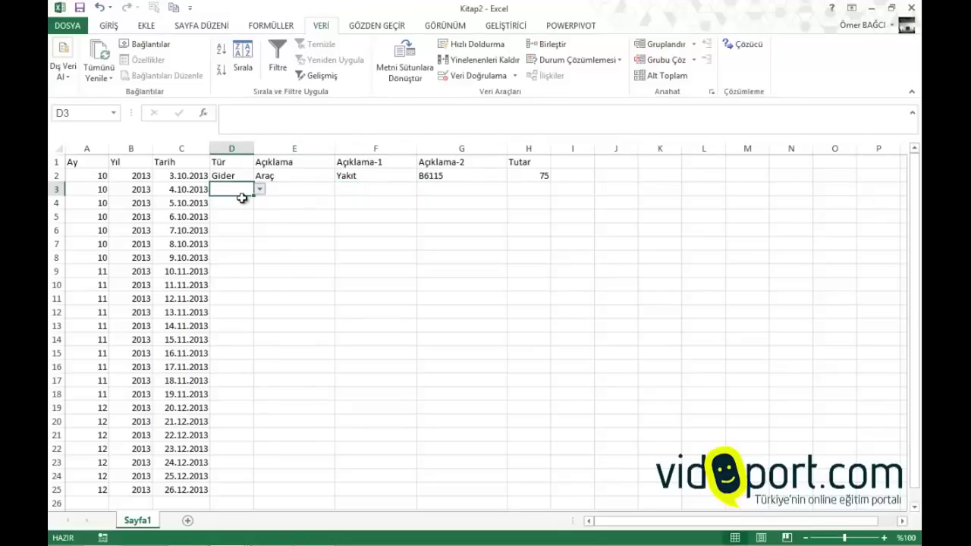
pyautogui.click(245, 203)
# Test the validation with an invalid 'g' in D4, cancel it, and enter Gider
pyautogui.write('g')
pyautogui.press('Return')
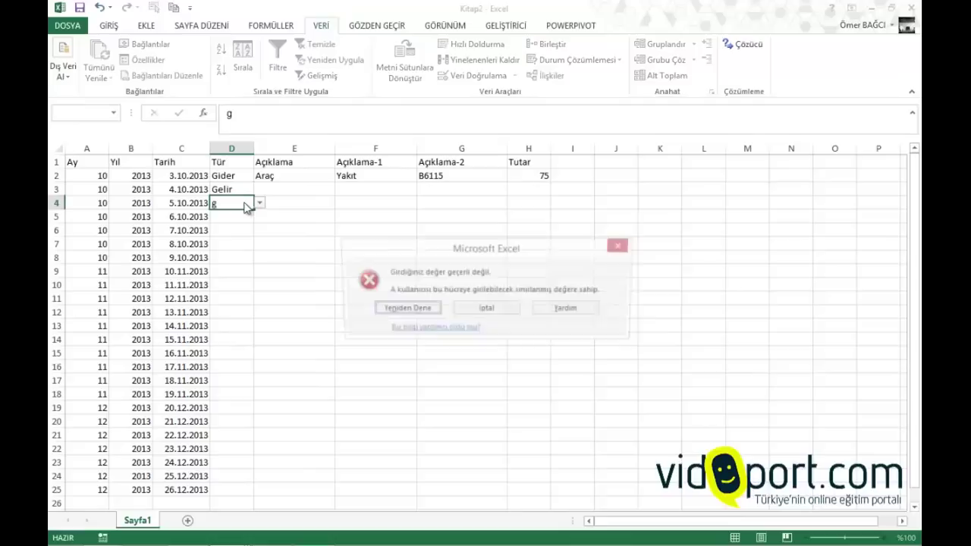
pyautogui.press('Tab')
pyautogui.press('Return')
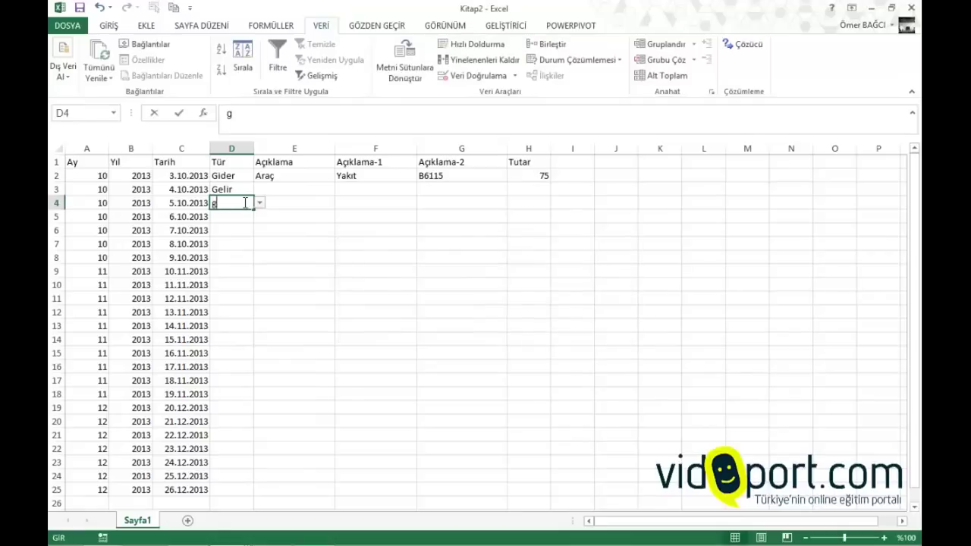
pyautogui.write('gider')
pyautogui.press('Return')
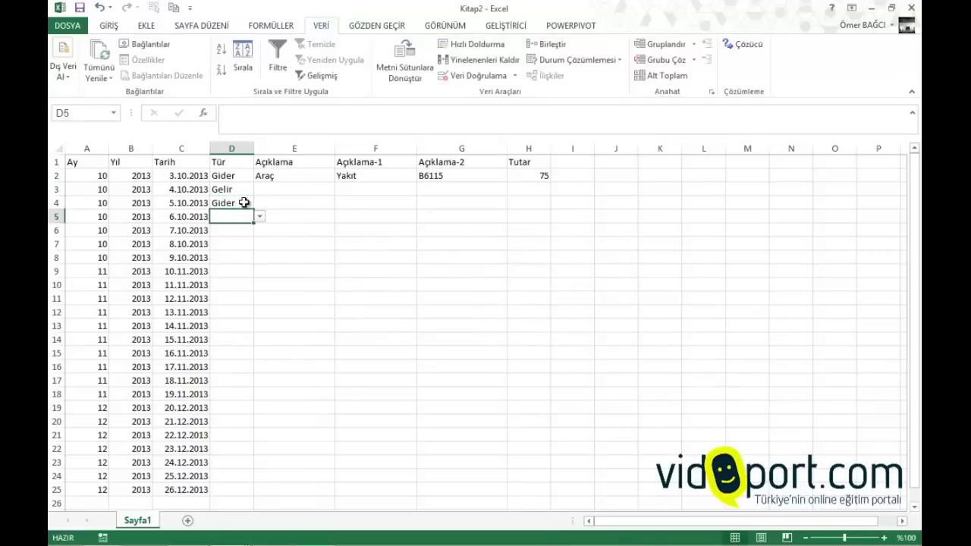
# Fill D5:D14 with Gider, Gider, Gelir, Gelir, Gelir, Gider, Gider, Gider, Gelir, Gelir
pyautogui.write('gider')
pyautogui.press('Return')
pyautogui.write('gider')
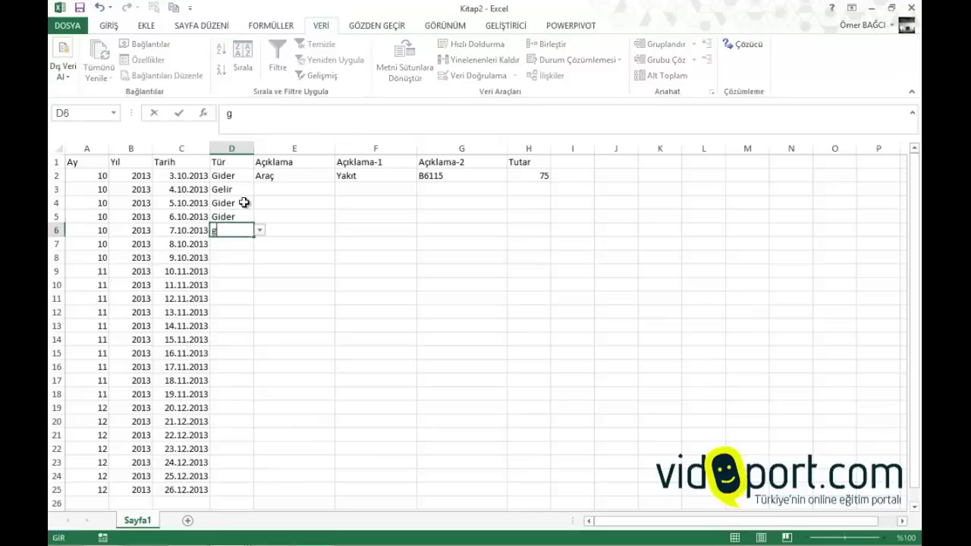
pyautogui.press('Return')
pyautogui.write('gelir')
pyautogui.press('Return')
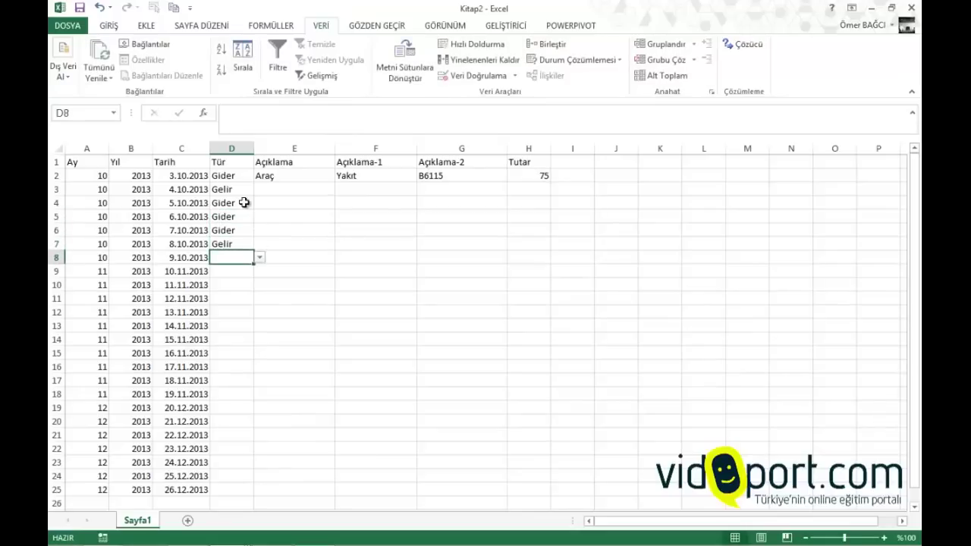
pyautogui.write('gelir')
pyautogui.press('Return')
pyautogui.write('gelir')
pyautogui.press('Return')
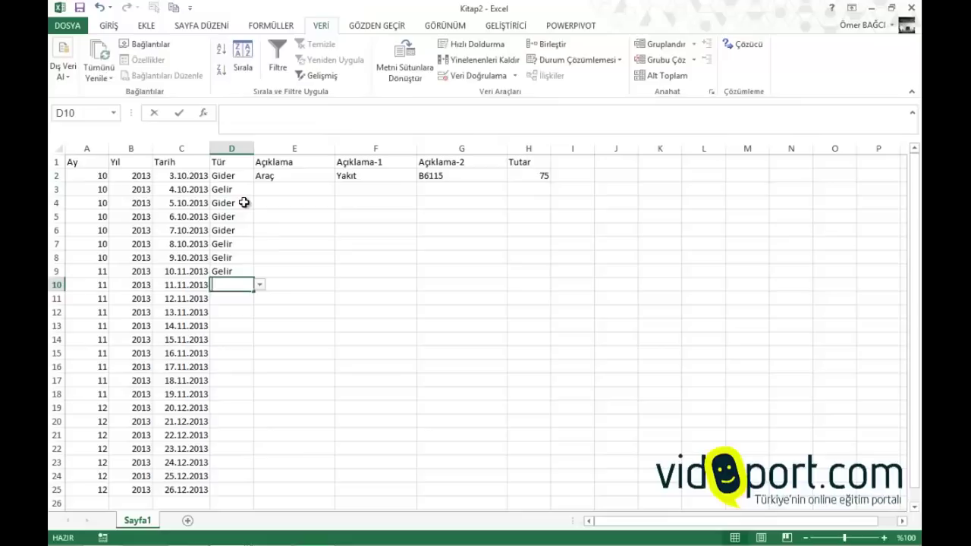
pyautogui.write('gider')
pyautogui.press('Return')
pyautogui.write('gider')
pyautogui.press('Return')
pyautogui.write('gider')
pyautogui.press('Return')
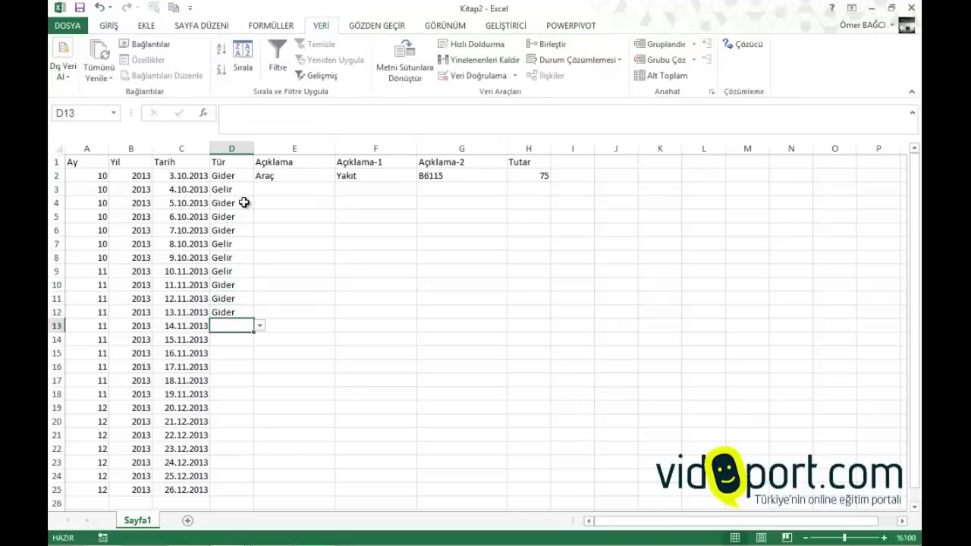
pyautogui.write('gelir')
pyautogui.press('Return')
pyautogui.write('gelir')
pyautogui.press('Return')
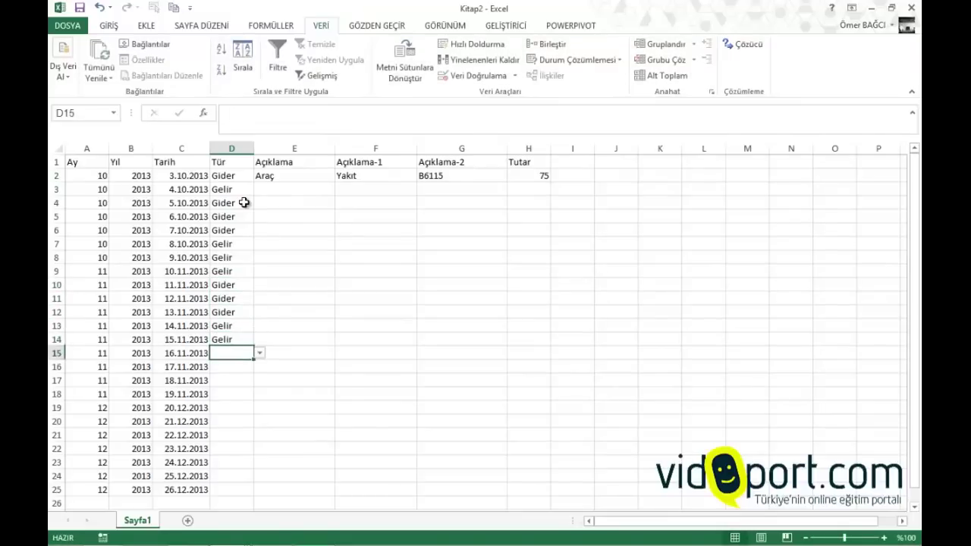
# Fill D15:D25 with Gider×3, Gelir×2, Gider×3, Gelir×2 and a final Gider
pyautogui.write('gider')
pyautogui.press('Return')
pyautogui.write('gider')
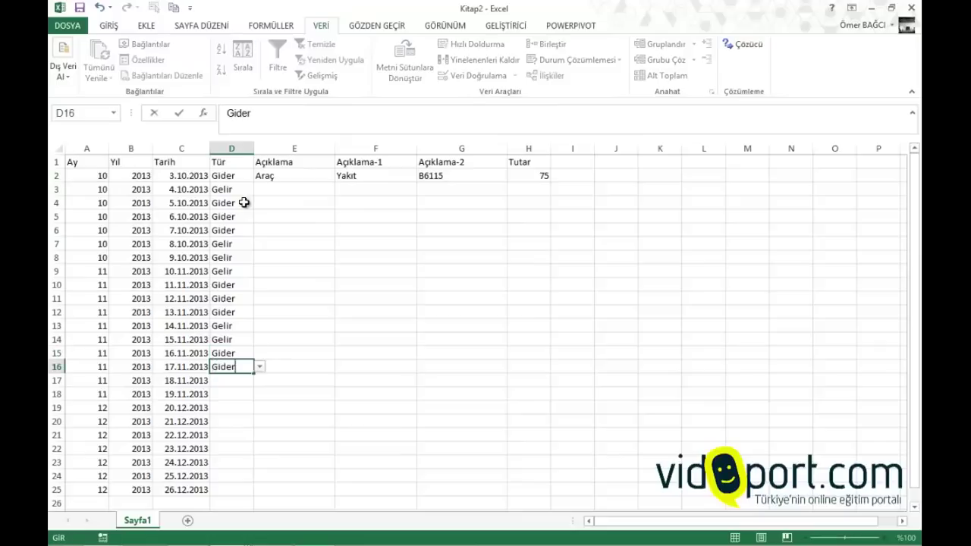
pyautogui.press('Return')
pyautogui.write('gider')
pyautogui.press('Return')
pyautogui.write('gelir')
pyautogui.press('Return')
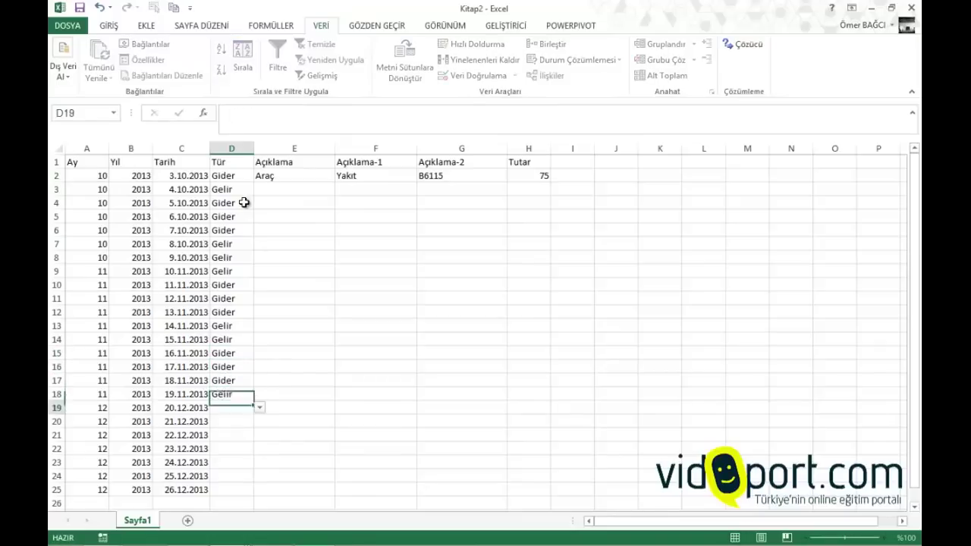
pyautogui.write('gelir')
pyautogui.press('Return')
pyautogui.write('gider')
pyautogui.press('Return')
pyautogui.write('gider')
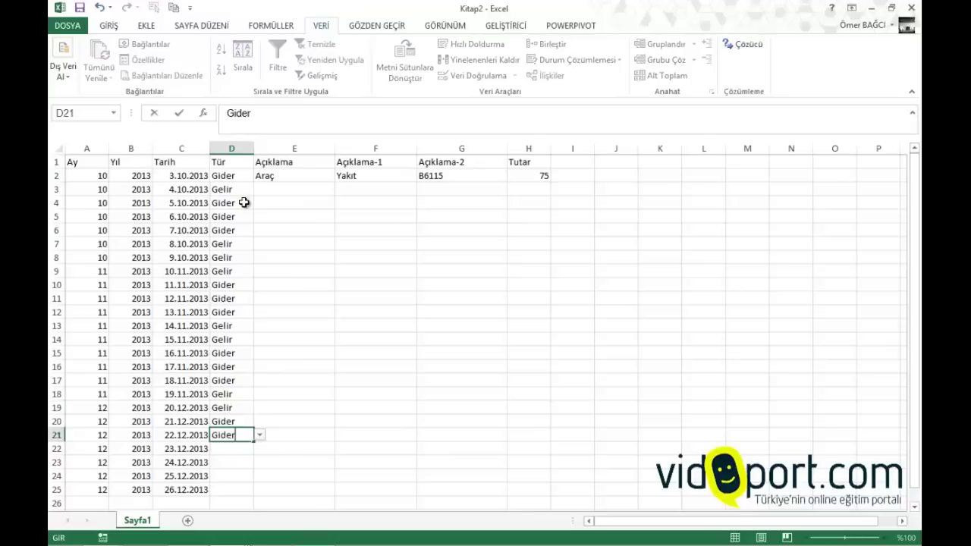
pyautogui.press('Return')
pyautogui.write('gider')
pyautogui.press('Return')
pyautogui.write('gelir')
pyautogui.press('Return')
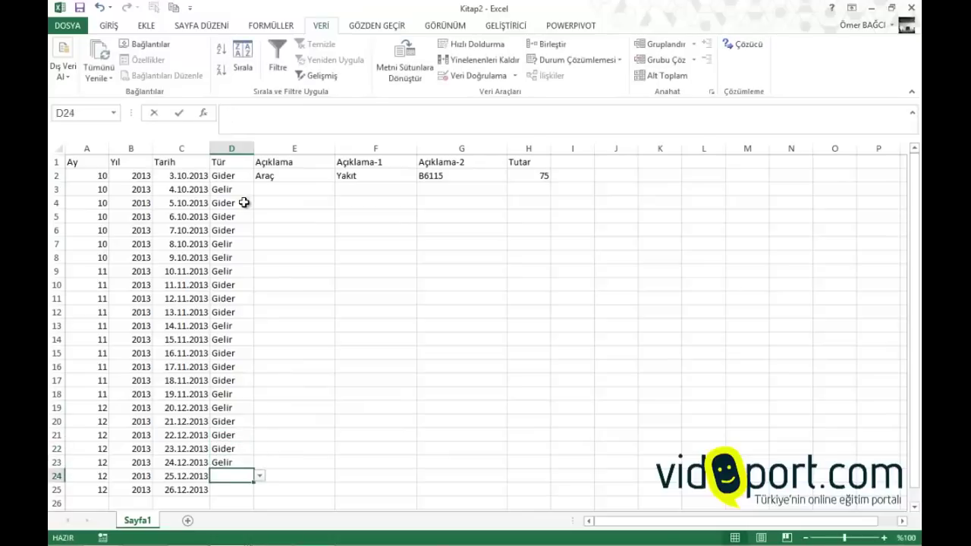
pyautogui.write('gelir')
pyautogui.press('Return')
pyautogui.write('gider')
pyautogui.press('Return')
pyautogui.press('Right')
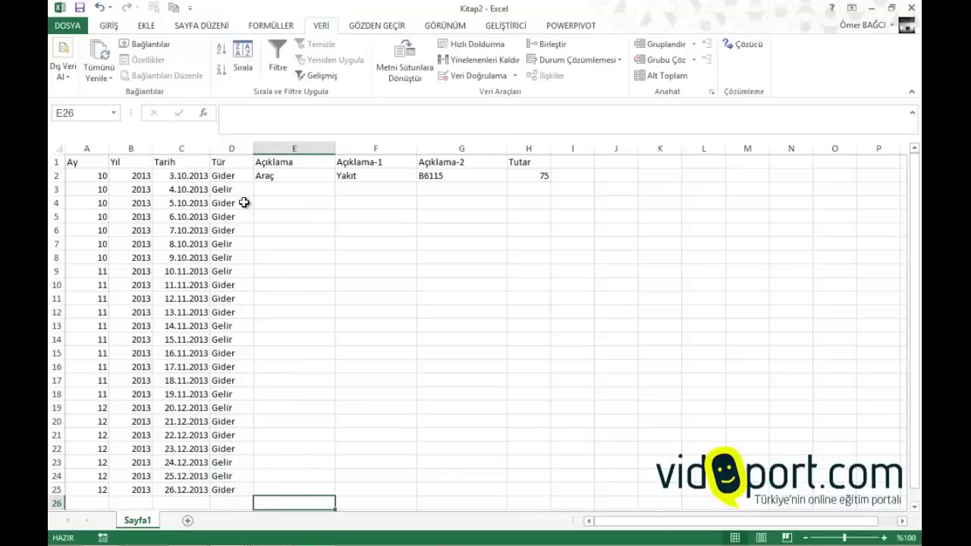
# Fill row 3 with Üyelik, Aylık Üyelik, the member's name, and amount 25
pyautogui.press('Up')
pyautogui.press('Up')
pyautogui.press('Up')
pyautogui.press('Up')
pyautogui.press('Up')
pyautogui.press('Up')
pyautogui.press('Up')
pyautogui.press('Up')
pyautogui.press('Up')
pyautogui.press('Up')
pyautogui.press('Up')
pyautogui.press('Up')
pyautogui.press('Up')
pyautogui.press('Up')
pyautogui.press('Up')
pyautogui.press('Up')
pyautogui.press('Up')
pyautogui.press('Up')
pyautogui.press('Up')
pyautogui.press('Up')
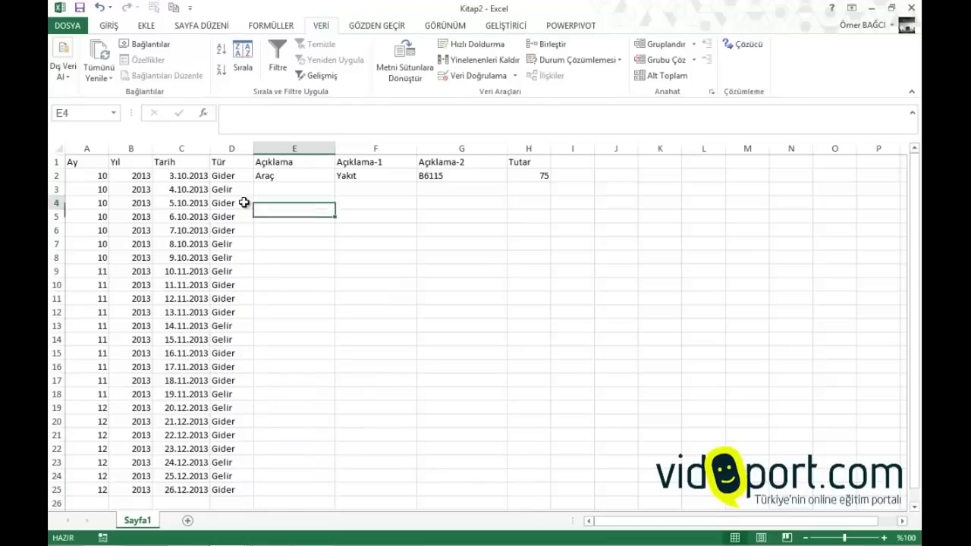
pyautogui.press('Down')
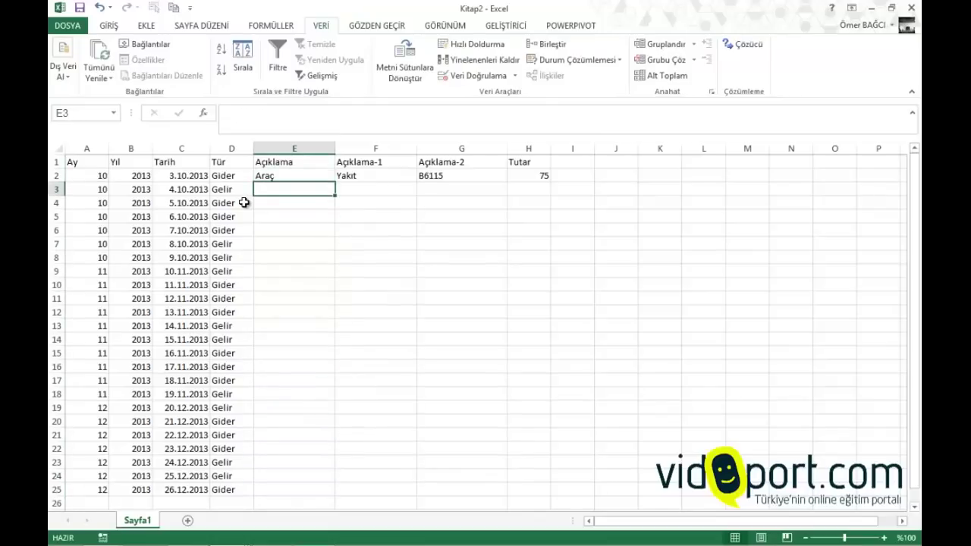
pyautogui.write('Üyelik')
pyautogui.press('Tab')
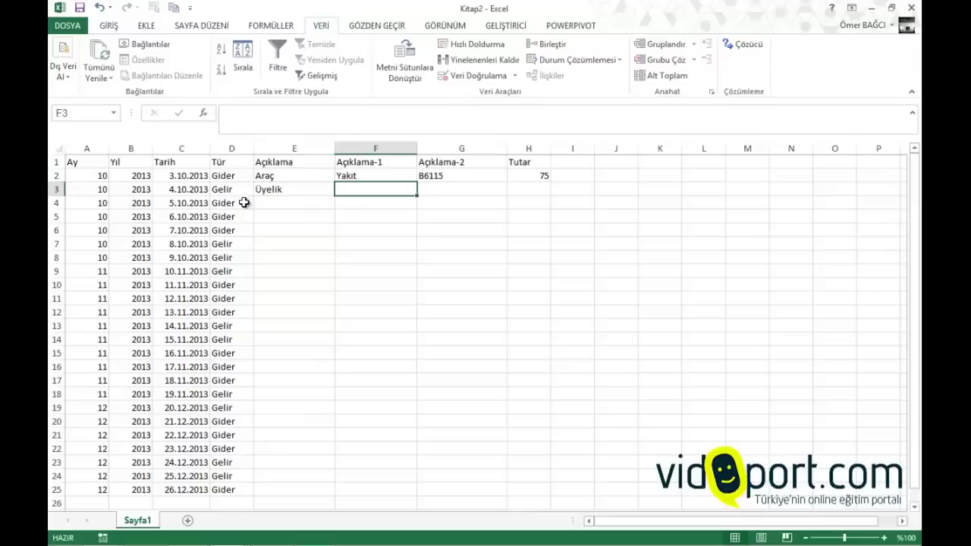
pyautogui.write('Aylık')
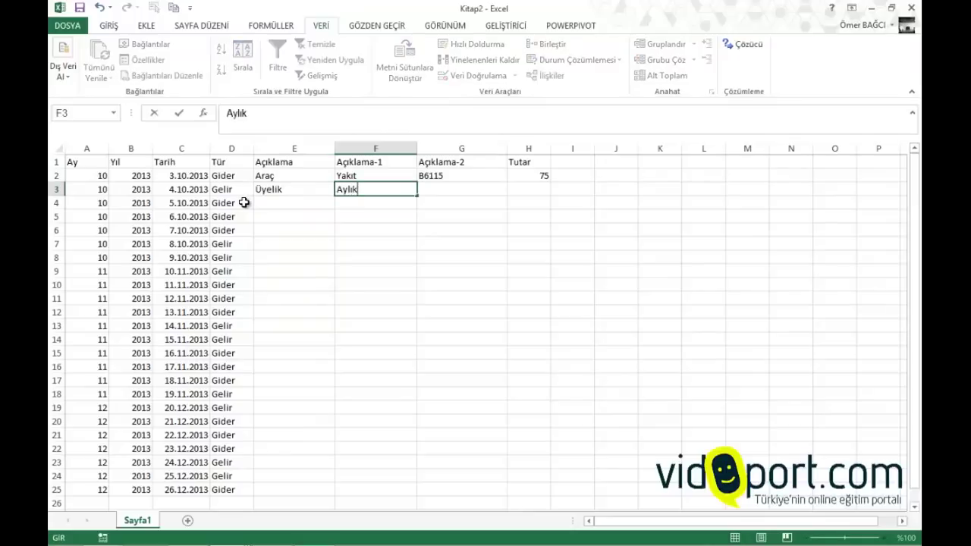
pyautogui.write(' Üyelik')
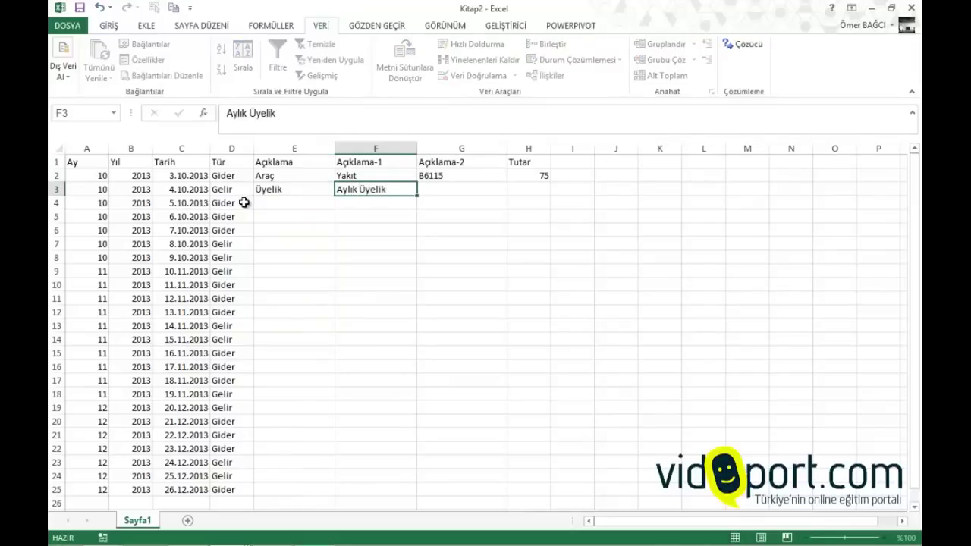
pyautogui.press('Tab')
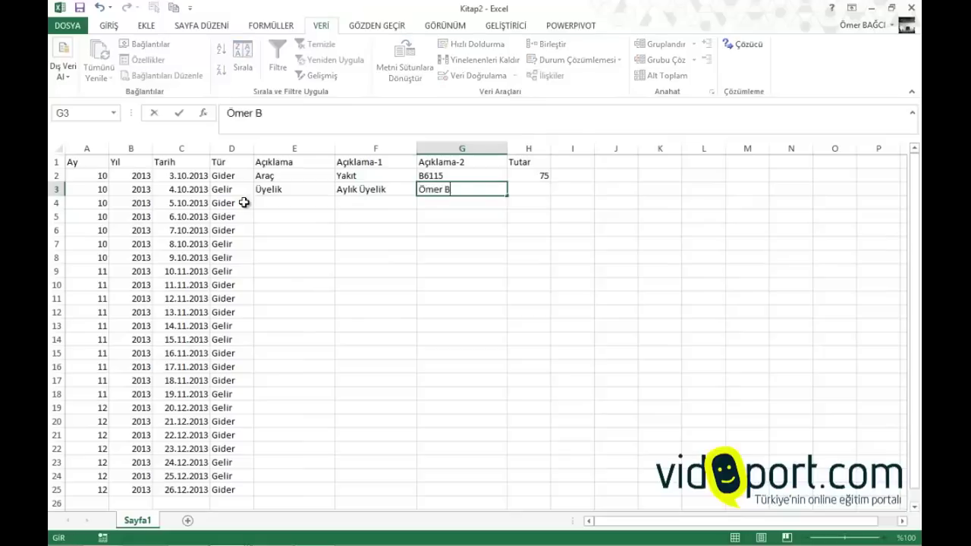
pyautogui.press('Tab')
pyautogui.write('25')
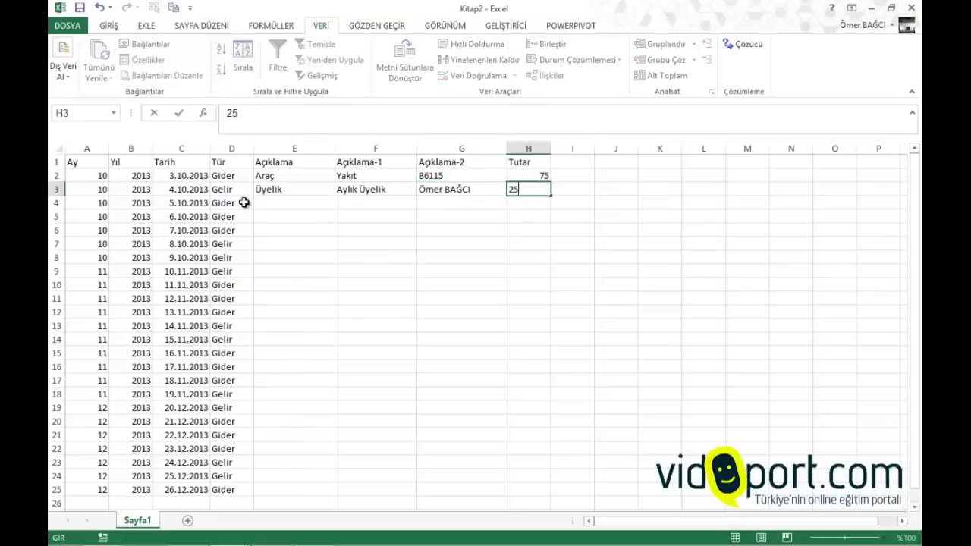
pyautogui.press('Return')
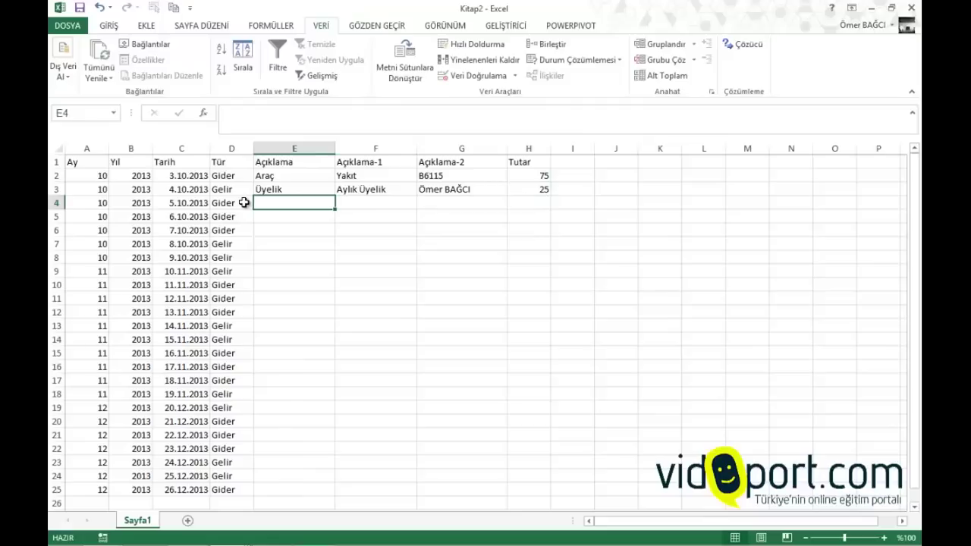
# Fill row 4 with Ofis, Kira, Aralık, and amount 1250
pyautogui.write('Ofis')
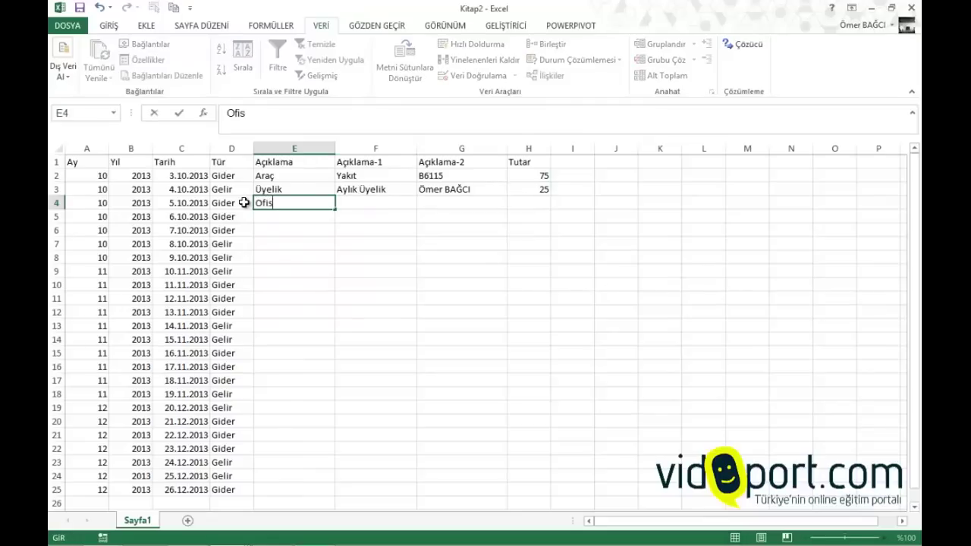
pyautogui.press('Tab')
pyautogui.write('Ki')
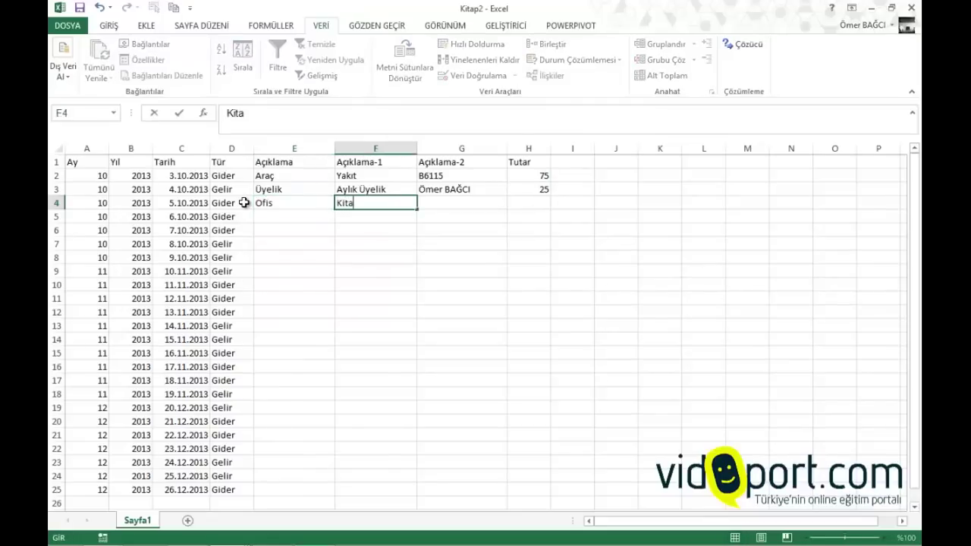
pyautogui.press('Tab')
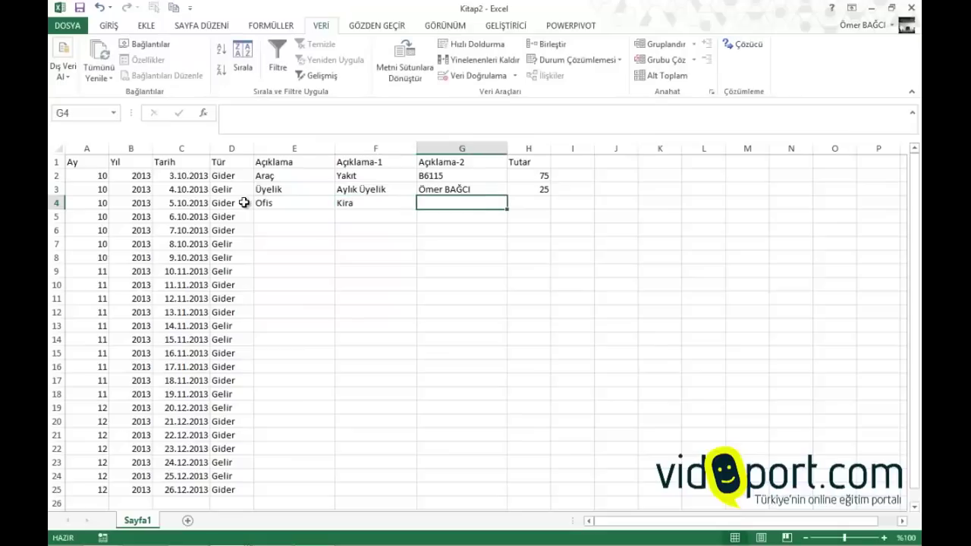
pyautogui.write('Aralık')
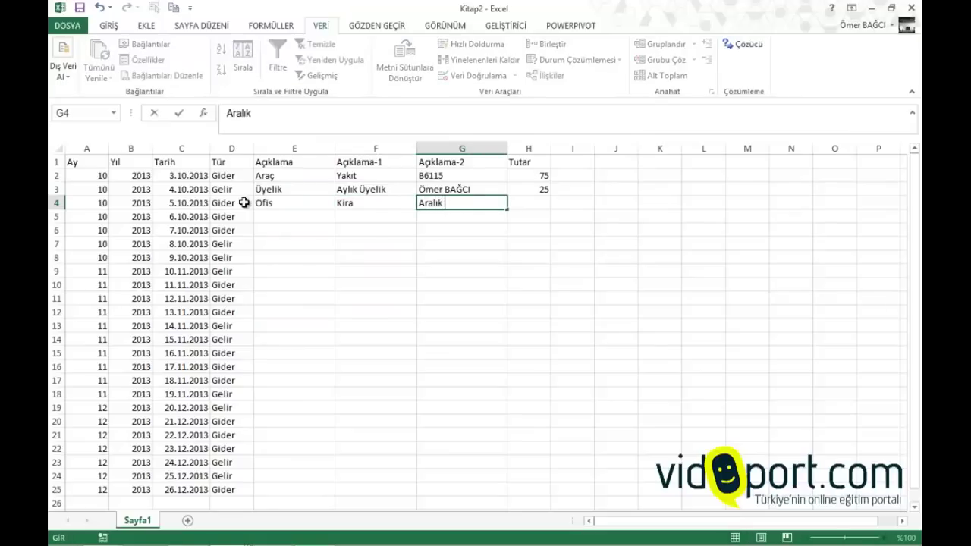
pyautogui.press('Tab')
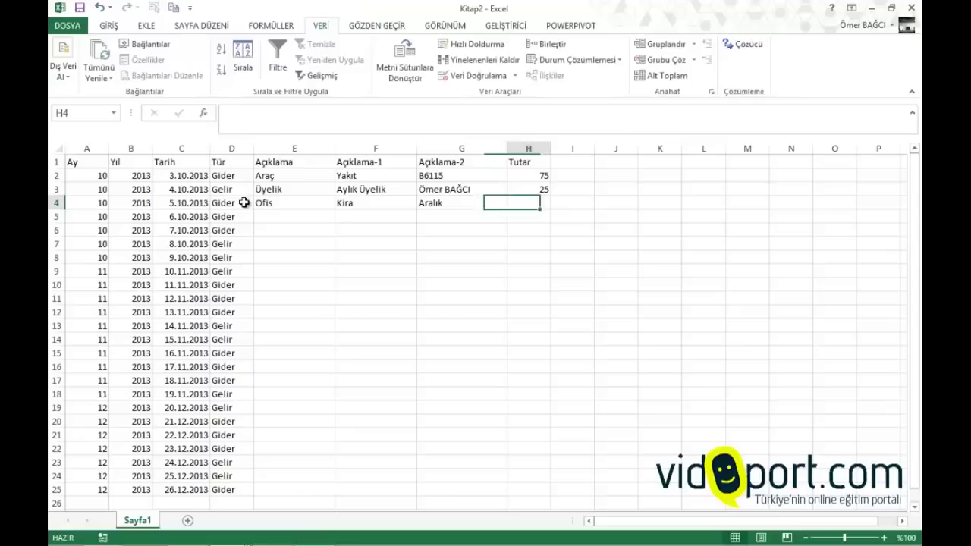
pyautogui.write('1250')
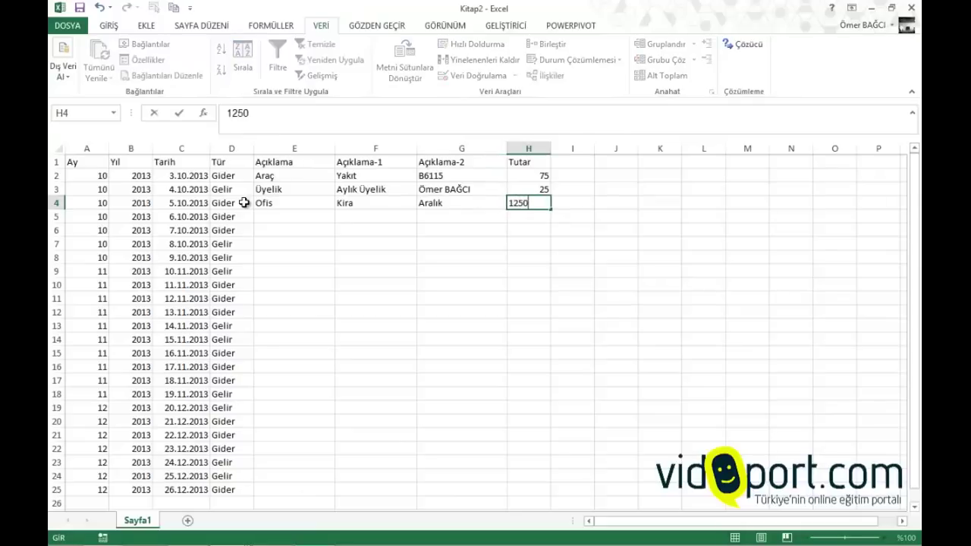
pyautogui.press('Return')
# Fill row 5 with Ofis, Telefon, a phone number, and amount 95
pyautogui.press('Left')
pyautogui.press('Left')
pyautogui.press('Left')
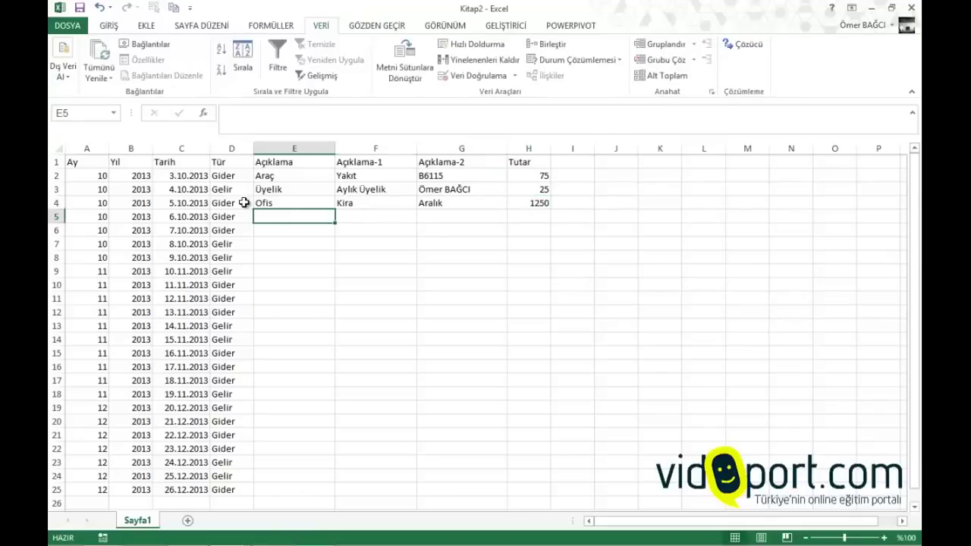
pyautogui.write('ofis')
pyautogui.press('Tab')
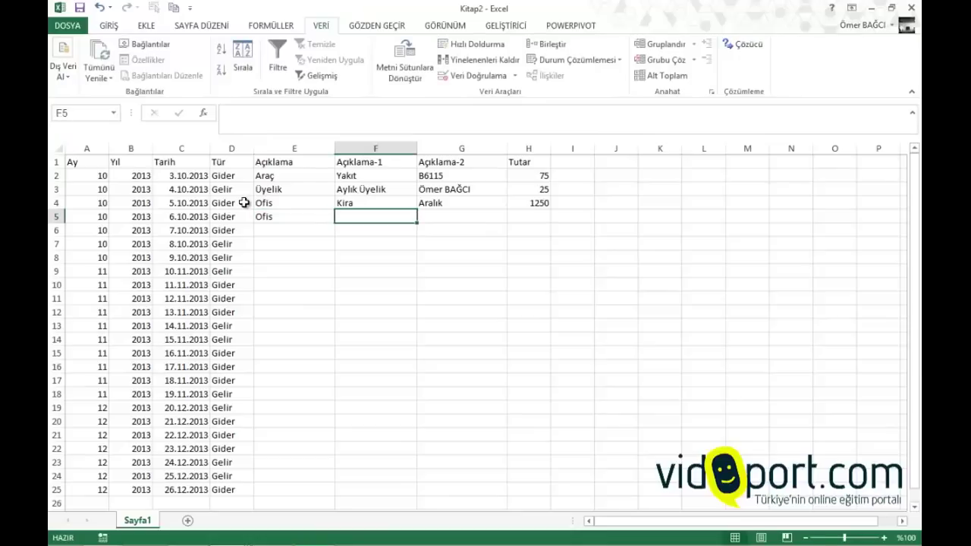
pyautogui.write('Telefn')
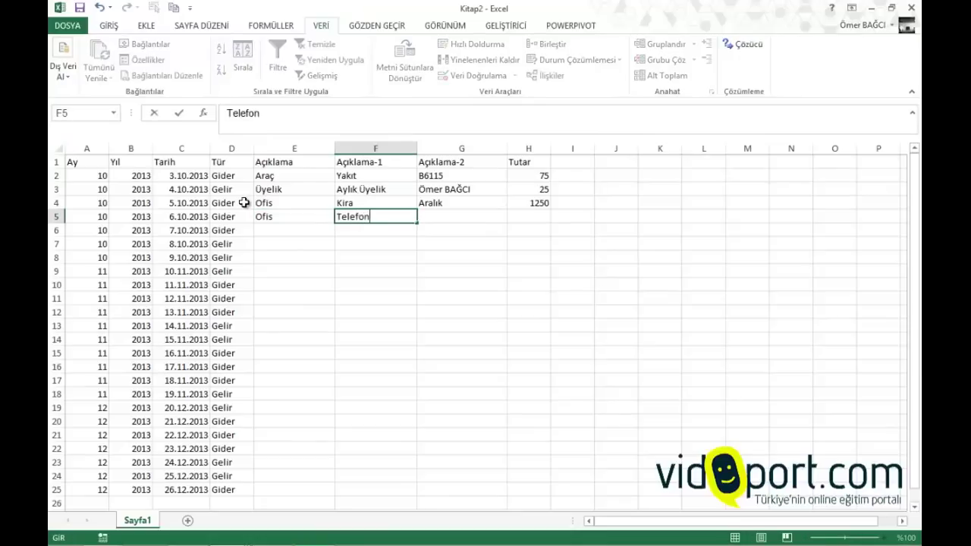
pyautogui.press('Tab')
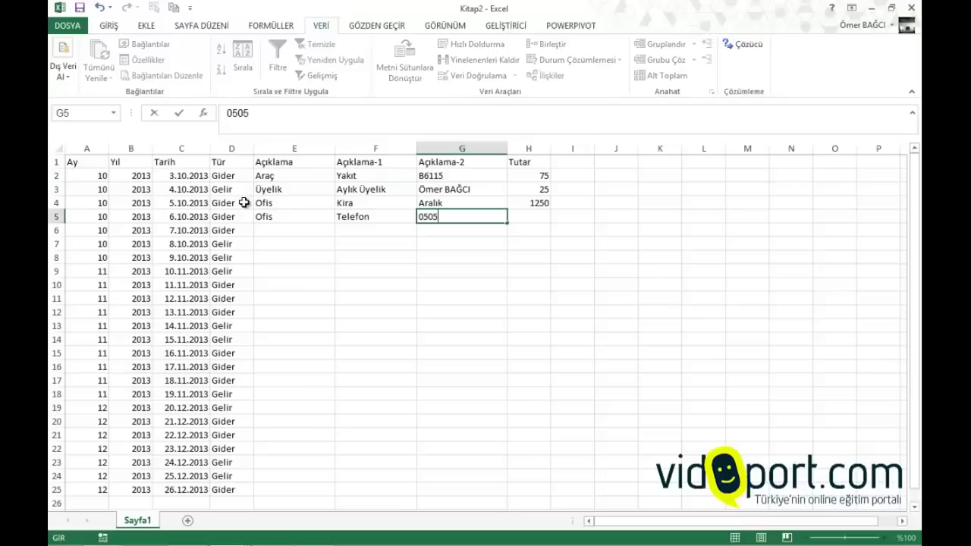
pyautogui.press('Tab')
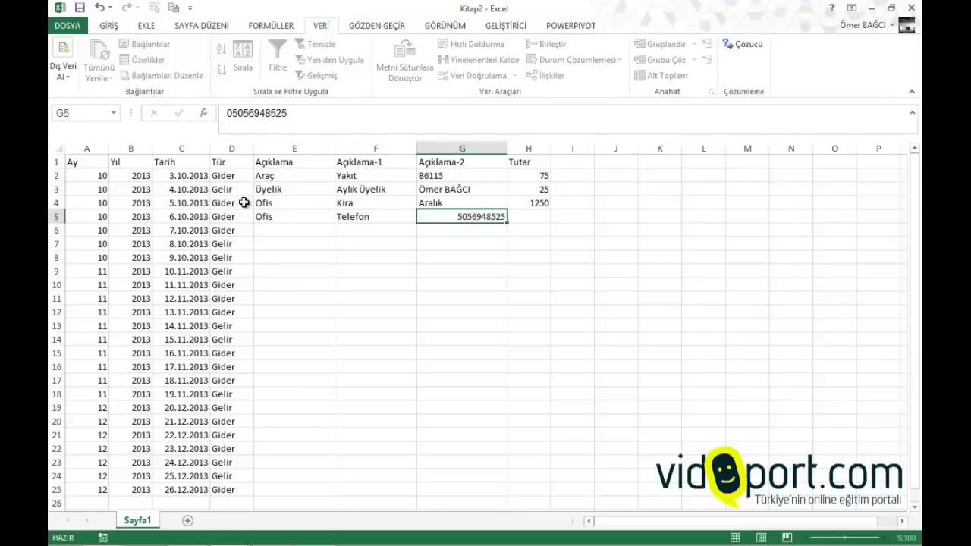
pyautogui.write('95')
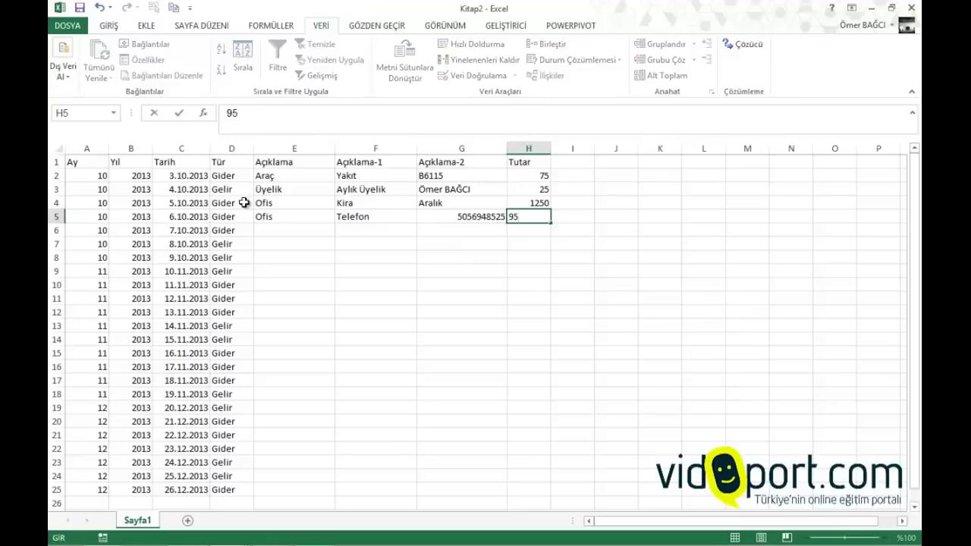
pyautogui.press('Return')
pyautogui.press('Right')
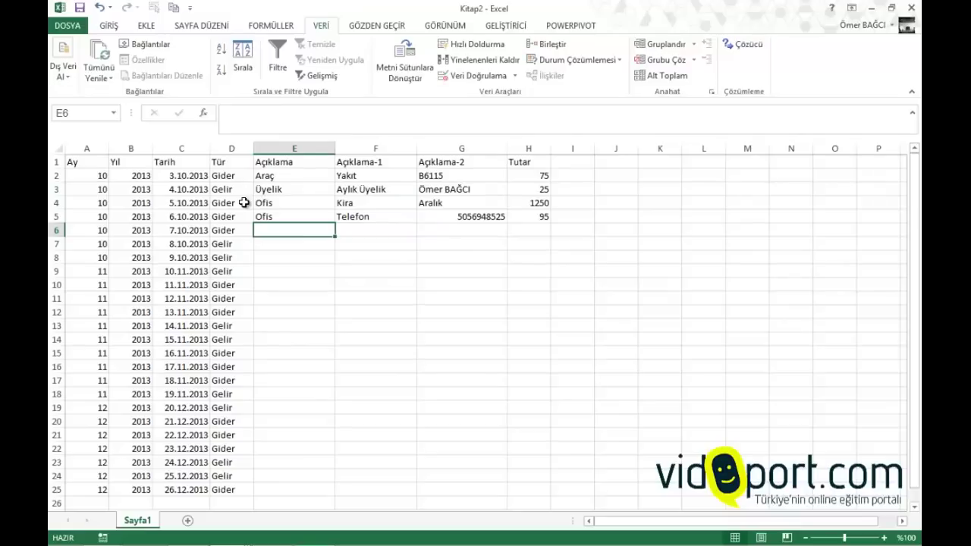
# Fill row 6 with Personel, the staff member's name, Maaş, and amount 1450
pyautogui.write('Person')
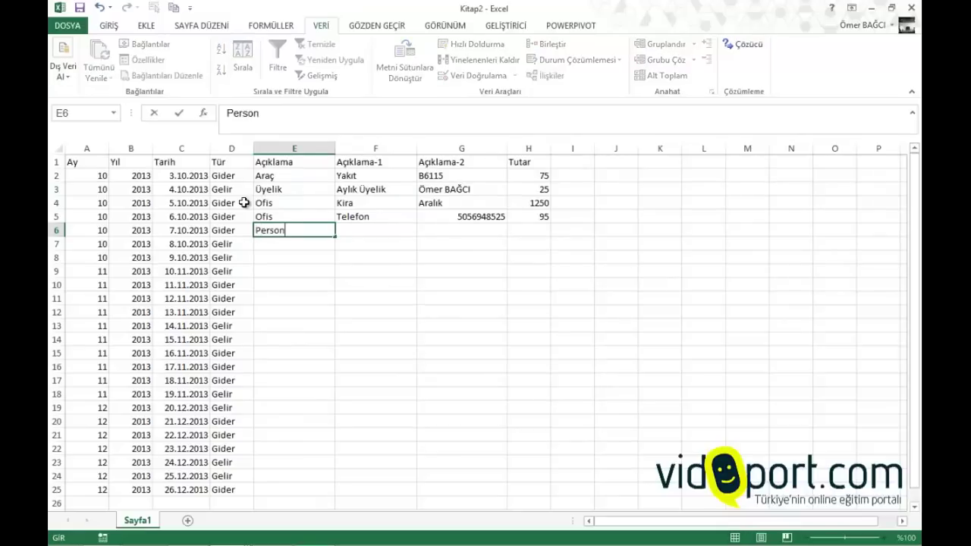
pyautogui.write('ele')
pyautogui.press('BackSpace')
pyautogui.press('Tab')
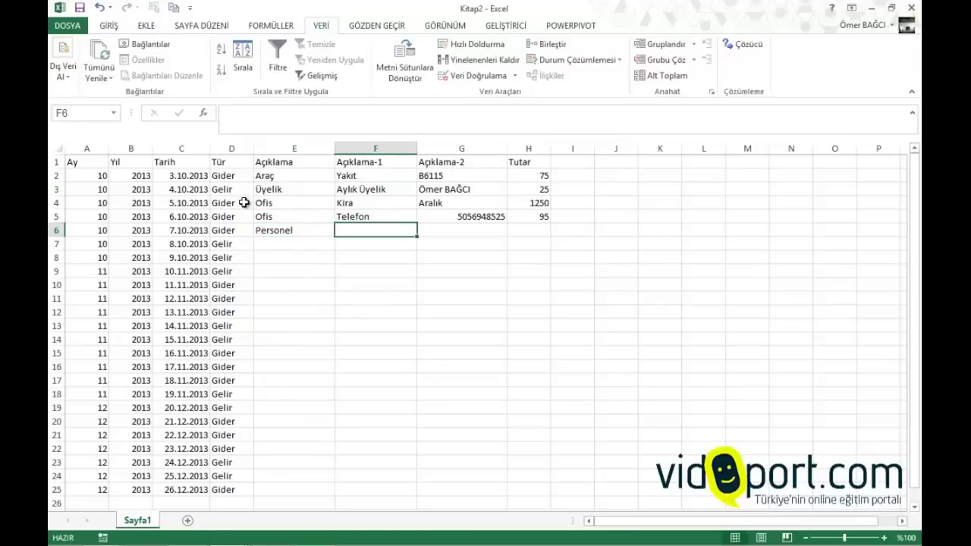
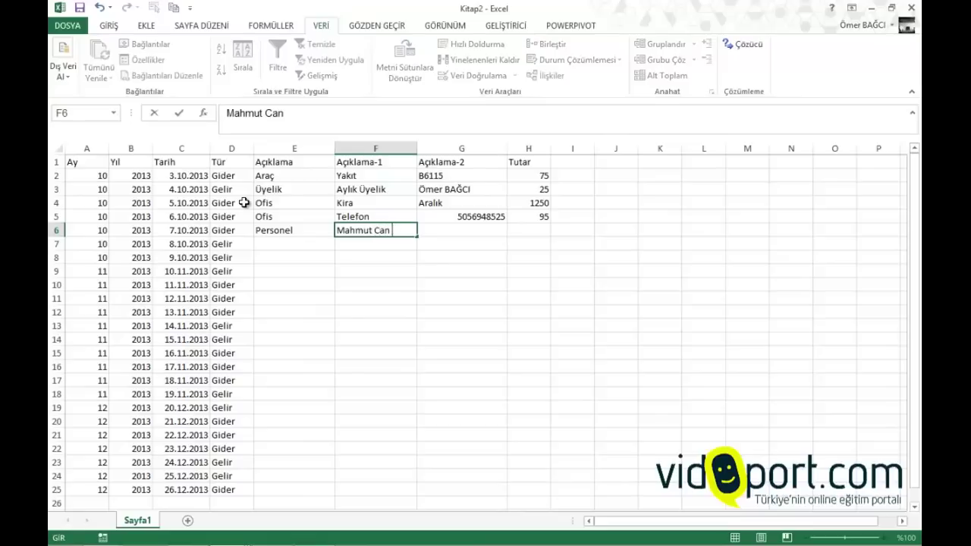
pyautogui.press('Tab')
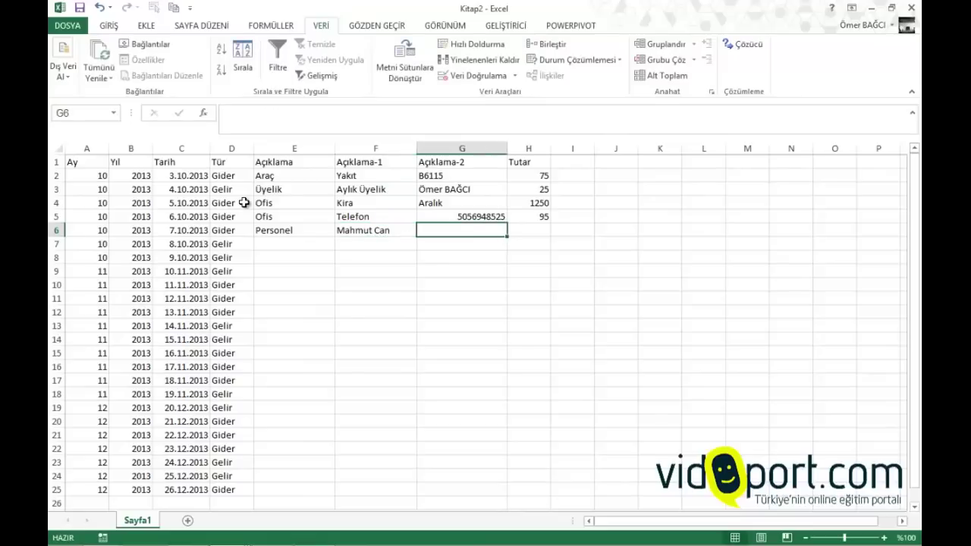
pyautogui.write('Maaş')
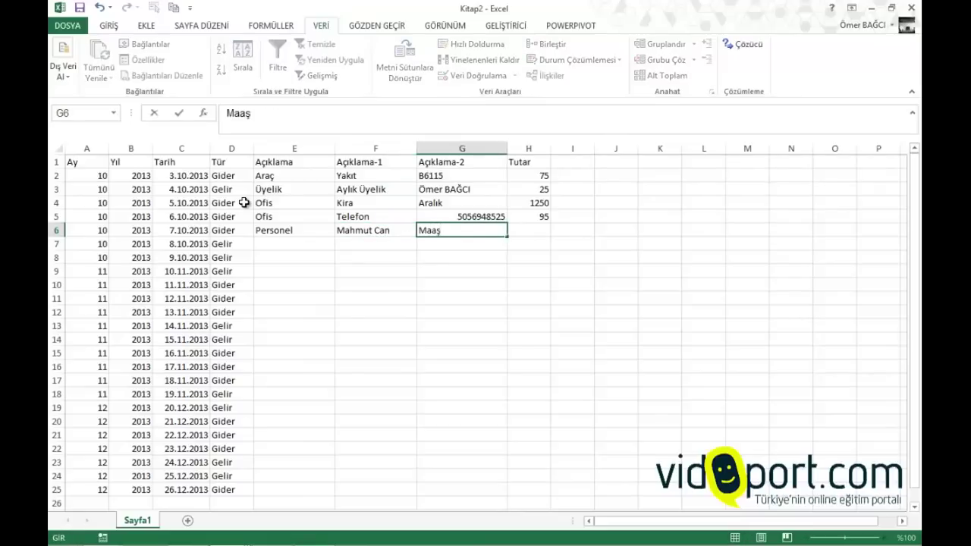
pyautogui.press('Tab')
pyautogui.write('1450')
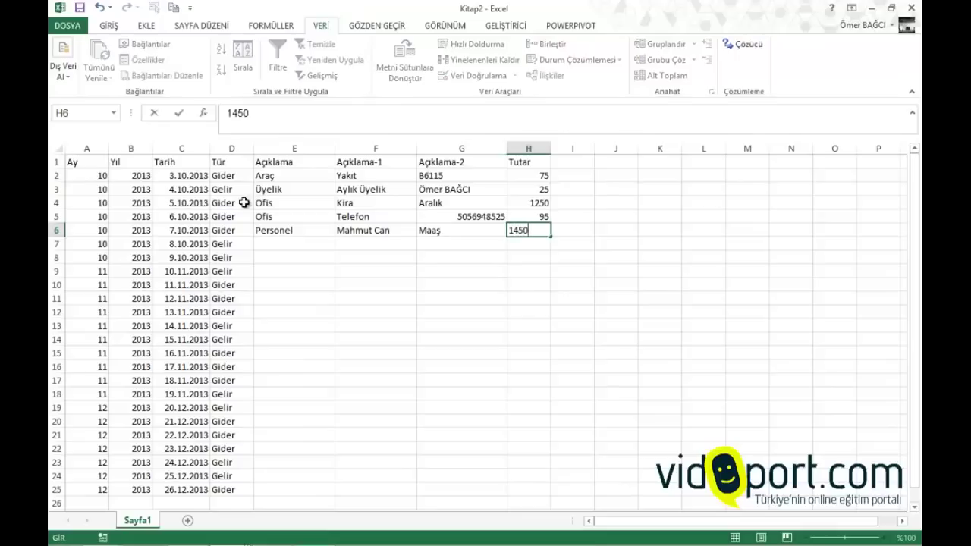
pyautogui.press('Return')
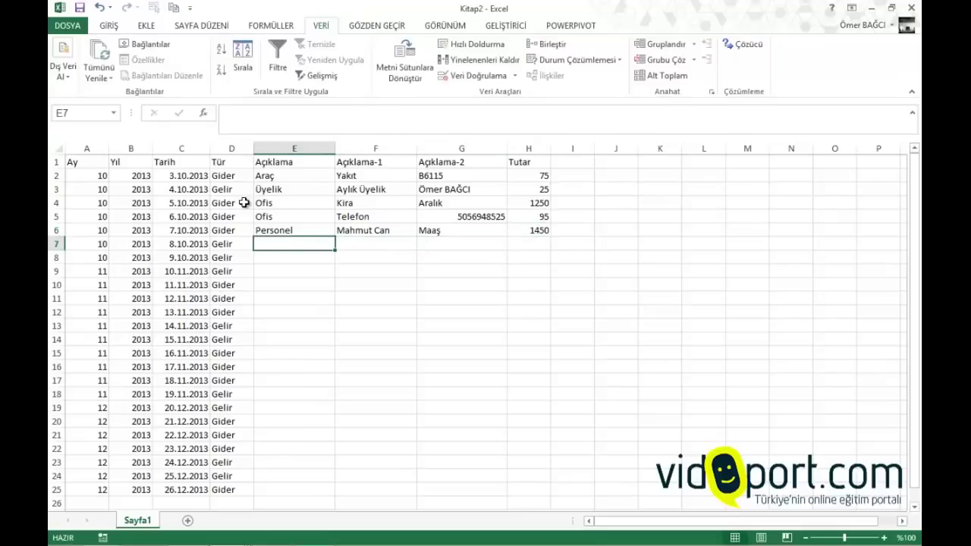
# Fill row 7 with Üyelik, Yıllık Üyelik, a member's name, and amount 99
pyautogui.write('Üyelik')
pyautogui.press('Tab')
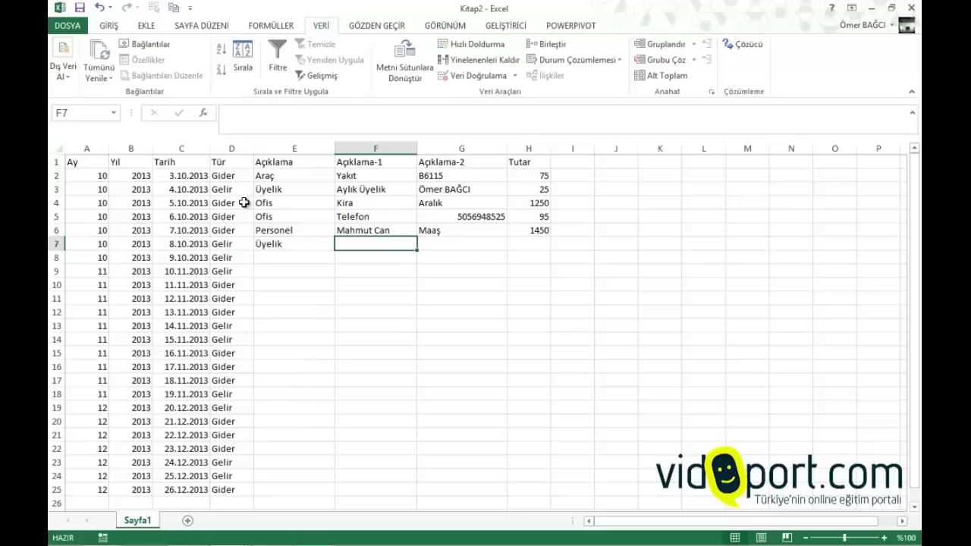
pyautogui.write('Yıllı')
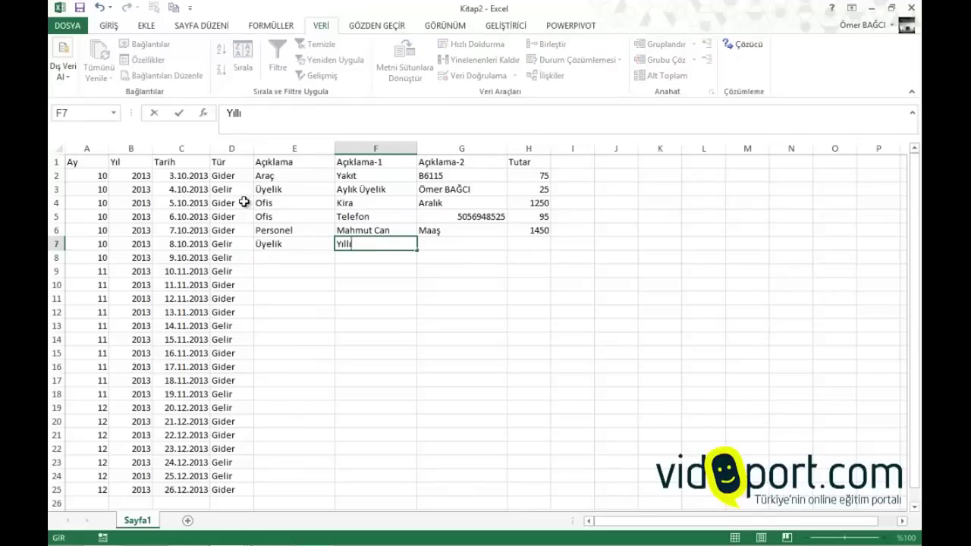
pyautogui.write('k Üyelik')
pyautogui.press('Tab')
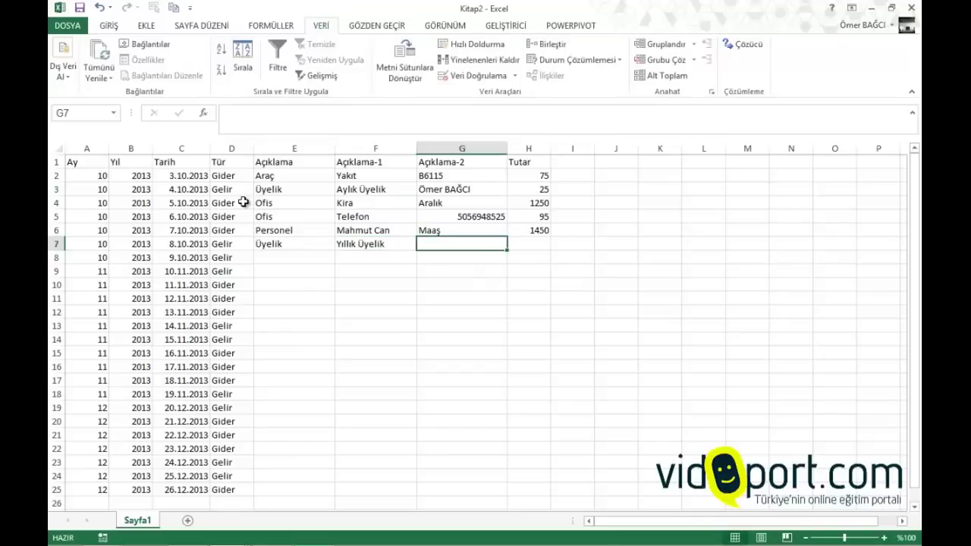
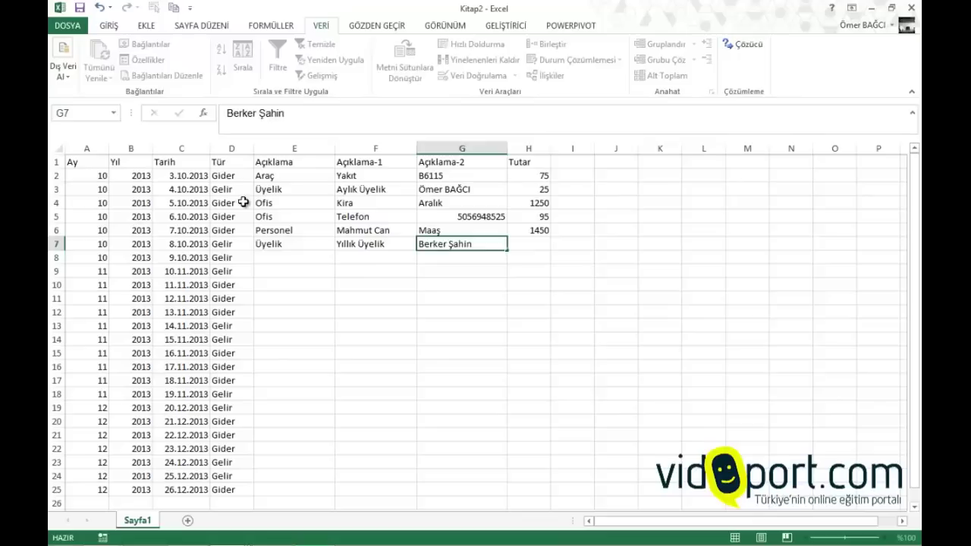
pyautogui.press('Tab')
pyautogui.write('99')
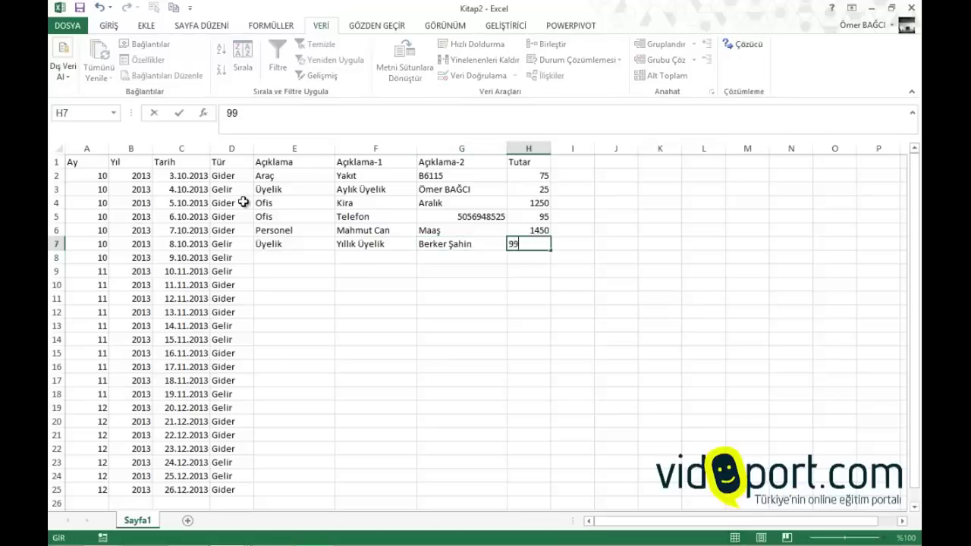
pyautogui.press('Return')
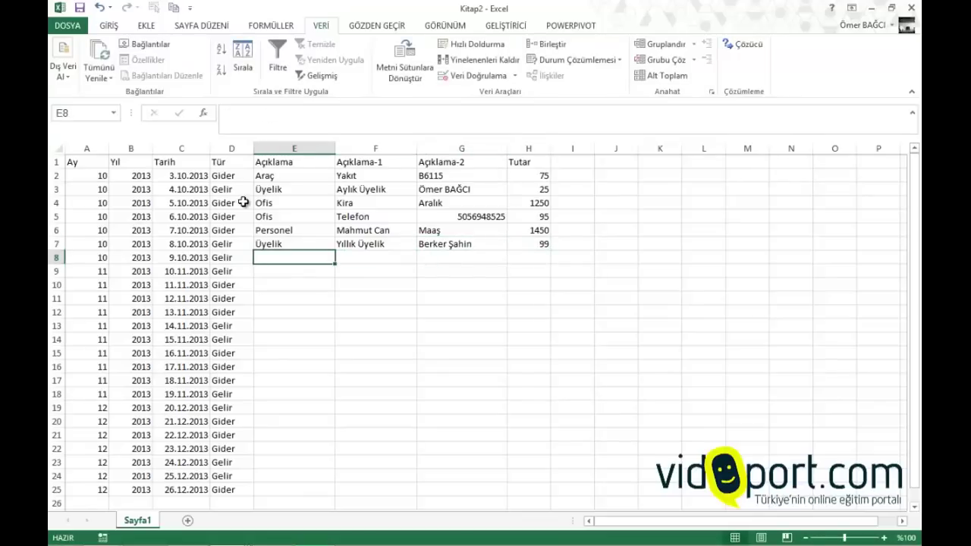
# Add row 8 as a second Üyelik / Yıllık Üyelik record for another member at 99
pyautogui.write('ü')
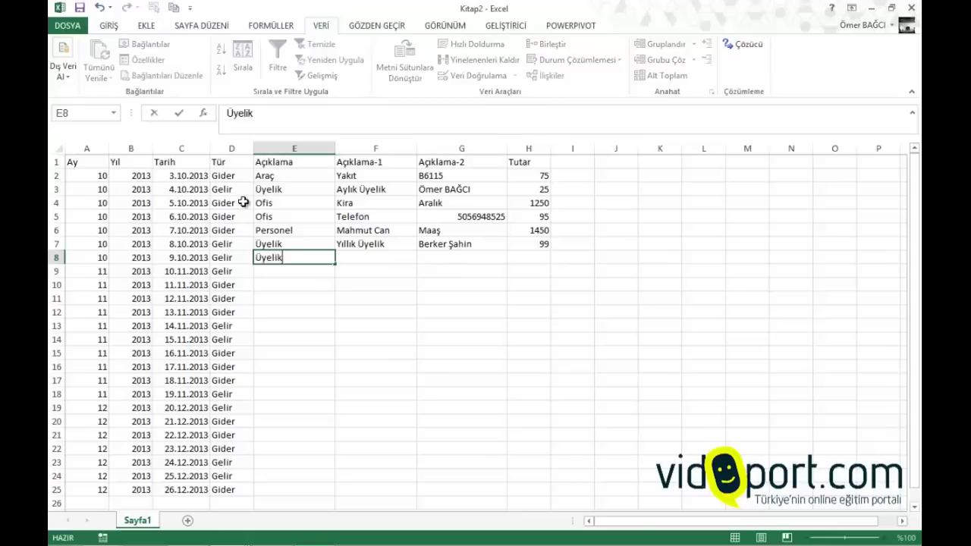
pyautogui.press('Tab')
pyautogui.write('yıllık Üyelik')
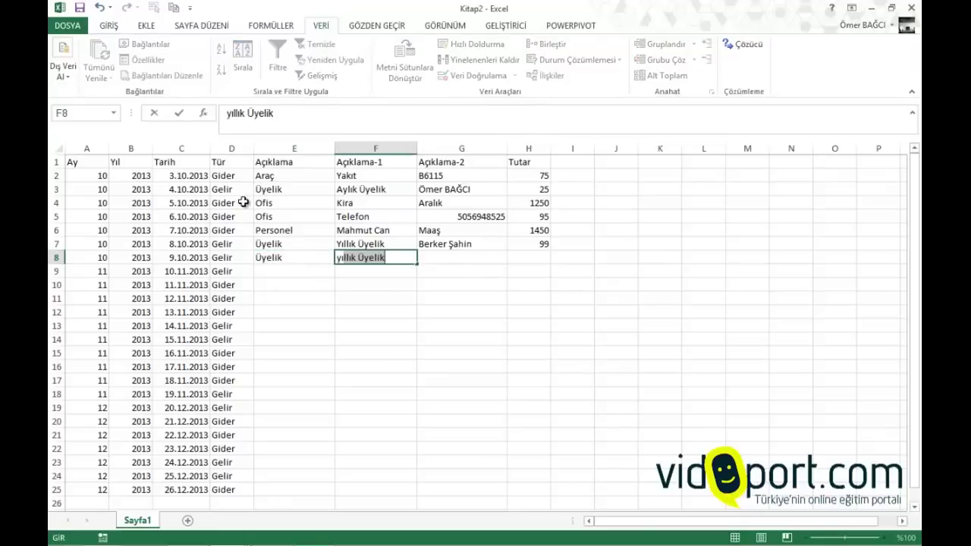
pyautogui.press('Tab')
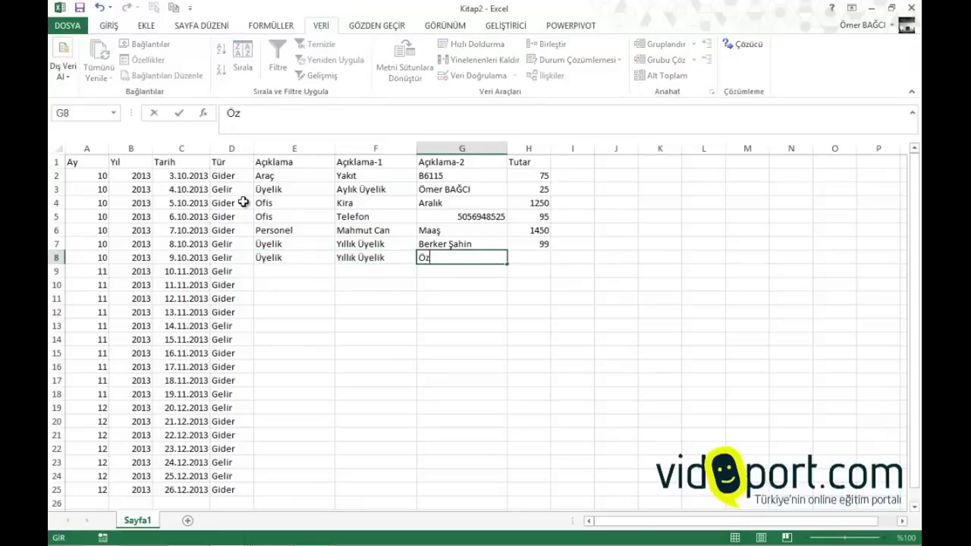
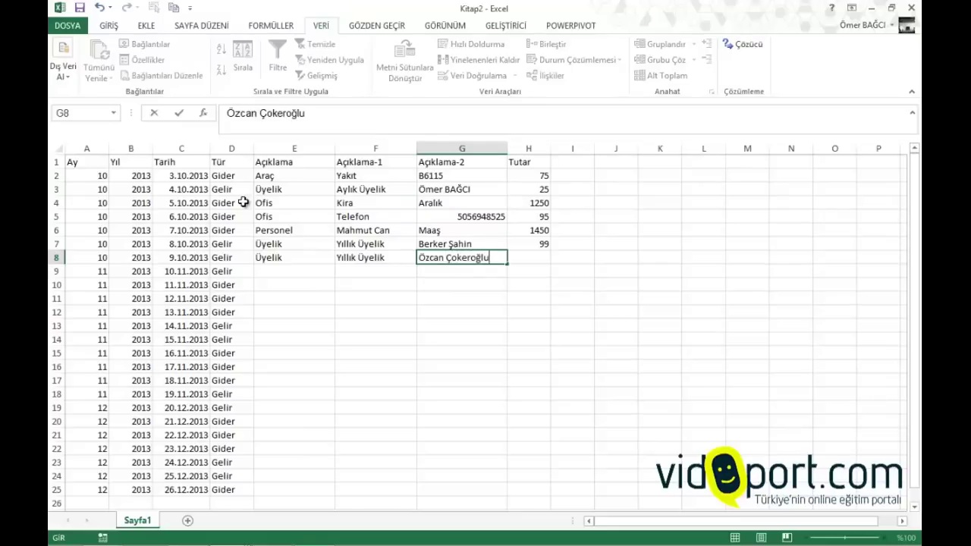
pyautogui.press('Tab')
pyautogui.write('99')
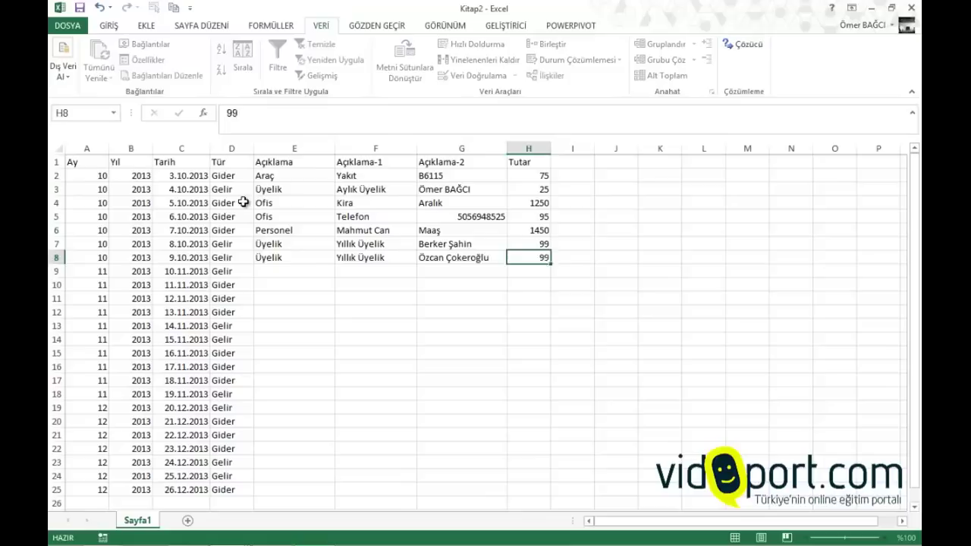
pyautogui.press('Return')
# Fill row 9 with Üyelik, Excel Üyeliği, the member's name, and amount 49
pyautogui.press('Left')
pyautogui.write('ü')
pyautogui.press('Tab')
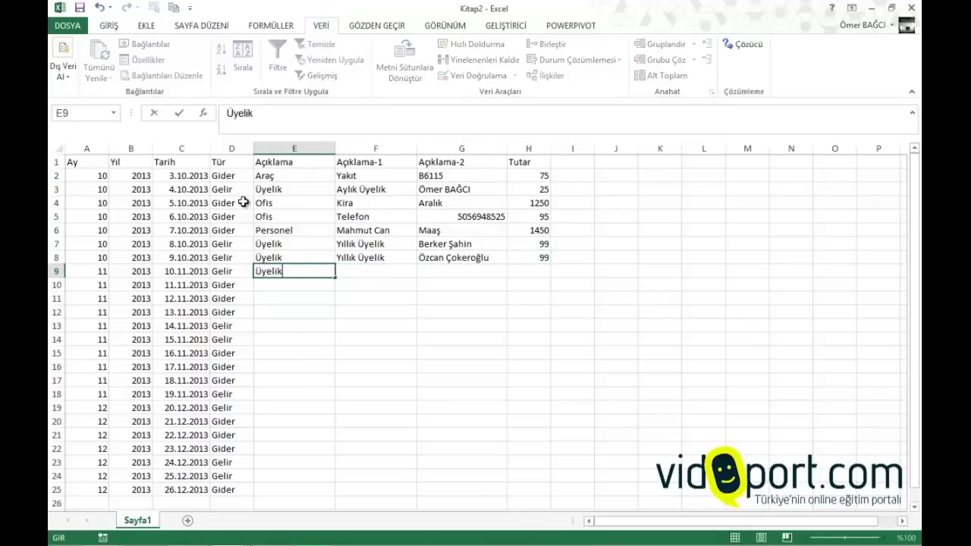
pyautogui.write('Excel Üyeliğimi')
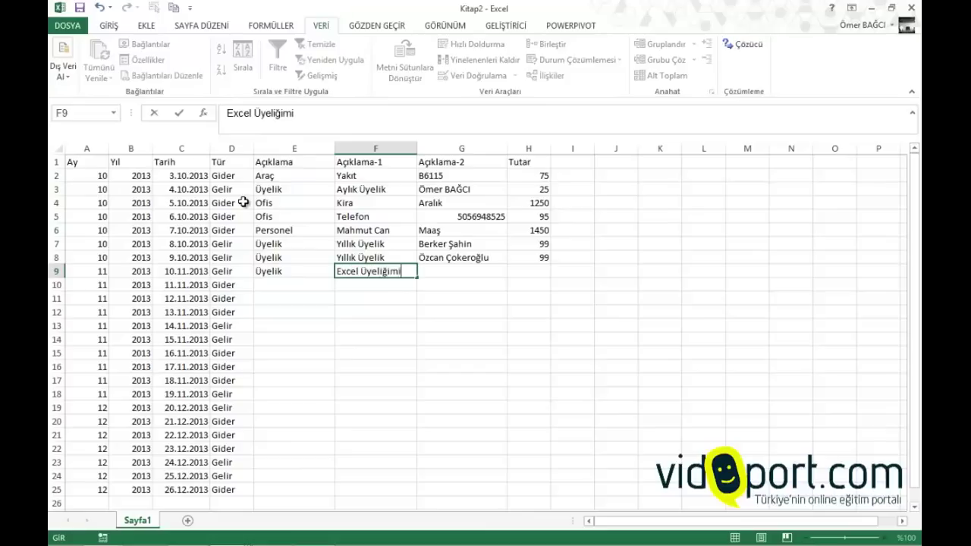
pyautogui.press('BackSpace')
pyautogui.press('BackSpace')
pyautogui.press('BackSpace')
pyautogui.press('Tab')
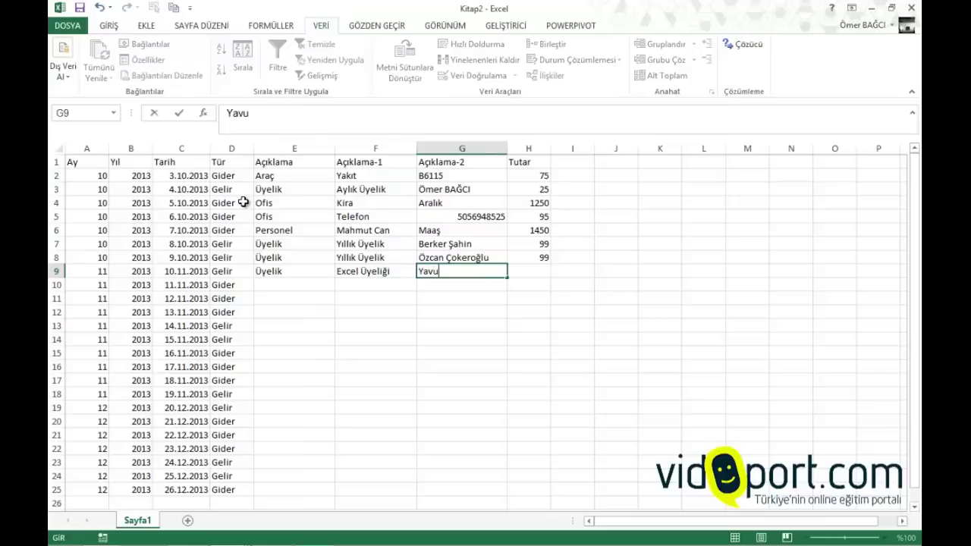
pyautogui.press('Tab')
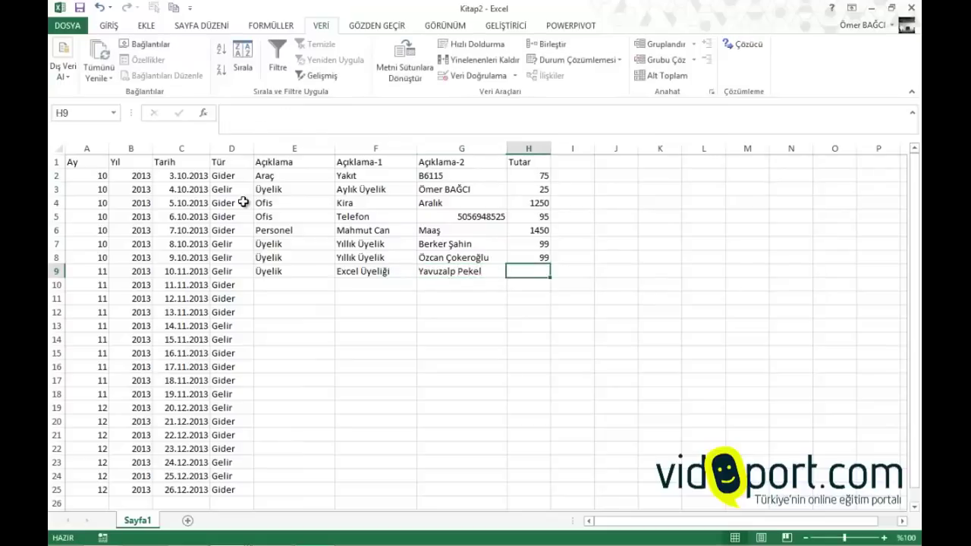
pyautogui.write('49')
pyautogui.press('Return')
# Fill row 10 with Ofis, Mutfak, Yemek, and amount 253
pyautogui.press('Left')
pyautogui.press('Left')
pyautogui.press('Left')
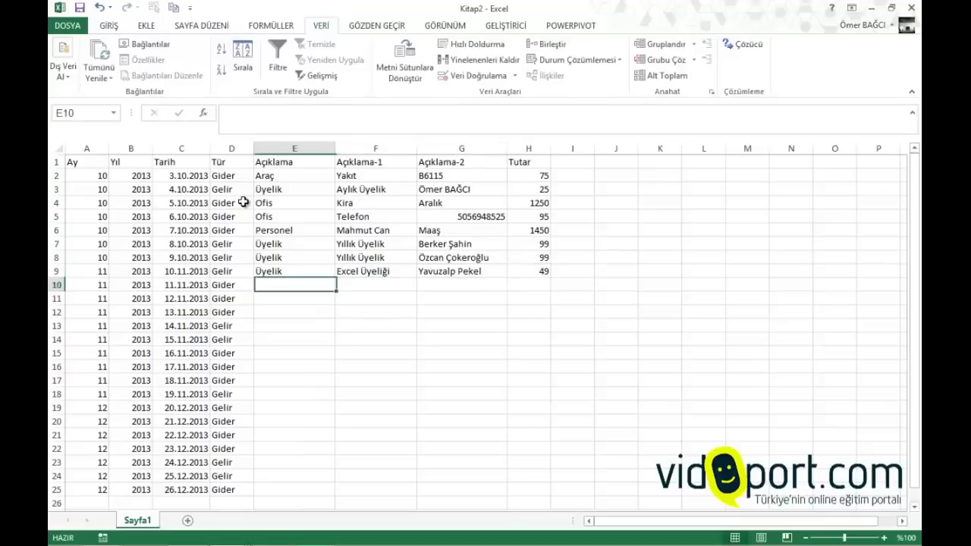
pyautogui.press('Left')
pyautogui.press('Right')
pyautogui.write('Ofis')
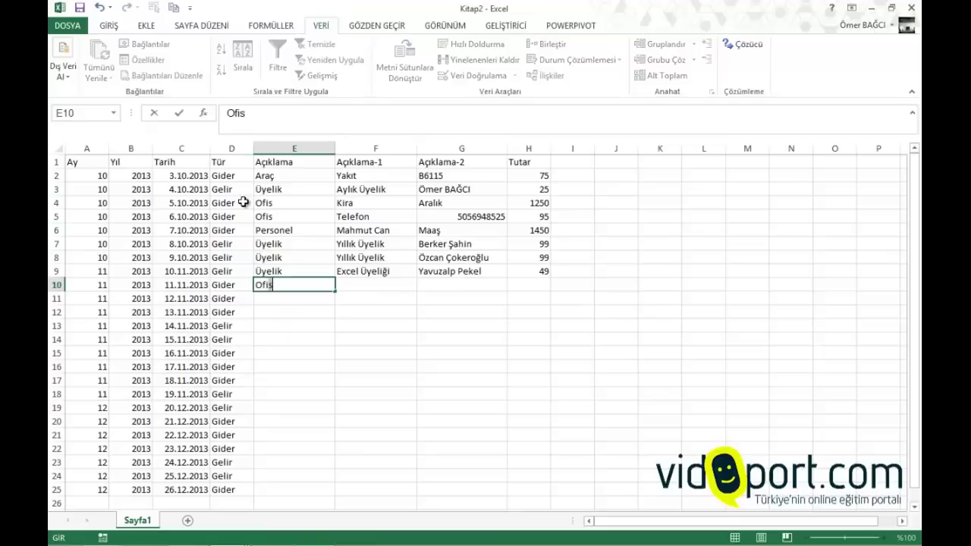
pyautogui.press('Tab')
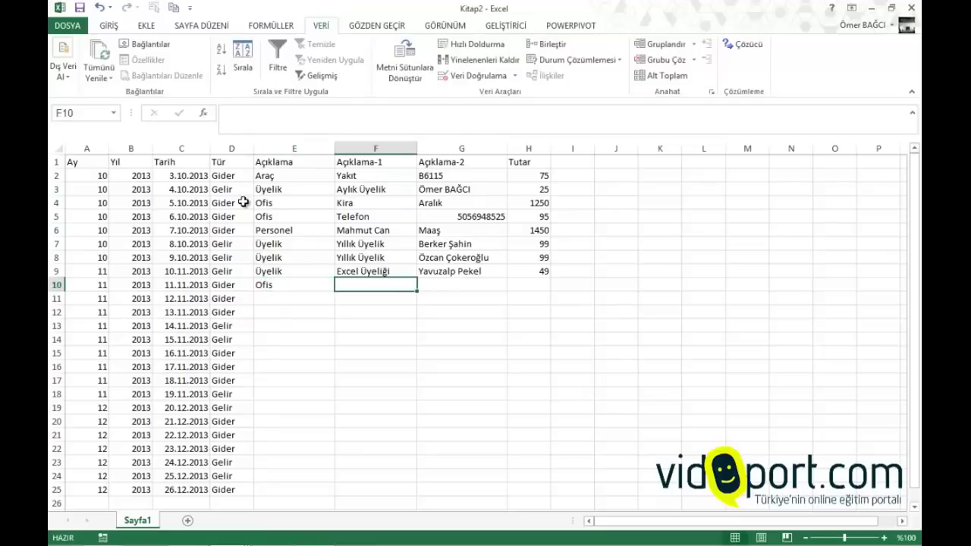
pyautogui.write('Mute')
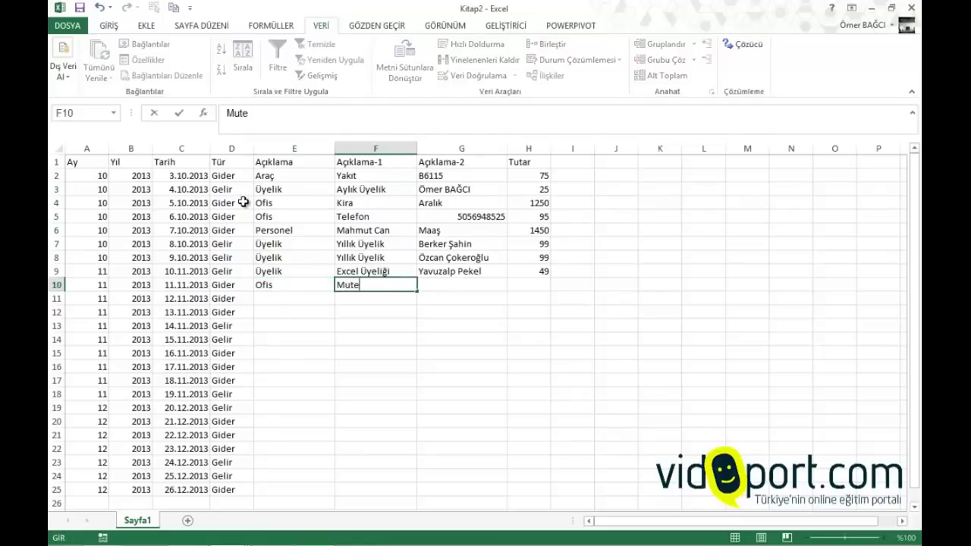
pyautogui.press('BackSpace')
pyautogui.write('fak')
pyautogui.press('Left')
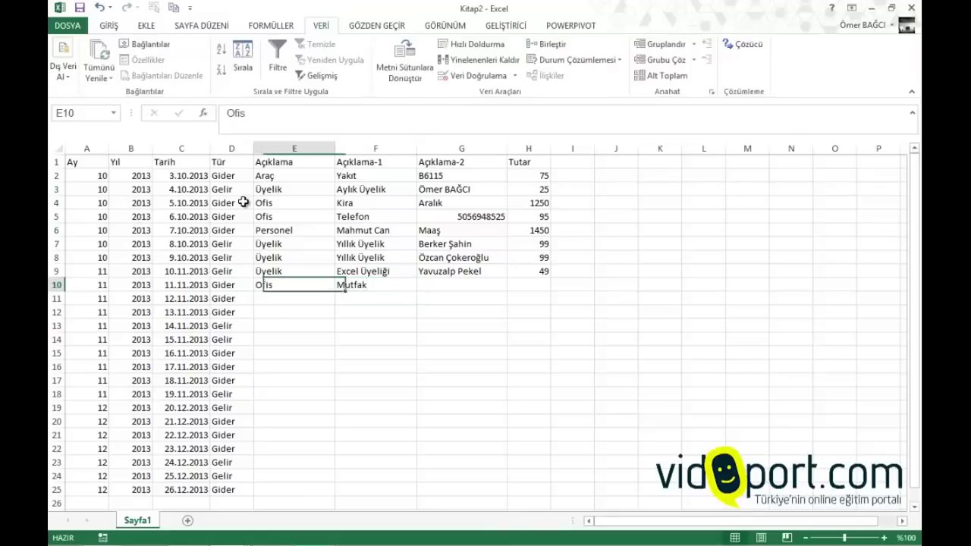
pyautogui.press('Right')
pyautogui.press('Right')
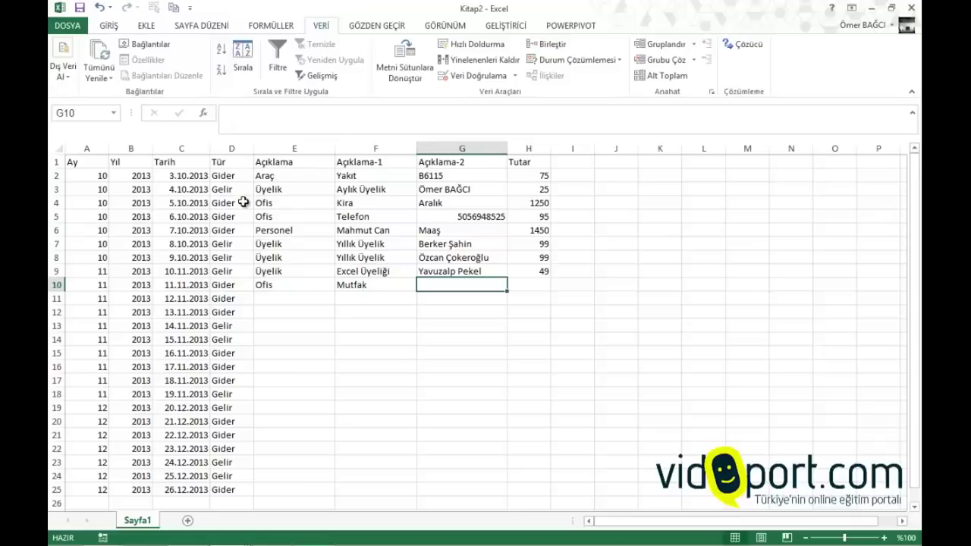
pyautogui.write('ye')
pyautogui.press('BackSpace')
pyautogui.press('BackSpace')
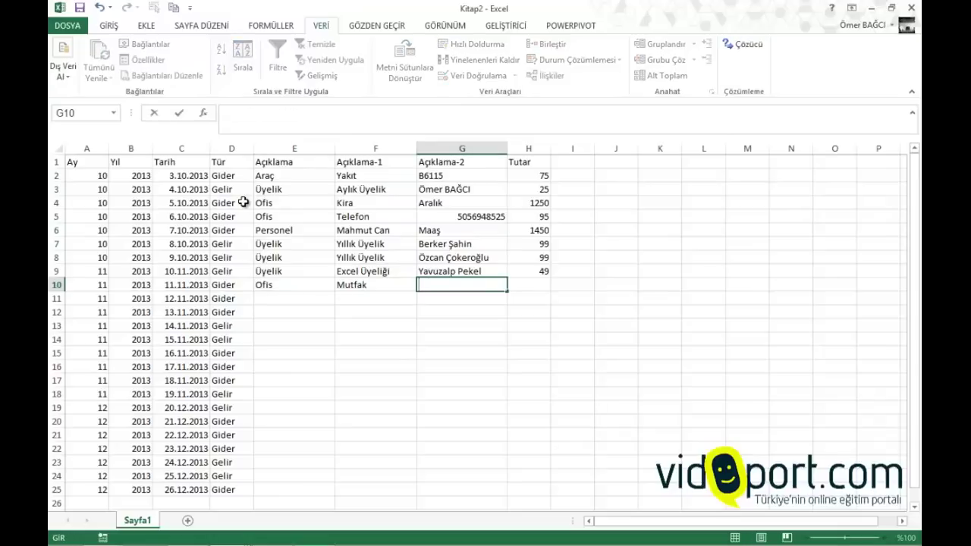
pyautogui.write('Yemek')
pyautogui.press('Tab')
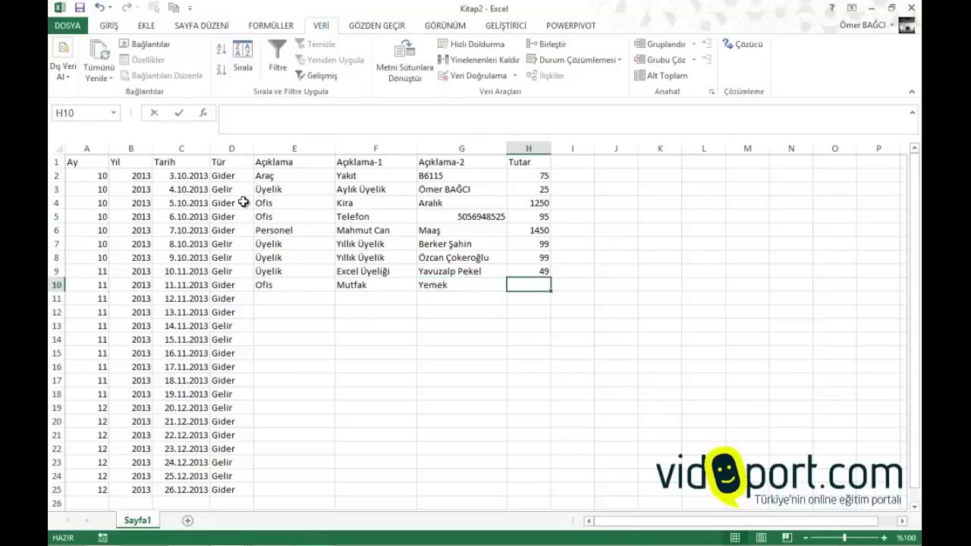
pyautogui.write('253')
pyautogui.press('Return')
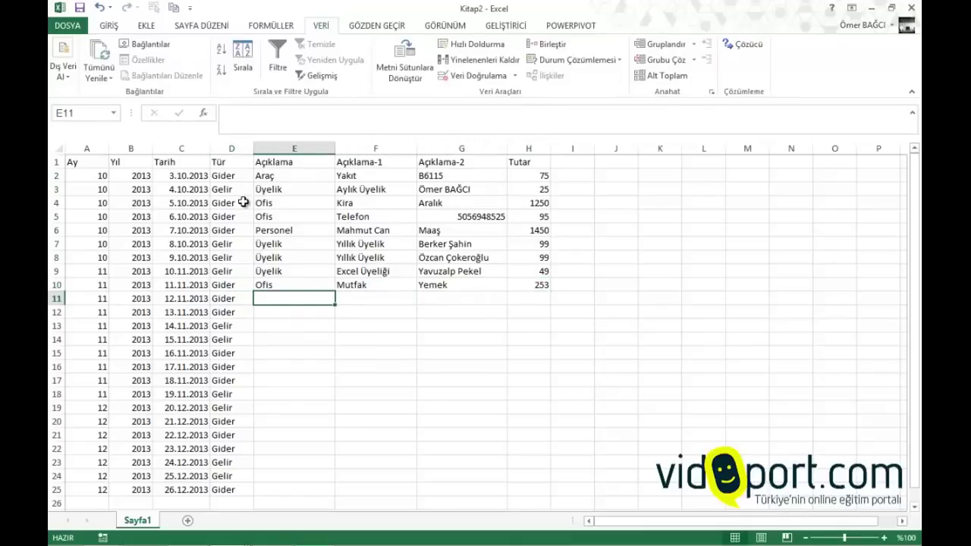
# Complete row 11 with Ofis, Yakıt, B6115 and the amount 75
pyautogui.write('ofis')
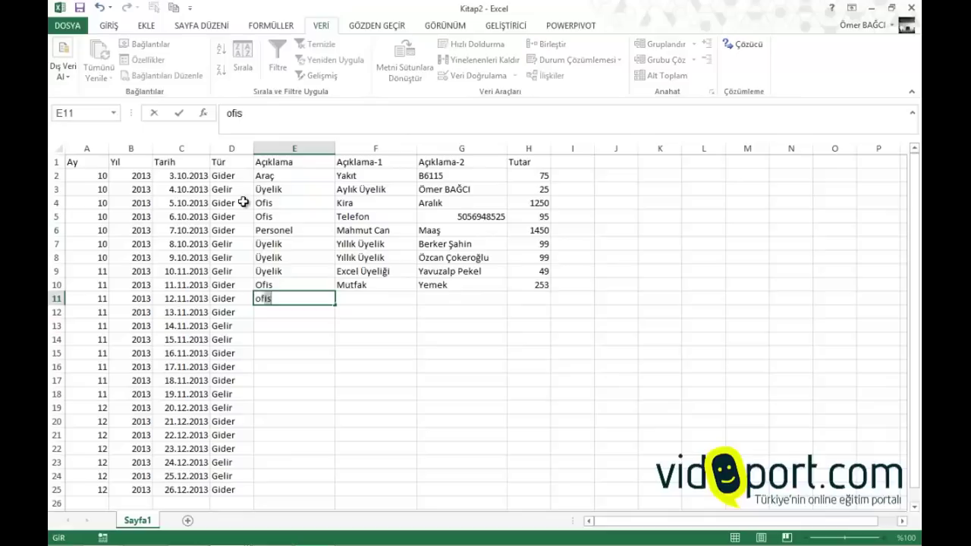
pyautogui.press('Tab')
pyautogui.write('y')
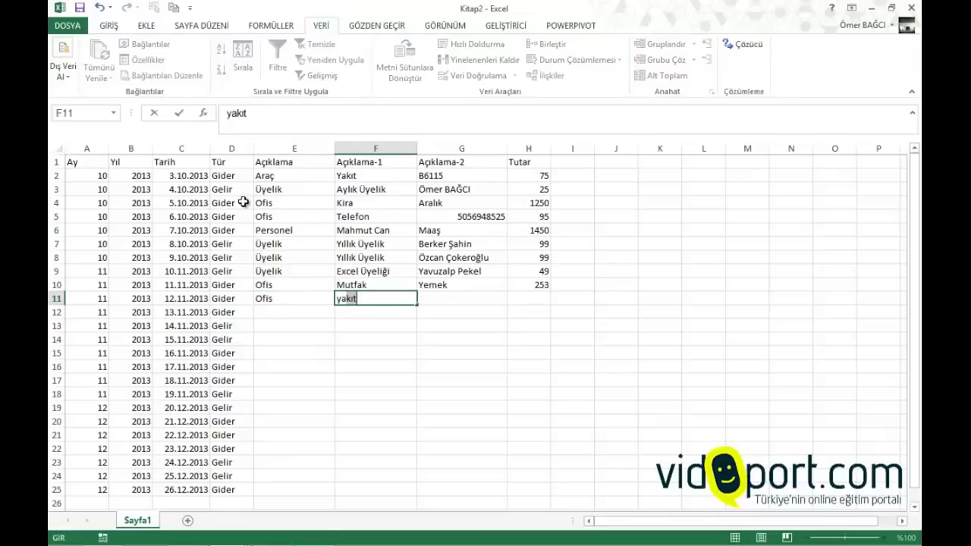
pyautogui.press('Tab')
pyautogui.write('B')
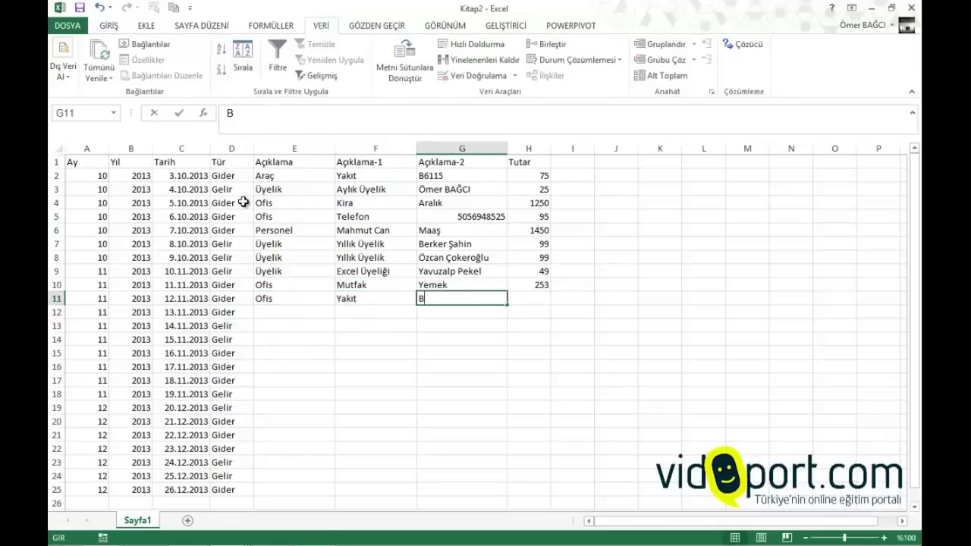
pyautogui.press('Tab')
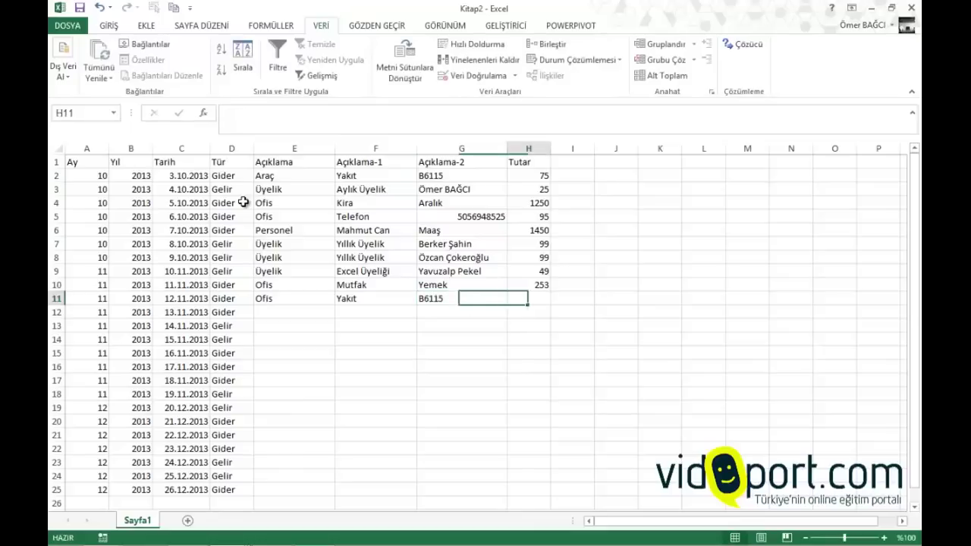
pyautogui.write('75')
pyautogui.press('Return')
# Fill row 12 with Ofis, Telefon, the phone number and the amount 41
pyautogui.press('Left')
pyautogui.press('Left')
pyautogui.press('Left')
pyautogui.press('Left')
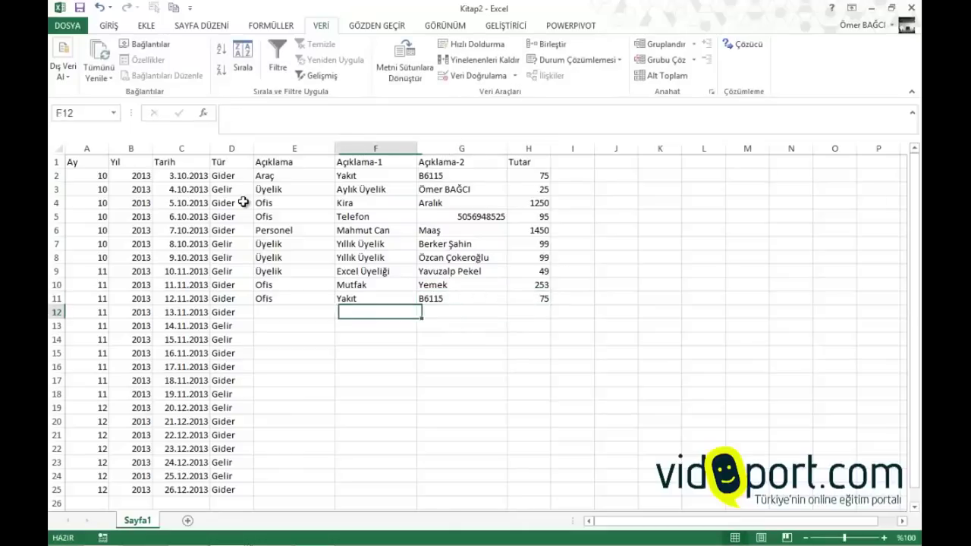
pyautogui.press('Right')
pyautogui.write('Ofis')
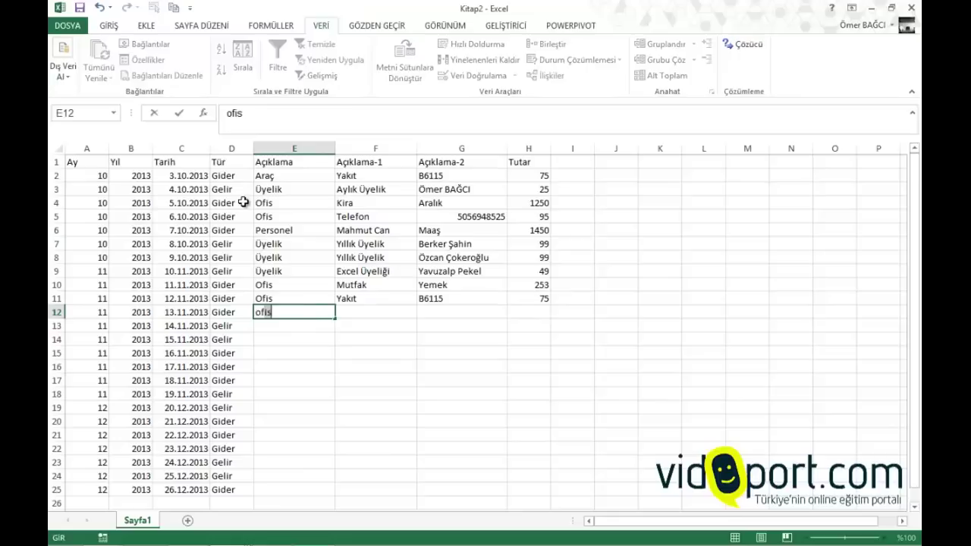
pyautogui.press('Tab')
pyautogui.write('Telefon')
pyautogui.press('Tab')
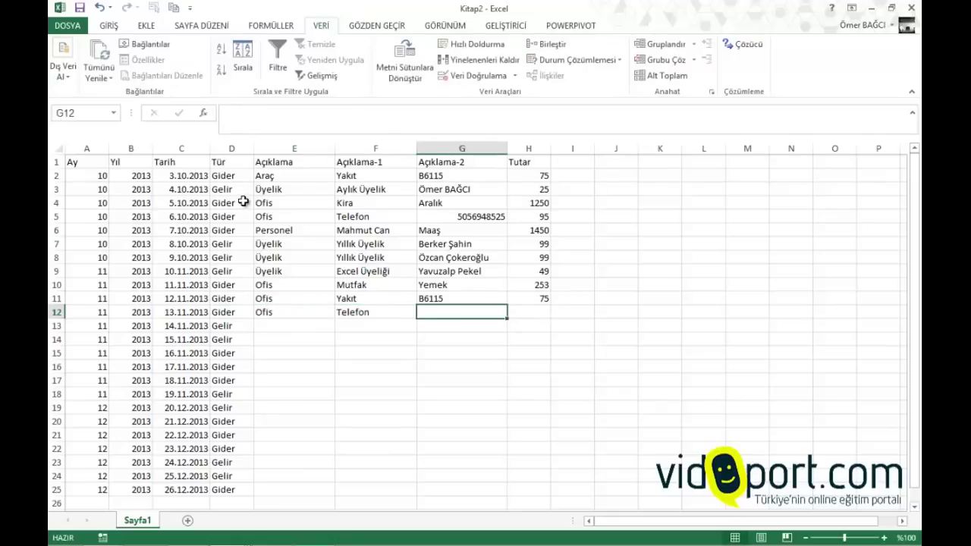
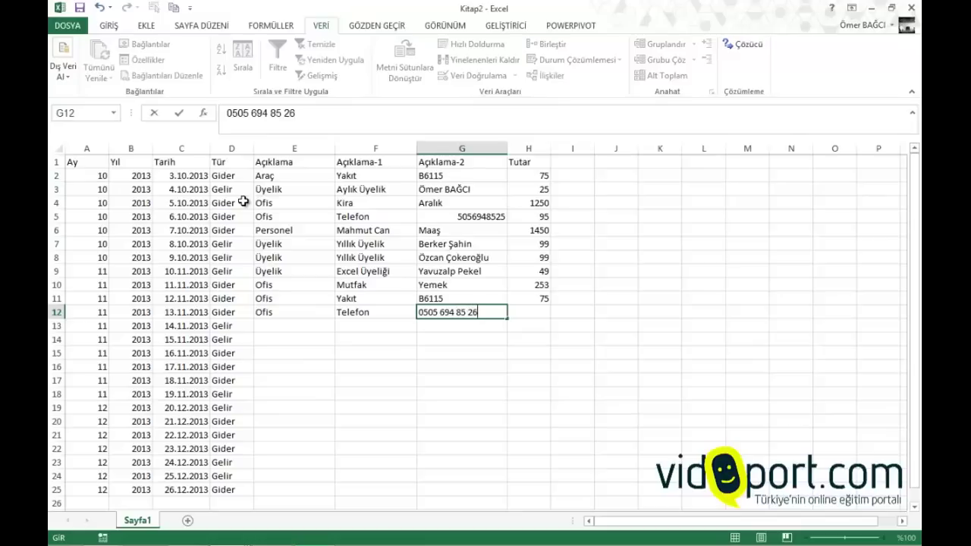
pyautogui.press('Tab')
pyautogui.write('41')
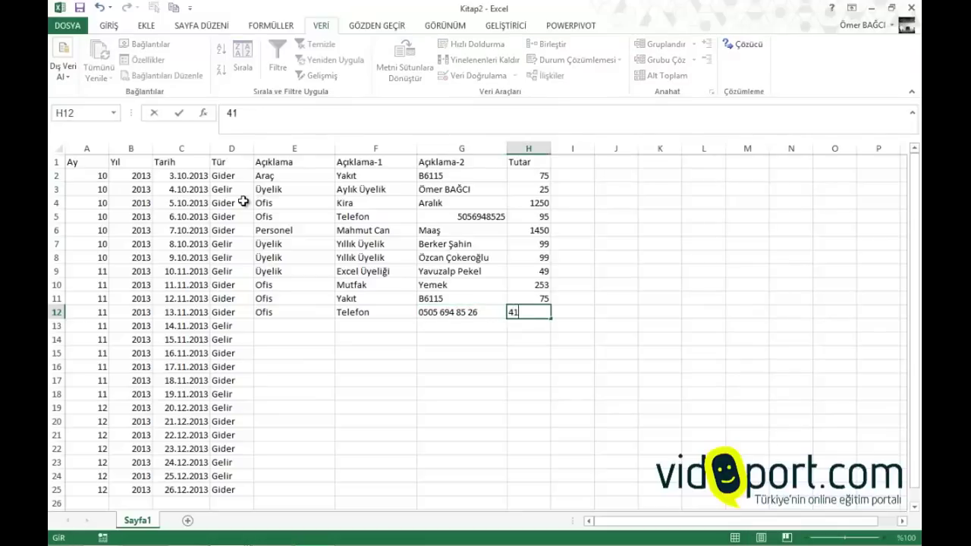
pyautogui.press('Return')
# Enter Üyelik and Yıllık Üyelik as the descriptions for rows 13 and 14
pyautogui.press('Left')
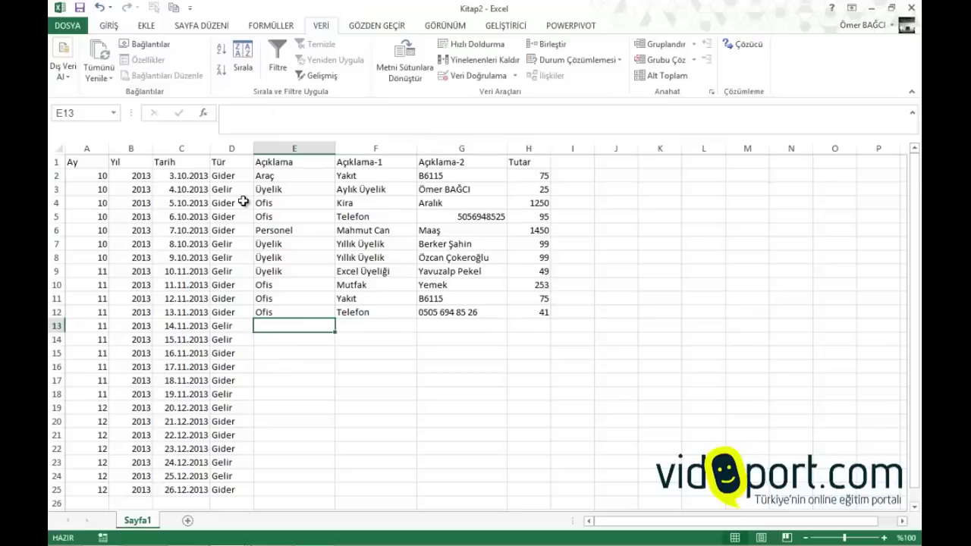
pyautogui.write('üyelik')
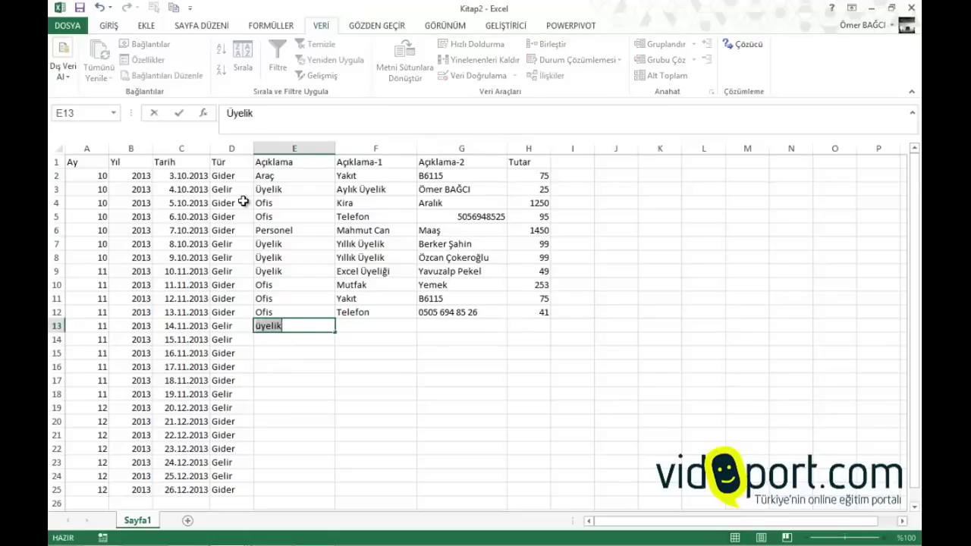
pyautogui.press('Return')
pyautogui.write('üyelik')
pyautogui.press('Tab')
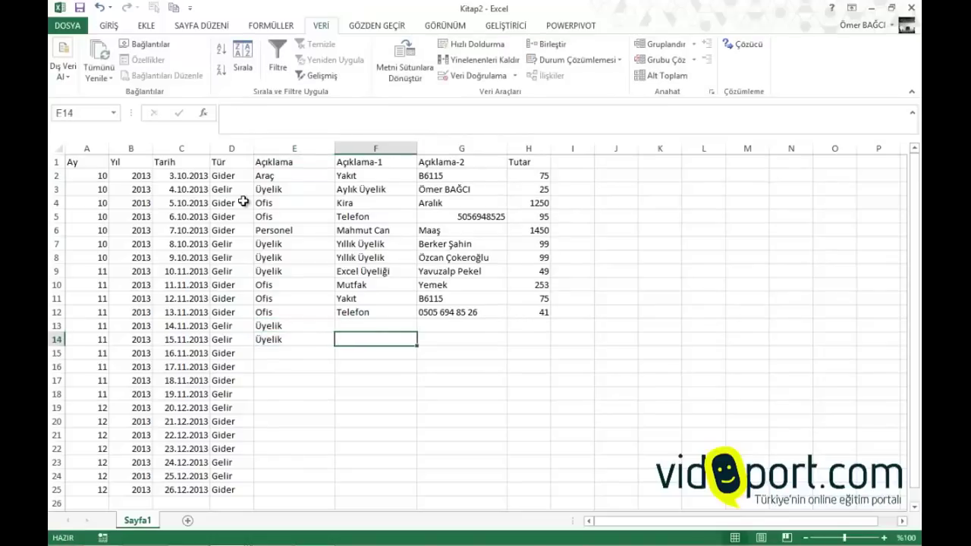
pyautogui.press('Up')
pyautogui.write('yıllık üyelik')
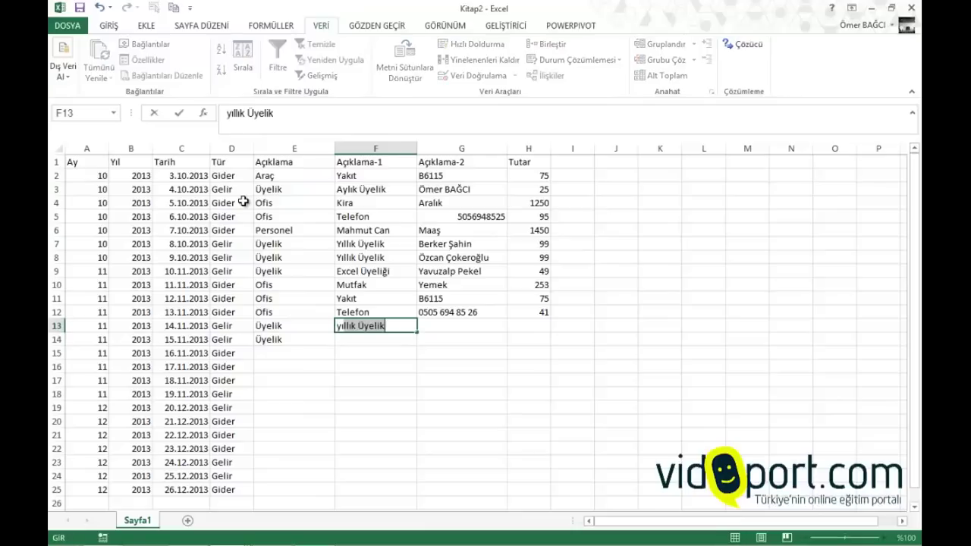
pyautogui.press('Return')
pyautogui.write('yıllık Üyelik')
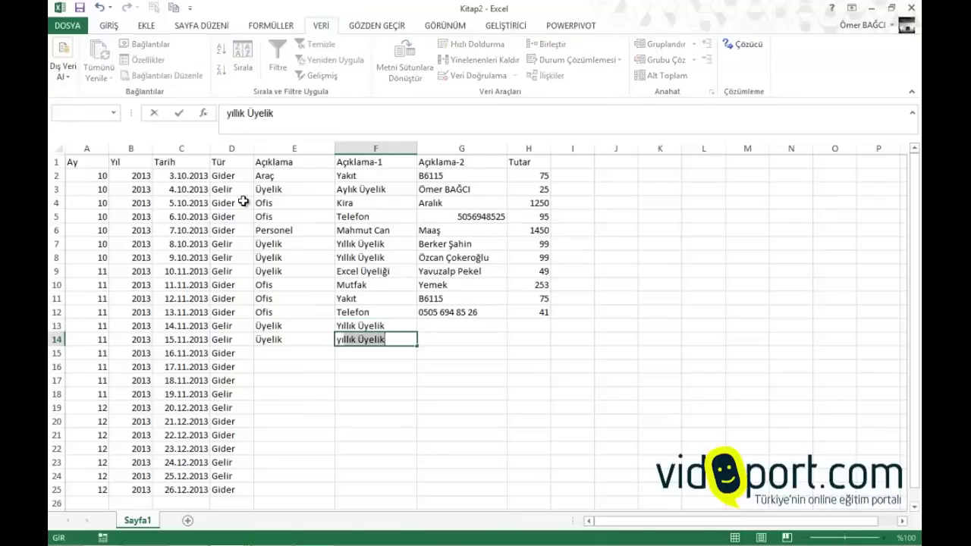
pyautogui.press('Tab')
# Add each member's name and the amount 99 to rows 13 and 14
pyautogui.press('Up')
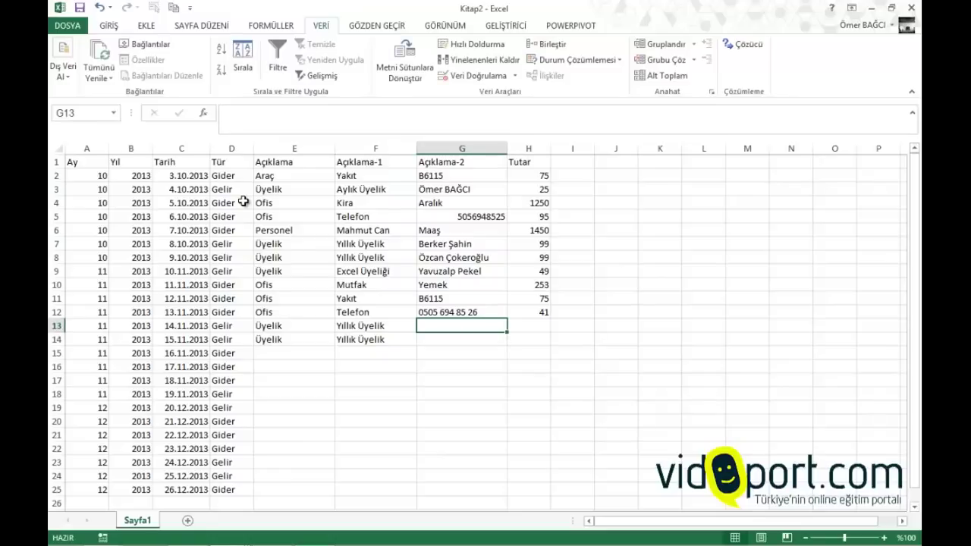
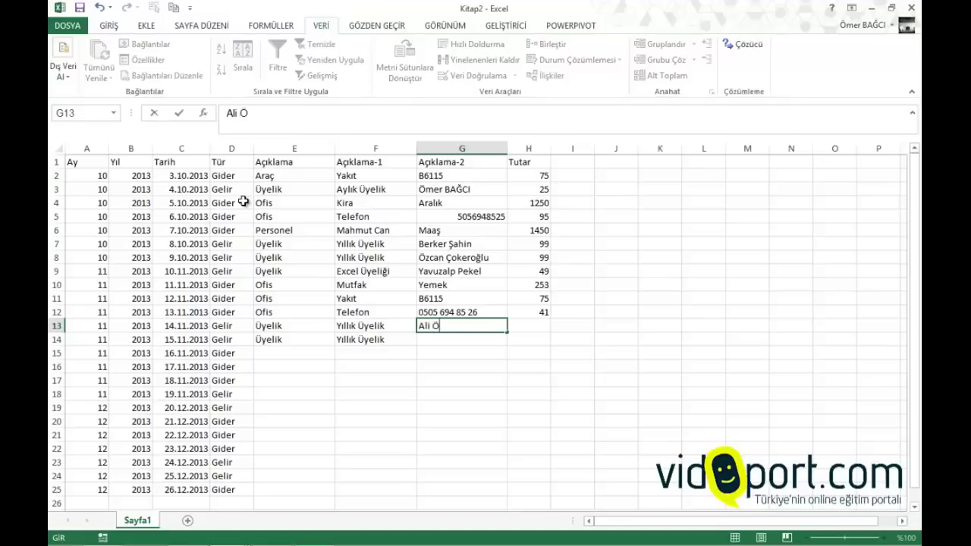
pyautogui.press('Tab')
pyautogui.write('99')
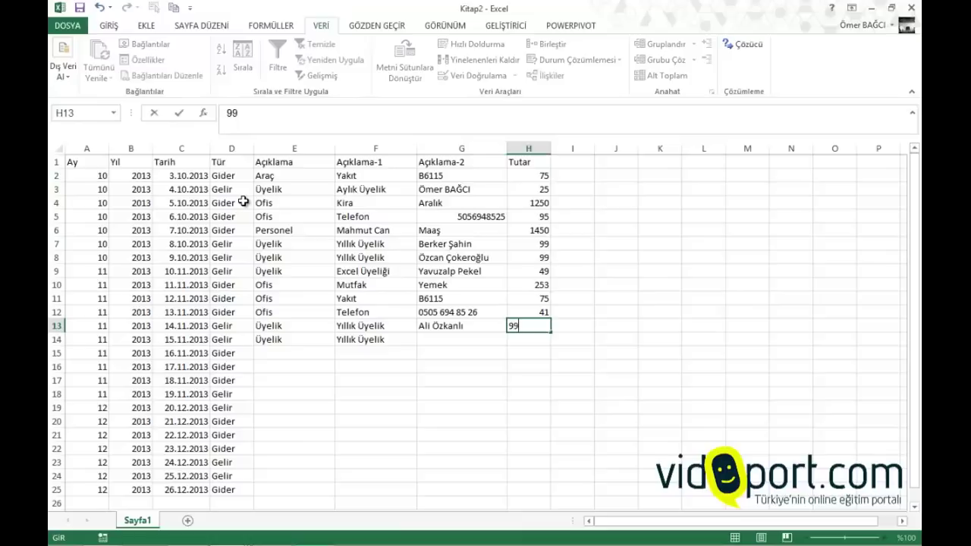
pyautogui.press('Return')
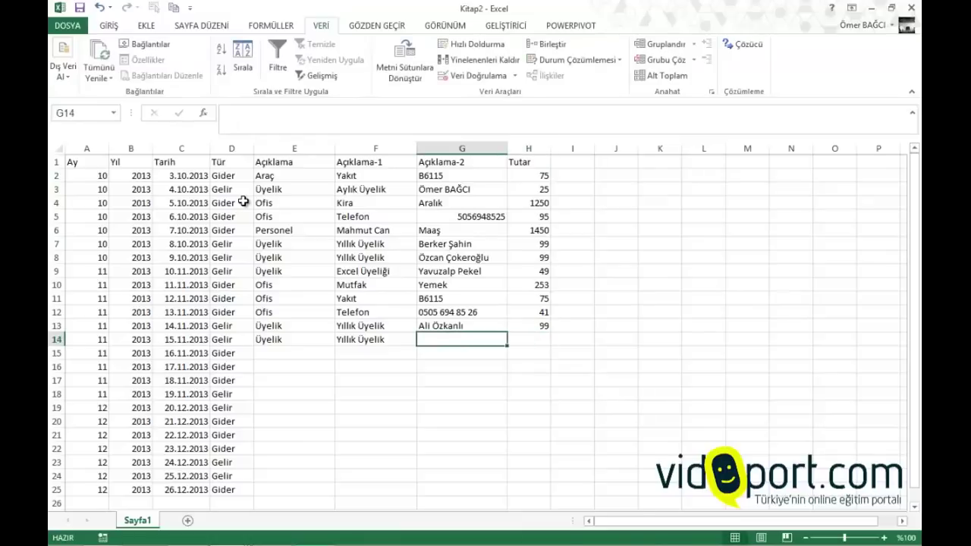
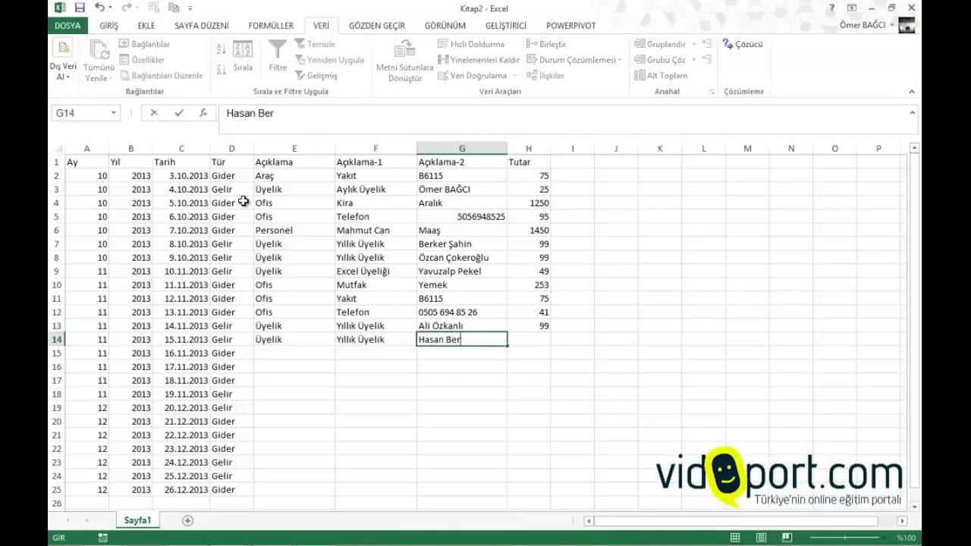
pyautogui.press('Tab')
pyautogui.write('99')
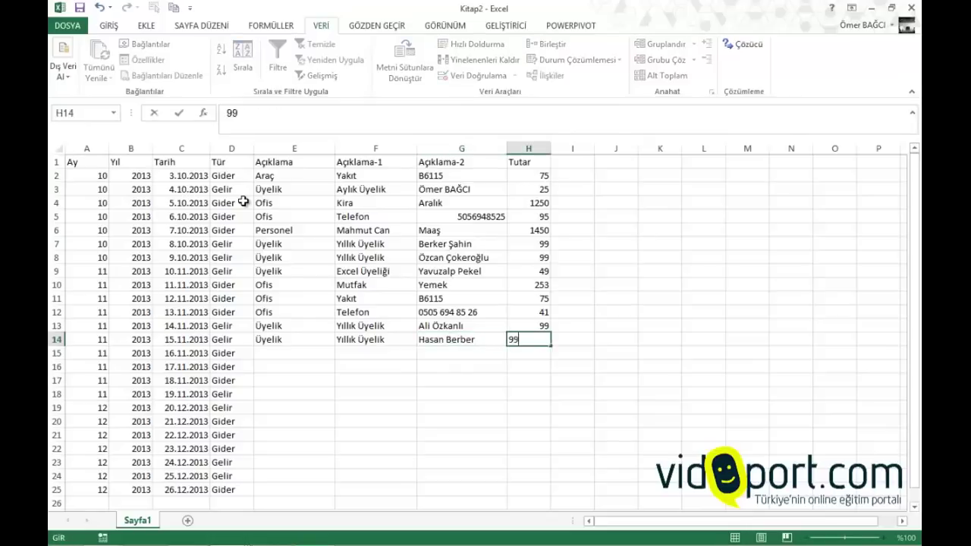
pyautogui.press('Return')
# Fill row 15 with Ofis, Muhasebe, Aralık Ücreti and the amount 365
pyautogui.press('Left')
pyautogui.press('Left')
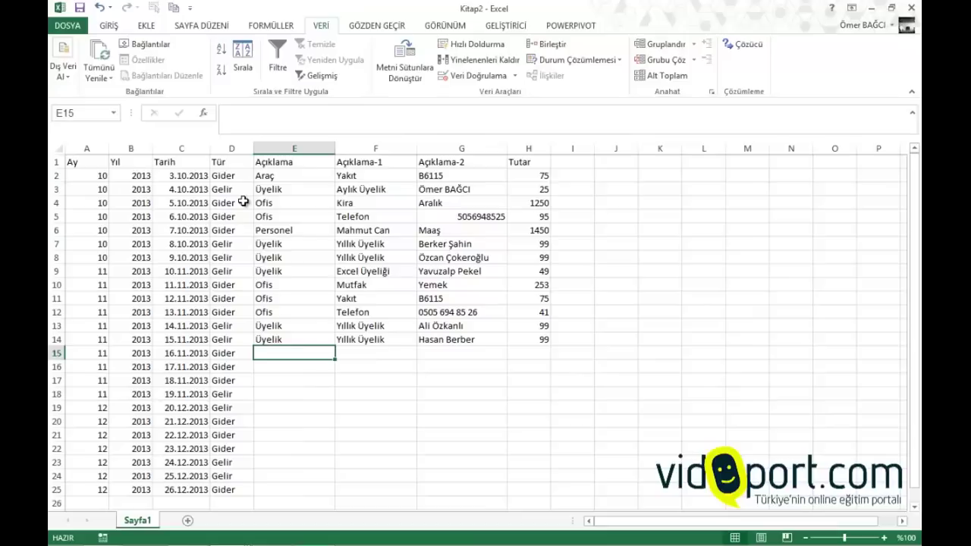
pyautogui.write('Ofis')
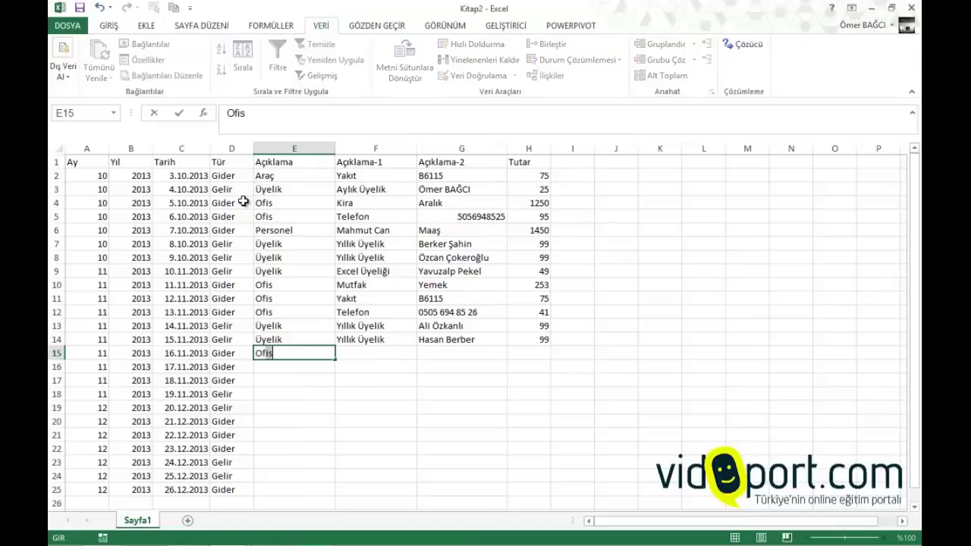
pyautogui.press('Tab')
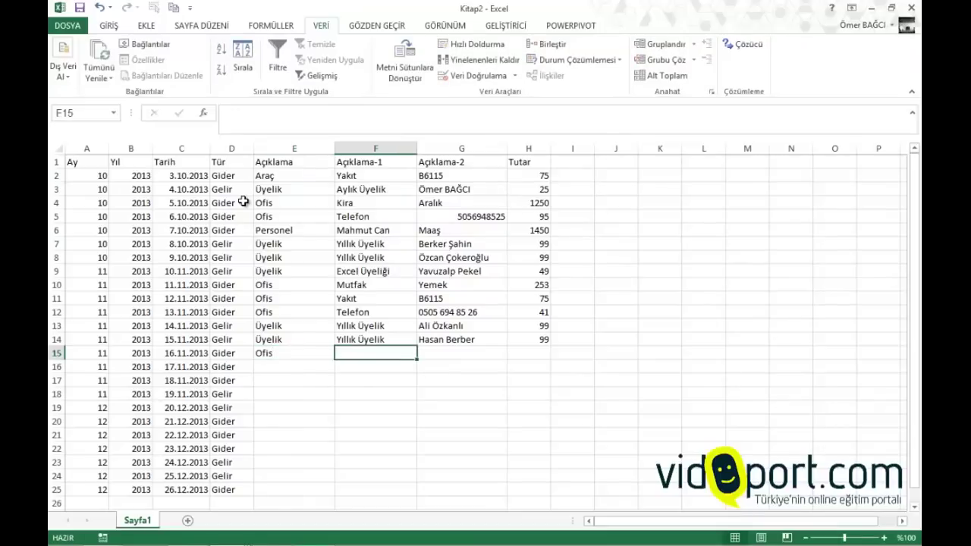
pyautogui.write('Muhase')
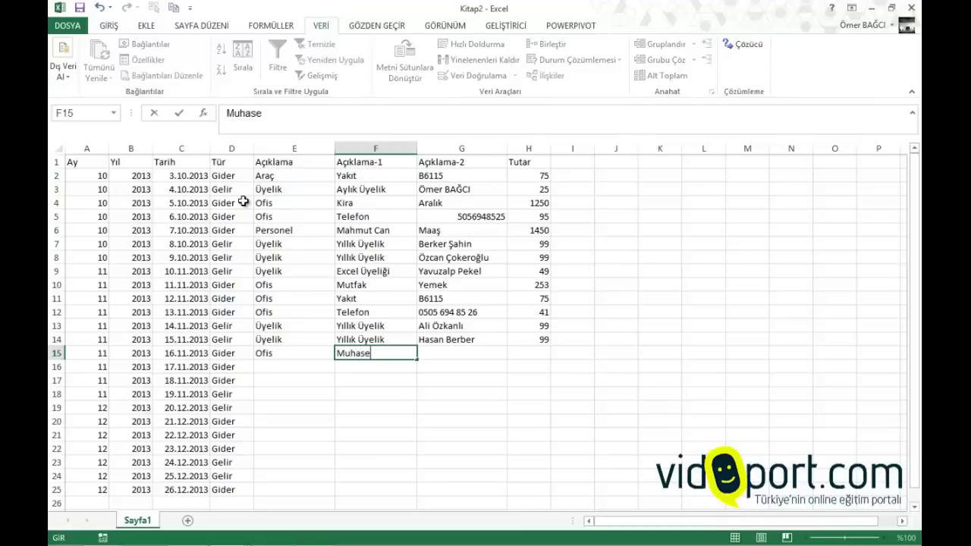
pyautogui.write('be')
pyautogui.press('Tab')
pyautogui.write('Muhsen')
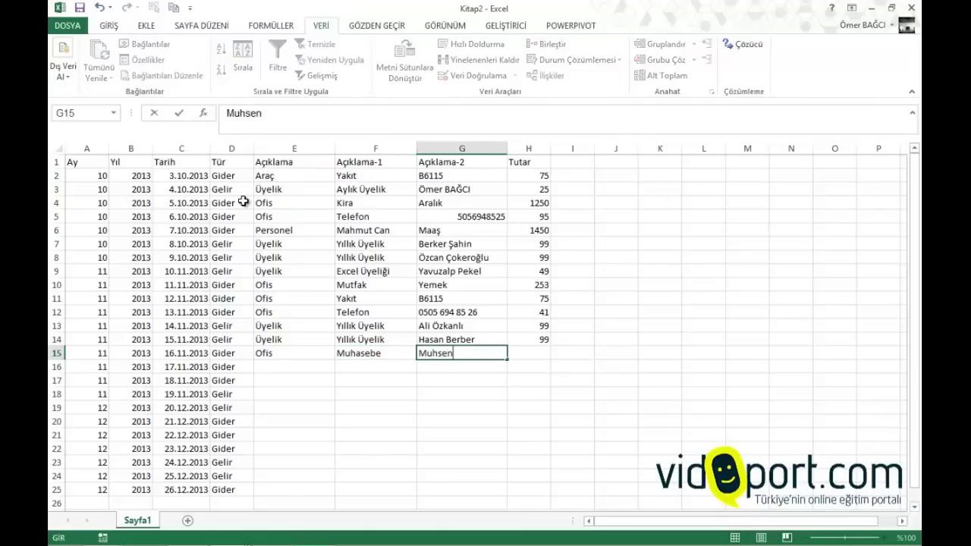
pyautogui.press('BackSpace')
pyautogui.press('BackSpace')
pyautogui.write('ase')
pyautogui.write('be')
pyautogui.press('BackSpace')
pyautogui.press('BackSpace')
pyautogui.press('BackSpace')
pyautogui.press('BackSpace')
pyautogui.press('BackSpace')
pyautogui.press('BackSpace')
pyautogui.press('BackSpace')
pyautogui.press('BackSpace')
pyautogui.write('Aralık')
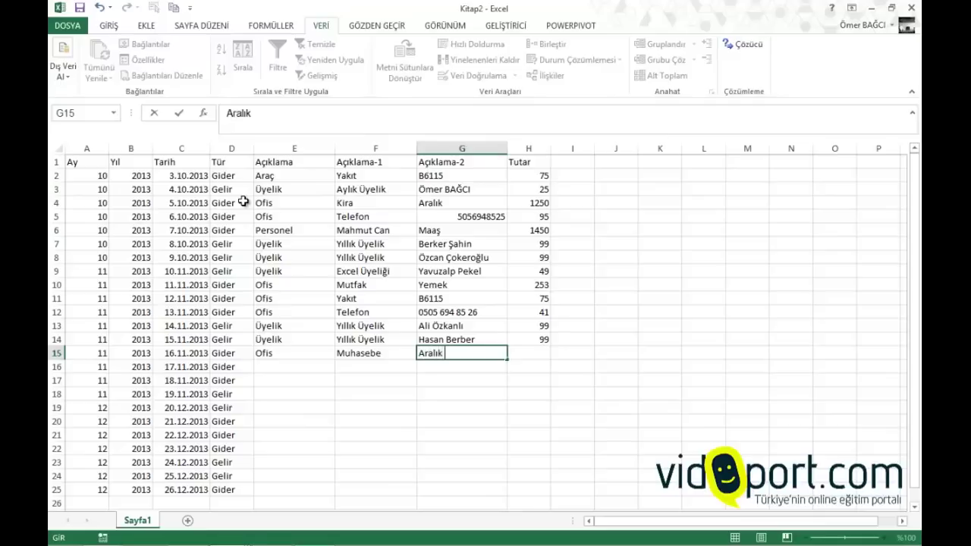
pyautogui.write(' Ücreti')
pyautogui.press('Tab')
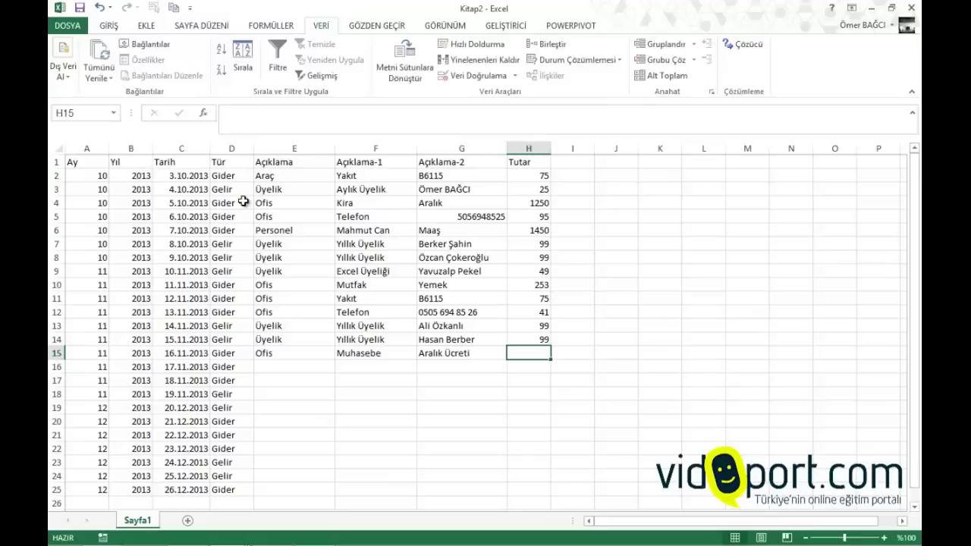
pyautogui.write('365')
pyautogui.press('Return')
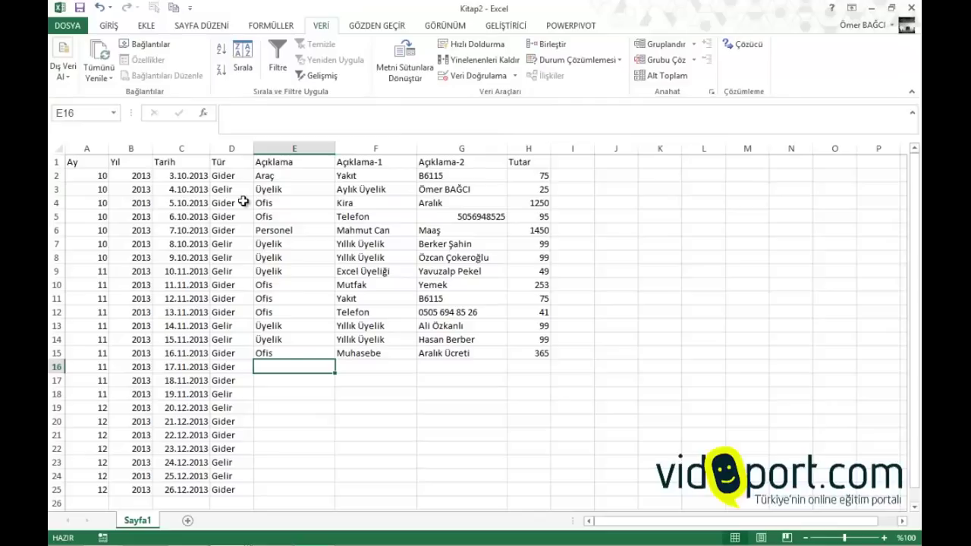
# Fill row 16 with Personel, the staff name, Maaş and the amount 1450
pyautogui.press('Up')
pyautogui.press('Up')
pyautogui.press('Up')
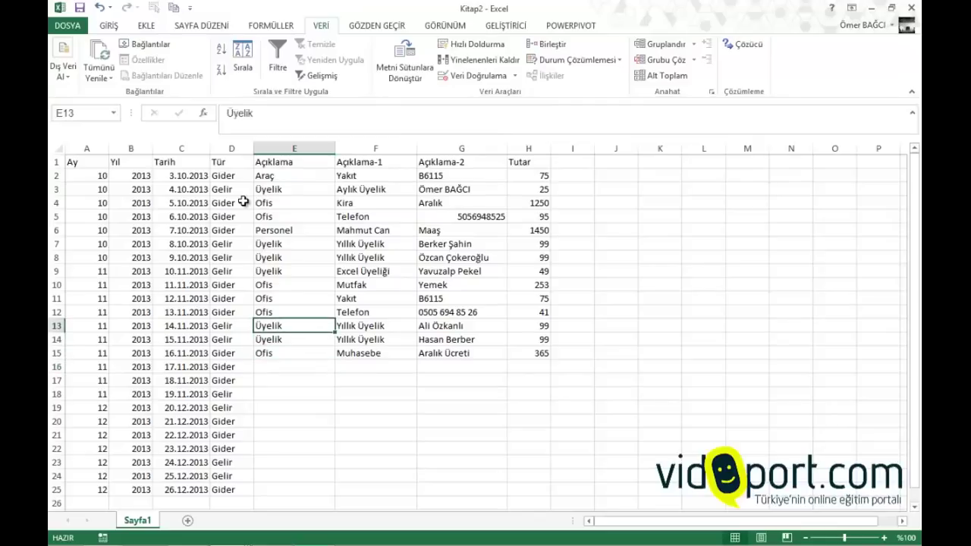
pyautogui.press('Down')
pyautogui.press('Down')
pyautogui.press('Down')
pyautogui.write('per')
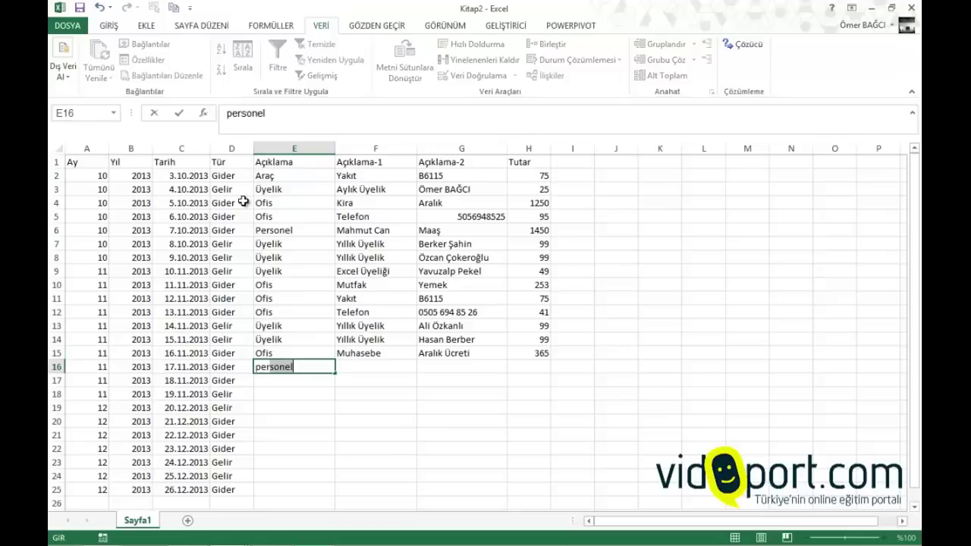
pyautogui.press('Tab')
pyautogui.write('m')
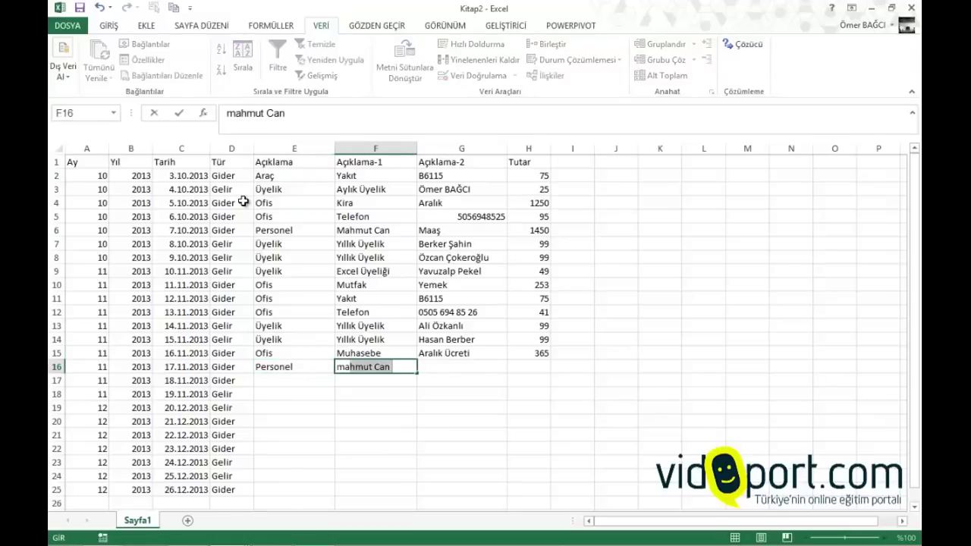
pyautogui.press('Tab')
pyautogui.write('m')
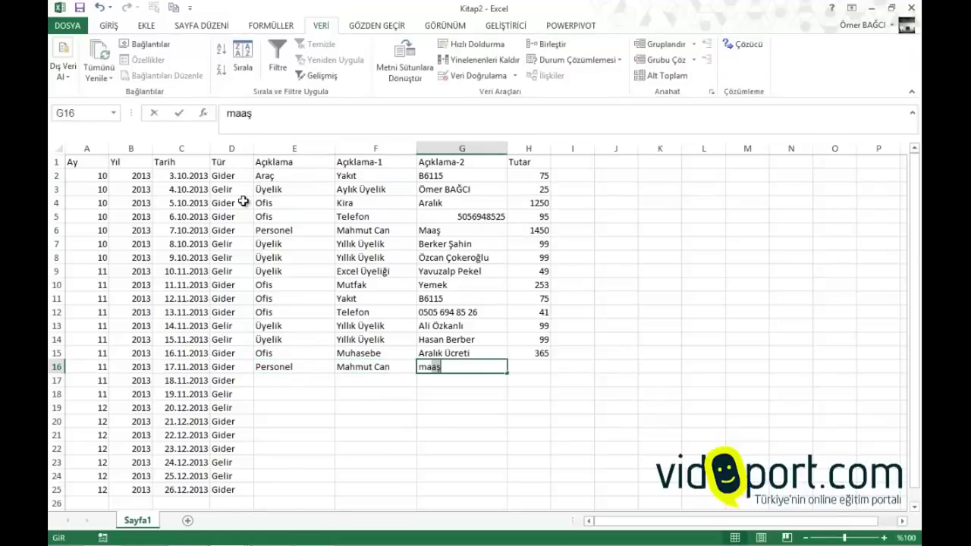
pyautogui.press('Tab')
pyautogui.write('1')
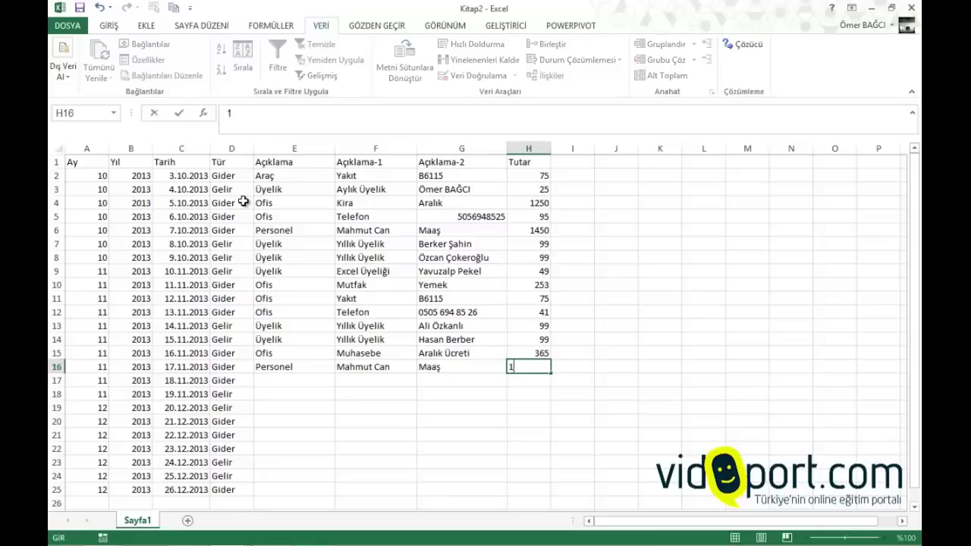
pyautogui.write('450')
pyautogui.press('Down')
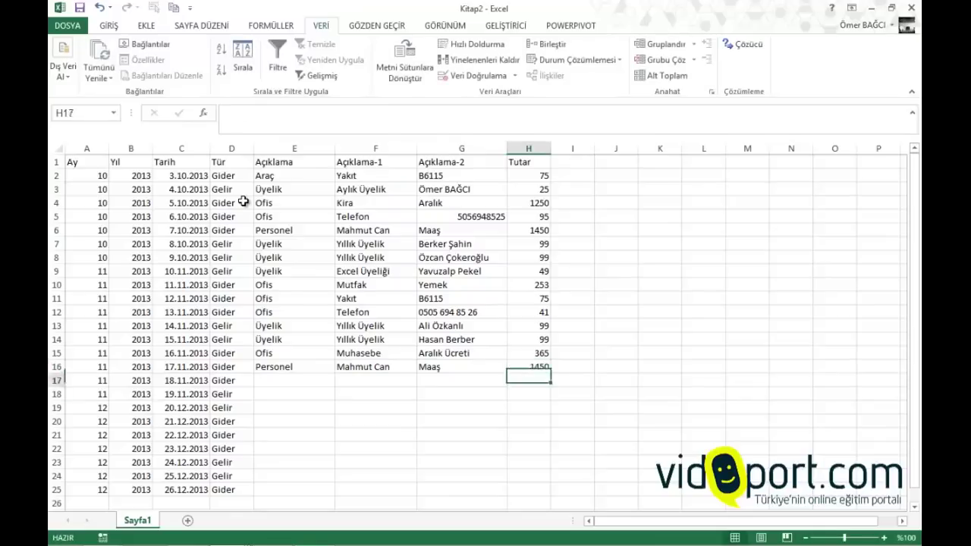
pyautogui.press('Down')
pyautogui.press('Left')
pyautogui.press('Left')
pyautogui.press('Left')
pyautogui.press('Up')
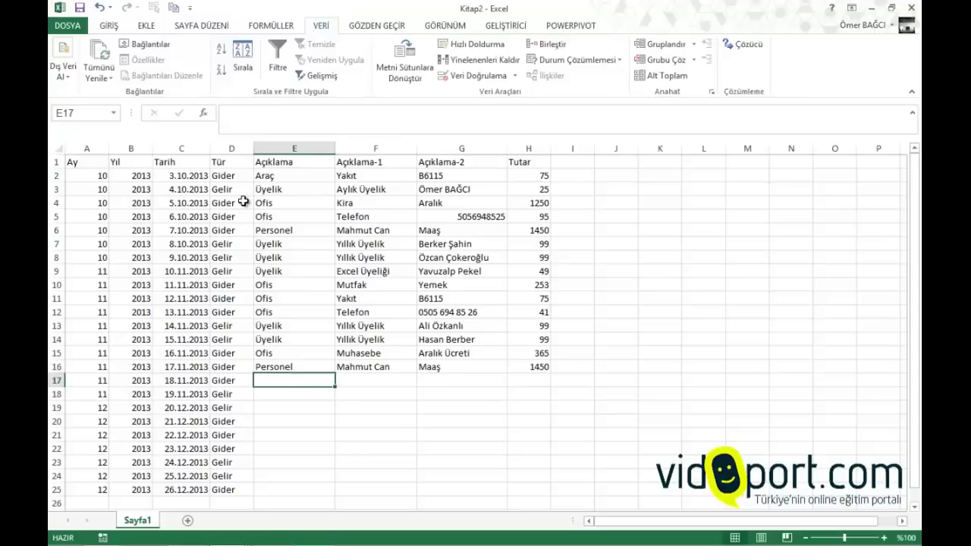
# Apply the Finansal number format to the Tutar column H
pyautogui.click(529, 148)
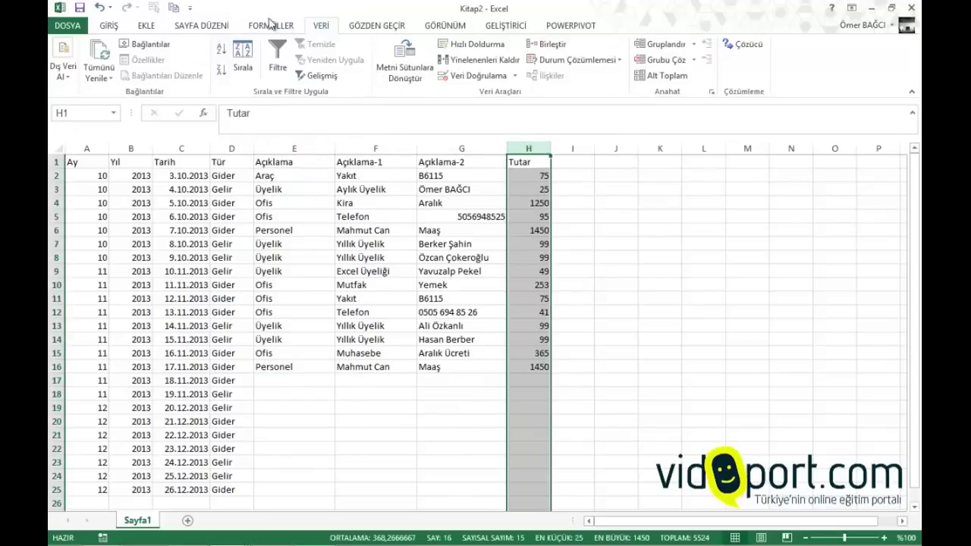
pyautogui.click(102, 26)
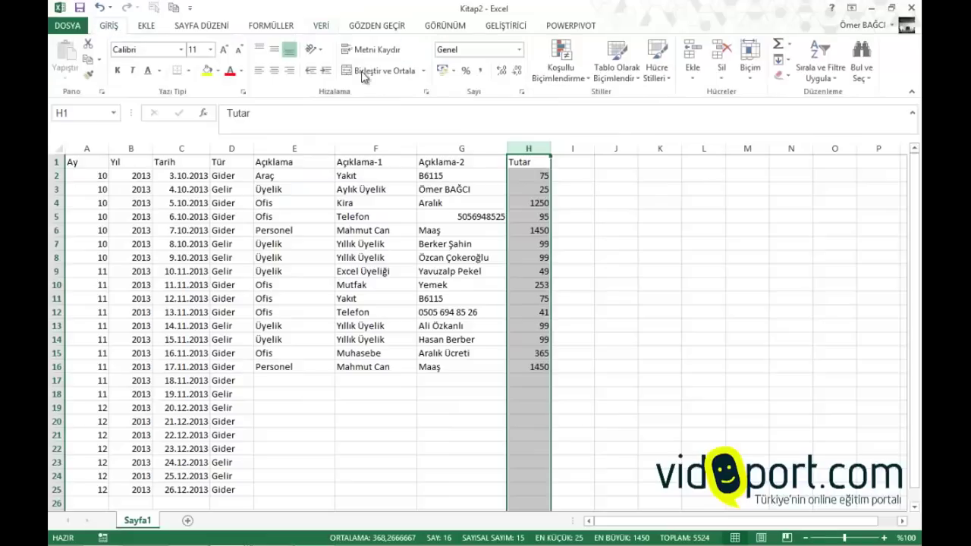
pyautogui.click(479, 71)
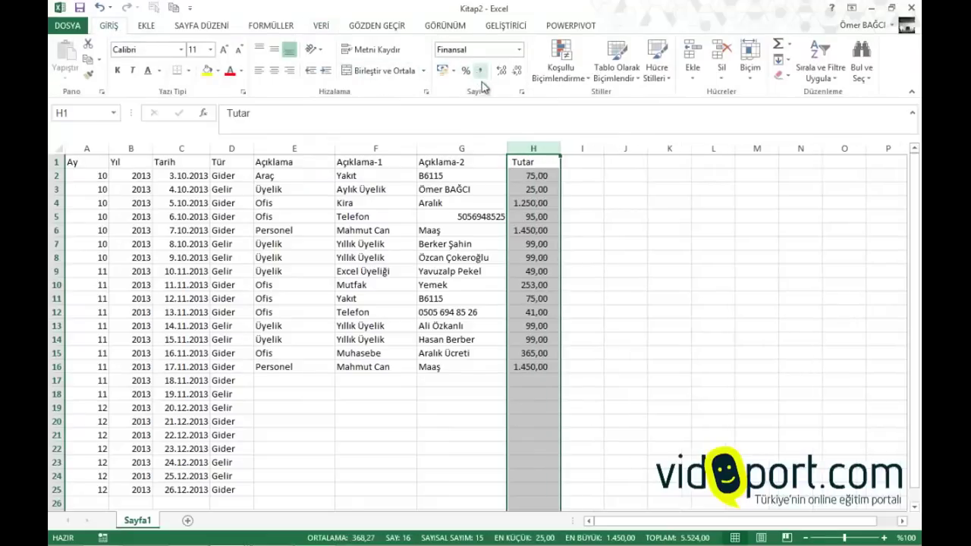
pyautogui.click(486, 199)
# Make the header row A1:H1 bold
pyautogui.moveTo(104, 162); pyautogui.dragTo(535, 161)
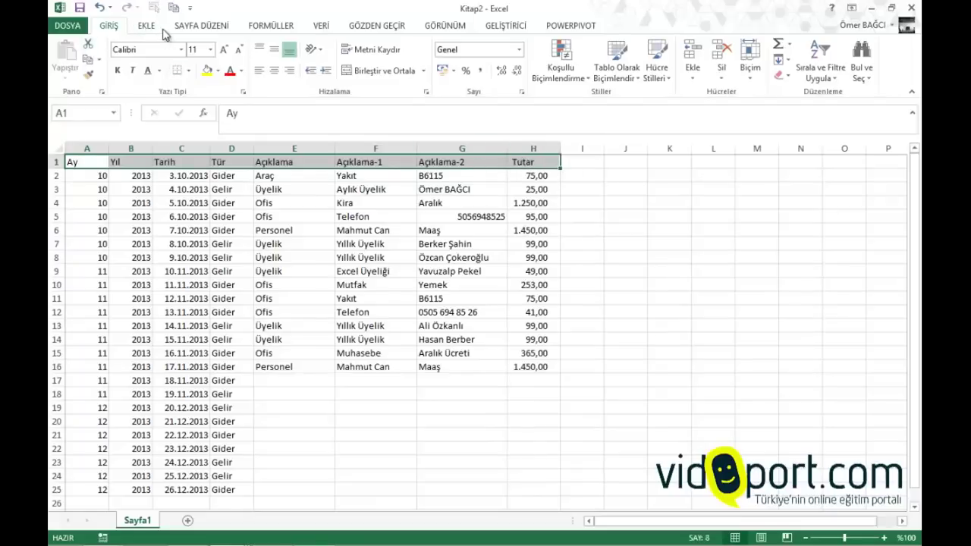
pyautogui.click(118, 70)
pyautogui.click(88, 177)
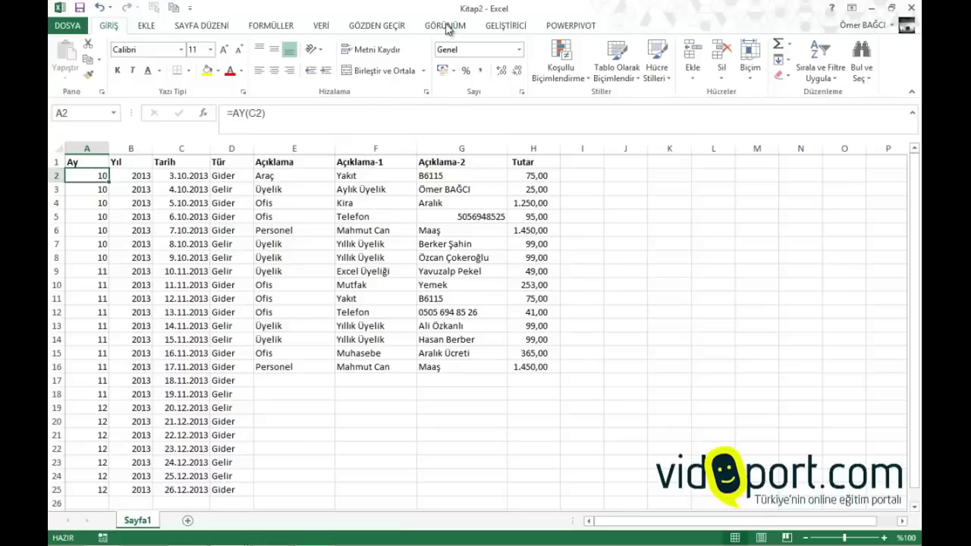
# Freeze the top row with Üst Satırı Dondur and test it by moving down the rows
pyautogui.click(448, 26)
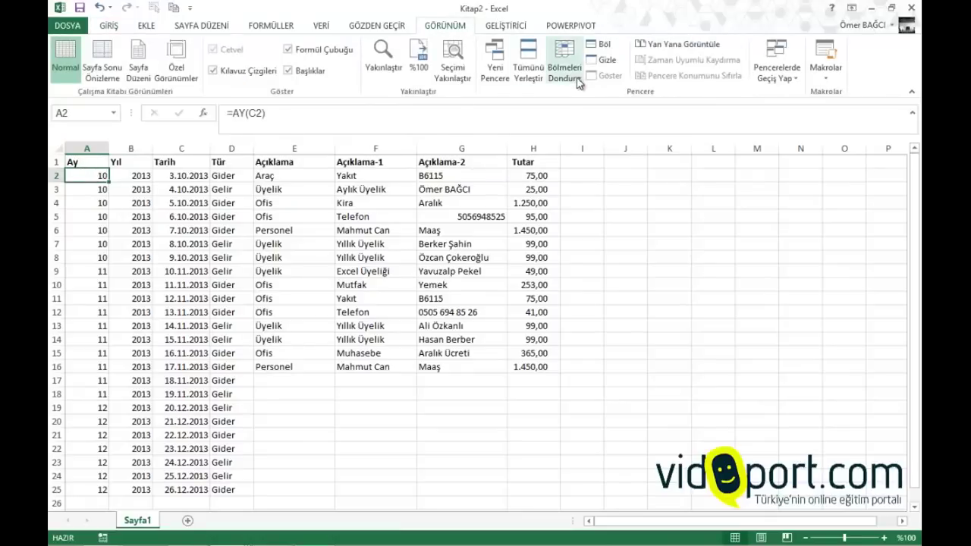
pyautogui.click(565, 76)
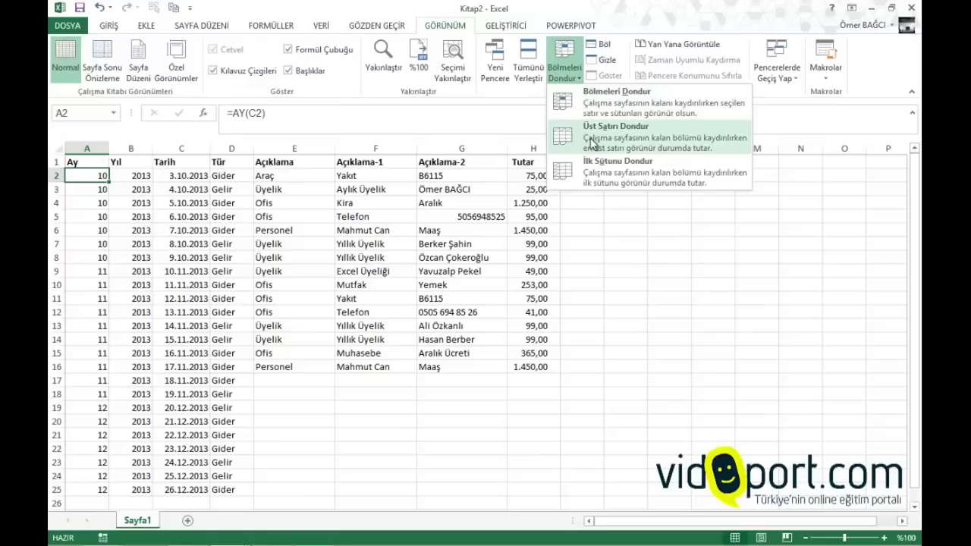
pyautogui.click(592, 142)
pyautogui.click(486, 187)
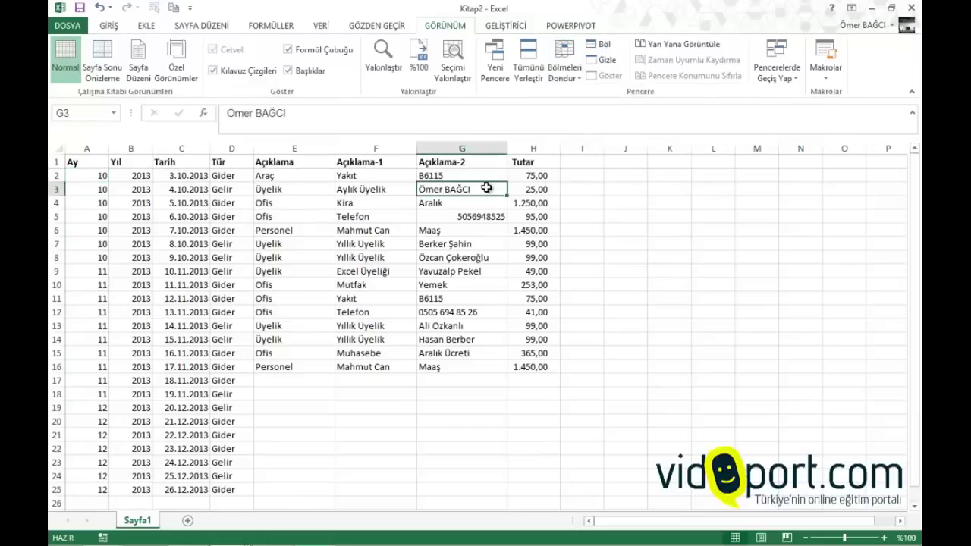
pyautogui.press('Down')
pyautogui.press('Down')
pyautogui.press('Down')
pyautogui.press('Down')
pyautogui.press('Down')
pyautogui.press('Down')
pyautogui.press('Down')
pyautogui.press('Down')
pyautogui.press('Down')
pyautogui.press('Down')
pyautogui.press('Down')
pyautogui.press('Down')
pyautogui.press('Down')
pyautogui.press('Down')
pyautogui.press('Down')
pyautogui.press('Down')
pyautogui.press('Down')
pyautogui.press('Down')
pyautogui.press('Down')
pyautogui.press('Down')
pyautogui.press('Down')
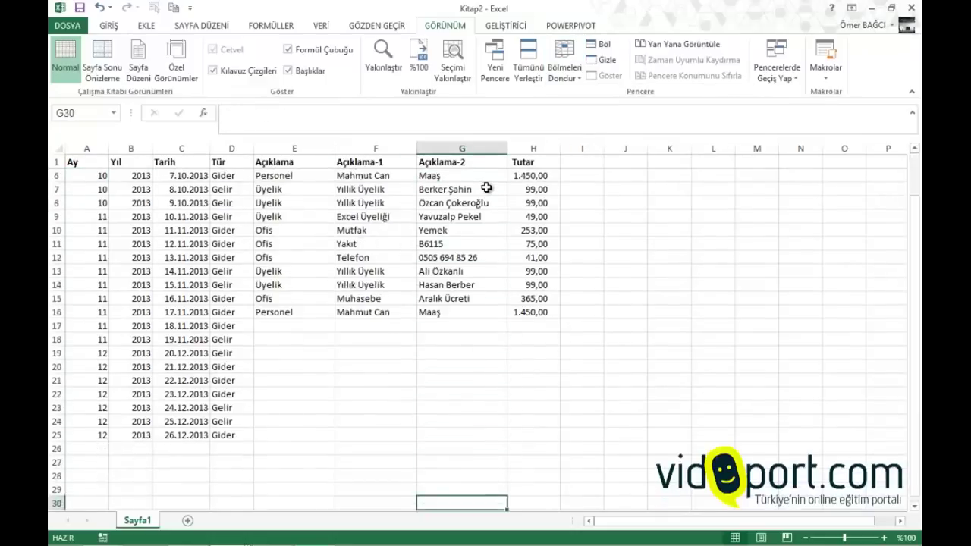
pyautogui.press('Up')
pyautogui.press('Up')
pyautogui.press('Up')
pyautogui.press('Up')
pyautogui.press('Up')
pyautogui.press('Up')
pyautogui.press('Up')
pyautogui.press('Up')
pyautogui.press('Up')
pyautogui.press('Up')
pyautogui.press('Up')
pyautogui.press('Up')
pyautogui.press('Up')
pyautogui.press('Up')
pyautogui.press('Up')
pyautogui.press('Up')
pyautogui.press('Up')
pyautogui.press('Up')
pyautogui.press('Up')
pyautogui.press('Up')
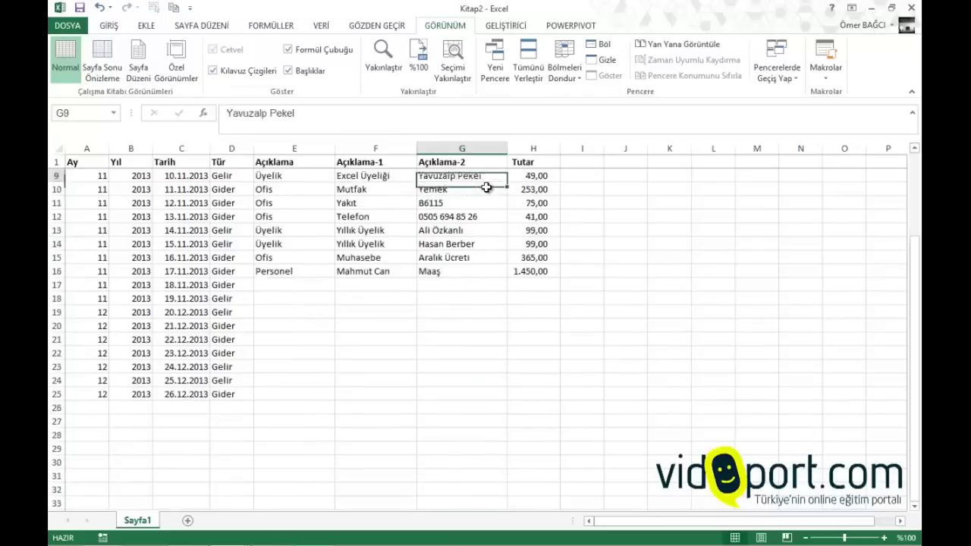
pyautogui.press('Down')
pyautogui.press('Down')
pyautogui.press('Down')
pyautogui.press('Down')
pyautogui.press('Down')
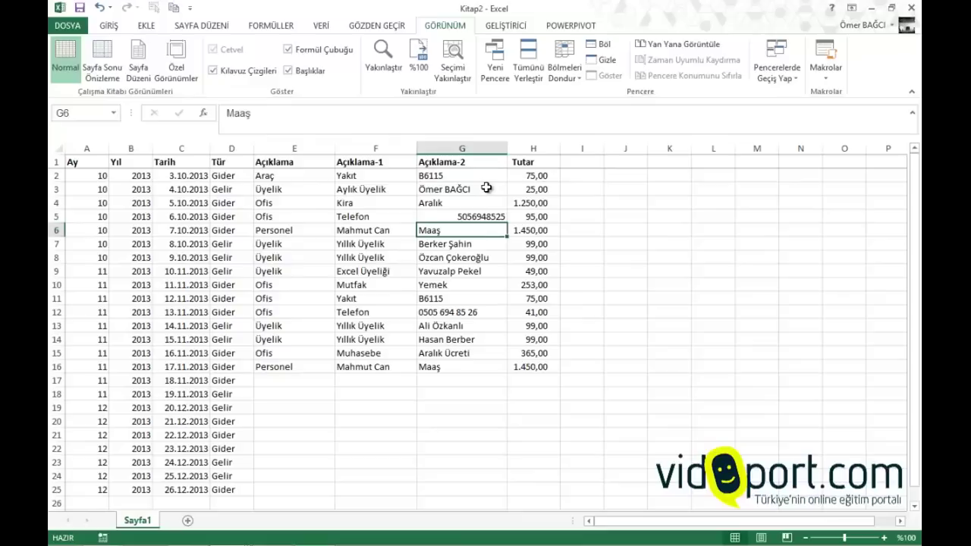
pyautogui.press('Down')
pyautogui.press('Down')
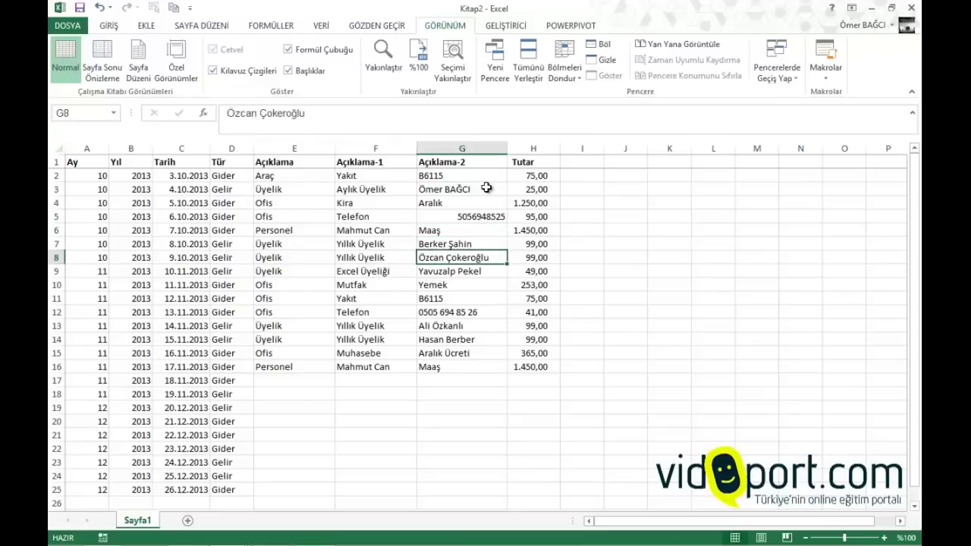
pyautogui.press('Down')
pyautogui.press('Down')
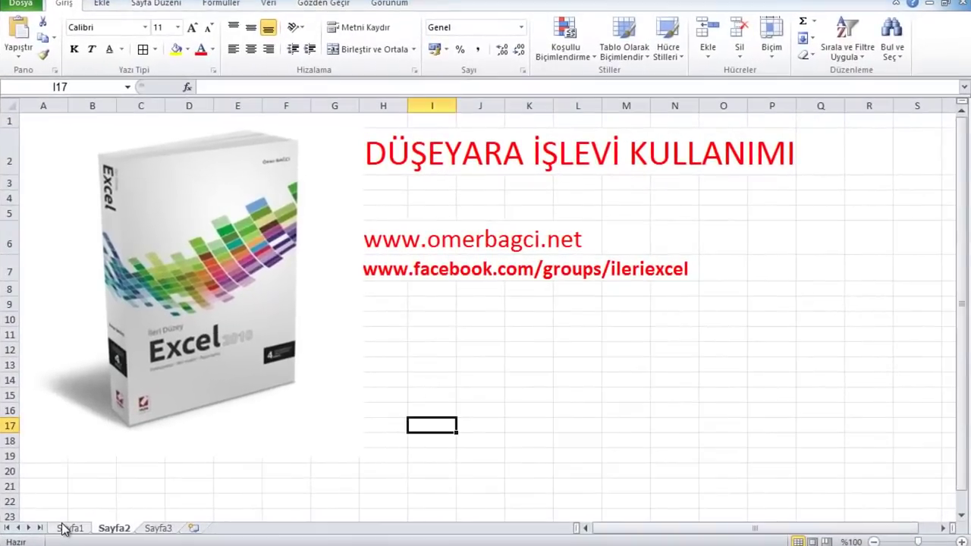
# Switch to Sayfa1 of Uygulma 1, which holds the ÇEK TAKİP LİSTESİ cheque table
pyautogui.click(92, 509)
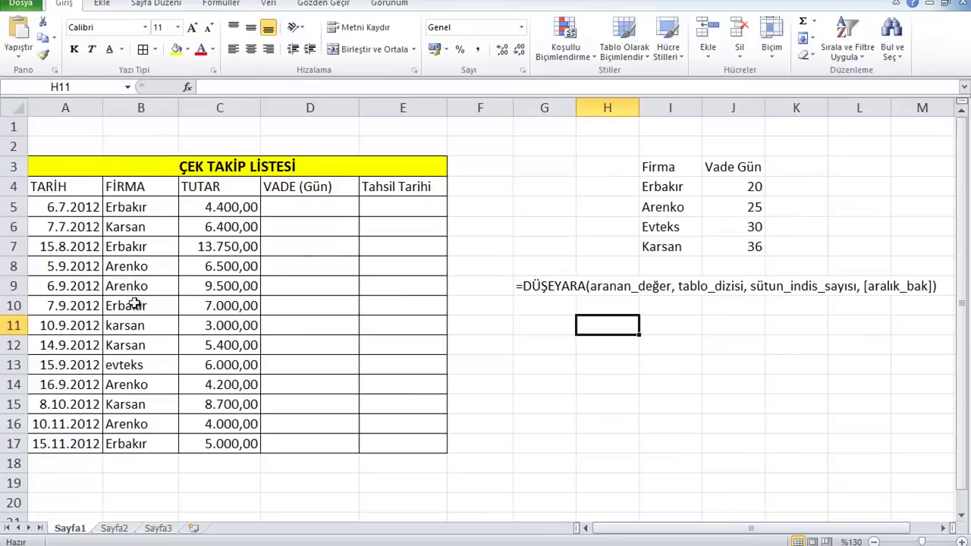
pyautogui.click(84, 207)
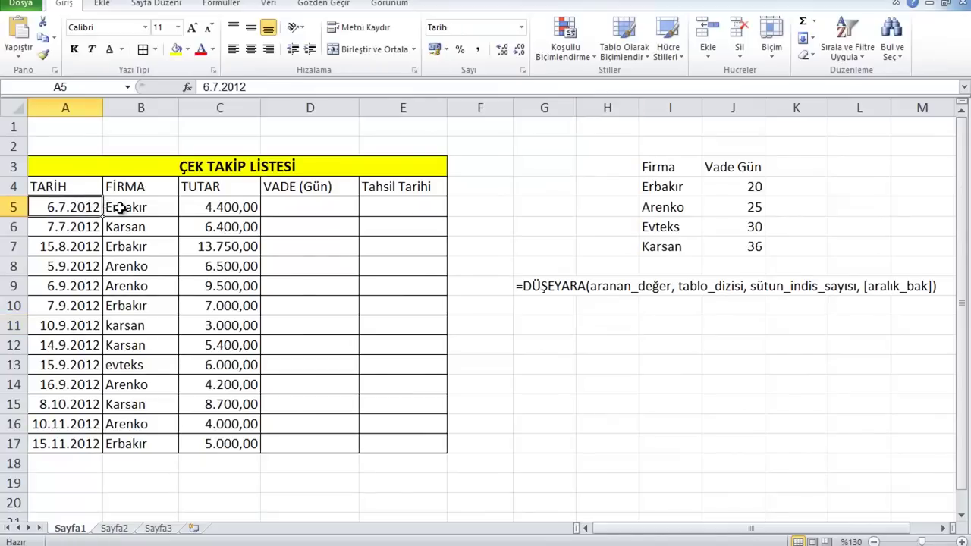
pyautogui.moveTo(112, 206); pyautogui.dragTo(118, 445)
pyautogui.moveTo(231, 202); pyautogui.dragTo(206, 425)
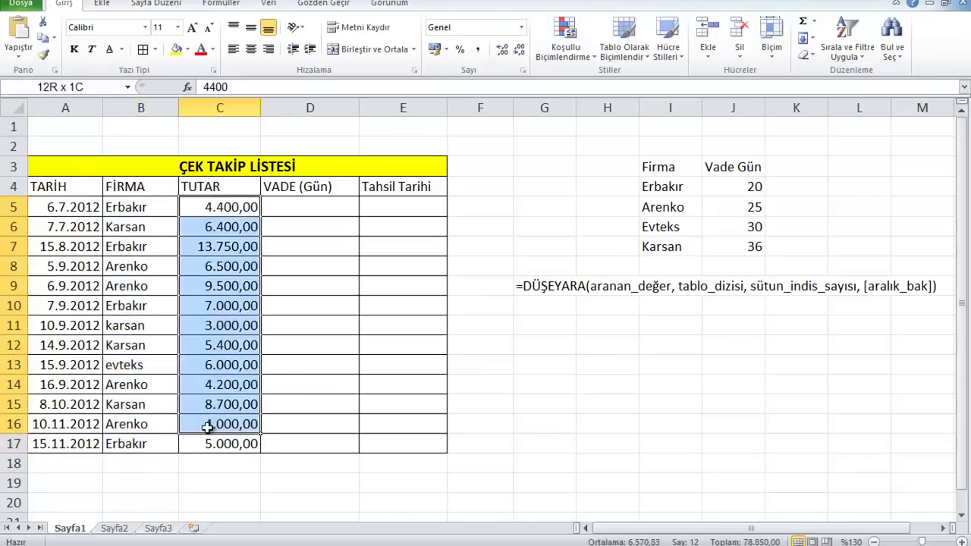
pyautogui.moveTo(654, 171); pyautogui.dragTo(650, 248)
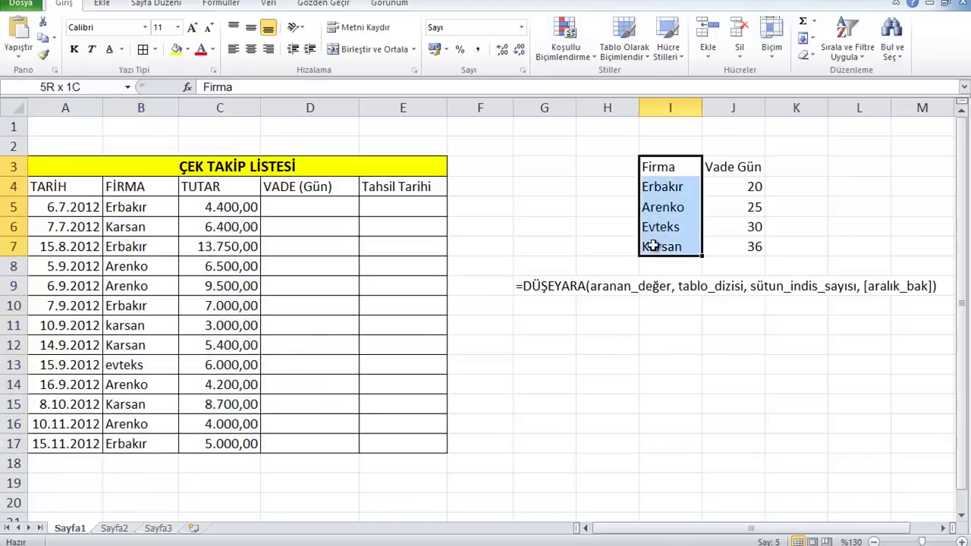
pyautogui.click(660, 189)
pyautogui.click(724, 181)
pyautogui.moveTo(725, 180); pyautogui.dragTo(726, 247)
pyautogui.click(156, 211)
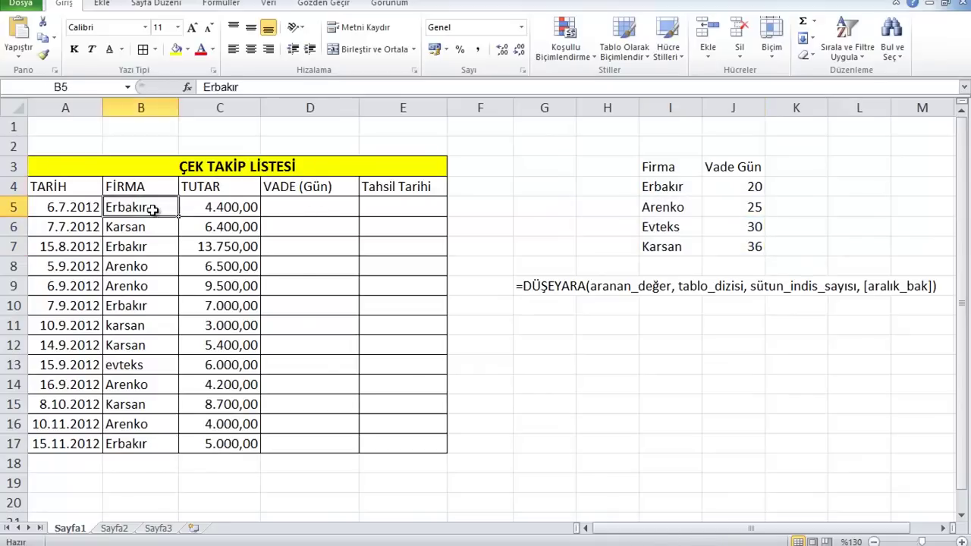
pyautogui.click(741, 190)
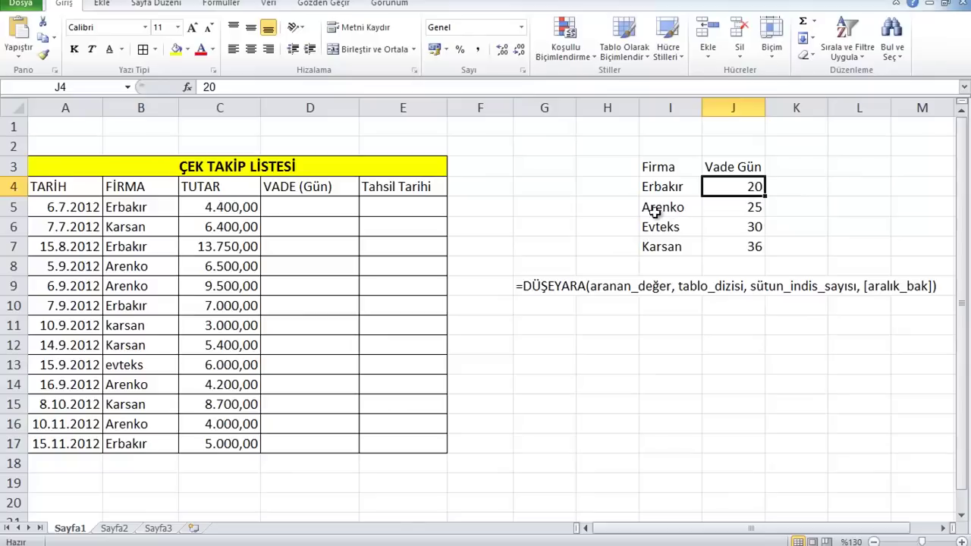
pyautogui.click(657, 212)
pyautogui.click(733, 211)
pyautogui.click(672, 225)
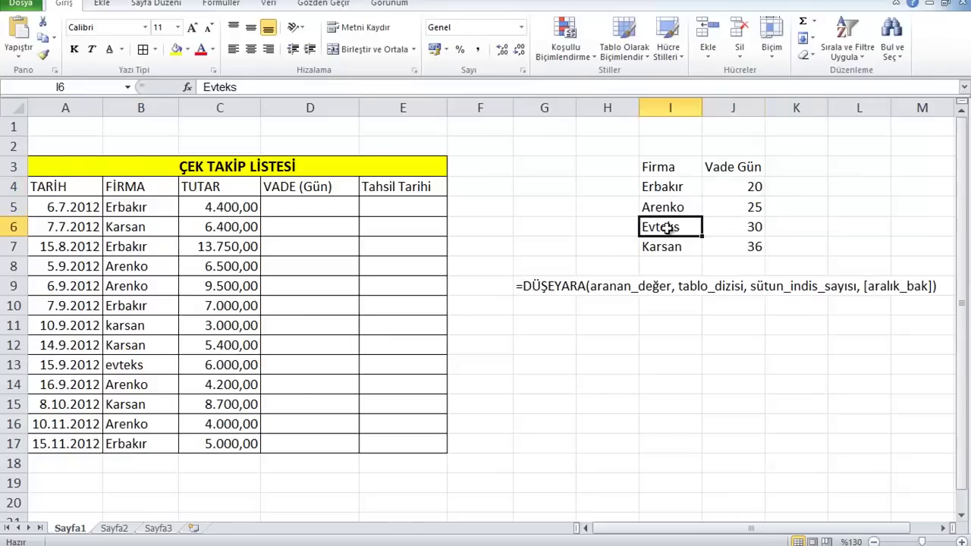
pyautogui.click(750, 228)
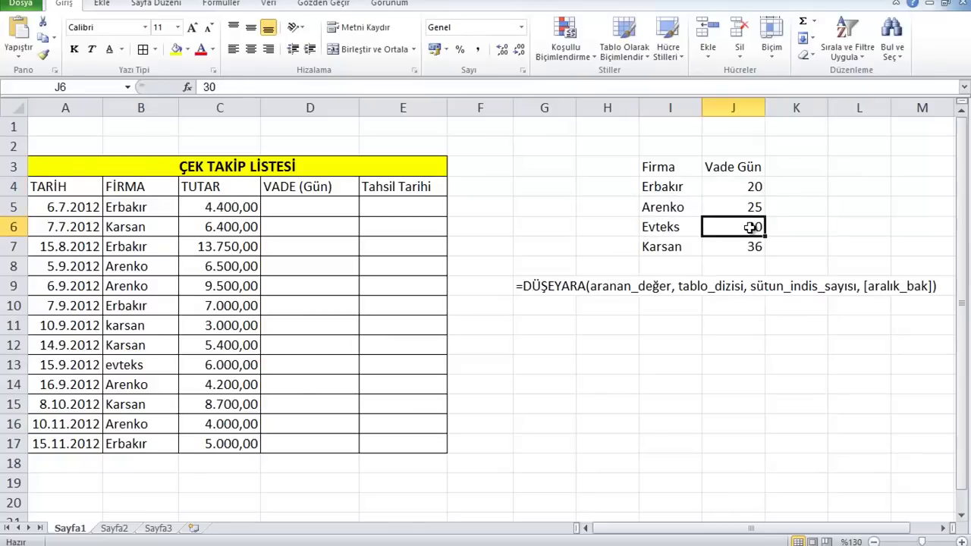
pyautogui.click(671, 252)
pyautogui.click(760, 252)
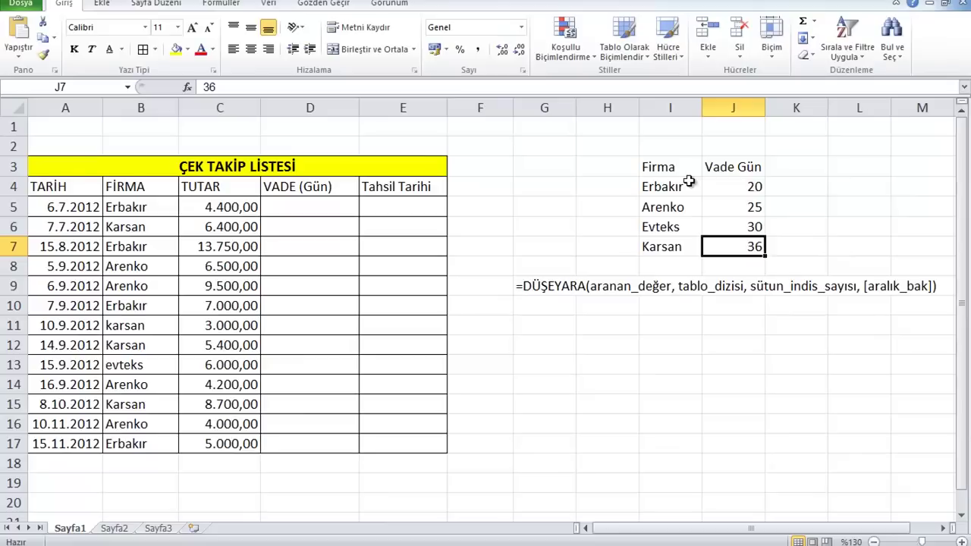
pyautogui.moveTo(689, 182); pyautogui.dragTo(734, 256)
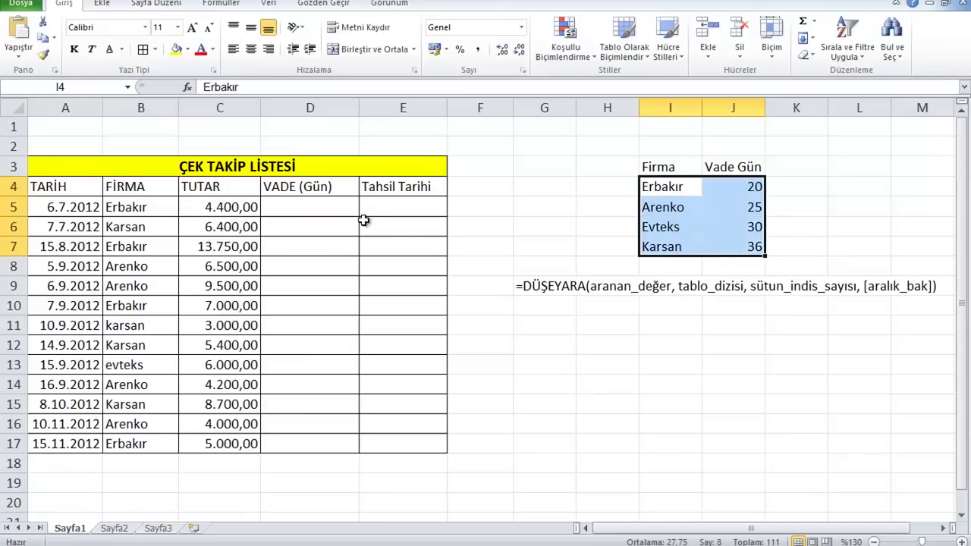
pyautogui.click(320, 207)
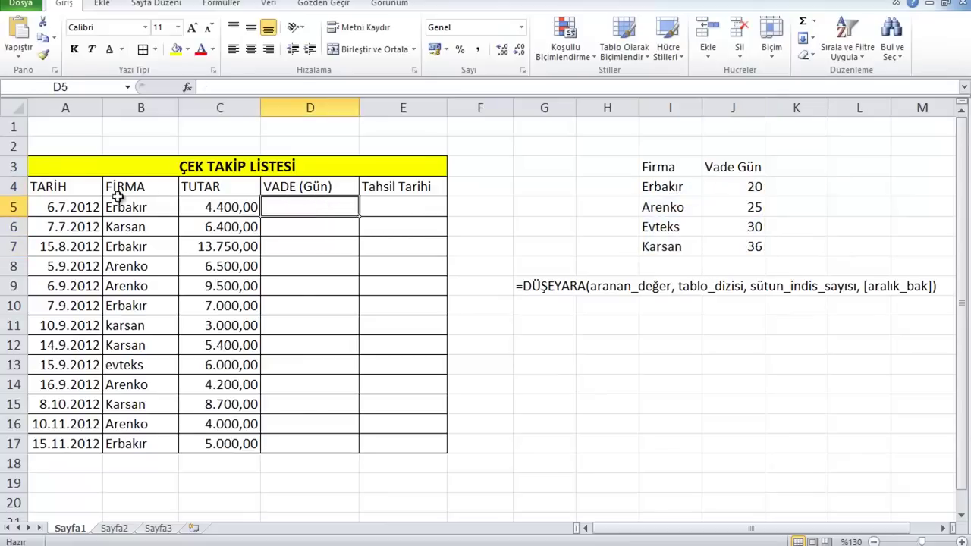
pyautogui.click(138, 224)
pyautogui.click(138, 207)
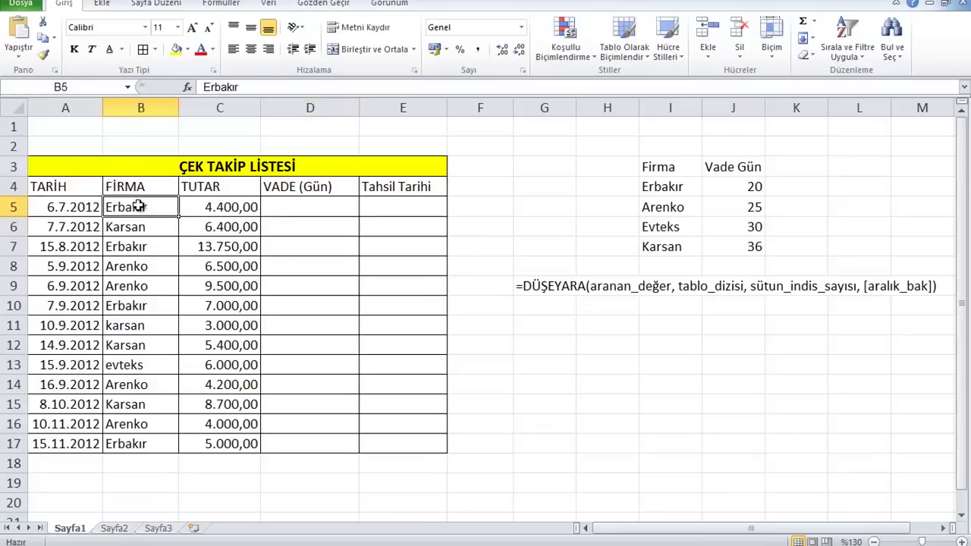
pyautogui.moveTo(676, 186); pyautogui.dragTo(737, 248)
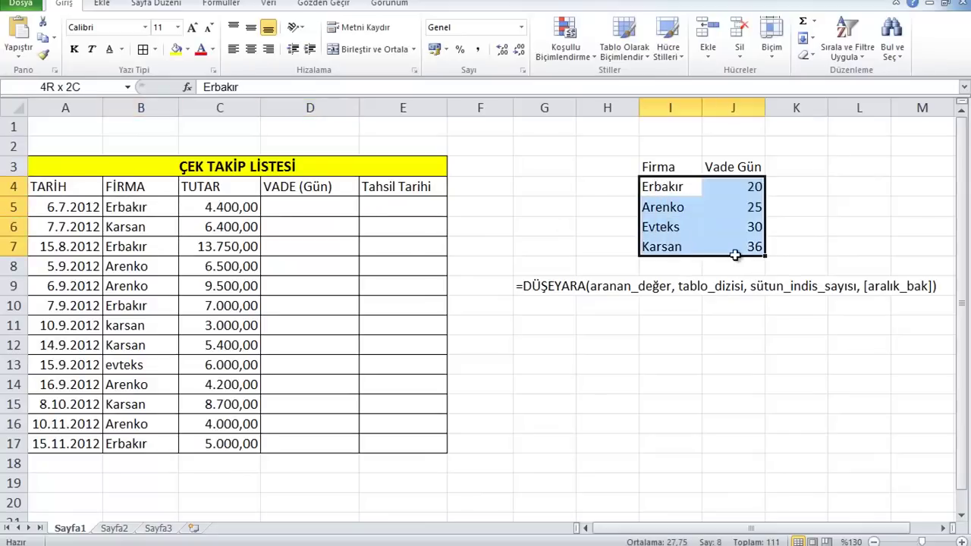
pyautogui.click(740, 187)
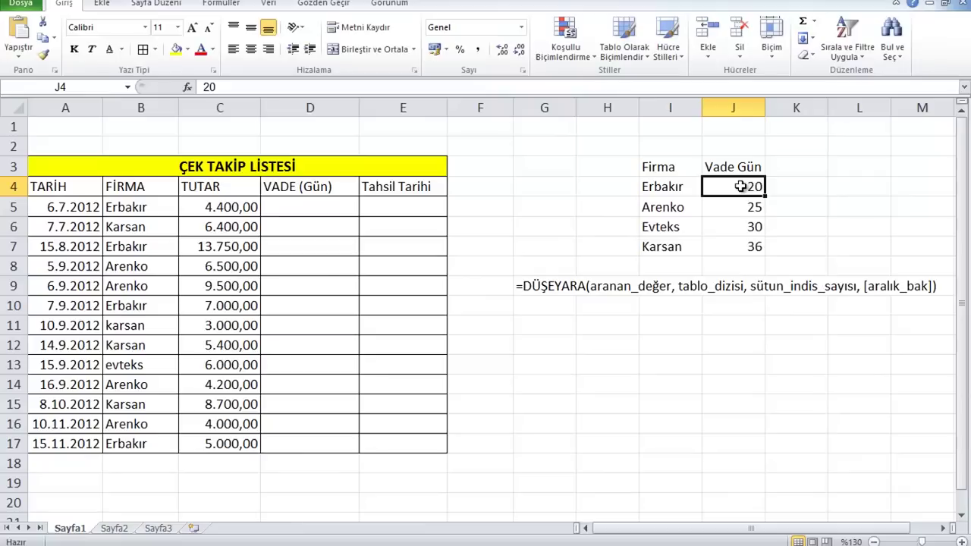
pyautogui.click(341, 201)
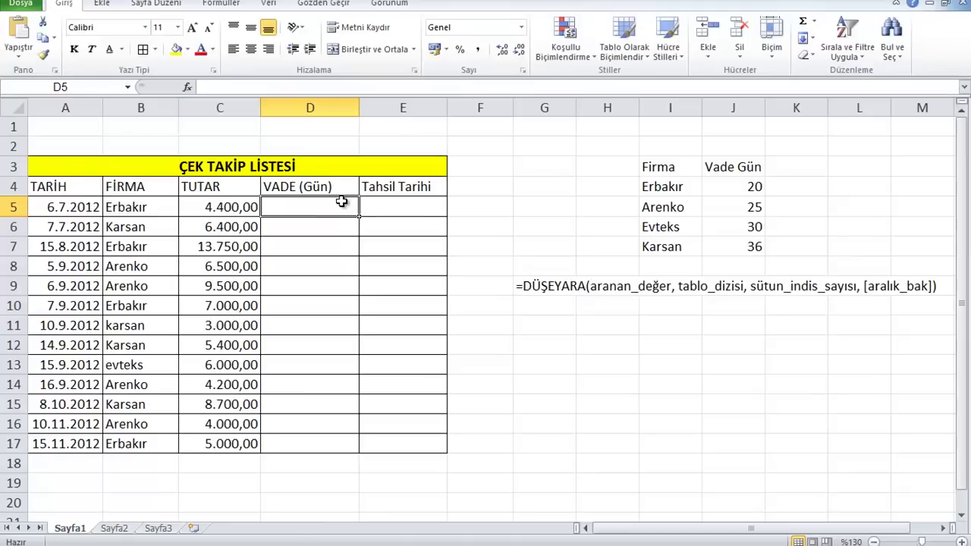
pyautogui.click(547, 286)
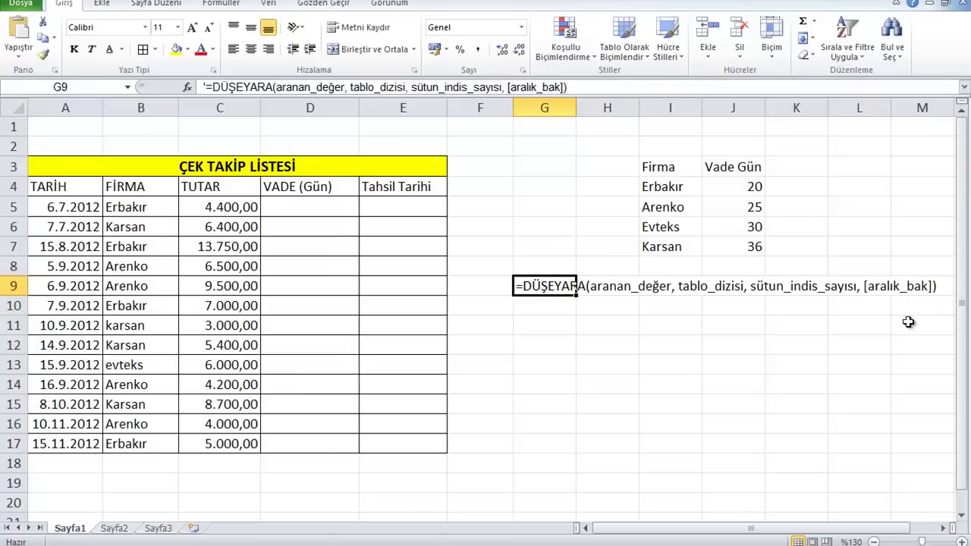
# Start a DÜŞEYARA lookup in D5 with B5 (Erbakır) as the lookup value
pyautogui.click(316, 205)
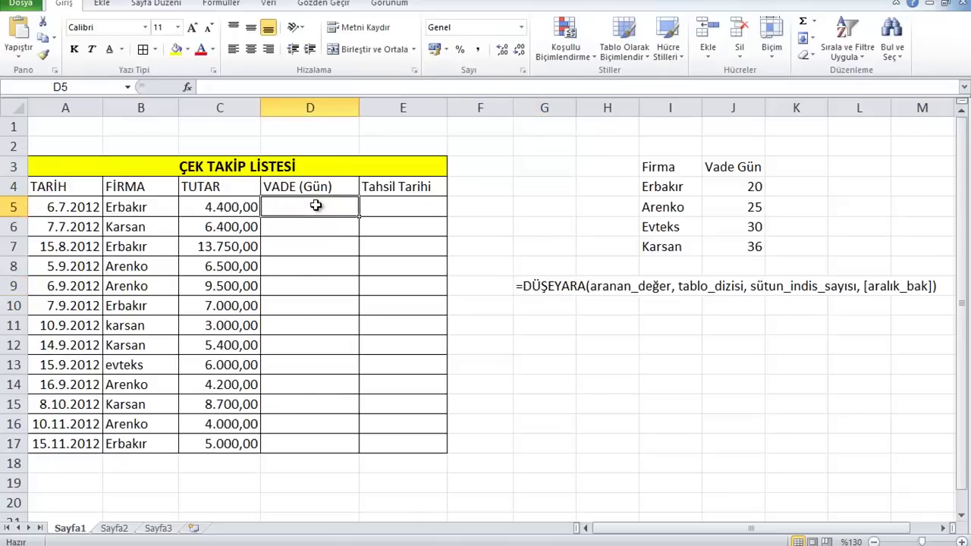
pyautogui.write('=dşer')
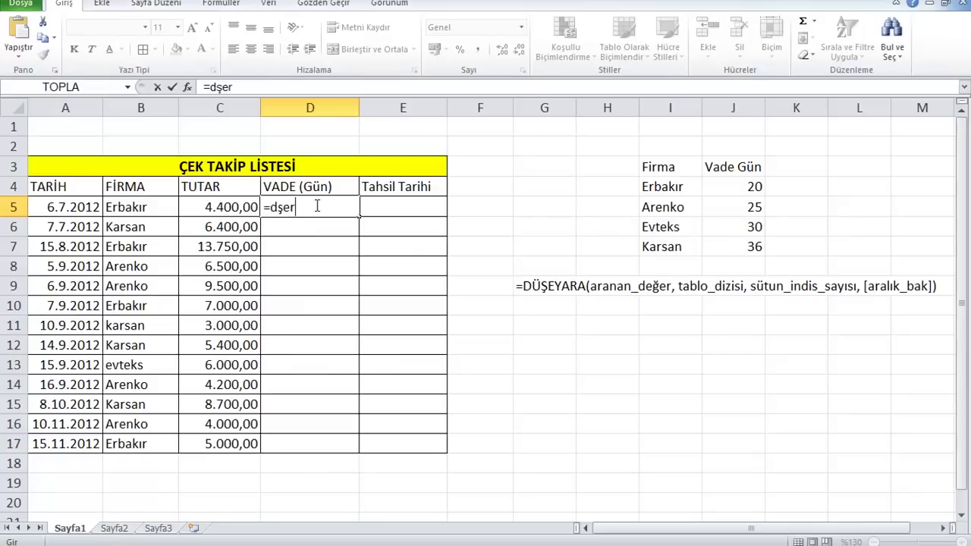
pyautogui.press('BackSpace')
pyautogui.press('BackSpace')
pyautogui.press('BackSpace')
pyautogui.write('ü')
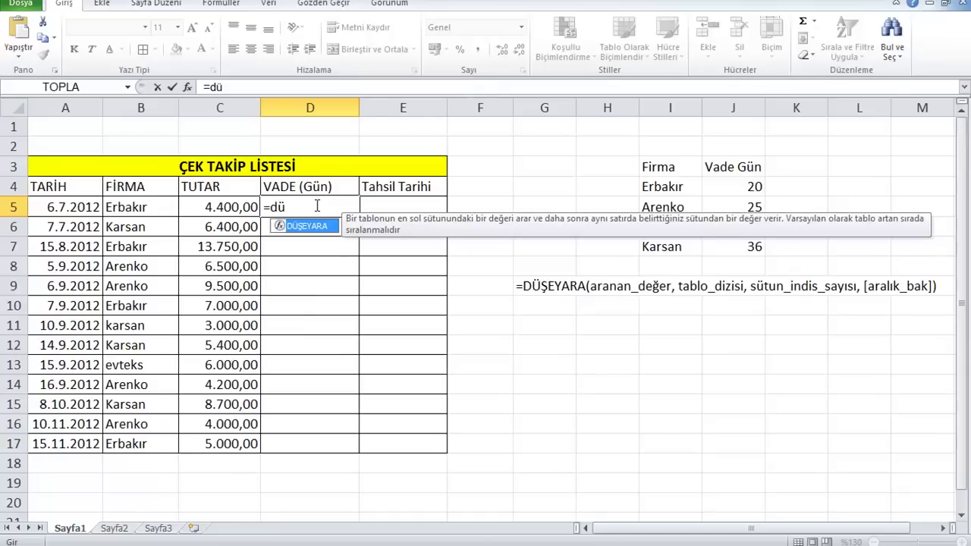
pyautogui.press('Tab')
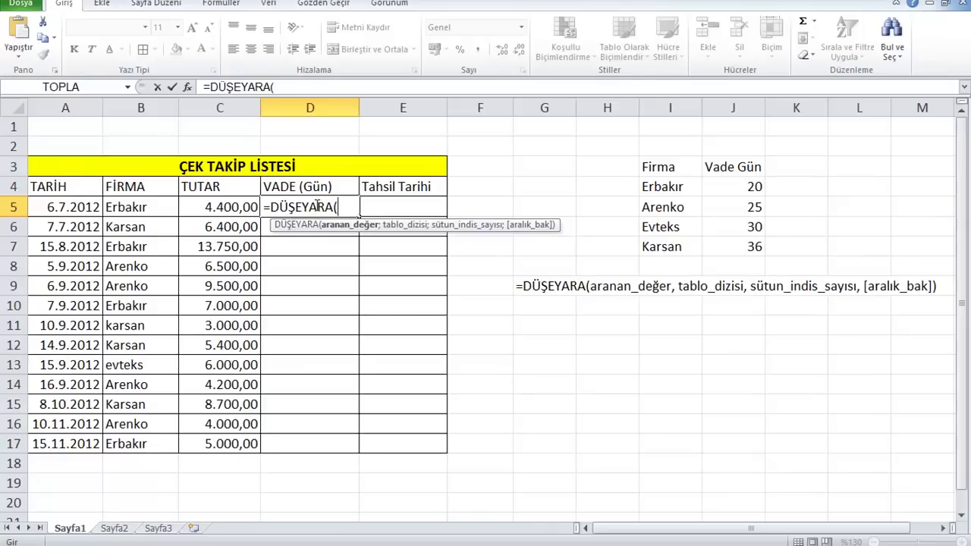
pyautogui.click(139, 209)
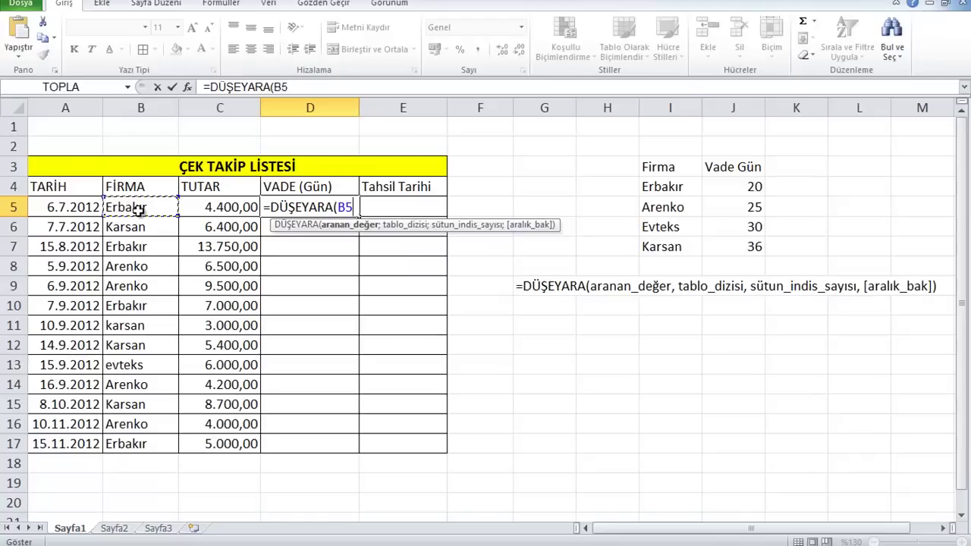
pyautogui.write(';')
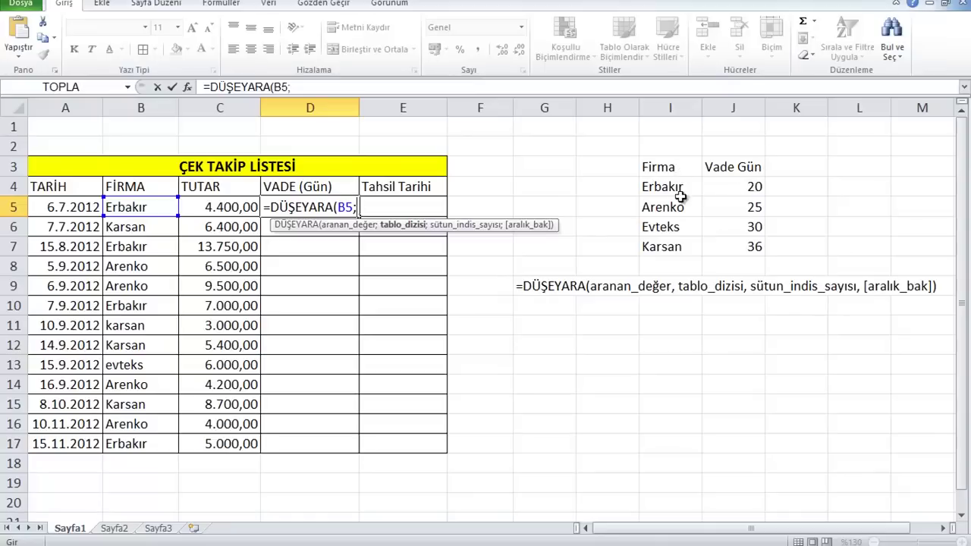
# Complete the lookup with absolute range $I$4:$J$7, column 2 and exact match YANLIŞ
pyautogui.moveTo(676, 189); pyautogui.dragTo(733, 248)
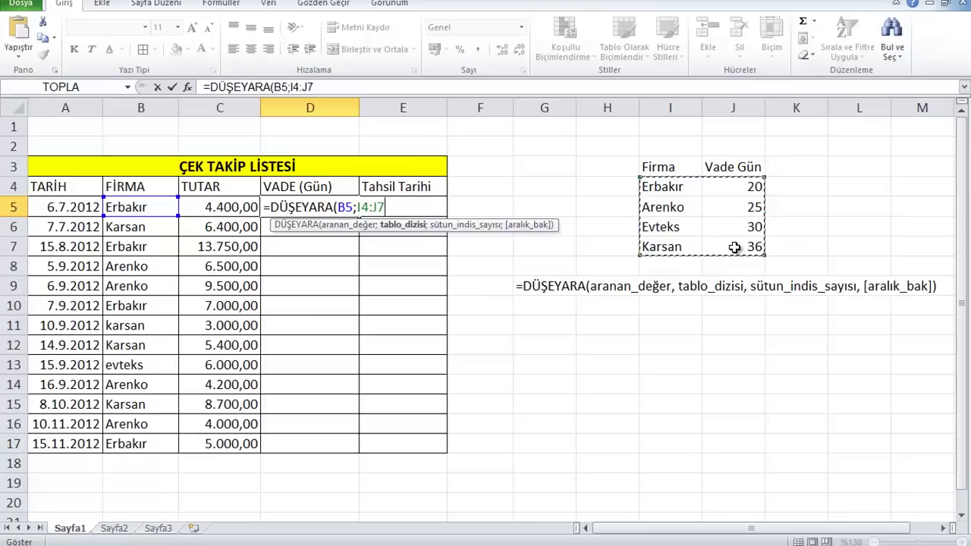
pyautogui.press('F4')
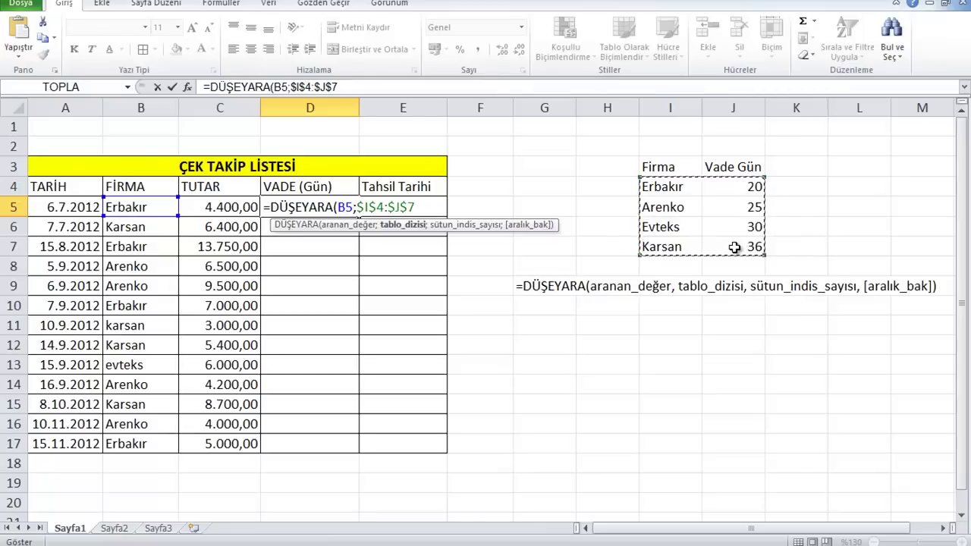
pyautogui.write(';2')
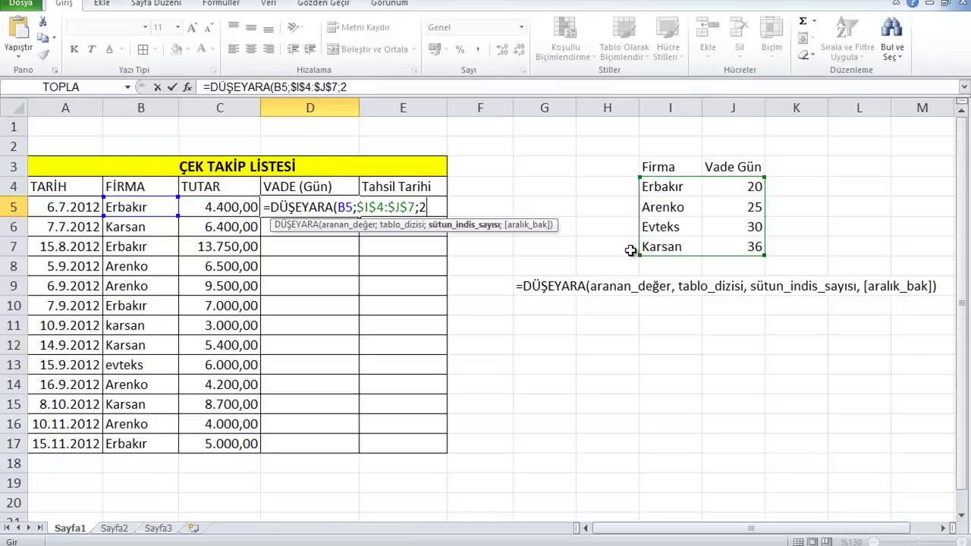
pyautogui.write(';')
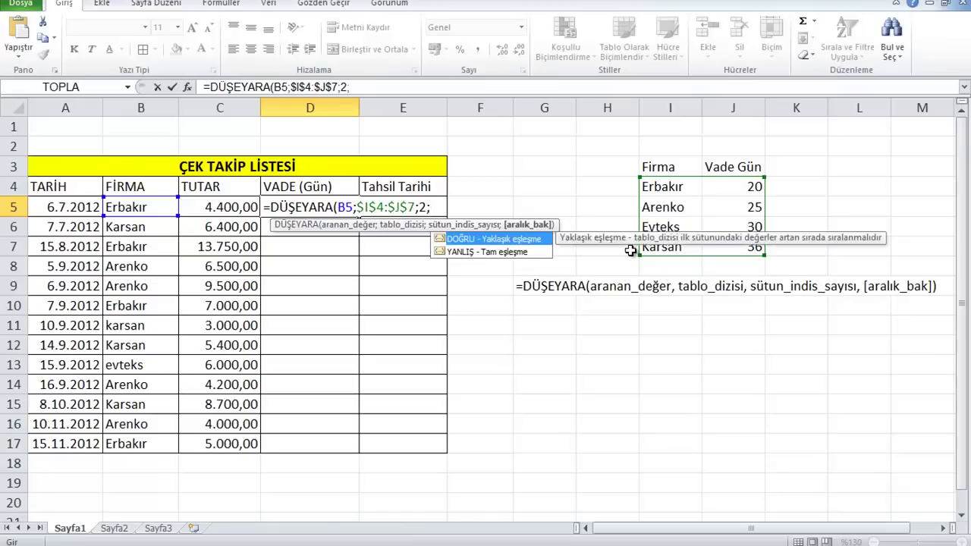
pyautogui.press('Down')
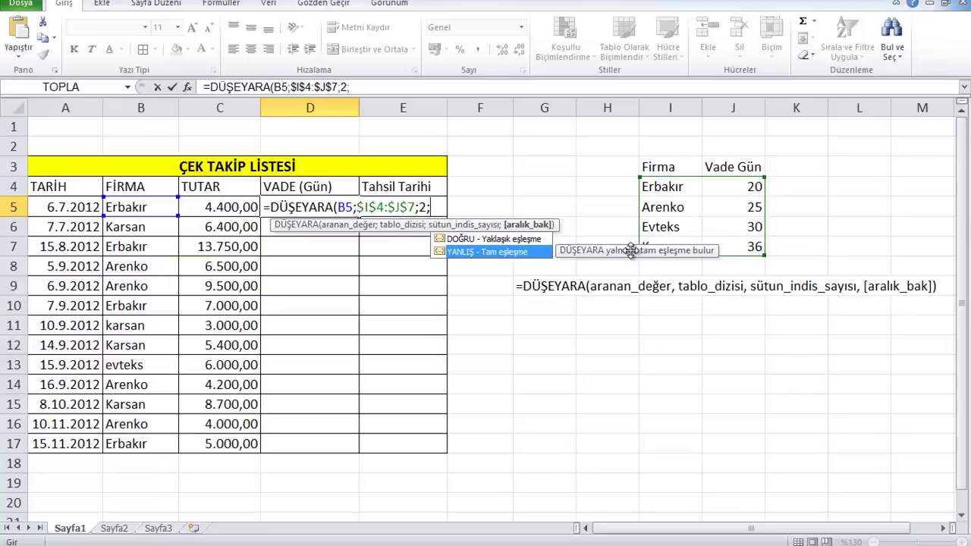
pyautogui.press('Tab')
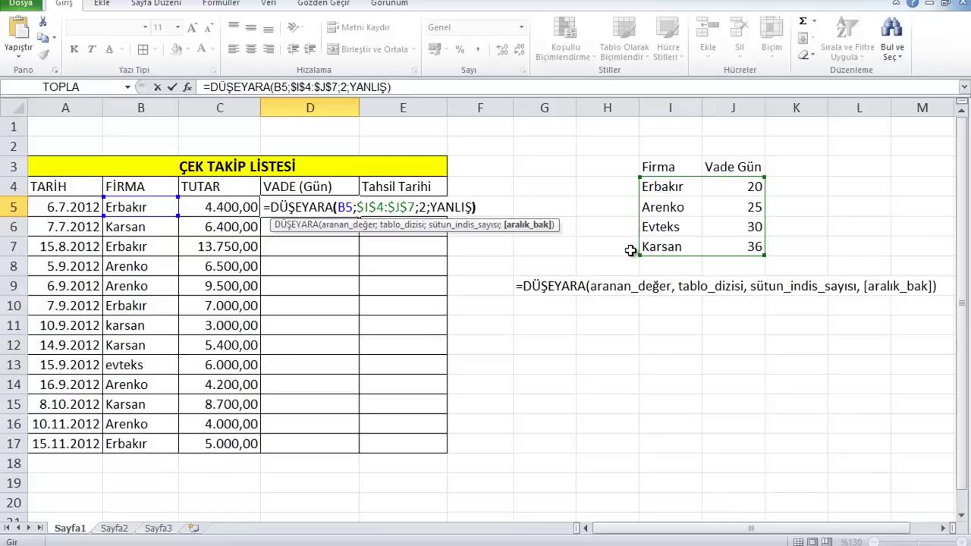
pyautogui.press('Return')
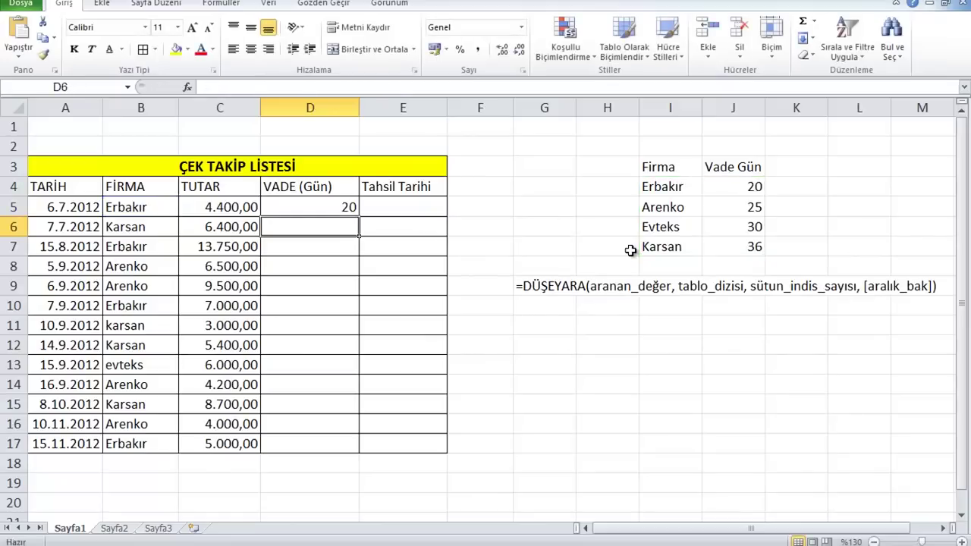
# Highlight B5 and the I4:J7 Firma–Vade Gün table to explain the lookup
pyautogui.click(153, 209)
pyautogui.moveTo(680, 189); pyautogui.dragTo(730, 242)
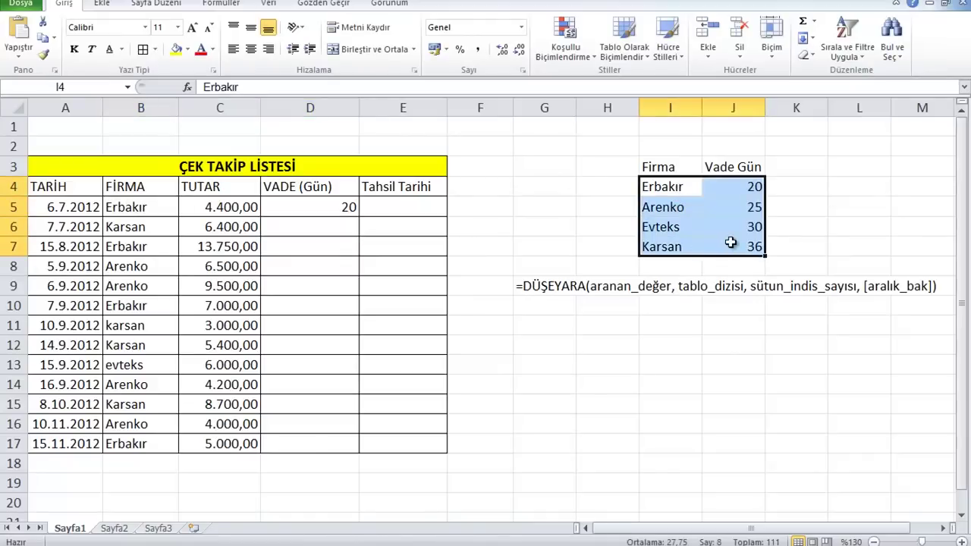
pyautogui.click(730, 243)
pyautogui.moveTo(687, 188); pyautogui.dragTo(742, 251)
pyautogui.click(740, 189)
# Copy the D5 lookup formula down the VADE (Gün) column to D17
pyautogui.click(305, 206)
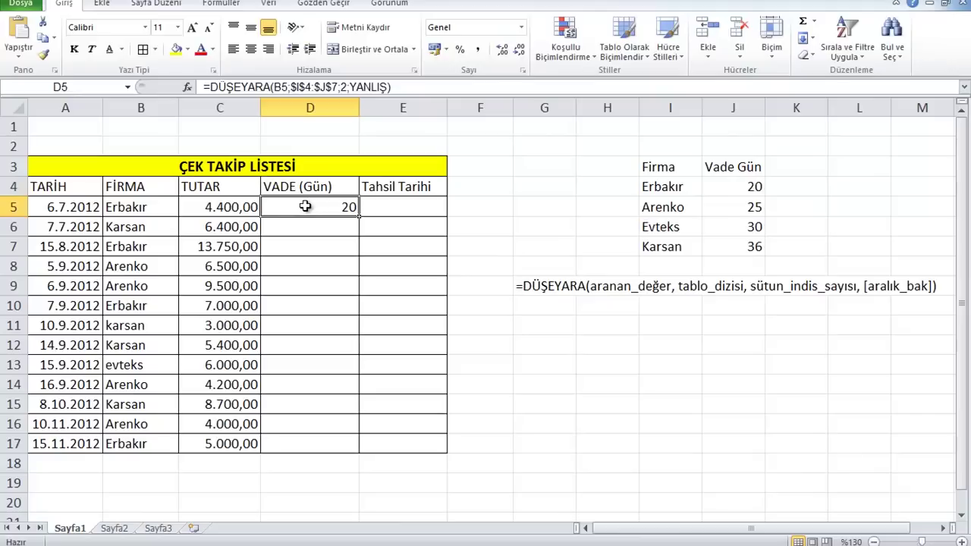
pyautogui.doubleClick(360, 219)
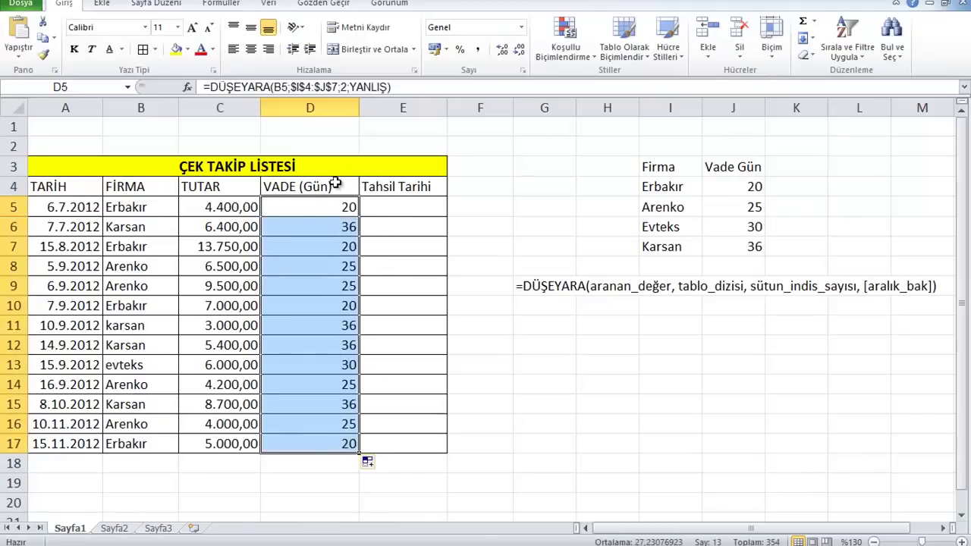
pyautogui.click(312, 487)
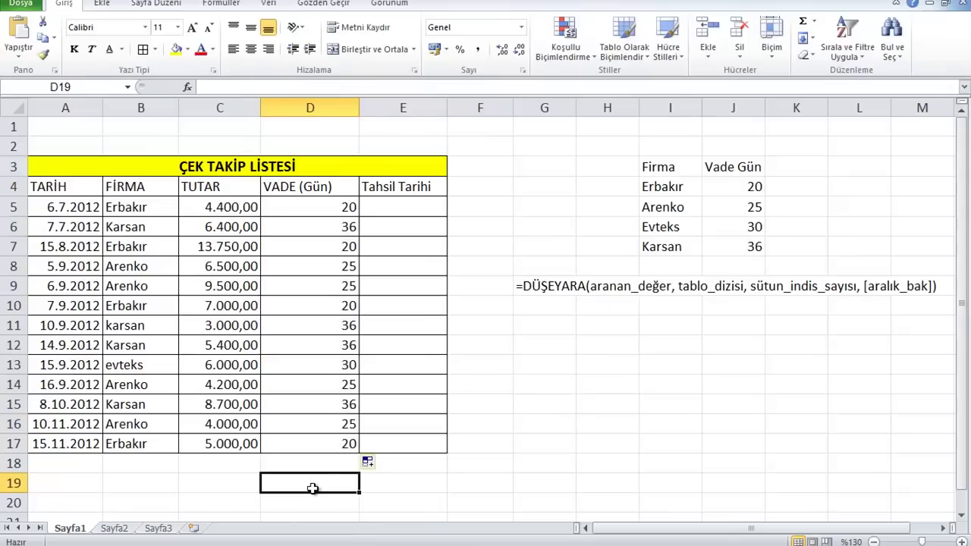
# Re-check D5's DÜŞEYARA formula in edit mode and confirm it unchanged
pyautogui.click(302, 206)
pyautogui.press('F2')
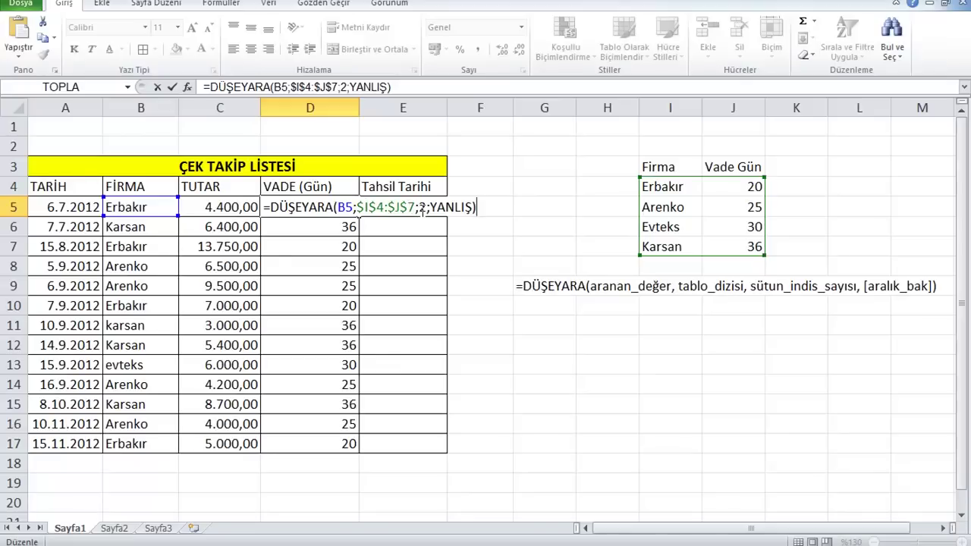
pyautogui.press('Return')
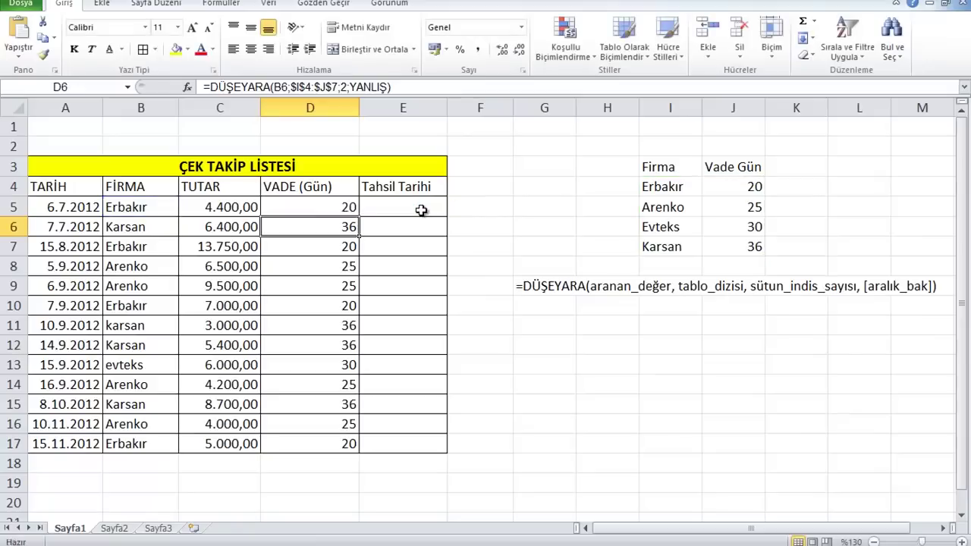
pyautogui.click(422, 211)
# Enter =A5+D5 in E5 to compute the collection date
pyautogui.write('=')
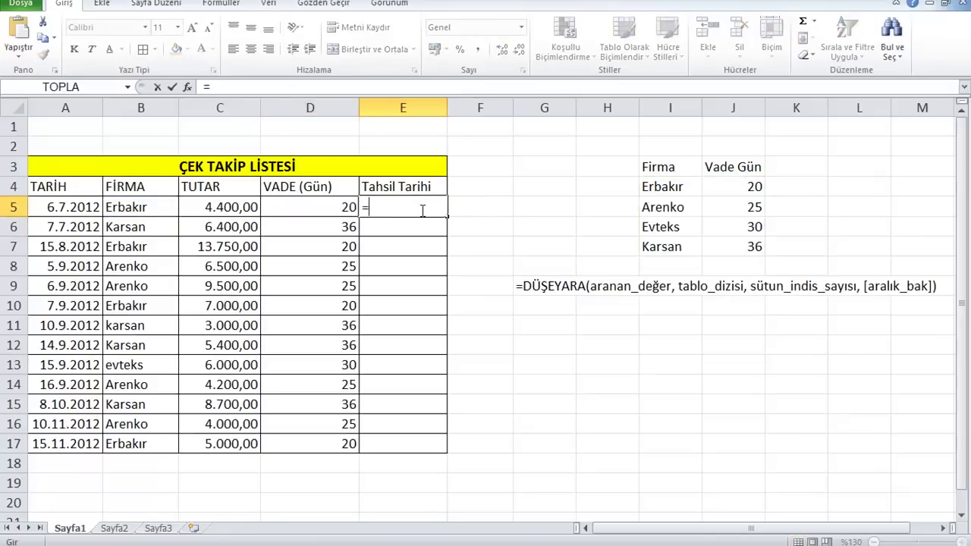
pyautogui.click(70, 207)
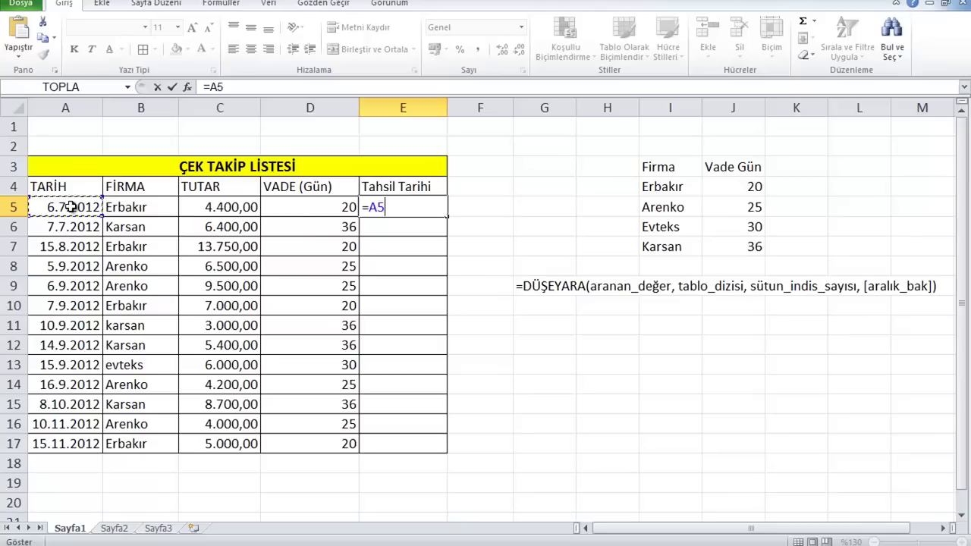
pyautogui.write('+')
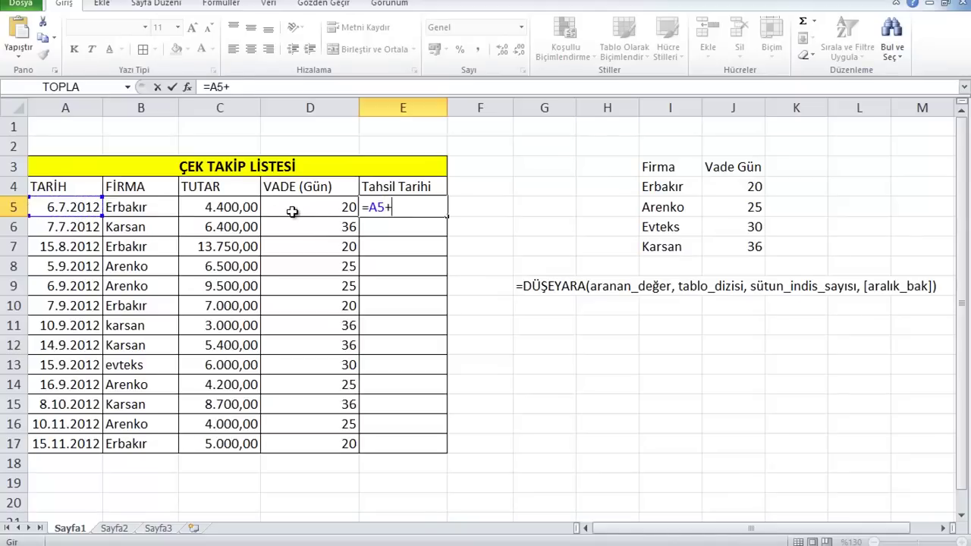
pyautogui.click(294, 211)
pyautogui.press('Return')
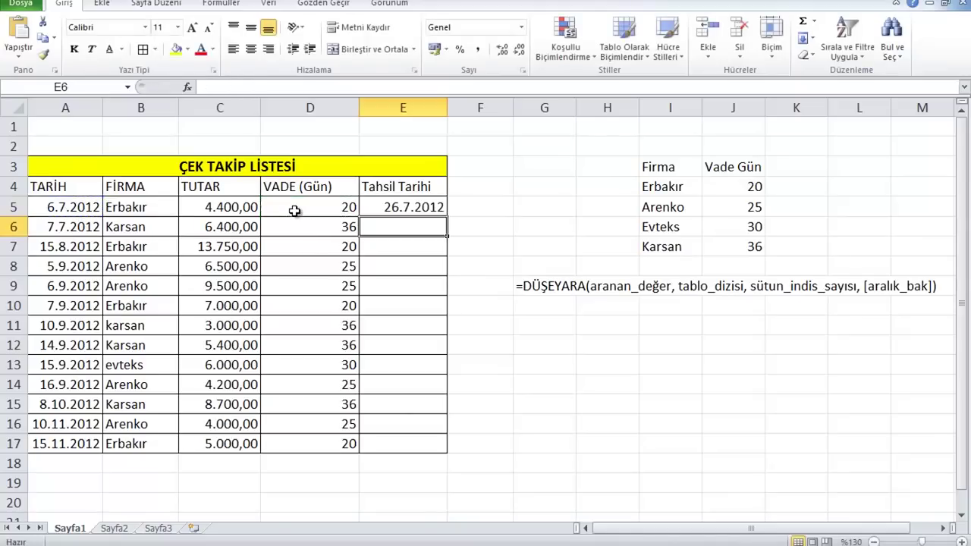
# Fill the Tahsil Tarihi dates down to E17 and switch to Sayfa2
pyautogui.click(425, 208)
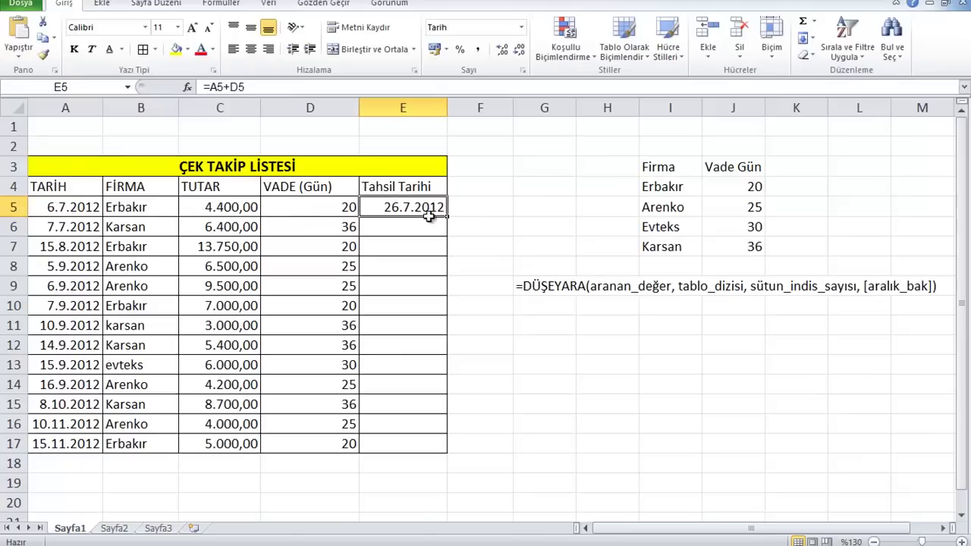
pyautogui.doubleClick(447, 218)
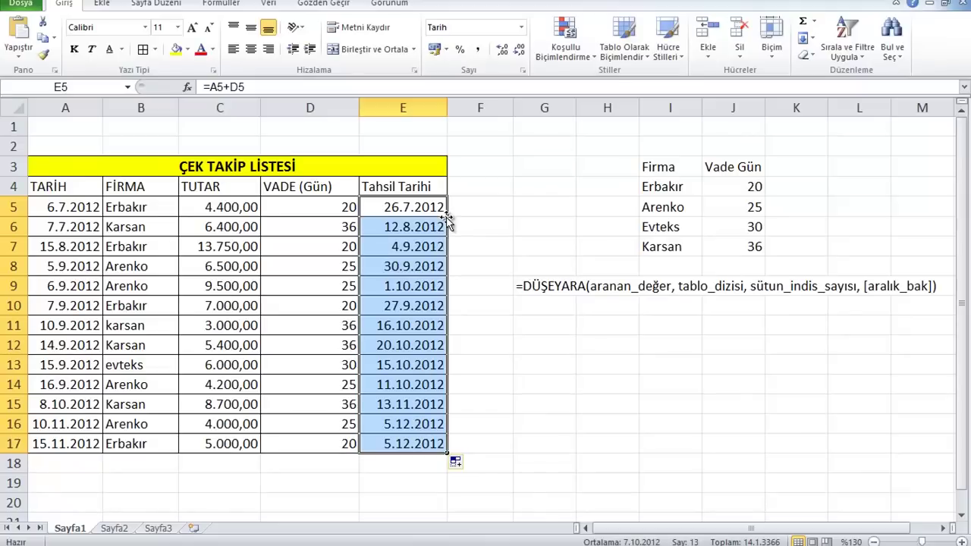
pyautogui.click(464, 213)
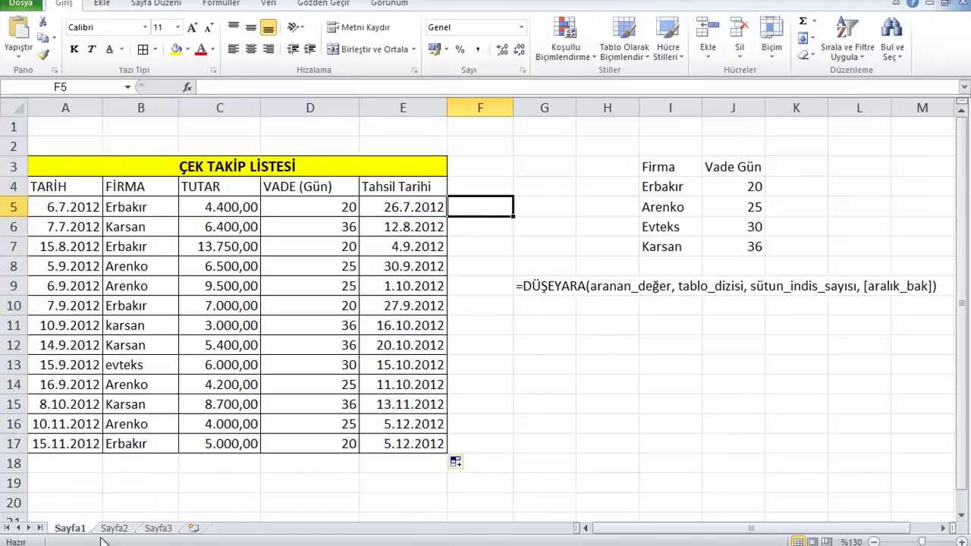
pyautogui.click(115, 529)
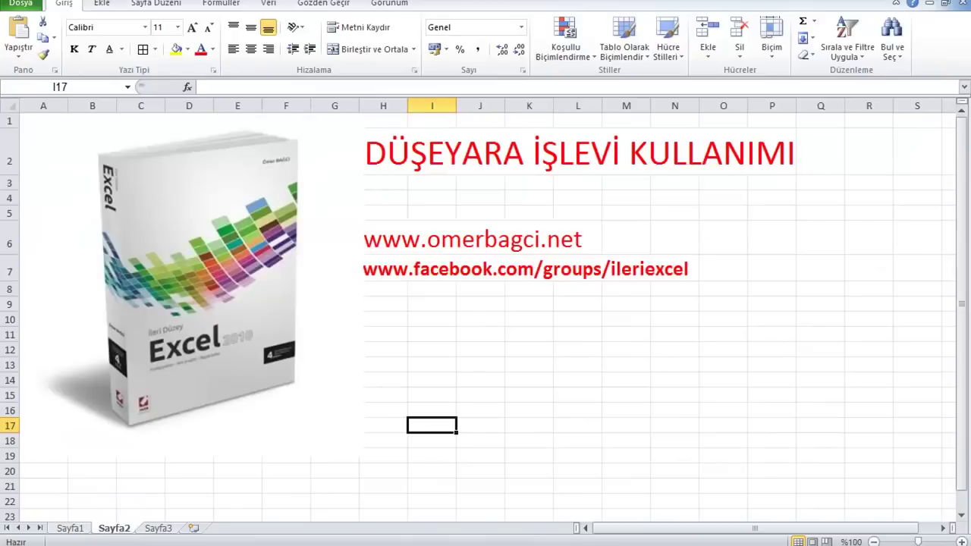
# Open the Haftalık Ödeme Takip Listesi workbook listing dated firm payments
pyautogui.moveTo(348, 545)
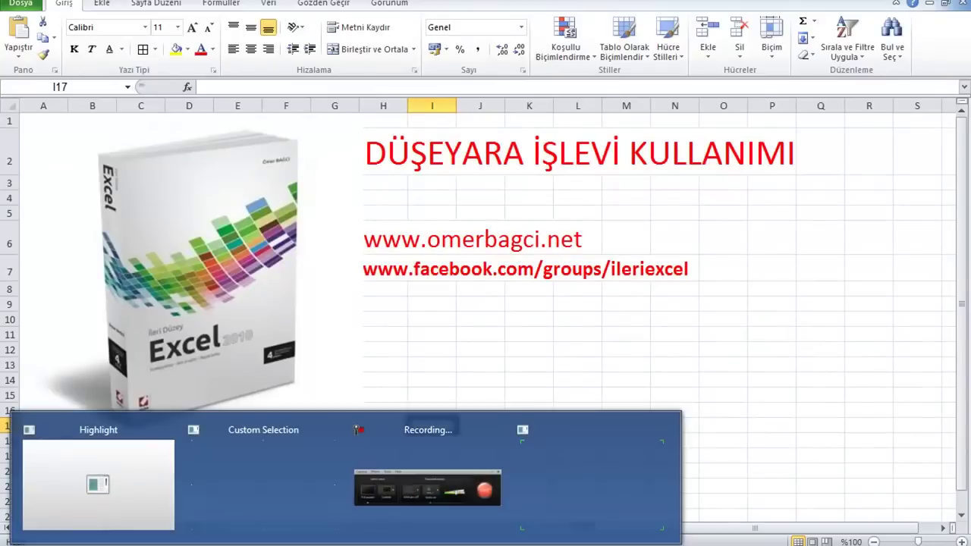
pyautogui.click(472, 490)
pyautogui.click(928, 493)
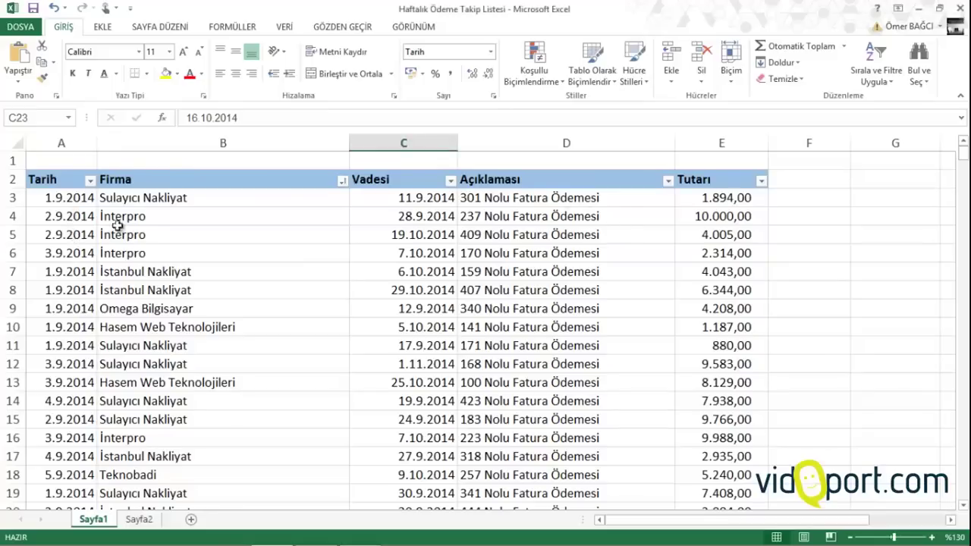
# Review the Tarih, Firma, Vadesi, Açıklaması and Tutarı columns of the Sayfa1 payment list
pyautogui.click(65, 191)
pyautogui.click(66, 272)
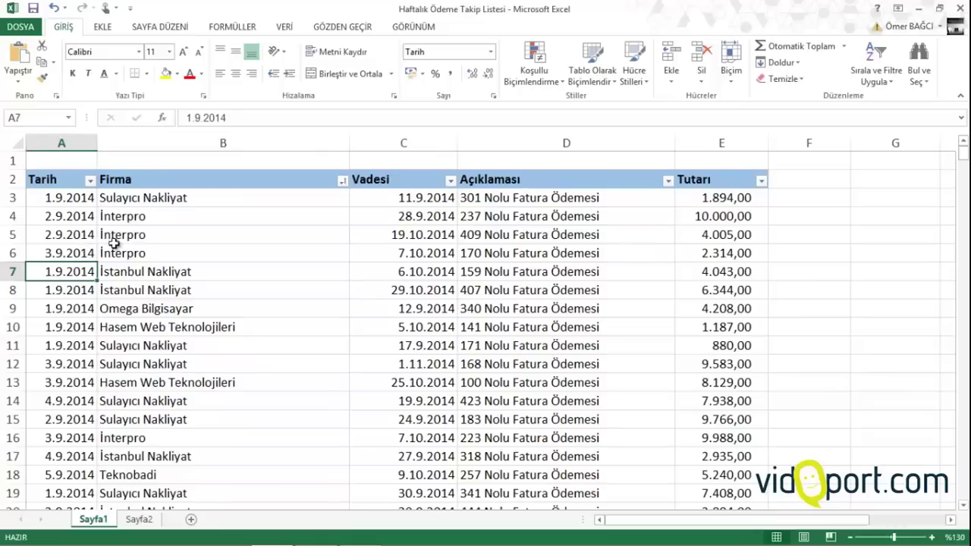
pyautogui.moveTo(159, 220); pyautogui.dragTo(228, 366)
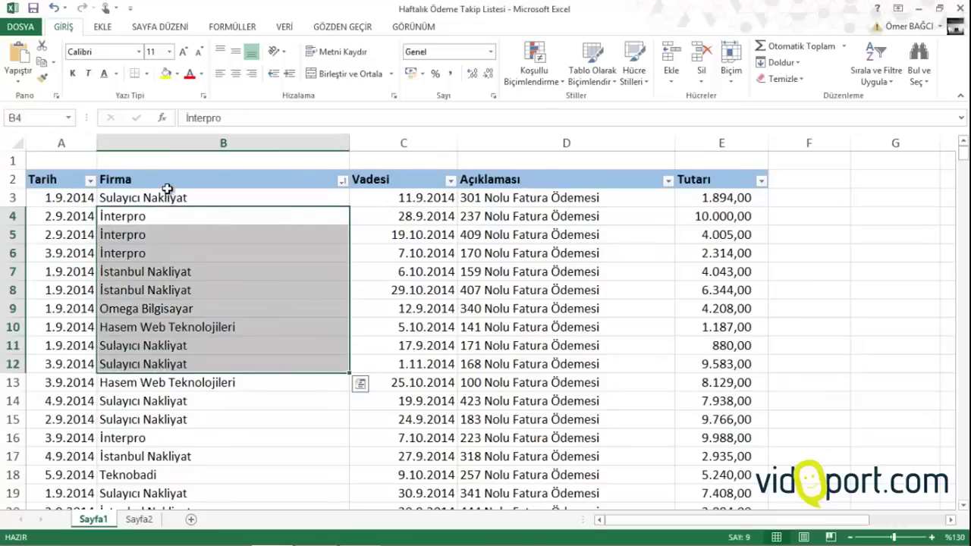
pyautogui.click(168, 196)
pyautogui.moveTo(422, 222); pyautogui.dragTo(437, 412)
pyautogui.moveTo(552, 206); pyautogui.dragTo(565, 327)
pyautogui.click(734, 201)
pyautogui.moveTo(736, 214); pyautogui.dragTo(736, 289)
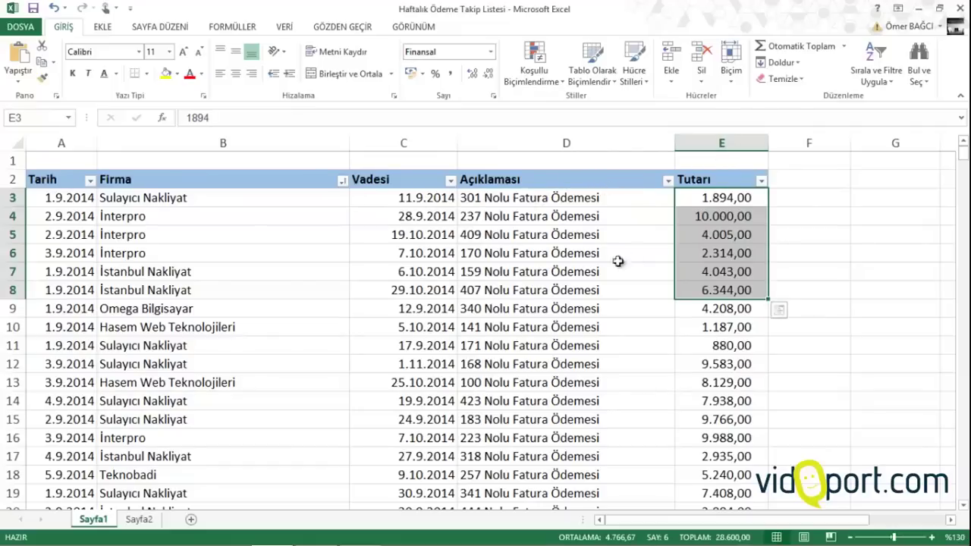
pyautogui.click(567, 257)
# Re-select firms, due dates and two amounts to show their sum, then open Sayfa2
pyautogui.click(72, 198)
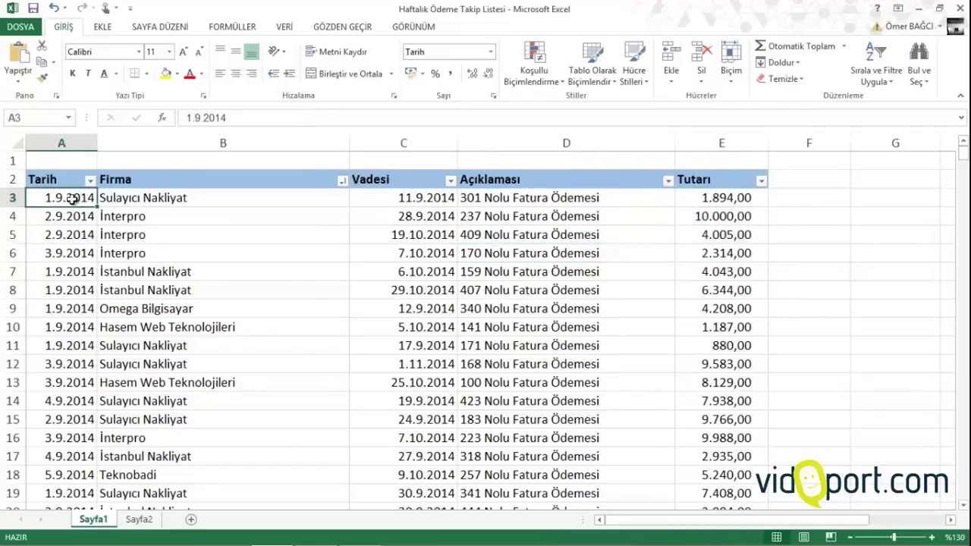
pyautogui.click(196, 205)
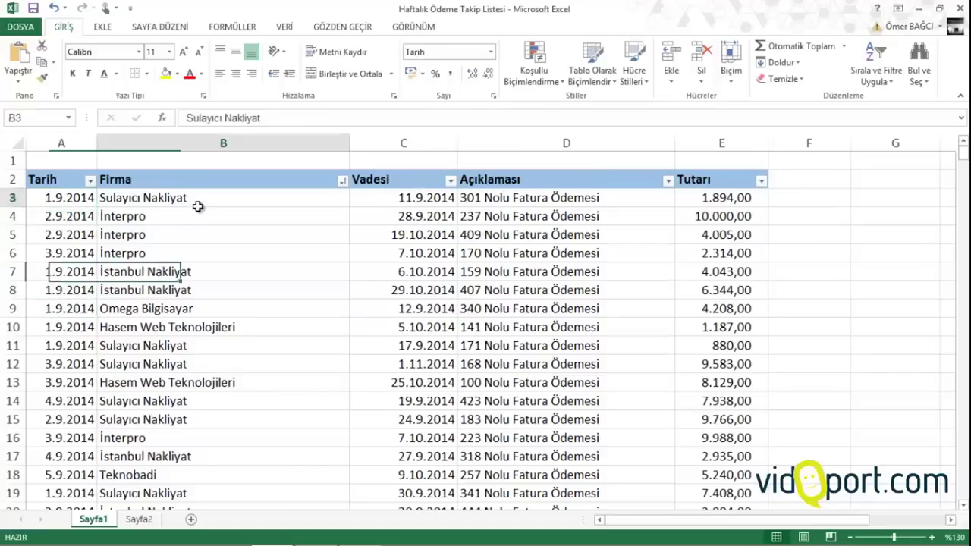
pyautogui.moveTo(198, 206); pyautogui.dragTo(215, 308)
pyautogui.moveTo(427, 190); pyautogui.dragTo(433, 288)
pyautogui.moveTo(521, 197); pyautogui.dragTo(550, 263)
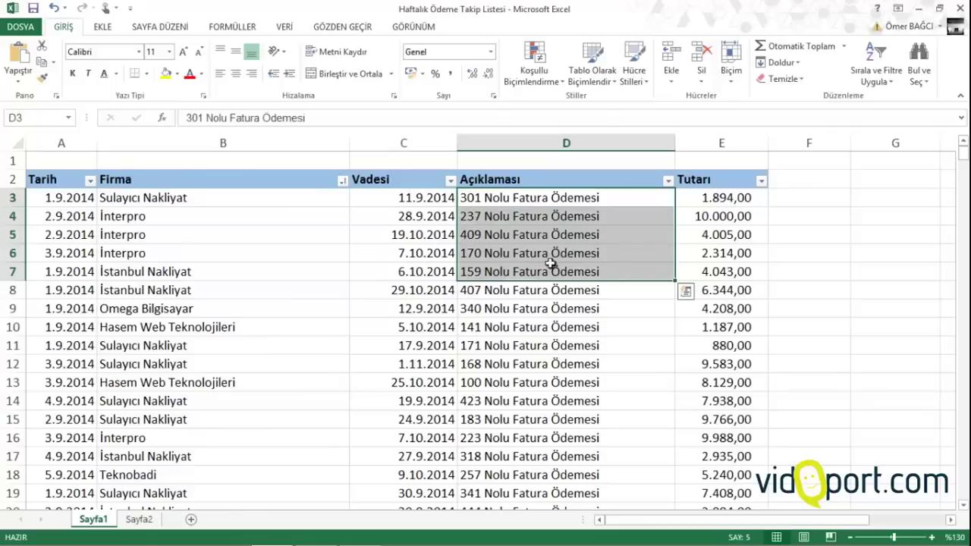
pyautogui.moveTo(728, 235); pyautogui.dragTo(726, 256)
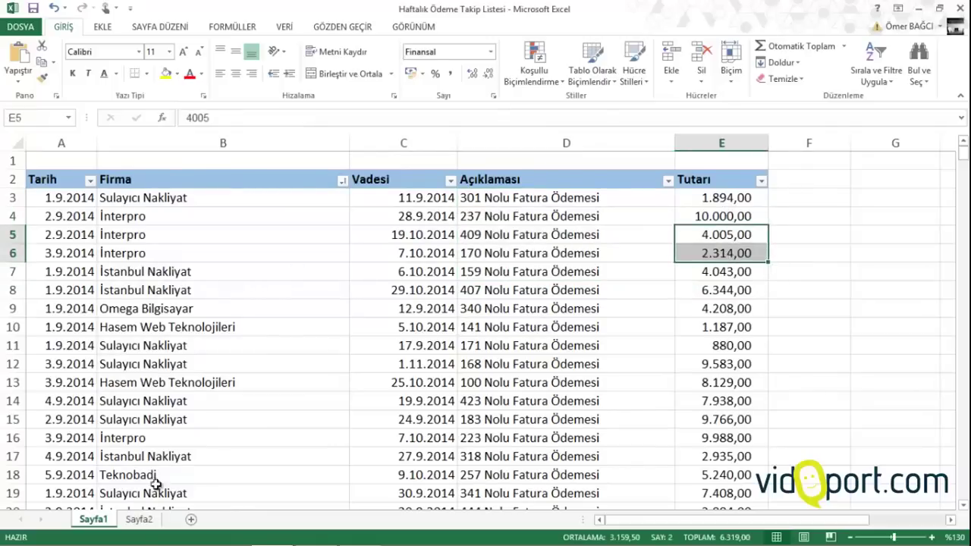
pyautogui.click(156, 519)
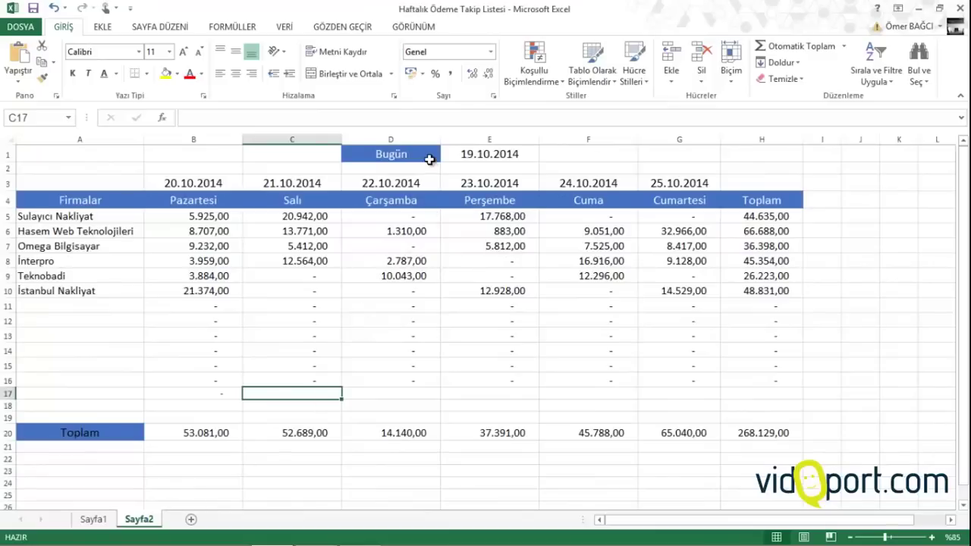
# Inspect E1's =BUGÜN() formula, the weekday date row and a ÇOKETOPLA payment total
pyautogui.click(429, 159)
pyautogui.click(466, 154)
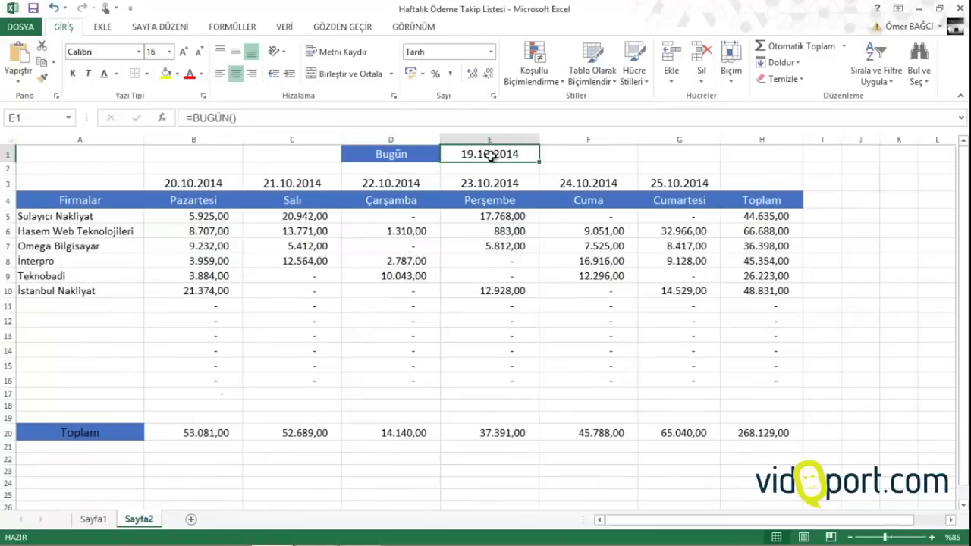
pyautogui.doubleClick(491, 154)
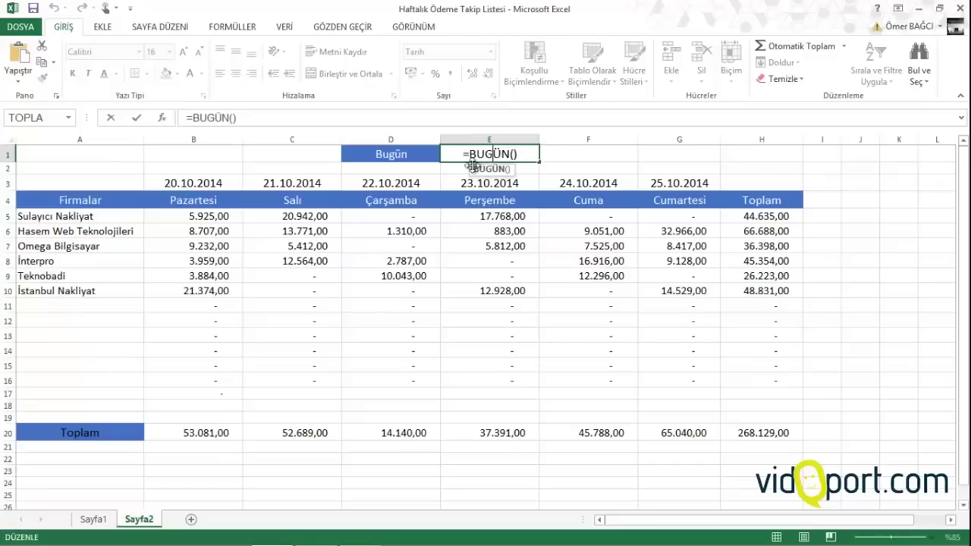
pyautogui.press('Return')
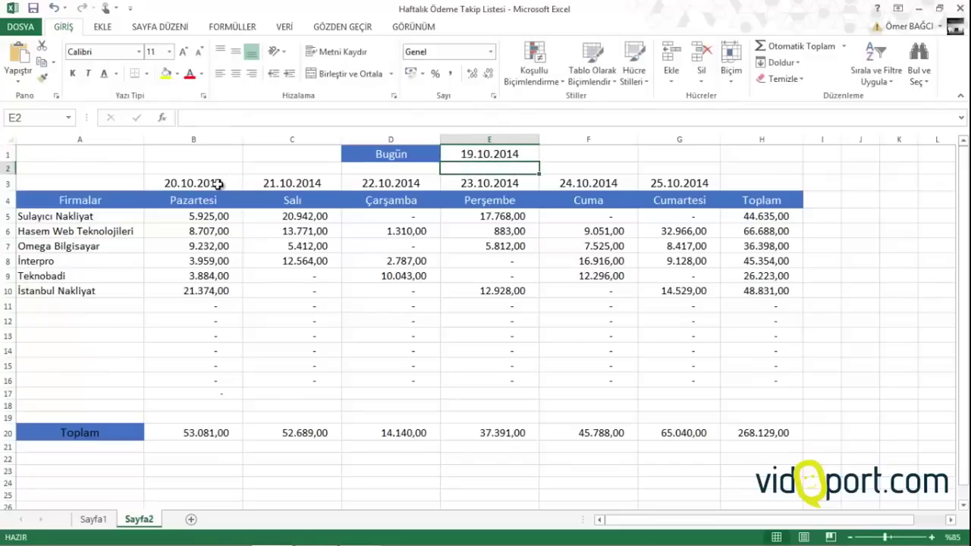
pyautogui.moveTo(220, 184); pyautogui.dragTo(714, 179)
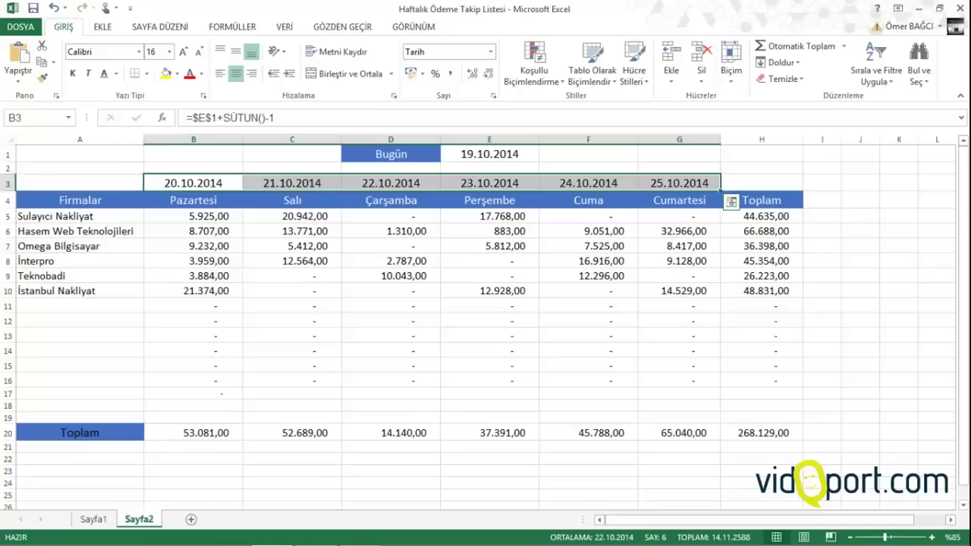
pyautogui.click(222, 231)
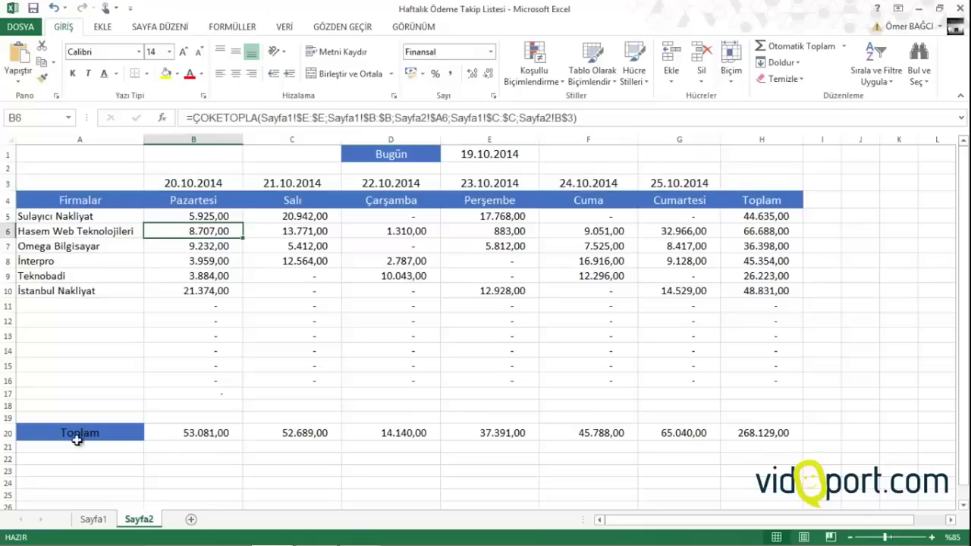
# Open the Taşı veya Kopyala dialog for the Sayfa1 sheet
pyautogui.click(93, 519)
pyautogui.rightClick(94, 520)
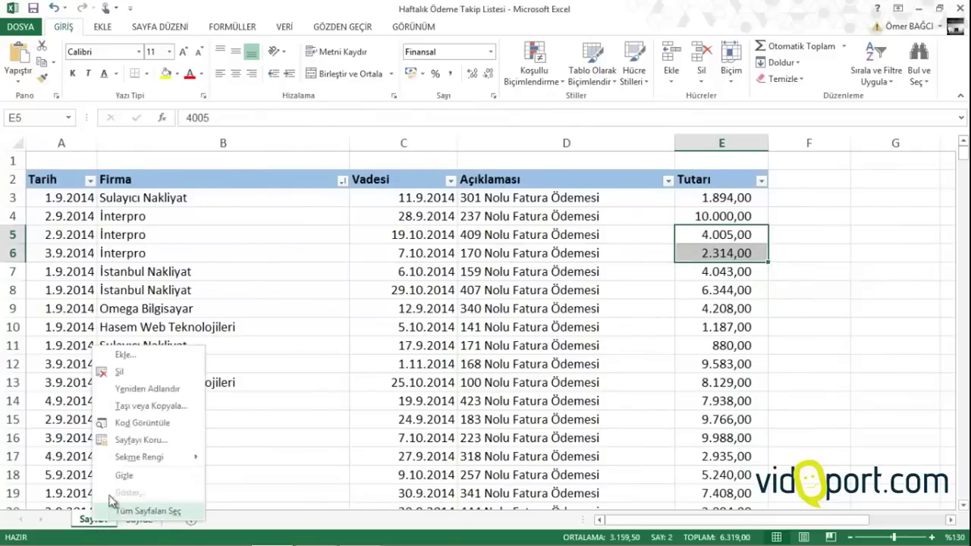
pyautogui.click(144, 406)
# Copy Sayfa1 to (yeni kitap) with Kopya oluştur ticked, then check the copied company cells
pyautogui.click(121, 349)
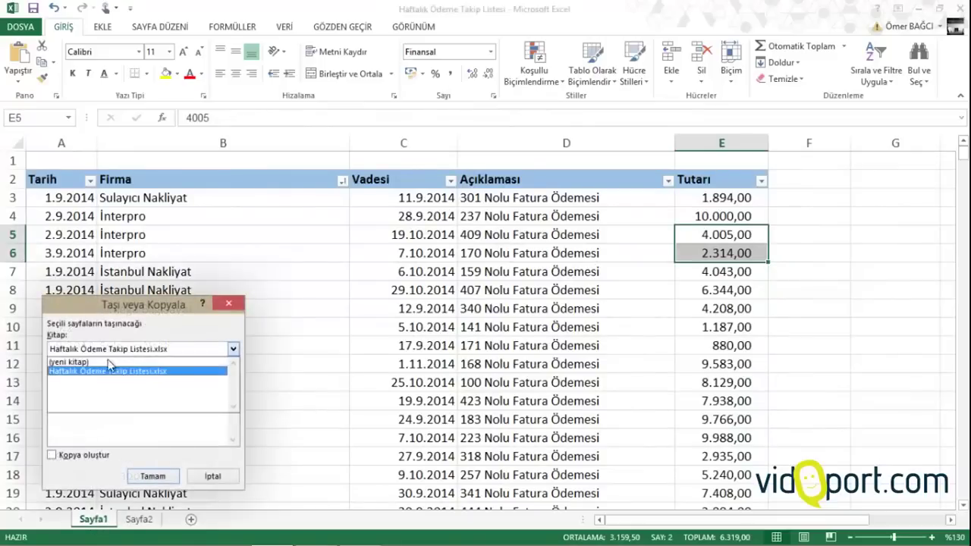
pyautogui.click(110, 363)
pyautogui.click(104, 456)
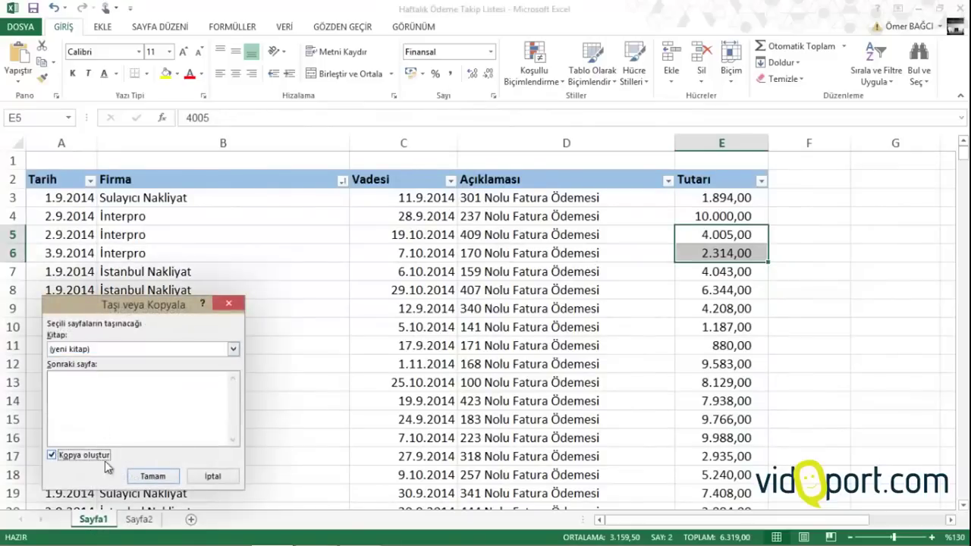
pyautogui.click(164, 481)
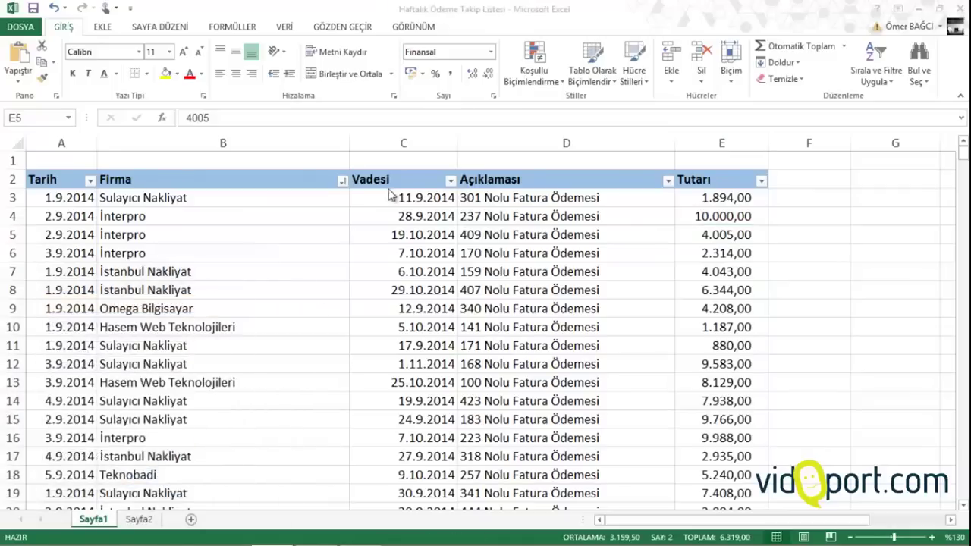
pyautogui.click(191, 290)
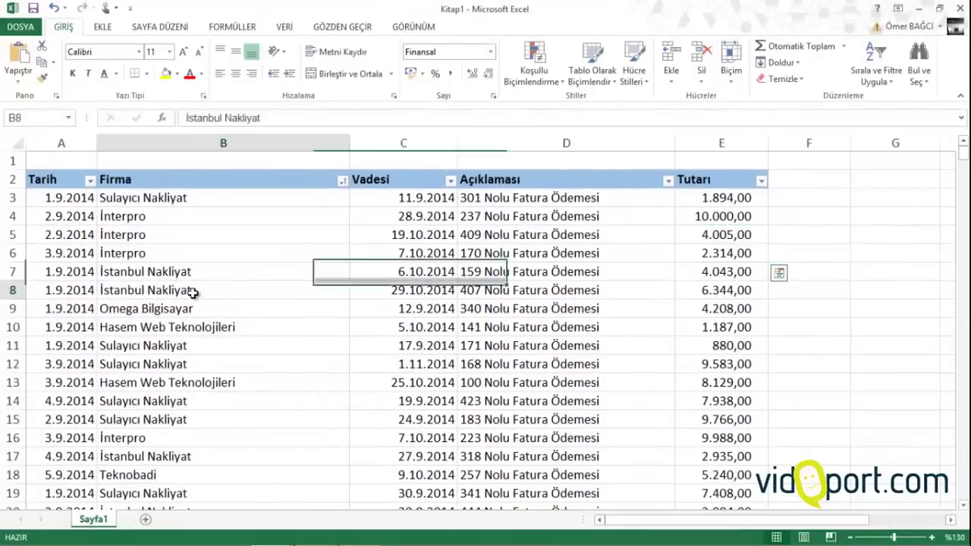
pyautogui.click(202, 253)
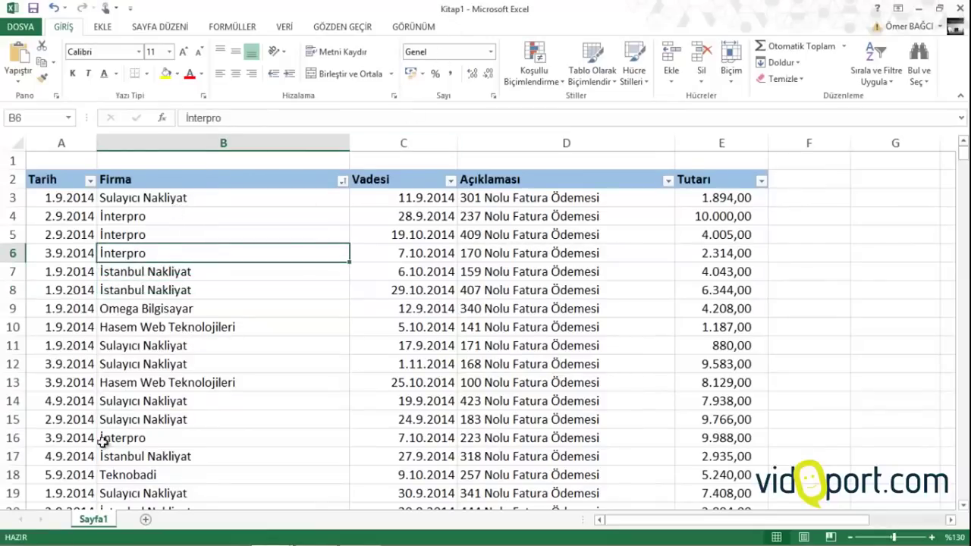
# Add Sayfa2 with 'Günün Tarihi' in D1 and =BUGÜN() in E1, widening both columns
pyautogui.click(146, 519)
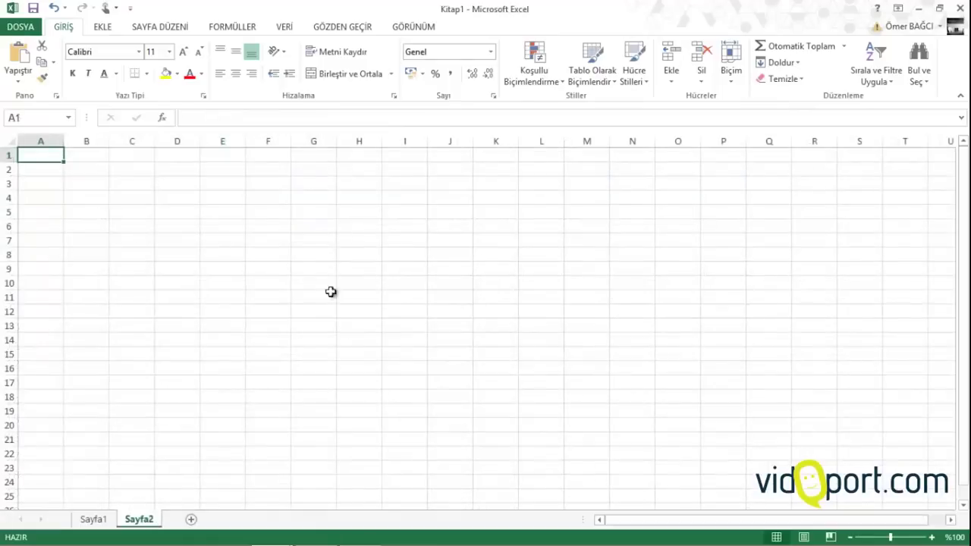
pyautogui.click(192, 152)
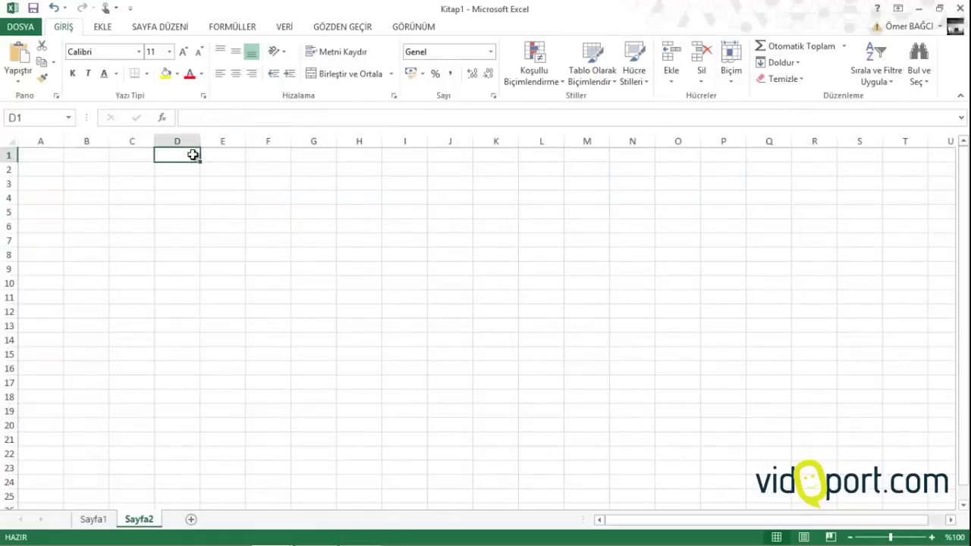
pyautogui.write('Günün Tarihi')
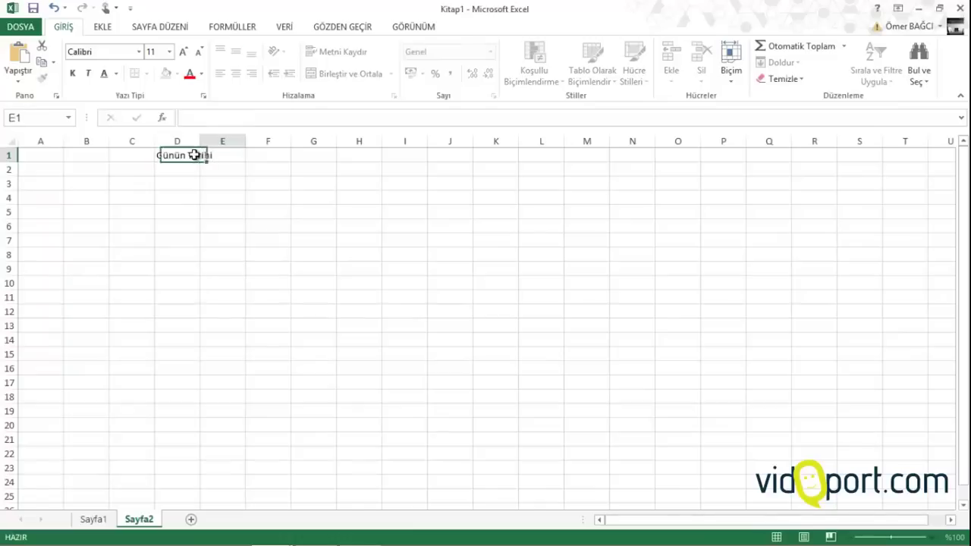
pyautogui.press('Tab')
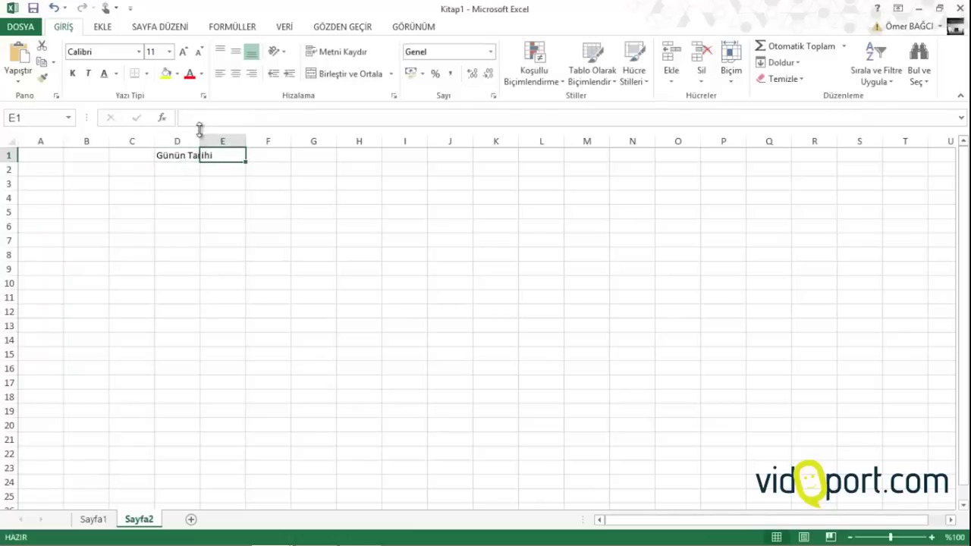
pyautogui.moveTo(200, 142); pyautogui.dragTo(229, 143)
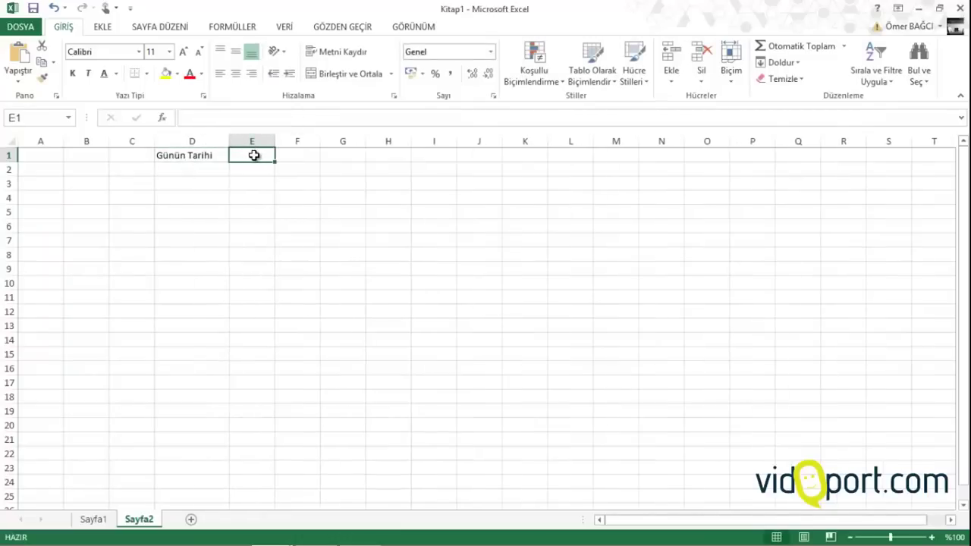
pyautogui.write('=bugün')
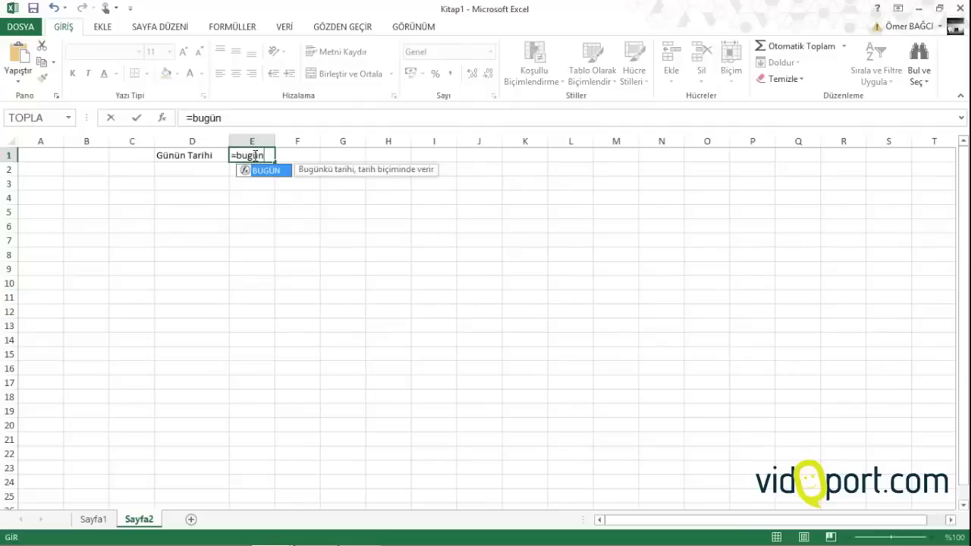
pyautogui.write('()')
pyautogui.press('Return')
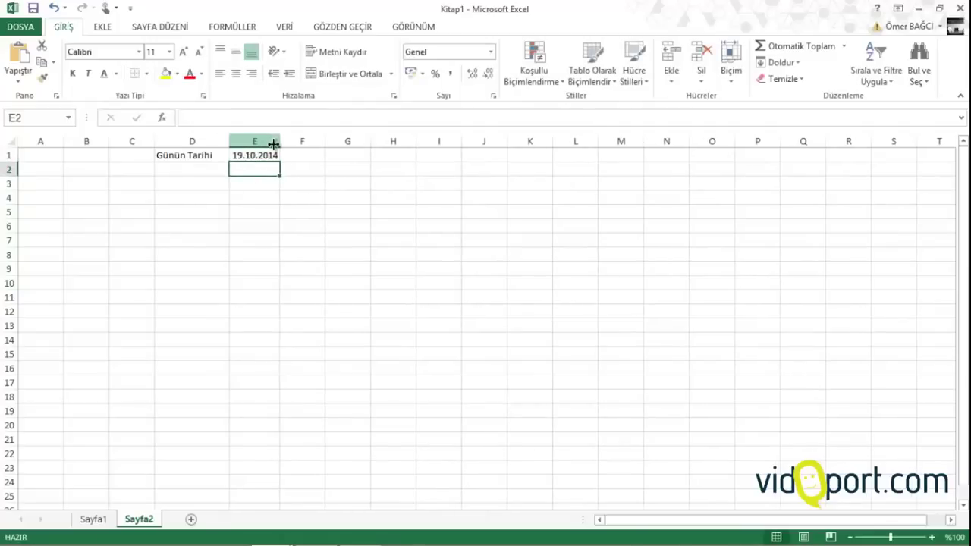
pyautogui.moveTo(274, 143); pyautogui.dragTo(299, 143)
# Type the 'Firmalar' header in A3, widen column A, and return to Sayfa1
pyautogui.click(39, 184)
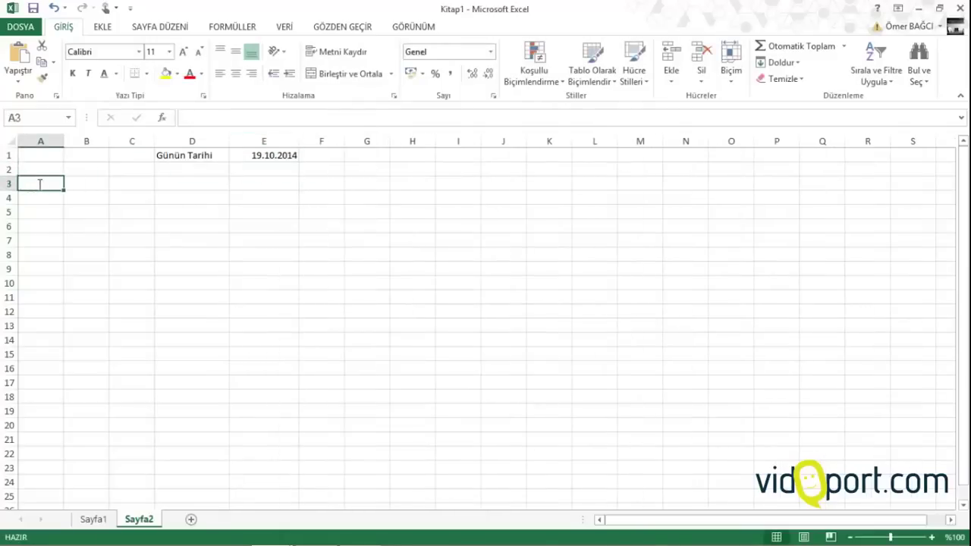
pyautogui.write('Firmalar')
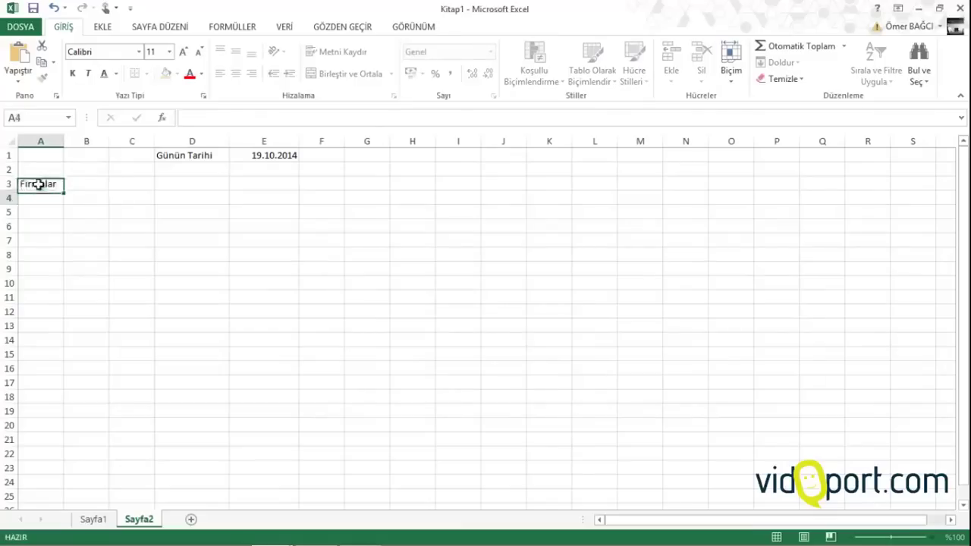
pyautogui.press('Return')
pyautogui.moveTo(71, 142); pyautogui.dragTo(95, 144)
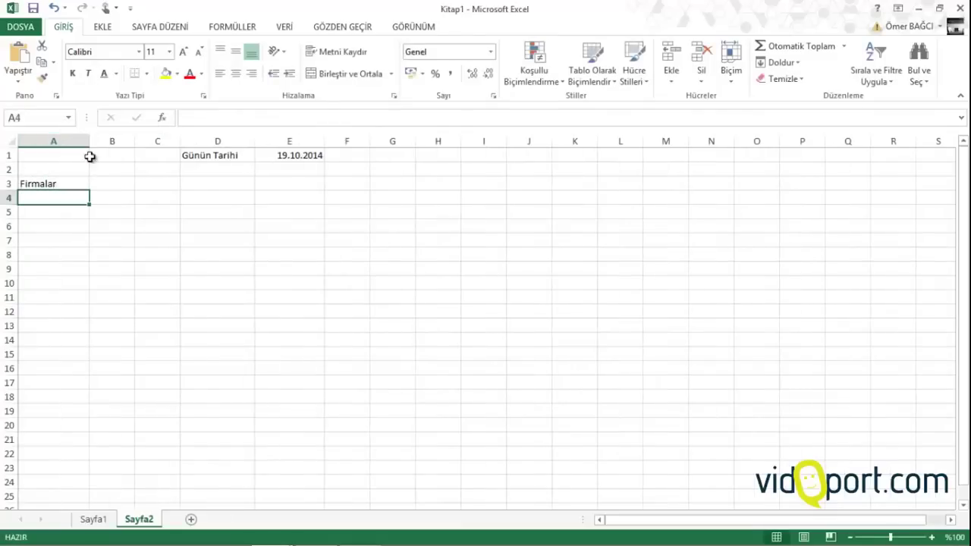
pyautogui.keyDown('ctrl'); pyautogui.scroll(1, 89, 165); pyautogui.keyUp('ctrl')
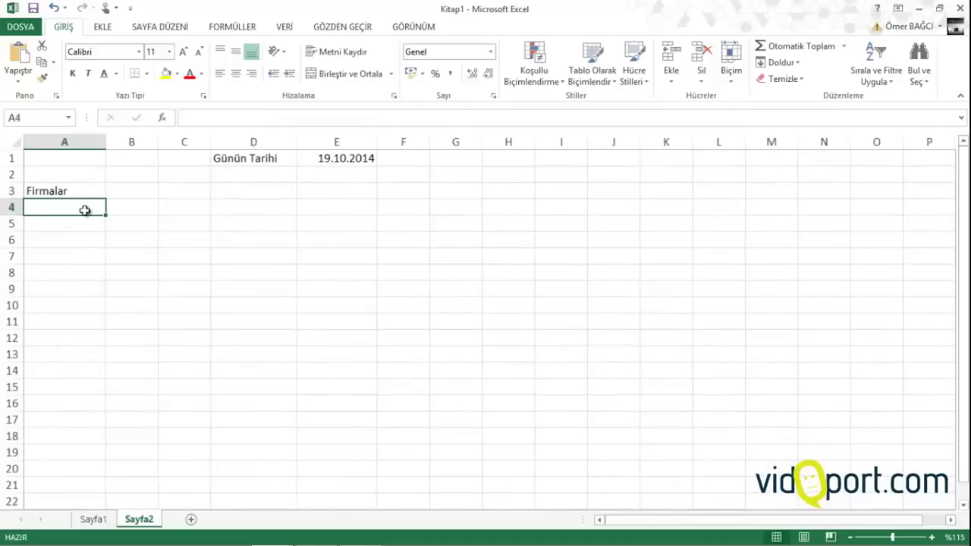
pyautogui.click(94, 519)
# Check Sulayıcı Nakliyat in B12, glance at Sayfa2, and come back to Sayfa1
pyautogui.click(155, 364)
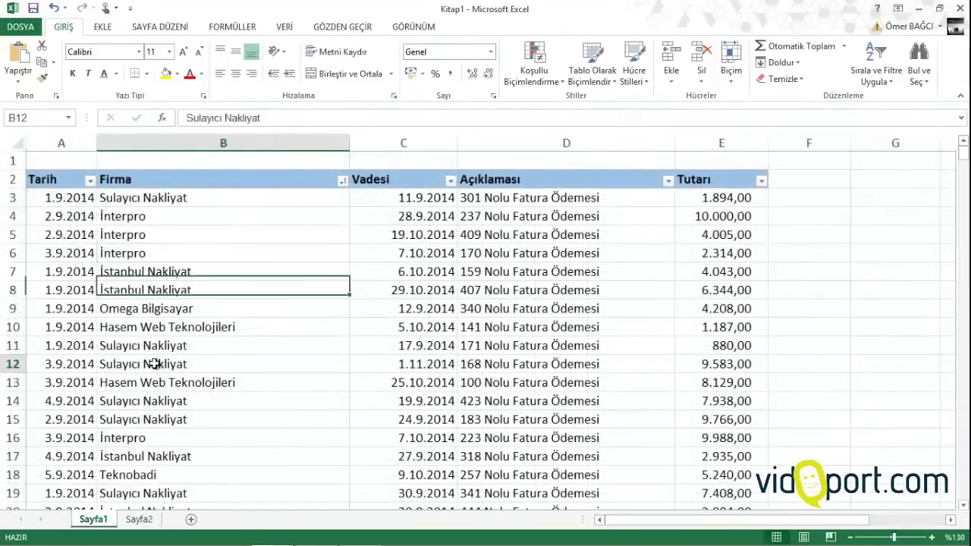
pyautogui.click(139, 519)
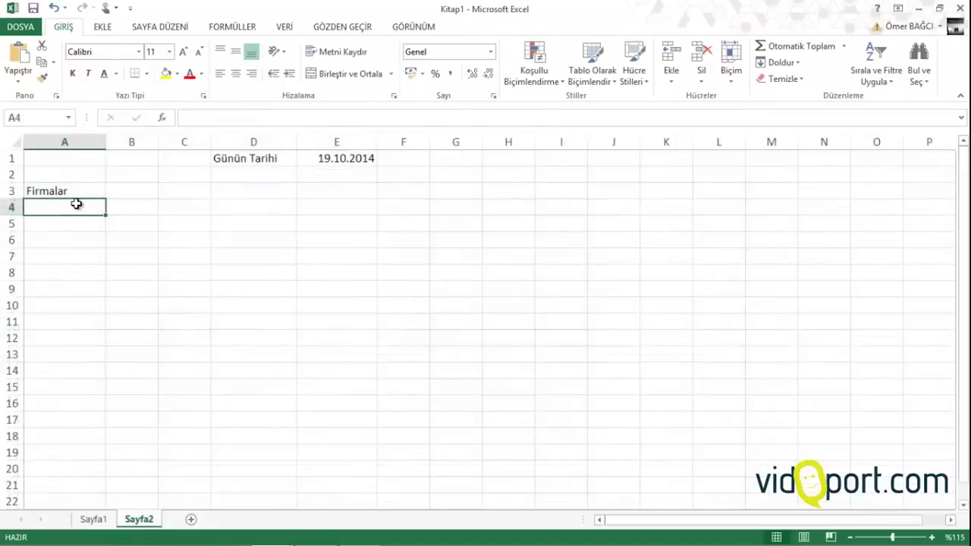
pyautogui.click(94, 519)
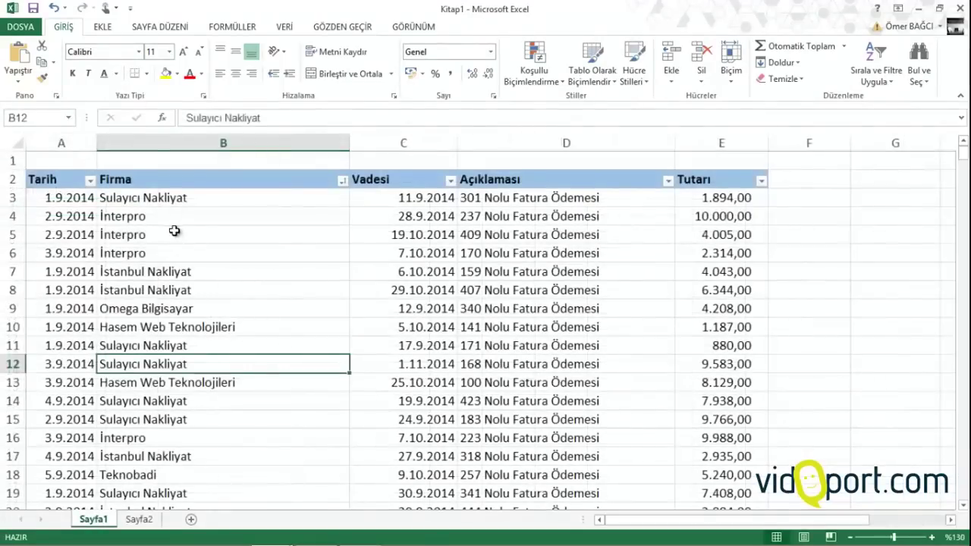
pyautogui.scroll(-3, 180, 236)
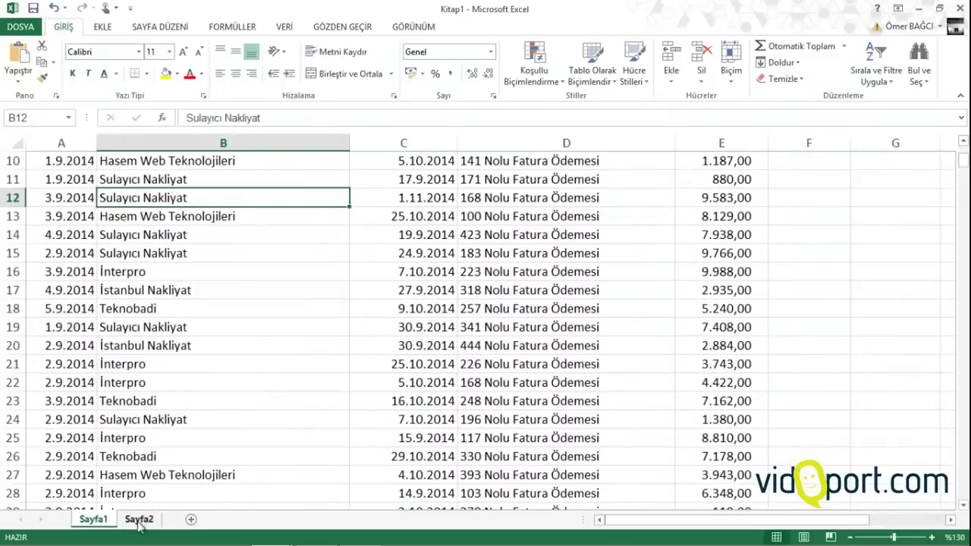
# Jump with arrow keys to the six-firm Firmalar list in column I and select I2:I19
pyautogui.click(142, 290)
pyautogui.press('Right')
pyautogui.press('Right')
pyautogui.press('Right')
pyautogui.press('Right')
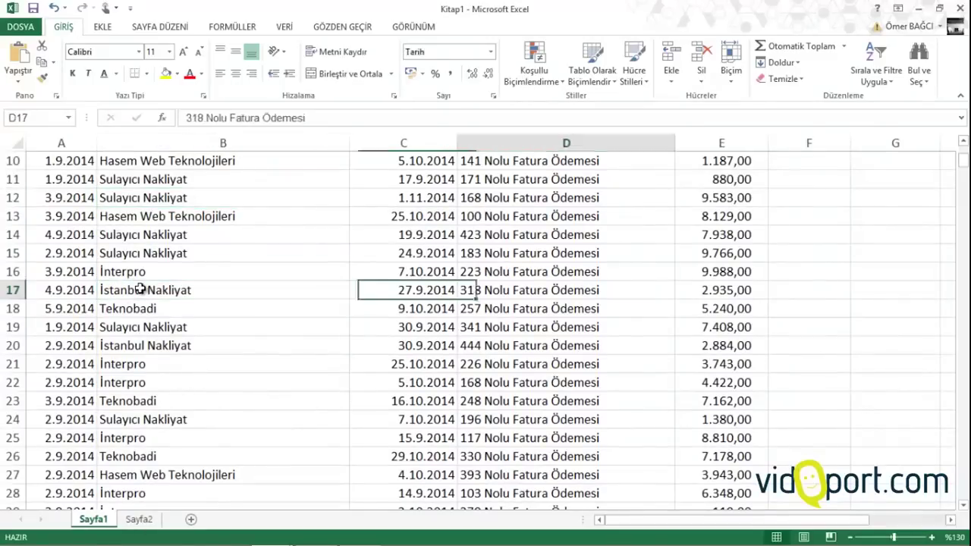
pyautogui.press('Up')
pyautogui.press('Up')
pyautogui.press('Up')
pyautogui.press('Up')
pyautogui.press('Up')
pyautogui.press('Up')
pyautogui.press('Up')
pyautogui.press('Up')
pyautogui.press('Up')
pyautogui.press('Up')
pyautogui.press('Up')
pyautogui.press('Up')
pyautogui.press('Up')
pyautogui.press('Up')
pyautogui.press('Up')
pyautogui.press('Up')
pyautogui.press('Right')
pyautogui.press('Right')
pyautogui.press('Right')
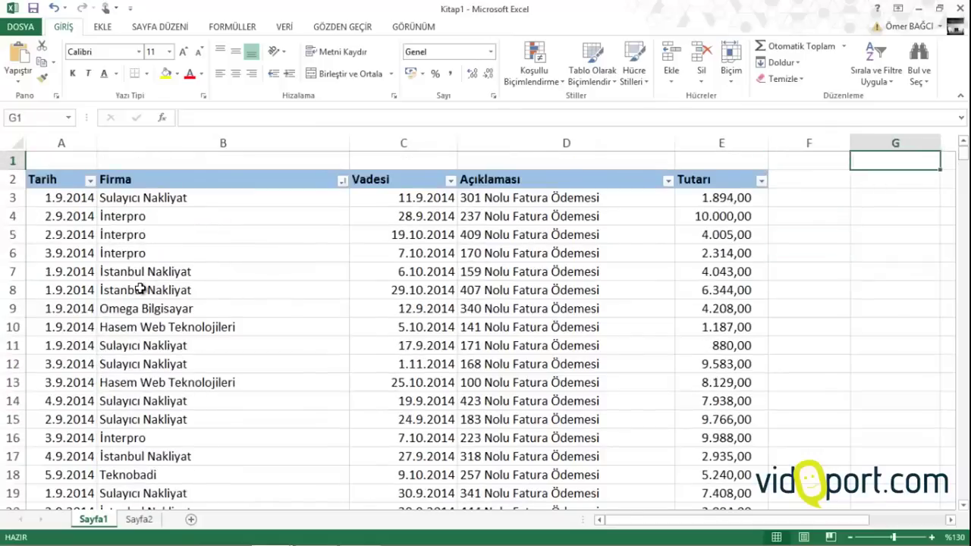
pyautogui.press('Down')
pyautogui.press('Down')
pyautogui.press('Down')
pyautogui.press('Down')
pyautogui.press('Down')
pyautogui.press('Down')
pyautogui.press('Down')
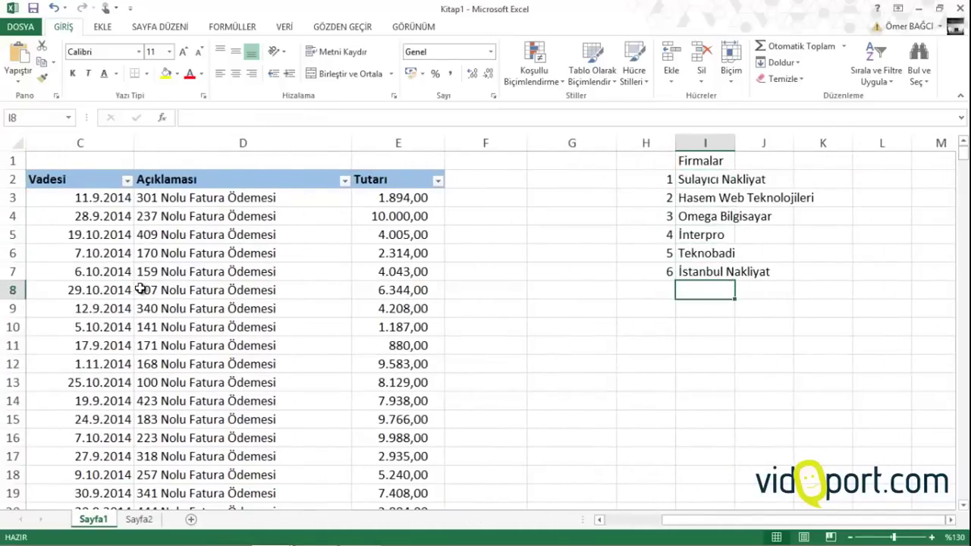
pyautogui.press('Up')
pyautogui.press('Down')
pyautogui.moveTo(703, 182); pyautogui.dragTo(716, 506)
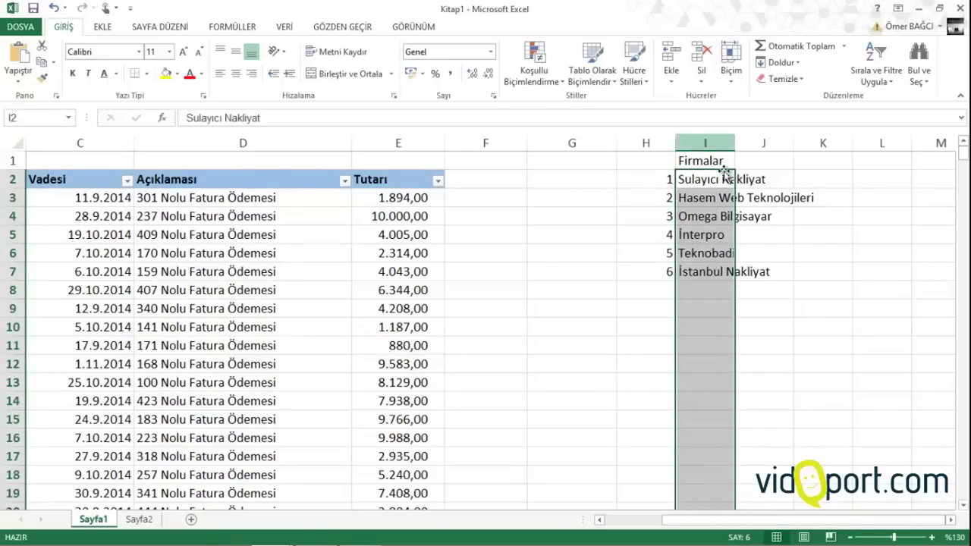
# Copy I2:I19 and paste it as a link into Sayfa2 A4, widening column A
pyautogui.rightClick(701, 323)
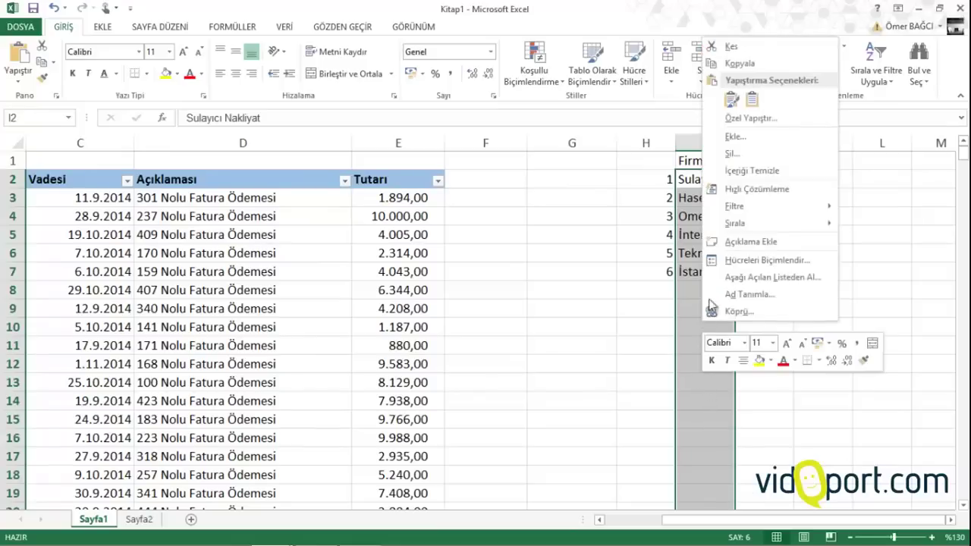
pyautogui.click(737, 65)
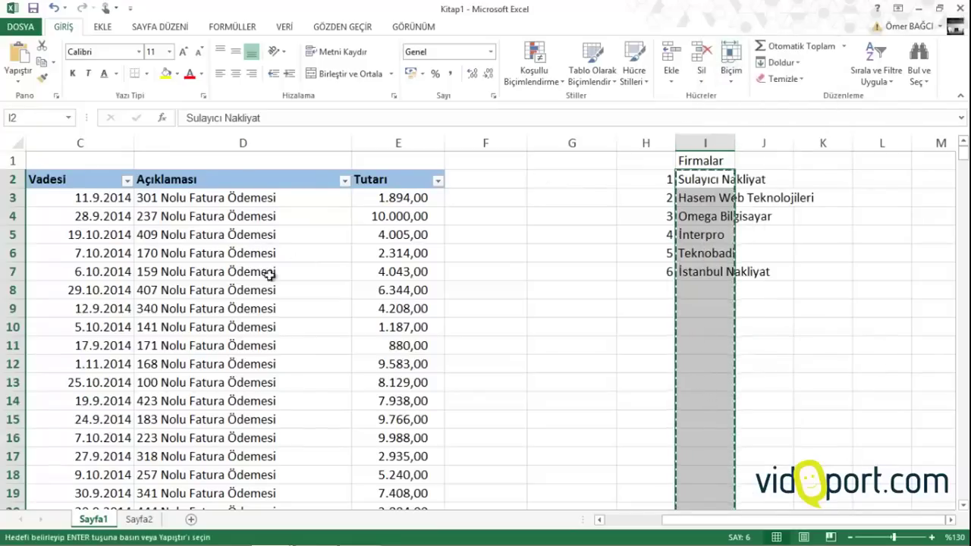
pyautogui.click(142, 521)
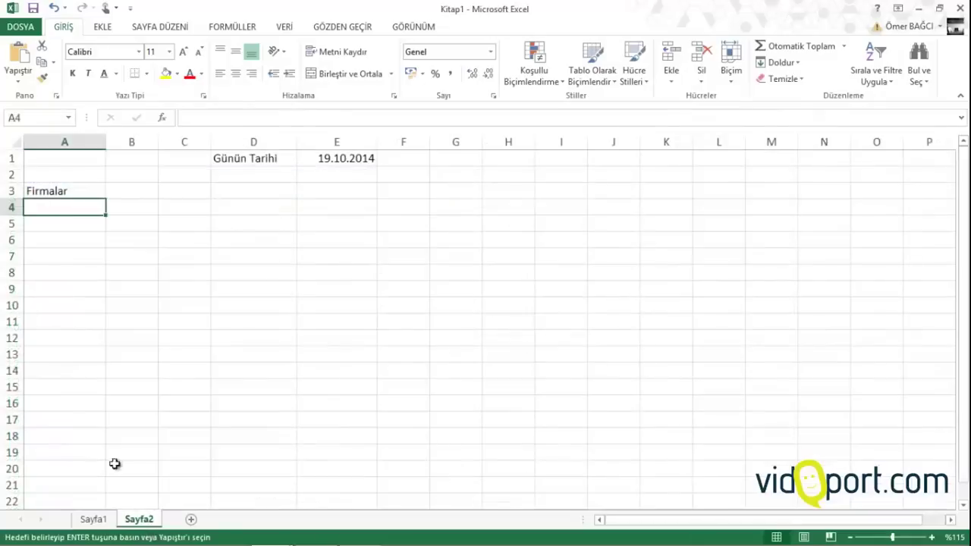
pyautogui.rightClick(38, 205)
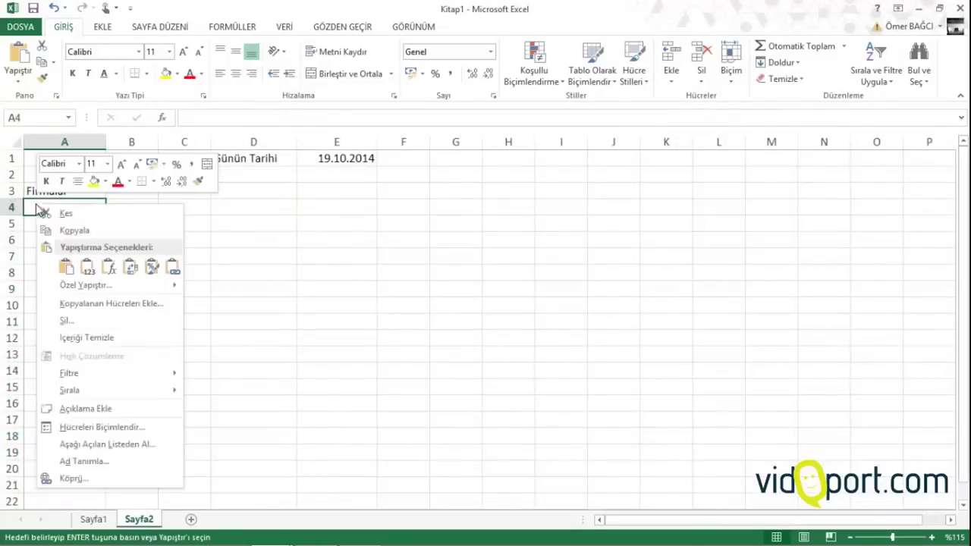
pyautogui.click(66, 267)
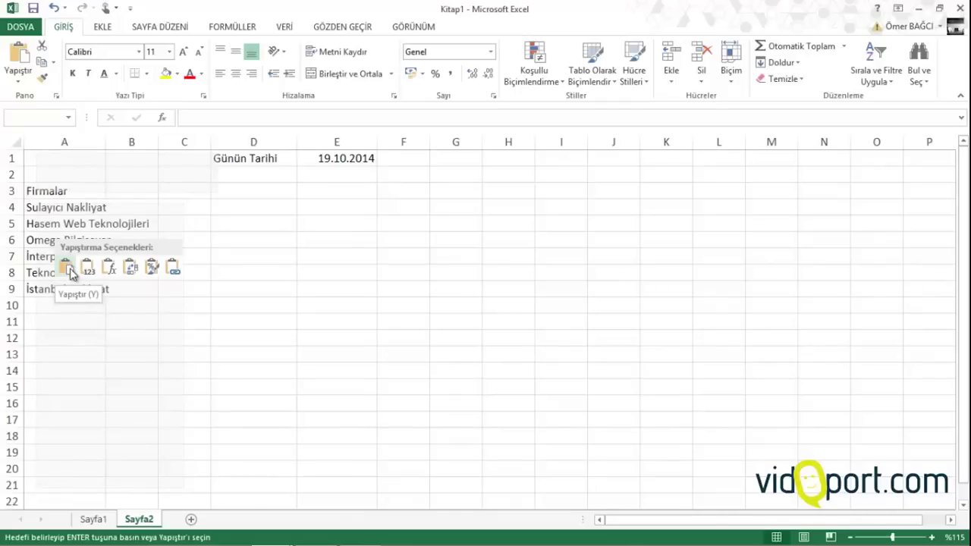
pyautogui.rightClick(32, 203)
pyautogui.click(80, 290)
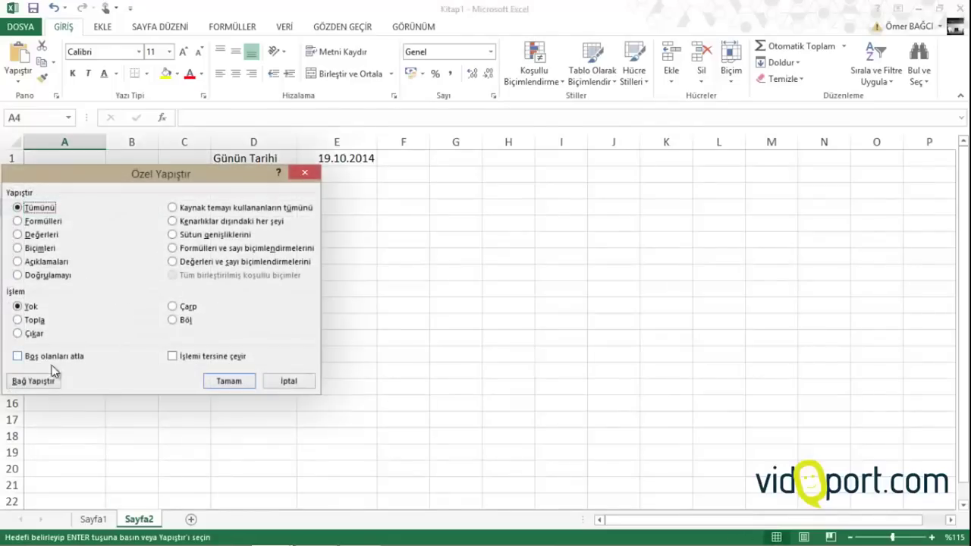
pyautogui.click(41, 386)
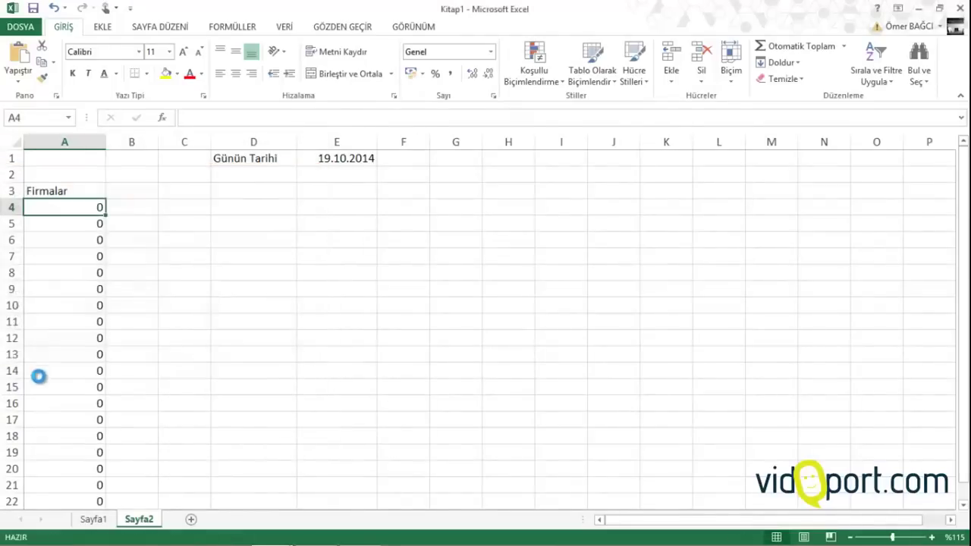
pyautogui.moveTo(106, 142); pyautogui.dragTo(173, 145)
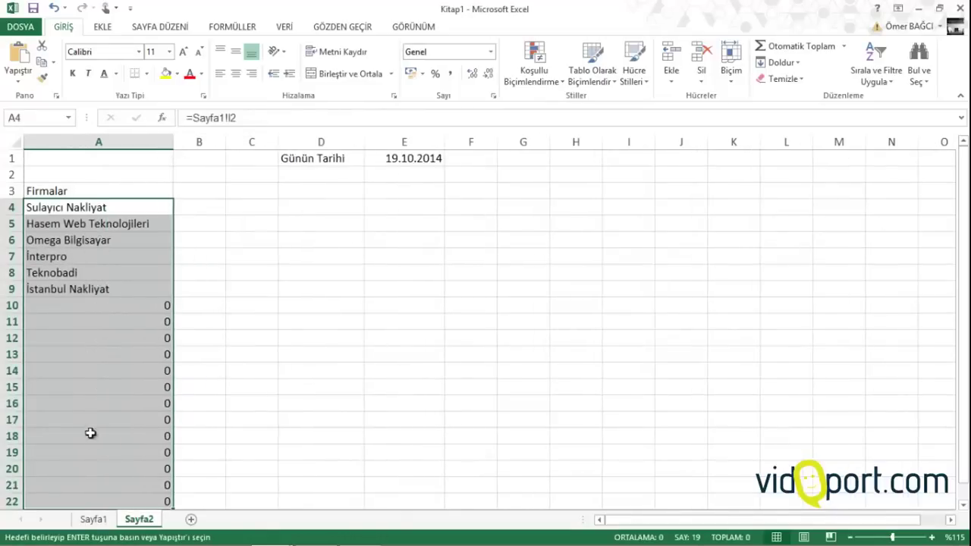
# Add 'vidoport' in Sayfa1 I8 and confirm it appears in Sayfa2's A10
pyautogui.click(92, 519)
pyautogui.click(716, 289)
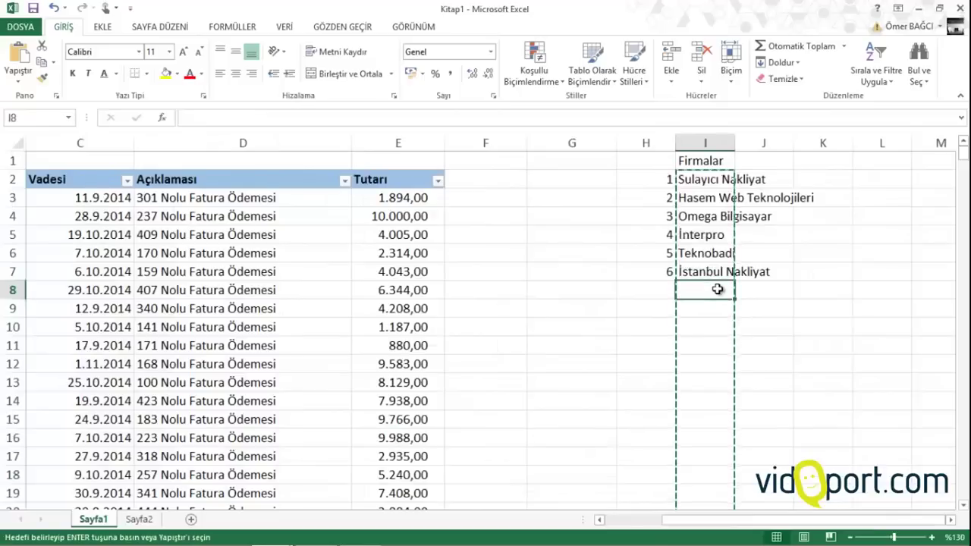
pyautogui.press('Escape')
pyautogui.write('vidoport')
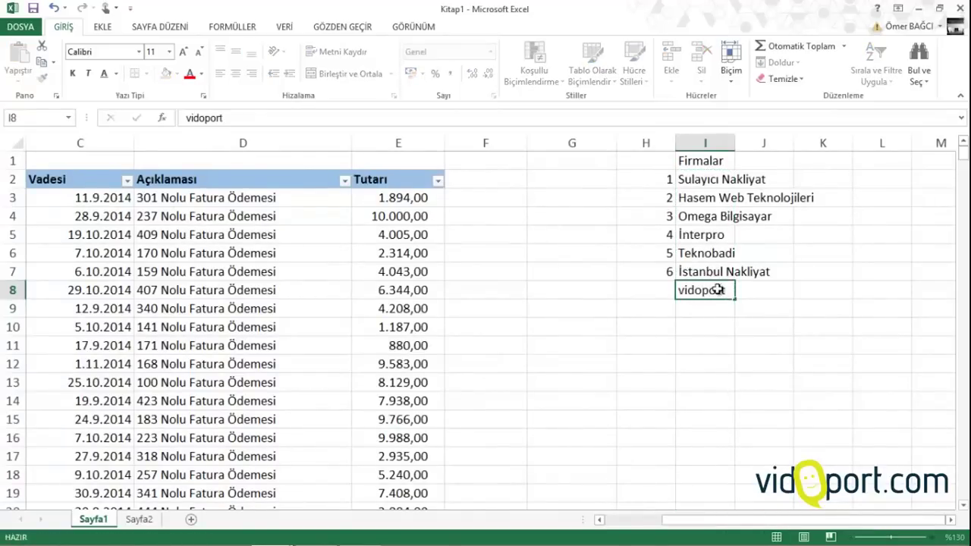
pyautogui.press('Return')
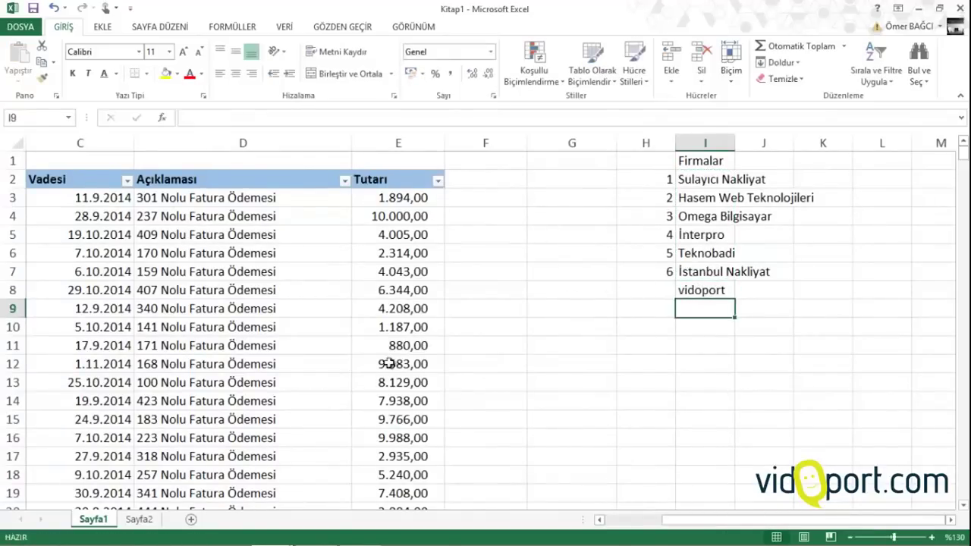
pyautogui.click(138, 520)
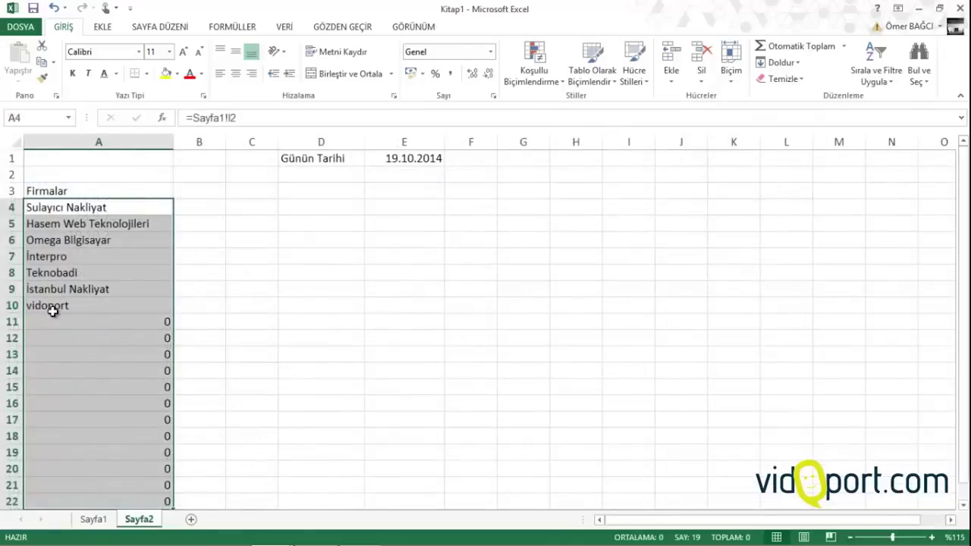
pyautogui.click(52, 308)
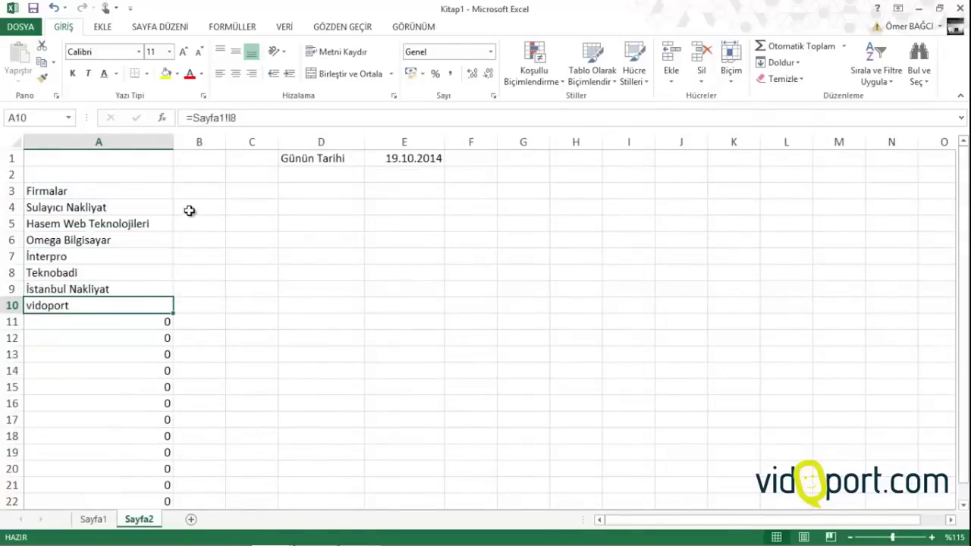
pyautogui.click(204, 175)
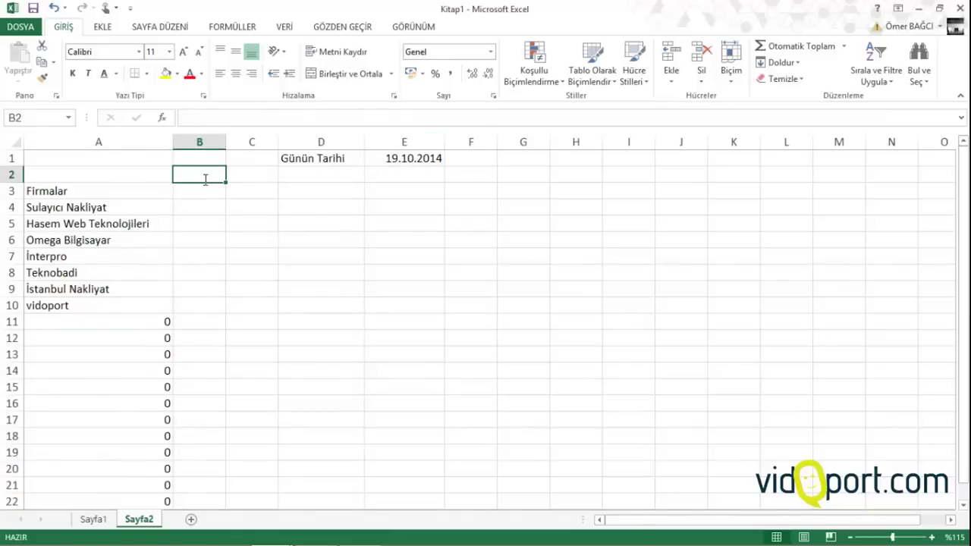
# Enter the formula =$E$1+1 in B2 so it shows 20.10.2014
pyautogui.write('=')
pyautogui.click(378, 156)
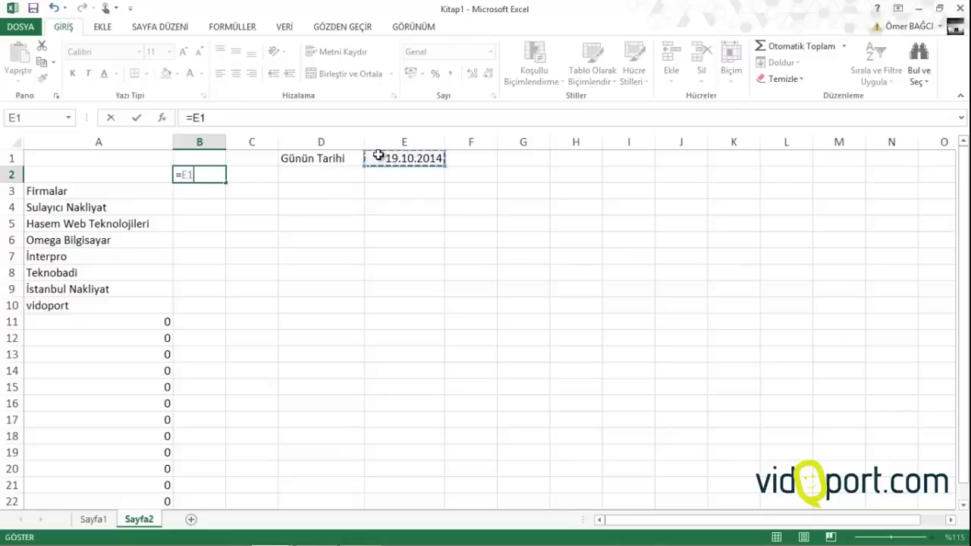
pyautogui.press('F4')
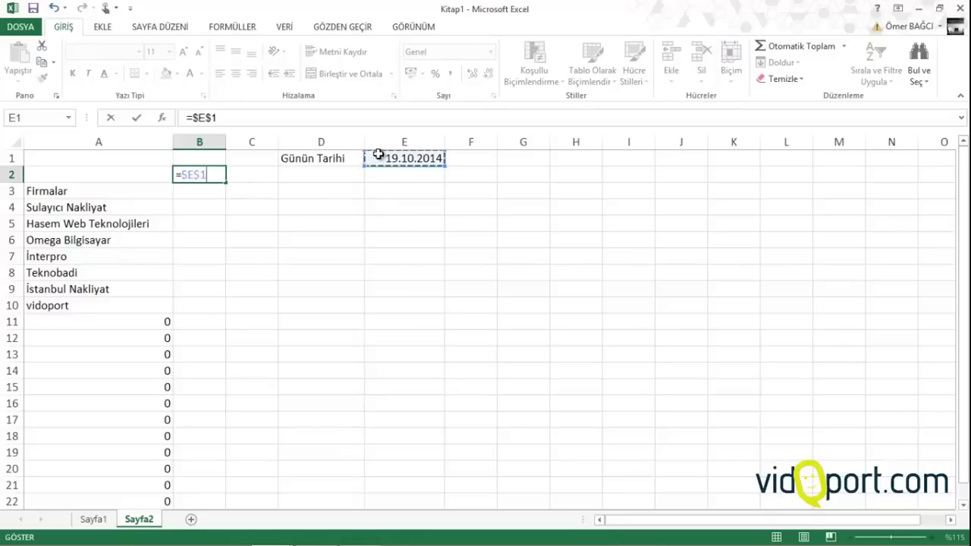
pyautogui.write('+1')
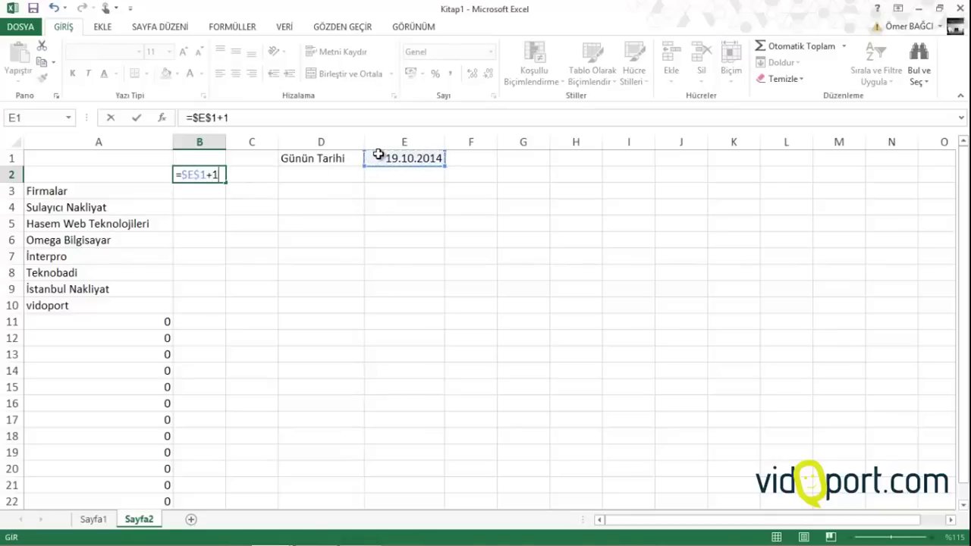
pyautogui.press('Return')
# Select cells along row 2 and return to B2's date formula for copying
pyautogui.click(219, 174)
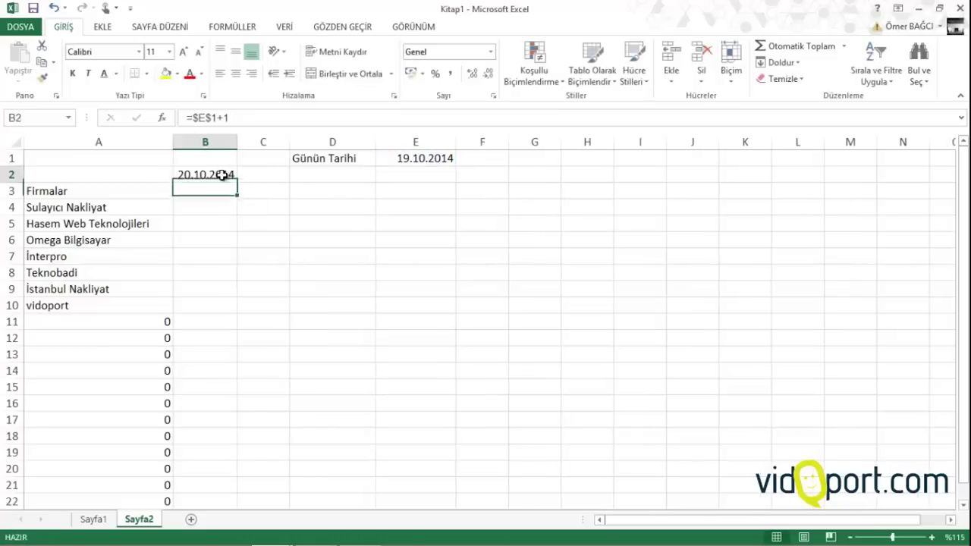
pyautogui.click(250, 174)
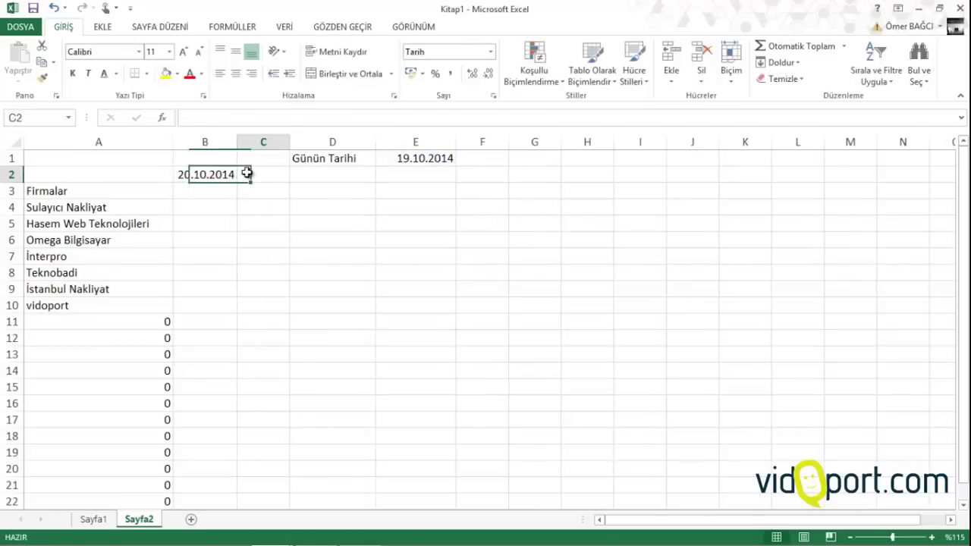
pyautogui.click(329, 171)
pyautogui.click(390, 178)
pyautogui.click(493, 176)
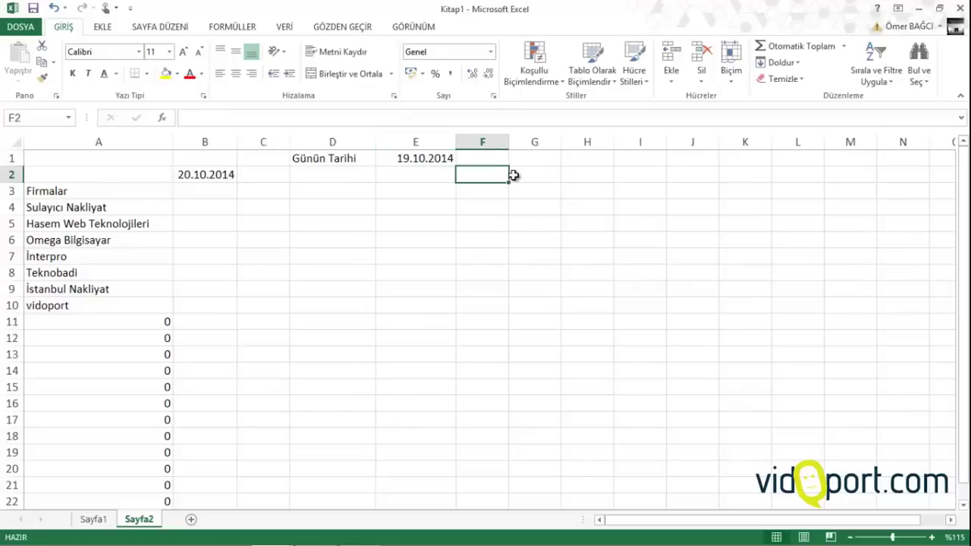
pyautogui.click(210, 173)
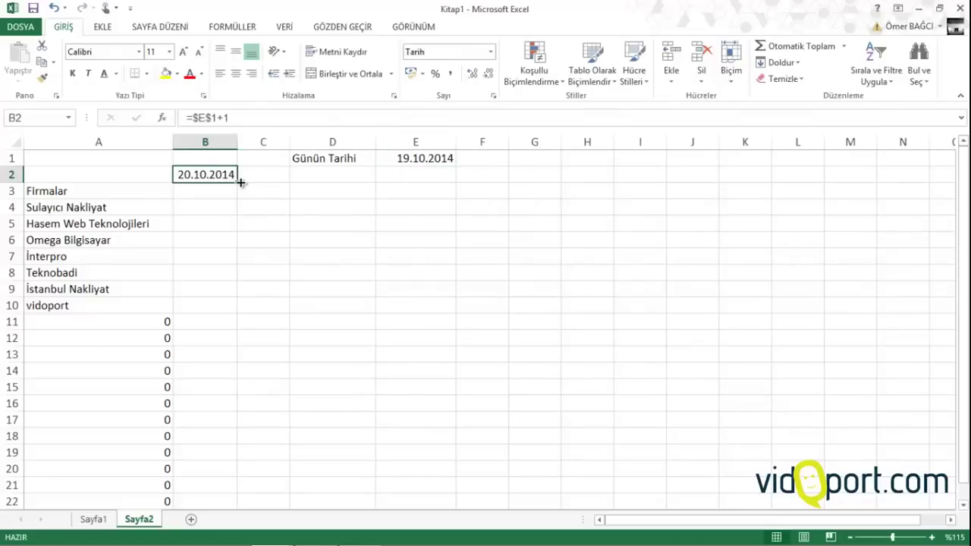
# Fill B2's formula across to F2, then change C2 and D2 to =$E$1+2 and =$E$1+3
pyautogui.moveTo(243, 181); pyautogui.dragTo(500, 182)
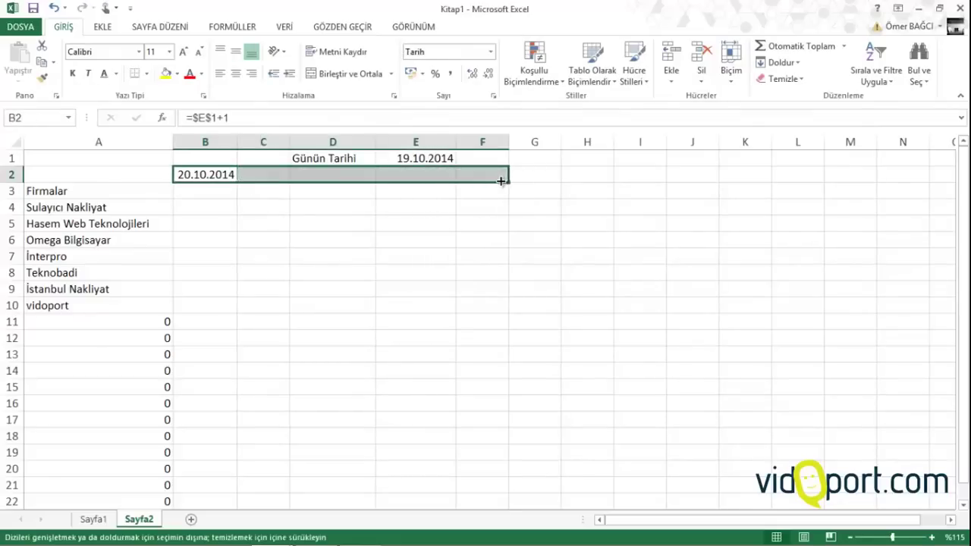
pyautogui.click(264, 172)
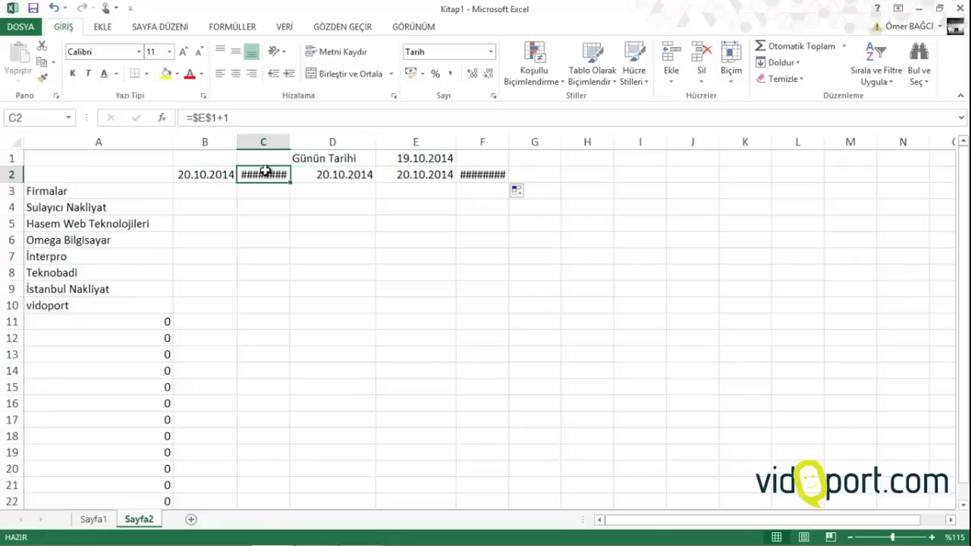
pyautogui.click(244, 118)
pyautogui.write('2')
pyautogui.press('Return')
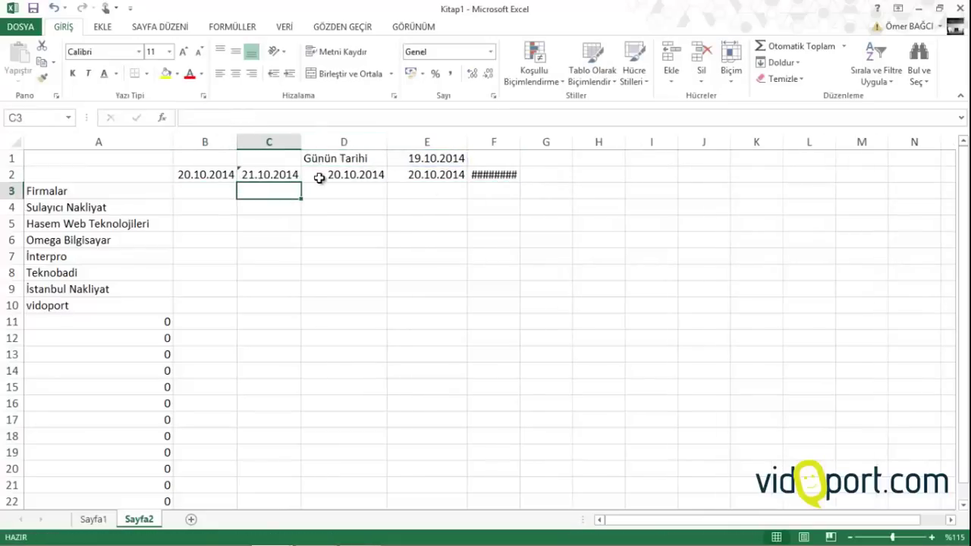
pyautogui.click(319, 178)
pyautogui.click(286, 115)
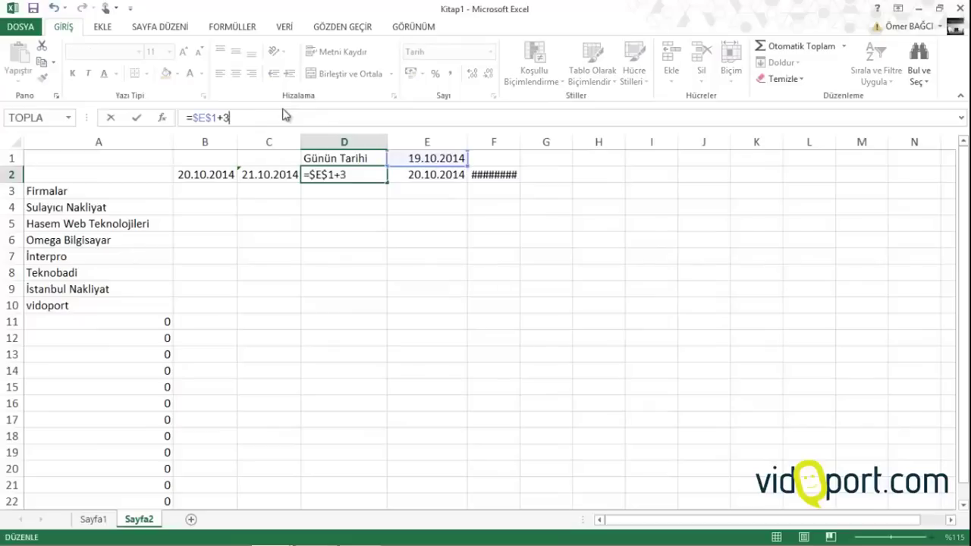
pyautogui.write('3')
pyautogui.press('Return')
# Change E2 and F2 to =$E$1+4 and =$E$1+5, completing 20.10.2014–24.10.2014
pyautogui.click(445, 174)
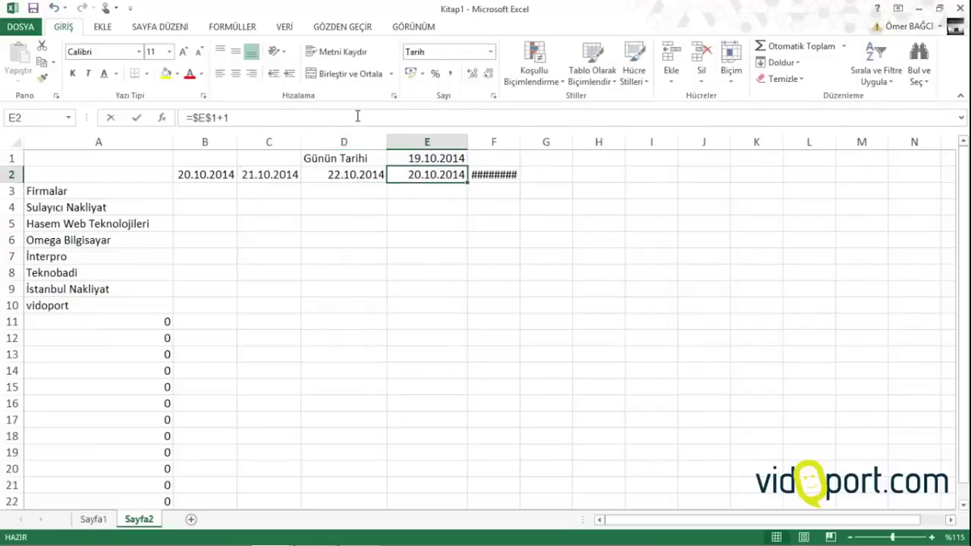
pyautogui.click(358, 116)
pyautogui.press('BackSpace')
pyautogui.write('4')
pyautogui.press('Return')
pyautogui.click(518, 174)
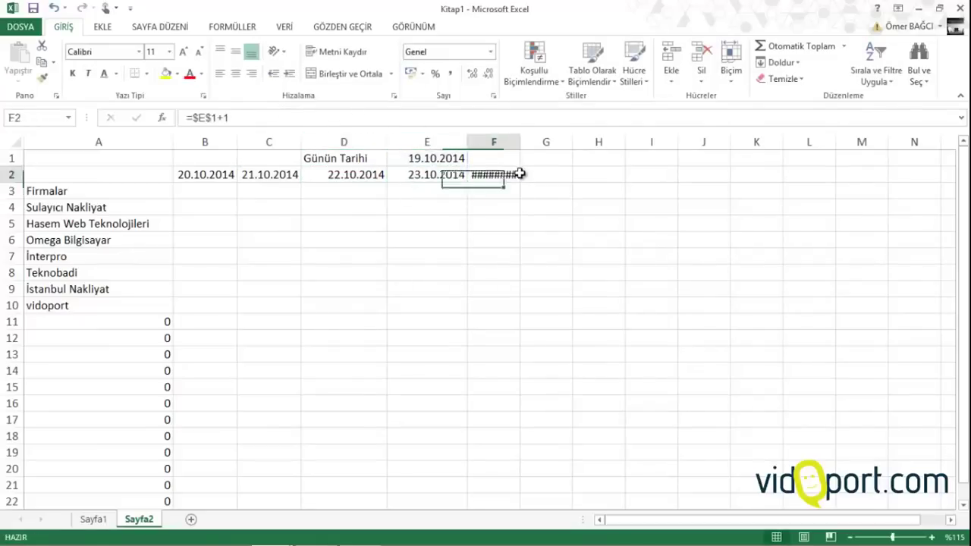
pyautogui.click(413, 118)
pyautogui.write('5')
pyautogui.press('Return')
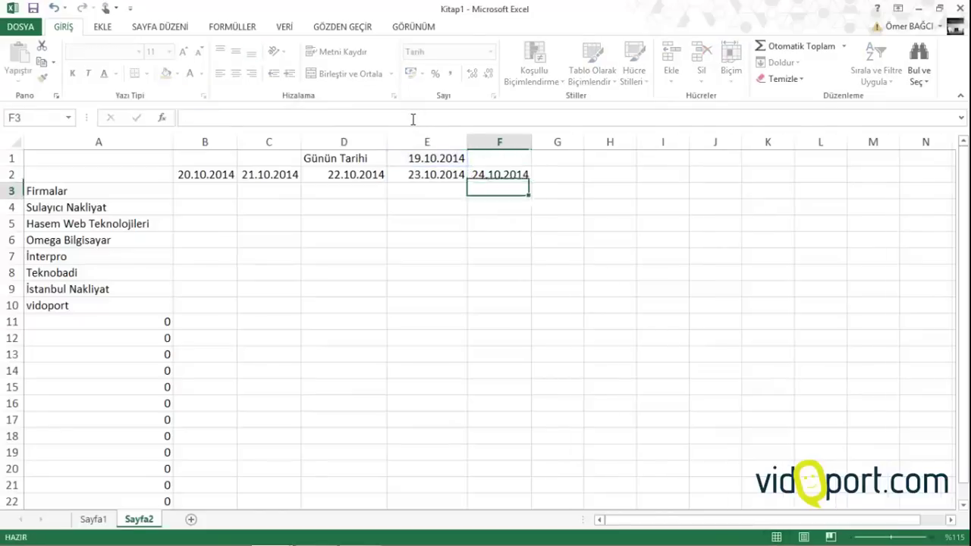
# Move the table block down two rows so the dates sit in row 4
pyautogui.click(416, 158)
pyautogui.click(420, 190)
pyautogui.moveTo(43, 178); pyautogui.dragTo(486, 407)
# Widen columns B through F so the dates fit
pyautogui.scroll(6, 412, 332)
pyautogui.click(188, 209)
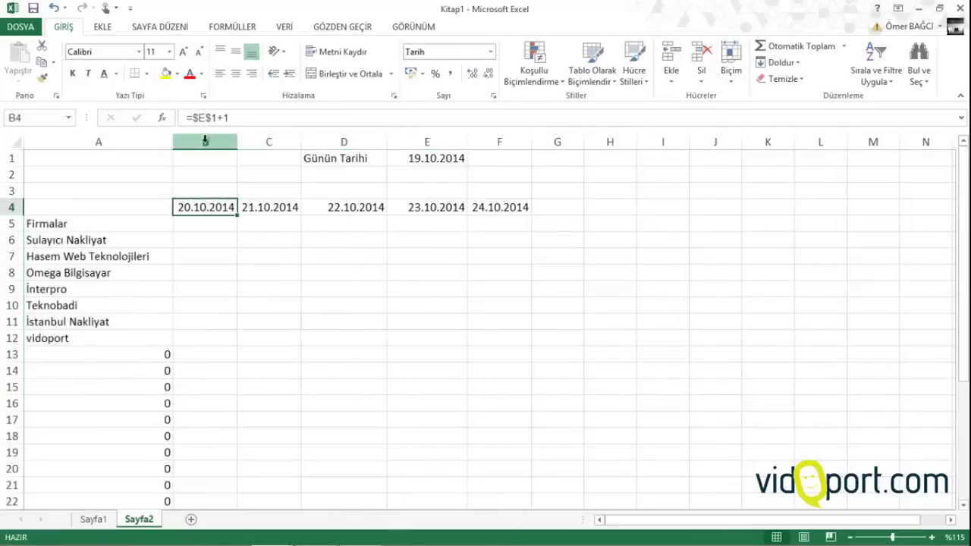
pyautogui.moveTo(236, 142); pyautogui.dragTo(264, 143)
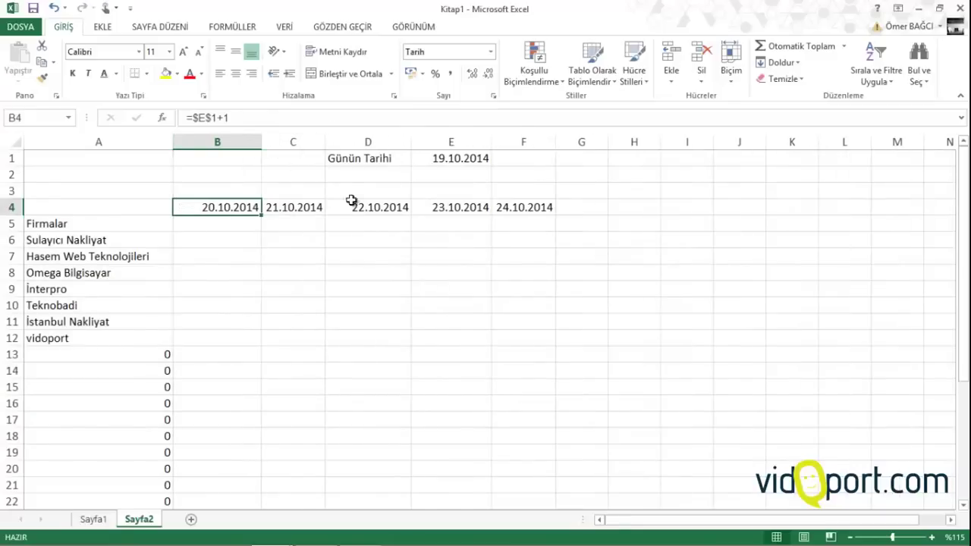
pyautogui.moveTo(325, 142); pyautogui.dragTo(338, 142)
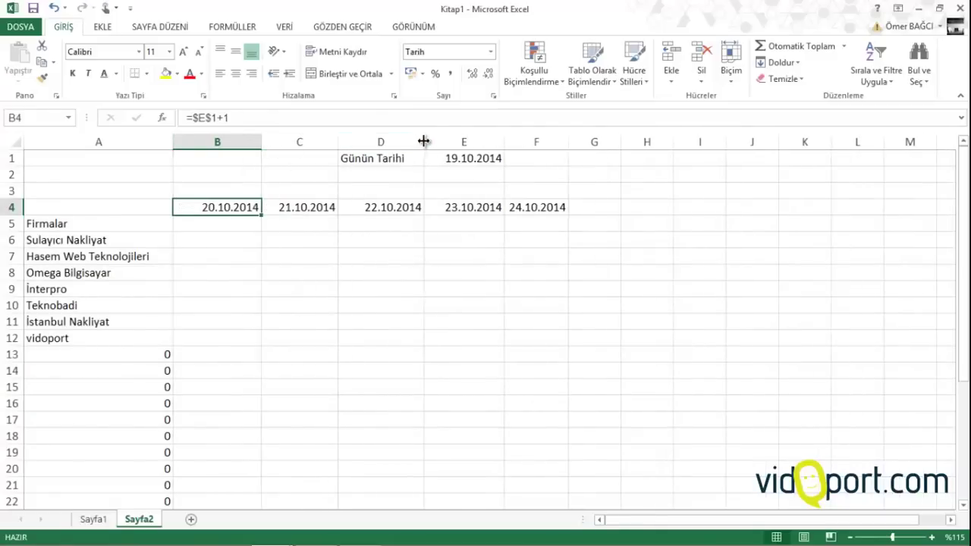
pyautogui.moveTo(423, 142); pyautogui.dragTo(461, 142)
pyautogui.moveTo(542, 142); pyautogui.dragTo(551, 142)
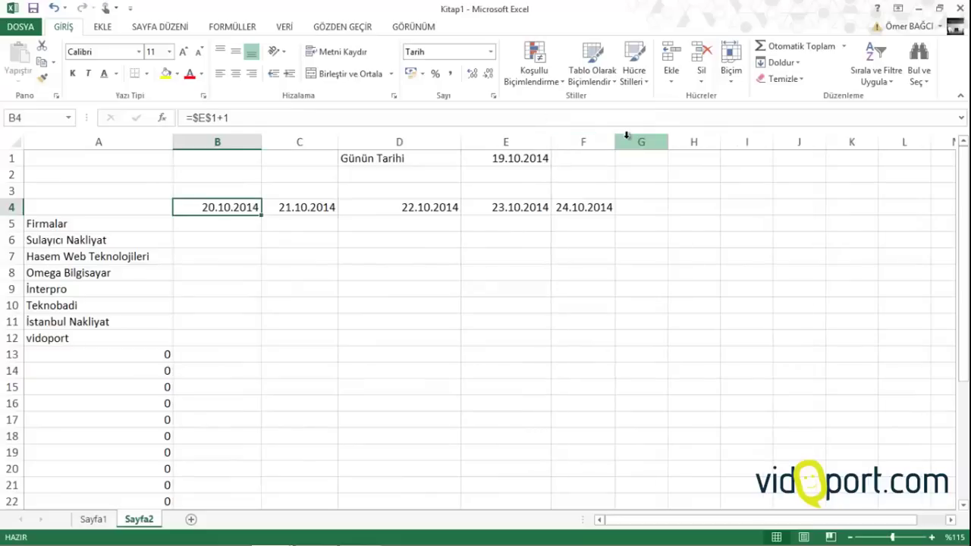
pyautogui.moveTo(615, 142); pyautogui.dragTo(638, 142)
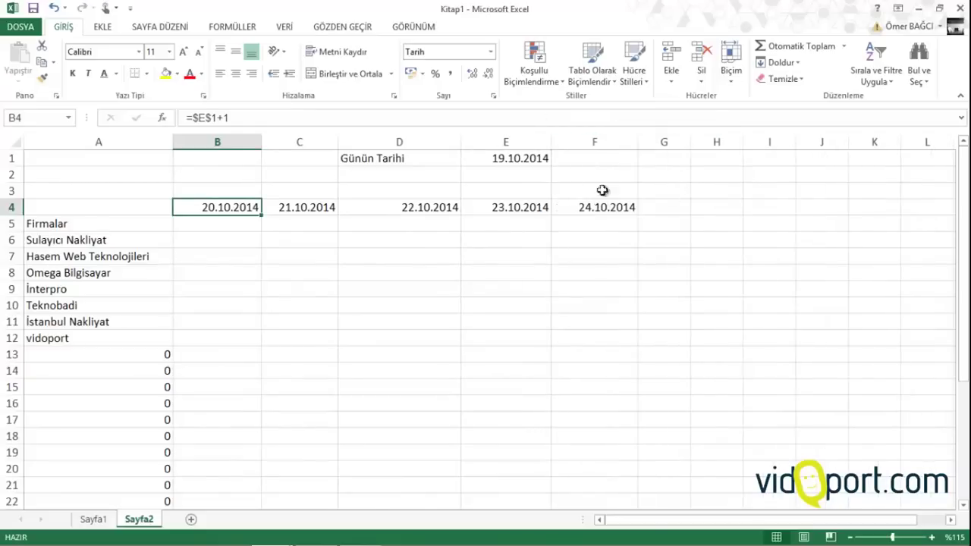
# Copy the B4:F4 dates into B3 so row 3 repeats them
pyautogui.moveTo(208, 210); pyautogui.dragTo(635, 191)
pyautogui.click(208, 191)
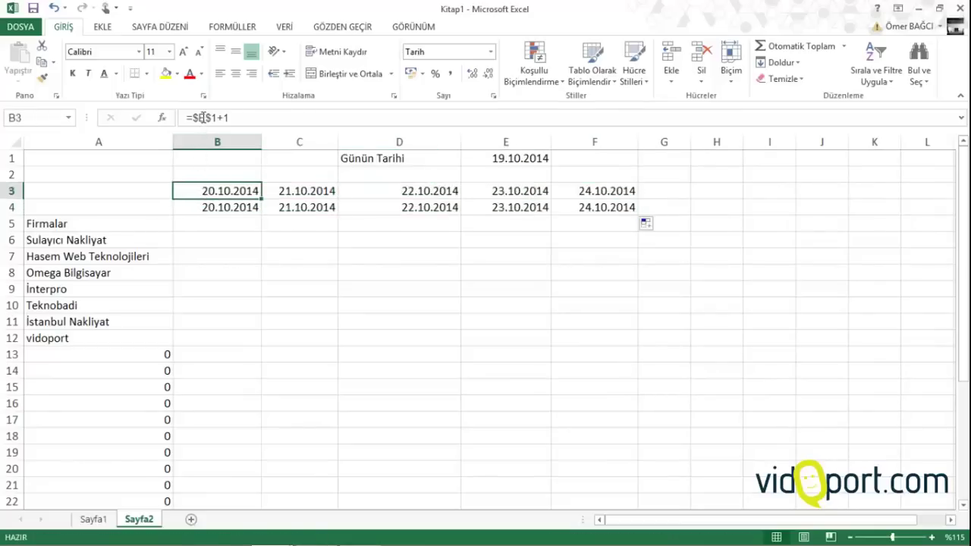
pyautogui.moveTo(217, 206); pyautogui.dragTo(599, 204)
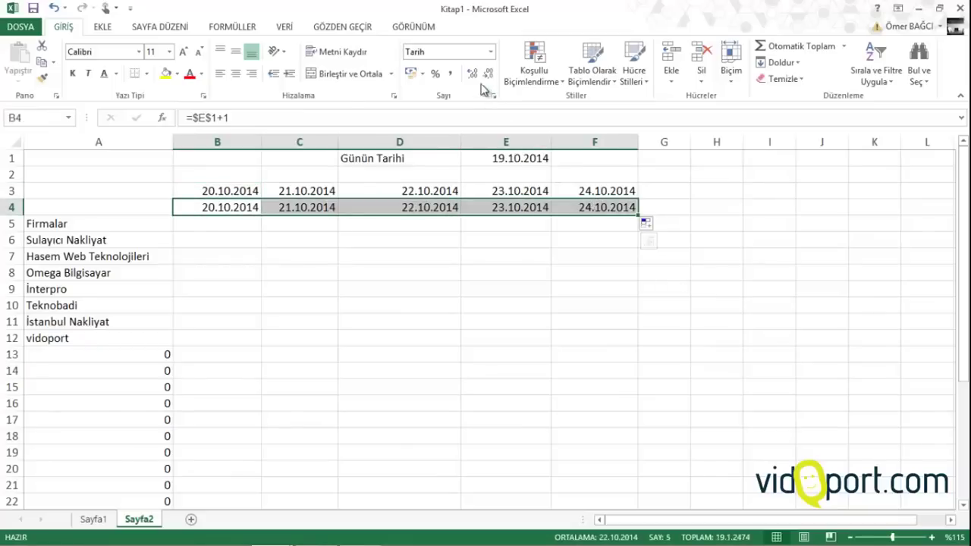
# Give B4:F4 the custom number format gggg to show Pazartesi through Cuma
pyautogui.click(490, 51)
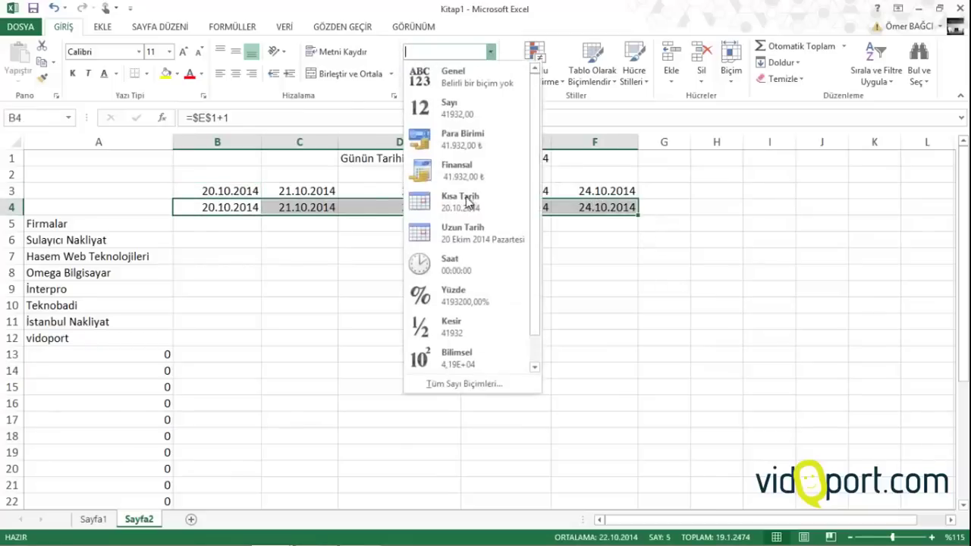
pyautogui.click(453, 382)
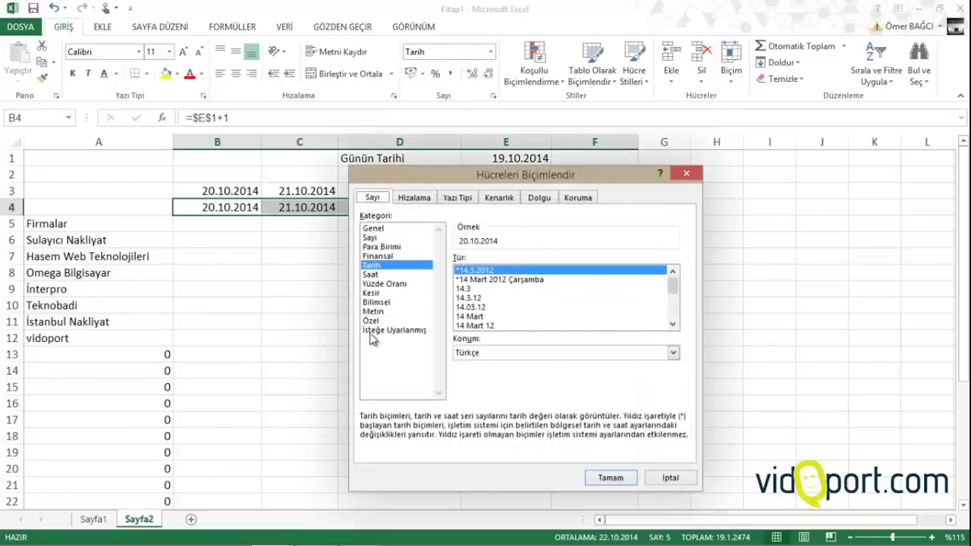
pyautogui.click(372, 331)
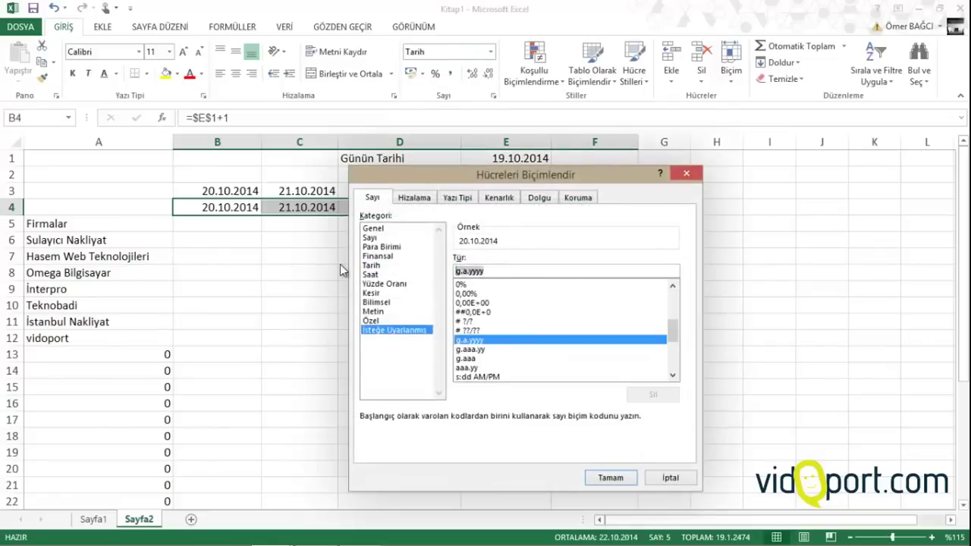
pyautogui.write('gggg')
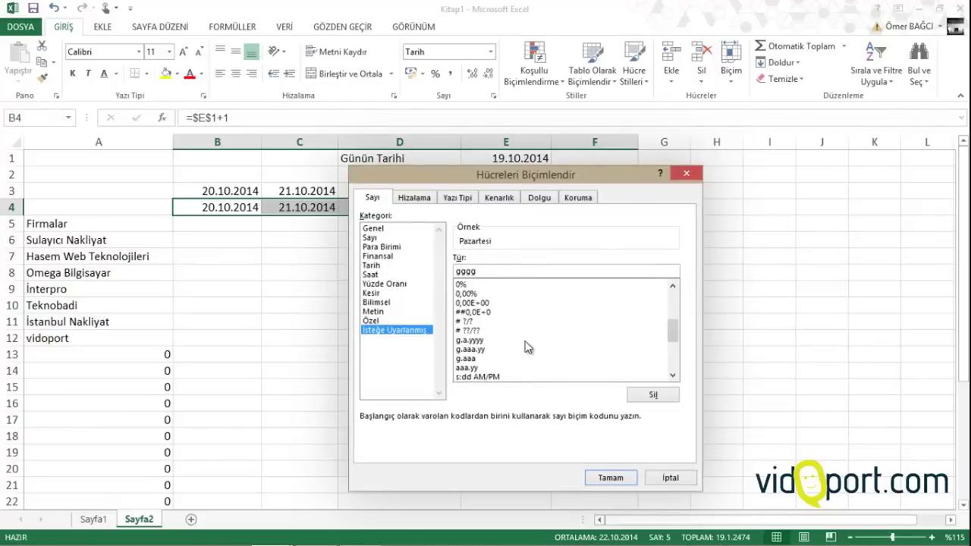
pyautogui.click(611, 478)
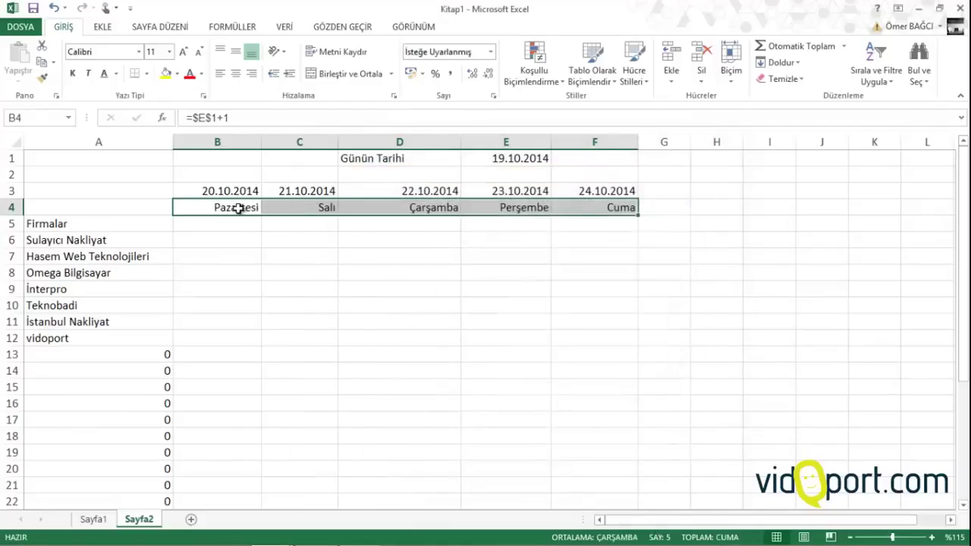
pyautogui.click(223, 191)
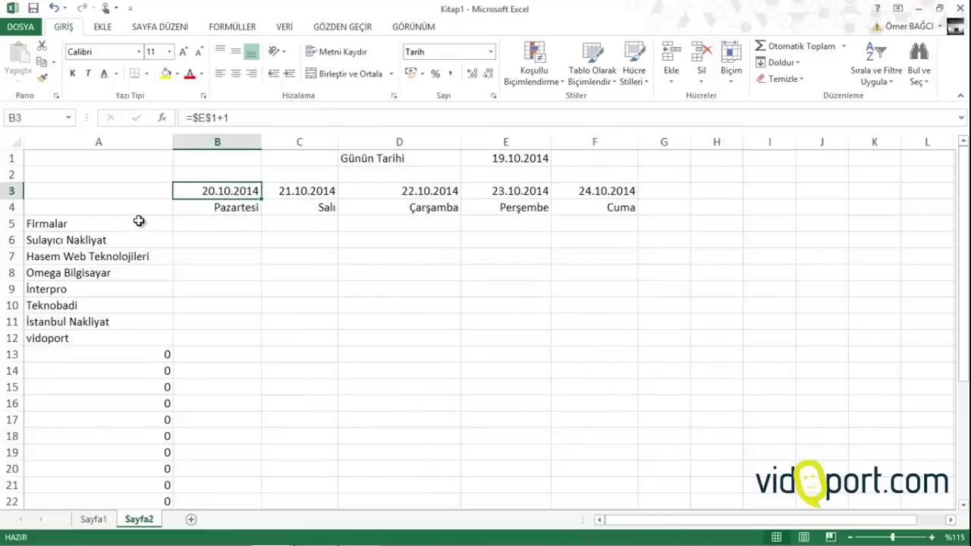
# Apply the blue Vurgu1 cell style to the header block B3:F4
pyautogui.moveTo(220, 190); pyautogui.dragTo(618, 208)
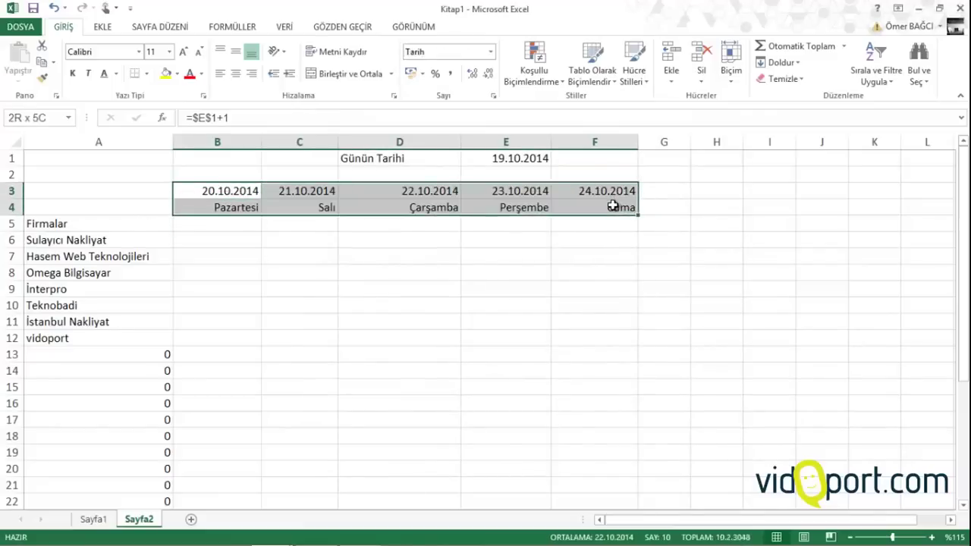
pyautogui.click(630, 68)
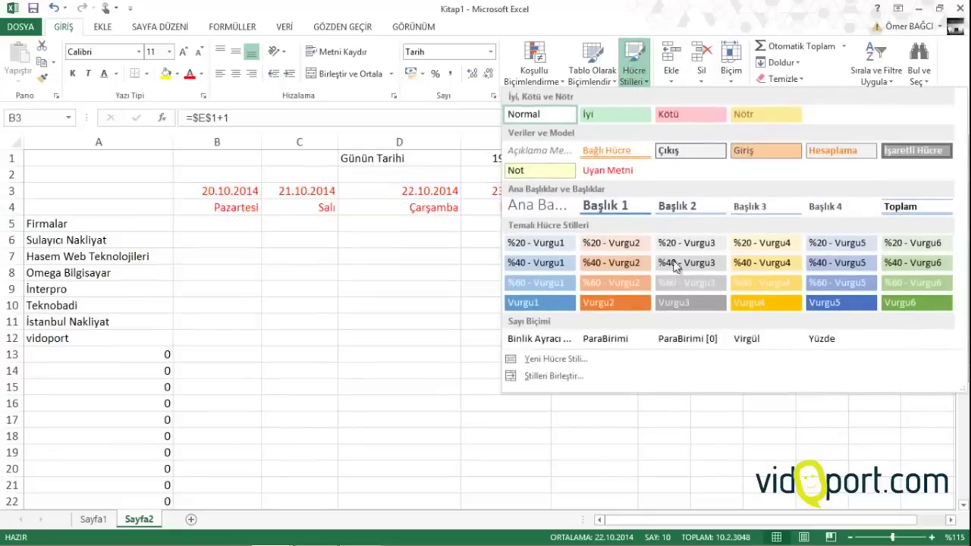
pyautogui.click(827, 302)
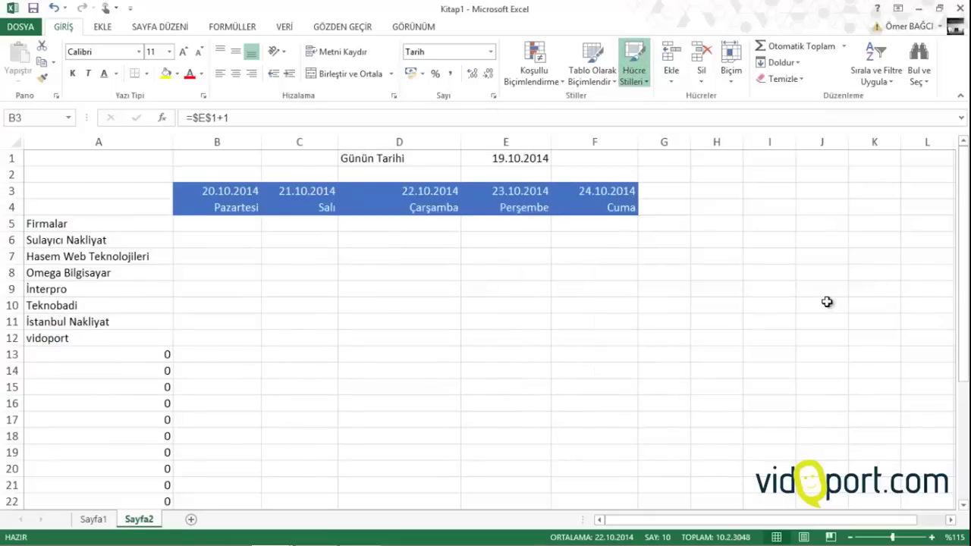
# Move Firmalar from A5 to A4 and the company list up to start at A5
pyautogui.click(72, 220)
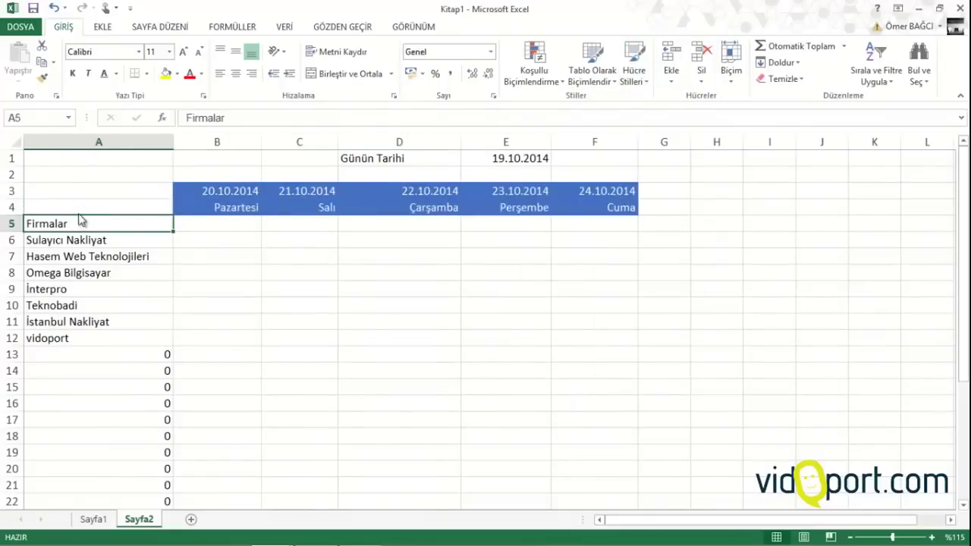
pyautogui.moveTo(81, 219); pyautogui.dragTo(81, 208)
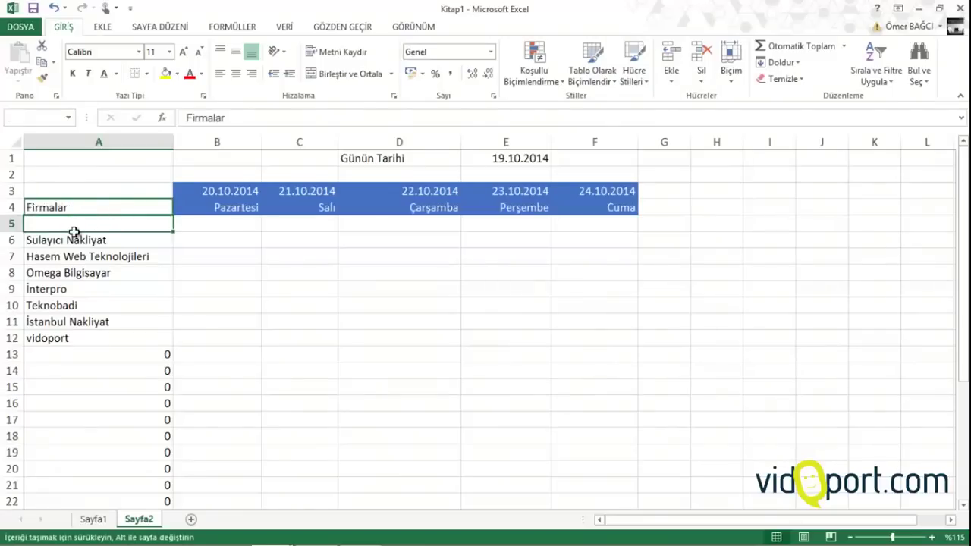
pyautogui.click(75, 239)
pyautogui.hotkey('ctrl', 'shift', 'Down')
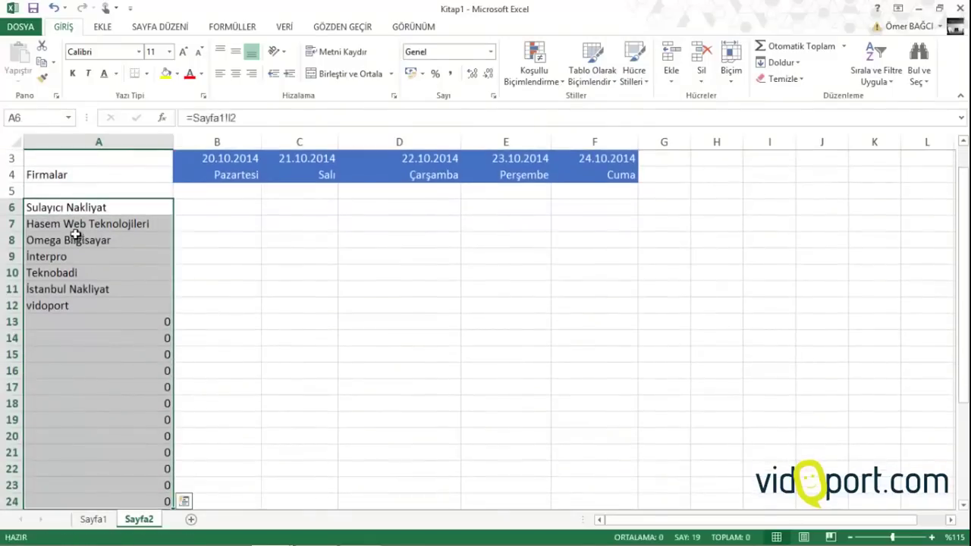
pyautogui.moveTo(78, 203); pyautogui.dragTo(136, 385)
pyautogui.click(189, 236)
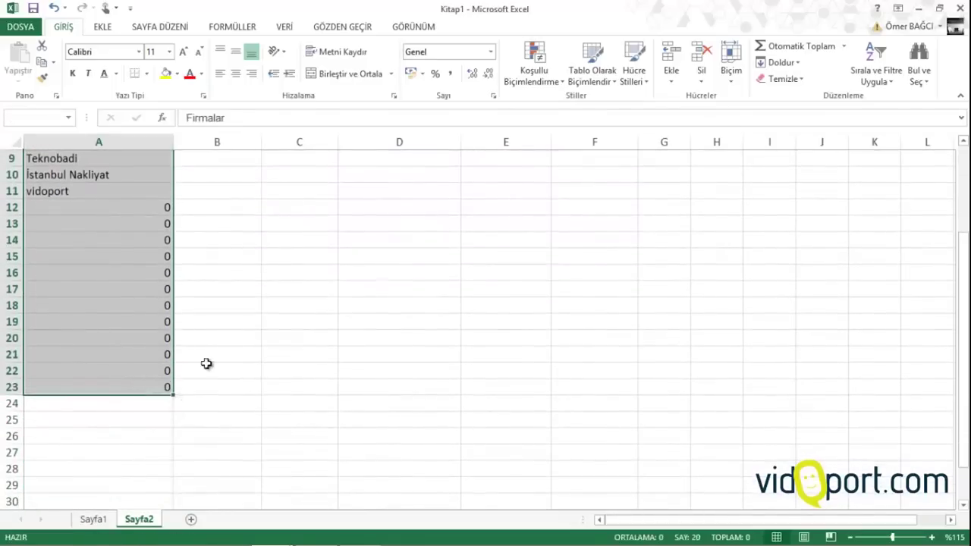
# Apply the Vurgu1 cell style to the Firmalar cells A4:A23
pyautogui.click(632, 76)
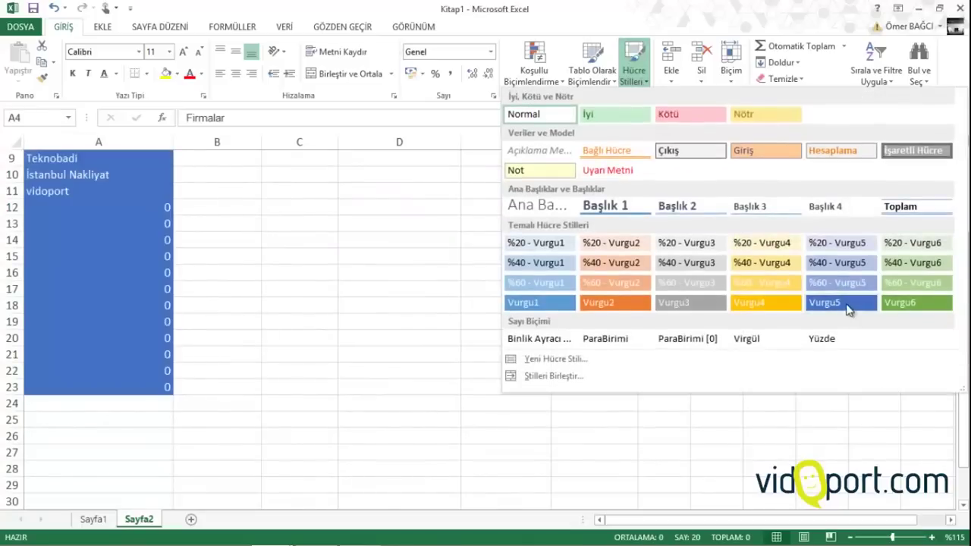
pyautogui.click(540, 302)
pyautogui.scroll(3, 396, 308)
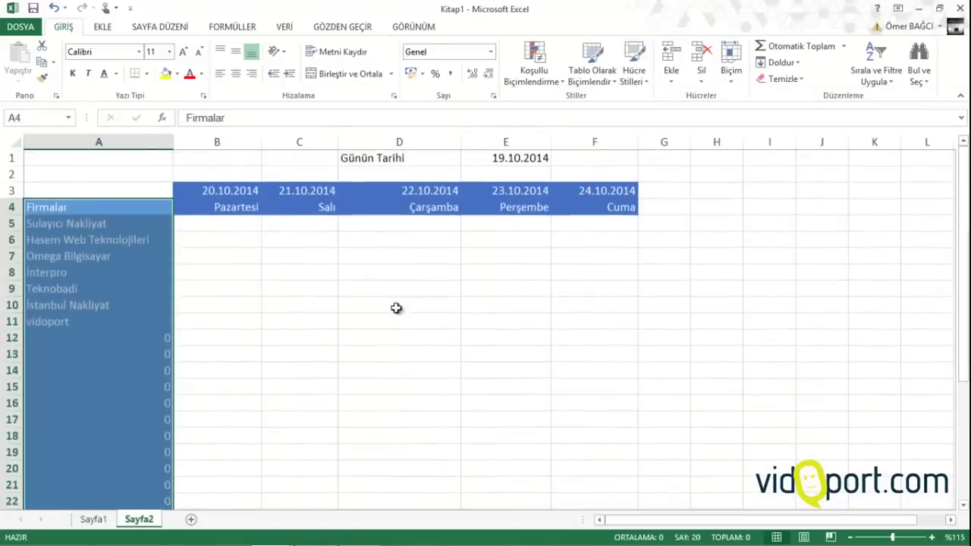
pyautogui.click(220, 305)
pyautogui.moveTo(128, 192); pyautogui.dragTo(612, 478)
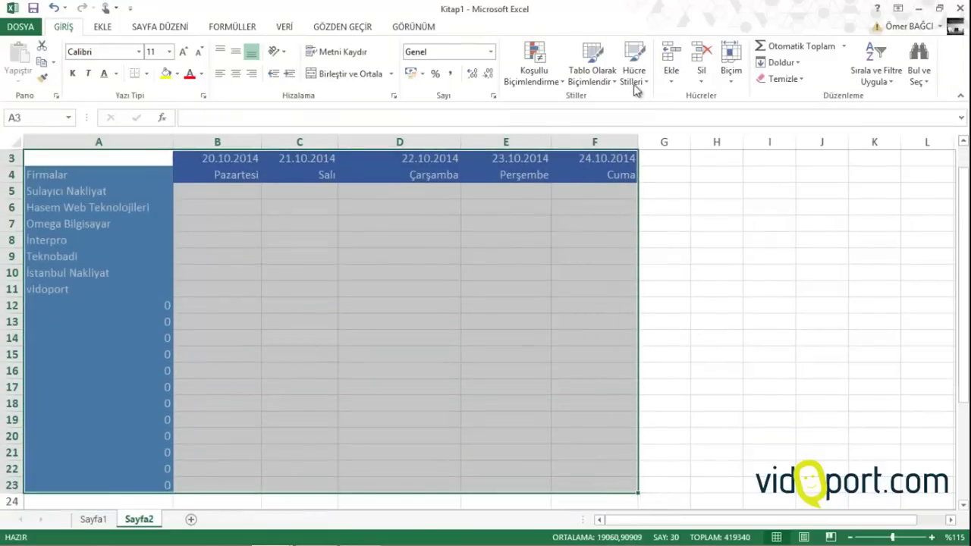
# Apply Tüm Kenarlıklar borders to every cell of A3:F23
pyautogui.click(147, 75)
pyautogui.click(146, 190)
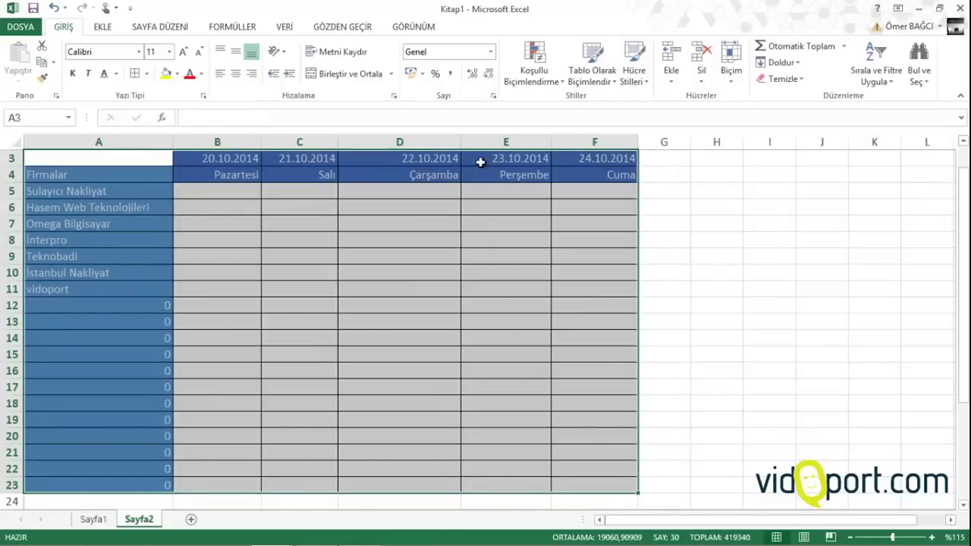
pyautogui.click(237, 173)
# Make the B3:F4 date and weekday headers centred, bold, and two font sizes larger
pyautogui.moveTo(217, 158); pyautogui.dragTo(576, 171)
pyautogui.click(235, 74)
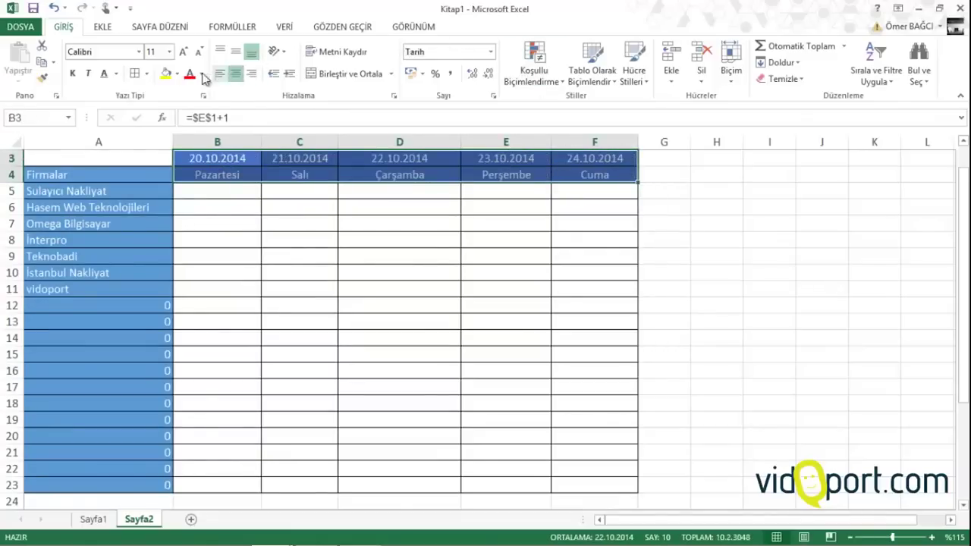
pyautogui.click(73, 74)
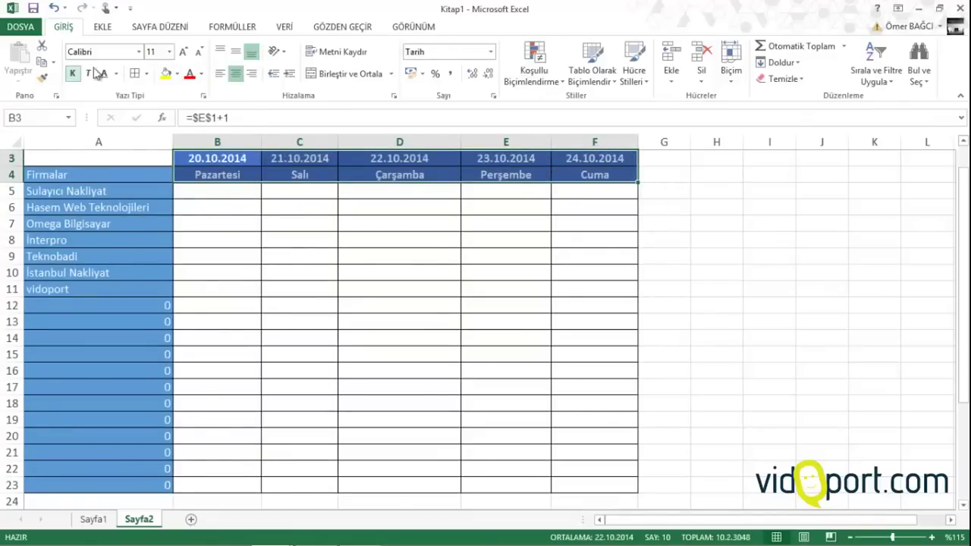
pyautogui.click(182, 57)
pyautogui.click(182, 57)
pyautogui.click(275, 215)
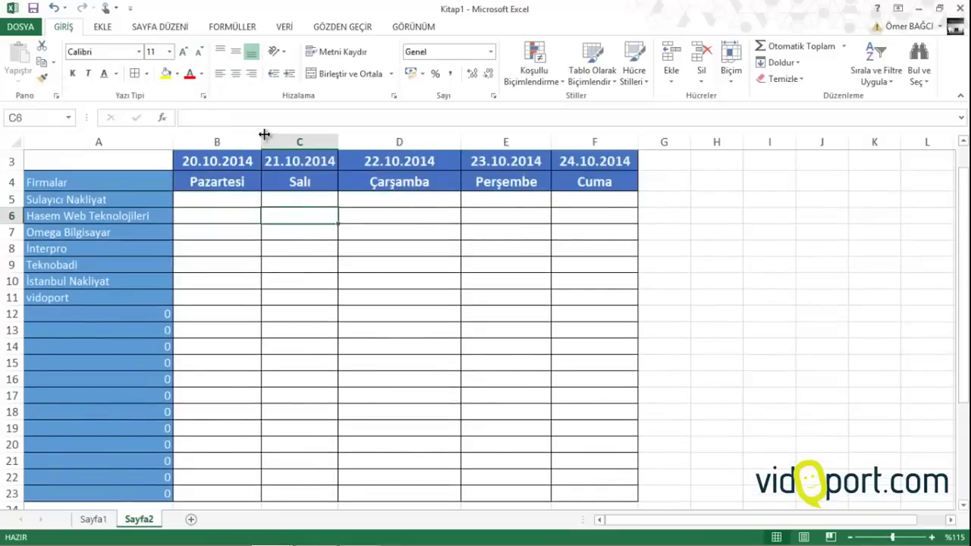
# Widen columns B–F evenly and increase the table rows' height to 21
pyautogui.moveTo(233, 144); pyautogui.dragTo(617, 137)
pyautogui.click(386, 236)
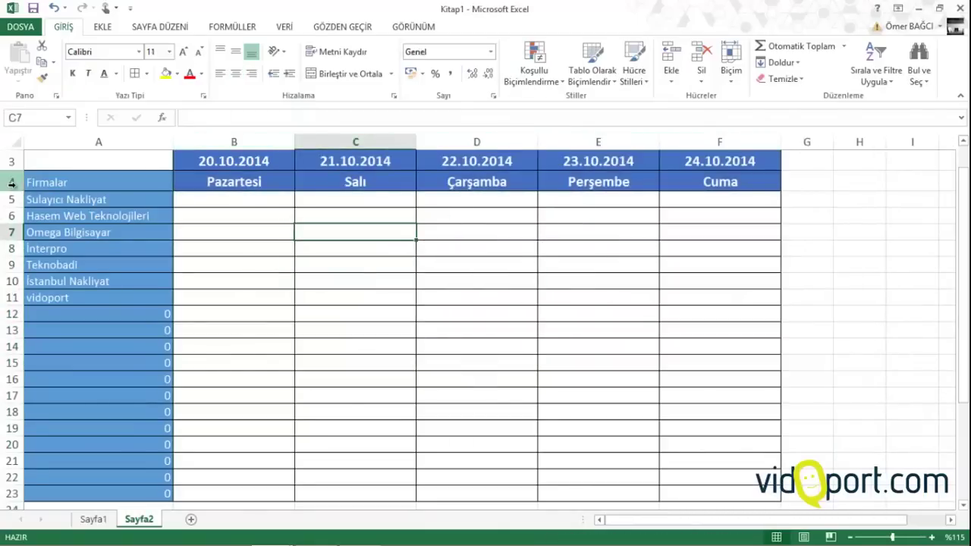
pyautogui.moveTo(14, 182); pyautogui.dragTo(8, 507)
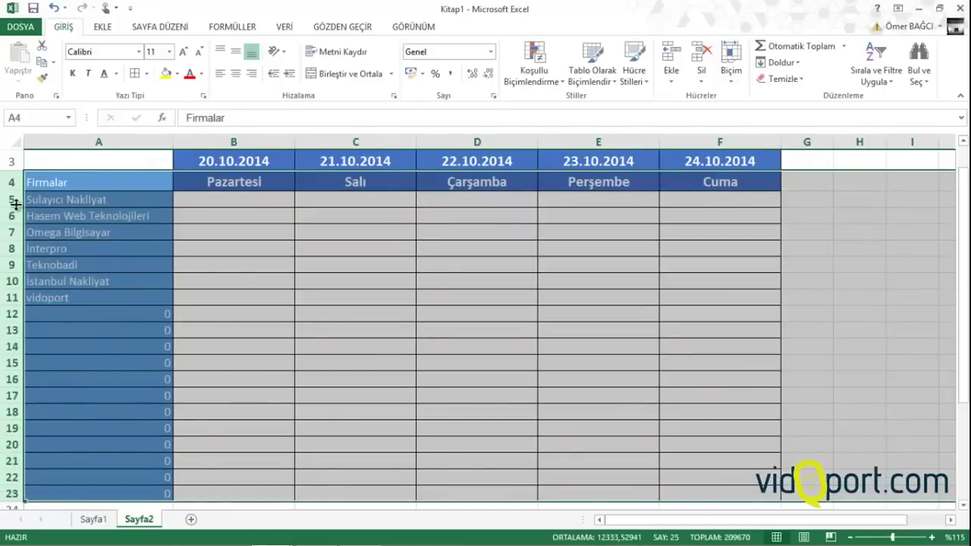
pyautogui.moveTo(11, 191); pyautogui.dragTo(16, 196)
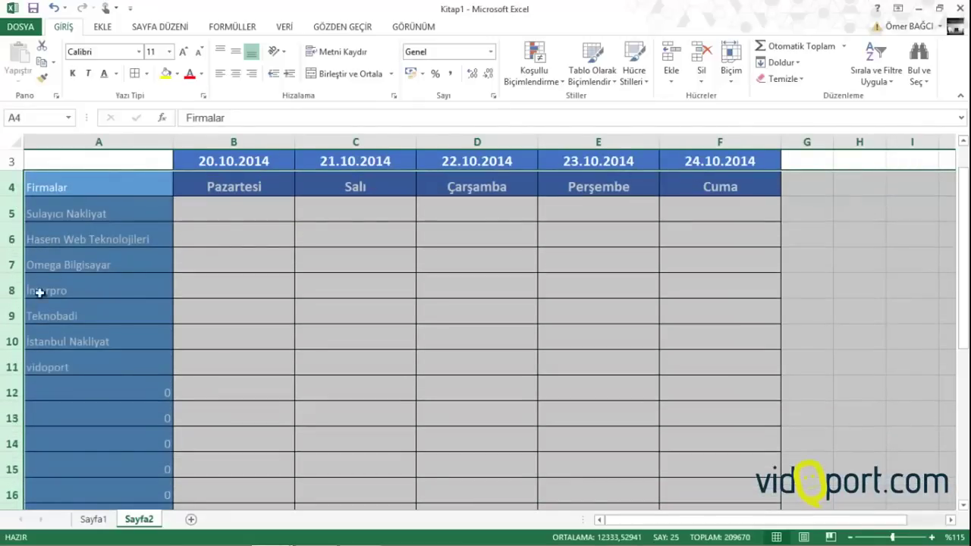
# Set the company names in column A to bold 14pt and widen column A
pyautogui.moveTo(95, 193); pyautogui.dragTo(94, 501)
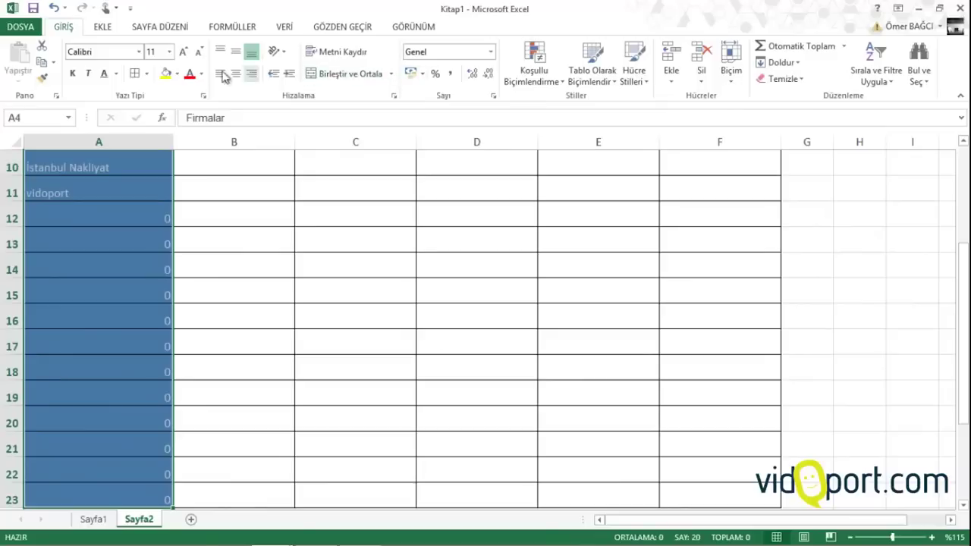
pyautogui.click(184, 52)
pyautogui.click(184, 52)
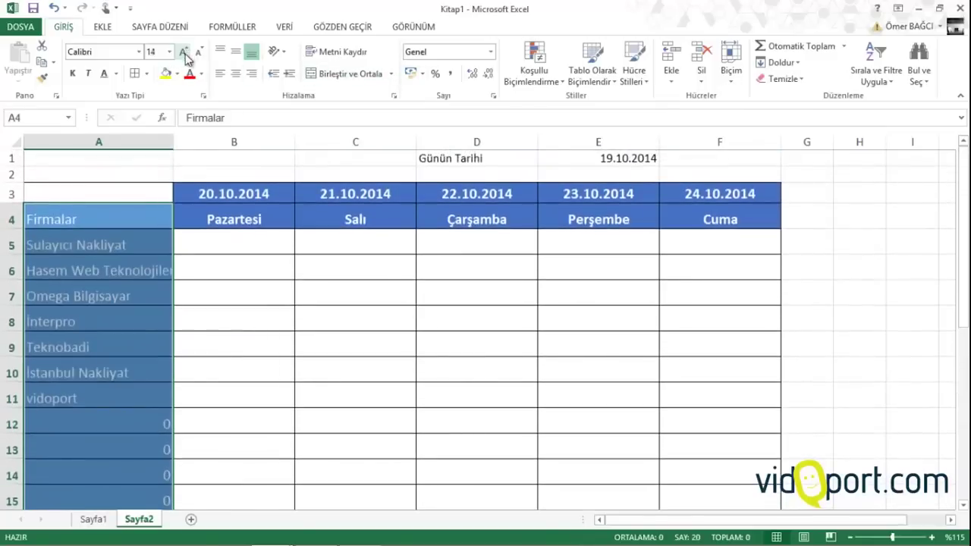
pyautogui.click(72, 73)
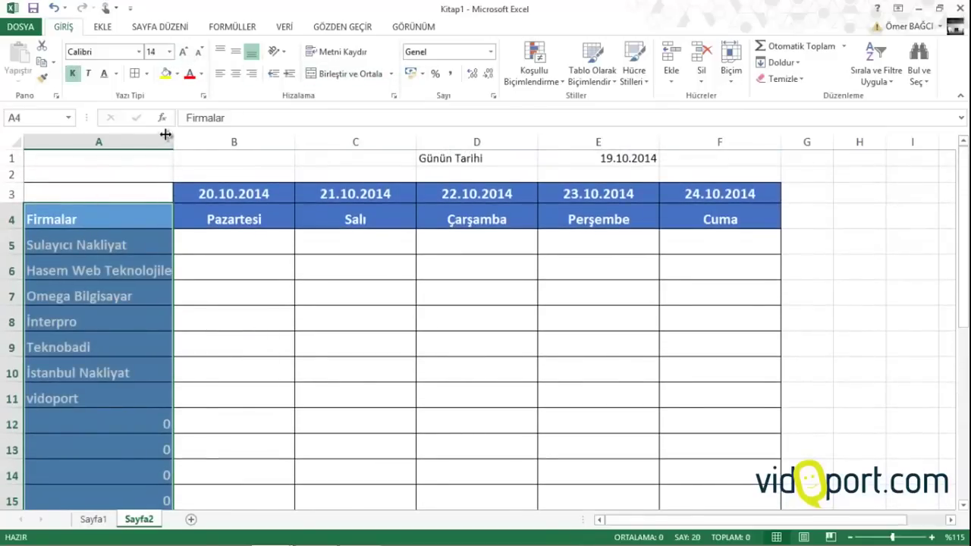
pyautogui.moveTo(166, 135); pyautogui.dragTo(199, 136)
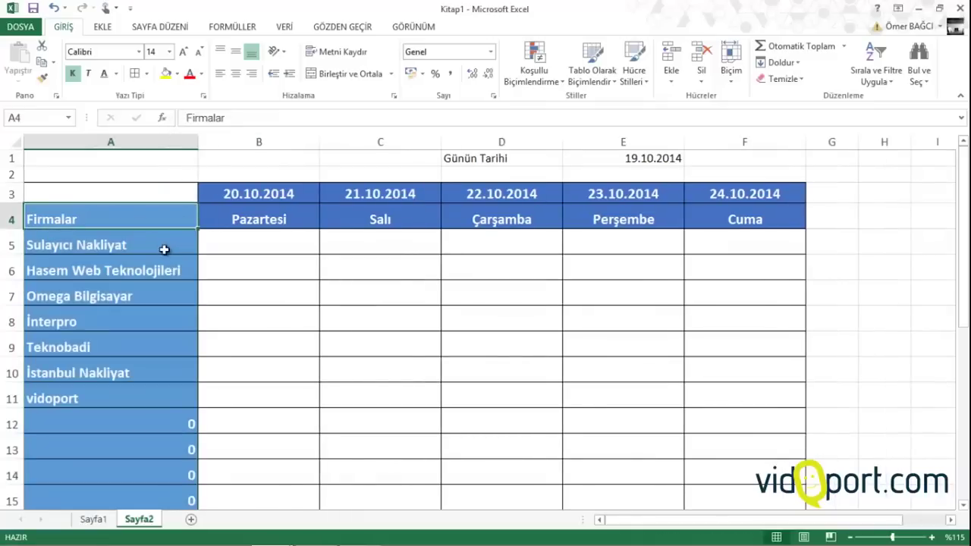
pyautogui.click(217, 243)
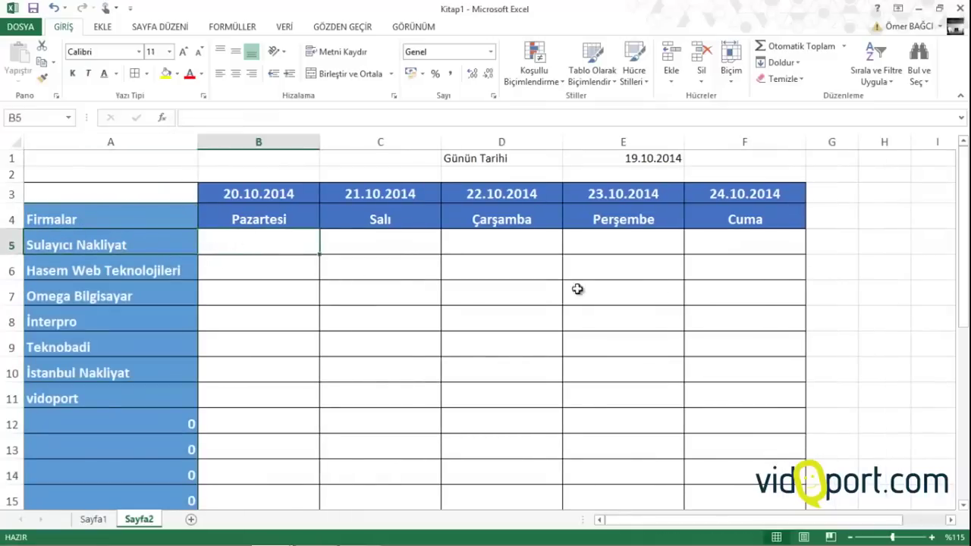
pyautogui.click(842, 223)
# Enter Toplam in G4 and copy F4's header formatting onto it
pyautogui.write('To')
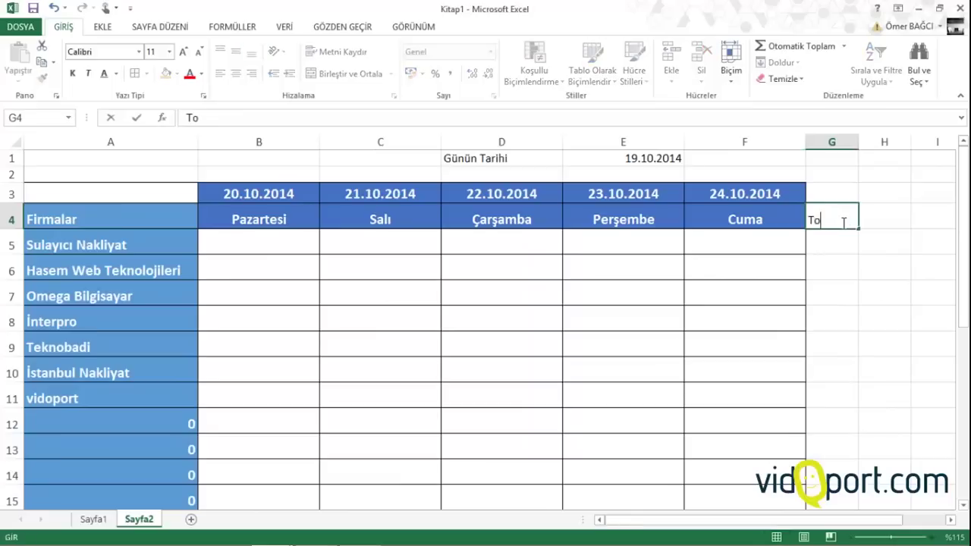
pyautogui.write('plam')
pyautogui.press('Return')
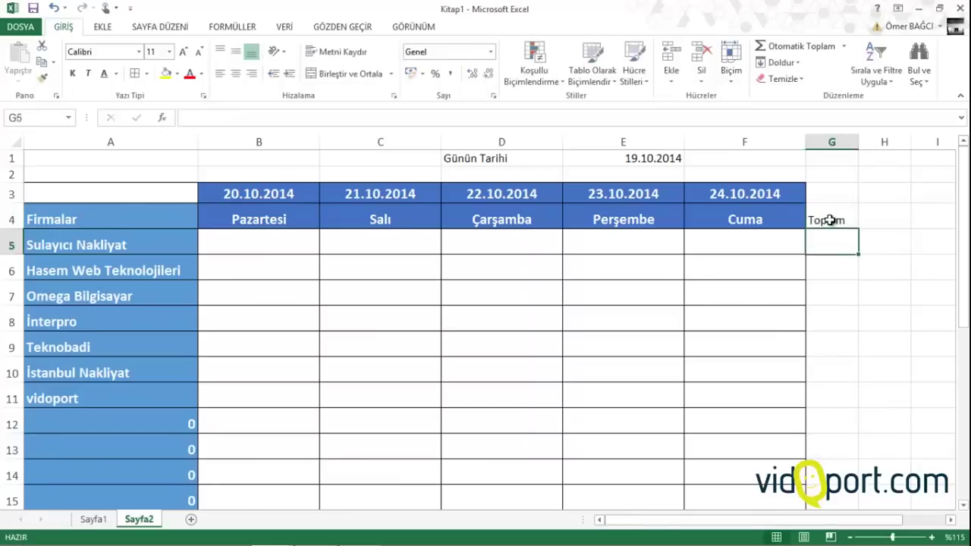
pyautogui.click(759, 219)
pyautogui.click(39, 78)
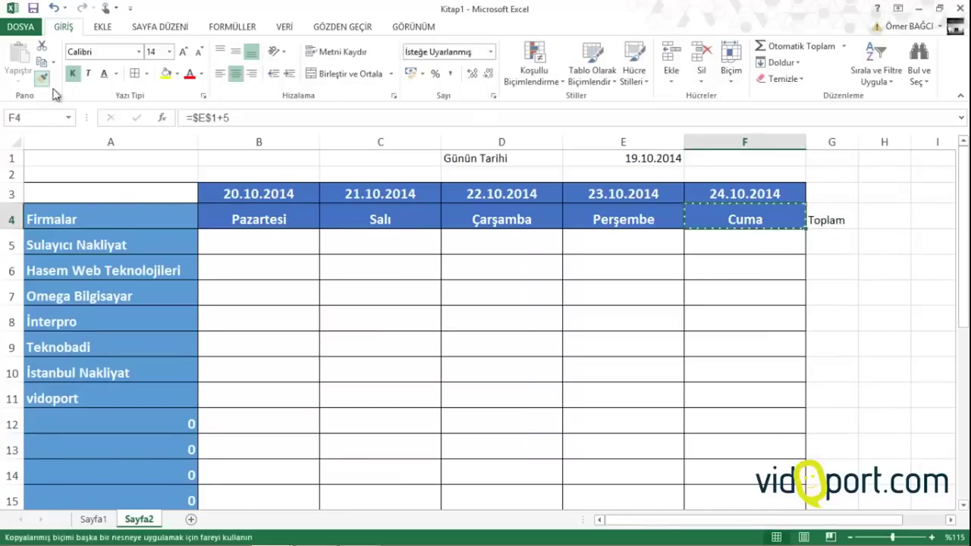
pyautogui.click(809, 216)
# Paint E3's blue header fill onto G3 with Format Painter
pyautogui.moveTo(845, 238); pyautogui.dragTo(843, 463)
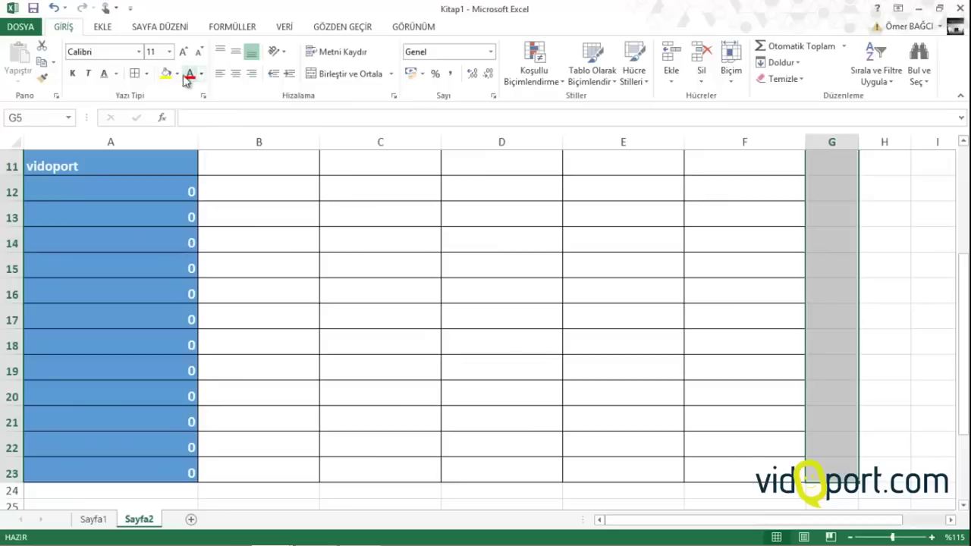
pyautogui.scroll(4, 112, 272)
pyautogui.scroll(-4, 108, 271)
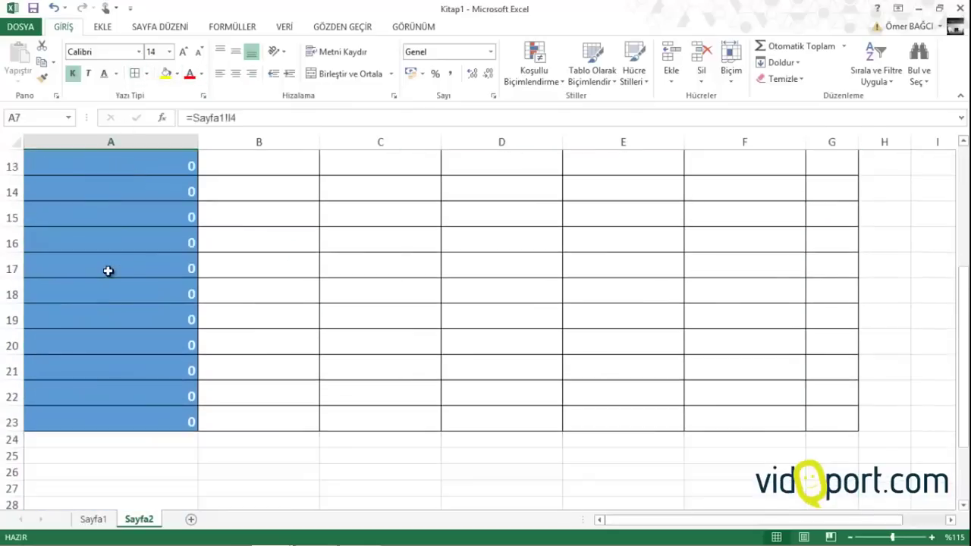
pyautogui.scroll(3, 109, 271)
pyautogui.scroll(-2, 108, 271)
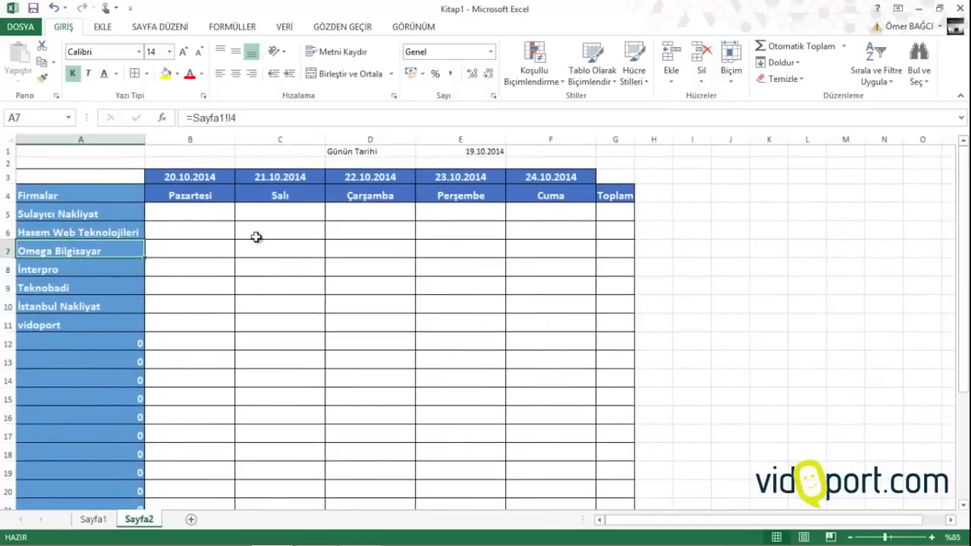
pyautogui.click(610, 177)
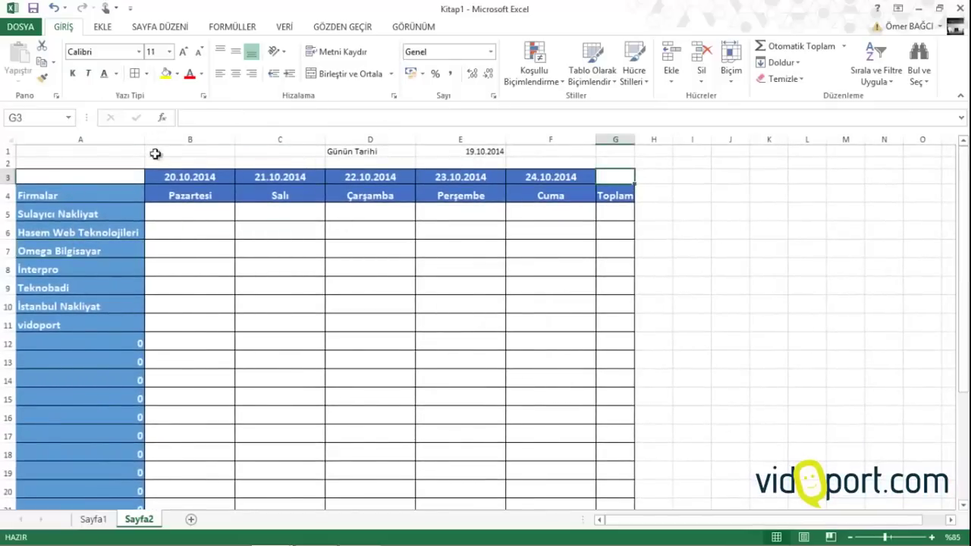
pyautogui.click(460, 179)
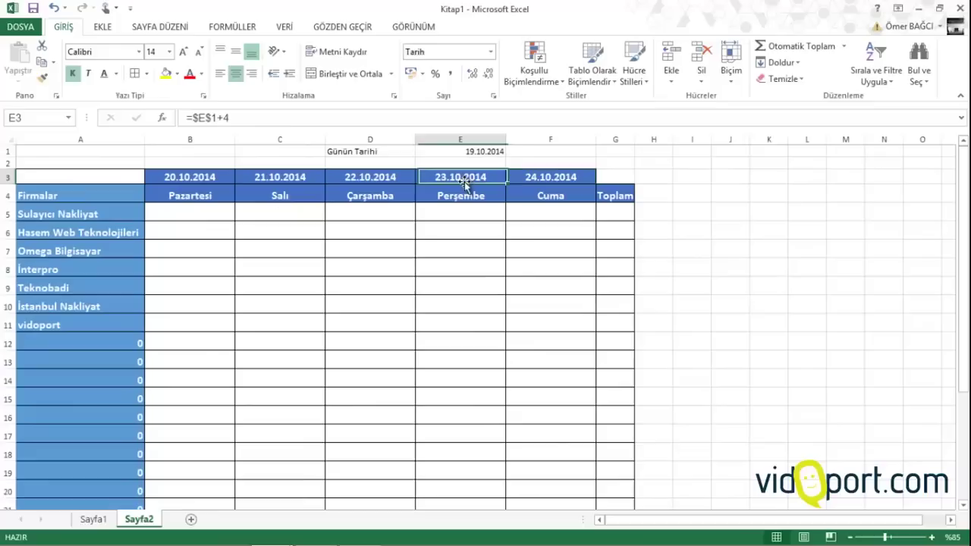
pyautogui.click(42, 78)
pyautogui.click(612, 176)
pyautogui.click(621, 214)
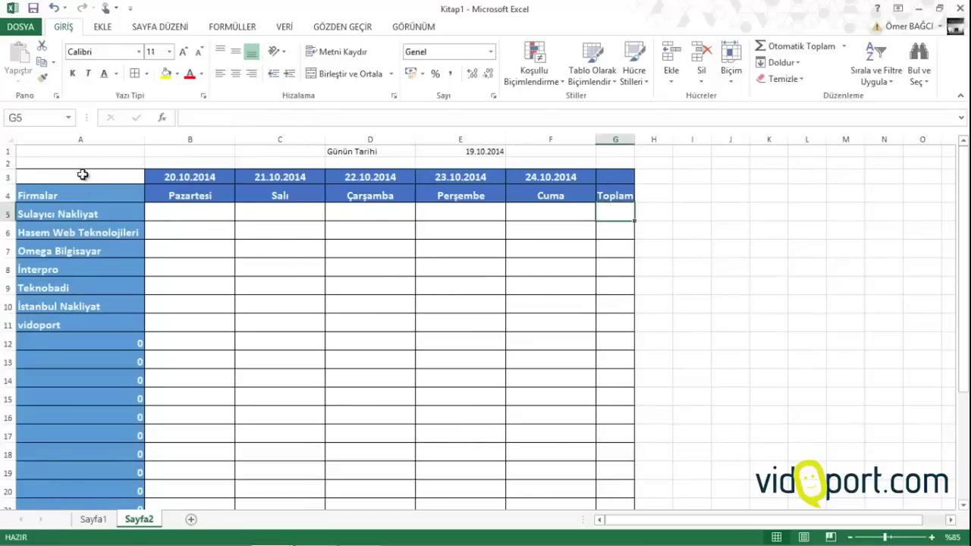
# Copy A4's blue fill onto A3 with Format Painter
pyautogui.click(102, 193)
pyautogui.click(42, 78)
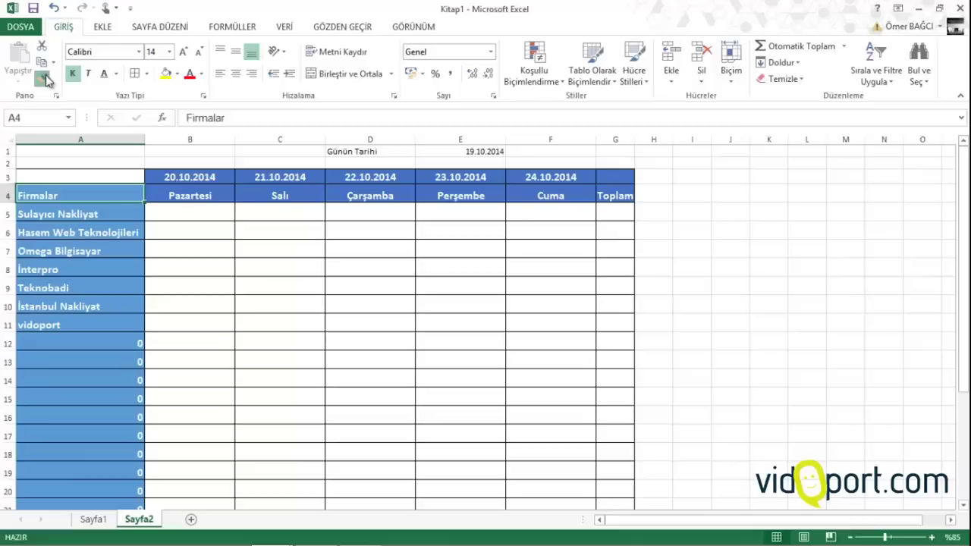
pyautogui.click(72, 178)
pyautogui.click(191, 226)
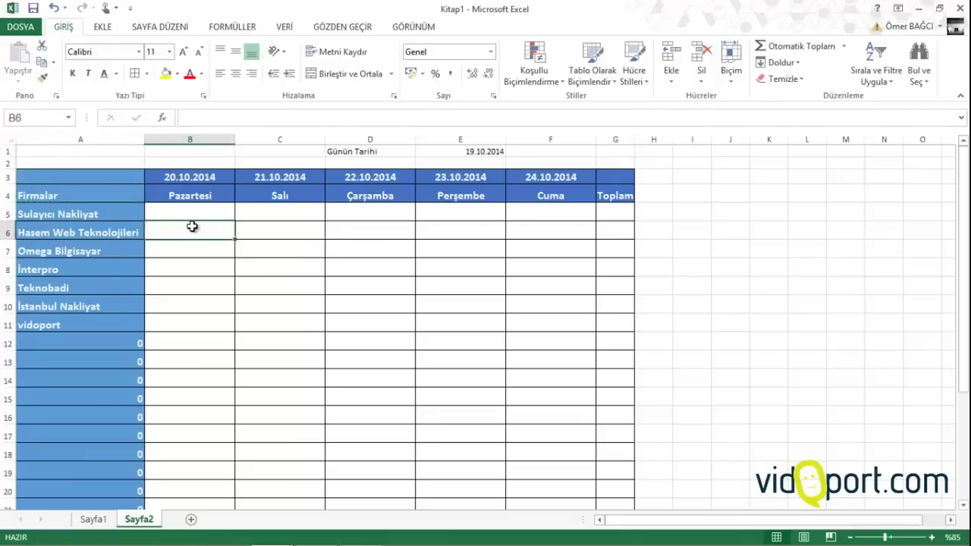
pyautogui.click(186, 211)
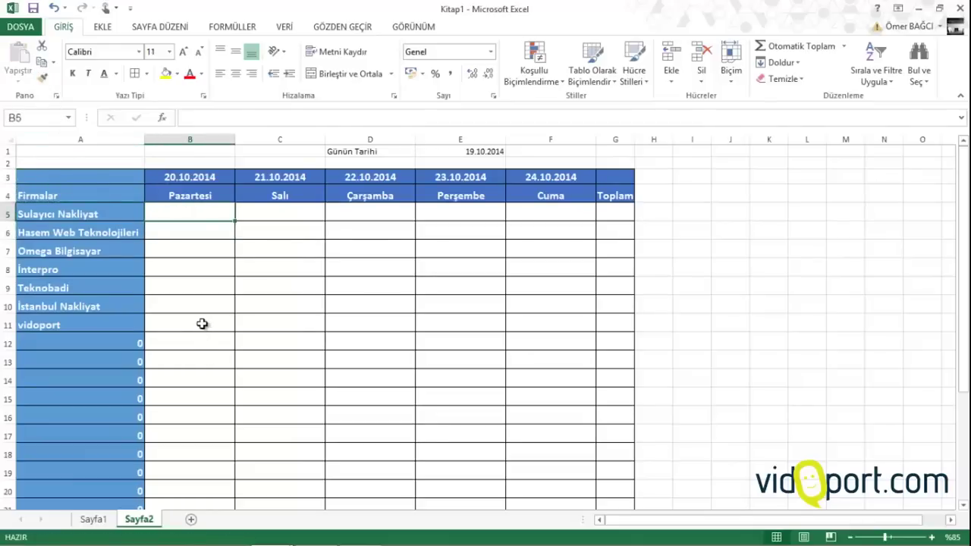
pyautogui.scroll(-3, 202, 324)
# Enter Toplam as the total row label in A24
pyautogui.click(93, 412)
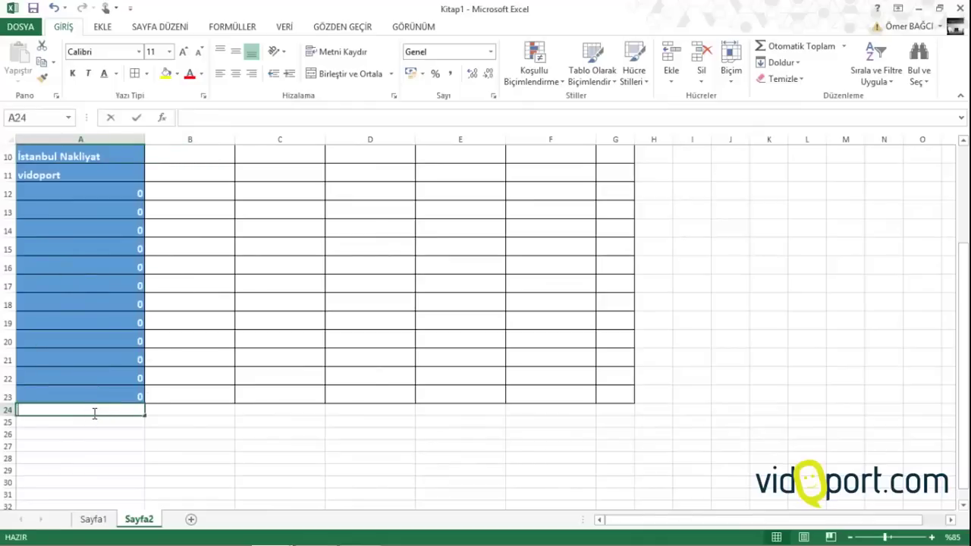
pyautogui.write('topl')
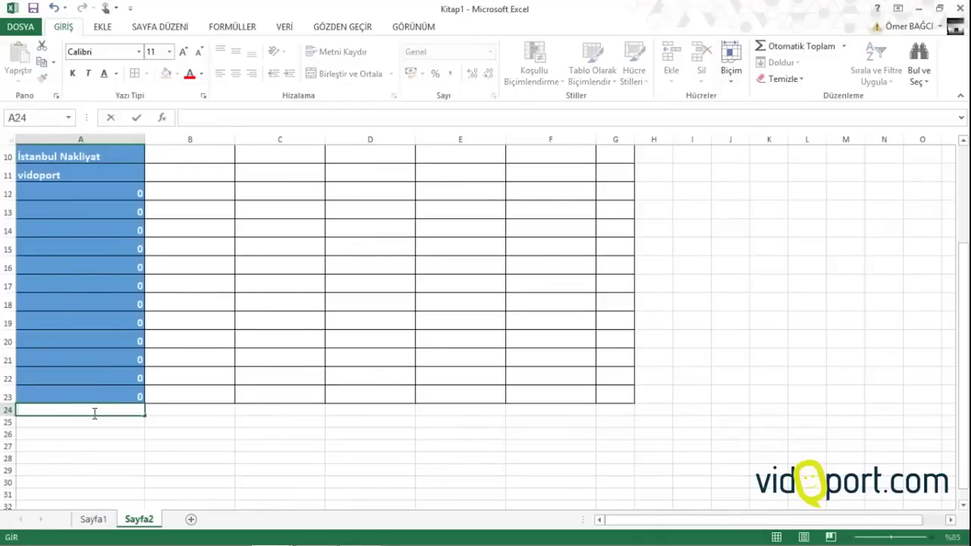
pyautogui.write('Tenkebati')
pyautogui.press('BackSpace')
pyautogui.press('BackSpace')
pyautogui.press('BackSpace')
pyautogui.press('BackSpace')
pyautogui.press('BackSpace')
pyautogui.press('BackSpace')
pyautogui.press('BackSpace')
pyautogui.press('BackSpace')
pyautogui.press('BackSpace')
pyautogui.write('Toplam')
pyautogui.press('Return')
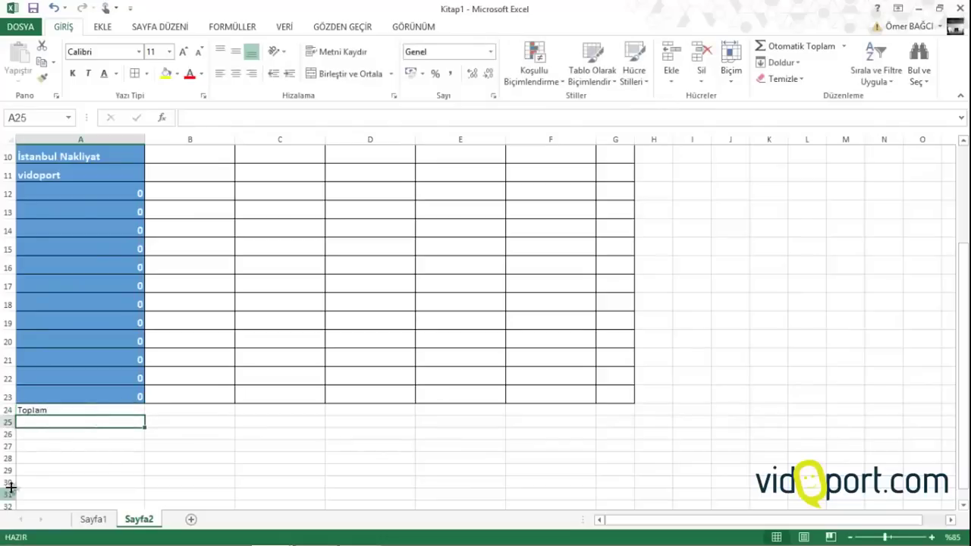
# Paint A5's blue label style onto Toplam in A24
pyautogui.scroll(3, 108, 408)
pyautogui.click(180, 213)
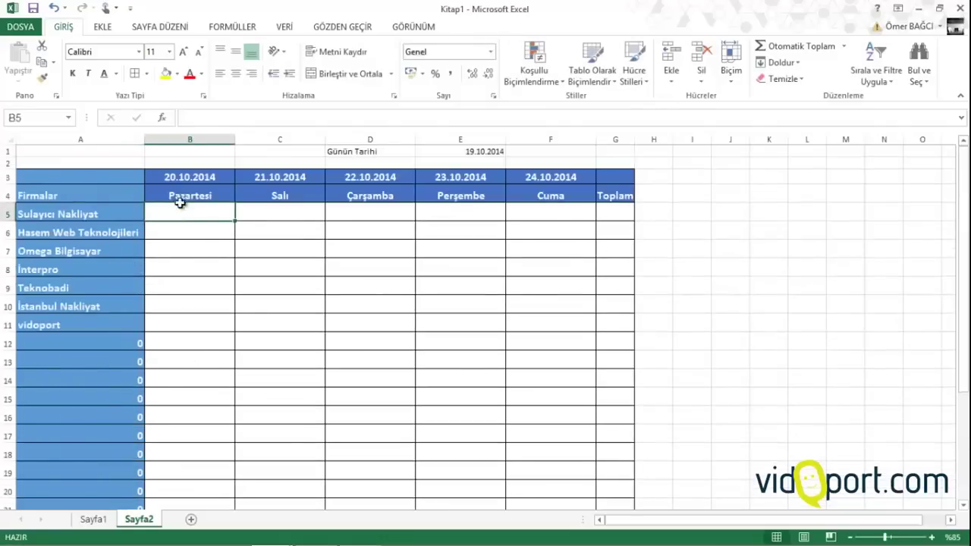
pyautogui.click(97, 213)
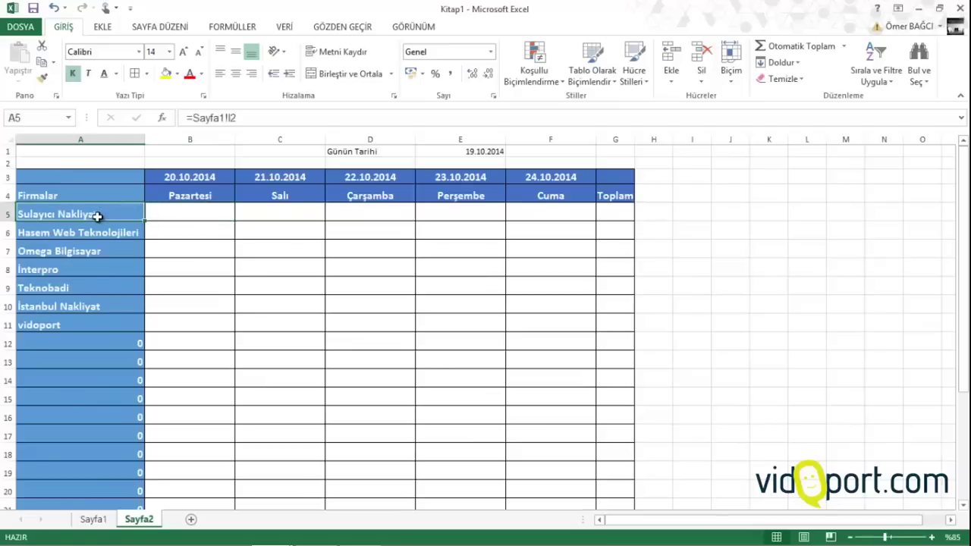
pyautogui.click(43, 77)
pyautogui.scroll(-4, 53, 166)
pyautogui.click(84, 356)
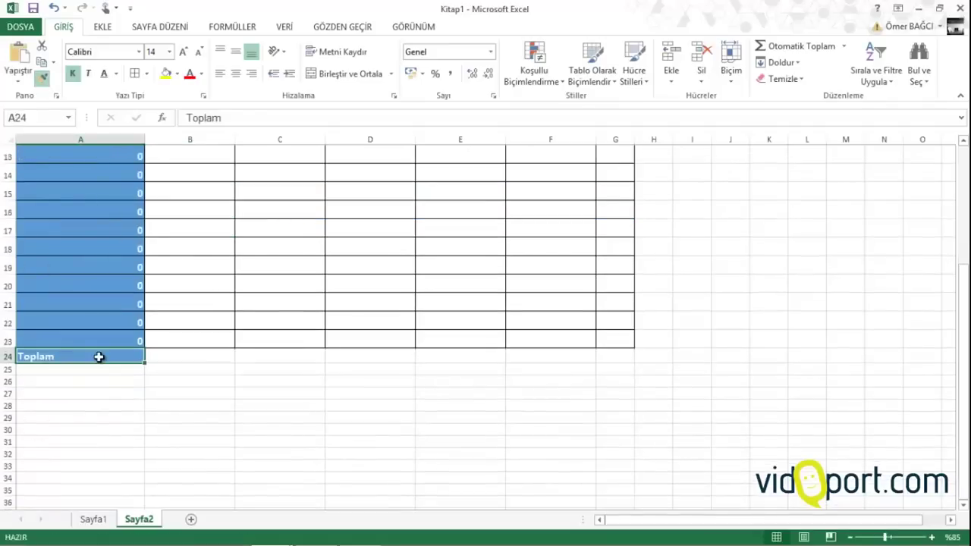
# Add borders to the Toplam row A24:G24 and widen column G
pyautogui.moveTo(106, 356); pyautogui.dragTo(622, 355)
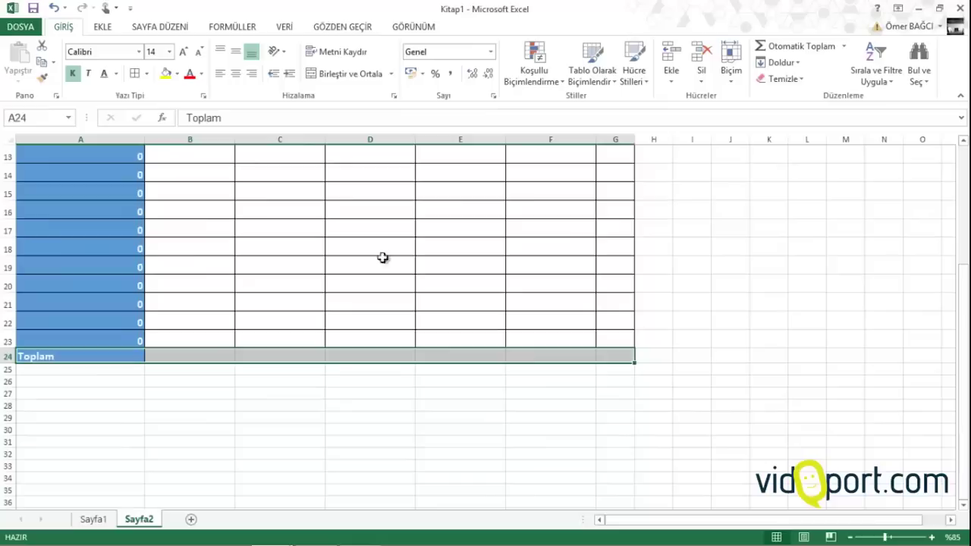
pyautogui.click(136, 75)
pyautogui.moveTo(637, 135); pyautogui.dragTo(675, 140)
pyautogui.click(390, 235)
# Select the Firmalar company column from the header down to row 23
pyautogui.scroll(4, 389, 235)
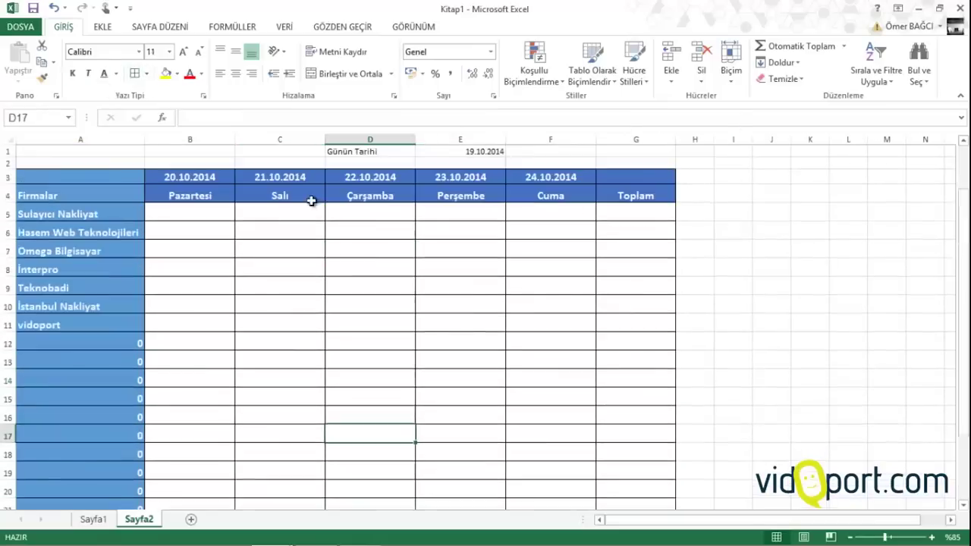
pyautogui.moveTo(136, 342); pyautogui.dragTo(119, 461)
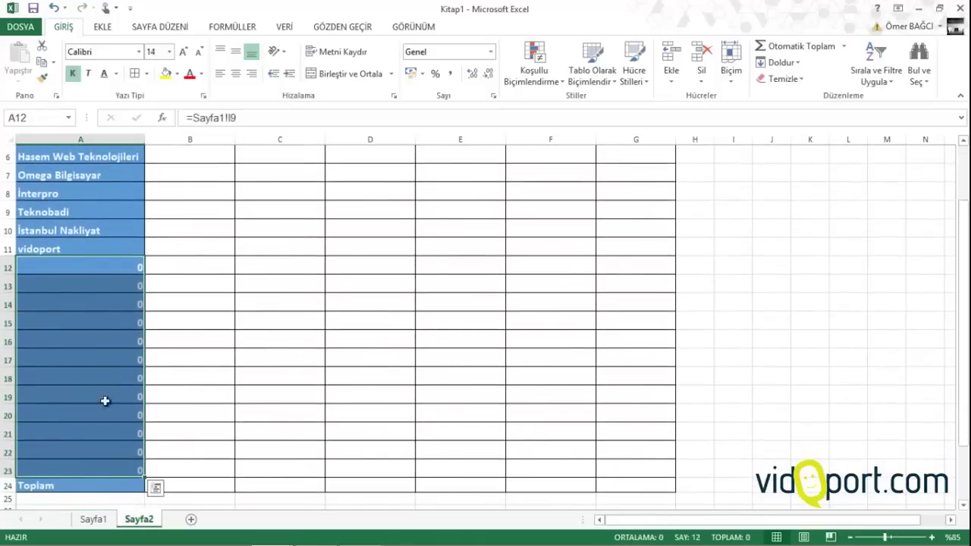
pyautogui.scroll(1, 104, 375)
pyautogui.click(107, 323)
pyautogui.press('Down')
pyautogui.press('Down')
pyautogui.press('Down')
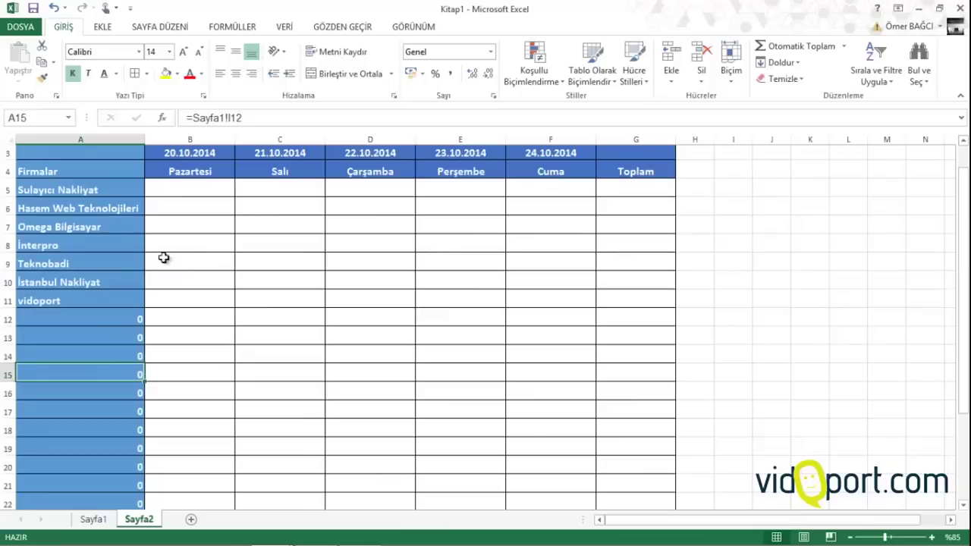
pyautogui.moveTo(115, 169); pyautogui.dragTo(99, 474)
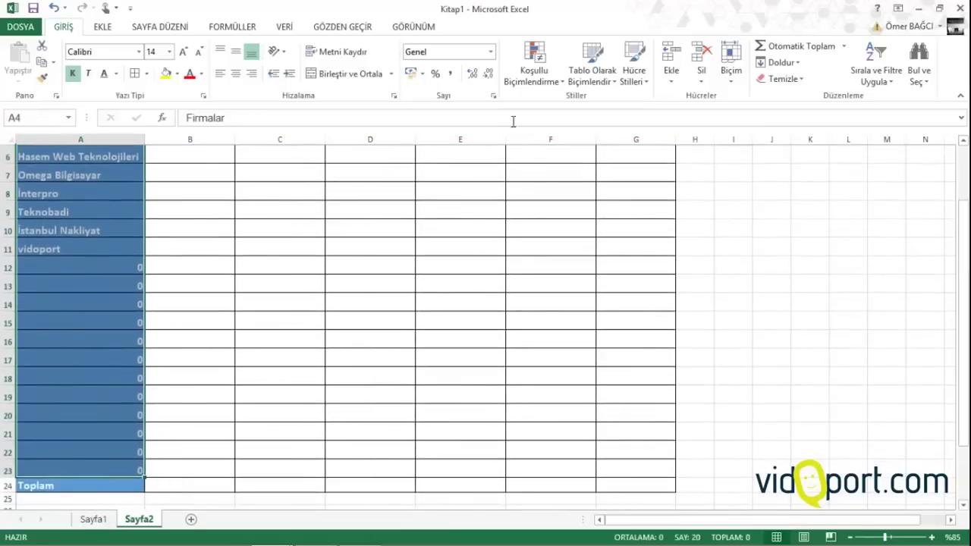
# Add an Equal To 0 highlight rule using a custom white font colour
pyautogui.click(552, 81)
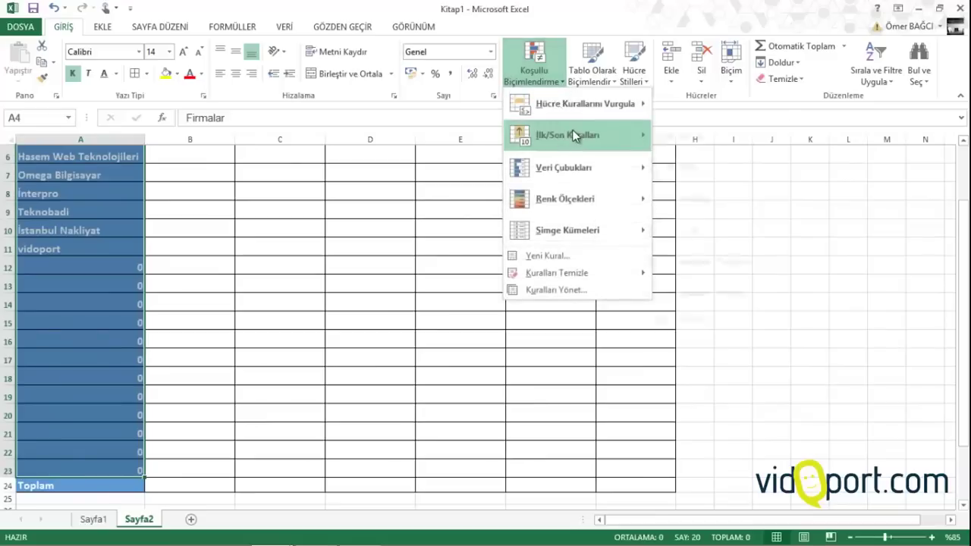
pyautogui.moveTo(646, 115)
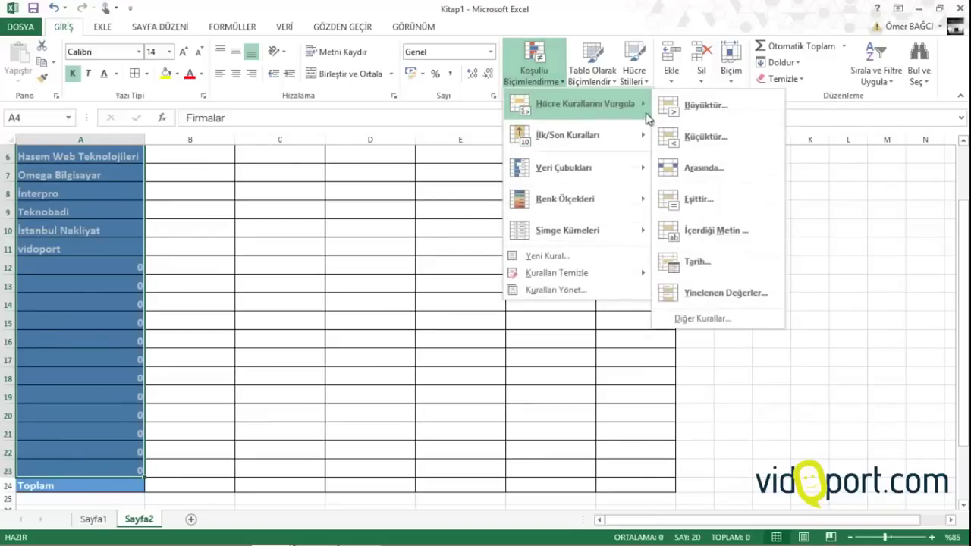
pyautogui.click(727, 199)
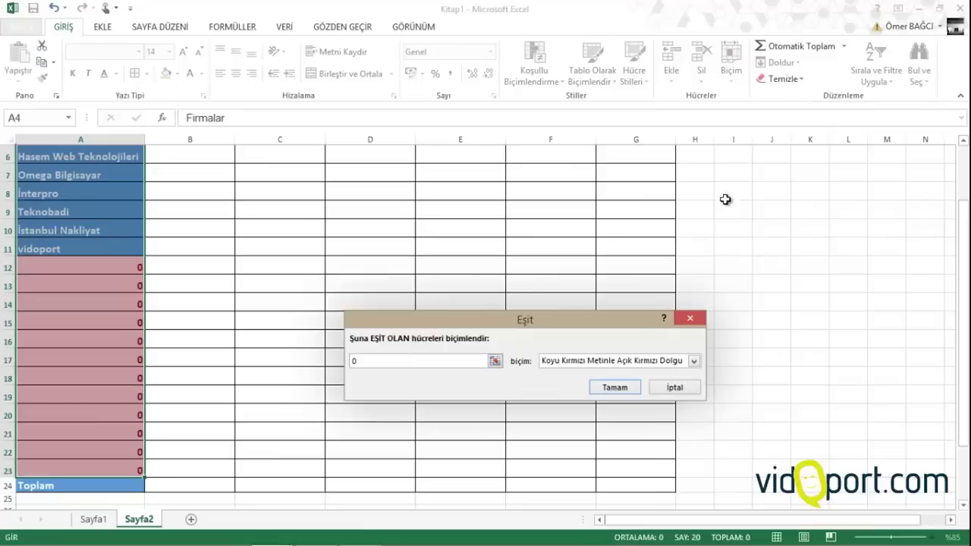
pyautogui.click(693, 365)
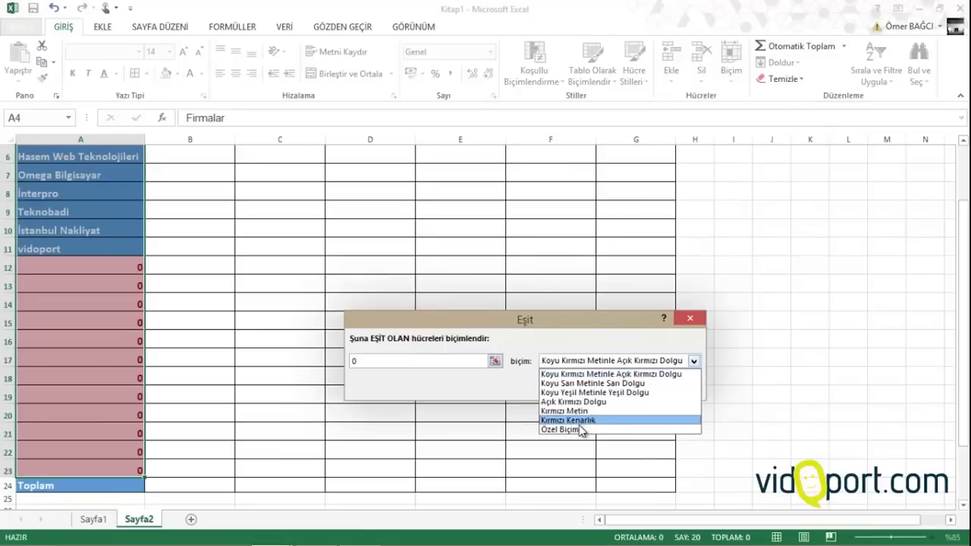
pyautogui.click(574, 428)
pyautogui.click(607, 303)
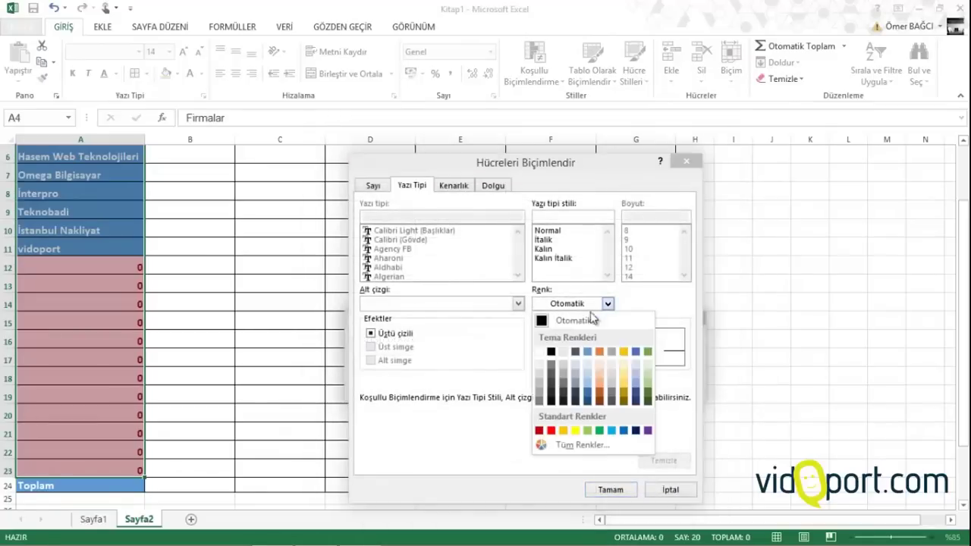
pyautogui.click(543, 353)
pyautogui.click(611, 490)
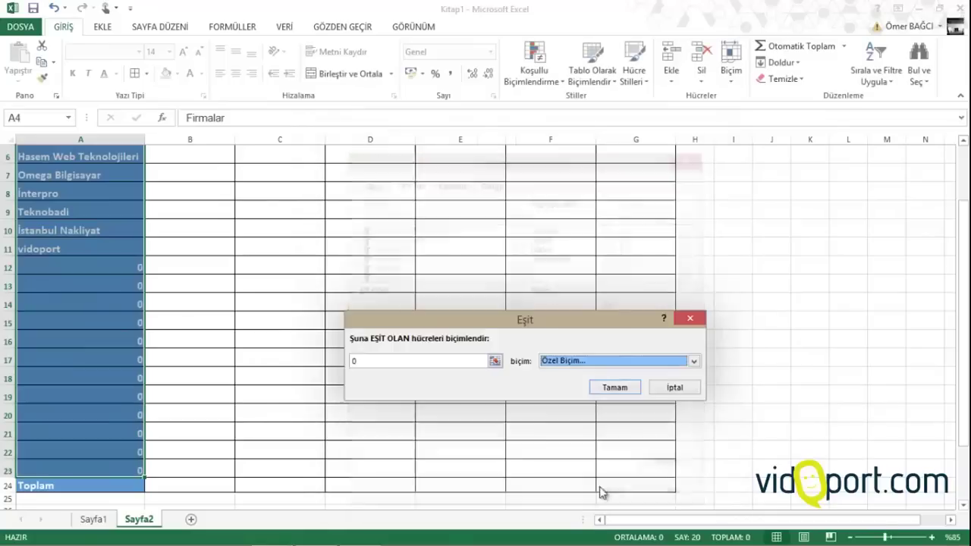
pyautogui.click(627, 392)
pyautogui.click(303, 319)
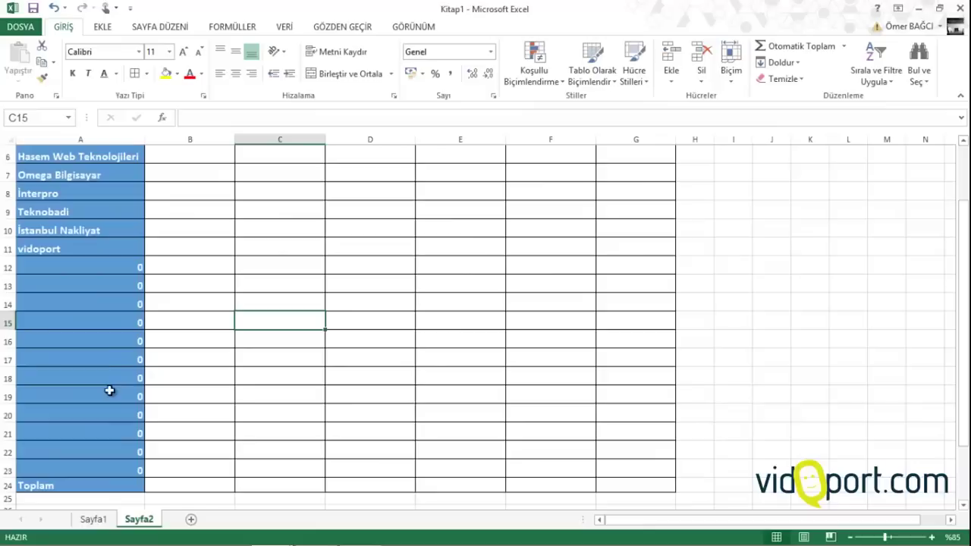
# Select A3:A24 and try red text on it, then revert the text to black
pyautogui.scroll(2, 123, 290)
pyautogui.moveTo(97, 184); pyautogui.dragTo(92, 481)
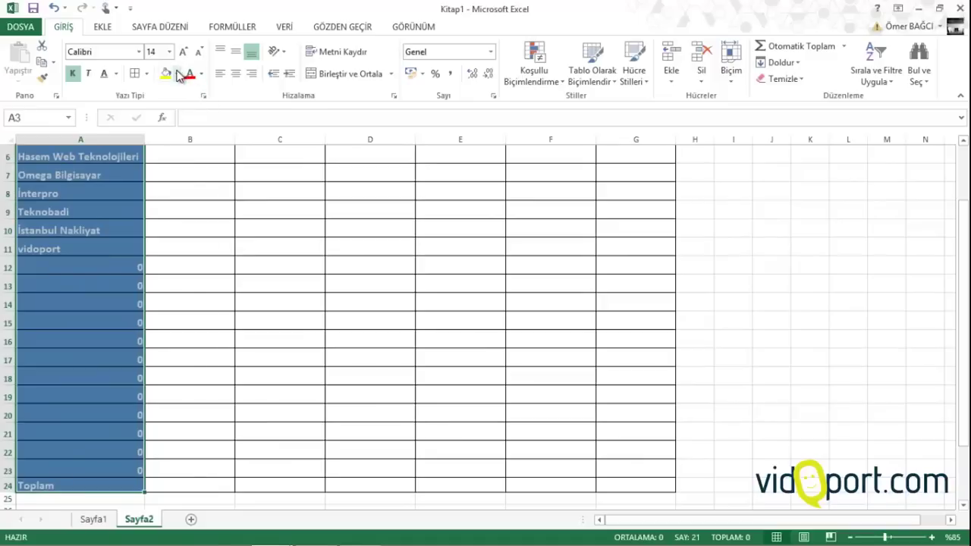
pyautogui.click(177, 73)
pyautogui.click(199, 76)
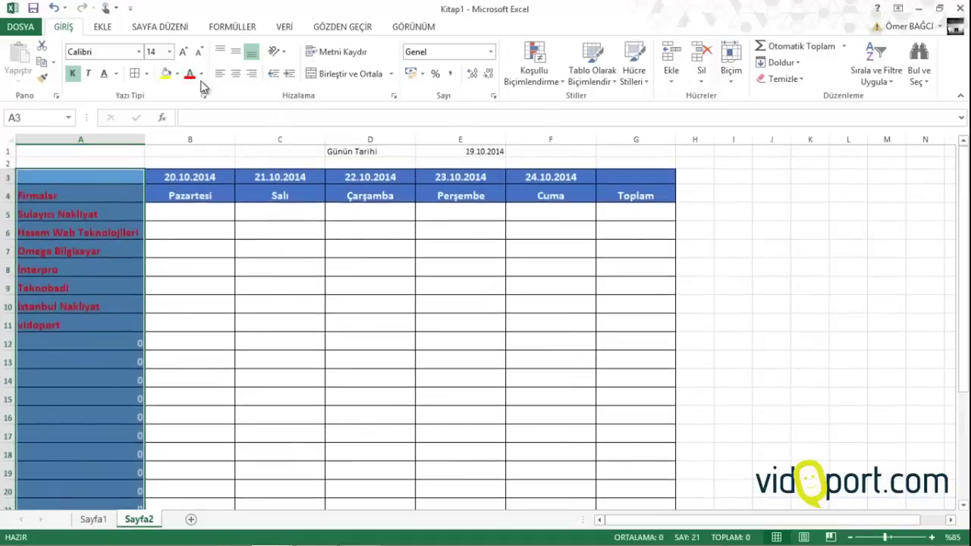
pyautogui.click(201, 74)
pyautogui.click(206, 92)
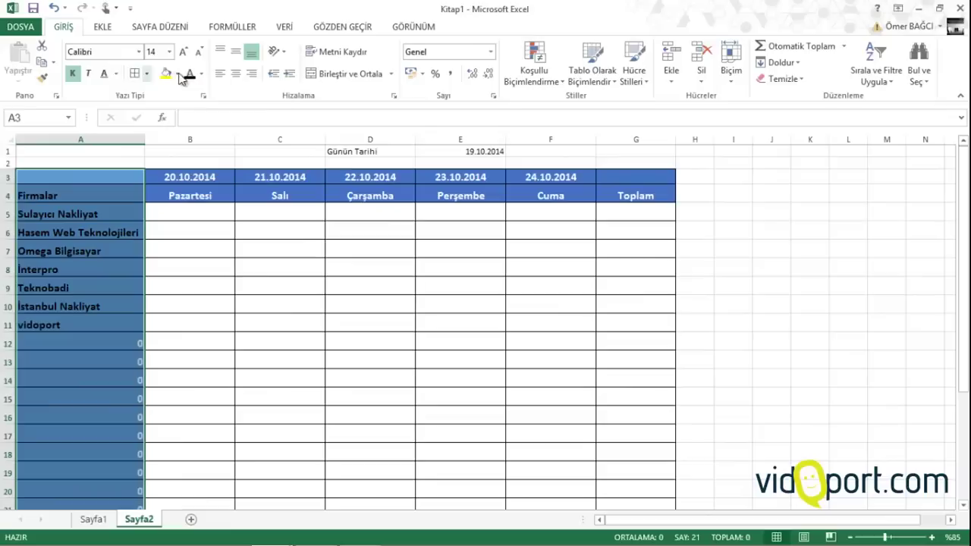
# Reset A3:A24 to the Normal cell style, then make it bold at 14 pt
pyautogui.click(177, 73)
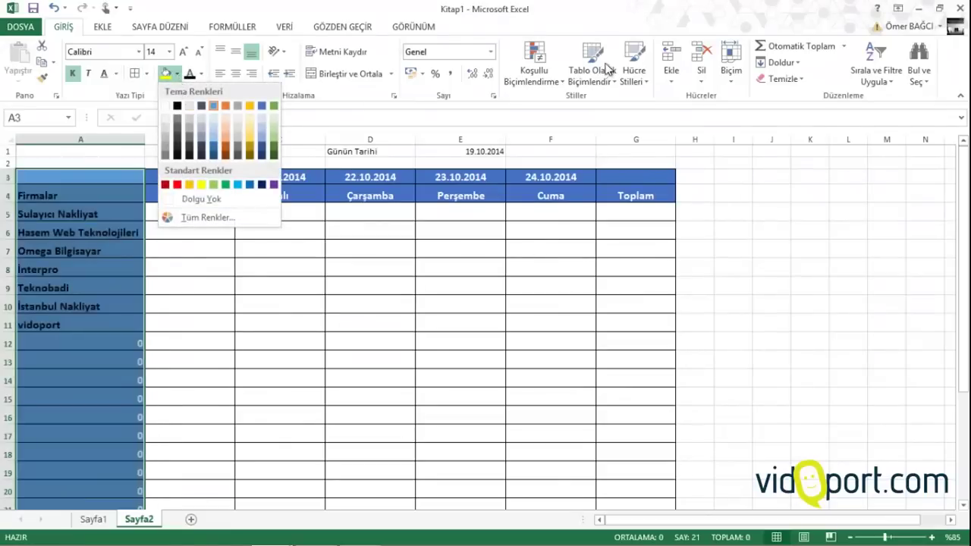
pyautogui.click(634, 69)
pyautogui.click(531, 118)
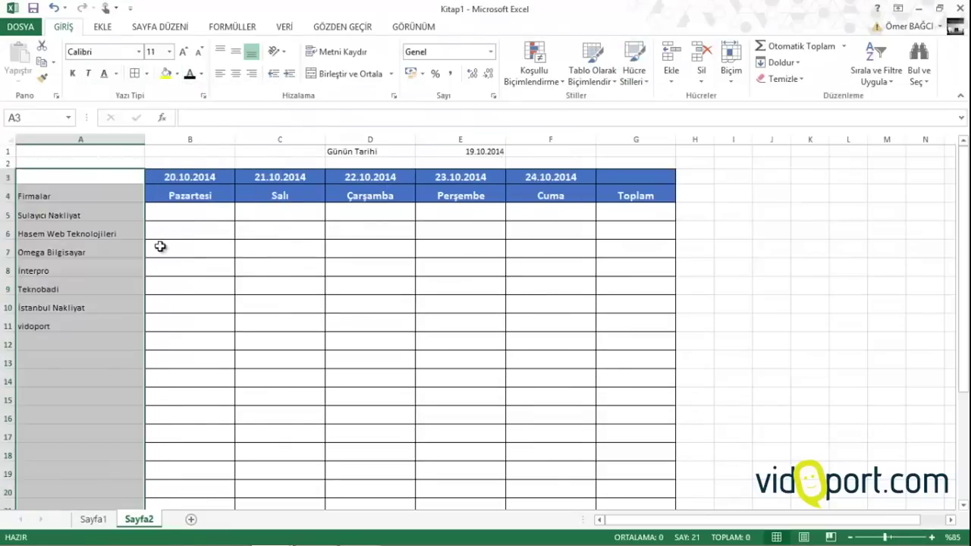
pyautogui.click(72, 74)
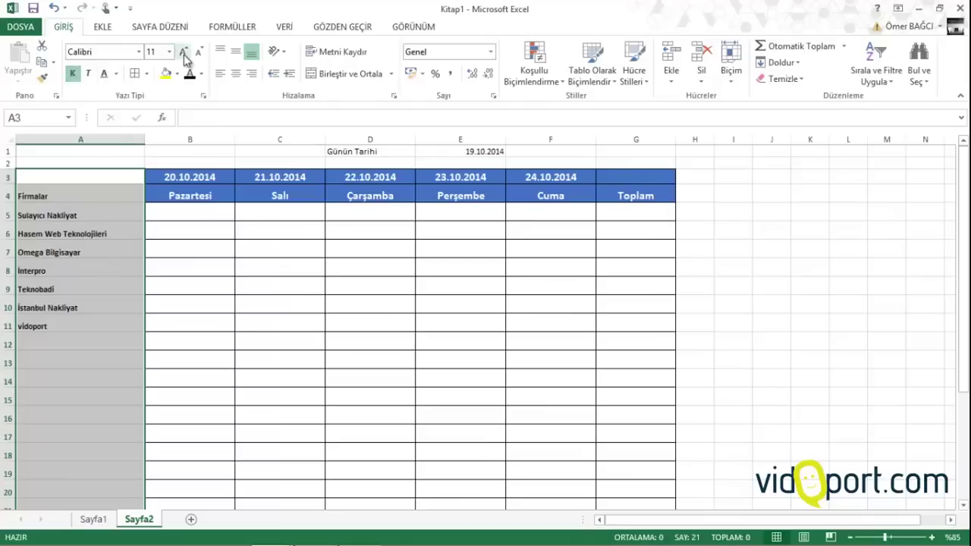
pyautogui.click(183, 51)
pyautogui.click(183, 51)
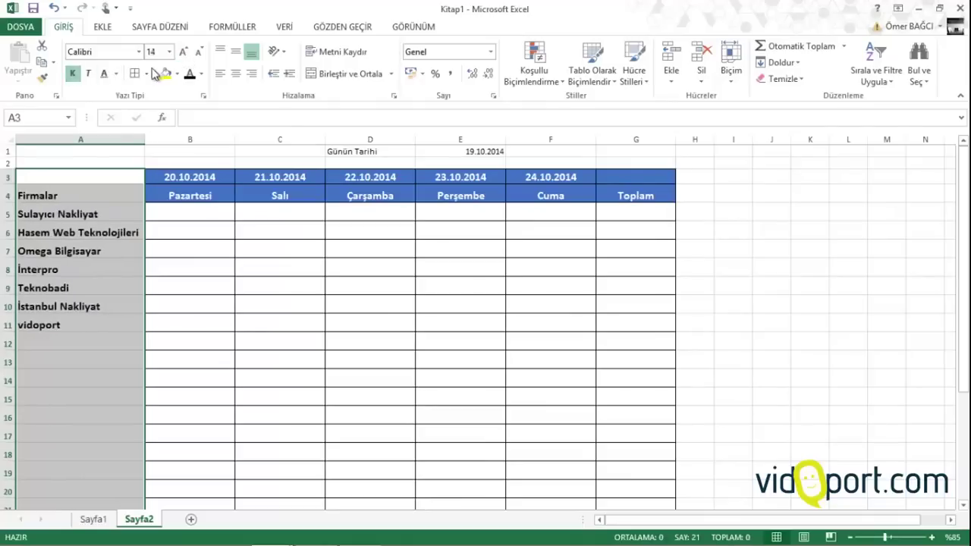
pyautogui.click(201, 318)
pyautogui.click(200, 216)
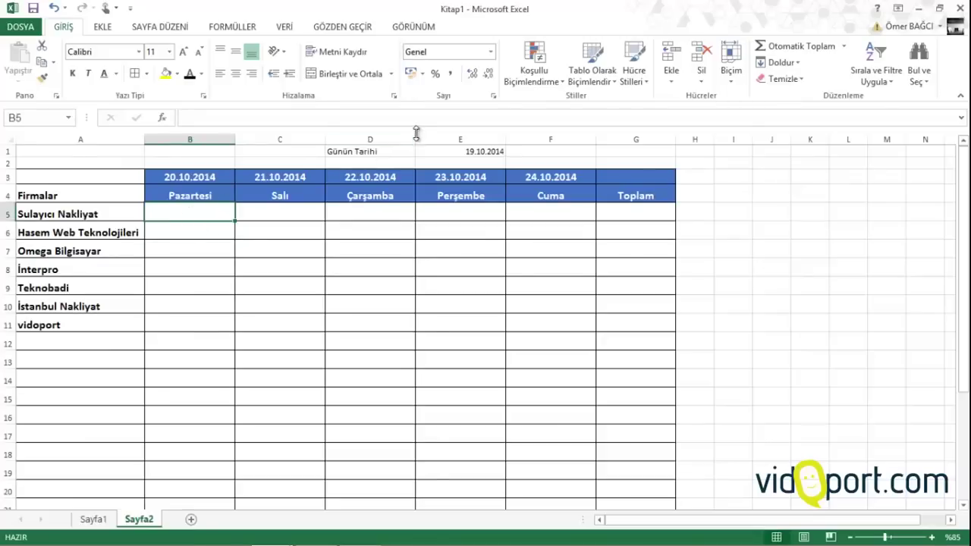
# Start =ÇOKETOPLA in B5 with Sayfa1!$E:$E as sum range and Sayfa1!$B:$B as criteria range
pyautogui.write('=')
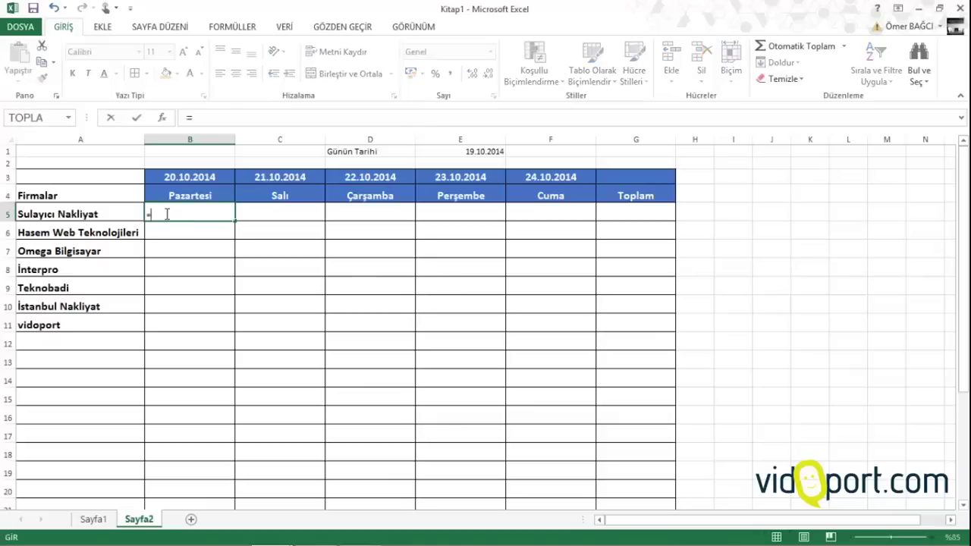
pyautogui.write('ÇOKE')
pyautogui.press('Tab')
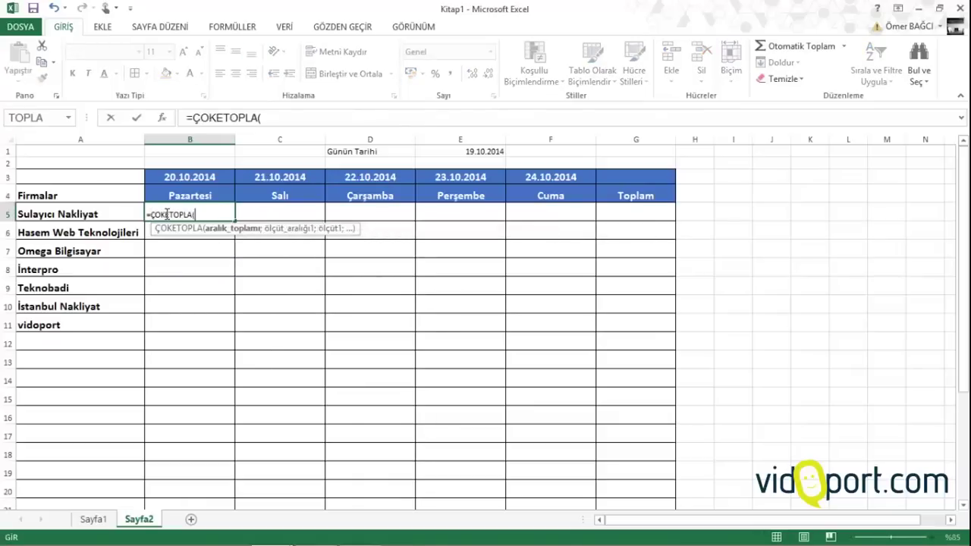
pyautogui.click(96, 520)
pyautogui.click(403, 141)
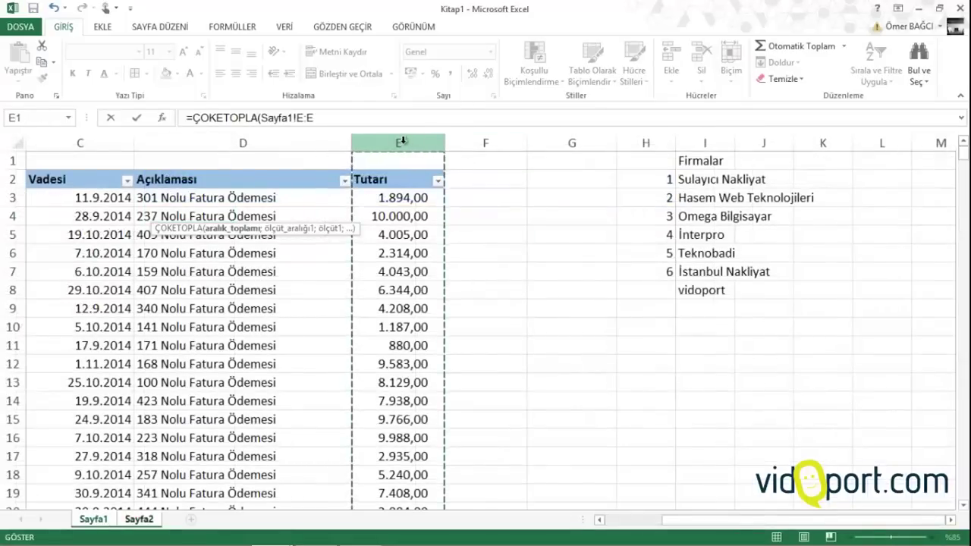
pyautogui.press('F4')
pyautogui.write(';')
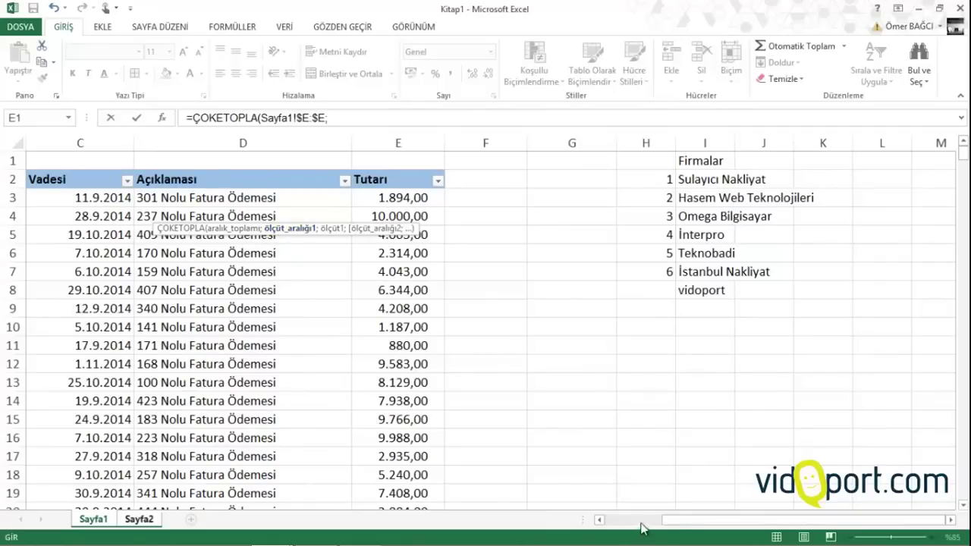
pyautogui.moveTo(675, 522); pyautogui.dragTo(627, 523)
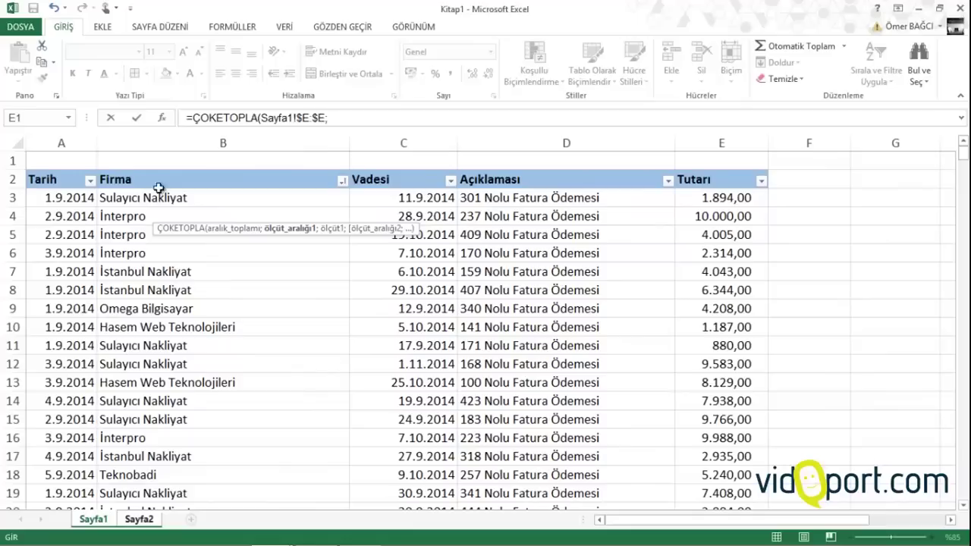
pyautogui.click(174, 142)
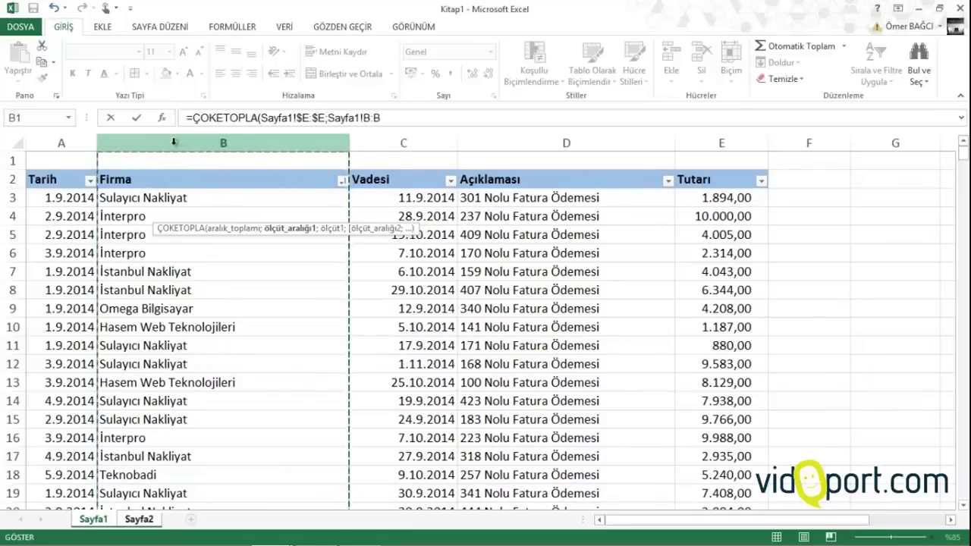
pyautogui.press('F4')
pyautogui.write(';')
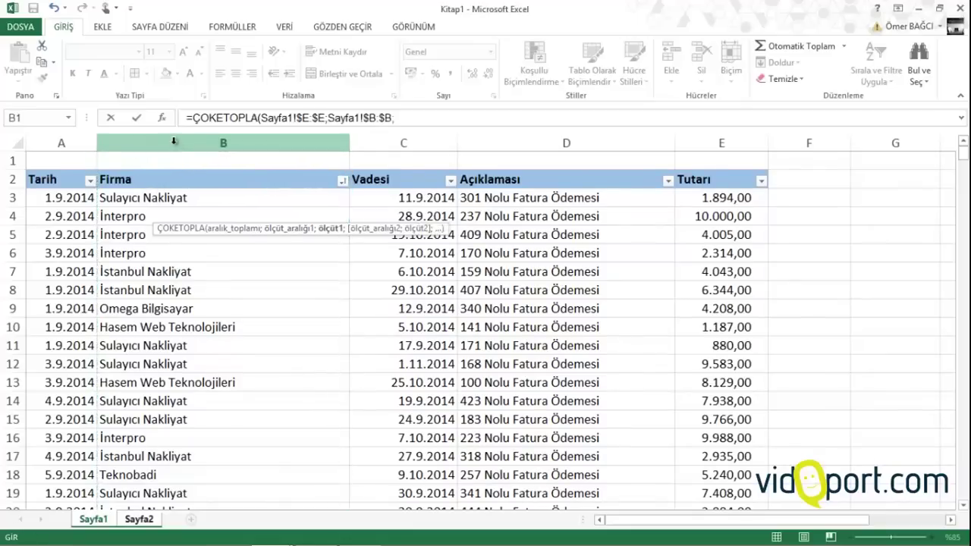
# Add the firm name Sayfa2!$A5 as the first criterion
pyautogui.click(139, 520)
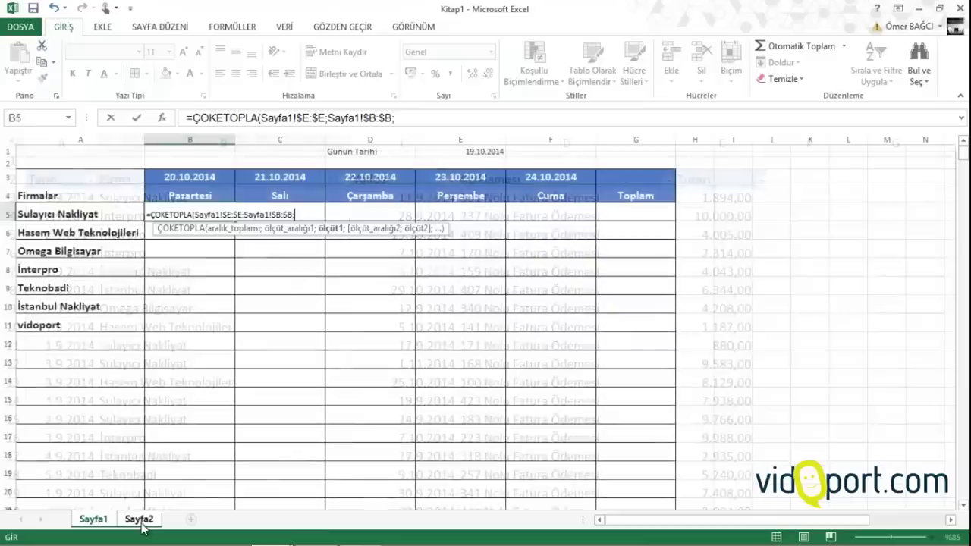
pyautogui.click(67, 214)
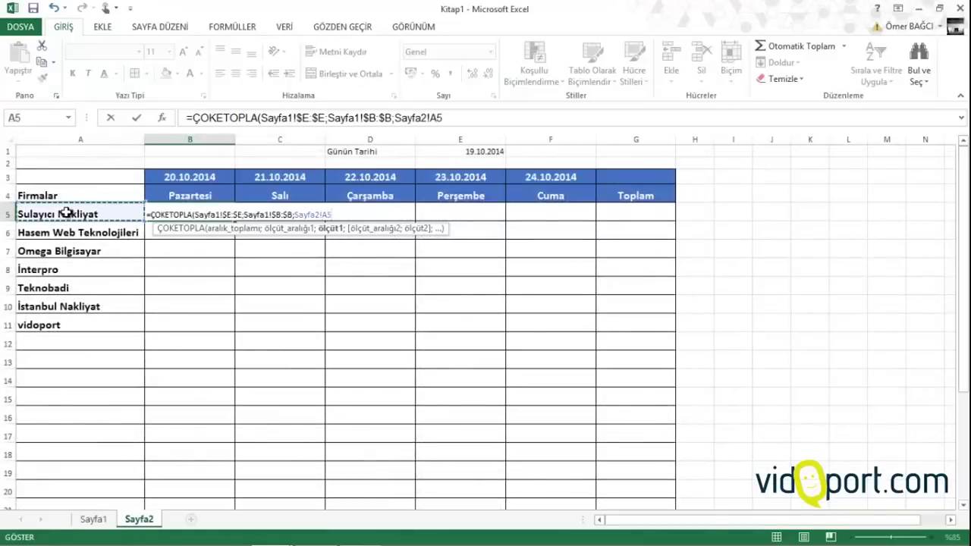
pyautogui.write(';')
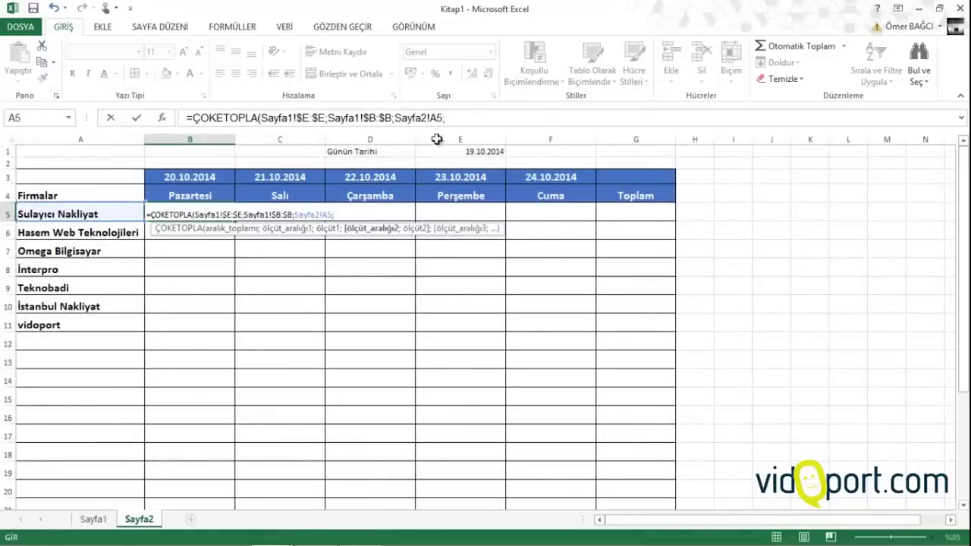
pyautogui.click(430, 118)
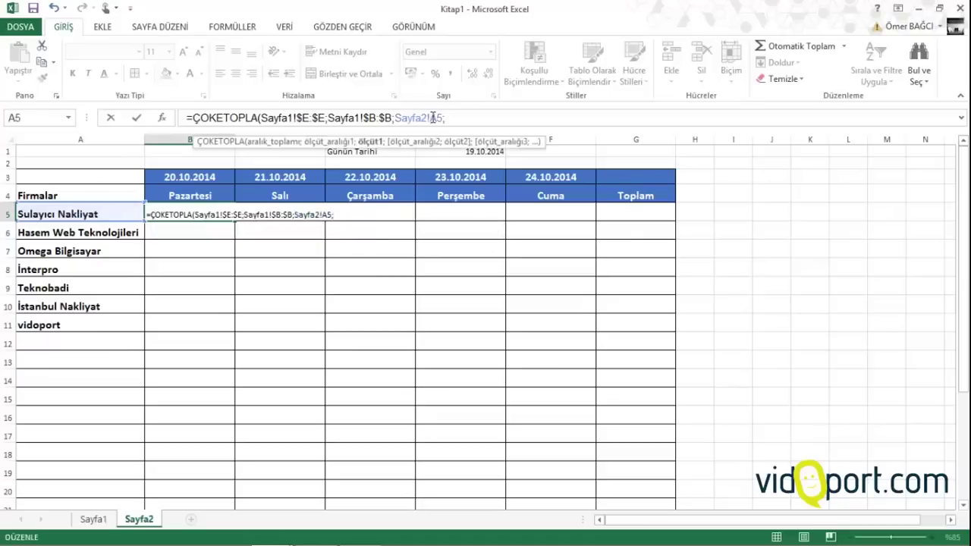
pyautogui.press('F4')
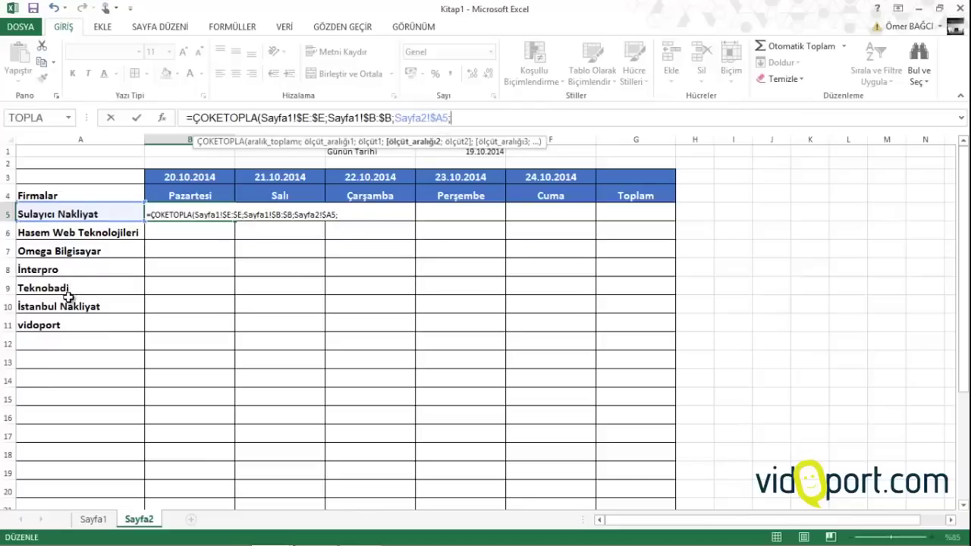
pyautogui.click(384, 213)
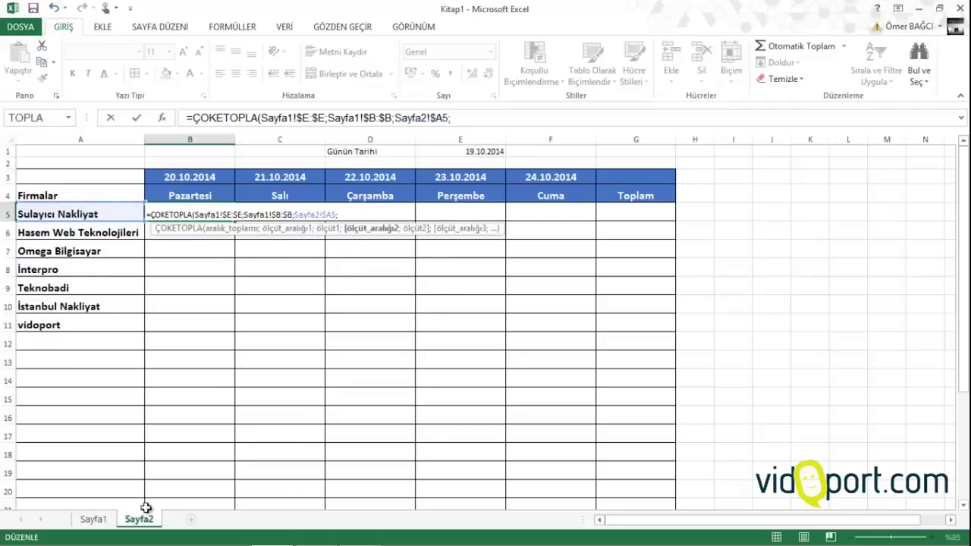
# Add Sayfa1!$C:$C with the date criterion Sayfa2!B$3, close the formula and enter it
pyautogui.click(90, 521)
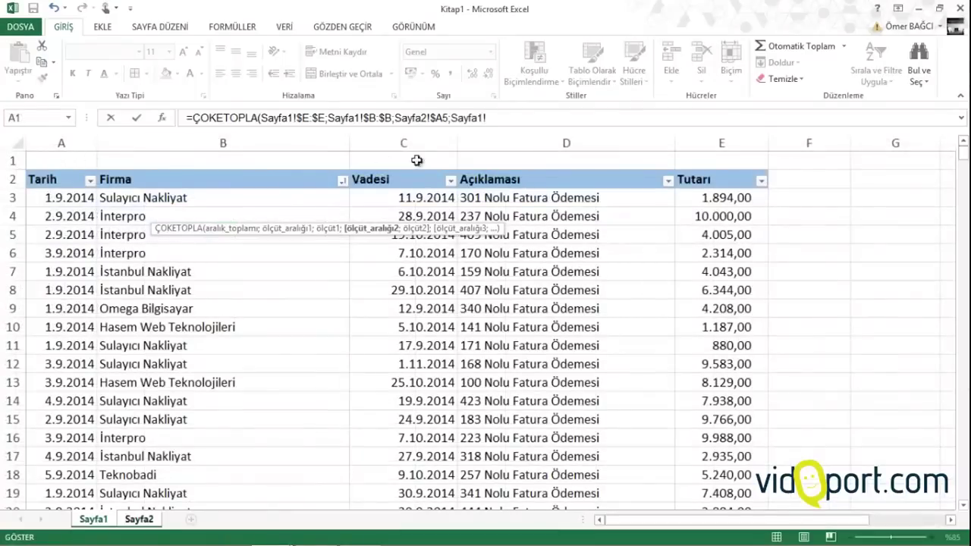
pyautogui.click(426, 144)
pyautogui.press('F4')
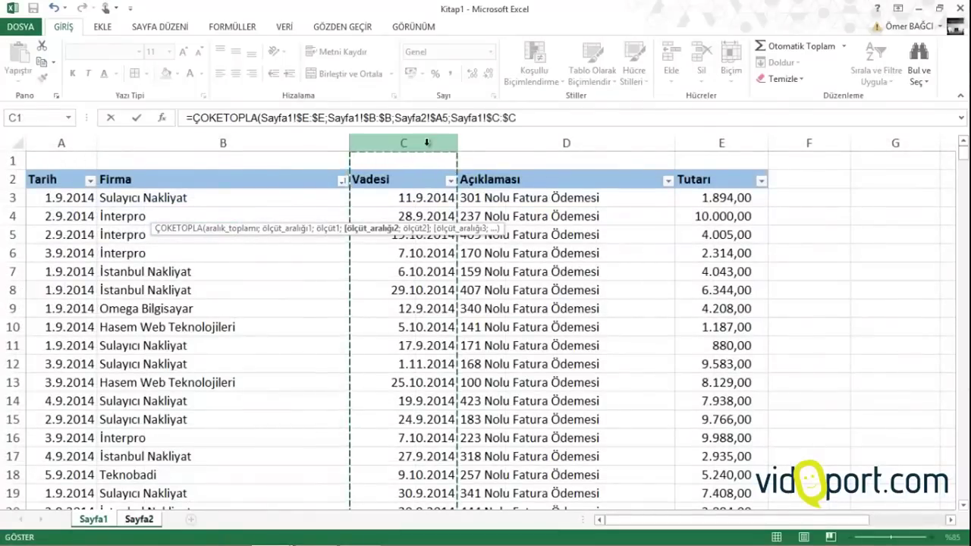
pyautogui.write(';')
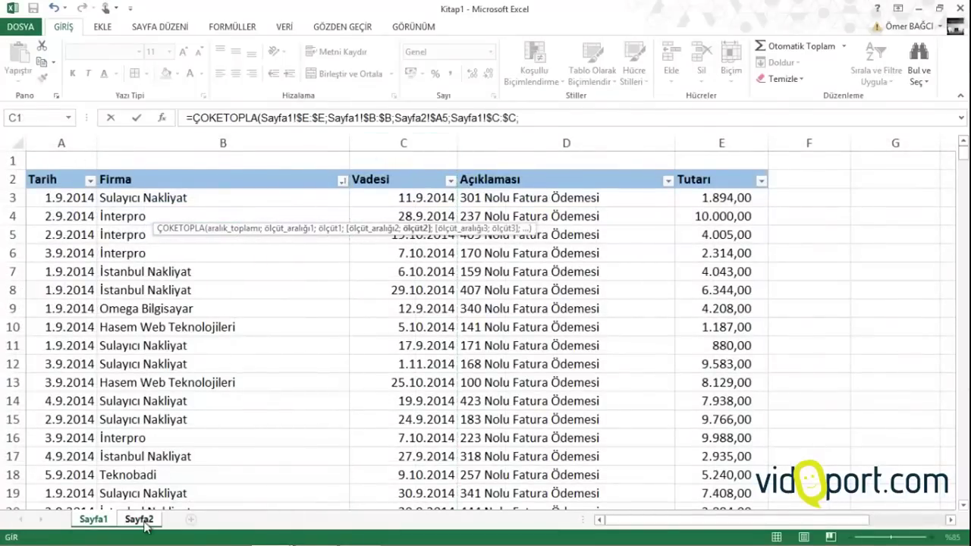
pyautogui.click(141, 521)
pyautogui.click(198, 176)
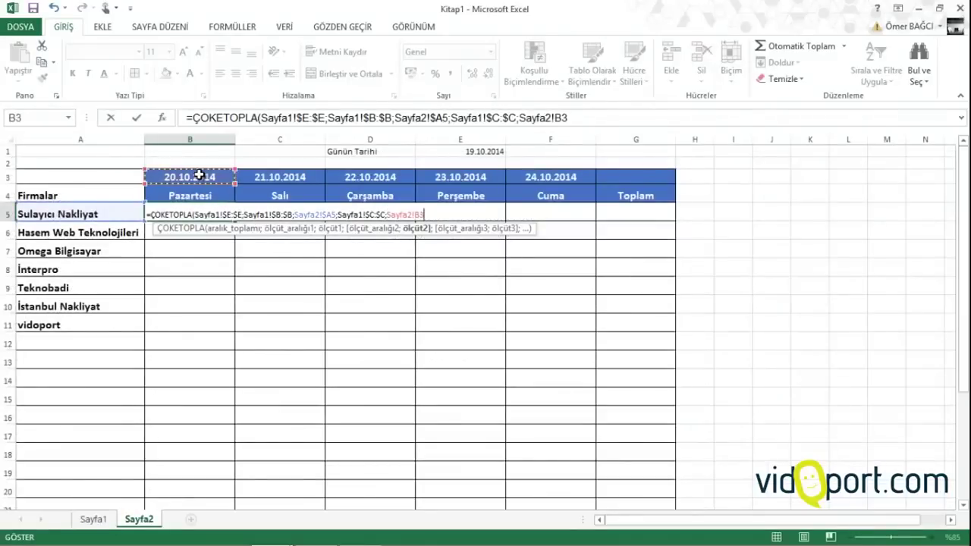
pyautogui.press('F4')
pyautogui.press('F4')
pyautogui.write(')')
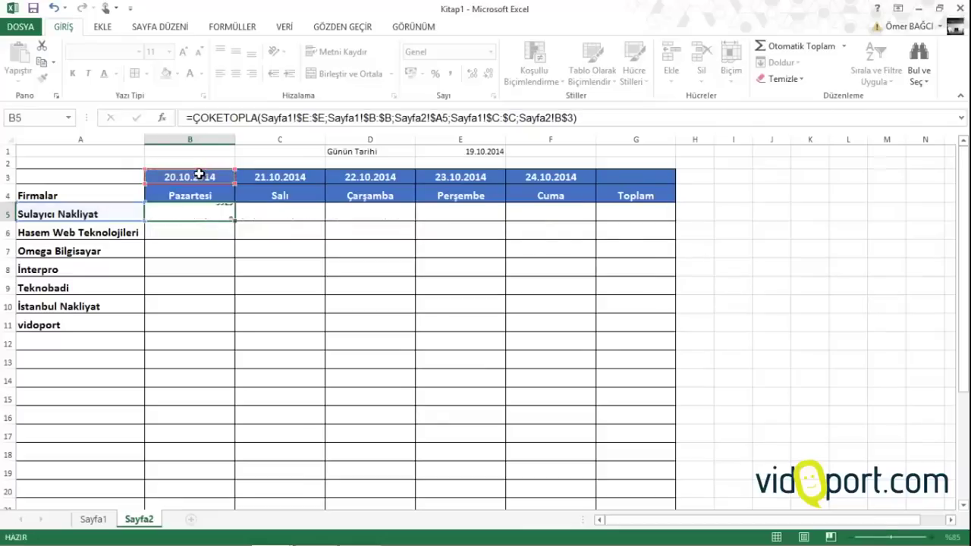
pyautogui.press('Return')
# Fill the B5 payment formula down to row 23 and across the weekday columns
pyautogui.click(211, 212)
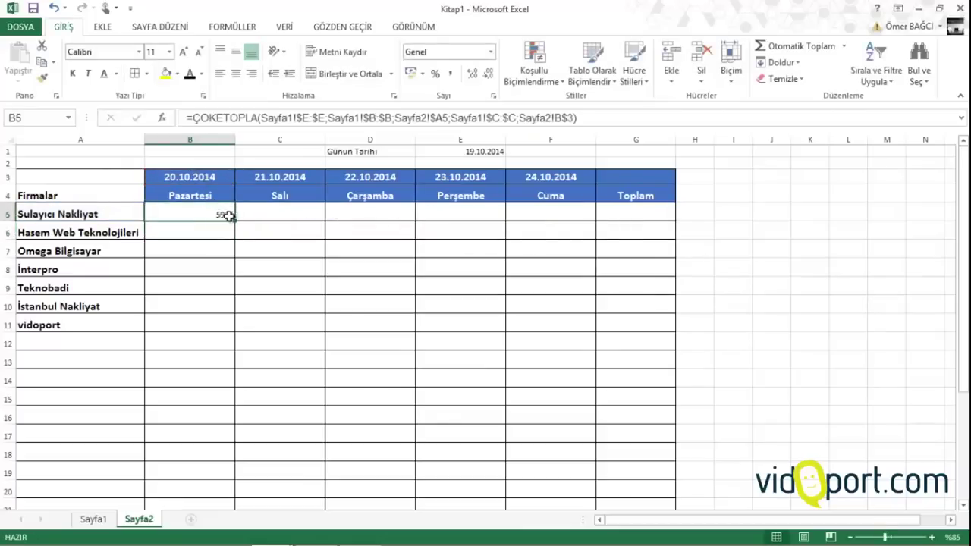
pyautogui.moveTo(235, 222)
pyautogui.mouseDown()
pyautogui.moveTo(218, 514)
pyautogui.moveTo(213, 471)
pyautogui.mouseUp()
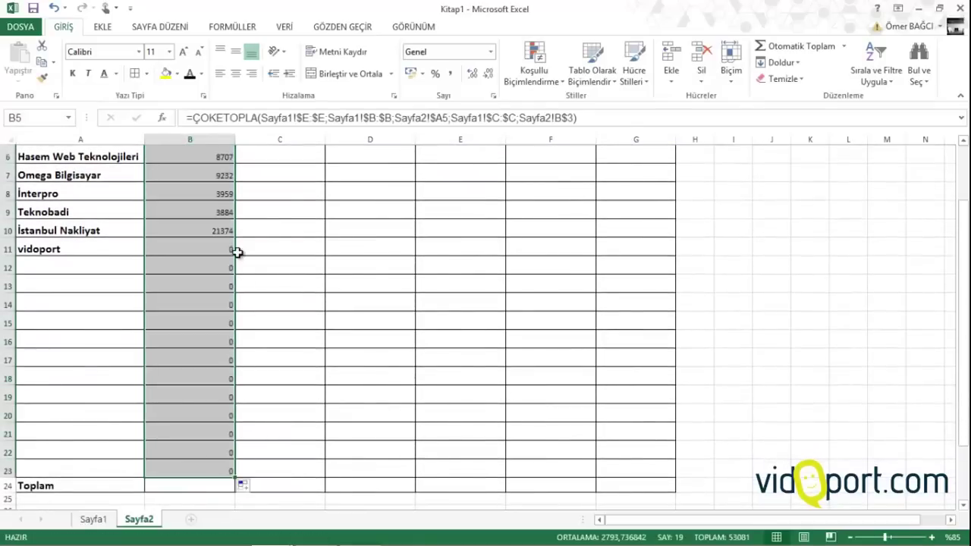
pyautogui.scroll(2, 238, 252)
pyautogui.scroll(-2, 227, 364)
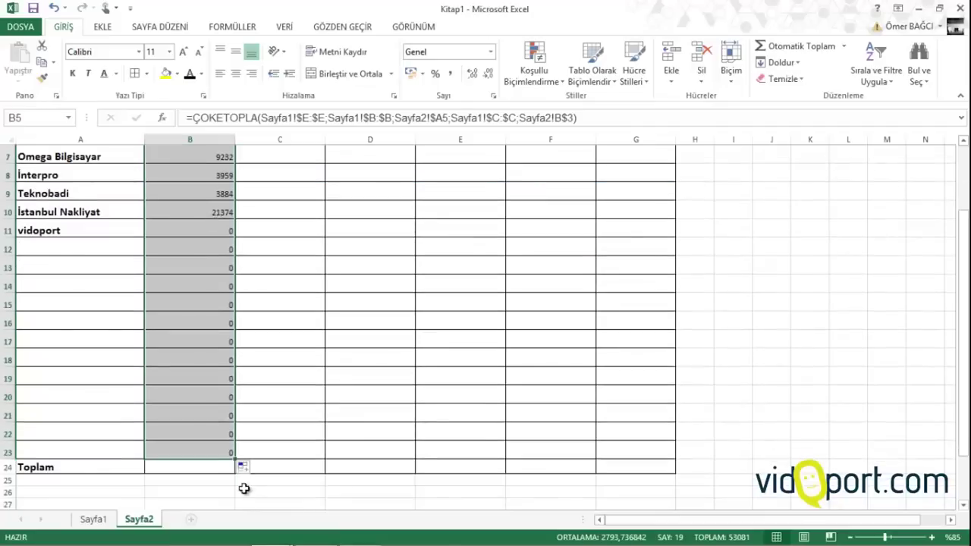
pyautogui.moveTo(235, 459); pyautogui.dragTo(672, 448)
pyautogui.scroll(2, 323, 340)
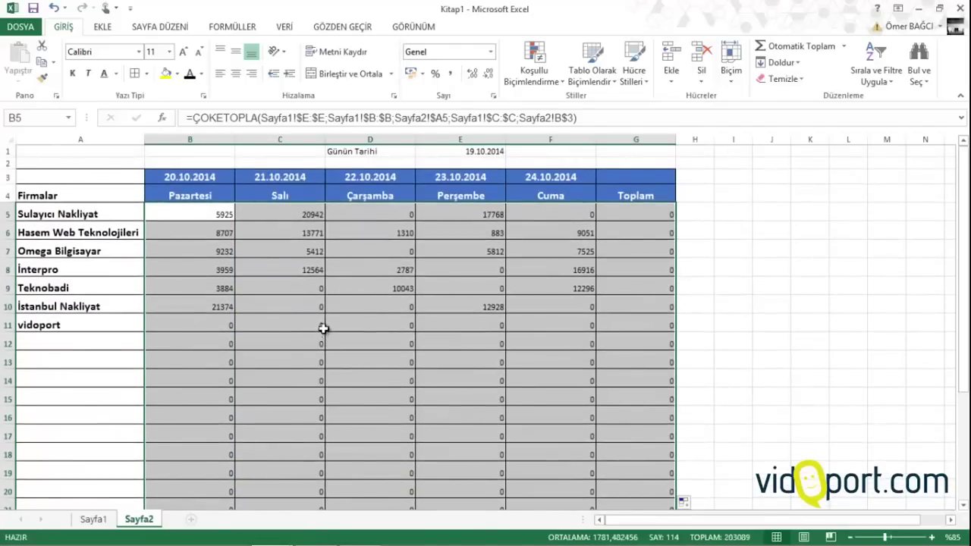
# Enlarge the payment values to size 14 and apply the Finansal accounting format
pyautogui.click(182, 50)
pyautogui.click(183, 51)
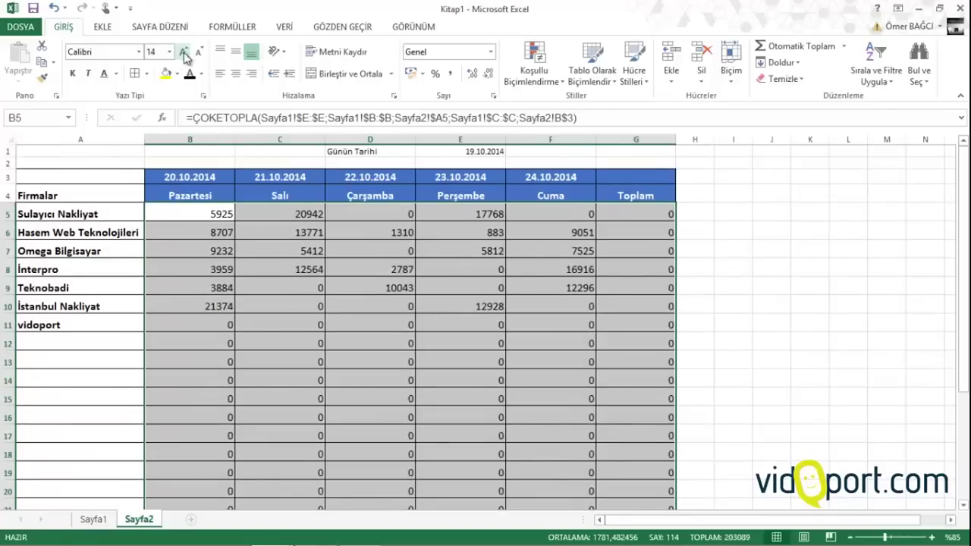
pyautogui.click(451, 75)
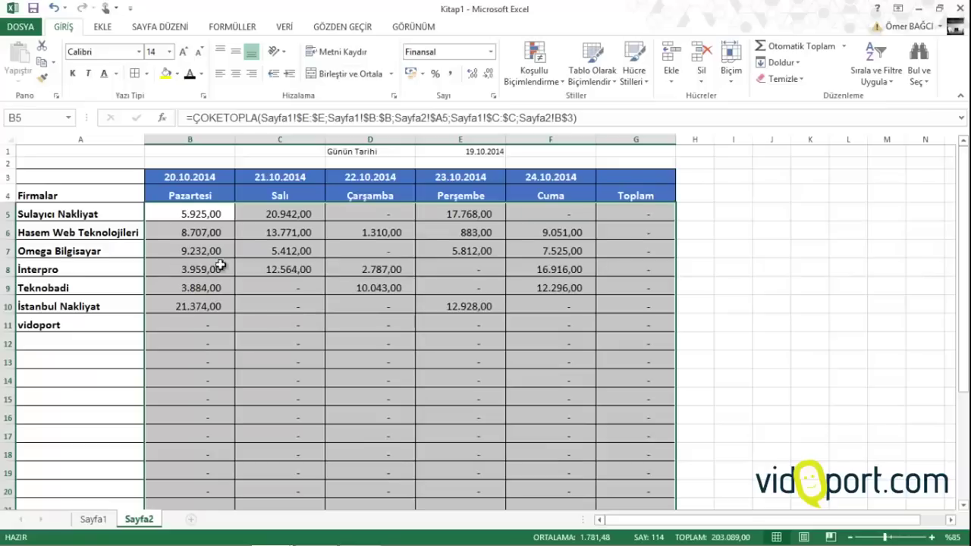
pyautogui.moveTo(651, 210); pyautogui.dragTo(647, 507)
# AutoSum B5:F5 into G5 and fill the total down the Toplam column
pyautogui.scroll(2, 637, 356)
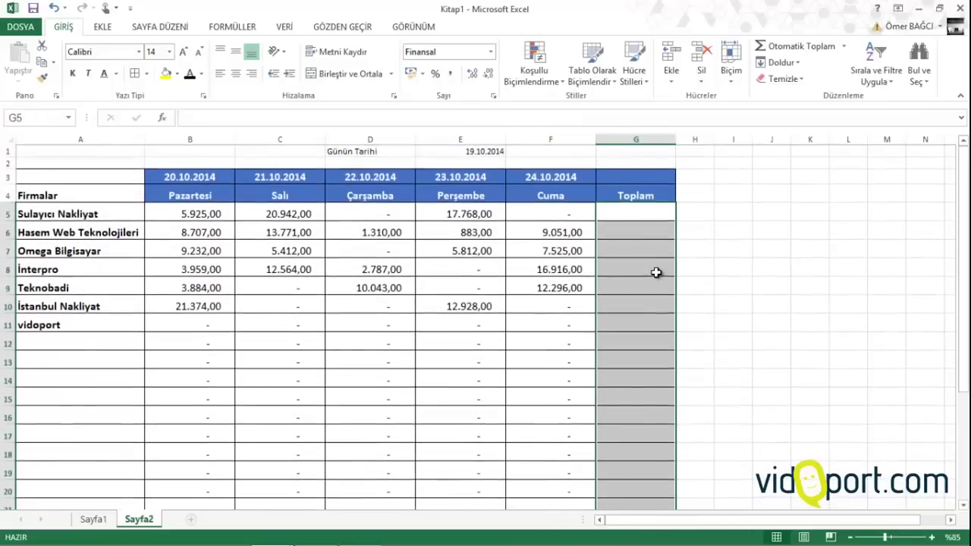
pyautogui.scroll(-1, 630, 180)
pyautogui.click(640, 176)
pyautogui.click(781, 46)
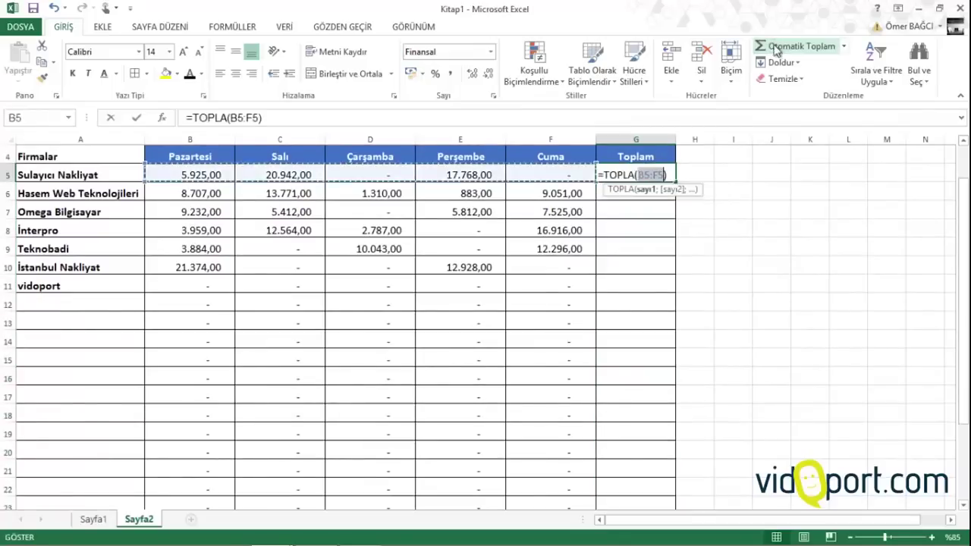
pyautogui.press('Return')
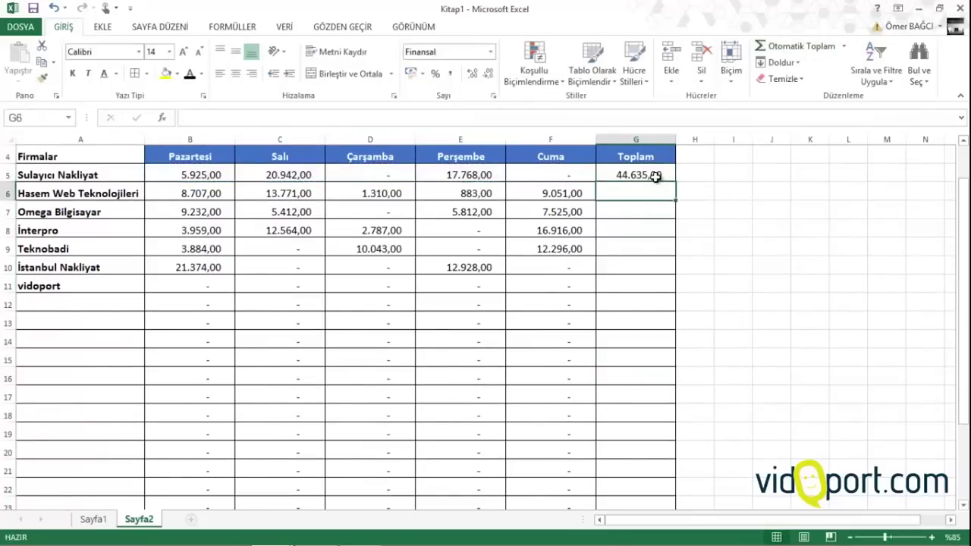
pyautogui.click(654, 177)
pyautogui.doubleClick(676, 184)
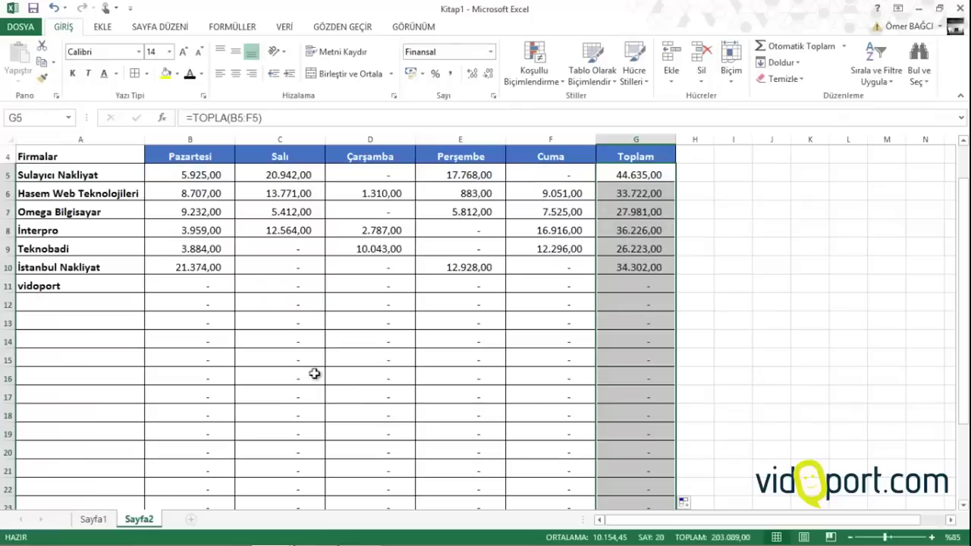
pyautogui.scroll(-3, 314, 373)
# AutoSum B5:B23 into B24, copy it across to G24, and set the totals to 14 pt
pyautogui.click(179, 360)
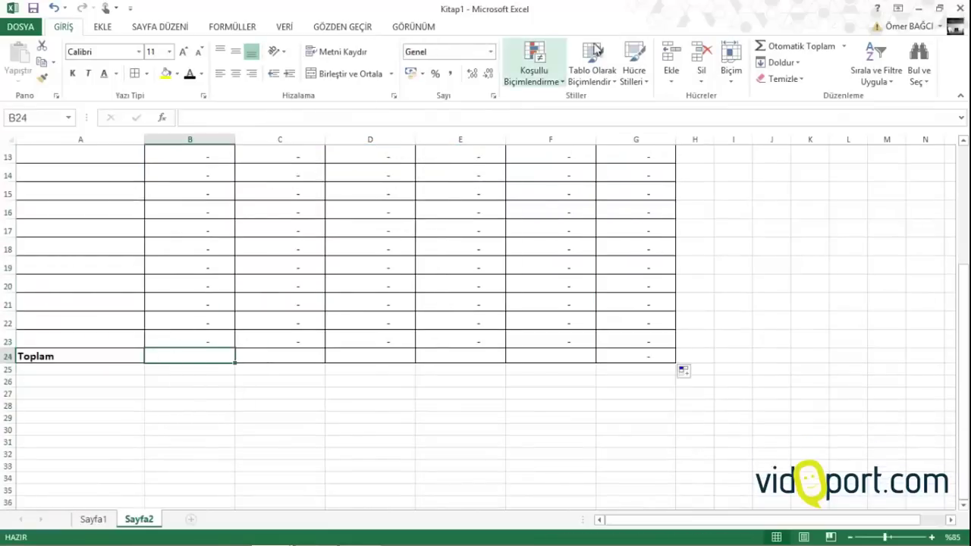
pyautogui.click(801, 47)
pyautogui.press('Return')
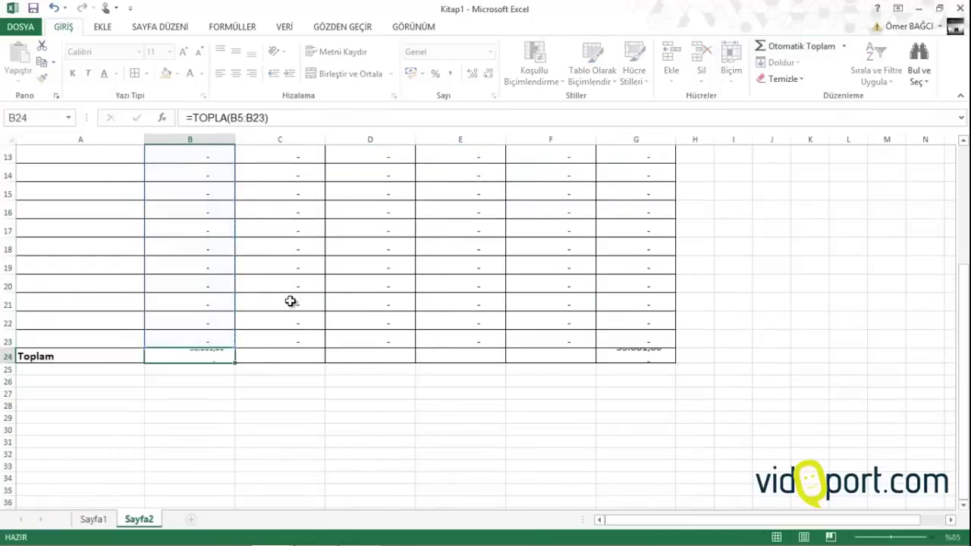
pyautogui.click(221, 358)
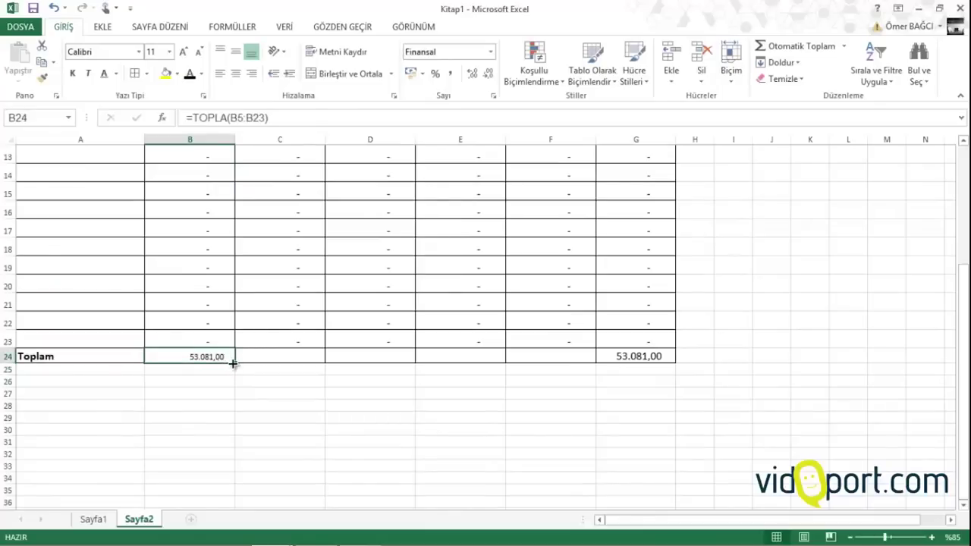
pyautogui.moveTo(233, 363); pyautogui.dragTo(665, 366)
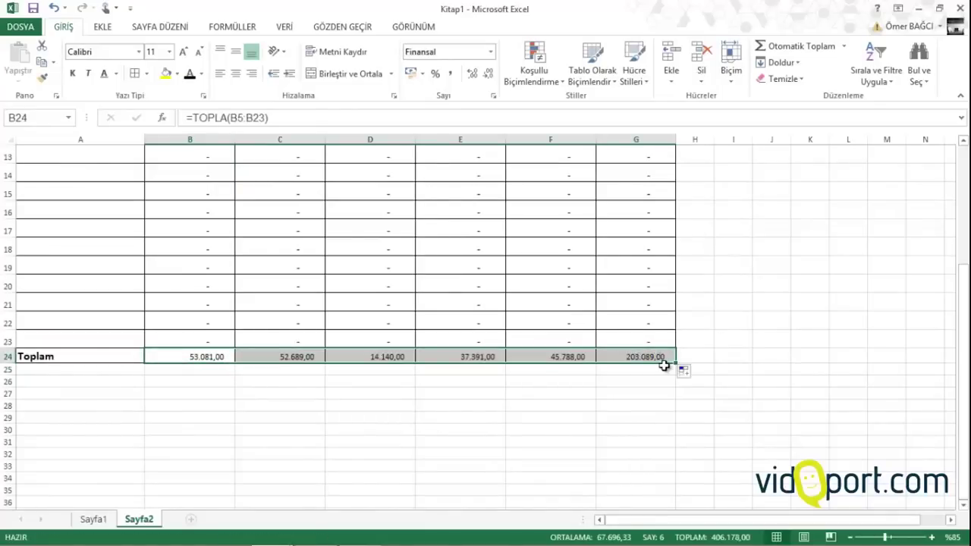
pyautogui.click(183, 51)
pyautogui.click(183, 51)
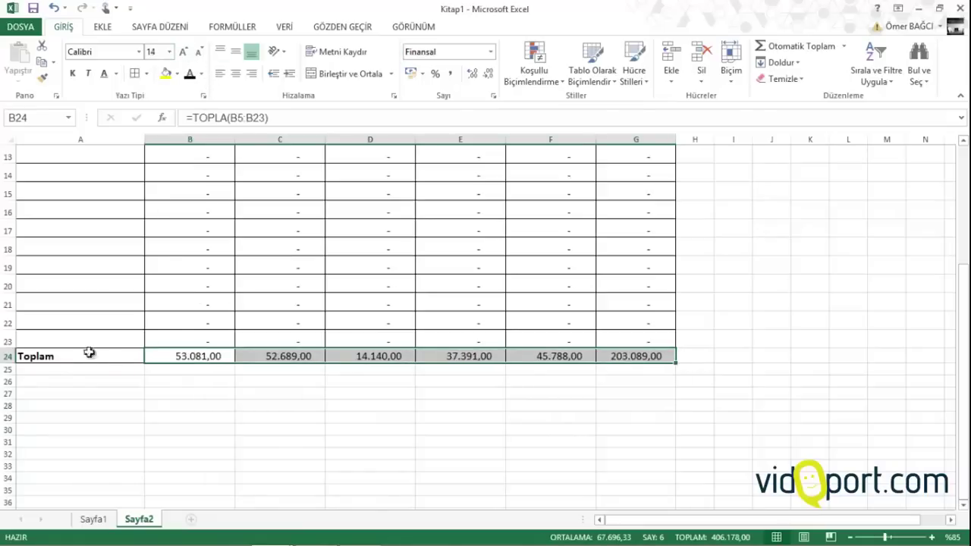
pyautogui.moveTo(88, 353); pyautogui.dragTo(654, 364)
# Apply the Çıkış style to Toplam row 24 at 14 pt and to Toplam column G
pyautogui.click(636, 76)
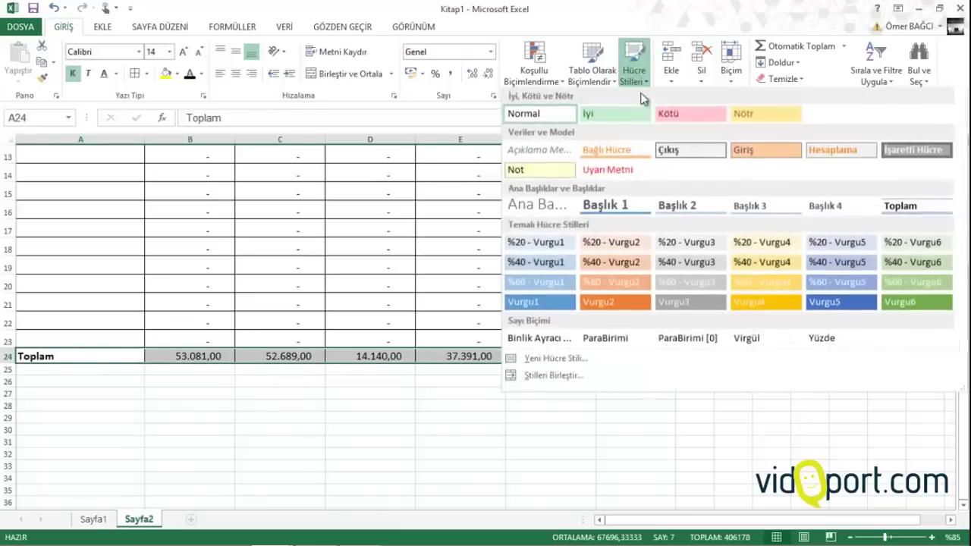
pyautogui.click(704, 152)
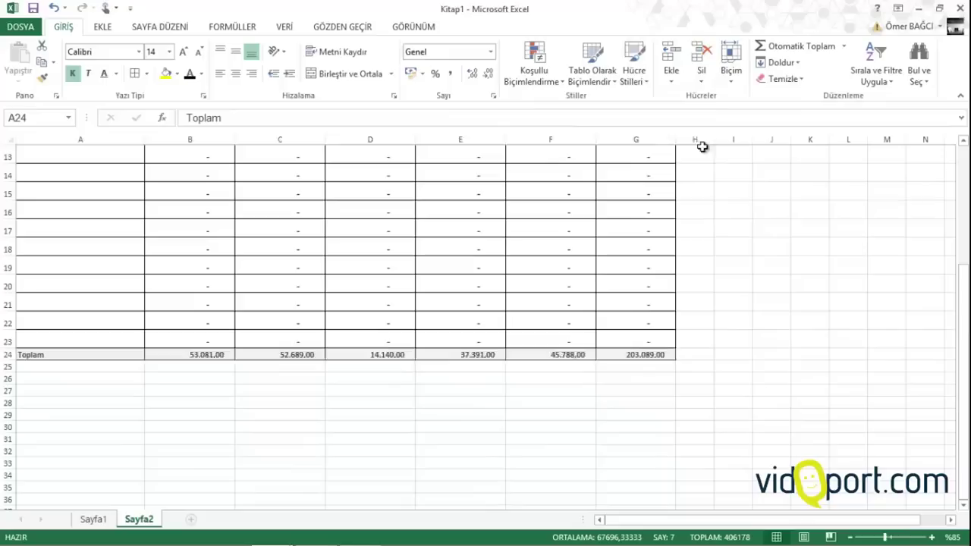
pyautogui.click(183, 53)
pyautogui.click(183, 52)
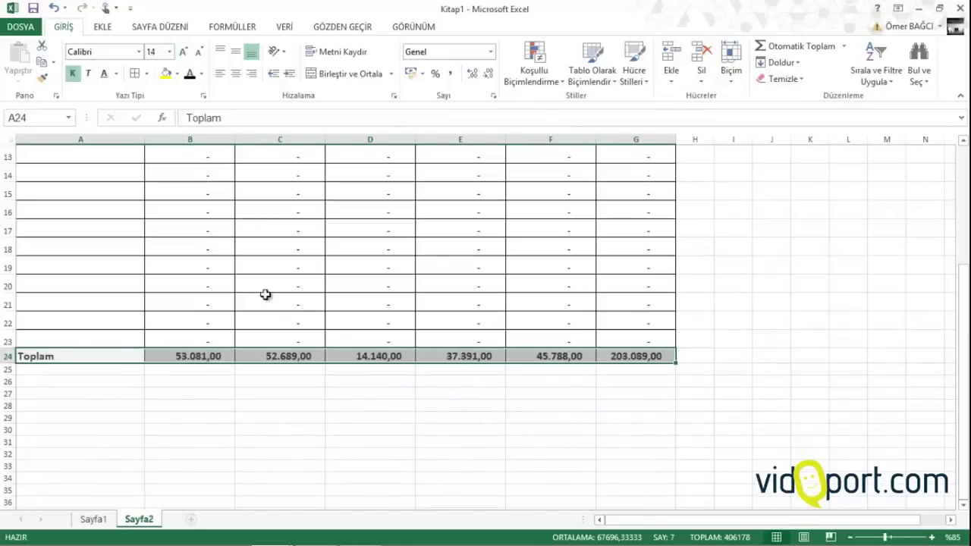
pyautogui.scroll(4, 396, 265)
pyautogui.moveTo(651, 183); pyautogui.dragTo(646, 484)
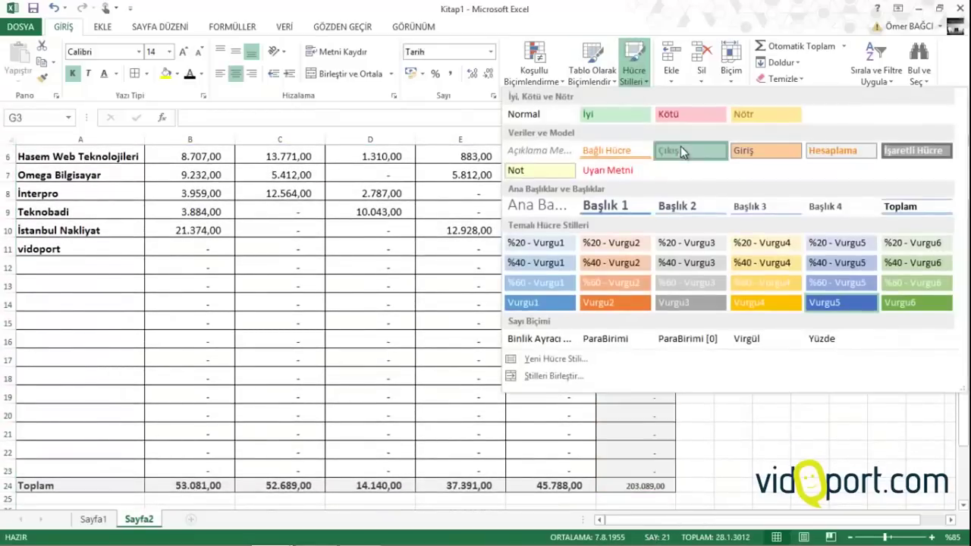
pyautogui.click(681, 146)
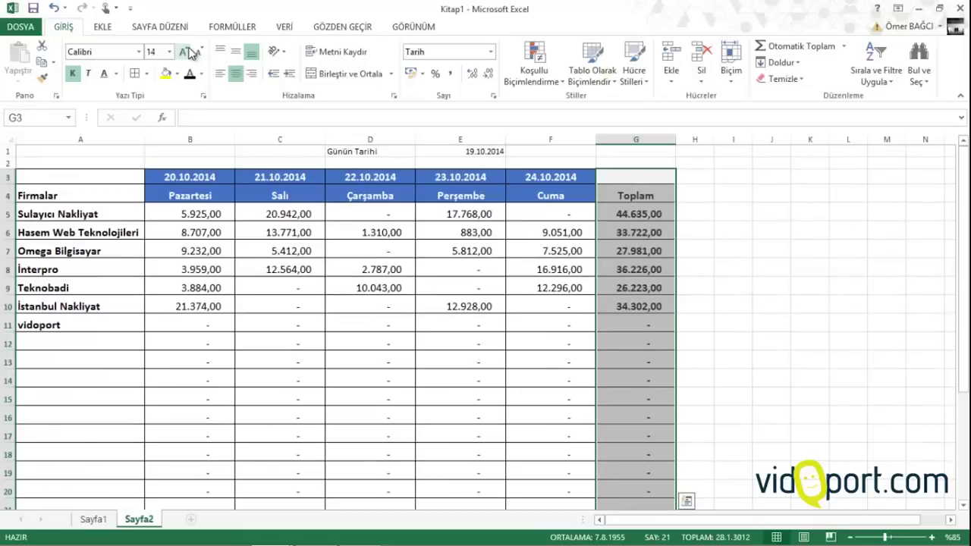
# Copy the date-header formatting onto the Günün Tarihi cells D1:E1 and widen column D
pyautogui.click(173, 286)
pyautogui.click(193, 178)
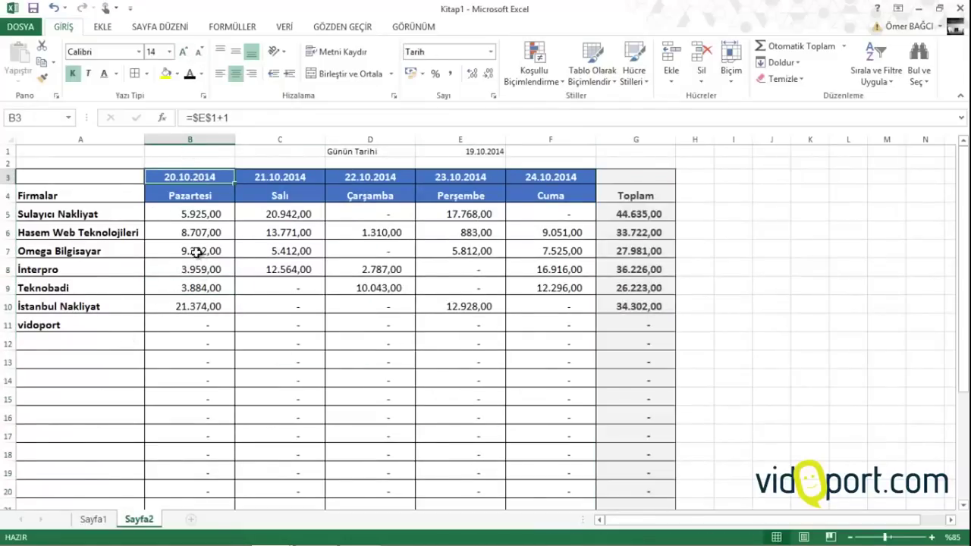
pyautogui.click(363, 172)
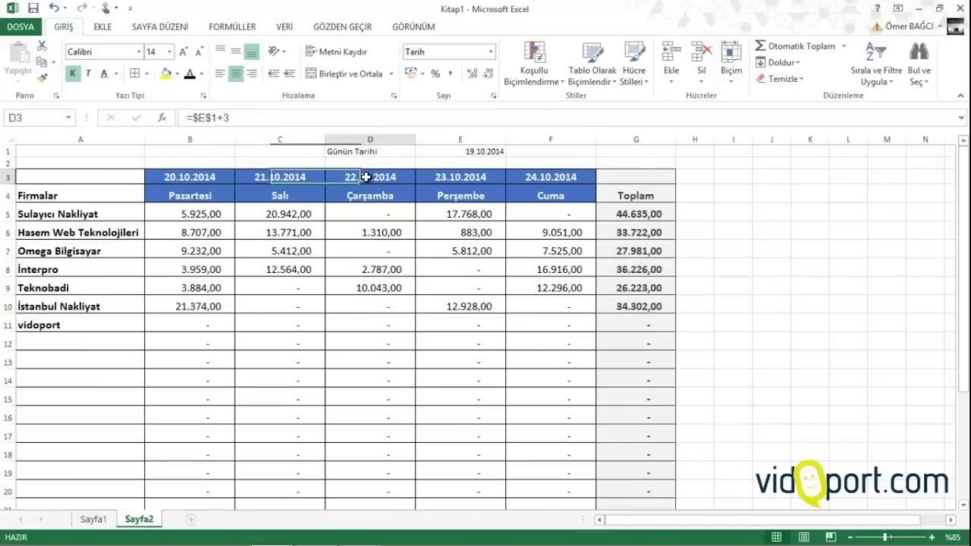
pyautogui.click(42, 77)
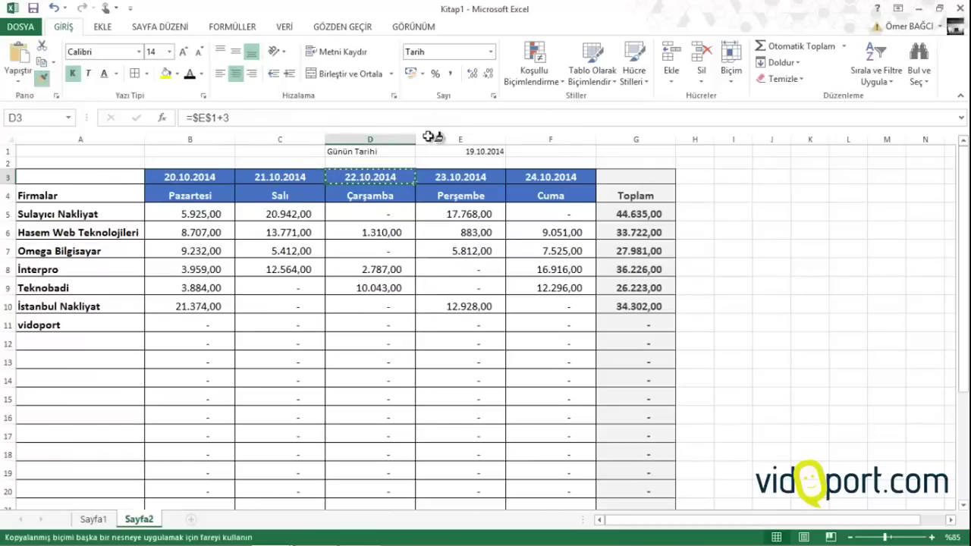
pyautogui.moveTo(408, 151)
pyautogui.mouseDown()
pyautogui.moveTo(462, 150)
pyautogui.moveTo(424, 139)
pyautogui.mouseUp()
pyautogui.click(429, 152)
pyautogui.click(412, 156)
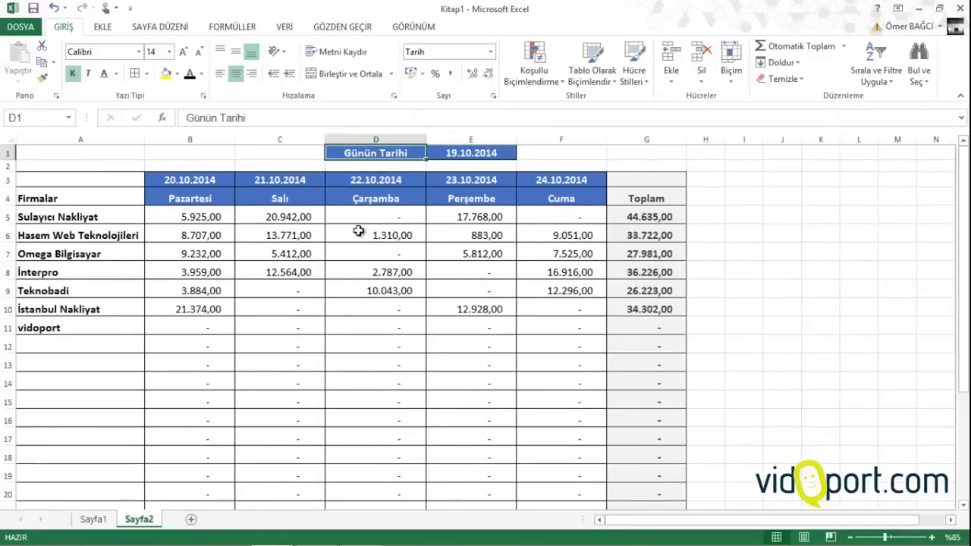
pyautogui.click(417, 238)
pyautogui.click(452, 153)
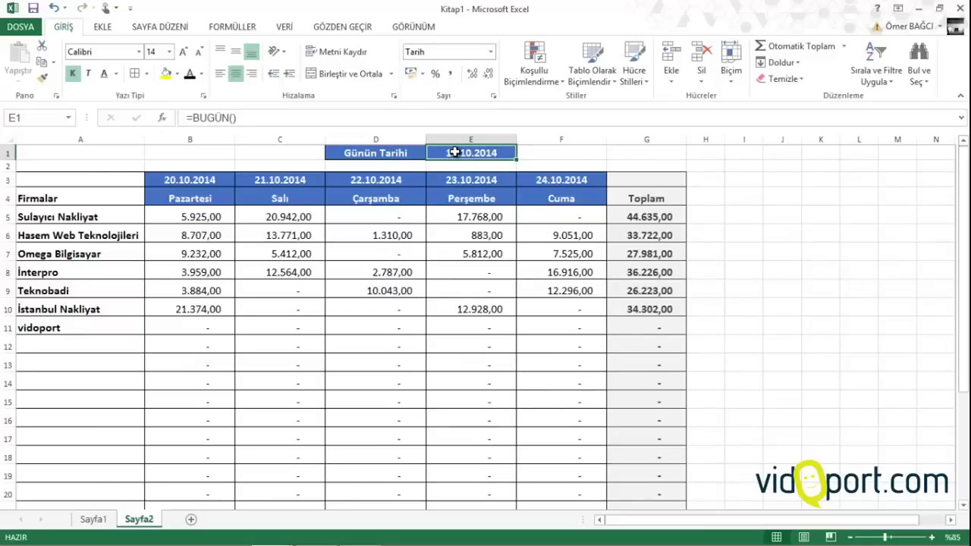
# Review the weekday heading, column B payment and E1 date formulas
pyautogui.moveTo(195, 190); pyautogui.dragTo(586, 187)
pyautogui.click(580, 196)
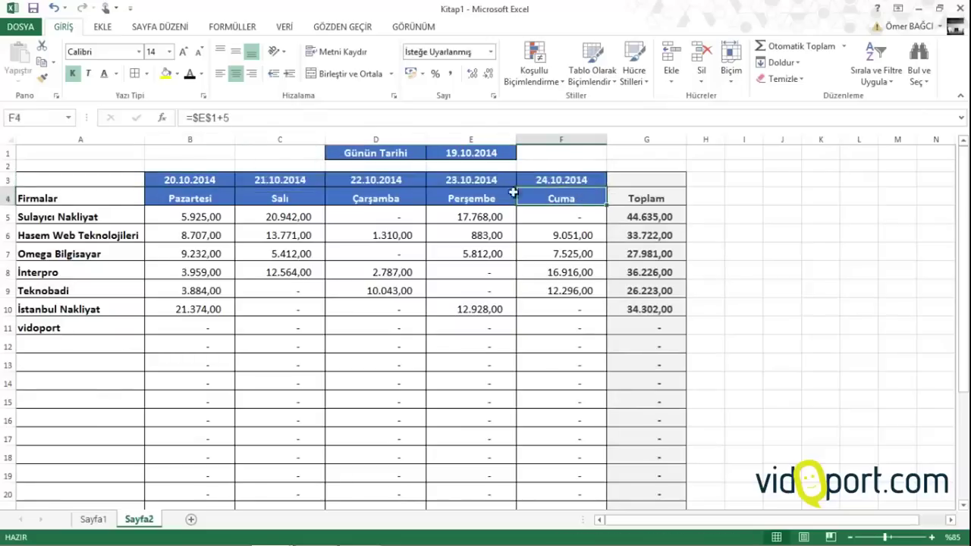
pyautogui.click(455, 198)
pyautogui.click(375, 198)
pyautogui.click(243, 198)
pyautogui.click(197, 194)
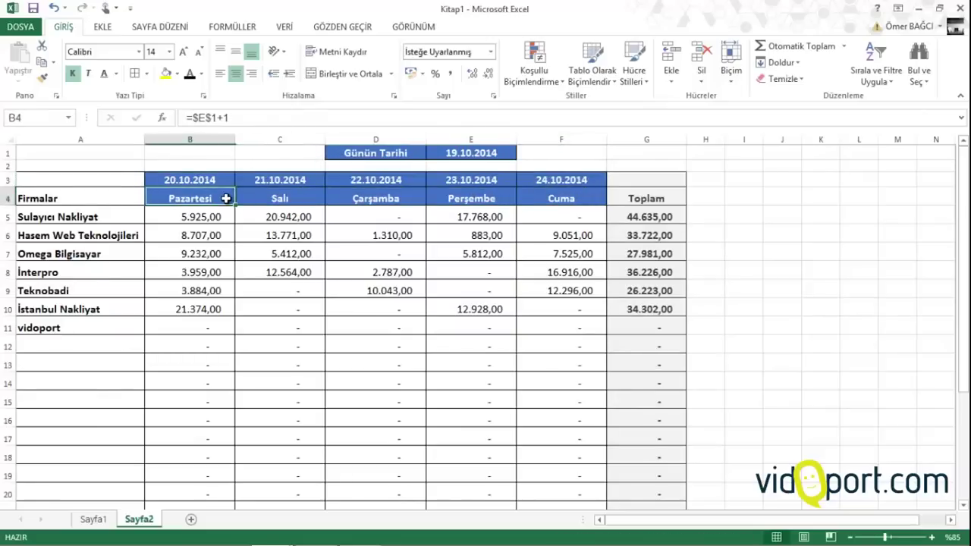
pyautogui.click(192, 217)
pyautogui.click(200, 311)
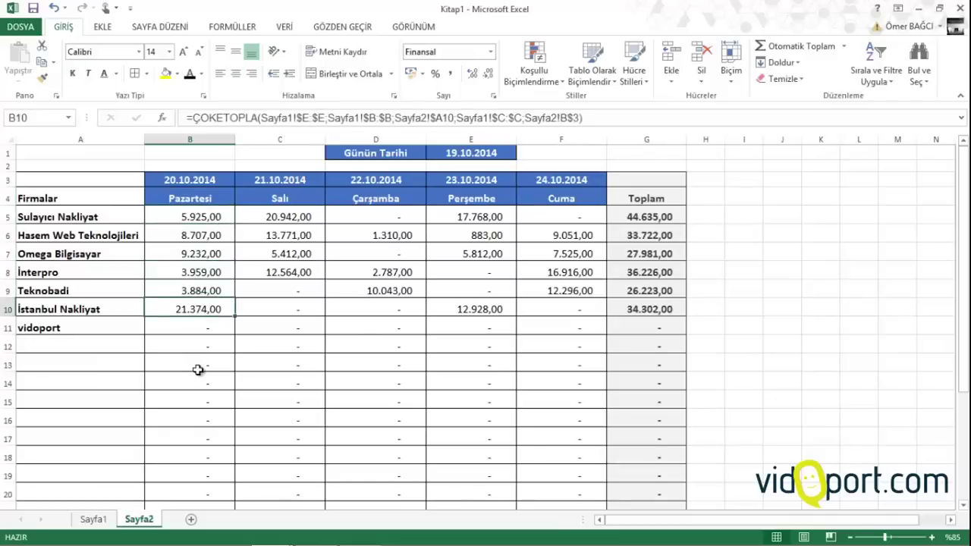
pyautogui.click(459, 155)
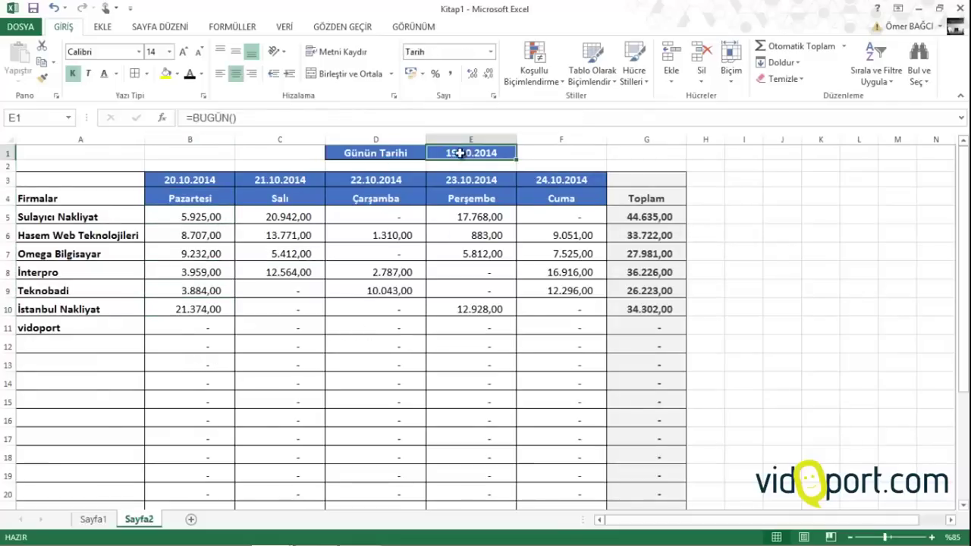
# Remove all cell borders from the table A3:G23
pyautogui.scroll(1, 460, 153)
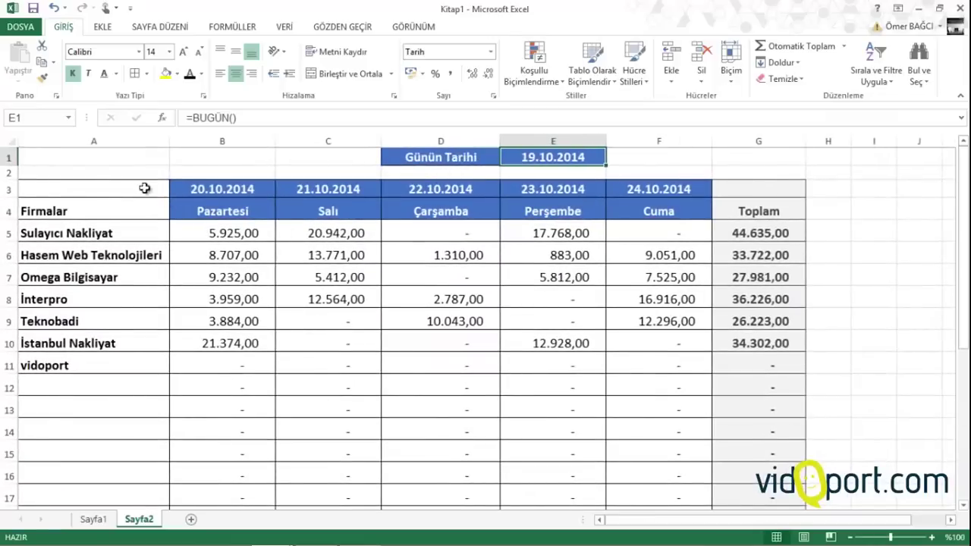
pyautogui.moveTo(144, 188); pyautogui.dragTo(755, 492)
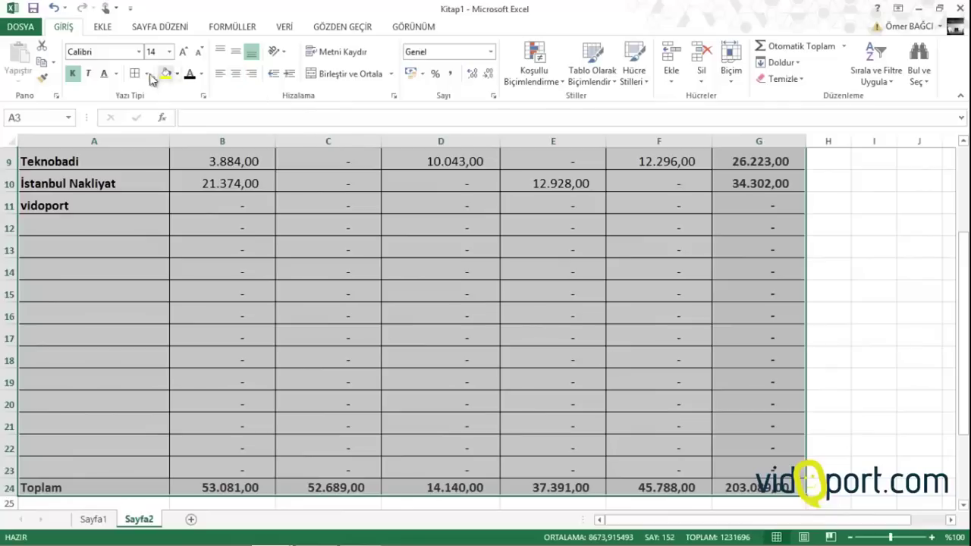
pyautogui.click(147, 74)
pyautogui.click(168, 183)
pyautogui.scroll(3, 168, 180)
pyautogui.click(250, 277)
pyautogui.press('Left')
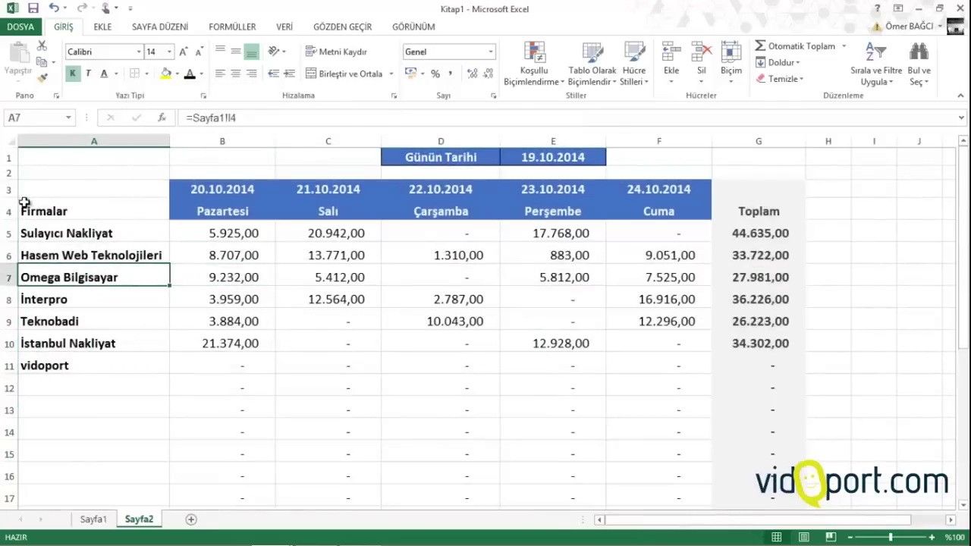
# Put a thick bottom border under header rows A3:G4 and widen column E
pyautogui.moveTo(56, 193); pyautogui.dragTo(754, 207)
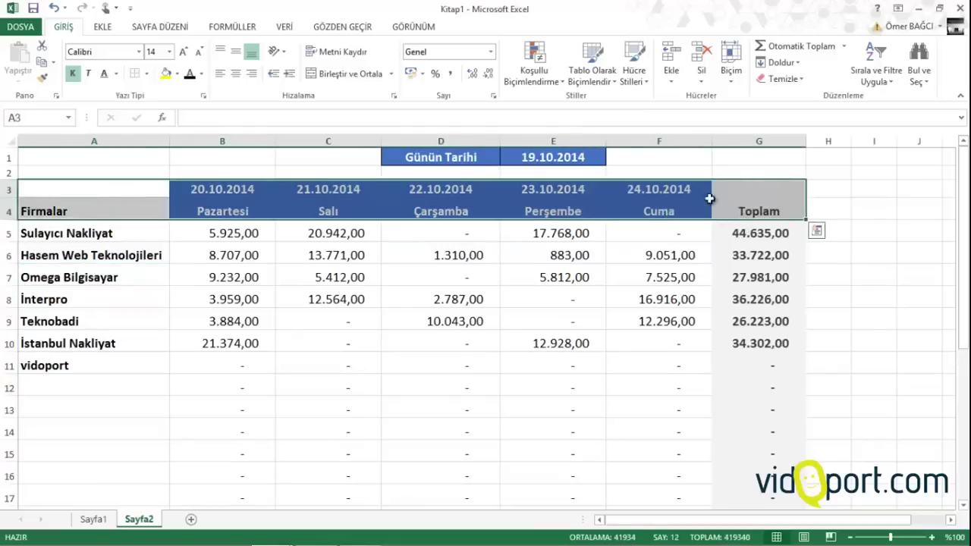
pyautogui.click(147, 74)
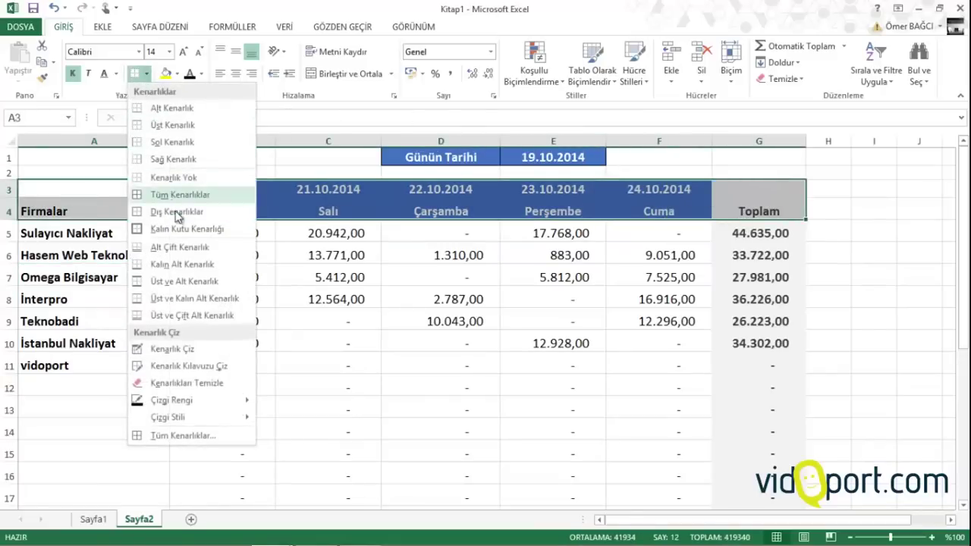
pyautogui.click(175, 271)
pyautogui.click(206, 270)
pyautogui.click(302, 267)
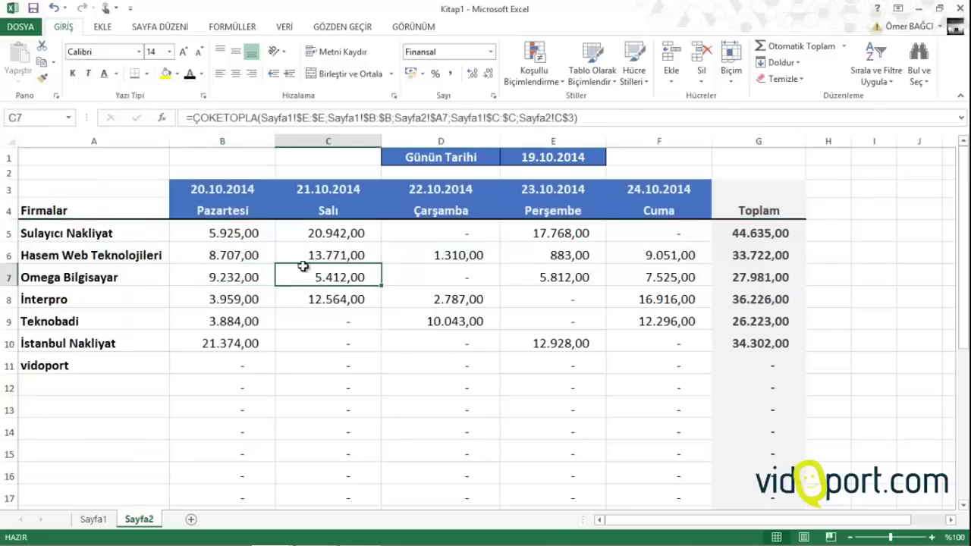
pyautogui.moveTo(606, 141); pyautogui.dragTo(615, 141)
pyautogui.click(545, 266)
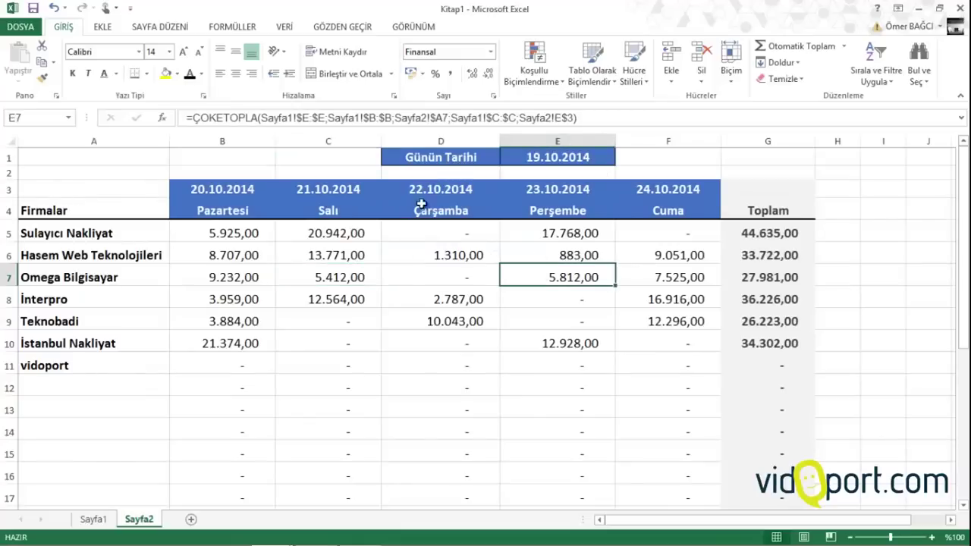
pyautogui.click(468, 159)
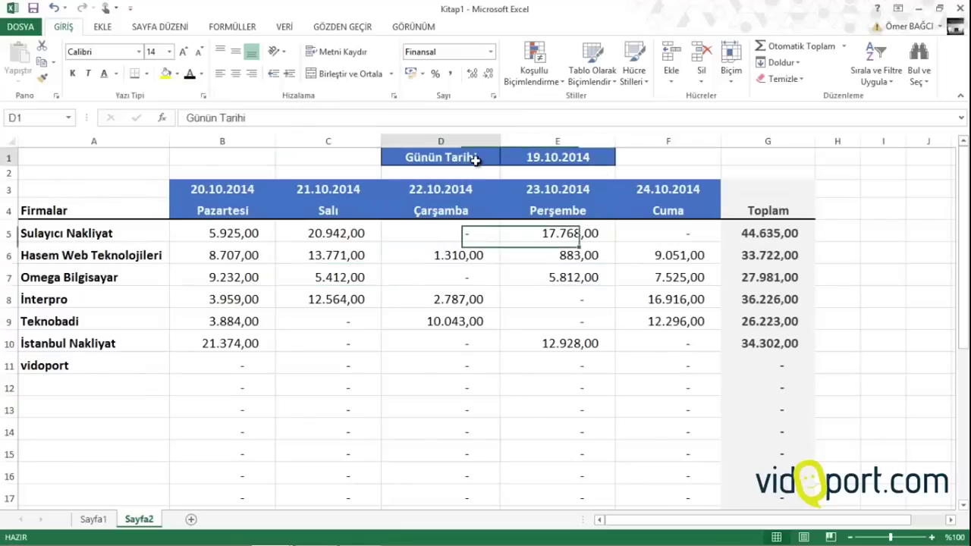
pyautogui.click(562, 158)
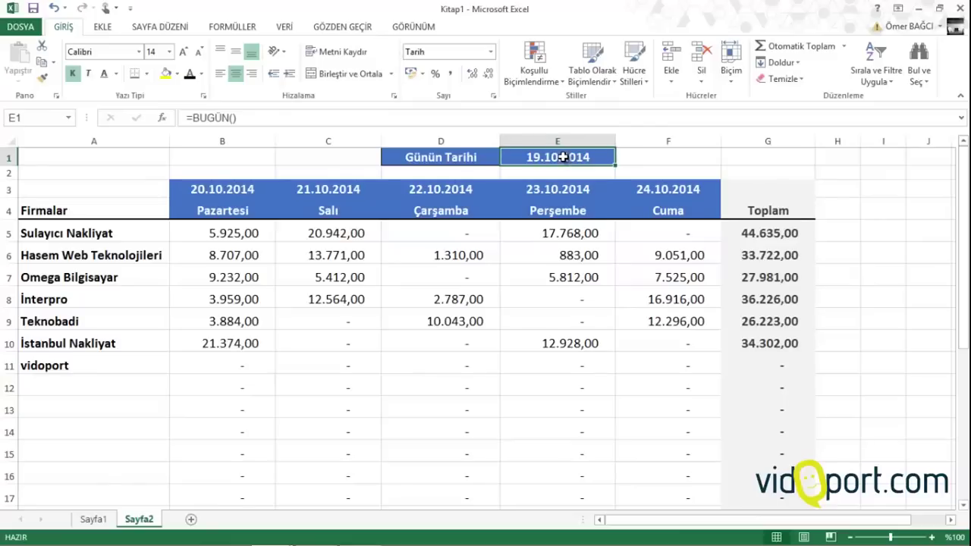
# Check the date headers and payment formulas, then select payment cells B5:F23
pyautogui.moveTo(240, 193); pyautogui.dragTo(645, 190)
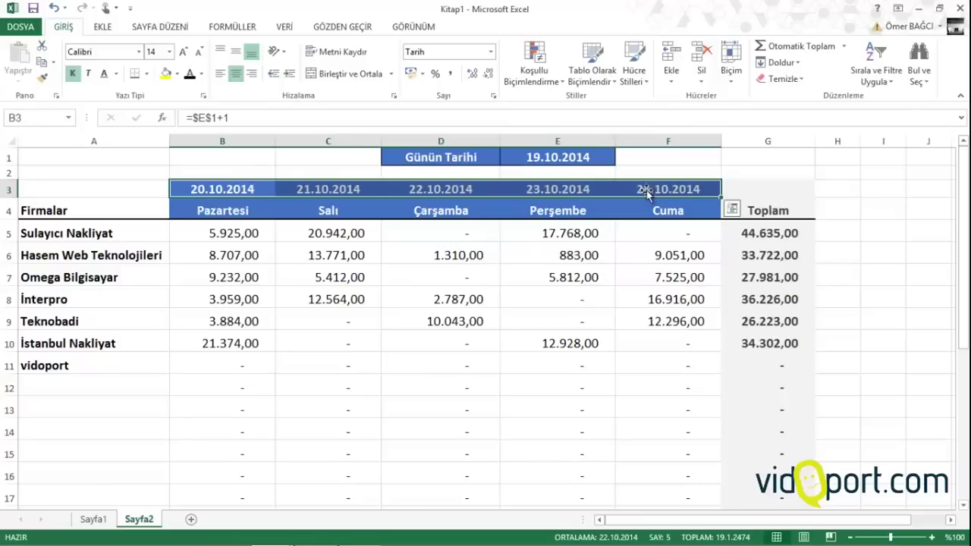
pyautogui.click(300, 253)
pyautogui.click(245, 212)
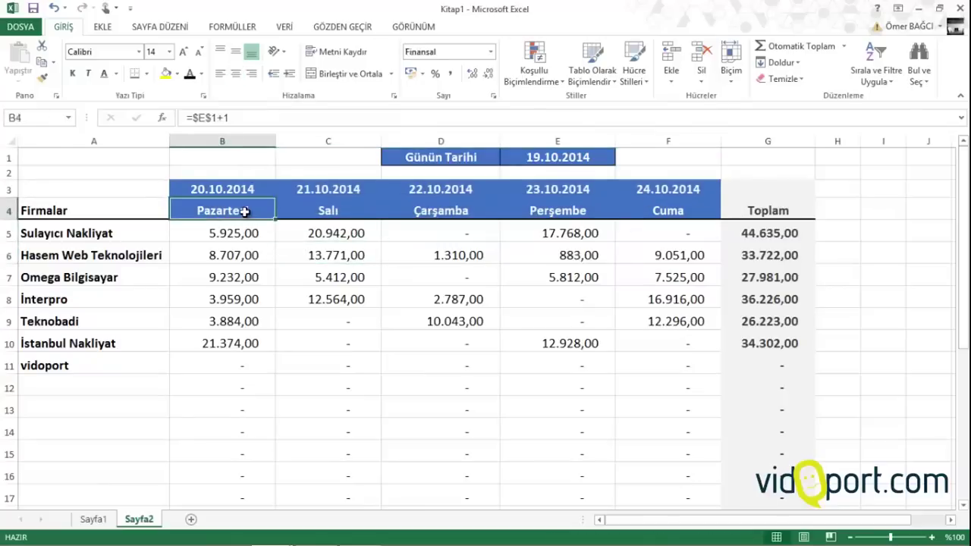
pyautogui.press('Down')
pyautogui.press('Down')
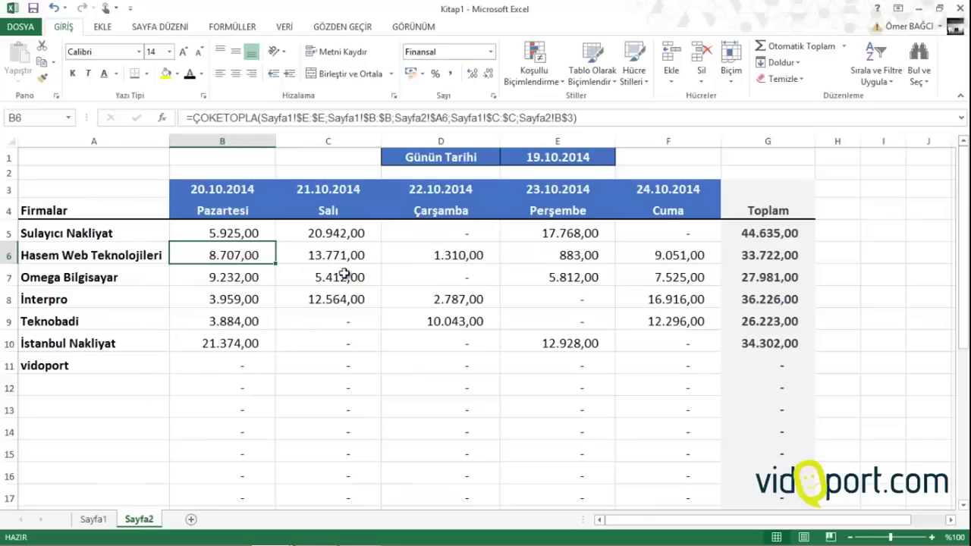
pyautogui.click(630, 248)
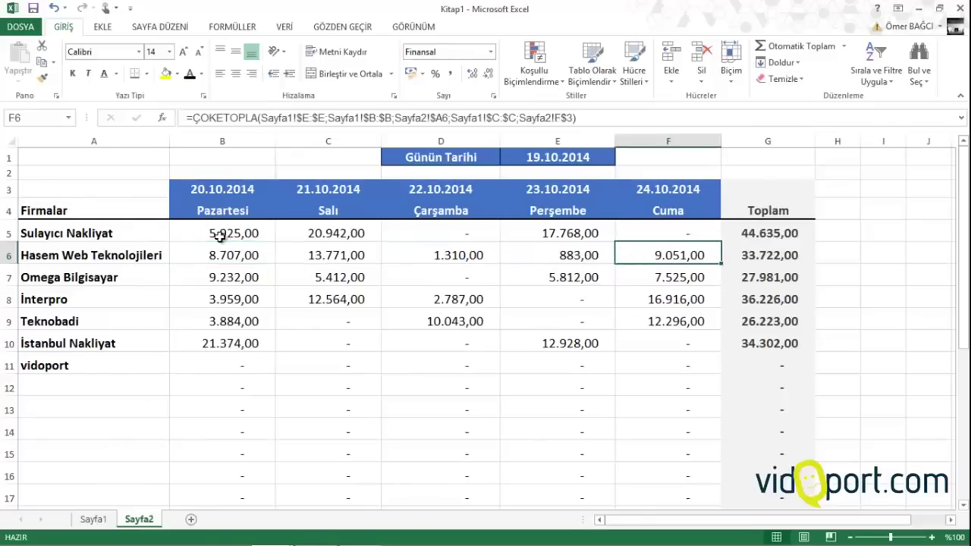
pyautogui.moveTo(218, 236); pyautogui.dragTo(641, 465)
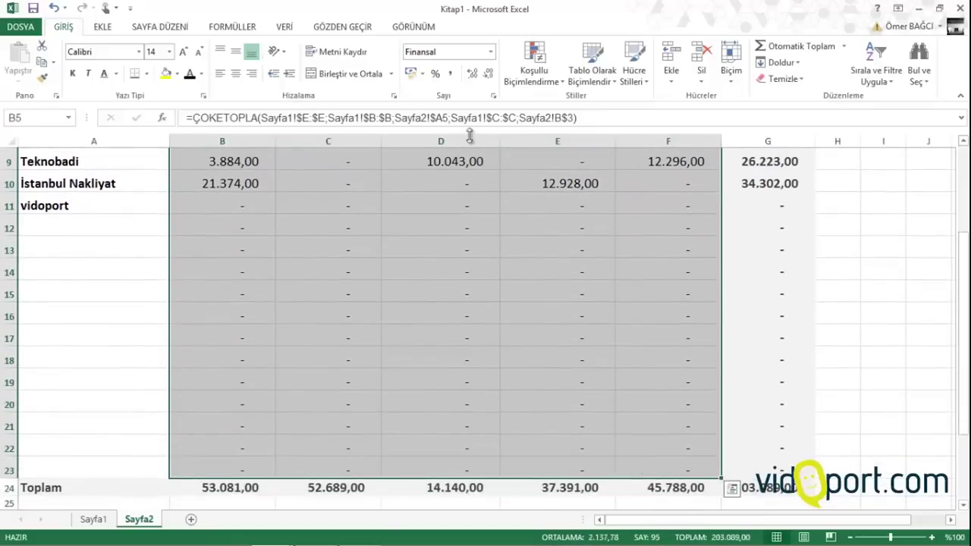
# Highlight the top 3 payments in B5:F23 with Light Red Fill with Dark Red Text
pyautogui.click(509, 87)
pyautogui.moveTo(529, 110)
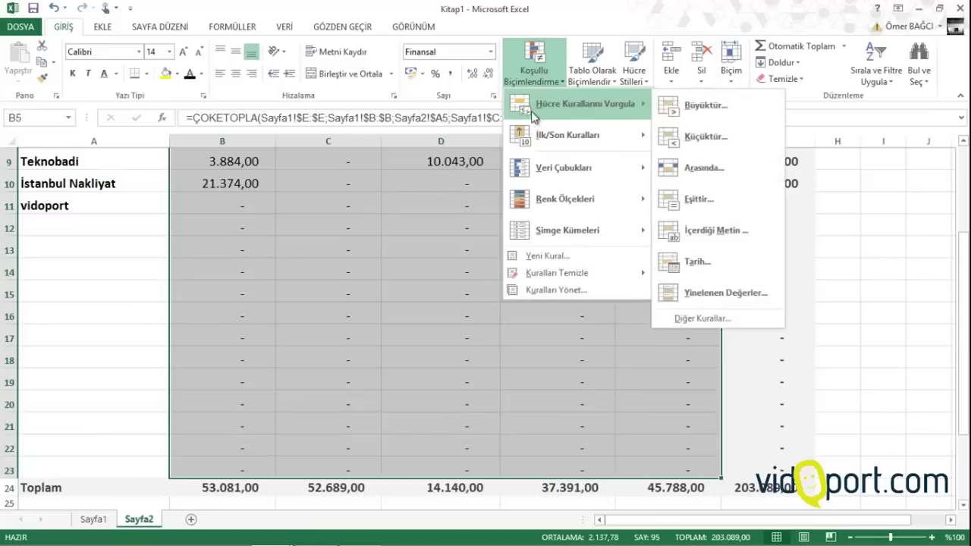
pyautogui.moveTo(543, 130)
pyautogui.click(707, 151)
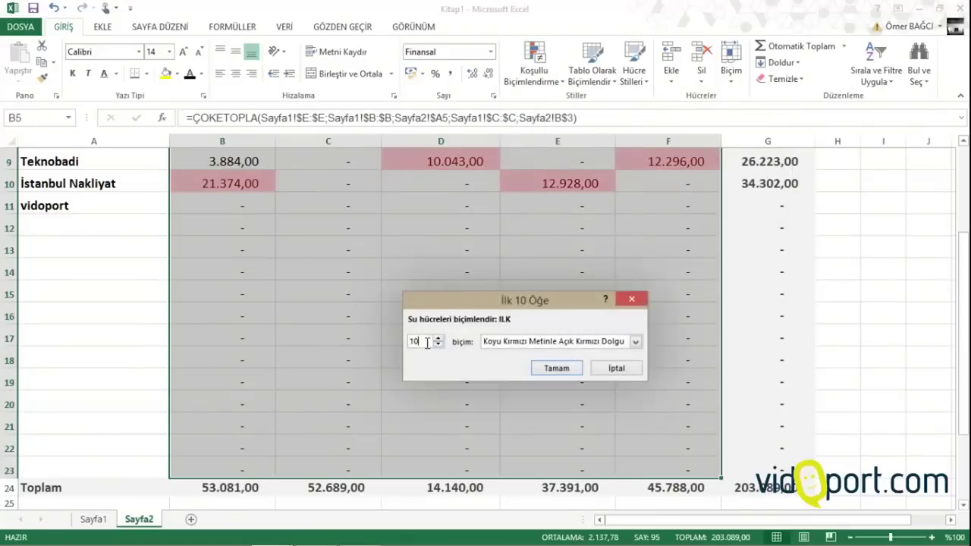
pyautogui.write('1')
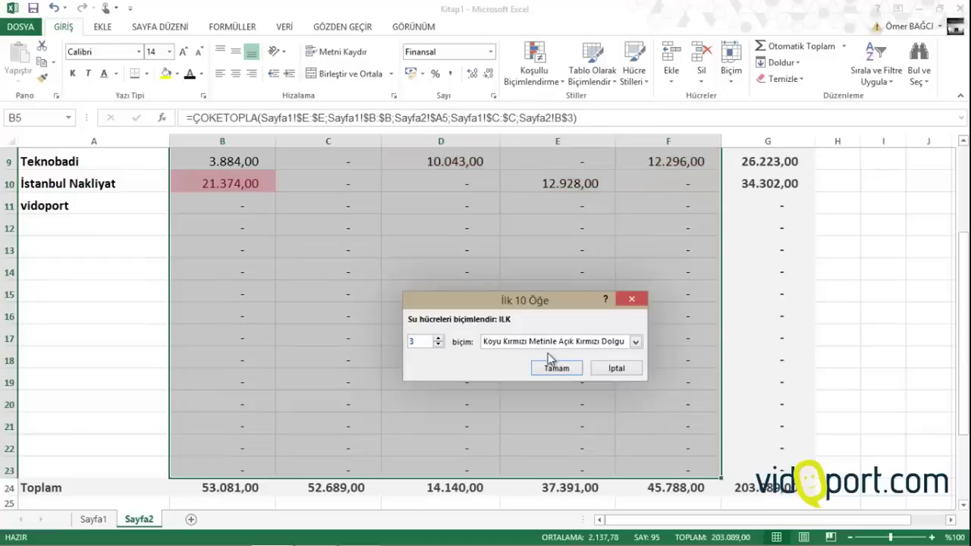
pyautogui.click(565, 369)
pyautogui.click(143, 343)
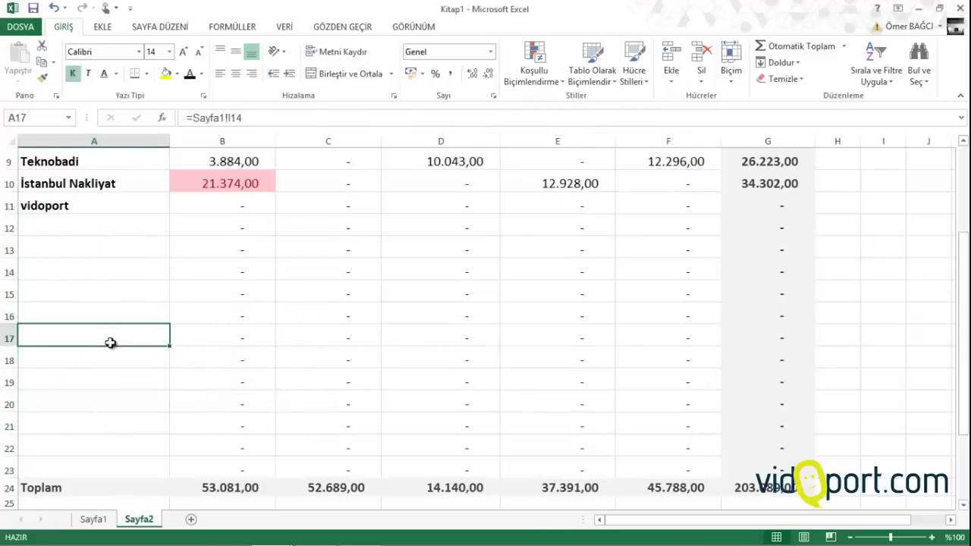
pyautogui.scroll(3, 111, 343)
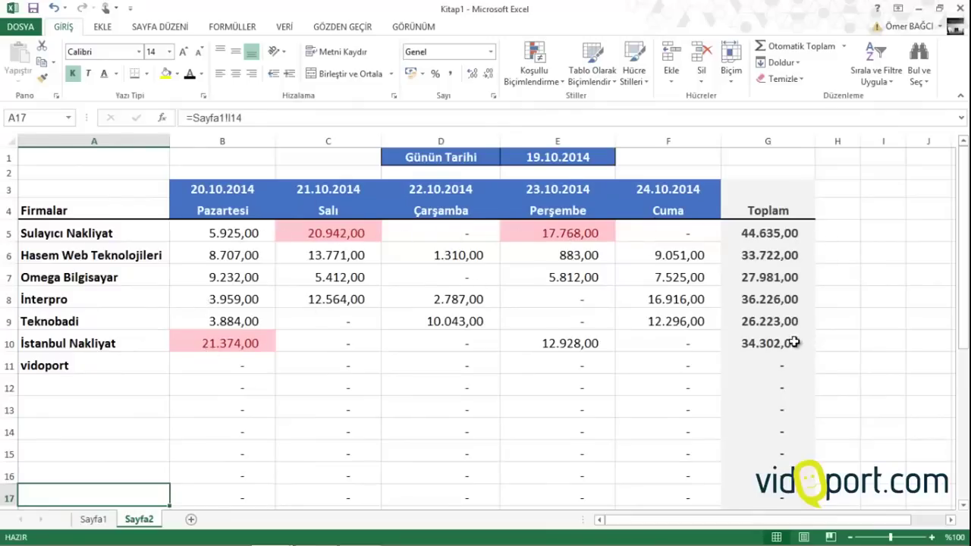
# Enter =G5/$G$24 in H5 and fill it down to H24
pyautogui.scroll(-4, 793, 343)
pyautogui.scroll(4, 792, 343)
pyautogui.click(842, 229)
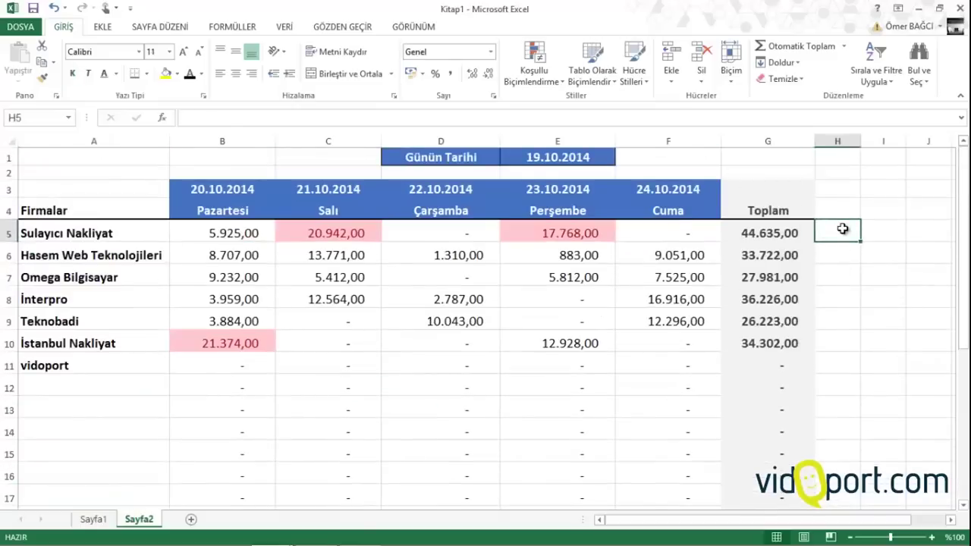
pyautogui.write('=')
pyautogui.click(795, 234)
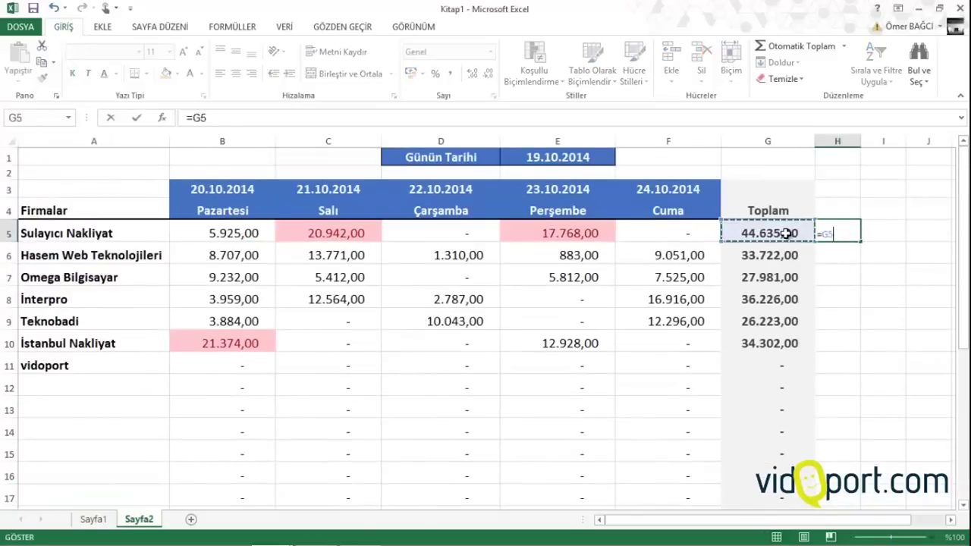
pyautogui.write('/')
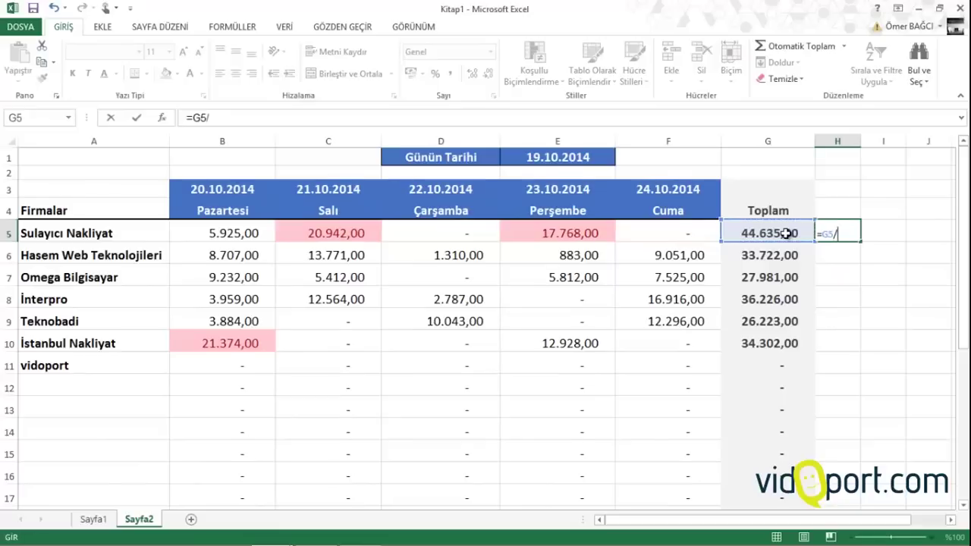
pyautogui.scroll(-4, 787, 234)
pyautogui.click(759, 399)
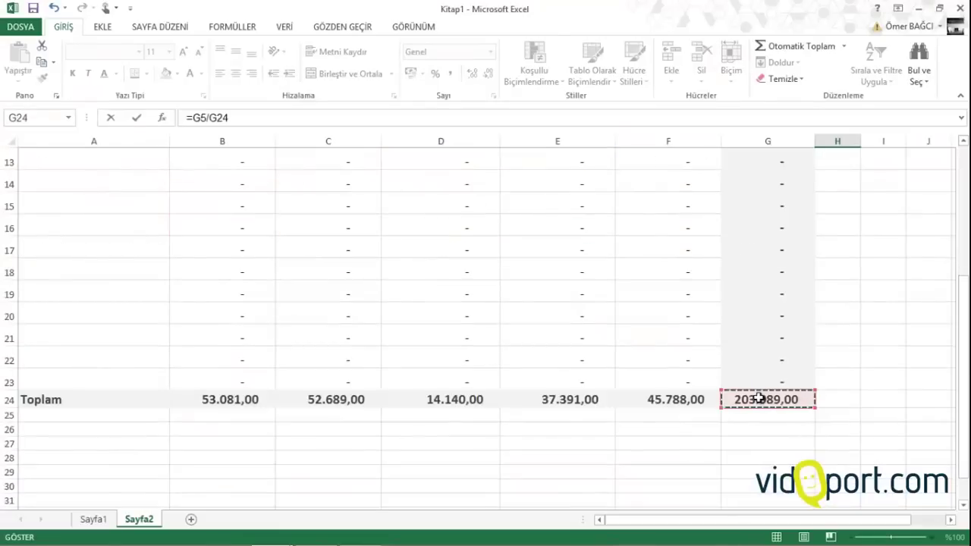
pyautogui.press('F4')
pyautogui.press('Return')
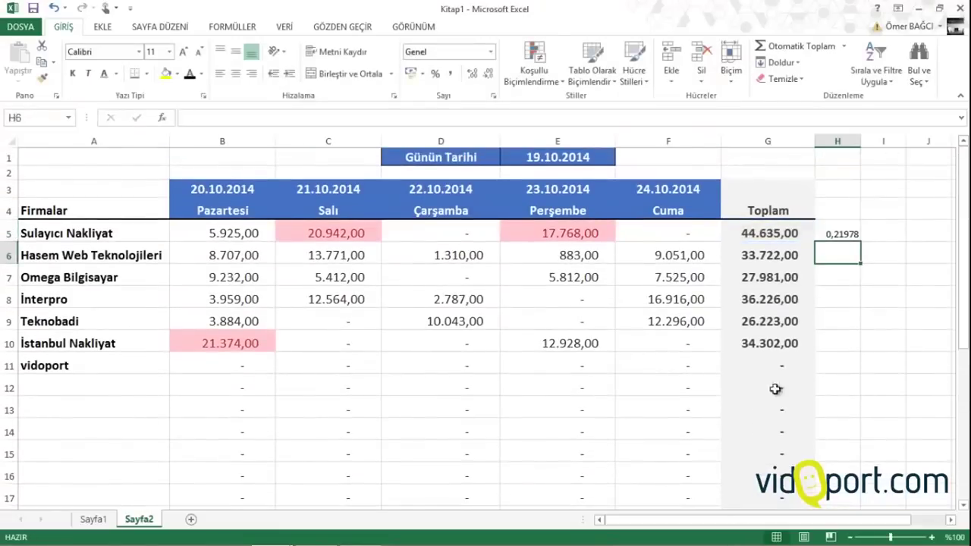
pyautogui.click(854, 231)
pyautogui.moveTo(863, 244)
pyautogui.mouseDown()
pyautogui.moveTo(863, 503)
pyautogui.moveTo(853, 520)
pyautogui.moveTo(845, 490)
pyautogui.mouseUp()
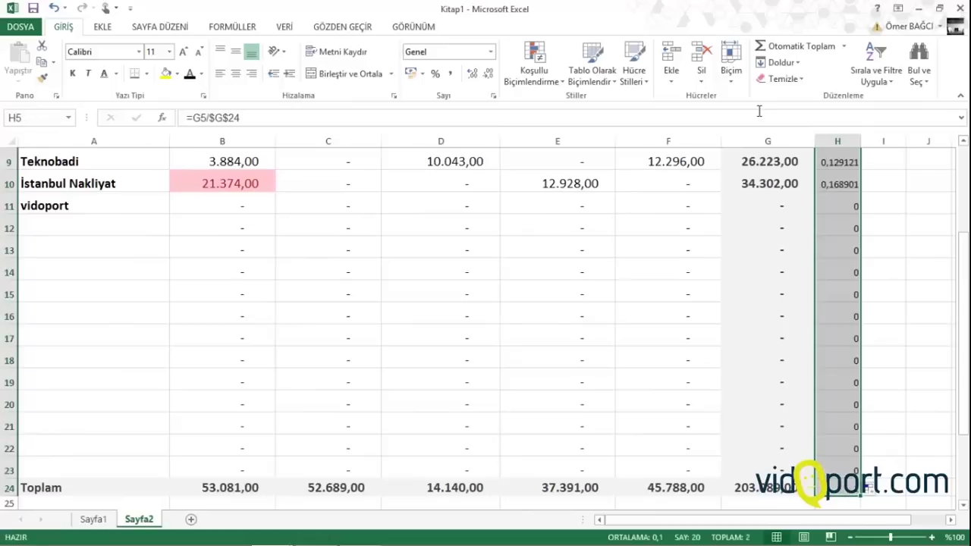
# Give column H the Çıkış style, font size 14, and one-decimal percentage format
pyautogui.click(634, 67)
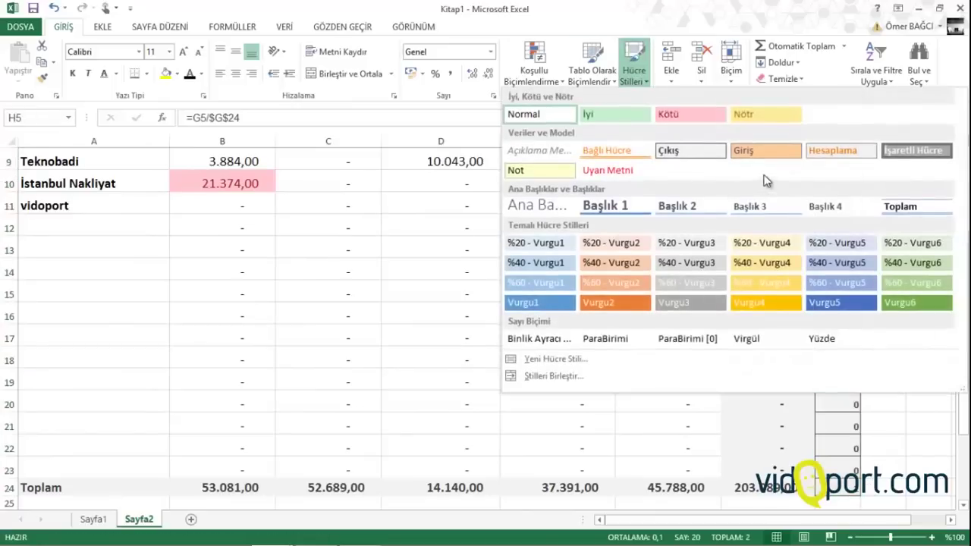
pyautogui.click(668, 152)
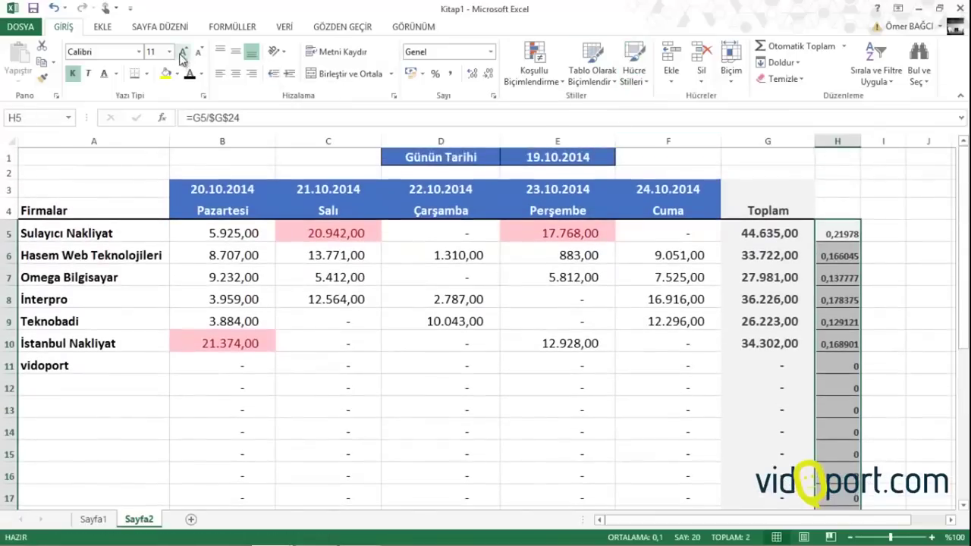
pyautogui.click(183, 51)
pyautogui.click(183, 51)
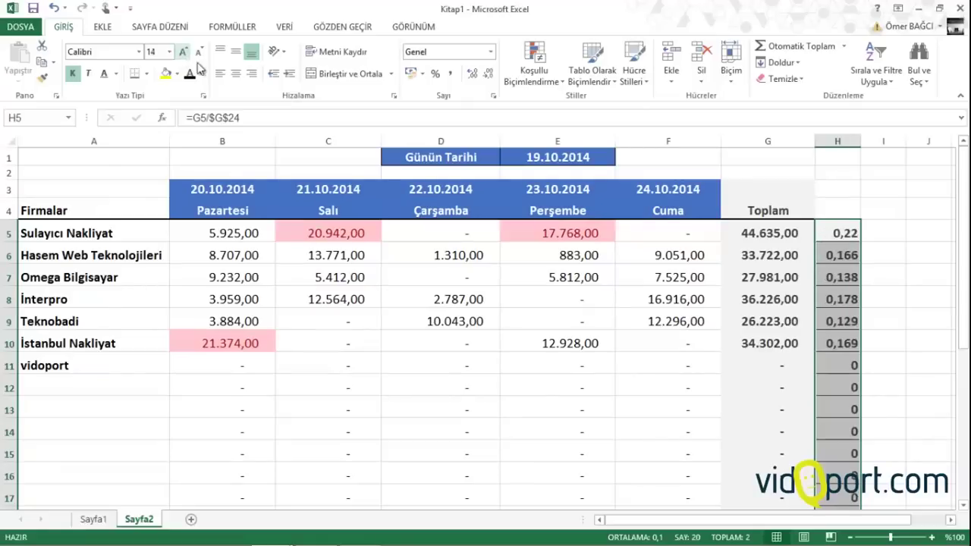
pyautogui.click(437, 74)
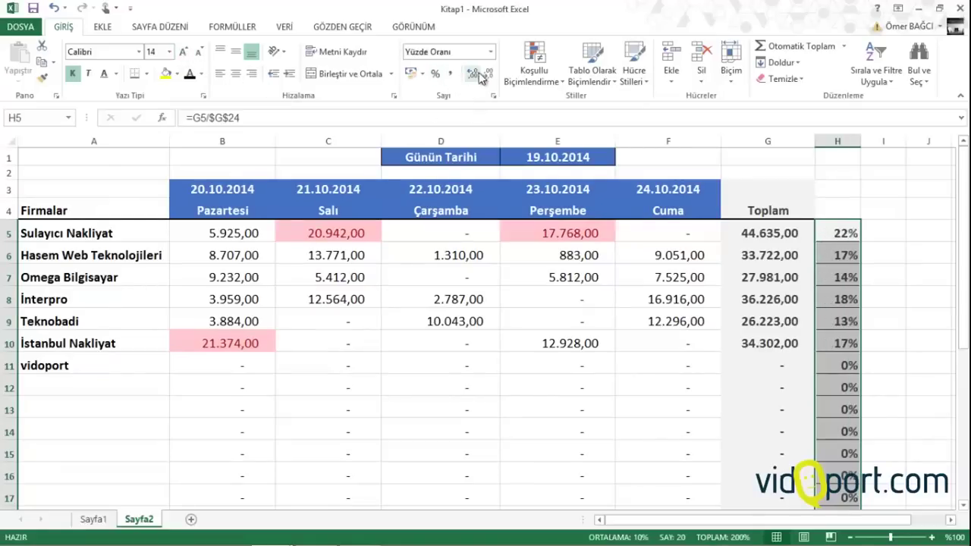
pyautogui.click(472, 74)
pyautogui.click(472, 73)
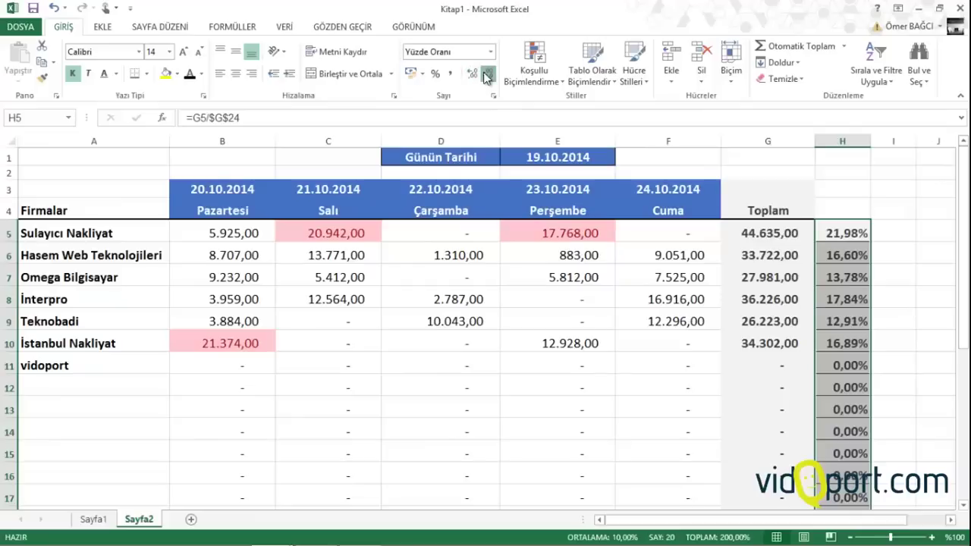
pyautogui.click(488, 74)
# Review the formulas in G5, H5 and F6
pyautogui.click(535, 298)
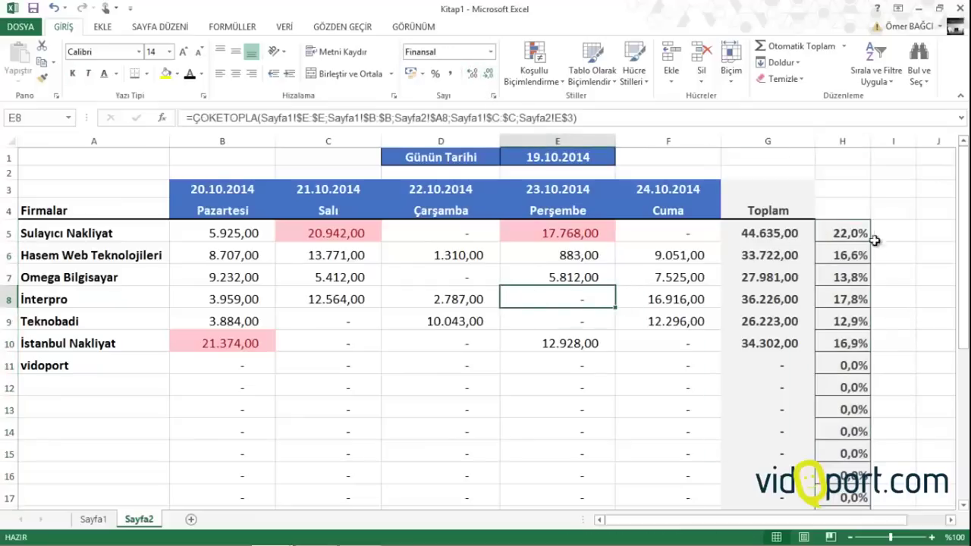
pyautogui.click(793, 234)
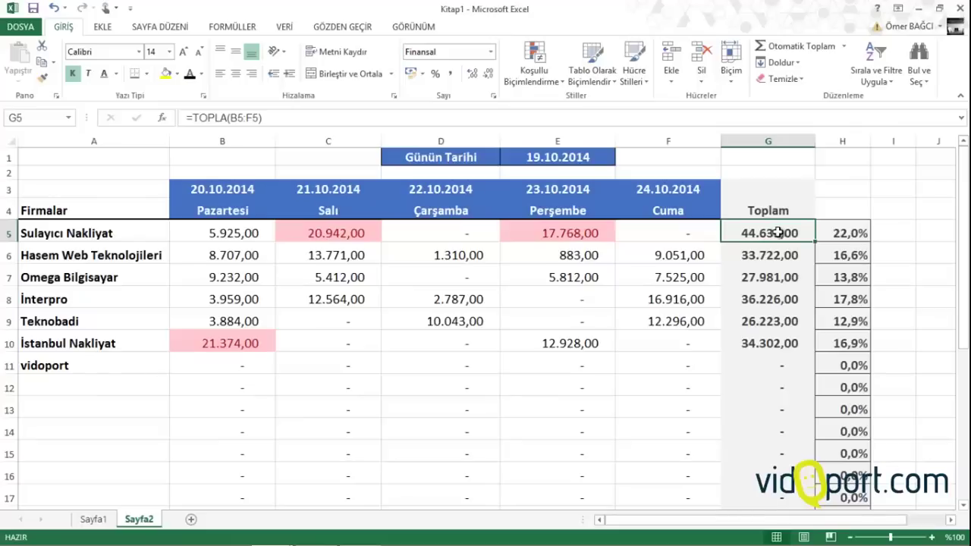
pyautogui.click(843, 233)
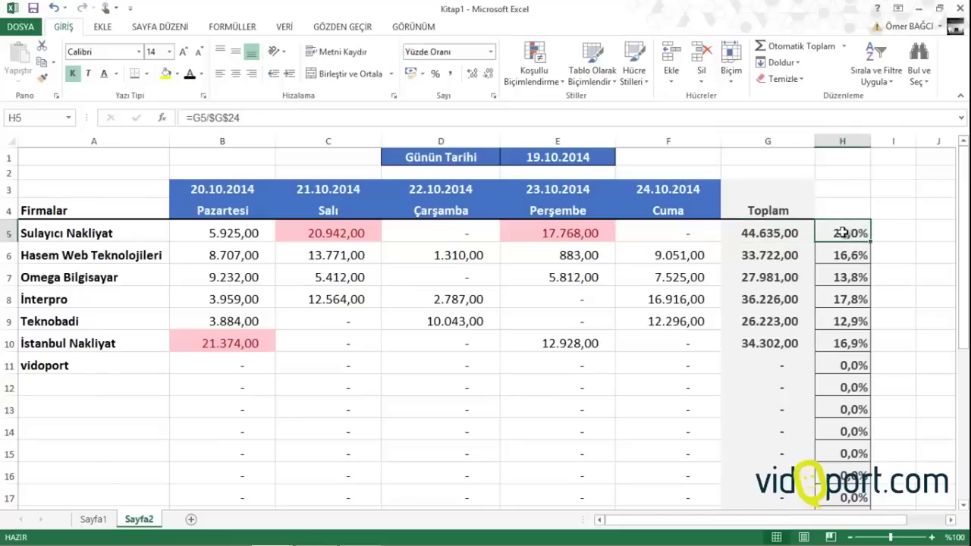
pyautogui.click(701, 254)
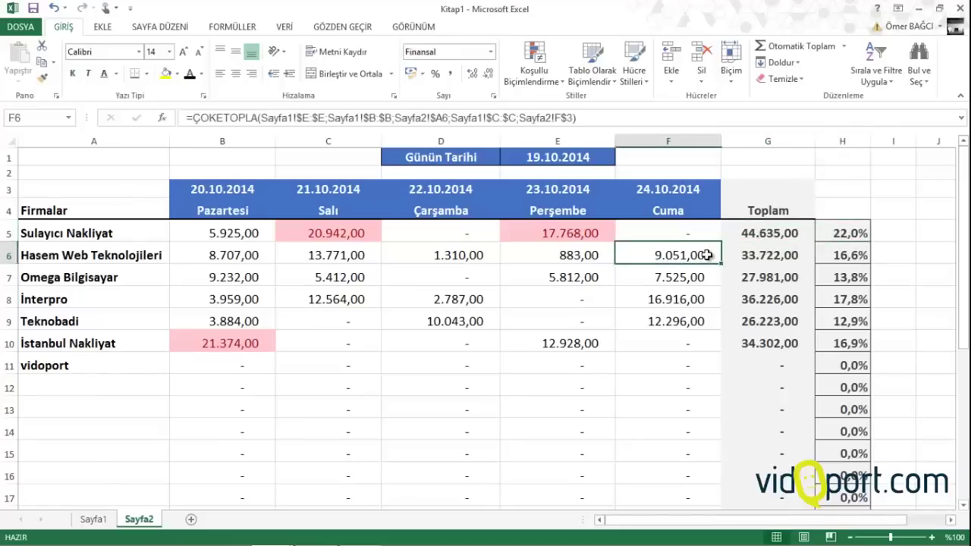
pyautogui.scroll(-3, 703, 255)
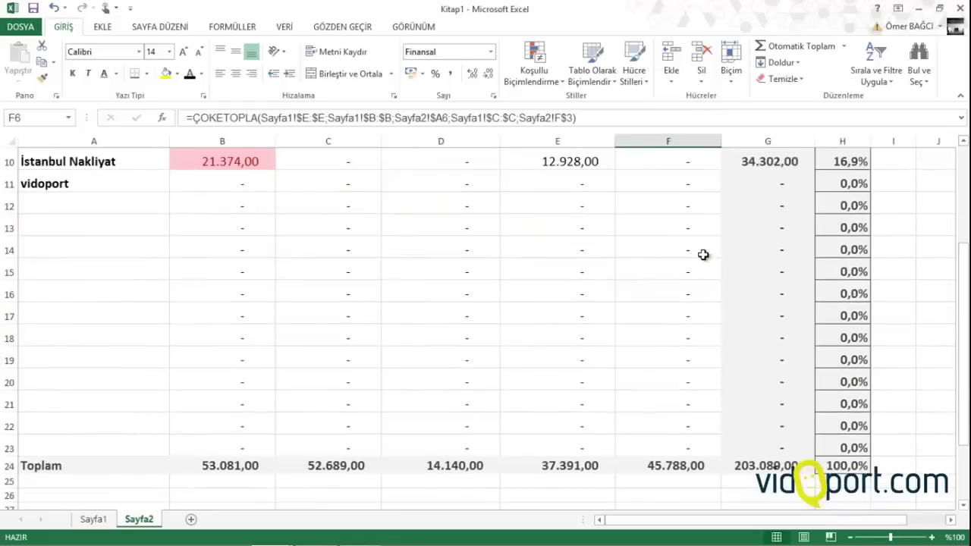
pyautogui.scroll(3, 704, 255)
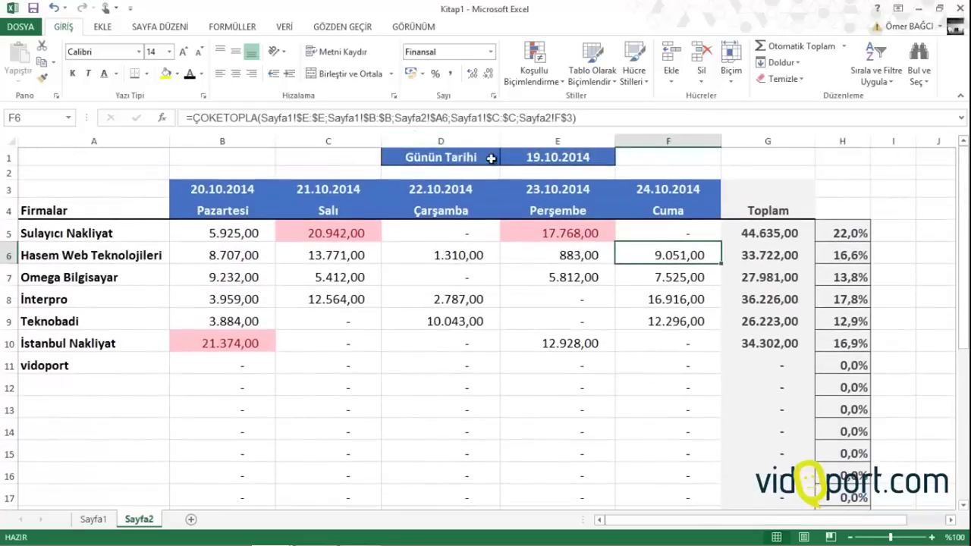
pyautogui.click(514, 158)
pyautogui.write('25')
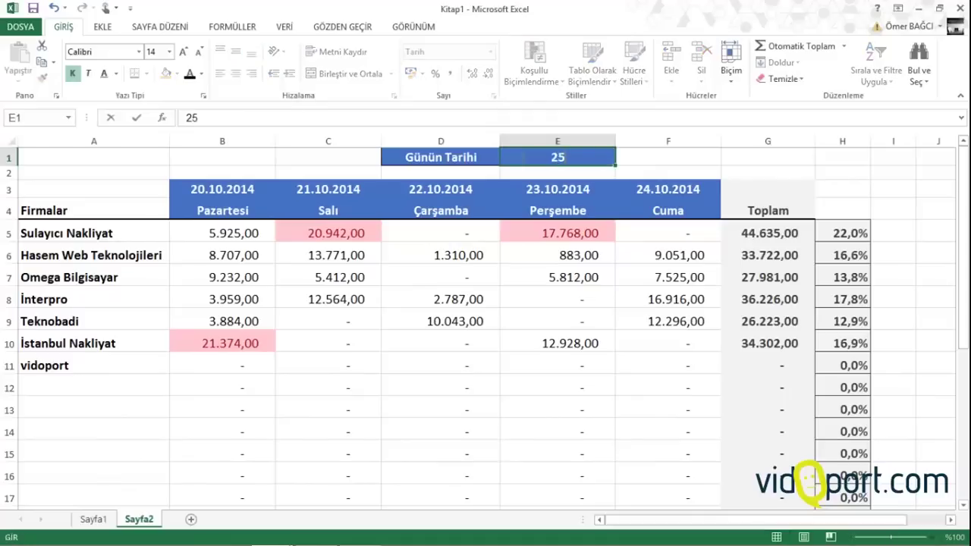
pyautogui.write('.10')
pyautogui.press('Return')
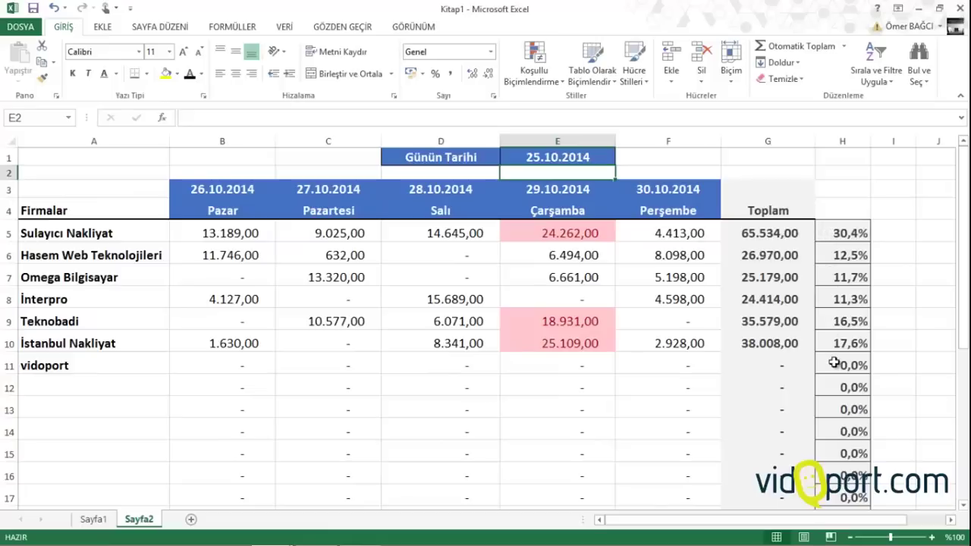
pyautogui.scroll(-5, 269, 314)
pyautogui.scroll(5, 269, 314)
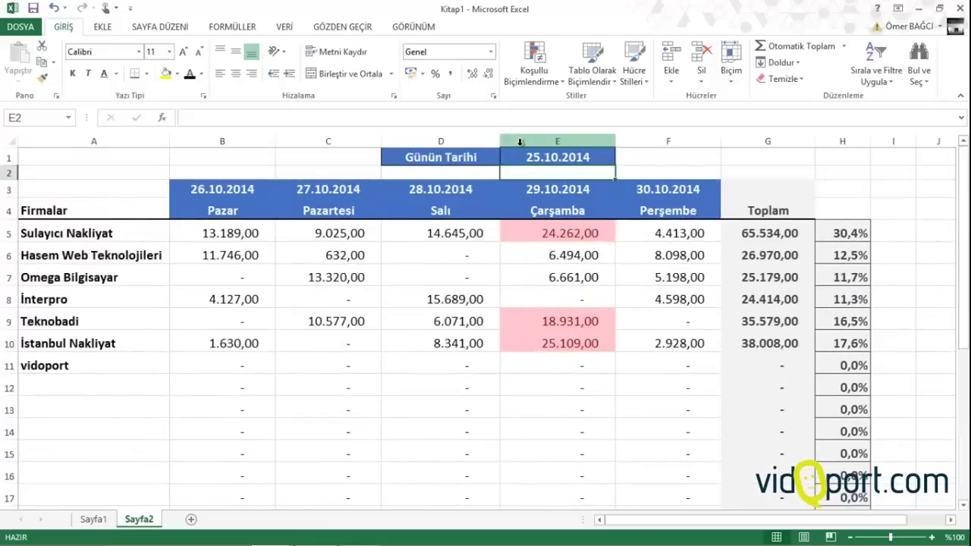
pyautogui.write('=')
pyautogui.press('Escape')
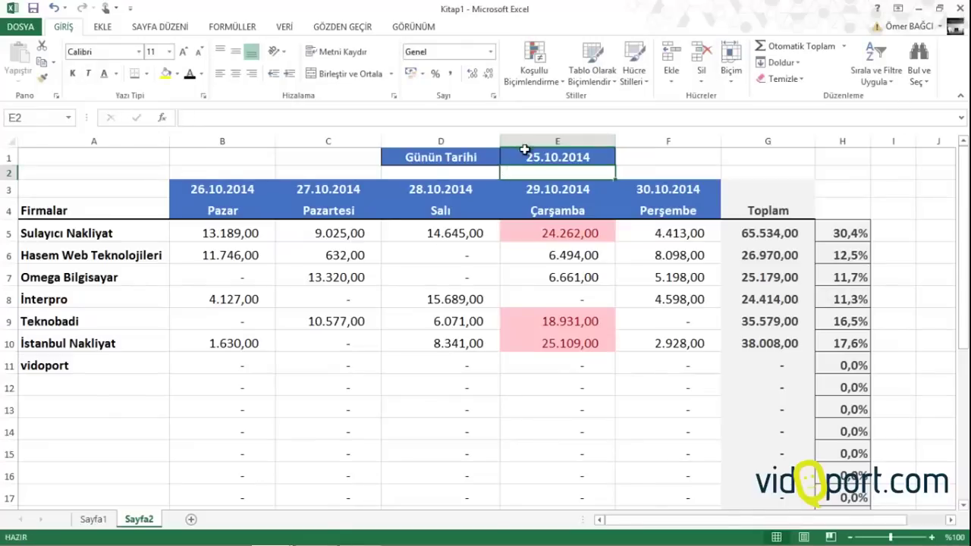
pyautogui.click(531, 156)
pyautogui.write('=')
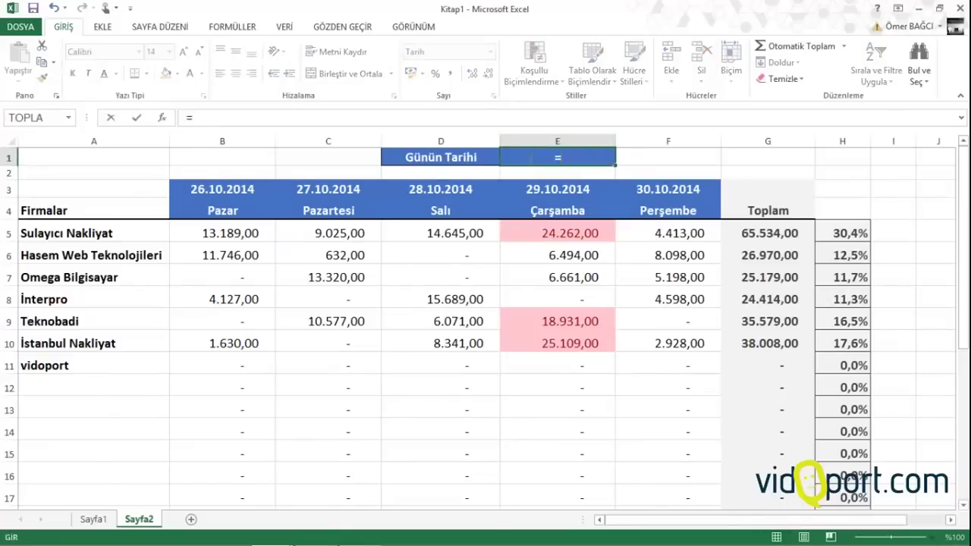
pyautogui.write('bugün()')
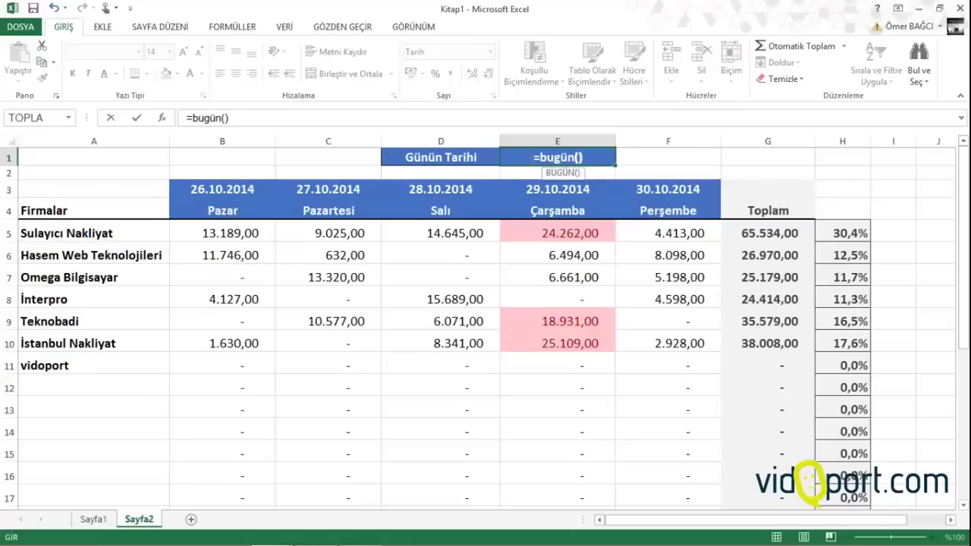
pyautogui.press('Return')
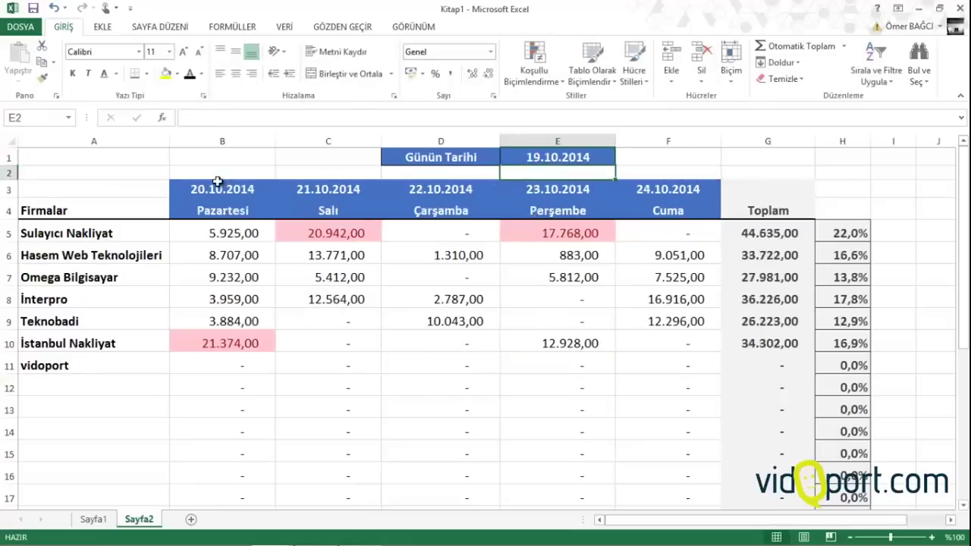
pyautogui.moveTo(223, 189); pyautogui.dragTo(717, 189)
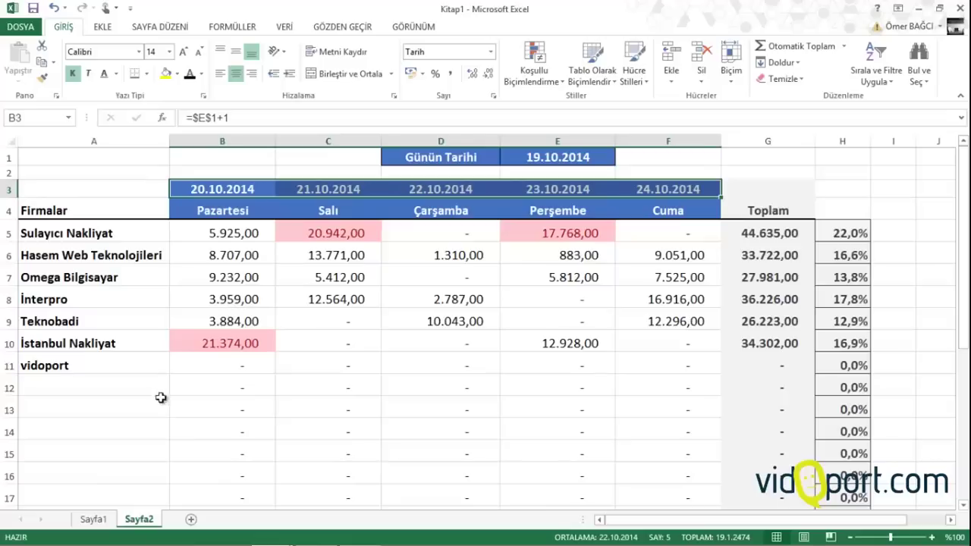
# Review the ÇOKETOPLA formulas in the Pazartesi totals, cells B5 through B10
pyautogui.click(230, 240)
pyautogui.press('Down')
pyautogui.press('Down')
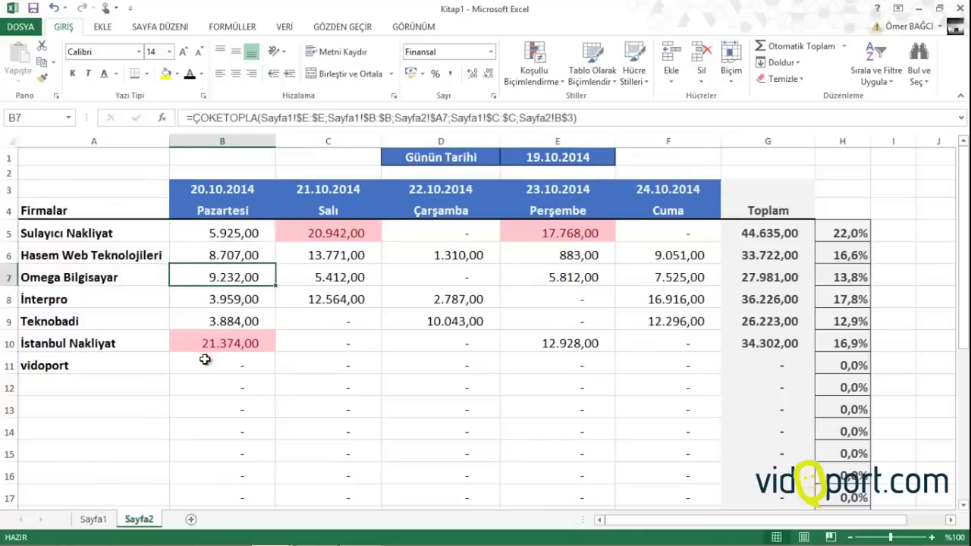
pyautogui.click(226, 237)
pyautogui.moveTo(219, 283); pyautogui.dragTo(220, 342)
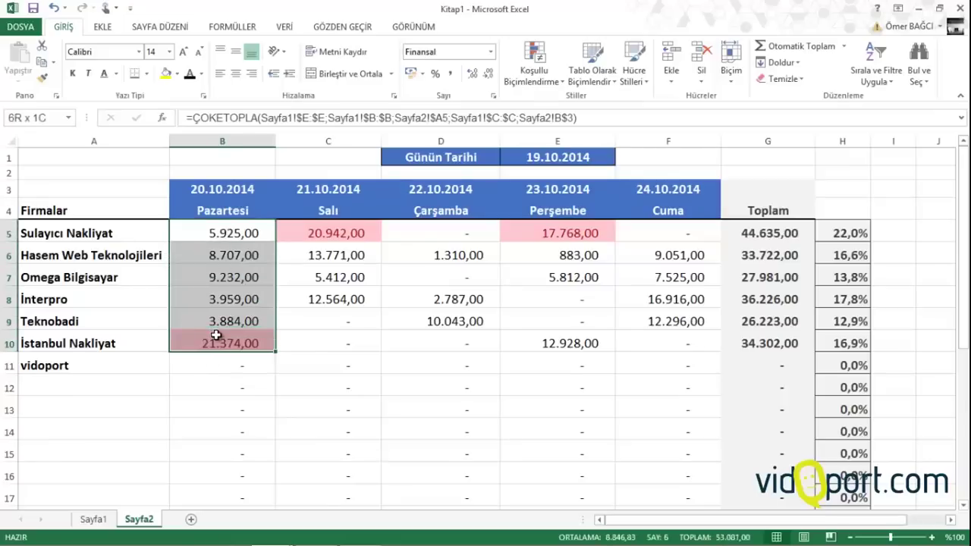
pyautogui.click(214, 334)
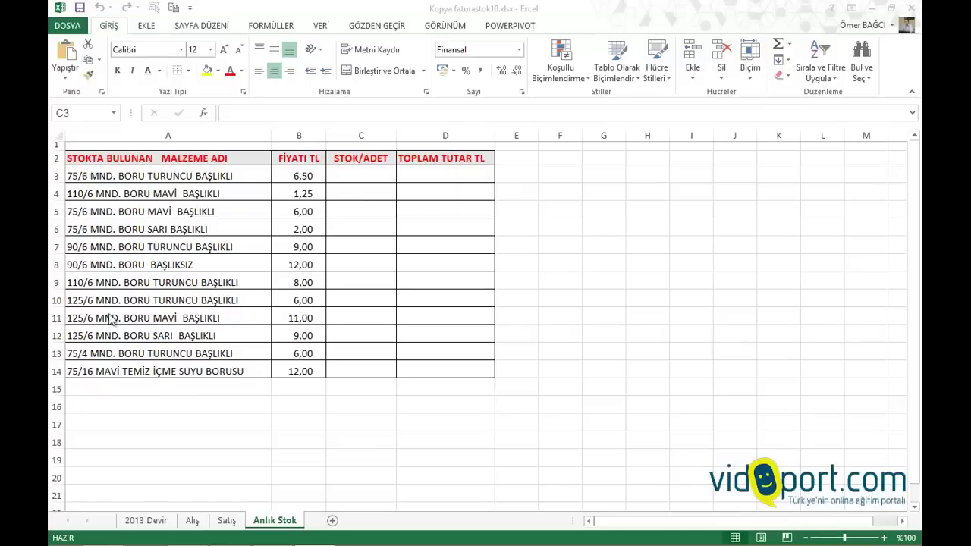
pyautogui.click(154, 522)
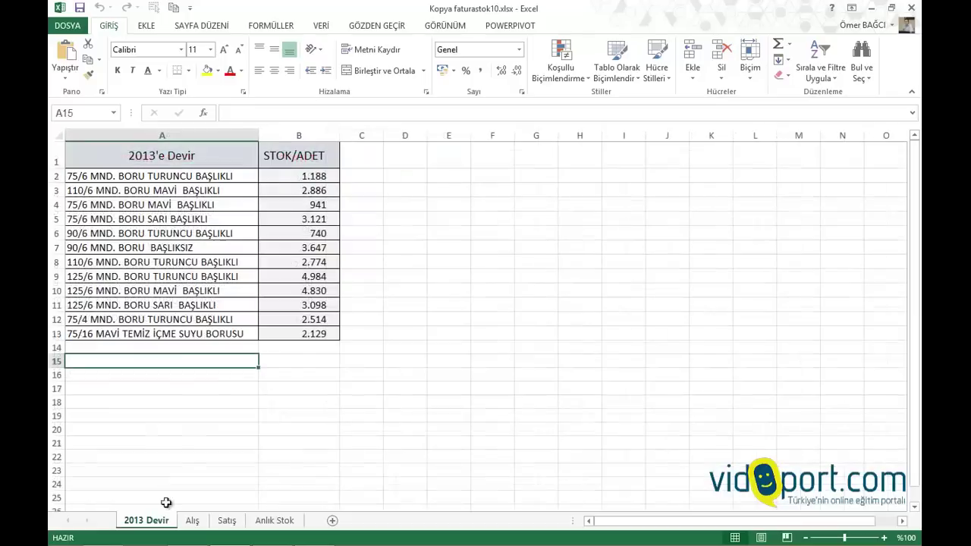
pyautogui.click(226, 258)
pyautogui.click(221, 176)
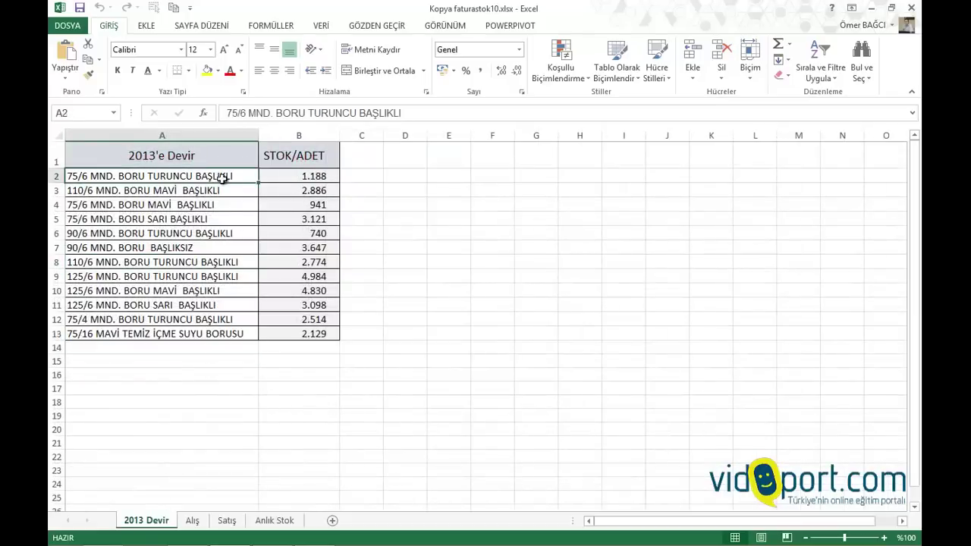
pyautogui.click(302, 180)
pyautogui.moveTo(302, 182); pyautogui.dragTo(305, 333)
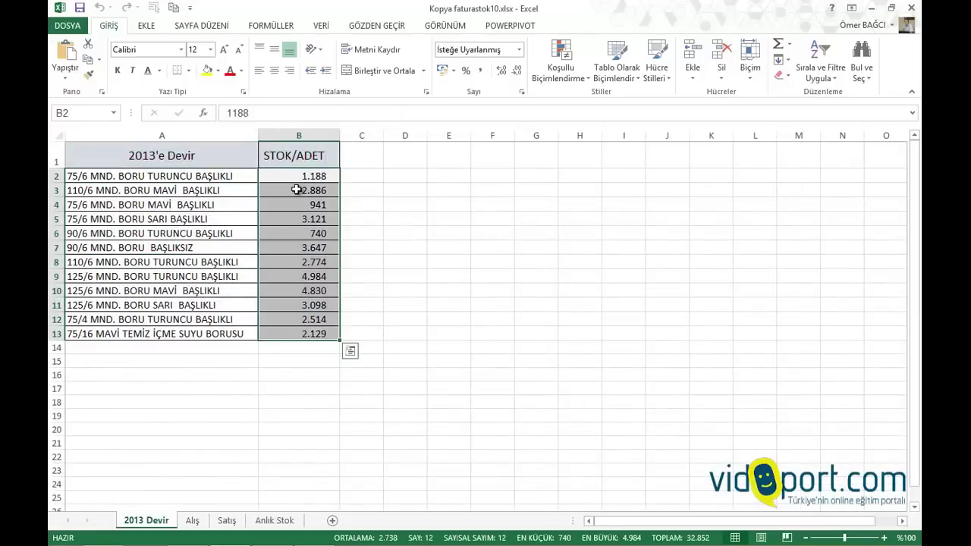
pyautogui.click(193, 520)
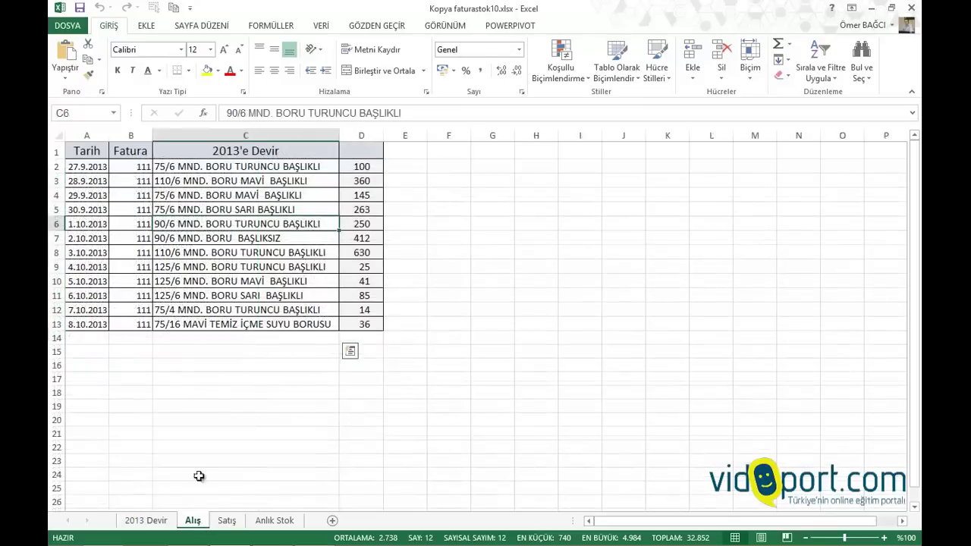
pyautogui.click(248, 236)
pyautogui.moveTo(361, 167); pyautogui.dragTo(362, 302)
pyautogui.click(227, 520)
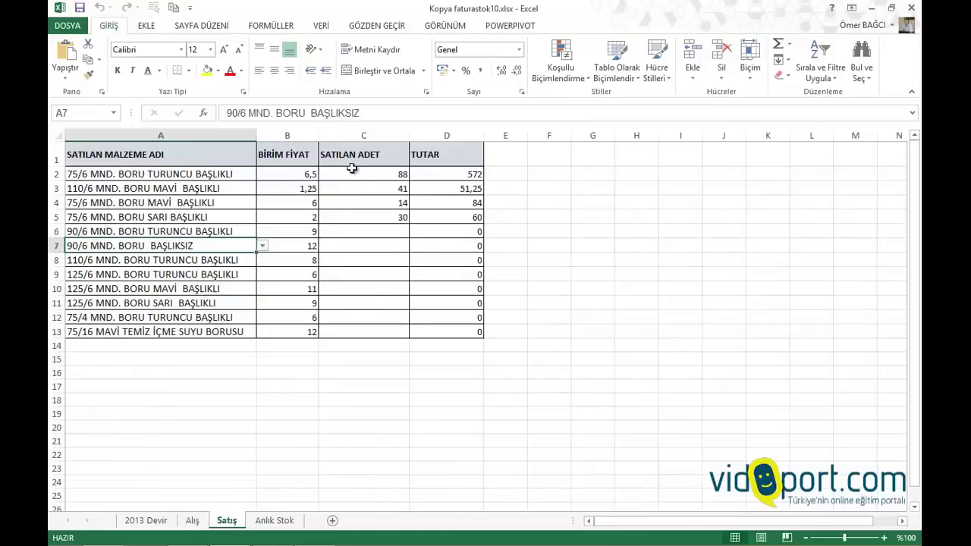
pyautogui.click(351, 173)
pyautogui.click(352, 190)
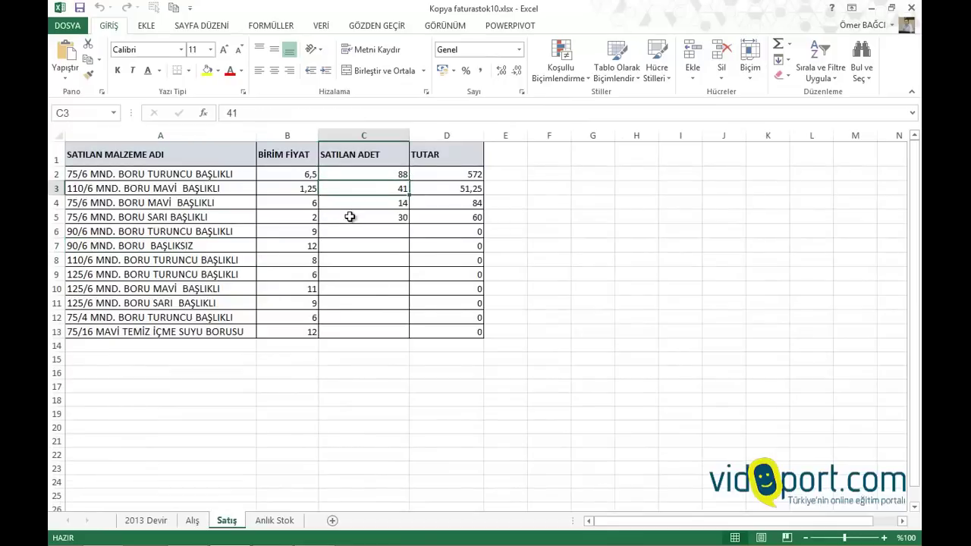
pyautogui.click(274, 521)
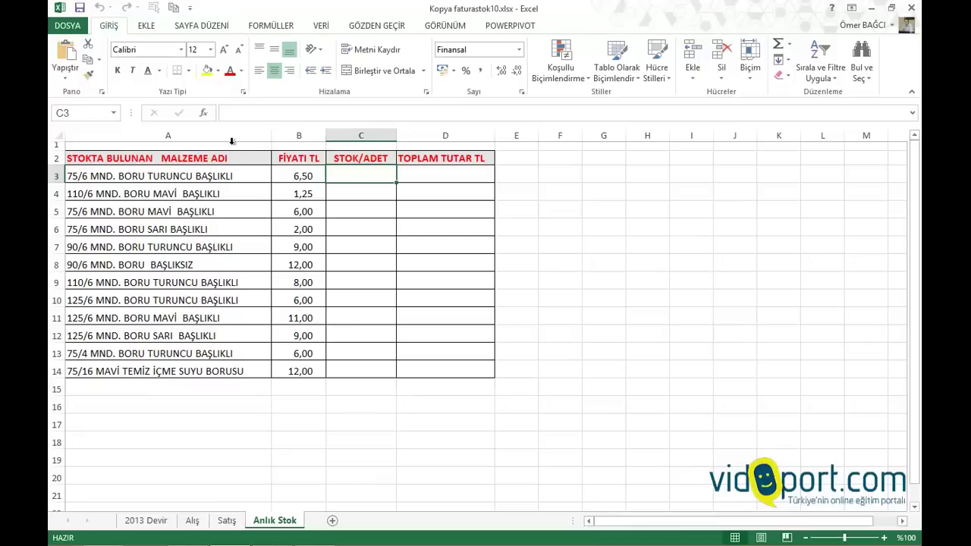
# Enter =DÜŞEYARA(A3;'2013 Devir'!$A$2:$B$13;2;0) in C3 to fetch the opening stock
pyautogui.moveTo(230, 121); pyautogui.dragTo(237, 156)
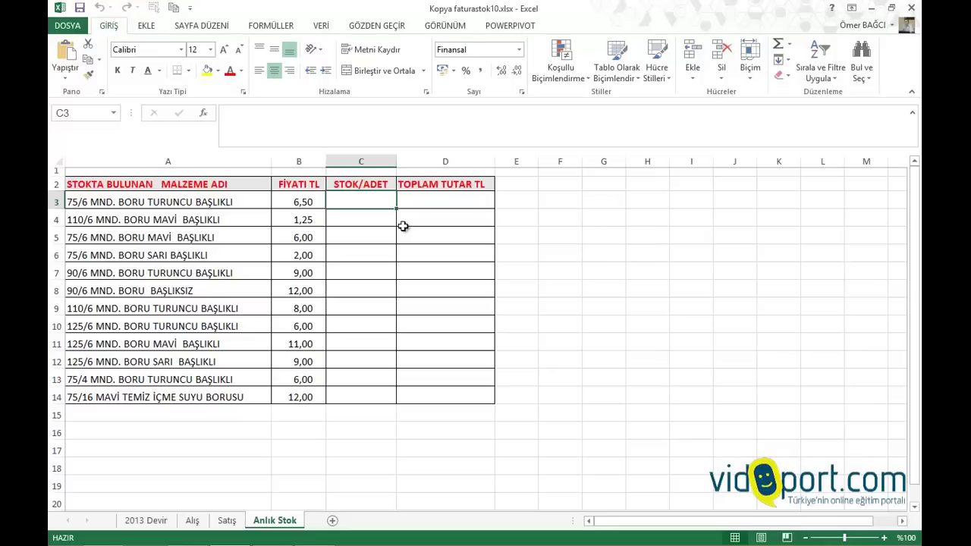
pyautogui.write('=düş')
pyautogui.press('Tab')
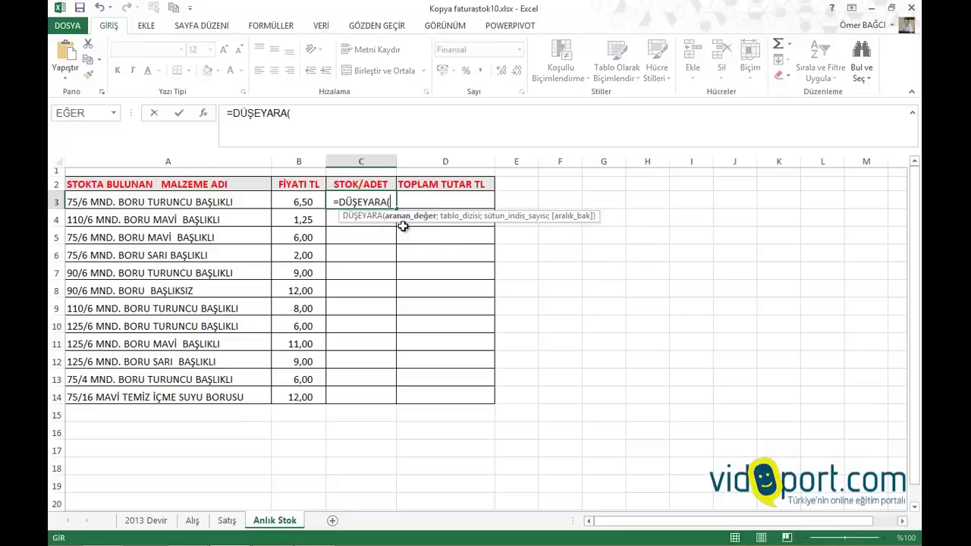
pyautogui.click(237, 201)
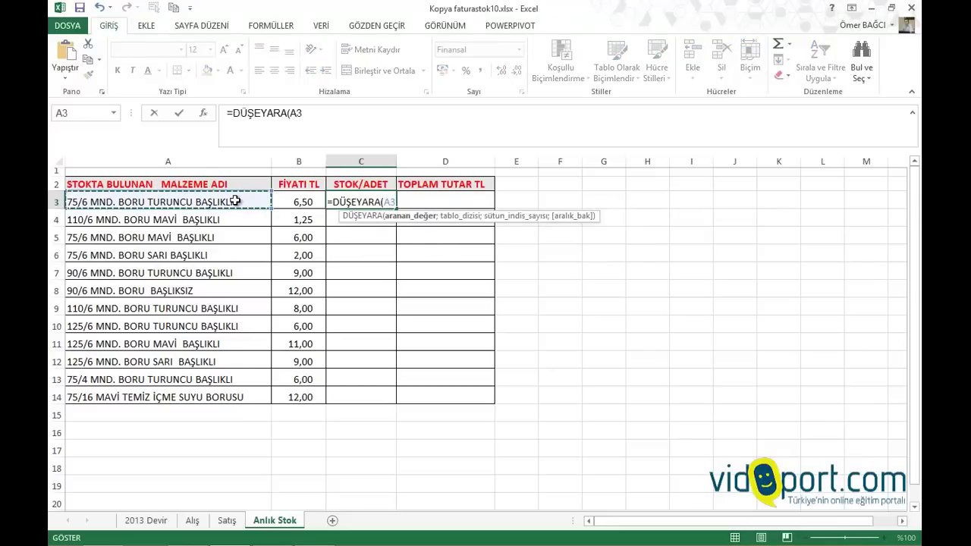
pyautogui.write(';')
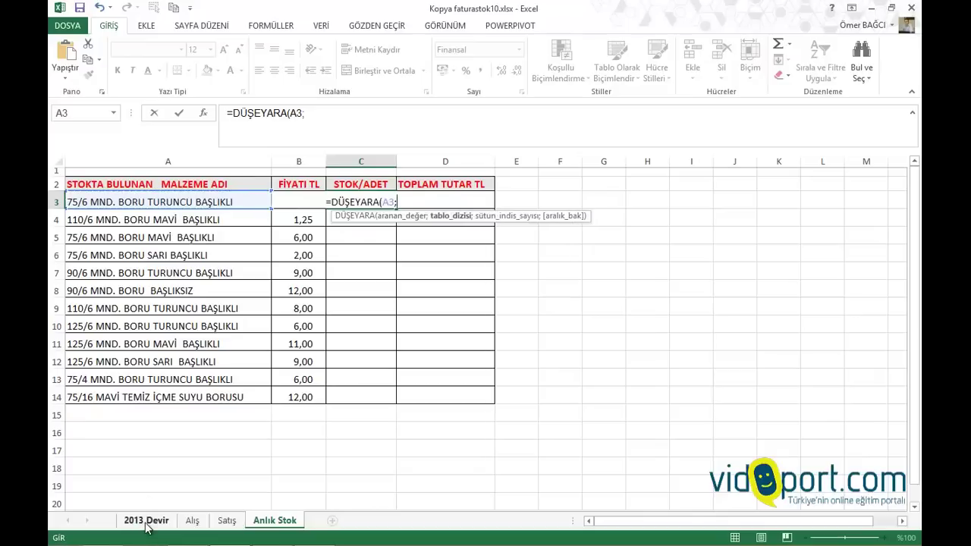
pyautogui.click(152, 521)
pyautogui.moveTo(131, 197); pyautogui.dragTo(324, 357)
pyautogui.press('F4')
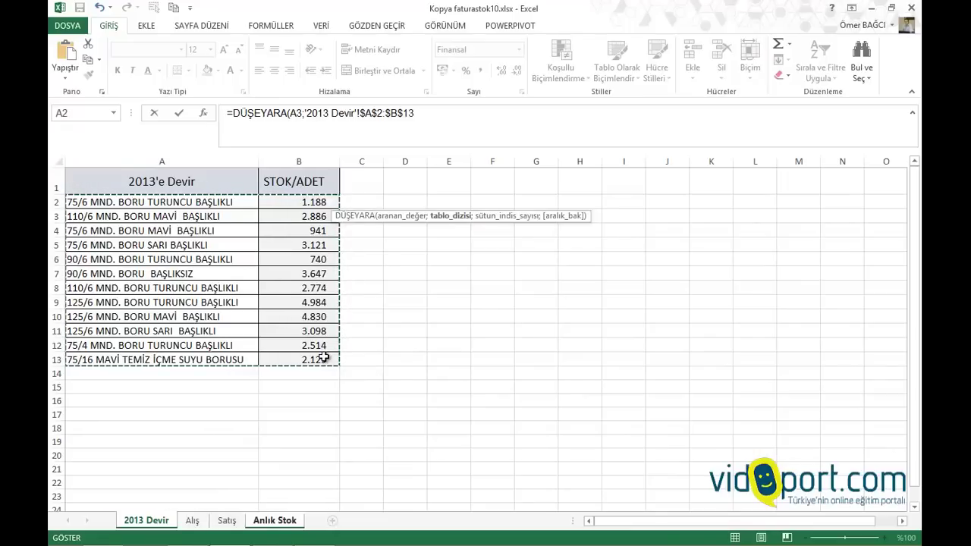
pyautogui.write(';')
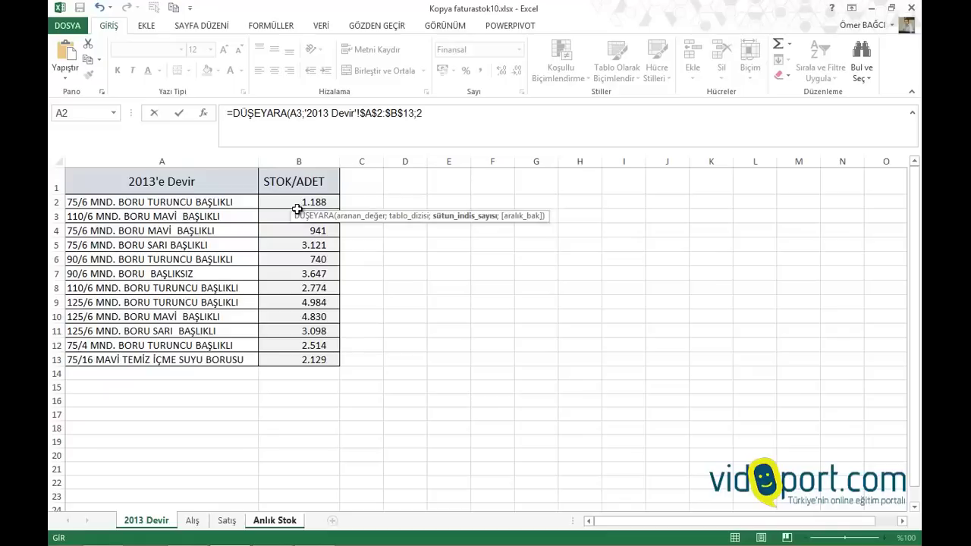
pyautogui.write('2;0')
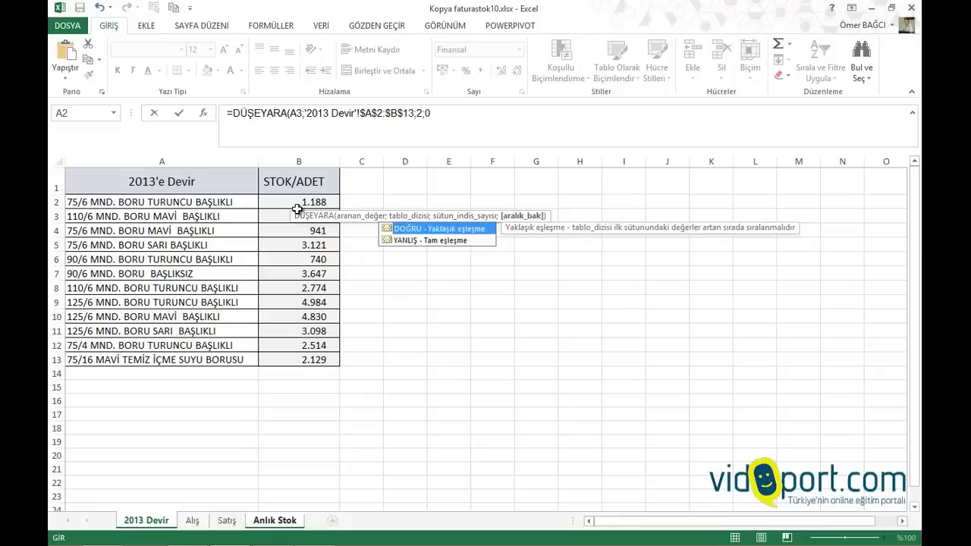
pyautogui.write(')')
pyautogui.press('Return')
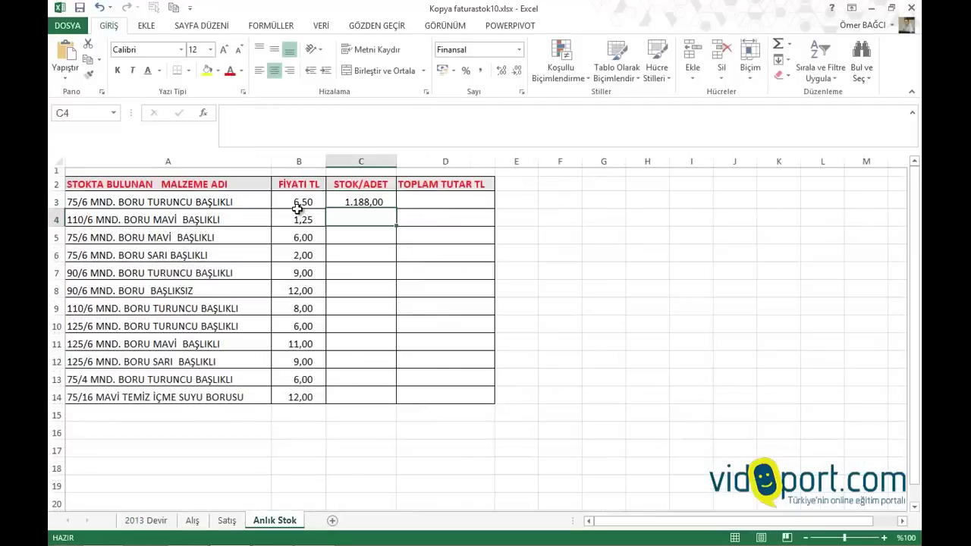
pyautogui.click(385, 199)
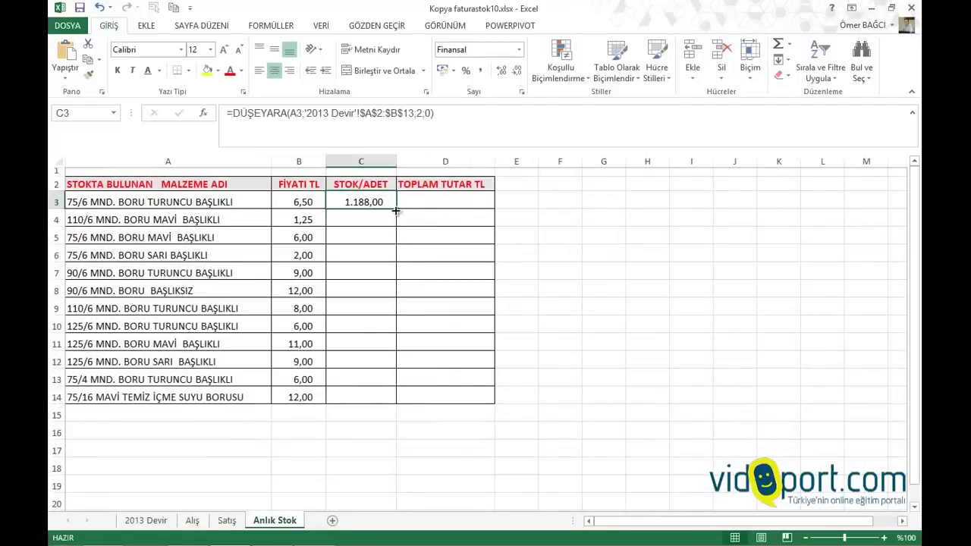
# Copy C3's lookup down to C14 and remove both decimal places
pyautogui.moveTo(395, 210); pyautogui.dragTo(386, 402)
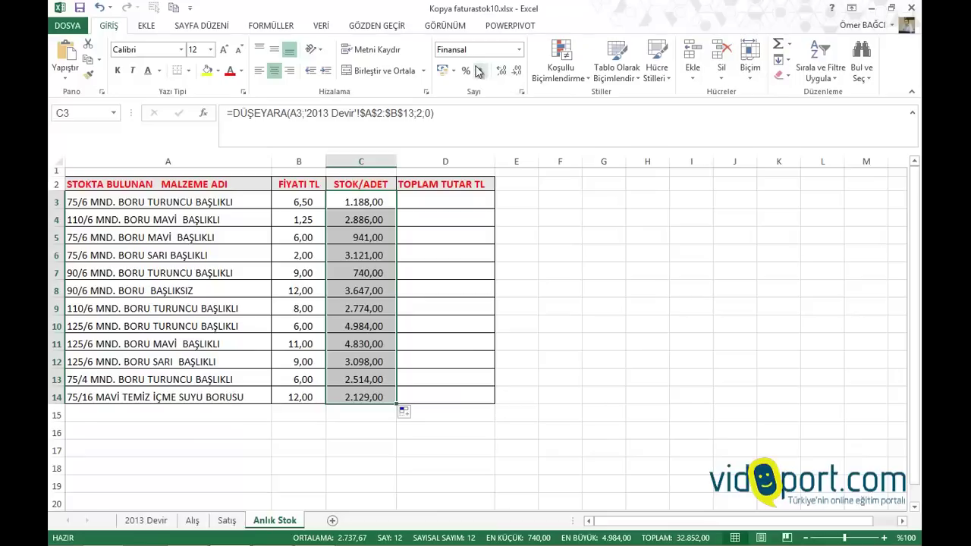
pyautogui.click(516, 71)
pyautogui.click(516, 70)
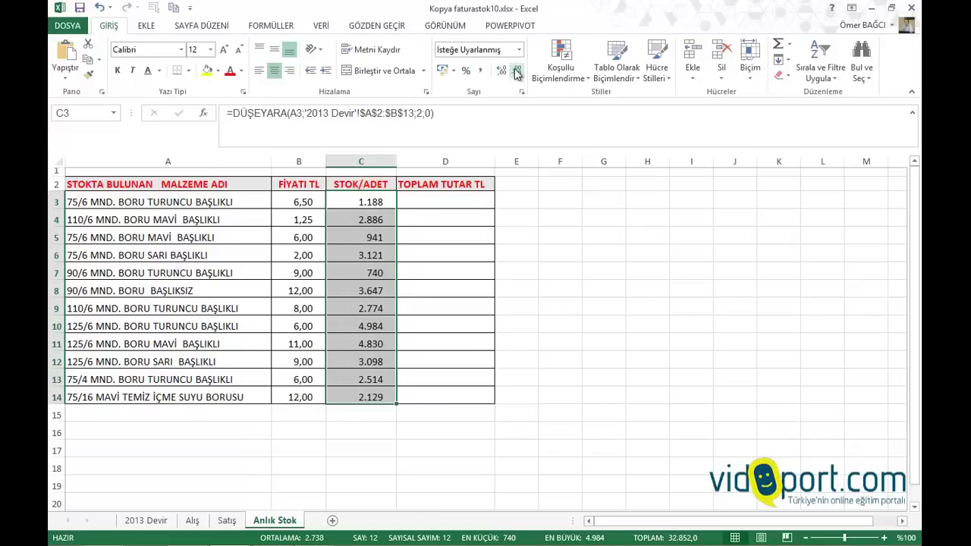
pyautogui.click(356, 200)
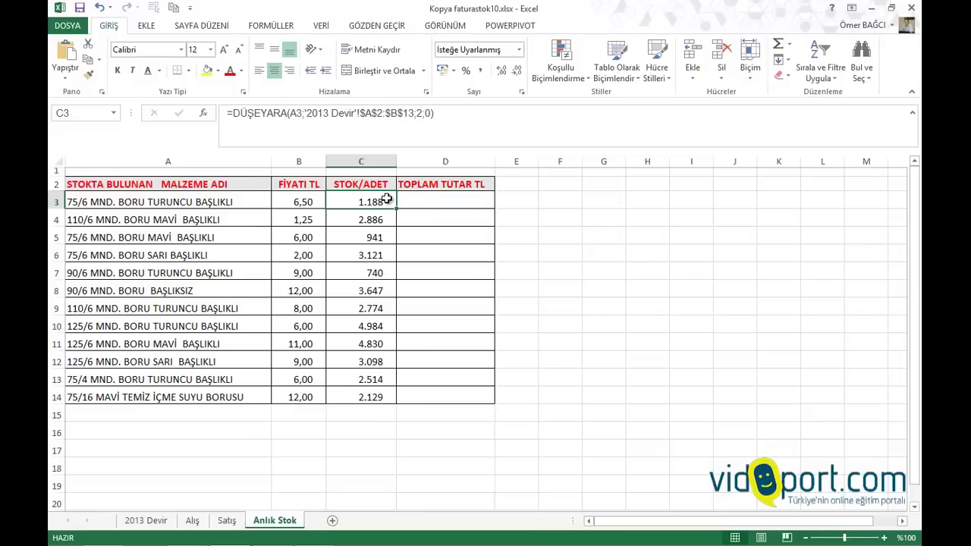
# Inspect the Alış sheet's material names, Tarih header and quantities, then return to Anlık Stok
pyautogui.click(191, 520)
pyautogui.click(210, 236)
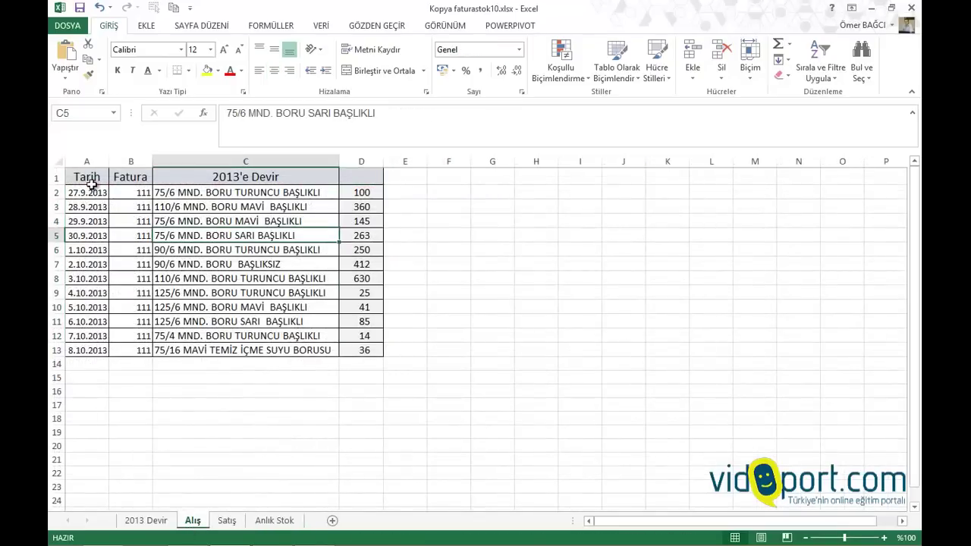
pyautogui.click(89, 180)
pyautogui.click(376, 195)
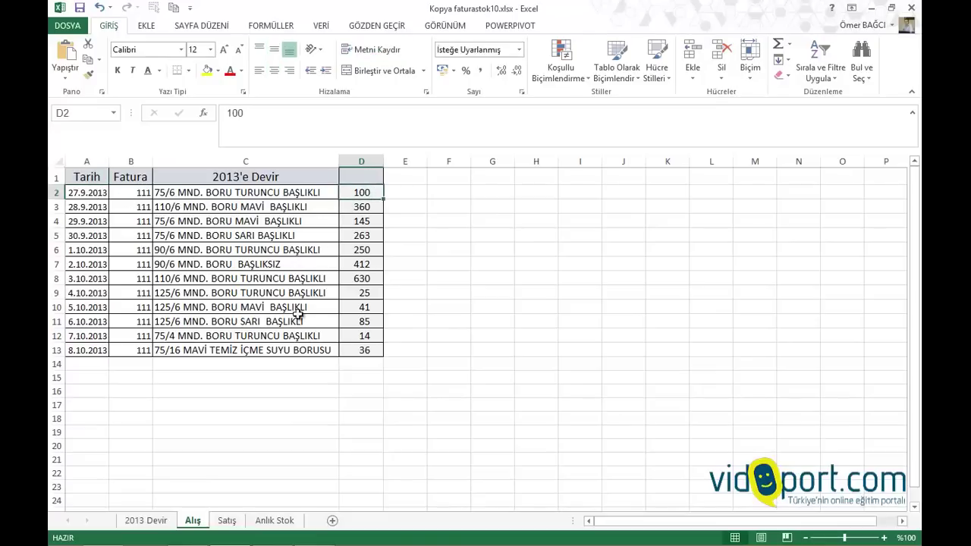
pyautogui.click(273, 520)
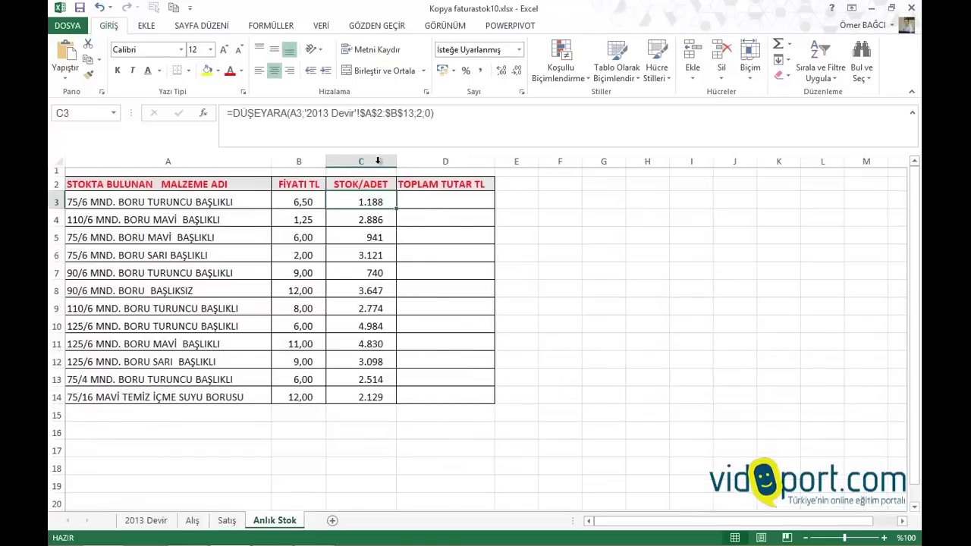
# Extend C3 with +ETOPLA(Alış!C:C;'Anlık Stok'!A3;Alış!D:D) to add purchased quantities
pyautogui.doubleClick(362, 196)
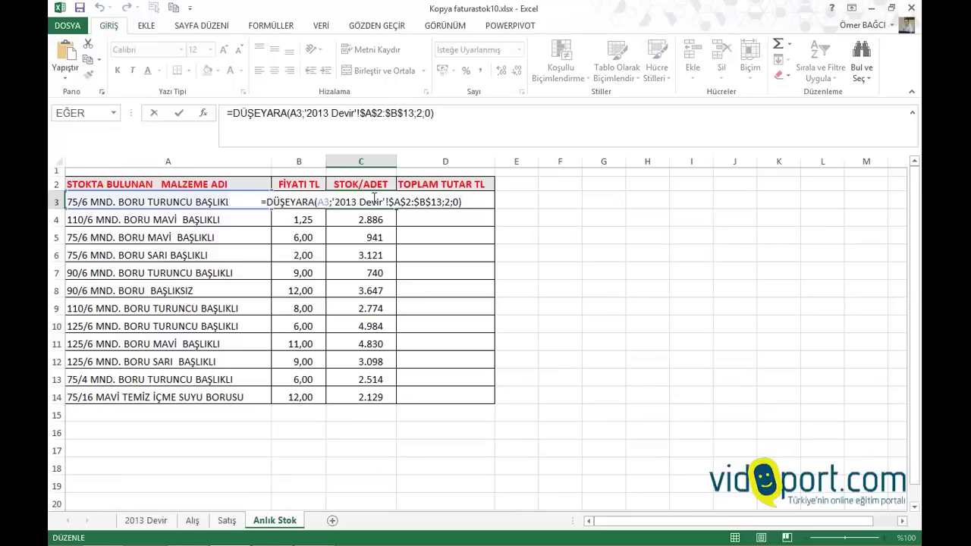
pyautogui.write('+')
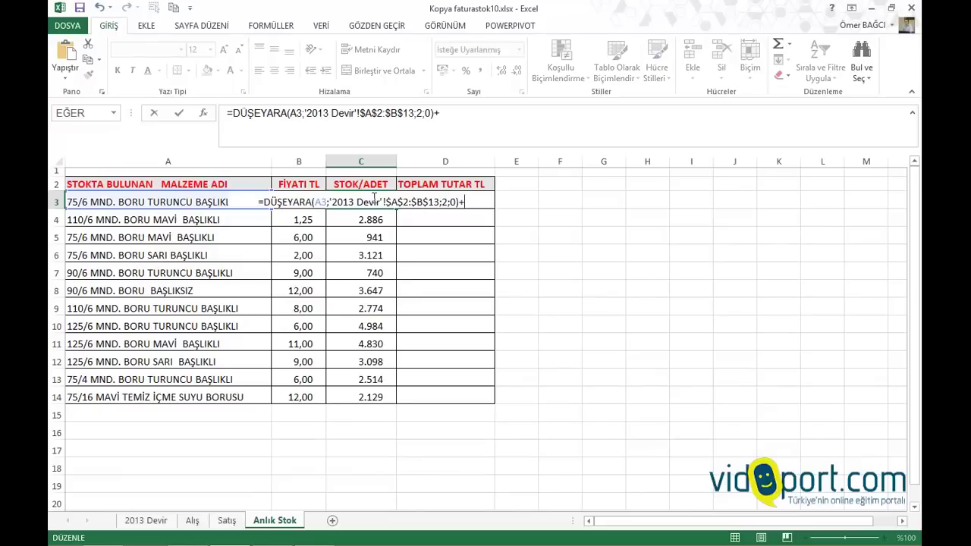
pyautogui.write('etopla')
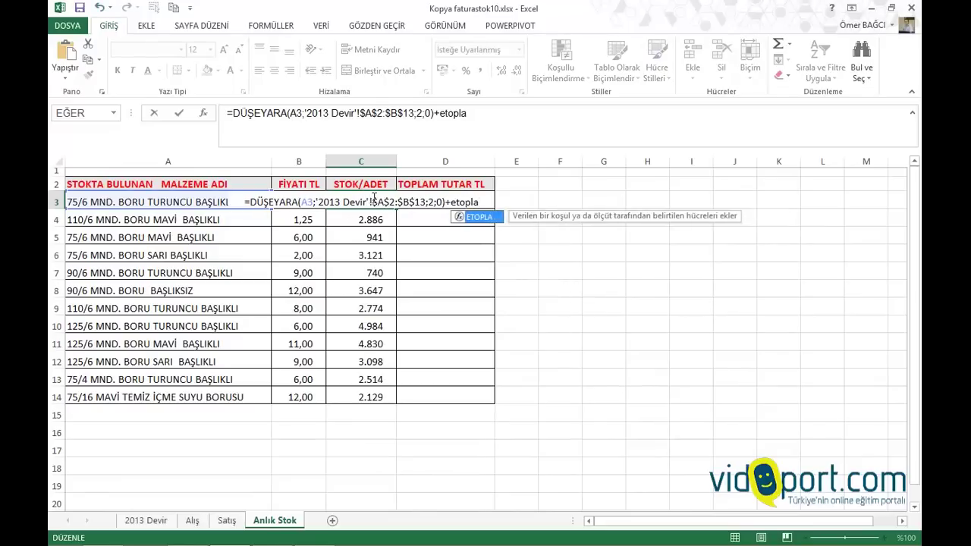
pyautogui.write('(')
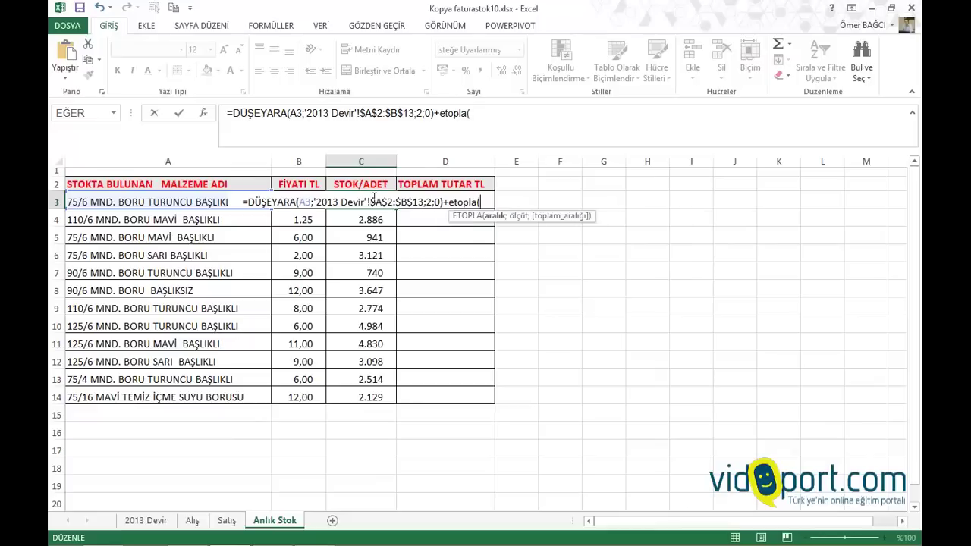
pyautogui.click(192, 521)
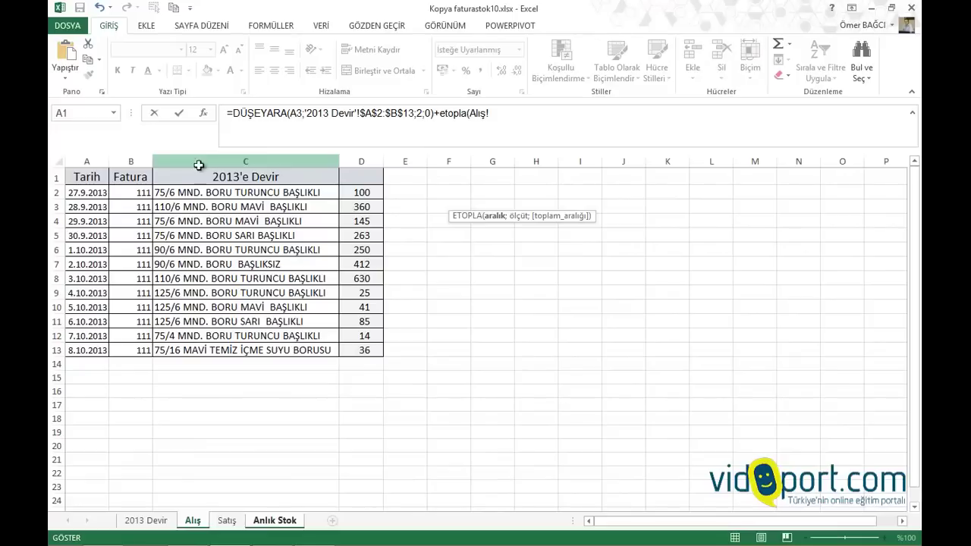
pyautogui.click(199, 162)
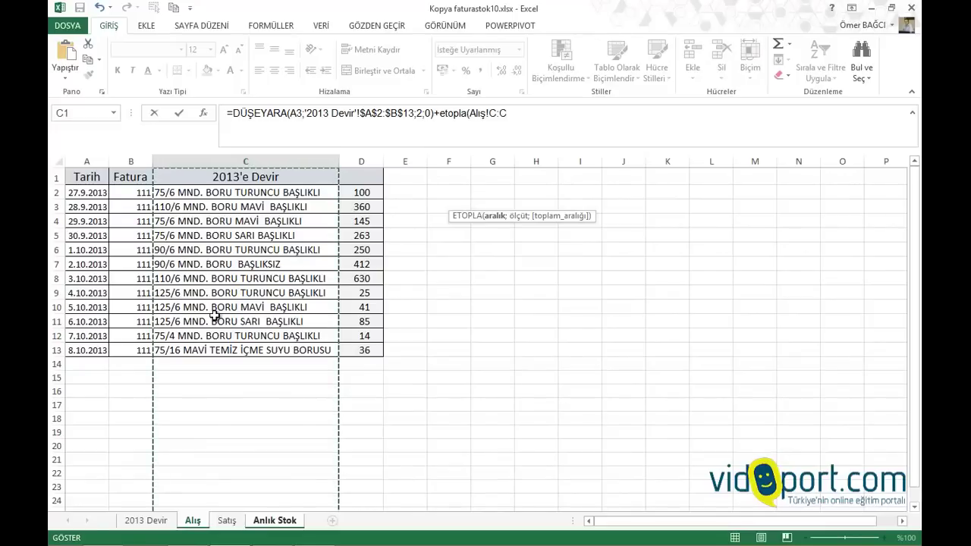
pyautogui.write(';')
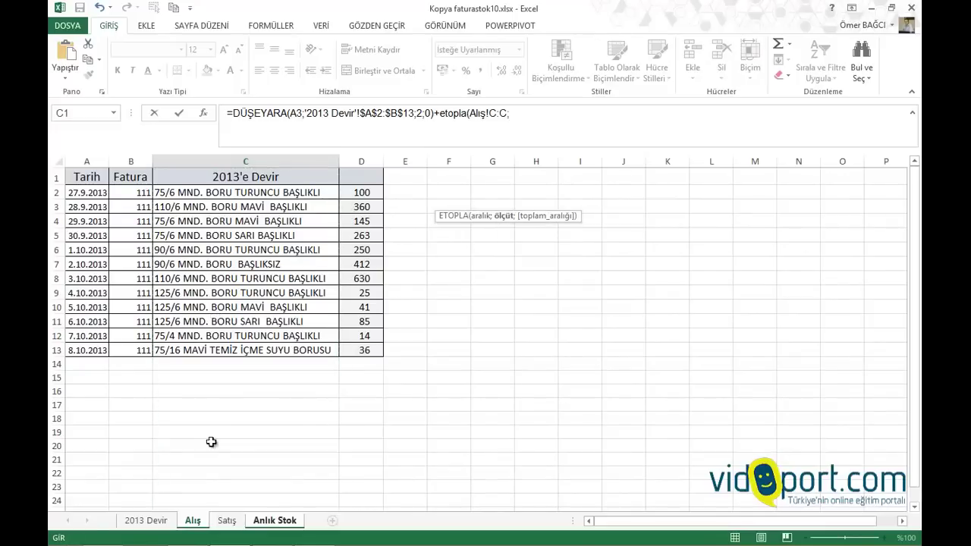
pyautogui.click(275, 520)
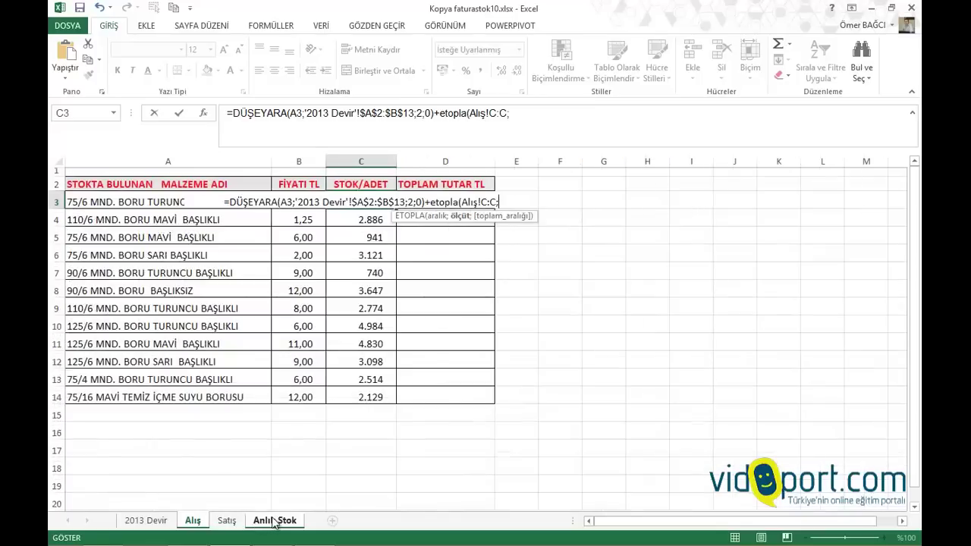
pyautogui.click(119, 200)
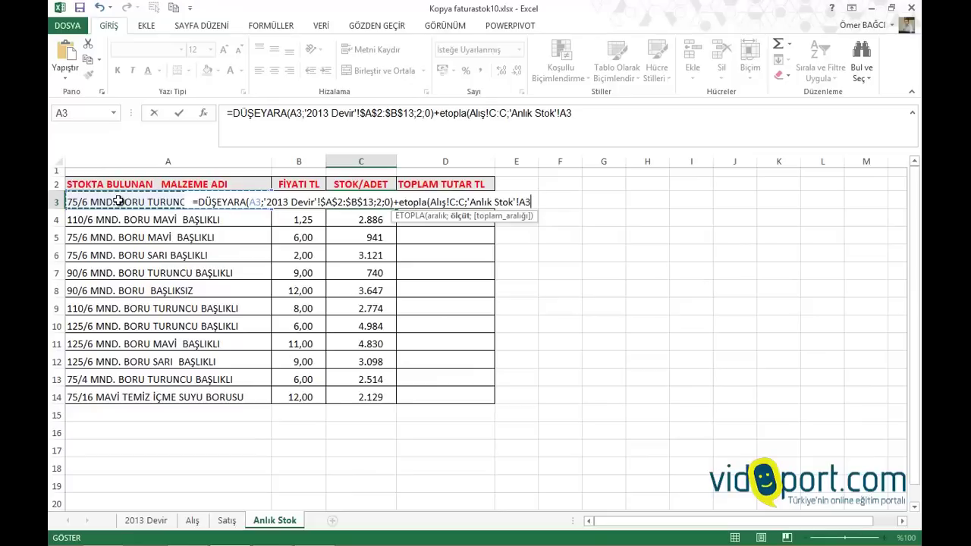
pyautogui.write(';')
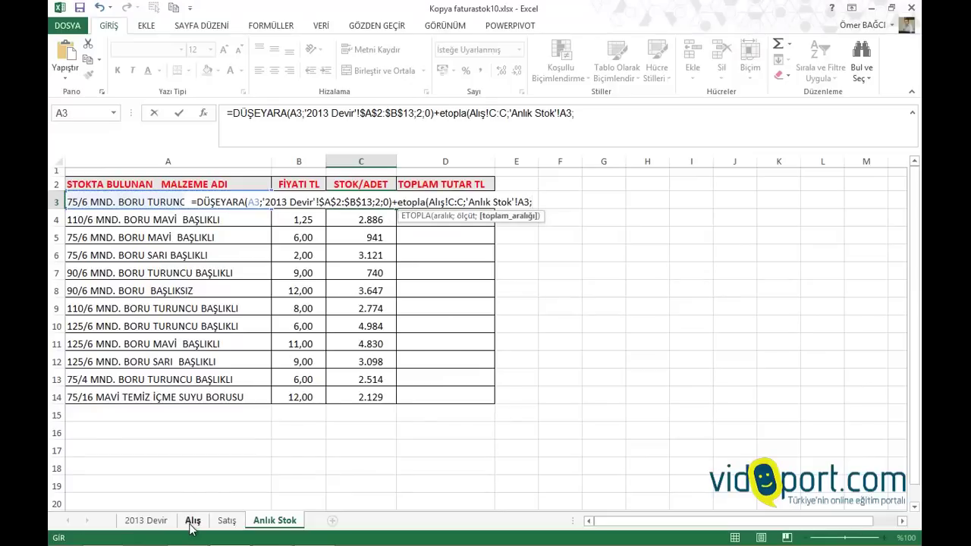
pyautogui.click(192, 521)
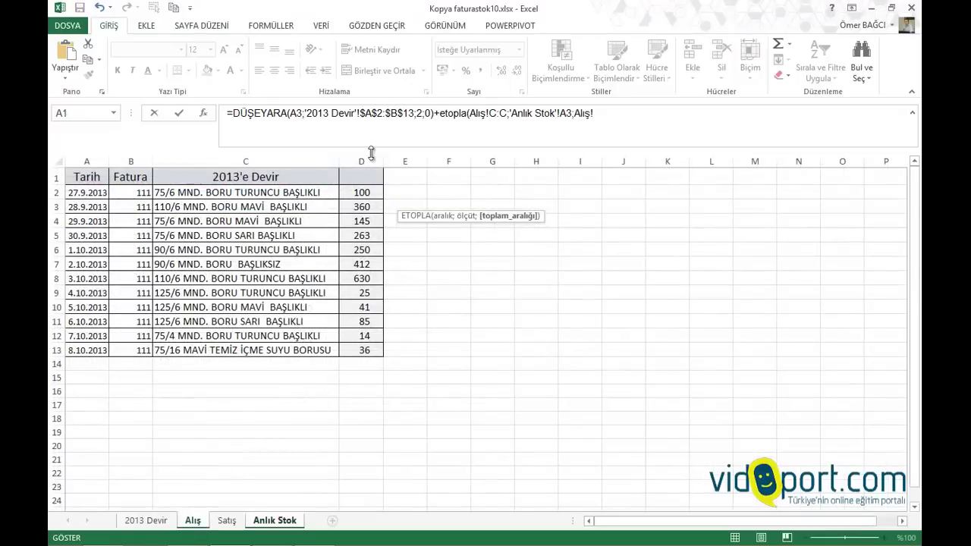
pyautogui.click(373, 160)
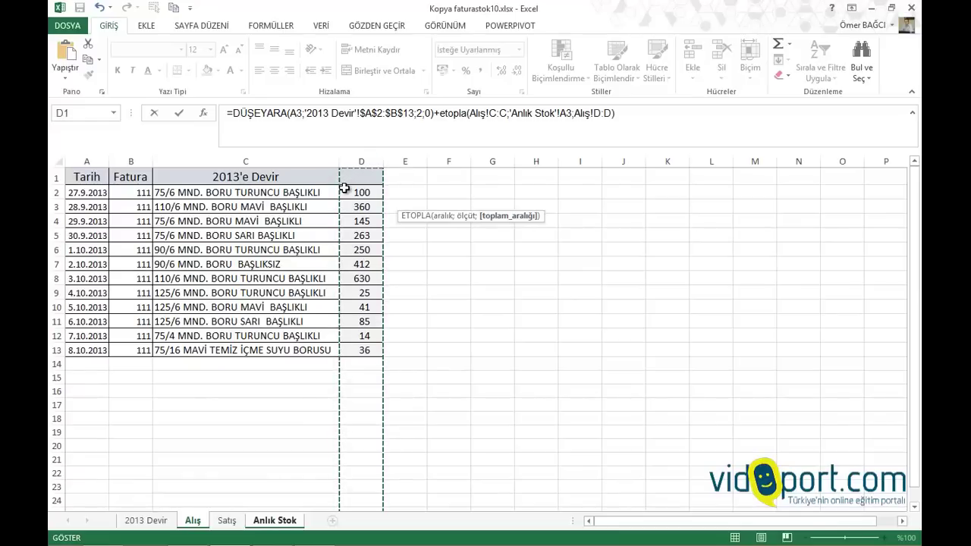
pyautogui.write(')')
pyautogui.press('Return')
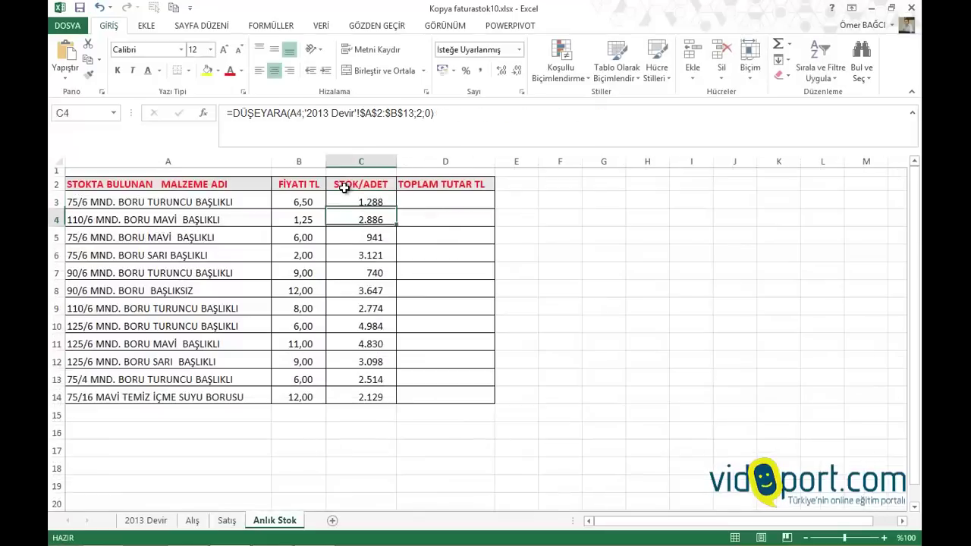
# Check C3's result and glance at the Satış sales sheet
pyautogui.click(367, 203)
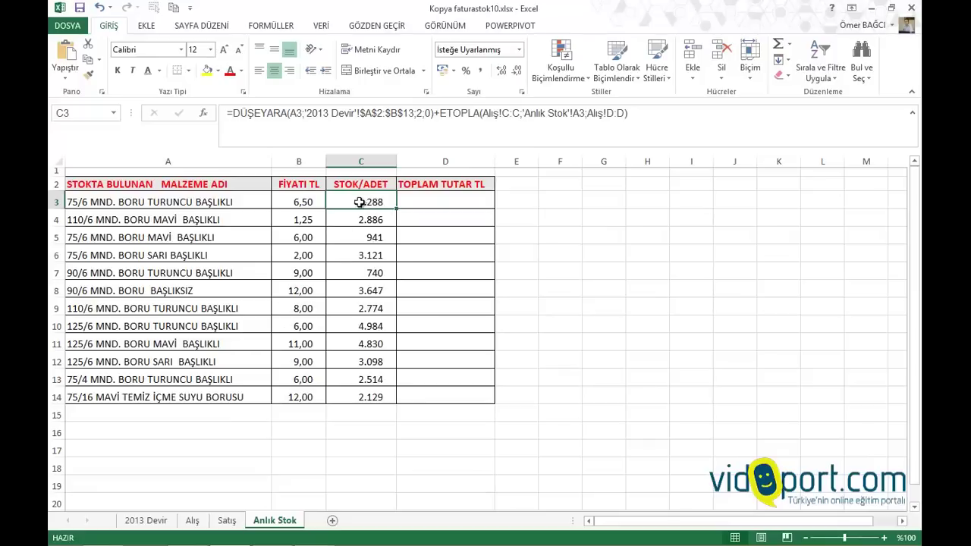
pyautogui.click(229, 521)
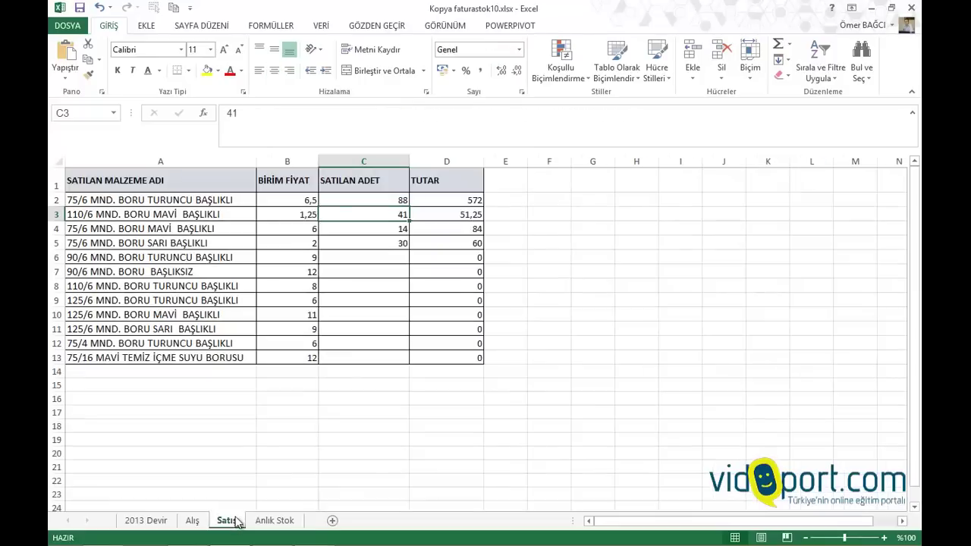
pyautogui.click(281, 521)
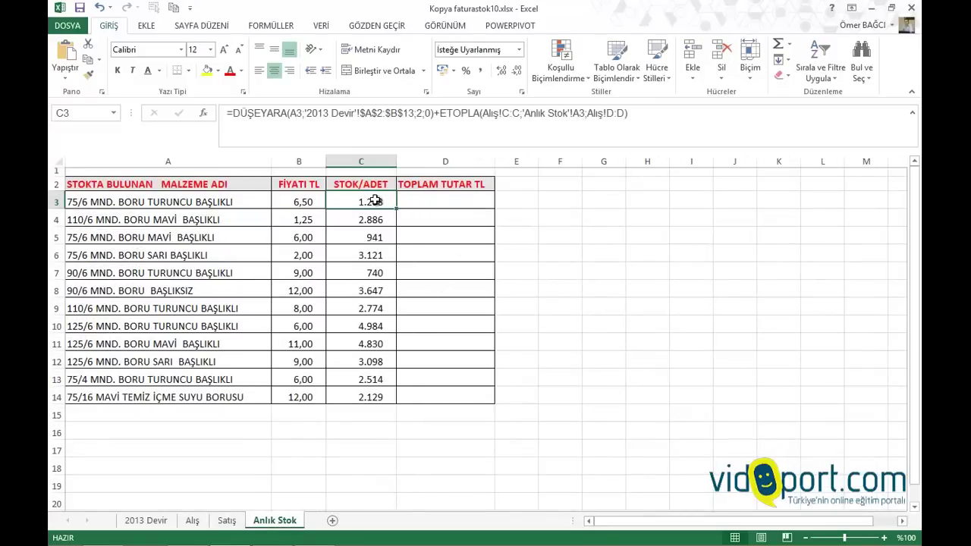
# Append -ETOPLA(Satış!A:A;'Anlık Stok'!A3;Satış!C:C) to C3 and fill it down to C14
pyautogui.doubleClick(375, 199)
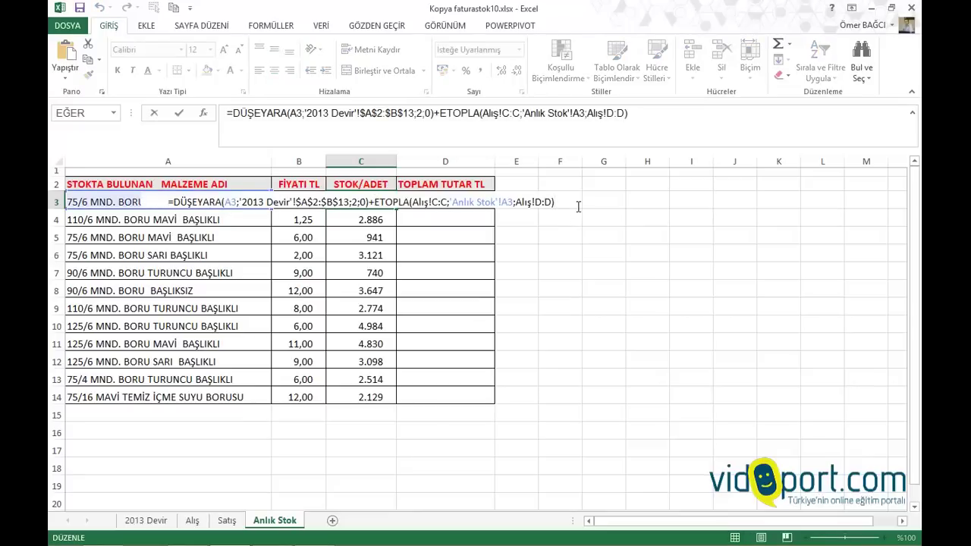
pyautogui.write('-')
pyautogui.write('etopla')
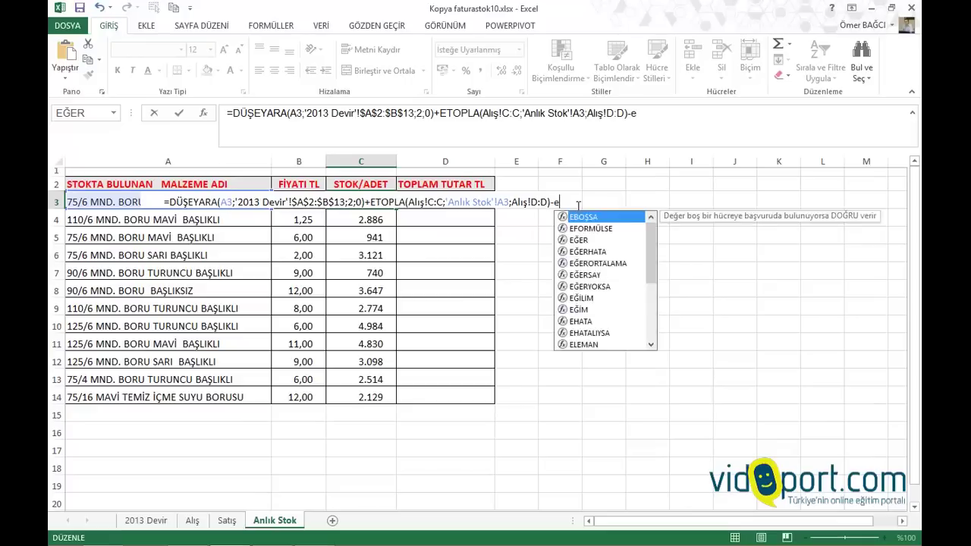
pyautogui.write('(')
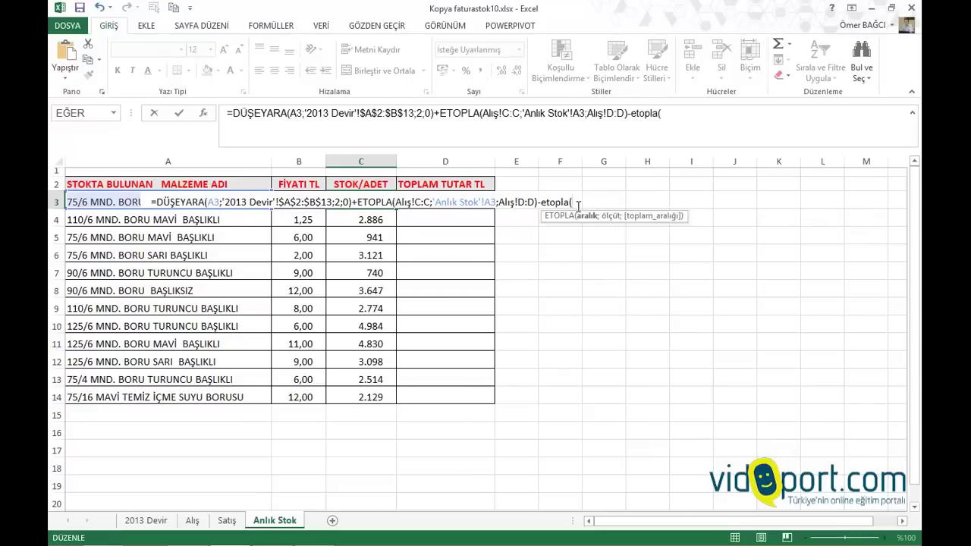
pyautogui.click(226, 521)
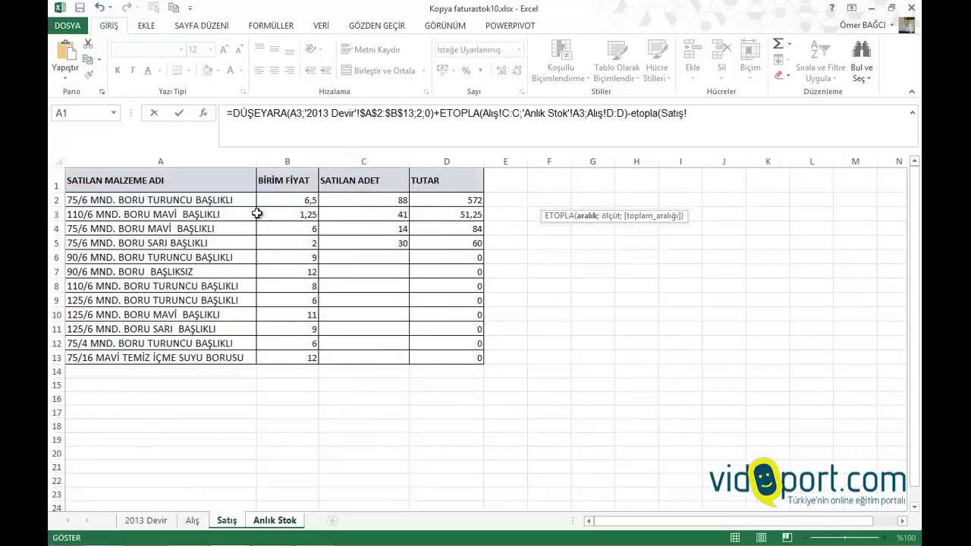
pyautogui.click(182, 160)
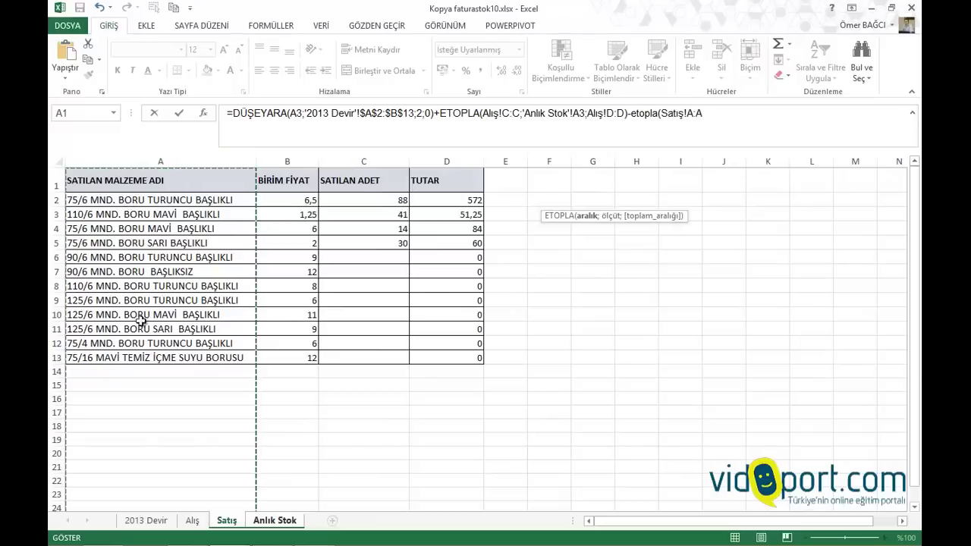
pyautogui.write(';')
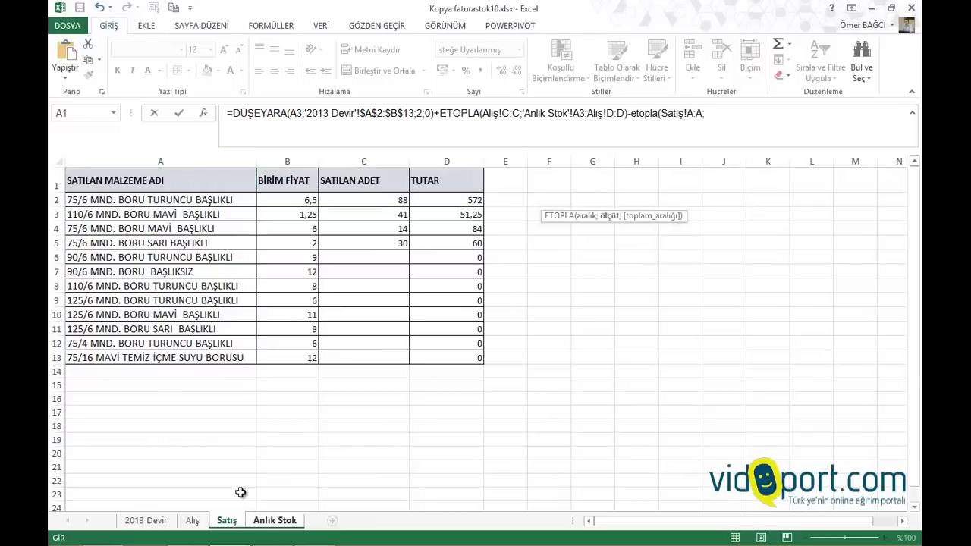
pyautogui.click(274, 521)
pyautogui.click(80, 202)
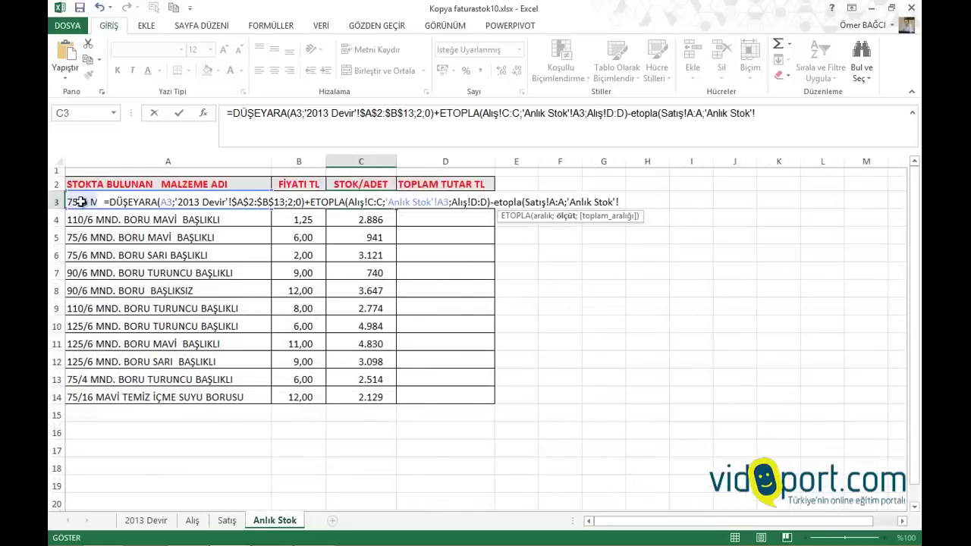
pyautogui.write(';')
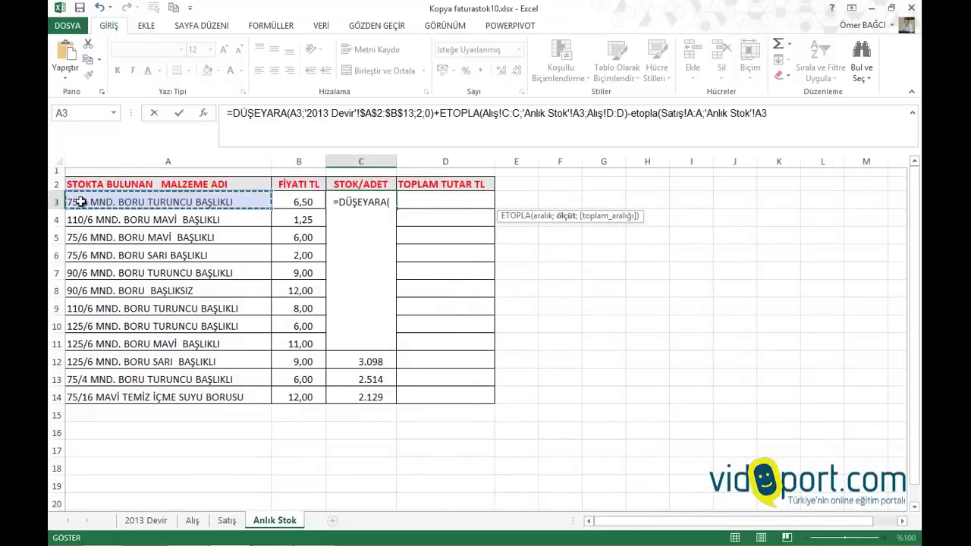
pyautogui.click(227, 520)
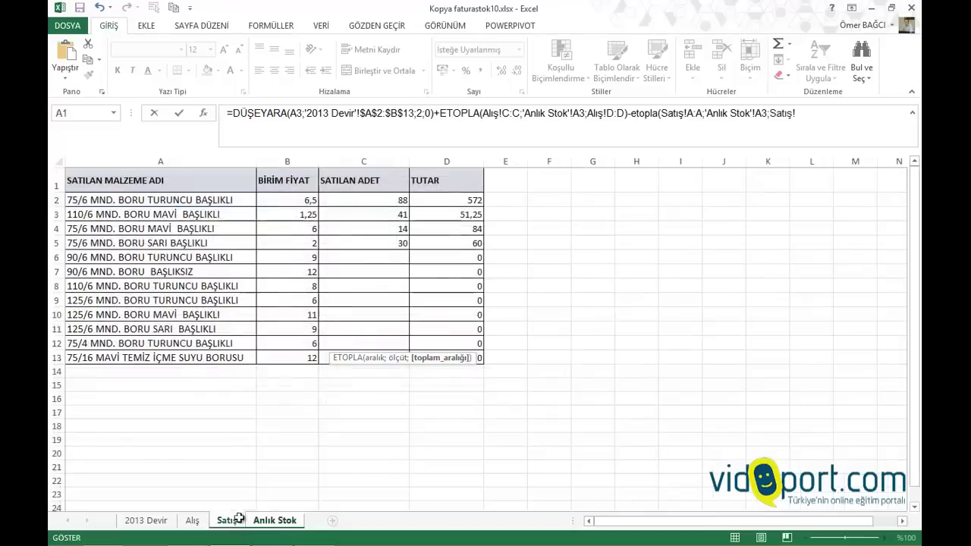
pyautogui.click(381, 154)
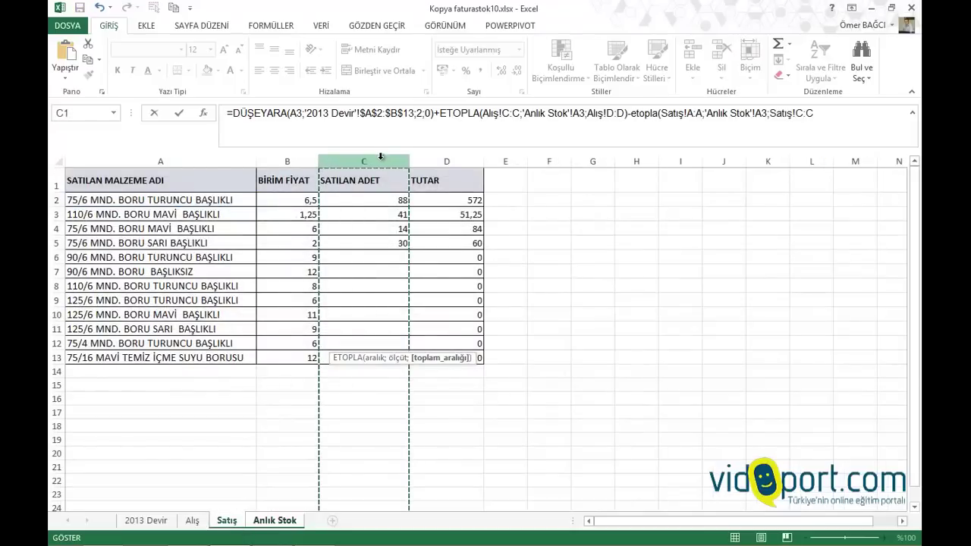
pyautogui.press('Return')
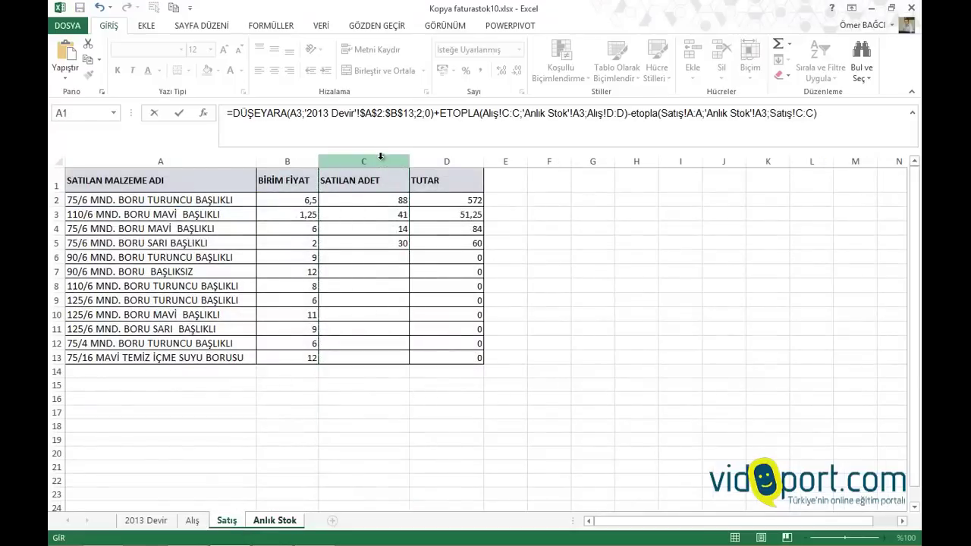
pyautogui.click(391, 204)
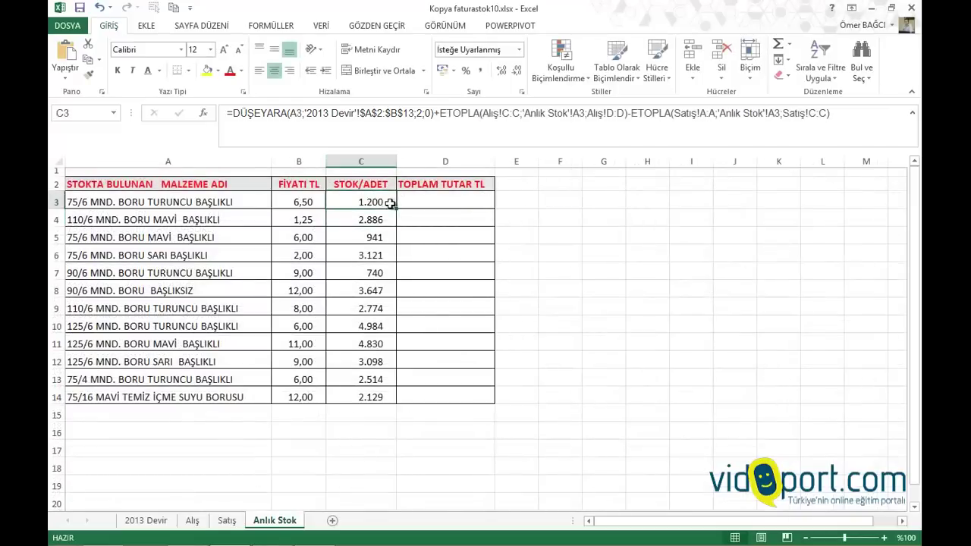
pyautogui.moveTo(399, 210); pyautogui.dragTo(383, 408)
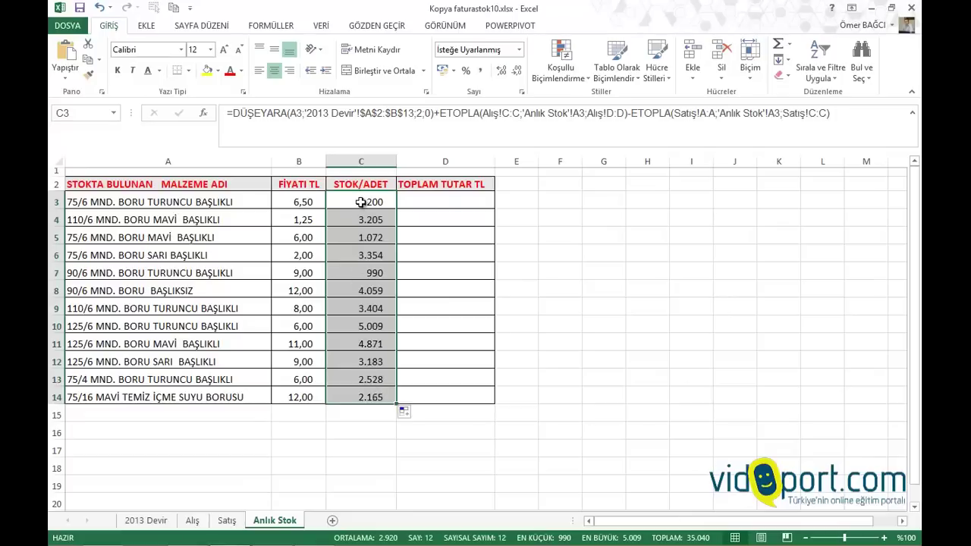
# Enter =B3*C3 in D3, fill it down to D14 and apply the Finansal comma format
pyautogui.click(473, 204)
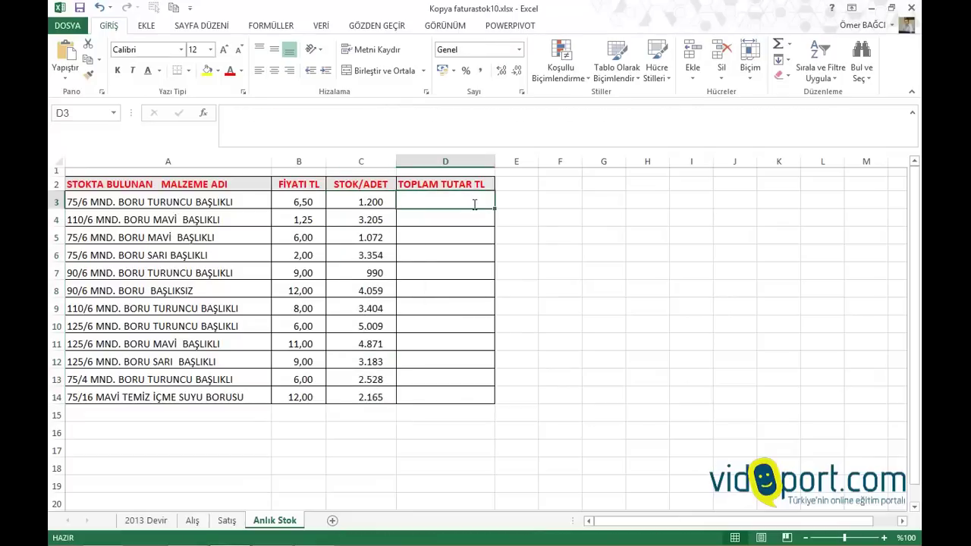
pyautogui.write('=')
pyautogui.click(311, 199)
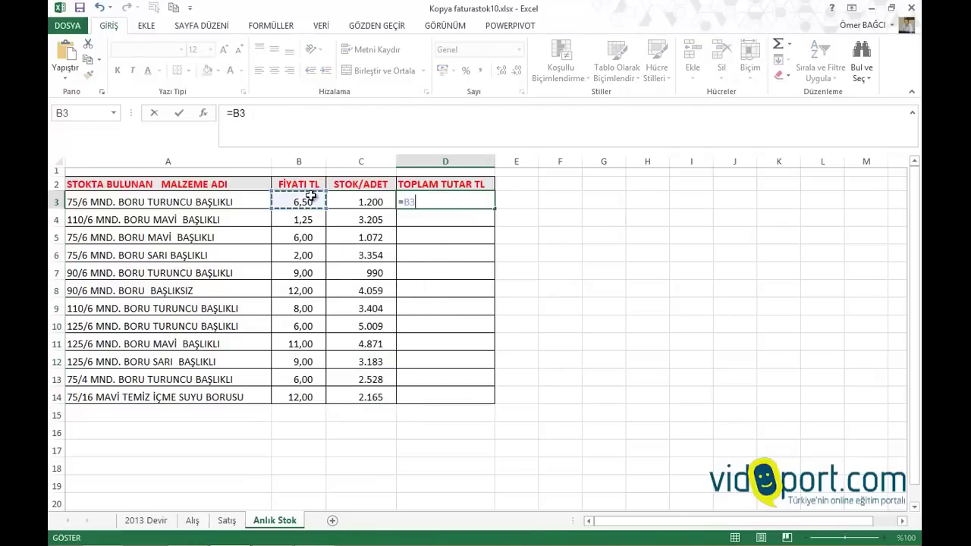
pyautogui.write('*')
pyautogui.click(357, 193)
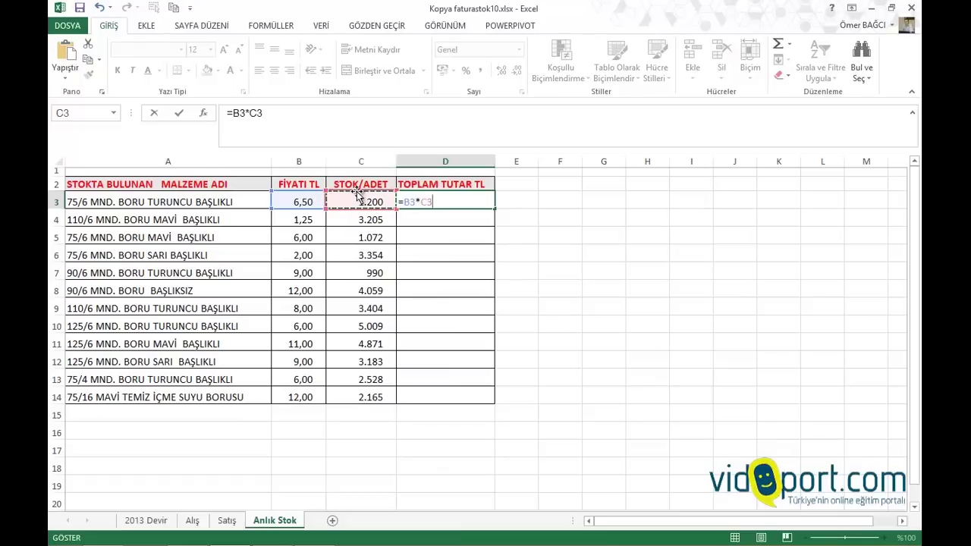
pyautogui.press('Return')
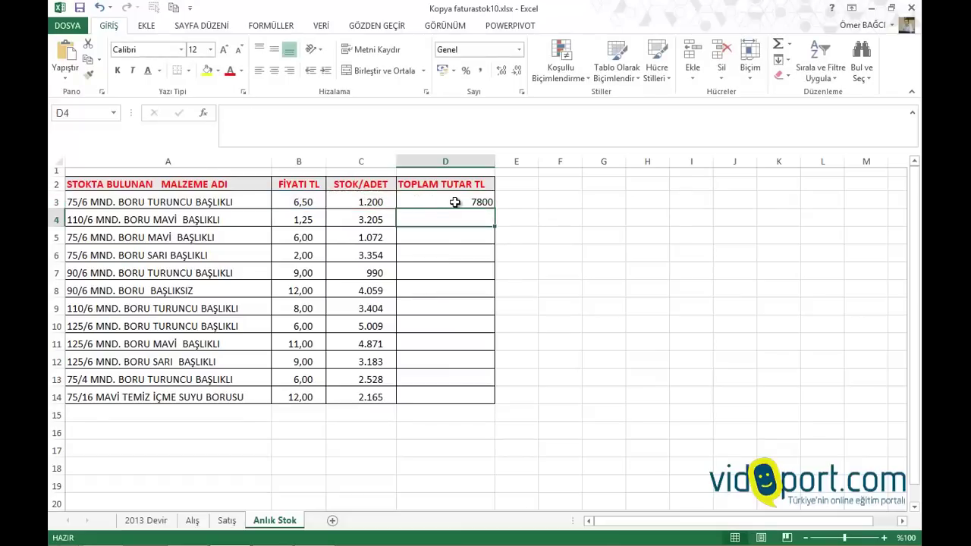
pyautogui.click(493, 204)
pyautogui.moveTo(495, 211); pyautogui.dragTo(479, 402)
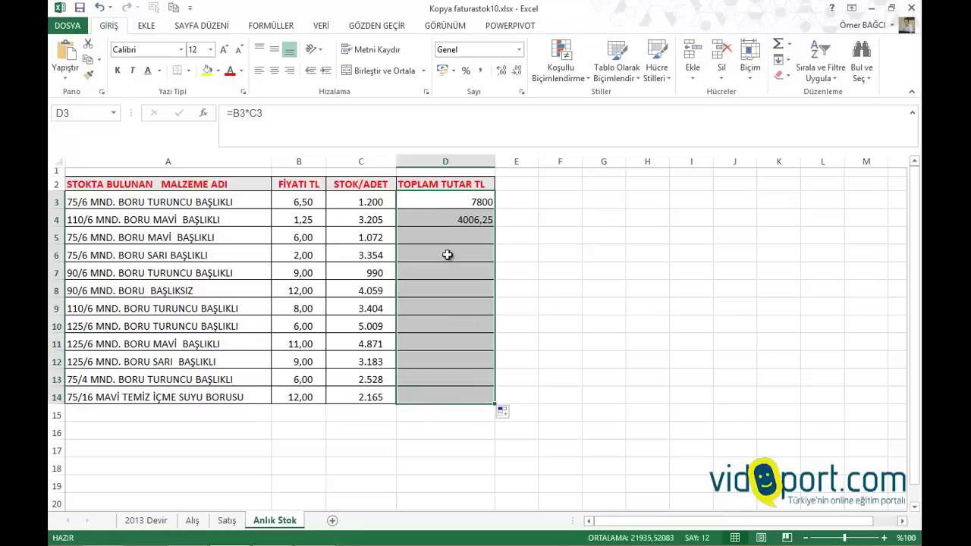
pyautogui.click(480, 70)
pyautogui.click(320, 305)
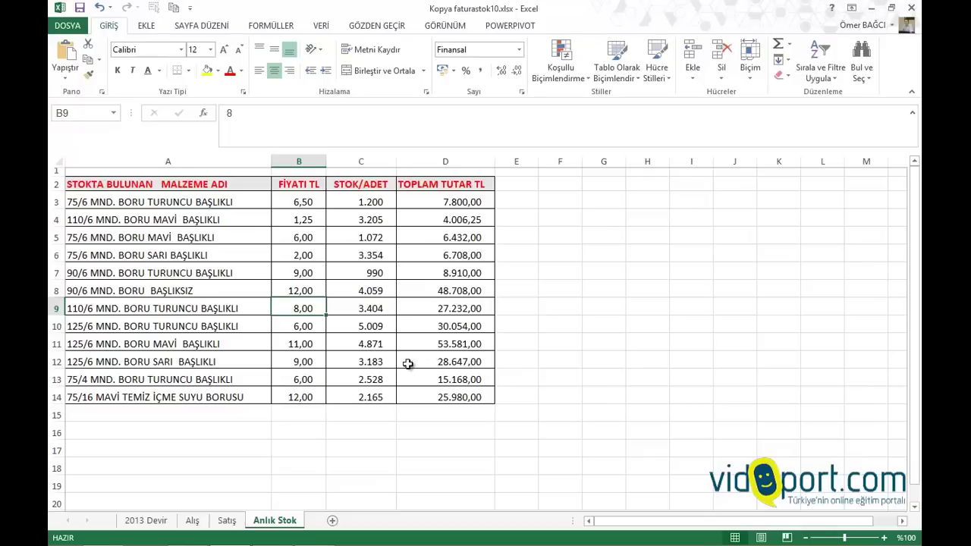
pyautogui.click(399, 367)
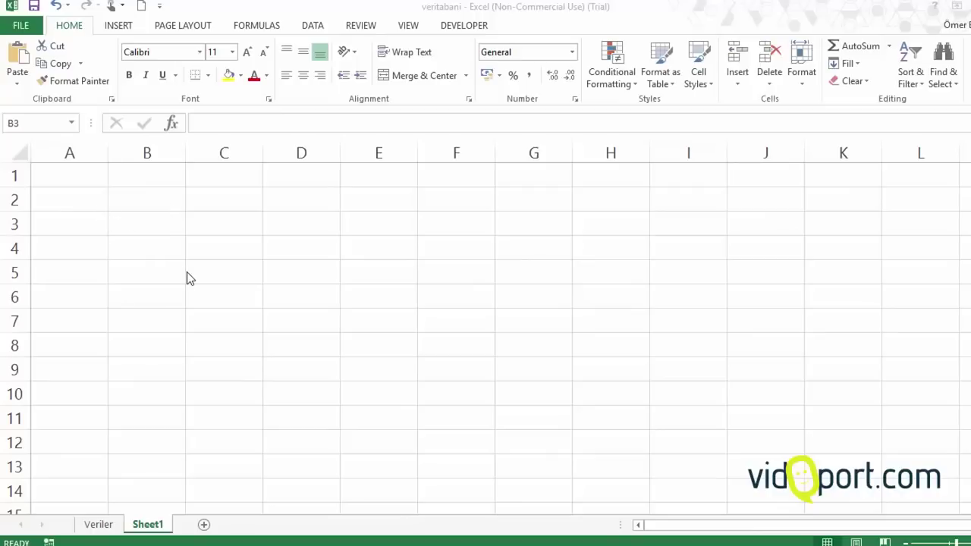
# Enter a sample first name in B2, copy it down column B, then clear B2:E9
pyautogui.moveTo(133, 201); pyautogui.dragTo(412, 393)
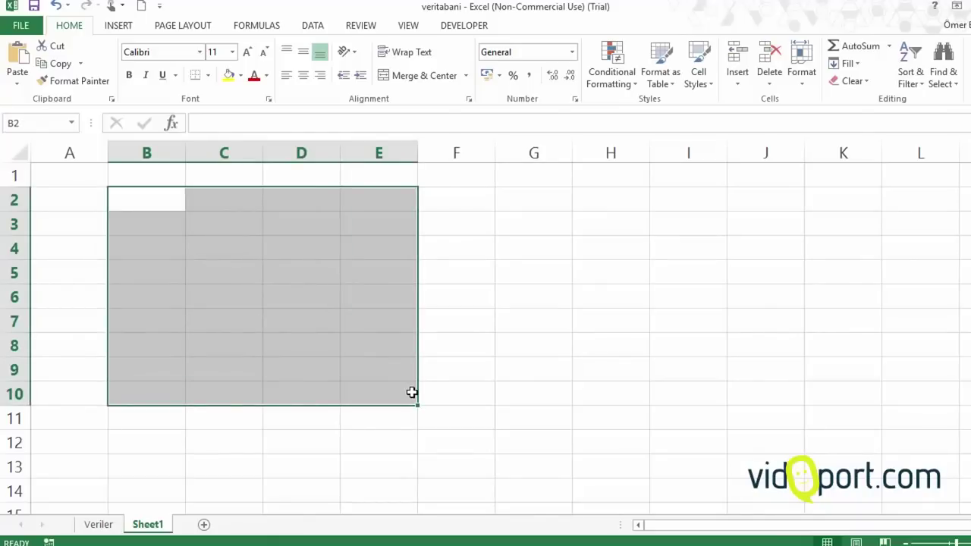
pyautogui.write('Ömer')
pyautogui.press('Return')
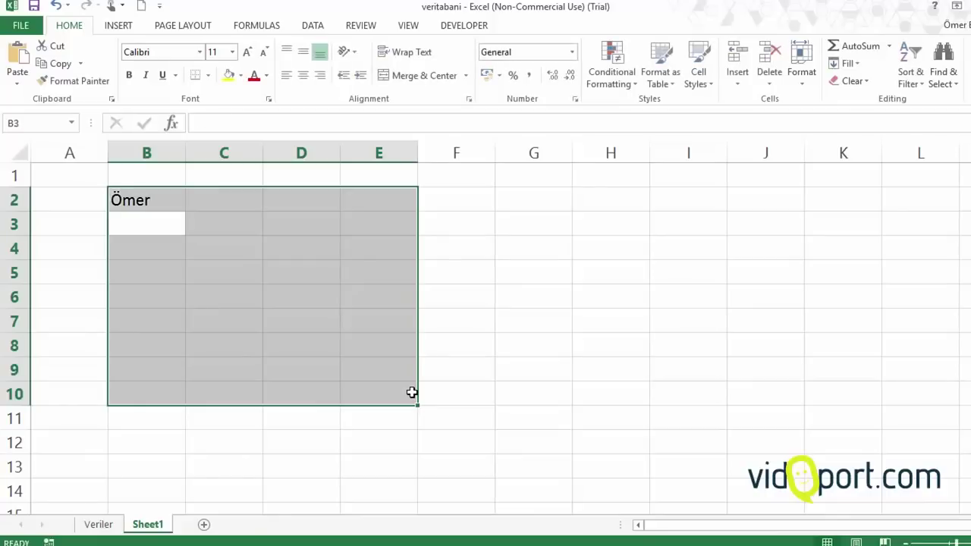
pyautogui.click(164, 192)
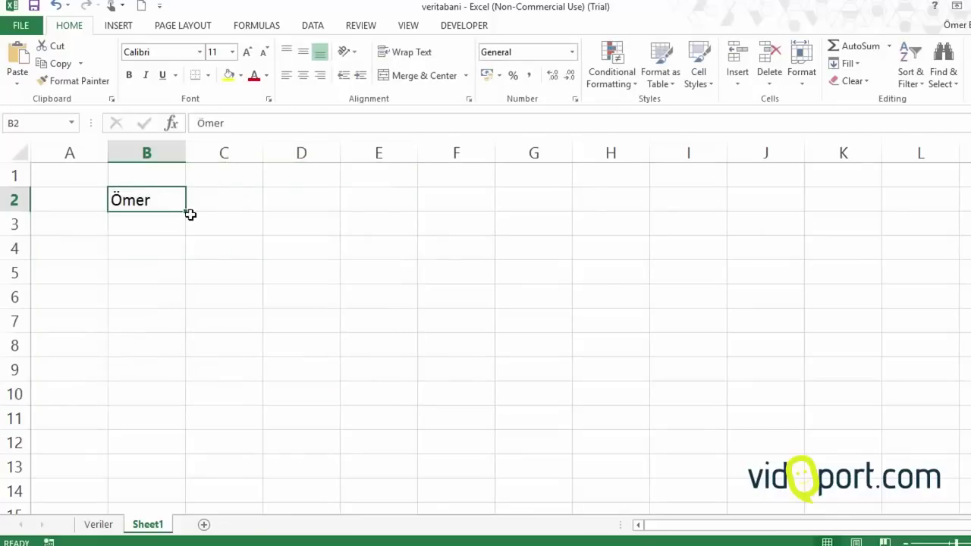
pyautogui.moveTo(186, 210); pyautogui.dragTo(388, 380)
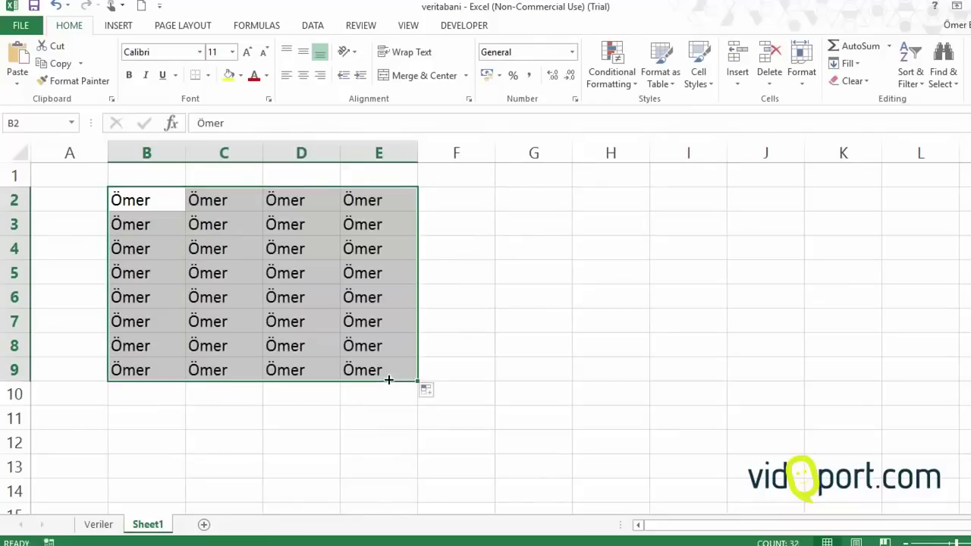
pyautogui.moveTo(167, 201); pyautogui.dragTo(383, 377)
pyautogui.press('Delete')
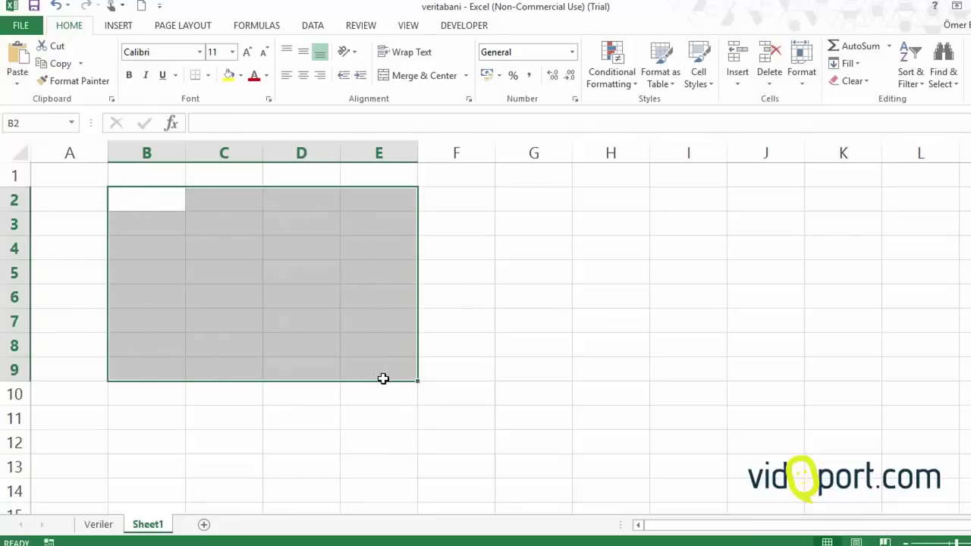
# Fill every cell of B2:E9 with the sample first name at once using Ctrl+Enter
pyautogui.moveTo(137, 204); pyautogui.dragTo(374, 372)
pyautogui.write('ömer')
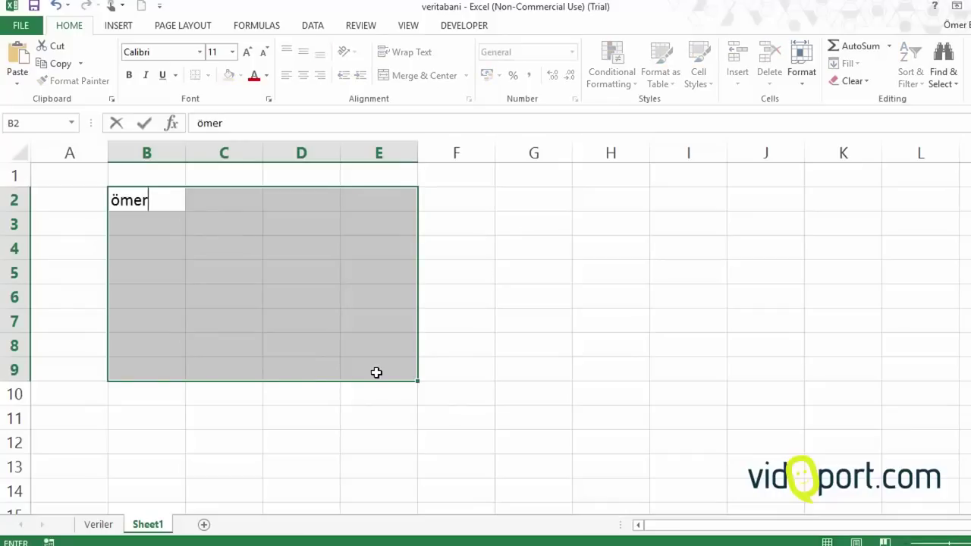
pyautogui.hotkey('ctrl', 'Return')
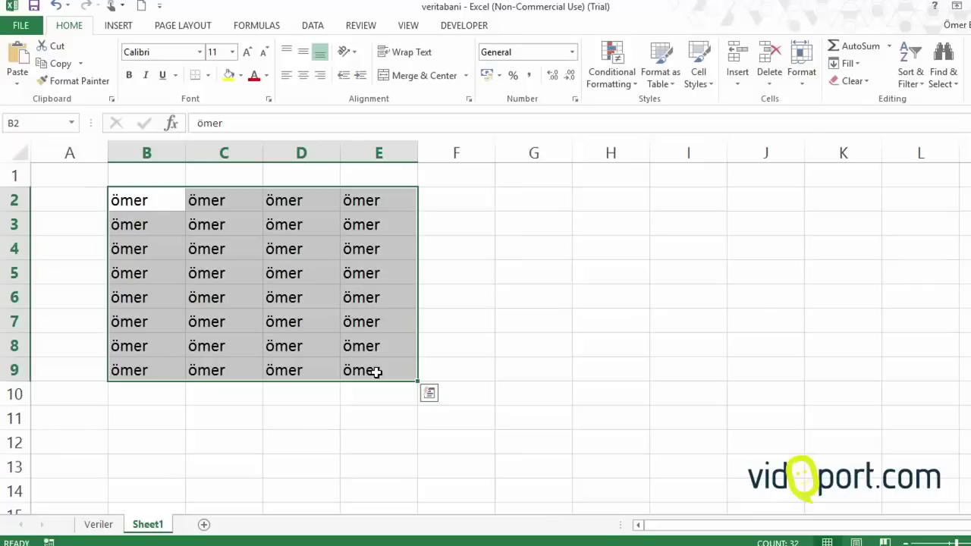
pyautogui.click(310, 278)
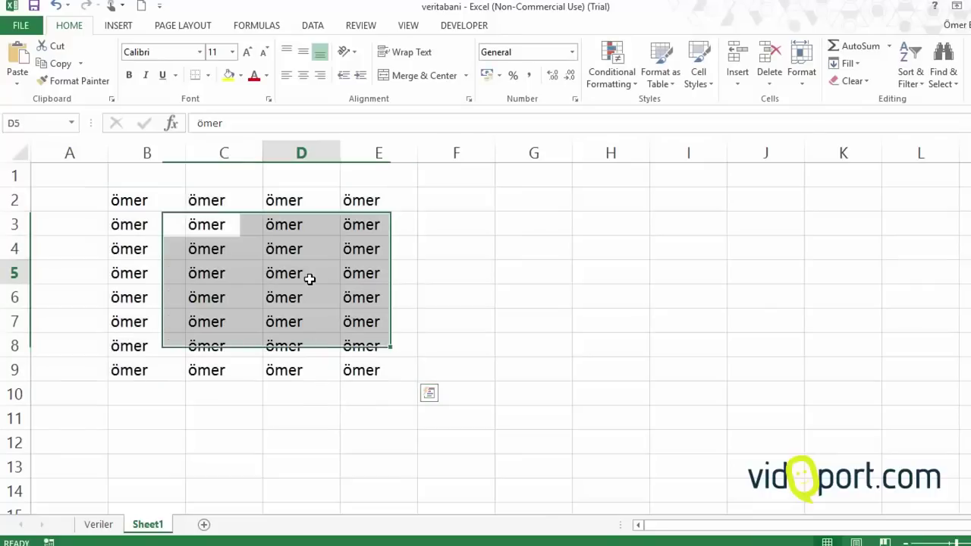
# On the Veriler sheet, enter =F2*15% in G2
pyautogui.click(99, 524)
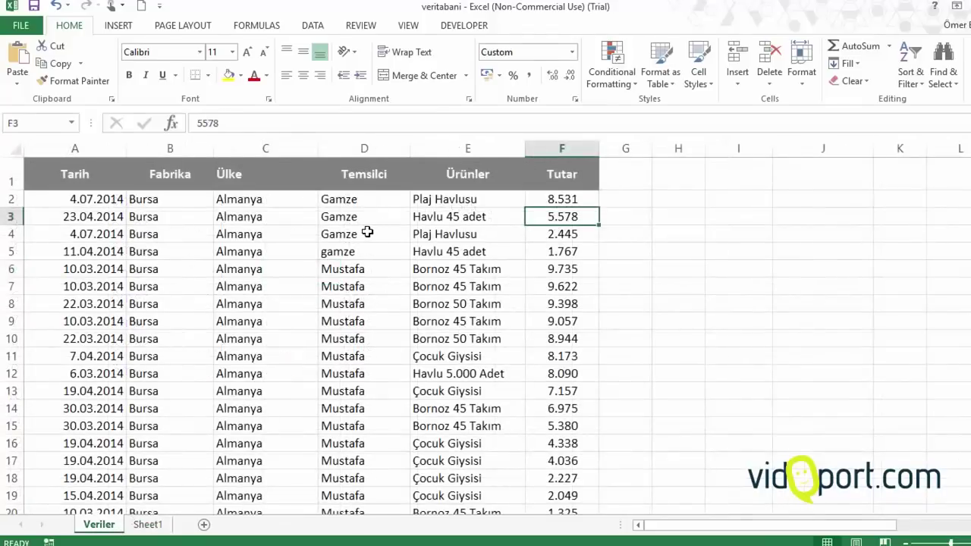
pyautogui.click(638, 198)
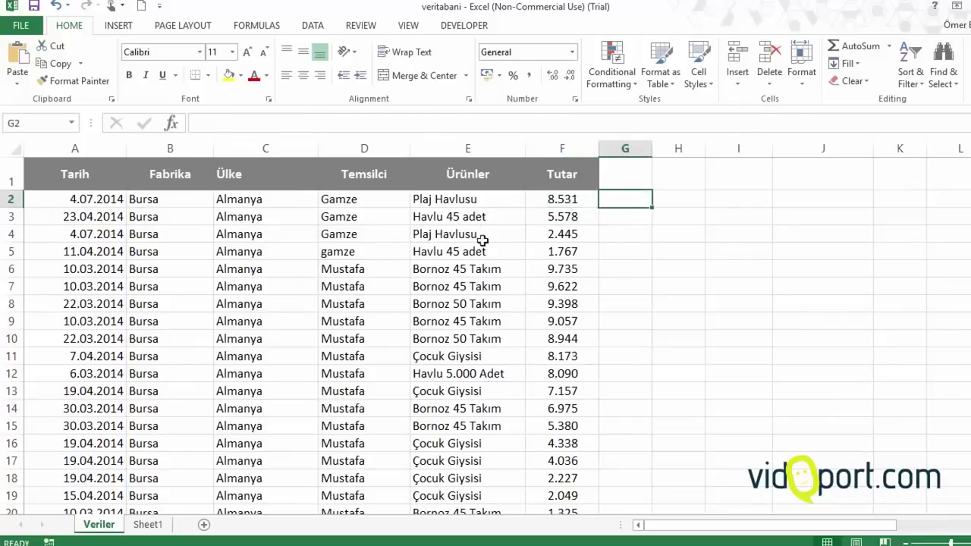
pyautogui.write('=')
pyautogui.click(574, 194)
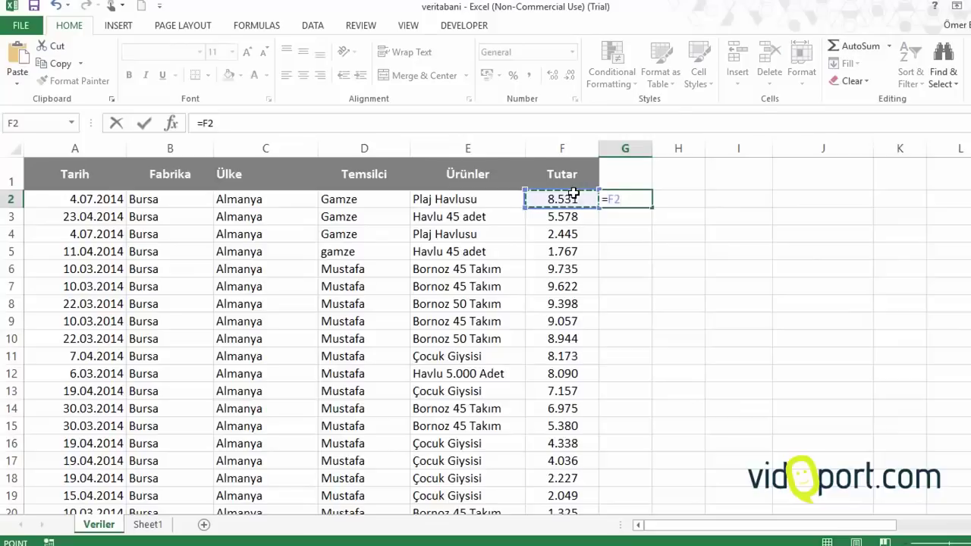
pyautogui.write('*15%')
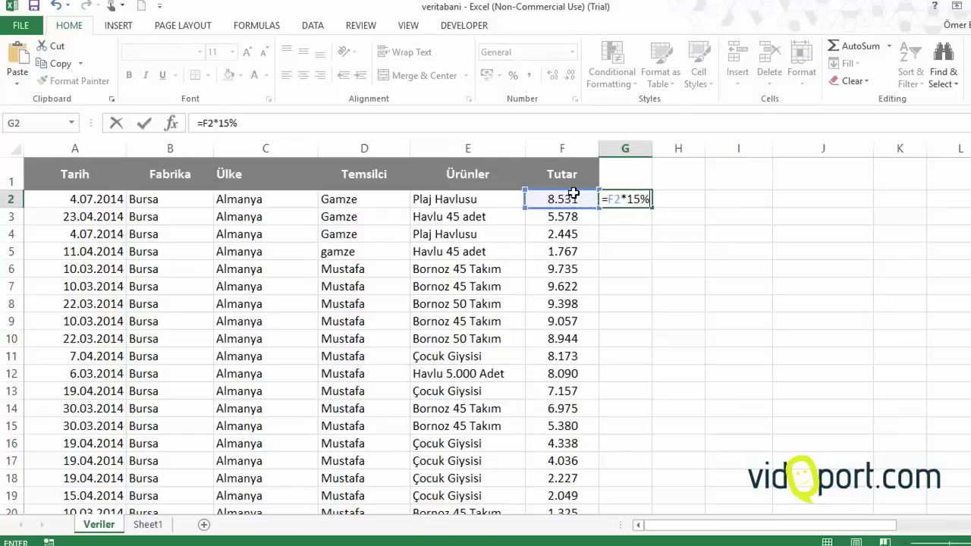
pyautogui.press('Return')
# Copy the 15% formula down to G19, check a few results, and select G2:G19
pyautogui.click(644, 199)
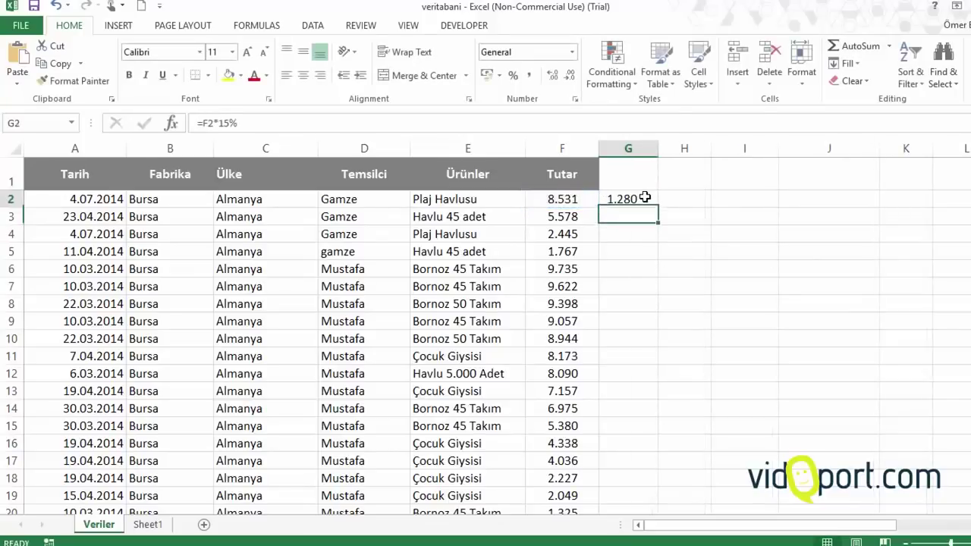
pyautogui.moveTo(655, 211); pyautogui.dragTo(649, 486)
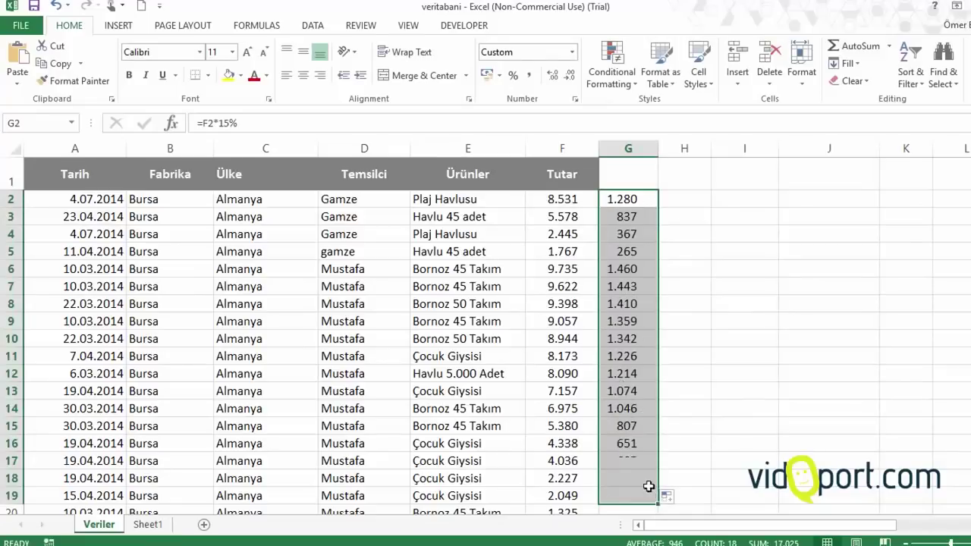
pyautogui.click(622, 279)
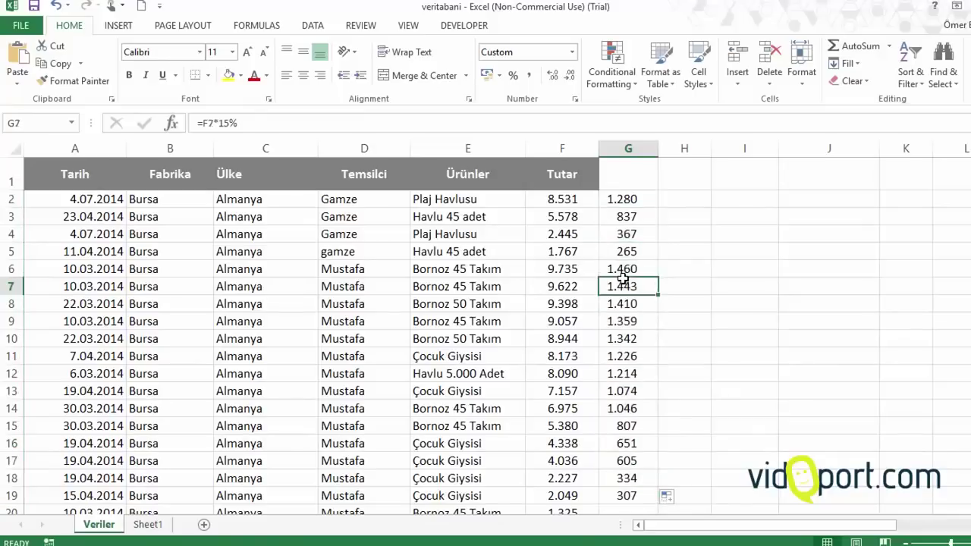
pyautogui.click(559, 265)
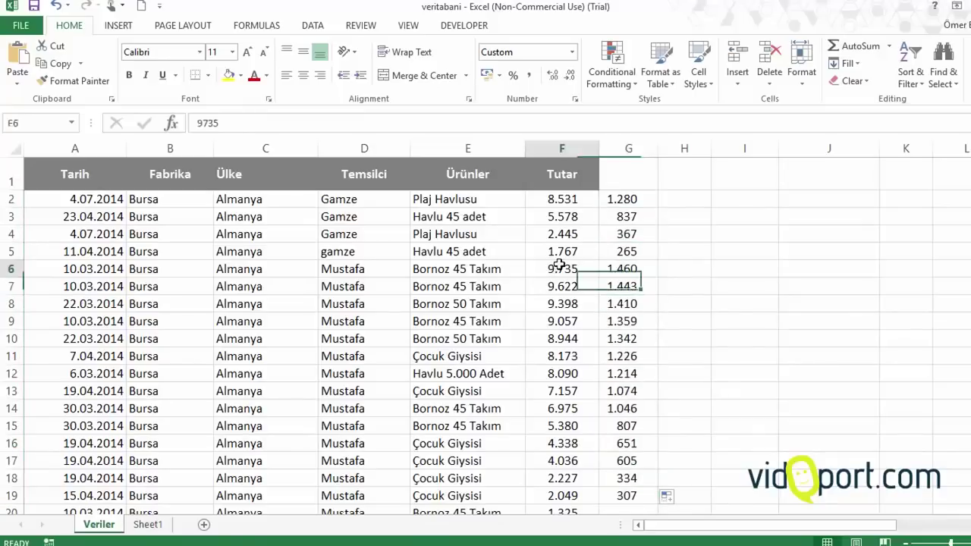
pyautogui.click(641, 254)
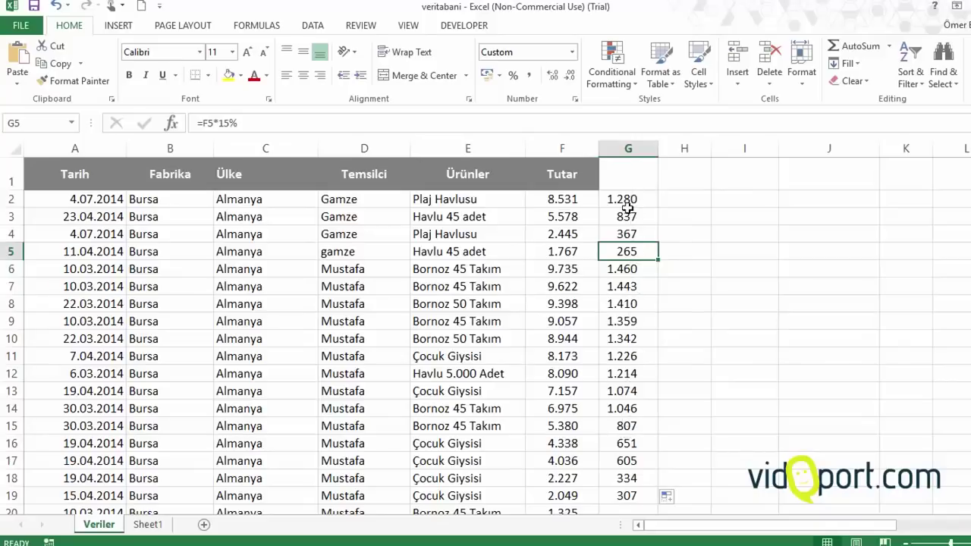
pyautogui.moveTo(628, 202); pyautogui.dragTo(622, 500)
# Delete the 15% results from column G and return to G2
pyautogui.press('Delete')
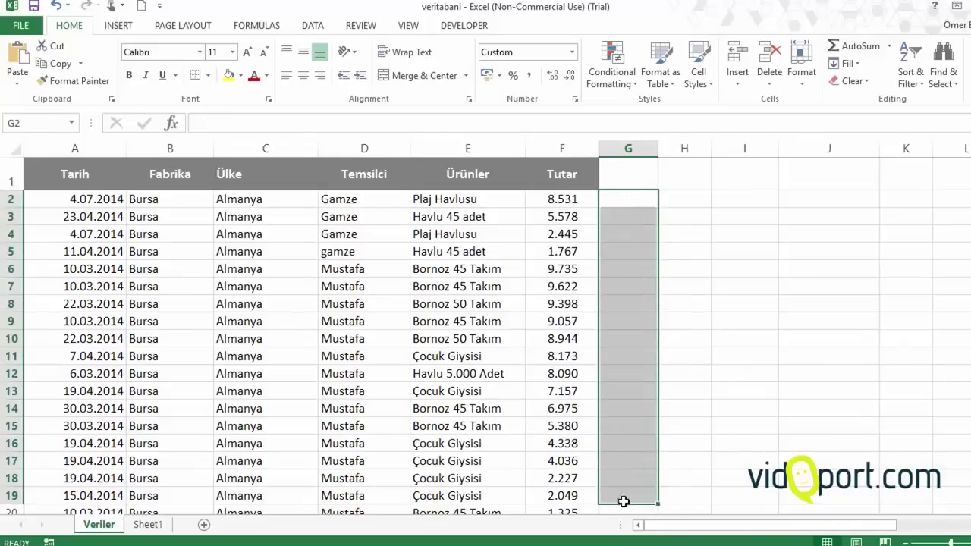
pyautogui.press('Left')
pyautogui.press('Right')
pyautogui.press('Left')
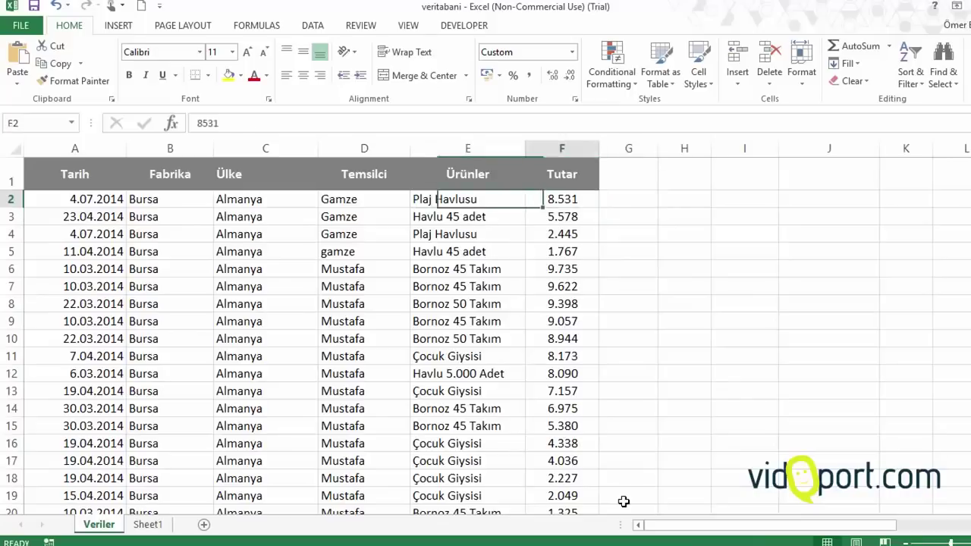
pyautogui.press('Right')
pyautogui.press('Down')
pyautogui.press('Left')
pyautogui.press('Right')
pyautogui.press('Left')
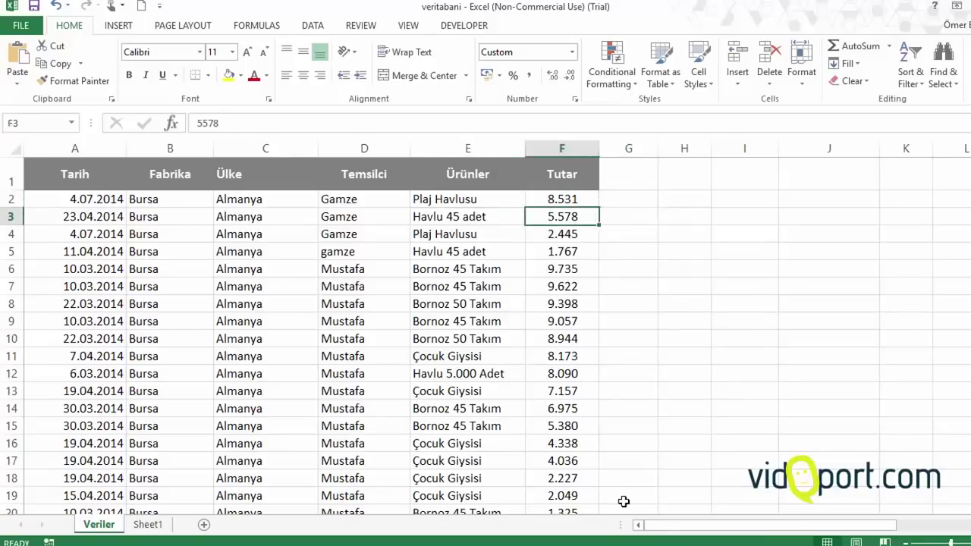
pyautogui.press('Right')
pyautogui.press('Up')
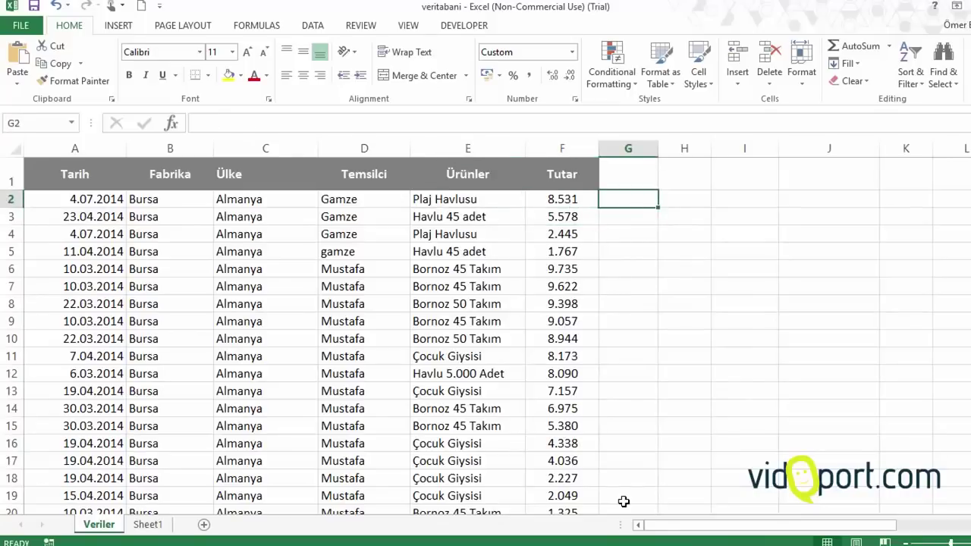
# Enter =f2*15% over a selected range, which fills only G2, then clear G2
pyautogui.hotkey('shift', 'Down')
pyautogui.hotkey('shift', 'Down')
pyautogui.hotkey('shift', 'Down')
pyautogui.hotkey('shift', 'Down')
pyautogui.hotkey('shift', 'Down')
pyautogui.hotkey('shift', 'Down')
pyautogui.hotkey('shift', 'Down')
pyautogui.hotkey('shift', 'Down')
pyautogui.hotkey('shift', 'Down')
pyautogui.hotkey('shift', 'Down')
pyautogui.hotkey('shift', 'Down')
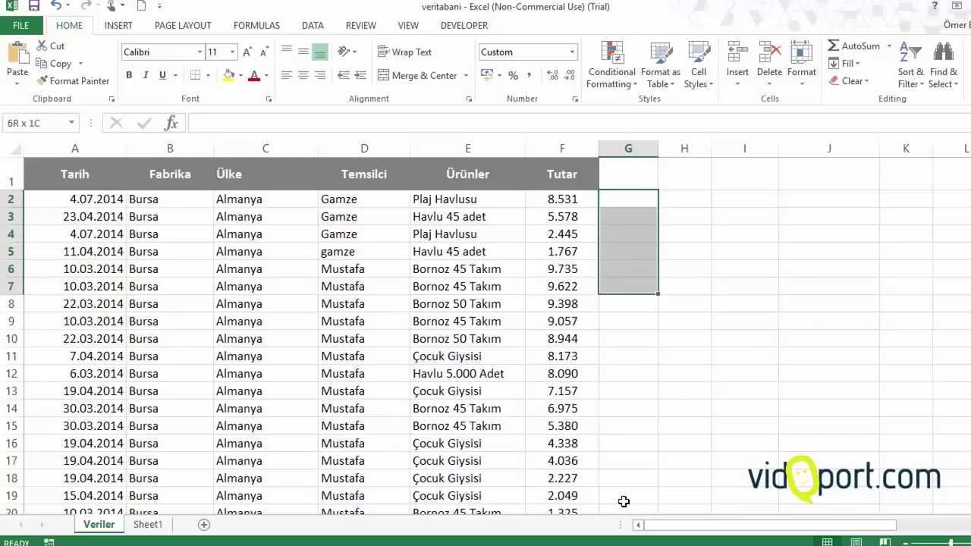
pyautogui.hotkey('shift', 'Down')
pyautogui.hotkey('shift', 'Down')
pyautogui.hotkey('shift', 'Down')
pyautogui.hotkey('shift', 'Down')
pyautogui.hotkey('shift', 'Down')
pyautogui.hotkey('shift', 'Down')
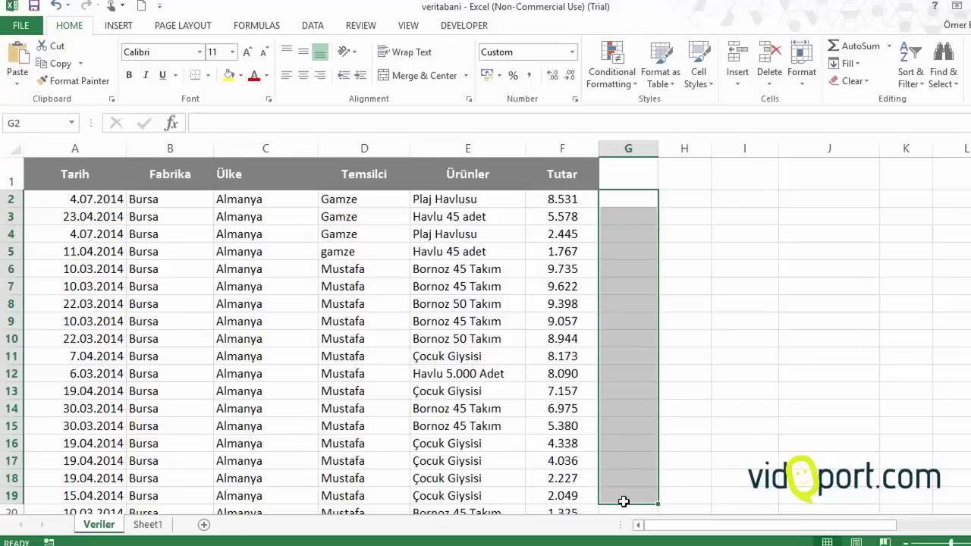
pyautogui.write('=')
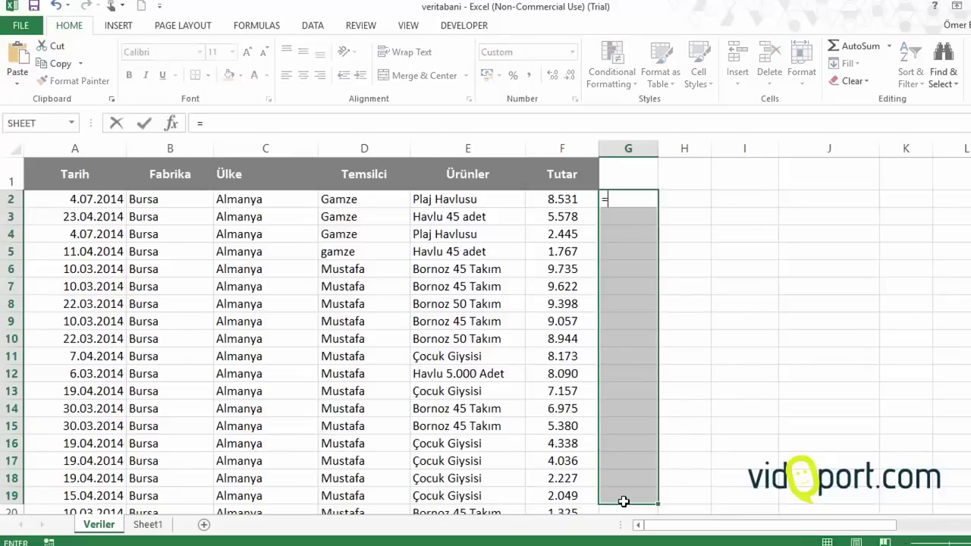
pyautogui.write('f2*')
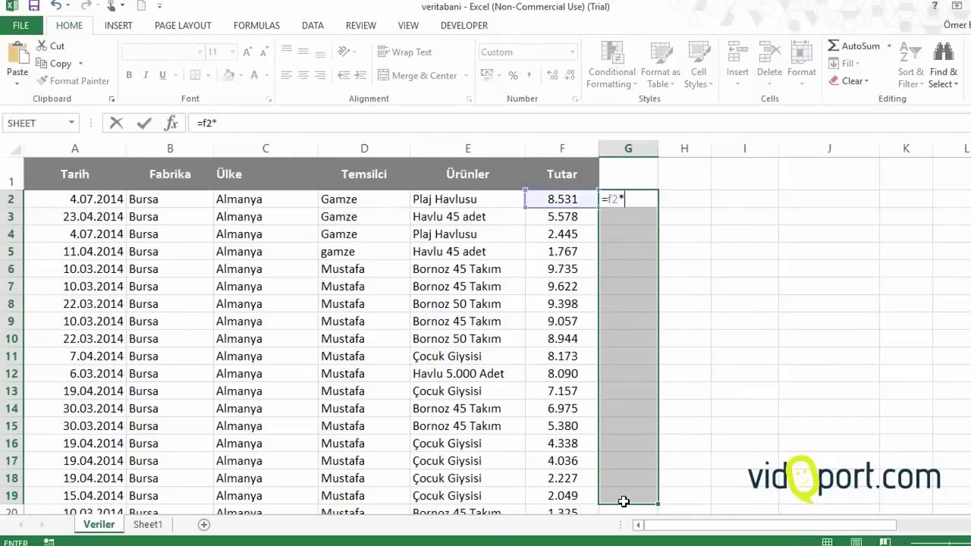
pyautogui.write('15%')
pyautogui.press('Return')
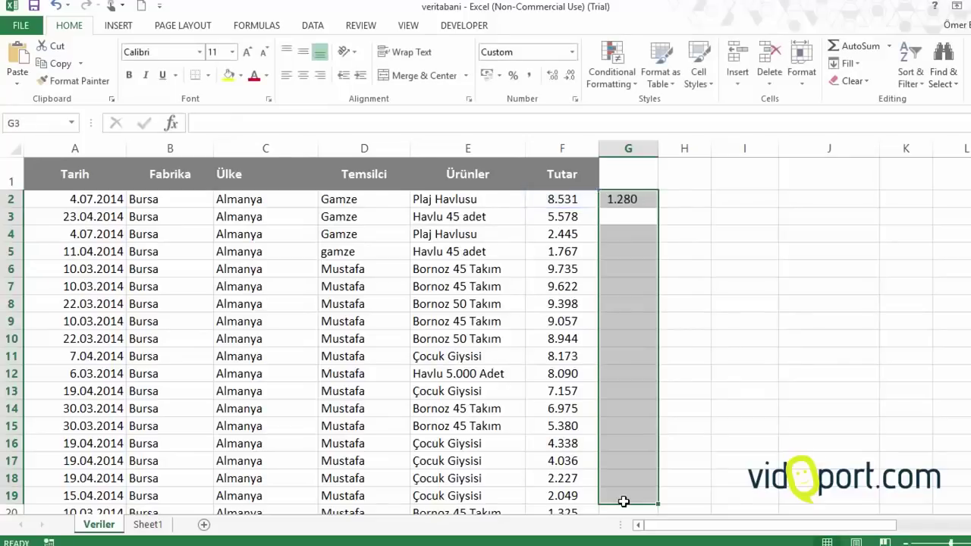
pyautogui.press('Up')
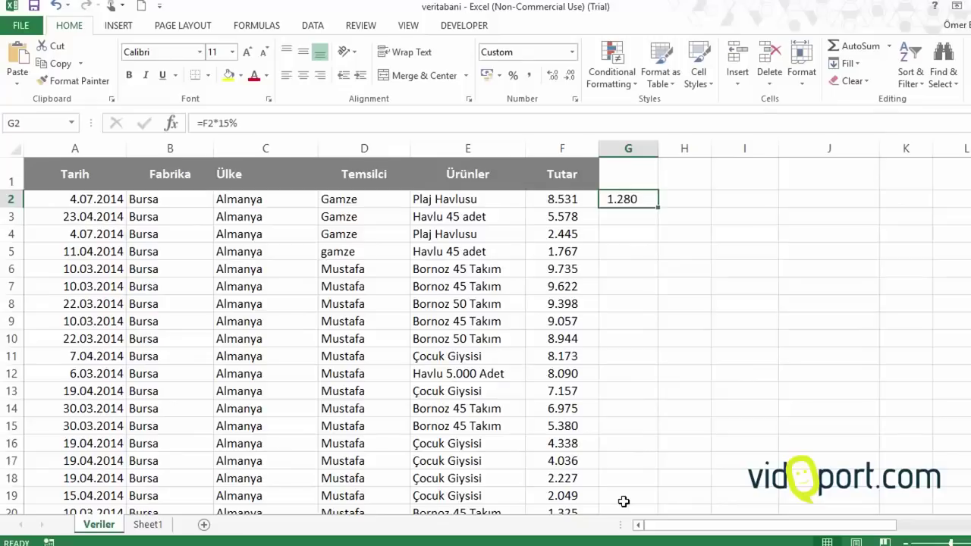
pyautogui.press('Delete')
# Fill =f2*15% into all of G2:G21 at once with Ctrl+Enter
pyautogui.hotkey('shift', 'Down')
pyautogui.hotkey('shift', 'Down')
pyautogui.hotkey('shift', 'Down')
pyautogui.hotkey('shift', 'Down')
pyautogui.hotkey('shift', 'Down')
pyautogui.hotkey('shift', 'Down')
pyautogui.hotkey('shift', 'Down')
pyautogui.hotkey('shift', 'Down')
pyautogui.hotkey('shift', 'Down')
pyautogui.hotkey('shift', 'Down')
pyautogui.hotkey('shift', 'Down')
pyautogui.hotkey('shift', 'Down')
pyautogui.hotkey('shift', 'Down')
pyautogui.hotkey('shift', 'Down')
pyautogui.hotkey('shift', 'Down')
pyautogui.hotkey('shift', 'Down')
pyautogui.hotkey('shift', 'Down')
pyautogui.hotkey('shift', 'Down')
pyautogui.hotkey('shift', 'Down')
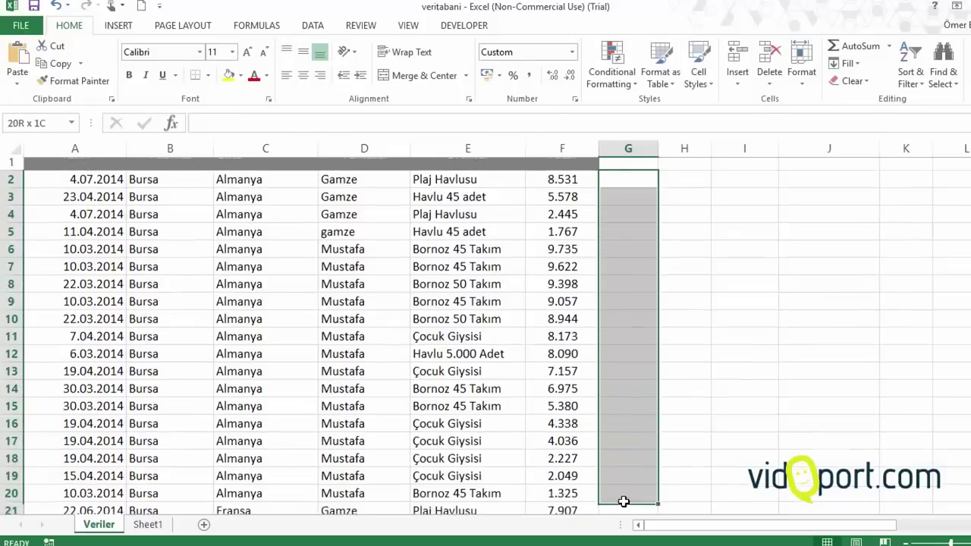
pyautogui.moveTo(624, 501); pyautogui.dragTo(624, 502)
pyautogui.write('=f')
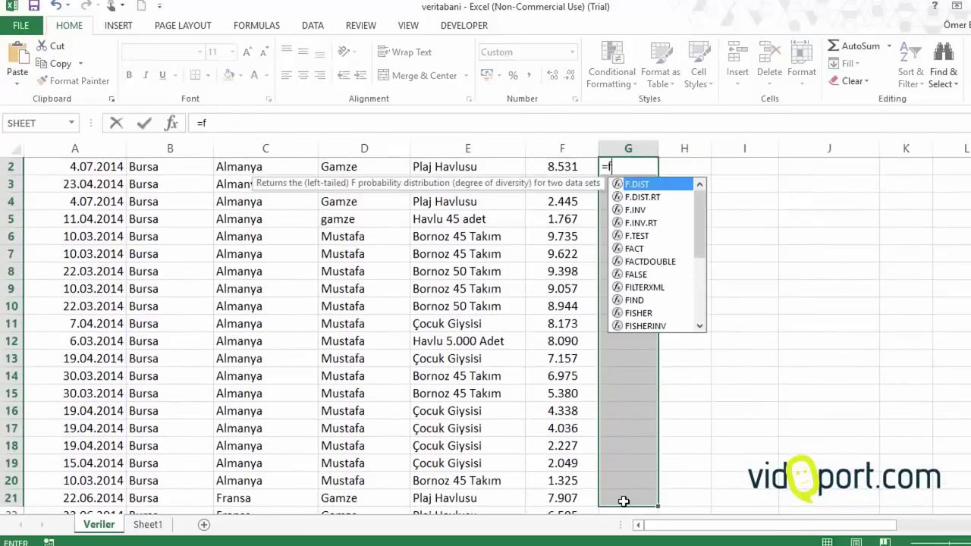
pyautogui.write('2*15')
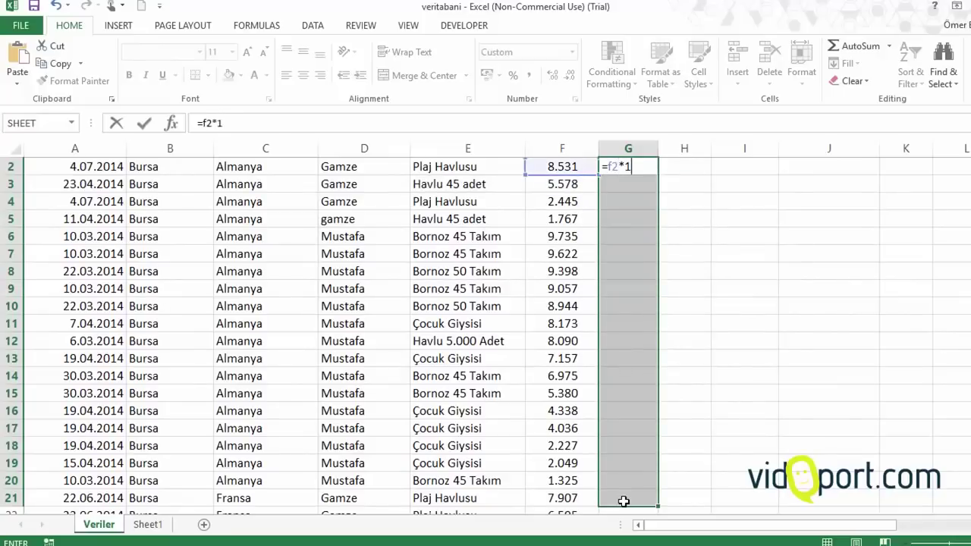
pyautogui.write('%')
pyautogui.hotkey('ctrl', 'Return')
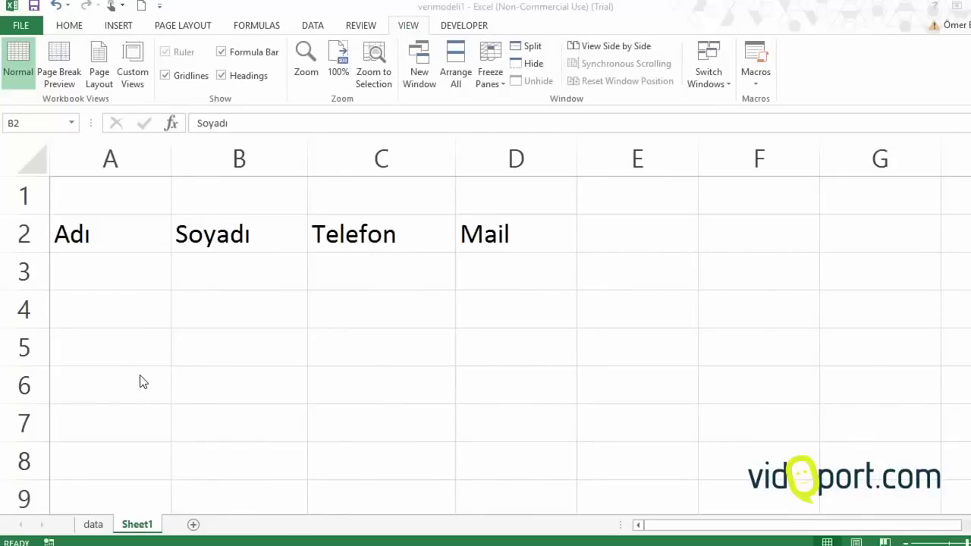
# Select A3:D9 under the Adı, Soyadı, Telefon and Mail headers
pyautogui.click(189, 316)
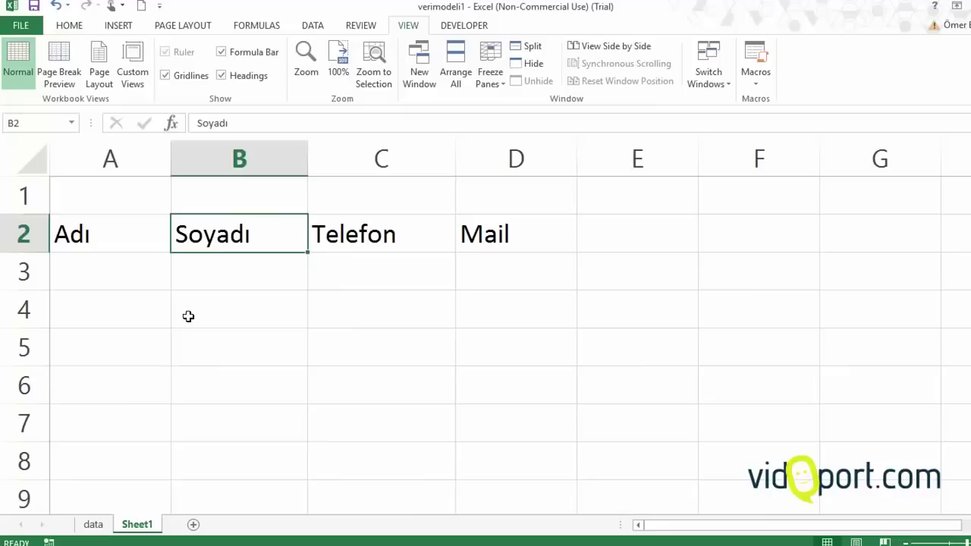
pyautogui.click(127, 286)
pyautogui.moveTo(126, 295); pyautogui.dragTo(513, 473)
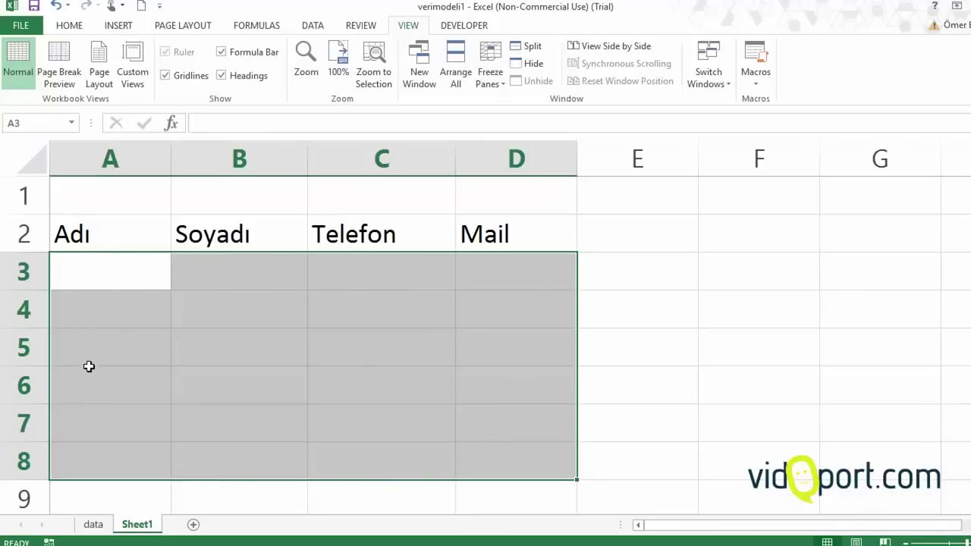
pyautogui.click(111, 272)
pyautogui.moveTo(111, 272); pyautogui.dragTo(481, 414)
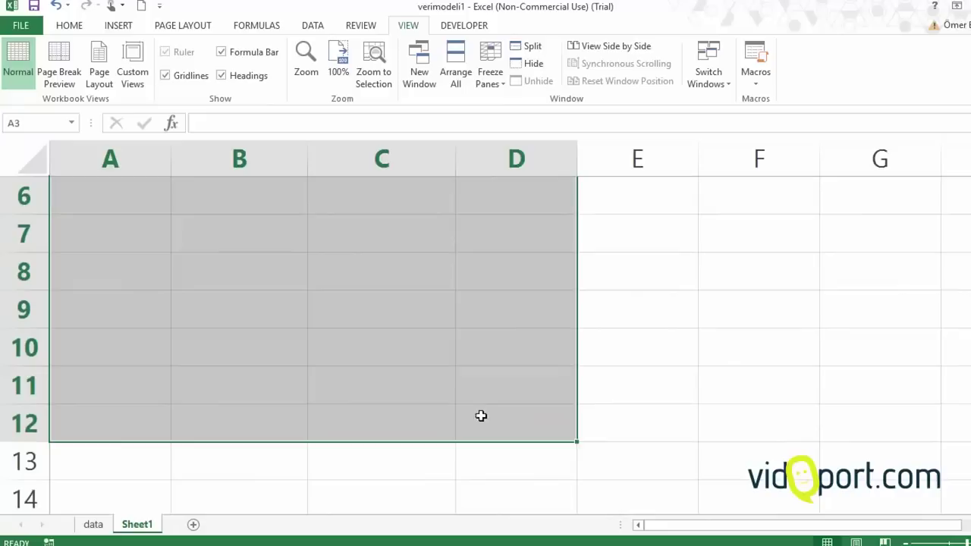
pyautogui.scroll(2, 334, 348)
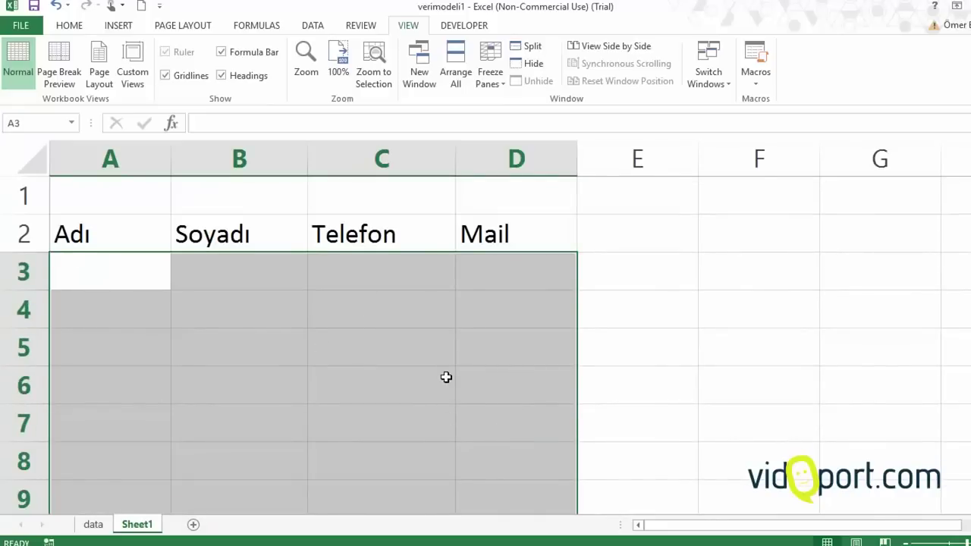
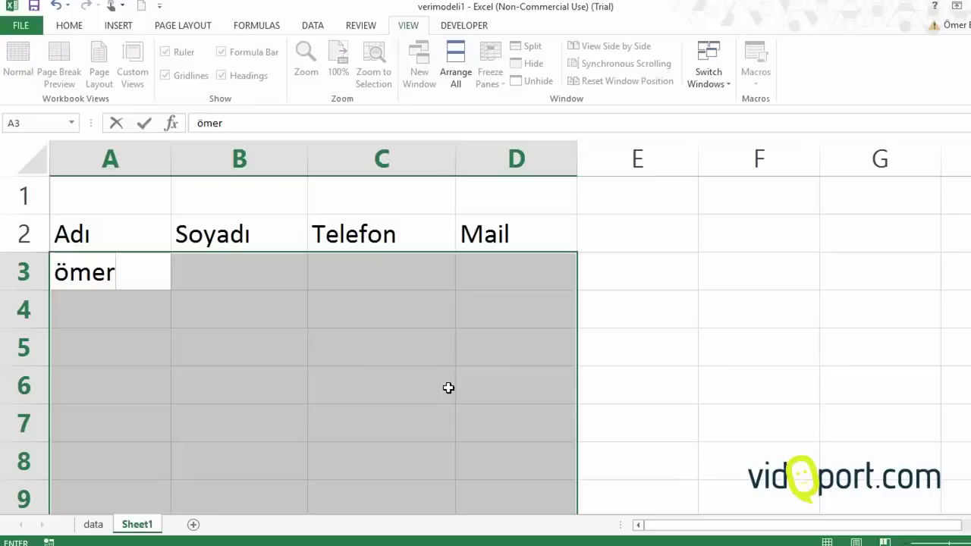
# Fill row 3 with the first person's name and surname, and 9999 for Telefon and Mail
pyautogui.press('Tab')
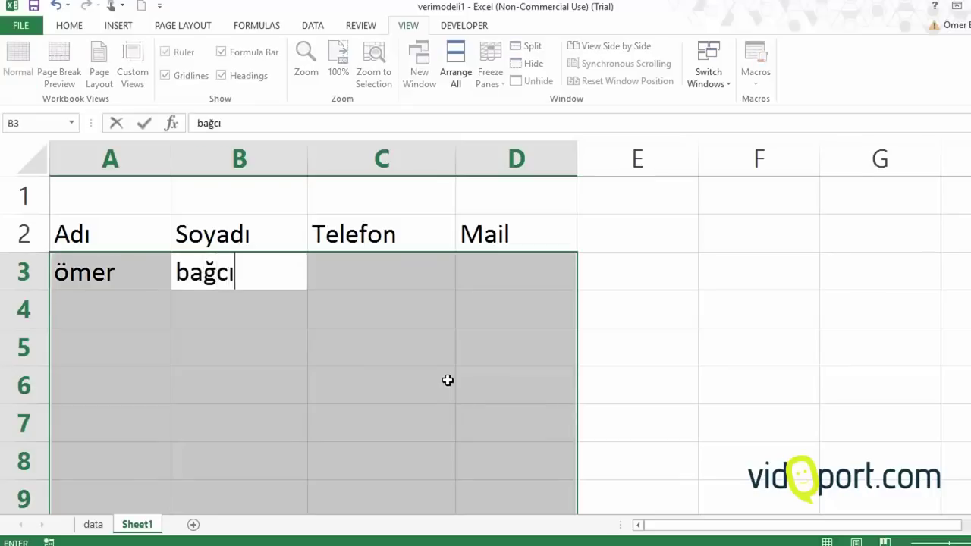
pyautogui.press('Tab')
pyautogui.write('9999')
pyautogui.press('Tab')
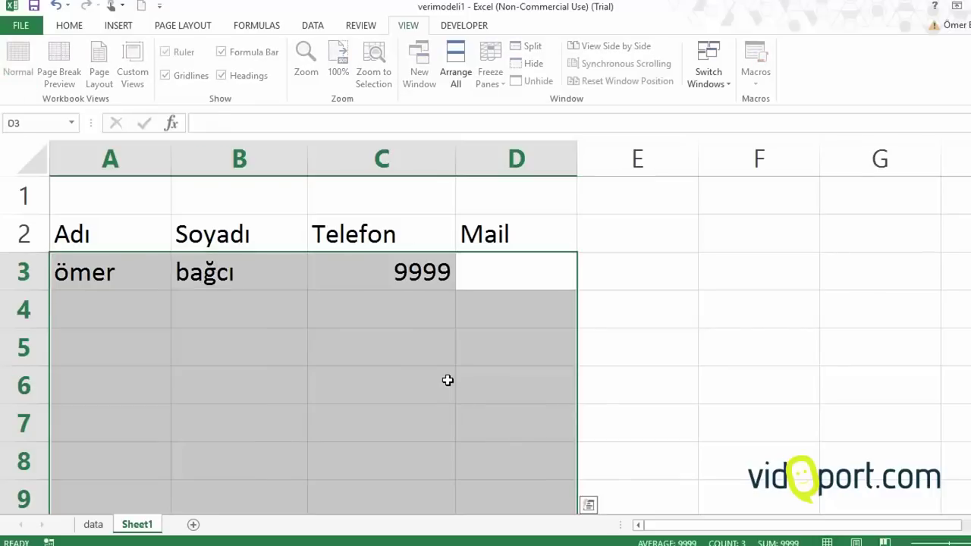
pyautogui.write('9999')
pyautogui.press('Tab')
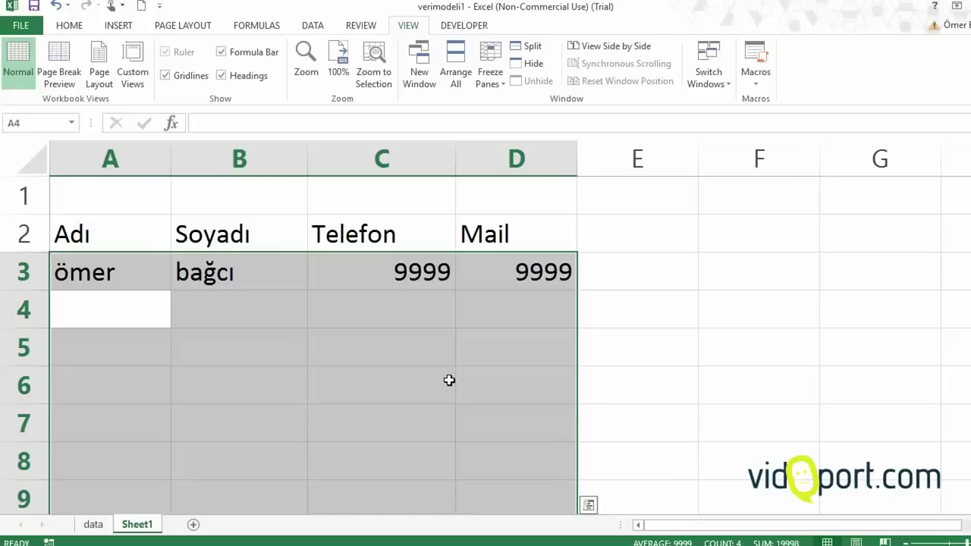
# Fill row 4 with the second person's name and surname, and 8888 for Telefon and Mail
pyautogui.press('Tab')
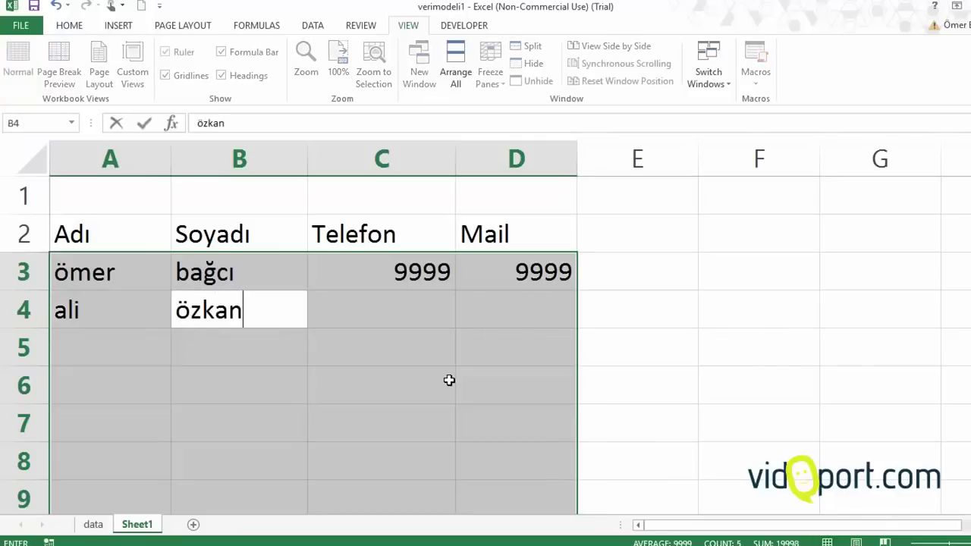
pyautogui.press('Tab')
pyautogui.write('8888')
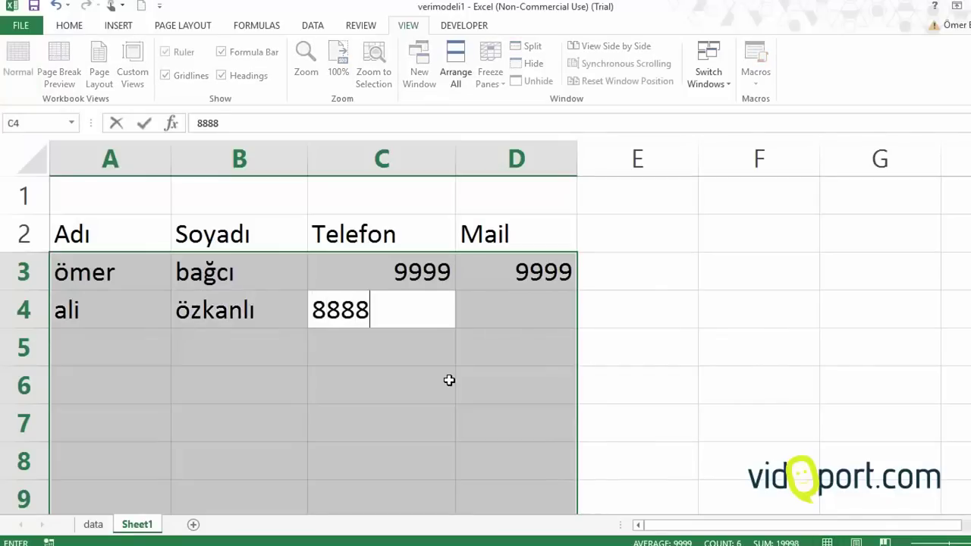
pyautogui.press('Tab')
pyautogui.write('8888')
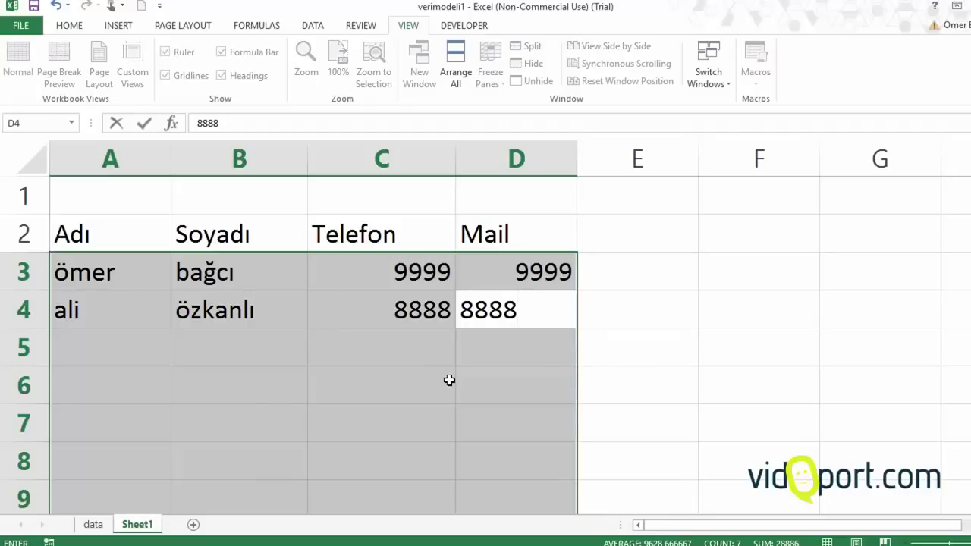
pyautogui.press('Tab')
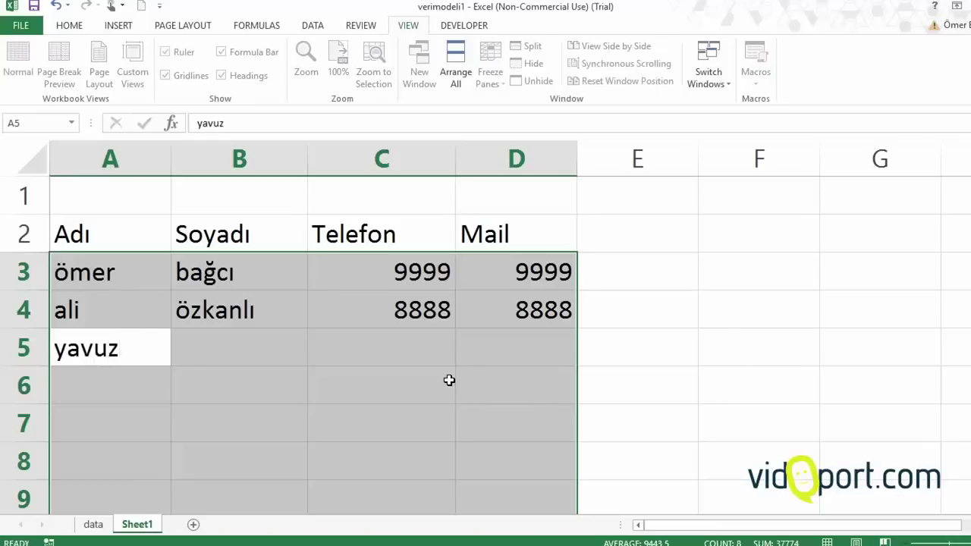
# Fill row 5 with the third person's name, surname, 'adfasdf' and 'asdfa', then correct A6's first name
pyautogui.press('Tab')
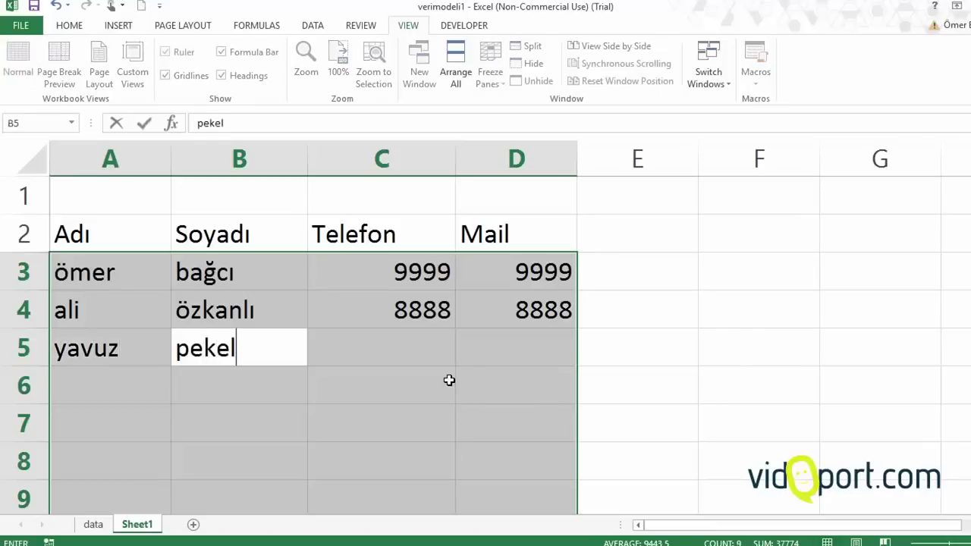
pyautogui.press('Tab')
pyautogui.write('adfasdf')
pyautogui.press('Tab')
pyautogui.write('asdf')
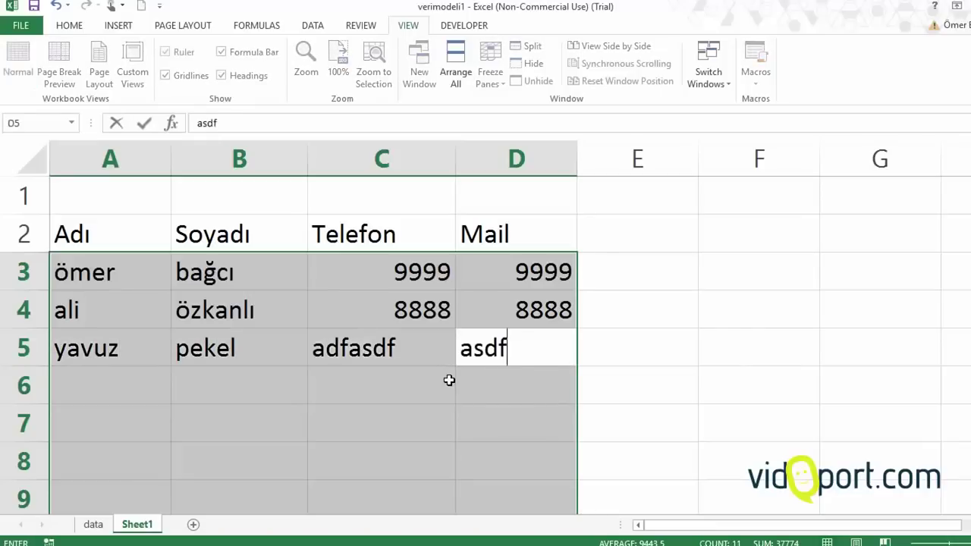
pyautogui.write('a')
pyautogui.press('Tab')
pyautogui.write('ali')
pyautogui.press('BackSpace')
pyautogui.press('BackSpace')
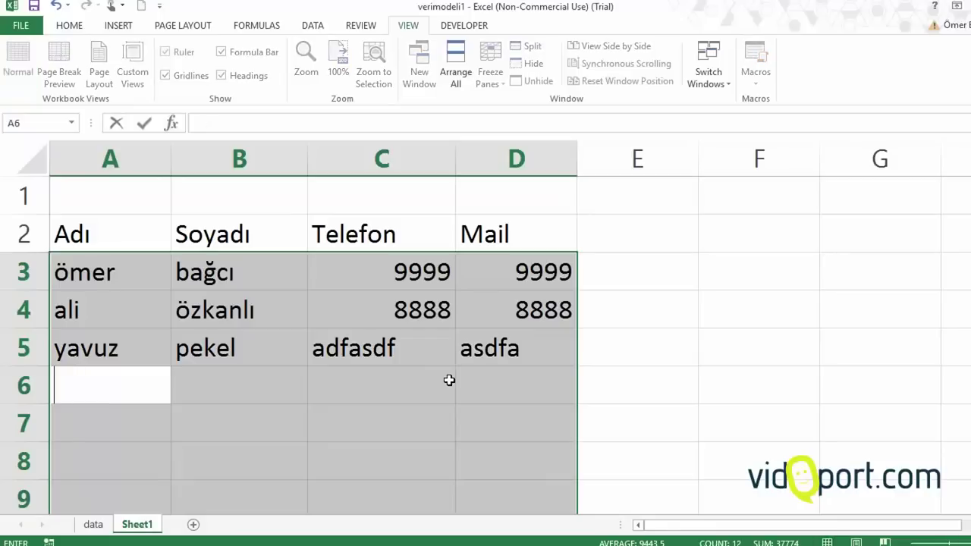
pyautogui.write('Cihan')
pyautogui.press('Tab')
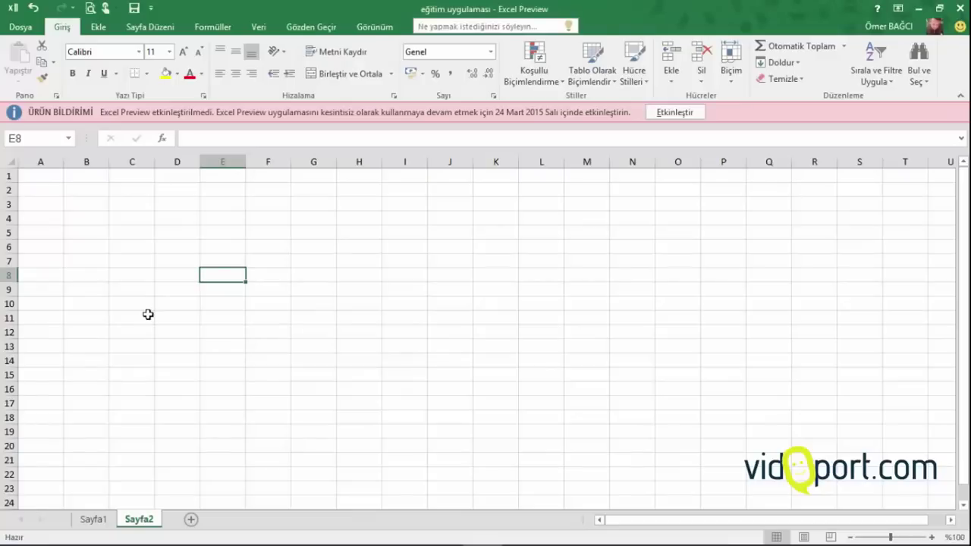
# Move the active cell down column E to row 14, then along row 14 to I14 and back to A14
pyautogui.press('Down')
pyautogui.press('Down')
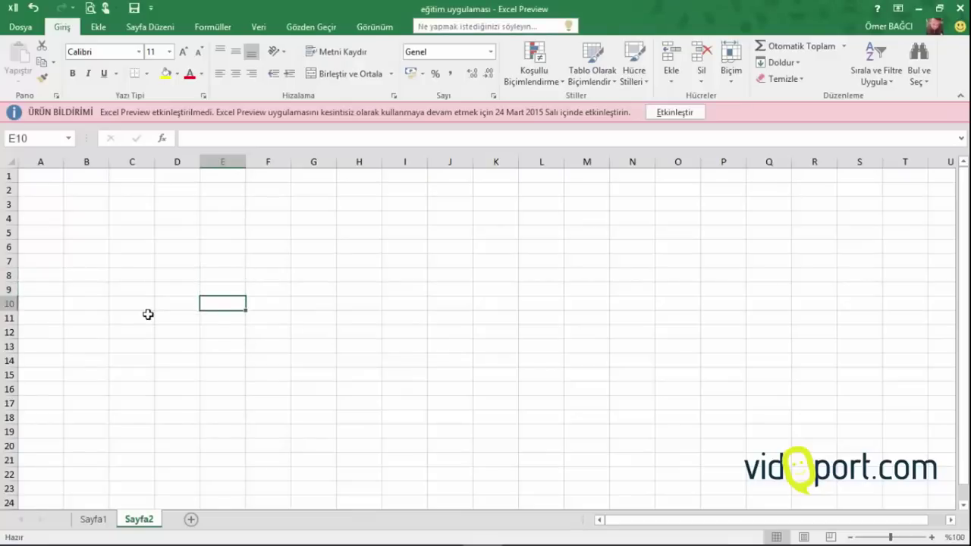
pyautogui.press('Down')
pyautogui.press('Down')
pyautogui.press('Down')
pyautogui.press('Down')
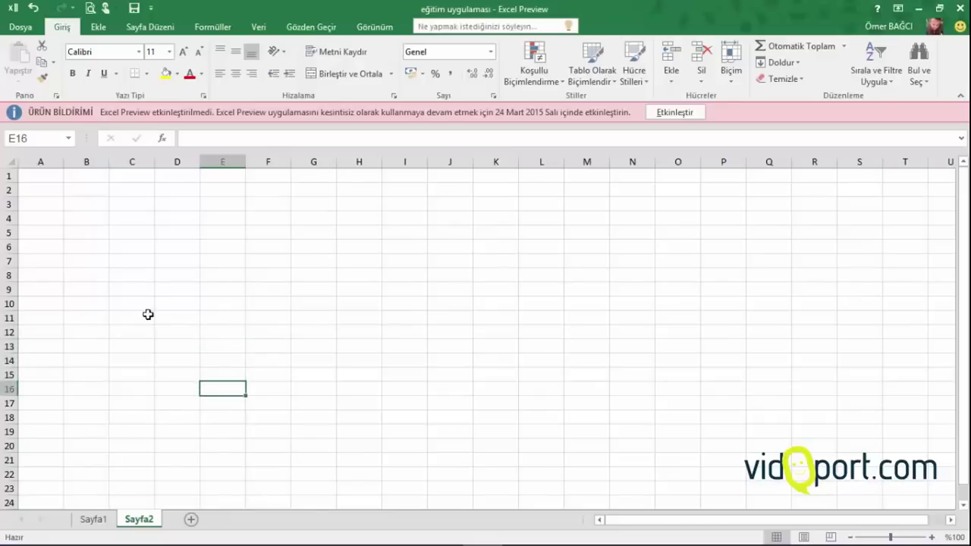
pyautogui.press('Up')
pyautogui.press('Up')
pyautogui.press('Up')
pyautogui.press('Up')
pyautogui.press('Up')
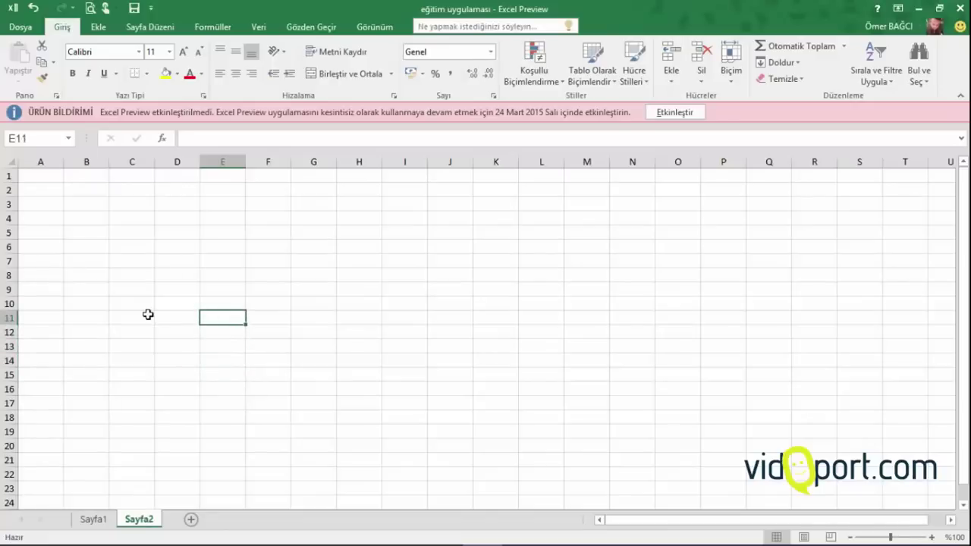
pyautogui.press('Down')
pyautogui.press('Down')
pyautogui.press('Down')
pyautogui.press('Right')
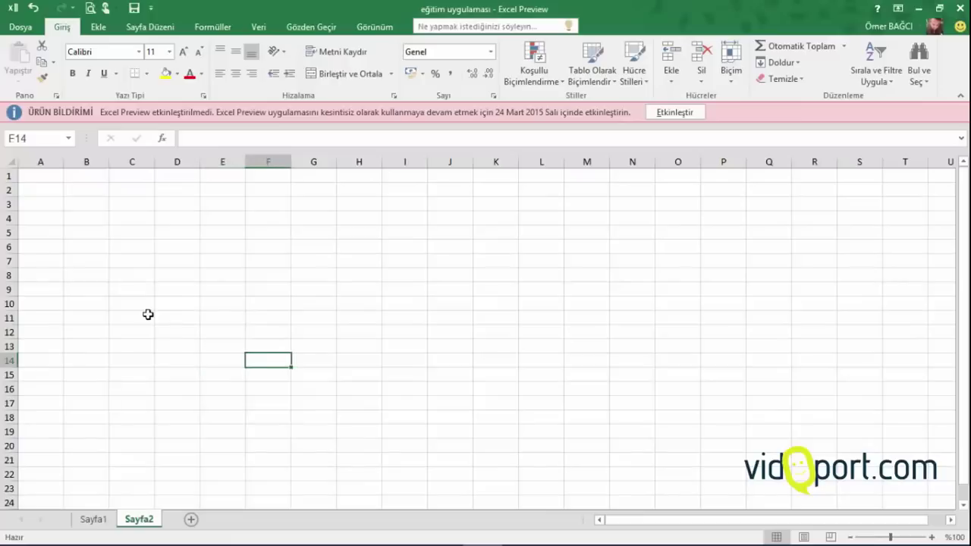
pyautogui.press('Right')
pyautogui.press('Right')
pyautogui.press('Right')
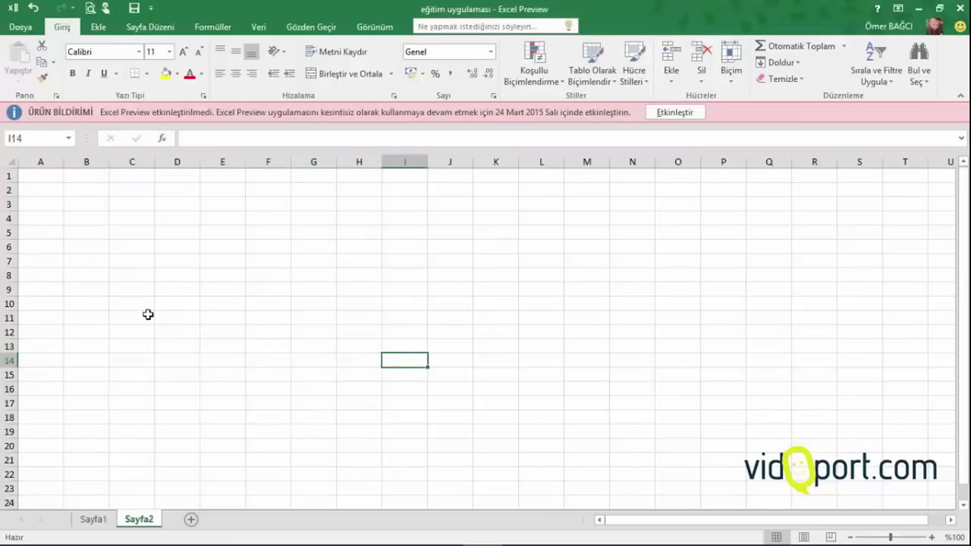
pyautogui.press('Left')
pyautogui.press('Left')
pyautogui.press('Left')
pyautogui.press('Left')
pyautogui.press('Left')
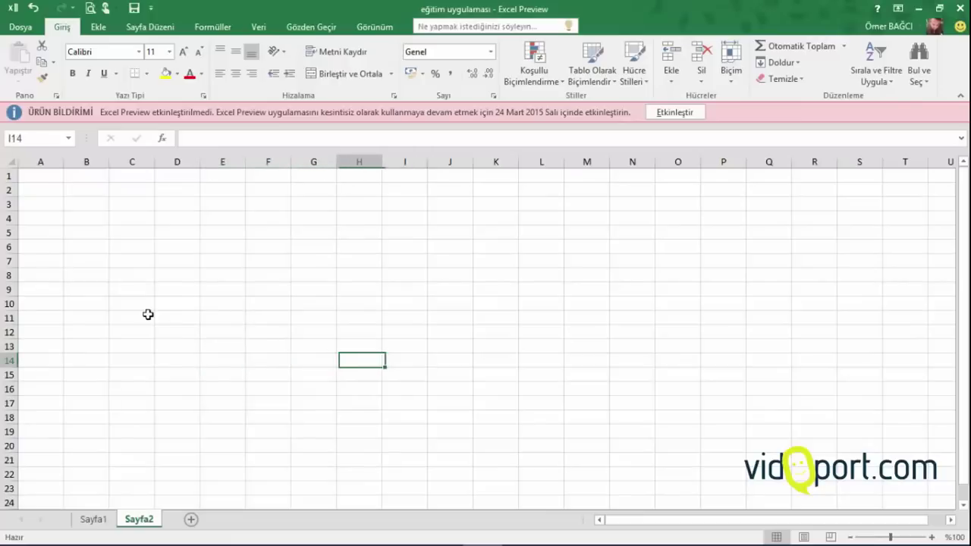
pyautogui.press('Left')
pyautogui.press('Left')
pyautogui.press('Left')
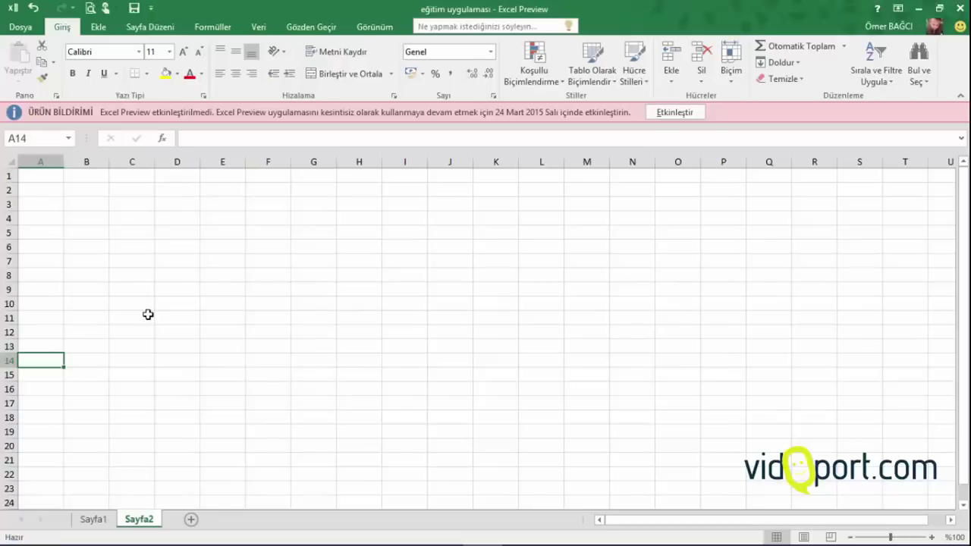
# Navigate to E16 with the arrow keys, then back up column E and over to F13
pyautogui.press('Right')
pyautogui.press('Up')
pyautogui.press('Down')
pyautogui.press('Down')
pyautogui.press('Down')
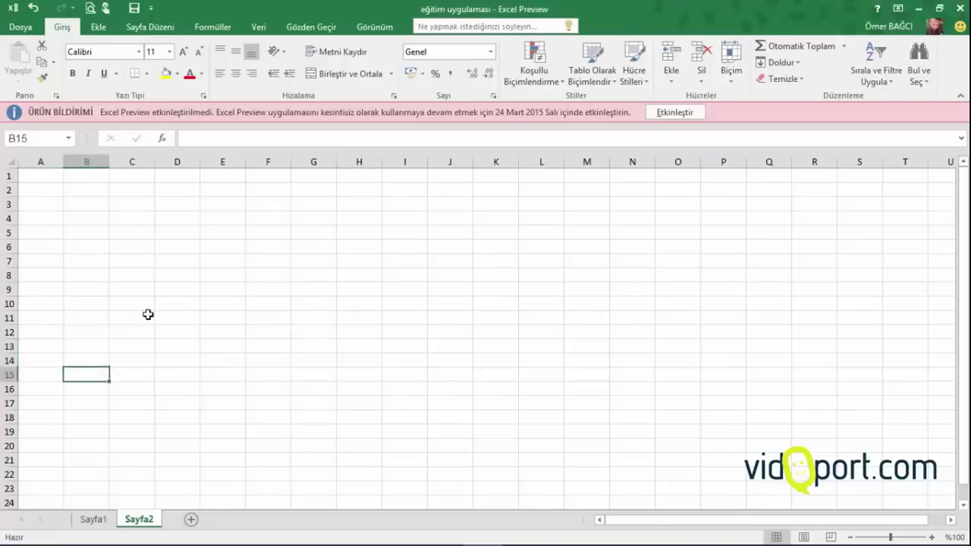
pyautogui.press('Right')
pyautogui.press('Right')
pyautogui.press('Right')
pyautogui.press('Up')
pyautogui.press('Up')
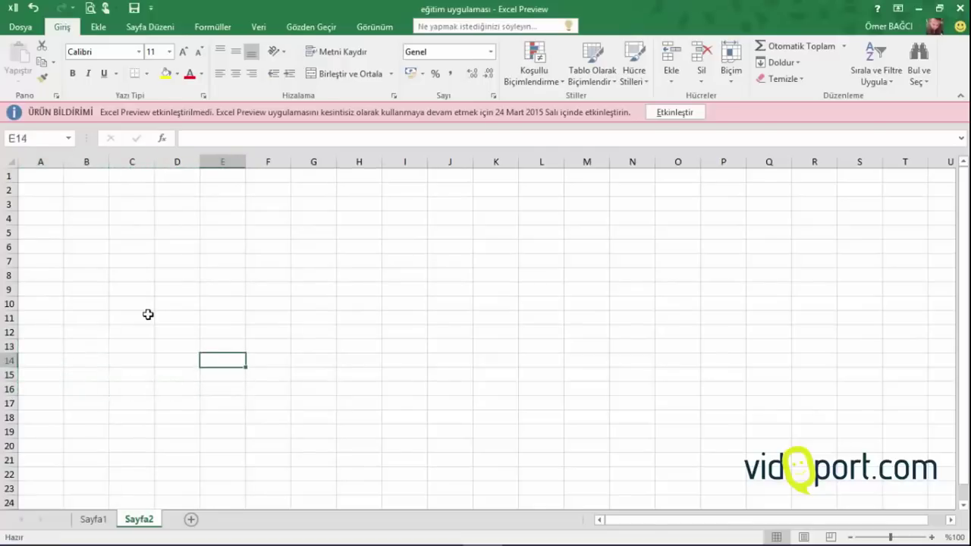
pyautogui.press('Up')
pyautogui.press('Up')
pyautogui.press('Up')
pyautogui.press('Down')
pyautogui.press('Down')
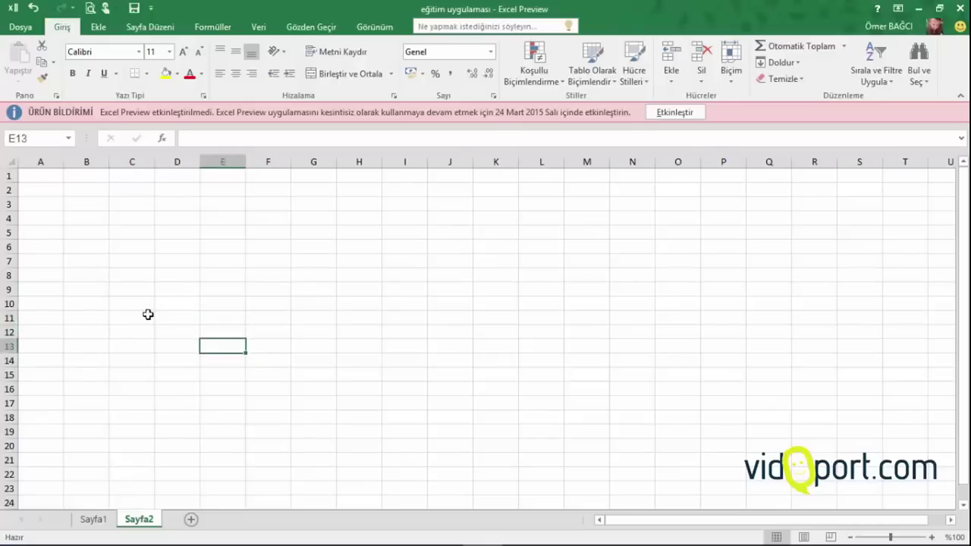
pyautogui.press('Right')
pyautogui.press('Right')
pyautogui.press('Left')
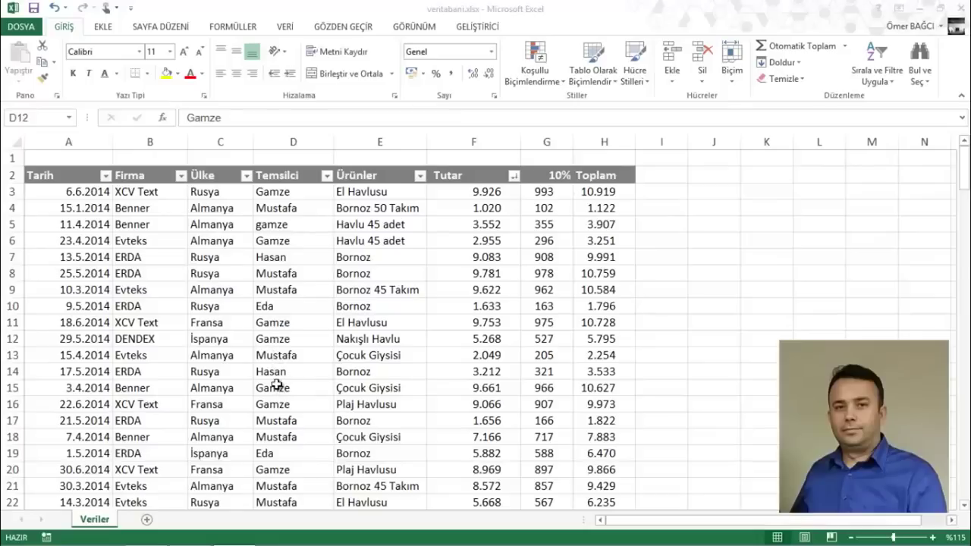
# Select cells and the Tarih-to-Tutar block for rows 2–12, then return to the table top
pyautogui.click(277, 386)
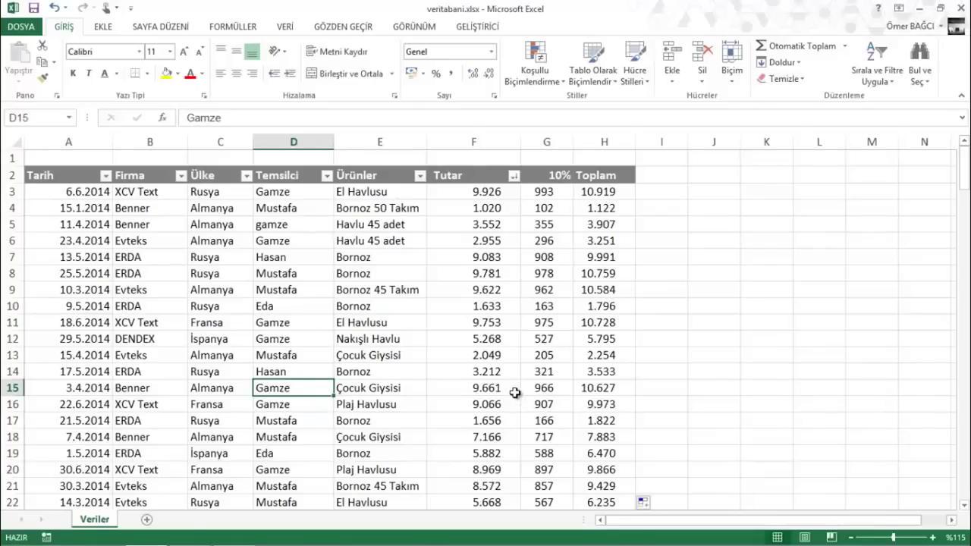
pyautogui.click(493, 373)
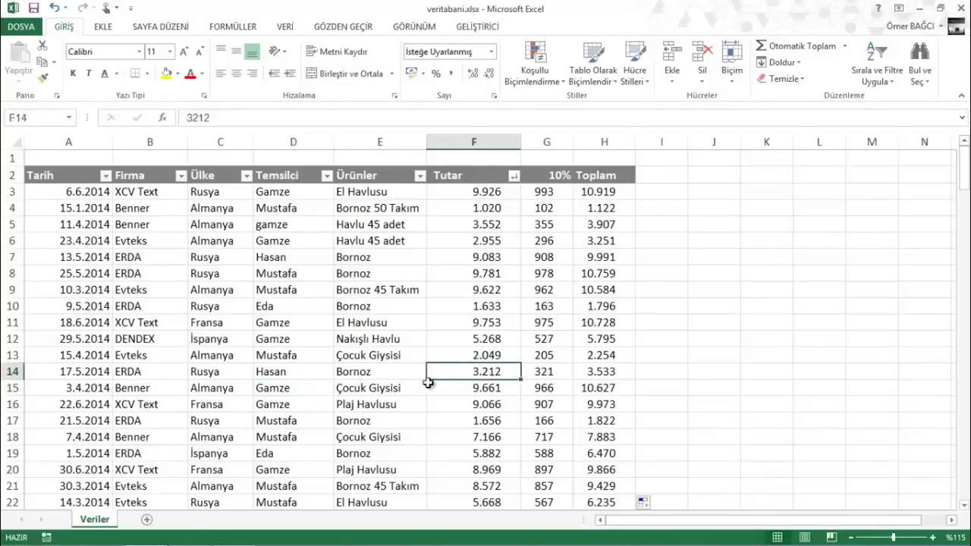
pyautogui.moveTo(59, 178); pyautogui.dragTo(599, 451)
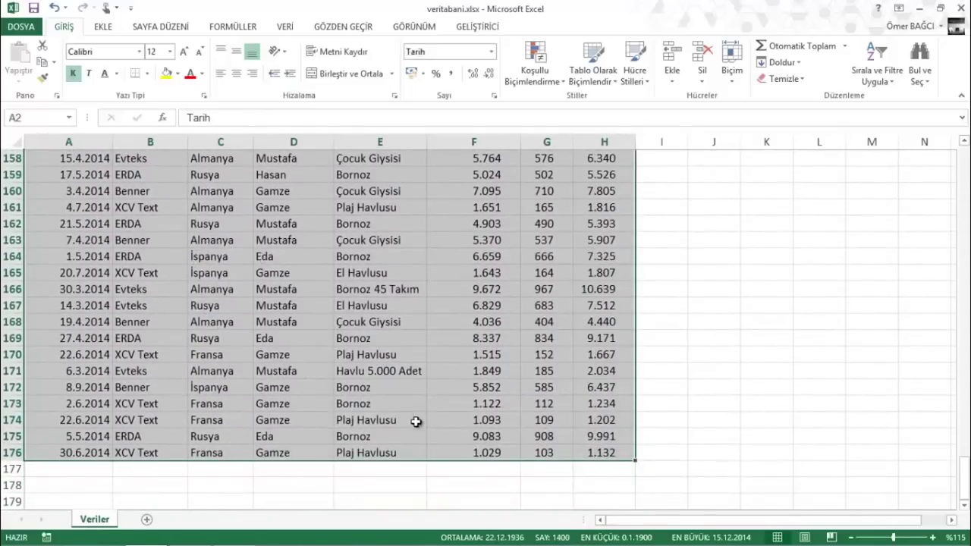
pyautogui.scroll(19, 527, 414)
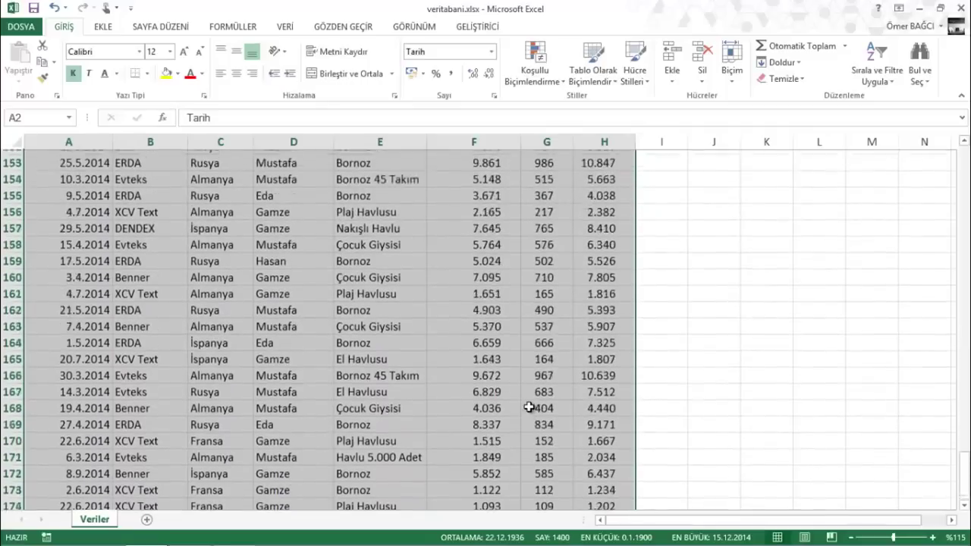
pyautogui.scroll(15, 529, 407)
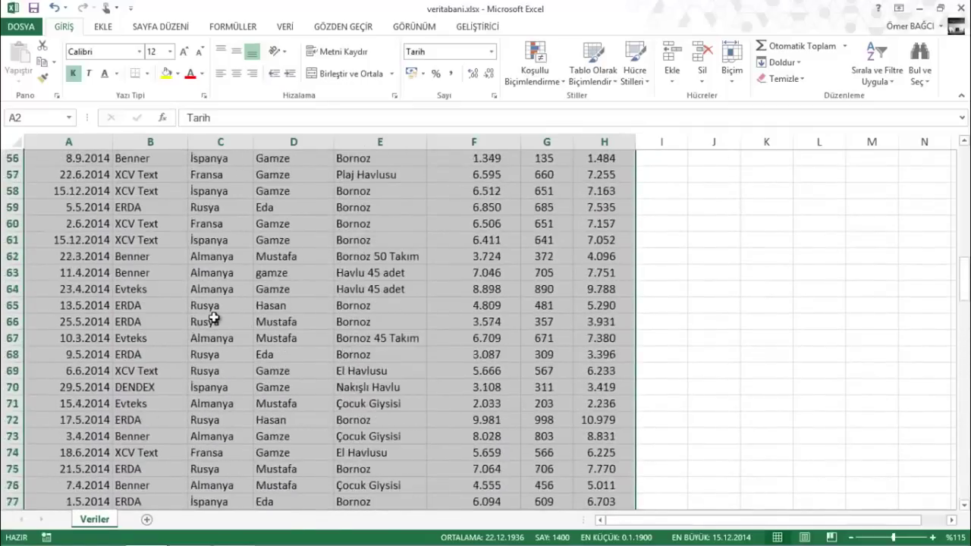
pyautogui.click(212, 318)
pyautogui.hotkey('ctrl', 'Up')
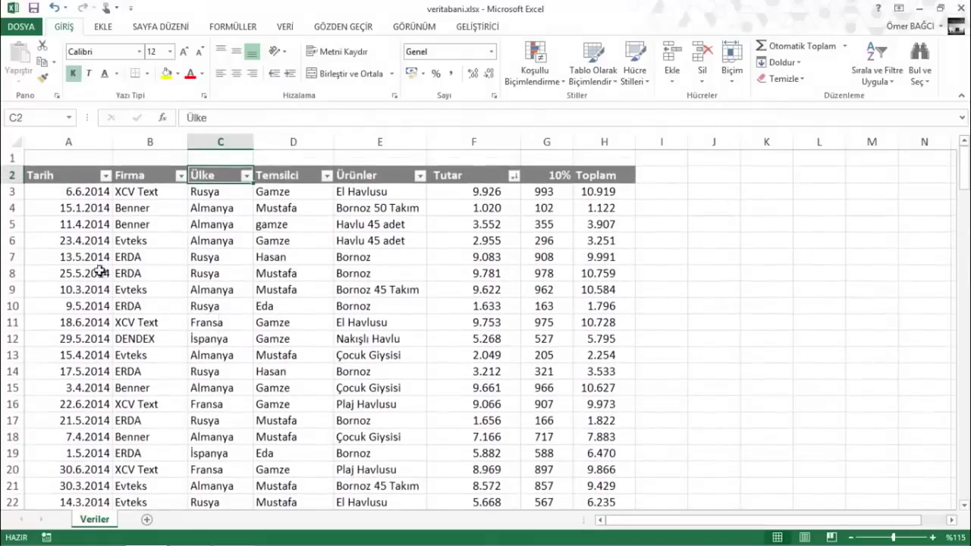
# Select the table from the Tarih header down to the last row, then clear the selection
pyautogui.click(91, 258)
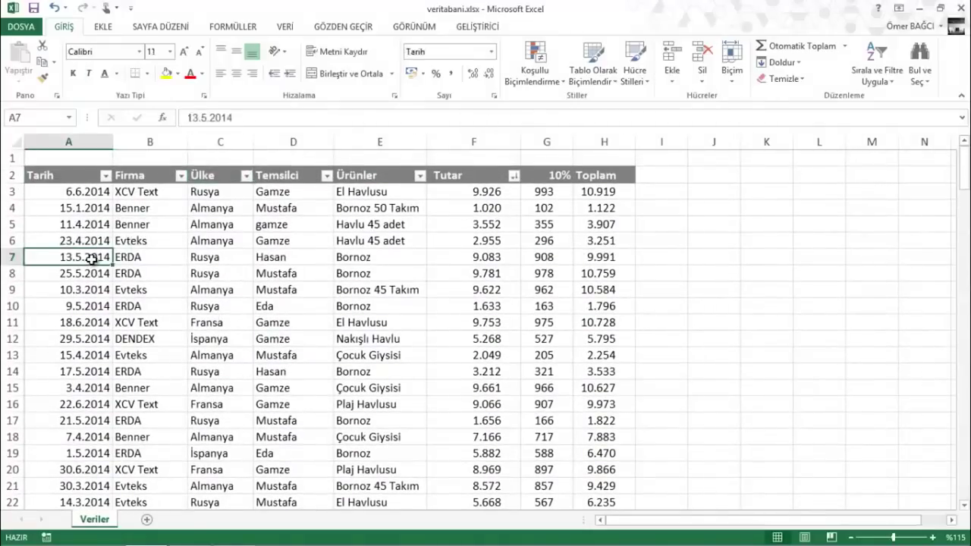
pyautogui.click(71, 179)
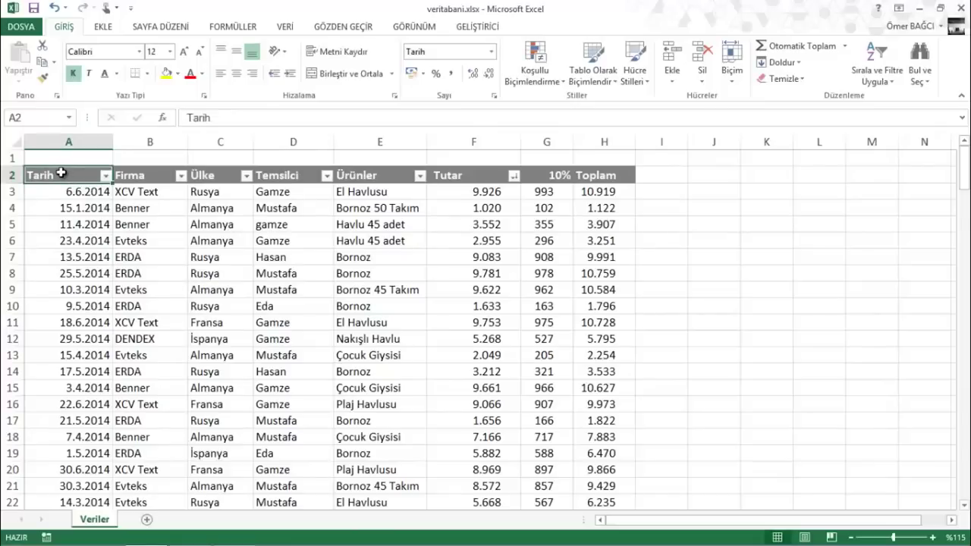
pyautogui.scroll(-20, 60, 174)
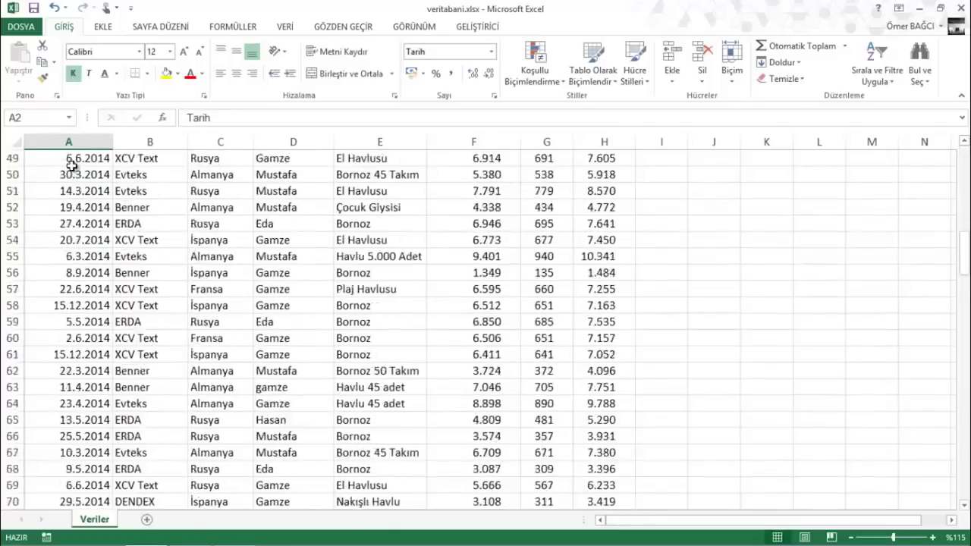
pyautogui.scroll(-5, 91, 184)
pyautogui.scroll(20, 91, 184)
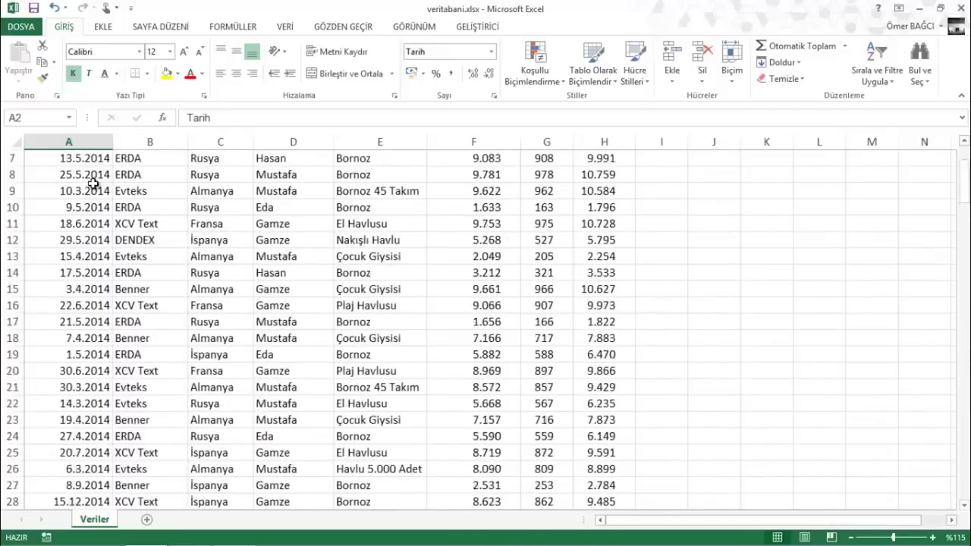
pyautogui.scroll(-20, 91, 184)
pyautogui.scroll(-20, 400, 277)
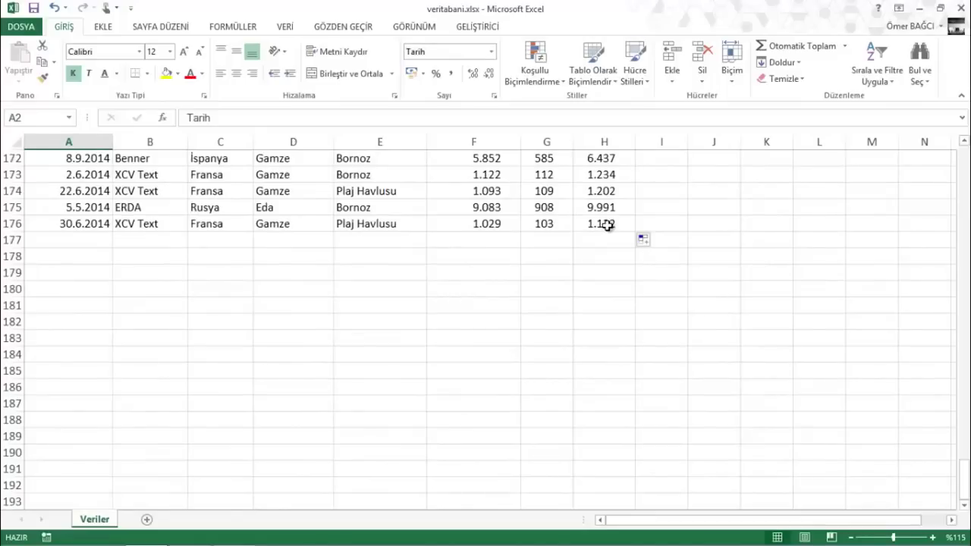
pyautogui.keyDown('shift'); pyautogui.click(607, 224); pyautogui.keyUp('shift')
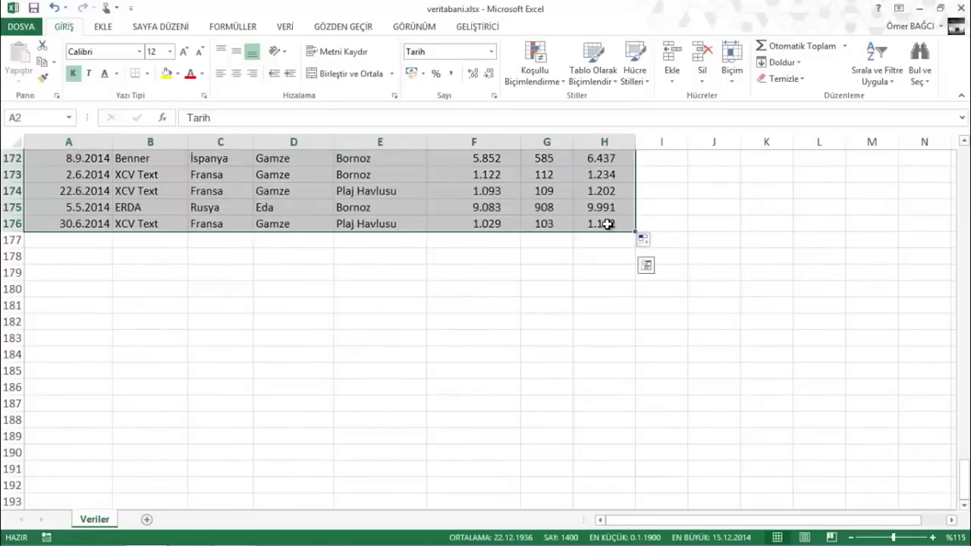
pyautogui.click(281, 194)
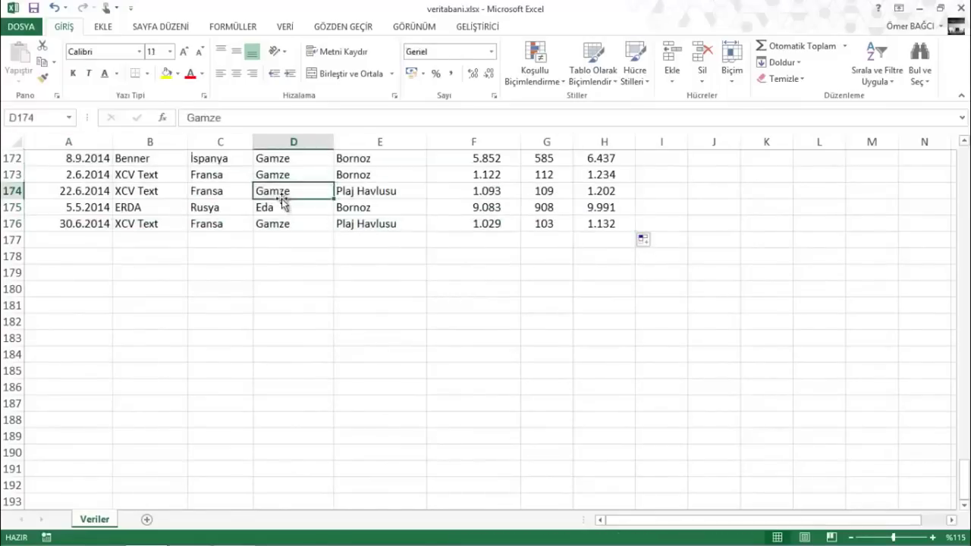
# Repeat the selection from A2 through H176, then clear it
pyautogui.hotkey('ctrl', 'Up')
pyautogui.click(74, 175)
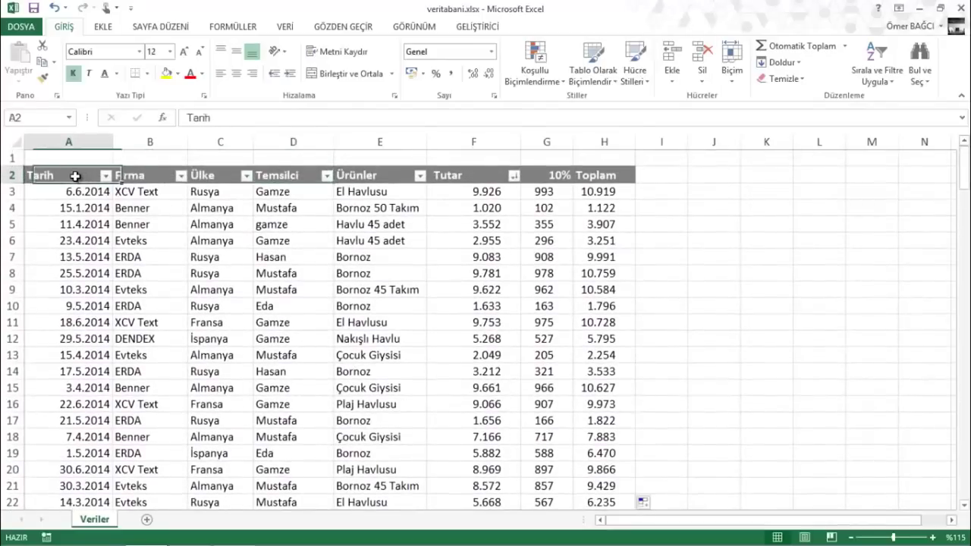
pyautogui.scroll(-1, 90, 177)
pyautogui.scroll(-20, 90, 179)
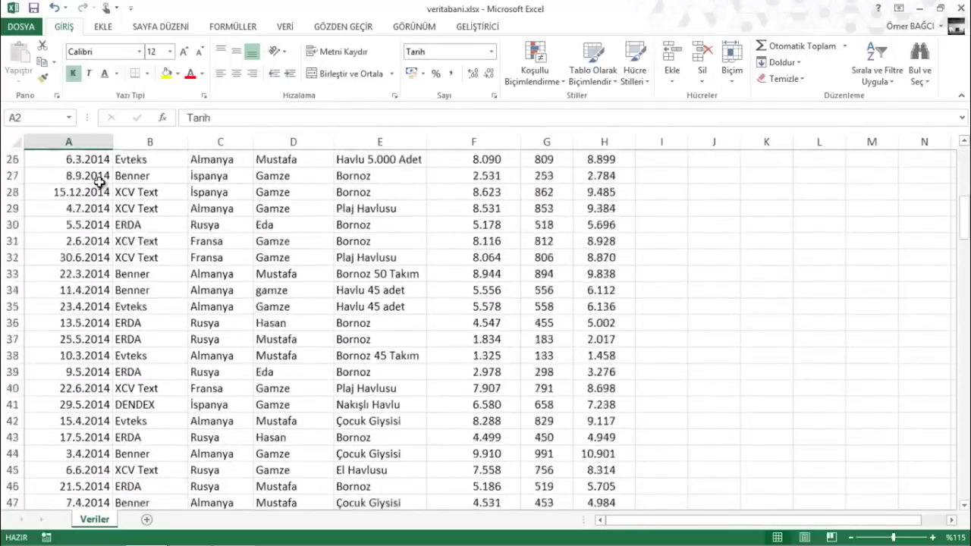
pyautogui.scroll(-20, 484, 331)
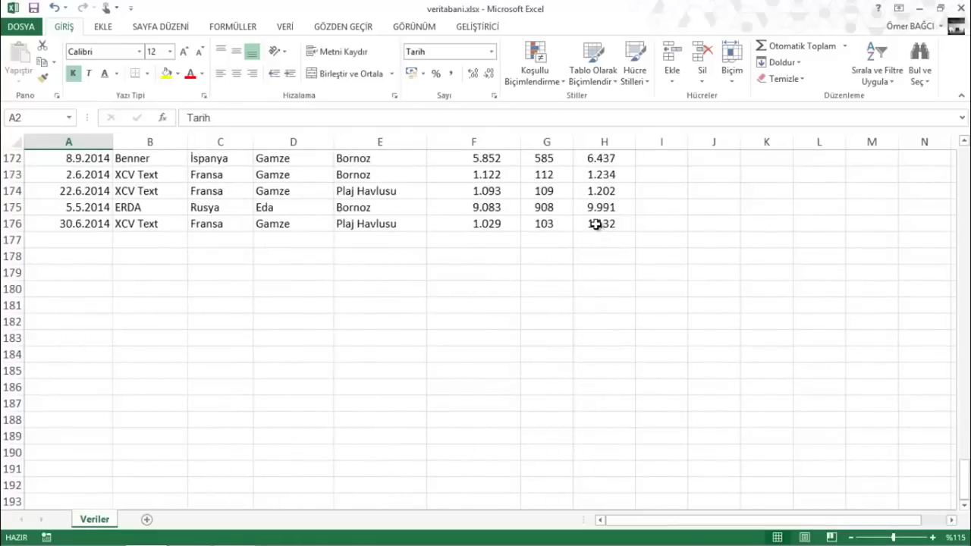
pyautogui.keyDown('shift'); pyautogui.click(597, 223); pyautogui.keyUp('shift')
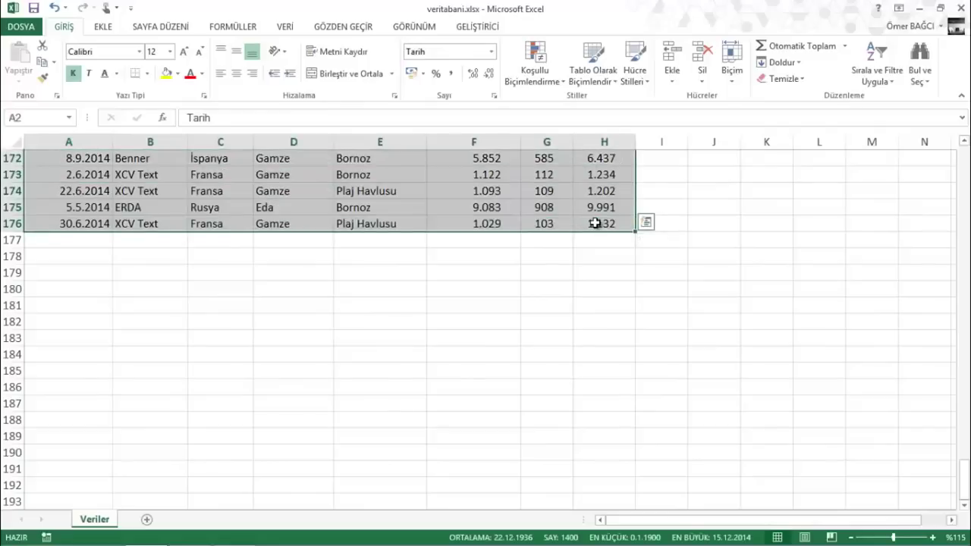
pyautogui.scroll(20, 214, 183)
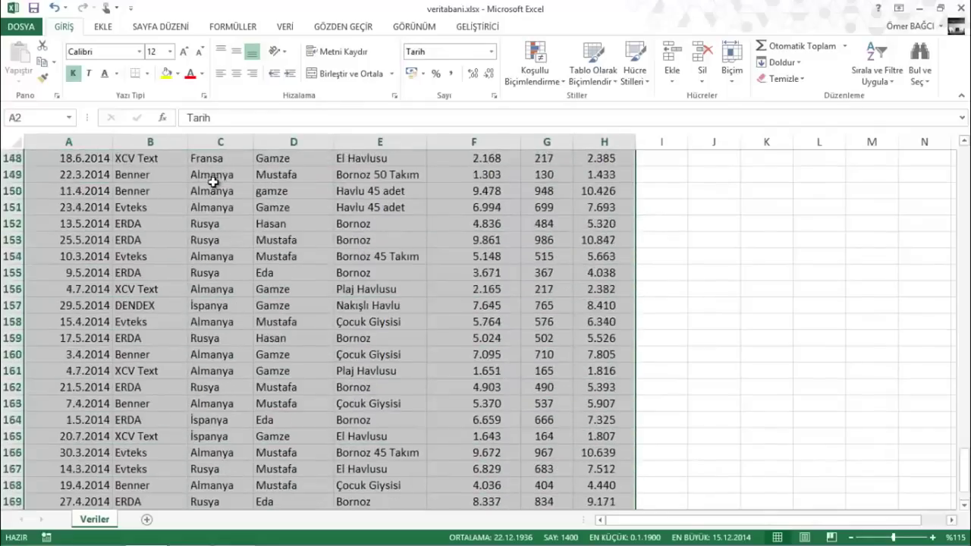
pyautogui.scroll(6, 284, 243)
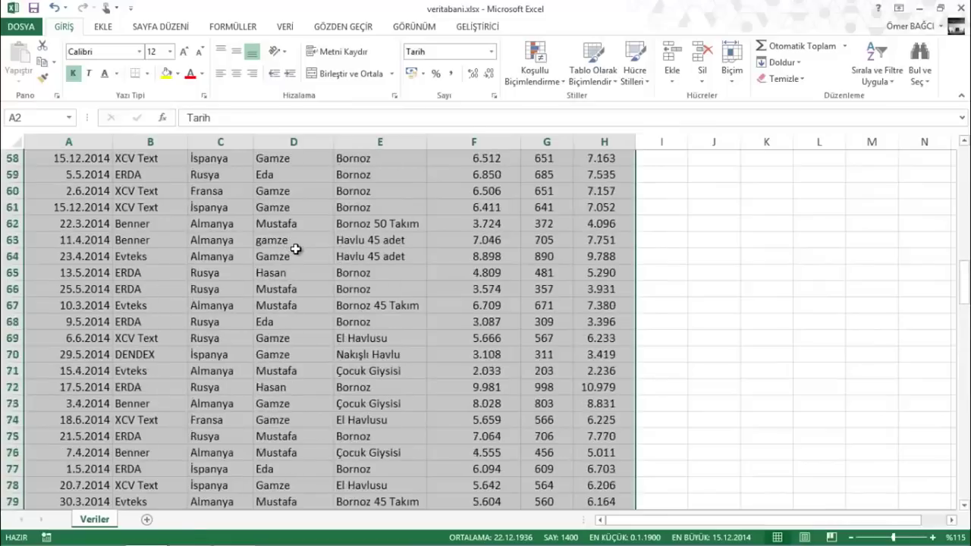
pyautogui.click(315, 256)
# Select the whole sales data table with Ctrl+A
pyautogui.scroll(6, 307, 226)
pyautogui.scroll(12, 307, 226)
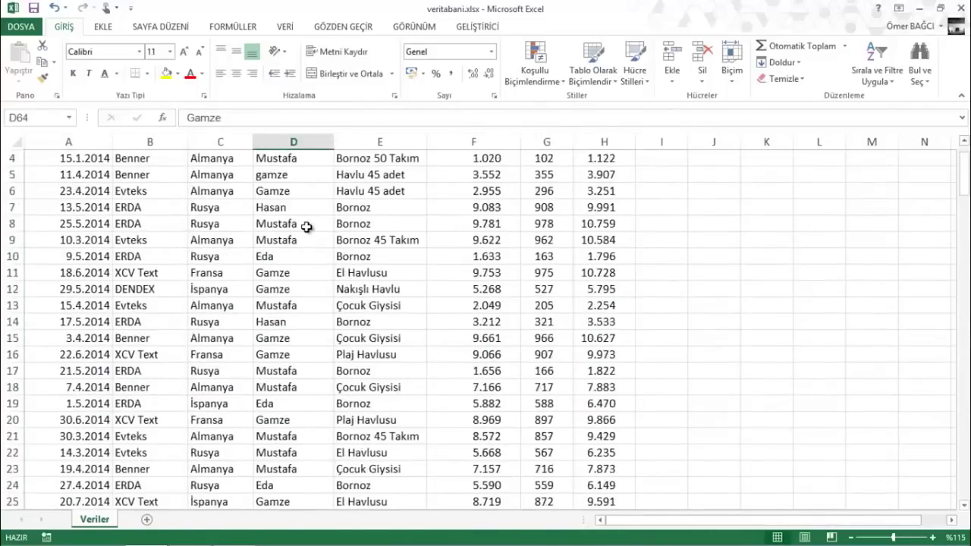
pyautogui.hotkey('ctrl', 'a')
pyautogui.scroll(14, 307, 226)
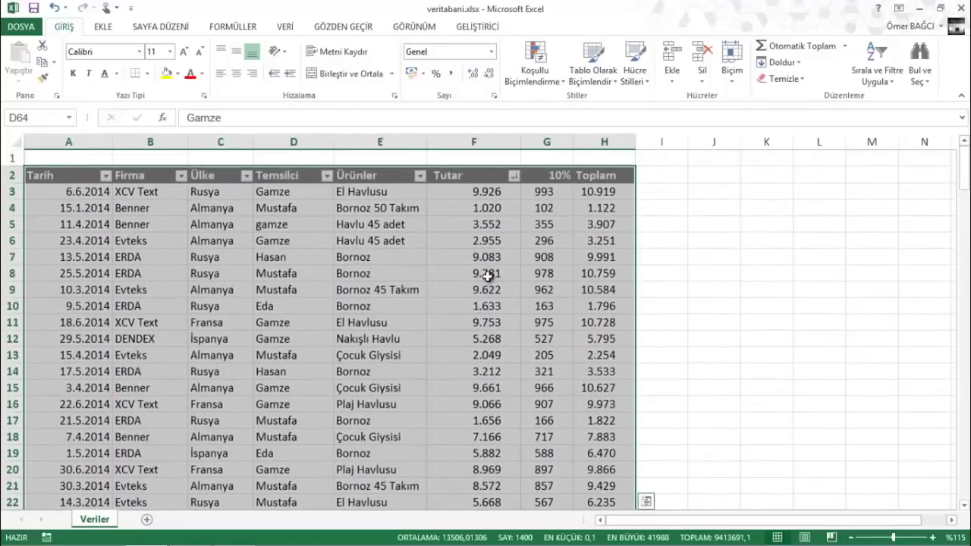
# Use Ctrl+A from a table cell to select the table, then the whole sheet, then the table again
pyautogui.click(137, 283)
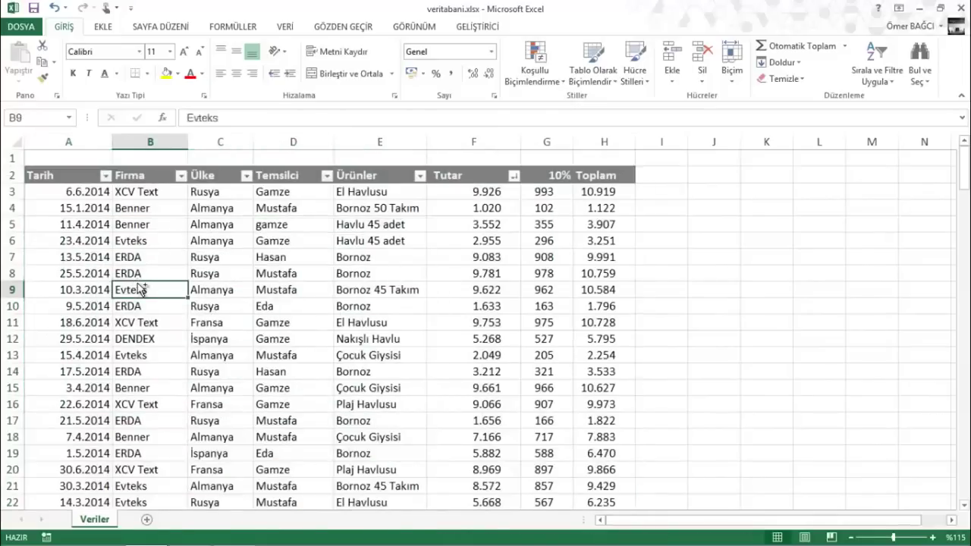
pyautogui.hotkey('ctrl', 'a')
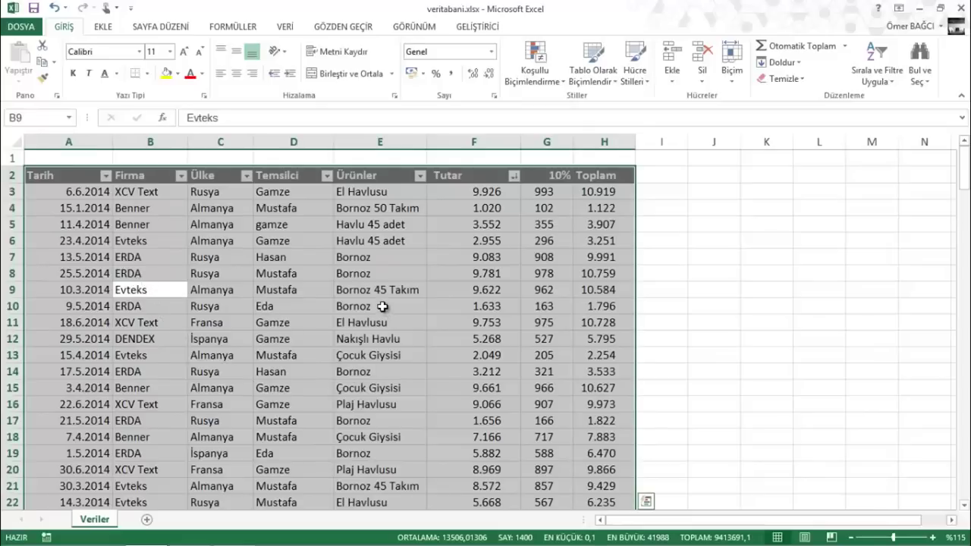
pyautogui.hotkey('ctrl', 'a')
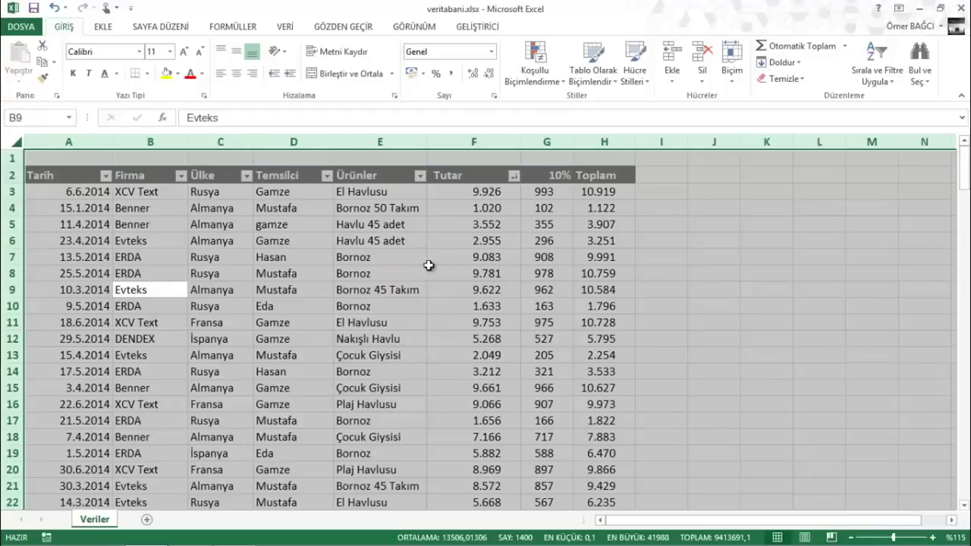
pyautogui.click(218, 274)
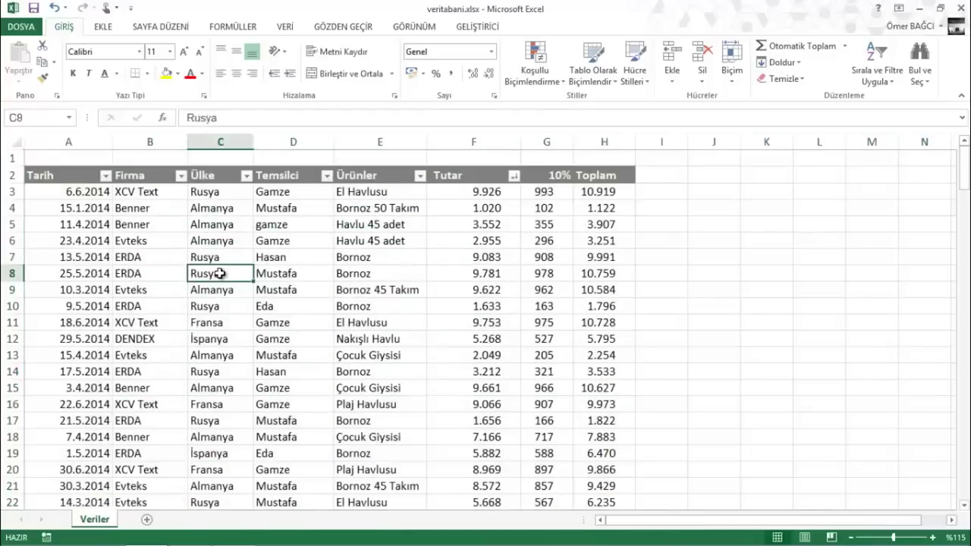
pyautogui.hotkey('ctrl', 'a')
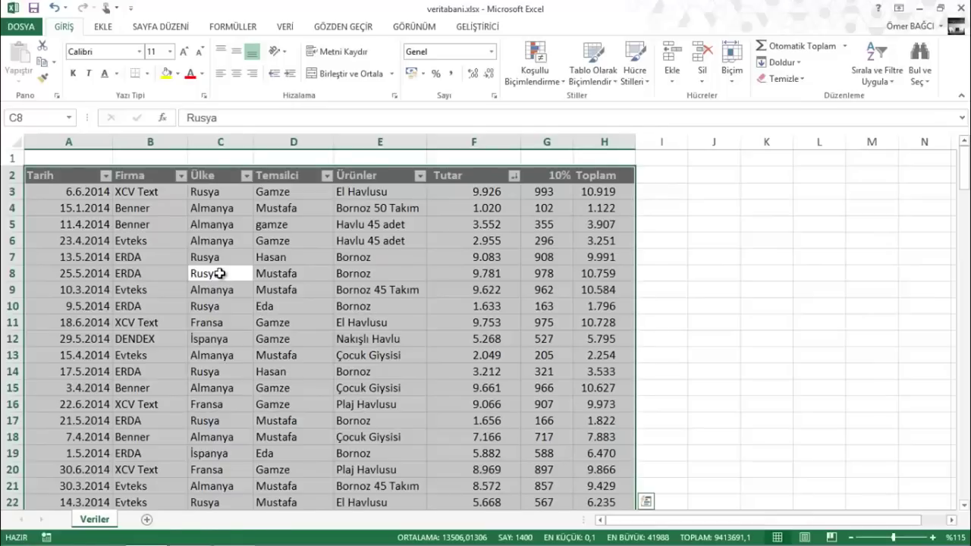
pyautogui.click(218, 273)
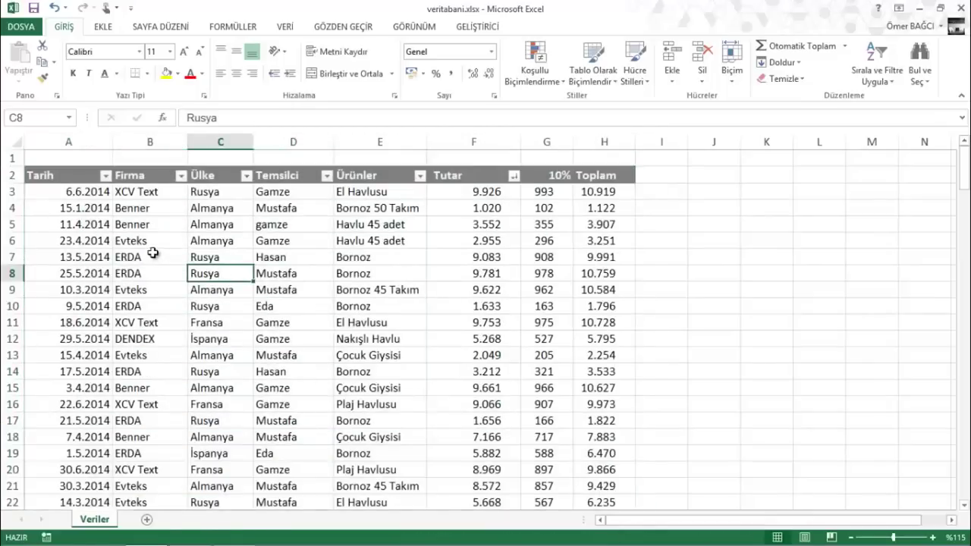
# Select A2:H176 from the Tarih header with Ctrl+Shift+Right and Ctrl+Shift+Down
pyautogui.click(90, 175)
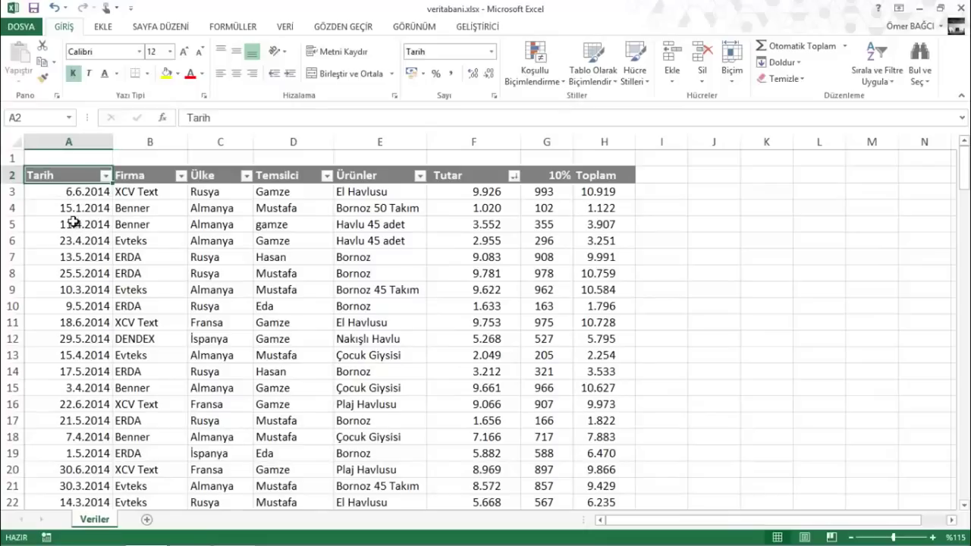
pyautogui.hotkey('ctrl', 'shift', 'Right')
pyautogui.hotkey('ctrl', 'shift', 'Down')
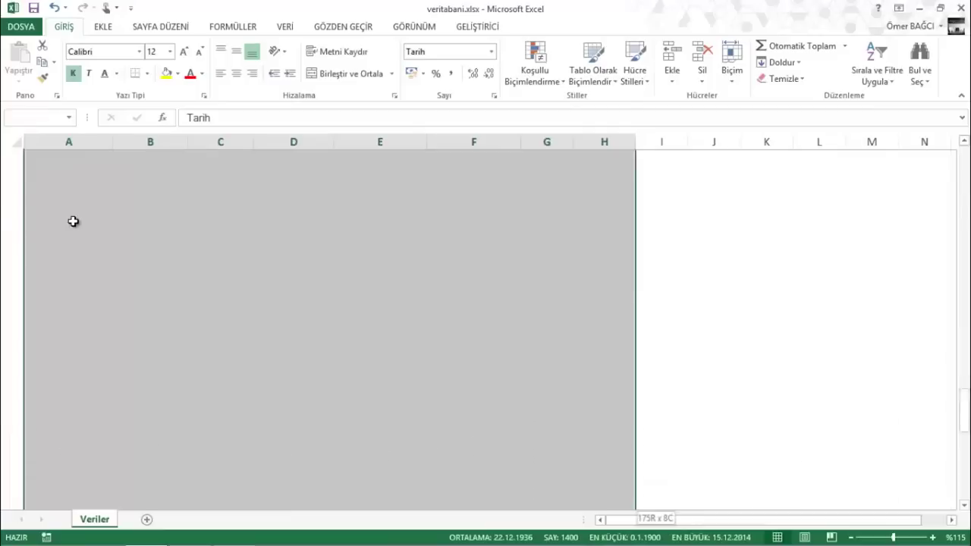
pyautogui.scroll(17, 72, 221)
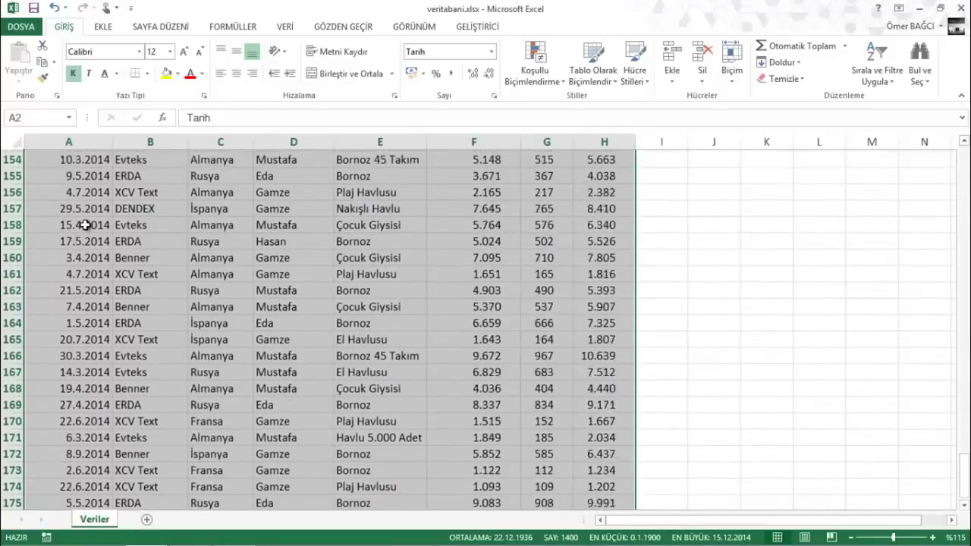
pyautogui.scroll(20, 85, 224)
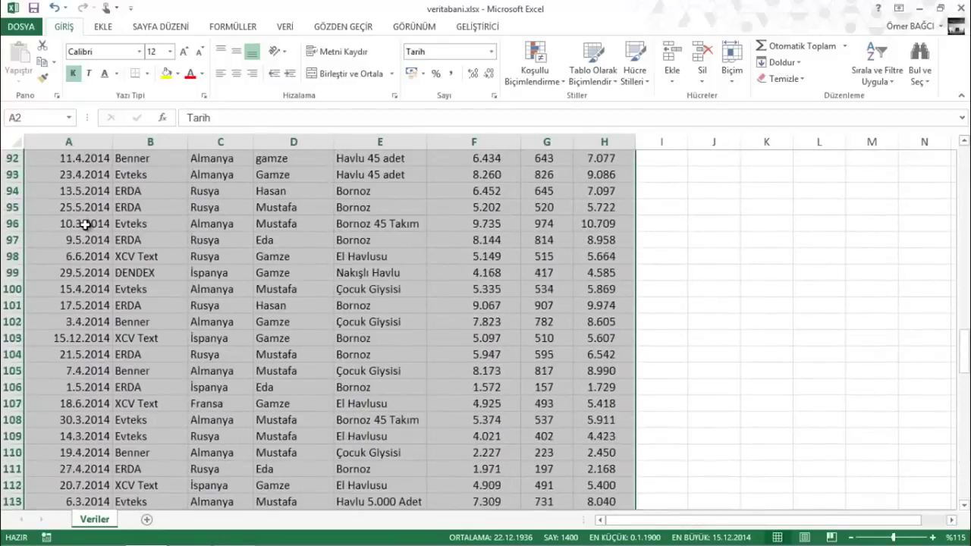
pyautogui.scroll(9, 265, 256)
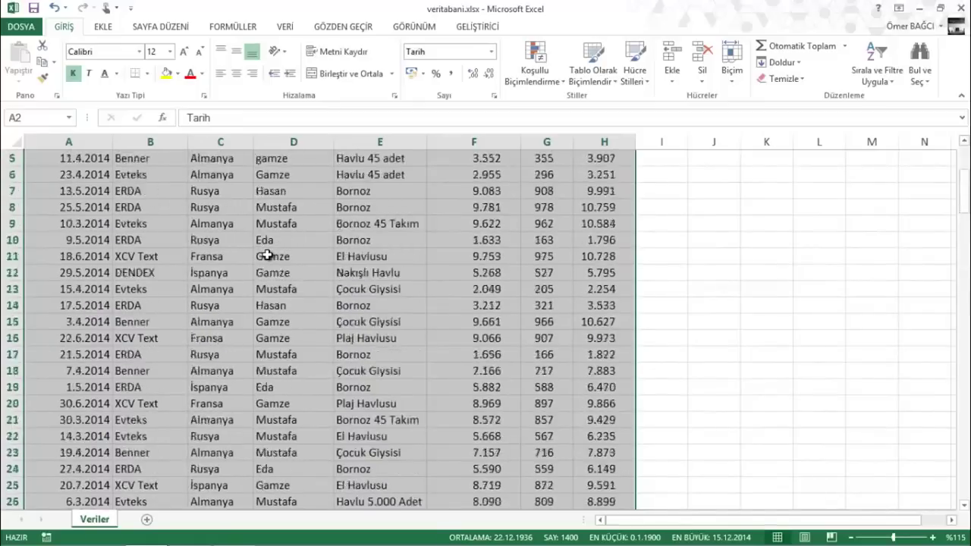
# Practise Ctrl+A table selection from Temsilci cells D9 and D10, then pick the Gamze cell in row 12
pyautogui.click(258, 258)
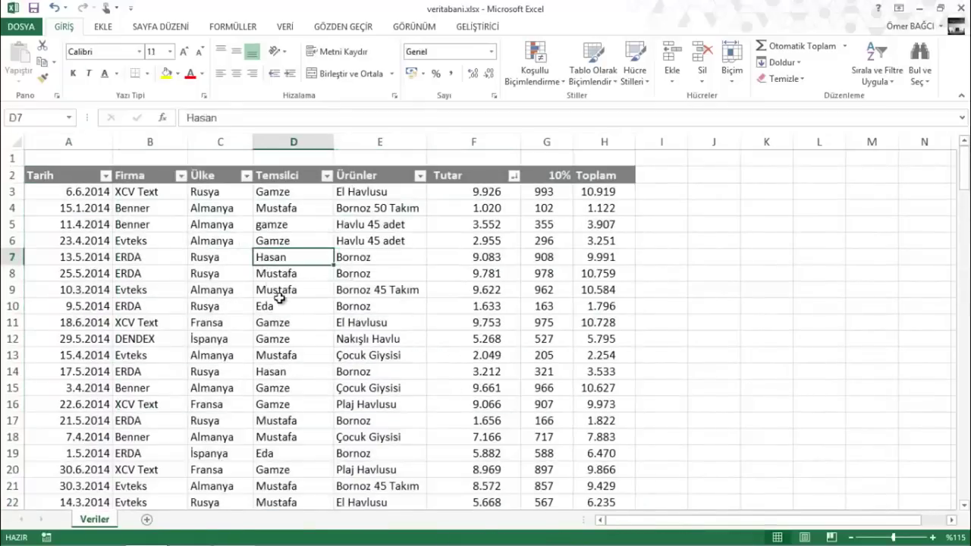
pyautogui.click(284, 305)
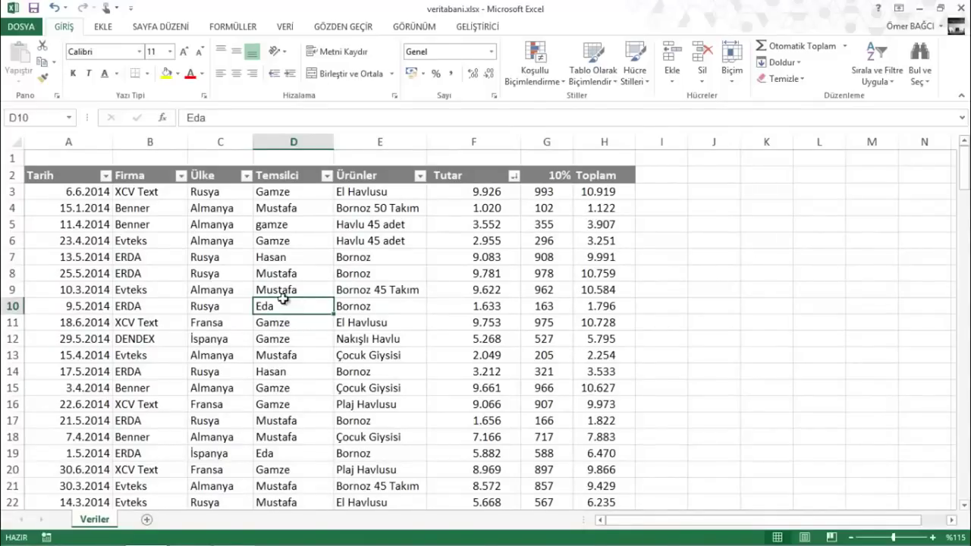
pyautogui.hotkey('ctrl', 'a')
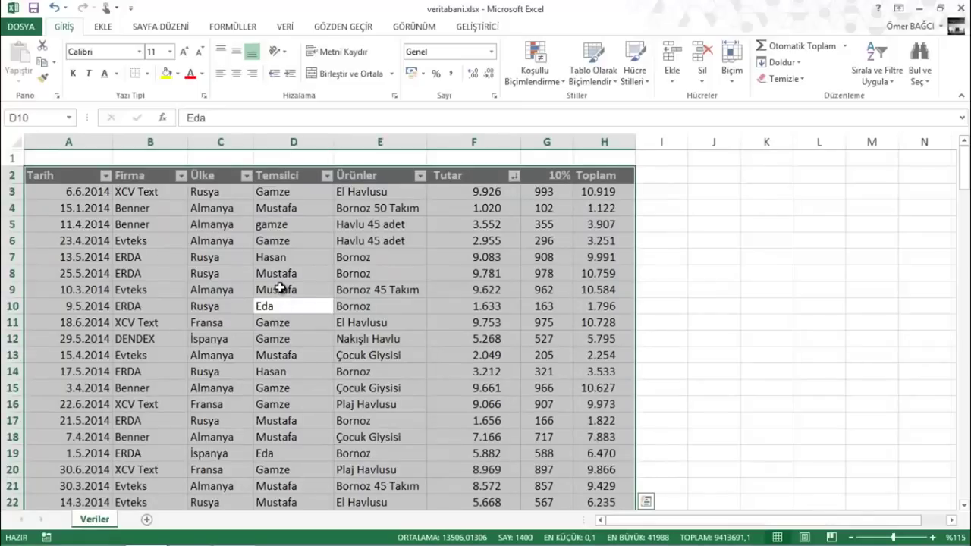
pyautogui.click(280, 289)
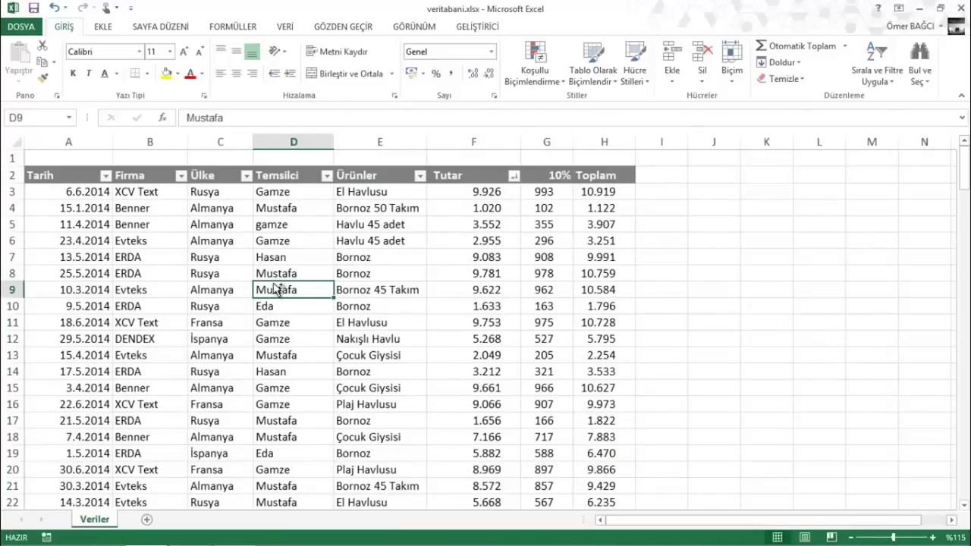
pyautogui.hotkey('ctrl', 'a')
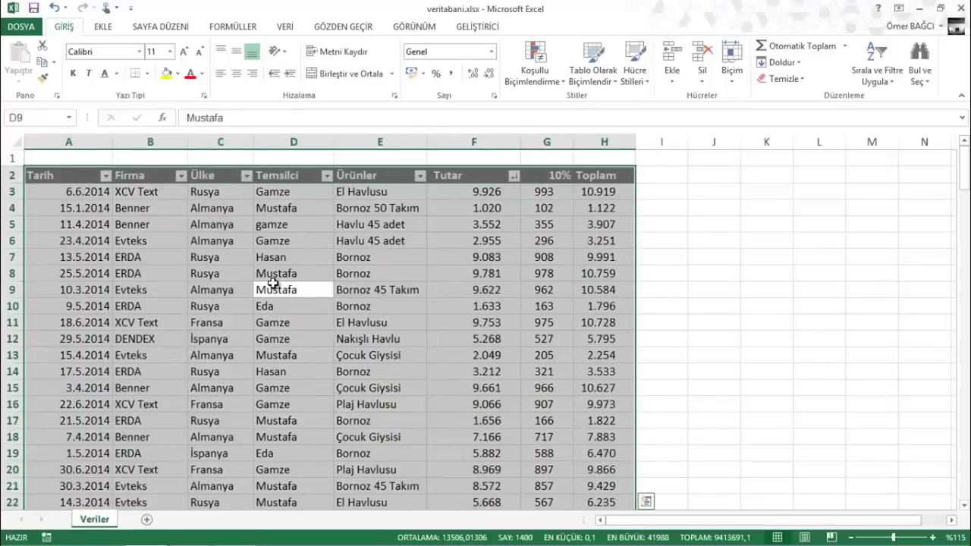
pyautogui.click(273, 285)
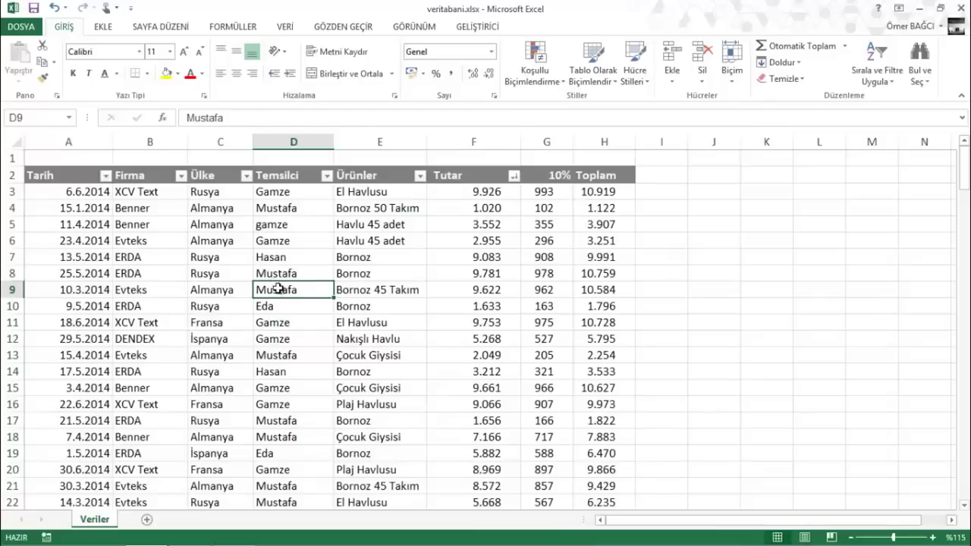
pyautogui.click(299, 343)
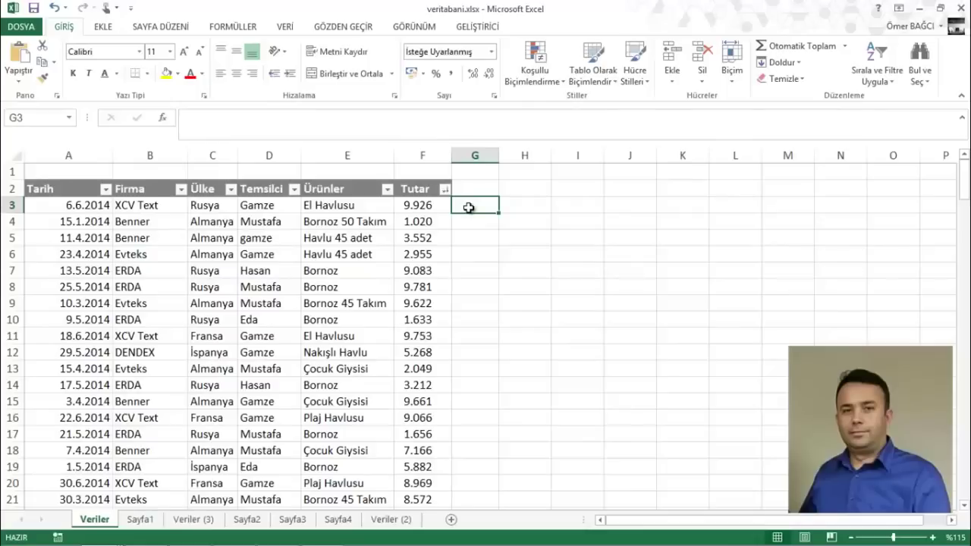
# Enter =F3*10% in G3 (result 993) and fill it down column G for all 174 records
pyautogui.write('=')
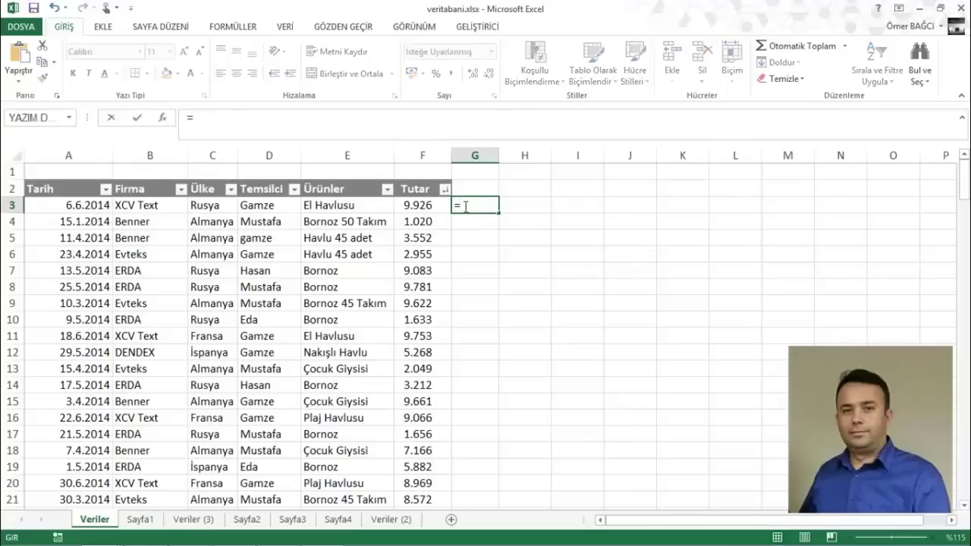
pyautogui.click(436, 204)
pyautogui.write('*')
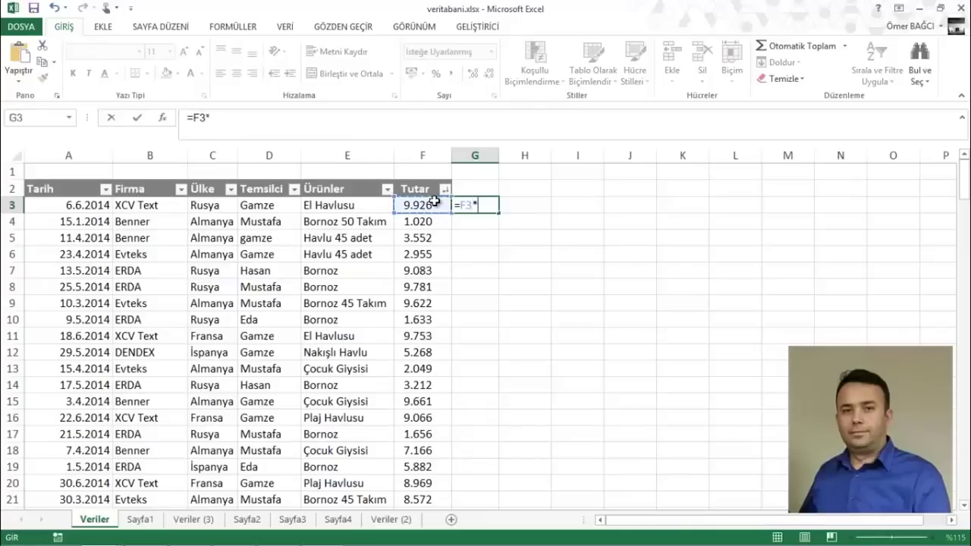
pyautogui.write('10%')
pyautogui.press('Return')
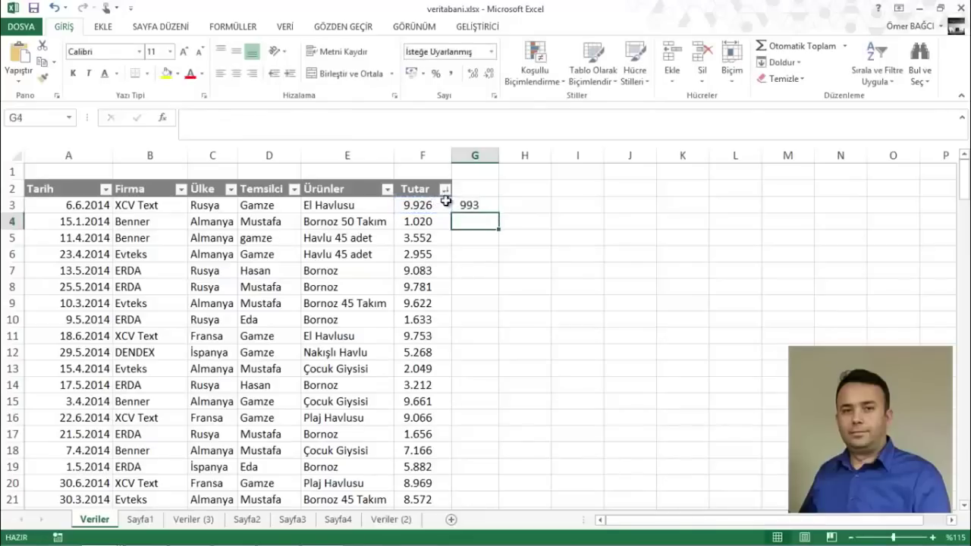
pyautogui.click(472, 205)
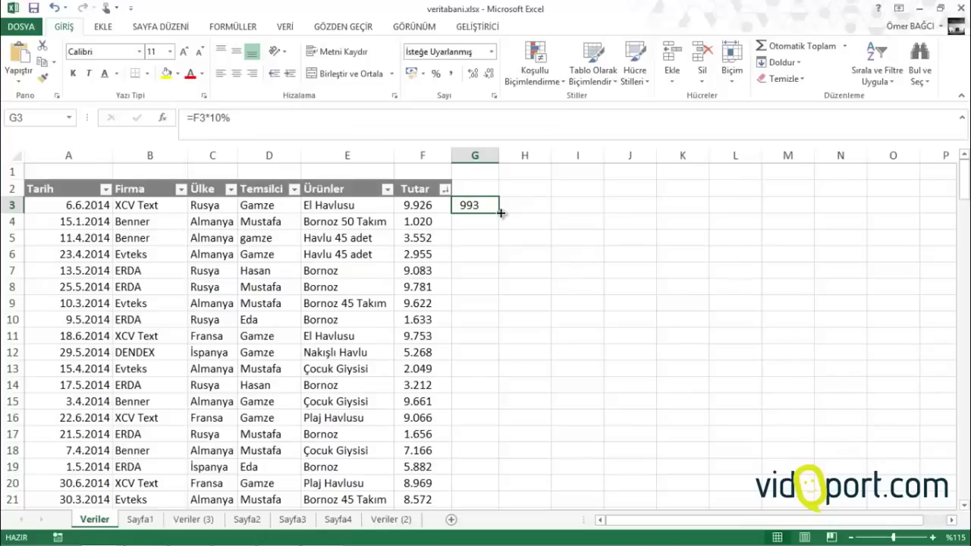
pyautogui.doubleClick(501, 214)
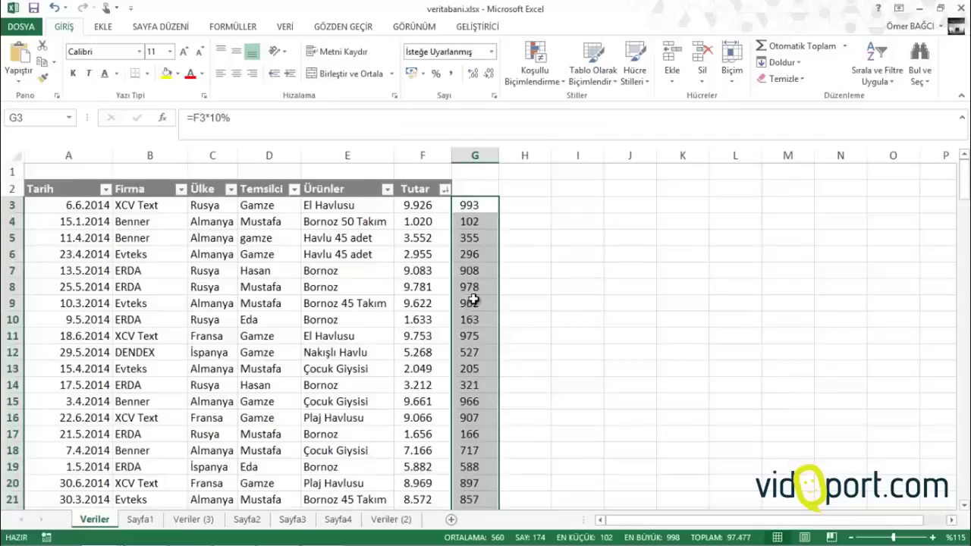
pyautogui.scroll(-20, 473, 300)
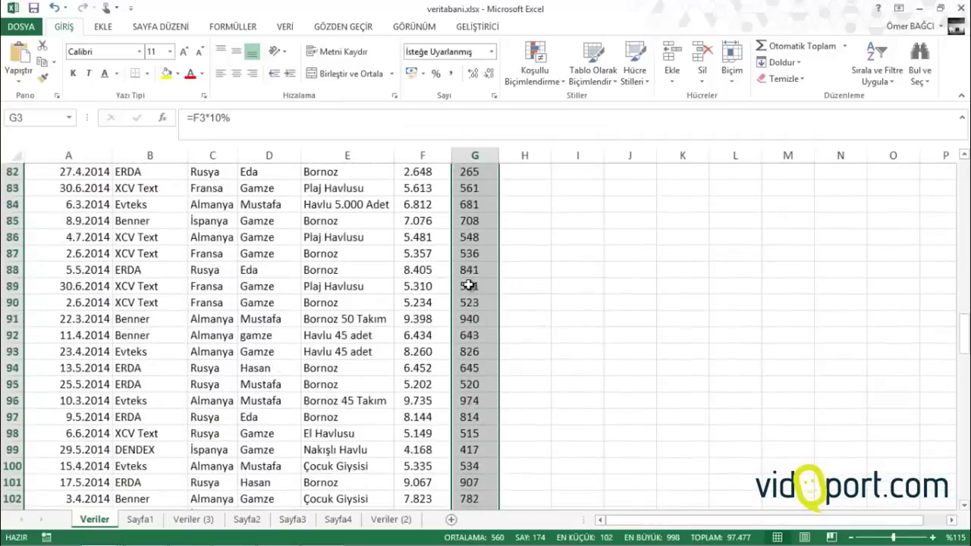
pyautogui.scroll(-9, 469, 285)
pyautogui.scroll(20, 466, 281)
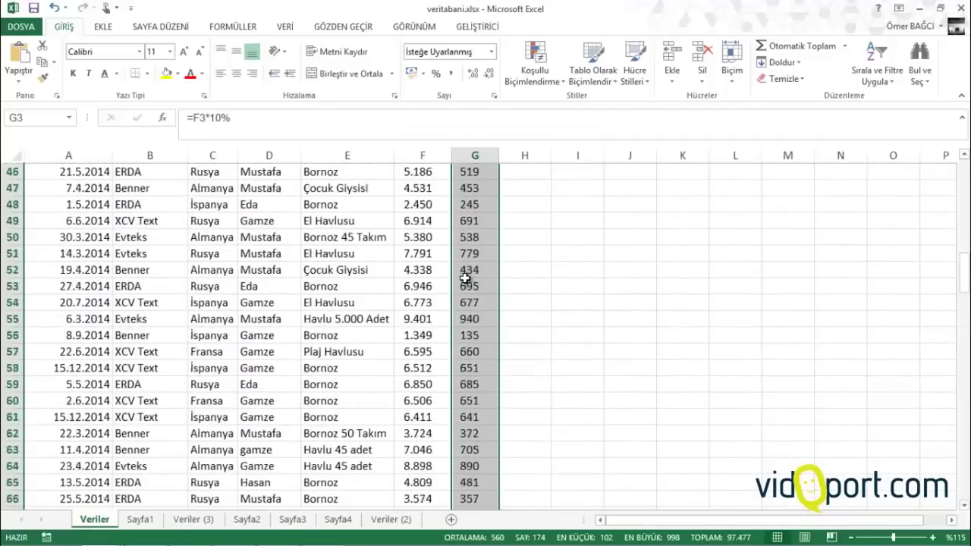
pyautogui.scroll(15, 465, 279)
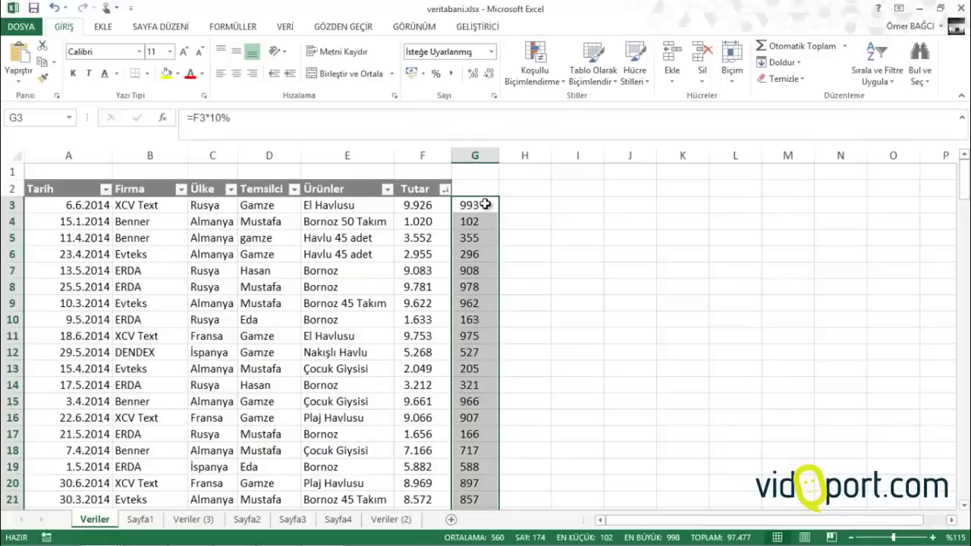
pyautogui.press('Delete')
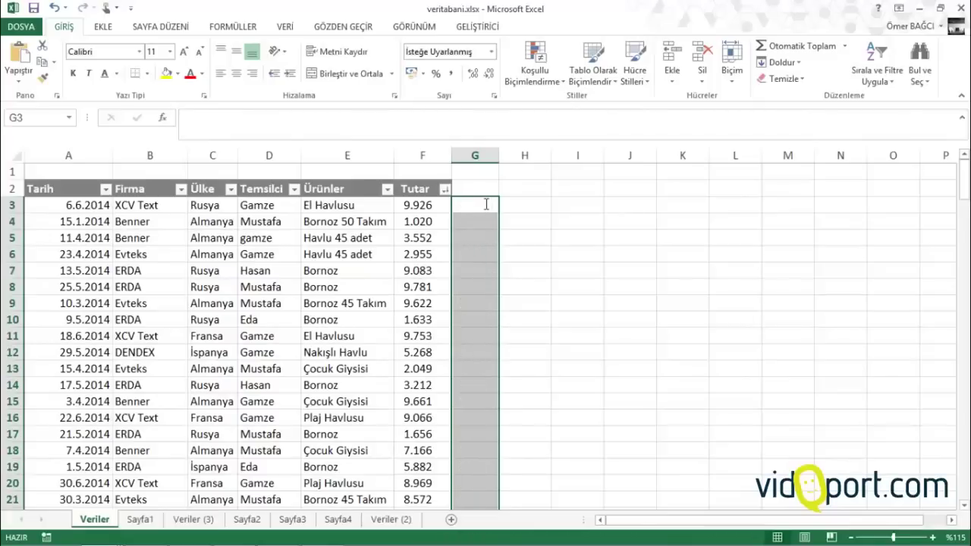
pyautogui.write('=')
pyautogui.click(425, 205)
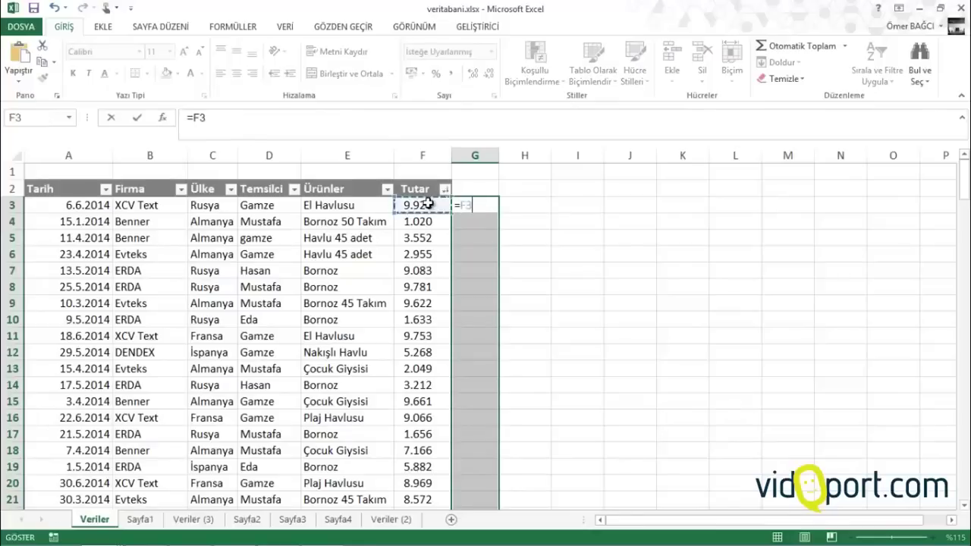
pyautogui.write('*10')
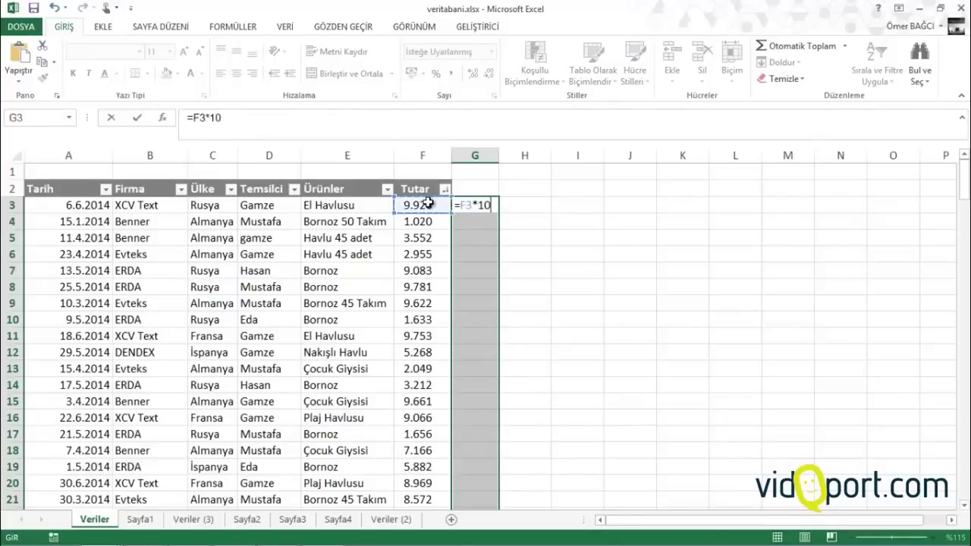
pyautogui.write('%')
pyautogui.press('Return')
pyautogui.click(481, 202)
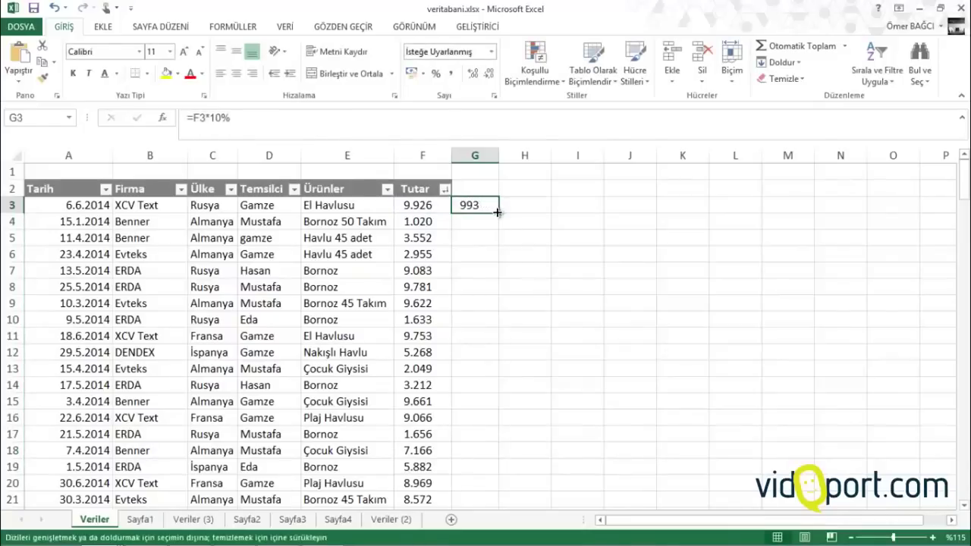
pyautogui.doubleClick(496, 212)
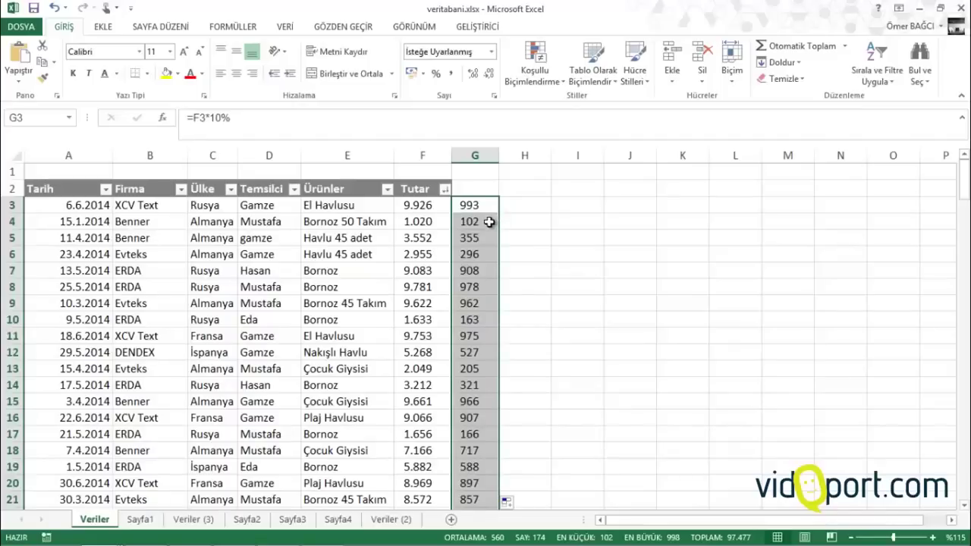
pyautogui.click(458, 222)
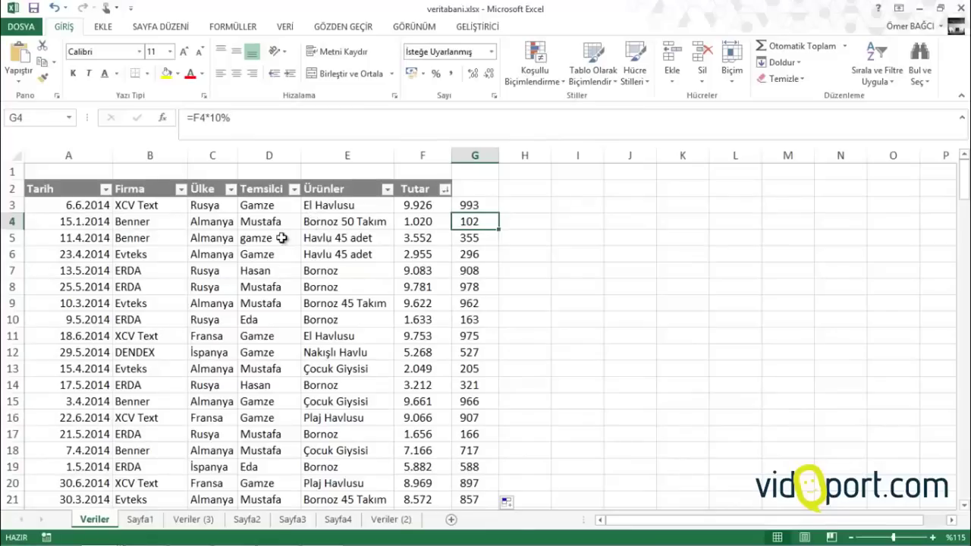
pyautogui.moveTo(203, 152); pyautogui.dragTo(570, 156)
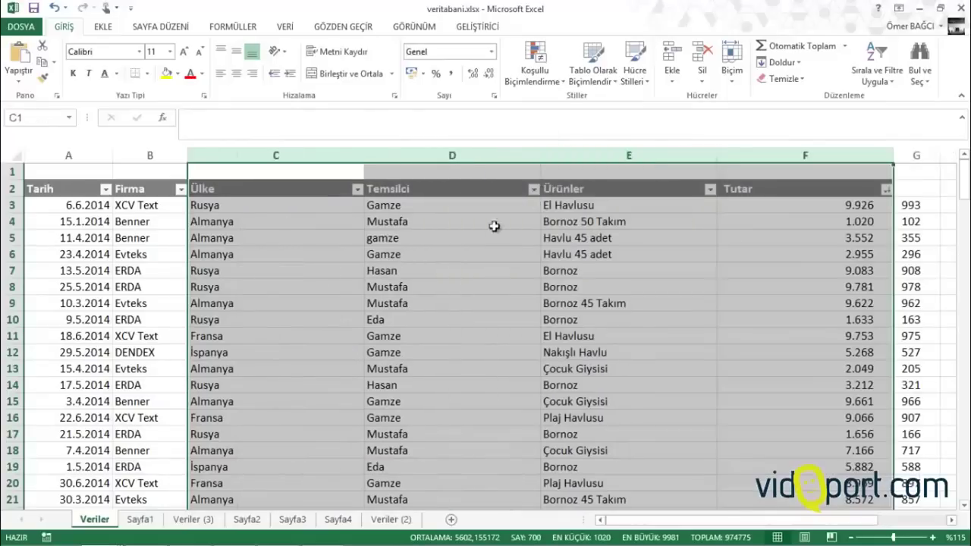
# AutoFit columns B through F of the sales table to their contents
pyautogui.click(452, 254)
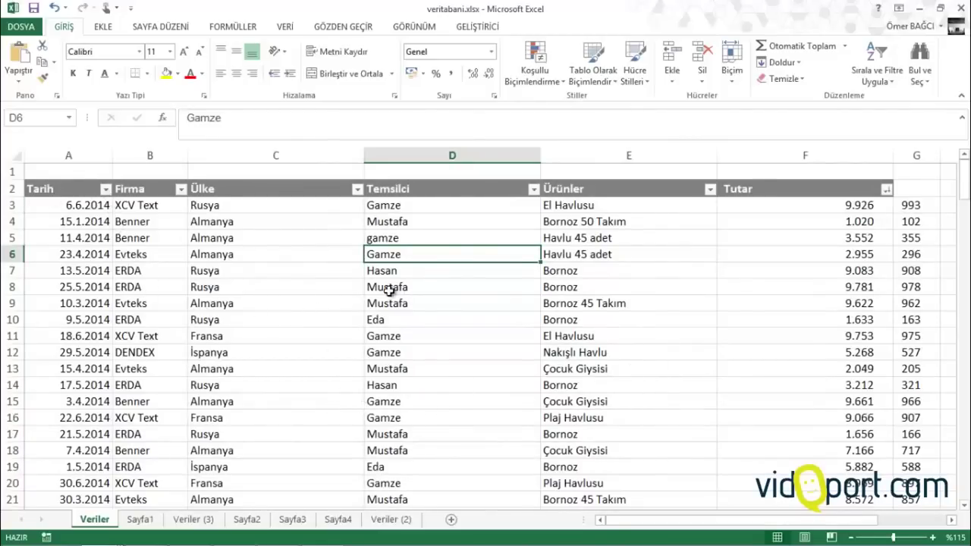
pyautogui.moveTo(157, 154); pyautogui.dragTo(906, 154)
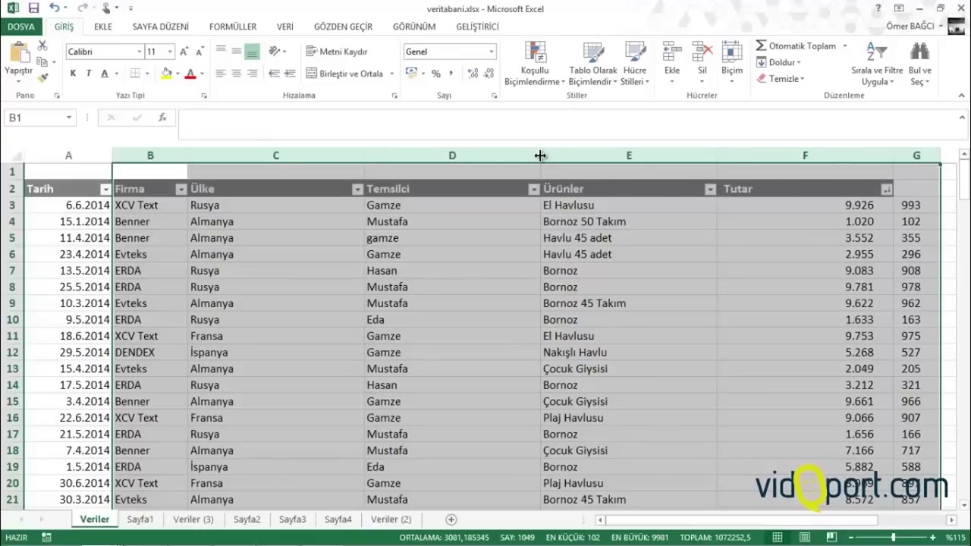
pyautogui.doubleClick(541, 155)
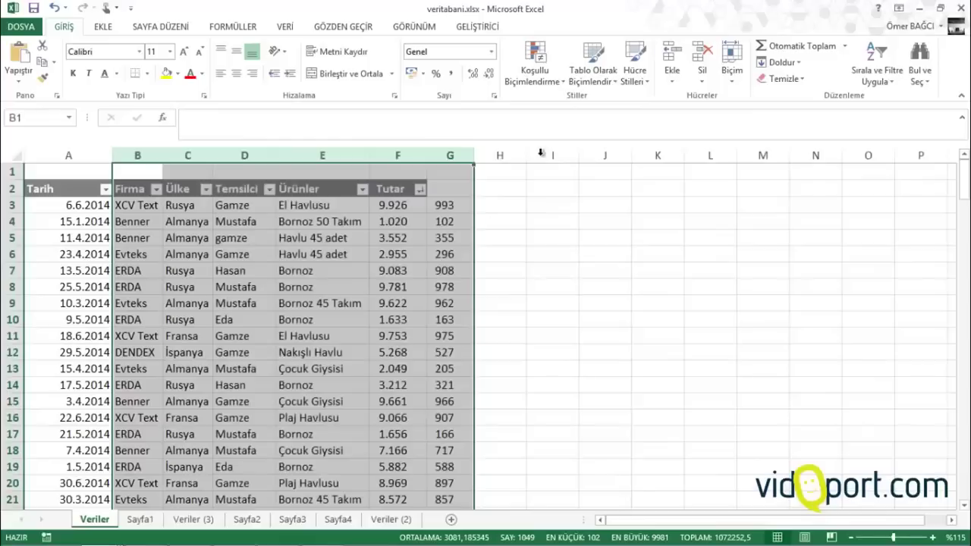
pyautogui.click(271, 287)
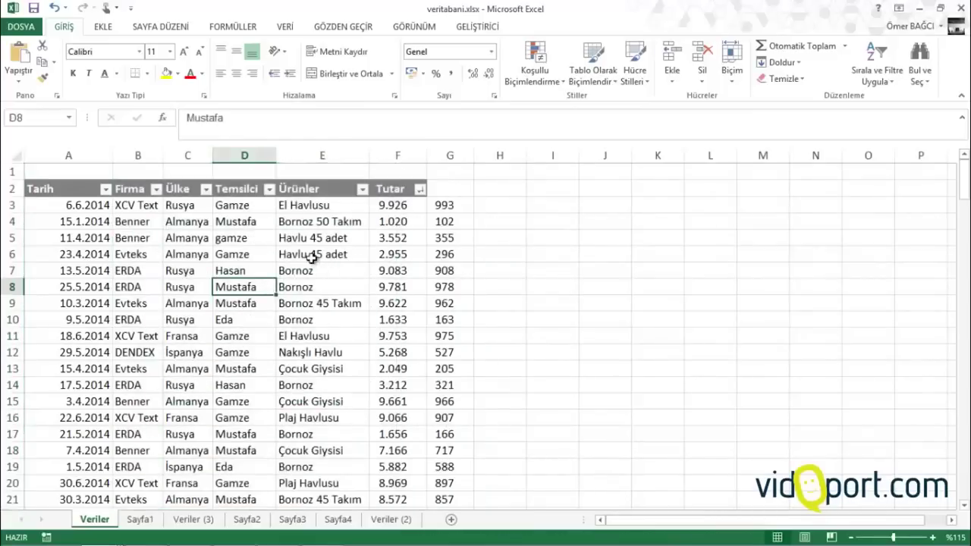
pyautogui.click(216, 256)
# AutoFit columns A–E, then widen columns B–E (Firma to Ürünler) to one equal width
pyautogui.moveTo(40, 155); pyautogui.dragTo(642, 157)
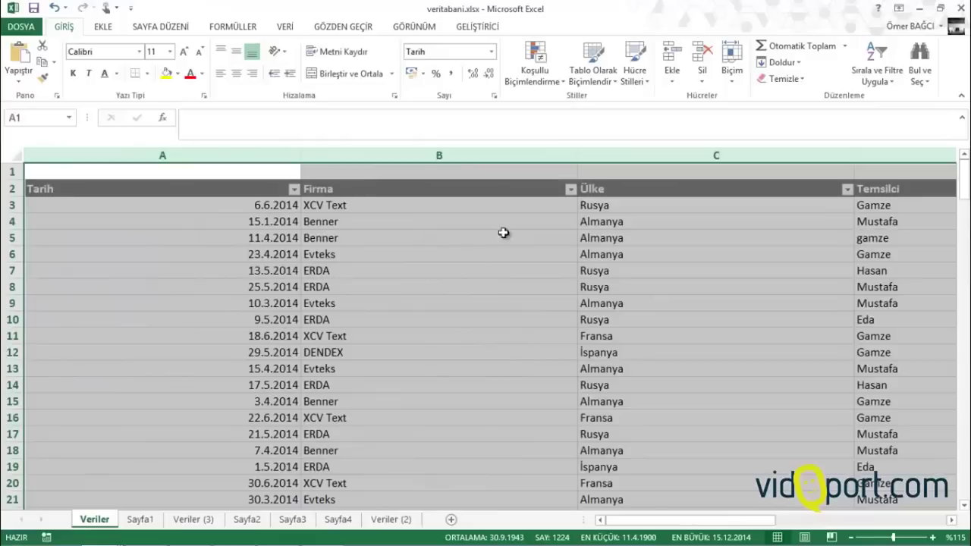
pyautogui.doubleClick(579, 154)
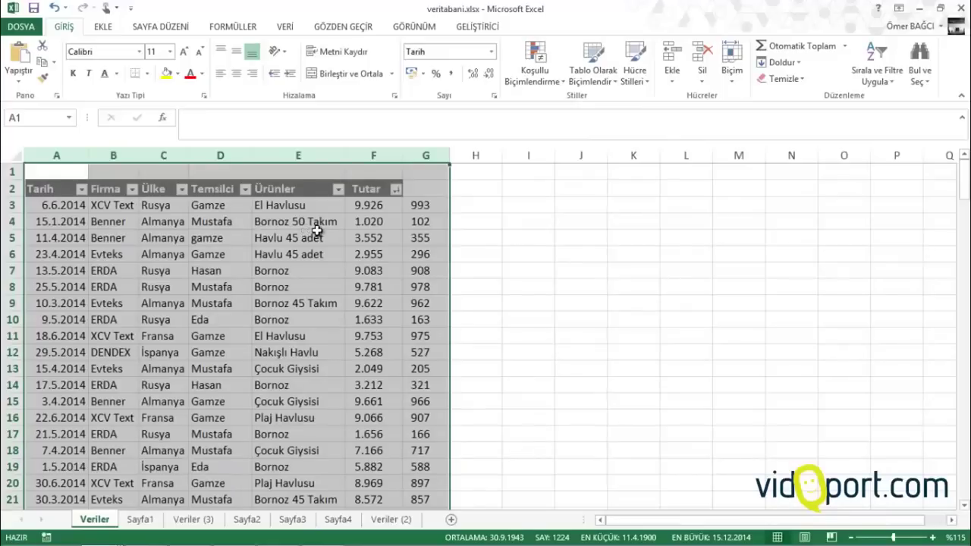
pyautogui.click(246, 247)
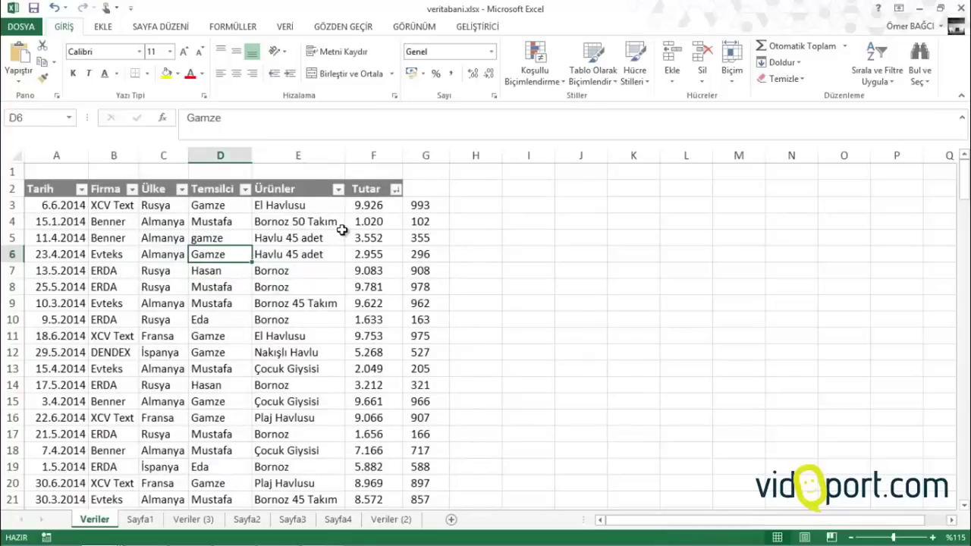
pyautogui.moveTo(114, 155); pyautogui.dragTo(387, 155)
pyautogui.click(425, 271)
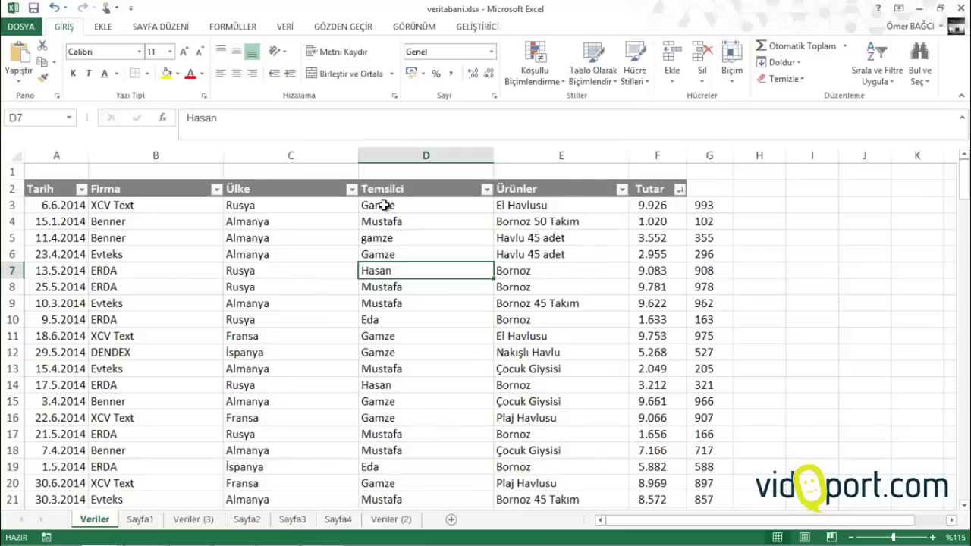
# Change G3's formula to =F3*5% (result 496) and fill it down column G
pyautogui.doubleClick(390, 221)
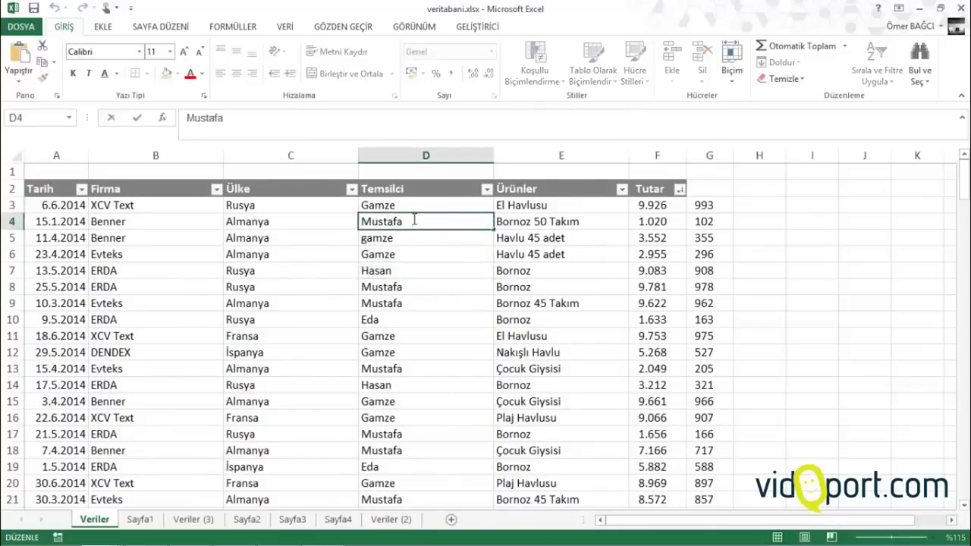
pyautogui.doubleClick(380, 221)
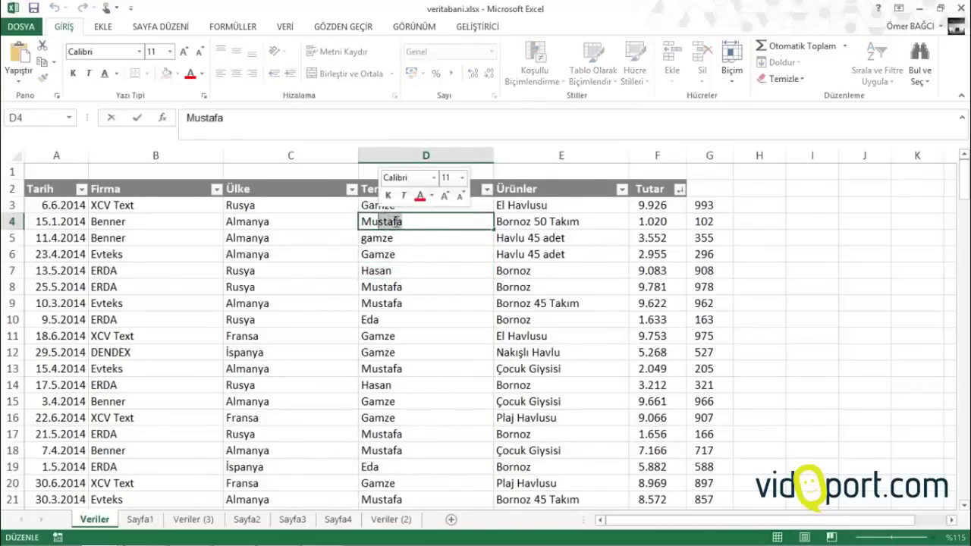
pyautogui.click(395, 264)
pyautogui.click(706, 206)
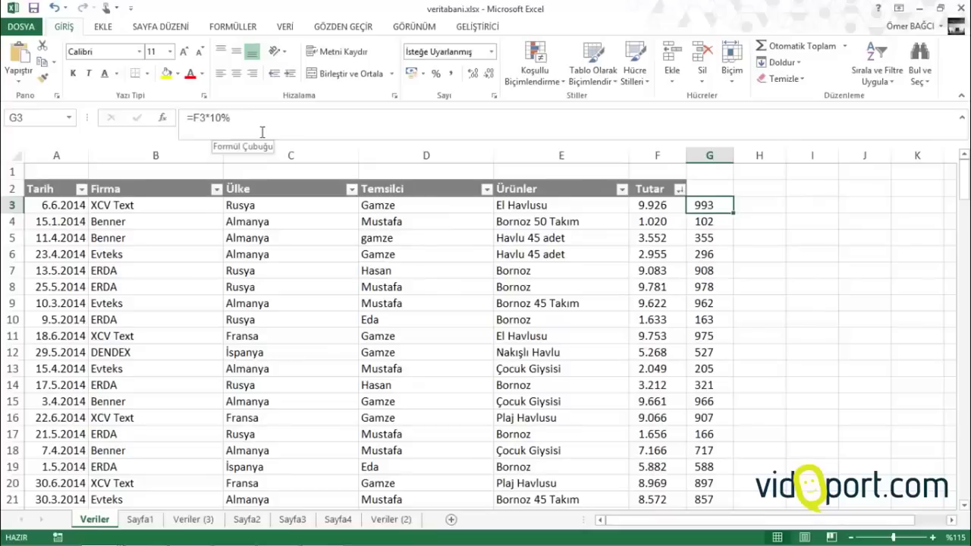
pyautogui.doubleClick(705, 207)
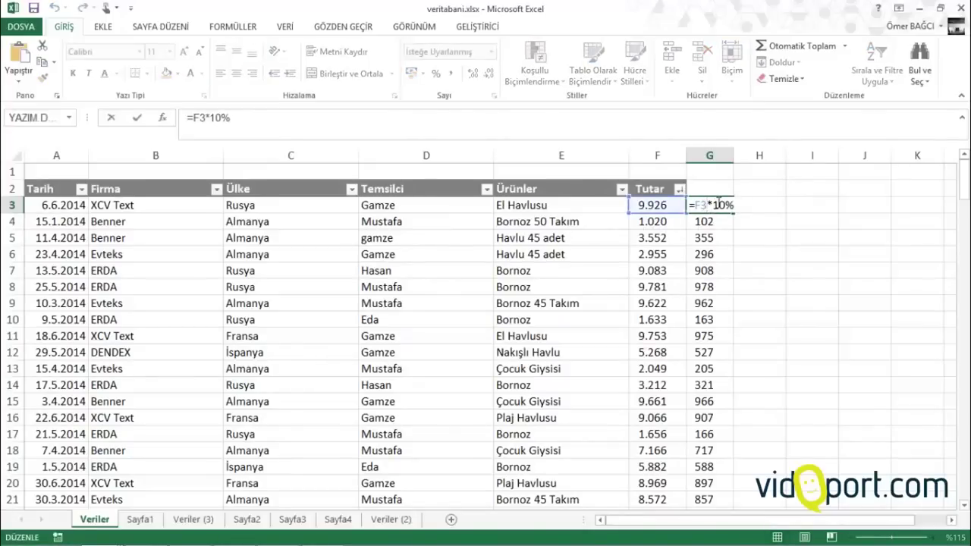
pyautogui.press('BackSpace')
pyautogui.press('BackSpace')
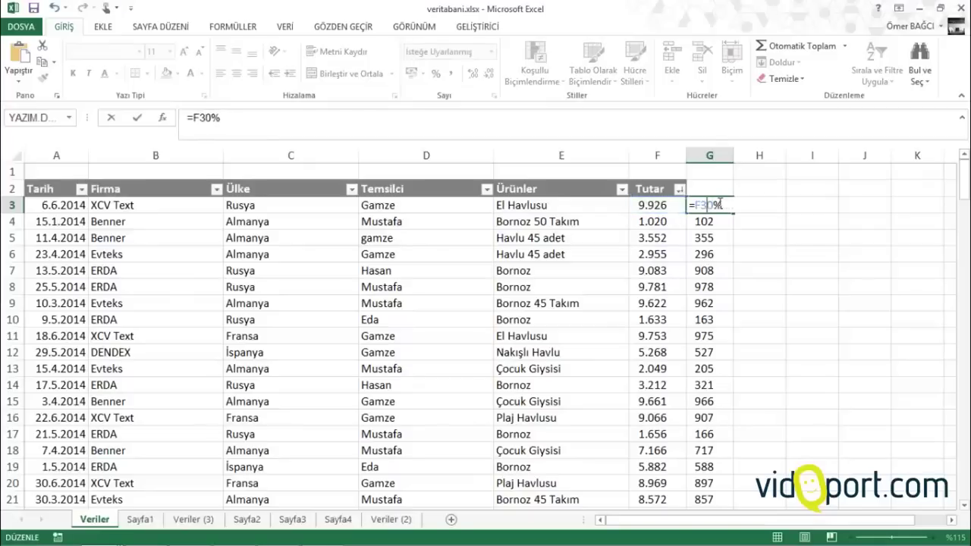
pyautogui.write('*5')
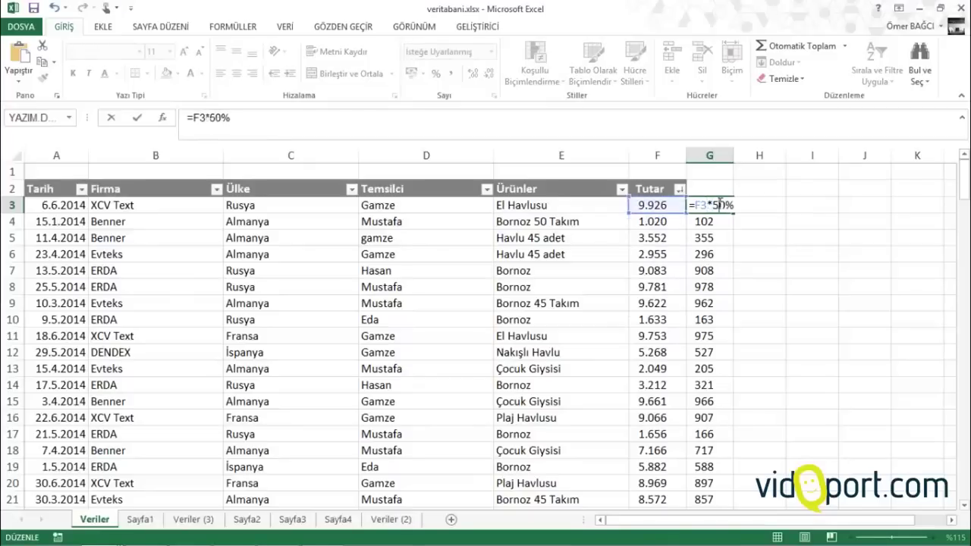
pyautogui.press('Return')
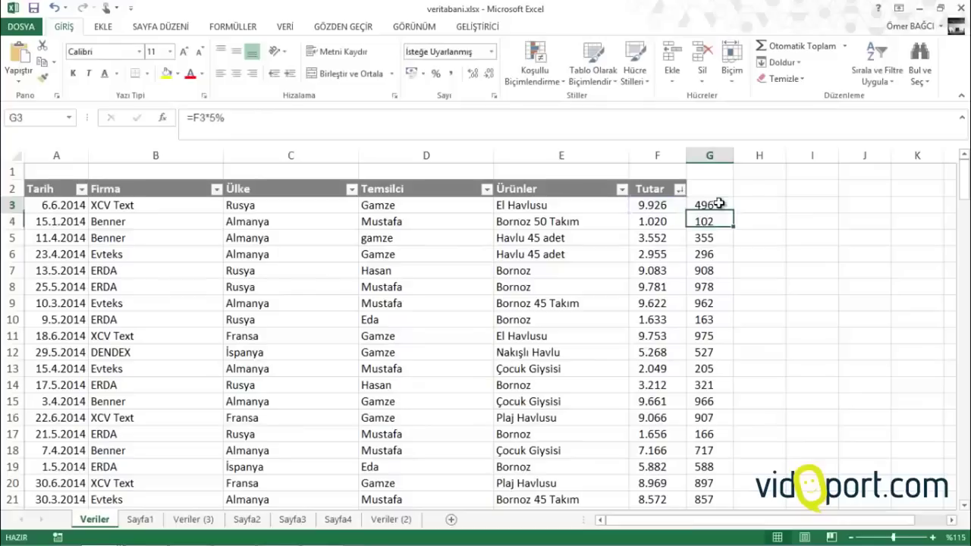
pyautogui.click(727, 208)
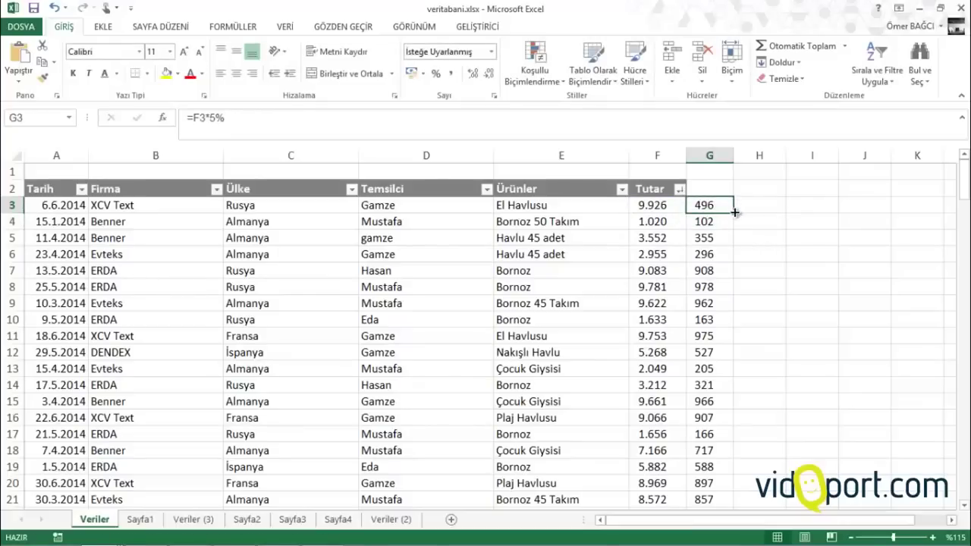
pyautogui.doubleClick(734, 213)
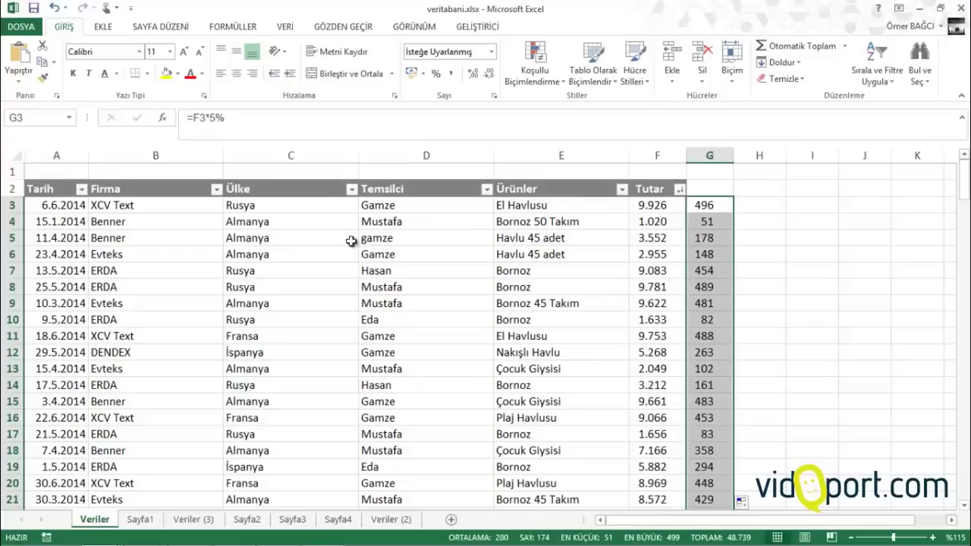
pyautogui.click(295, 244)
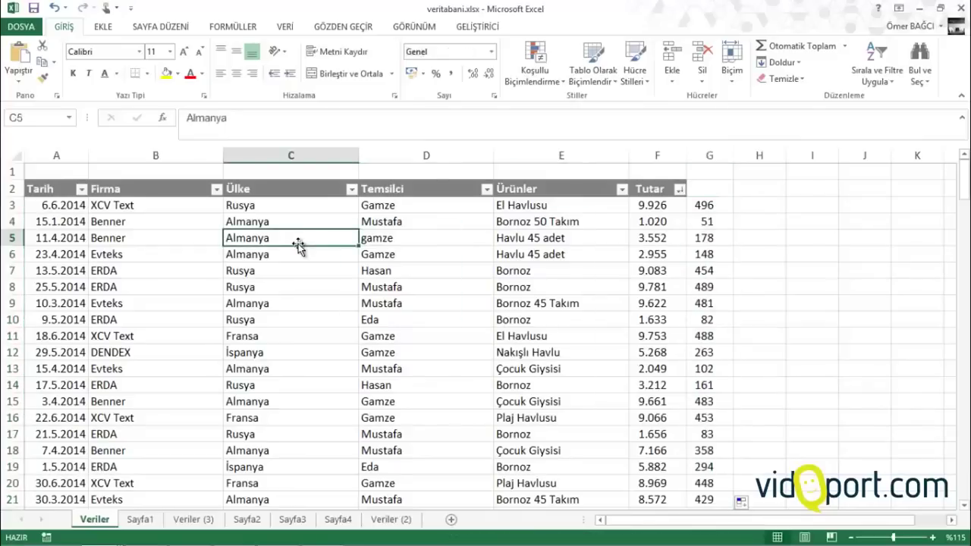
pyautogui.click(421, 27)
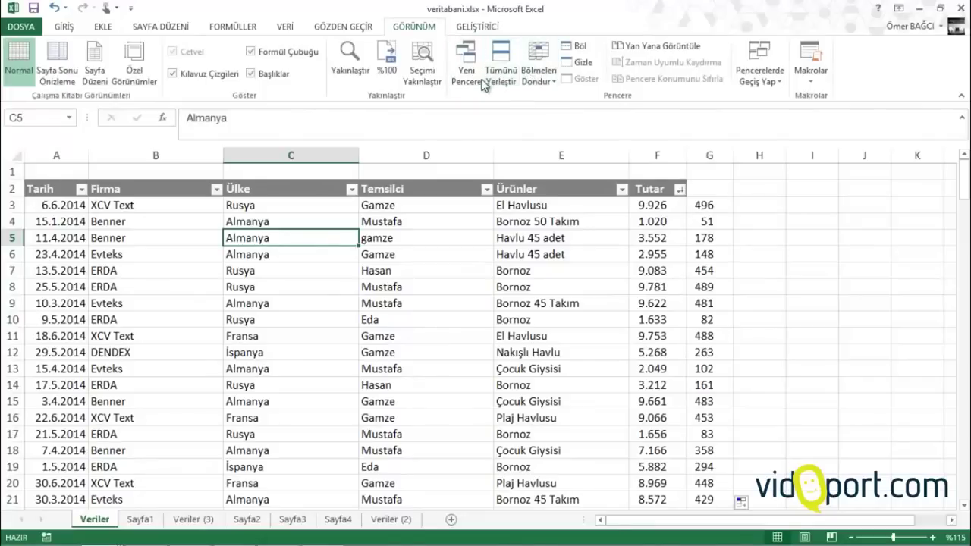
pyautogui.click(574, 47)
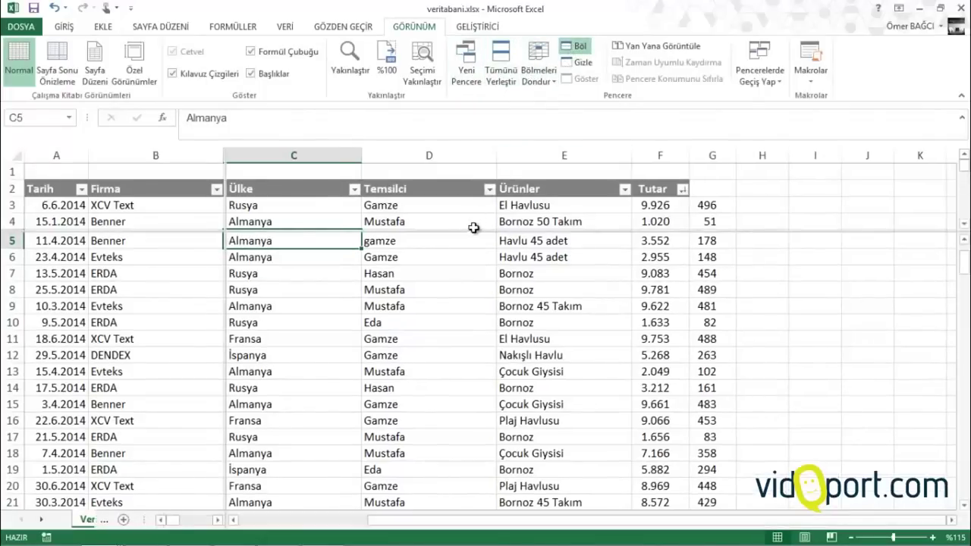
pyautogui.moveTo(472, 230); pyautogui.dragTo(477, 328)
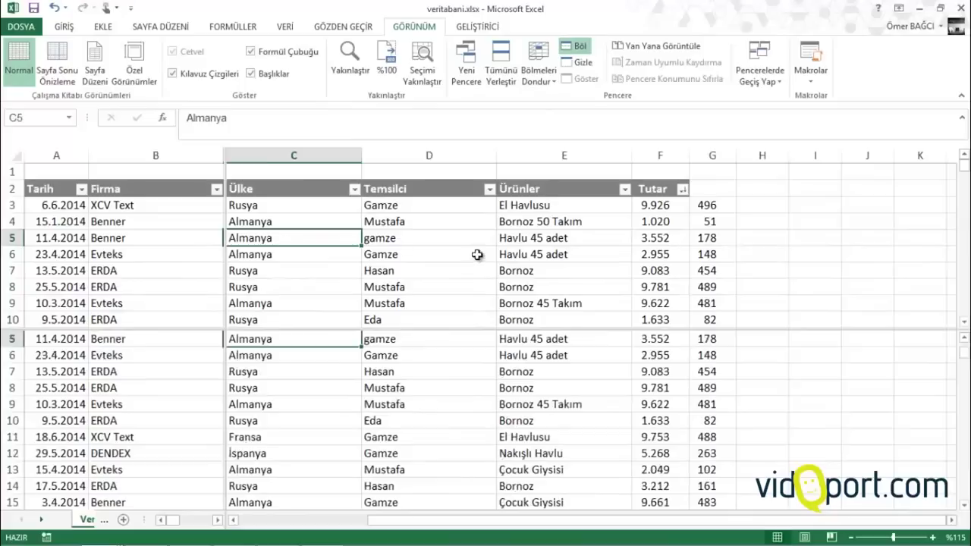
pyautogui.click(477, 254)
pyautogui.scroll(-7, 476, 254)
pyautogui.scroll(7, 477, 255)
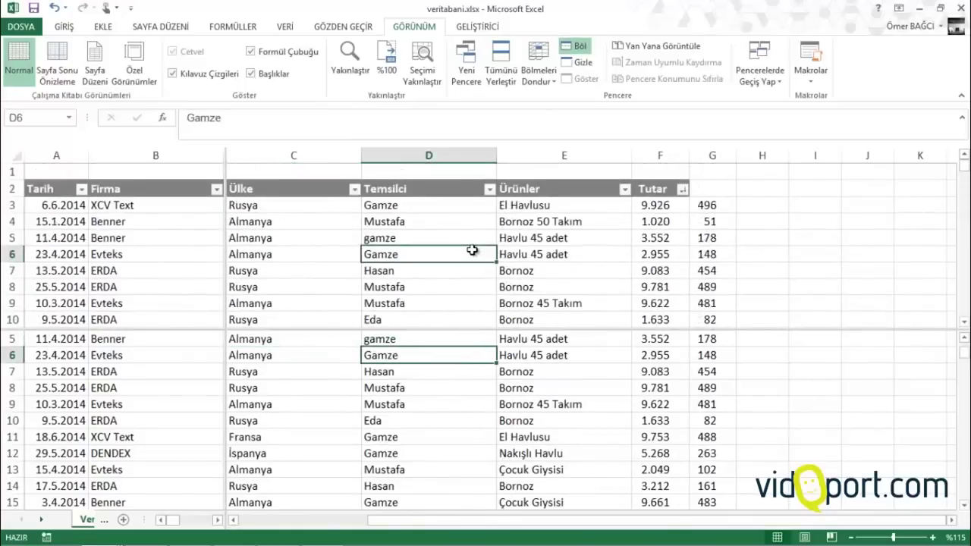
pyautogui.click(392, 442)
pyautogui.scroll(-20, 334, 386)
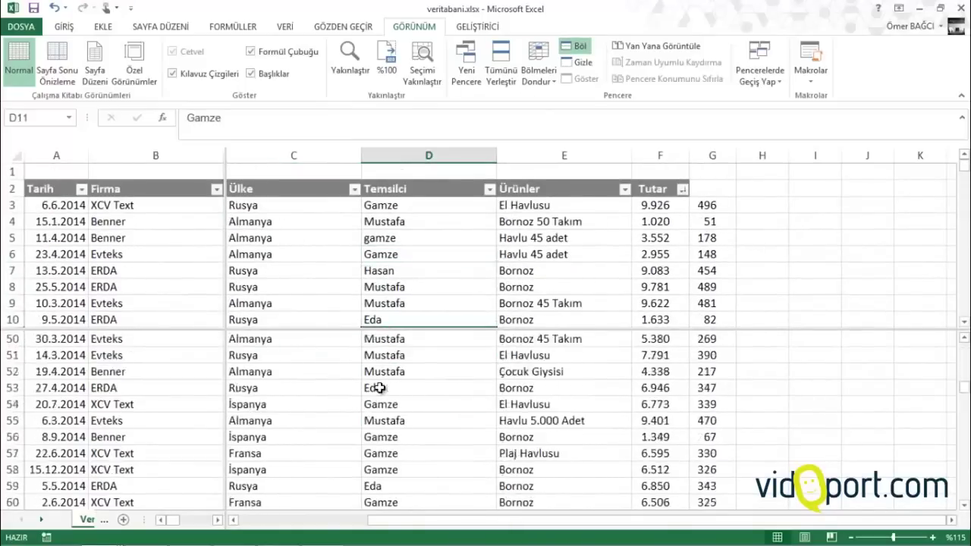
pyautogui.moveTo(334, 237); pyautogui.dragTo(336, 247)
pyautogui.scroll(-1, 381, 238)
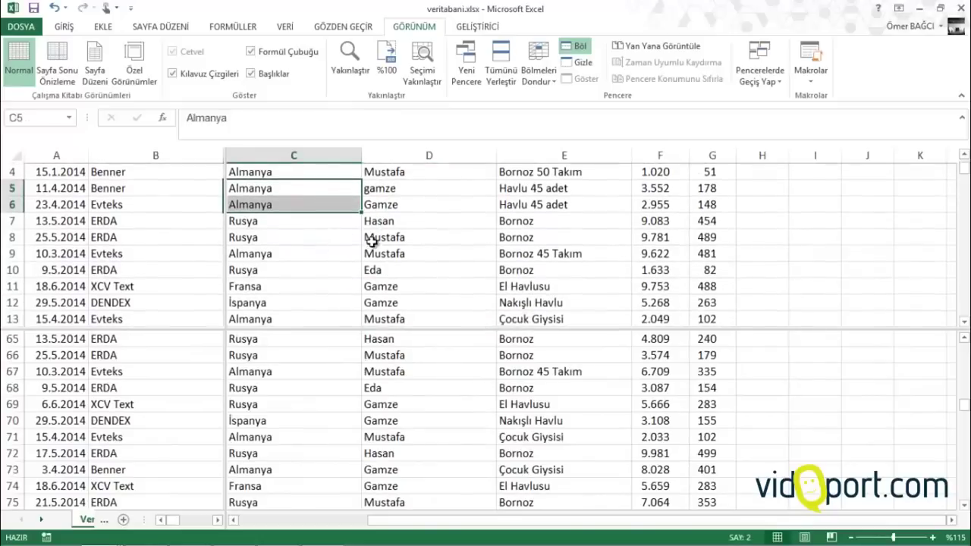
pyautogui.scroll(1, 259, 177)
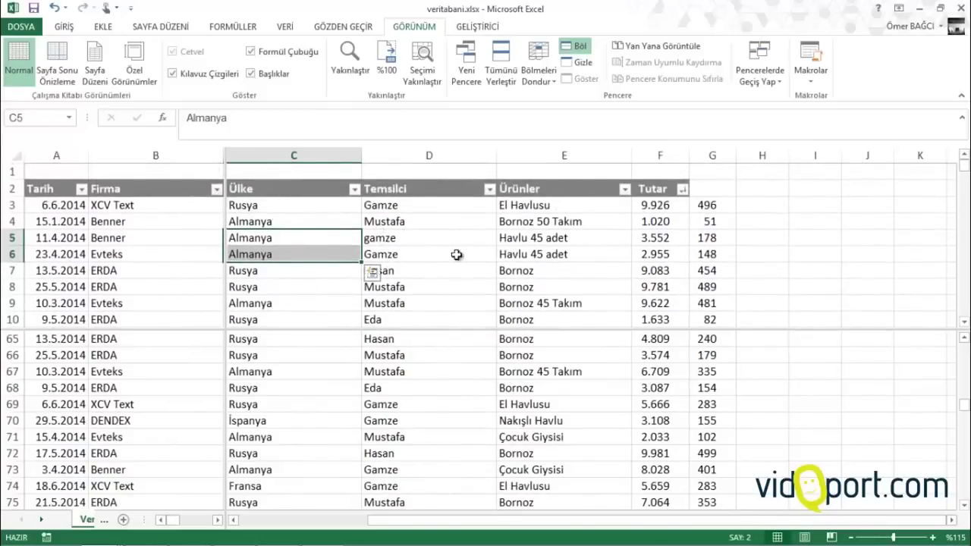
pyautogui.click(415, 360)
pyautogui.scroll(-16, 410, 353)
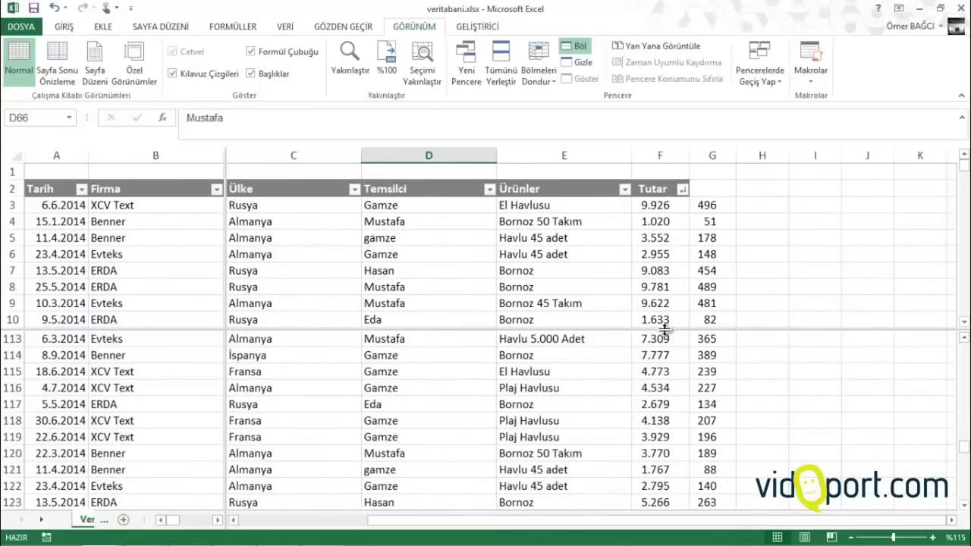
pyautogui.doubleClick(665, 330)
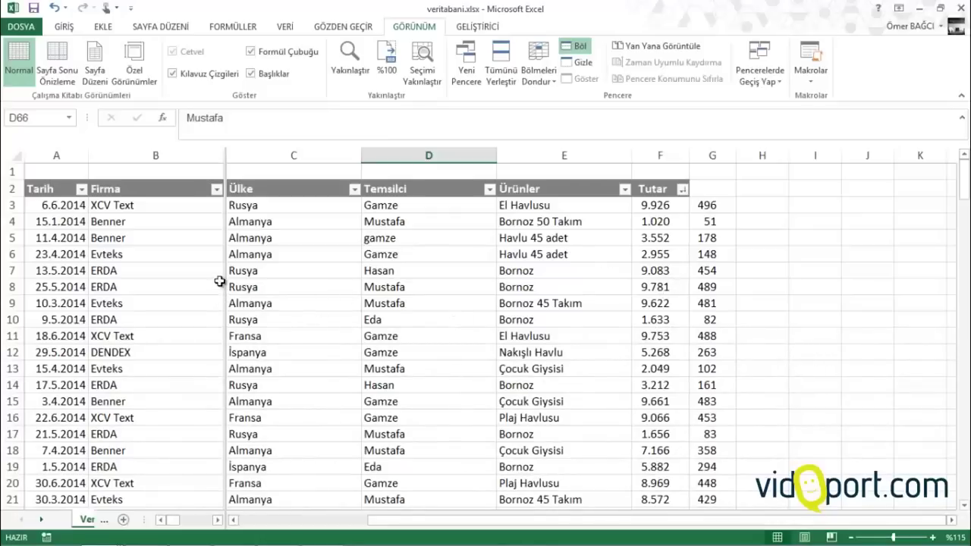
pyautogui.doubleClick(225, 238)
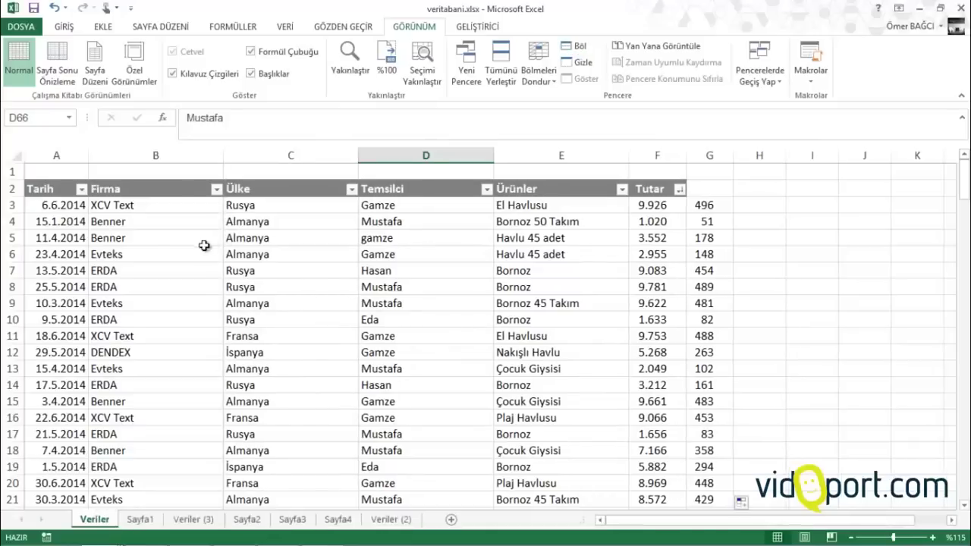
pyautogui.click(370, 322)
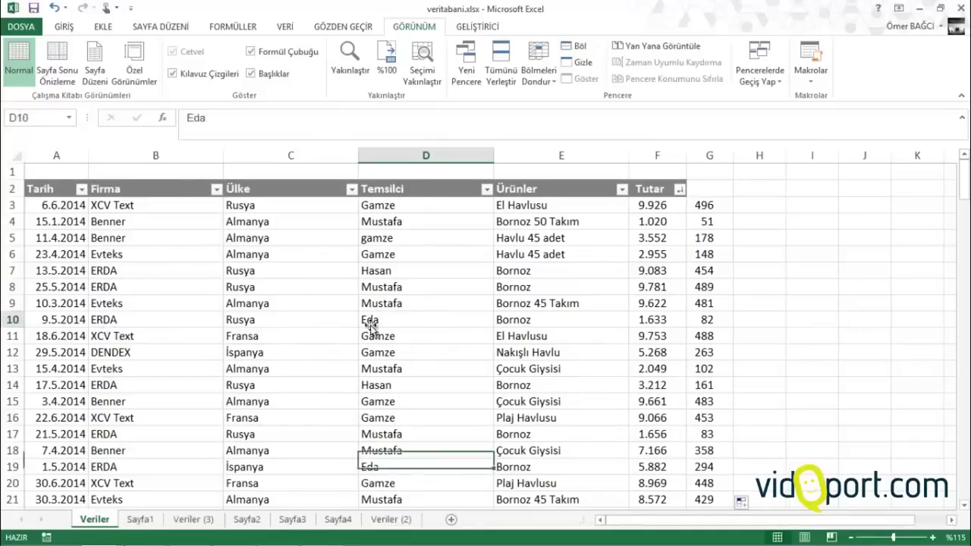
pyautogui.click(579, 48)
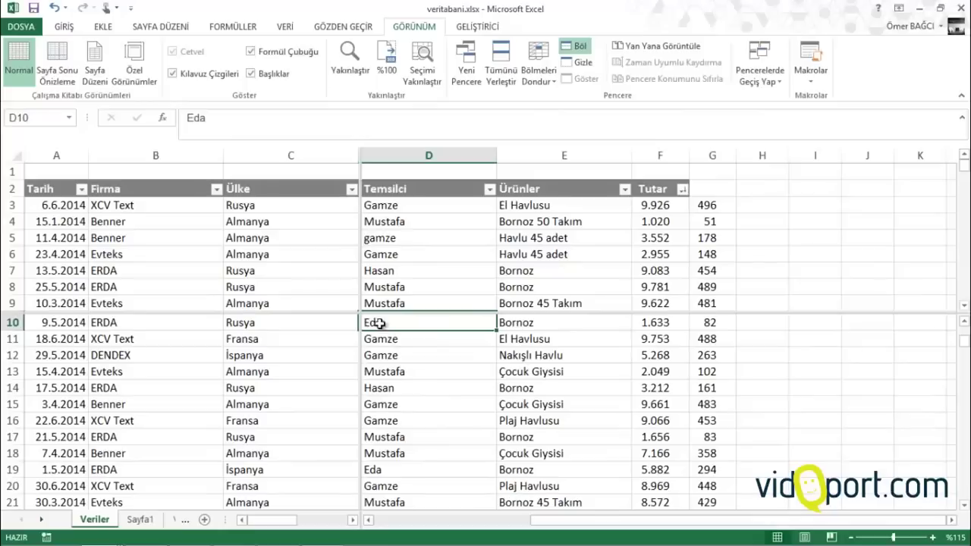
pyautogui.click(280, 343)
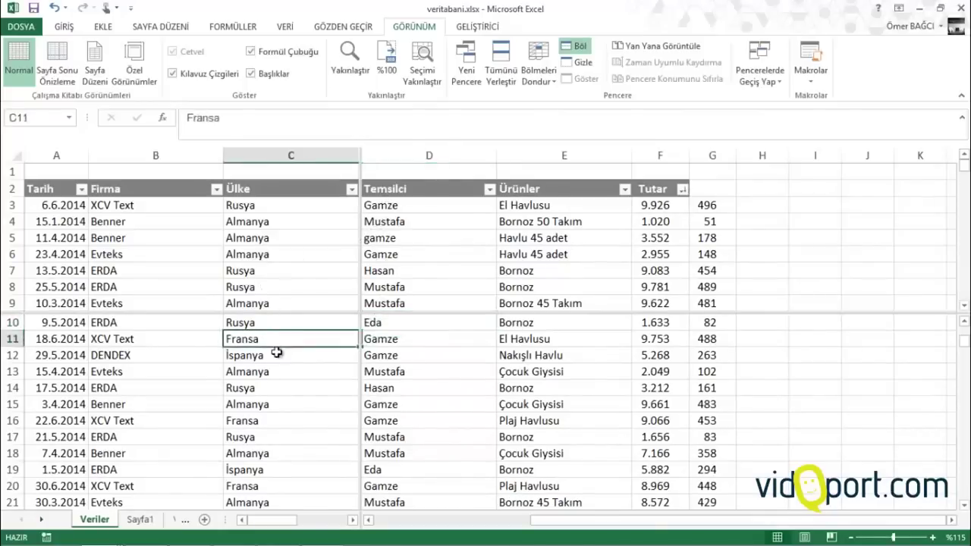
pyautogui.scroll(-12, 278, 351)
pyautogui.click(286, 223)
pyautogui.scroll(-7, 291, 229)
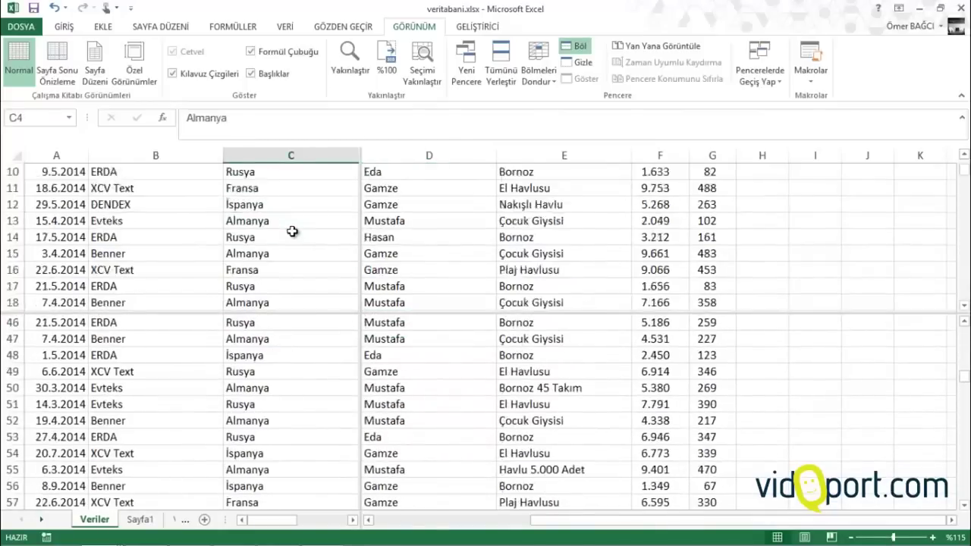
pyautogui.scroll(7, 292, 229)
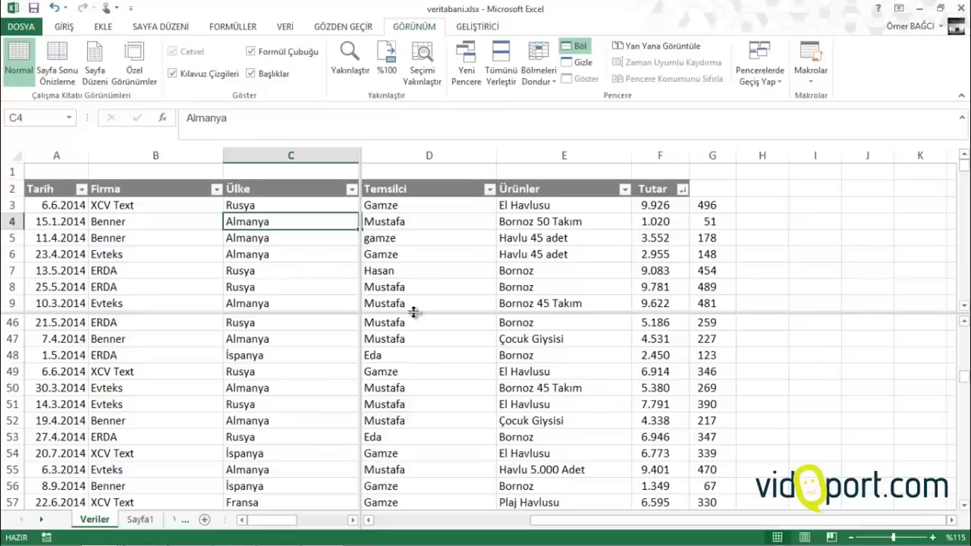
pyautogui.doubleClick(361, 310)
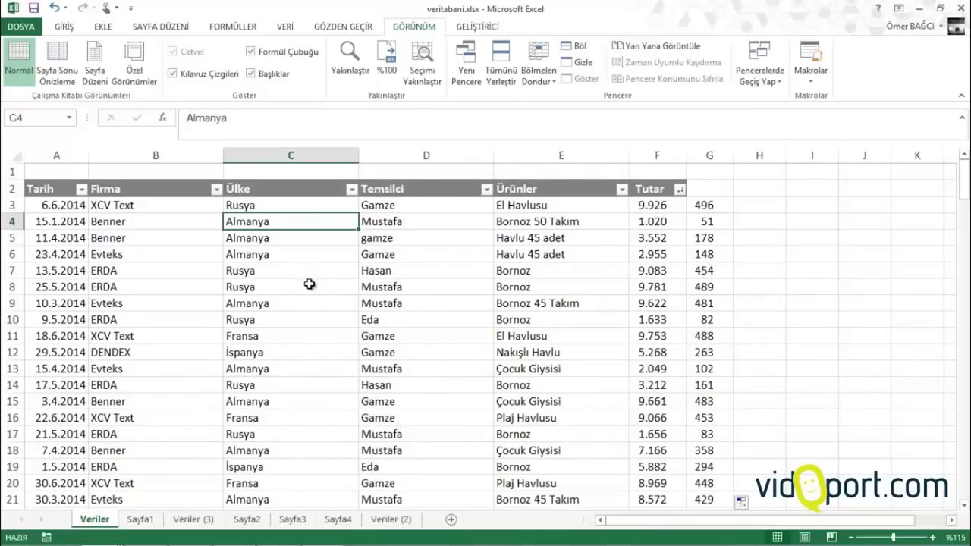
# Collapse the ribbon to tab names, peek at Developer, then pin the ribbon open again
pyautogui.click(310, 285)
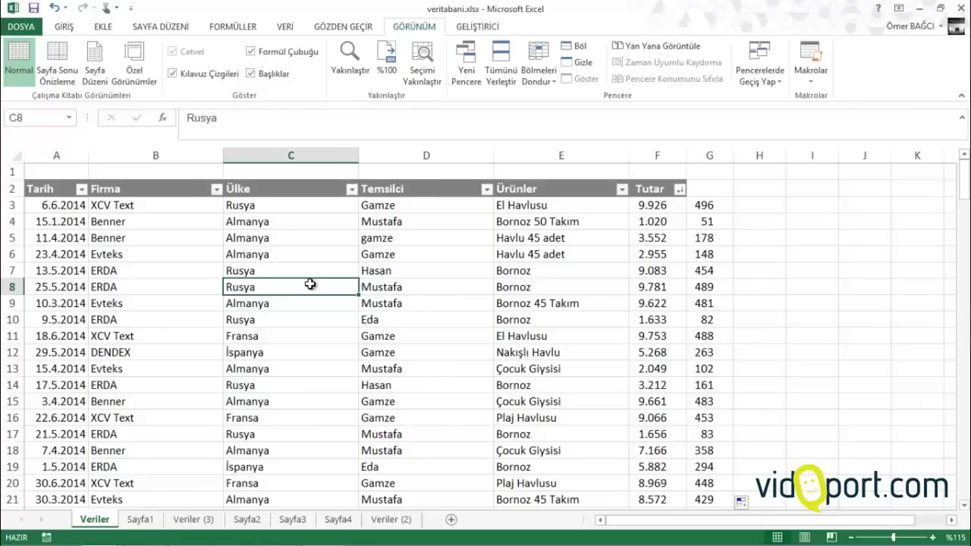
pyautogui.click(322, 256)
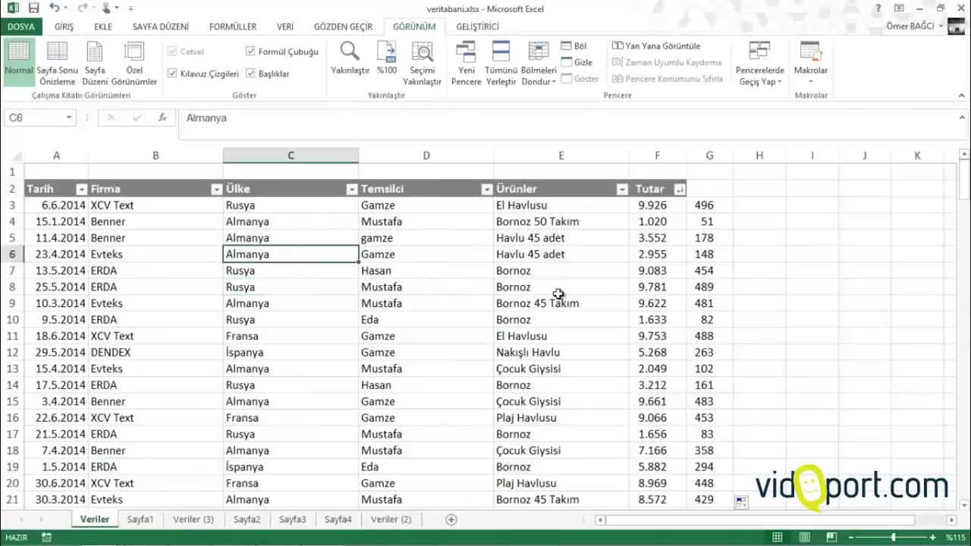
pyautogui.rightClick(531, 101)
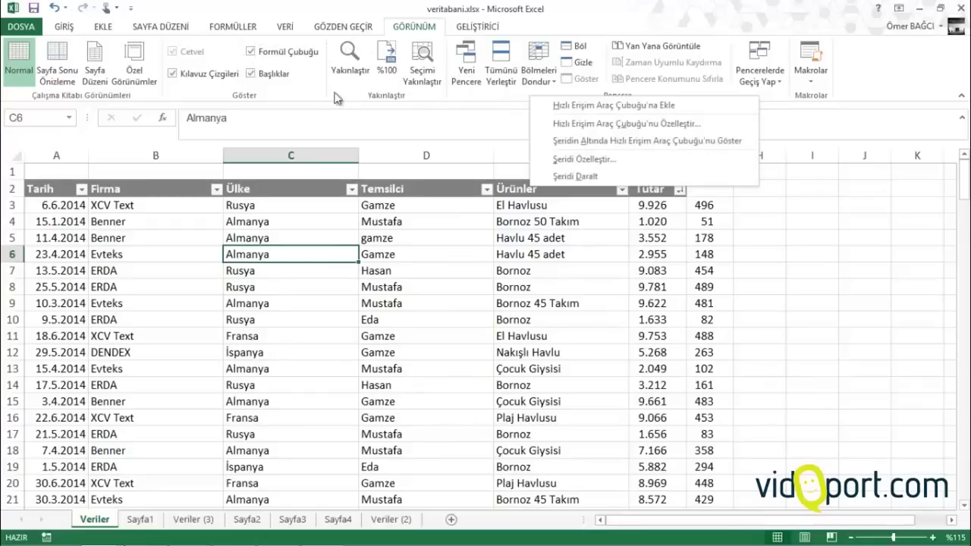
pyautogui.click(564, 176)
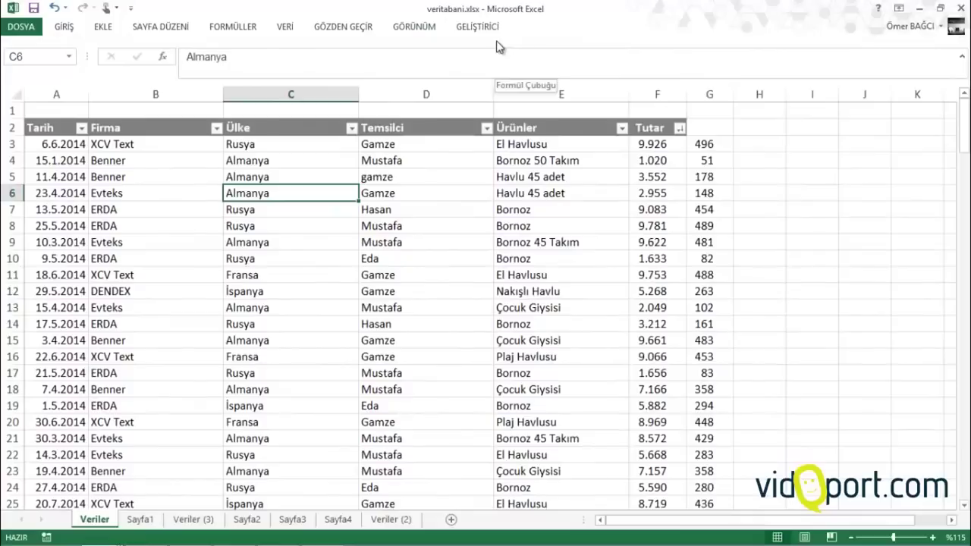
pyautogui.click(476, 30)
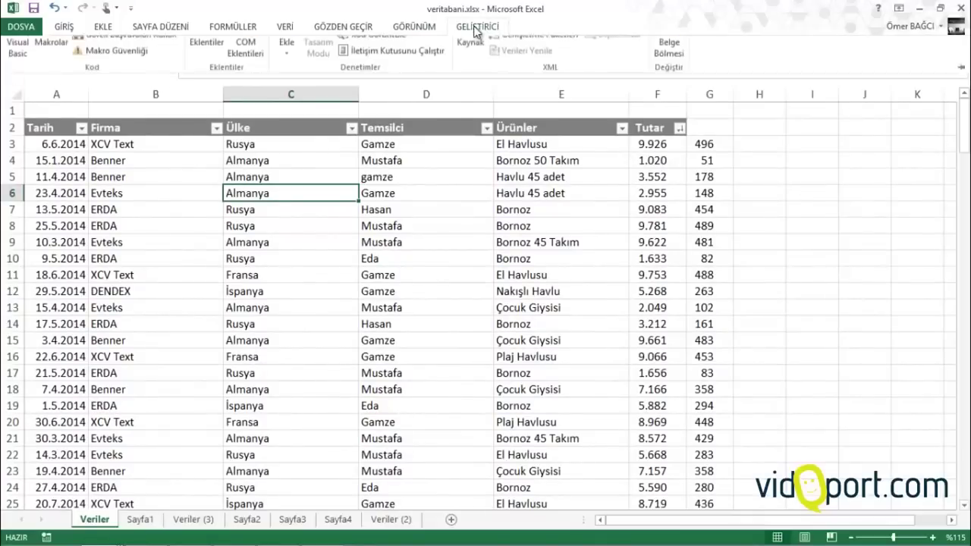
pyautogui.rightClick(477, 95)
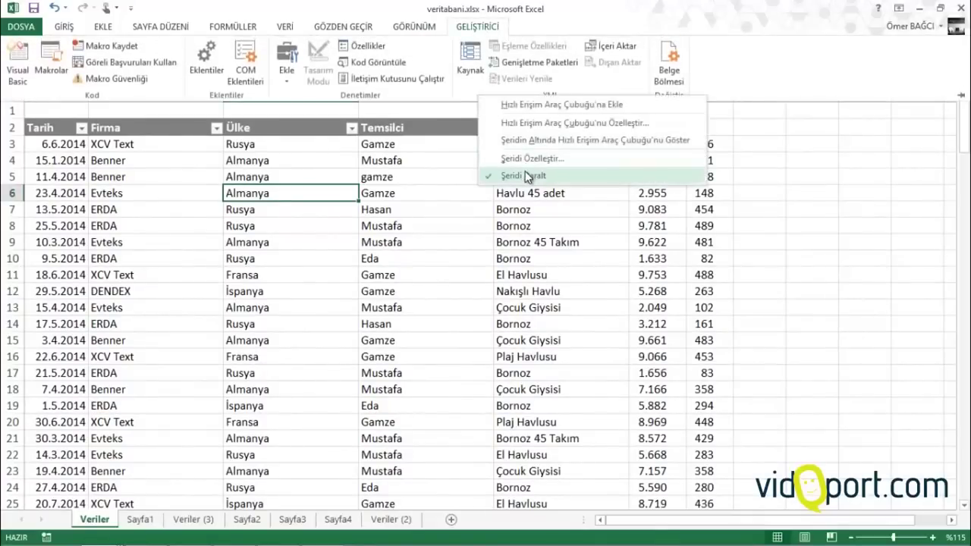
pyautogui.click(505, 175)
# Shrink the formula bar back to one line and browse the Formulas, Data and Review tabs
pyautogui.click(439, 286)
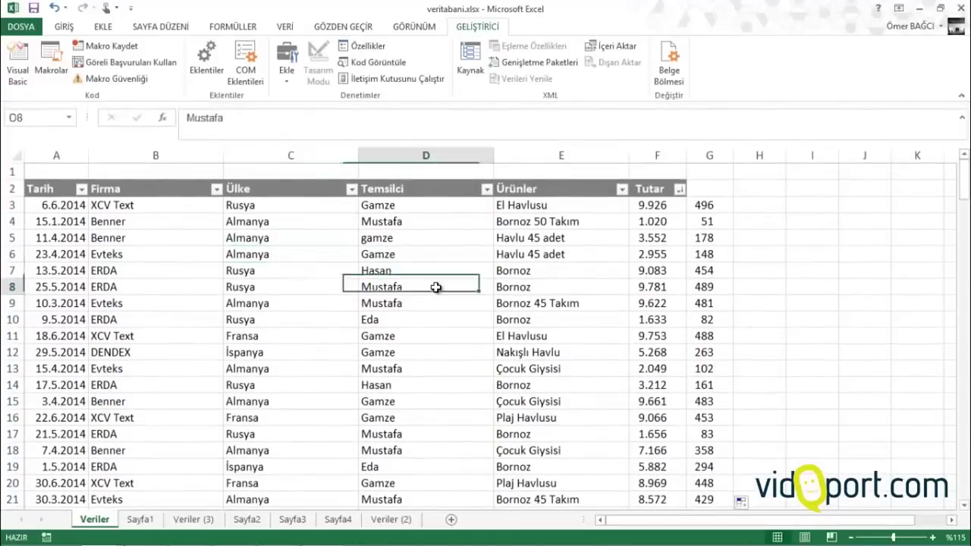
pyautogui.moveTo(208, 142); pyautogui.dragTo(208, 129)
pyautogui.click(251, 230)
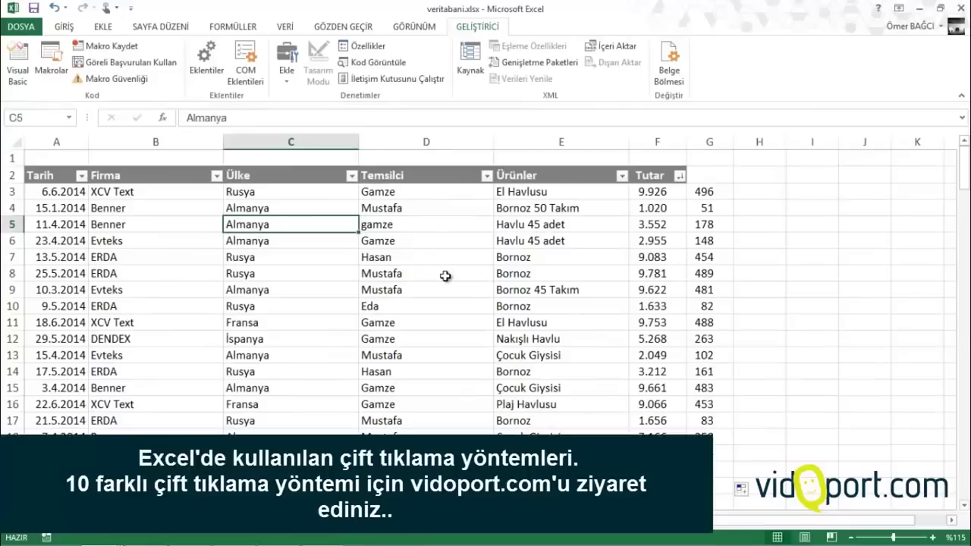
pyautogui.click(248, 31)
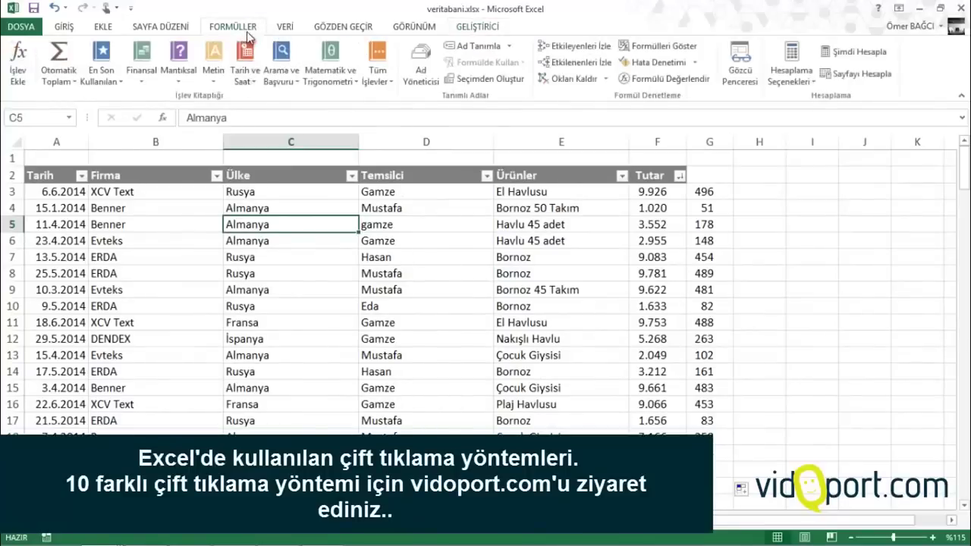
pyautogui.click(284, 29)
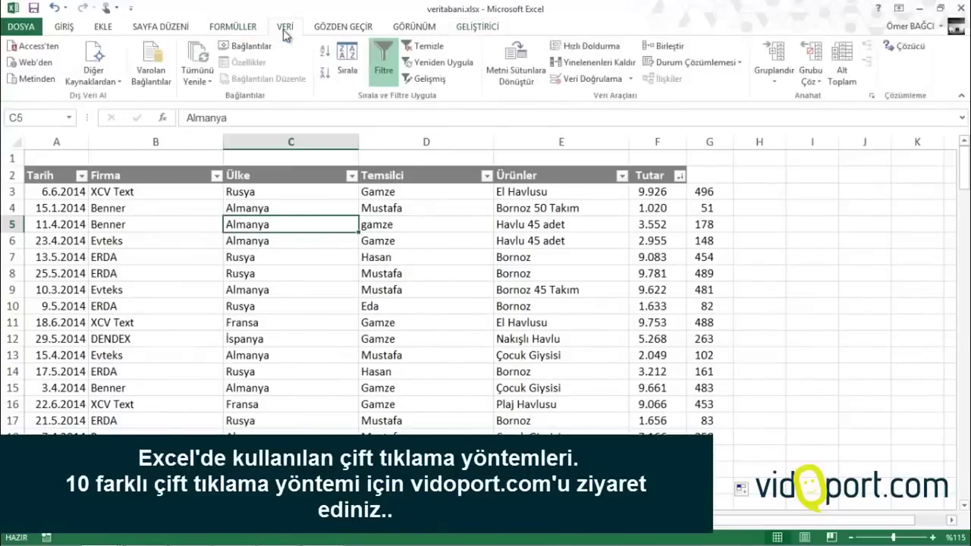
pyautogui.click(322, 32)
pyautogui.click(288, 32)
# Double-click tabs to collapse and re-expand the ribbon, ending pinned open on Data
pyautogui.doubleClick(285, 30)
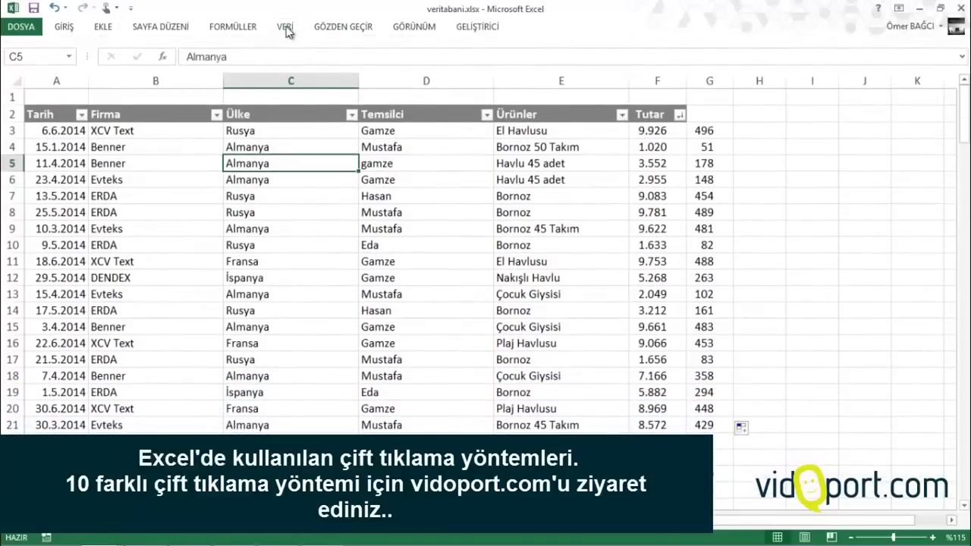
pyautogui.doubleClick(287, 31)
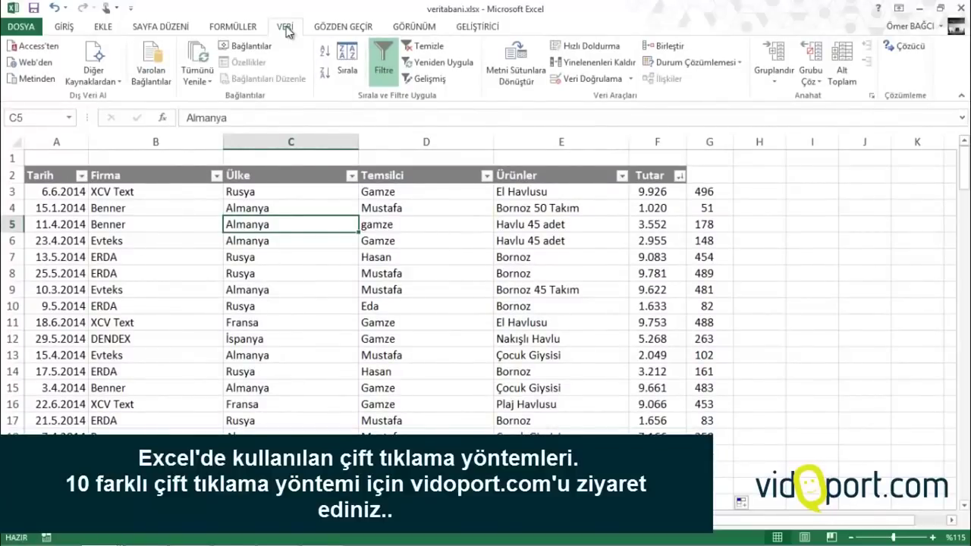
pyautogui.doubleClick(319, 31)
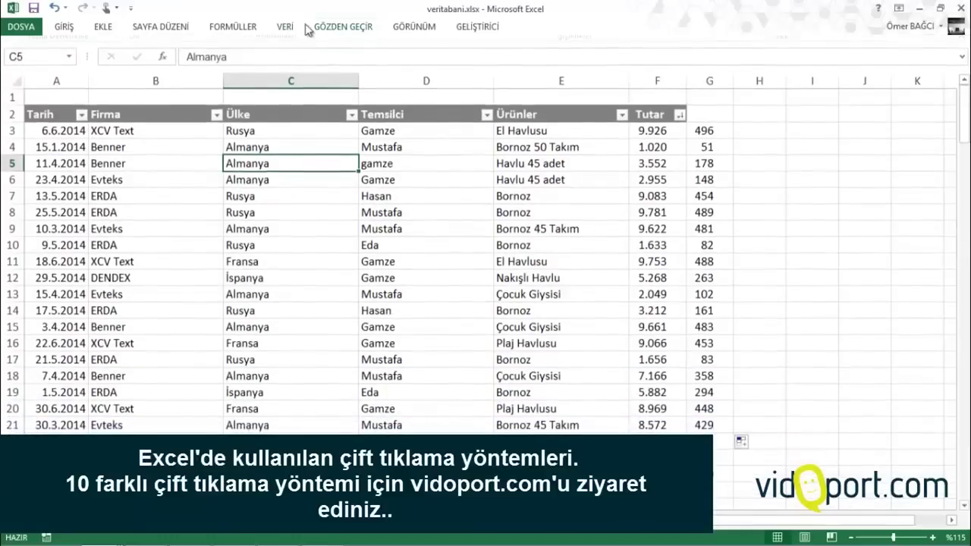
pyautogui.click(307, 29)
pyautogui.doubleClick(285, 27)
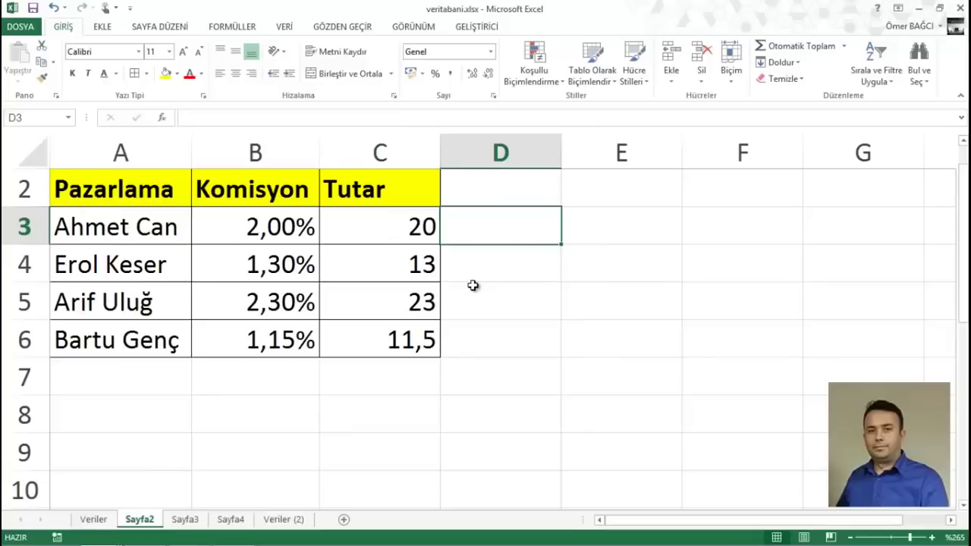
# Inspect the Tutar formulas in C3 and C6, committing C3's =B3*1000 unchanged
pyautogui.click(388, 220)
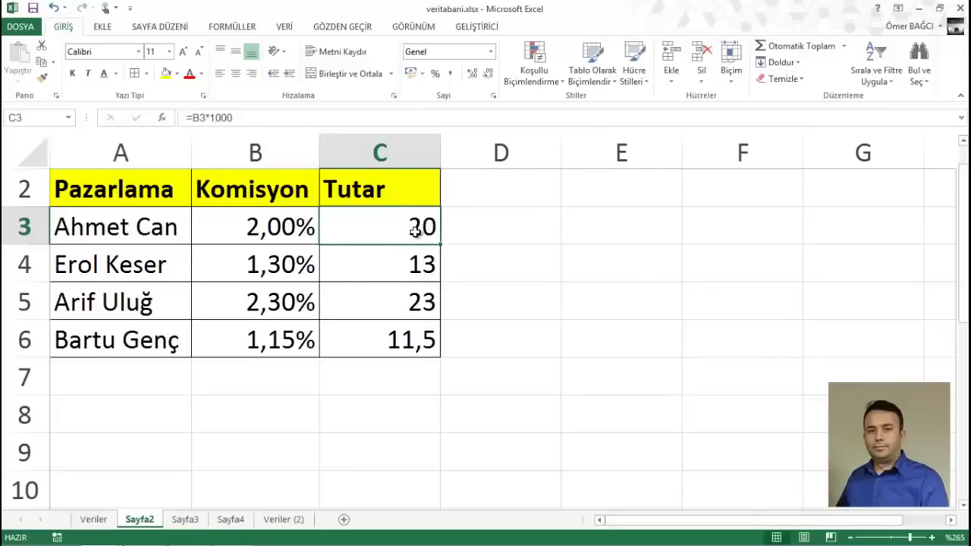
pyautogui.click(196, 118)
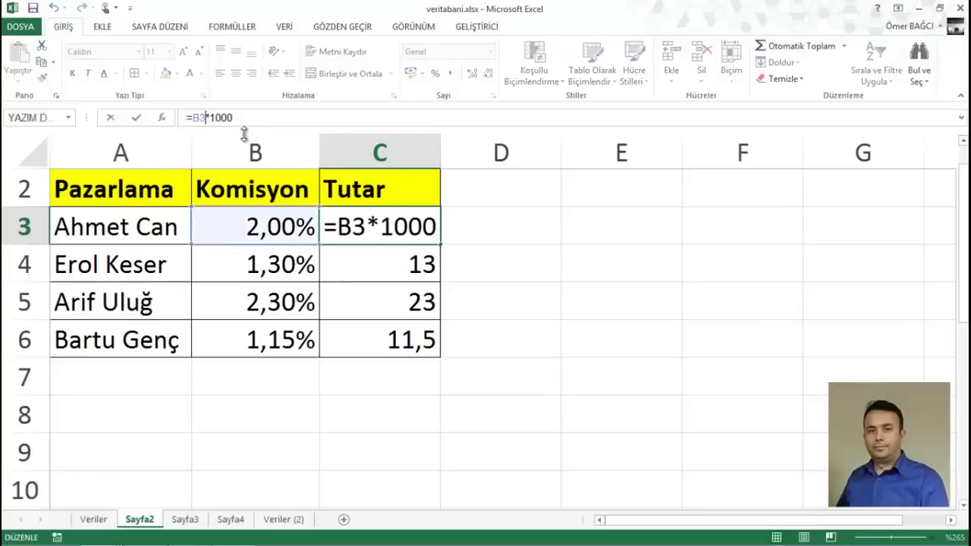
pyautogui.press('Return')
pyautogui.click(357, 227)
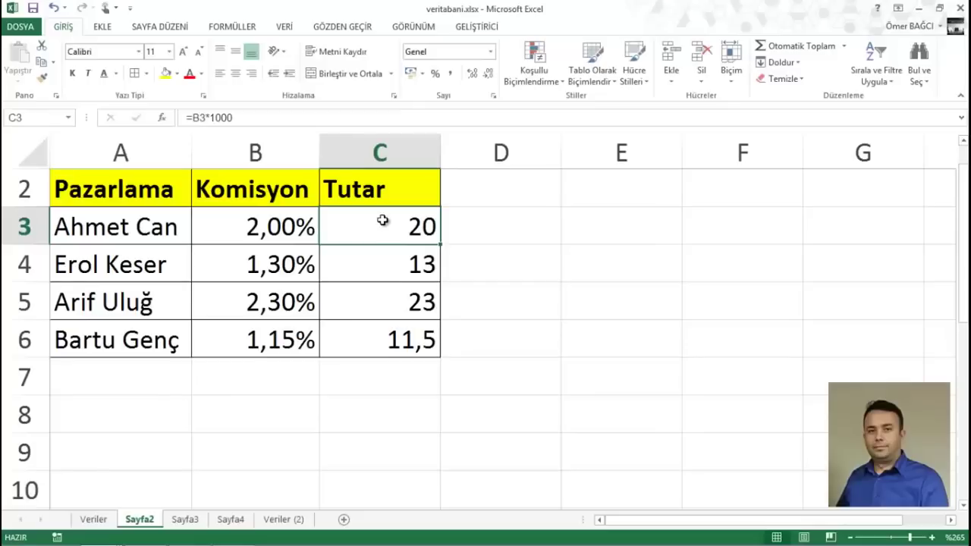
pyautogui.click(385, 340)
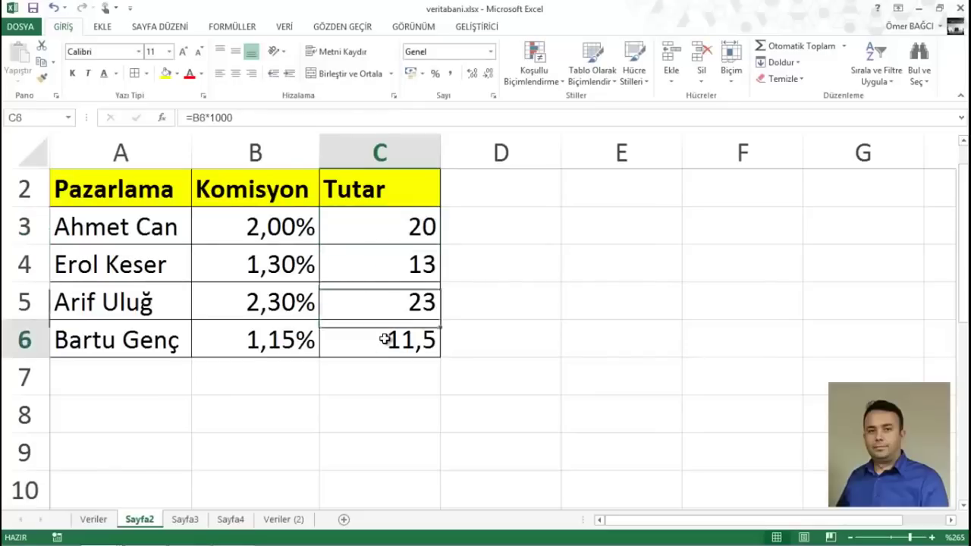
pyautogui.click(386, 232)
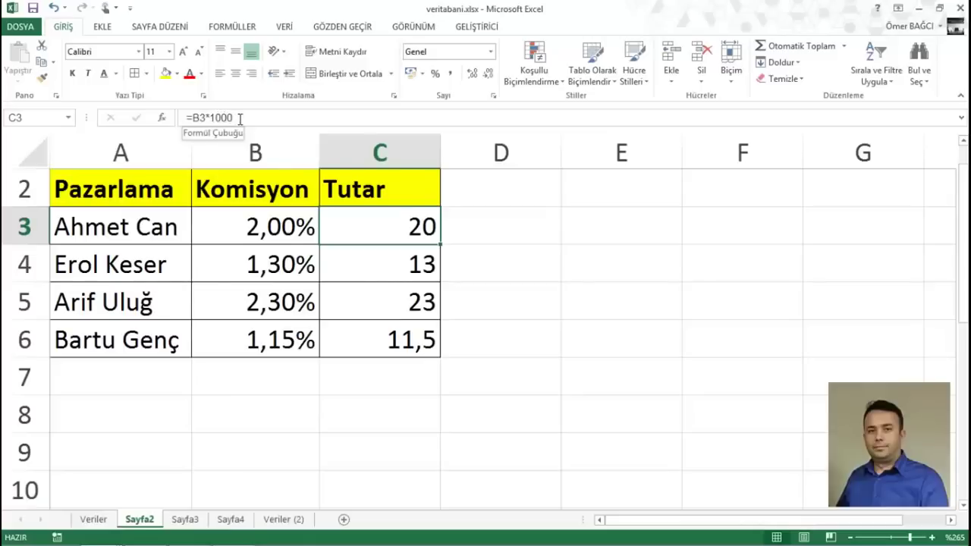
pyautogui.click(240, 118)
pyautogui.doubleClick(195, 119)
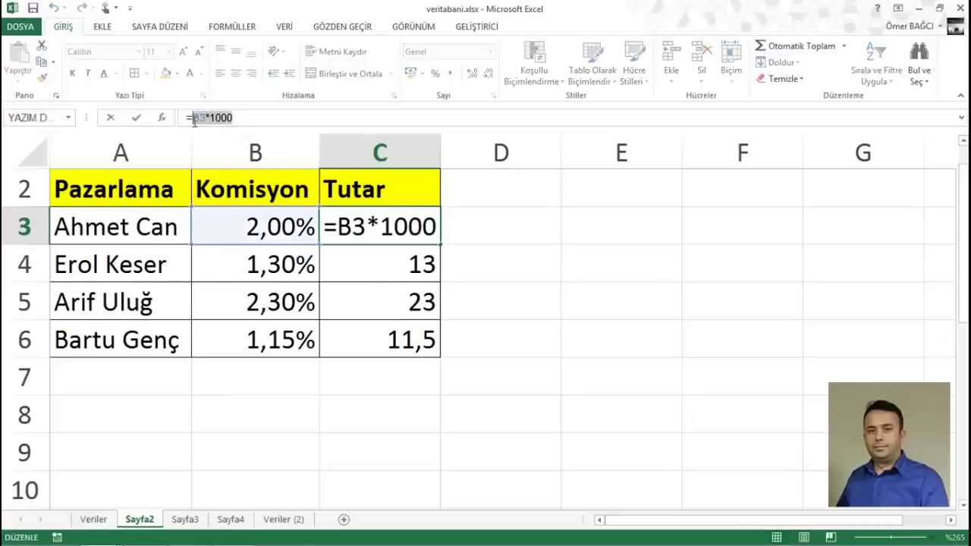
pyautogui.press('Return')
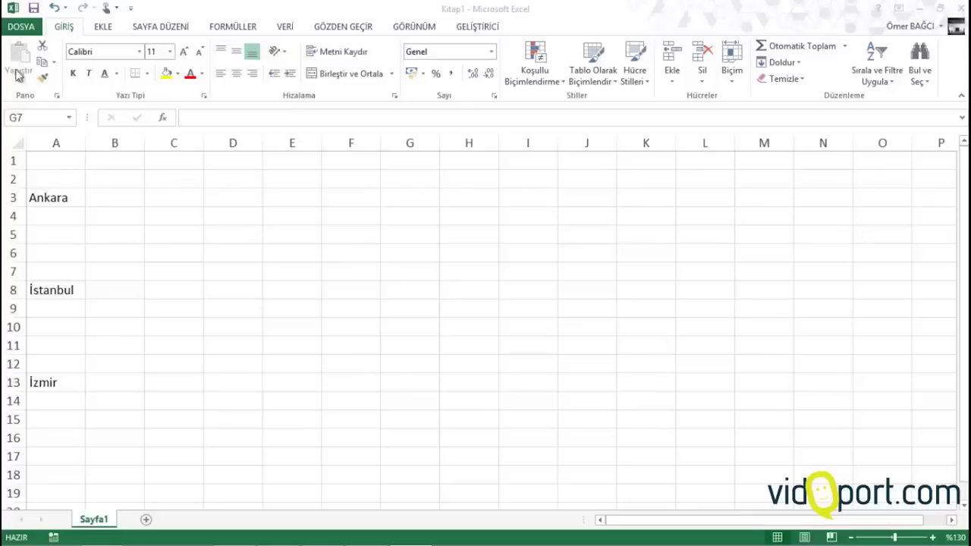
pyautogui.click(76, 200)
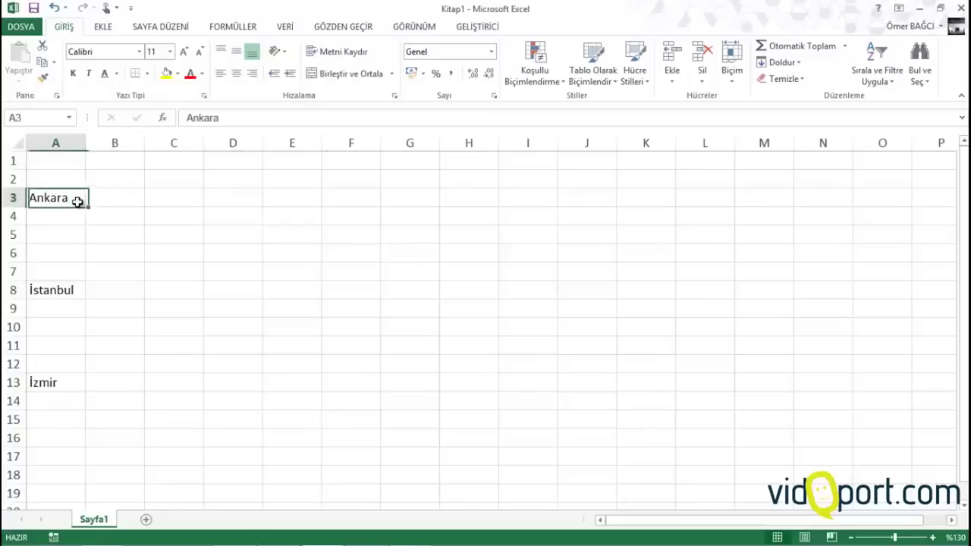
pyautogui.moveTo(85, 207); pyautogui.dragTo(82, 372)
pyautogui.click(68, 294)
pyautogui.click(72, 383)
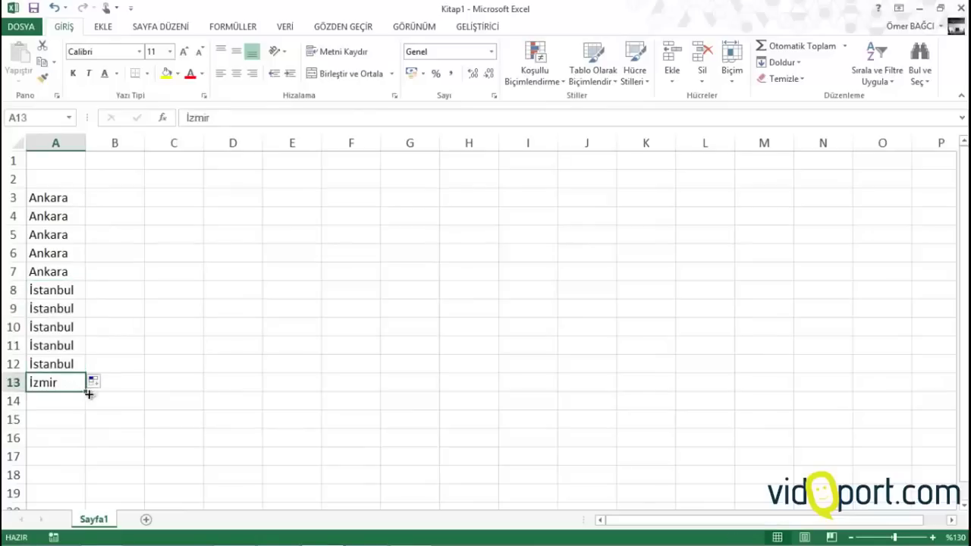
pyautogui.moveTo(82, 412); pyautogui.dragTo(72, 464)
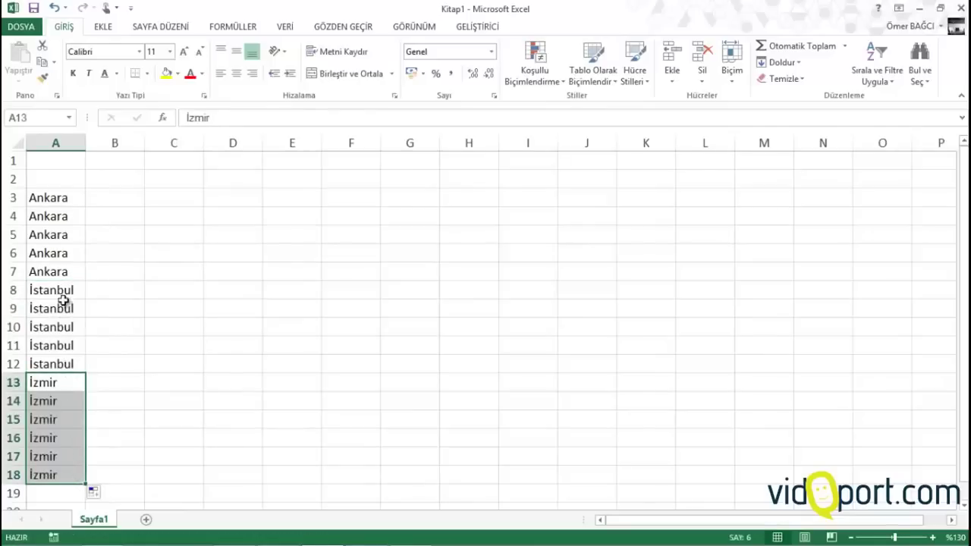
pyautogui.click(70, 240)
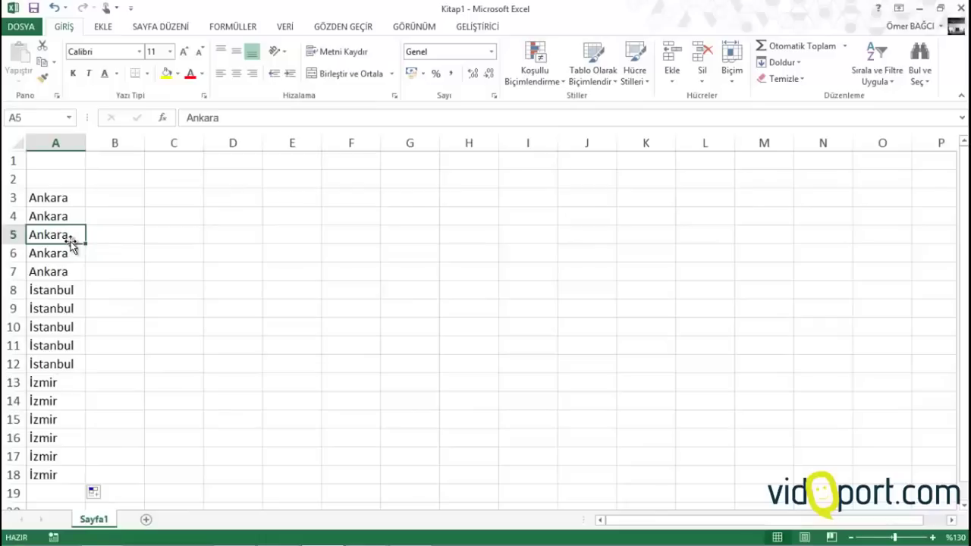
pyautogui.hotkey('ctrl', 'z')
pyautogui.hotkey('ctrl', 'z')
pyautogui.hotkey('ctrl', 'z')
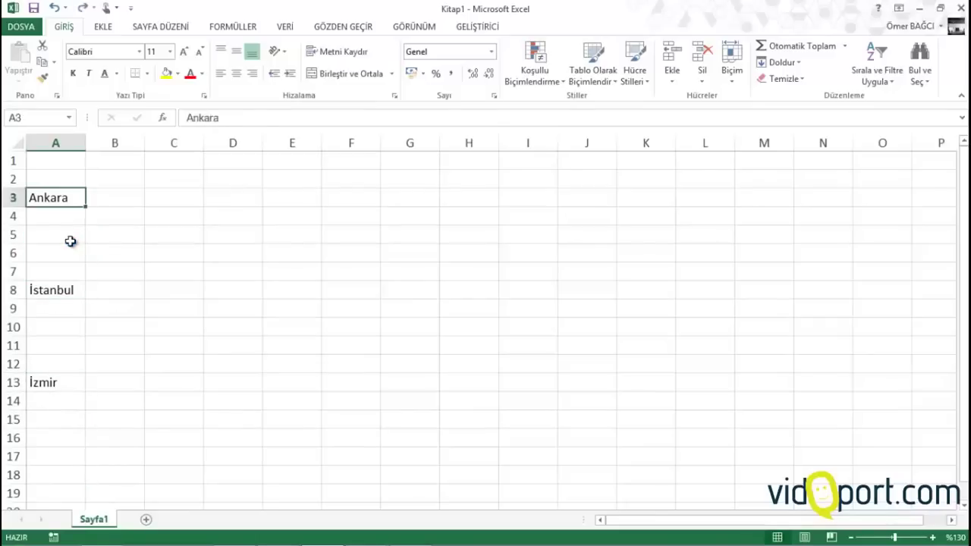
pyautogui.click(69, 239)
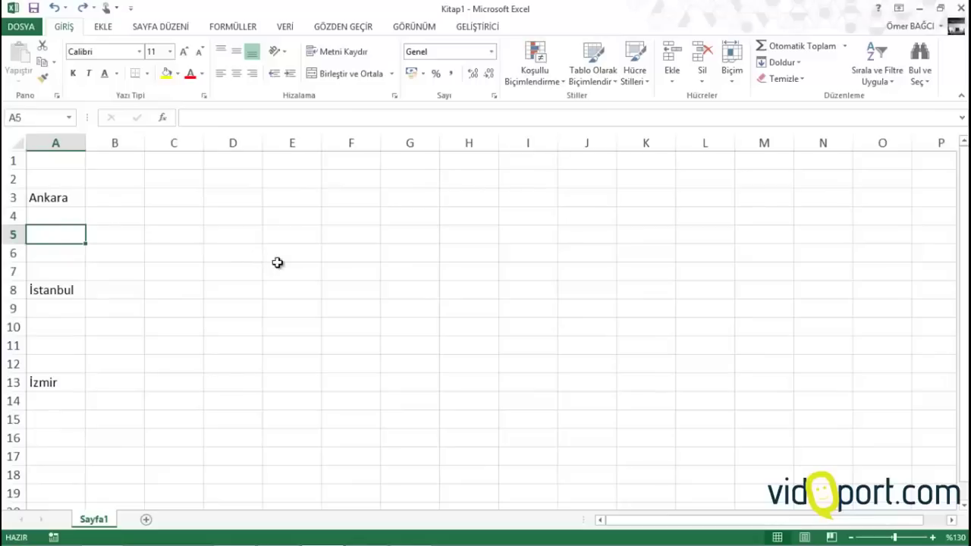
pyautogui.moveTo(295, 182); pyautogui.dragTo(296, 309)
pyautogui.click(295, 310)
pyautogui.moveTo(294, 198); pyautogui.dragTo(296, 300)
pyautogui.moveTo(412, 210); pyautogui.dragTo(425, 323)
pyautogui.moveTo(611, 217); pyautogui.dragTo(607, 298)
pyautogui.moveTo(516, 200); pyautogui.dragTo(507, 302)
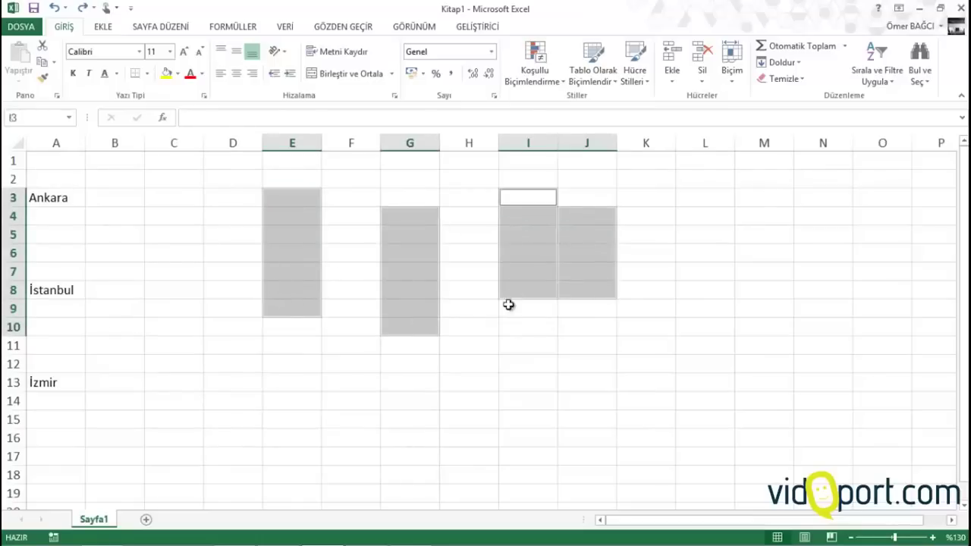
pyautogui.moveTo(467, 383); pyautogui.dragTo(415, 441)
pyautogui.moveTo(228, 328); pyautogui.dragTo(216, 383)
pyautogui.moveTo(220, 217); pyautogui.dragTo(215, 255)
pyautogui.click(177, 259)
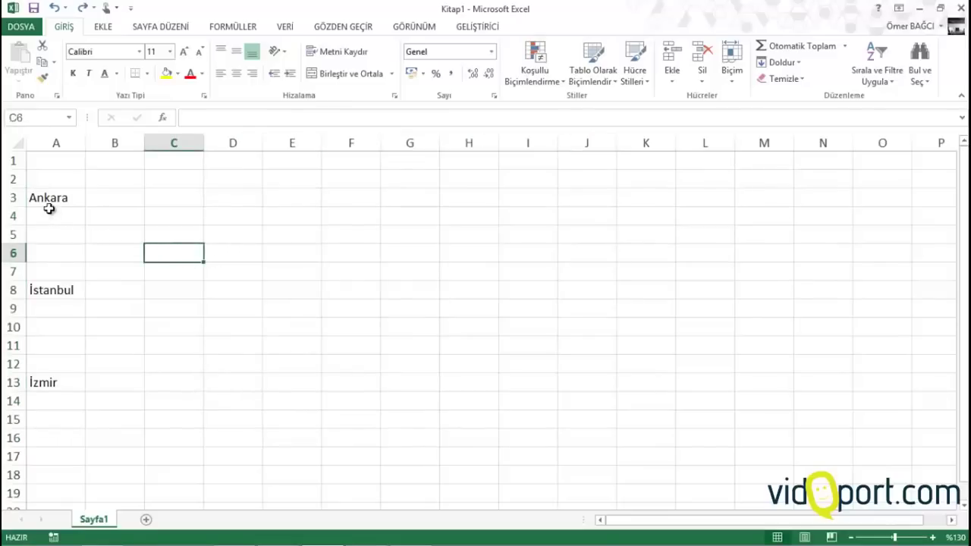
pyautogui.click(47, 216)
pyautogui.moveTo(47, 217); pyautogui.dragTo(50, 271)
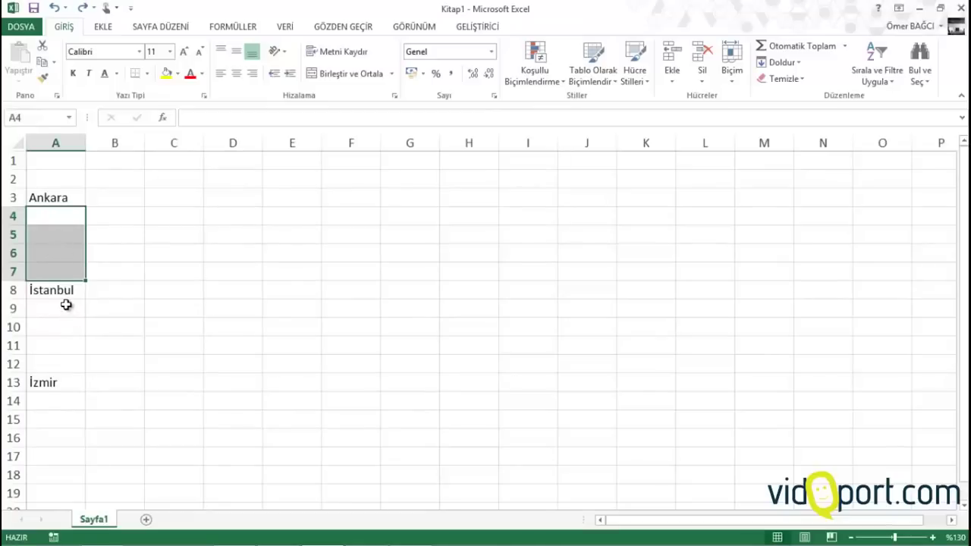
pyautogui.moveTo(67, 307); pyautogui.dragTo(65, 365)
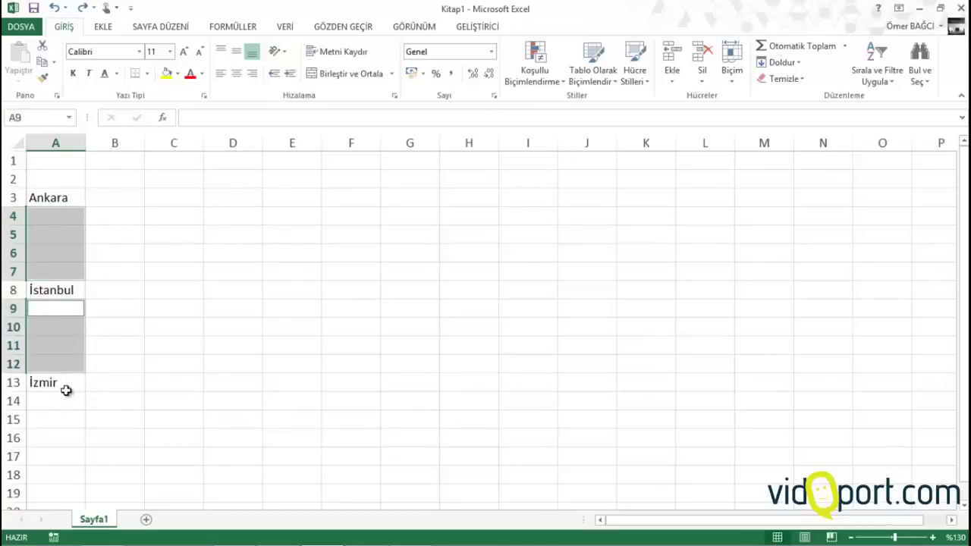
pyautogui.moveTo(66, 400); pyautogui.dragTo(65, 492)
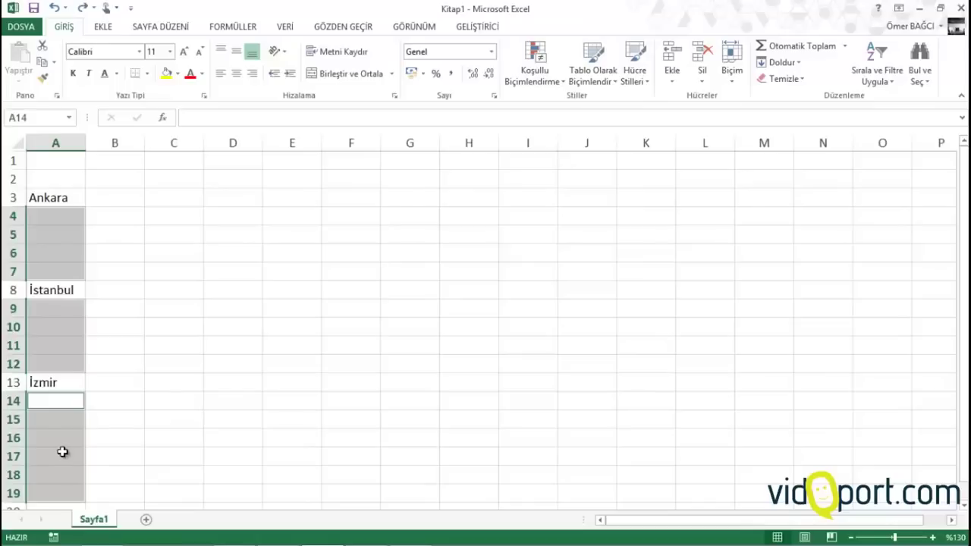
pyautogui.write('=')
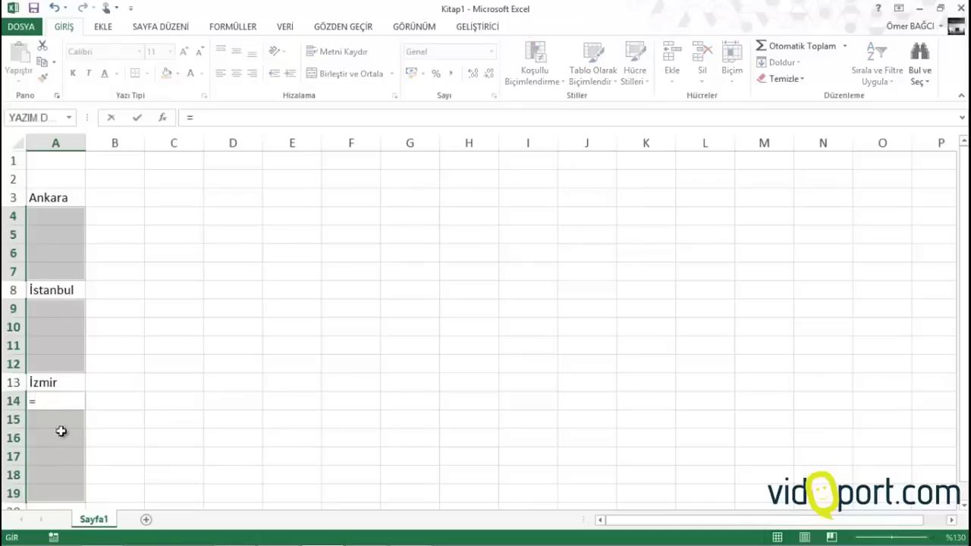
pyautogui.click(55, 383)
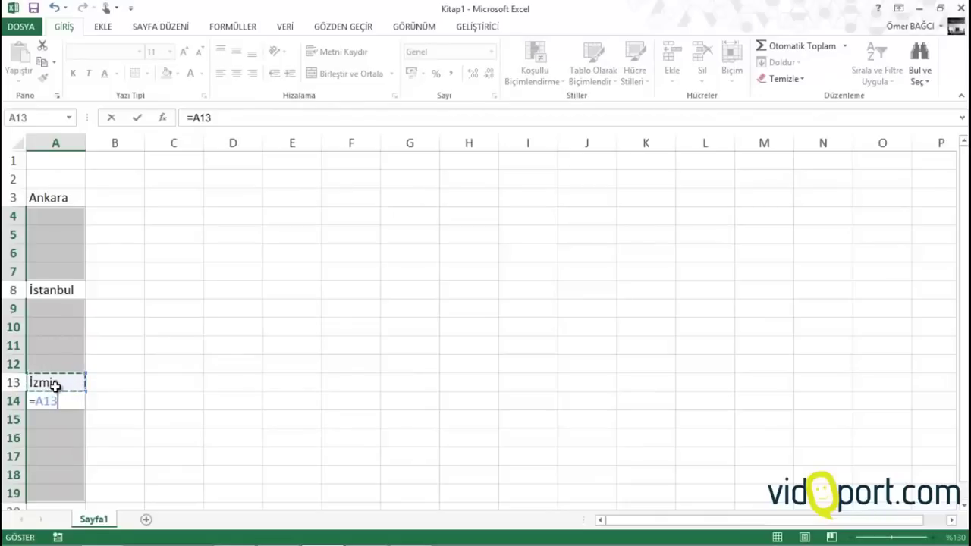
pyautogui.hotkey('ctrl', 'Return')
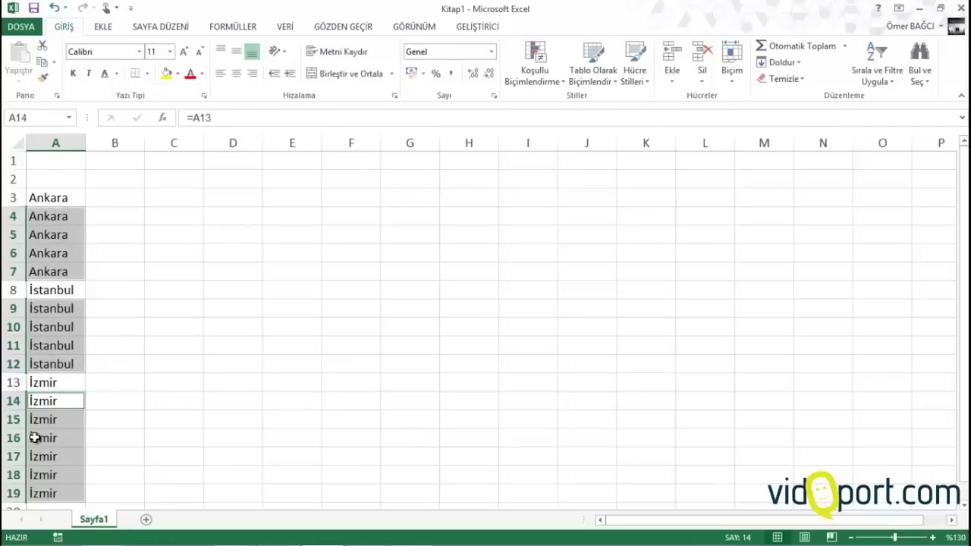
pyautogui.press('Delete')
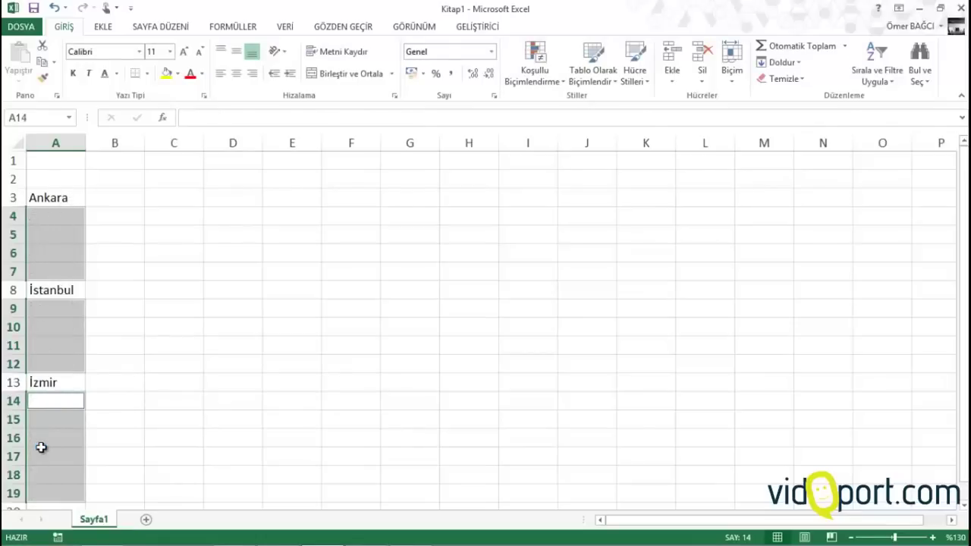
pyautogui.click(115, 235)
pyautogui.click(70, 287)
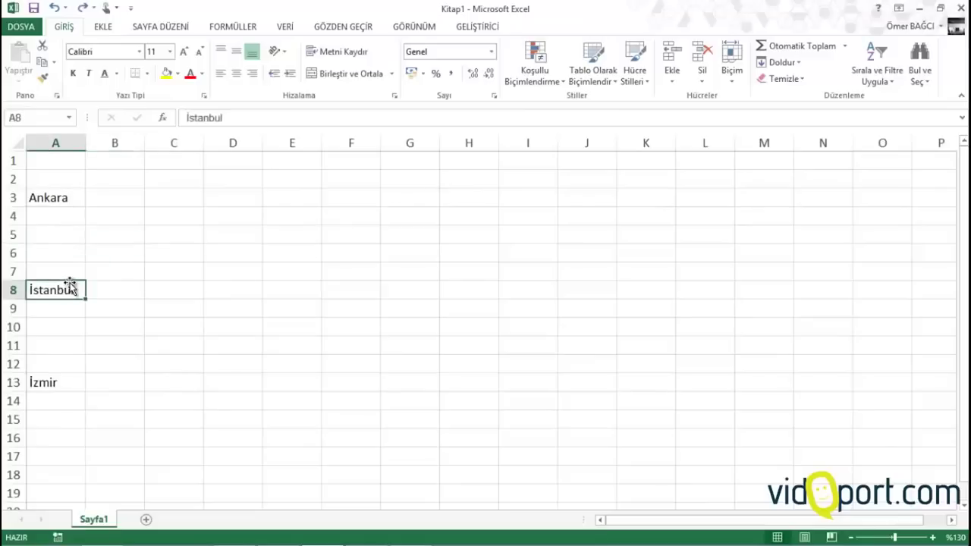
# Move İstanbul from A8 to B3 and İzmir from A13 to C3
pyautogui.moveTo(71, 283); pyautogui.dragTo(110, 204)
pyautogui.click(57, 395)
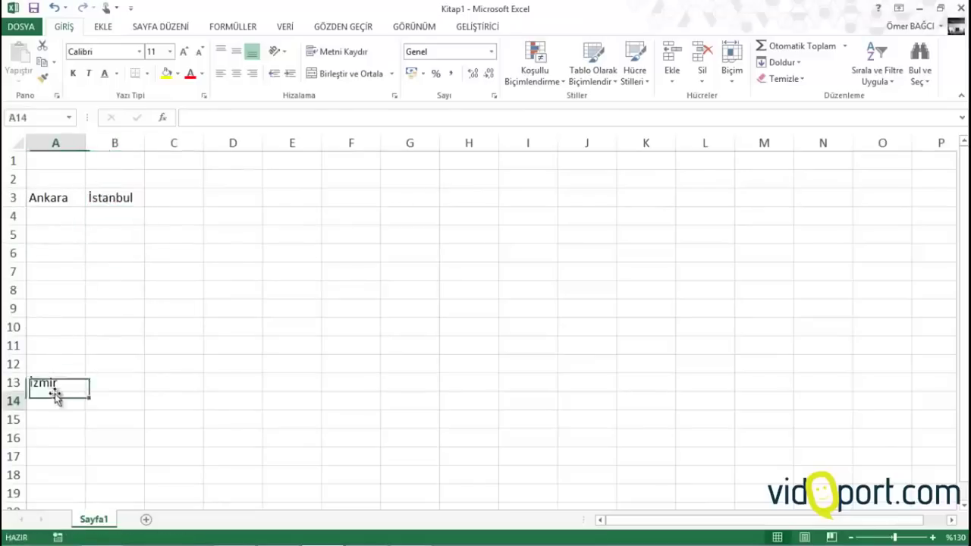
pyautogui.click(48, 377)
pyautogui.moveTo(49, 377); pyautogui.dragTo(186, 191)
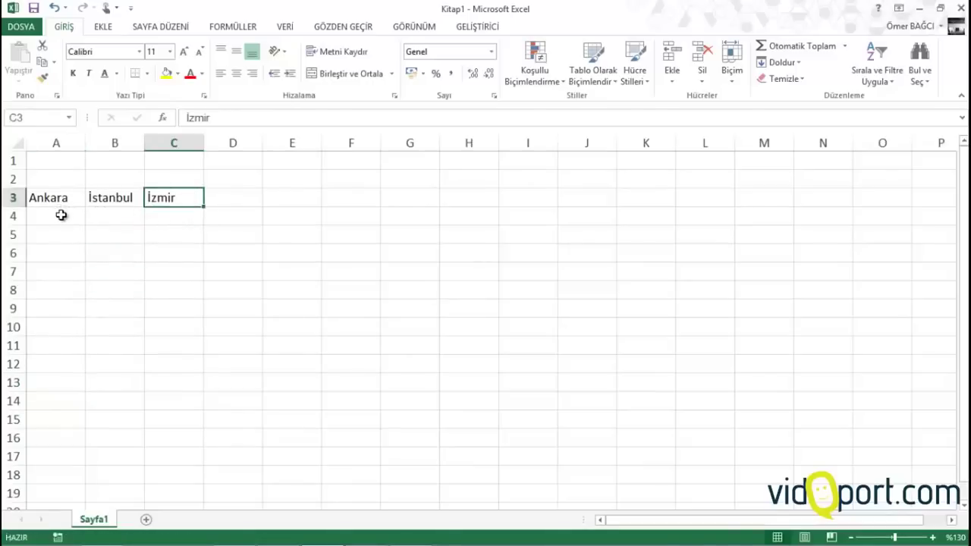
# Fill A4:C16 with cell-above formulas like =C3 via Ctrl+Enter, repeating each city down to row 16
pyautogui.moveTo(61, 215); pyautogui.dragTo(44, 440)
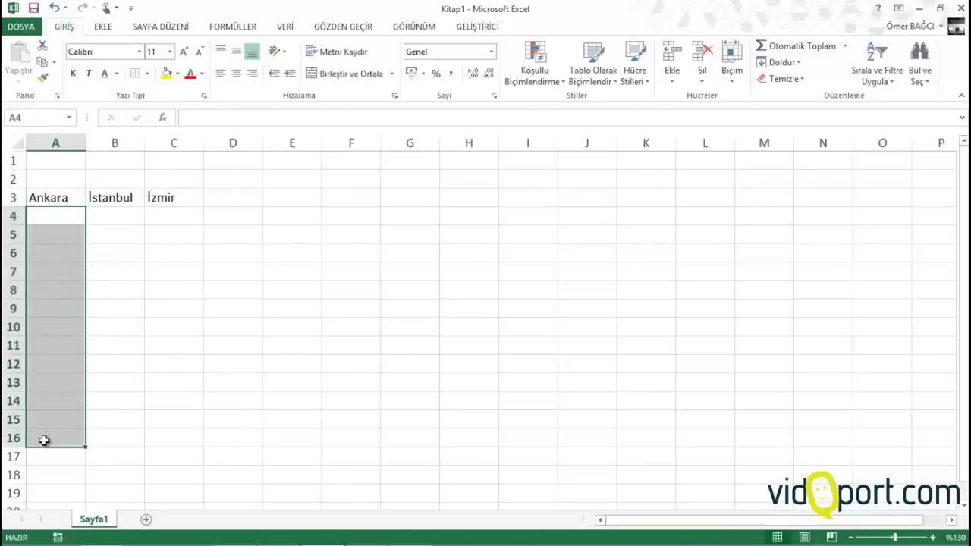
pyautogui.keyDown('ctrl'); pyautogui.click(103, 223); pyautogui.keyUp('ctrl')
pyautogui.moveTo(106, 267); pyautogui.dragTo(102, 442)
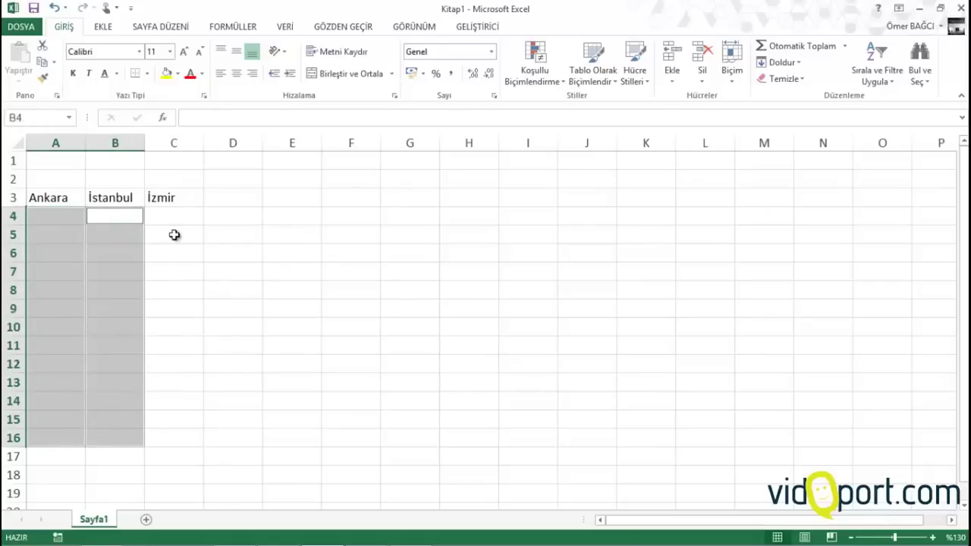
pyautogui.moveTo(175, 218); pyautogui.dragTo(176, 435)
pyautogui.write('=')
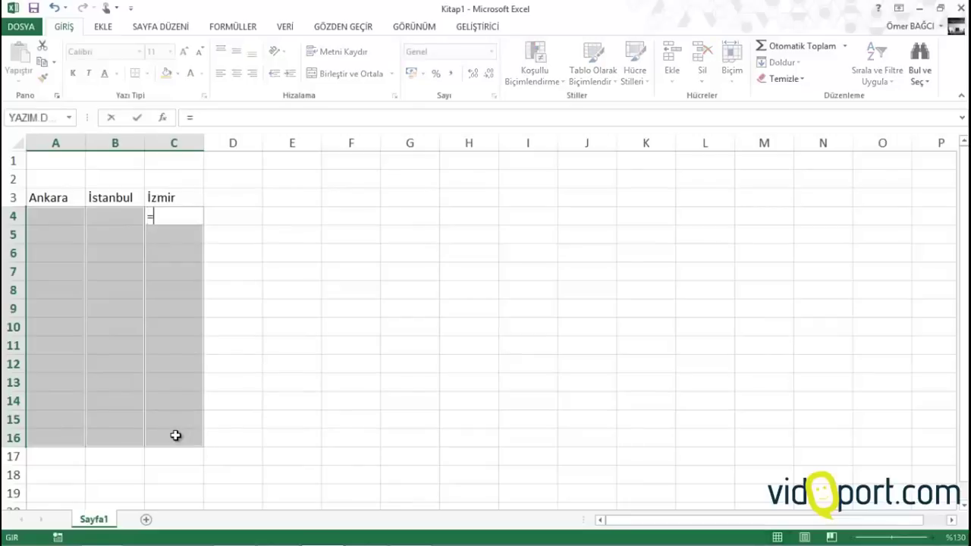
pyautogui.click(186, 195)
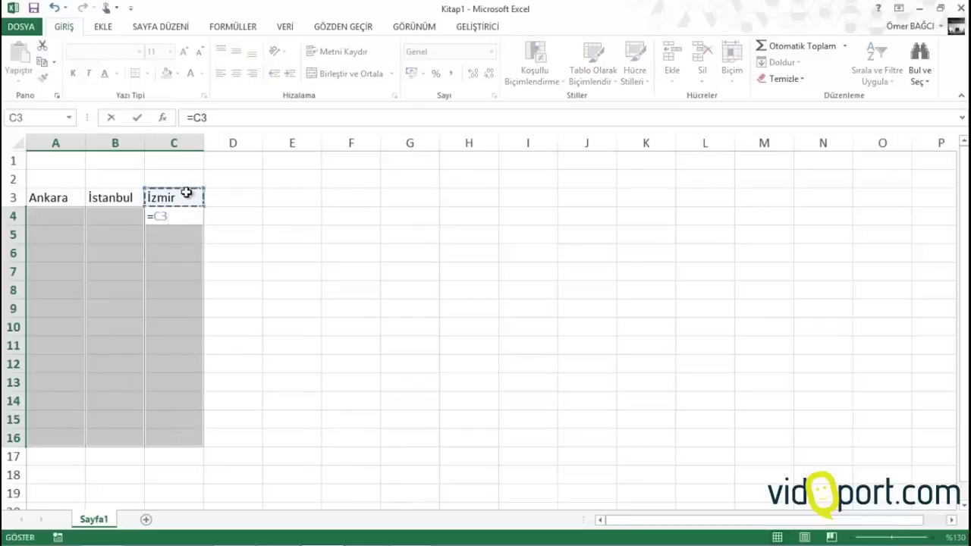
pyautogui.hotkey('ctrl', 'Return')
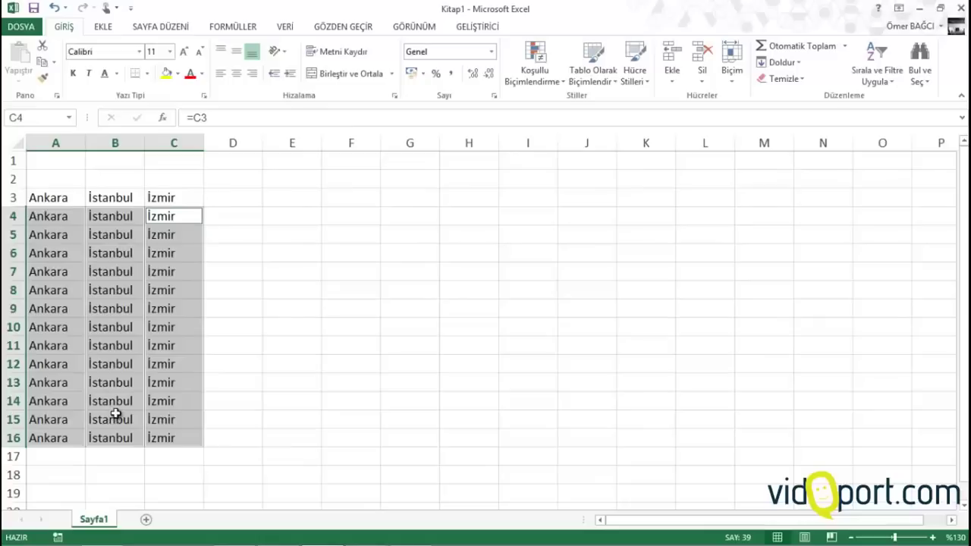
pyautogui.click(151, 338)
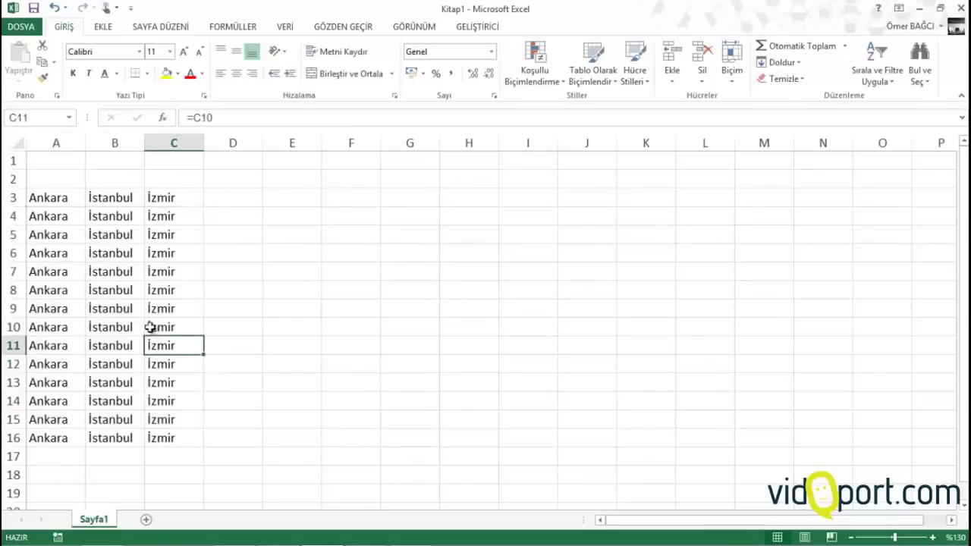
pyautogui.click(123, 198)
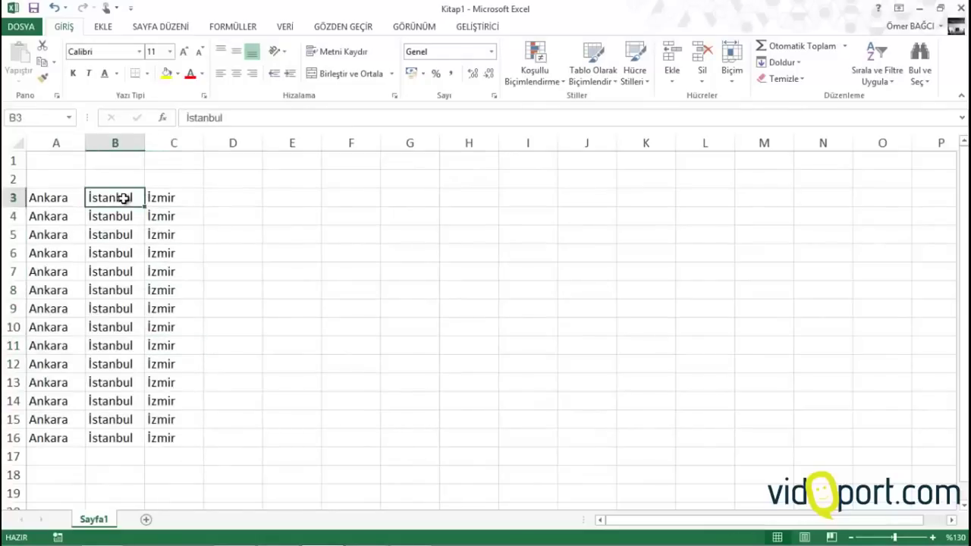
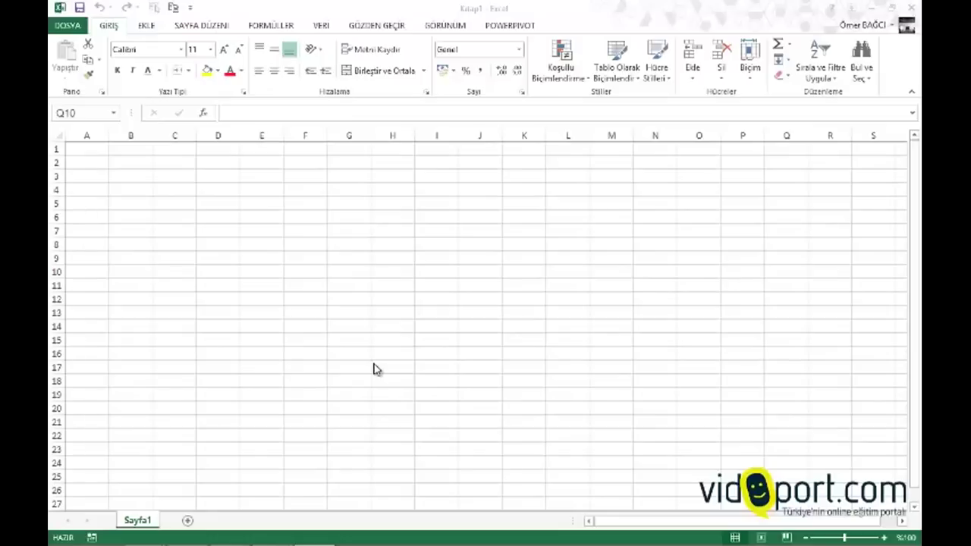
# Move the active cell around the sheet and drag-select A1:C6, then A1:G14
pyautogui.click(209, 256)
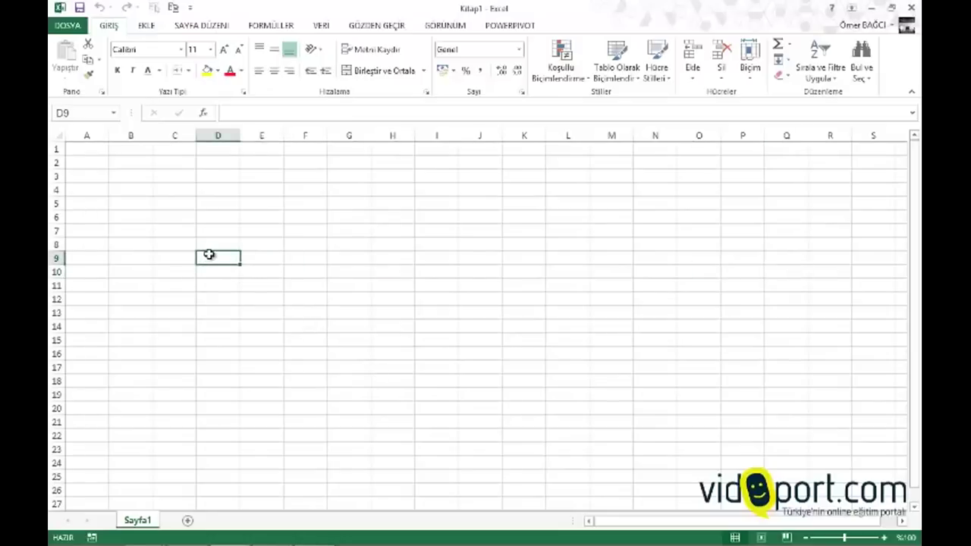
pyautogui.press('Up')
pyautogui.press('Left')
pyautogui.press('Left')
pyautogui.press('Left')
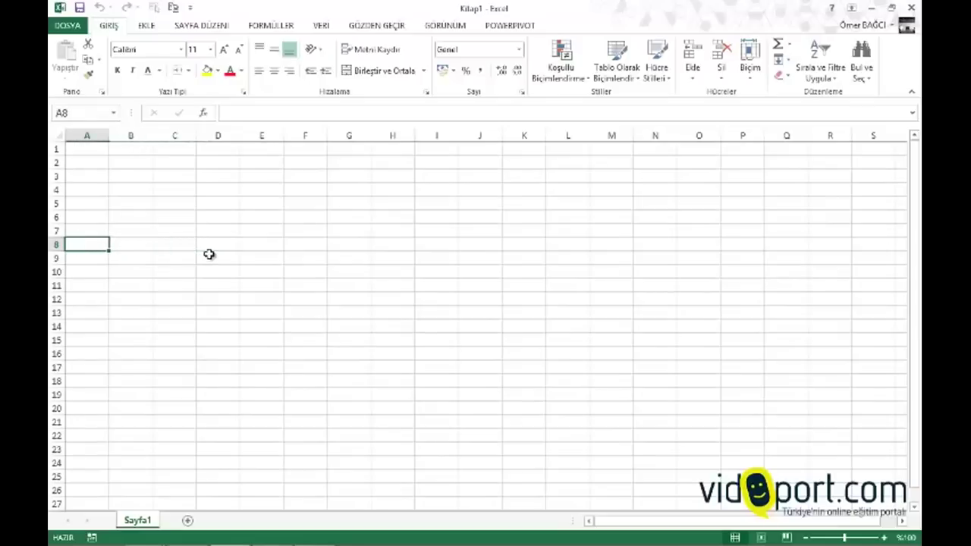
pyautogui.press('Up')
pyautogui.press('Up')
pyautogui.press('Up')
pyautogui.press('Up')
pyautogui.press('Up')
pyautogui.press('Up')
pyautogui.press('Up')
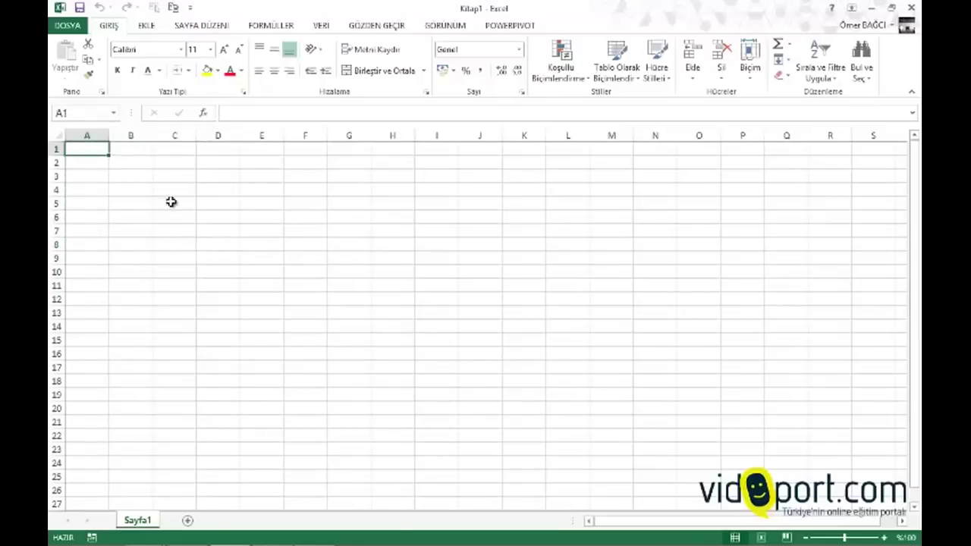
pyautogui.click(130, 174)
pyautogui.click(96, 150)
pyautogui.moveTo(95, 149); pyautogui.dragTo(265, 290)
pyautogui.click(265, 284)
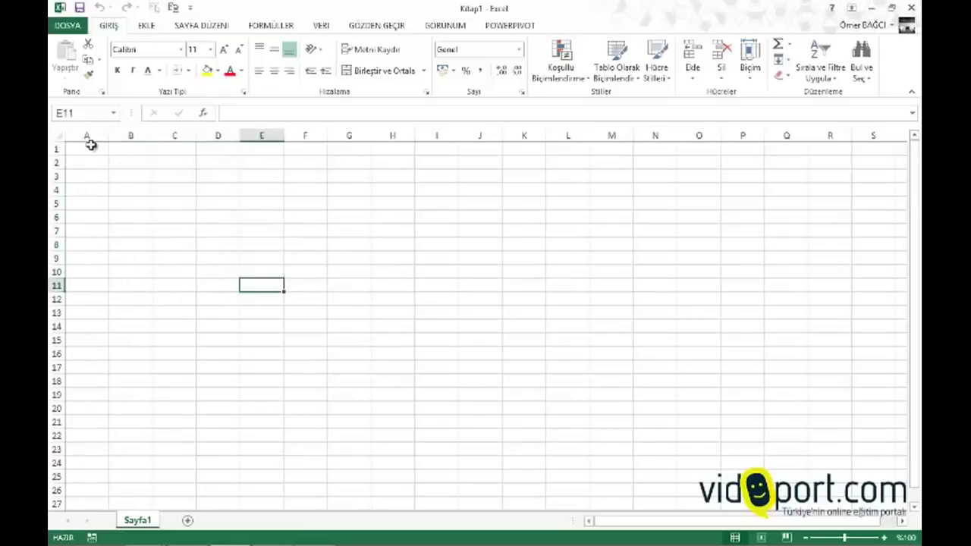
pyautogui.moveTo(90, 145); pyautogui.dragTo(360, 329)
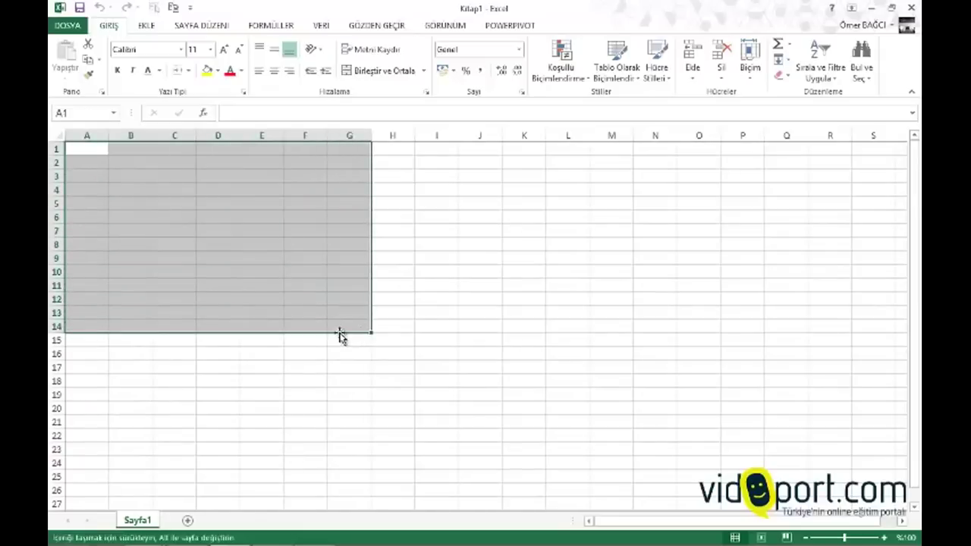
pyautogui.click(343, 324)
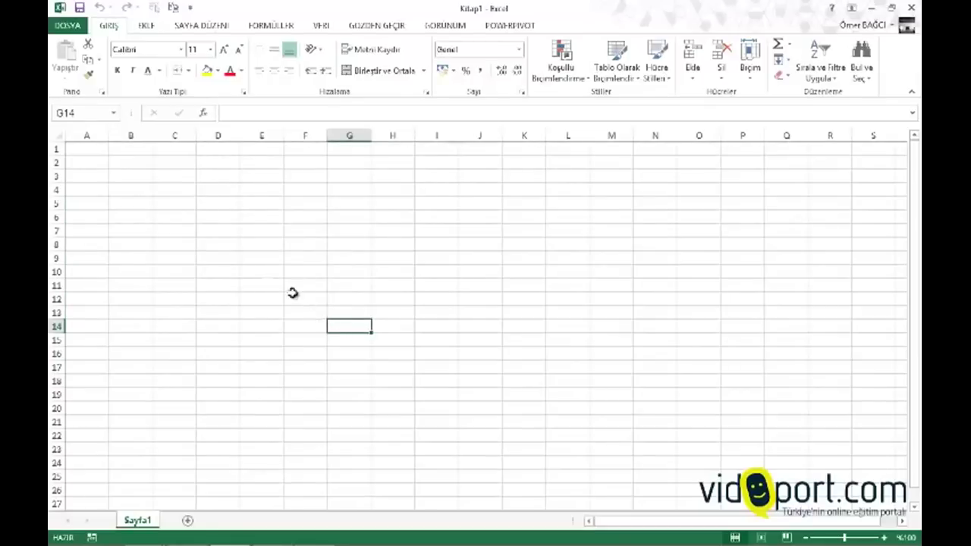
# Select A1:B000 and then A2:N100 by typing them into the Name Box
pyautogui.click(102, 116)
pyautogui.write('a1:b000')
pyautogui.press('Return')
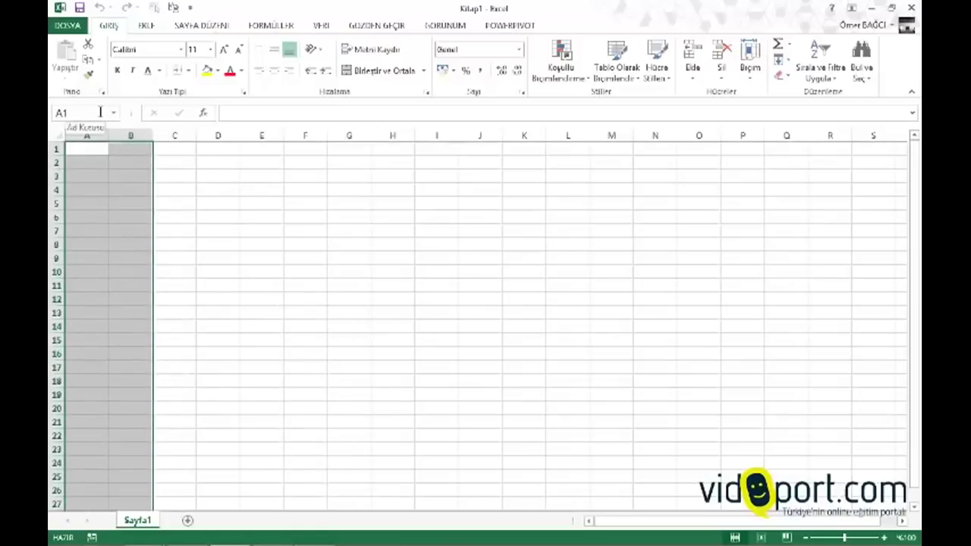
pyautogui.click(100, 112)
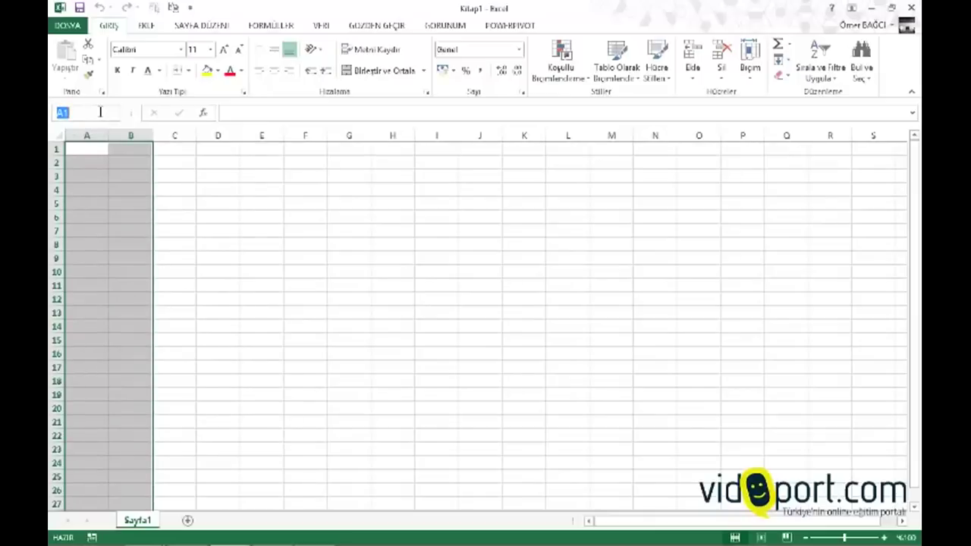
pyautogui.write('a2:n100')
pyautogui.press('Return')
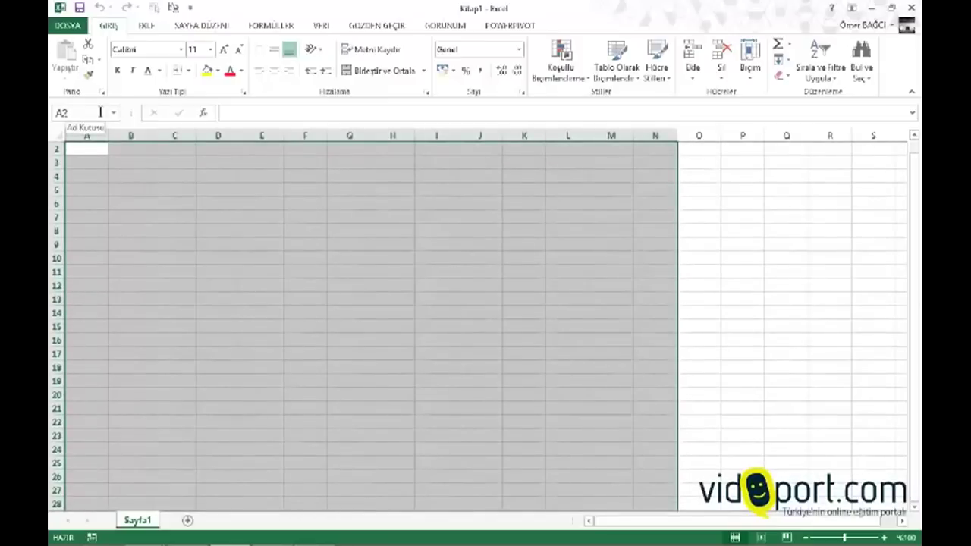
# Select A2:B10, B6 and C40 together, then A2:C10 with D5:F10, via the Name Box
pyautogui.click(100, 113)
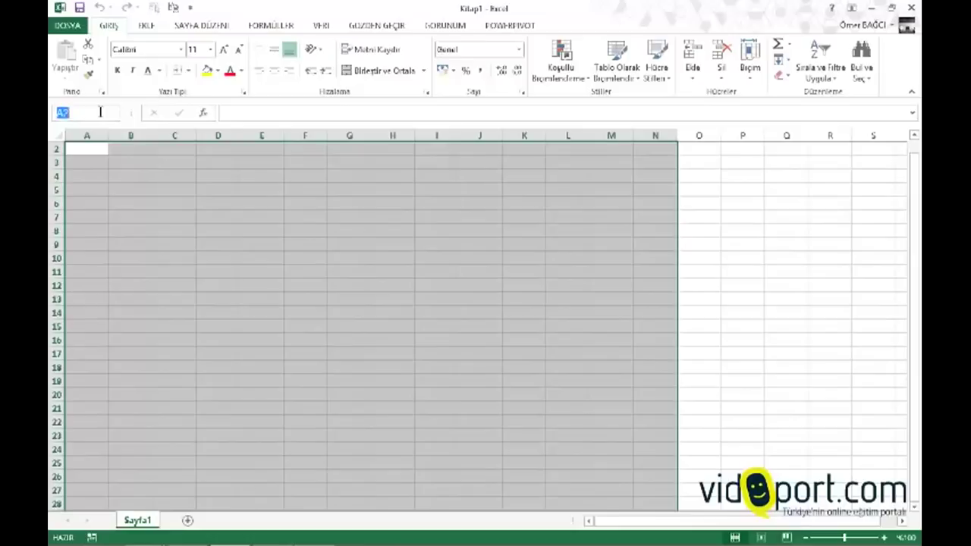
pyautogui.write('a2:b10,b30')
pyautogui.press('BackSpace')
pyautogui.press('BackSpace')
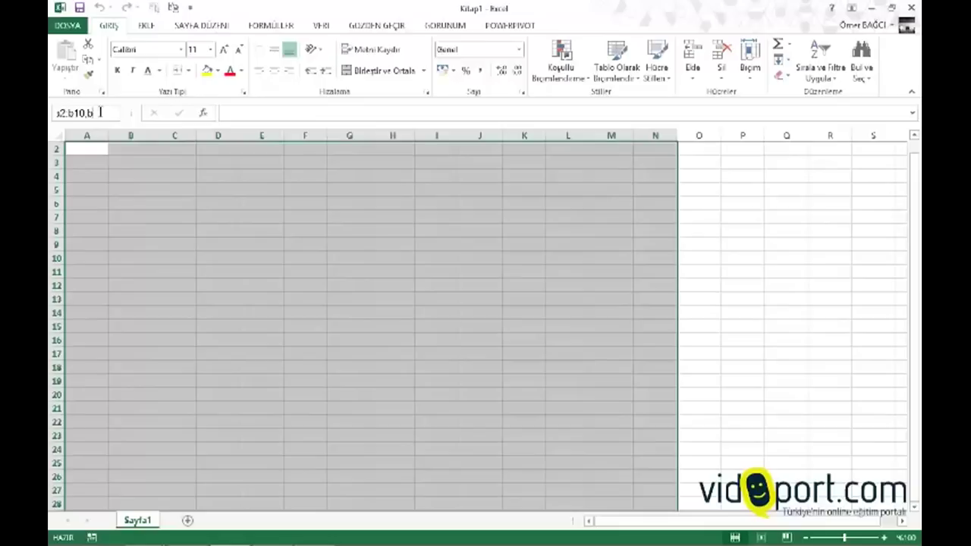
pyautogui.write('6')
pyautogui.write(',c40')
pyautogui.press('Return')
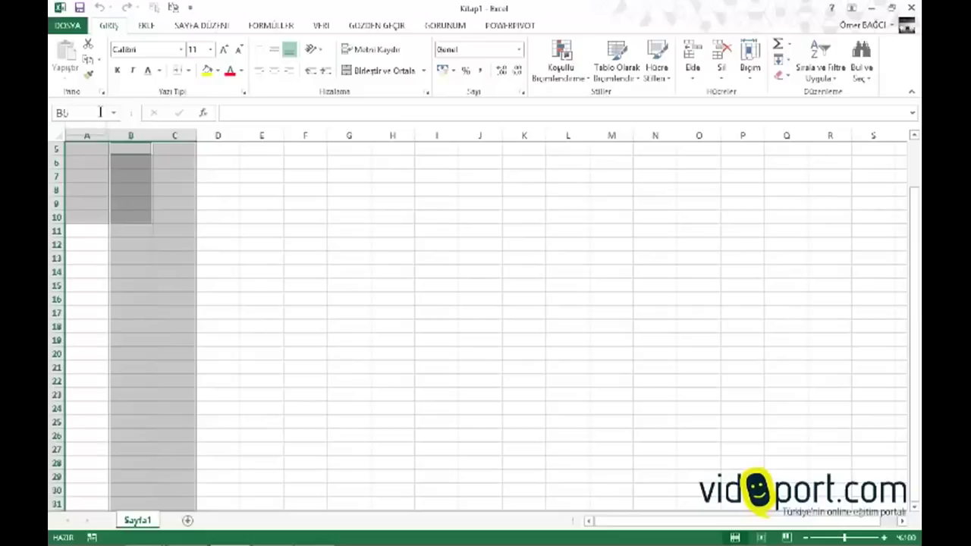
pyautogui.click(100, 112)
pyautogui.write('a2:c10')
pyautogui.write(',d5:')
pyautogui.write('f10')
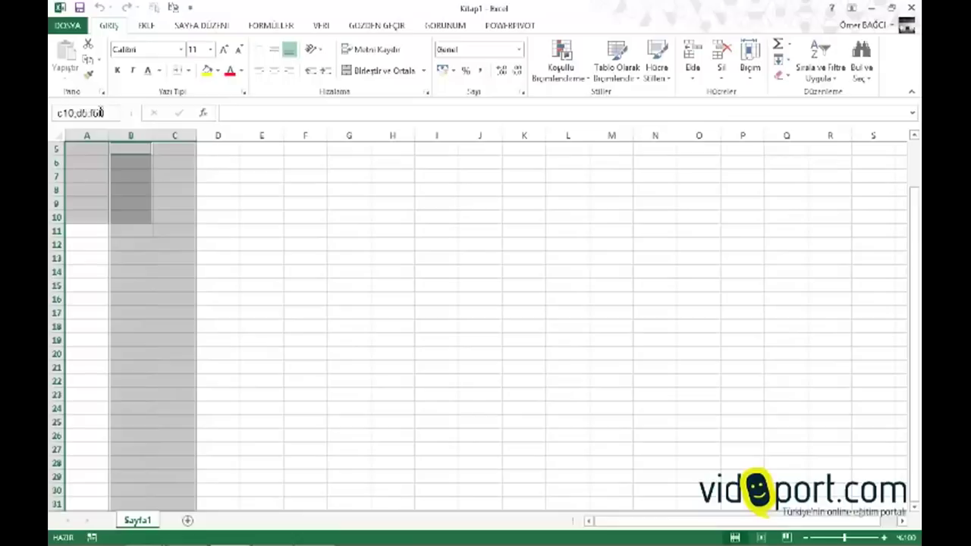
pyautogui.press('Return')
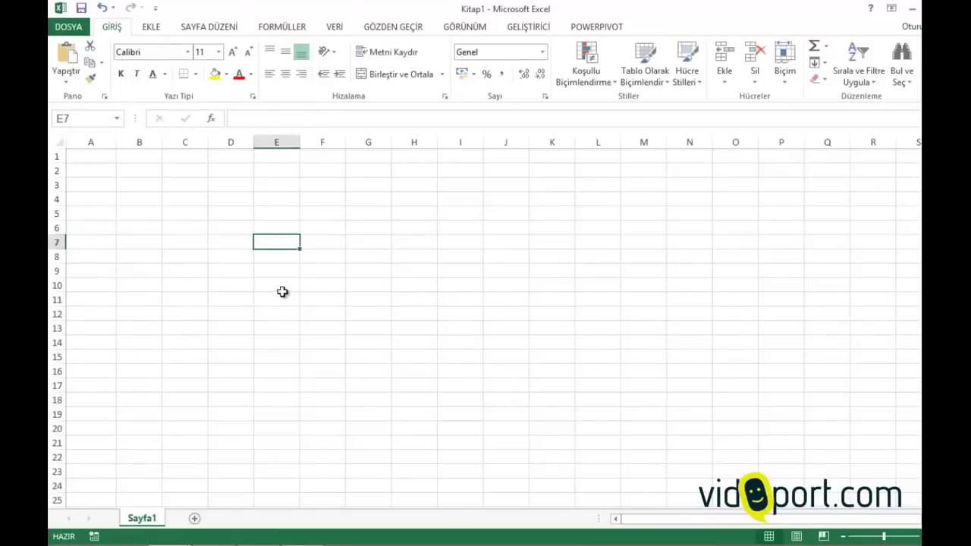
# Step the active cell up and down column B between B4 and B11
pyautogui.click(136, 204)
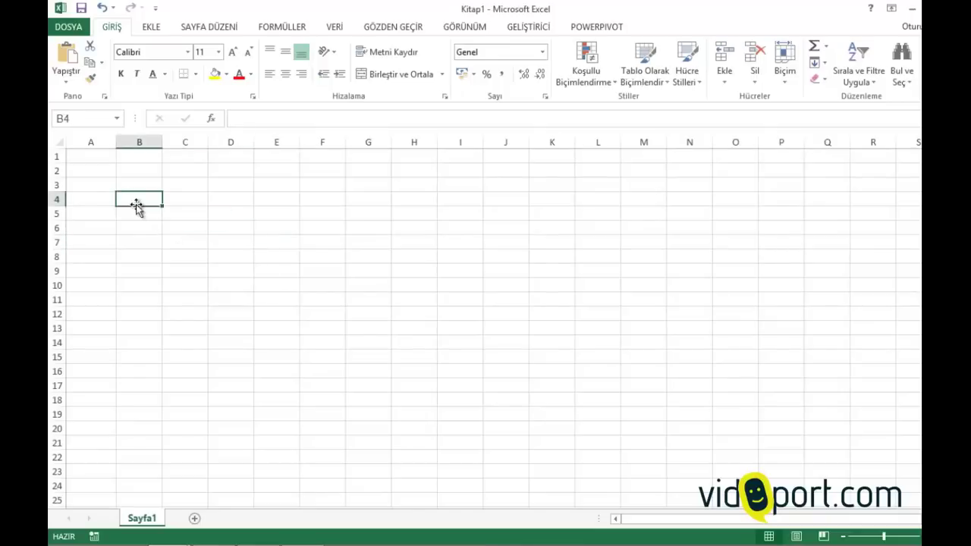
pyautogui.press('Down')
pyautogui.press('Down')
pyautogui.press('Down')
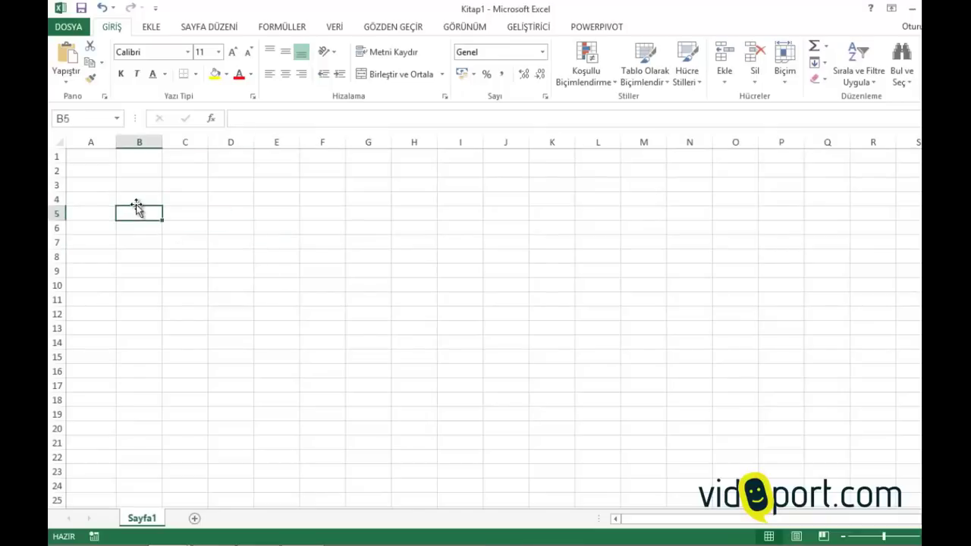
pyautogui.press('Down')
pyautogui.press('Down')
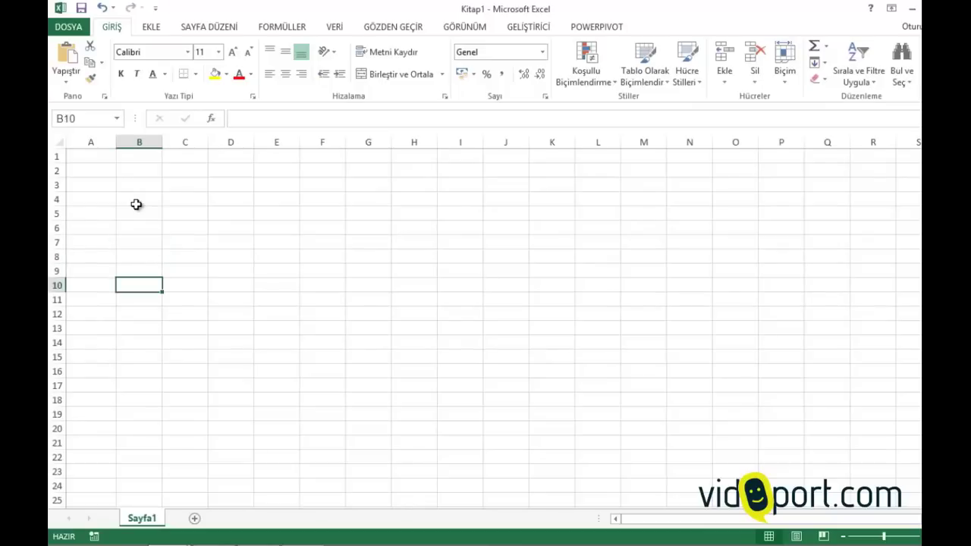
pyautogui.press('Down')
pyautogui.press('Up')
pyautogui.press('Up')
pyautogui.press('Up')
pyautogui.press('Up')
pyautogui.press('Up')
pyautogui.press('Up')
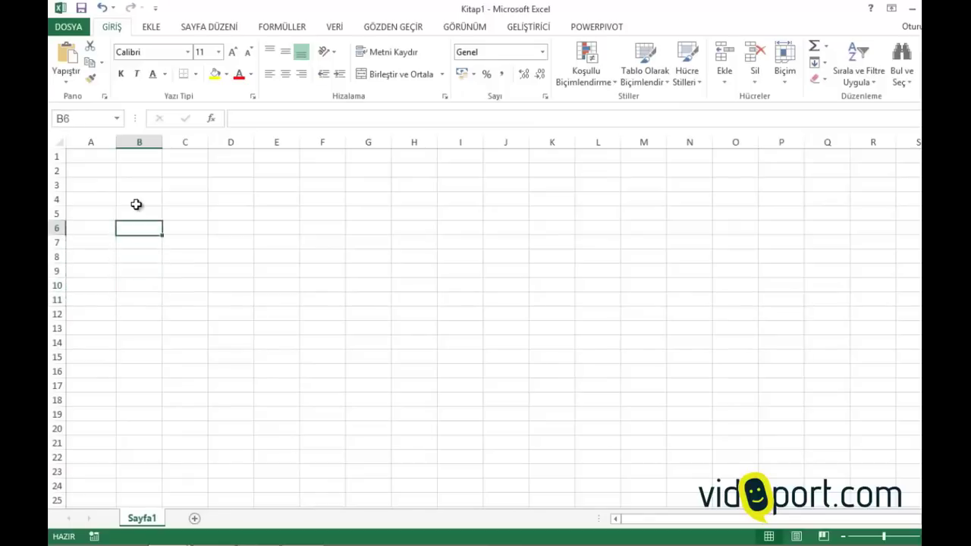
pyautogui.press('Down')
pyautogui.press('Down')
pyautogui.press('Down')
pyautogui.press('Up')
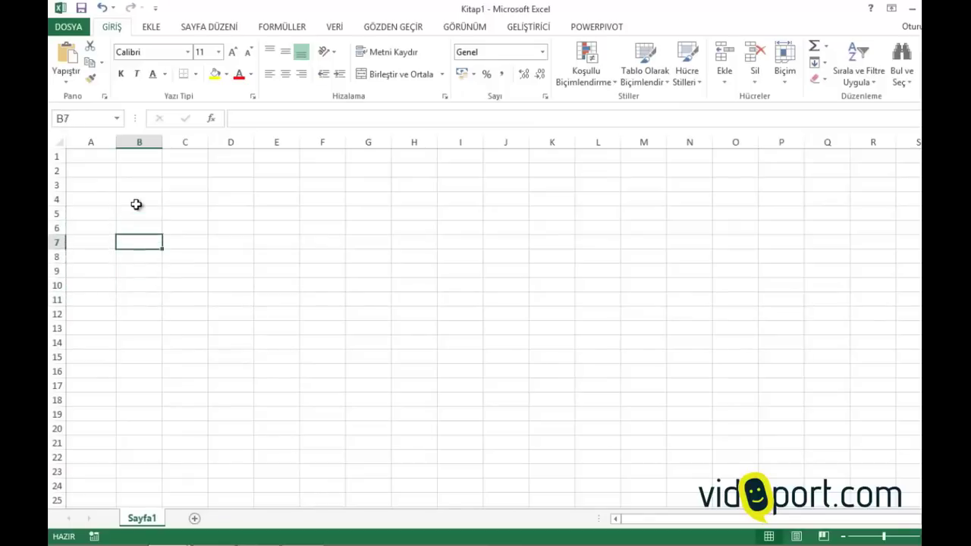
pyautogui.press('Down')
pyautogui.press('Down')
pyautogui.press('Down')
pyautogui.press('Down')
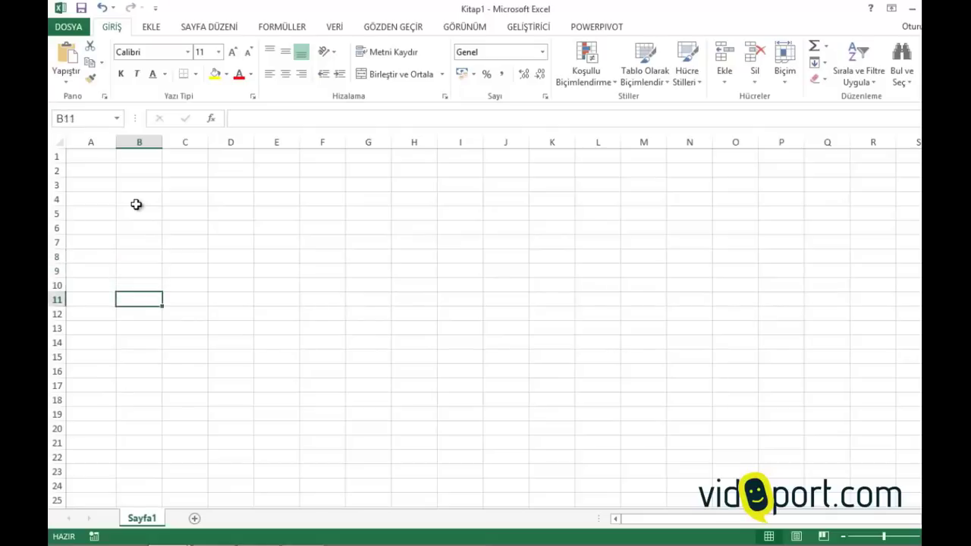
pyautogui.press('Up')
pyautogui.press('Up')
pyautogui.press('Up')
pyautogui.press('Up')
pyautogui.press('Up')
pyautogui.press('Up')
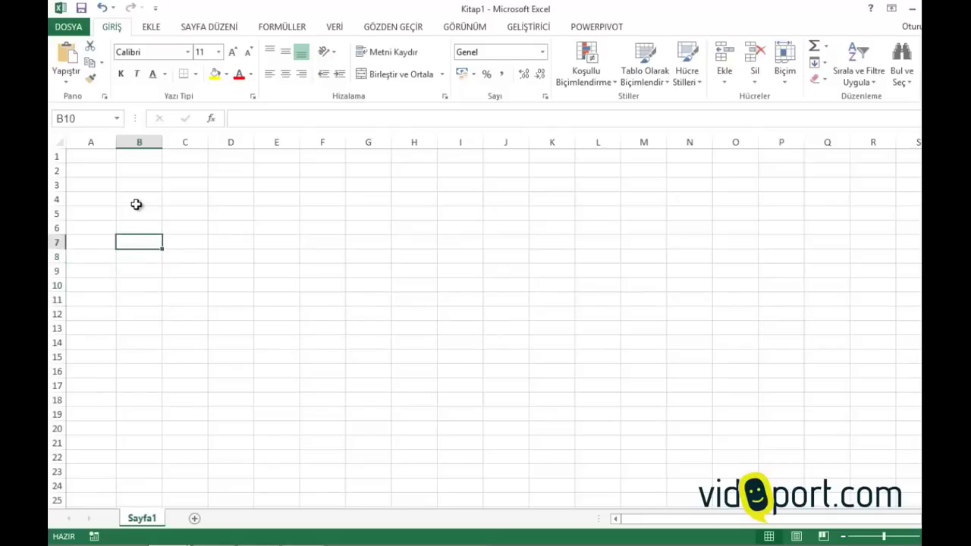
pyautogui.press('Up')
pyautogui.press('Up')
pyautogui.press('Up')
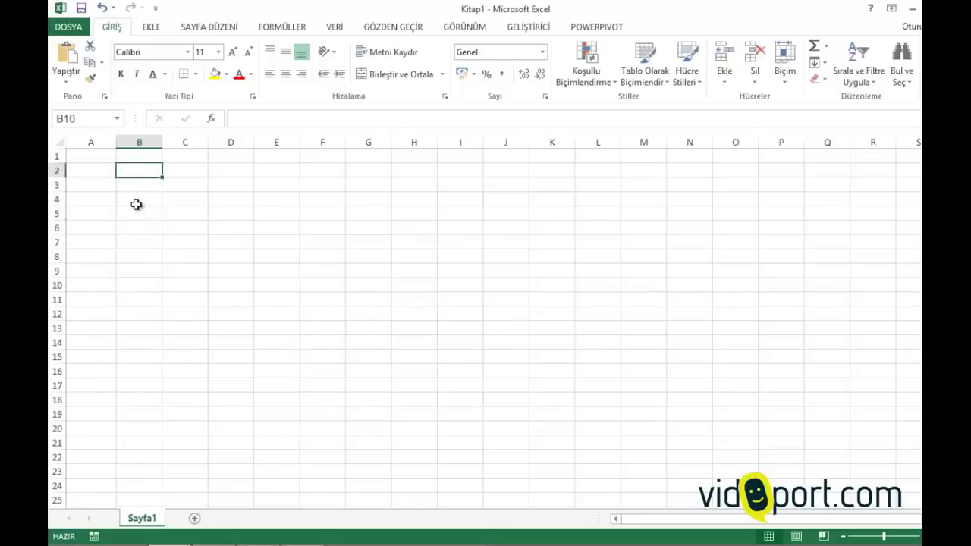
pyautogui.press('Down')
pyautogui.press('Down')
pyautogui.press('Down')
pyautogui.press('Down')
pyautogui.press('Down')
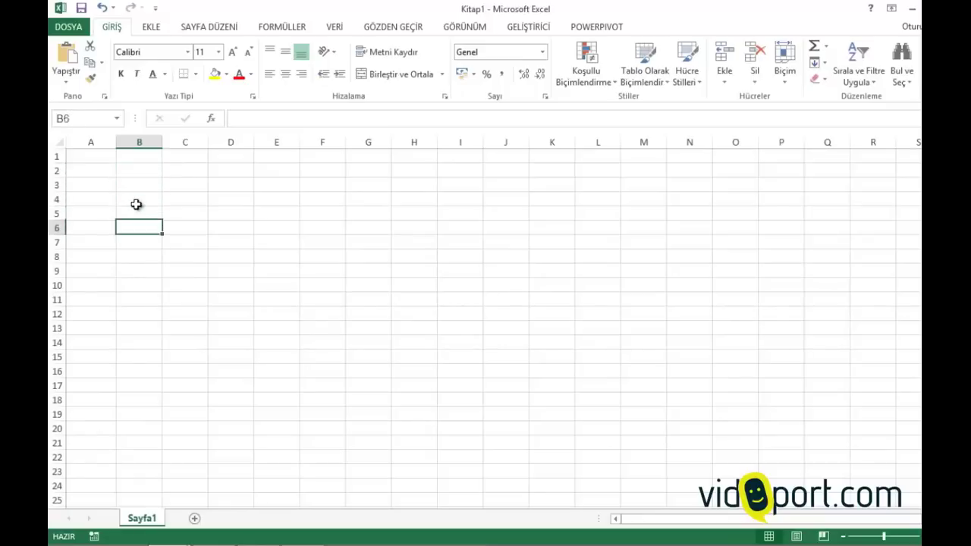
pyautogui.press('Up')
pyautogui.press('Up')
pyautogui.press('Up')
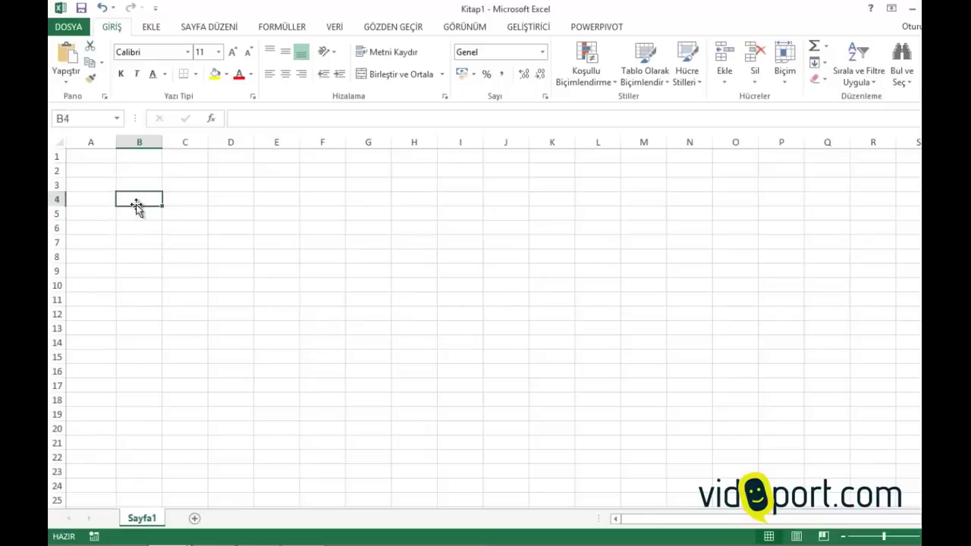
# Move the active cell along row 5 as far as M5, ending at A5
pyautogui.press('Right')
pyautogui.press('Right')
pyautogui.press('Right')
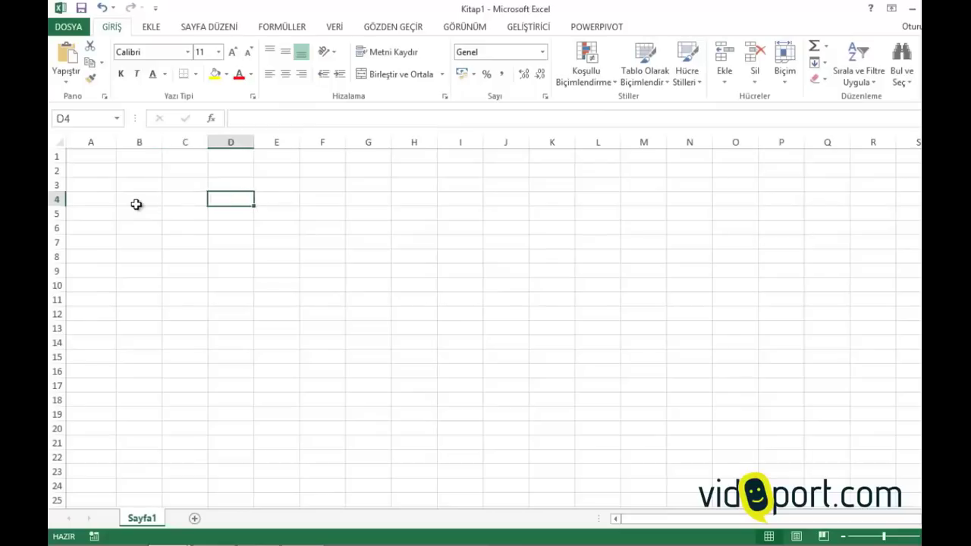
pyautogui.press('Down')
pyautogui.press('Left')
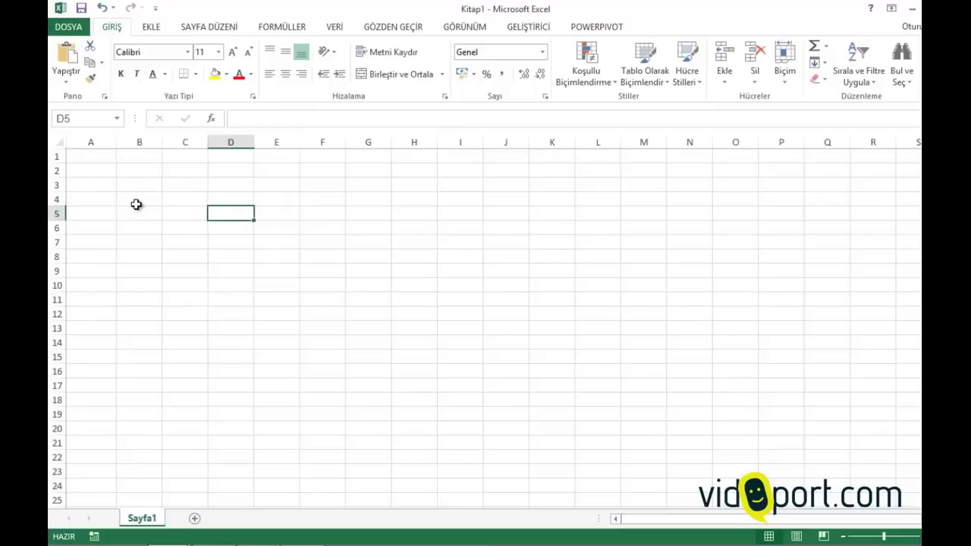
pyautogui.press('Right')
pyautogui.press('Right')
pyautogui.press('Right')
pyautogui.press('Right')
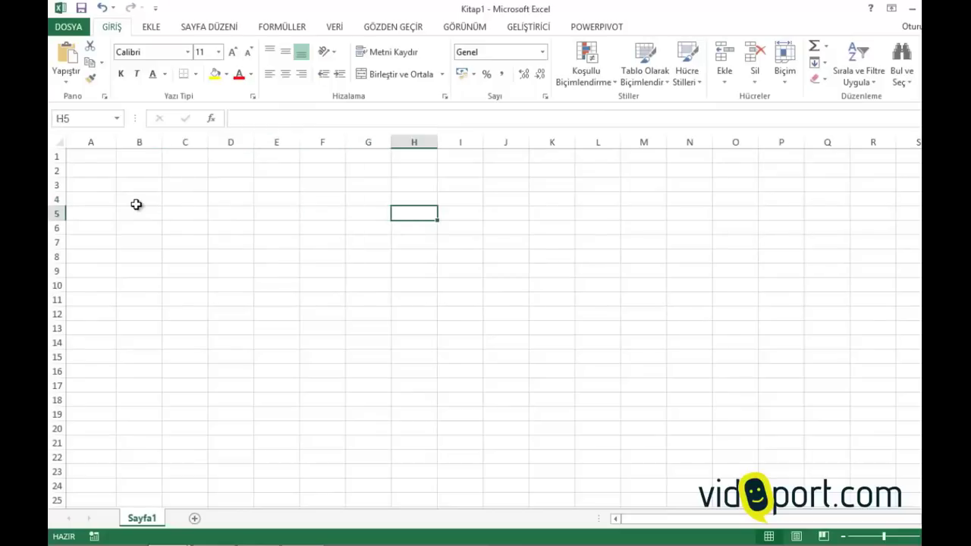
pyautogui.press('Right')
pyautogui.press('Right')
pyautogui.press('Right')
pyautogui.press('Right')
pyautogui.press('Right')
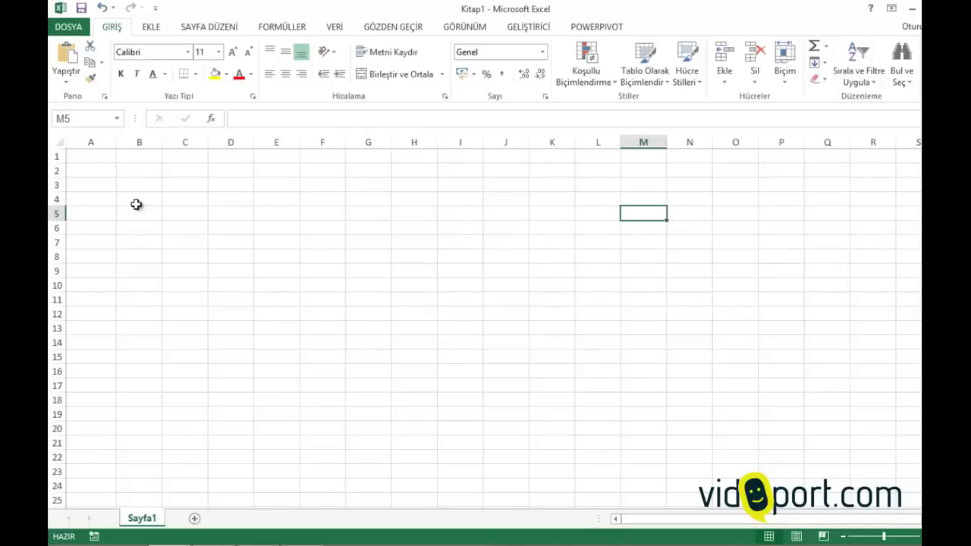
pyautogui.press('Left')
pyautogui.press('Left')
pyautogui.press('Left')
pyautogui.press('Left')
pyautogui.press('Left')
pyautogui.press('Left')
pyautogui.press('Left')
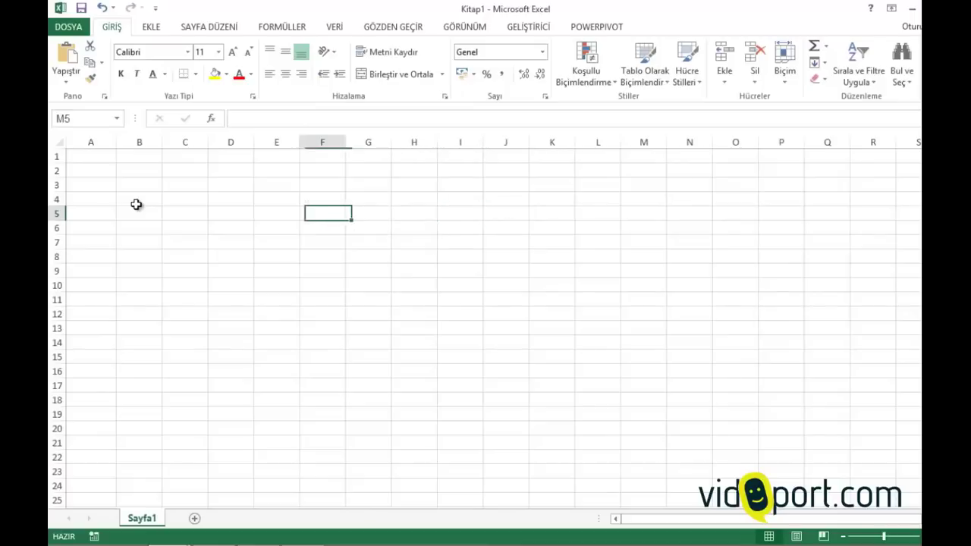
pyautogui.press('Left')
pyautogui.press('Left')
pyautogui.press('Left')
pyautogui.press('Left')
pyautogui.press('Left')
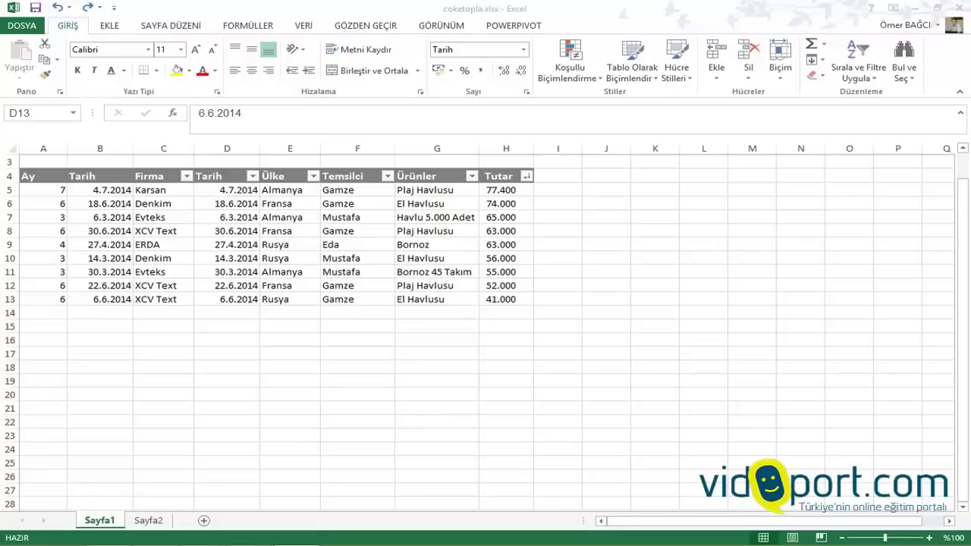
pyautogui.hotkey('alt', 'Tab')
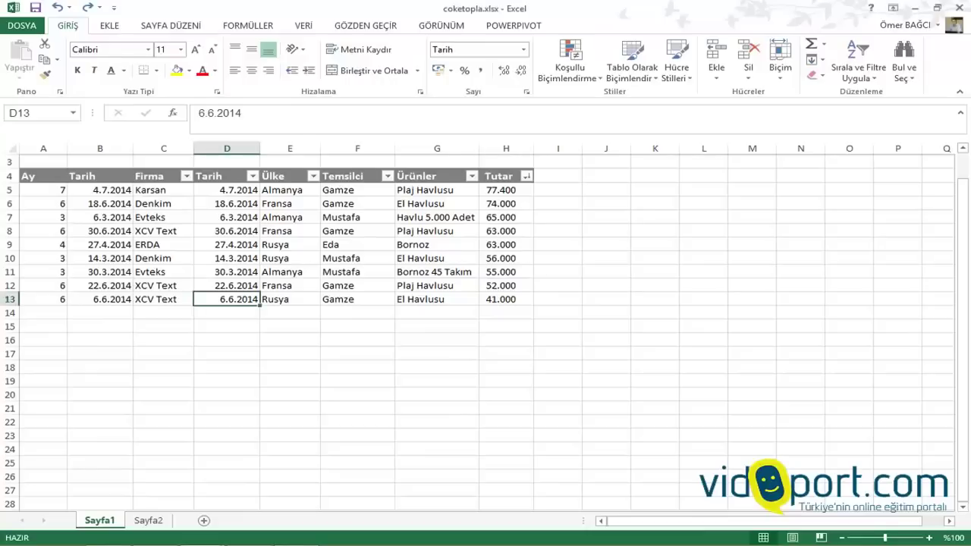
pyautogui.click(226, 285)
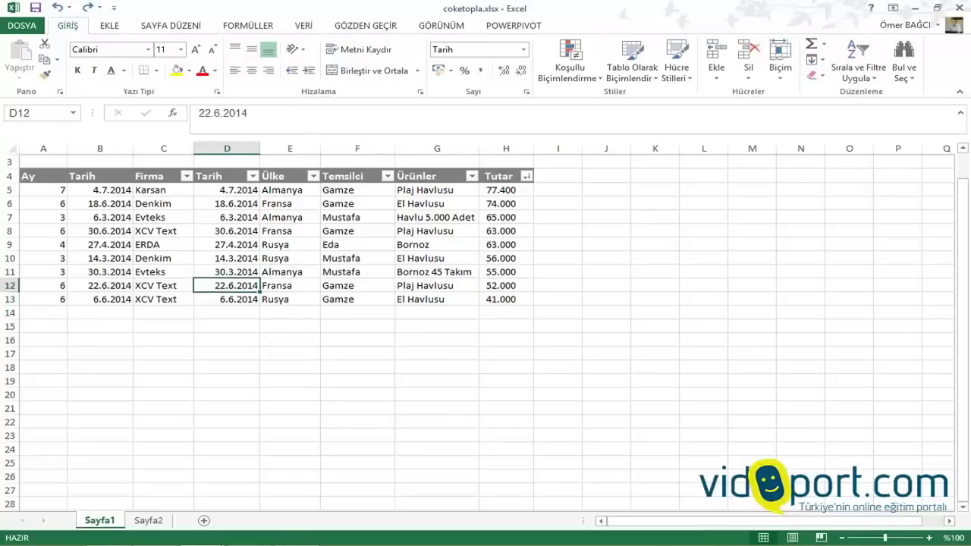
pyautogui.click(99, 244)
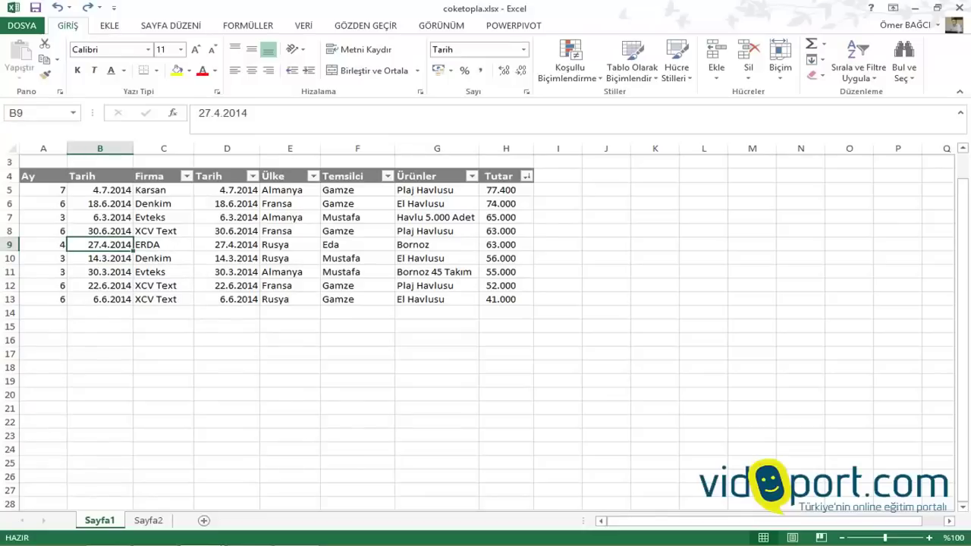
pyautogui.click(99, 176)
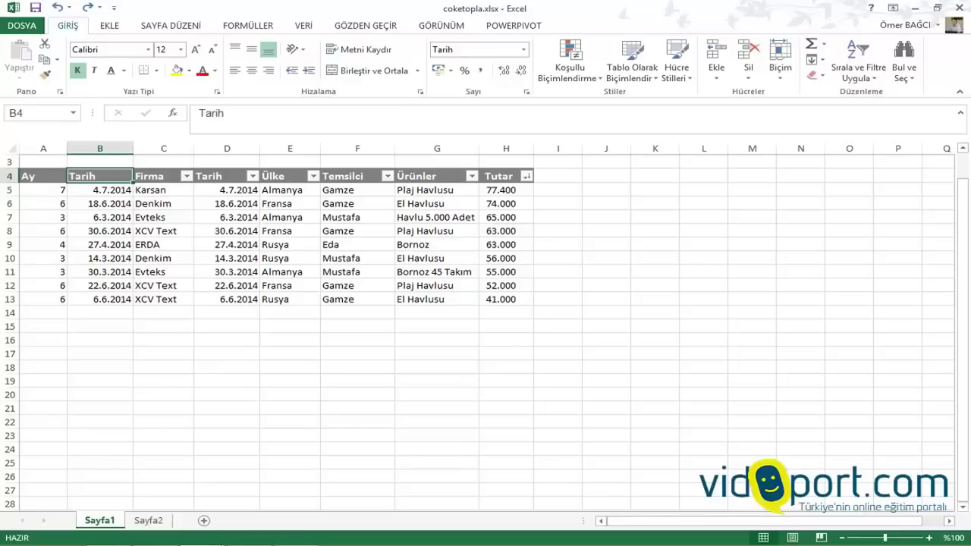
# Insert two blank rows above the sales table using the Alt, E, S key sequence
pyautogui.press('alt')
pyautogui.press('e')
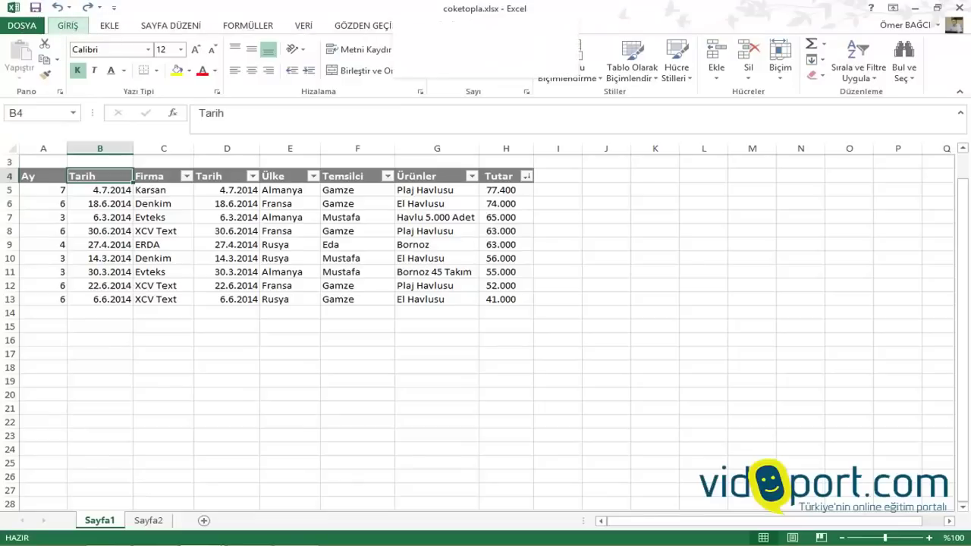
pyautogui.press('s')
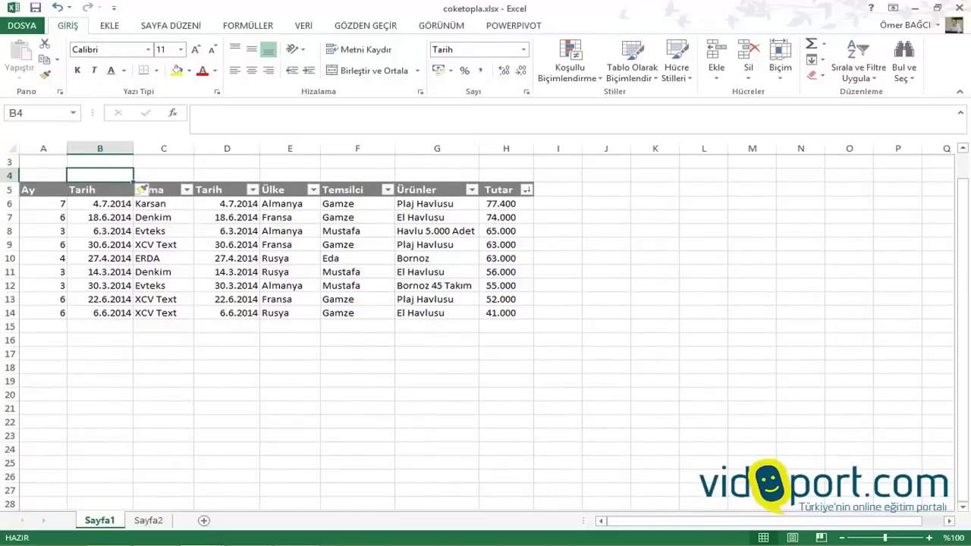
pyautogui.press('Down')
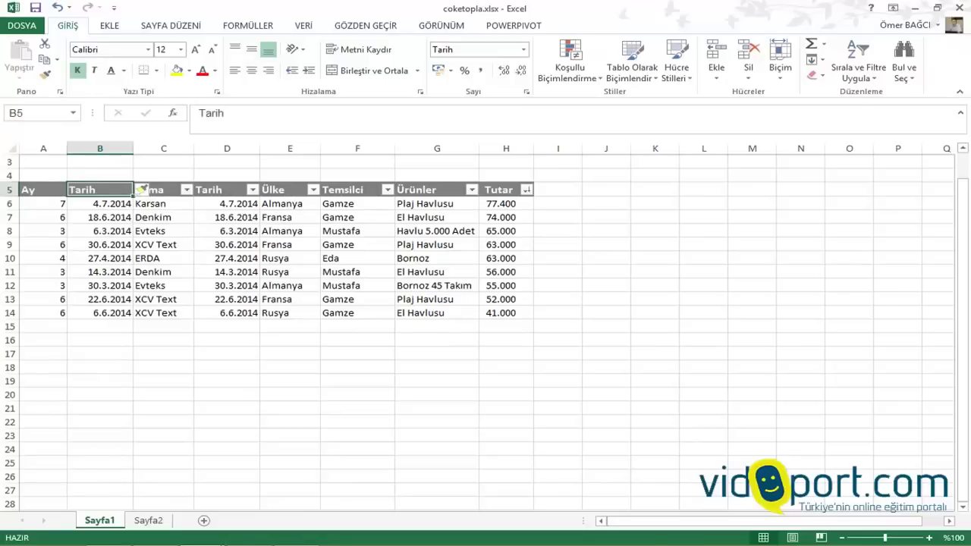
pyautogui.press('alt')
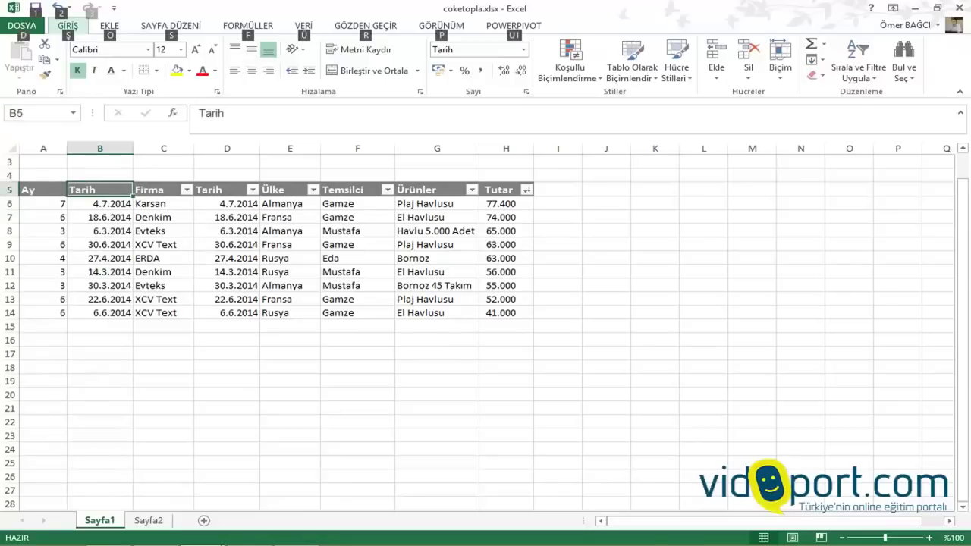
pyautogui.press('e')
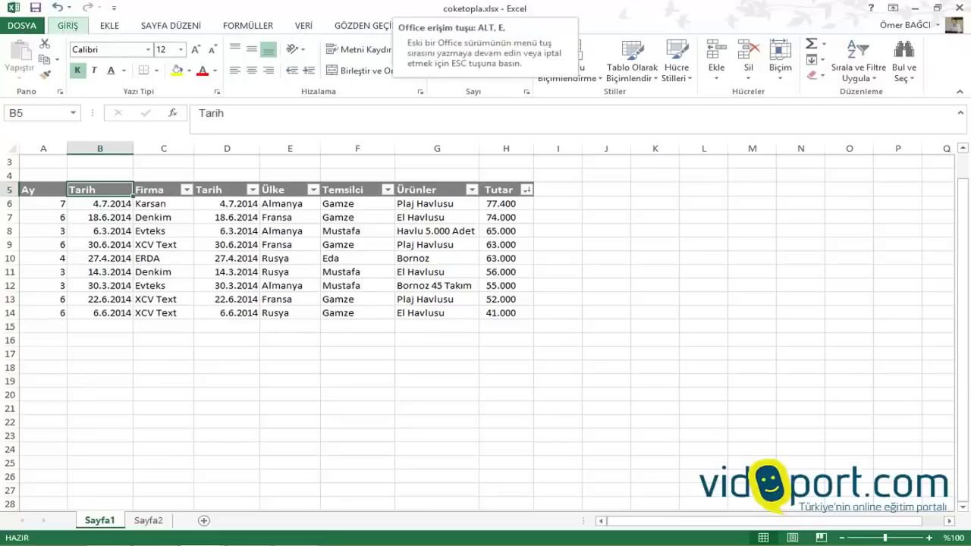
pyautogui.press('s')
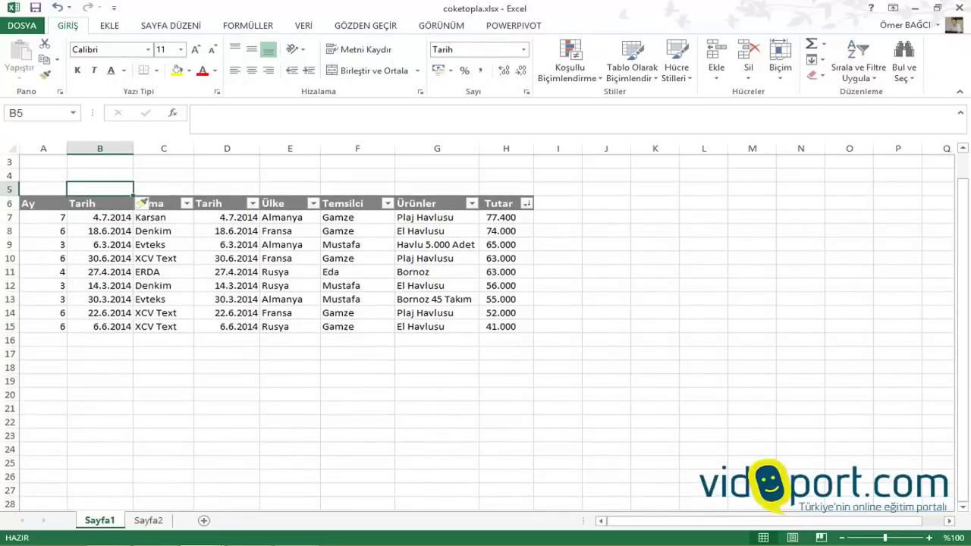
# Enter the title 'Kimpeks Tekstil Satış Listesi' in A5 and select the title row across the table
pyautogui.click(44, 189)
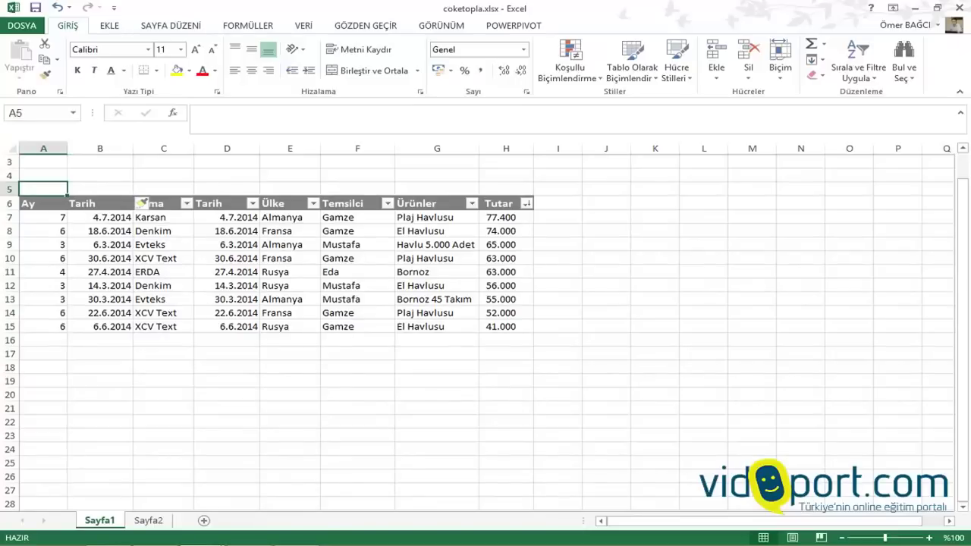
pyautogui.write('Kimpeks Te')
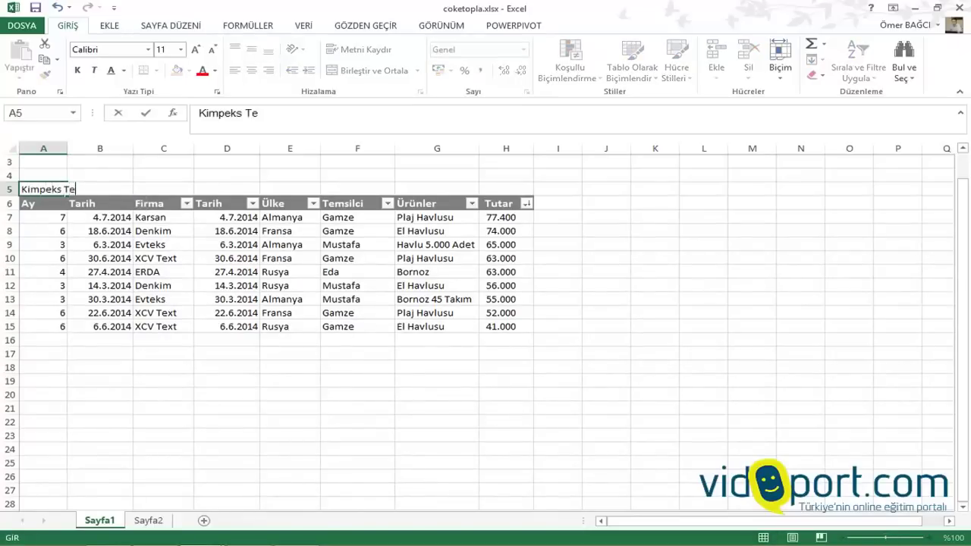
pyautogui.write('kstil Sat')
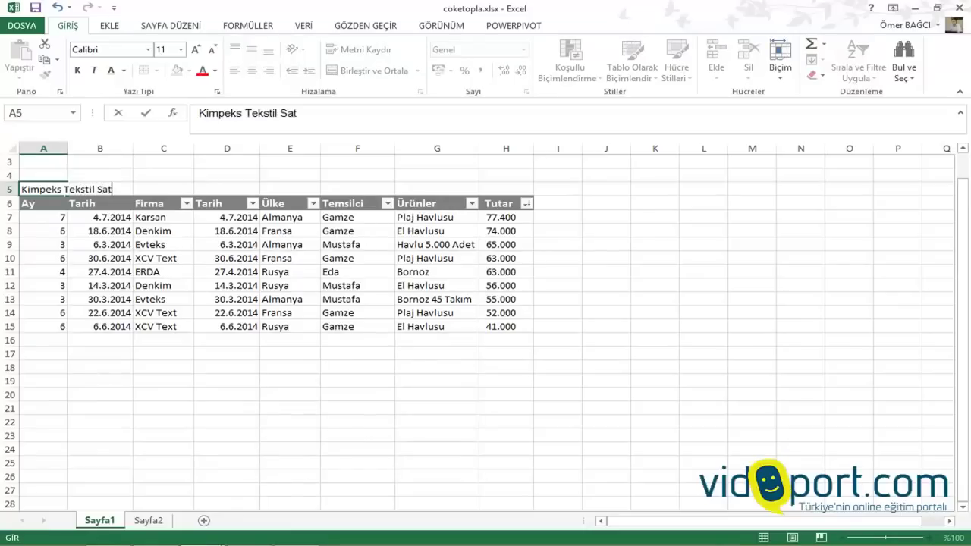
pyautogui.write('ış Listesi')
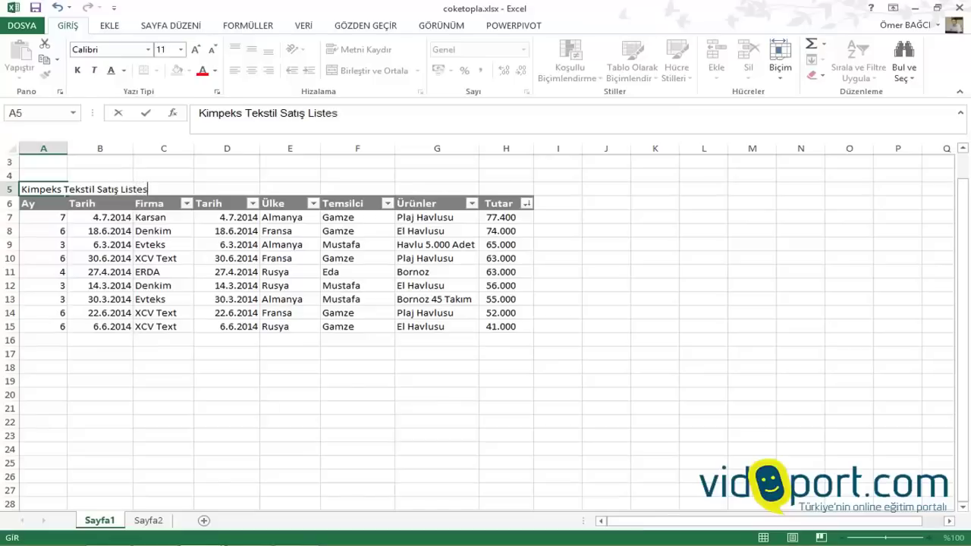
pyautogui.click(99, 354)
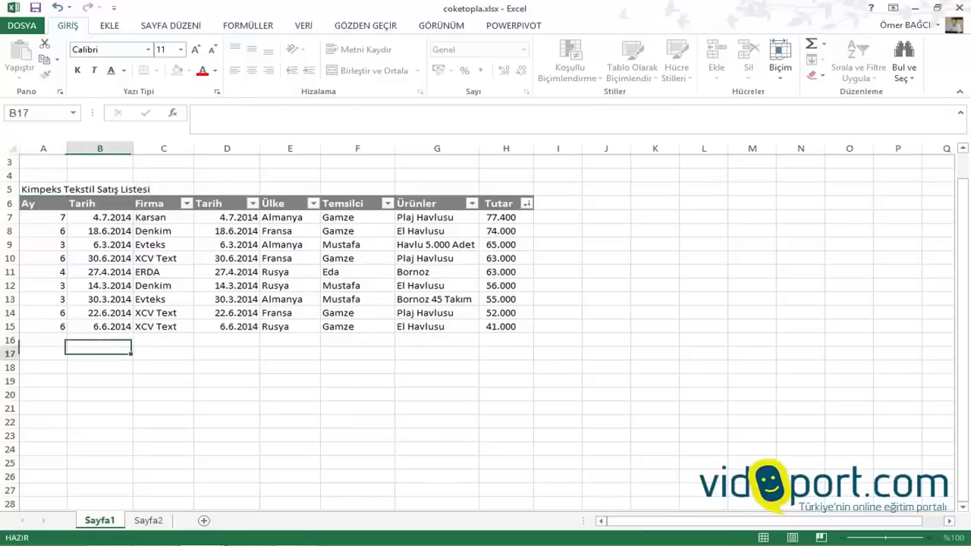
pyautogui.moveTo(46, 188); pyautogui.dragTo(524, 189)
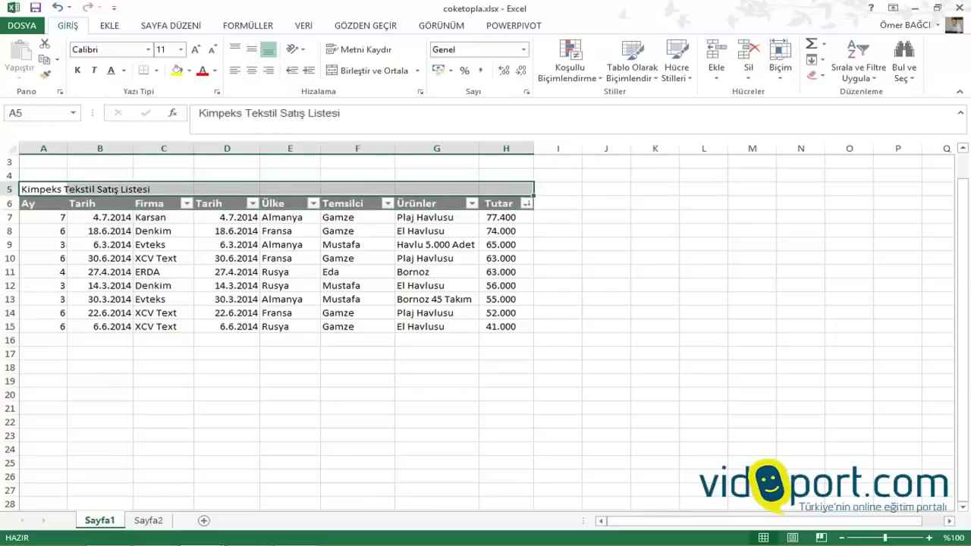
# Merge and centre the title across A5:H5 and enlarge its font to 14 pt
pyautogui.click(368, 71)
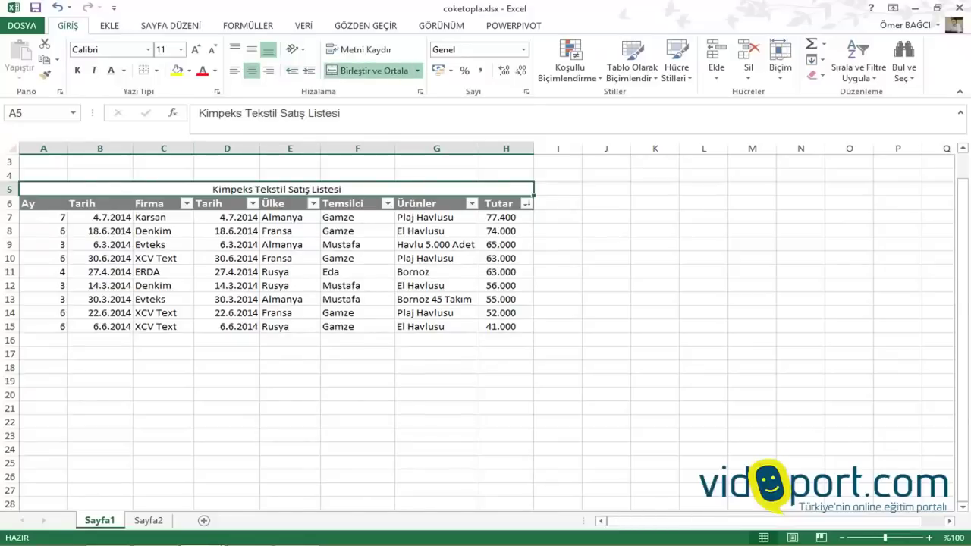
pyautogui.click(195, 50)
pyautogui.click(195, 49)
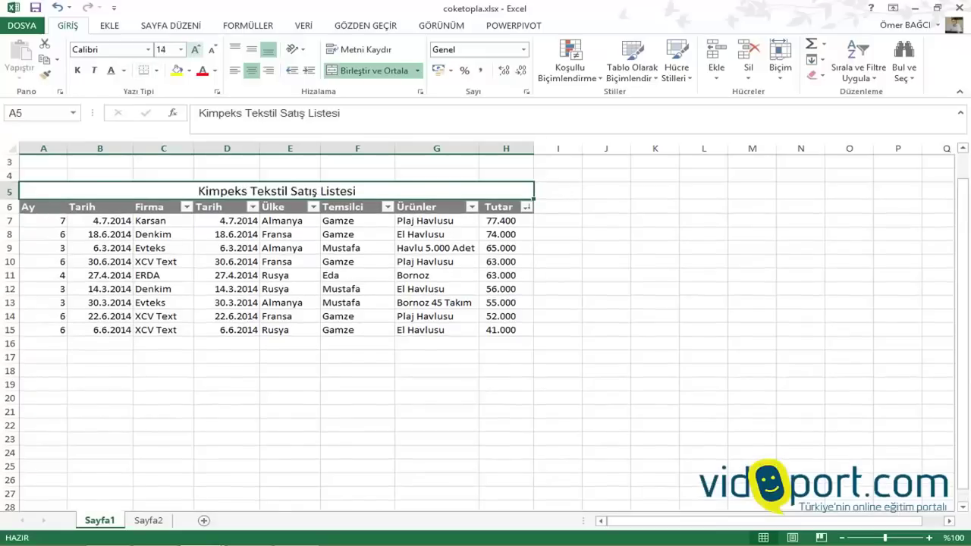
pyautogui.click(163, 275)
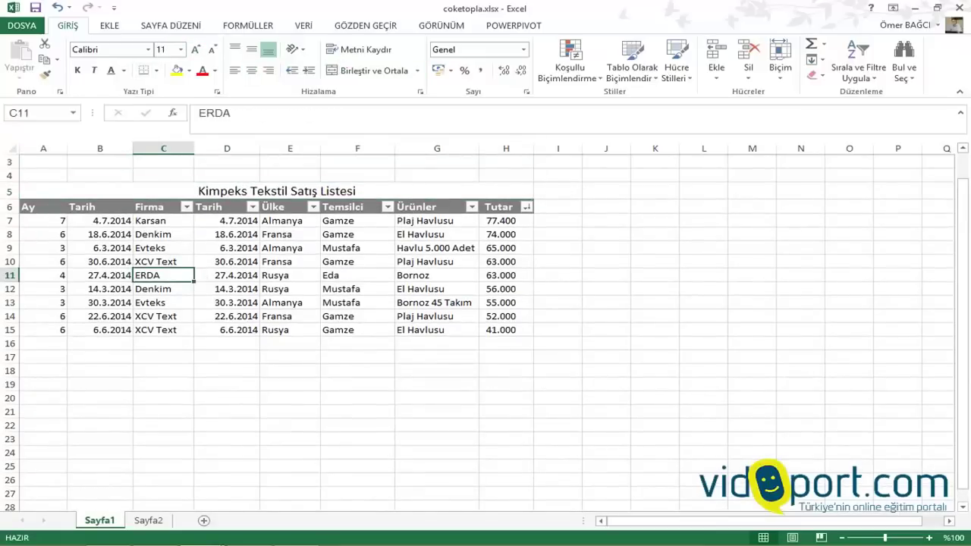
pyautogui.moveTo(76, 190); pyautogui.dragTo(75, 329)
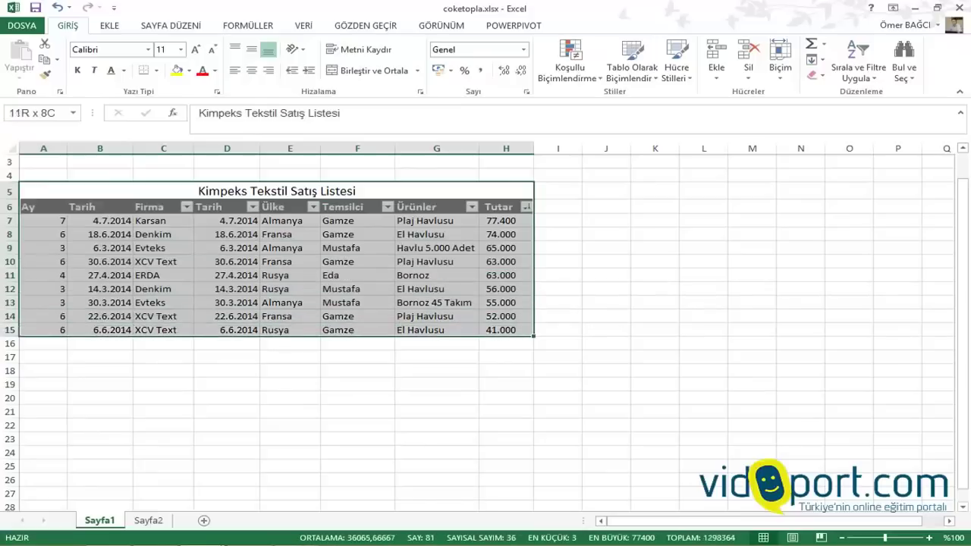
pyautogui.click(163, 175)
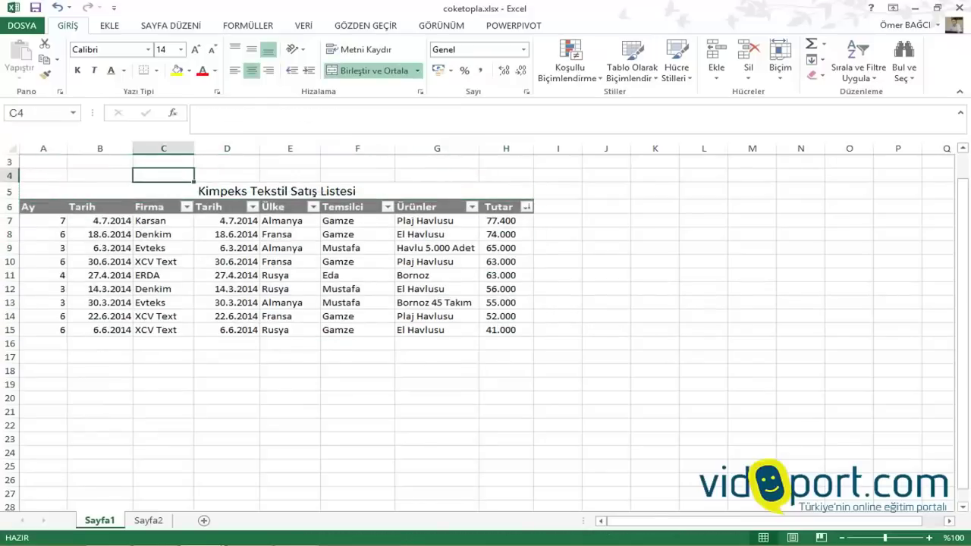
# Enter 123 in C4 and select the block from row 4 down through the table
pyautogui.write('123')
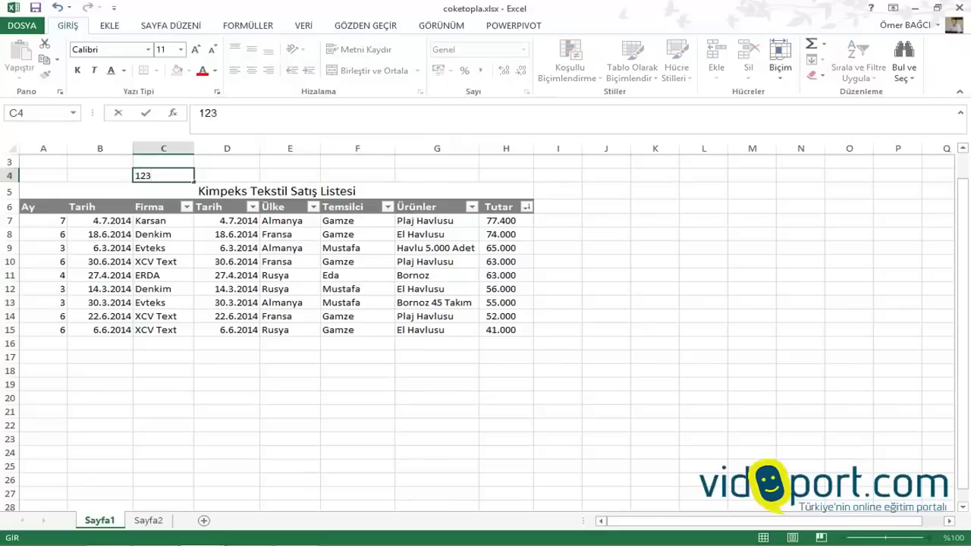
pyautogui.press('Return')
pyautogui.click(164, 315)
pyautogui.moveTo(163, 174); pyautogui.dragTo(163, 329)
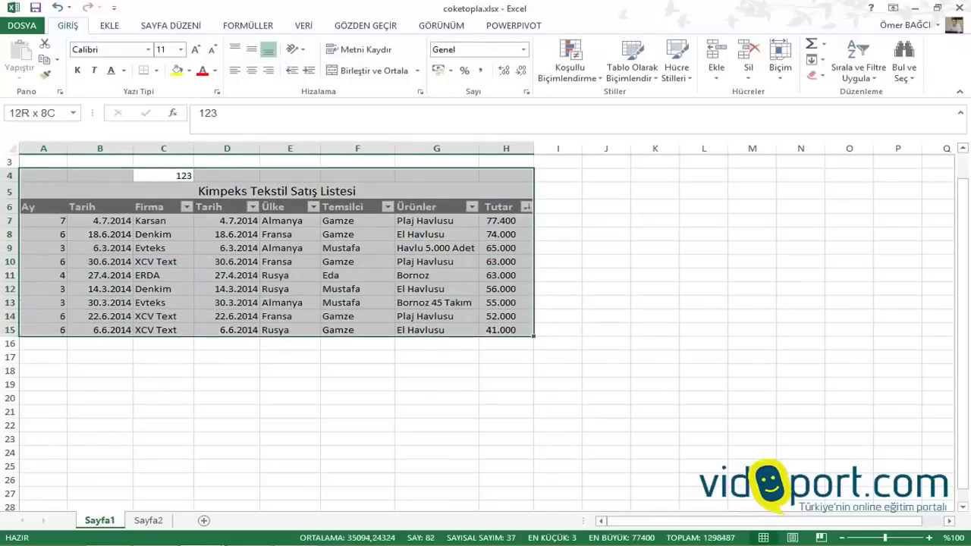
pyautogui.click(163, 274)
pyautogui.moveTo(163, 175); pyautogui.dragTo(163, 302)
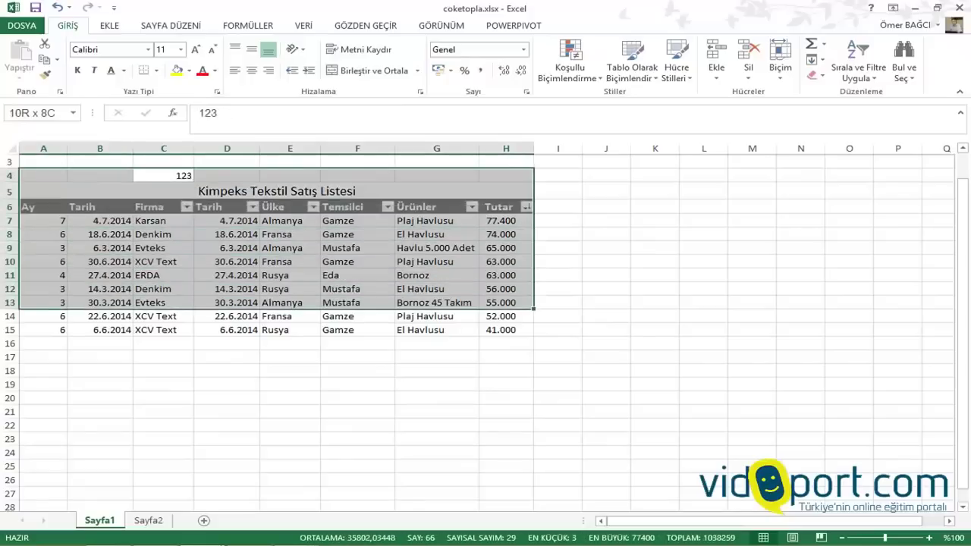
# Try selecting the title, table body, column C and Firma cells, ending with the whole table from A6
pyautogui.click(277, 191)
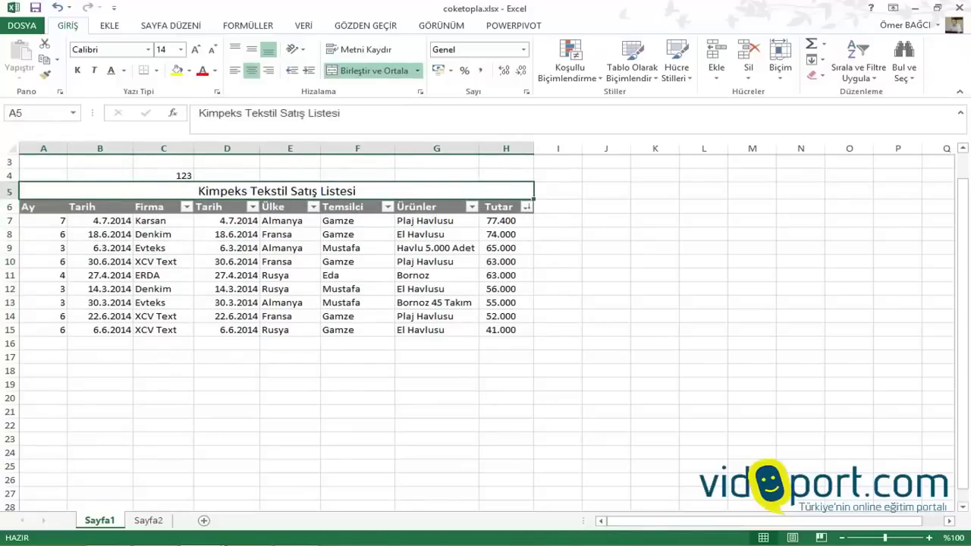
pyautogui.moveTo(163, 206); pyautogui.dragTo(163, 330)
pyautogui.click(163, 343)
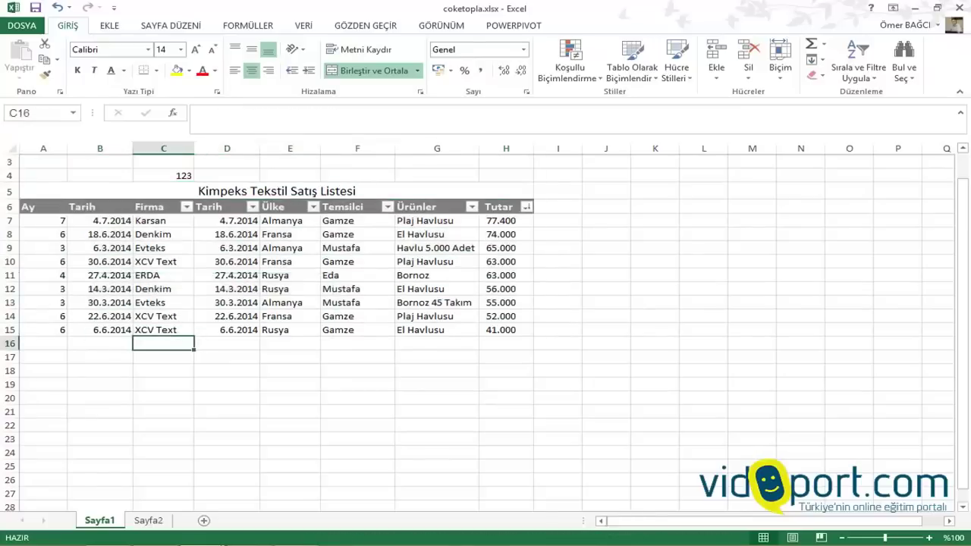
pyautogui.click(164, 148)
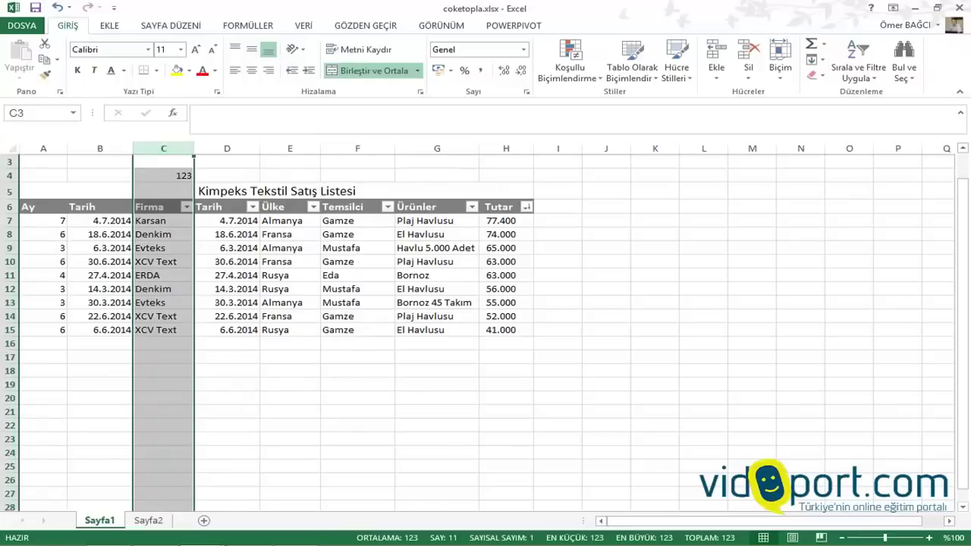
pyautogui.scroll(-3, 485, 334)
pyautogui.scroll(4, 485, 334)
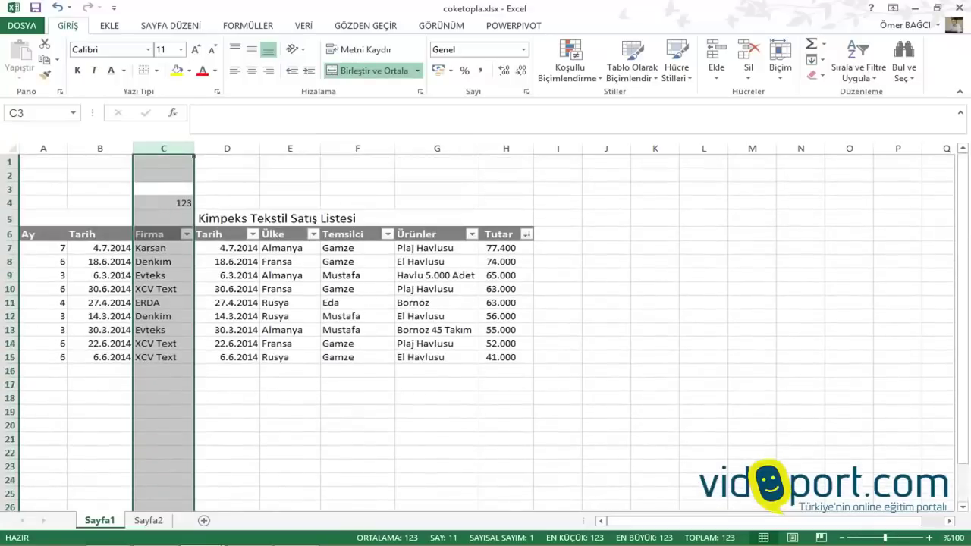
pyautogui.click(163, 357)
pyautogui.moveTo(163, 248); pyautogui.dragTo(182, 291)
pyautogui.click(163, 288)
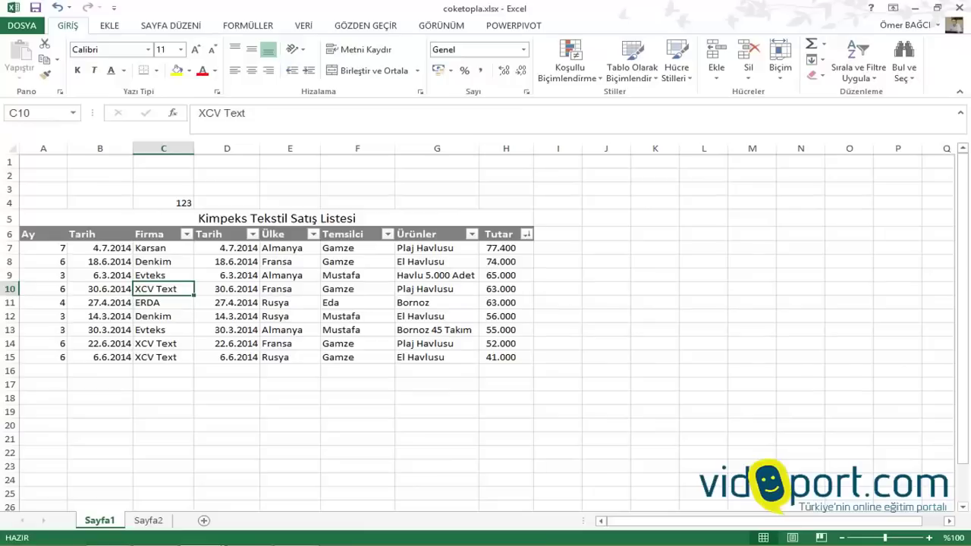
pyautogui.moveTo(38, 233); pyautogui.dragTo(507, 356)
# Ctrl-drag a copy of the sales table down into rows 19–28
pyautogui.scroll(-1, 506, 356)
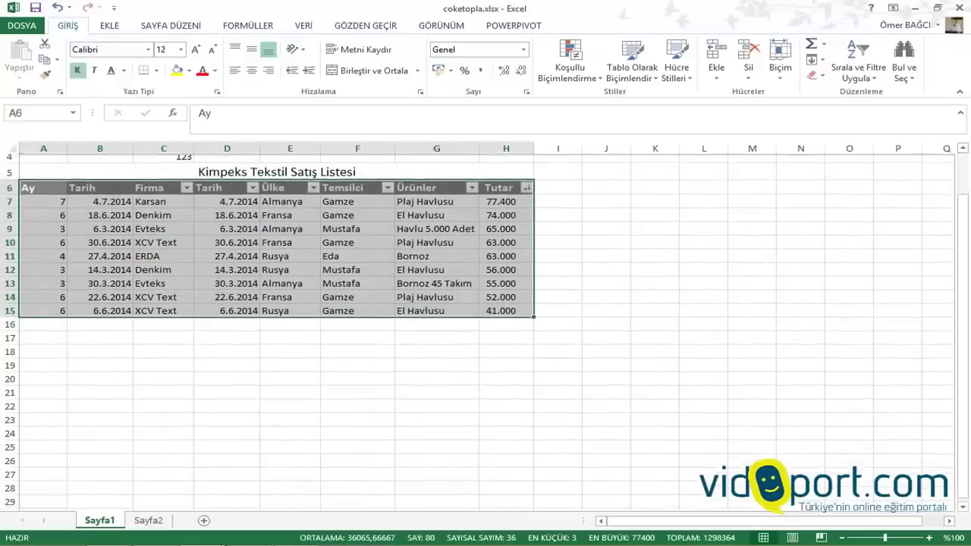
pyautogui.scroll(-1, 486, 326)
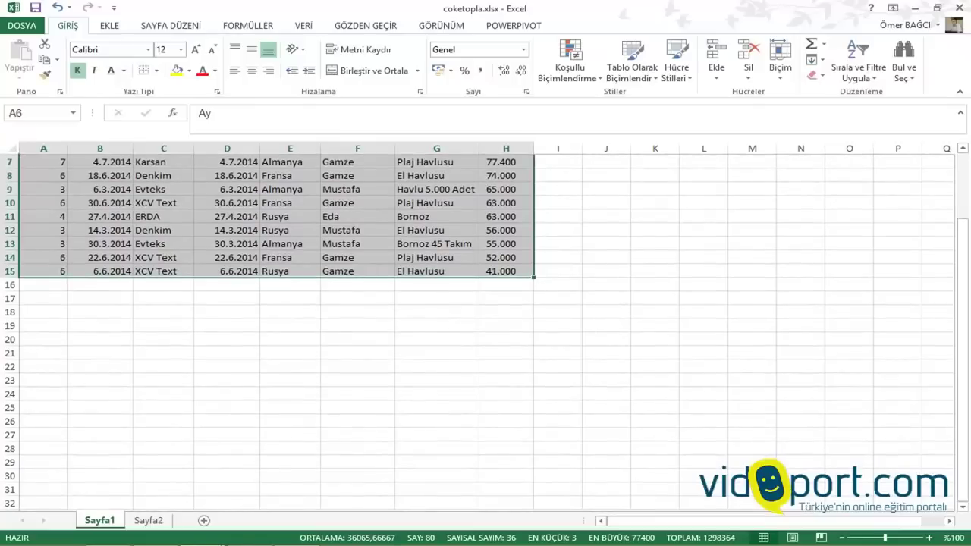
pyautogui.moveTo(319, 278); pyautogui.dragTo(327, 460)
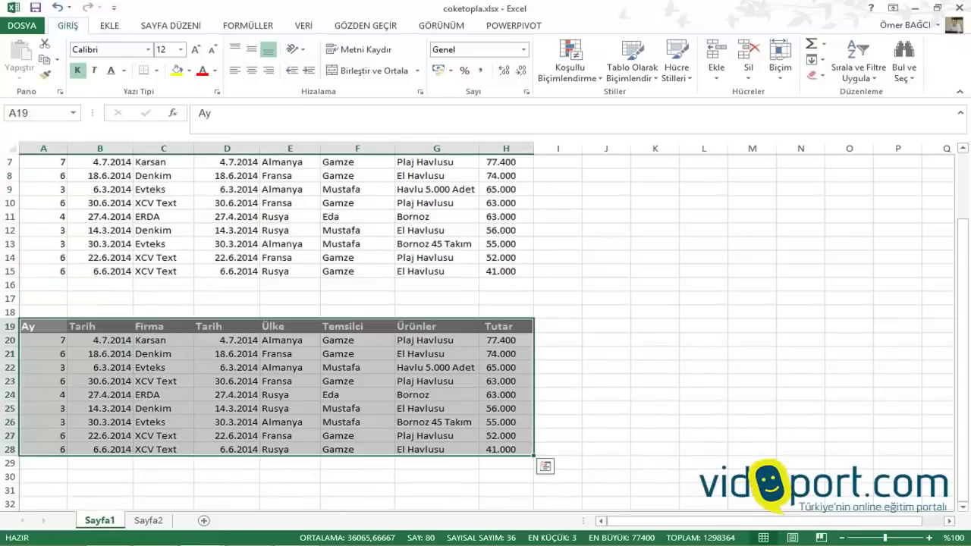
# Title the copy 'Kimpekst Tekstil Satış Listesi' in A18 and select A18:H18
pyautogui.click(44, 312)
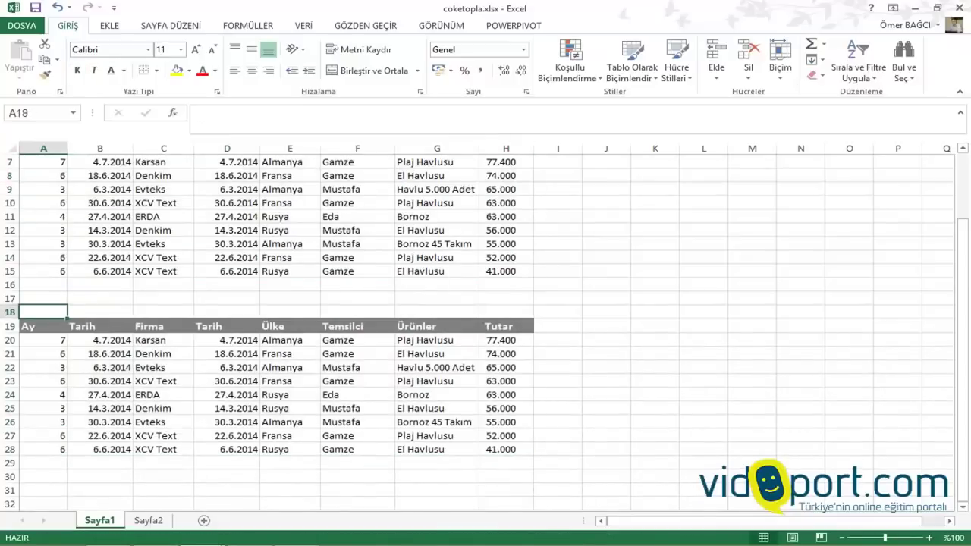
pyautogui.write('Kimpekst Tekstil')
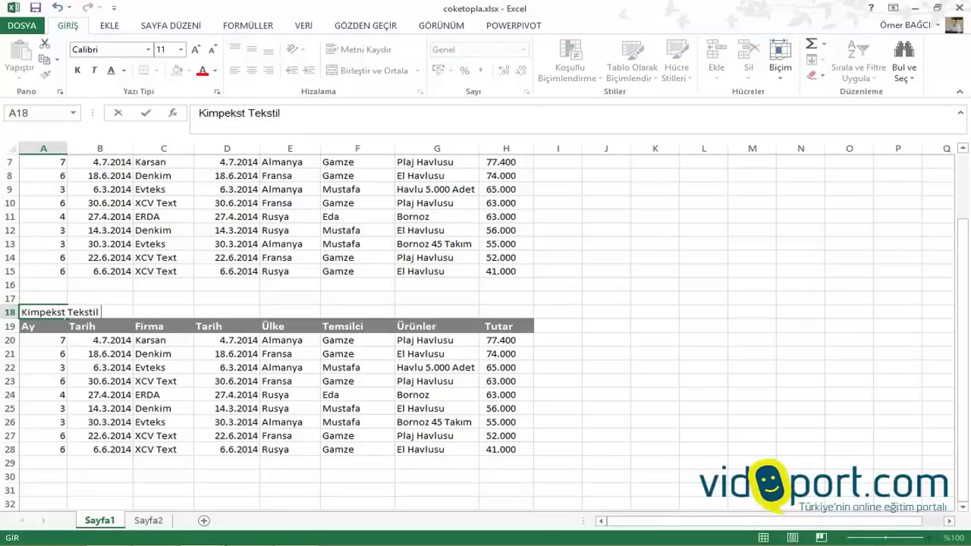
pyautogui.write(' Satış Lis')
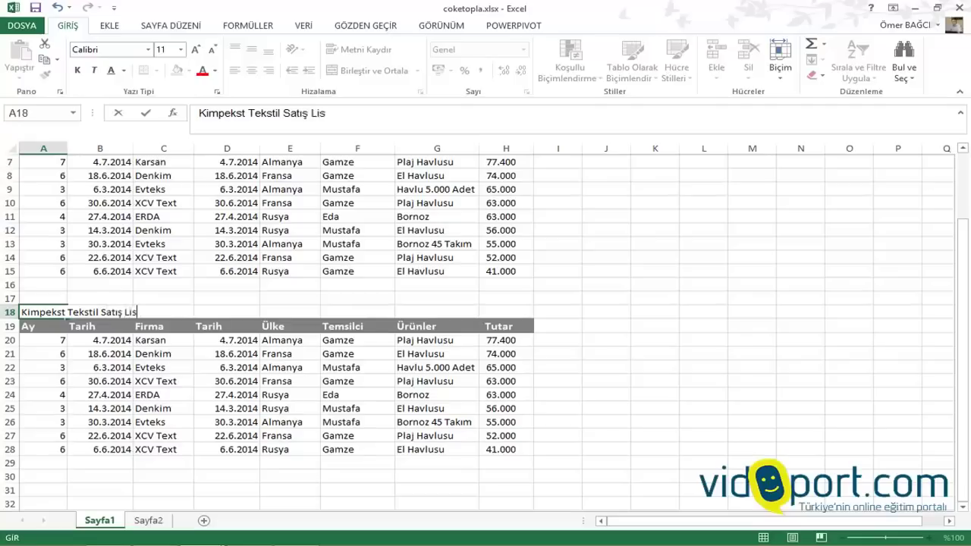
pyautogui.write('tesi')
pyautogui.click(163, 380)
pyautogui.moveTo(41, 312); pyautogui.dragTo(507, 311)
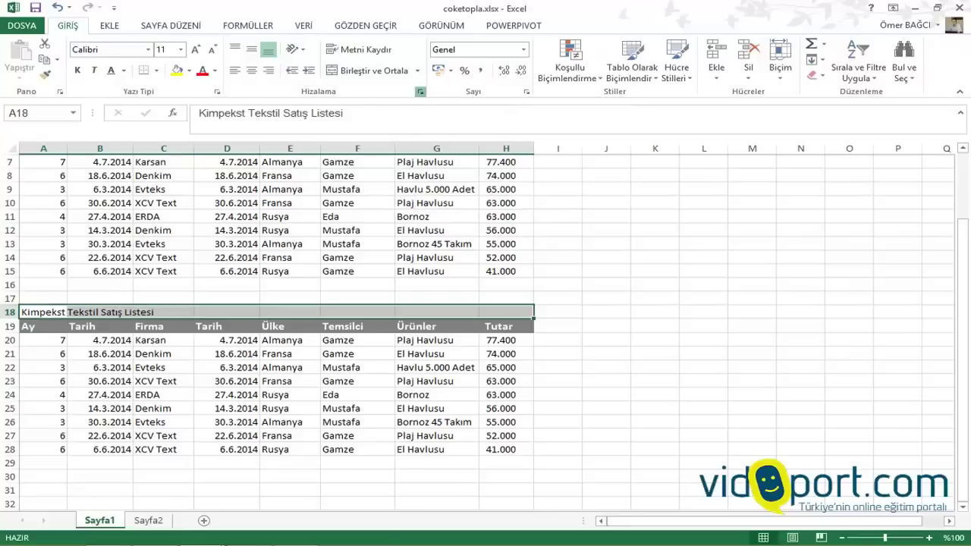
# Set the A18:H18 title's horizontal alignment to Center Across Selection in the Format Cells dialog
pyautogui.click(420, 92)
pyautogui.moveTo(505, 122); pyautogui.dragTo(661, 41)
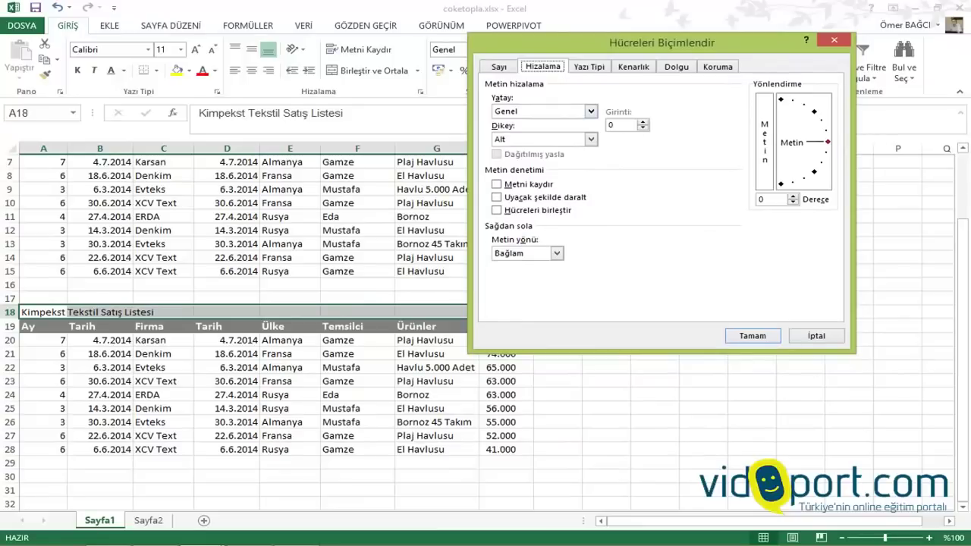
pyautogui.click(591, 110)
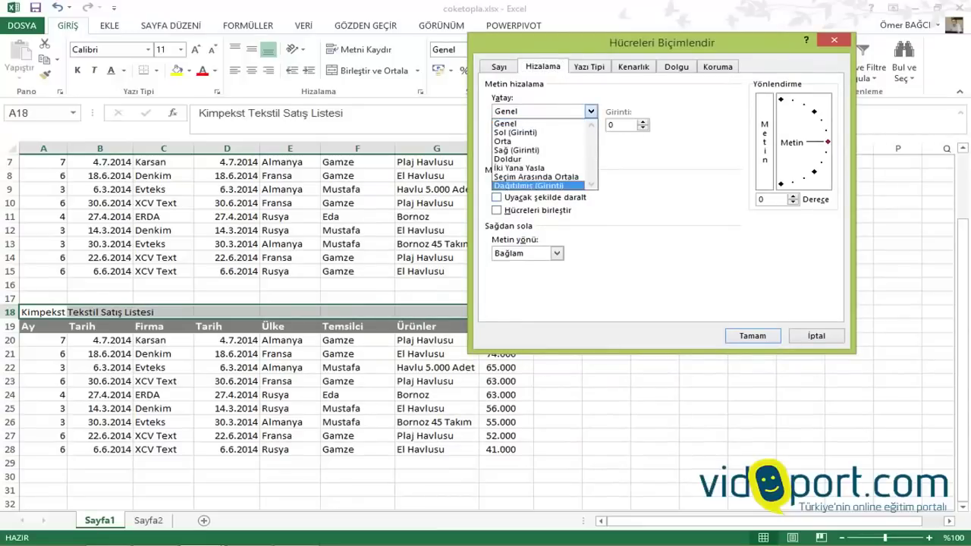
pyautogui.press('Return')
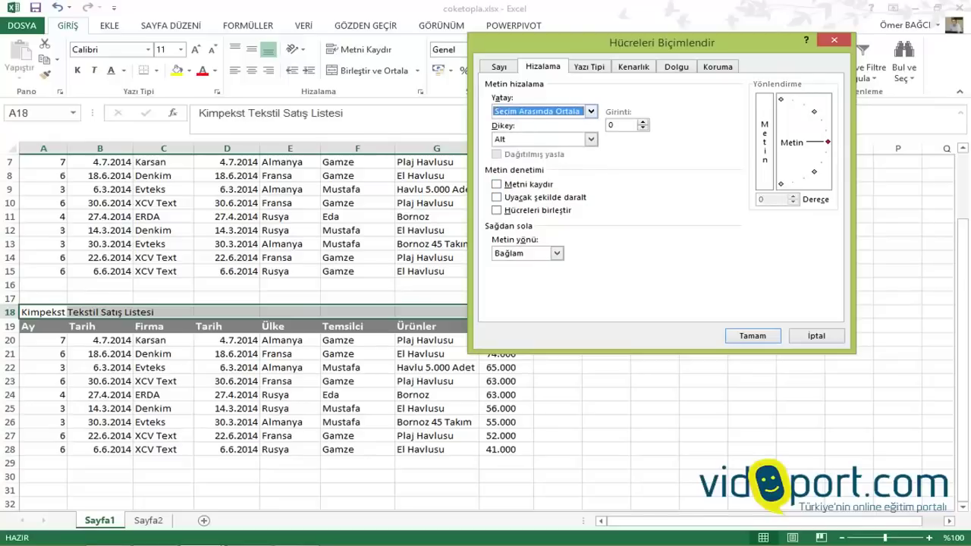
pyautogui.hotkey('alt', 'Down')
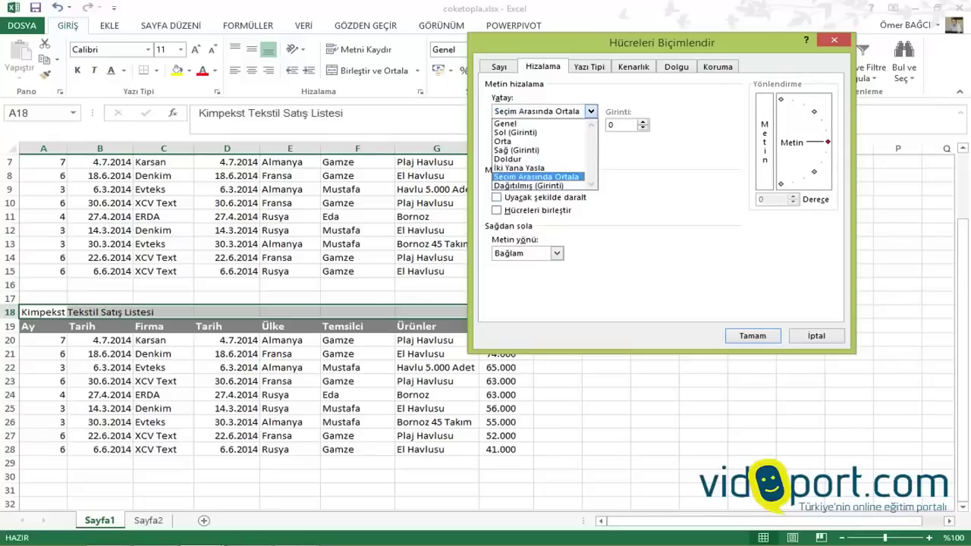
pyautogui.press('Return')
pyautogui.press('Return')
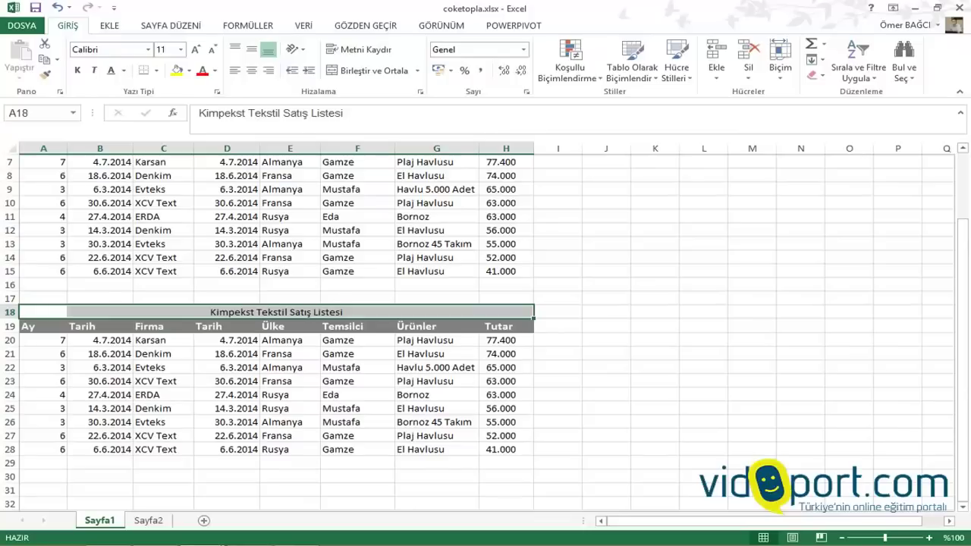
pyautogui.click(655, 325)
pyautogui.click(338, 312)
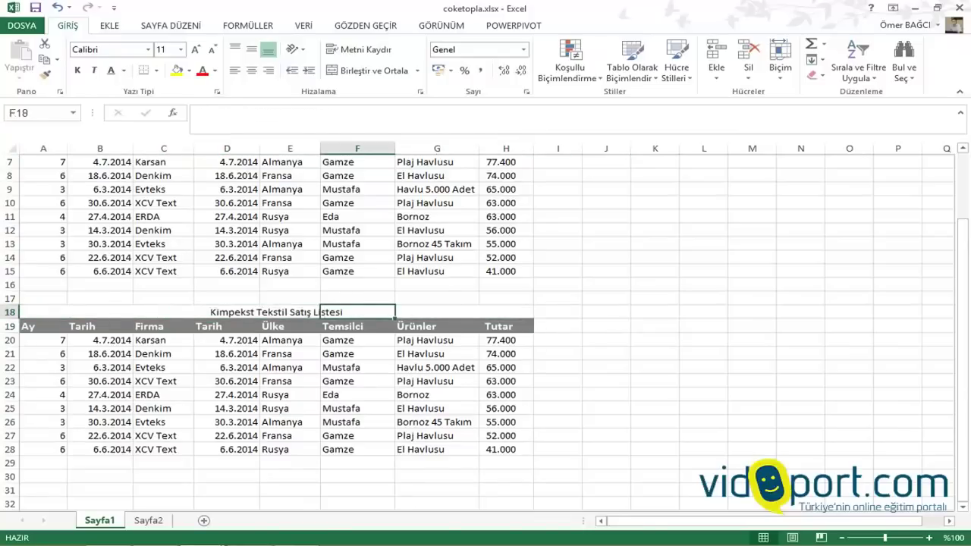
# Check the cells of row 18 to confirm the title text lives only in A18
pyautogui.click(99, 312)
pyautogui.click(358, 312)
pyautogui.click(163, 312)
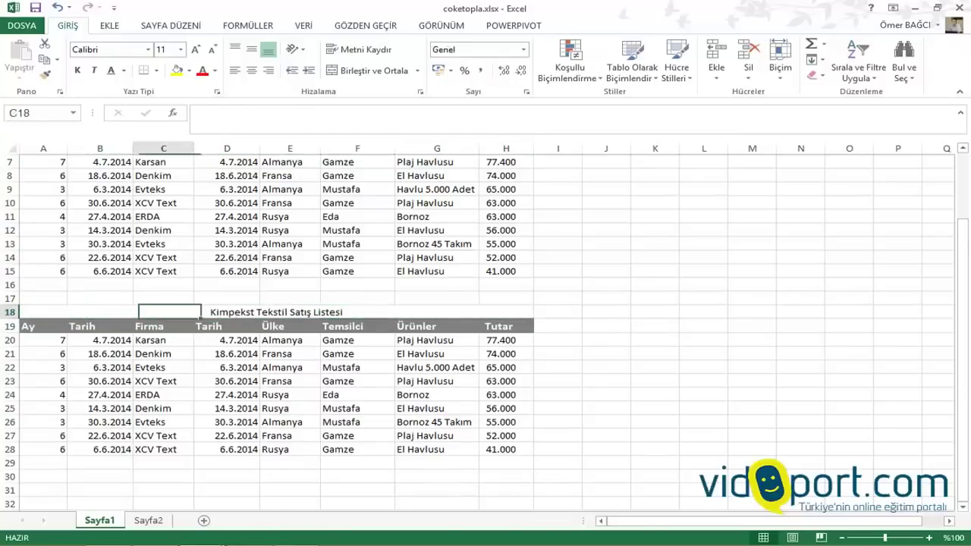
pyautogui.click(99, 312)
pyautogui.click(44, 312)
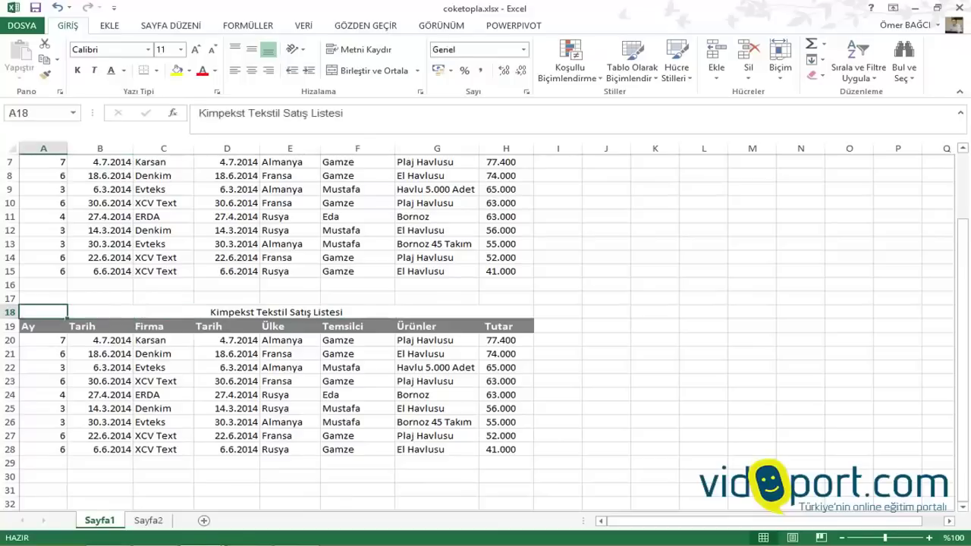
pyautogui.click(100, 312)
pyautogui.press('Right')
pyautogui.press('Right')
pyautogui.press('Right')
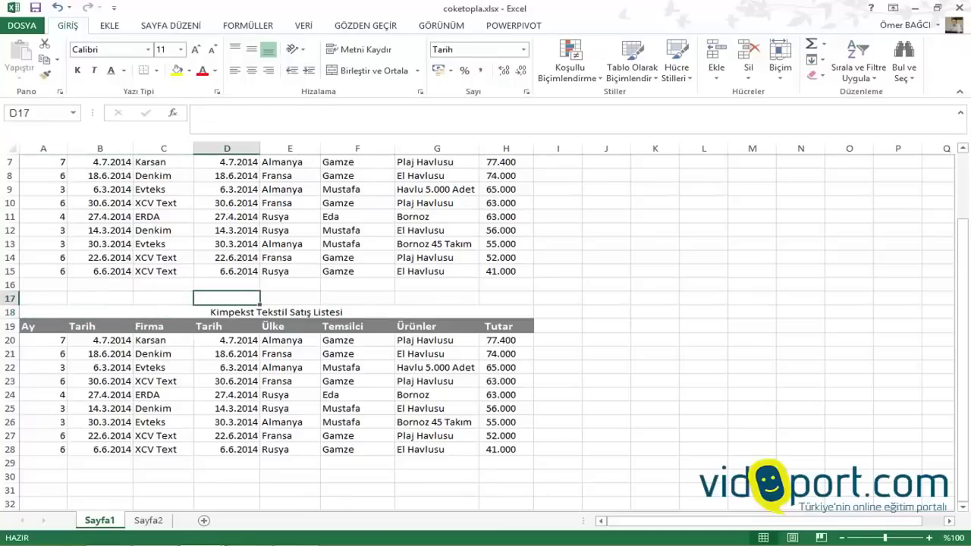
pyautogui.press('Down')
pyautogui.press('Down')
pyautogui.press('Down')
pyautogui.press('Down')
# Enter 123 in B17 and select the Tarih, Temsilci and Ürünler cells below it
pyautogui.click(100, 298)
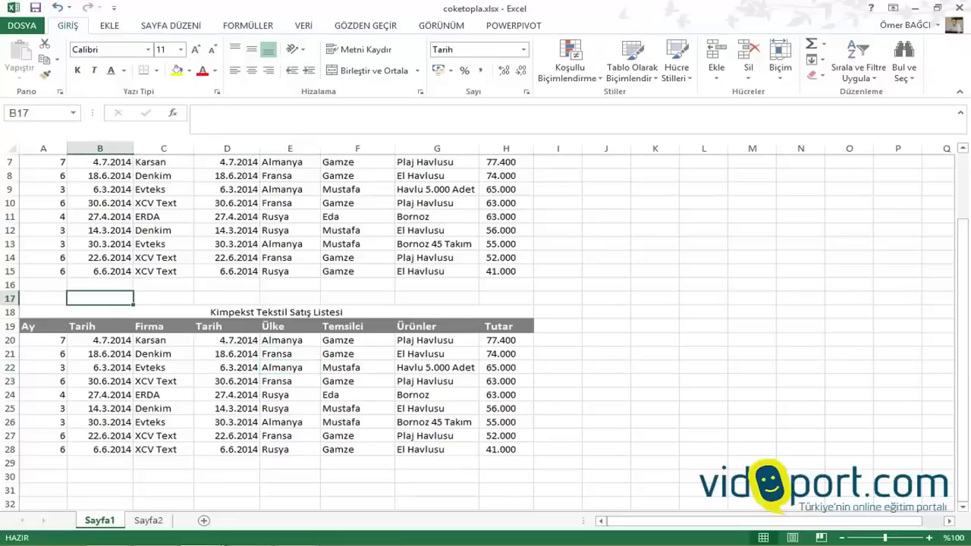
pyautogui.write('123')
pyautogui.click(100, 354)
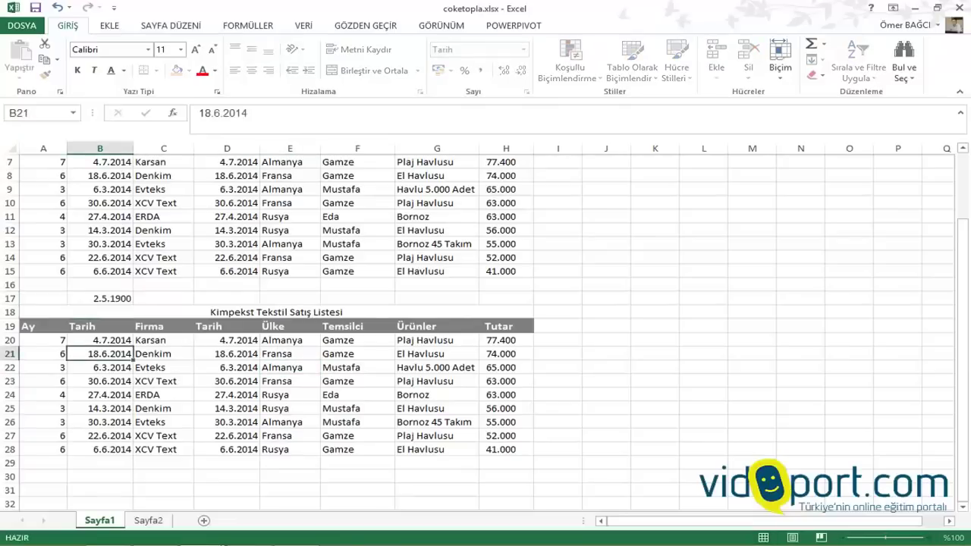
pyautogui.moveTo(100, 298); pyautogui.dragTo(100, 462)
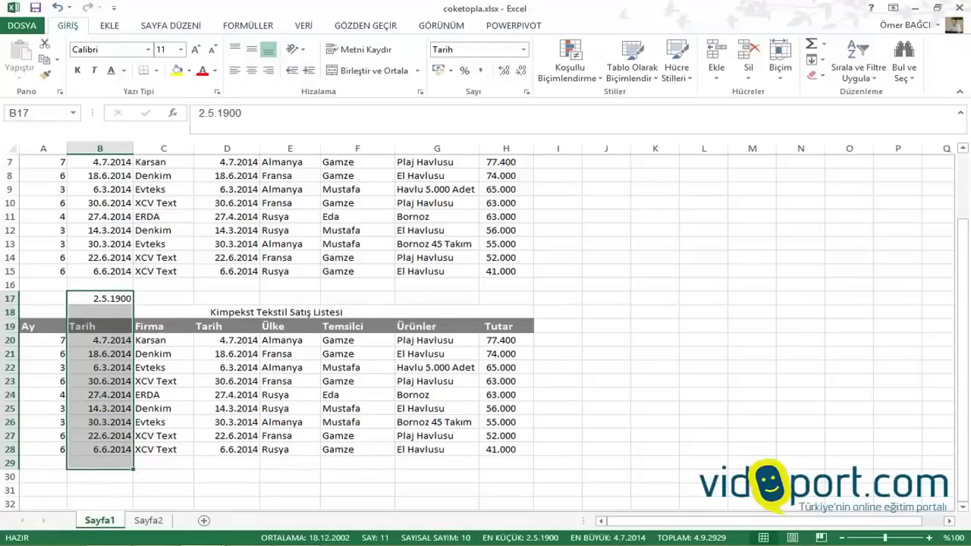
pyautogui.moveTo(357, 299); pyautogui.dragTo(358, 464)
pyautogui.moveTo(436, 298); pyautogui.dragTo(436, 450)
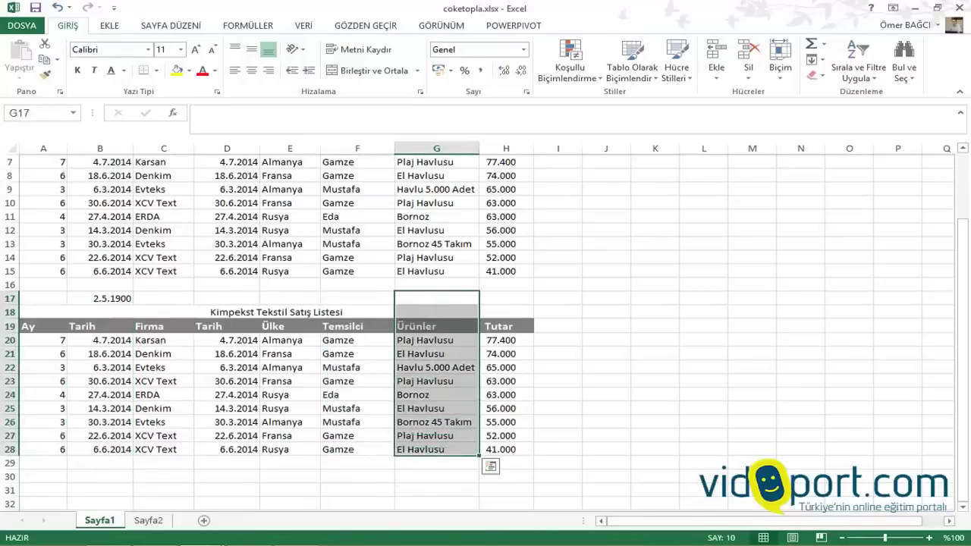
pyautogui.click(436, 408)
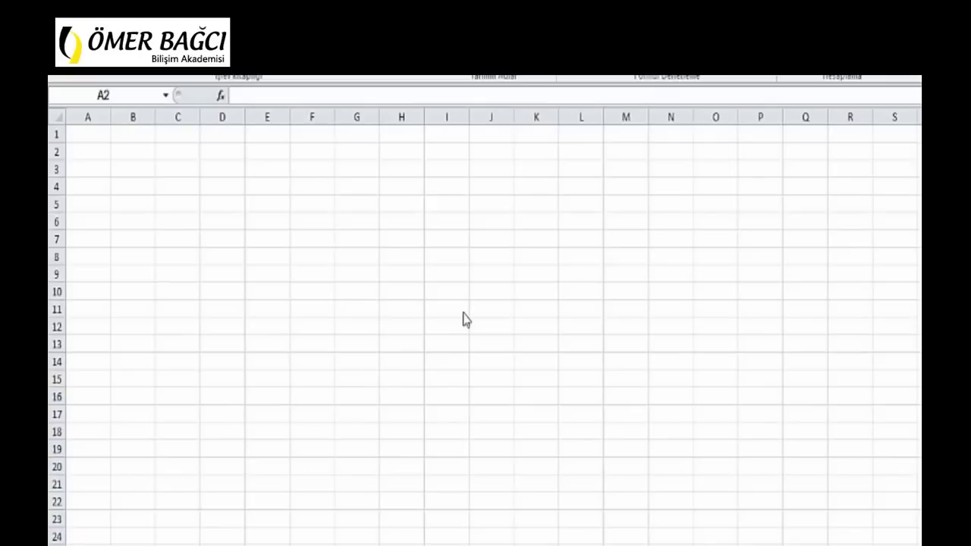
# Enter =A1+B1 in A2, fill it down to A6, and inspect the relative references
pyautogui.click(101, 158)
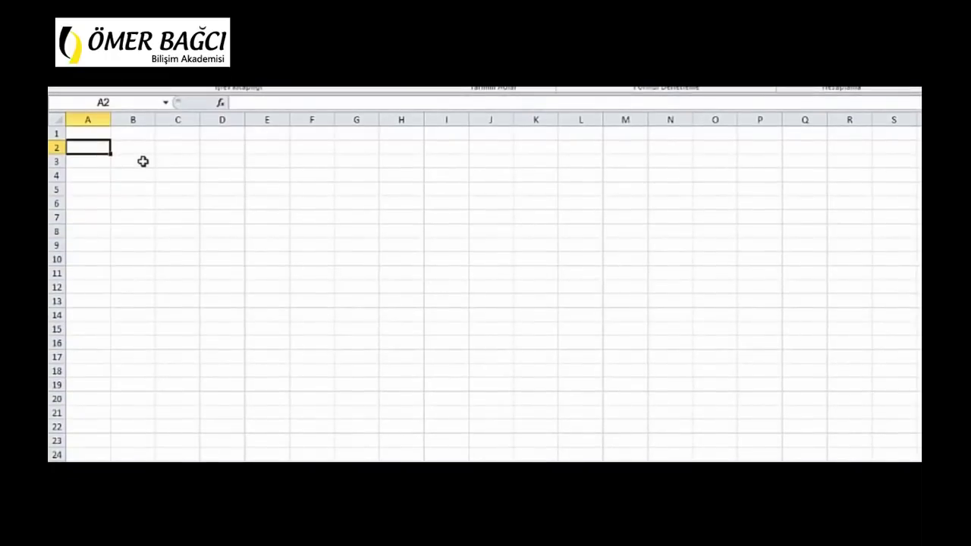
pyautogui.write('=a')
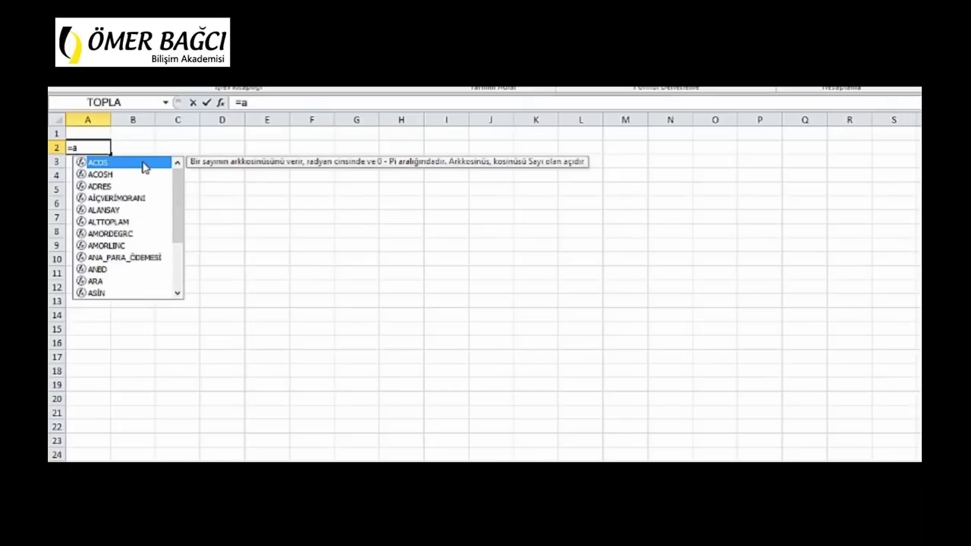
pyautogui.write('1+')
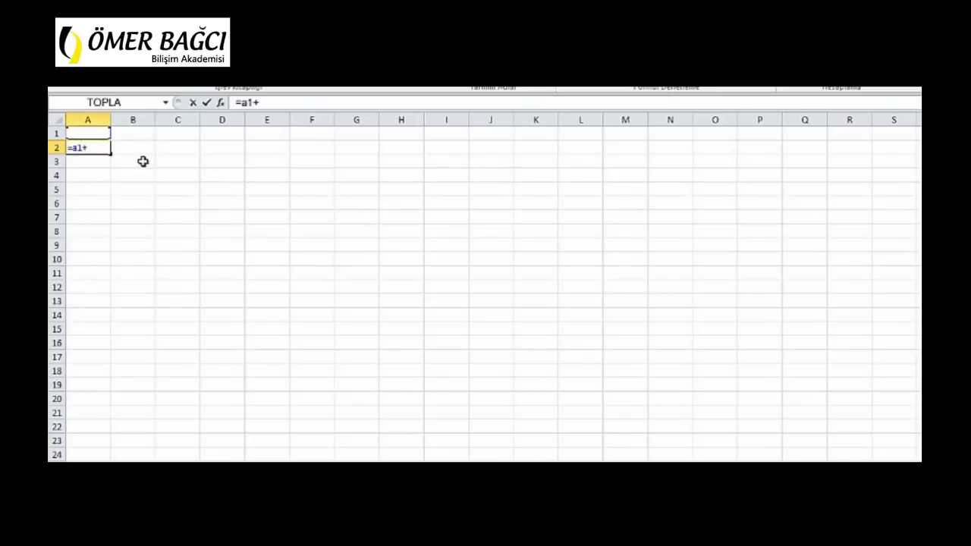
pyautogui.write('b1')
pyautogui.press('Return')
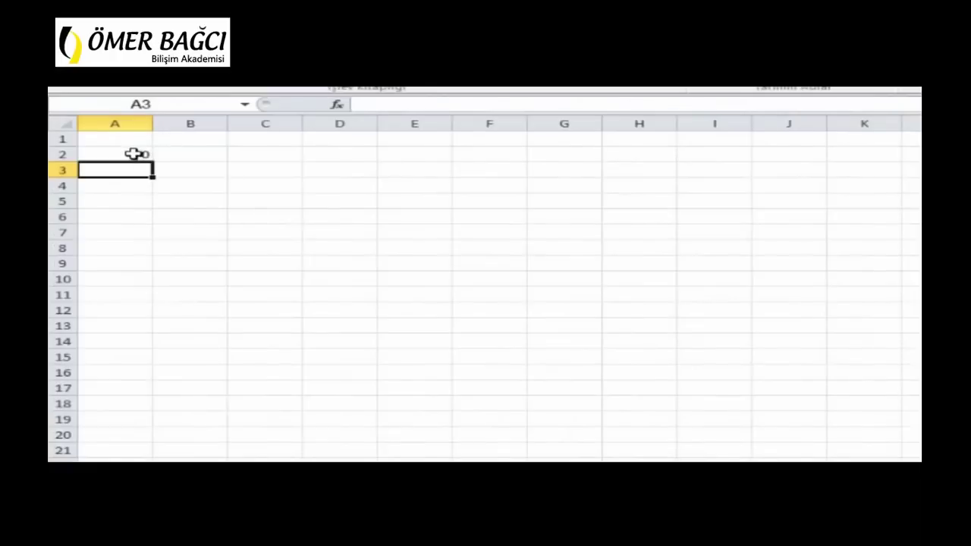
pyautogui.click(134, 154)
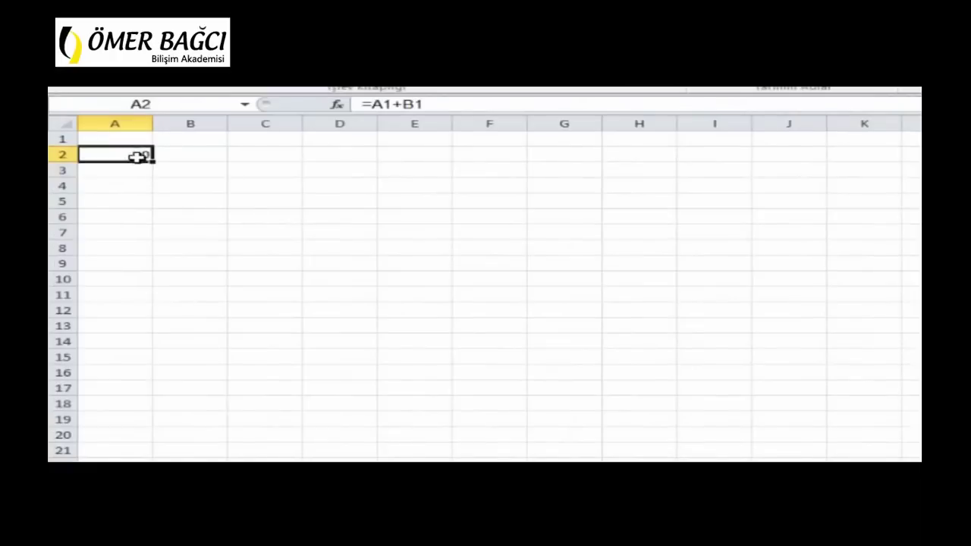
pyautogui.moveTo(152, 162); pyautogui.dragTo(144, 232)
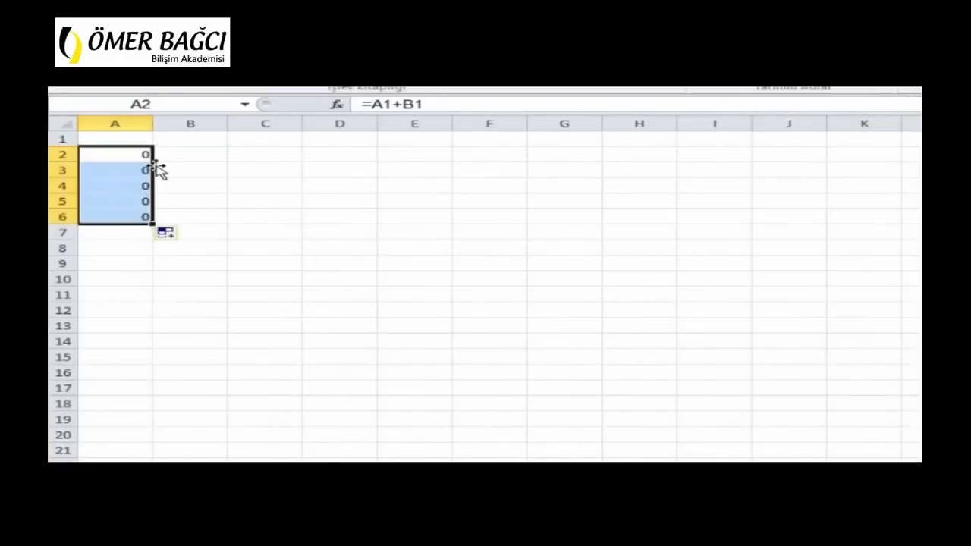
pyautogui.click(143, 168)
pyautogui.click(128, 185)
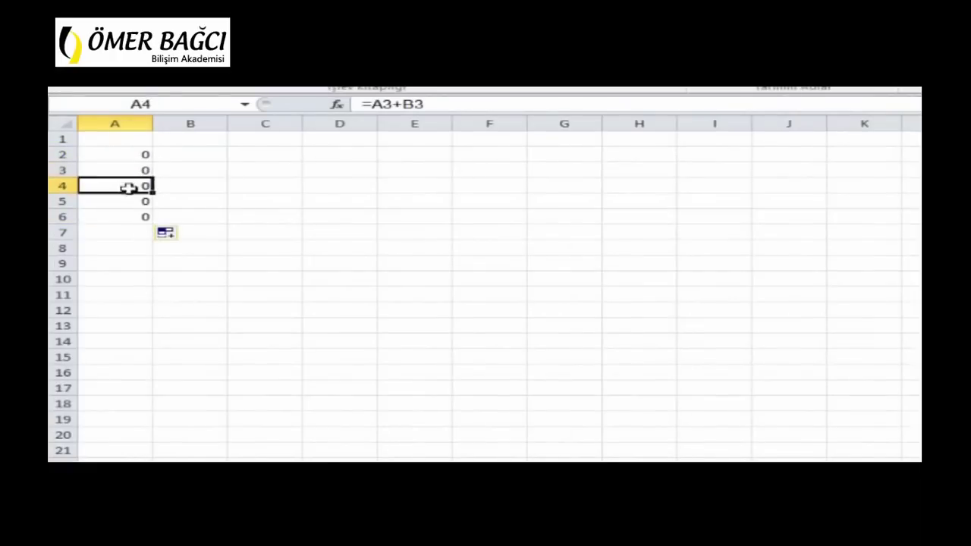
pyautogui.click(126, 203)
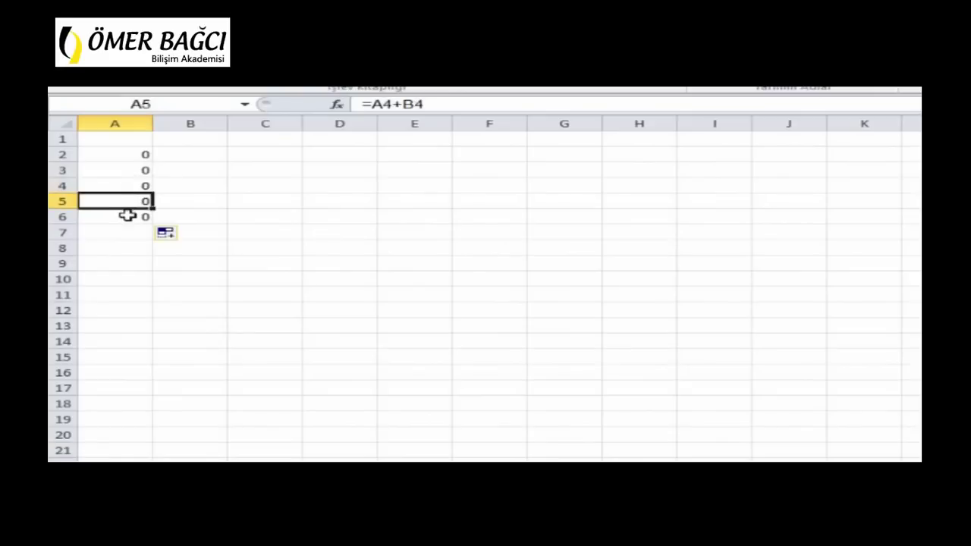
pyautogui.click(130, 218)
pyautogui.click(143, 155)
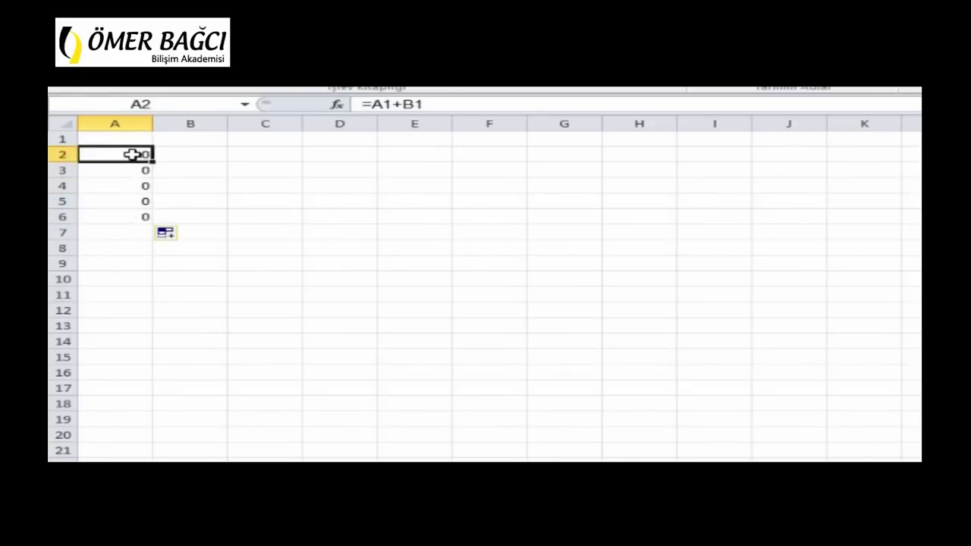
pyautogui.click(117, 186)
pyautogui.click(122, 216)
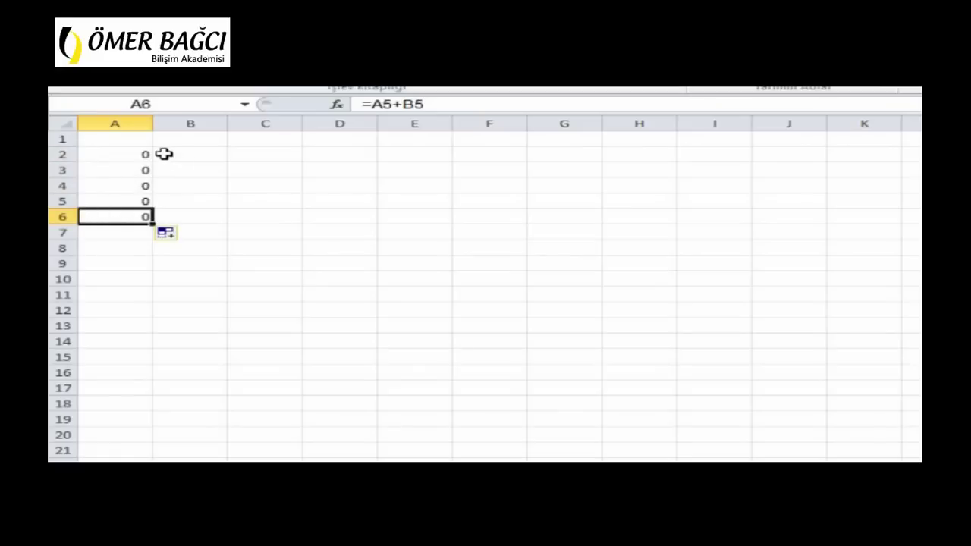
pyautogui.click(124, 154)
pyautogui.click(123, 170)
pyautogui.click(157, 201)
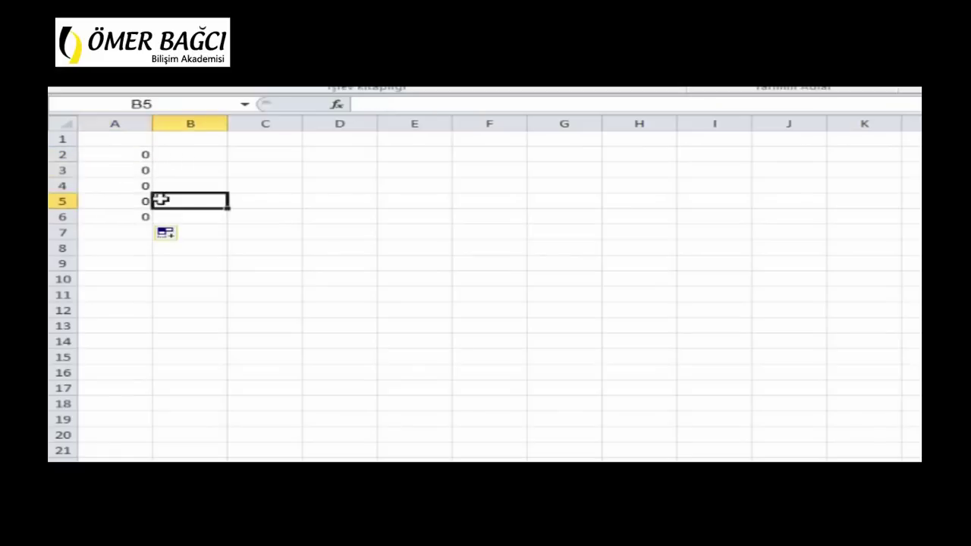
# Enter =A1+$B$1 in D2, fill it down to D11, and inspect D4's formula
pyautogui.click(320, 156)
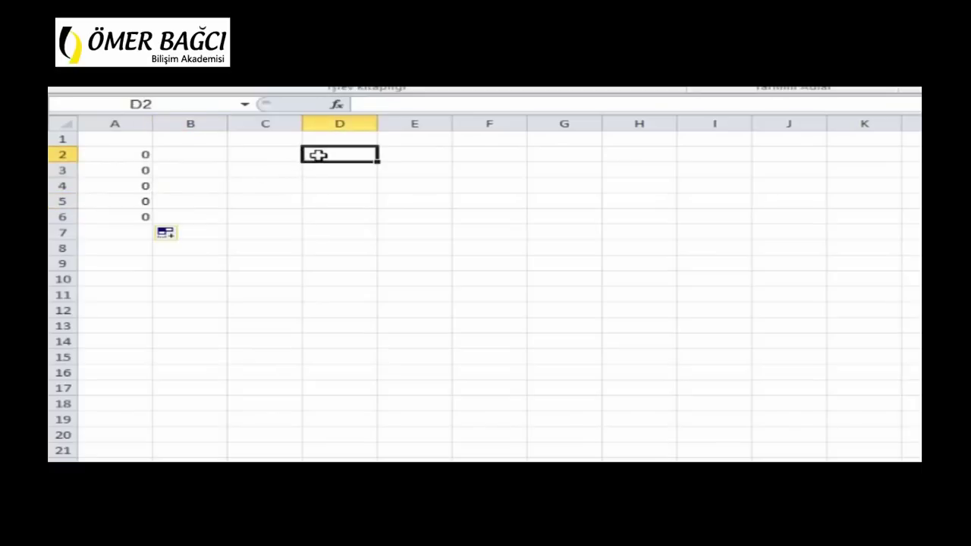
pyautogui.write('=a')
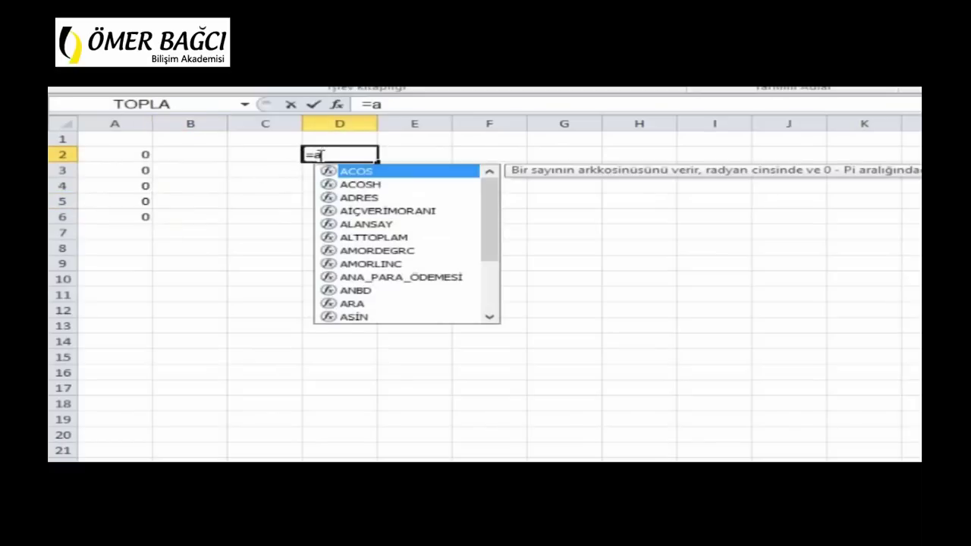
pyautogui.write('1+b1')
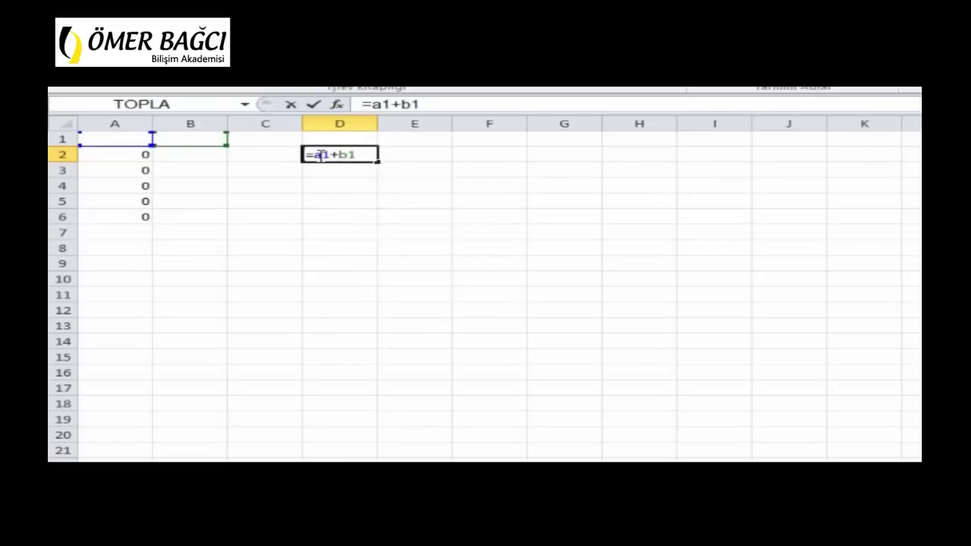
pyautogui.press('F4')
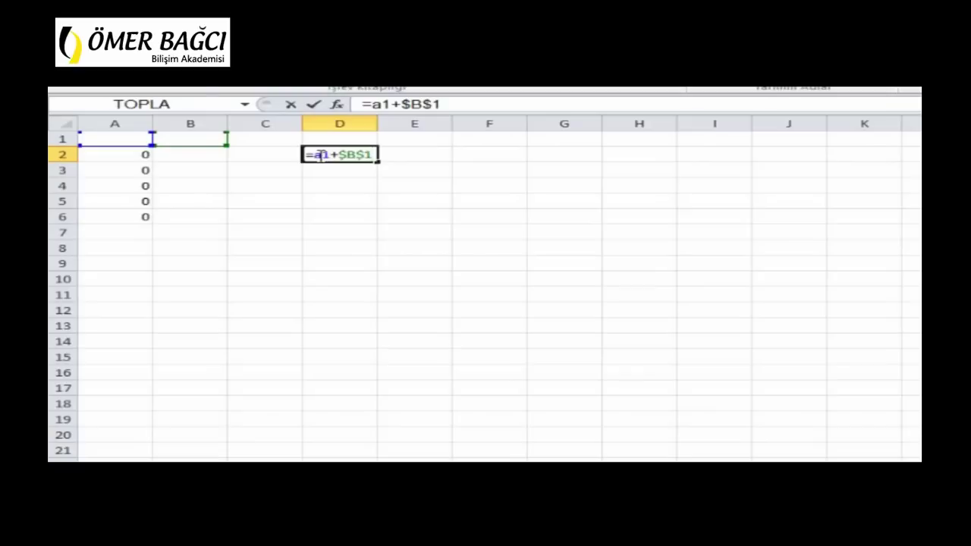
pyautogui.press('Return')
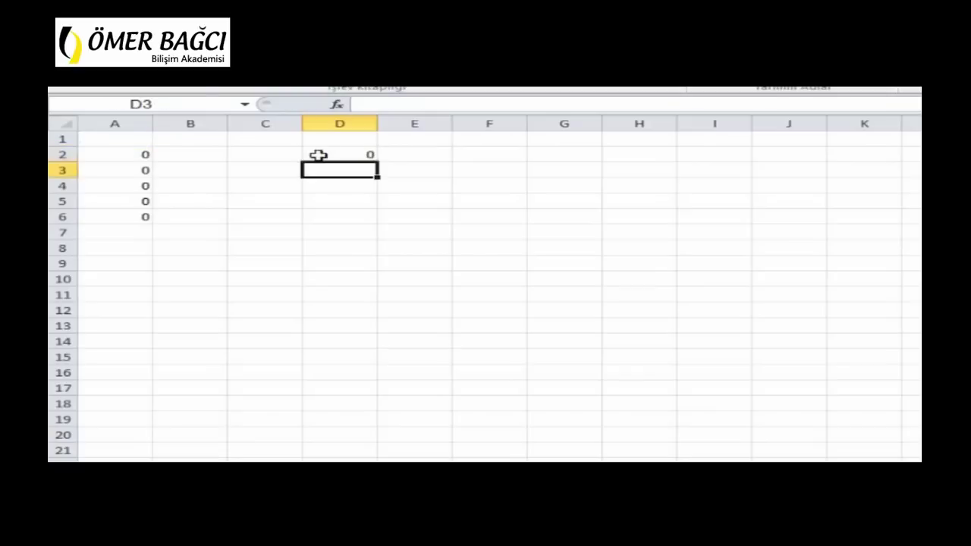
pyautogui.click(318, 155)
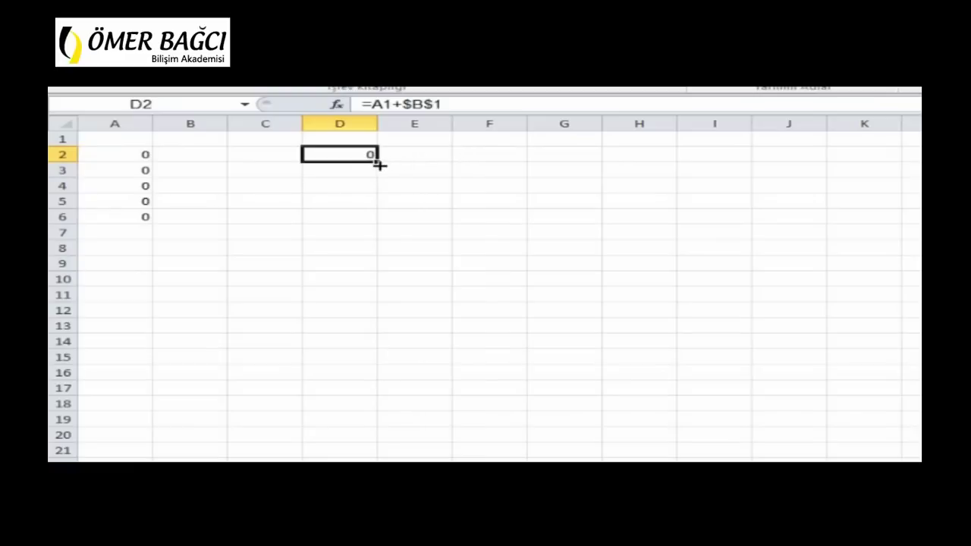
pyautogui.moveTo(375, 167); pyautogui.dragTo(359, 296)
pyautogui.click(353, 161)
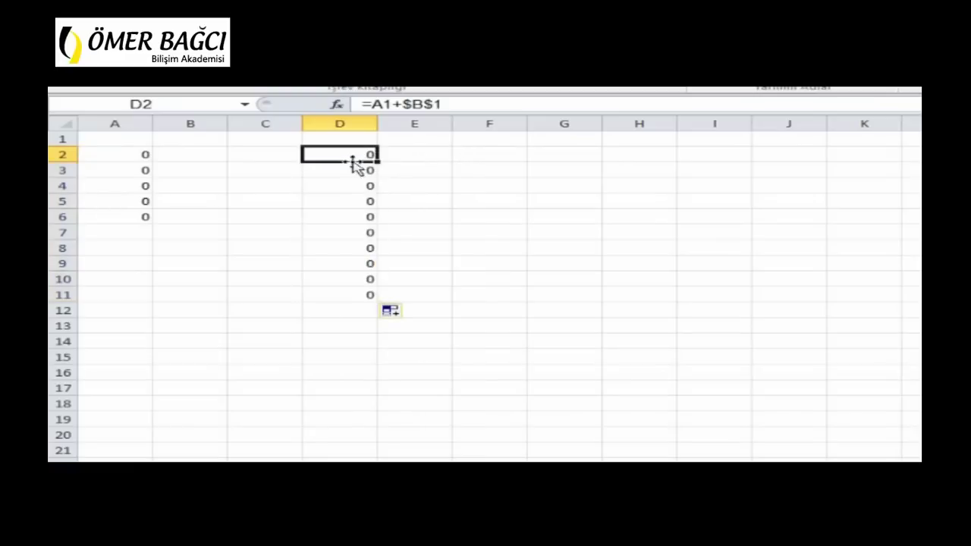
pyautogui.click(353, 190)
pyautogui.doubleClick(352, 194)
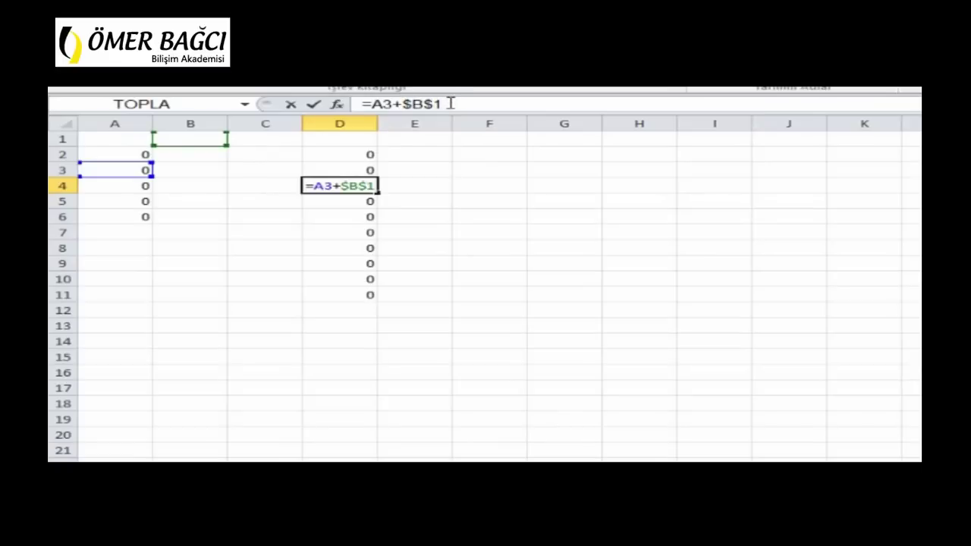
# Enter =A1+B$1 in F2, cycling the B1 reference with F4
pyautogui.press('Escape')
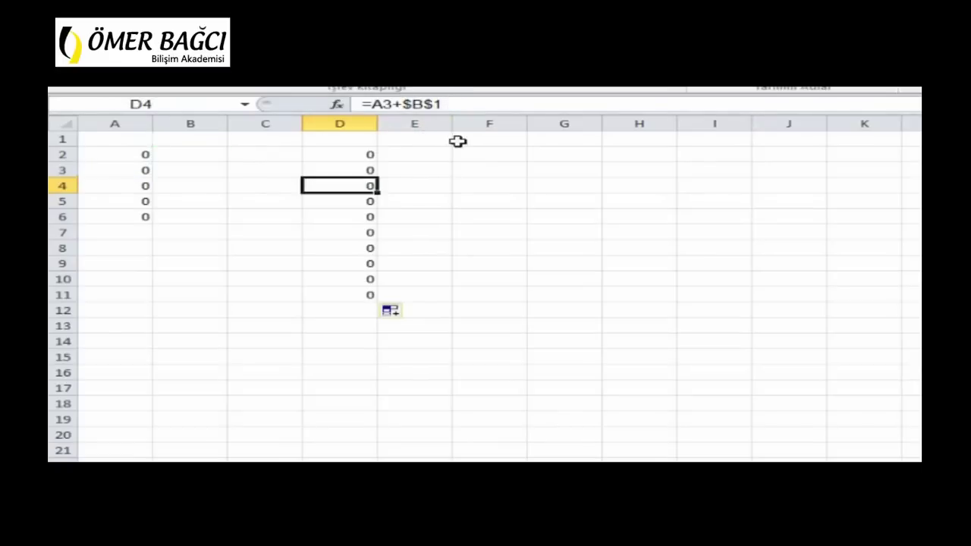
pyautogui.click(493, 155)
pyautogui.write('=a')
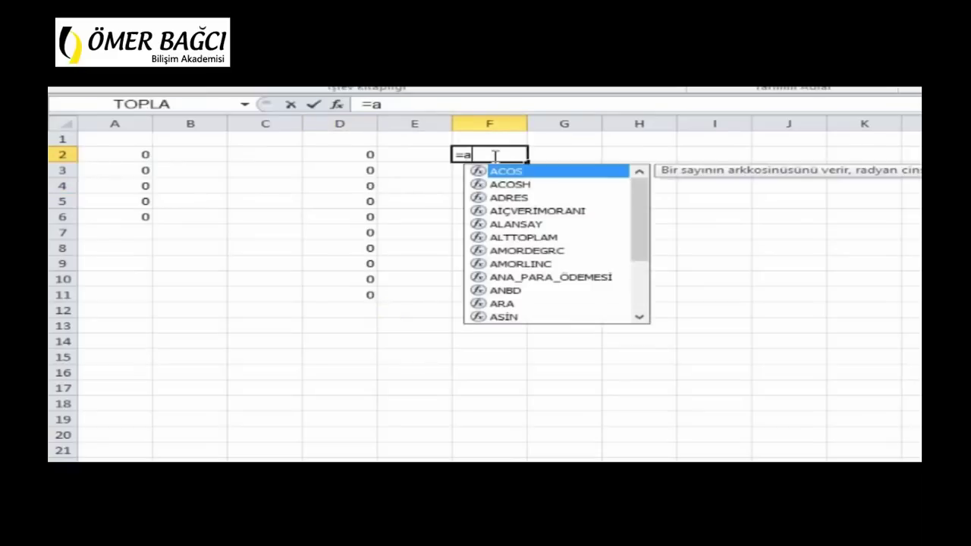
pyautogui.write('1+b1')
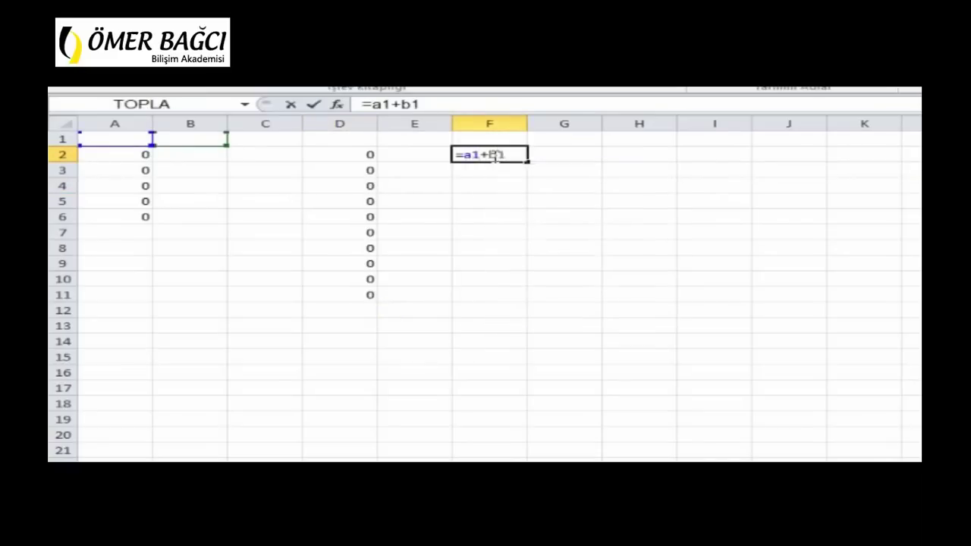
pyautogui.press('F4')
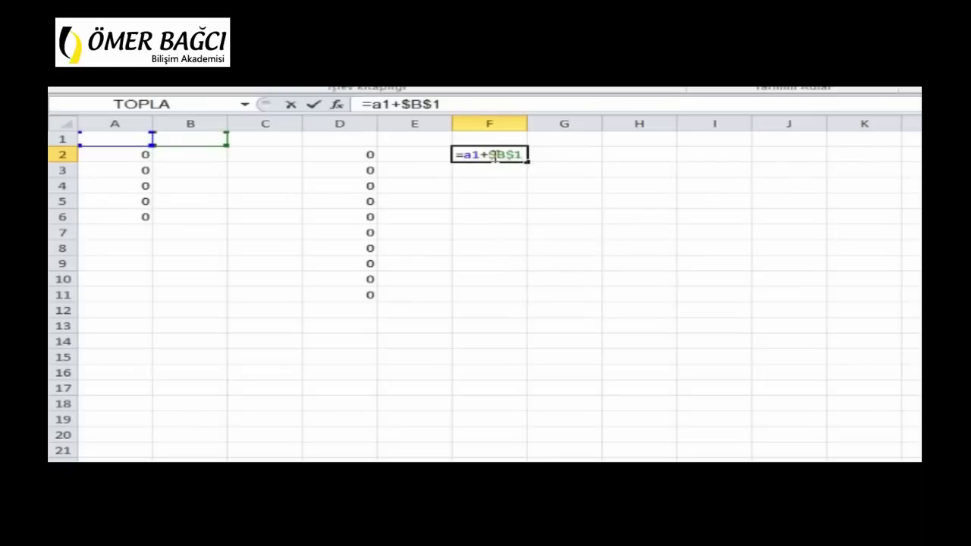
pyautogui.press('F4')
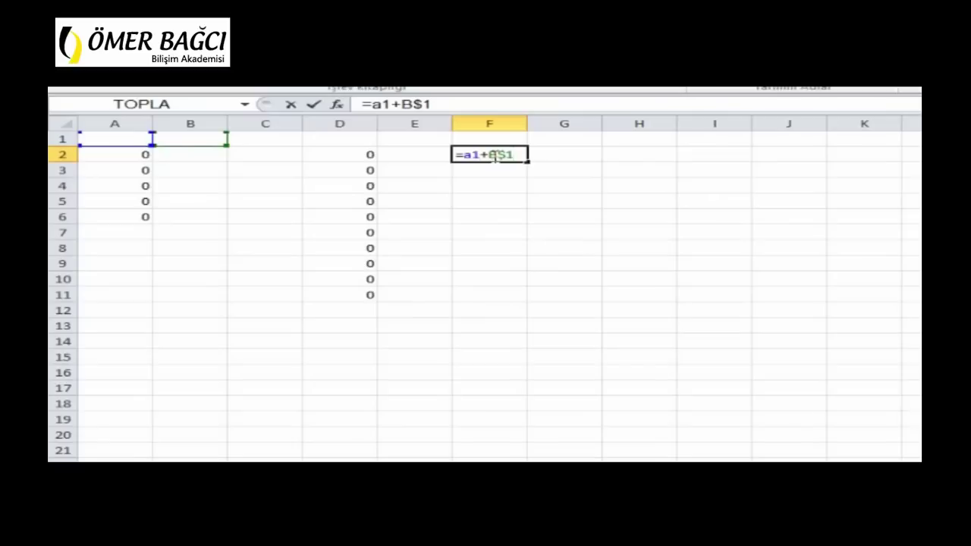
pyautogui.press('F4')
pyautogui.press('F4')
pyautogui.press('F4')
pyautogui.press('F4')
pyautogui.press('Return')
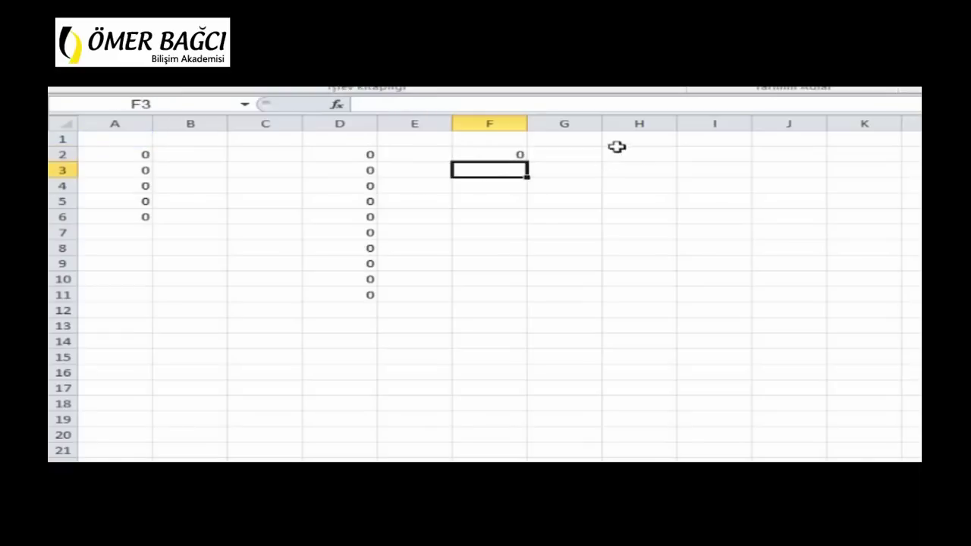
# Enter =$A$1+$B$1 in G2, with both references made absolute via F4
pyautogui.click(562, 155)
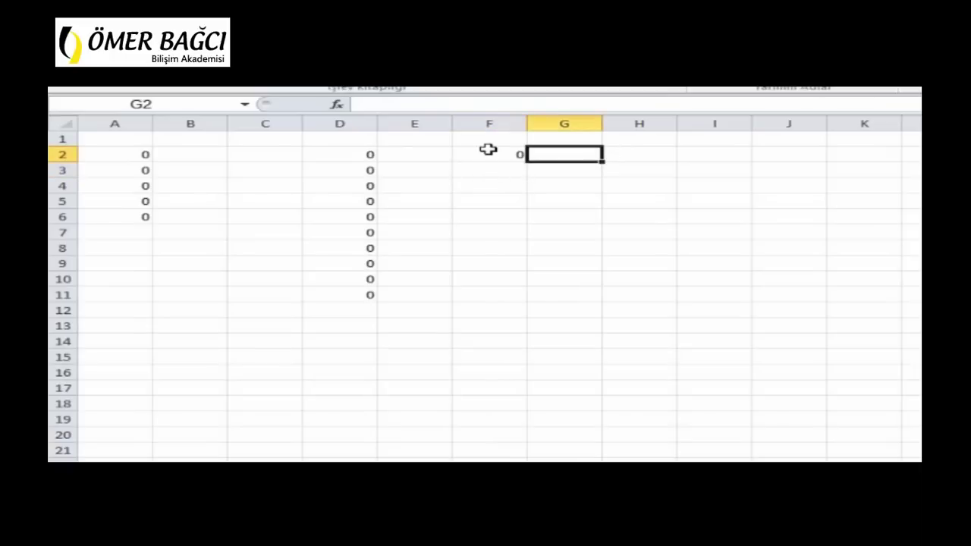
pyautogui.write('=a1')
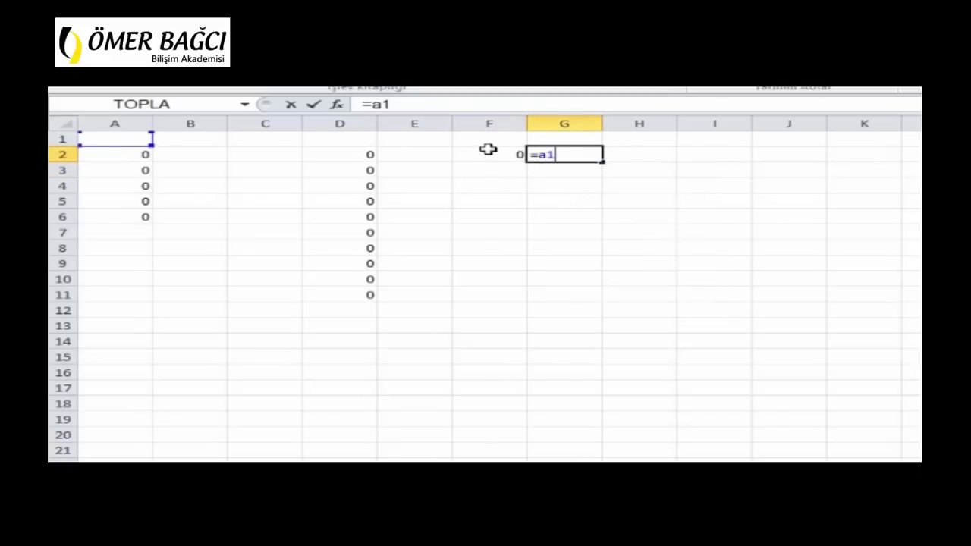
pyautogui.press('F4')
pyautogui.write('+b1')
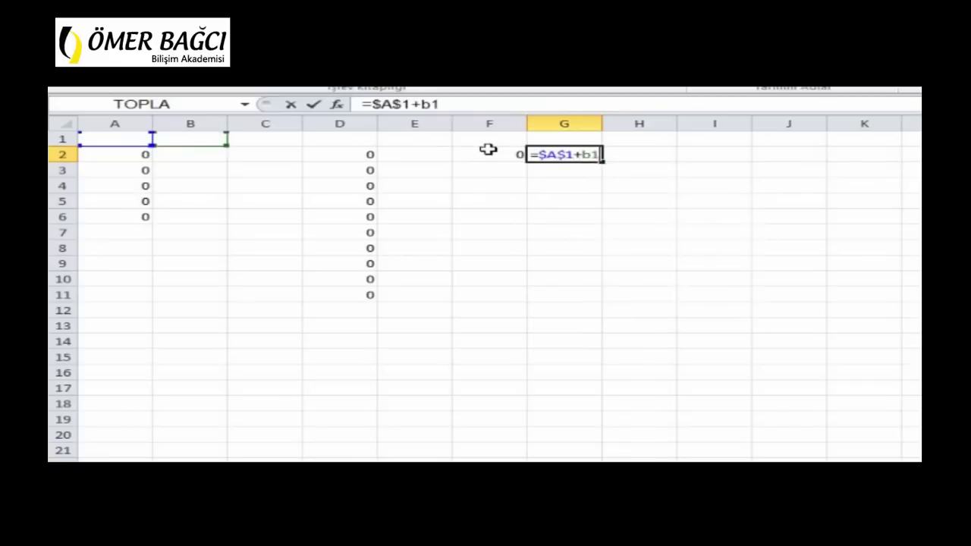
pyautogui.press('F4')
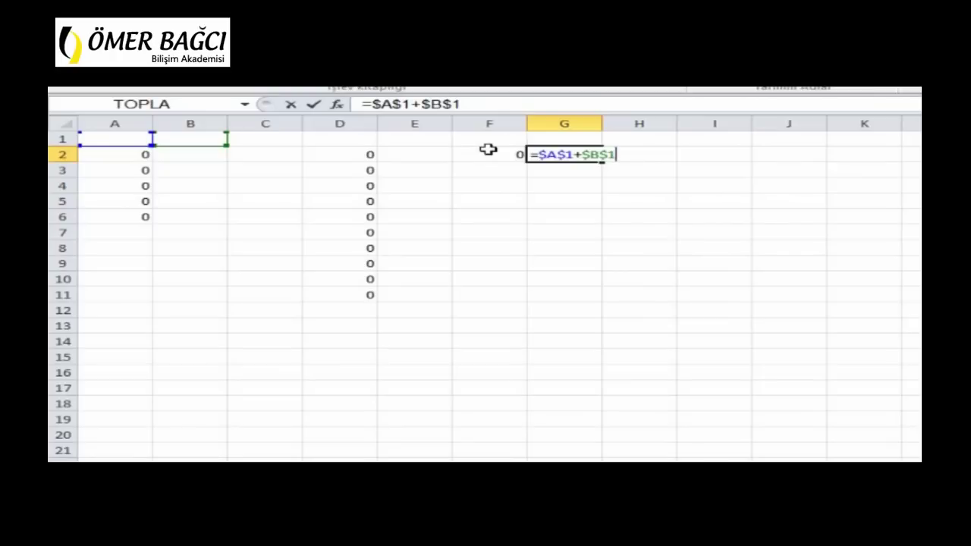
pyautogui.press('Return')
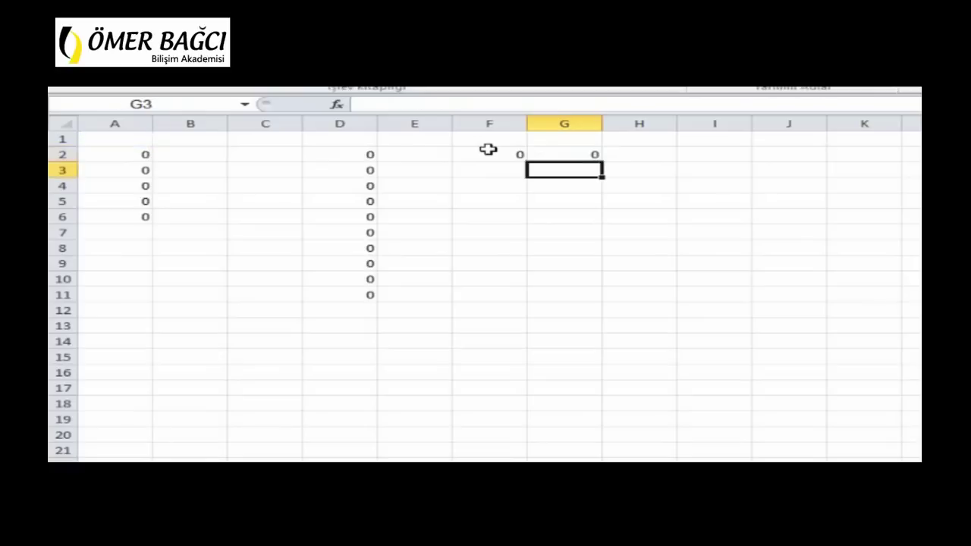
# Copy G2's formula down to G11 and check that every copy still adds A1 and B1
pyautogui.click(566, 154)
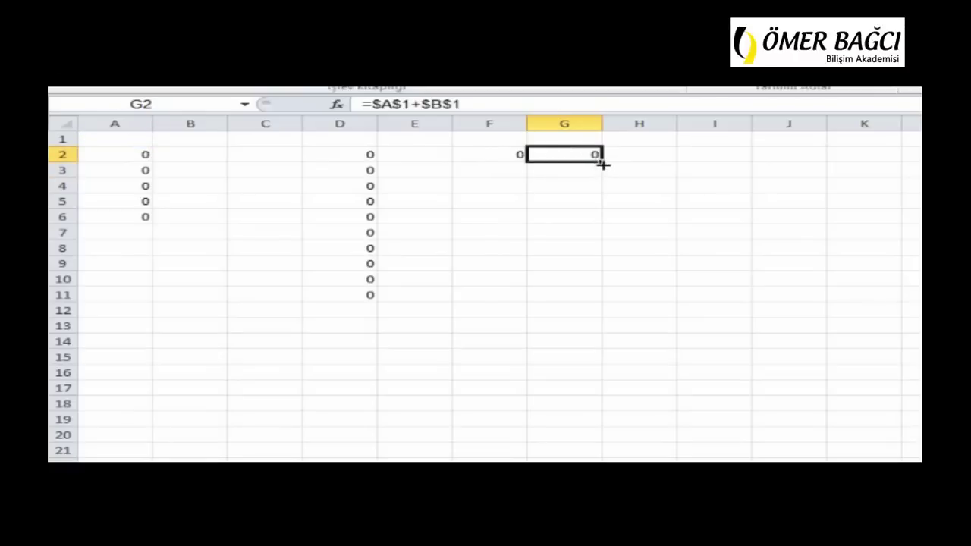
pyautogui.moveTo(603, 162); pyautogui.dragTo(576, 298)
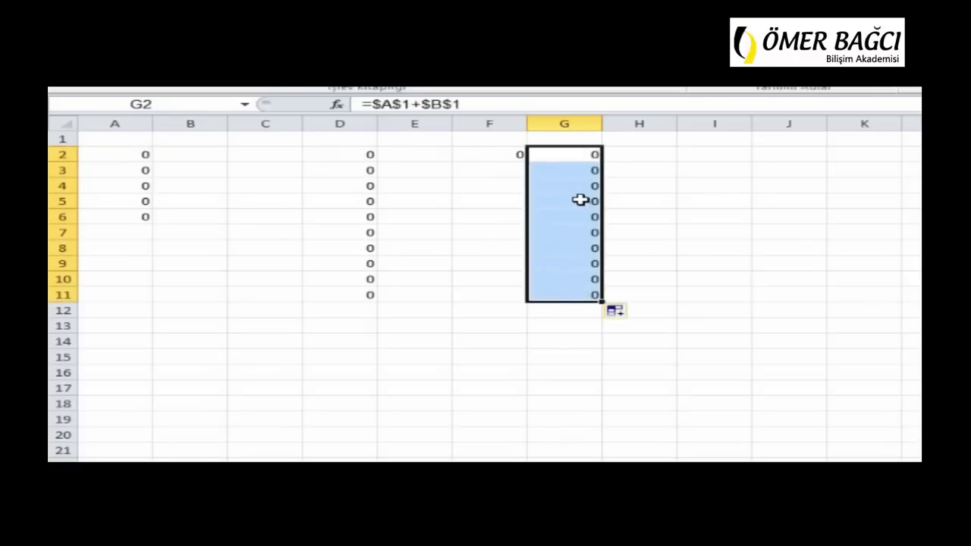
pyautogui.click(580, 200)
pyautogui.click(585, 248)
pyautogui.click(578, 279)
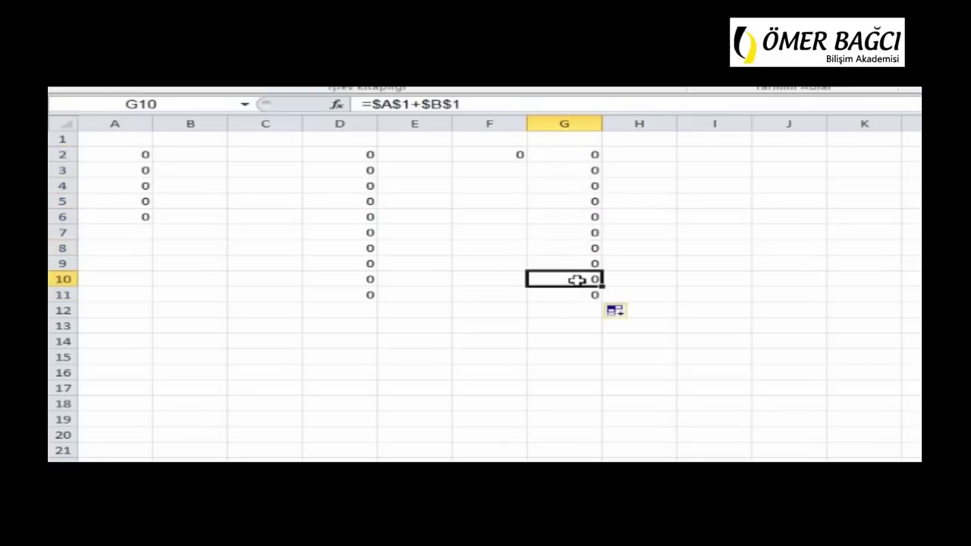
pyautogui.click(585, 232)
pyautogui.click(591, 188)
pyautogui.click(588, 167)
pyautogui.click(590, 151)
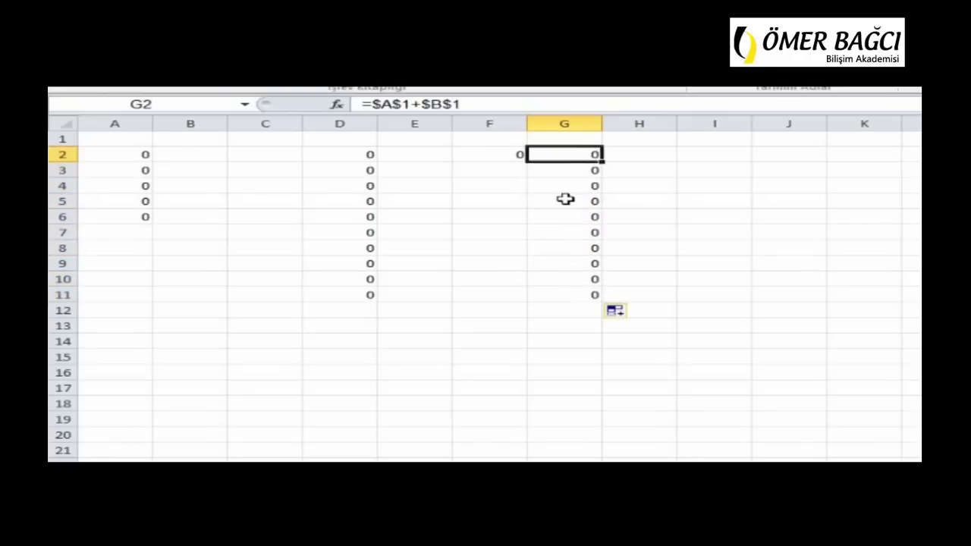
pyautogui.click(566, 201)
pyautogui.click(564, 245)
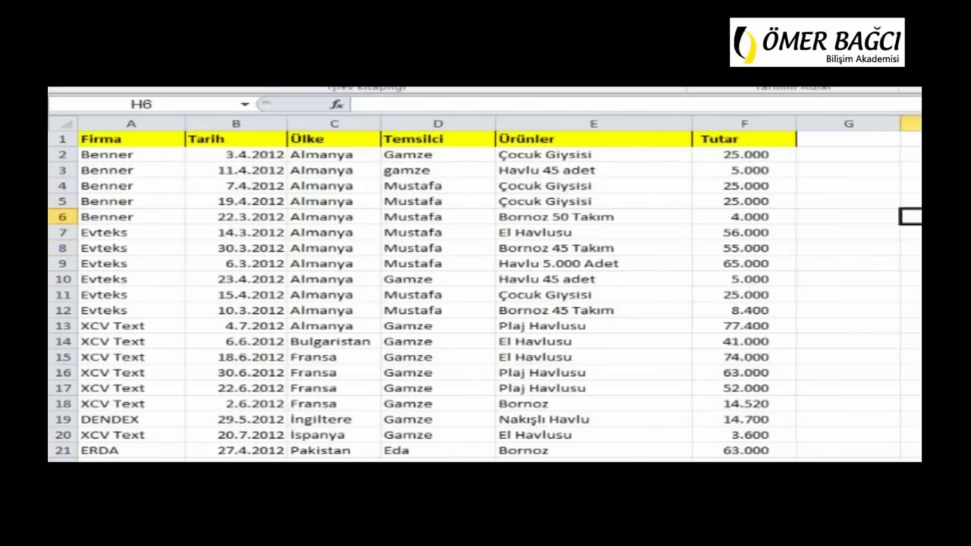
# Enter =F2*I2 in G2 to multiply the amount by the 10% commission rate
pyautogui.click(920, 154)
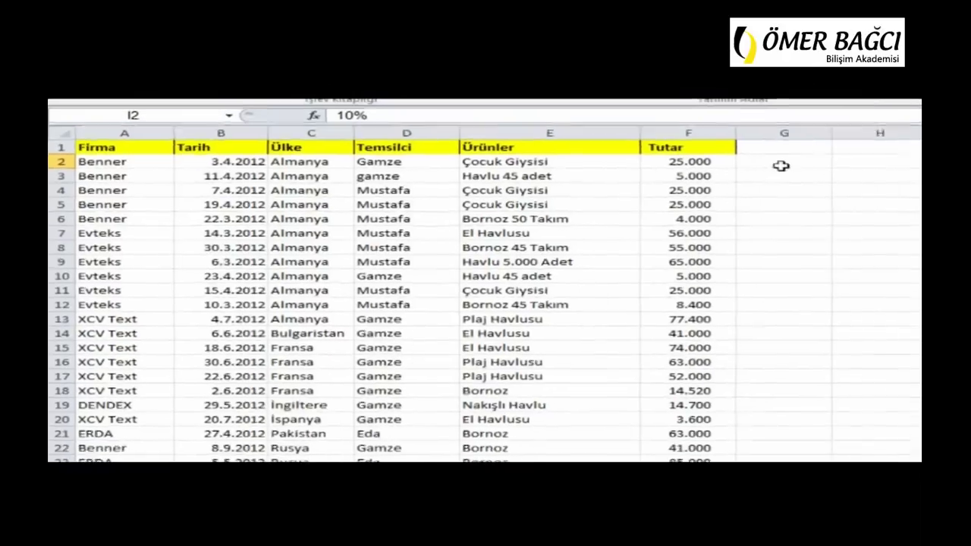
pyautogui.click(848, 155)
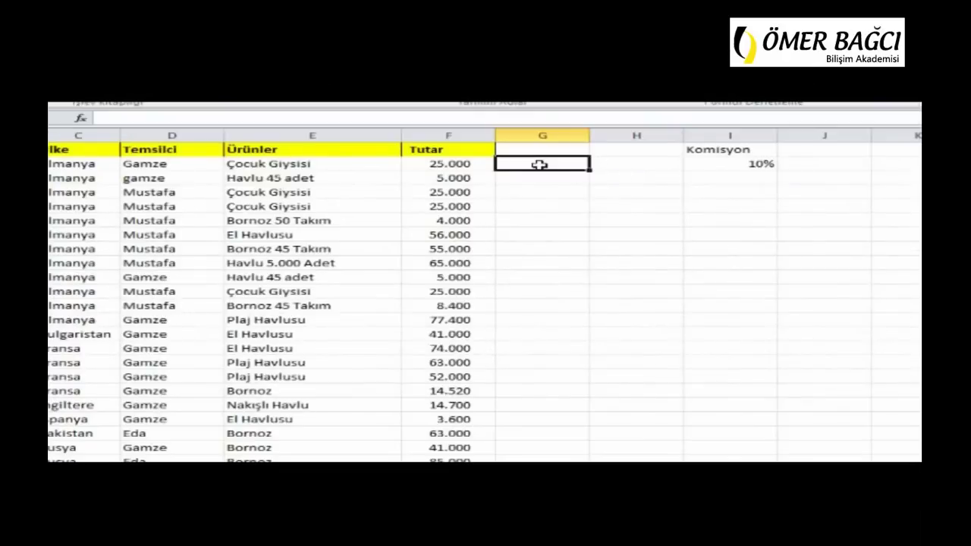
pyautogui.write('=')
pyautogui.press('Left')
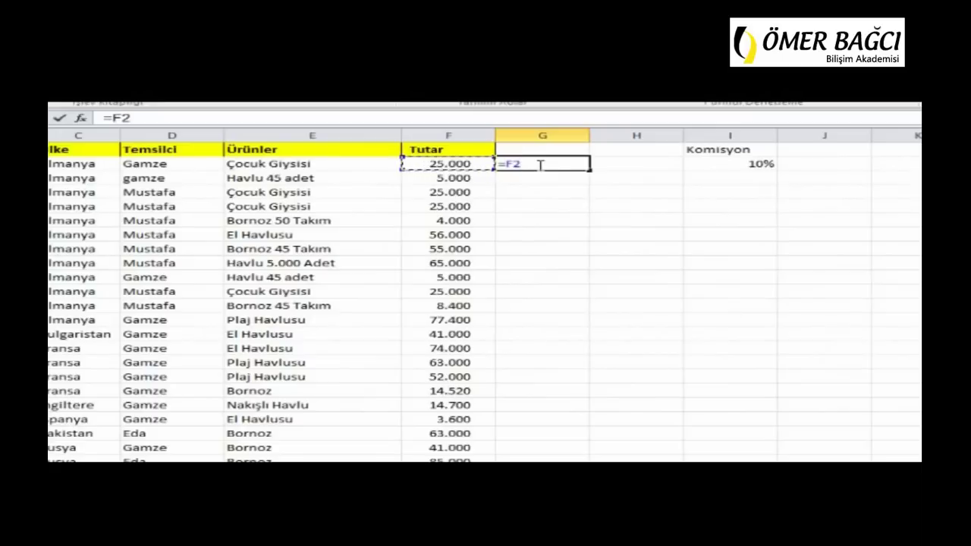
pyautogui.write('*')
pyautogui.press('Right')
pyautogui.press('Right')
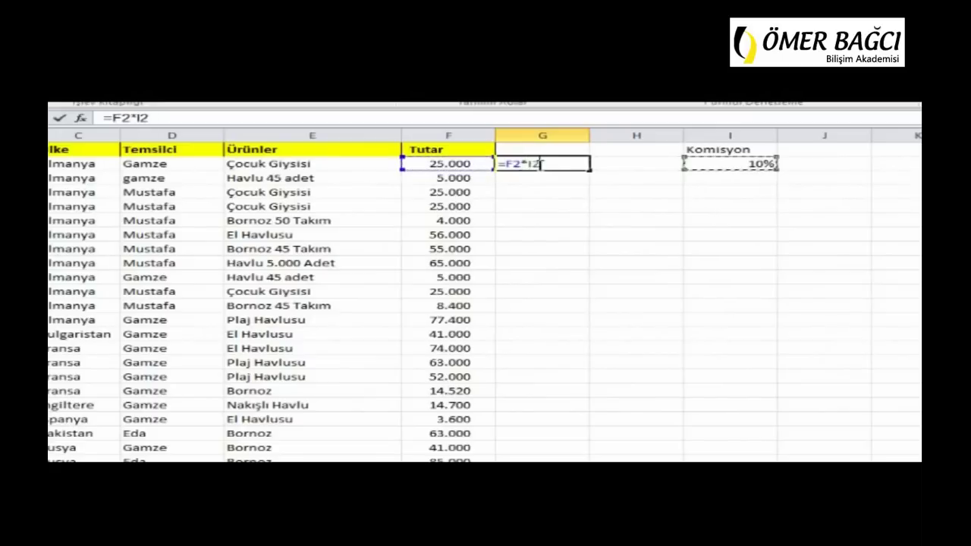
pyautogui.press('Return')
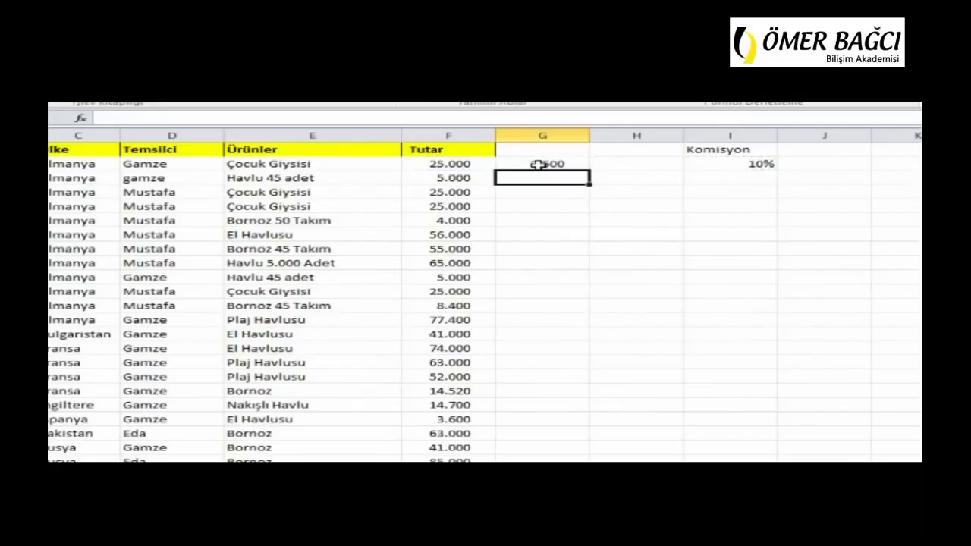
# Copy the commission formula down to G17 and check several of the copied cells
pyautogui.click(538, 164)
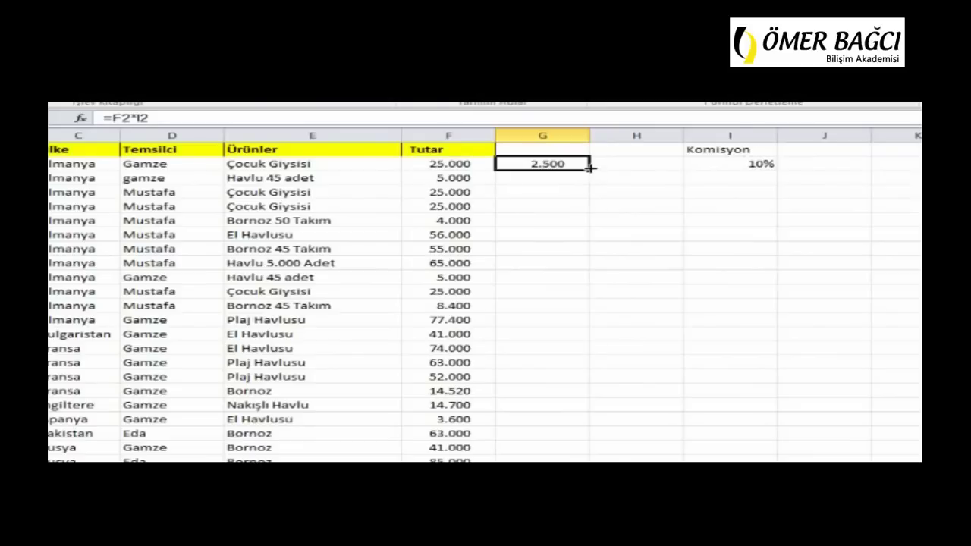
pyautogui.moveTo(590, 171); pyautogui.dragTo(568, 381)
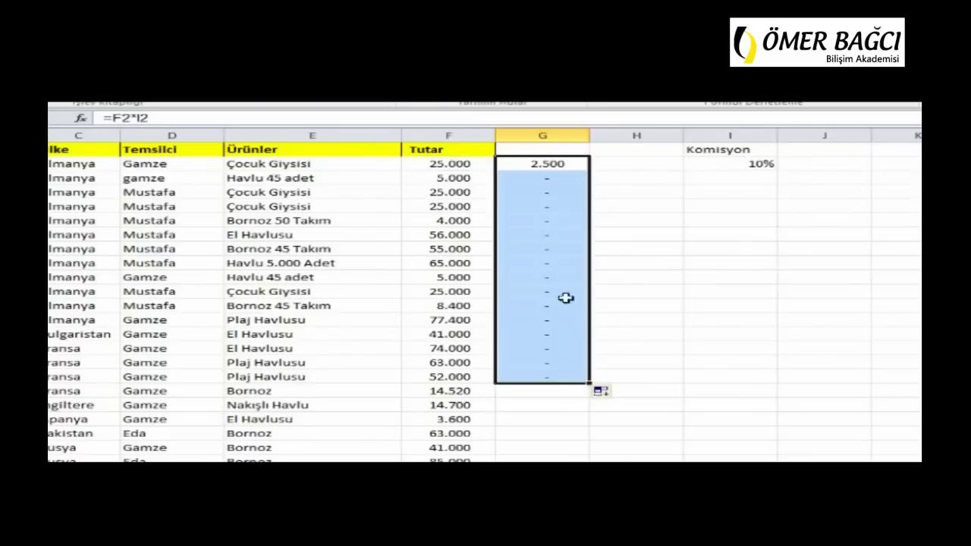
pyautogui.click(534, 164)
pyautogui.click(527, 179)
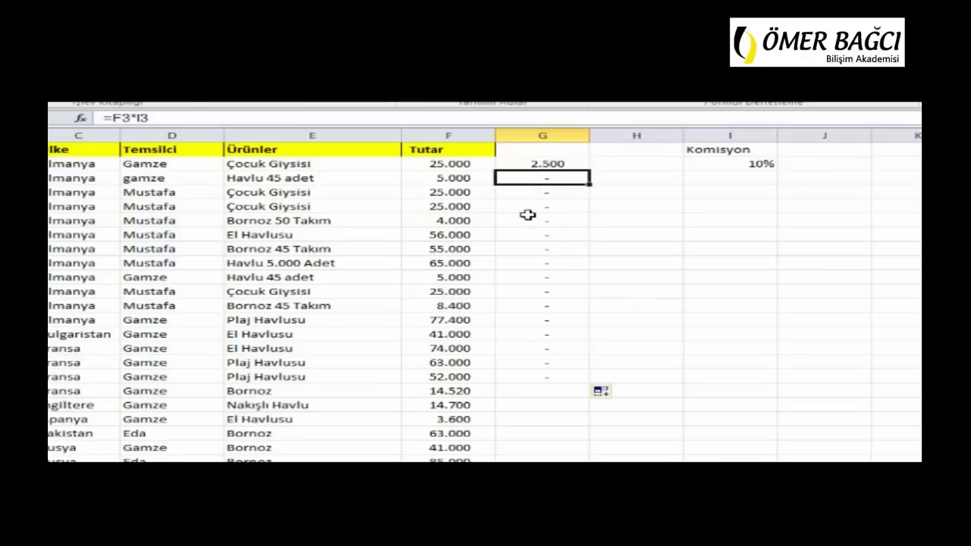
pyautogui.click(527, 220)
pyautogui.click(521, 250)
pyautogui.click(543, 307)
pyautogui.click(552, 208)
pyautogui.click(551, 278)
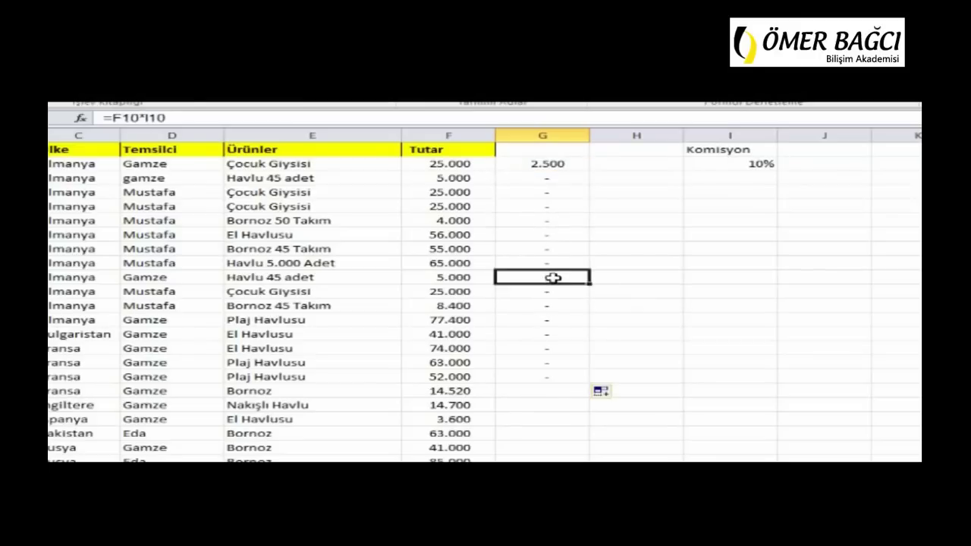
# Inspect G5's cell references to see why the copies give zero, then highlight the amounts in column F
pyautogui.click(547, 211)
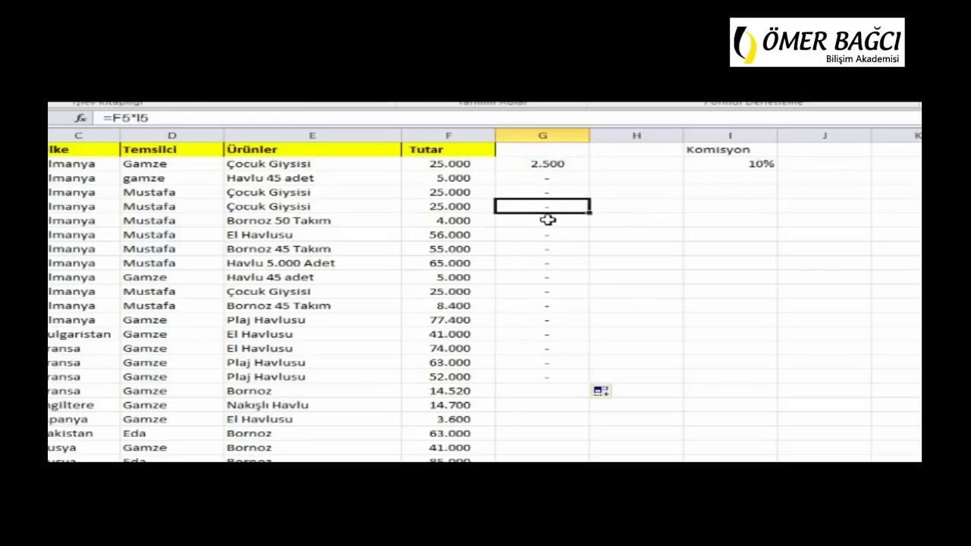
pyautogui.doubleClick(549, 216)
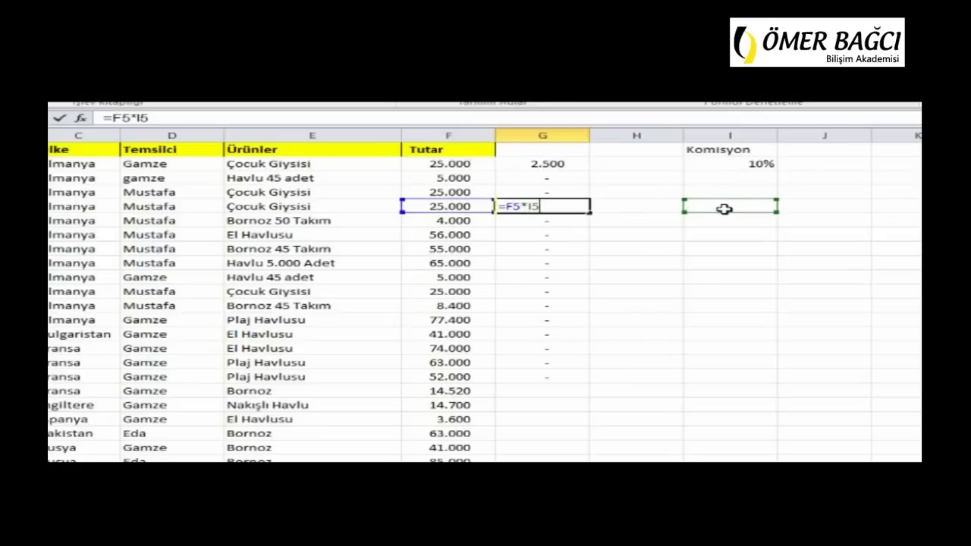
pyautogui.click(549, 247)
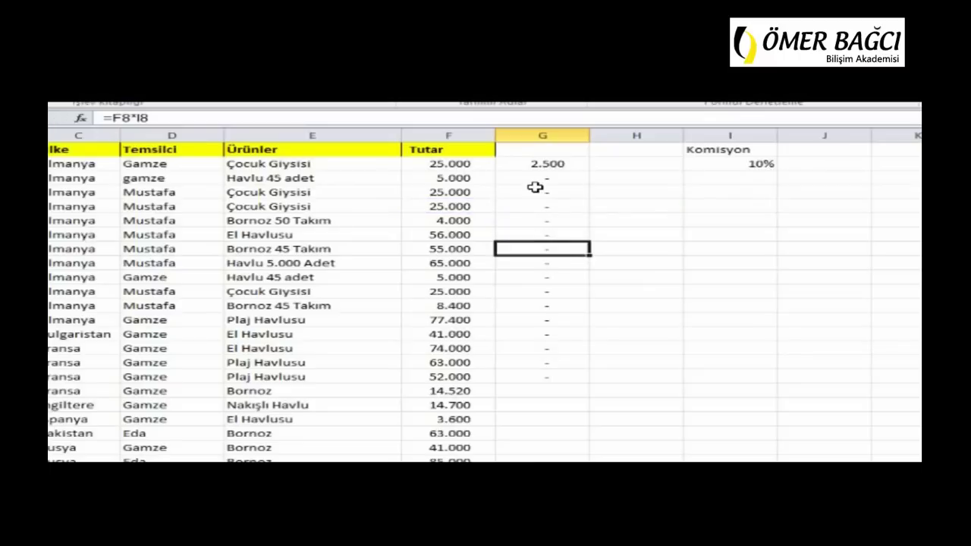
pyautogui.click(558, 164)
pyautogui.moveTo(455, 164); pyautogui.dragTo(453, 405)
# Rewrite G2 as =F2*$I$2 so the 10% rate reference stays fixed
pyautogui.click(547, 163)
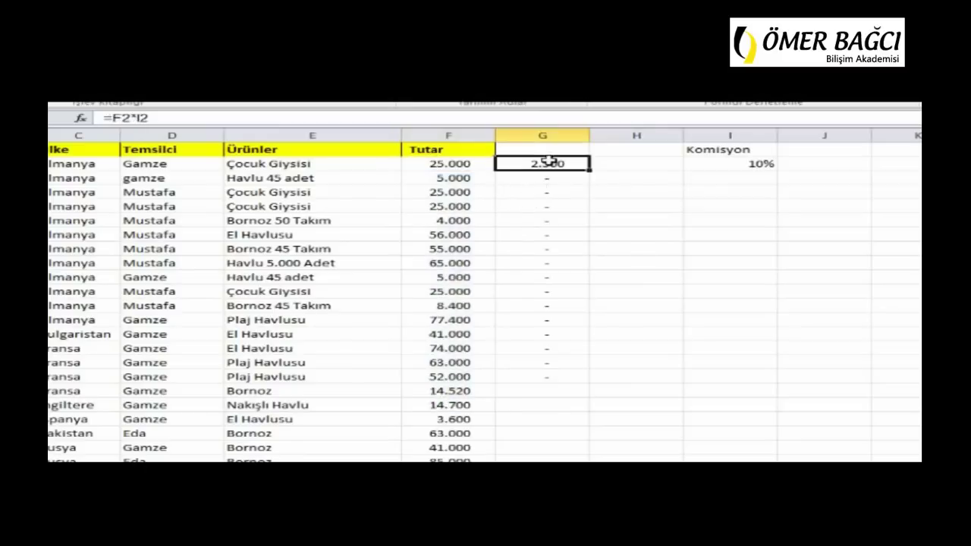
pyautogui.click(752, 163)
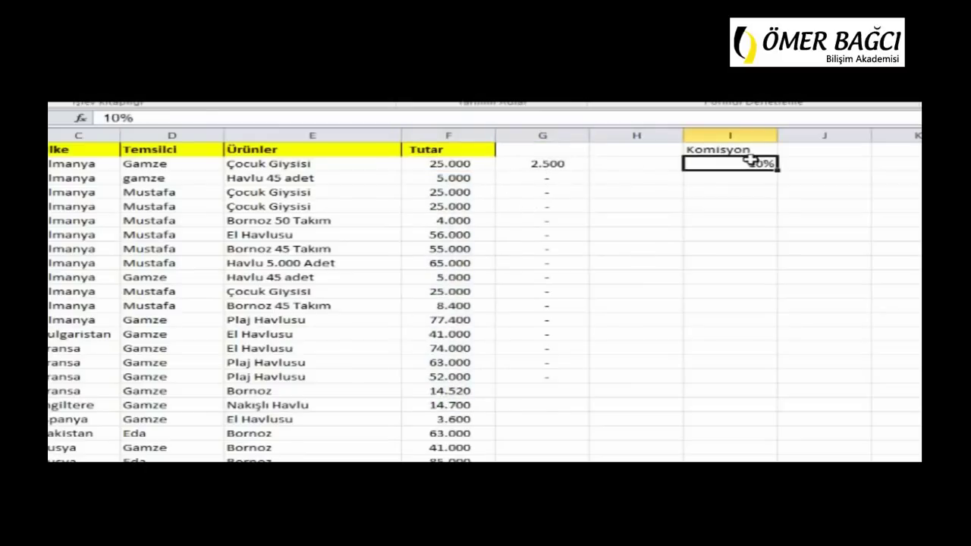
pyautogui.press('Left')
pyautogui.press('Left')
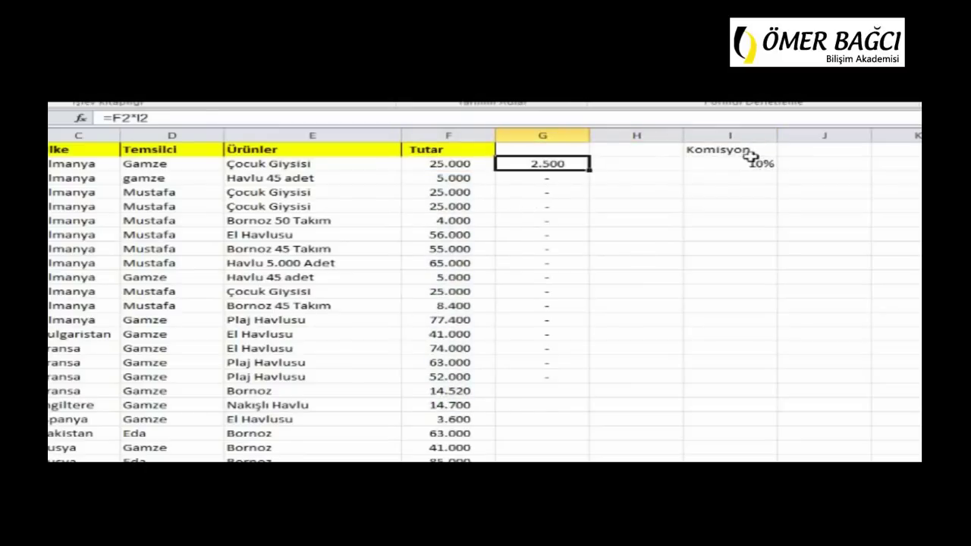
pyautogui.press('Delete')
pyautogui.write('=')
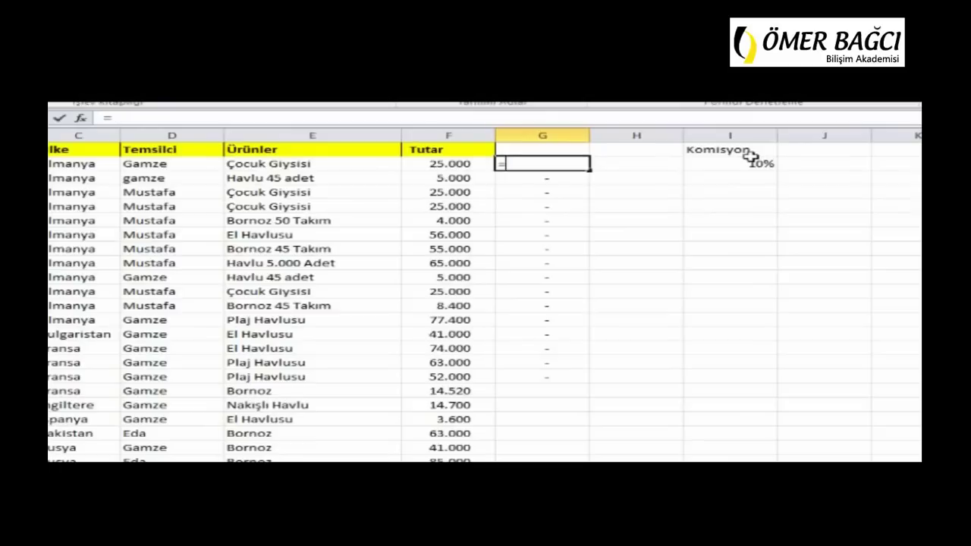
pyautogui.write('F2*')
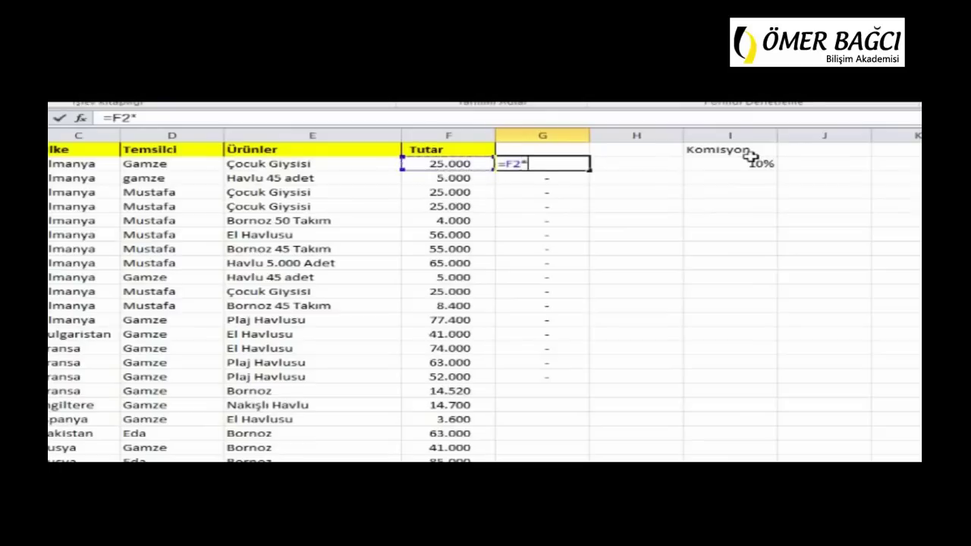
pyautogui.click(751, 161)
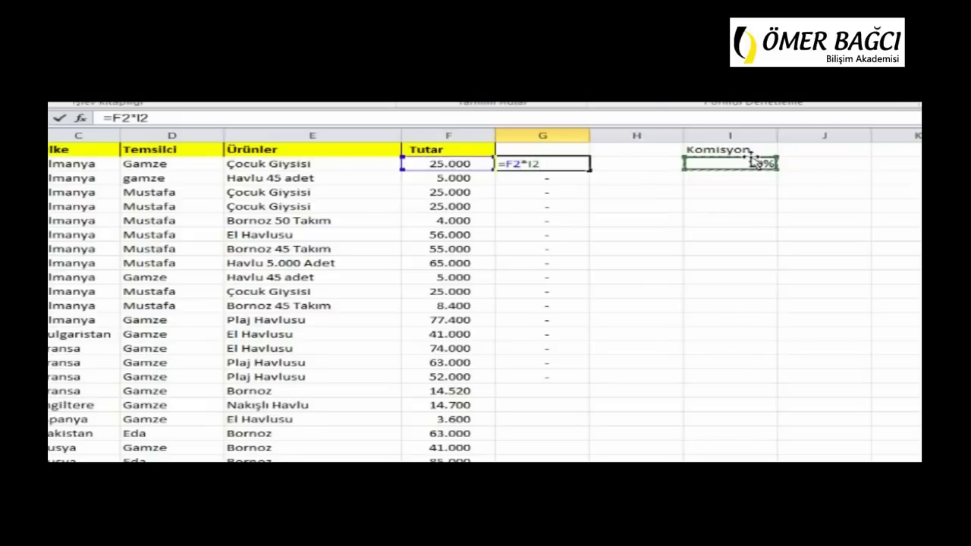
pyautogui.press('F4')
pyautogui.press('Return')
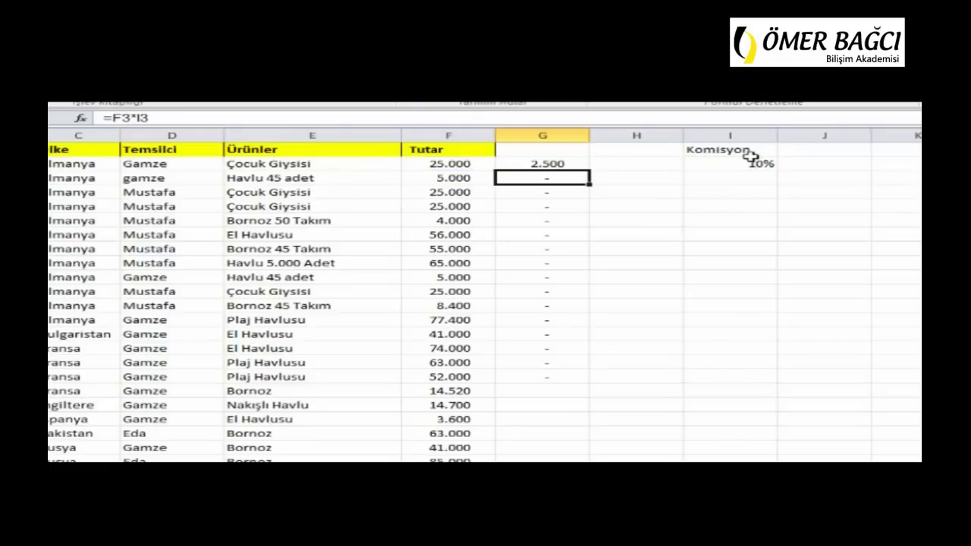
# Copy the corrected formula down to G17 and verify that G10 and G6 use $I$2
pyautogui.click(560, 164)
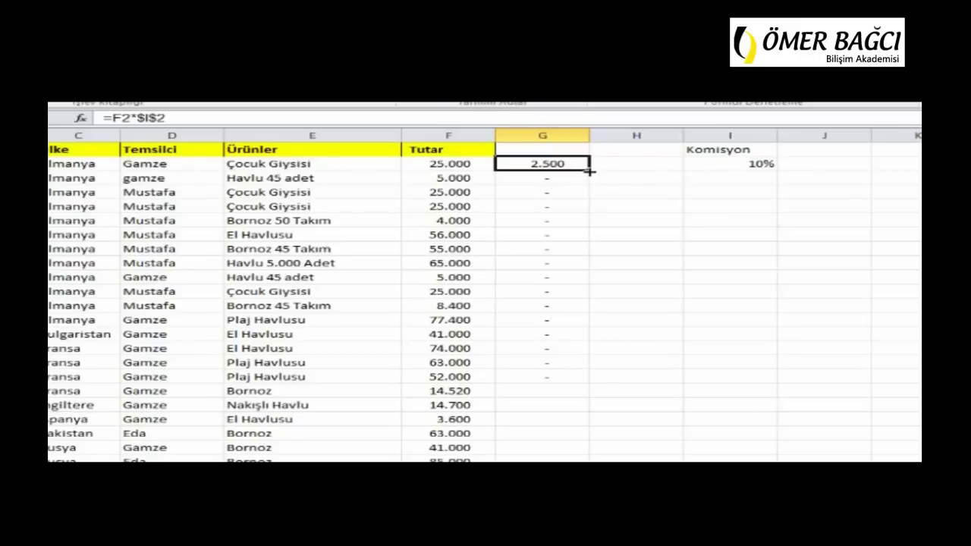
pyautogui.moveTo(589, 171); pyautogui.dragTo(570, 386)
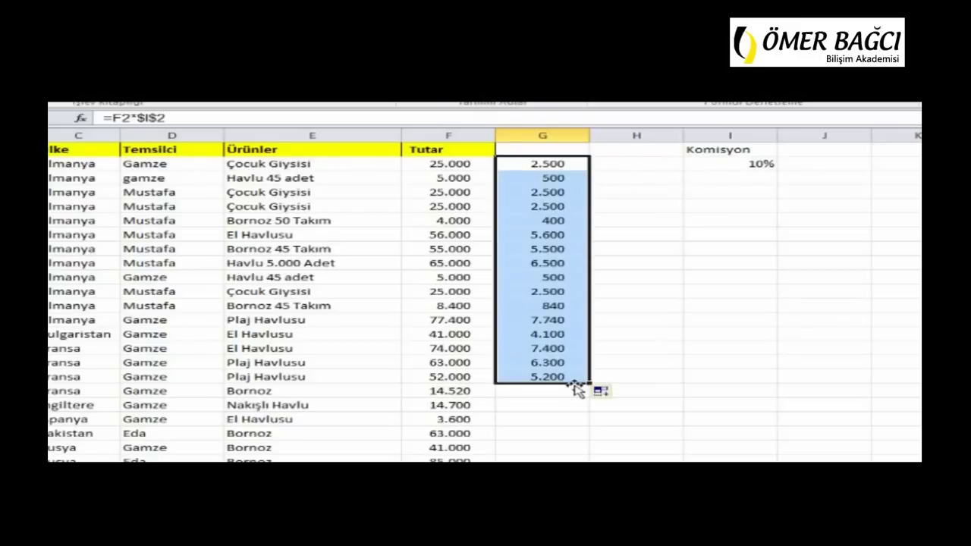
pyautogui.click(551, 275)
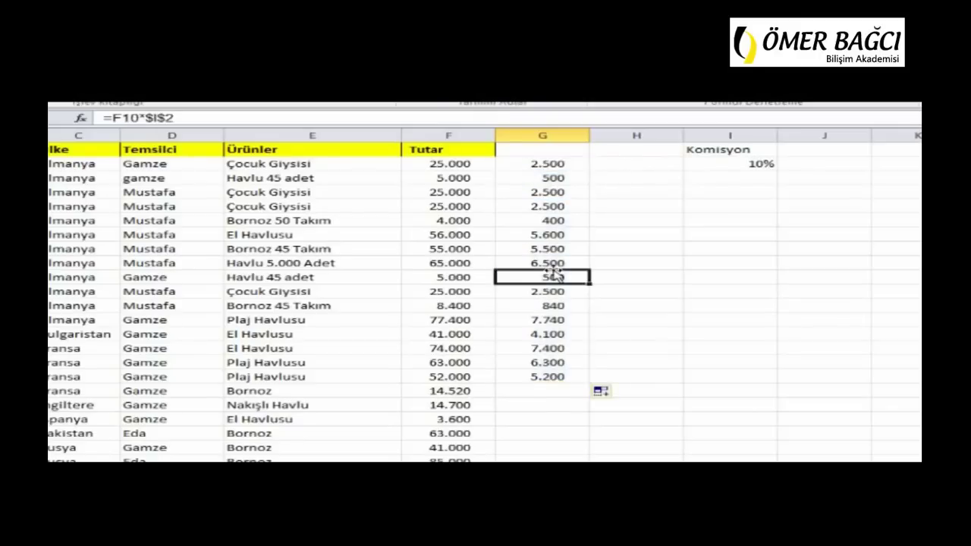
pyautogui.doubleClick(534, 276)
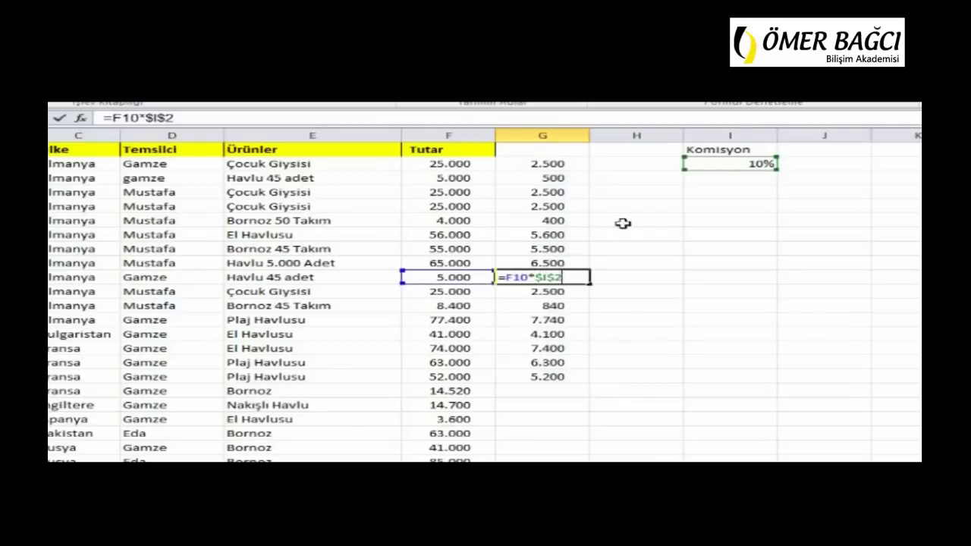
pyautogui.click(555, 221)
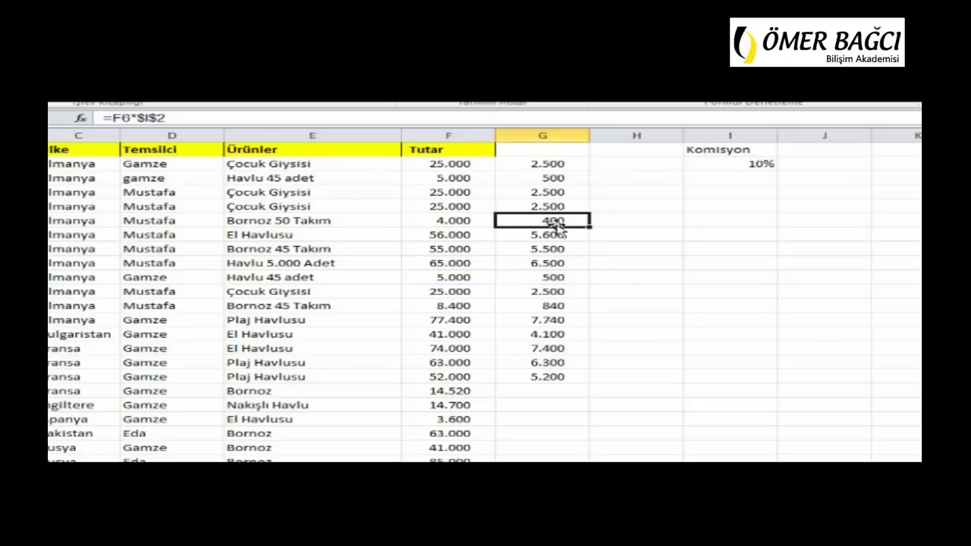
pyautogui.doubleClick(554, 221)
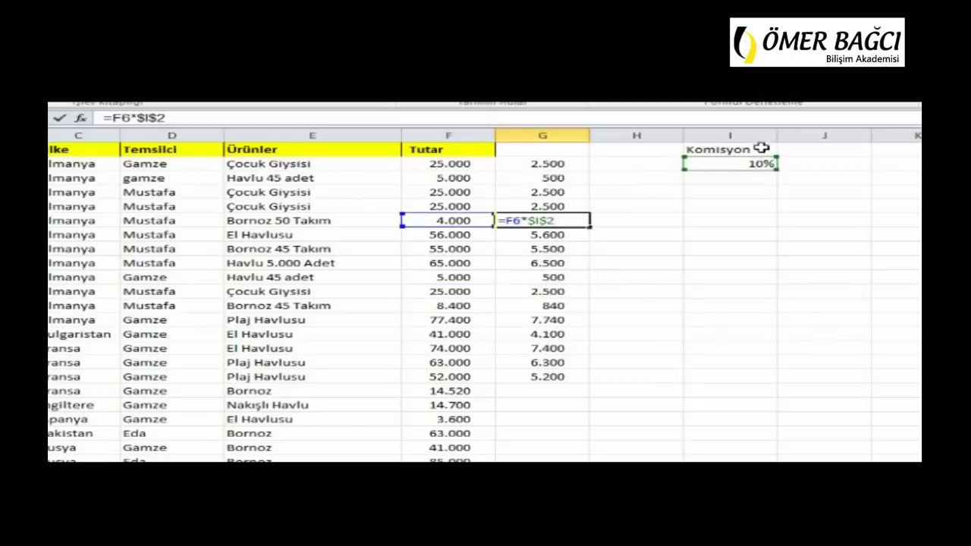
pyautogui.hotkey('ctrl', 'Return')
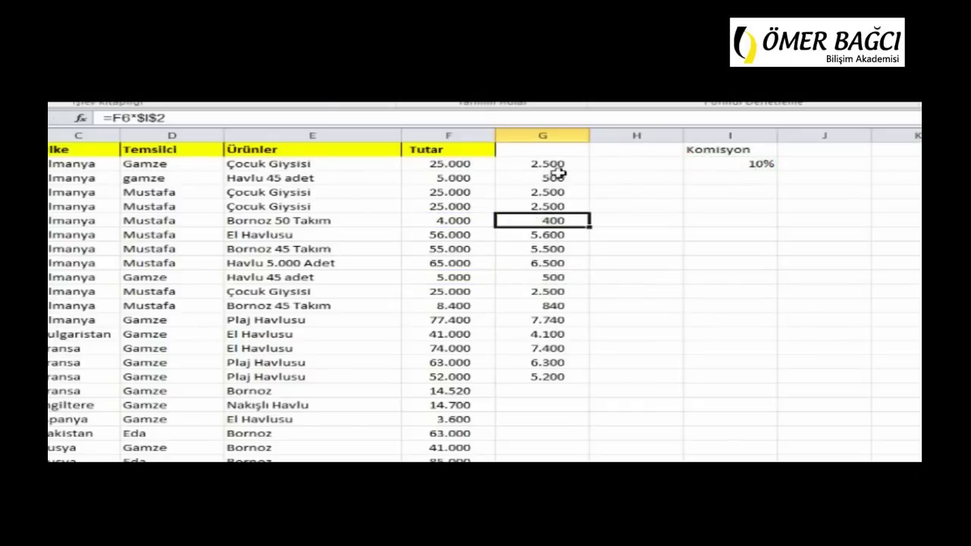
pyautogui.click(729, 166)
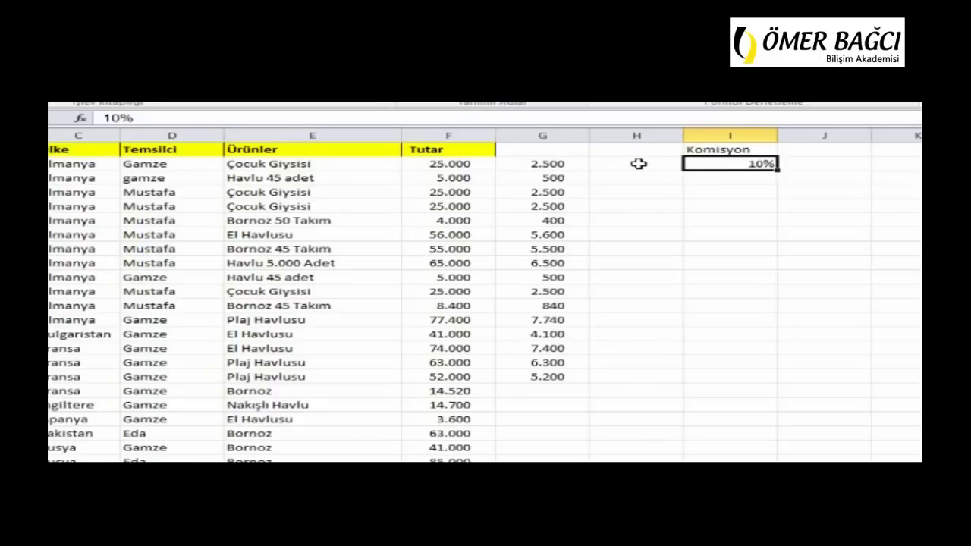
pyautogui.click(511, 164)
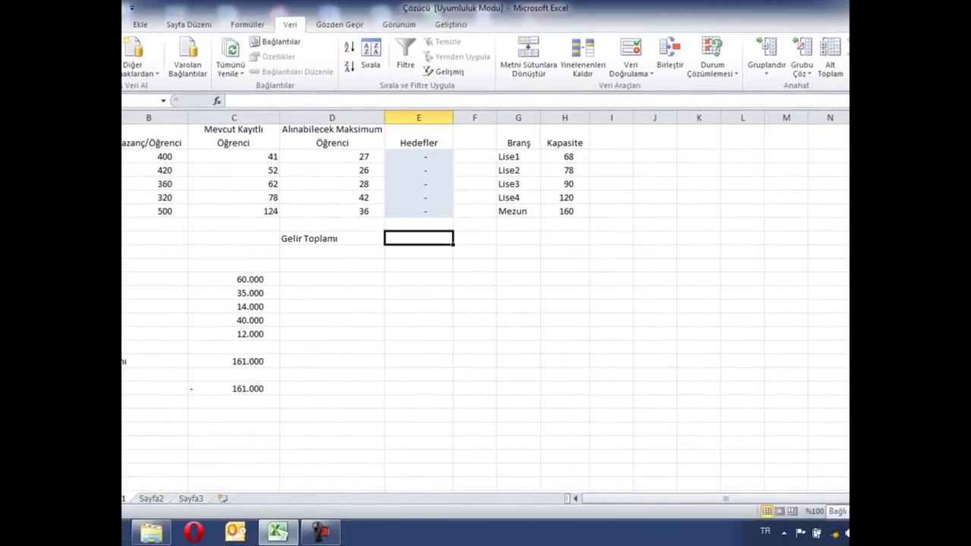
# Enable Çözücü Eklentisi (Solver Add-in) through Excel Options > Add-ins
pyautogui.hotkey('alt', 'f')
pyautogui.click(138, 280)
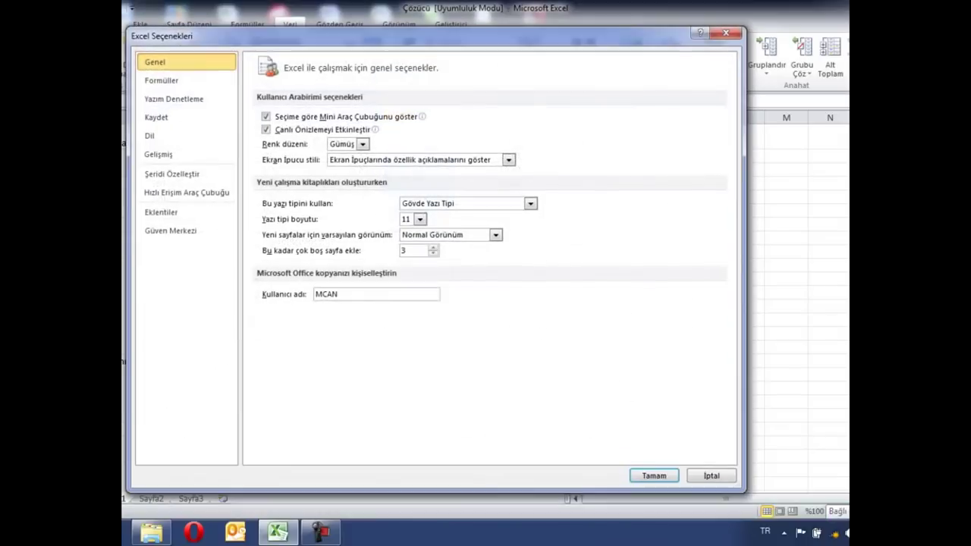
pyautogui.click(173, 215)
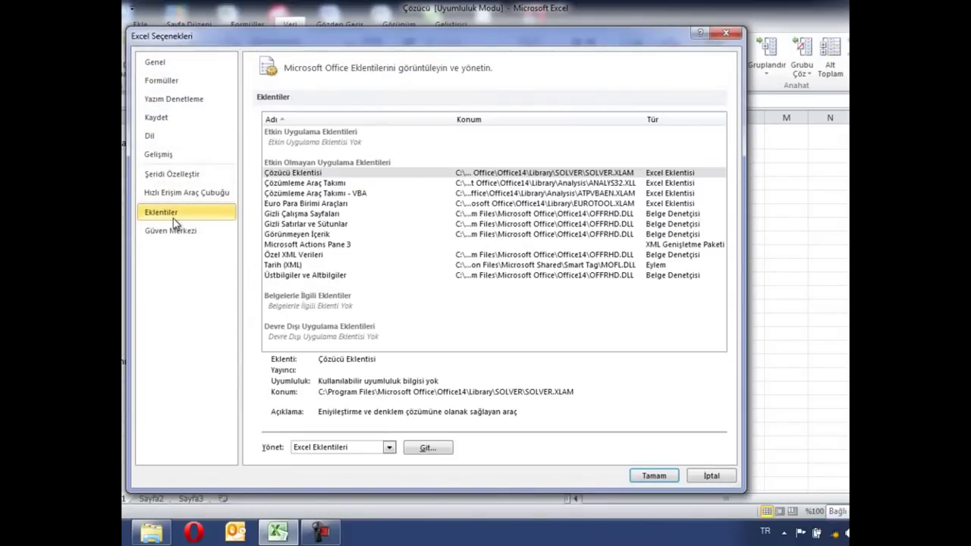
pyautogui.click(429, 449)
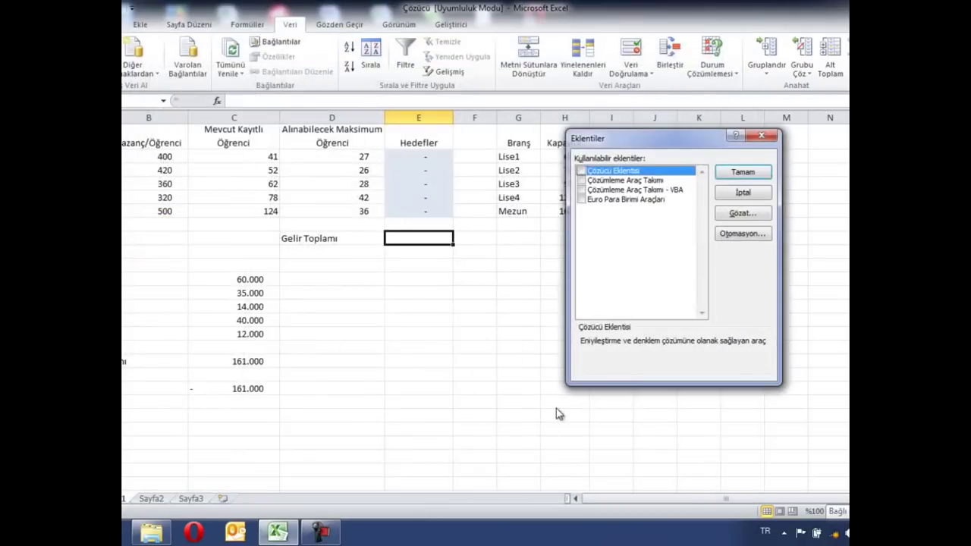
pyautogui.moveTo(664, 132); pyautogui.dragTo(448, 91)
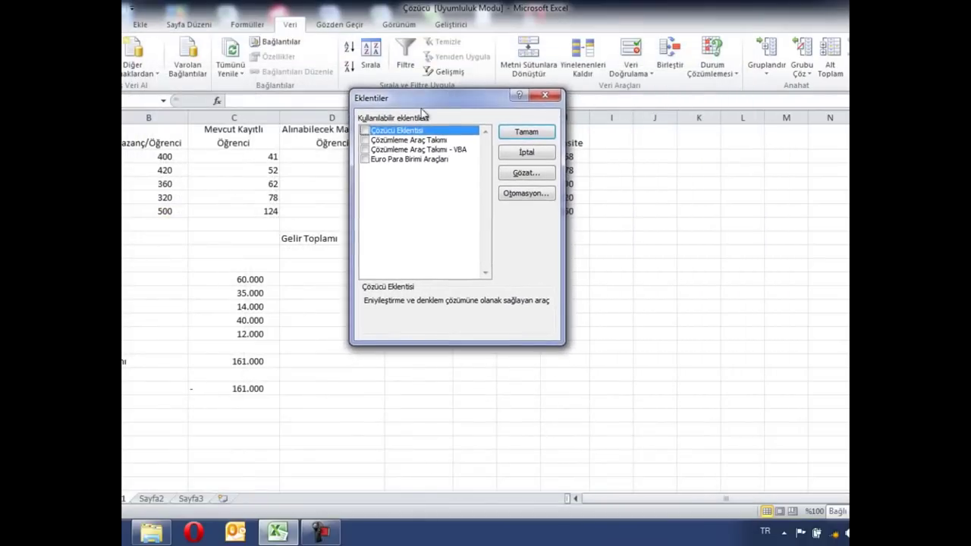
pyautogui.click(366, 132)
pyautogui.click(526, 132)
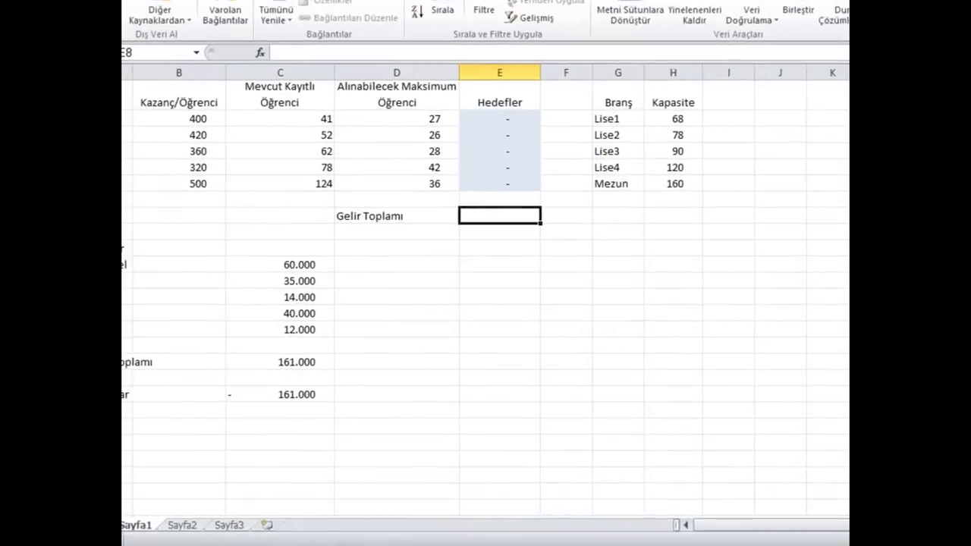
# Review the capacities in H2:H6 and the enrolled student counts in C2:C6
pyautogui.click(402, 374)
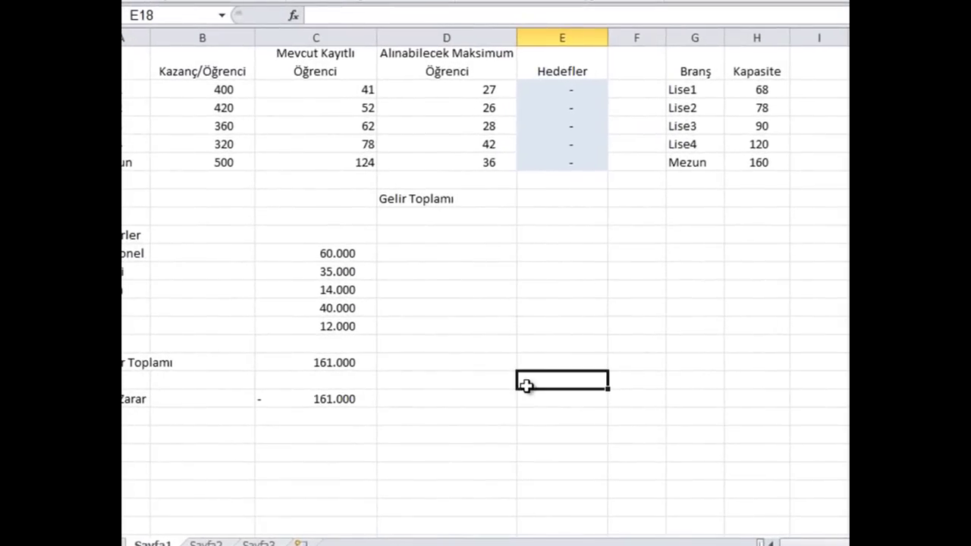
pyautogui.click(589, 197)
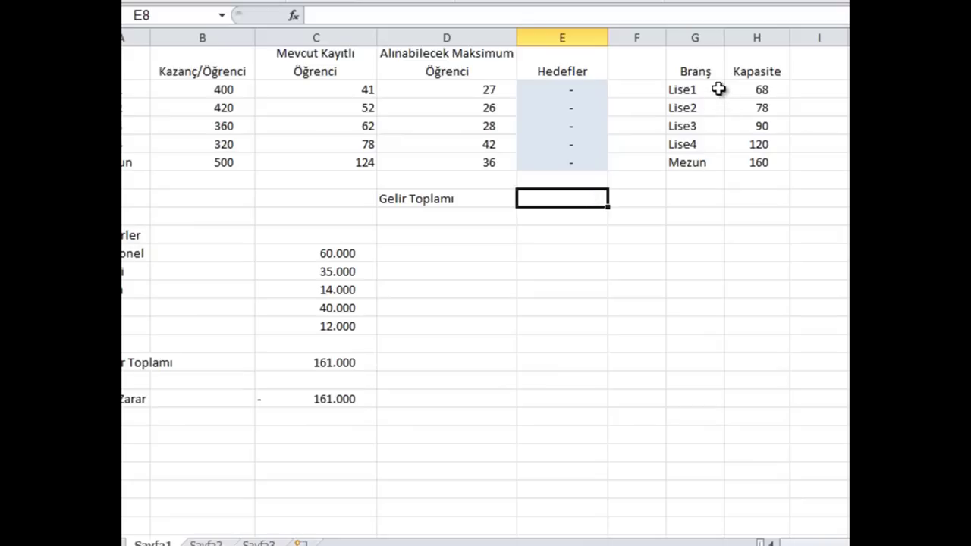
pyautogui.click(763, 90)
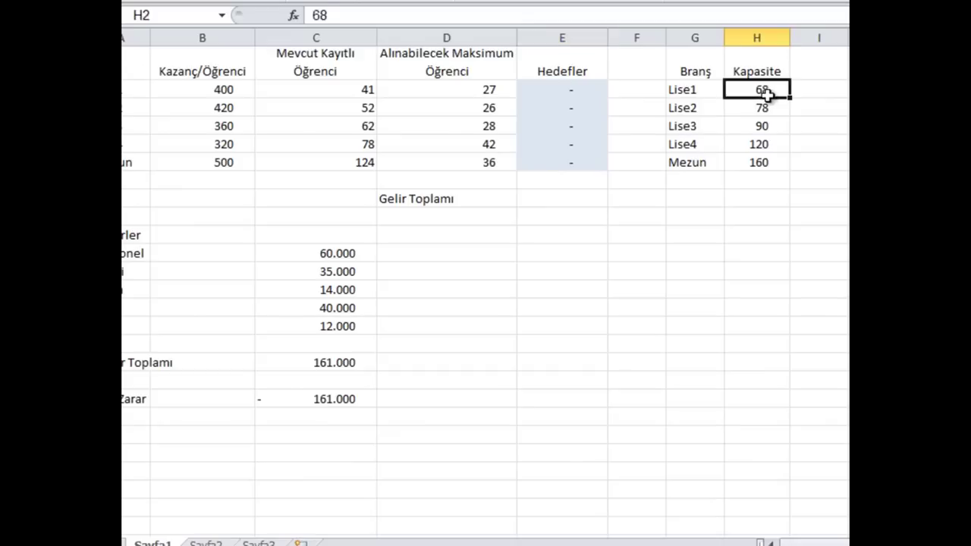
pyautogui.click(766, 110)
pyautogui.click(764, 126)
pyautogui.click(765, 144)
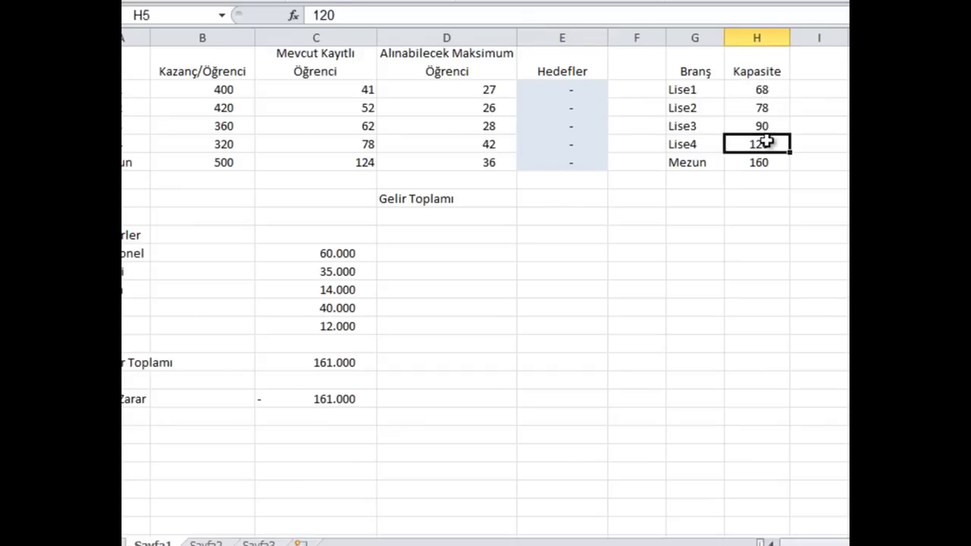
pyautogui.click(765, 163)
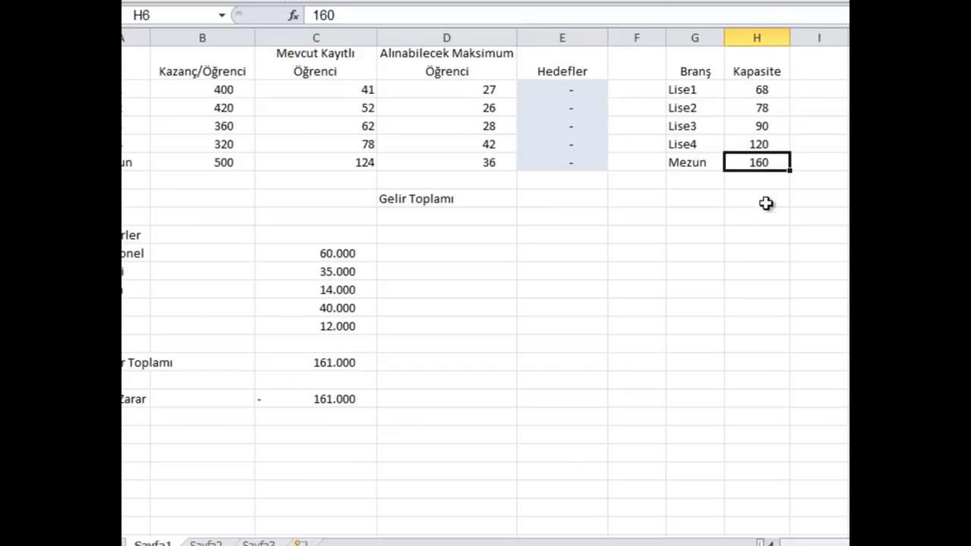
pyautogui.moveTo(349, 88); pyautogui.dragTo(346, 161)
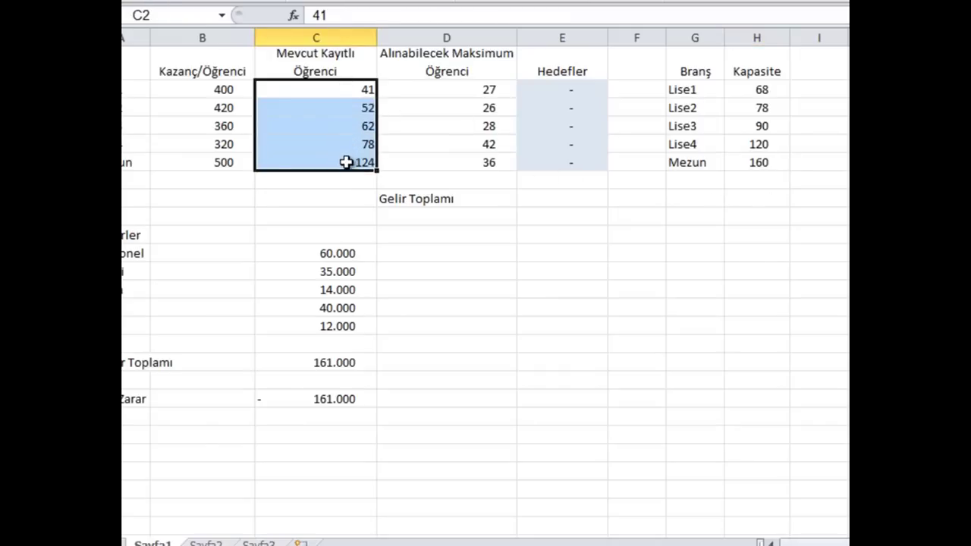
pyautogui.click(346, 162)
# Review the earnings per student in B2:B6 against the counts, then select E8
pyautogui.click(202, 90)
pyautogui.click(208, 126)
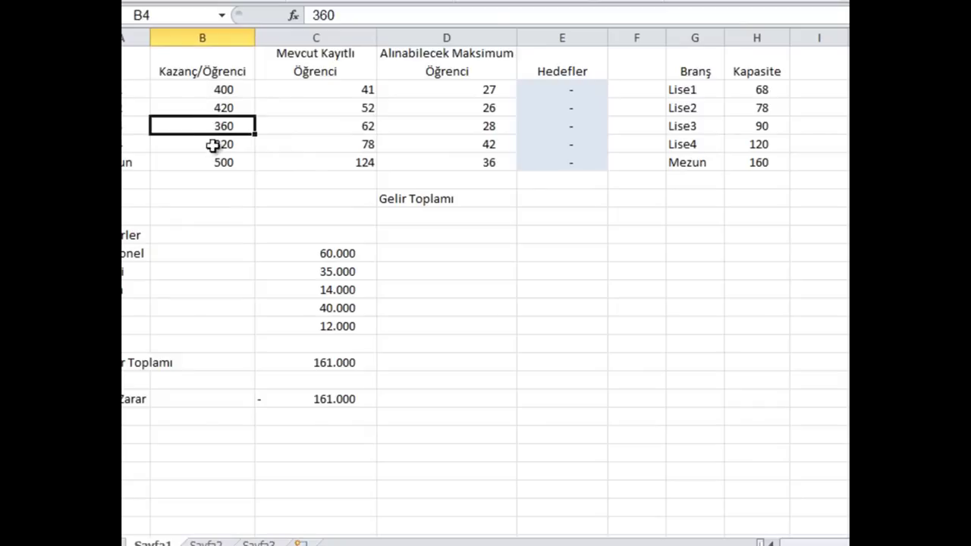
pyautogui.click(212, 146)
pyautogui.click(215, 165)
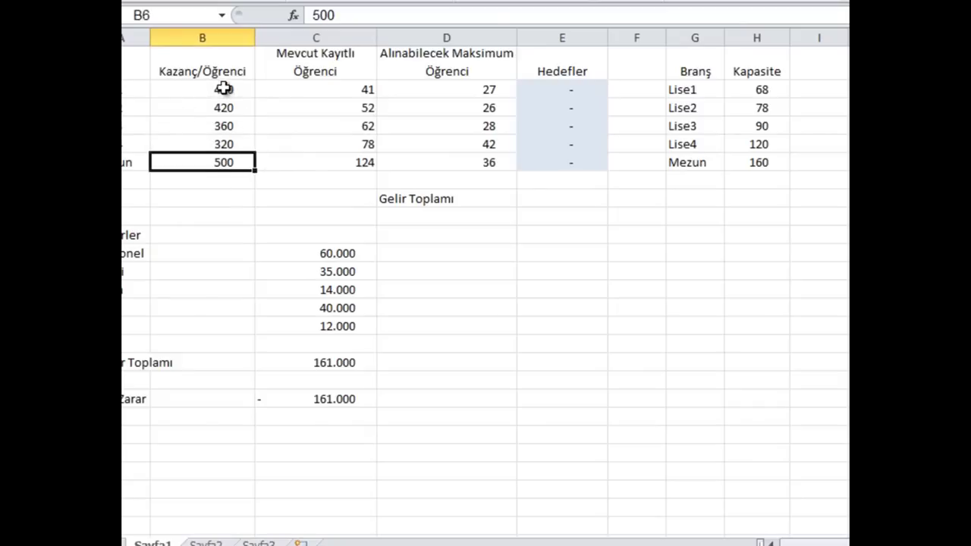
pyautogui.click(223, 89)
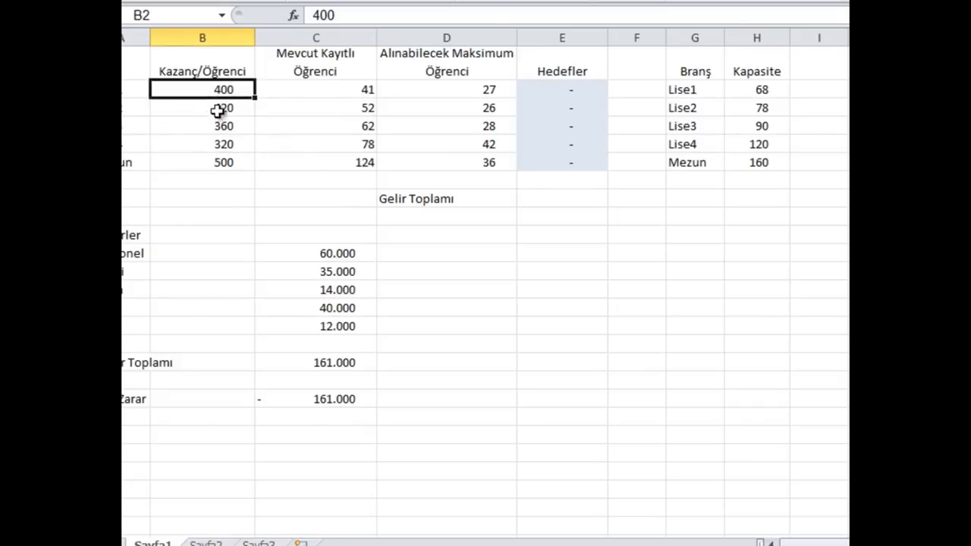
pyautogui.click(218, 110)
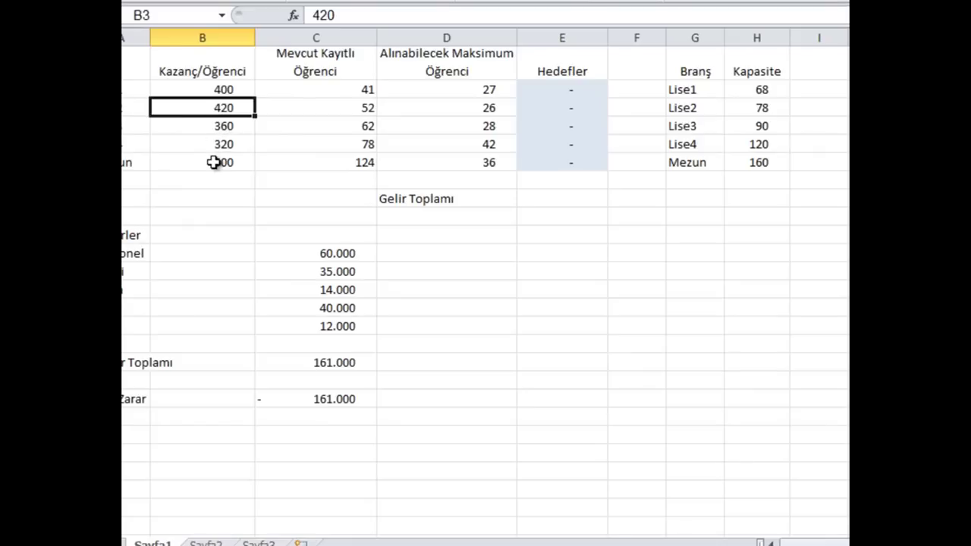
pyautogui.click(556, 199)
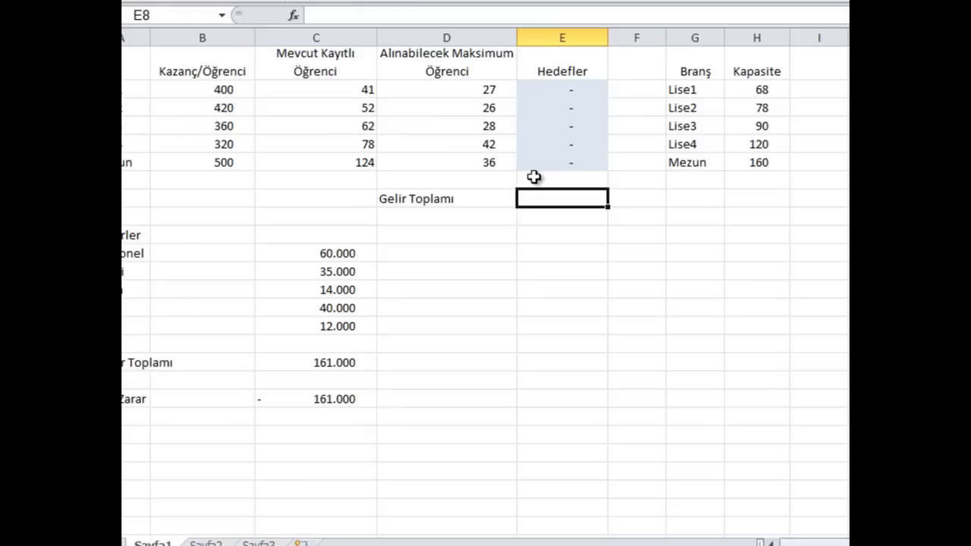
pyautogui.click(225, 90)
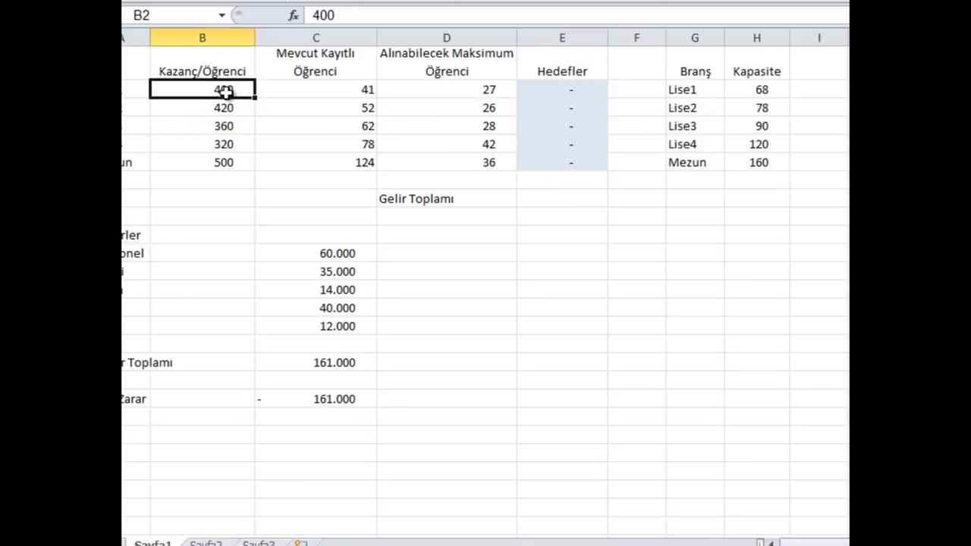
pyautogui.click(338, 90)
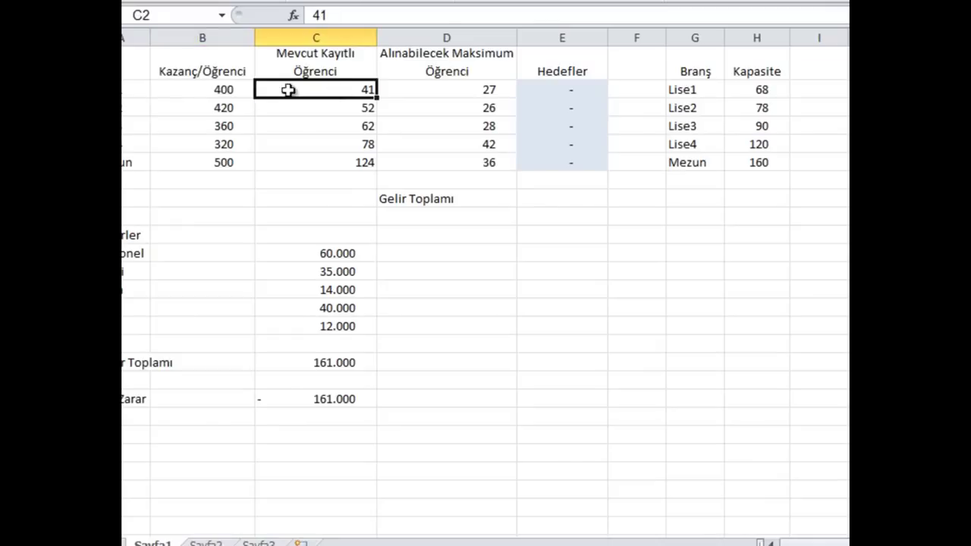
pyautogui.click(209, 89)
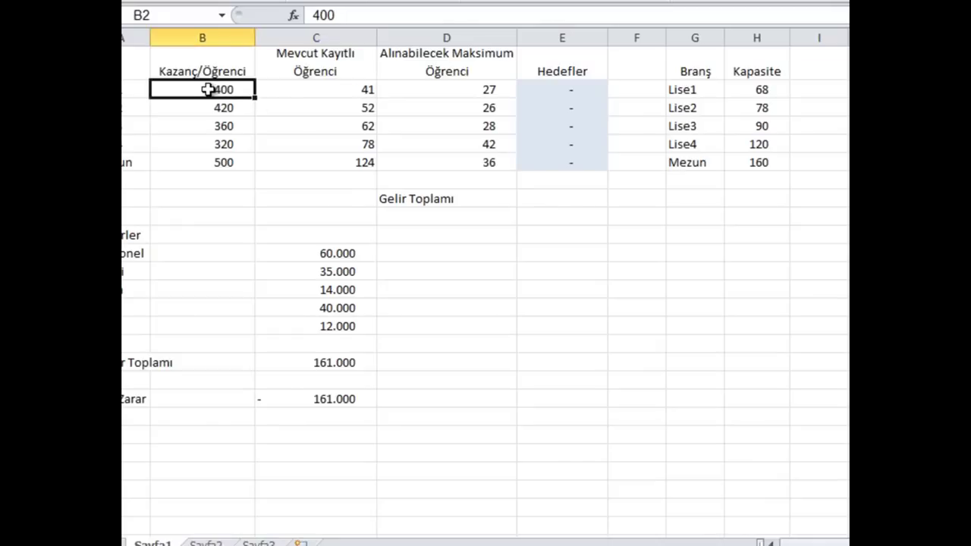
pyautogui.click(302, 89)
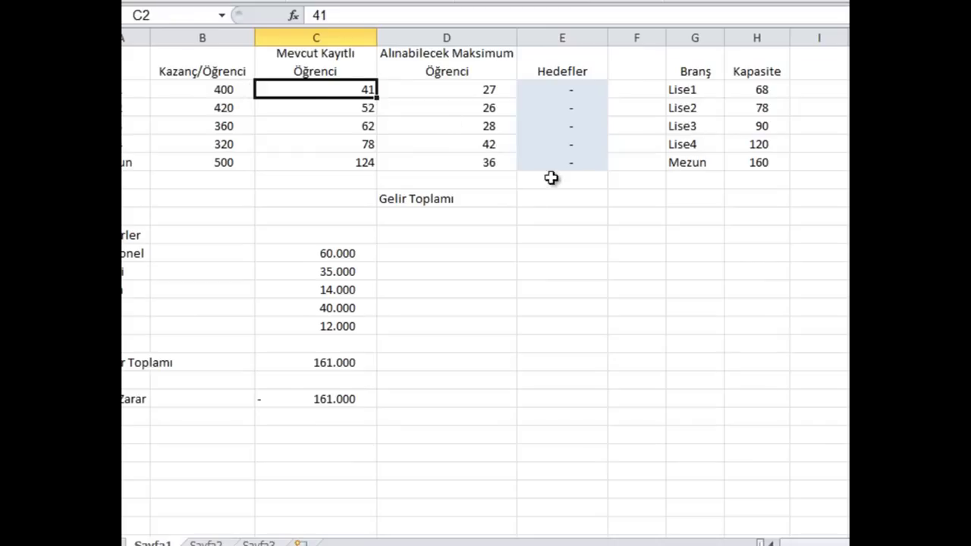
pyautogui.click(549, 201)
# Build =C2*B2+C3*B3+C4*B4 in E8 by clicking each student count and earnings cell
pyautogui.write('=')
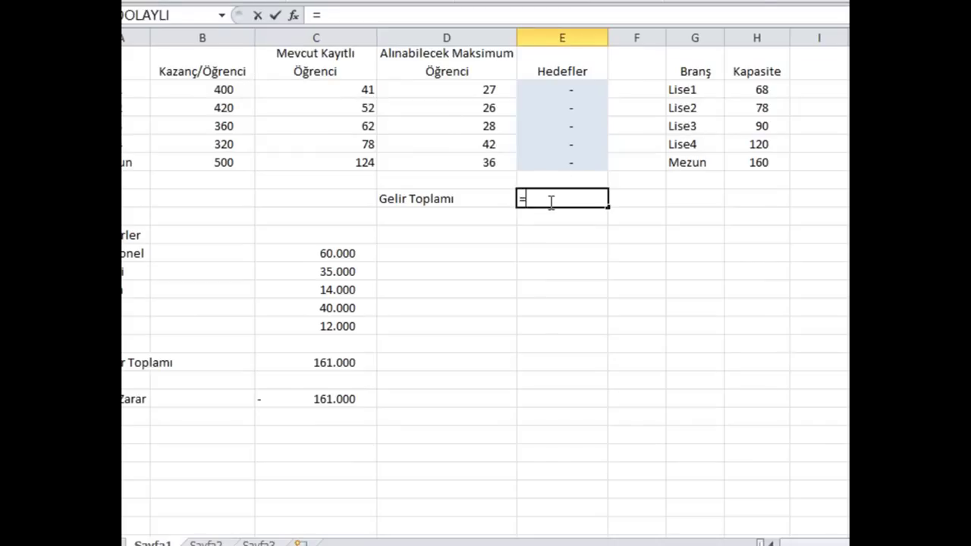
pyautogui.click(308, 89)
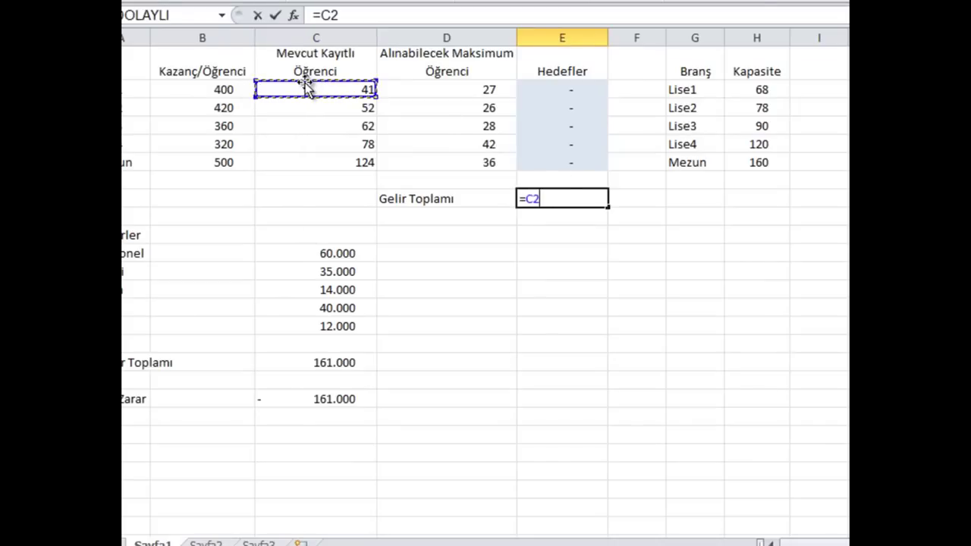
pyautogui.write('*')
pyautogui.click(234, 88)
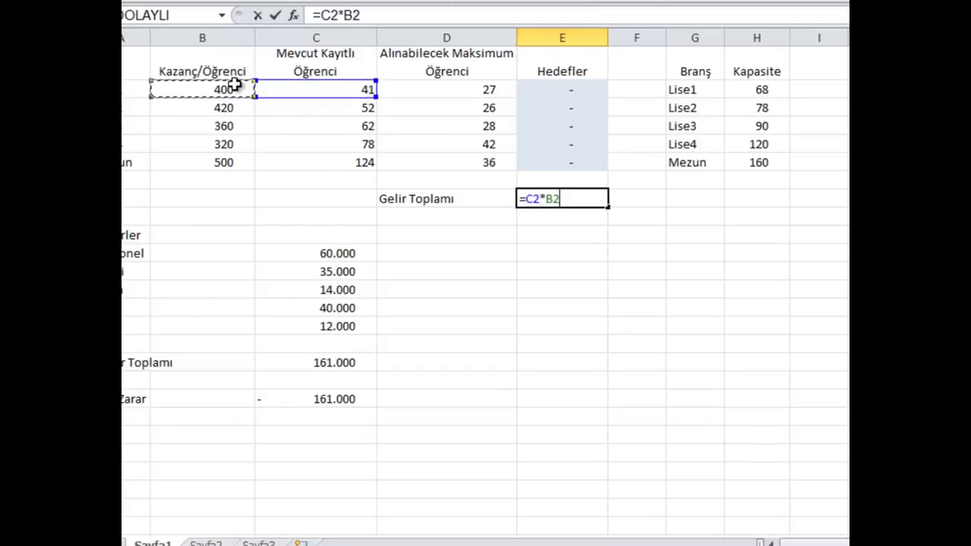
pyautogui.write('+')
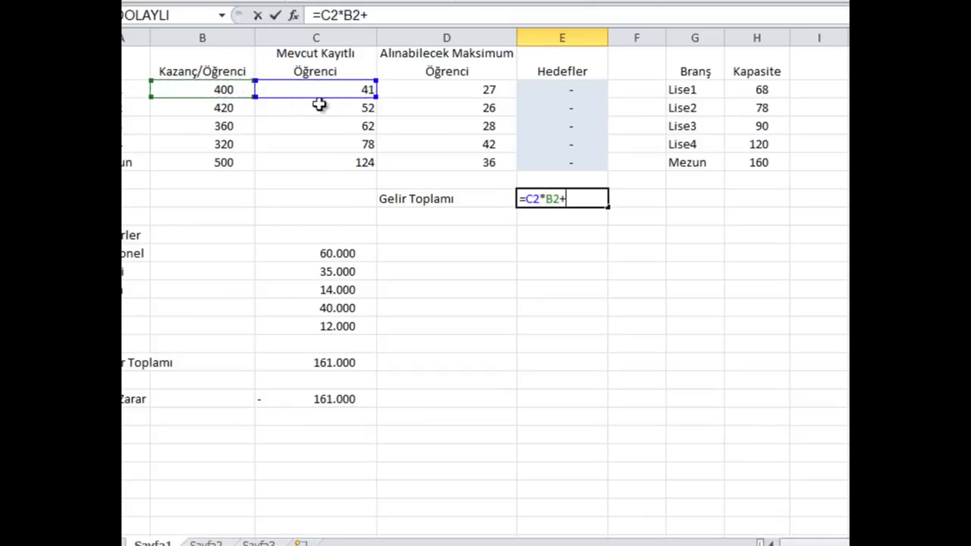
pyautogui.click(367, 109)
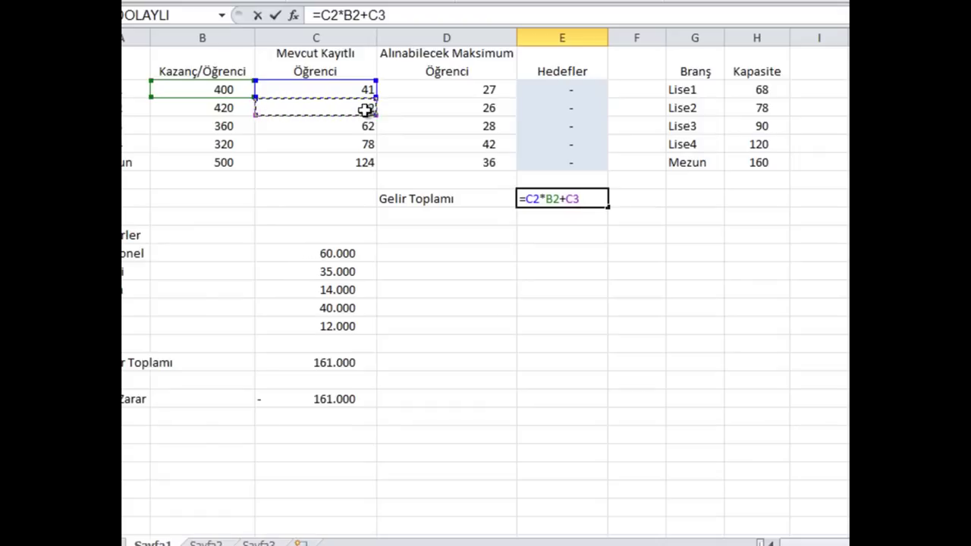
pyautogui.write('*')
pyautogui.click(230, 108)
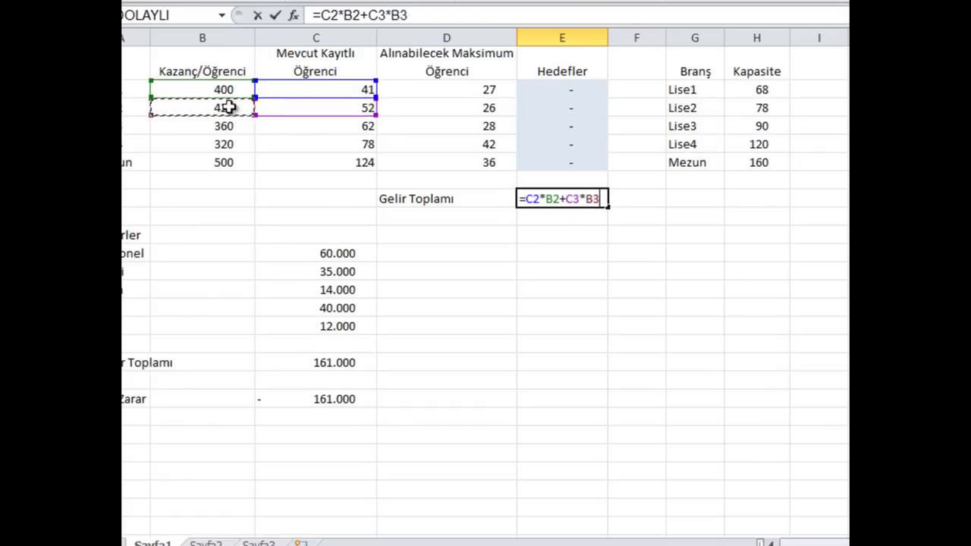
pyautogui.write('+')
pyautogui.click(324, 127)
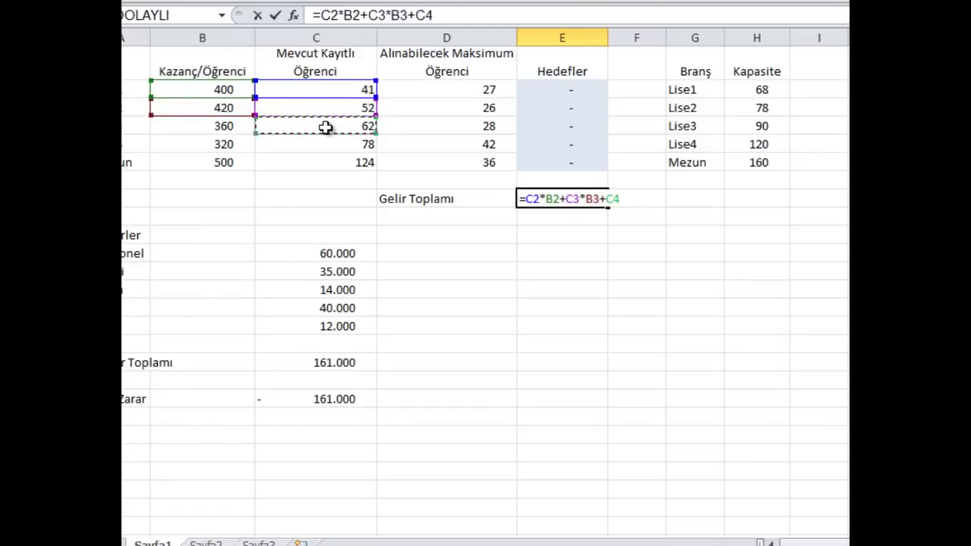
pyautogui.write('*')
pyautogui.click(228, 126)
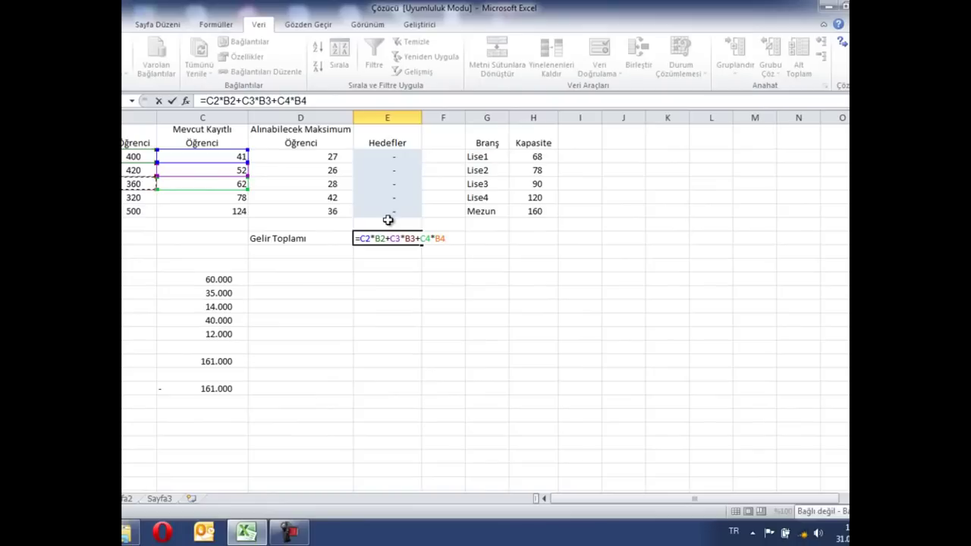
# Replace the E8 formula with TOPLA.ÇARPIM(B2:B6;C2:C6) for revenue from enrolled students
pyautogui.press('BackSpace')
pyautogui.press('BackSpace')
pyautogui.press('BackSpace')
pyautogui.press('BackSpace')
pyautogui.press('BackSpace')
pyautogui.press('BackSpace')
pyautogui.press('BackSpace')
pyautogui.press('BackSpace')
pyautogui.press('BackSpace')
pyautogui.press('BackSpace')
pyautogui.press('BackSpace')
pyautogui.press('BackSpace')
pyautogui.press('BackSpace')
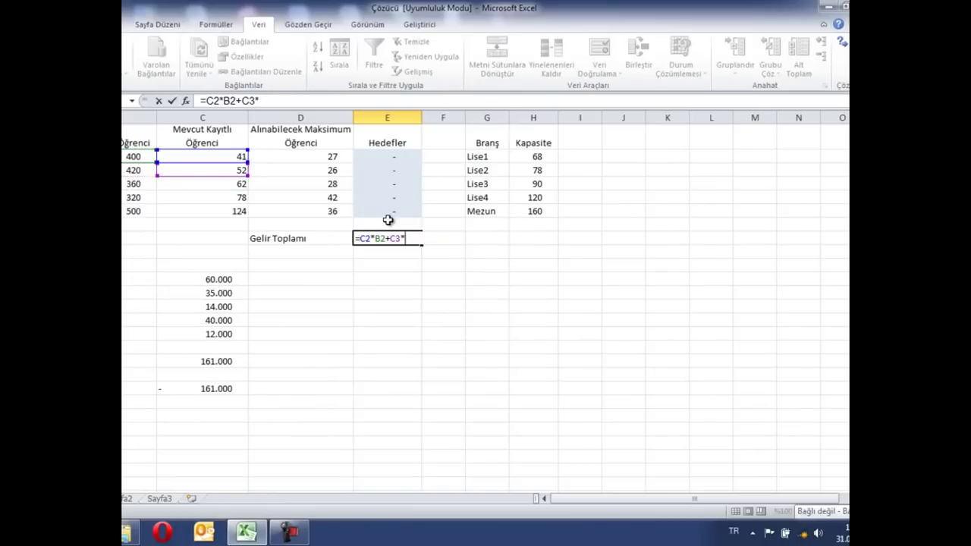
pyautogui.press('BackSpace')
pyautogui.press('BackSpace')
pyautogui.press('BackSpace')
pyautogui.press('BackSpace')
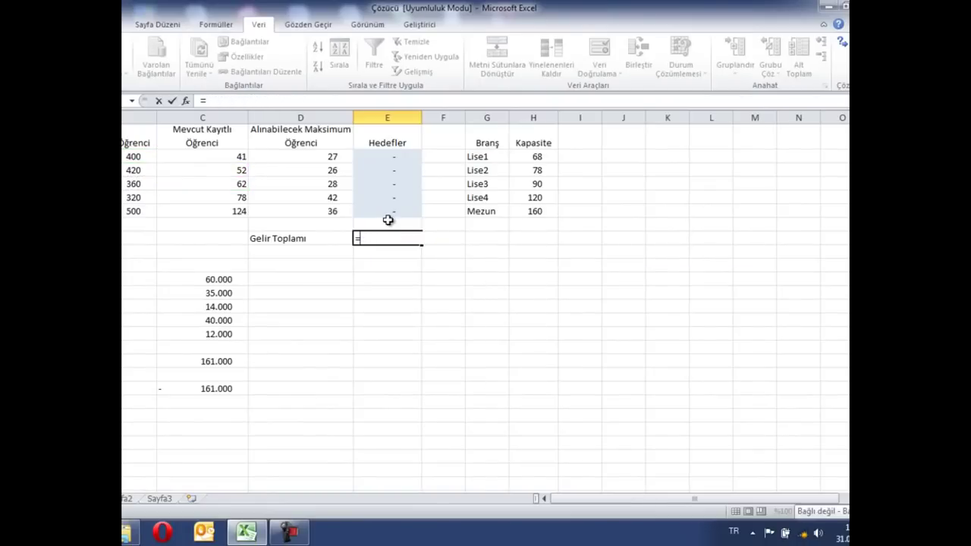
pyautogui.write('topla')
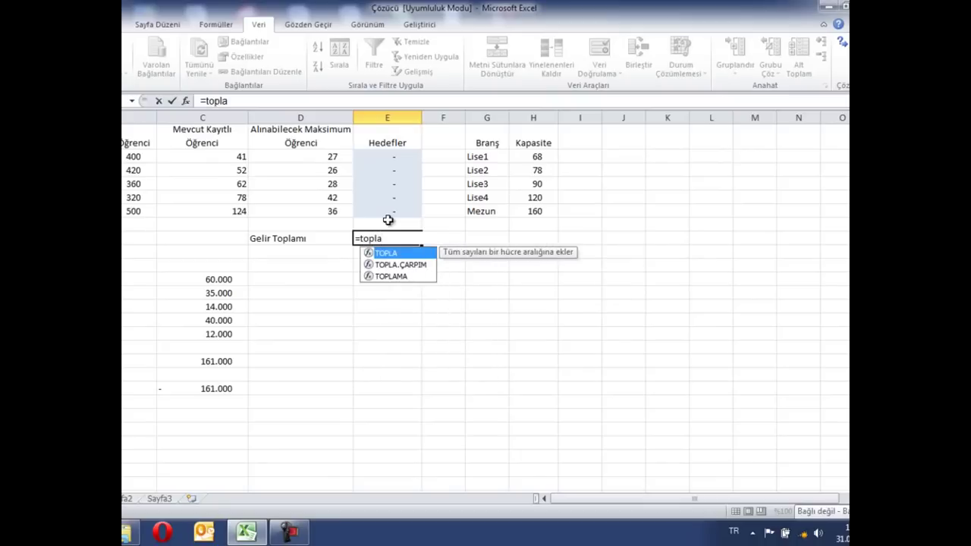
pyautogui.press('Down')
pyautogui.press('Tab')
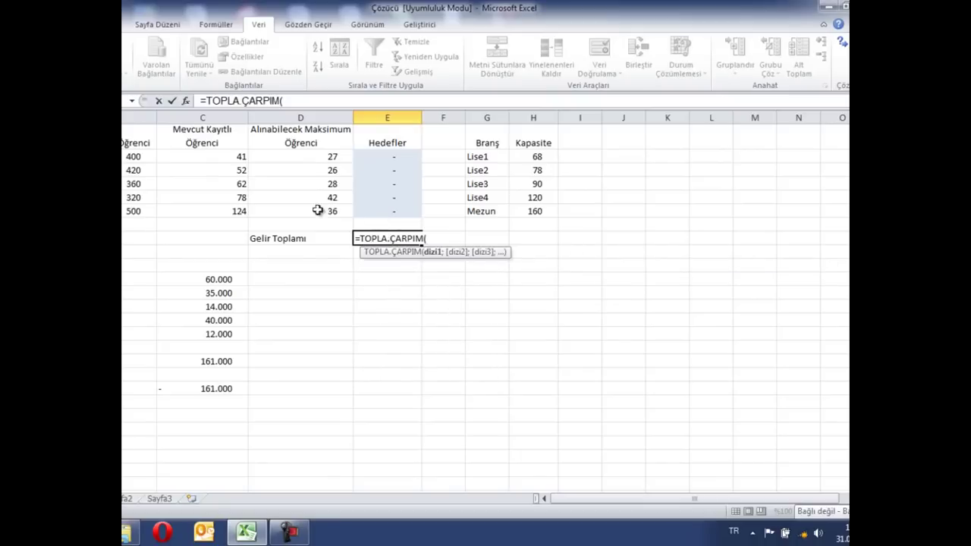
pyautogui.moveTo(130, 157); pyautogui.dragTo(128, 220)
pyautogui.write(';')
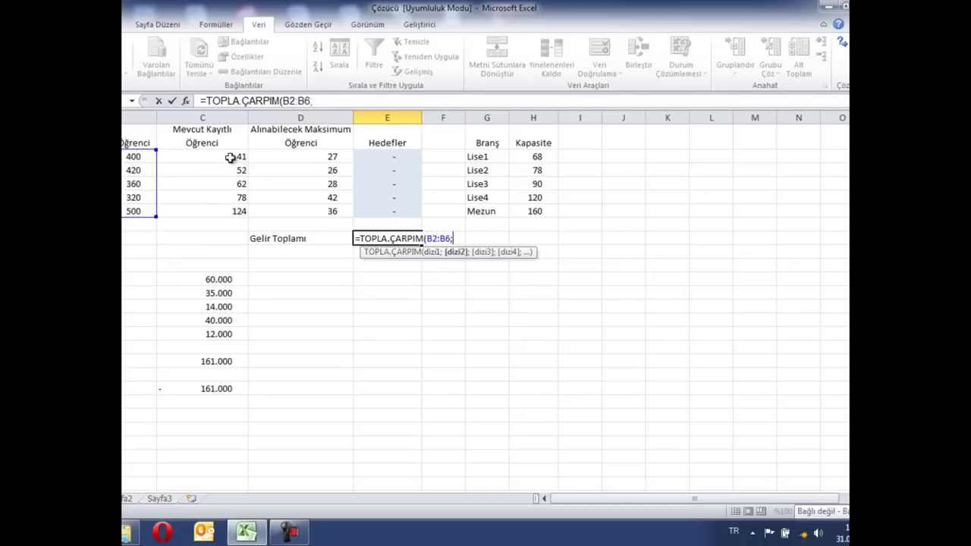
pyautogui.moveTo(232, 157); pyautogui.dragTo(227, 211)
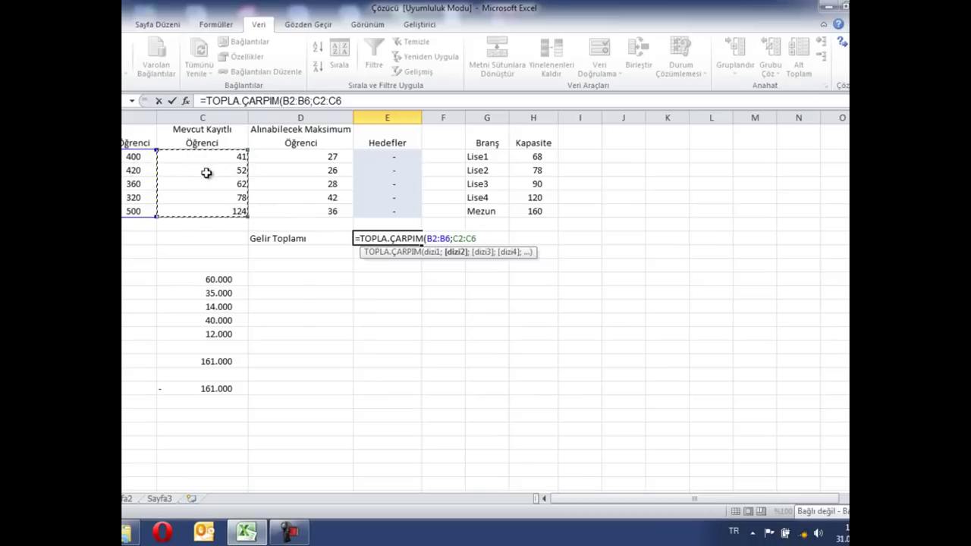
# Add +TOPLA.ÇARPIM(B2:B6;E2:E6) for target revenue and commit, giving 147.520
pyautogui.write(')')
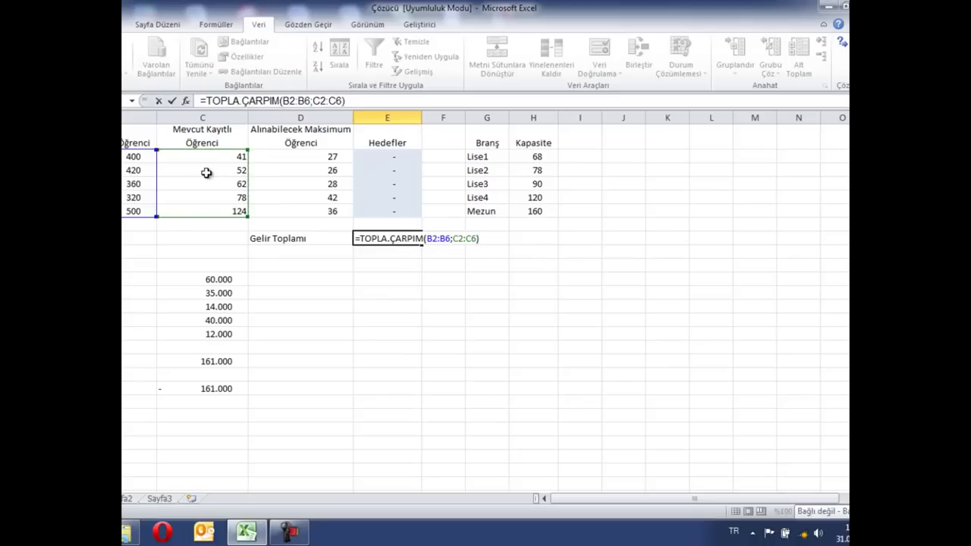
pyautogui.write('+topla')
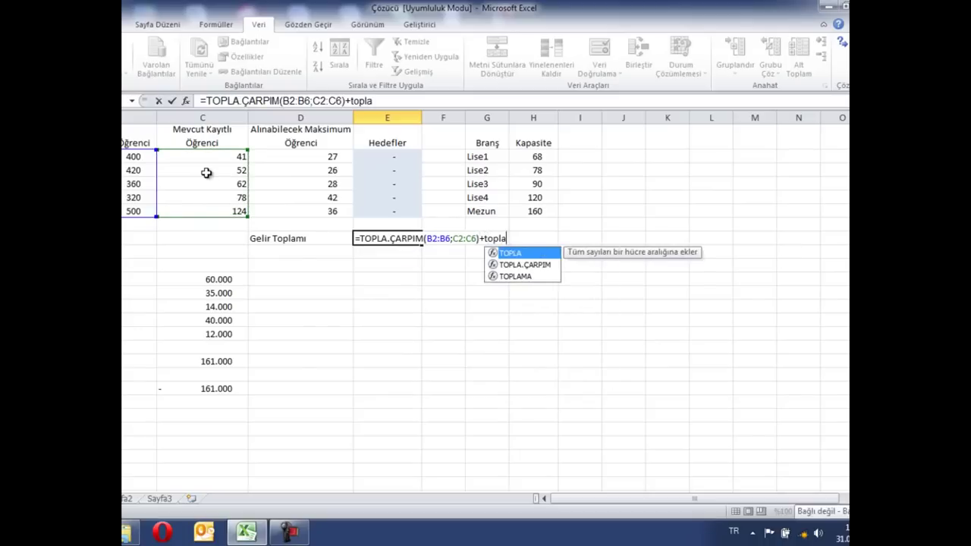
pyautogui.press('Down')
pyautogui.press('Tab')
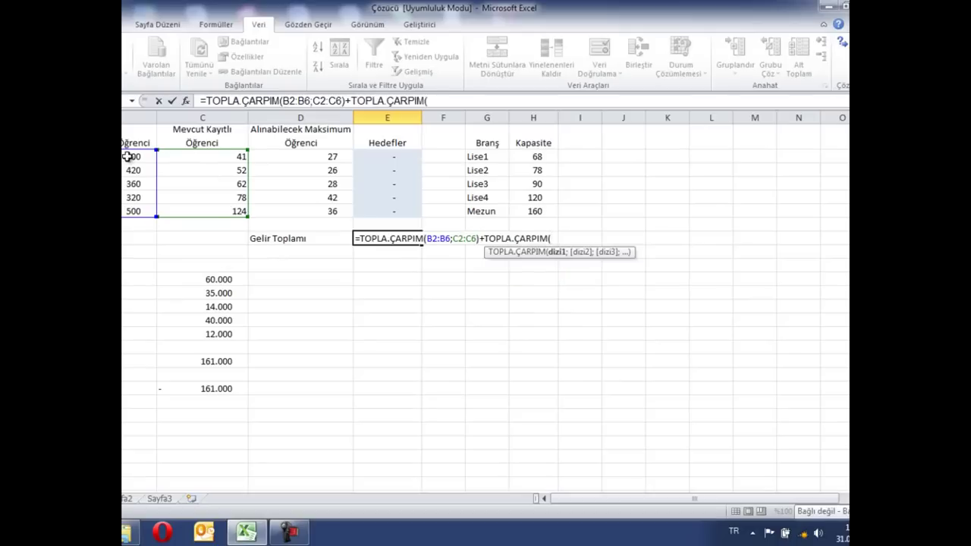
pyautogui.moveTo(134, 156); pyautogui.dragTo(124, 208)
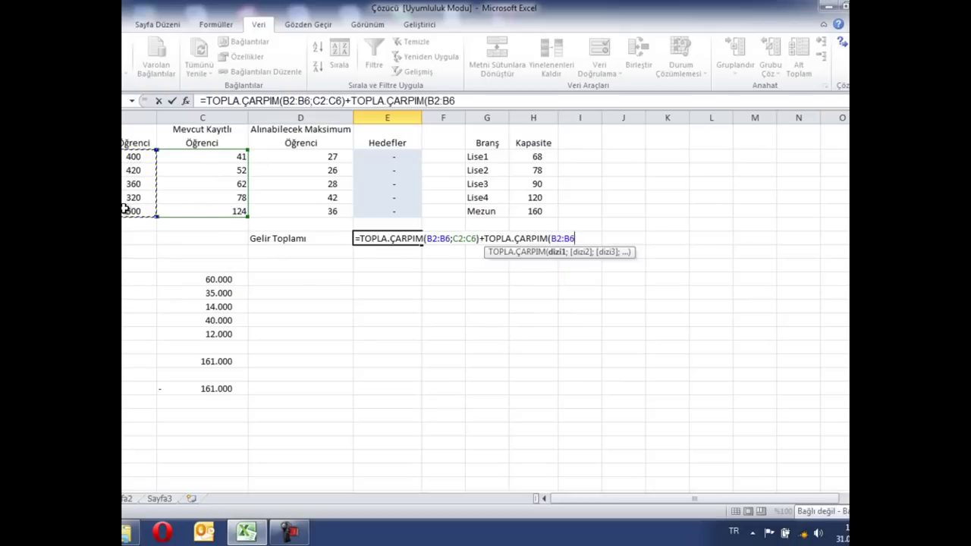
pyautogui.write(';')
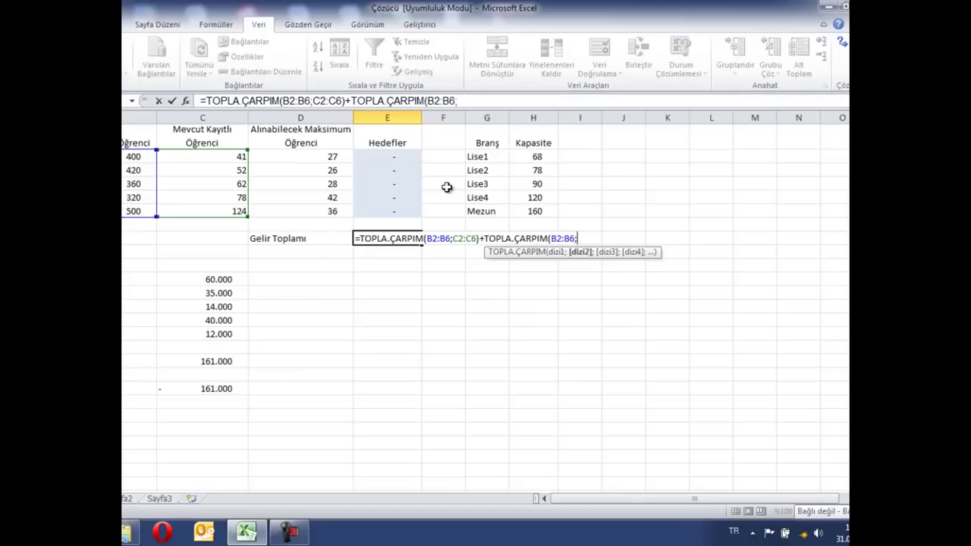
pyautogui.moveTo(405, 157); pyautogui.dragTo(395, 212)
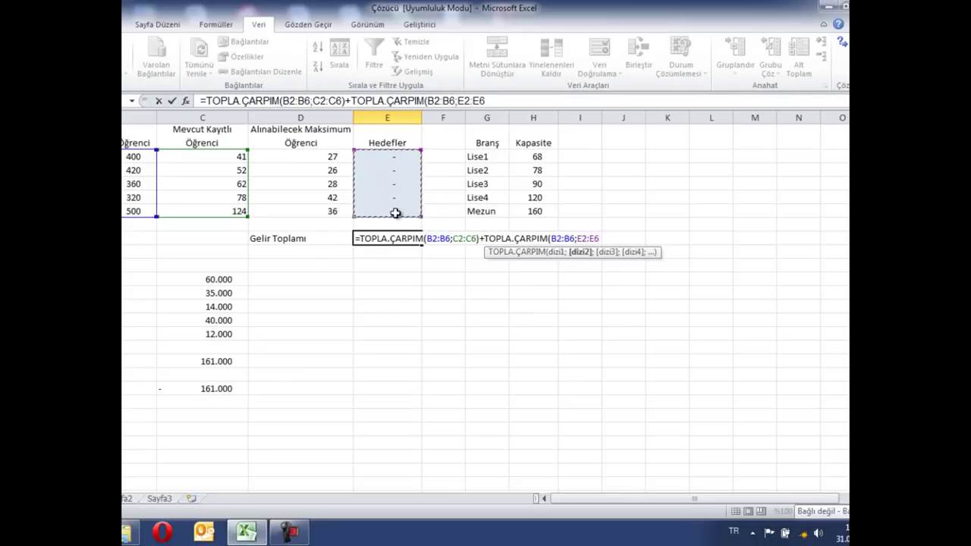
pyautogui.write(')')
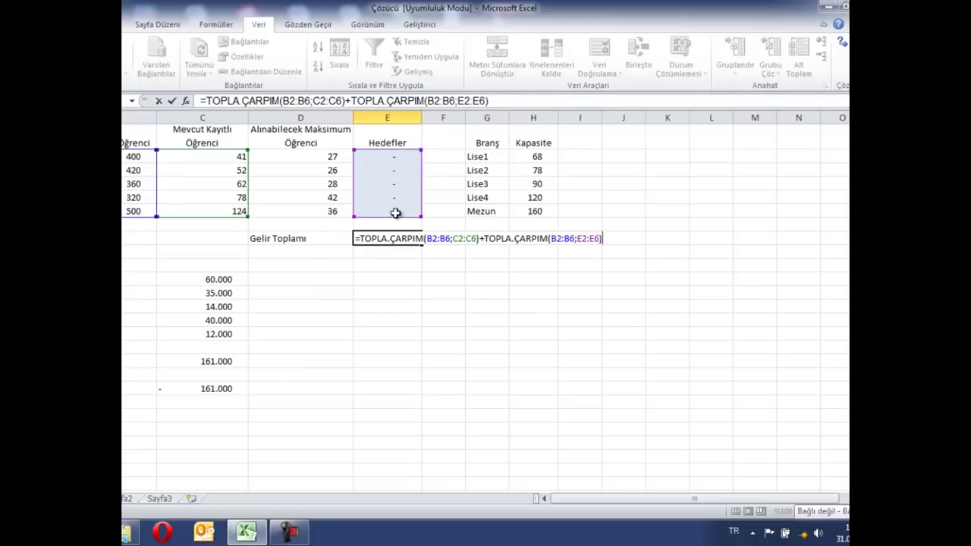
pyautogui.press('Return')
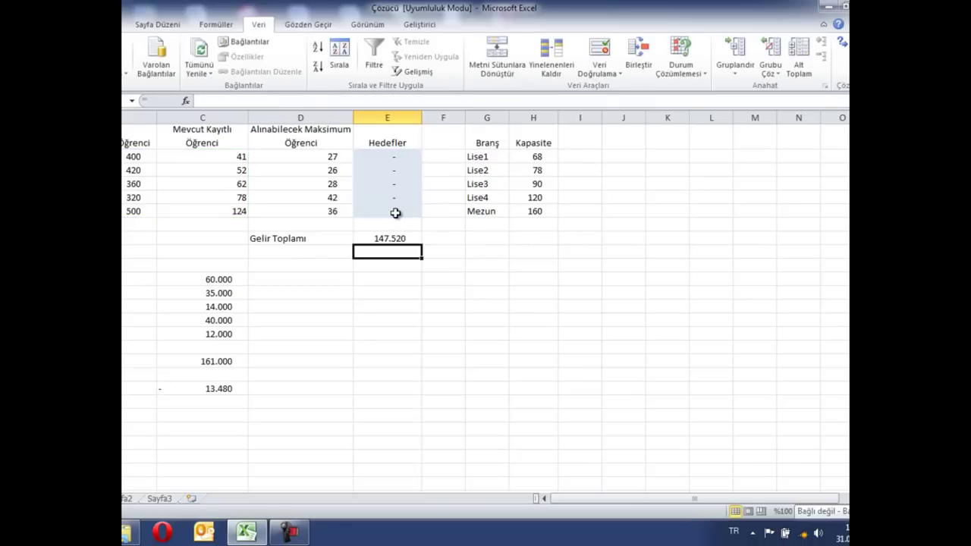
pyautogui.press('Up')
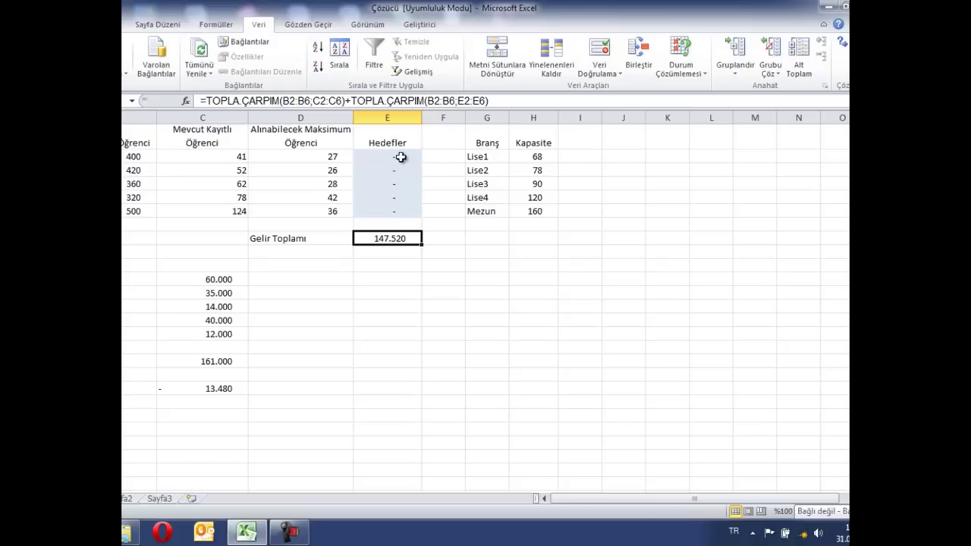
pyautogui.moveTo(401, 157); pyautogui.dragTo(391, 226)
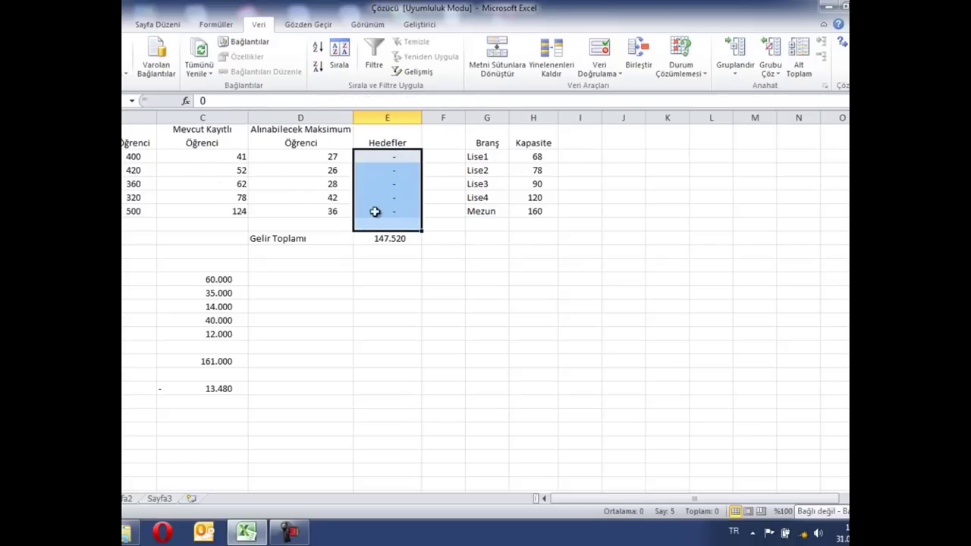
pyautogui.click(393, 238)
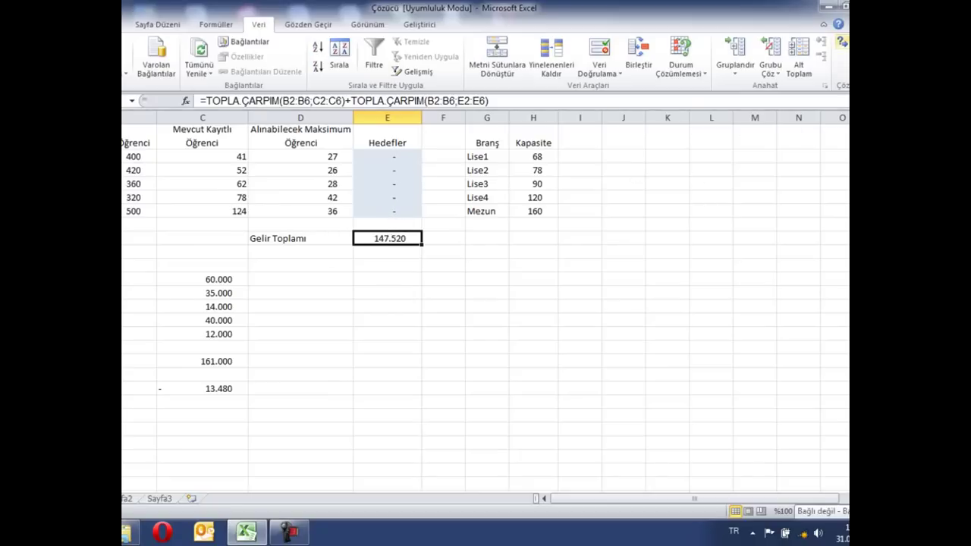
# In Solver, target $E$8 to the value 180000 by changing $E$2:$E$6
pyautogui.click(841, 43)
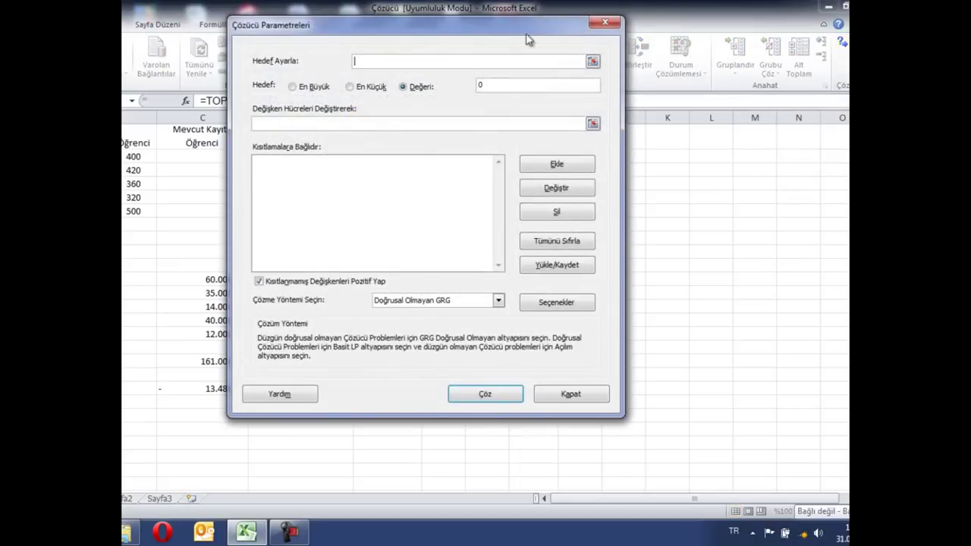
pyautogui.moveTo(489, 38); pyautogui.dragTo(707, 76)
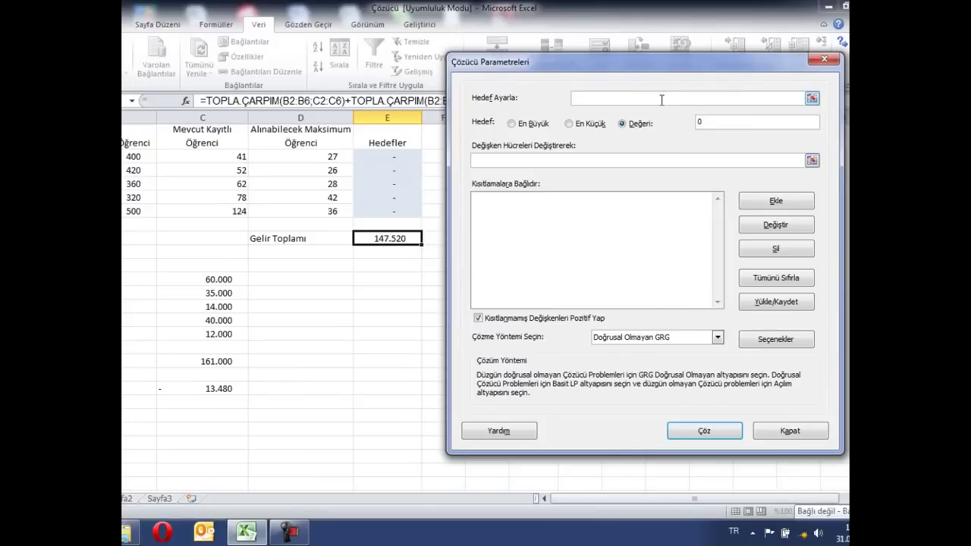
pyautogui.click(389, 238)
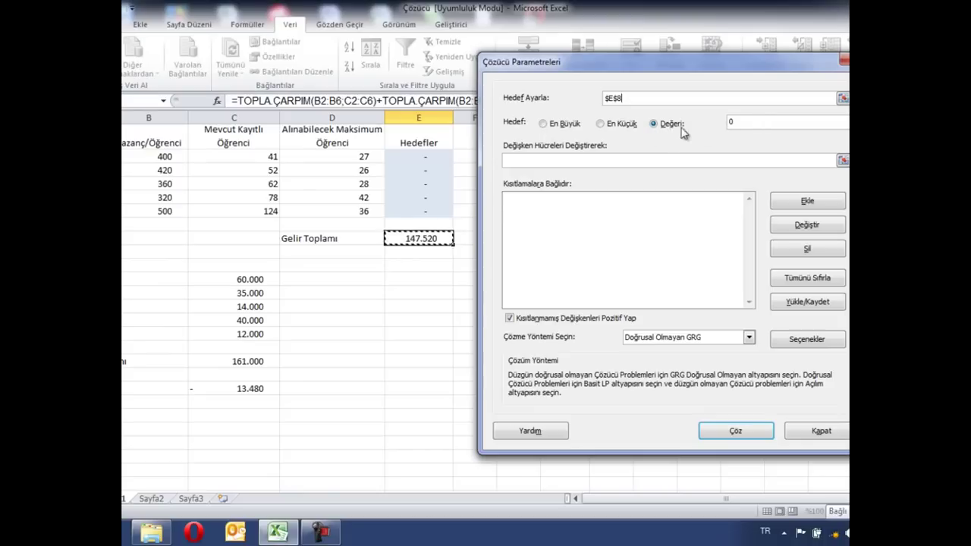
pyautogui.click(744, 124)
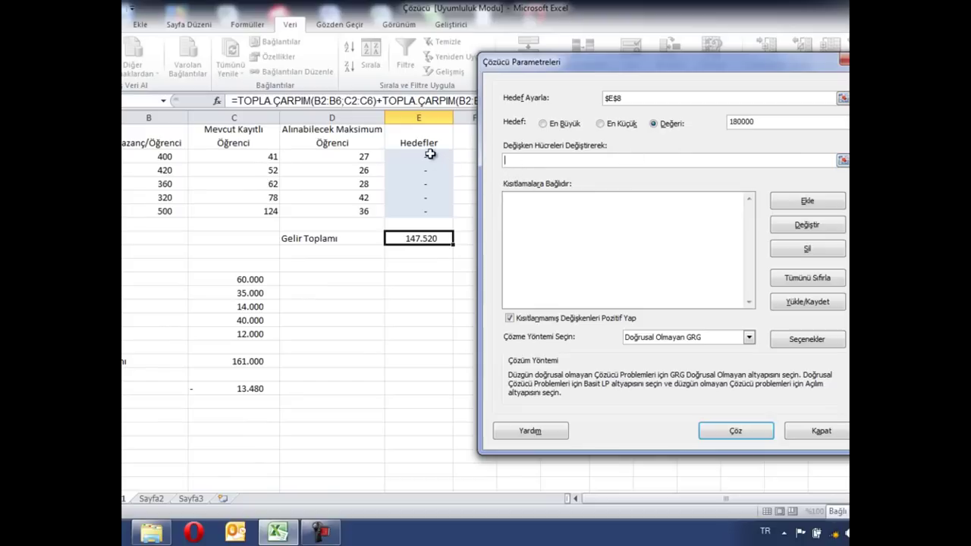
pyautogui.moveTo(430, 154); pyautogui.dragTo(417, 210)
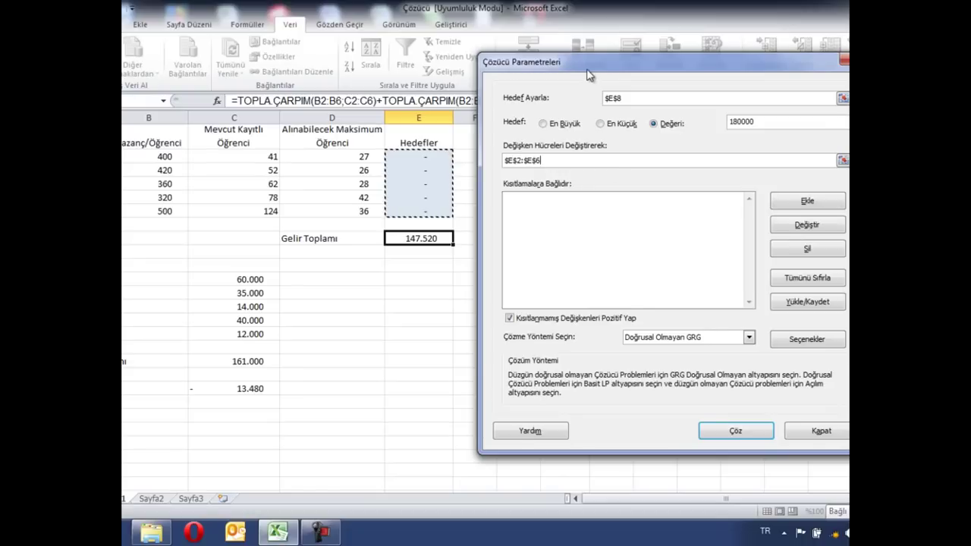
pyautogui.moveTo(589, 74); pyautogui.dragTo(601, 47)
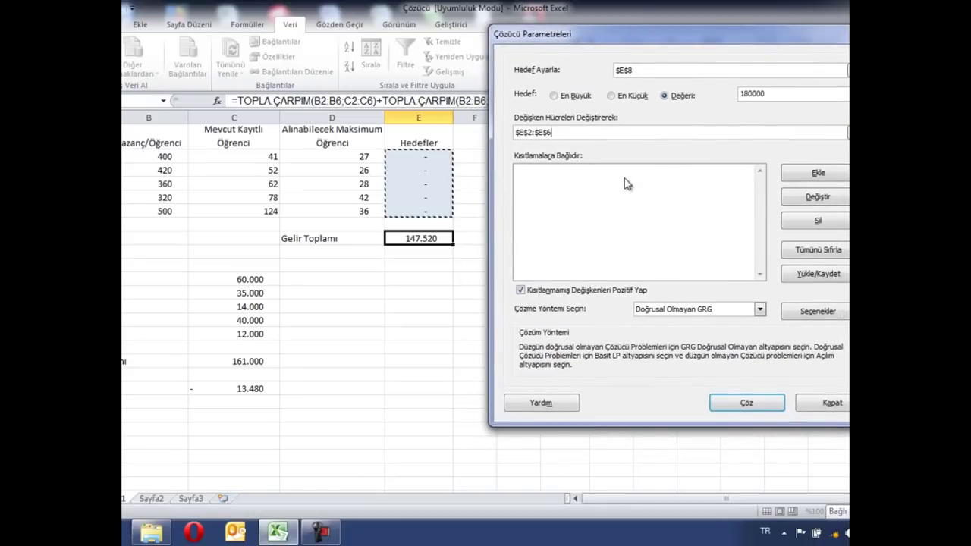
pyautogui.moveTo(625, 40); pyautogui.dragTo(566, 259)
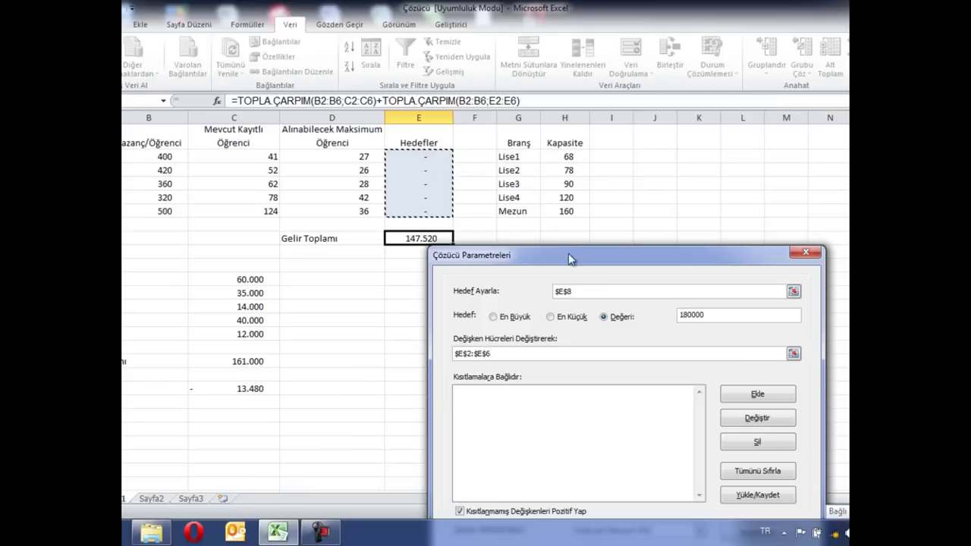
pyautogui.moveTo(575, 254); pyautogui.dragTo(631, 95)
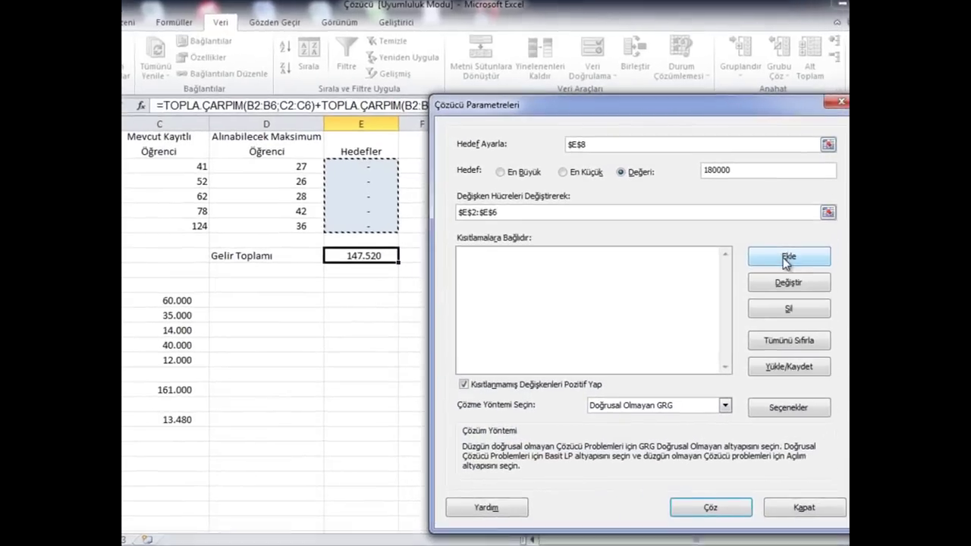
# Add the Solver constraints $E$2<=$D$2 and $E$3<=$D$3
pyautogui.click(810, 240)
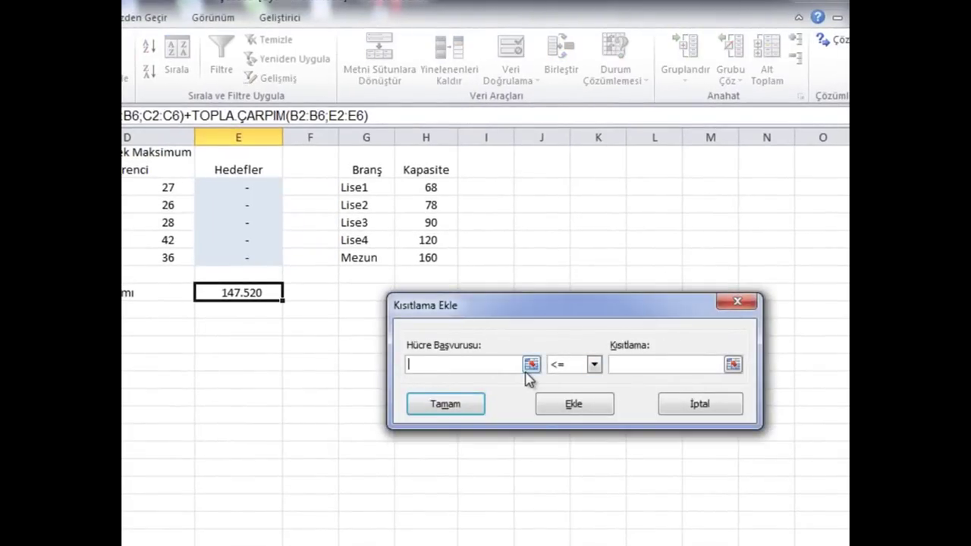
pyautogui.click(249, 186)
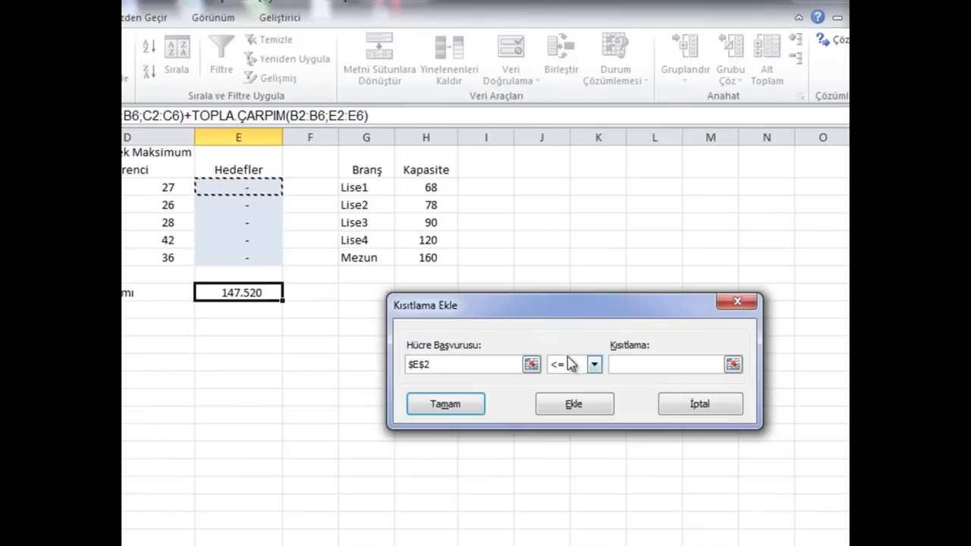
pyautogui.click(646, 368)
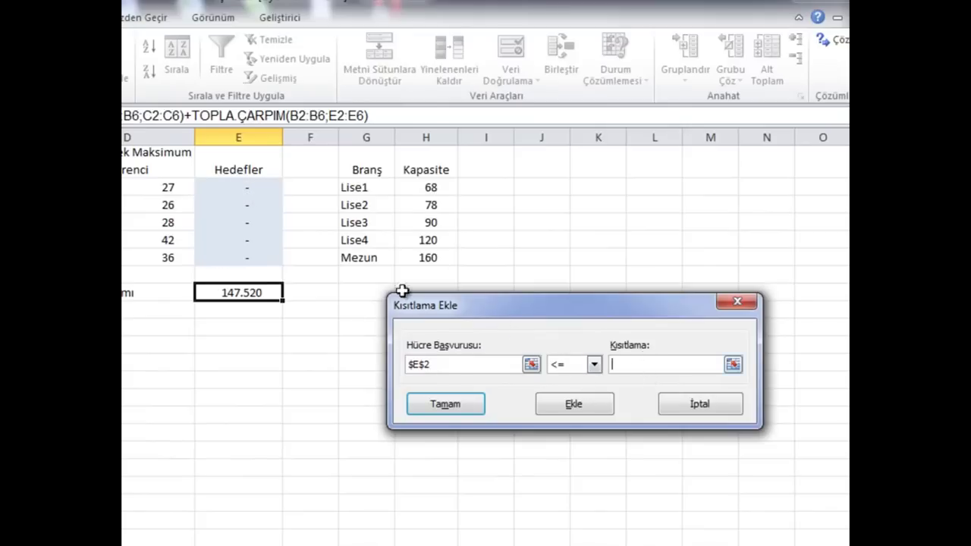
pyautogui.click(138, 188)
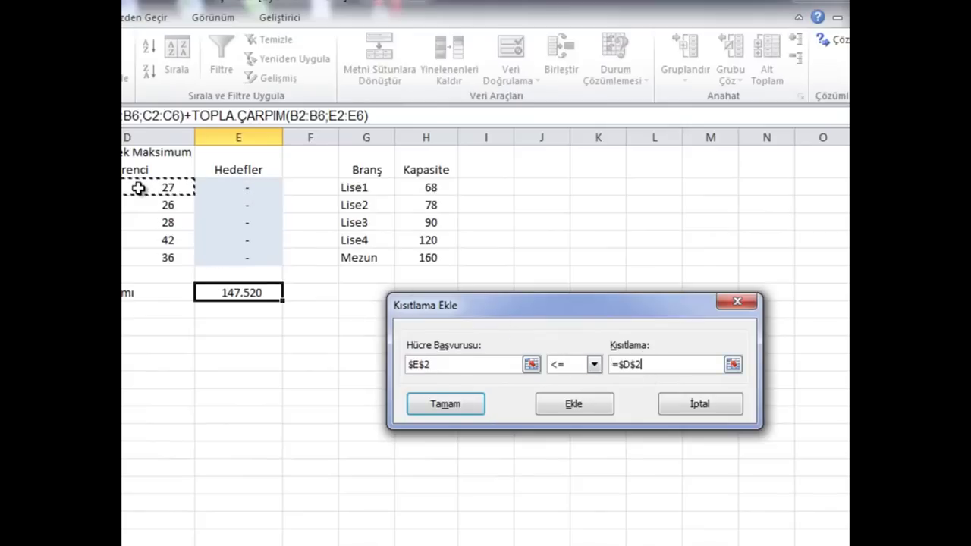
pyautogui.click(574, 404)
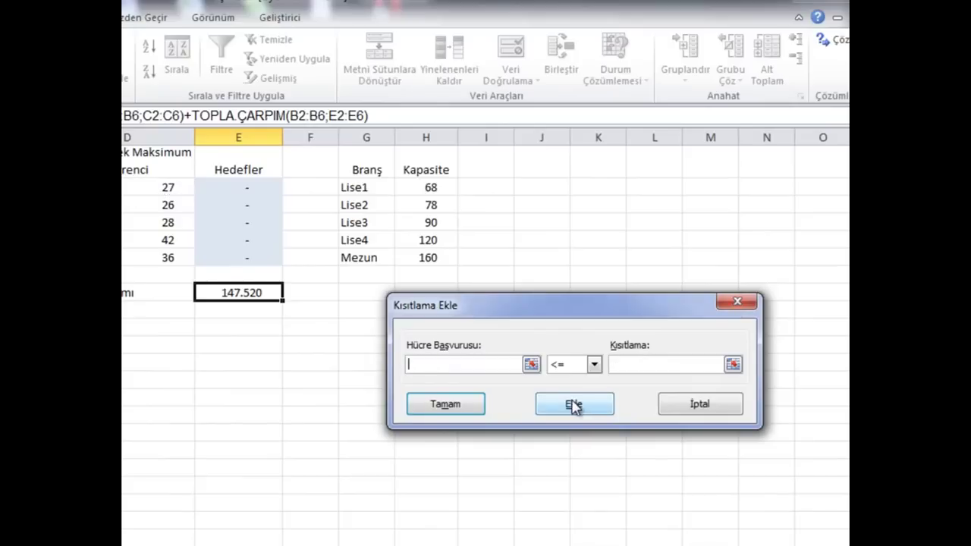
pyautogui.click(258, 205)
pyautogui.click(631, 365)
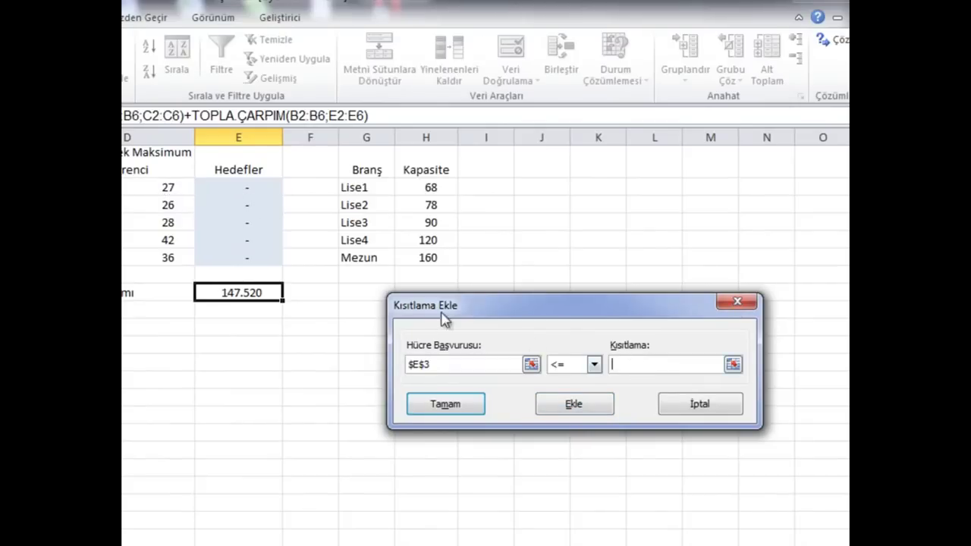
pyautogui.click(176, 208)
pyautogui.click(574, 410)
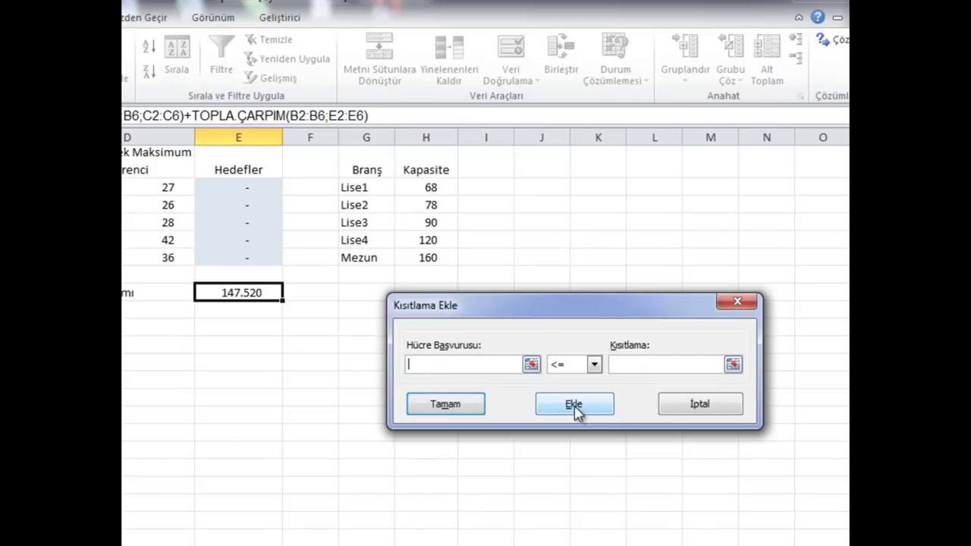
# Add constraints $E$4<=$D$4, $E$5<=$D$5 and $E$6<=$D$6, then confirm
pyautogui.click(248, 224)
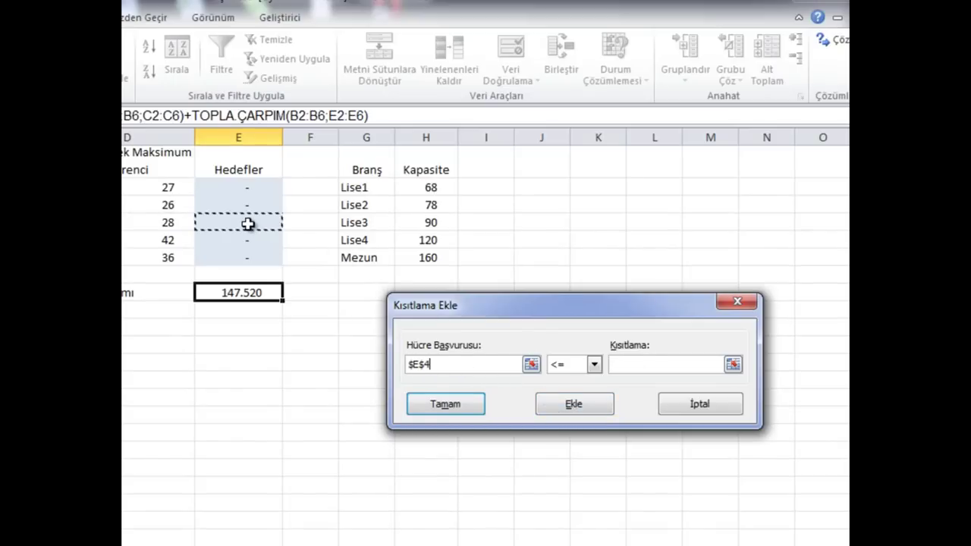
pyautogui.click(653, 365)
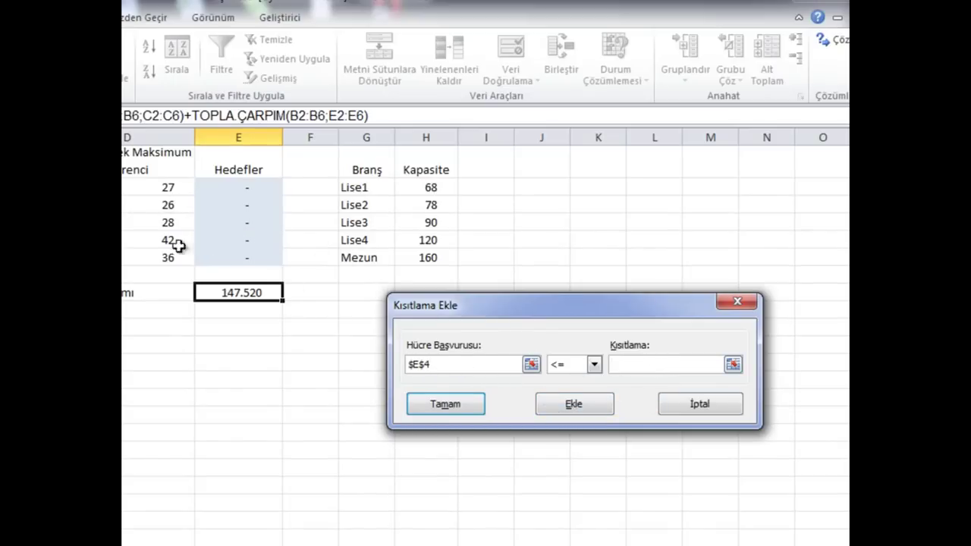
pyautogui.click(164, 226)
pyautogui.click(573, 409)
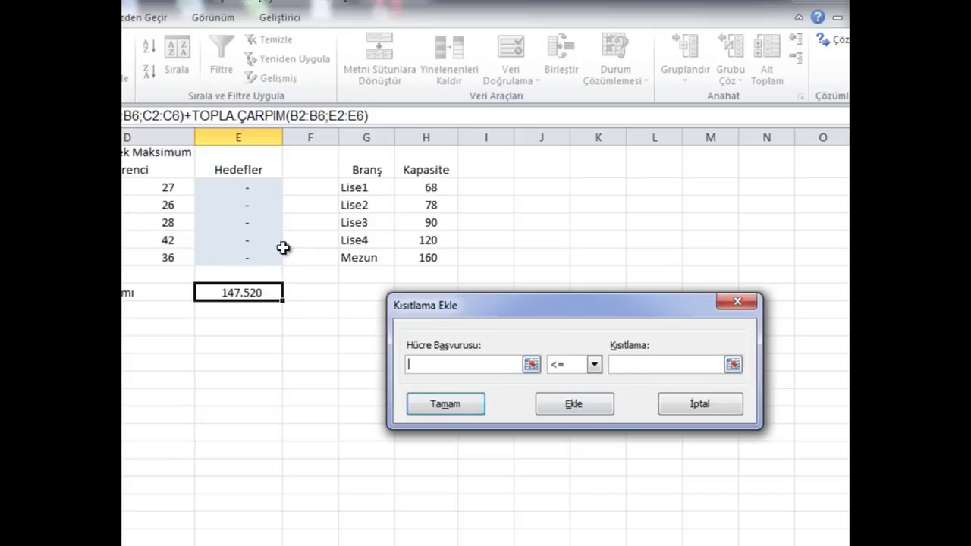
pyautogui.click(253, 241)
pyautogui.click(654, 367)
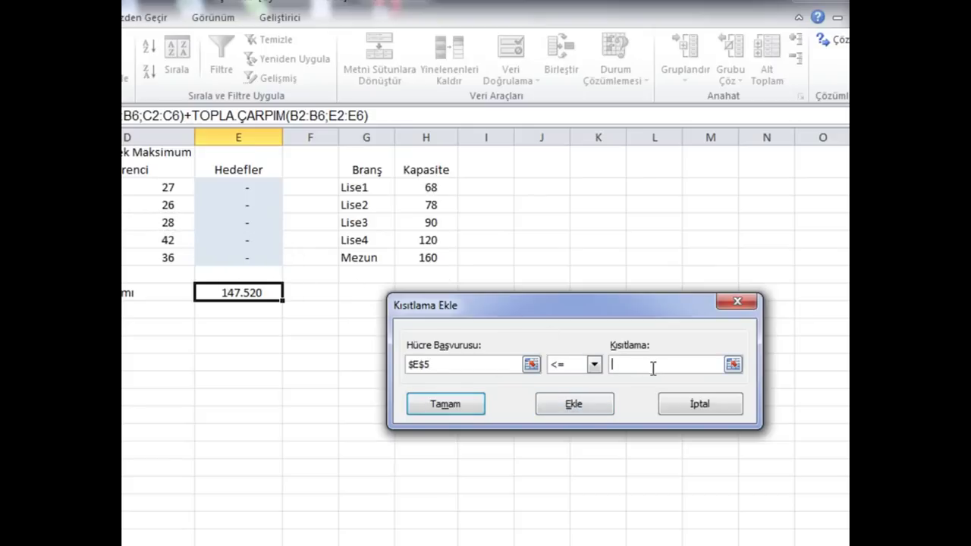
pyautogui.click(182, 242)
pyautogui.click(573, 405)
pyautogui.click(218, 260)
pyautogui.click(637, 367)
pyautogui.click(131, 262)
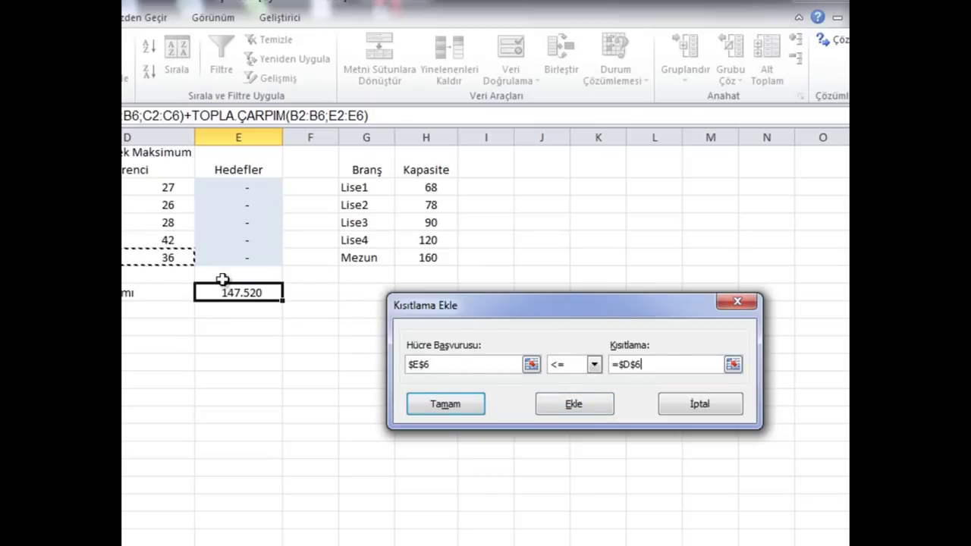
pyautogui.click(446, 408)
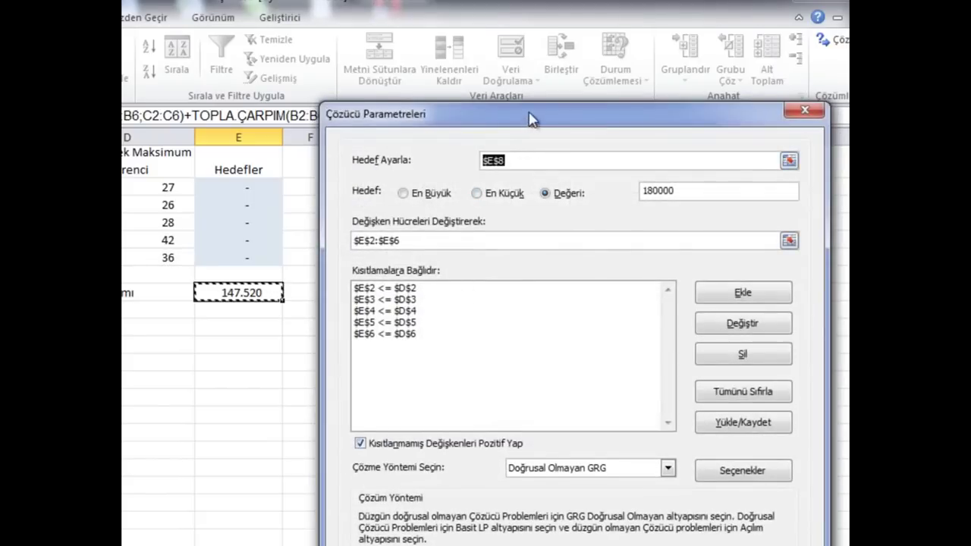
# Solve with GRG Nonlinear, changing E2:E6 so E8 reaches 180000
pyautogui.moveTo(531, 118); pyautogui.dragTo(554, 31)
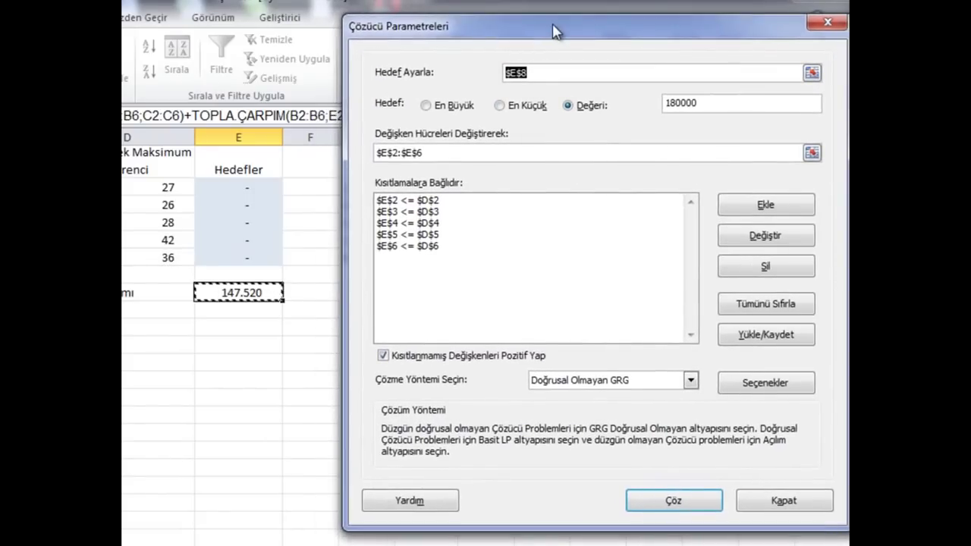
pyautogui.click(571, 383)
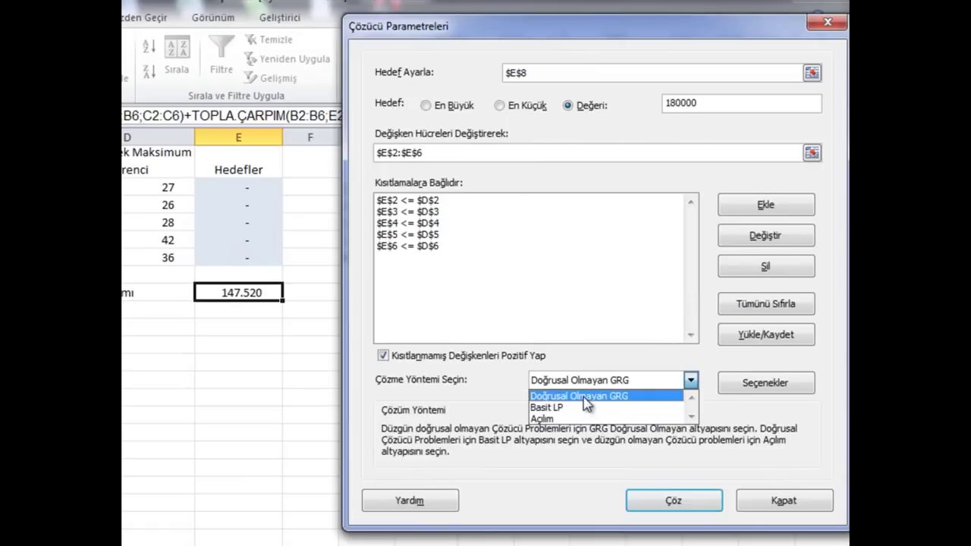
pyautogui.click(586, 397)
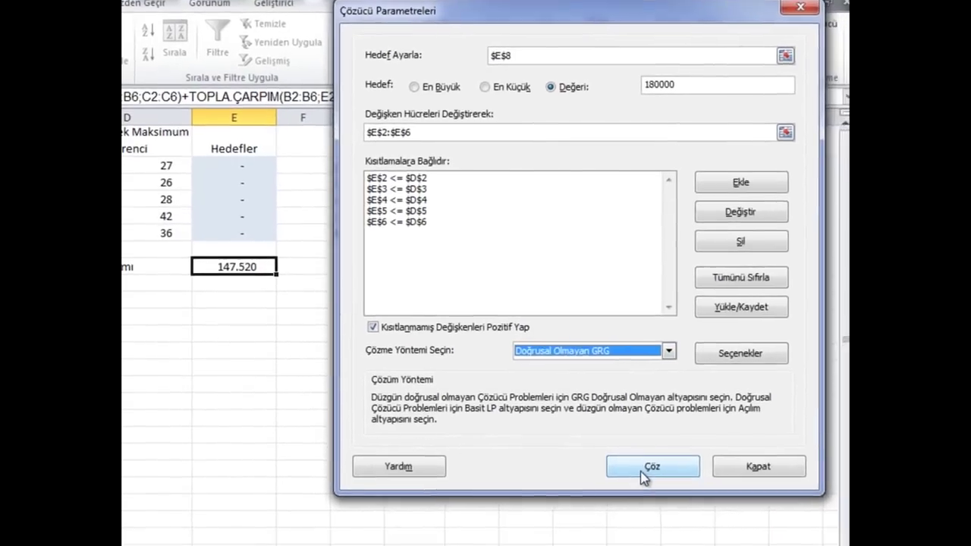
pyautogui.click(664, 505)
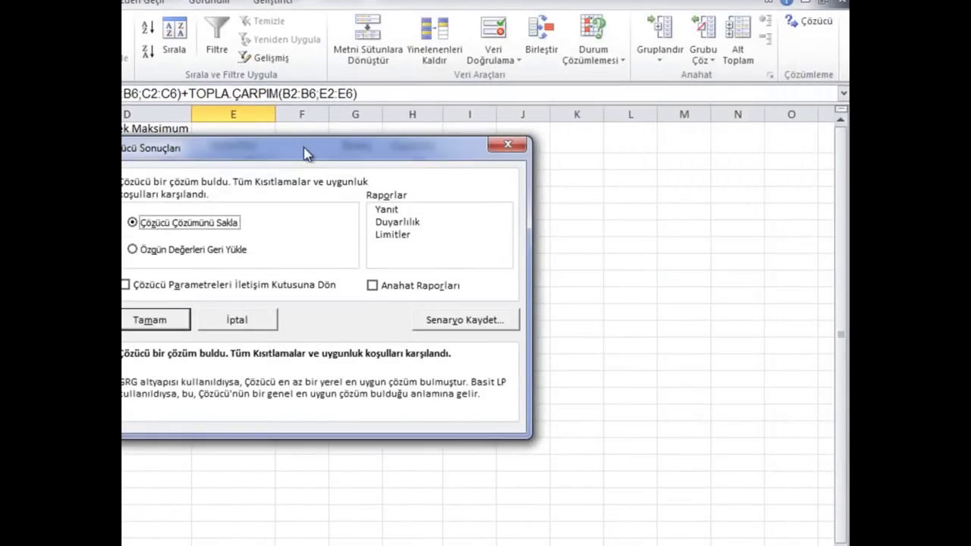
# Review the solved targets, then discard them so E8 returns to 147.520
pyautogui.moveTo(303, 152); pyautogui.dragTo(544, 258)
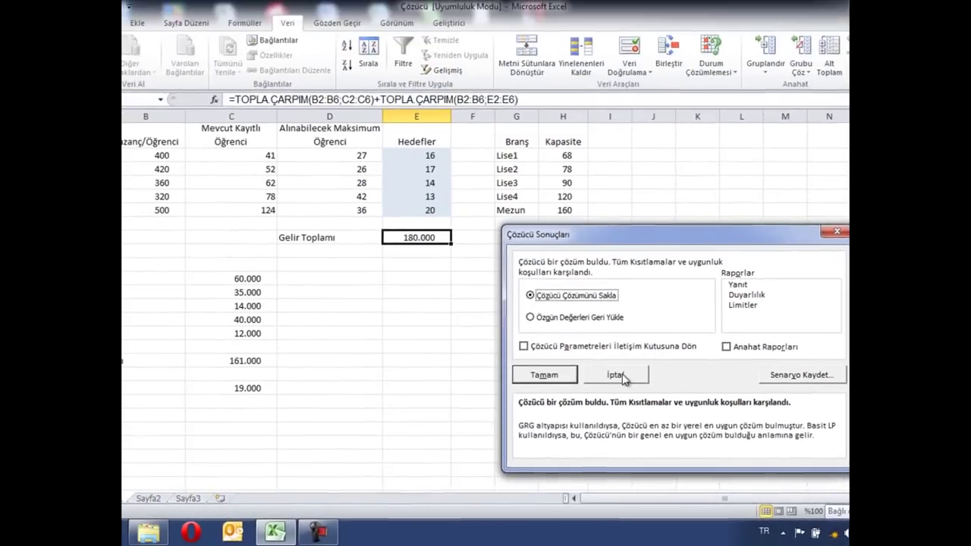
pyautogui.click(442, 318)
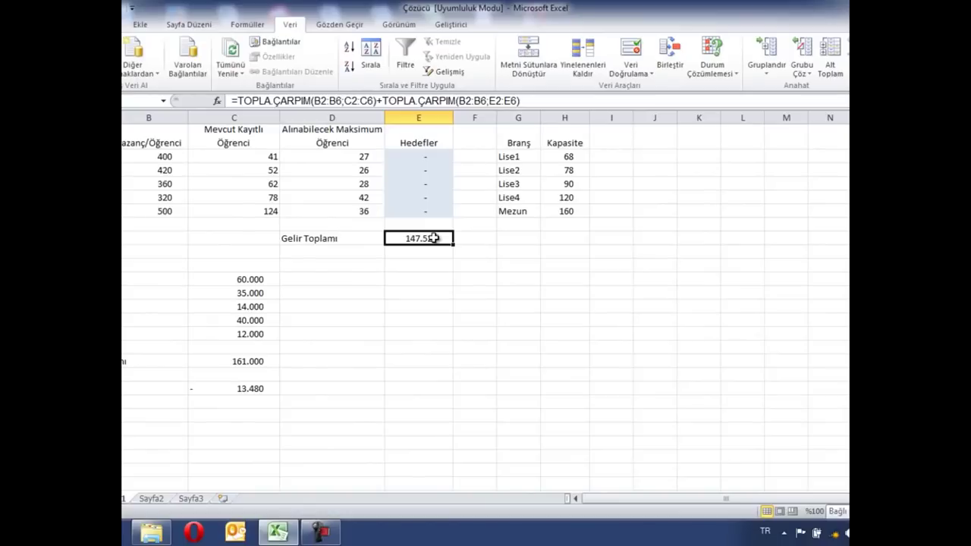
# Check C19's =E8-C17 formula and reopen Solver Parameters
pyautogui.click(239, 390)
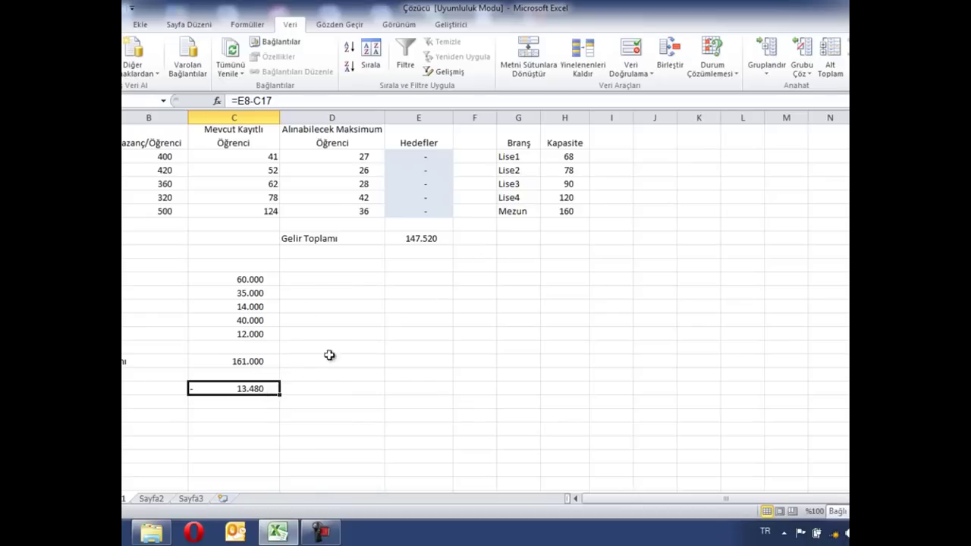
pyautogui.click(873, 65)
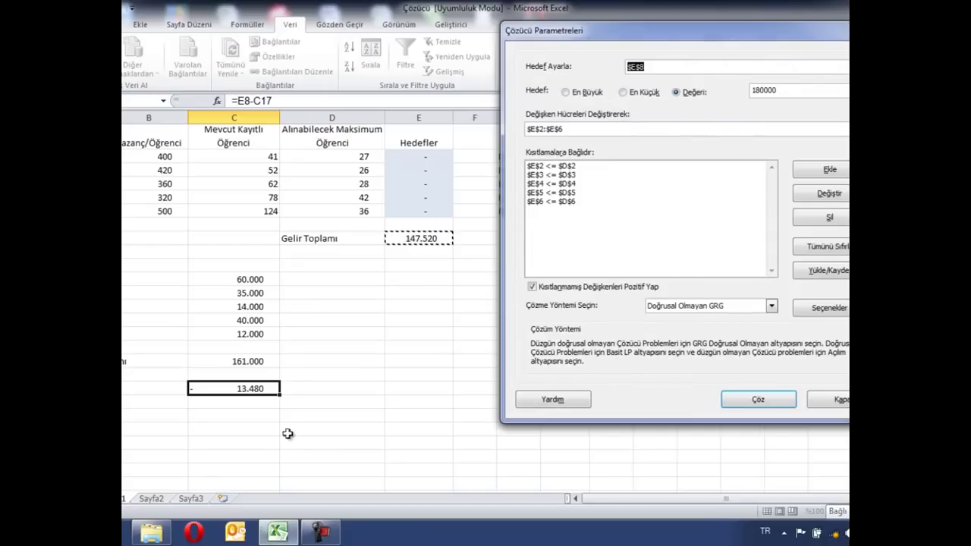
# Solve for objective $C$19 at 24000, giving targets 18, 19, 16, 15, 23
pyautogui.click(258, 388)
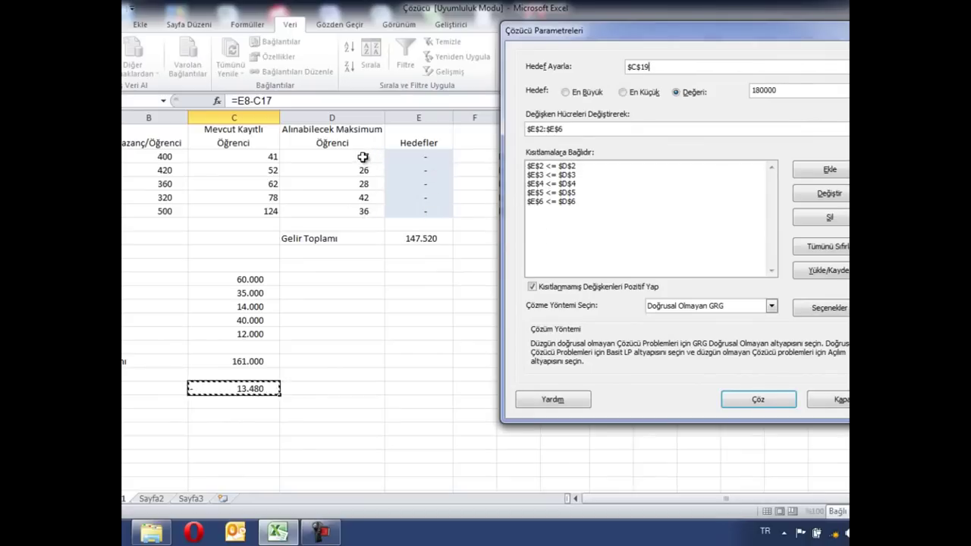
pyautogui.doubleClick(789, 92)
pyautogui.click(789, 92)
pyautogui.doubleClick(789, 92)
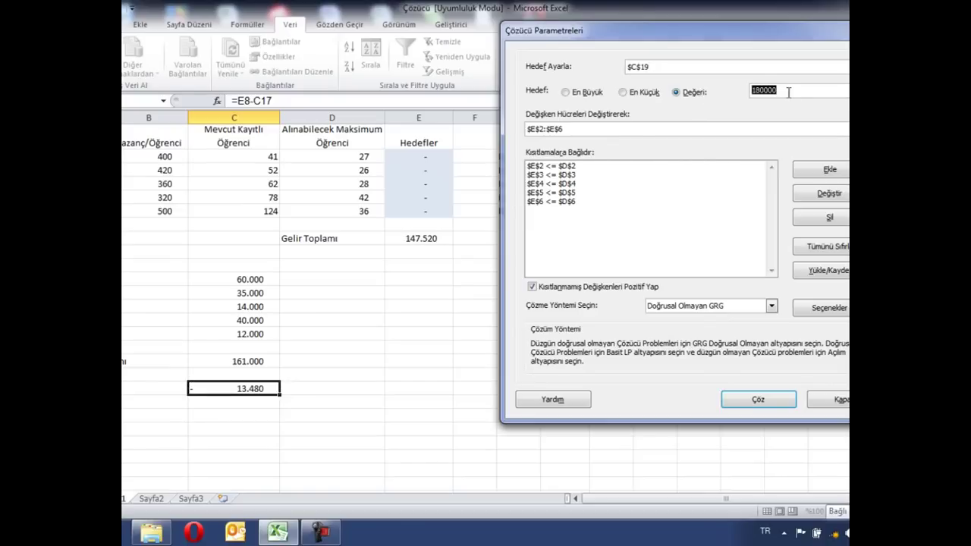
pyautogui.write('24')
pyautogui.click(759, 400)
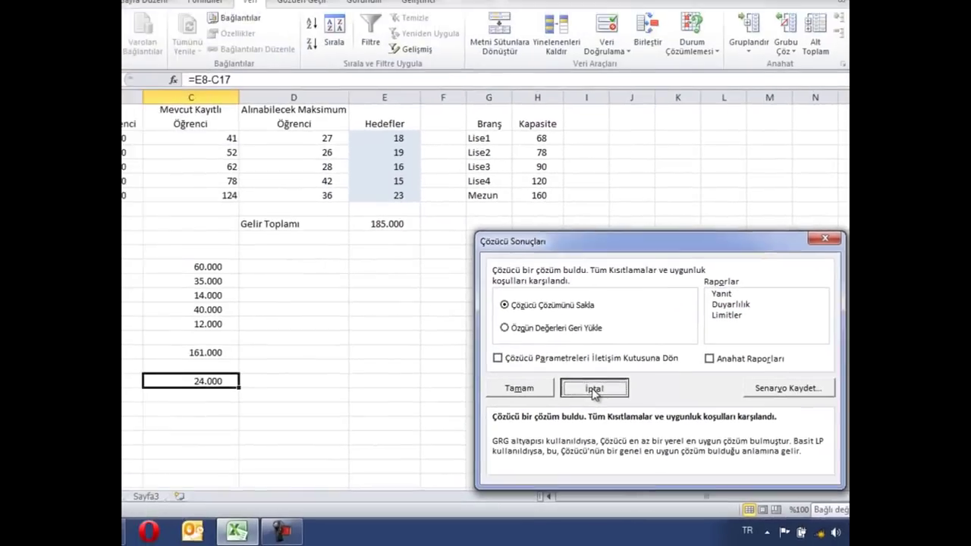
# Discard that result and re-solve C19 for 40000, giving targets 27, 26, 24, 21, 33
pyautogui.click(445, 346)
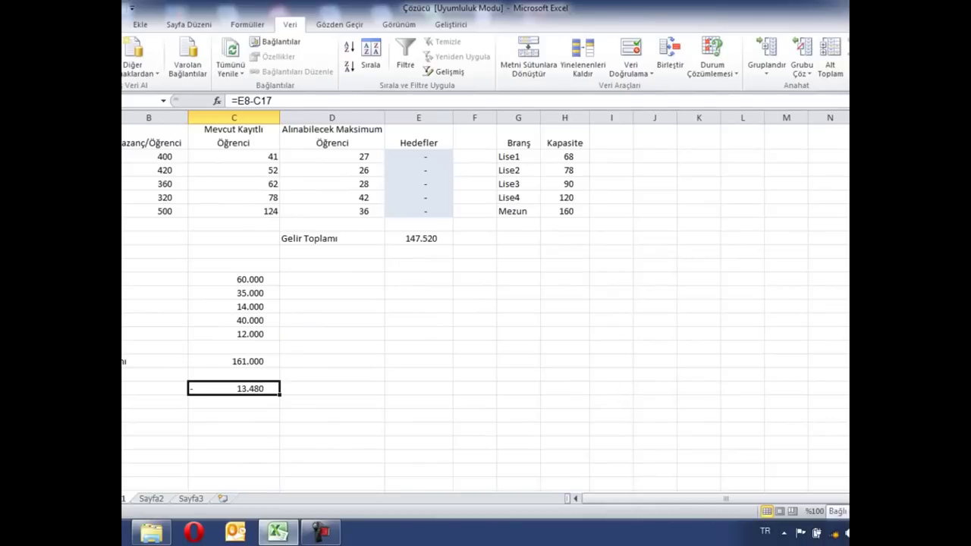
pyautogui.click(892, 47)
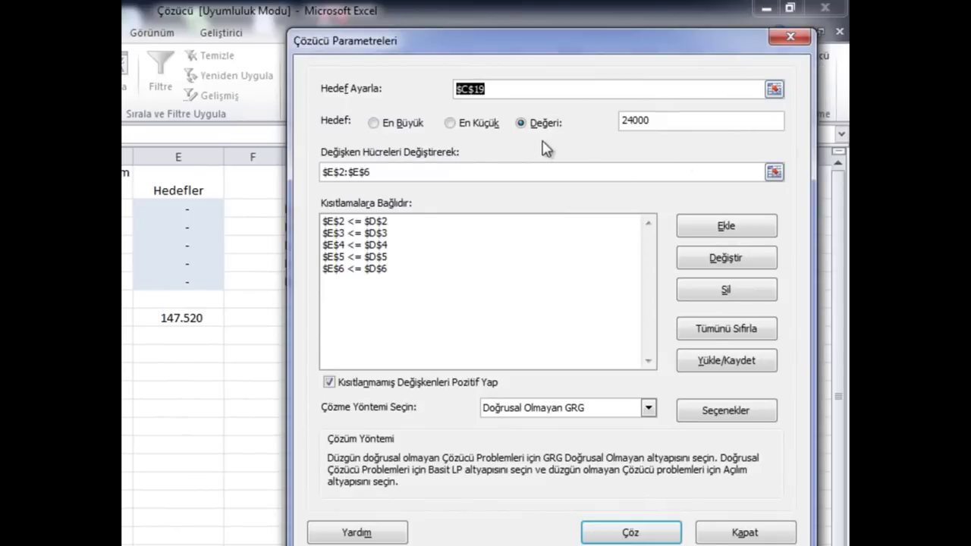
pyautogui.doubleClick(679, 123)
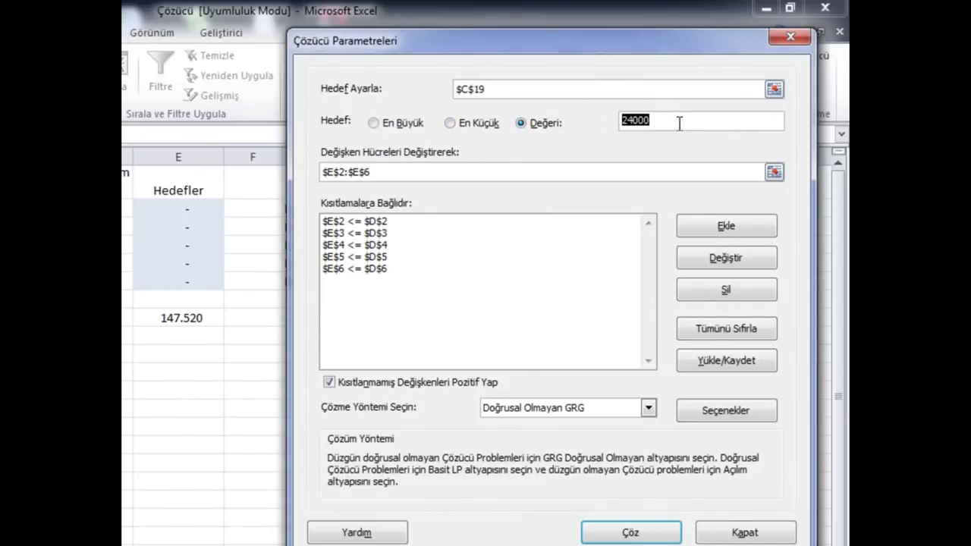
pyautogui.write('400')
pyautogui.click(640, 534)
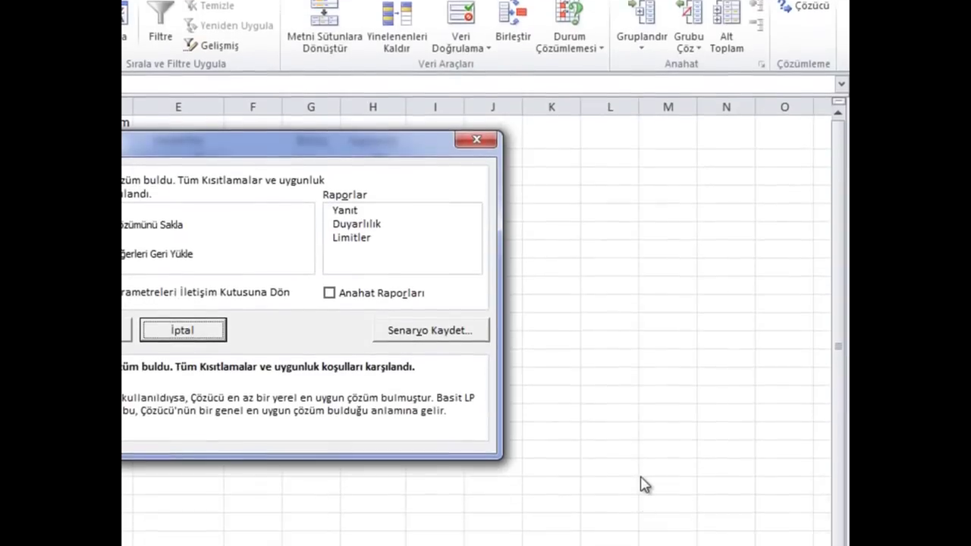
pyautogui.moveTo(245, 138); pyautogui.dragTo(512, 168)
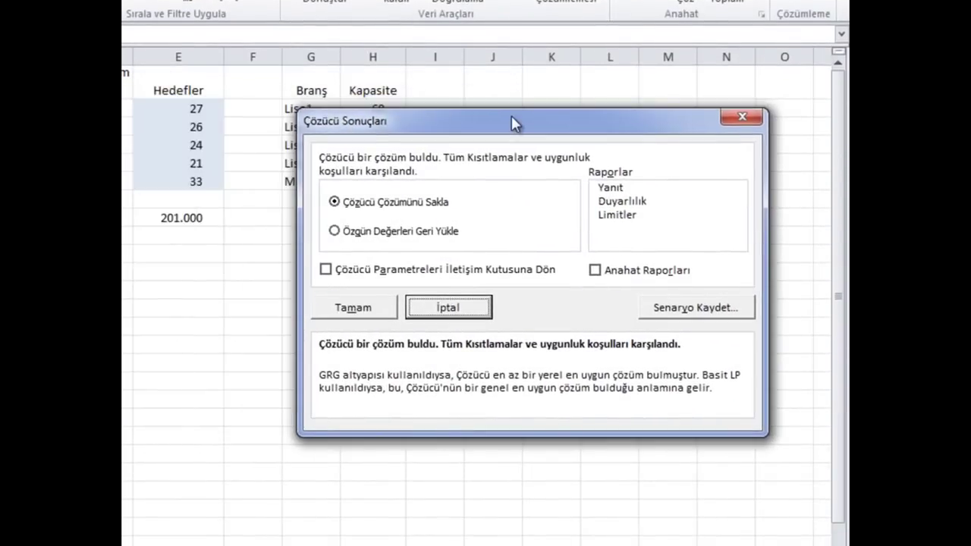
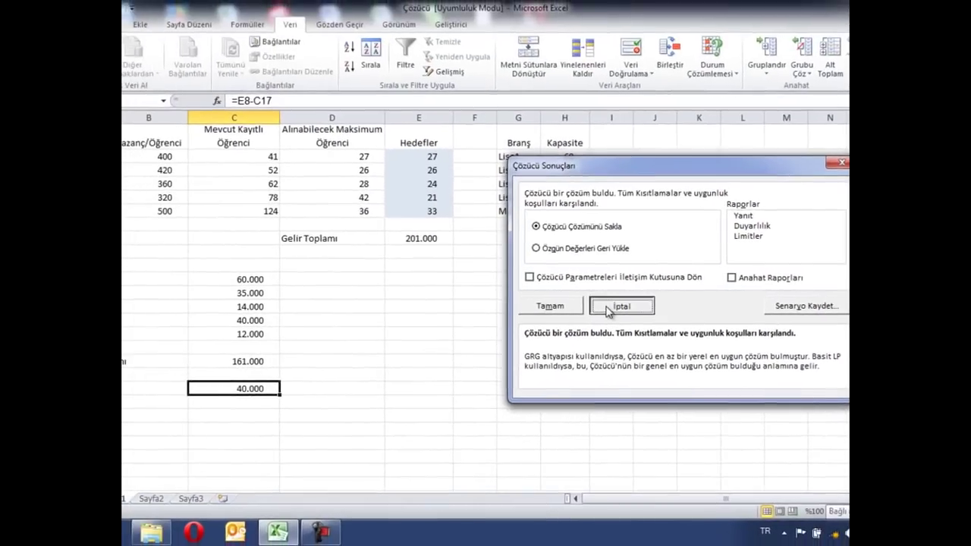
# Cancel the Çözücü Sonuçları dialog so the original values are restored instead of the Solver solution
pyautogui.click(516, 307)
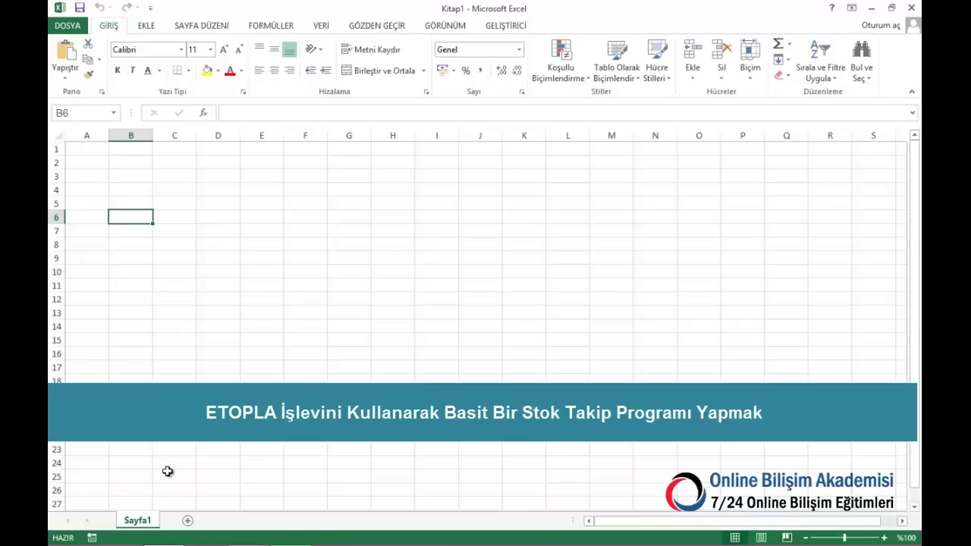
# Add two new sheets and group Sayfa2 with Sayfa1 for editing together
pyautogui.click(188, 521)
pyautogui.click(232, 522)
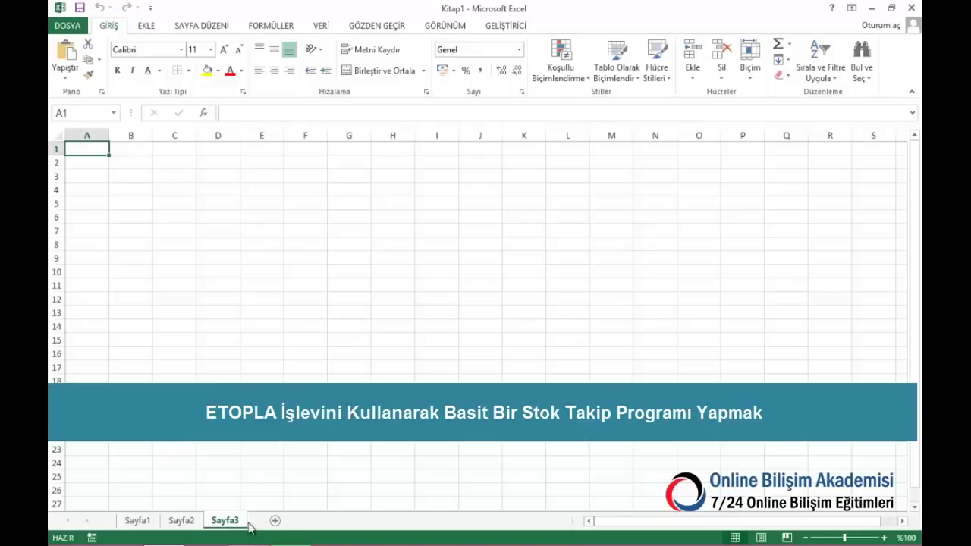
pyautogui.click(138, 522)
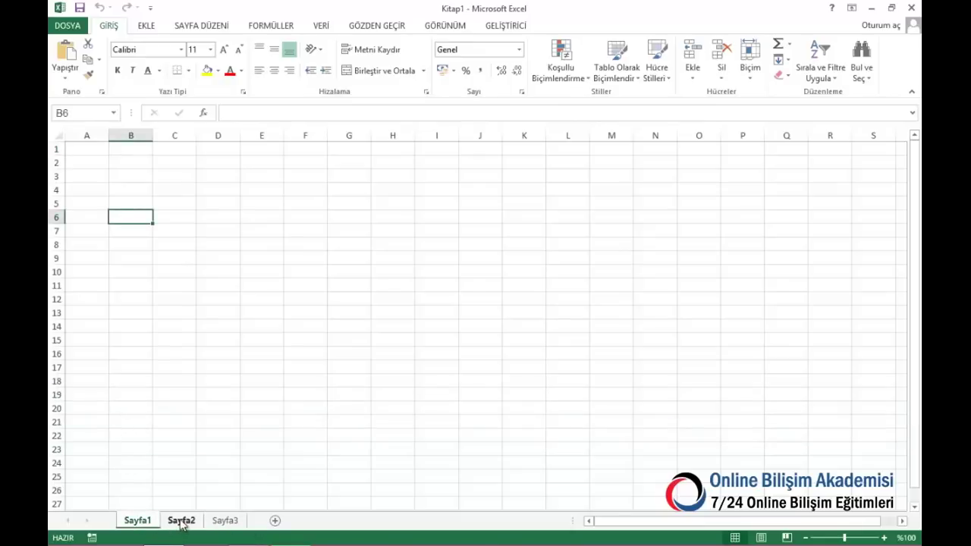
pyautogui.keyDown('ctrl'); pyautogui.click(182, 522); pyautogui.keyUp('ctrl')
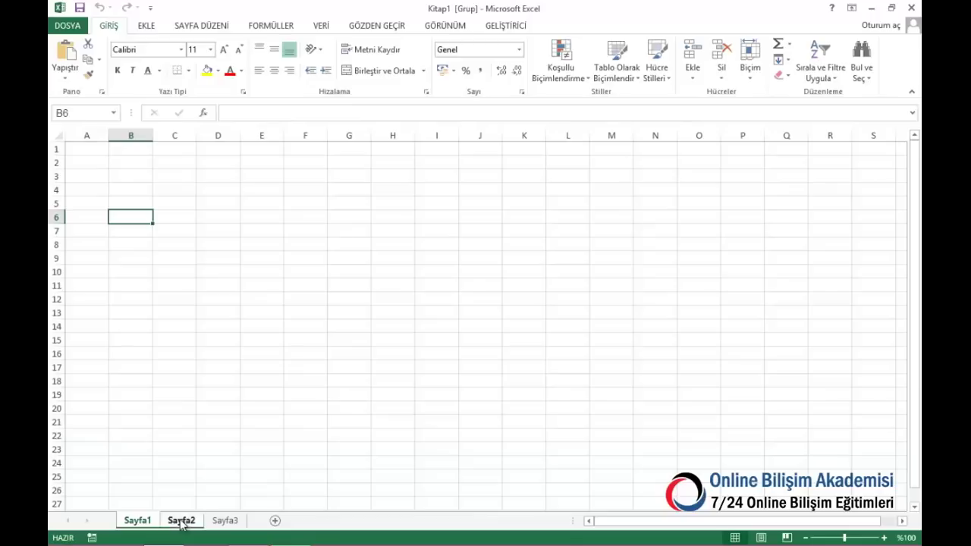
# Enter the headers Gün, Ay, Yıl, TARih, Ürün, Adet across A1:F1
pyautogui.click(82, 152)
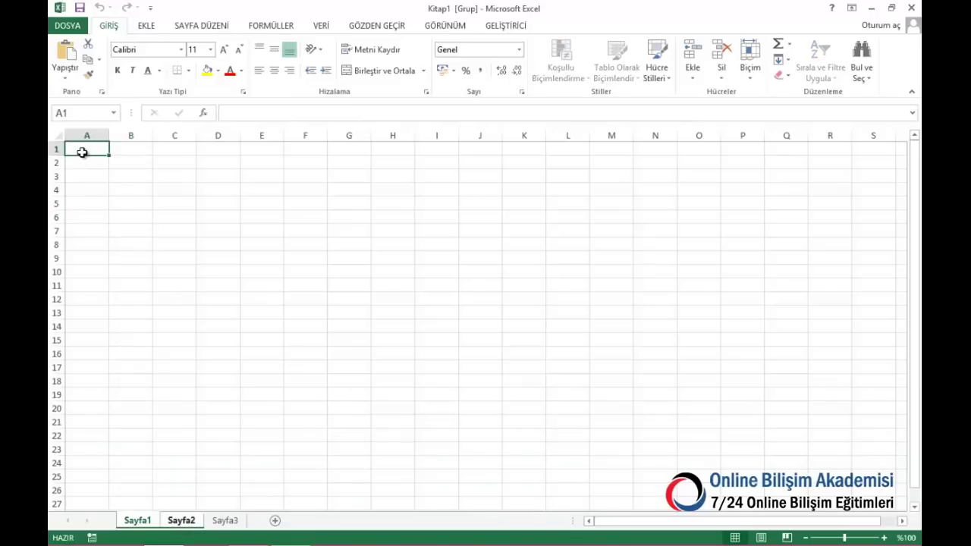
pyautogui.write('Gün')
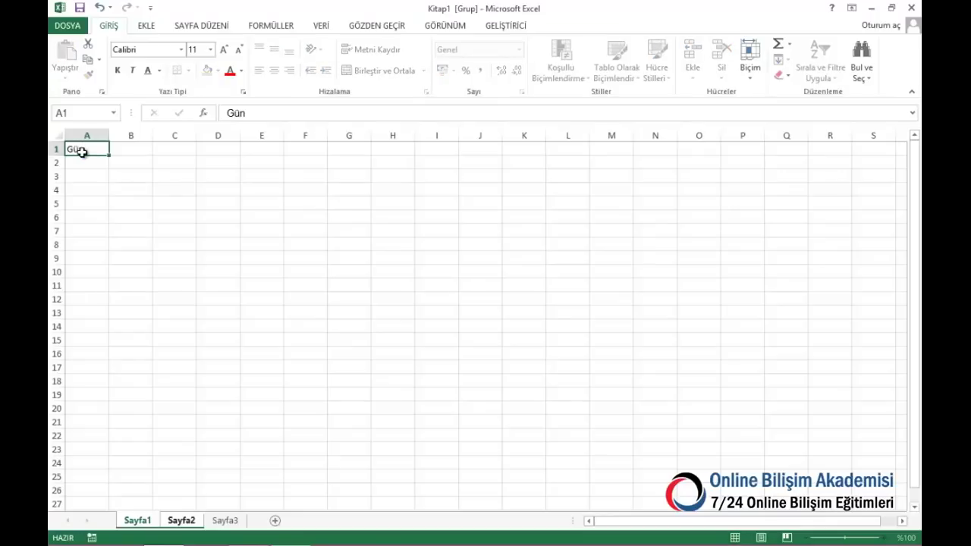
pyautogui.press('Tab')
pyautogui.write('Ay')
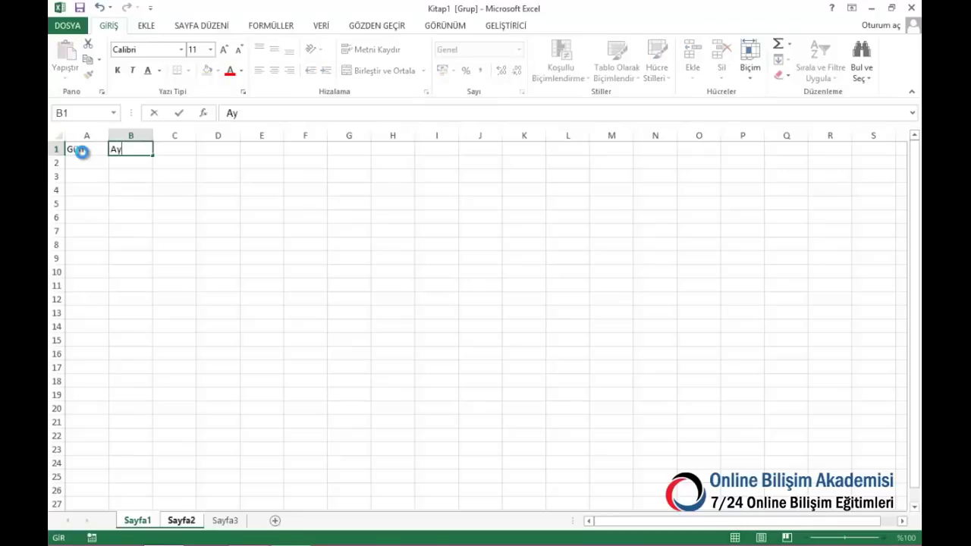
pyautogui.press('Tab')
pyautogui.write('Yı')
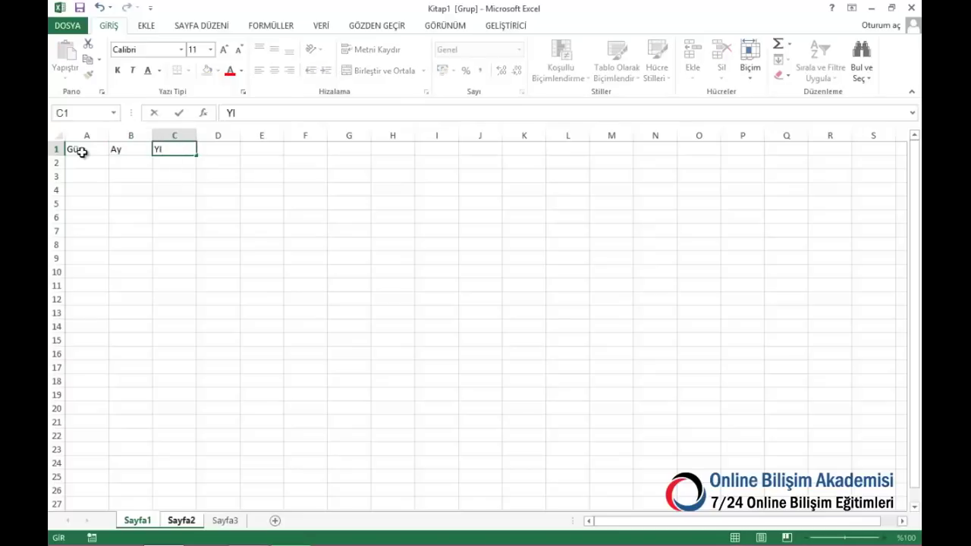
pyautogui.press('Tab')
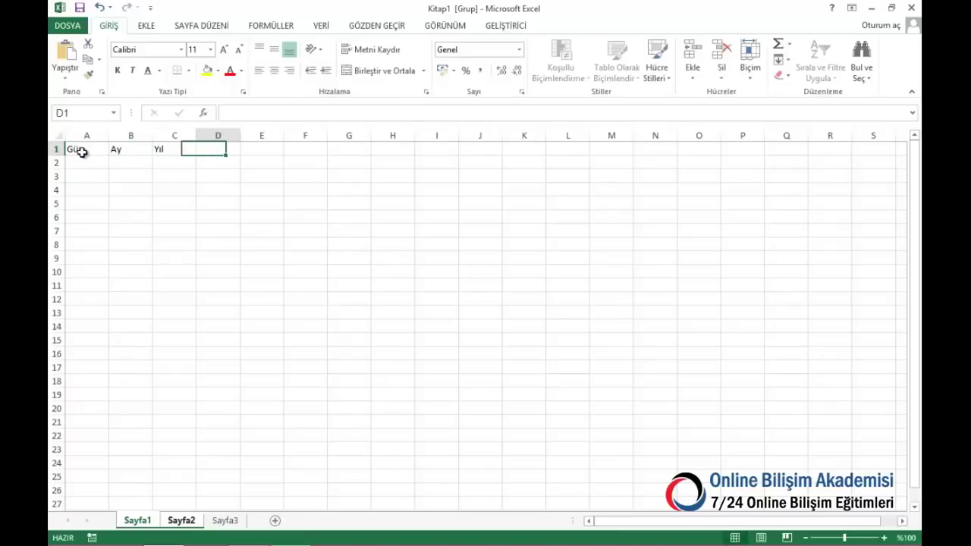
pyautogui.write('TARih')
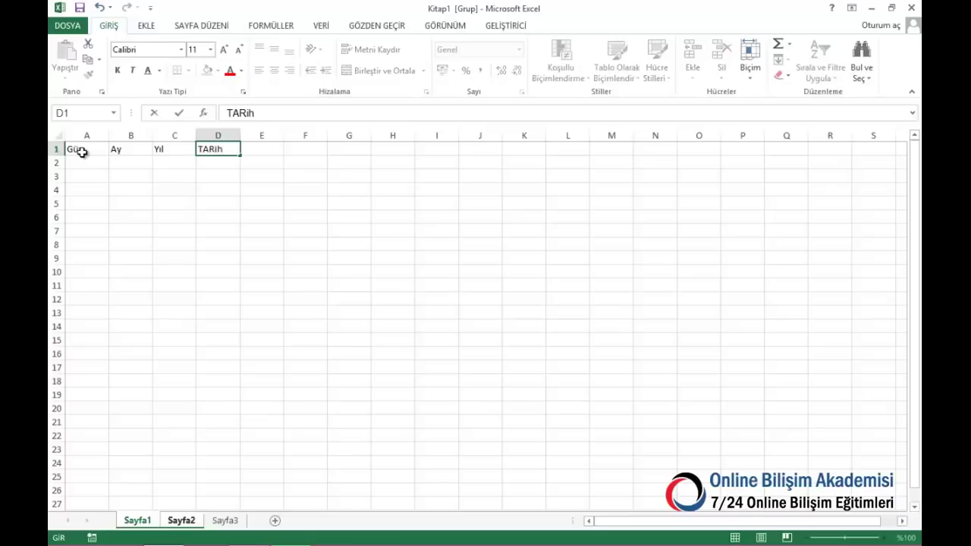
pyautogui.press('Tab')
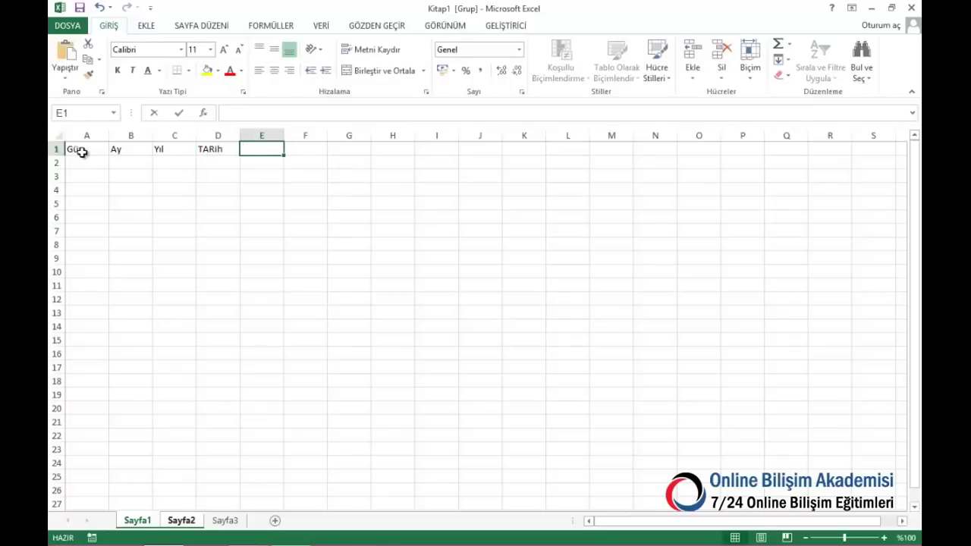
pyautogui.write('Ürün')
pyautogui.press('Tab')
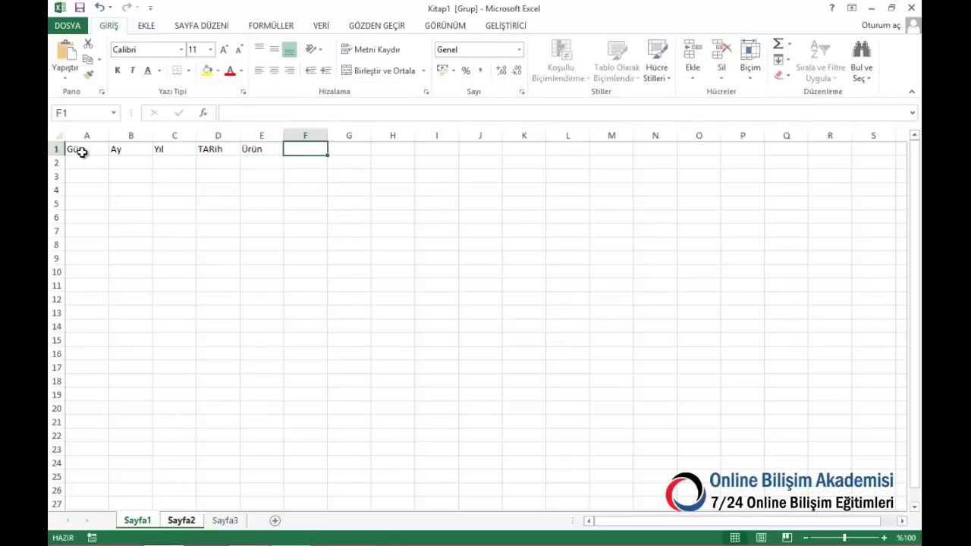
pyautogui.write('Adet')
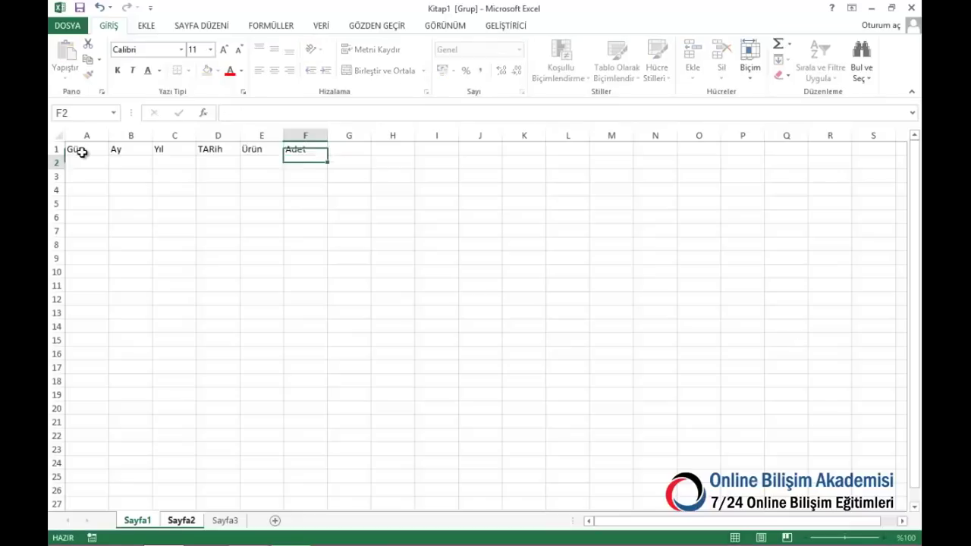
pyautogui.press('Return')
# Give A1:F25 all cell borders and make the header row A1:F1 bold
pyautogui.moveTo(90, 144); pyautogui.dragTo(297, 476)
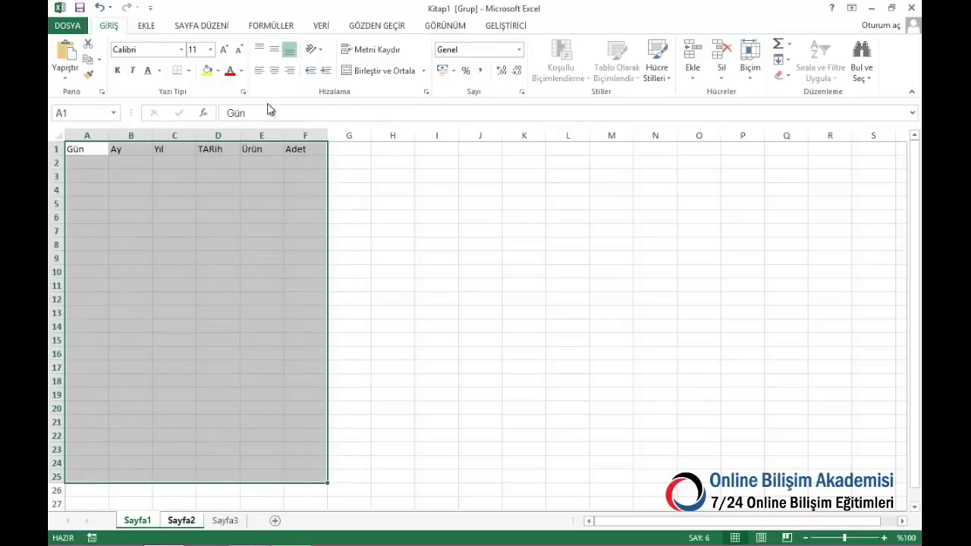
pyautogui.click(188, 71)
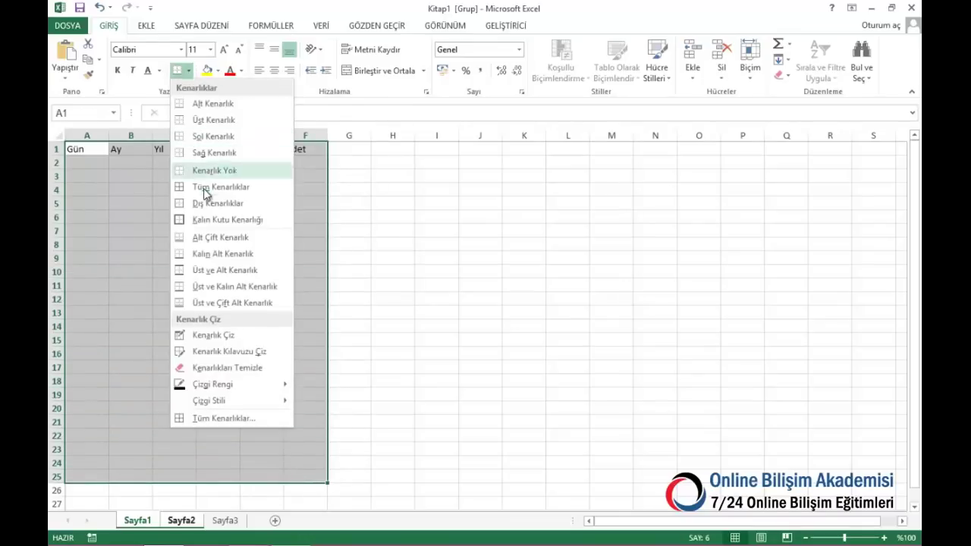
pyautogui.click(179, 187)
pyautogui.moveTo(104, 146); pyautogui.dragTo(307, 148)
pyautogui.click(113, 70)
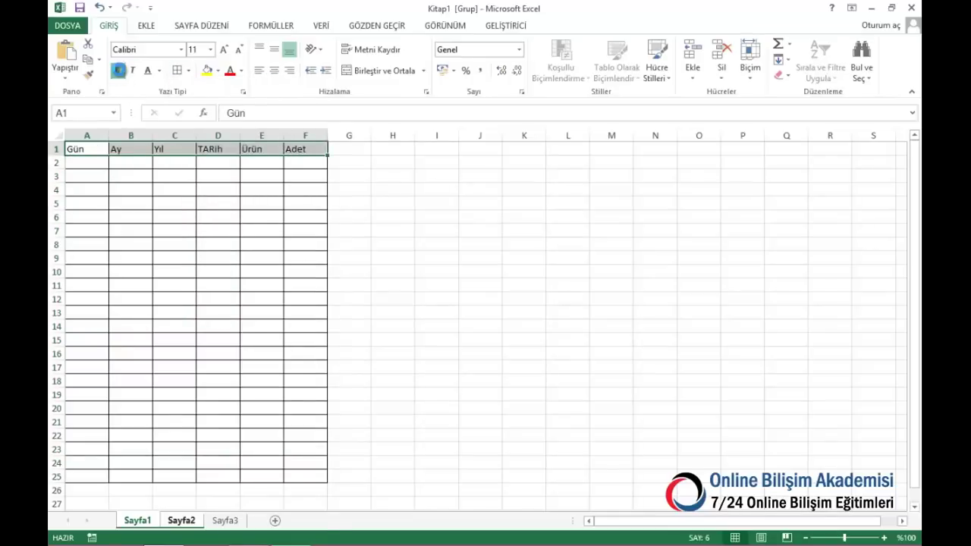
# Widen columns D and E to fit their contents, then go to the blank Sayfa3
pyautogui.moveTo(269, 133); pyautogui.dragTo(494, 152)
pyautogui.click(391, 315)
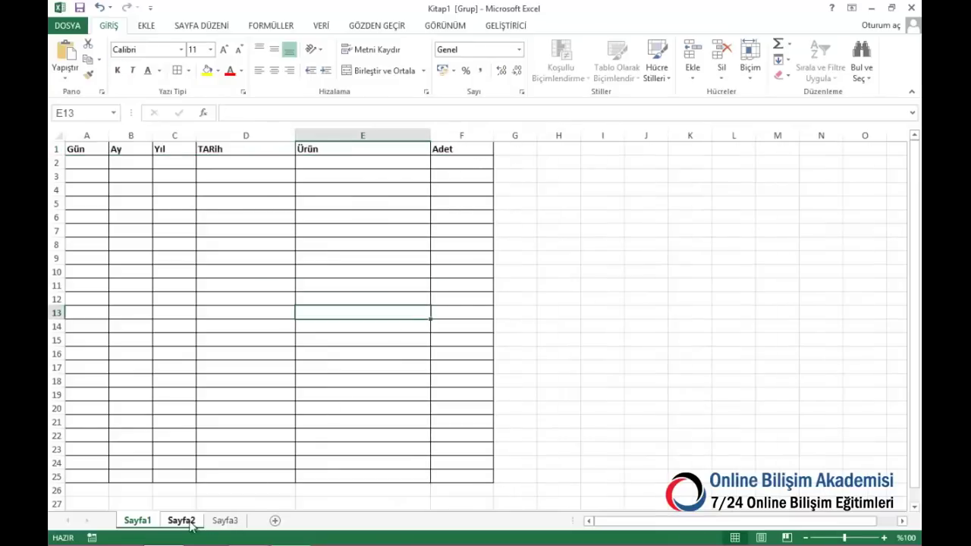
pyautogui.click(138, 521)
pyautogui.click(186, 524)
pyautogui.click(220, 521)
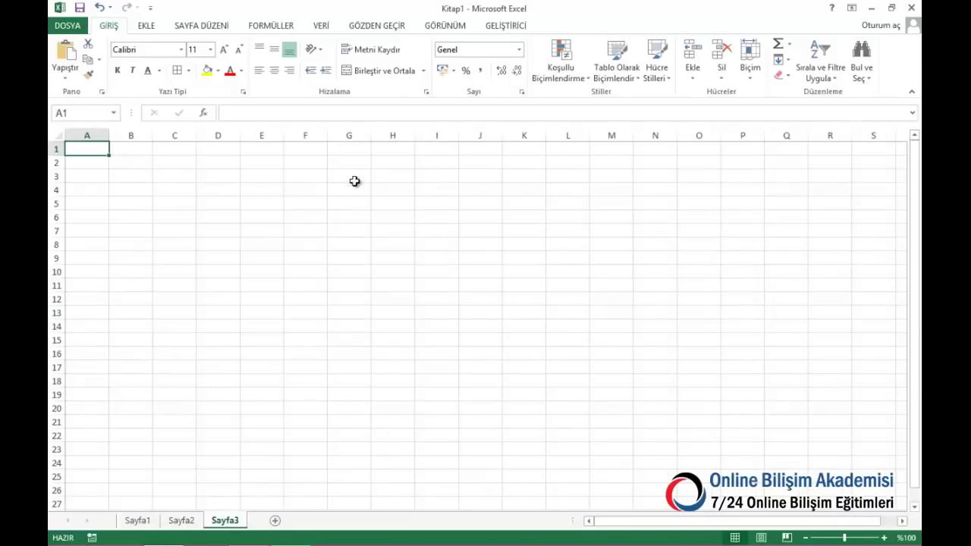
# Enter the heading Ürünler in K1 of Sayfa3
pyautogui.click(537, 150)
pyautogui.write('Ürü')
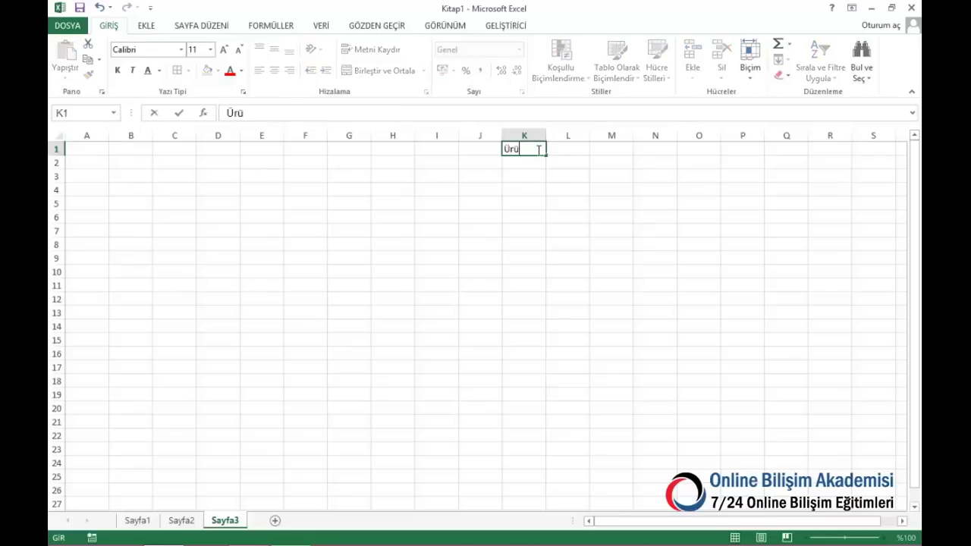
pyautogui.write('nler')
pyautogui.hotkey('ctrl', 'Return')
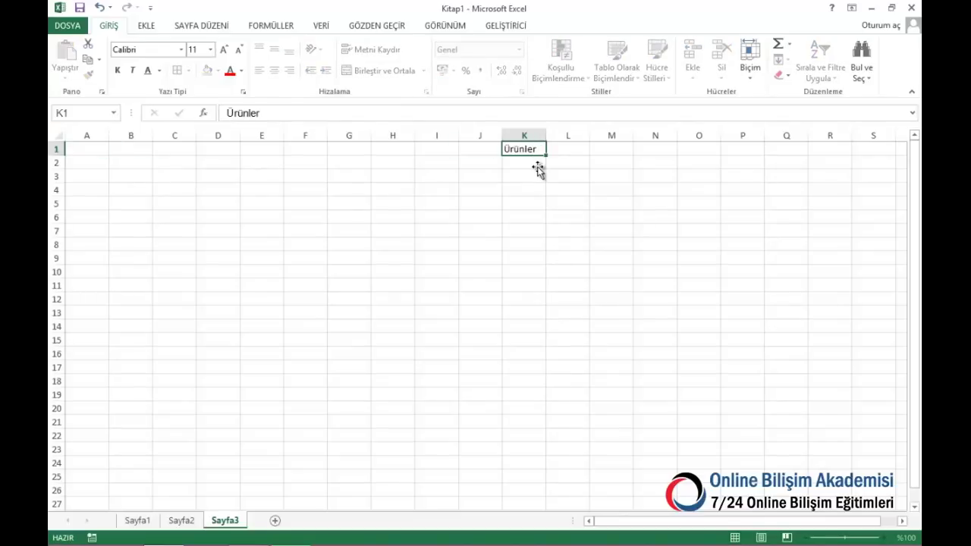
pyautogui.click(536, 164)
# Correct Sayfa1's D1 header to Tarih, then return to Sayfa2
pyautogui.click(137, 520)
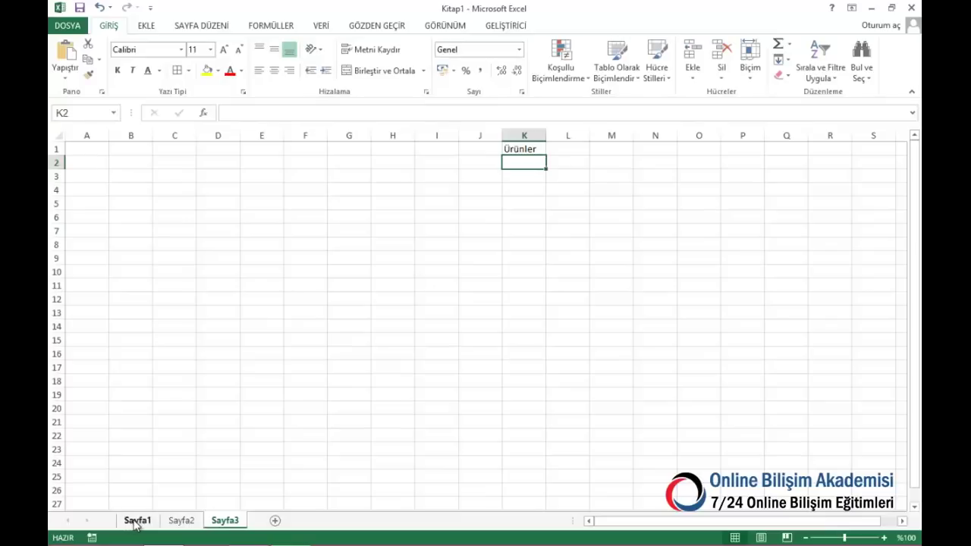
pyautogui.click(97, 165)
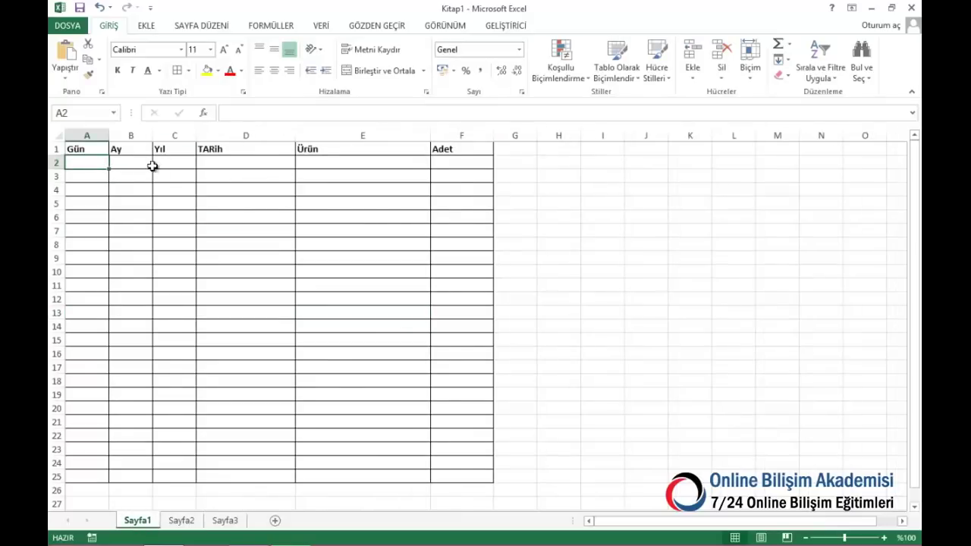
pyautogui.click(205, 166)
pyautogui.click(228, 149)
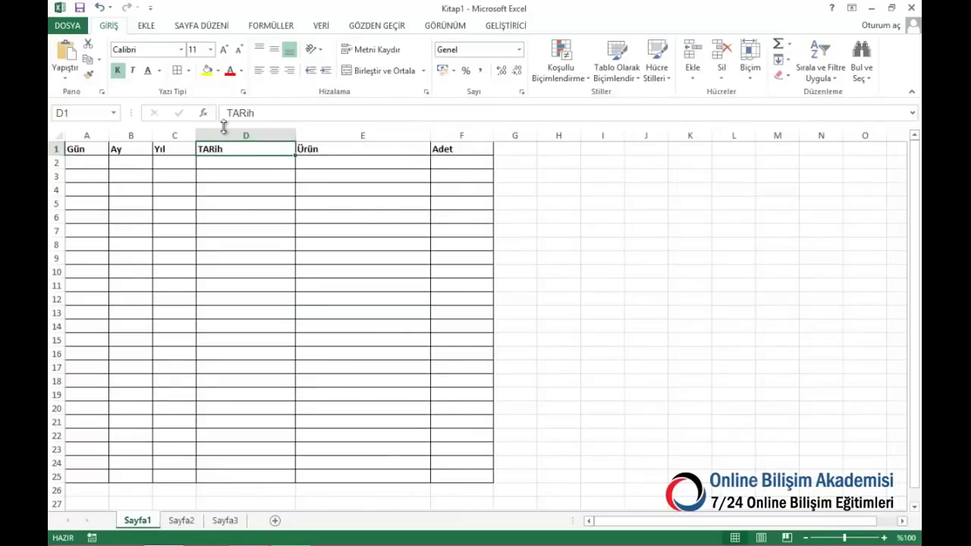
pyautogui.write('Tari')
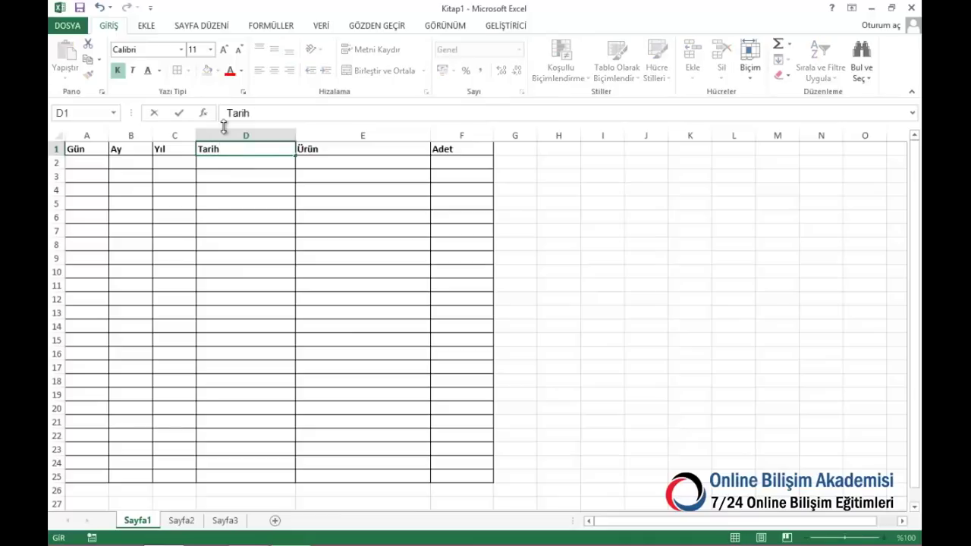
pyautogui.press('Right')
pyautogui.press('Down')
pyautogui.press('Down')
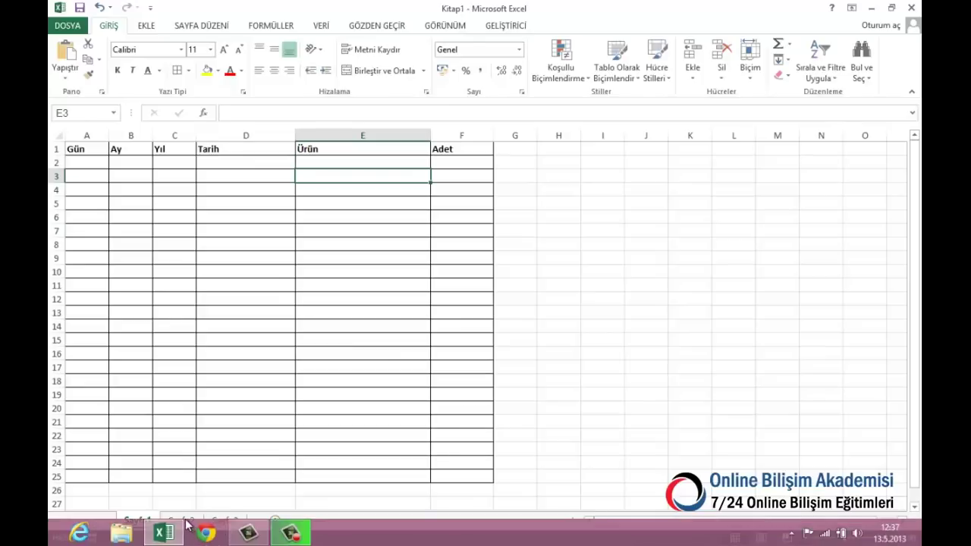
pyautogui.click(184, 521)
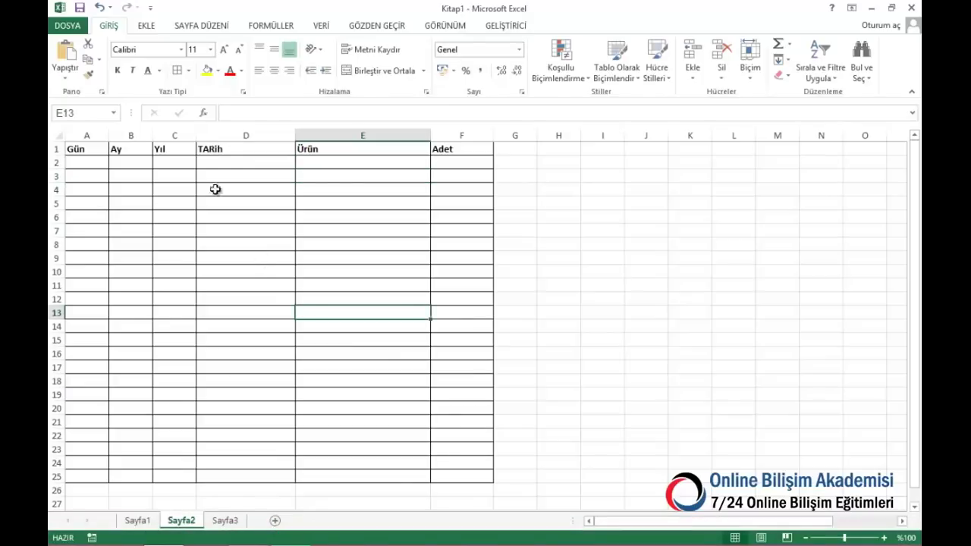
# On Sayfa2, correct D1 to Tarih and rename F1 to Çıkan Adet
pyautogui.click(220, 148)
pyautogui.write('T')
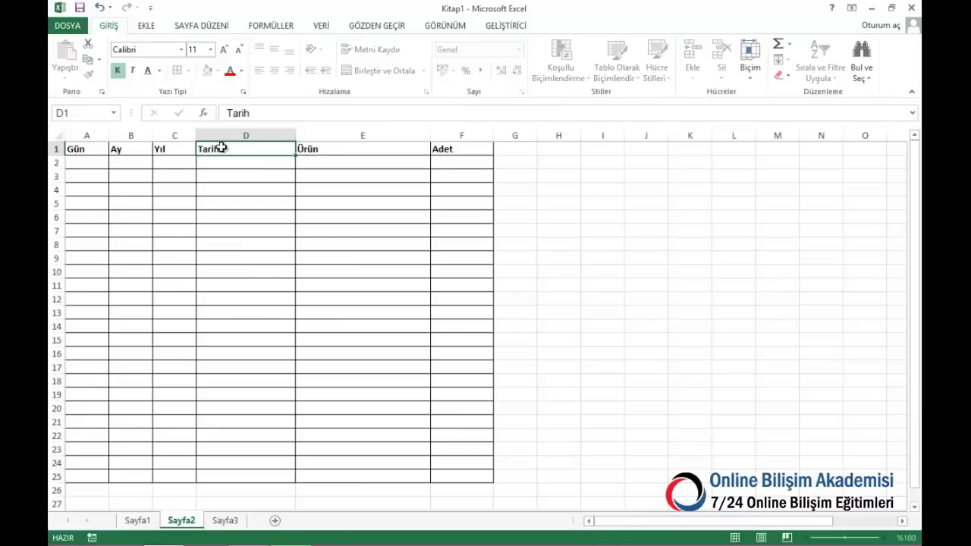
pyautogui.press('Return')
pyautogui.click(440, 148)
pyautogui.write('Çıkan')
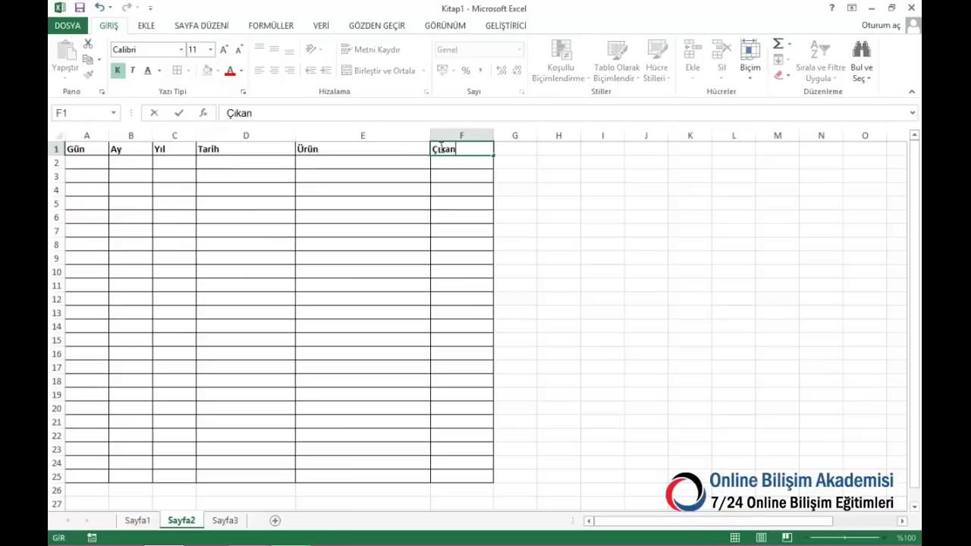
pyautogui.write(' Adet')
pyautogui.press('Return')
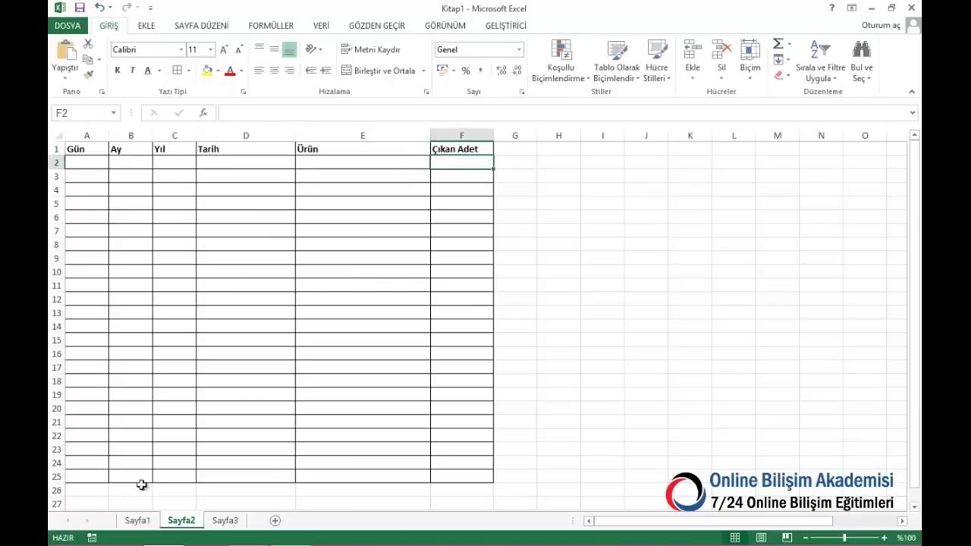
# On Sayfa1, rename F1 to Giren Adet and narrow column D
pyautogui.click(144, 521)
pyautogui.click(457, 144)
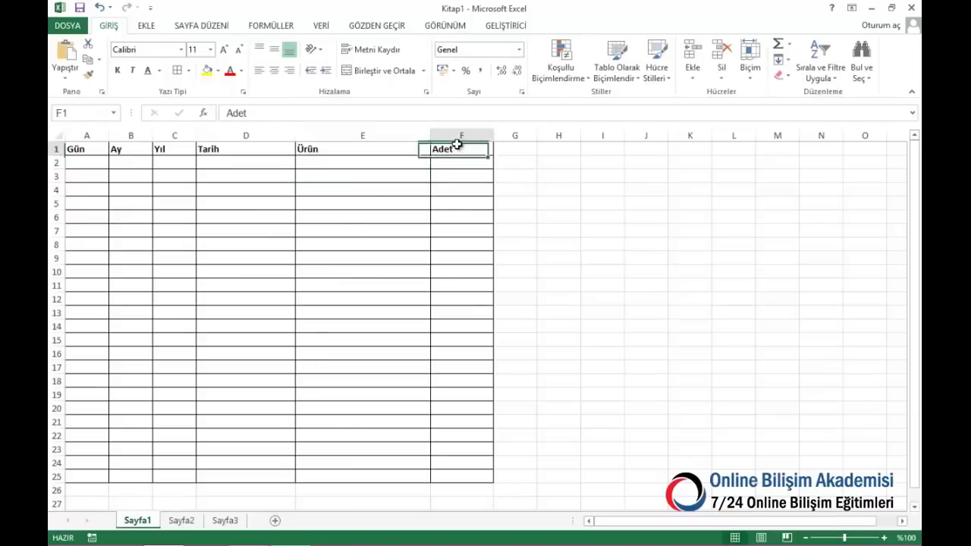
pyautogui.write('Giren')
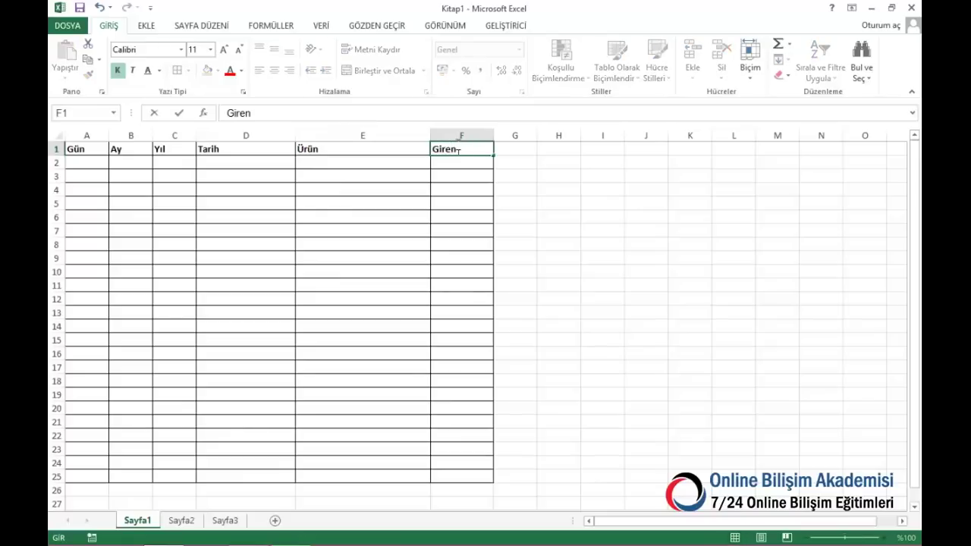
pyautogui.write(' Adet')
pyautogui.press('Return')
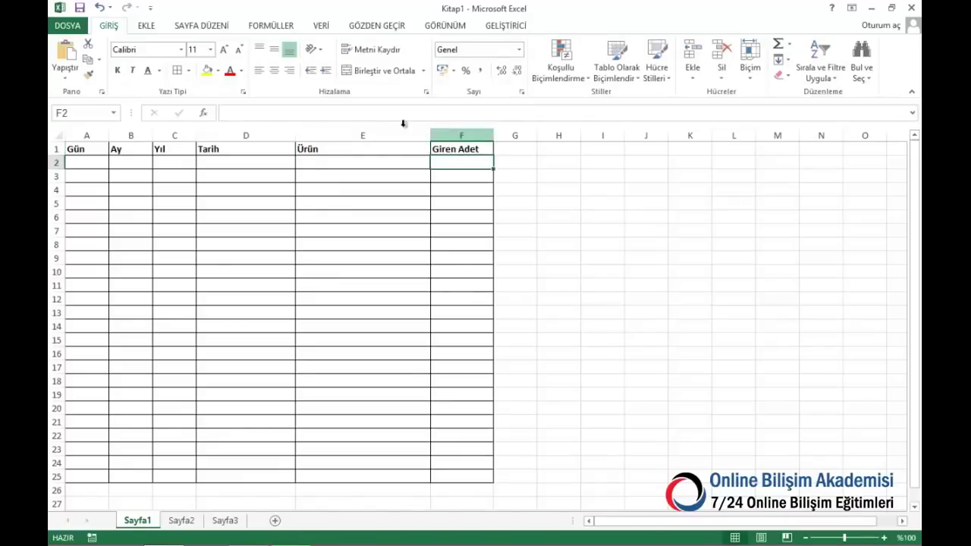
pyautogui.moveTo(291, 134); pyautogui.dragTo(303, 421)
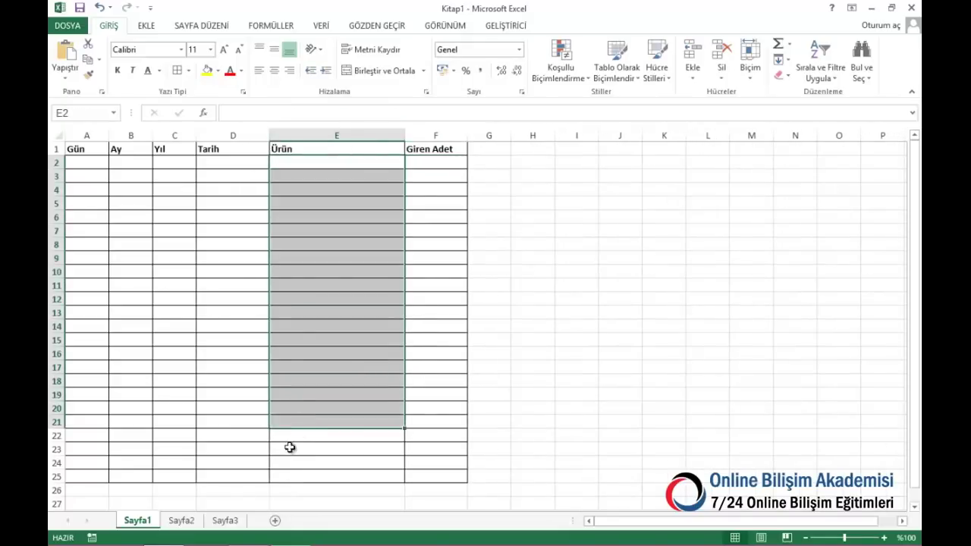
# Move the Ürünler heading on Sayfa3 from K1 to A2
pyautogui.click(225, 521)
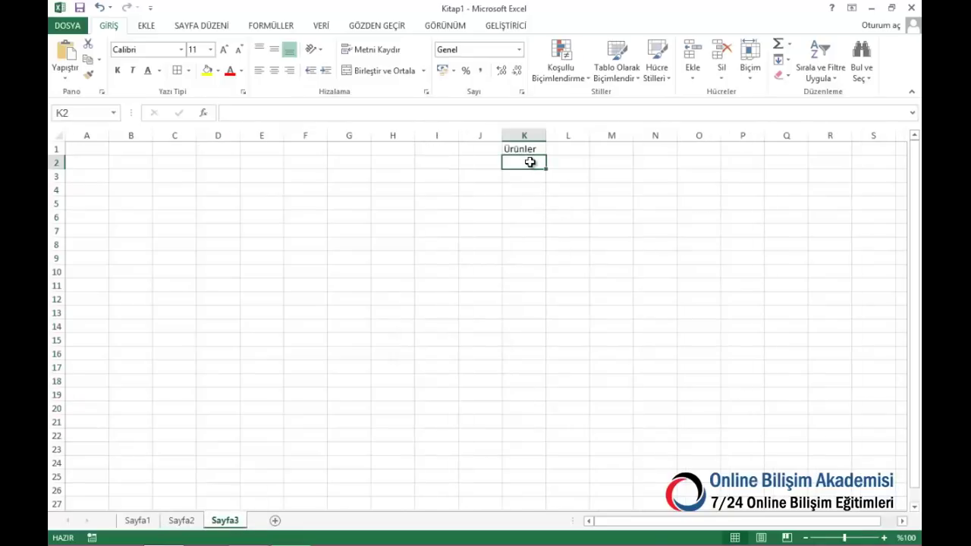
pyautogui.moveTo(534, 162); pyautogui.dragTo(541, 342)
pyautogui.click(182, 521)
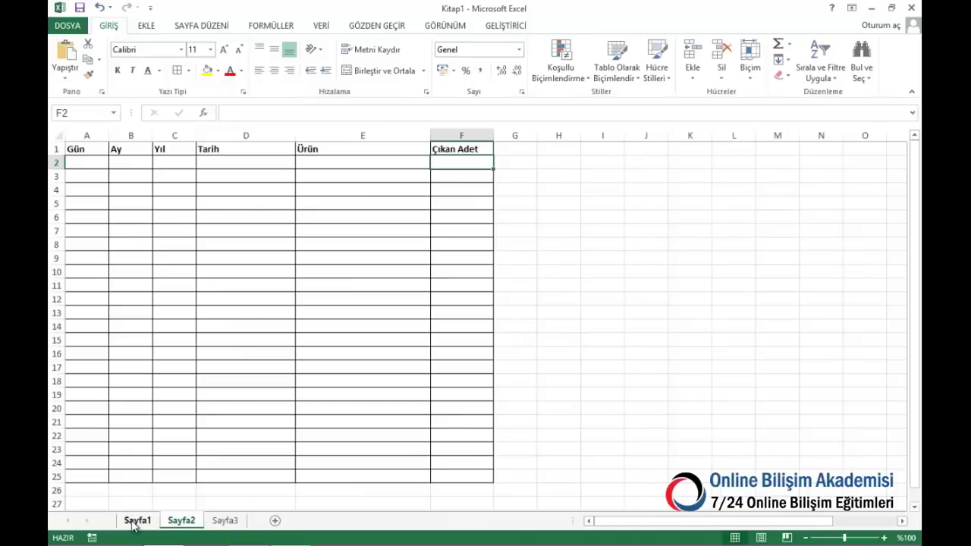
pyautogui.click(135, 522)
pyautogui.click(181, 521)
pyautogui.click(225, 521)
pyautogui.click(520, 167)
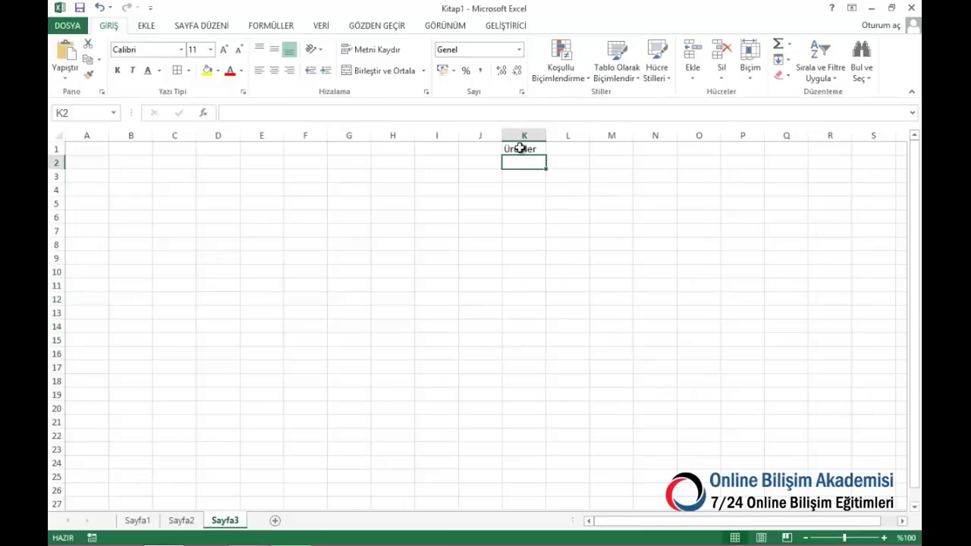
pyautogui.click(522, 150)
pyautogui.moveTo(524, 157); pyautogui.dragTo(87, 176)
# List A ürünü, B ürünü, c Ürünü and d ürünü in A3:A6
pyautogui.click(83, 175)
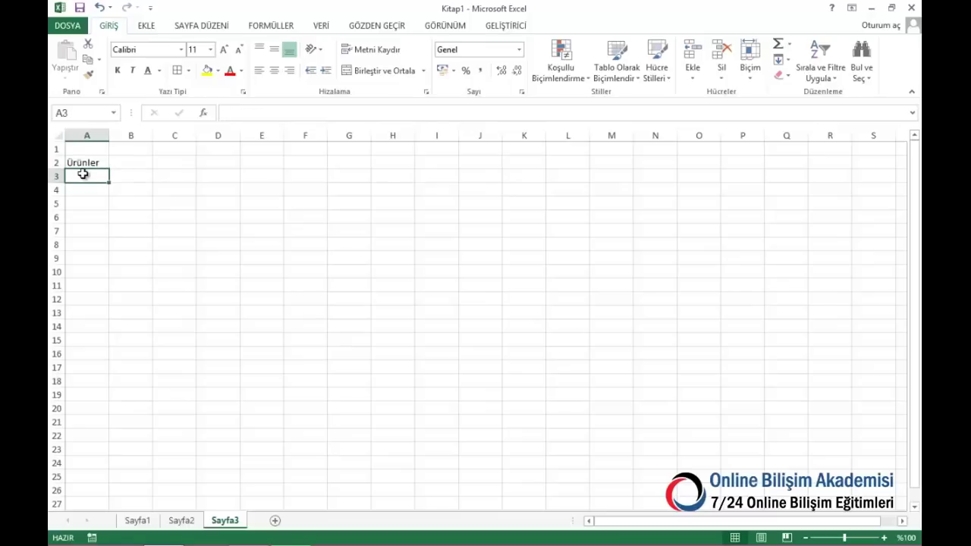
pyautogui.write('A')
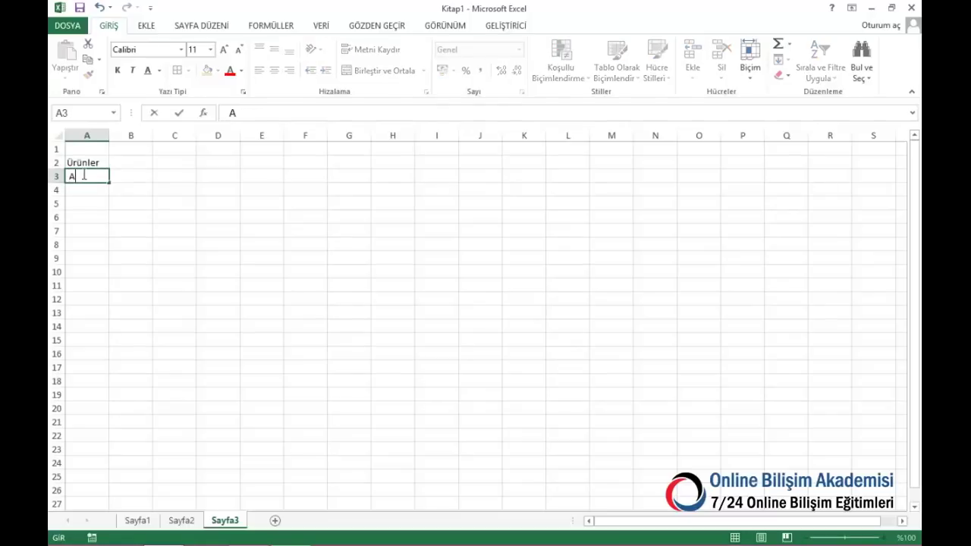
pyautogui.write(' ürünü')
pyautogui.hotkey('ctrl', 'Return')
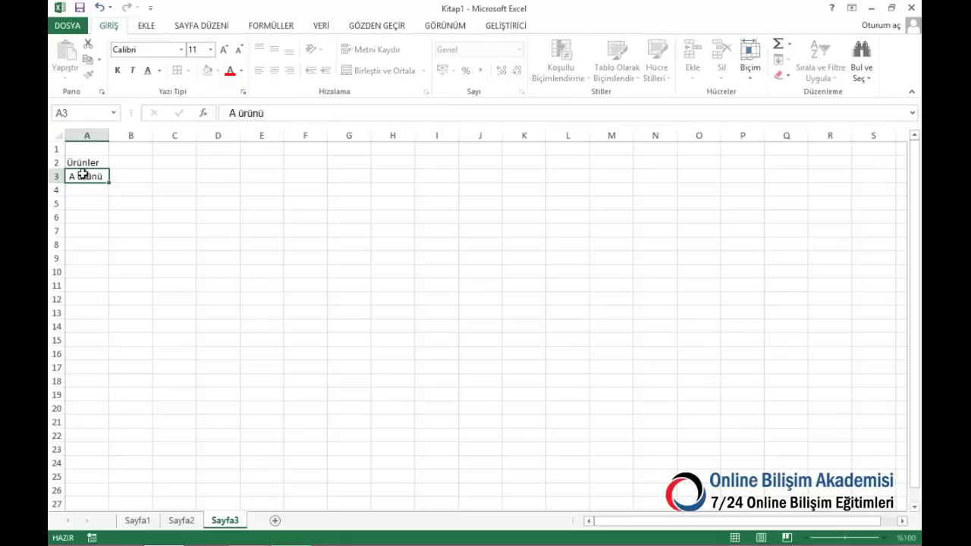
pyautogui.press('Down')
pyautogui.write('B ürünü')
pyautogui.hotkey('ctrl', 'Return')
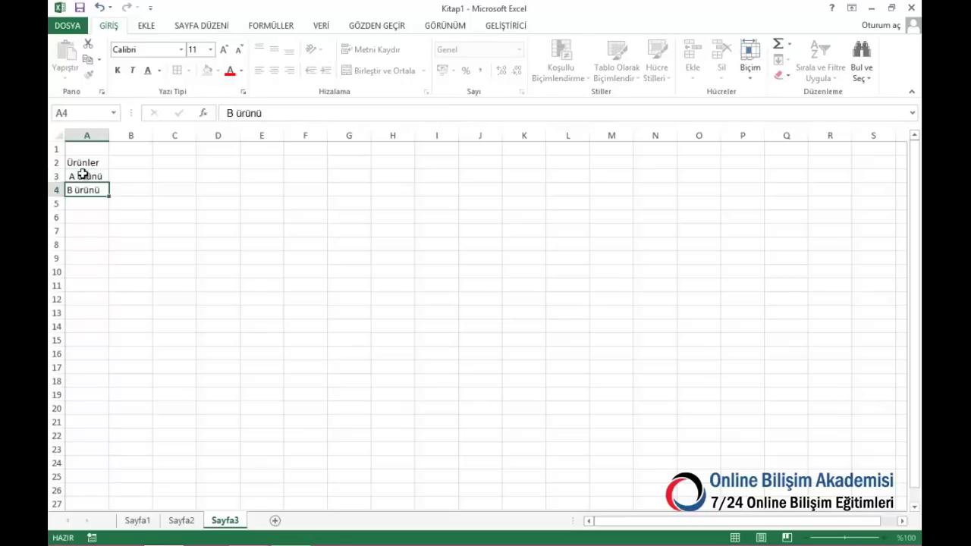
pyautogui.press('Down')
pyautogui.write('c')
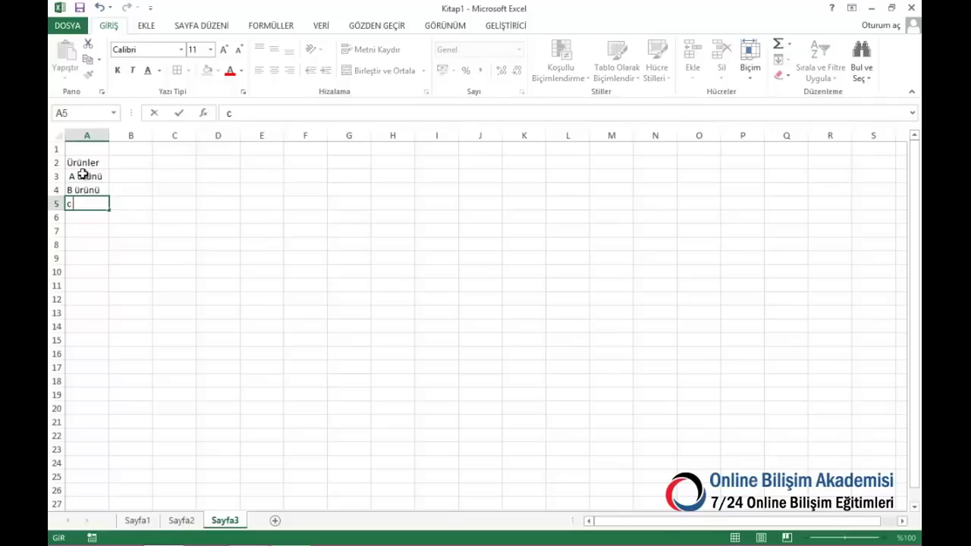
pyautogui.press('Down')
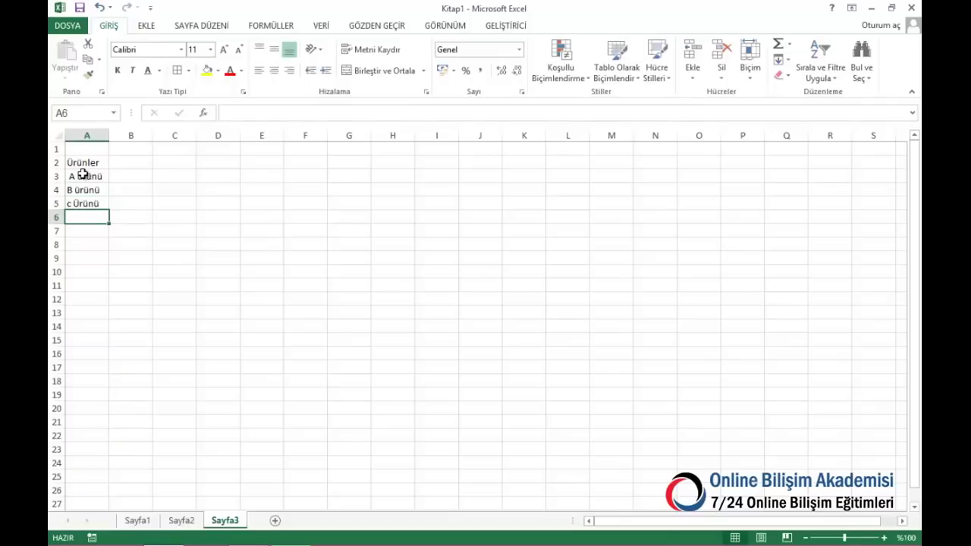
pyautogui.write('d')
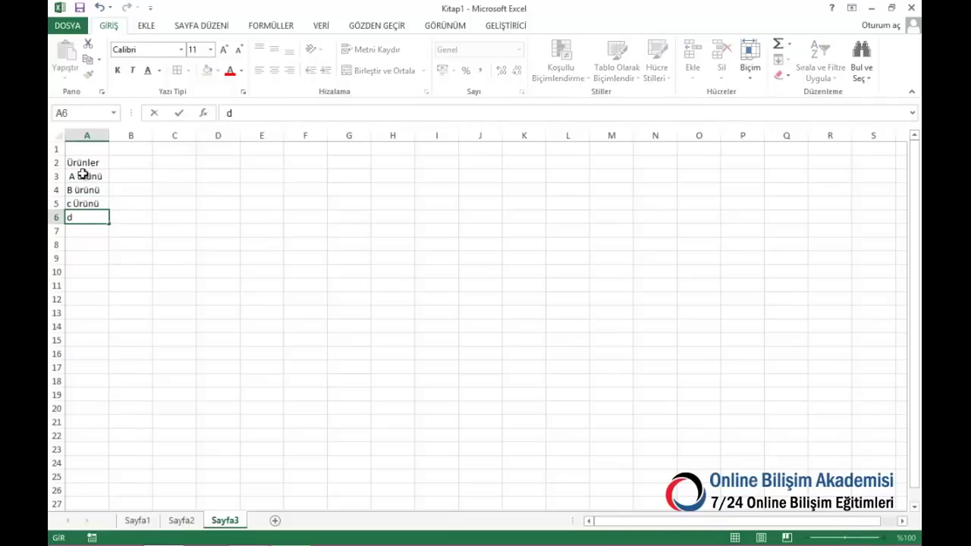
pyautogui.write(' ürünü')
pyautogui.press('Return')
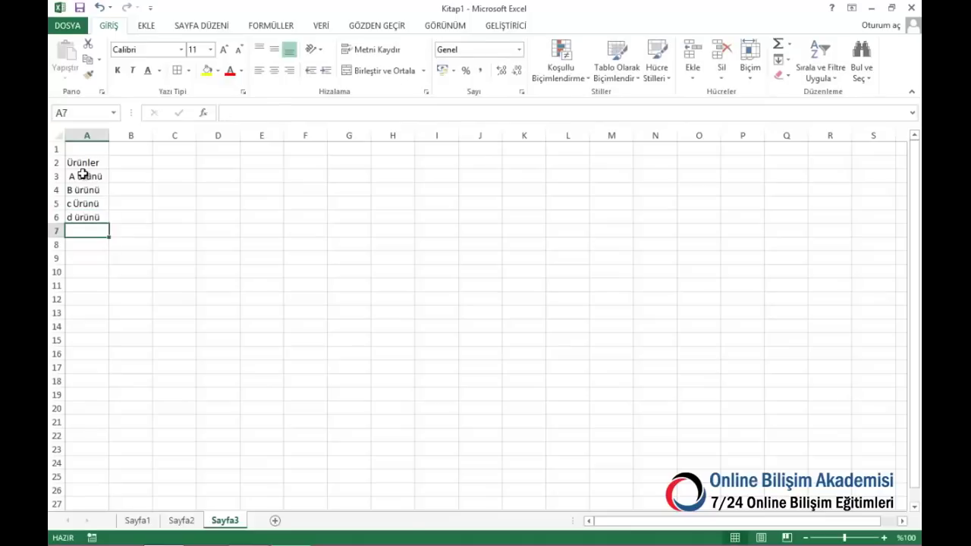
# Remove the leading space from A3 and select the product range A3:A22
pyautogui.click(82, 174)
pyautogui.click(231, 113)
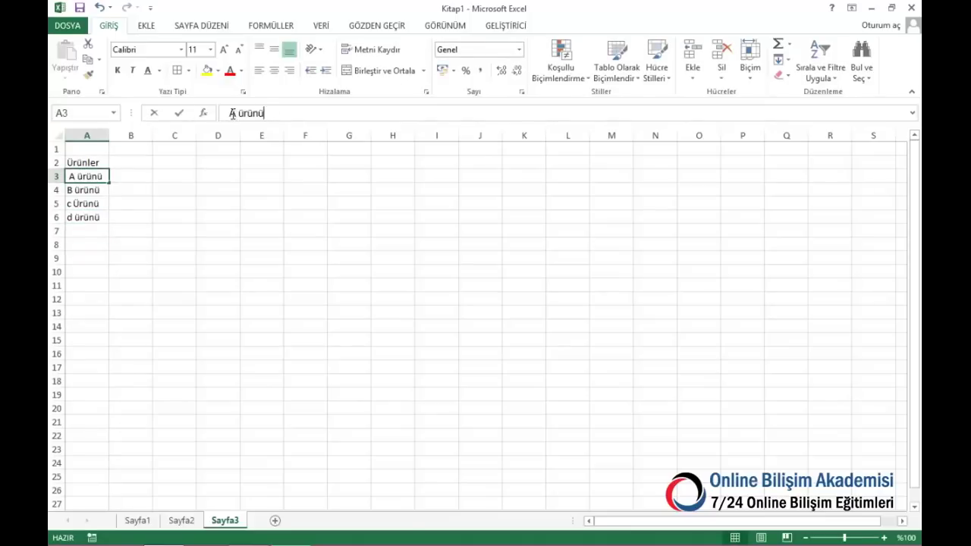
pyautogui.press('BackSpace')
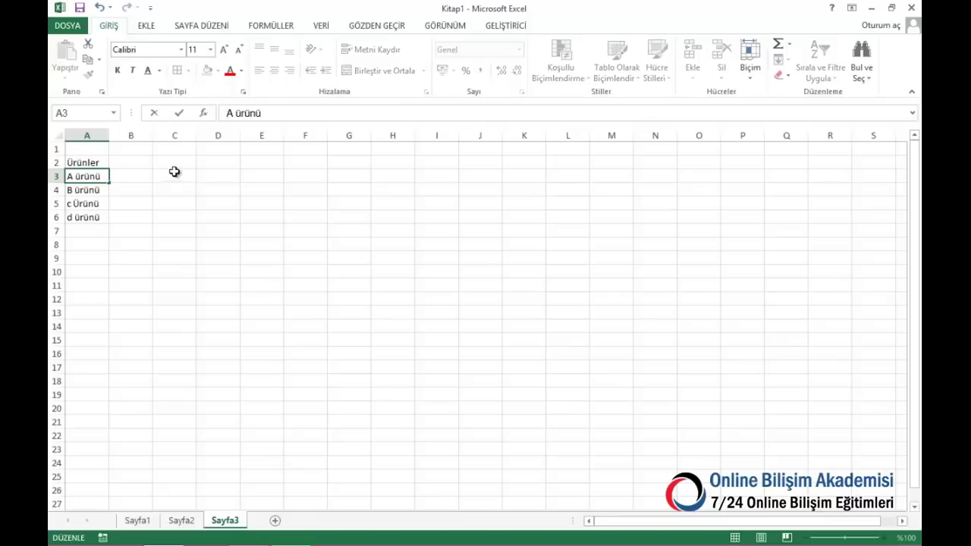
pyautogui.click(163, 179)
pyautogui.moveTo(82, 179); pyautogui.dragTo(85, 441)
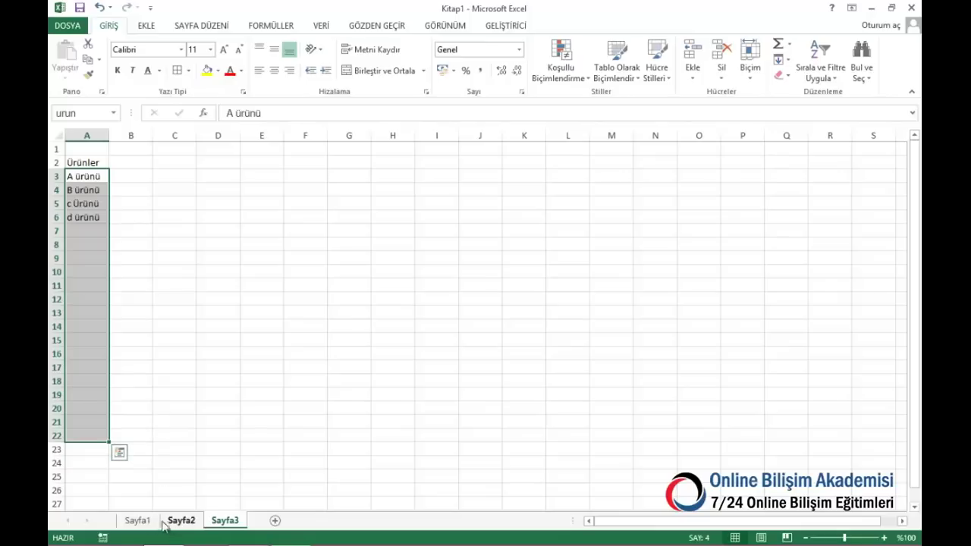
# Add a list validation with source =urun to Sayfa1's Ürün cells E2:E25
pyautogui.click(137, 521)
pyautogui.click(316, 162)
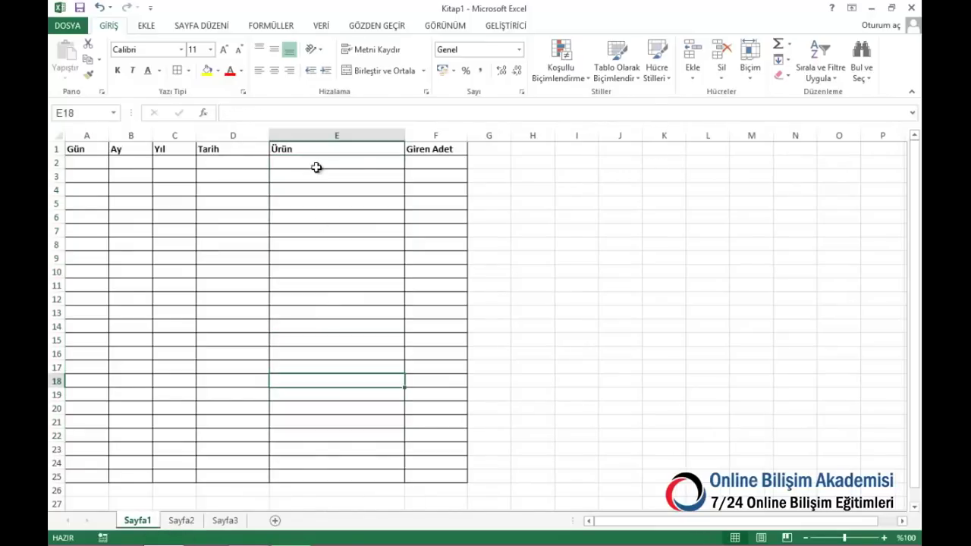
pyautogui.moveTo(319, 161); pyautogui.dragTo(321, 472)
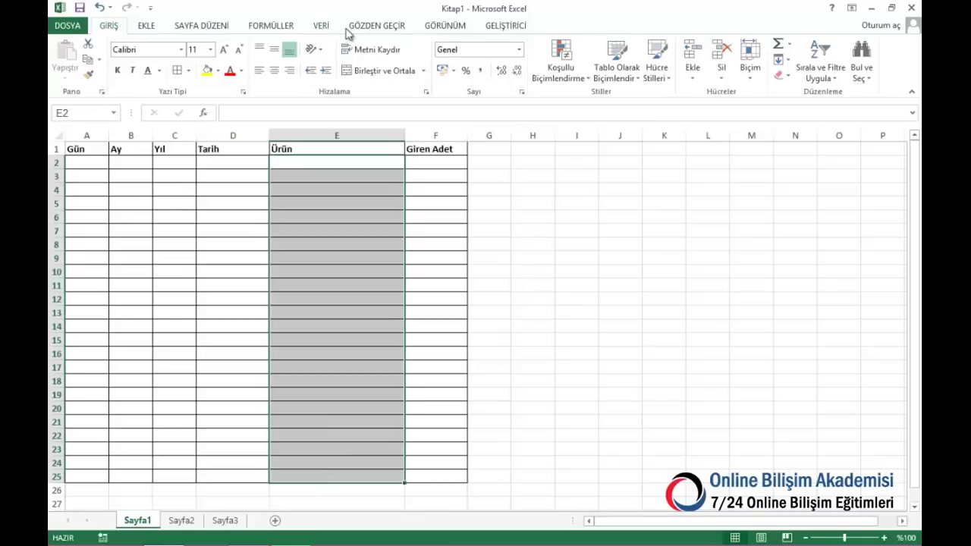
pyautogui.click(323, 26)
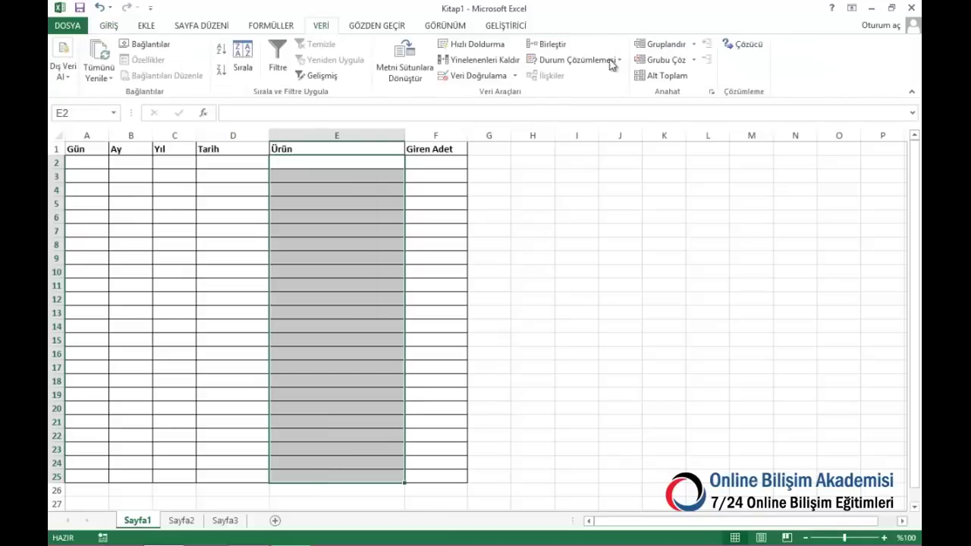
pyautogui.click(473, 76)
pyautogui.click(545, 195)
pyautogui.click(530, 230)
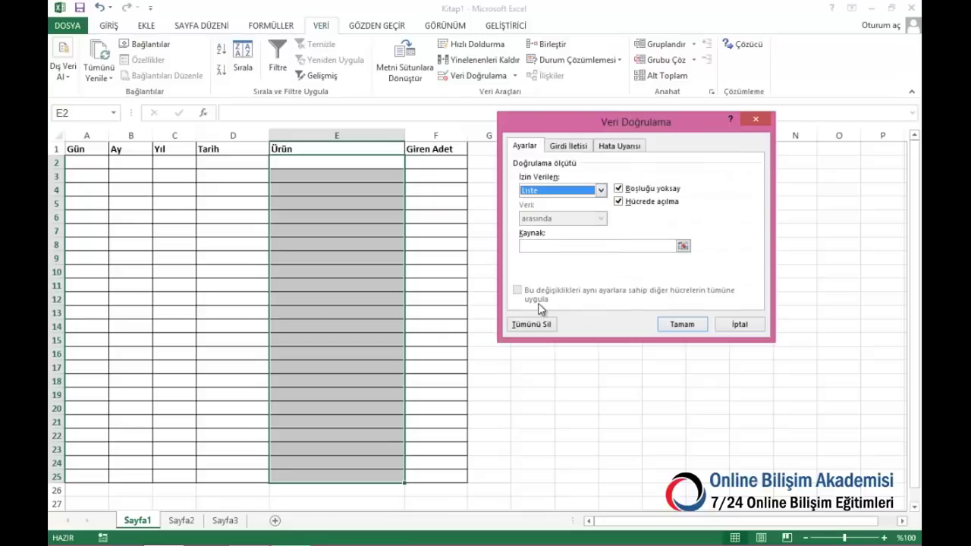
pyautogui.click(531, 245)
pyautogui.press('F3')
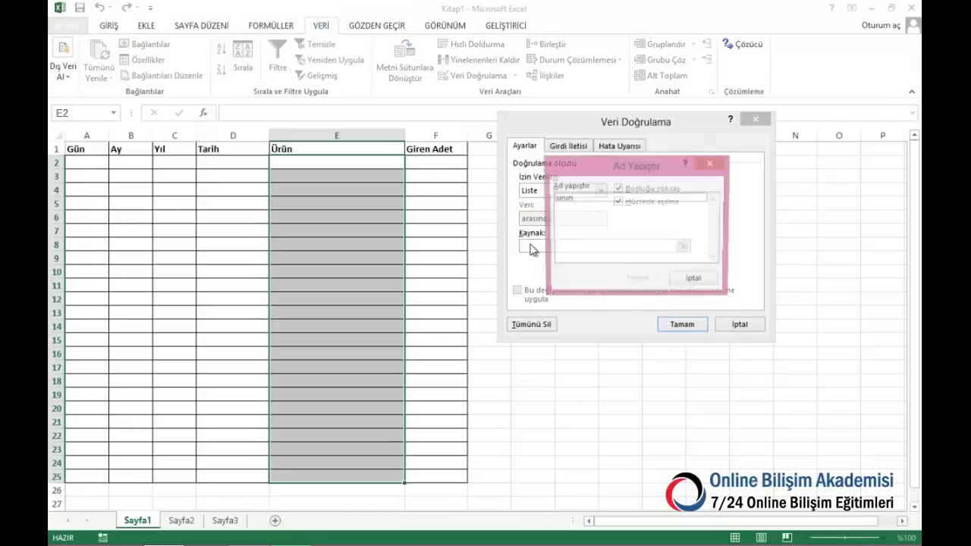
pyautogui.click(577, 199)
pyautogui.click(637, 282)
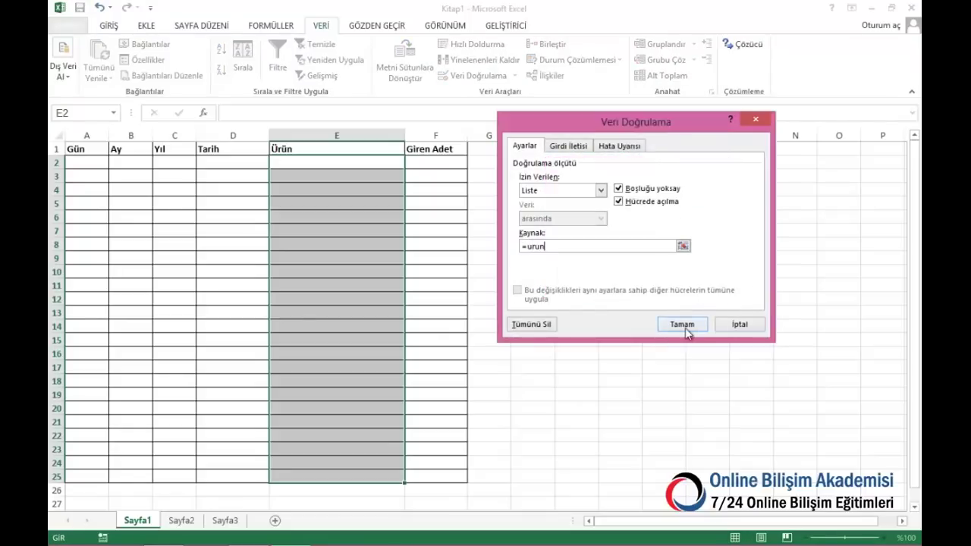
pyautogui.click(682, 324)
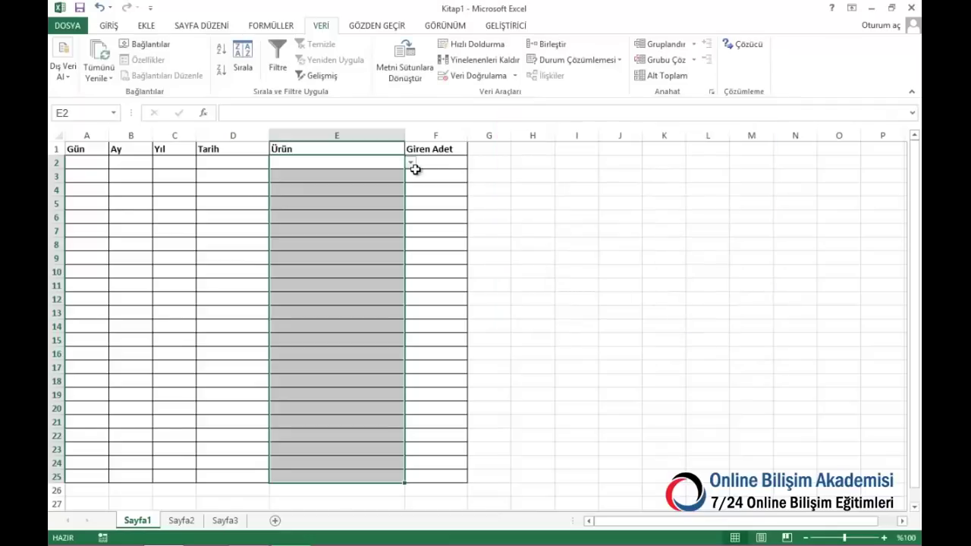
pyautogui.click(410, 162)
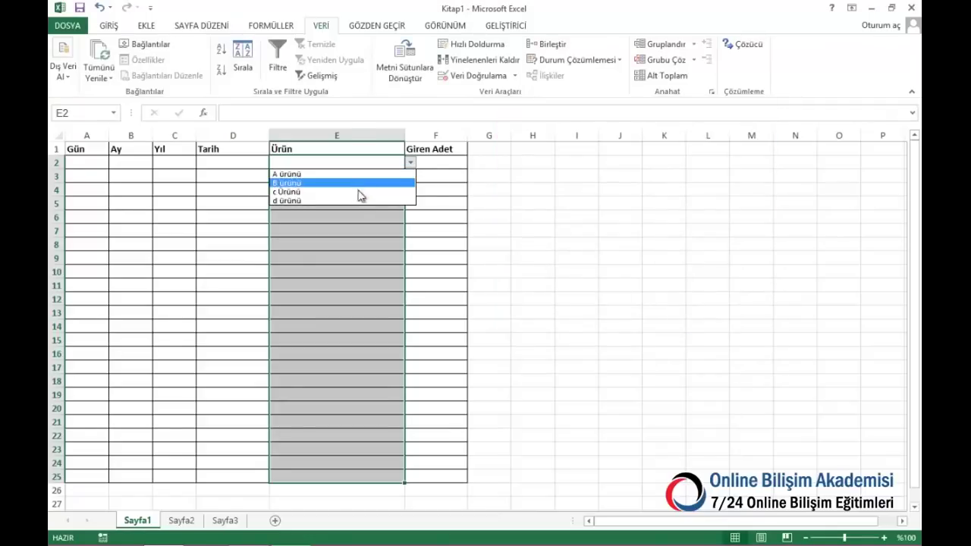
pyautogui.press('Escape')
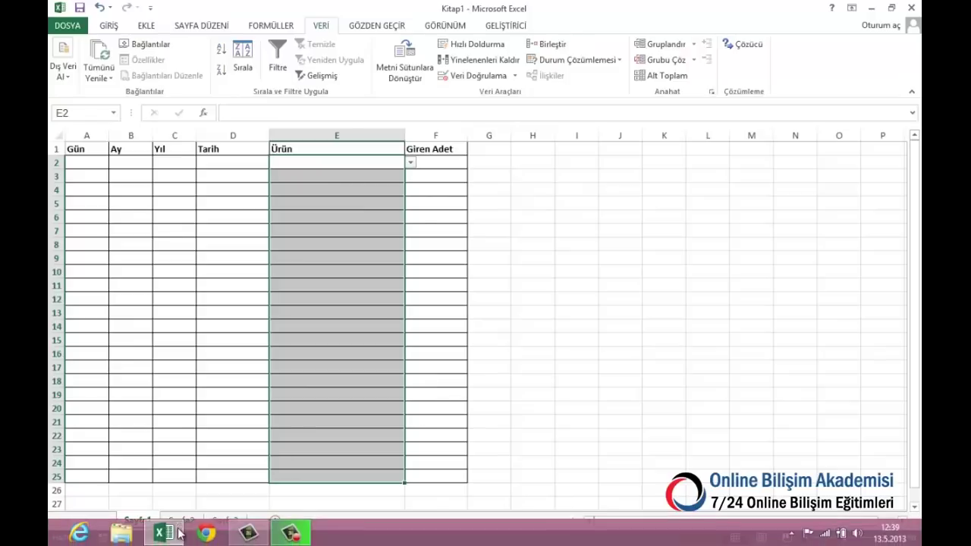
# Apply the same =urun list validation to Sayfa2's Ürün cells E2:E25
pyautogui.click(183, 520)
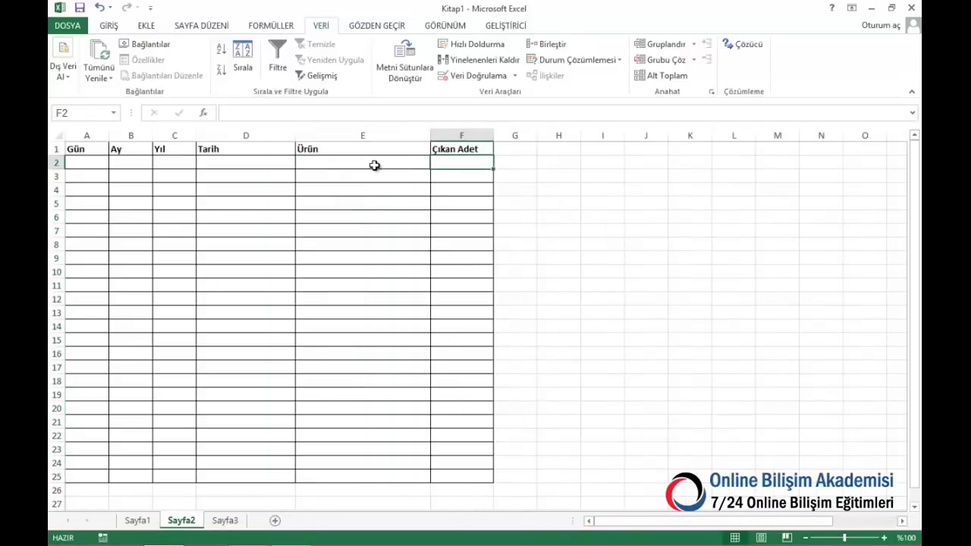
pyautogui.moveTo(373, 165); pyautogui.dragTo(356, 479)
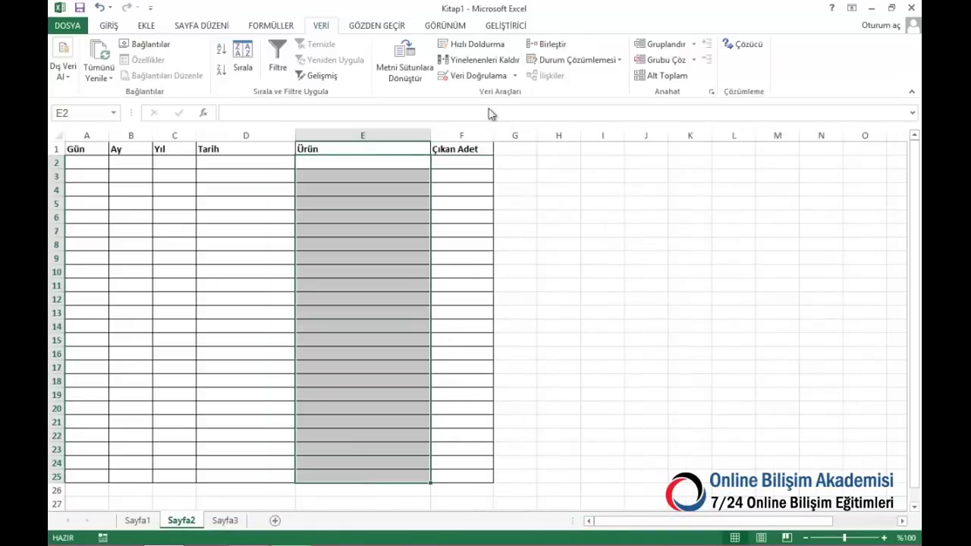
pyautogui.click(477, 77)
pyautogui.click(561, 191)
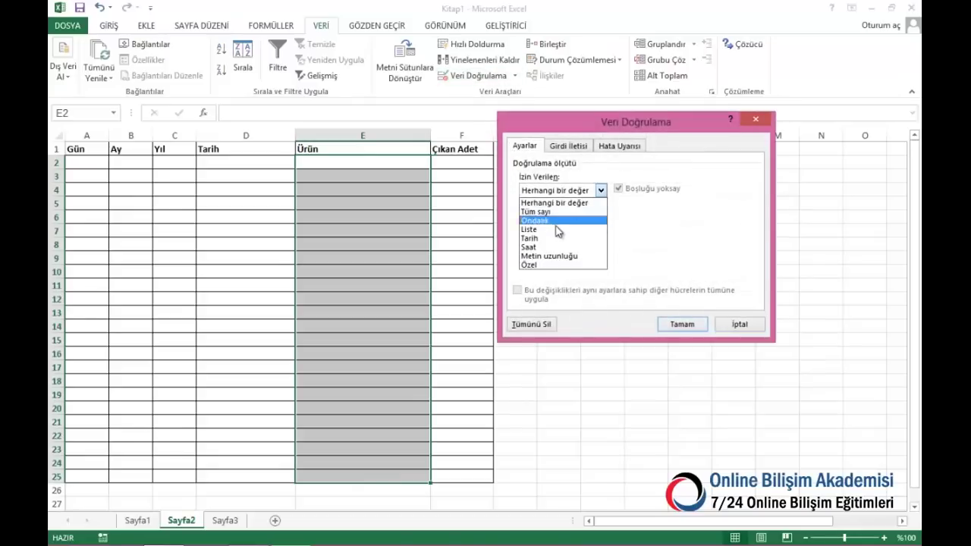
pyautogui.click(557, 230)
pyautogui.click(554, 247)
pyautogui.press('F3')
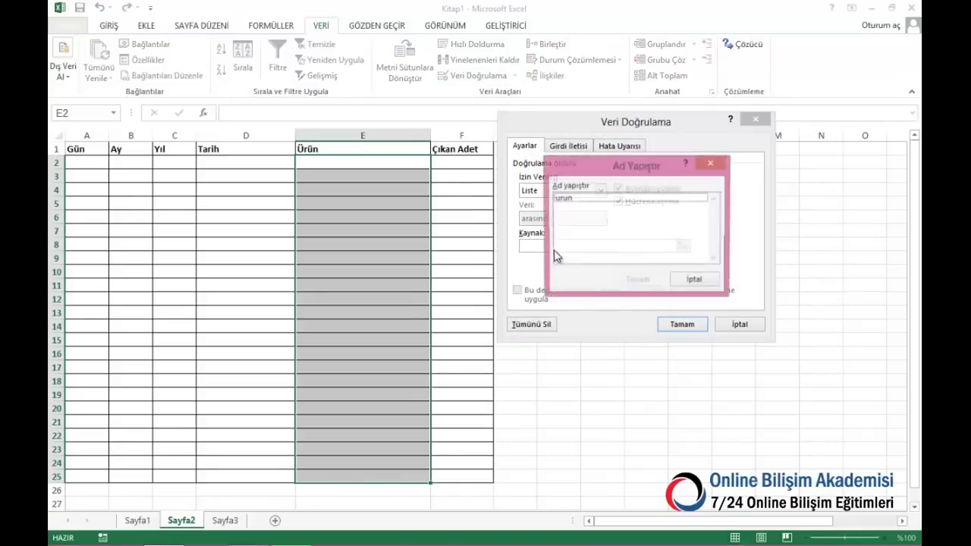
pyautogui.click(563, 199)
pyautogui.click(638, 281)
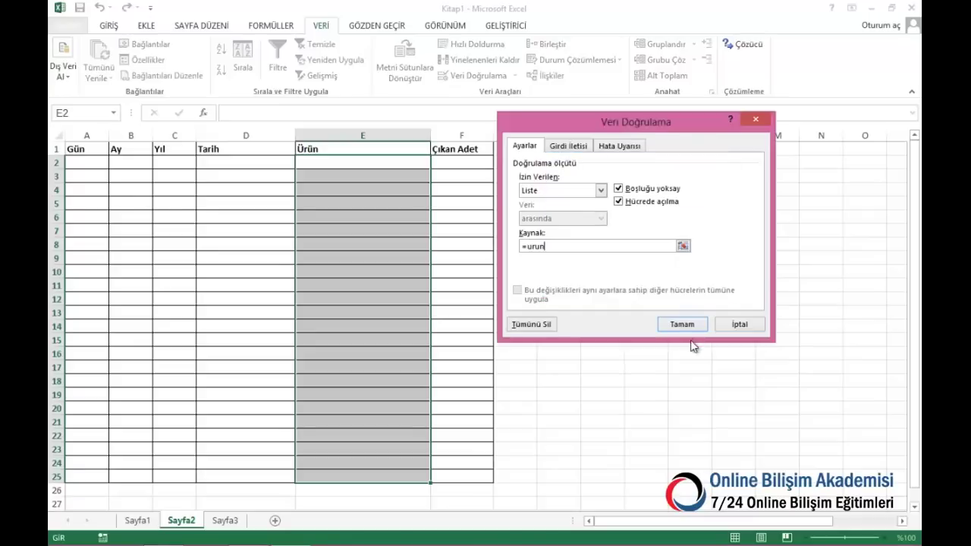
pyautogui.click(682, 324)
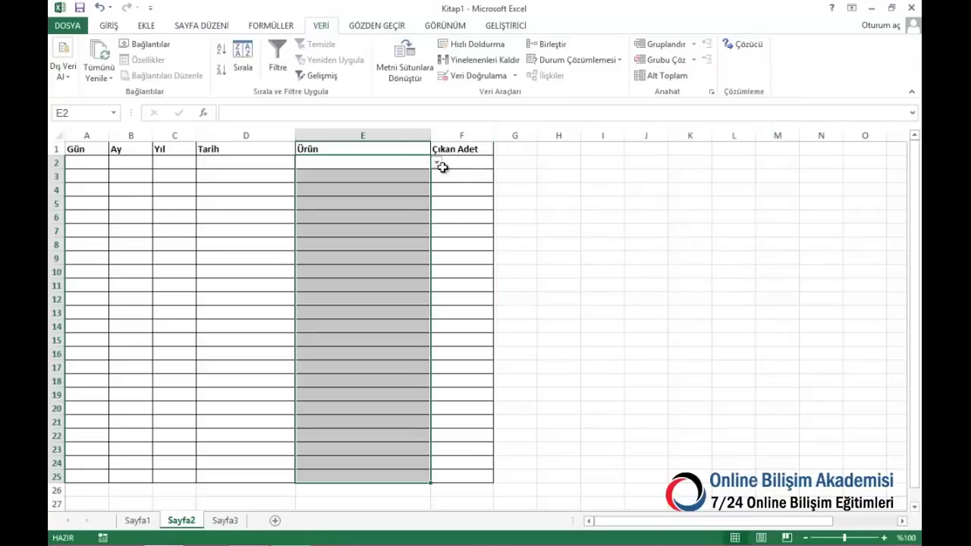
pyautogui.click(437, 163)
pyautogui.click(358, 160)
# Enter the day formula =GÜN(D2) in A2 on Sayfa1
pyautogui.click(139, 520)
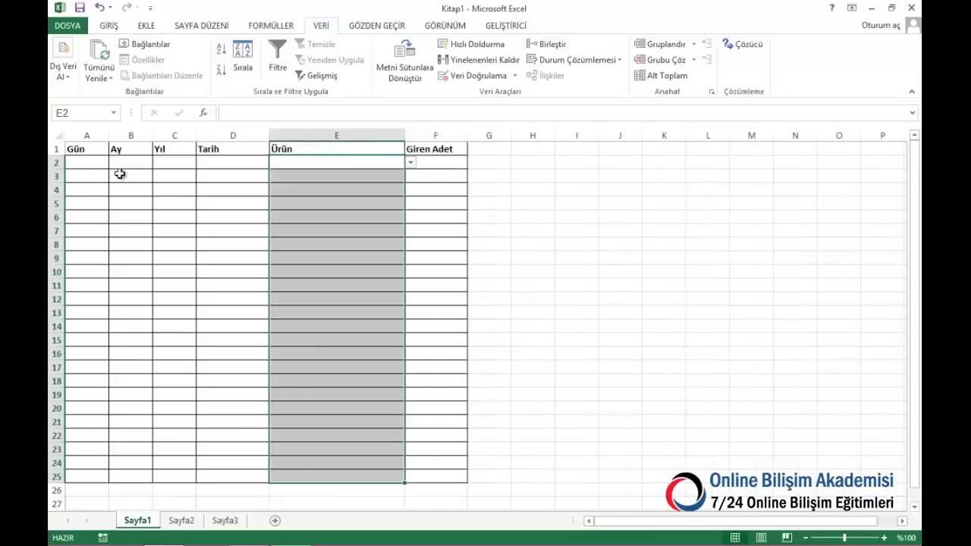
pyautogui.click(99, 163)
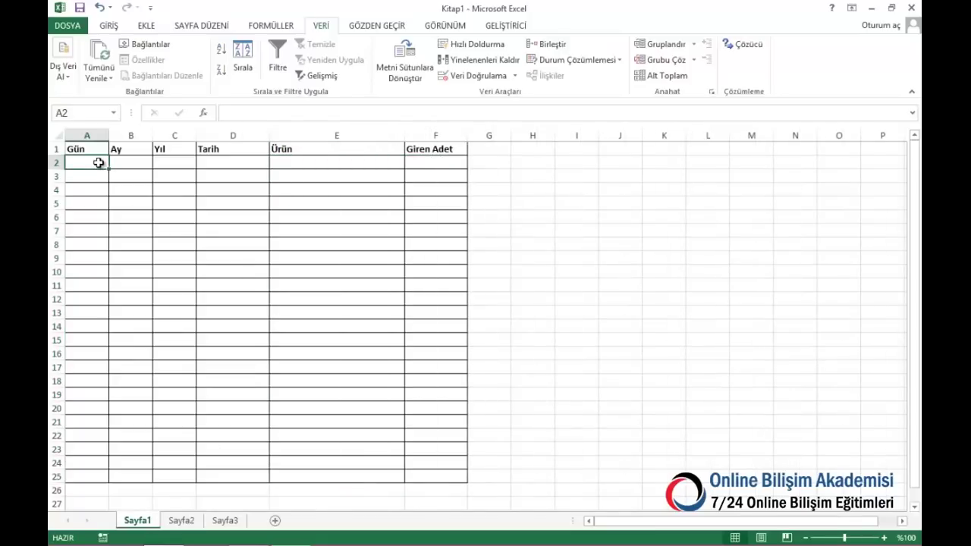
pyautogui.write('=')
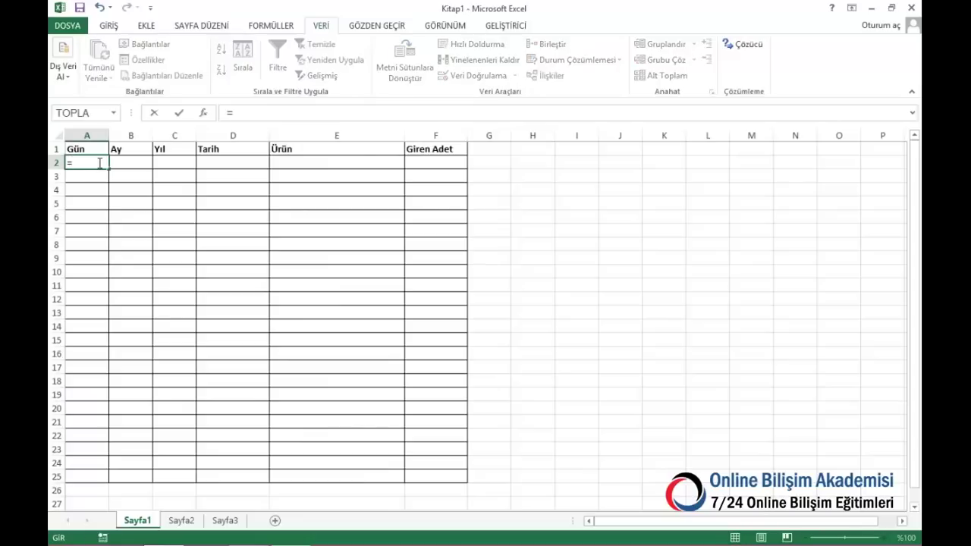
pyautogui.write('gün(')
pyautogui.press('Right')
pyautogui.press('Right')
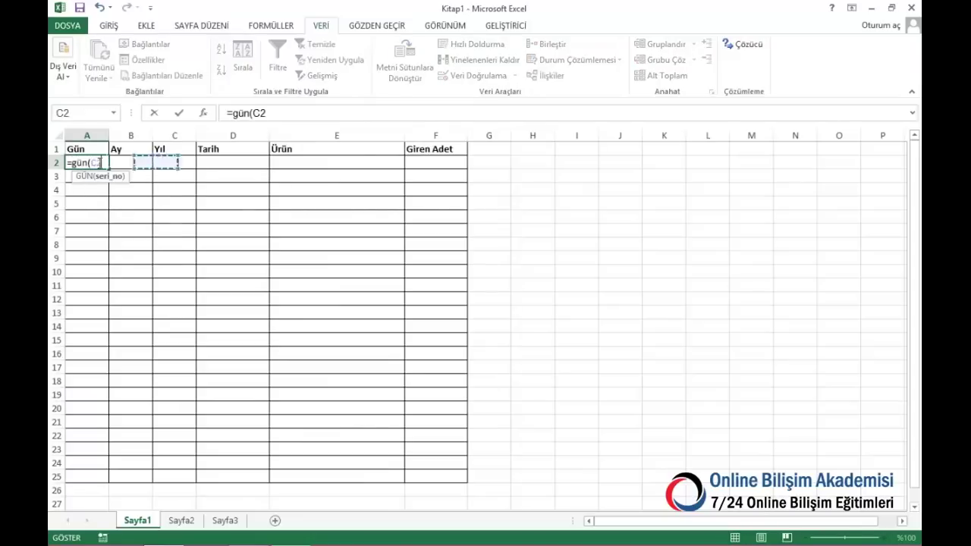
pyautogui.press('Right')
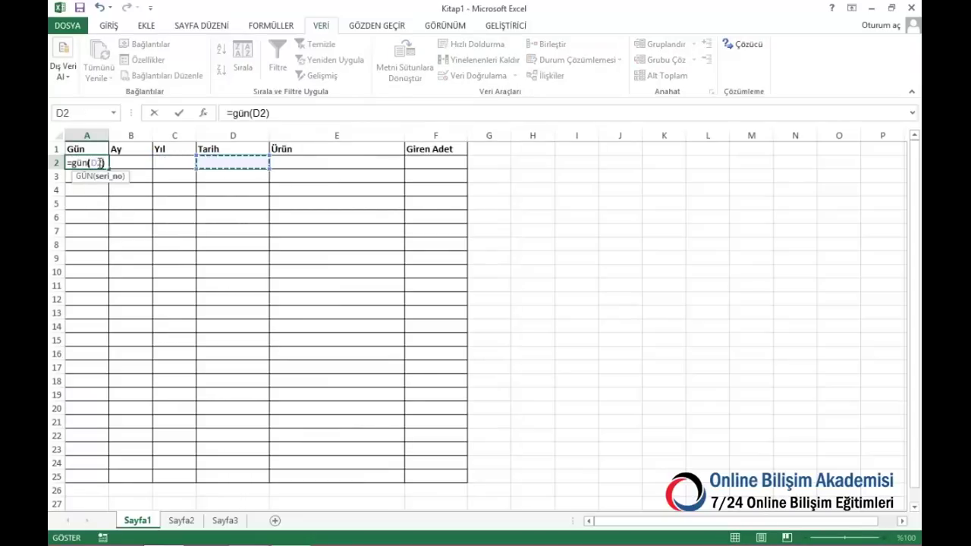
pyautogui.click(99, 163)
pyautogui.press('Escape')
pyautogui.press('Right')
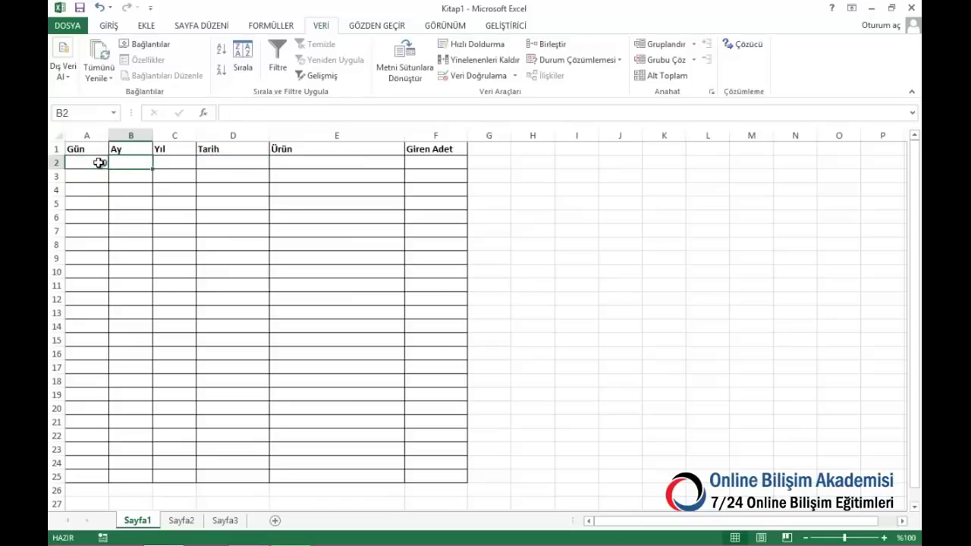
# Enter =AY(D2) in B2 and =YIL(D2) in C2
pyautogui.write('=ay(')
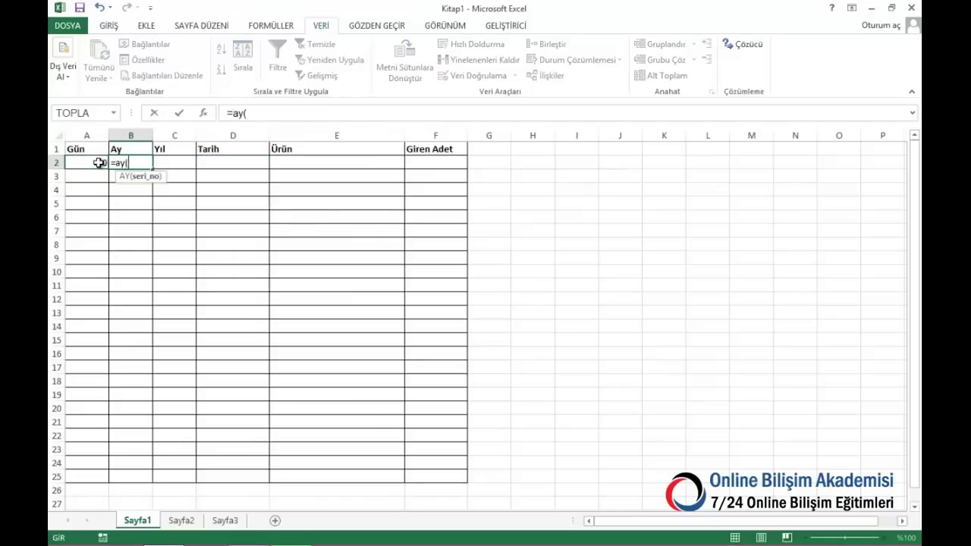
pyautogui.press('Right')
pyautogui.press('Right')
pyautogui.press('Return')
pyautogui.press('Right')
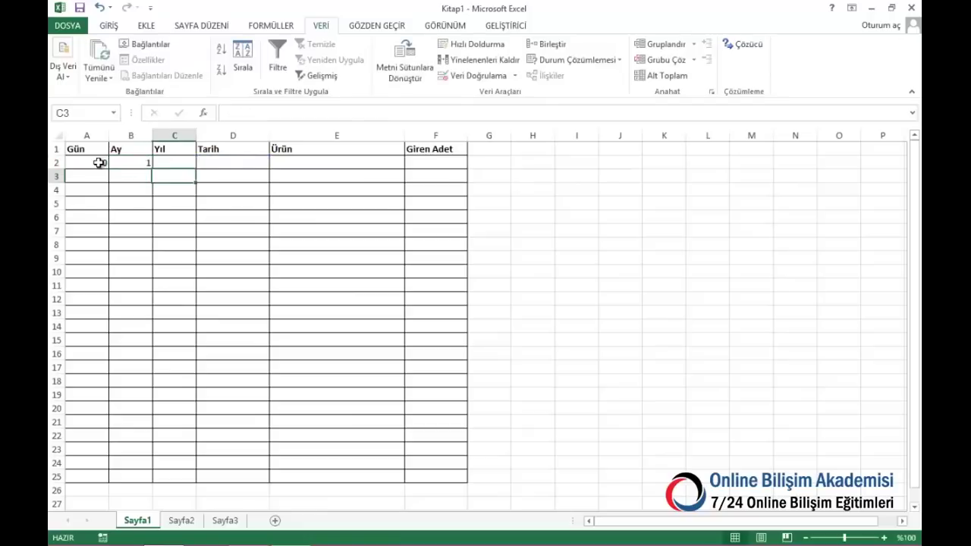
pyautogui.press('Up')
pyautogui.write('=')
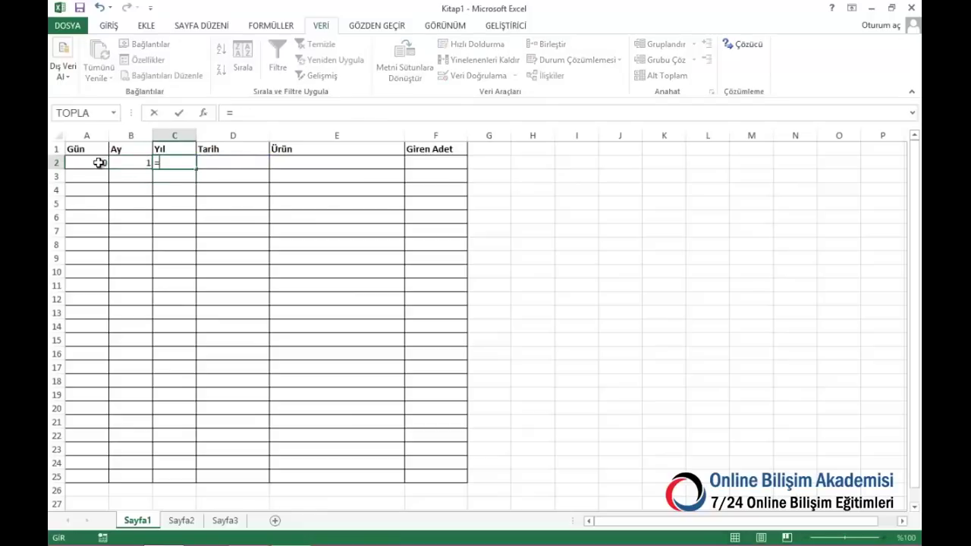
pyautogui.write('yıl(')
pyautogui.press('Right')
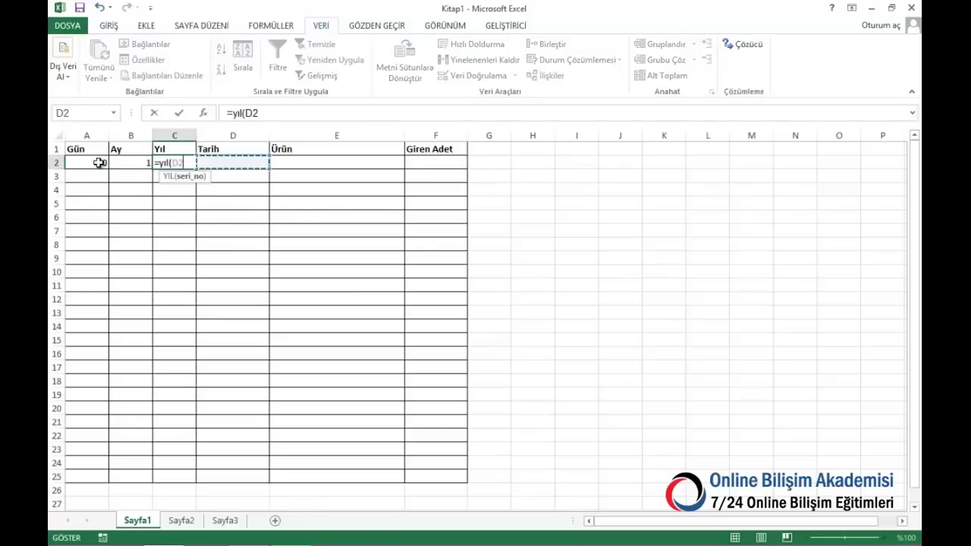
pyautogui.press('Return')
# Fill the three date formulas down to row 25 and copy A2:C2
pyautogui.moveTo(98, 163); pyautogui.dragTo(180, 481)
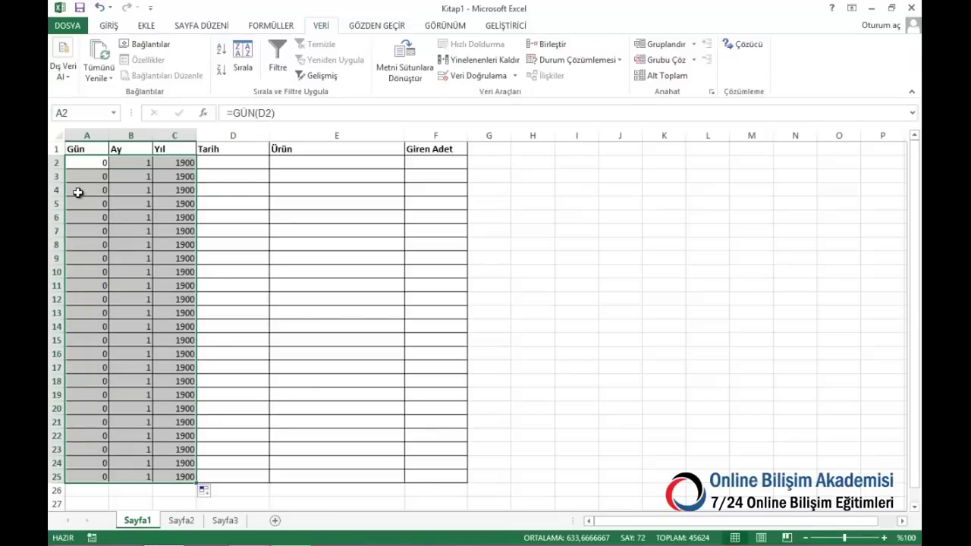
pyautogui.moveTo(85, 168); pyautogui.dragTo(174, 160)
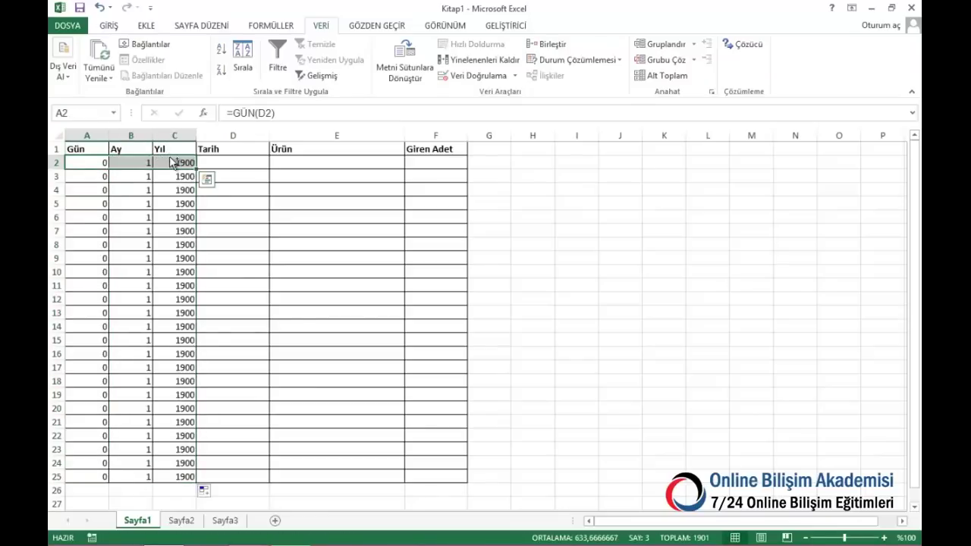
pyautogui.hotkey('ctrl', 'c')
# On Sayfa2, paste the date formulas into A2:C2 and fill them down to row 25
pyautogui.click(184, 521)
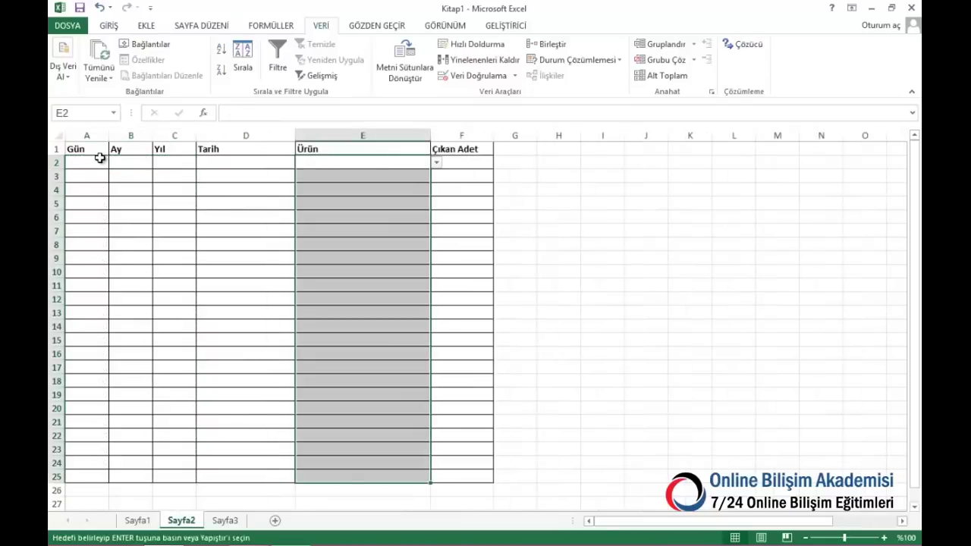
pyautogui.hotkey('ctrl', 'v')
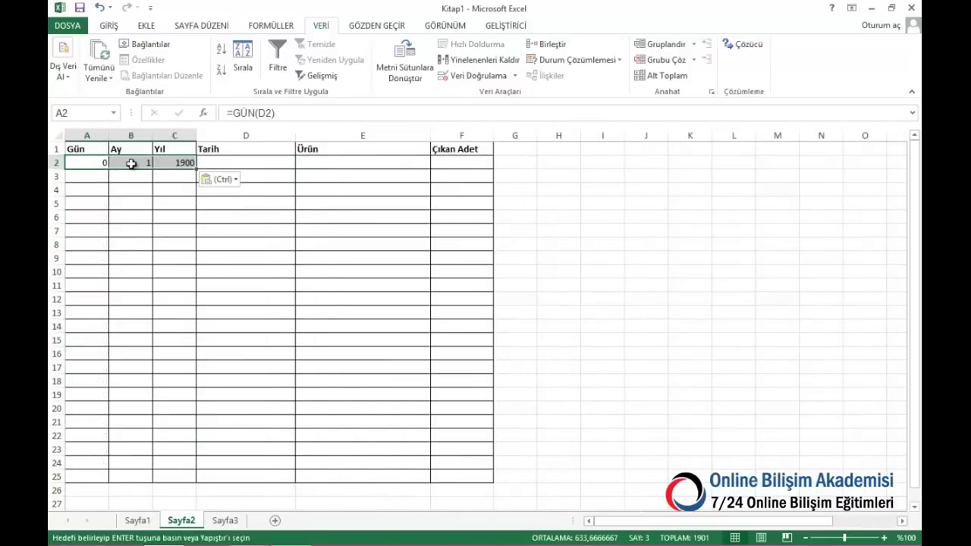
pyautogui.moveTo(195, 169); pyautogui.dragTo(200, 463)
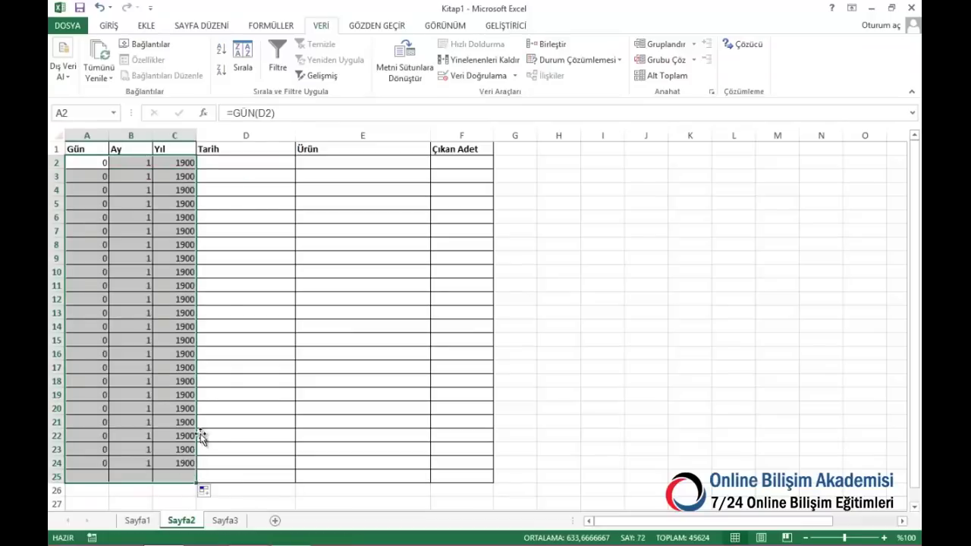
# On Sayfa1 row 2, record 13.5.2013, B ürünü and a Giren Adet of 20
pyautogui.click(137, 521)
pyautogui.click(226, 167)
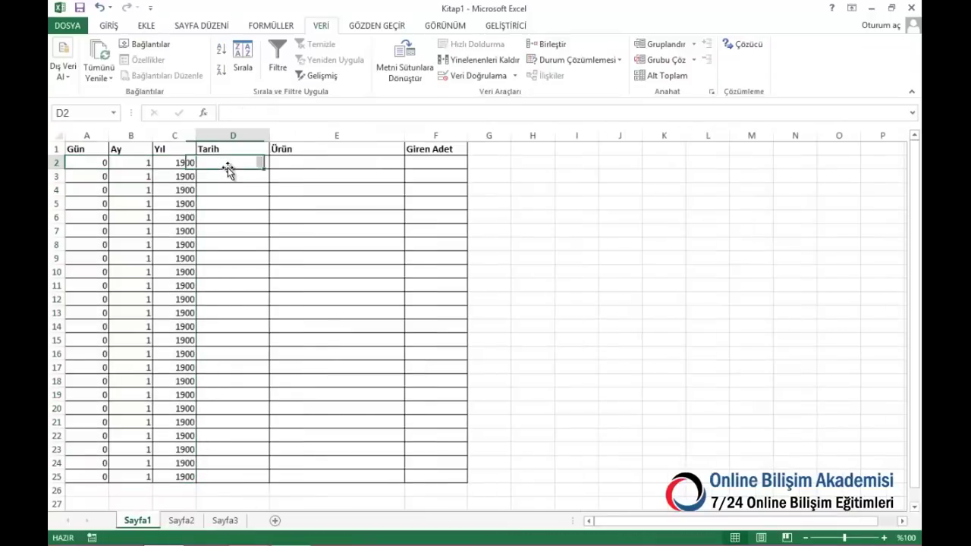
pyautogui.write('13.5.2013')
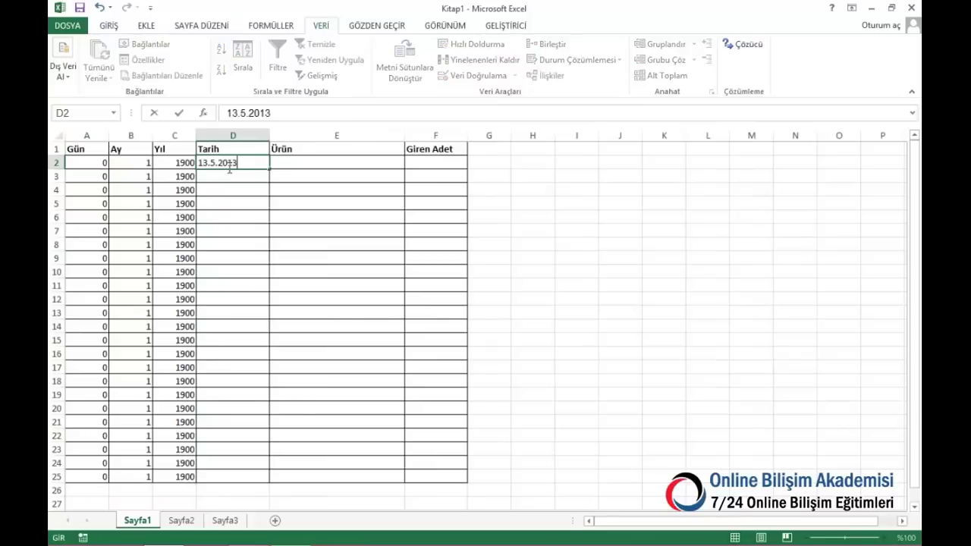
pyautogui.click(385, 162)
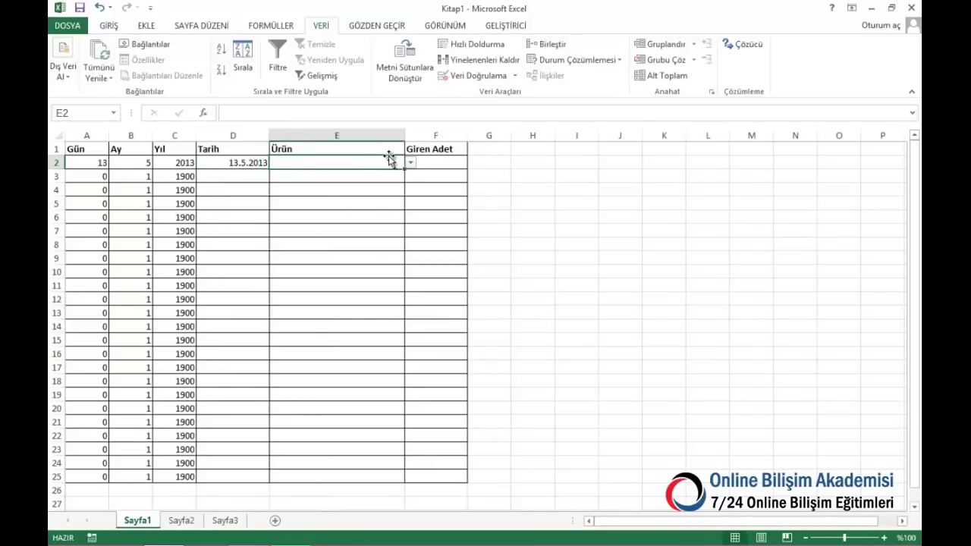
pyautogui.click(411, 164)
pyautogui.click(372, 184)
pyautogui.click(434, 162)
pyautogui.write('20')
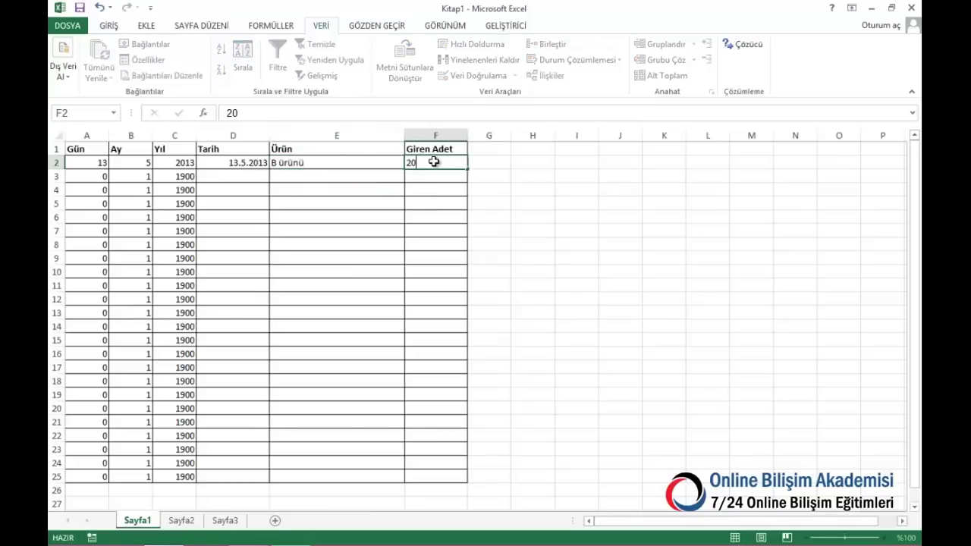
pyautogui.press('Return')
# On Sayfa1 row 3, copy the date down, choose A ürünü and enter 30
pyautogui.click(259, 176)
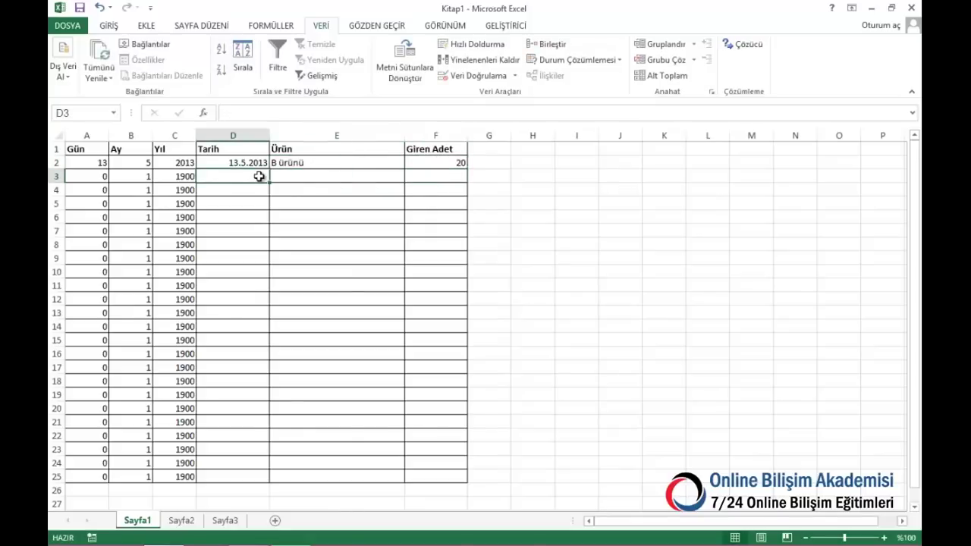
pyautogui.hotkey('ctrl', 'd')
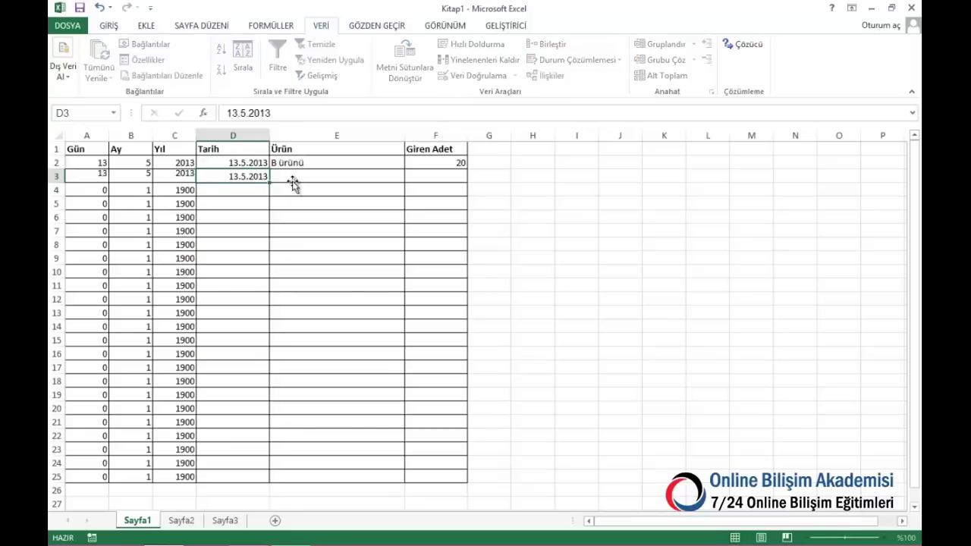
pyautogui.click(391, 174)
pyautogui.click(410, 177)
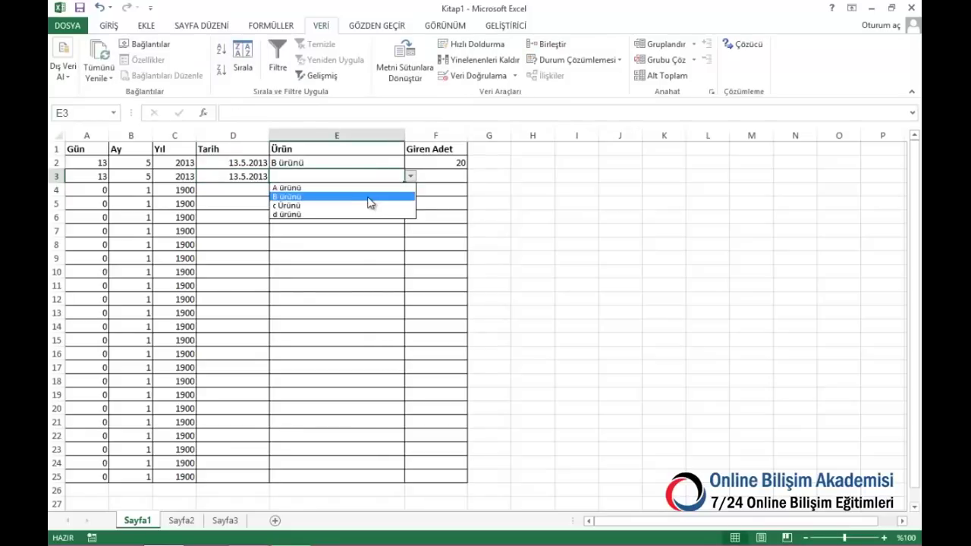
pyautogui.click(370, 200)
pyautogui.click(410, 177)
pyautogui.click(355, 187)
pyautogui.click(448, 174)
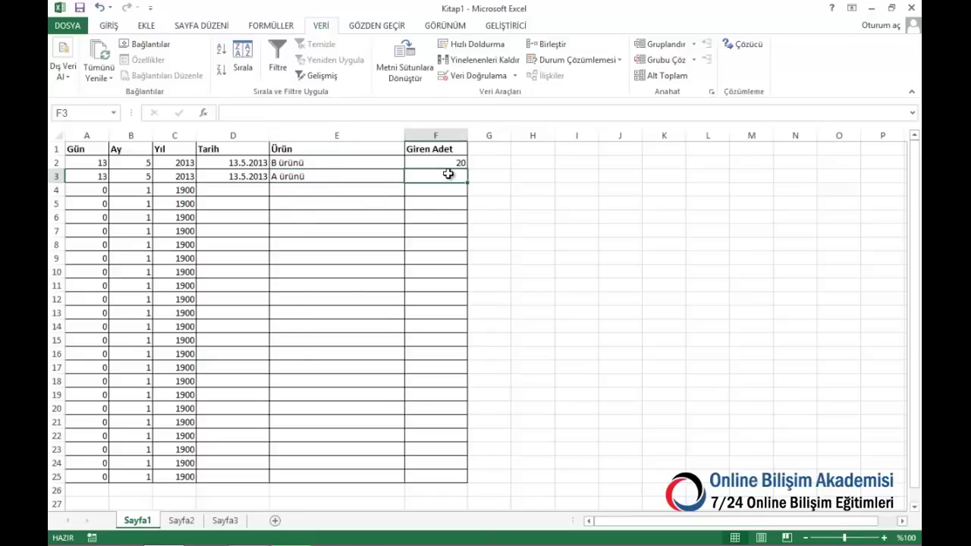
pyautogui.write('30')
pyautogui.press('Return')
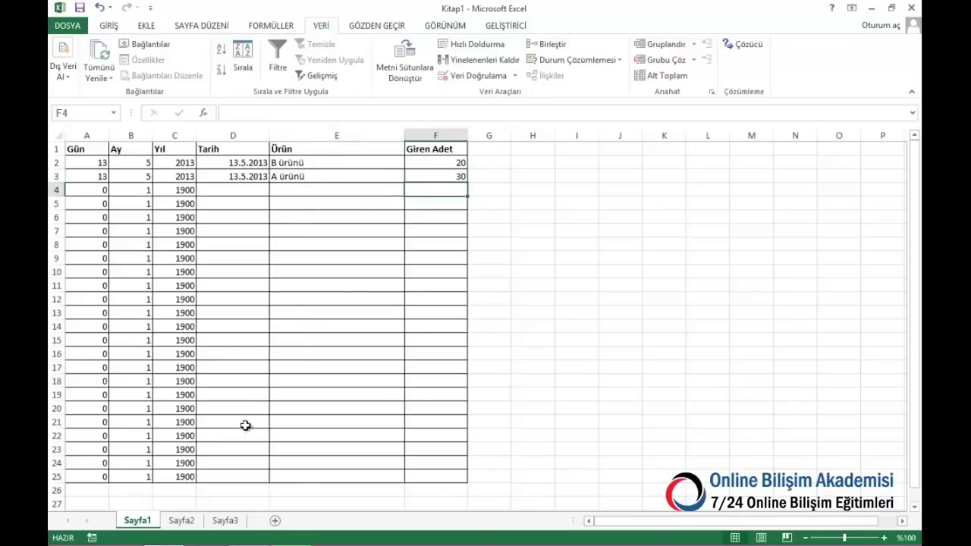
# On Sayfa2 row 2, record 13.5.2013, A ürünü and a Çıkan Adet of 2
pyautogui.click(182, 521)
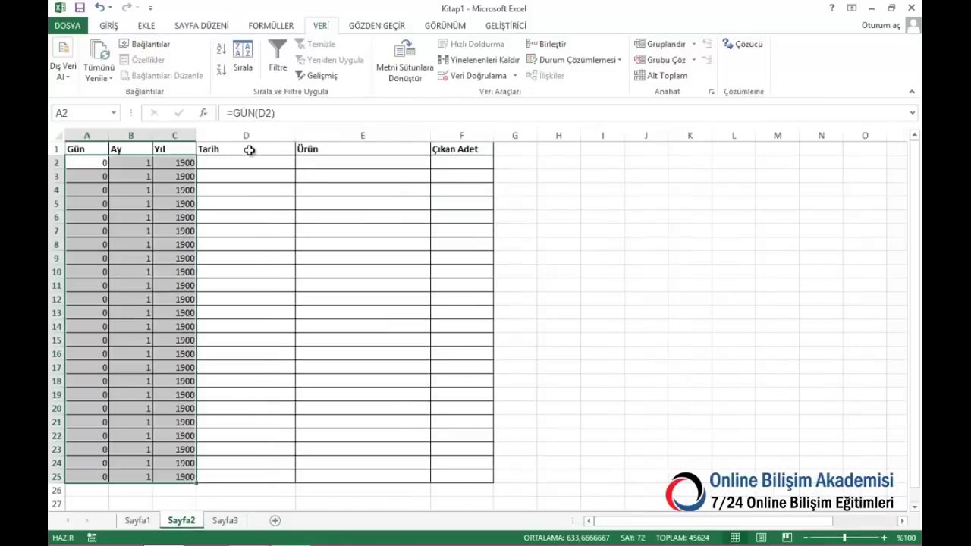
pyautogui.click(290, 158)
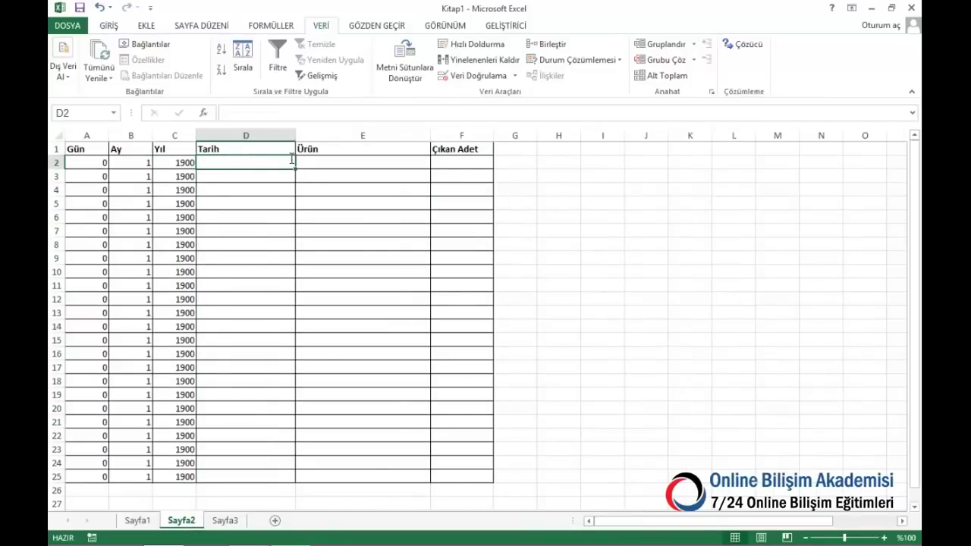
pyautogui.write('13.5.2013')
pyautogui.click(373, 163)
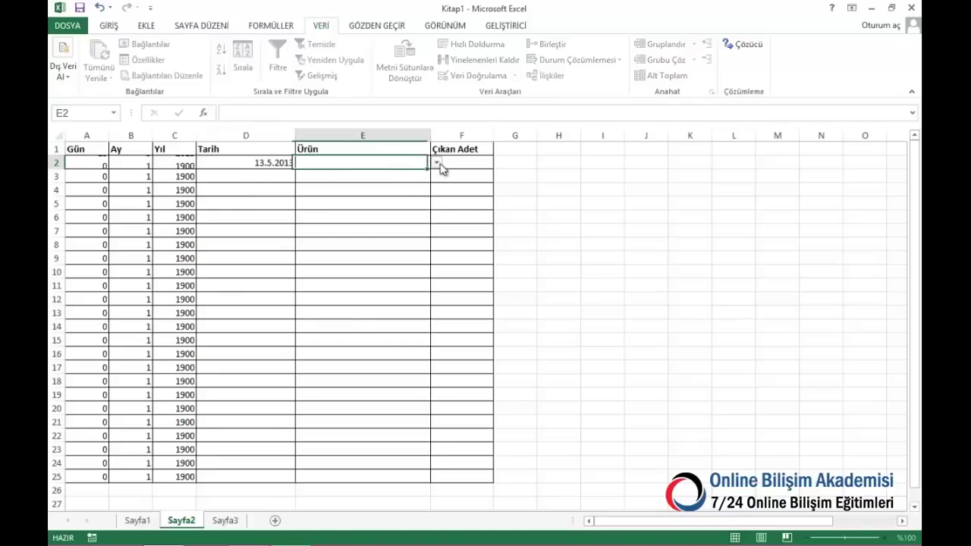
pyautogui.click(437, 163)
pyautogui.click(379, 174)
pyautogui.click(455, 163)
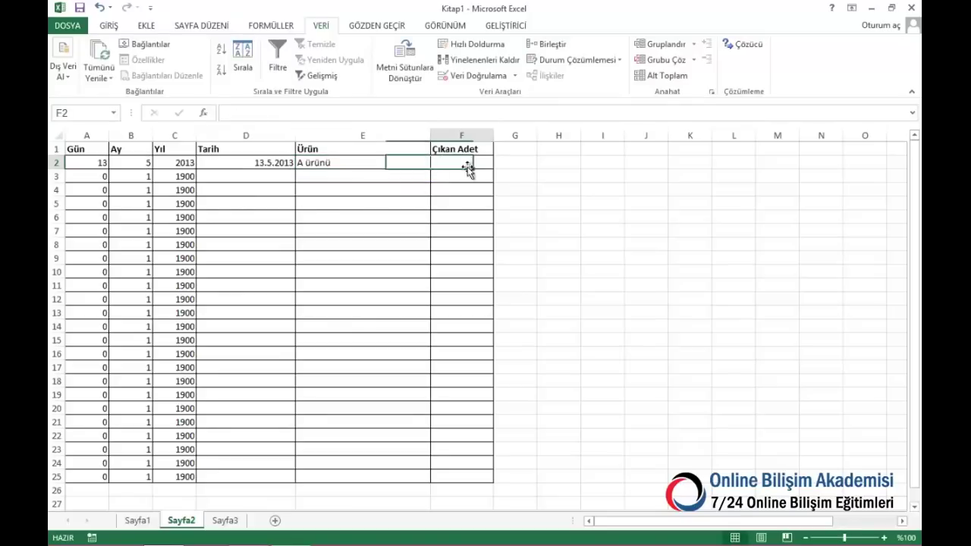
pyautogui.write('2')
pyautogui.press('Return')
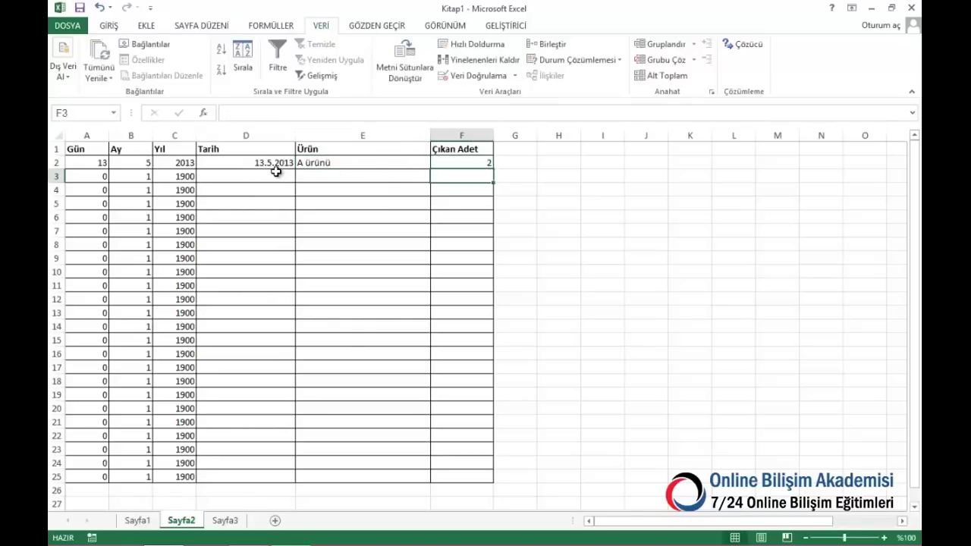
# On Sayfa2 row 3, copy the date down, choose B ürünü and enter 1
pyautogui.click(275, 172)
pyautogui.hotkey('ctrl', "'")
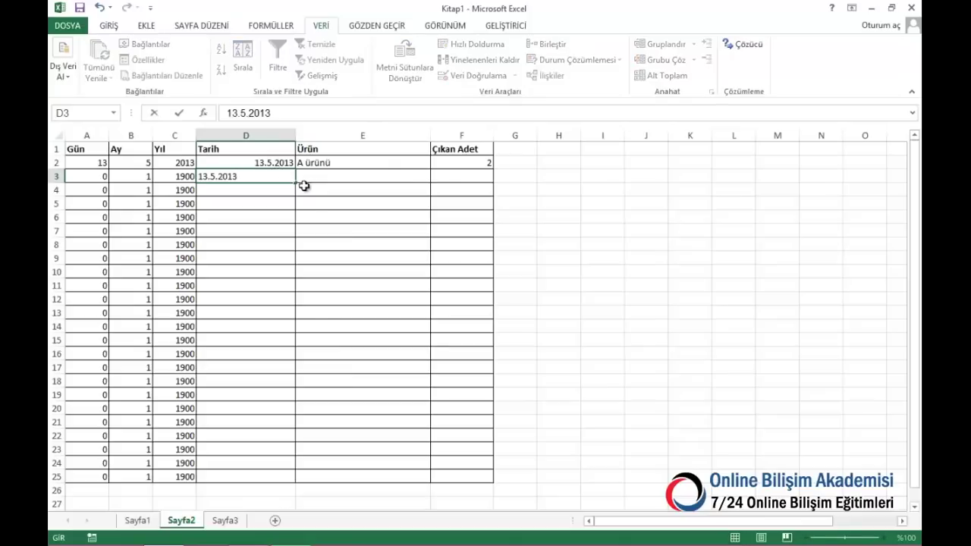
pyautogui.click(325, 185)
pyautogui.click(365, 174)
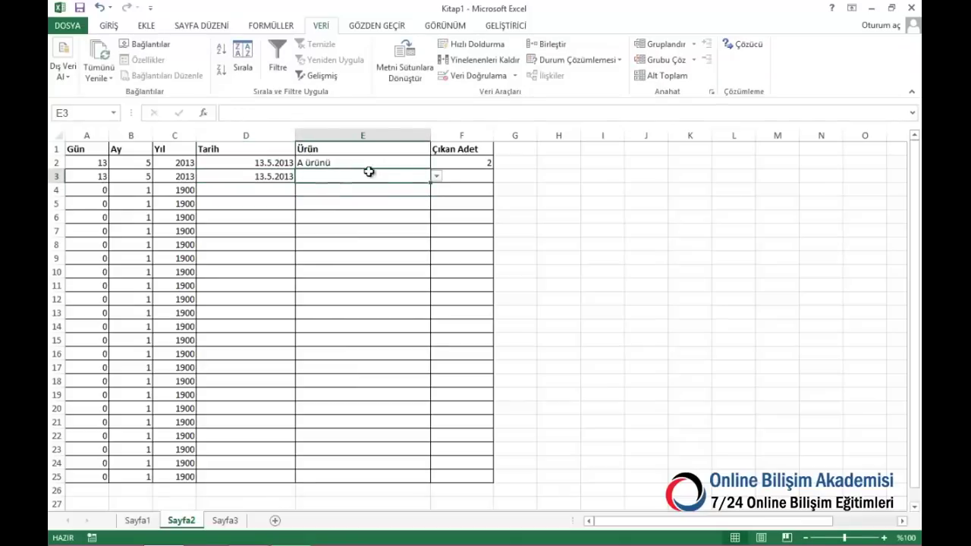
pyautogui.click(437, 176)
pyautogui.click(396, 194)
pyautogui.click(472, 176)
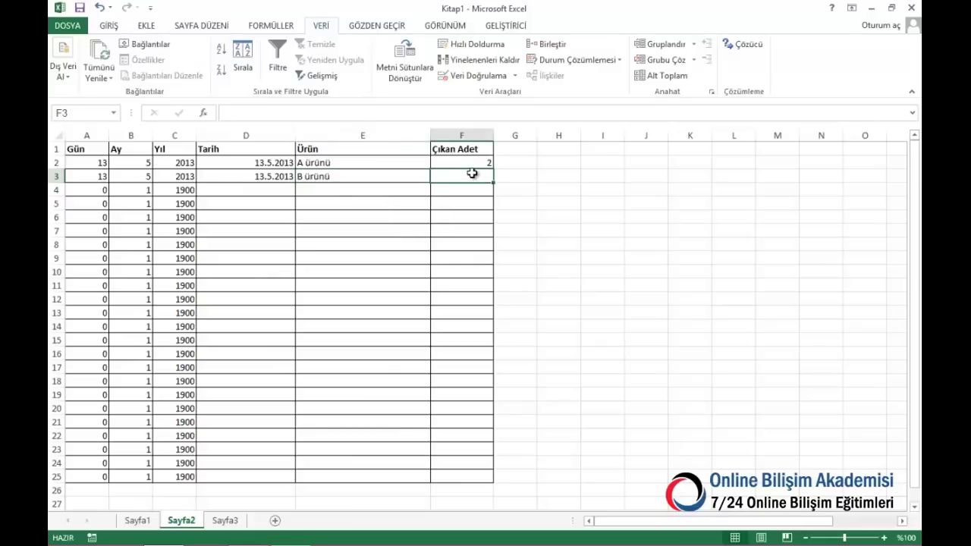
pyautogui.write('1')
pyautogui.press('Return')
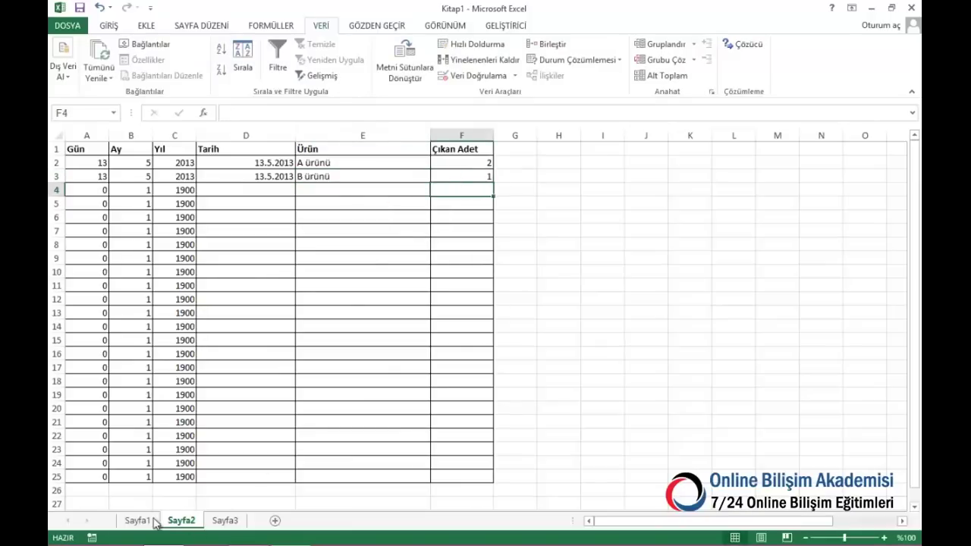
# Rename Sayfa1 to giren and Sayfa2 to çıkan, and begin renaming Sayfa3 to anlık Stok
pyautogui.click(137, 520)
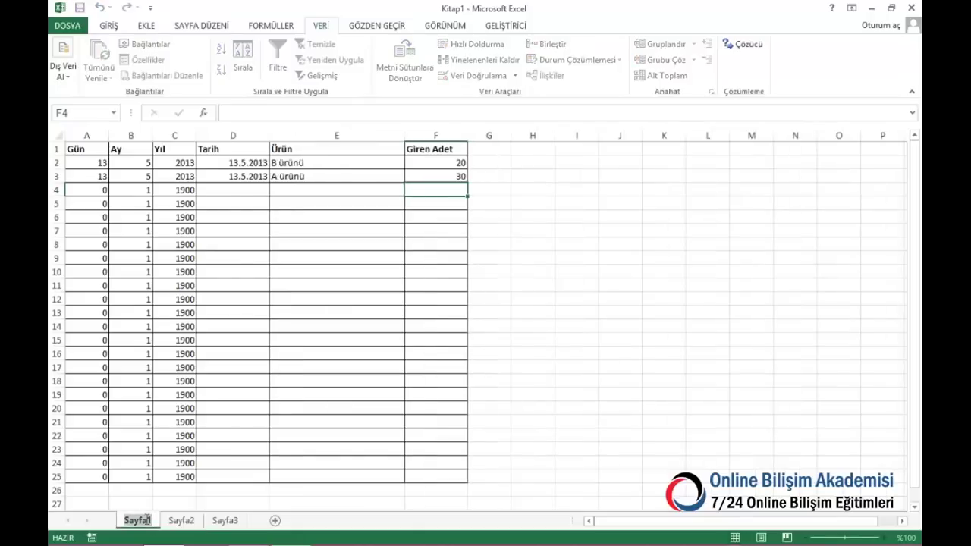
pyautogui.doubleClick(137, 520)
pyautogui.write('giren')
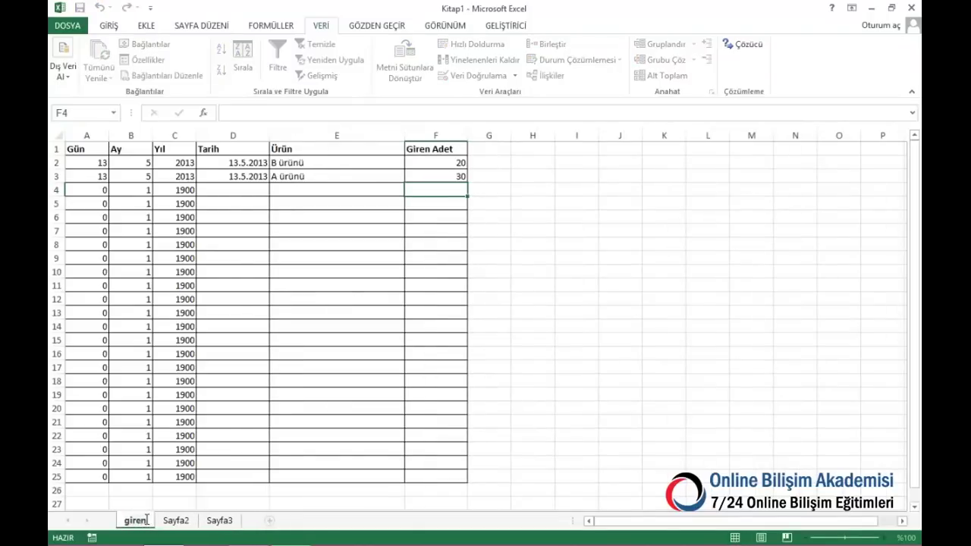
pyautogui.click(181, 522)
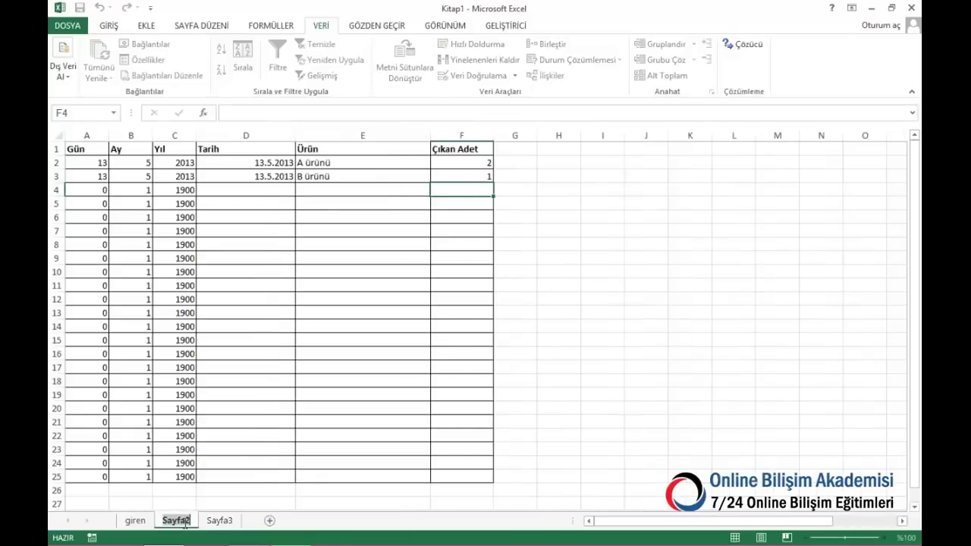
pyautogui.doubleClick(176, 520)
pyautogui.write('çıkan')
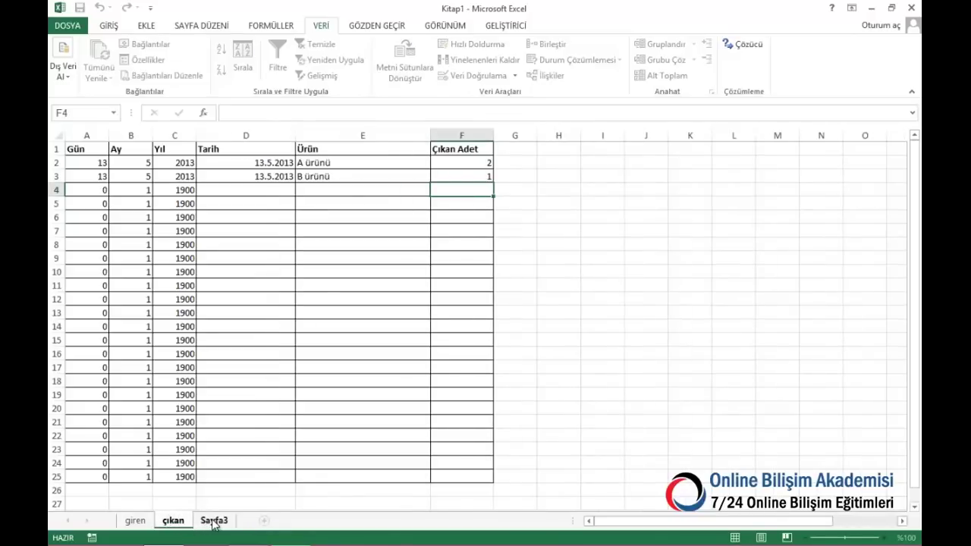
pyautogui.click(213, 520)
pyautogui.doubleClick(214, 520)
pyautogui.write('anlık Stok')
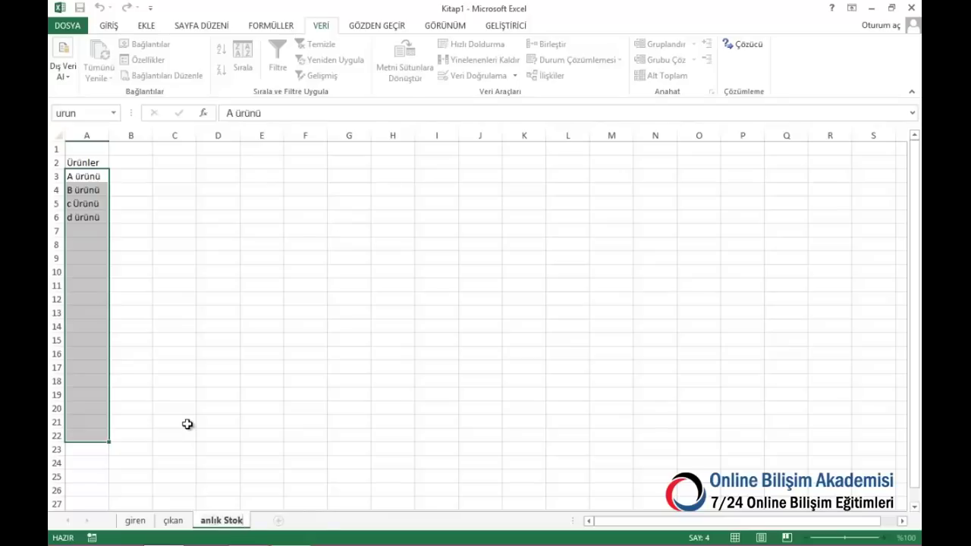
# Widen column A and make the Ürünler heading in A2 bold
pyautogui.click(156, 283)
pyautogui.click(93, 150)
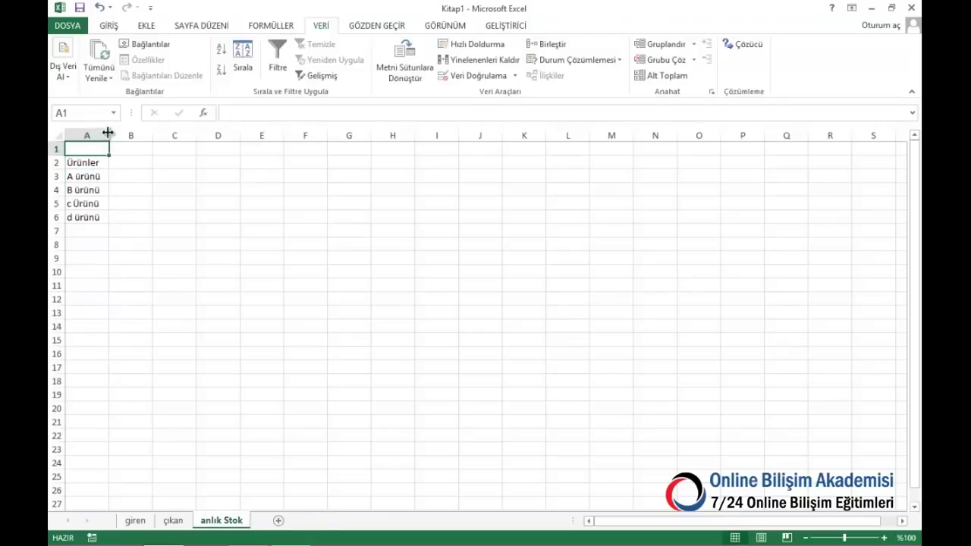
pyautogui.moveTo(108, 133); pyautogui.dragTo(122, 132)
pyautogui.click(82, 162)
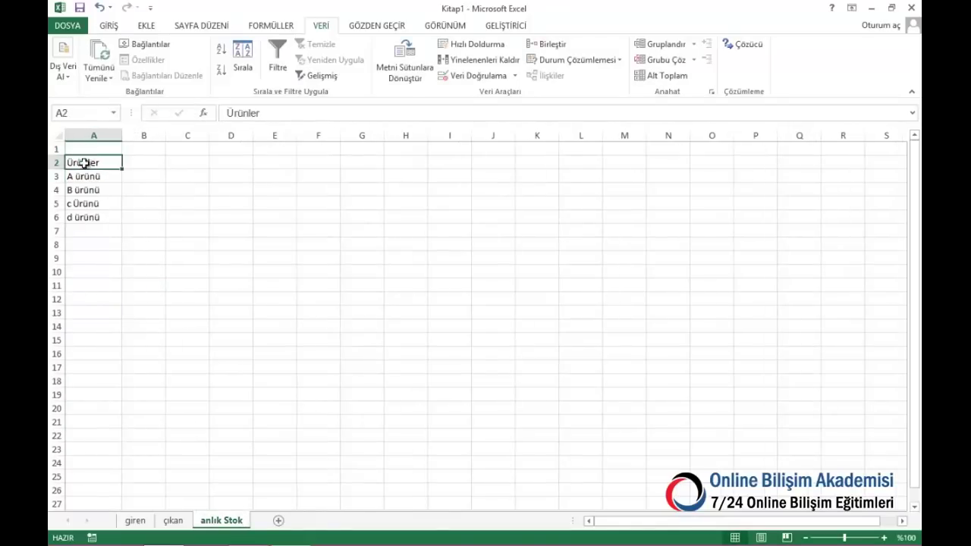
pyautogui.moveTo(83, 163); pyautogui.dragTo(83, 325)
pyautogui.click(91, 161)
pyautogui.click(109, 25)
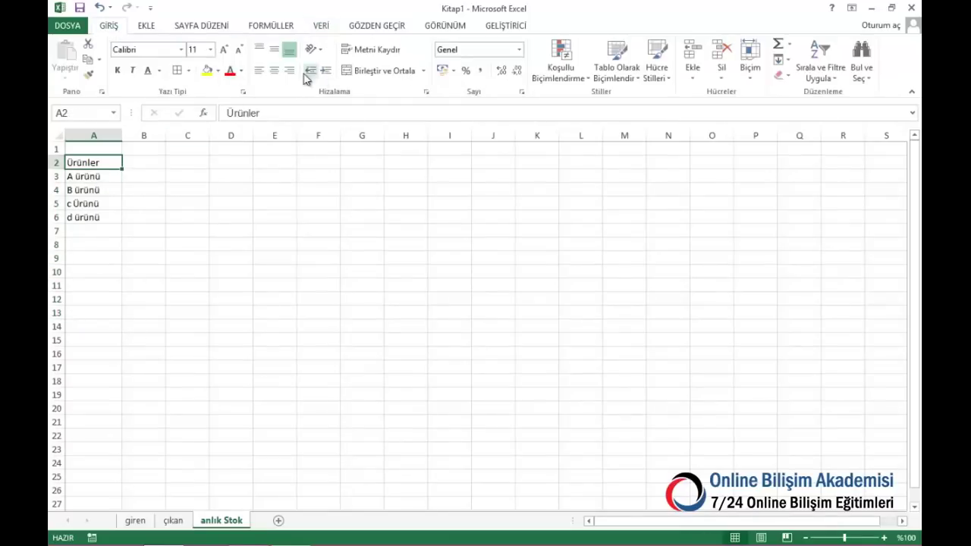
pyautogui.click(117, 70)
# Enter two-line headers Giren Miktar, Çıkan Mikat and Anlık Stok in B2:D2
pyautogui.click(143, 160)
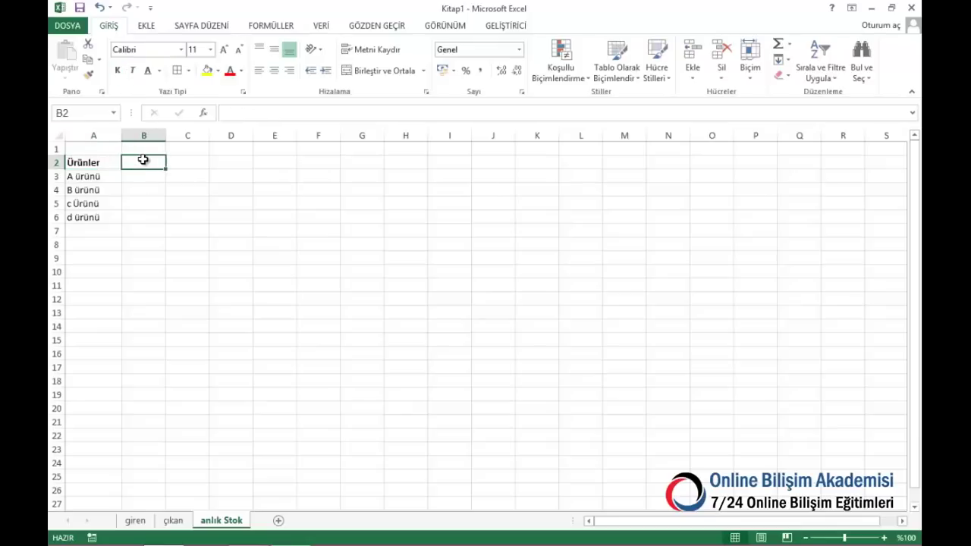
pyautogui.write('Giren')
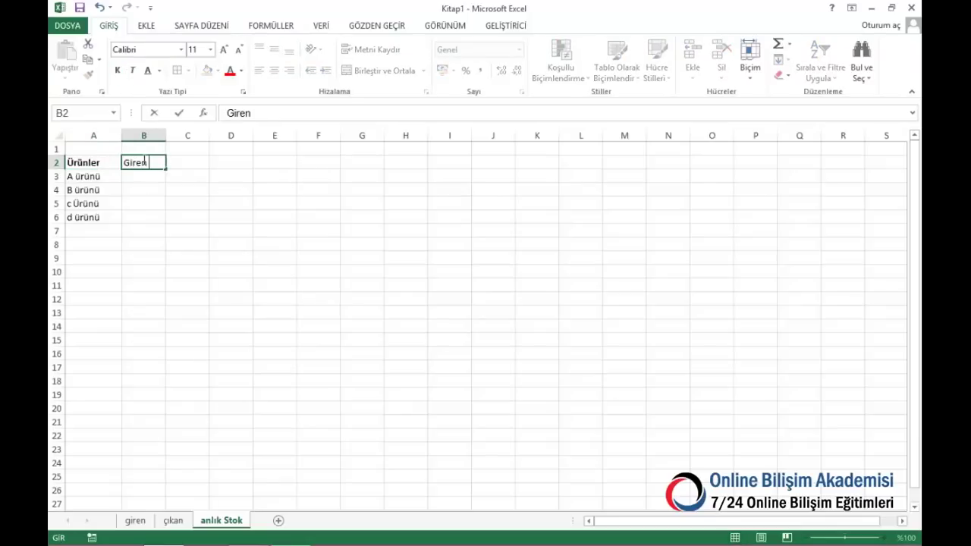
pyautogui.press('Return')
pyautogui.write('Miktar')
pyautogui.press('Return')
pyautogui.press('Right')
pyautogui.press('Up')
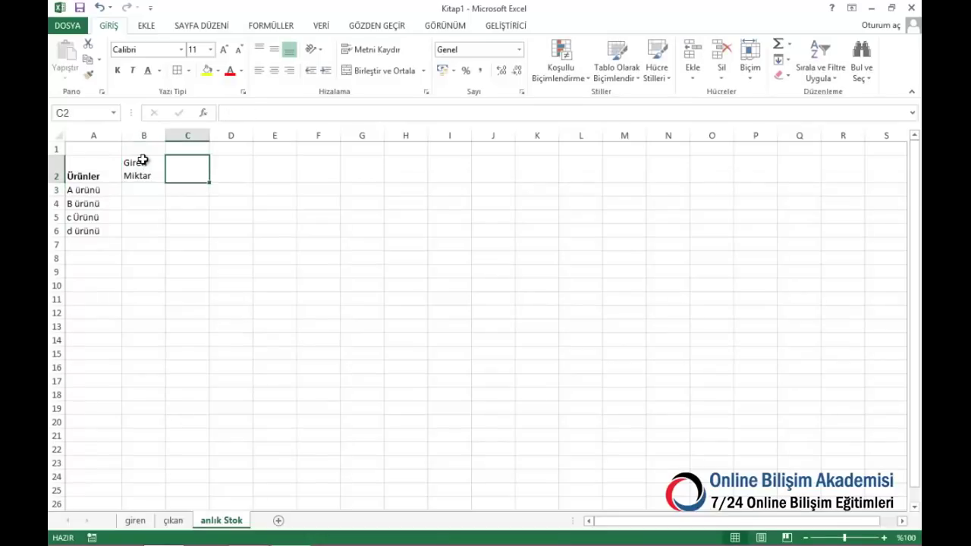
pyautogui.write('Çı')
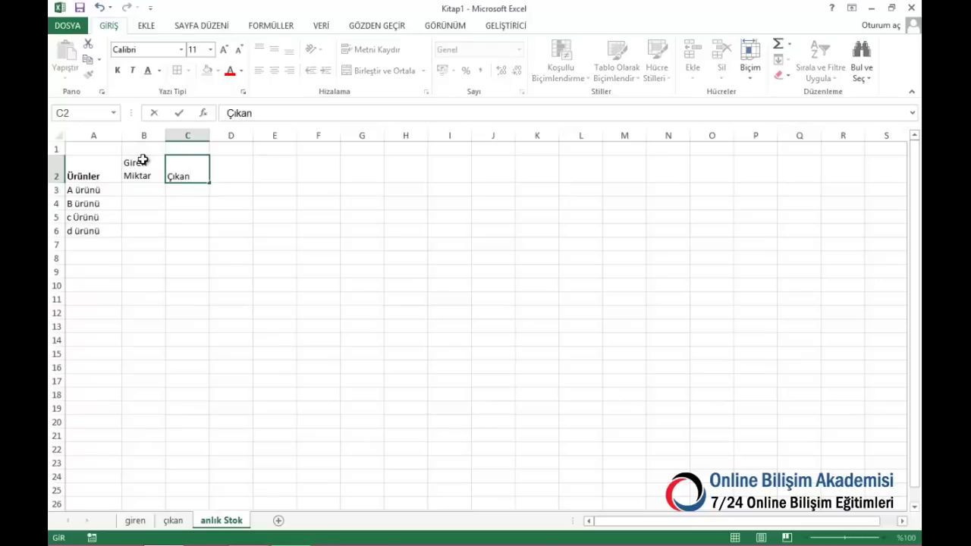
pyautogui.write('kan')
pyautogui.hotkey('alt', 'Return')
pyautogui.press('Right')
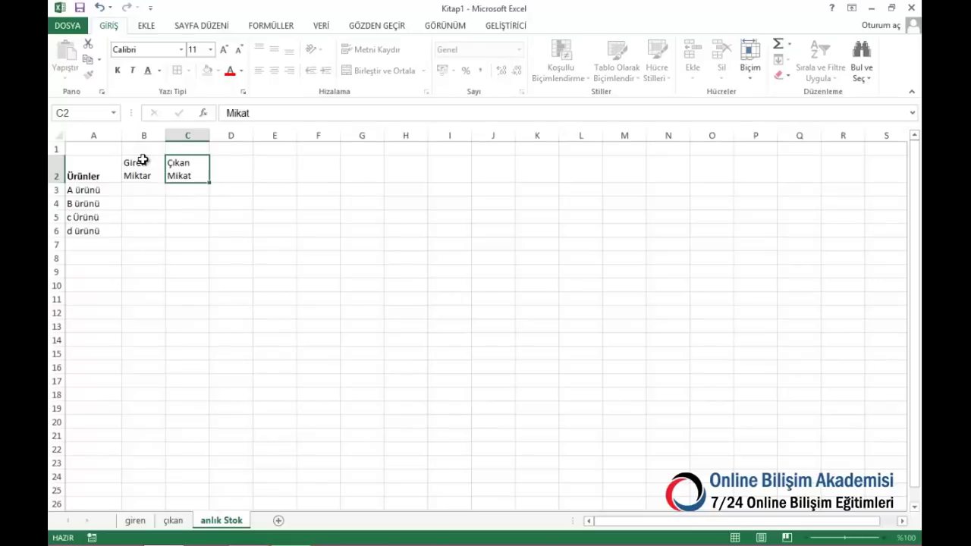
pyautogui.write('Mev')
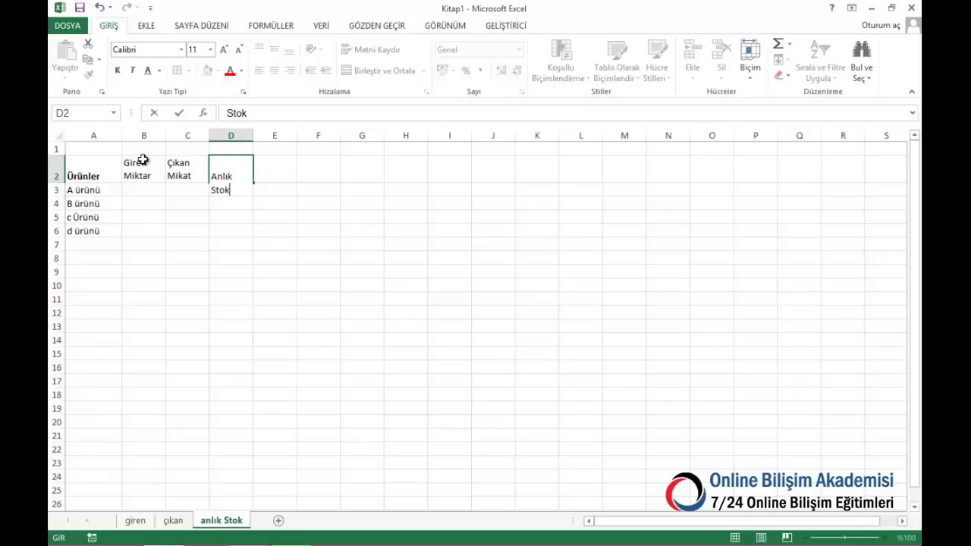
pyautogui.press('Return')
# Apply All Borders to the table range A2:D13
pyautogui.moveTo(141, 161); pyautogui.dragTo(237, 183)
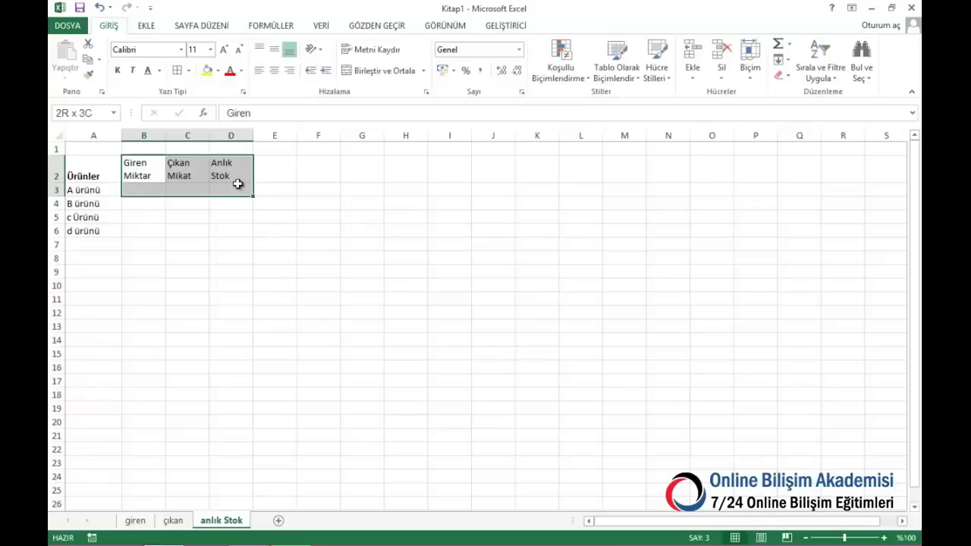
pyautogui.moveTo(83, 163); pyautogui.dragTo(235, 328)
pyautogui.click(177, 70)
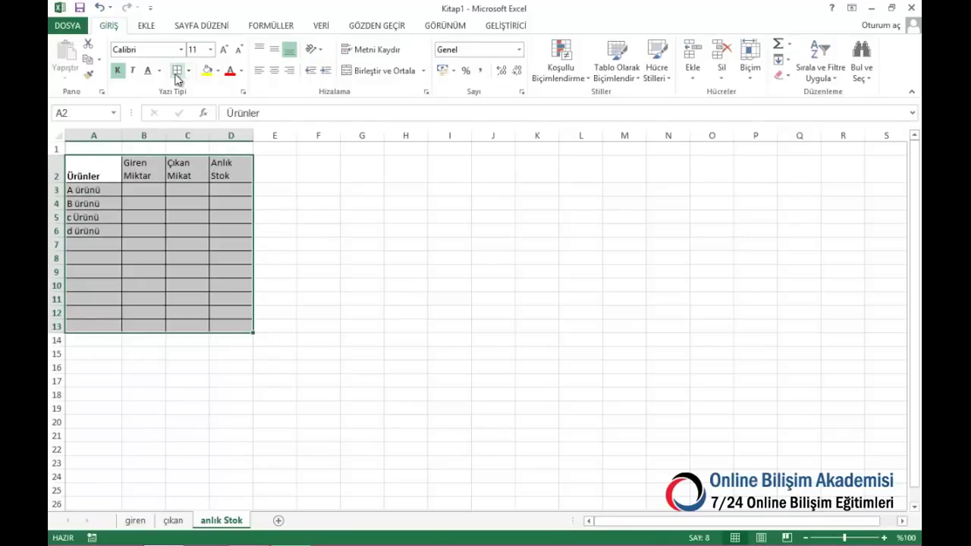
# Make header row A2:D2 bold and centred both ways, and widen columns B and D
pyautogui.moveTo(88, 171); pyautogui.dragTo(228, 169)
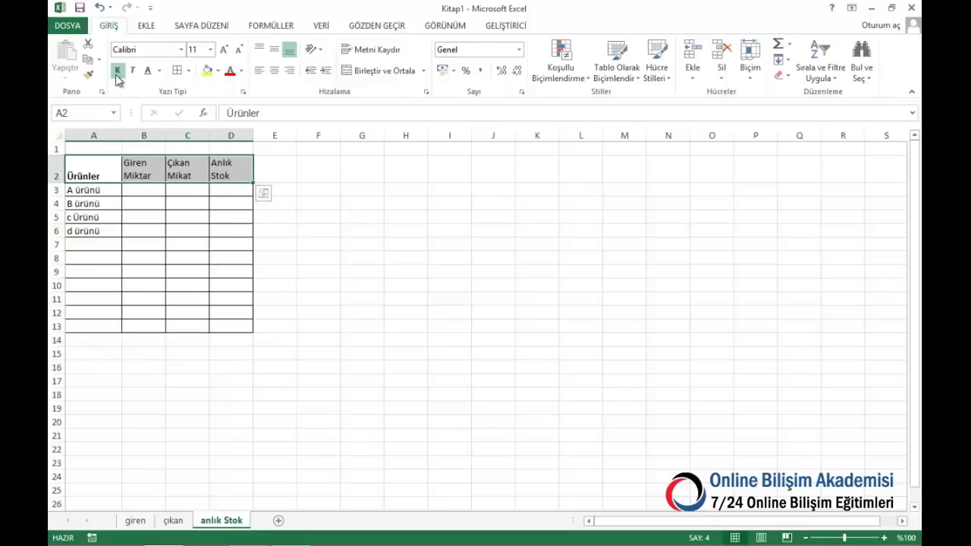
pyautogui.click(118, 72)
pyautogui.click(118, 72)
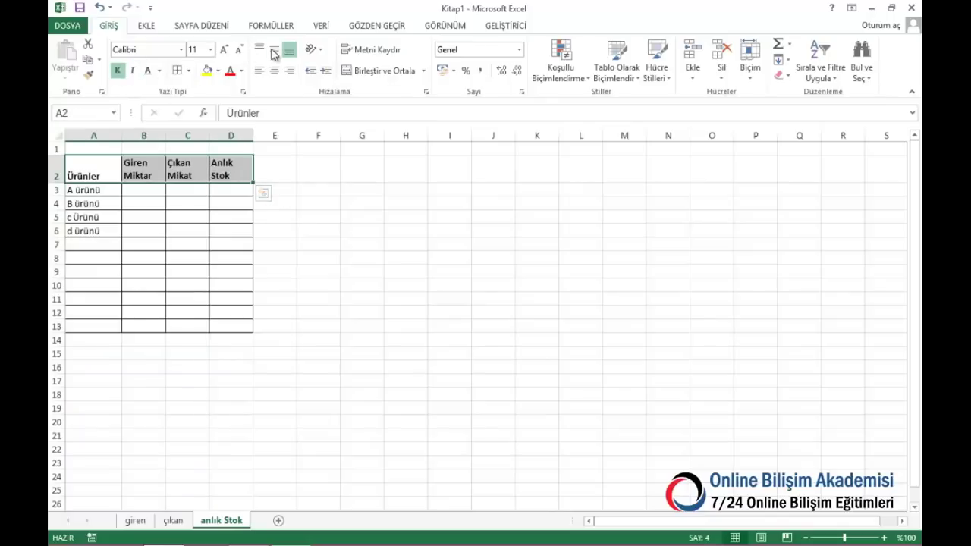
pyautogui.click(274, 49)
pyautogui.click(274, 70)
pyautogui.moveTo(166, 136); pyautogui.dragTo(287, 136)
pyautogui.moveTo(177, 136); pyautogui.dragTo(189, 136)
pyautogui.click(165, 189)
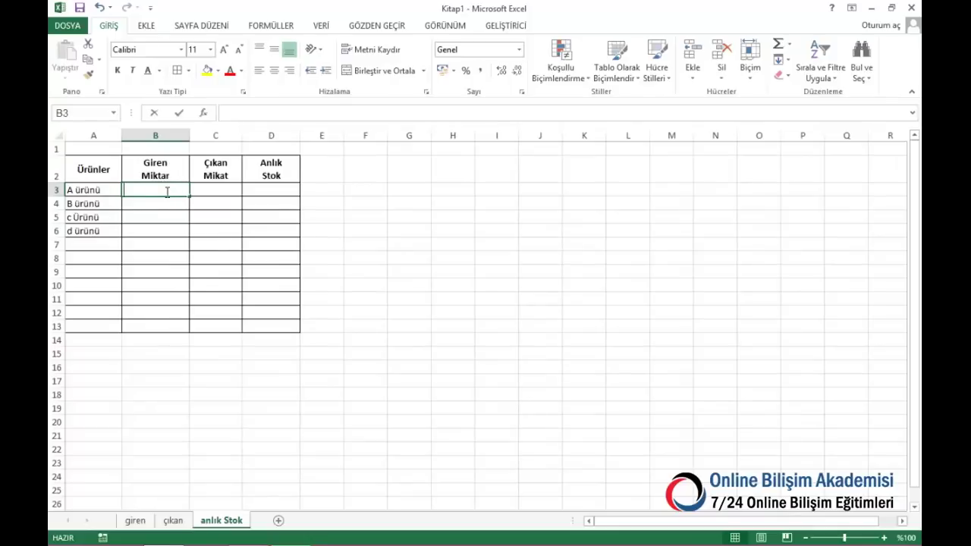
# In B3, total giren quantities per product with ETOPLA on 'anlık Stok'!A3, filled down to B13
pyautogui.write('=et')
pyautogui.press('Tab')
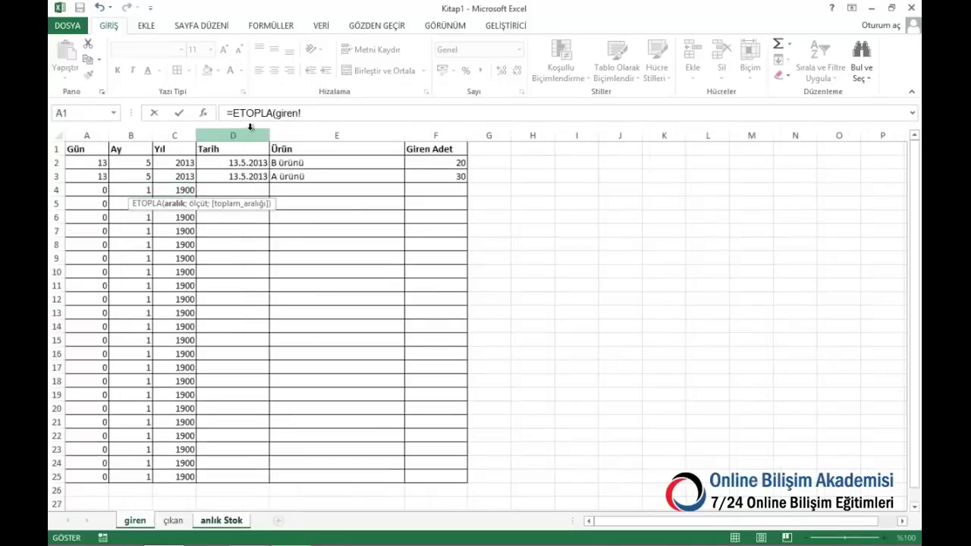
pyautogui.click(319, 133)
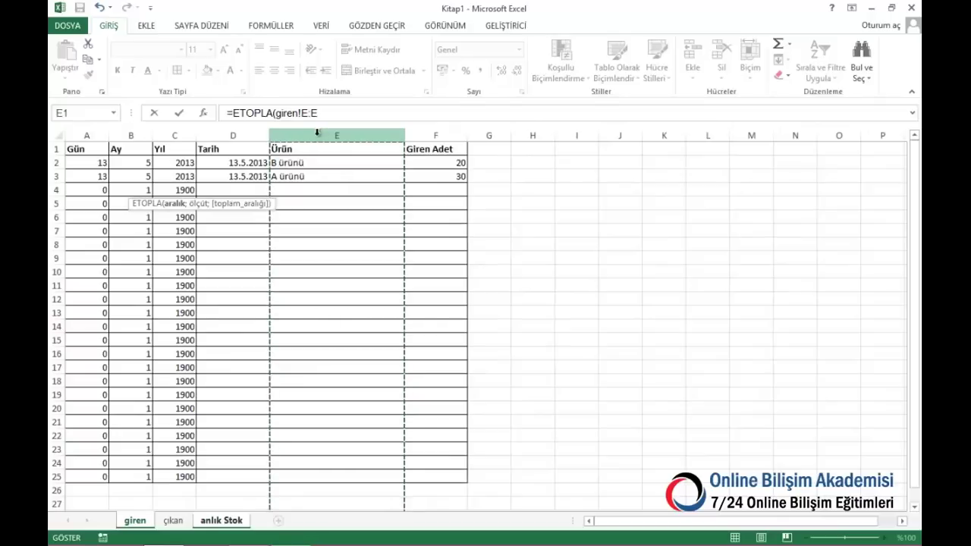
pyautogui.write(';')
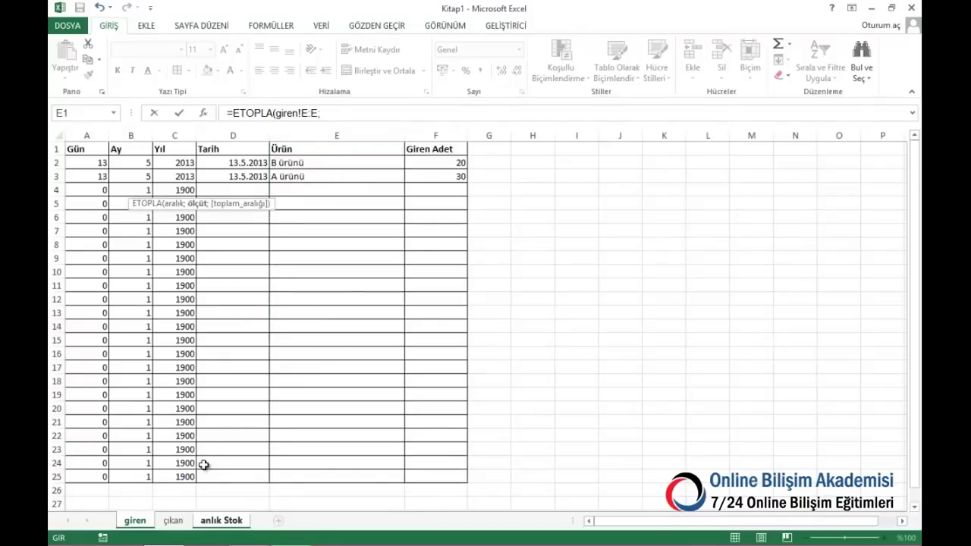
pyautogui.click(220, 522)
pyautogui.click(94, 191)
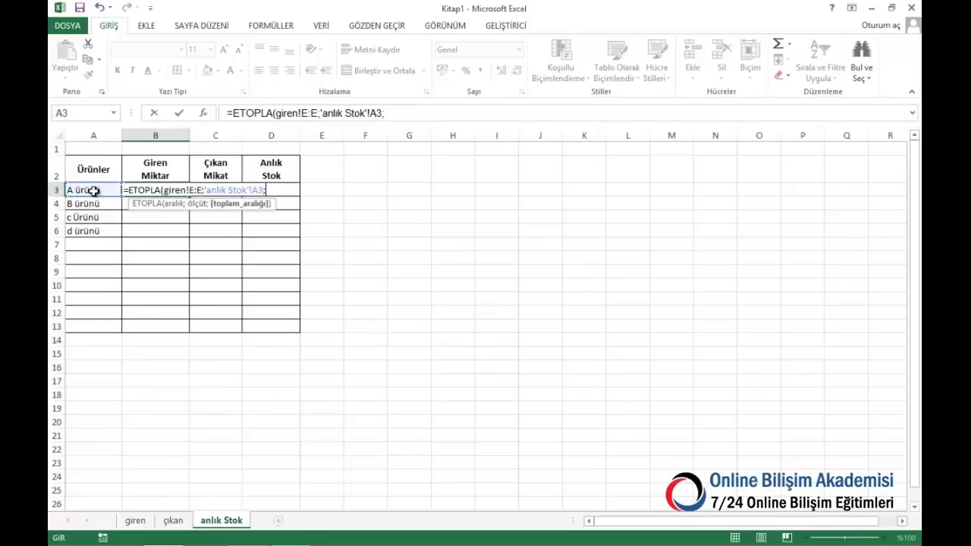
pyautogui.write(';')
pyautogui.click(135, 521)
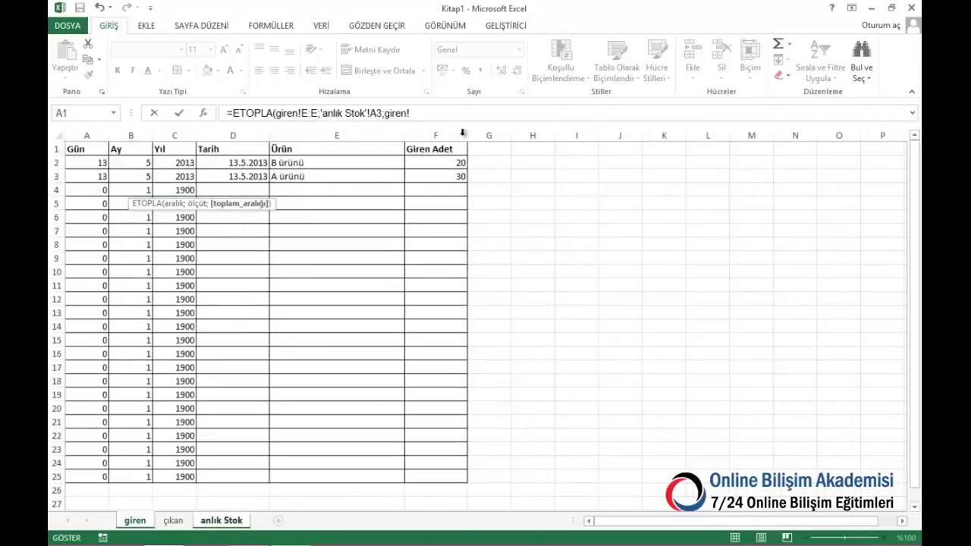
pyautogui.click(453, 129)
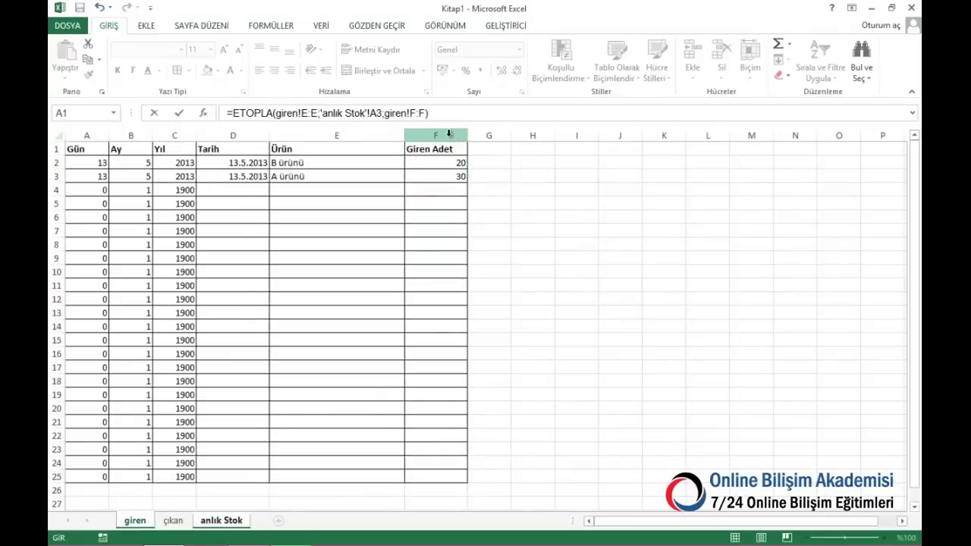
pyautogui.press('Return')
pyautogui.click(189, 190)
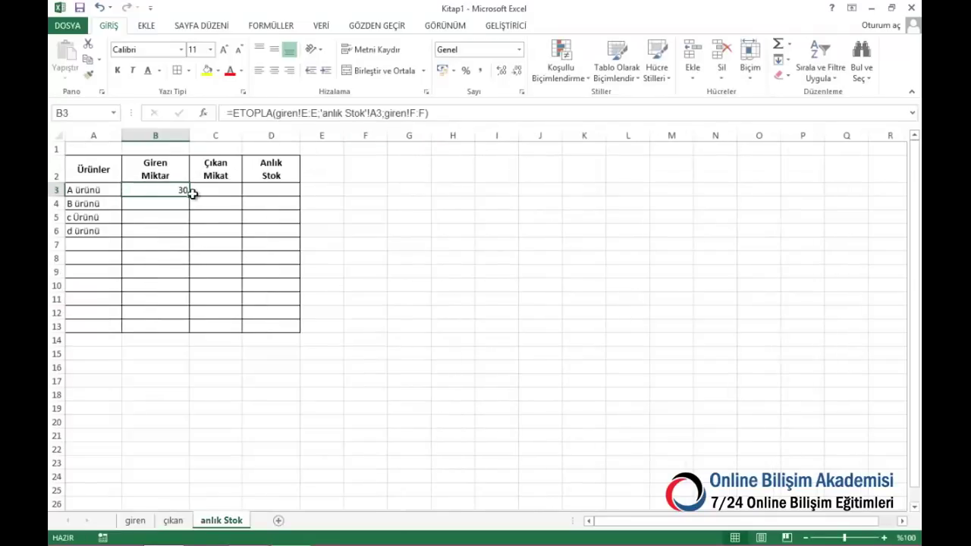
pyautogui.moveTo(189, 195); pyautogui.dragTo(182, 339)
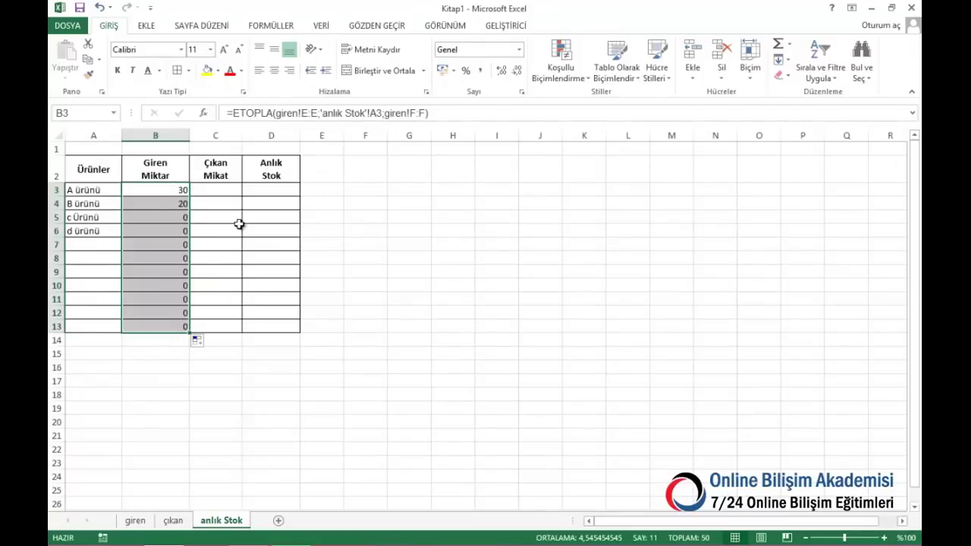
# In C3, enter =ETOPLA(çıkan!E:E;'anlık Stok'!A3;çıkan!F:F) and fill it down to C13
pyautogui.click(229, 191)
pyautogui.write('=')
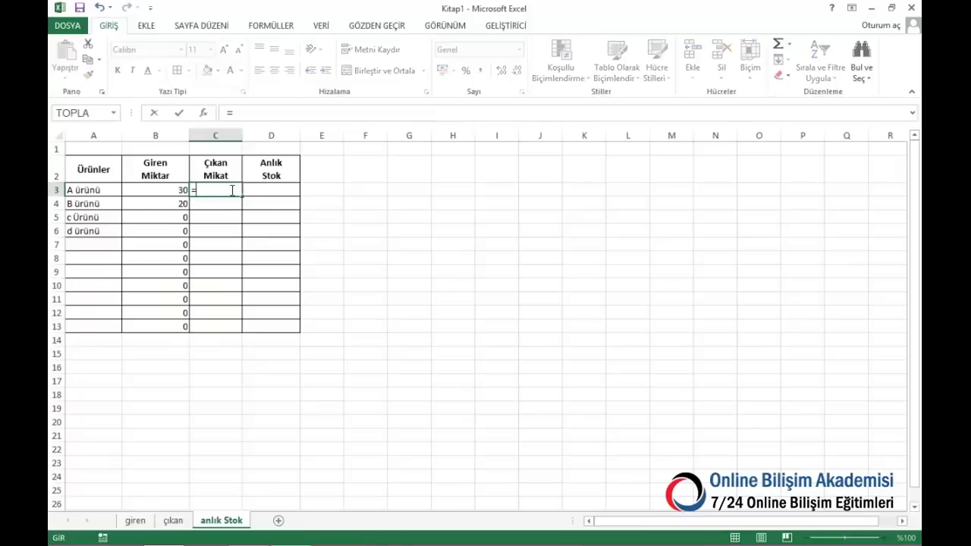
pyautogui.write('etopla(')
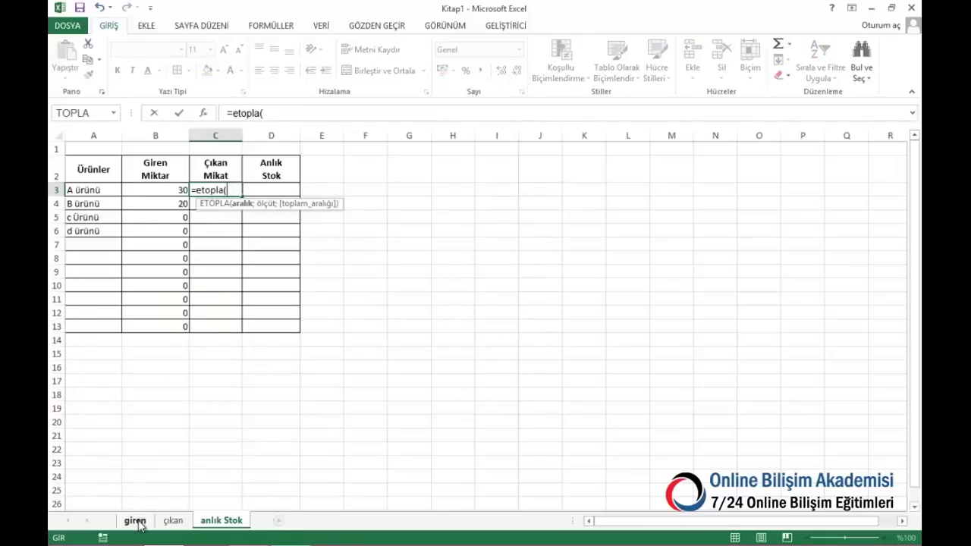
pyautogui.click(173, 520)
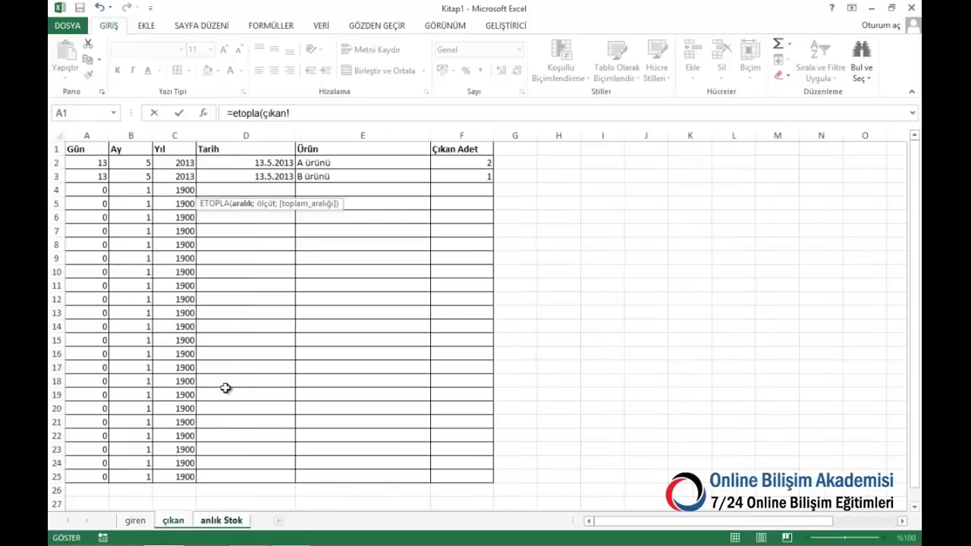
pyautogui.click(346, 135)
pyautogui.write(';')
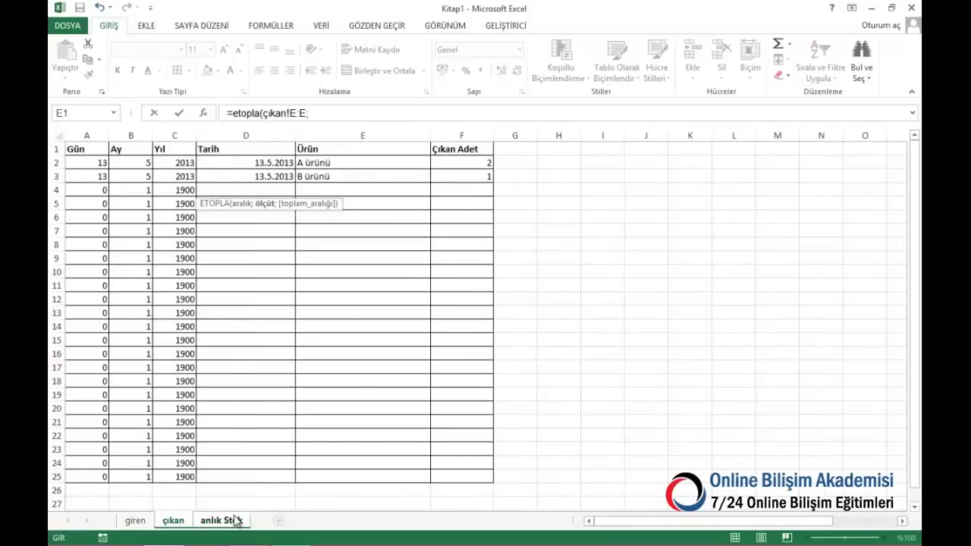
pyautogui.click(231, 520)
pyautogui.click(98, 192)
pyautogui.write(';')
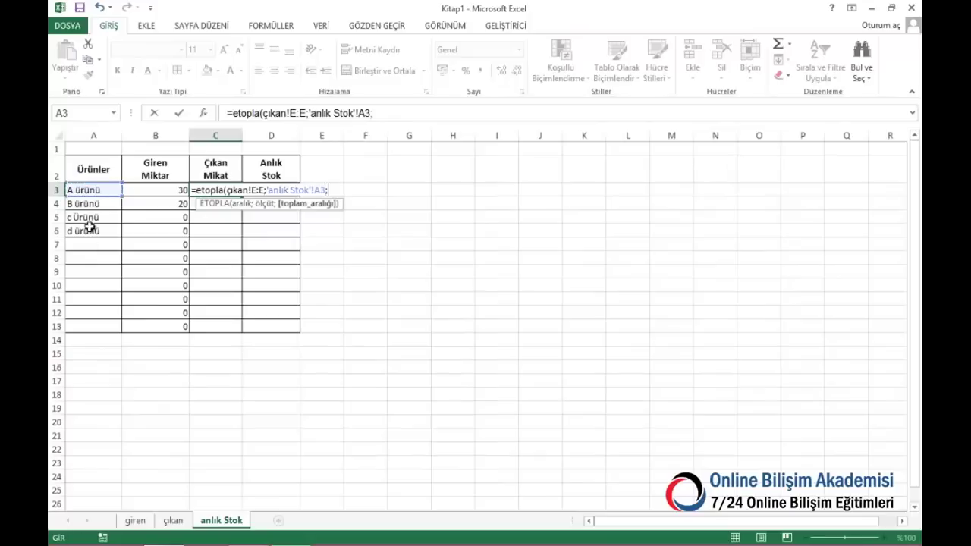
pyautogui.click(173, 521)
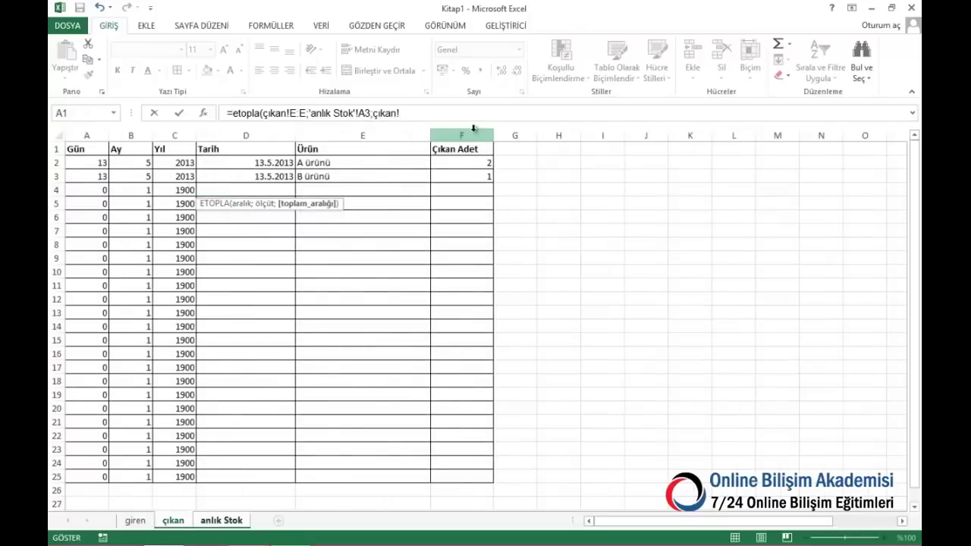
pyautogui.click(475, 129)
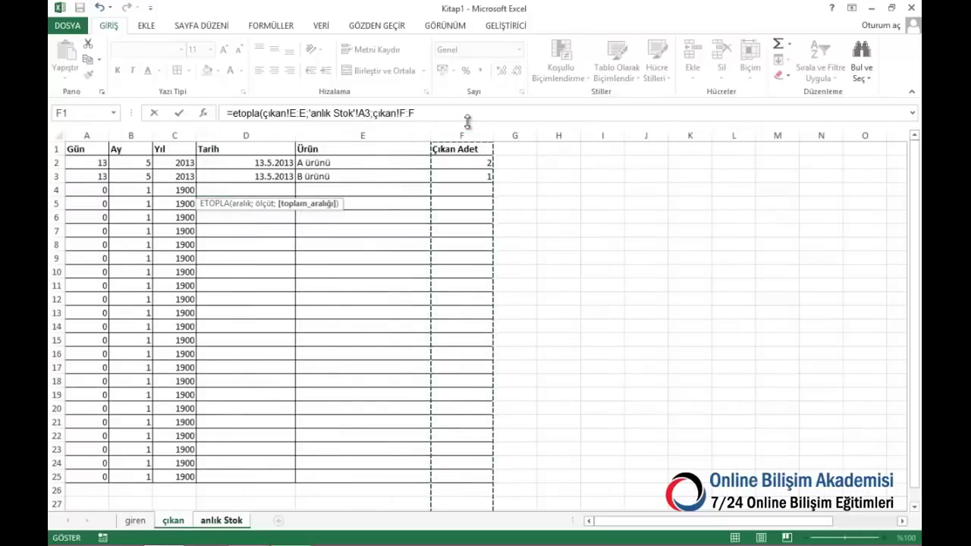
pyautogui.press('Return')
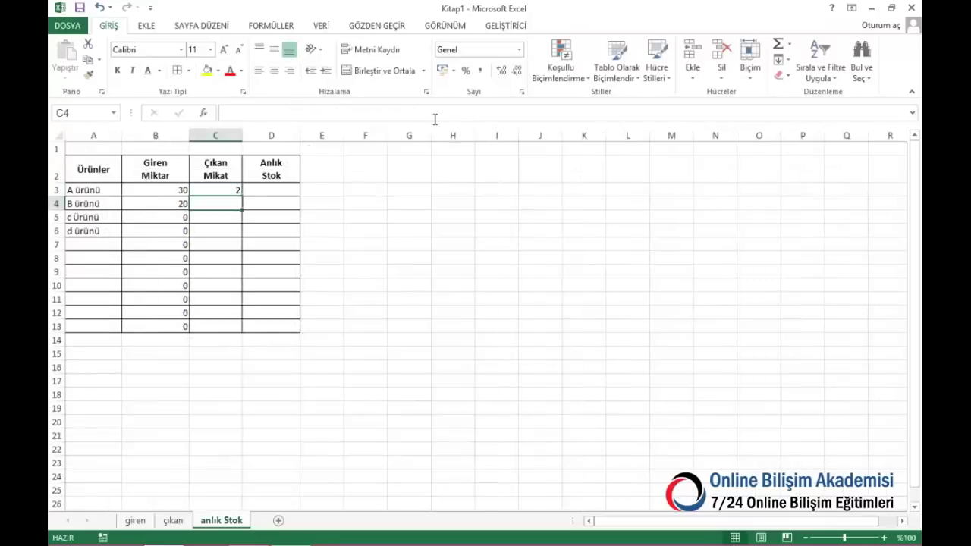
pyautogui.click(230, 189)
pyautogui.moveTo(242, 196); pyautogui.dragTo(250, 334)
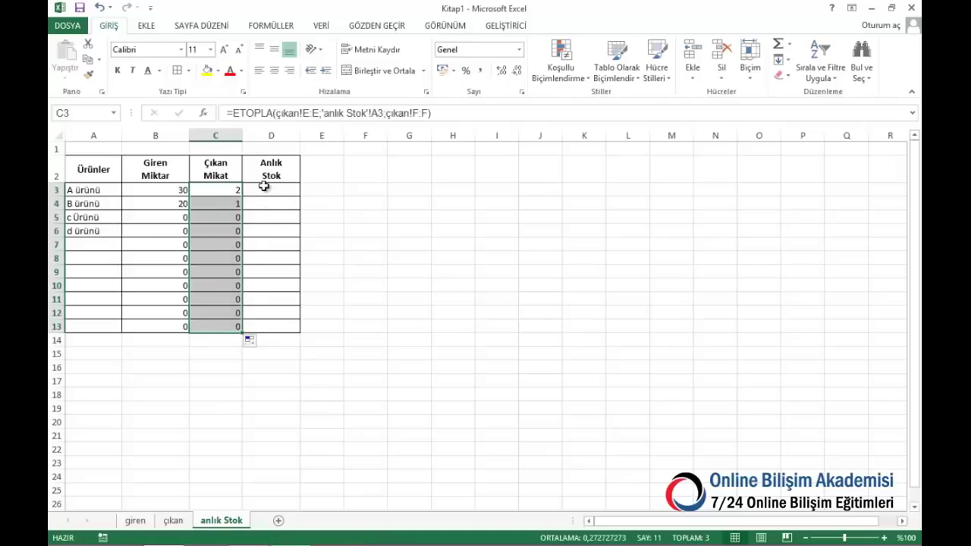
pyautogui.click(263, 186)
# Enter =B3-C3 in D3 and fill the stock formula down to D13
pyautogui.write('=')
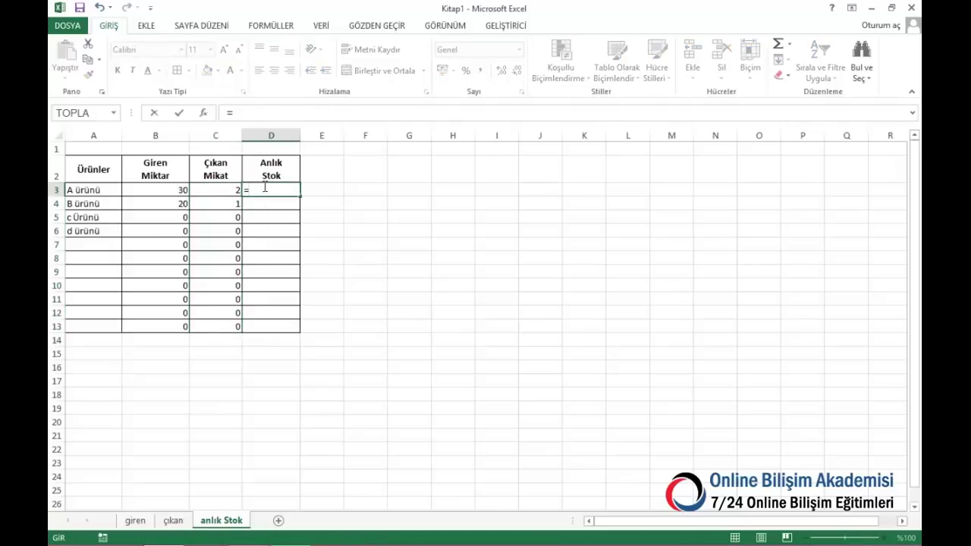
pyautogui.press('Left')
pyautogui.press('Left')
pyautogui.write('-')
pyautogui.press('Left')
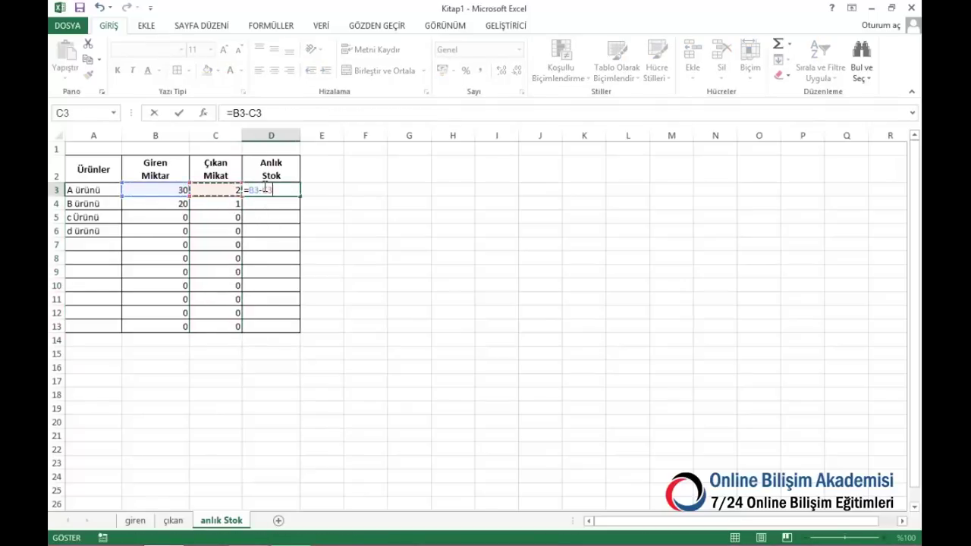
pyautogui.press('Return')
pyautogui.click(275, 189)
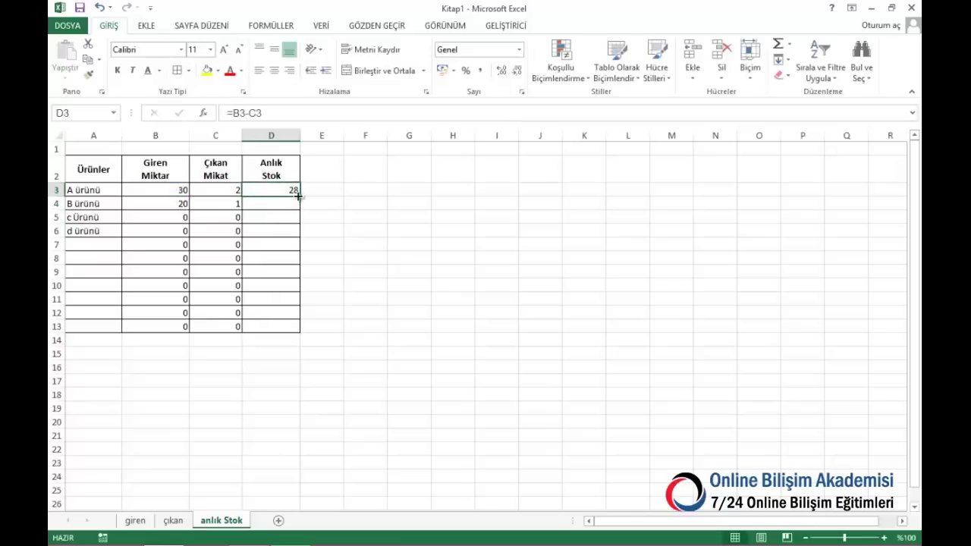
pyautogui.doubleClick(300, 196)
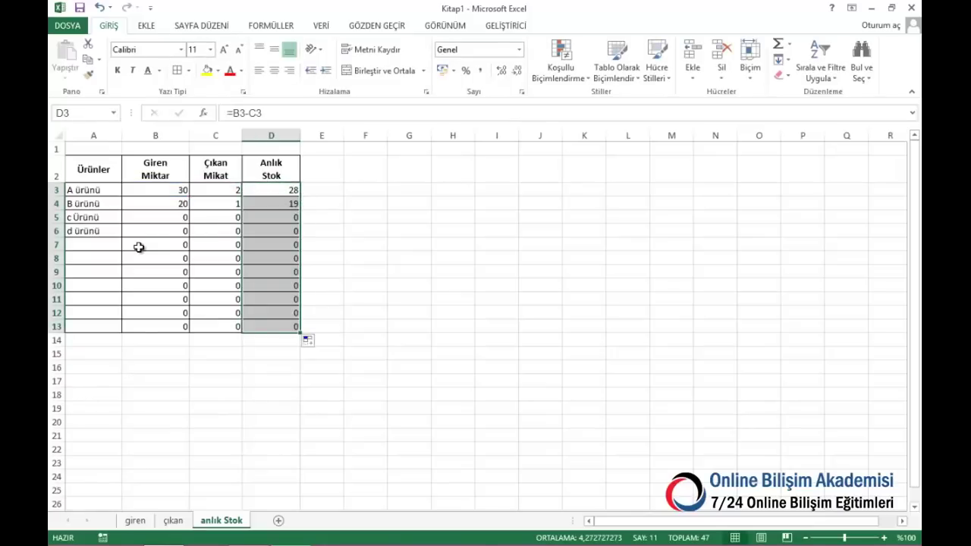
# On giren, log 100 units of c Ürünü incoming on 13.5.2013 in row 4
pyautogui.click(136, 520)
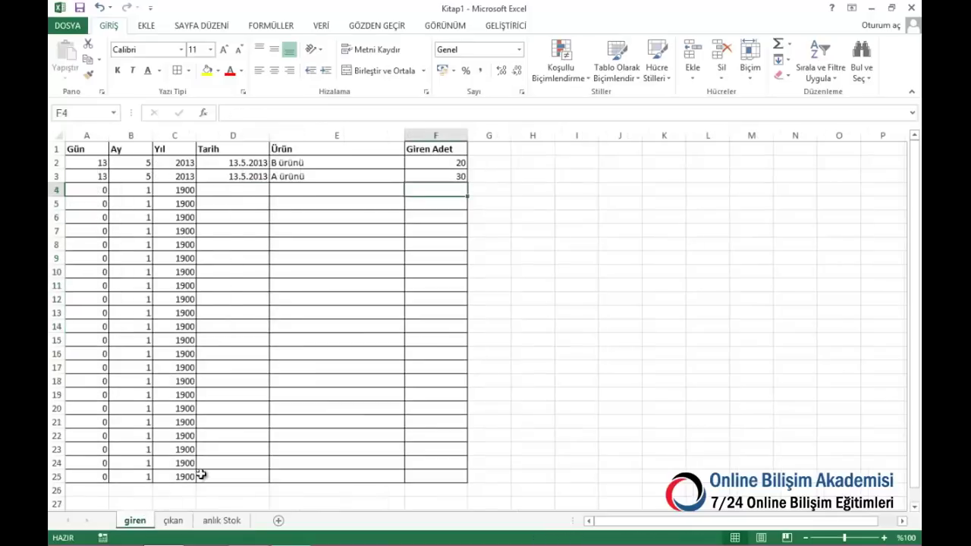
pyautogui.click(238, 189)
pyautogui.write('13.5.2013')
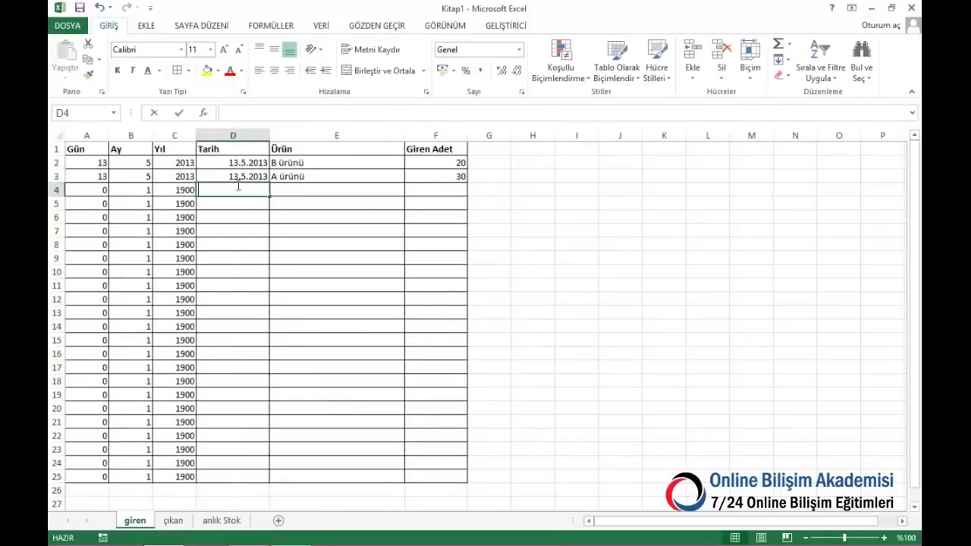
pyautogui.press('Tab')
pyautogui.write('c')
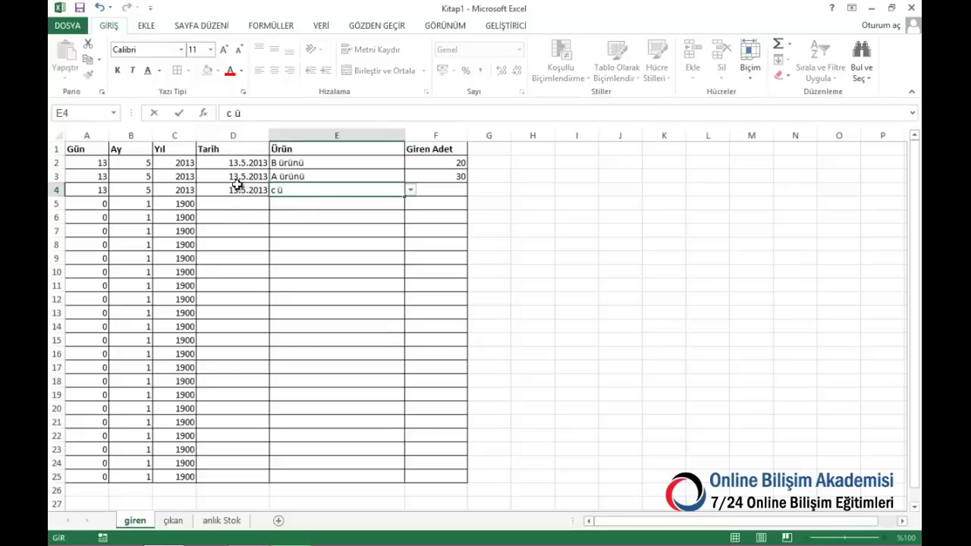
pyautogui.write(' ü')
pyautogui.hotkey('ctrl', 'Return')
pyautogui.hotkey('alt', 'Down')
pyautogui.click(315, 218)
pyautogui.click(441, 195)
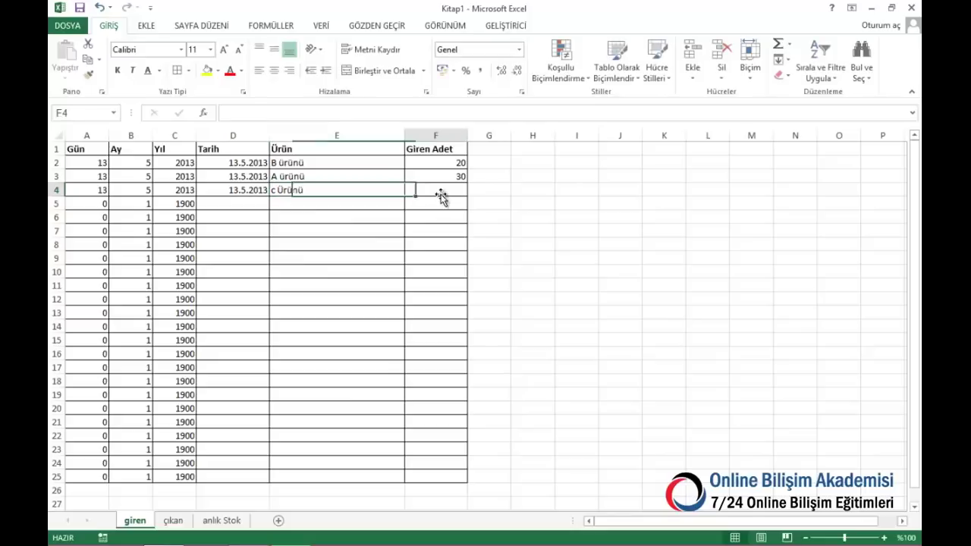
pyautogui.write('100')
pyautogui.press('Return')
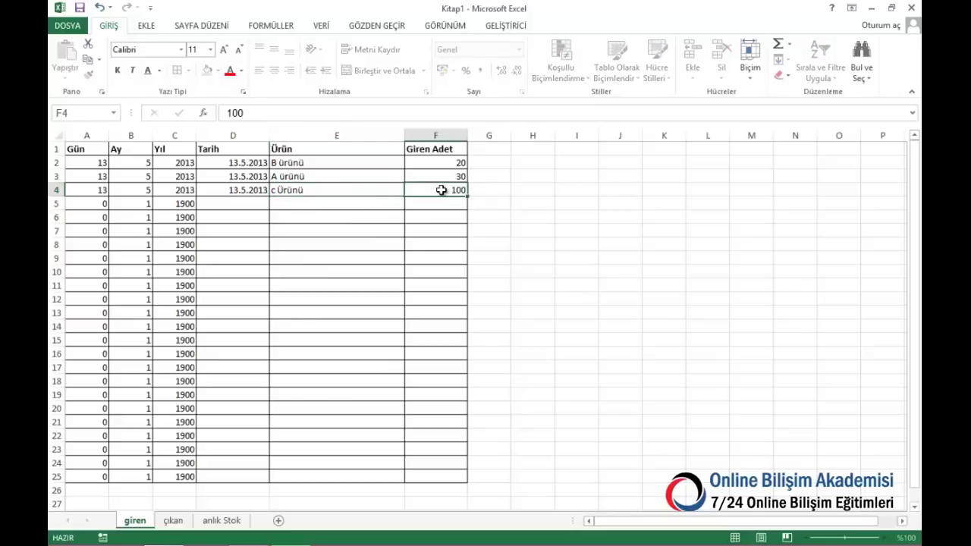
# On giren row 5, log 125 units of d ürünü incoming with the same date
pyautogui.click(223, 209)
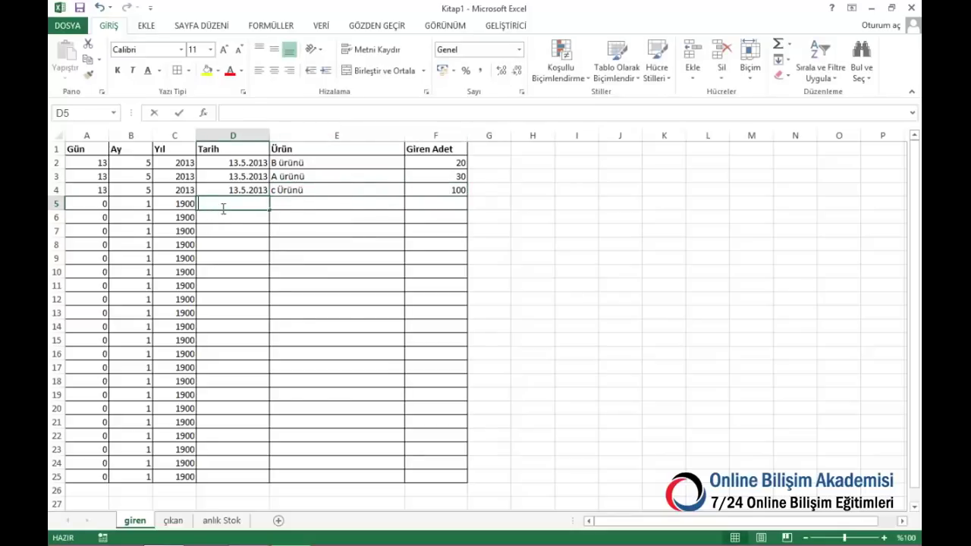
pyautogui.hotkey('ctrl', ';')
pyautogui.click(333, 201)
pyautogui.click(409, 204)
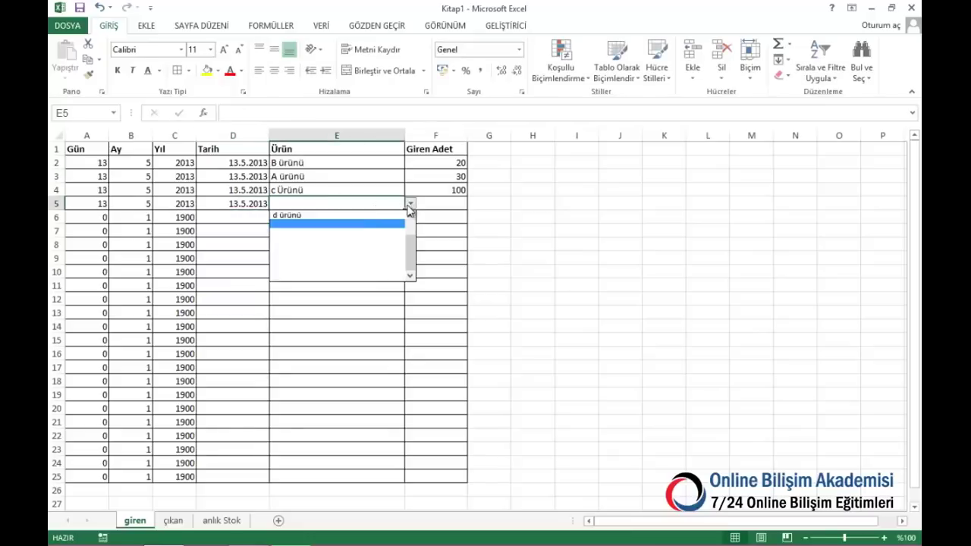
pyautogui.click(336, 222)
pyautogui.click(462, 210)
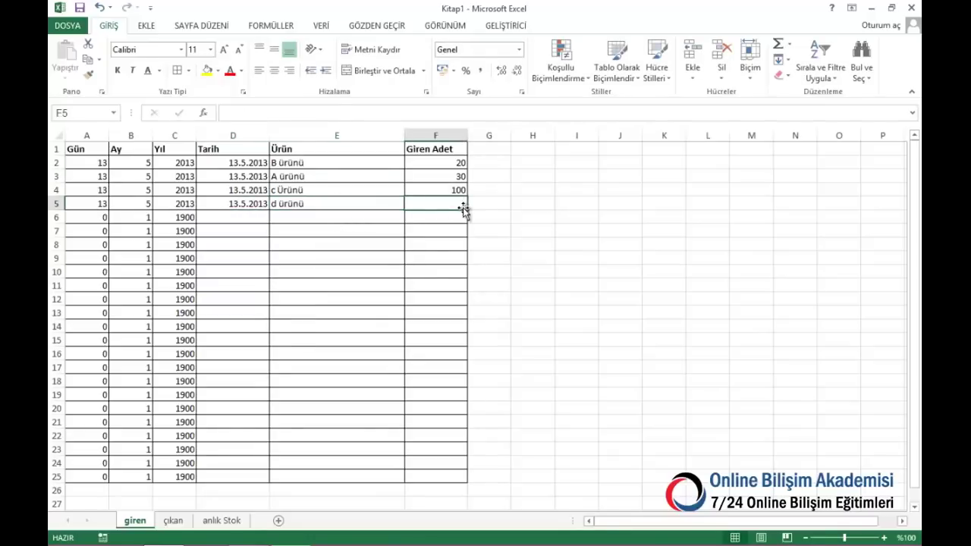
pyautogui.write('12')
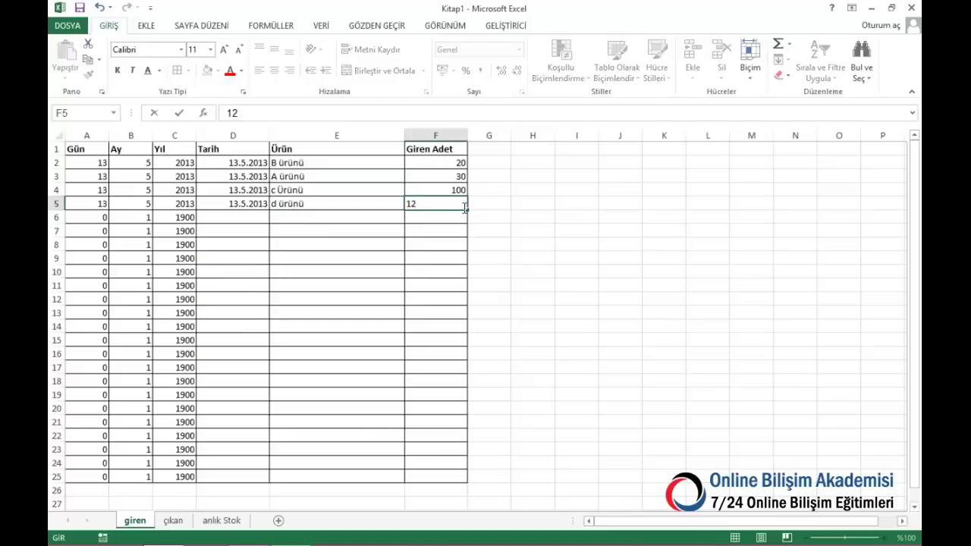
pyautogui.write('5')
pyautogui.press('Return')
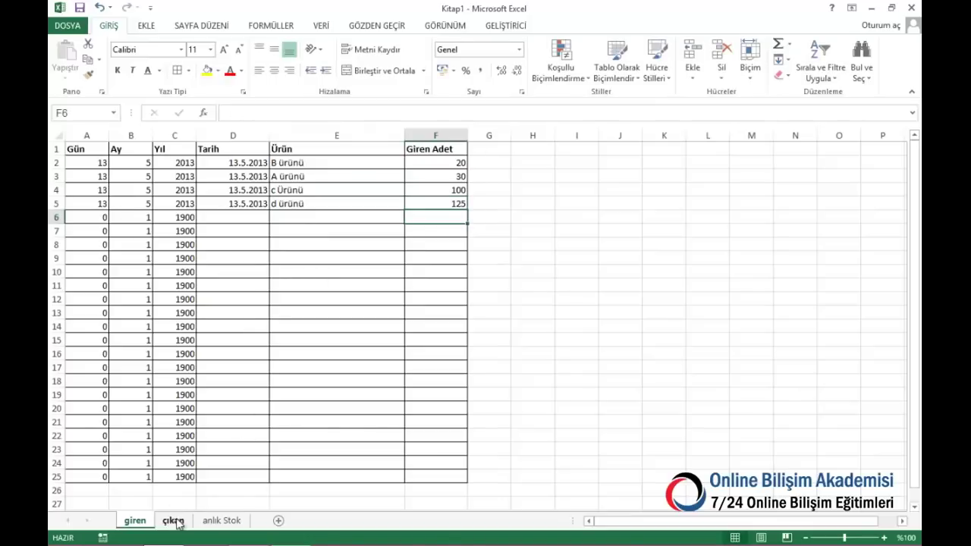
# On çıkan, log 5 units of c Ürünü outgoing on 13.5.2013 in row 4
pyautogui.click(173, 520)
pyautogui.click(282, 192)
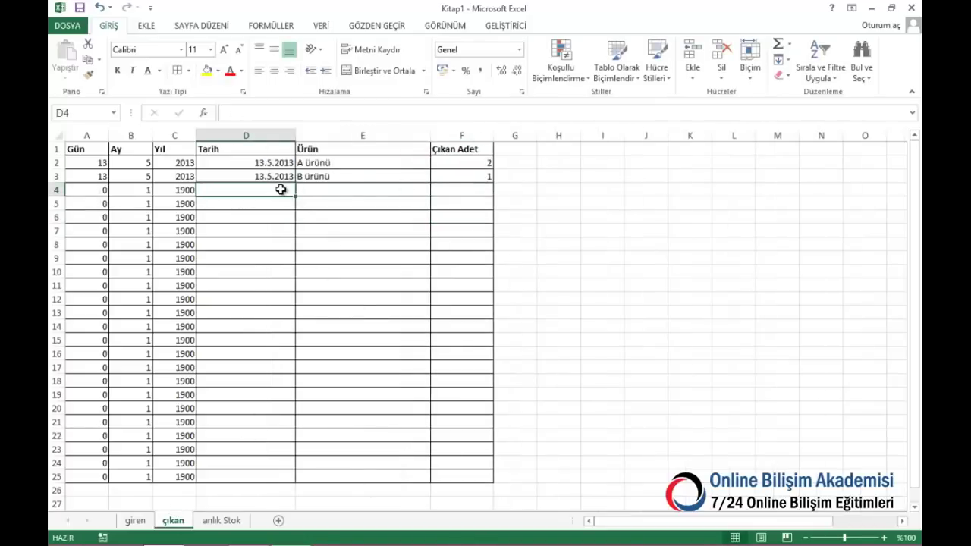
pyautogui.write('13.5.2013')
pyautogui.click(373, 203)
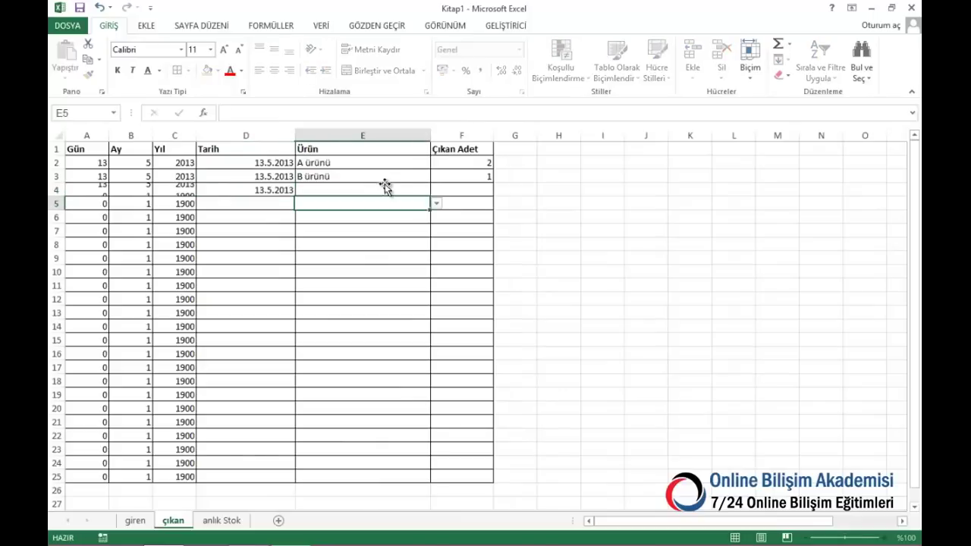
pyautogui.press('Up')
pyautogui.click(436, 190)
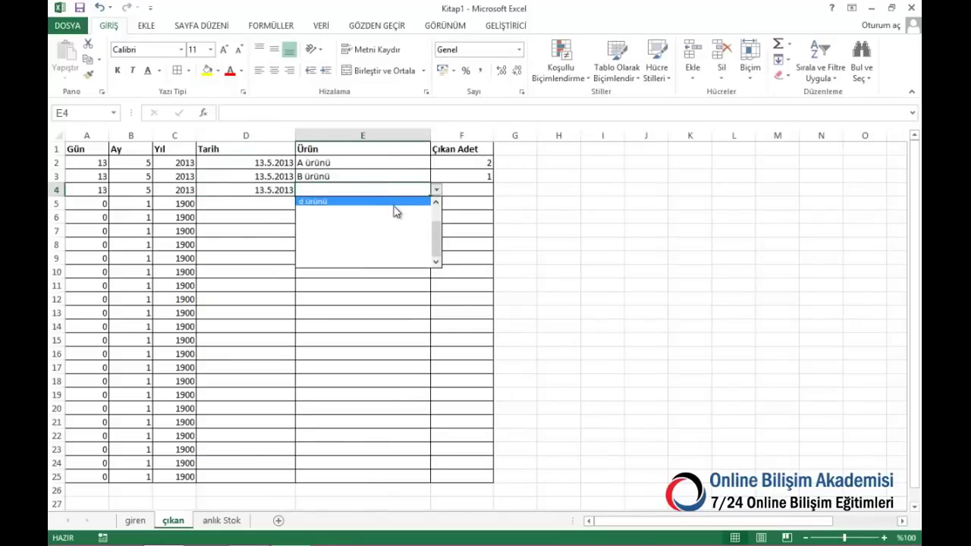
pyautogui.moveTo(440, 243); pyautogui.dragTo(441, 216)
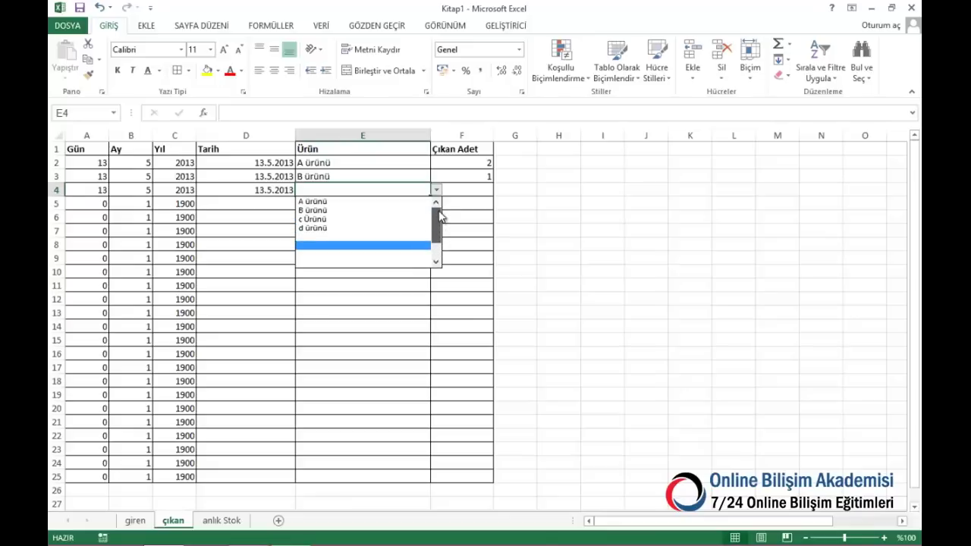
pyautogui.click(358, 220)
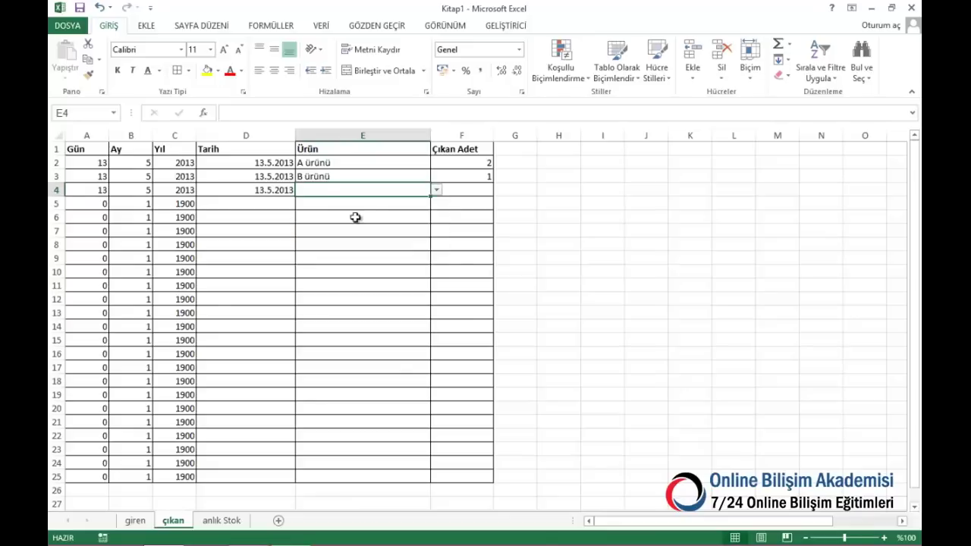
pyautogui.click(453, 188)
pyautogui.write('5')
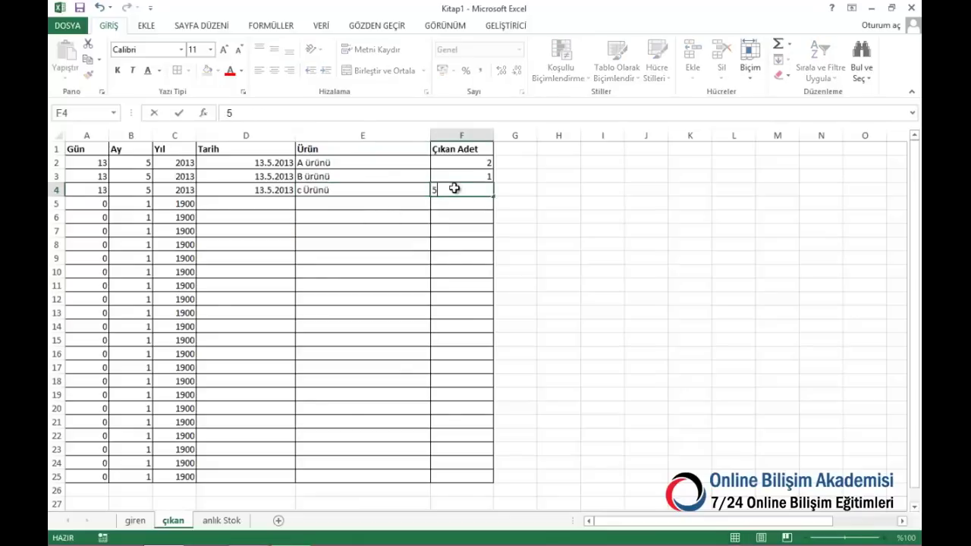
pyautogui.press('Return')
# Add E ürünü as a new product name in A7 of anlık Stok
pyautogui.click(213, 521)
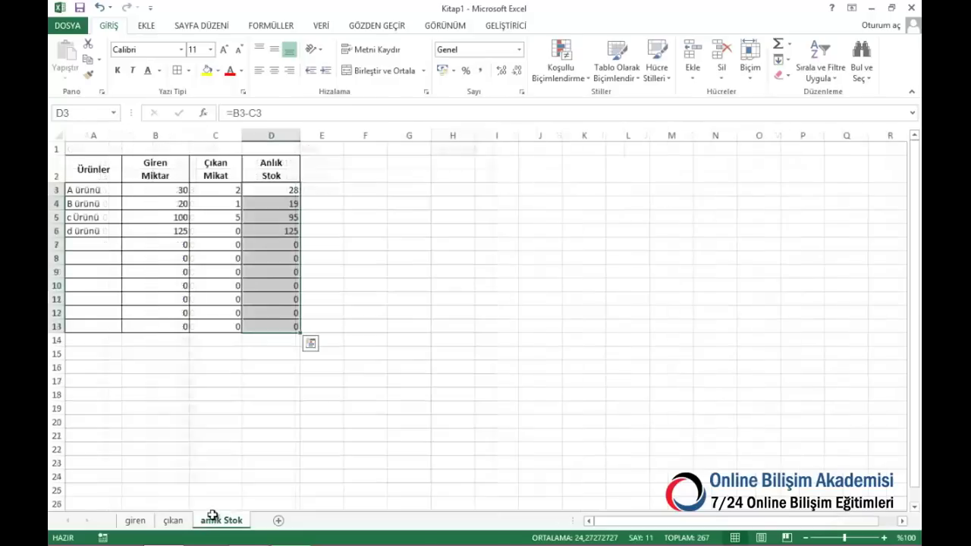
pyautogui.click(110, 244)
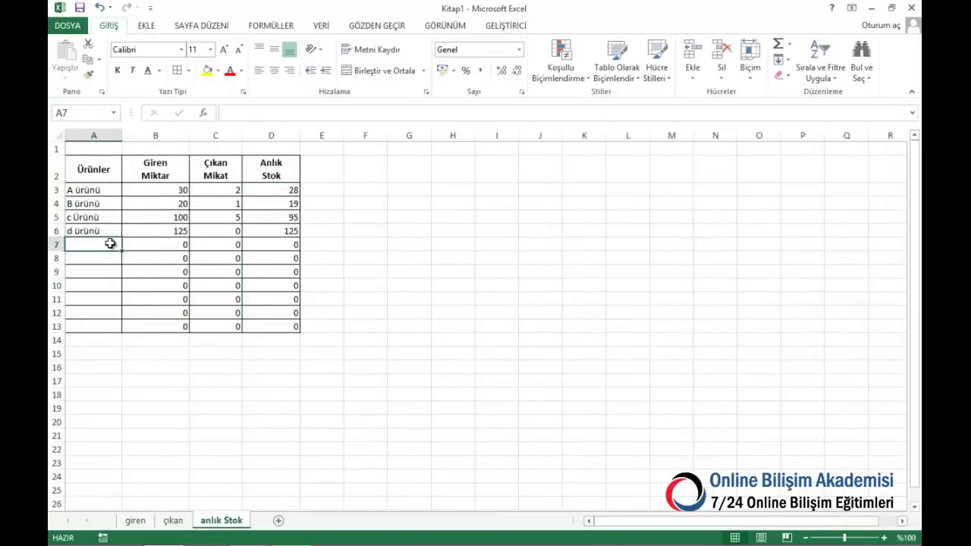
pyautogui.write('E')
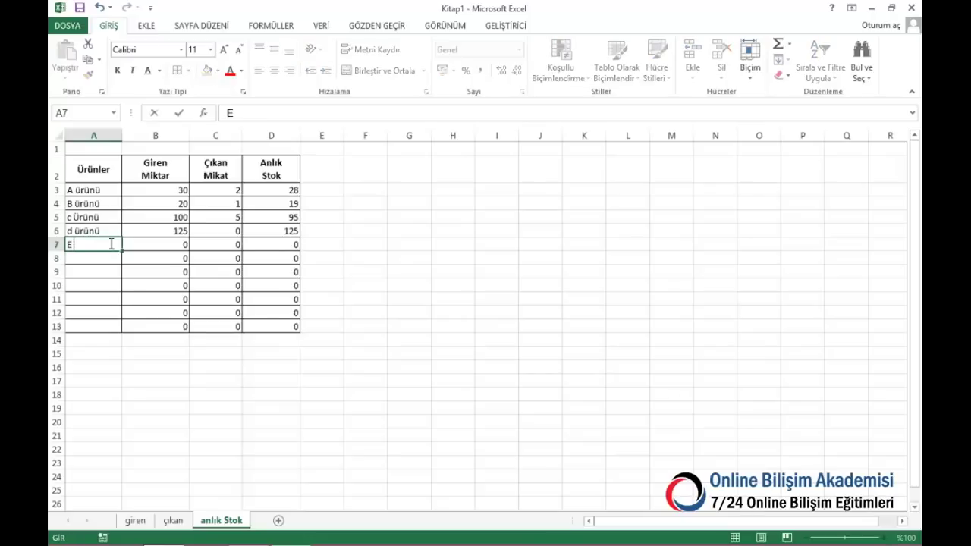
pyautogui.write(' ürünü')
pyautogui.hotkey('ctrl', 'Return')
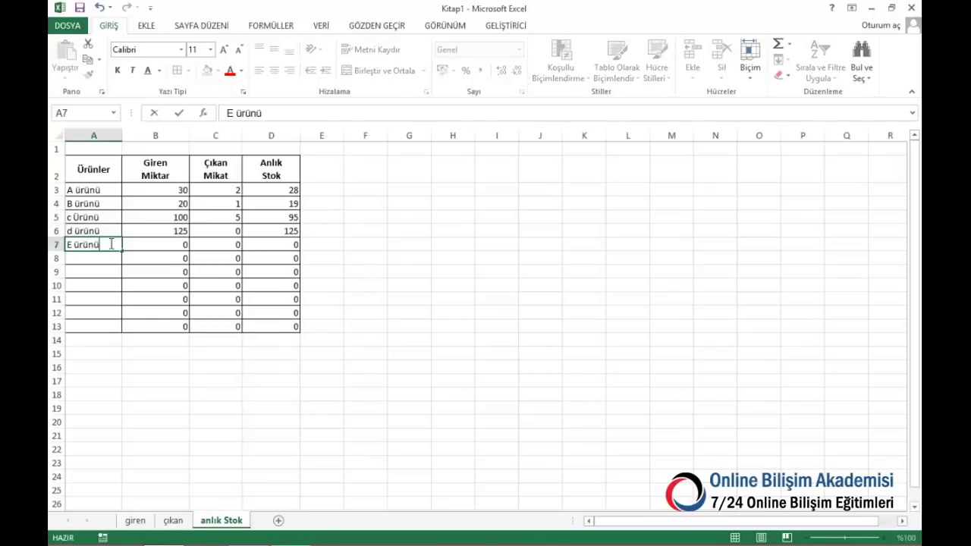
pyautogui.click(93, 260)
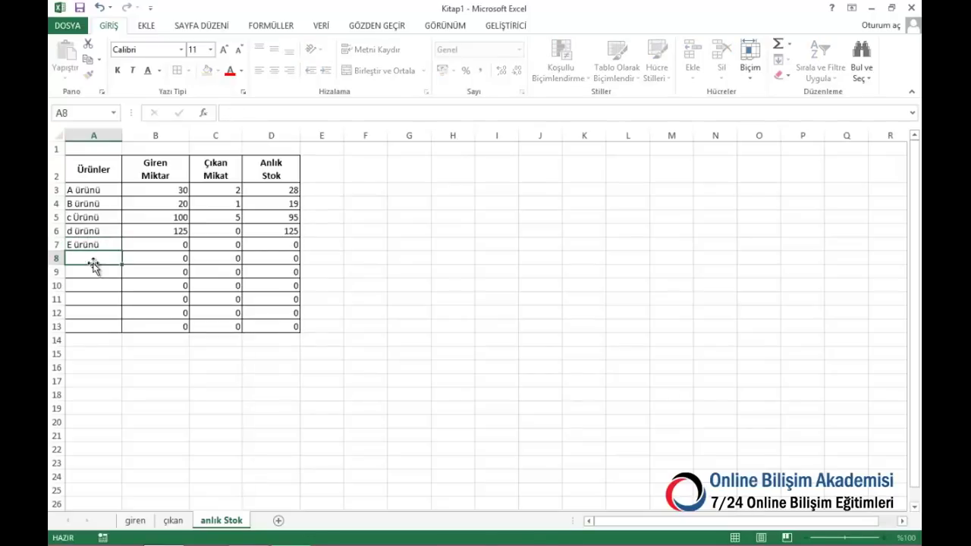
# On giren row 6, log 200 units of E ürünü incoming with the previous date
pyautogui.click(135, 522)
pyautogui.click(241, 214)
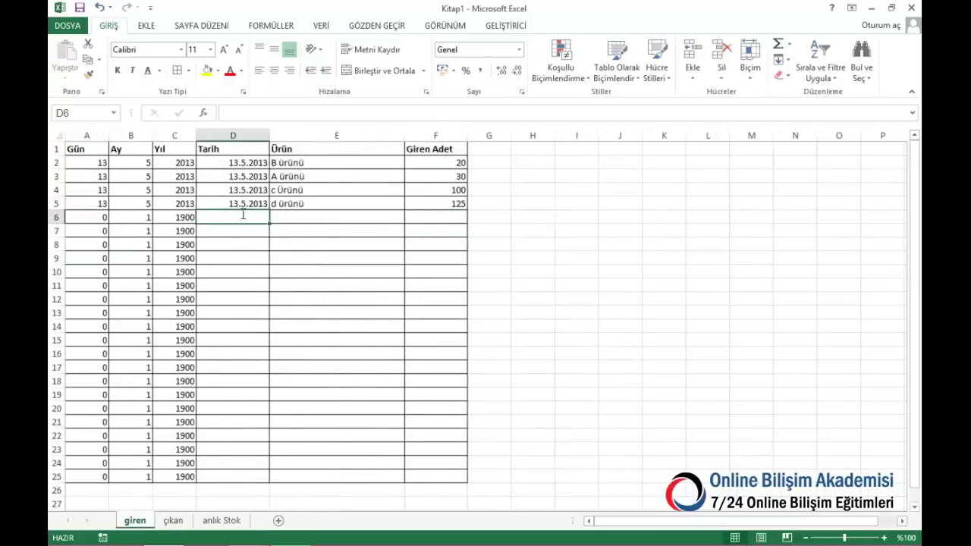
pyautogui.hotkey('ctrl', "'")
pyautogui.click(336, 213)
pyautogui.click(410, 217)
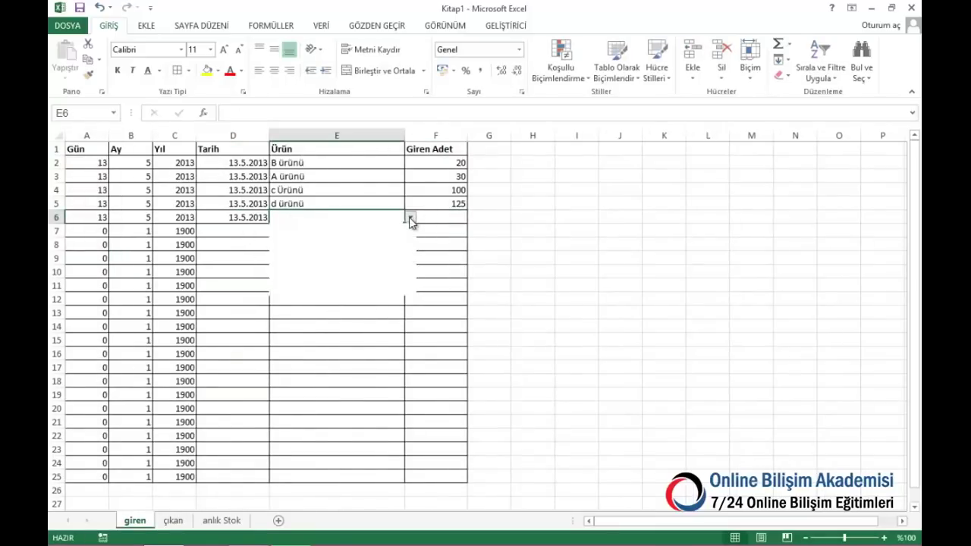
pyautogui.scroll(1, 410, 230)
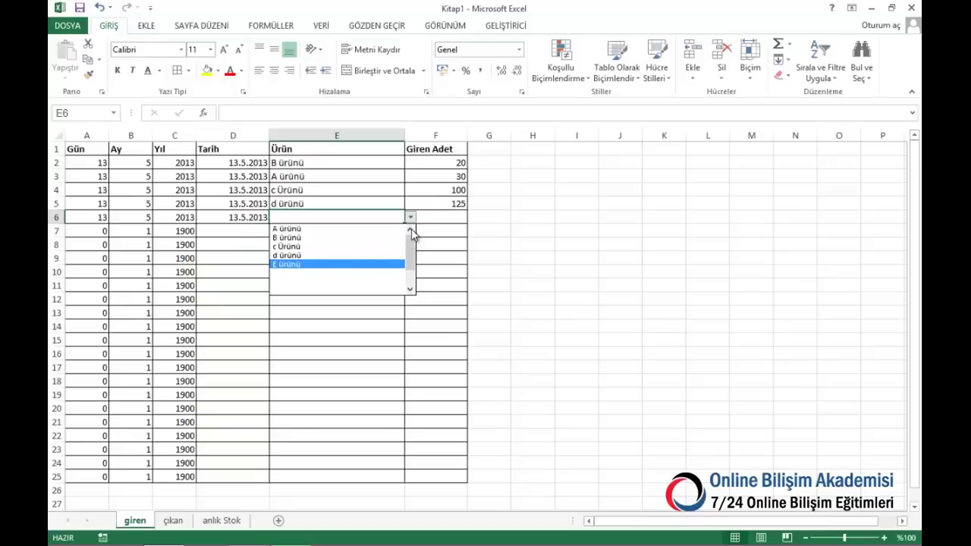
pyautogui.click(308, 265)
pyautogui.click(431, 220)
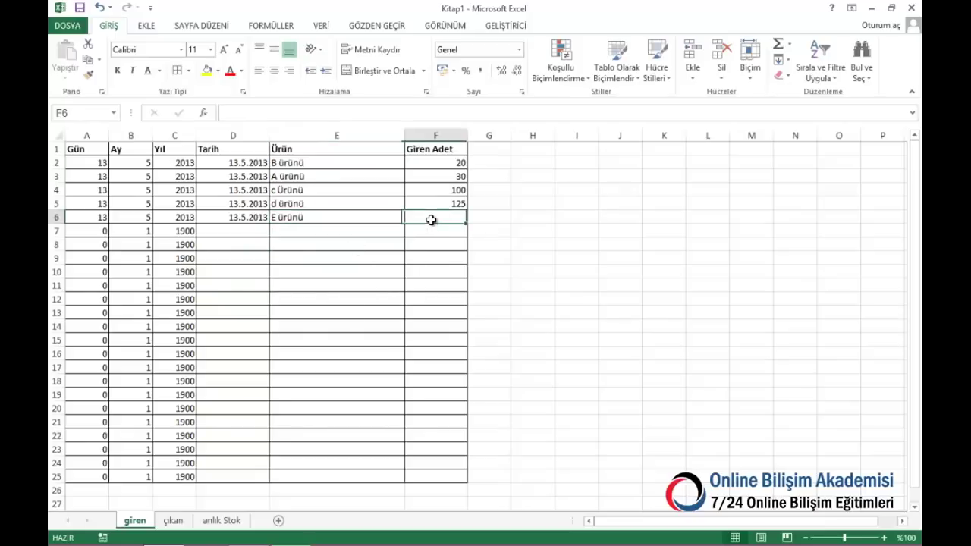
pyautogui.write('200')
pyautogui.press('Return')
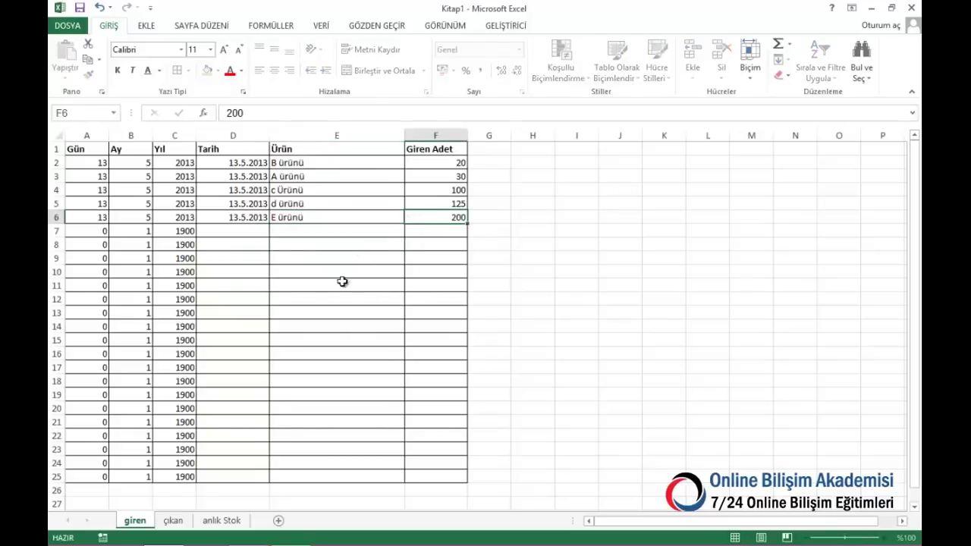
# On çıkan row 5, log 50 units of E ürünü outgoing with today's date
pyautogui.click(173, 520)
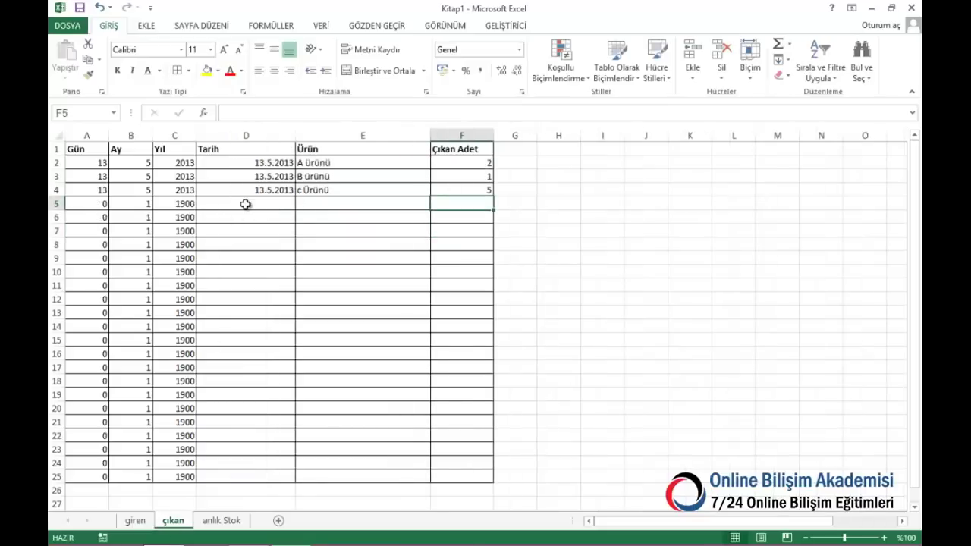
pyautogui.click(245, 204)
pyautogui.hotkey('ctrl', ';')
pyautogui.press('Tab')
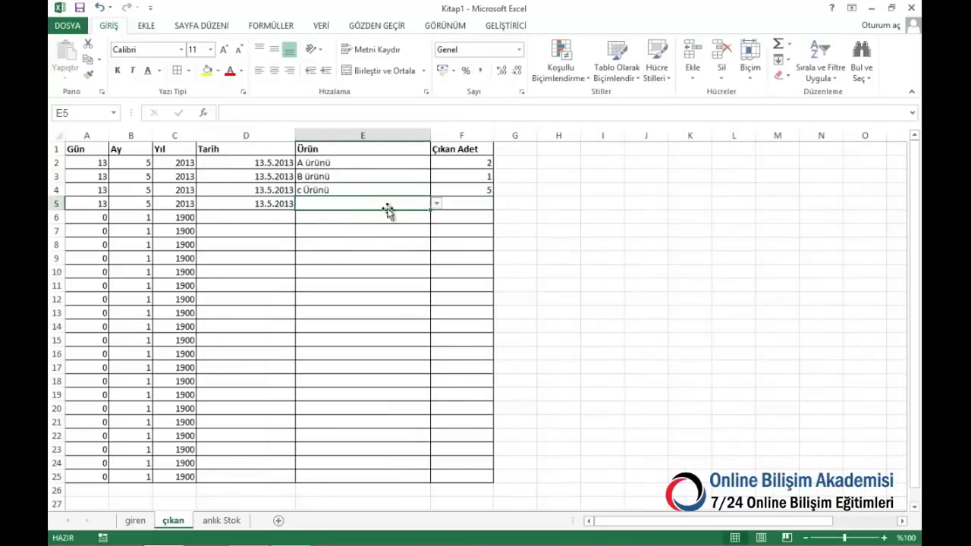
pyautogui.click(436, 203)
pyautogui.click(381, 230)
pyautogui.click(464, 206)
pyautogui.write('50')
pyautogui.press('Return')
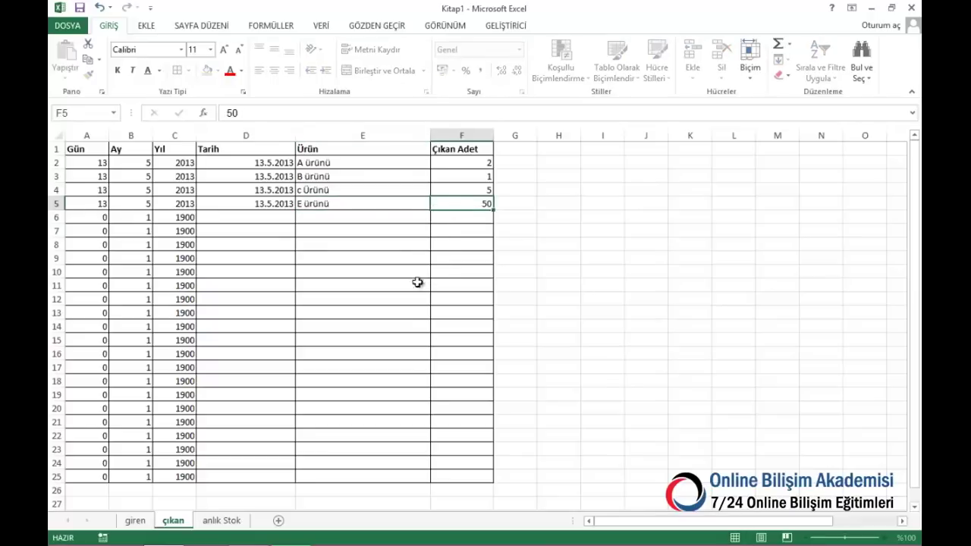
pyautogui.click(221, 521)
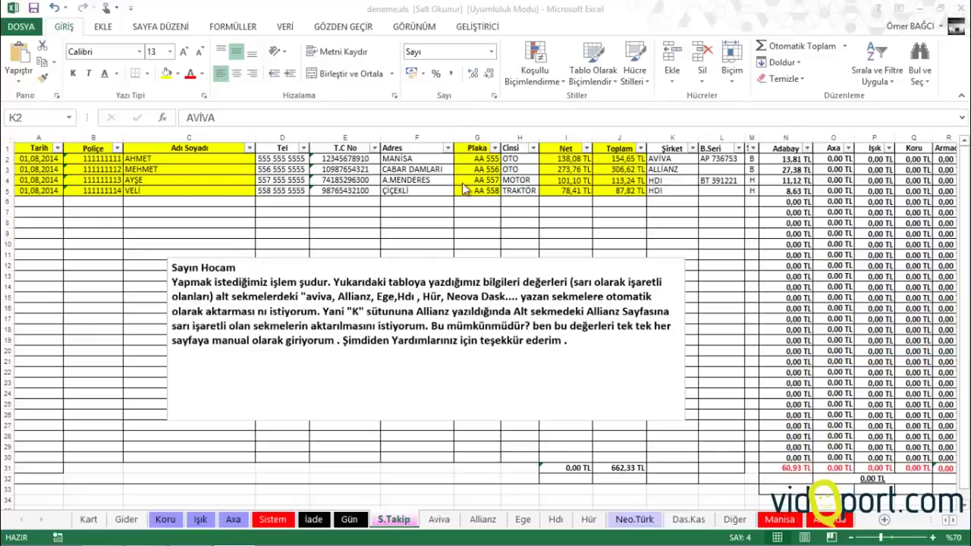
# Review the Şirket column entries and the Aviva, Allianz and Hdı sheets
pyautogui.moveTo(681, 161); pyautogui.dragTo(678, 195)
pyautogui.click(672, 170)
pyautogui.click(673, 158)
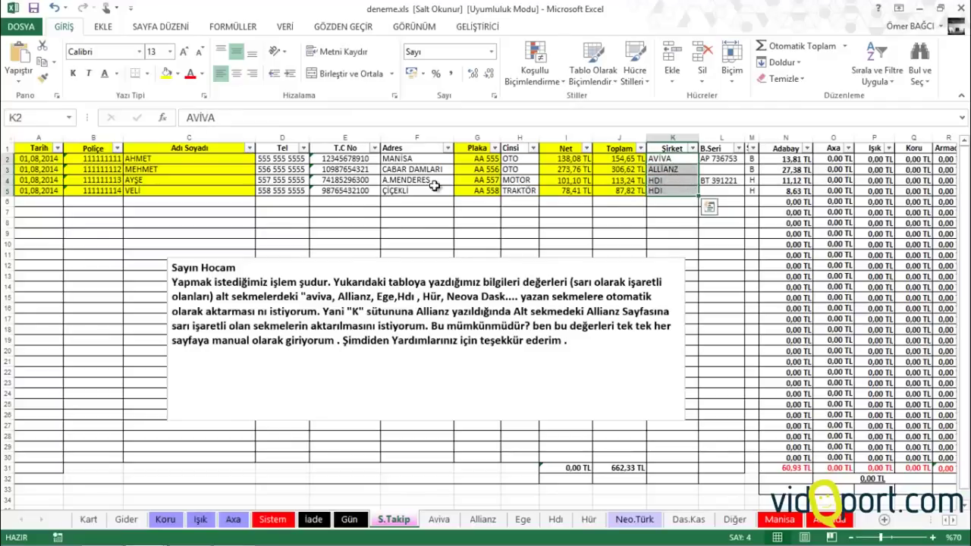
pyautogui.moveTo(46, 203); pyautogui.dragTo(713, 212)
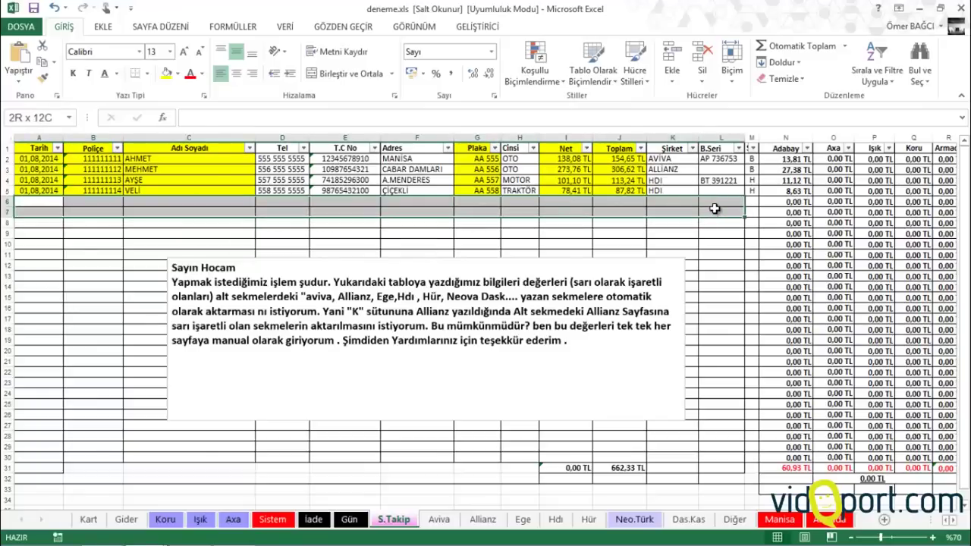
pyautogui.click(666, 199)
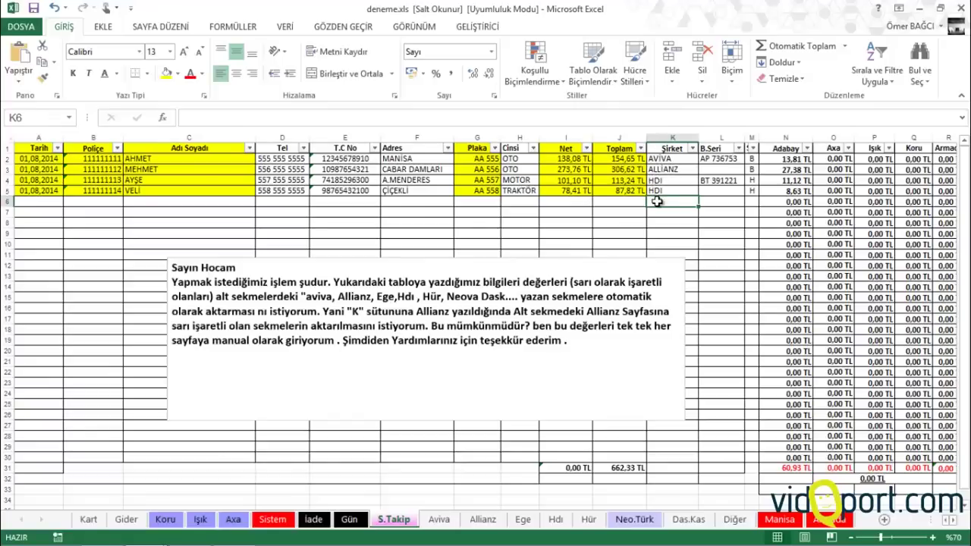
pyautogui.click(440, 520)
pyautogui.click(485, 521)
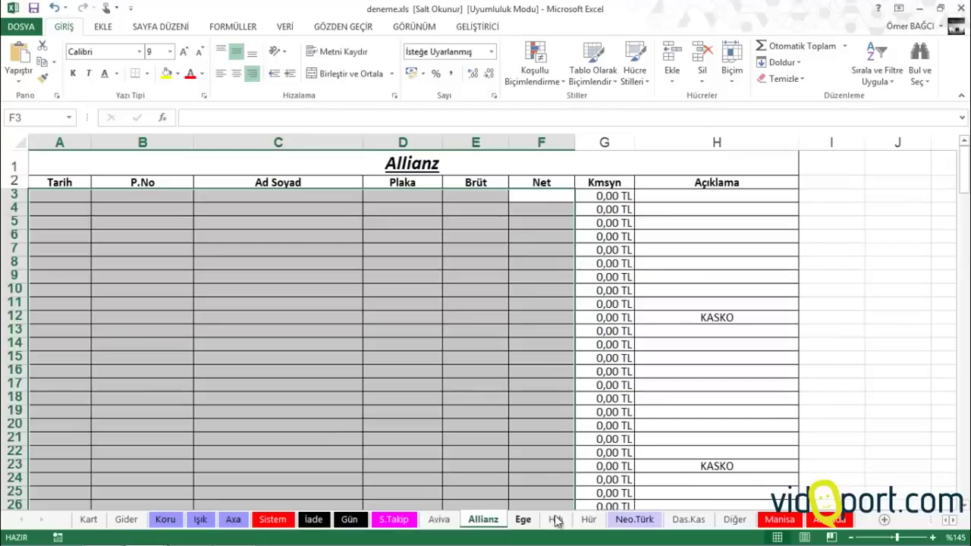
pyautogui.click(557, 520)
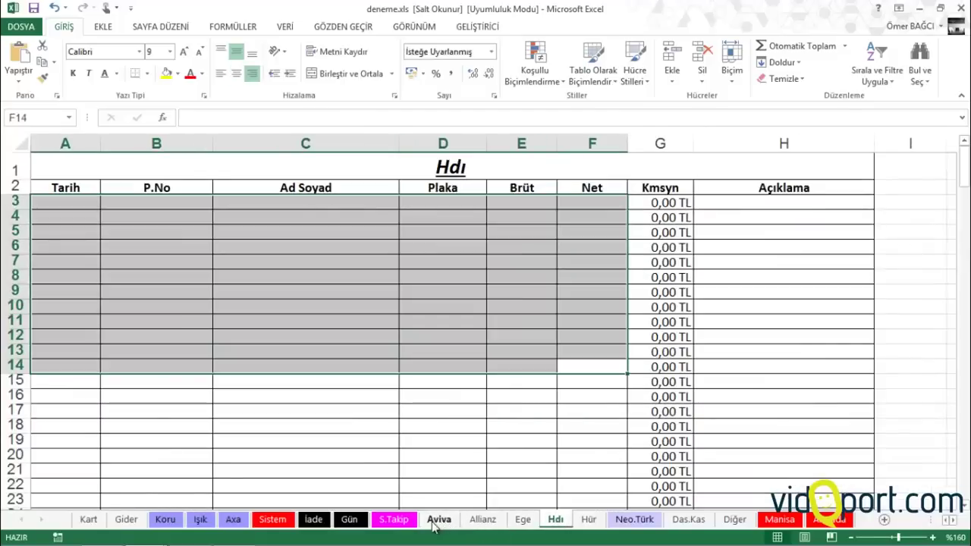
pyautogui.click(394, 521)
# Compare S.Takip rows 6–7 with the Aviva, Allianz, Ege and Hdı sheets
pyautogui.moveTo(41, 216); pyautogui.dragTo(46, 199)
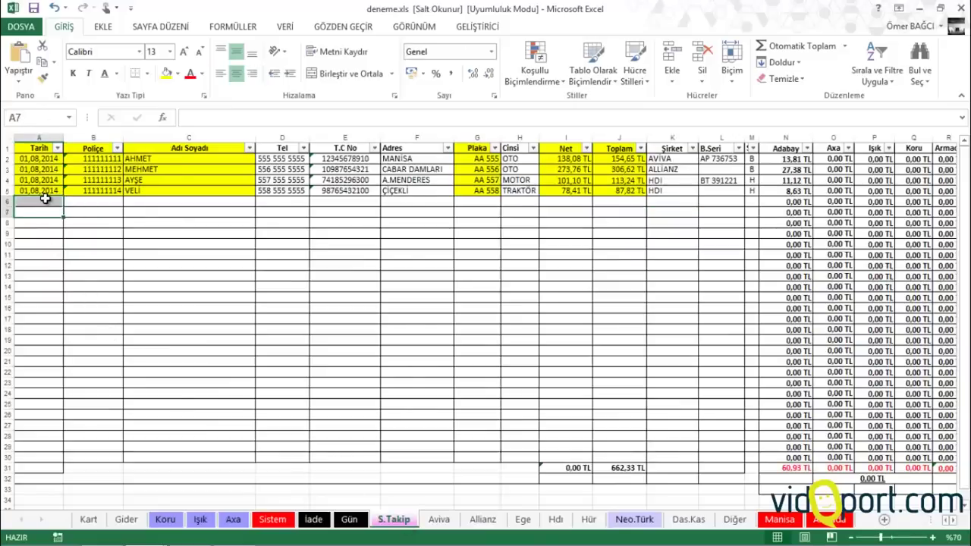
pyautogui.click(668, 211)
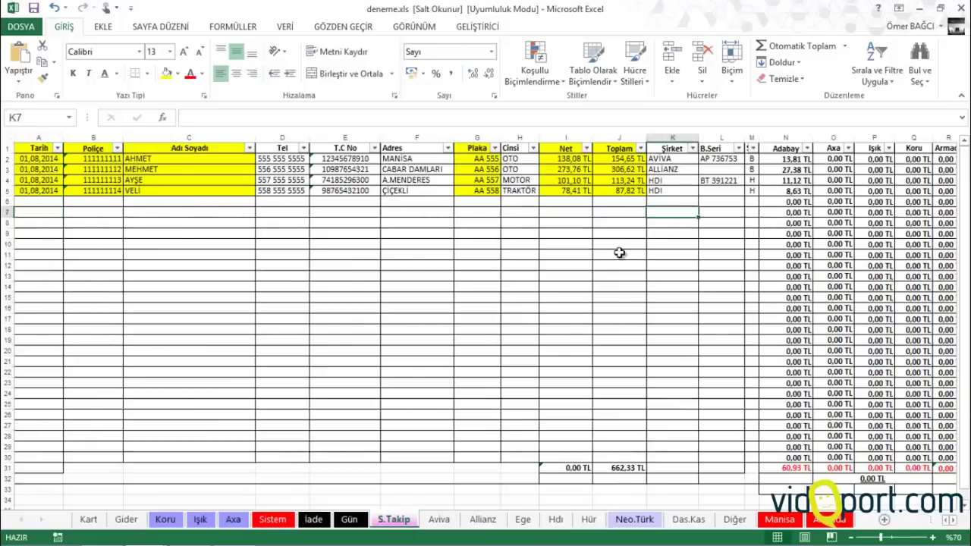
pyautogui.click(451, 523)
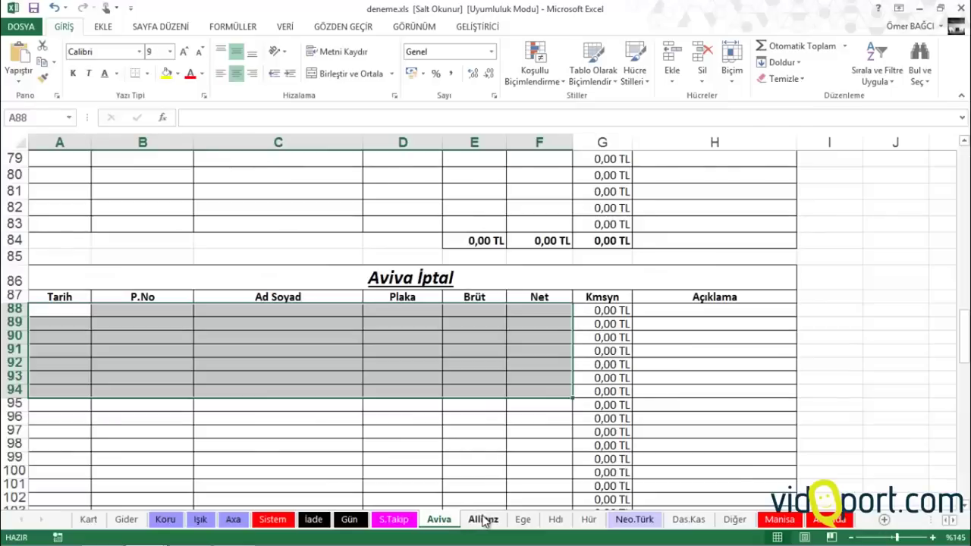
pyautogui.click(486, 520)
pyautogui.click(522, 521)
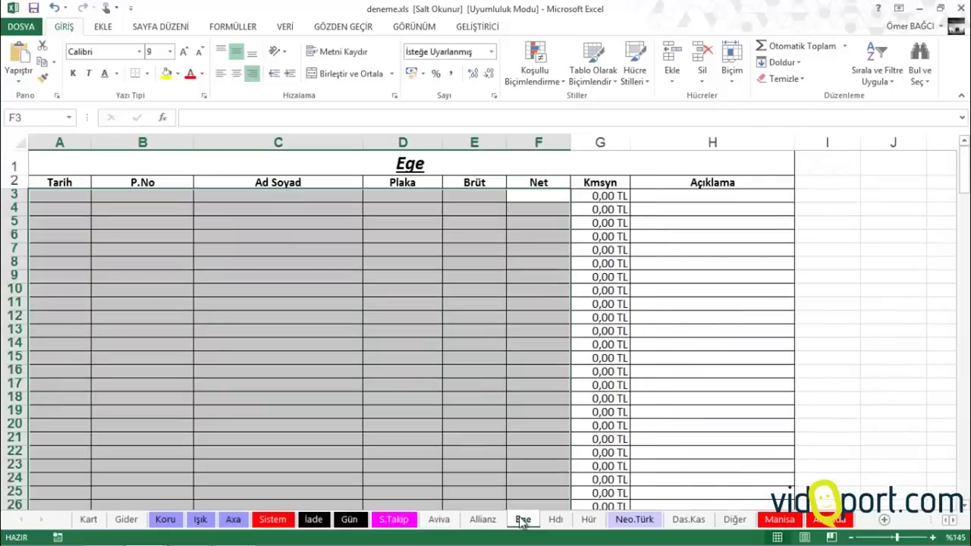
pyautogui.click(556, 521)
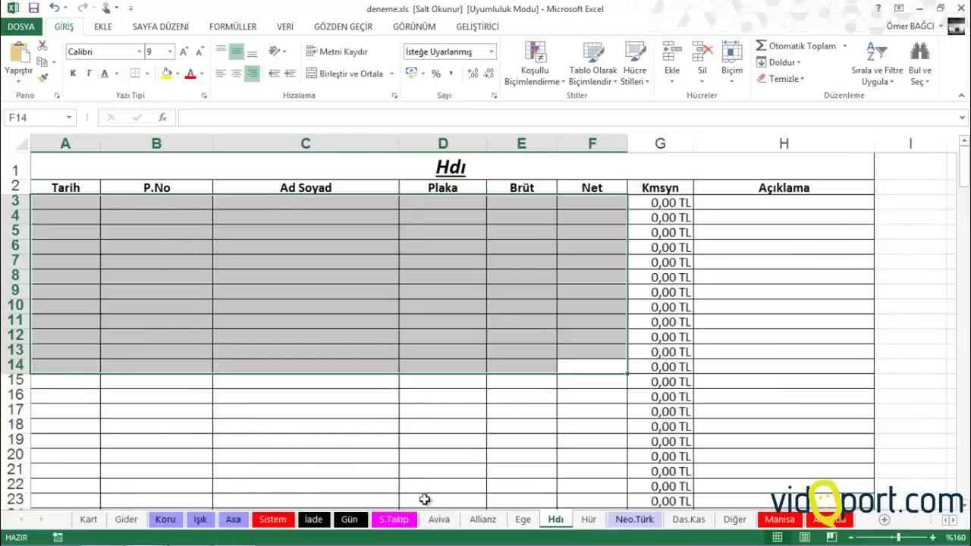
pyautogui.click(394, 520)
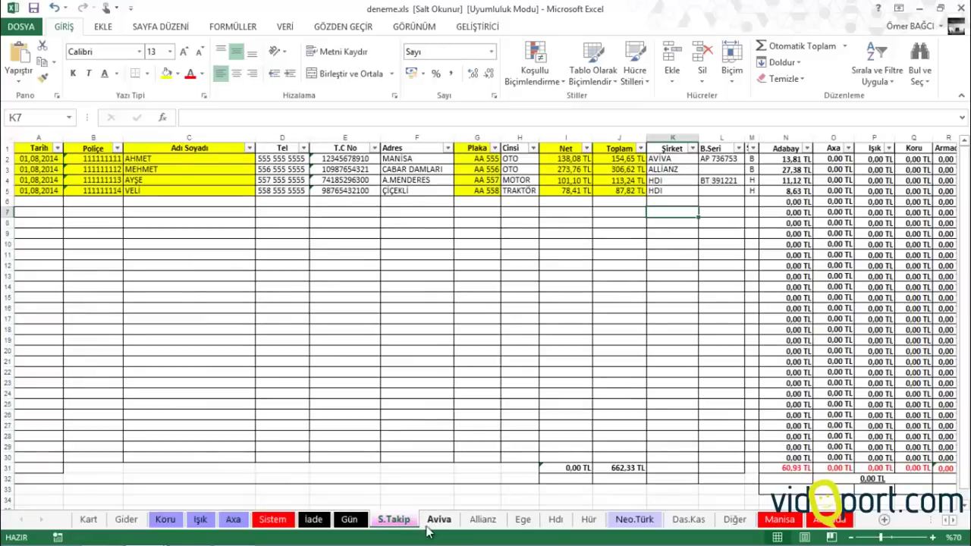
# Group the company sheets with S.Takip and copy them to a new workbook via Taşı veya Kopyala
pyautogui.keyDown('ctrl'); pyautogui.click(440, 521); pyautogui.keyUp('ctrl')
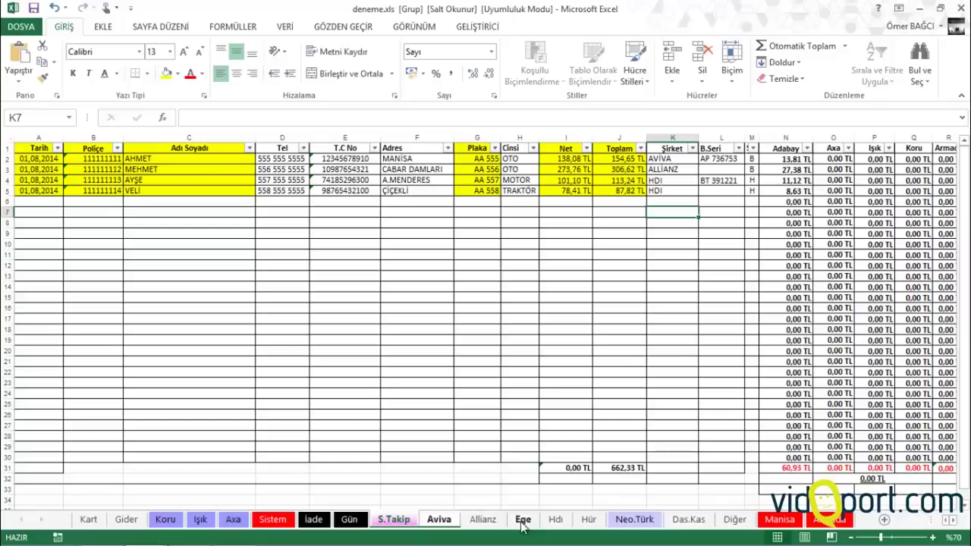
pyautogui.keyDown('ctrl'); pyautogui.click(522, 522); pyautogui.keyUp('ctrl')
pyautogui.keyDown('ctrl'); pyautogui.click(493, 522); pyautogui.keyUp('ctrl')
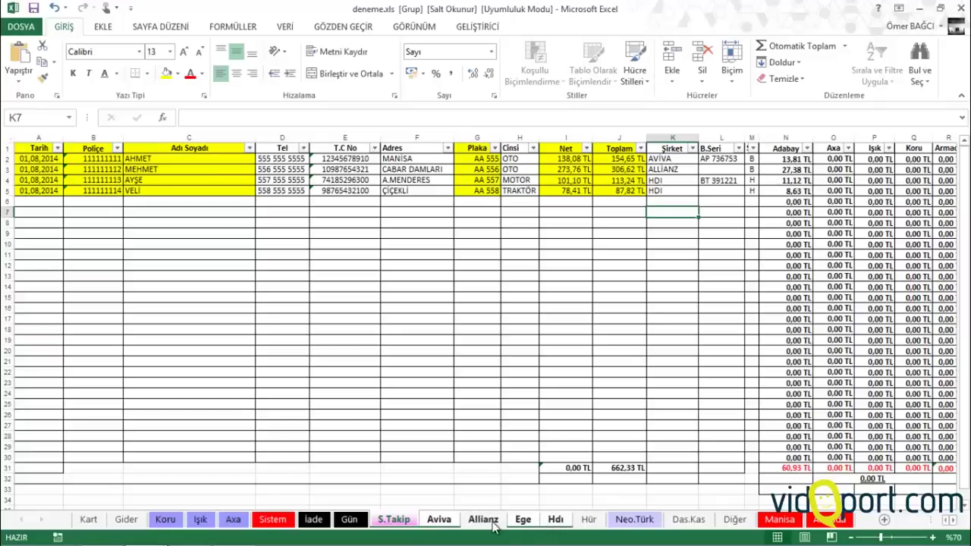
pyautogui.rightClick(425, 524)
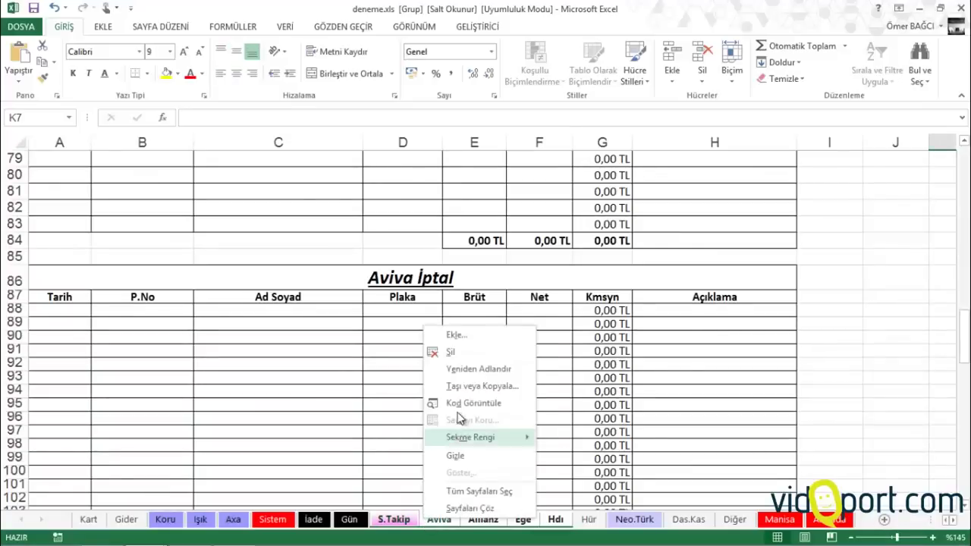
pyautogui.click(466, 387)
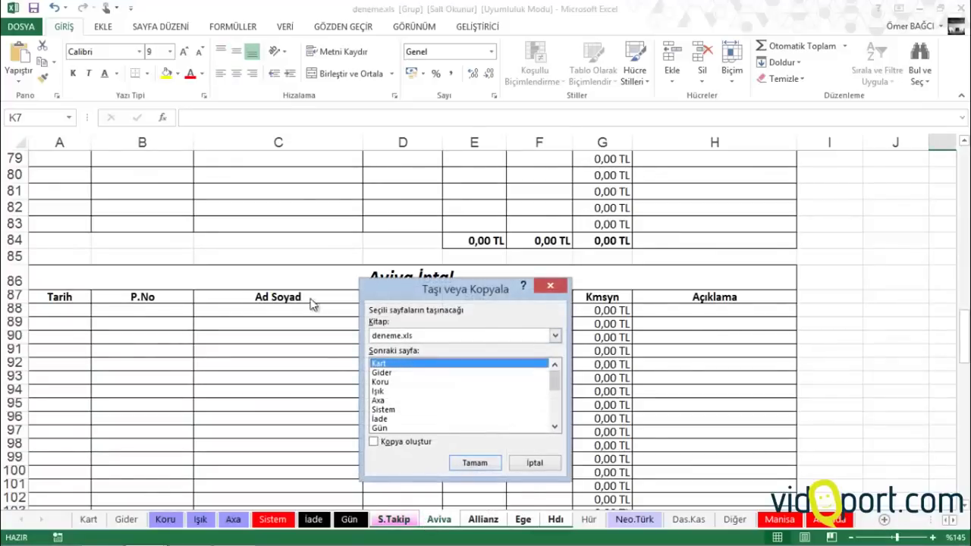
pyautogui.click(408, 336)
pyautogui.click(374, 442)
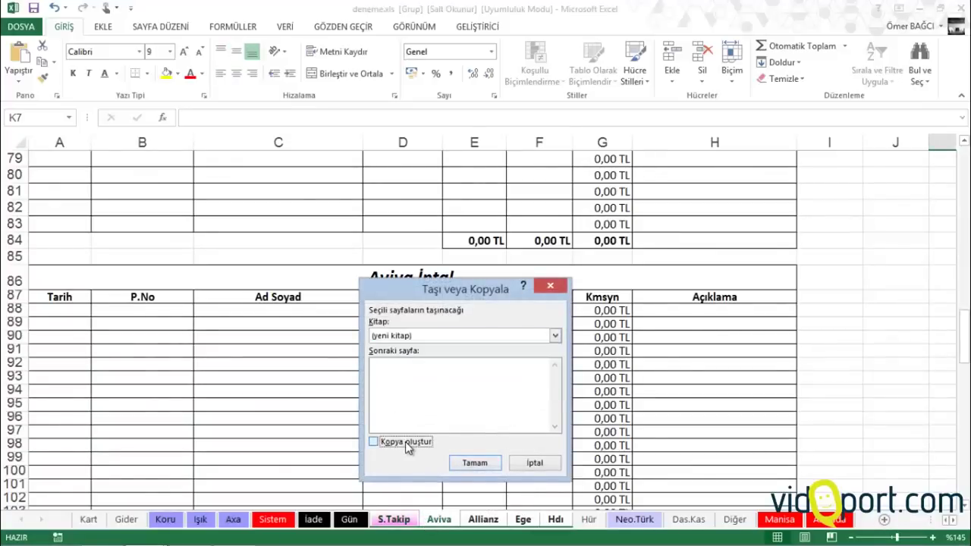
pyautogui.click(475, 463)
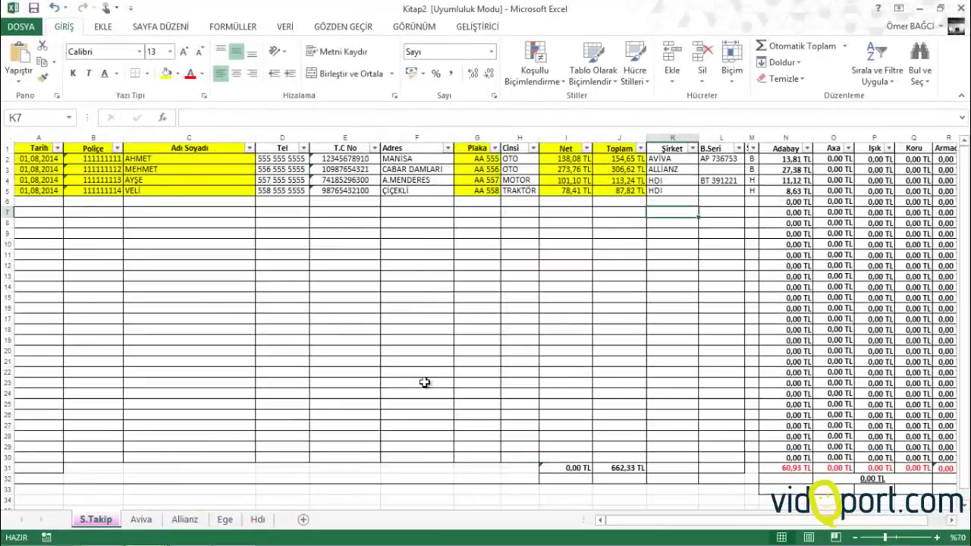
pyautogui.click(113, 260)
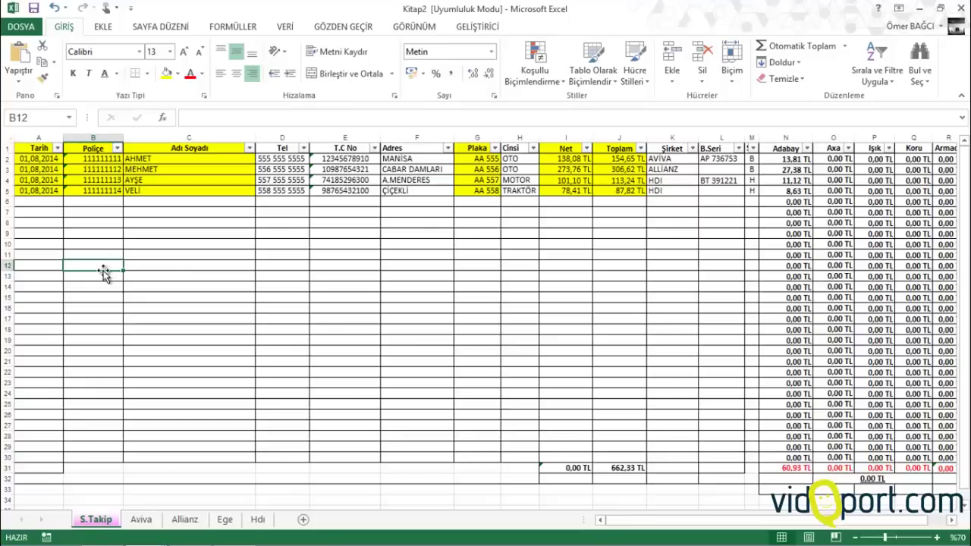
pyautogui.click(47, 202)
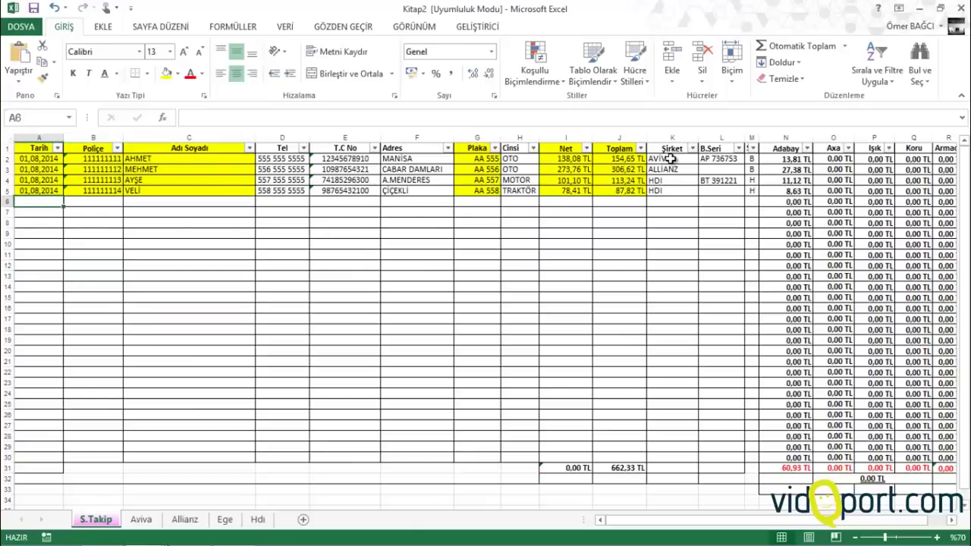
pyautogui.moveTo(670, 159)
pyautogui.mouseDown()
pyautogui.moveTo(668, 192)
pyautogui.moveTo(664, 170)
pyautogui.mouseUp()
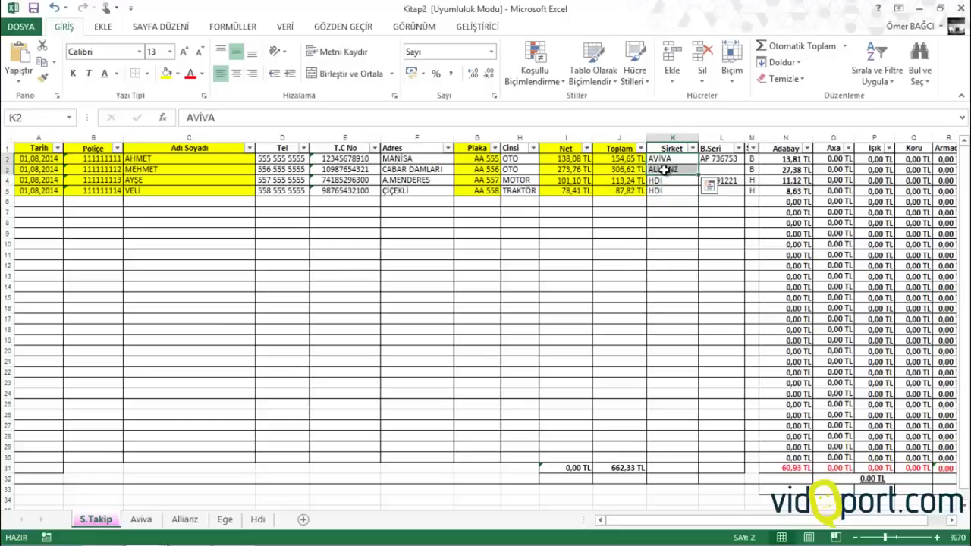
pyautogui.click(141, 519)
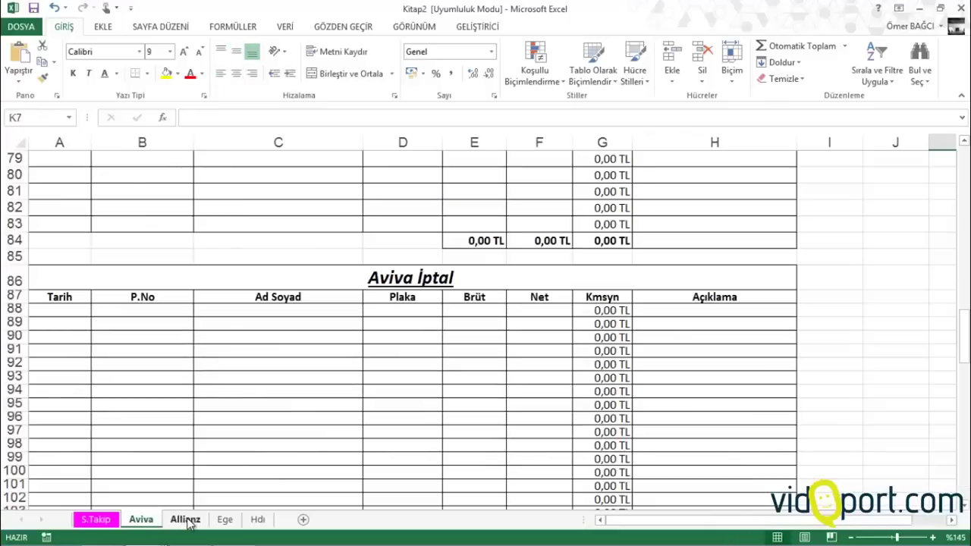
pyautogui.click(186, 519)
pyautogui.click(225, 519)
pyautogui.click(254, 521)
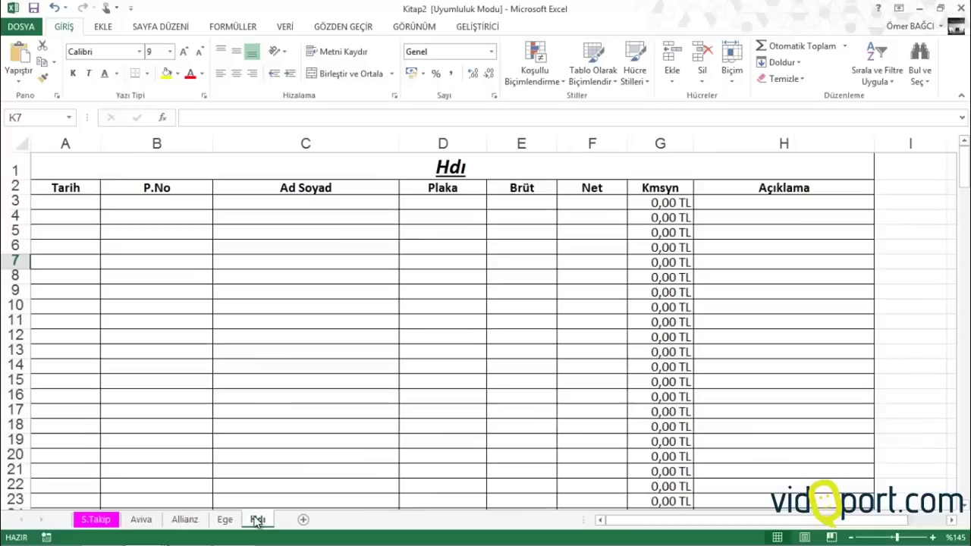
pyautogui.click(142, 521)
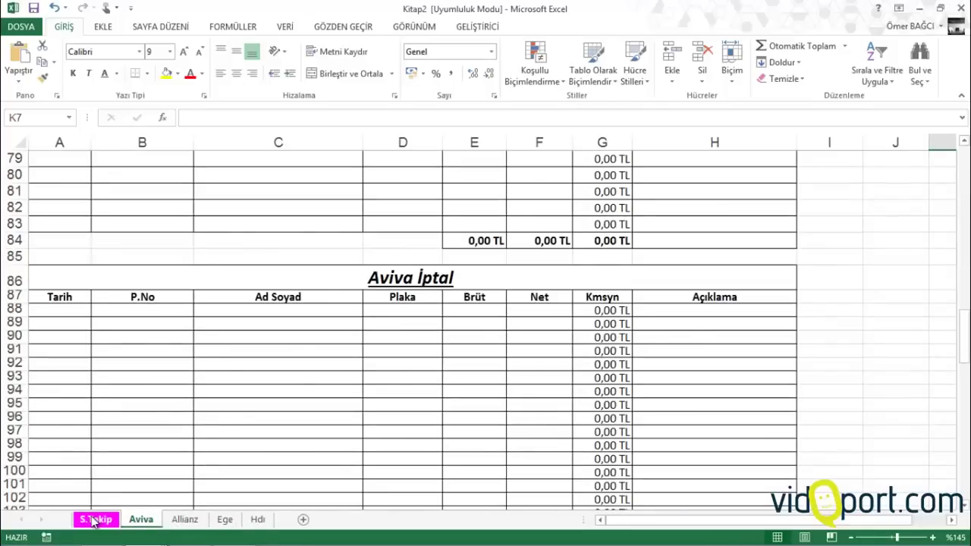
pyautogui.scroll(14, 245, 375)
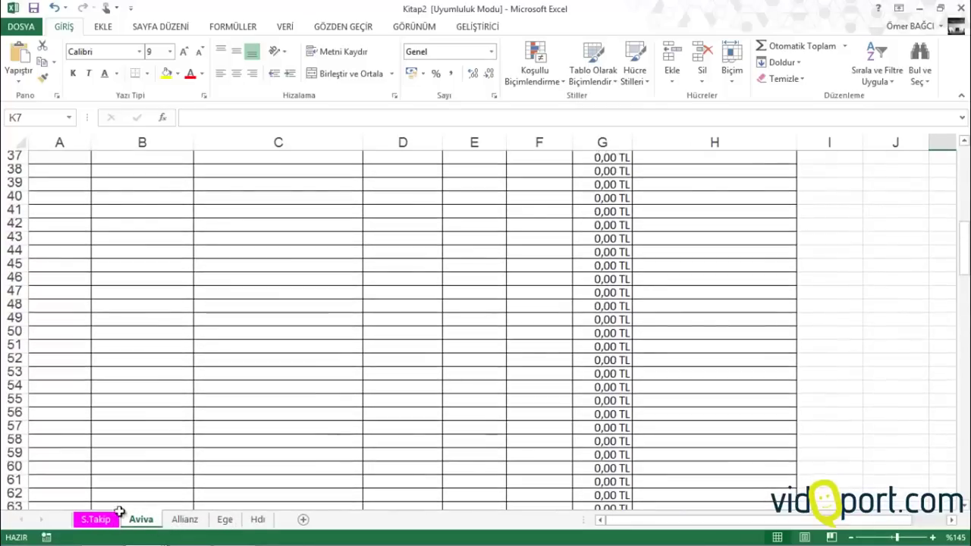
pyautogui.click(96, 519)
# Insert a blank helper column A before the S.Takip table, starting then cancelling a formula in A2
pyautogui.click(38, 138)
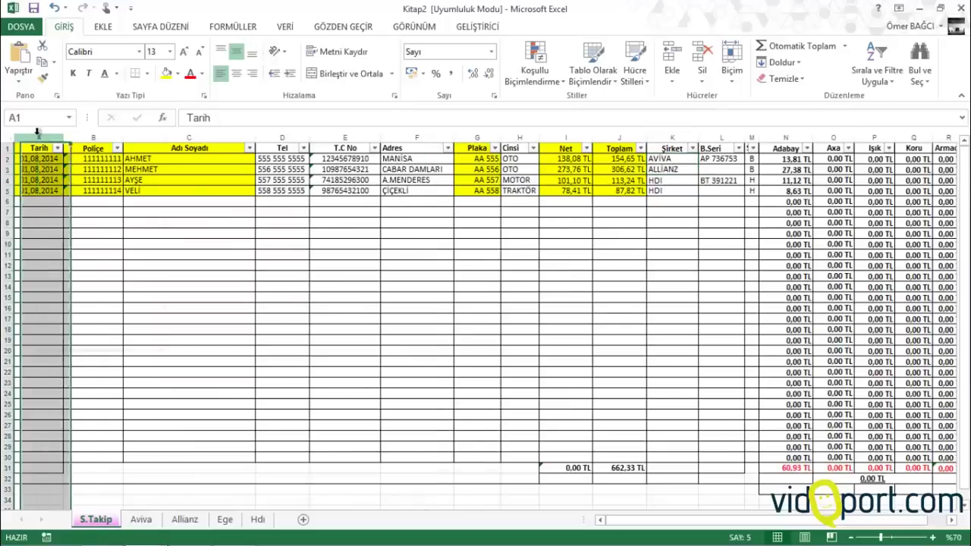
pyautogui.rightClick(39, 140)
pyautogui.click(68, 235)
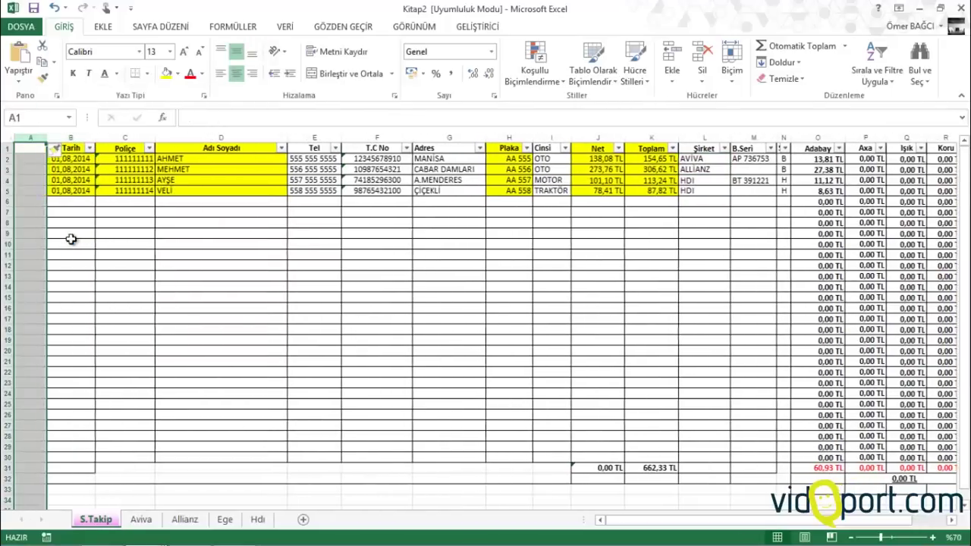
pyautogui.click(33, 163)
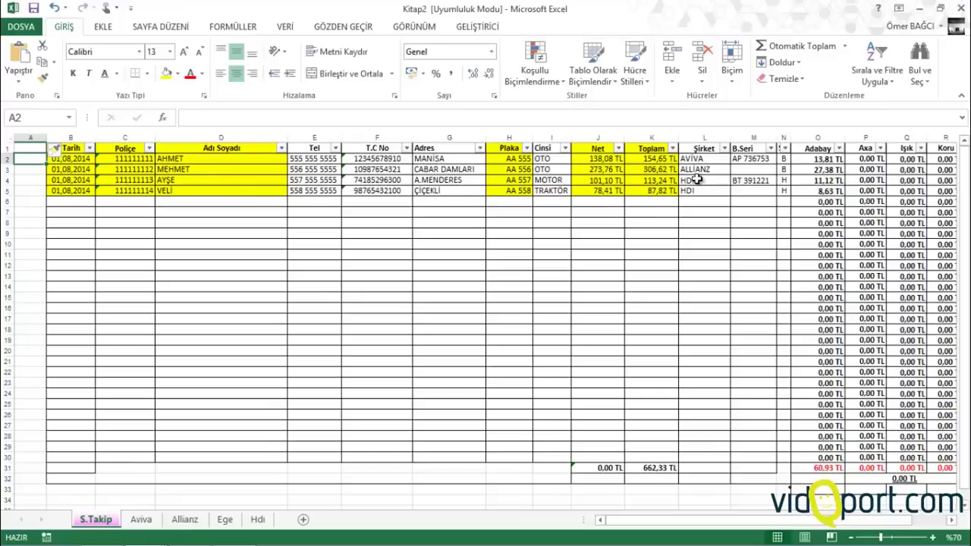
pyautogui.write('=')
pyautogui.click(697, 180)
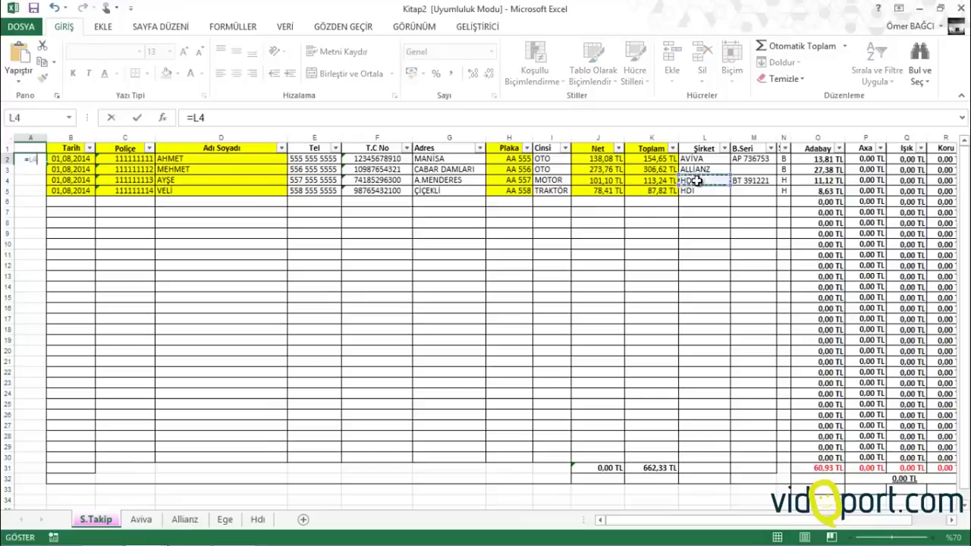
pyautogui.write('&')
pyautogui.press('Escape')
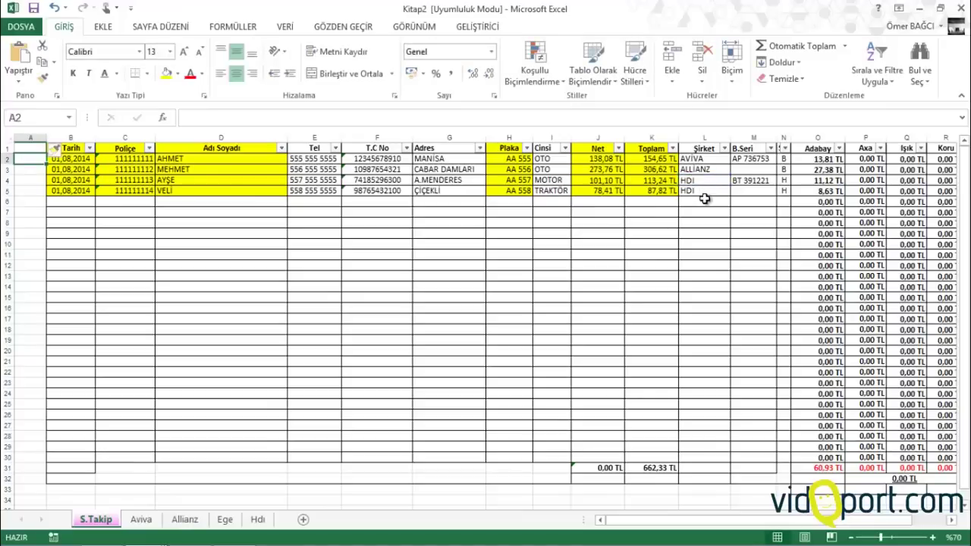
pyautogui.scroll(1, 704, 199)
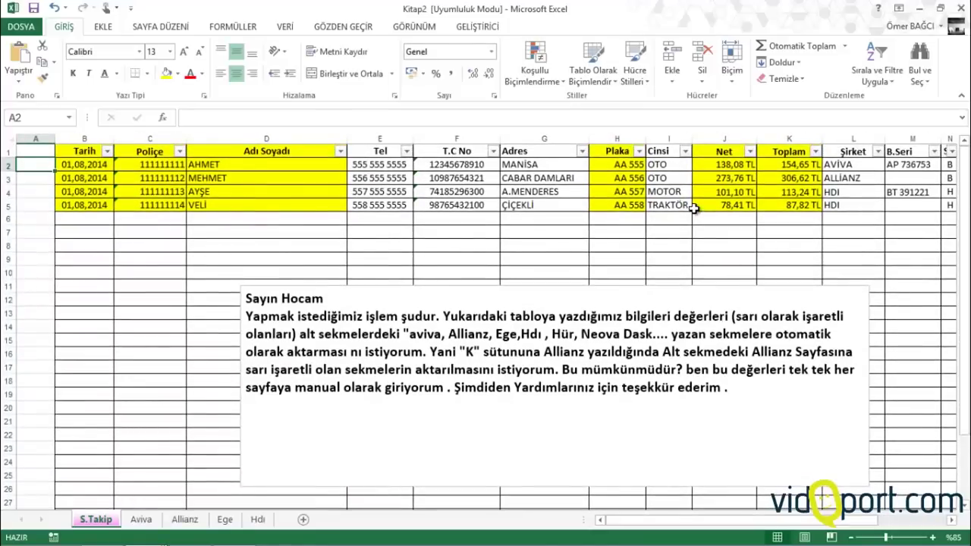
# Enter =EĞERSAY($L$2:L2;L2) in A2, anchoring the range start with F4
pyautogui.write('=eğesay')
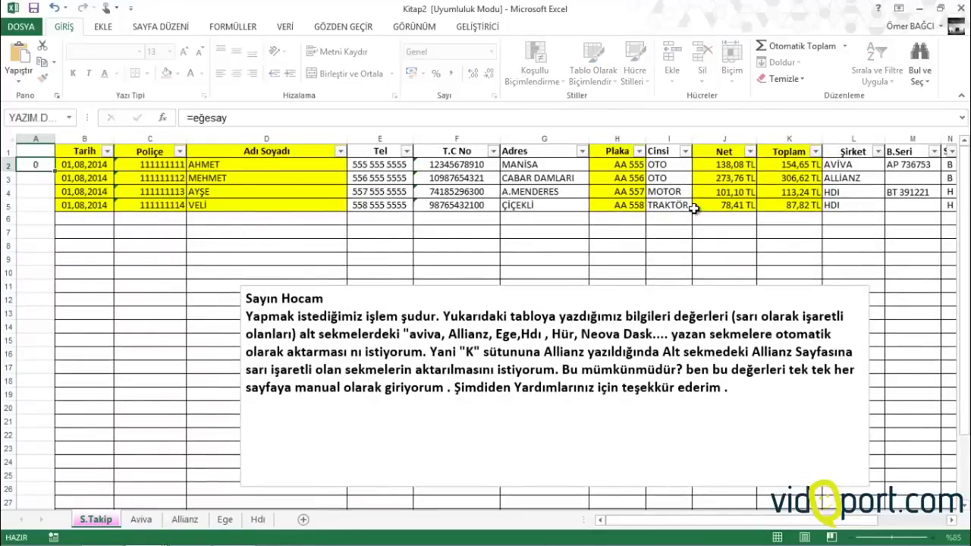
pyautogui.press('Tab')
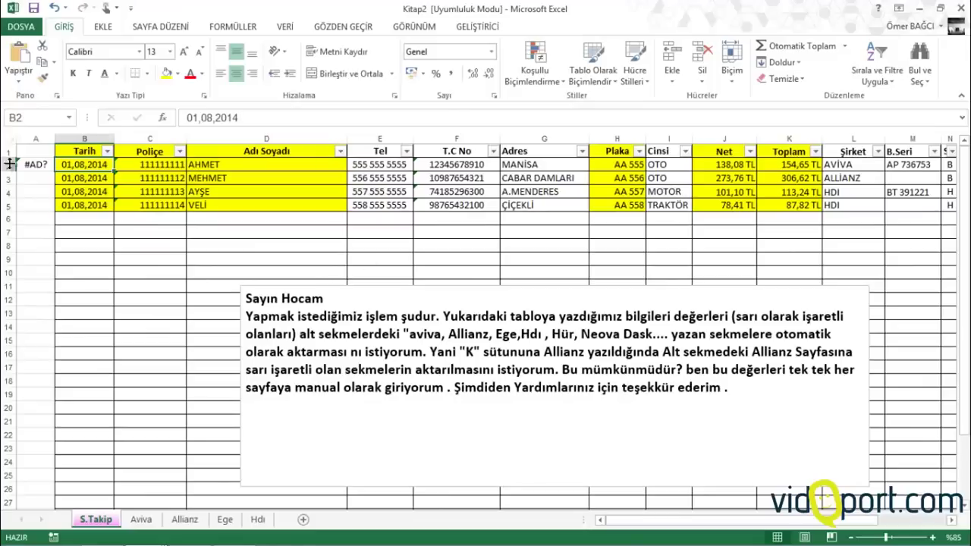
pyautogui.doubleClick(36, 164)
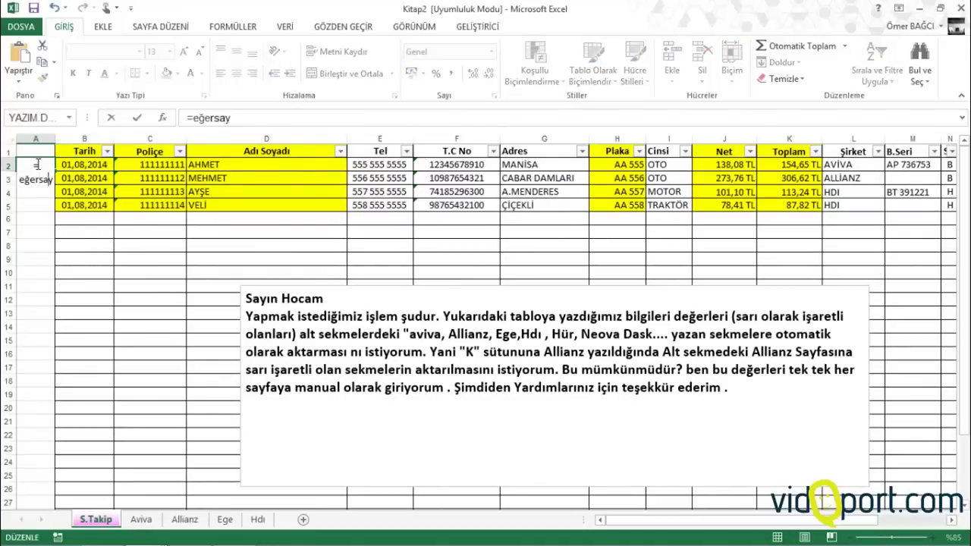
pyautogui.press('Tab')
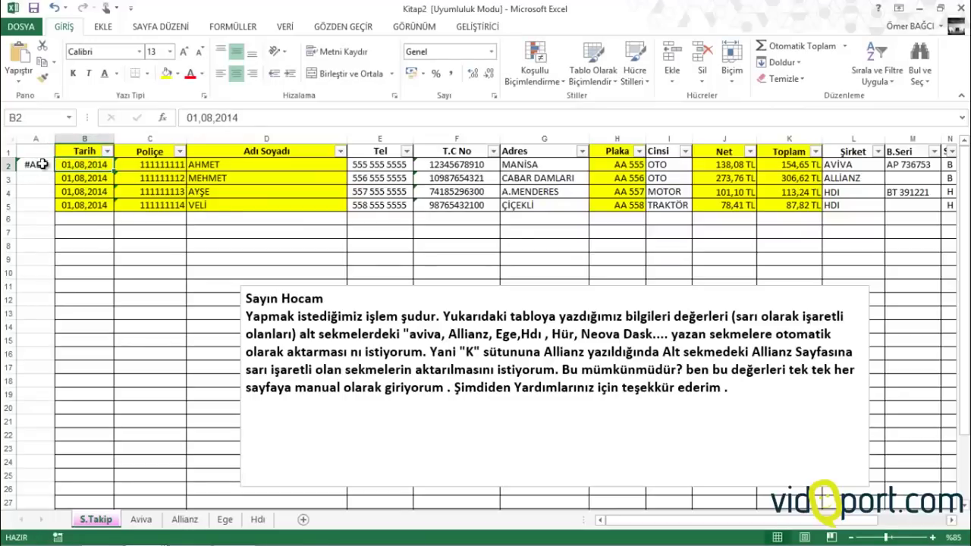
pyautogui.doubleClick(42, 164)
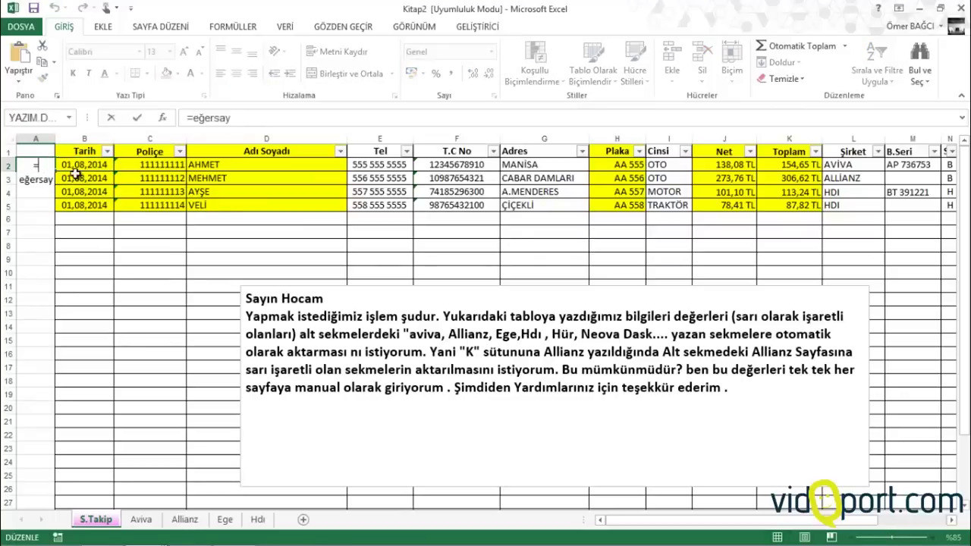
pyautogui.write('(')
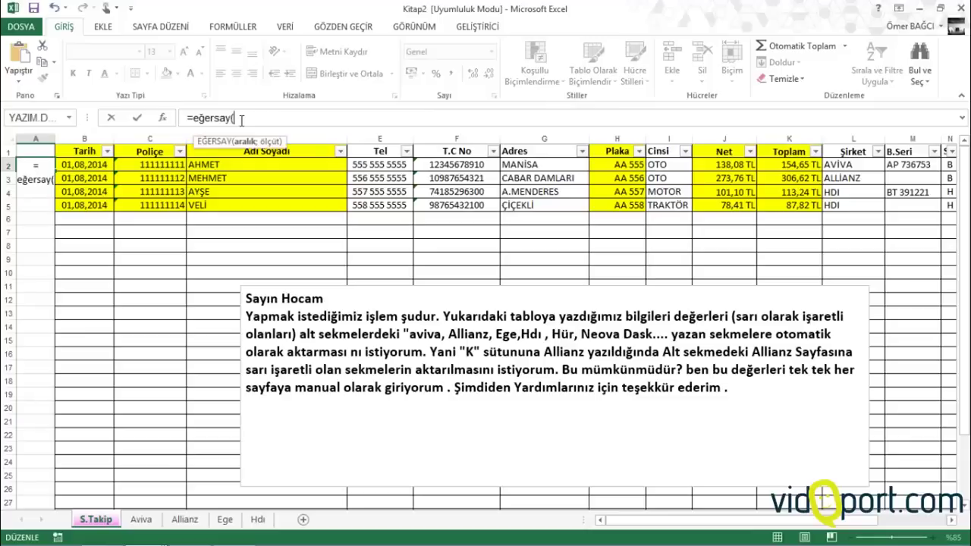
pyautogui.moveTo(844, 163); pyautogui.dragTo(846, 162)
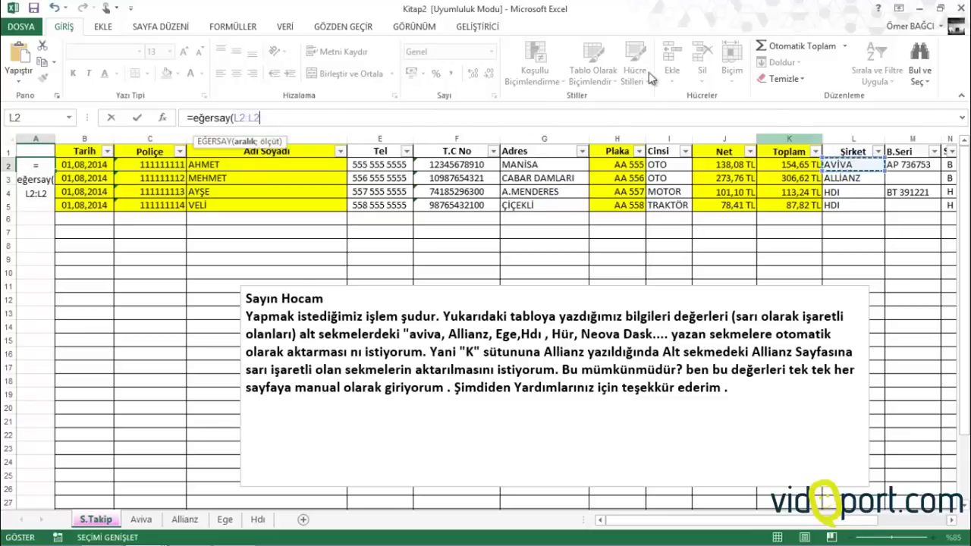
pyautogui.click(240, 117)
pyautogui.click(240, 117)
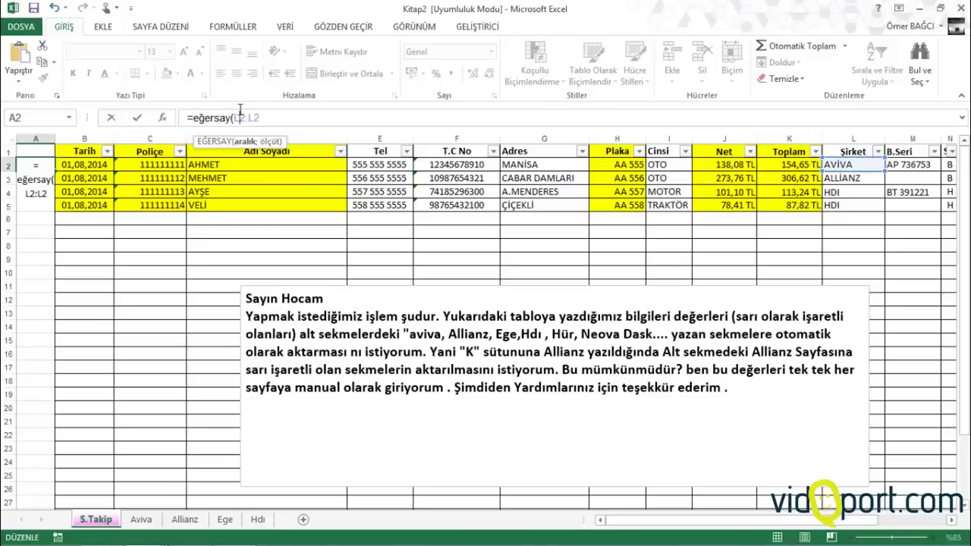
pyautogui.press('F4')
pyautogui.click(280, 116)
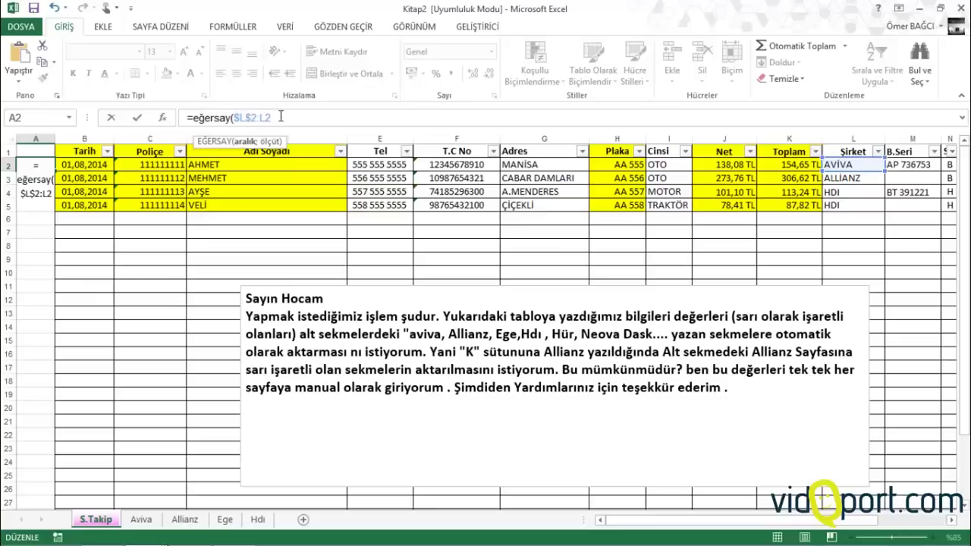
pyautogui.write(';')
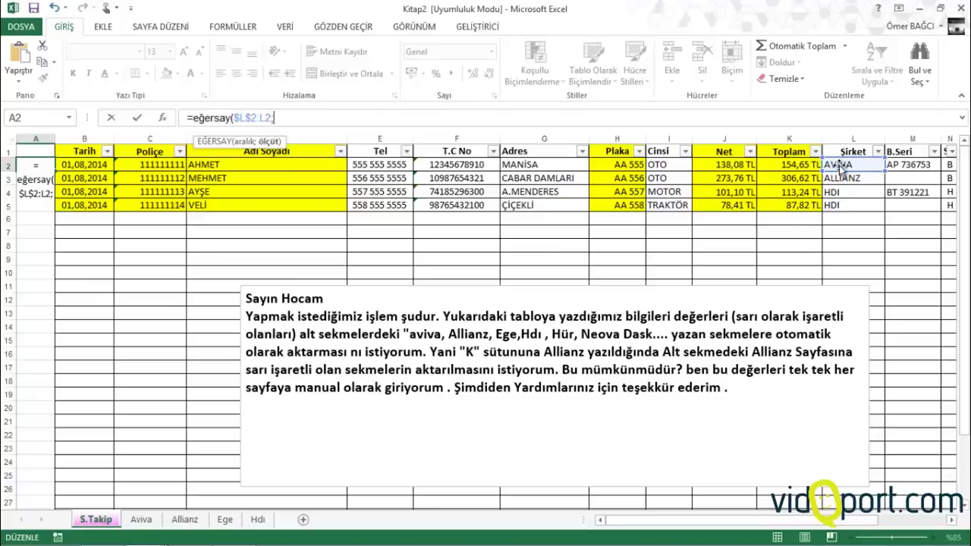
pyautogui.click(840, 163)
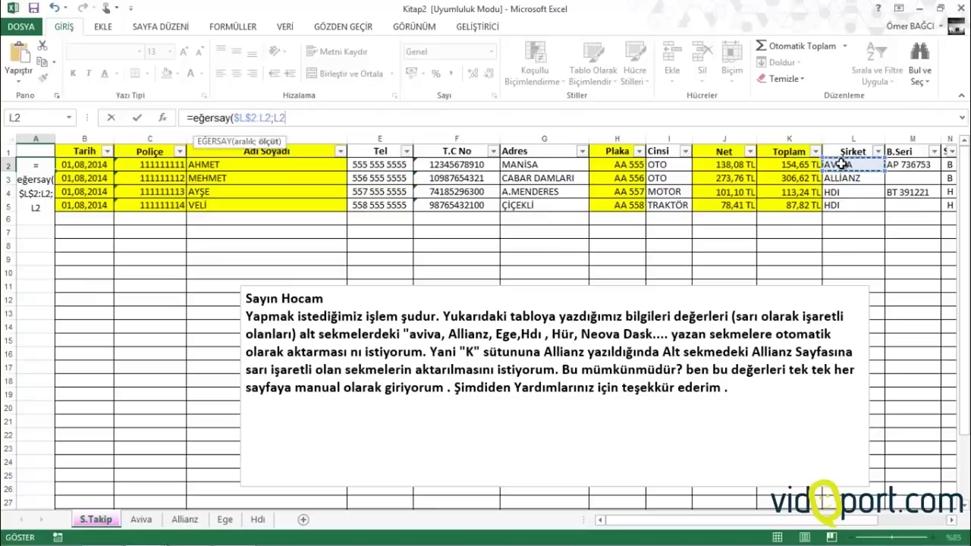
pyautogui.write(')')
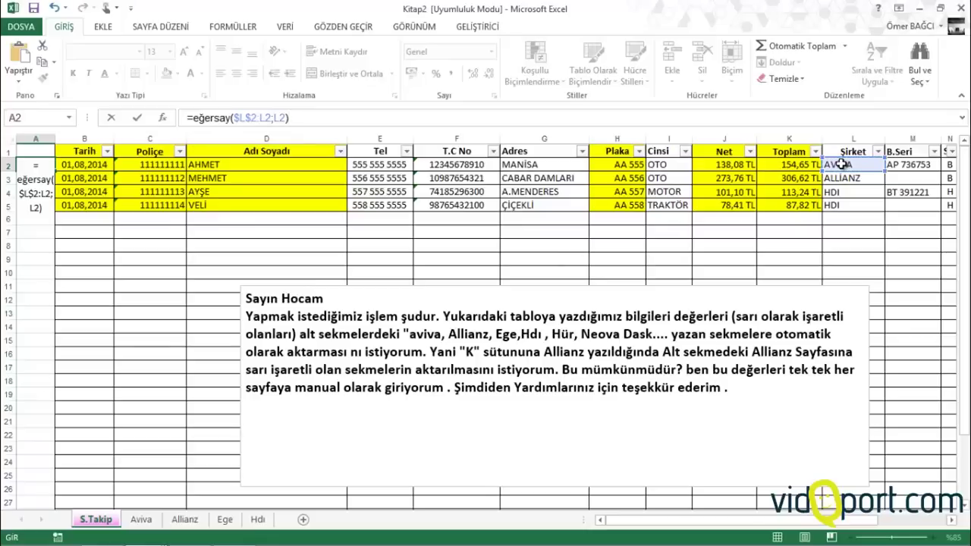
pyautogui.press('Return')
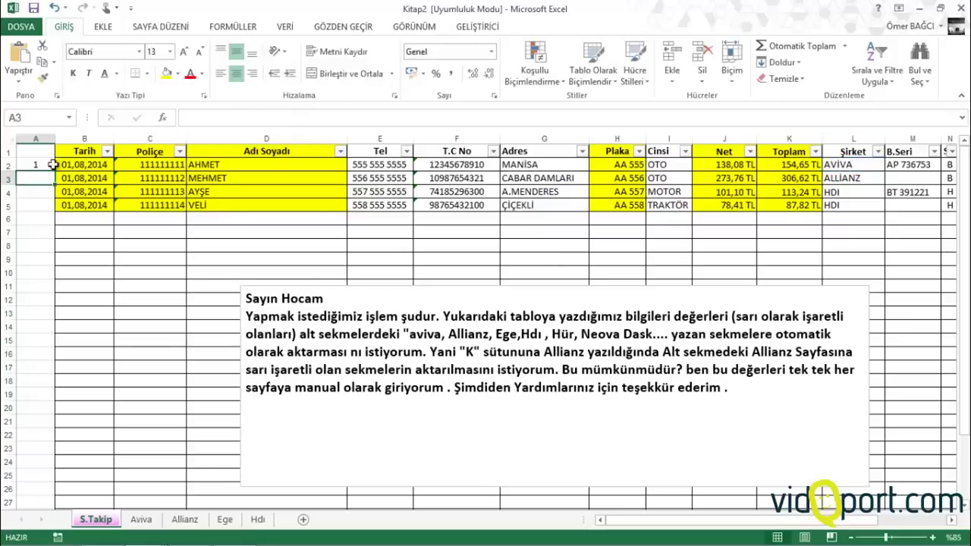
# Copy the count formula down to A18 and check the counts against the companies and Aviva sheet
pyautogui.click(44, 167)
pyautogui.moveTo(55, 172); pyautogui.dragTo(46, 393)
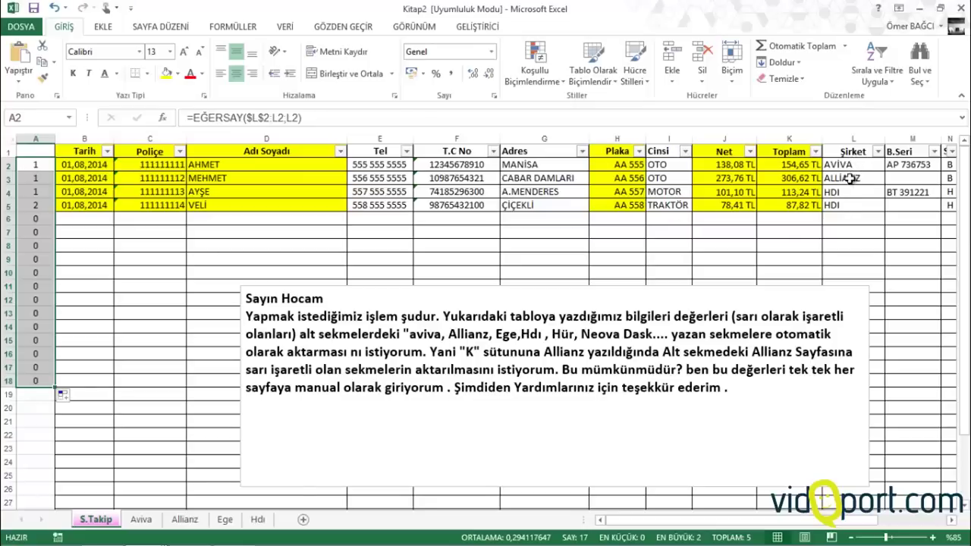
pyautogui.click(847, 191)
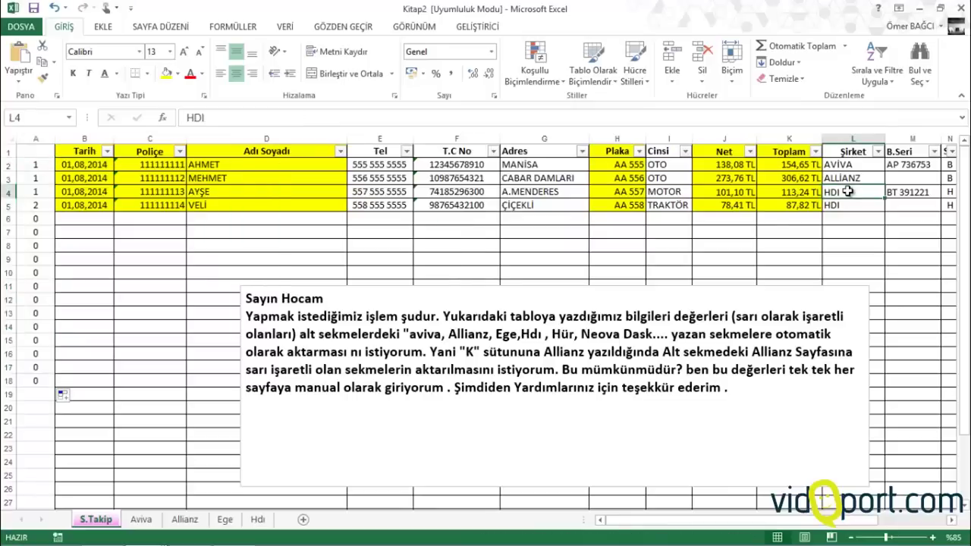
pyautogui.click(844, 203)
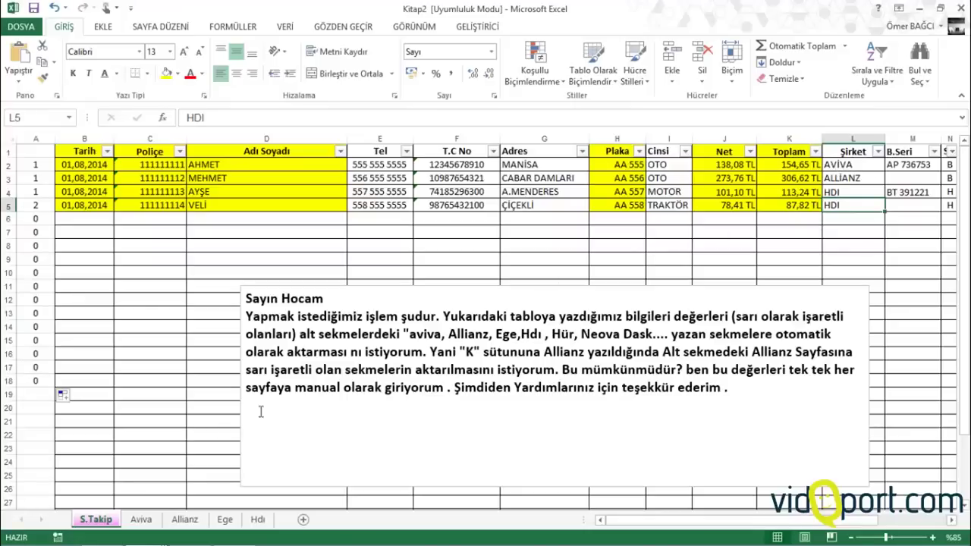
pyautogui.click(142, 520)
pyautogui.scroll(5, 165, 332)
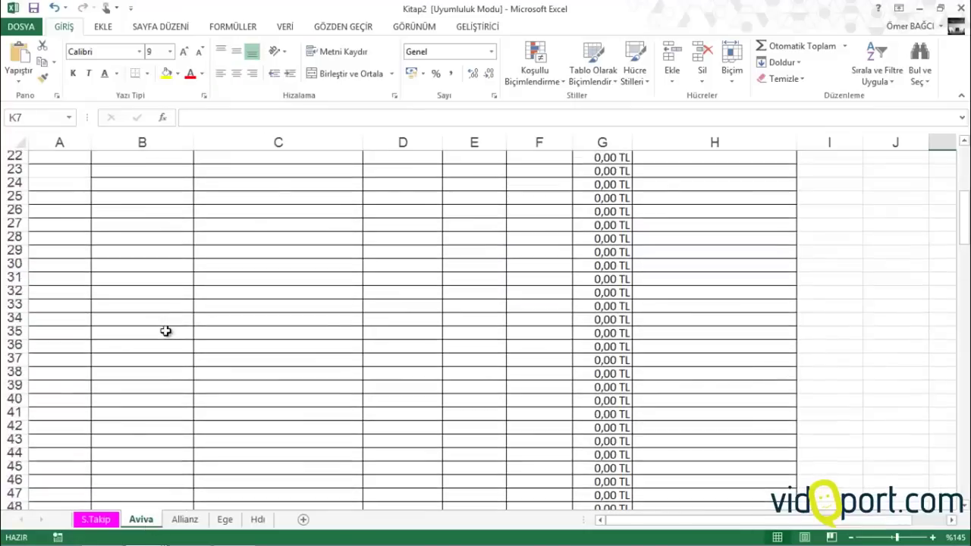
pyautogui.scroll(7, 166, 332)
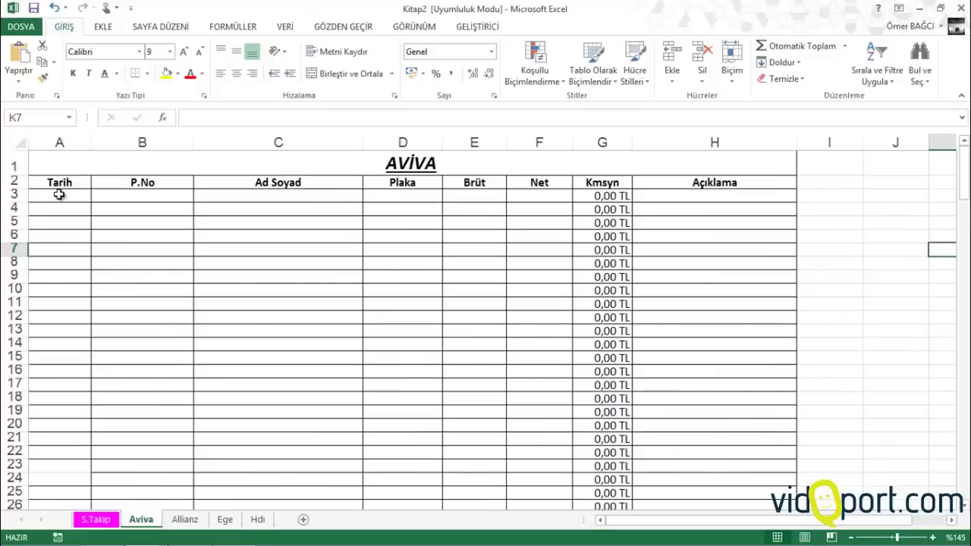
pyautogui.click(112, 521)
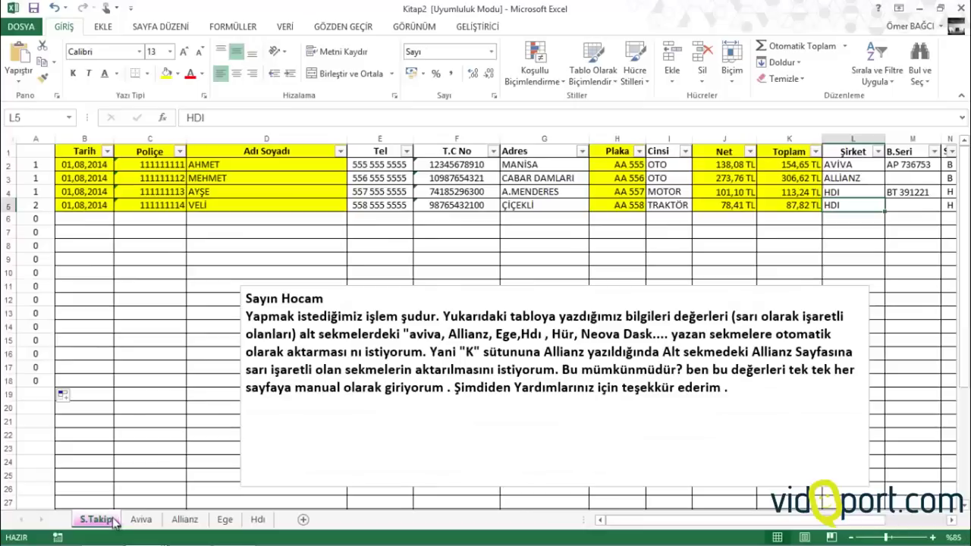
pyautogui.click(36, 167)
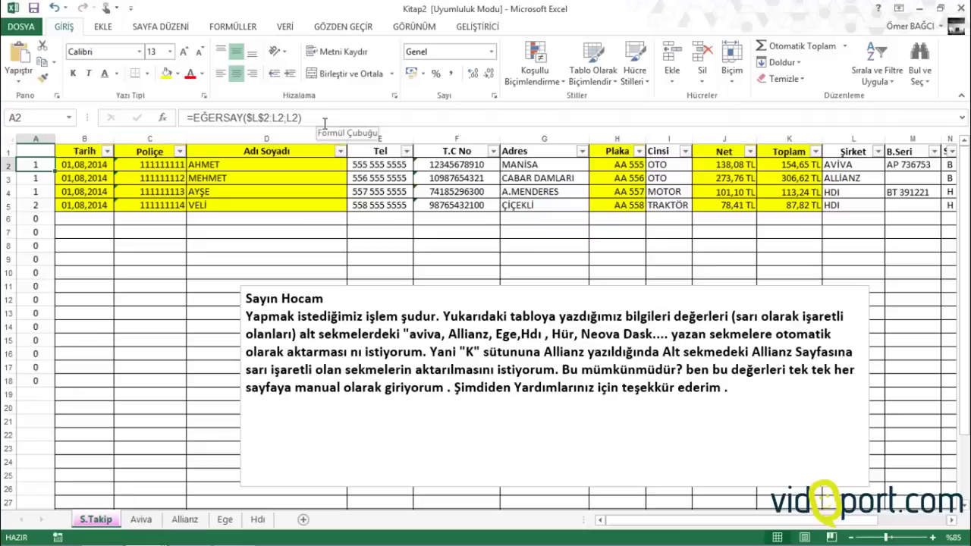
# Change A2 to =EĞERSAY($L$2:L2;L2)&L2, copy it down to A18, and widen column A
pyautogui.click(325, 121)
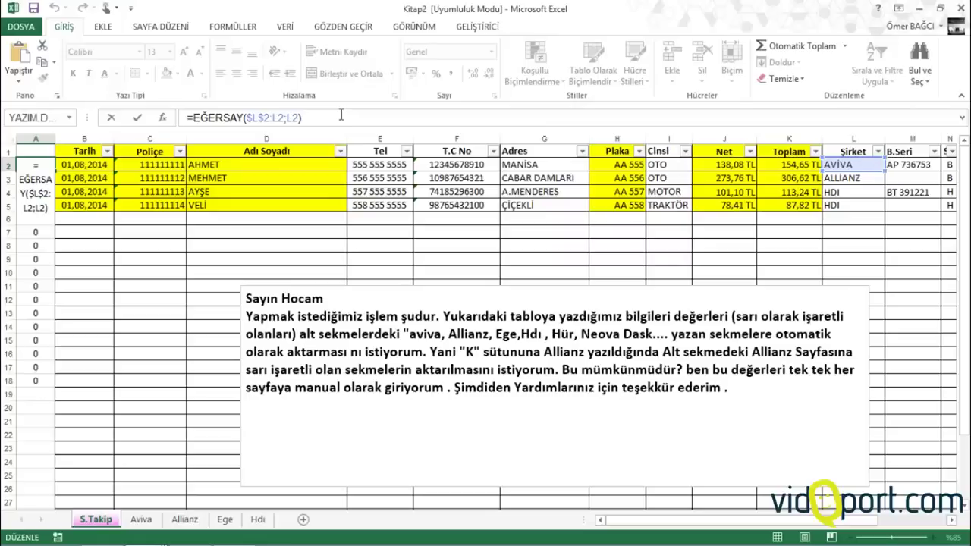
pyautogui.write('&')
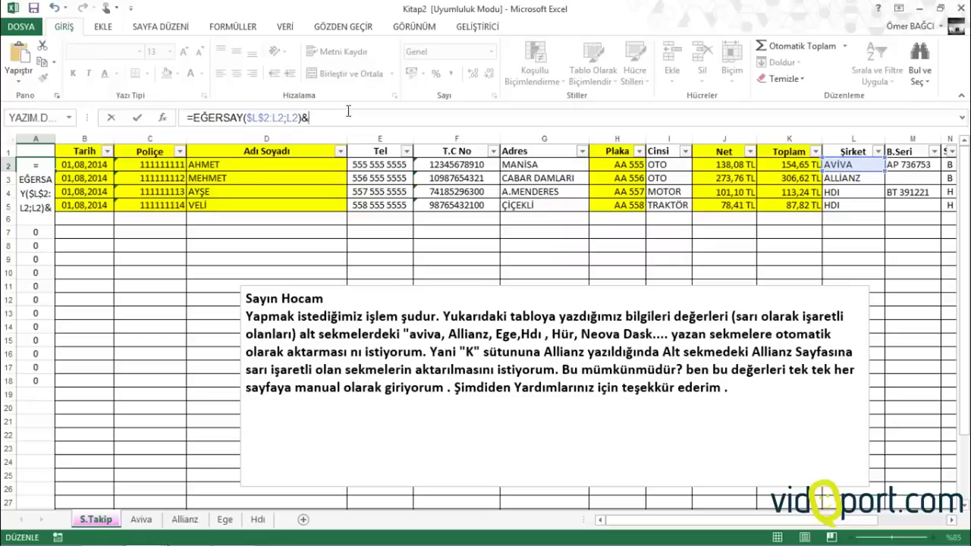
pyautogui.click(856, 165)
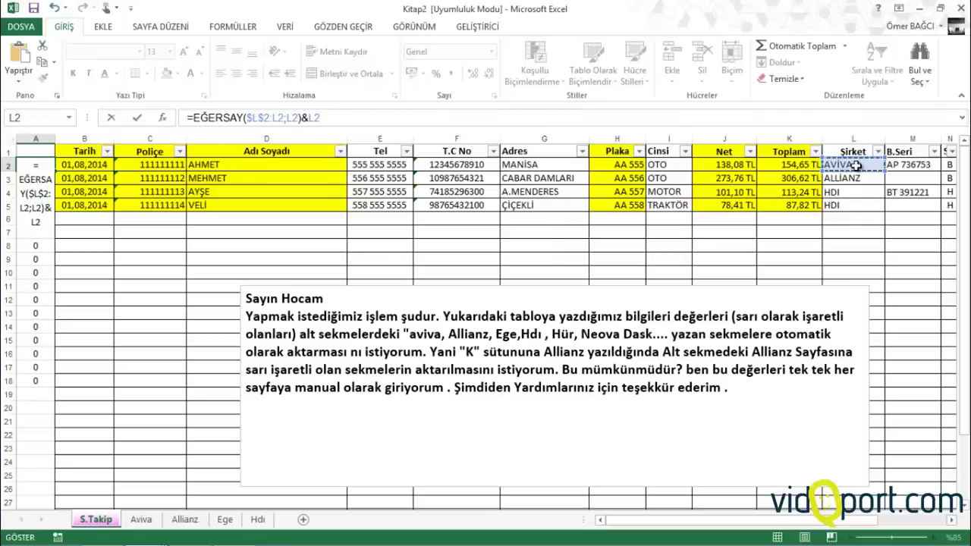
pyautogui.press('Return')
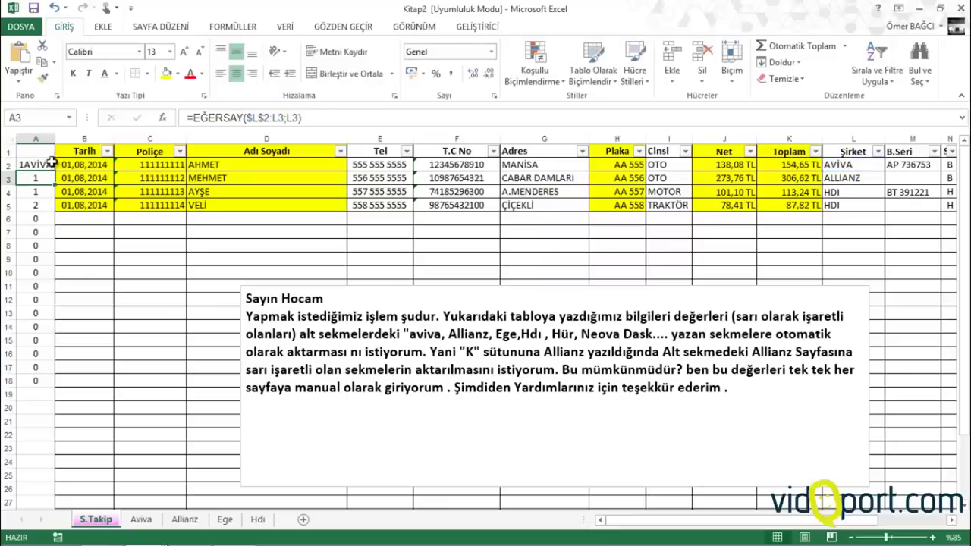
pyautogui.click(50, 163)
pyautogui.moveTo(54, 171); pyautogui.dragTo(33, 502)
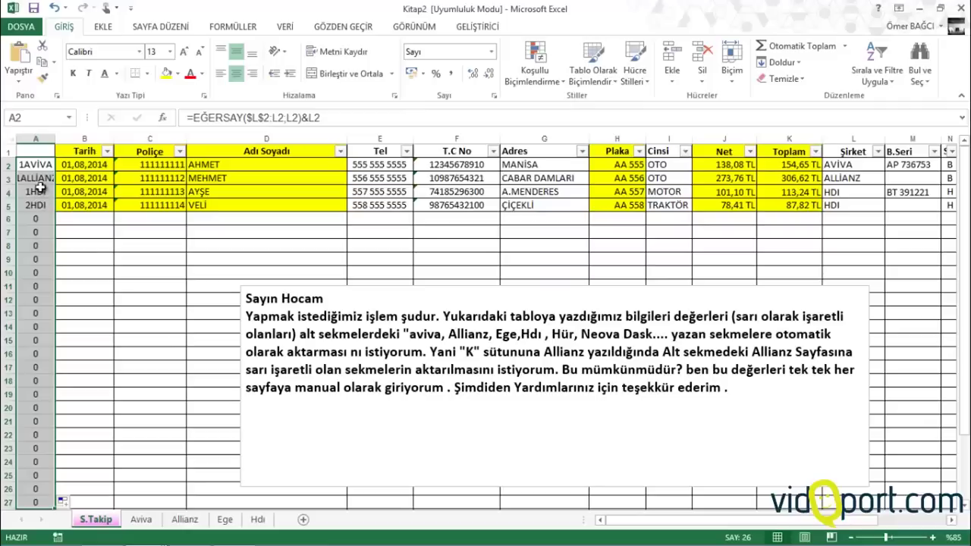
pyautogui.moveTo(56, 140); pyautogui.dragTo(67, 141)
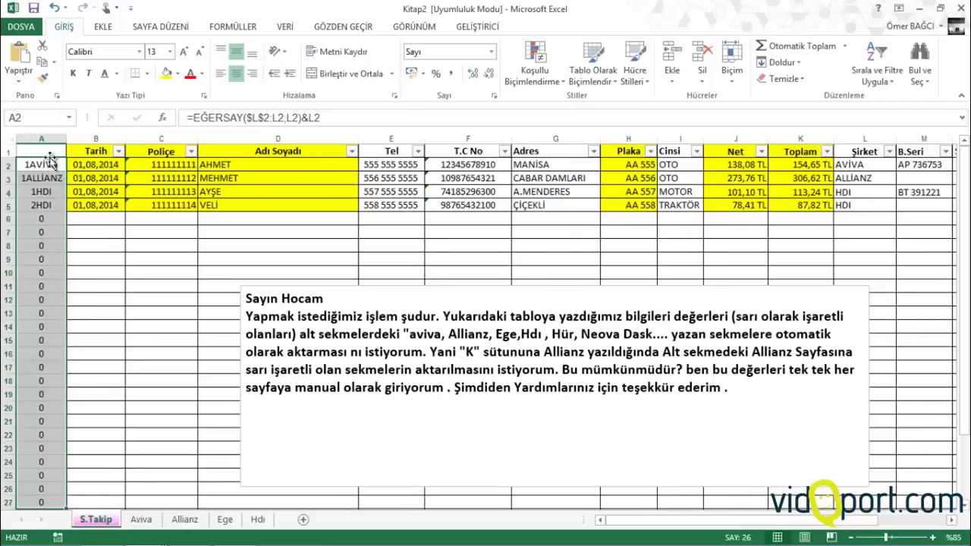
# Unmerge the Aviva sheet's row-1 title and delete the AVİVA text
pyautogui.click(142, 520)
pyautogui.click(193, 157)
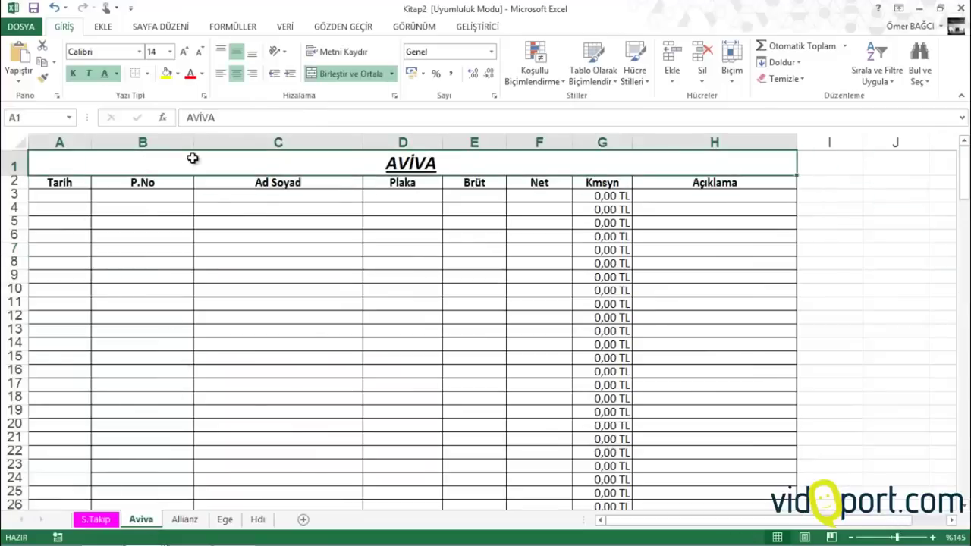
pyautogui.click(330, 74)
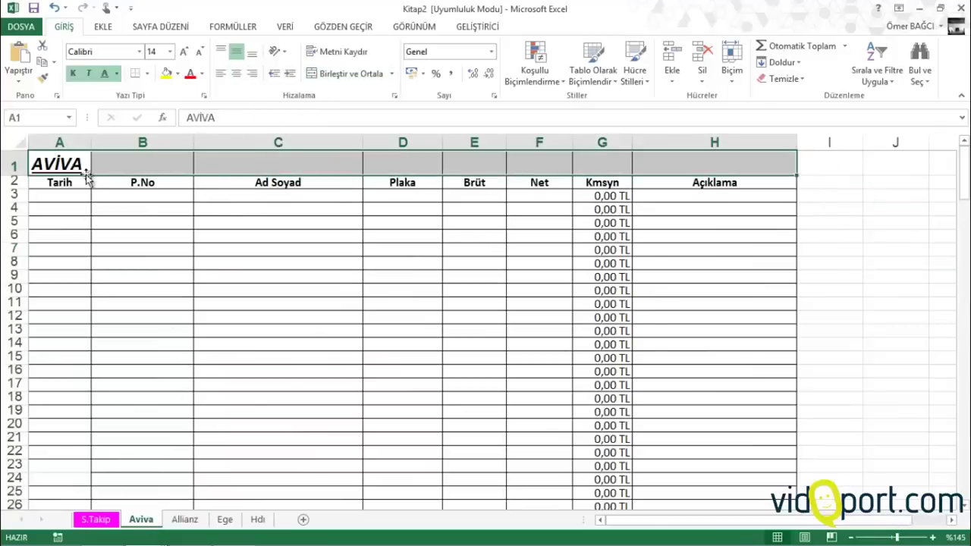
pyautogui.click(61, 164)
pyautogui.press('Delete')
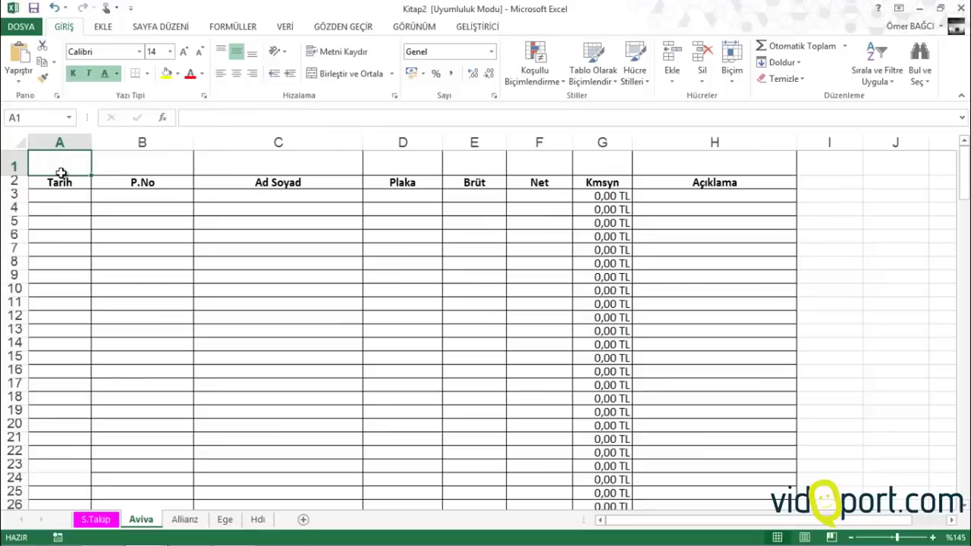
# Copy the Aviva table A2:H30 and add a new blank sheet, Sayfa6
pyautogui.click(70, 182)
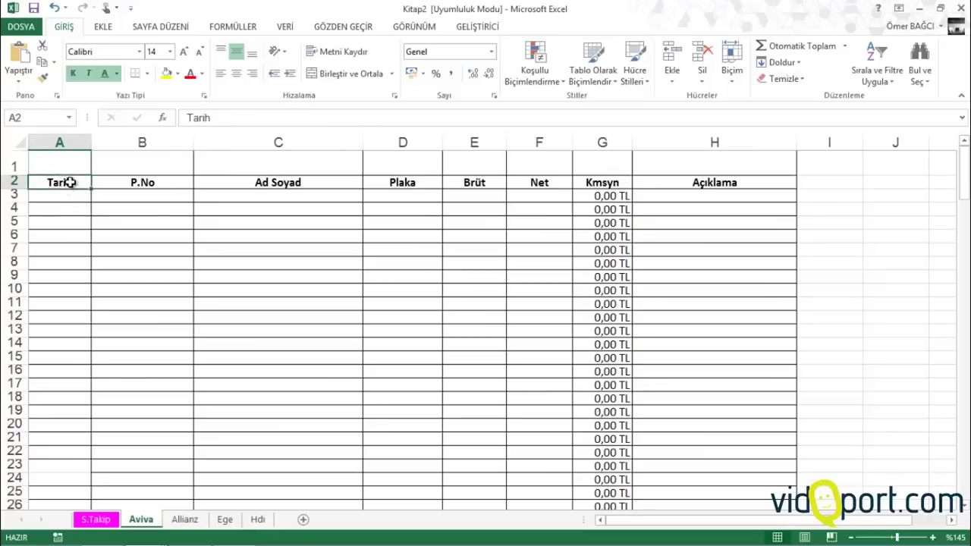
pyautogui.moveTo(69, 182); pyautogui.dragTo(767, 465)
pyautogui.rightClick(587, 275)
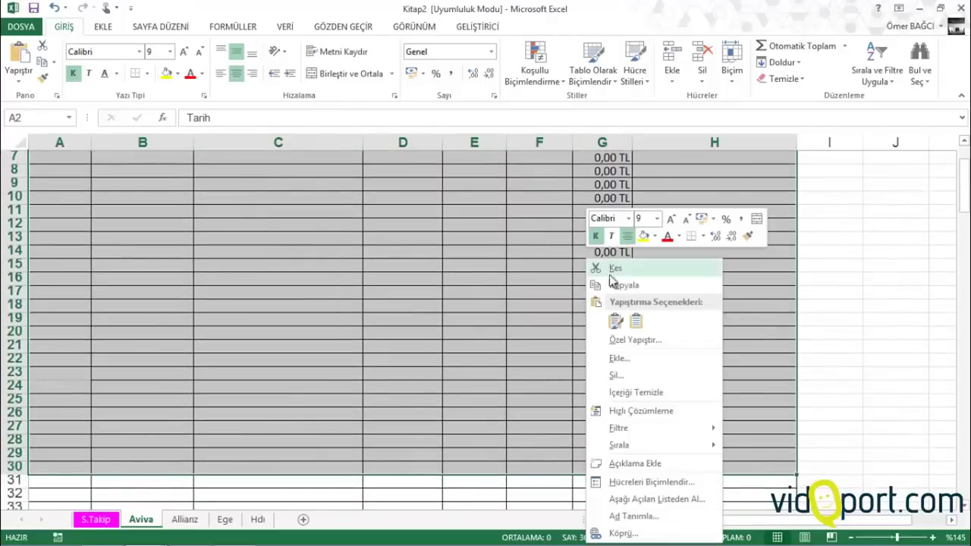
pyautogui.click(616, 284)
pyautogui.scroll(2, 603, 289)
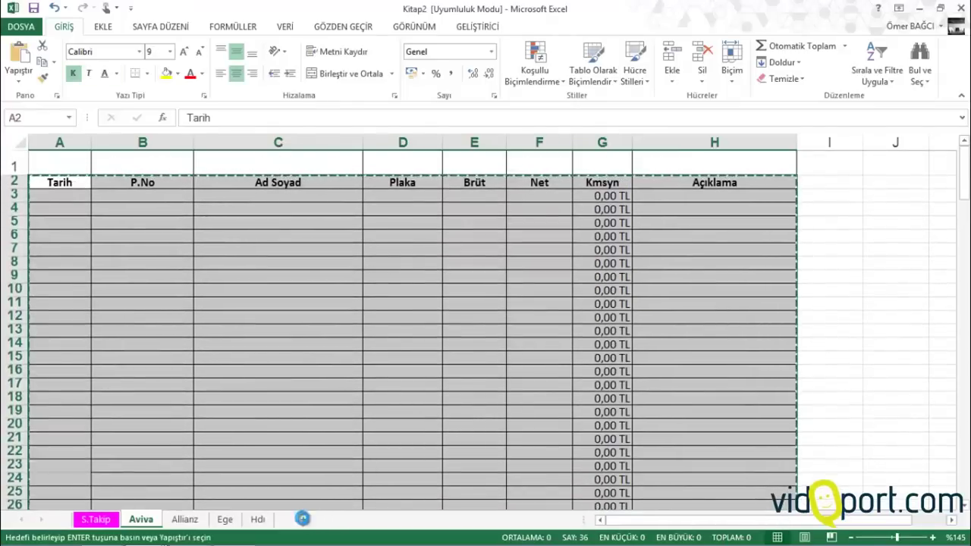
pyautogui.click(302, 519)
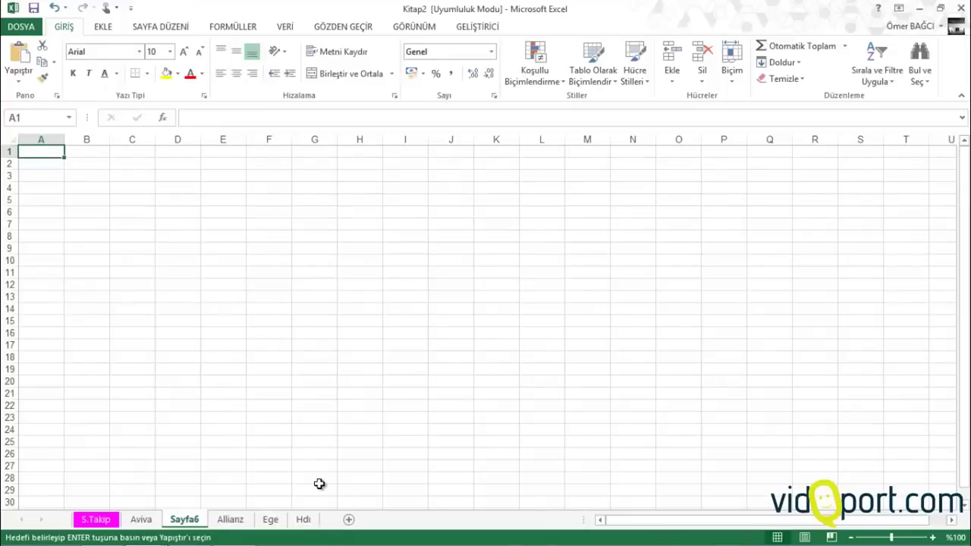
# Paste the copied table at A2 of Sayfa6 using 'Kaynak temayı kullananların tümünü' to keep source formatting
pyautogui.rightClick(48, 164)
pyautogui.click(101, 243)
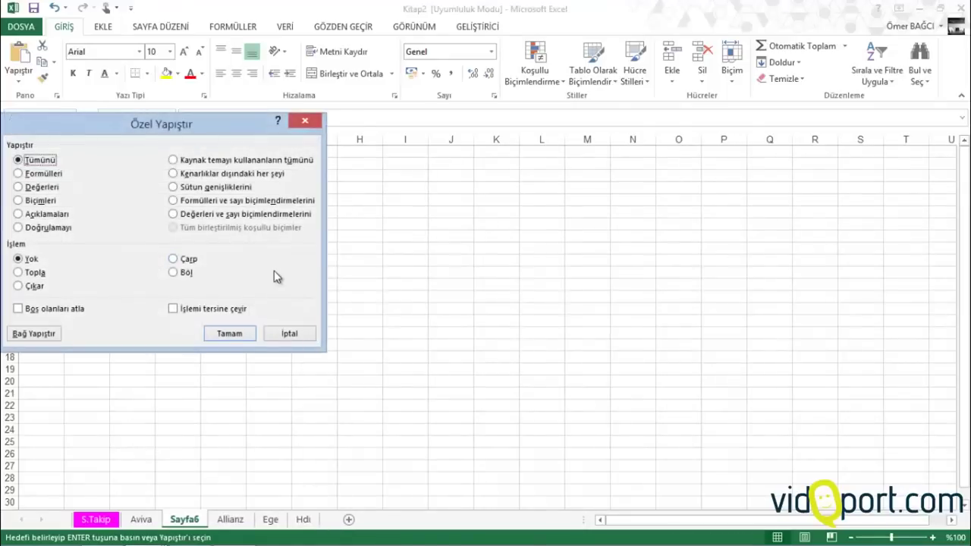
pyautogui.click(226, 163)
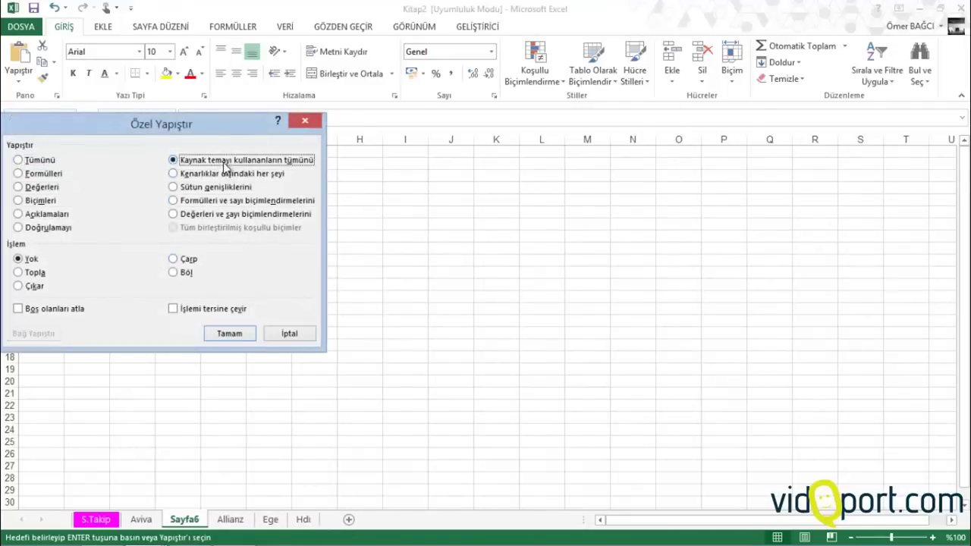
pyautogui.click(230, 334)
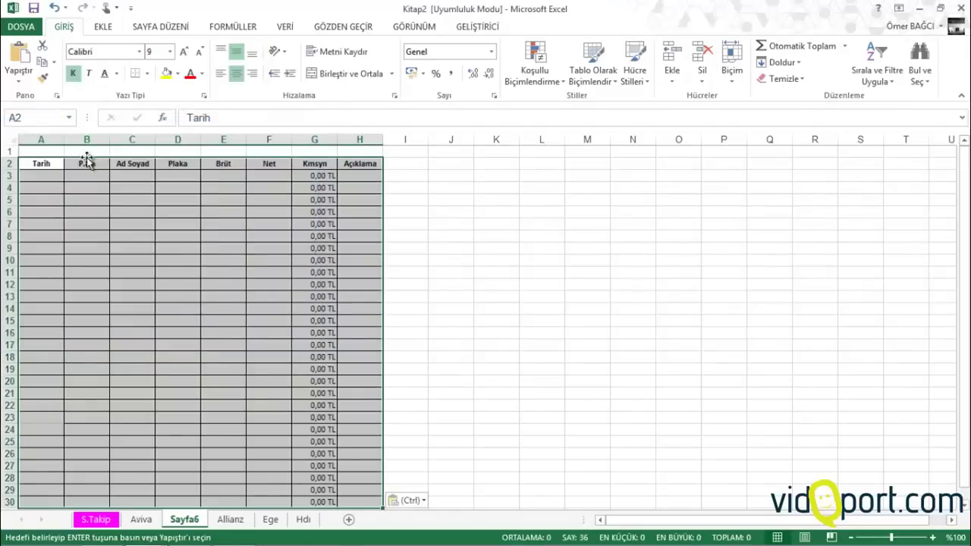
# Widen column C and label cell A1 'Firma'
pyautogui.scroll(2, 88, 161)
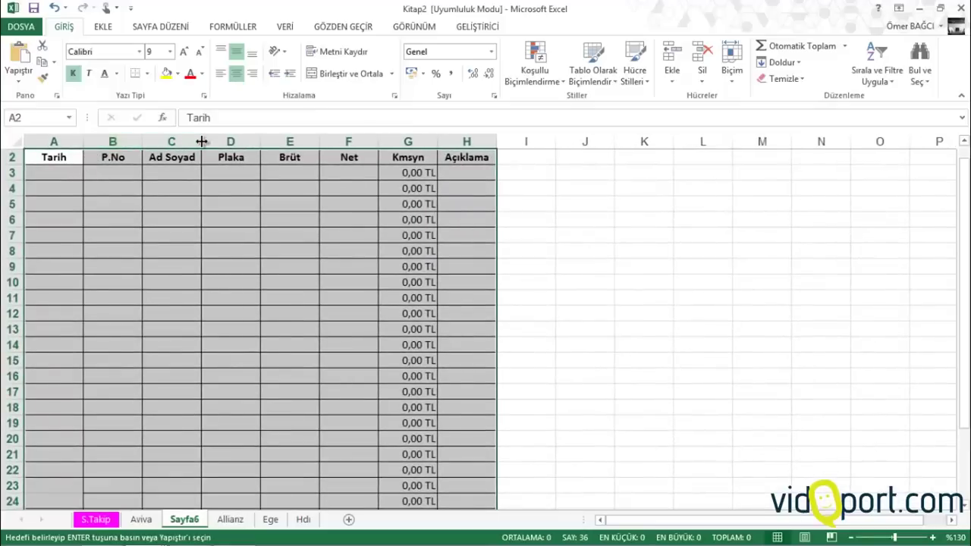
pyautogui.moveTo(202, 141); pyautogui.dragTo(219, 141)
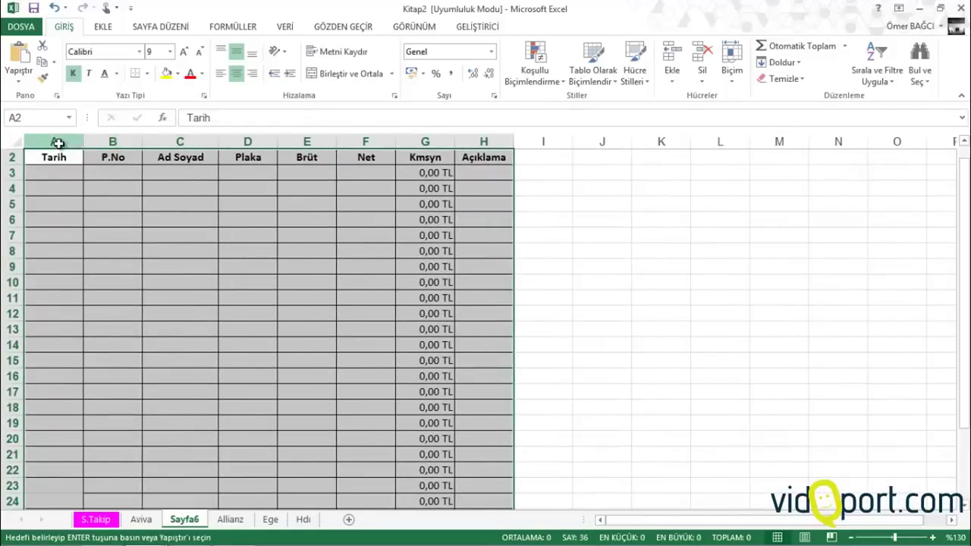
pyautogui.click(58, 144)
pyautogui.scroll(1, 68, 168)
pyautogui.click(79, 155)
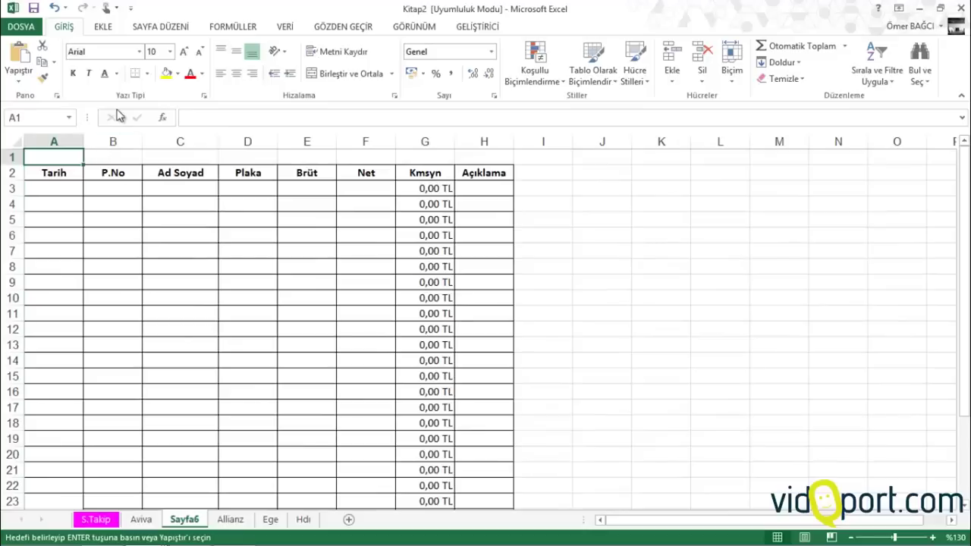
pyautogui.write('Firma')
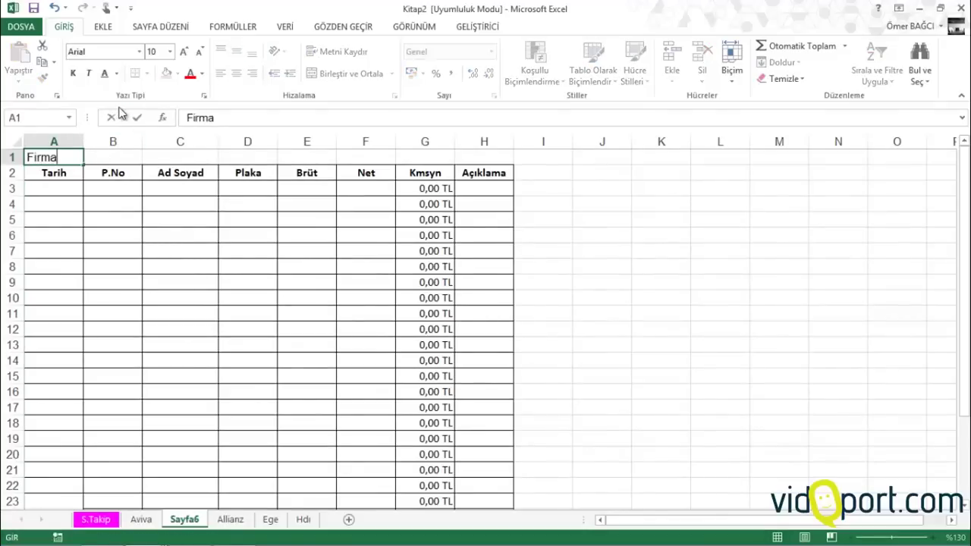
pyautogui.press('Tab')
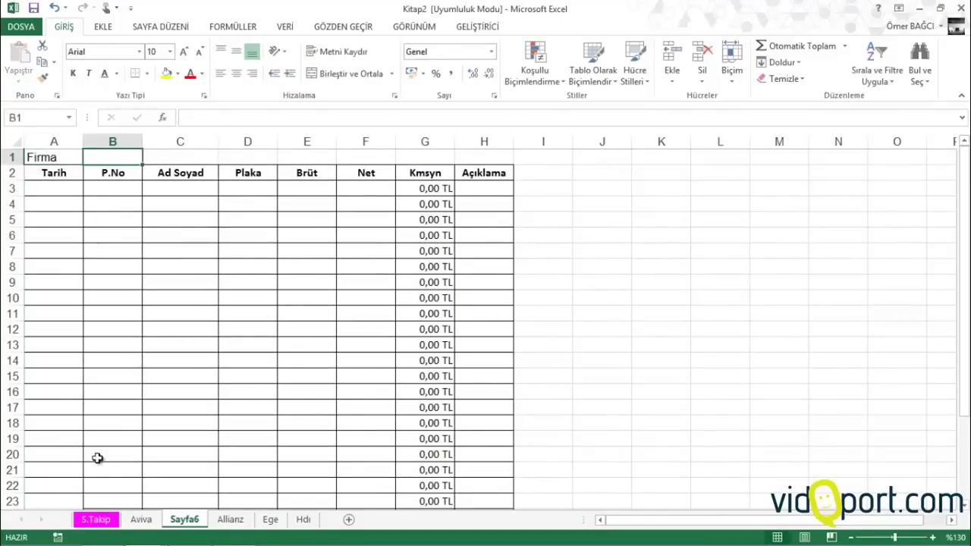
# Copy the company name AVİVA from S.Takip L2 into Sayfa6 B1
pyautogui.click(95, 520)
pyautogui.click(884, 165)
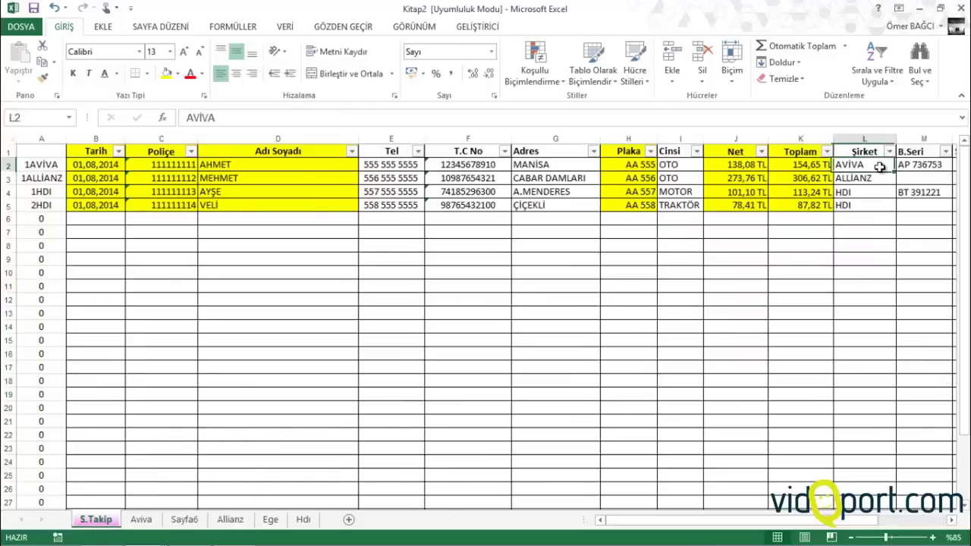
pyautogui.hotkey('ctrl', 'c')
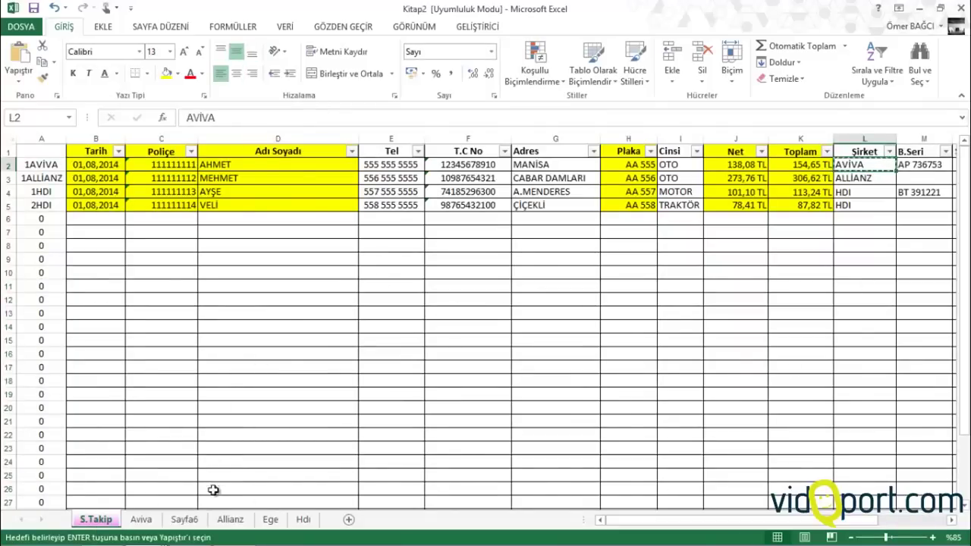
pyautogui.click(185, 522)
pyautogui.hotkey('ctrl', 'v')
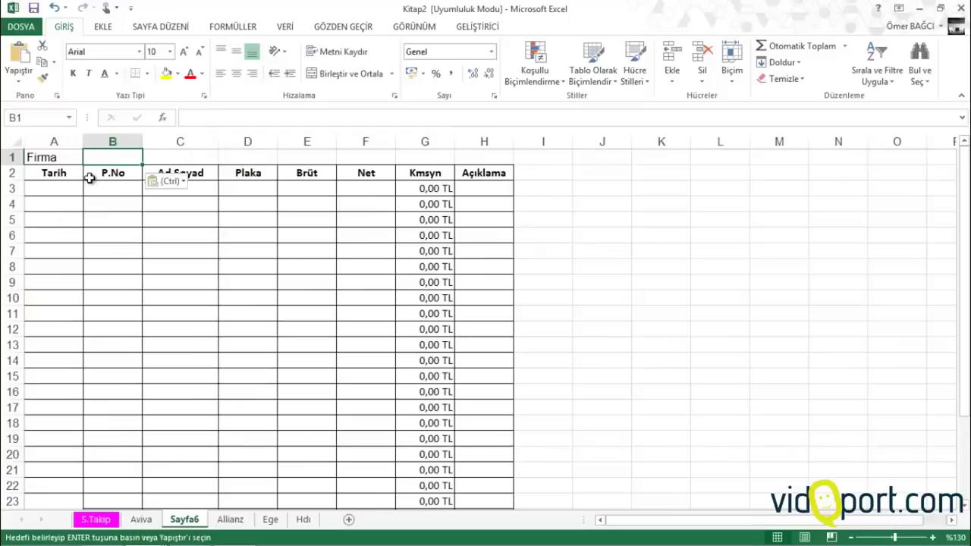
# Insert an empty column A before the table on Sayfa6, then go back to S.Takip
pyautogui.click(56, 194)
pyautogui.rightClick(53, 141)
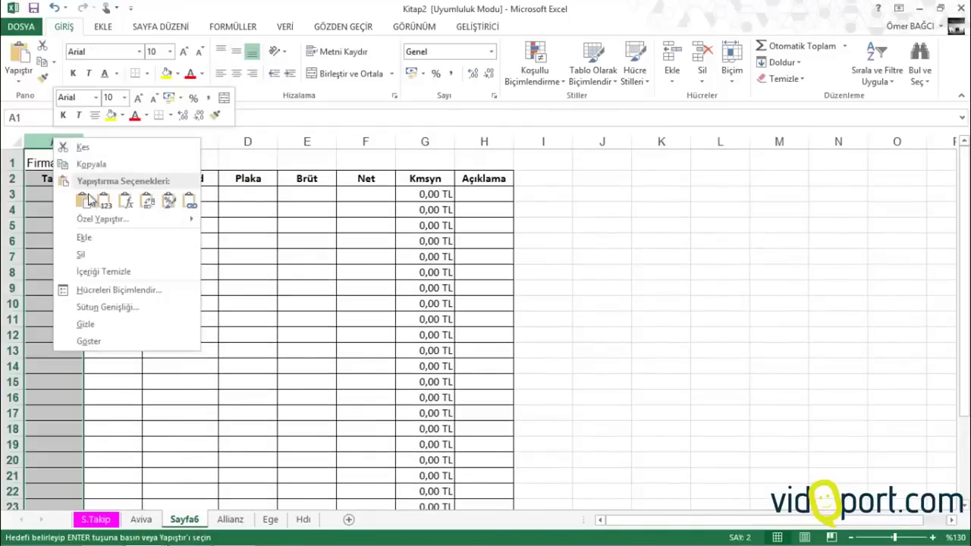
pyautogui.click(88, 237)
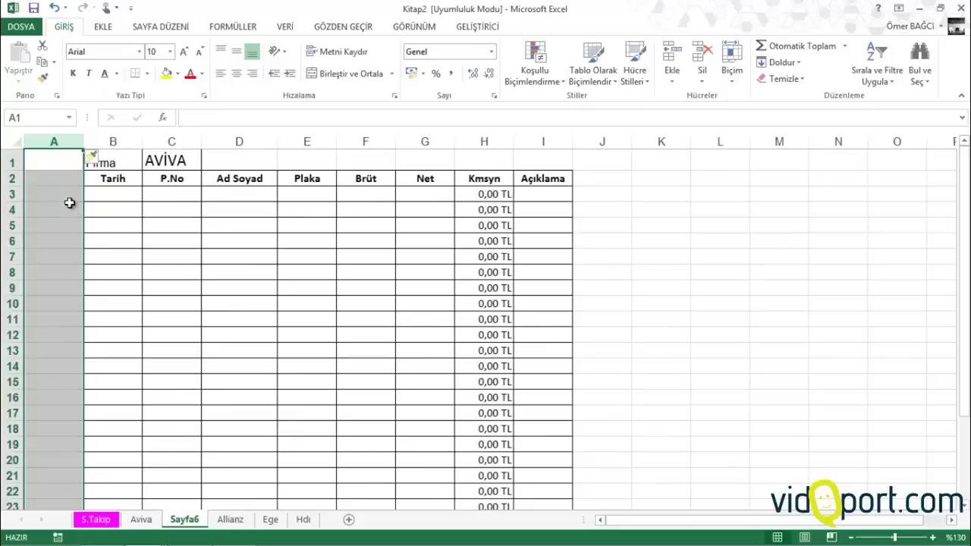
pyautogui.click(64, 193)
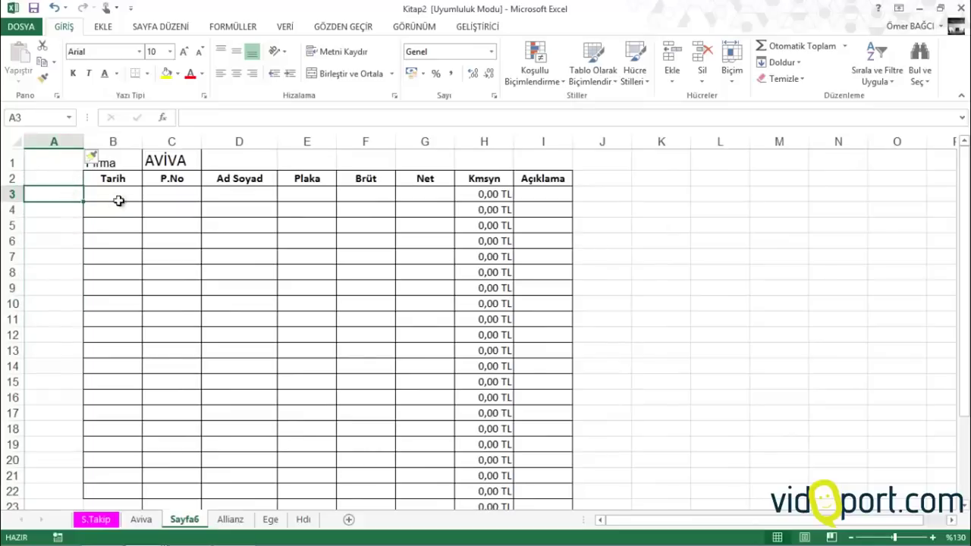
pyautogui.click(97, 519)
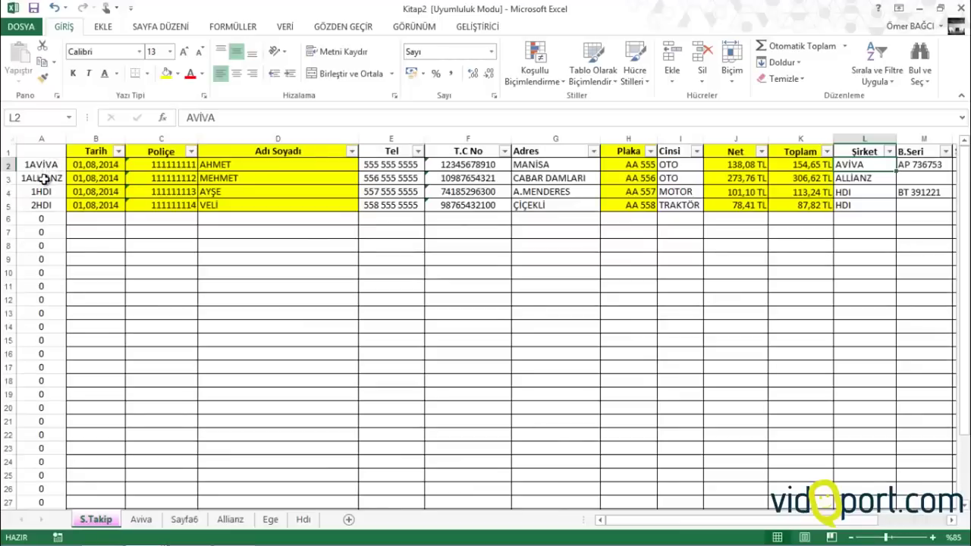
# Enter =1&C1 in Sayfa6 A3 to show 1AVİVA and fill it down to A6
pyautogui.click(154, 523)
pyautogui.click(190, 525)
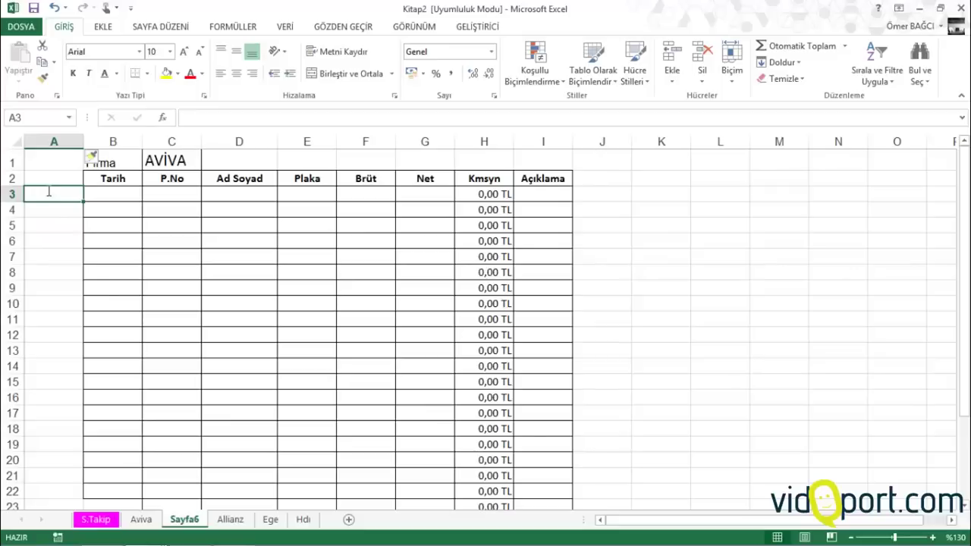
pyautogui.write('=')
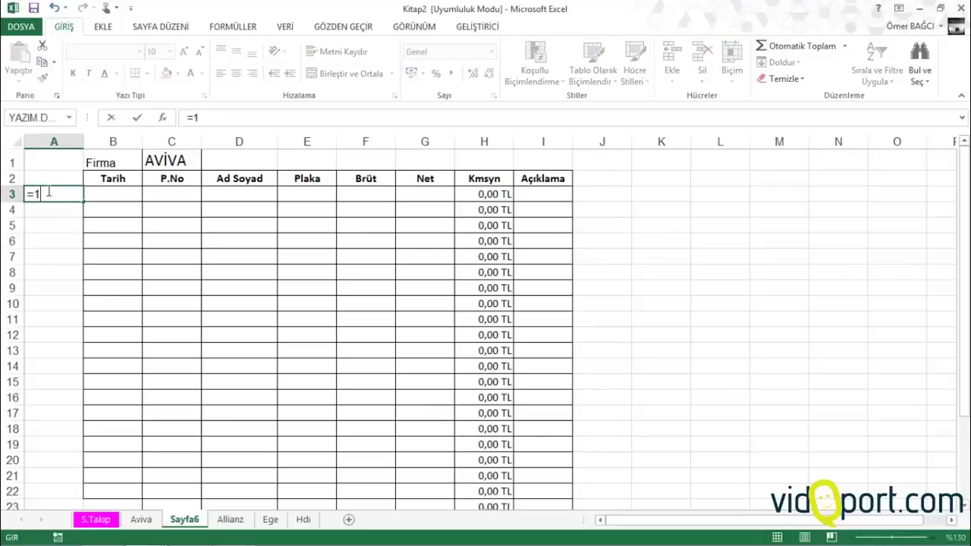
pyautogui.write('1&')
pyautogui.click(175, 159)
pyautogui.press('Return')
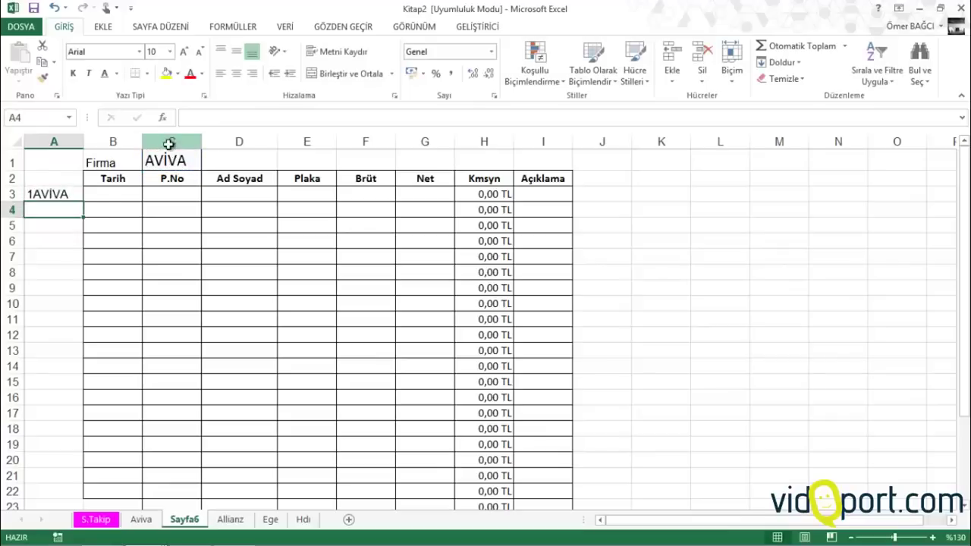
pyautogui.click(72, 196)
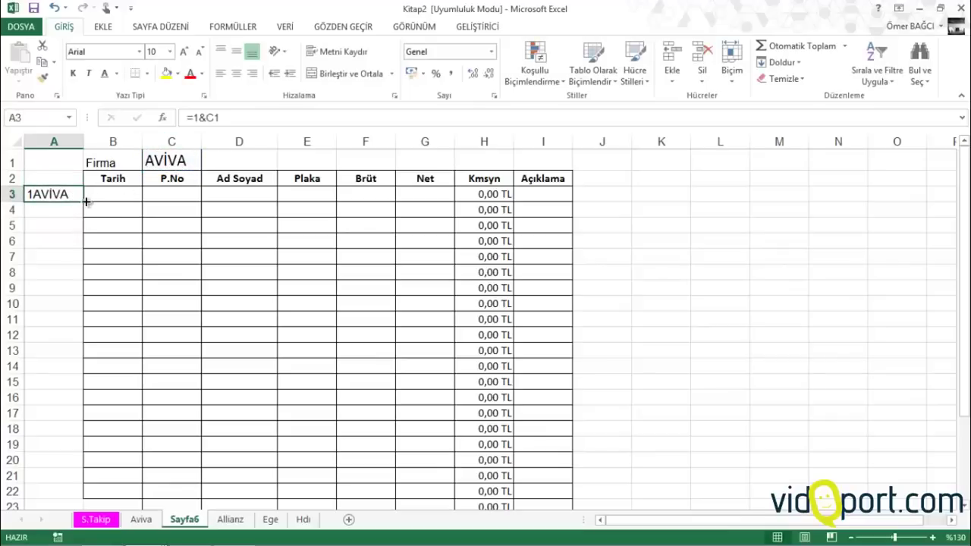
pyautogui.moveTo(77, 198); pyautogui.dragTo(80, 246)
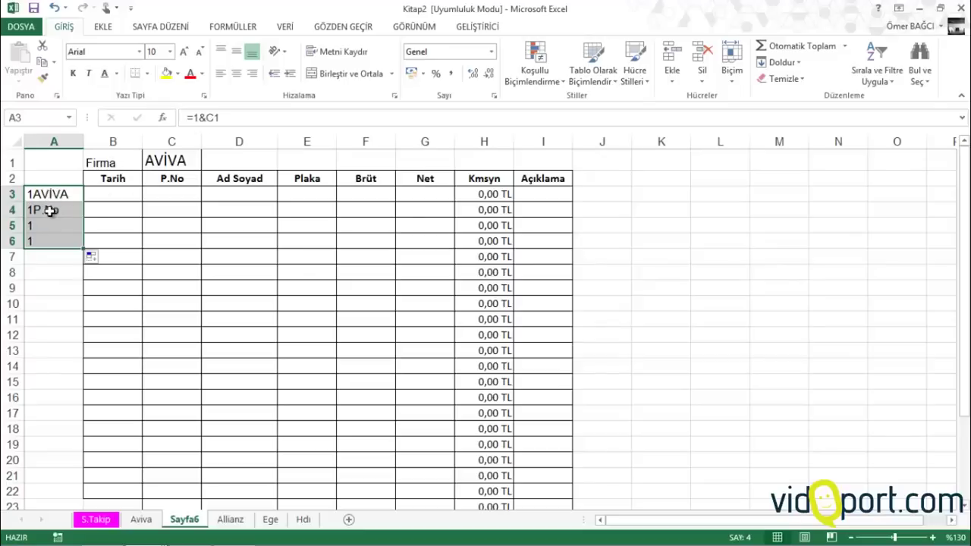
# Clear the old 1&C1 values in A3:A6 and put a =SATIR() formula in A3
pyautogui.doubleClick(53, 195)
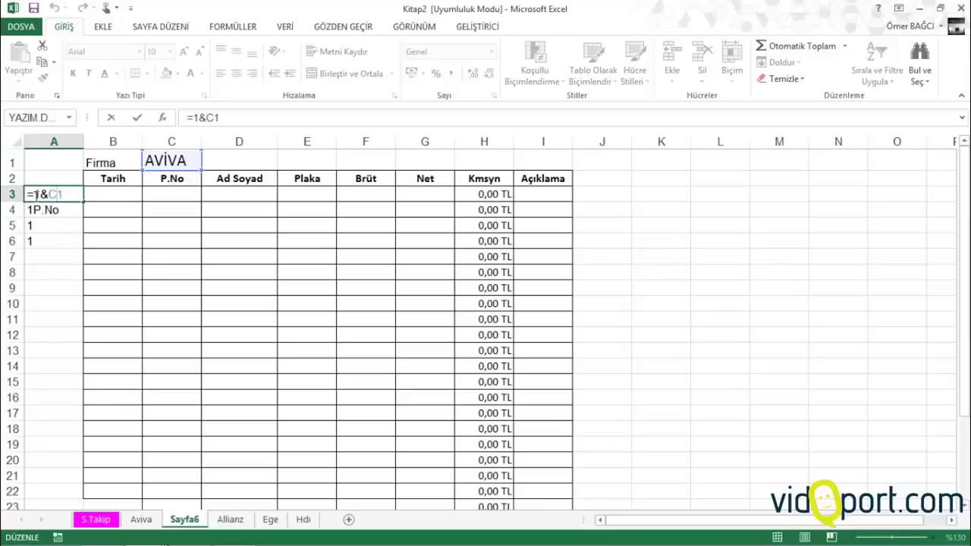
pyautogui.moveTo(35, 195); pyautogui.dragTo(154, 195)
pyautogui.press('BackSpace')
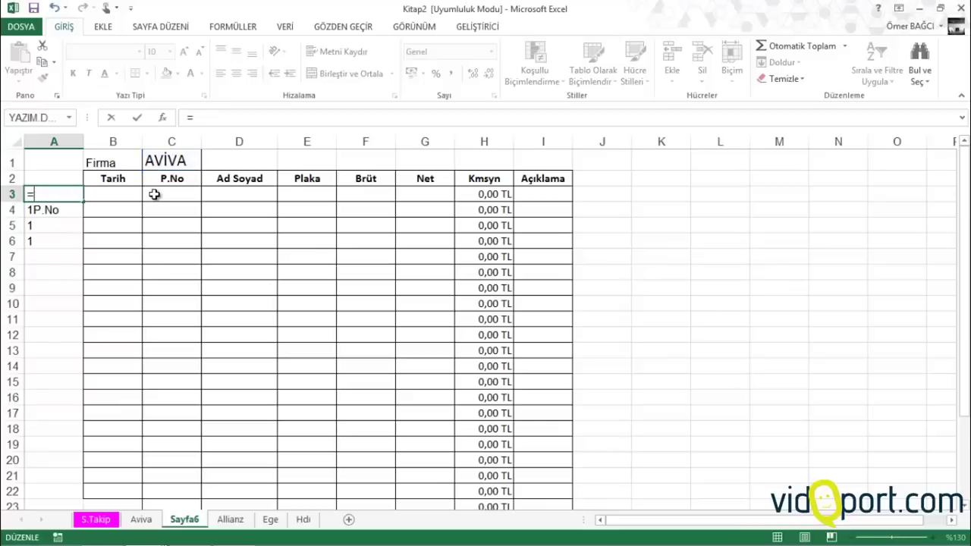
pyautogui.press('Escape')
pyautogui.press('Delete')
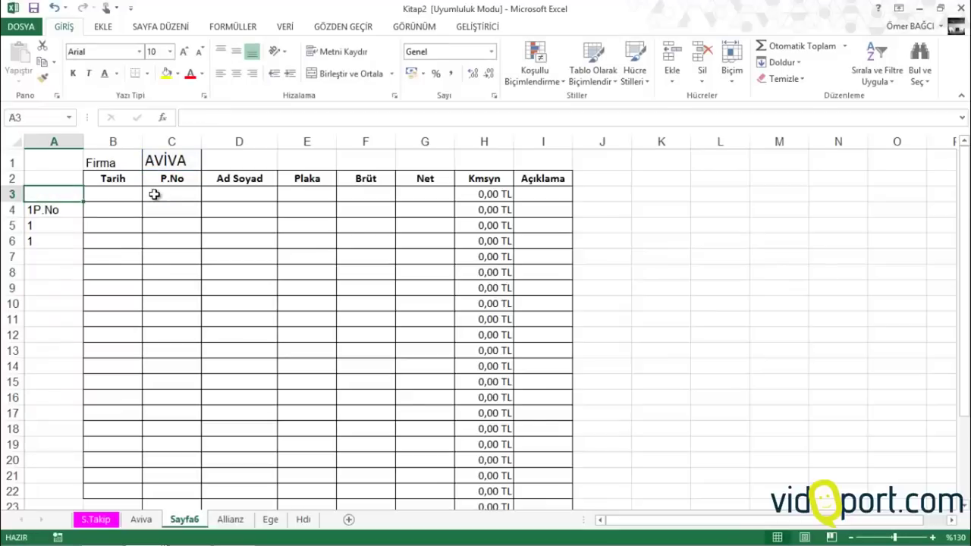
pyautogui.write('=sa')
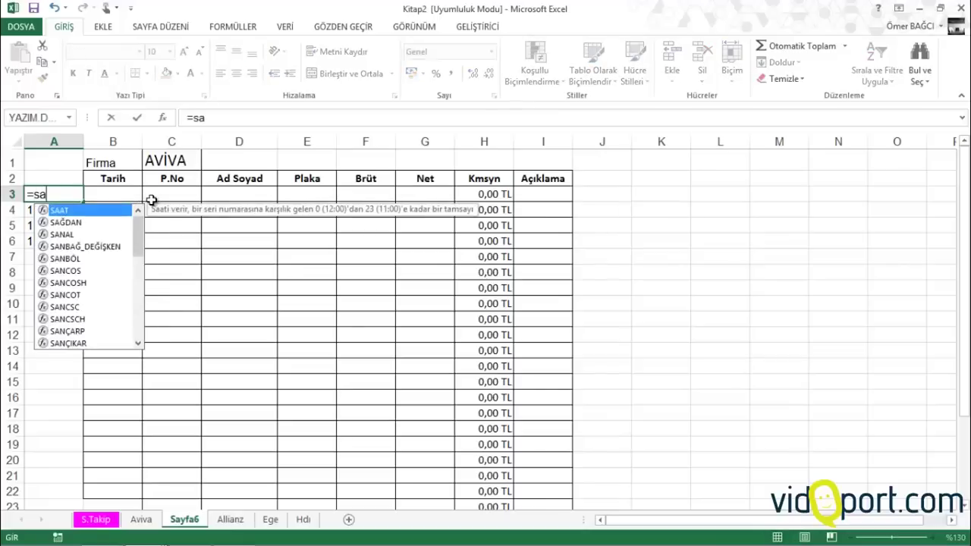
pyautogui.write('tır()')
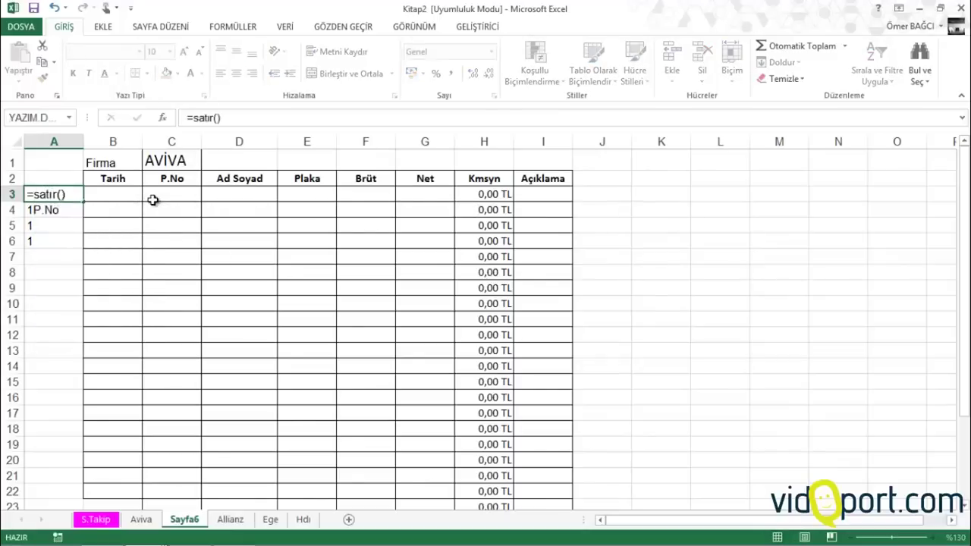
pyautogui.press('Return')
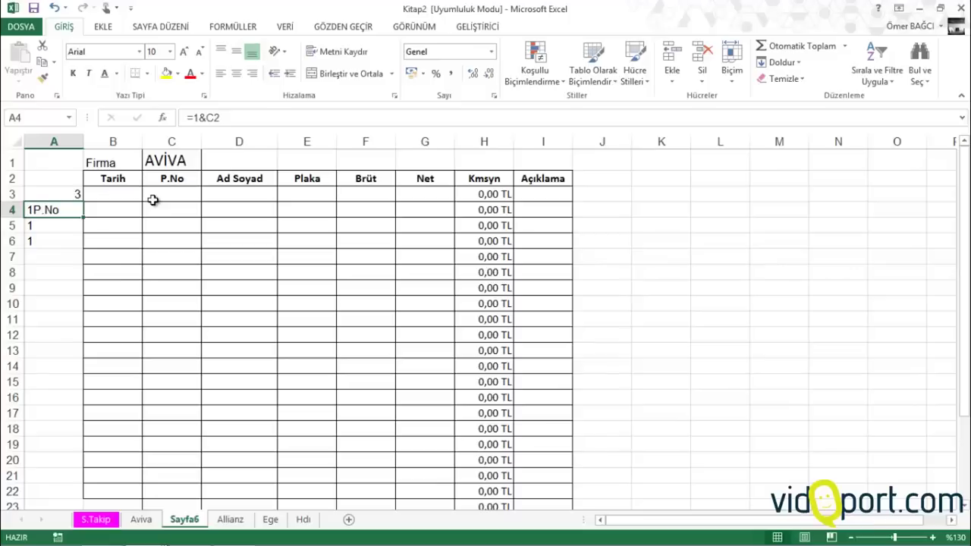
pyautogui.hotkey('shift', 'Down')
pyautogui.hotkey('shift', 'Down')
pyautogui.hotkey('shift', 'Down')
pyautogui.press('Delete')
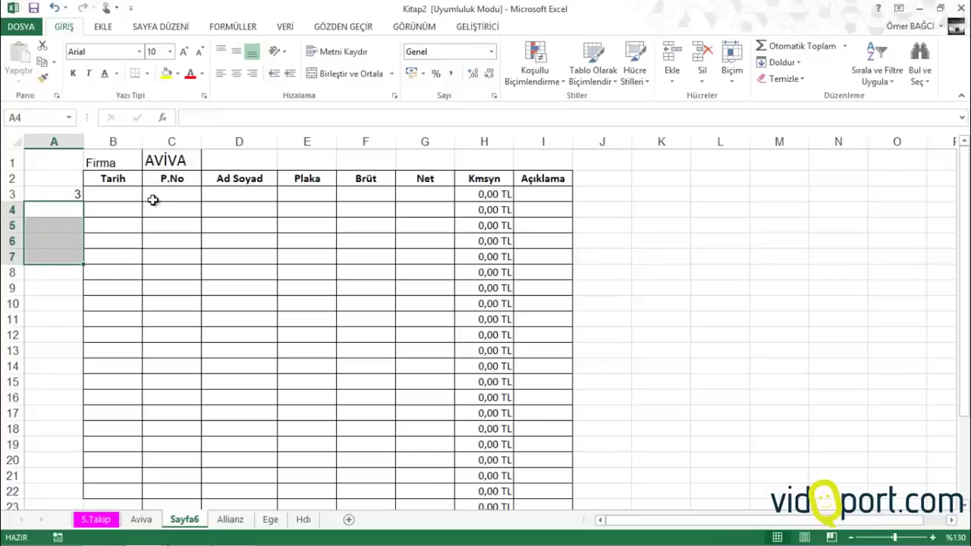
pyautogui.press('Up')
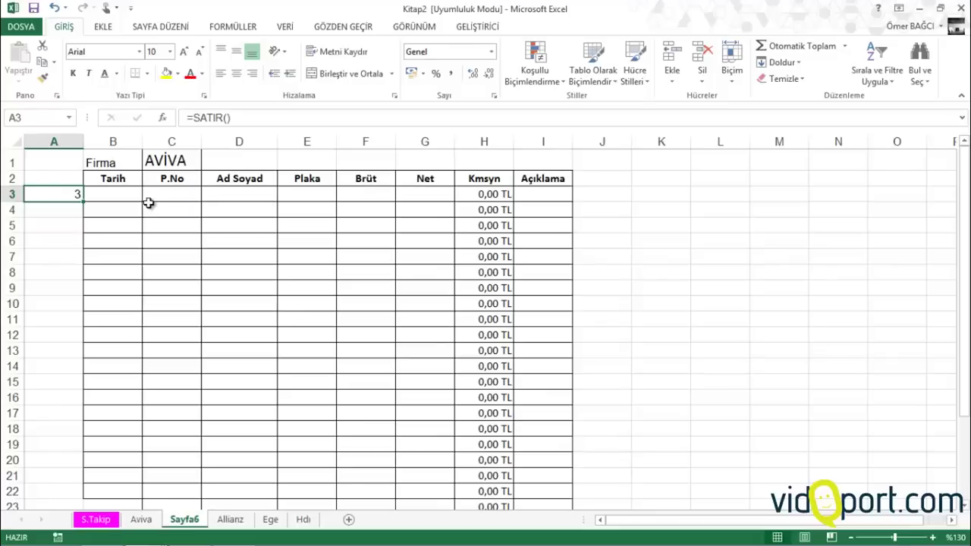
# Enter =(SATIR()-2)&C1 in A3 and fill it to A22, giving codes 1AVİVA–20AVİVA
pyautogui.write('=(')
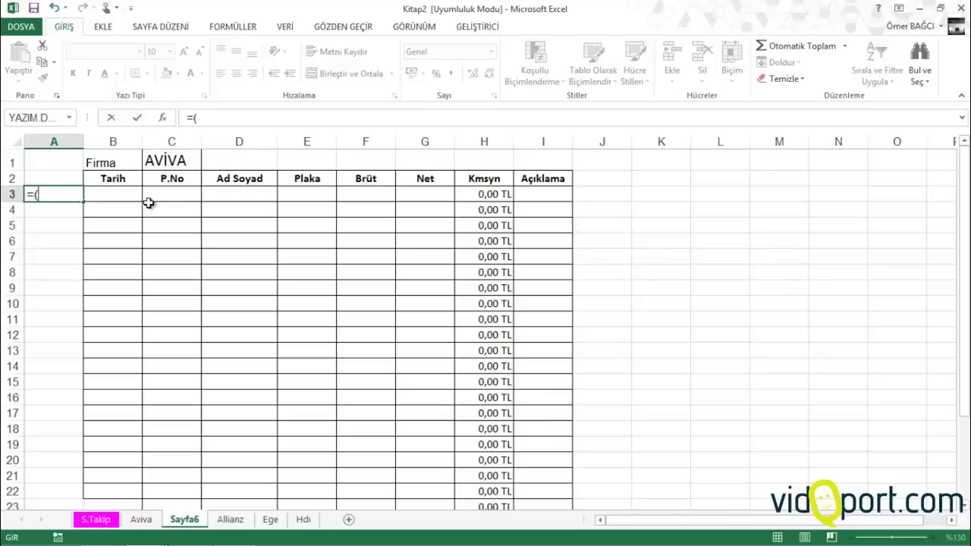
pyautogui.write('satır()-2')
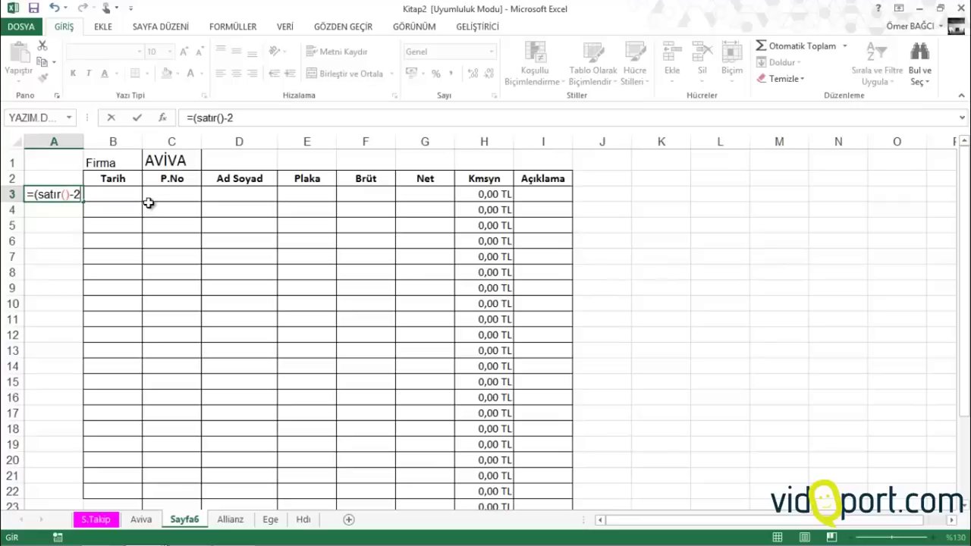
pyautogui.write(')&')
pyautogui.click(171, 160)
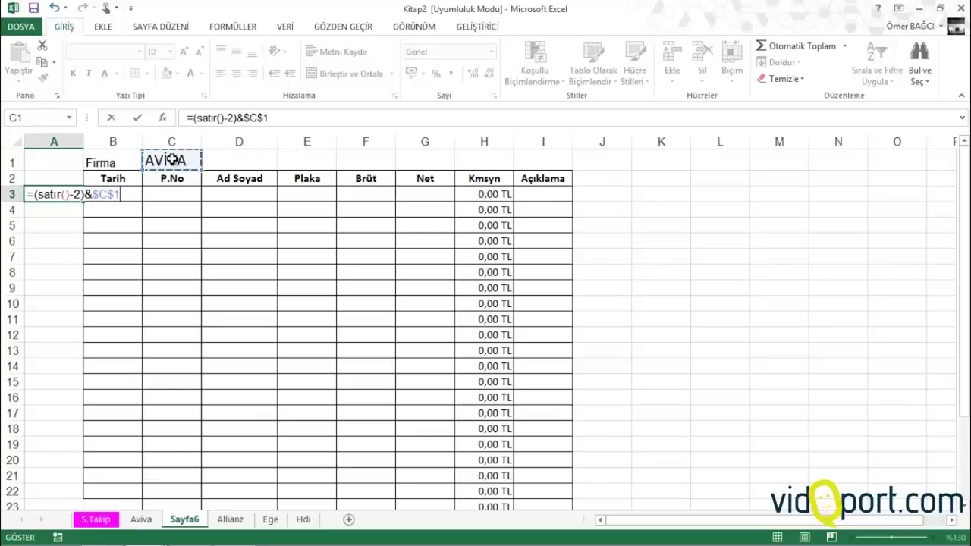
pyautogui.press('Return')
pyautogui.click(65, 193)
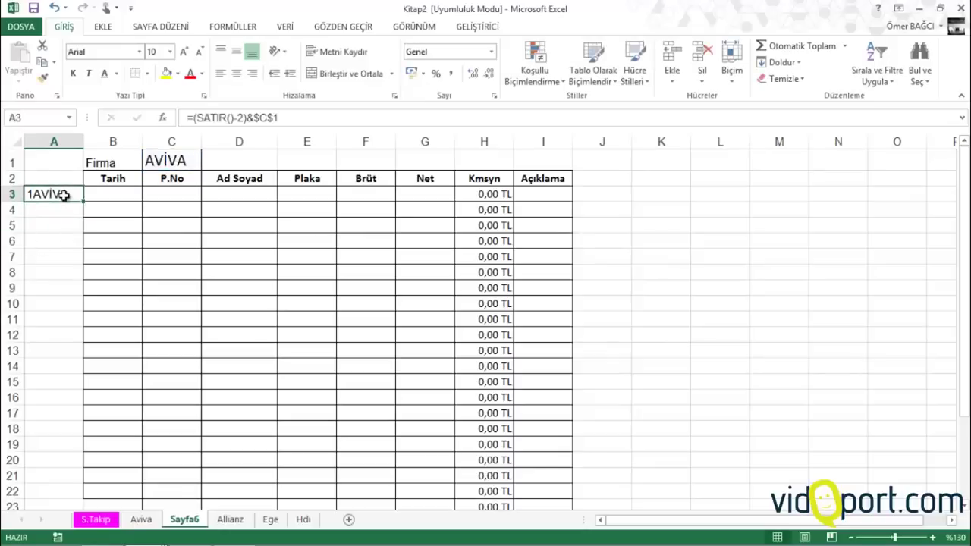
pyautogui.moveTo(82, 202); pyautogui.dragTo(64, 501)
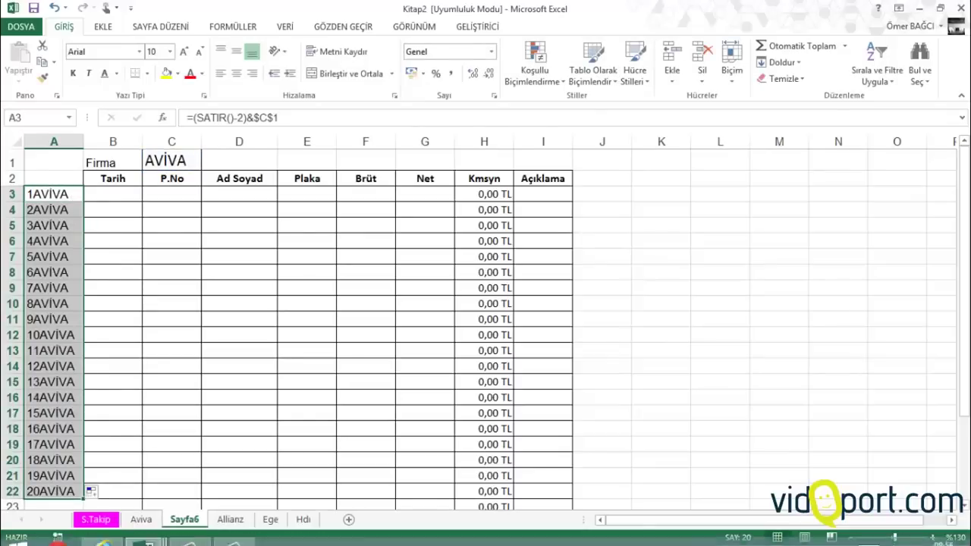
pyautogui.click(95, 519)
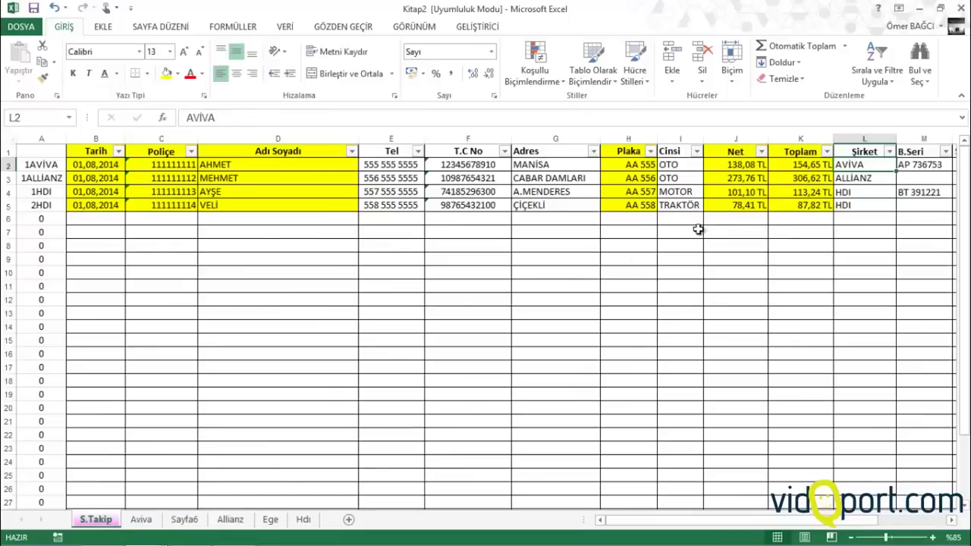
# Flip between the S.Takip and Sayfa6 sheets, ending on Sayfa6 with cell B3 selected
pyautogui.click(861, 221)
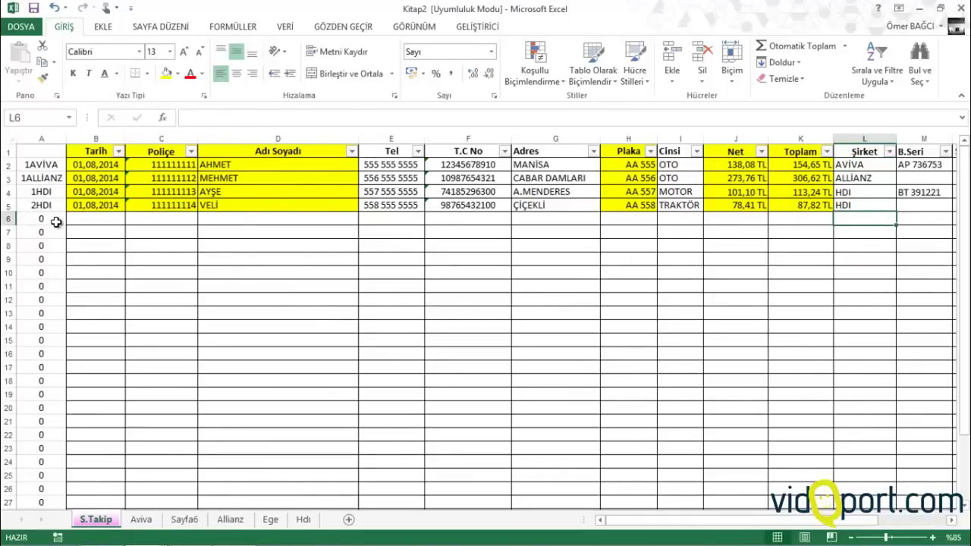
pyautogui.click(184, 519)
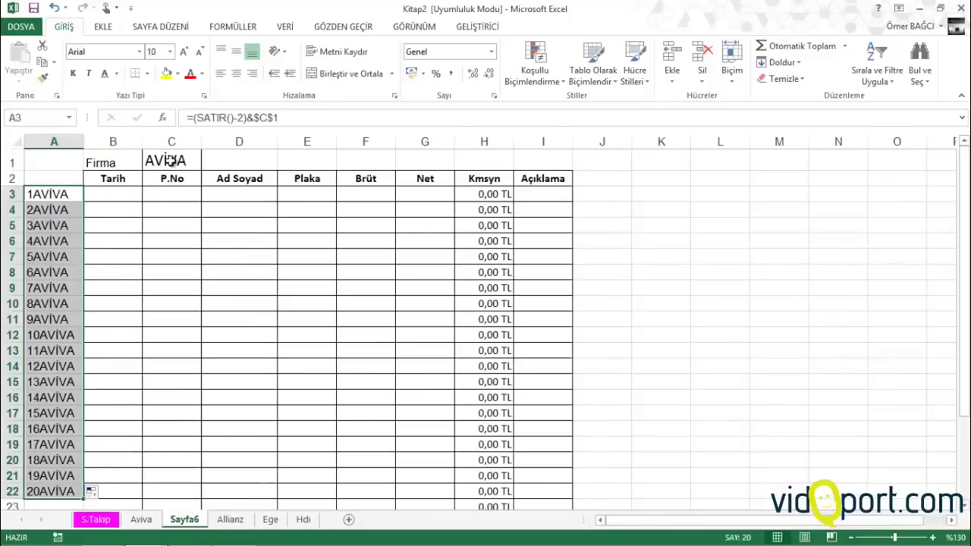
pyautogui.click(126, 189)
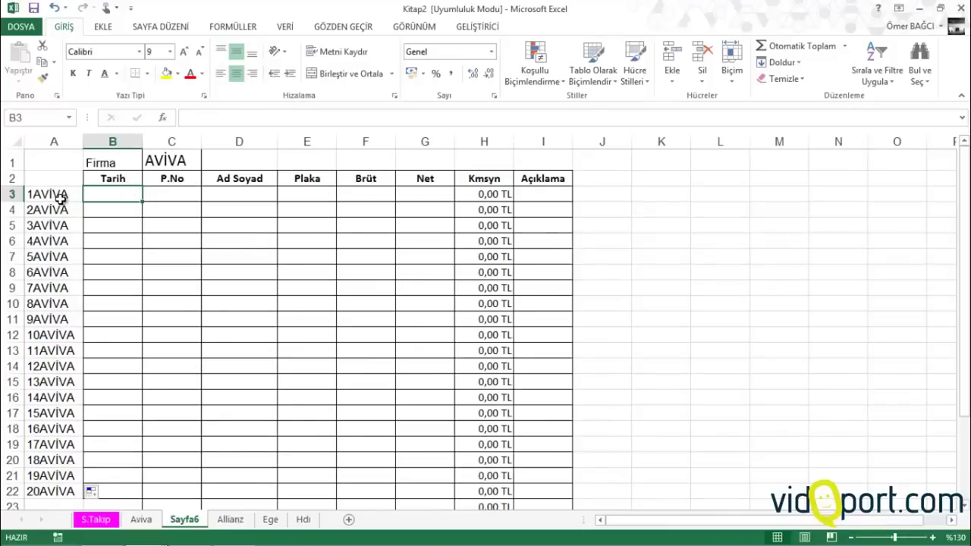
pyautogui.click(96, 520)
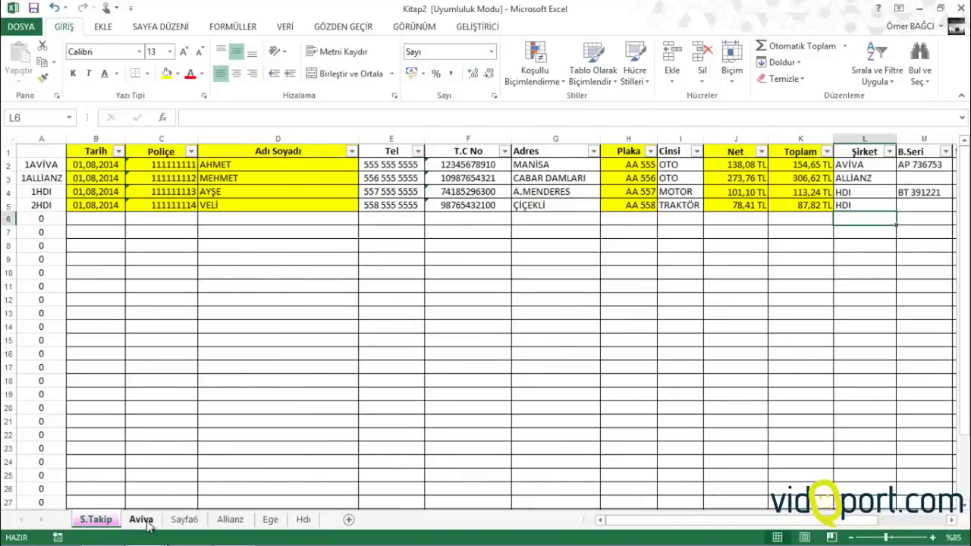
pyautogui.click(196, 522)
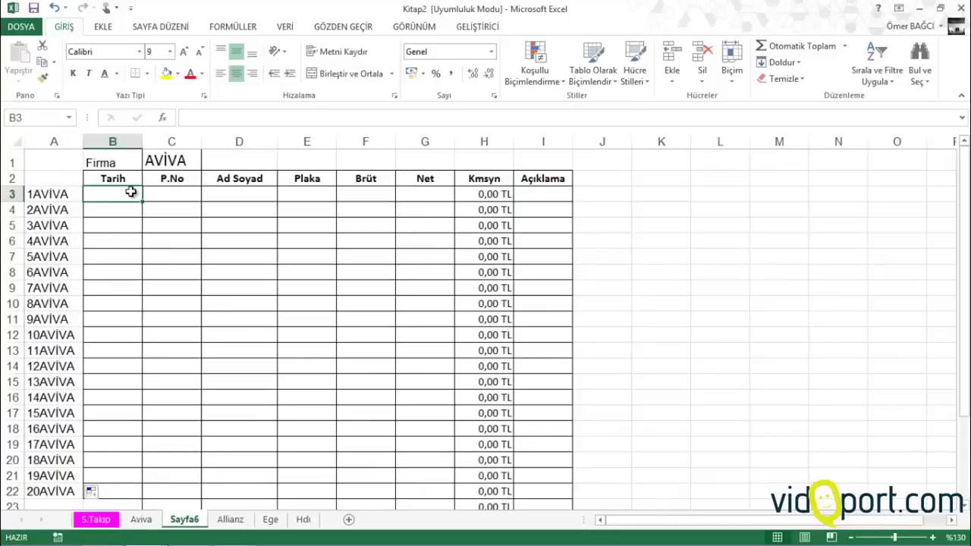
# In B3 enter =DÜŞEYARA(A3;S.Takip!$A$2:$Q$31;2;0) so Tarih shows 01,08,2014
pyautogui.write('=düşe')
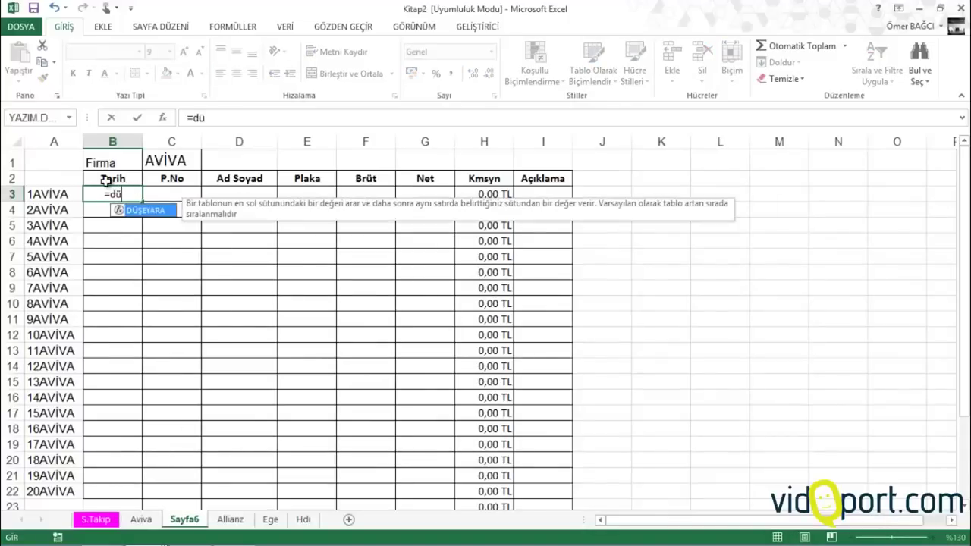
pyautogui.press('Tab')
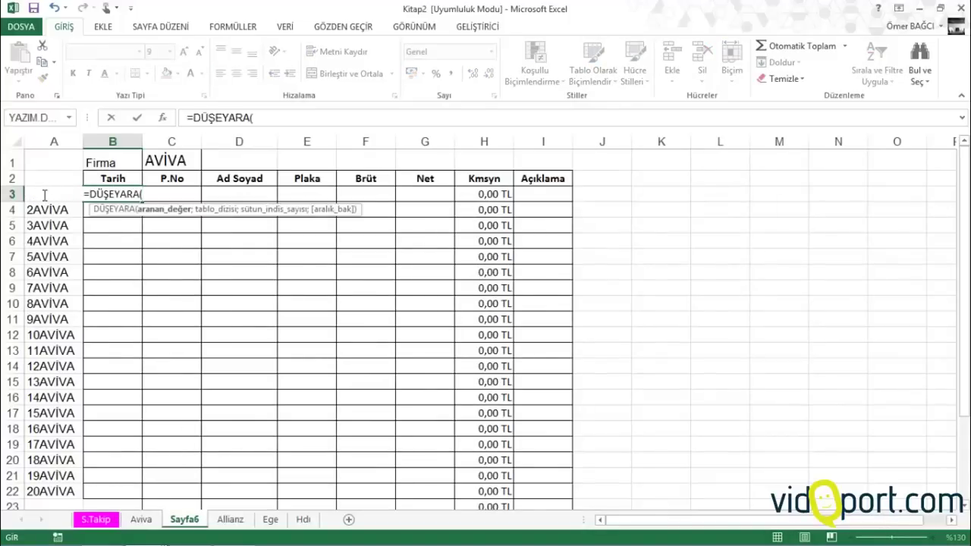
pyautogui.press('F2')
pyautogui.click(155, 194)
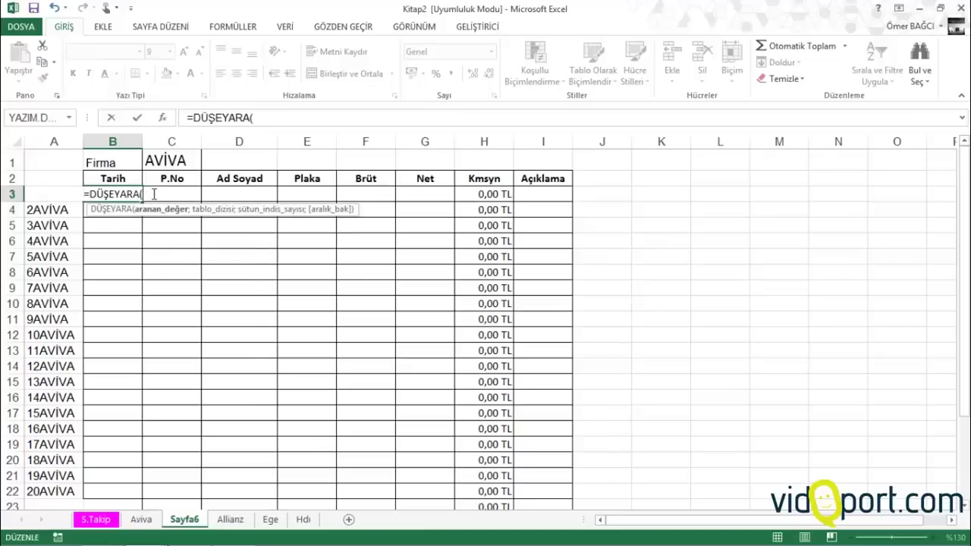
pyautogui.write('a3;')
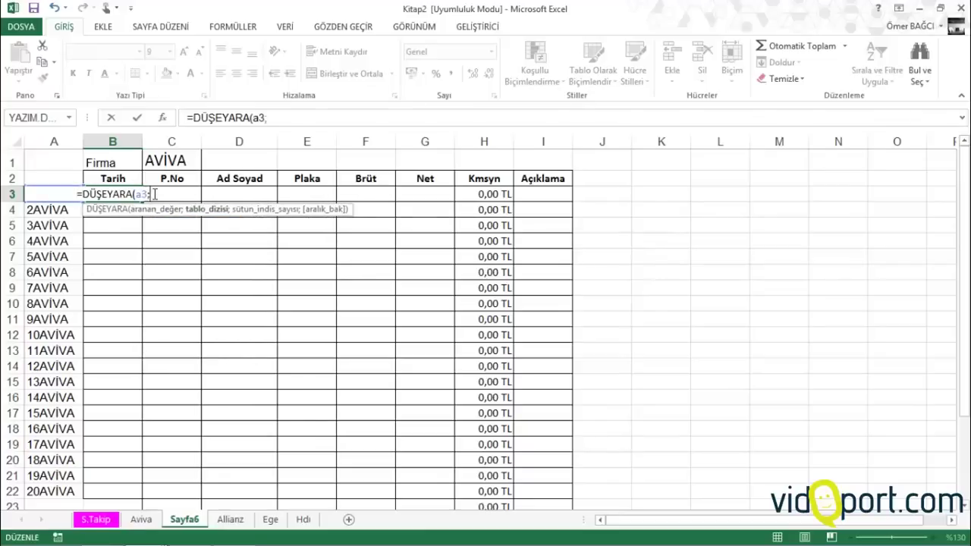
pyautogui.click(97, 520)
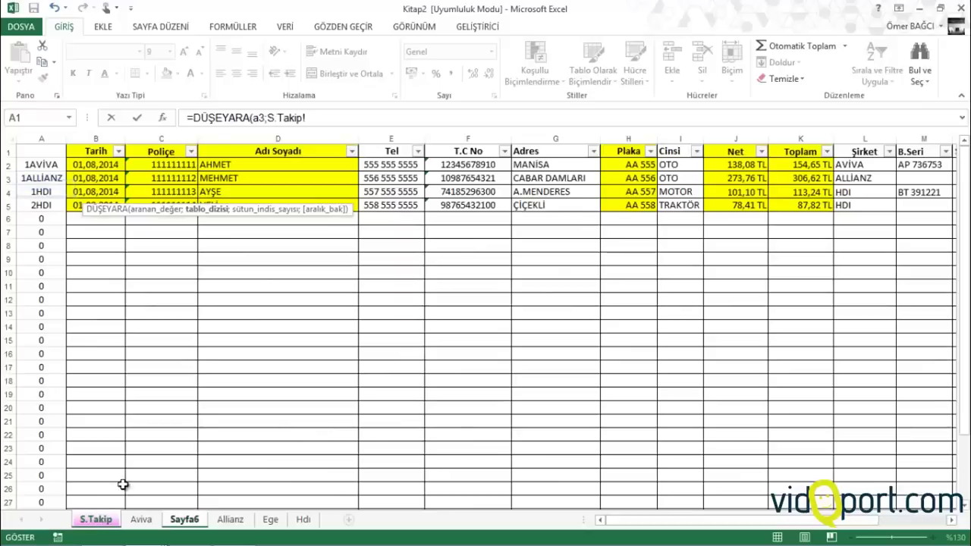
pyautogui.moveTo(42, 161); pyautogui.dragTo(924, 473)
pyautogui.press('F4')
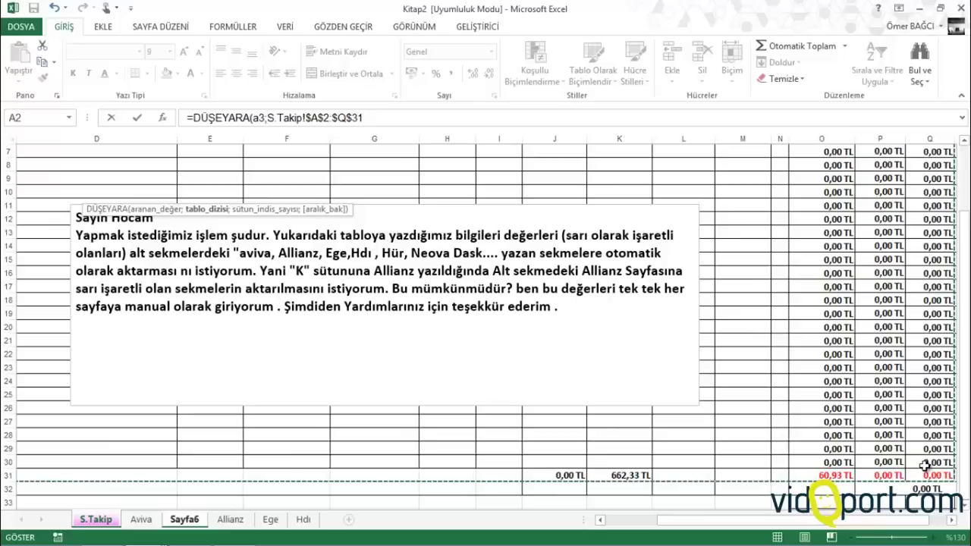
pyautogui.write(';')
pyautogui.moveTo(842, 521); pyautogui.dragTo(728, 531)
pyautogui.scroll(2, 253, 325)
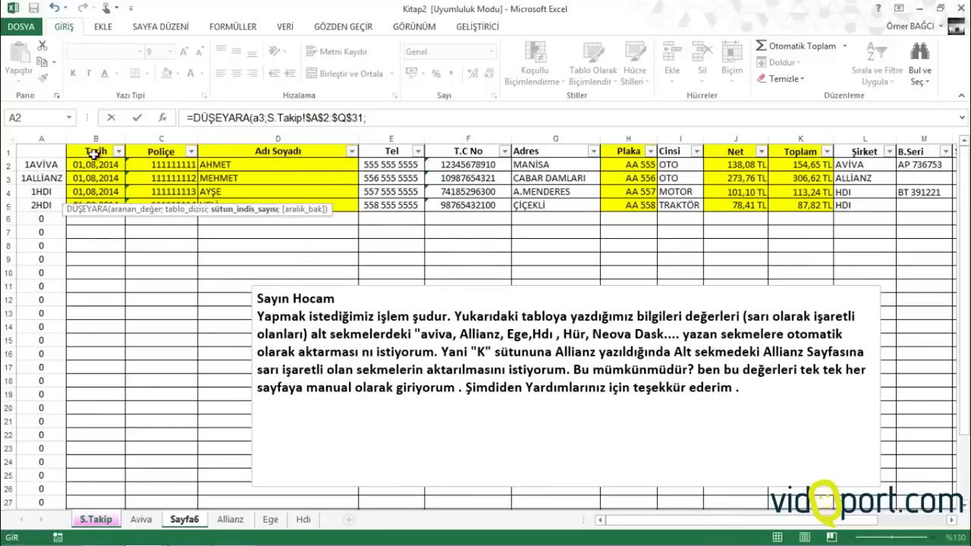
pyautogui.write('2')
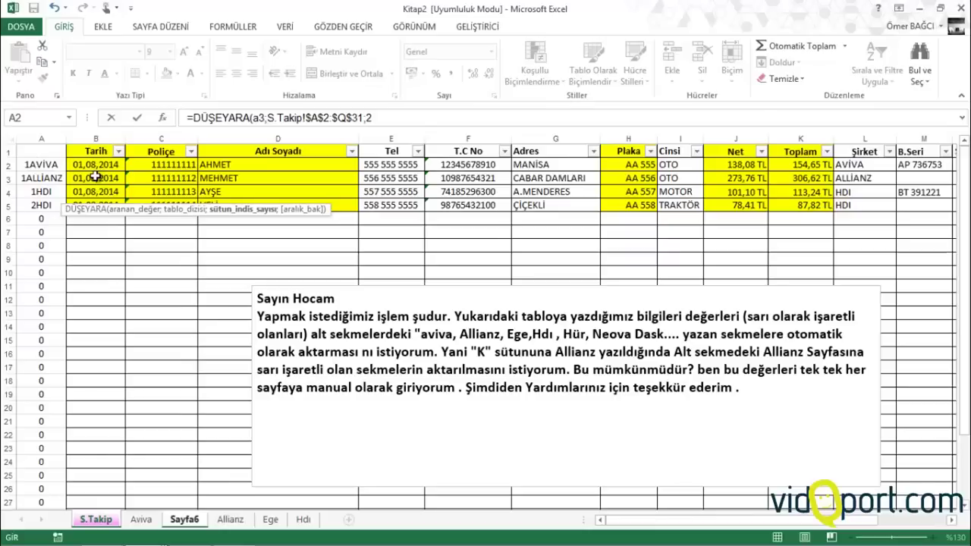
pyautogui.write(';0')
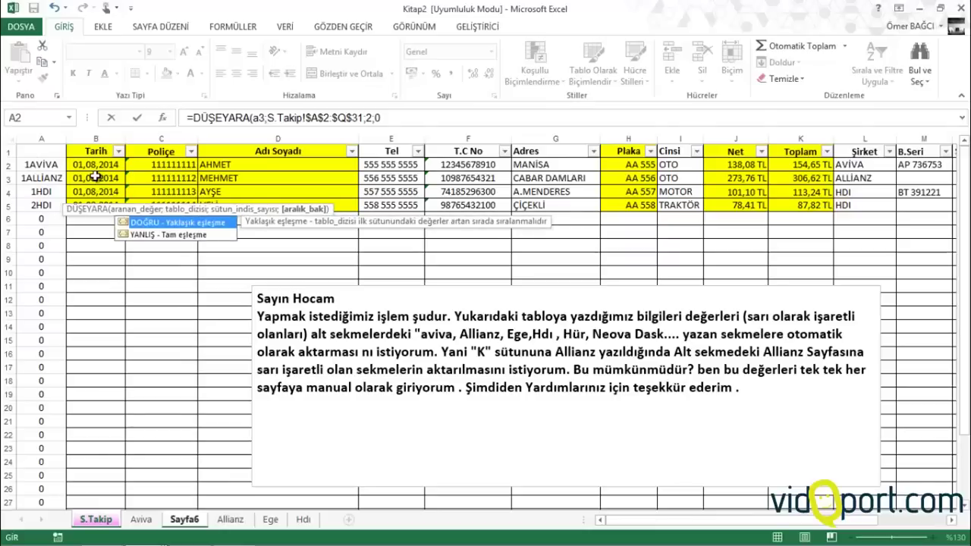
pyautogui.write(')')
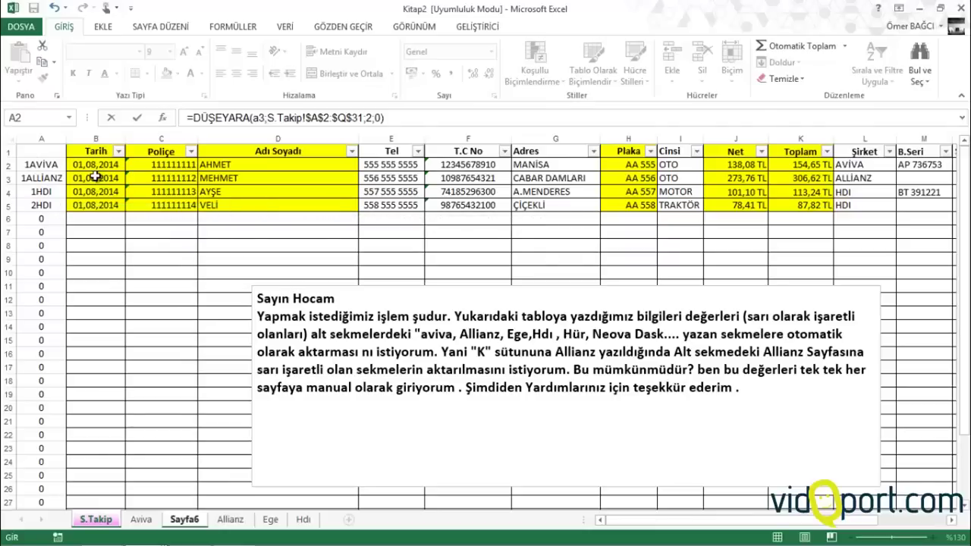
pyautogui.press('Return')
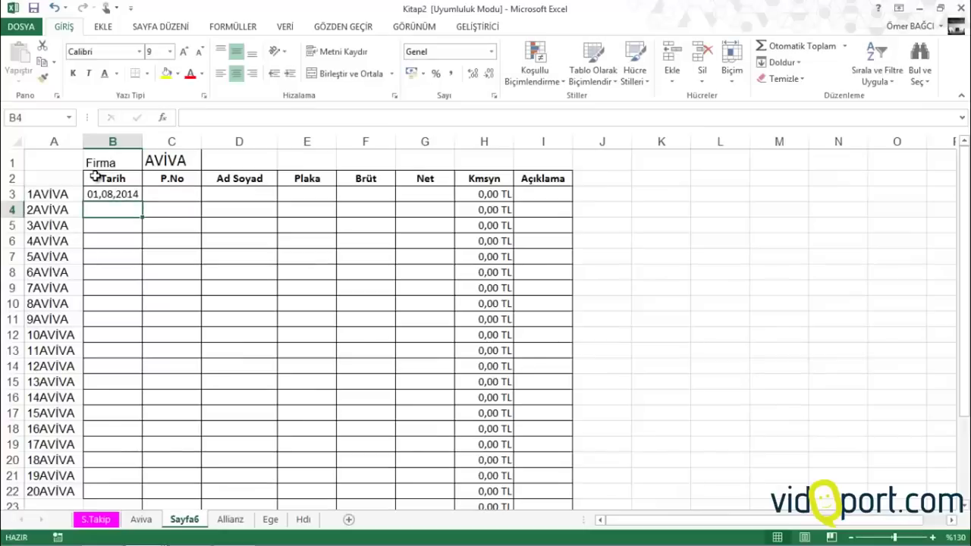
# Copy B3's Tarih lookup across to G3 and inspect the copied formulas in C3–E3
pyautogui.click(103, 191)
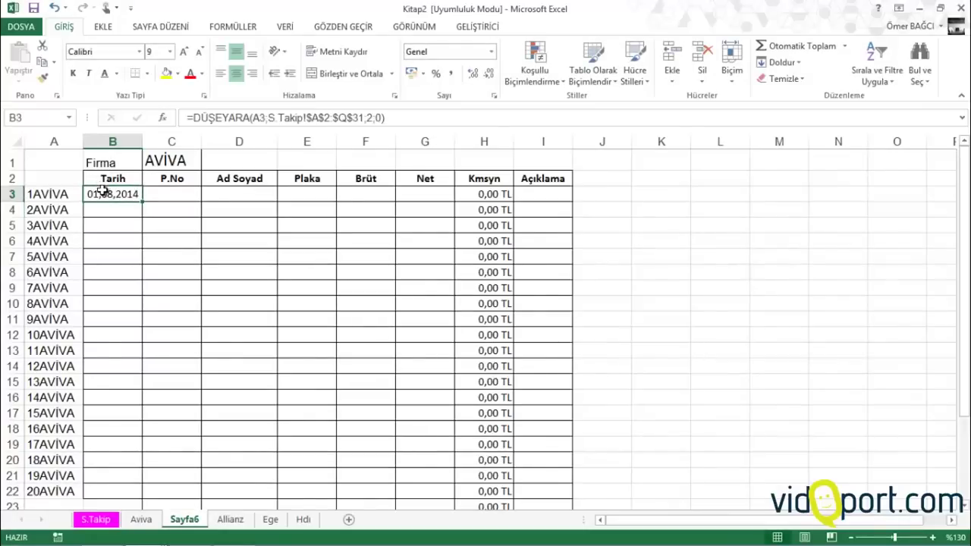
pyautogui.moveTo(142, 202); pyautogui.dragTo(450, 219)
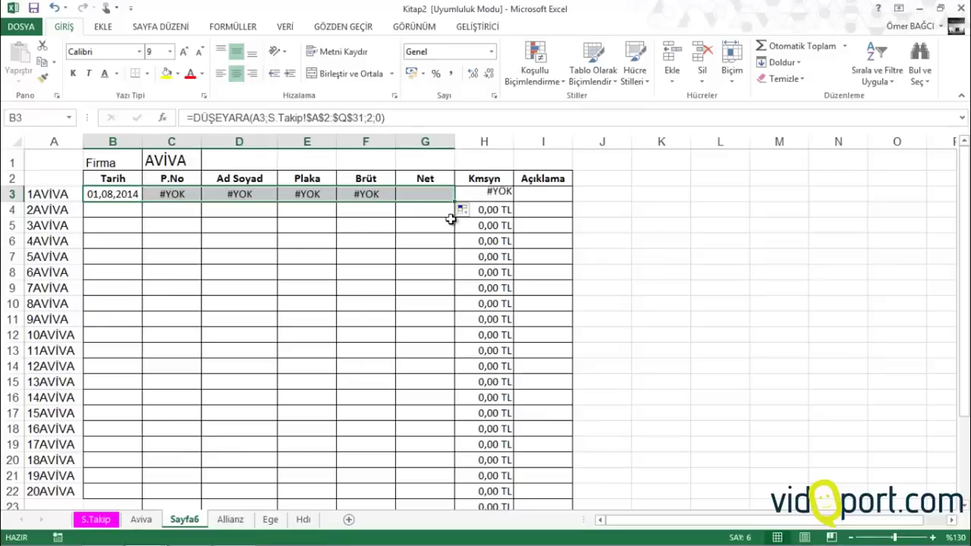
pyautogui.click(150, 194)
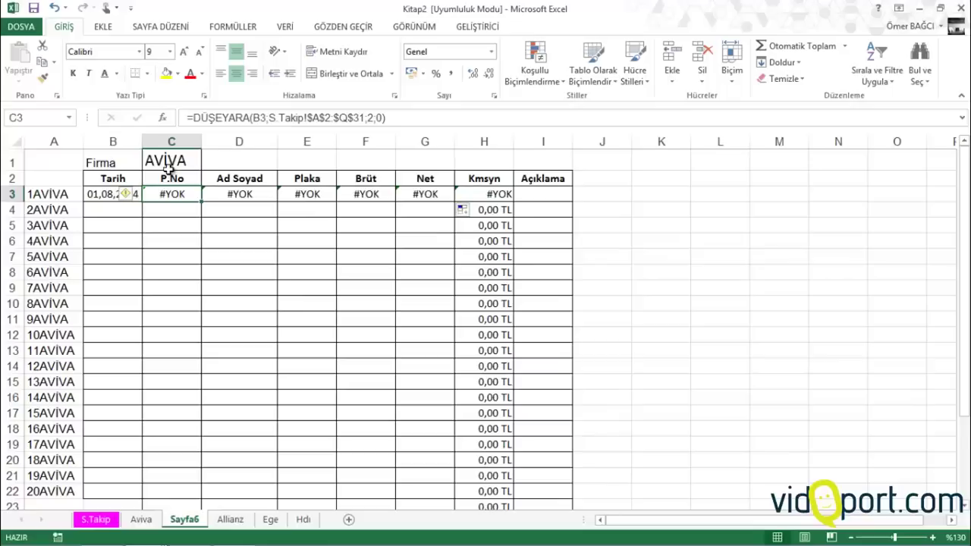
pyautogui.click(262, 121)
pyautogui.click(244, 191)
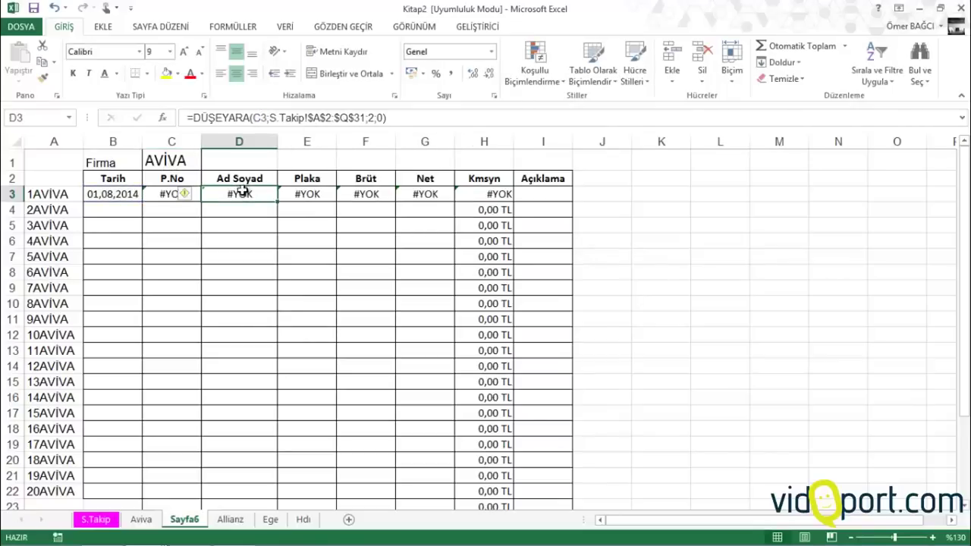
pyautogui.click(292, 194)
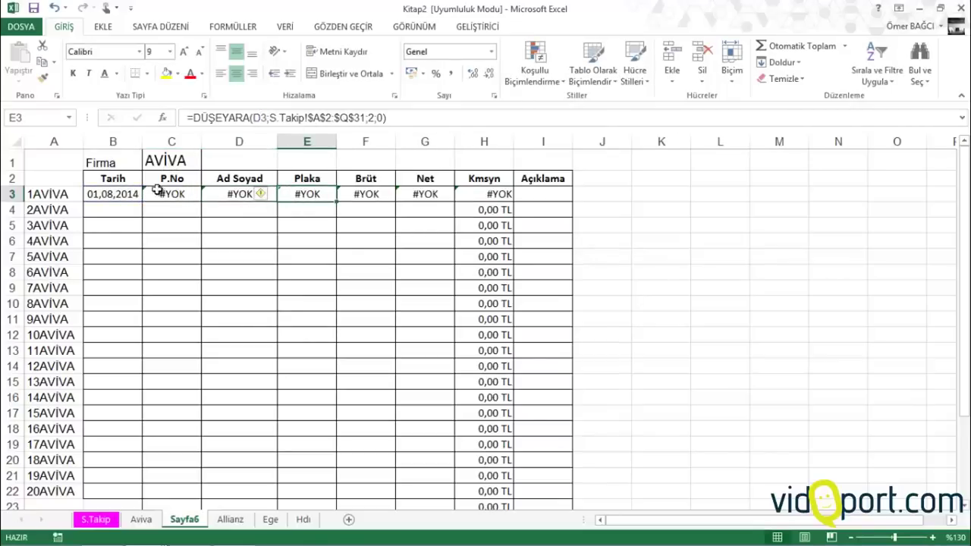
pyautogui.click(122, 194)
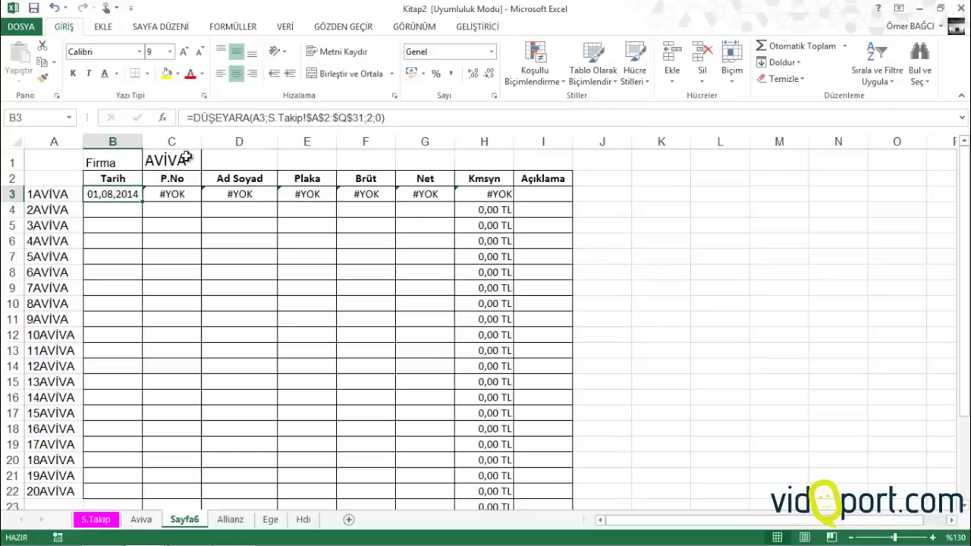
# Change B3's lookup reference from A3 to $A3 to lock column A
pyautogui.click(254, 117)
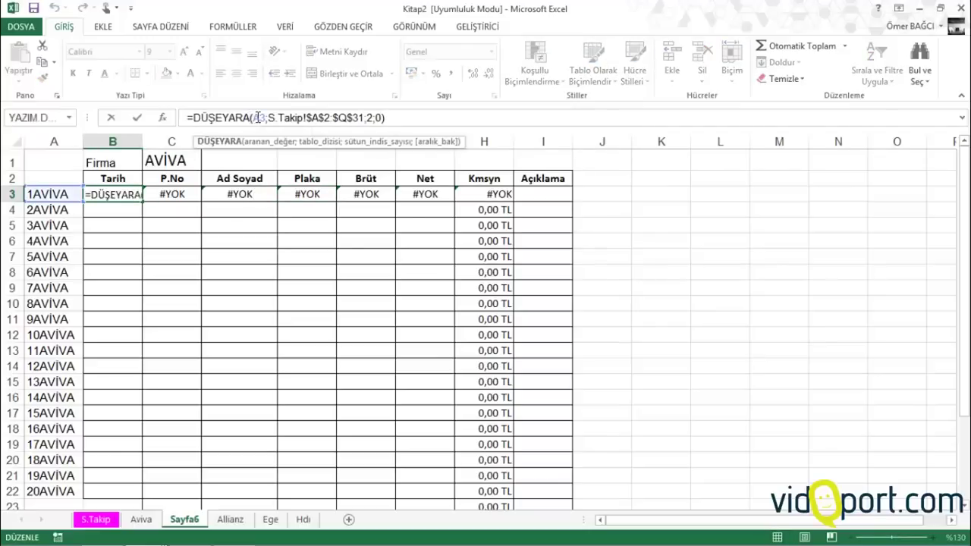
pyautogui.doubleClick(257, 117)
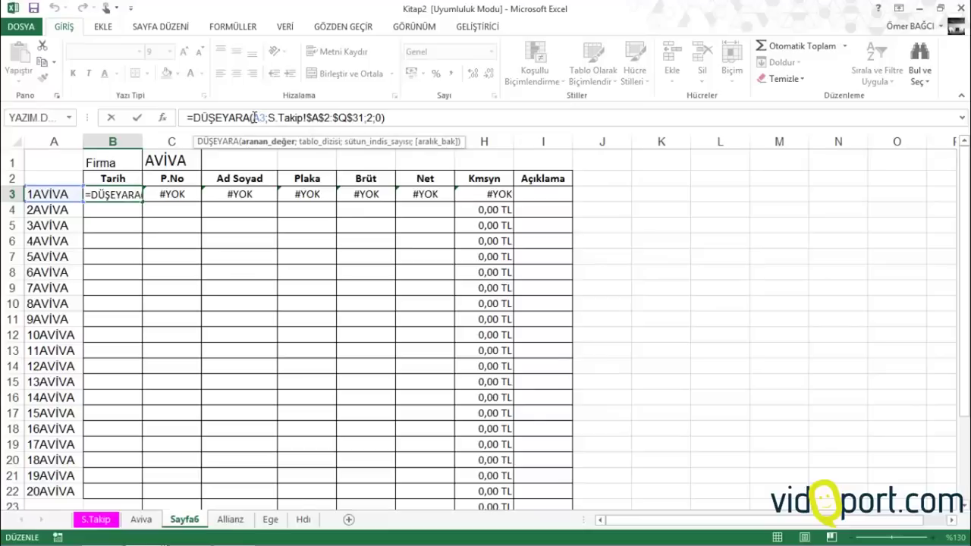
pyautogui.press('alt')
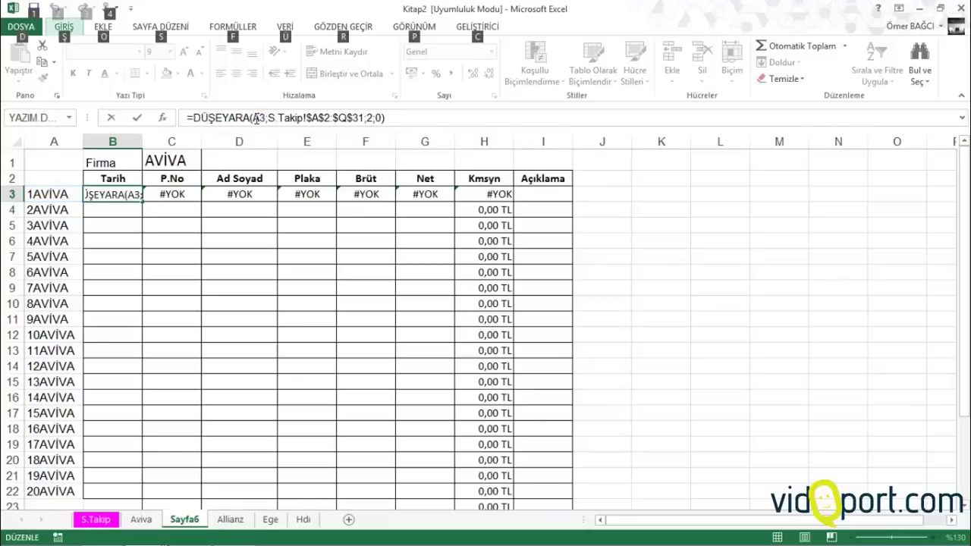
pyautogui.press('alt')
pyautogui.write('$')
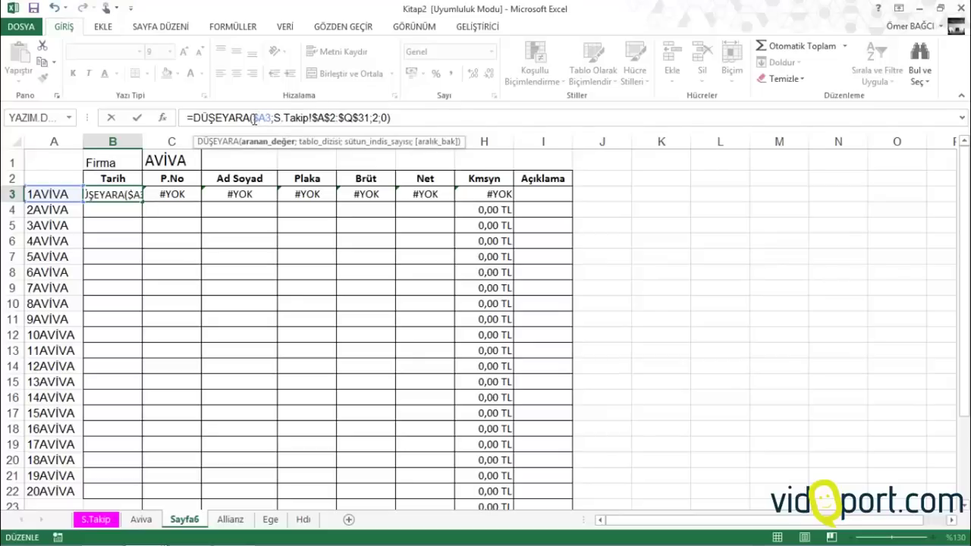
pyautogui.press('Return')
# Copy the corrected B3 formula across row 3 to G3 and review C3's arguments
pyautogui.click(134, 195)
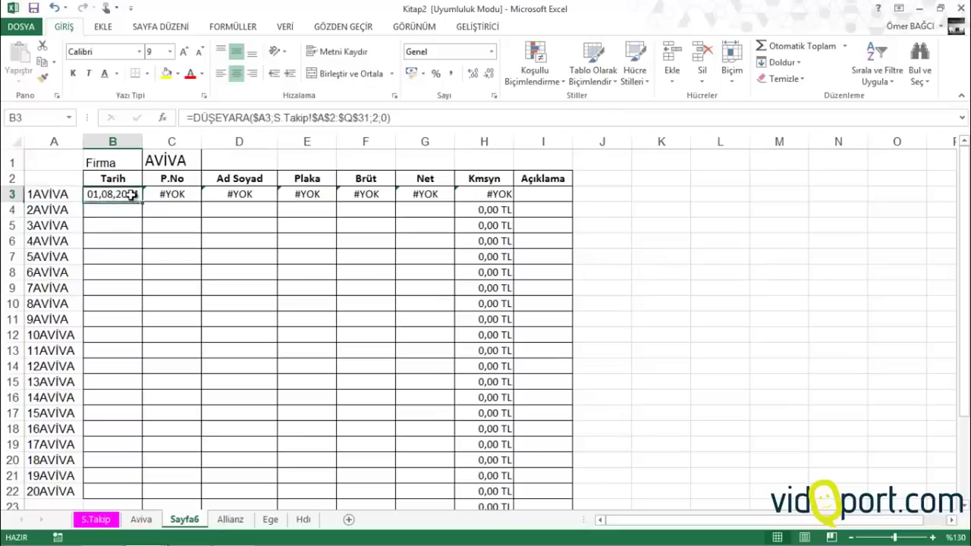
pyautogui.moveTo(142, 202); pyautogui.dragTo(433, 205)
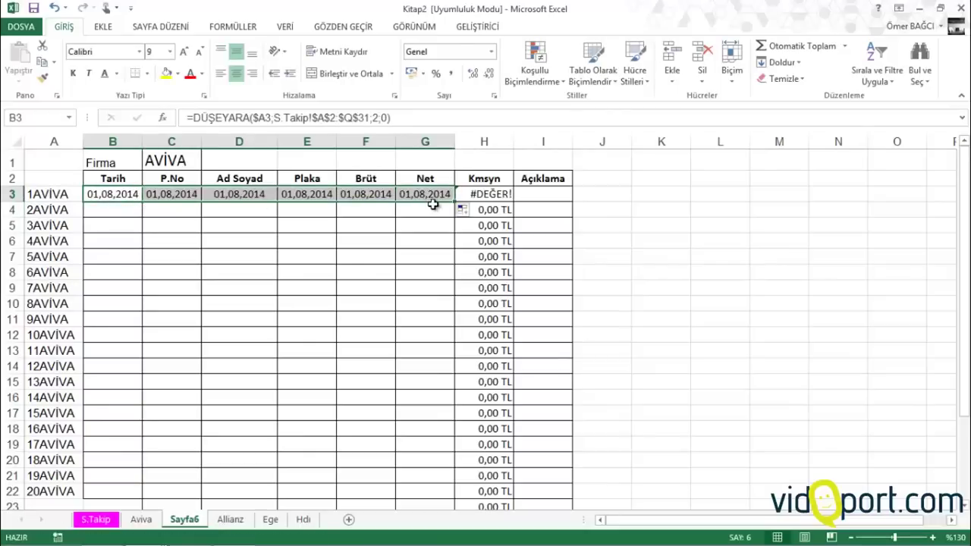
pyautogui.click(171, 194)
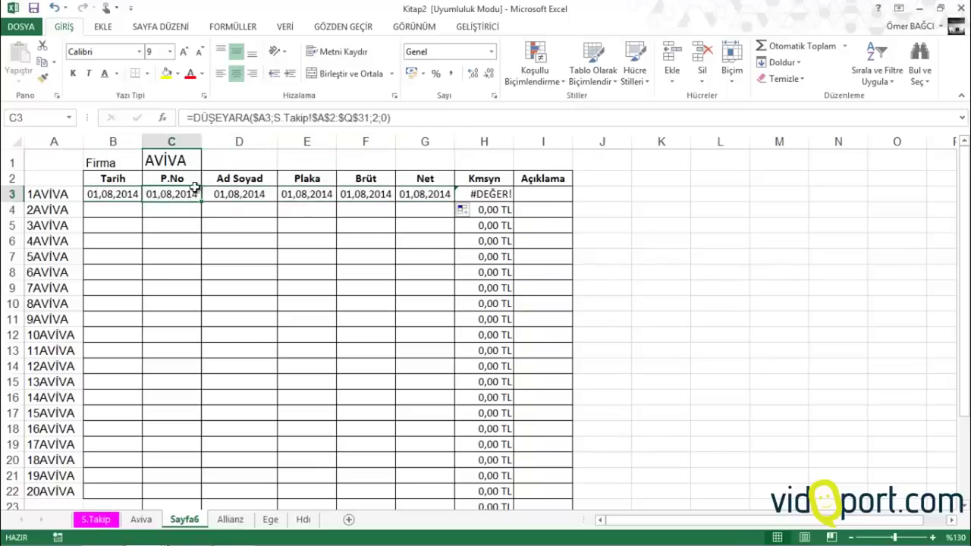
pyautogui.click(369, 117)
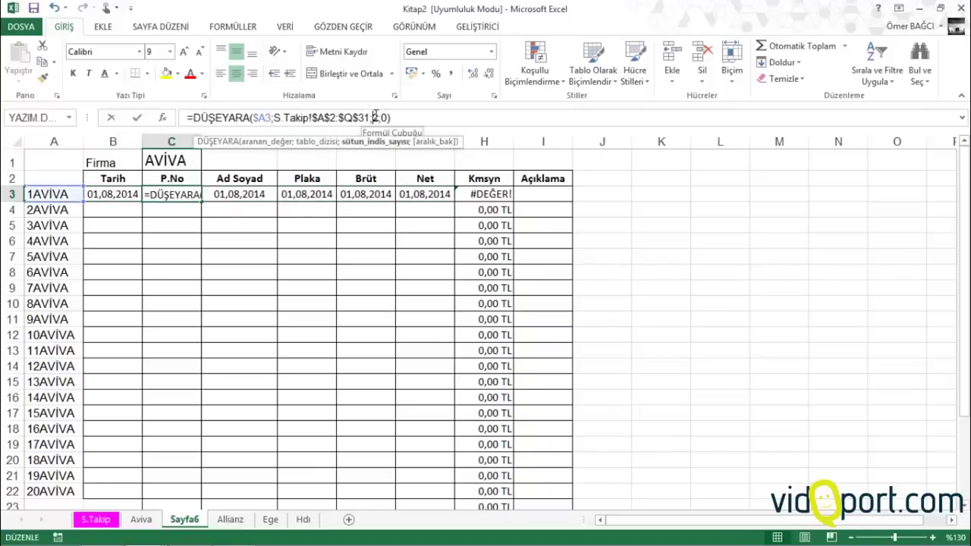
pyautogui.press('Escape')
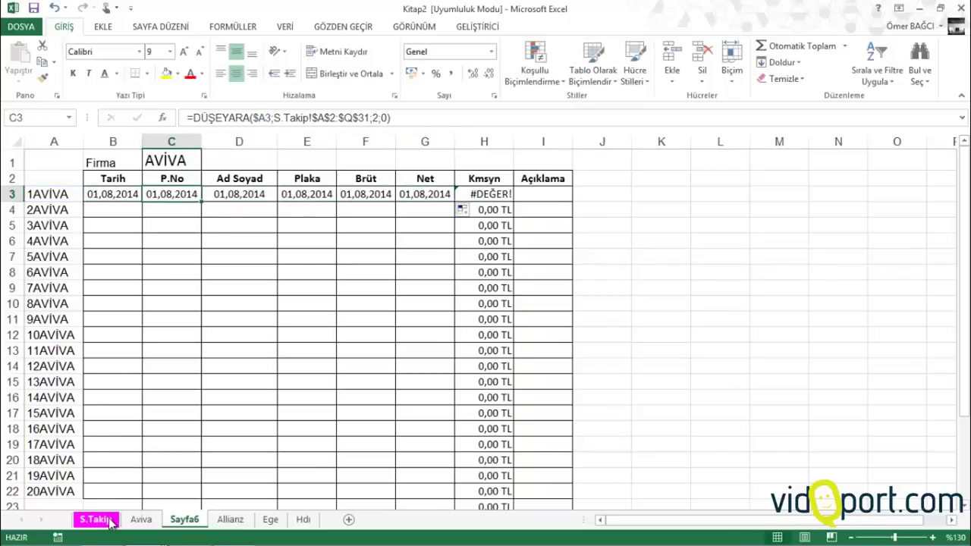
pyautogui.click(99, 519)
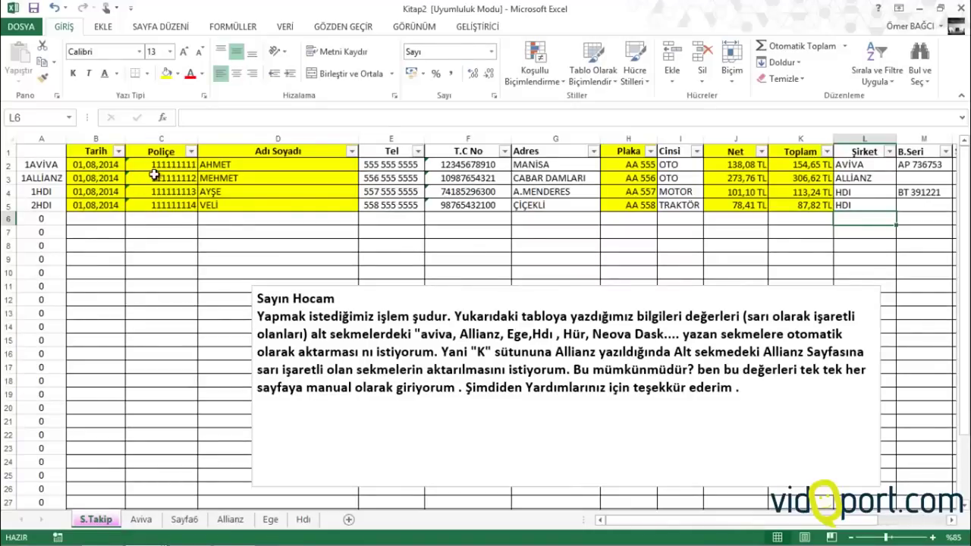
# Set the lookup column index to 3 in C3 (P.No) and 4 in D3 (Ad Soyad)
pyautogui.click(184, 519)
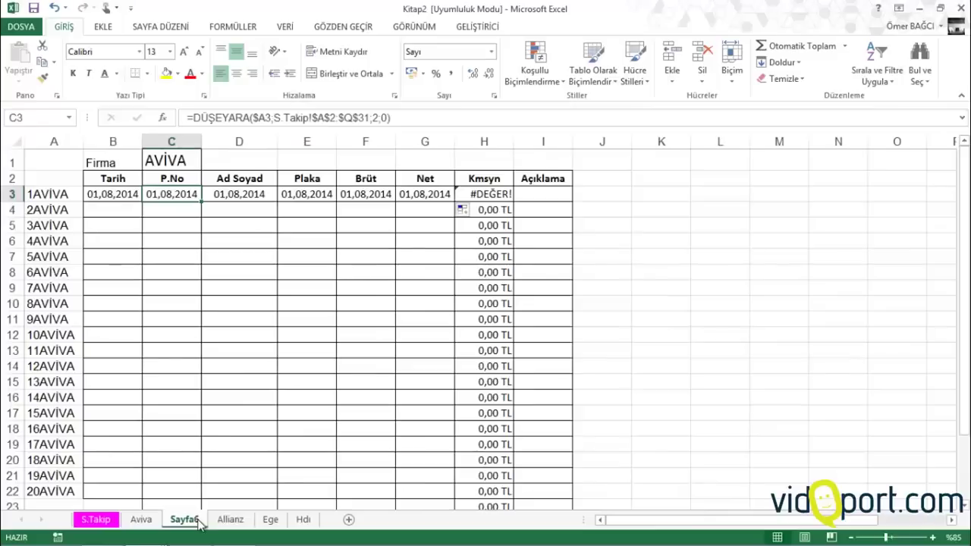
pyautogui.doubleClick(374, 118)
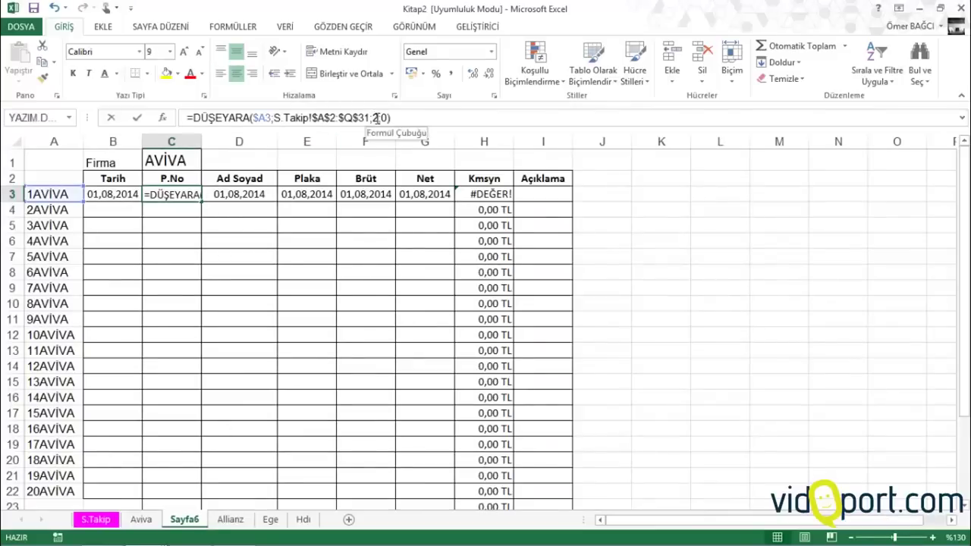
pyautogui.write('3')
pyautogui.press('Return')
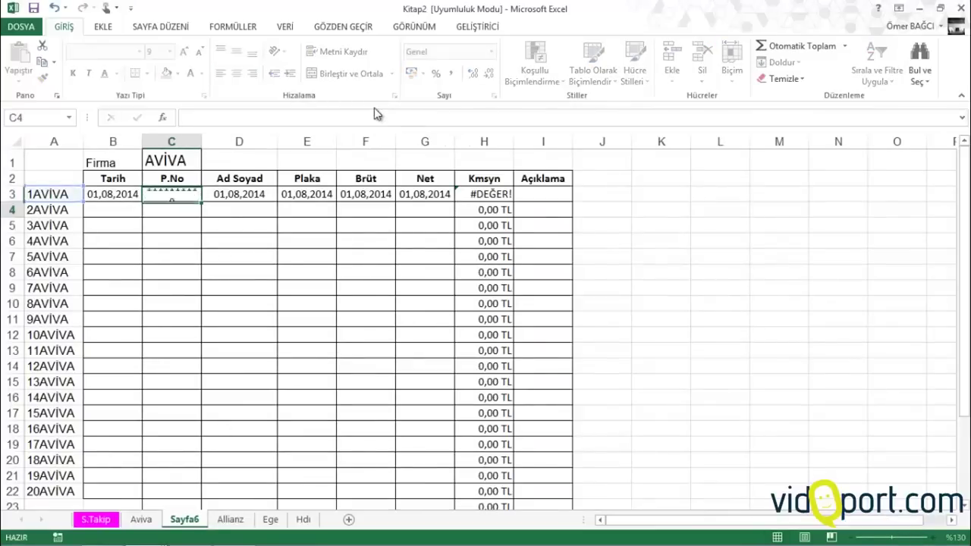
pyautogui.click(254, 195)
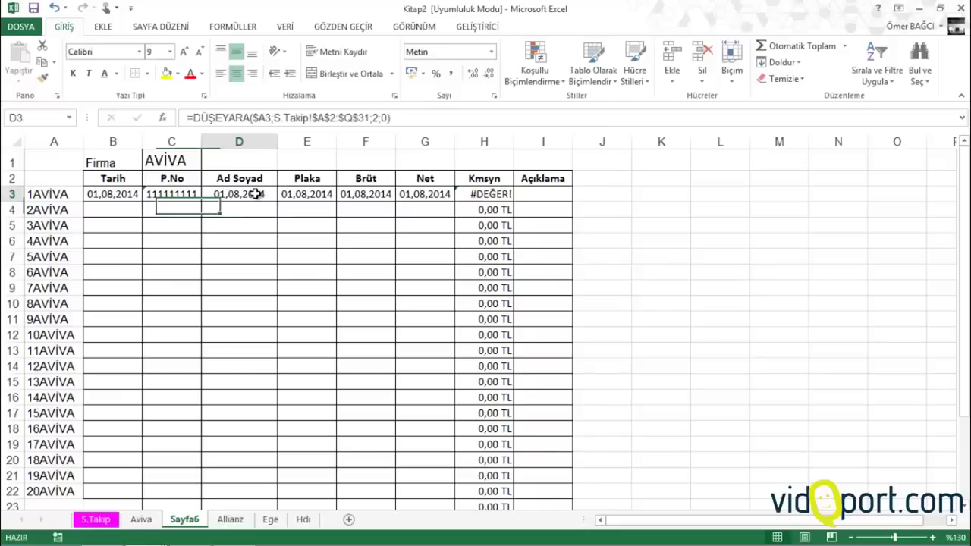
pyautogui.doubleClick(374, 118)
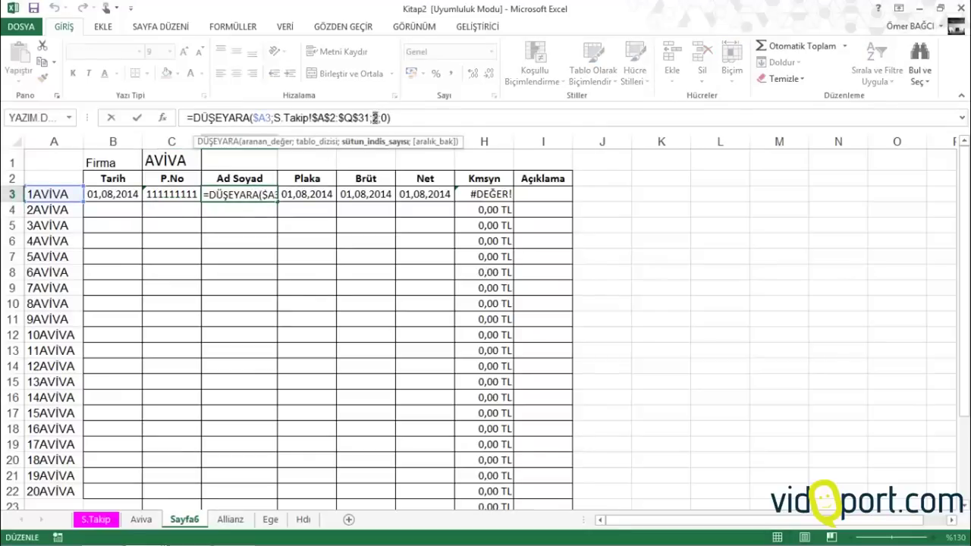
pyautogui.write('4')
pyautogui.press('Return')
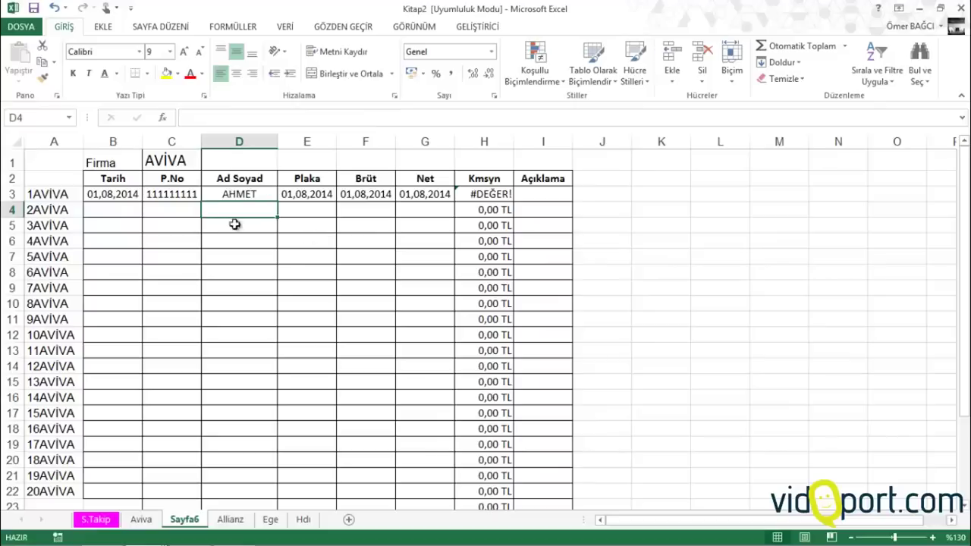
# Copy the Tarih formula in B3 down to B22
pyautogui.click(122, 195)
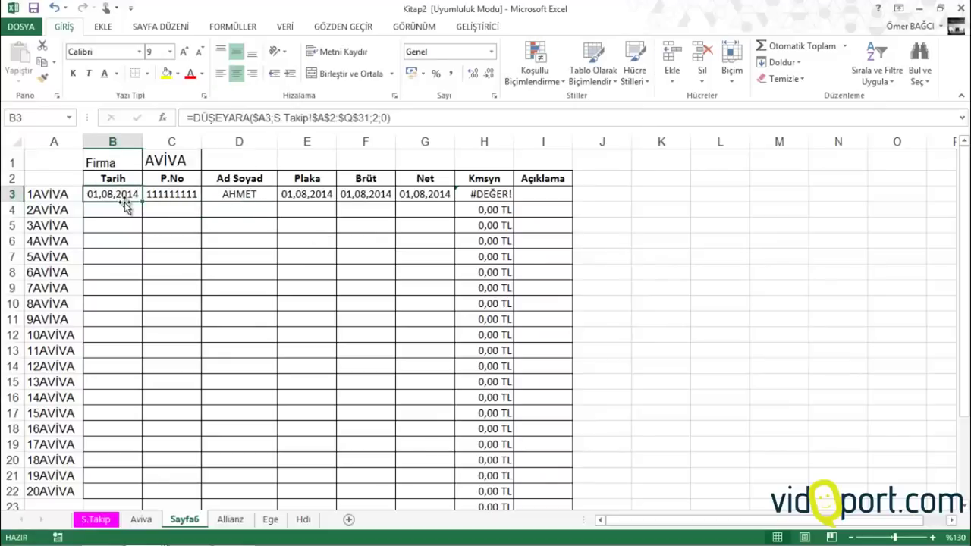
pyautogui.moveTo(142, 202); pyautogui.dragTo(145, 491)
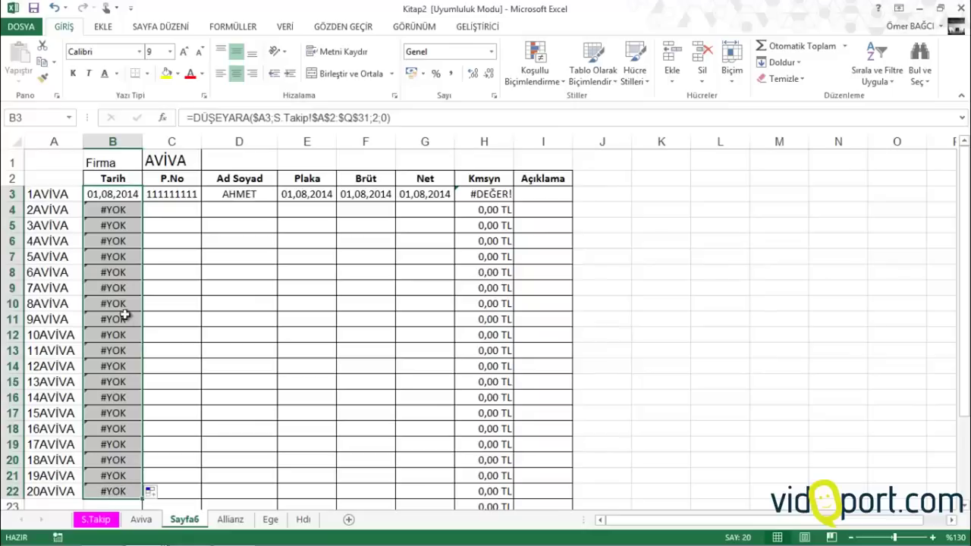
pyautogui.click(120, 196)
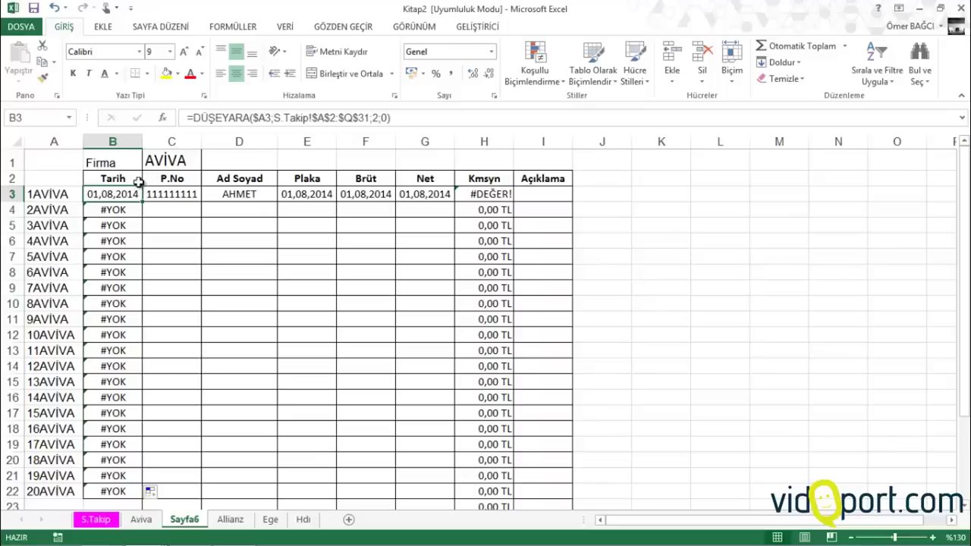
# Wrap B3's Tarih lookup in EĞERHATA(...;"") so missing matches show blank
pyautogui.click(196, 119)
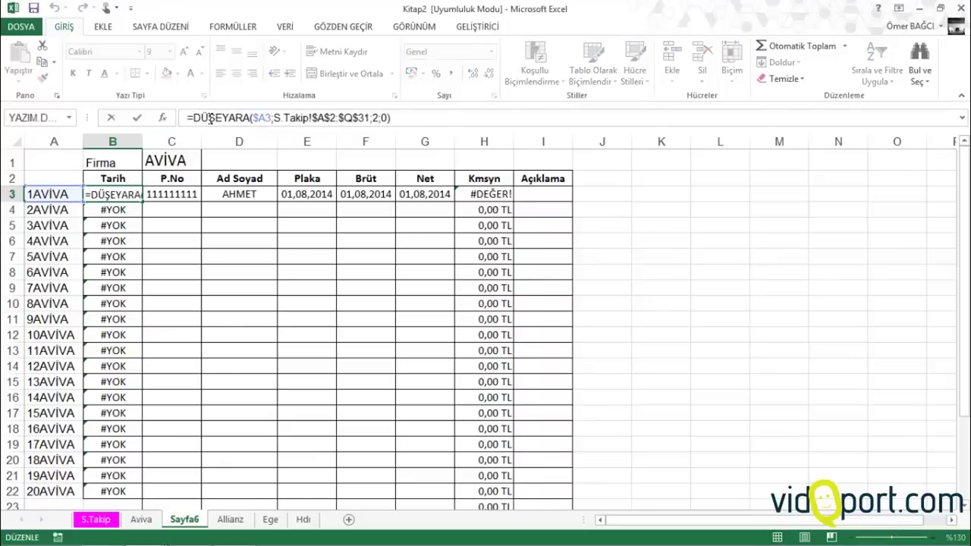
pyautogui.write('Eğer')
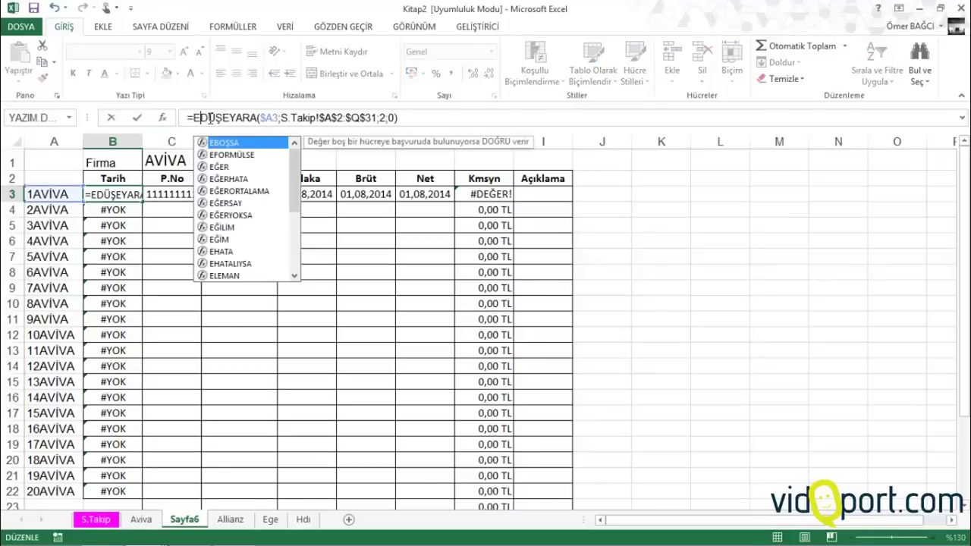
pyautogui.write('hat')
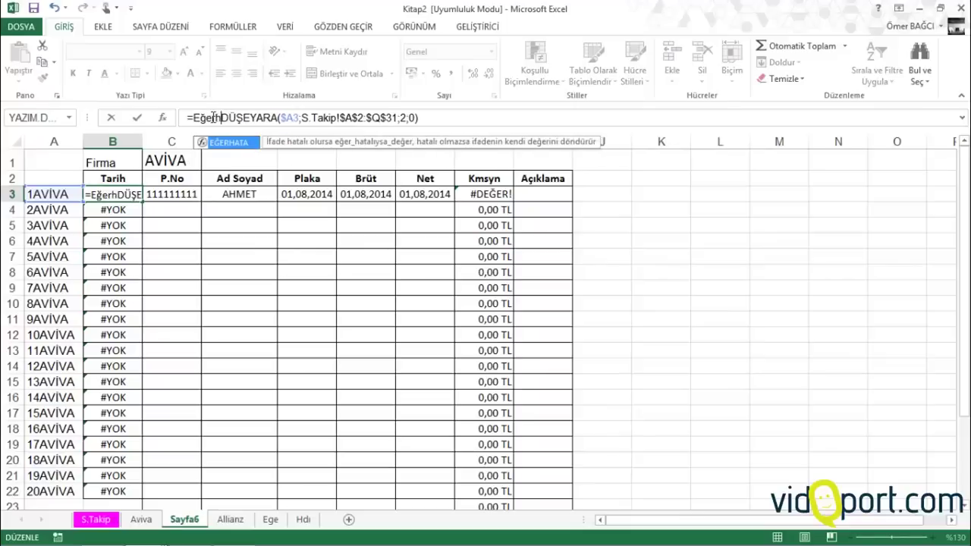
pyautogui.write('a')
pyautogui.press('Tab')
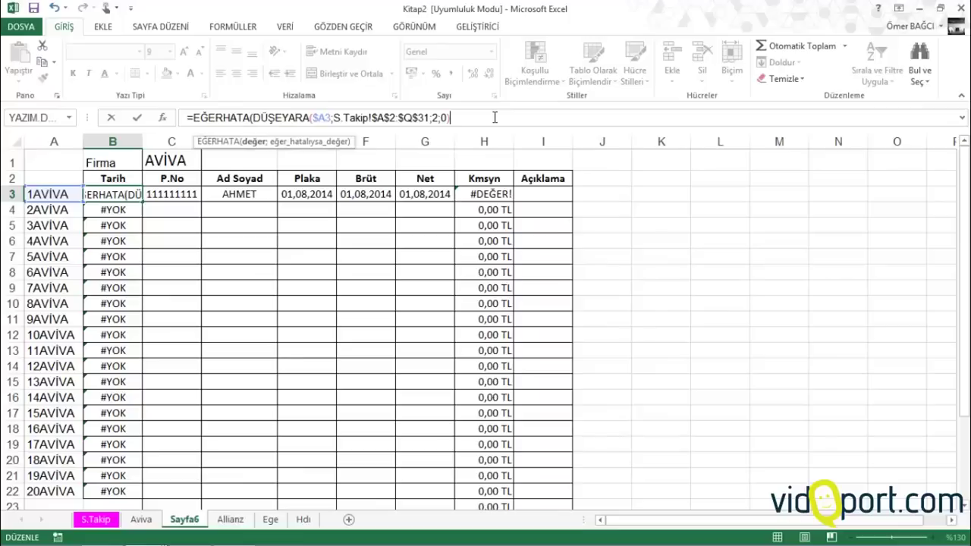
pyautogui.write(';""')
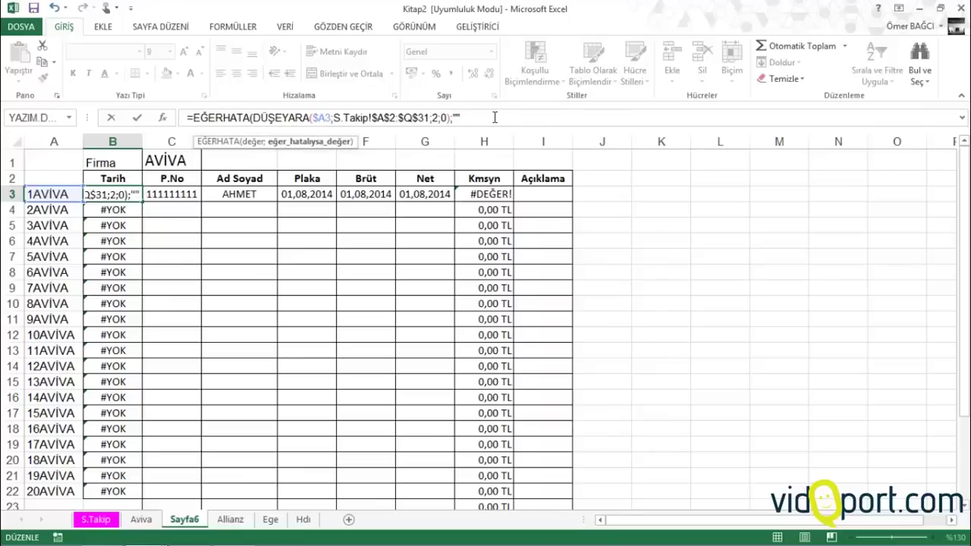
pyautogui.write(')')
pyautogui.press('Return')
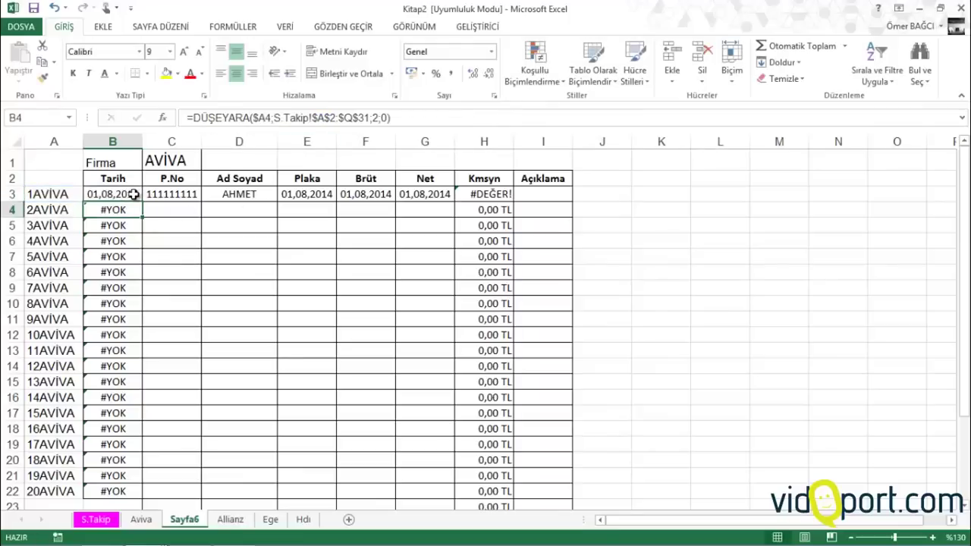
# Fill B3's formula down to row 22 and across row 3 to G3
pyautogui.click(134, 195)
pyautogui.doubleClick(144, 201)
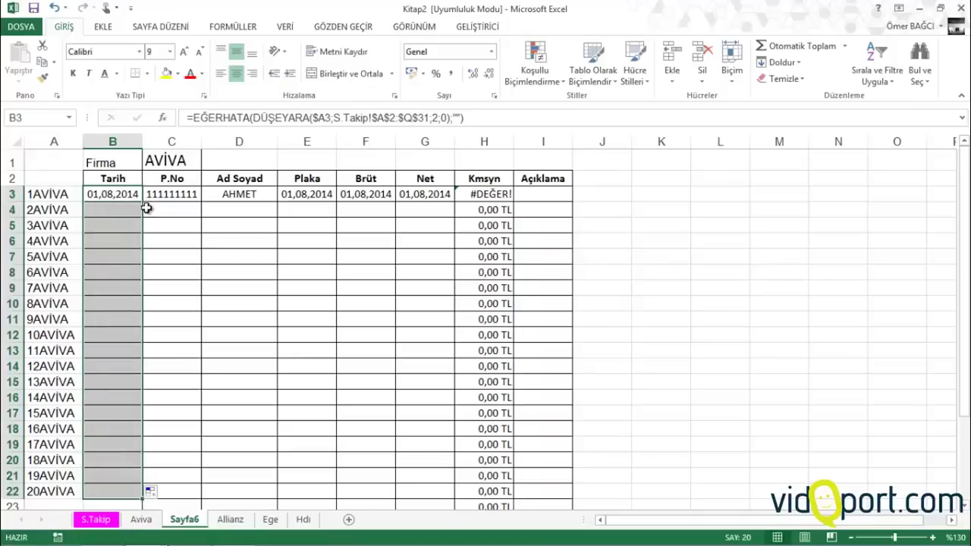
pyautogui.click(126, 200)
pyautogui.moveTo(126, 199); pyautogui.dragTo(440, 202)
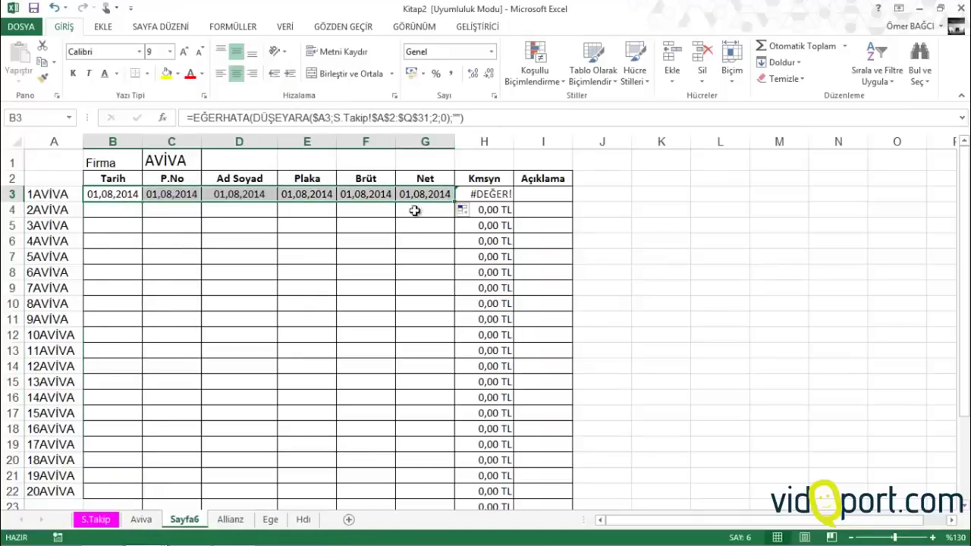
# Change the lookup column index to 3 in both C3 and D3
pyautogui.click(196, 196)
pyautogui.click(439, 118)
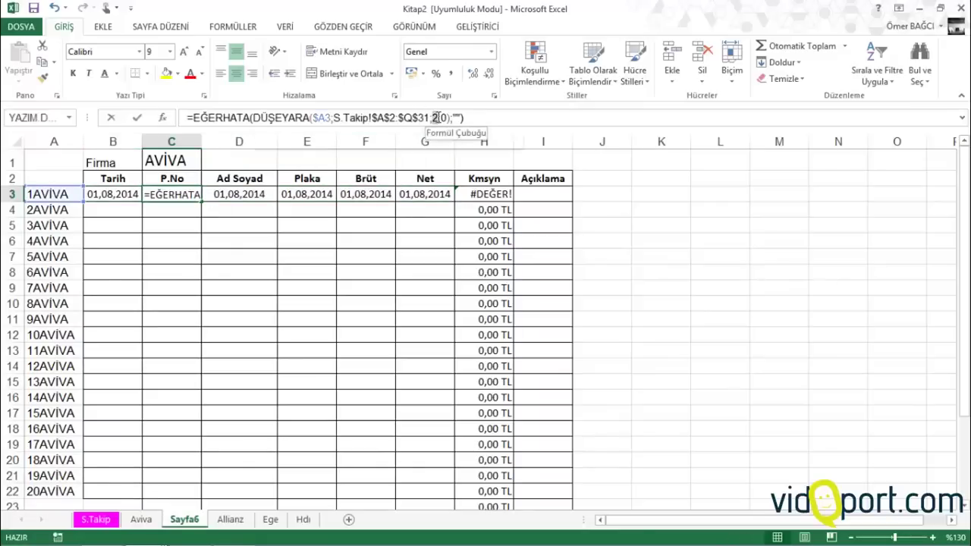
pyautogui.press('BackSpace')
pyautogui.write('3')
pyautogui.click(263, 193)
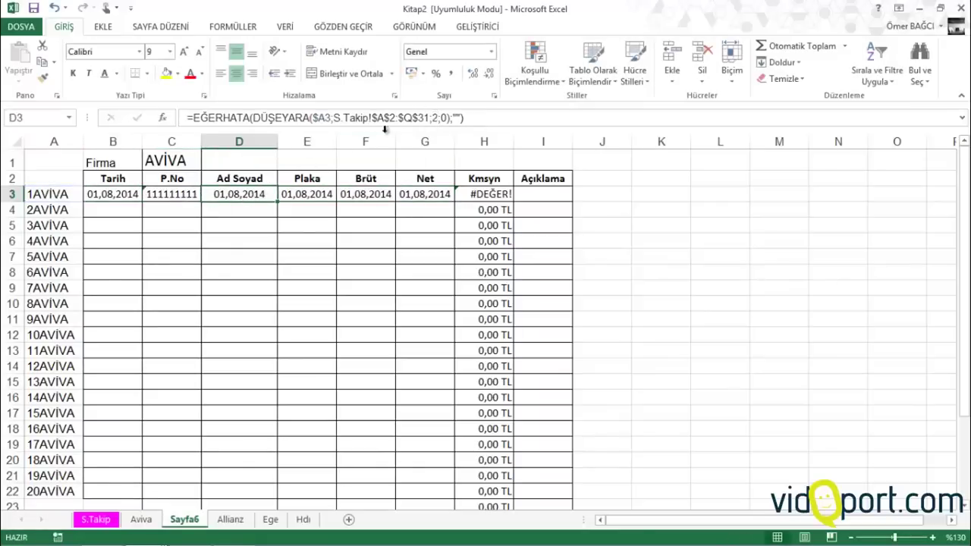
pyautogui.click(431, 118)
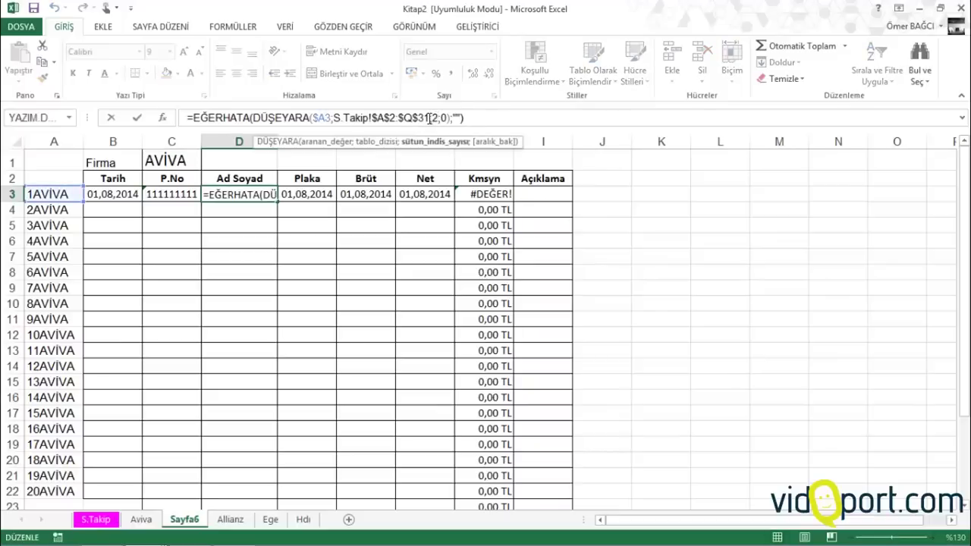
pyautogui.press('BackSpace')
pyautogui.write('3')
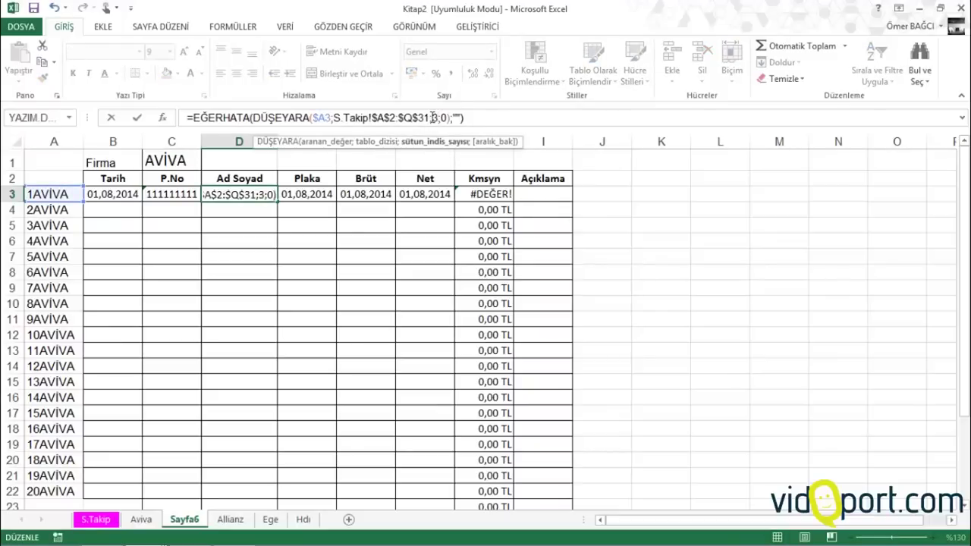
pyautogui.press('Return')
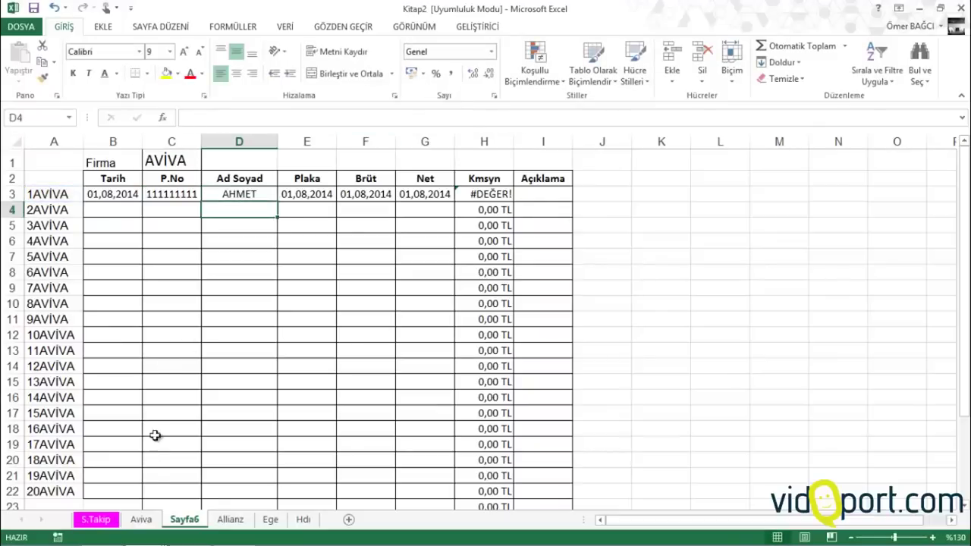
# After checking S.Takip's columns, adjust E3's index and set F3 to 10, G3 to 11
pyautogui.click(96, 520)
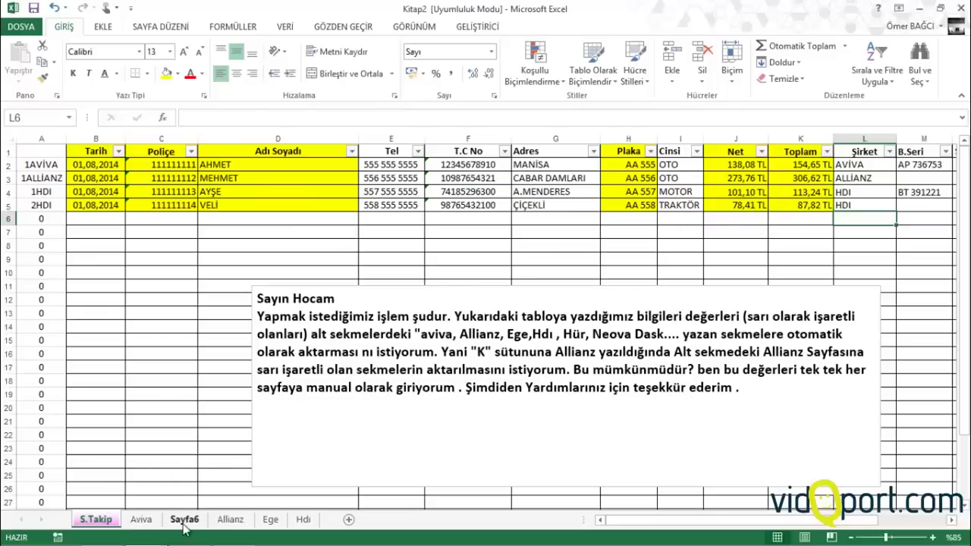
pyautogui.click(184, 520)
pyautogui.click(321, 194)
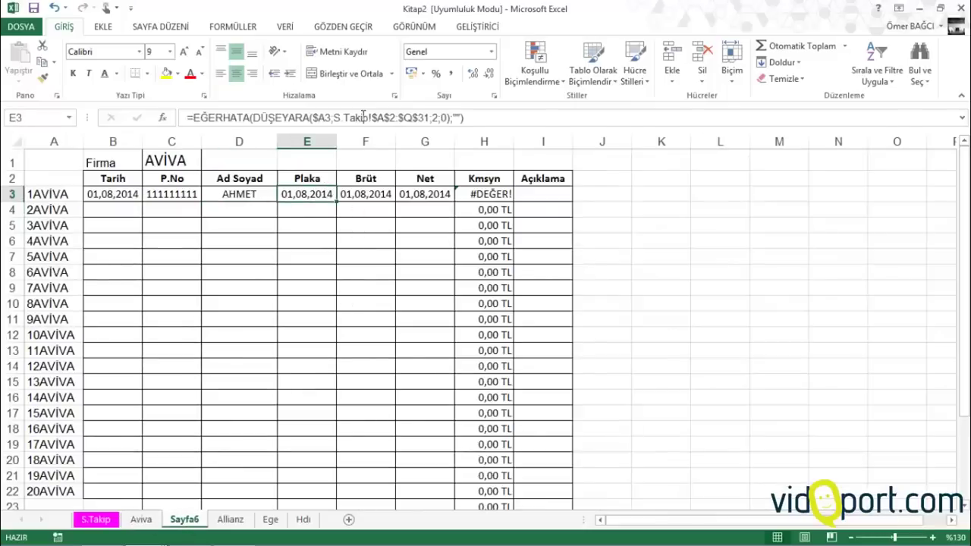
pyautogui.click(434, 118)
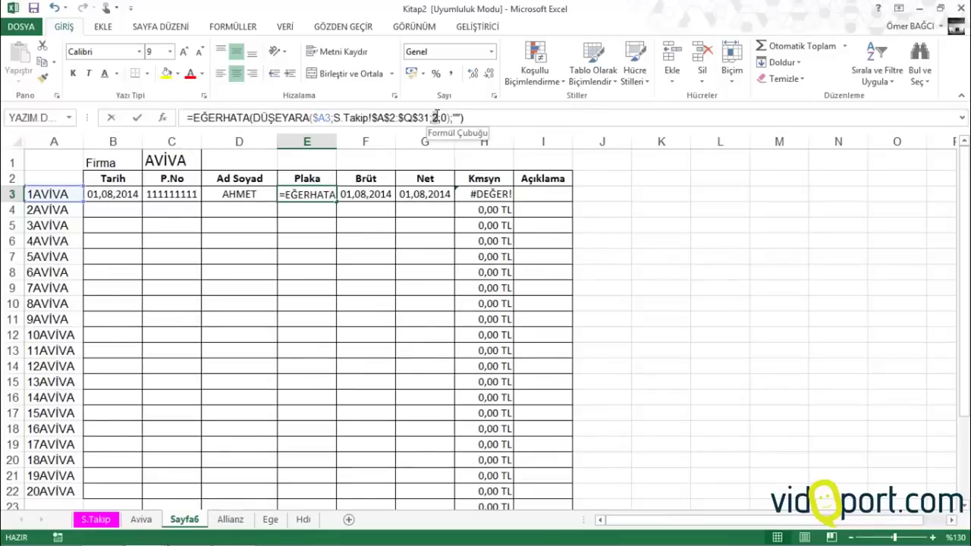
pyautogui.write('2')
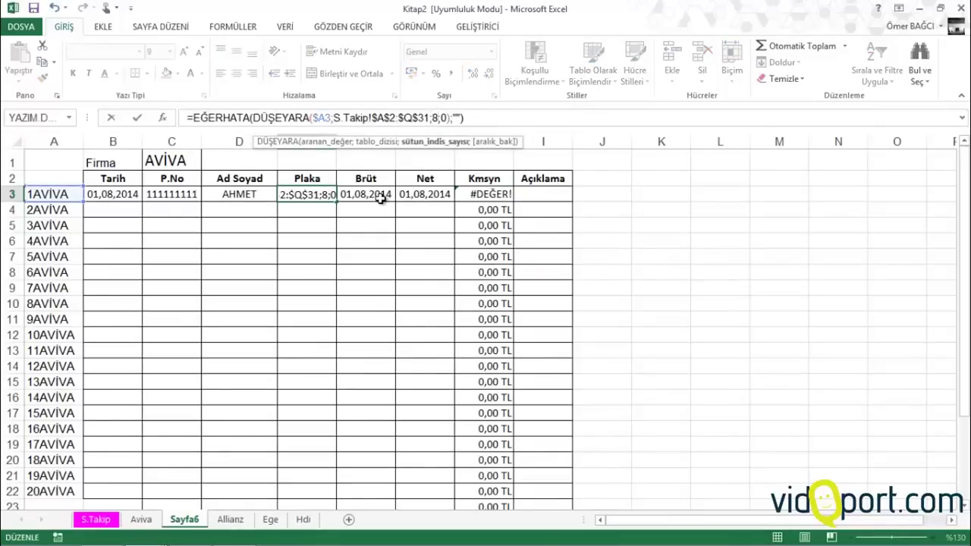
pyautogui.click(379, 195)
pyautogui.click(435, 118)
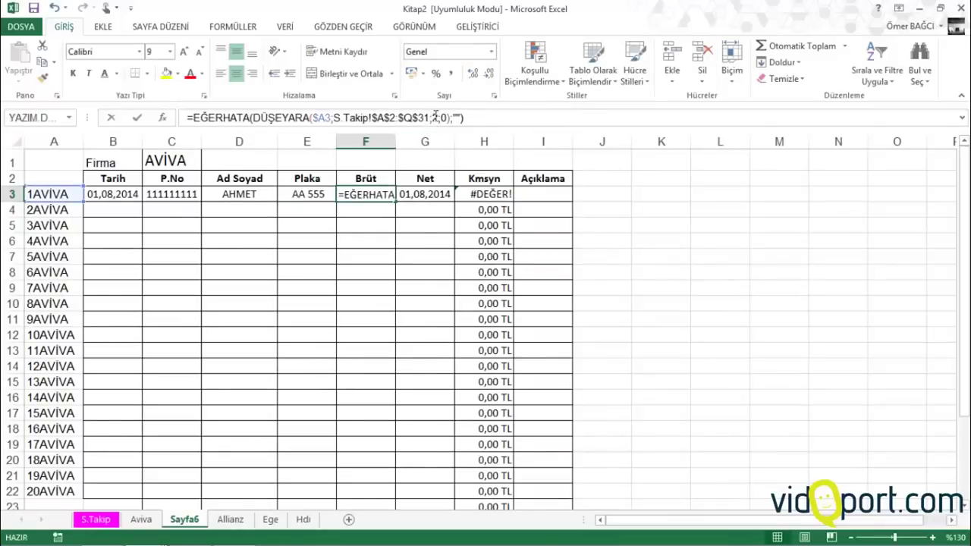
pyautogui.press('BackSpace')
pyautogui.write('10')
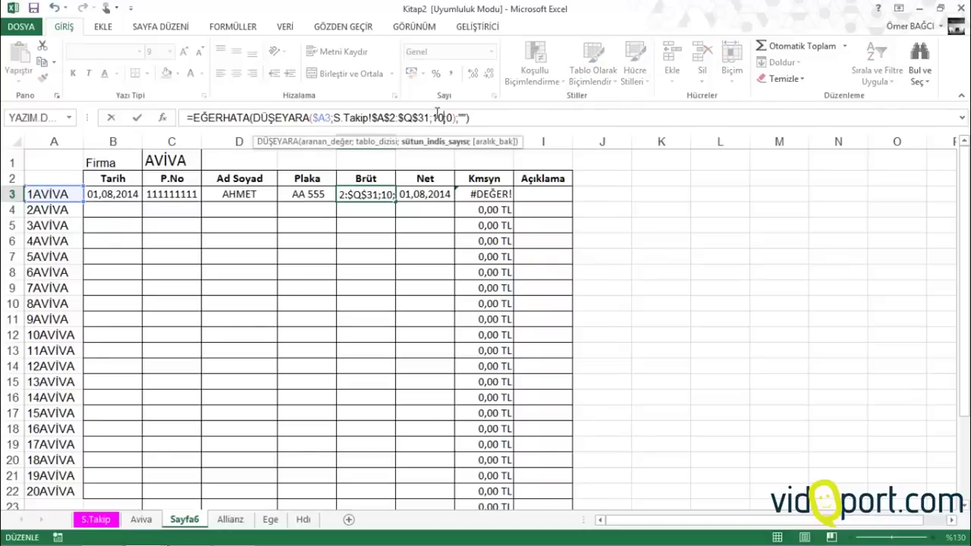
pyautogui.click(426, 194)
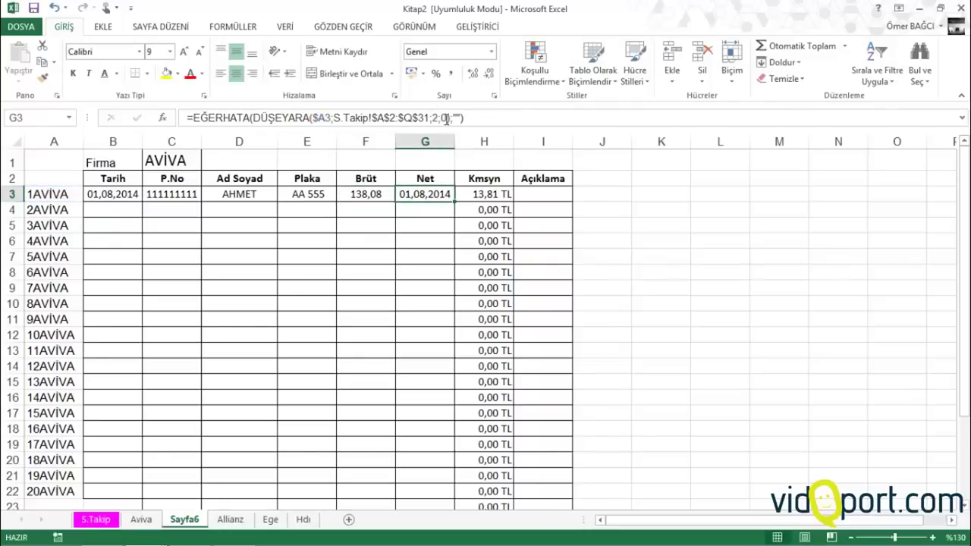
pyautogui.click(431, 117)
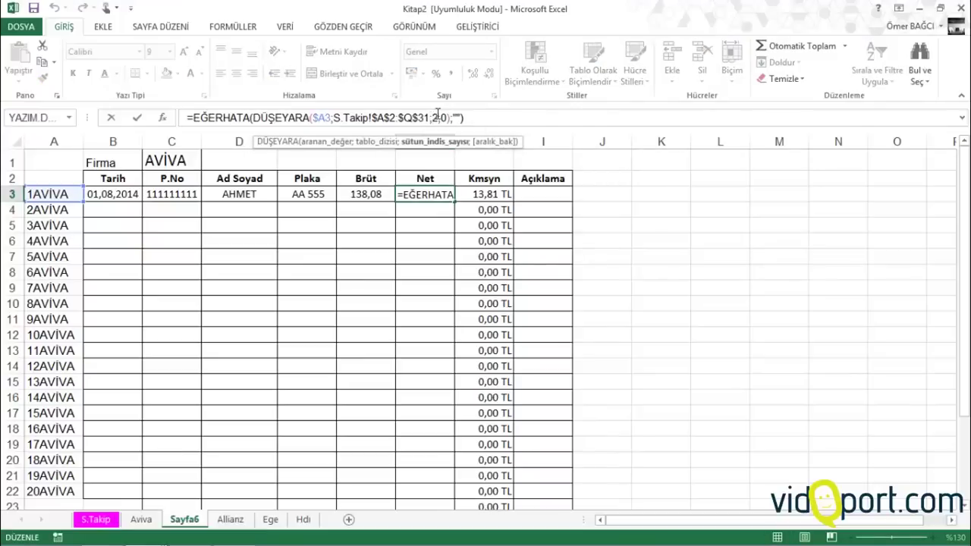
pyautogui.press('BackSpace')
pyautogui.write('11')
pyautogui.press('Return')
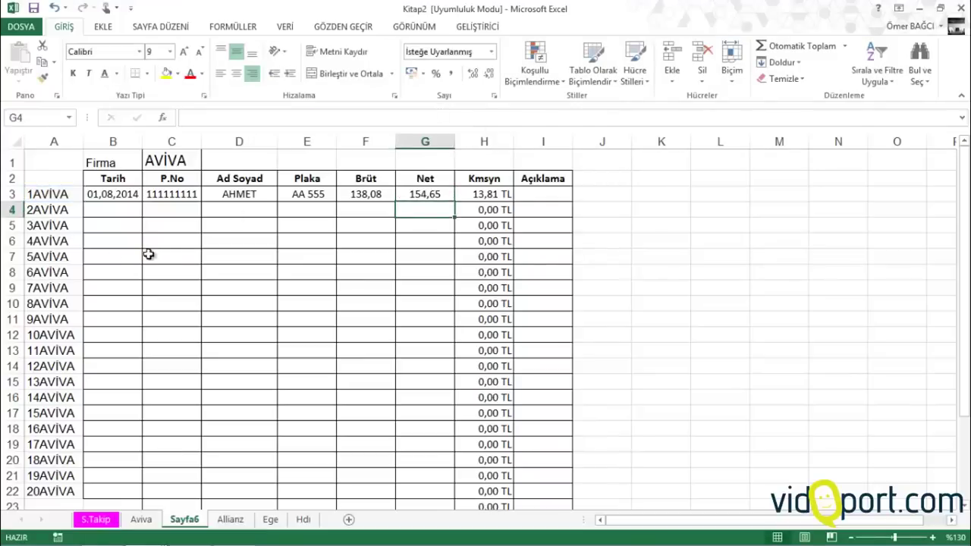
pyautogui.moveTo(108, 194); pyautogui.dragTo(403, 414)
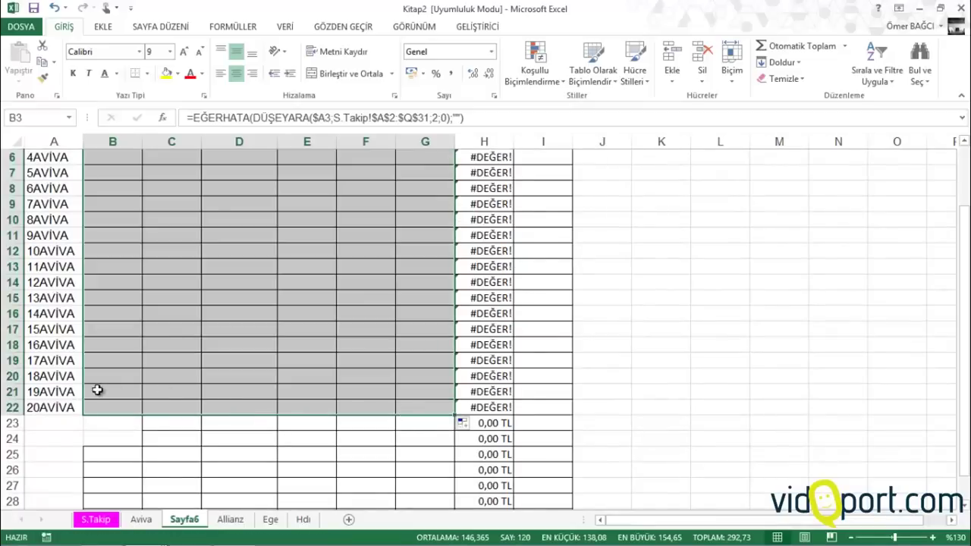
# Wrap H3's Kmsyn formula in EĞERHATA(...;"") and fill it down, clearing the #DEĞER! errors
pyautogui.scroll(2, 91, 379)
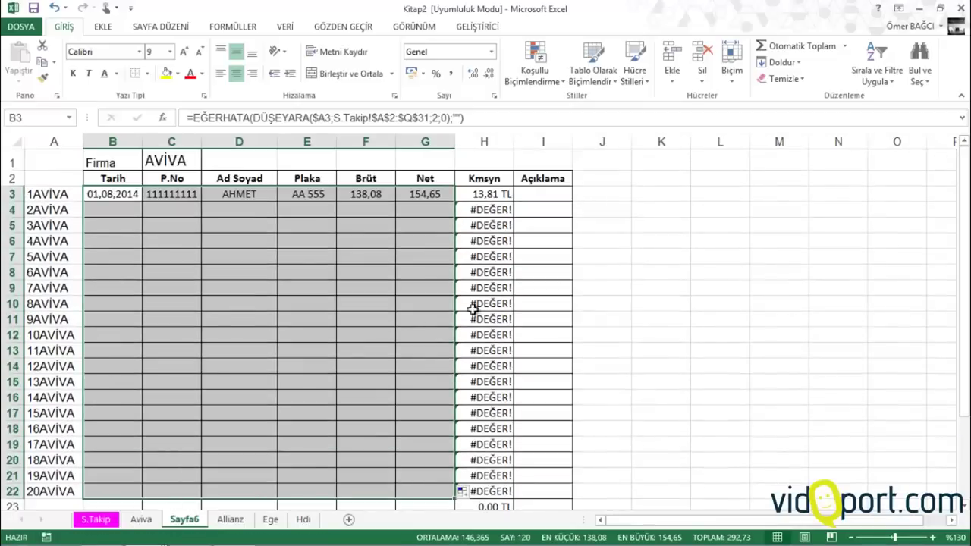
pyautogui.click(484, 210)
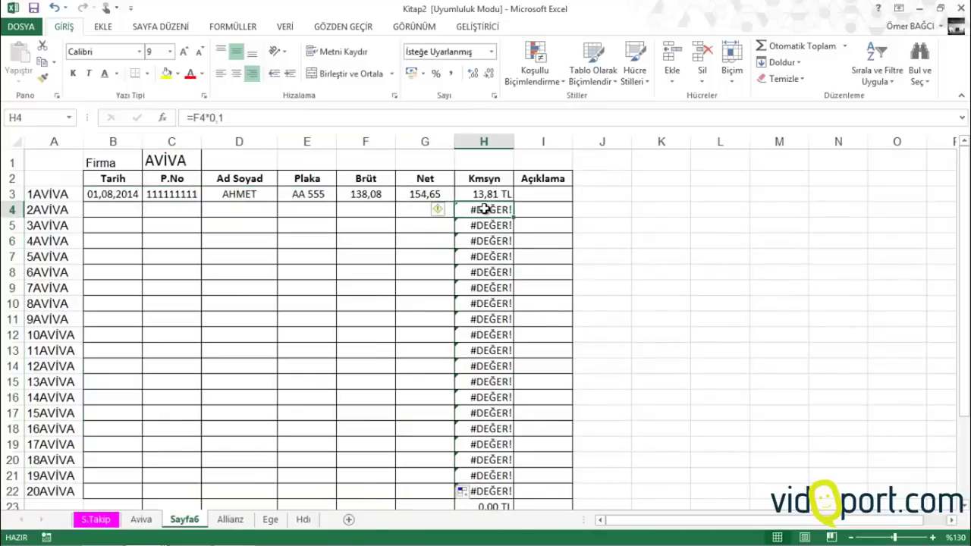
pyautogui.click(353, 209)
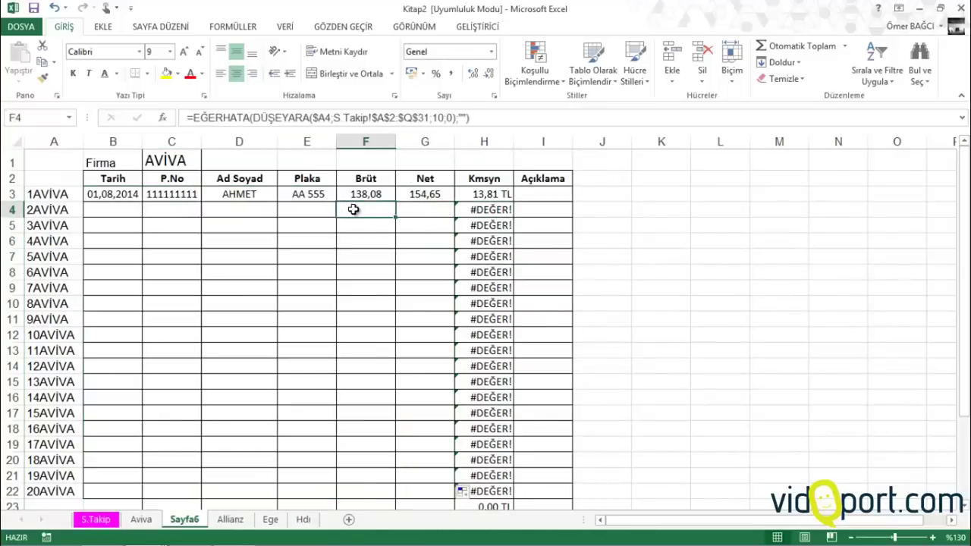
pyautogui.click(503, 217)
pyautogui.click(496, 194)
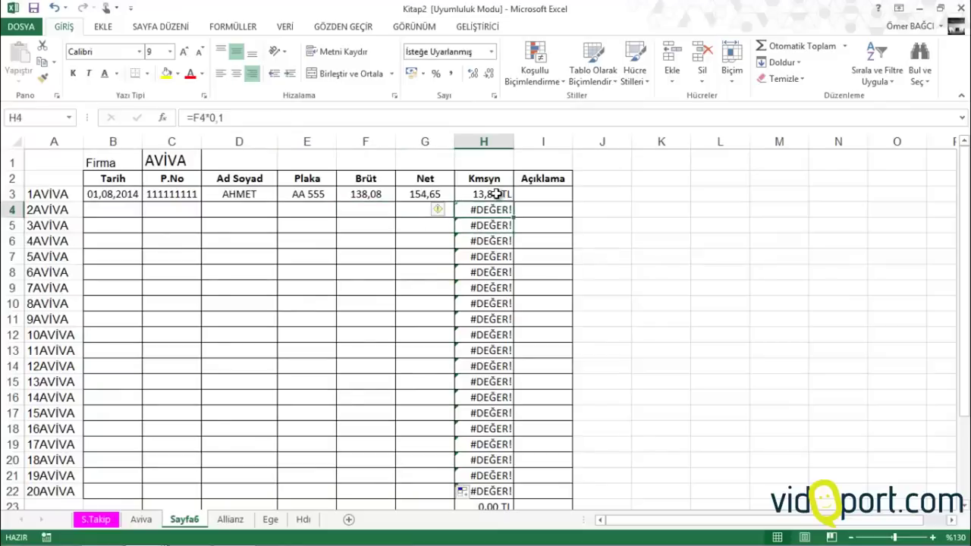
pyautogui.click(194, 118)
pyautogui.write('eğer')
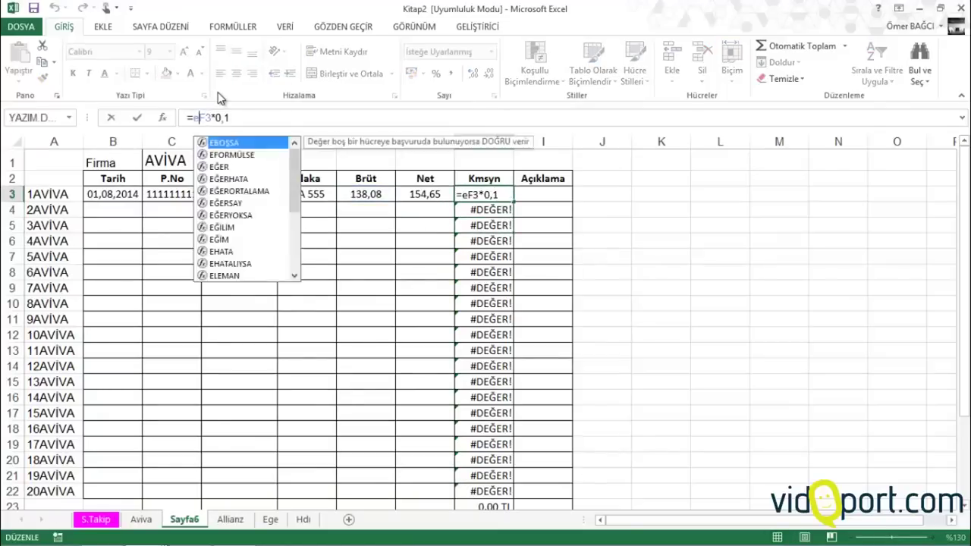
pyautogui.write('hata(')
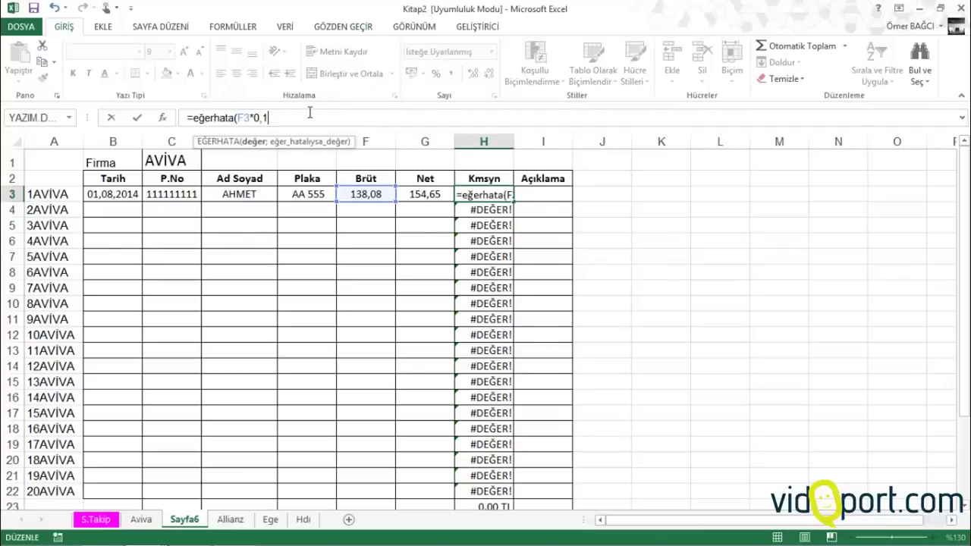
pyautogui.write(';""')
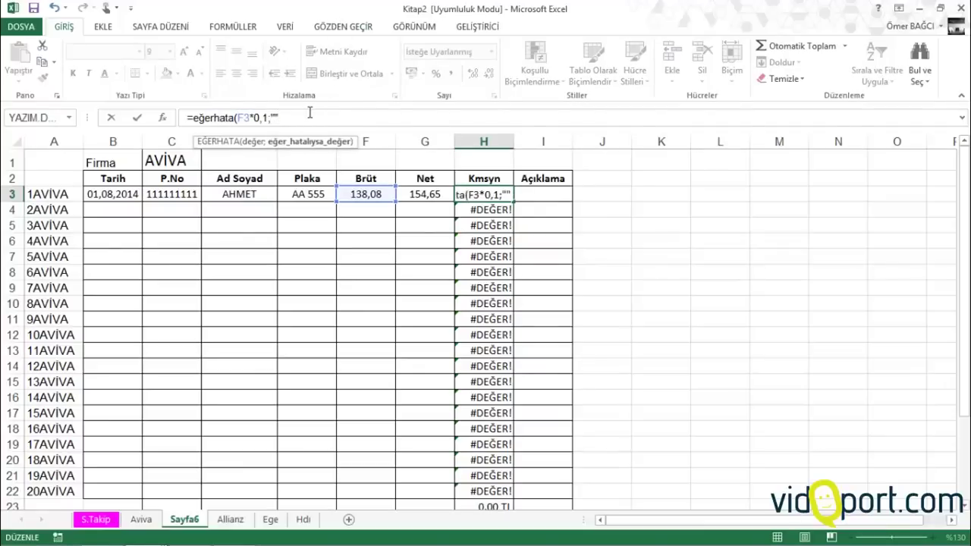
pyautogui.write(')')
pyautogui.press('Return')
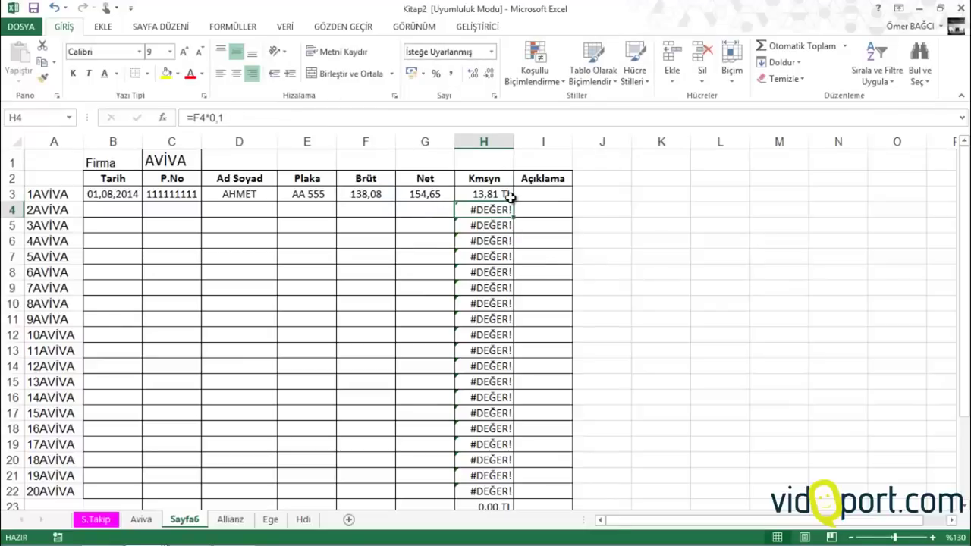
pyautogui.click(508, 196)
pyautogui.doubleClick(513, 202)
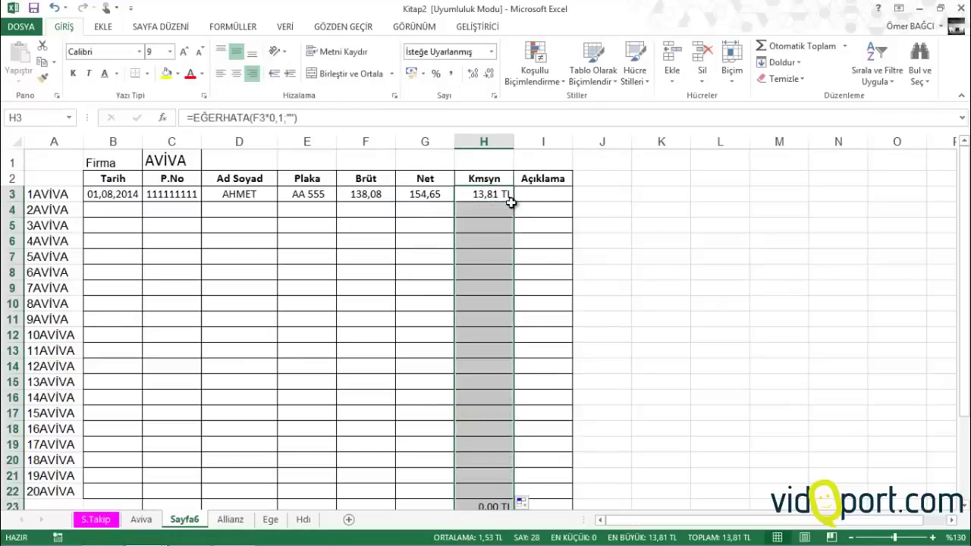
pyautogui.click(120, 194)
pyautogui.click(165, 156)
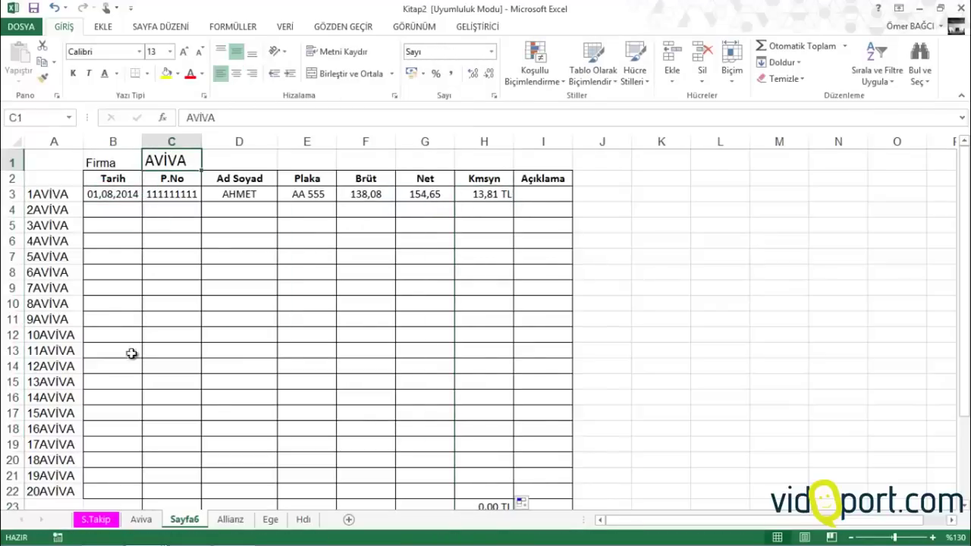
# Copy ALLIANZ from S.Takip's L3 and paste it into Sayfa6's company cell C1
pyautogui.click(96, 520)
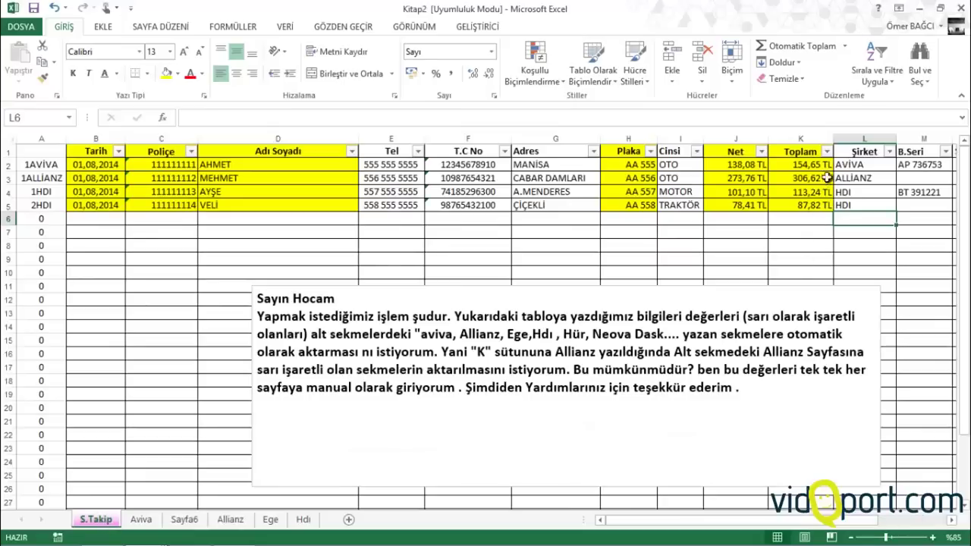
pyautogui.click(842, 178)
pyautogui.hotkey('ctrl', 'c')
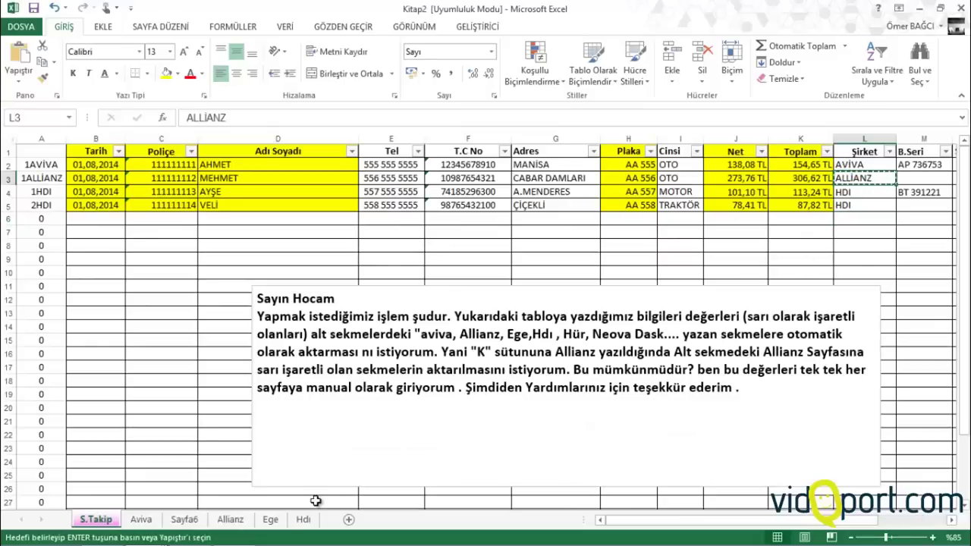
pyautogui.click(184, 520)
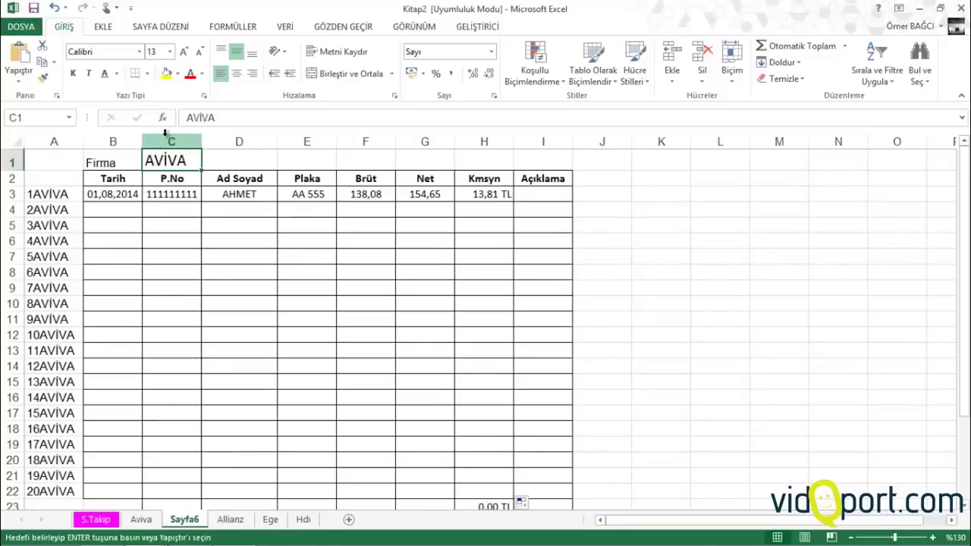
pyautogui.hotkey('ctrl', 'v')
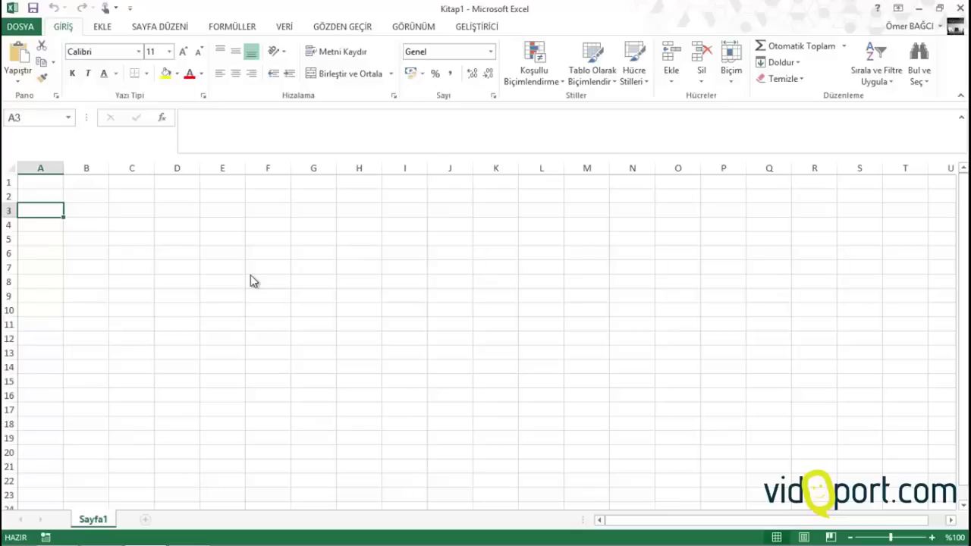
# Enter the headings Tarih, Tür and the first Açıklama columns into A2:D2
pyautogui.click(229, 219)
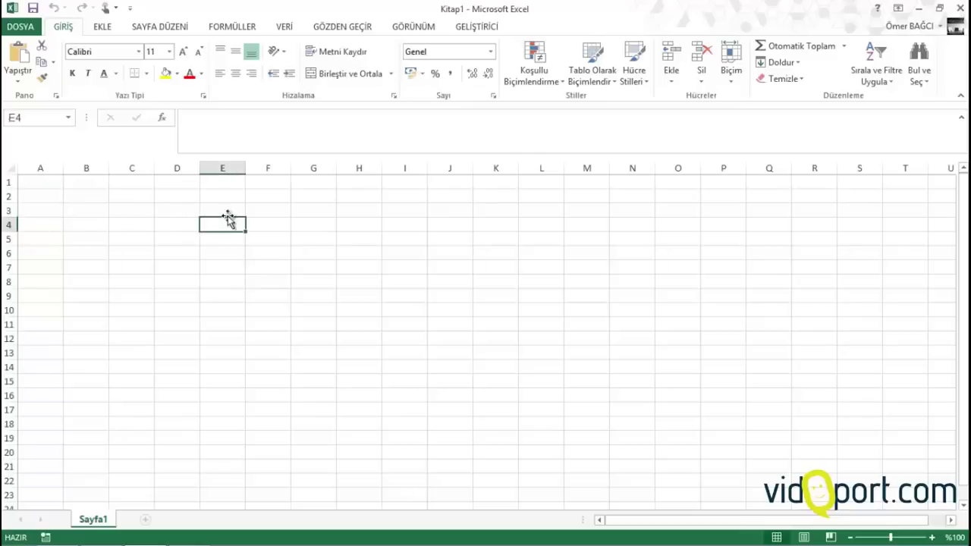
pyautogui.click(53, 197)
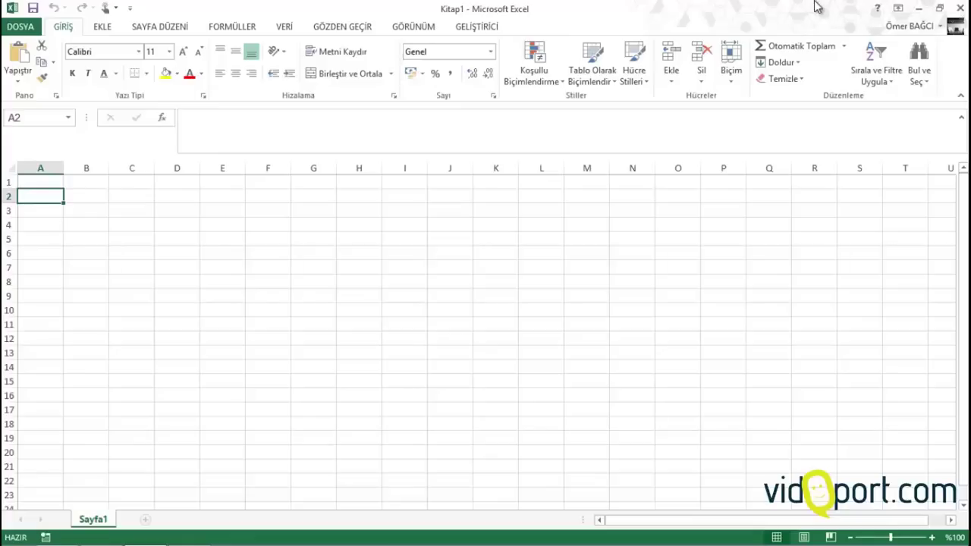
pyautogui.write('Tarih')
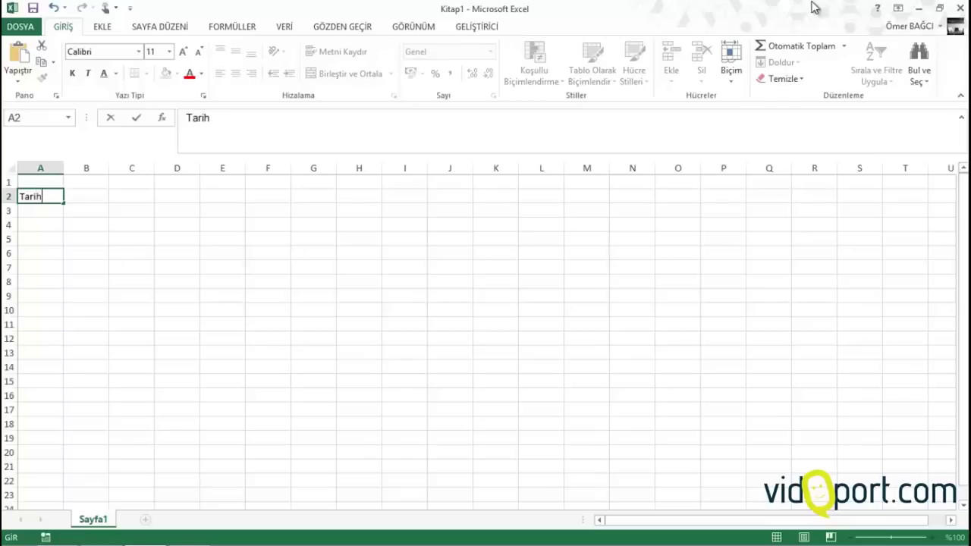
pyautogui.press('Tab')
pyautogui.write('tür')
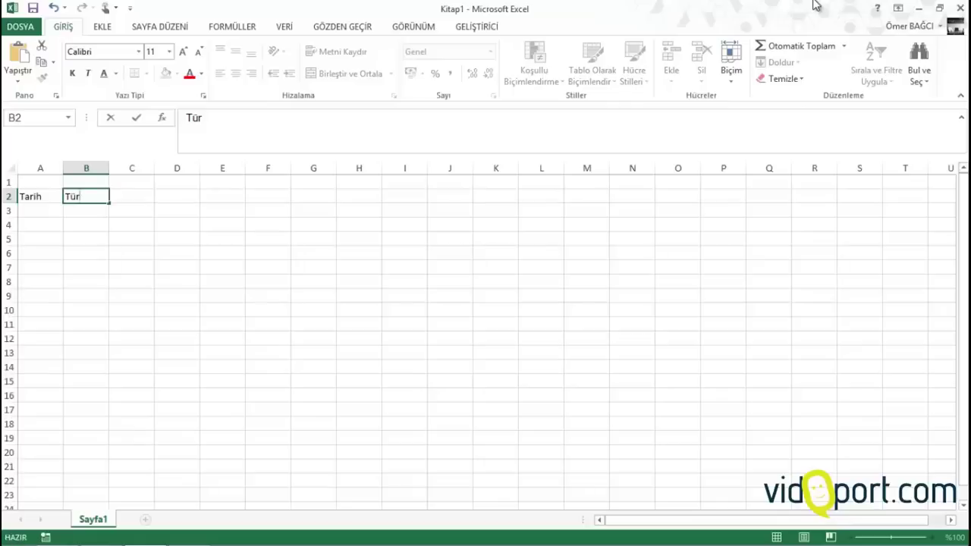
pyautogui.press('Tab')
pyautogui.write('Açıklama')
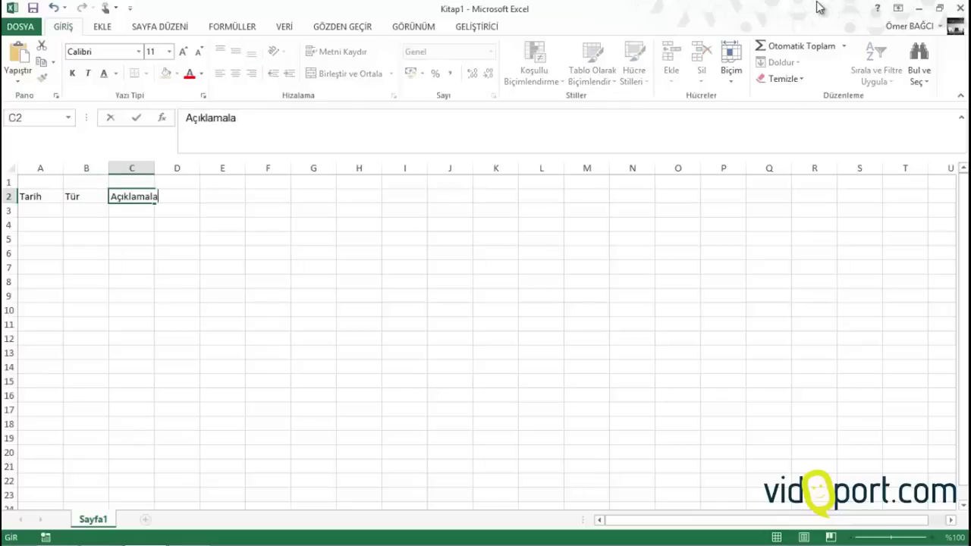
pyautogui.press('Tab')
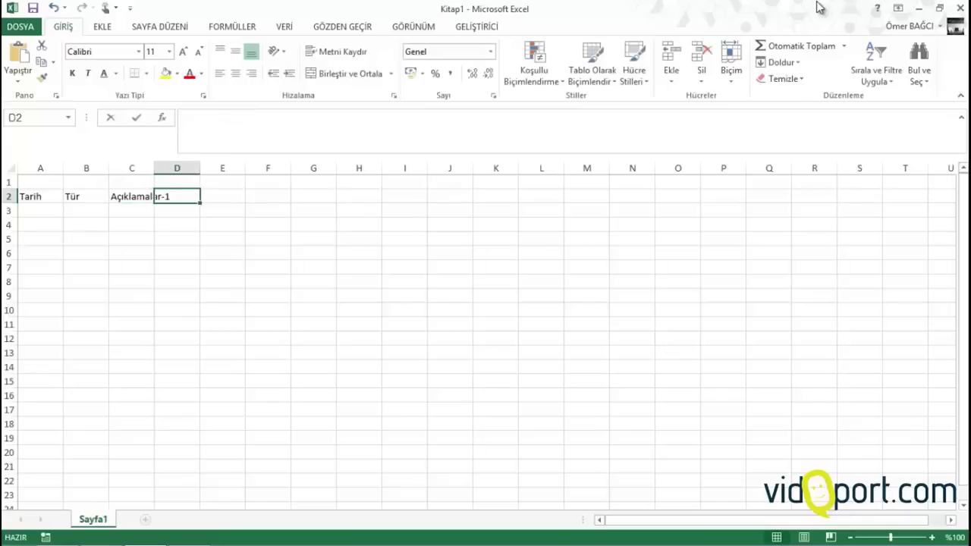
pyautogui.write('Açıklama-3')
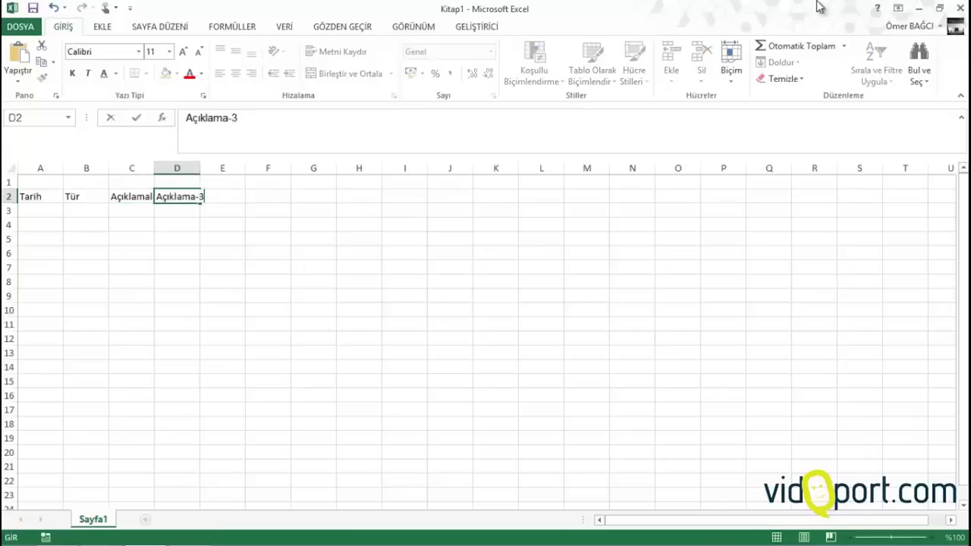
pyautogui.press('Tab')
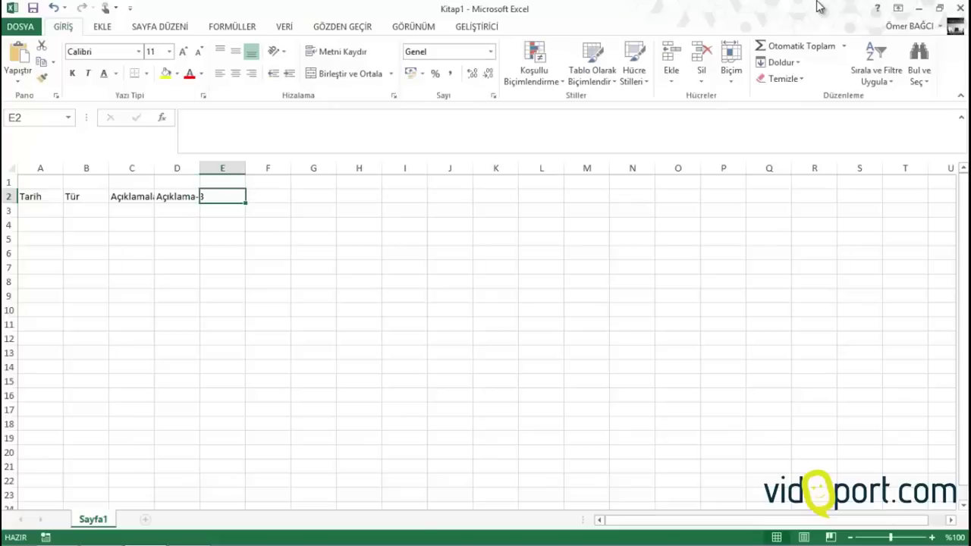
# Correct D2 to Açıklama-2, then add the remaining Açıklama headings and Tutar through G2
pyautogui.press('Left')
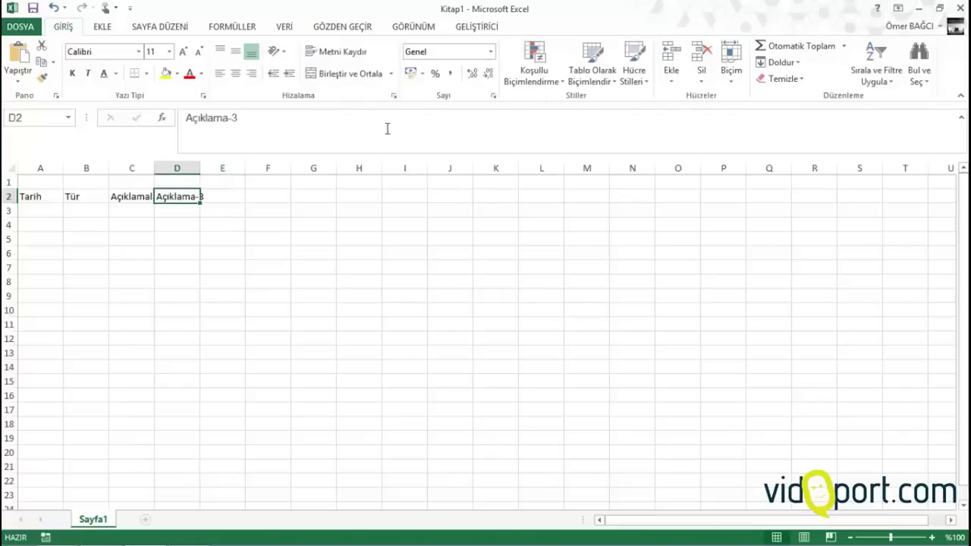
pyautogui.press('F2')
pyautogui.press('BackSpace')
pyautogui.write('2')
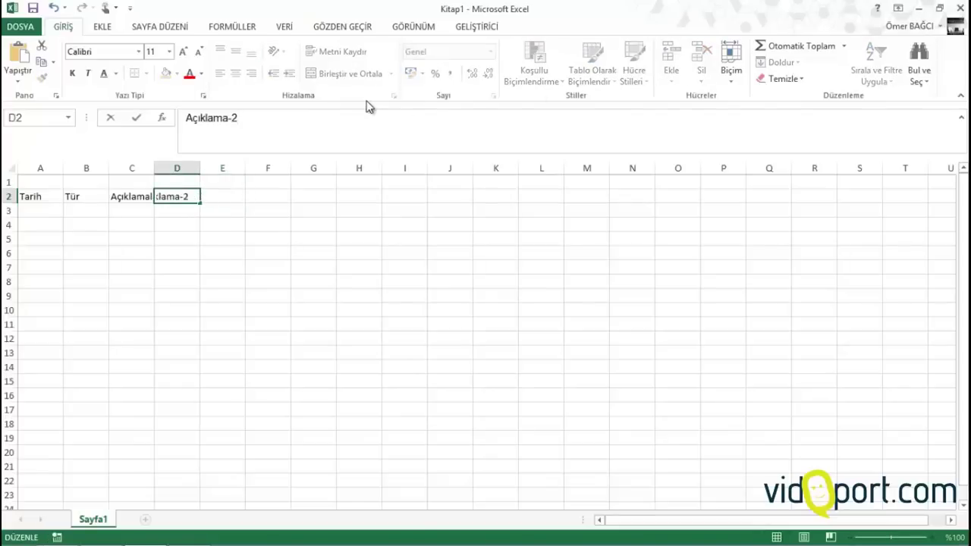
pyautogui.press('Return')
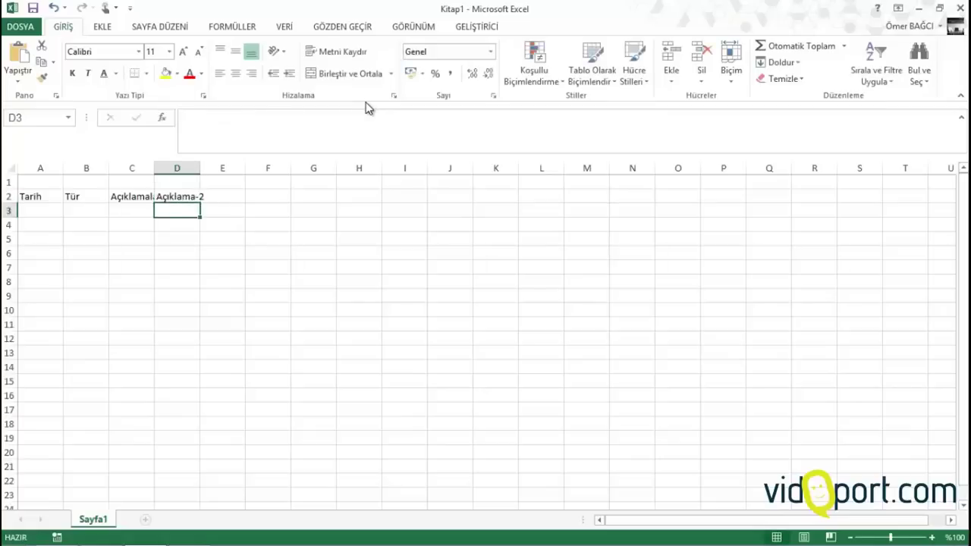
pyautogui.press('Up')
pyautogui.press('Right')
pyautogui.write('Açıkl')
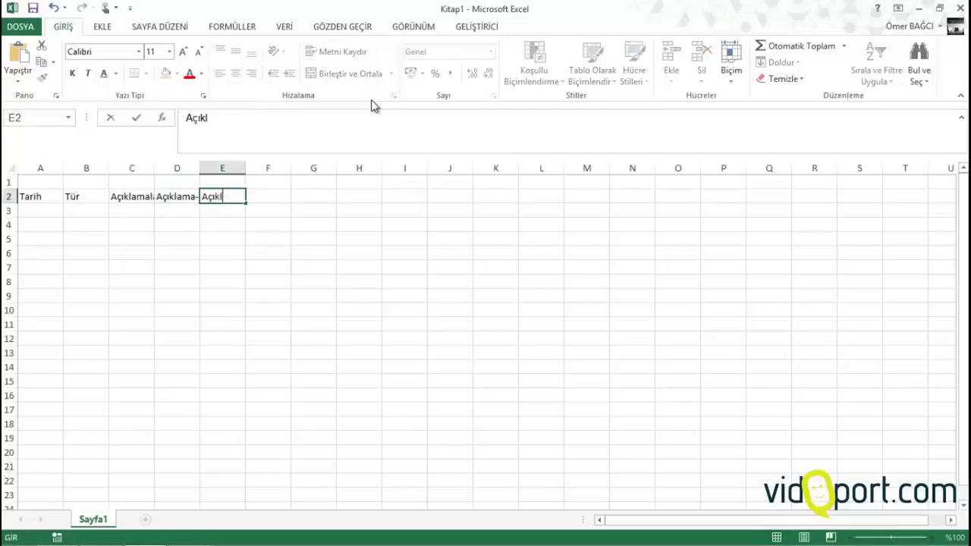
pyautogui.write('ama')
pyautogui.press('BackSpace')
pyautogui.press('BackSpace')
pyautogui.press('BackSpace')
pyautogui.press('BackSpace')
pyautogui.write('lama-2')
pyautogui.press('Tab')
pyautogui.write('A')
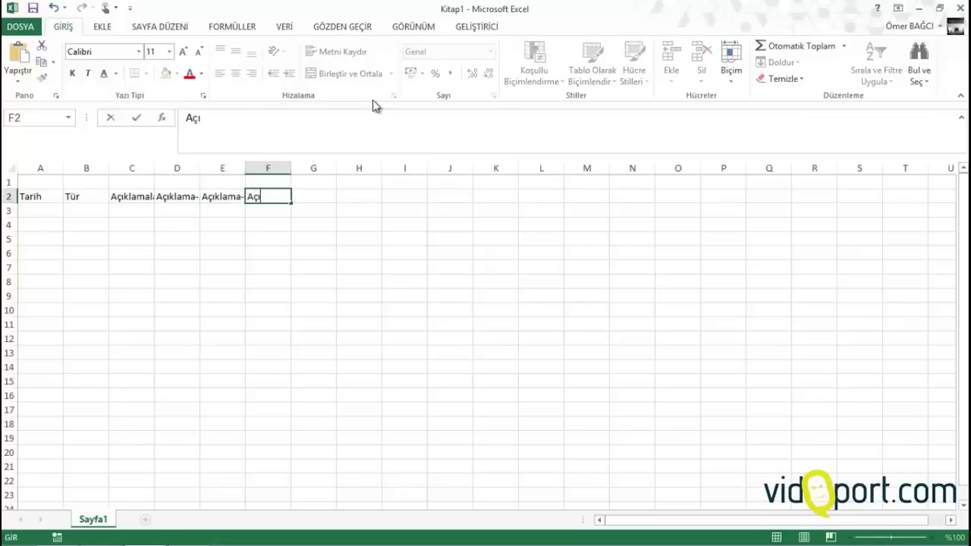
pyautogui.write('çıklama-3')
pyautogui.press('Tab')
pyautogui.write('Tuta')
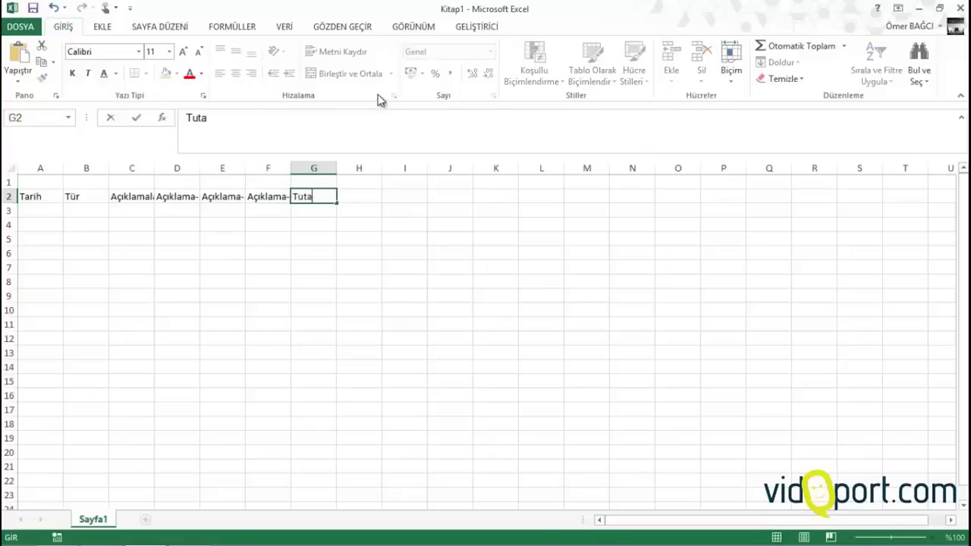
pyautogui.write('r')
pyautogui.press('Return')
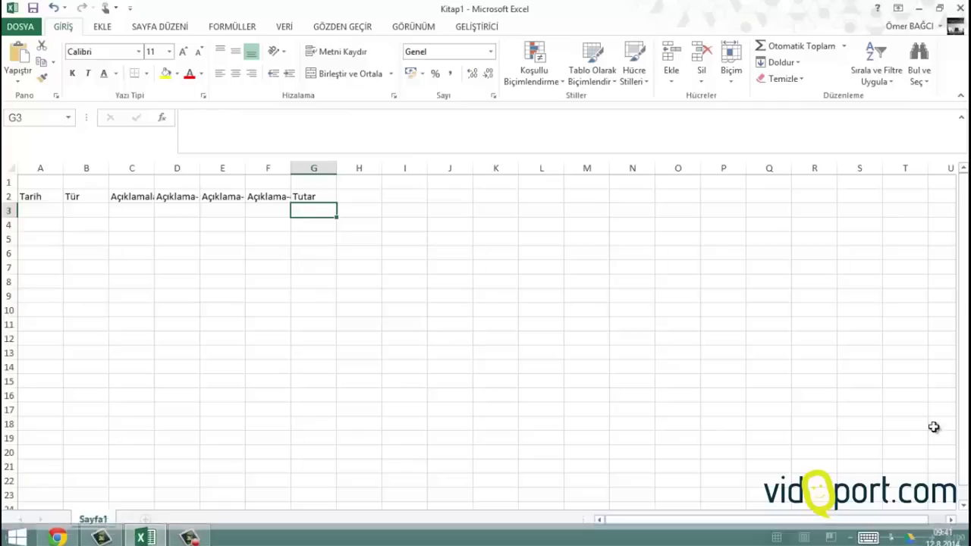
# Widen description columns C:F equally and correct the C2 heading to Açıklama-1
pyautogui.moveTo(133, 169); pyautogui.dragTo(326, 164)
pyautogui.click(180, 193)
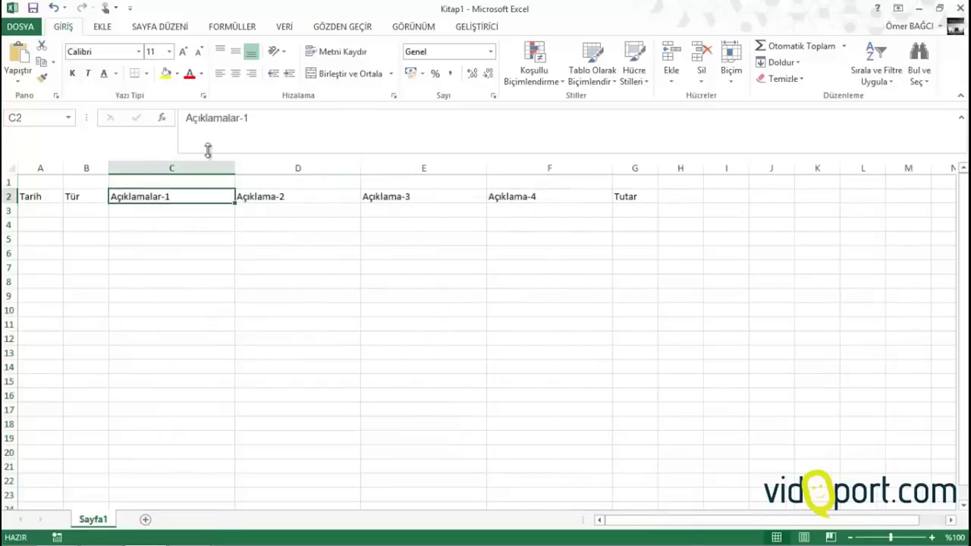
pyautogui.click(235, 114)
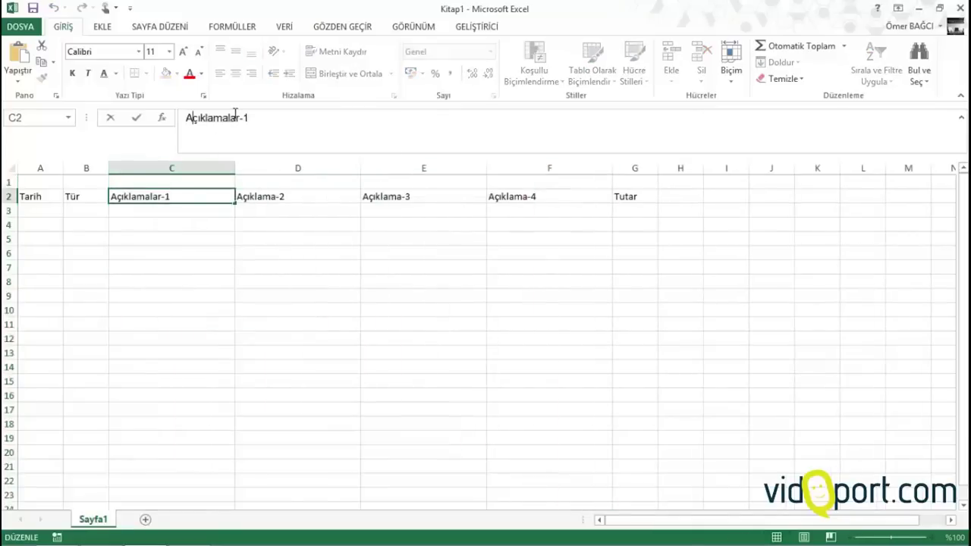
pyautogui.press('BackSpace')
pyautogui.press('BackSpace')
pyautogui.press('Return')
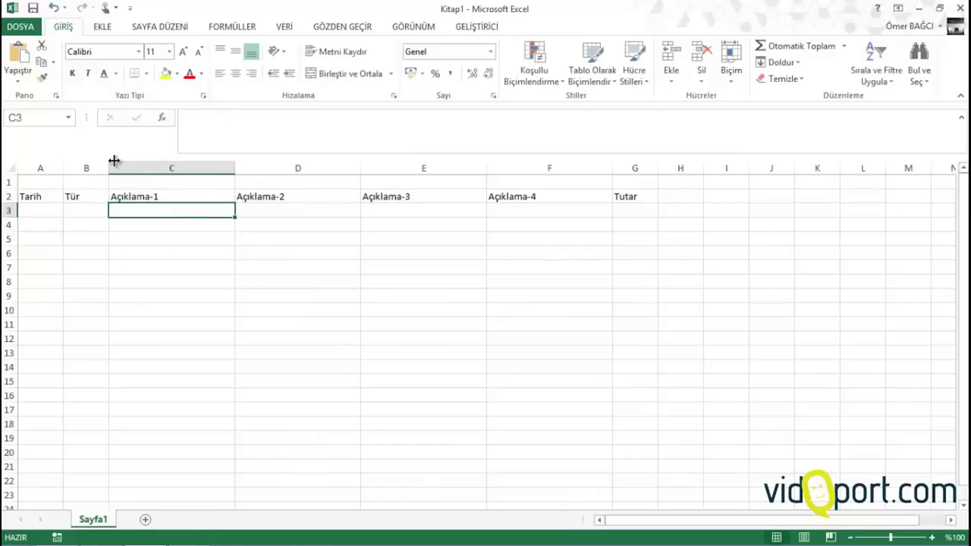
# Widen columns A and B, then select the Tür cells from B3 downward
pyautogui.moveTo(109, 161); pyautogui.dragTo(138, 170)
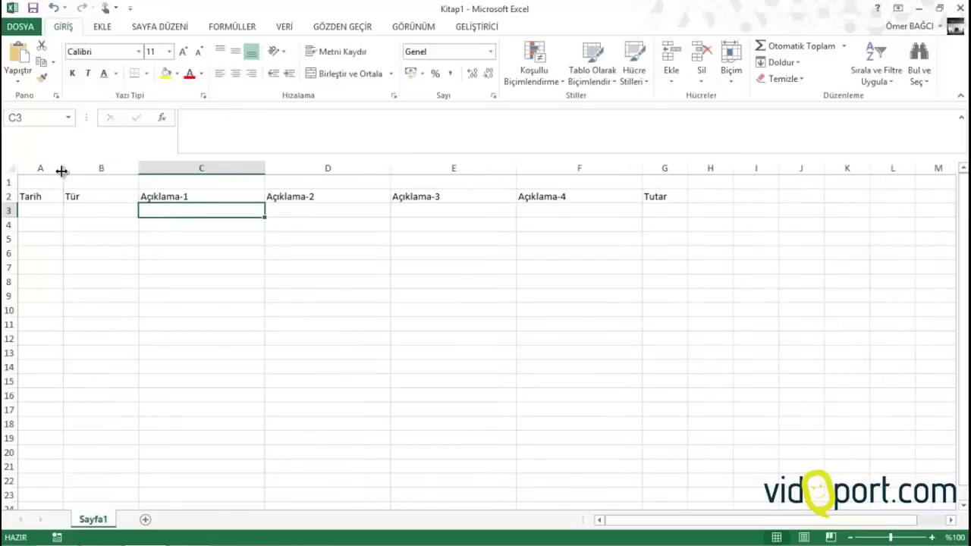
pyautogui.moveTo(63, 168); pyautogui.dragTo(78, 168)
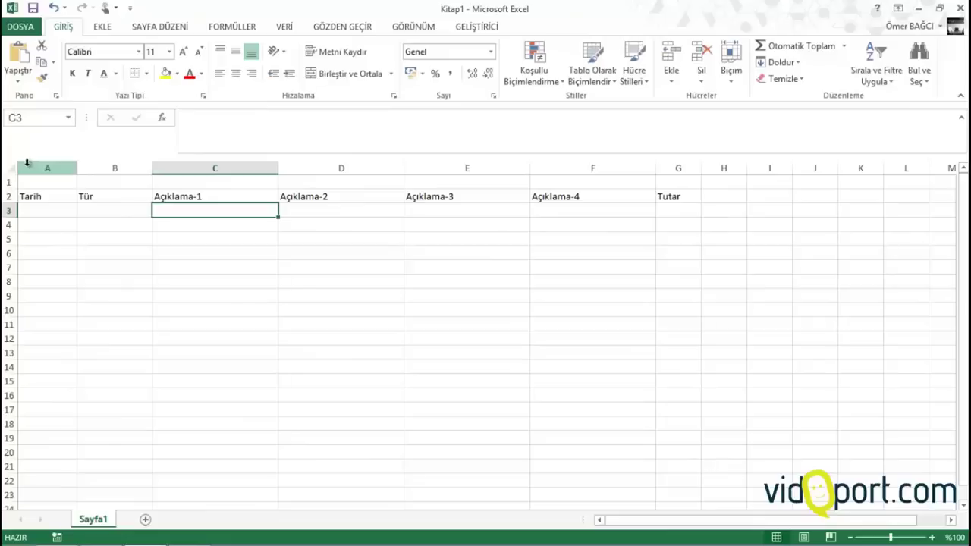
pyautogui.click(44, 213)
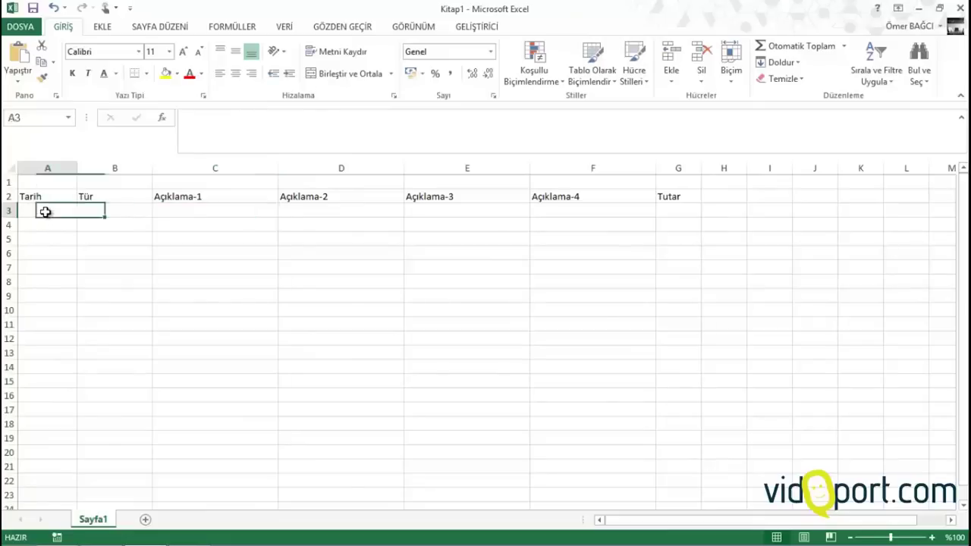
pyautogui.click(37, 320)
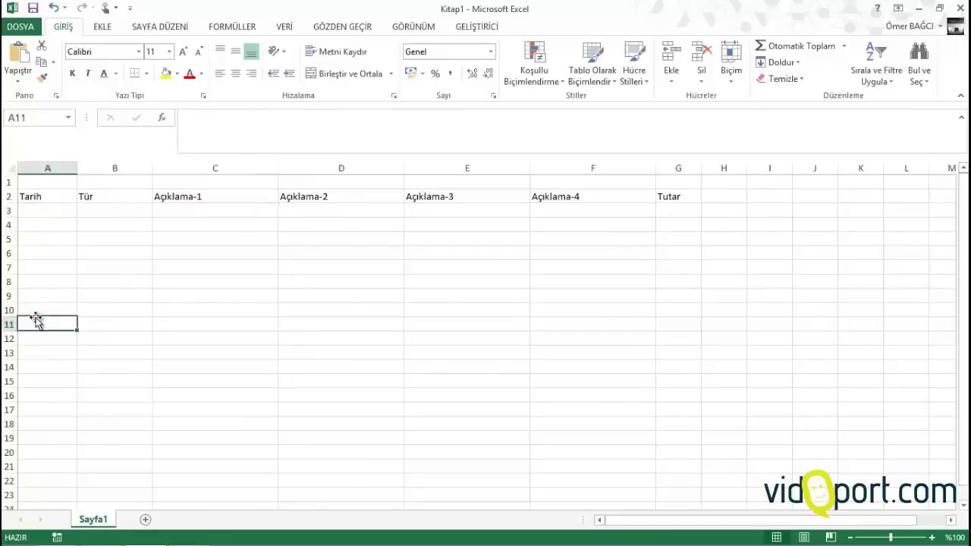
pyautogui.click(43, 237)
pyautogui.click(95, 210)
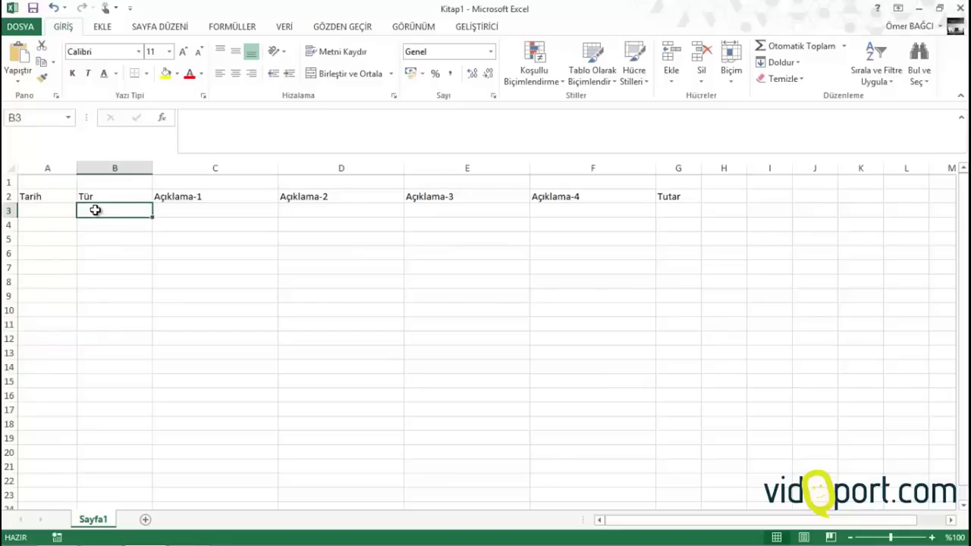
pyautogui.moveTo(95, 210); pyautogui.dragTo(112, 377)
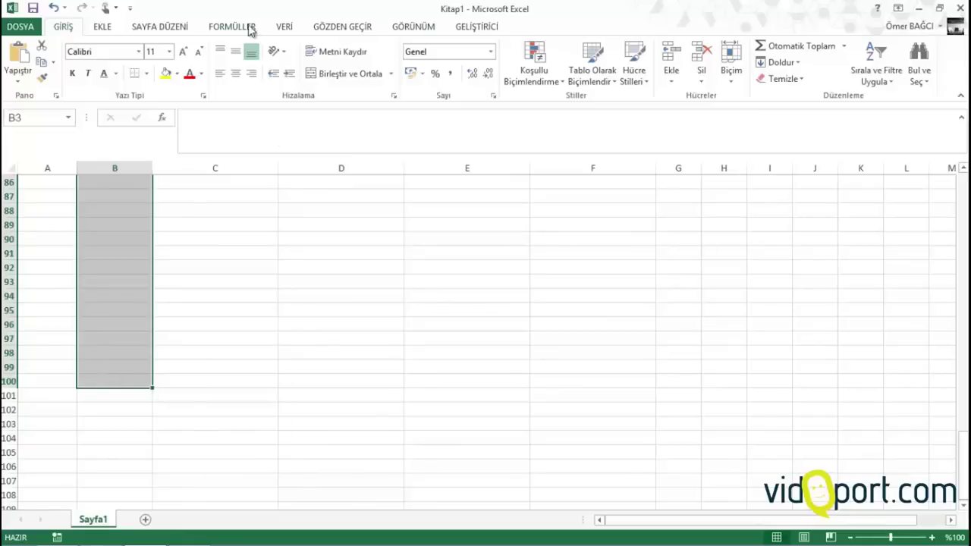
# Apply a Liste data validation with source Gelir;Gider to the Tür cells, then check the B3 drop-down
pyautogui.click(283, 27)
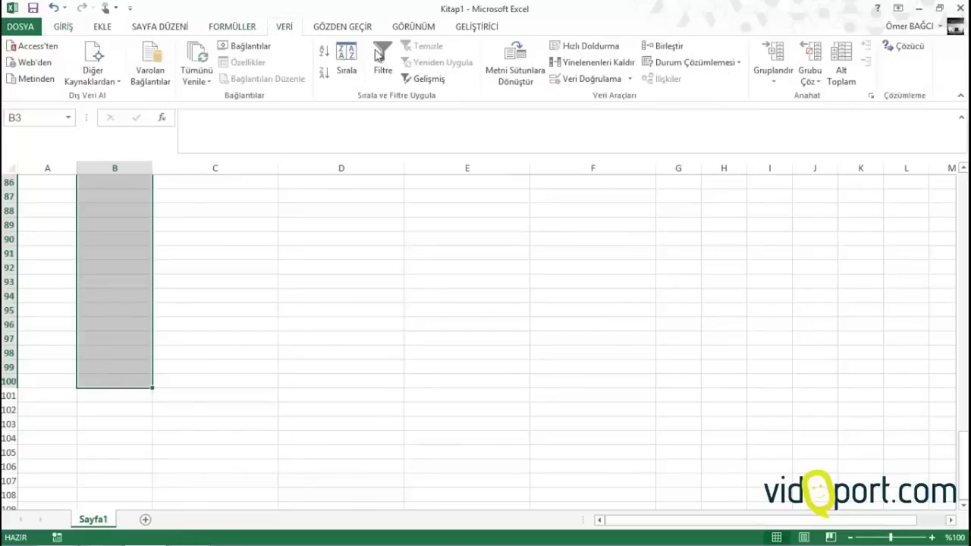
pyautogui.click(588, 79)
pyautogui.click(218, 173)
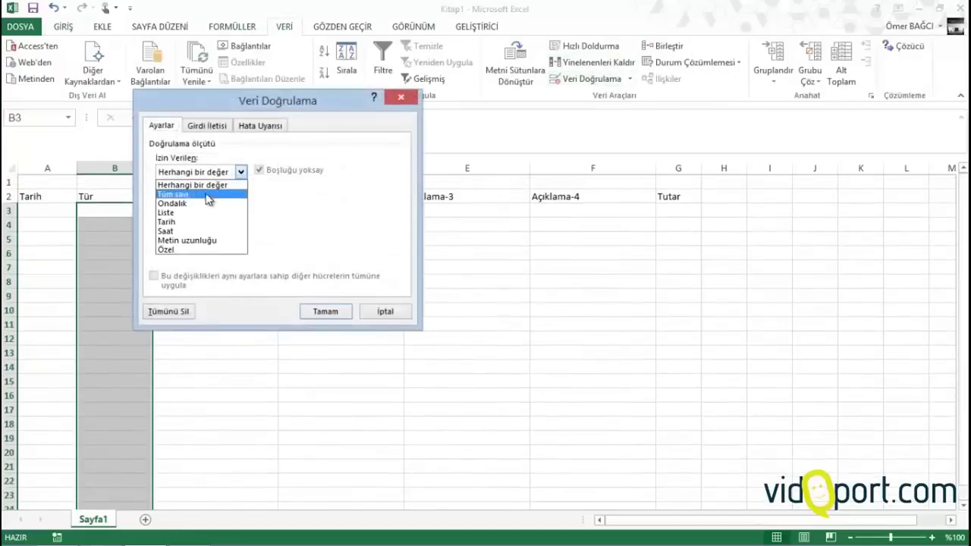
pyautogui.click(193, 215)
pyautogui.click(195, 231)
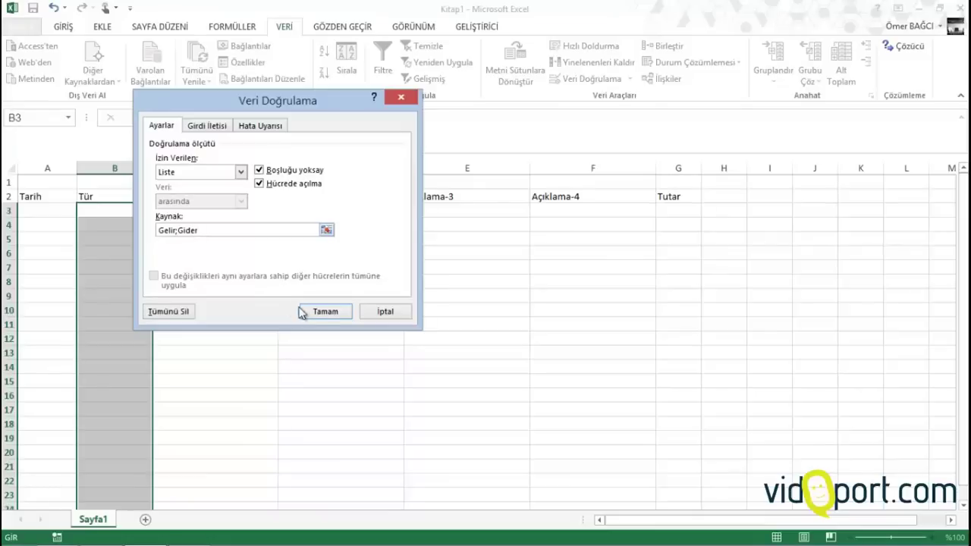
pyautogui.click(324, 310)
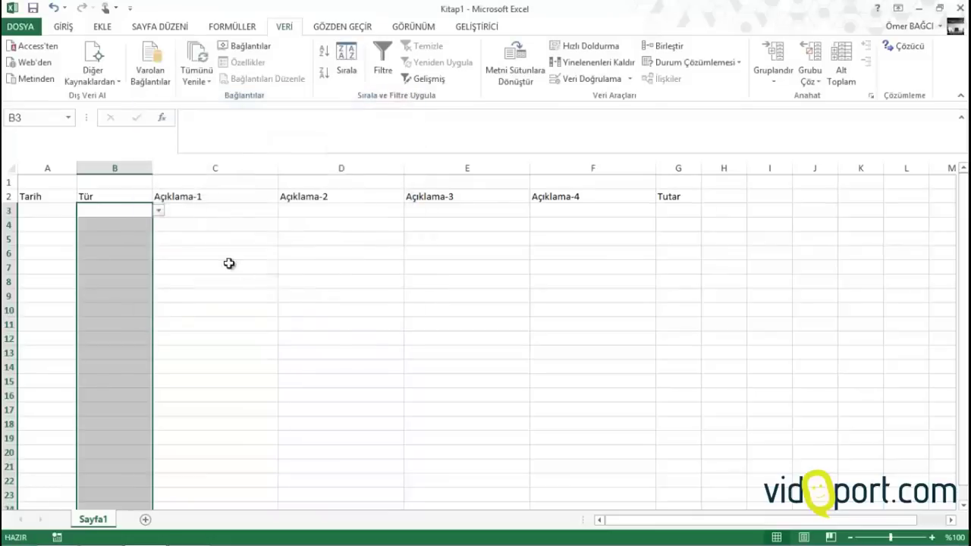
pyautogui.click(158, 211)
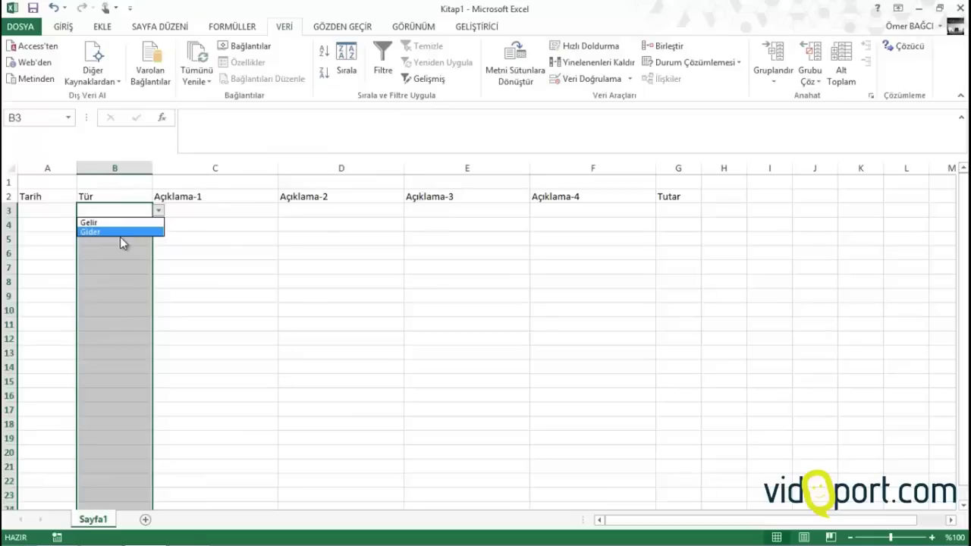
pyautogui.press('Escape')
# Enter 12.8.2014 in A3 and choose Gelir from the B3 drop-down
pyautogui.click(61, 209)
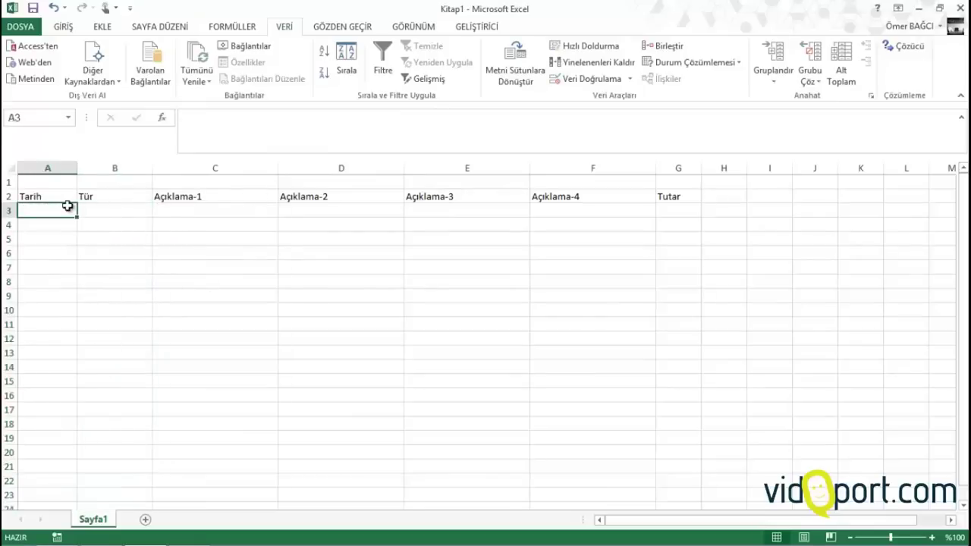
pyautogui.write('12.8.2014')
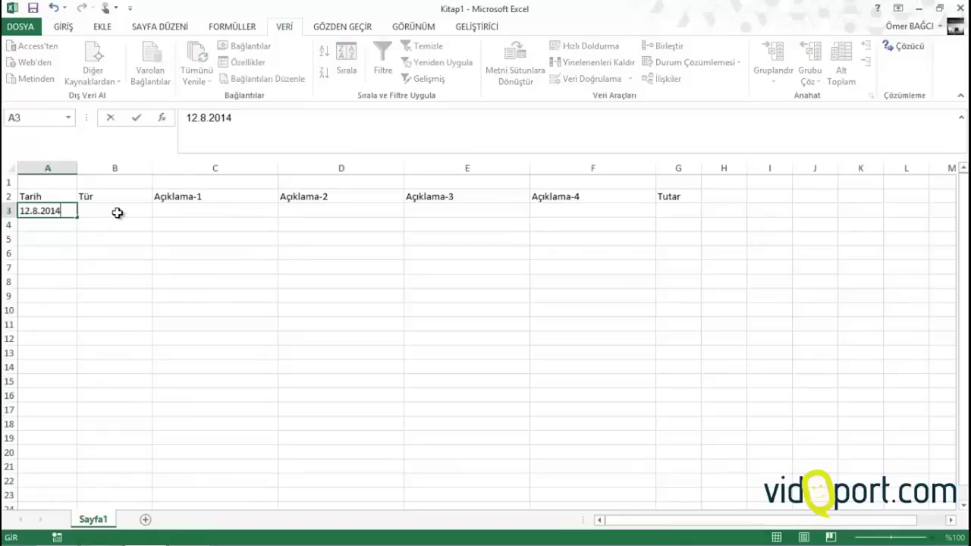
pyautogui.click(120, 211)
pyautogui.click(158, 211)
pyautogui.click(139, 223)
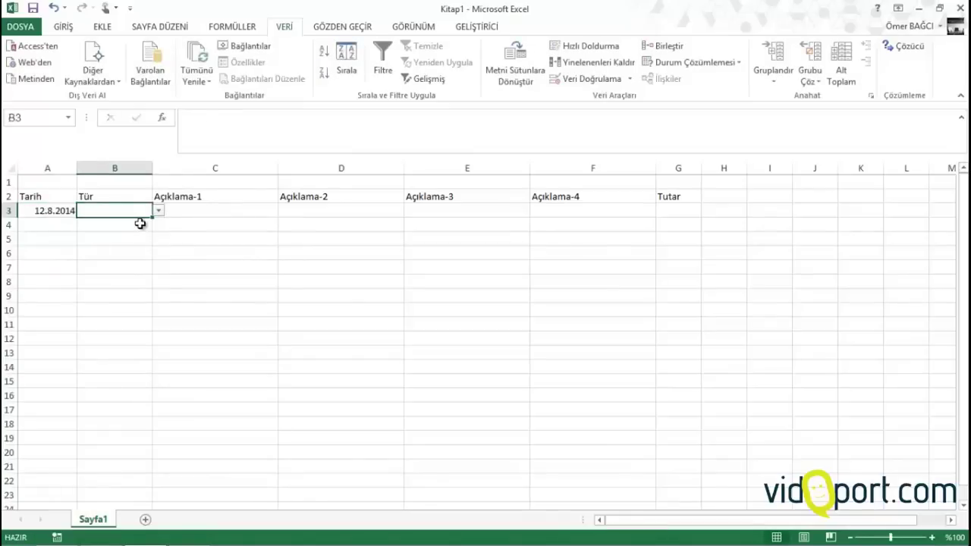
# Check the row 3 cells and widen column G
pyautogui.click(247, 209)
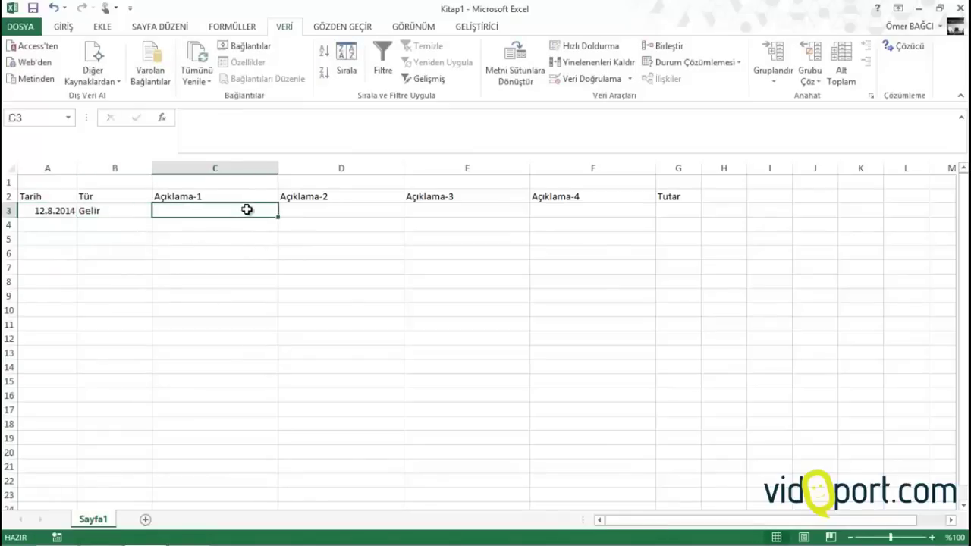
pyautogui.click(318, 209)
pyautogui.click(438, 203)
pyautogui.click(566, 213)
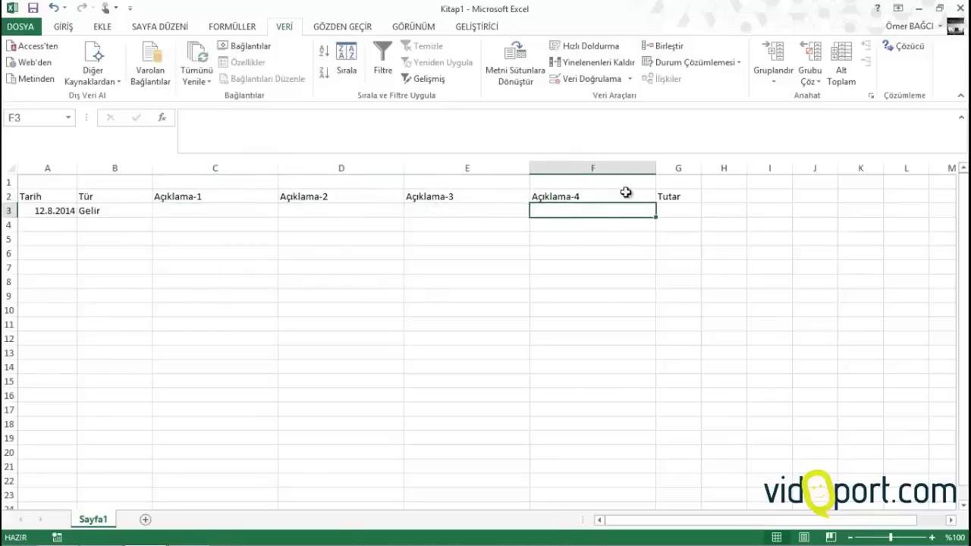
pyautogui.moveTo(701, 167); pyautogui.dragTo(718, 167)
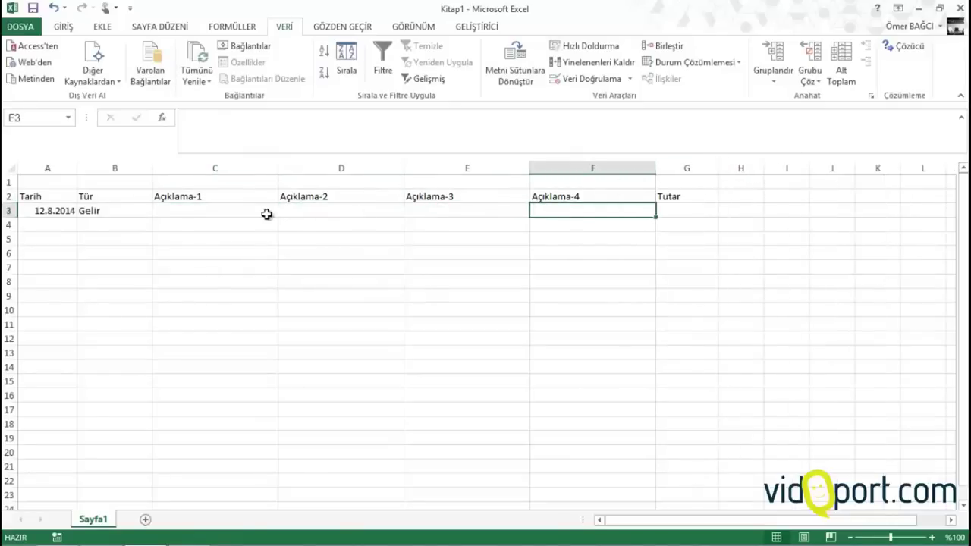
pyautogui.click(232, 213)
pyautogui.click(124, 212)
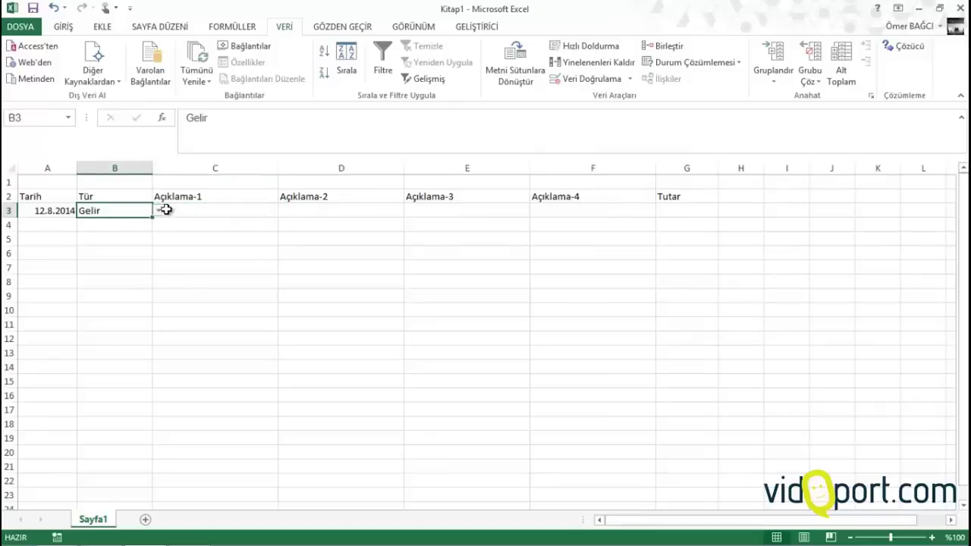
# Fill row 3 with Üyelik, Aylık, a person's name and amount 25
pyautogui.click(215, 208)
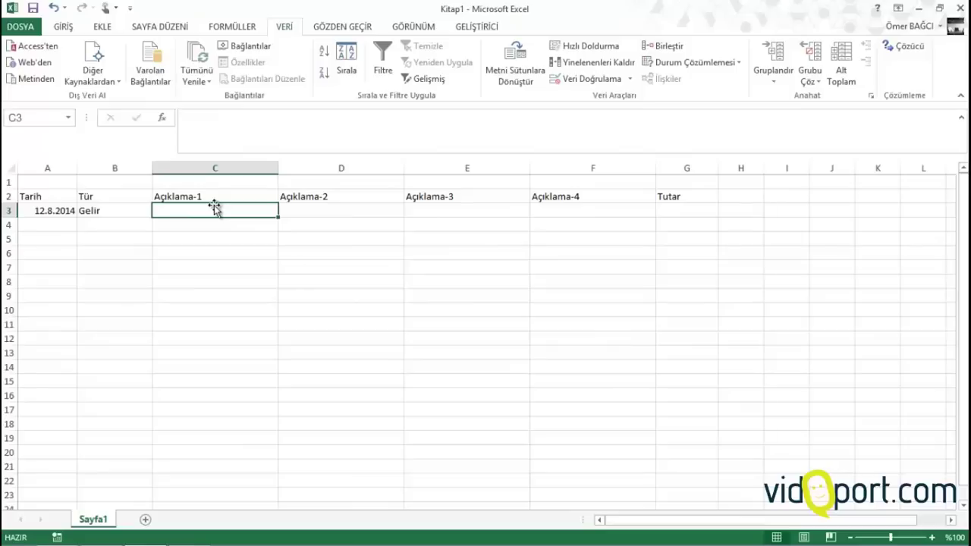
pyautogui.write('Üyelik')
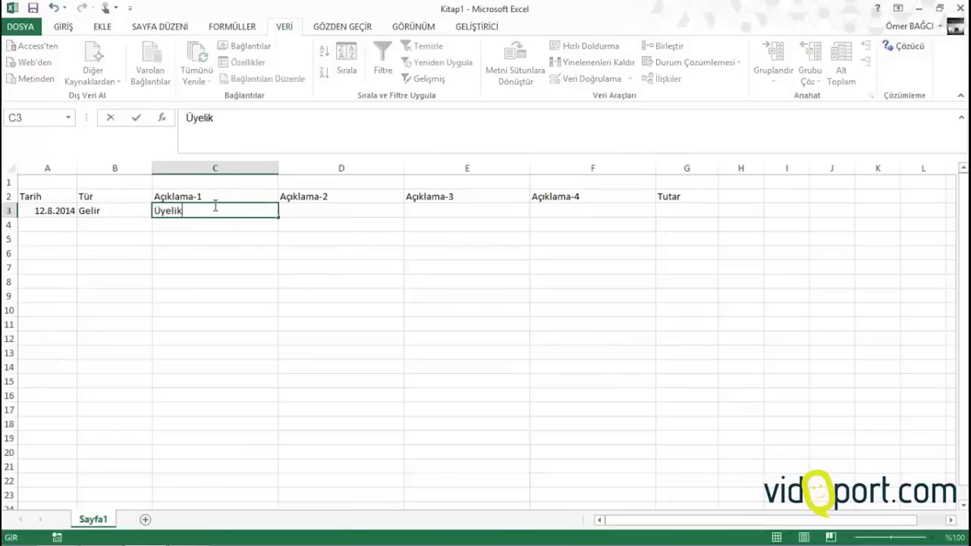
pyautogui.press('Tab')
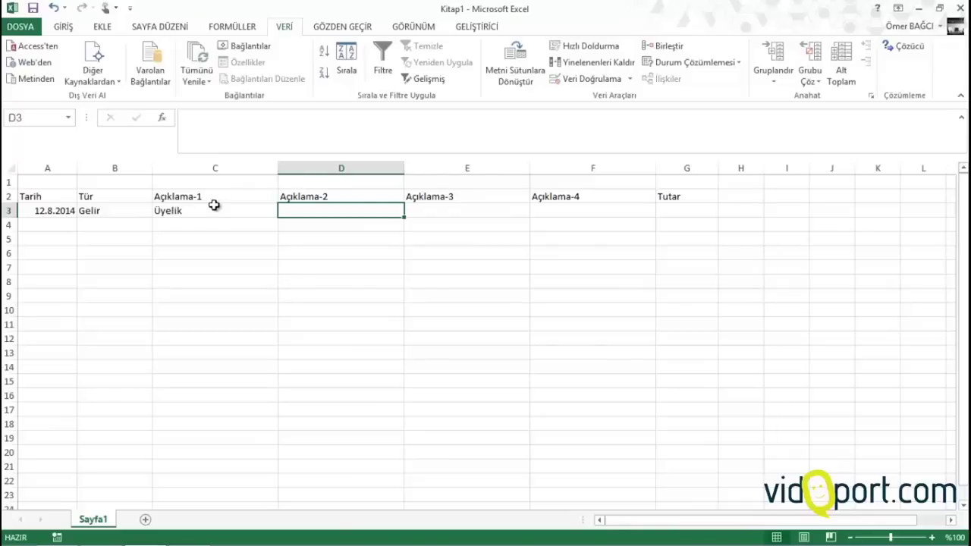
pyautogui.write('Aylık')
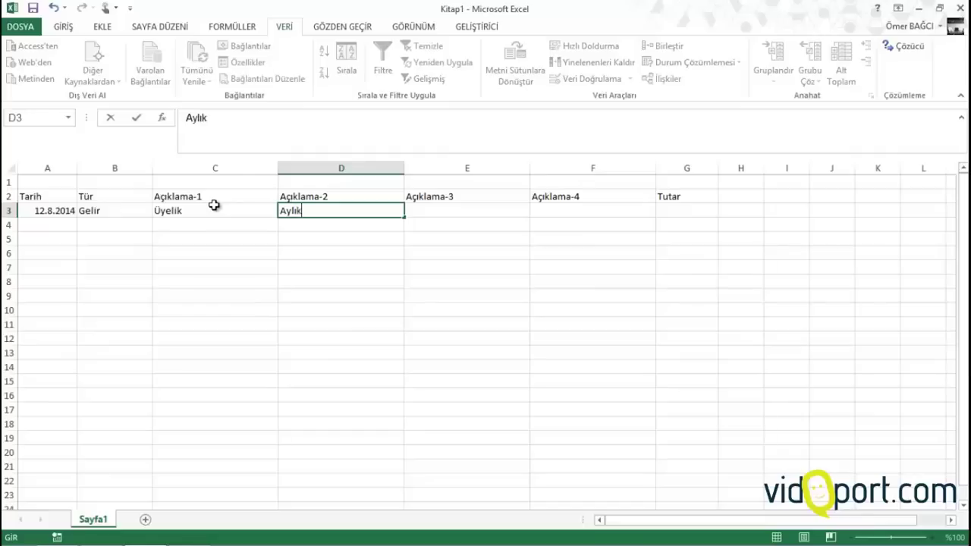
pyautogui.press('Tab')
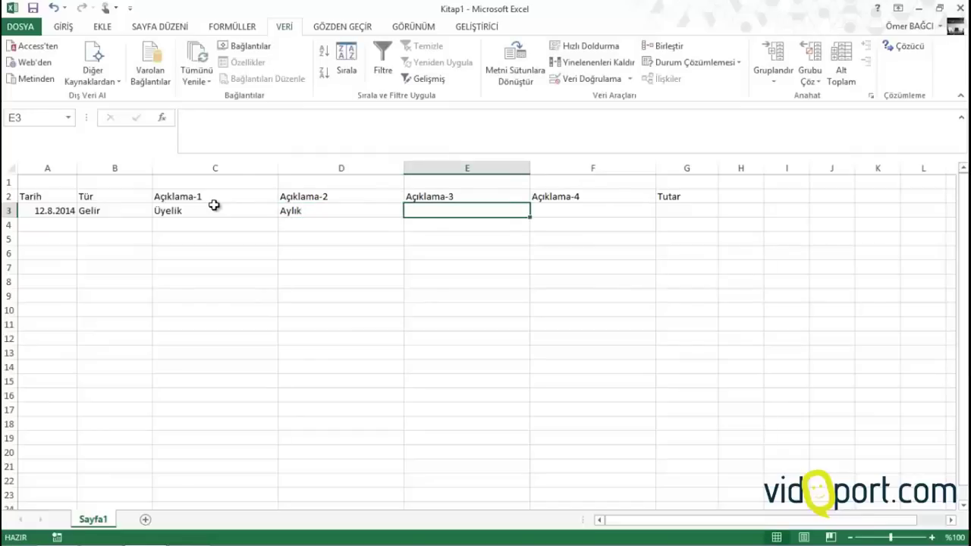
pyautogui.write('Ömer')
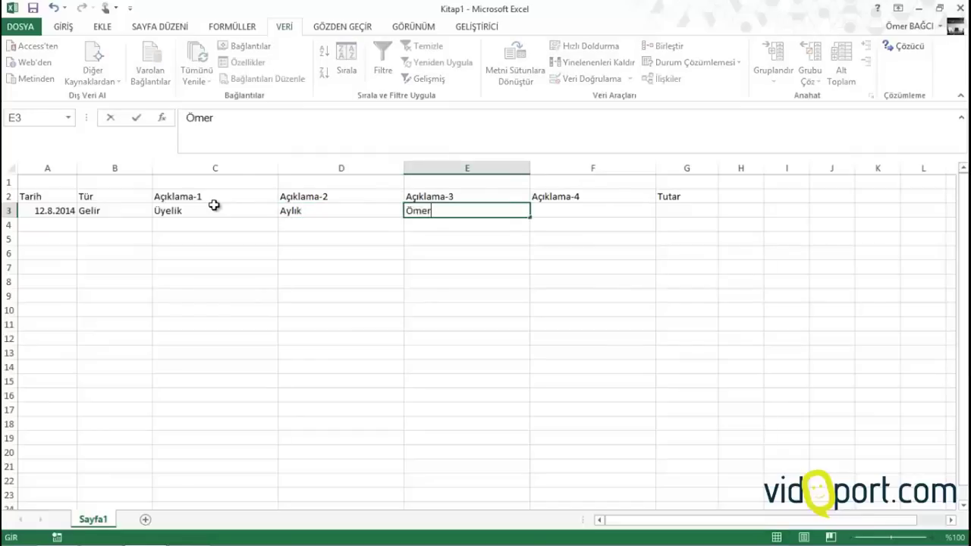
pyautogui.write('I')
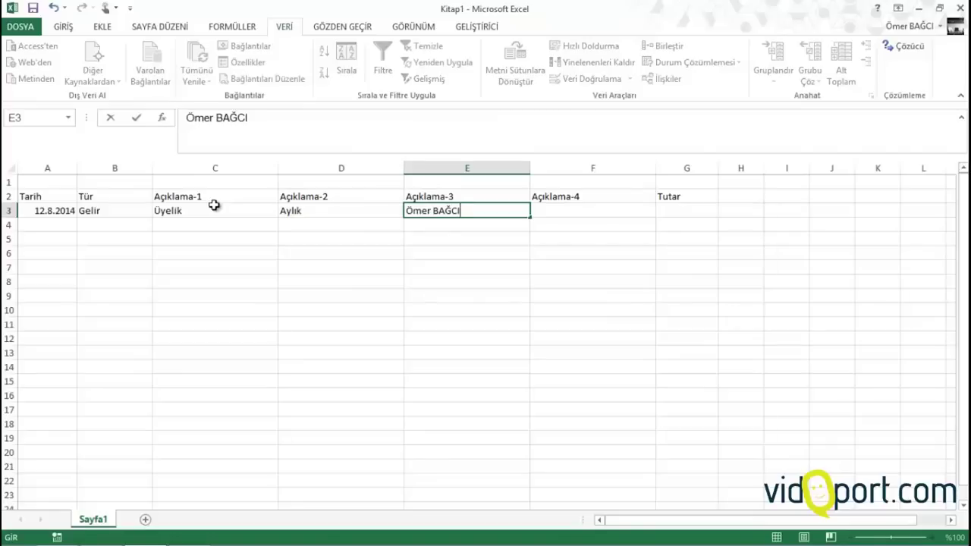
pyautogui.press('Tab')
pyautogui.press('Tab')
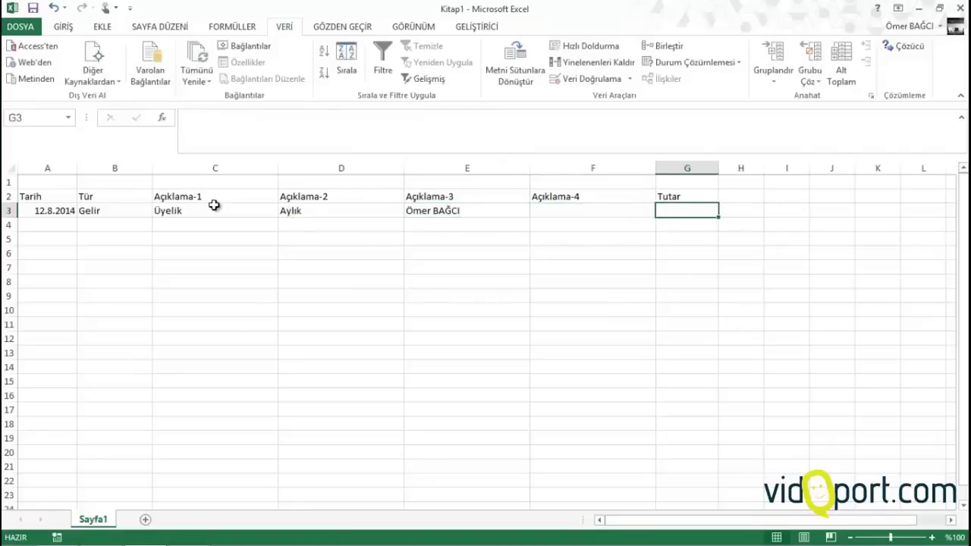
pyautogui.write('25')
pyautogui.press('Return')
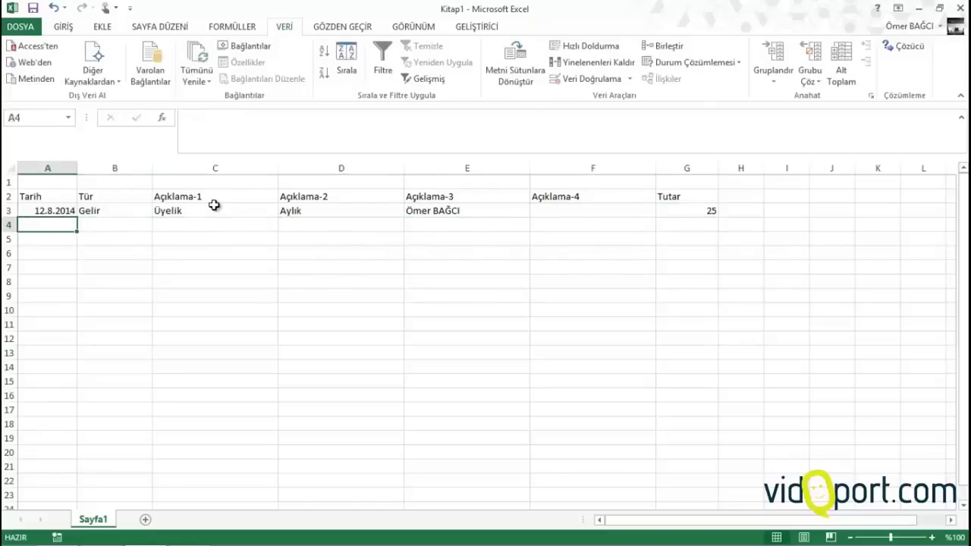
# Start row 4 with the copied date, Gider, Araç and Yakıt
pyautogui.hotkey('ctrl', "'")
pyautogui.press('Tab')
pyautogui.write('Gi')
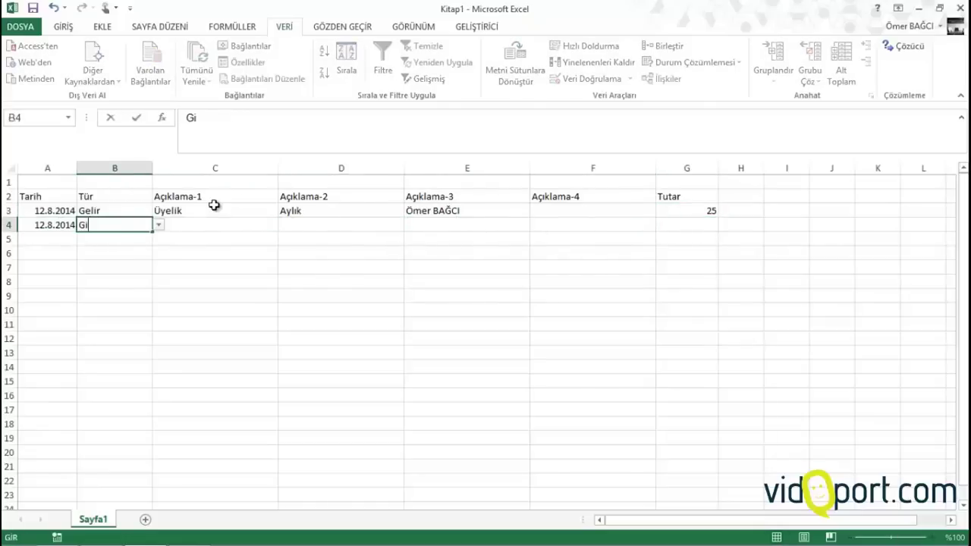
pyautogui.write('der')
pyautogui.press('Tab')
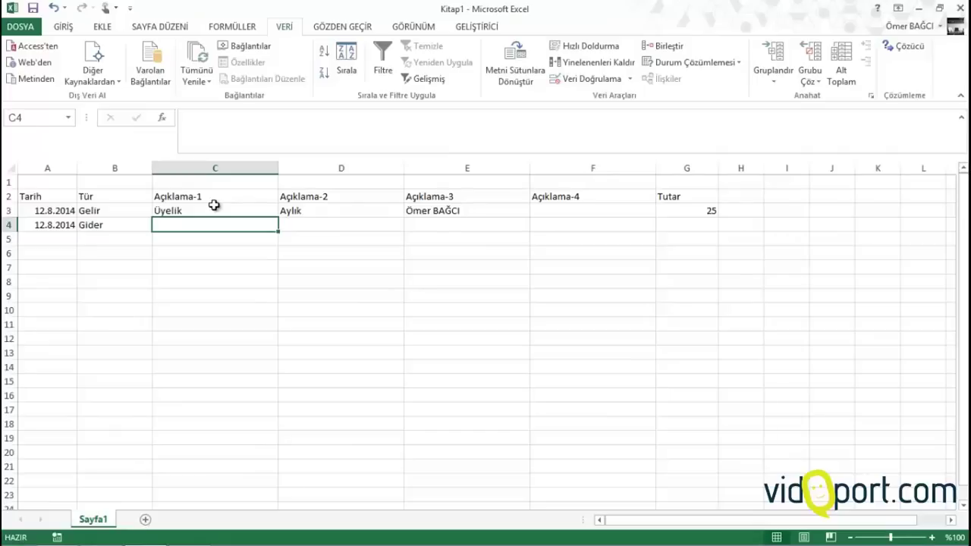
pyautogui.write('Araç')
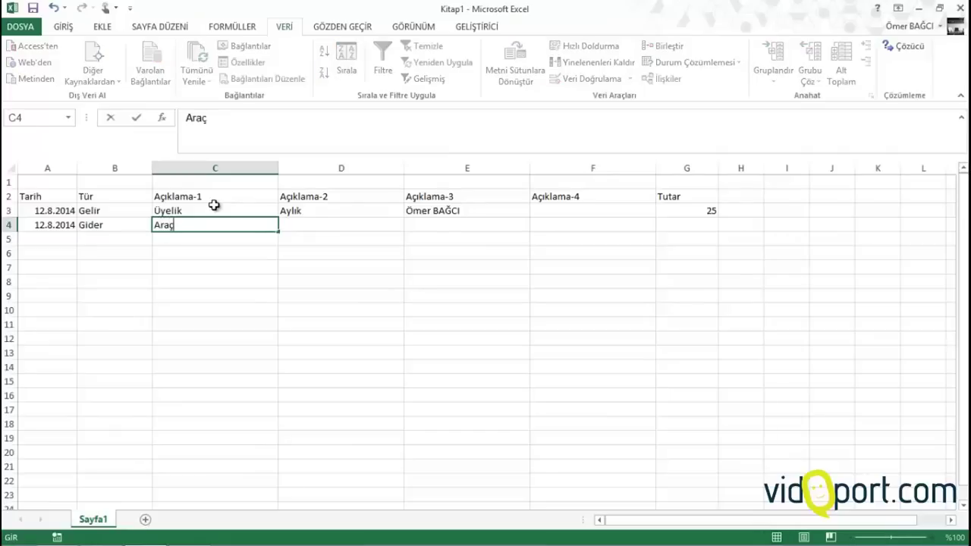
pyautogui.press('Tab')
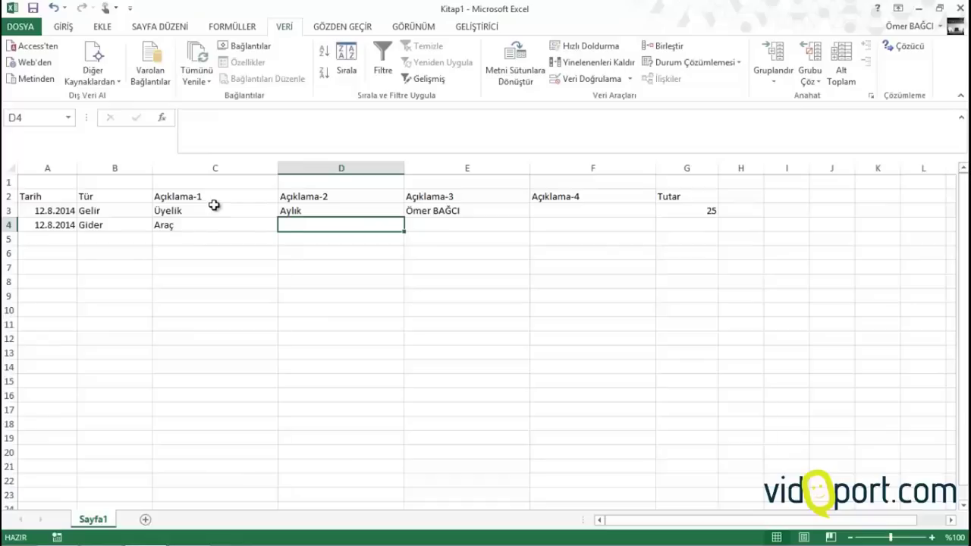
pyautogui.write('Yakıt')
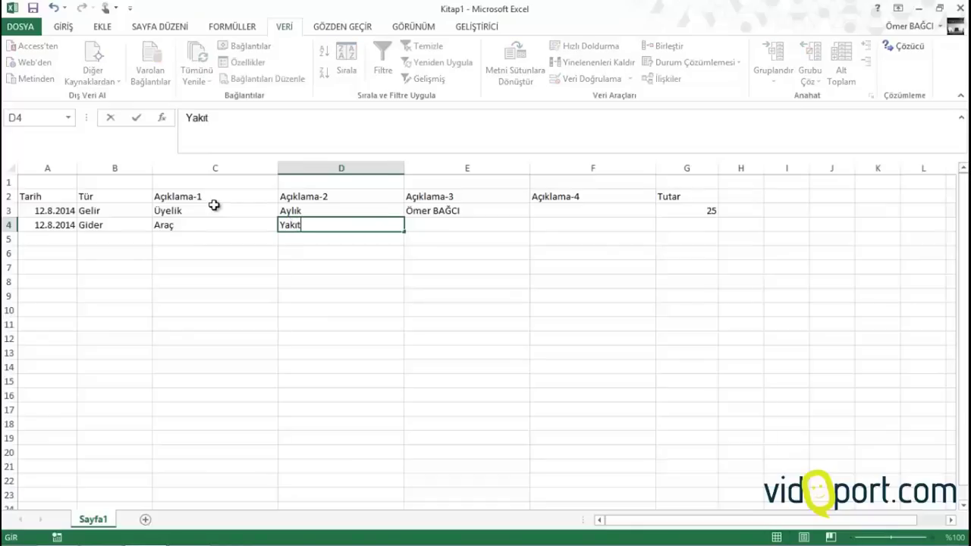
pyautogui.press('Tab')
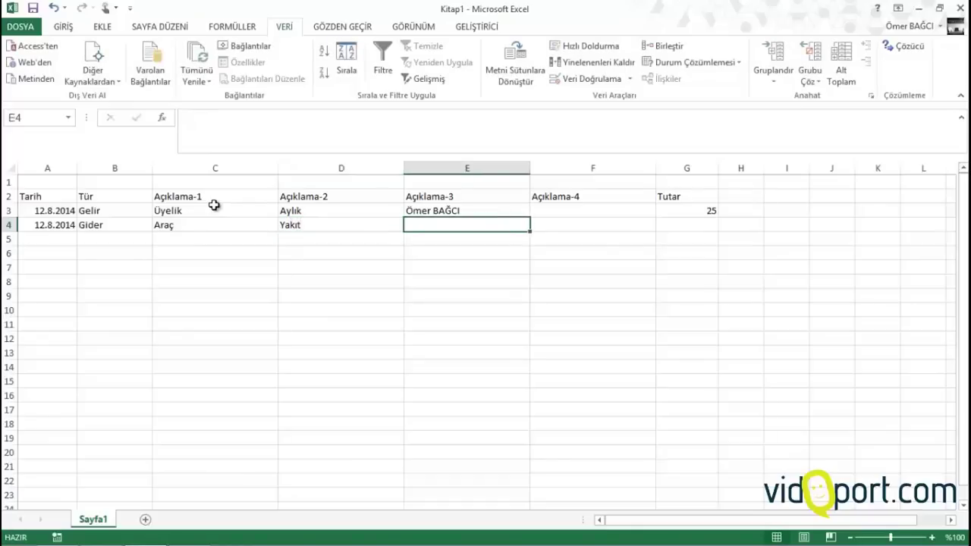
# Add a vehicle plate number and amount 230 to row 4, then enter today's date in A5
pyautogui.write('34')
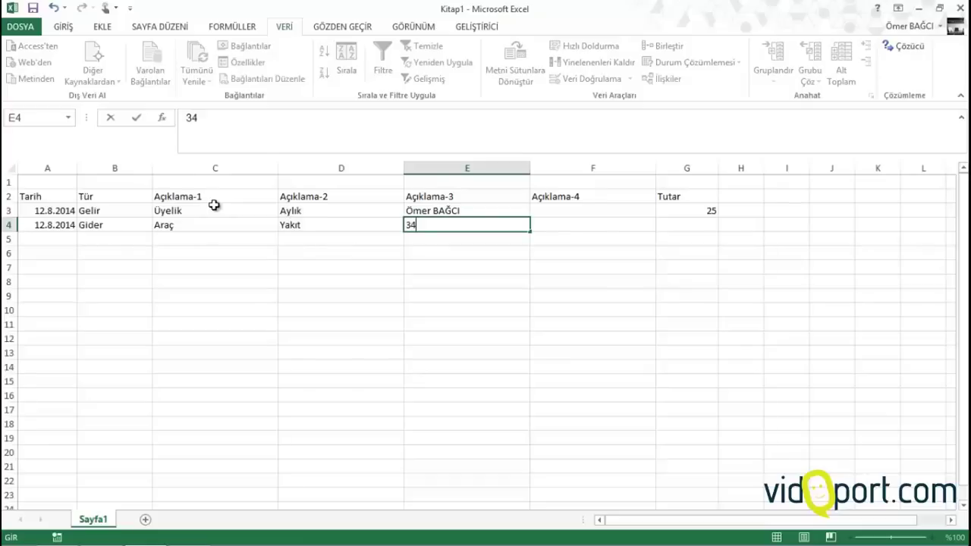
pyautogui.write('B6115')
pyautogui.press('Tab')
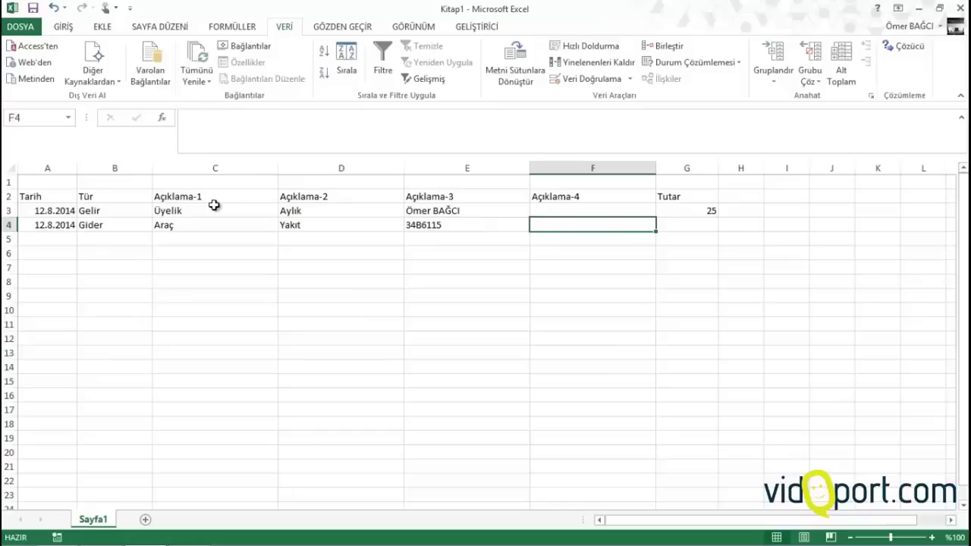
pyautogui.press('Tab')
pyautogui.write('230')
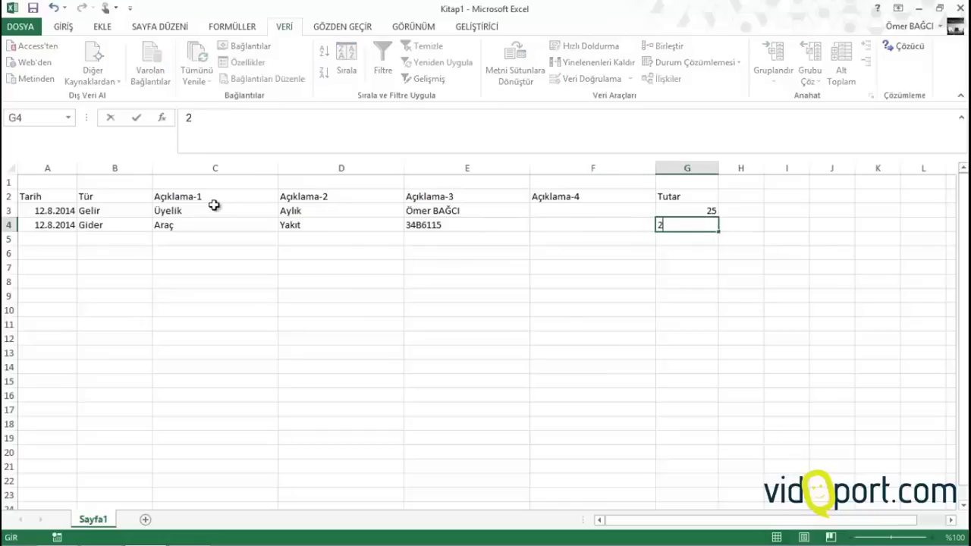
pyautogui.press('Down')
pyautogui.press('Left')
pyautogui.press('Left')
pyautogui.press('Left')
pyautogui.press('Left')
pyautogui.press('Left')
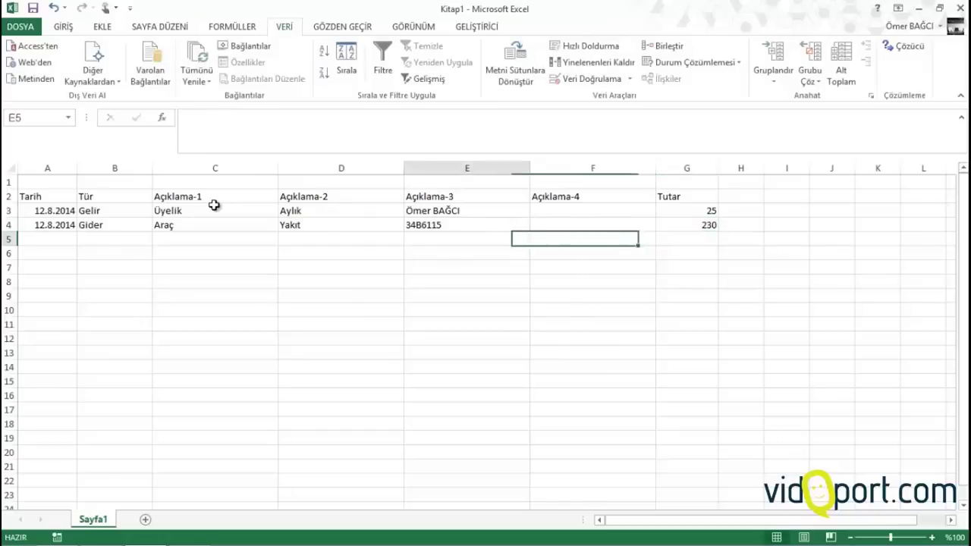
pyautogui.press('Left')
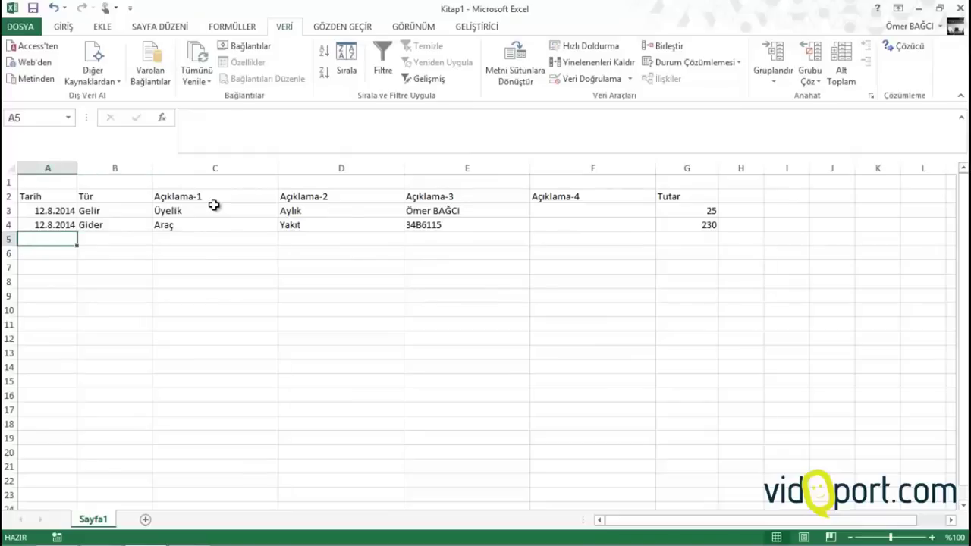
pyautogui.hotkey('ctrl', ';')
# Fill row 5 with Gider, Ofis, Telefon, a phone number, a usage note and 123
pyautogui.press('Tab')
pyautogui.write('G')
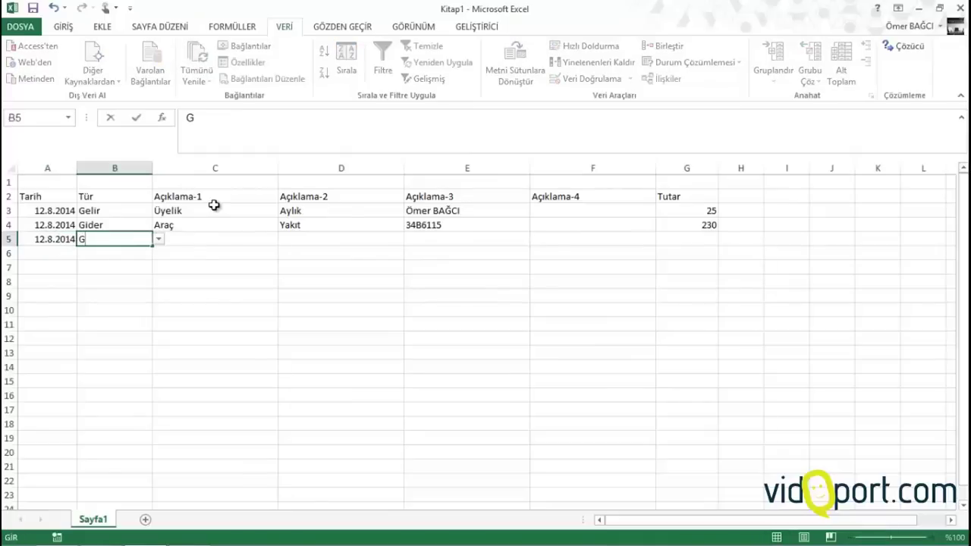
pyautogui.write('ider')
pyautogui.press('Tab')
pyautogui.write('Ofi')
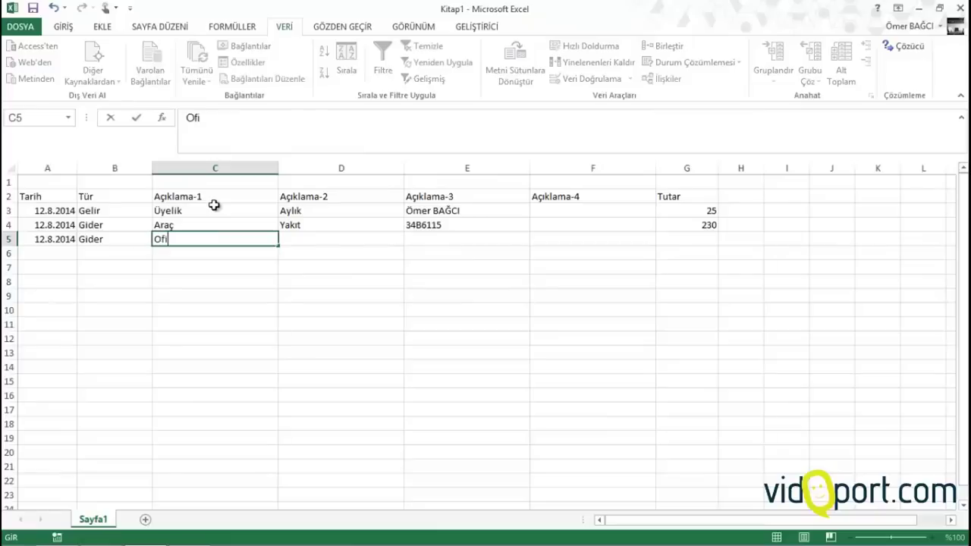
pyautogui.write('s')
pyautogui.press('Tab')
pyautogui.write('Telefon')
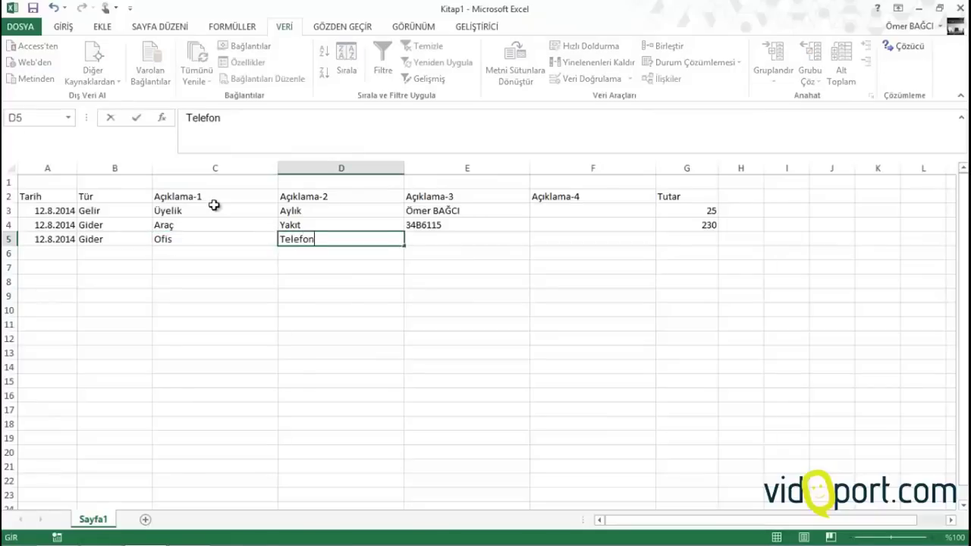
pyautogui.press('Tab')
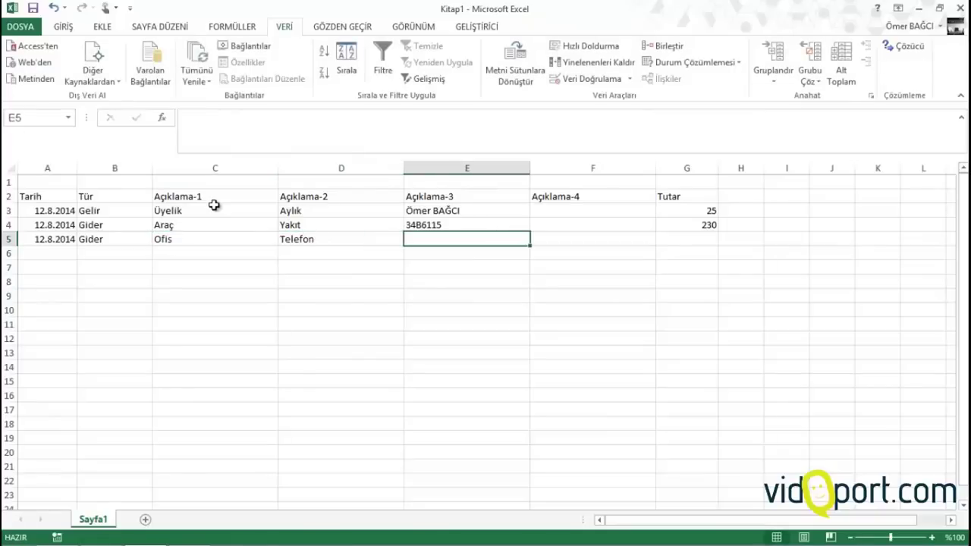
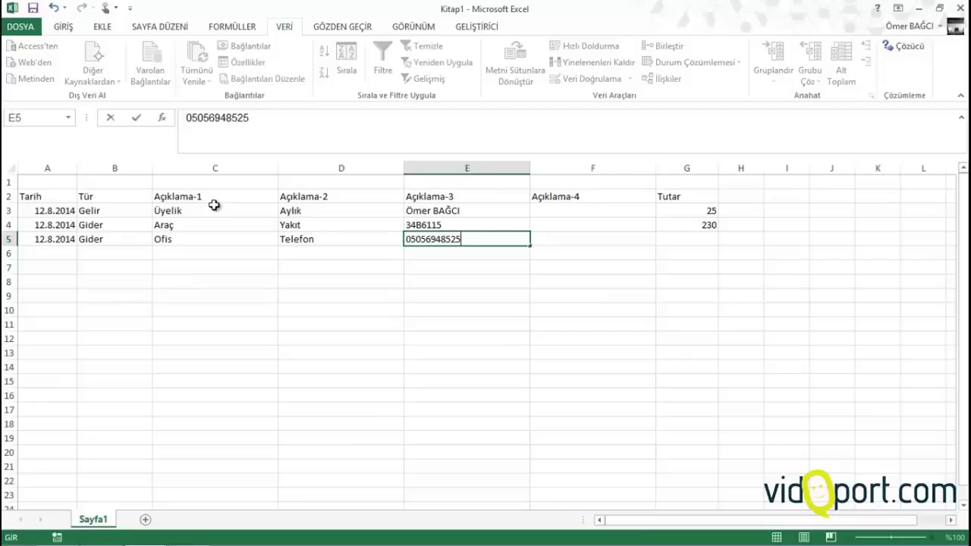
pyautogui.press('Tab')
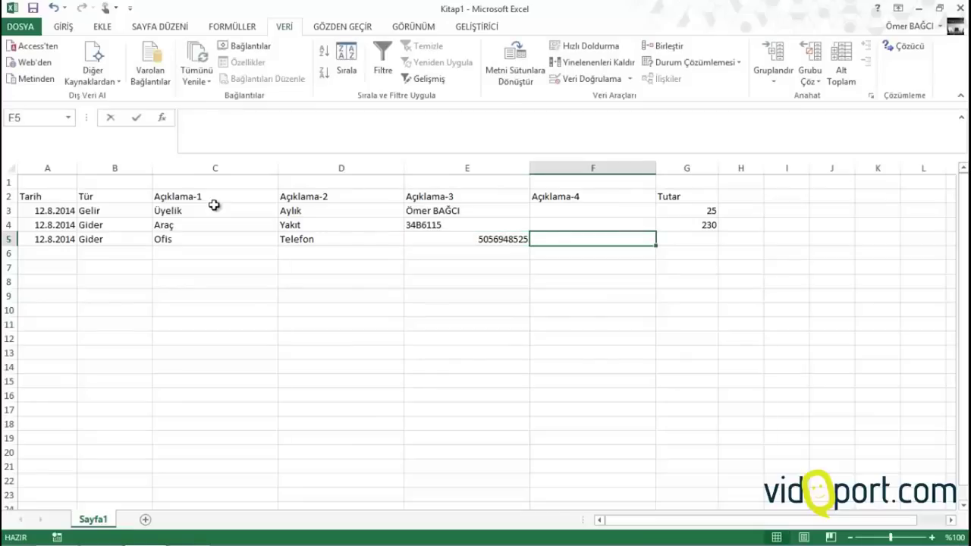
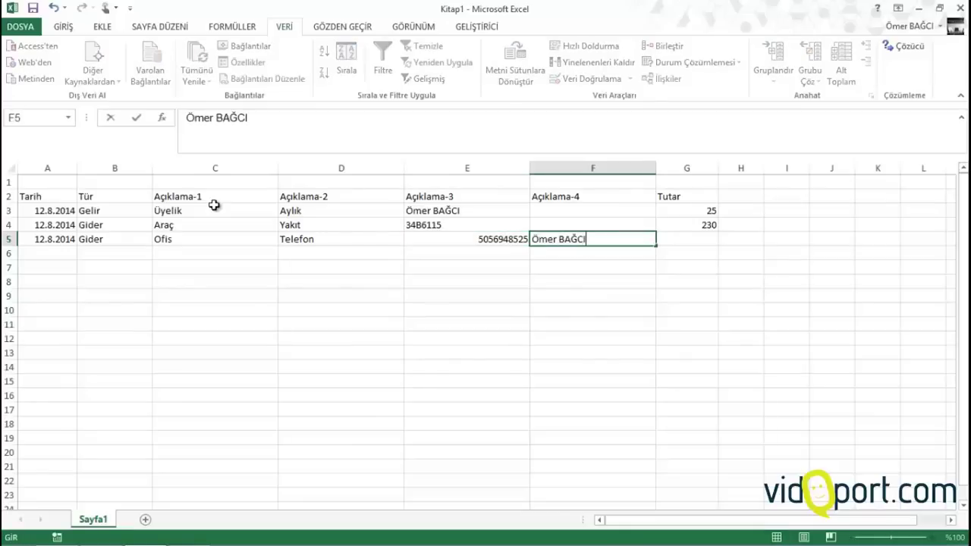
pyautogui.write("'nın kullandığı")
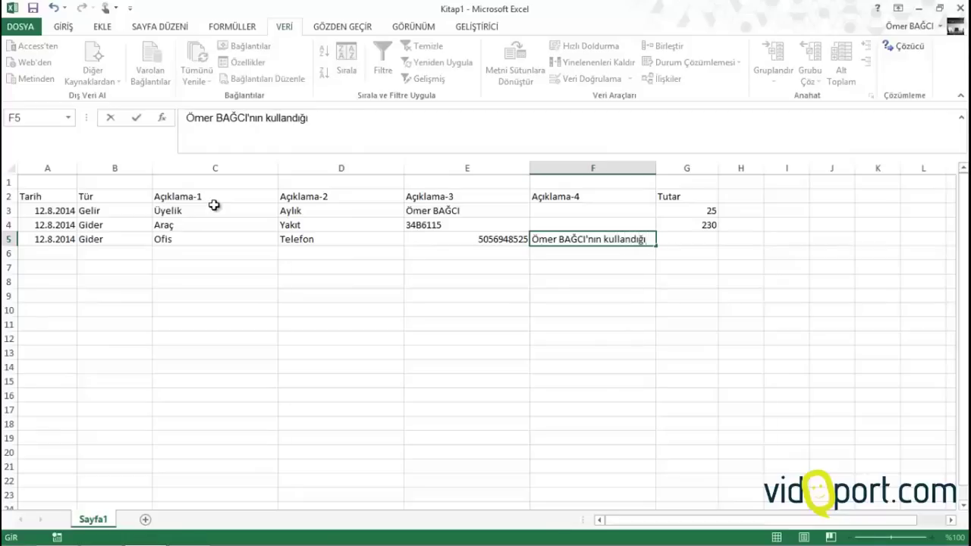
pyautogui.press('Tab')
pyautogui.write('123')
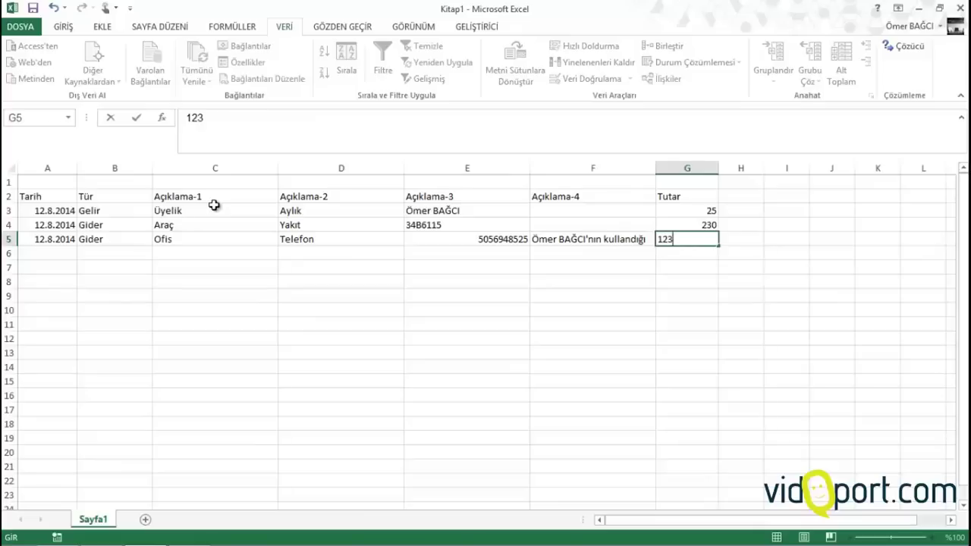
pyautogui.press('Return')
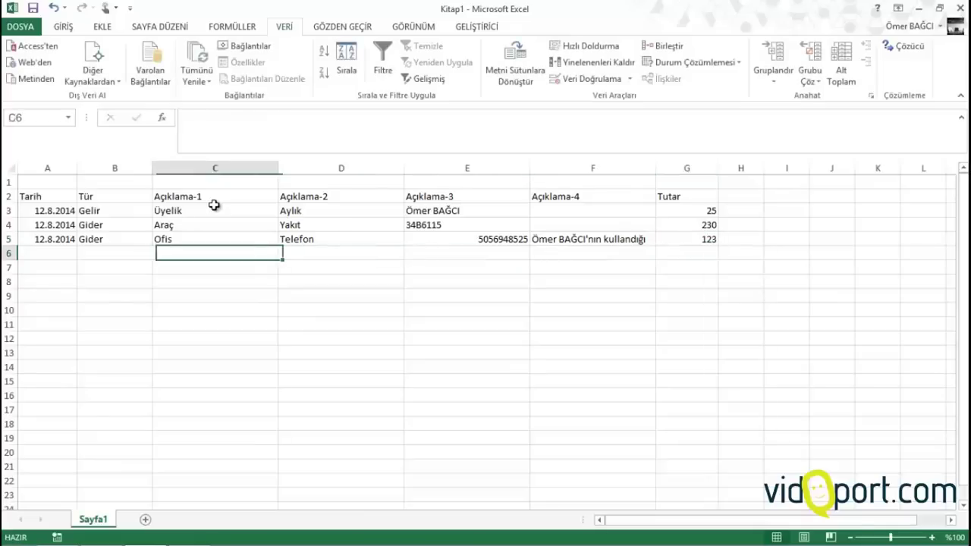
# Fill row 6 with today's date, Gelir, Üyelik, Excel, a person's name and 49
pyautogui.hotkey('ctrl', ';')
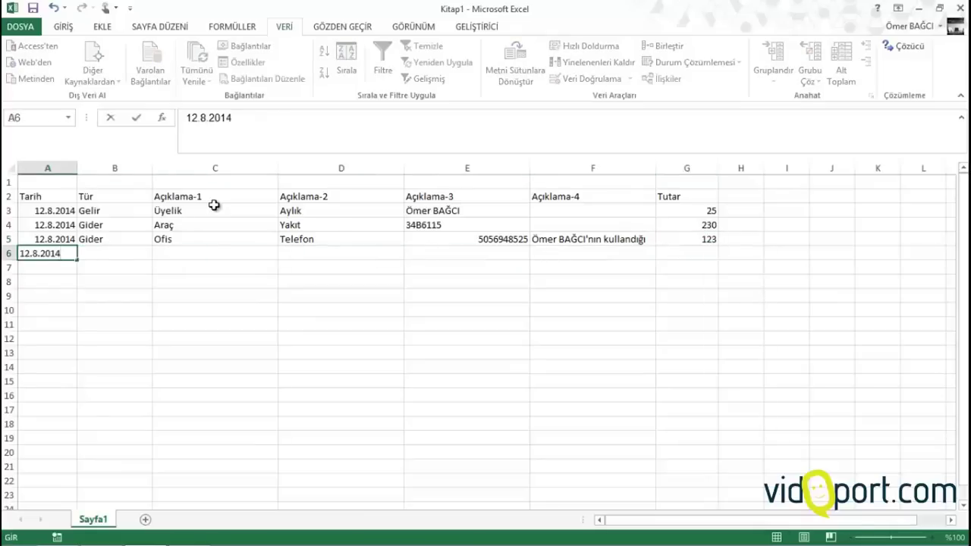
pyautogui.press('Tab')
pyautogui.write('Gelir')
pyautogui.press('Tab')
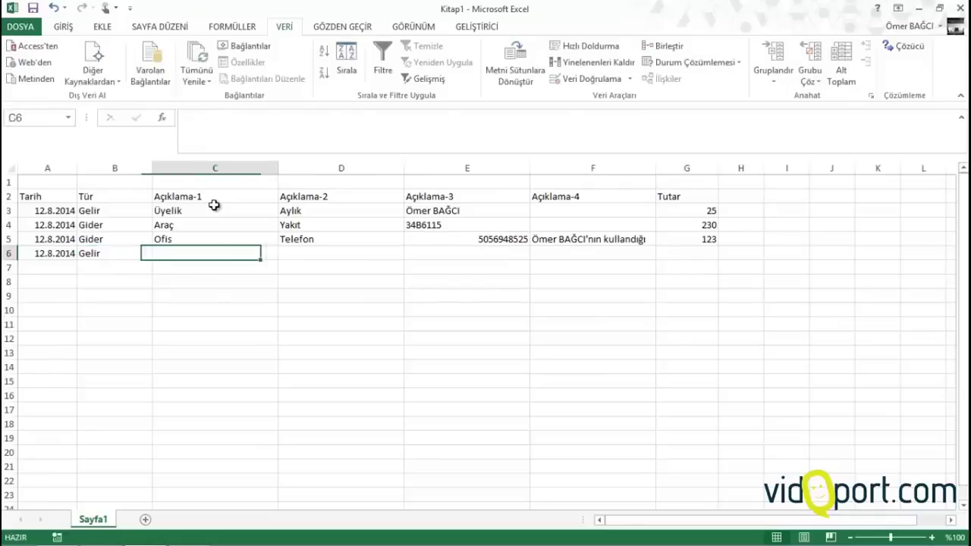
pyautogui.write('Üyelik')
pyautogui.press('Tab')
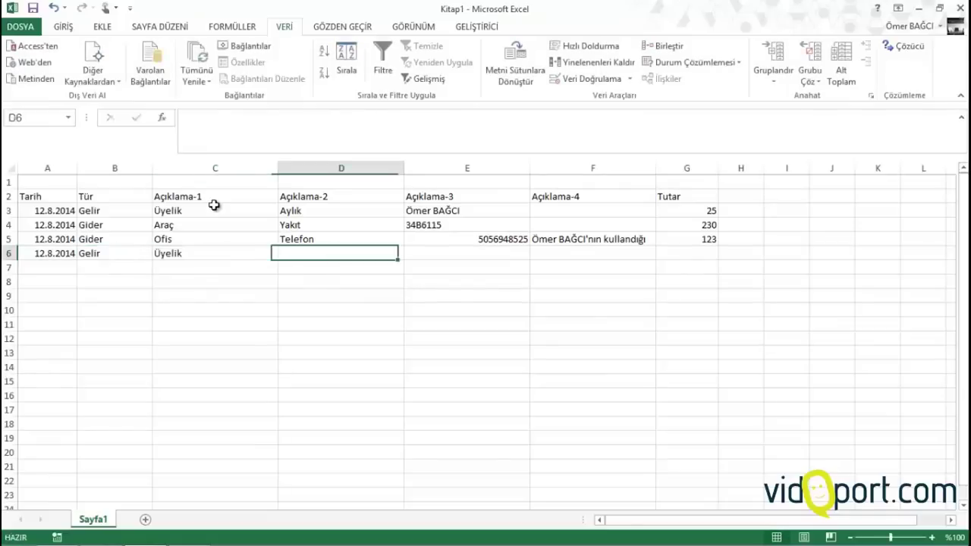
pyautogui.write('Excel')
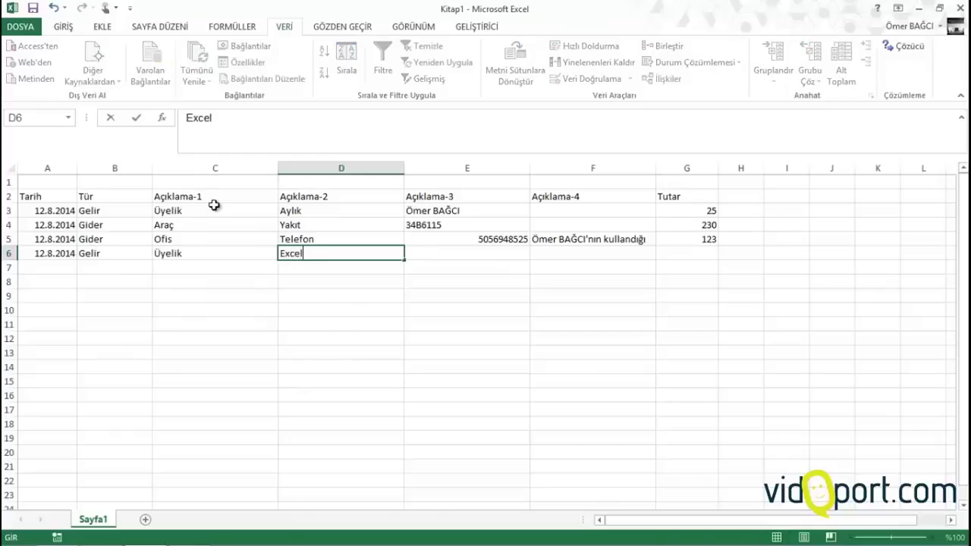
pyautogui.hotkey('ctrl', 'Return')
pyautogui.press('Tab')
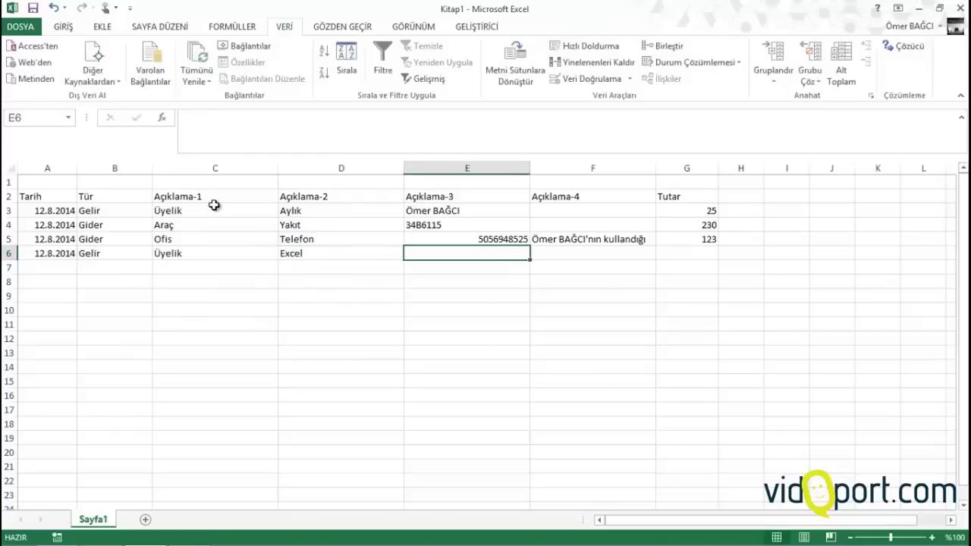
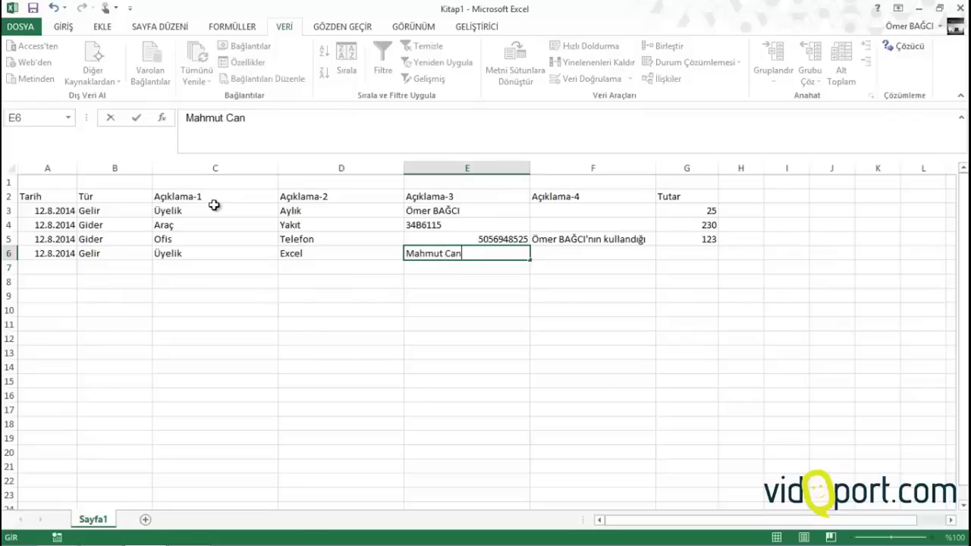
pyautogui.press('Tab')
pyautogui.press('Tab')
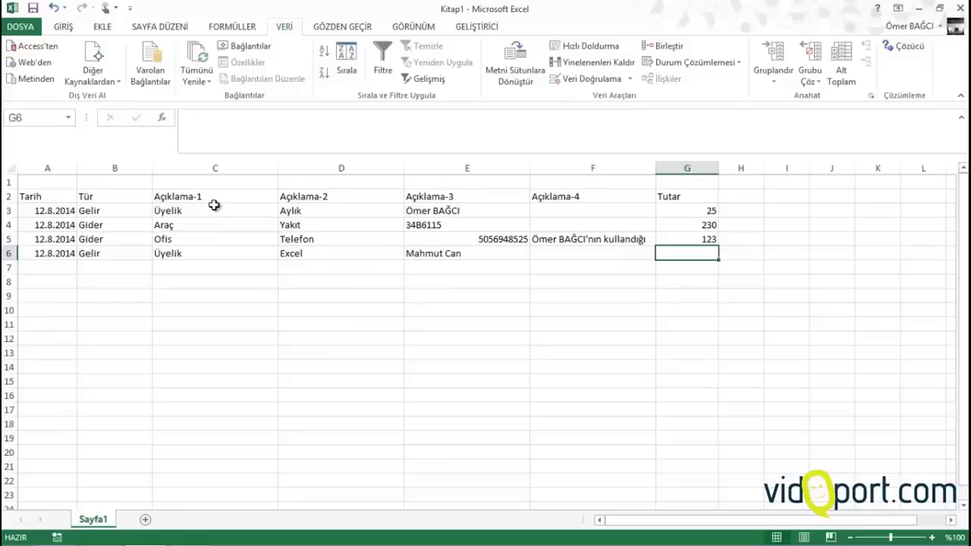
pyautogui.write('49')
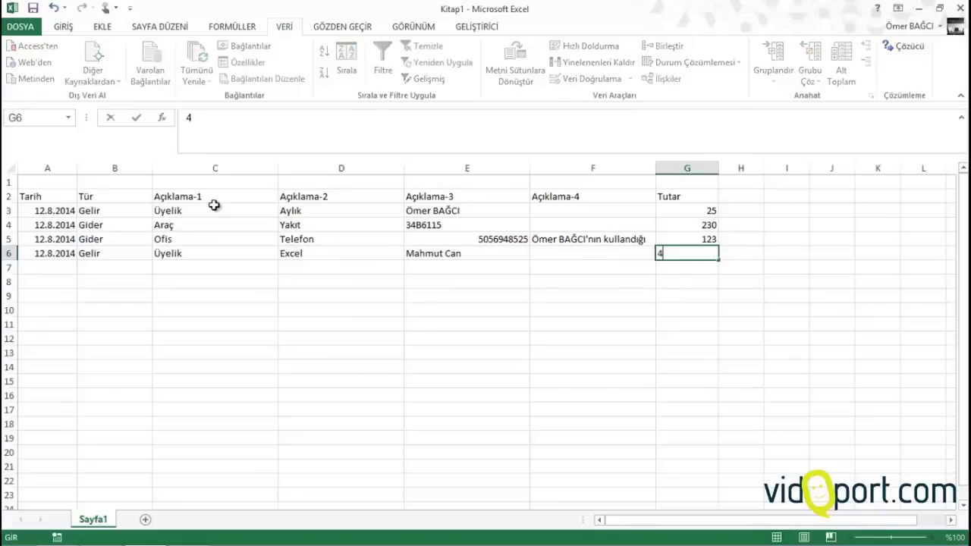
pyautogui.press('Return')
pyautogui.press('Left')
pyautogui.press('Left')
pyautogui.press('Left')
pyautogui.press('Left')
pyautogui.press('Left')
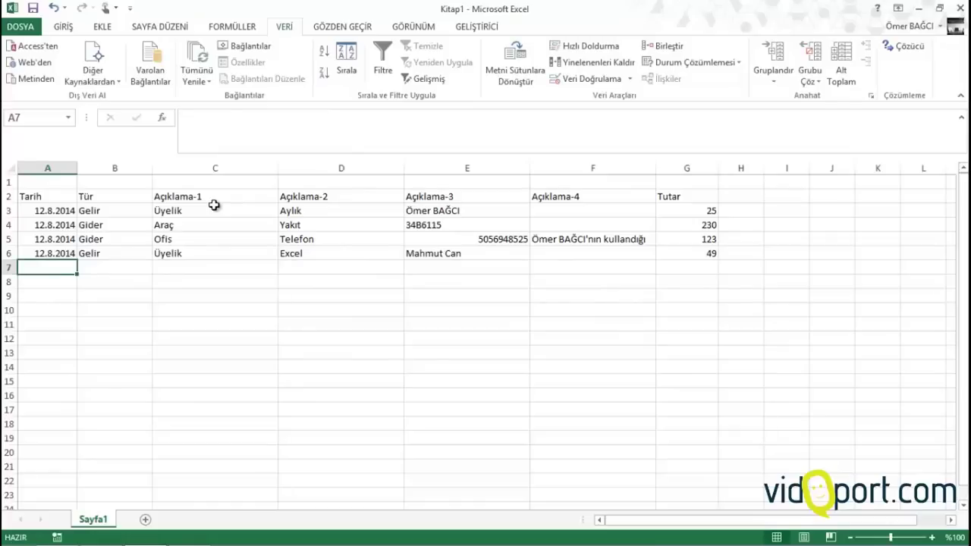
# Fill A7:D7 with today's date, Gelir, Eğitim and Firma Eğitimi
pyautogui.hotkey('ctrl', ';')
pyautogui.press('Tab')
pyautogui.write('Gelir')
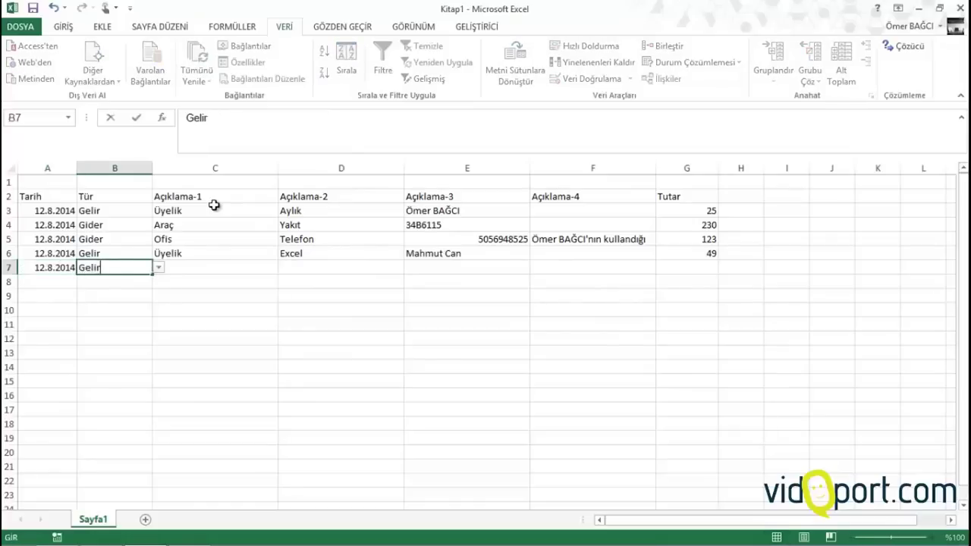
pyautogui.press('Tab')
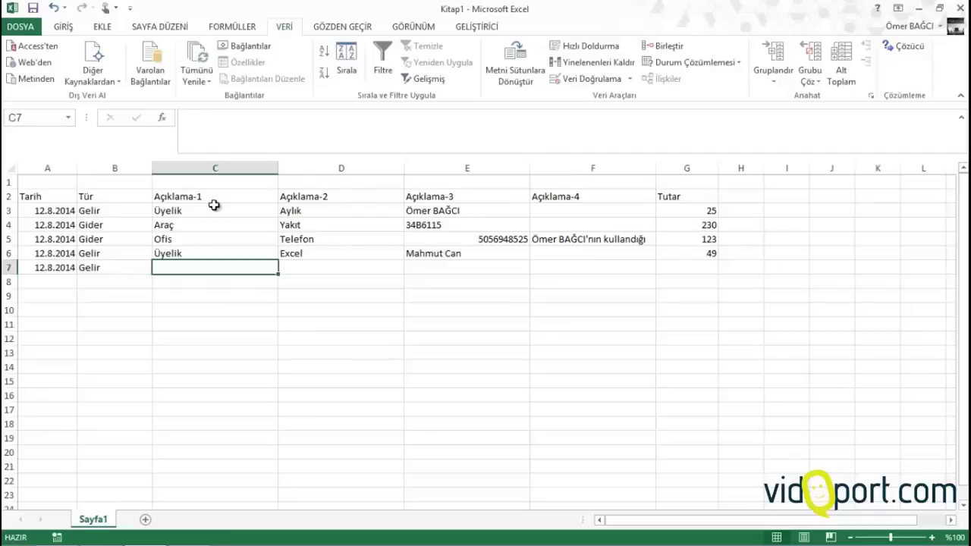
pyautogui.write('Eğitim')
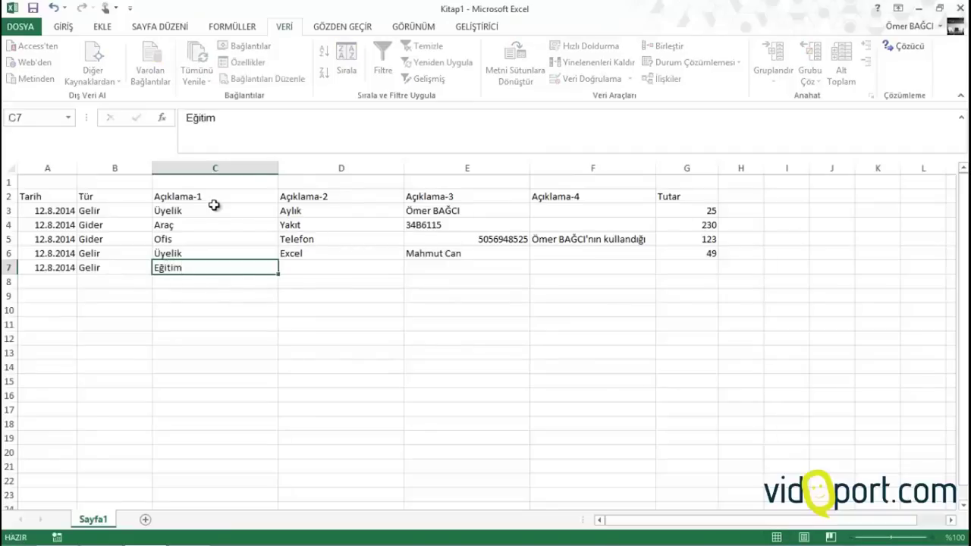
pyautogui.press('Tab')
pyautogui.write('firm')
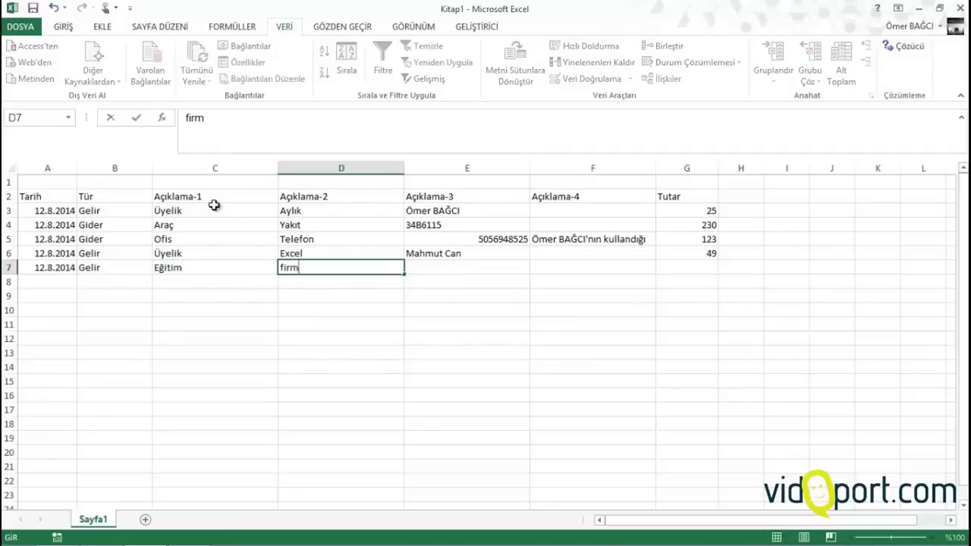
pyautogui.press('BackSpace')
pyautogui.press('BackSpace')
pyautogui.press('BackSpace')
pyautogui.press('BackSpace')
pyautogui.write('Firma Eğ')
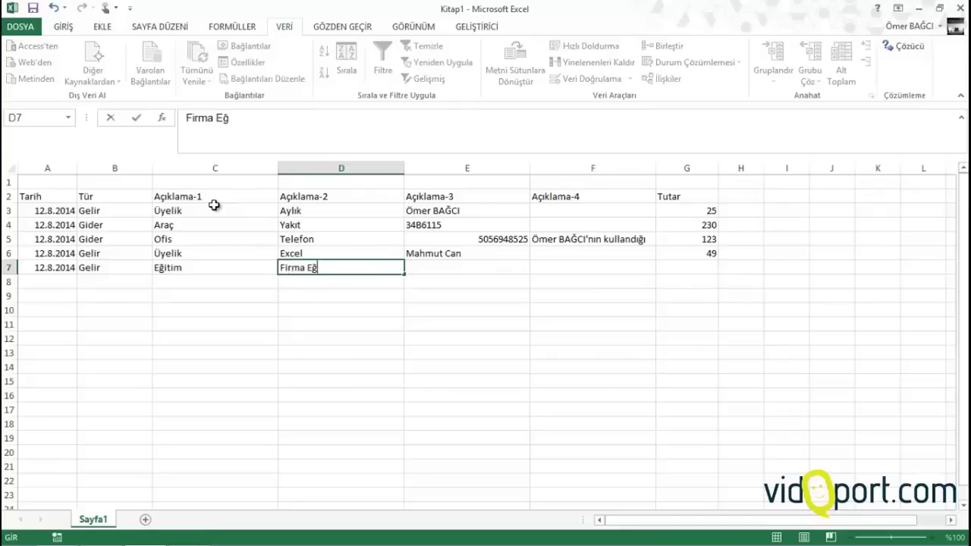
pyautogui.write('itimi')
pyautogui.press('Tab')
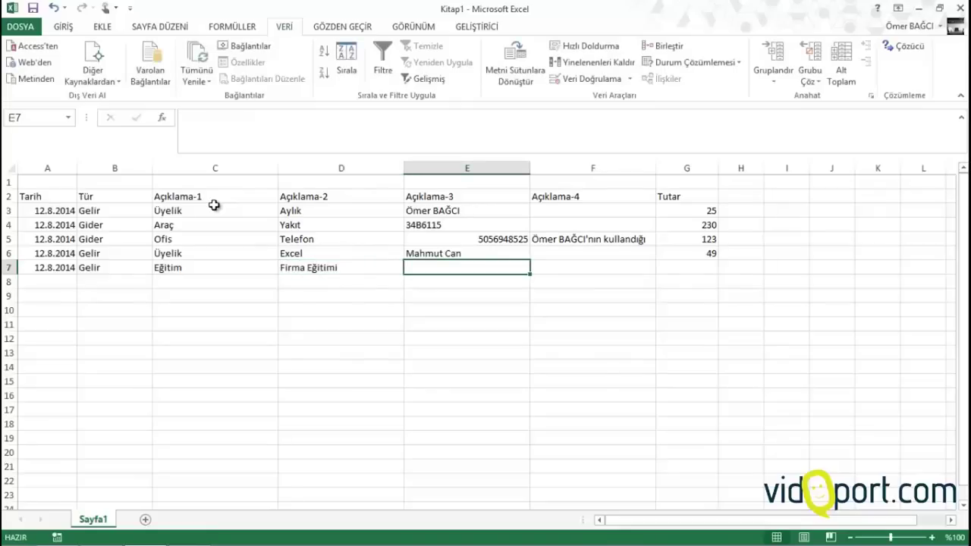
# Add Yıldız Meşrubat and amount 300 to row 7, then return to column A
pyautogui.write('Yıl')
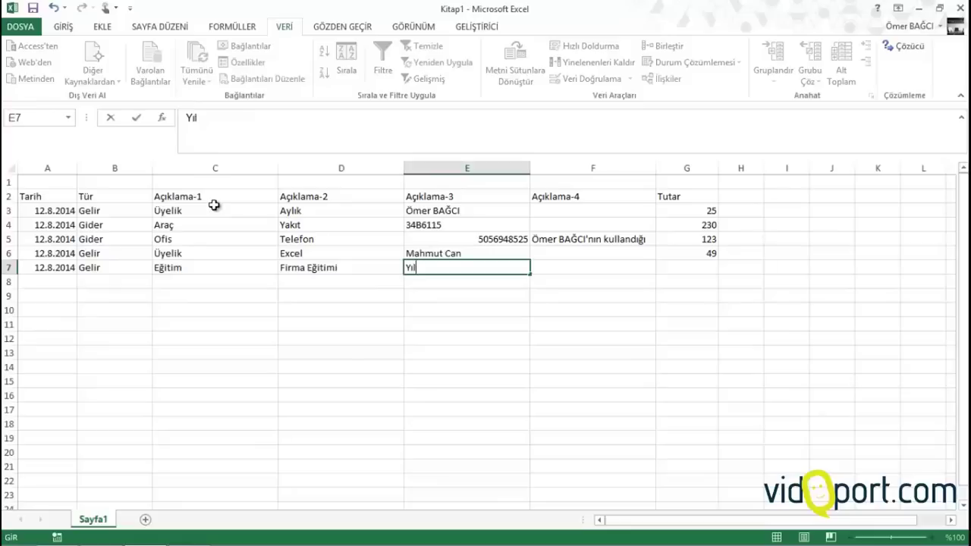
pyautogui.write('dız Meşrubat')
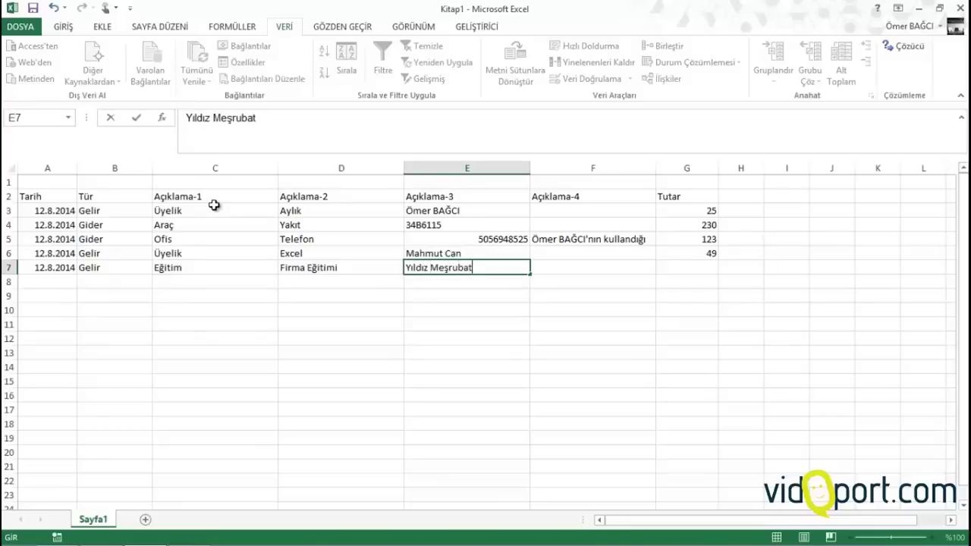
pyautogui.press('Tab')
pyautogui.press('Tab')
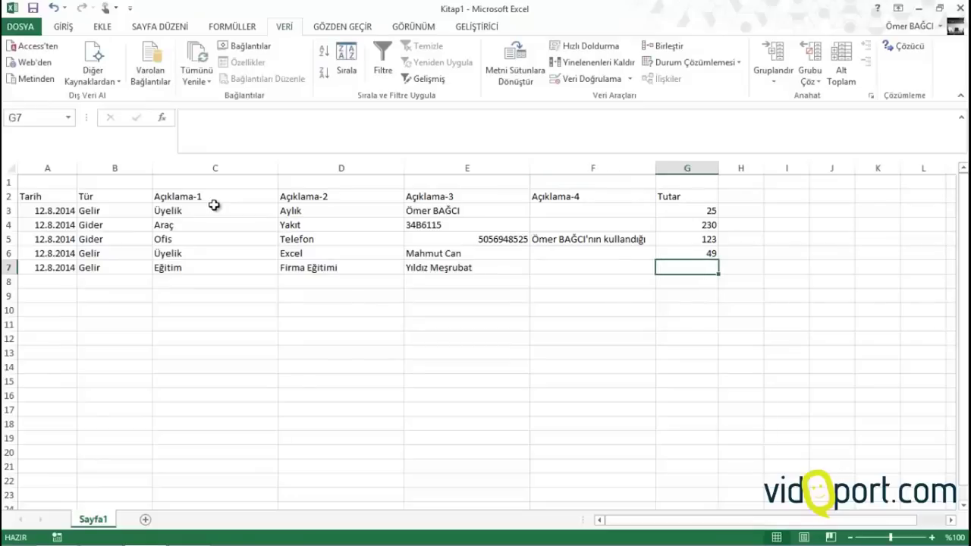
pyautogui.write('300')
pyautogui.press('Return')
pyautogui.press('Left')
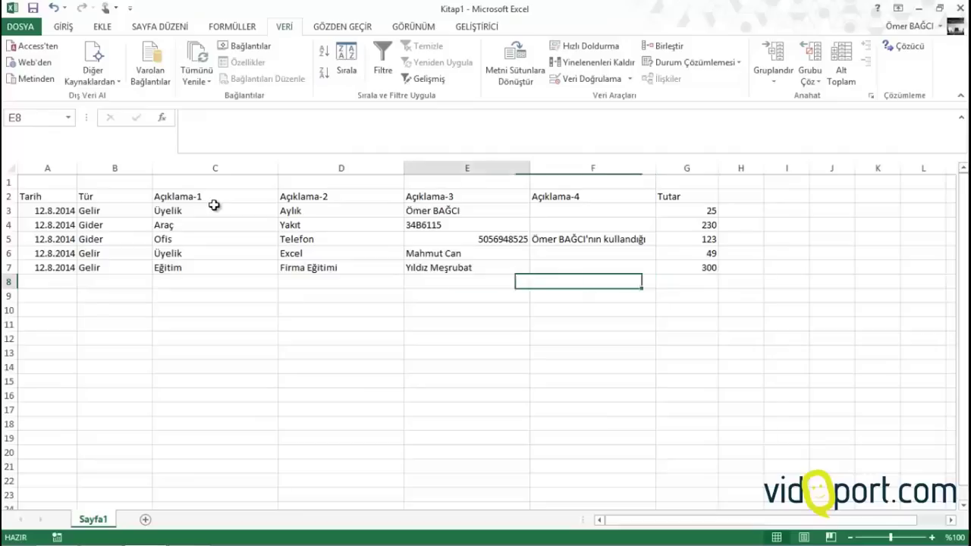
pyautogui.press('Left')
pyautogui.press('Left')
pyautogui.press('Left')
pyautogui.press('Left')
pyautogui.press('Left')
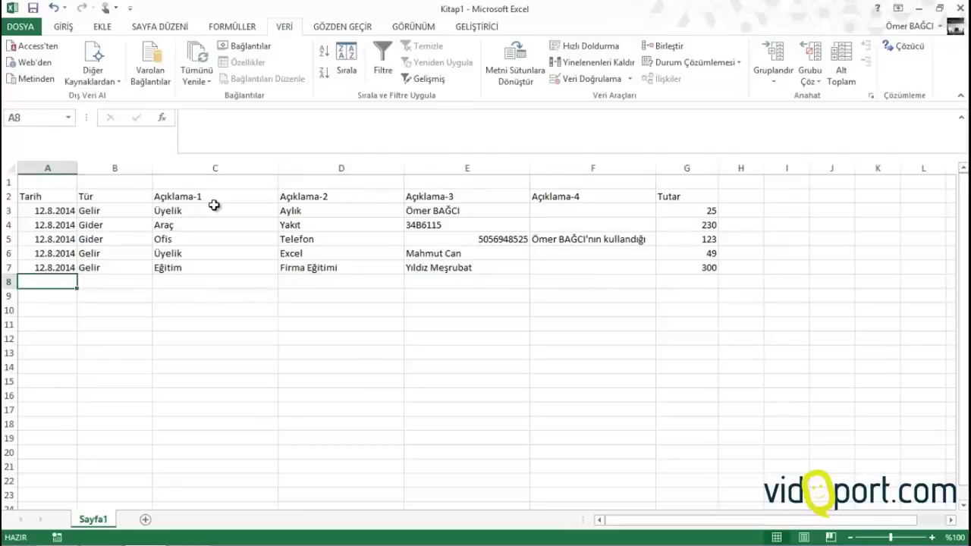
# Review the Açıklama entries, then copy the 12.8.2014 date into A8 and move to B8
pyautogui.click(215, 208)
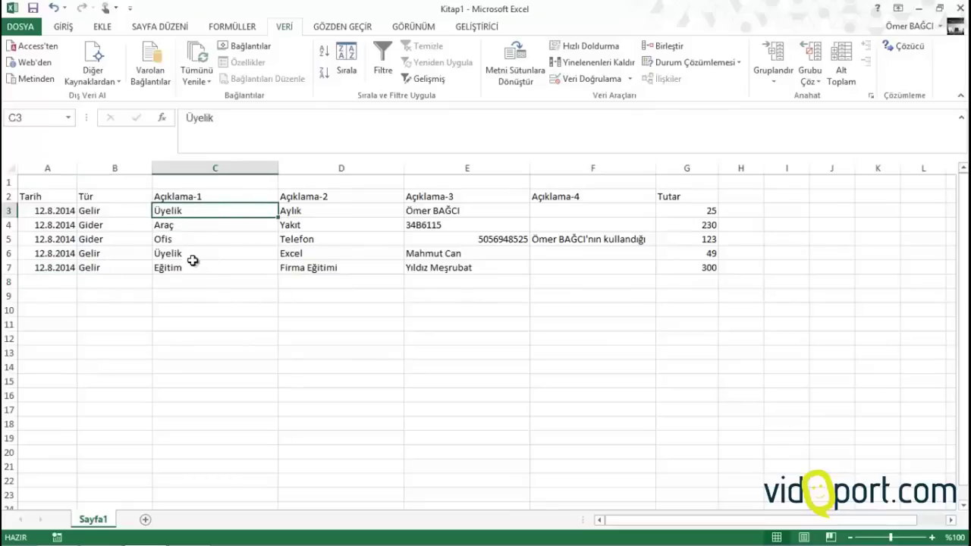
pyautogui.moveTo(341, 213); pyautogui.dragTo(340, 276)
pyautogui.moveTo(416, 211); pyautogui.dragTo(463, 253)
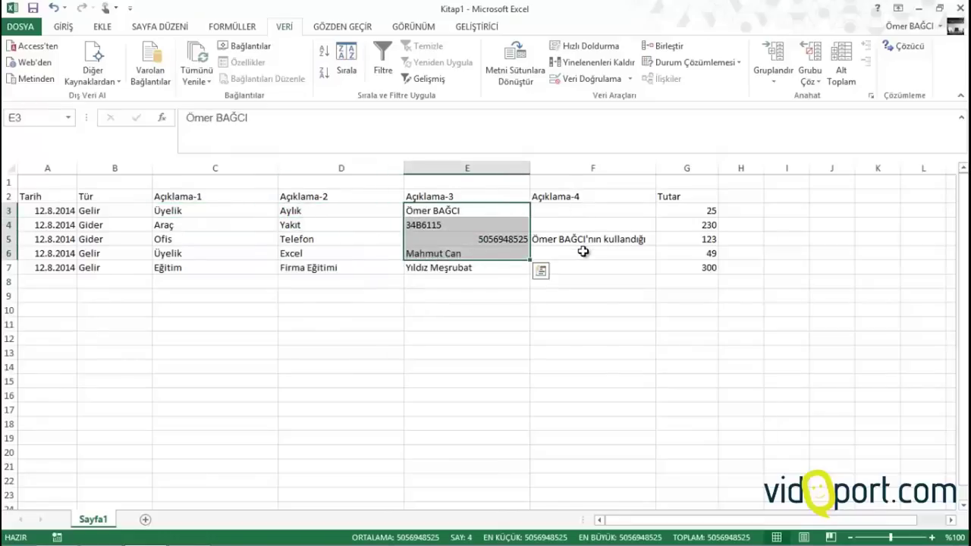
pyautogui.click(73, 280)
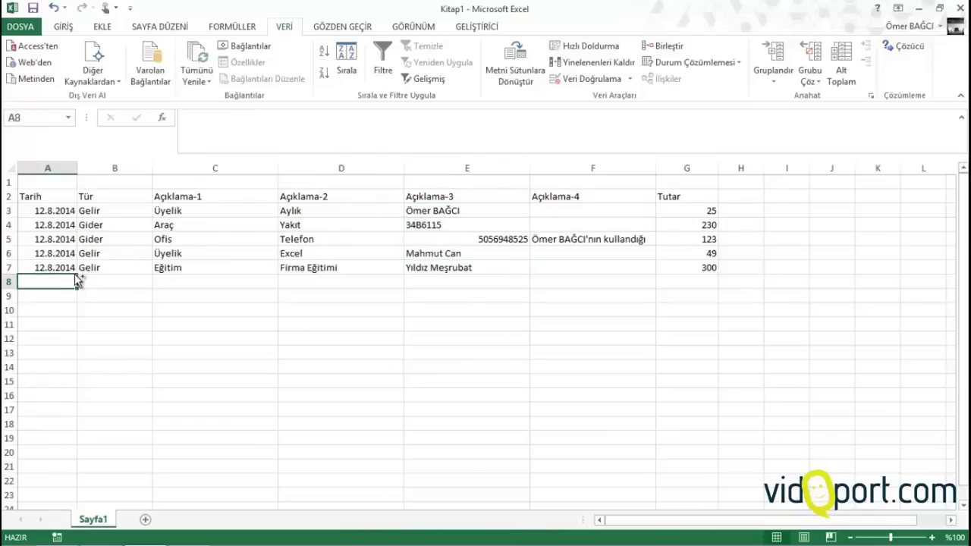
pyautogui.hotkey('ctrl', "'")
pyautogui.press('Tab')
# Complete row 8 as Gider, Ofis, Mutfak, Mutfak Giderleri, Market Alışverişi with amount 45
pyautogui.write('Gider')
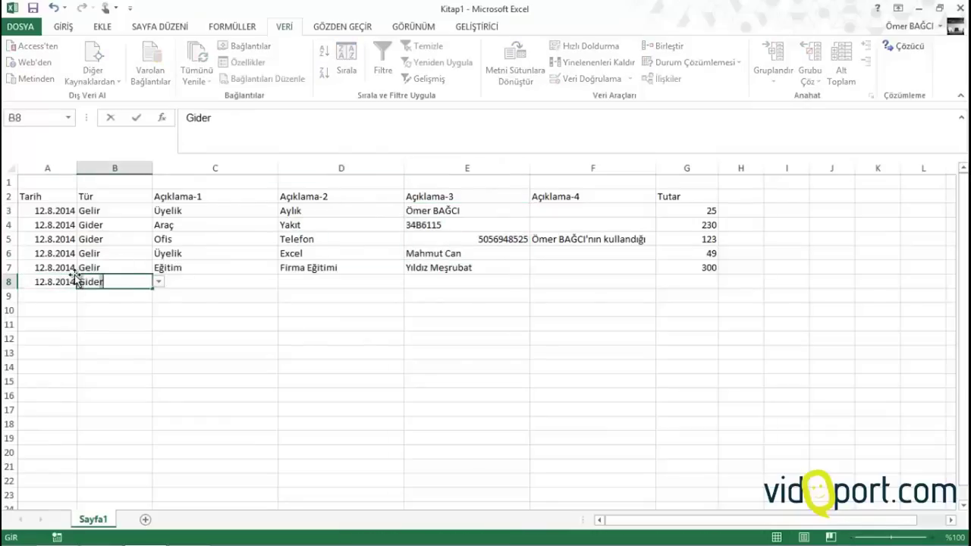
pyautogui.press('Tab')
pyautogui.write('Ofis')
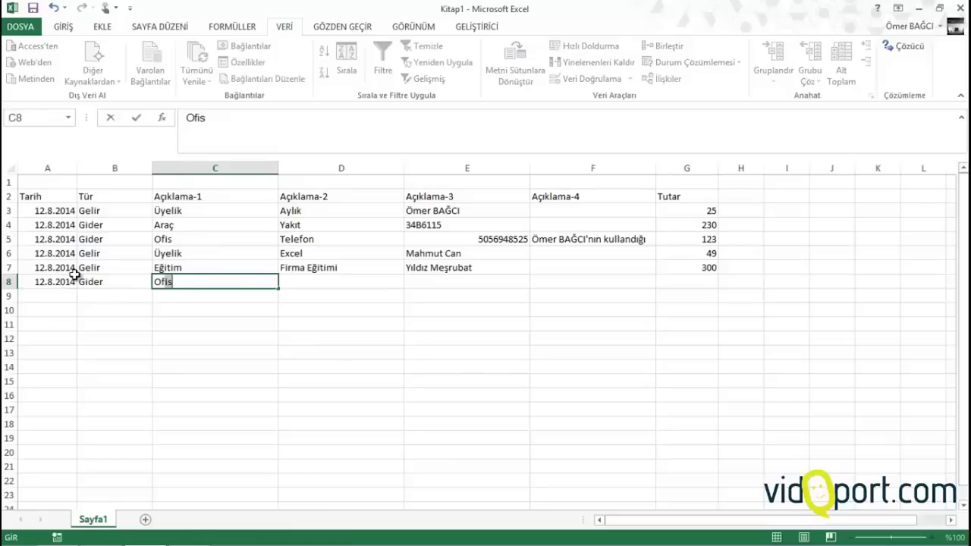
pyautogui.press('Tab')
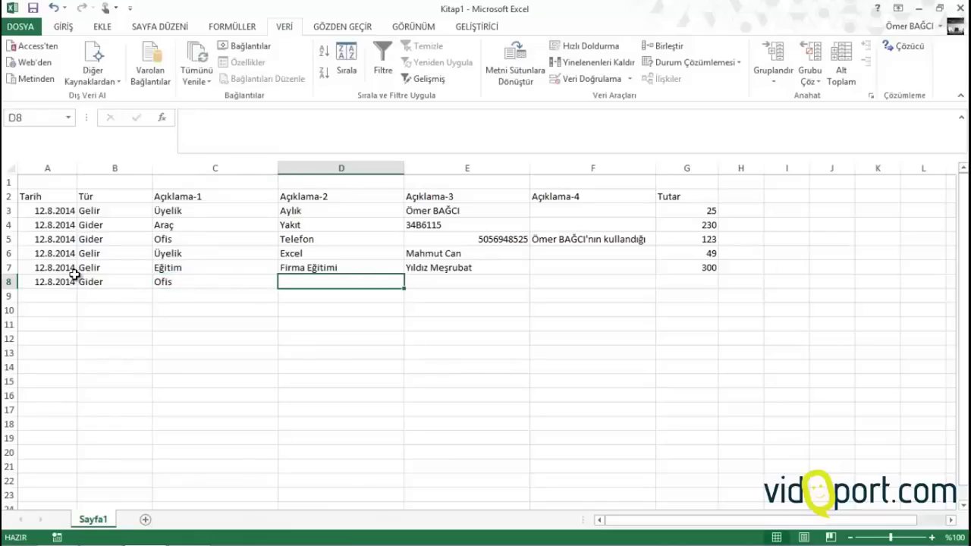
pyautogui.write('Mutfak')
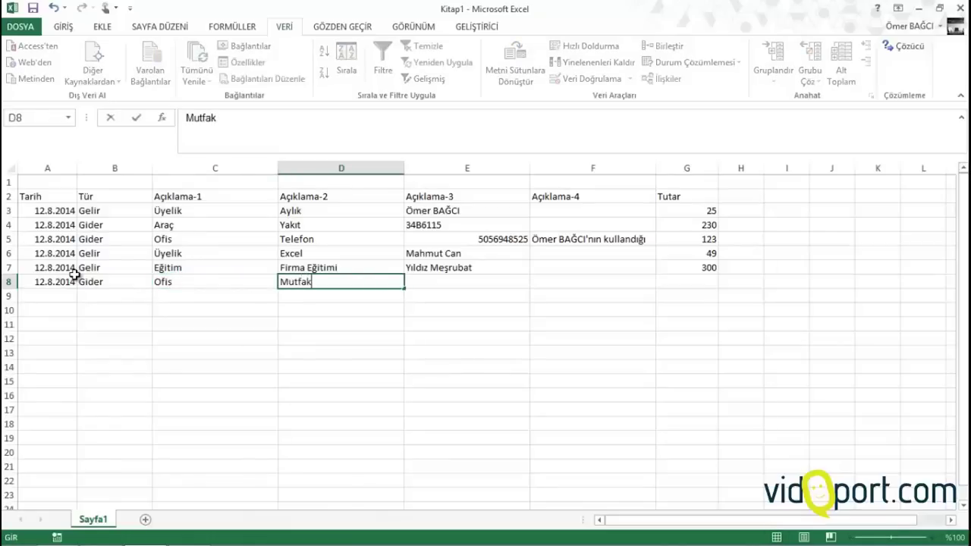
pyautogui.press('Tab')
pyautogui.write('Mutfa G')
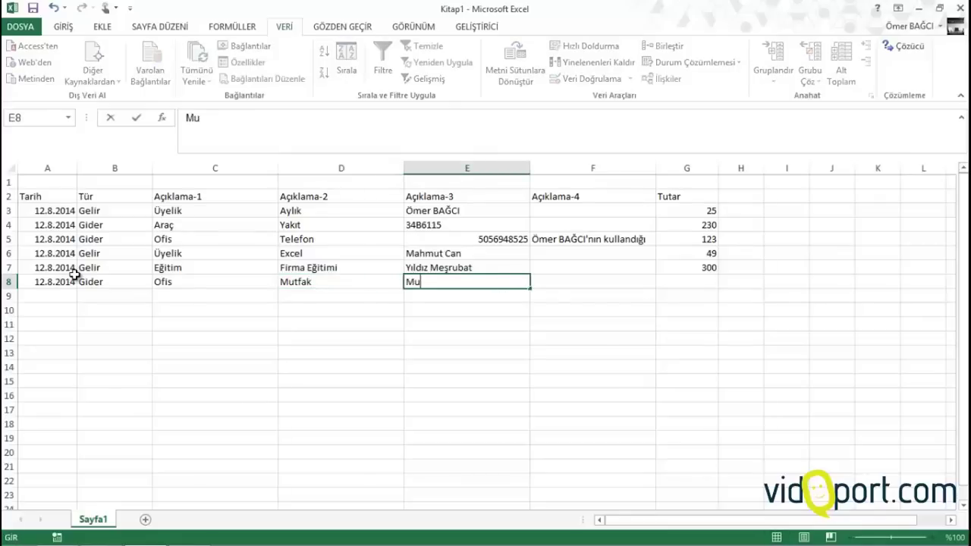
pyautogui.press('BackSpace')
pyautogui.press('BackSpace')
pyautogui.write('k Giderleri')
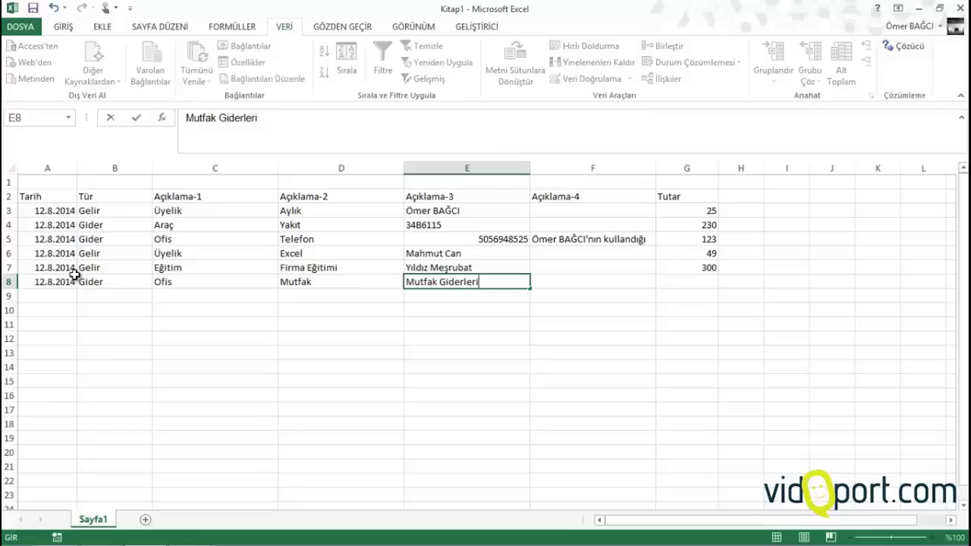
pyautogui.press('Tab')
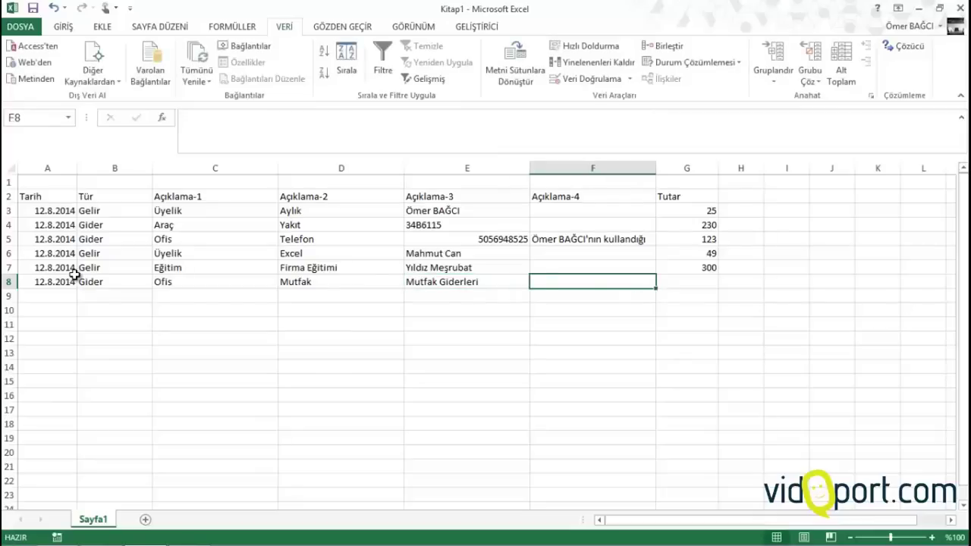
pyautogui.write('Market ')
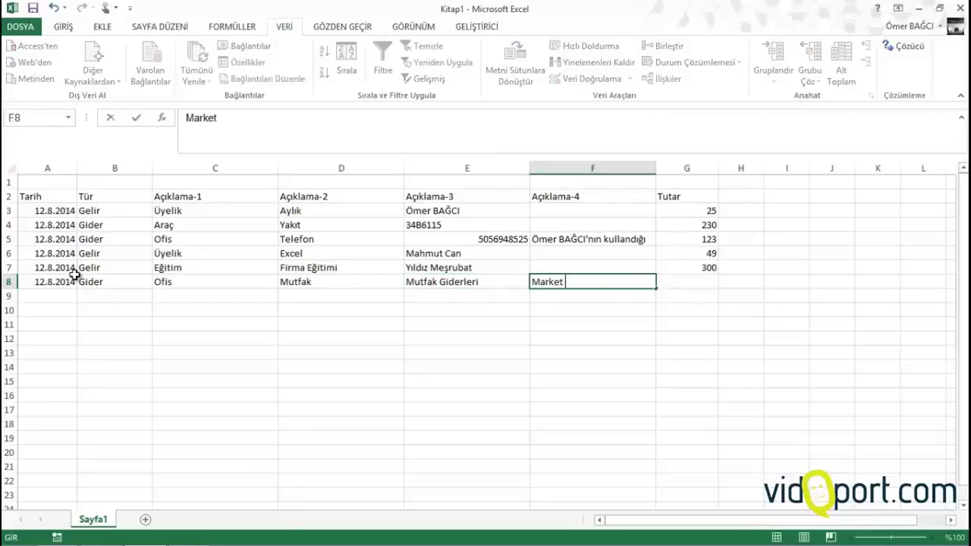
pyautogui.write('Alışverişi')
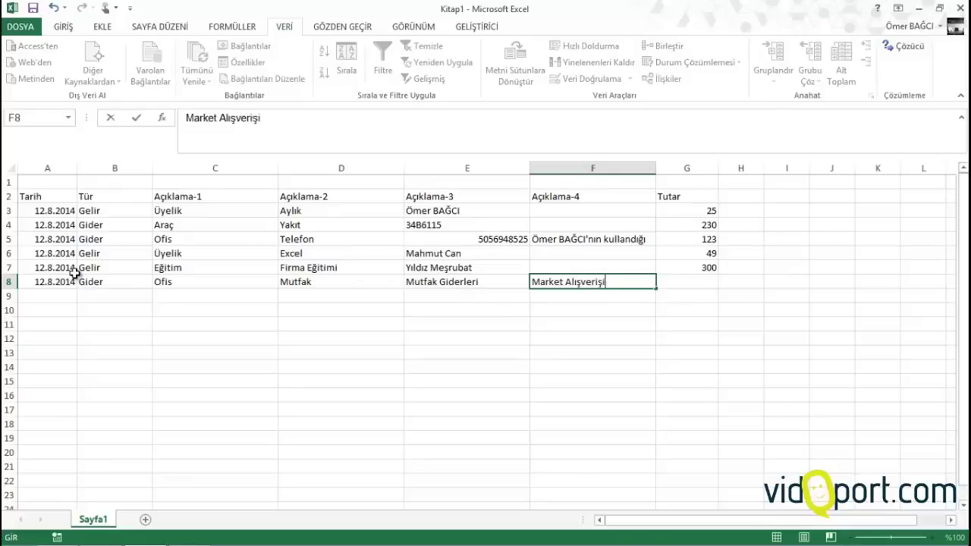
pyautogui.press('Tab')
pyautogui.press('Tab')
pyautogui.hotkey('shift', 'Tab')
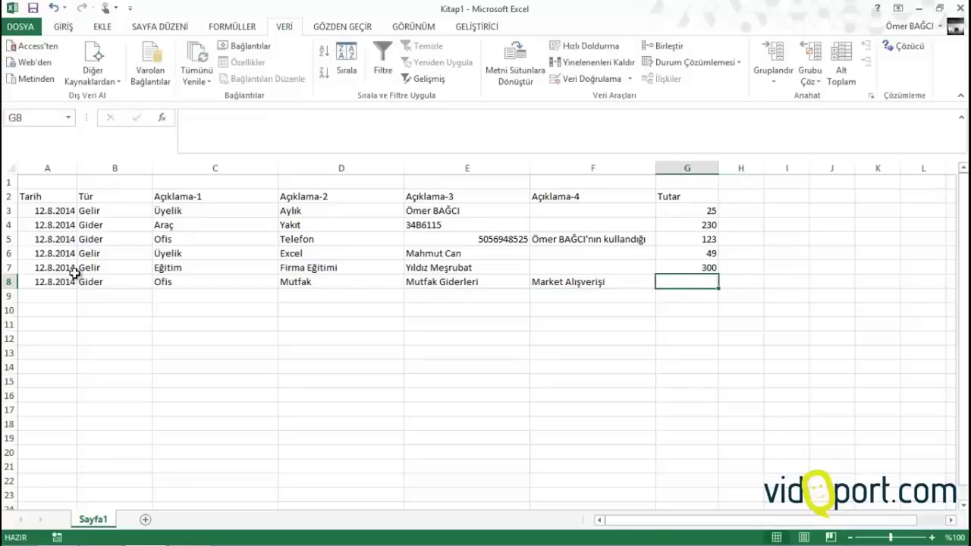
pyautogui.write('45')
pyautogui.press('Return')
# Fill row 9 with the copied date, Gider, Vergi, SGK, Prim Ödemesi, Ağustos Ödemesi and 400
pyautogui.press('Home')
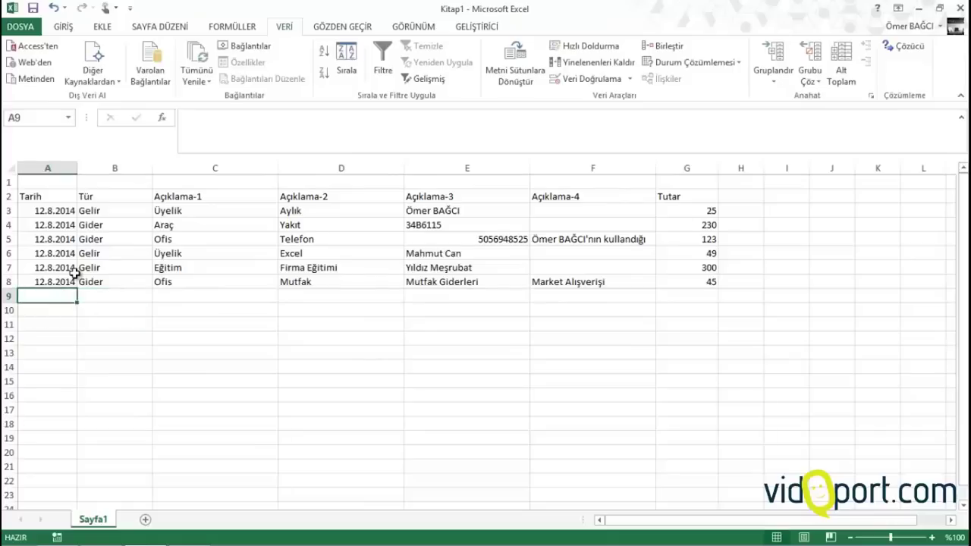
pyautogui.hotkey('ctrl', "'")
pyautogui.press('Tab')
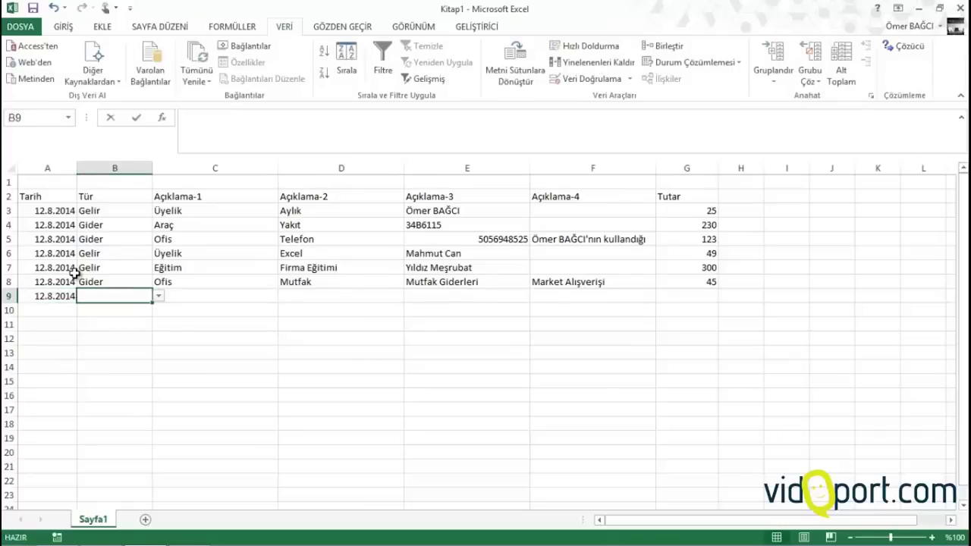
pyautogui.hotkey('ctrl', "'")
pyautogui.press('Tab')
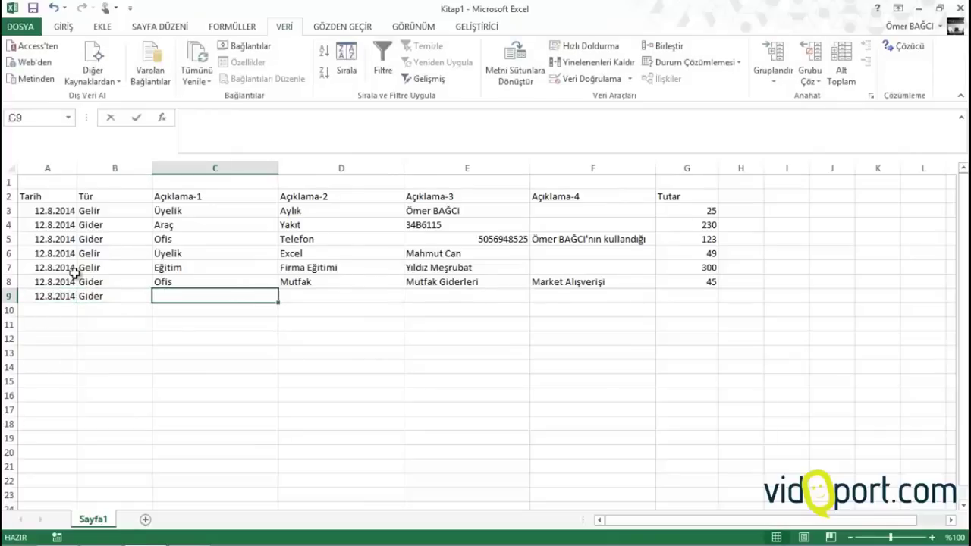
pyautogui.write('Vergi')
pyautogui.press('Tab')
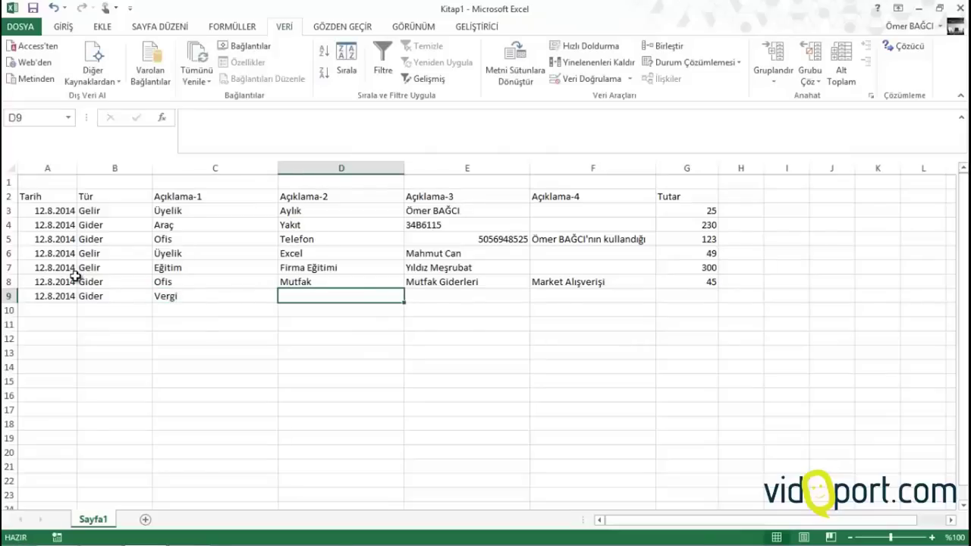
pyautogui.write('SGK')
pyautogui.press('Tab')
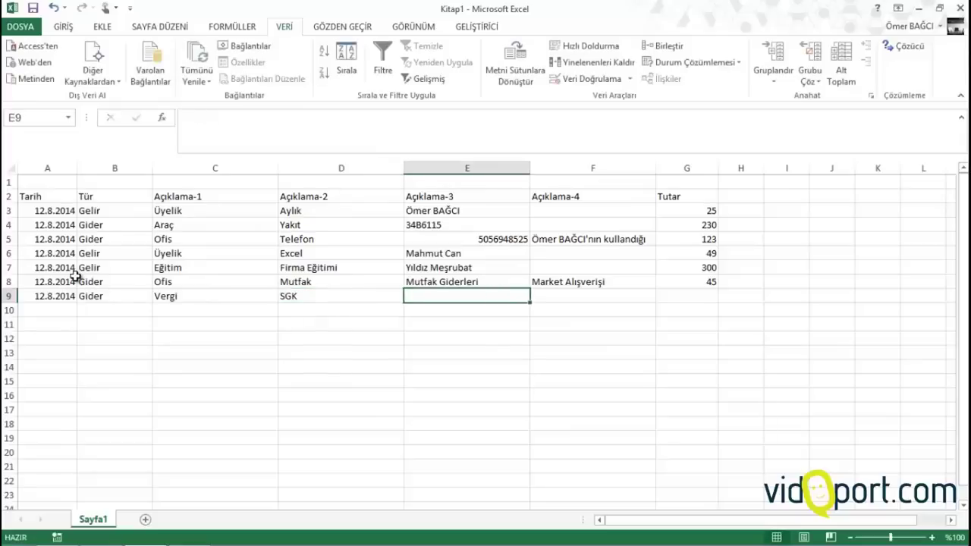
pyautogui.write('Prim')
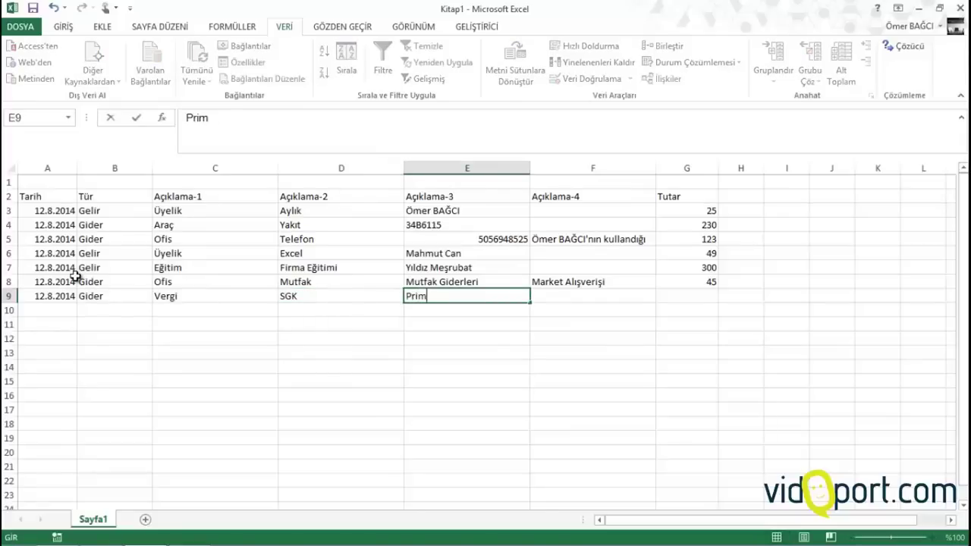
pyautogui.write(' Ödemesi')
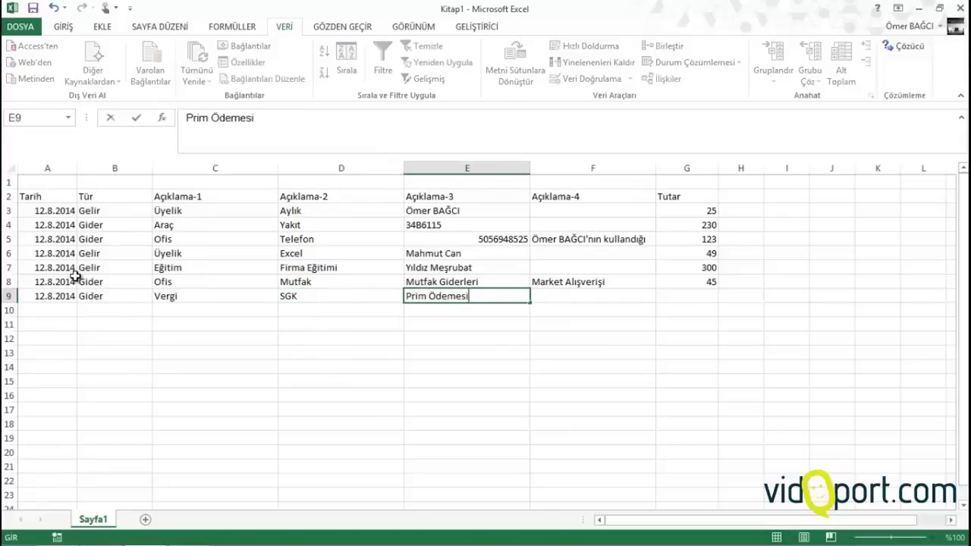
pyautogui.press('Tab')
pyautogui.write('Ha')
pyautogui.press('BackSpace')
pyautogui.press('BackSpace')
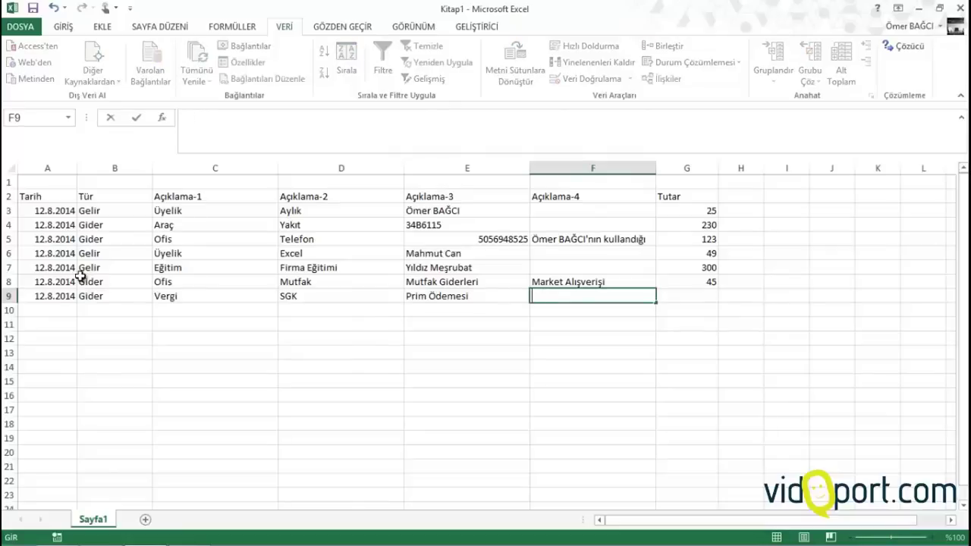
pyautogui.write('Ağustos')
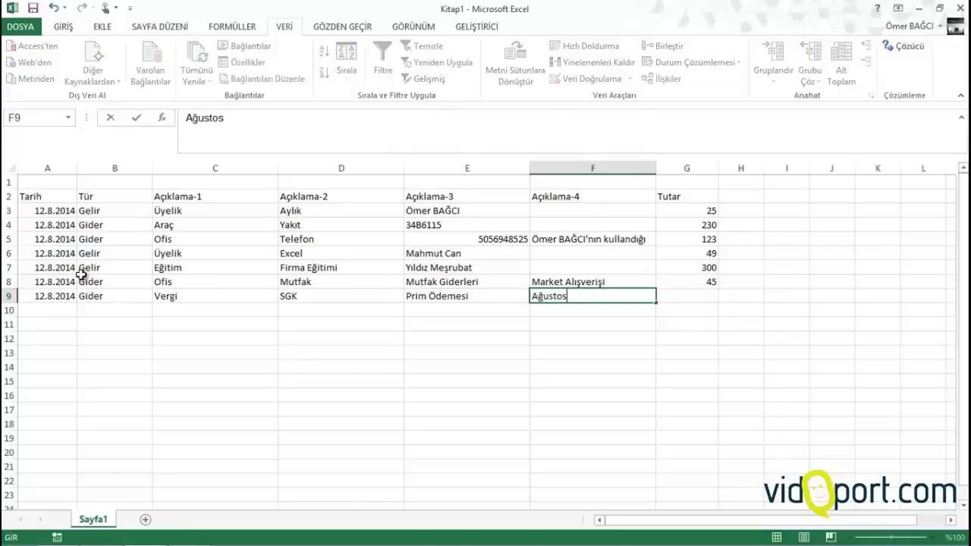
pyautogui.write(' Ödemesi')
pyautogui.press('Tab')
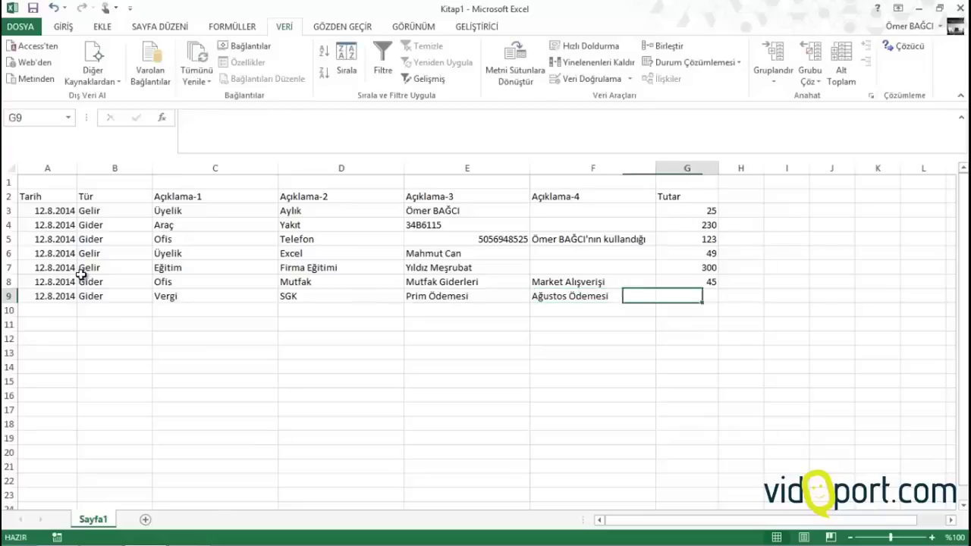
pyautogui.write('400')
pyautogui.press('Return')
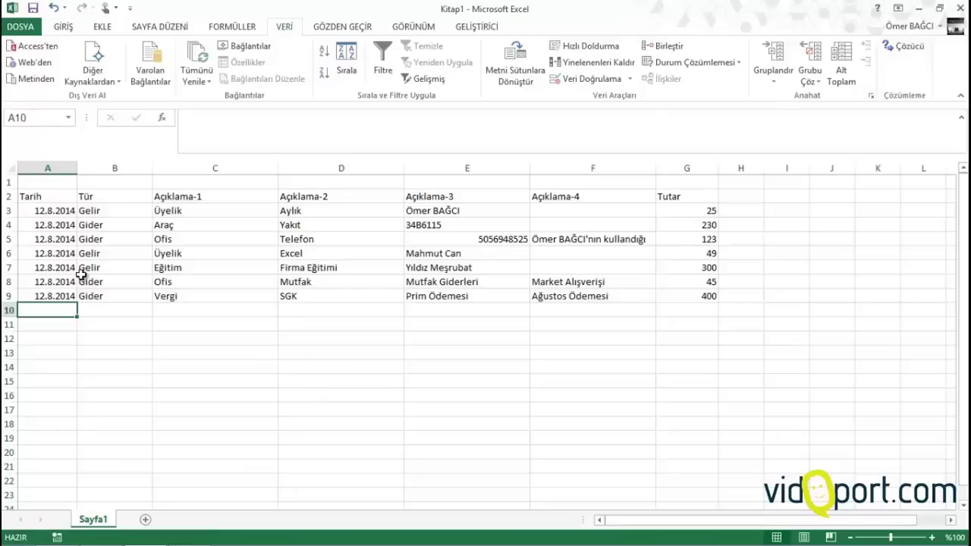
# Add row 10 as a Gider Ofis Telefon entry with the phone number, user note and amount 23
pyautogui.hotkey('ctrl', ';')
pyautogui.press('Tab')
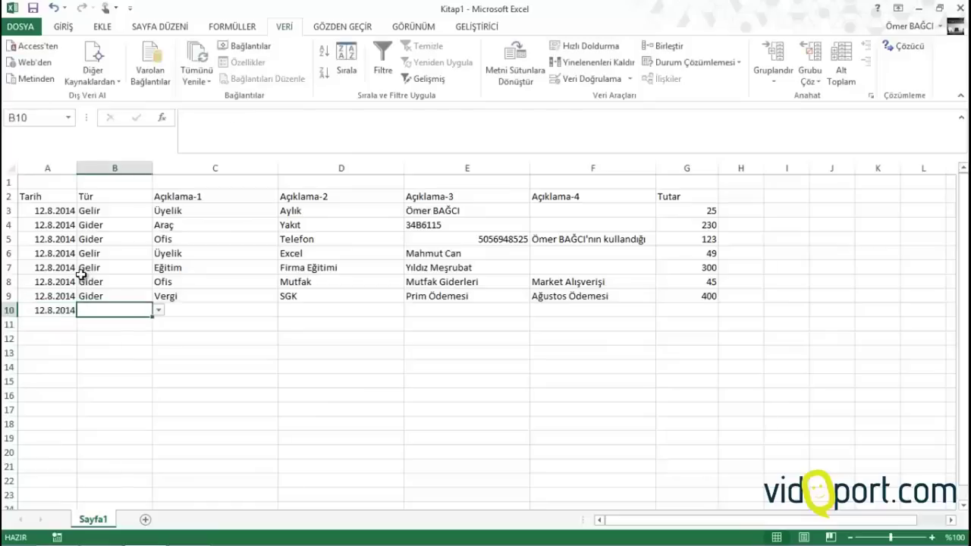
pyautogui.write('g')
pyautogui.press('Tab')
pyautogui.write('o')
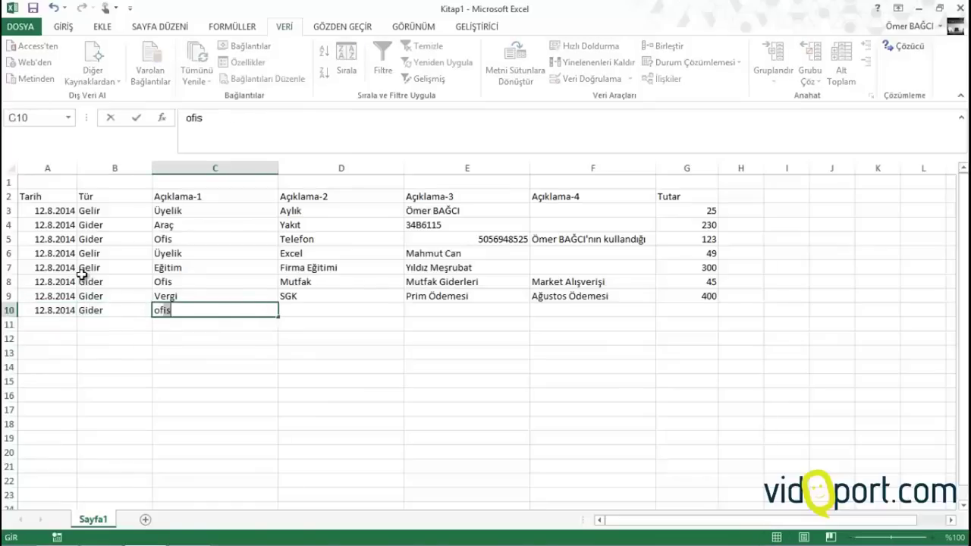
pyautogui.press('Tab')
pyautogui.write('t')
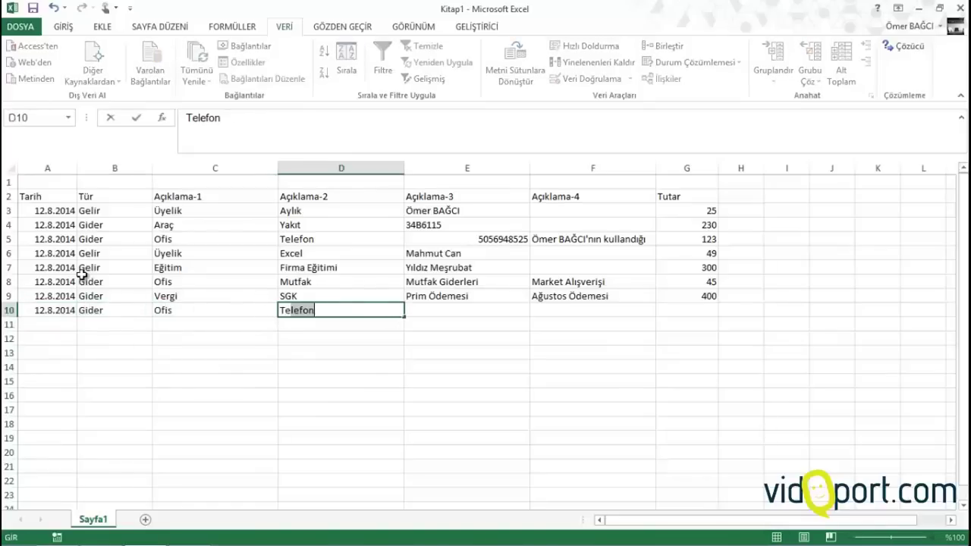
pyautogui.press('Tab')
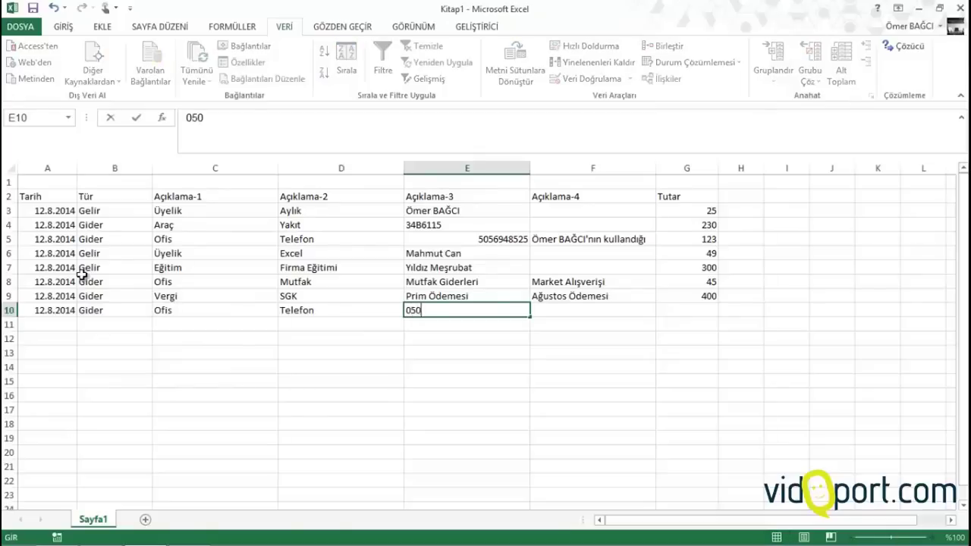
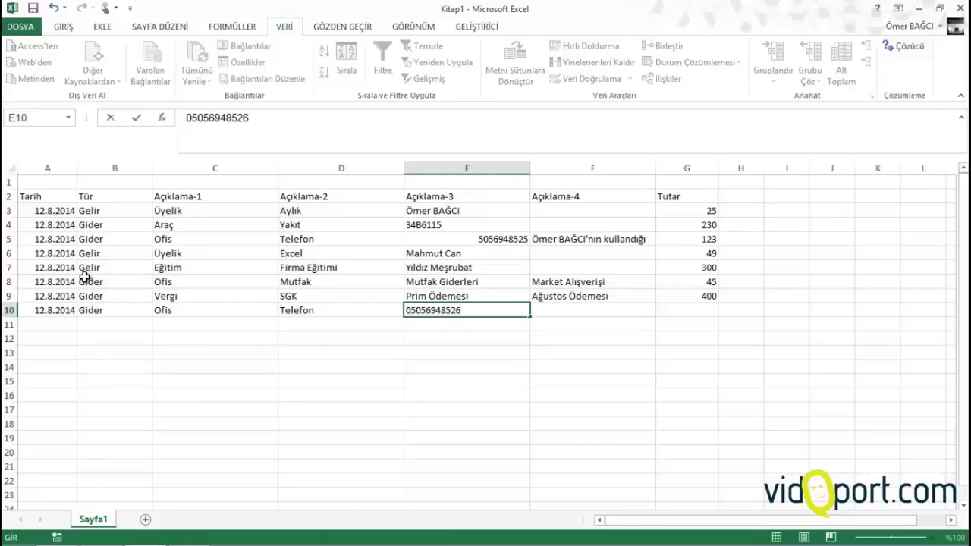
pyautogui.press('Tab')
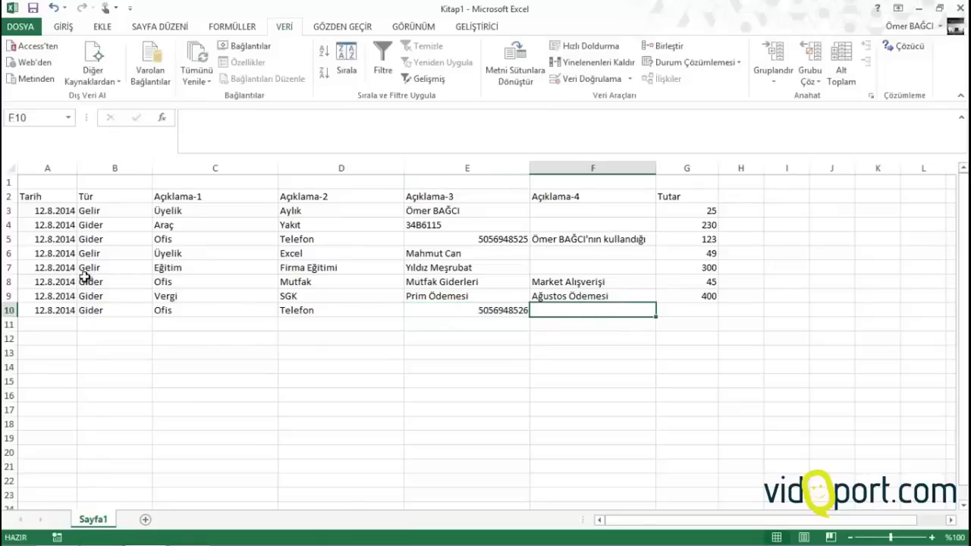
pyautogui.write('Mustafa ')
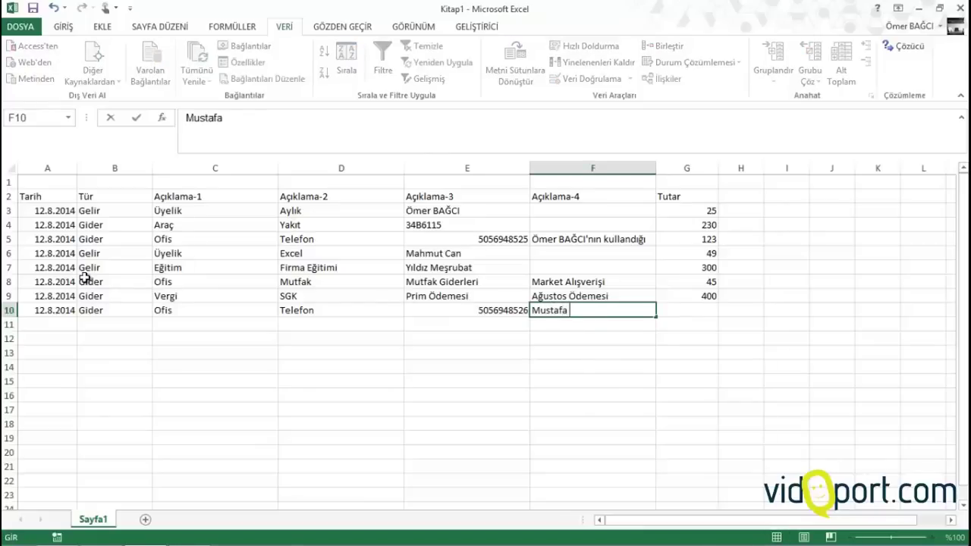
pyautogui.write('Ney')
pyautogui.press('BackSpace')
pyautogui.press('BackSpace')
pyautogui.write('bey ku')
pyautogui.press('BackSpace')
pyautogui.write('kullandığı')
pyautogui.press('Tab')
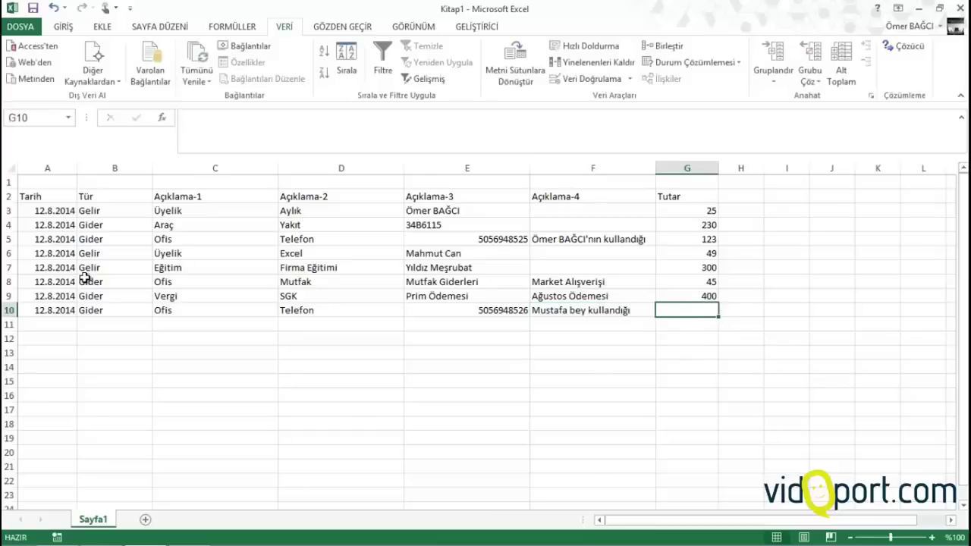
pyautogui.write('234')
pyautogui.press('Return')
pyautogui.press('Up')
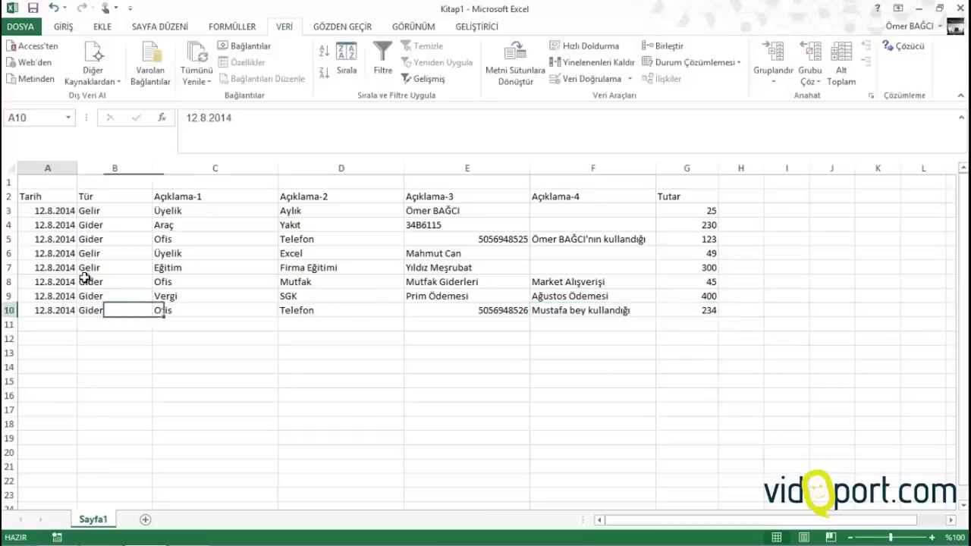
pyautogui.press('Right')
pyautogui.press('Right')
pyautogui.press('Right')
pyautogui.press('Right')
pyautogui.press('Right')
pyautogui.press('Right')
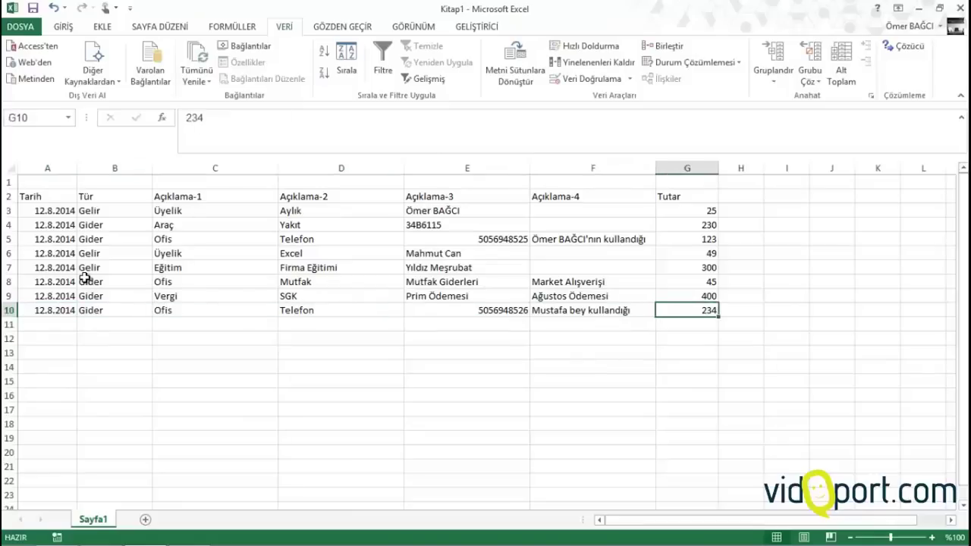
pyautogui.press('F2')
pyautogui.press('BackSpace')
pyautogui.press('Return')
# Fill row 11 with the copied date, Gelir, Eğitim, Firma Eğitimi, İnterpro, İleri Excel and 450
pyautogui.press('Left')
pyautogui.press('Left')
pyautogui.press('Left')
pyautogui.press('Left')
pyautogui.press('Left')
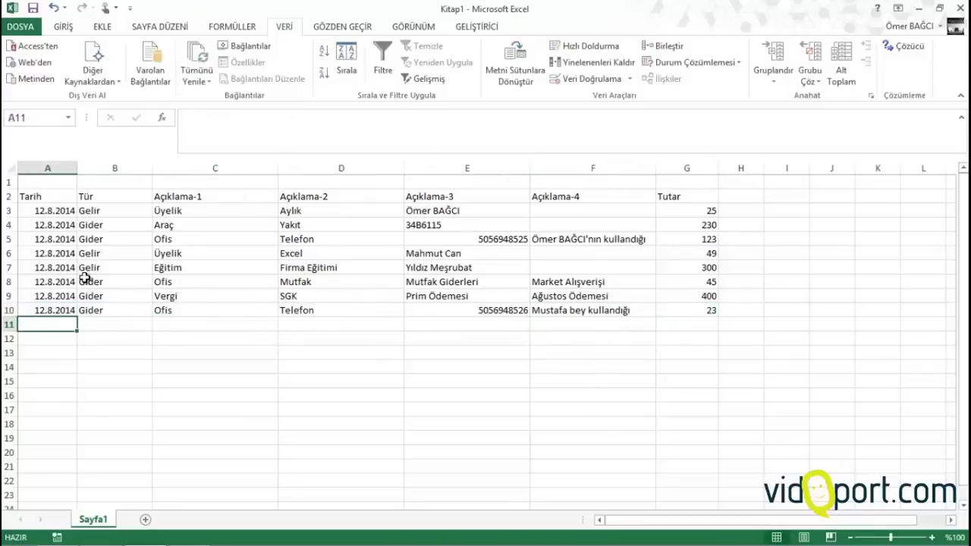
pyautogui.hotkey('ctrl', "'")
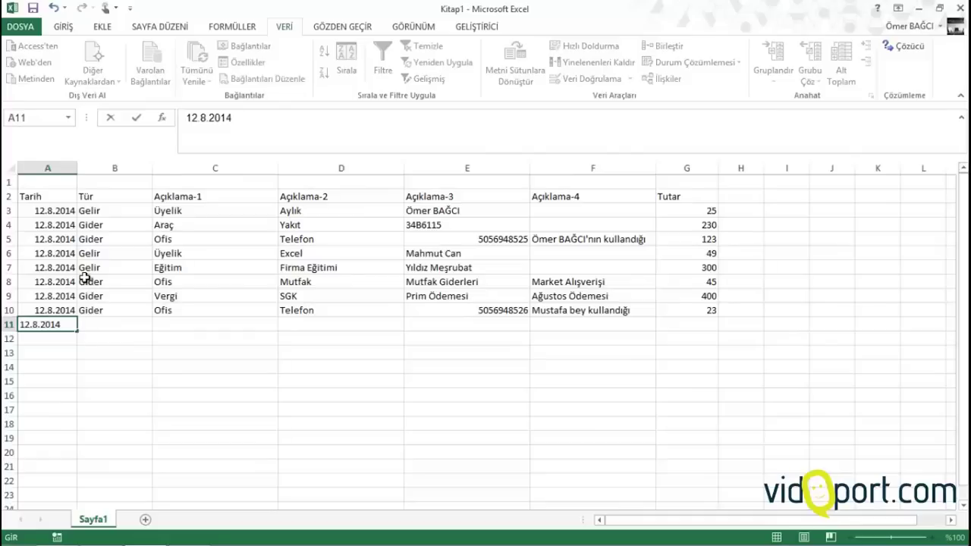
pyautogui.press('Tab')
pyautogui.write('gelir')
pyautogui.press('Tab')
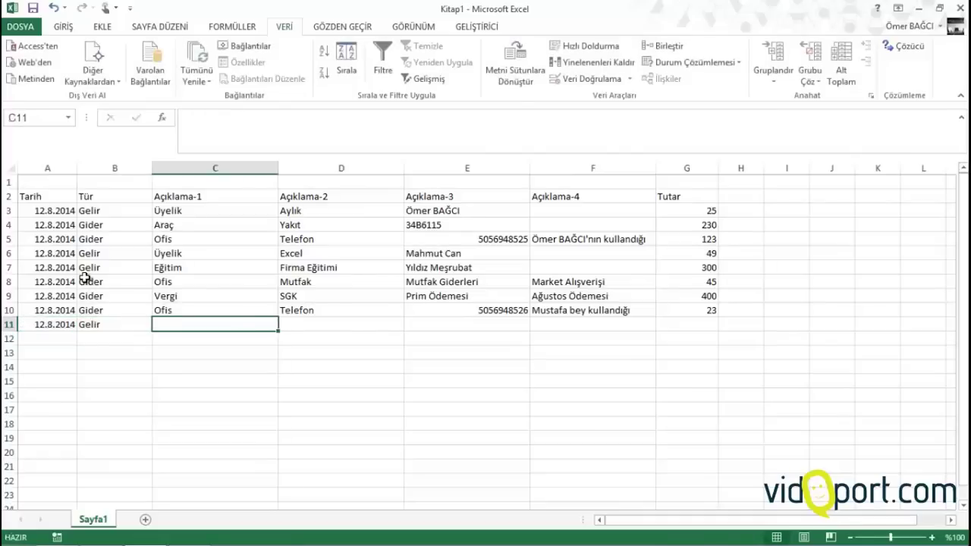
pyautogui.write('Eğitim')
pyautogui.press('Tab')
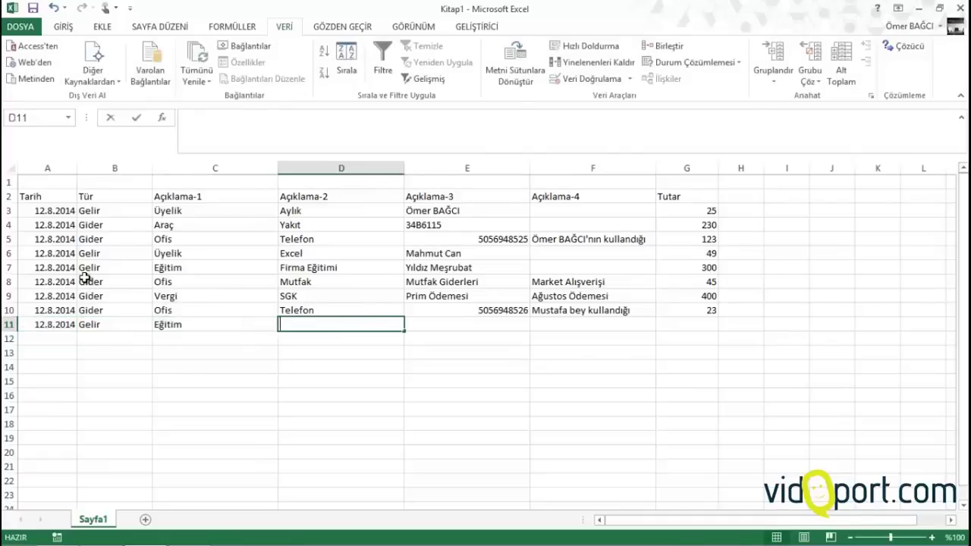
pyautogui.write('Firma Eğitimi')
pyautogui.press('Tab')
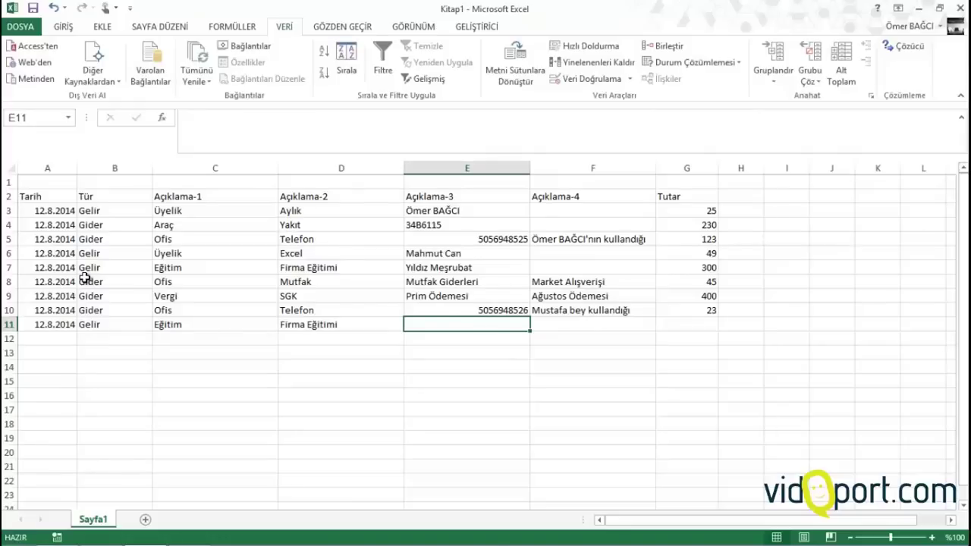
pyautogui.write('İnterpro')
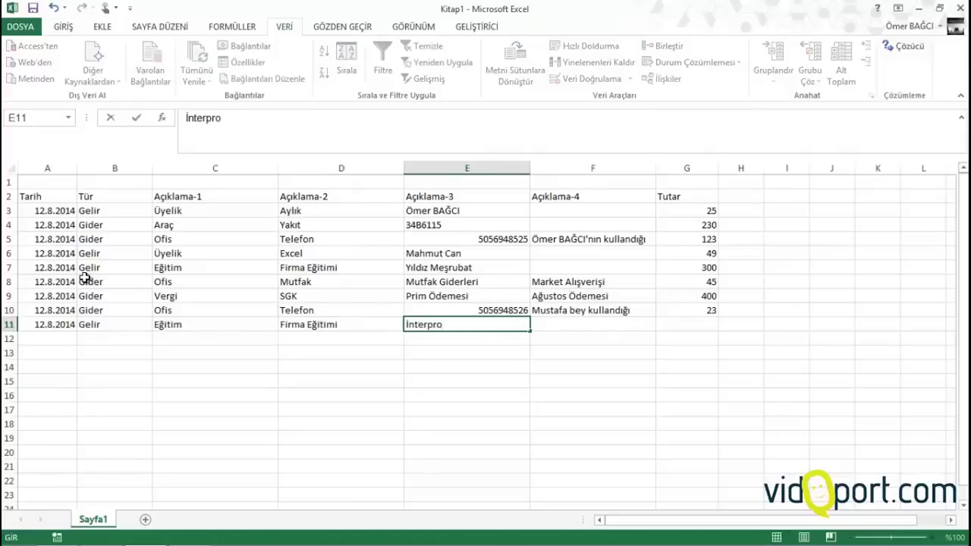
pyautogui.press('Tab')
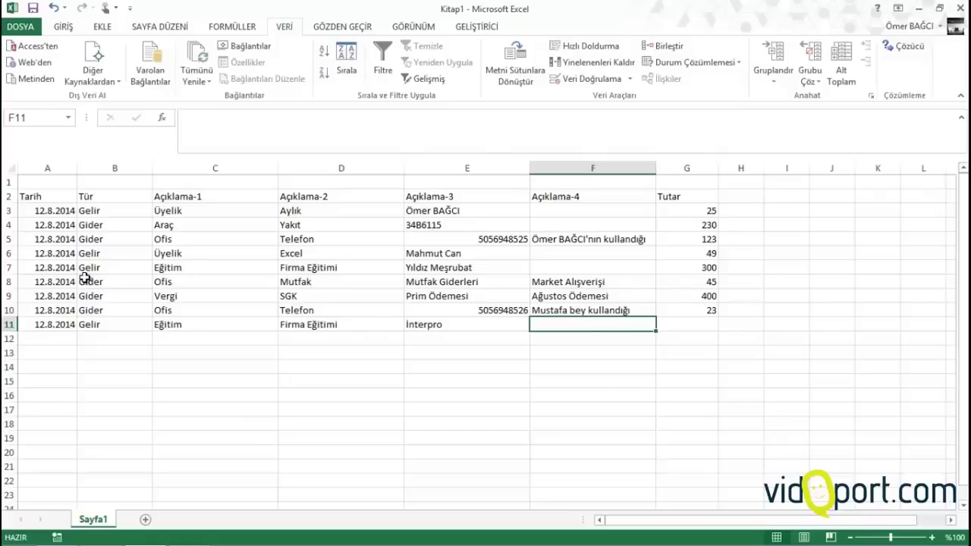
pyautogui.write('İle')
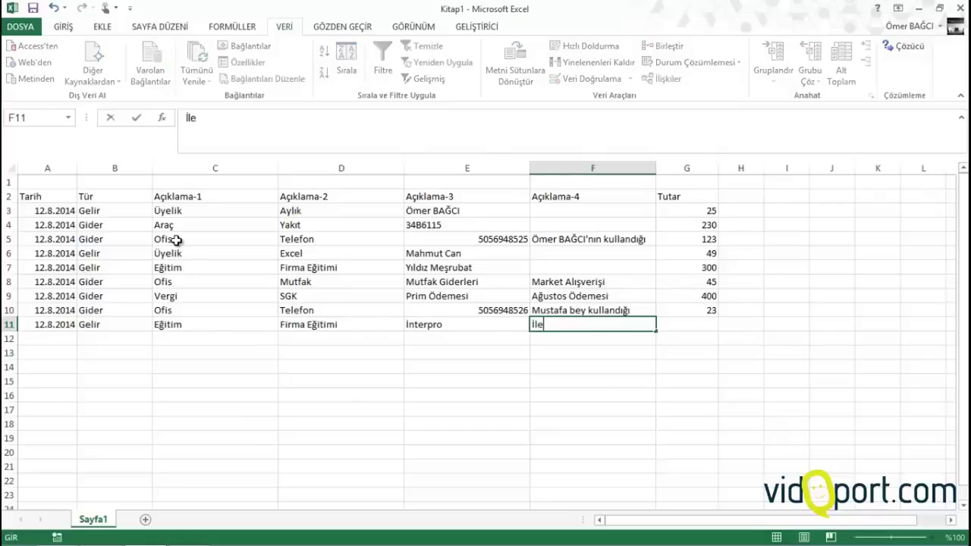
pyautogui.write('ri Excel')
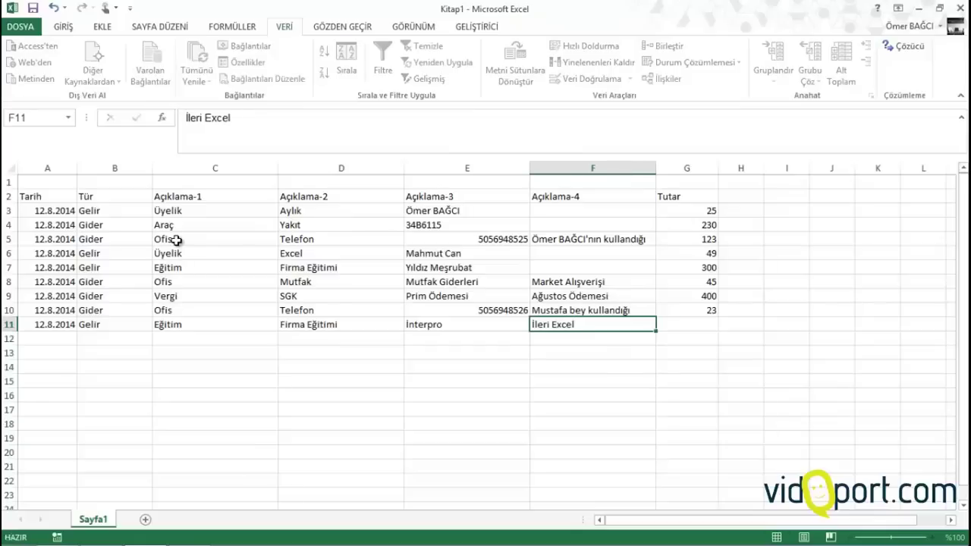
pyautogui.press('Tab')
pyautogui.write('45')
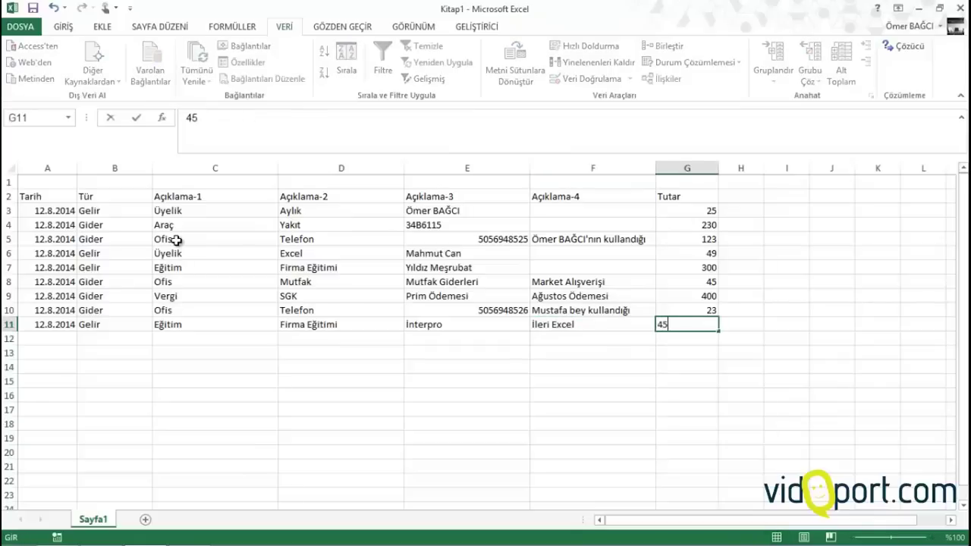
pyautogui.press('Return')
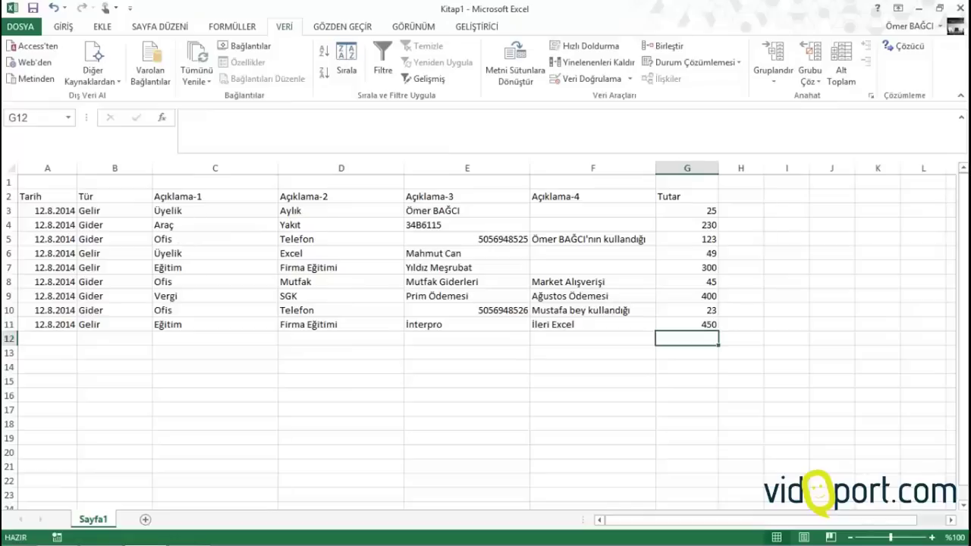
# Insert an empty column before the Tarih column using the column A context menu's Ekle
pyautogui.click(203, 243)
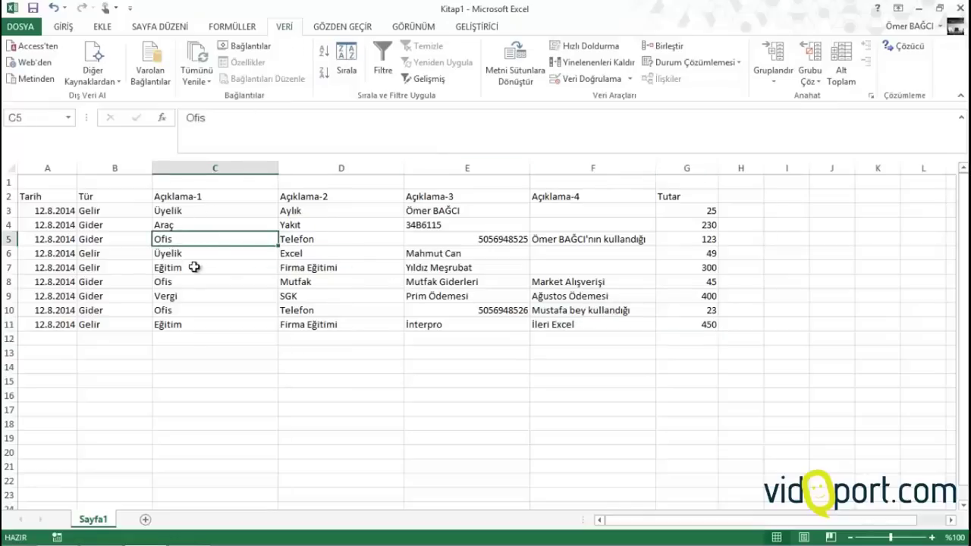
pyautogui.click(176, 295)
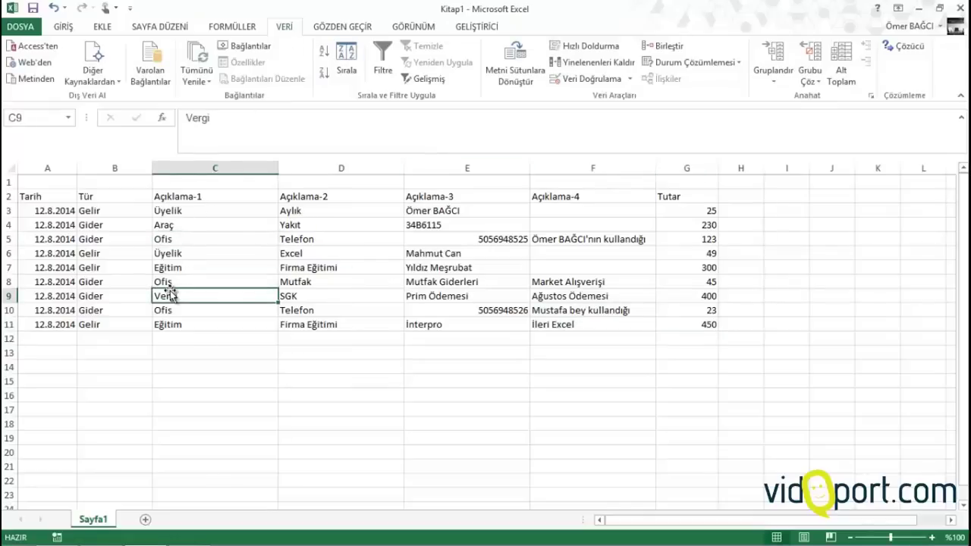
pyautogui.click(42, 167)
pyautogui.rightClick(42, 168)
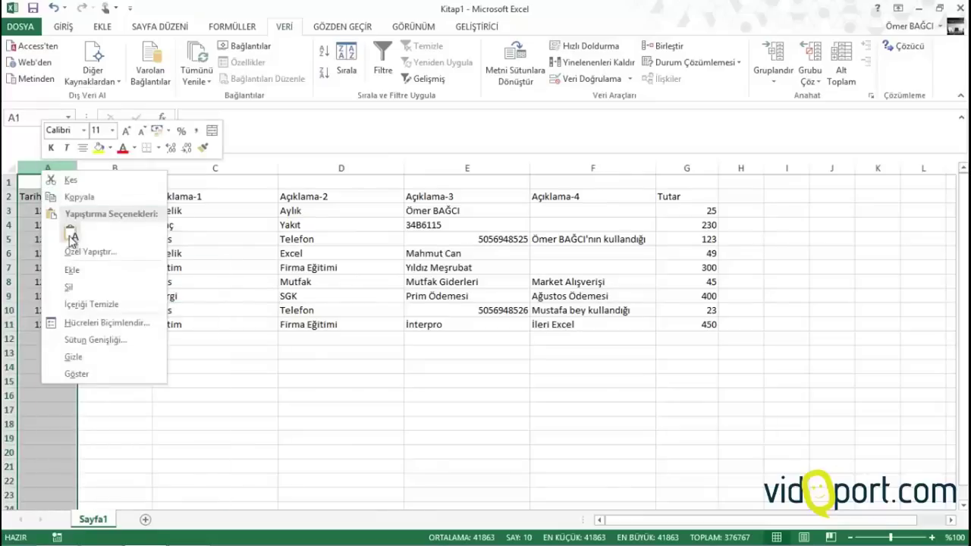
pyautogui.click(76, 271)
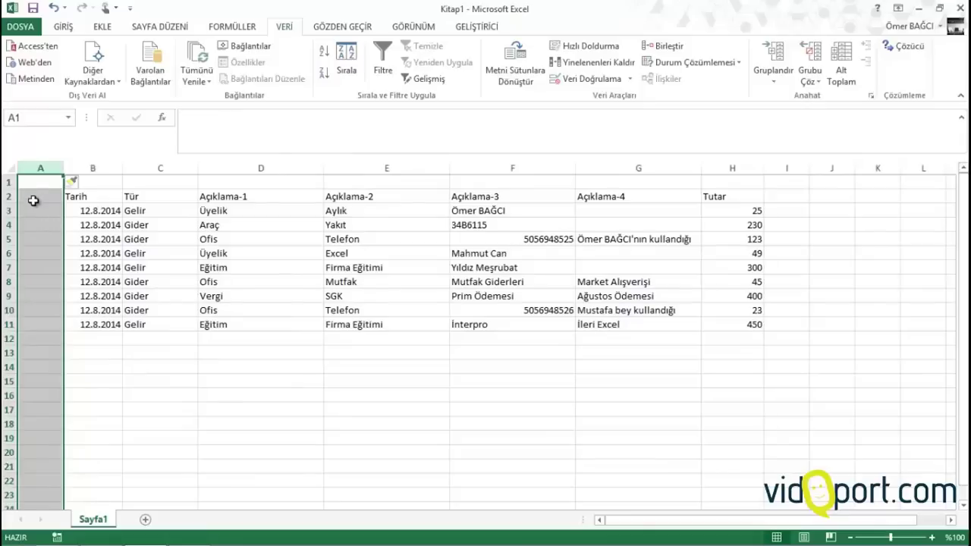
pyautogui.rightClick(34, 182)
# Insert a second empty column and enter the headers YIL and AY in A2:B2
pyautogui.click(67, 272)
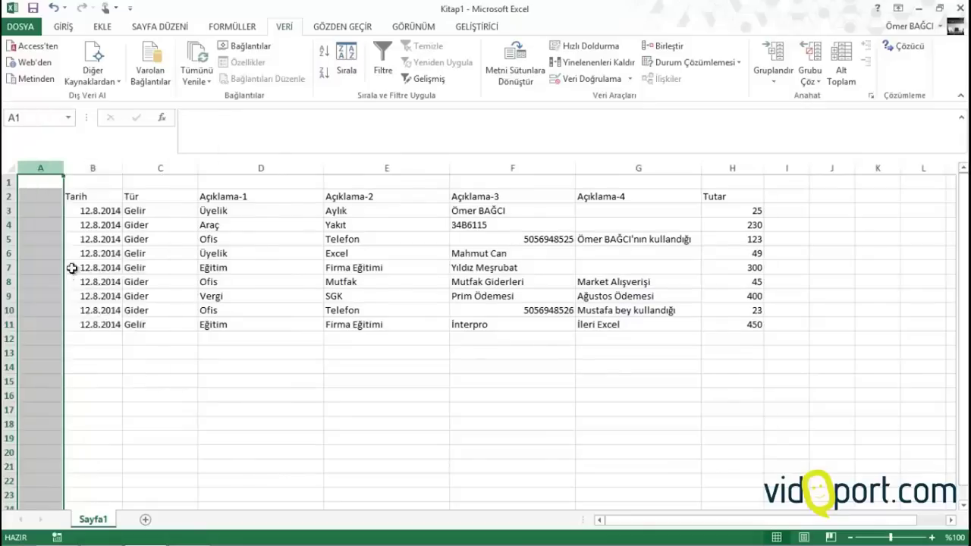
pyautogui.click(35, 194)
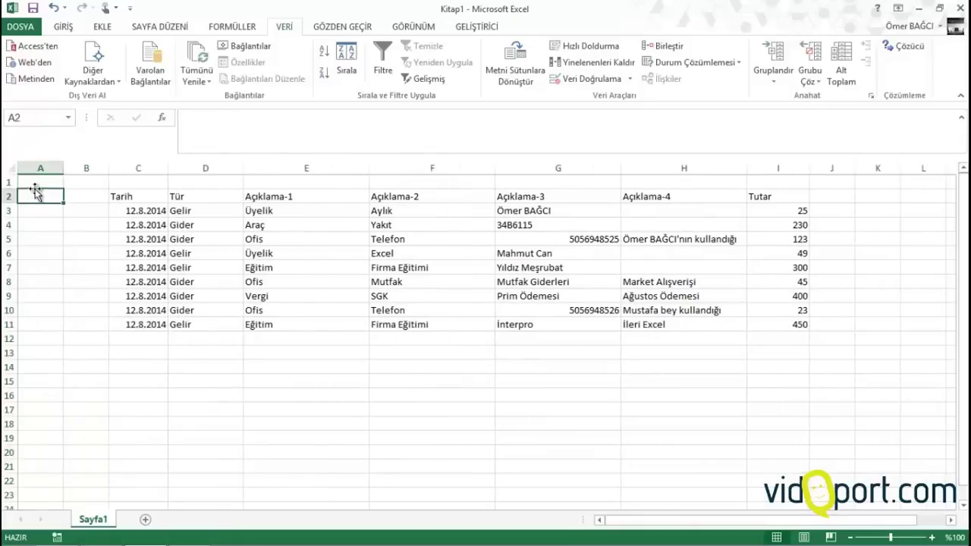
pyautogui.write('Yı')
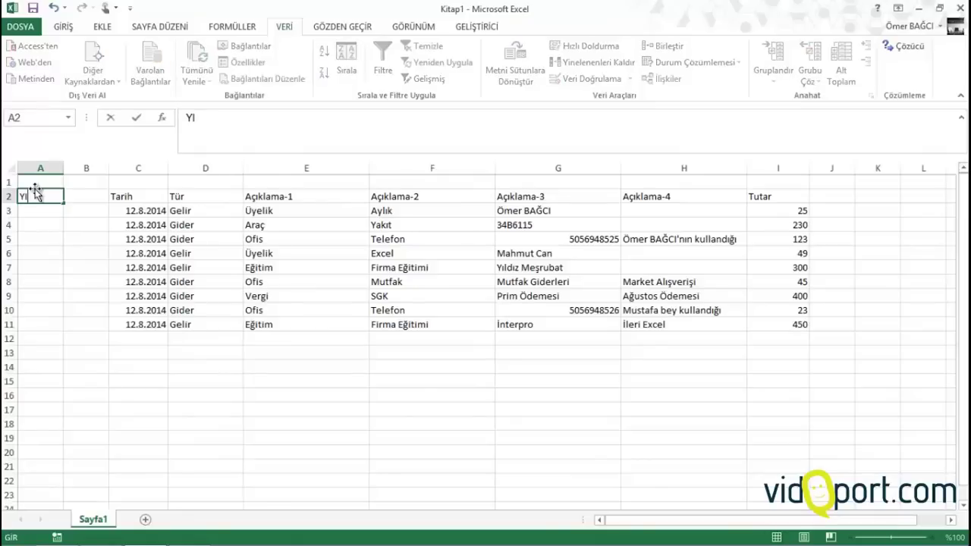
pyautogui.write('L')
pyautogui.press('Tab')
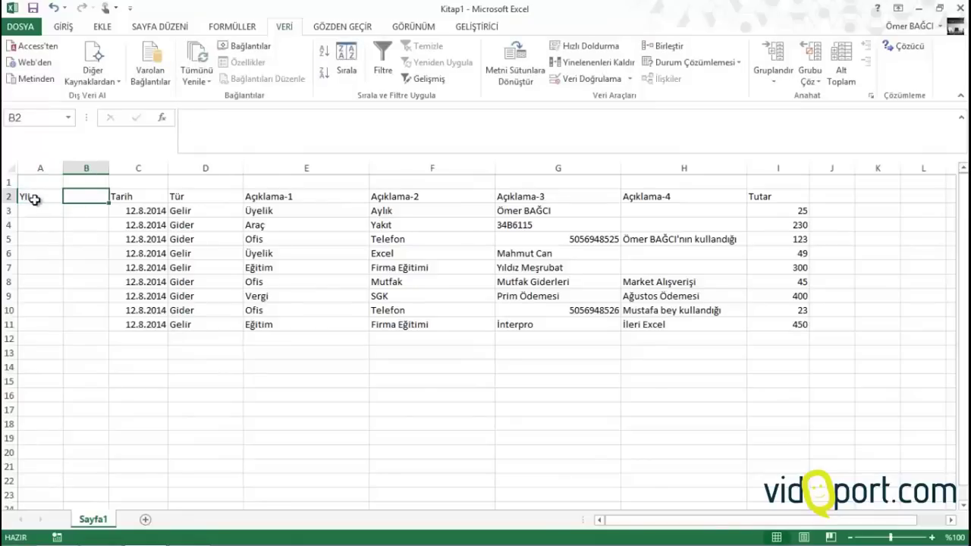
pyautogui.write('AY')
pyautogui.press('Down')
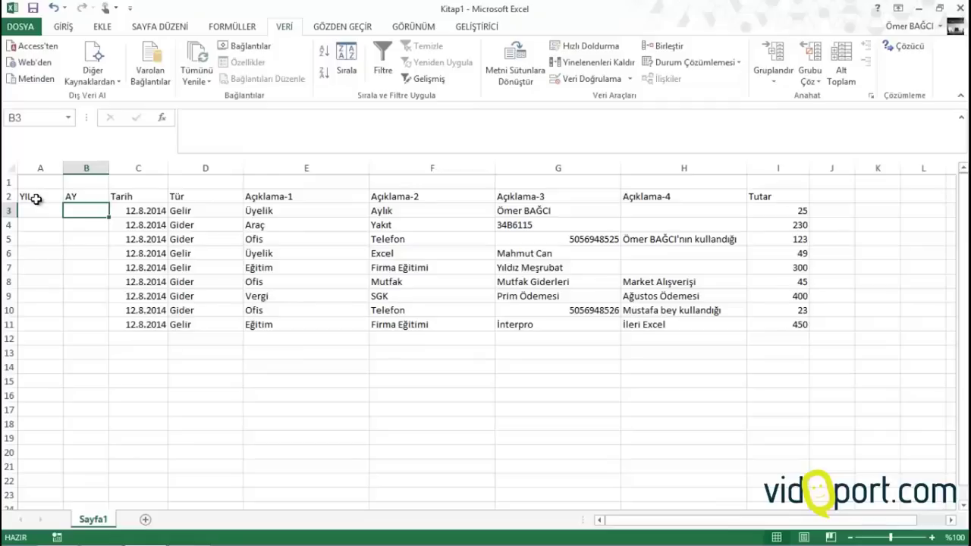
# Enter =YIL(C3) in A3 and =AY(C3) in B3
pyautogui.press('Left')
pyautogui.write('=')
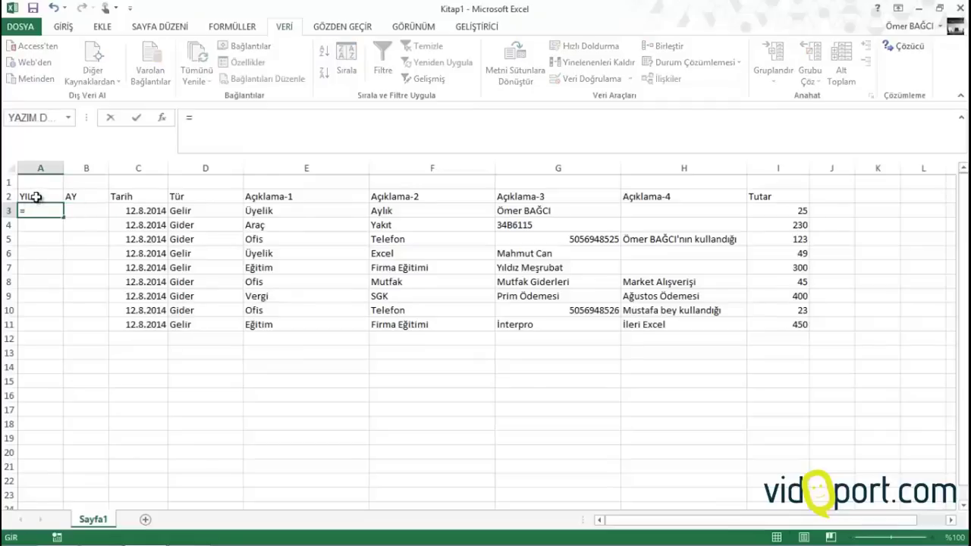
pyautogui.write('yıl')
pyautogui.press('Tab')
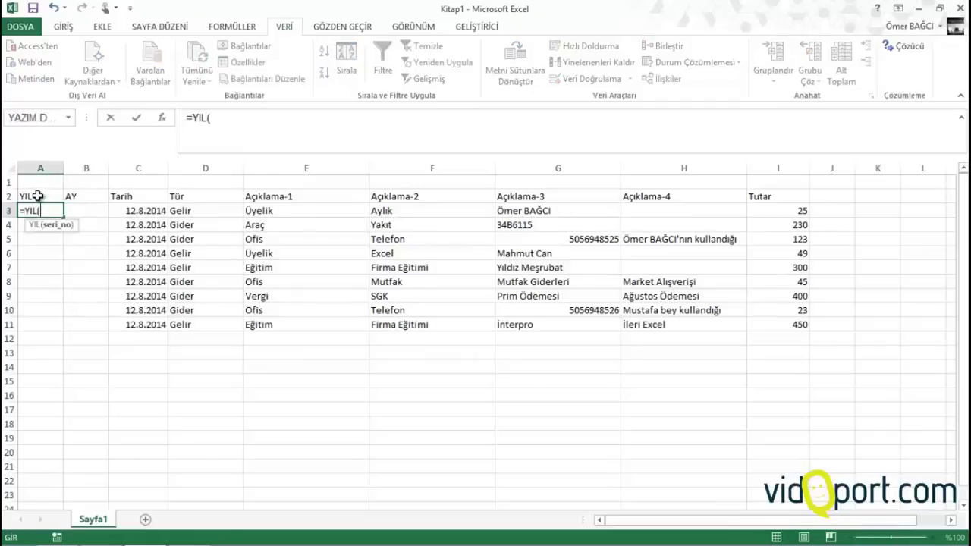
pyautogui.press('Right')
pyautogui.press('Right')
pyautogui.press('Return')
pyautogui.press('Up')
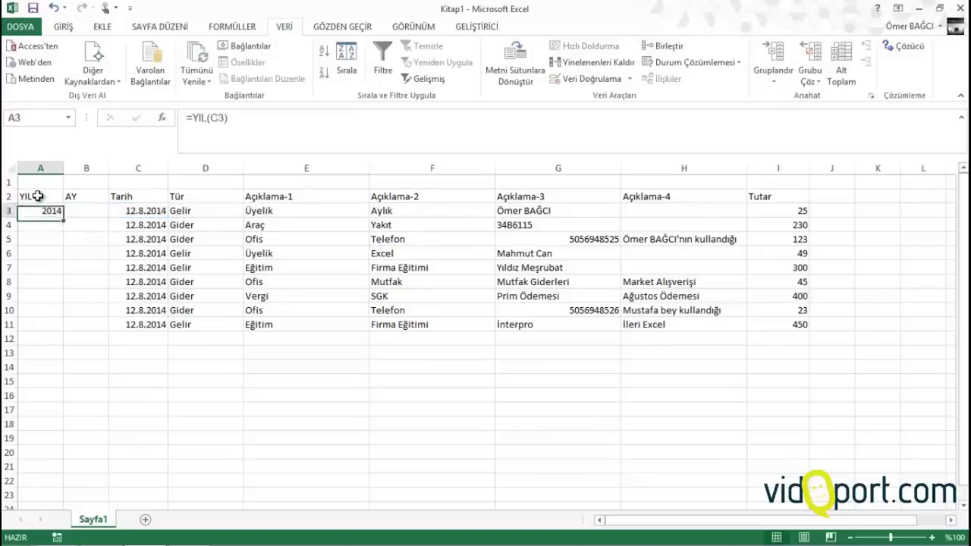
pyautogui.press('Right')
pyautogui.write('=ay')
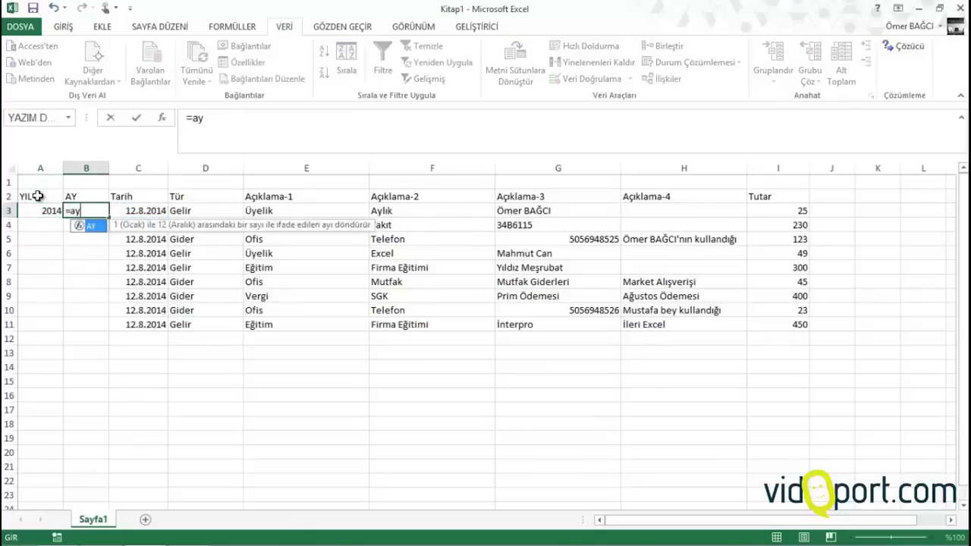
pyautogui.press('Tab')
pyautogui.press('Right')
pyautogui.press('Return')
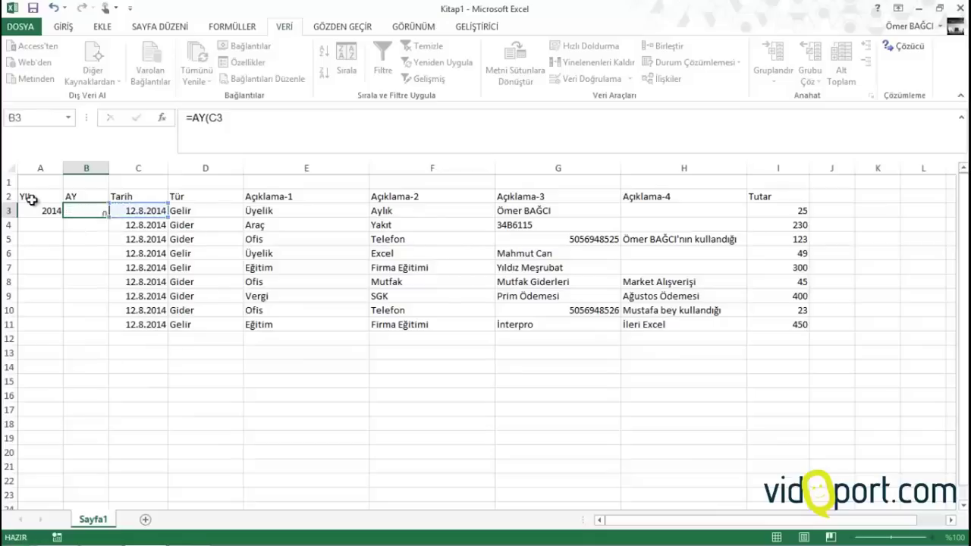
# Fill the year and month formulas in A3:B3 down the sheet
pyautogui.moveTo(33, 210); pyautogui.dragTo(89, 343)
pyautogui.click(89, 212)
pyautogui.scroll(20, 71, 295)
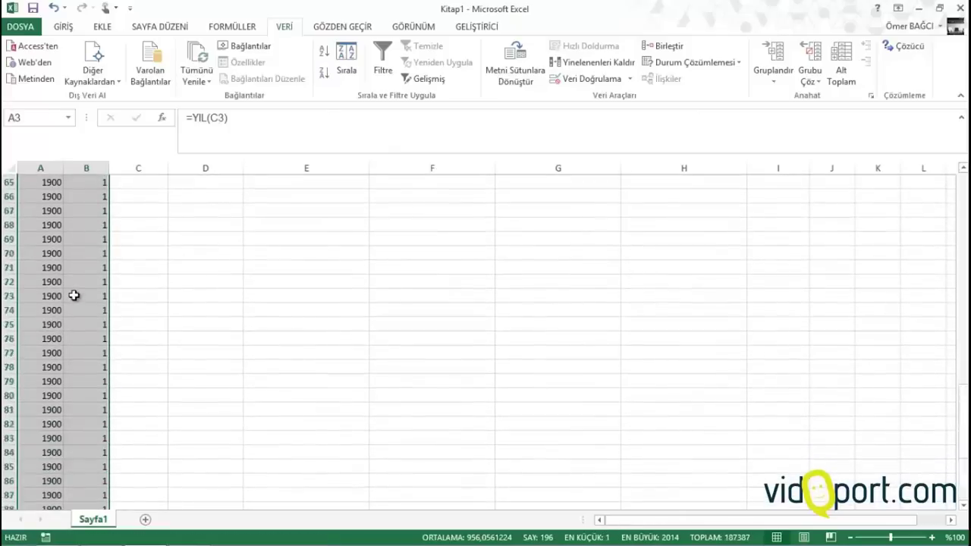
pyautogui.scroll(7, 73, 283)
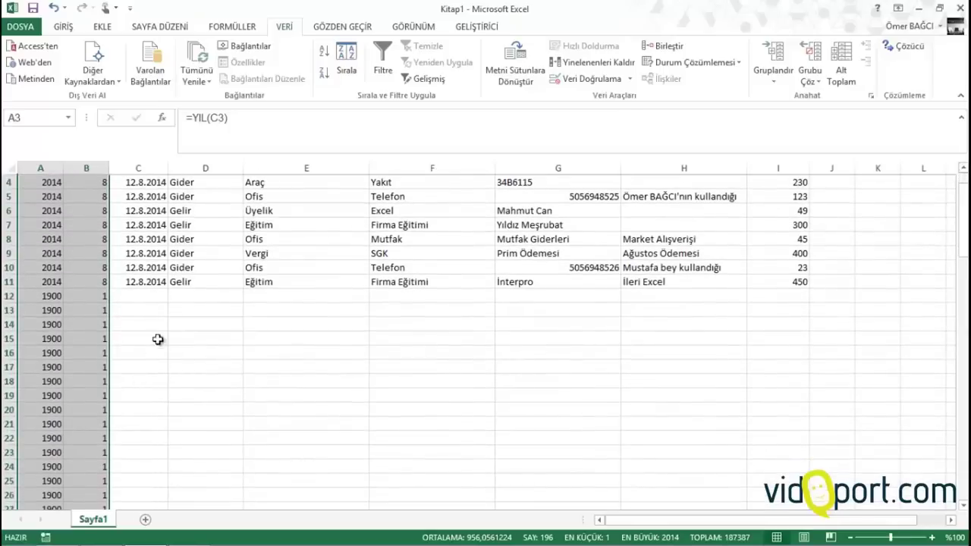
pyautogui.click(184, 210)
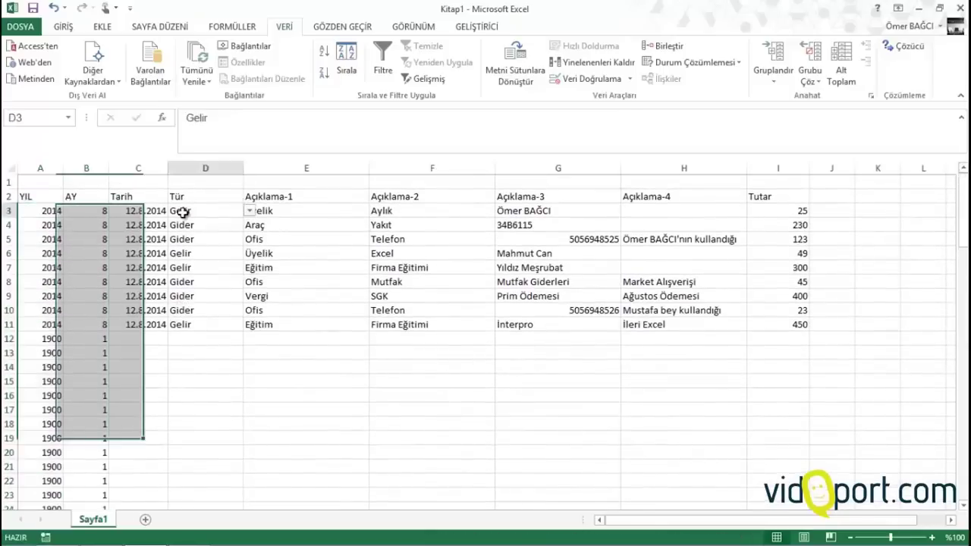
pyautogui.click(199, 338)
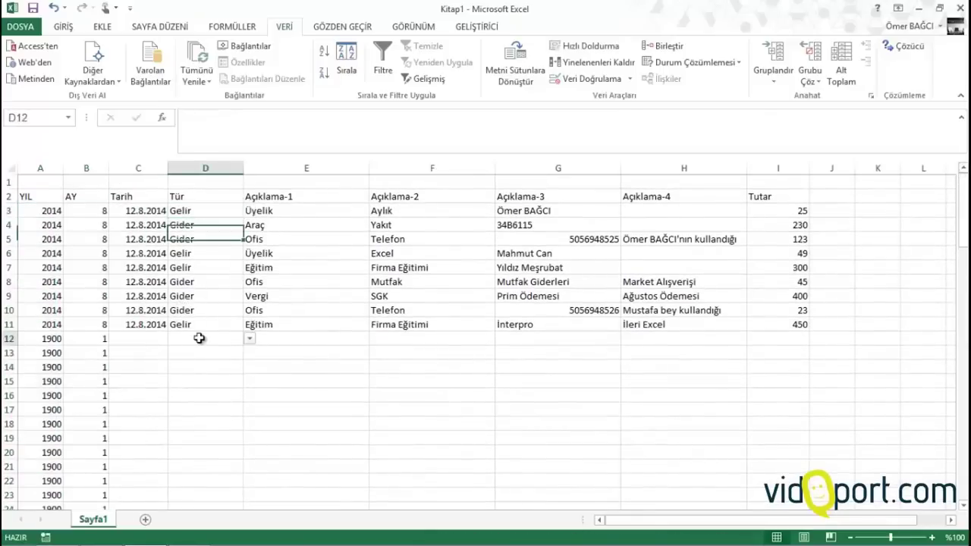
# Add a Kasa Durumu header in J2 and adjust the widths of columns I and J
pyautogui.click(830, 196)
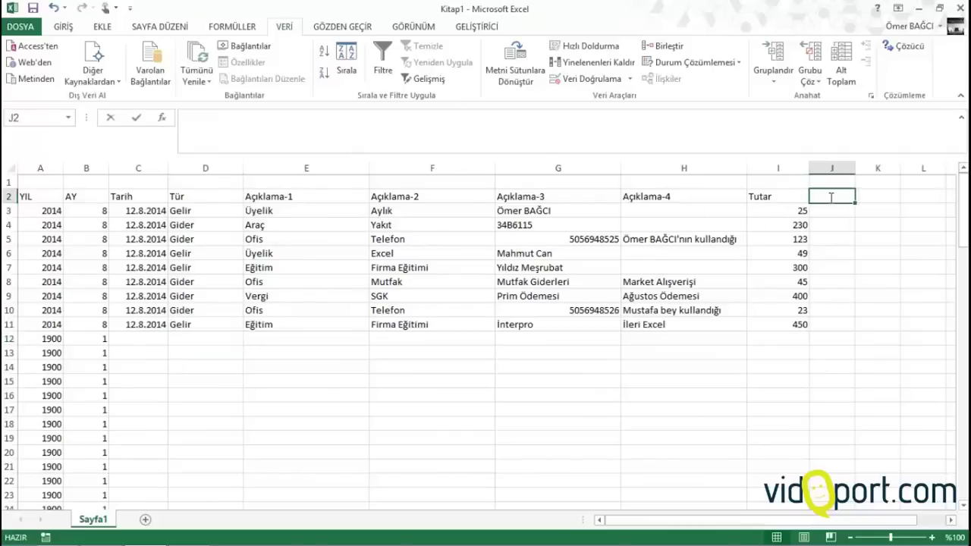
pyautogui.write('Kasa')
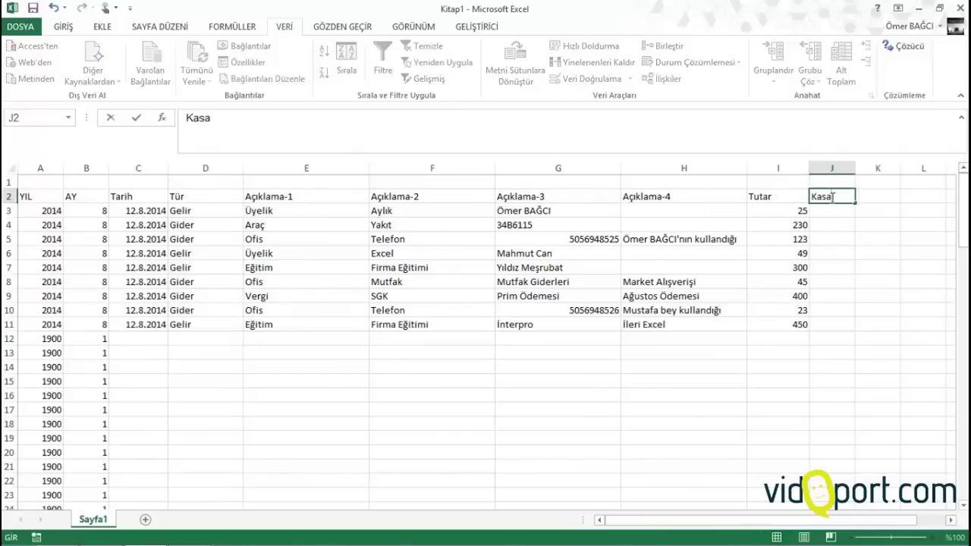
pyautogui.write(' Durumu')
pyautogui.press('Return')
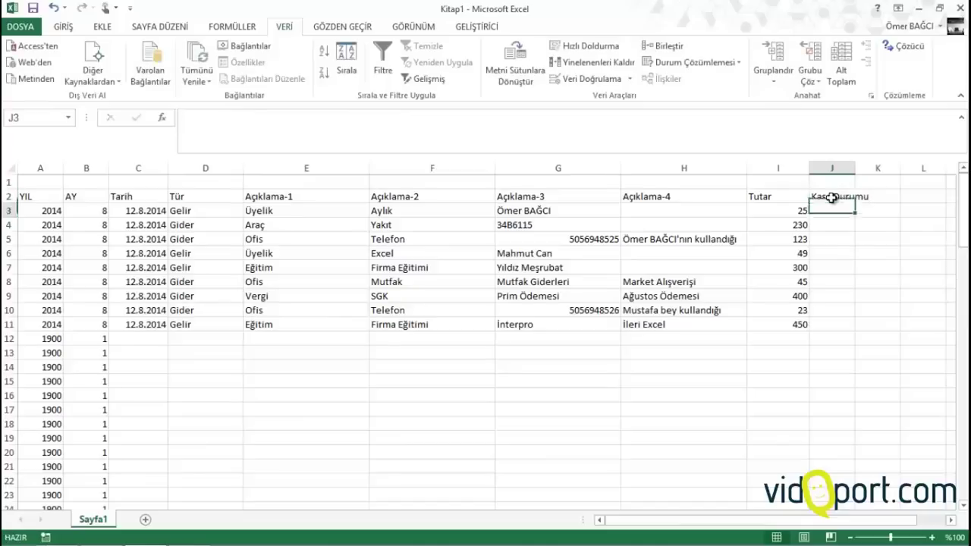
pyautogui.moveTo(862, 166); pyautogui.dragTo(817, 166)
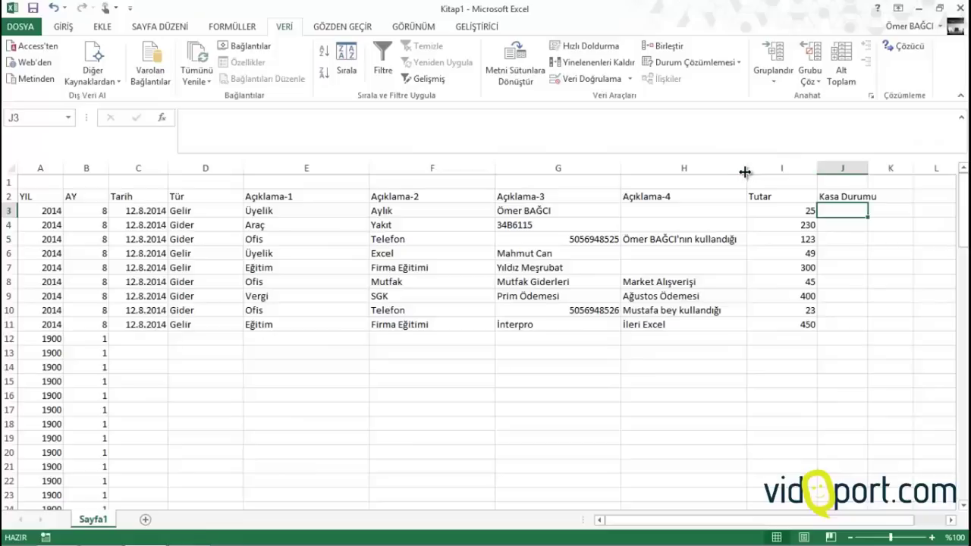
pyautogui.moveTo(747, 167); pyautogui.dragTo(755, 171)
pyautogui.moveTo(26, 196); pyautogui.dragTo(868, 197)
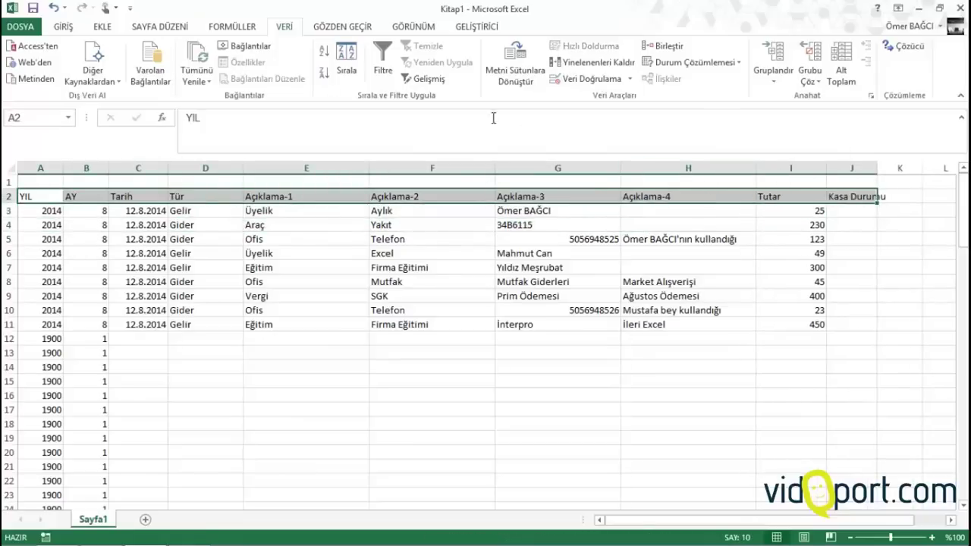
# Give the A2:J2 header row a yellow fill and Tüm Kenarlıklar borders
pyautogui.click(63, 27)
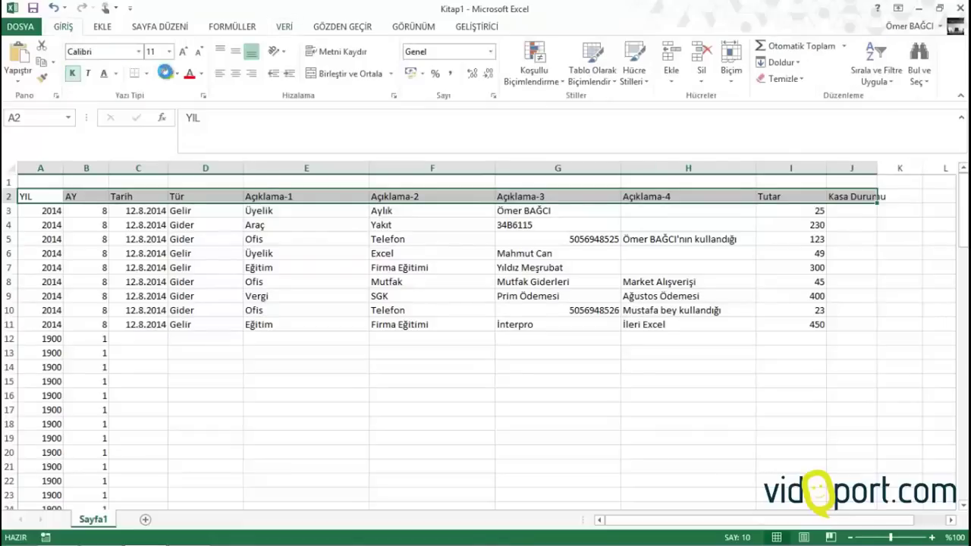
pyautogui.click(163, 74)
pyautogui.click(146, 74)
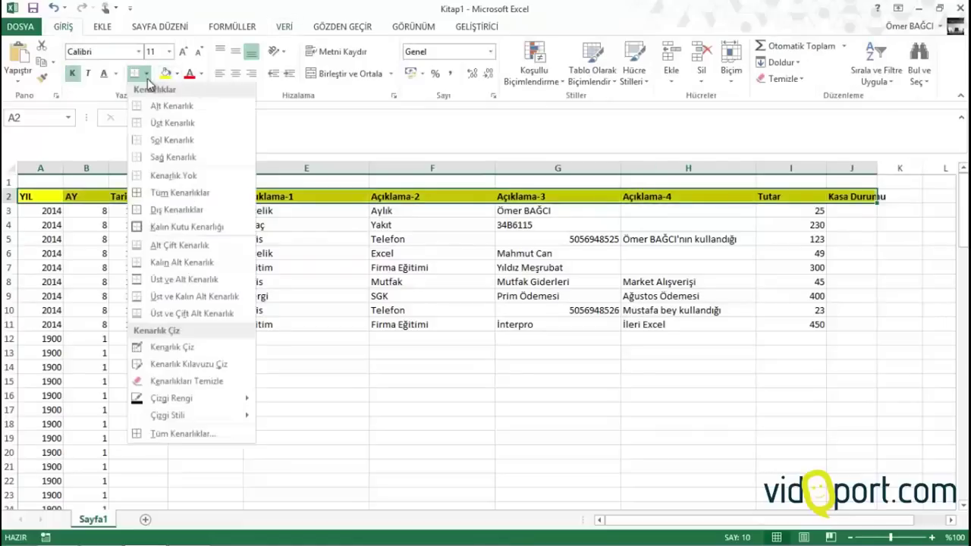
pyautogui.click(172, 196)
pyautogui.click(183, 281)
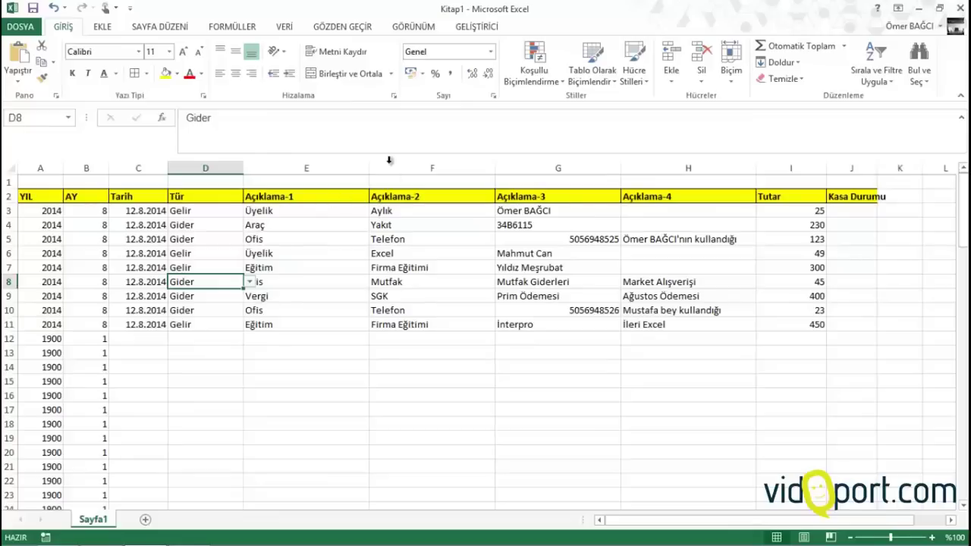
# Narrow columns E, F and G, and widen column J to fit Kasa Durumu
pyautogui.moveTo(373, 167); pyautogui.dragTo(313, 167)
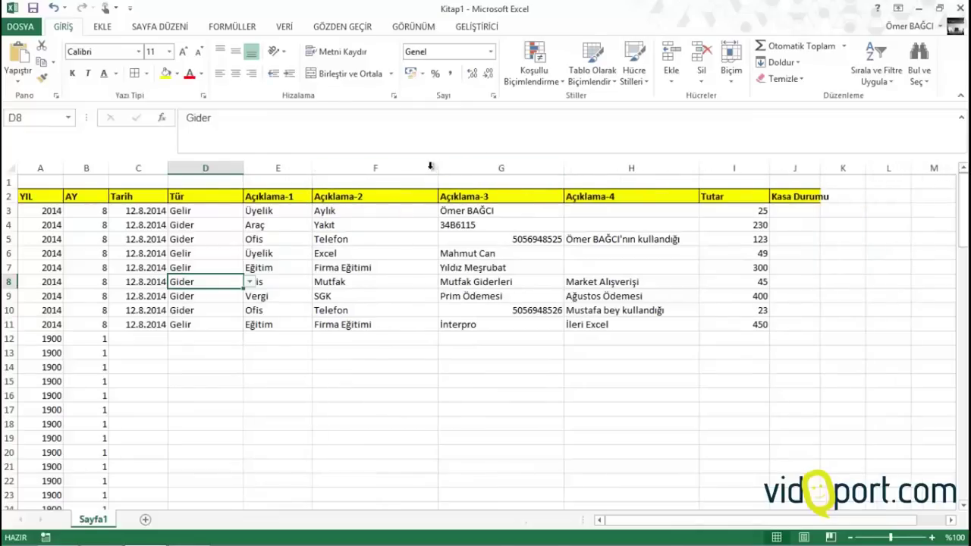
pyautogui.moveTo(441, 168); pyautogui.dragTo(417, 167)
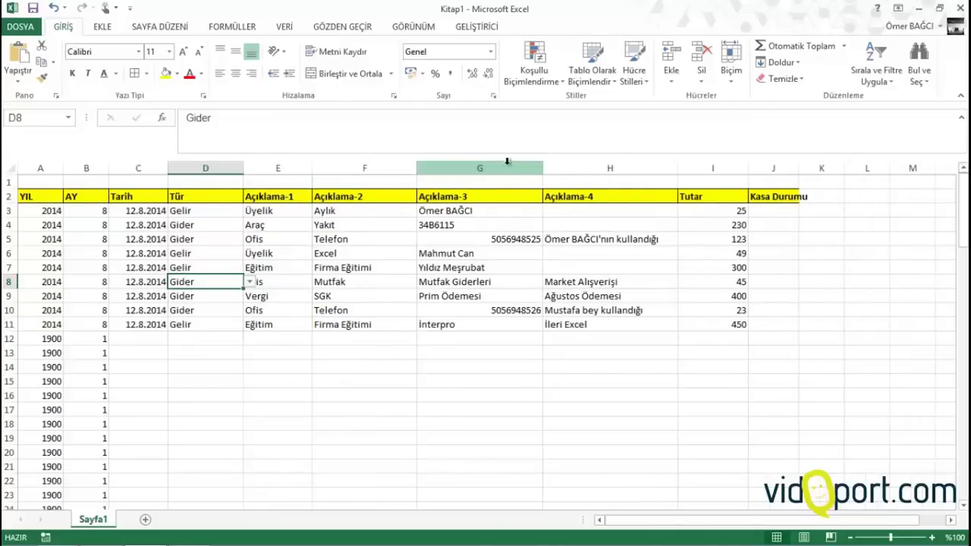
pyautogui.moveTo(540, 167); pyautogui.dragTo(536, 168)
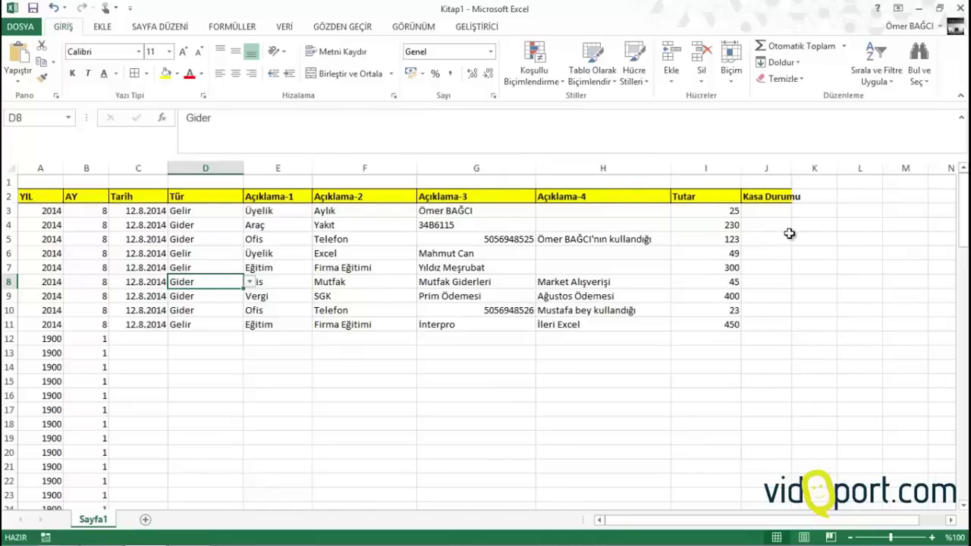
pyautogui.moveTo(789, 178); pyautogui.dragTo(810, 173)
pyautogui.click(777, 210)
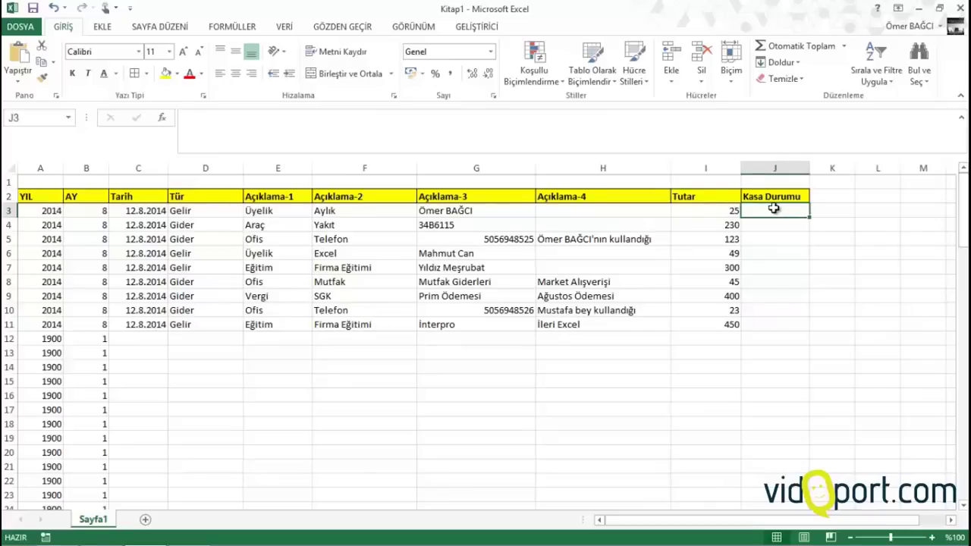
# Discard the mistyped entry in J3 and bring the Tür column back into view
pyautogui.write('=e')
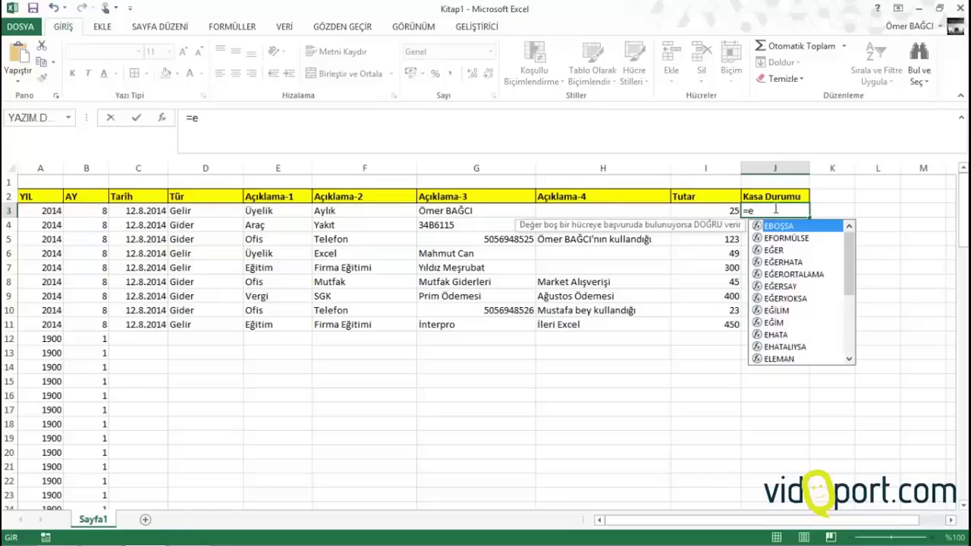
pyautogui.press('BackSpace')
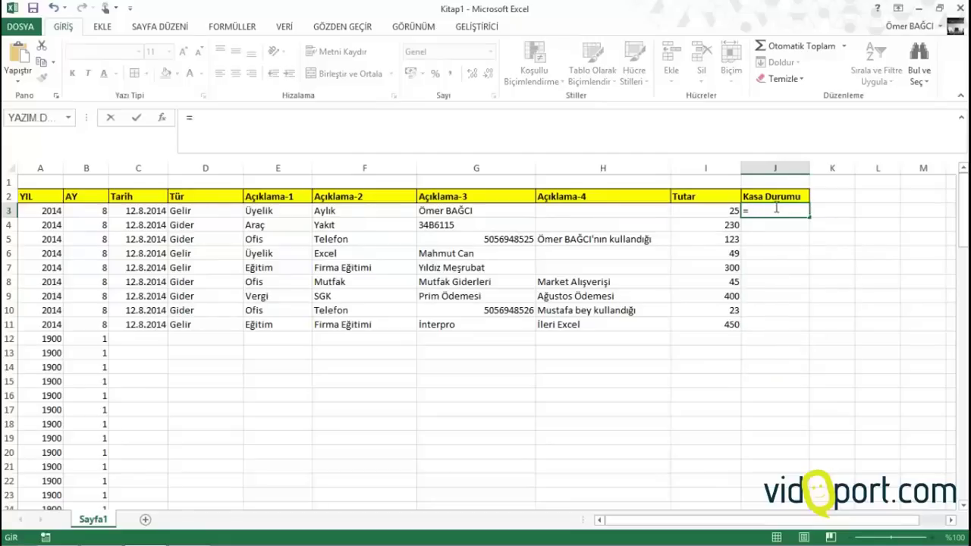
pyautogui.press('Escape')
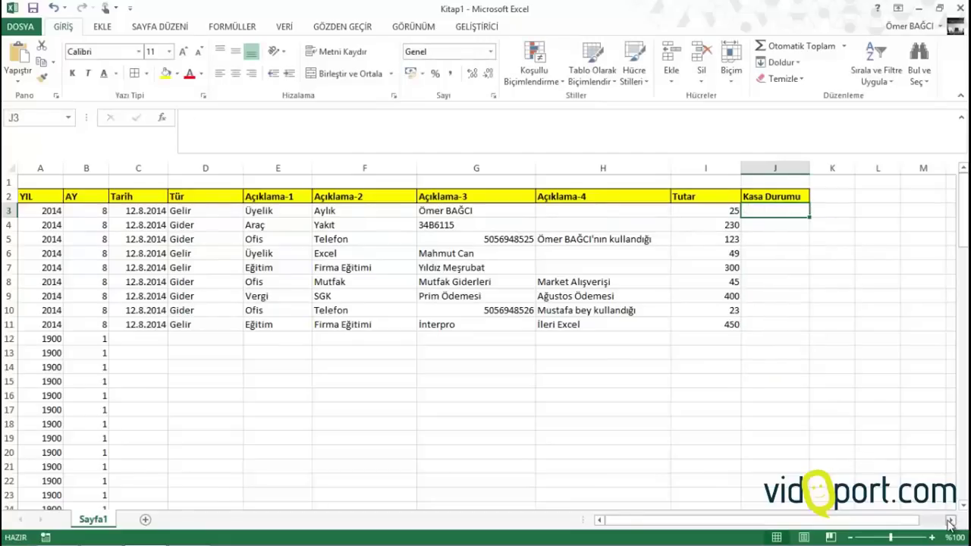
pyautogui.moveTo(950, 520); pyautogui.dragTo(949, 521)
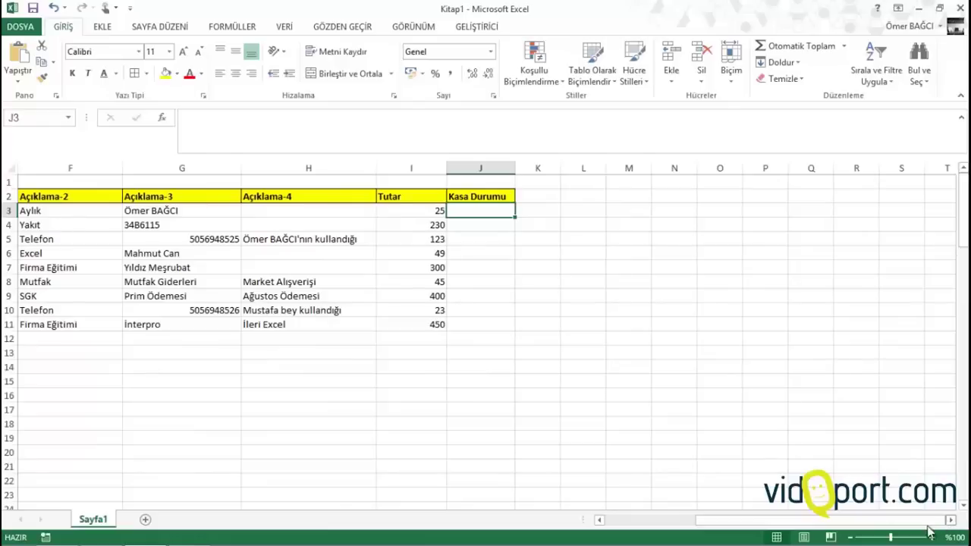
pyautogui.click(600, 520)
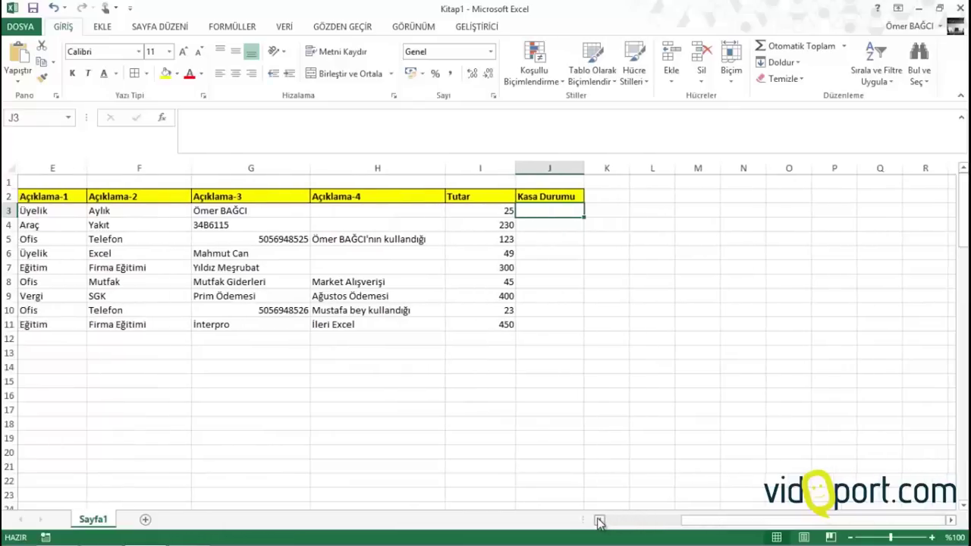
pyautogui.click(599, 520)
# Start =ETOPLA( in J3 with the growing criteria range $D$3:D3
pyautogui.write('=')
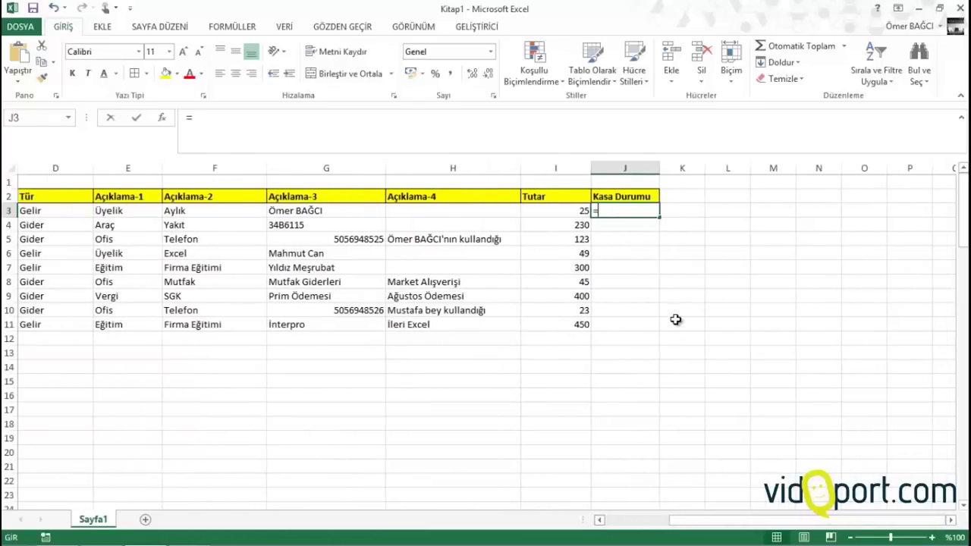
pyautogui.write('etopl')
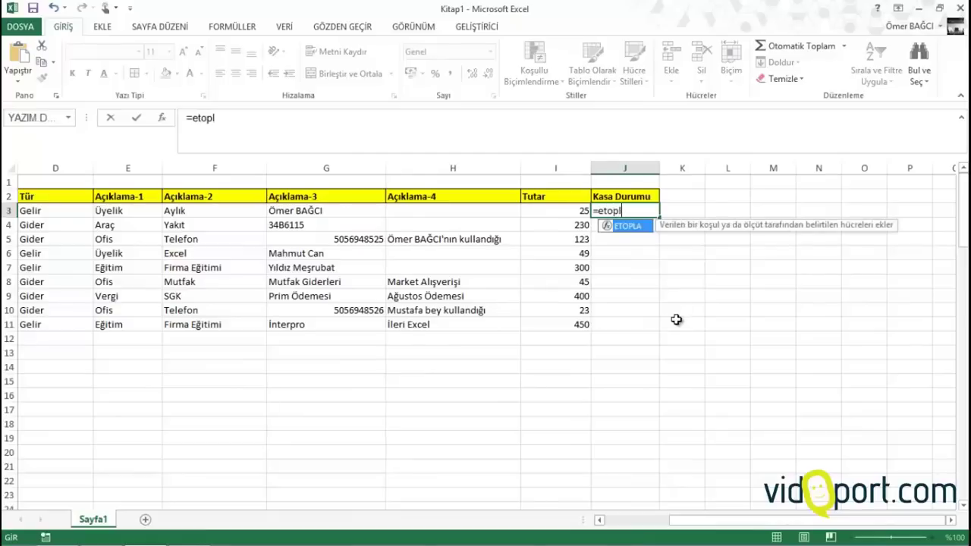
pyautogui.write('a')
pyautogui.press('Tab')
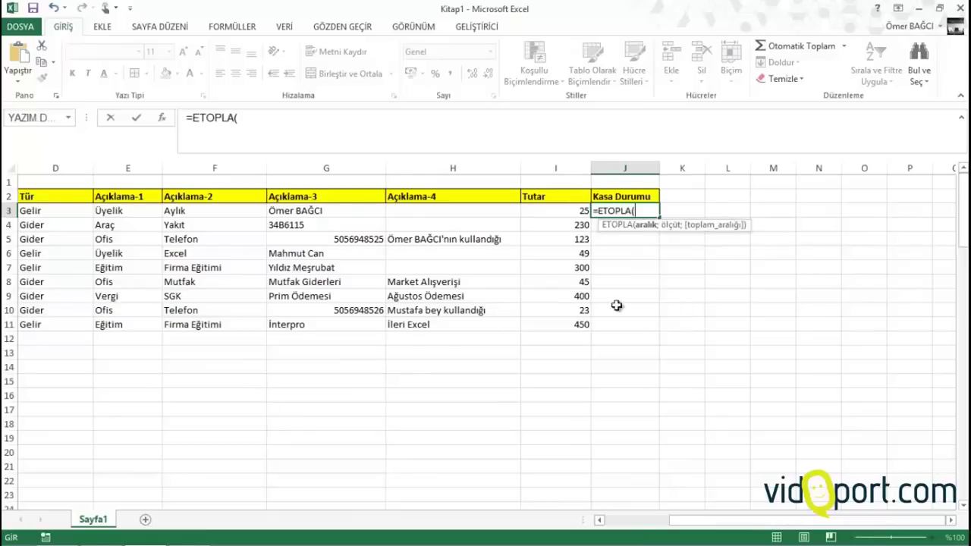
pyautogui.write('s')
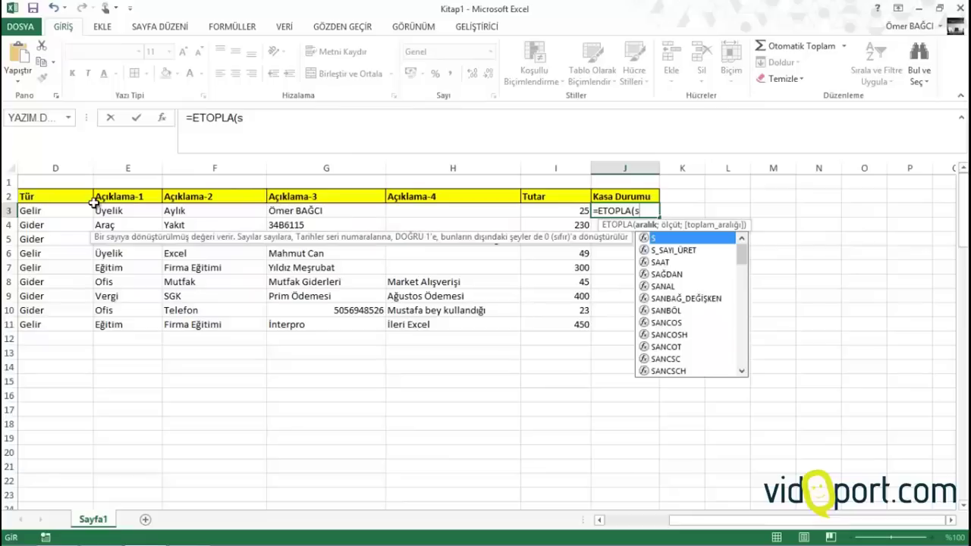
pyautogui.press('BackSpace')
pyautogui.click(37, 210)
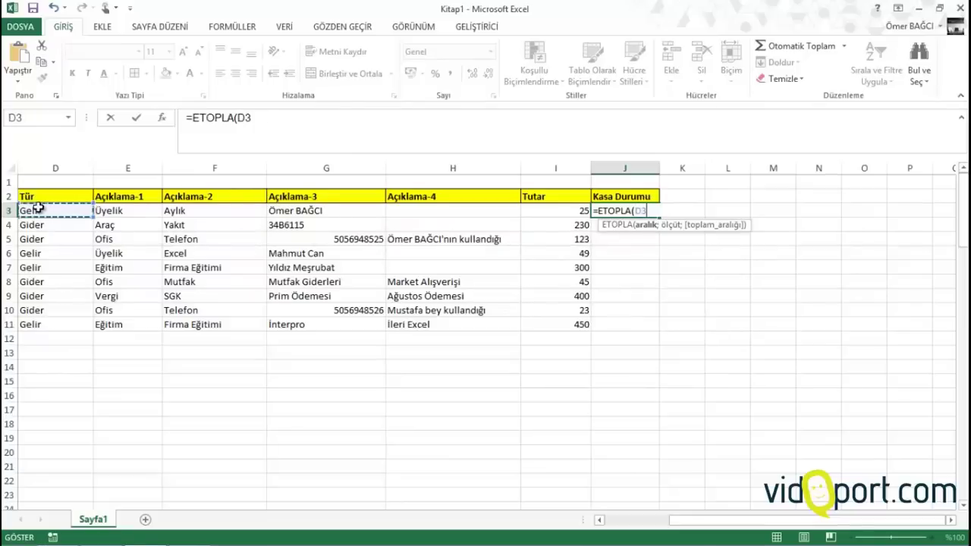
pyautogui.press('F8')
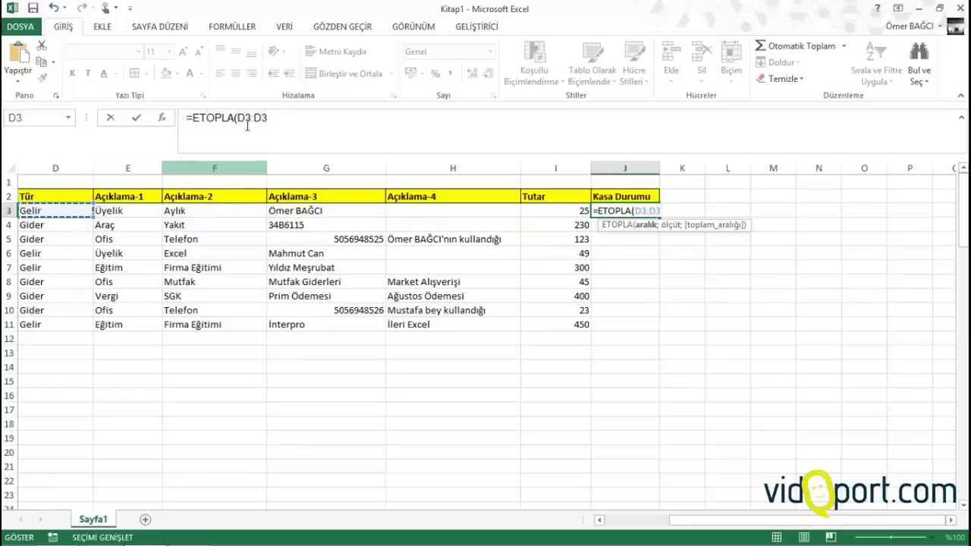
pyautogui.doubleClick(245, 117)
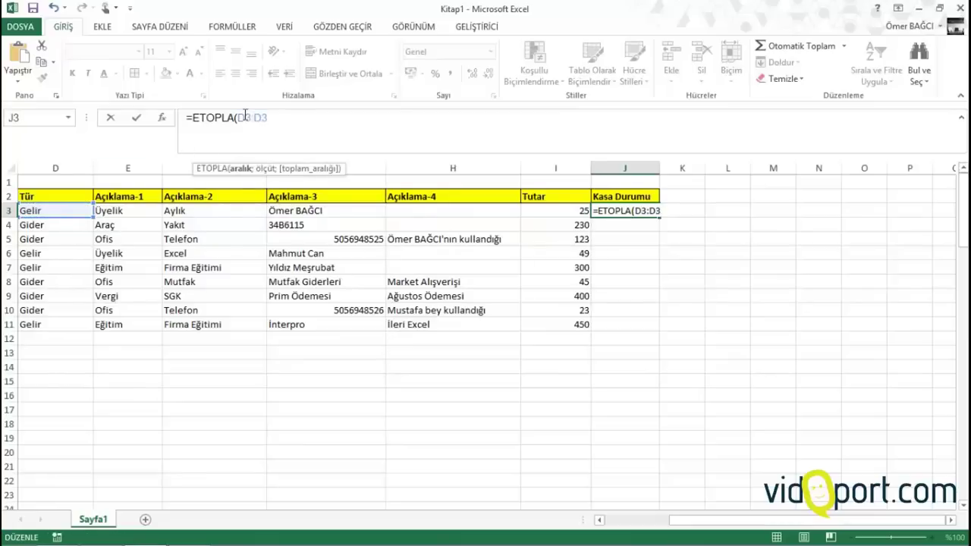
pyautogui.press('F4')
# Add criterion D3 and sum range $I$3:I3, close the function and append a minus
pyautogui.click(294, 119)
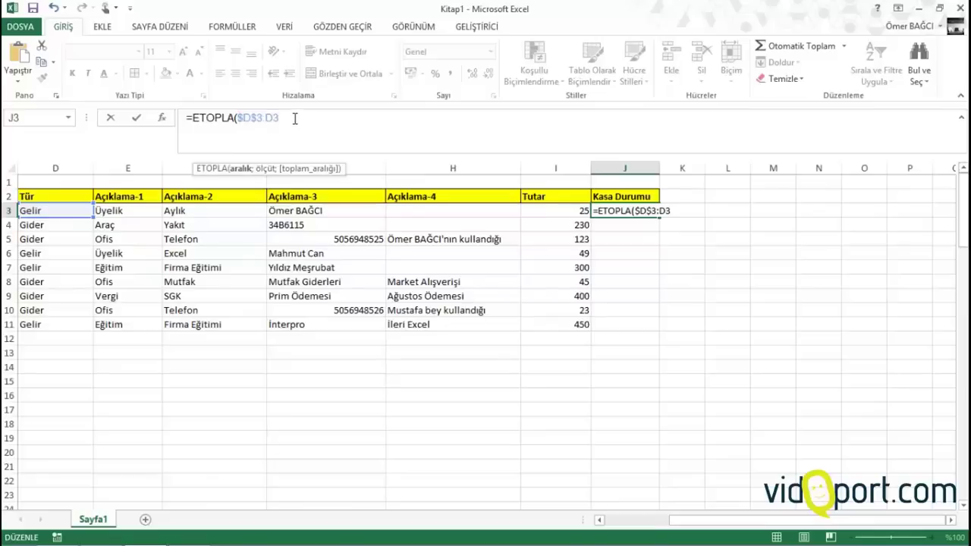
pyautogui.write(';')
pyautogui.click(59, 207)
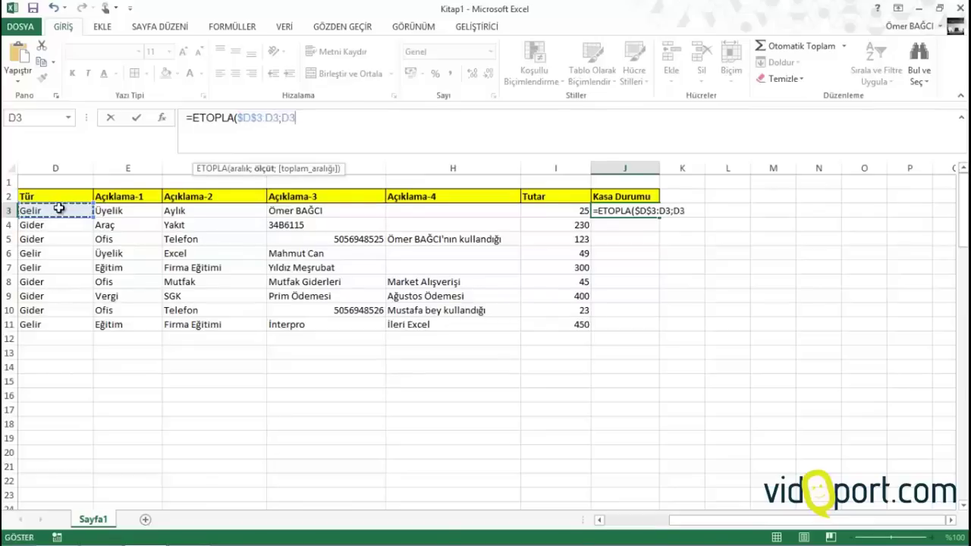
pyautogui.write(';')
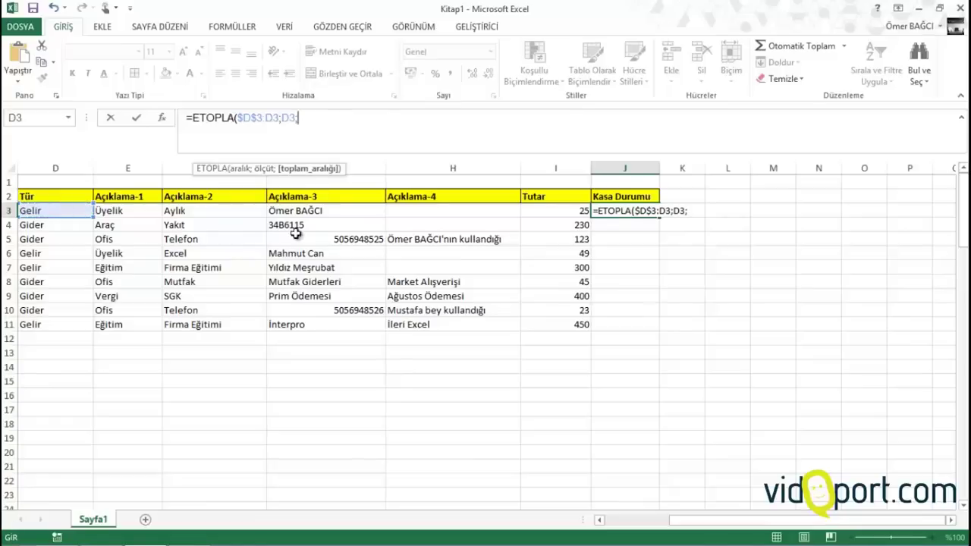
pyautogui.click(548, 212)
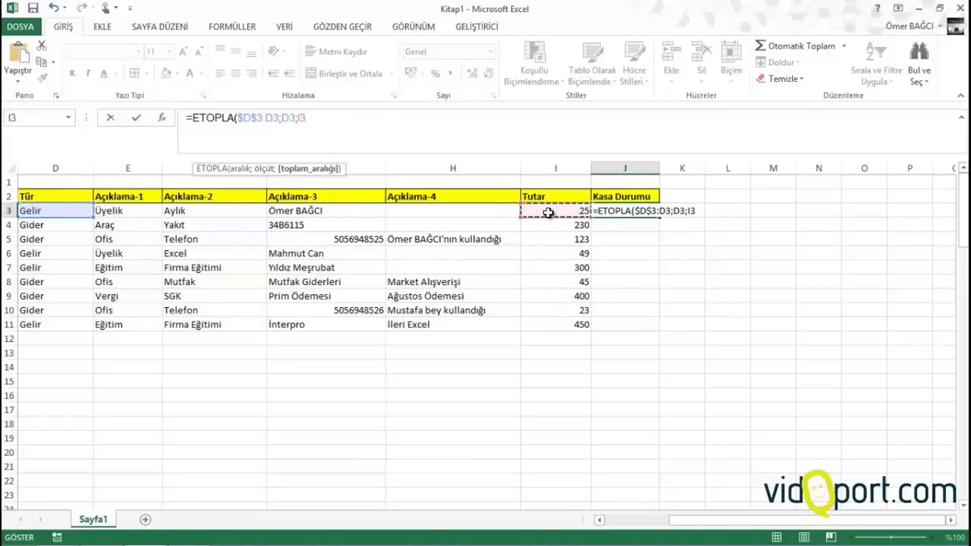
pyautogui.press('F8')
pyautogui.click(548, 212)
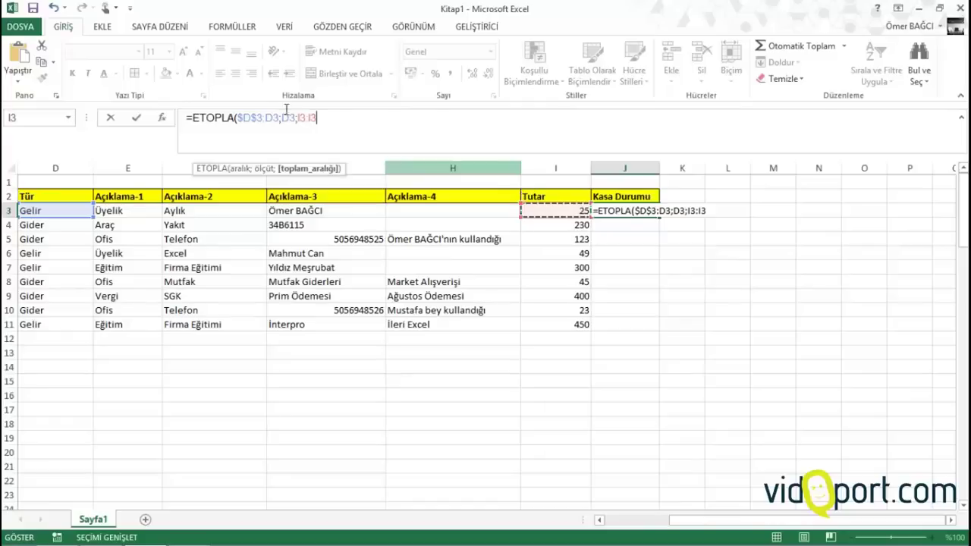
pyautogui.click(303, 116)
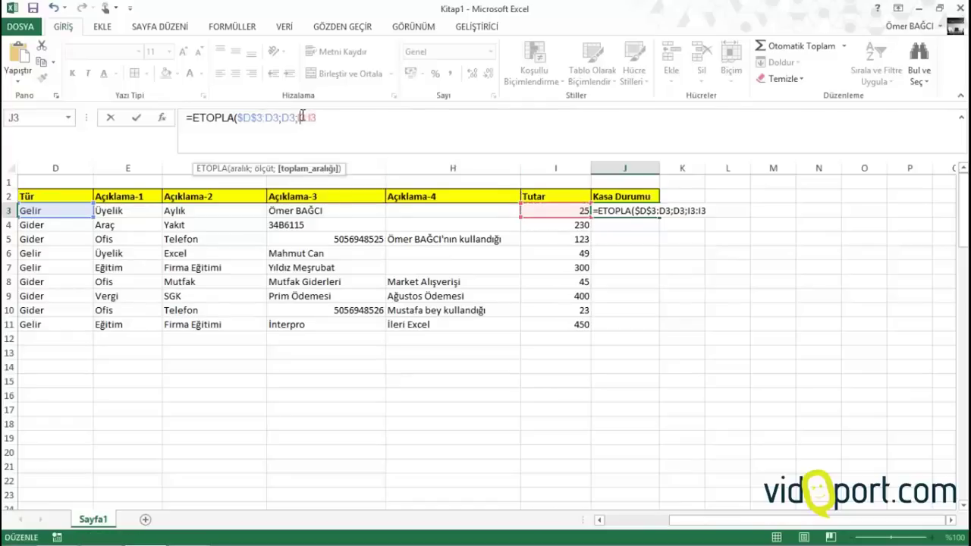
pyautogui.press('F4')
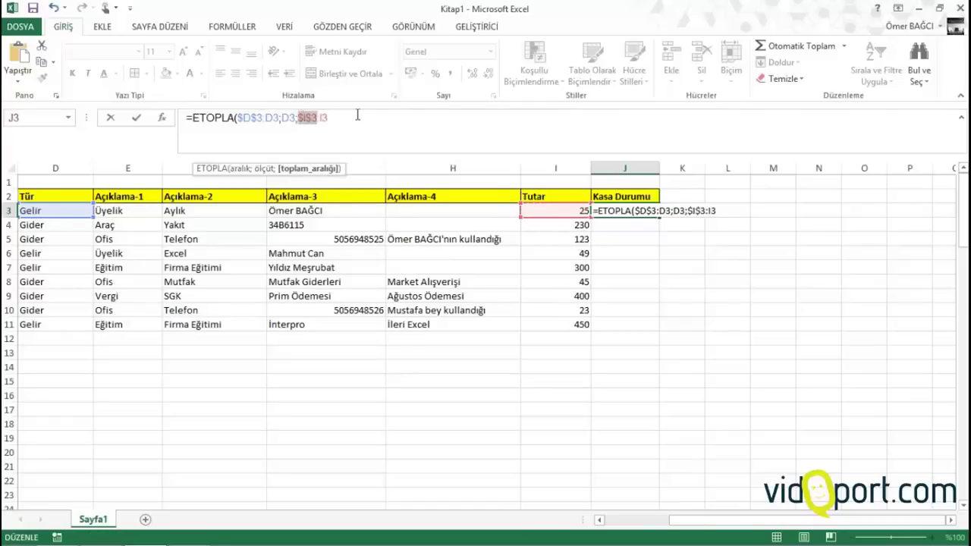
pyautogui.click(358, 115)
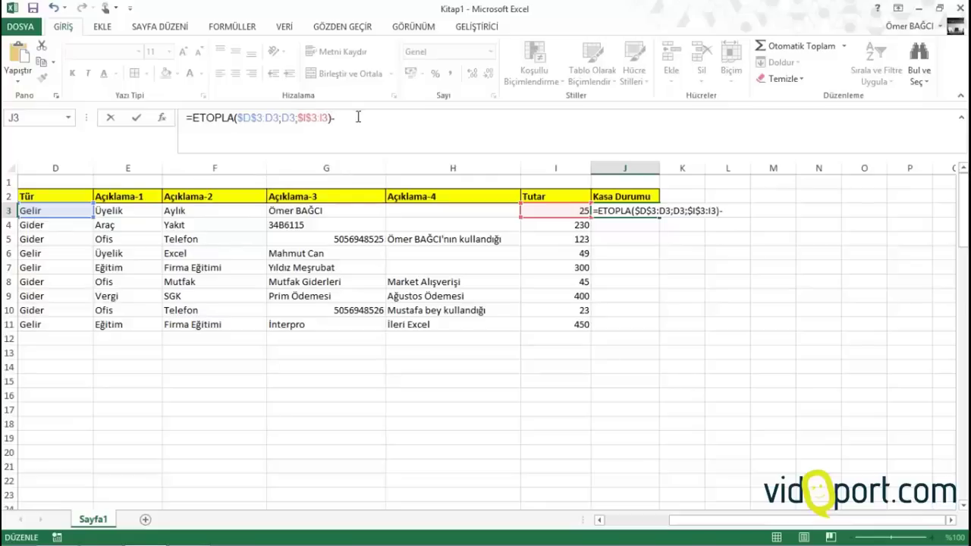
pyautogui.write(')-e')
pyautogui.press('BackSpace')
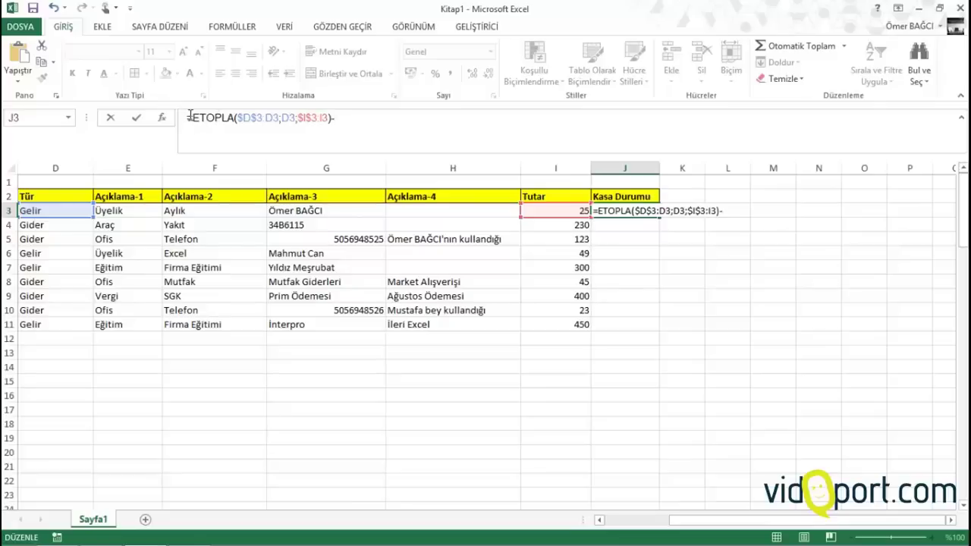
# Rewrite J3 as the "Gelir" ETOPLA minus the "Gider" ETOPLA of Tutar, giving 25
pyautogui.moveTo(190, 118); pyautogui.dragTo(365, 126)
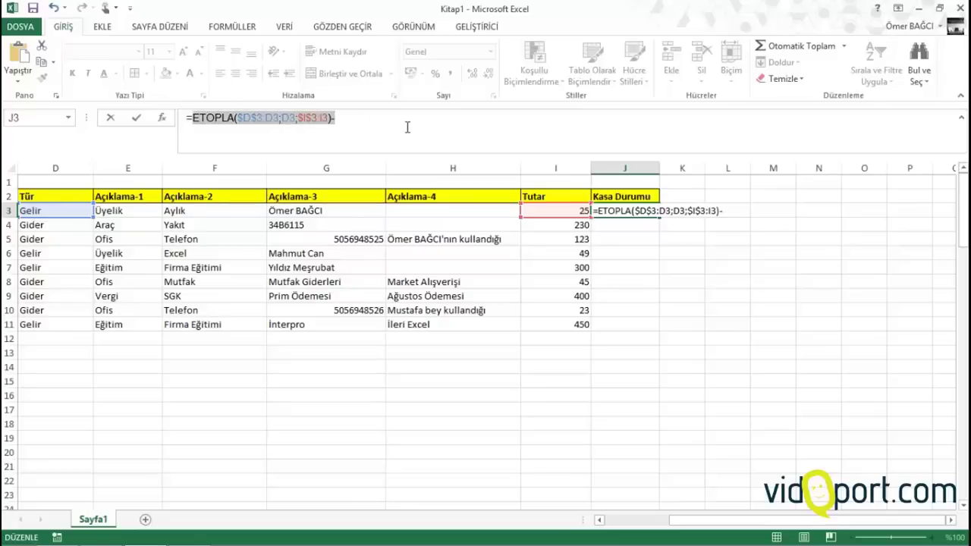
pyautogui.hotkey('ctrl', 'c')
pyautogui.click(401, 119)
pyautogui.hotkey('ctrl', 'v')
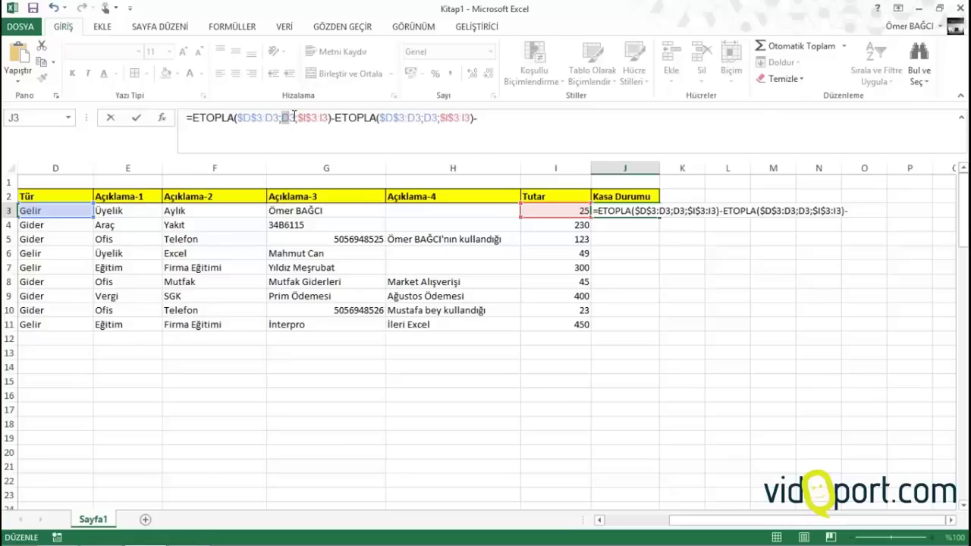
pyautogui.moveTo(296, 116); pyautogui.dragTo(297, 118)
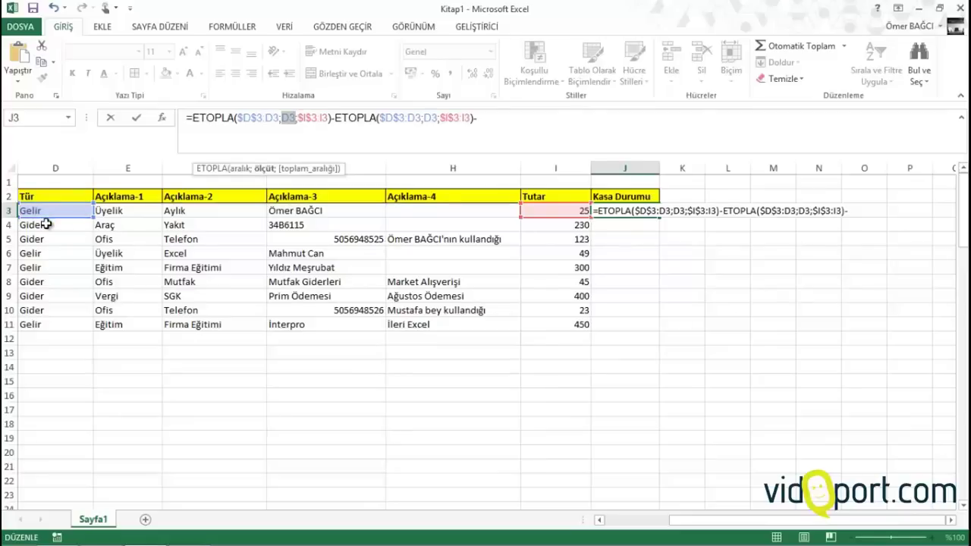
pyautogui.write('"Gelr')
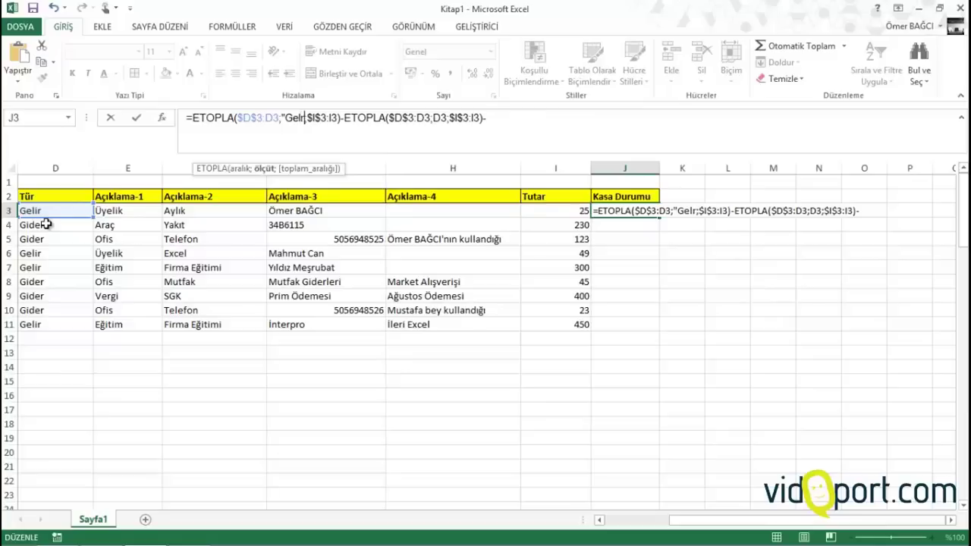
pyautogui.press('BackSpace')
pyautogui.write('ir"')
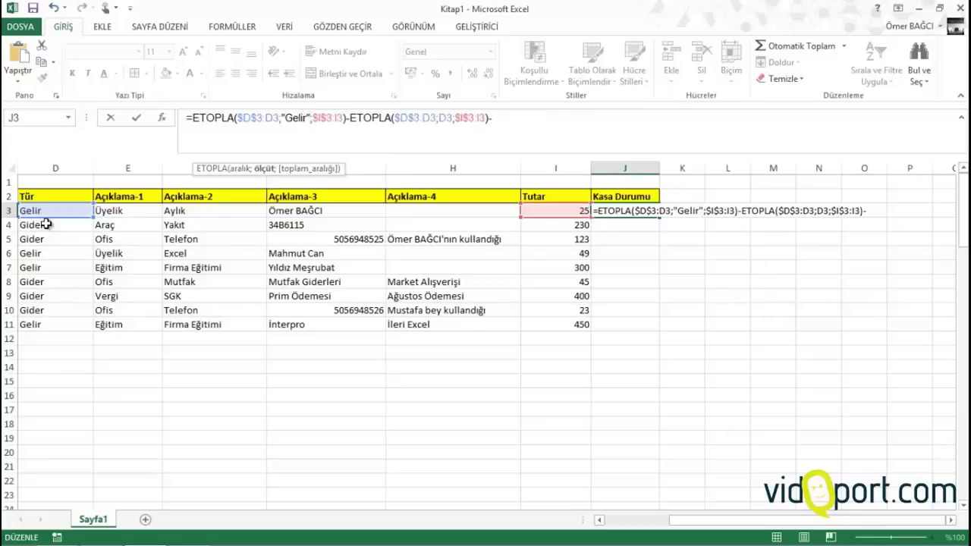
pyautogui.click(439, 117)
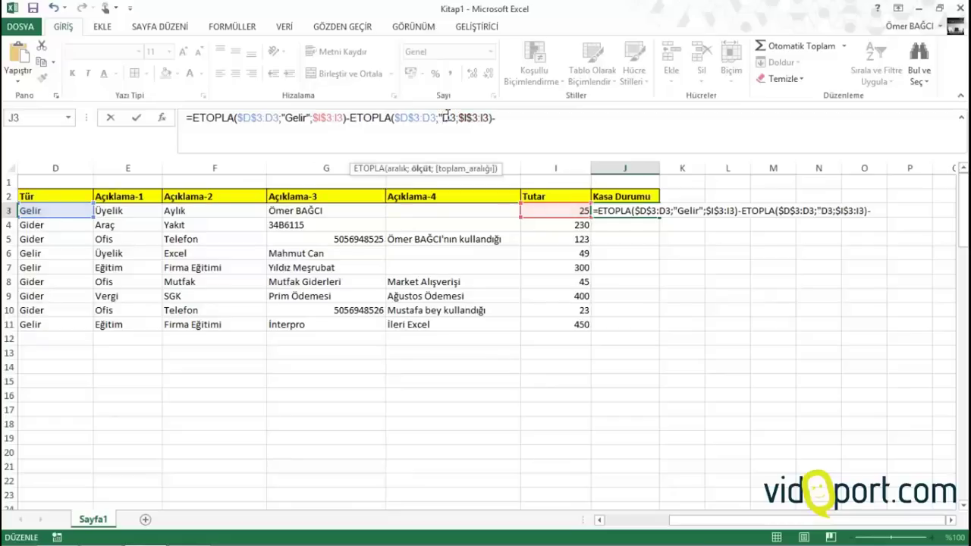
pyautogui.write('Gider"')
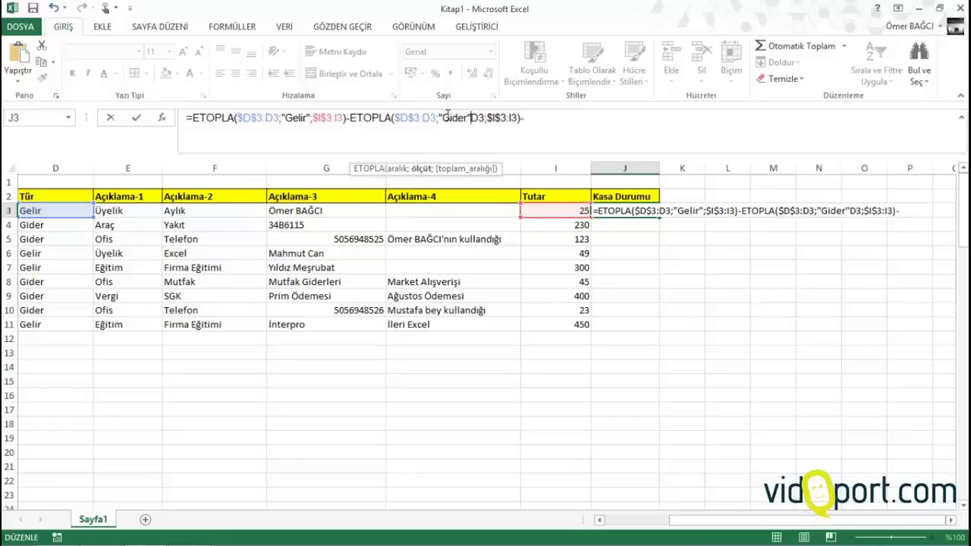
pyautogui.press('Delete')
pyautogui.press('Delete')
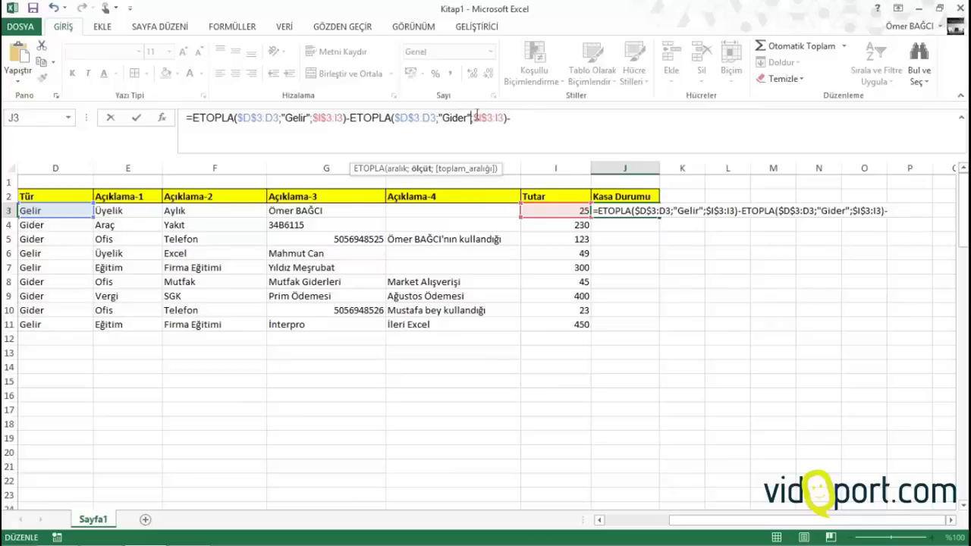
pyautogui.click(547, 118)
# Commit J3's balance formula and fill it down column J to row 100
pyautogui.press('Return')
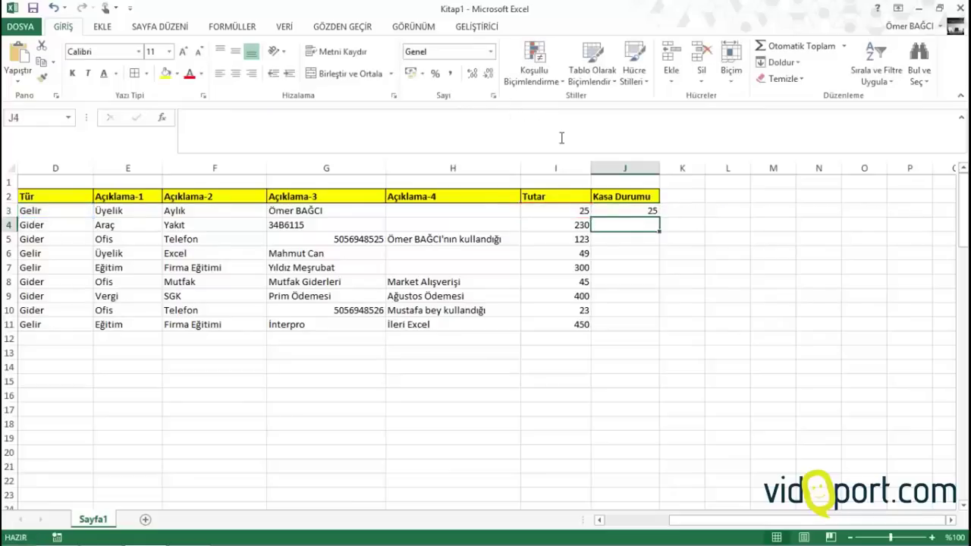
pyautogui.click(618, 210)
pyautogui.moveTo(660, 218); pyautogui.dragTo(660, 483)
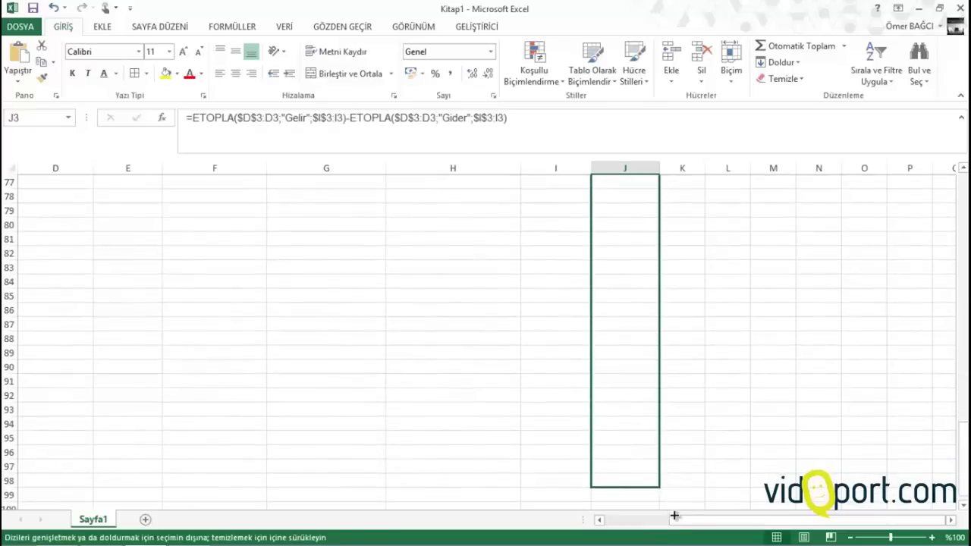
pyautogui.moveTo(673, 516); pyautogui.dragTo(672, 490)
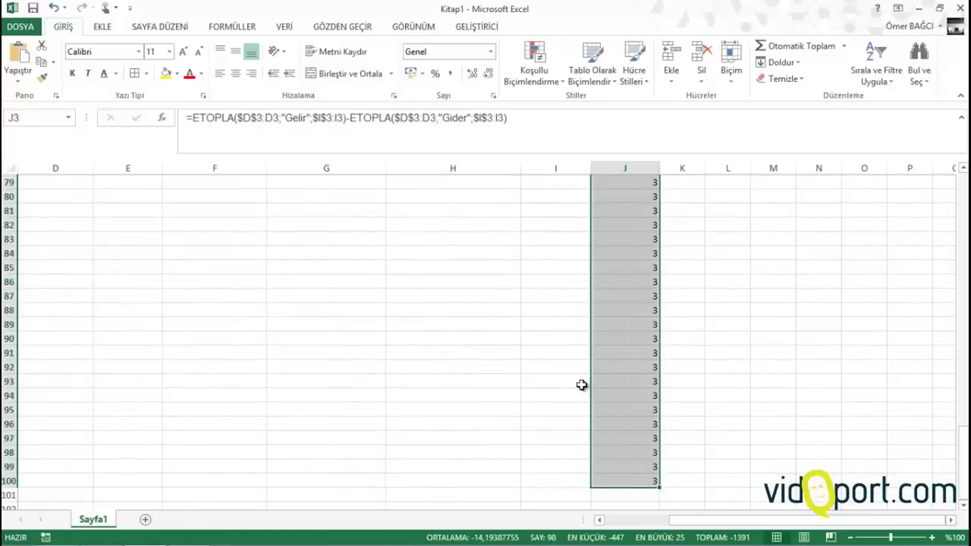
pyautogui.scroll(20, 581, 385)
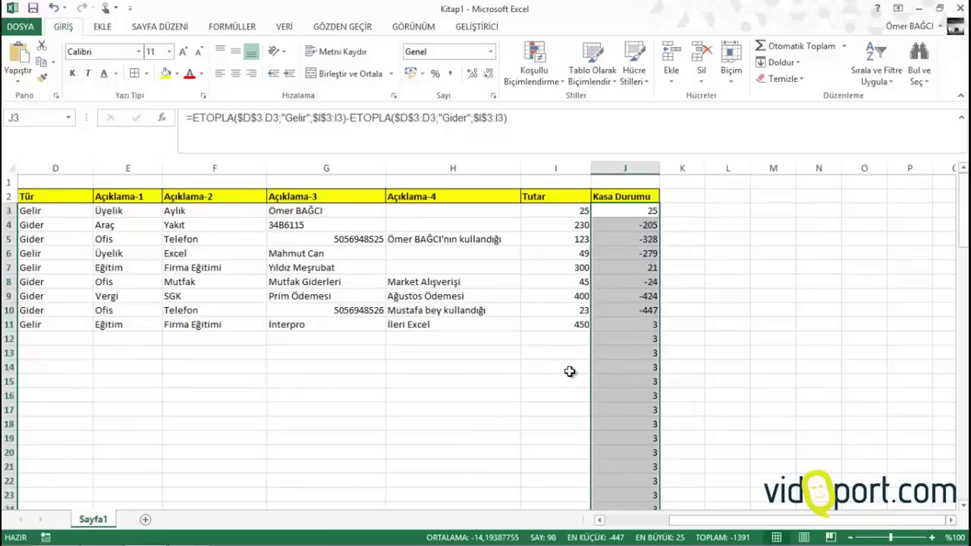
# Format column J as Number with negative balances in red, and narrow the column
pyautogui.click(455, 75)
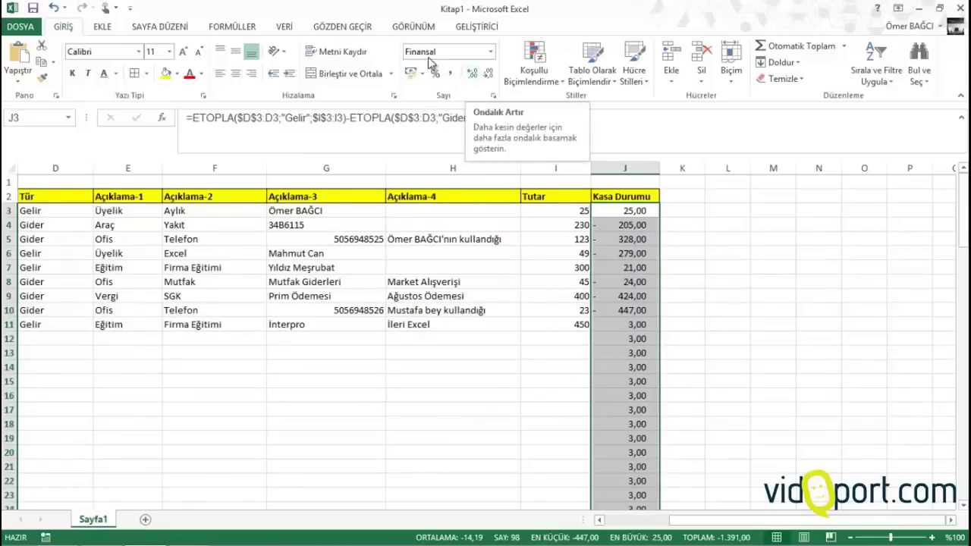
pyautogui.click(494, 95)
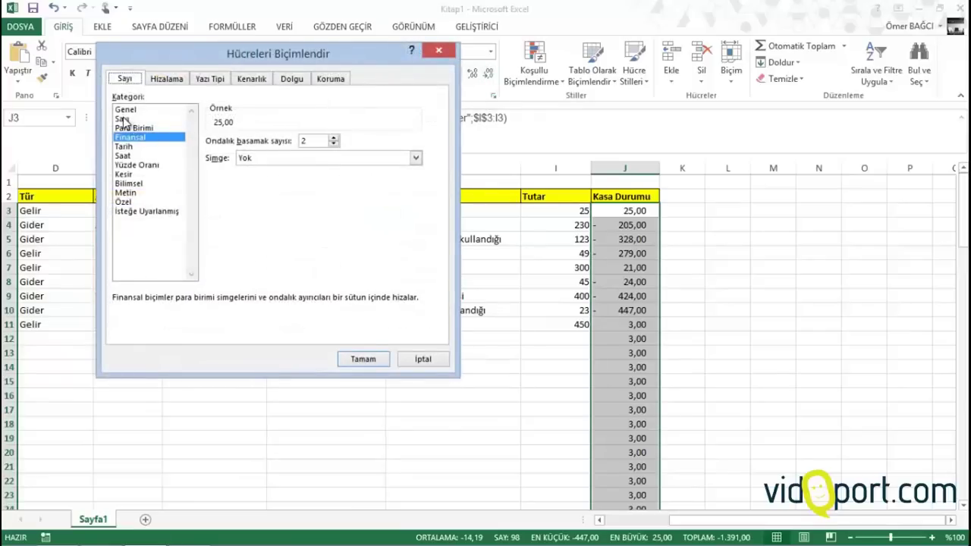
pyautogui.click(123, 119)
pyautogui.click(231, 215)
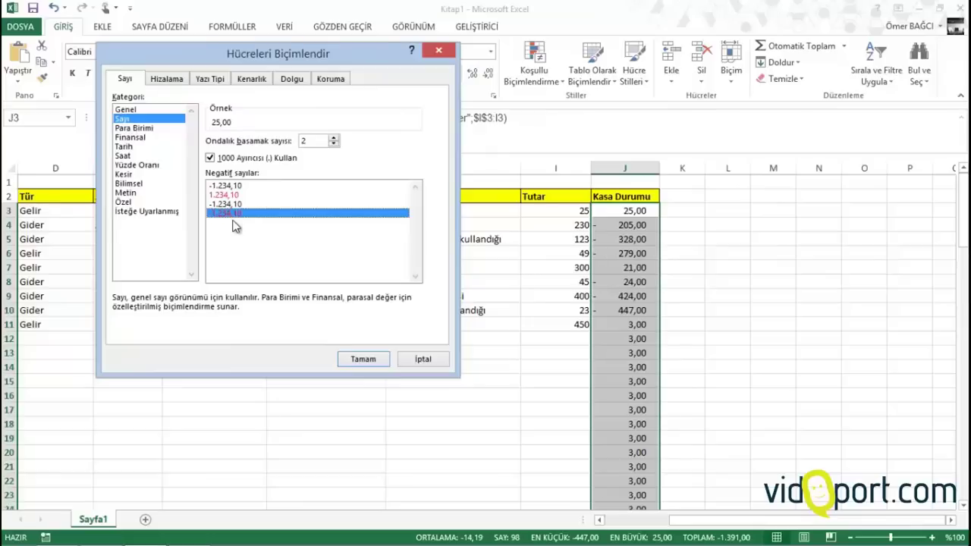
pyautogui.click(367, 361)
pyautogui.moveTo(659, 165); pyautogui.dragTo(658, 165)
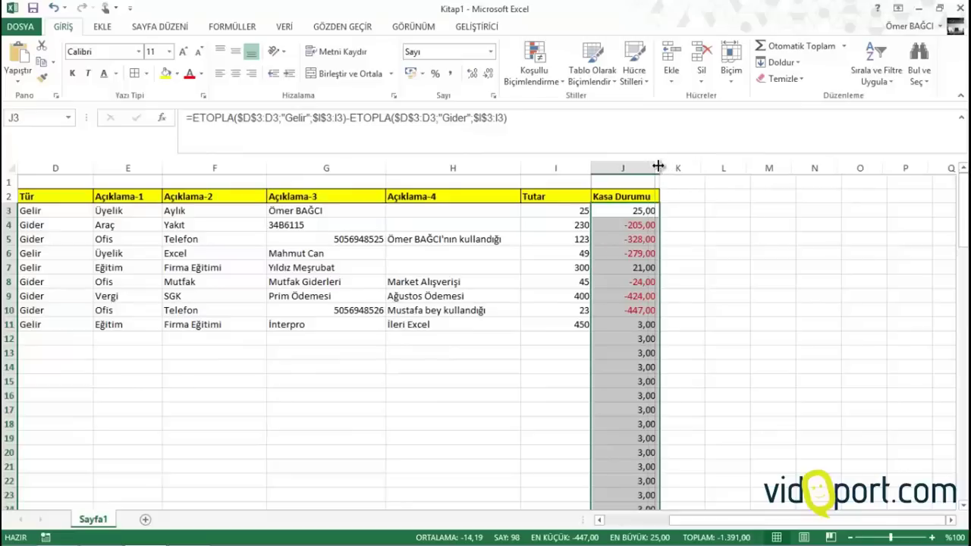
pyautogui.click(620, 401)
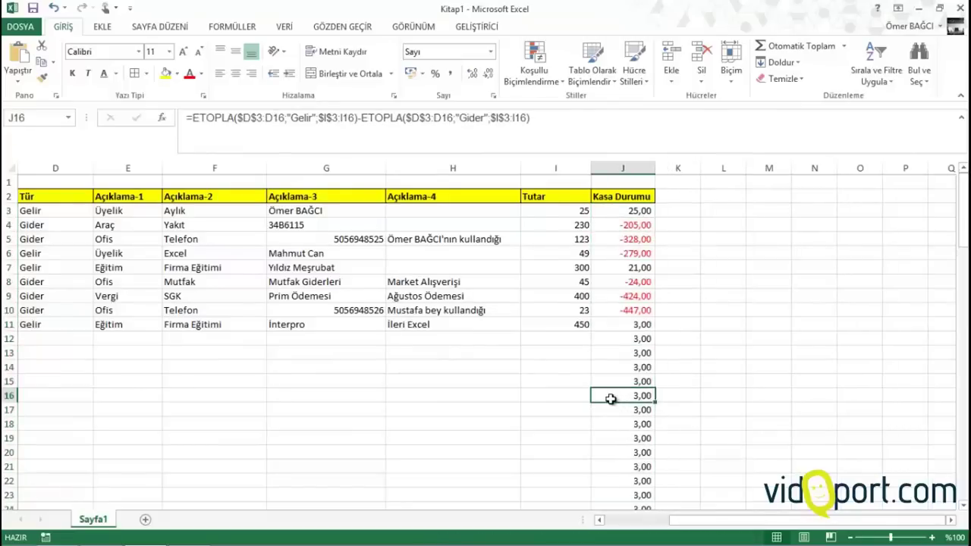
# Check the balance formulas in J12 and J14 and the empty Tutar cell I12
pyautogui.click(154, 407)
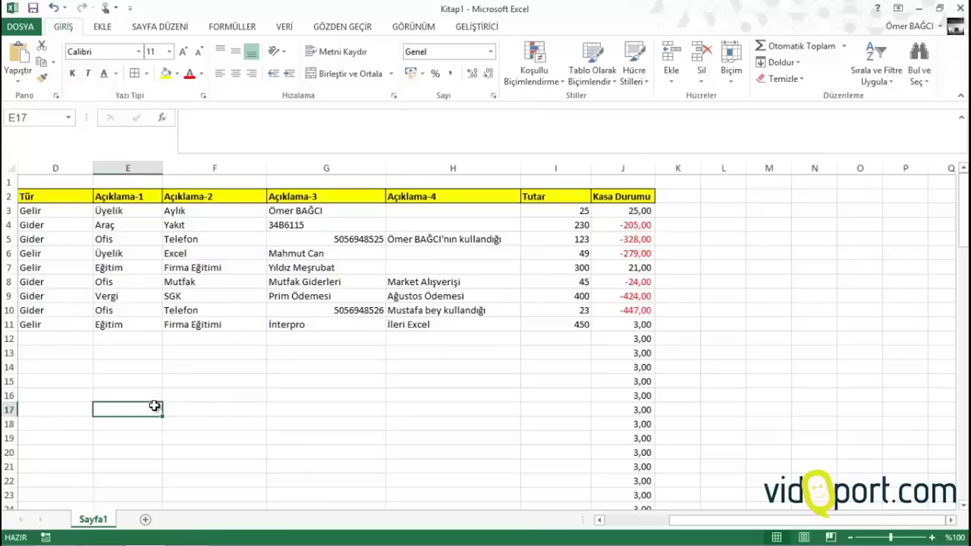
pyautogui.hotkey('ctrl', 'Left')
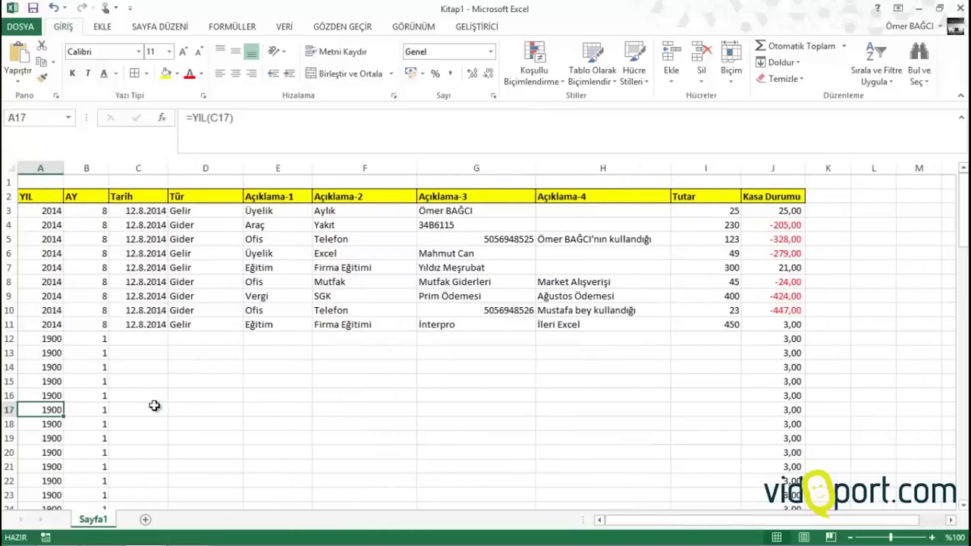
pyautogui.press('Left')
pyautogui.press('Up')
pyautogui.press('Up')
pyautogui.press('Up')
pyautogui.press('Up')
pyautogui.press('Up')
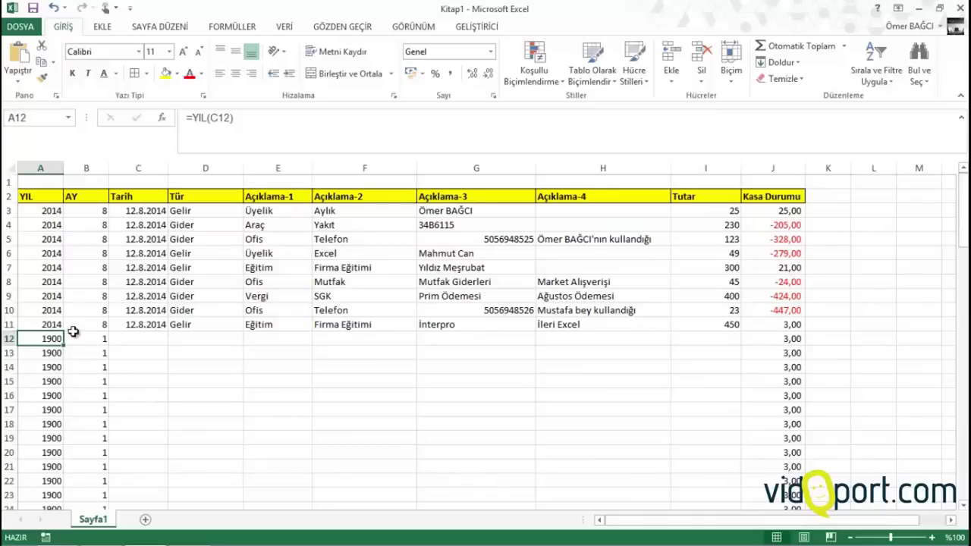
pyautogui.click(800, 338)
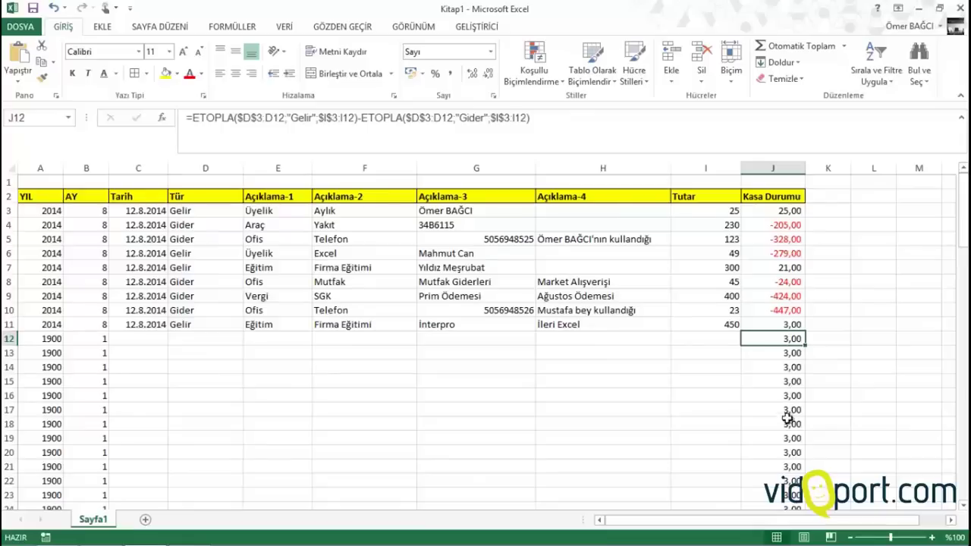
pyautogui.scroll(-7, 792, 474)
pyautogui.scroll(7, 792, 456)
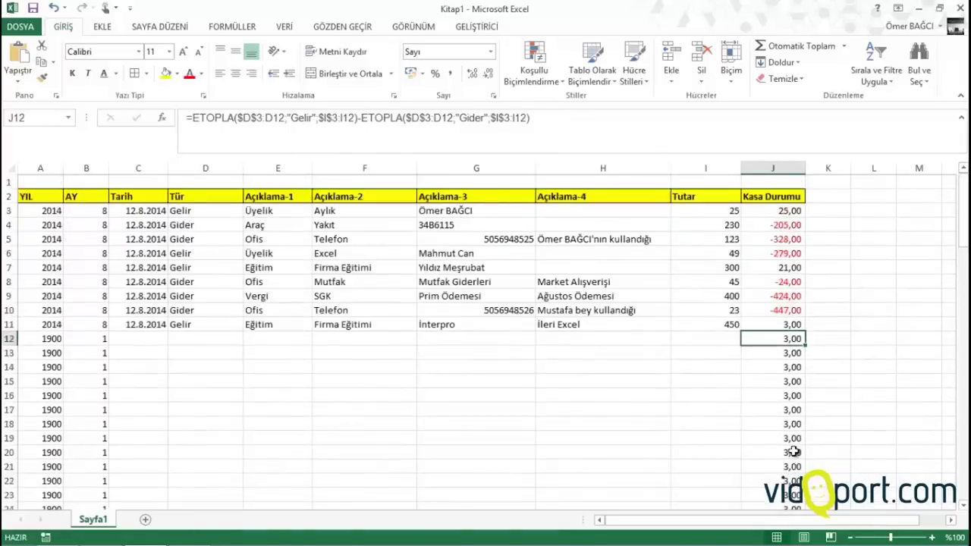
pyautogui.click(797, 368)
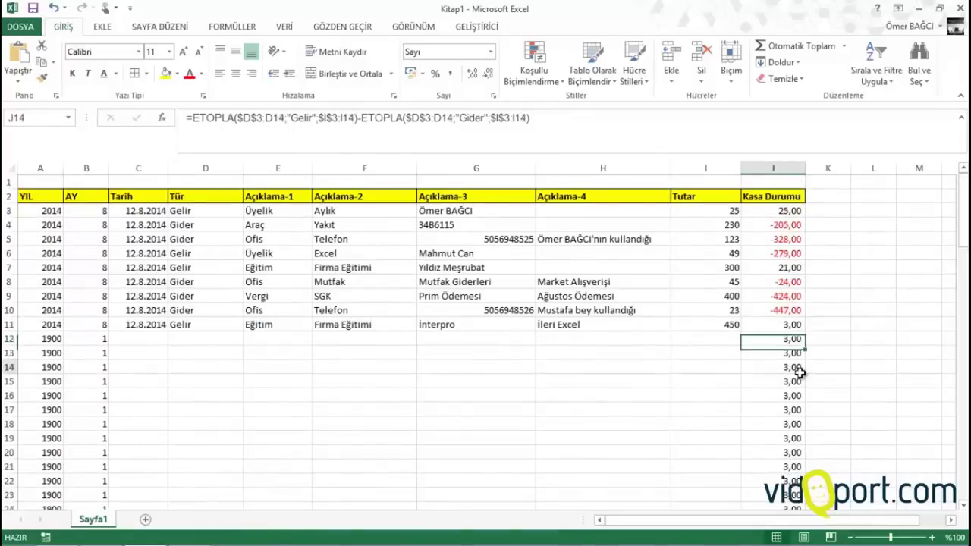
pyautogui.click(698, 338)
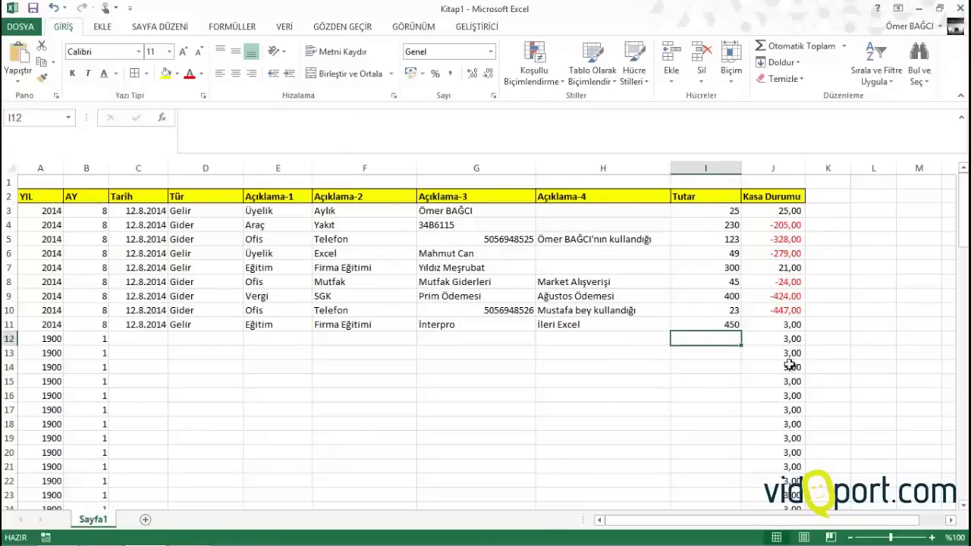
# Select the ledger range A3:J100
pyautogui.click(30, 212)
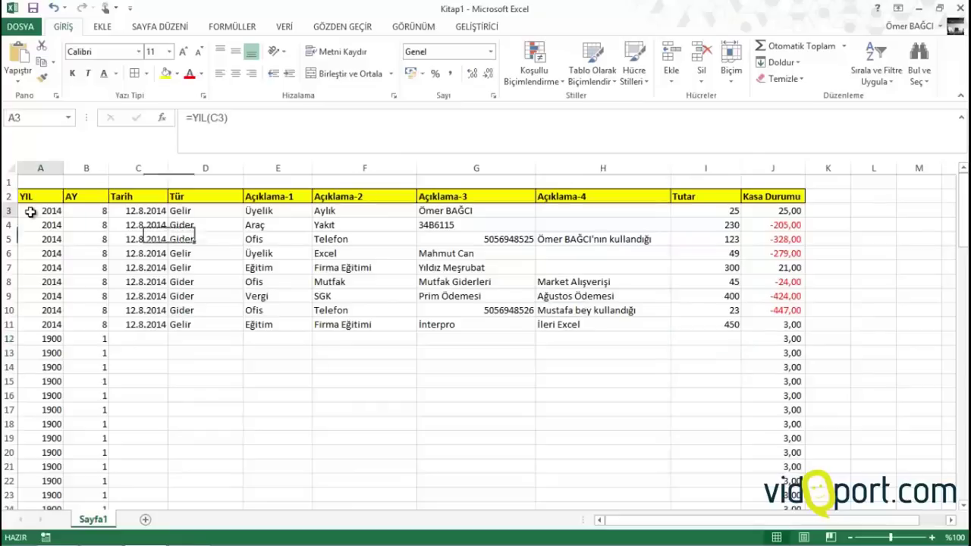
pyautogui.hotkey('ctrl', 'shift', 'Right')
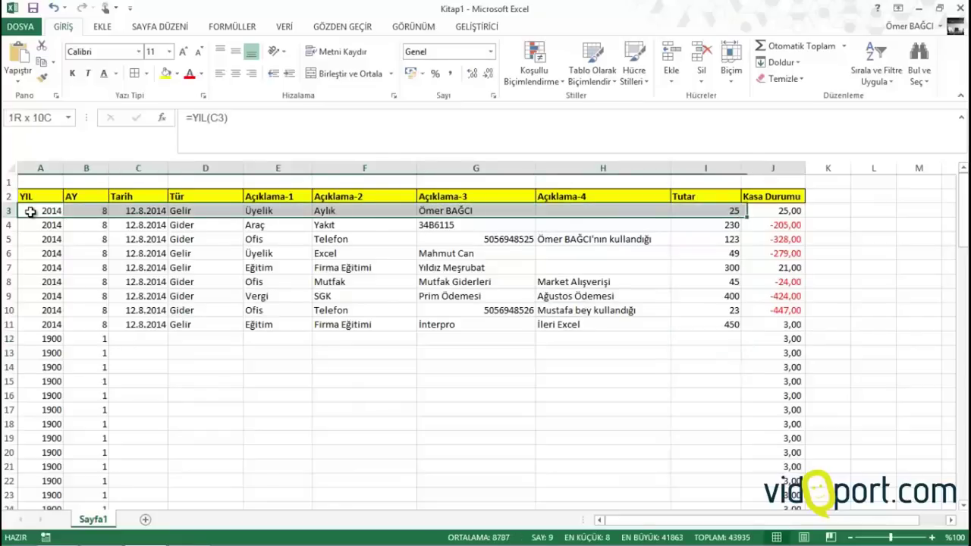
pyautogui.hotkey('ctrl', 'shift', 'Down')
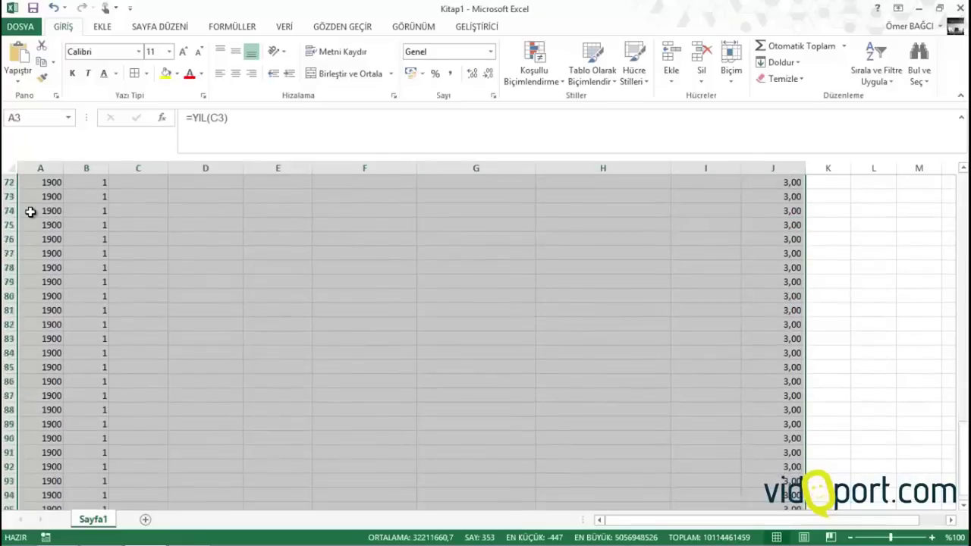
pyautogui.scroll(20, 30, 213)
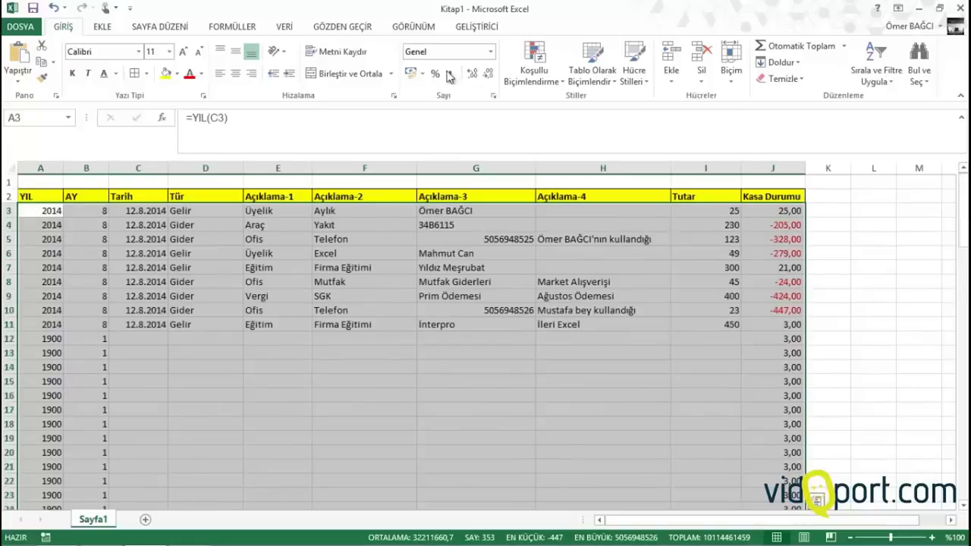
# Add a formula rule =$I3="" whose font colour hides values in rows without a Tutar
pyautogui.click(535, 72)
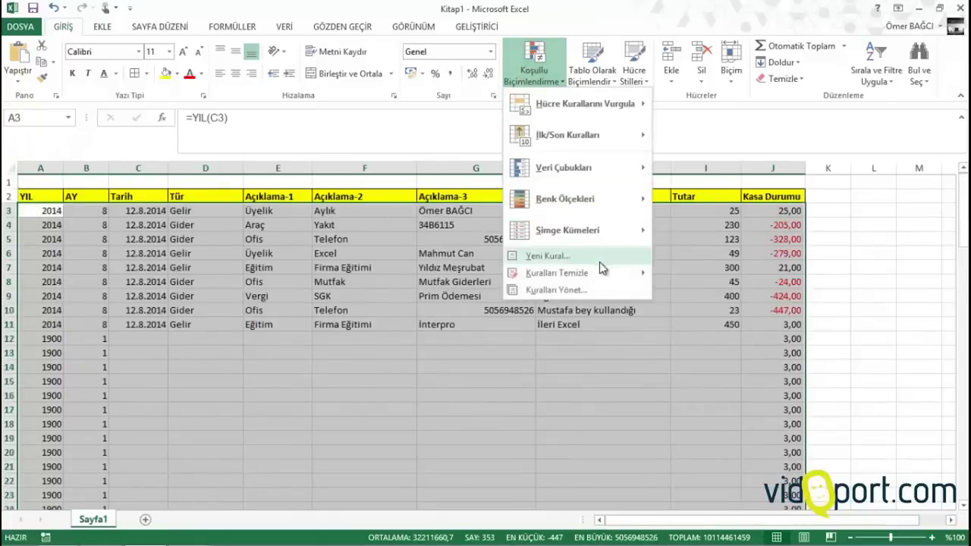
pyautogui.click(574, 260)
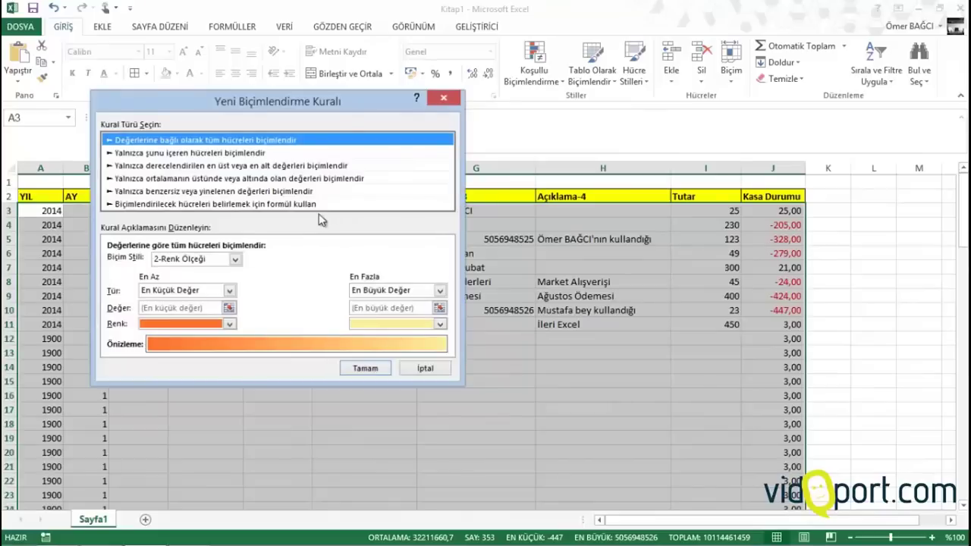
pyautogui.click(295, 205)
pyautogui.moveTo(293, 105); pyautogui.dragTo(520, 52)
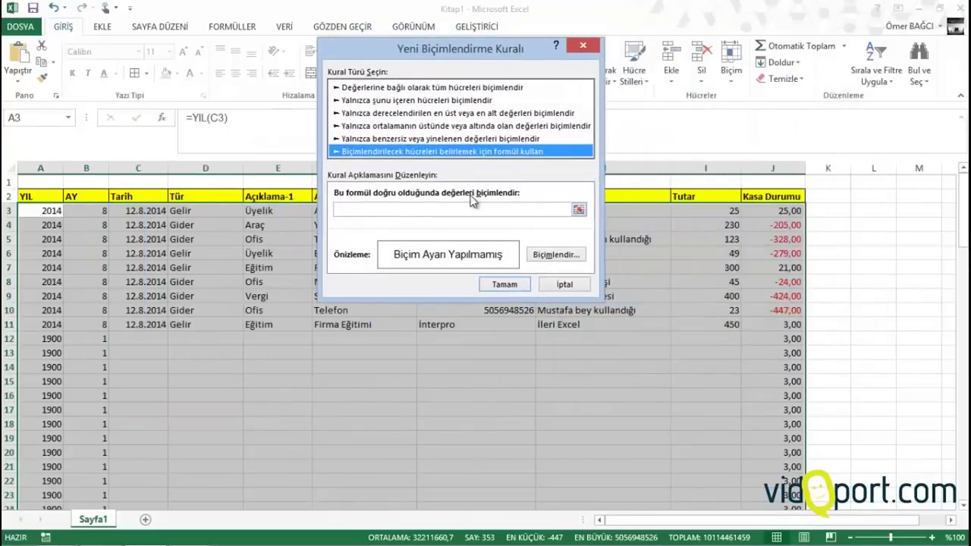
pyautogui.click(474, 209)
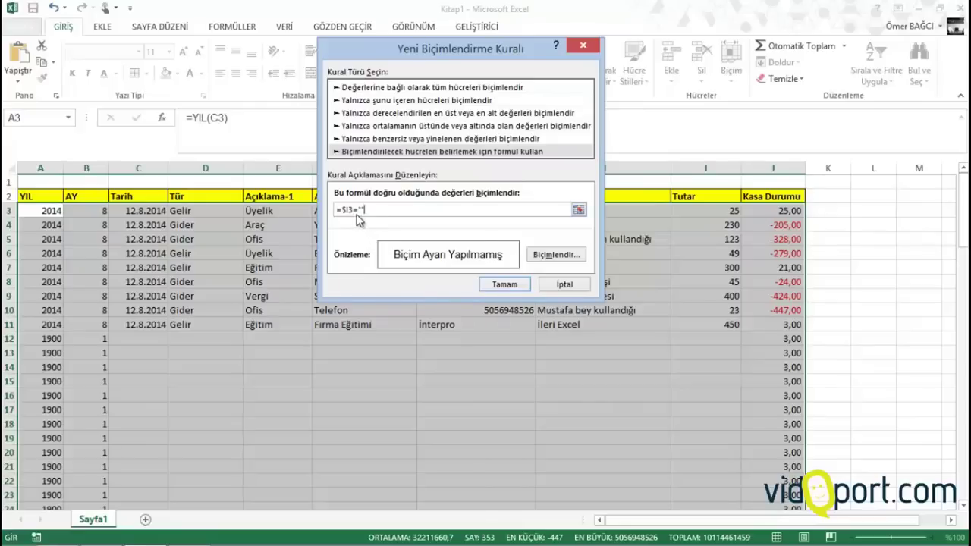
pyautogui.click(566, 257)
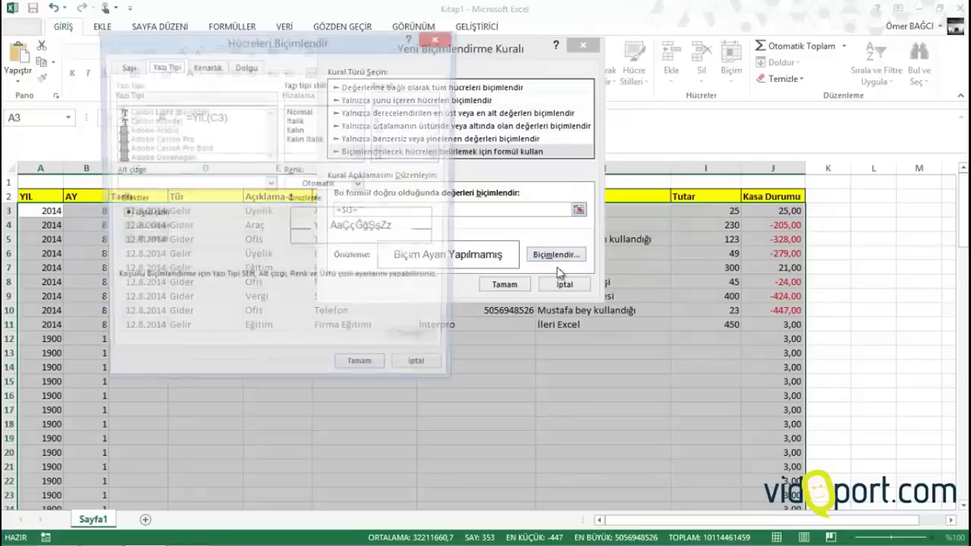
pyautogui.click(334, 187)
pyautogui.click(306, 231)
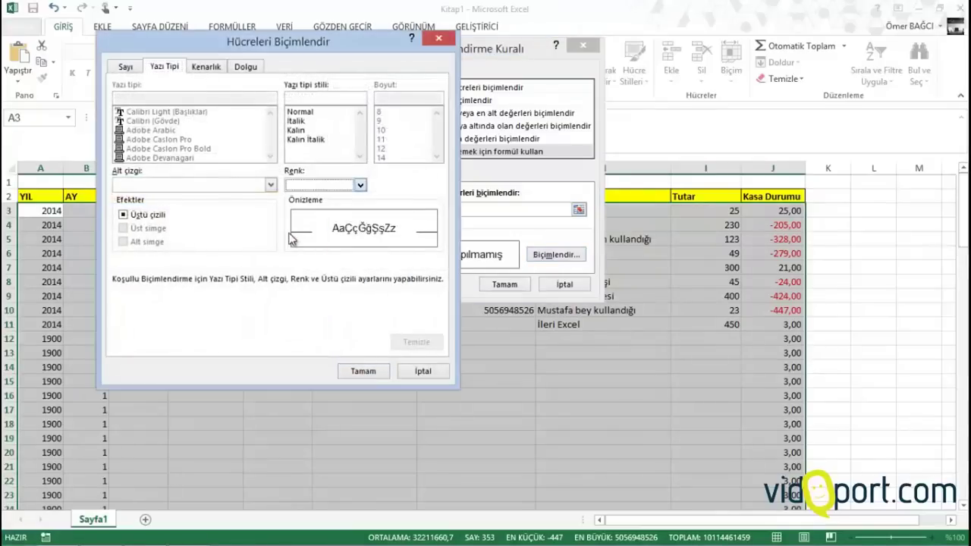
pyautogui.click(357, 372)
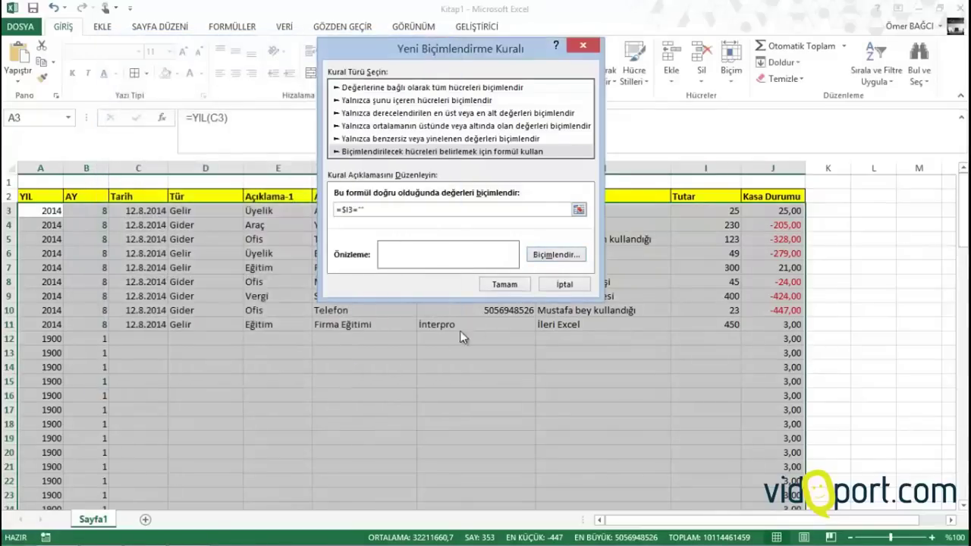
pyautogui.click(502, 286)
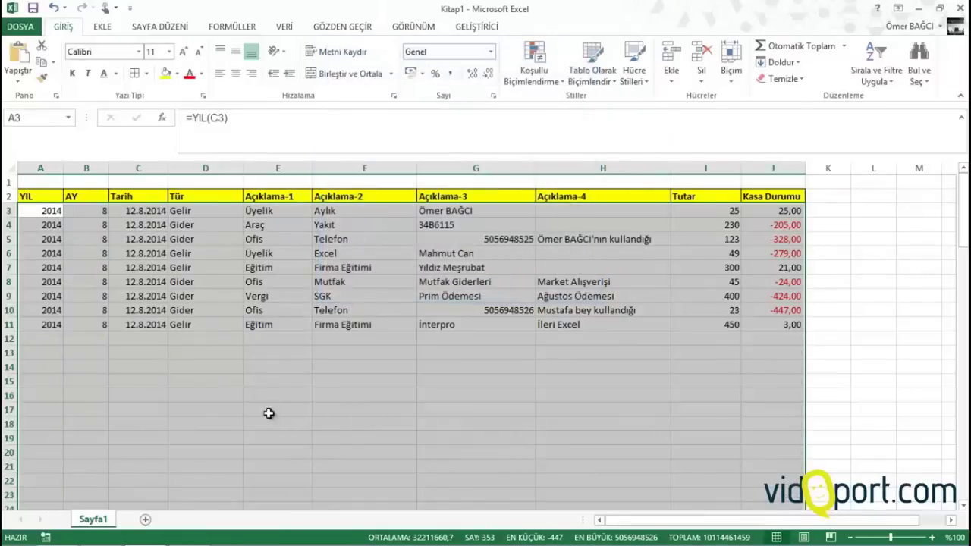
pyautogui.click(228, 370)
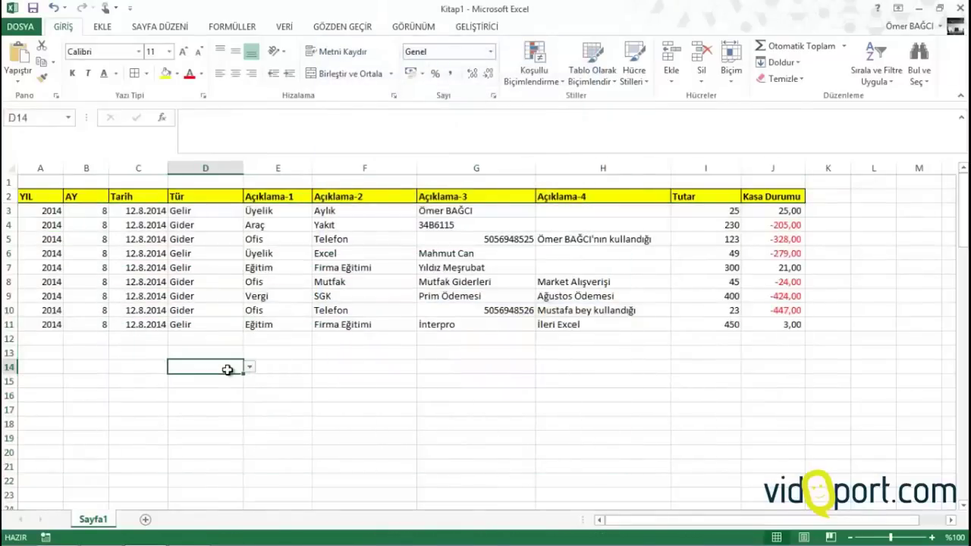
pyautogui.press('Up')
pyautogui.press('Right')
pyautogui.press('Right')
pyautogui.press('Right')
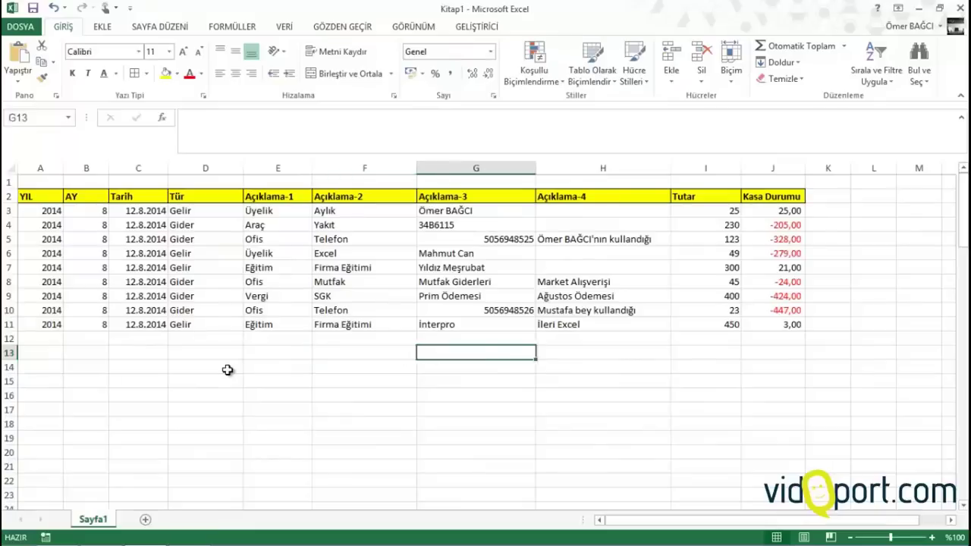
pyautogui.press('Right')
pyautogui.press('Right')
pyautogui.press('Up')
pyautogui.write('34')
pyautogui.press('Return')
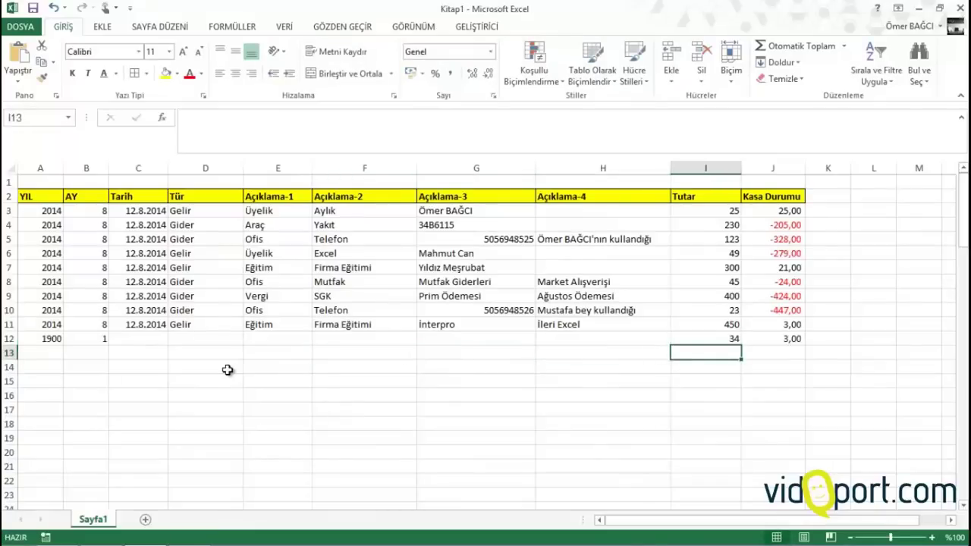
pyautogui.press('Up')
pyautogui.press('Delete')
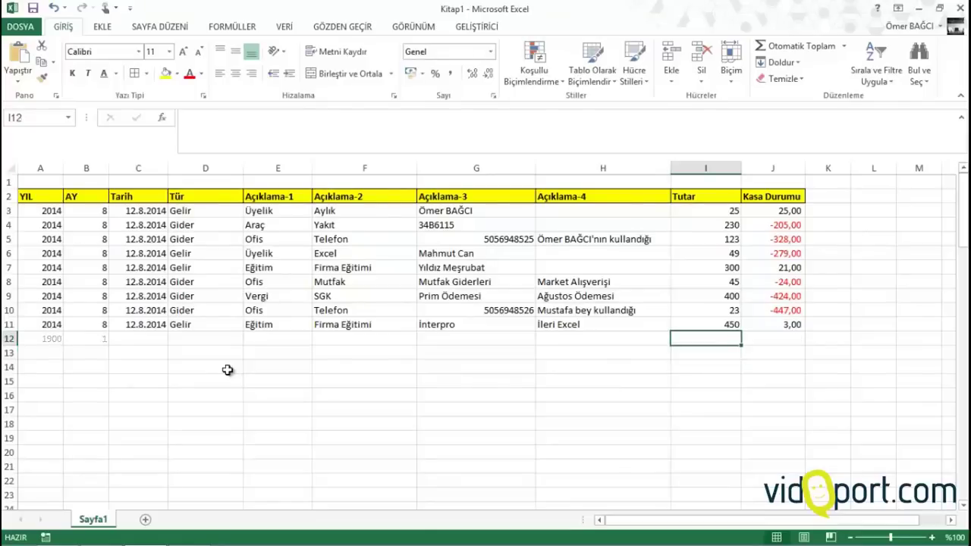
pyautogui.press('Up')
pyautogui.press('Up')
pyautogui.press('Up')
pyautogui.press('Up')
pyautogui.press('Up')
pyautogui.press('Up')
pyautogui.press('Up')
pyautogui.press('Up')
pyautogui.press('Up')
pyautogui.press('Up')
pyautogui.press('Up')
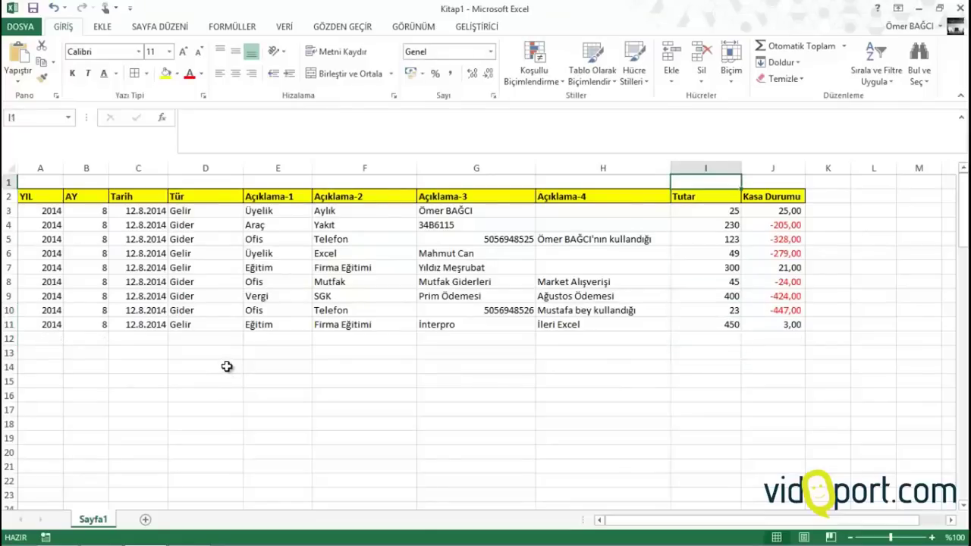
pyautogui.press('Left')
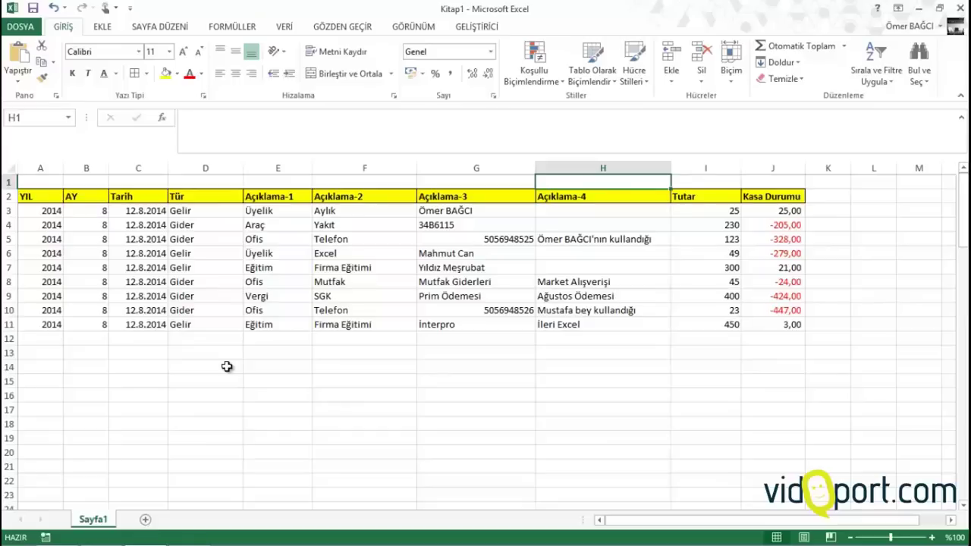
pyautogui.press('Right')
pyautogui.press('Left')
pyautogui.press('Down')
pyautogui.press('Down')
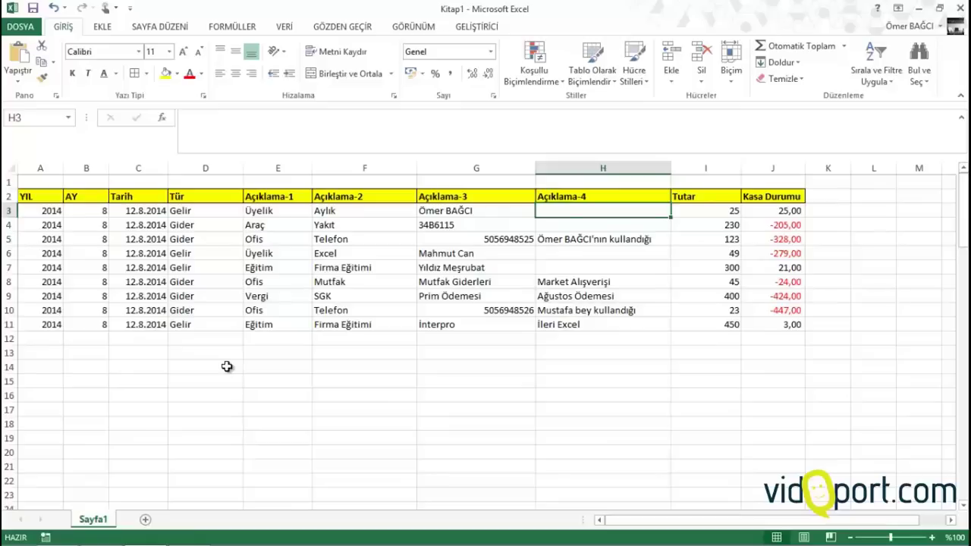
pyautogui.press('Left')
pyautogui.press('Down')
pyautogui.press('Left')
pyautogui.press('Left')
pyautogui.press('Left')
pyautogui.press('Left')
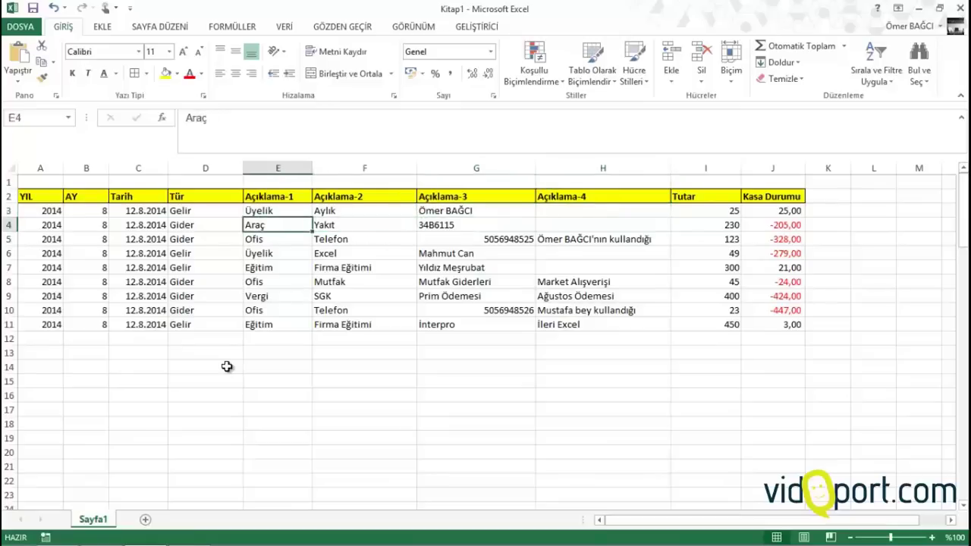
pyautogui.press('Down')
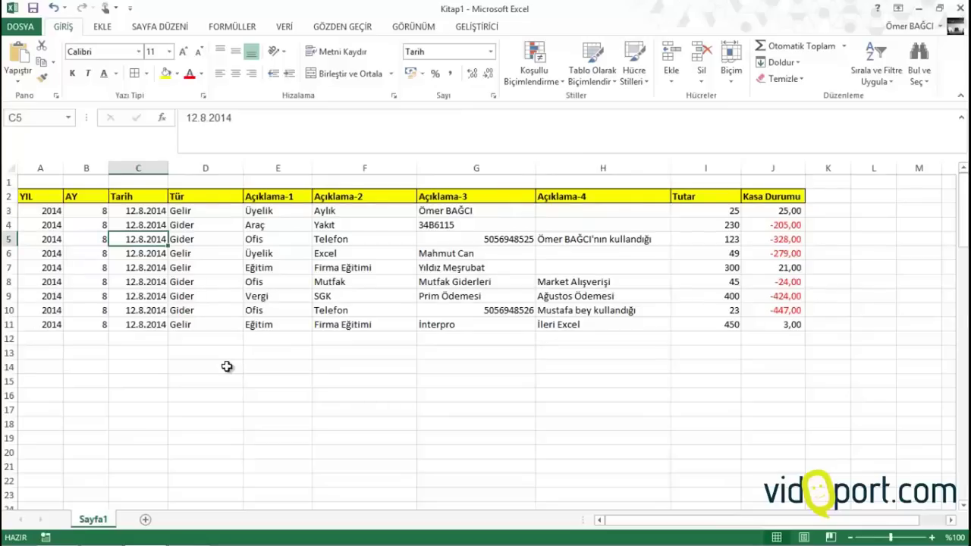
# Replace .8. with .7. in C6:C8 so those dates read 12.7.2014
pyautogui.press('Left')
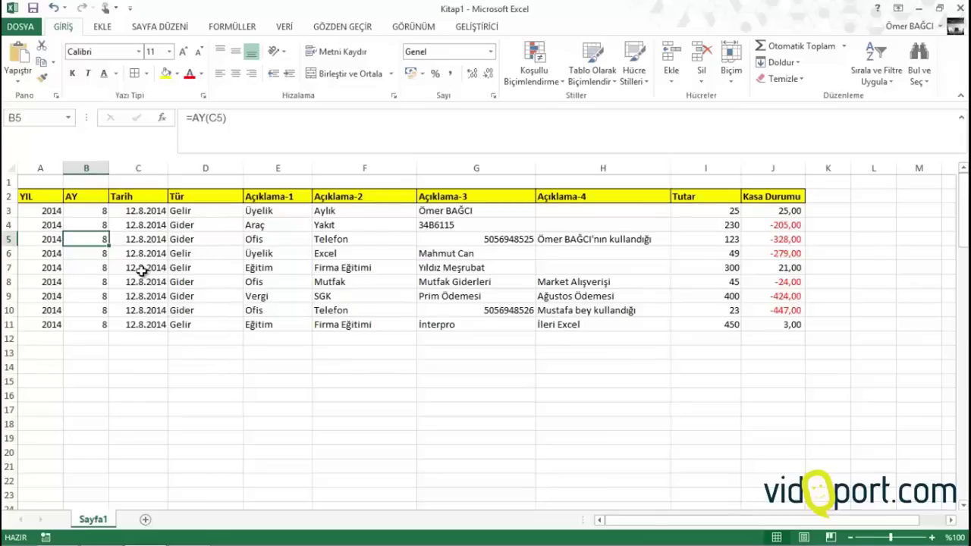
pyautogui.moveTo(138, 254); pyautogui.dragTo(139, 279)
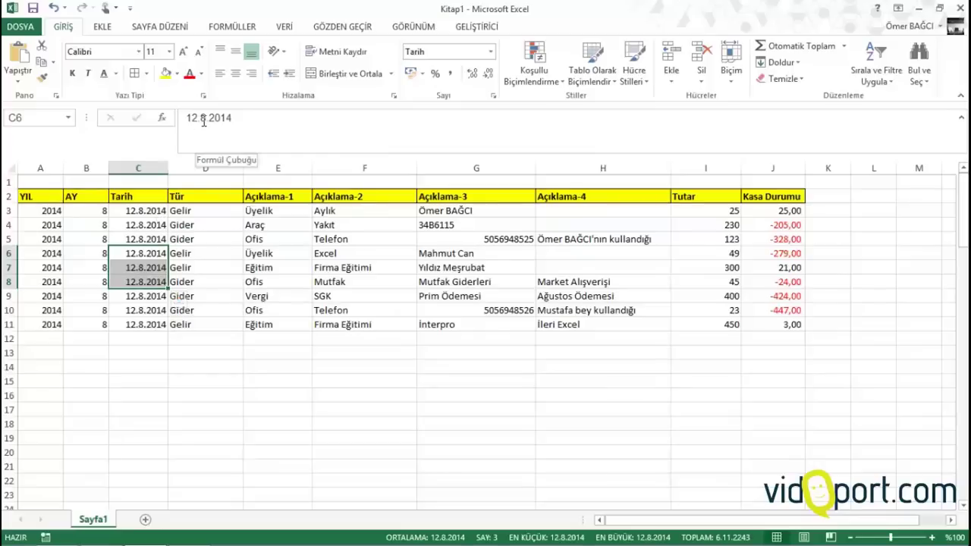
pyautogui.hotkey('ctrl', 'h')
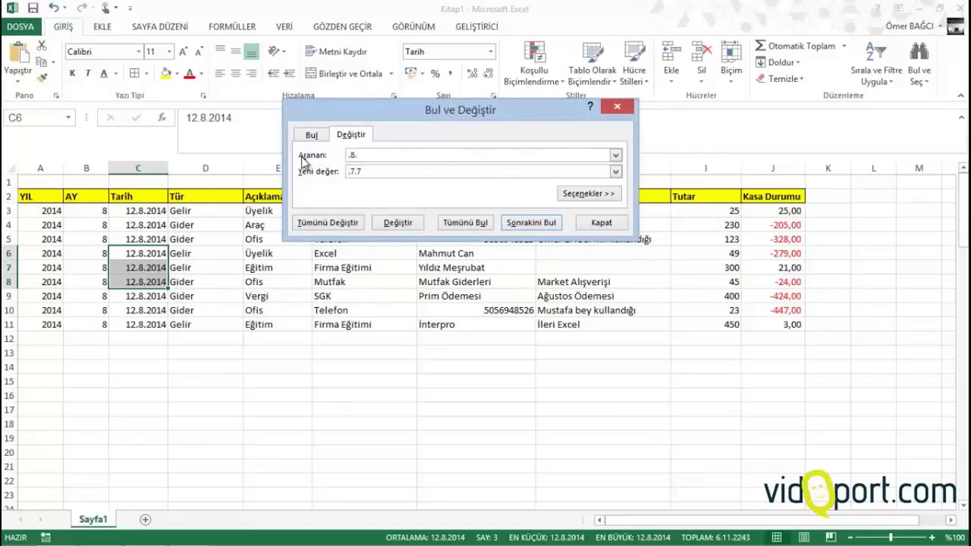
pyautogui.click(333, 221)
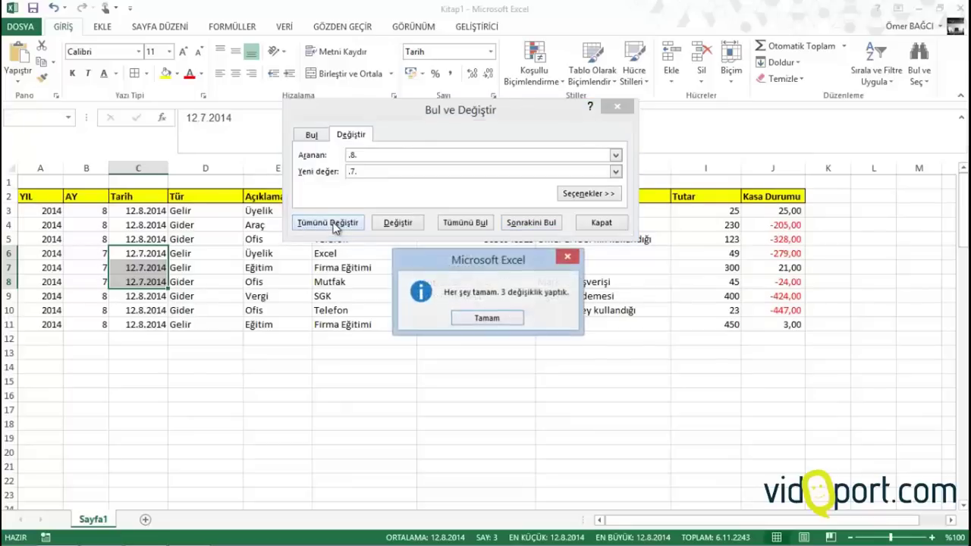
pyautogui.click(493, 318)
pyautogui.click(607, 221)
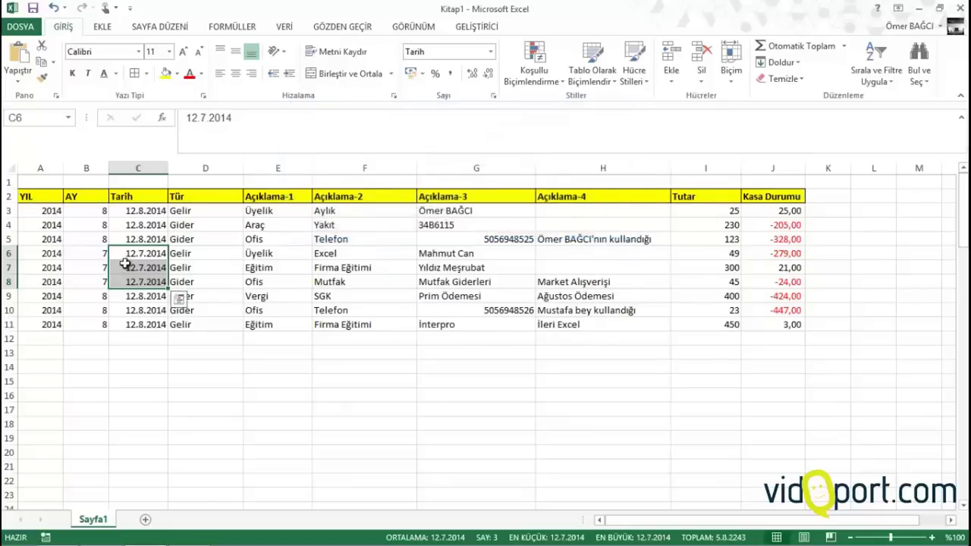
# Check the updated AY value in row 7 and start a PivotTable from the ledger
pyautogui.click(122, 268)
pyautogui.click(105, 273)
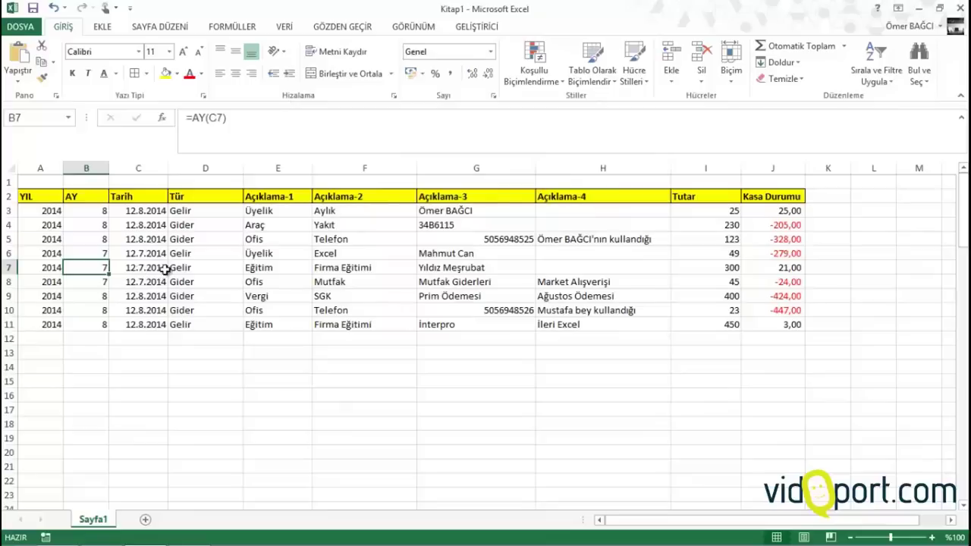
pyautogui.click(232, 269)
pyautogui.click(292, 266)
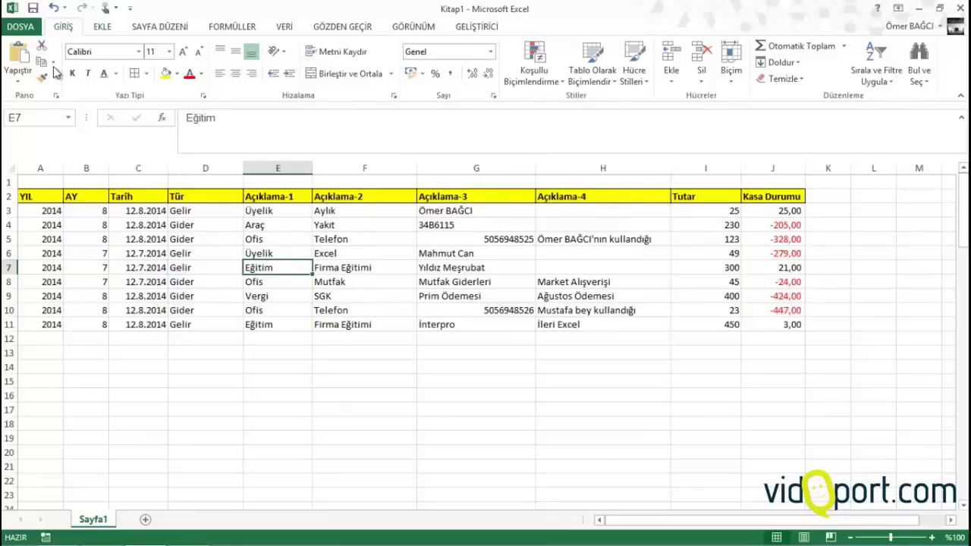
pyautogui.click(101, 25)
pyautogui.click(25, 60)
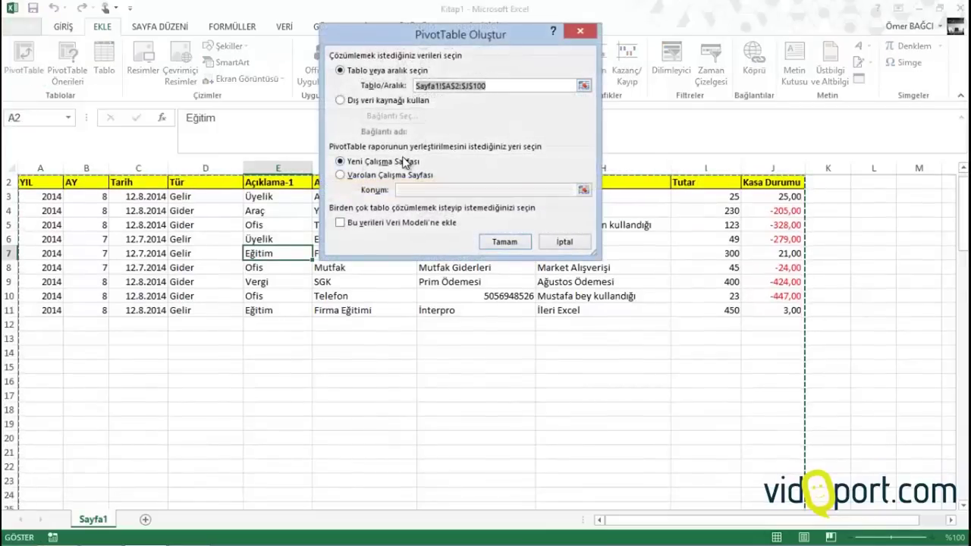
# Create the pivot on a new sheet: YIL and Tür filters, AY columns, Açıklama rows, Tutar values
pyautogui.click(519, 244)
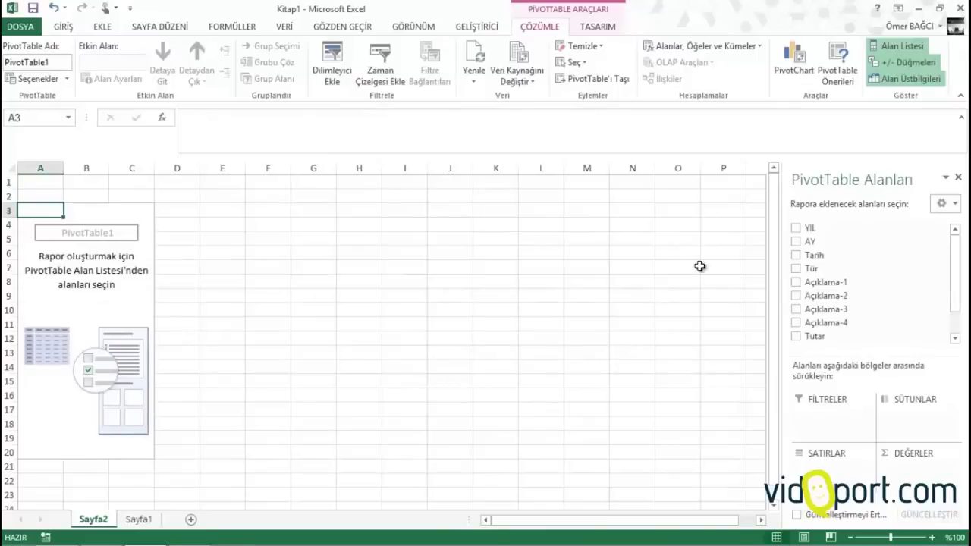
pyautogui.moveTo(805, 237); pyautogui.dragTo(824, 412)
pyautogui.moveTo(811, 262); pyautogui.dragTo(912, 423)
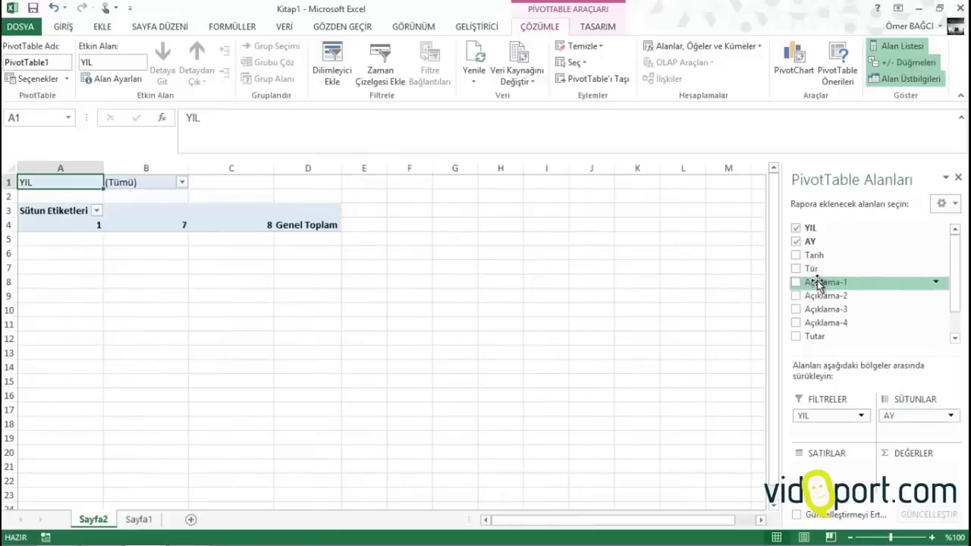
pyautogui.moveTo(815, 269); pyautogui.dragTo(830, 429)
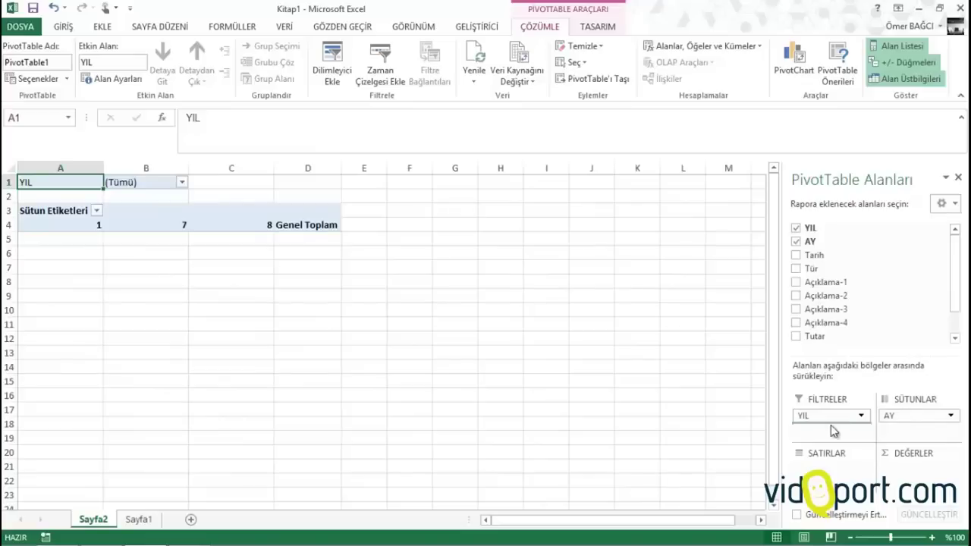
pyautogui.moveTo(823, 286); pyautogui.dragTo(832, 482)
pyautogui.moveTo(832, 330); pyautogui.dragTo(924, 476)
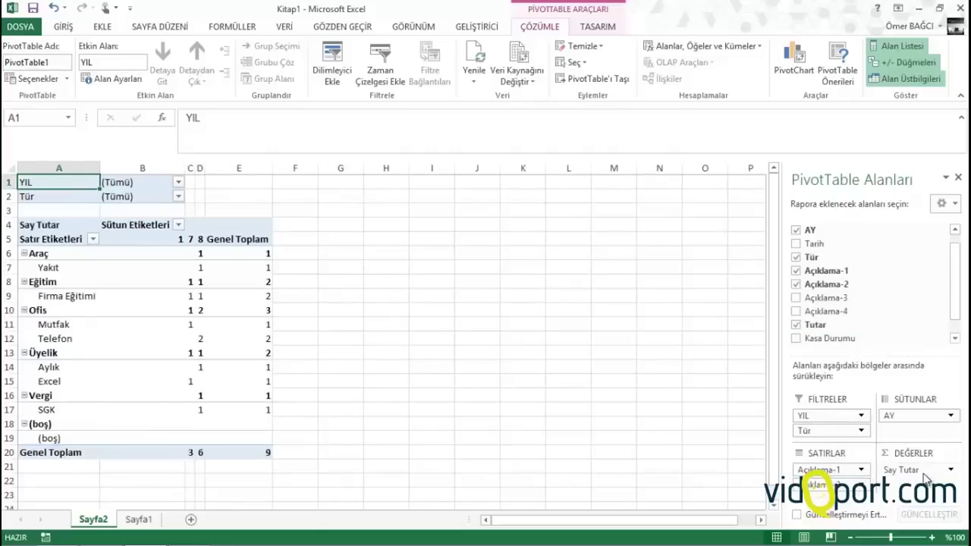
pyautogui.click(919, 470)
# Change the pivot values to sum Tutar instead of counting it
pyautogui.click(194, 281)
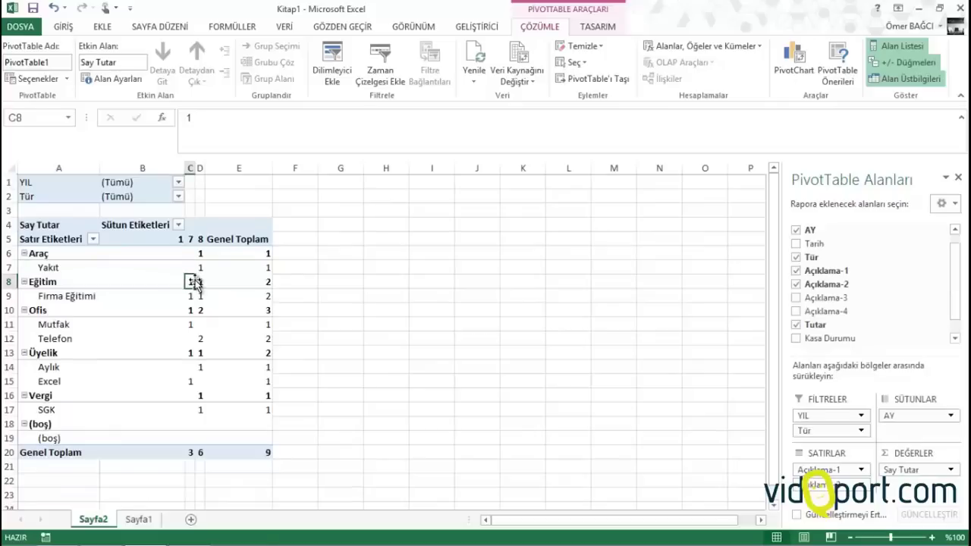
pyautogui.rightClick(190, 281)
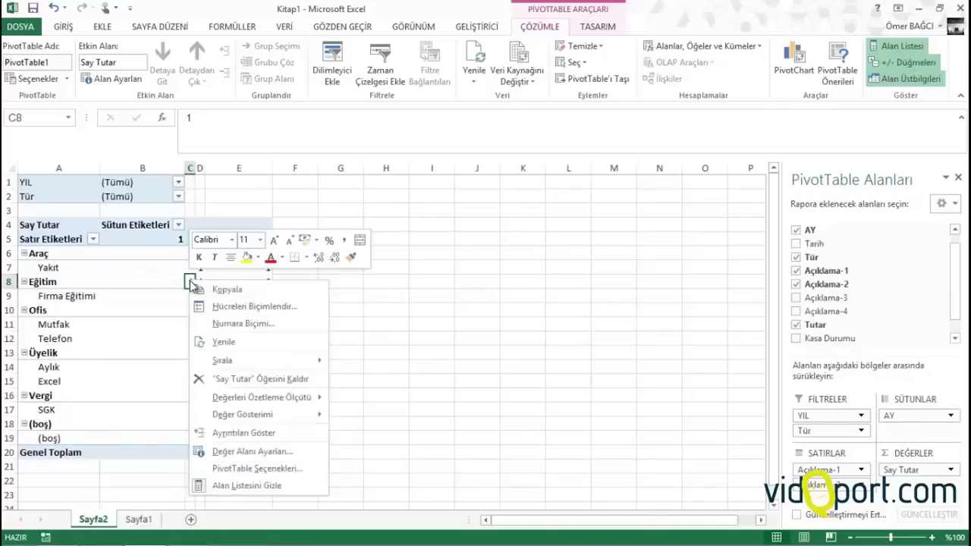
pyautogui.moveTo(268, 394)
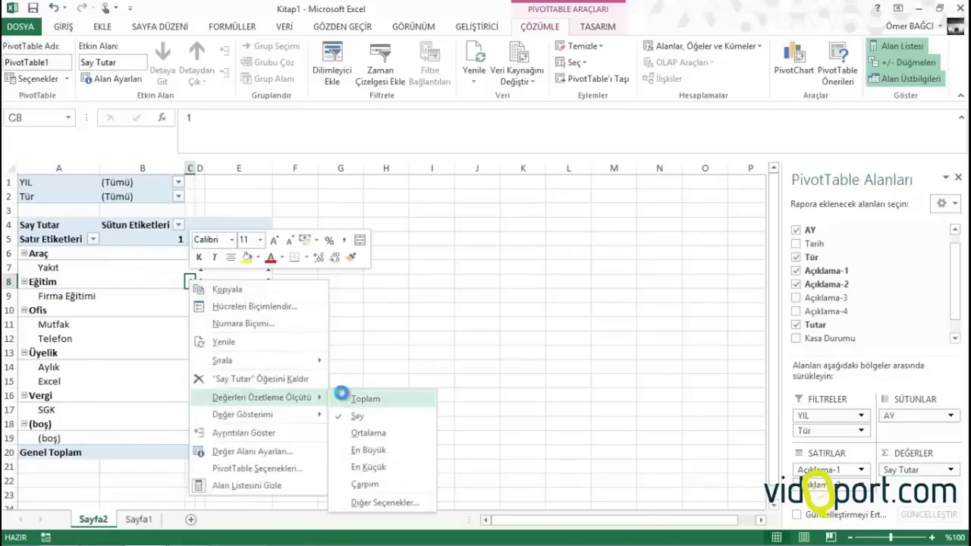
pyautogui.click(363, 398)
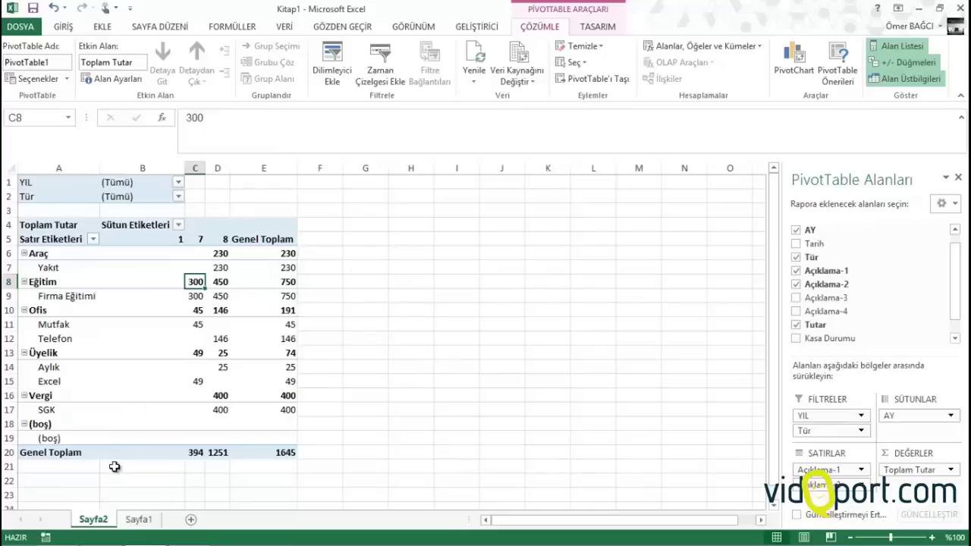
# Filter the pivot to Tür Gelir, giving a grand total of 824
pyautogui.click(177, 196)
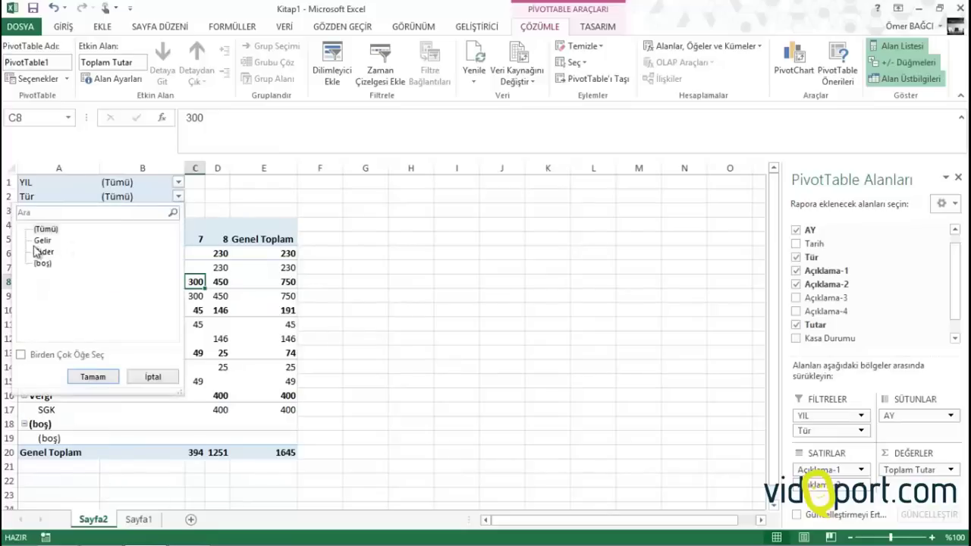
pyautogui.click(40, 241)
pyautogui.click(84, 377)
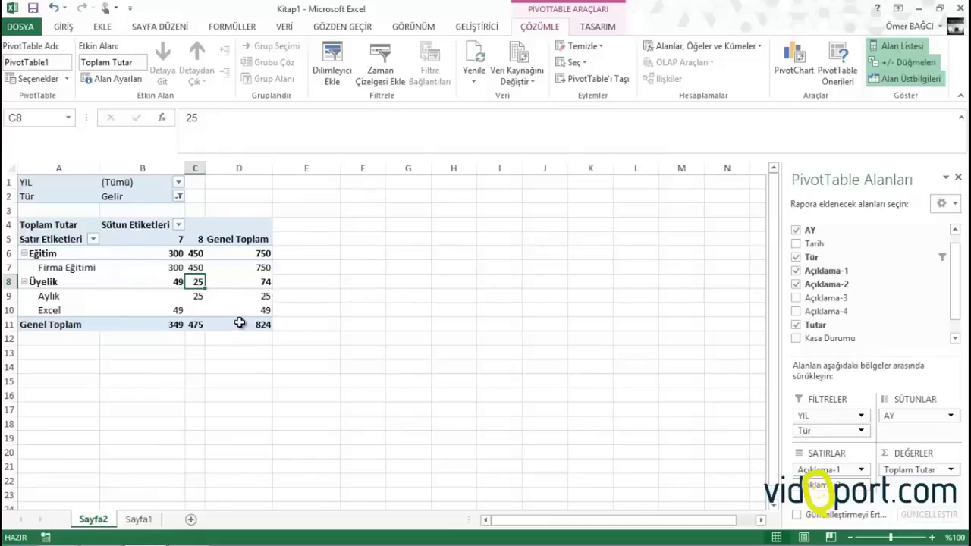
# Format the pivot values as Number with two decimals and thousands separators
pyautogui.rightClick(199, 269)
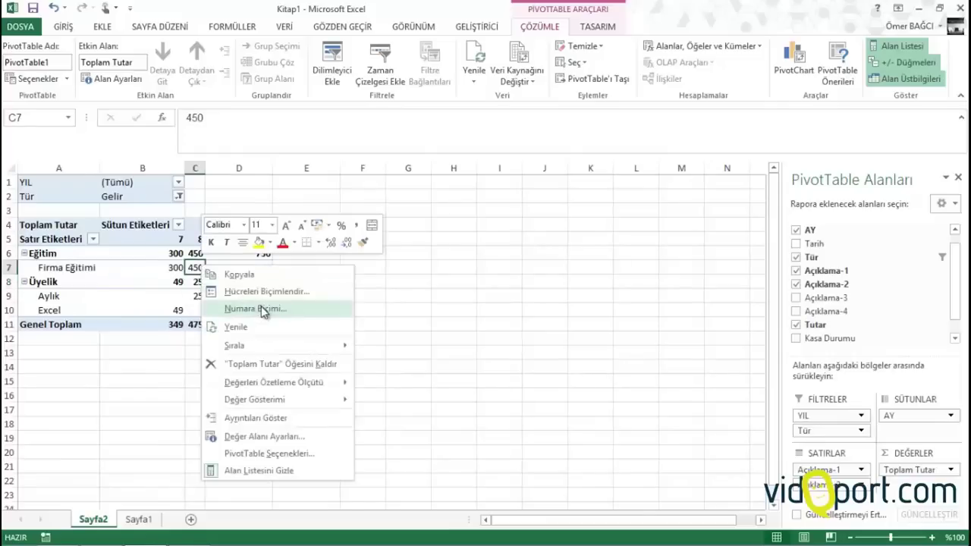
pyautogui.click(257, 307)
pyautogui.click(121, 207)
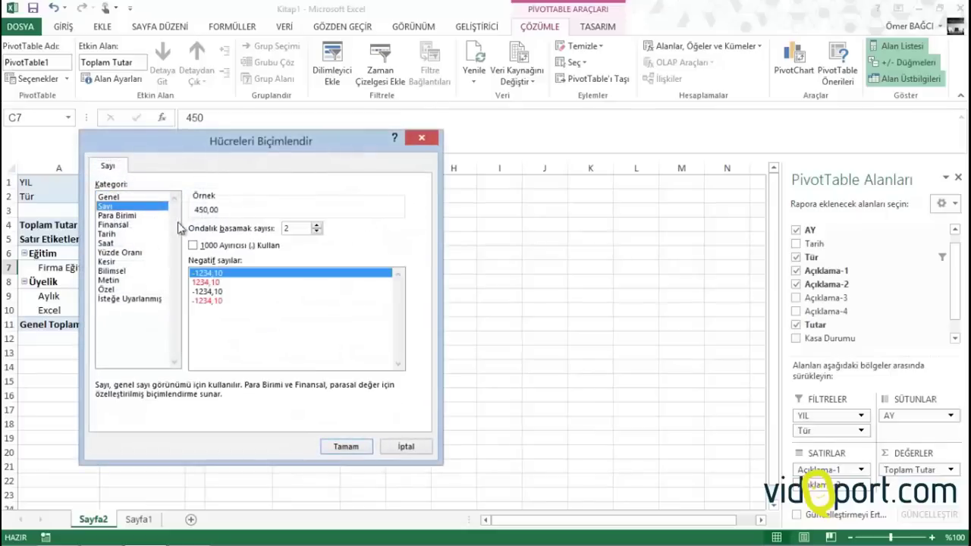
pyautogui.click(210, 246)
pyautogui.click(358, 446)
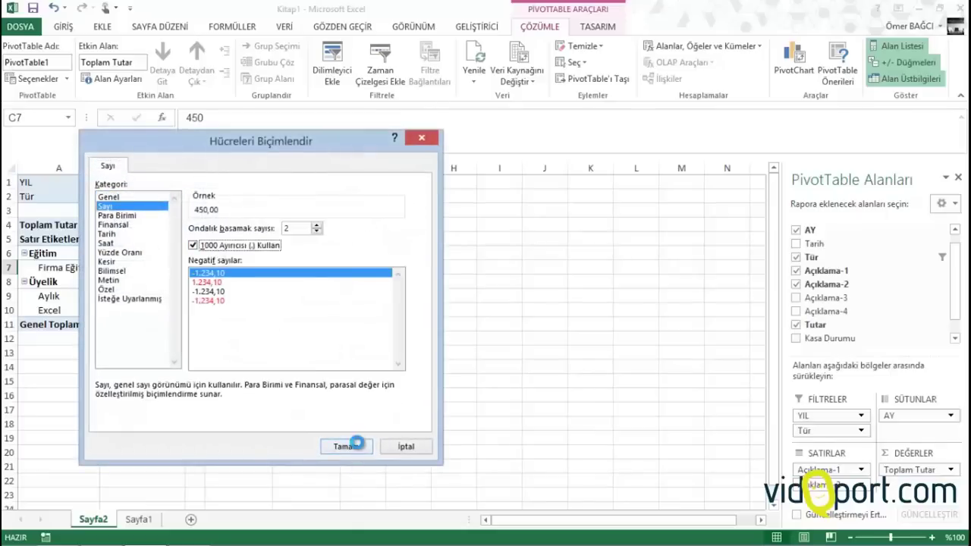
# Relabel the pivot headers as Aylar in B4 and Tür in A5
pyautogui.click(115, 226)
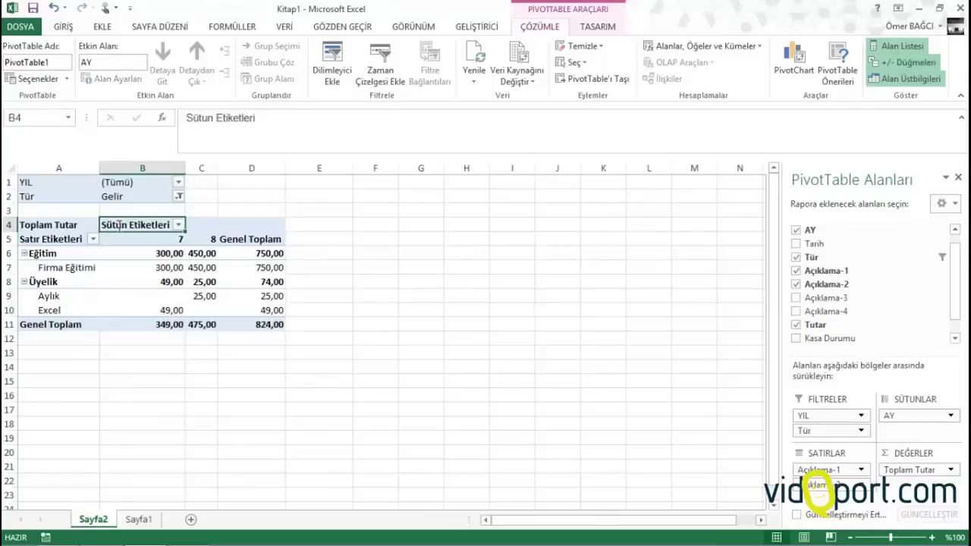
pyautogui.write('Aylar')
pyautogui.press('Return')
pyautogui.press('Left')
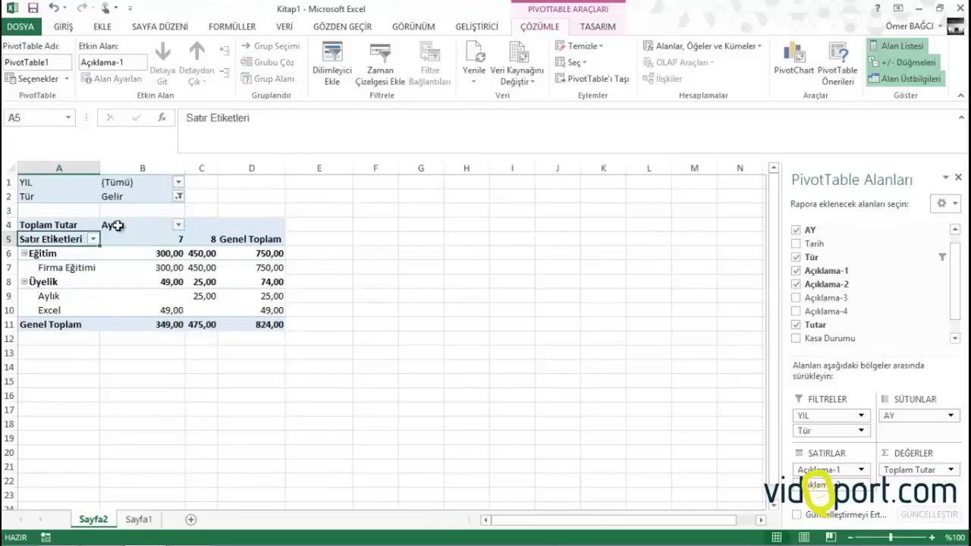
pyautogui.write('Tü')
pyautogui.press('BackSpace')
pyautogui.press('BackSpace')
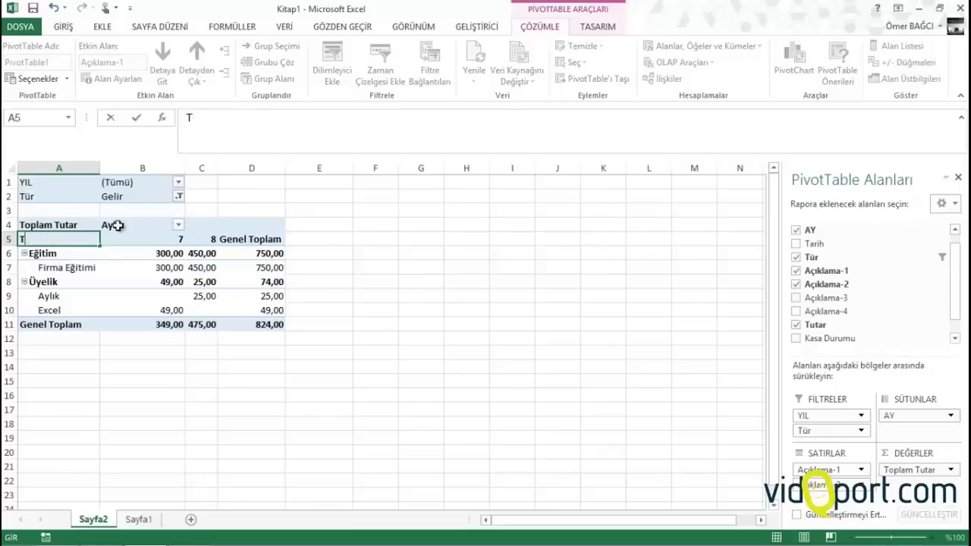
pyautogui.write('ür')
pyautogui.press('Up')
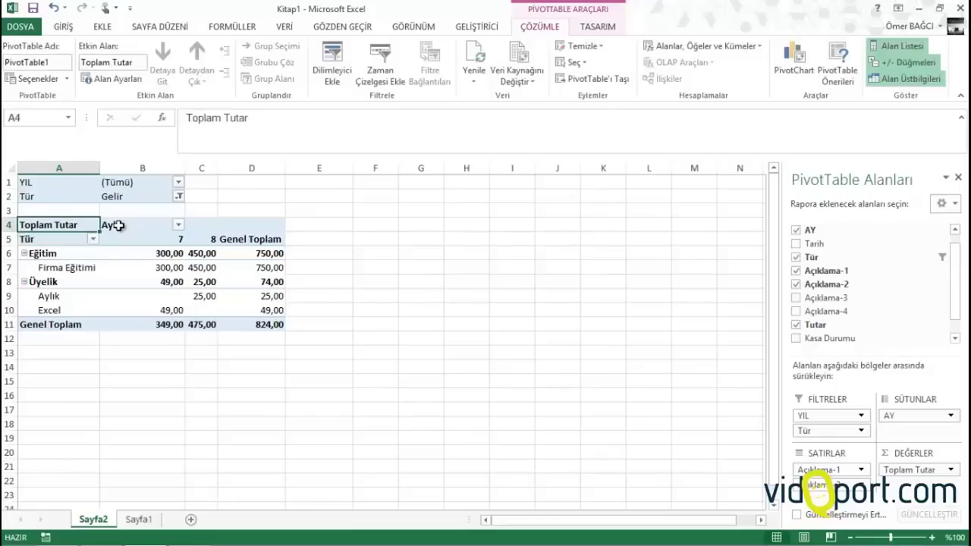
# Clear the Toplam Tutar caption in A4
pyautogui.press('Delete')
pyautogui.press('Return')
pyautogui.press('Delete')
pyautogui.press('Return')
pyautogui.press('BackSpace')
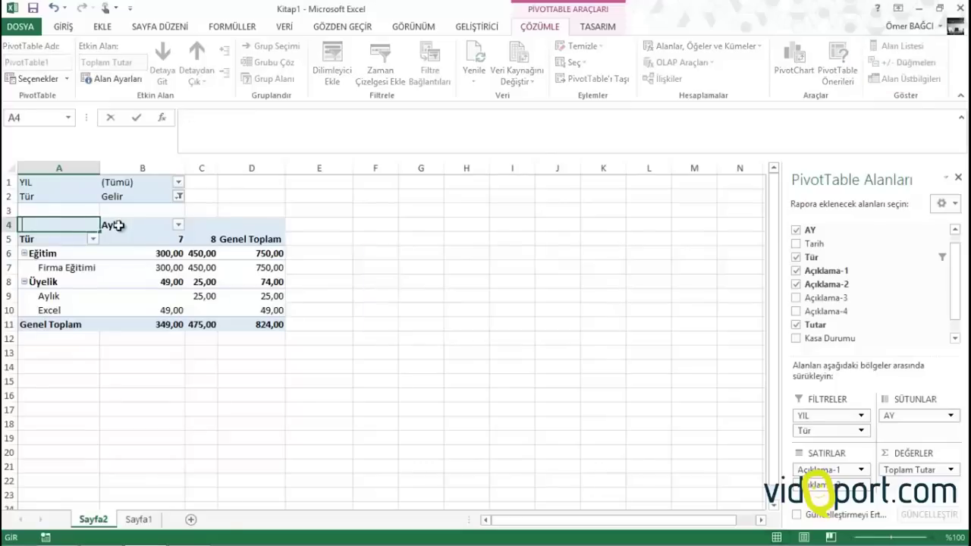
pyautogui.press('Return')
pyautogui.press('Down')
pyautogui.press('Down')
pyautogui.press('Down')
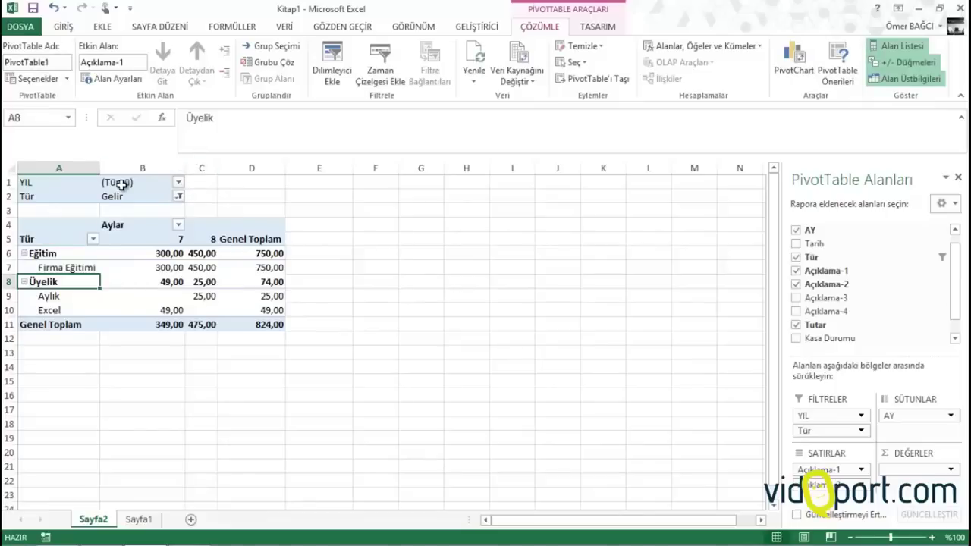
pyautogui.click(122, 185)
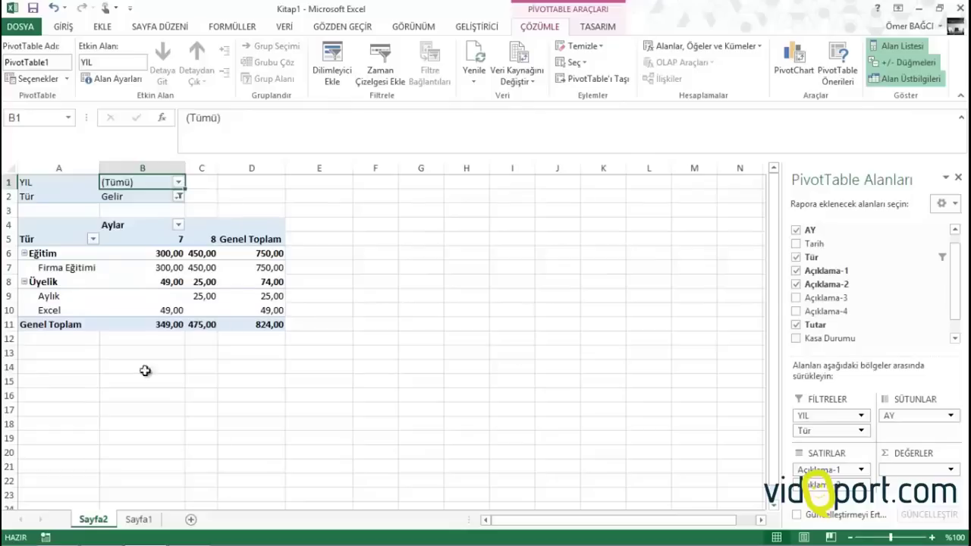
# Rename the pivot sheet Sayfa2 to 'Gelir Raporu'
pyautogui.click(102, 518)
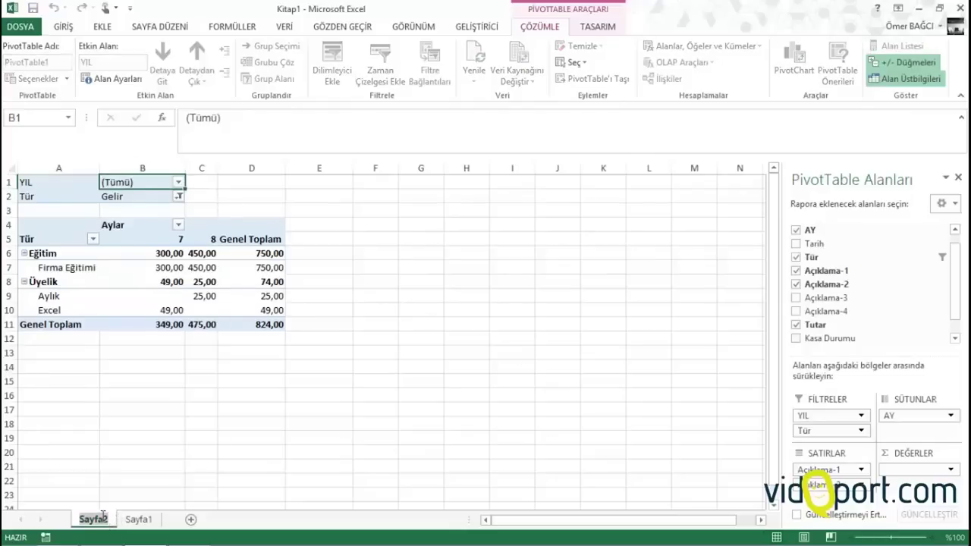
pyautogui.write('Gelir')
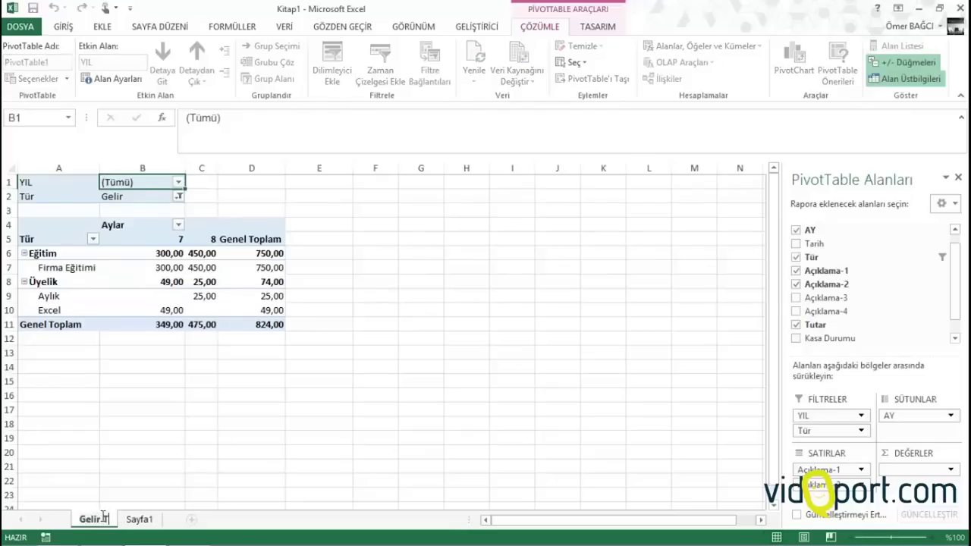
pyautogui.write(' Rapo')
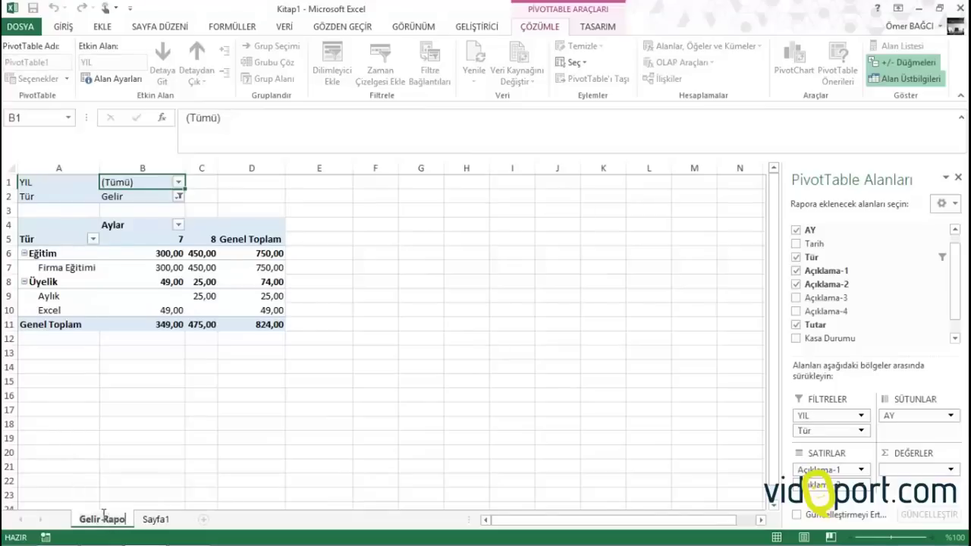
pyautogui.write('ru')
pyautogui.press('Return')
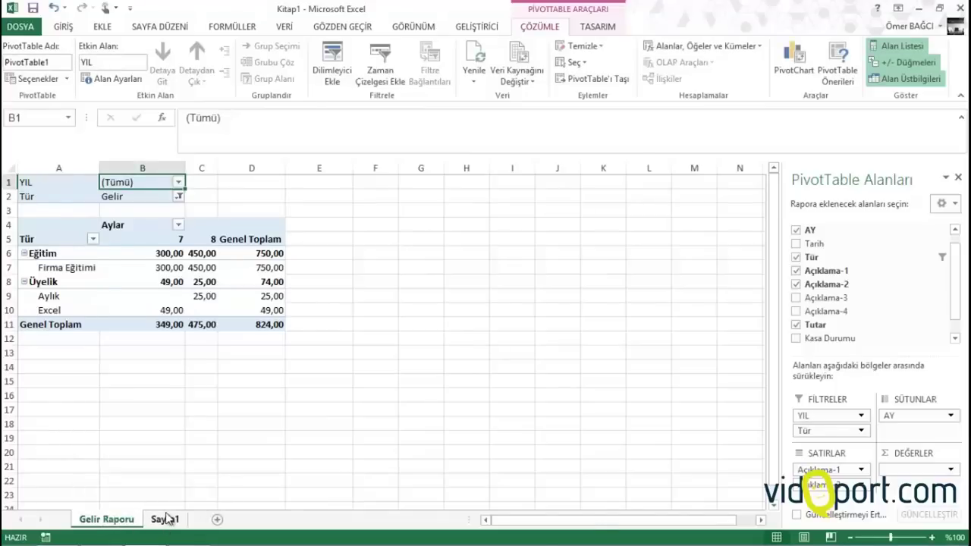
# Rename the data sheet Sayfa1 to 'Veri Girişi'
pyautogui.click(167, 519)
pyautogui.doubleClick(167, 519)
pyautogui.write('Veri')
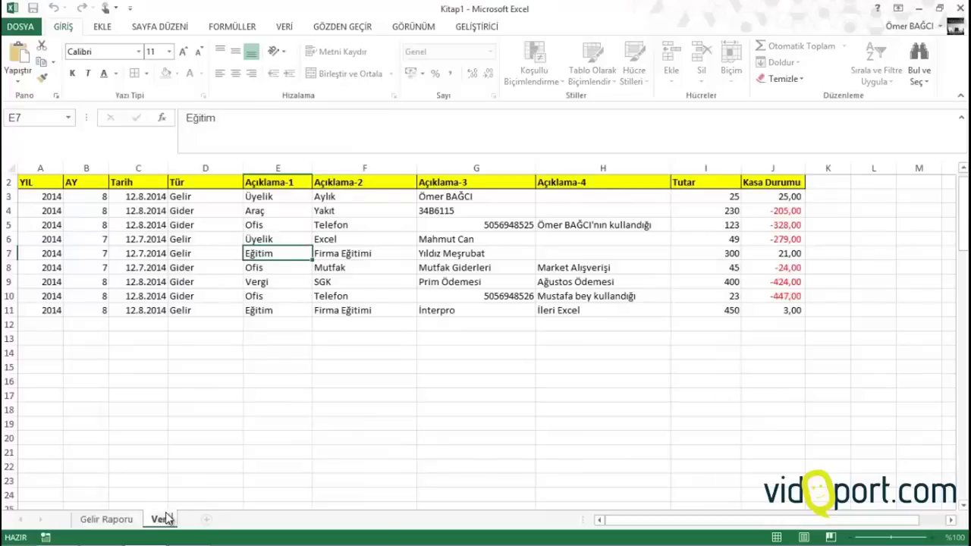
pyautogui.write(' Girişi')
pyautogui.press('Return')
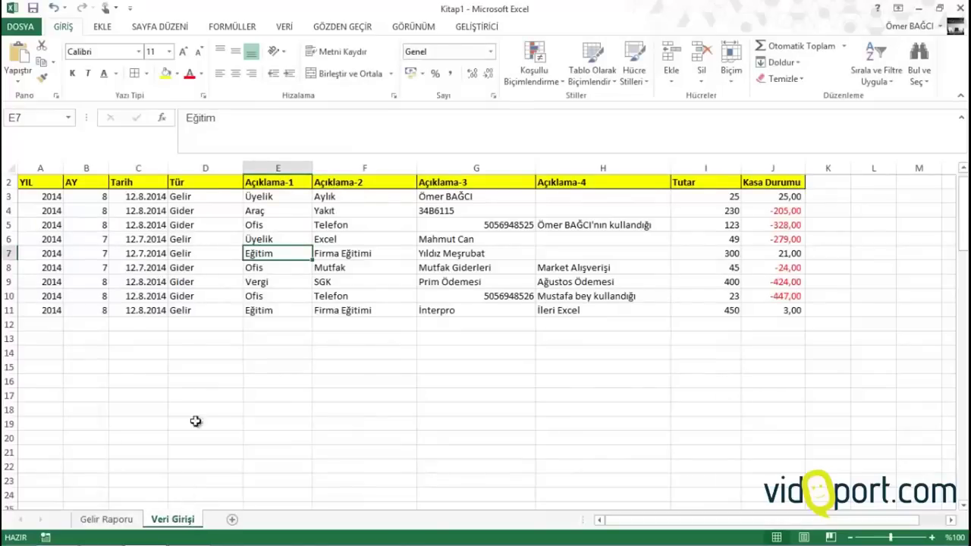
pyautogui.click(236, 253)
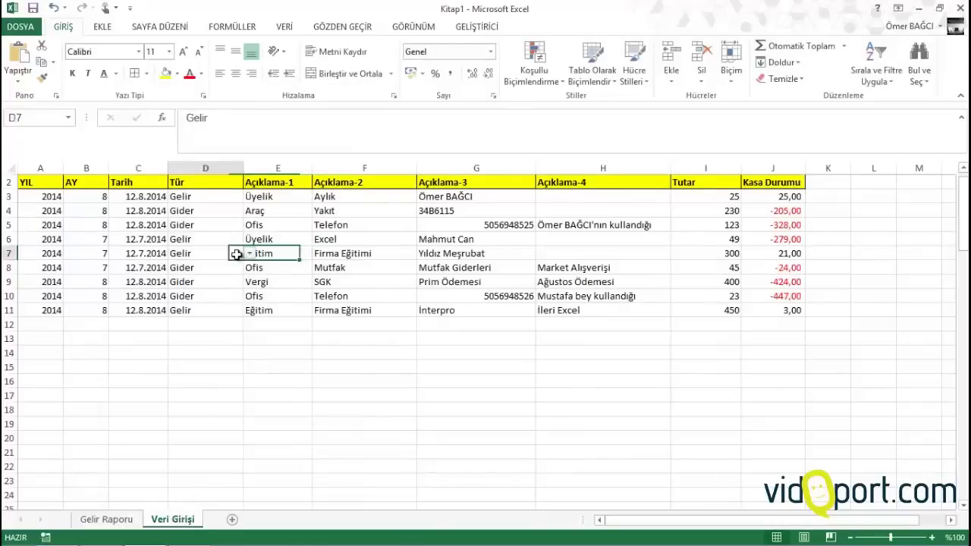
pyautogui.click(106, 29)
# Create a second pivot on a new sheet with YIL, Tür filters and Açıklama-1, Açıklama-2 rows
pyautogui.click(23, 61)
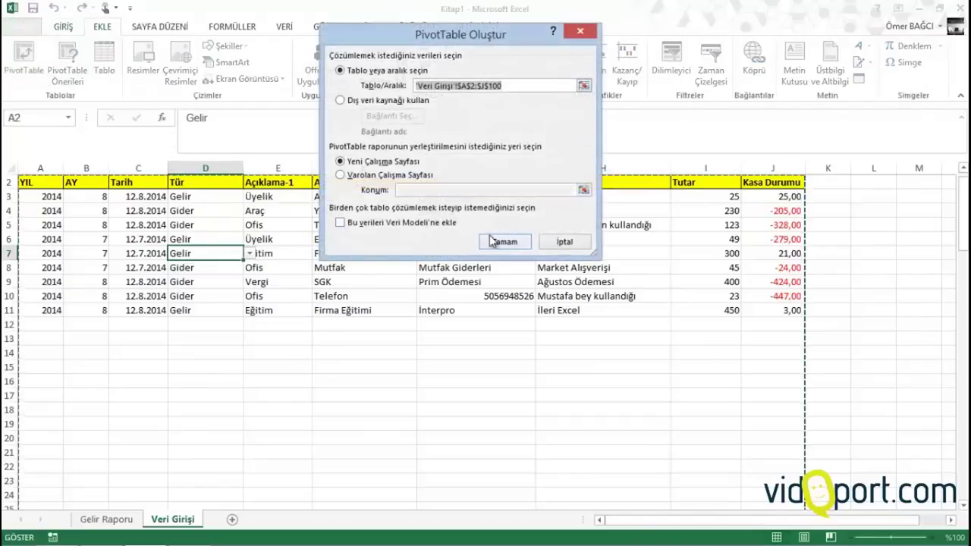
pyautogui.click(492, 241)
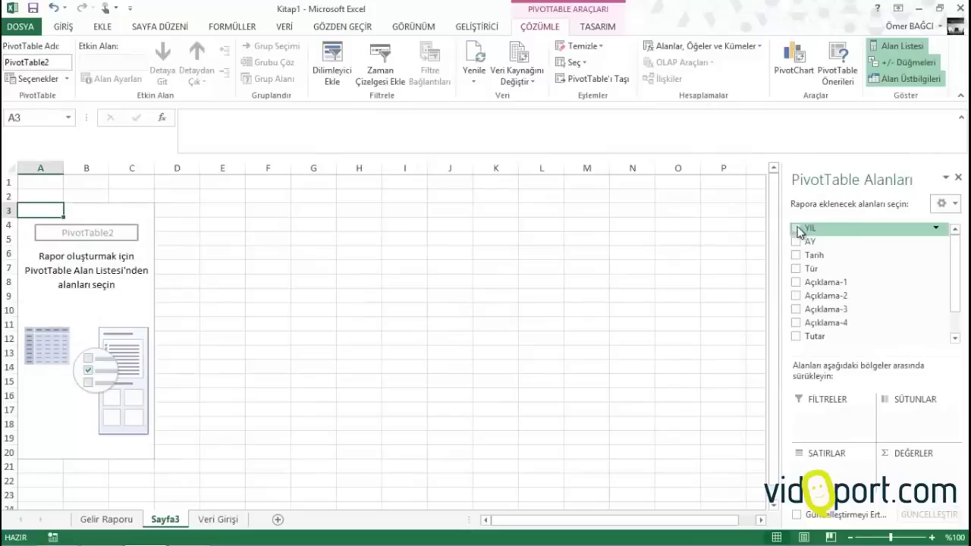
pyautogui.moveTo(801, 231); pyautogui.dragTo(830, 418)
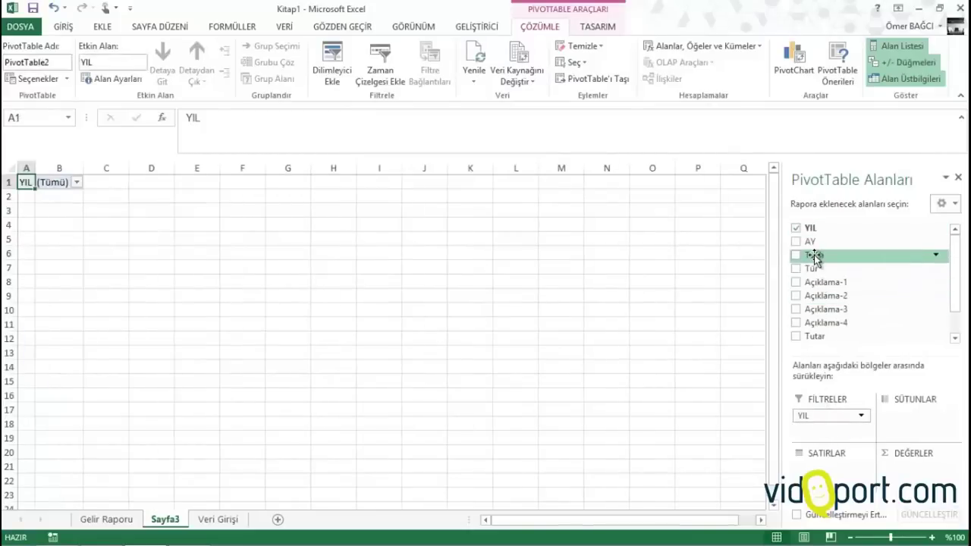
pyautogui.moveTo(814, 255); pyautogui.dragTo(826, 432)
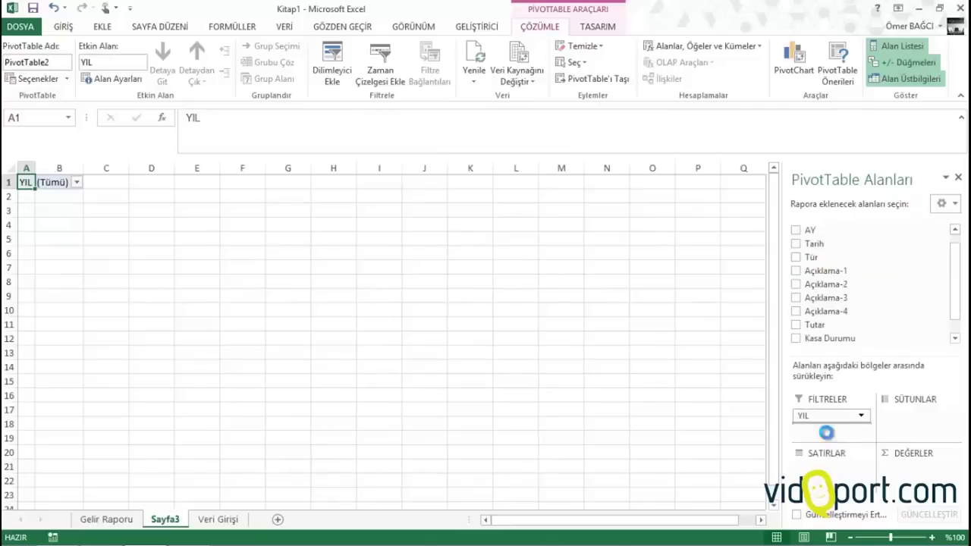
pyautogui.moveTo(817, 272); pyautogui.dragTo(842, 463)
pyautogui.moveTo(816, 324); pyautogui.dragTo(907, 471)
# Summarise Tutar as a sum instead of a count and filter Tür to Gider
pyautogui.click(141, 268)
pyautogui.rightClick(144, 273)
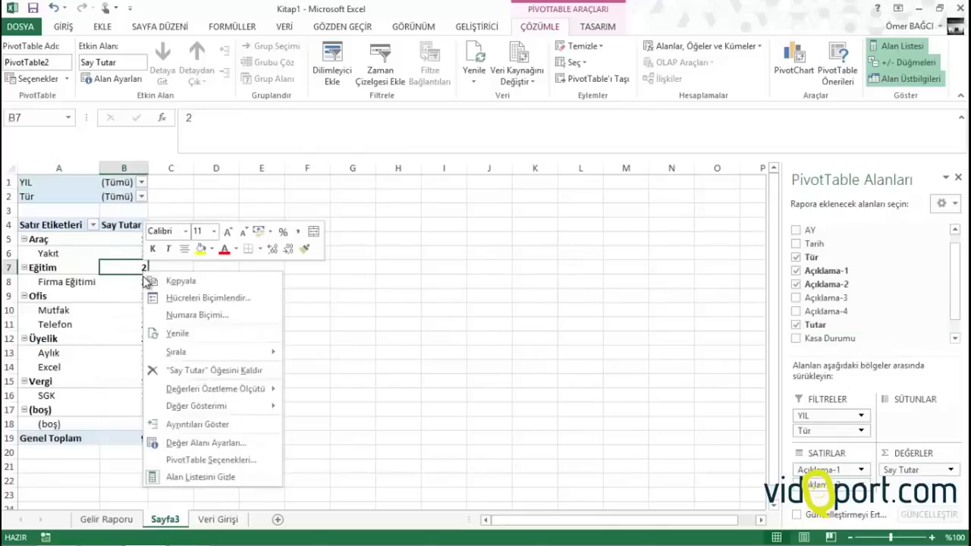
pyautogui.moveTo(250, 388)
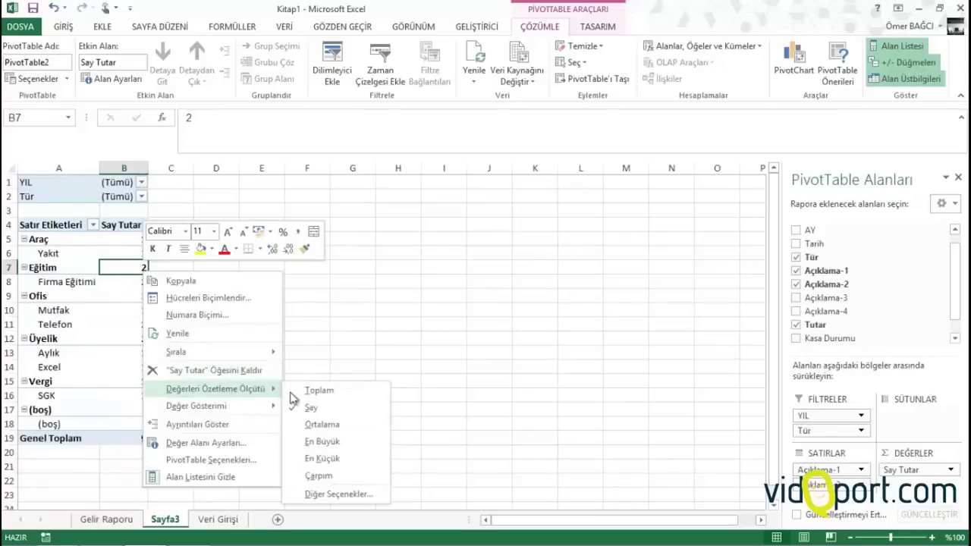
pyautogui.click(316, 391)
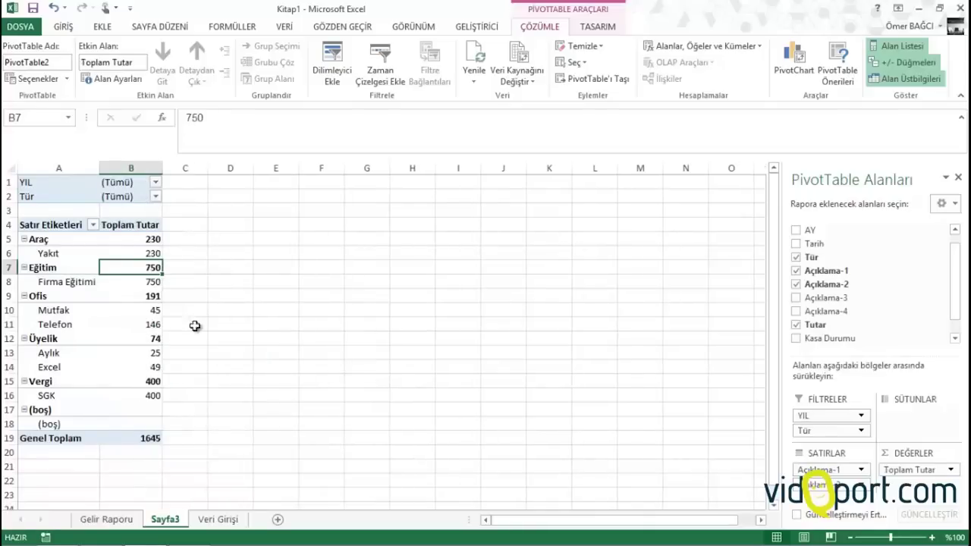
pyautogui.click(156, 196)
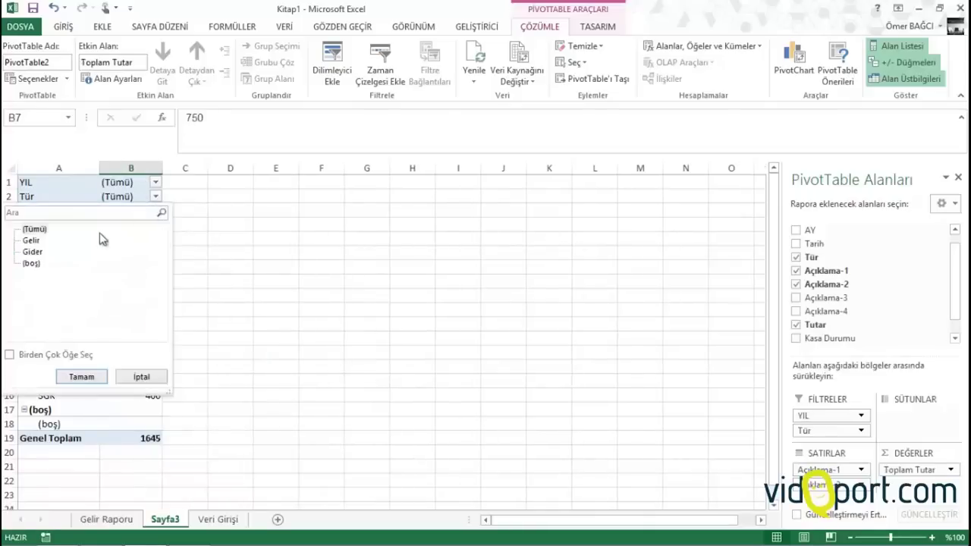
pyautogui.click(32, 253)
pyautogui.click(81, 376)
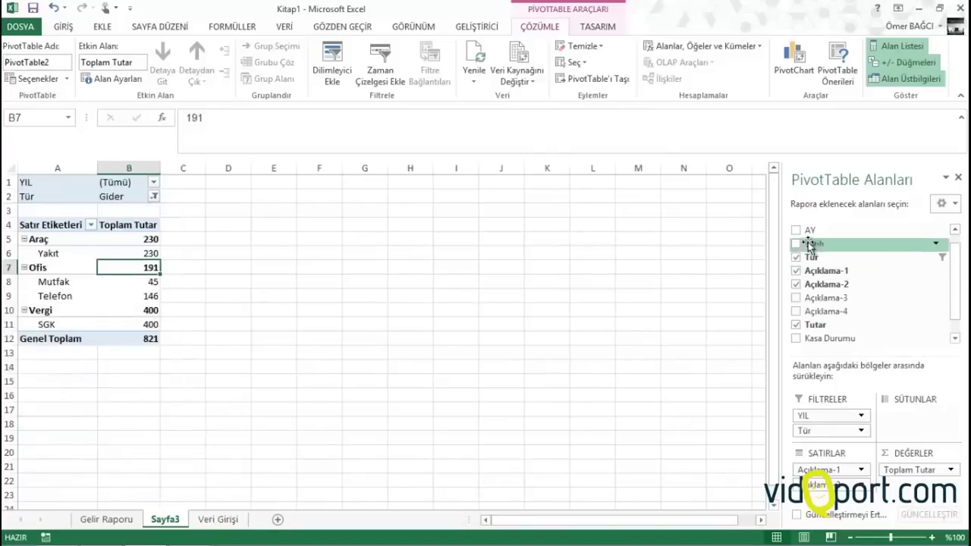
# Show AY months 7 and 8 as columns and rename the sheet 'Gider Raporu'
pyautogui.moveTo(809, 230); pyautogui.dragTo(914, 415)
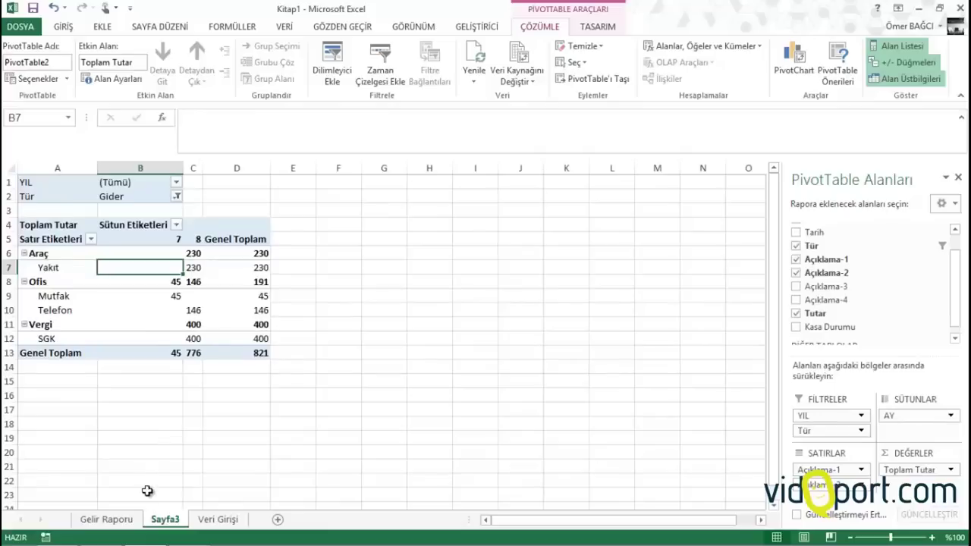
pyautogui.doubleClick(167, 519)
pyautogui.write('G')
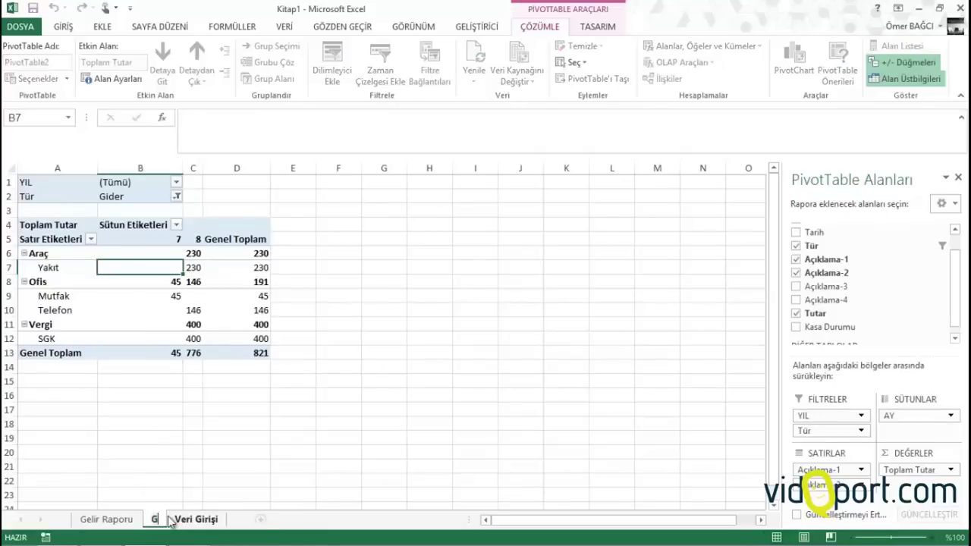
pyautogui.write('ider Rap')
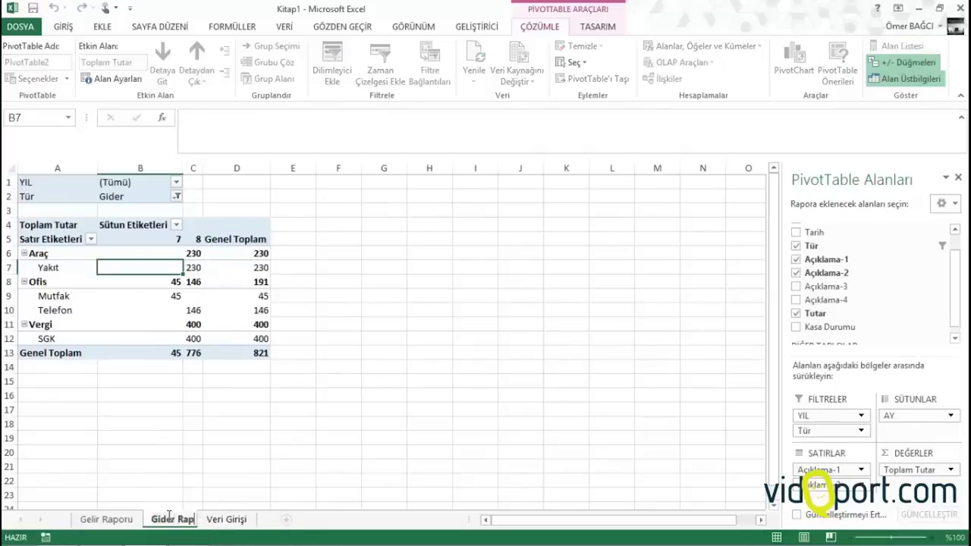
pyautogui.write('oru')
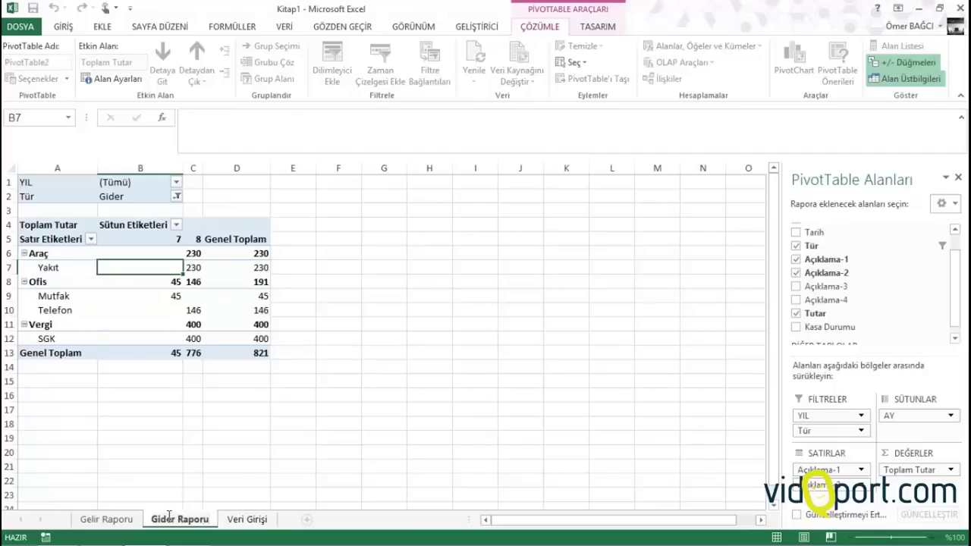
# Select an empty cell below the pivot table to leave it
pyautogui.click(176, 497)
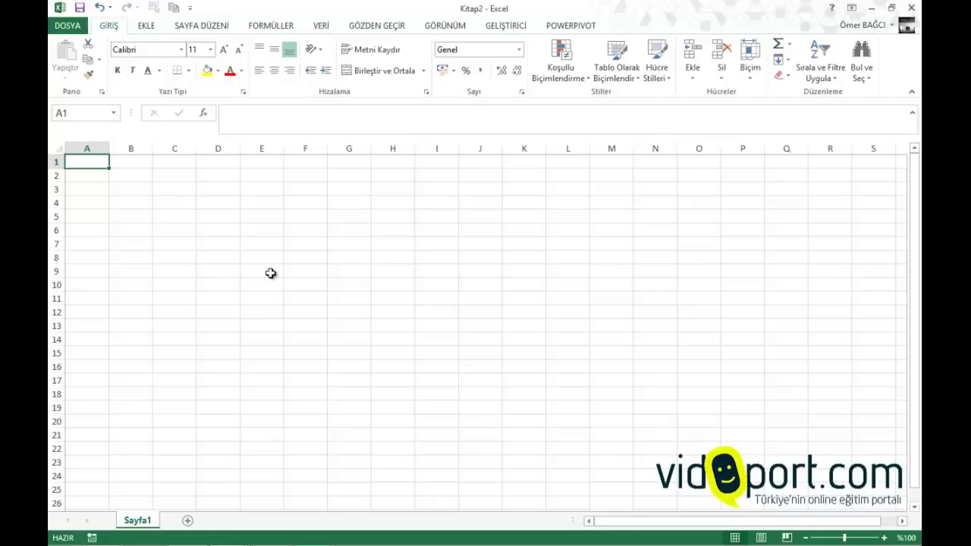
# Enter the headings Ay, Yıl, Tarih and Tür in A1:D1
pyautogui.write('Ay')
pyautogui.press('Tab')
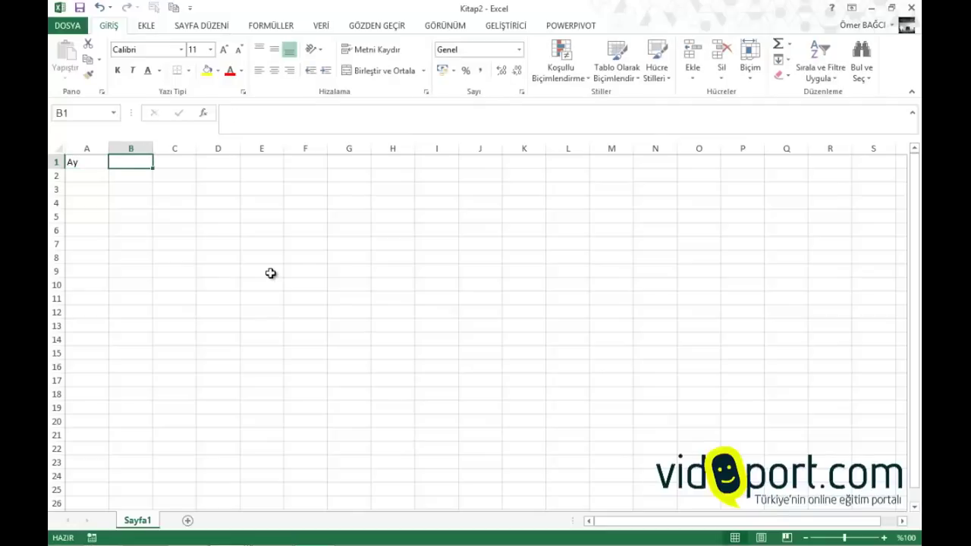
pyautogui.write('Yıl')
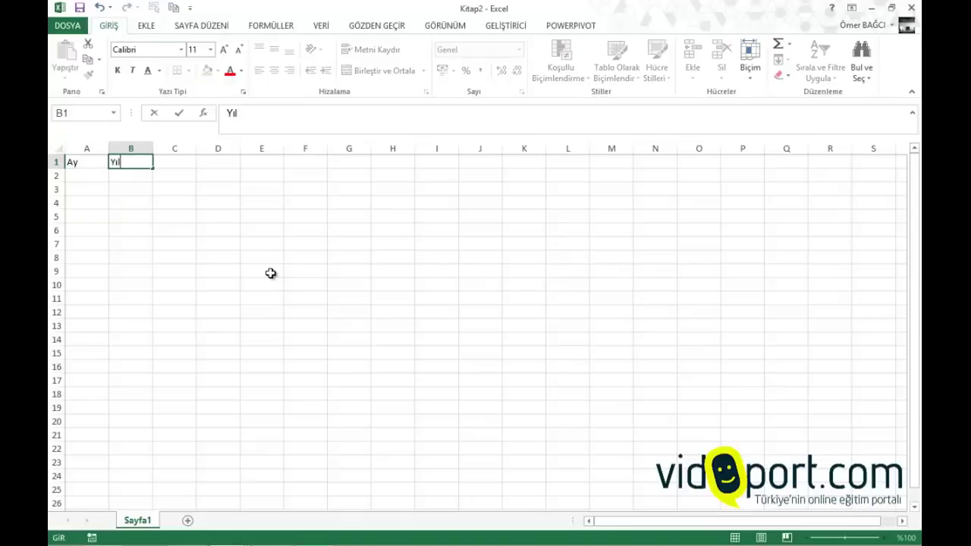
pyautogui.press('Tab')
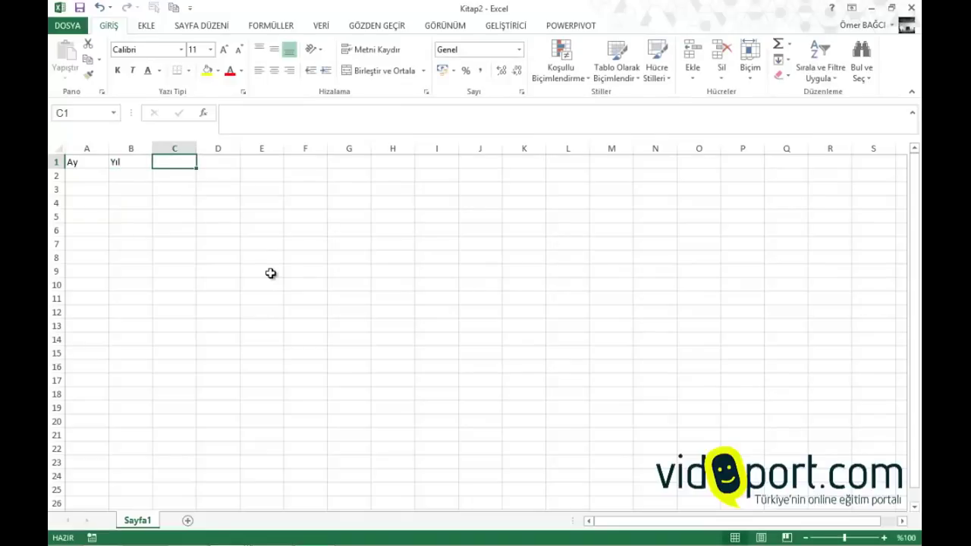
pyautogui.write('Tarih')
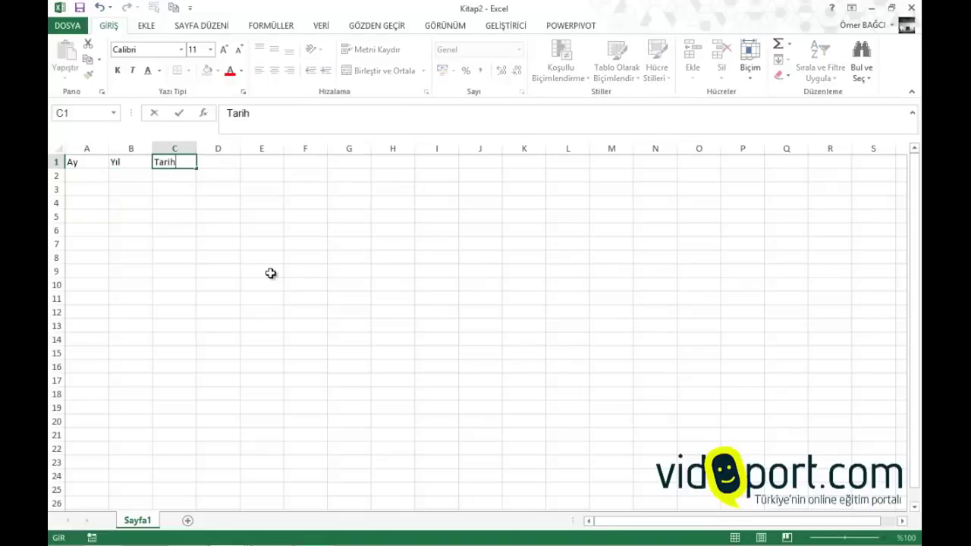
pyautogui.press('Return')
pyautogui.press('Left')
pyautogui.press('Left')
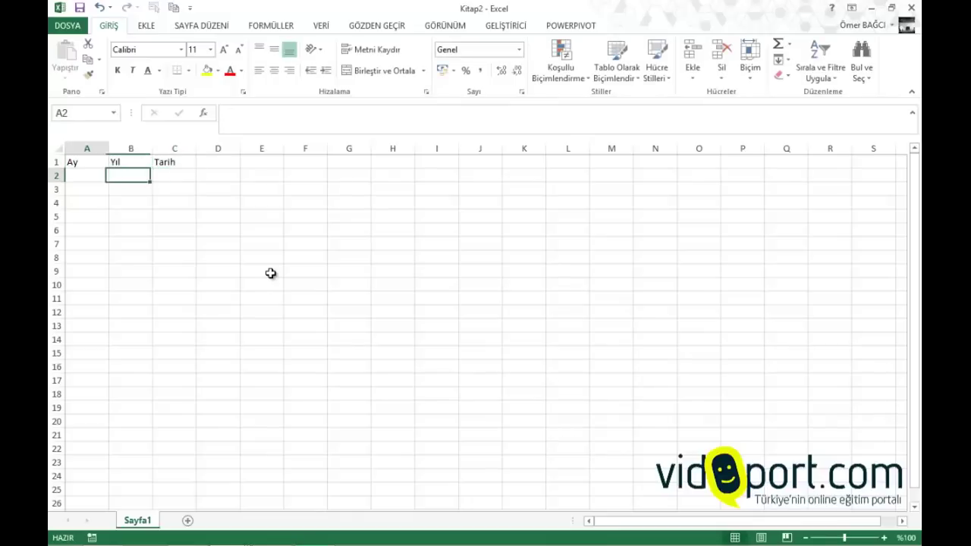
pyautogui.press('Right')
pyautogui.press('Right')
pyautogui.press('Right')
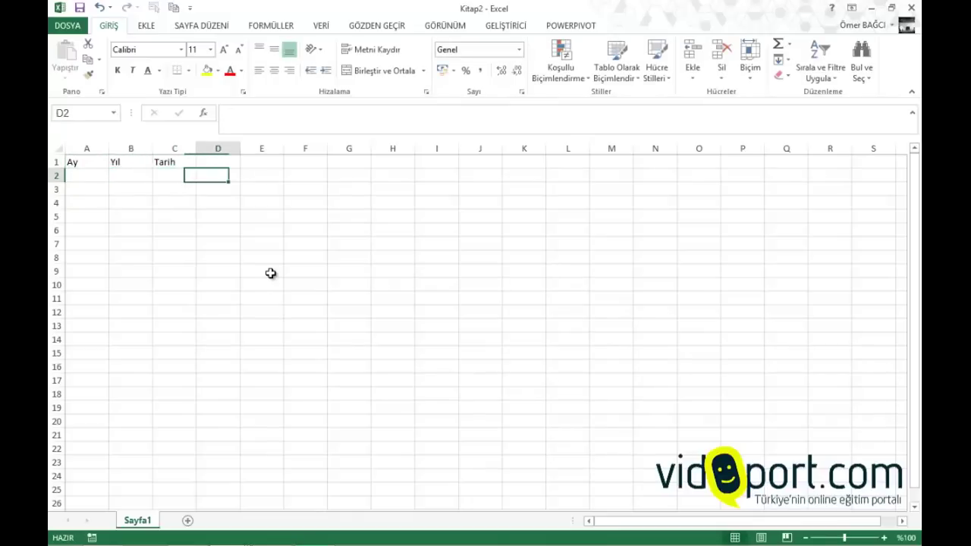
pyautogui.press('Up')
pyautogui.write('Tür')
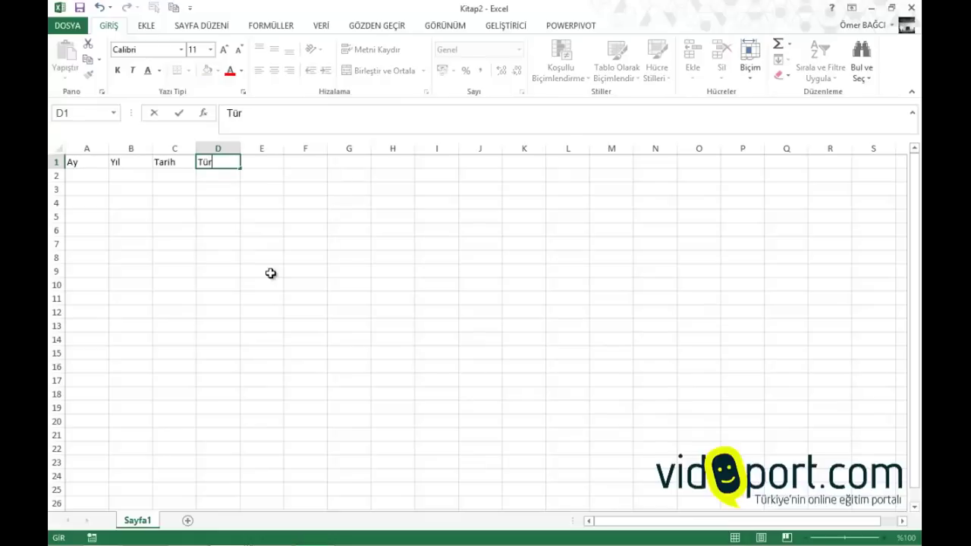
pyautogui.press('Return')
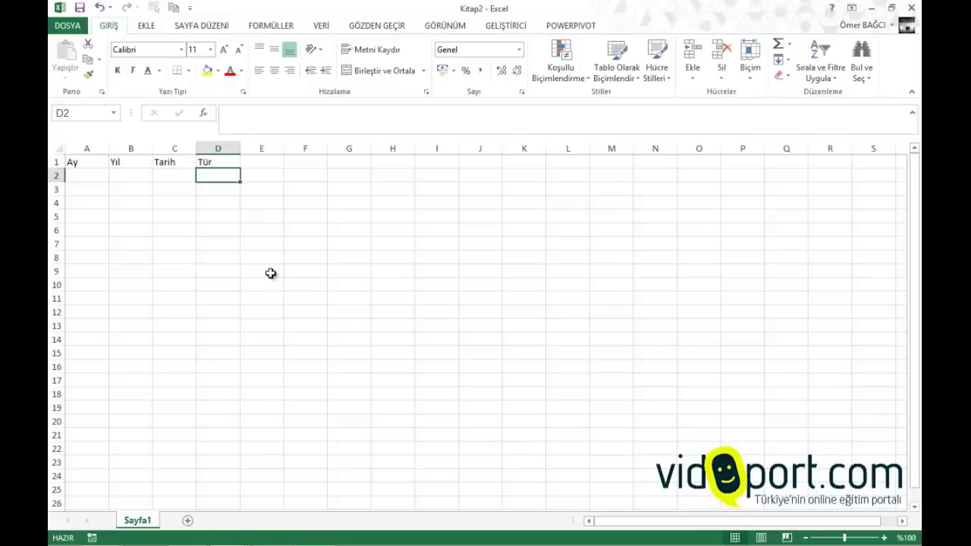
# Enter Açıklama, Açıklama-1, Açıklama-2 and Tutar in E1:H1, and widen columns E and F
pyautogui.press('Right')
pyautogui.press('Up')
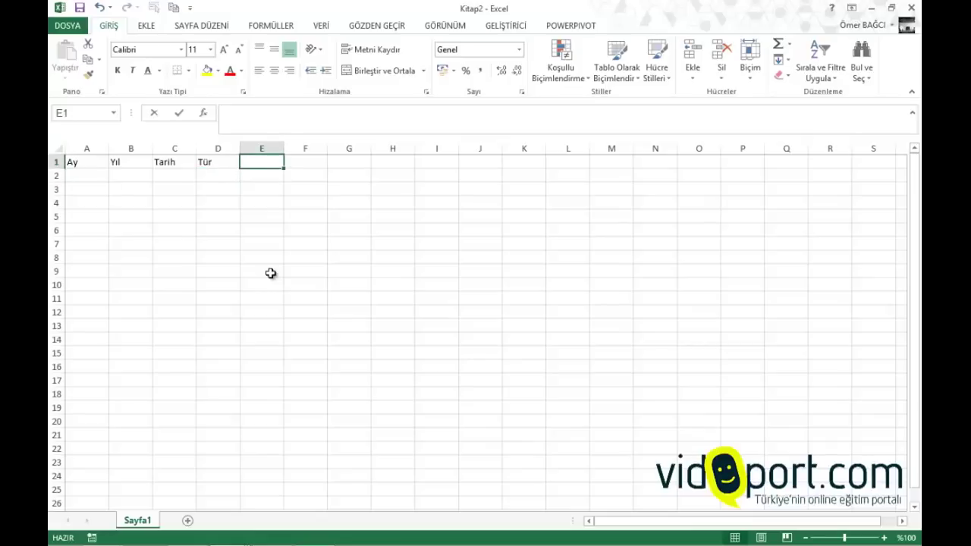
pyautogui.write('Açıklaam')
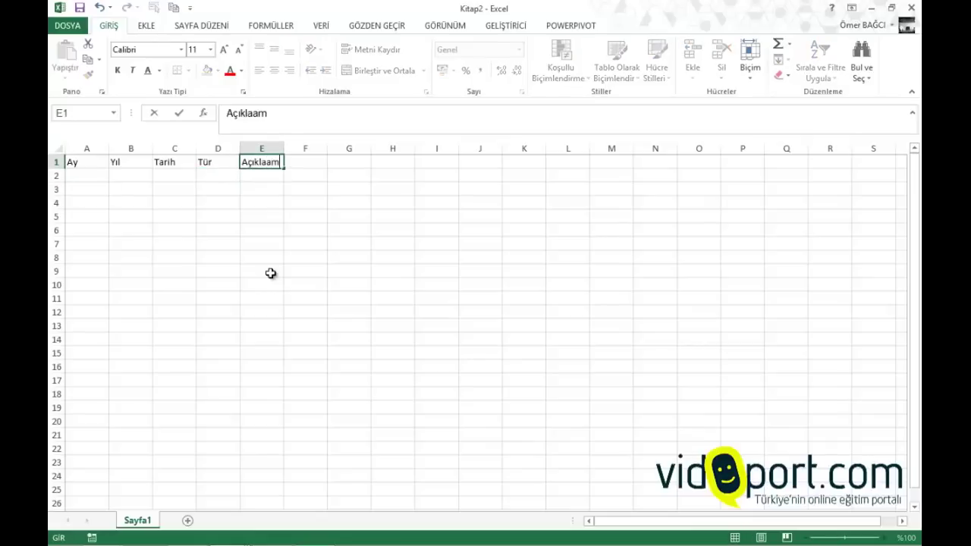
pyautogui.press('BackSpace')
pyautogui.press('BackSpace')
pyautogui.write('ma')
pyautogui.press('Tab')
pyautogui.write('Açıklam')
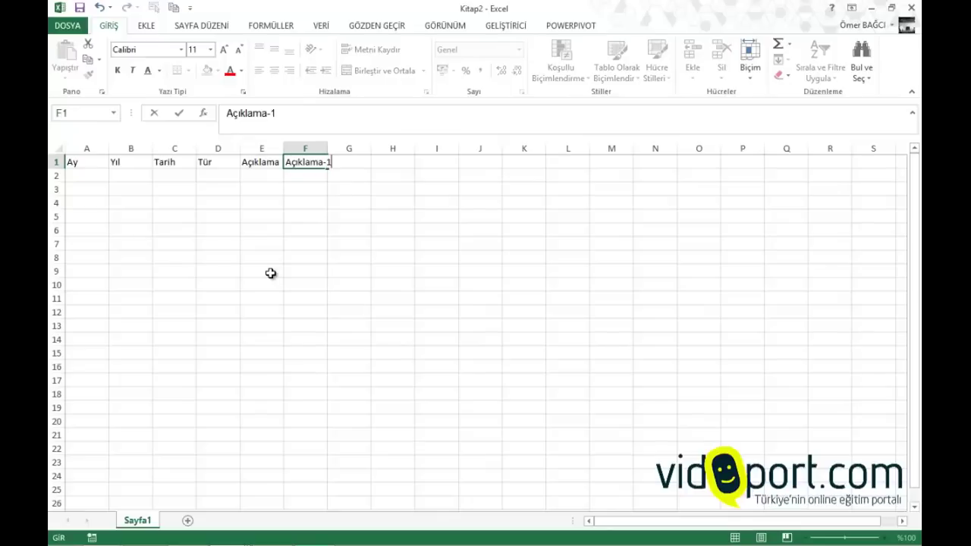
pyautogui.press('Tab')
pyautogui.write('Açıkl')
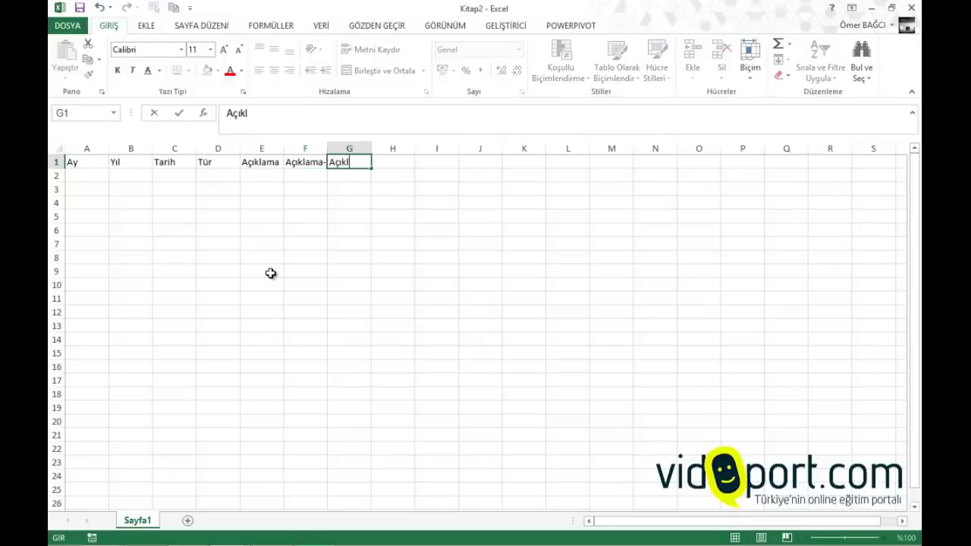
pyautogui.write('ama-2')
pyautogui.press('Tab')
pyautogui.write('Tu')
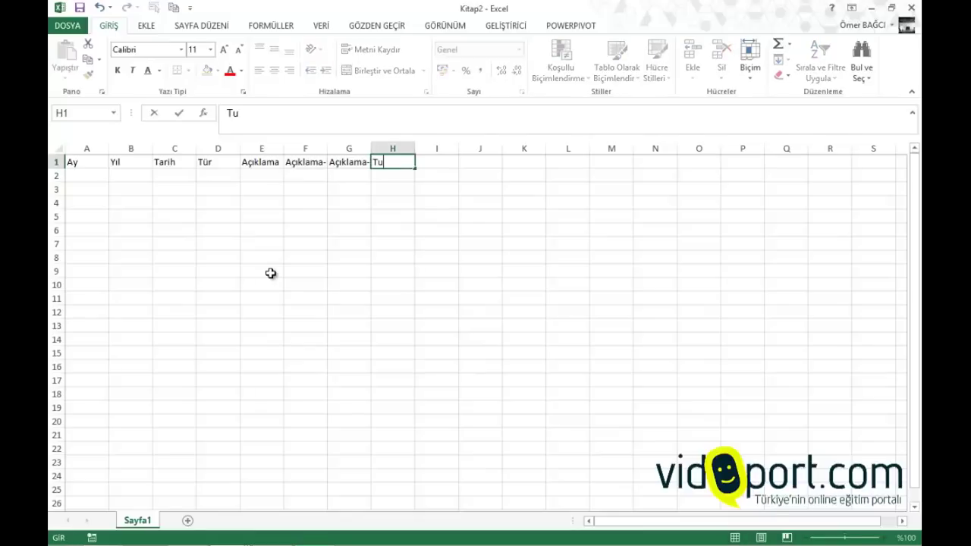
pyautogui.write('tar')
pyautogui.press('Return')
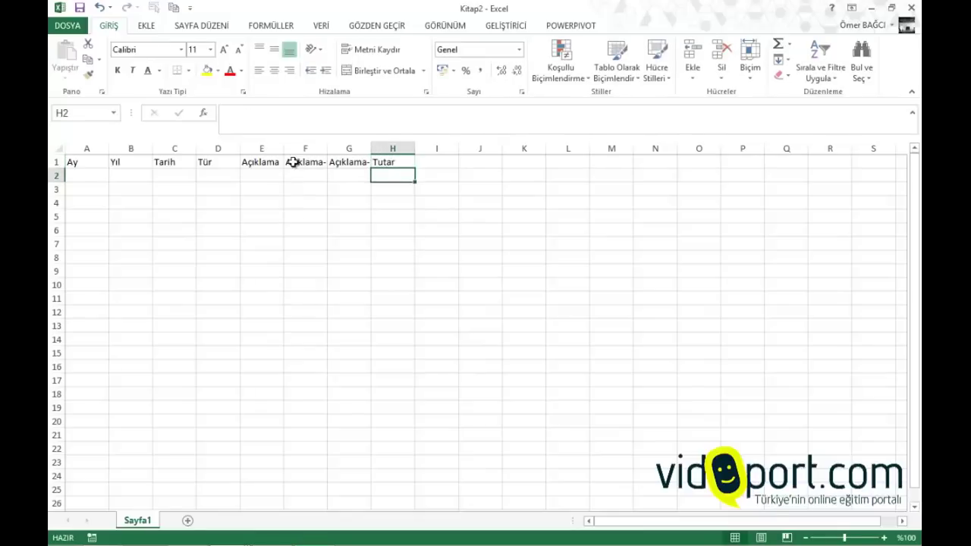
pyautogui.moveTo(279, 144); pyautogui.dragTo(493, 149)
# Enter Gider, Araç, Yakıt, B6115 and 75 across D2:H2
pyautogui.click(217, 173)
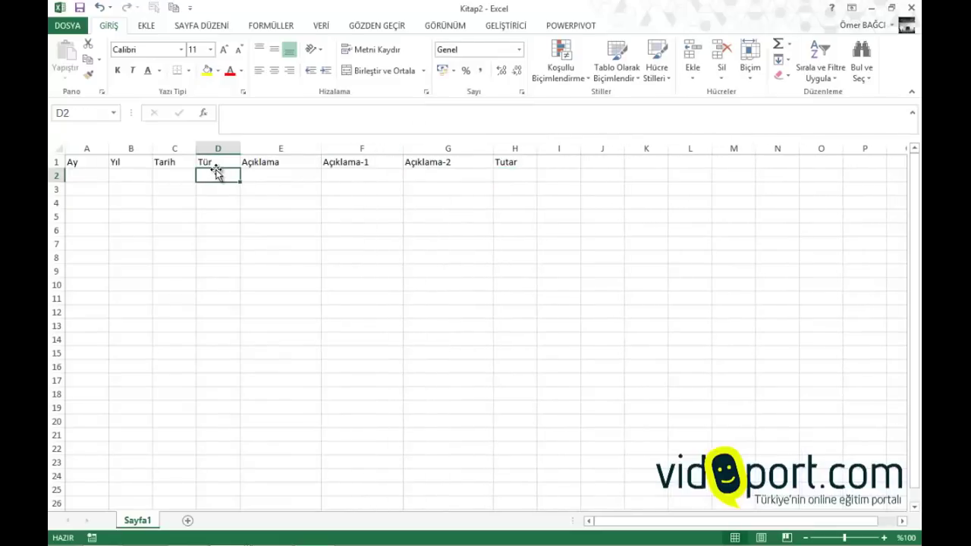
pyautogui.write('Gider')
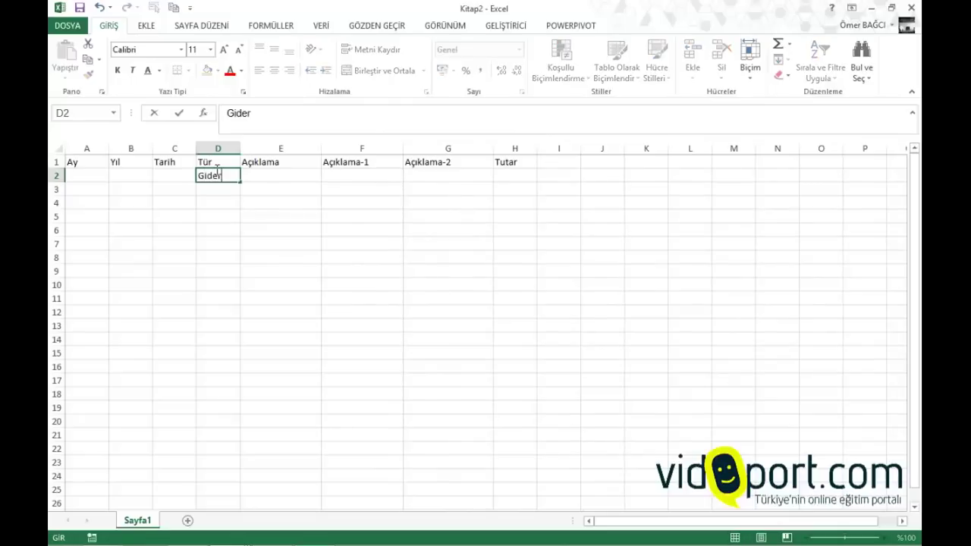
pyautogui.press('Tab')
pyautogui.write('Ara')
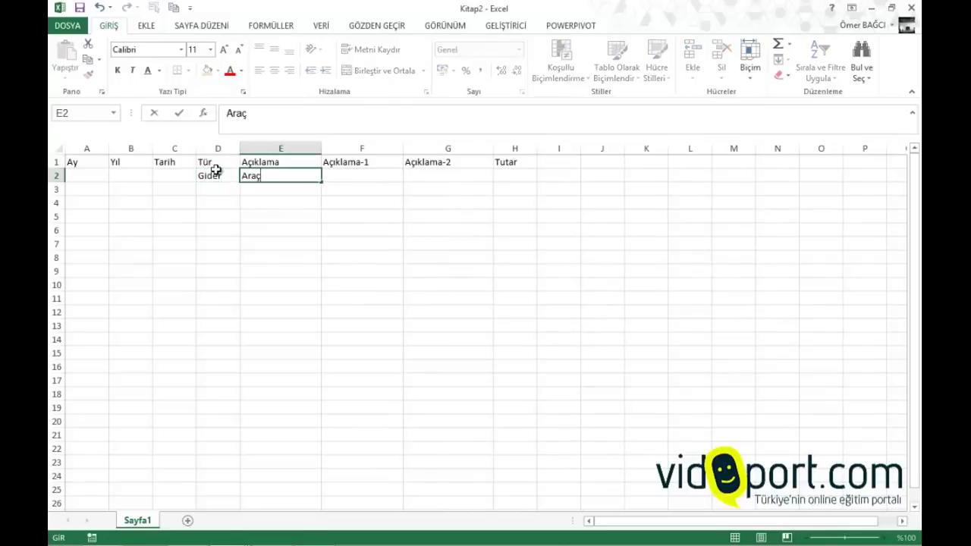
pyautogui.press('Tab')
pyautogui.write('Yaki')
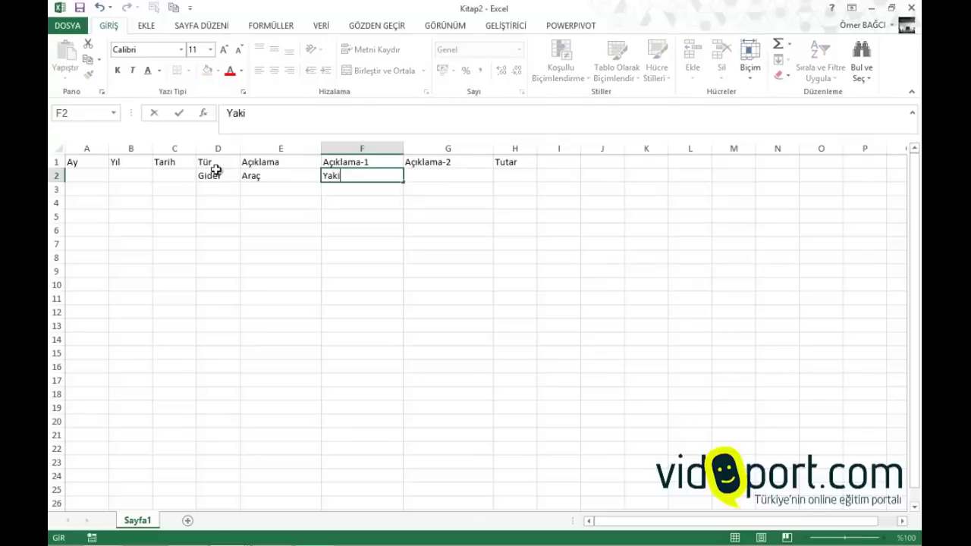
pyautogui.press('BackSpace')
pyautogui.write('ıt')
pyautogui.press('Tab')
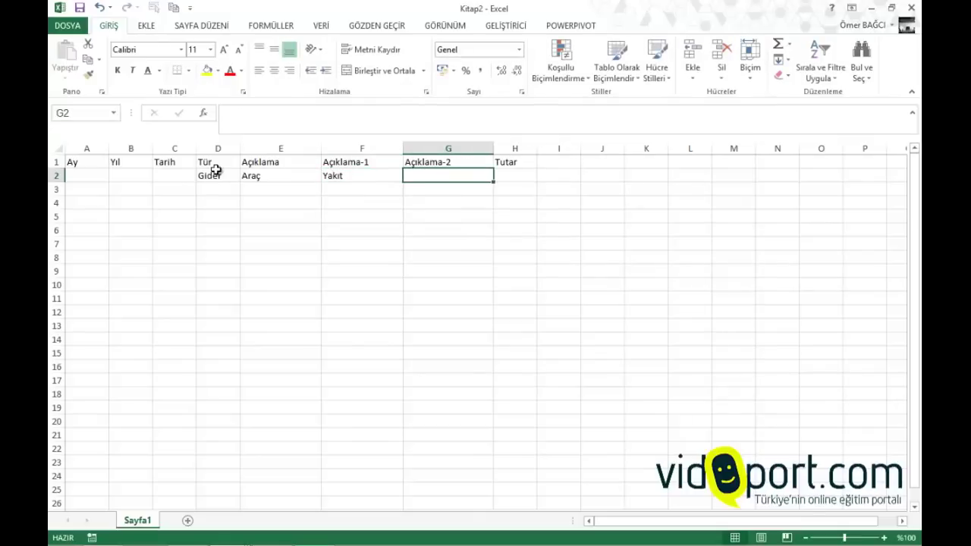
pyautogui.write('611')
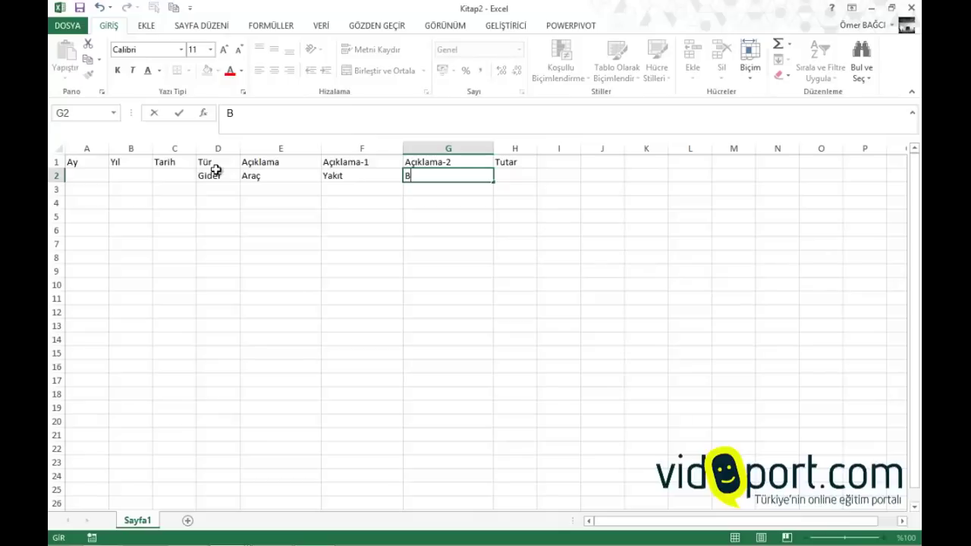
pyautogui.write('6115')
pyautogui.press('Tab')
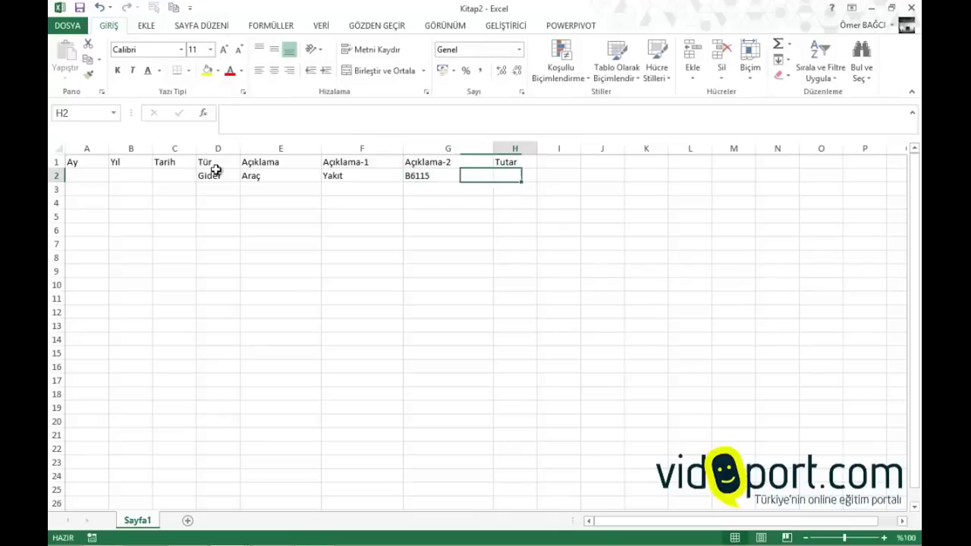
pyautogui.write('75')
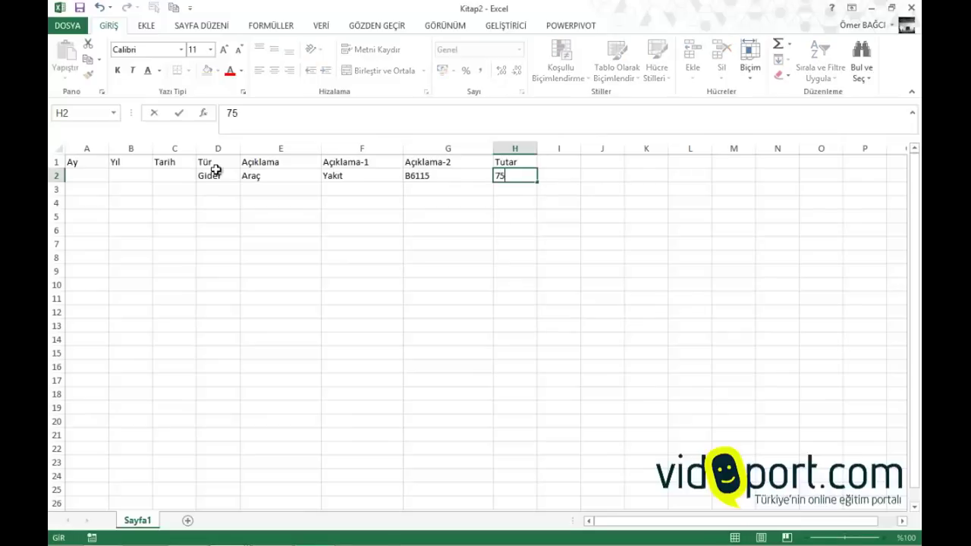
pyautogui.press('Return')
# Insert today's date, 3.12.2013, into C2 with Ctrl+;
pyautogui.press('Up')
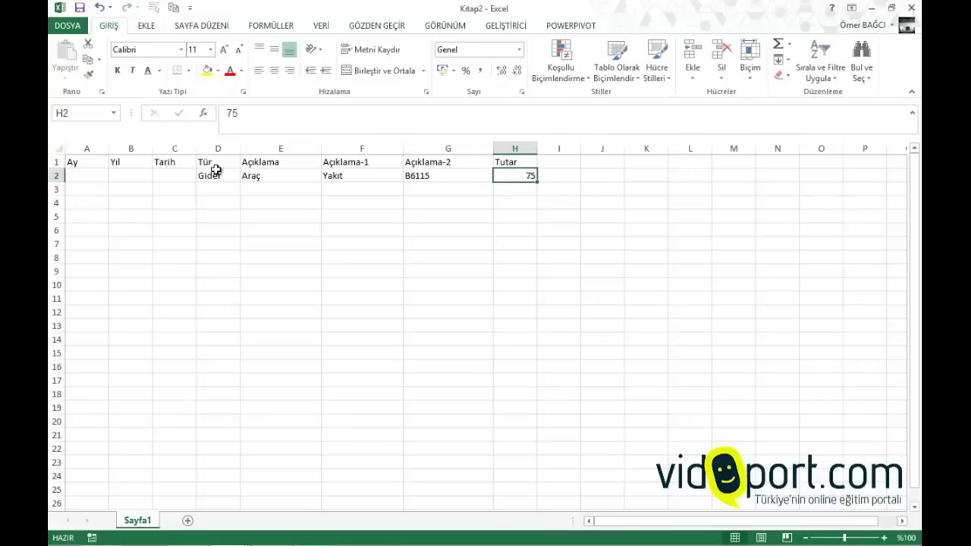
pyautogui.press('Left')
pyautogui.press('Left')
pyautogui.press('Left')
pyautogui.press('Left')
pyautogui.press('Left')
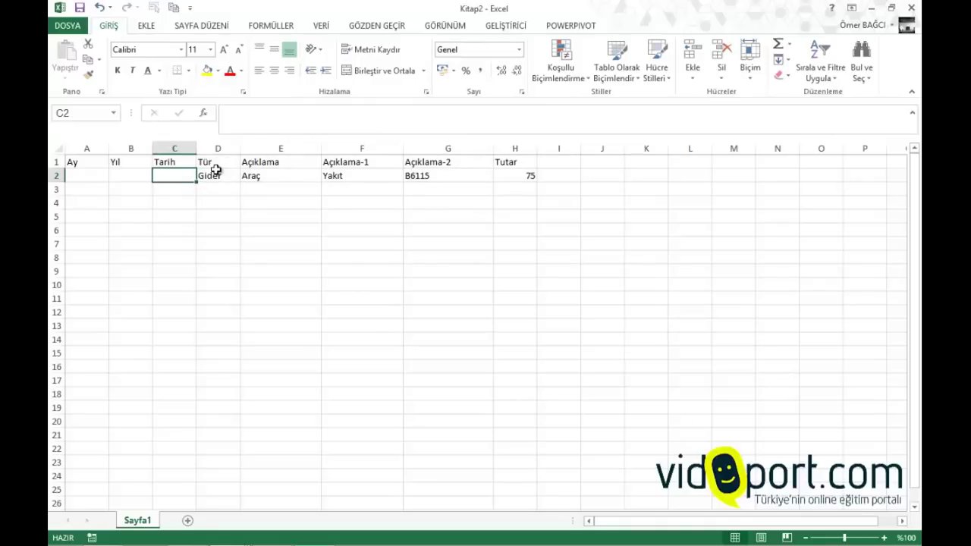
pyautogui.hotkey('ctrl', ';')
pyautogui.press('Return')
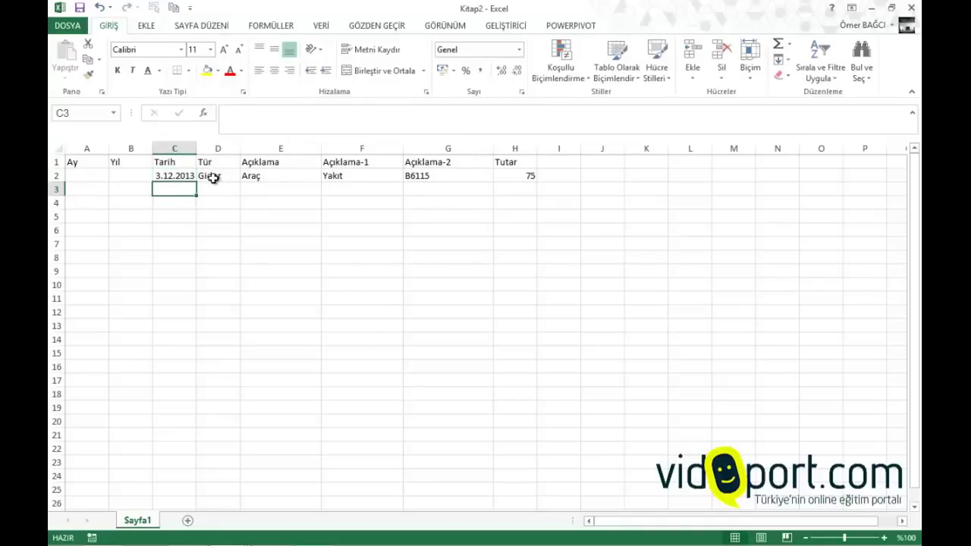
pyautogui.click(88, 179)
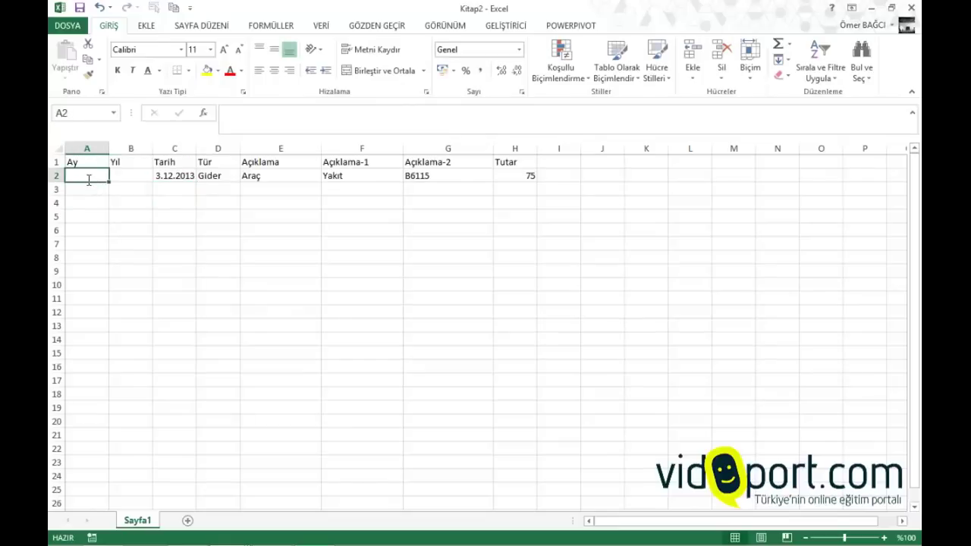
# Enter =AY(C2) in A2 and =YIL(C2) in B2, showing 12 and 2013
pyautogui.write('=ay(')
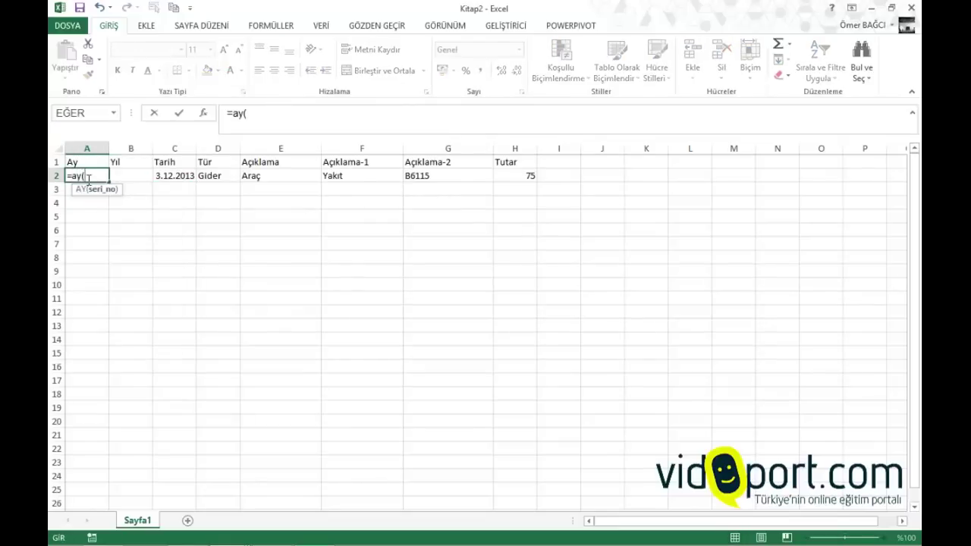
pyautogui.click(181, 176)
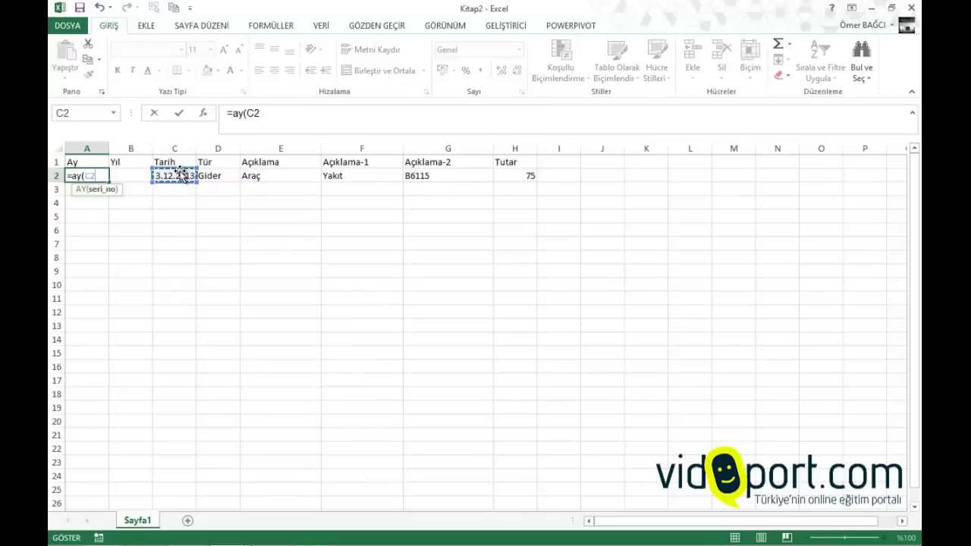
pyautogui.write(')')
pyautogui.press('Return')
pyautogui.press('Up')
pyautogui.press('Right')
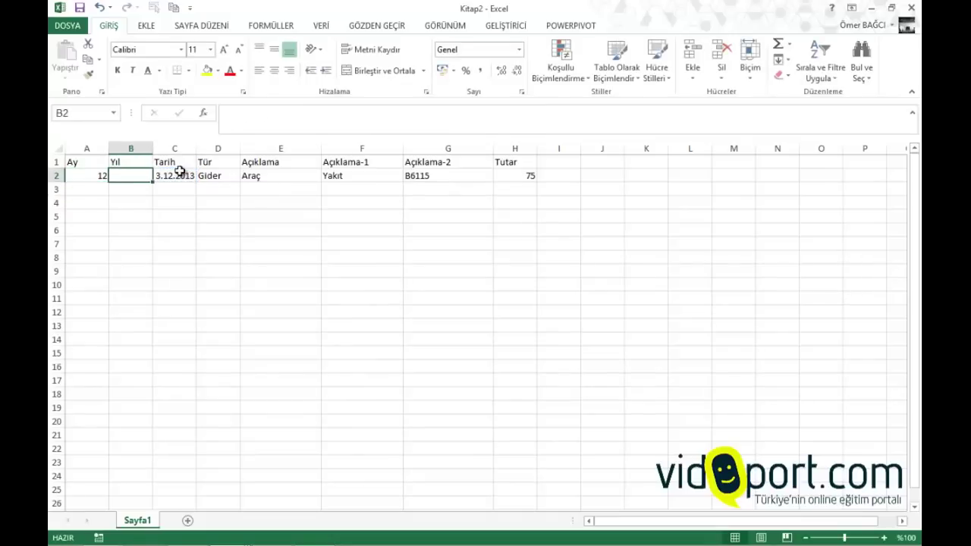
pyautogui.write('=')
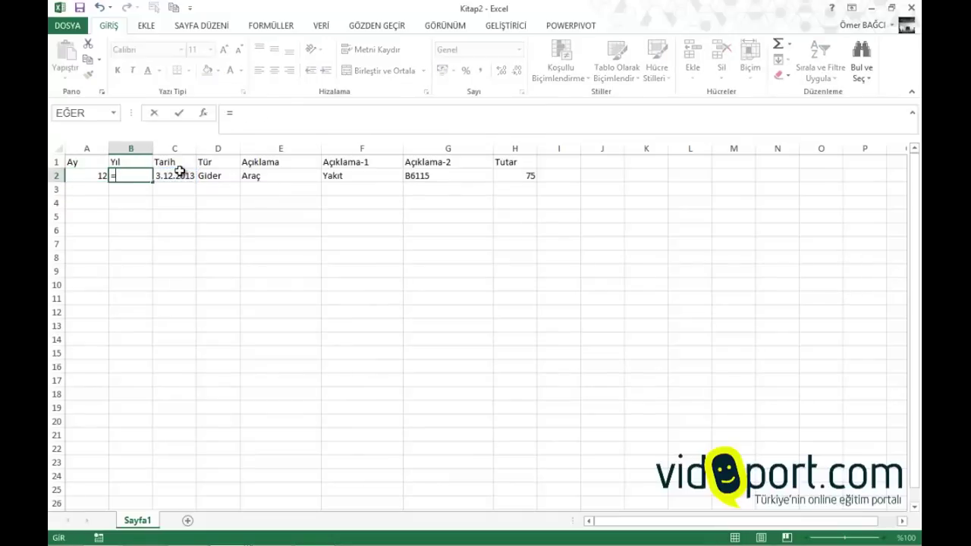
pyautogui.write('Yıl(')
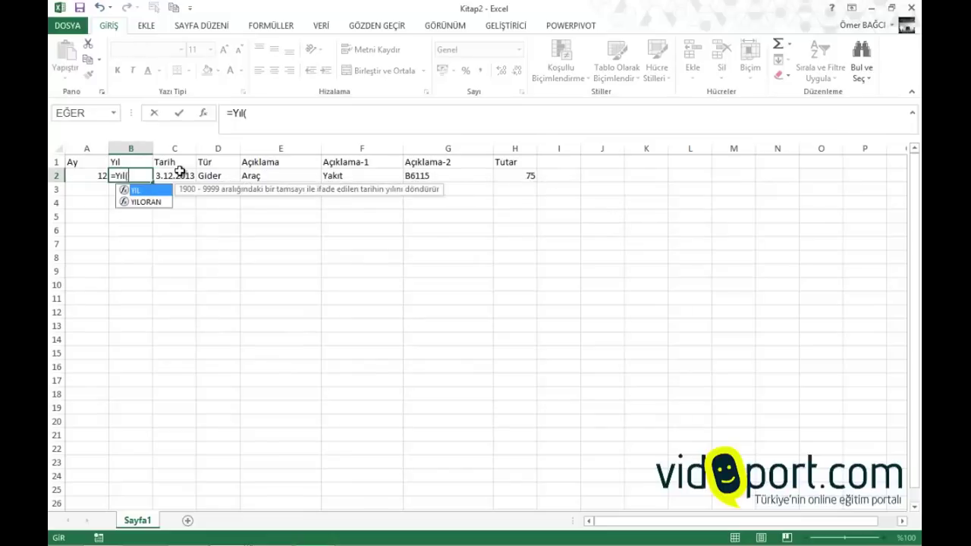
pyautogui.click(180, 173)
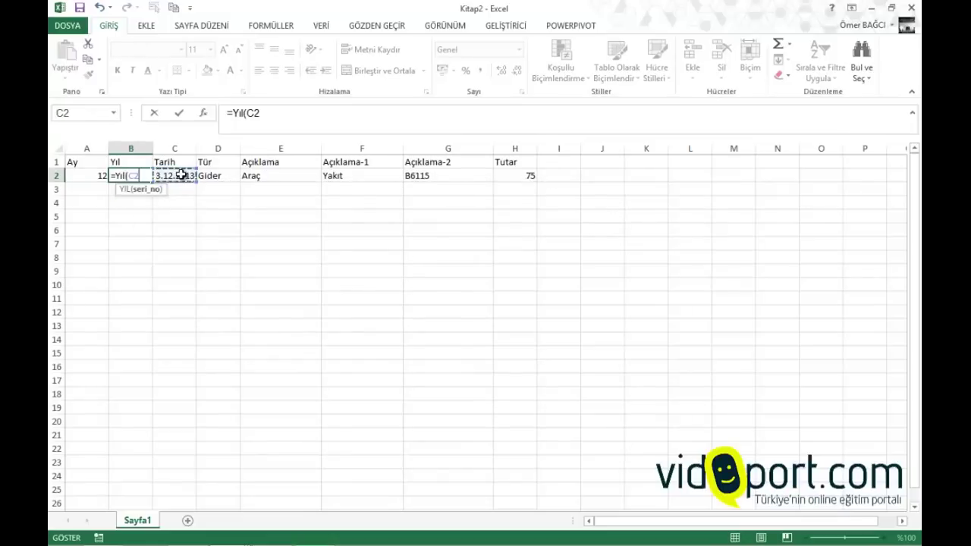
pyautogui.write(')')
pyautogui.press('Return')
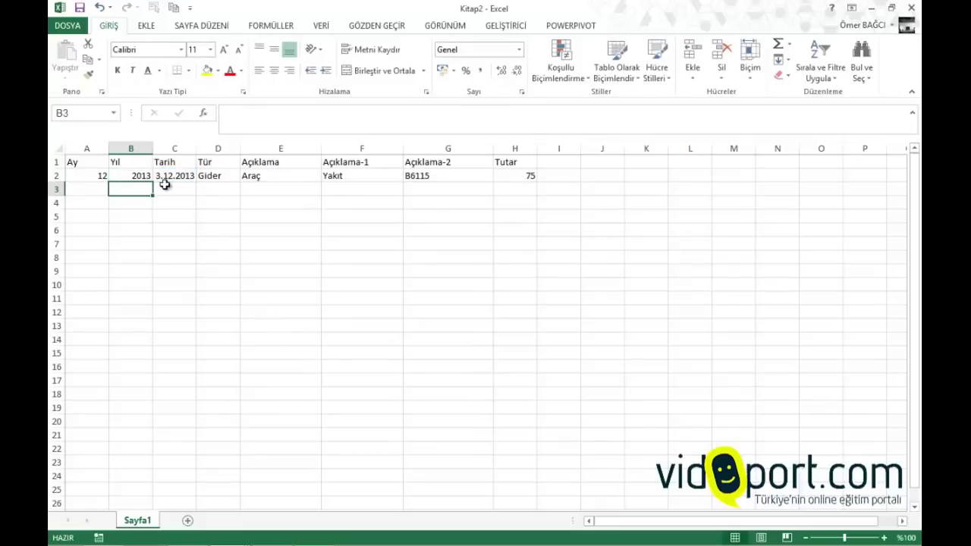
# Fill the Ay/Yıl formulas and daily dates down to row 25, then widen column C
pyautogui.click(100, 174)
pyautogui.moveTo(100, 174); pyautogui.dragTo(117, 489)
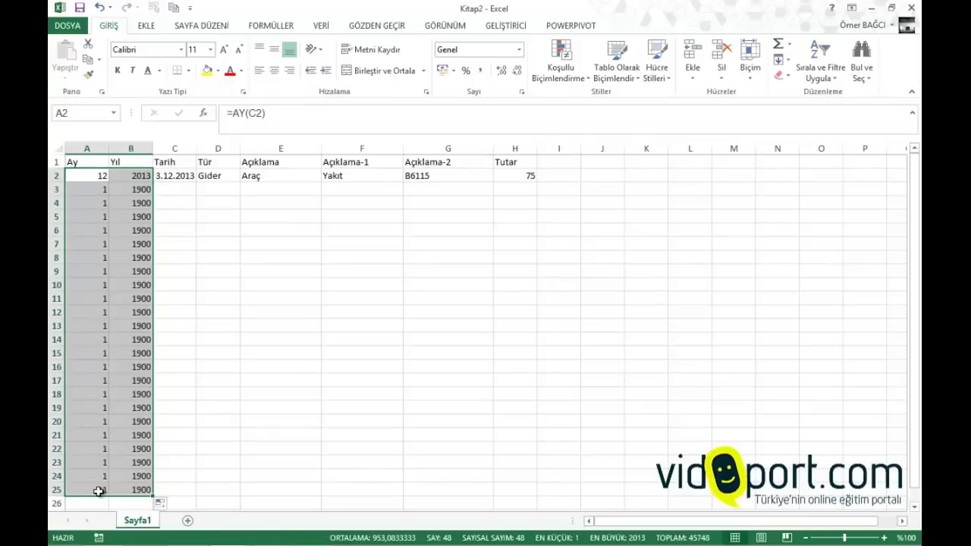
pyautogui.click(183, 176)
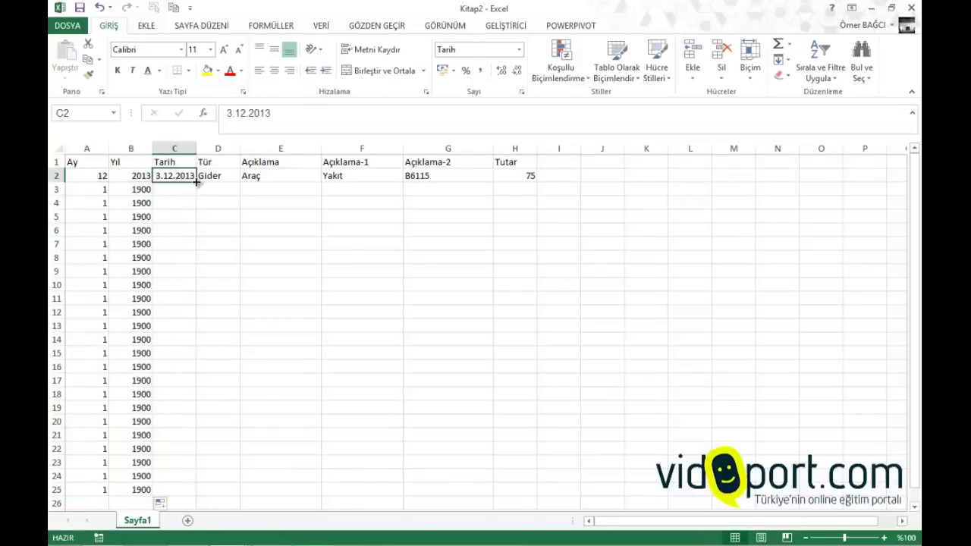
pyautogui.moveTo(196, 183); pyautogui.dragTo(182, 491)
pyautogui.moveTo(196, 145); pyautogui.dragTo(210, 145)
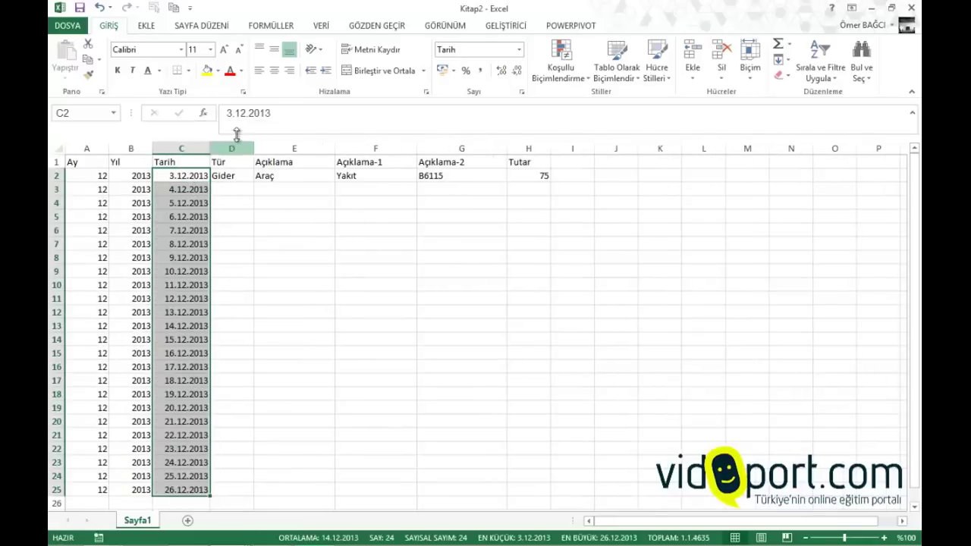
# Change C2's date to 3.10.2013 and fill October dates down to C8
pyautogui.moveTo(235, 113); pyautogui.dragTo(245, 114)
pyautogui.write('10')
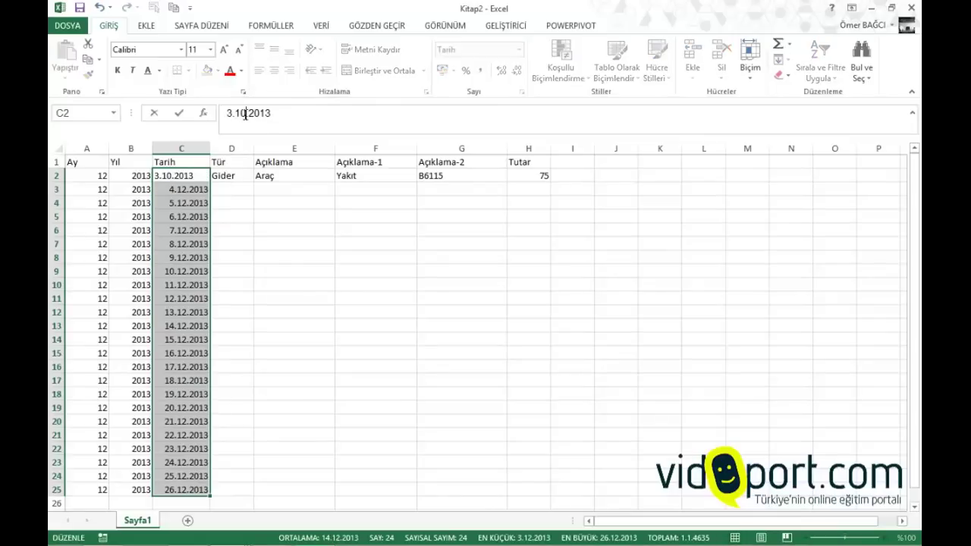
pyautogui.press('Return')
pyautogui.click(177, 175)
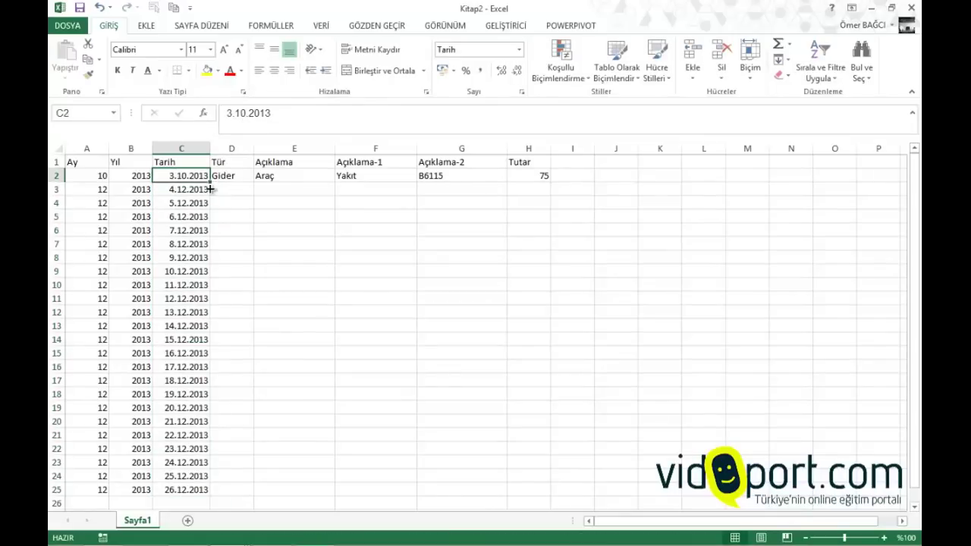
pyautogui.moveTo(210, 189); pyautogui.dragTo(211, 258)
# Change C9's date to 10.11.2013 and fill November dates down from it
pyautogui.click(180, 271)
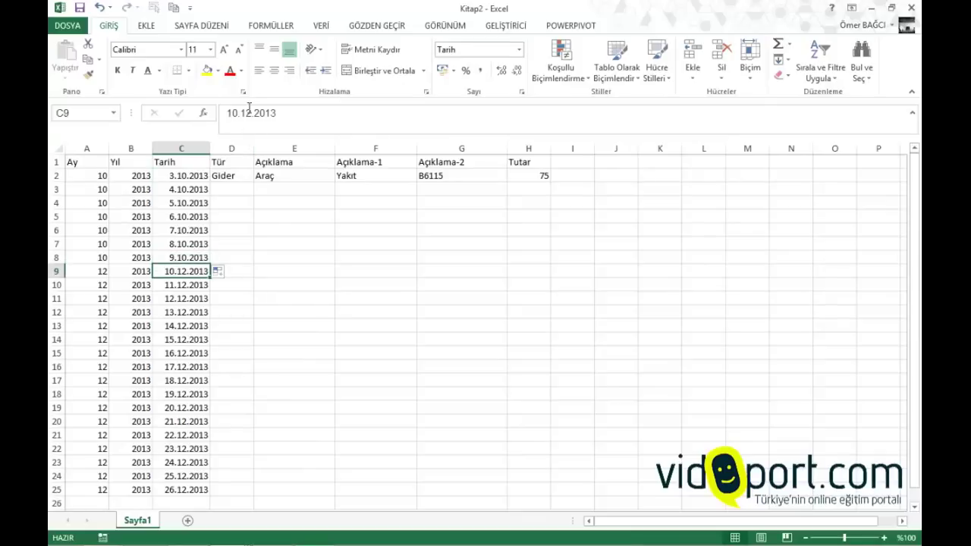
pyautogui.click(249, 112)
pyautogui.doubleClick(248, 112)
pyautogui.click(248, 113)
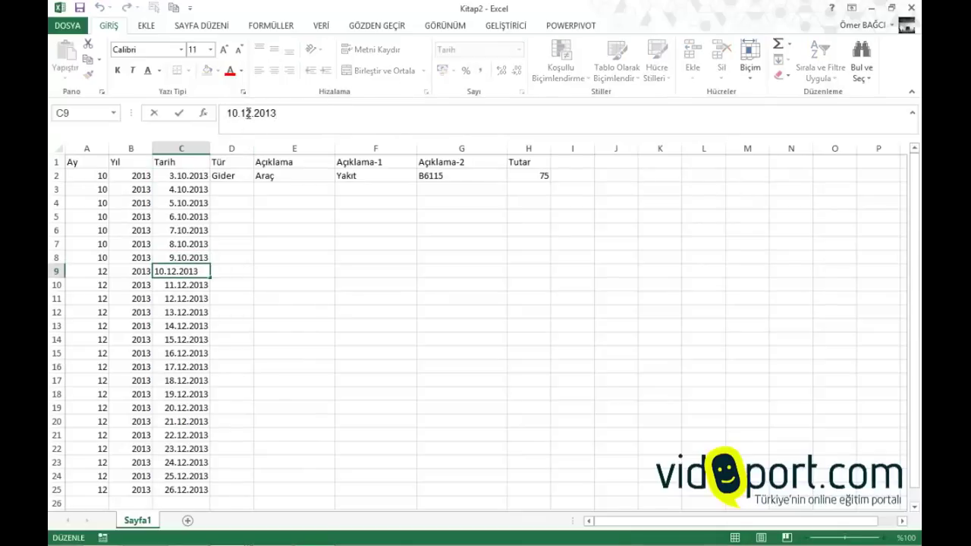
pyautogui.press('BackSpace')
pyautogui.write('1')
pyautogui.press('Return')
pyautogui.click(175, 273)
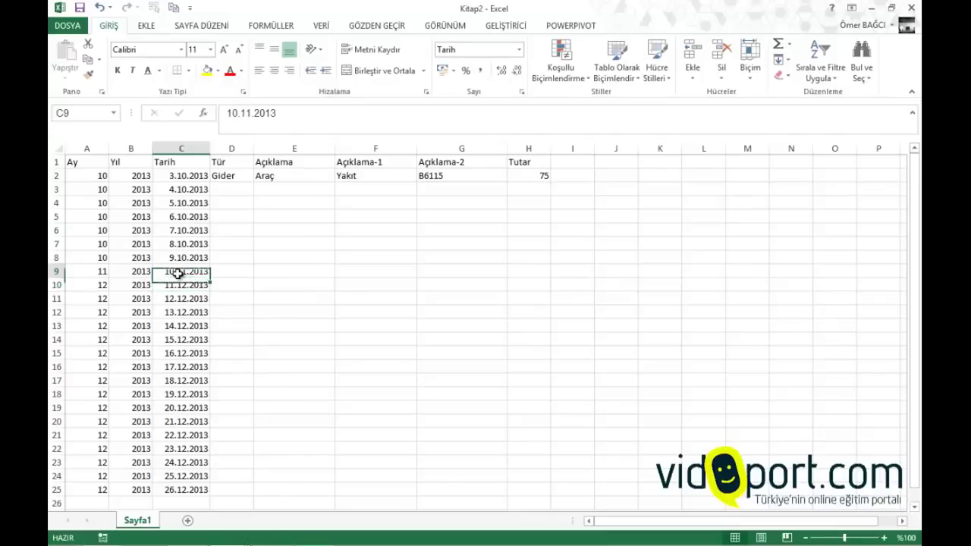
pyautogui.moveTo(210, 283); pyautogui.dragTo(210, 396)
# Select the Tür cells D2 to D25 on the Veri tab
pyautogui.click(244, 189)
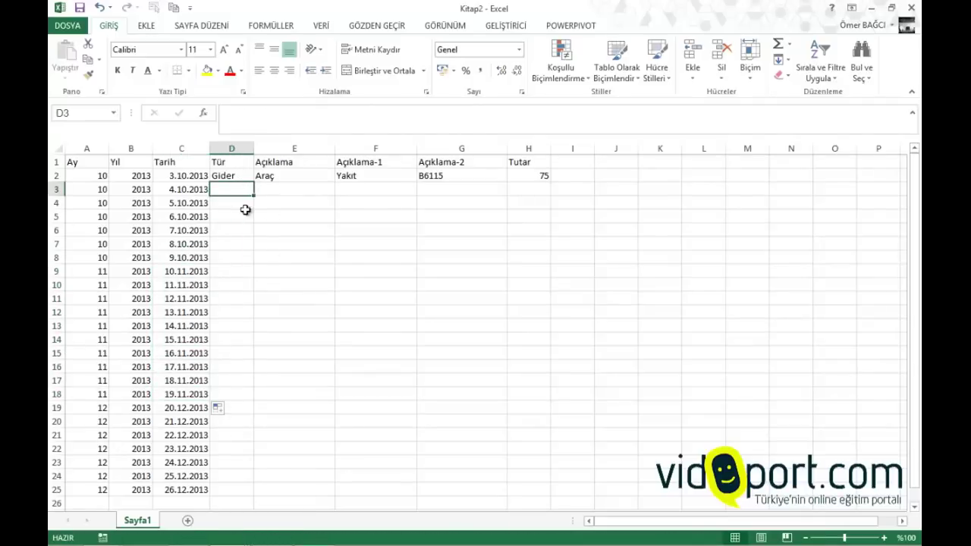
pyautogui.click(226, 490)
pyautogui.moveTo(225, 490)
pyautogui.mouseDown()
pyautogui.moveTo(228, 159)
pyautogui.moveTo(231, 489)
pyautogui.mouseUp()
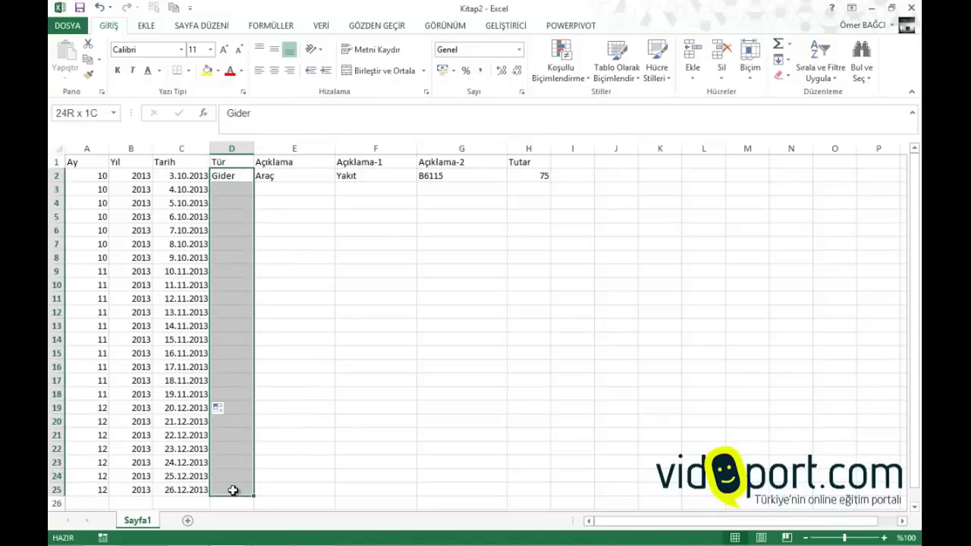
pyautogui.click(319, 25)
# Give the Tür cells a Liste validation with source Gelir;Gider
pyautogui.click(460, 75)
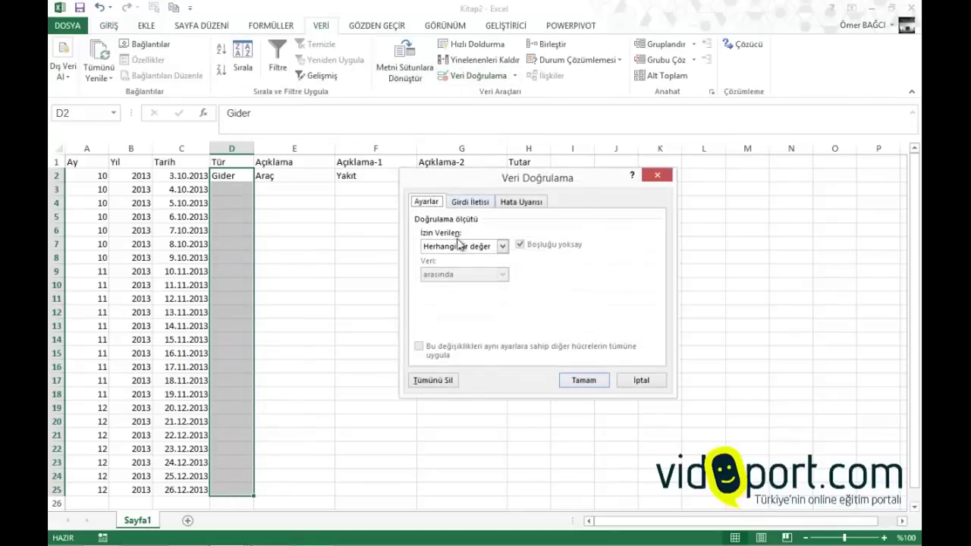
pyautogui.click(458, 245)
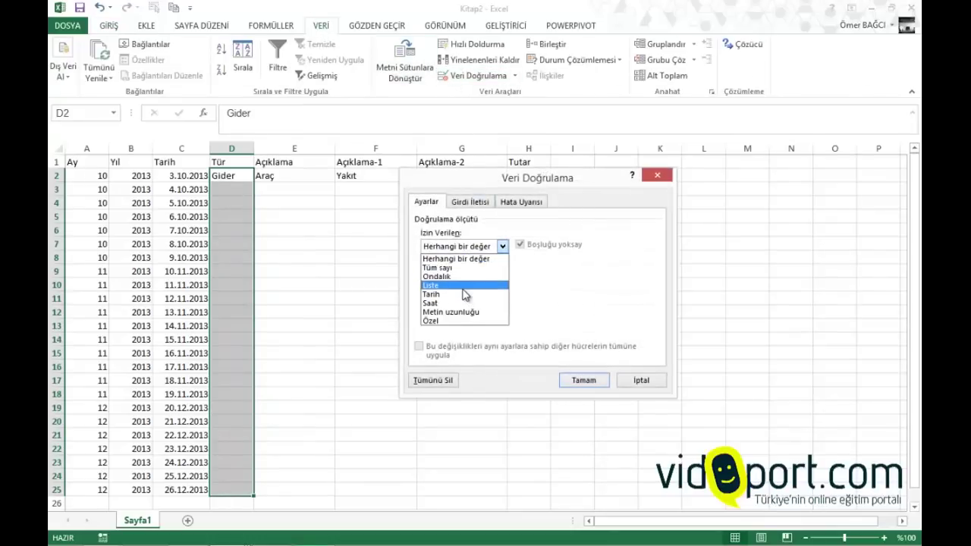
pyautogui.click(463, 286)
pyautogui.click(453, 304)
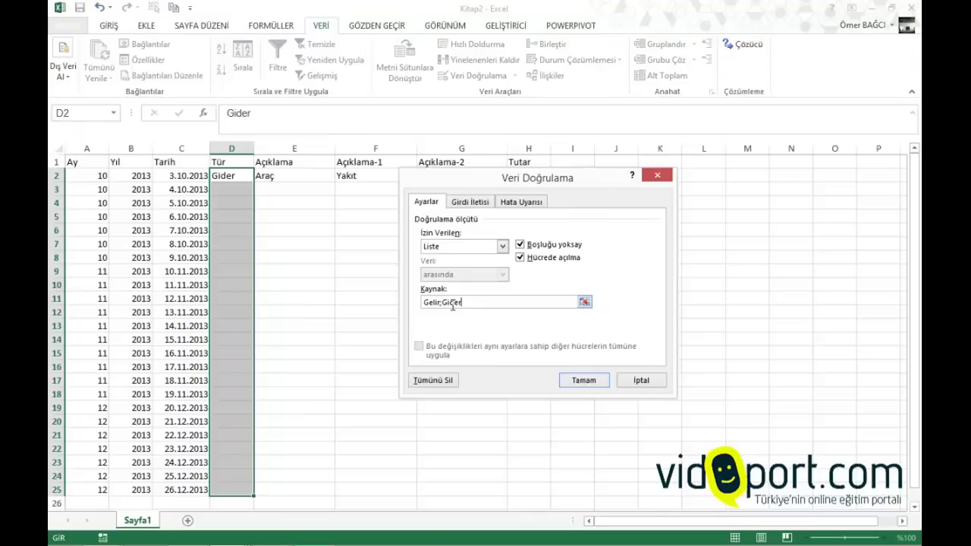
pyautogui.click(571, 381)
# Test the Gelir/Gider dropdown in D3, checking the Açıklama cells E2:E17 in between
pyautogui.click(252, 190)
pyautogui.click(259, 189)
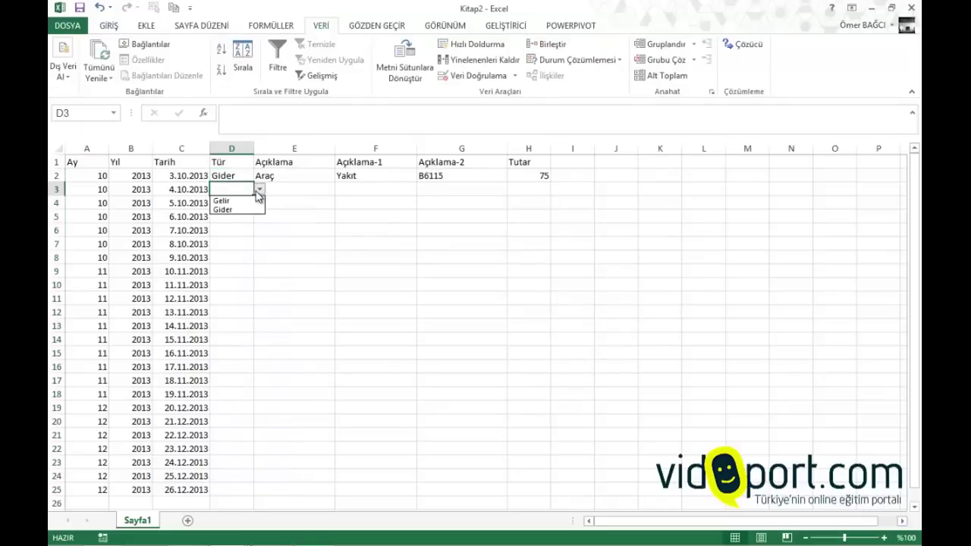
pyautogui.press('Escape')
pyautogui.click(299, 186)
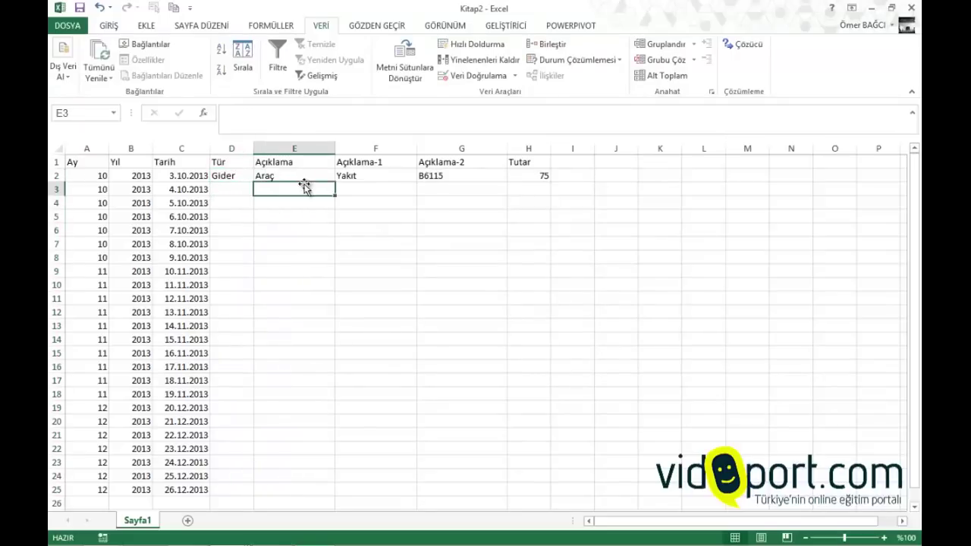
pyautogui.click(302, 173)
pyautogui.moveTo(302, 173); pyautogui.dragTo(321, 385)
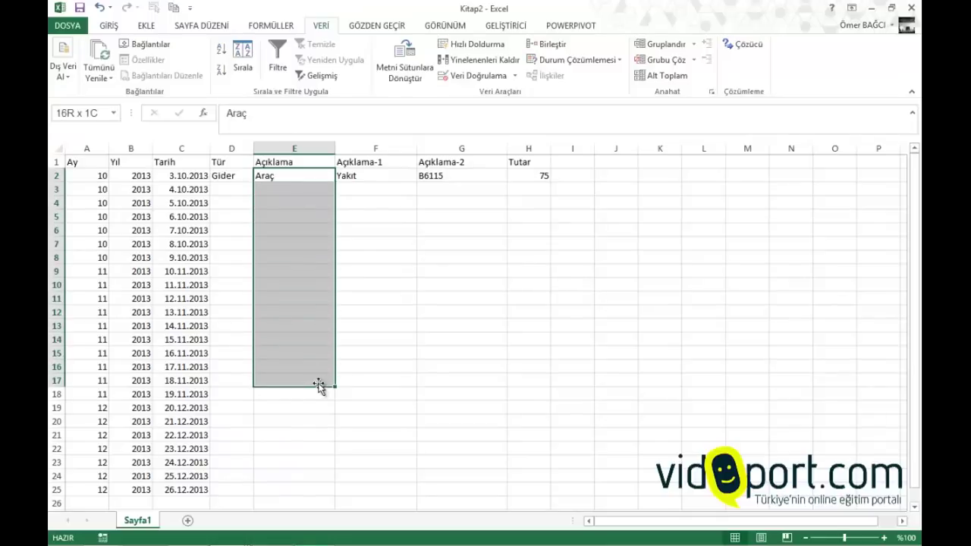
pyautogui.click(291, 189)
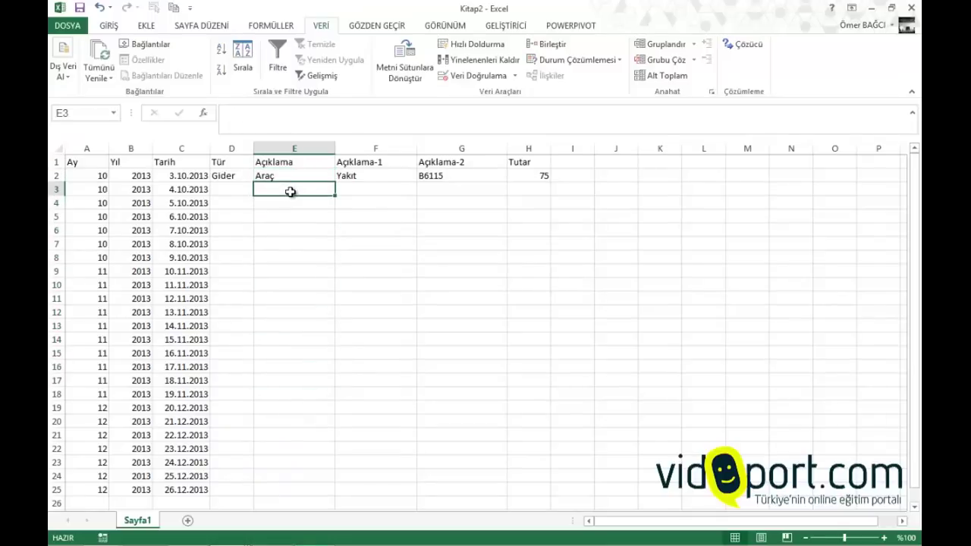
pyautogui.moveTo(335, 189); pyautogui.dragTo(288, 191)
pyautogui.click(240, 189)
pyautogui.click(260, 189)
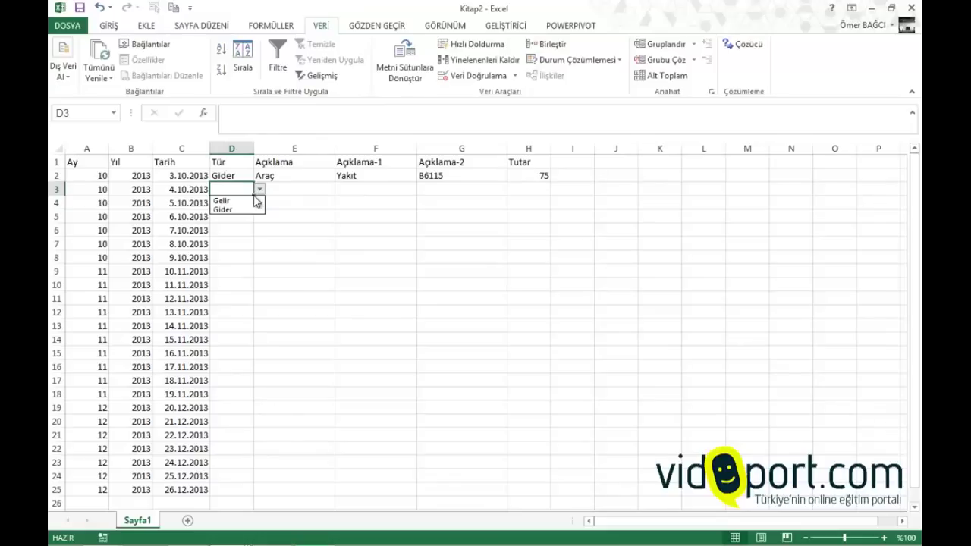
# Mark Tür cells D3–D15 as Gelir or Gider, fixing the rejected entry in D4
pyautogui.click(239, 200)
pyautogui.press('Return')
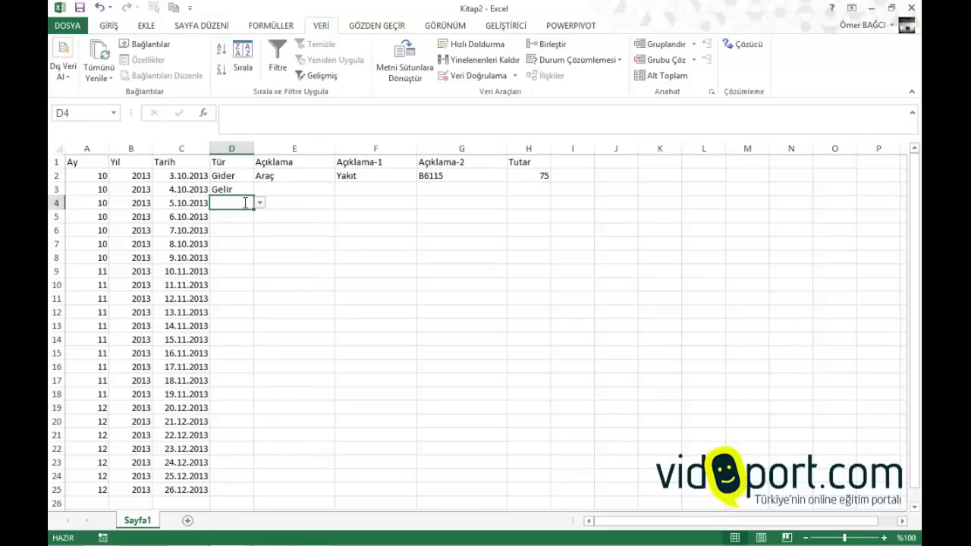
pyautogui.write('g')
pyautogui.press('Return')
pyautogui.press('Tab')
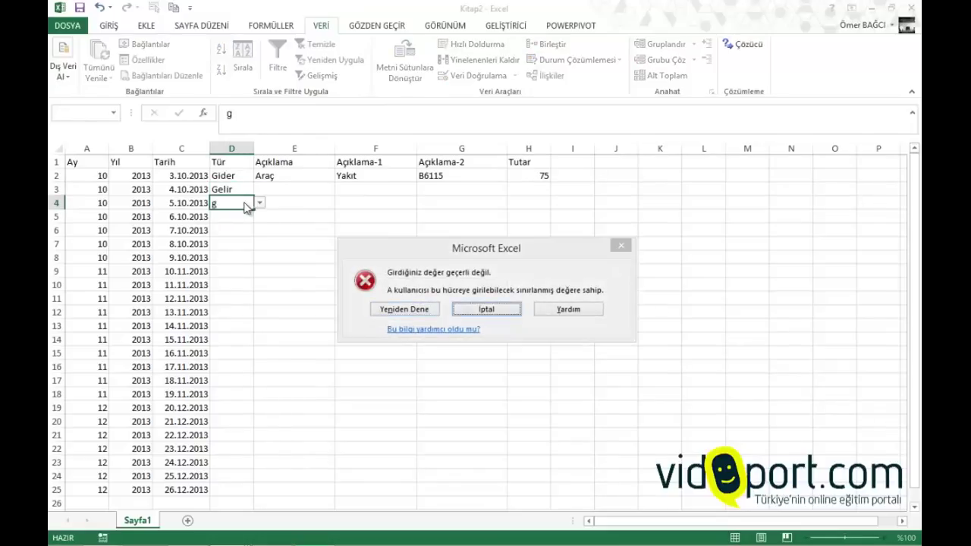
pyautogui.press('Return')
pyautogui.write('gider')
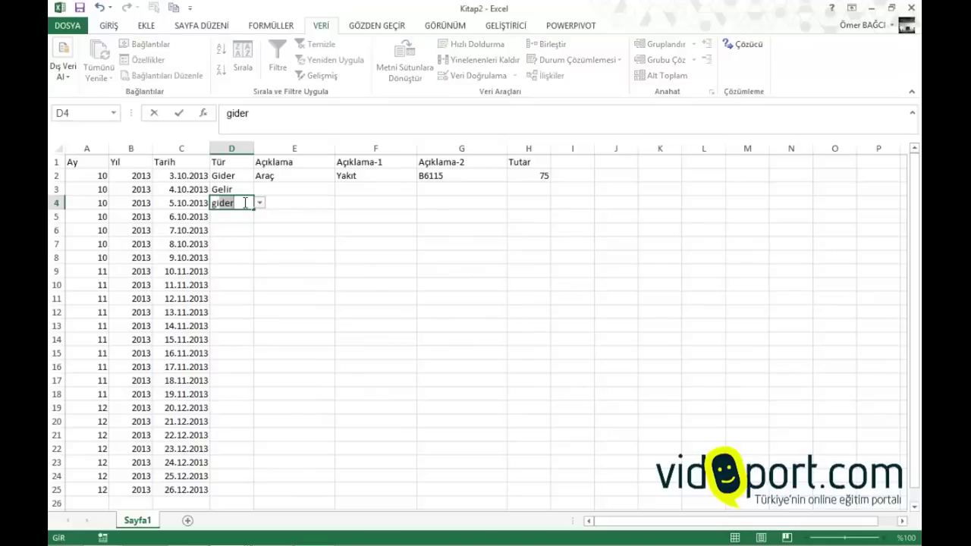
pyautogui.press('Return')
pyautogui.write('gider')
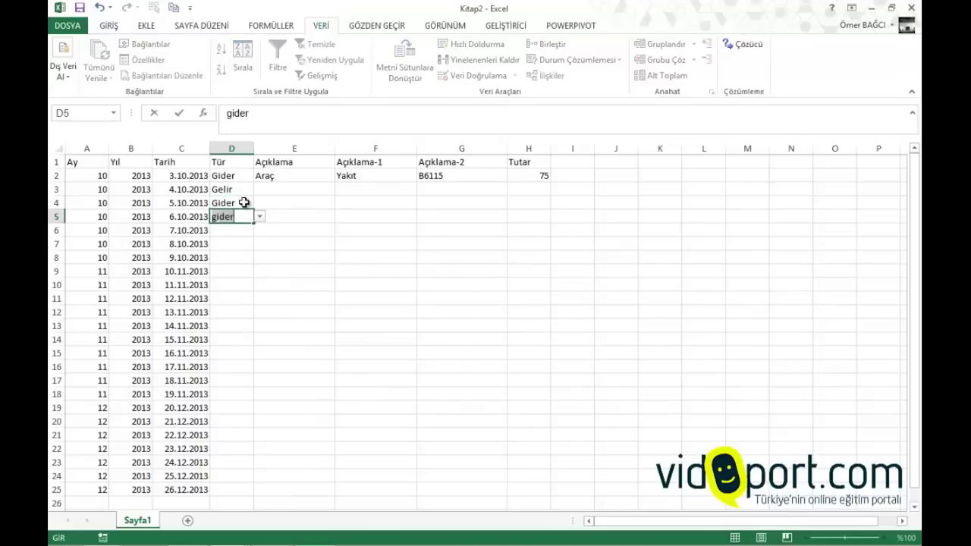
pyautogui.press('Return')
pyautogui.write('gider')
pyautogui.press('Return')
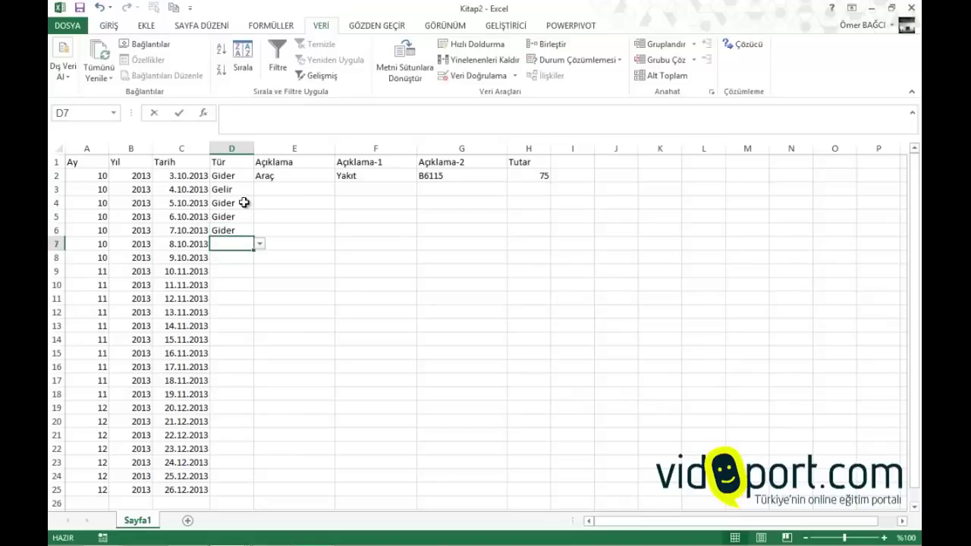
pyautogui.write('gelir')
pyautogui.press('Return')
pyautogui.write('gelir')
pyautogui.press('Return')
pyautogui.write('g')
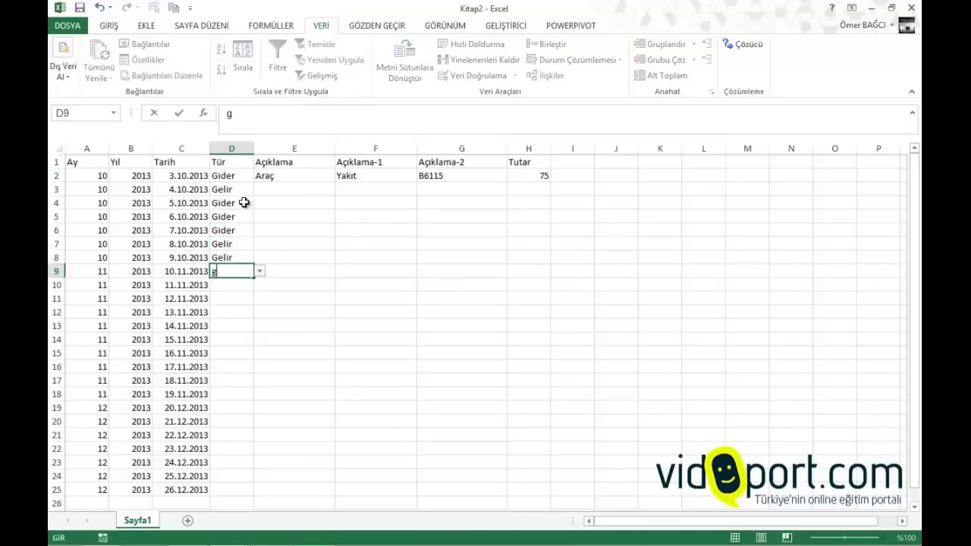
pyautogui.write('elir')
pyautogui.press('Return')
pyautogui.write('gider')
pyautogui.press('Return')
pyautogui.write('gi')
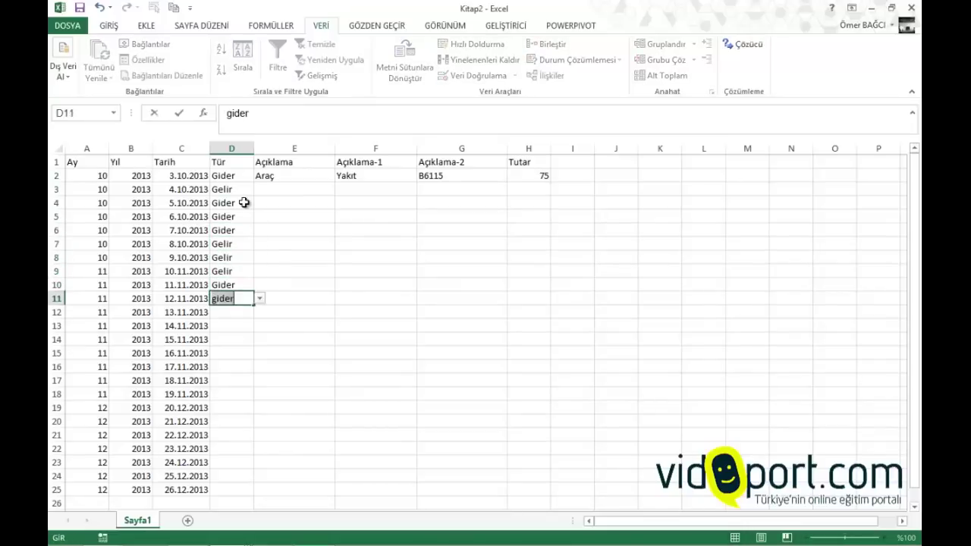
pyautogui.press('Return')
pyautogui.write('gider')
pyautogui.press('Return')
pyautogui.write('gelir')
pyautogui.press('Return')
pyautogui.write('g')
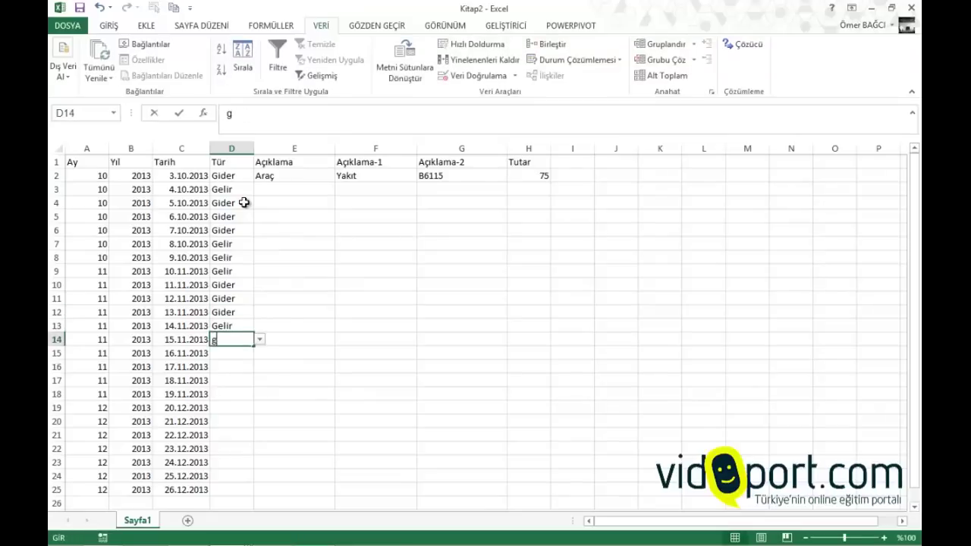
pyautogui.write('elir')
pyautogui.press('Return')
pyautogui.write('gider')
pyautogui.press('Return')
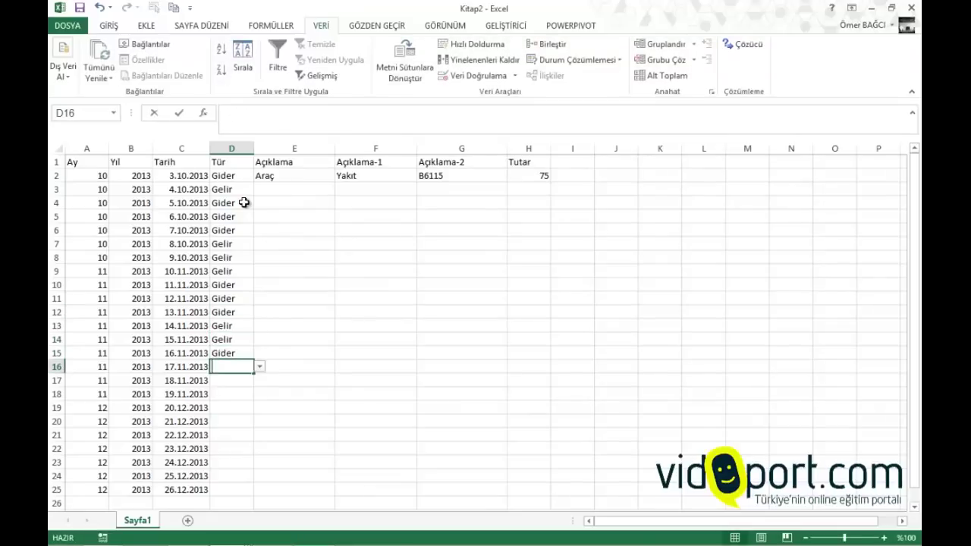
# Mark the remaining Tür cells D16 through D25 as Gider or Gelir
pyautogui.write('gider')
pyautogui.press('Return')
pyautogui.write('gider')
pyautogui.press('Return')
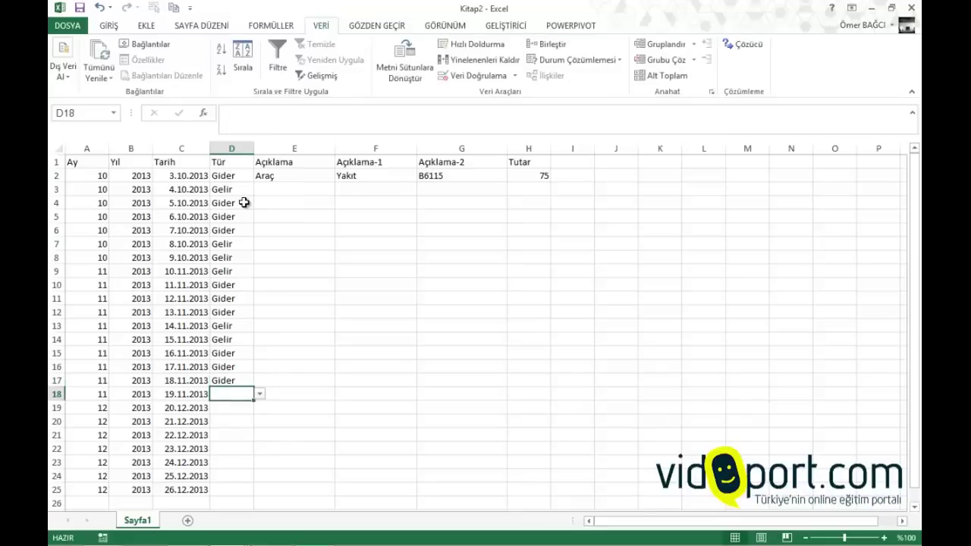
pyautogui.write('gelir')
pyautogui.press('Return')
pyautogui.write('gelir')
pyautogui.press('Return')
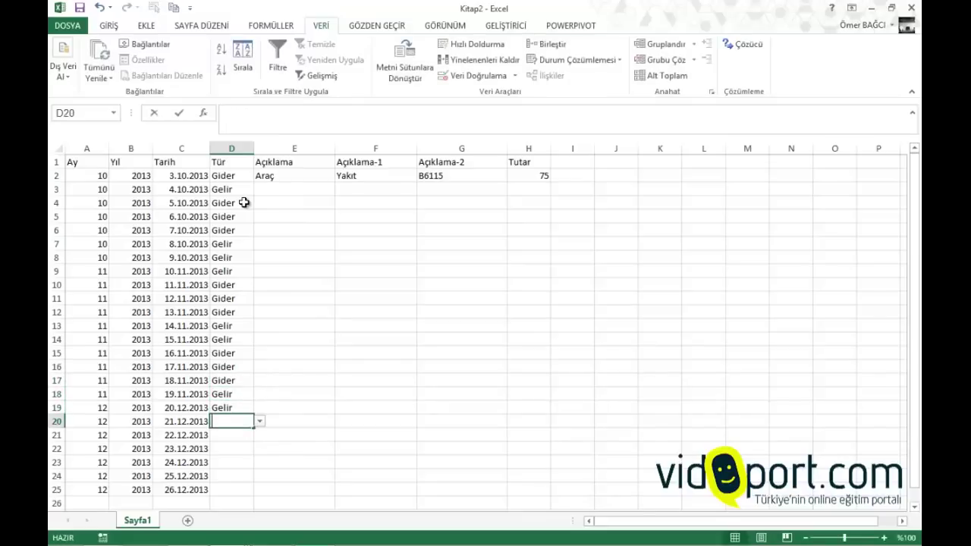
pyautogui.write('gider')
pyautogui.press('Return')
pyautogui.write('gider')
pyautogui.press('Return')
pyautogui.write('gider')
pyautogui.press('Return')
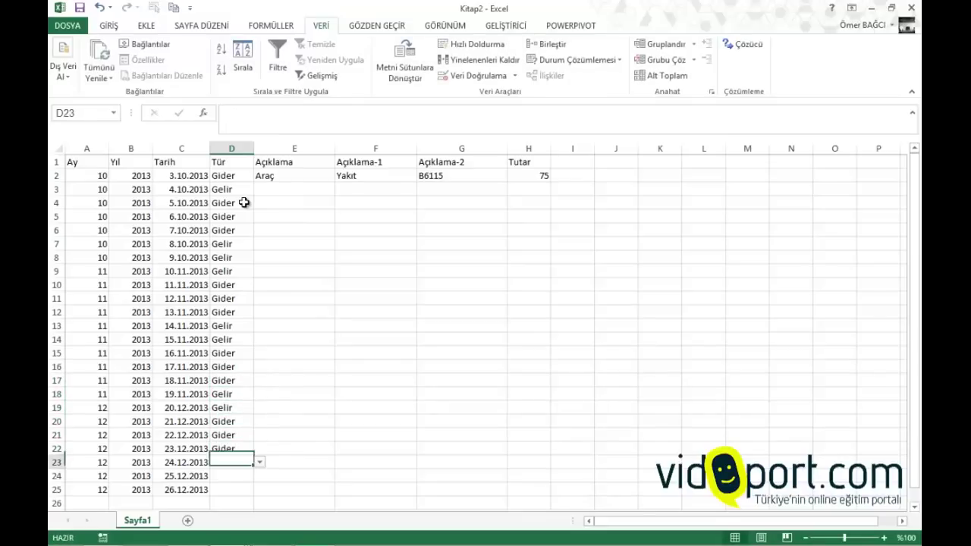
pyautogui.write('gelir')
pyautogui.press('Return')
pyautogui.write('gelir')
pyautogui.press('Return')
pyautogui.write('gider')
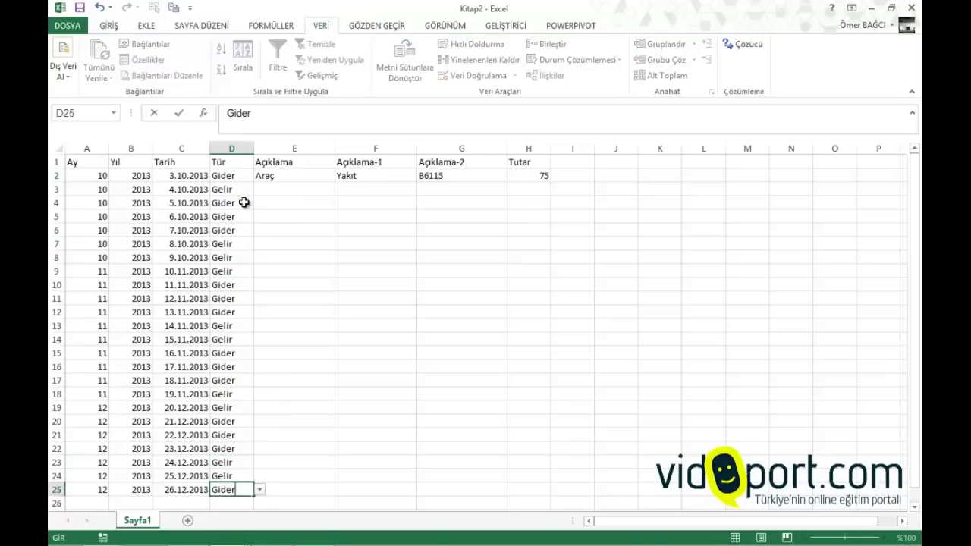
pyautogui.press('Return')
pyautogui.press('Right')
# Fill row 3 with Üyelik, Aylık Üyelik, the member's name and amount 25
pyautogui.press('Up')
pyautogui.press('Up')
pyautogui.press('Up')
pyautogui.press('Up')
pyautogui.press('Up')
pyautogui.press('Up')
pyautogui.press('Up')
pyautogui.press('Up')
pyautogui.press('Up')
pyautogui.press('Up')
pyautogui.press('Up')
pyautogui.press('Up')
pyautogui.press('Up')
pyautogui.press('Up')
pyautogui.press('Up')
pyautogui.press('Up')
pyautogui.press('Up')
pyautogui.press('Up')
pyautogui.press('Up')
pyautogui.press('Up')
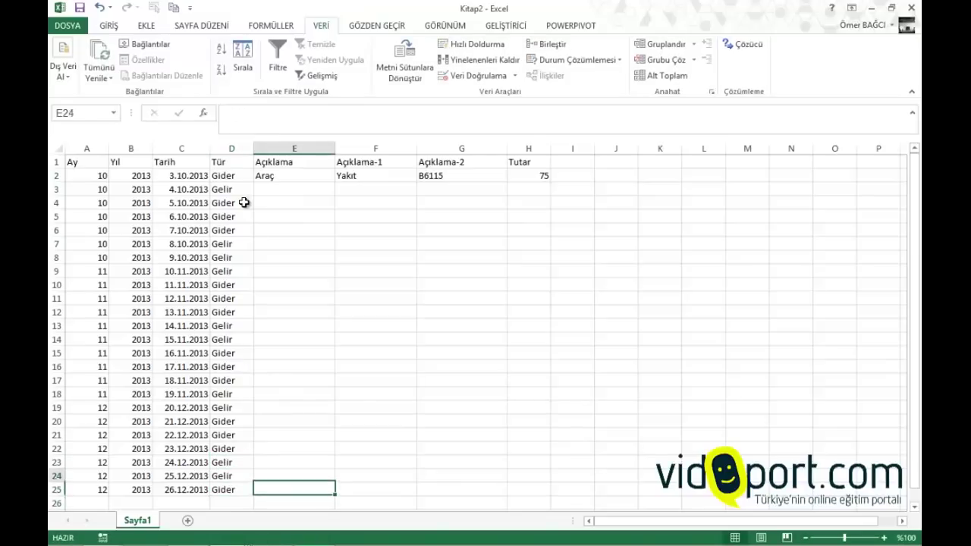
pyautogui.press('Down')
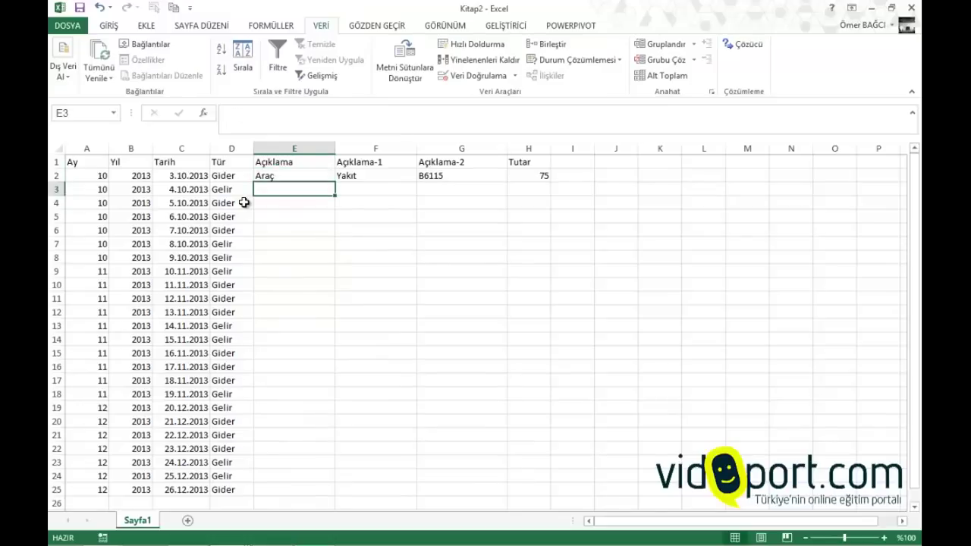
pyautogui.write('Üyelik')
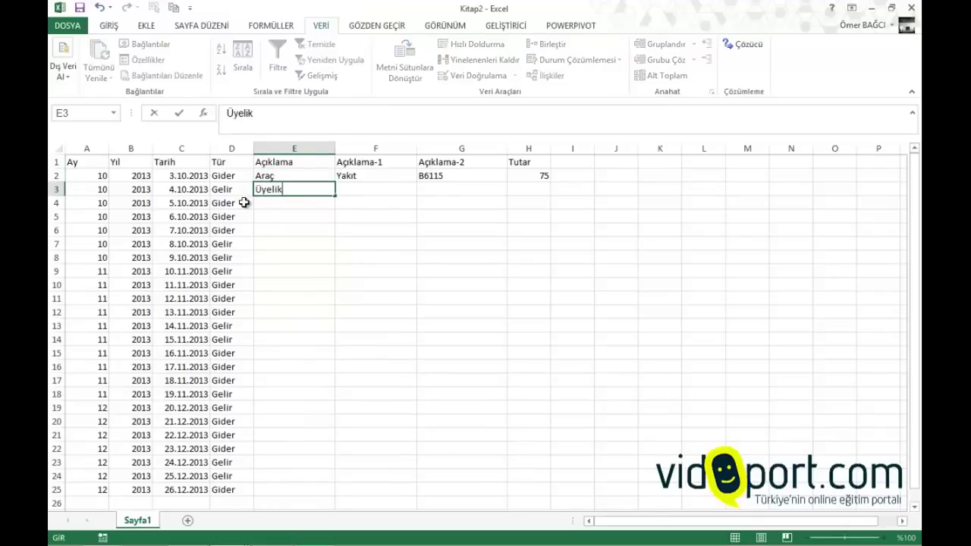
pyautogui.press('Tab')
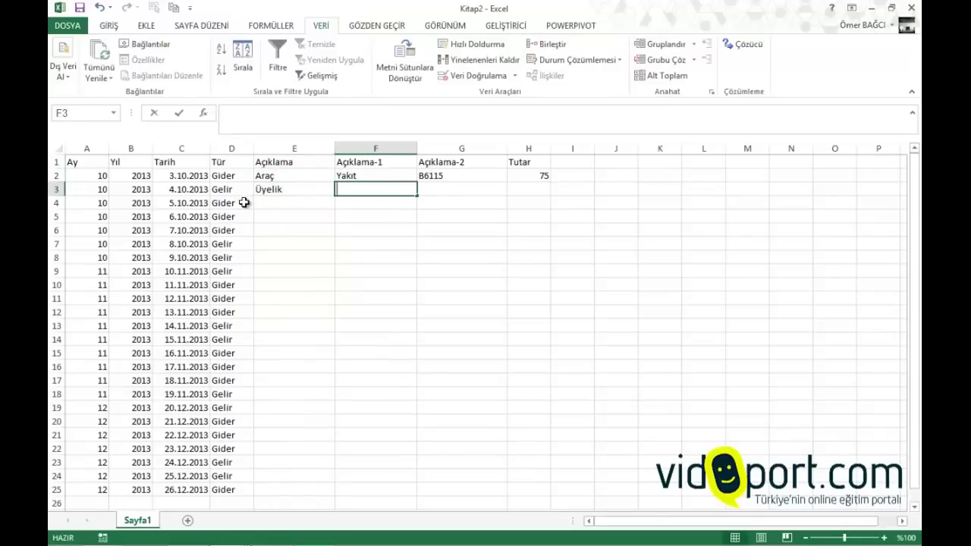
pyautogui.write('Aylık Üyelik')
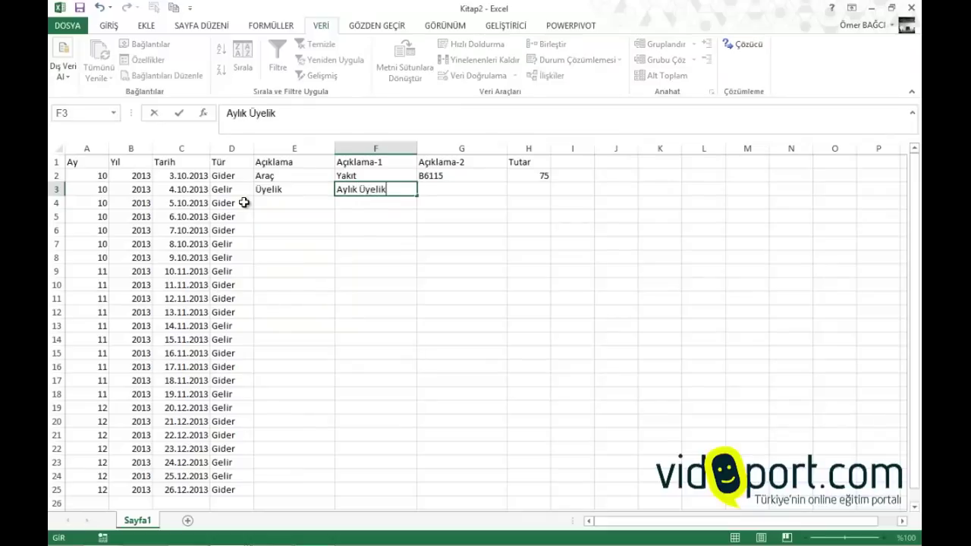
pyautogui.press('Tab')
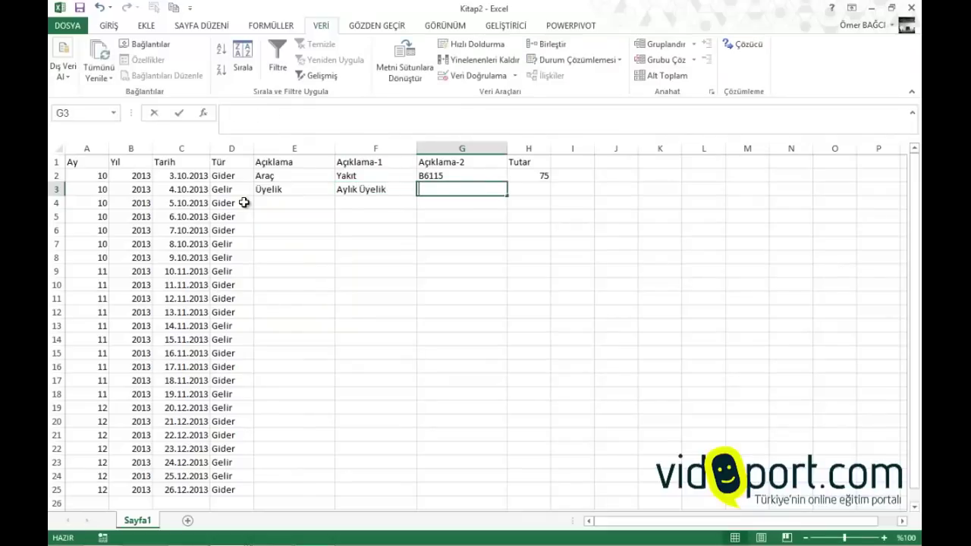
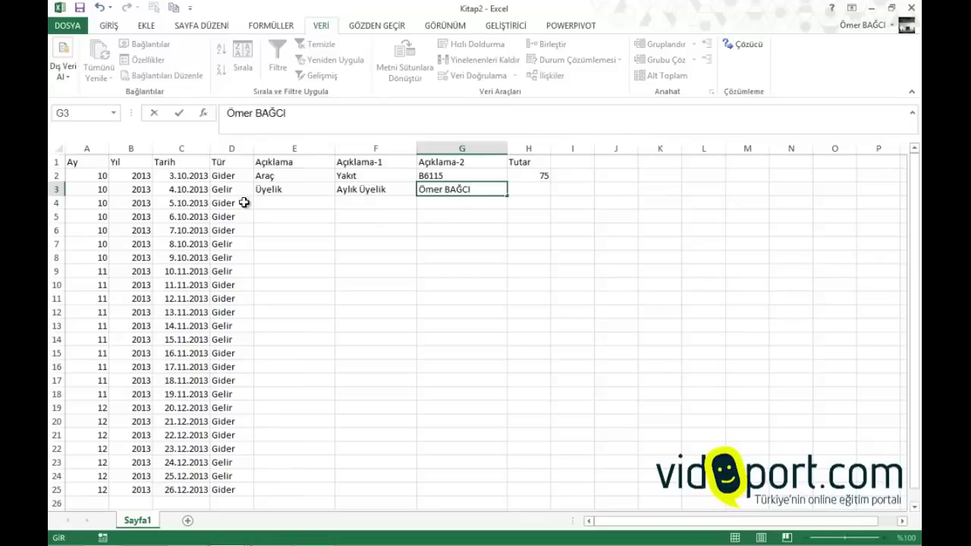
pyautogui.press('Tab')
pyautogui.write('25')
pyautogui.press('Return')
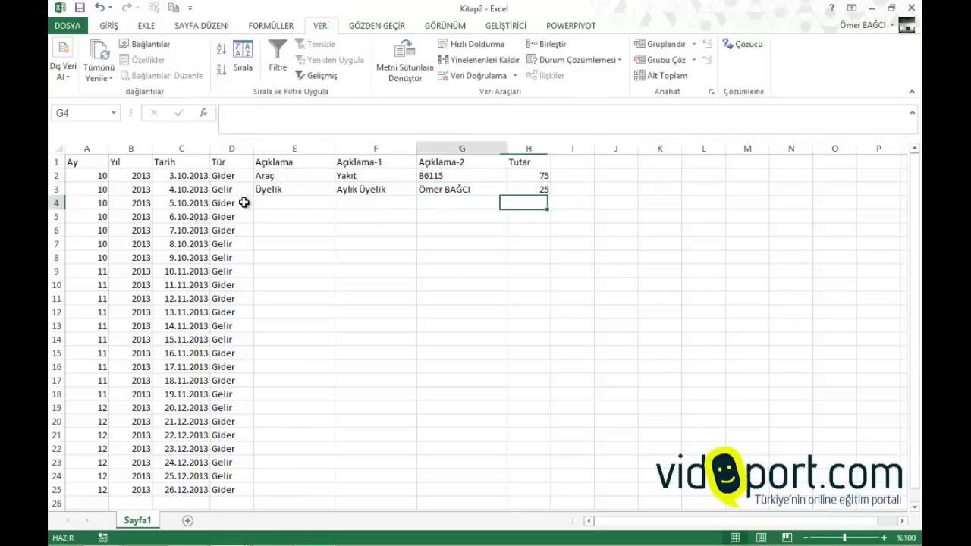
# Fill row 4 with Ofis, Kira, Aralık and amount 1250
pyautogui.press('Left')
pyautogui.press('Left')
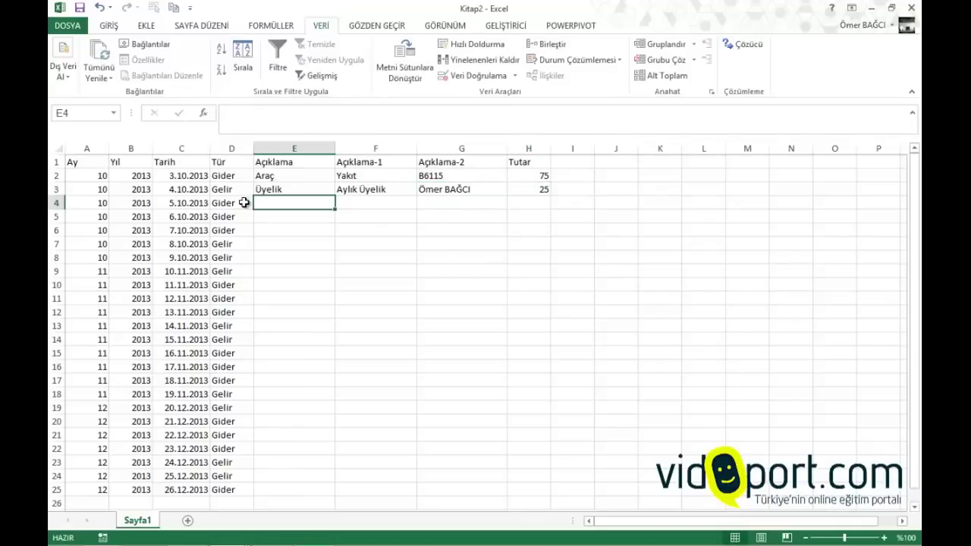
pyautogui.write('Ofis')
pyautogui.press('Tab')
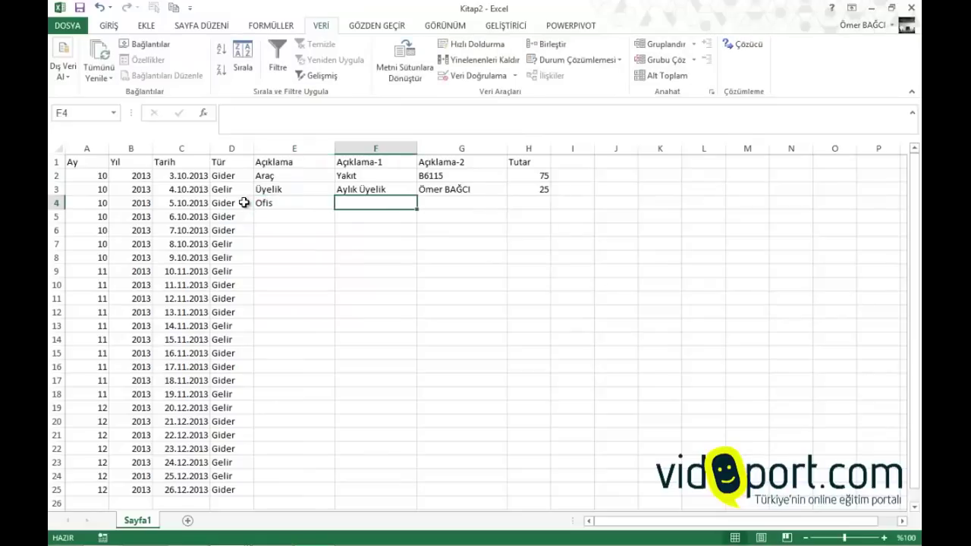
pyautogui.write('Kita')
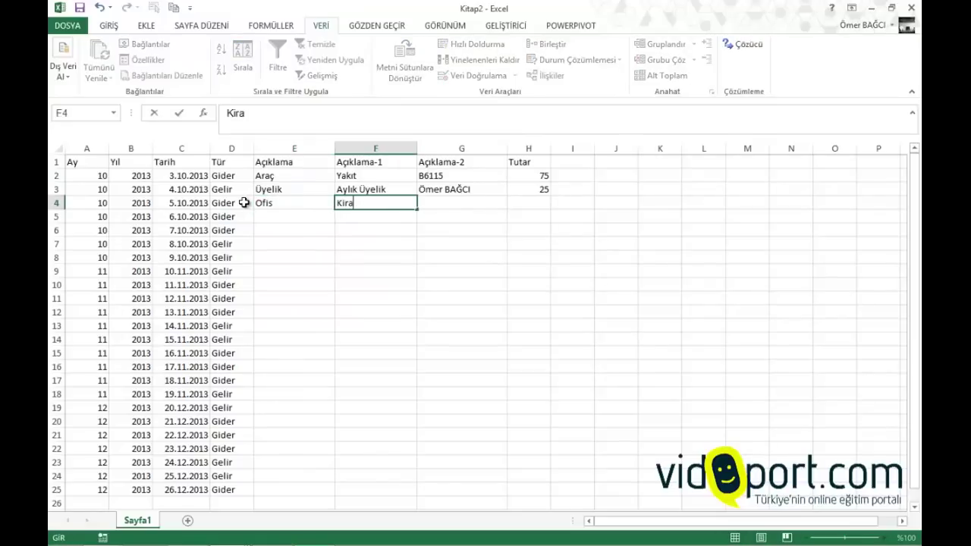
pyautogui.press('Tab')
pyautogui.write('Aral')
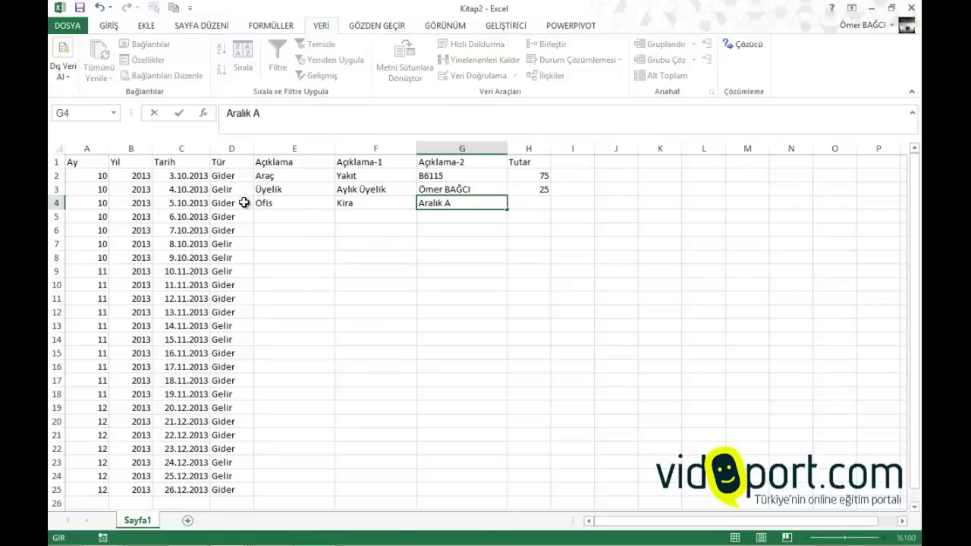
pyautogui.press('Tab')
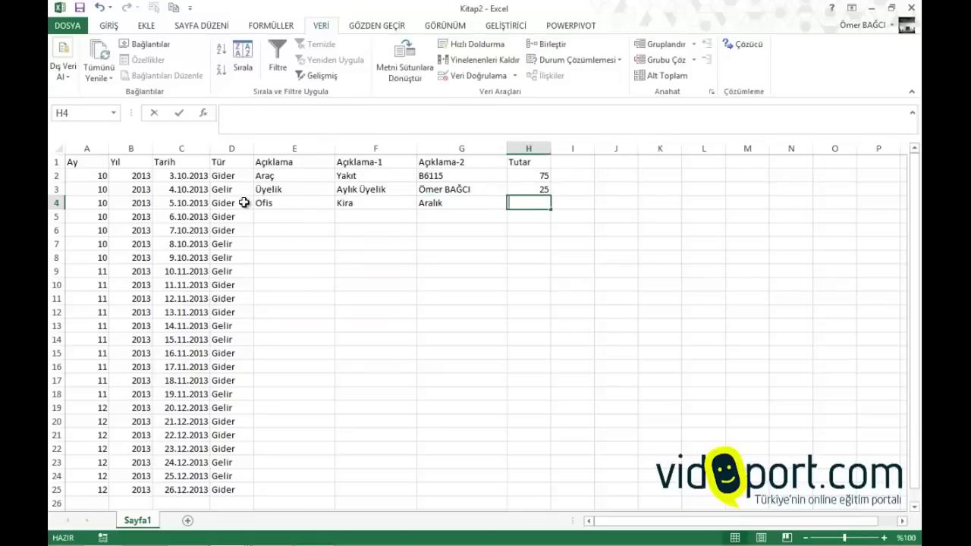
pyautogui.write('1250')
pyautogui.press('Return')
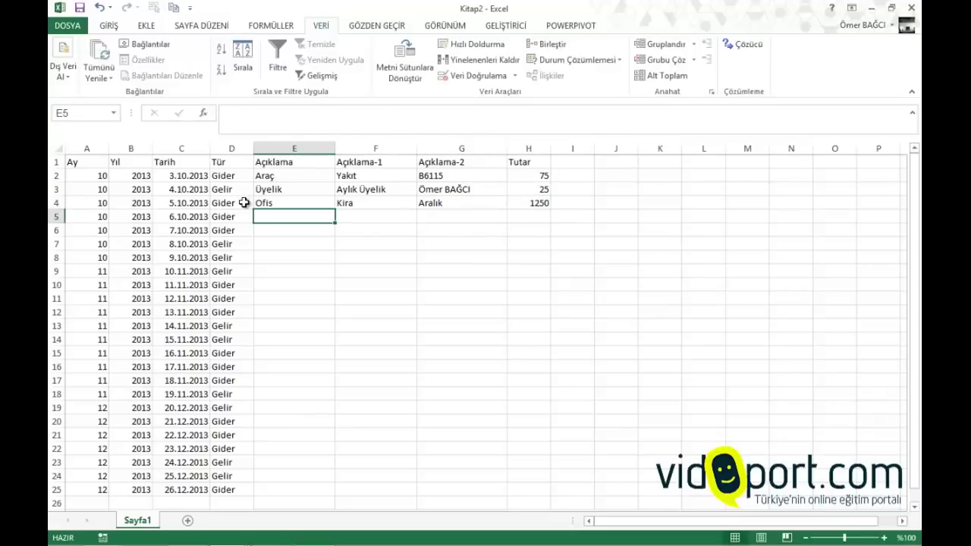
# Fill row 5 with Ofis, Telefon, the phone number and amount 95
pyautogui.write('Ofis')
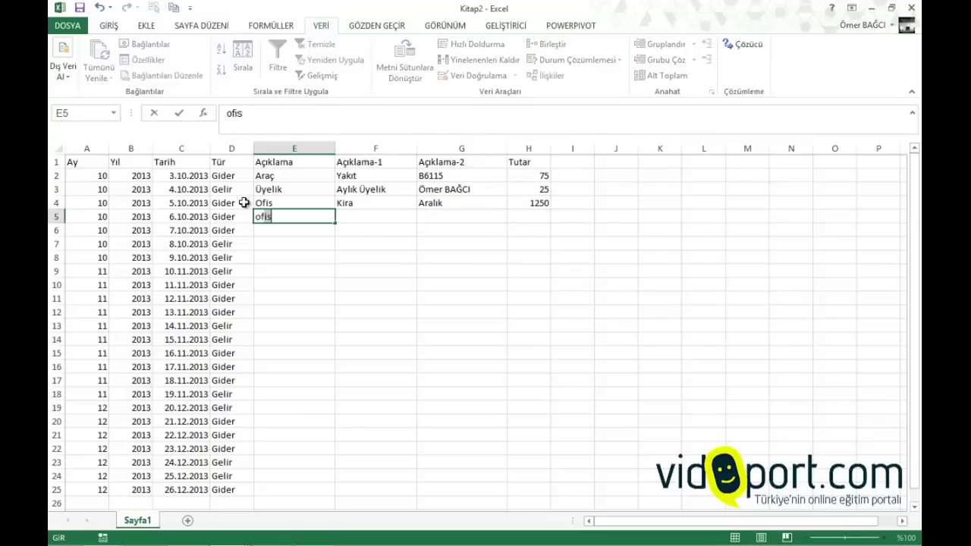
pyautogui.press('Tab')
pyautogui.write('Tel')
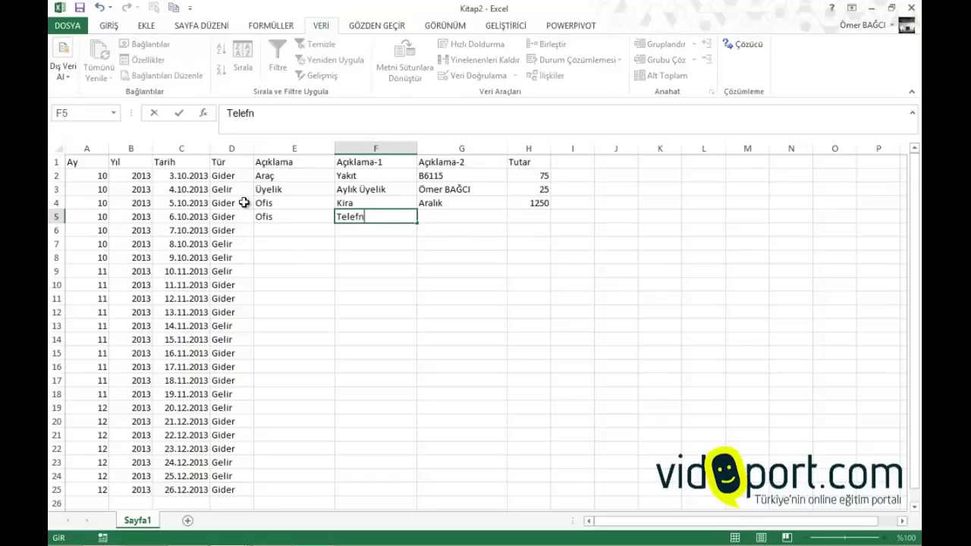
pyautogui.write('efon')
pyautogui.press('Tab')
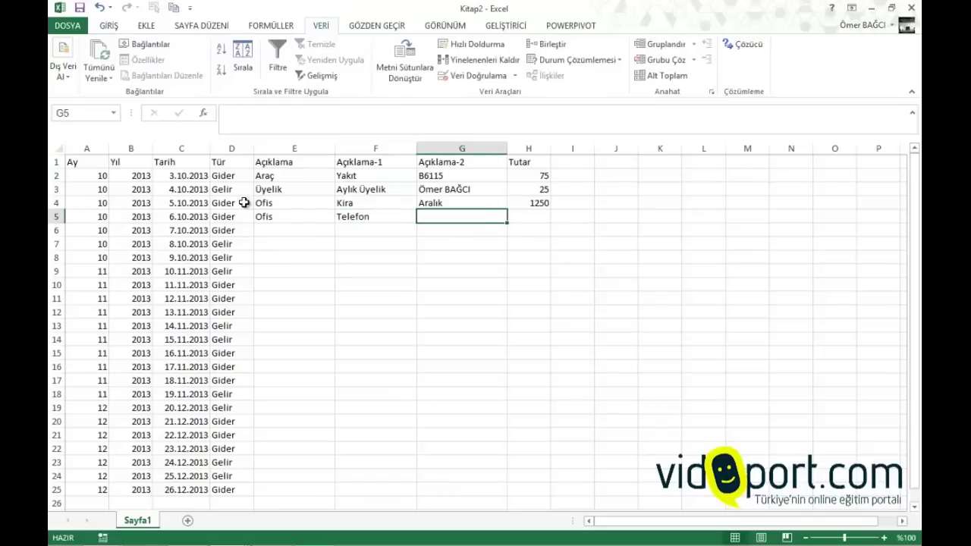
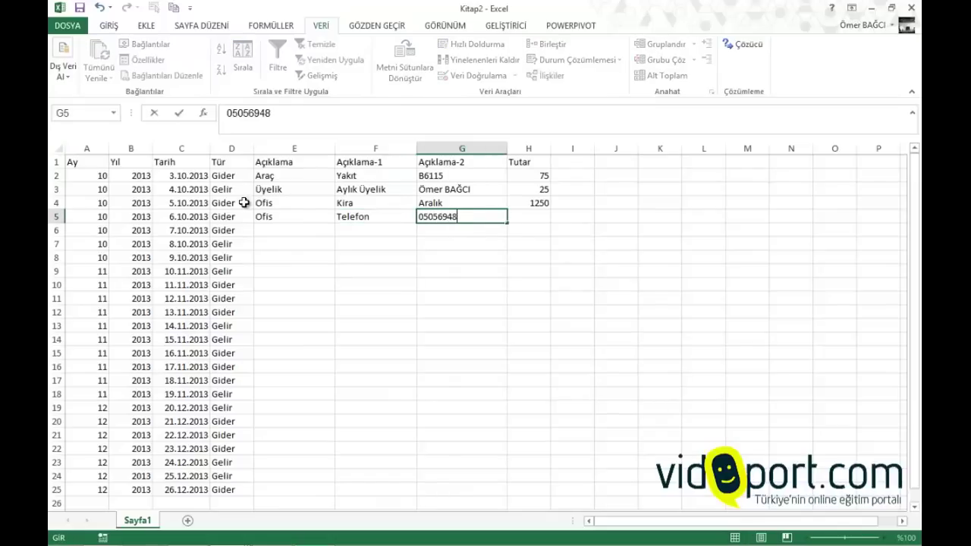
pyautogui.press('Tab')
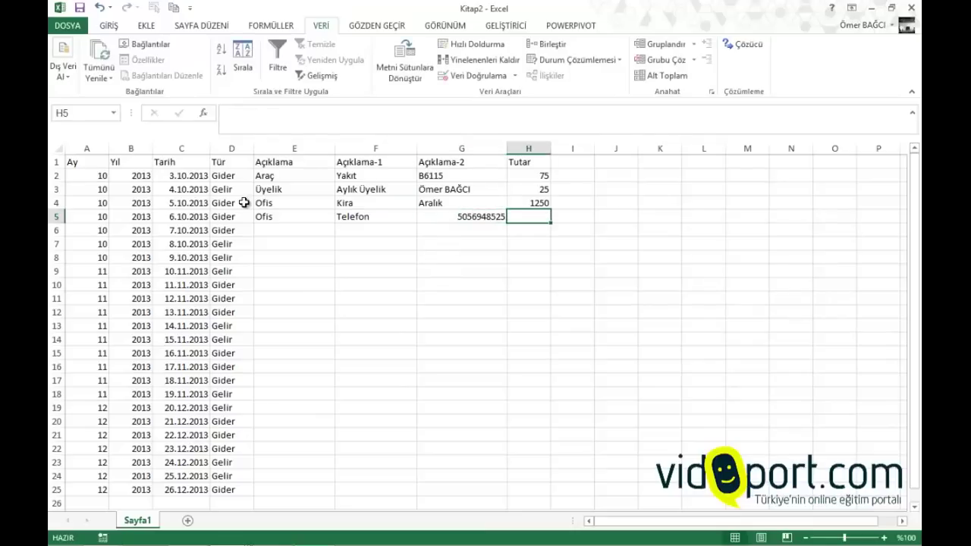
pyautogui.write('95')
pyautogui.press('Return')
# Fill row 6 with Personel, the employee's name, Maaş and amount 1450
pyautogui.press('Left')
pyautogui.press('Left')
pyautogui.press('Left')
pyautogui.press('Left')
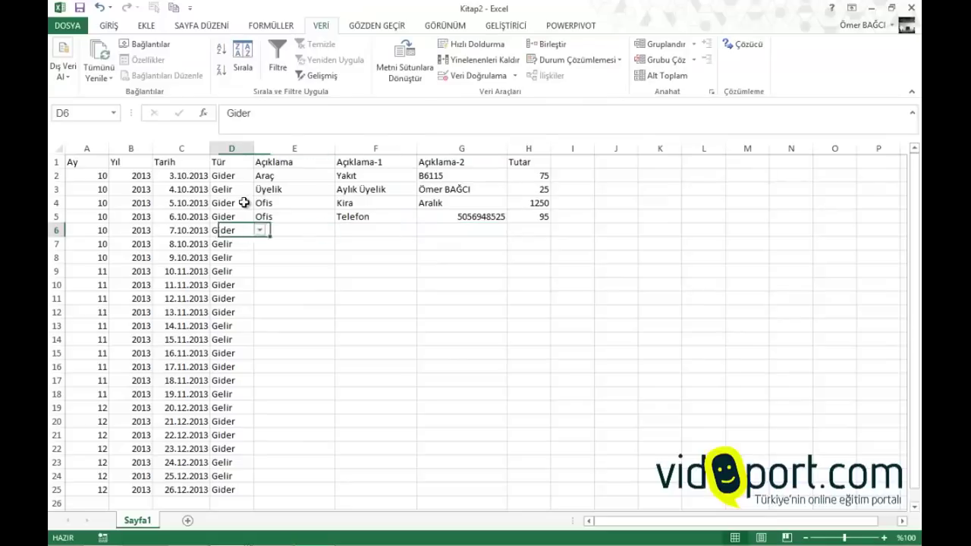
pyautogui.press('Right')
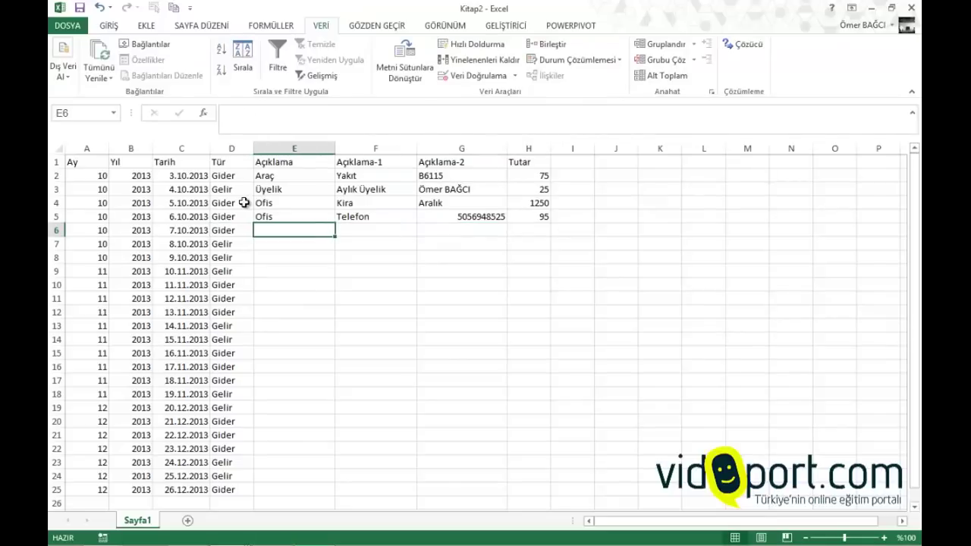
pyautogui.write('P')
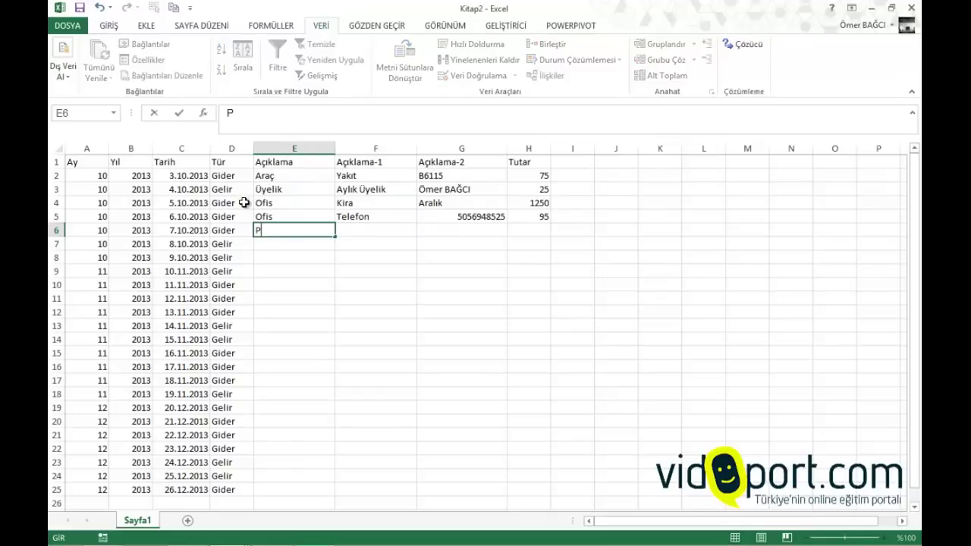
pyautogui.write('ersonele')
pyautogui.press('BackSpace')
pyautogui.press('Tab')
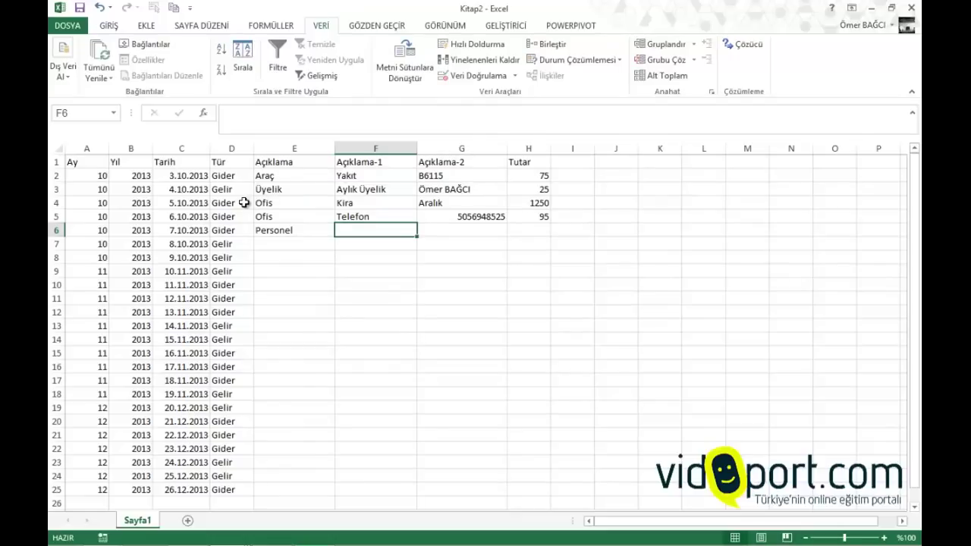
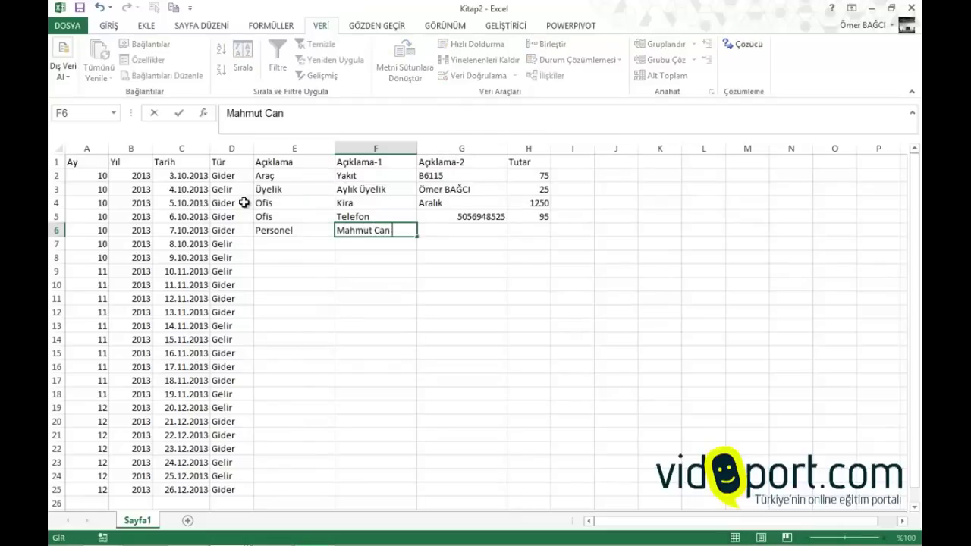
pyautogui.press('Tab')
pyautogui.write('Maaş')
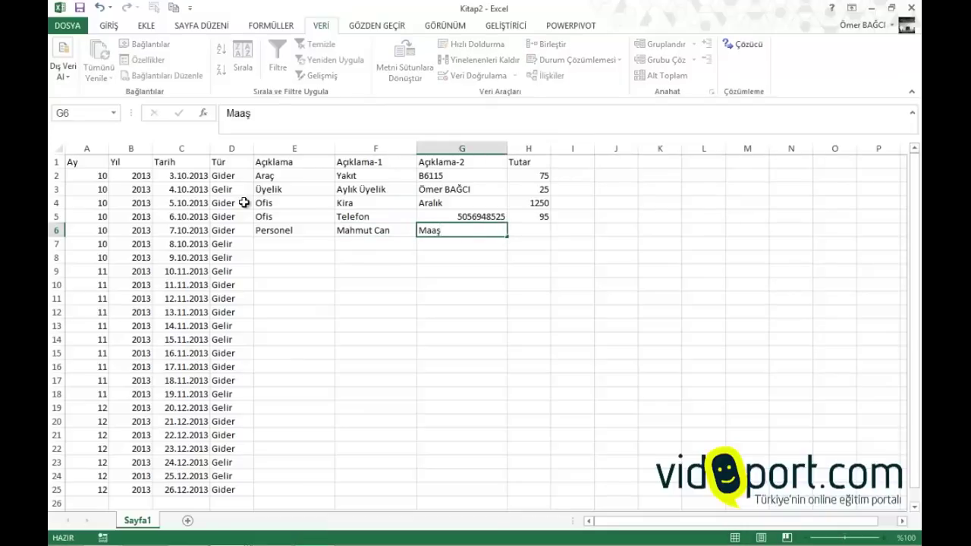
pyautogui.press('Tab')
pyautogui.write('1')
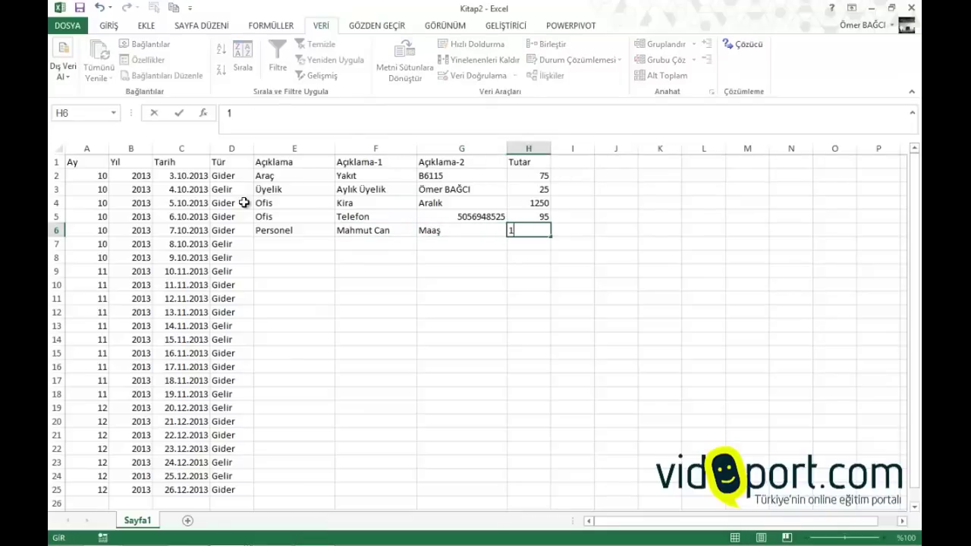
pyautogui.write('450')
pyautogui.press('Return')
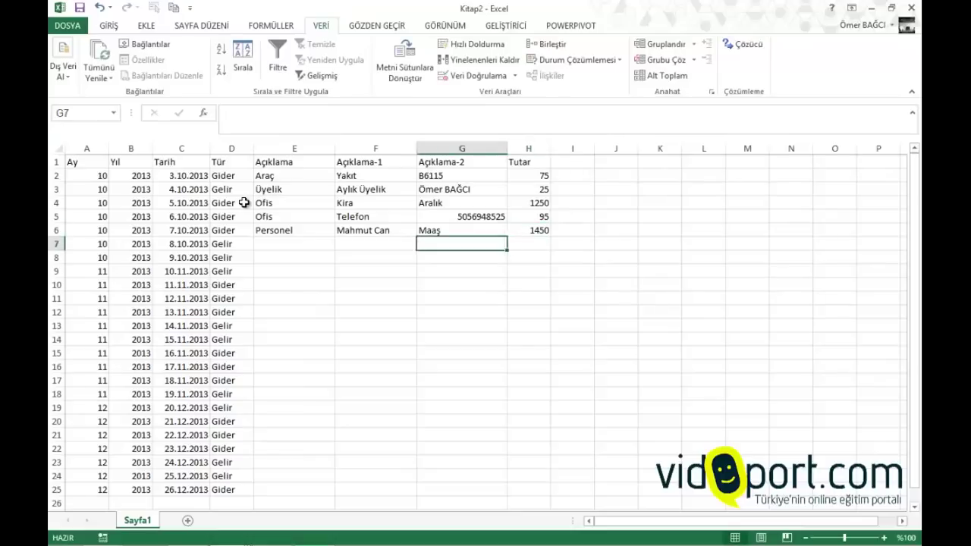
# Fill row 7 with Üyelik, Yıllık Üyelik, the member's name and amount 99
pyautogui.write('Üyelik')
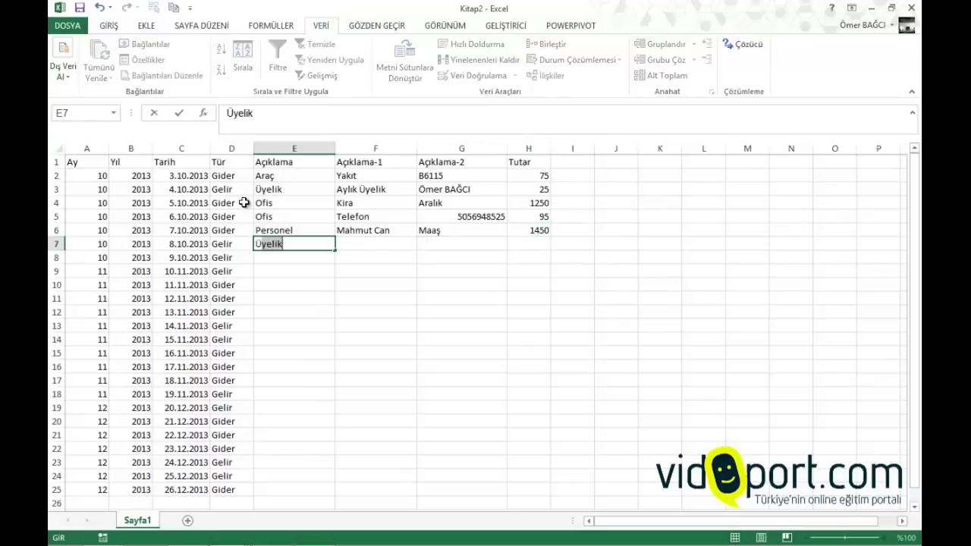
pyautogui.press('Tab')
pyautogui.write('Yıllı')
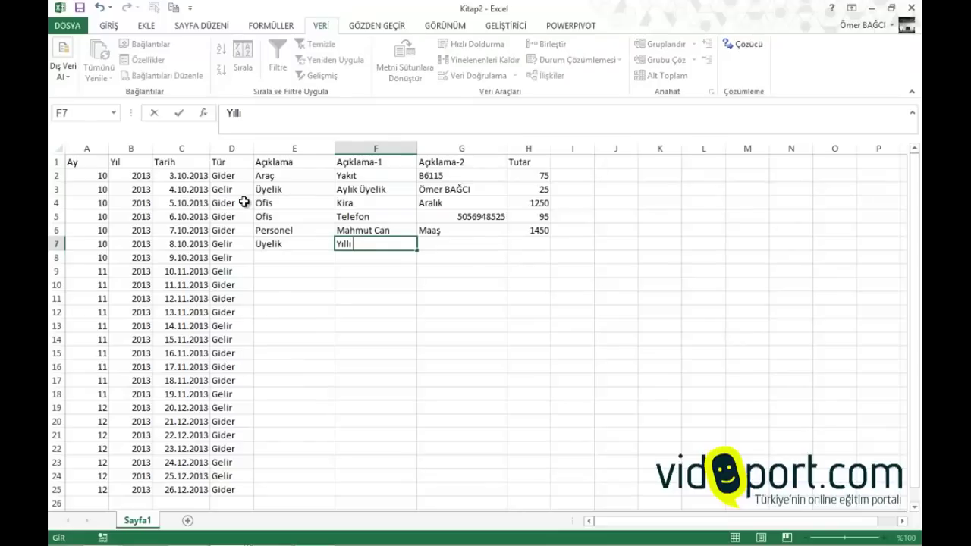
pyautogui.write('k Üyelik')
pyautogui.press('Tab')
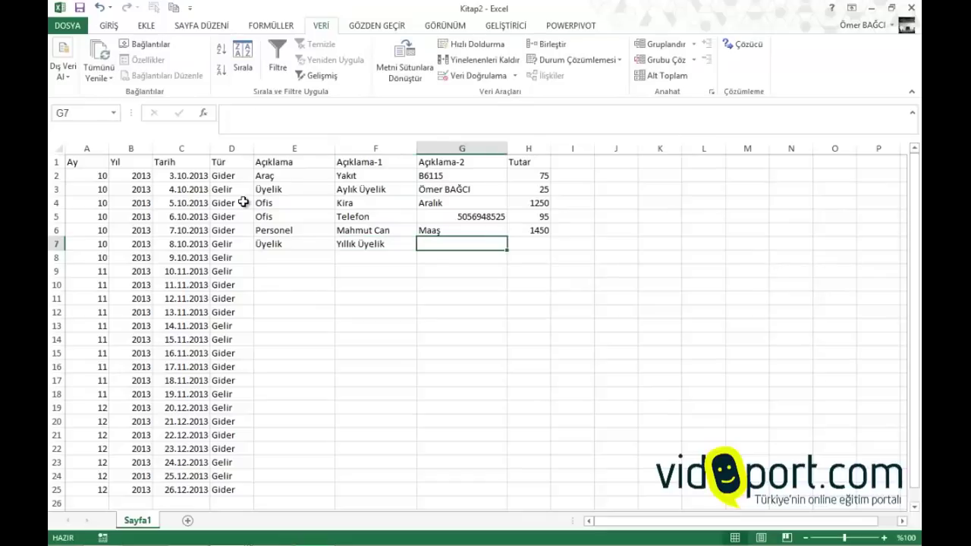
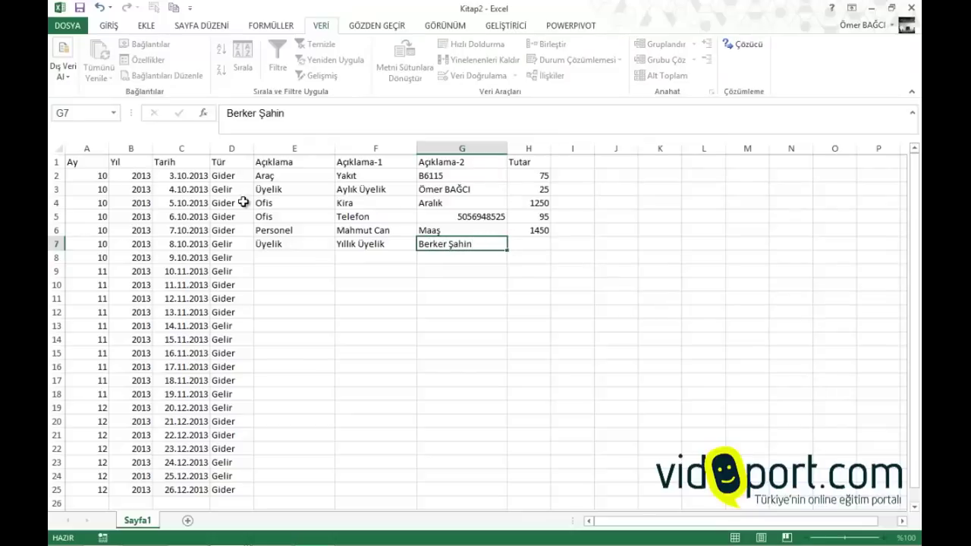
pyautogui.press('Tab')
pyautogui.write('99')
pyautogui.press('Return')
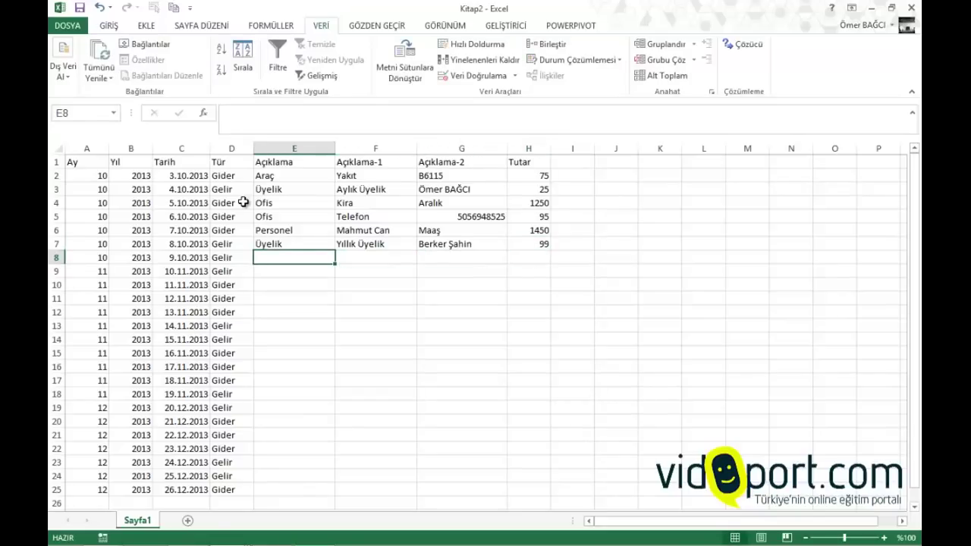
# Fill row 8 with Üyelik, Yıllık Üyelik, another member's name and amount 99
pyautogui.write('Üyelik')
pyautogui.press('Tab')
pyautogui.write('y')
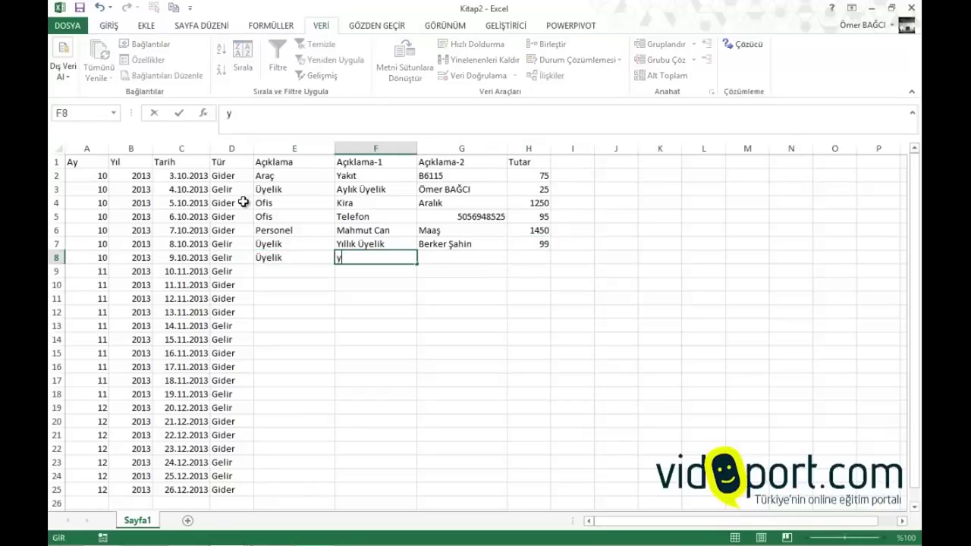
pyautogui.write('ıllık Üyelik')
pyautogui.press('End')
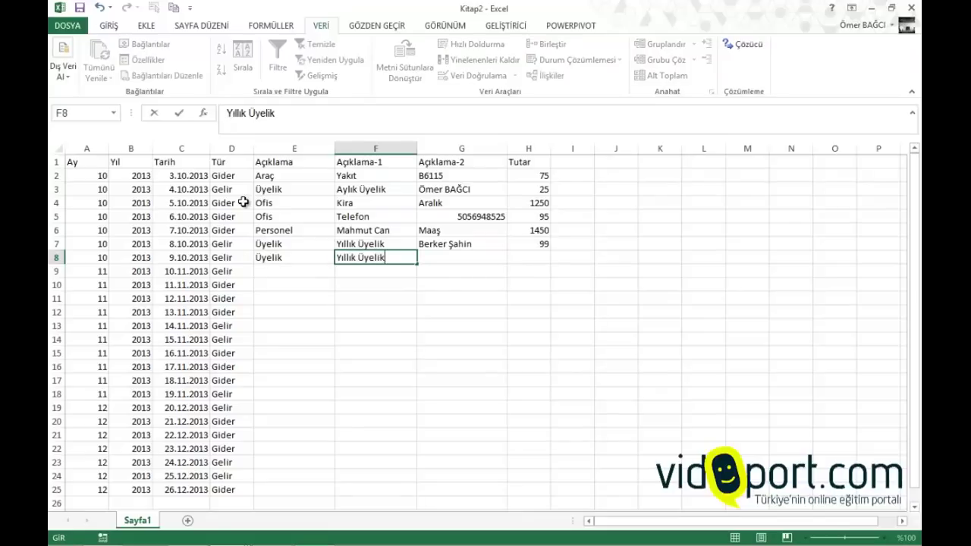
pyautogui.press('Tab')
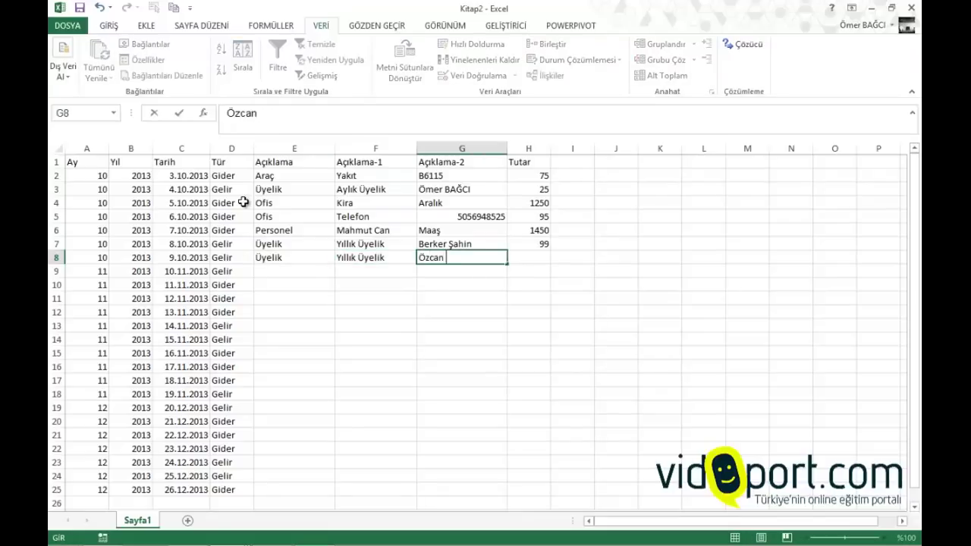
pyautogui.press('Tab')
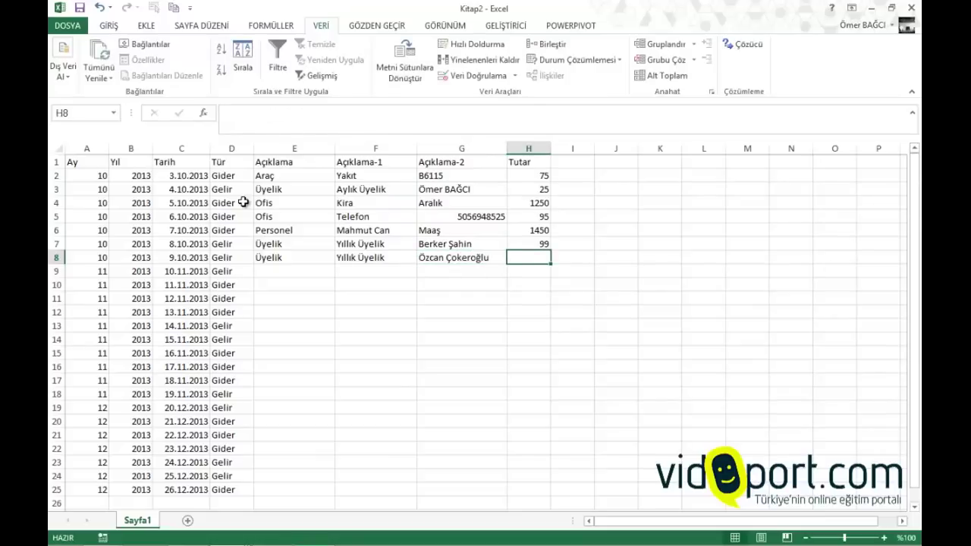
pyautogui.write('99')
pyautogui.press('Return')
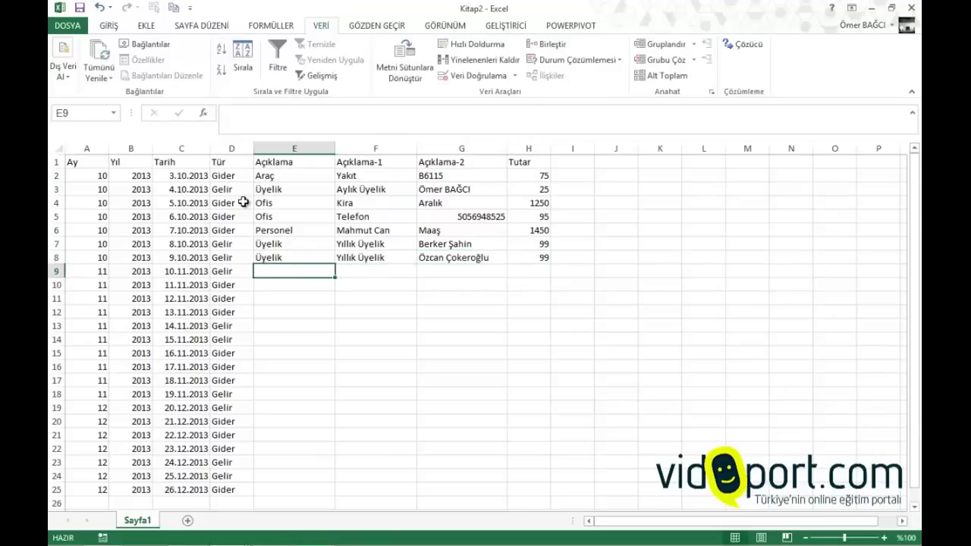
# Fill row 9 with Üyelik, Excel Üyeliği, the member's name and amount 49
pyautogui.write('üy')
pyautogui.press('Tab')
pyautogui.write('Exce')
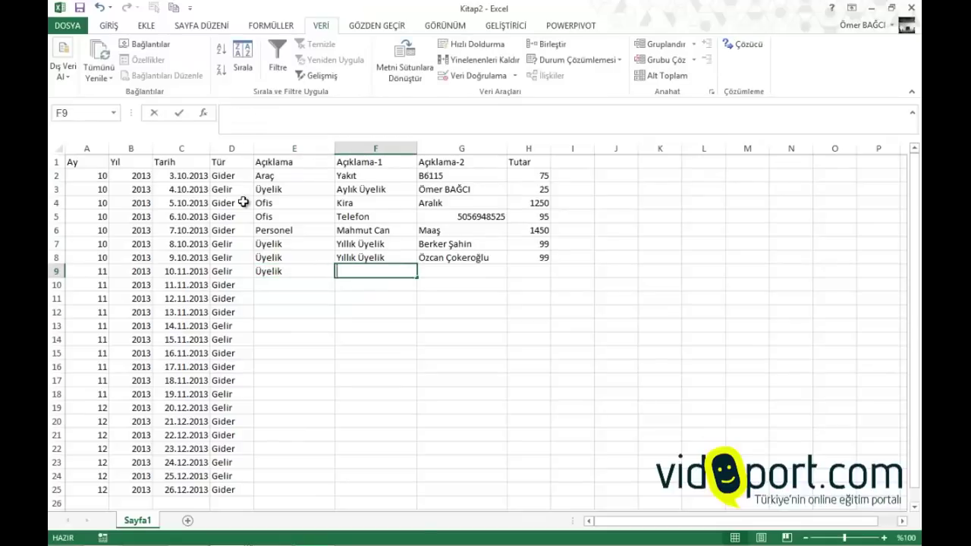
pyautogui.write('l Üyeliğim')
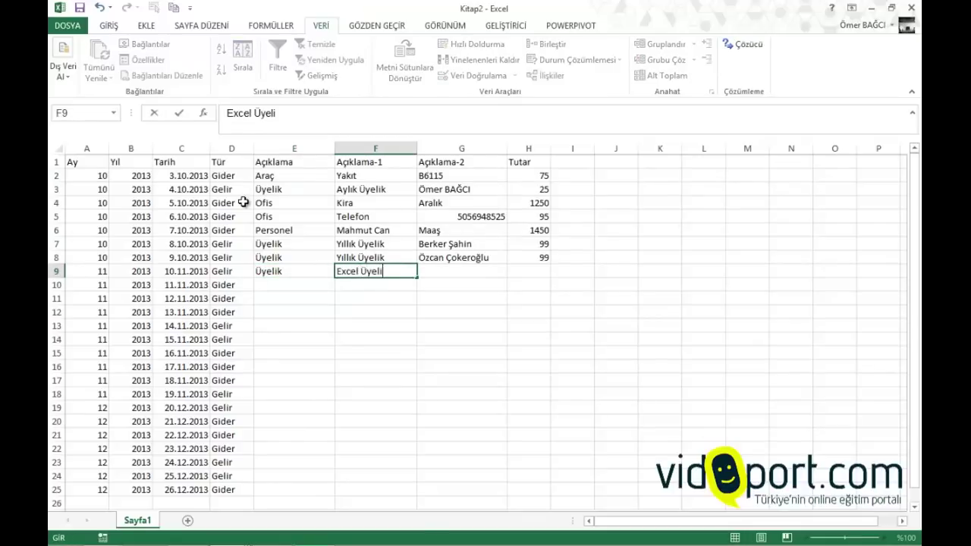
pyautogui.press('BackSpace')
pyautogui.press('BackSpace')
pyautogui.write('i')
pyautogui.press('Tab')
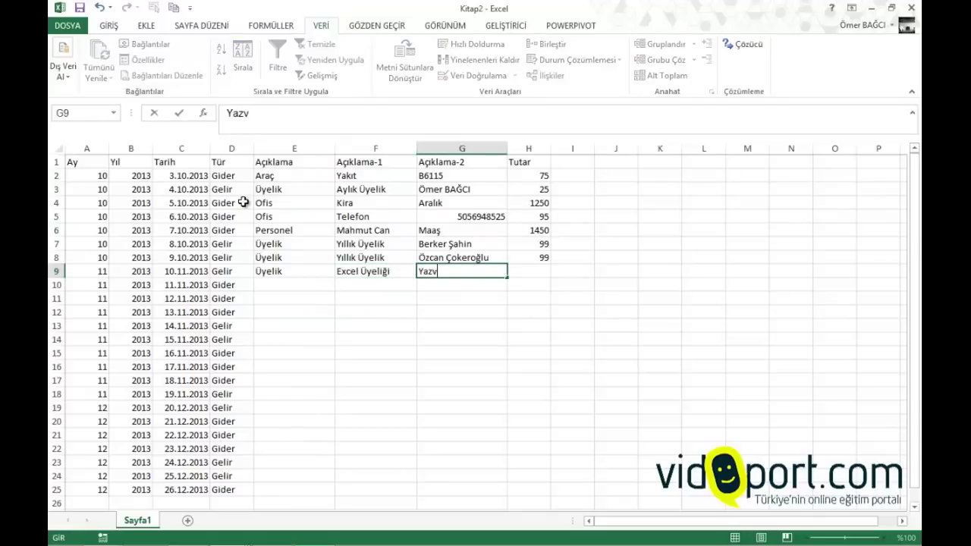
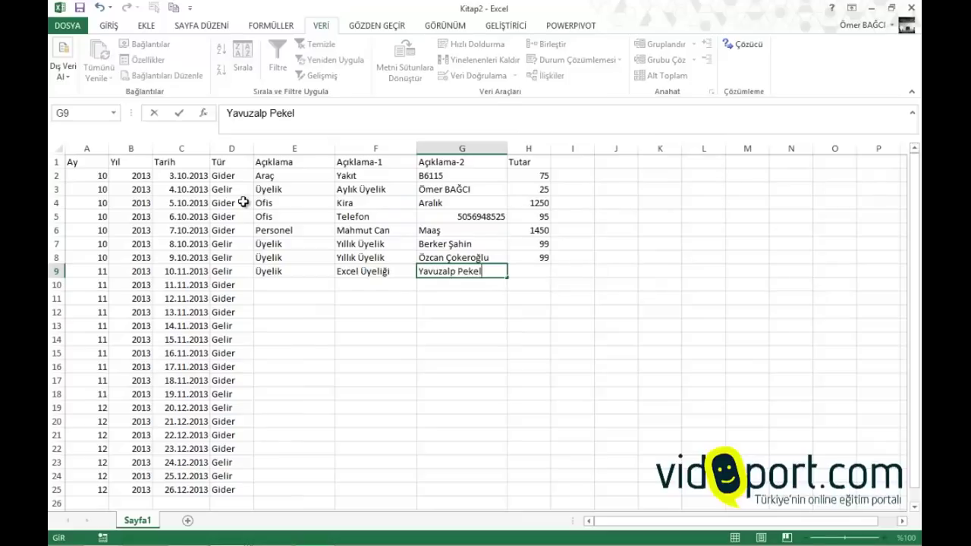
pyautogui.press('Tab')
pyautogui.write('49')
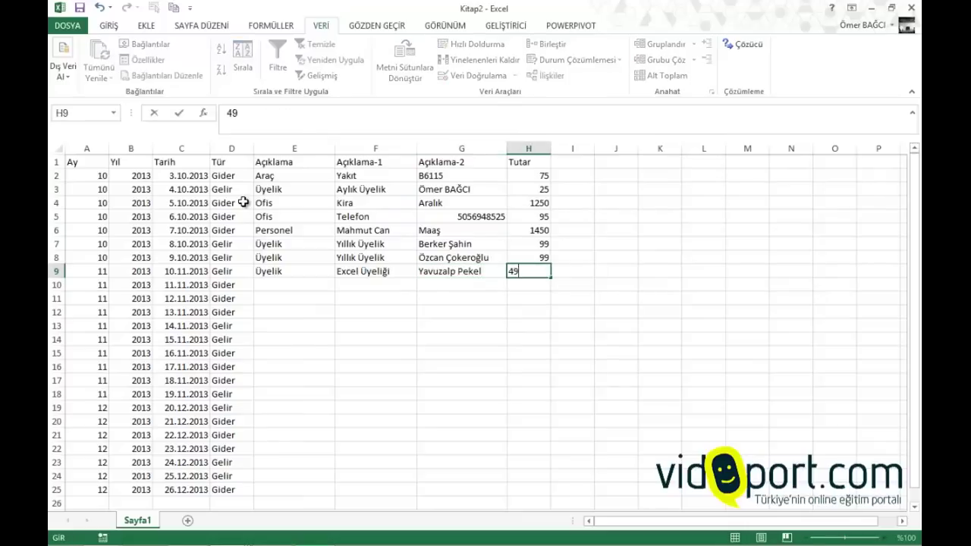
pyautogui.press('Return')
pyautogui.press('Left')
pyautogui.press('Left')
pyautogui.press('Left')
pyautogui.press('Right')
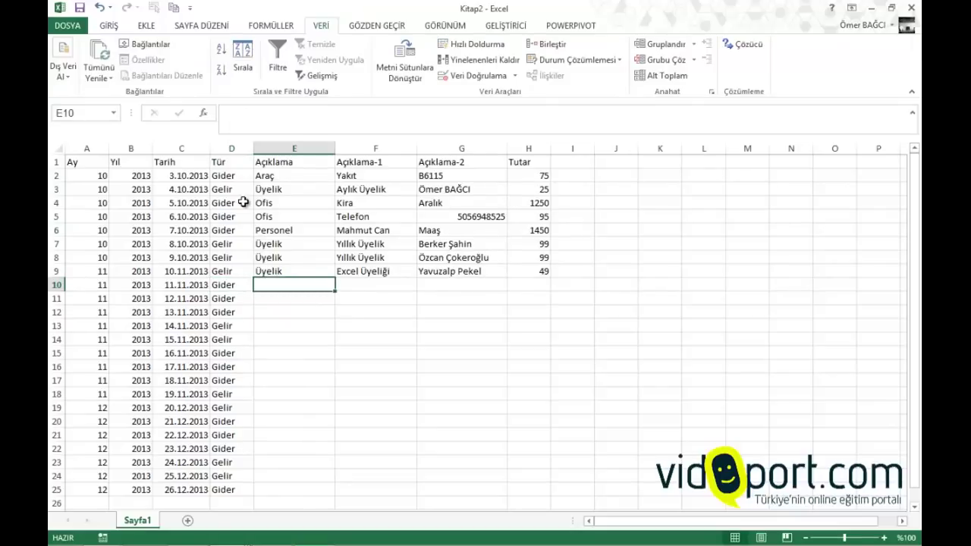
# Enter row 10 as Ofis / Mutfak / Yemek with an amount of 253
pyautogui.write('Ofis')
pyautogui.press('Tab')
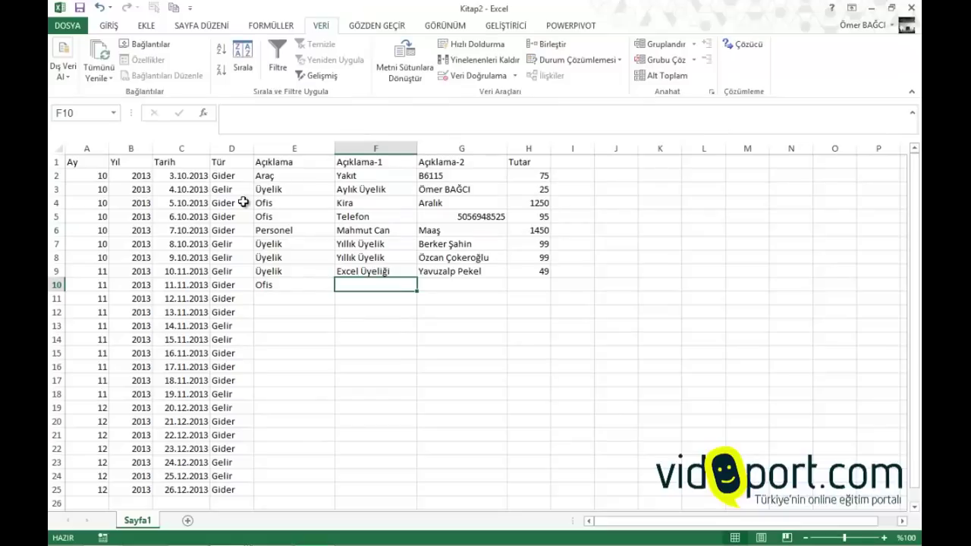
pyautogui.write('Mutfak')
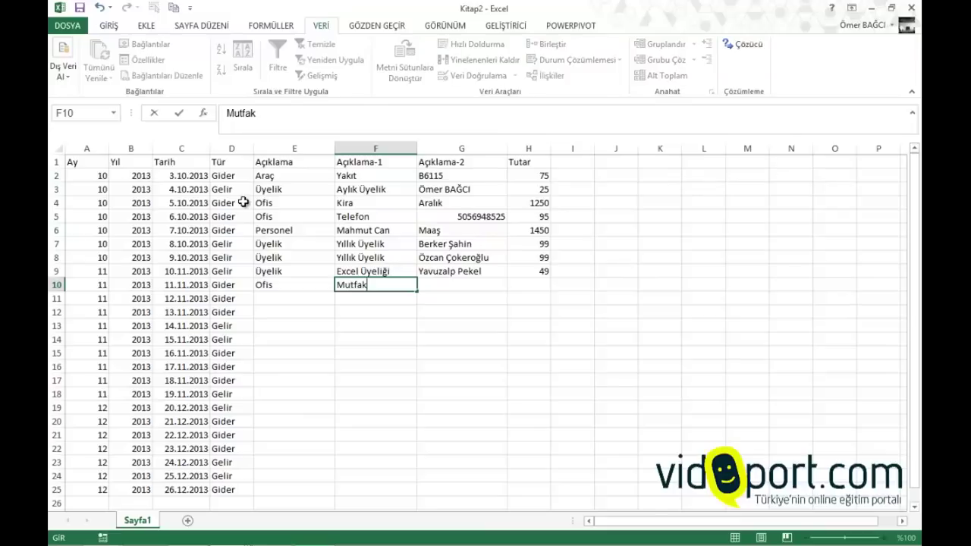
pyautogui.press('Left')
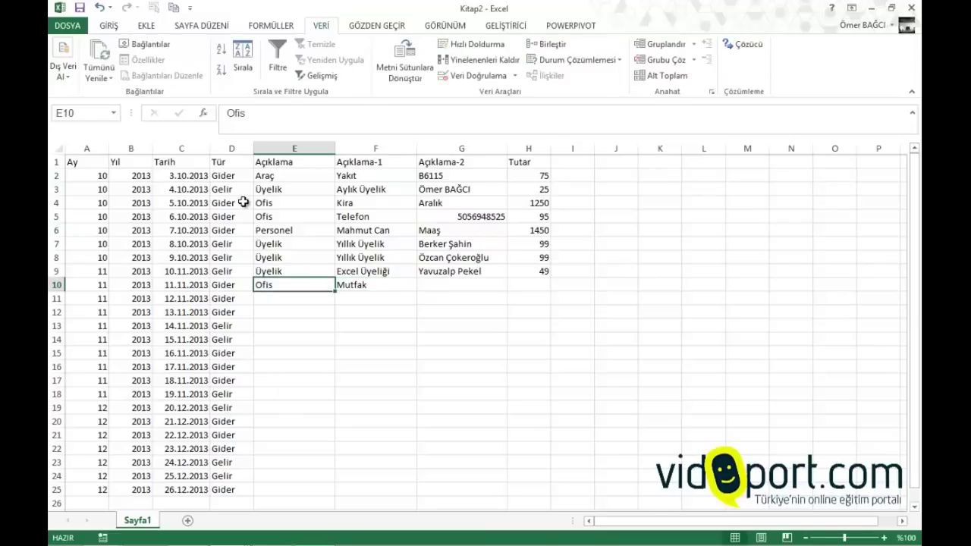
pyautogui.press('Right')
pyautogui.press('Right')
pyautogui.write('ye')
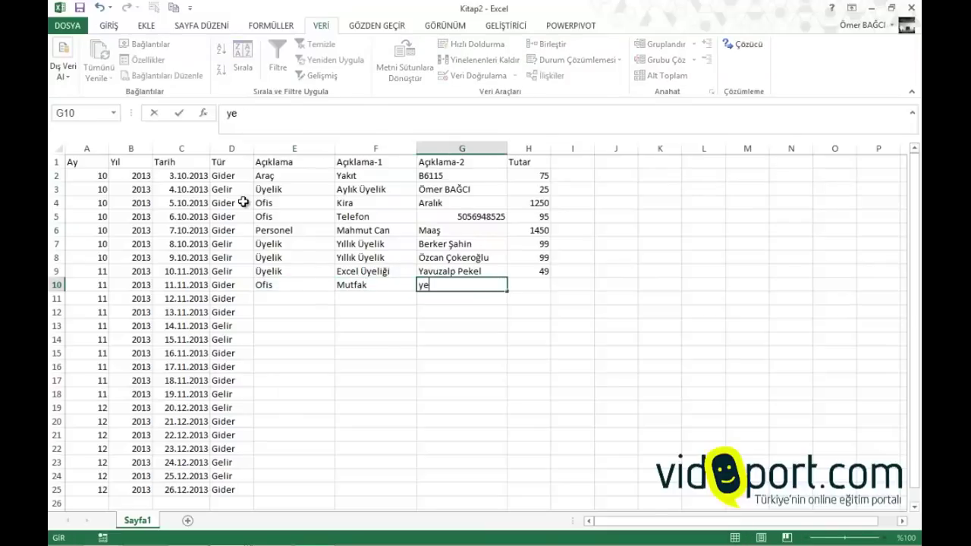
pyautogui.press('BackSpace')
pyautogui.press('BackSpace')
pyautogui.write('Yemek')
pyautogui.press('Right')
pyautogui.write('253')
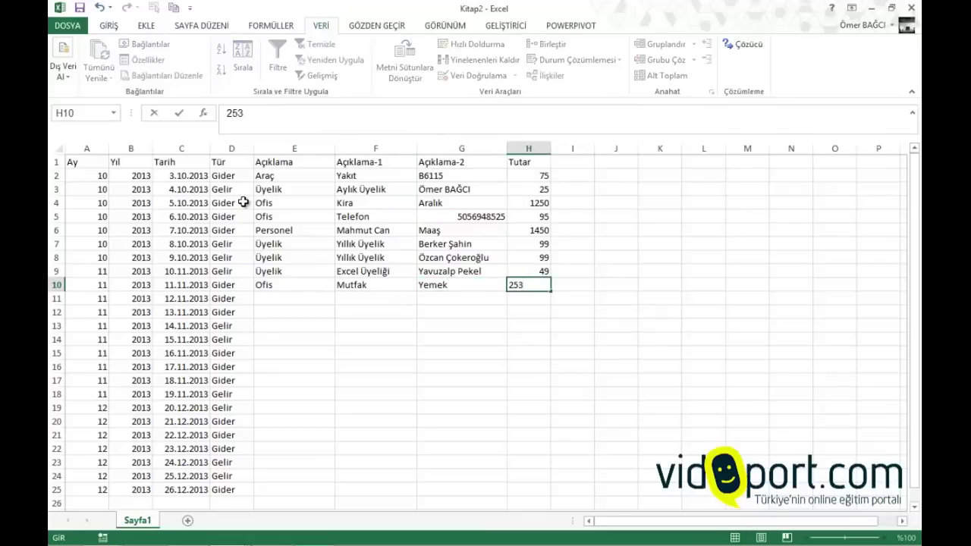
pyautogui.press('Return')
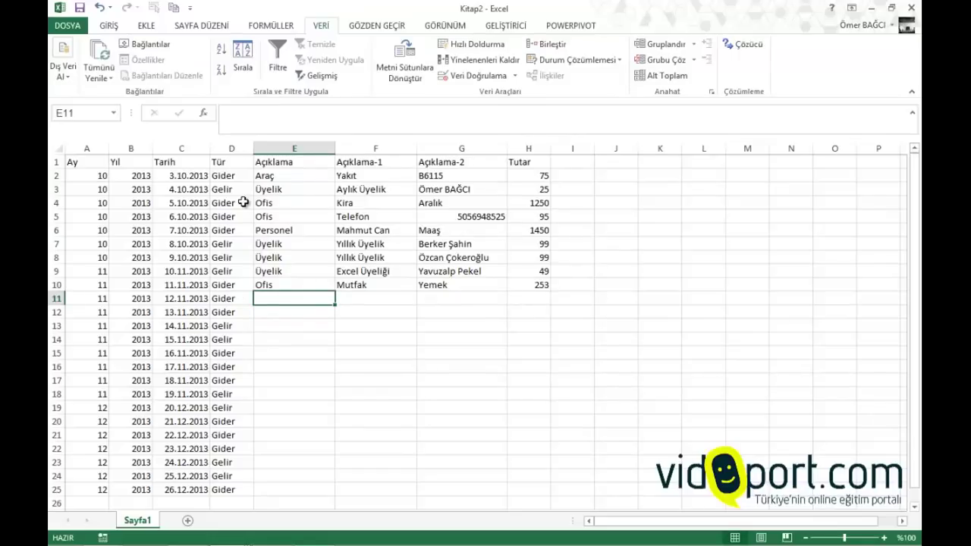
# Enter row 11 as Ofis / Yakıt / B6115 with amount 75, using AutoComplete suggestions
pyautogui.write('ofis')
pyautogui.press('Tab')
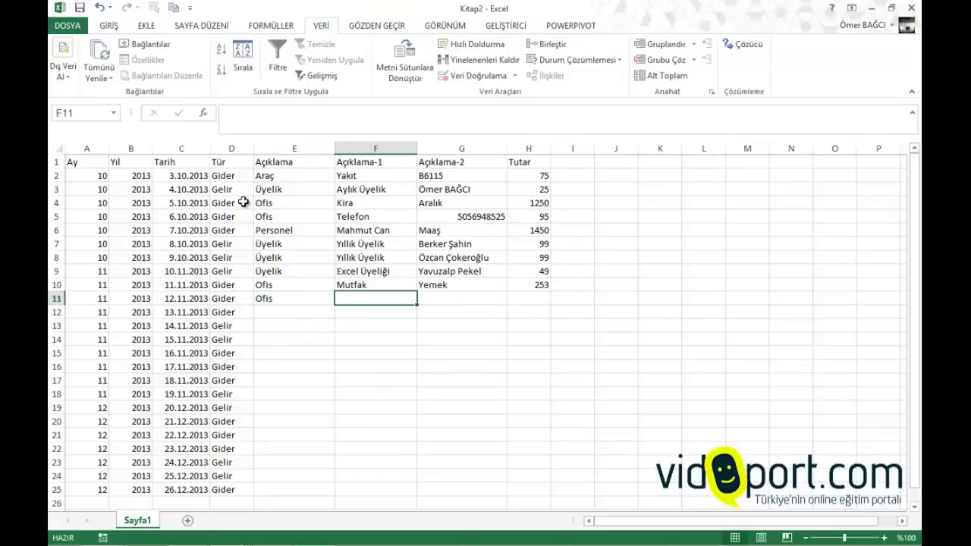
pyautogui.write('yakıt')
pyautogui.press('Tab')
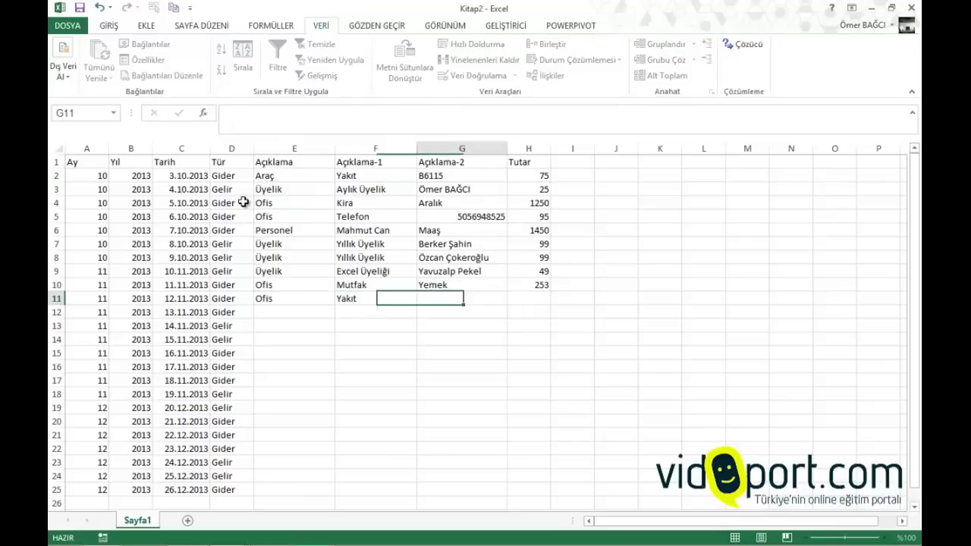
pyautogui.write('B6115')
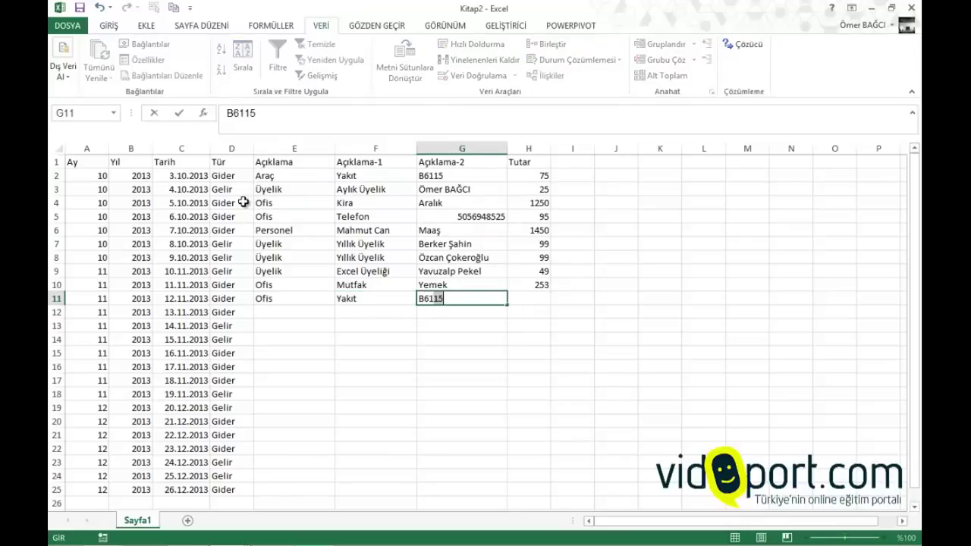
pyautogui.press('Tab')
pyautogui.write('75')
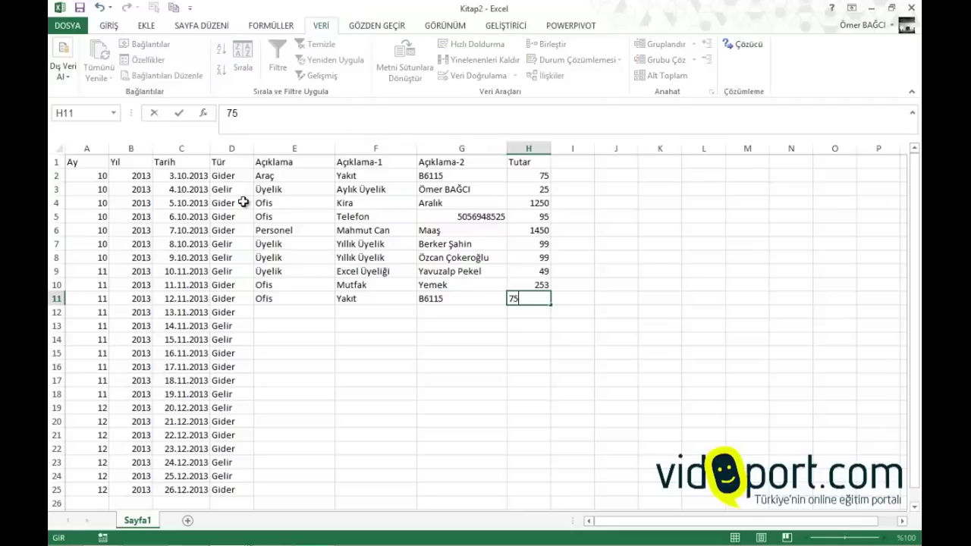
pyautogui.press('Return')
# Enter row 12 as Ofis / Telefon with the phone number and amount 41
pyautogui.write('ofis')
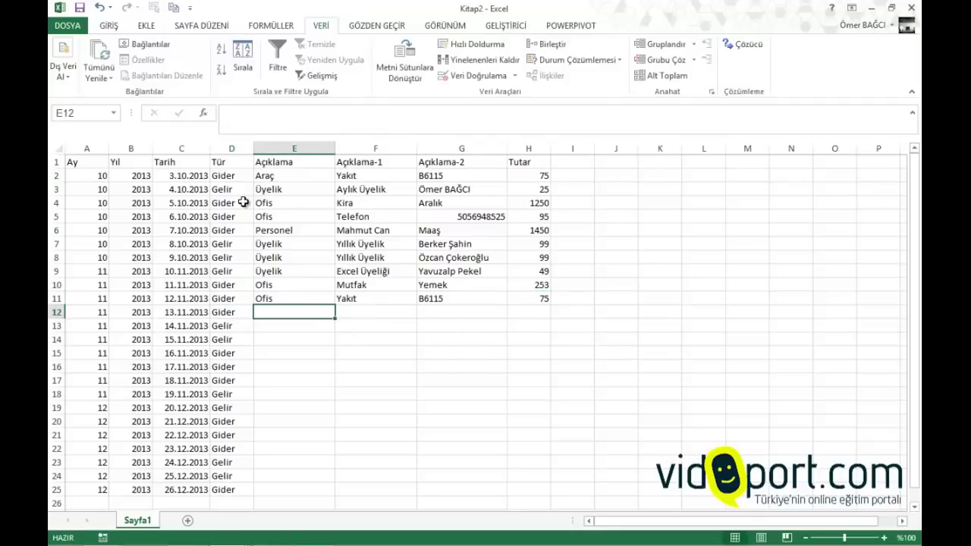
pyautogui.press('Tab')
pyautogui.write('Telefon')
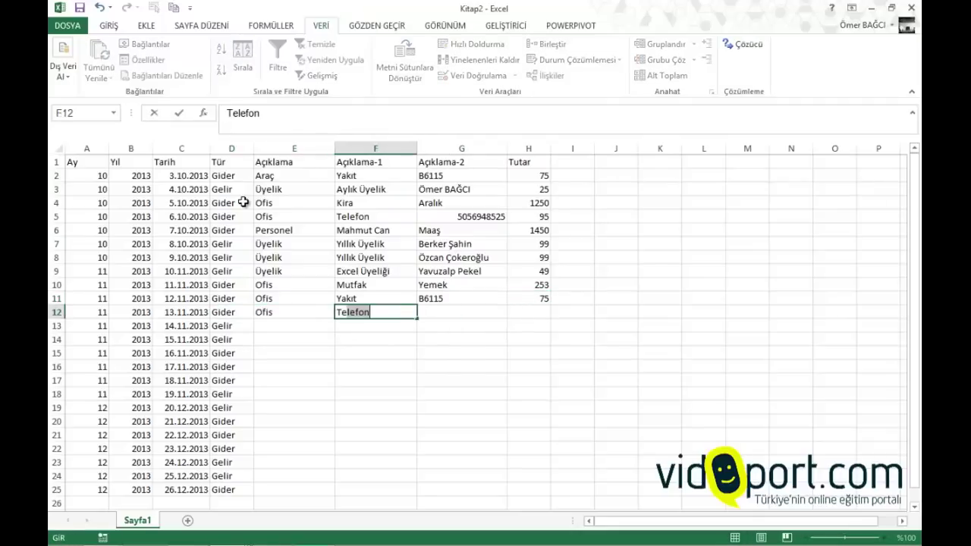
pyautogui.press('Tab')
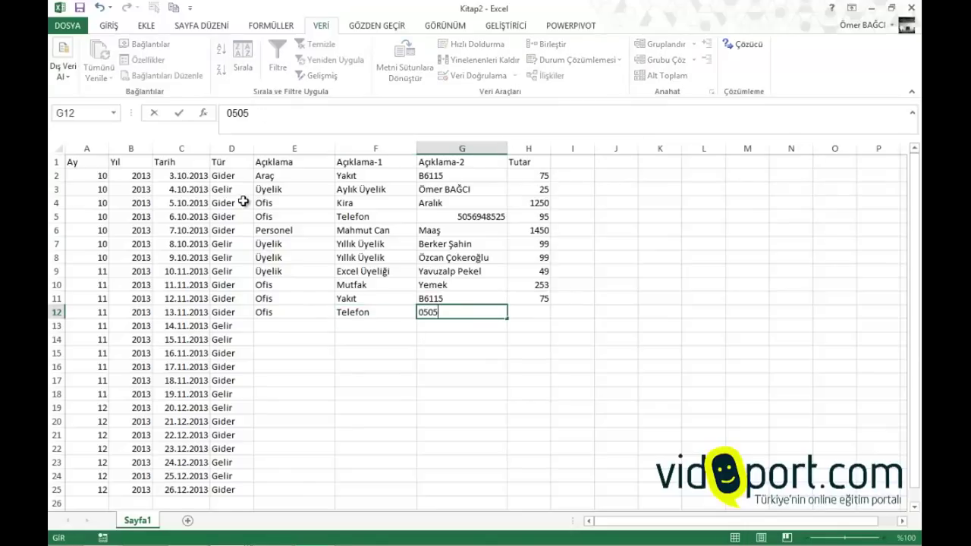
pyautogui.press('Tab')
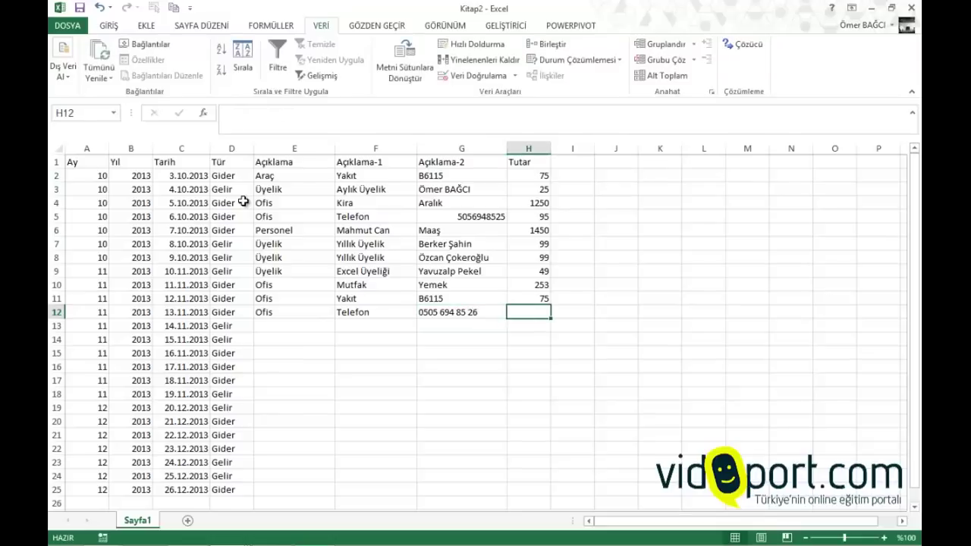
pyautogui.write('41')
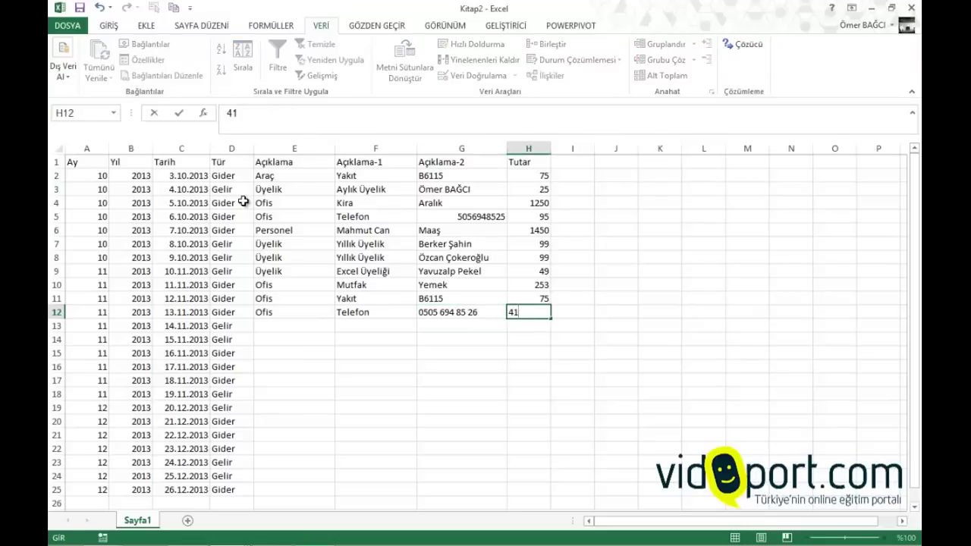
pyautogui.press('Return')
pyautogui.press('Left')
# Fill E13:E14 with Üyelik and F13:F14 with Yıllık Üyelik
pyautogui.write('Üyelik')
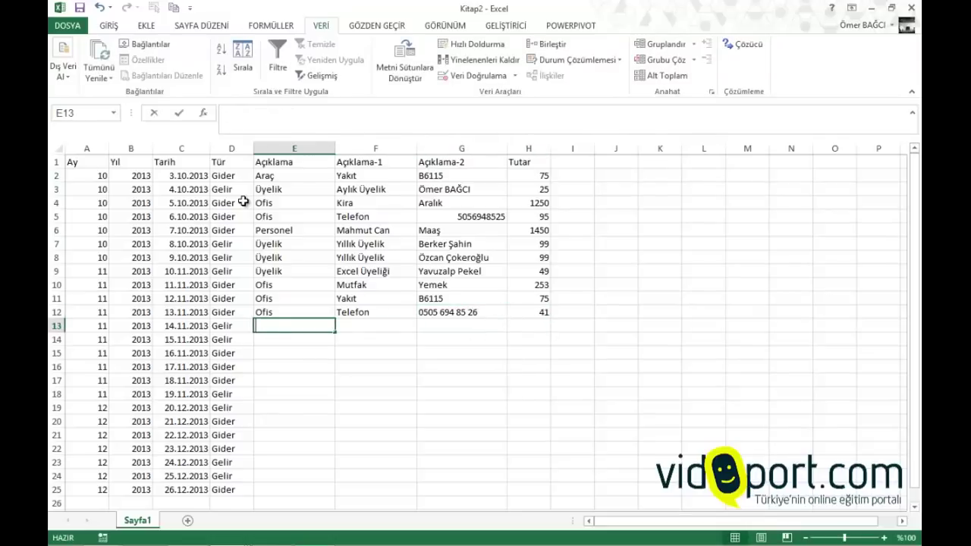
pyautogui.press('Return')
pyautogui.write('Üyelik')
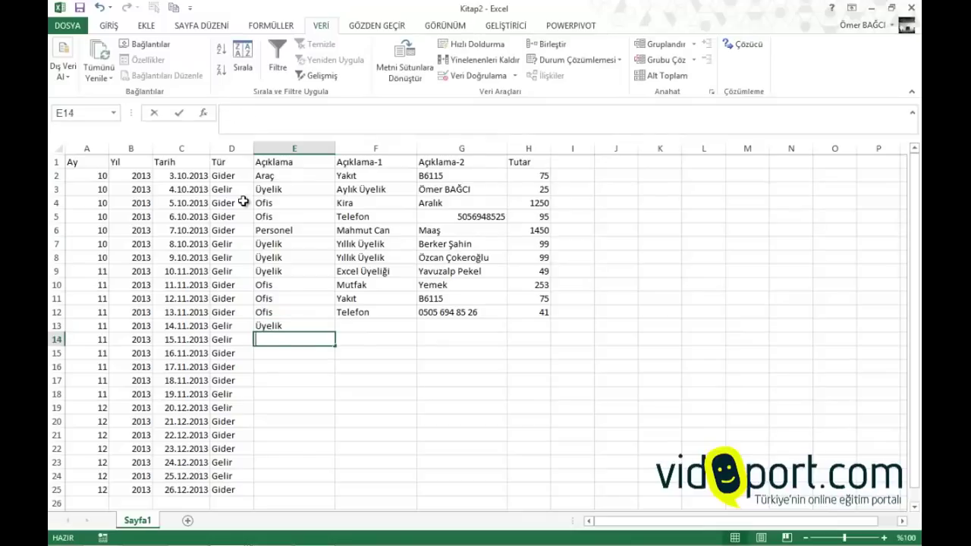
pyautogui.press('Tab')
pyautogui.press('Up')
pyautogui.write('y')
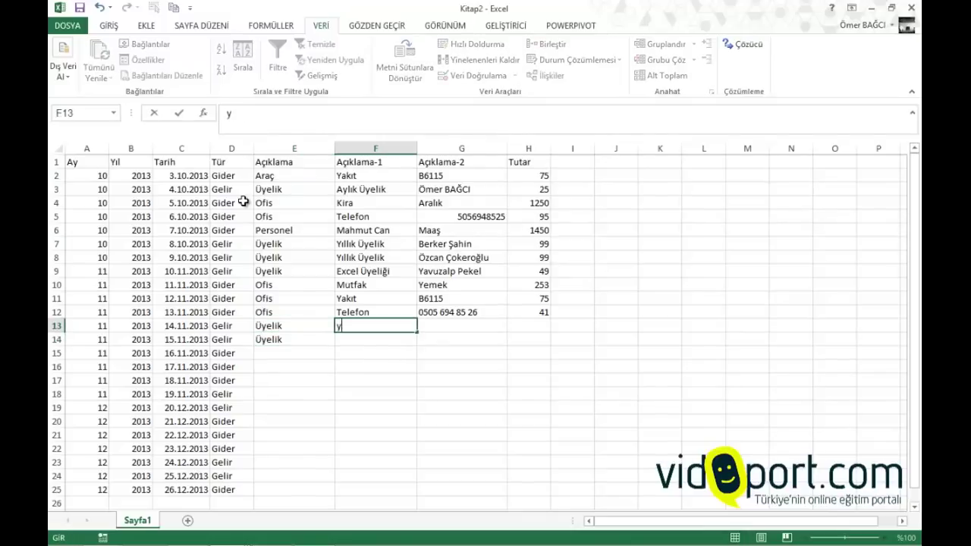
pyautogui.press('Return')
pyautogui.write('yıllık Üyelik')
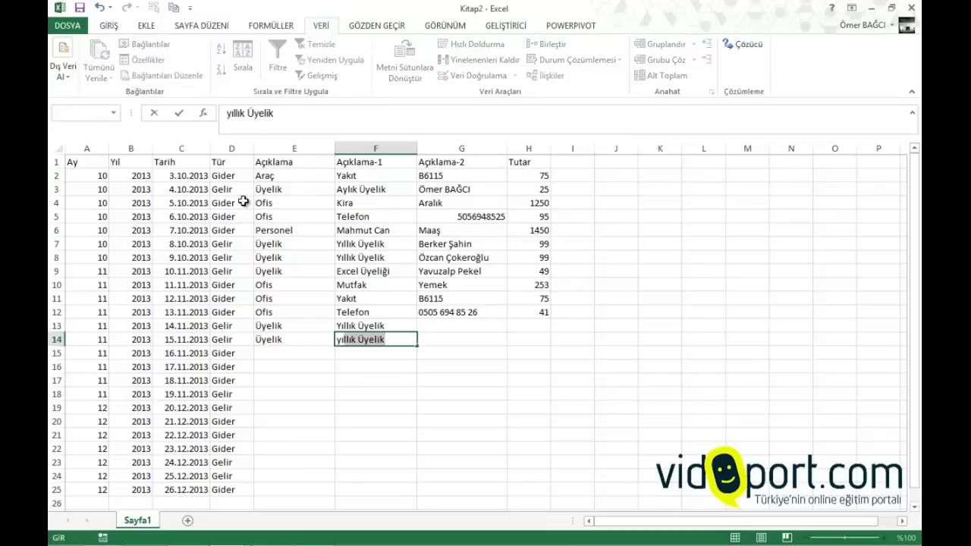
pyautogui.press('Tab')
# Enter the two members' names in G13 and G14, each with an amount of 99
pyautogui.press('Up')
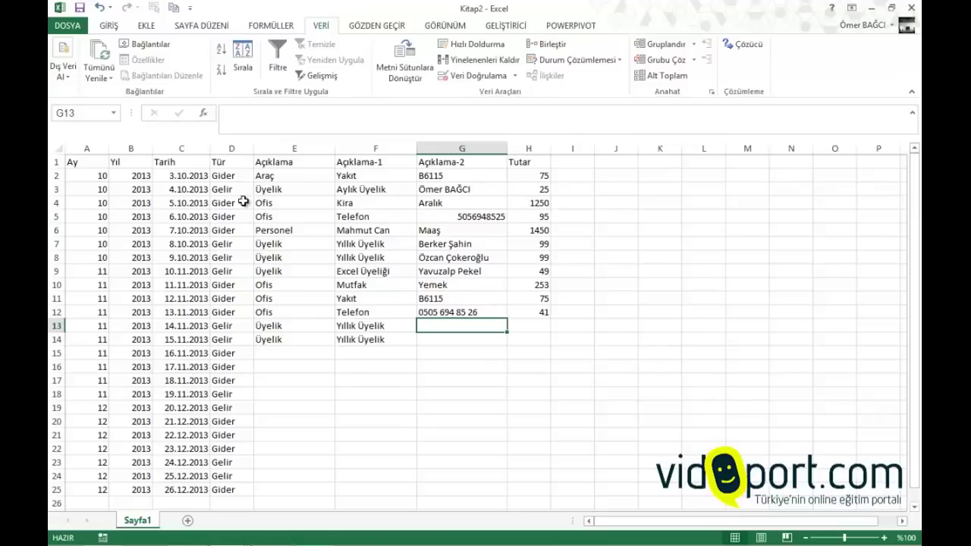
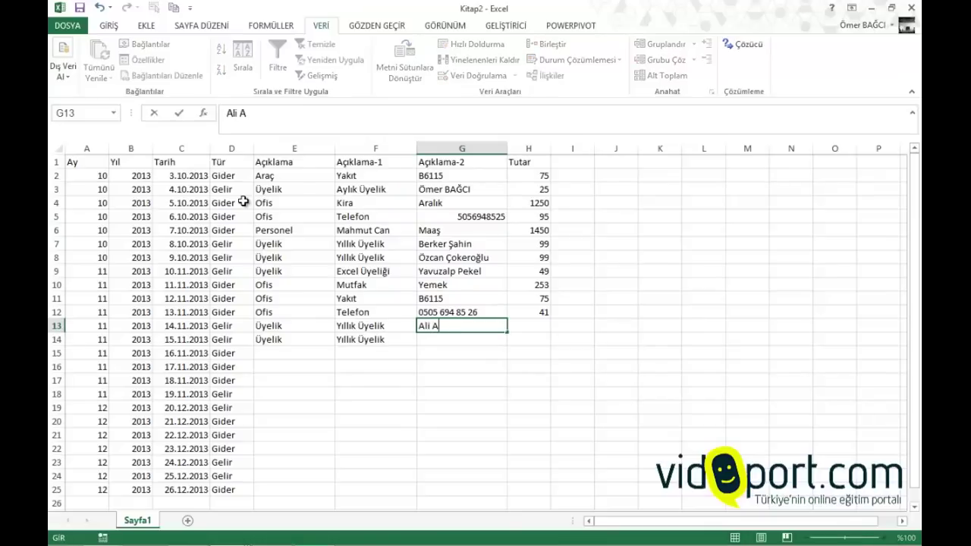
pyautogui.press('Tab')
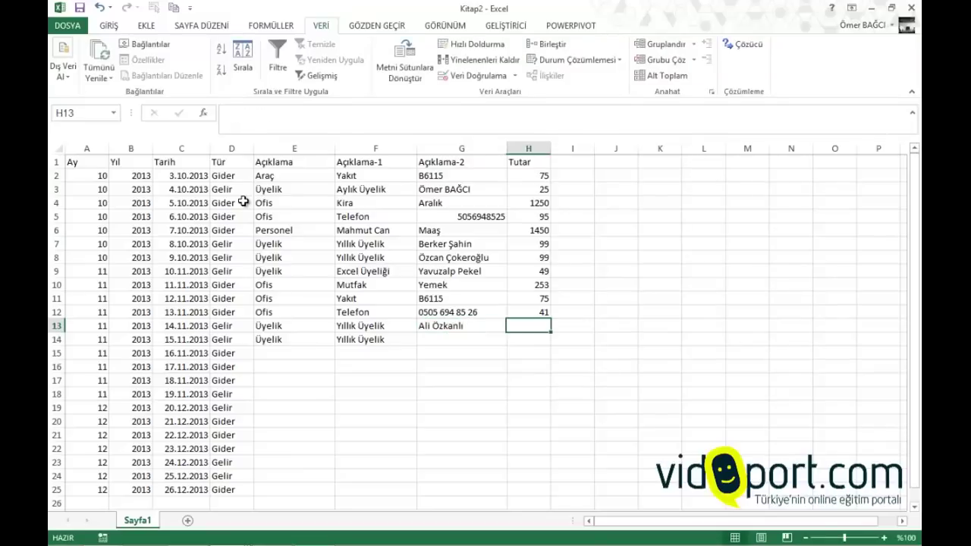
pyautogui.write('99')
pyautogui.press('Return')
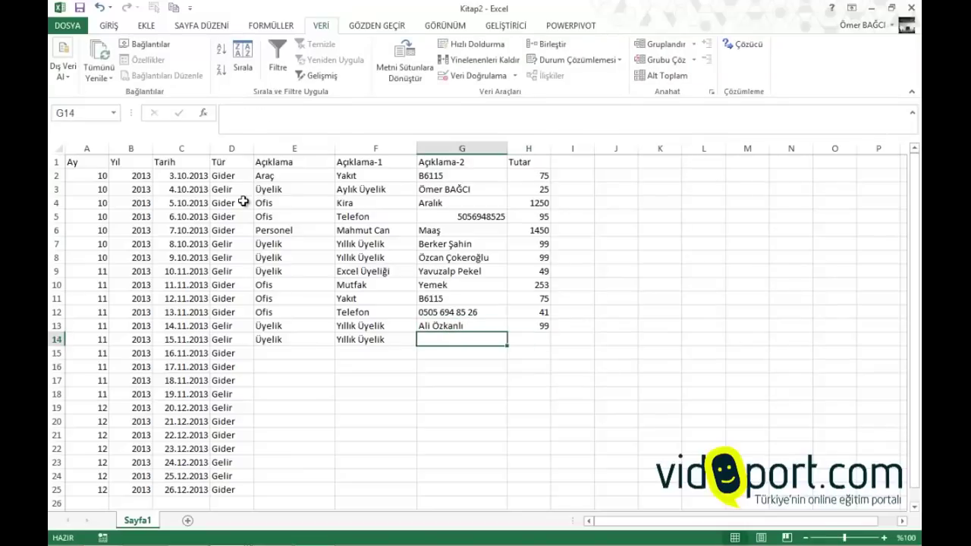
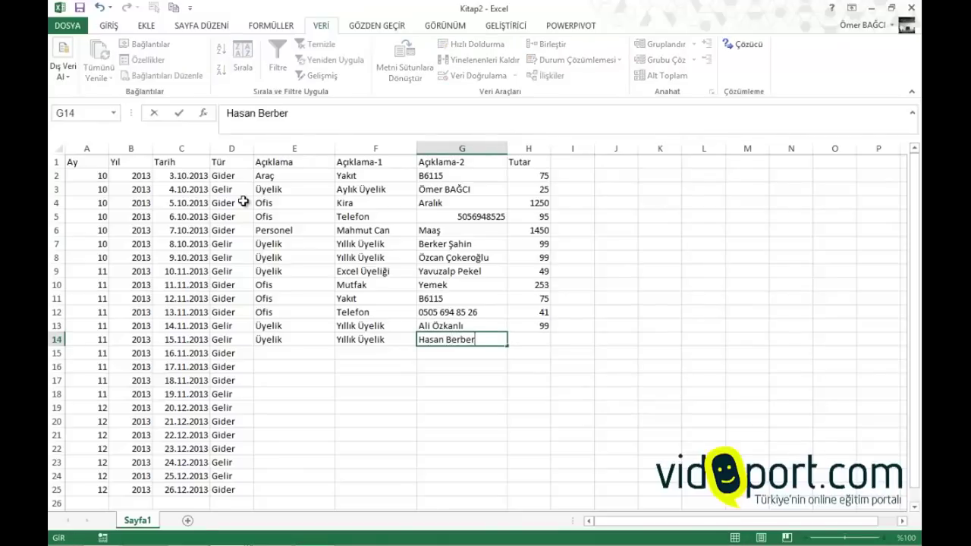
pyautogui.press('Tab')
pyautogui.write('99')
pyautogui.press('Return')
# Enter row 15 as Ofis / Muhasebe / Aralık Ücreti with an amount of 365
pyautogui.press('Left')
pyautogui.press('Left')
pyautogui.press('Left')
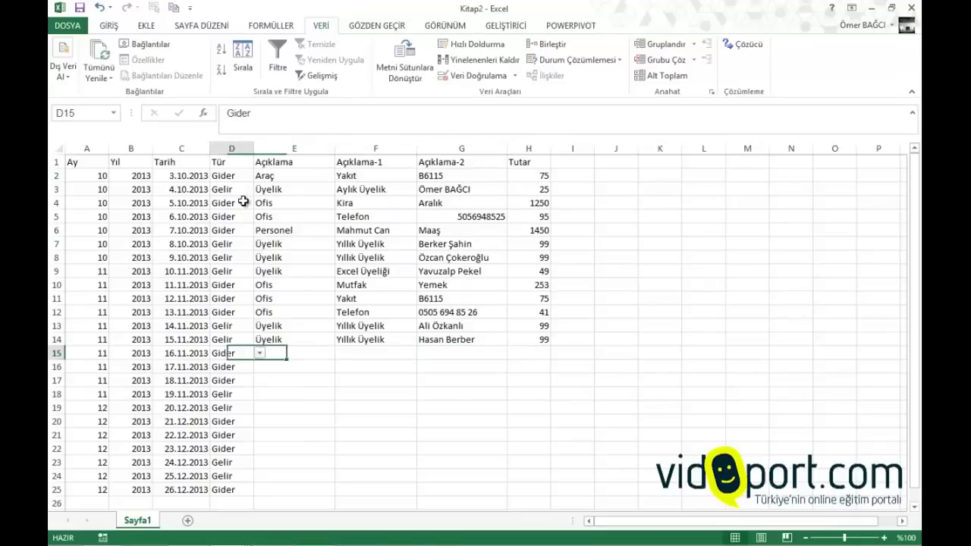
pyautogui.press('Right')
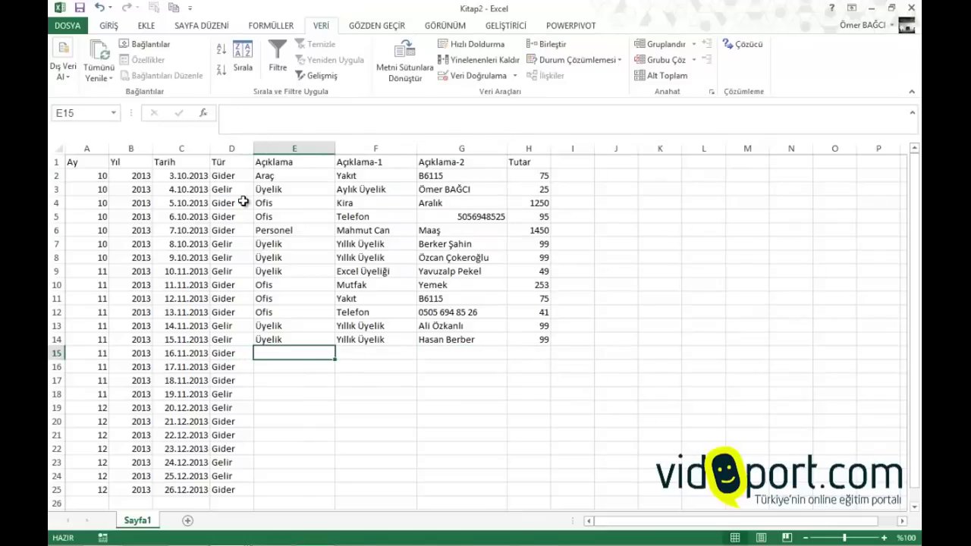
pyautogui.write('Ofis')
pyautogui.press('Tab')
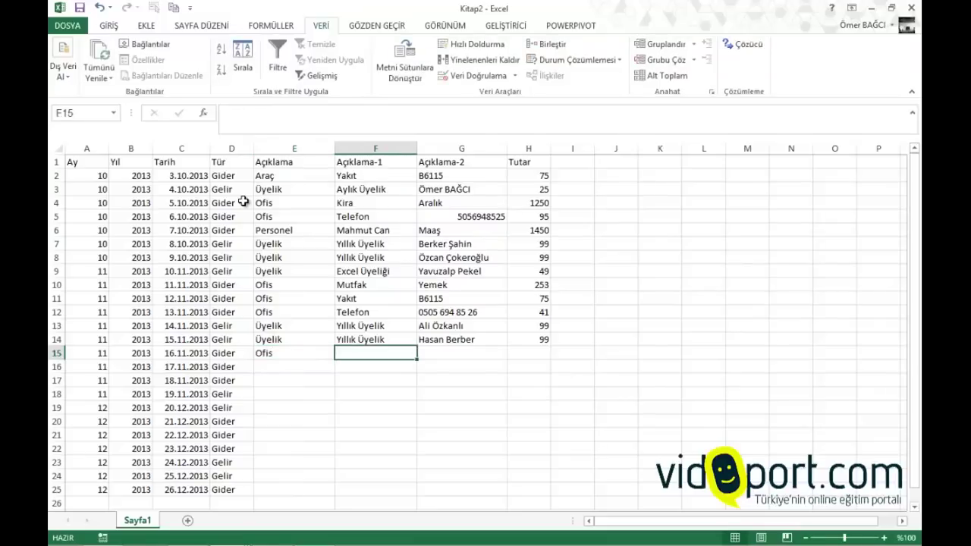
pyautogui.write('Muha')
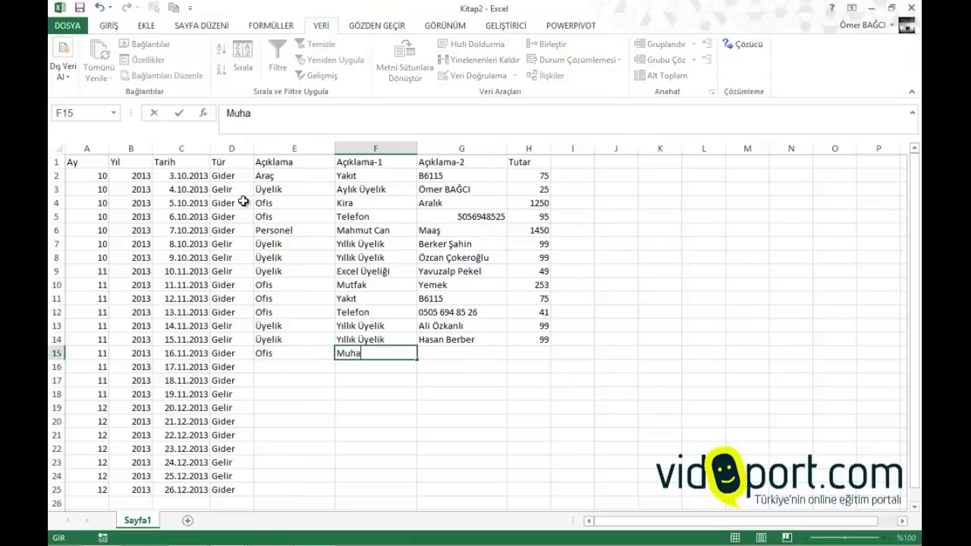
pyautogui.write('sebe')
pyautogui.press('Tab')
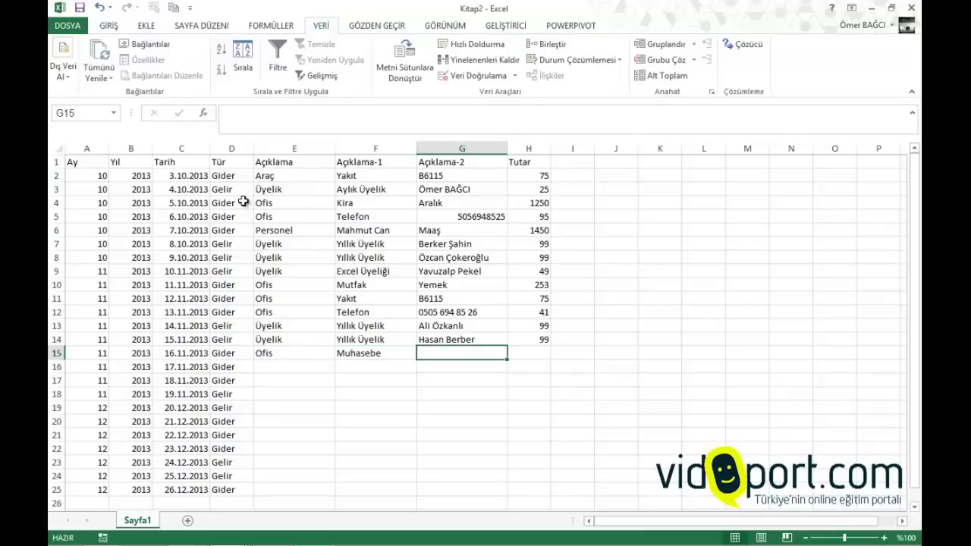
pyautogui.write('Muhsen')
pyautogui.press('BackSpace')
pyautogui.press('BackSpace')
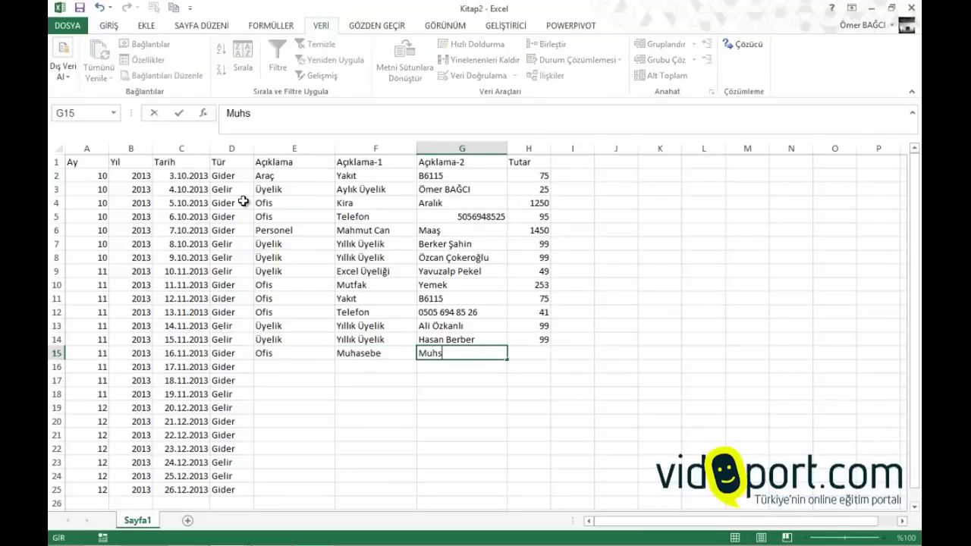
pyautogui.write('asebe')
pyautogui.press('BackSpace')
pyautogui.press('BackSpace')
pyautogui.press('BackSpace')
pyautogui.press('BackSpace')
pyautogui.press('BackSpace')
pyautogui.press('BackSpace')
pyautogui.press('BackSpace')
pyautogui.press('BackSpace')
pyautogui.write('Aralık Mu')
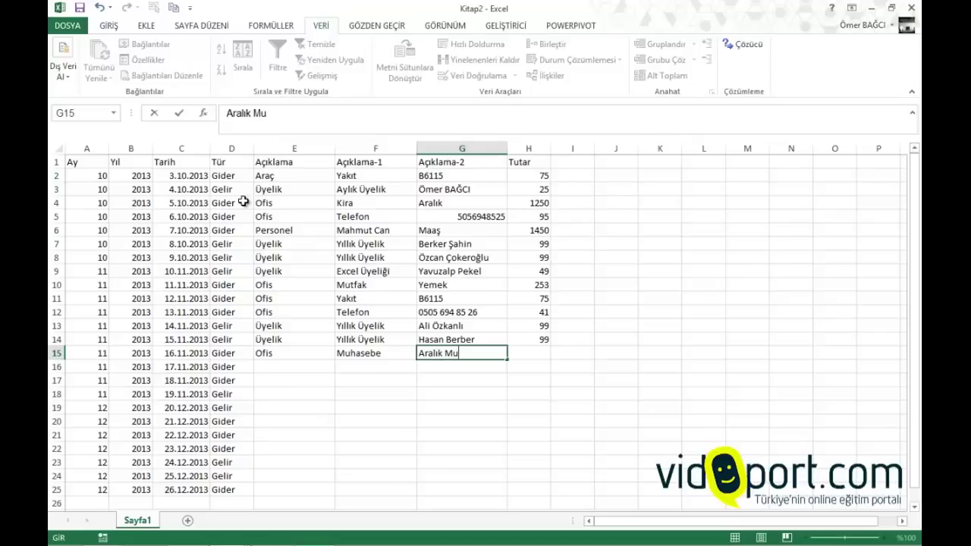
pyautogui.press('BackSpace')
pyautogui.press('BackSpace')
pyautogui.press('BackSpace')
pyautogui.write('Ücreti')
pyautogui.press('Tab')
pyautogui.write('365')
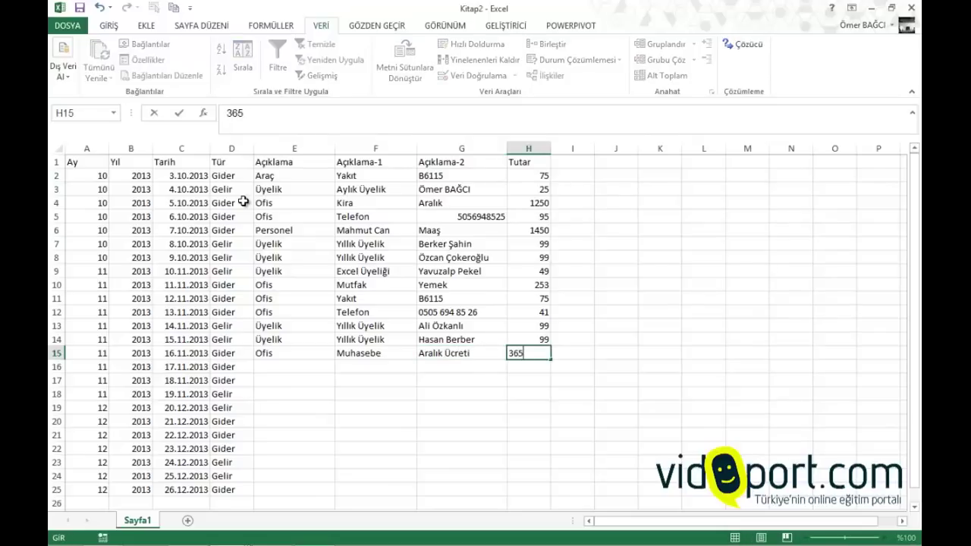
pyautogui.press('Return')
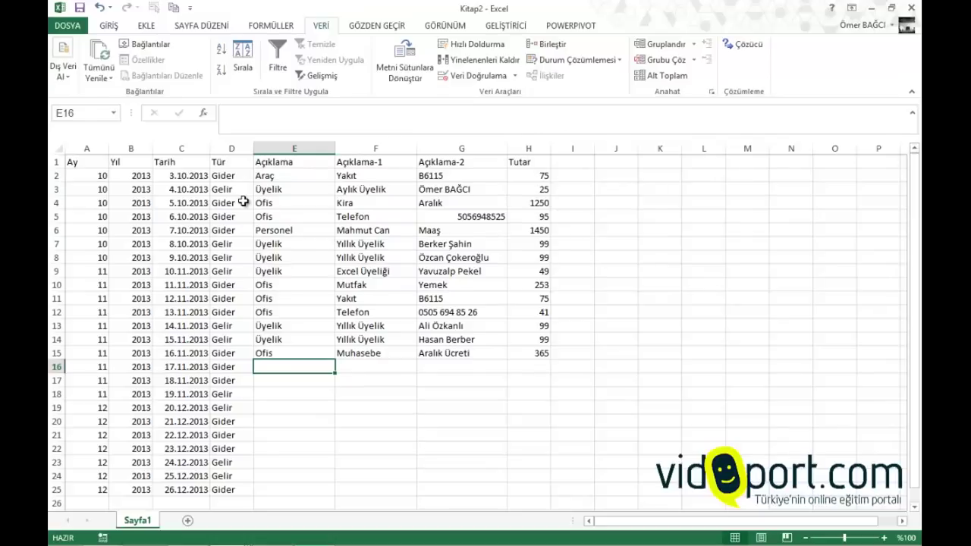
# Enter row 16 as a Personel Maaş entry of 1450 using AutoComplete
pyautogui.press('Up')
pyautogui.press('Up')
pyautogui.press('Up')
pyautogui.press('Down')
pyautogui.press('Down')
pyautogui.press('Down')
pyautogui.write('per')
pyautogui.press('Tab')
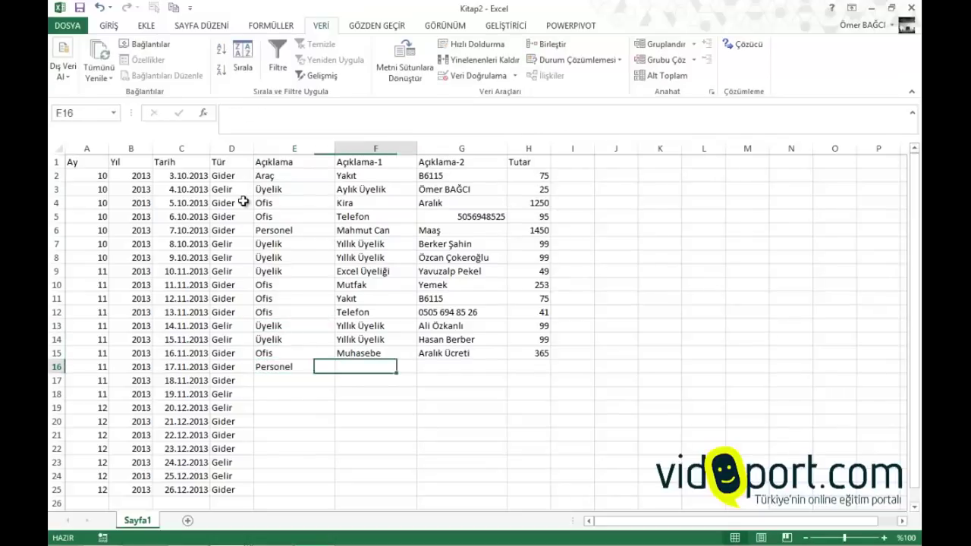
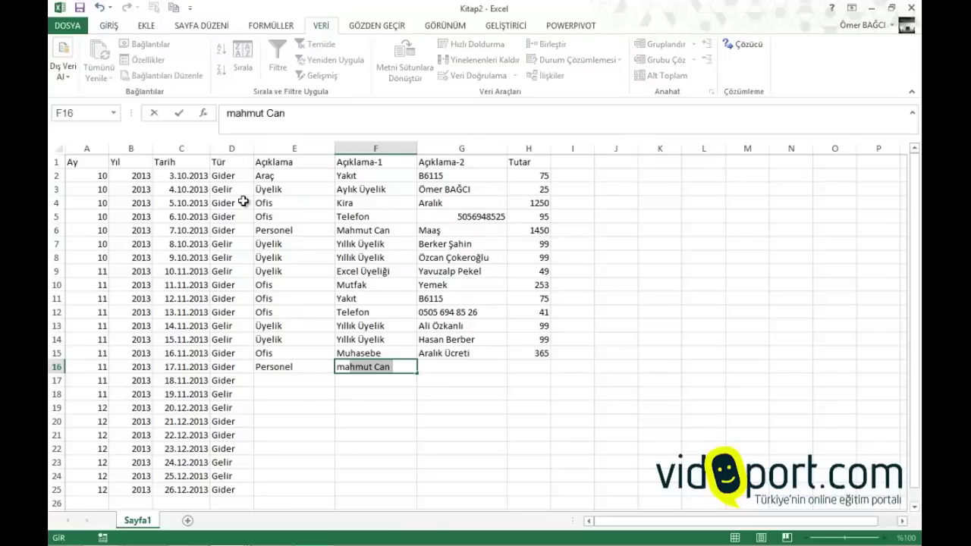
pyautogui.press('Tab')
pyautogui.write('m')
pyautogui.press('Tab')
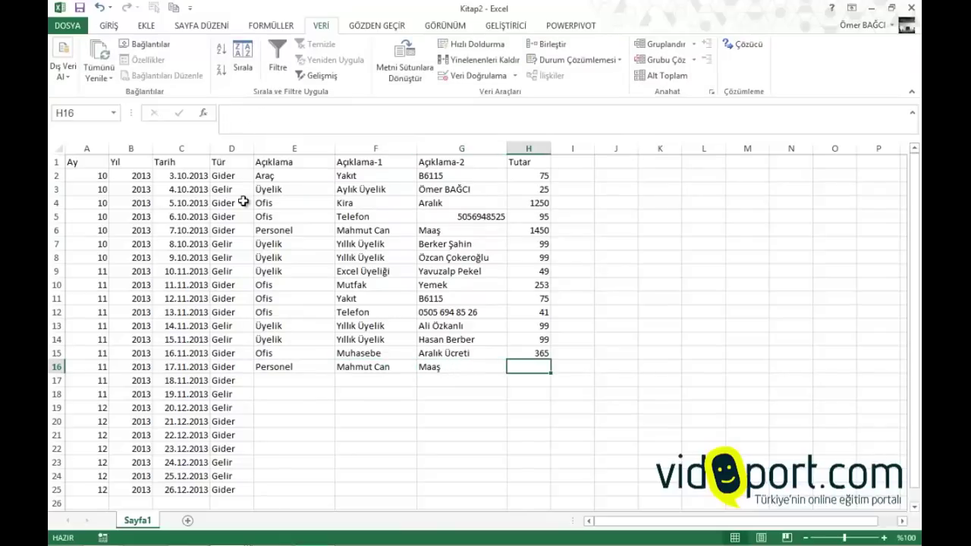
pyautogui.write('145')
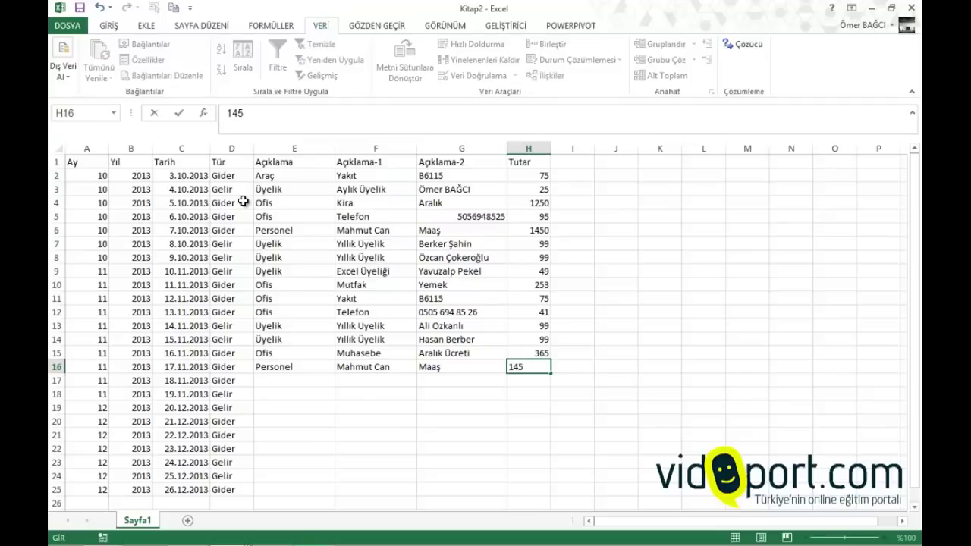
pyautogui.write('0')
pyautogui.press('Return')
pyautogui.press('Down')
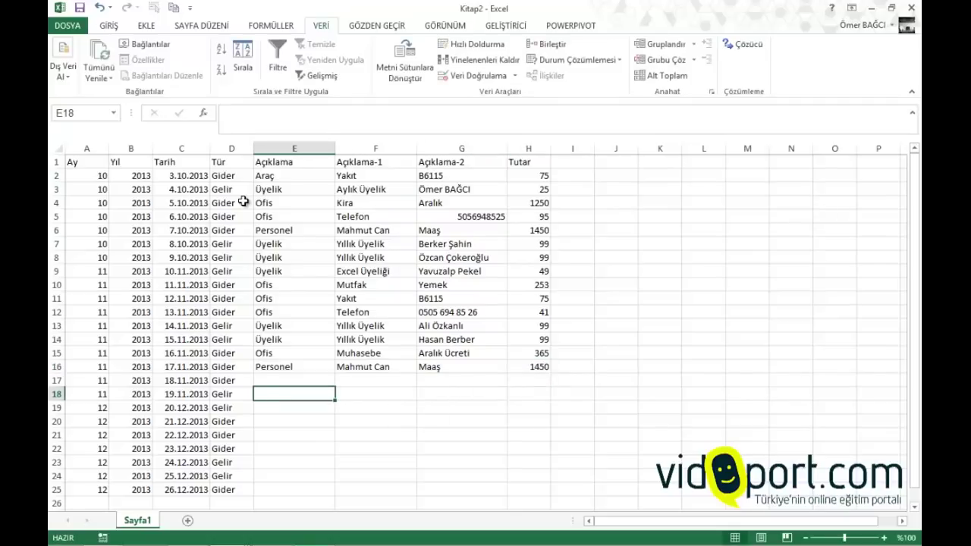
pyautogui.press('Up')
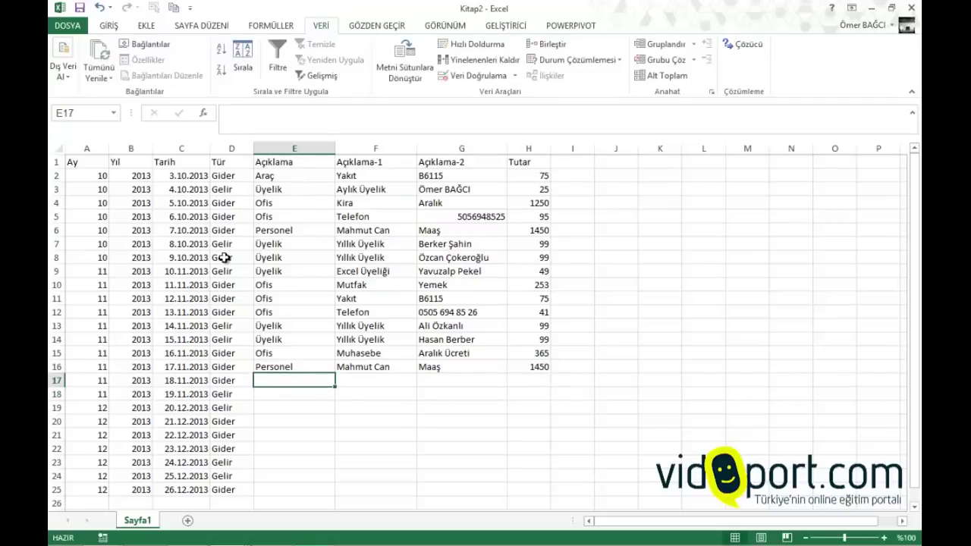
# Apply Comma Style to the Tutar column for two decimals and thousands separators
pyautogui.moveTo(541, 162); pyautogui.dragTo(531, 507)
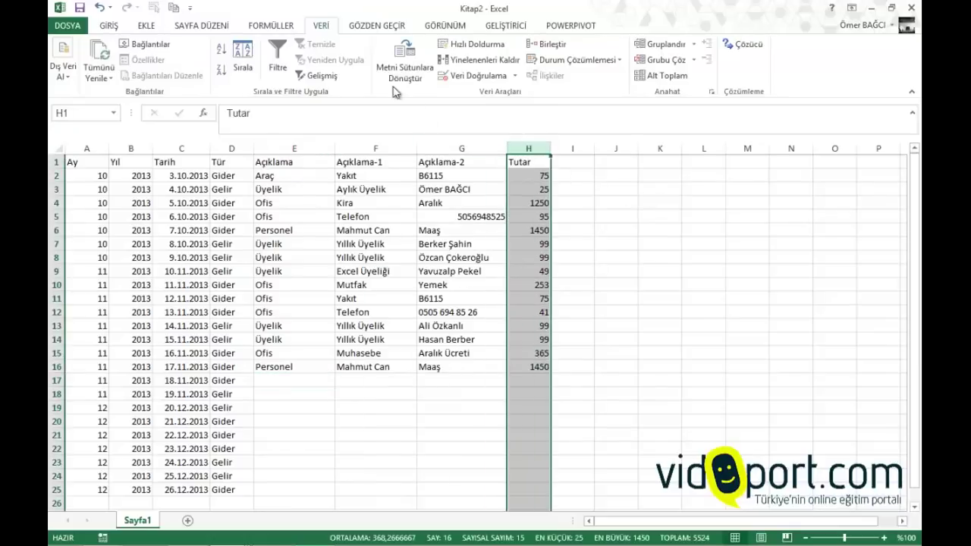
pyautogui.click(107, 27)
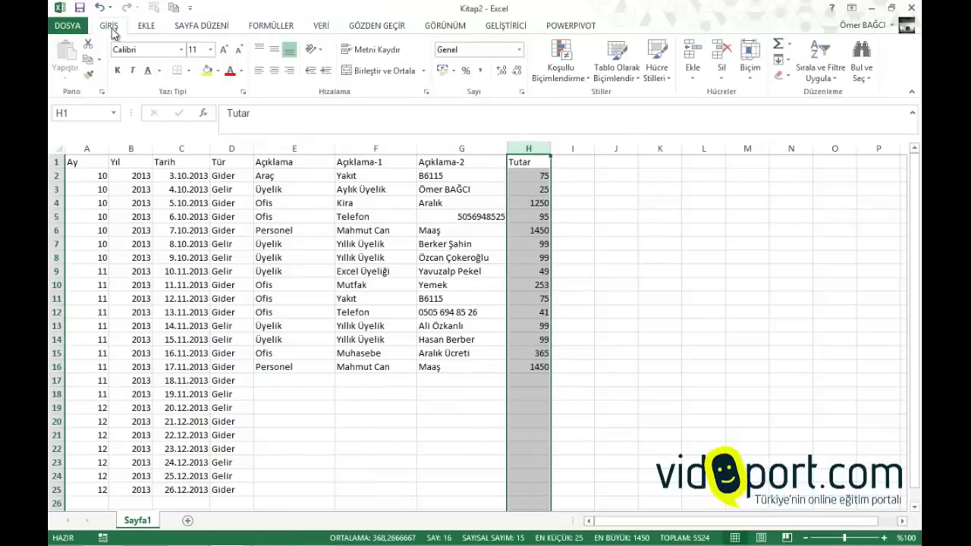
pyautogui.click(479, 71)
pyautogui.click(486, 197)
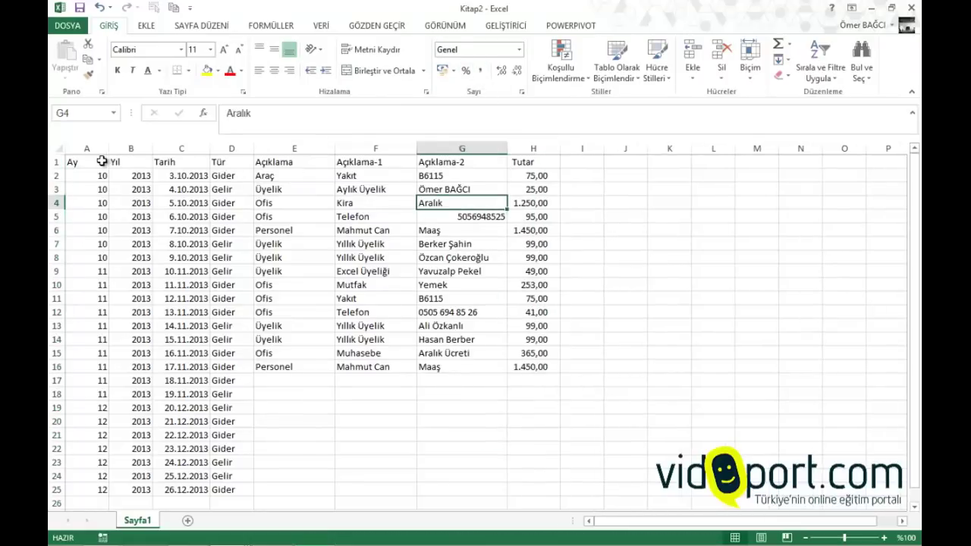
# Make the header row bold
pyautogui.moveTo(104, 161); pyautogui.dragTo(522, 161)
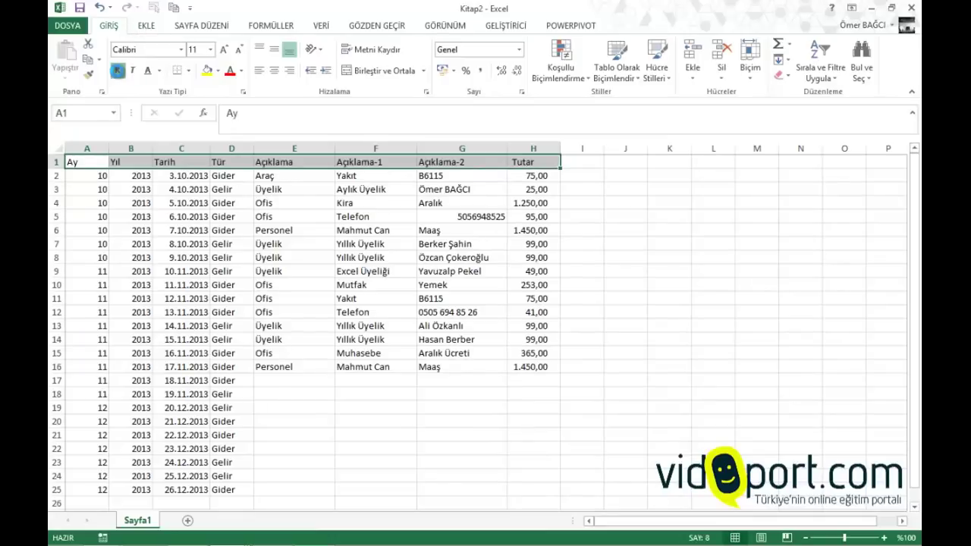
pyautogui.click(117, 70)
pyautogui.click(74, 176)
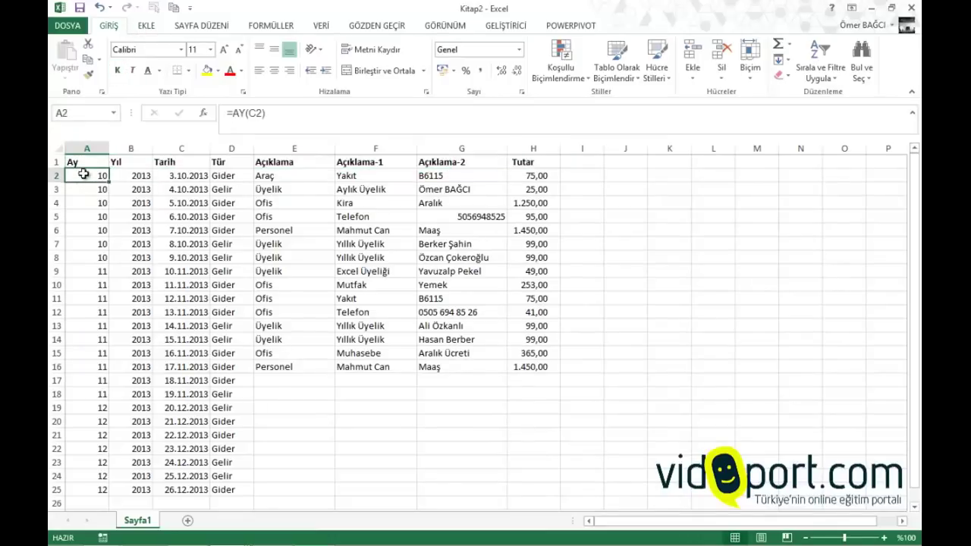
# Apply Bölmeleri Dondur > Üst Satırı Dondur, then move down column G to verify
pyautogui.click(447, 28)
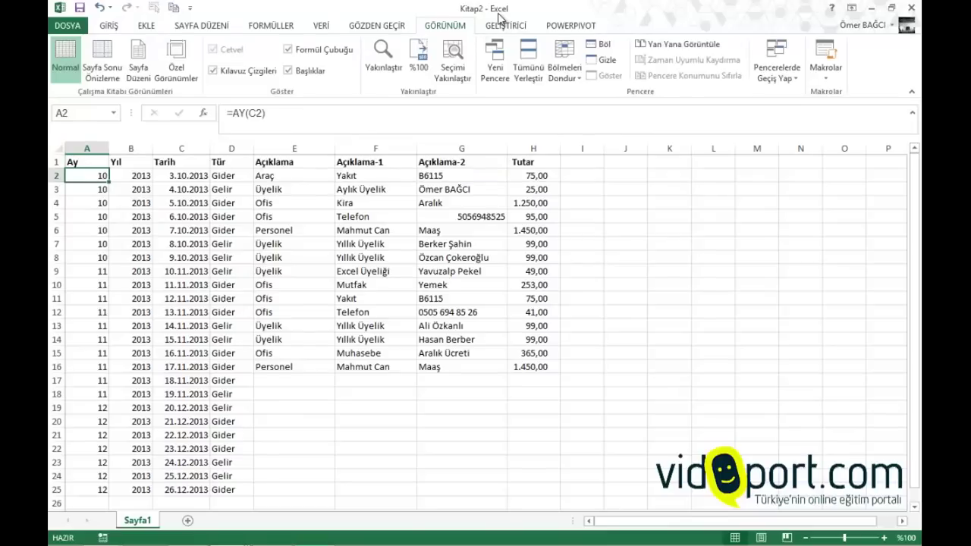
pyautogui.click(576, 79)
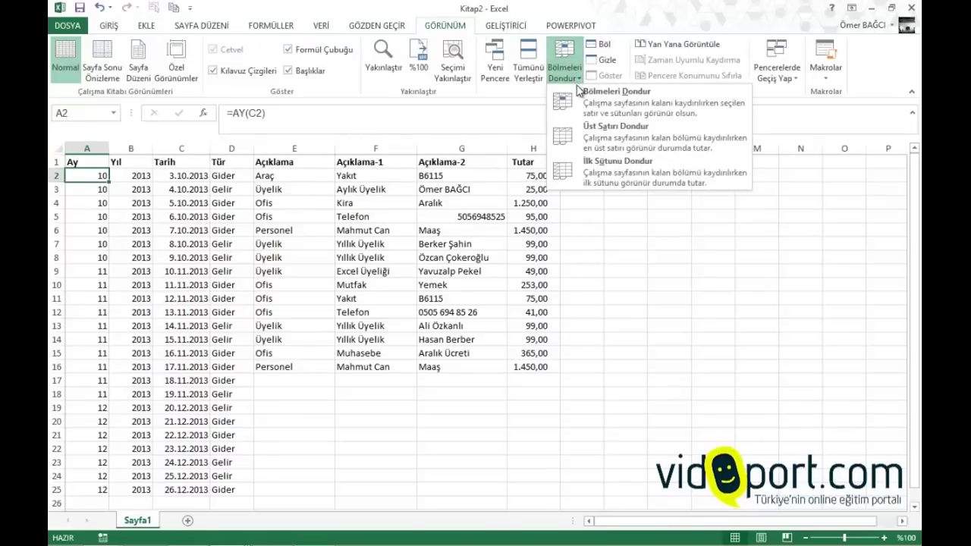
pyautogui.click(591, 142)
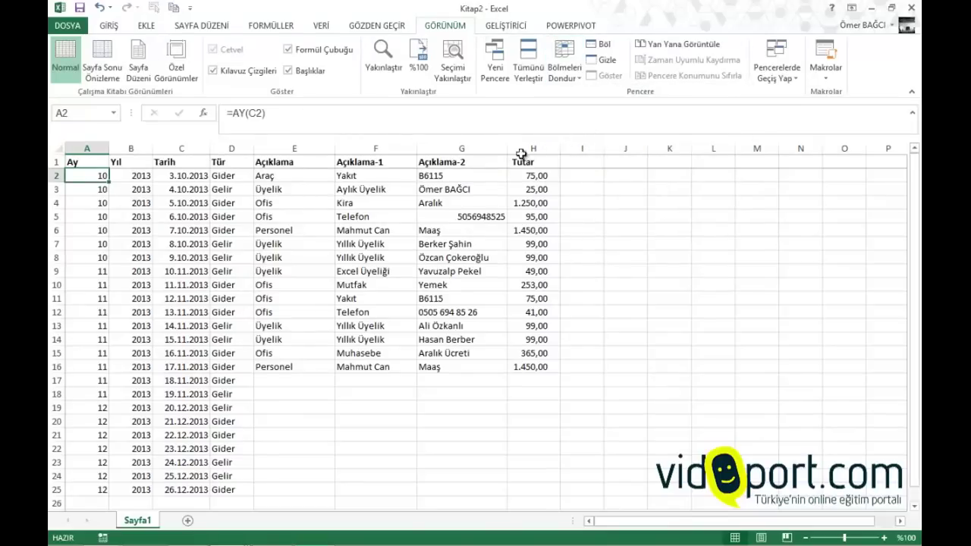
pyautogui.click(485, 189)
pyautogui.press('Down')
pyautogui.press('Down')
pyautogui.press('Down')
pyautogui.press('Down')
pyautogui.press('Down')
pyautogui.press('Down')
pyautogui.press('Down')
pyautogui.press('Down')
pyautogui.press('Down')
pyautogui.press('Down')
pyautogui.press('Down')
pyautogui.press('Down')
pyautogui.press('Down')
pyautogui.press('Down')
pyautogui.press('Down')
pyautogui.press('Down')
pyautogui.press('Down')
pyautogui.press('Down')
pyautogui.press('Down')
pyautogui.press('Down')
pyautogui.press('Down')
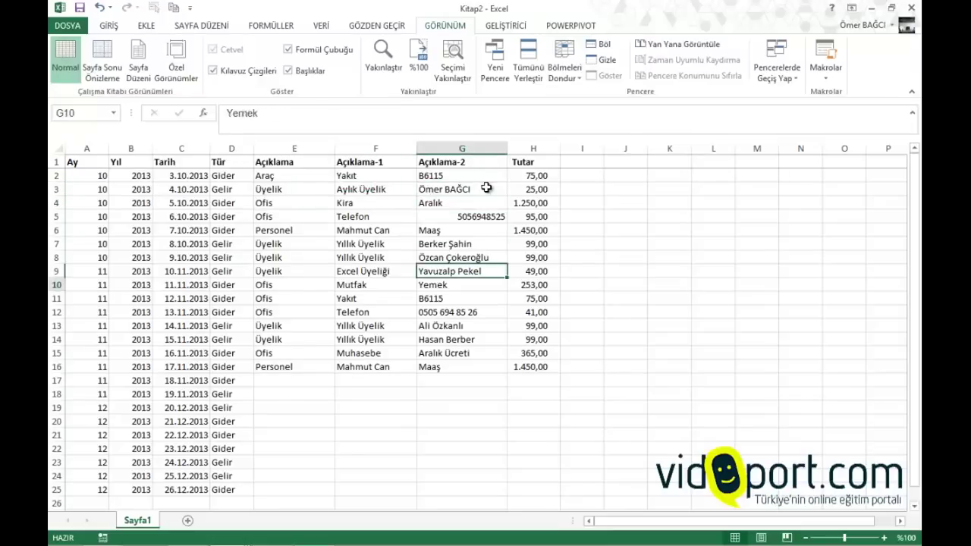
pyautogui.press('Up')
pyautogui.press('Up')
pyautogui.press('Up')
pyautogui.press('Up')
pyautogui.press('Up')
pyautogui.press('Up')
pyautogui.press('Up')
pyautogui.press('Up')
pyautogui.press('Up')
pyautogui.press('Up')
pyautogui.press('Up')
pyautogui.press('Up')
pyautogui.press('Up')
pyautogui.press('Up')
pyautogui.press('Up')
pyautogui.press('Up')
pyautogui.press('Up')
pyautogui.press('Up')
pyautogui.press('Up')
pyautogui.press('Up')
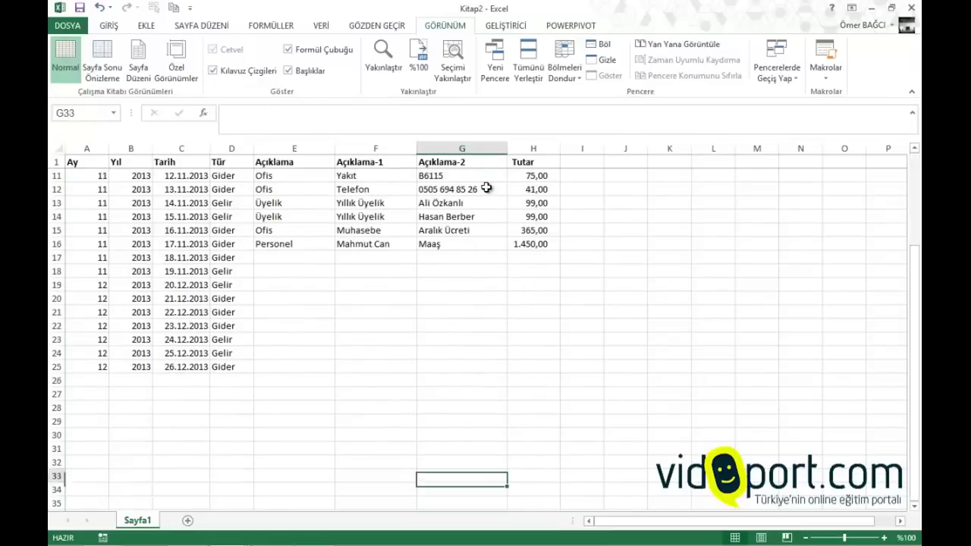
pyautogui.press('Down')
pyautogui.press('Down')
pyautogui.press('Down')
pyautogui.press('Down')
pyautogui.press('Down')
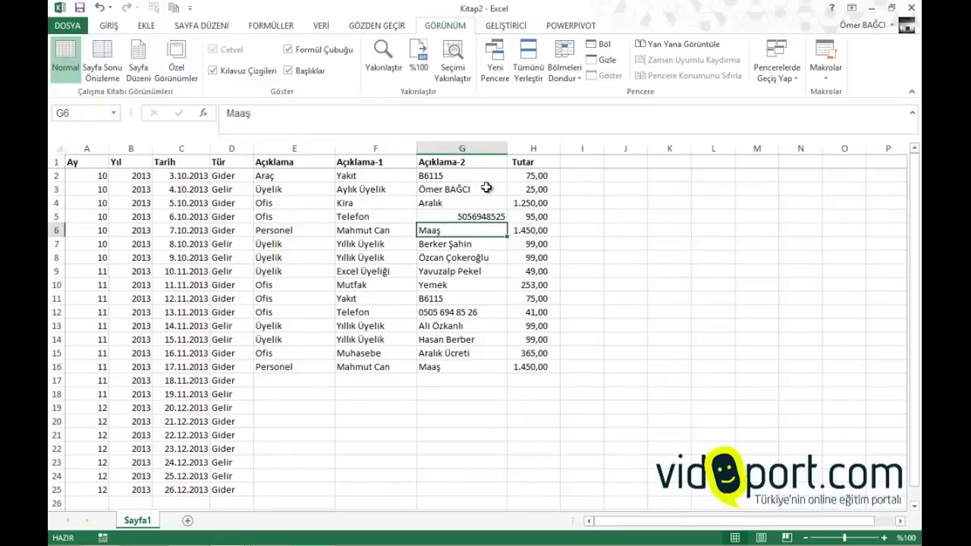
pyautogui.press('Down')
pyautogui.press('Down')
pyautogui.press('Down')
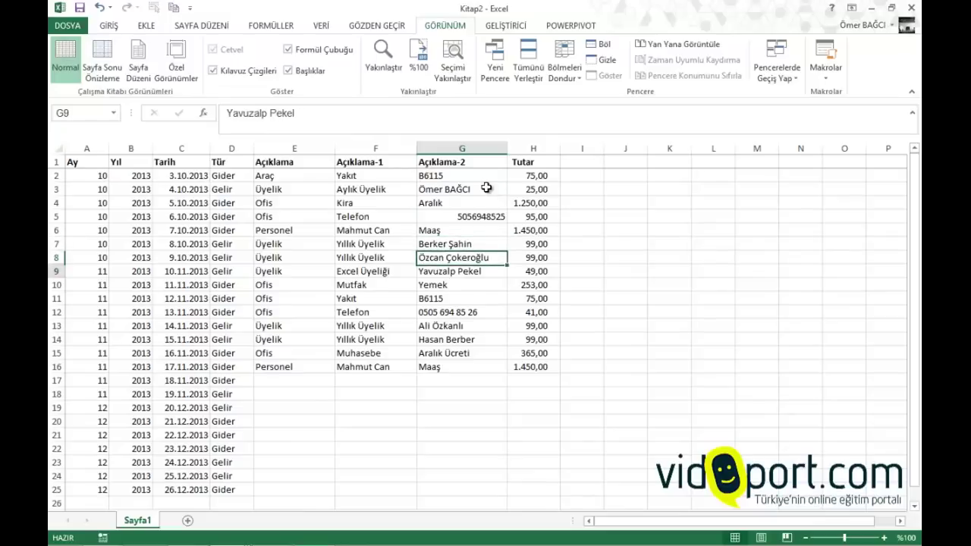
pyautogui.press('Down')
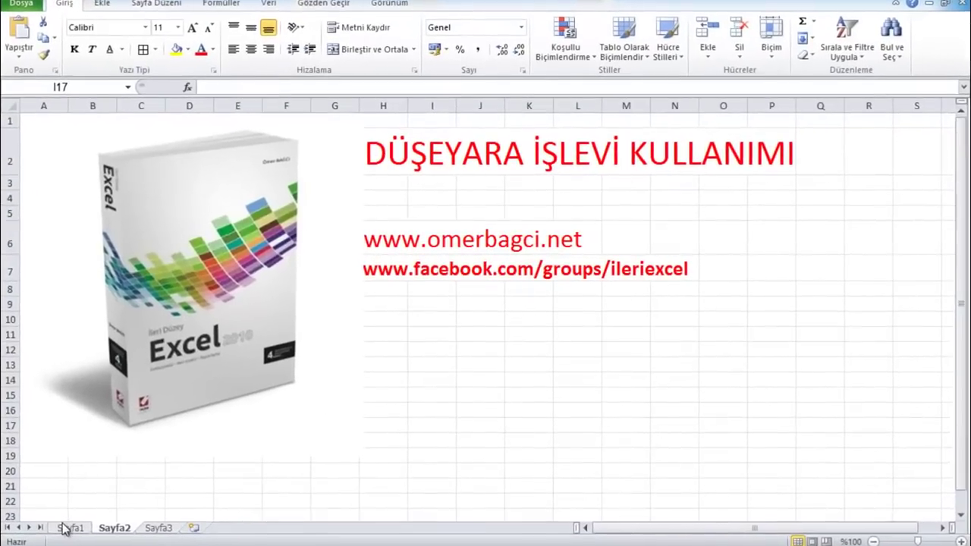
# Switch to Sayfa1 and highlight the cheque list's FİRMA and TUTAR ranges
pyautogui.click(90, 512)
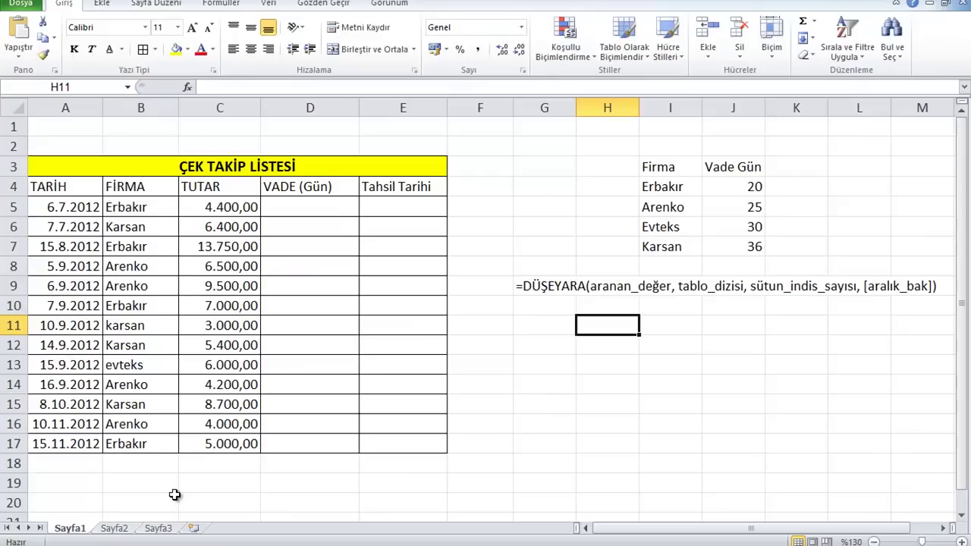
pyautogui.click(91, 206)
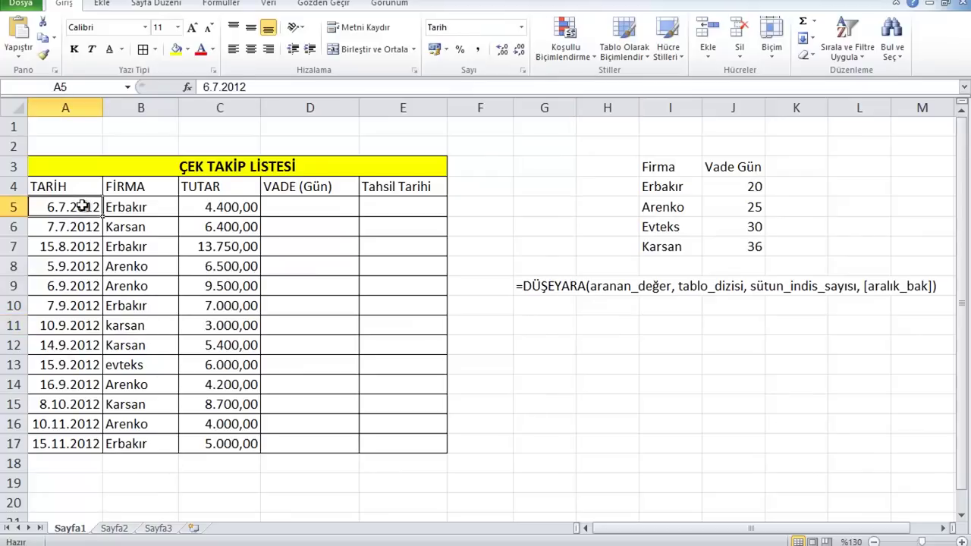
pyautogui.moveTo(120, 207); pyautogui.dragTo(119, 444)
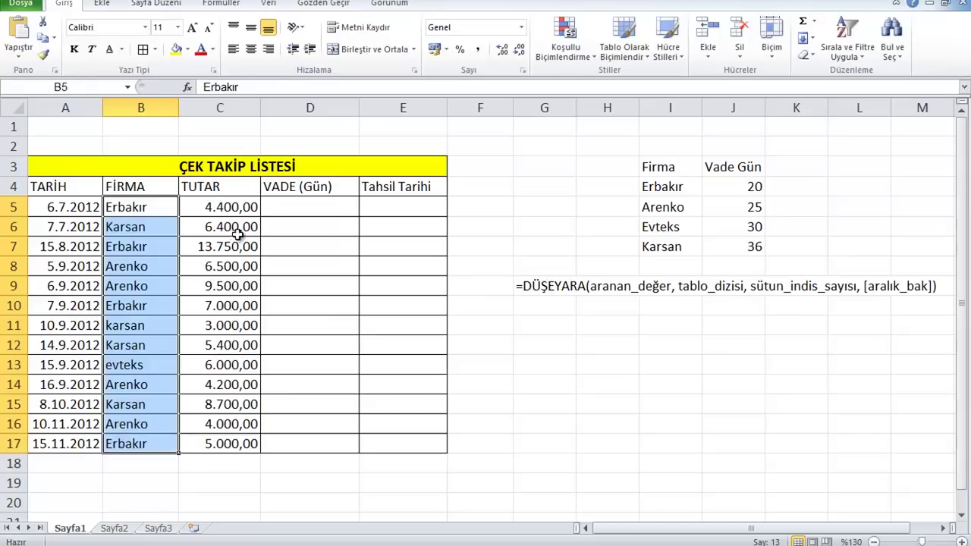
pyautogui.moveTo(233, 206); pyautogui.dragTo(208, 425)
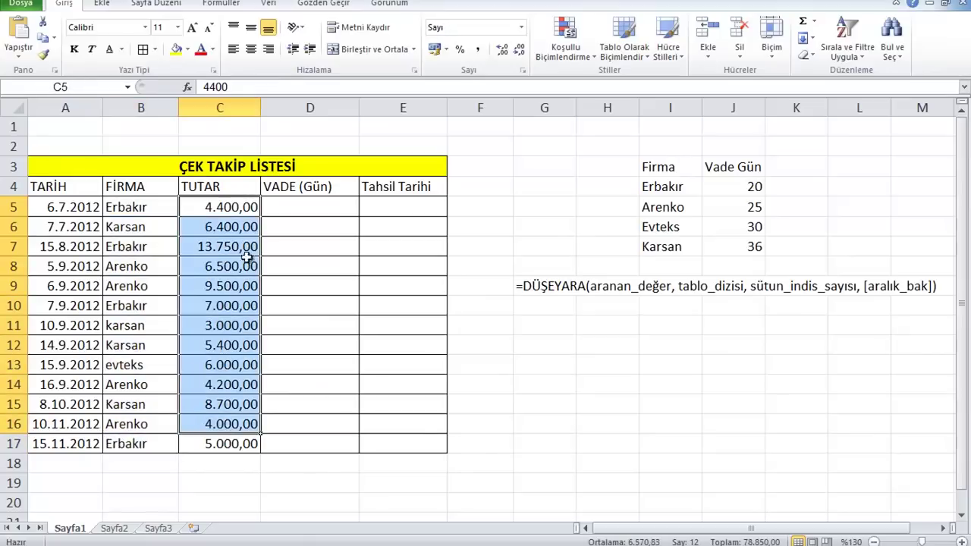
pyautogui.moveTo(651, 167); pyautogui.dragTo(650, 248)
# Walk through lookup table I4:J7: Erbakır 20, Arenko 25, Evteks 30, Karsan 36 days
pyautogui.click(663, 189)
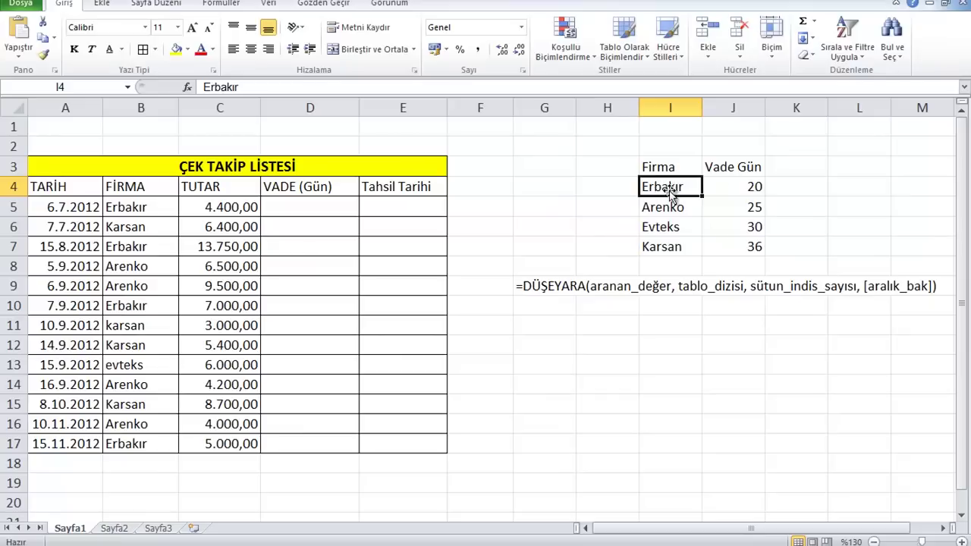
pyautogui.click(725, 181)
pyautogui.moveTo(724, 180); pyautogui.dragTo(726, 249)
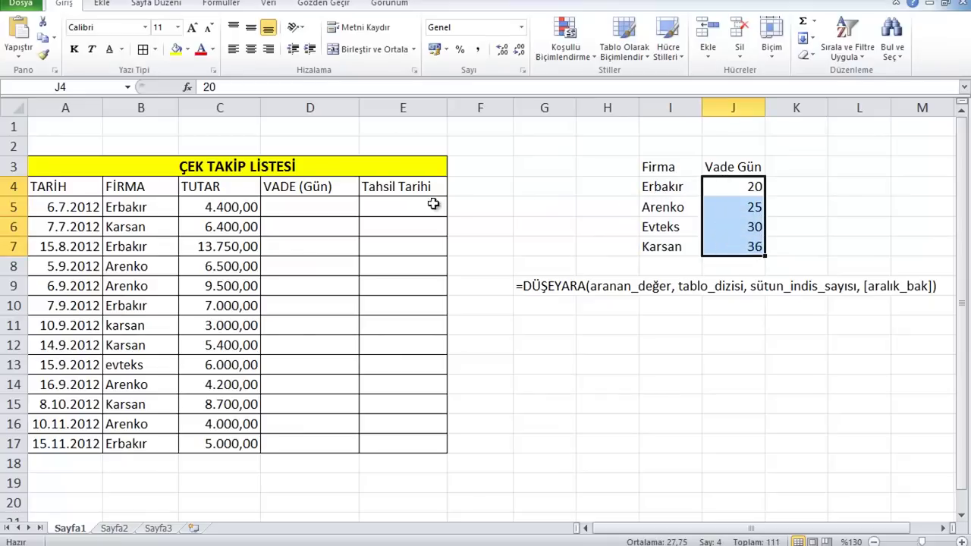
pyautogui.click(160, 211)
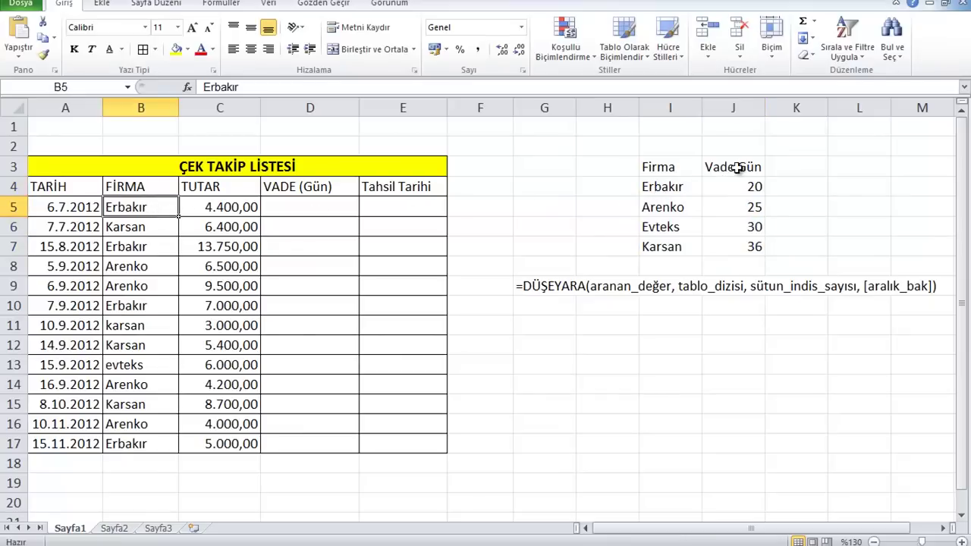
pyautogui.click(740, 190)
pyautogui.click(655, 213)
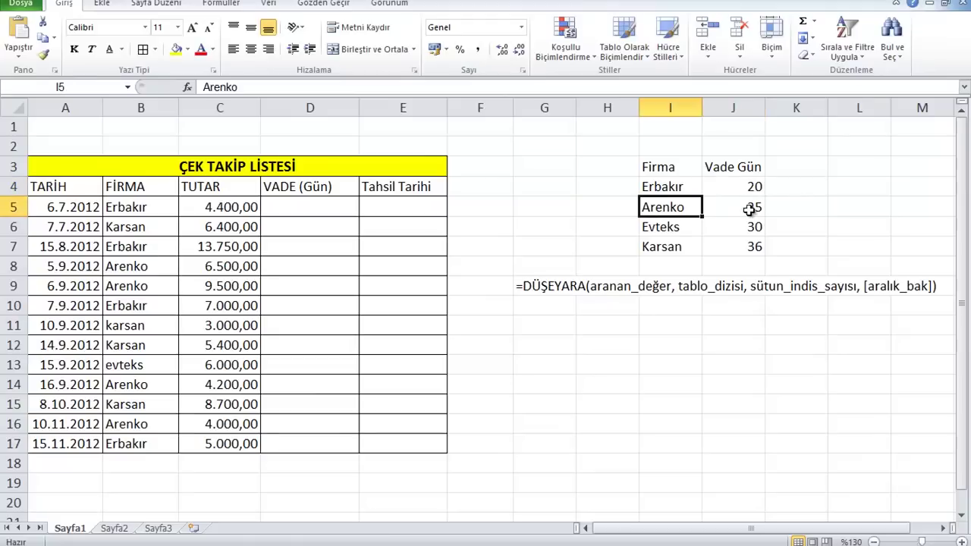
pyautogui.click(750, 211)
pyautogui.click(672, 227)
pyautogui.click(749, 227)
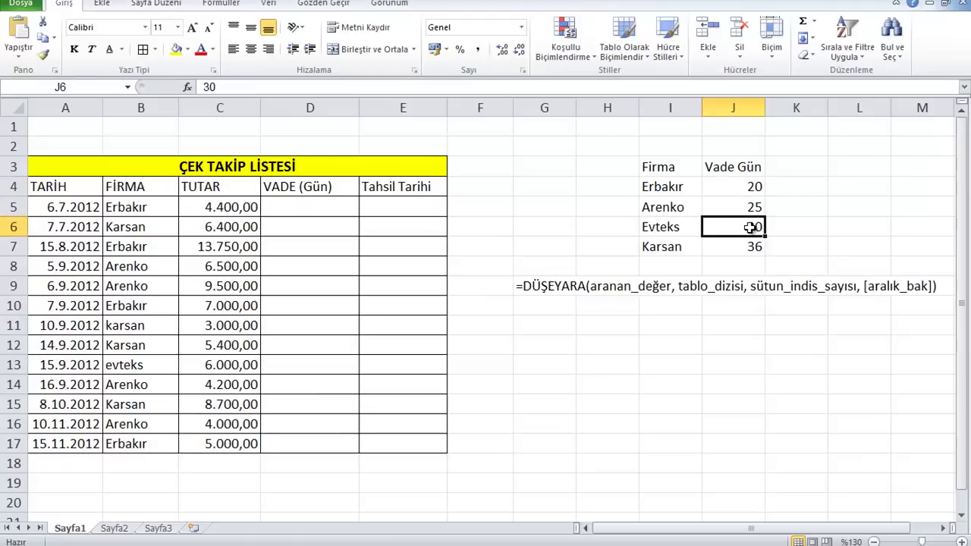
pyautogui.click(669, 251)
pyautogui.click(759, 252)
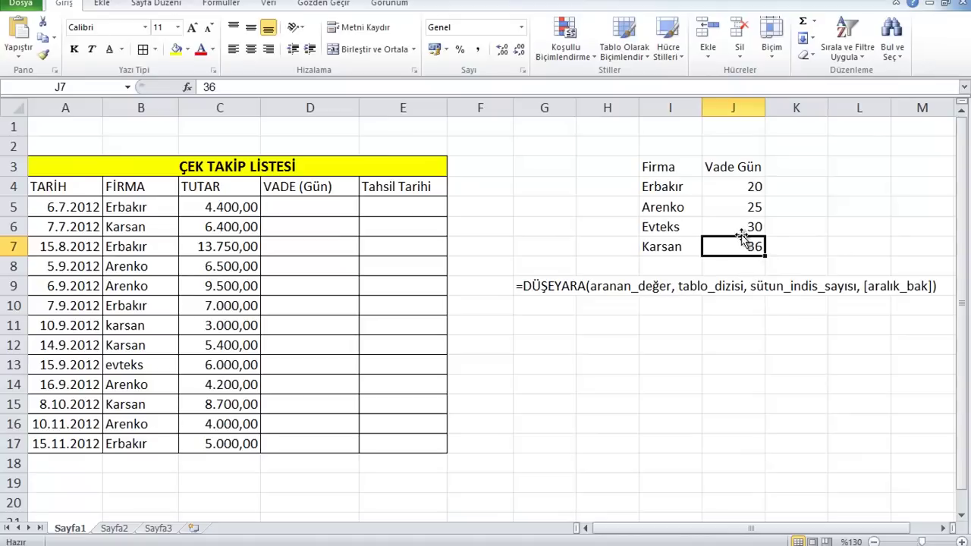
pyautogui.moveTo(686, 182); pyautogui.dragTo(734, 257)
# Point out D5 as the VADE (Gün) target, B5 as lookup value, and the G9 DÜŞEYARA note
pyautogui.click(320, 207)
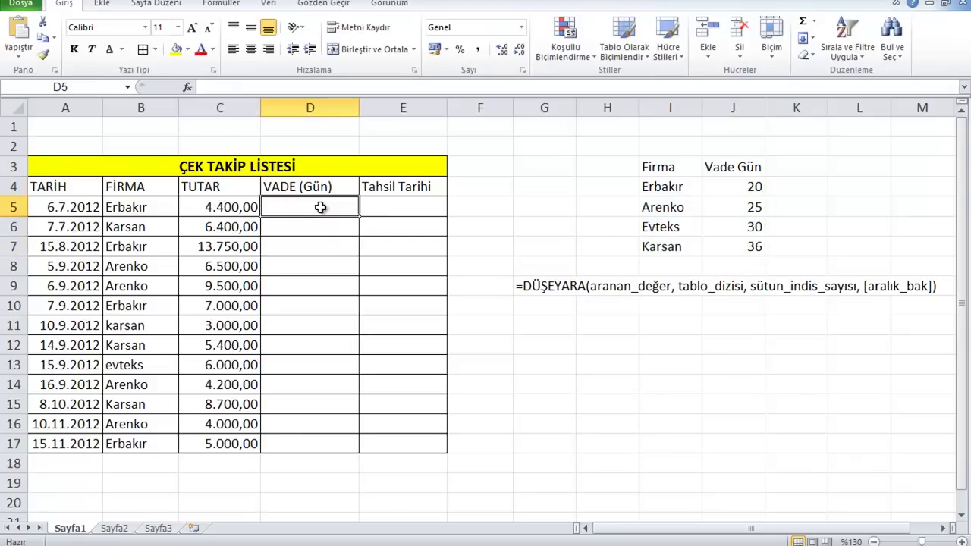
pyautogui.click(139, 220)
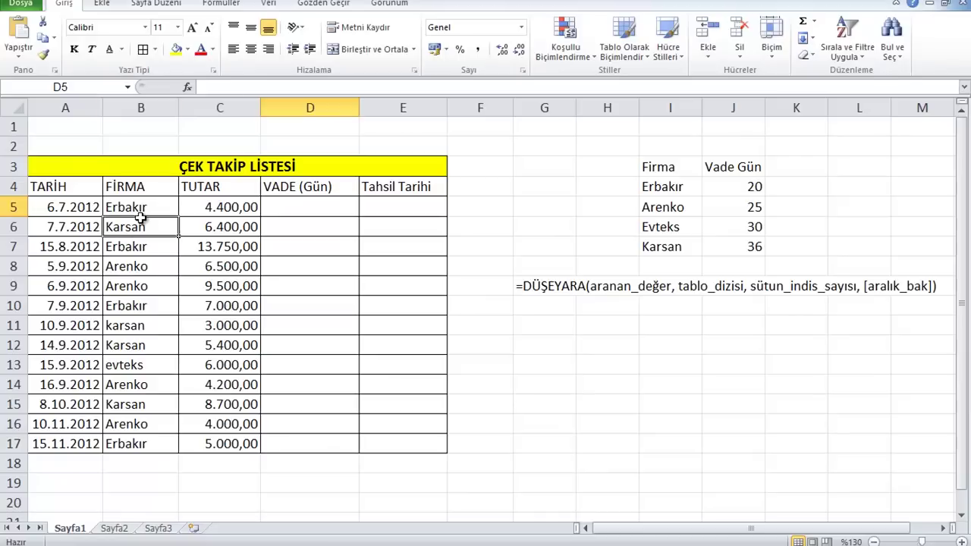
pyautogui.click(139, 206)
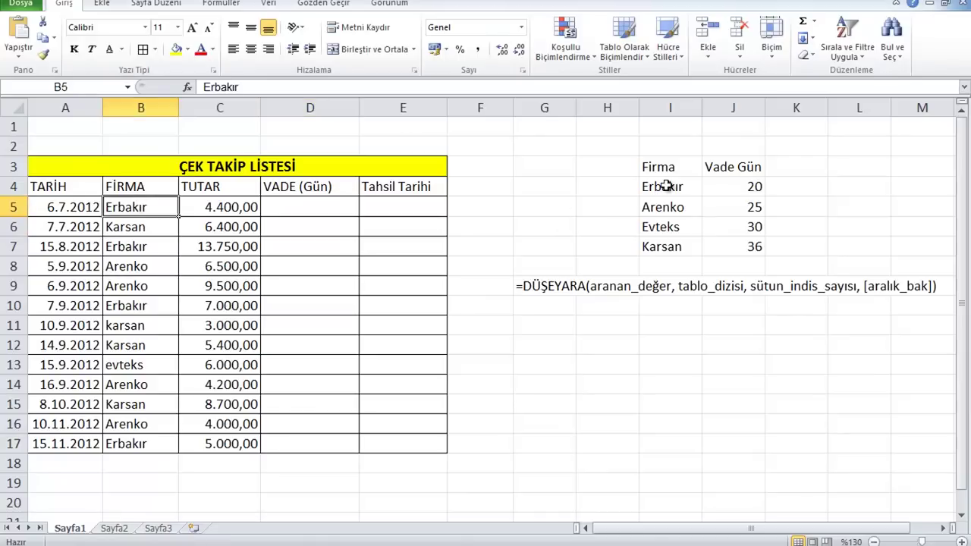
pyautogui.moveTo(666, 190); pyautogui.dragTo(736, 255)
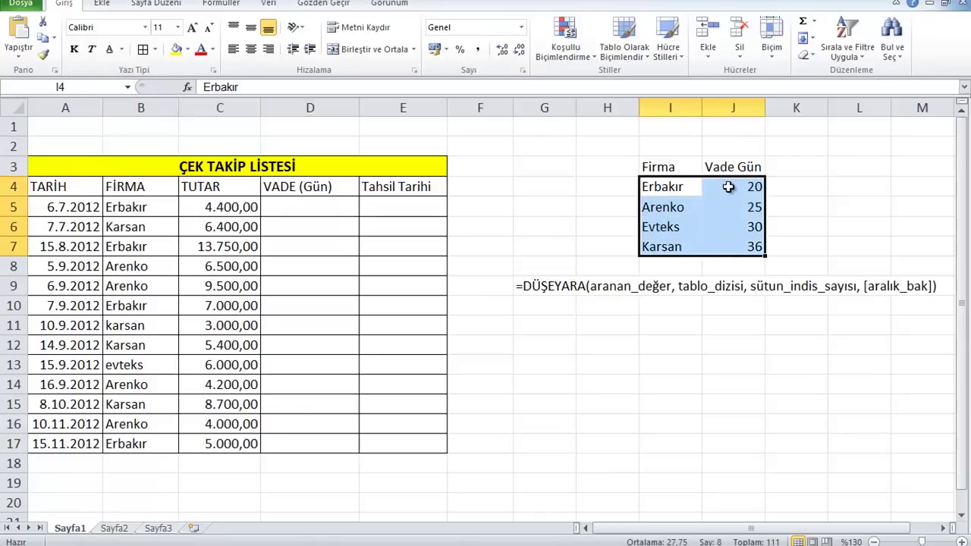
pyautogui.click(741, 187)
pyautogui.click(341, 201)
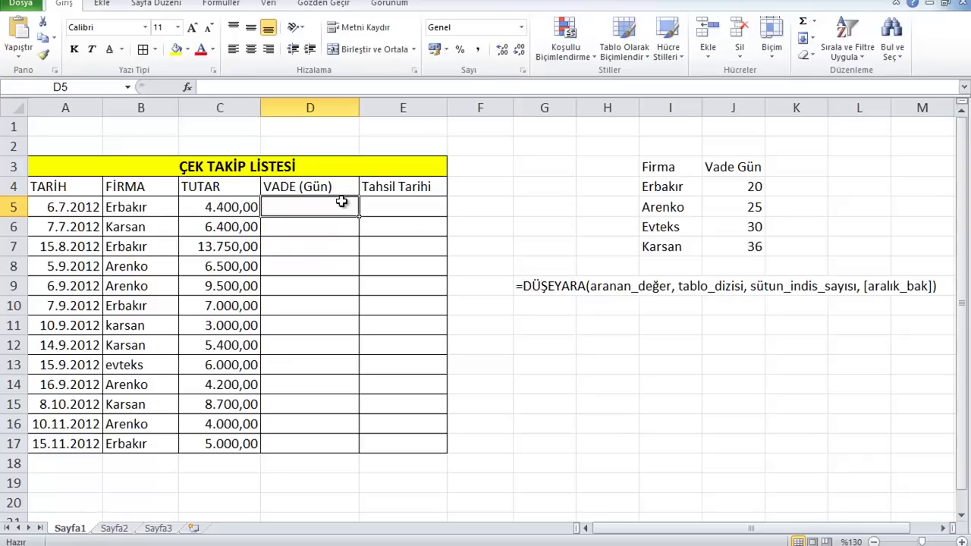
pyautogui.click(548, 286)
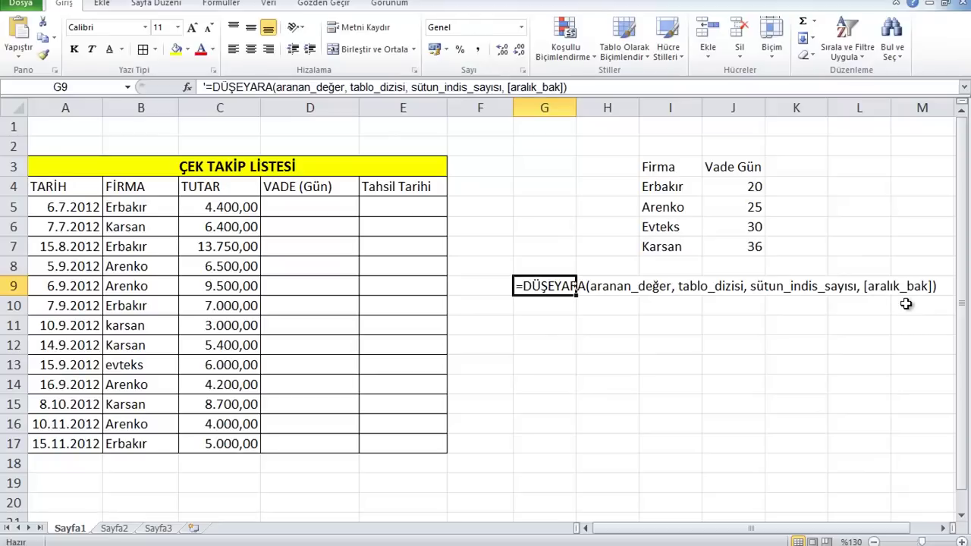
# Start a DÜŞEYARA lookup in D5 that uses B5 as the lookup value
pyautogui.click(315, 206)
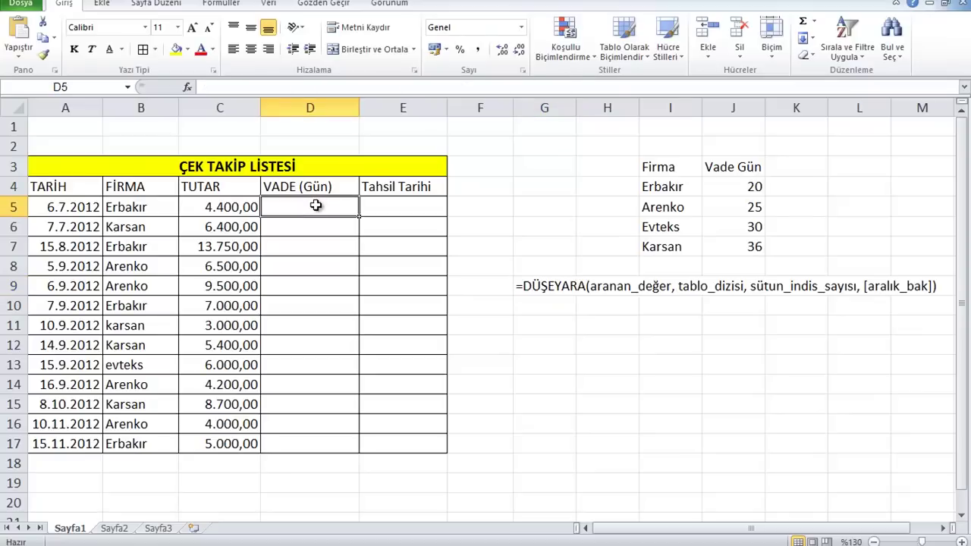
pyautogui.write('=dşer')
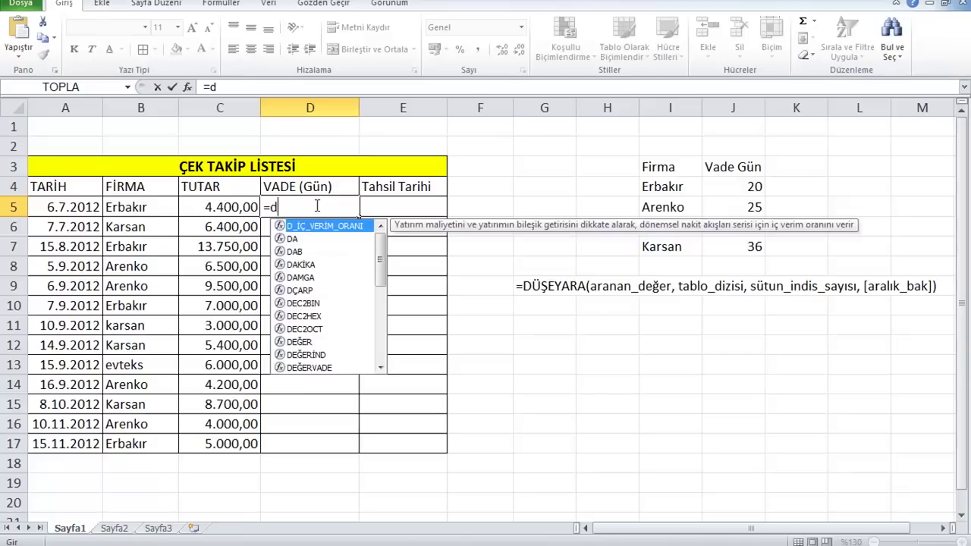
pyautogui.press('BackSpace')
pyautogui.press('BackSpace')
pyautogui.press('BackSpace')
pyautogui.write('ü')
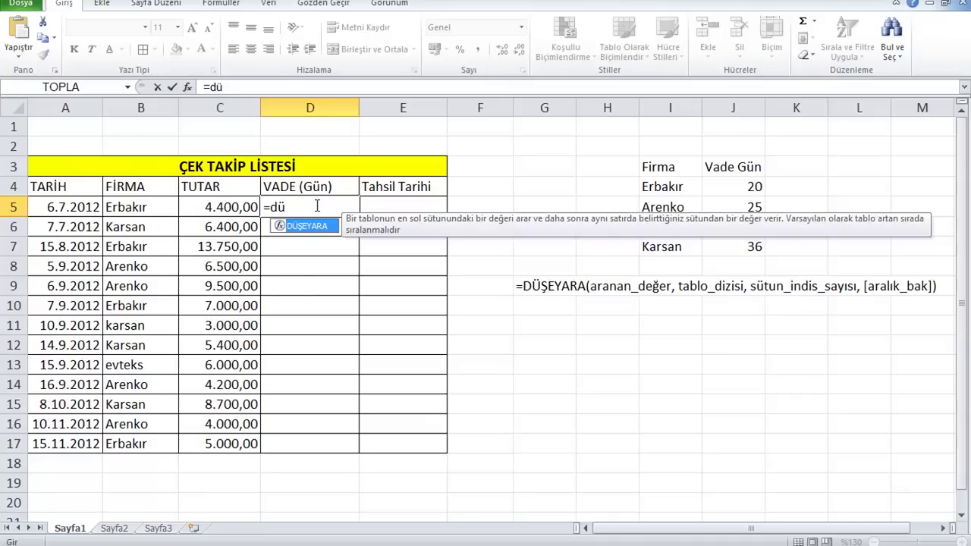
pyautogui.press('Tab')
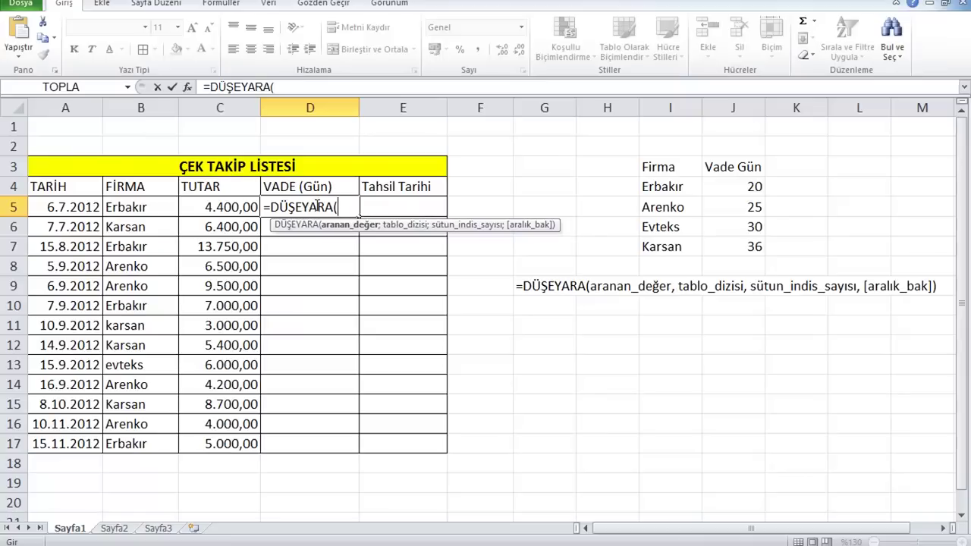
pyautogui.click(139, 209)
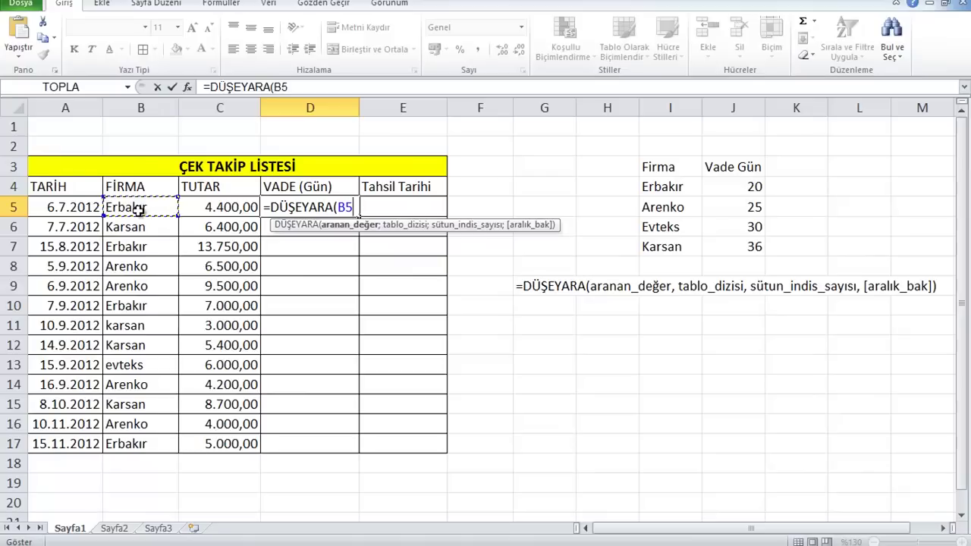
pyautogui.write(';')
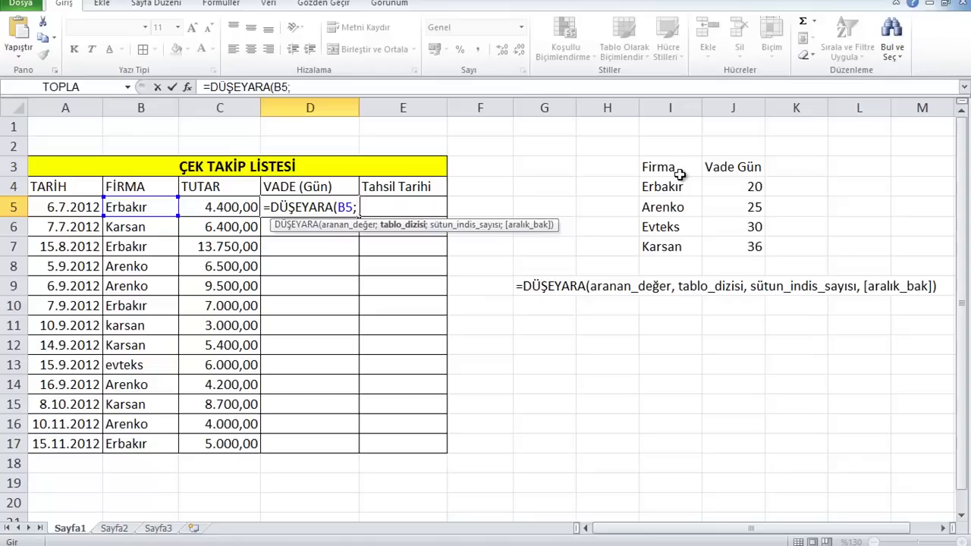
# Finish it with the absolute range $I$4:$J$7, column 2 and exact-match YANLIŞ, returning 20
pyautogui.moveTo(676, 189); pyautogui.dragTo(735, 247)
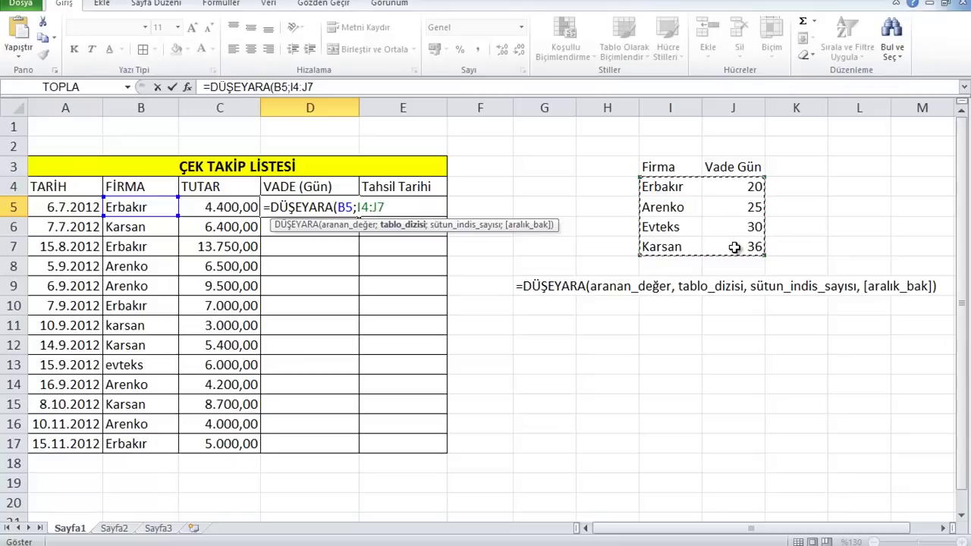
pyautogui.press('F4')
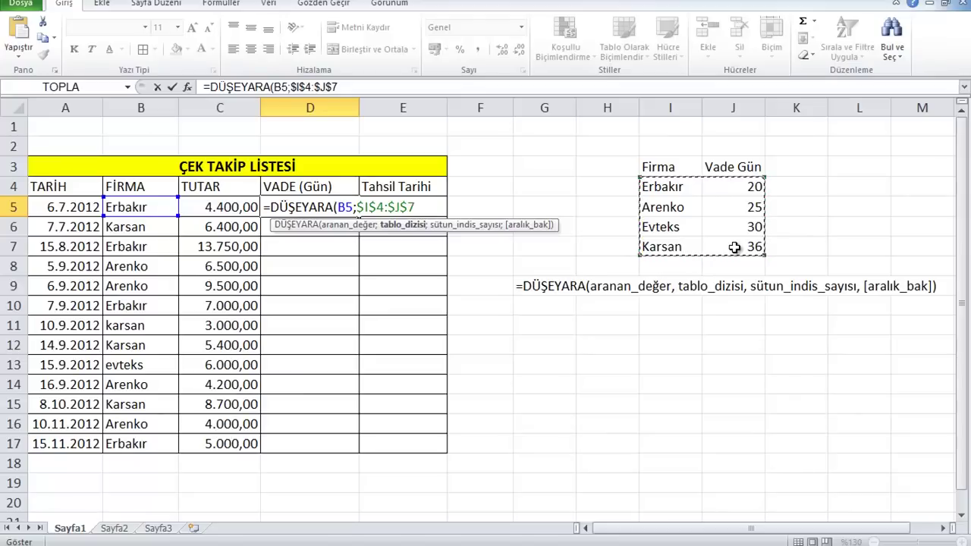
pyautogui.write(';')
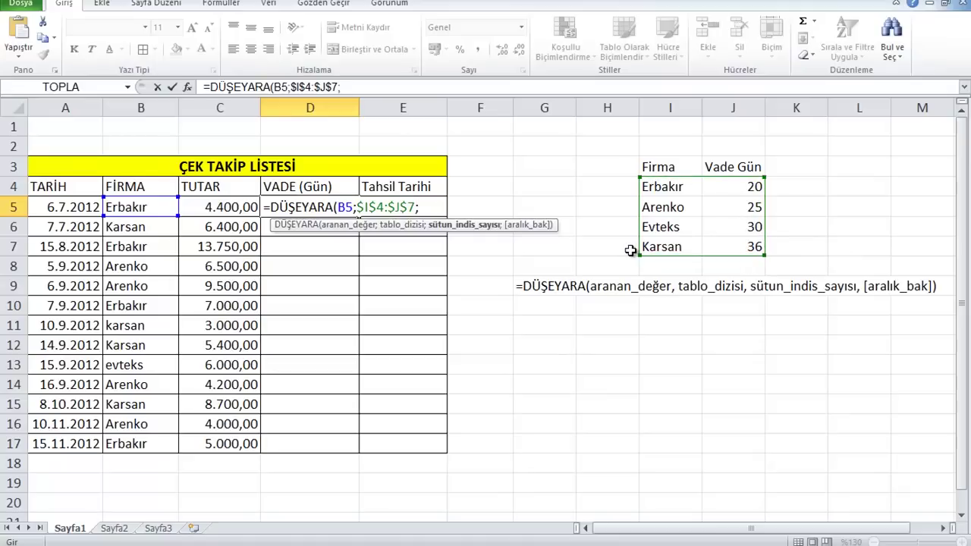
pyautogui.write('2;')
pyautogui.press('Down')
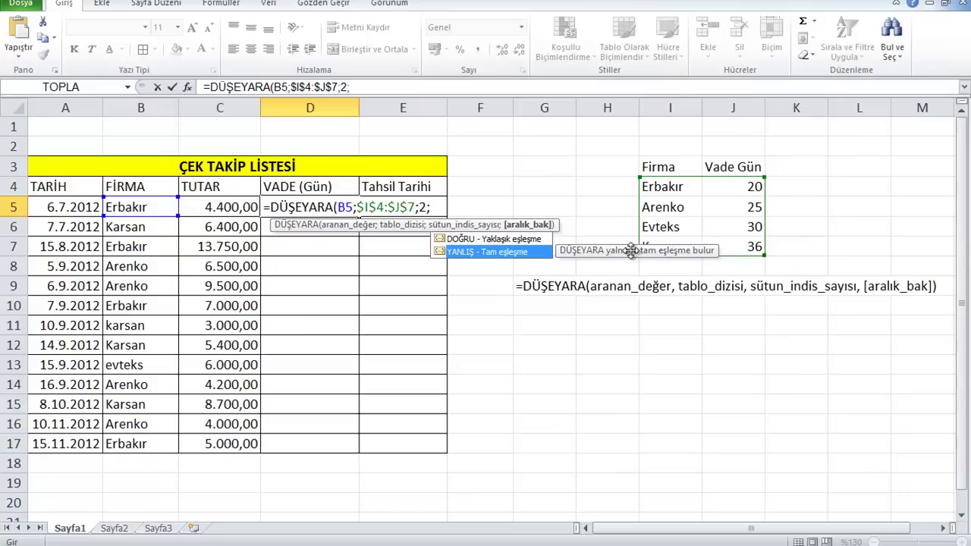
pyautogui.press('Tab')
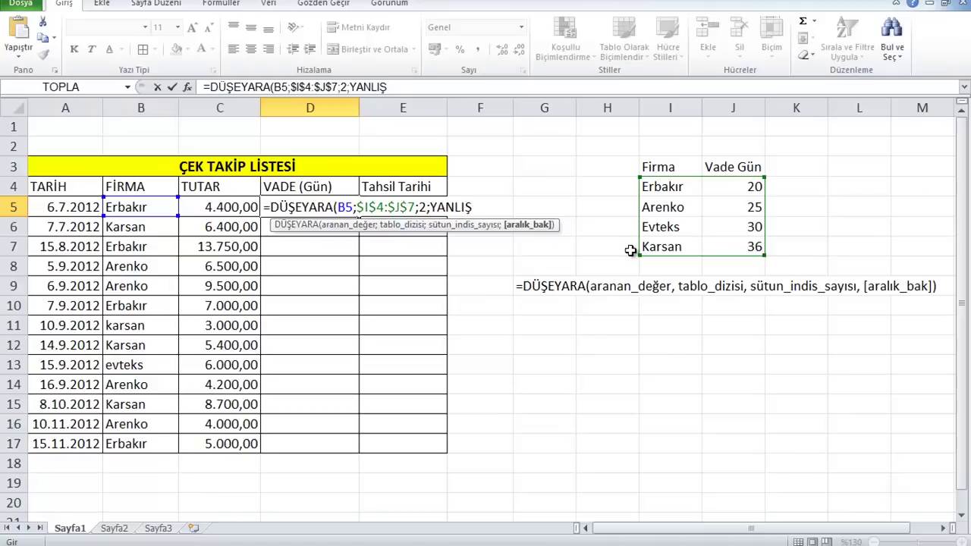
pyautogui.write(')')
pyautogui.press('Return')
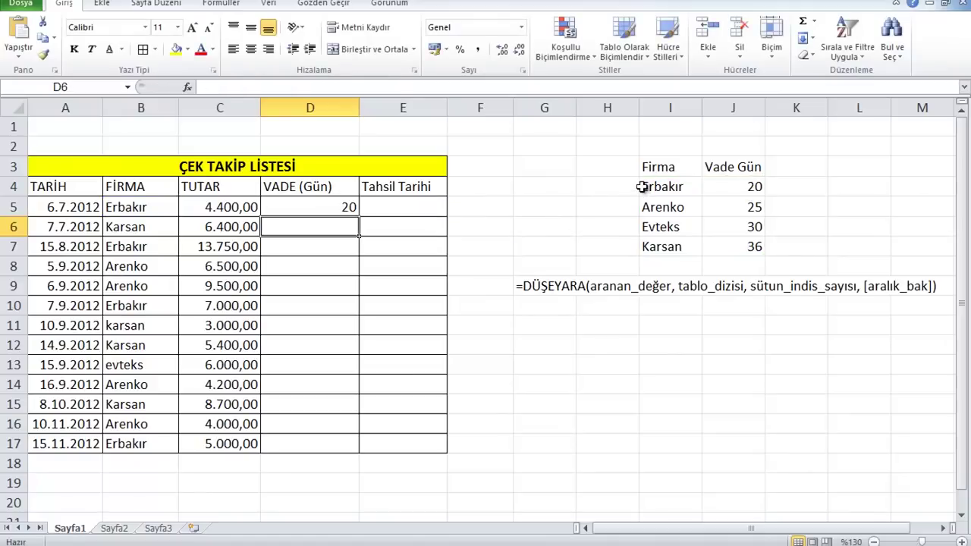
# Highlight B5 and the lookup table I4:J7 to explain how the due days are found
pyautogui.click(152, 208)
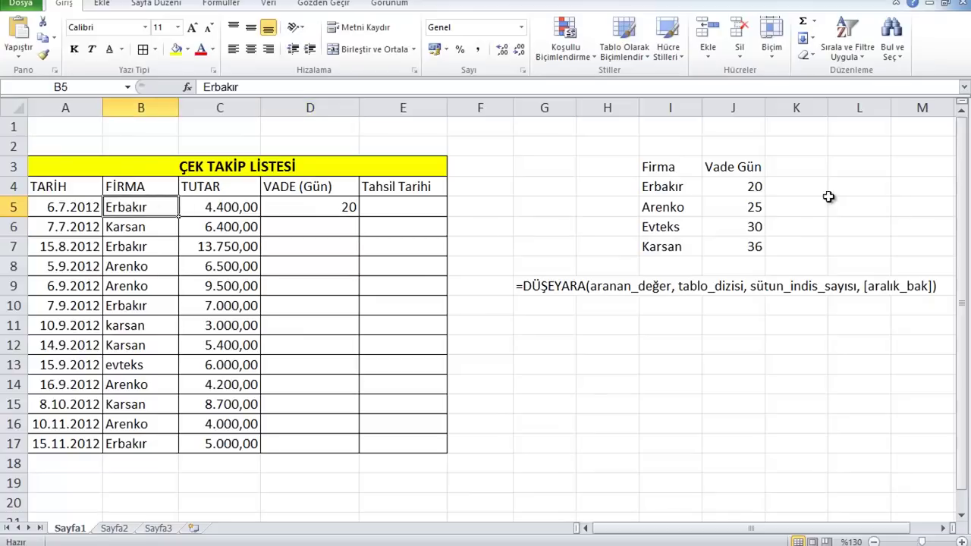
pyautogui.moveTo(683, 190); pyautogui.dragTo(730, 242)
pyautogui.click(730, 242)
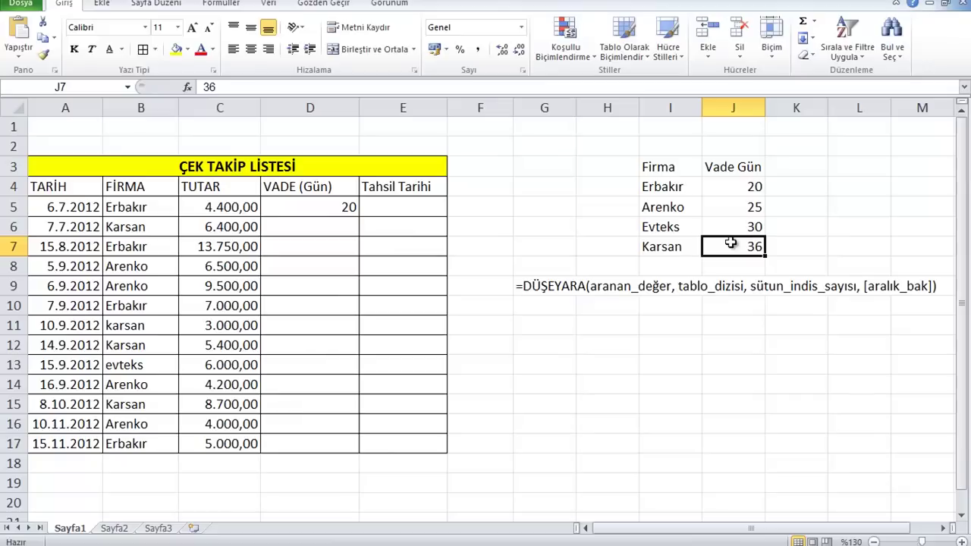
pyautogui.moveTo(690, 188); pyautogui.dragTo(742, 250)
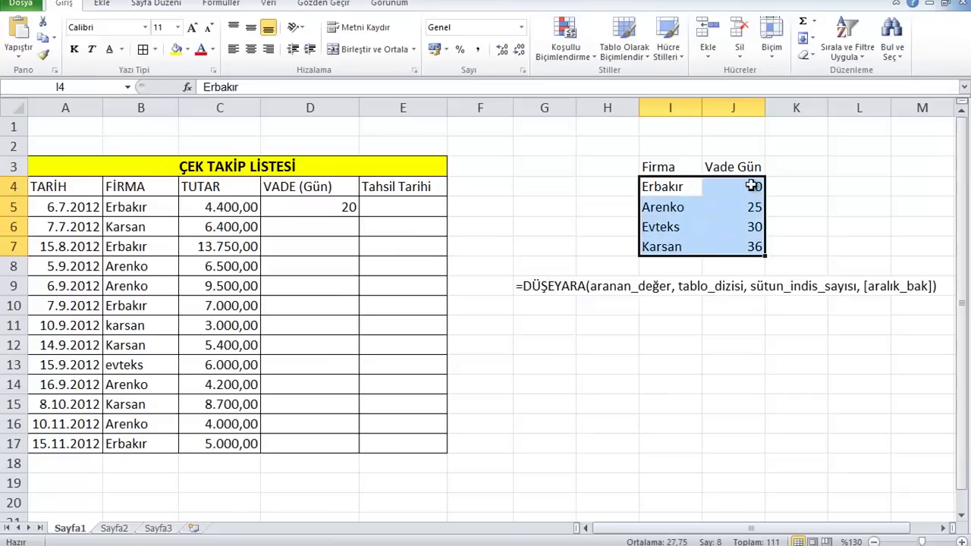
pyautogui.click(740, 189)
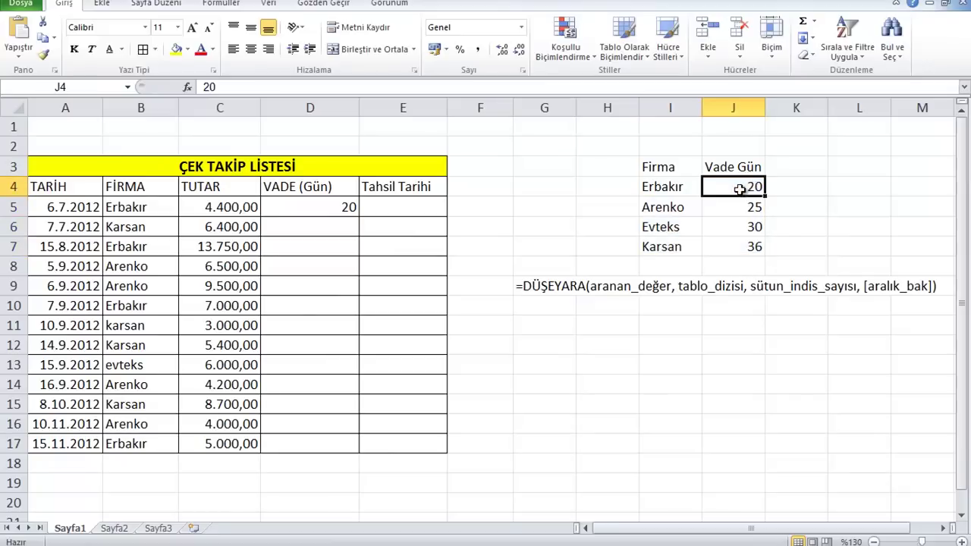
# Fill the D5 lookup formula down to D17 and review D5's references
pyautogui.click(305, 207)
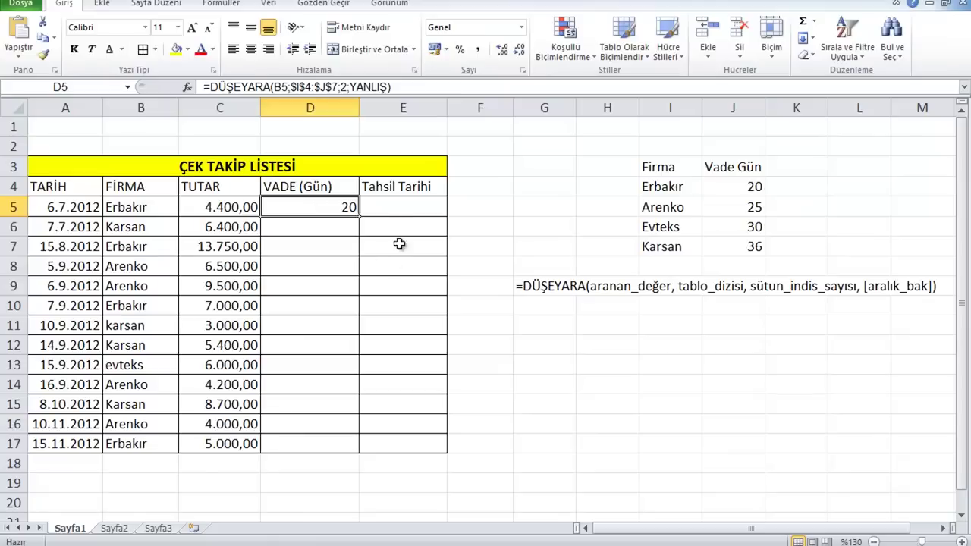
pyautogui.doubleClick(360, 219)
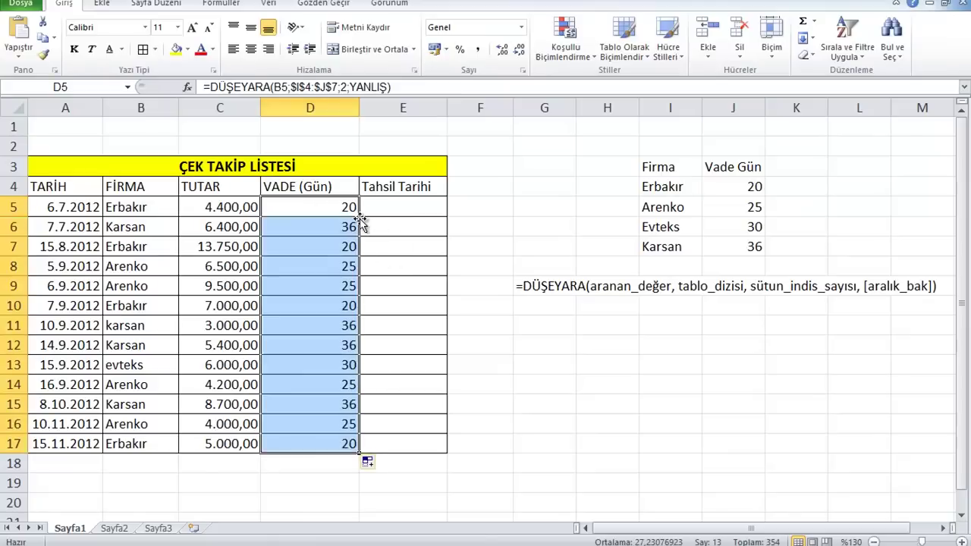
pyautogui.click(313, 486)
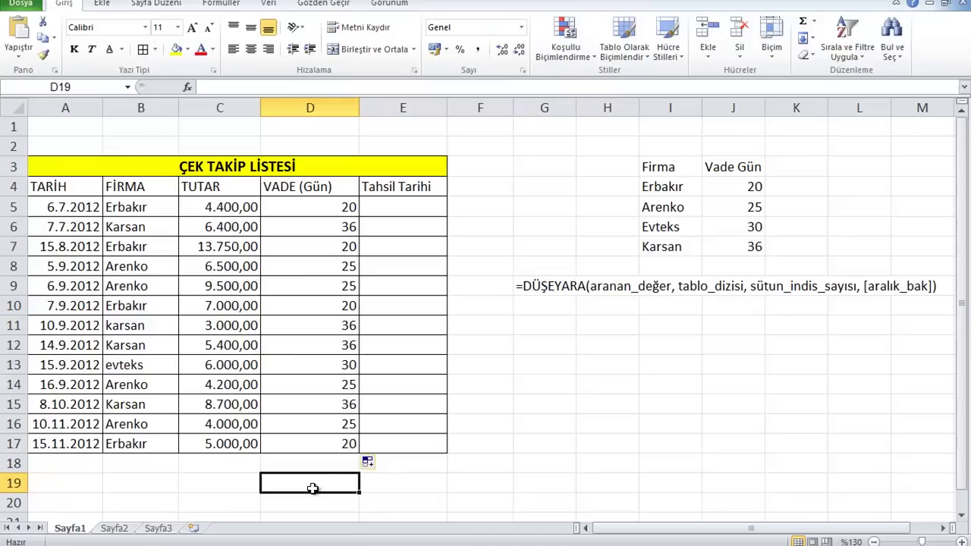
pyautogui.click(301, 206)
pyautogui.doubleClick(300, 206)
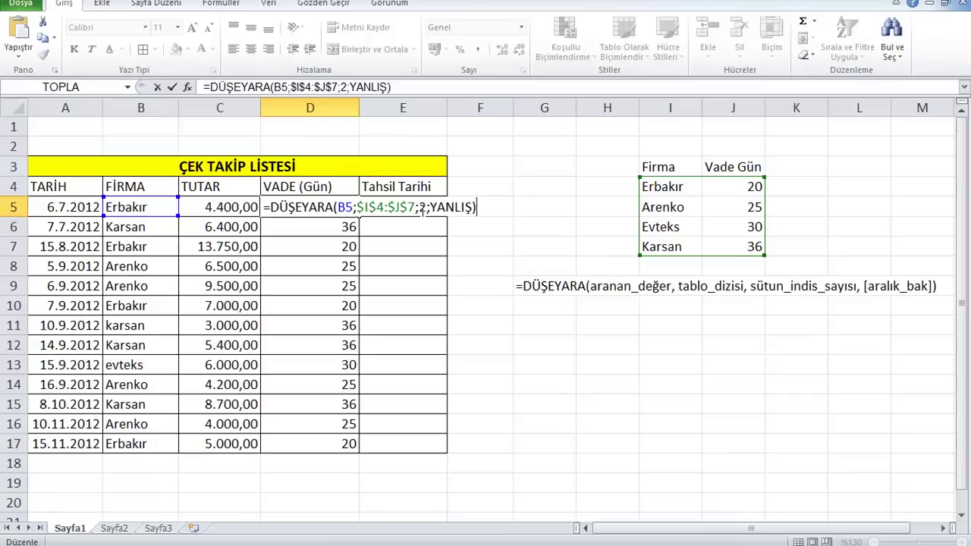
# Enter =A5+D5 in E5 and fill it down to E17 for the collection dates
pyautogui.press('Return')
pyautogui.click(421, 210)
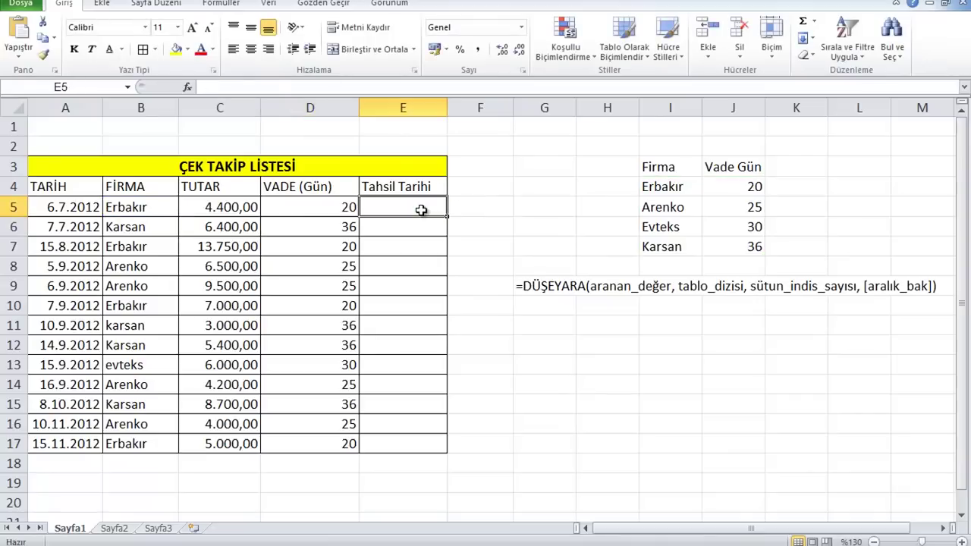
pyautogui.write('=')
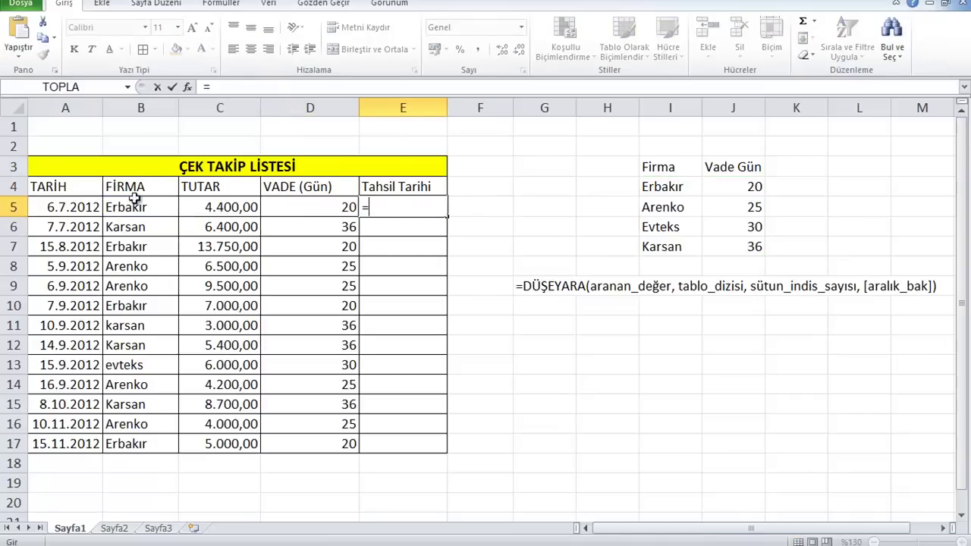
pyautogui.click(70, 207)
pyautogui.write('+')
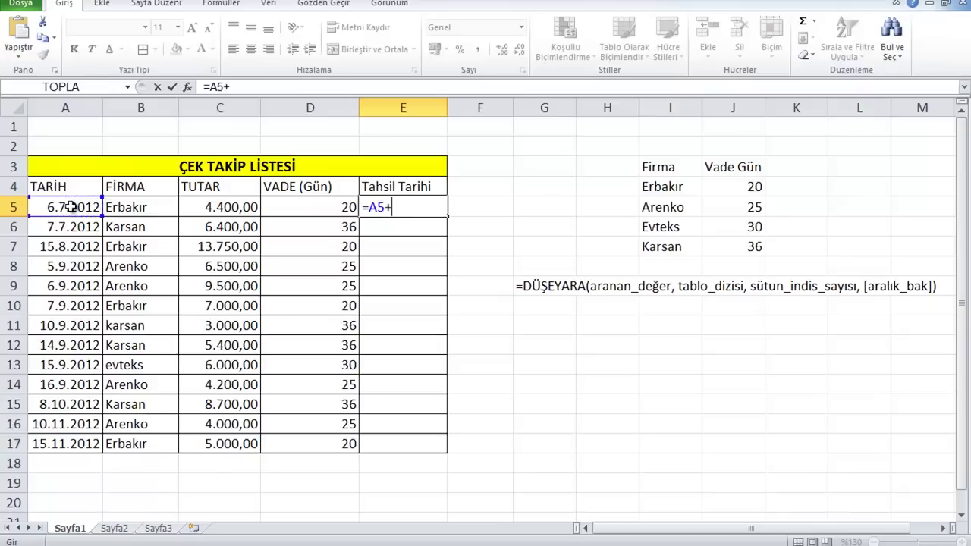
pyautogui.click(295, 210)
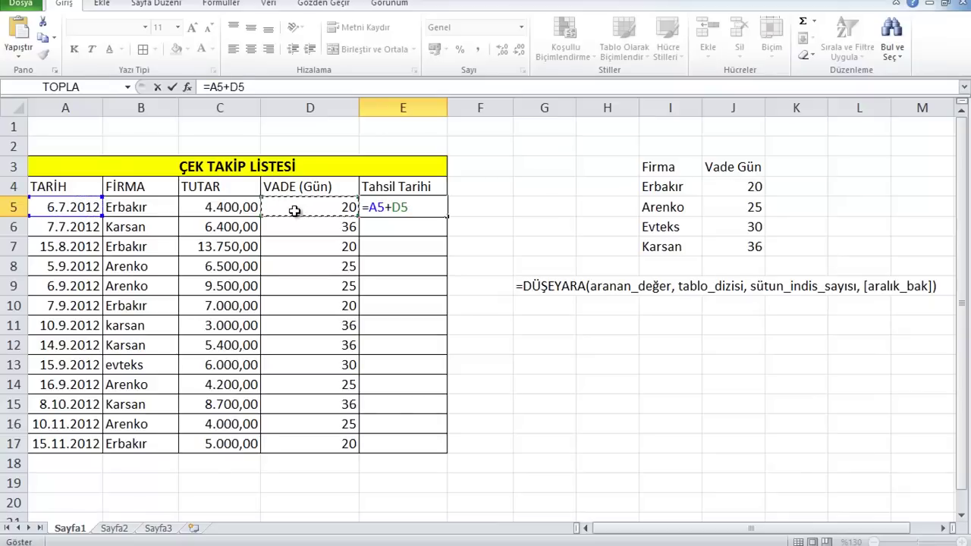
pyautogui.press('Return')
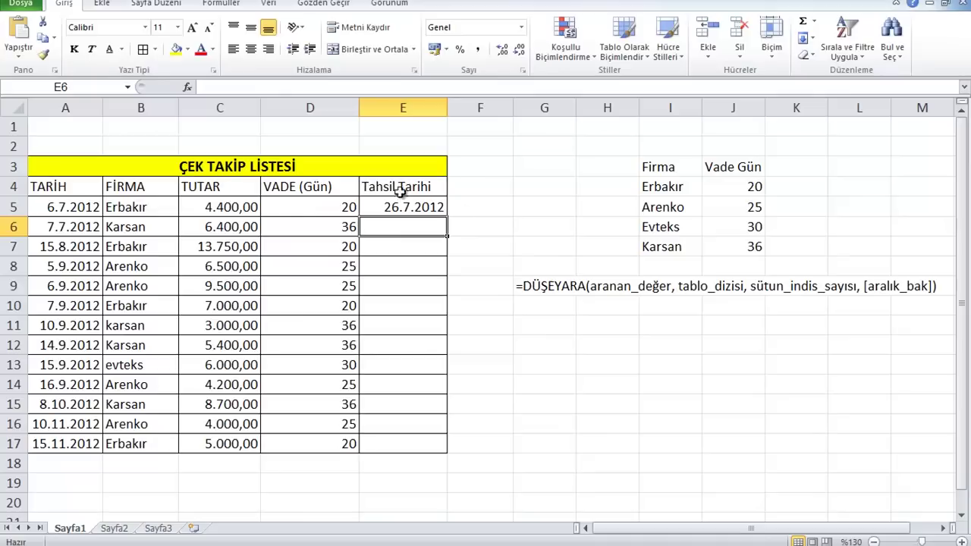
pyautogui.click(429, 210)
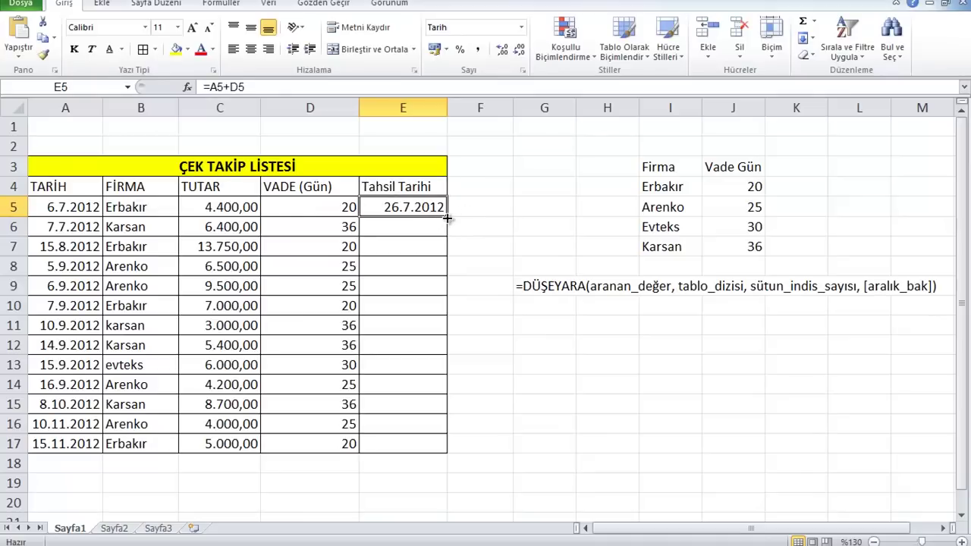
pyautogui.doubleClick(447, 217)
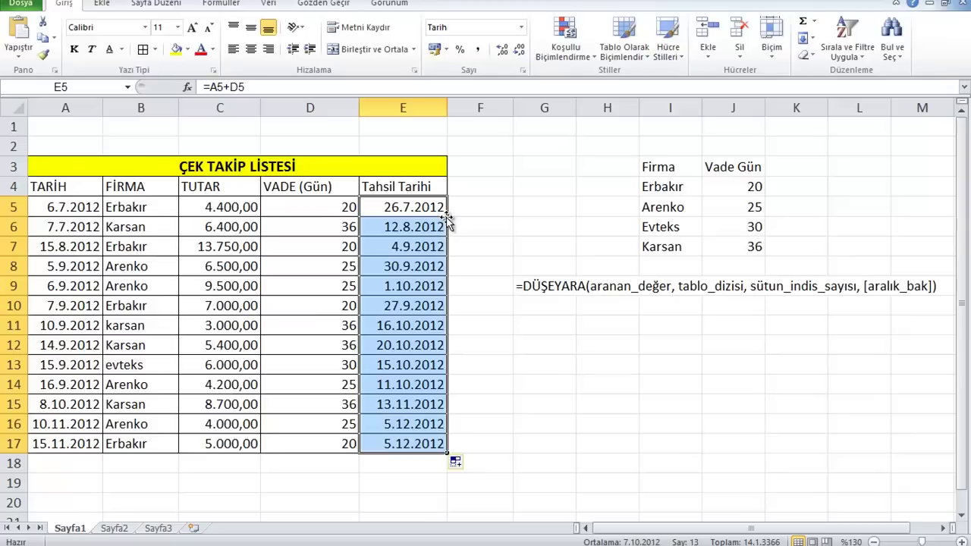
pyautogui.click(470, 212)
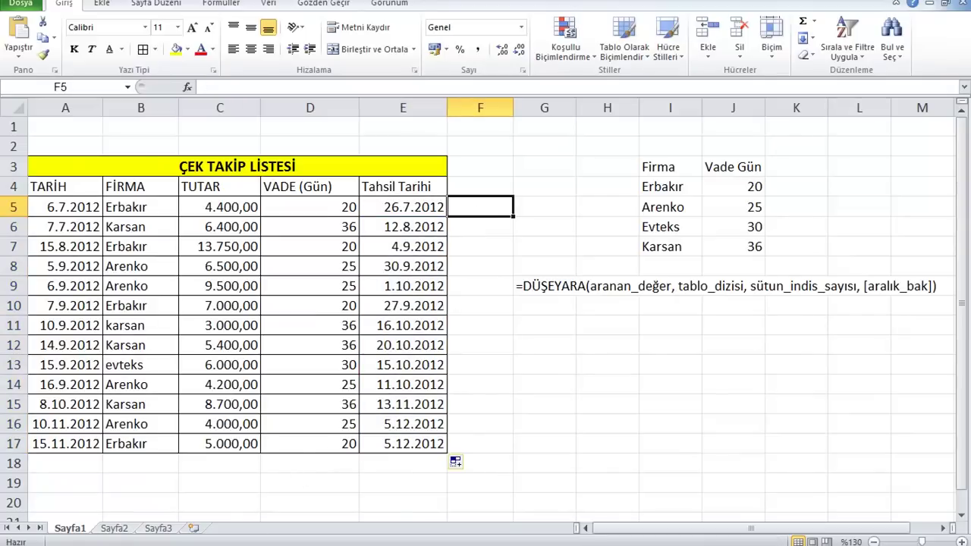
# Switch to the Sayfa2 sheet with the DÜŞEYARA İŞLEVİ KULLANIMI title page
pyautogui.click(114, 528)
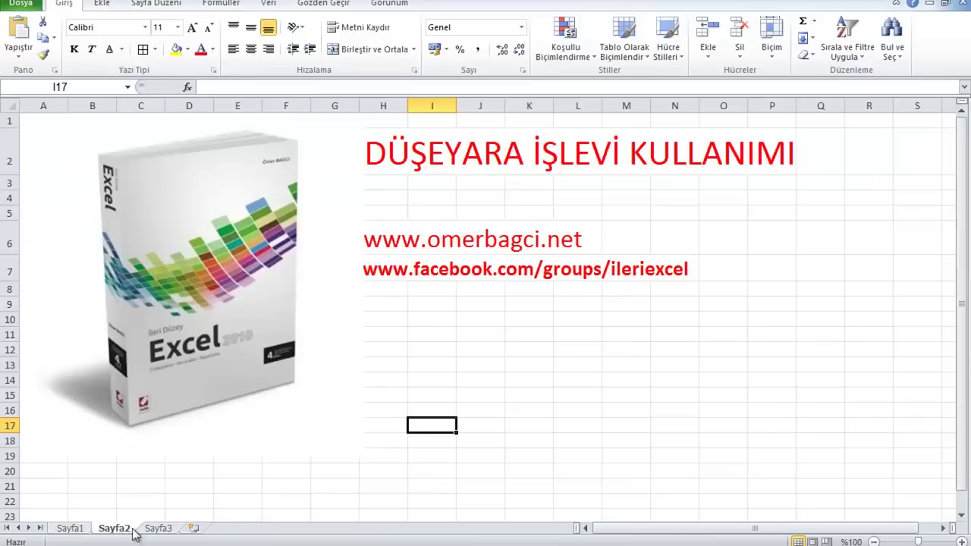
pyautogui.moveTo(428, 543)
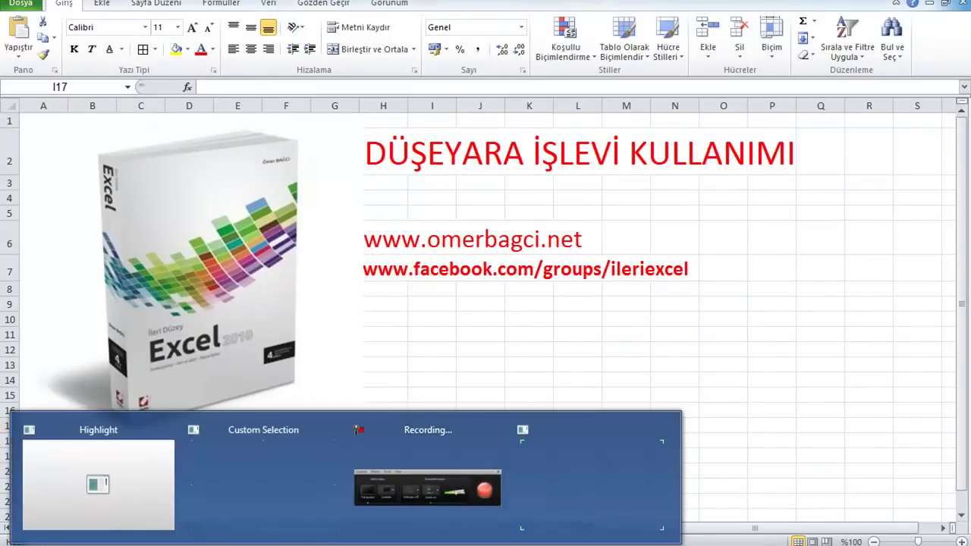
pyautogui.click(472, 490)
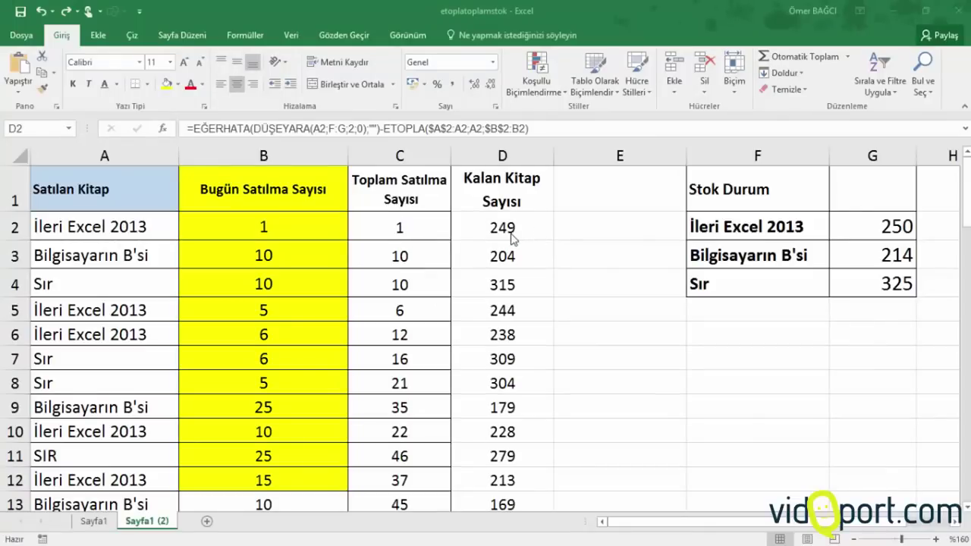
pyautogui.click(497, 238)
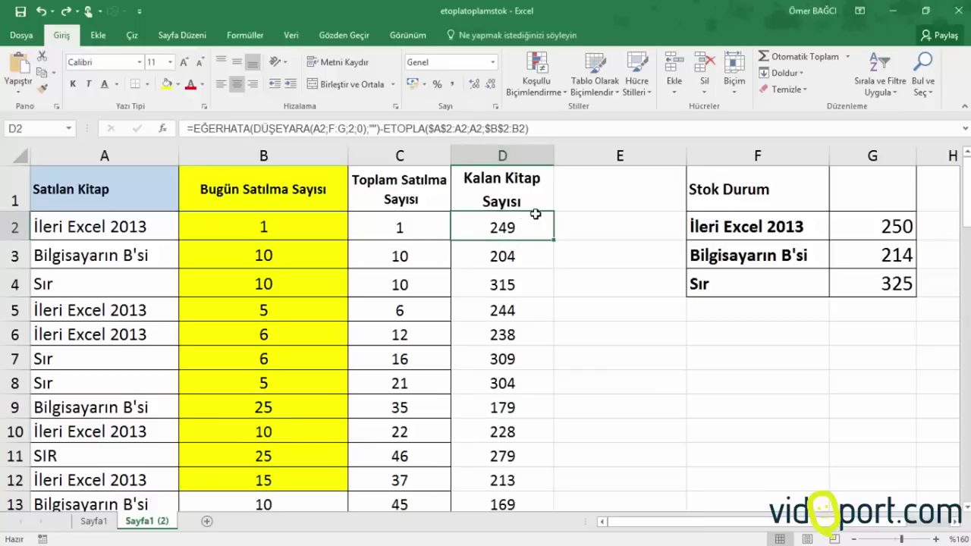
pyautogui.scroll(-2, 522, 214)
pyautogui.scroll(-2, 523, 214)
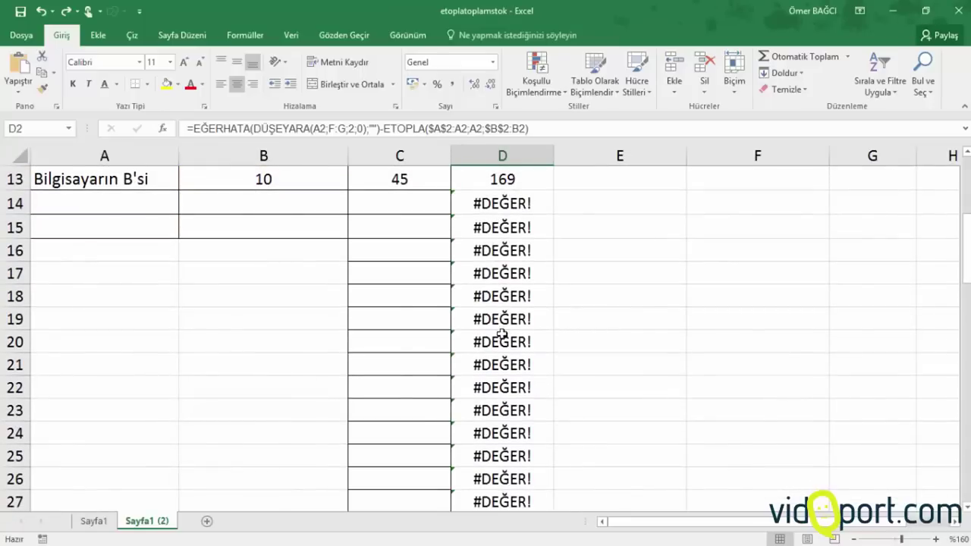
pyautogui.click(408, 204)
pyautogui.click(507, 205)
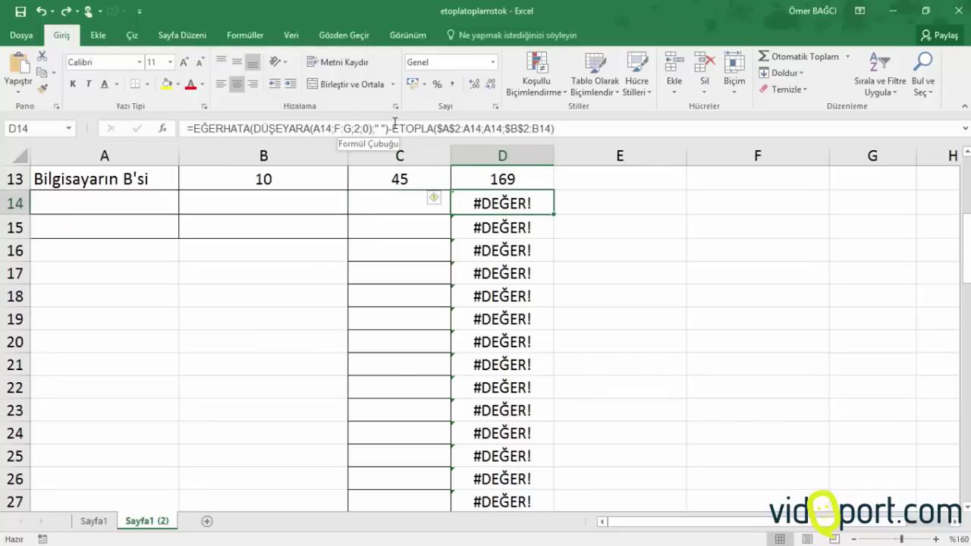
pyautogui.scroll(4, 497, 220)
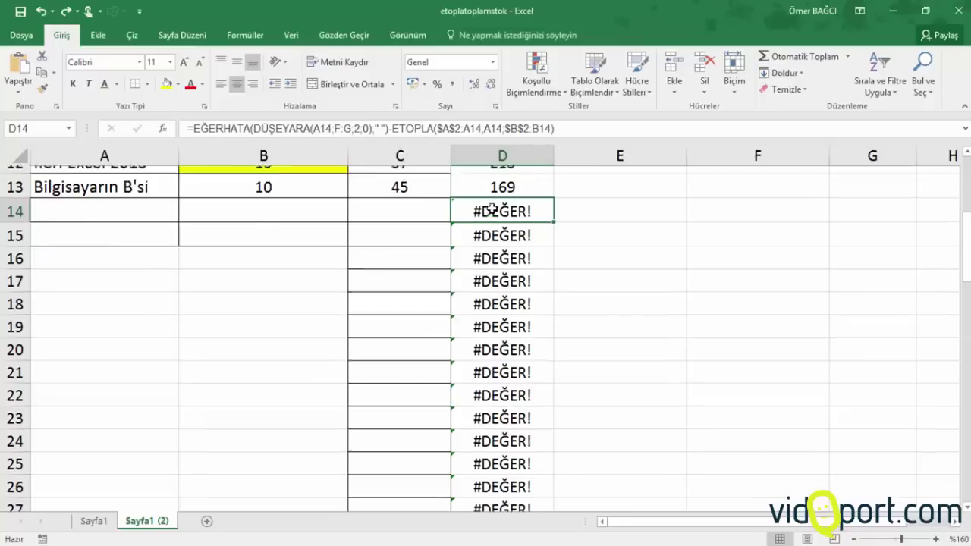
pyautogui.click(505, 227)
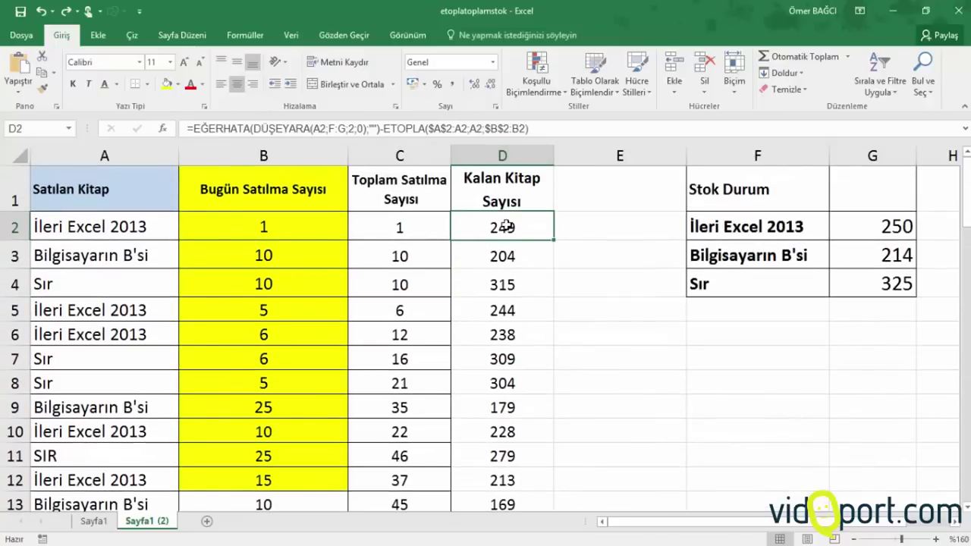
# Wrap D2's whole subtraction in EĞERHATA with an empty-text "" fallback
pyautogui.doubleClick(505, 227)
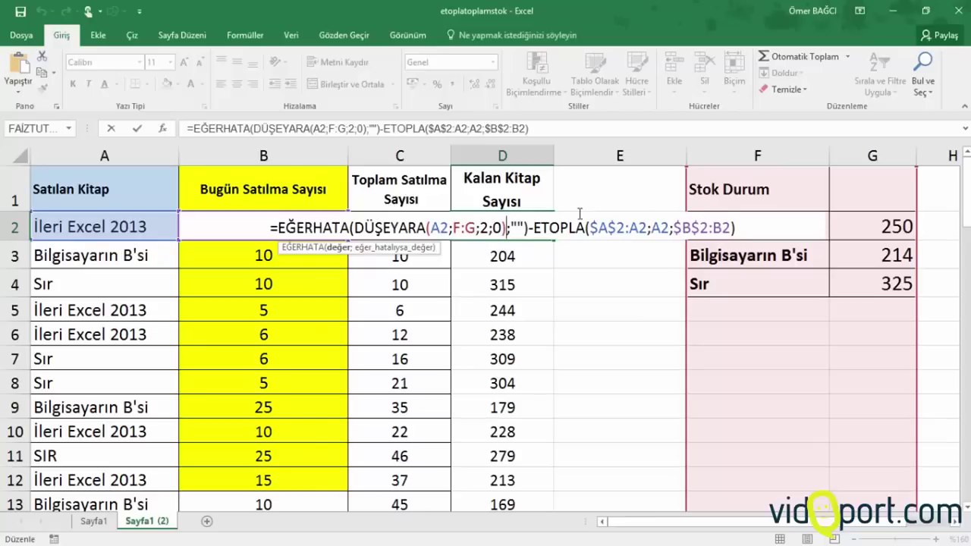
pyautogui.press('Delete')
pyautogui.press('Delete')
pyautogui.press('Delete')
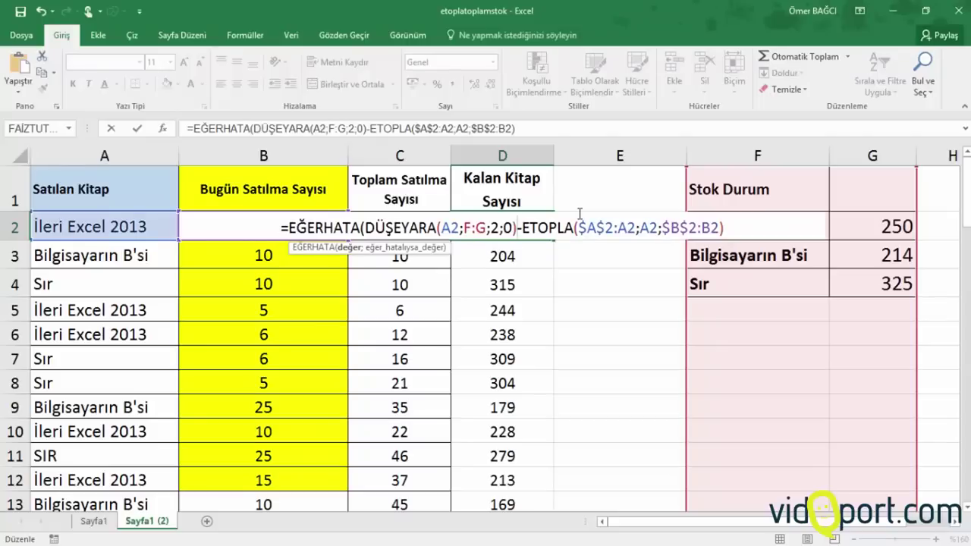
pyautogui.press('Right')
pyautogui.press('Right')
pyautogui.press('Right')
pyautogui.press('Right')
pyautogui.press('Right')
pyautogui.press('Right')
pyautogui.press('Right')
pyautogui.press('Right')
pyautogui.press('End')
pyautogui.write(';""')
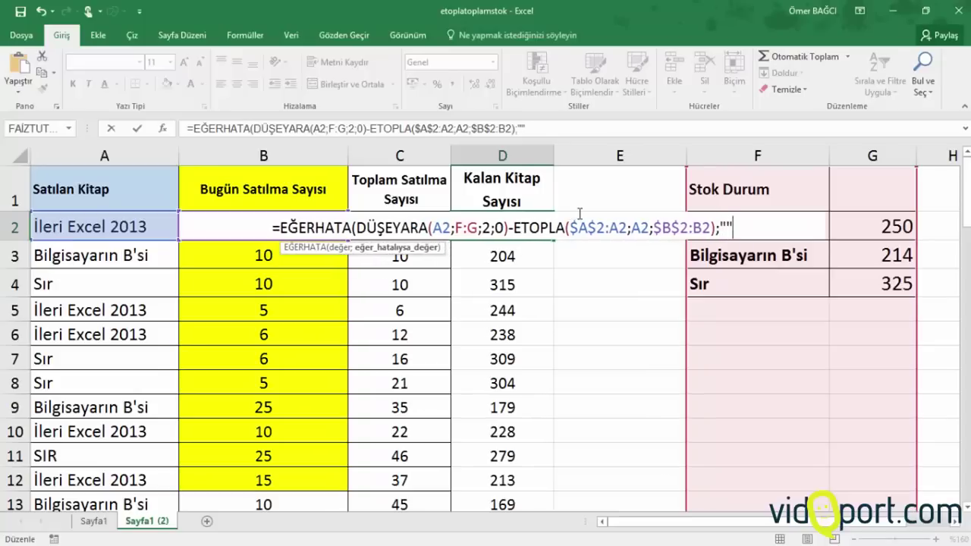
pyautogui.write(')')
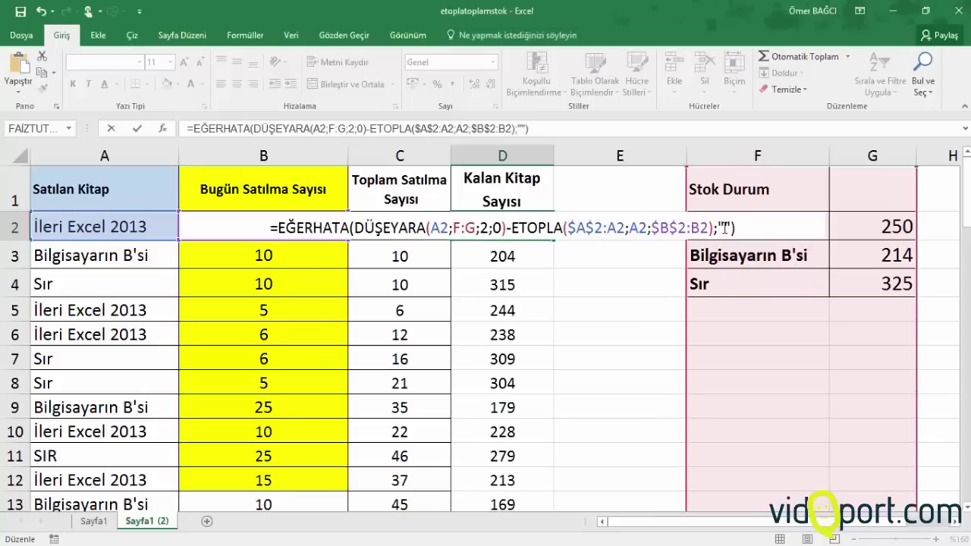
pyautogui.press('Return')
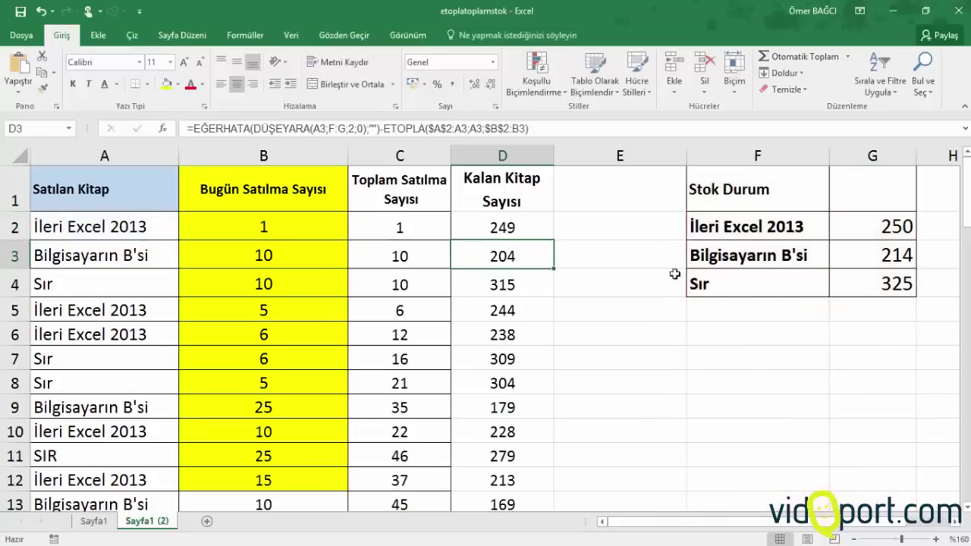
# Fill the corrected D2 formula down column D so D14 shows blank
pyautogui.click(529, 226)
pyautogui.doubleClick(553, 243)
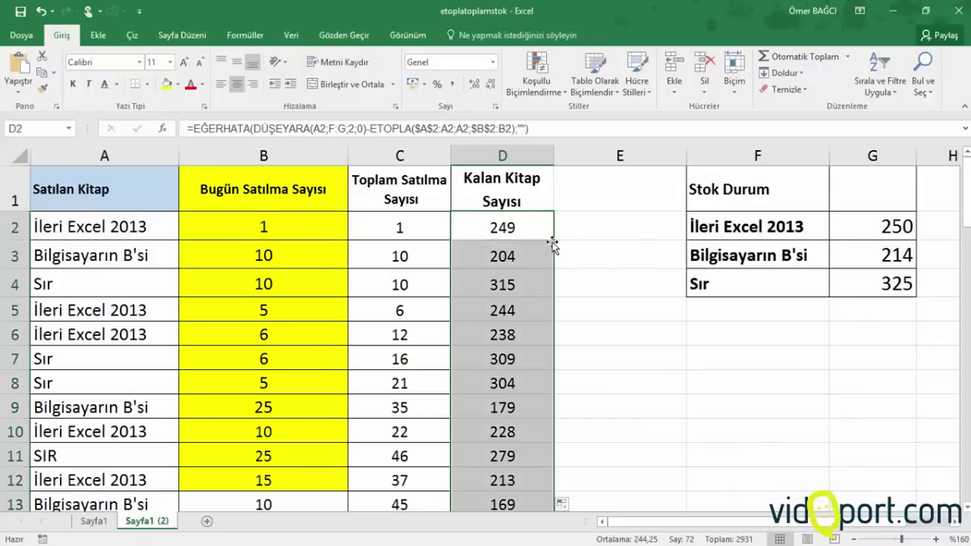
pyautogui.scroll(-5, 549, 241)
pyautogui.scroll(1, 549, 242)
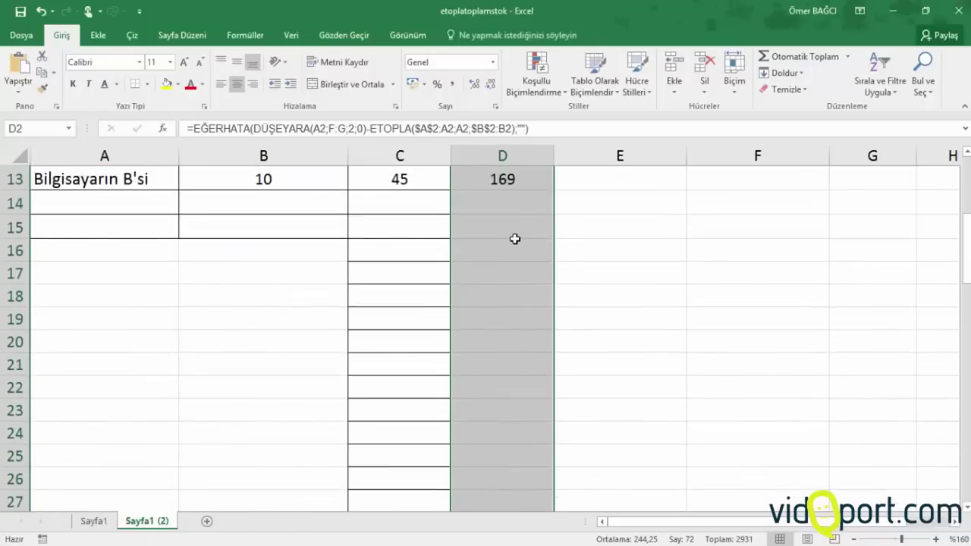
pyautogui.scroll(2, 514, 238)
pyautogui.click(508, 346)
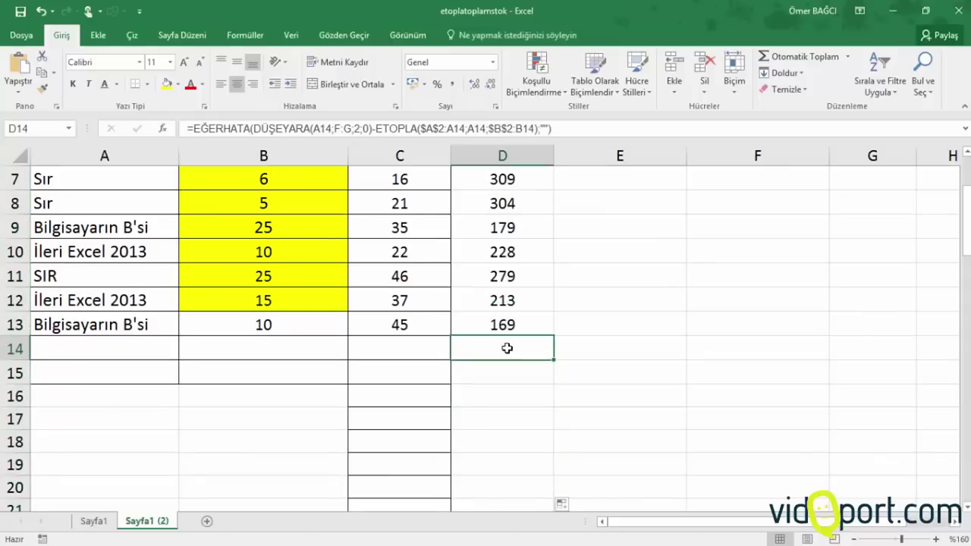
pyautogui.click(503, 373)
pyautogui.click(493, 396)
pyautogui.click(487, 419)
pyautogui.click(479, 438)
pyautogui.click(486, 419)
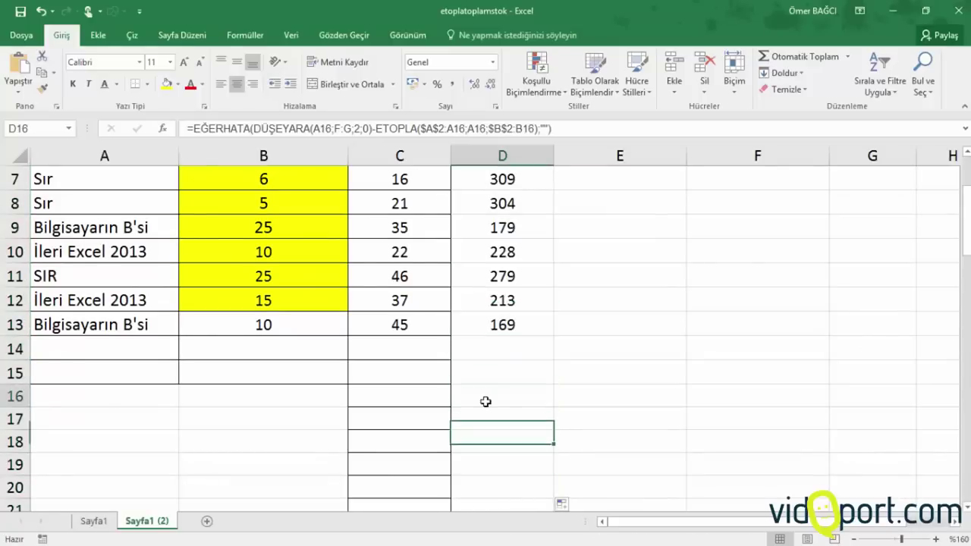
pyautogui.click(493, 396)
pyautogui.click(498, 373)
pyautogui.click(502, 348)
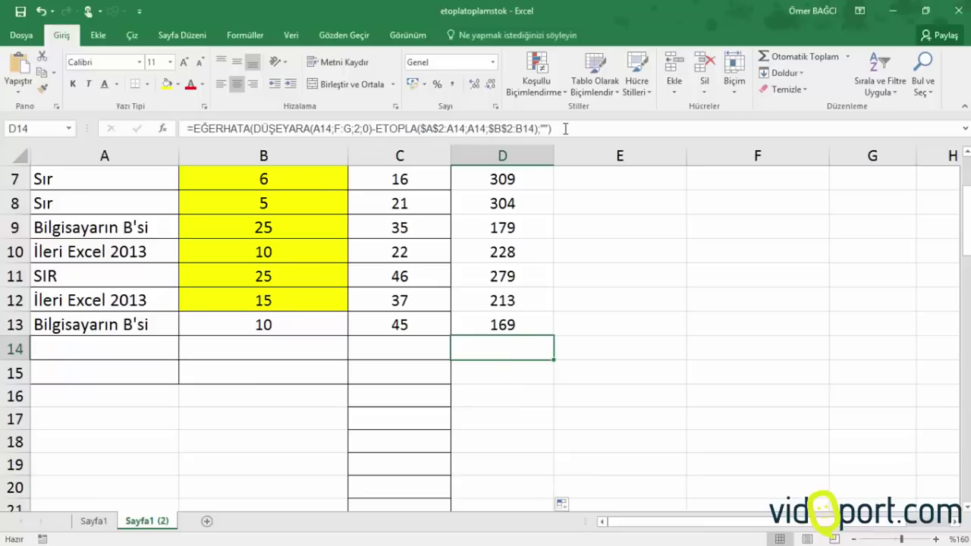
pyautogui.click(492, 395)
pyautogui.click(491, 442)
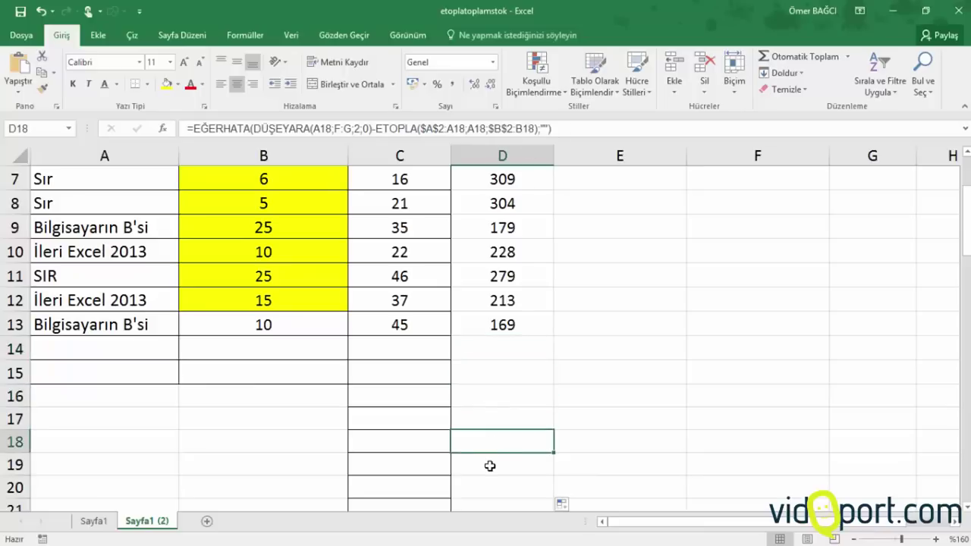
pyautogui.scroll(-2, 503, 412)
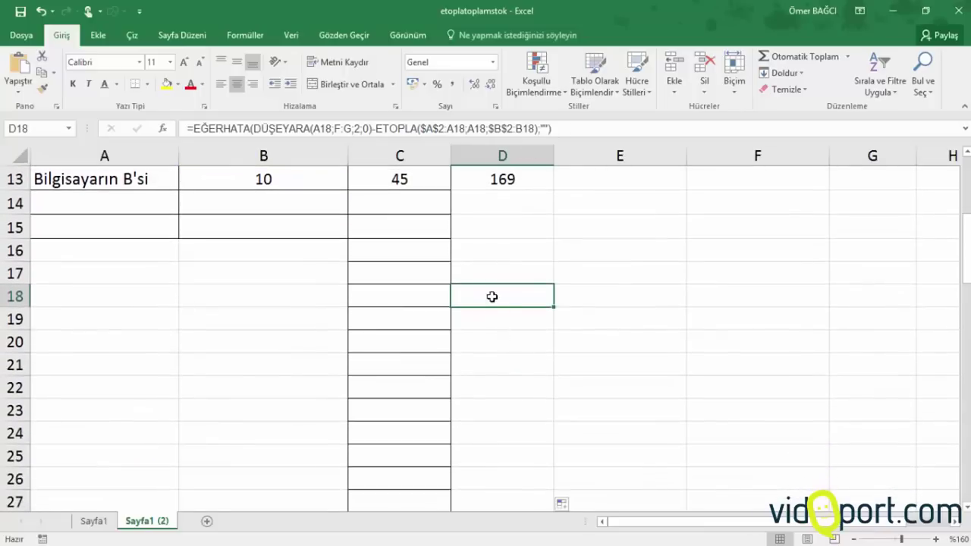
pyautogui.click(488, 279)
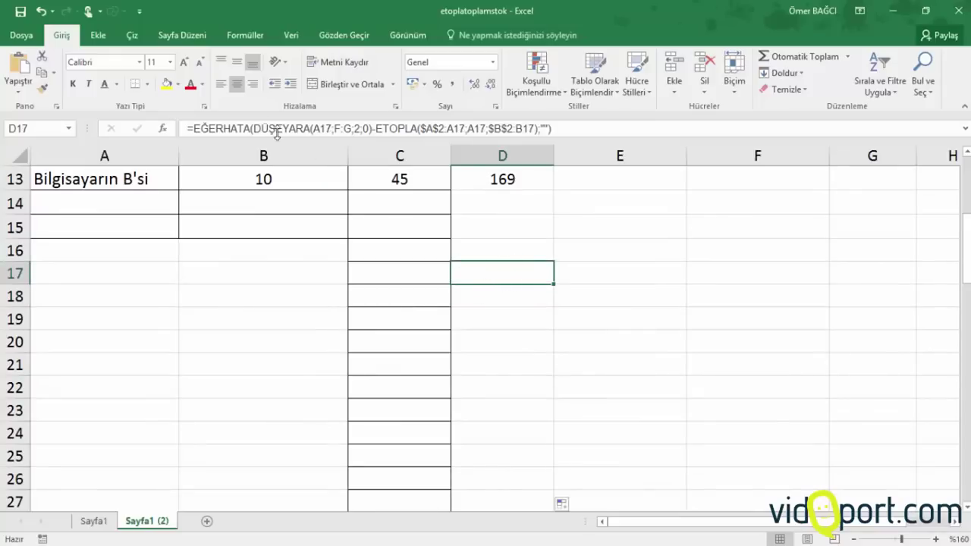
pyautogui.click(515, 250)
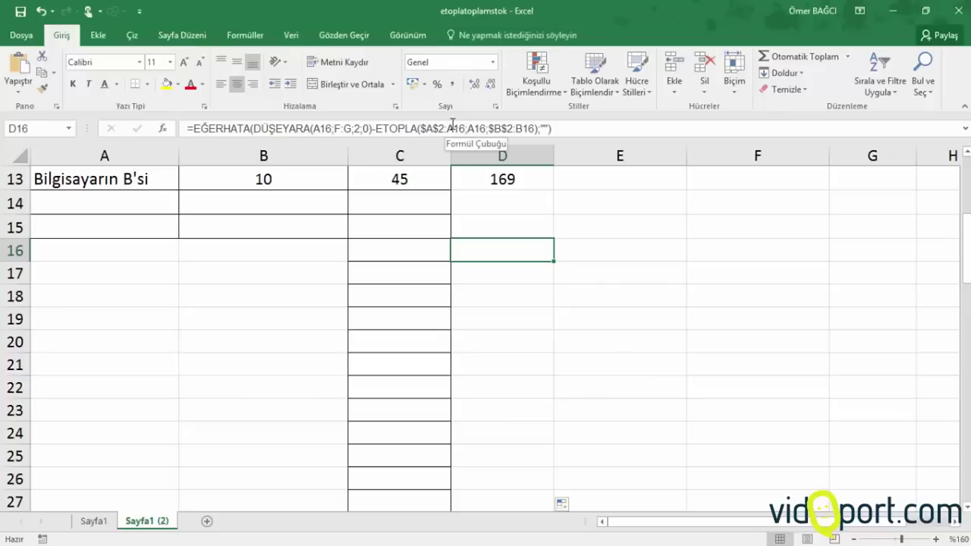
pyautogui.scroll(1, 542, 271)
pyautogui.scroll(2, 542, 271)
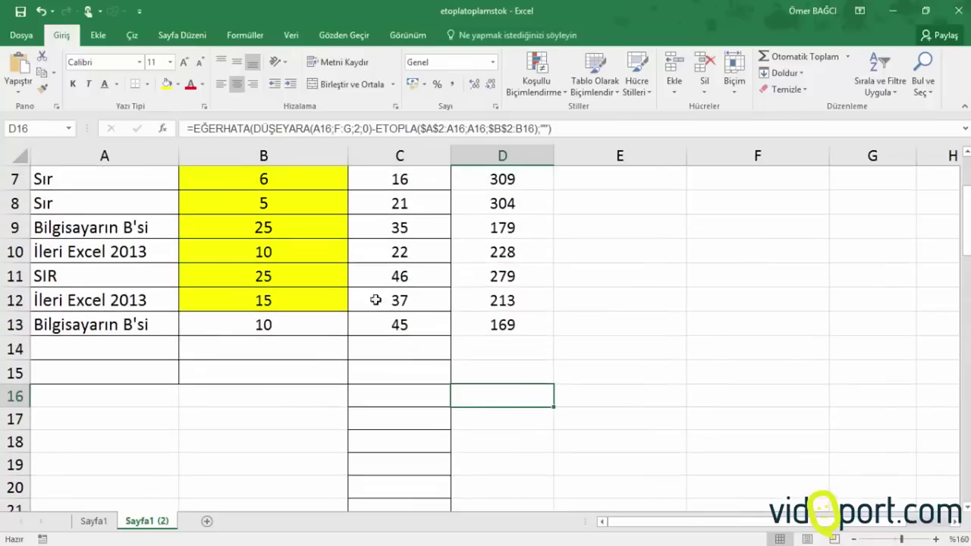
# Record a sale of 30 İleri Excel 2013 books in row 14
pyautogui.click(145, 345)
pyautogui.write('İleri Excel 2013')
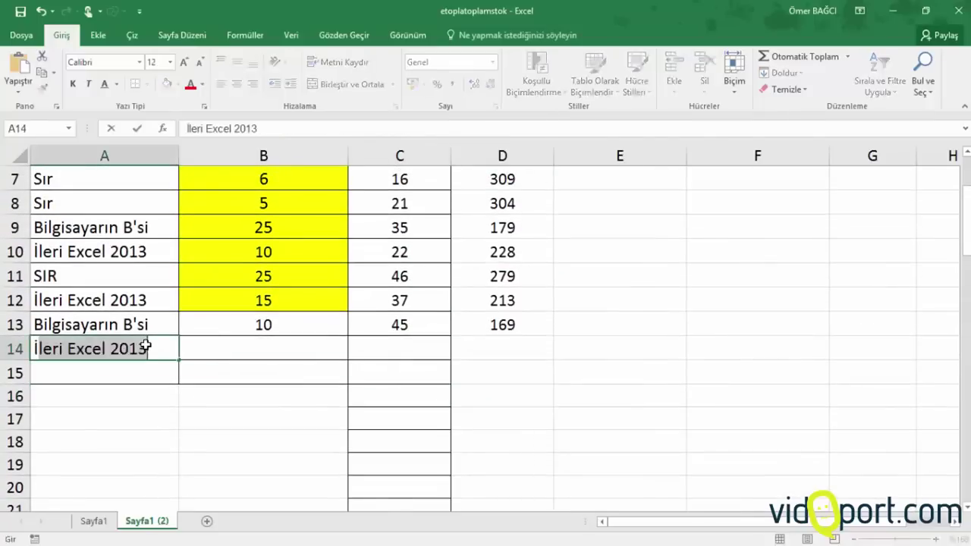
pyautogui.press('Tab')
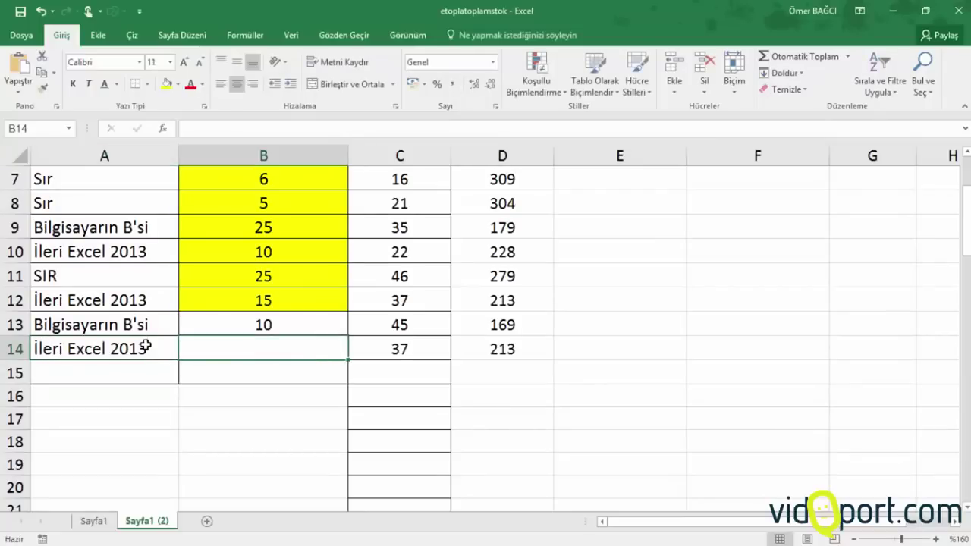
pyautogui.write('30')
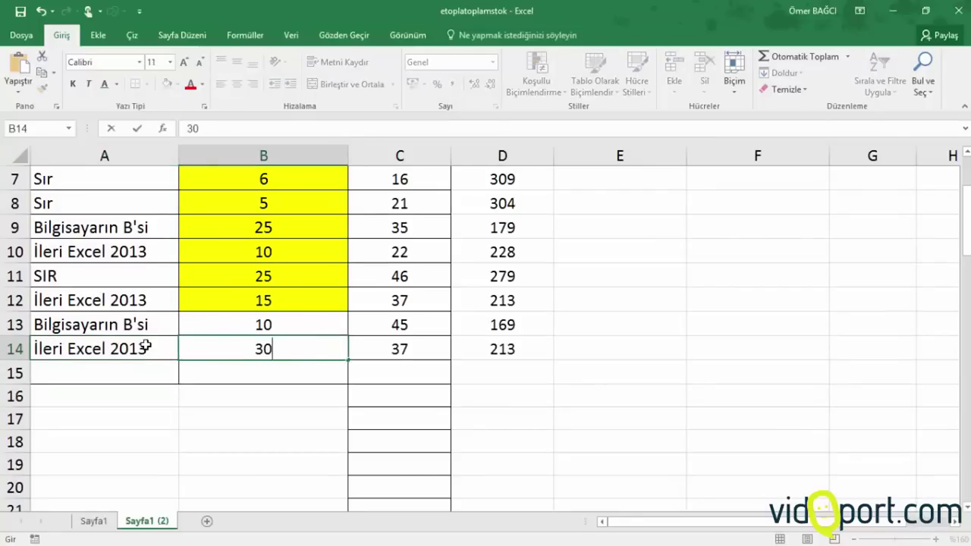
pyautogui.press('Return')
pyautogui.press('Up')
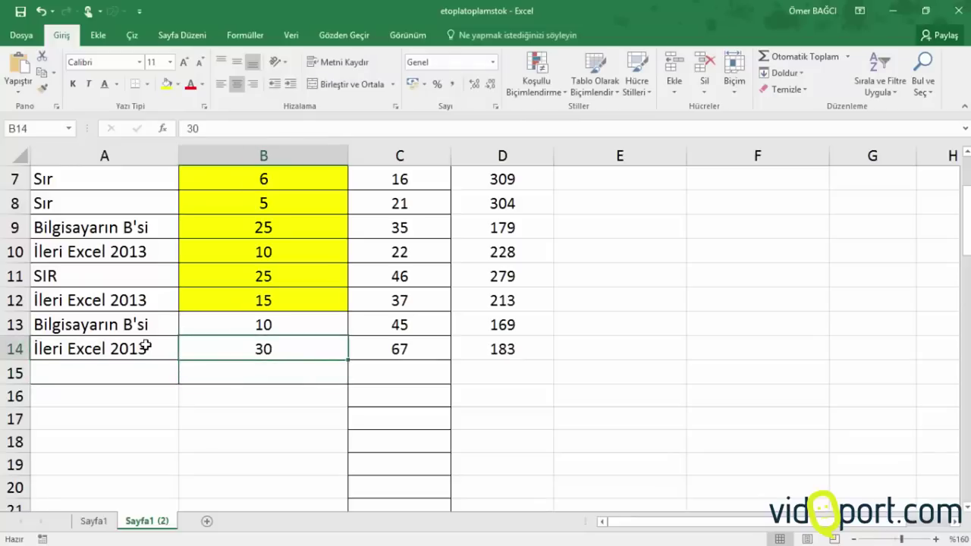
pyautogui.press('Right')
pyautogui.press('Right')
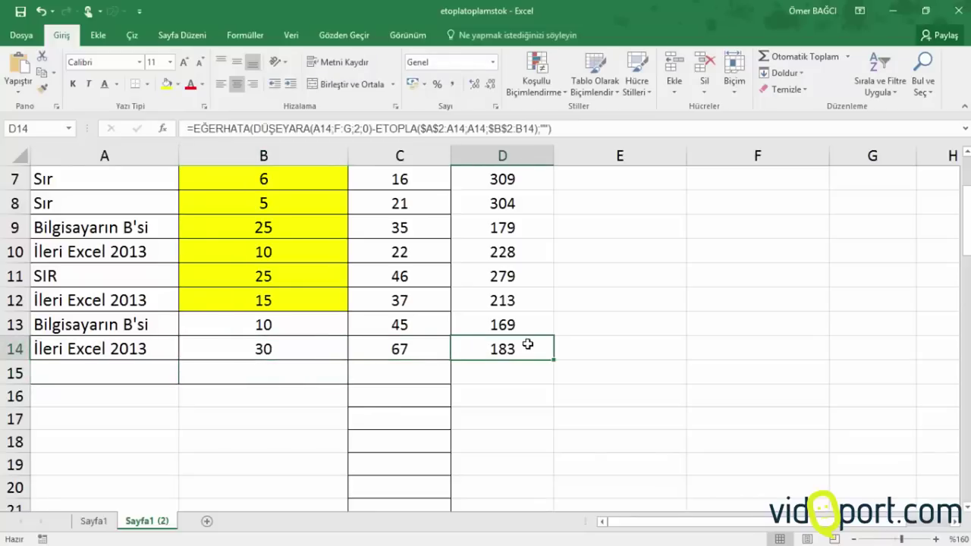
pyautogui.scroll(1, 528, 344)
pyautogui.scroll(1, 527, 343)
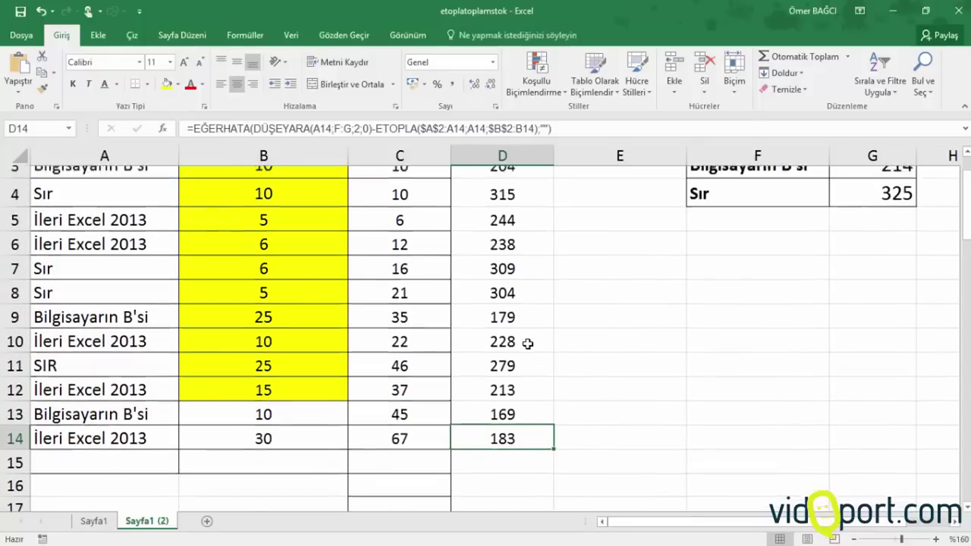
pyautogui.click(951, 228)
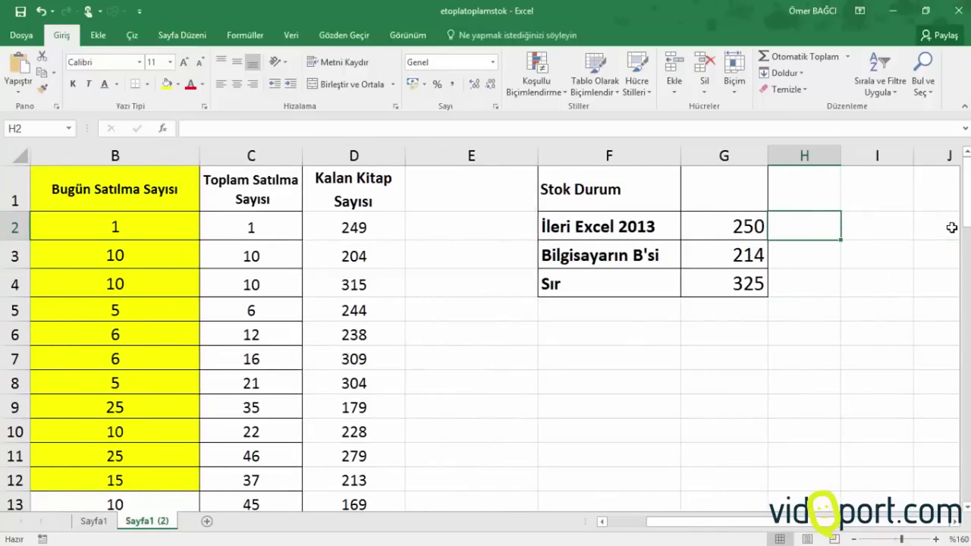
# Enter =ETOPLA(A:A;F2;B:B) in H2 and fill it down to H4
pyautogui.write('=etp')
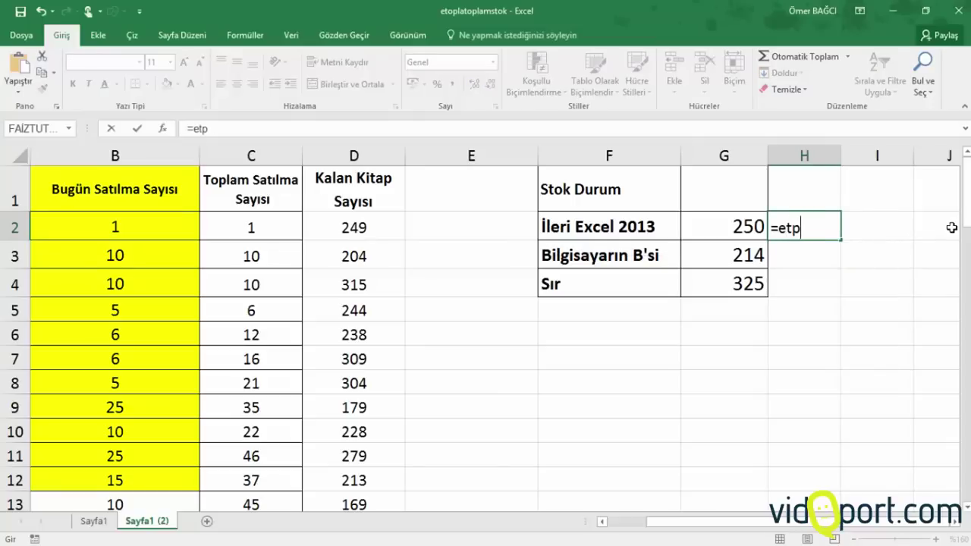
pyautogui.press('BackSpace')
pyautogui.write('op')
pyautogui.press('Tab')
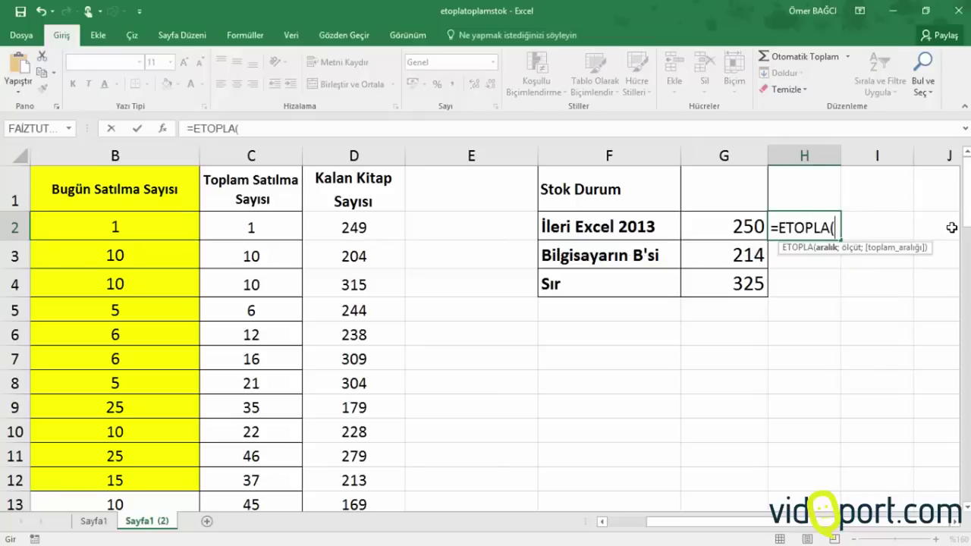
pyautogui.click(606, 522)
pyautogui.click(607, 523)
pyautogui.click(114, 155)
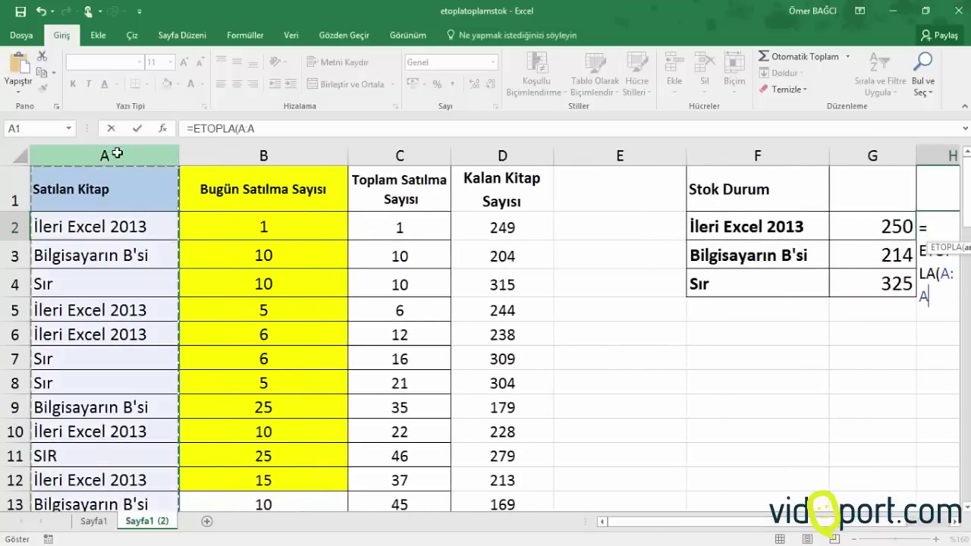
pyautogui.write(';')
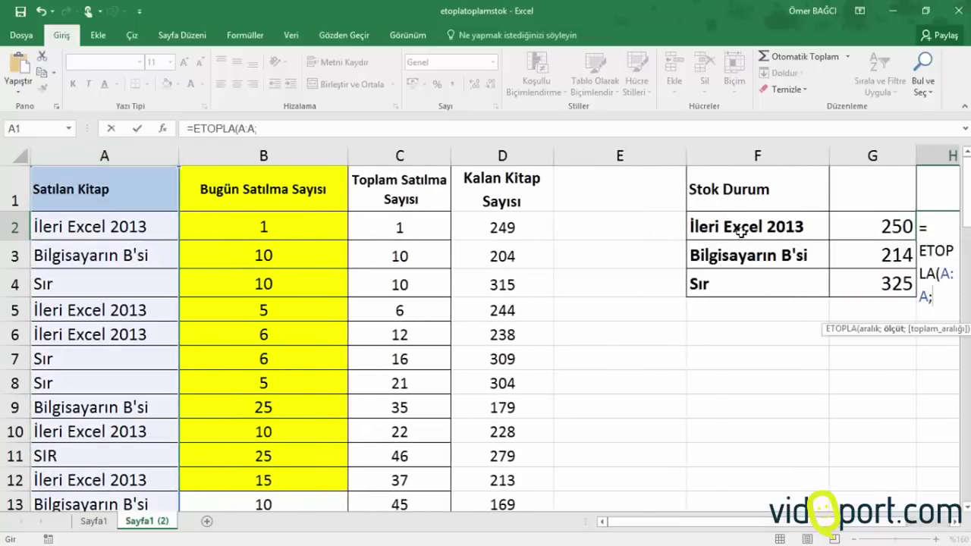
pyautogui.click(741, 230)
pyautogui.write(';')
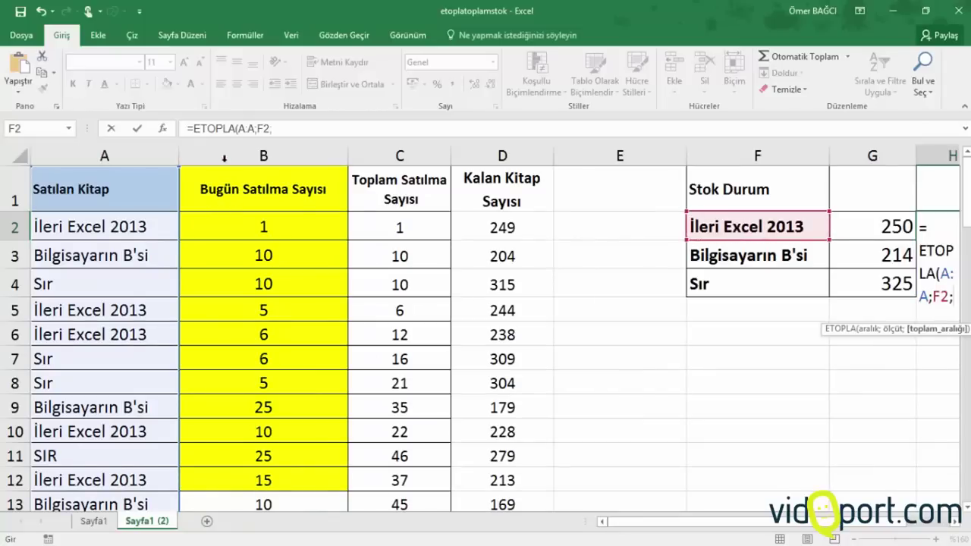
pyautogui.click(228, 148)
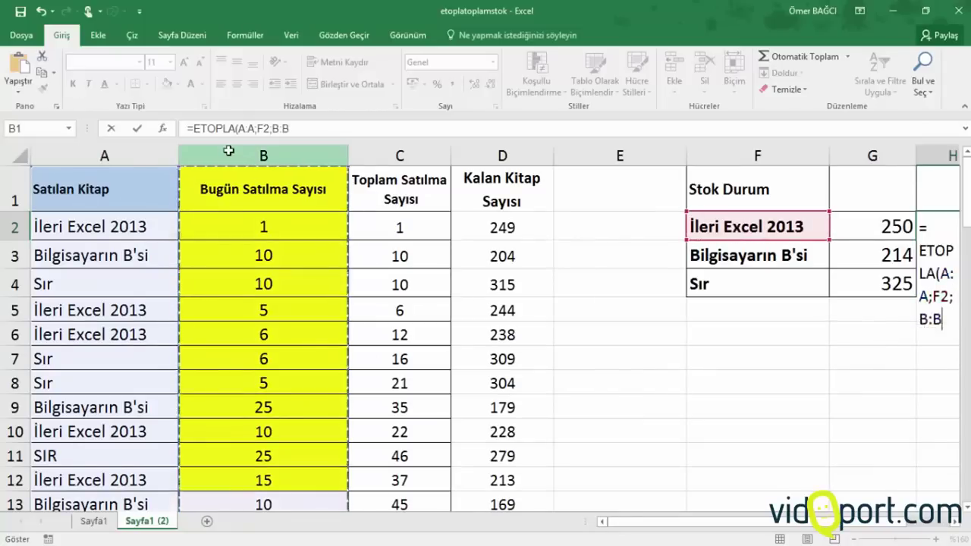
pyautogui.press('Return')
pyautogui.press('Up')
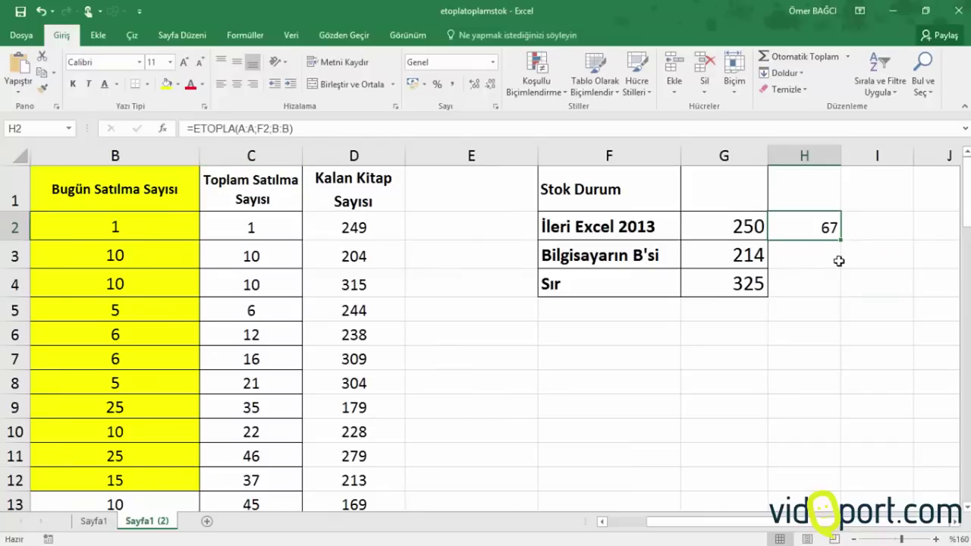
pyautogui.moveTo(840, 239); pyautogui.dragTo(841, 299)
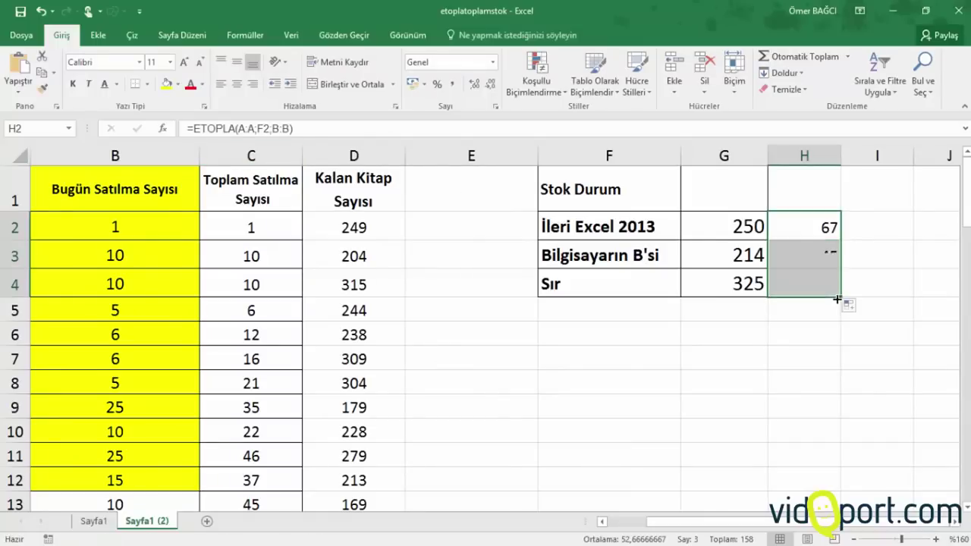
# Enter the remaining-stock formula =G2-H2 in I2 and fill it down to I4
pyautogui.click(880, 222)
pyautogui.write('=')
pyautogui.press('Left')
pyautogui.press('Left')
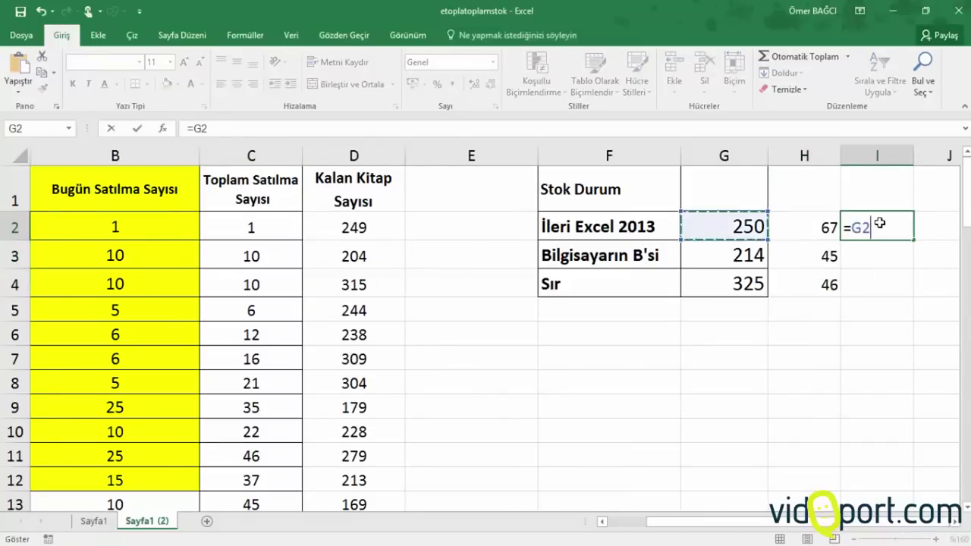
pyautogui.write('+')
pyautogui.press('Left')
pyautogui.press('Return')
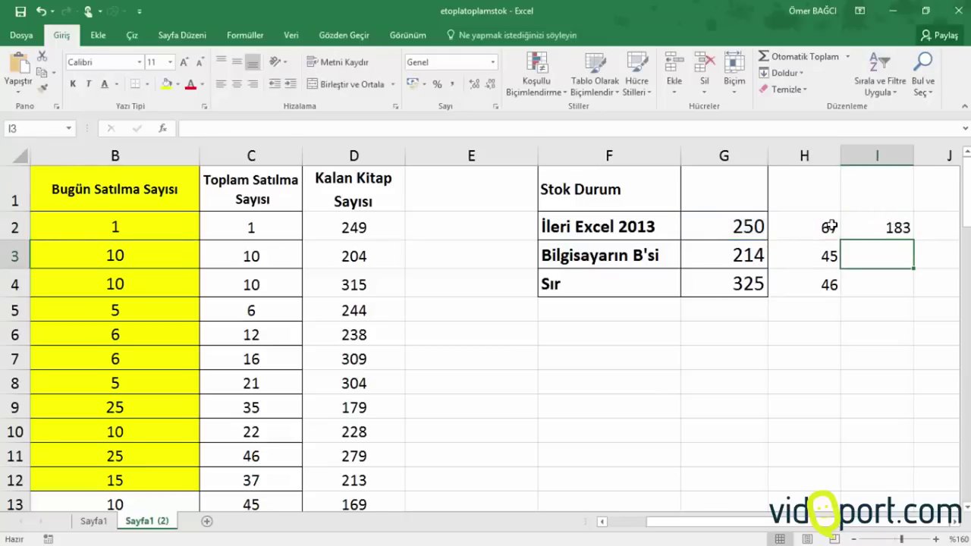
pyautogui.click(832, 227)
pyautogui.click(856, 226)
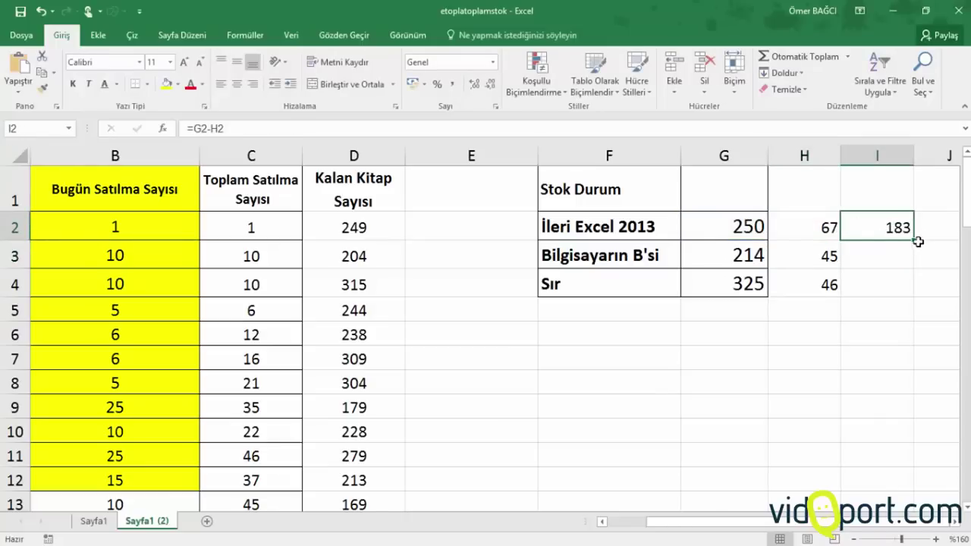
pyautogui.moveTo(915, 239); pyautogui.dragTo(928, 290)
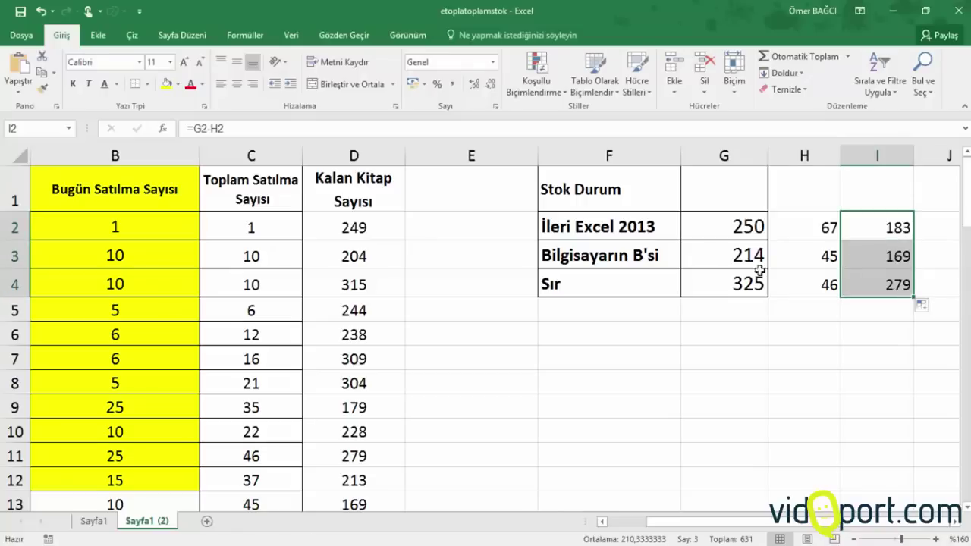
pyautogui.click(288, 292)
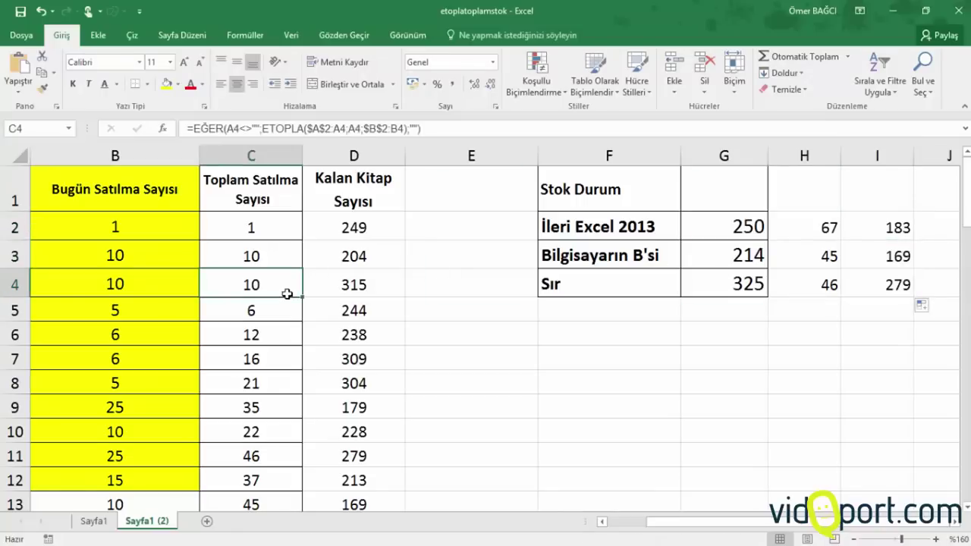
pyautogui.press('Left')
pyautogui.press('Left')
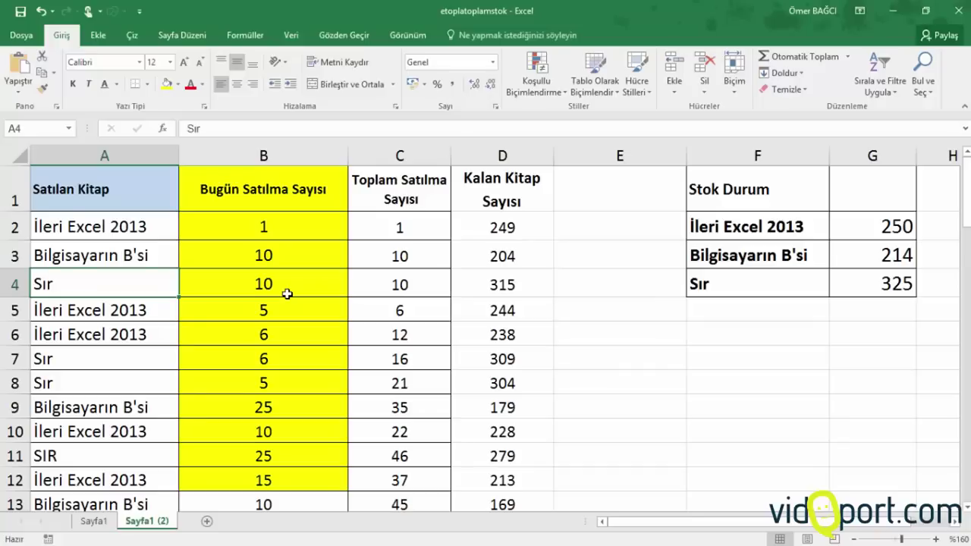
pyautogui.click(332, 271)
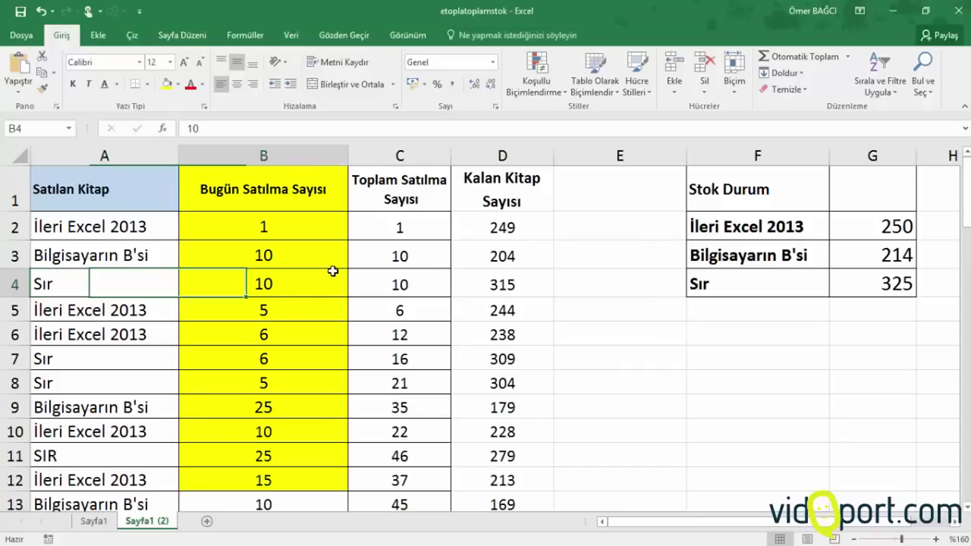
pyautogui.click(736, 284)
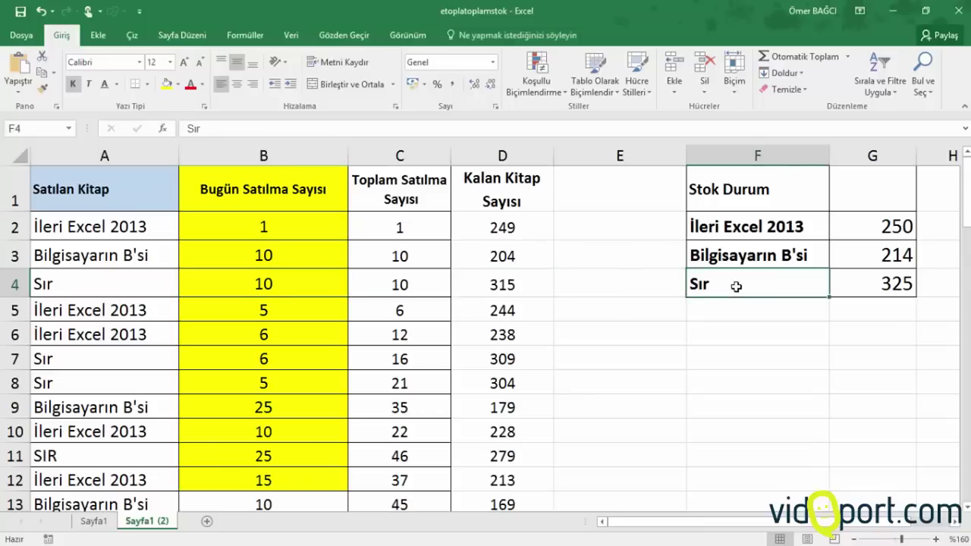
pyautogui.click(376, 292)
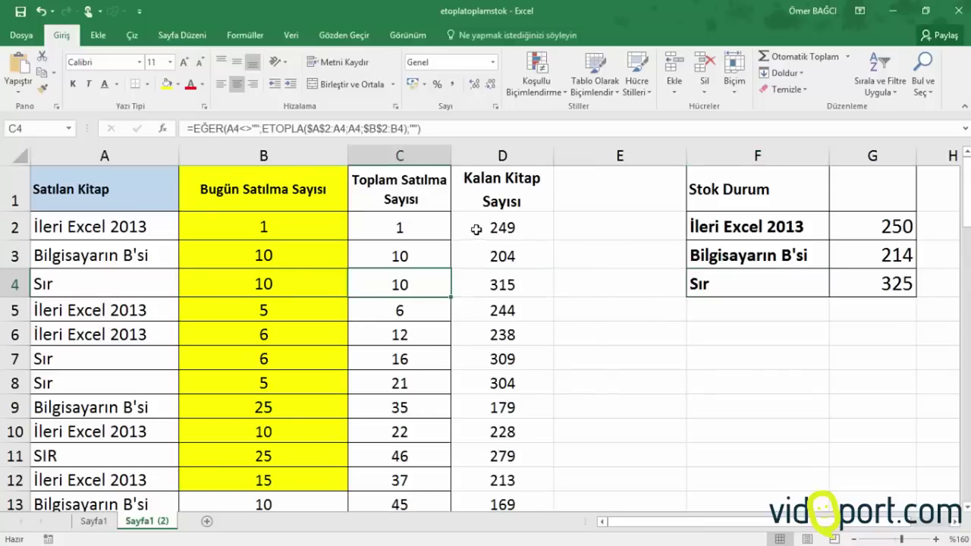
pyautogui.click(501, 229)
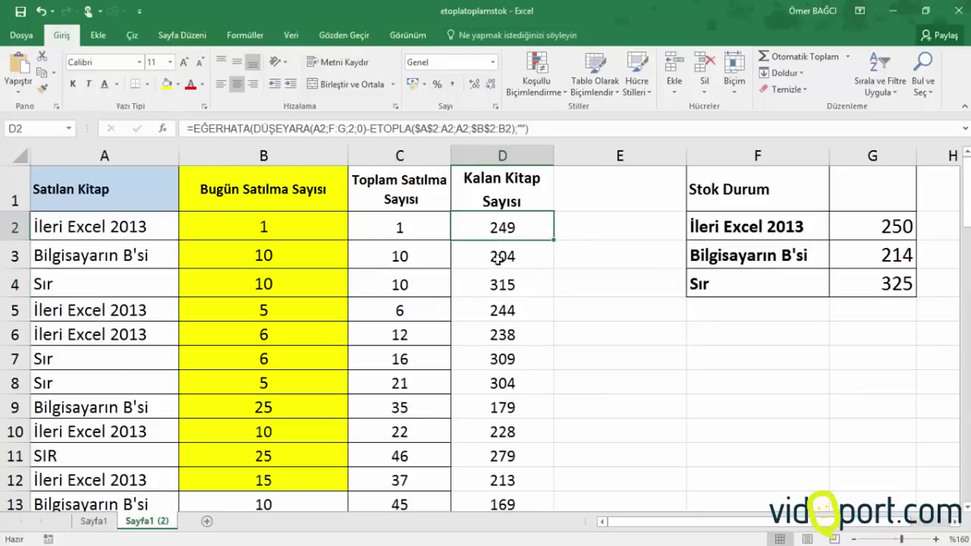
pyautogui.click(496, 296)
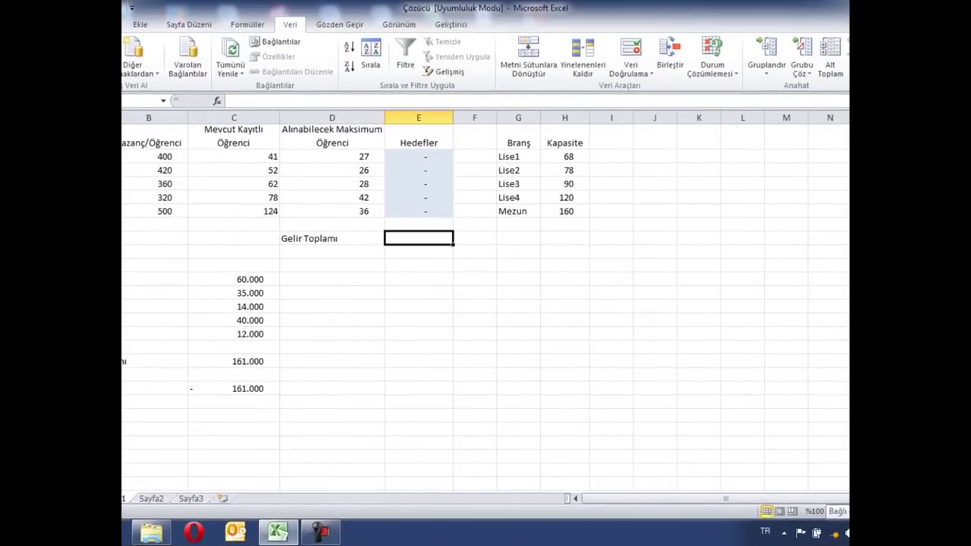
# Enable the Çözücü Eklentisi add-in from Dosya > Seçenekler > Eklentiler
pyautogui.hotkey('alt', 'f')
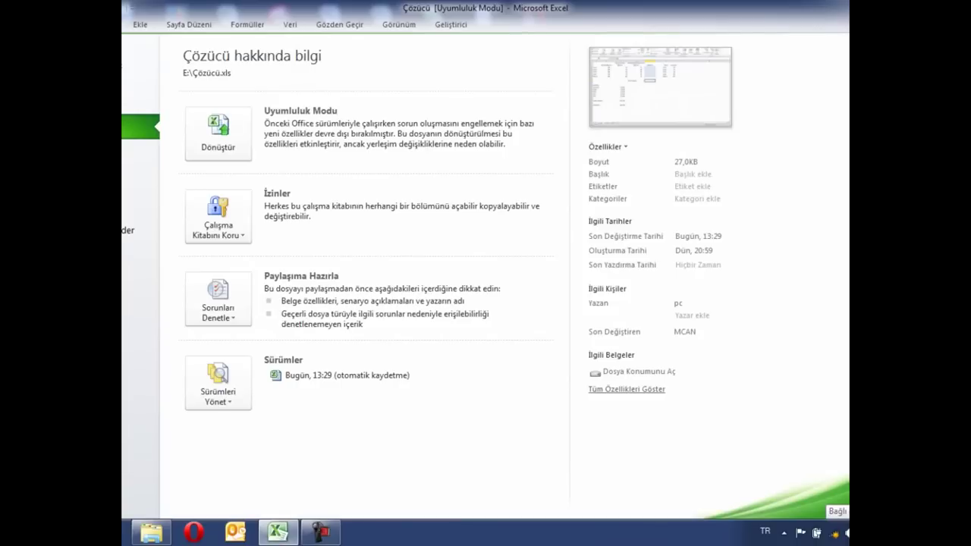
pyautogui.click(138, 280)
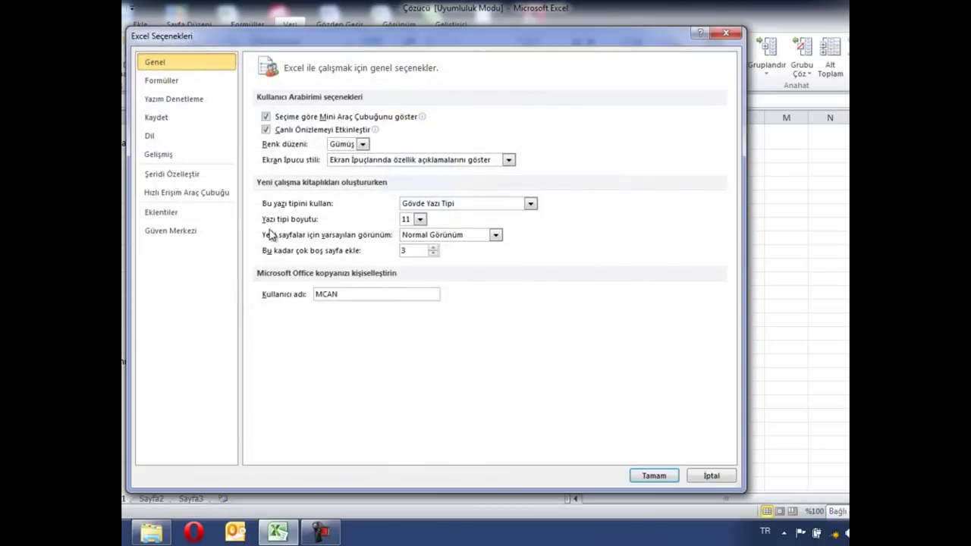
pyautogui.click(173, 217)
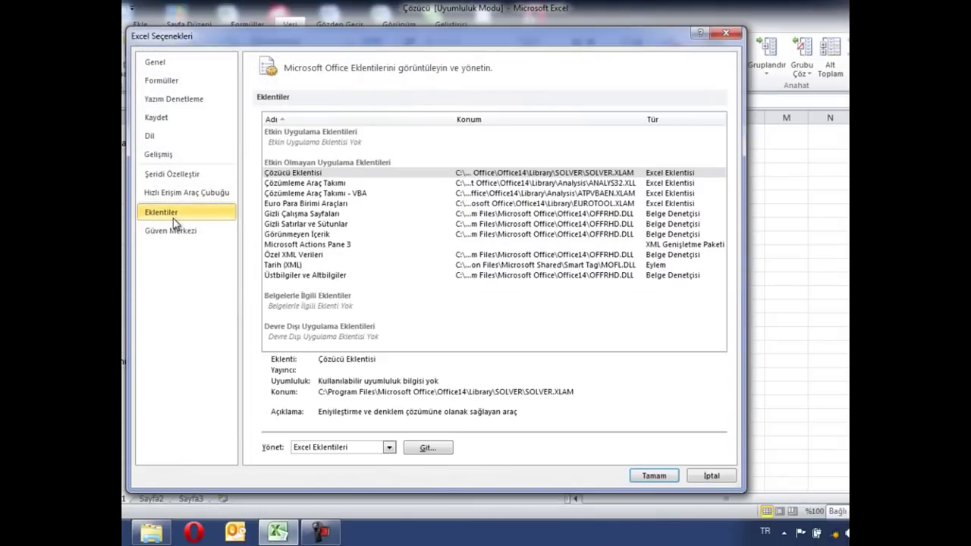
pyautogui.click(427, 449)
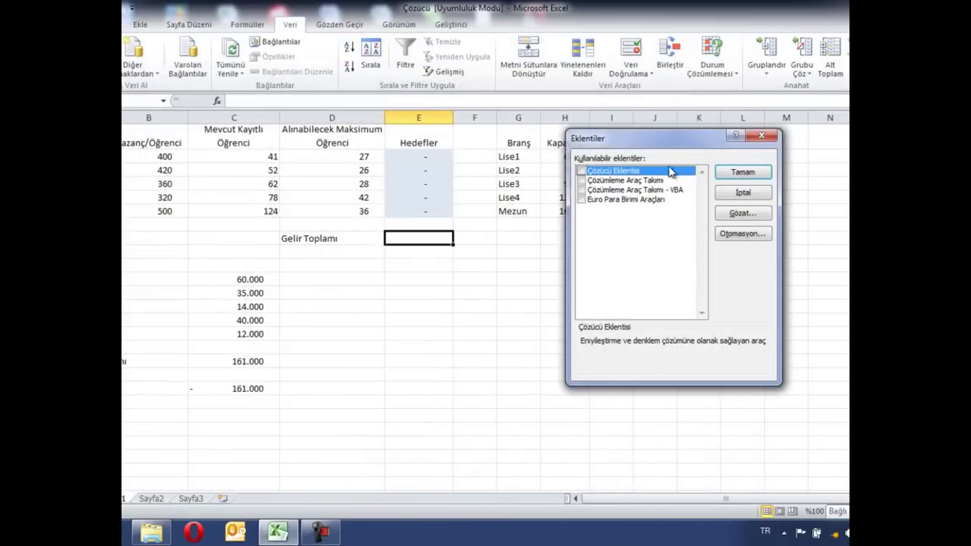
pyautogui.moveTo(666, 137); pyautogui.dragTo(450, 96)
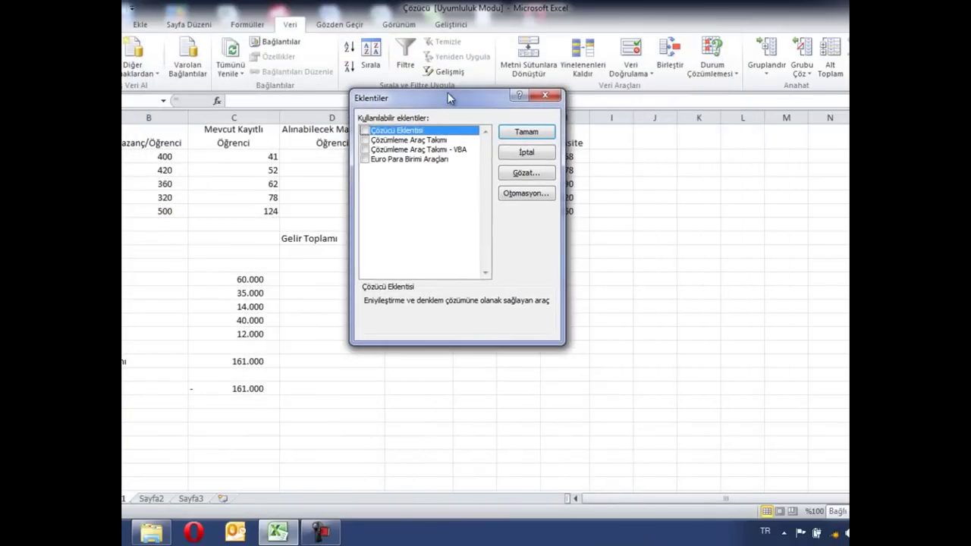
pyautogui.click(366, 131)
pyautogui.click(529, 133)
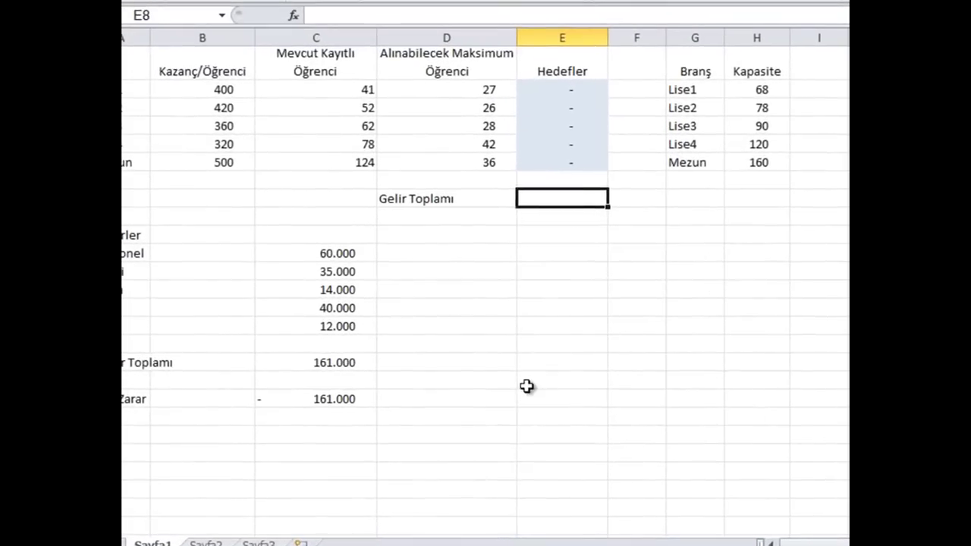
pyautogui.click(394, 377)
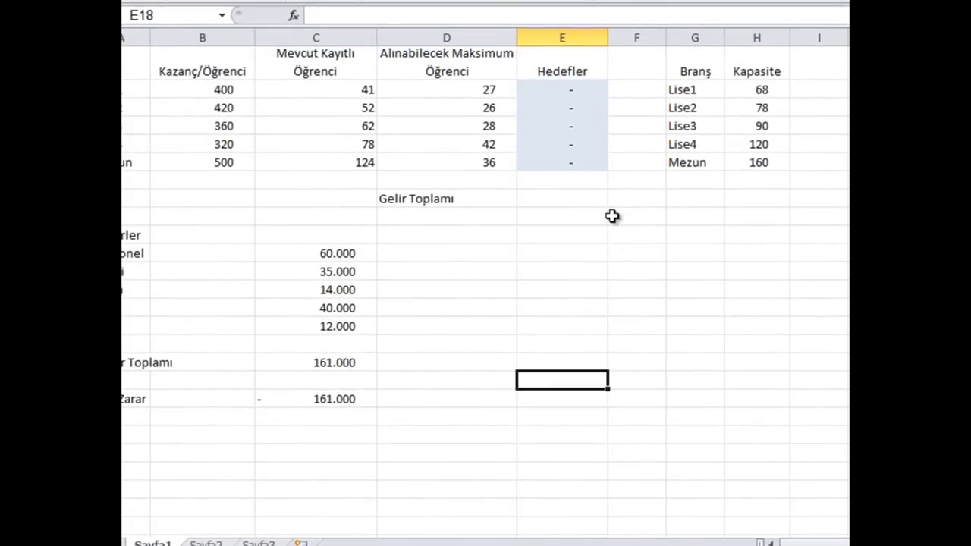
pyautogui.click(590, 197)
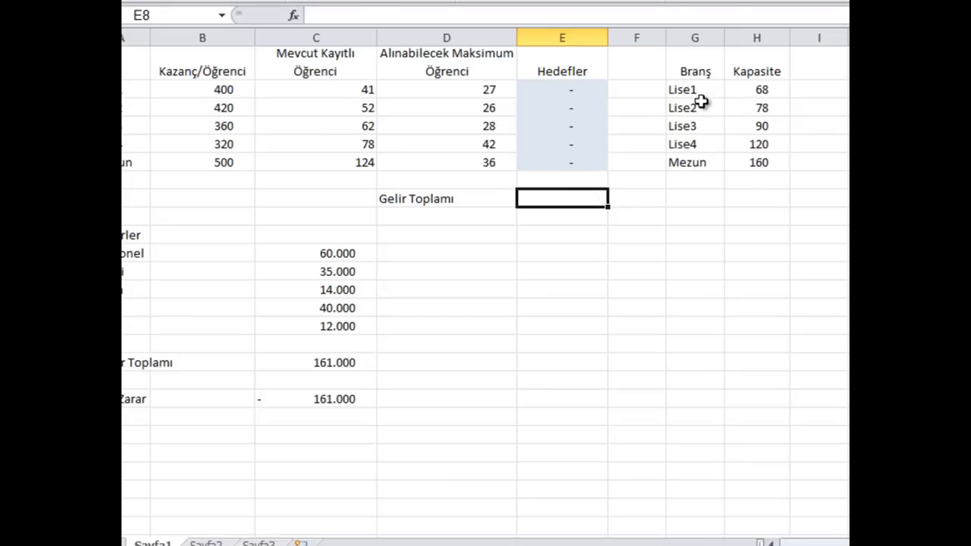
pyautogui.click(765, 91)
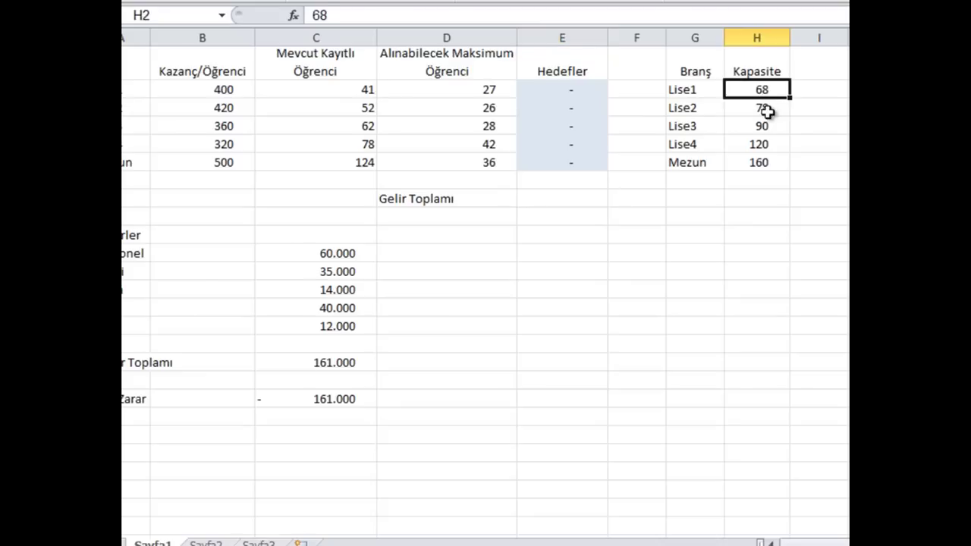
pyautogui.click(767, 114)
pyautogui.click(766, 126)
pyautogui.click(766, 144)
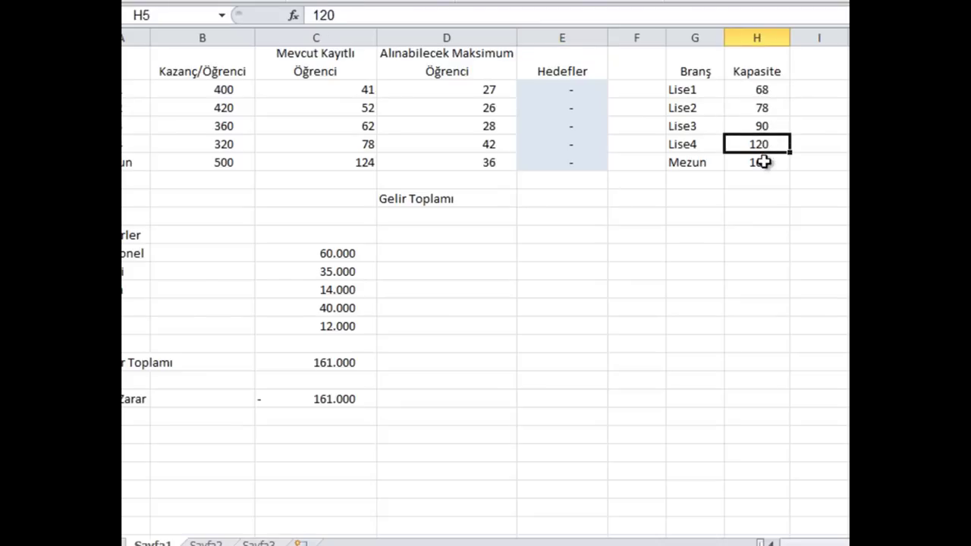
pyautogui.click(764, 163)
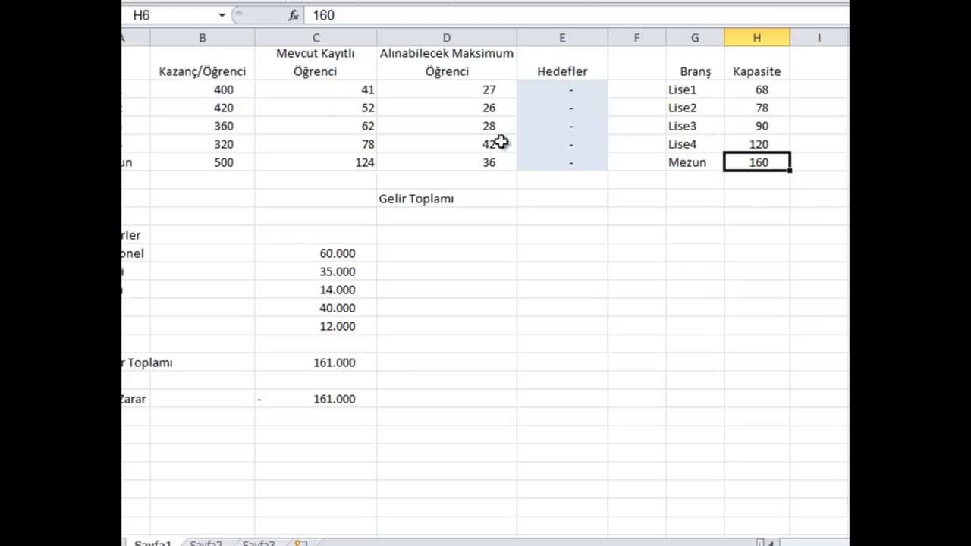
pyautogui.moveTo(348, 89); pyautogui.dragTo(346, 162)
pyautogui.click(346, 162)
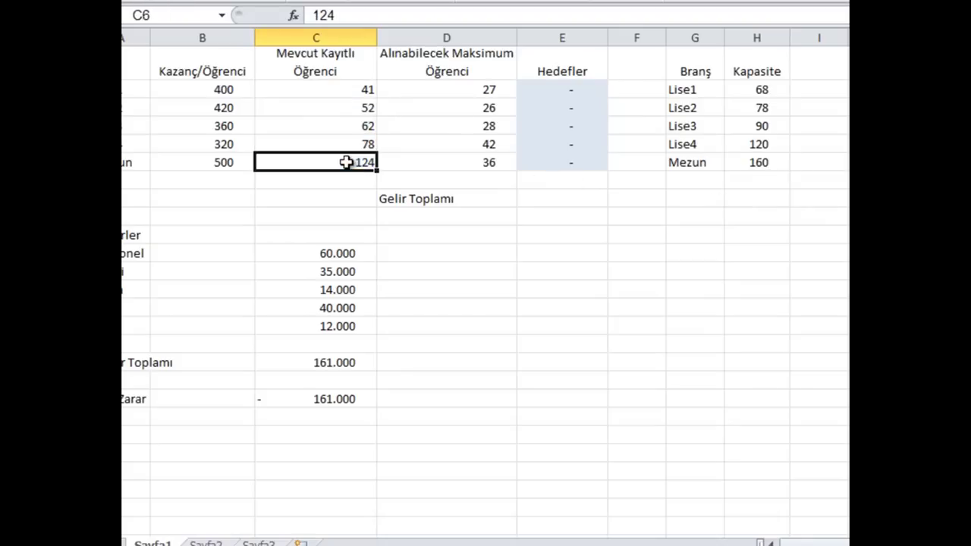
pyautogui.click(202, 90)
pyautogui.click(209, 126)
pyautogui.click(211, 143)
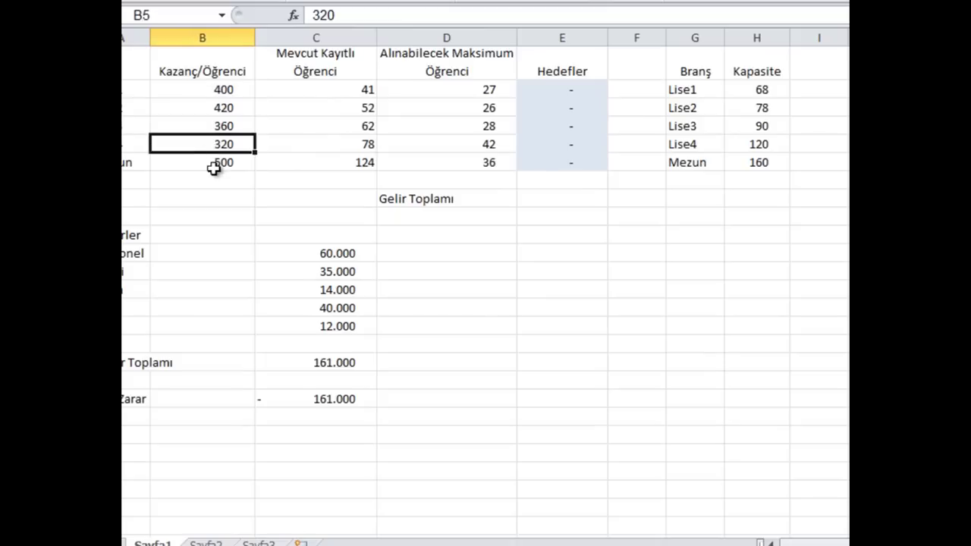
pyautogui.click(215, 169)
pyautogui.click(223, 89)
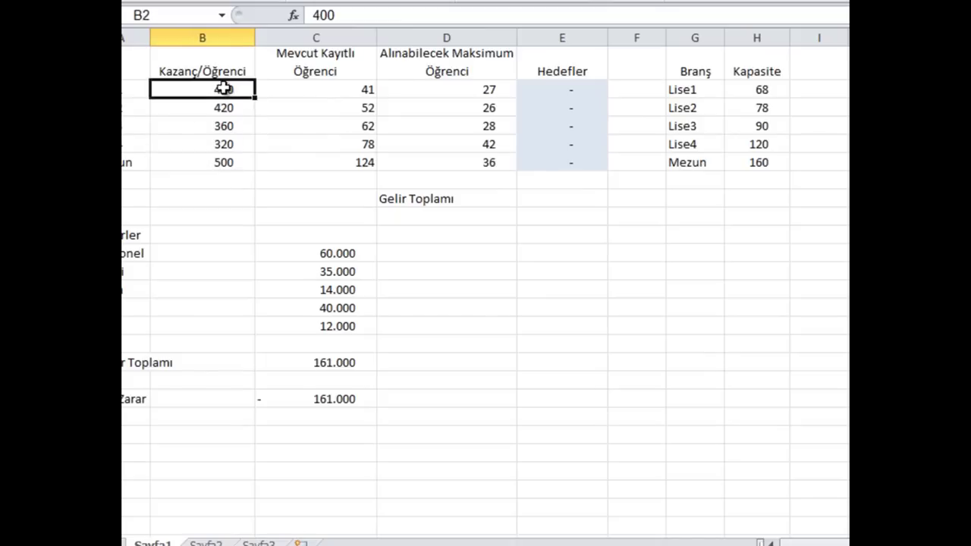
pyautogui.click(218, 110)
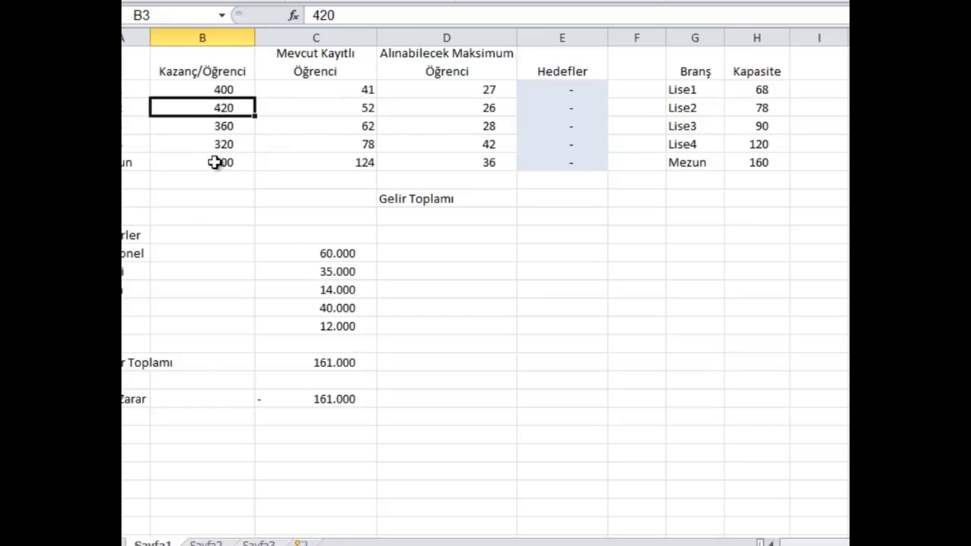
pyautogui.click(556, 199)
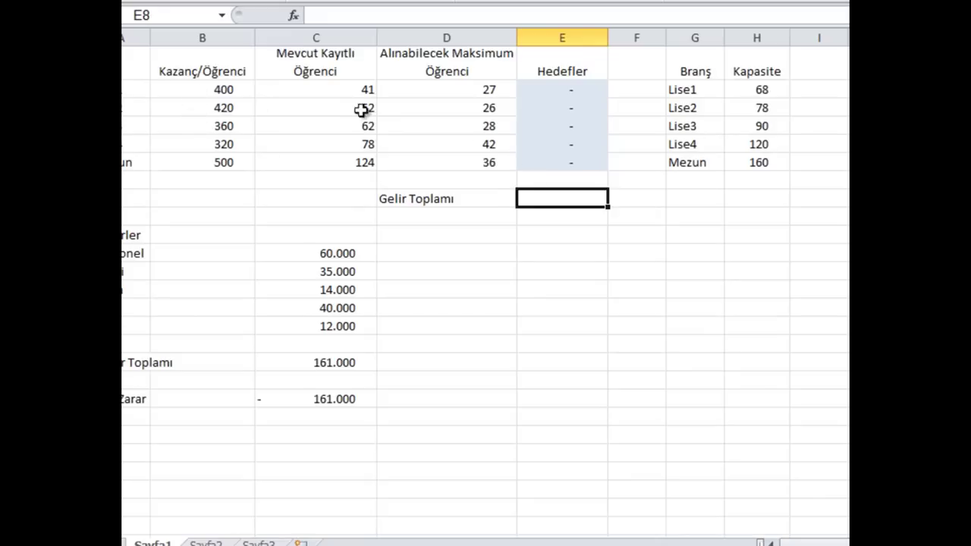
pyautogui.click(225, 91)
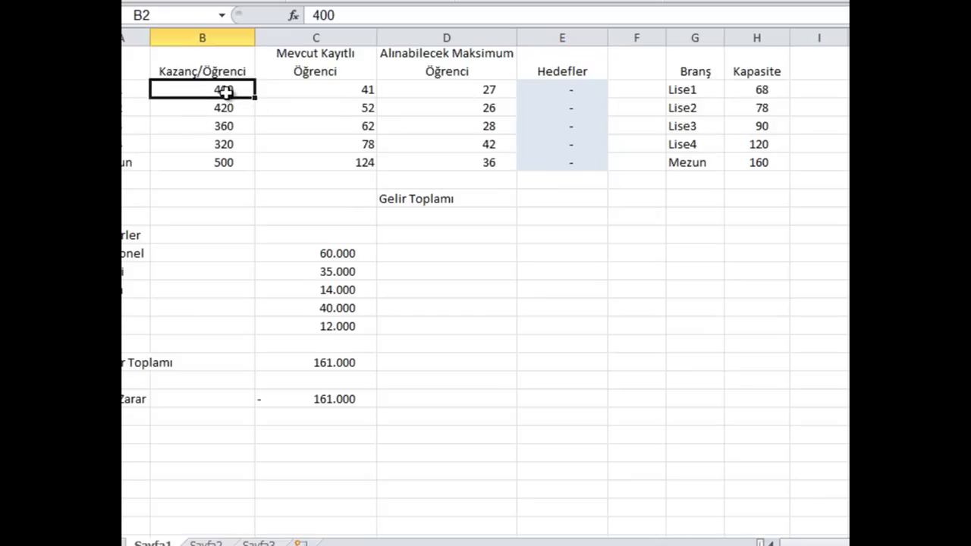
pyautogui.click(336, 91)
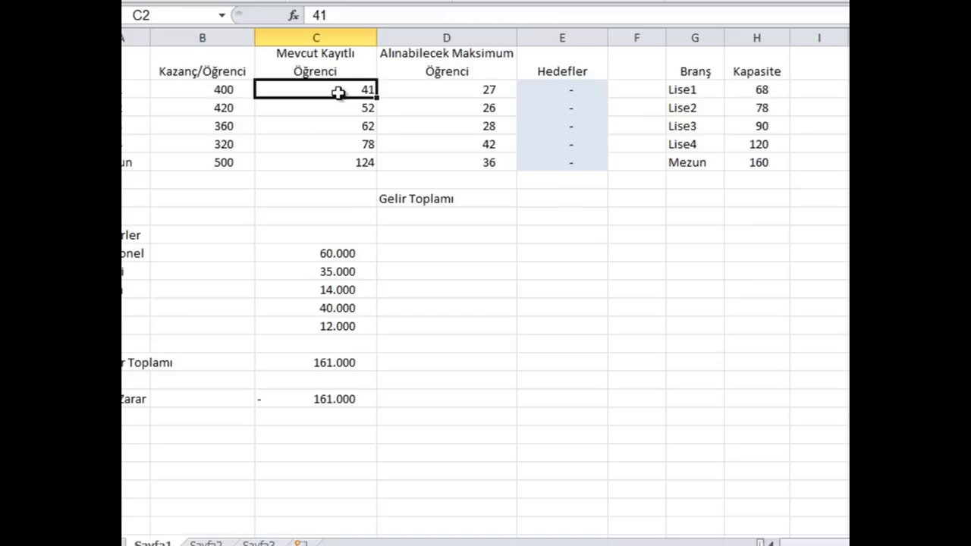
pyautogui.click(208, 90)
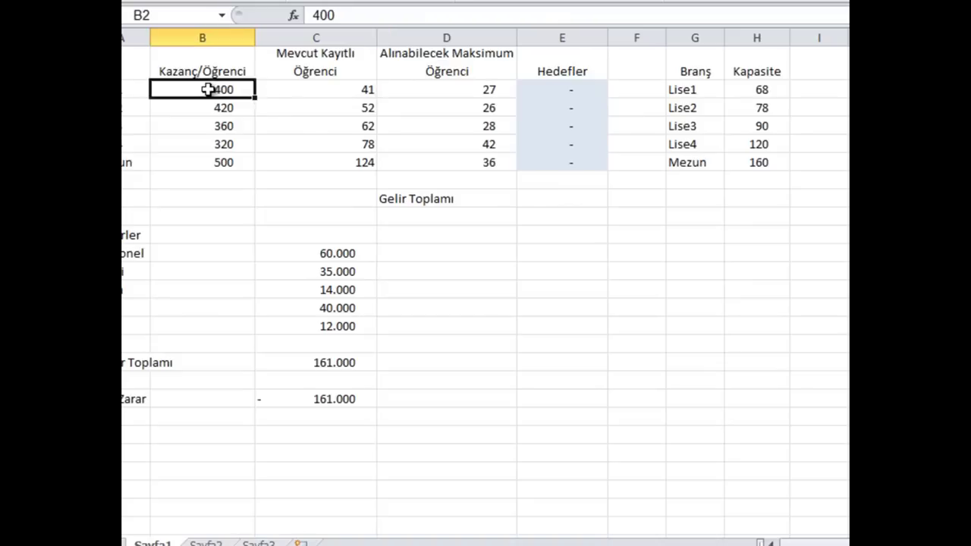
pyautogui.click(306, 88)
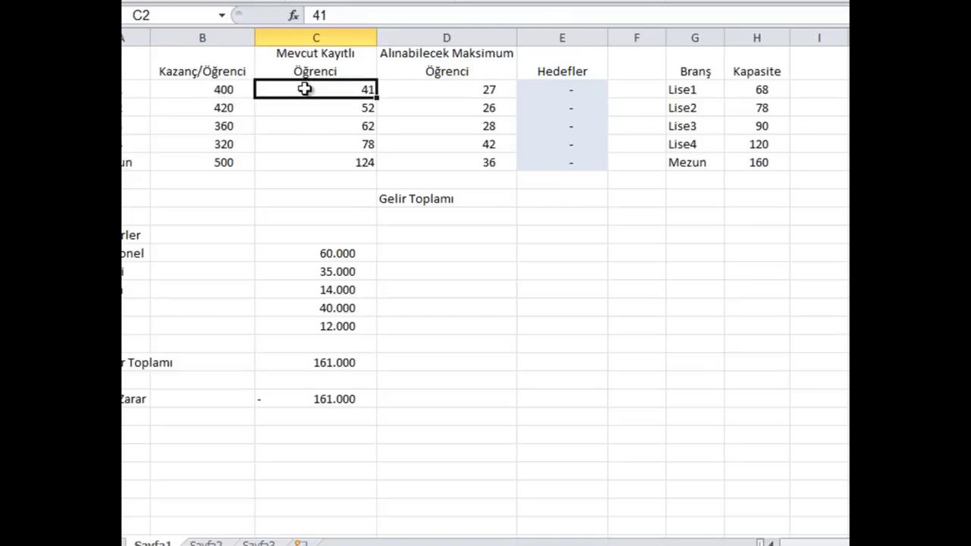
pyautogui.click(549, 201)
# Build =C2*B2+C3*B3+C4*B4 in E8 by clicking each student and fee cell
pyautogui.write('=')
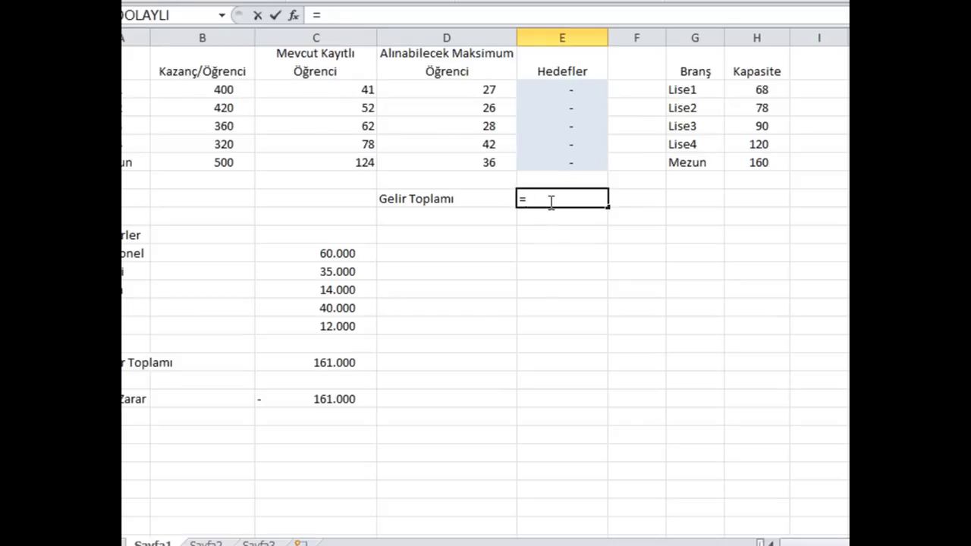
pyautogui.click(307, 89)
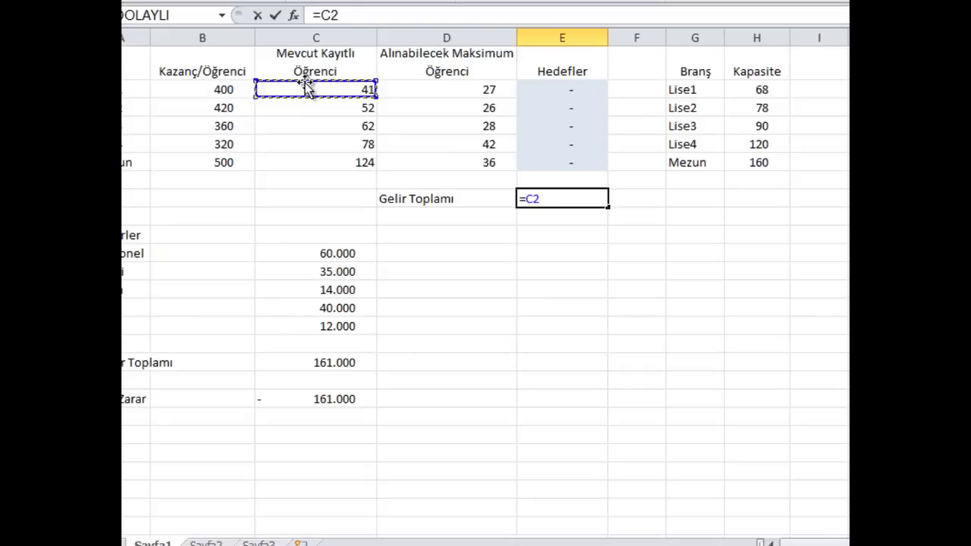
pyautogui.write('*')
pyautogui.click(234, 87)
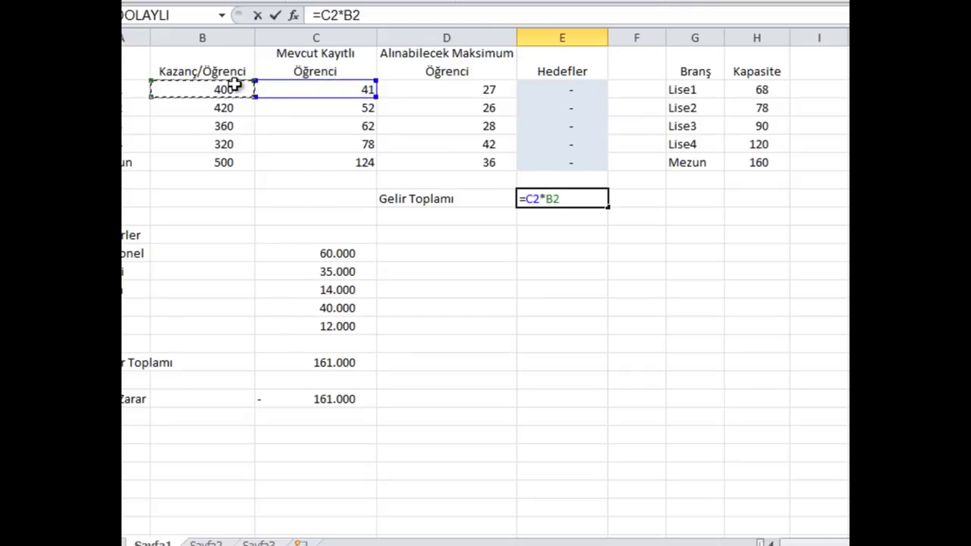
pyautogui.write('+')
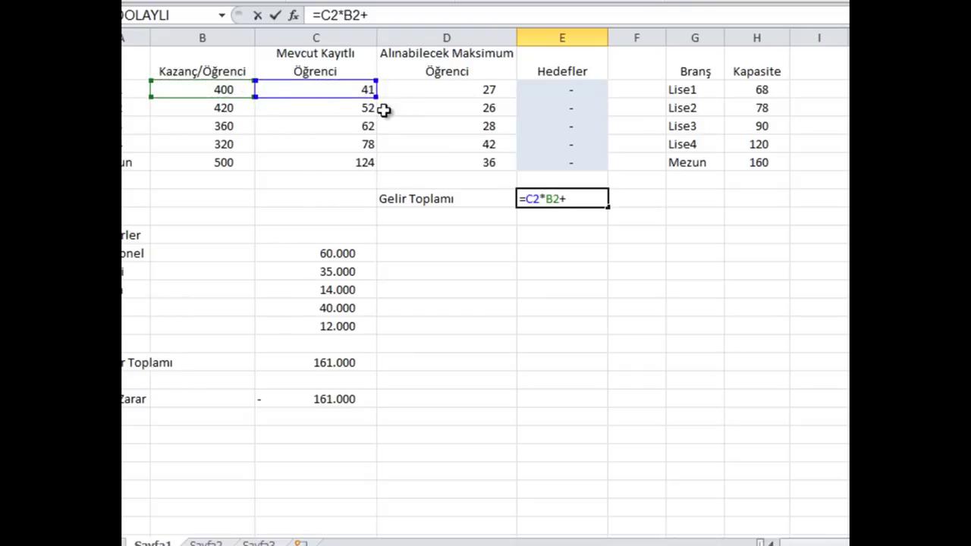
pyautogui.click(367, 109)
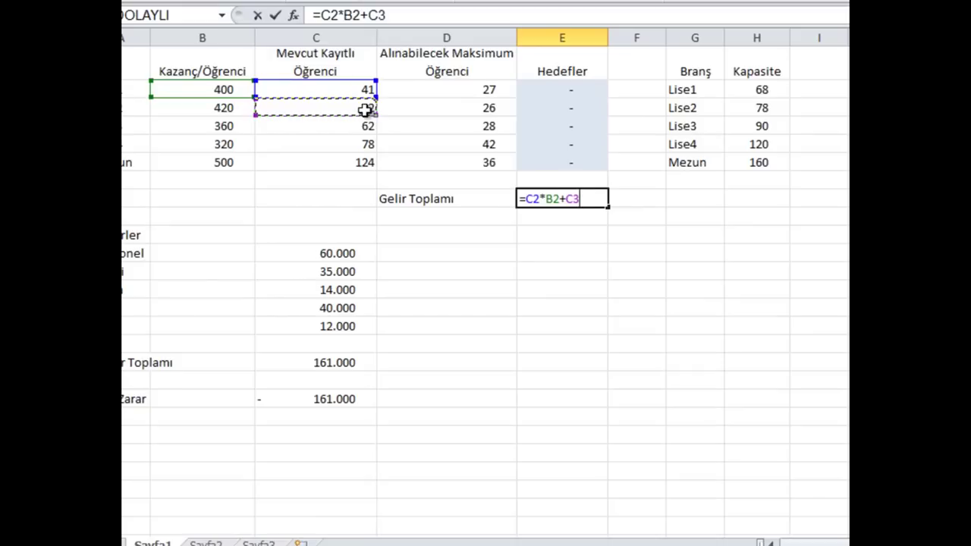
pyautogui.write('*')
pyautogui.click(230, 107)
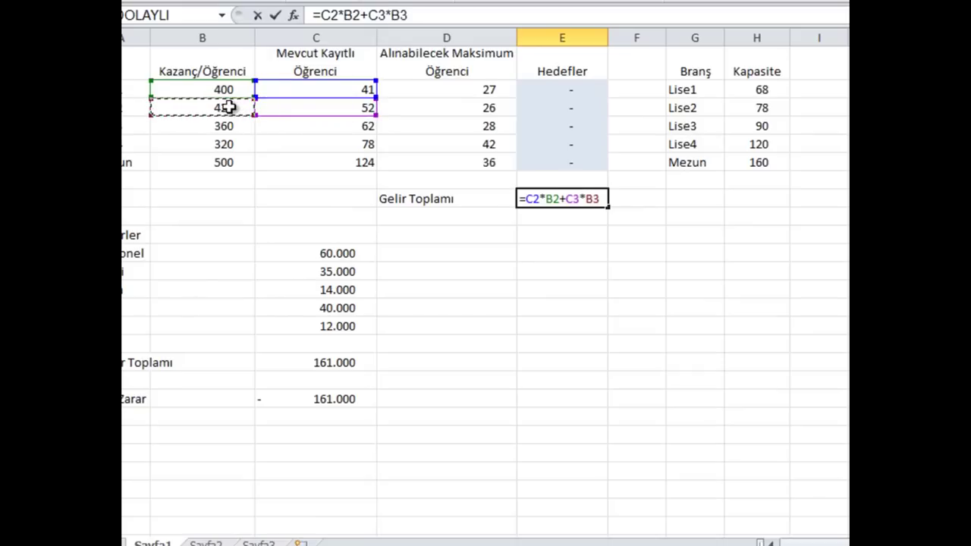
pyautogui.write('+')
pyautogui.click(325, 126)
pyautogui.write('*')
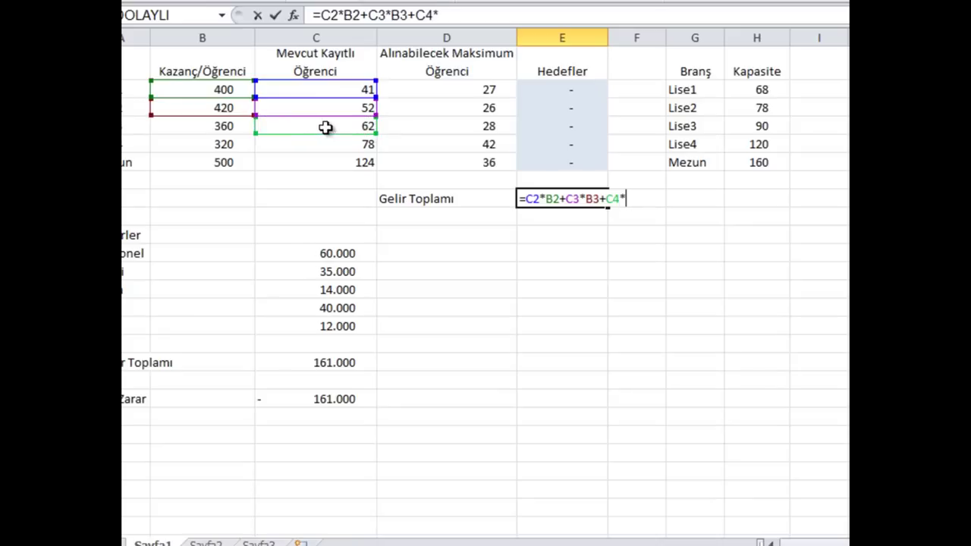
pyautogui.click(224, 126)
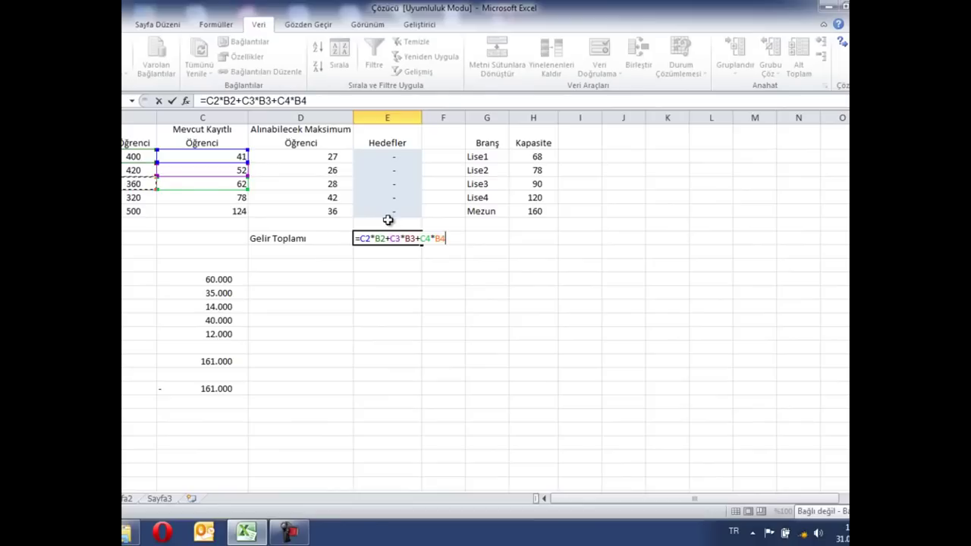
# Replace E8's formula with TOPLA.ÇARPIM(B2:B6;C2:C6) for the enrolled students
pyautogui.press('BackSpace')
pyautogui.press('BackSpace')
pyautogui.press('BackSpace')
pyautogui.press('BackSpace')
pyautogui.press('BackSpace')
pyautogui.press('BackSpace')
pyautogui.press('BackSpace')
pyautogui.press('BackSpace')
pyautogui.press('BackSpace')
pyautogui.press('BackSpace')
pyautogui.press('BackSpace')
pyautogui.press('BackSpace')
pyautogui.press('BackSpace')
pyautogui.press('BackSpace')
pyautogui.press('BackSpace')
pyautogui.press('BackSpace')
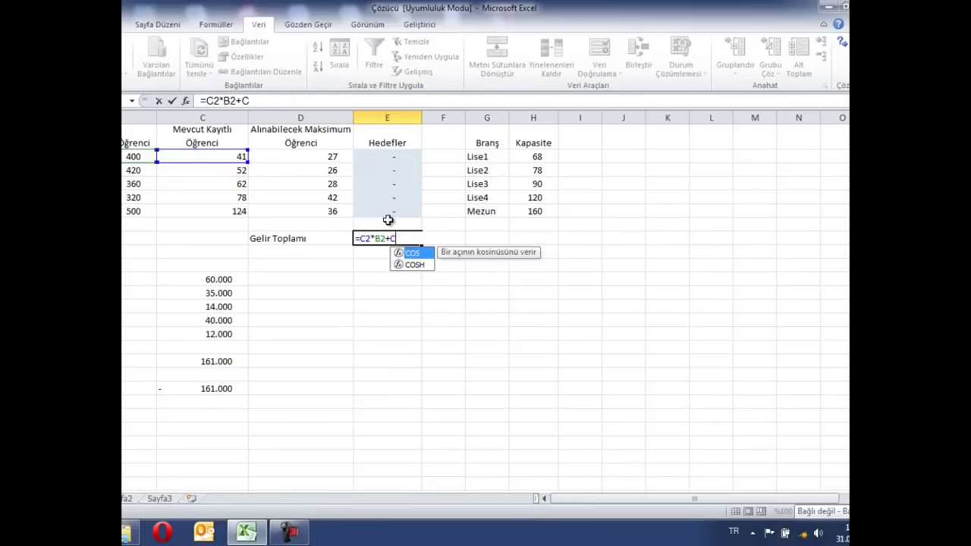
pyautogui.press('BackSpace')
pyautogui.write('topla')
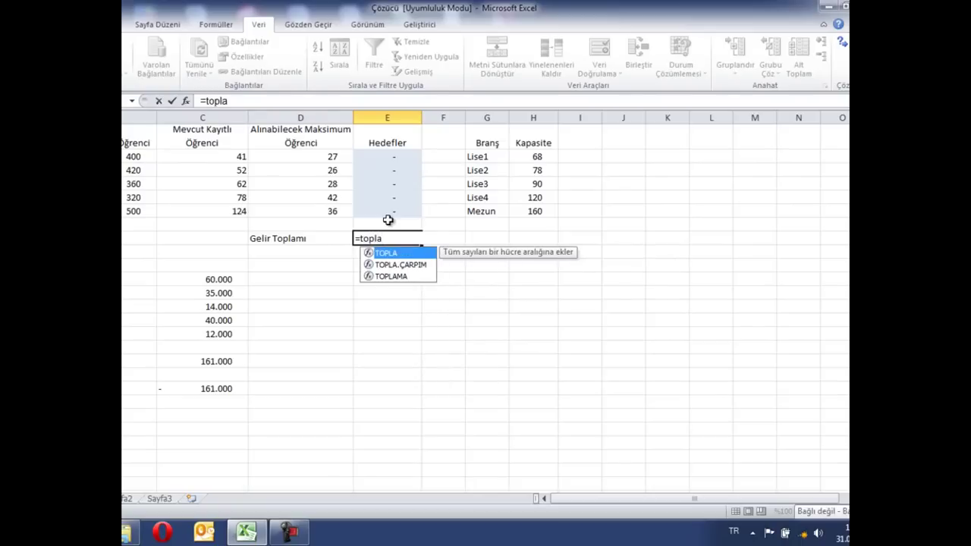
pyautogui.press('Down')
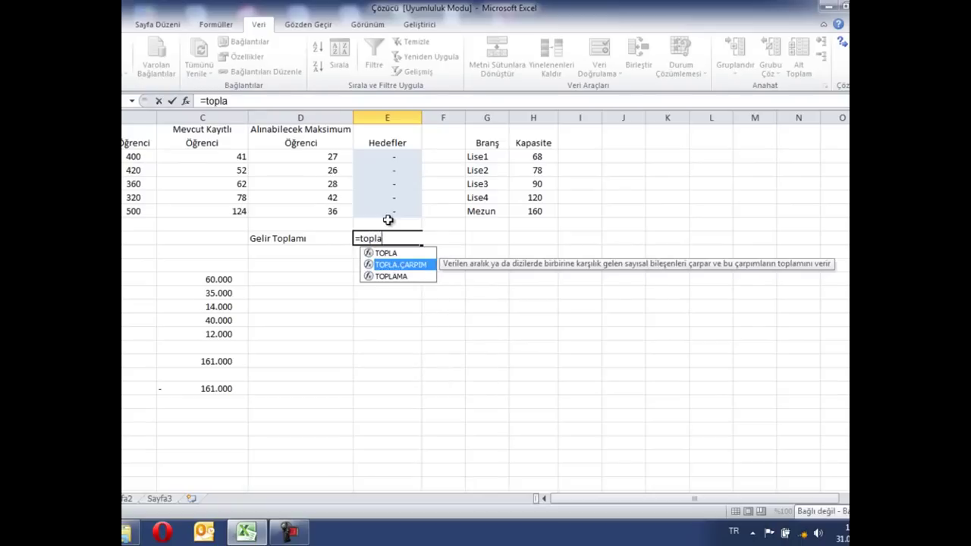
pyautogui.press('Tab')
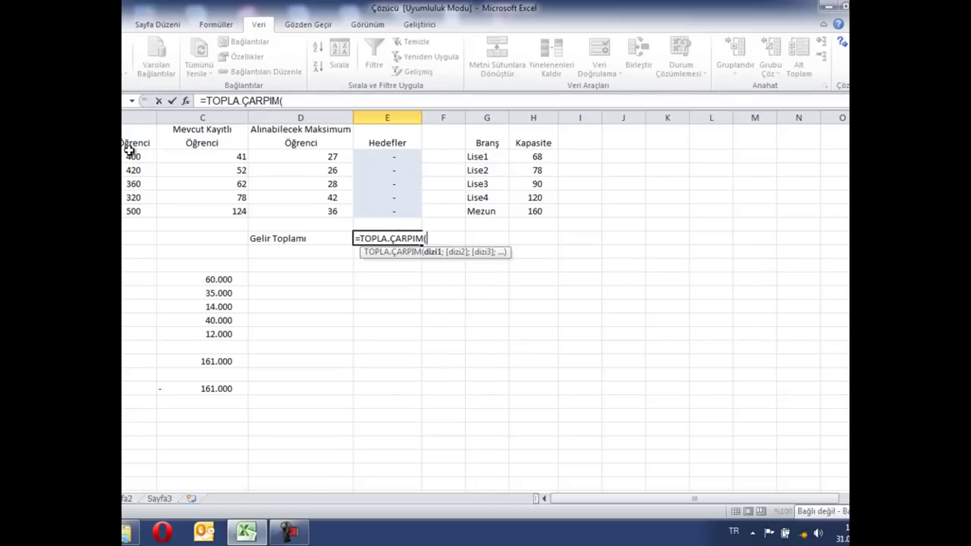
pyautogui.click(131, 158)
pyautogui.moveTo(125, 196); pyautogui.dragTo(129, 220)
pyautogui.write(';')
pyautogui.moveTo(229, 157); pyautogui.dragTo(229, 211)
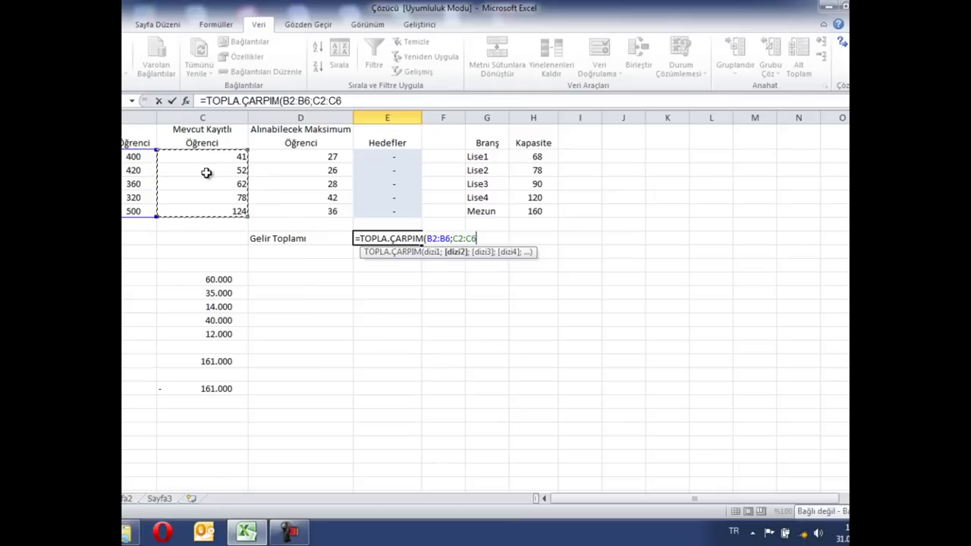
# Add +TOPLA.ÇARPIM(B2:B6;E2:E6) for the targets and commit, giving 147.520
pyautogui.write(')')
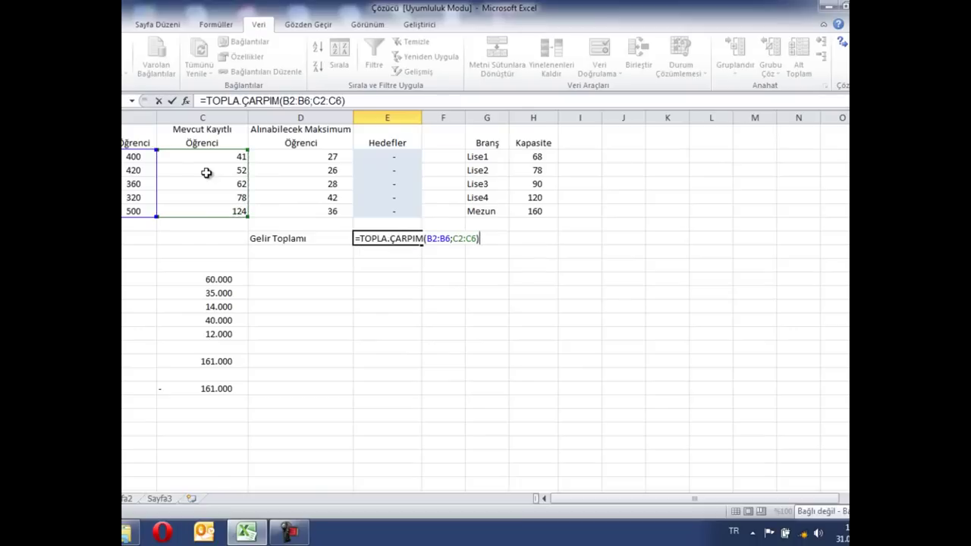
pyautogui.write('+topla')
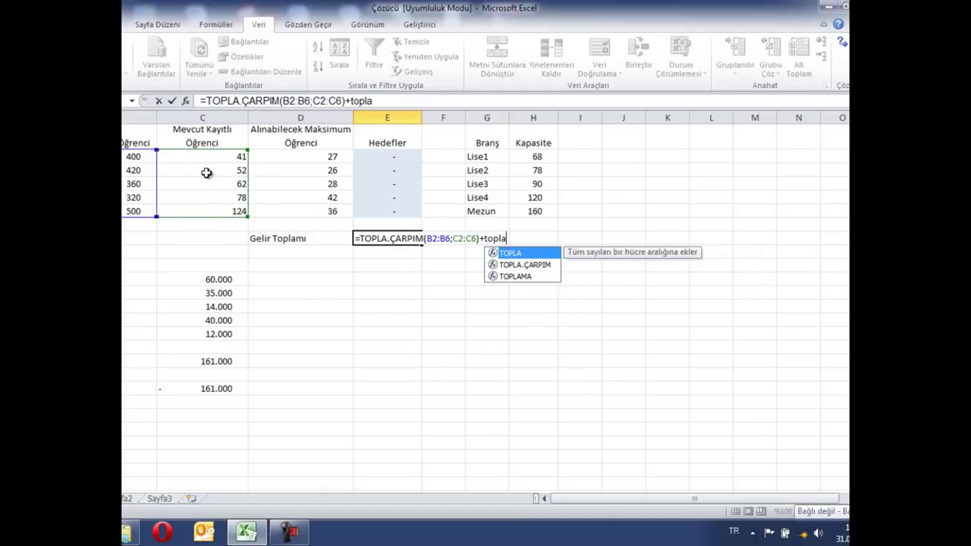
pyautogui.press('Down')
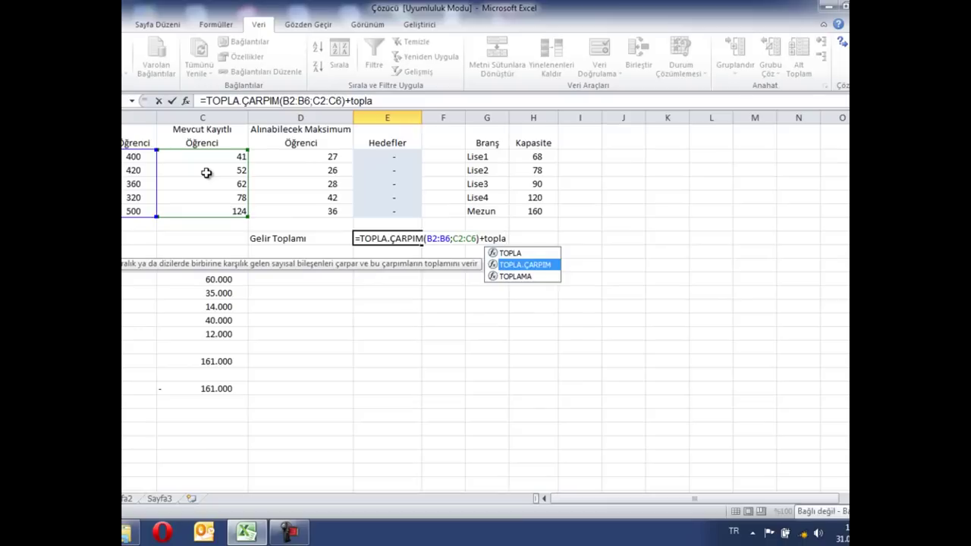
pyautogui.press('Tab')
pyautogui.moveTo(129, 157); pyautogui.dragTo(125, 207)
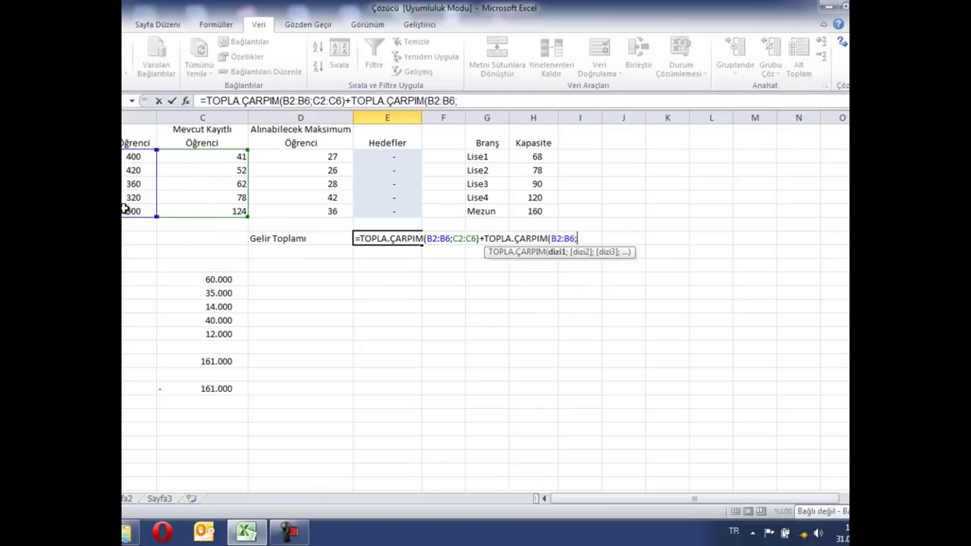
pyautogui.write(';')
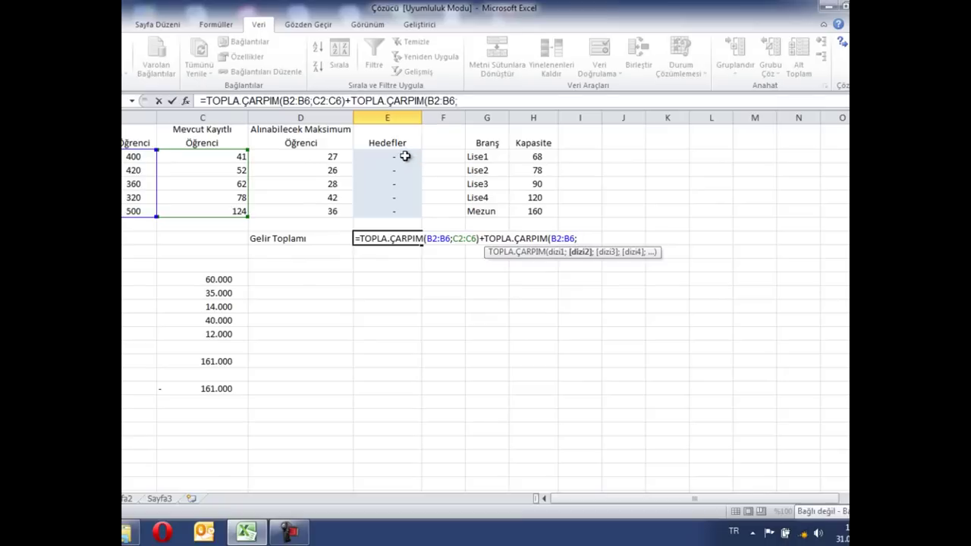
pyautogui.moveTo(403, 158); pyautogui.dragTo(396, 213)
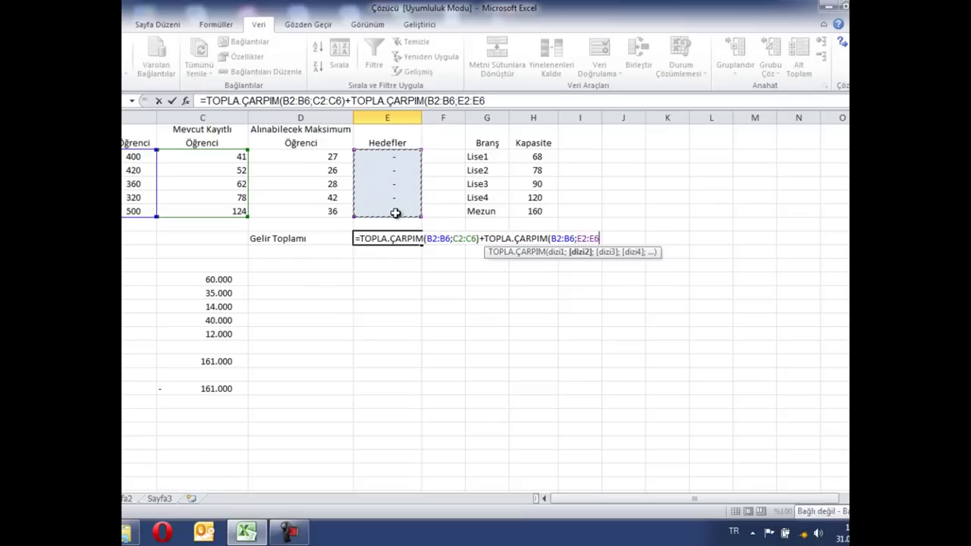
pyautogui.write(')')
pyautogui.press('Return')
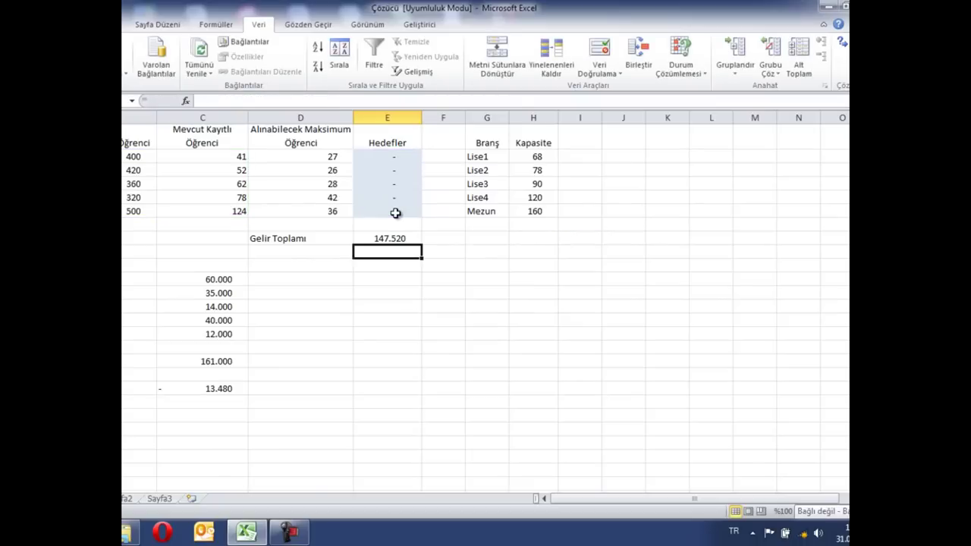
pyautogui.press('Up')
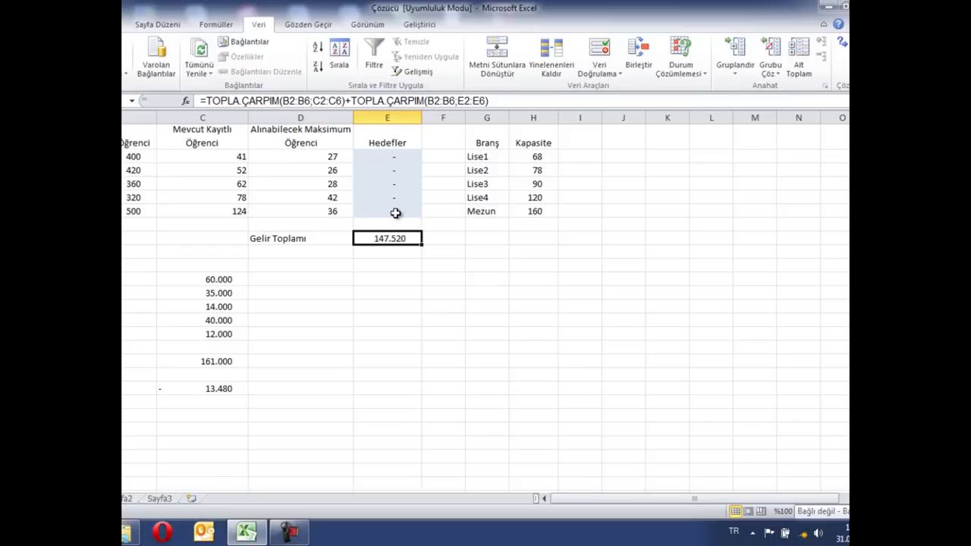
# Check the Hedefler cells E2:E6, select the revenue total in E8, and launch Çözücü
pyautogui.moveTo(401, 157); pyautogui.dragTo(393, 217)
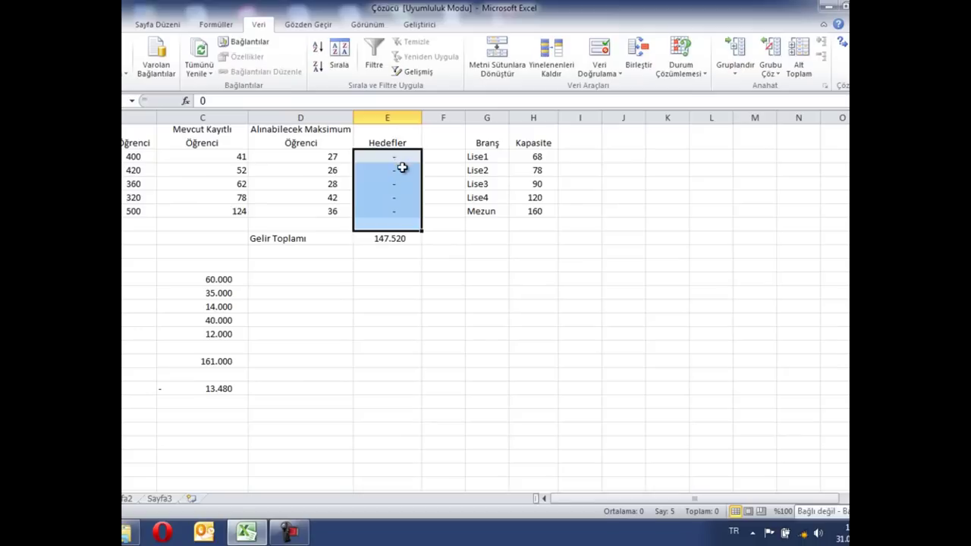
pyautogui.click(395, 237)
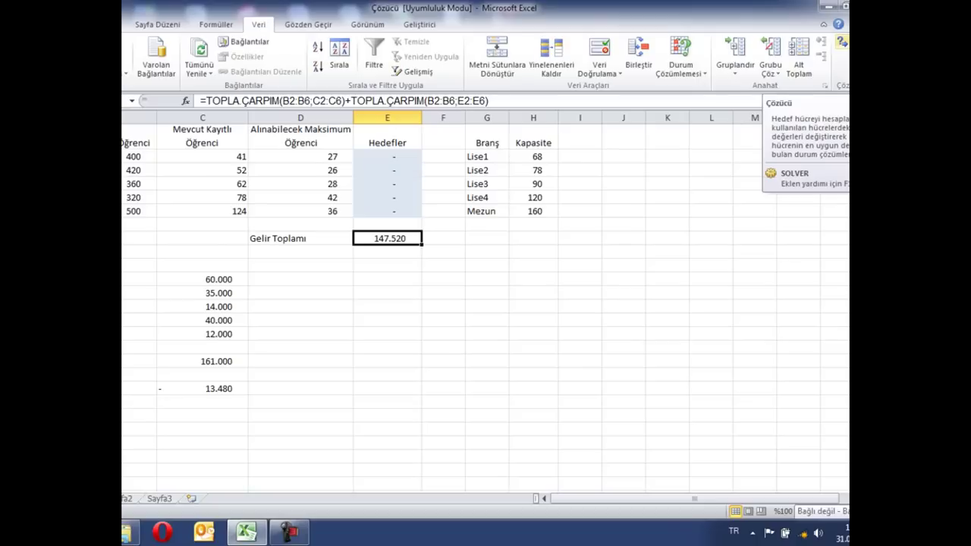
pyautogui.click(842, 42)
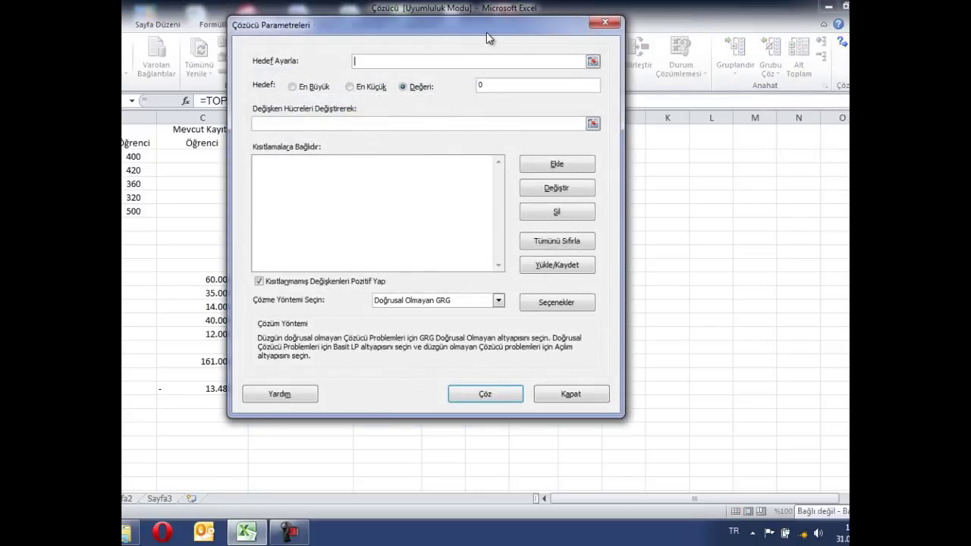
# Make Solver drive $E$8 to the value 180000 by changing cells $E$2:$E$6
pyautogui.moveTo(488, 31); pyautogui.dragTo(707, 67)
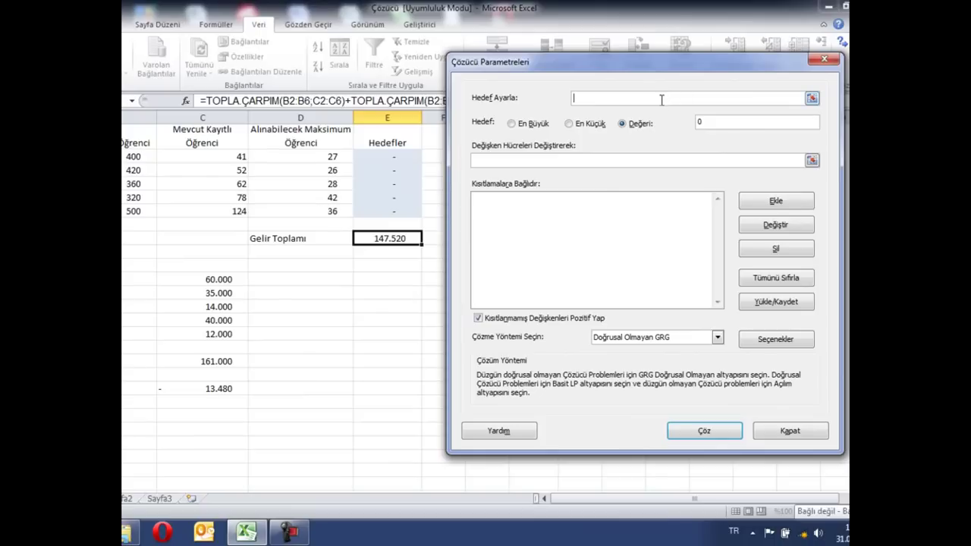
pyautogui.click(417, 239)
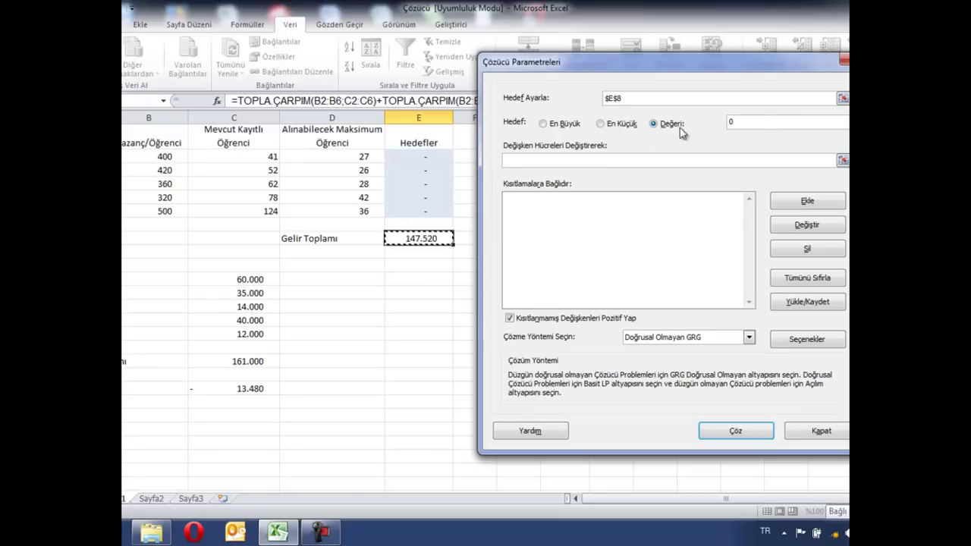
pyautogui.click(743, 127)
pyautogui.write('180000')
pyautogui.moveTo(430, 154); pyautogui.dragTo(415, 210)
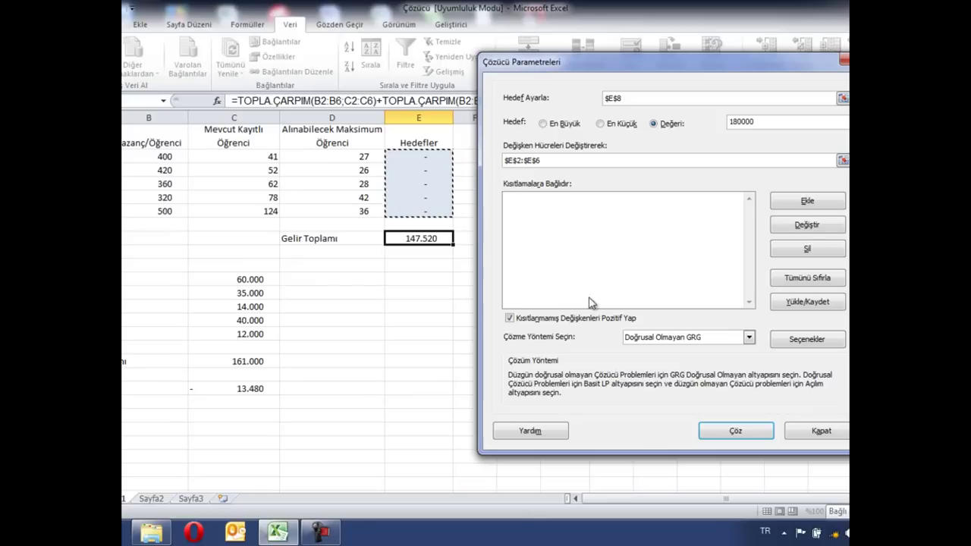
pyautogui.moveTo(588, 75); pyautogui.dragTo(598, 47)
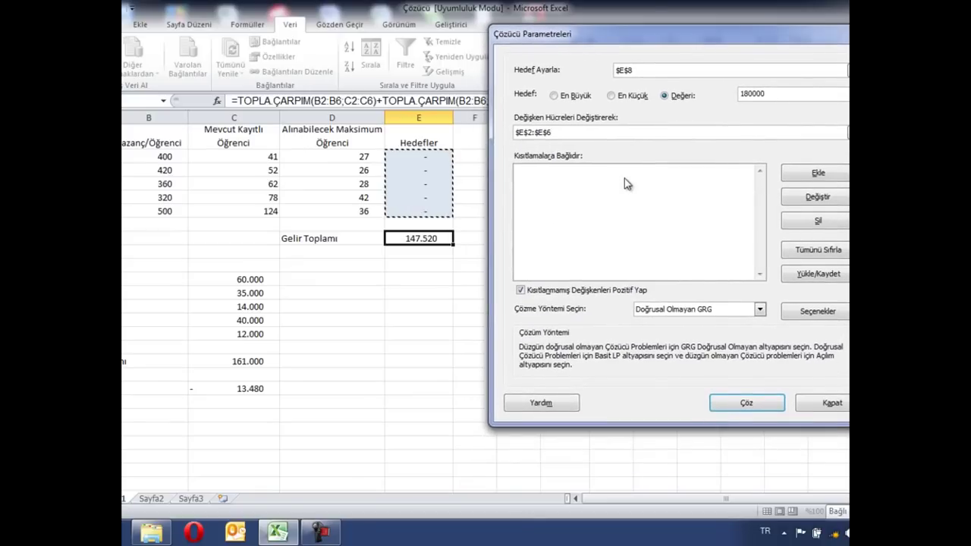
pyautogui.moveTo(626, 30); pyautogui.dragTo(566, 250)
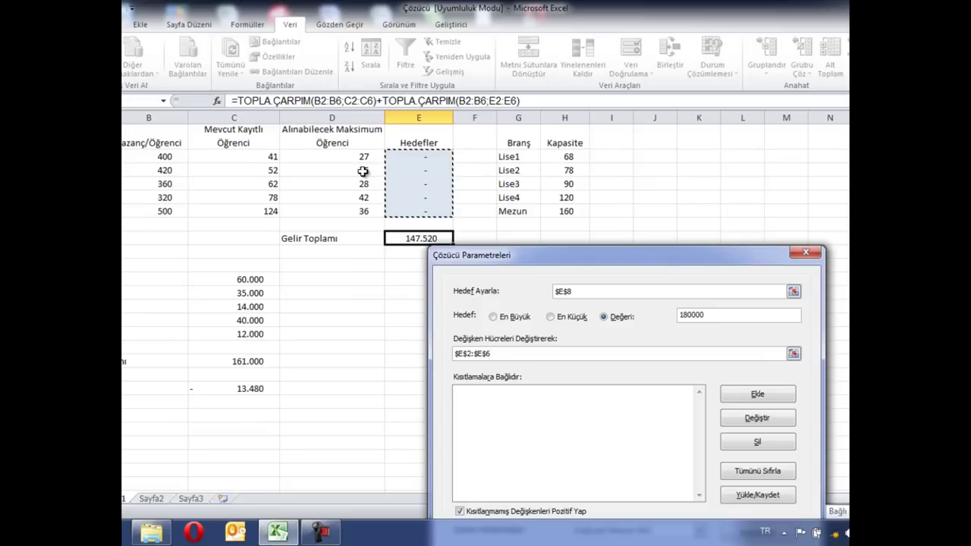
pyautogui.moveTo(584, 255); pyautogui.dragTo(637, 101)
# Add Solver constraints $E$2<=$D$2 and $E$3<=$D$3
pyautogui.click(811, 239)
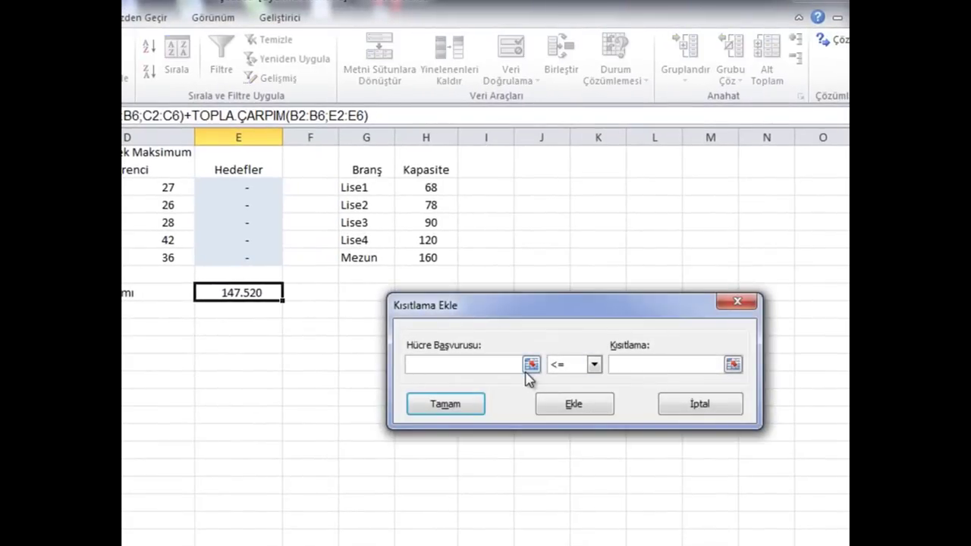
pyautogui.click(251, 187)
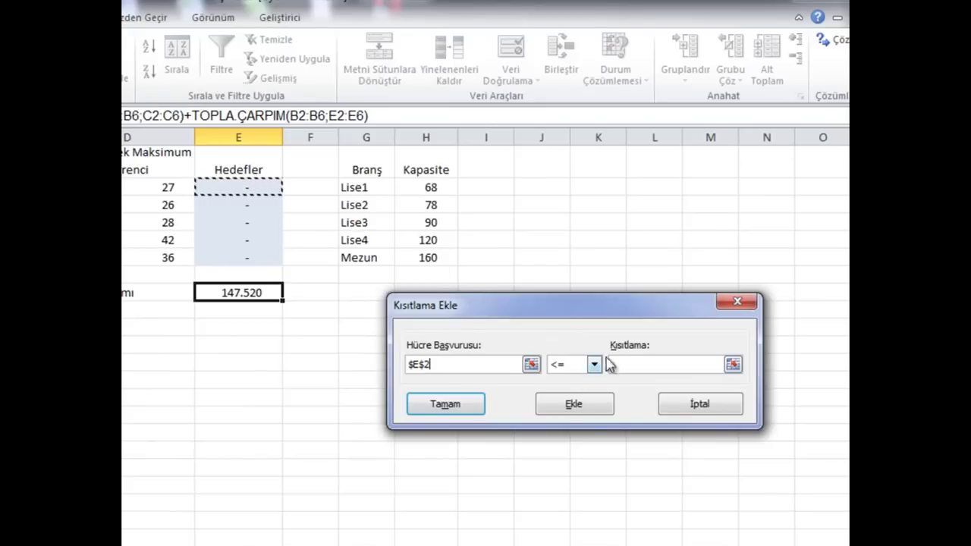
pyautogui.click(634, 367)
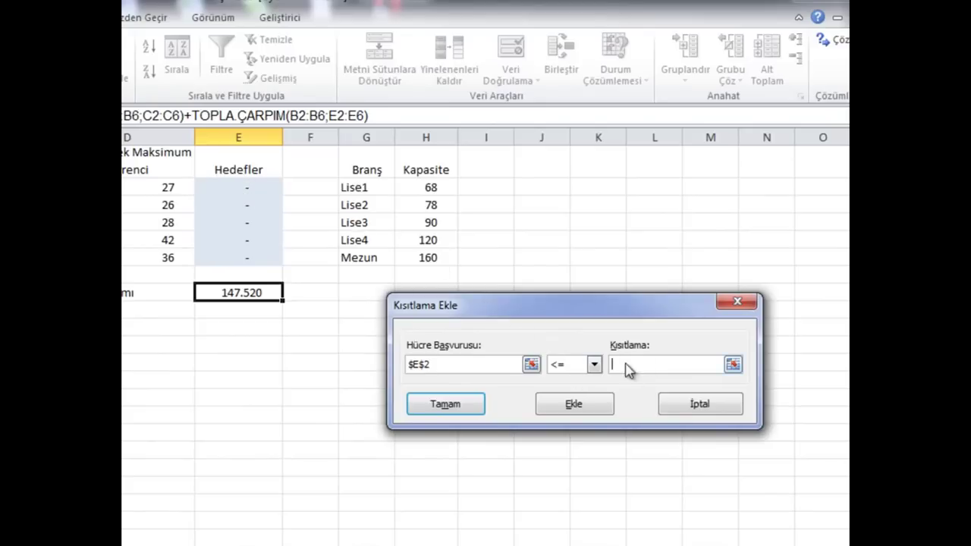
pyautogui.click(138, 188)
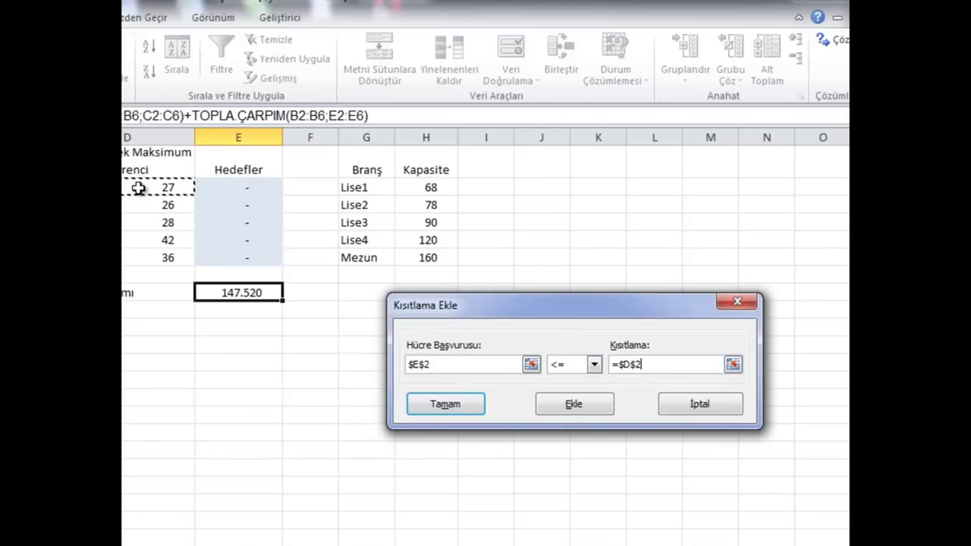
pyautogui.click(574, 405)
pyautogui.click(258, 203)
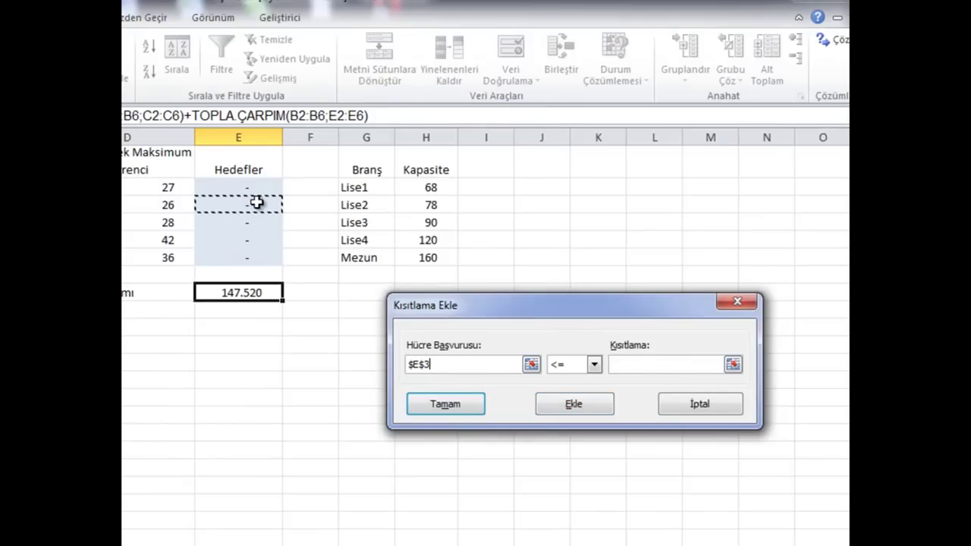
pyautogui.click(632, 365)
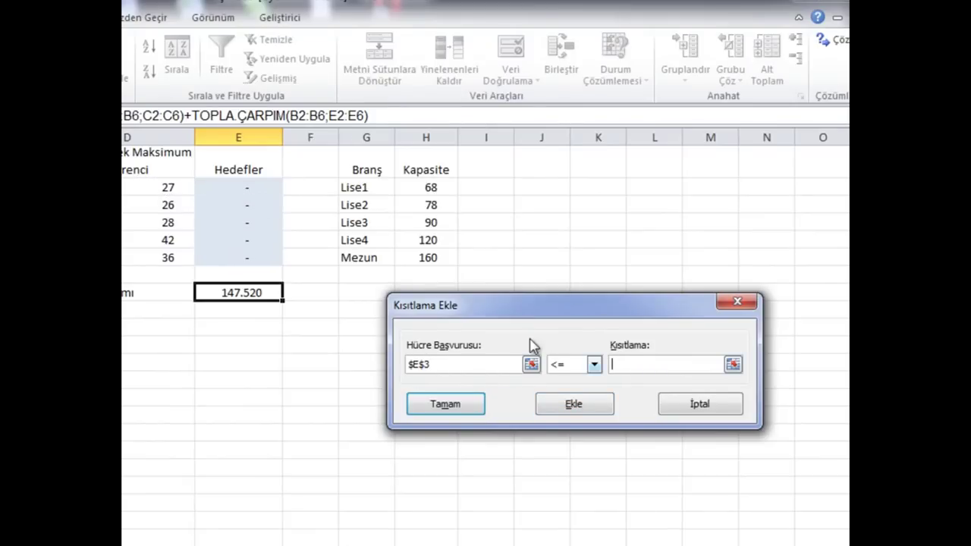
pyautogui.click(171, 204)
pyautogui.click(575, 410)
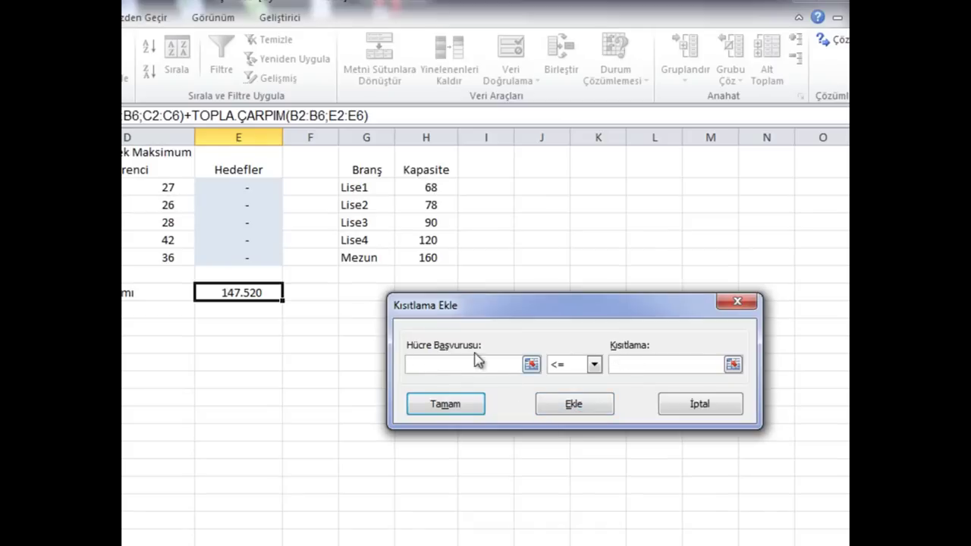
# Add constraints capping E4, E5 and E6 at D4, D5 and D6, then confirm
pyautogui.click(248, 225)
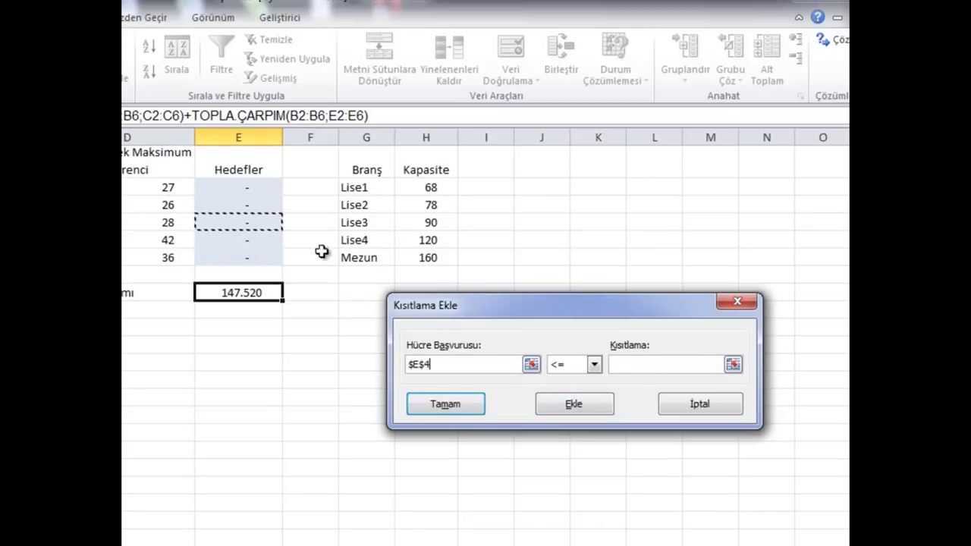
pyautogui.click(655, 364)
pyautogui.click(163, 223)
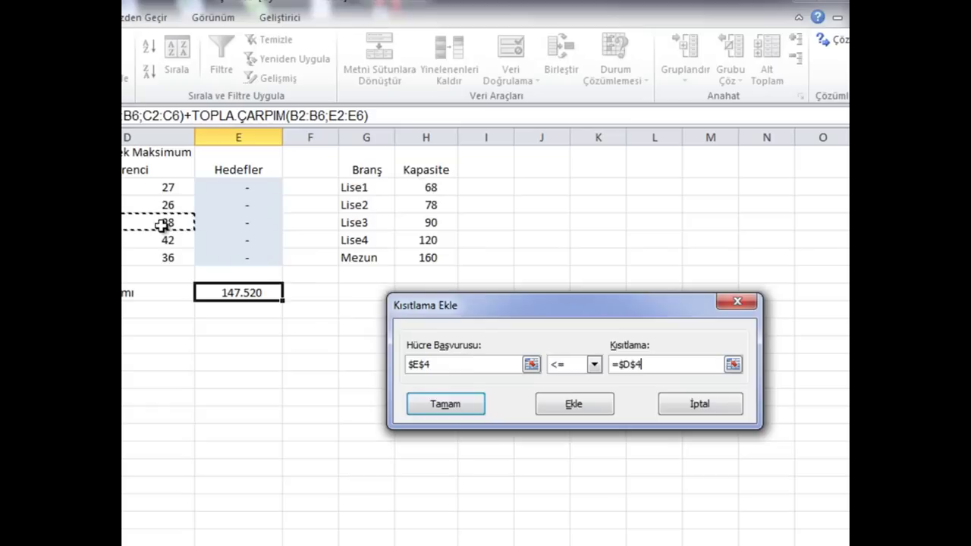
pyautogui.click(574, 408)
pyautogui.click(253, 240)
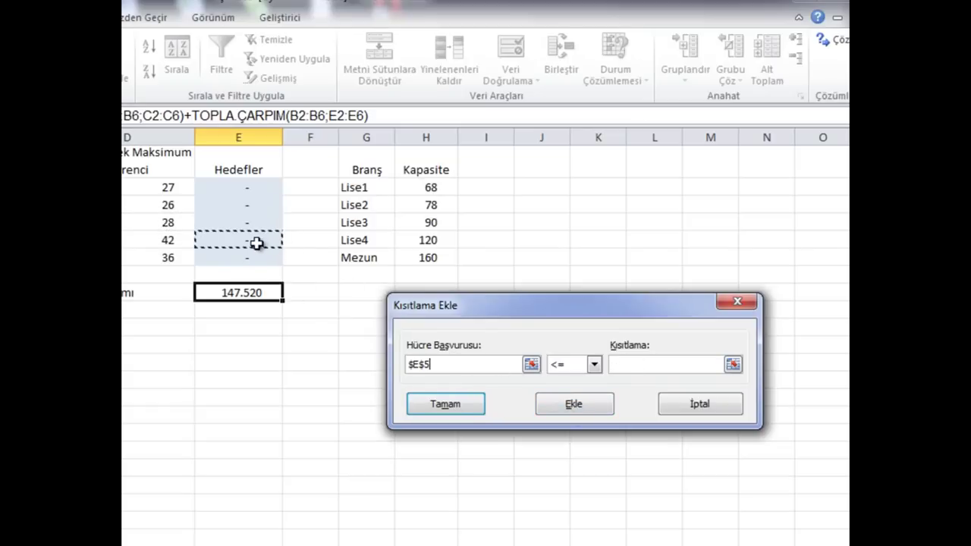
pyautogui.click(653, 365)
pyautogui.click(185, 241)
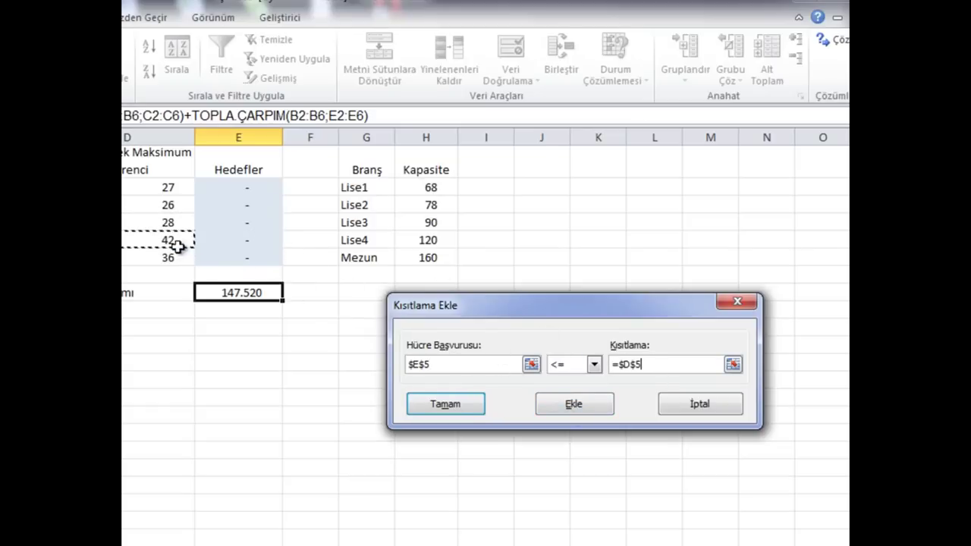
pyautogui.click(571, 405)
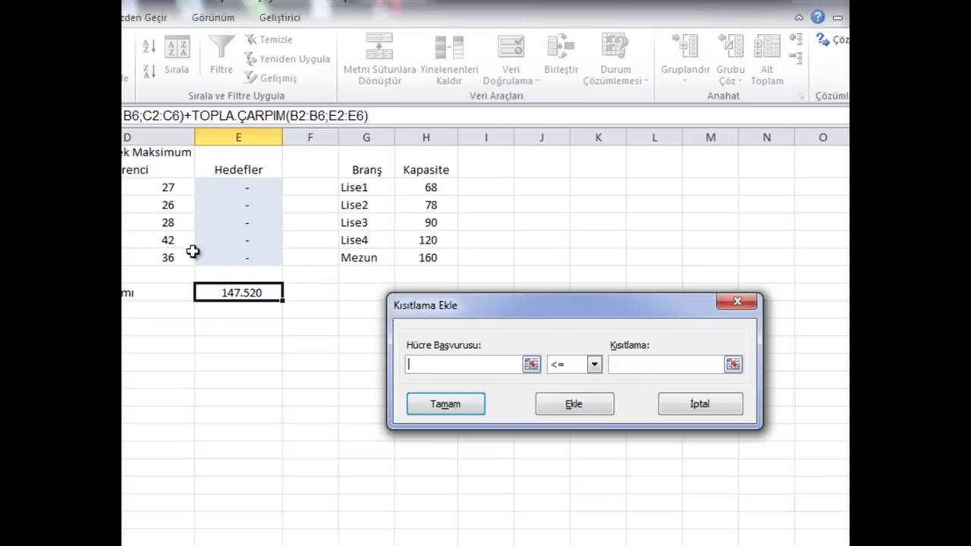
pyautogui.click(218, 258)
pyautogui.click(640, 372)
pyautogui.click(171, 258)
pyautogui.click(444, 405)
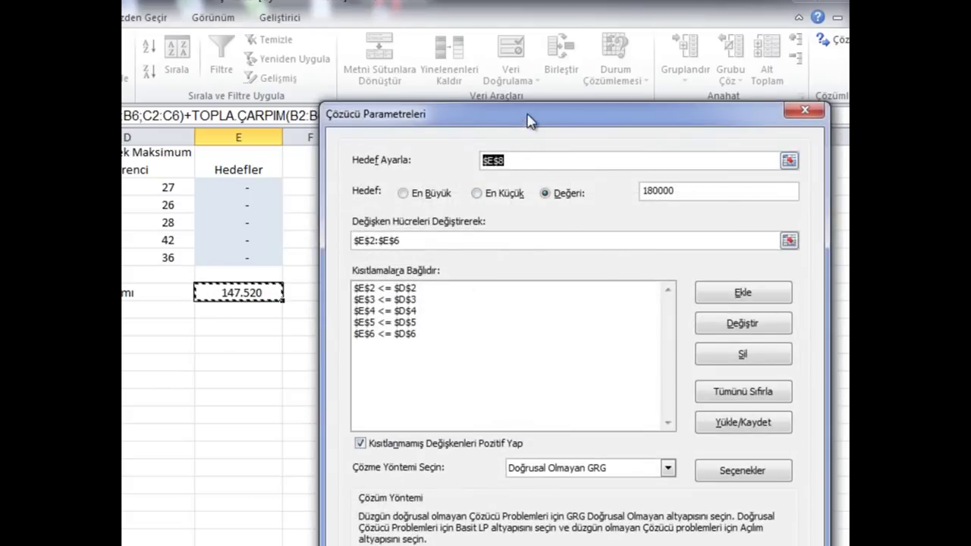
# Run Solver with Doğrusal Olmayan GRG, reaching 180.000, then discard the result with İptal
pyautogui.moveTo(529, 122); pyautogui.dragTo(553, 32)
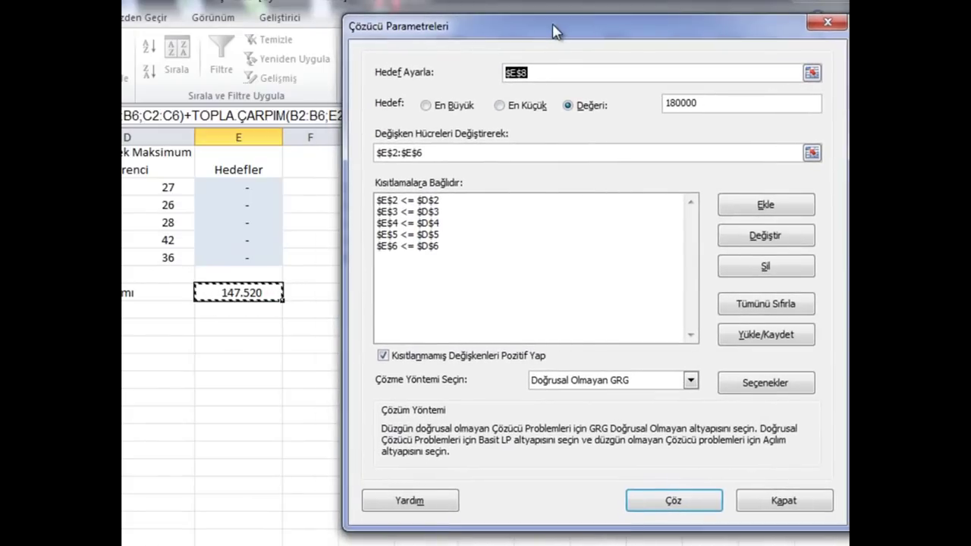
pyautogui.click(570, 383)
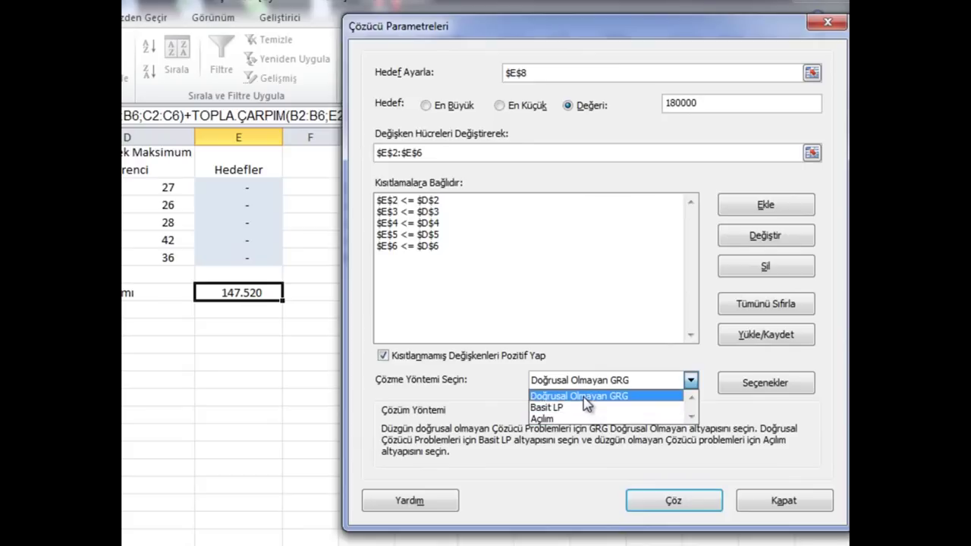
pyautogui.click(588, 398)
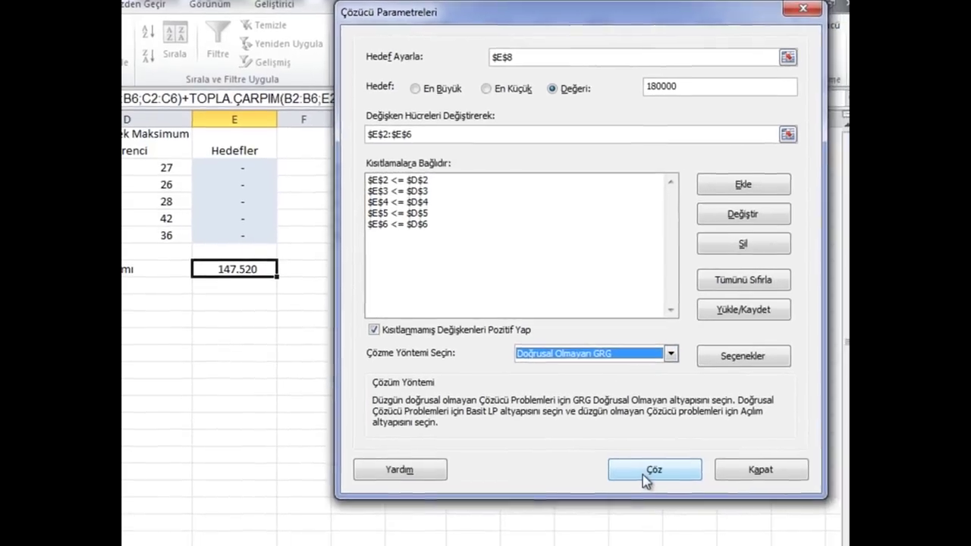
pyautogui.click(663, 505)
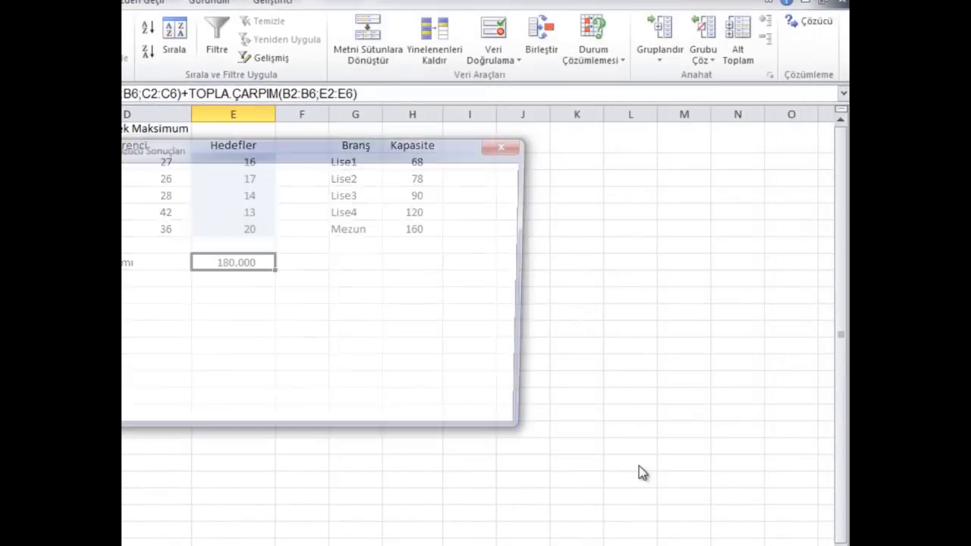
pyautogui.moveTo(308, 152); pyautogui.dragTo(547, 262)
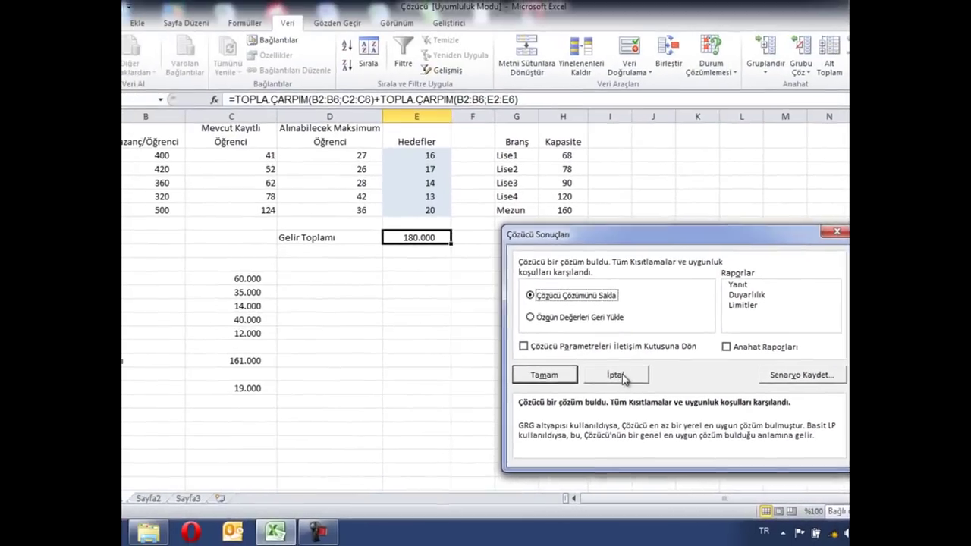
pyautogui.click(446, 318)
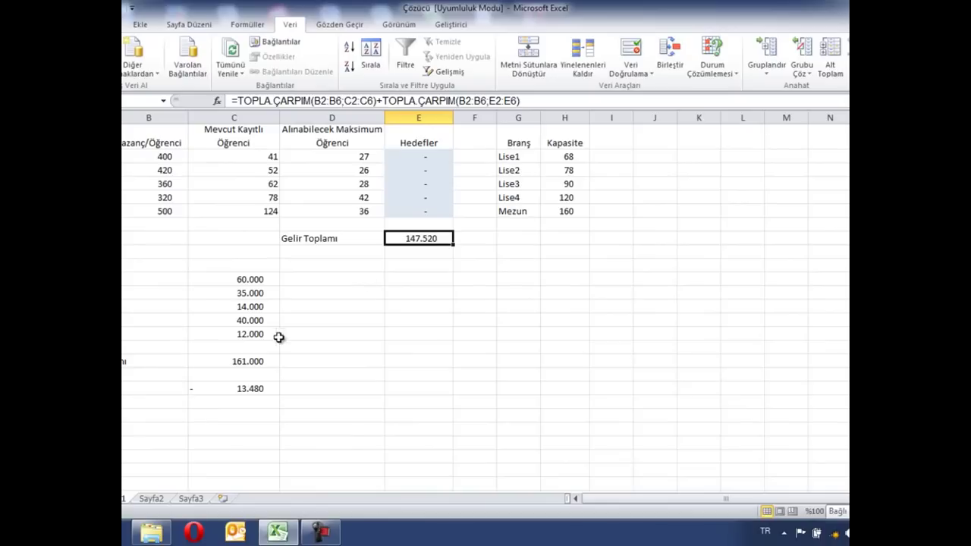
pyautogui.click(241, 389)
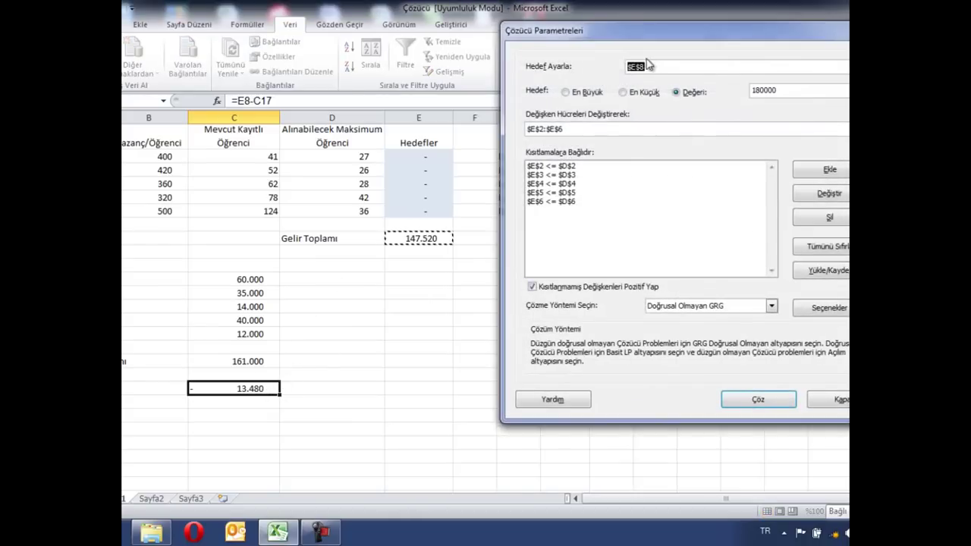
pyautogui.click(260, 390)
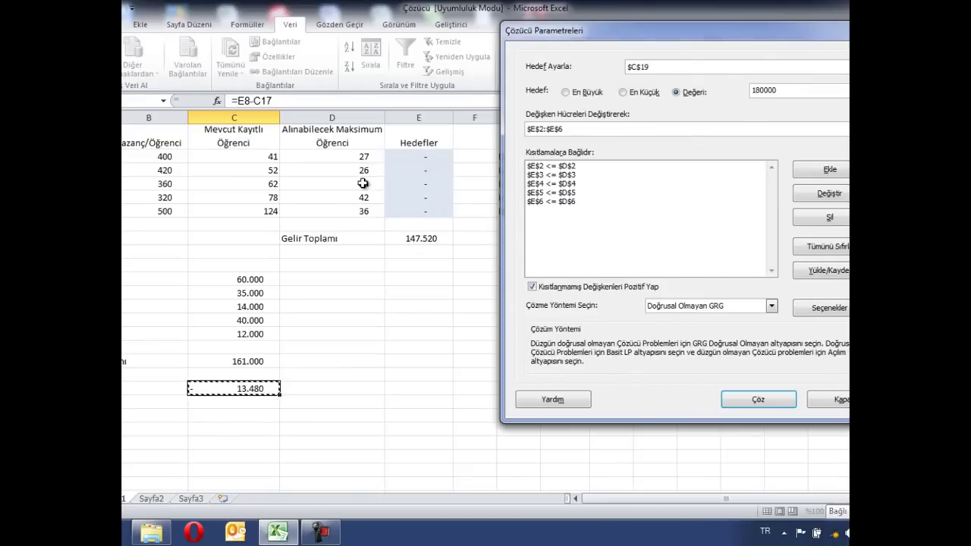
pyautogui.doubleClick(790, 92)
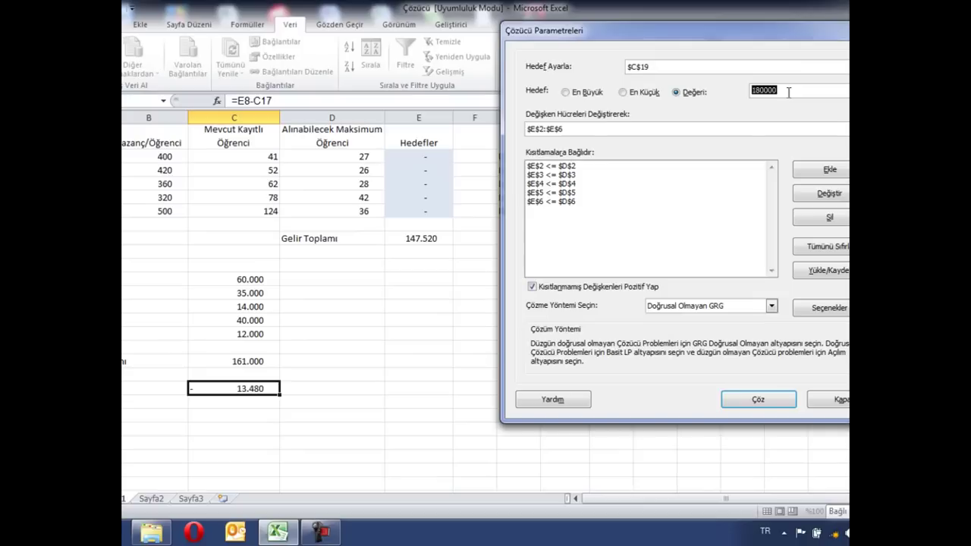
pyautogui.write('24')
pyautogui.click(758, 400)
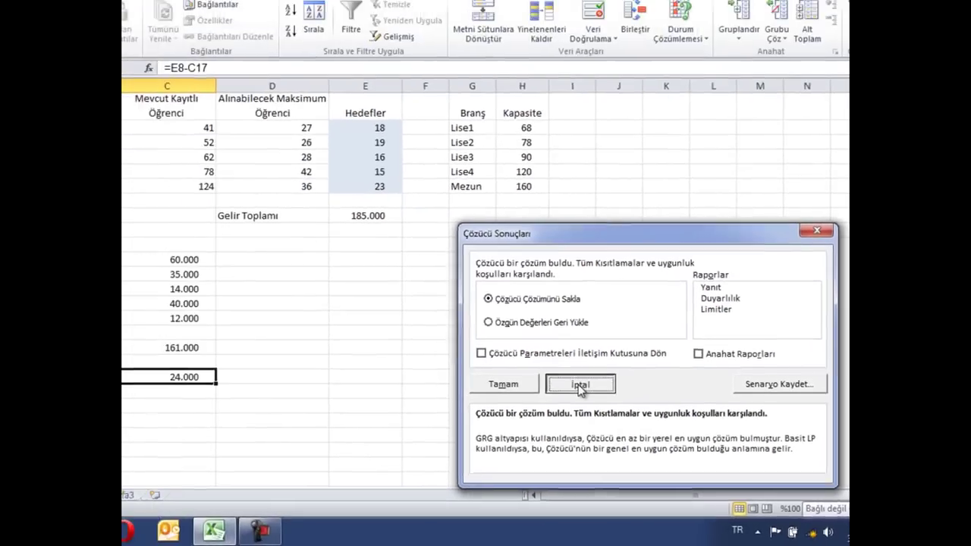
pyautogui.click(445, 348)
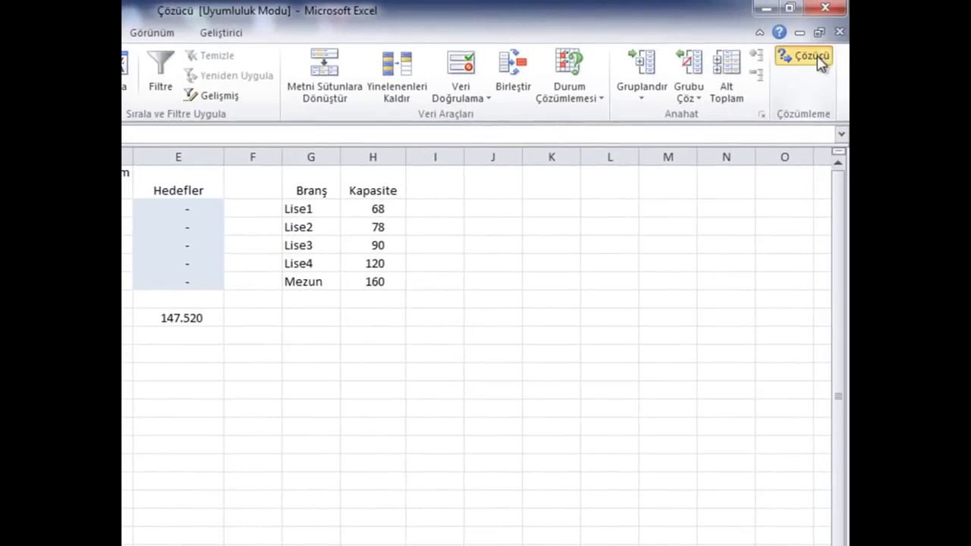
pyautogui.click(897, 44)
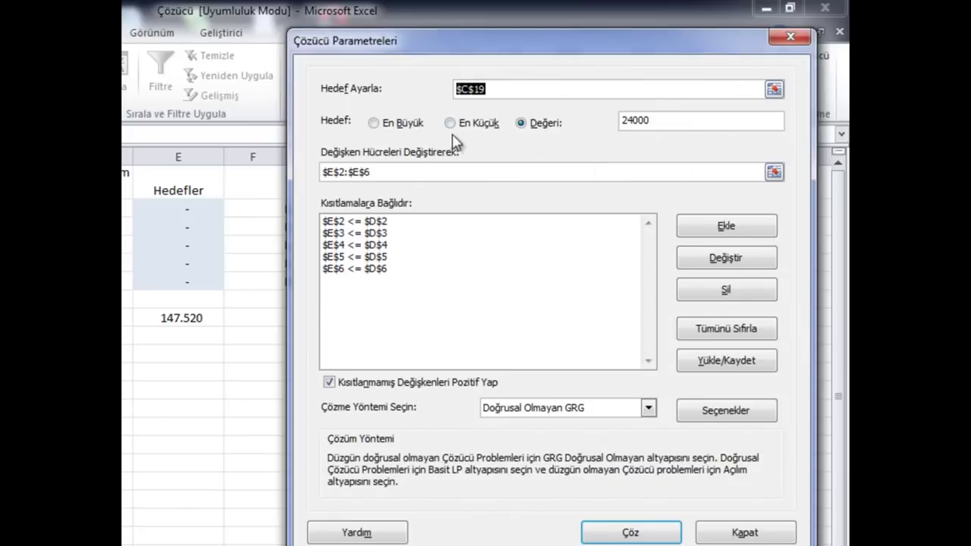
pyautogui.doubleClick(680, 123)
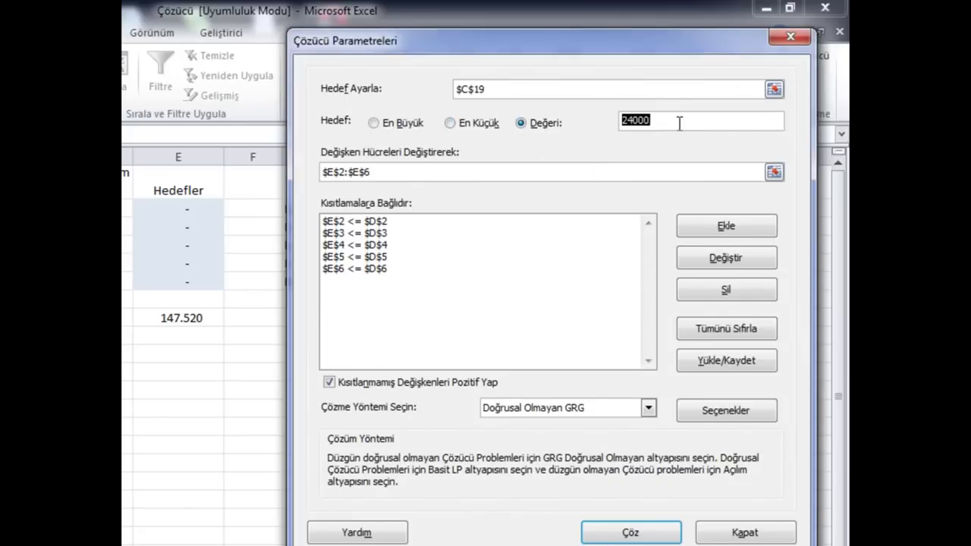
pyautogui.write('400')
pyautogui.click(639, 536)
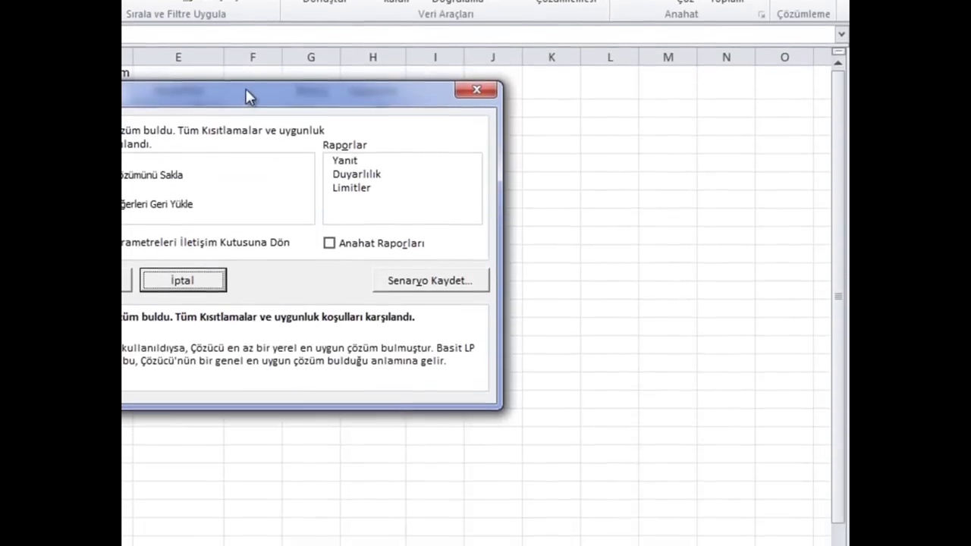
pyautogui.moveTo(245, 150); pyautogui.dragTo(512, 178)
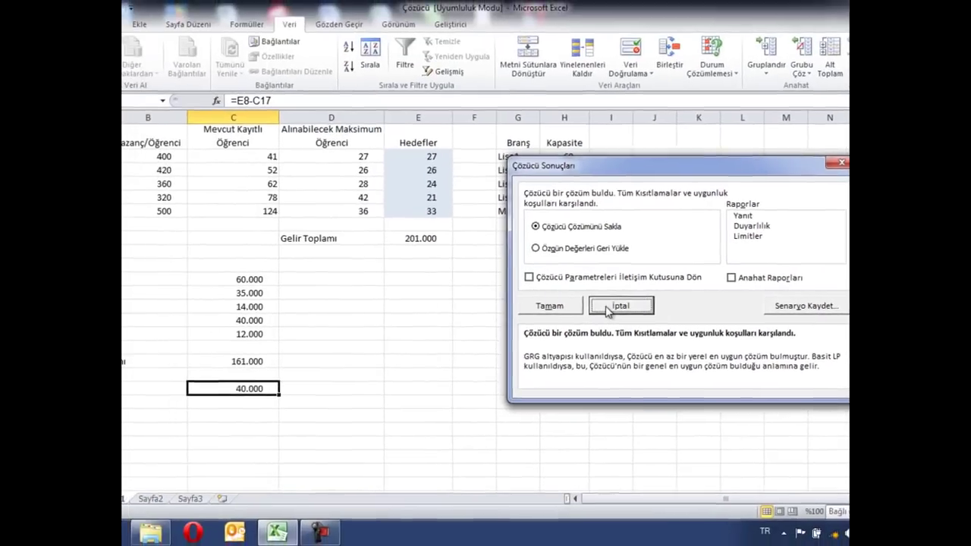
pyautogui.click(429, 313)
pyautogui.click(329, 539)
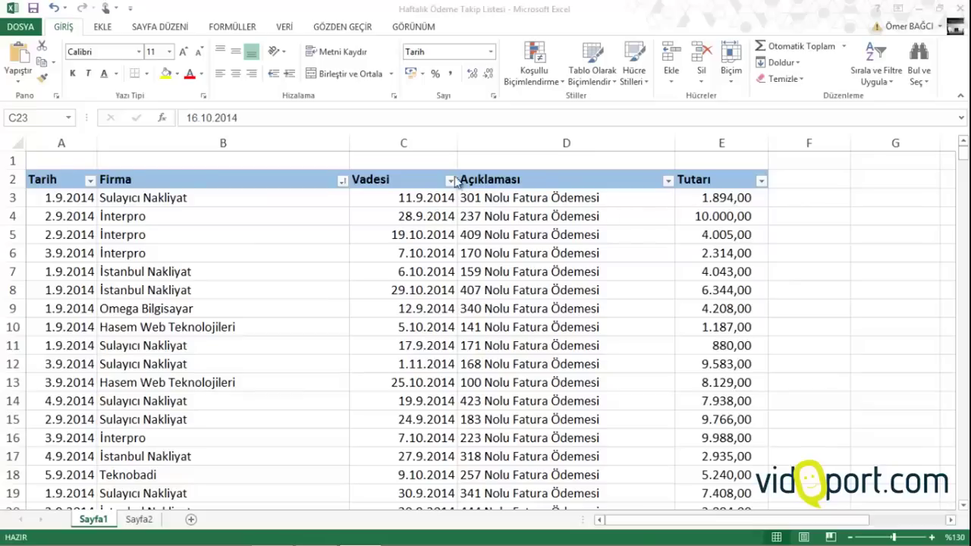
# Review Sayfa1's Tarih, Firma, Vadesi, Açıklaması and Tutarı columns by selecting their values
pyautogui.click(66, 192)
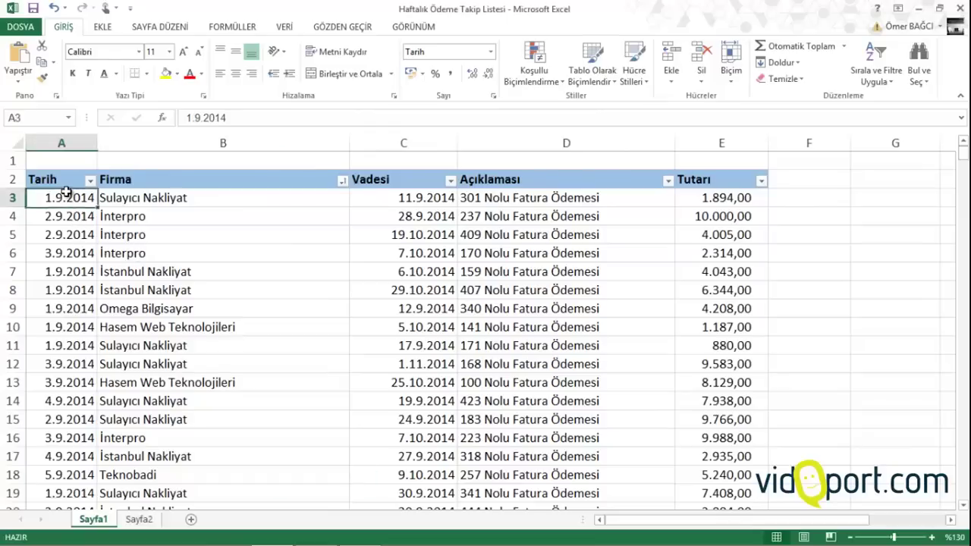
pyautogui.click(66, 271)
pyautogui.moveTo(163, 219); pyautogui.dragTo(174, 366)
pyautogui.click(169, 198)
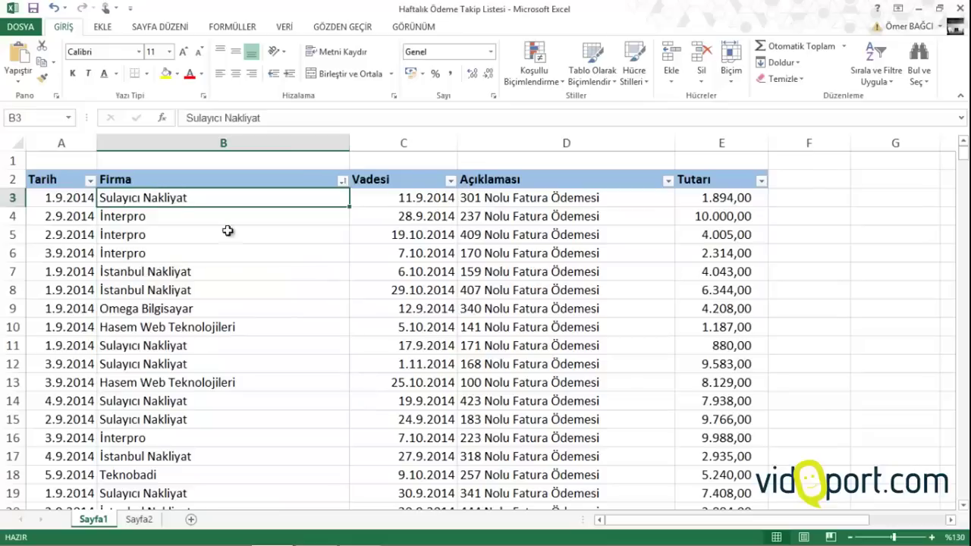
pyautogui.moveTo(424, 217); pyautogui.dragTo(441, 402)
pyautogui.moveTo(551, 200); pyautogui.dragTo(574, 334)
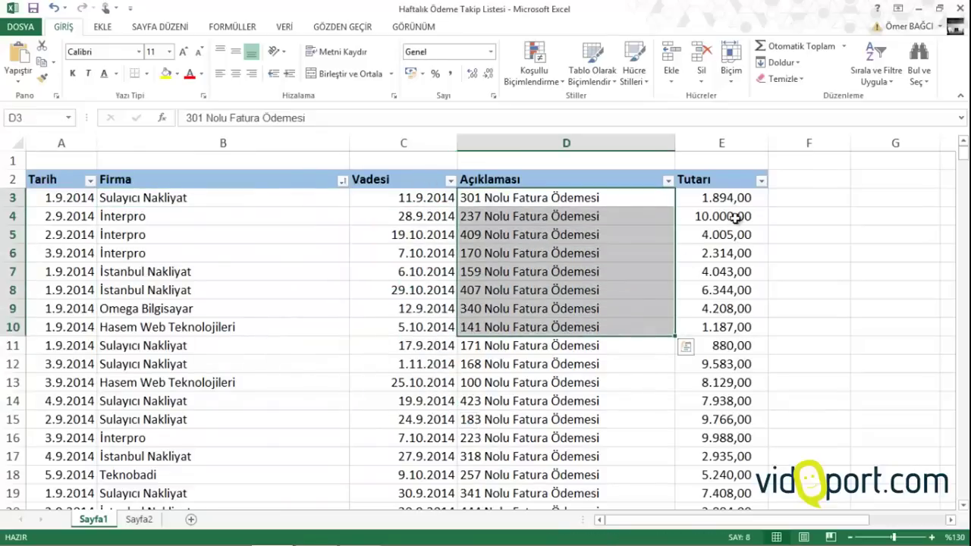
pyautogui.moveTo(736, 198); pyautogui.dragTo(738, 290)
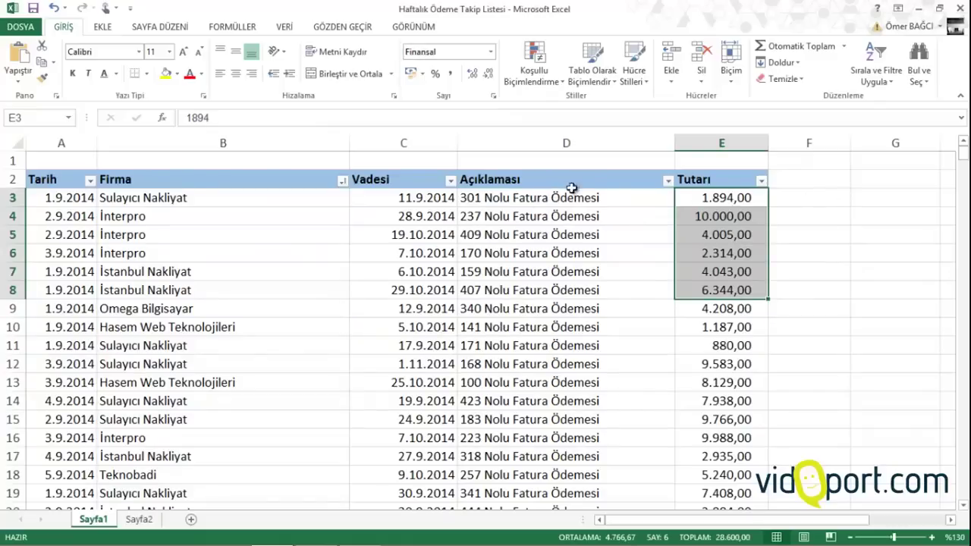
pyautogui.click(542, 257)
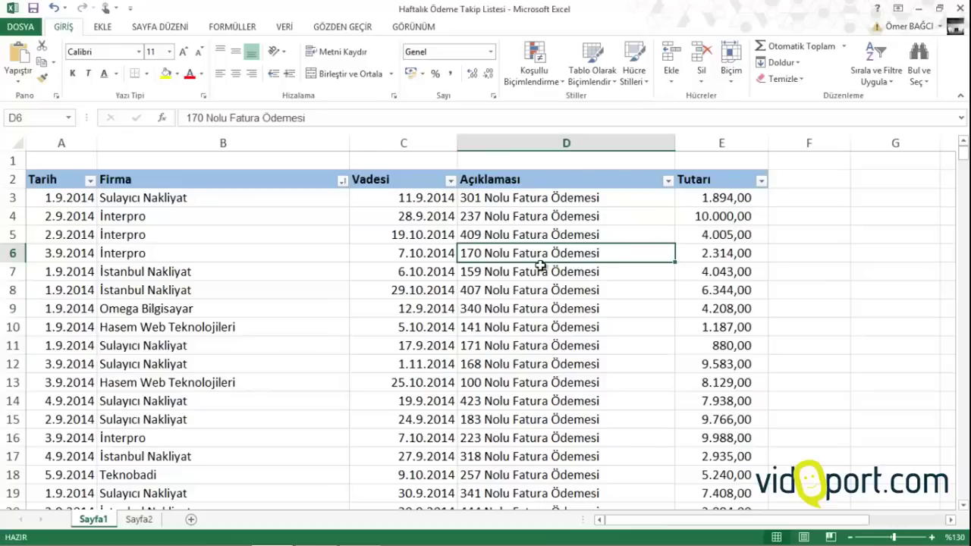
# Select the payment data ranges A3, B3:B9, C3:C9, D3:D7 and E5:E6 to inspect them
pyautogui.click(76, 197)
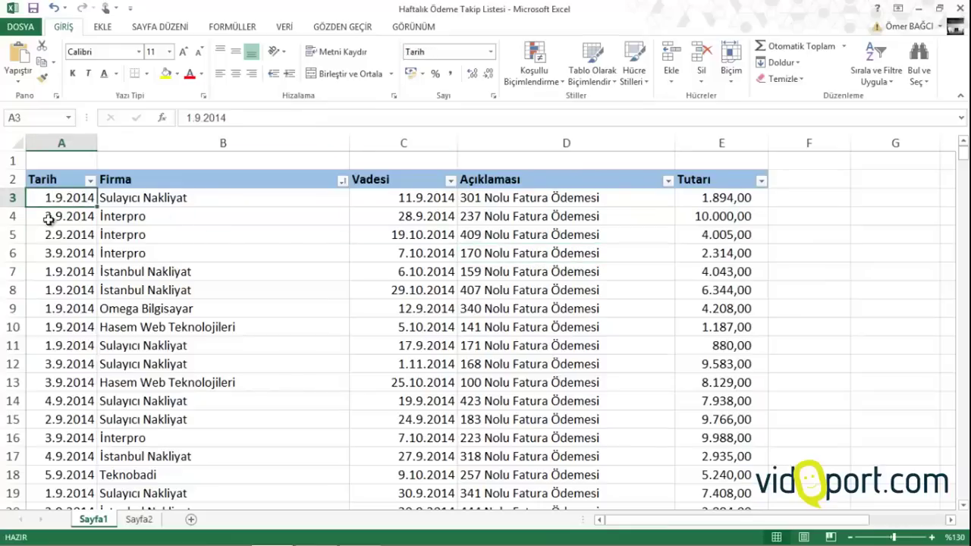
pyautogui.click(51, 312)
pyautogui.moveTo(199, 207); pyautogui.dragTo(210, 307)
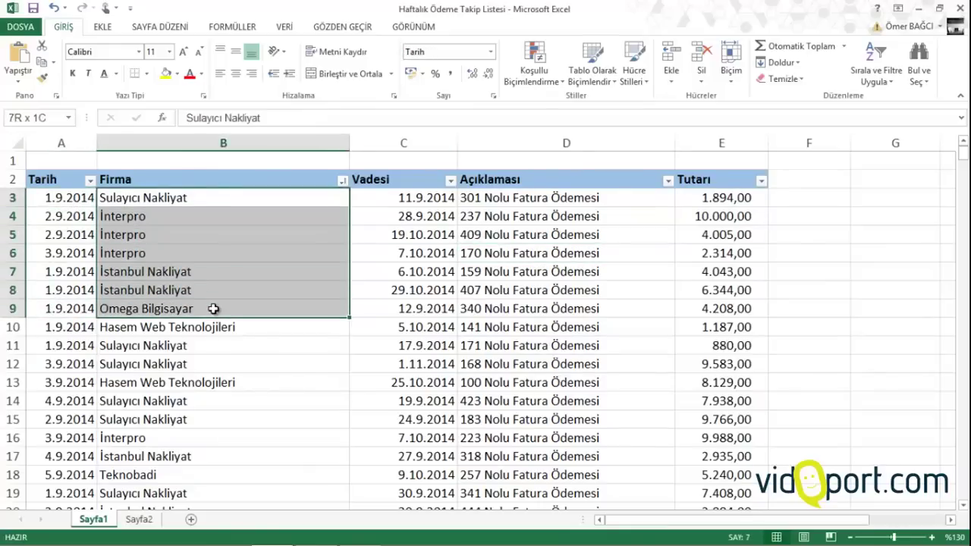
pyautogui.moveTo(427, 193); pyautogui.dragTo(447, 311)
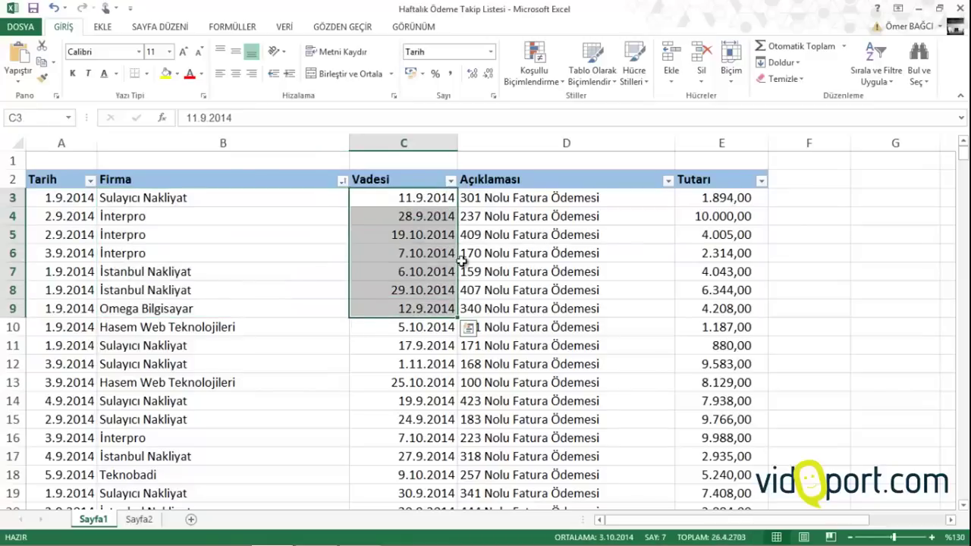
pyautogui.click(520, 197)
pyautogui.moveTo(520, 197); pyautogui.dragTo(524, 269)
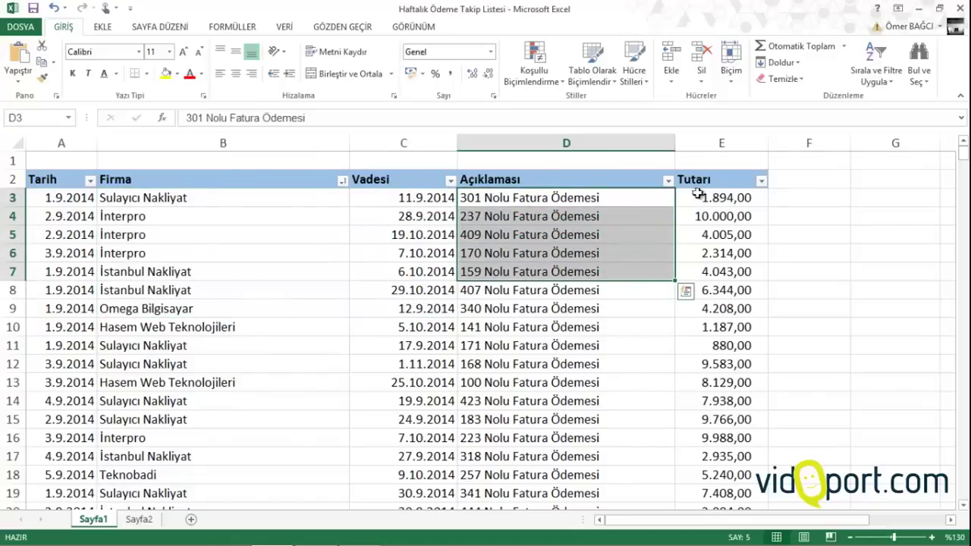
pyautogui.moveTo(726, 244); pyautogui.dragTo(726, 257)
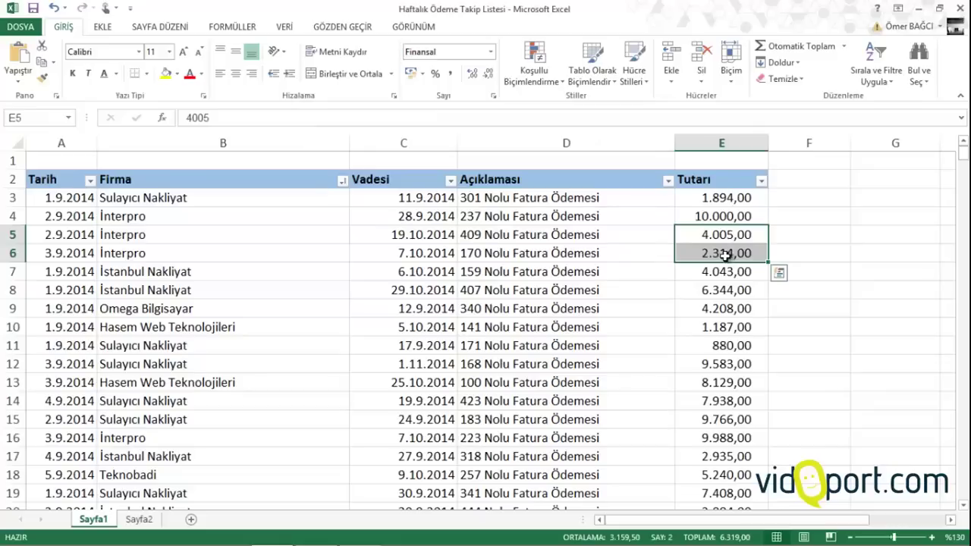
pyautogui.click(152, 519)
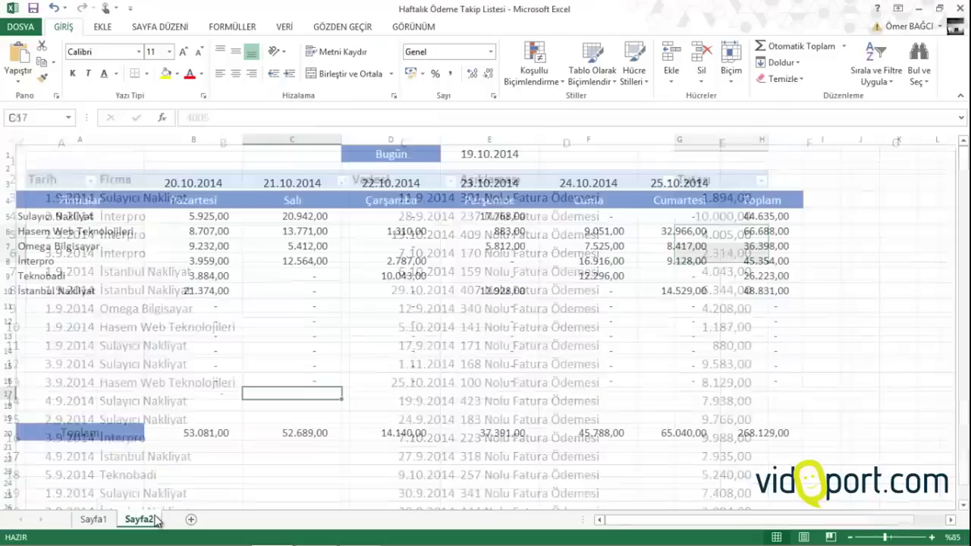
pyautogui.click(432, 157)
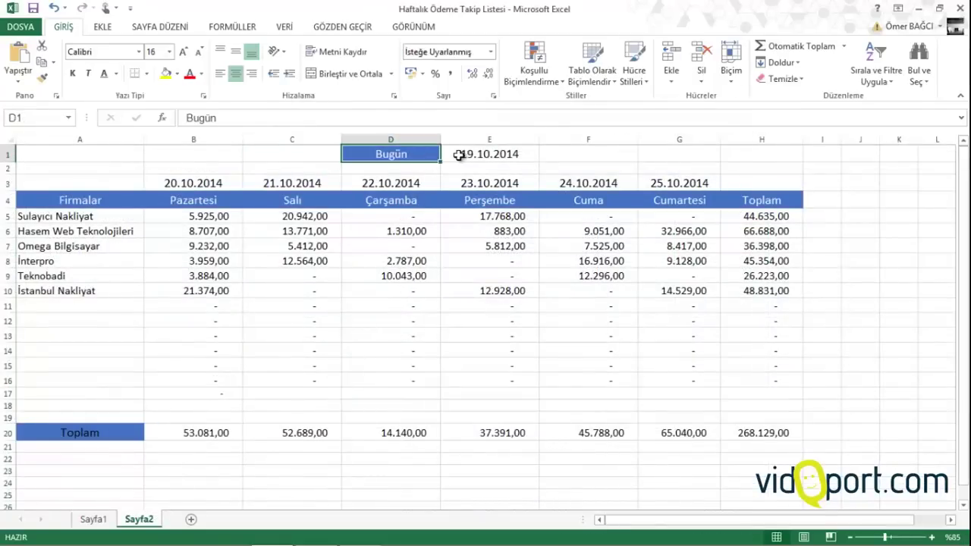
pyautogui.click(459, 154)
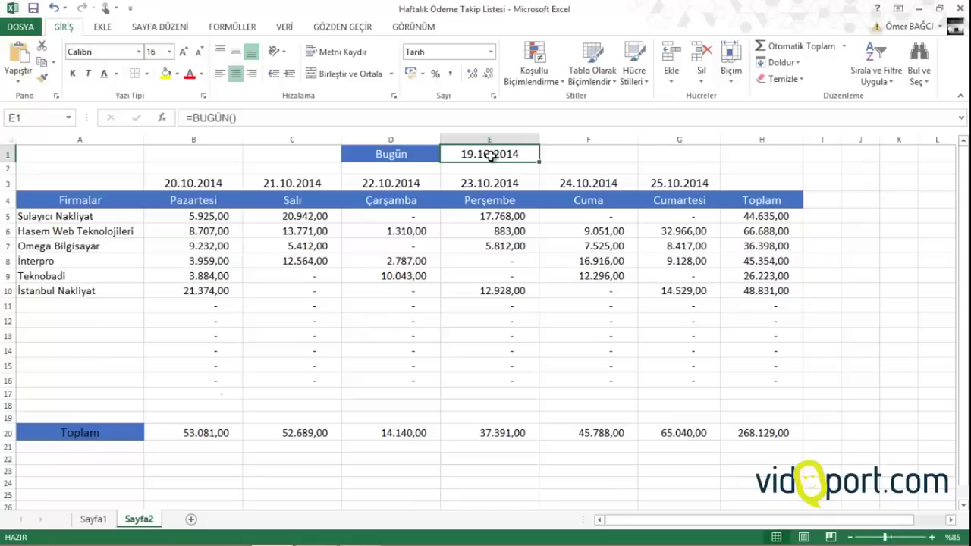
pyautogui.doubleClick(491, 155)
pyautogui.press('Return')
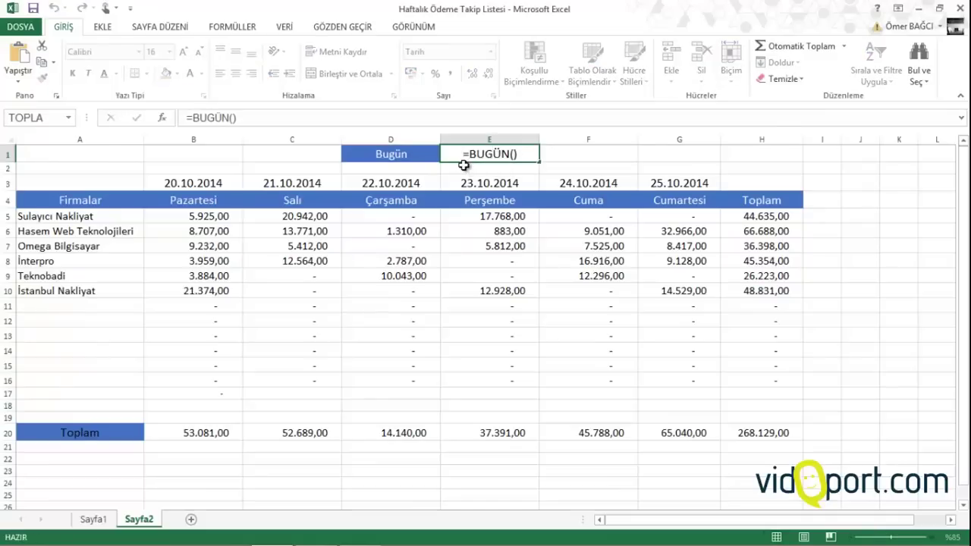
pyautogui.moveTo(210, 183); pyautogui.dragTo(714, 180)
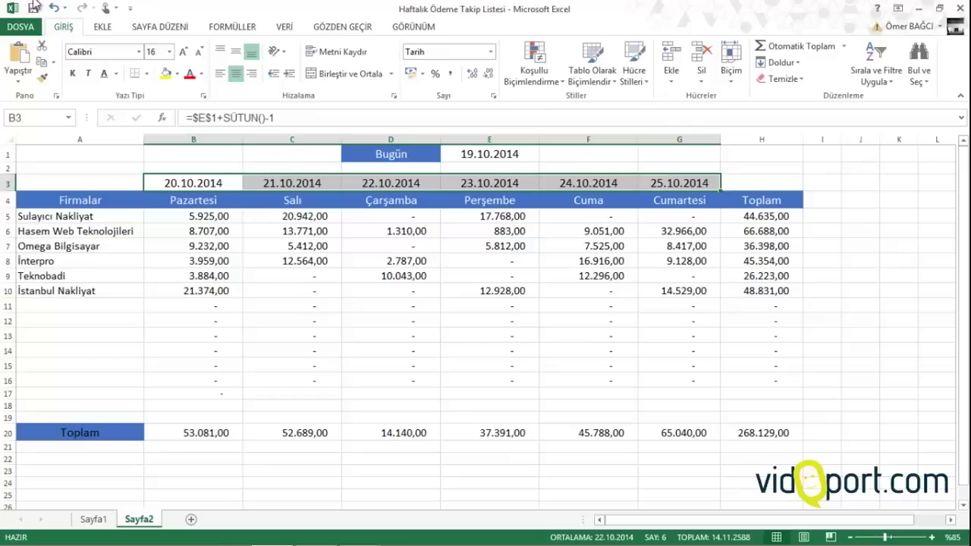
pyautogui.click(239, 229)
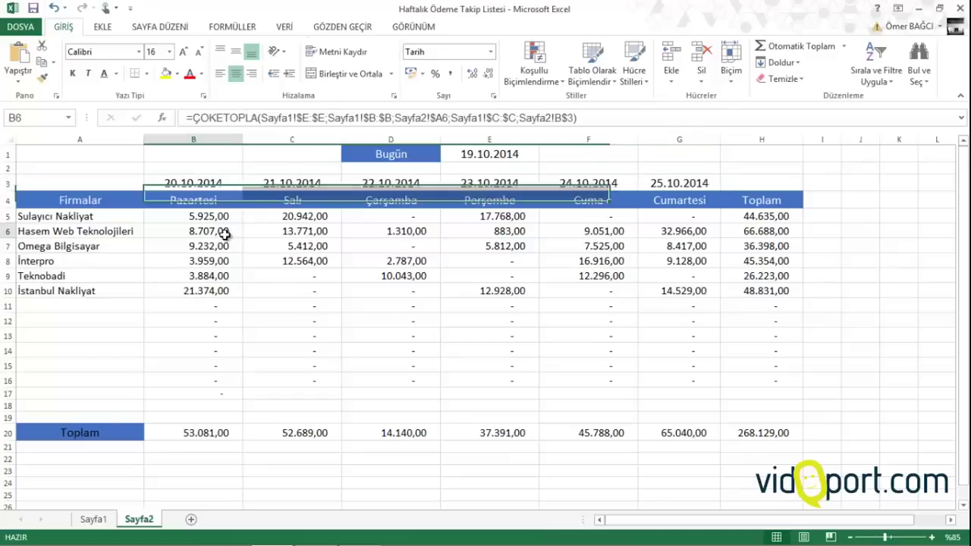
# Copy Sayfa1 to (yeni kitap) with Kopya oluştur ticked, creating Kitap1
pyautogui.click(94, 519)
pyautogui.rightClick(93, 519)
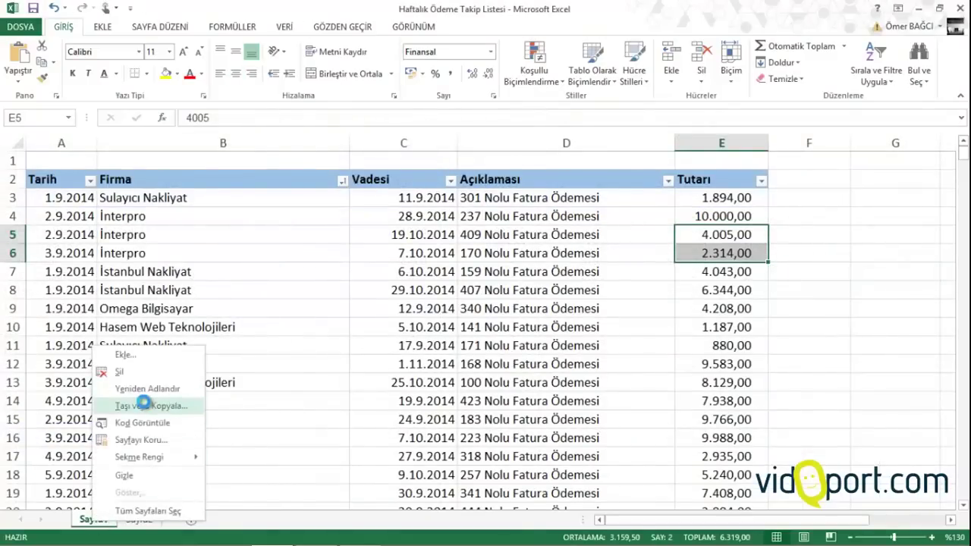
pyautogui.click(146, 406)
pyautogui.click(130, 349)
pyautogui.click(105, 362)
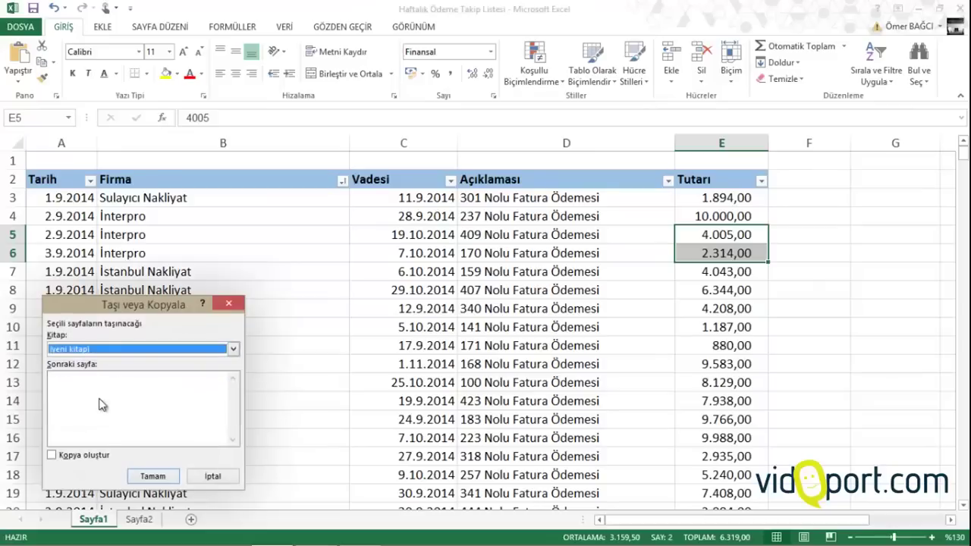
pyautogui.click(103, 455)
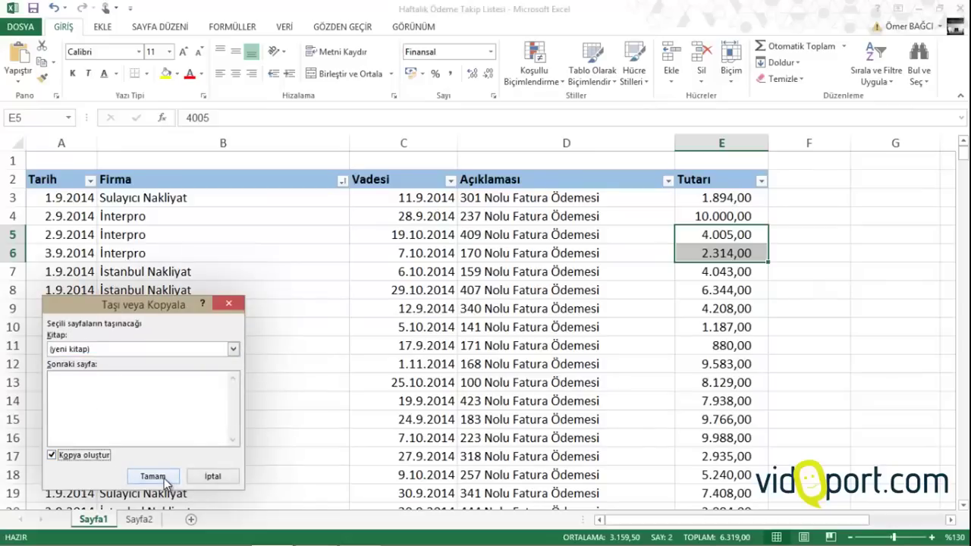
pyautogui.click(153, 477)
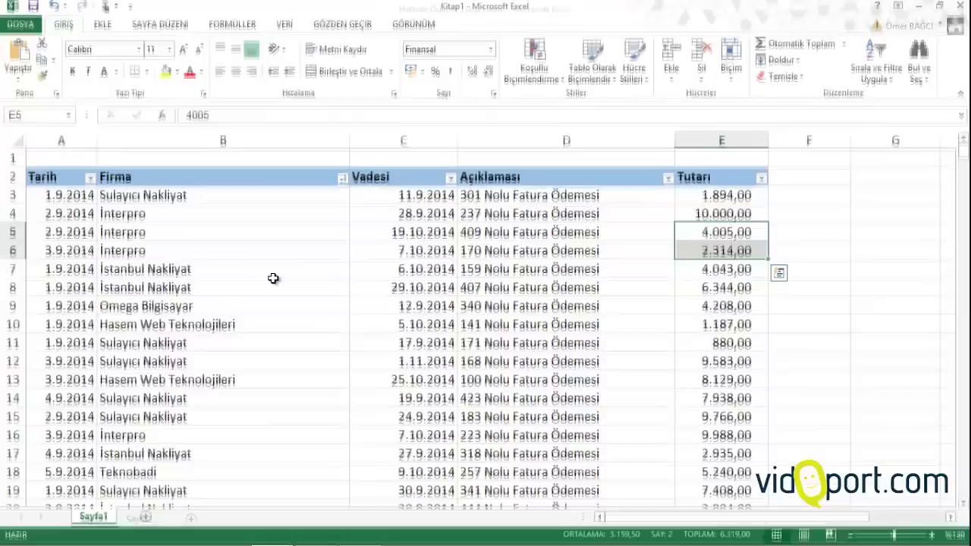
# Add a new sheet with 'Günün Tarihi' in D1 and =bugün() in E1, widening both columns
pyautogui.click(192, 293)
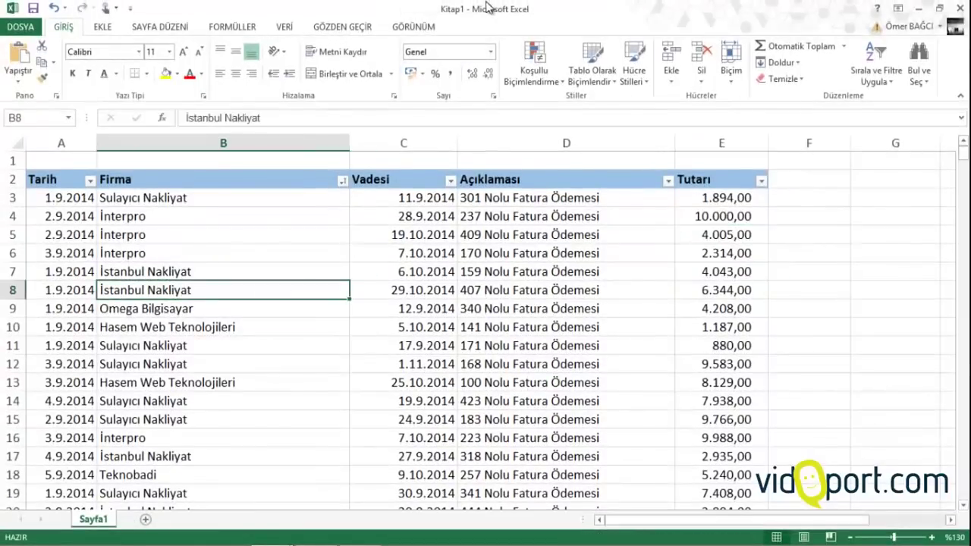
pyautogui.click(201, 253)
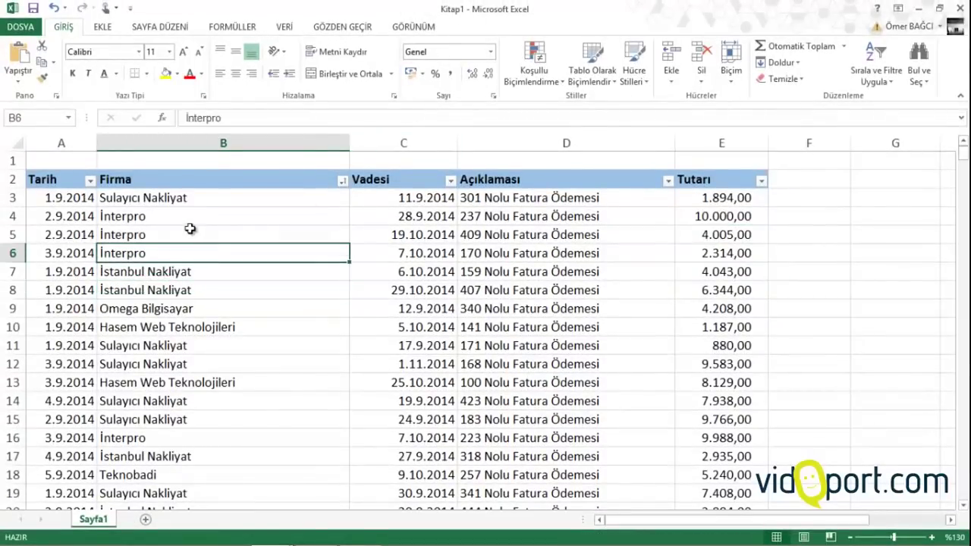
pyautogui.click(146, 520)
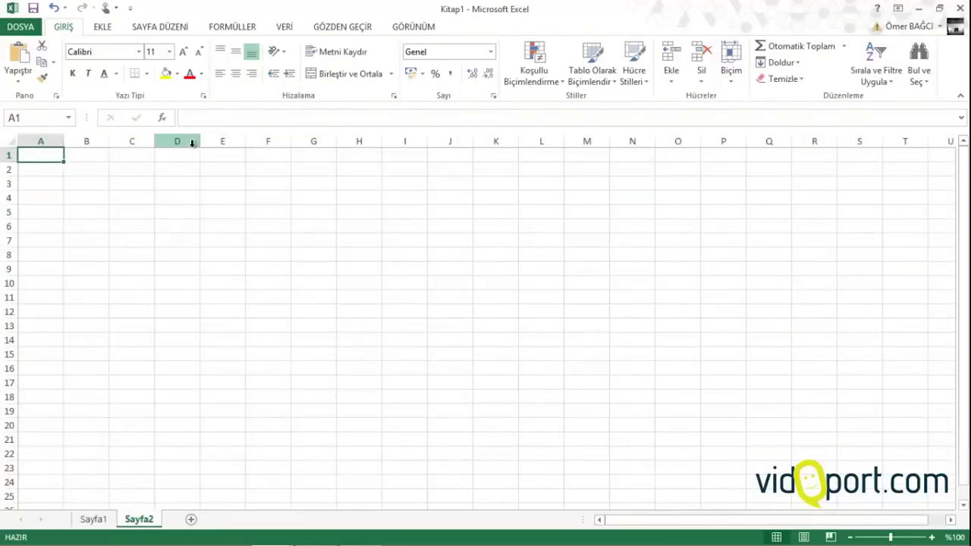
pyautogui.click(193, 154)
pyautogui.write('Günün Tarihi')
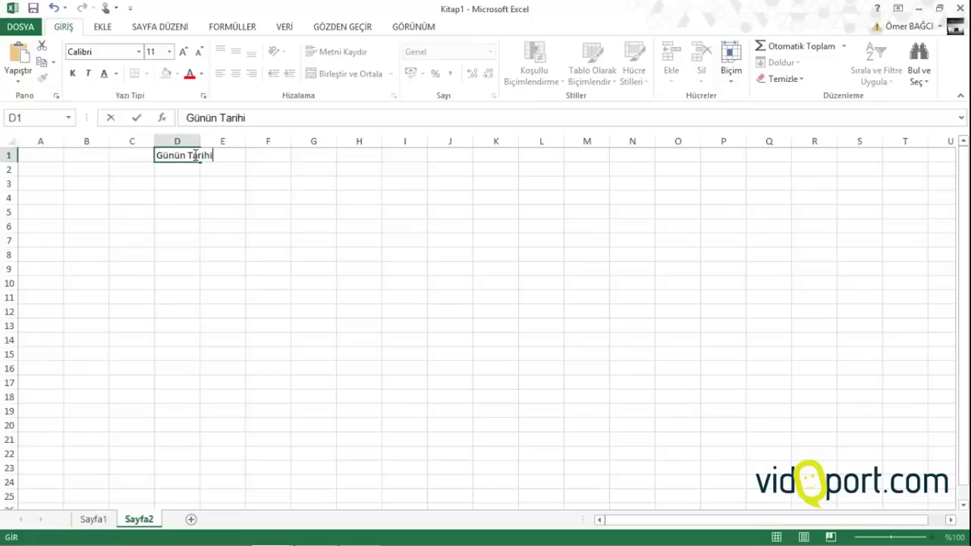
pyautogui.press('Tab')
pyautogui.moveTo(199, 133); pyautogui.dragTo(229, 143)
pyautogui.write('=bugün()')
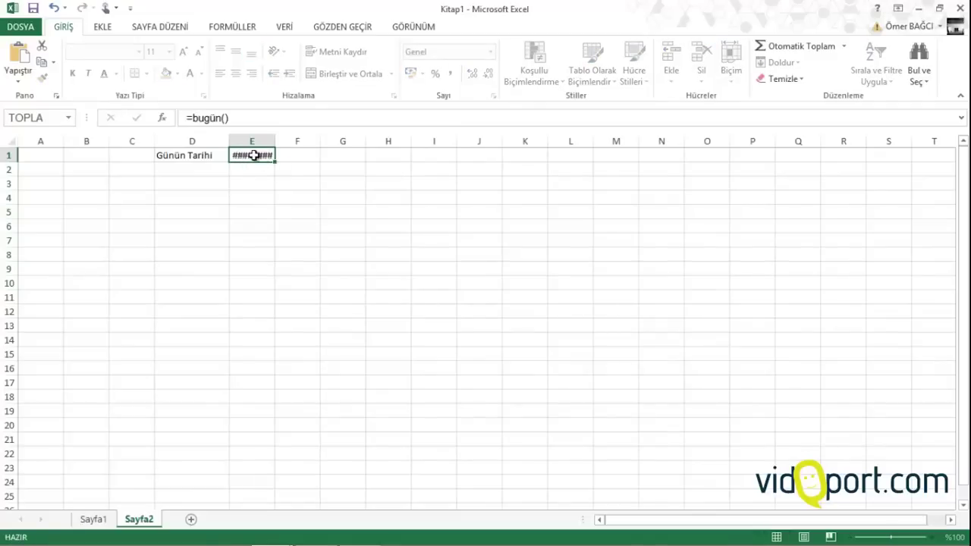
pyautogui.press('Return')
pyautogui.moveTo(278, 142); pyautogui.dragTo(299, 143)
# Enter 'Firmalar' in A3 and widen column A
pyautogui.click(38, 183)
pyautogui.write('Firmalar')
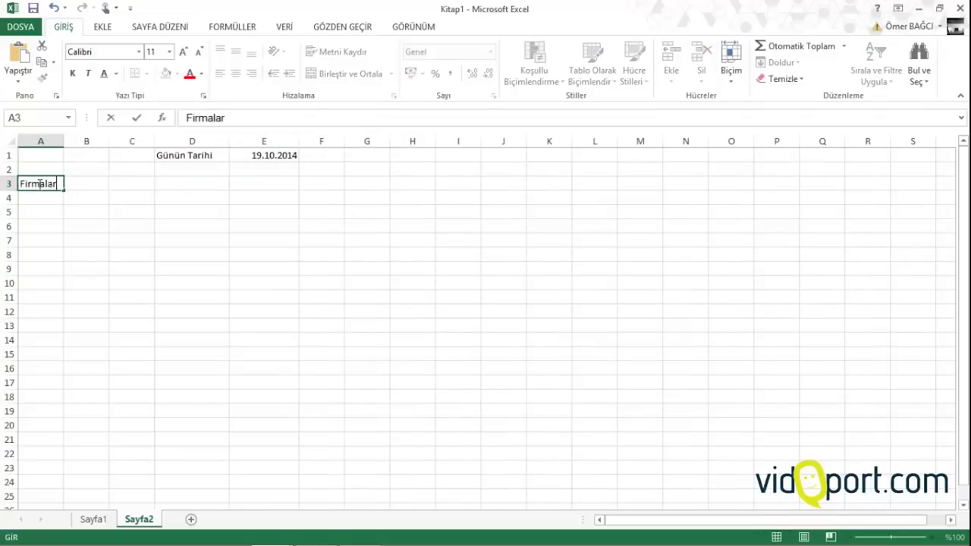
pyautogui.press('Return')
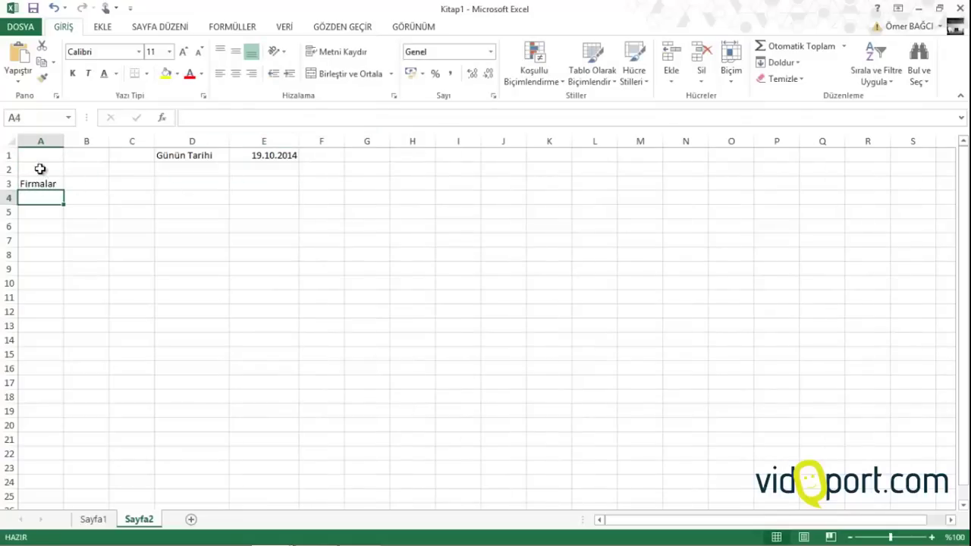
pyautogui.moveTo(63, 142); pyautogui.dragTo(90, 142)
pyautogui.scroll(1, 90, 164)
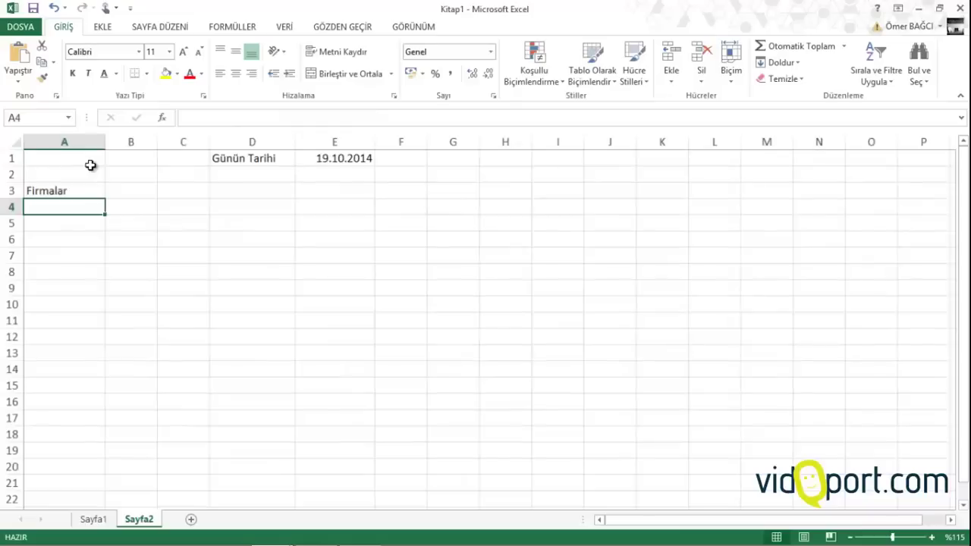
# Locate the company list in Sayfa1 column I and select it from I2 down to I19
pyautogui.click(95, 519)
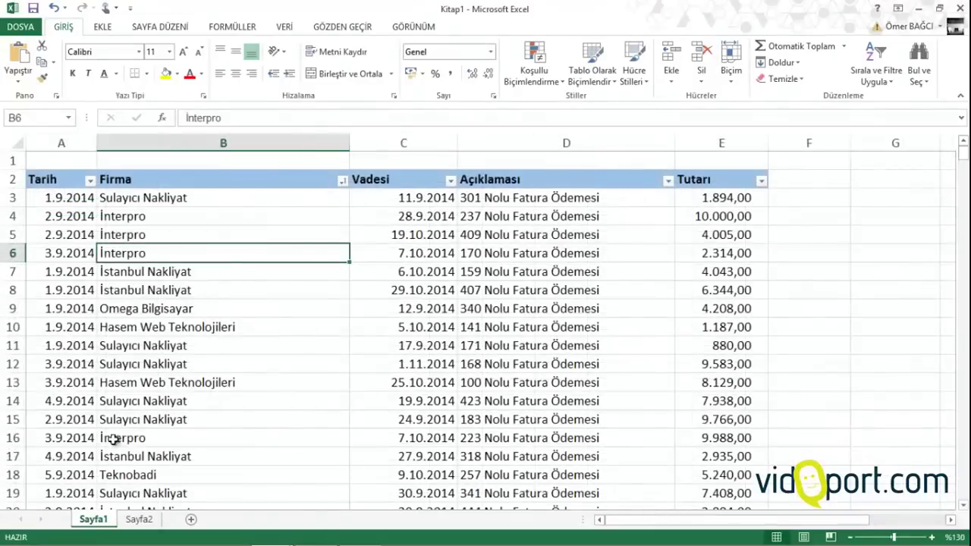
pyautogui.click(154, 363)
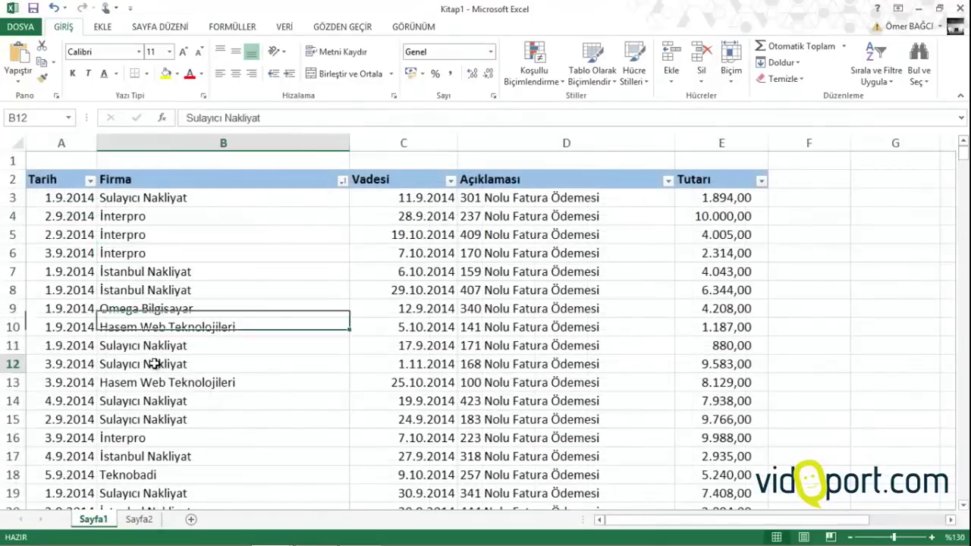
pyautogui.click(143, 520)
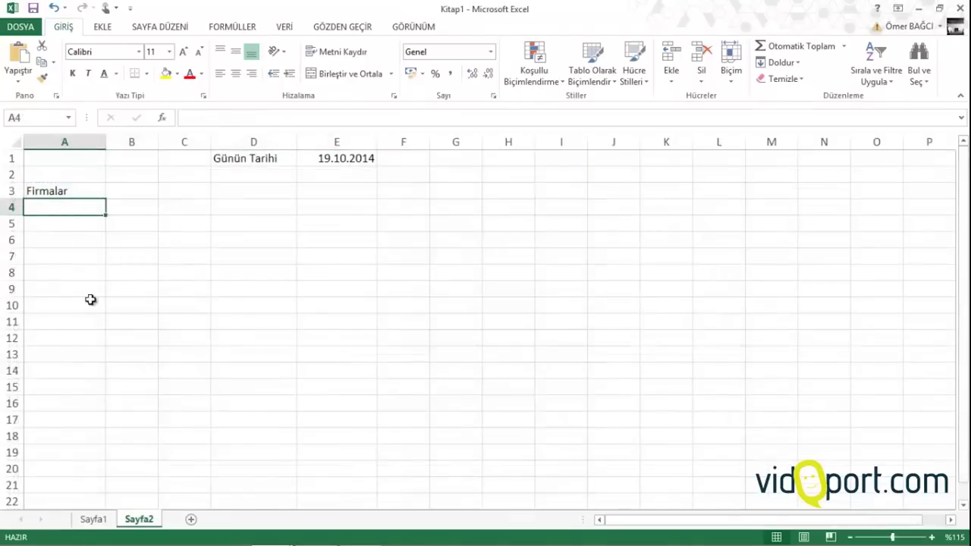
pyautogui.click(95, 519)
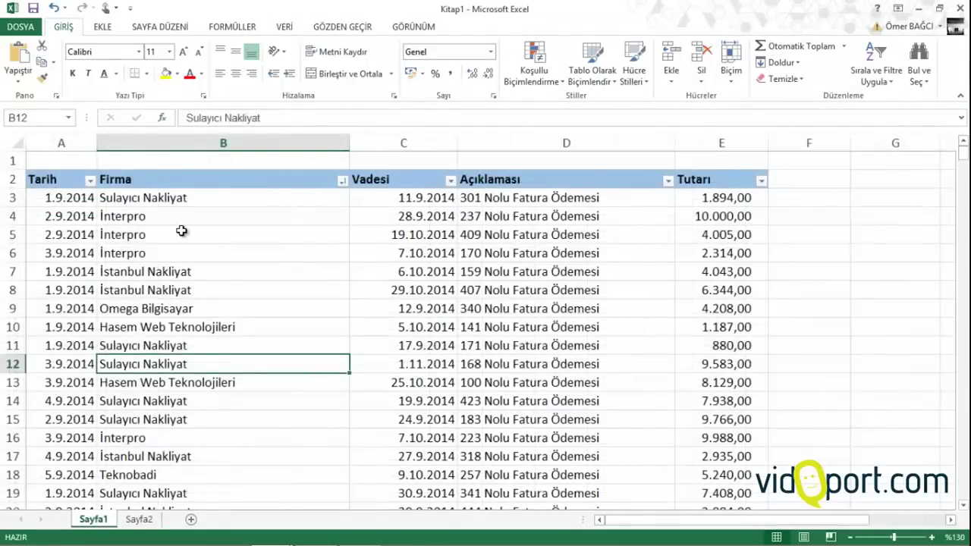
pyautogui.scroll(-3, 182, 230)
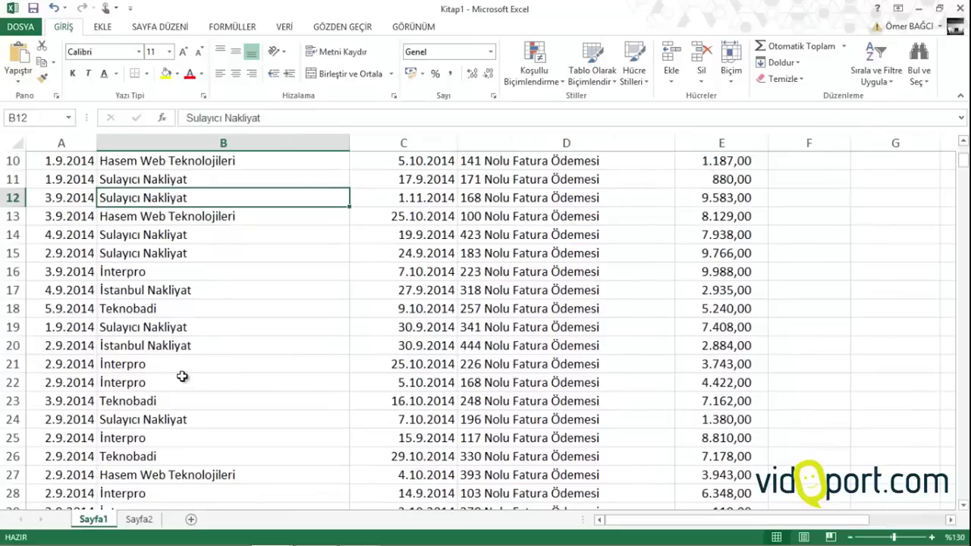
pyautogui.click(141, 289)
pyautogui.press('Right')
pyautogui.press('Right')
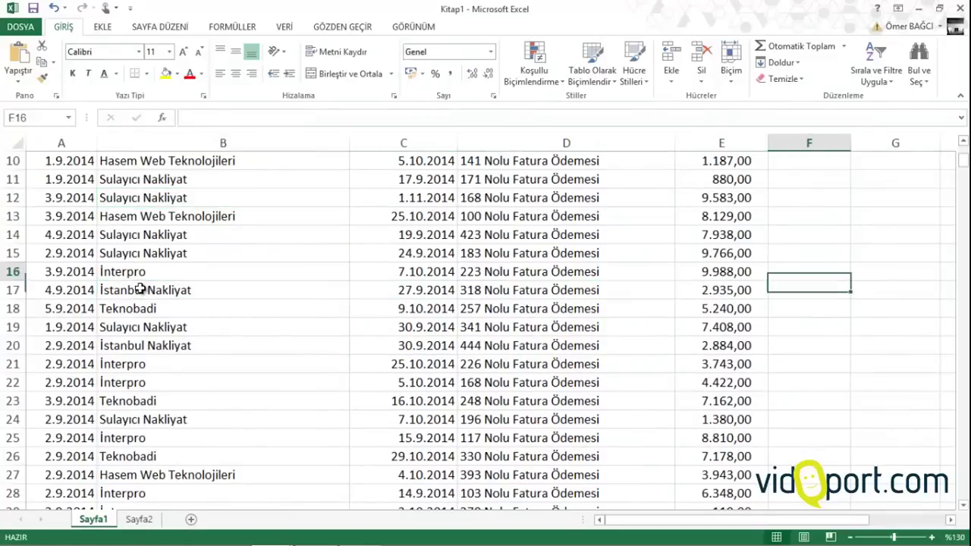
pyautogui.press('Up')
pyautogui.hotkey('ctrl', 'Up')
pyautogui.press('Right')
pyautogui.press('Right')
pyautogui.press('Right')
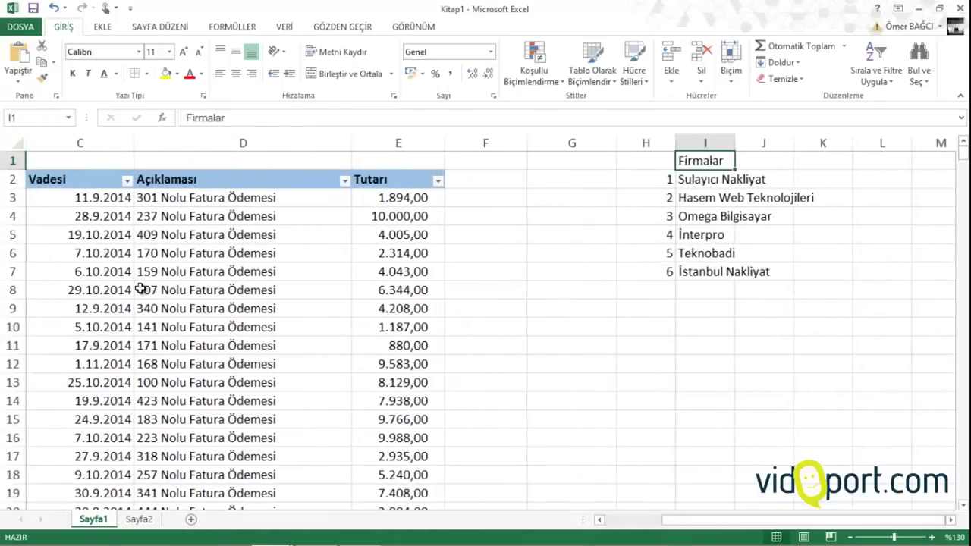
pyautogui.press('Down')
pyautogui.press('Down')
pyautogui.press('Down')
pyautogui.press('Down')
pyautogui.press('Down')
pyautogui.press('Down')
pyautogui.press('Down')
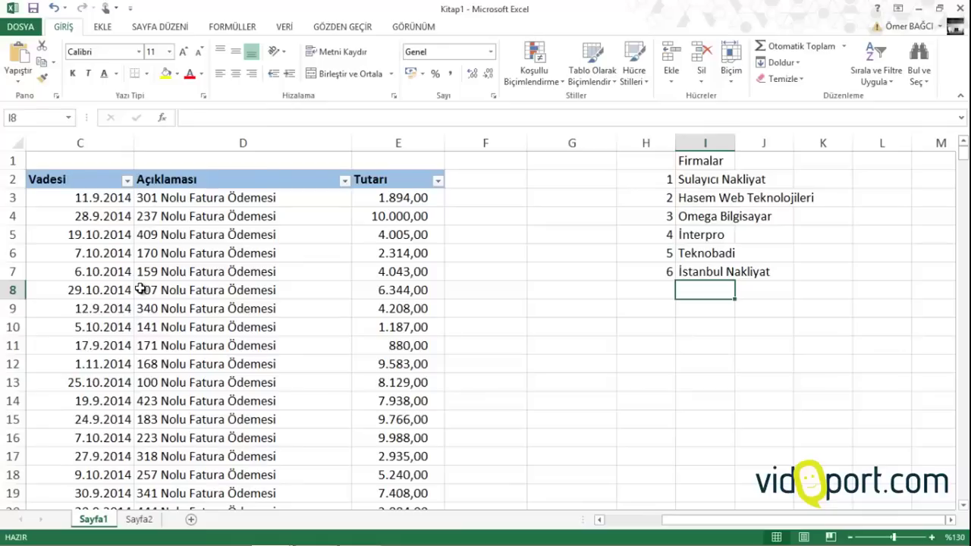
pyautogui.press('Up')
pyautogui.press('Down')
pyautogui.moveTo(716, 179); pyautogui.dragTo(715, 506)
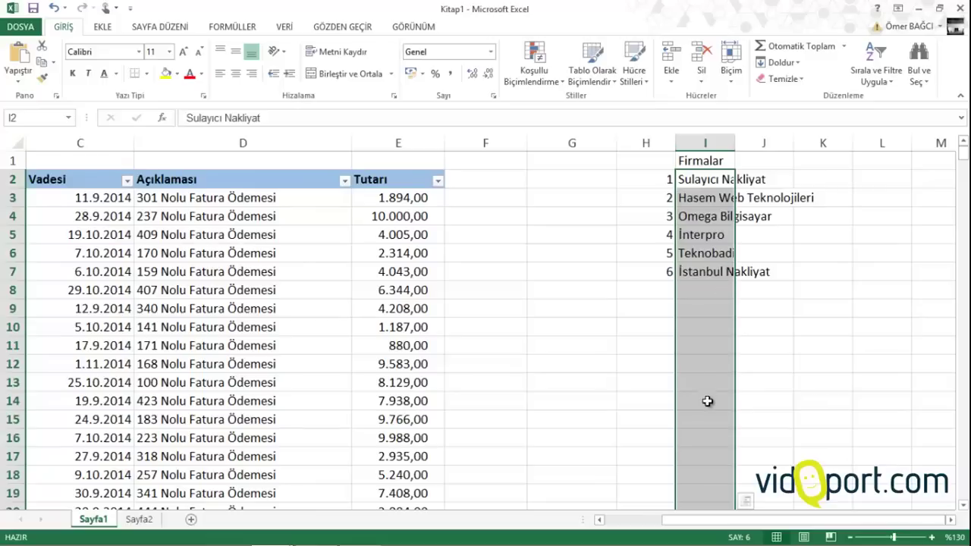
# Copy the company names and paste them as links into Sayfa2 from A4, widening column A
pyautogui.rightClick(701, 321)
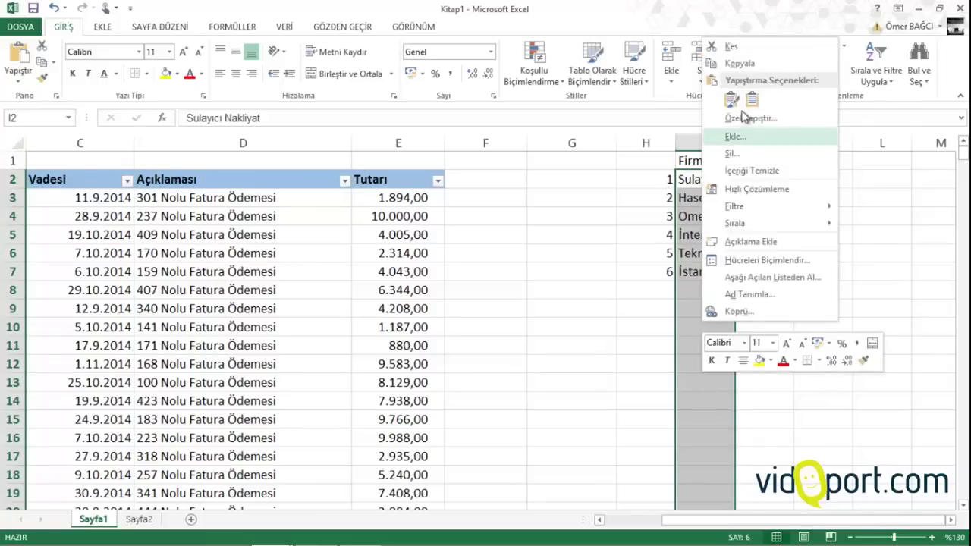
pyautogui.click(738, 67)
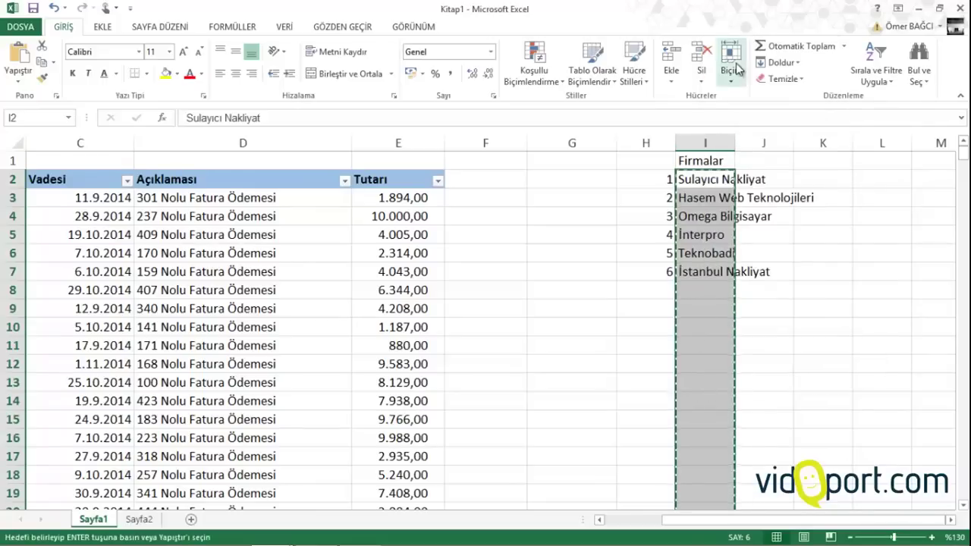
pyautogui.click(145, 522)
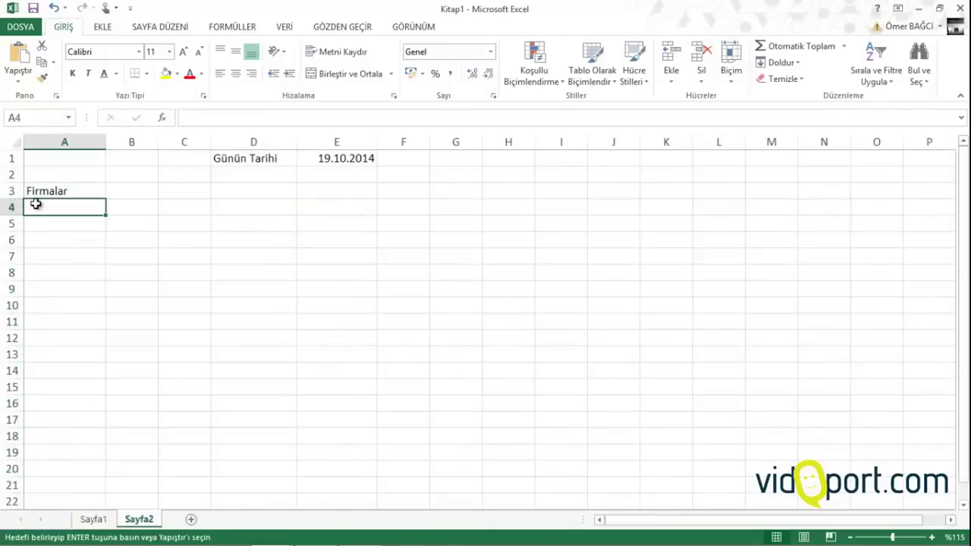
pyautogui.rightClick(36, 205)
pyautogui.click(69, 269)
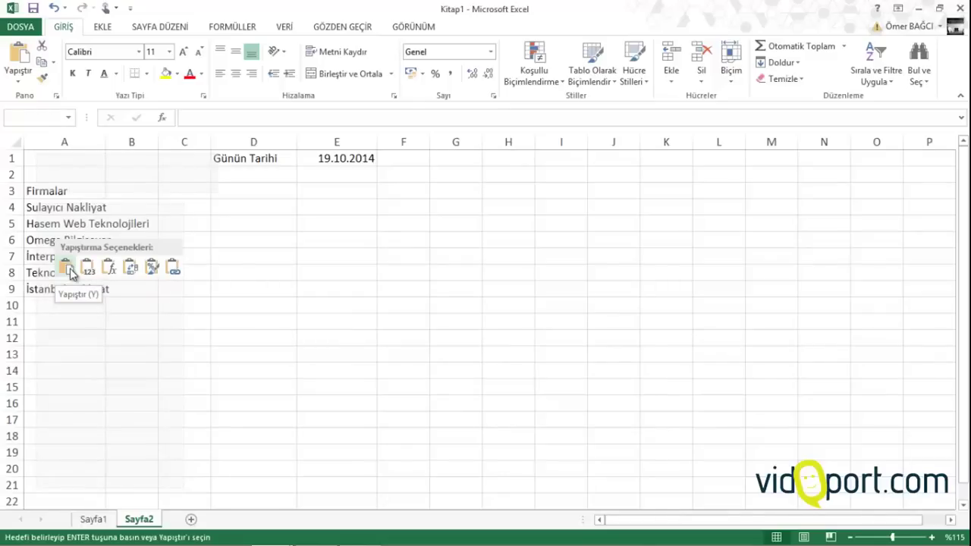
pyautogui.hotkey('ctrl', 'z')
pyautogui.rightClick(30, 201)
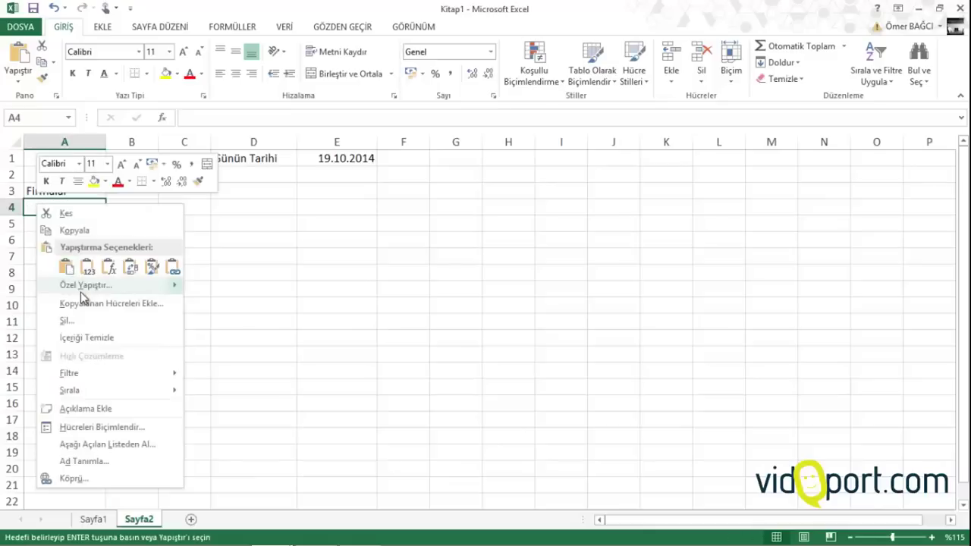
pyautogui.click(79, 284)
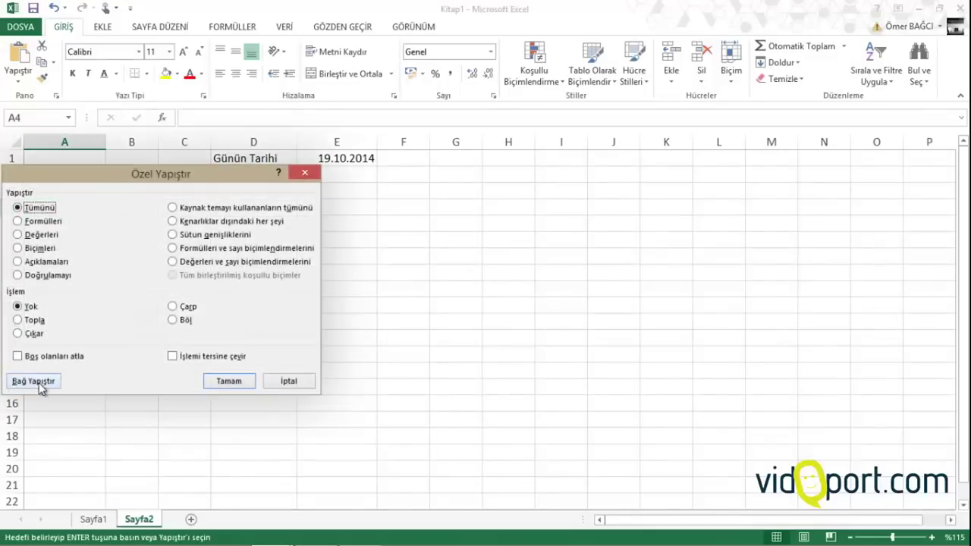
pyautogui.click(40, 383)
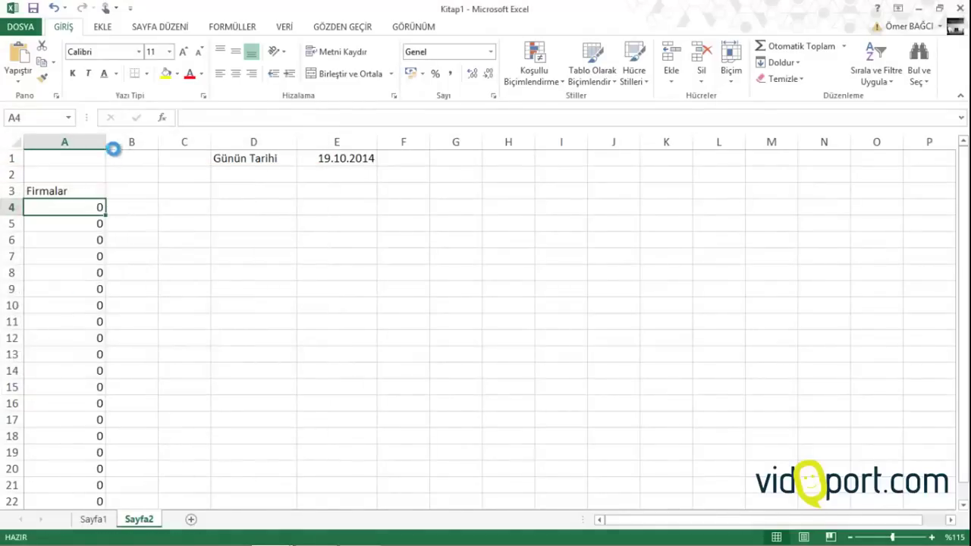
pyautogui.moveTo(106, 142); pyautogui.dragTo(173, 147)
# Type 'vidoport' in Sayfa1 I8 and confirm it appears in Sayfa2's A10
pyautogui.click(93, 519)
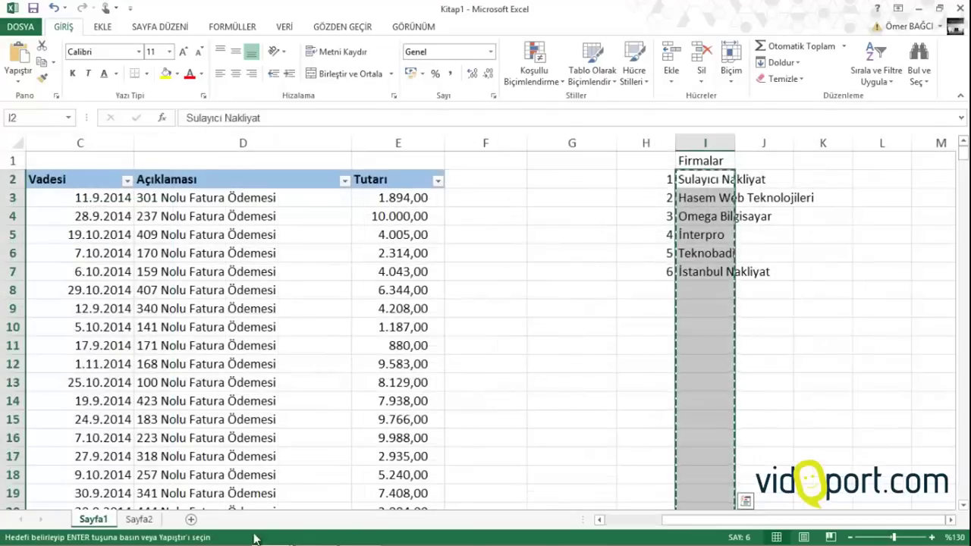
pyautogui.click(718, 290)
pyautogui.click(718, 290)
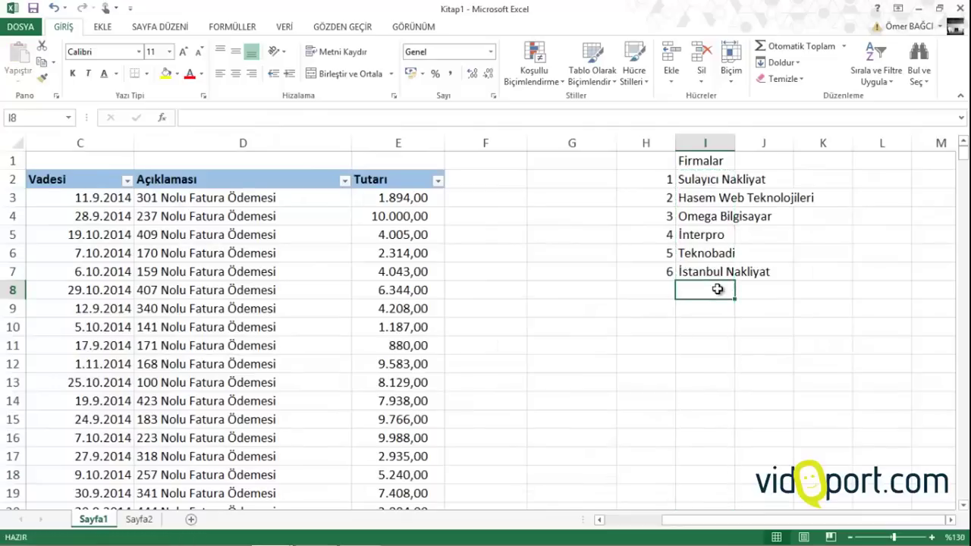
pyautogui.write('vid')
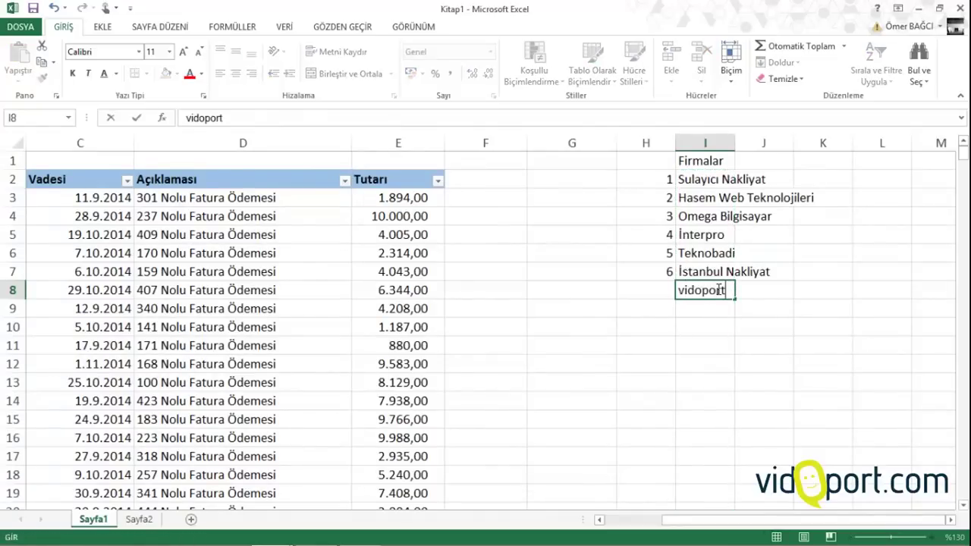
pyautogui.write('oport')
pyautogui.press('Return')
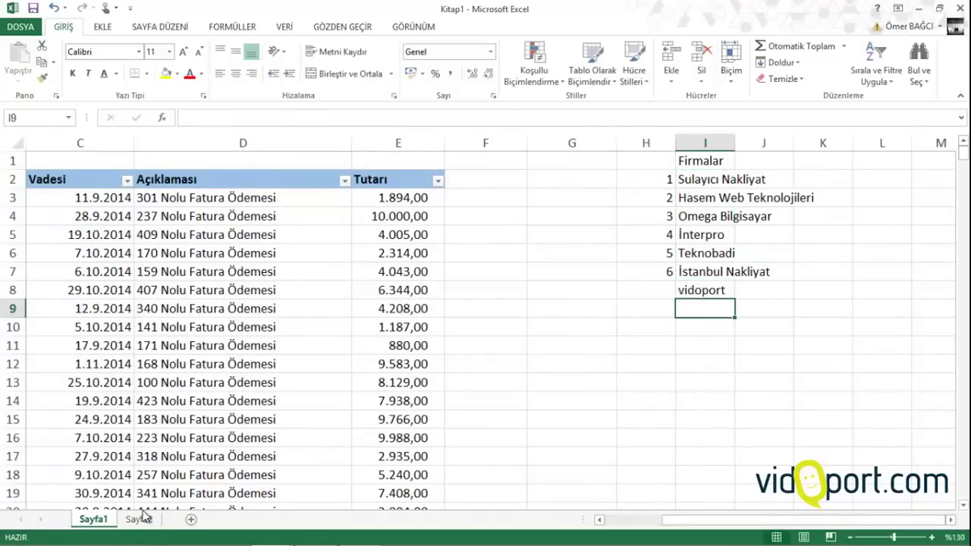
pyautogui.click(139, 519)
pyautogui.click(54, 307)
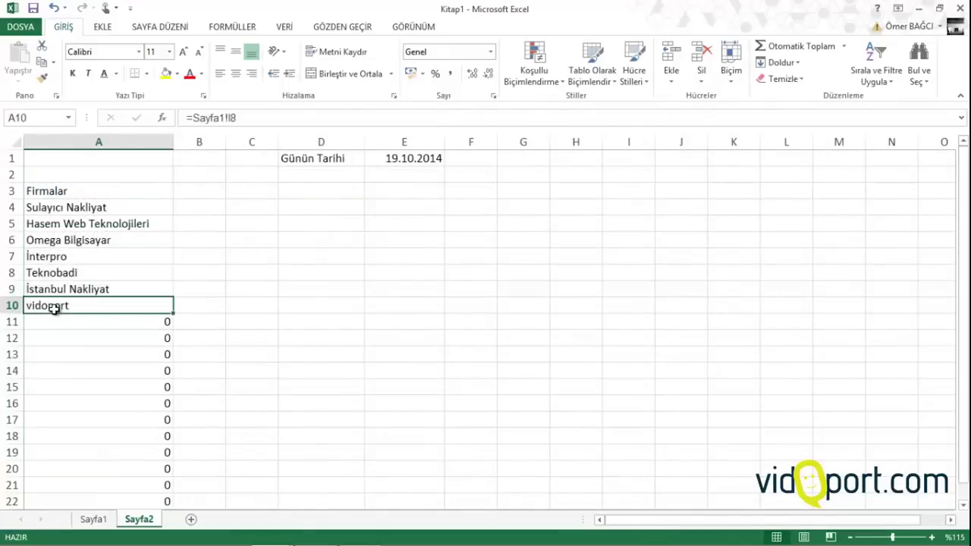
pyautogui.click(205, 175)
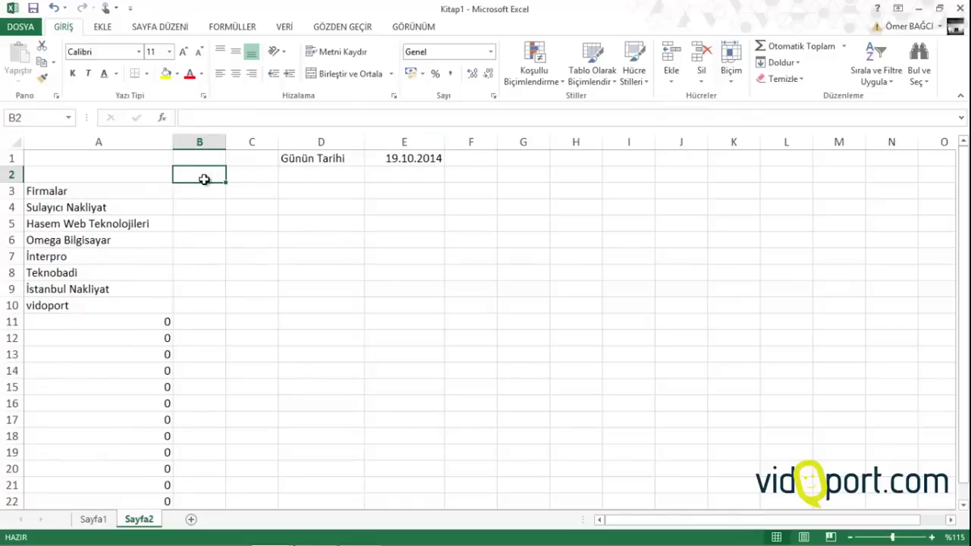
# Enter =$E$1+1 in B2 and fill it across to F2
pyautogui.write('=')
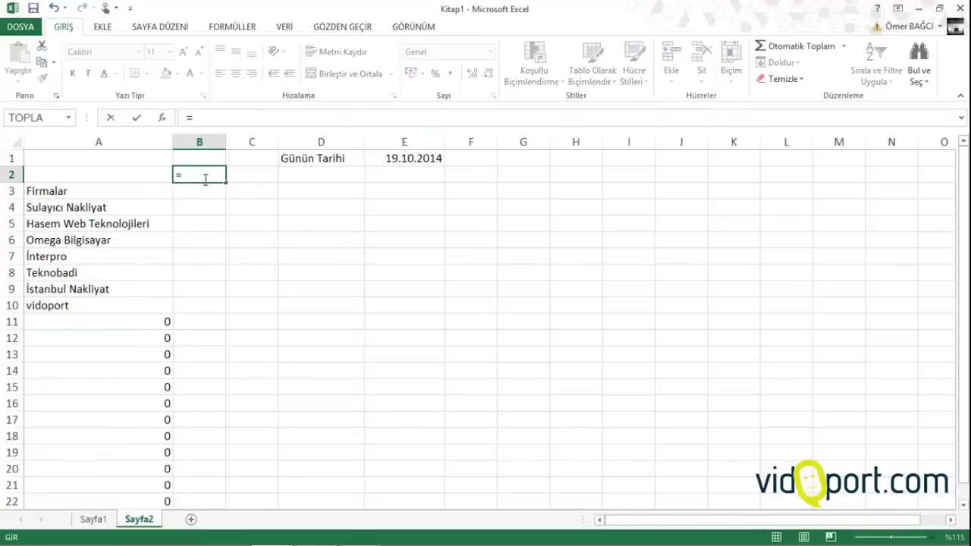
pyautogui.click(375, 157)
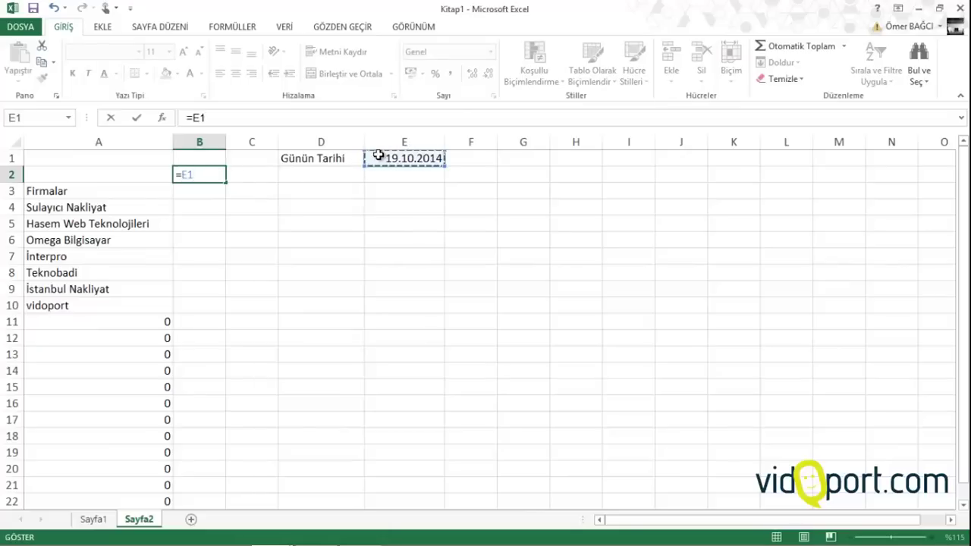
pyautogui.press('F4')
pyautogui.write('+')
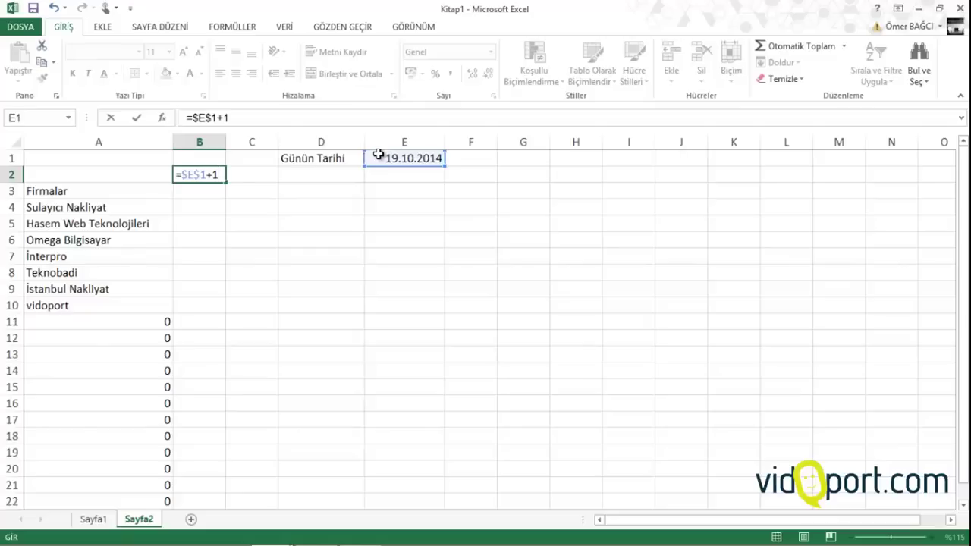
pyautogui.write('1')
pyautogui.press('Return')
pyautogui.click(223, 175)
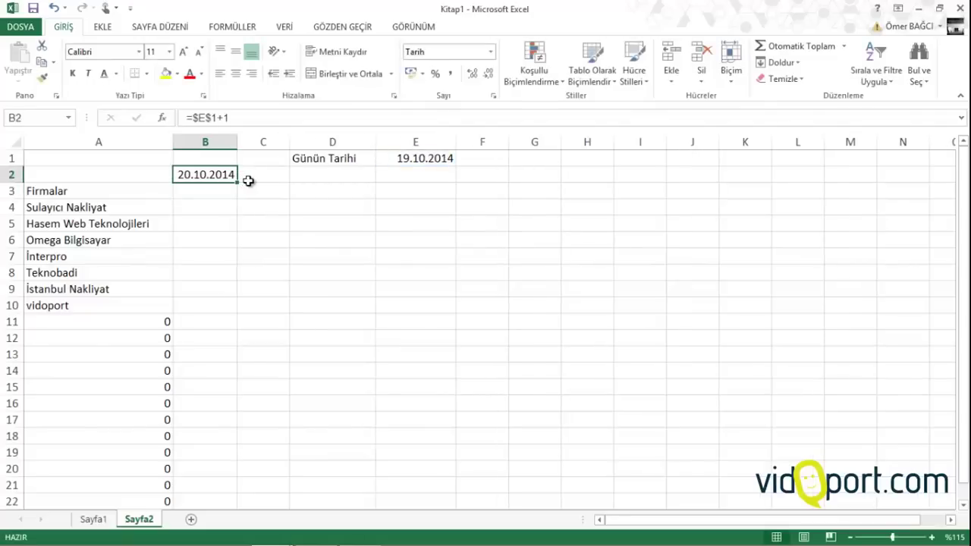
pyautogui.click(256, 174)
pyautogui.click(329, 174)
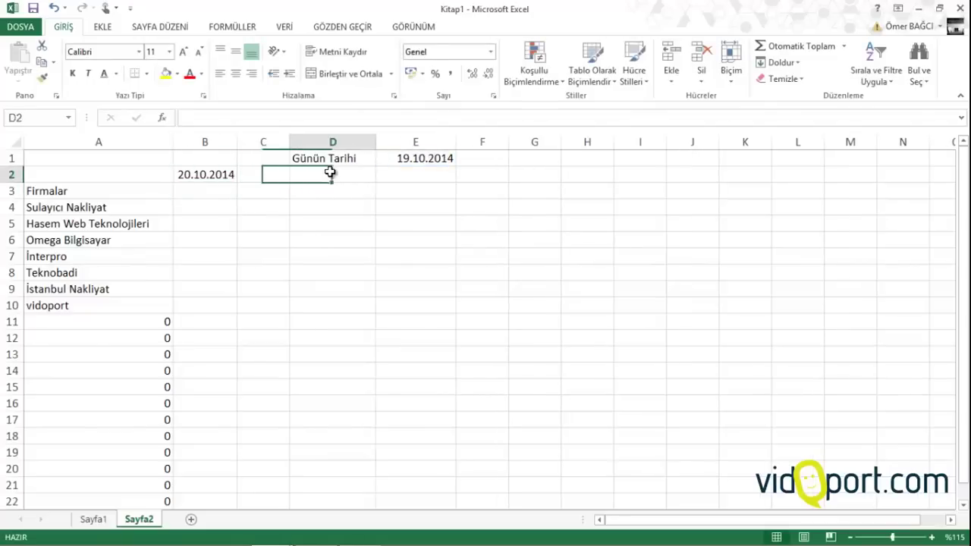
pyautogui.click(390, 174)
pyautogui.click(486, 174)
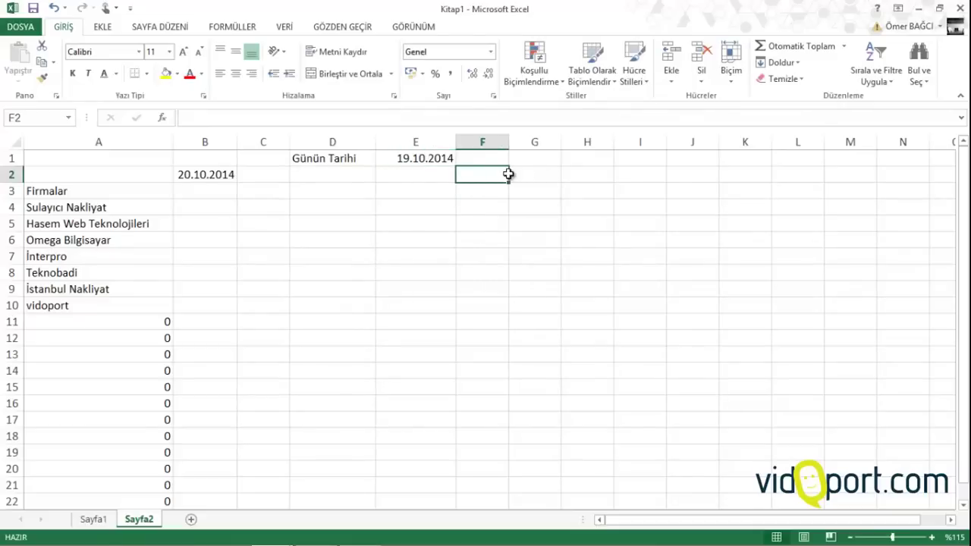
pyautogui.click(213, 174)
pyautogui.moveTo(240, 182); pyautogui.dragTo(503, 183)
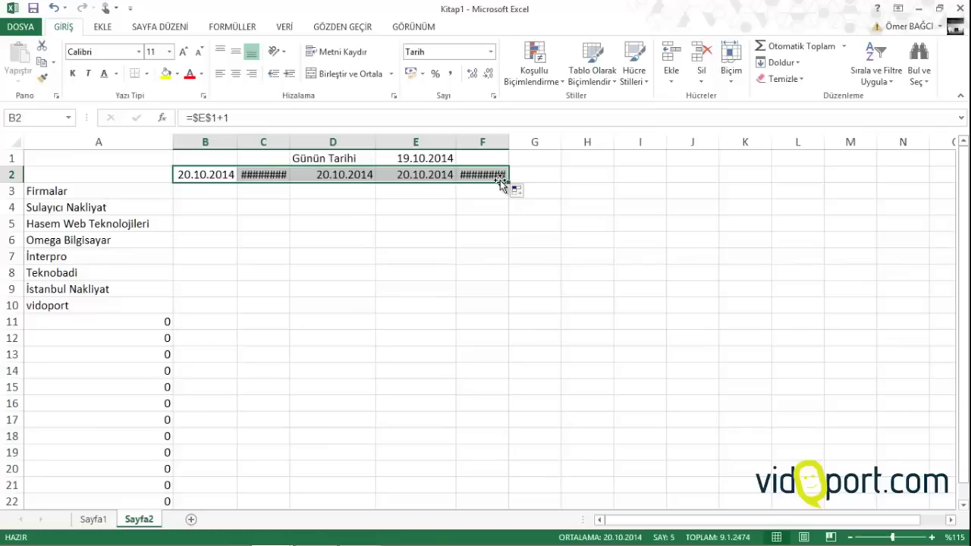
# Edit the day offsets so C2 and D2 show 21.10.2014 and 22.10.2014
pyautogui.click(261, 170)
pyautogui.click(245, 120)
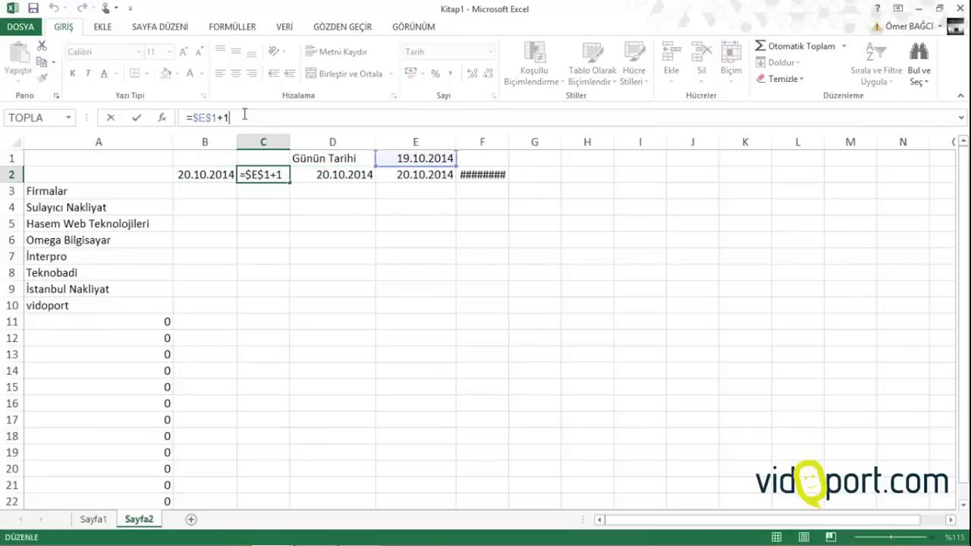
pyautogui.press('Return')
pyautogui.click(317, 174)
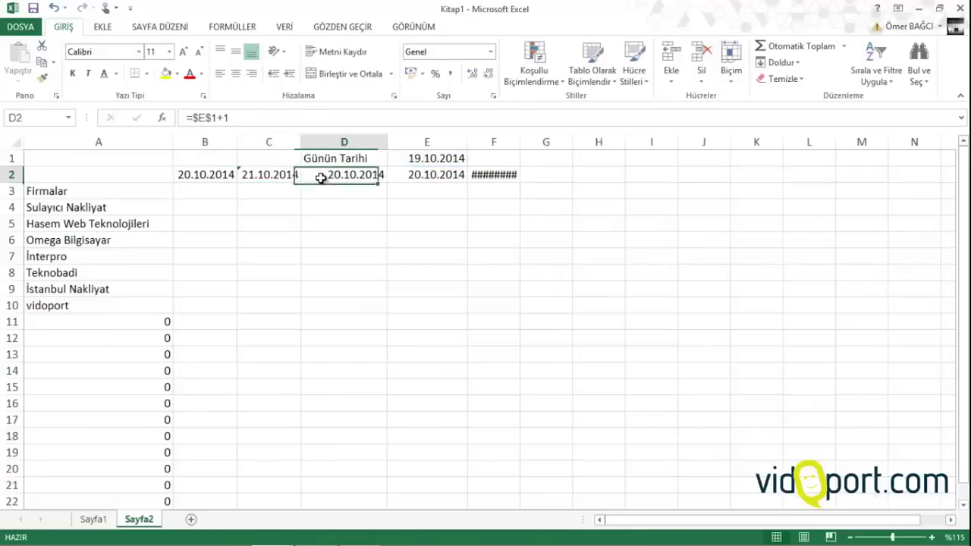
pyautogui.click(286, 115)
pyautogui.press('BackSpace')
pyautogui.write('3')
pyautogui.press('Return')
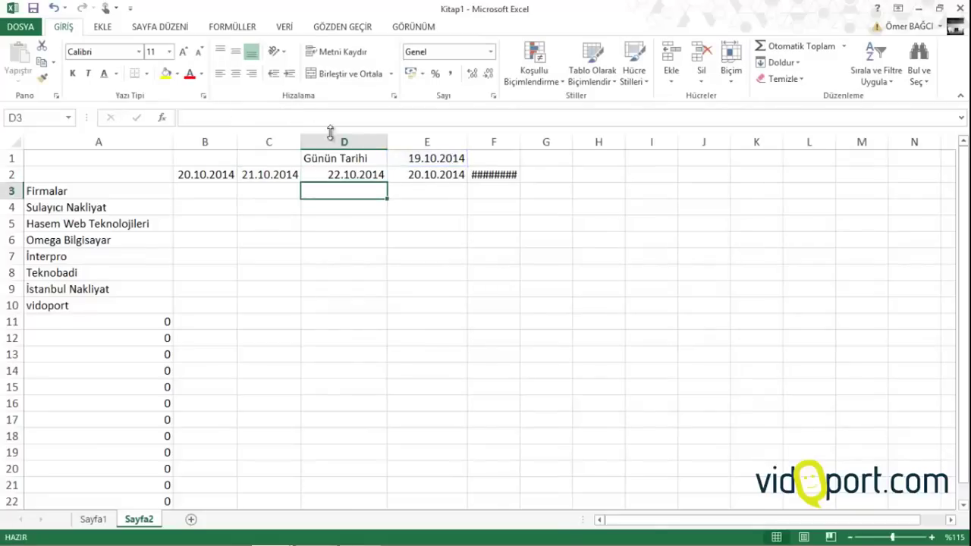
# Change E2 and F2 to +4 and +5 so they show 23.10.2014 and 24.10.2014
pyautogui.click(440, 175)
pyautogui.click(357, 114)
pyautogui.press('BackSpace')
pyautogui.write('4')
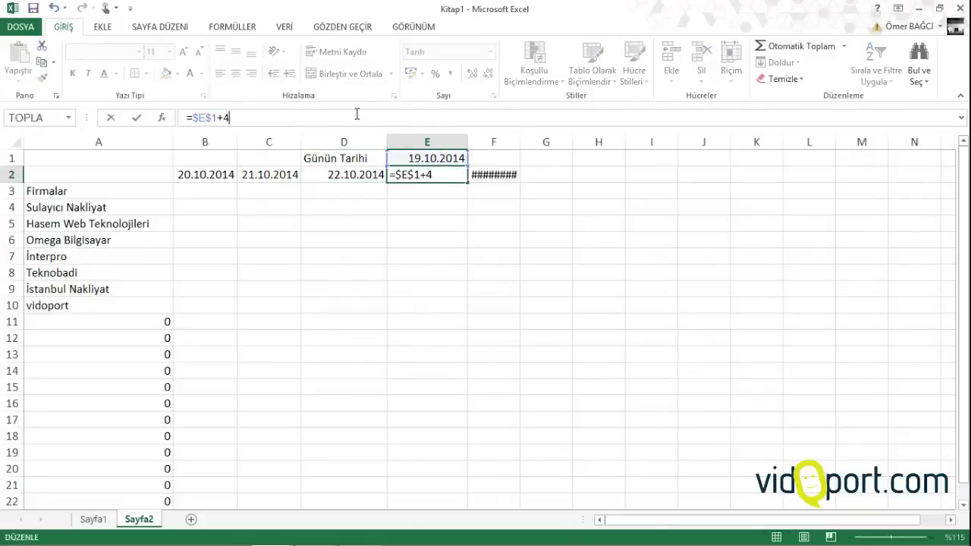
pyautogui.press('Return')
pyautogui.click(486, 169)
pyautogui.click(413, 117)
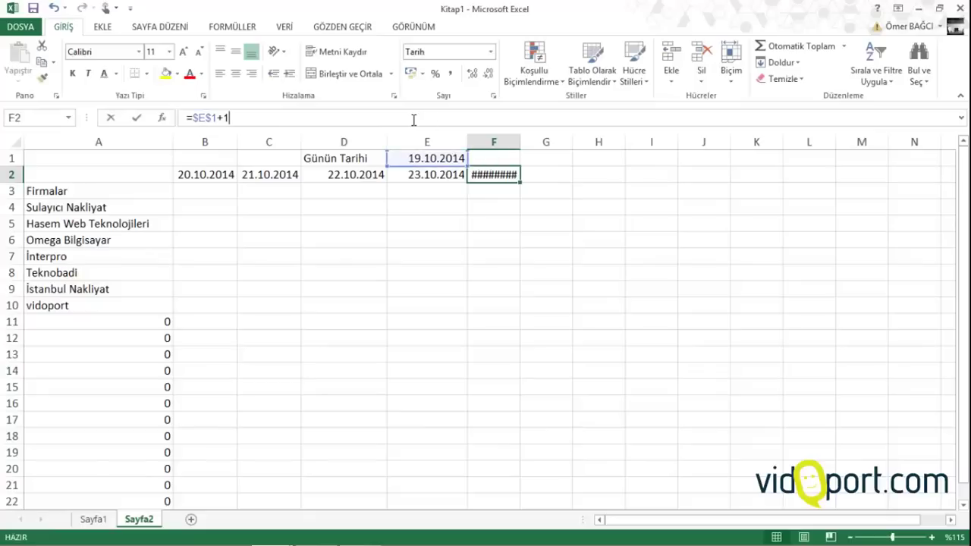
pyautogui.write('5')
pyautogui.press('Return')
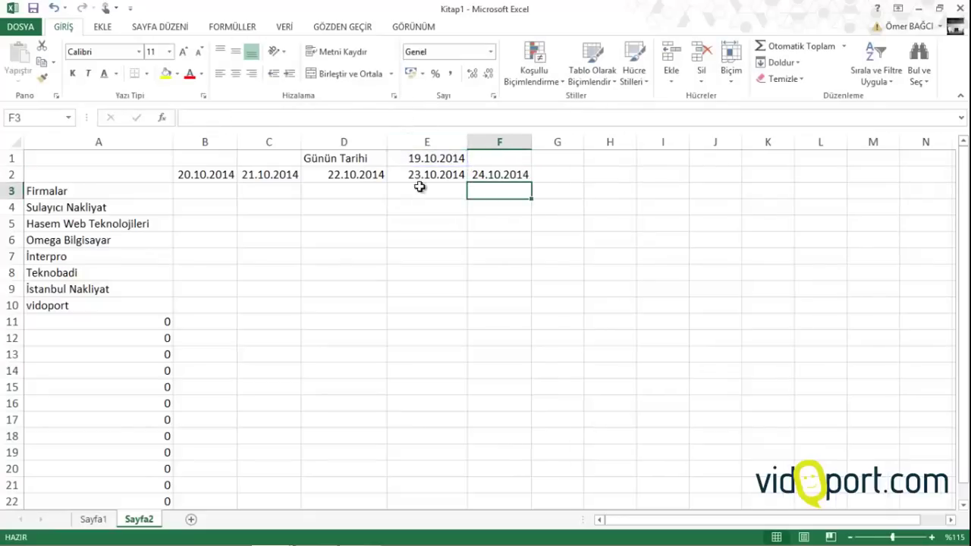
pyautogui.click(419, 186)
pyautogui.moveTo(46, 175); pyautogui.dragTo(483, 400)
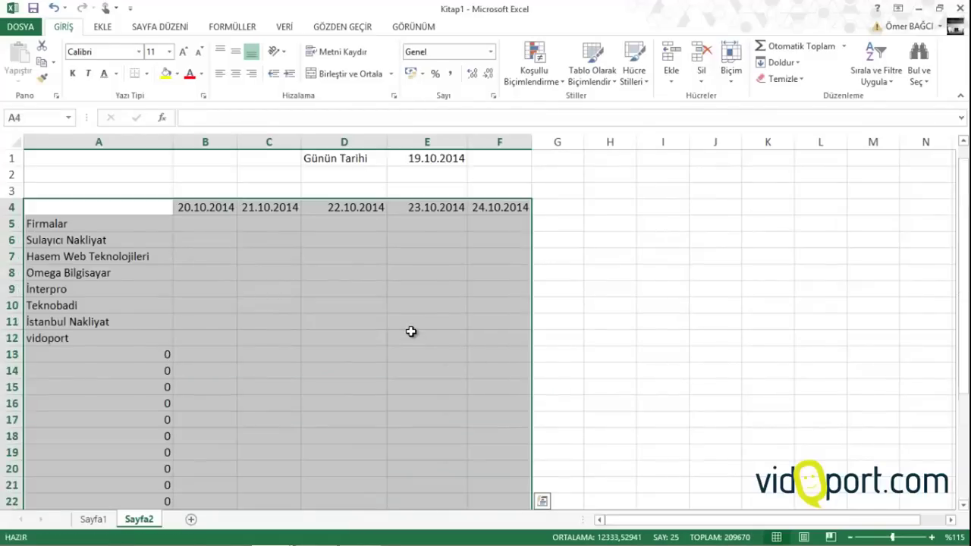
# Widen columns B through F of the payment table
pyautogui.click(193, 208)
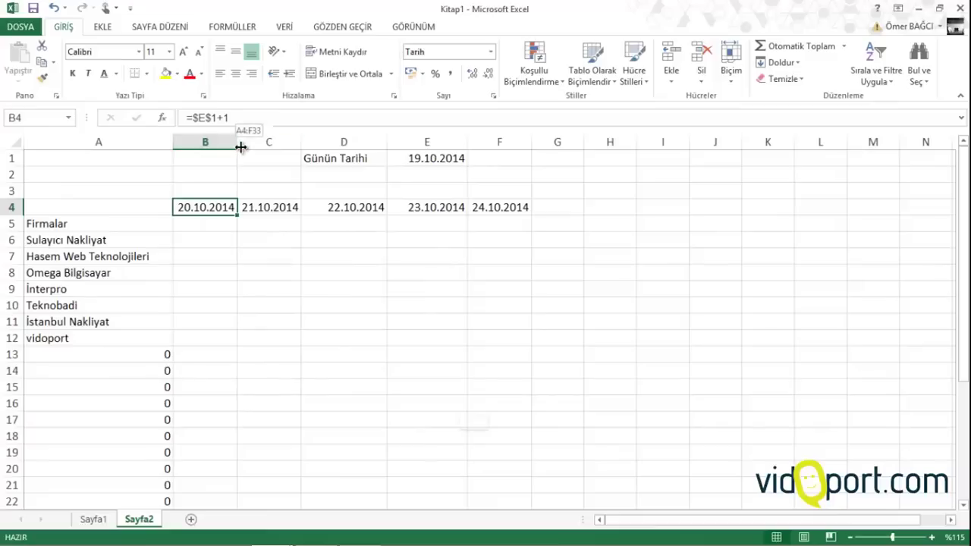
pyautogui.moveTo(241, 147); pyautogui.dragTo(262, 143)
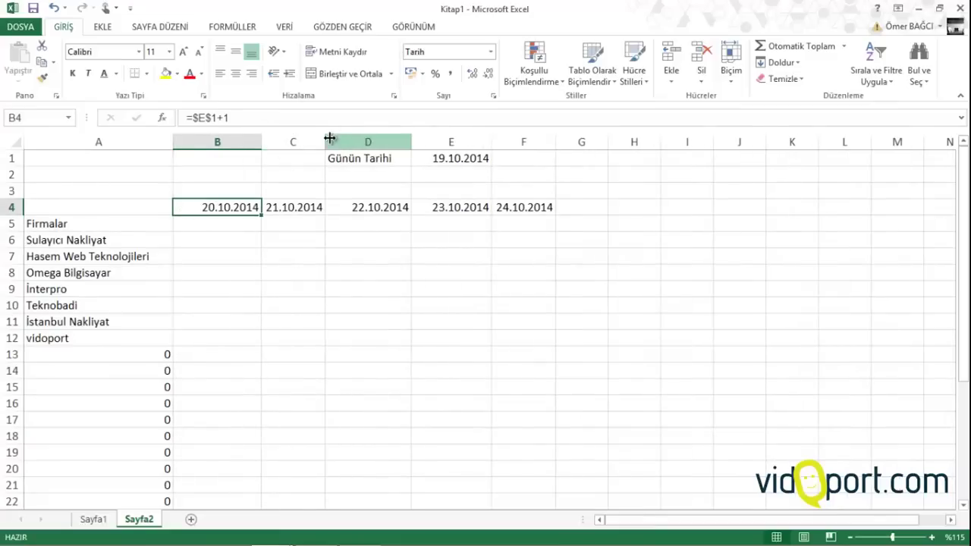
pyautogui.moveTo(326, 142); pyautogui.dragTo(338, 141)
pyautogui.moveTo(425, 141); pyautogui.dragTo(459, 141)
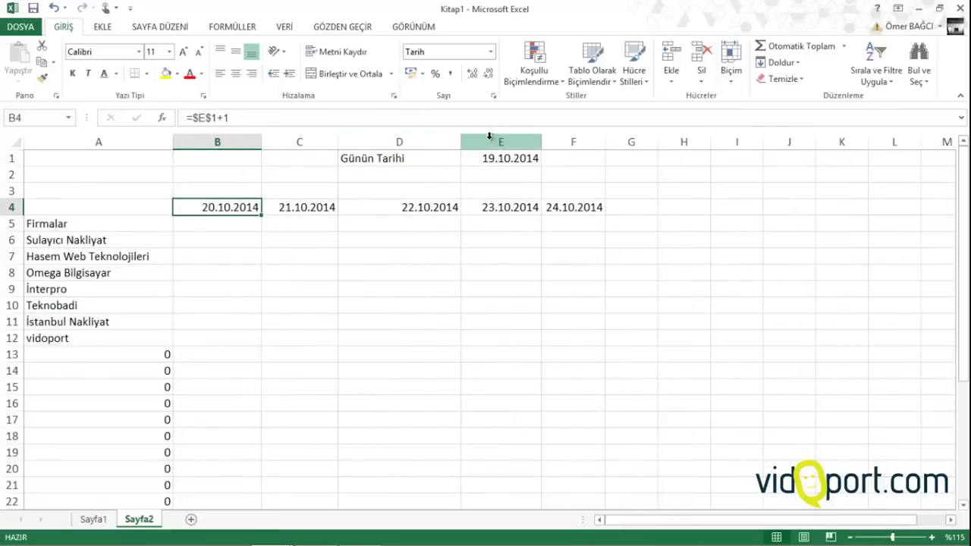
pyautogui.moveTo(542, 139); pyautogui.dragTo(551, 140)
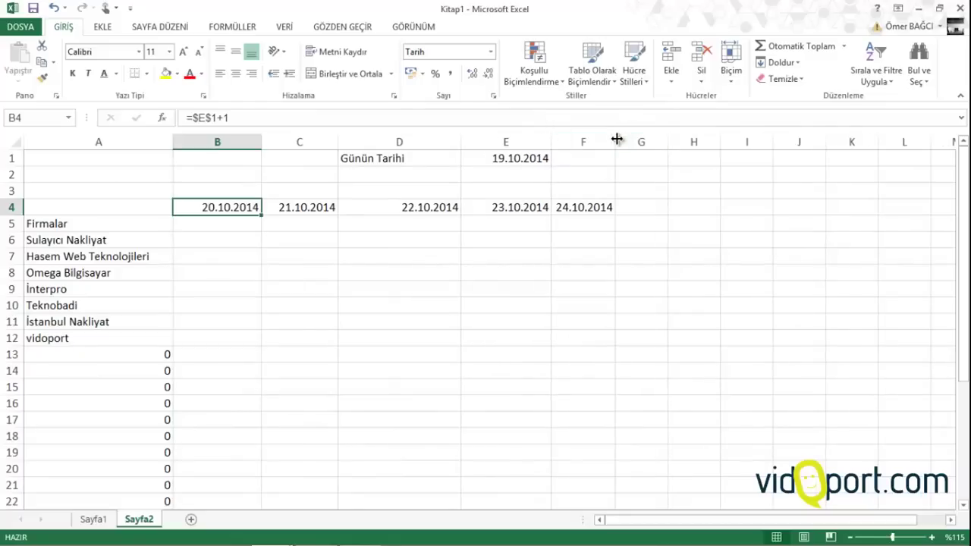
pyautogui.moveTo(616, 137); pyautogui.dragTo(638, 139)
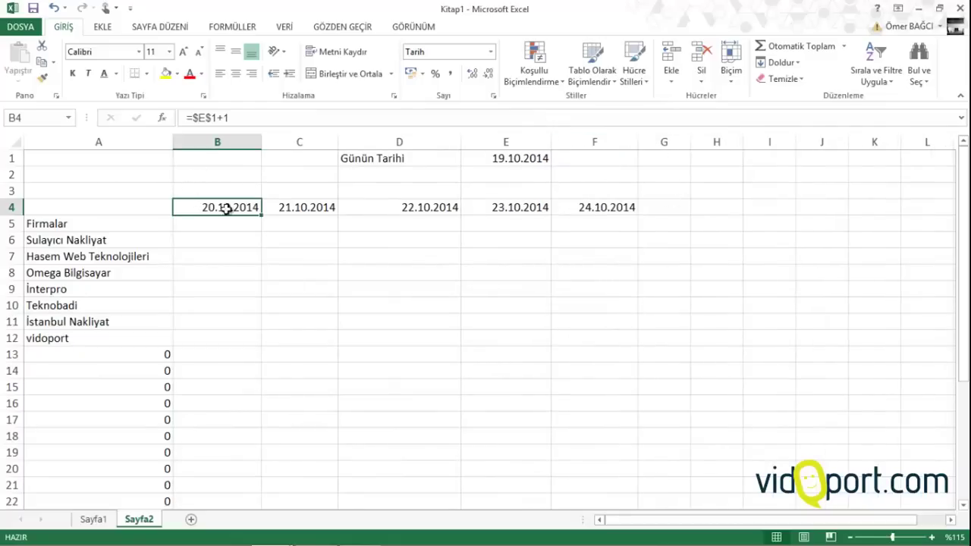
# Give B4:F4 the custom number format gggg so the dates show weekday names
pyautogui.moveTo(227, 210); pyautogui.dragTo(637, 193)
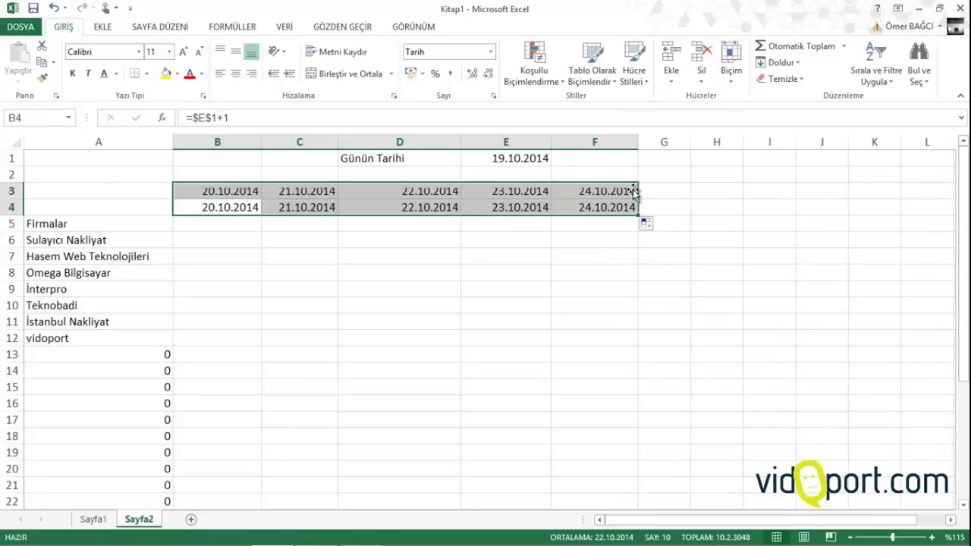
pyautogui.click(210, 190)
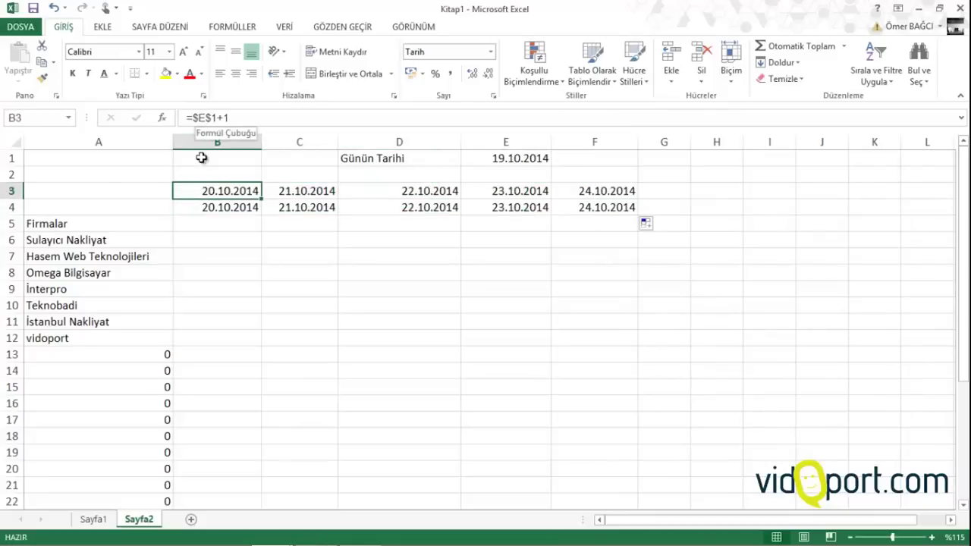
pyautogui.click(210, 206)
pyautogui.moveTo(270, 206); pyautogui.dragTo(600, 208)
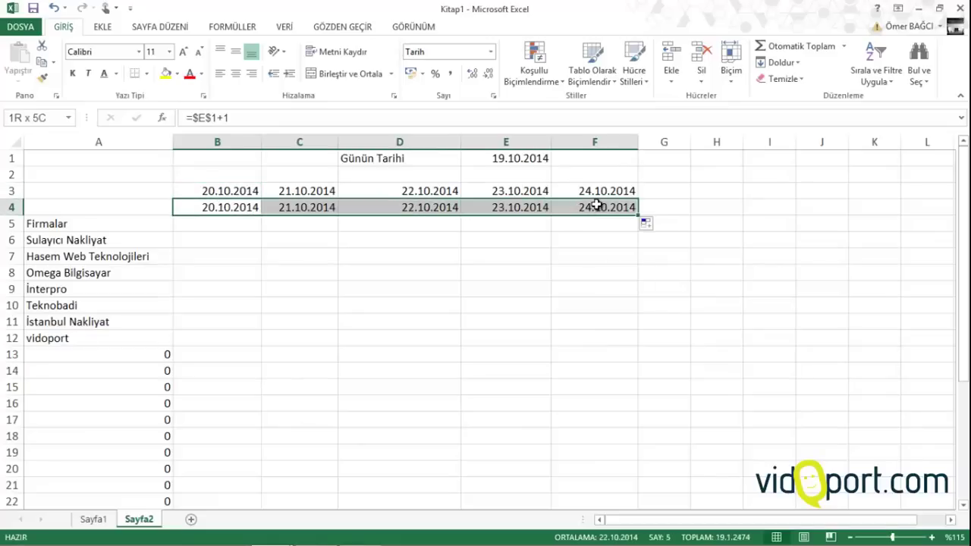
pyautogui.click(490, 52)
pyautogui.click(454, 381)
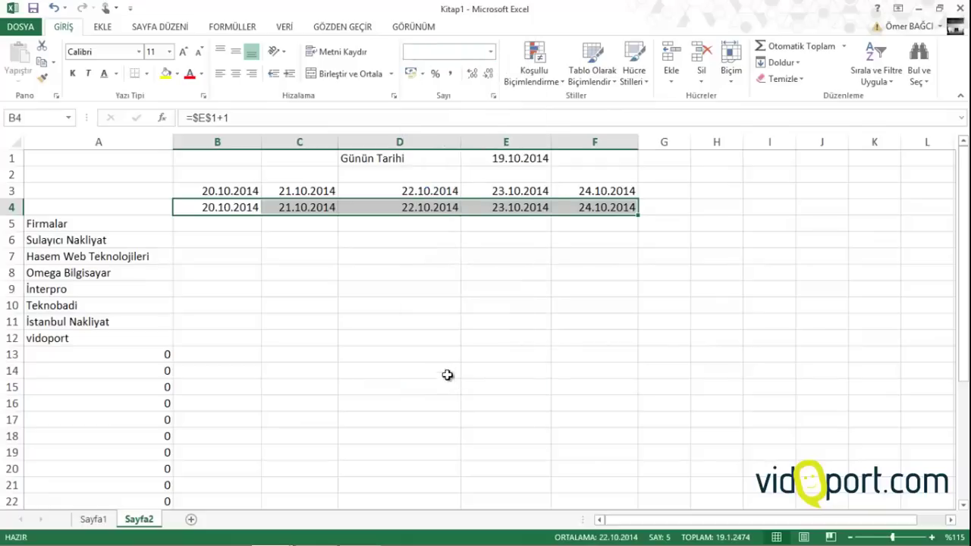
pyautogui.click(378, 331)
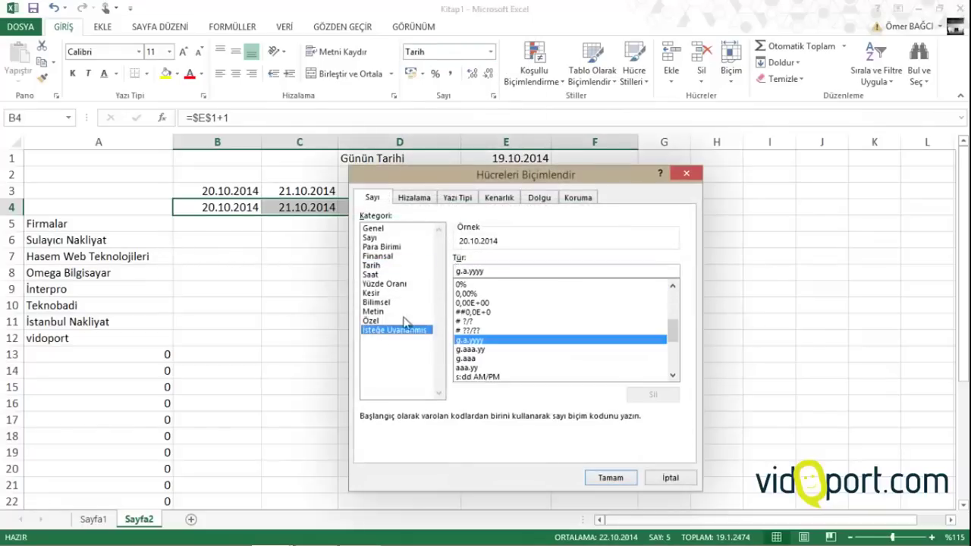
pyautogui.doubleClick(490, 272)
pyautogui.write('ggg')
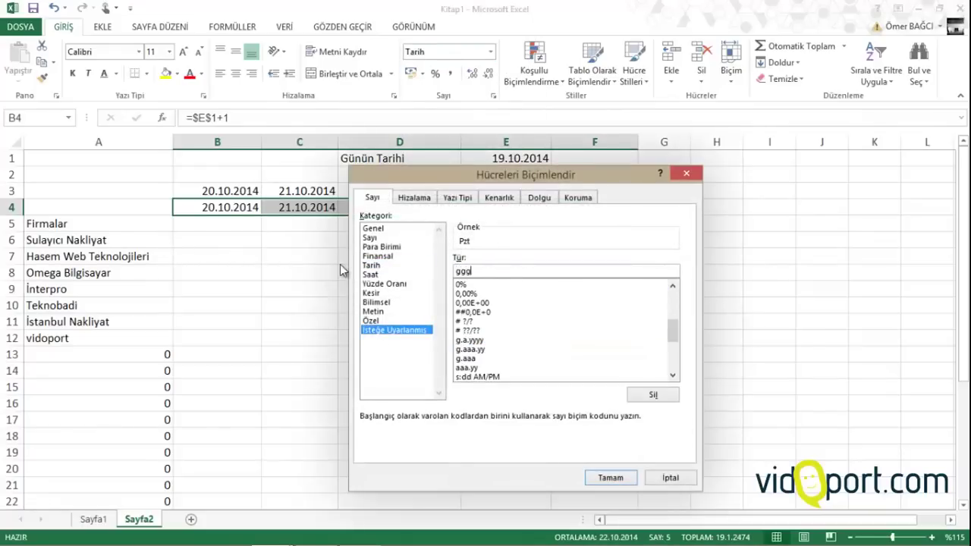
pyautogui.write('g')
pyautogui.click(612, 478)
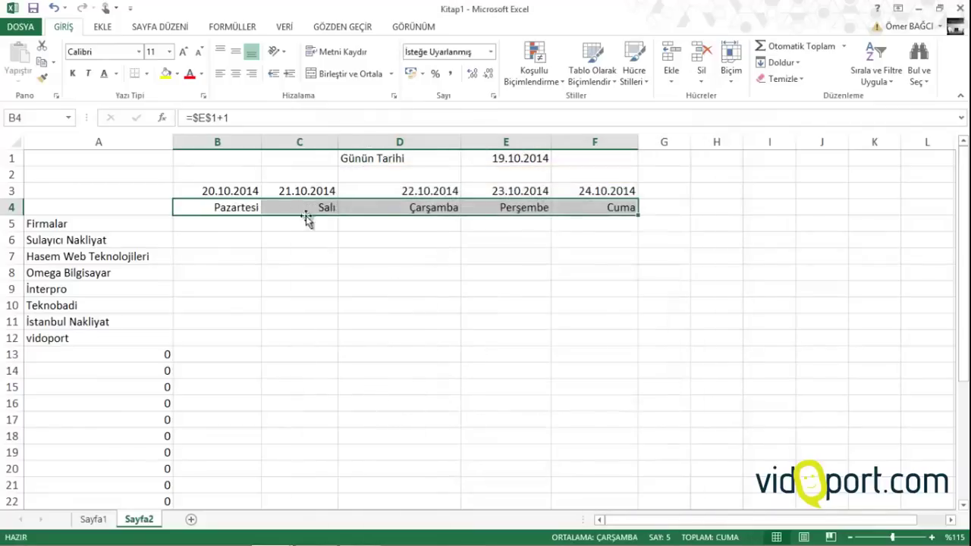
pyautogui.click(225, 191)
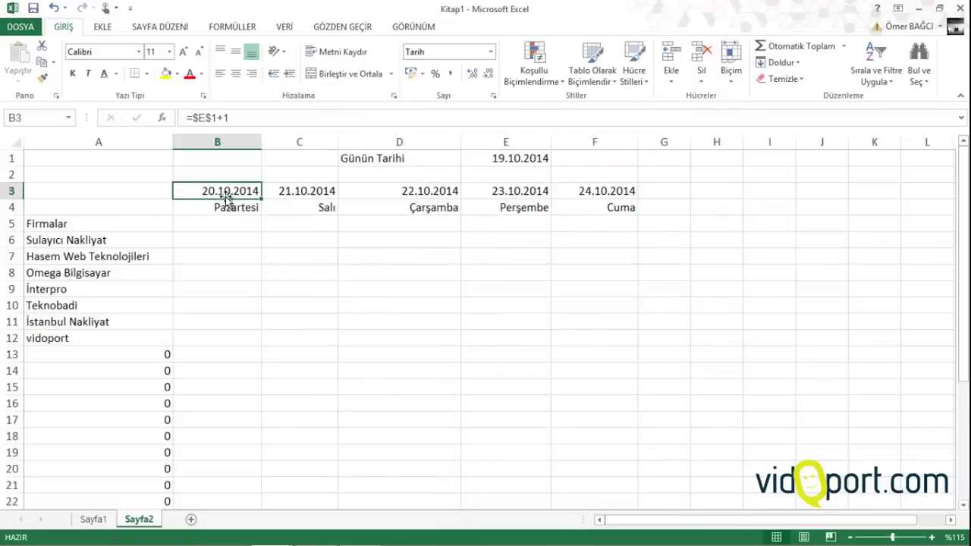
# Apply the dark blue Vurgu5 cell style to the headers B3:F4
pyautogui.moveTo(227, 196); pyautogui.dragTo(623, 208)
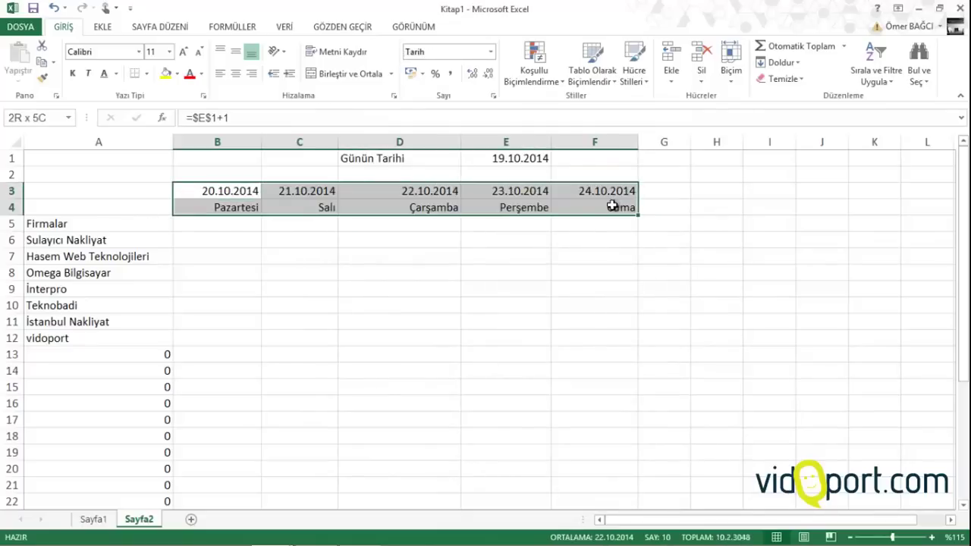
pyautogui.click(634, 72)
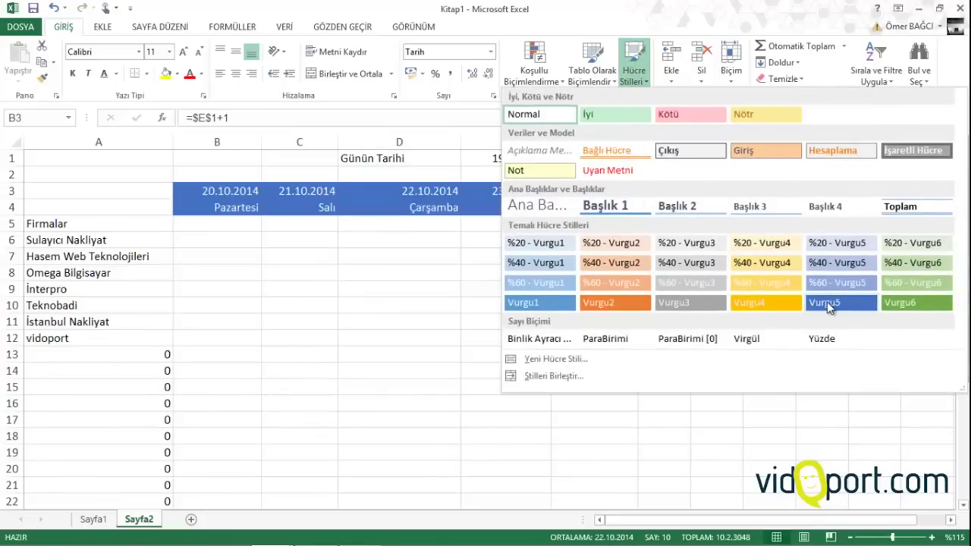
pyautogui.click(827, 303)
# Move the Firmalar label into A4 and shift the company names up one row
pyautogui.click(76, 225)
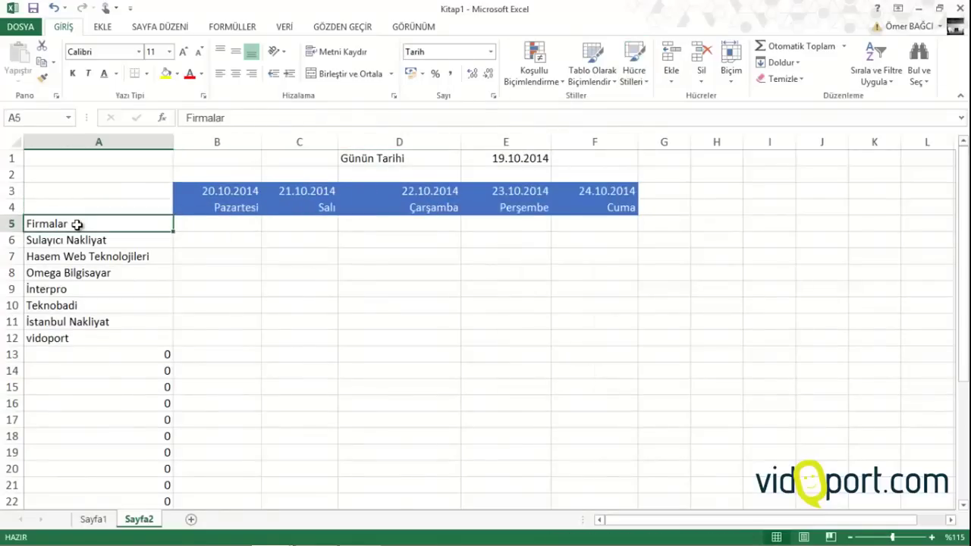
pyautogui.moveTo(80, 219); pyautogui.dragTo(80, 203)
pyautogui.click(74, 240)
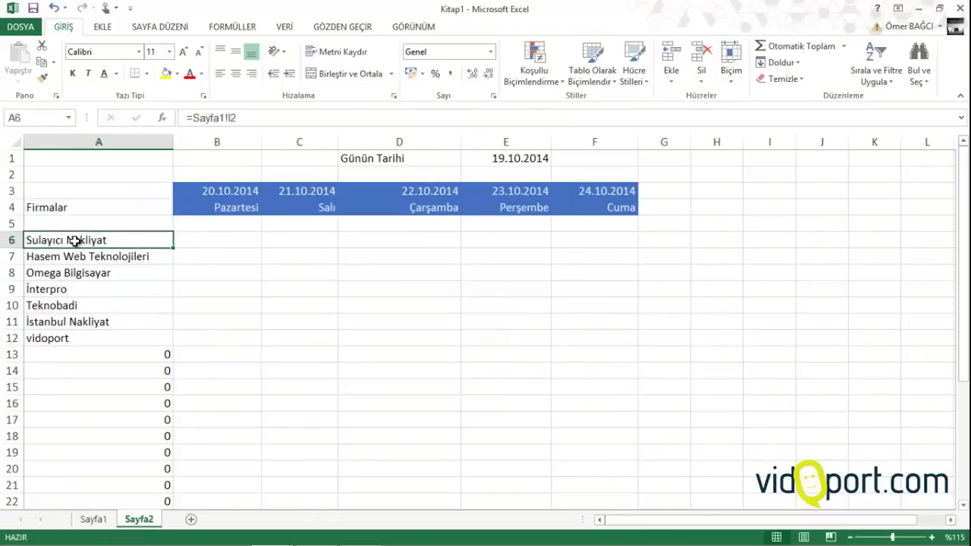
pyautogui.hotkey('ctrl', 'shift', 'Down')
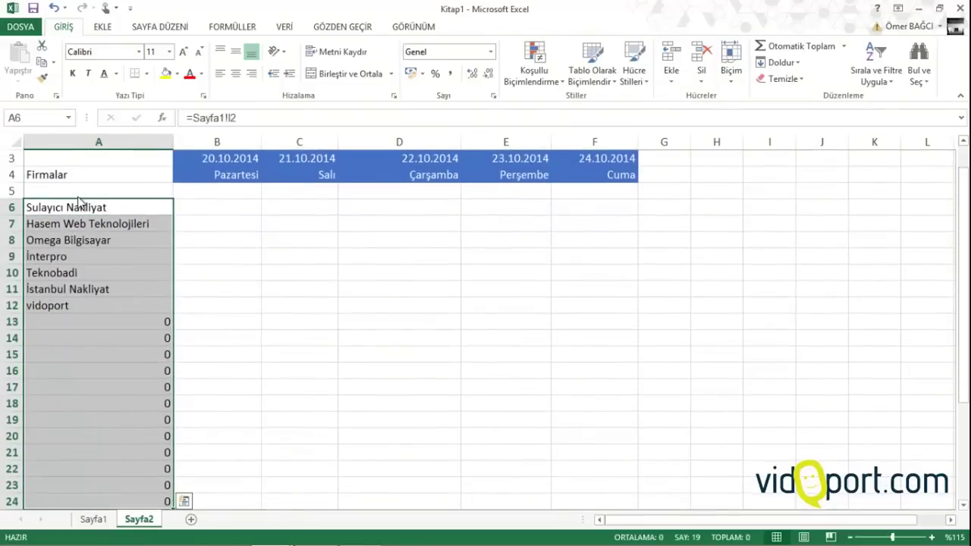
pyautogui.moveTo(79, 201); pyautogui.dragTo(137, 388)
pyautogui.click(188, 236)
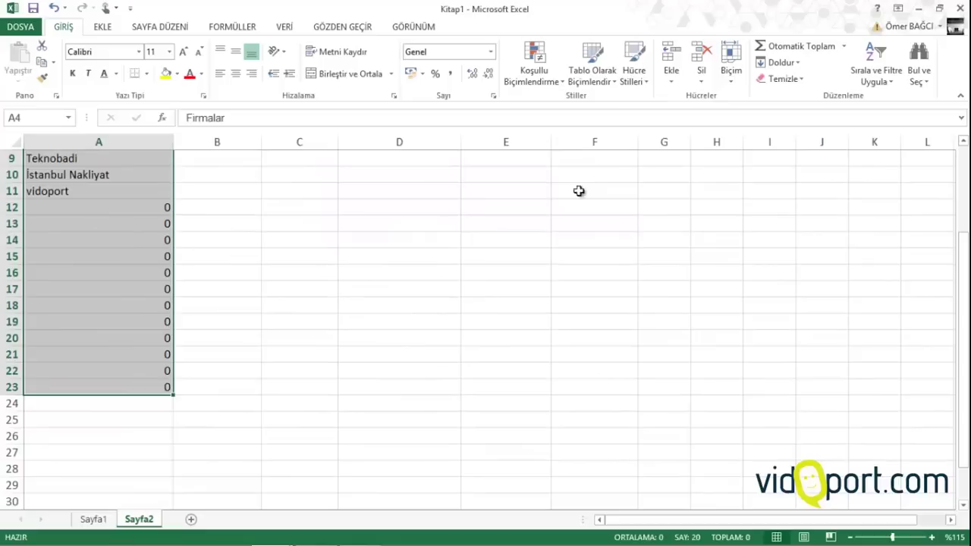
# Apply the lighter blue Vurgu1 cell style to the company column A4:A23
pyautogui.click(631, 79)
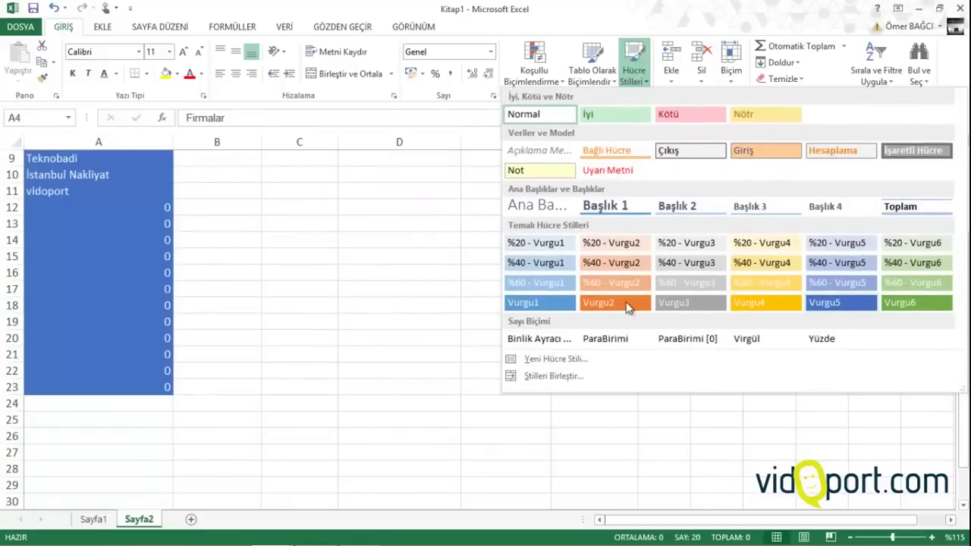
pyautogui.click(537, 302)
pyautogui.scroll(3, 380, 303)
pyautogui.click(242, 307)
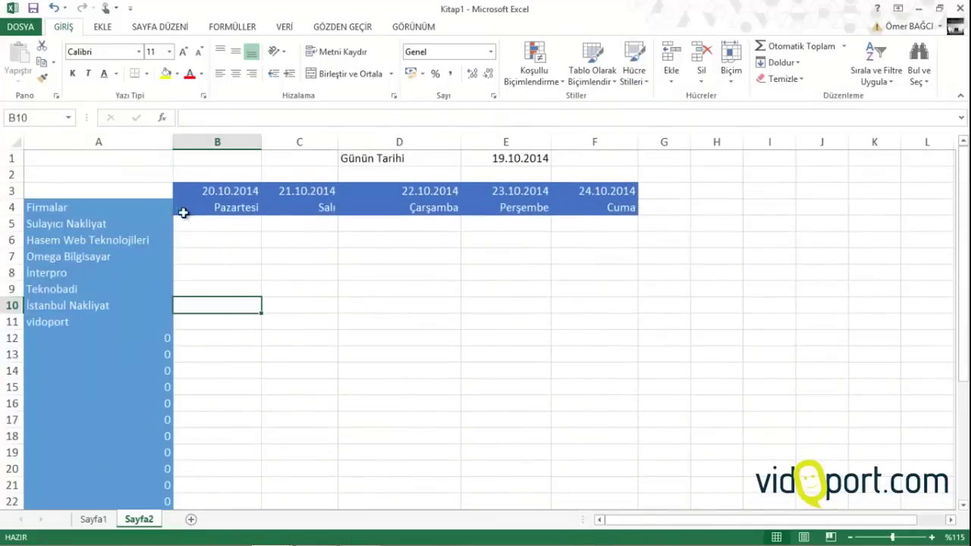
pyautogui.moveTo(126, 190); pyautogui.dragTo(615, 485)
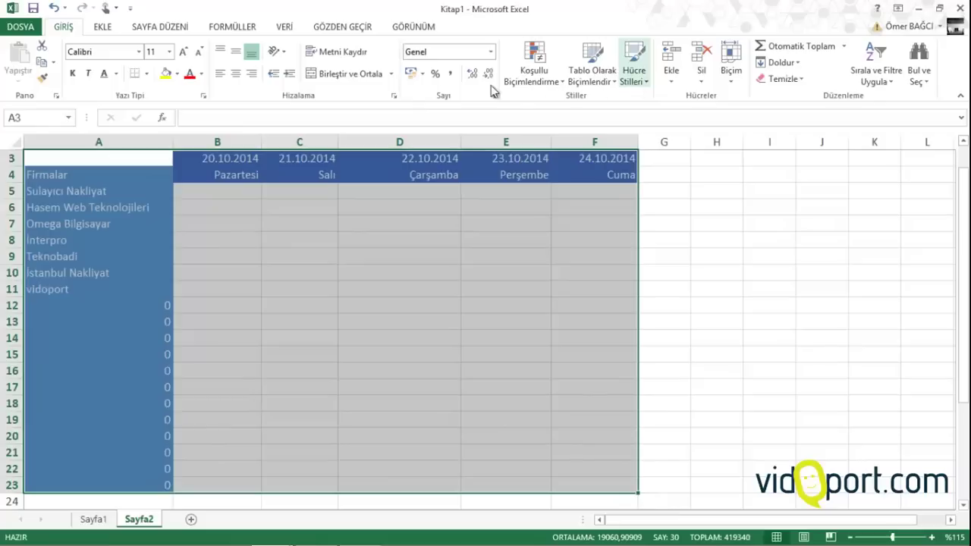
# Add All Borders to A3:F23 and make headers B3:F4 centred, bold, 14 pt
pyautogui.click(146, 74)
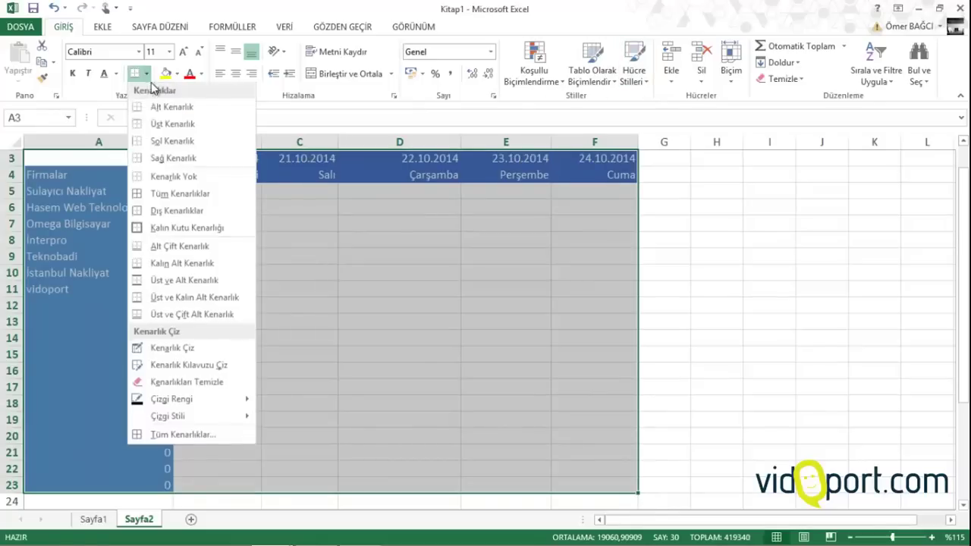
pyautogui.click(169, 195)
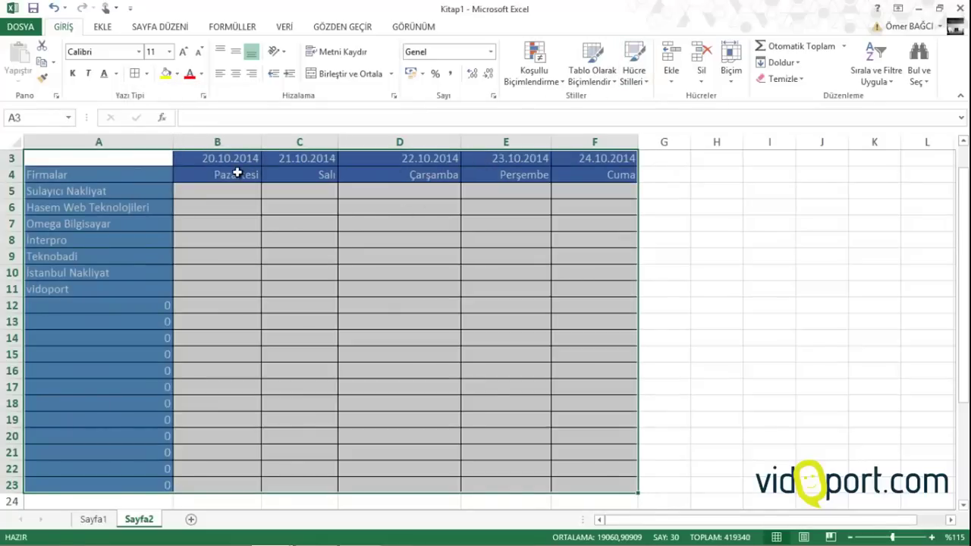
pyautogui.moveTo(229, 162); pyautogui.dragTo(578, 170)
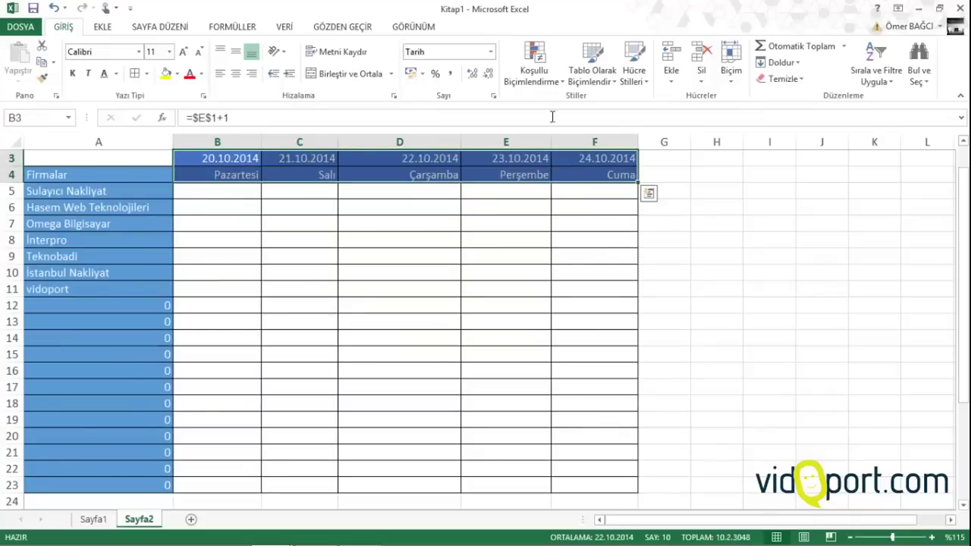
pyautogui.click(235, 74)
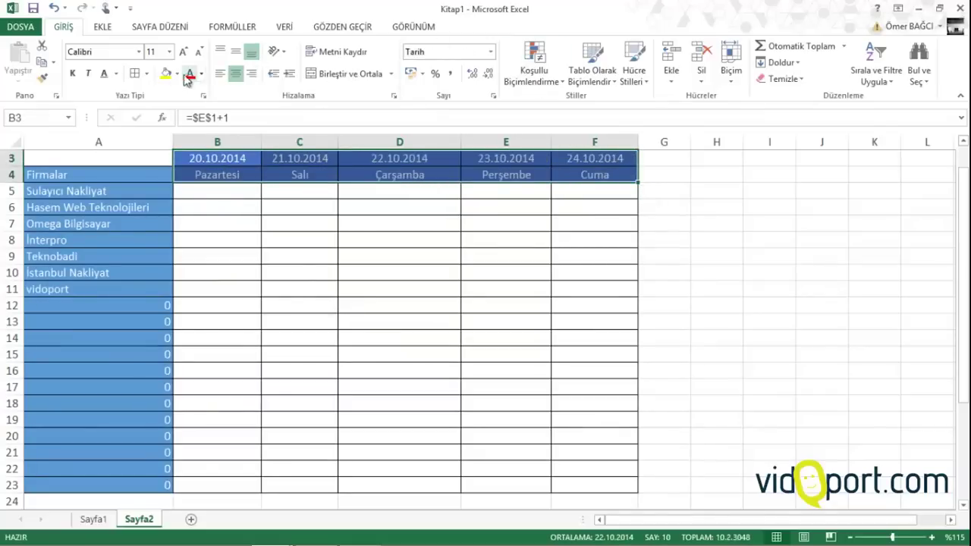
pyautogui.click(72, 73)
pyautogui.click(183, 53)
pyautogui.click(183, 53)
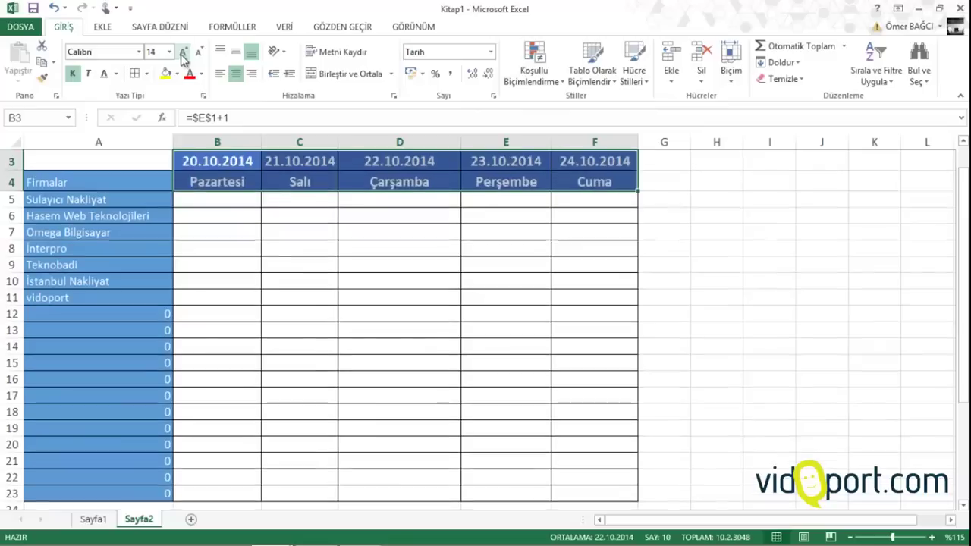
pyautogui.click(271, 210)
# Widen columns B through F equally and make rows 4 to 23 taller
pyautogui.moveTo(255, 142); pyautogui.dragTo(629, 142)
pyautogui.moveTo(551, 142); pyautogui.dragTo(618, 137)
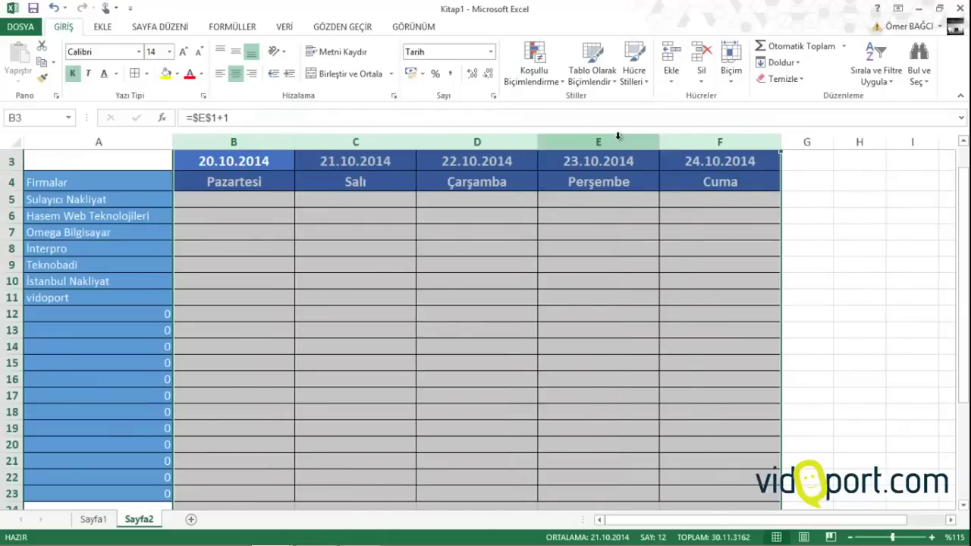
pyautogui.click(382, 235)
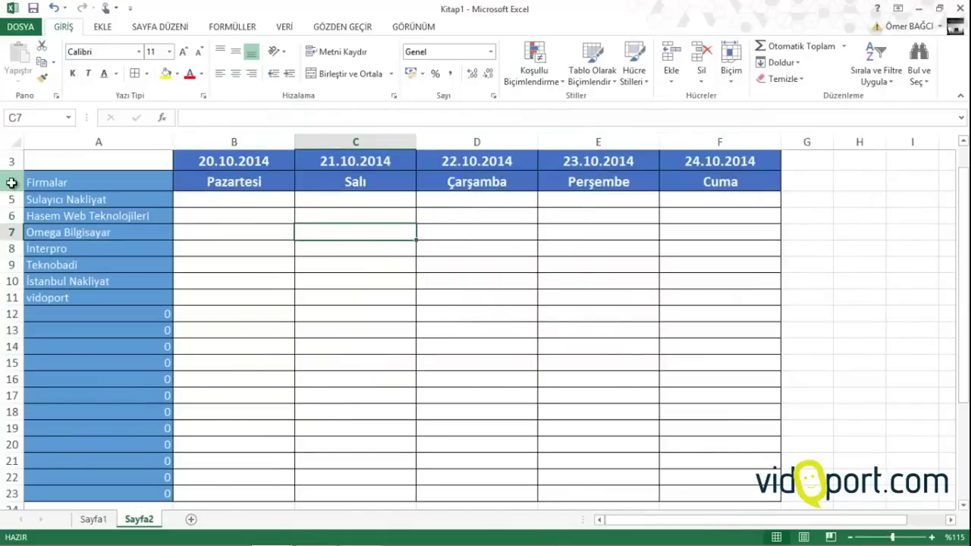
pyautogui.moveTo(11, 182); pyautogui.dragTo(17, 494)
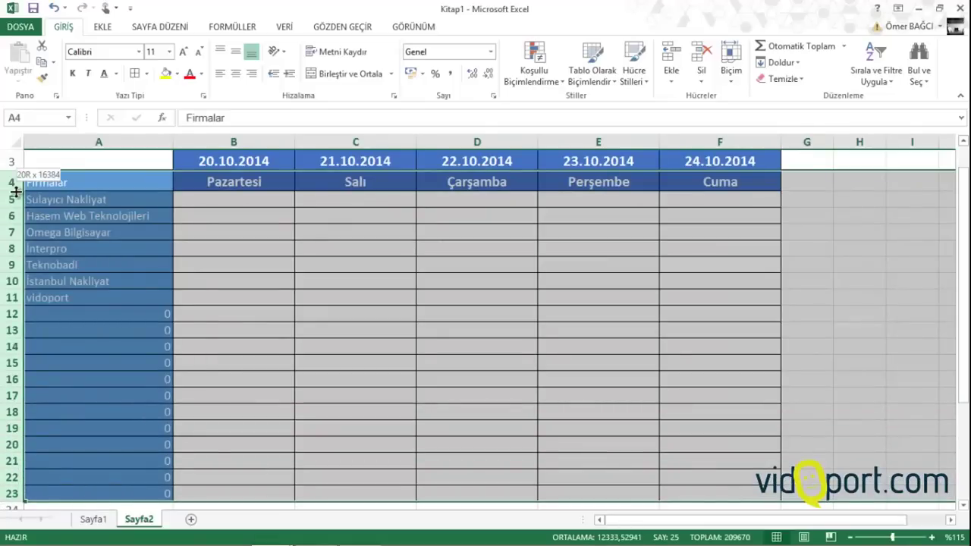
pyautogui.moveTo(15, 192); pyautogui.dragTo(23, 220)
pyautogui.click(88, 211)
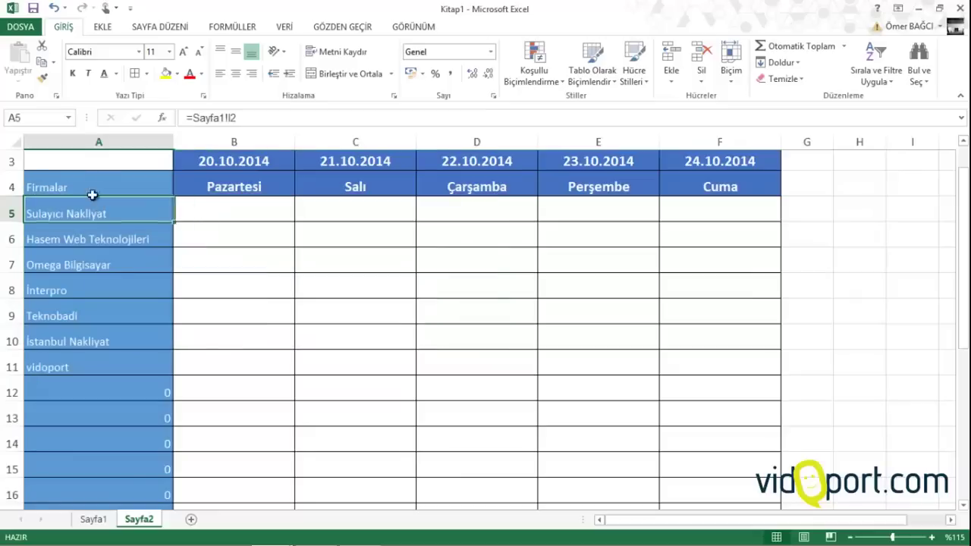
# Make company names A4:A23 bold 14 pt and widen column A to fit them
pyautogui.moveTo(92, 195); pyautogui.dragTo(94, 503)
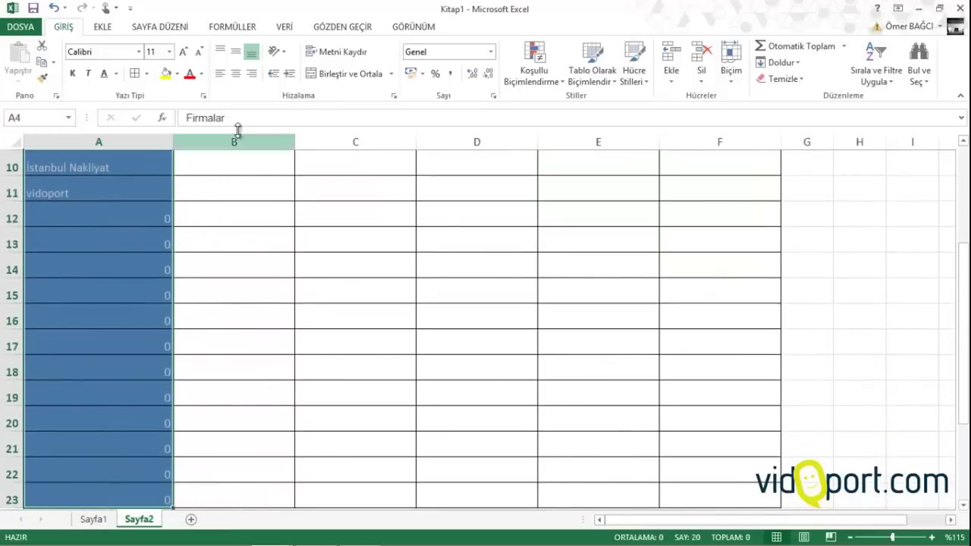
pyautogui.click(187, 51)
pyautogui.click(184, 52)
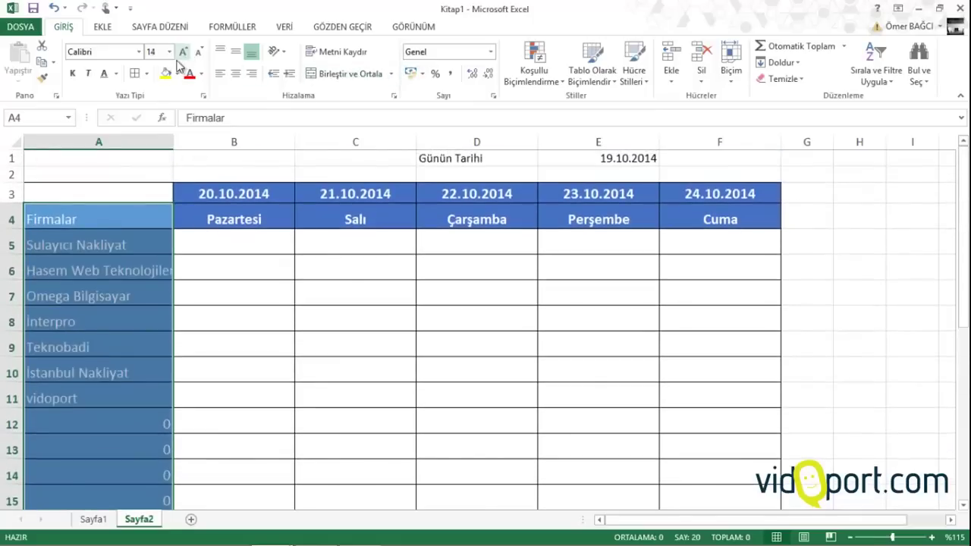
pyautogui.click(72, 73)
pyautogui.moveTo(169, 142); pyautogui.dragTo(199, 142)
pyautogui.click(175, 243)
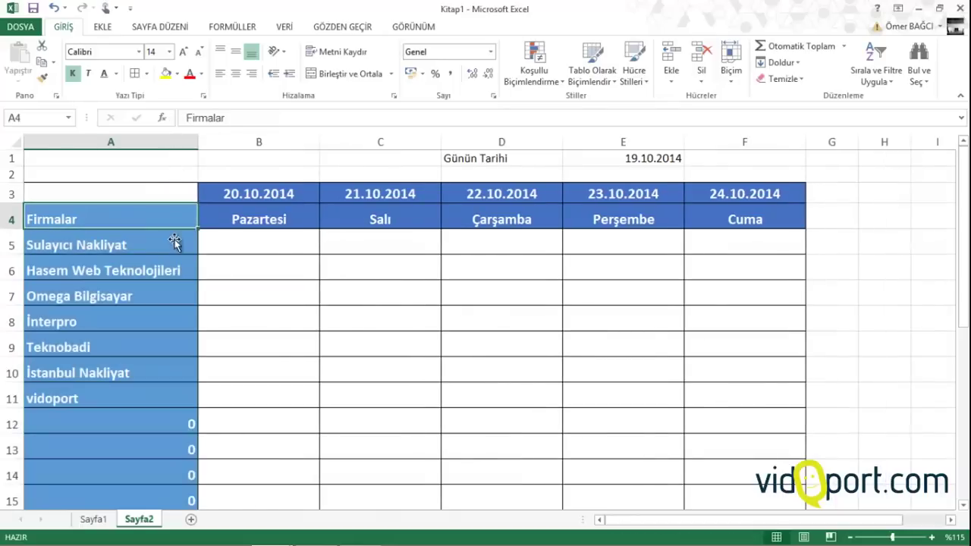
pyautogui.click(216, 239)
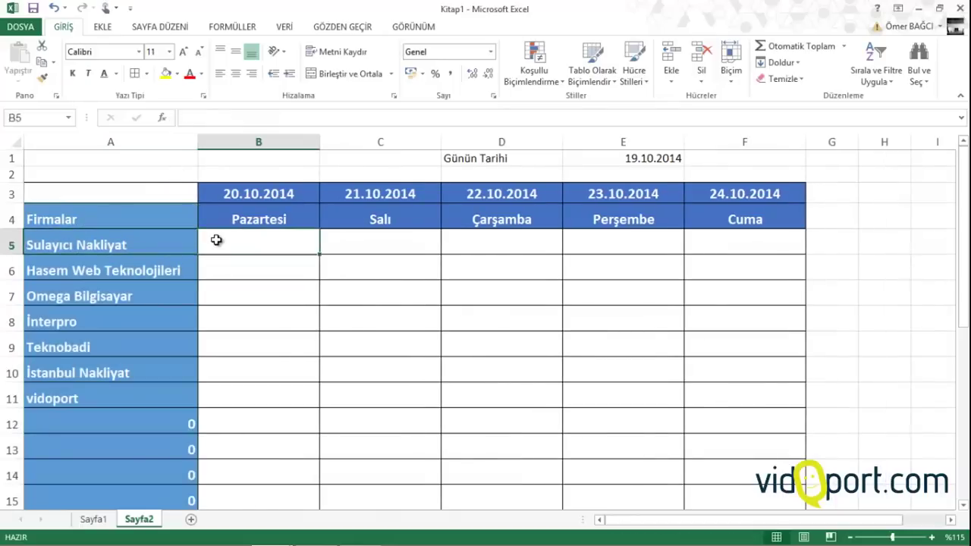
# Enter Toplam in G4 and copy the Cuma header's formatting onto it with Format Painter
pyautogui.click(843, 222)
pyautogui.write('Toplam')
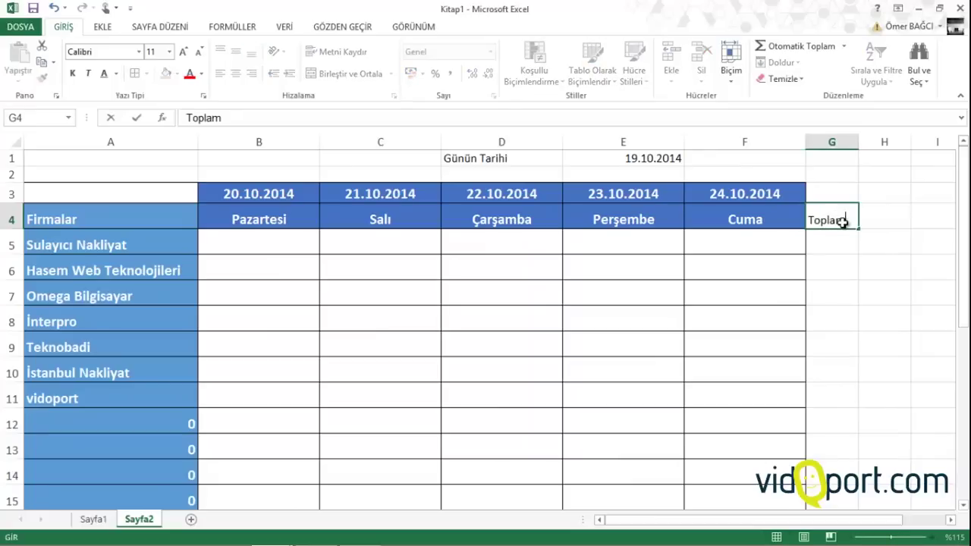
pyautogui.press('Return')
pyautogui.click(774, 215)
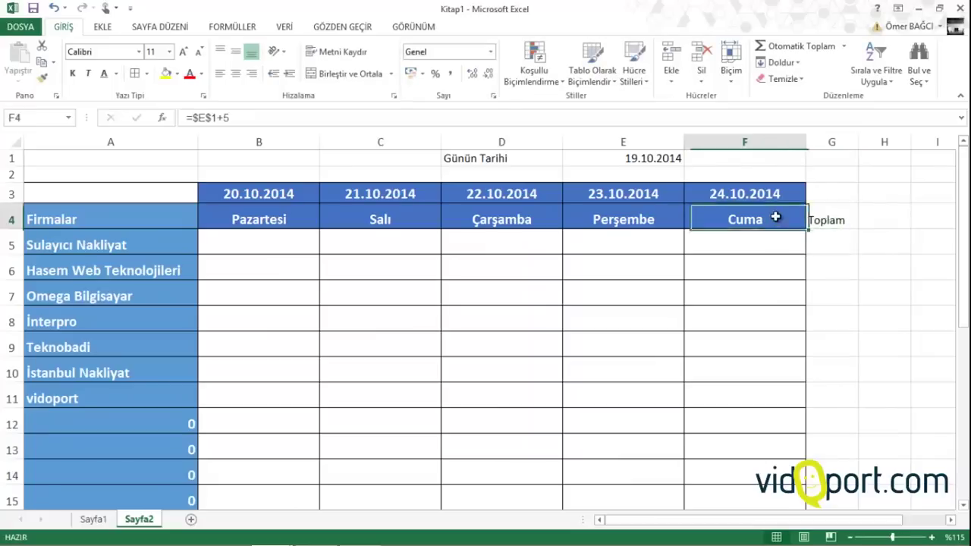
pyautogui.click(43, 79)
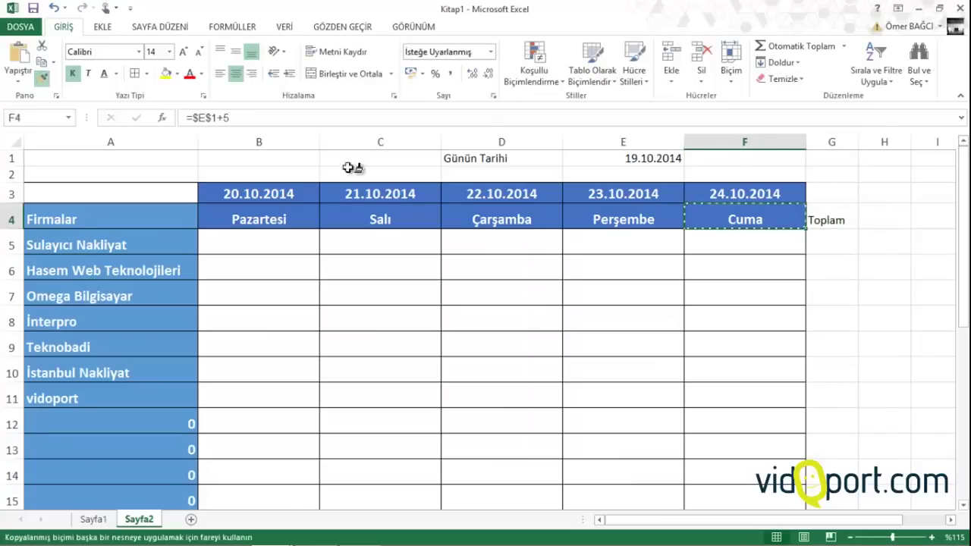
pyautogui.click(824, 216)
pyautogui.click(843, 239)
# Select the Toplam column cells below the header down to row 23
pyautogui.moveTo(842, 516); pyautogui.dragTo(841, 463)
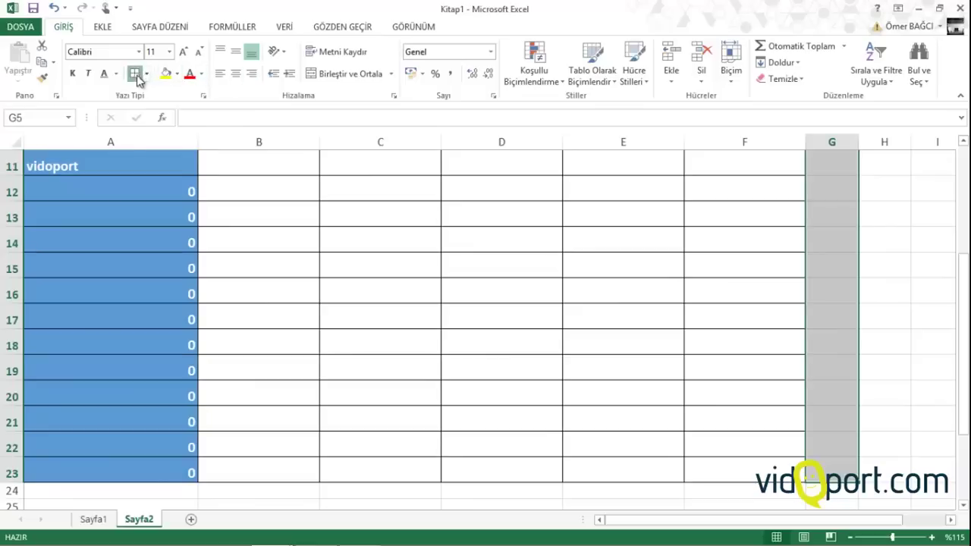
pyautogui.scroll(4, 114, 296)
pyautogui.click(113, 275)
pyautogui.scroll(-4, 108, 271)
pyautogui.scroll(4, 108, 271)
pyautogui.scroll(-2, 108, 271)
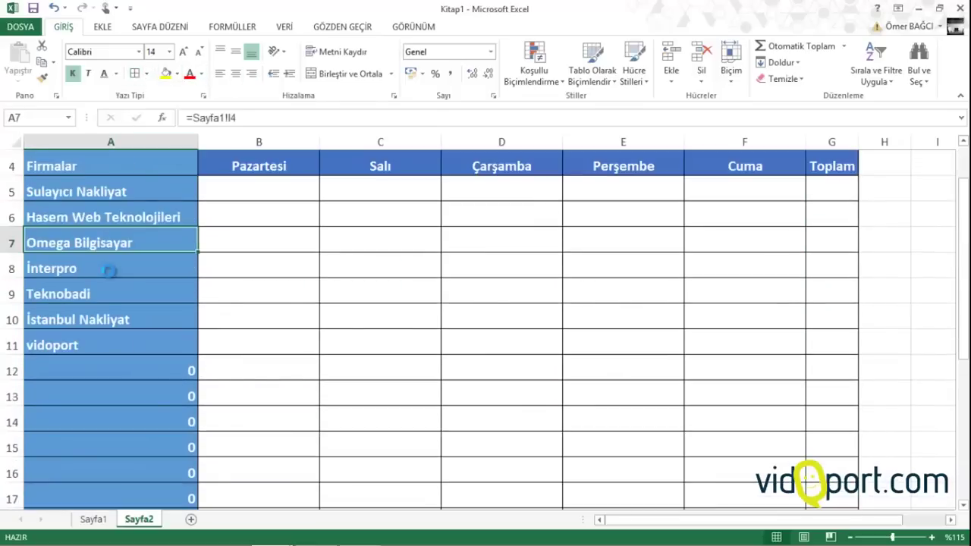
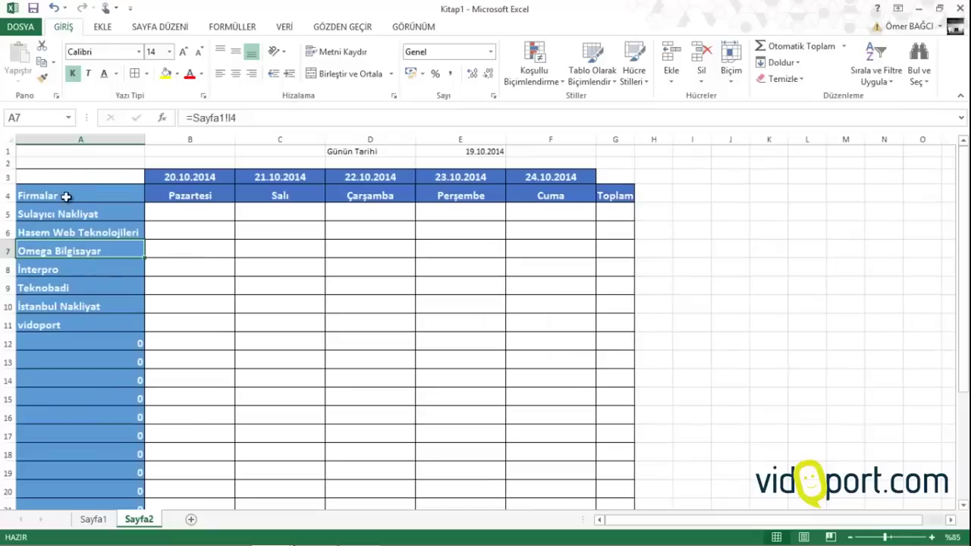
# Copy E3's blue header formatting onto G3 and the Firmalar cell's blue style onto A3
pyautogui.click(610, 178)
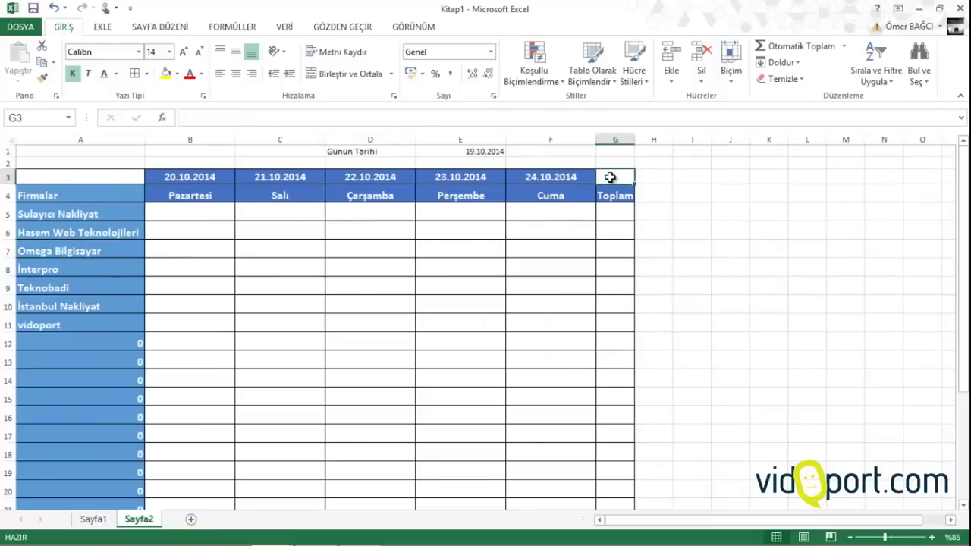
pyautogui.click(464, 181)
pyautogui.click(41, 78)
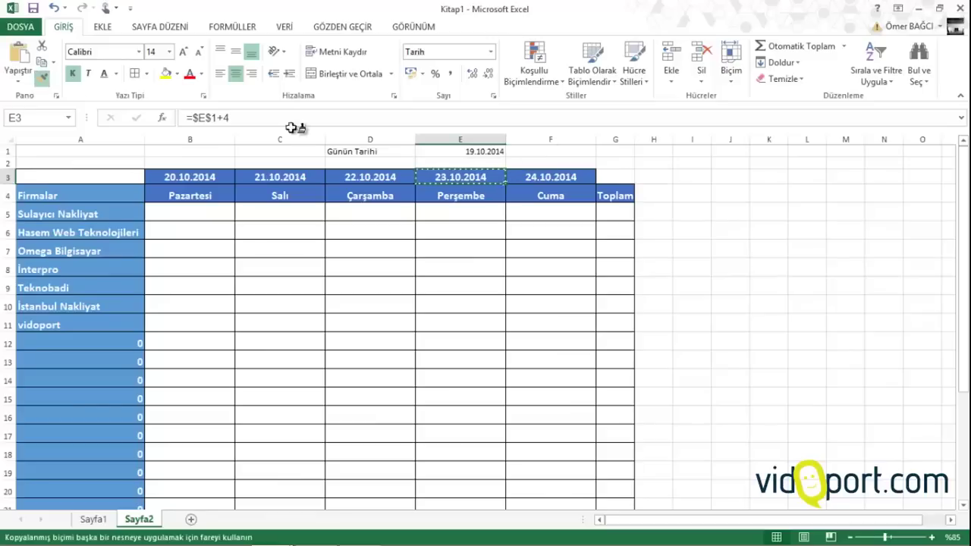
pyautogui.click(620, 179)
pyautogui.click(627, 216)
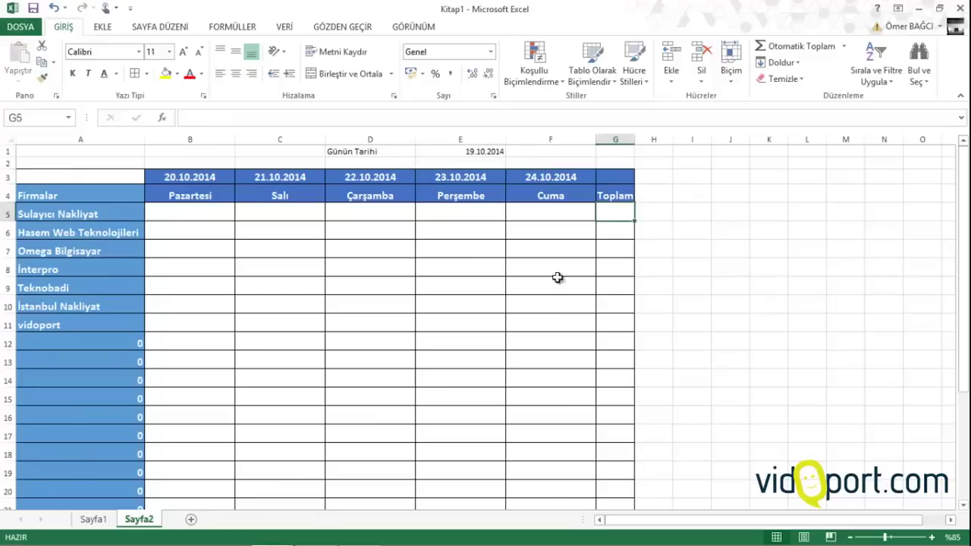
pyautogui.click(101, 191)
pyautogui.click(43, 78)
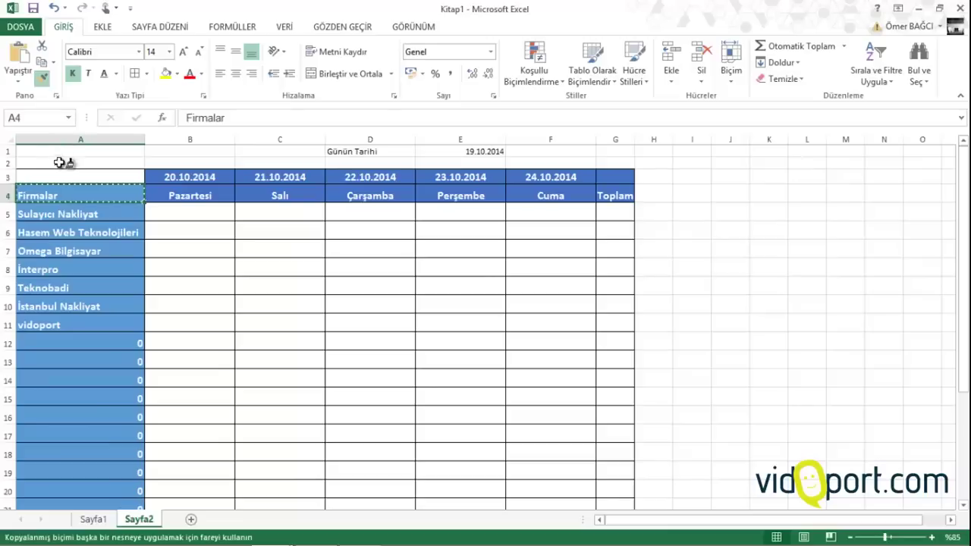
pyautogui.click(71, 179)
pyautogui.click(187, 225)
pyautogui.click(190, 211)
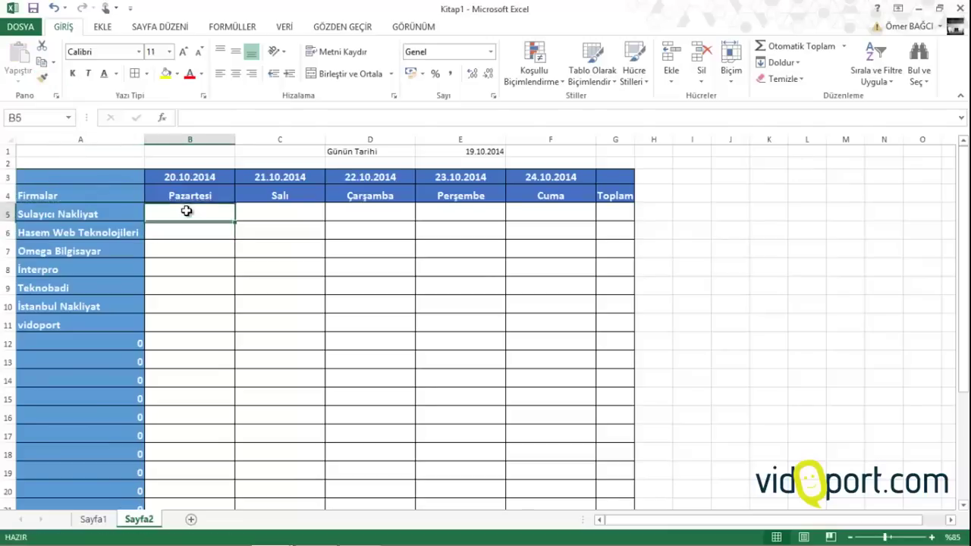
# Enter the label 'Toplam' in A24 below the company list
pyautogui.scroll(-3, 196, 319)
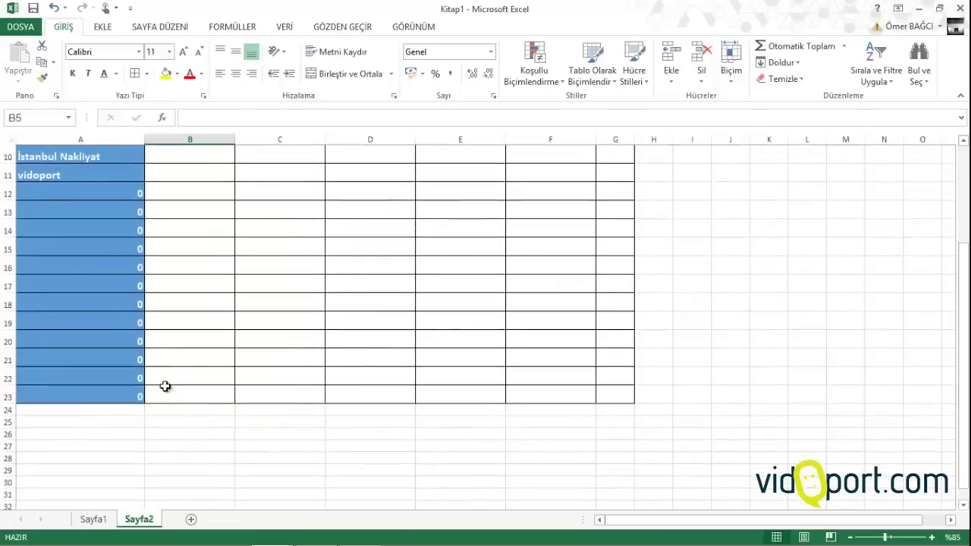
pyautogui.click(93, 412)
pyautogui.write('topl')
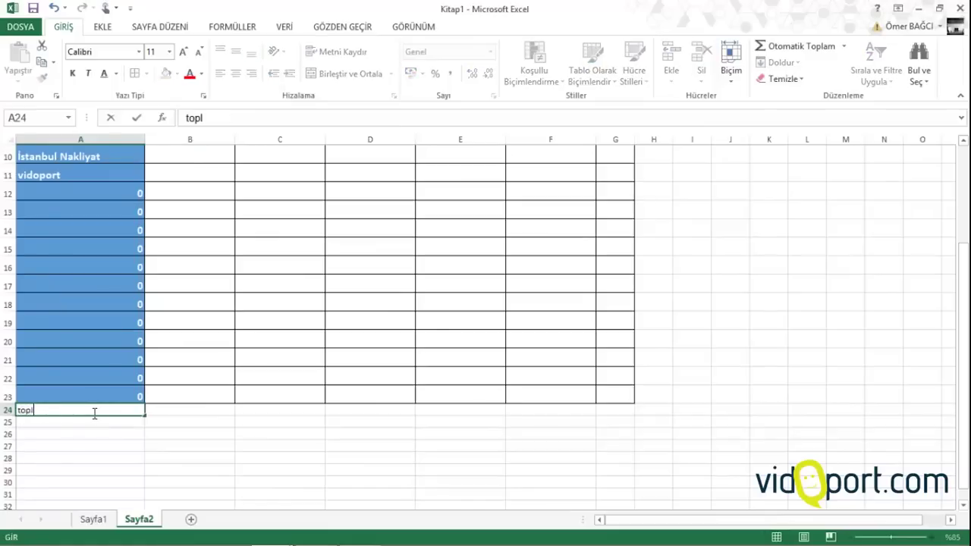
pyautogui.write('Teknobadi')
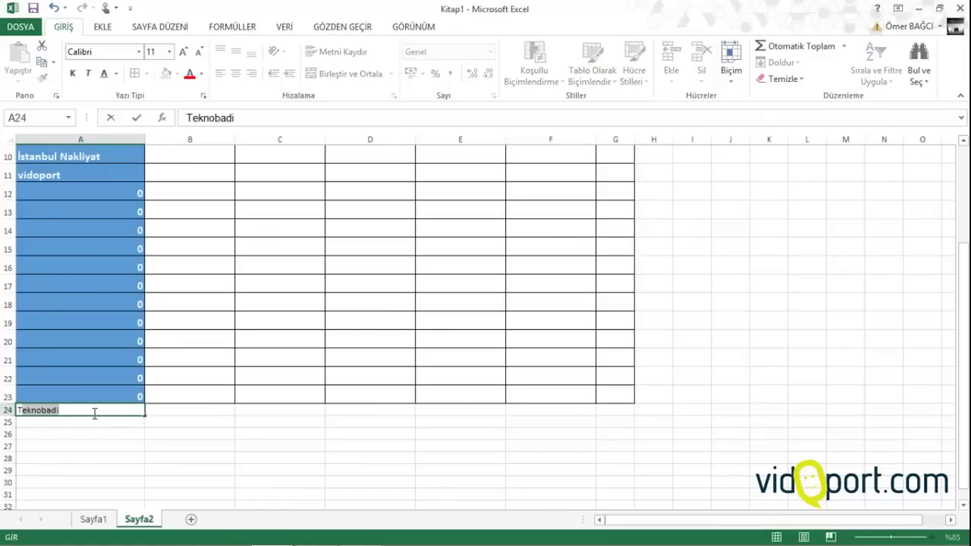
pyautogui.press('BackSpace')
pyautogui.press('BackSpace')
pyautogui.write('Toplam')
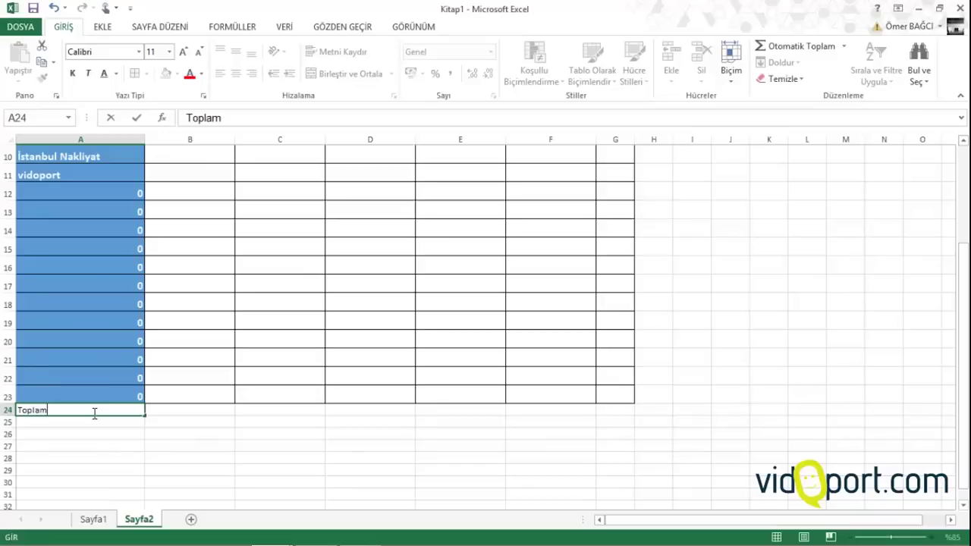
pyautogui.press('Return')
# Format-paint a company name cell's blue bold style onto the Toplam label in A24
pyautogui.scroll(3, 106, 409)
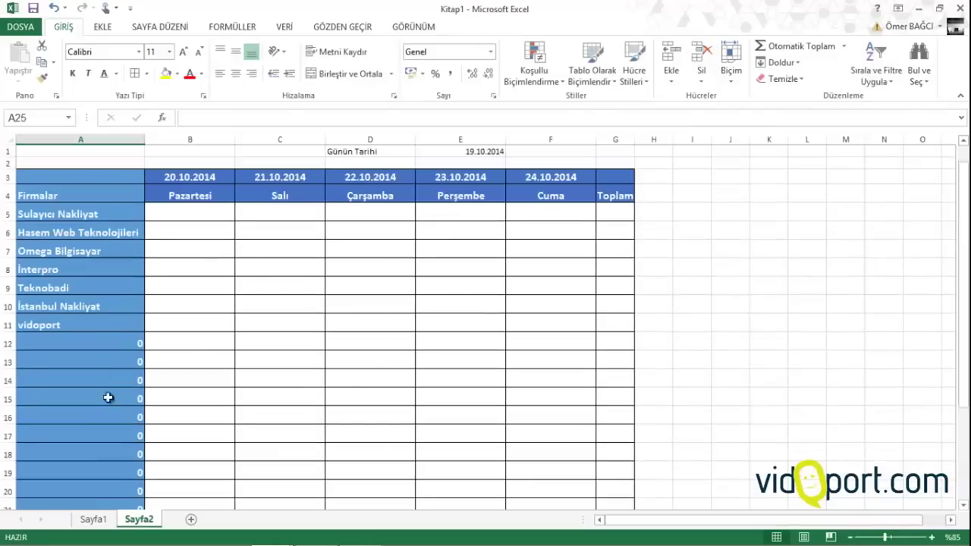
pyautogui.click(180, 214)
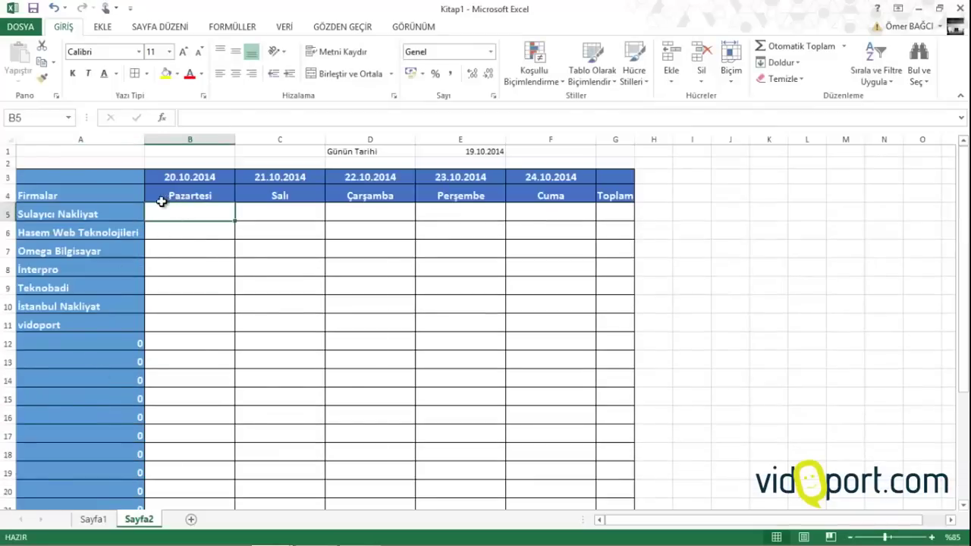
pyautogui.click(97, 217)
pyautogui.click(42, 78)
pyautogui.scroll(-4, 43, 184)
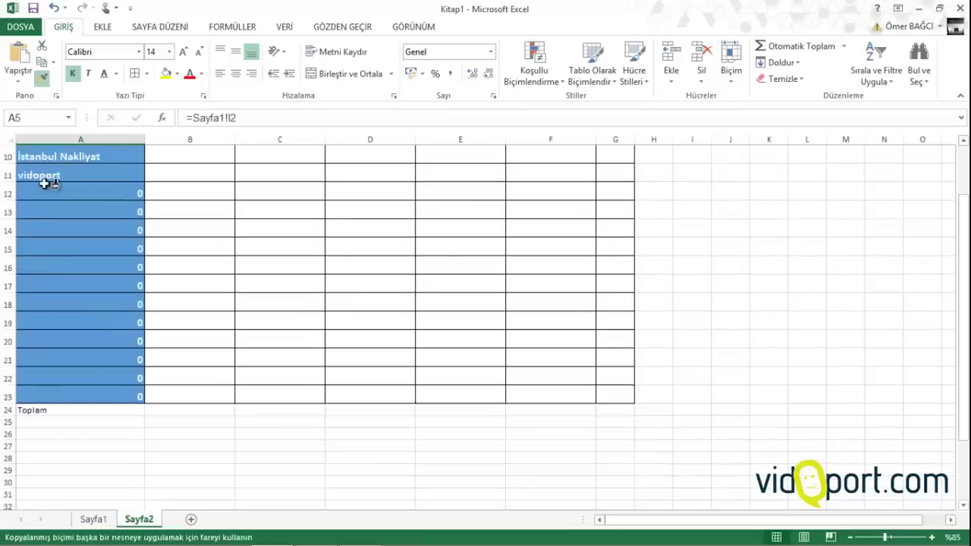
pyautogui.click(103, 357)
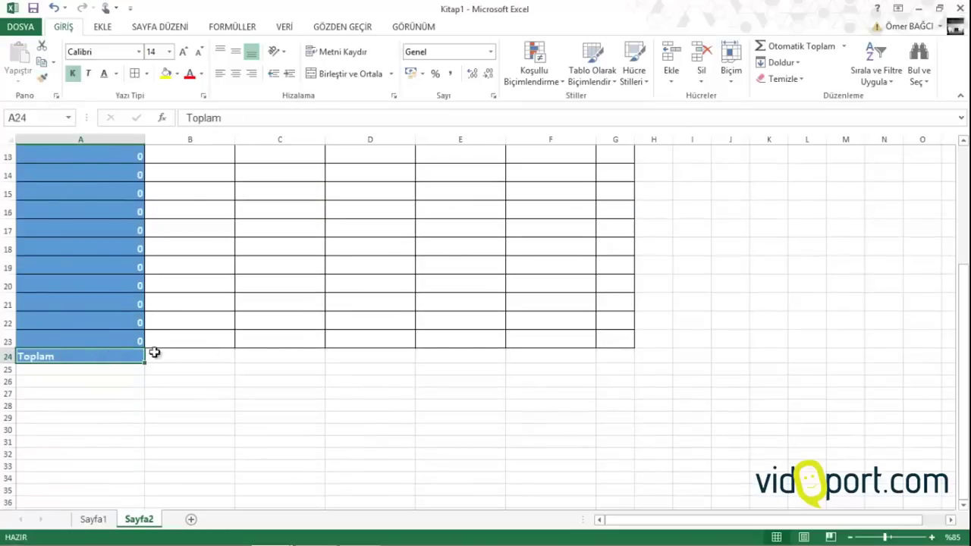
# Add borders to A24:G24 and widen the Toplam column G
pyautogui.moveTo(154, 352); pyautogui.dragTo(610, 357)
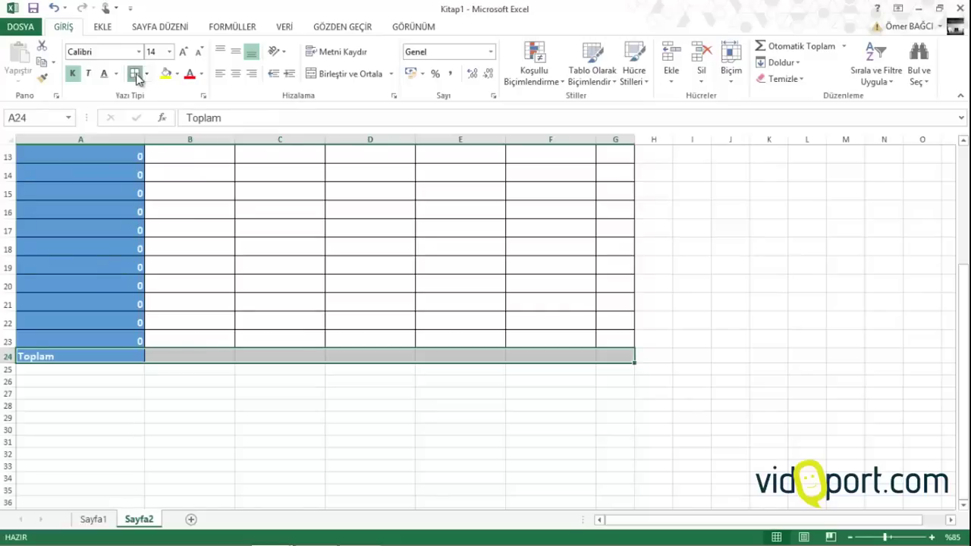
pyautogui.click(137, 78)
pyautogui.moveTo(634, 140); pyautogui.dragTo(676, 141)
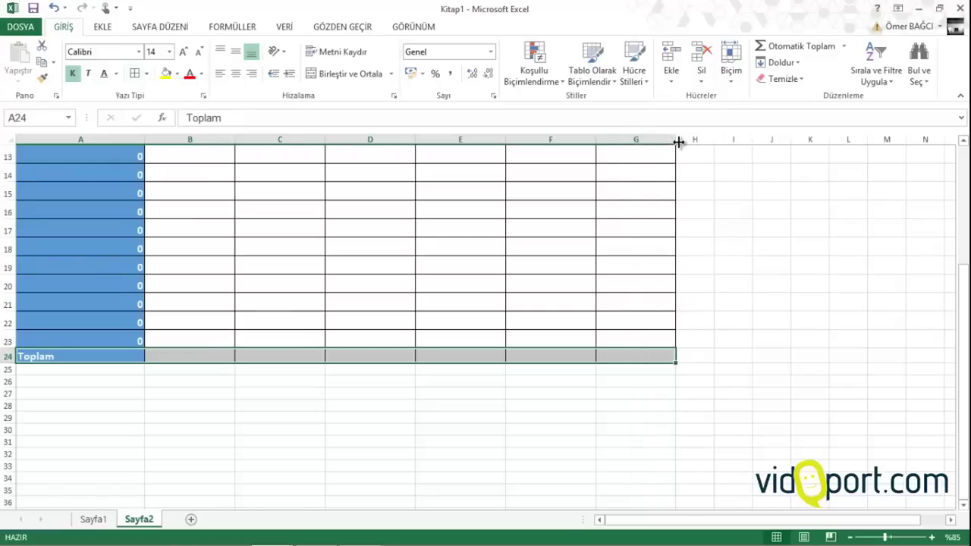
# Select the company column cells, including the zero cells from A12 downward
pyautogui.click(391, 232)
pyautogui.scroll(4, 391, 236)
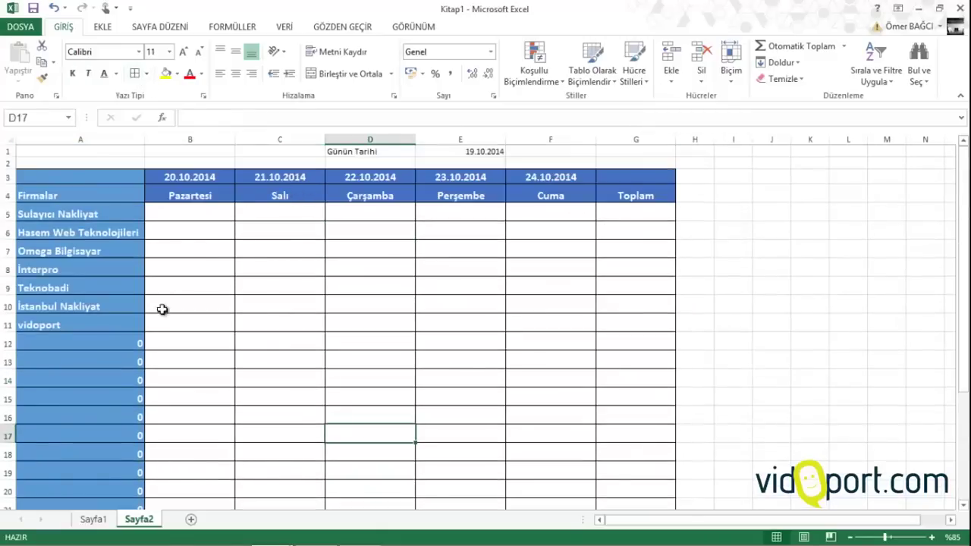
pyautogui.moveTo(137, 343); pyautogui.dragTo(119, 462)
pyautogui.scroll(1, 104, 372)
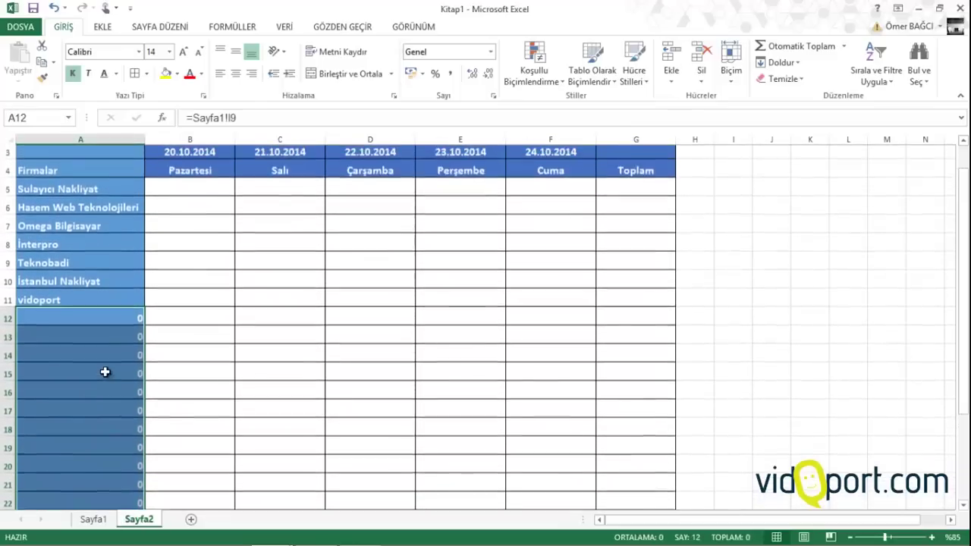
pyautogui.click(105, 372)
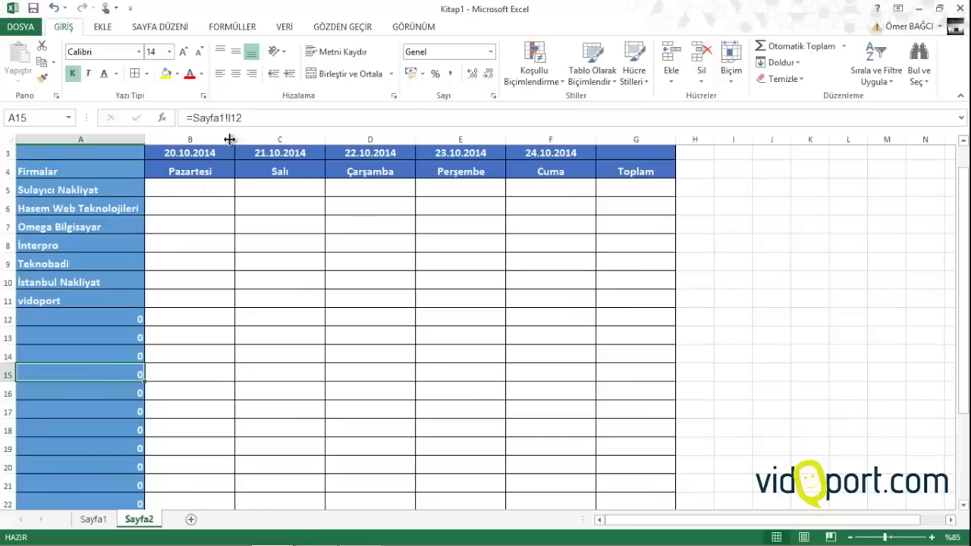
pyautogui.moveTo(117, 170); pyautogui.dragTo(100, 471)
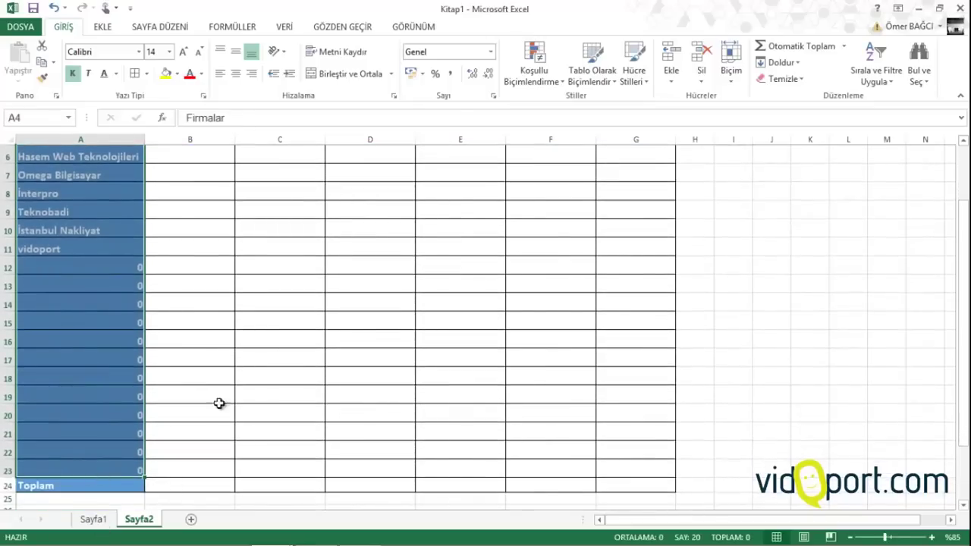
# Add an Equal To 0 highlight rule on the company column using a custom white font
pyautogui.click(545, 84)
pyautogui.moveTo(574, 135)
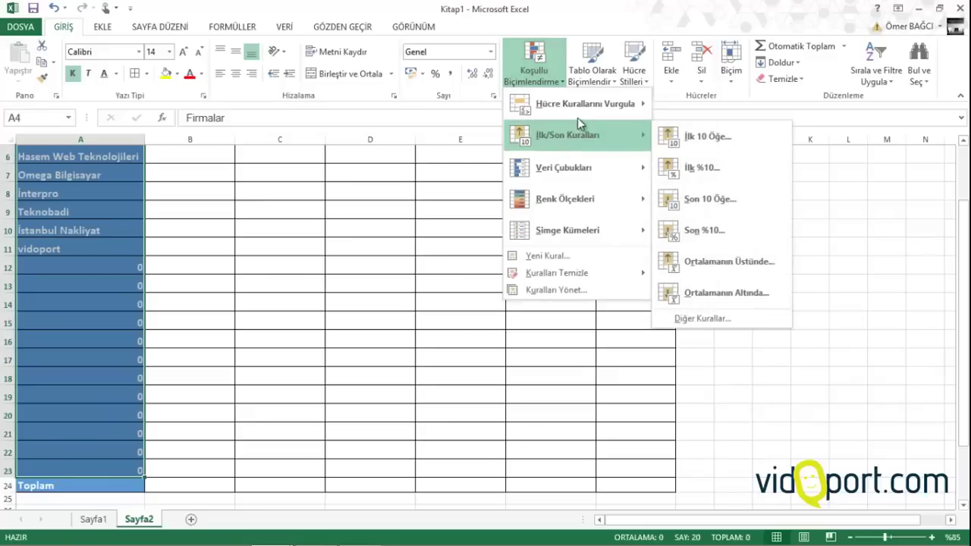
pyautogui.moveTo(581, 106)
pyautogui.click(726, 198)
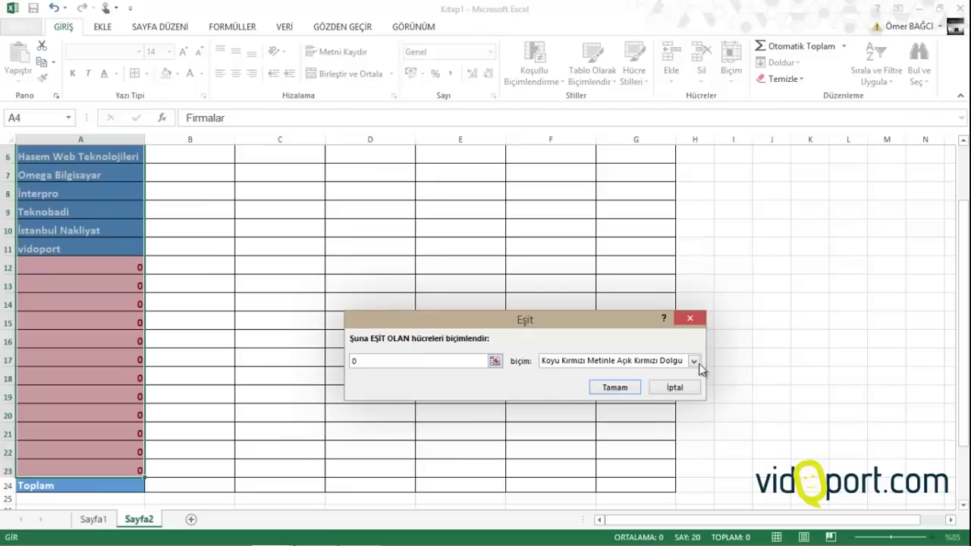
pyautogui.click(694, 362)
pyautogui.click(574, 429)
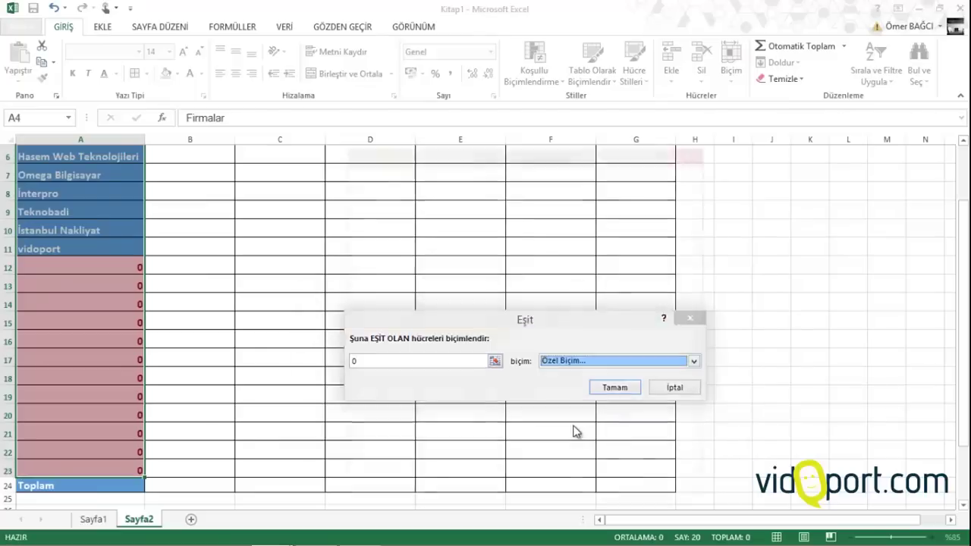
pyautogui.click(607, 304)
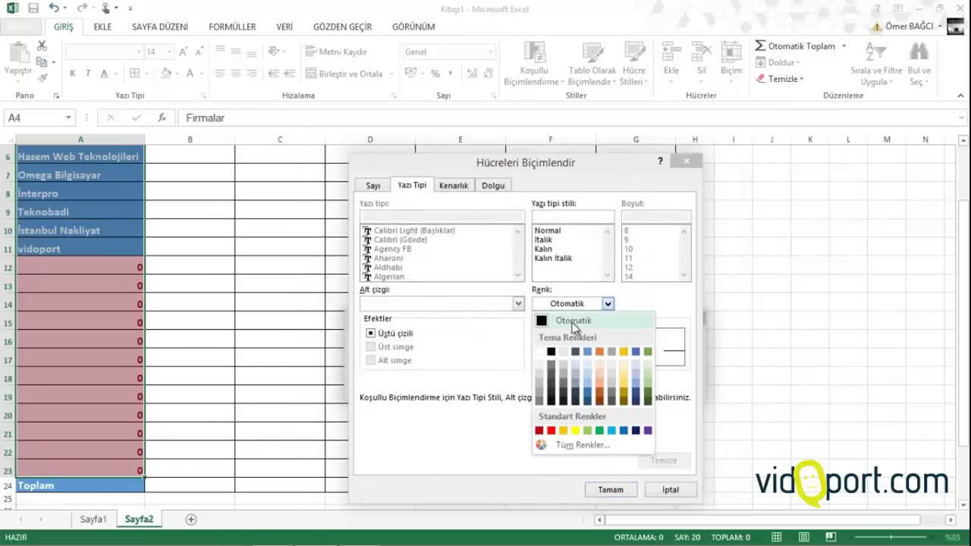
pyautogui.click(543, 350)
pyautogui.click(611, 489)
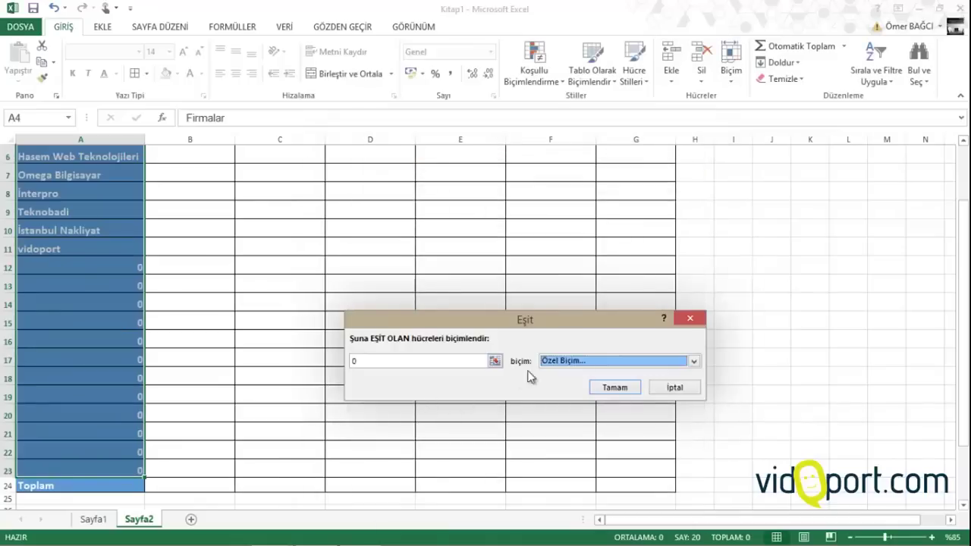
pyautogui.click(615, 388)
pyautogui.click(305, 317)
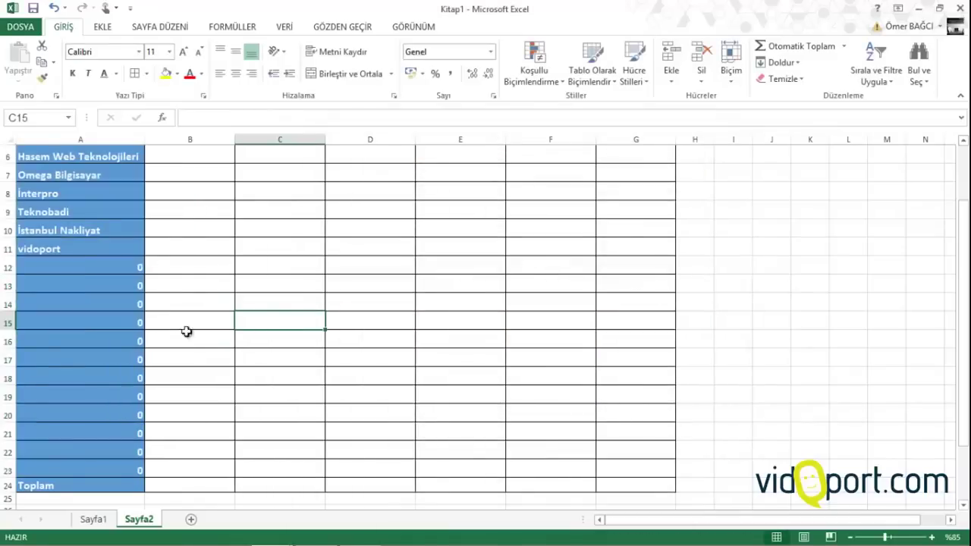
# Select A3:A25 and set its text colour to automatic black
pyautogui.scroll(2, 126, 320)
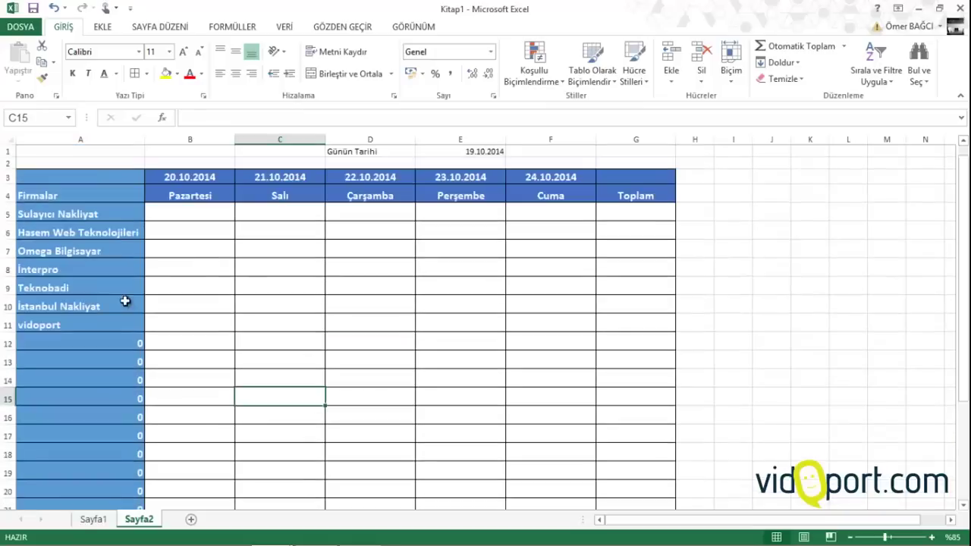
pyautogui.moveTo(98, 176); pyautogui.dragTo(91, 483)
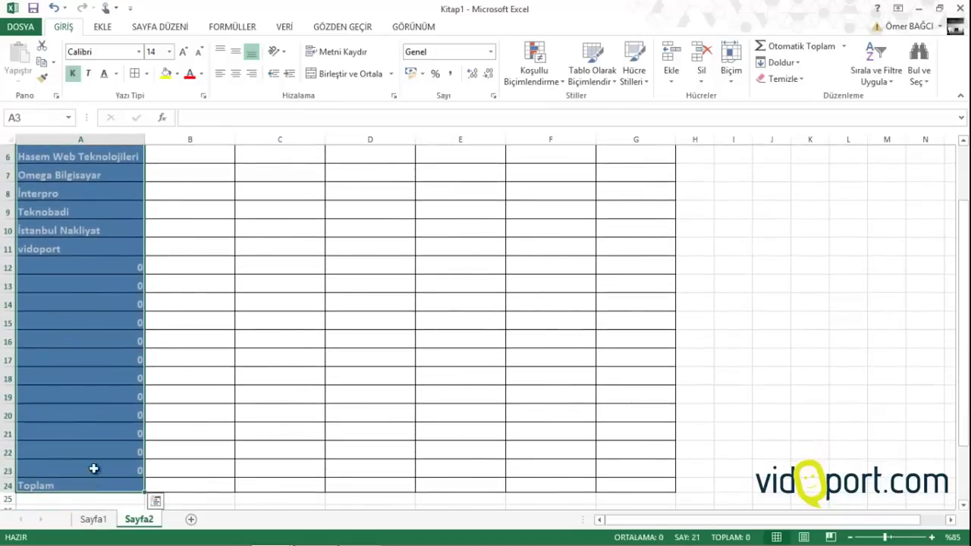
pyautogui.click(176, 73)
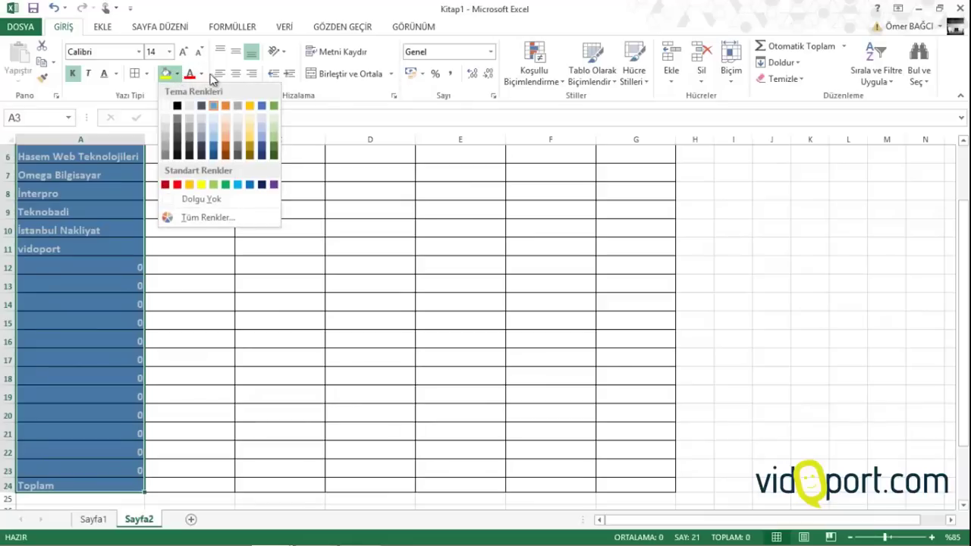
pyautogui.click(191, 74)
pyautogui.click(201, 74)
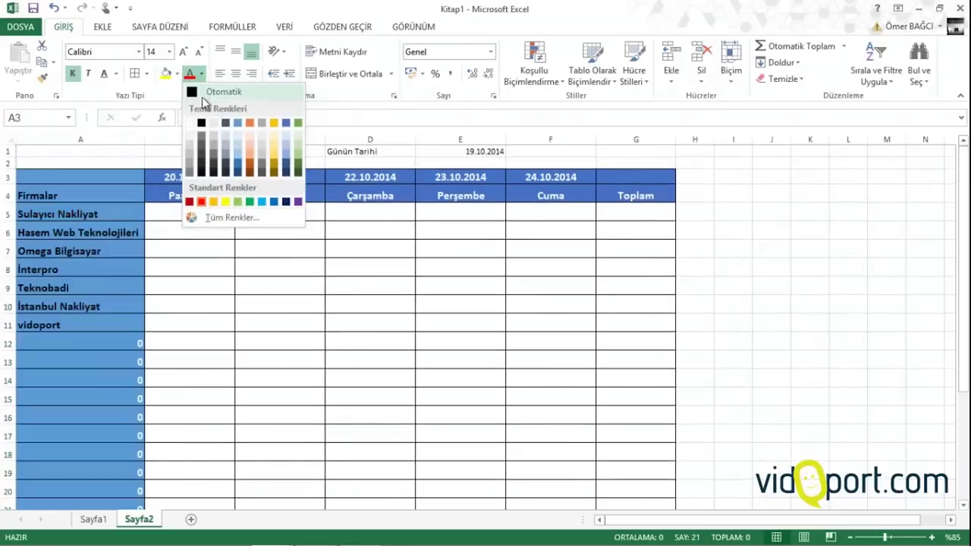
pyautogui.click(207, 92)
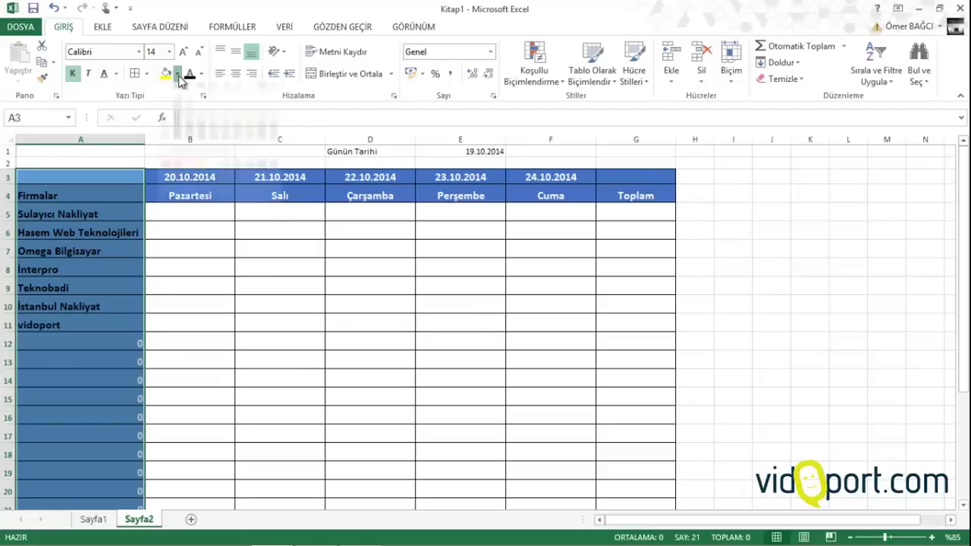
pyautogui.click(177, 74)
# Reset column A to the Normal cell style, then make the names bold and slightly larger
pyautogui.click(642, 71)
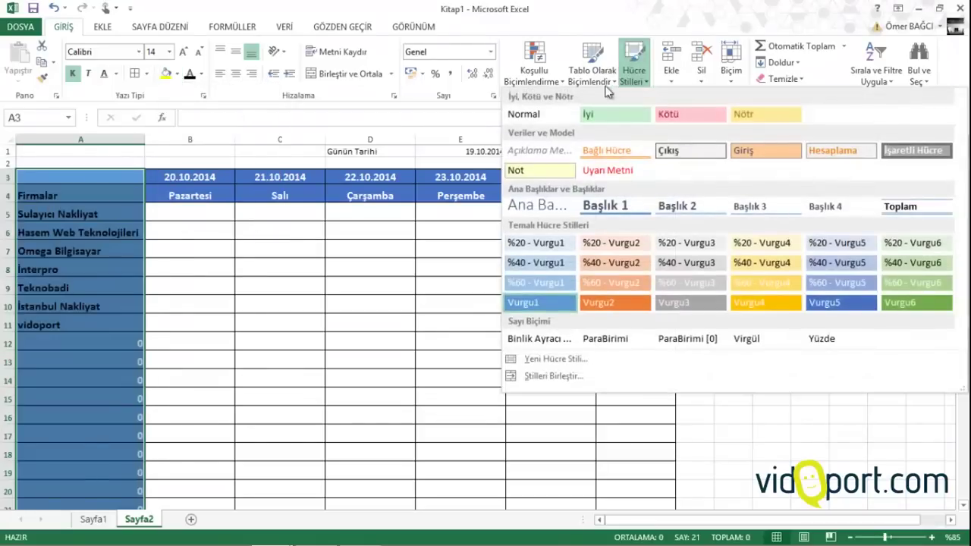
pyautogui.click(558, 115)
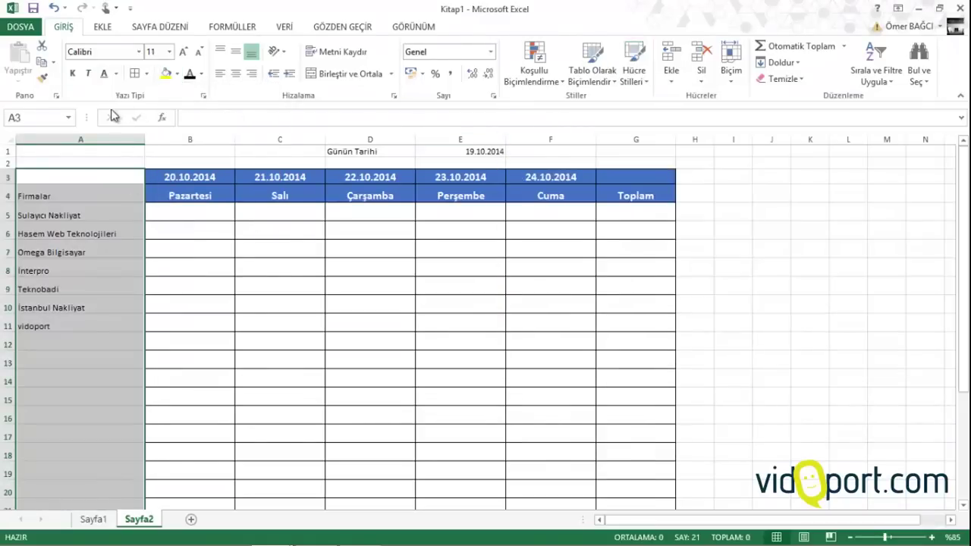
pyautogui.click(73, 74)
pyautogui.click(183, 52)
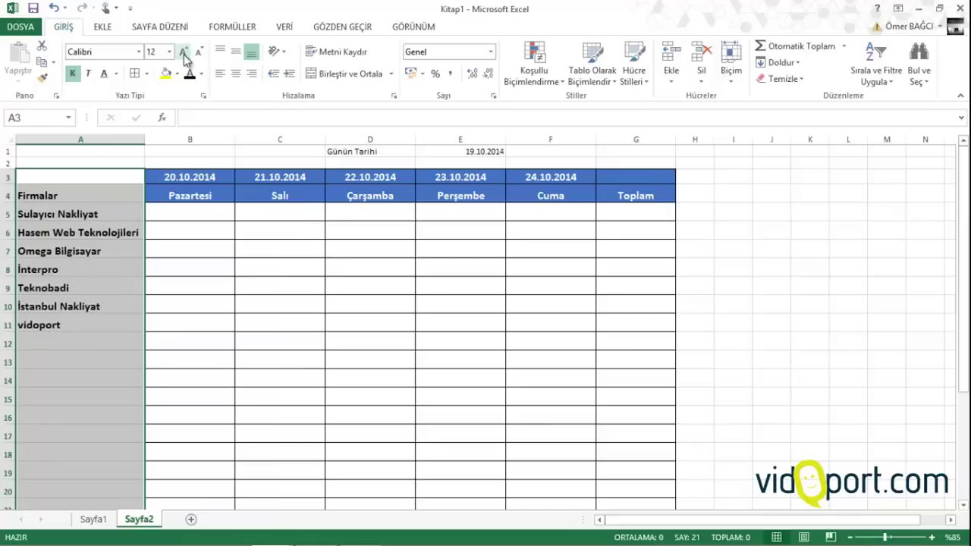
pyautogui.click(189, 227)
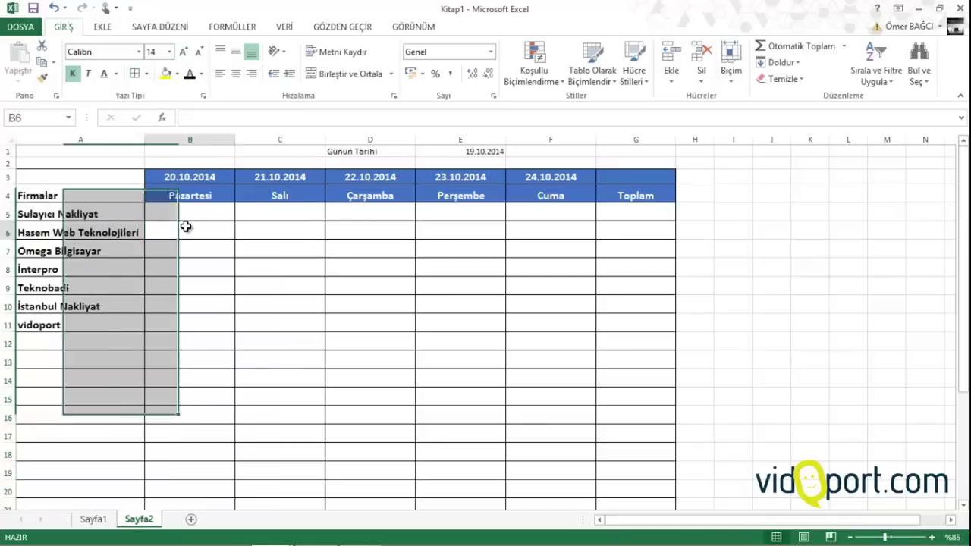
pyautogui.click(201, 317)
pyautogui.click(200, 216)
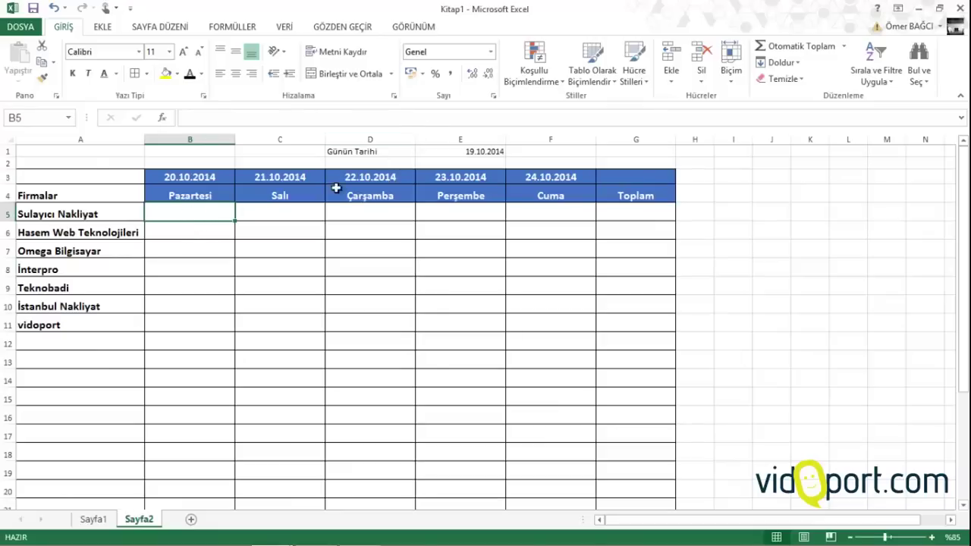
# Start a ÇOKETOPLA in B5 summing Sayfa1!$E:$E with Sayfa1!$B:$B as first criteria range
pyautogui.write('=')
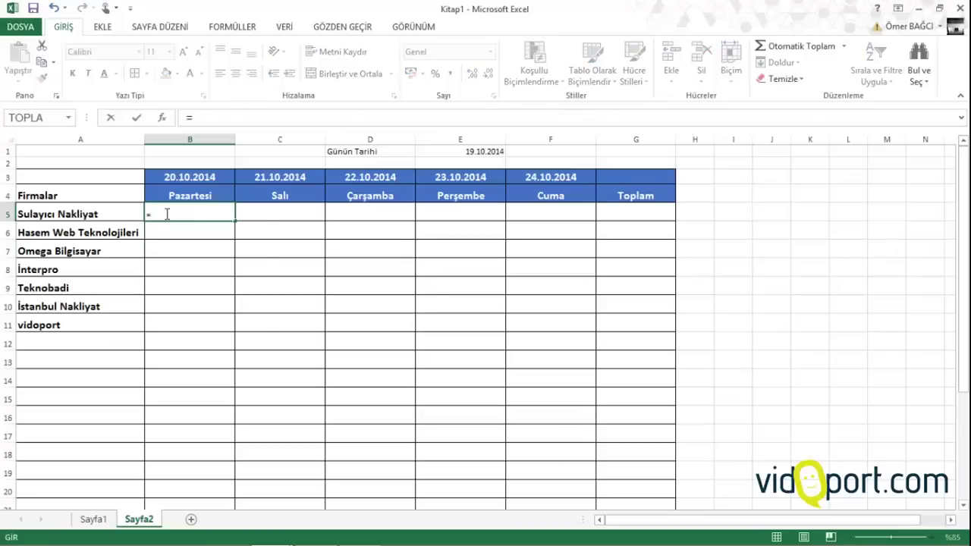
pyautogui.write('çoket')
pyautogui.press('Tab')
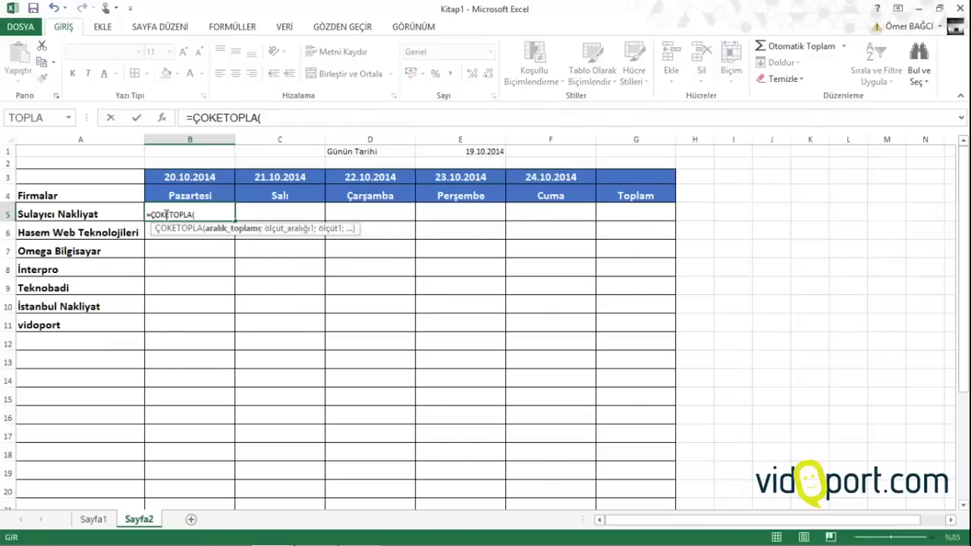
pyautogui.click(103, 518)
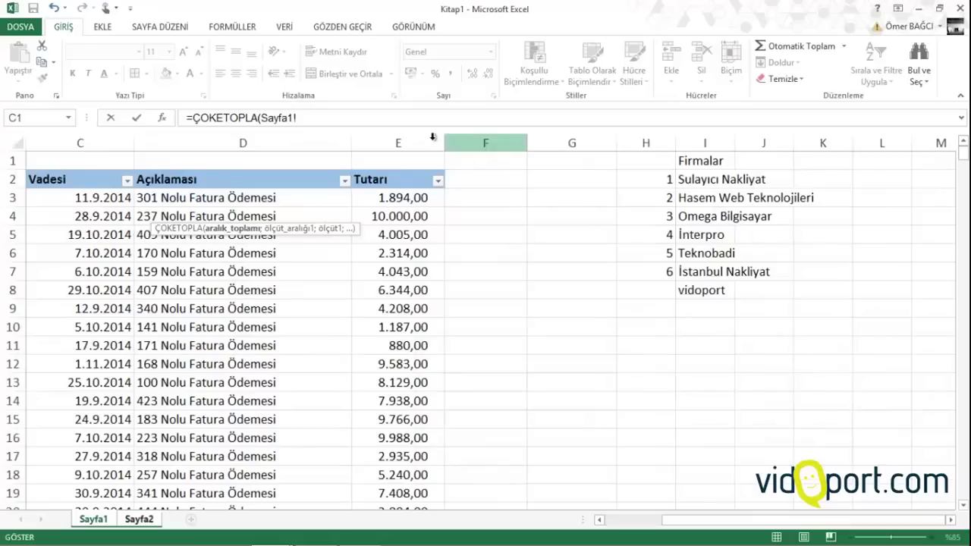
pyautogui.click(402, 143)
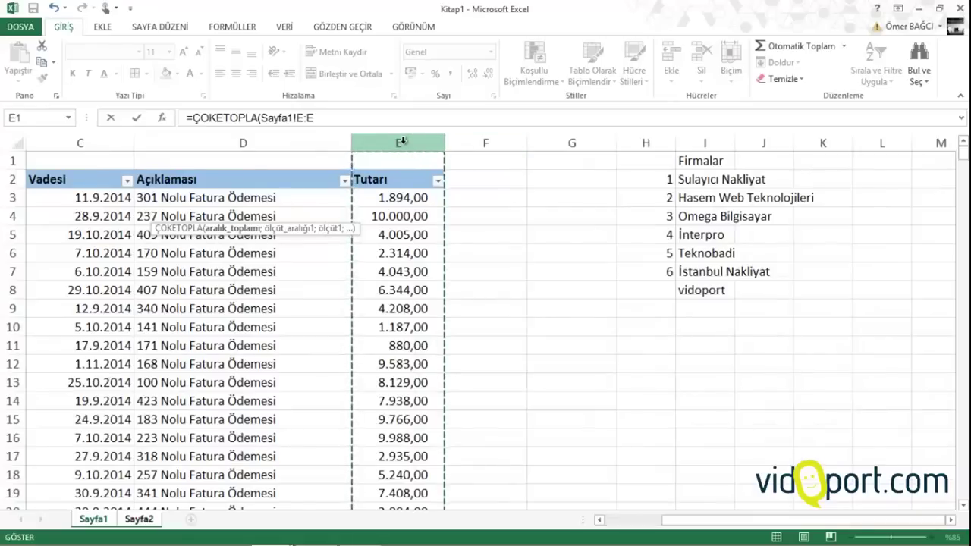
pyautogui.press('F4')
pyautogui.write(';')
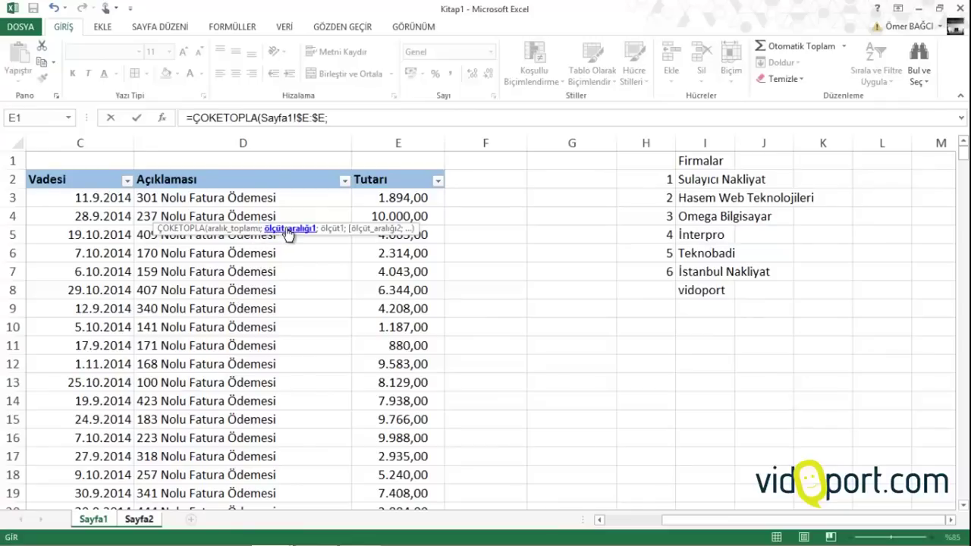
pyautogui.moveTo(675, 526); pyautogui.dragTo(599, 536)
pyautogui.click(174, 142)
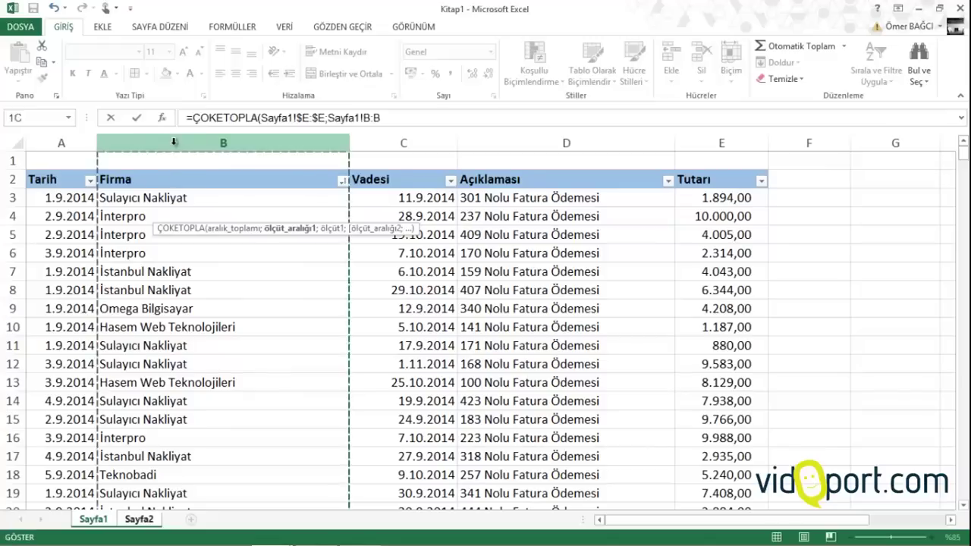
pyautogui.press('F4')
pyautogui.write(';')
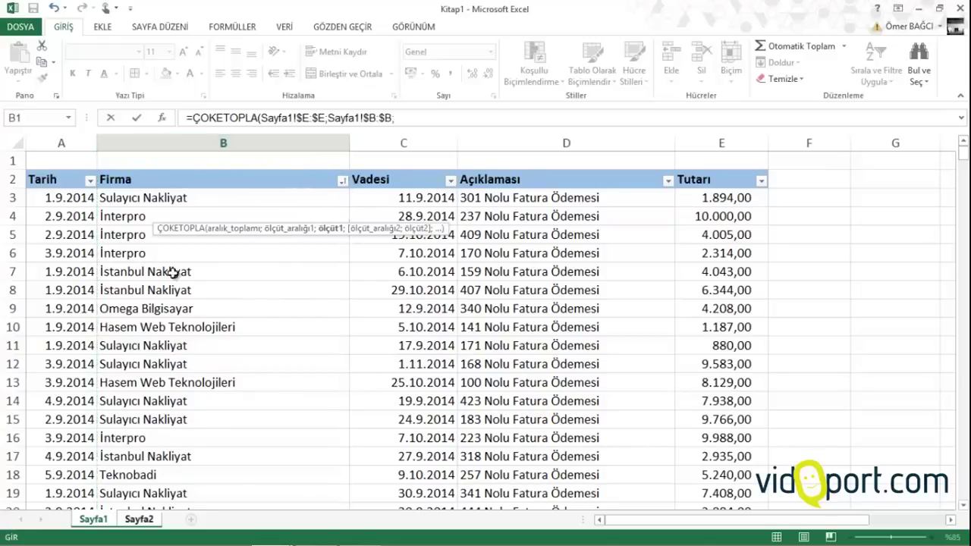
# Add criteria Sayfa2!$A5, Sayfa1!$C:$C and Sayfa2!B$3, then commit the formula showing 5925
pyautogui.click(140, 519)
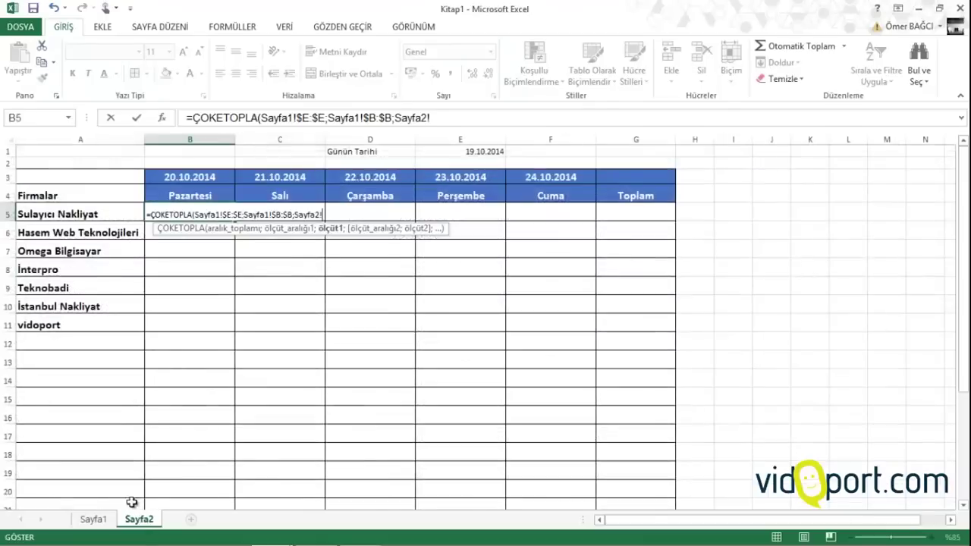
pyautogui.click(67, 213)
pyautogui.write(';')
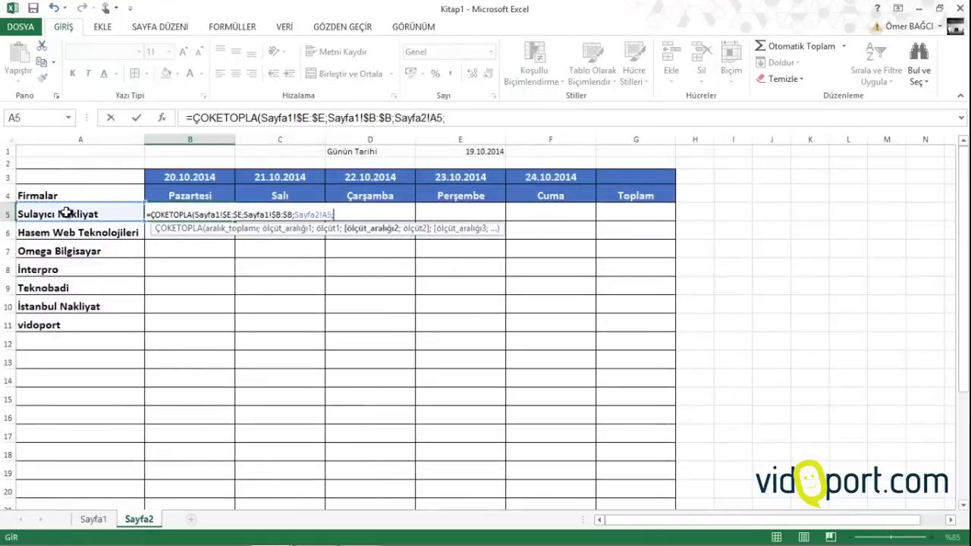
pyautogui.click(433, 117)
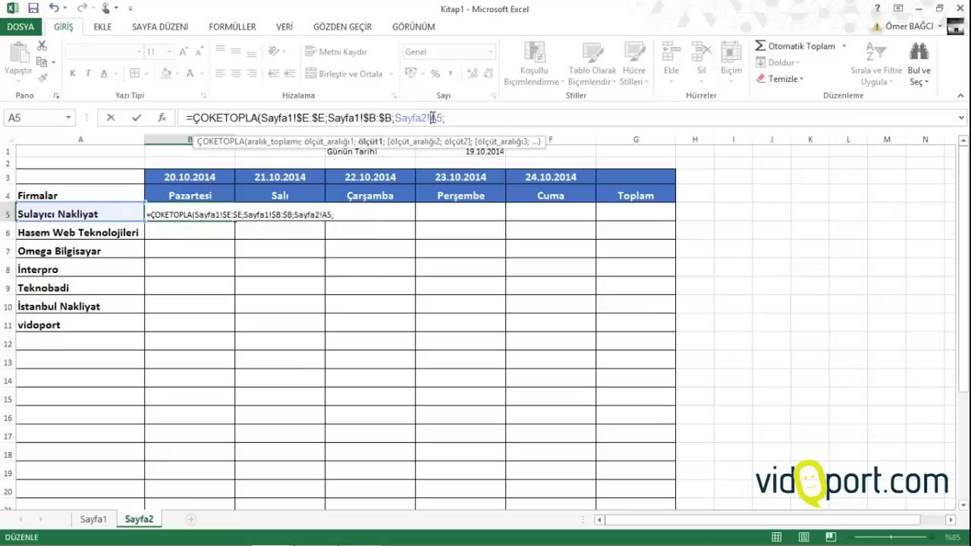
pyautogui.press('F4')
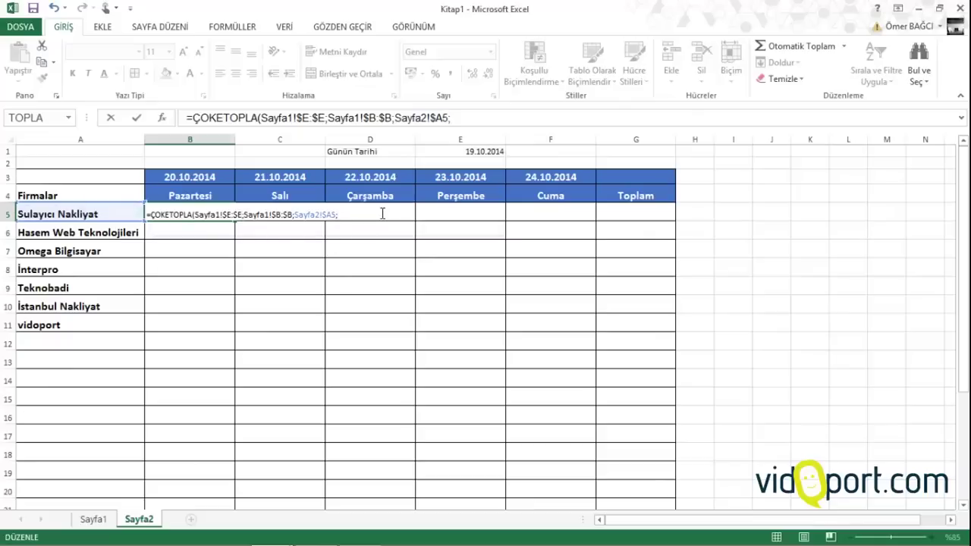
pyautogui.click(107, 519)
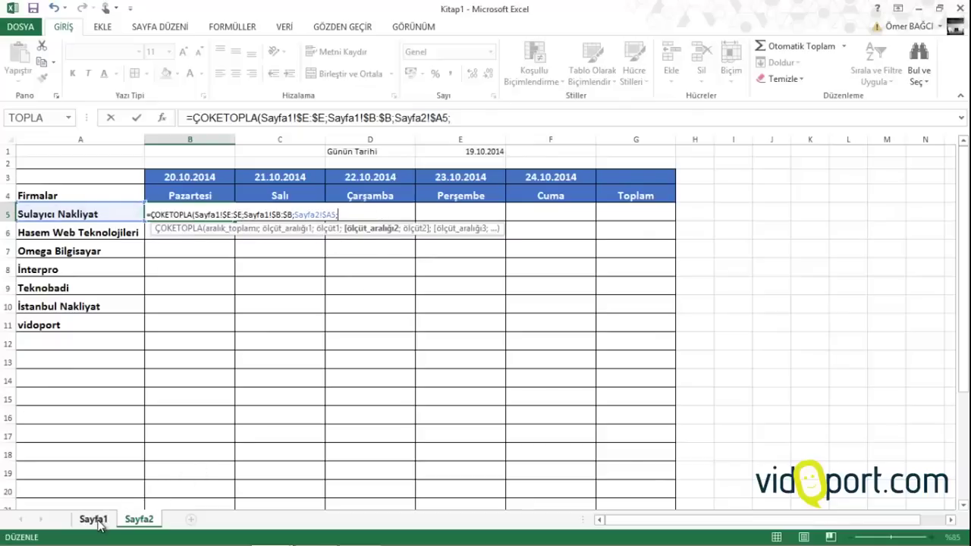
pyautogui.click(427, 145)
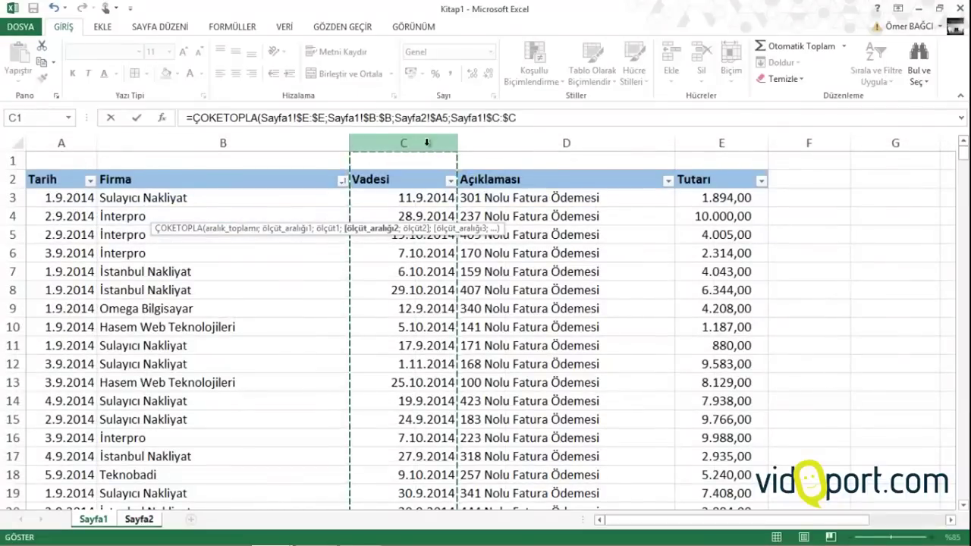
pyautogui.write(';')
pyautogui.click(140, 519)
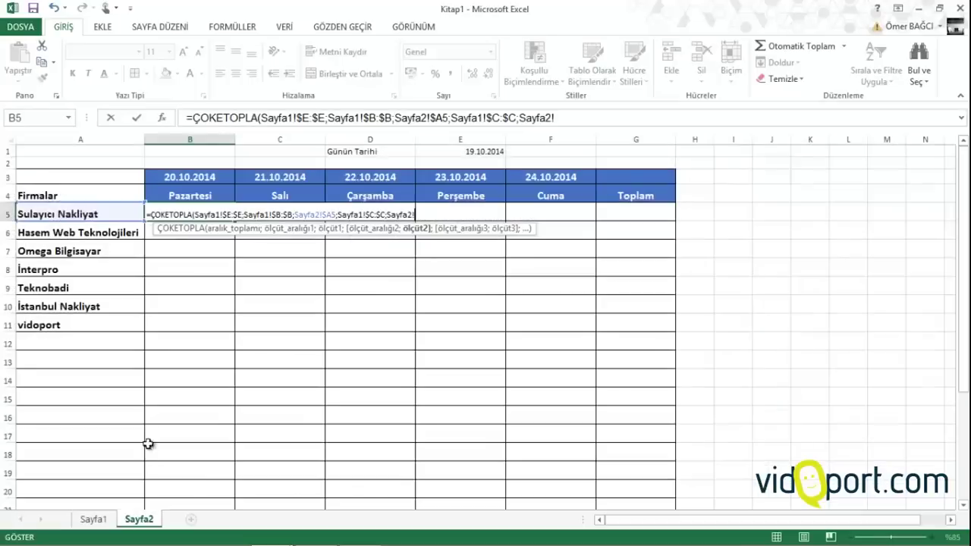
pyautogui.click(199, 176)
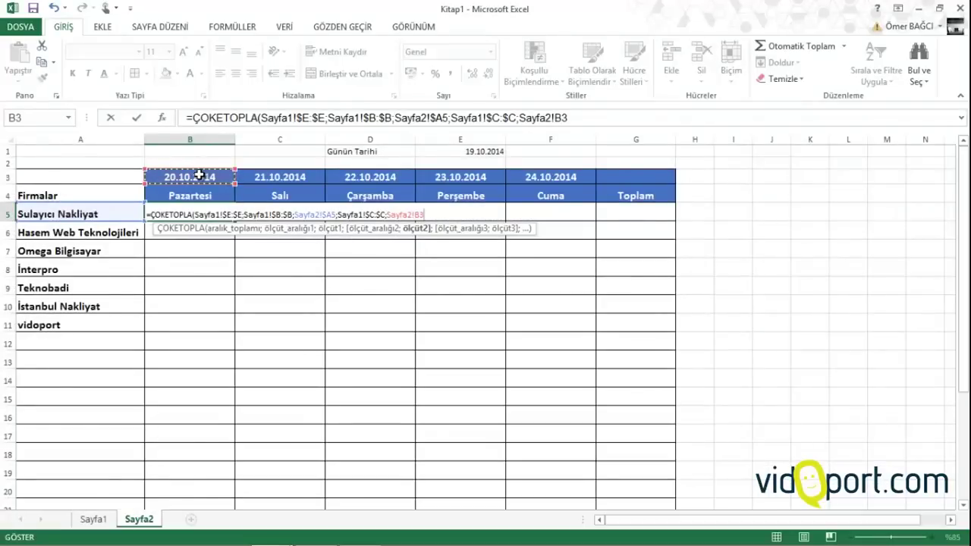
pyautogui.press('F4')
pyautogui.press('F4')
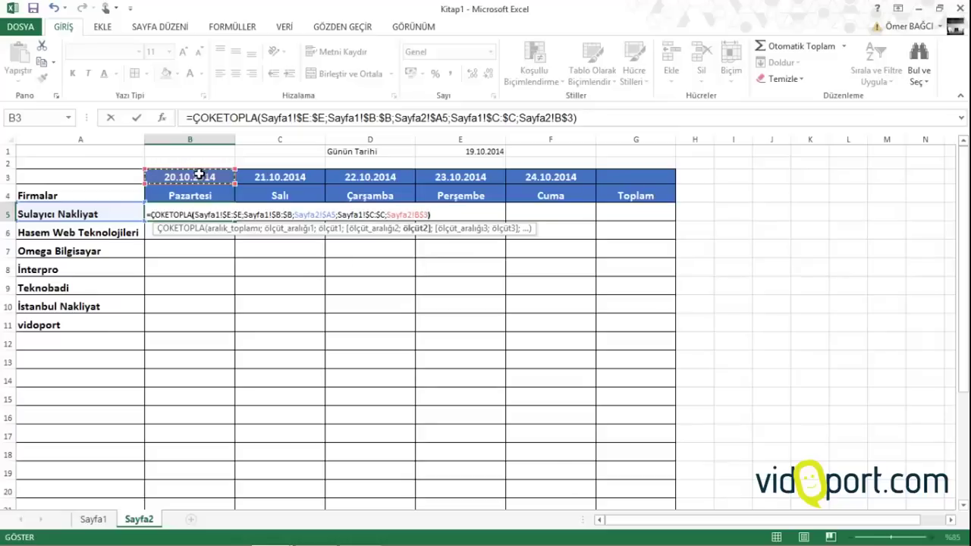
pyautogui.write(')')
pyautogui.press('Return')
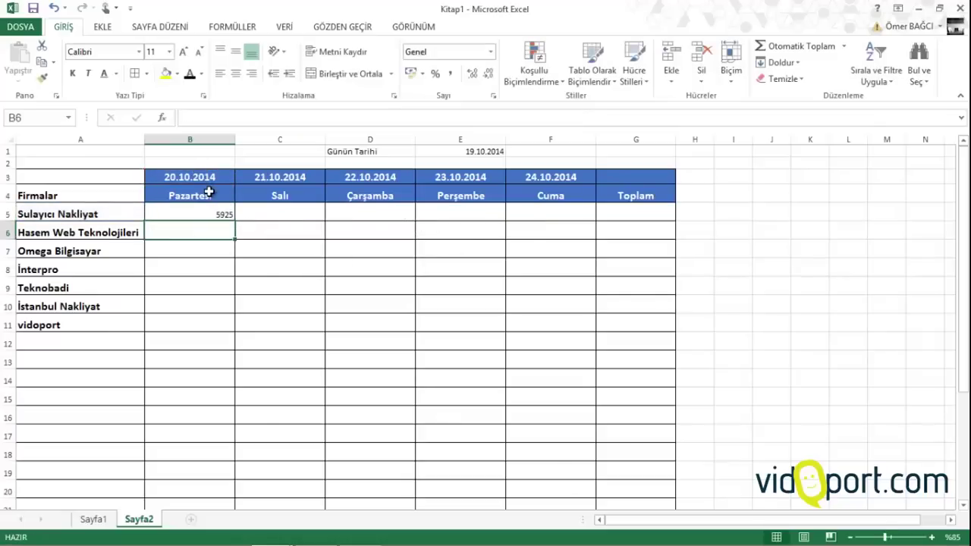
# Copy the B5 formula down to row 23 and across to column F
pyautogui.click(210, 211)
pyautogui.moveTo(234, 221); pyautogui.dragTo(213, 472)
pyautogui.scroll(2, 228, 251)
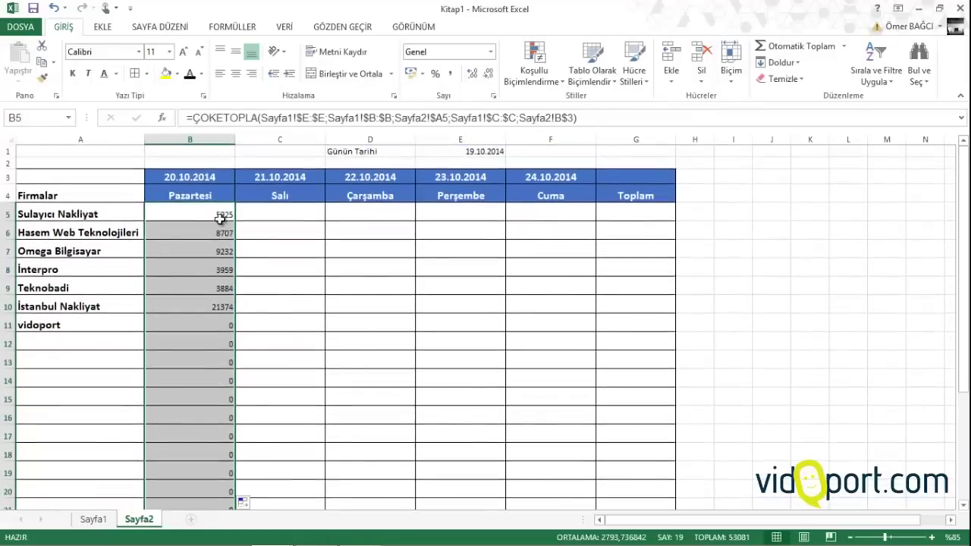
pyautogui.scroll(-2, 232, 364)
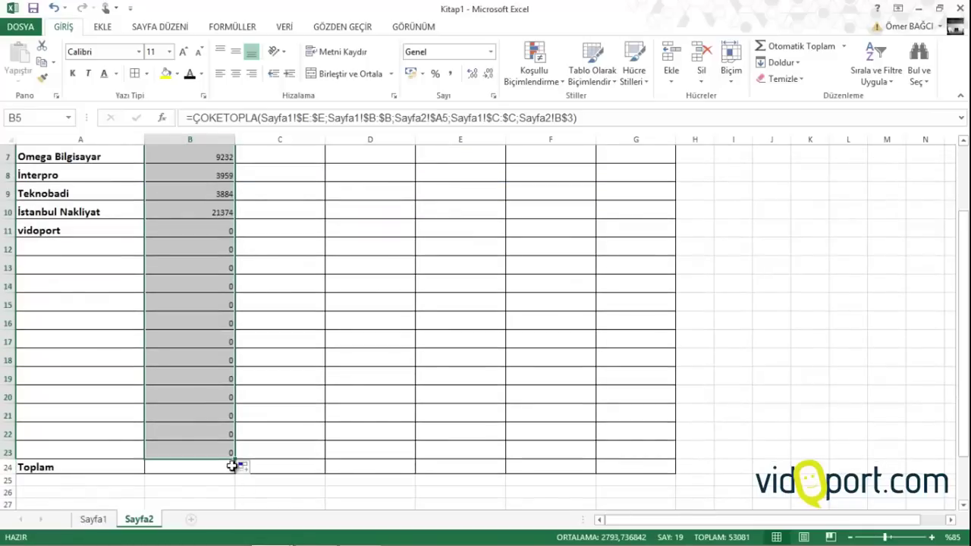
pyautogui.moveTo(233, 466); pyautogui.dragTo(672, 451)
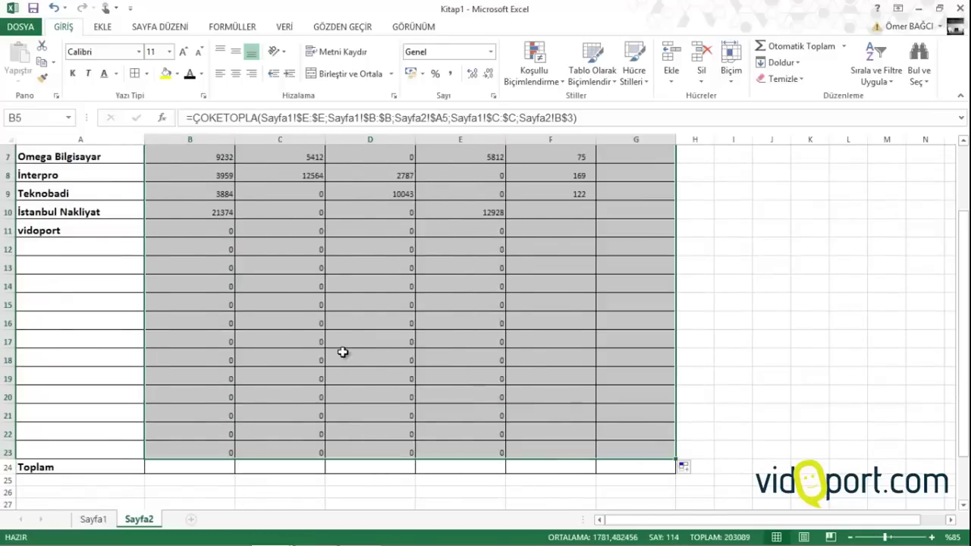
pyautogui.scroll(2, 334, 345)
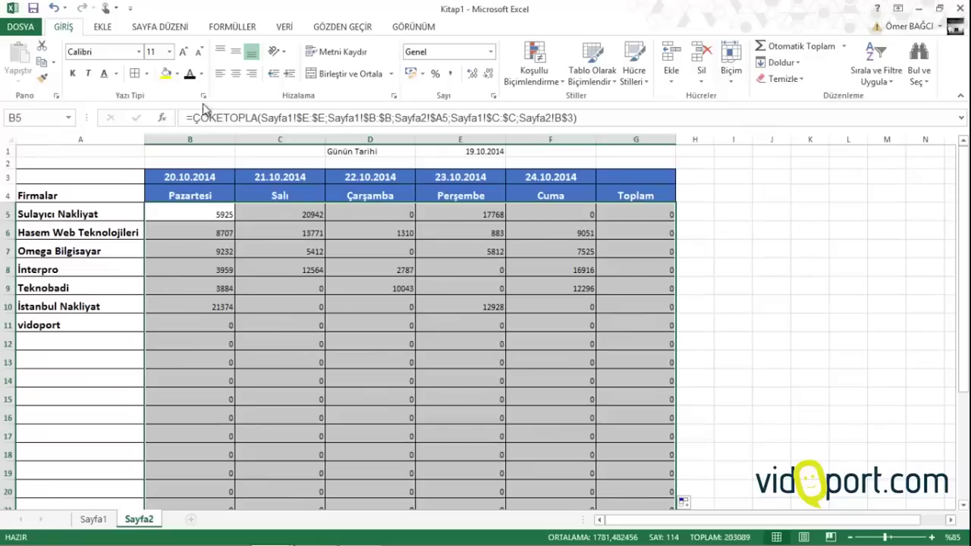
# Enlarge the grid values to size 14 and apply the accounting number format
pyautogui.click(183, 51)
pyautogui.click(183, 51)
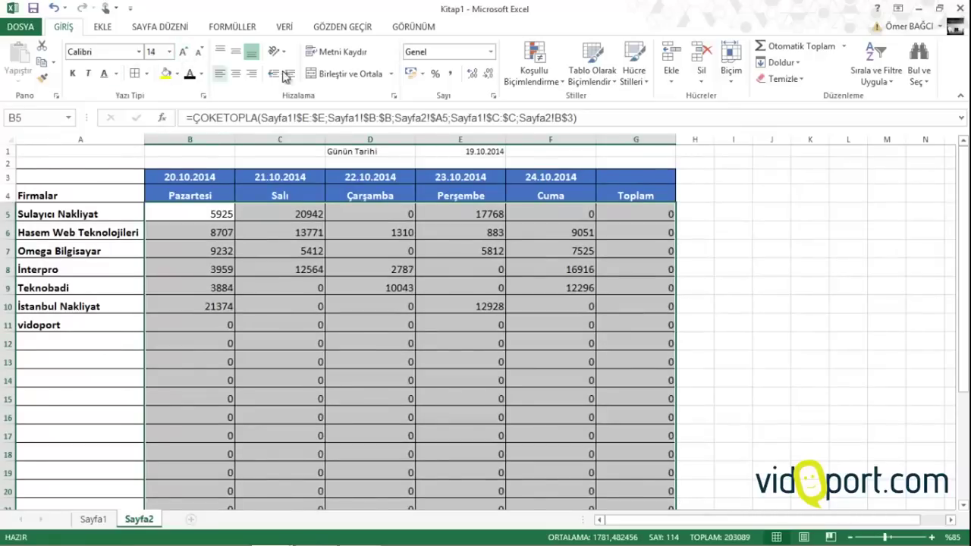
pyautogui.click(450, 74)
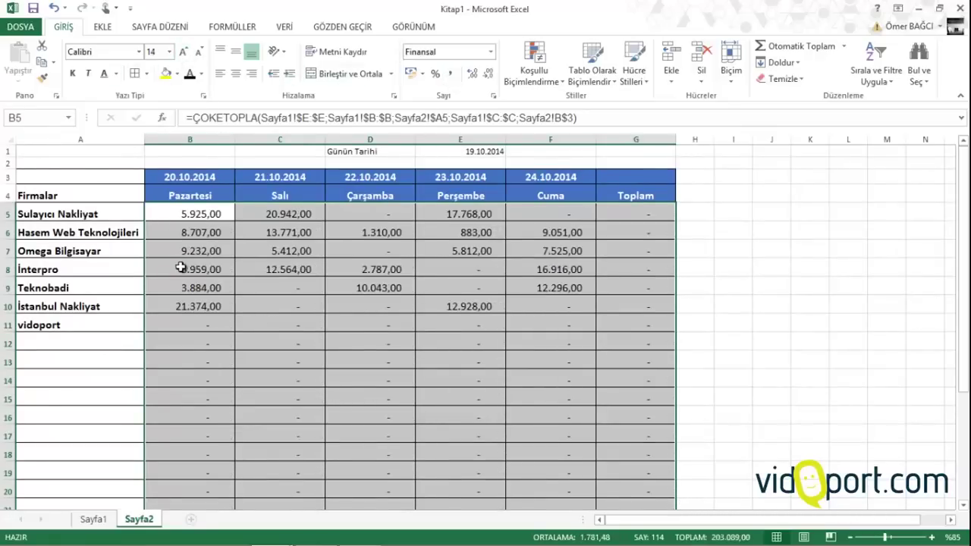
pyautogui.click(636, 251)
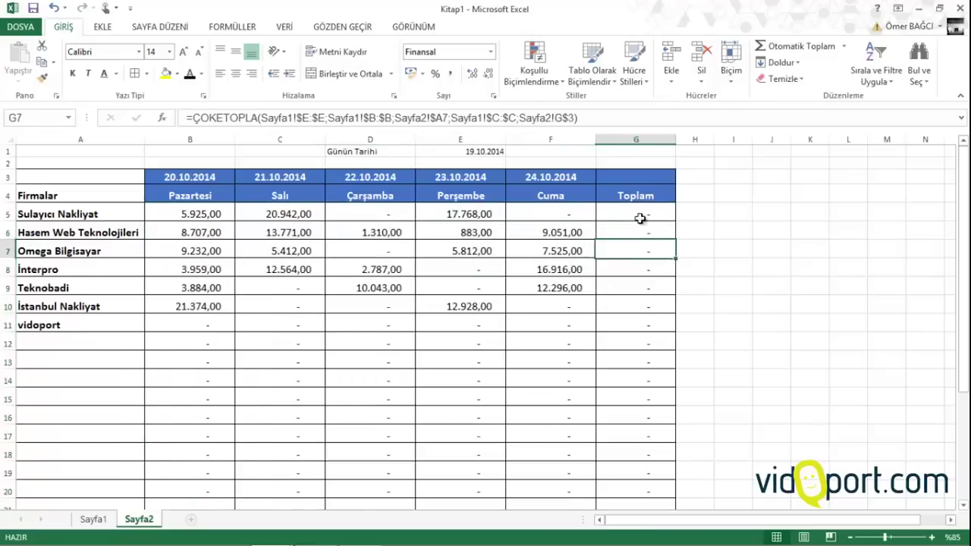
pyautogui.moveTo(649, 216); pyautogui.dragTo(662, 167)
# Sum Sulayıcı Nakliyat's row in G5 and copy the row total down column G
pyautogui.click(789, 45)
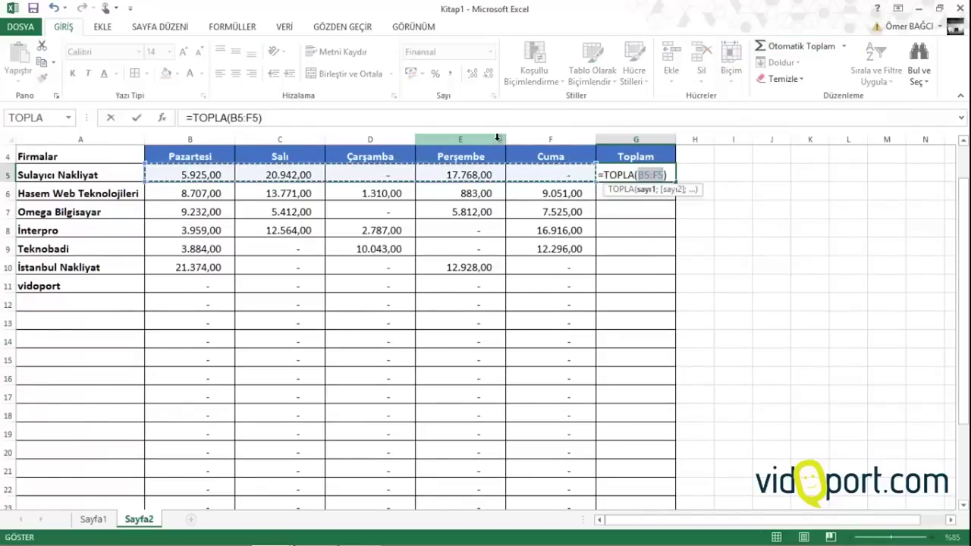
pyautogui.press('Return')
pyautogui.click(657, 176)
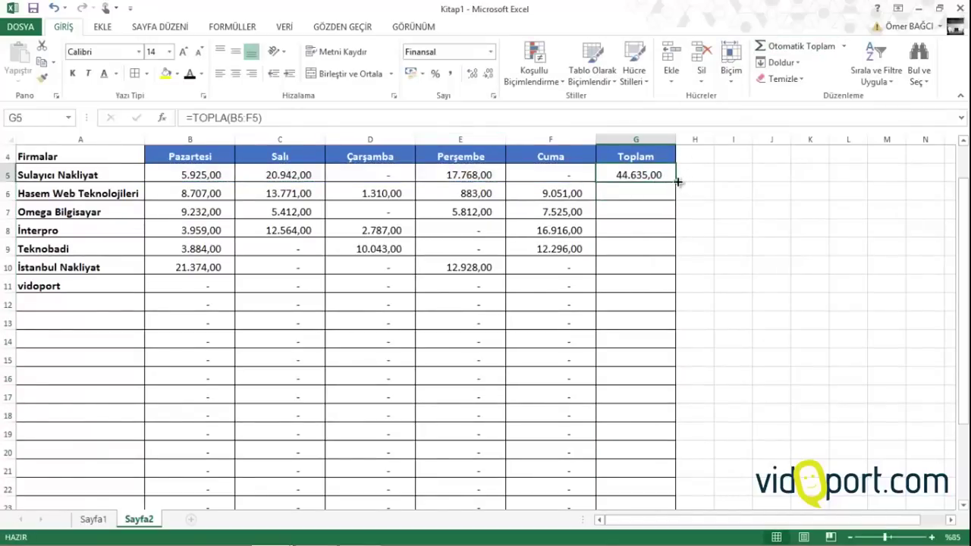
pyautogui.doubleClick(678, 180)
# Total B5:B23 in B24, copy it across to G24, and enlarge the totals to 14
pyautogui.scroll(-3, 281, 365)
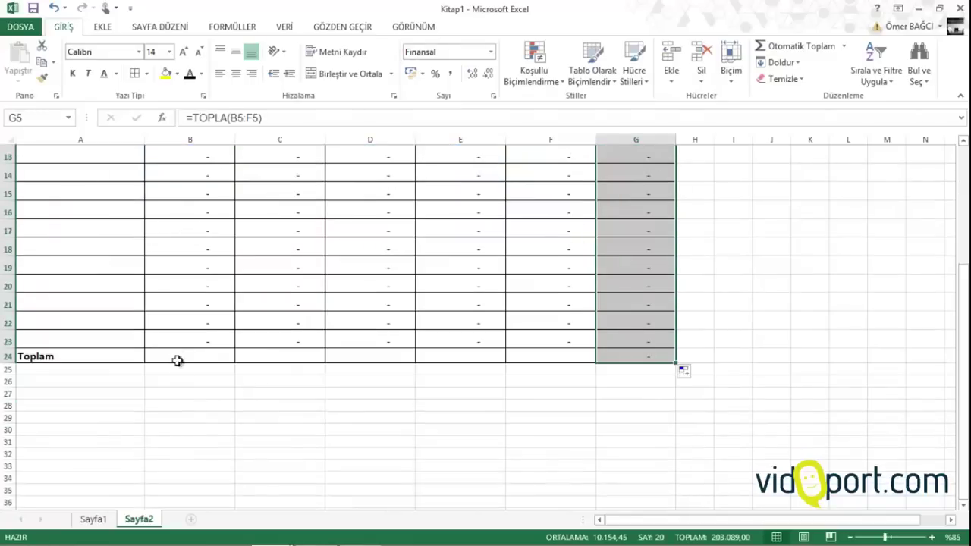
pyautogui.click(180, 360)
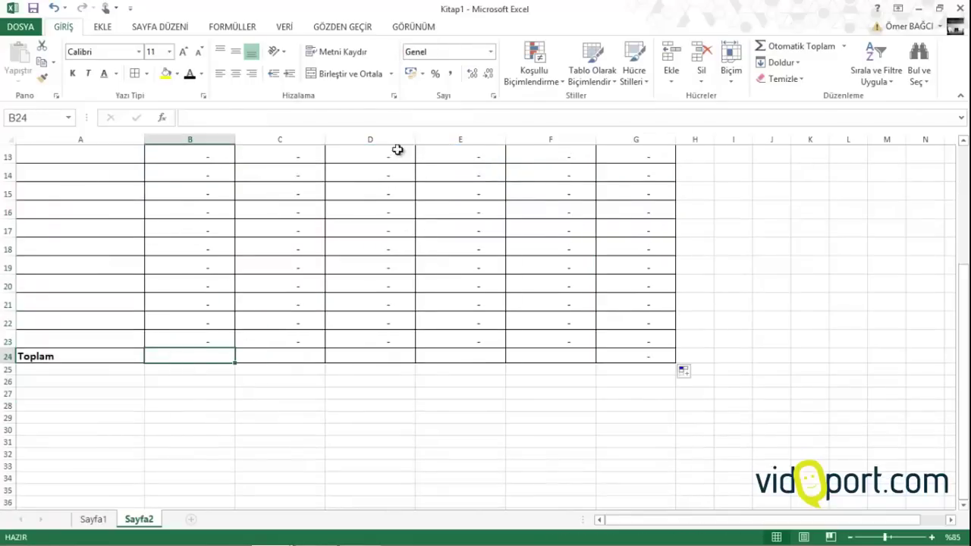
pyautogui.click(803, 46)
pyautogui.hotkey('ctrl', 'Return')
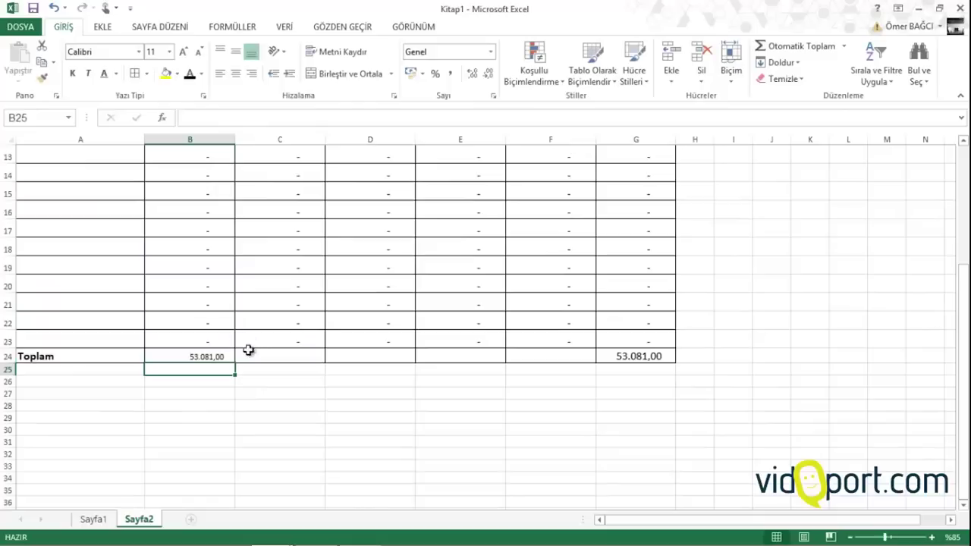
pyautogui.moveTo(234, 364); pyautogui.dragTo(663, 365)
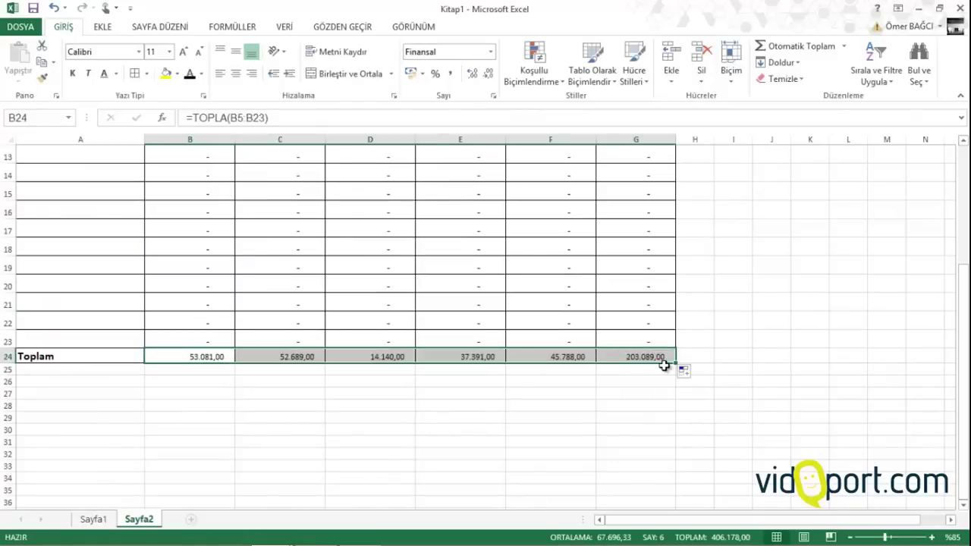
pyautogui.click(183, 52)
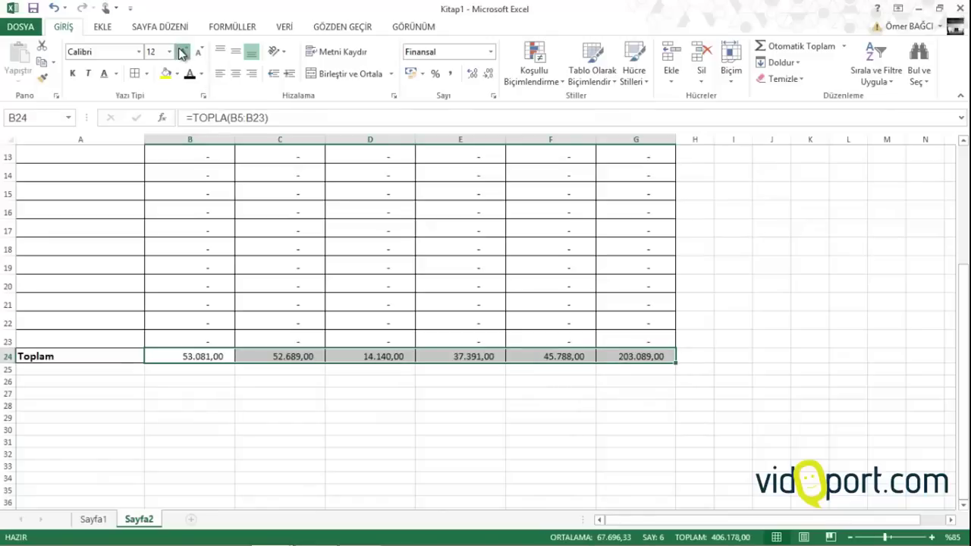
pyautogui.click(183, 52)
pyautogui.moveTo(68, 360); pyautogui.dragTo(655, 364)
# Apply the grey Çıkış style to the Toplam row at size 14 and to the Toplam column
pyautogui.click(634, 70)
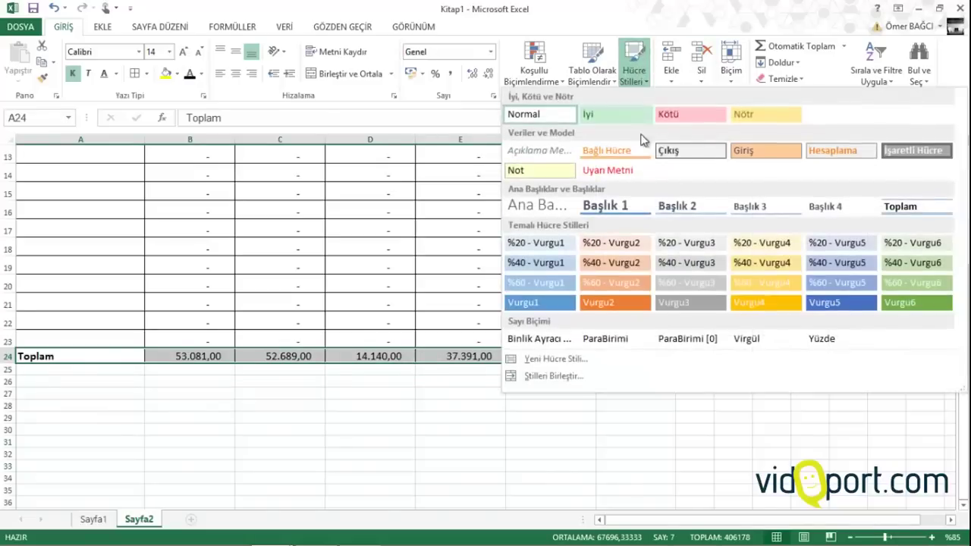
pyautogui.click(704, 152)
pyautogui.click(182, 52)
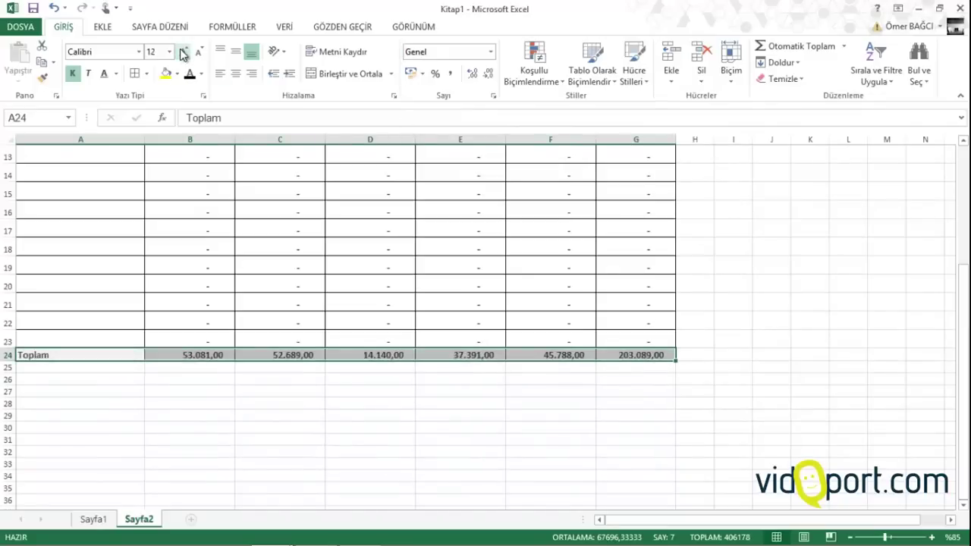
pyautogui.click(182, 51)
pyautogui.scroll(4, 274, 307)
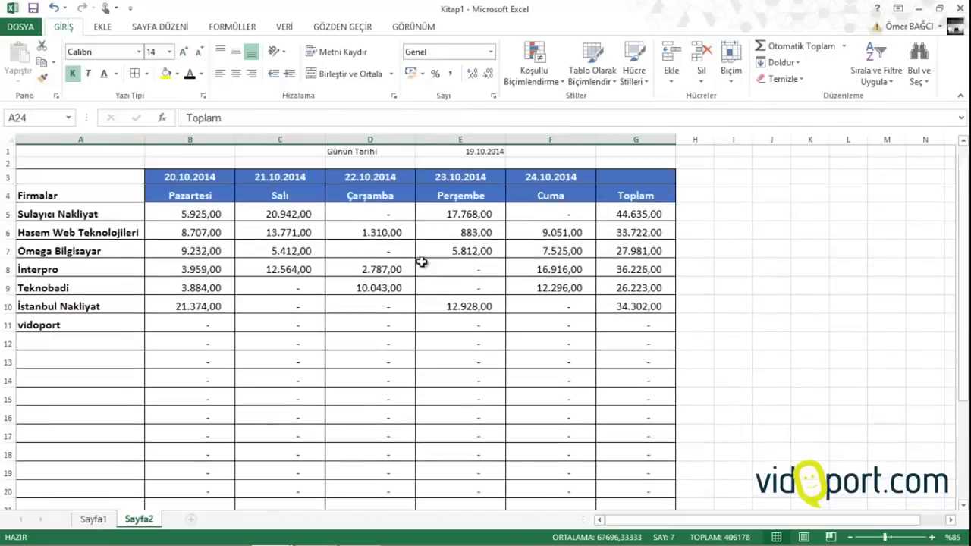
pyautogui.moveTo(651, 184); pyautogui.dragTo(646, 491)
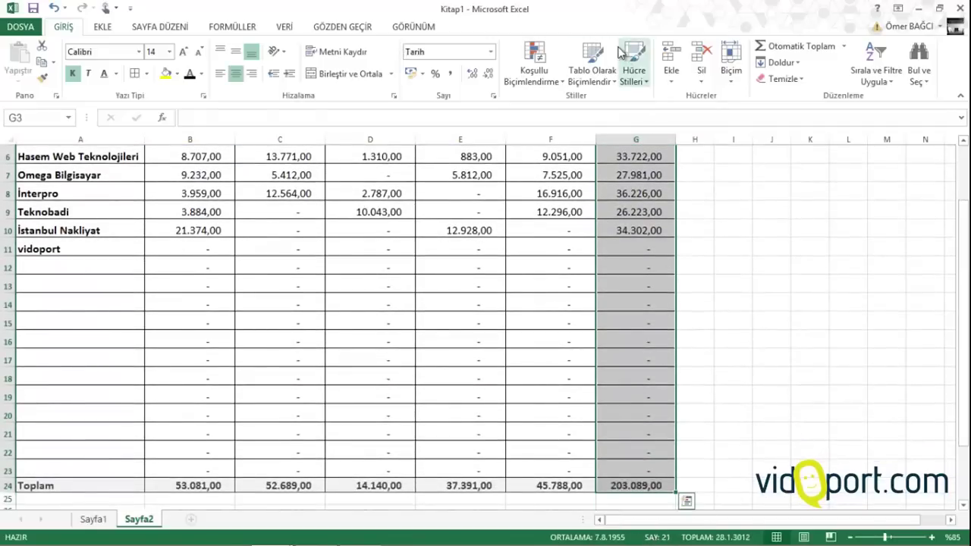
pyautogui.click(633, 68)
pyautogui.click(659, 152)
# Format-paint D3's blue header style onto Günün Tarihi in D1:E1 and widen column D
pyautogui.scroll(2, 661, 143)
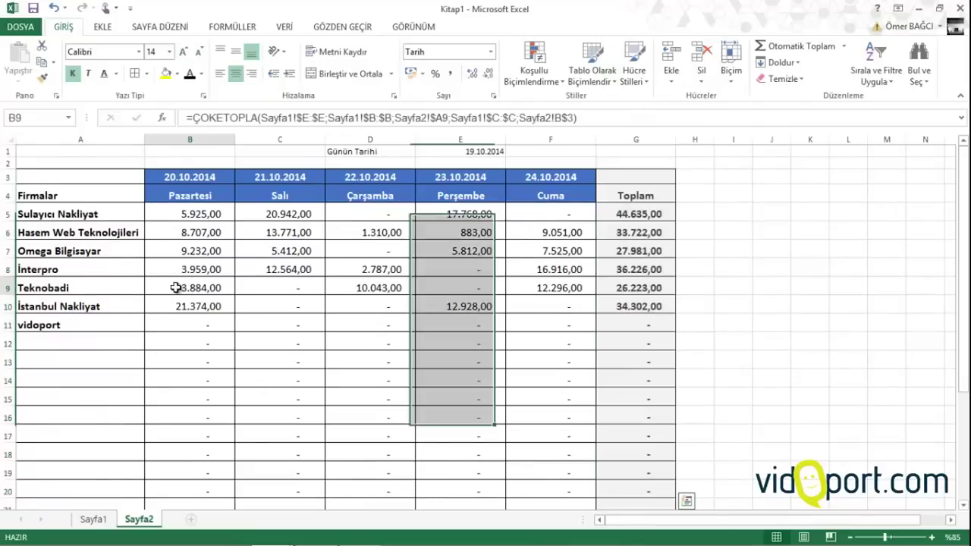
pyautogui.click(194, 179)
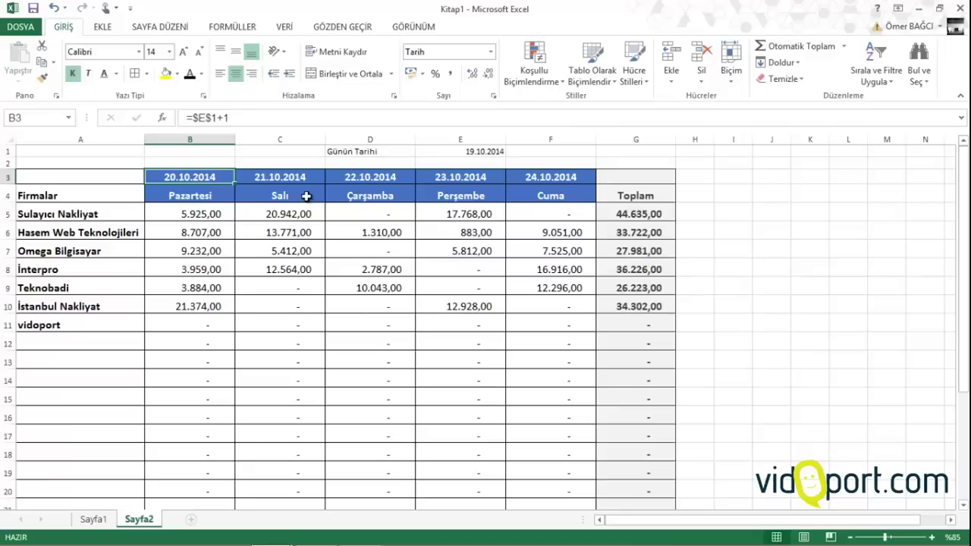
pyautogui.click(363, 172)
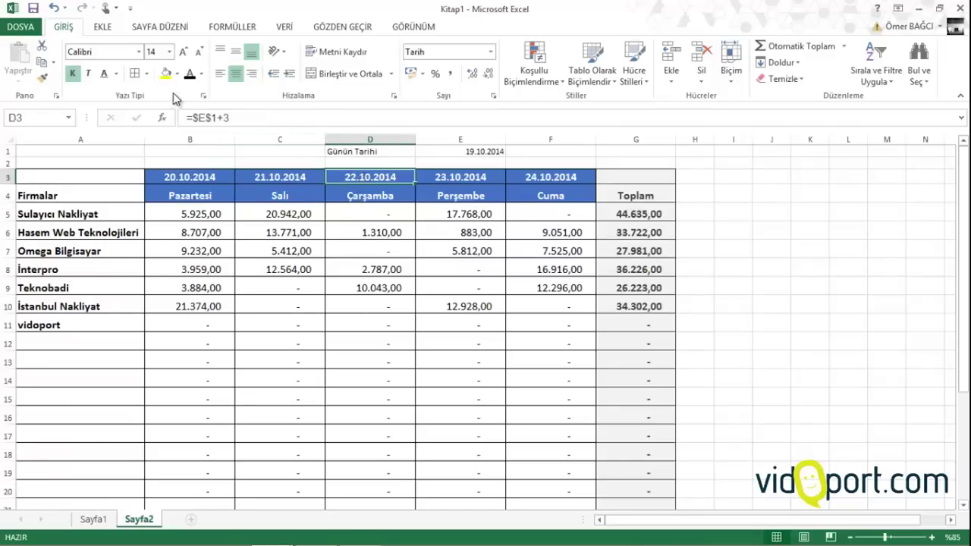
pyautogui.click(43, 77)
pyautogui.moveTo(406, 150)
pyautogui.mouseDown()
pyautogui.moveTo(462, 149)
pyautogui.moveTo(426, 139)
pyautogui.mouseUp()
pyautogui.click(421, 150)
pyautogui.click(412, 152)
pyautogui.click(393, 240)
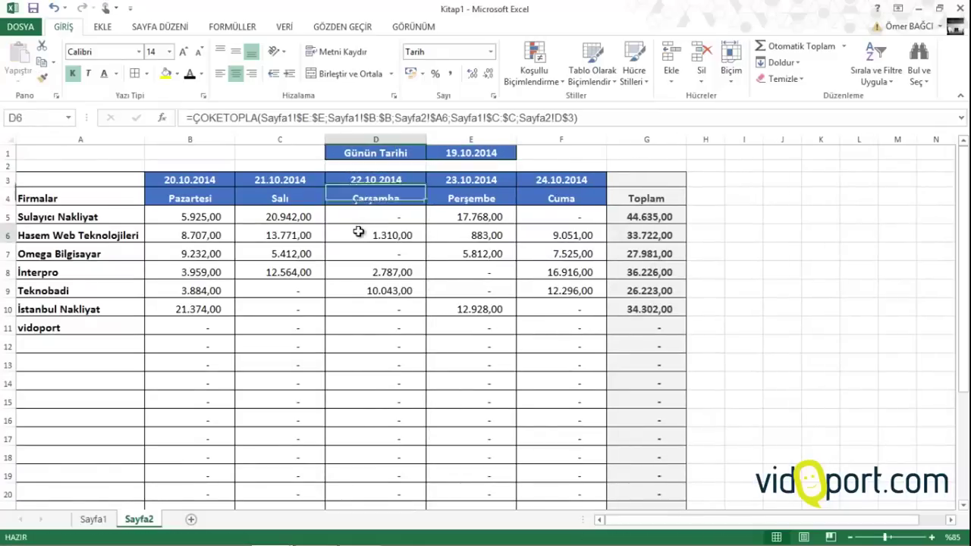
pyautogui.click(451, 152)
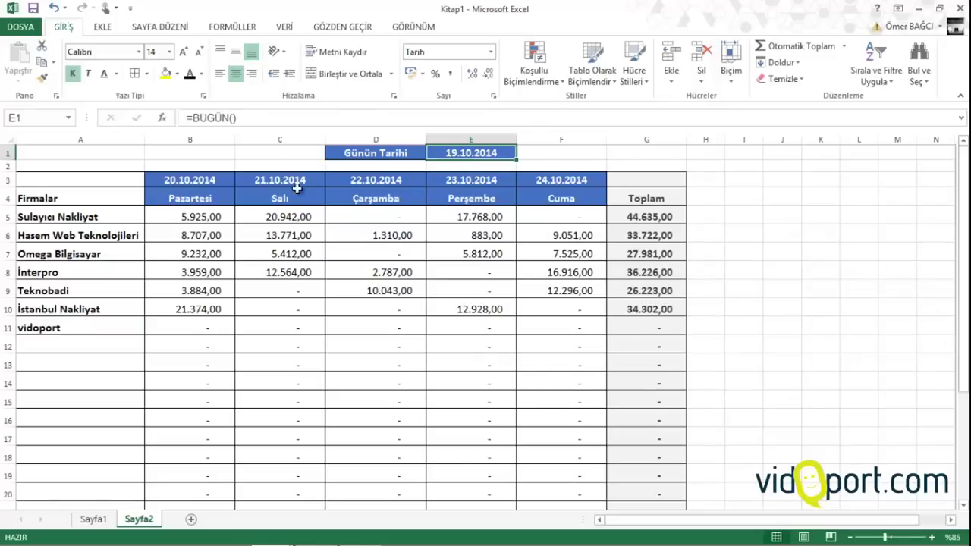
# Review the weekday header formulas, the column B payment formulas and the E1 date formula
pyautogui.moveTo(187, 183); pyautogui.dragTo(585, 194)
pyautogui.click(581, 194)
pyautogui.click(459, 193)
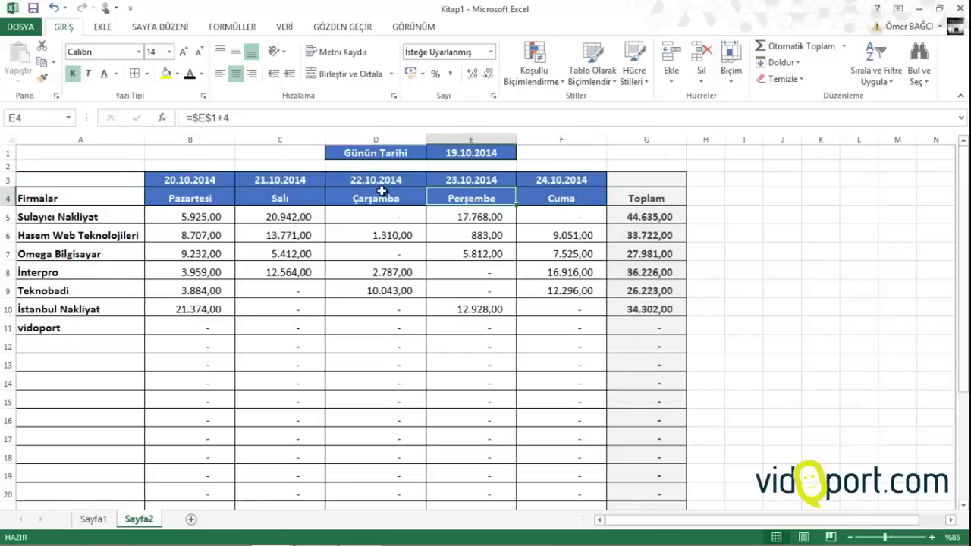
pyautogui.click(382, 192)
pyautogui.click(282, 195)
pyautogui.click(221, 205)
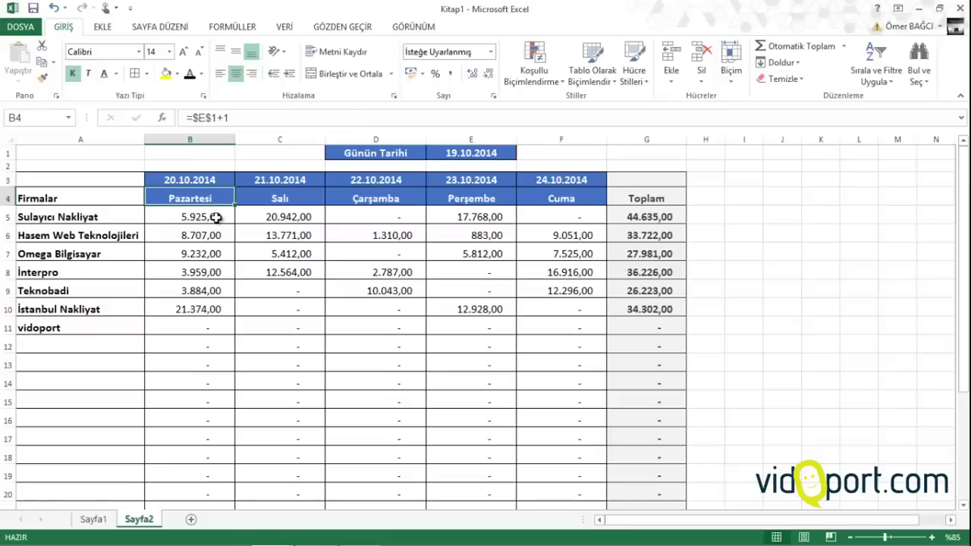
pyautogui.click(216, 218)
pyautogui.click(222, 236)
pyautogui.click(225, 271)
pyautogui.click(227, 311)
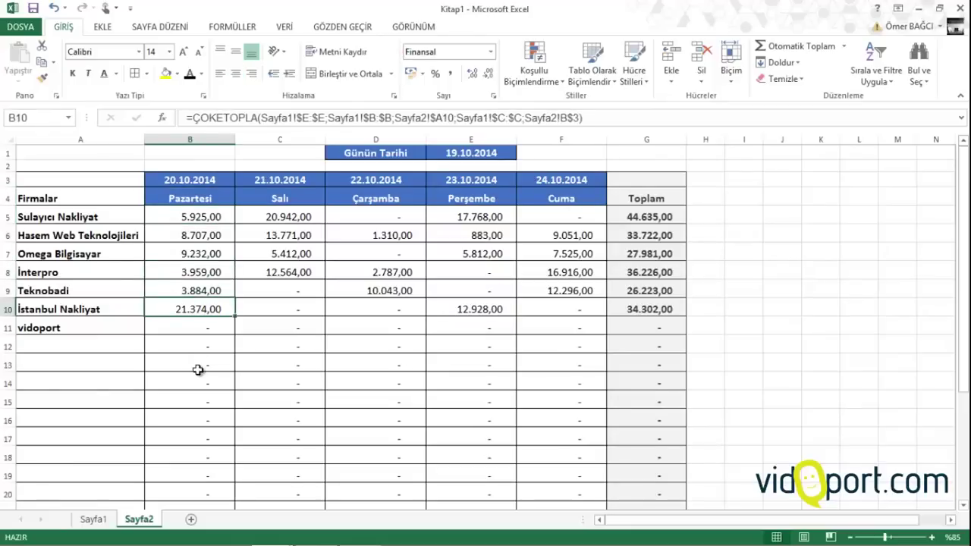
pyautogui.click(458, 154)
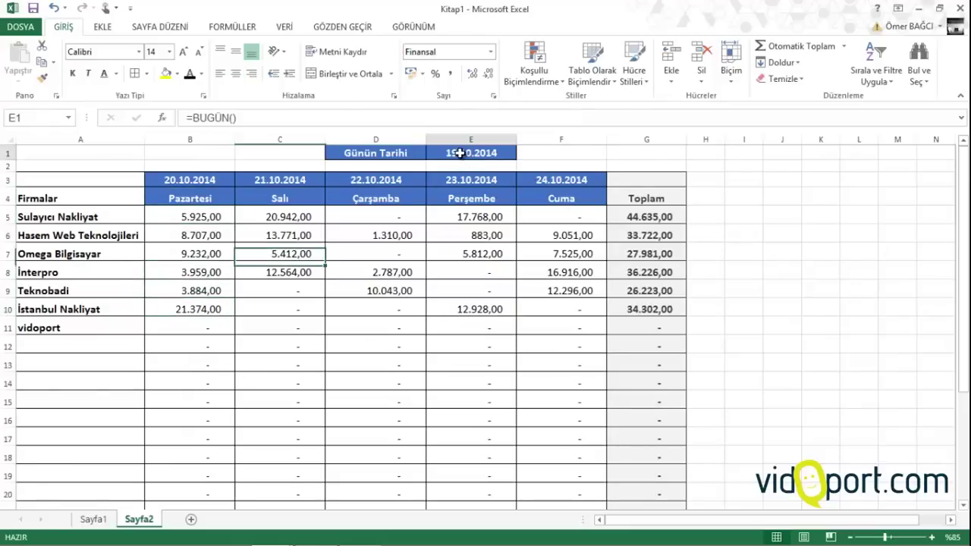
# Remove all borders from the table body A3:G23
pyautogui.scroll(1, 284, 238)
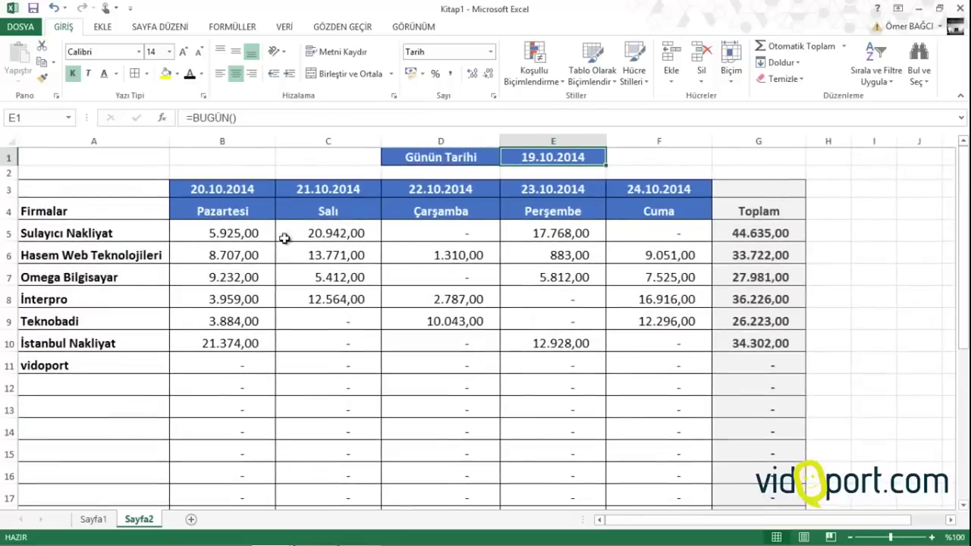
pyautogui.moveTo(132, 195); pyautogui.dragTo(757, 499)
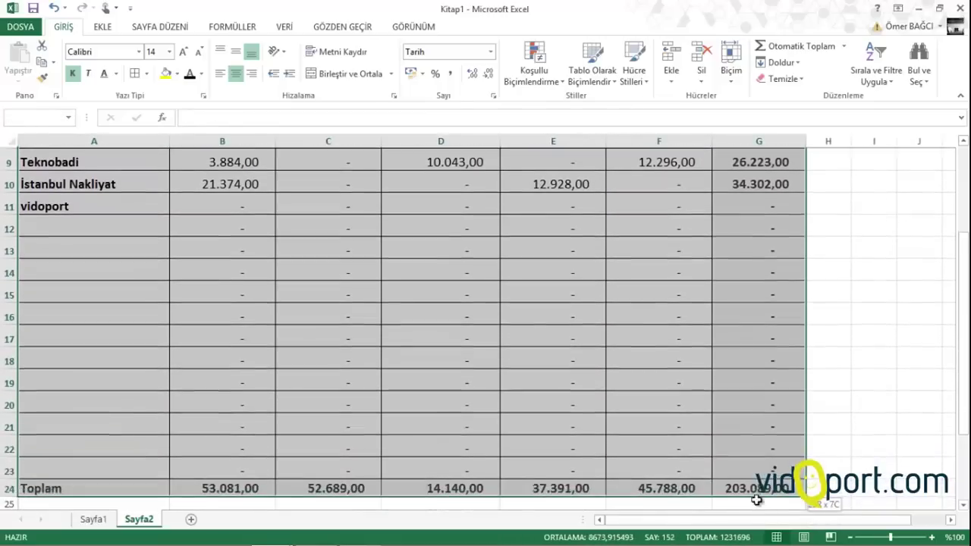
pyautogui.click(147, 73)
pyautogui.click(178, 196)
pyautogui.scroll(1, 178, 198)
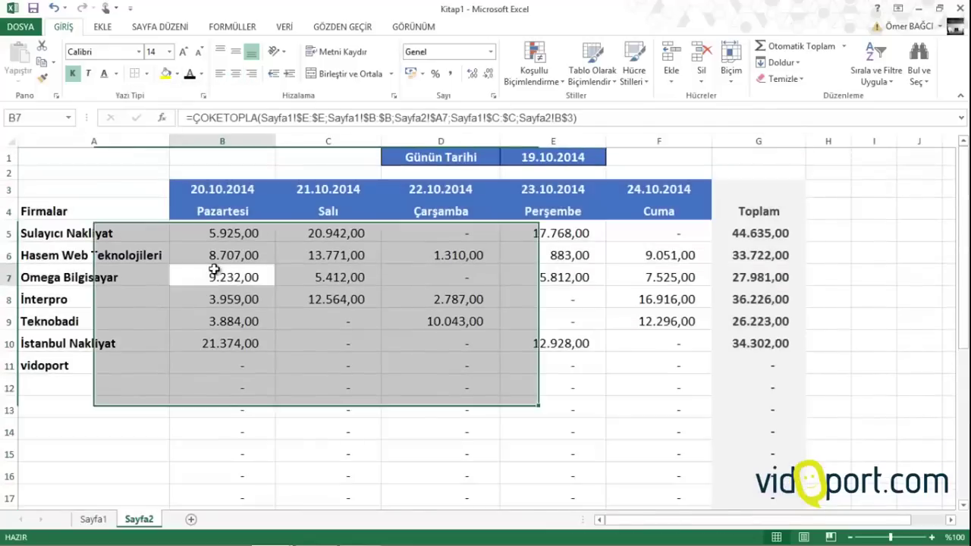
pyautogui.click(68, 277)
# Apply Kalın Alt Kenarlık (thick bottom border) to header rows A3:G4
pyautogui.moveTo(46, 198); pyautogui.dragTo(747, 218)
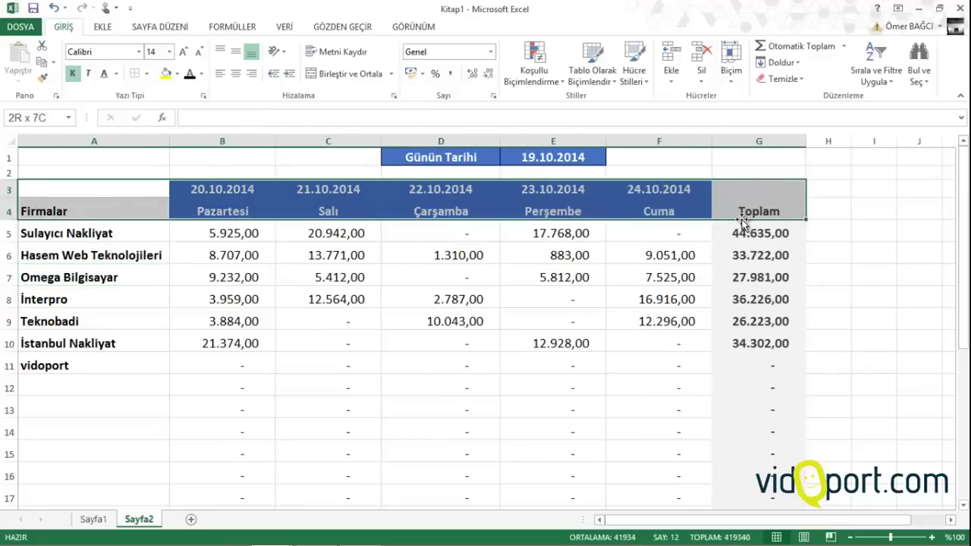
pyautogui.click(146, 73)
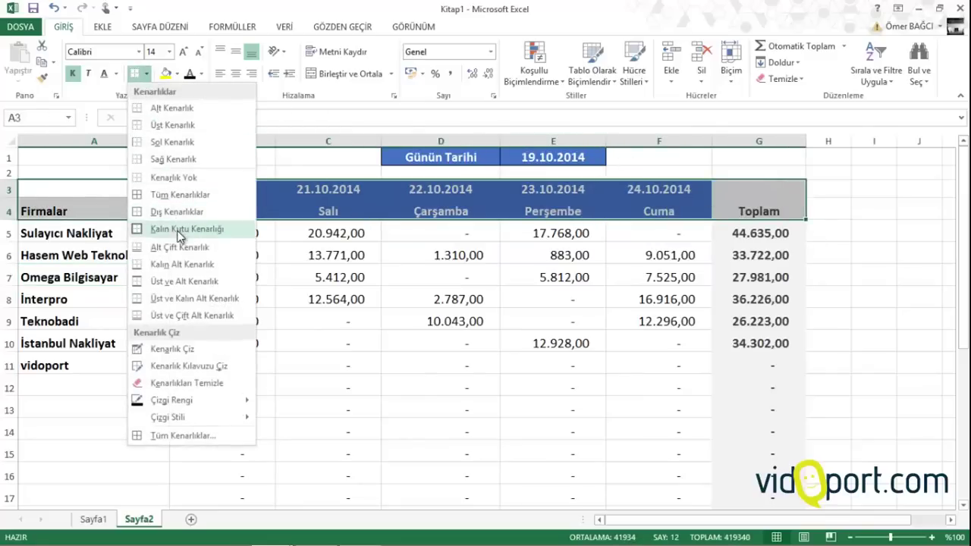
pyautogui.click(174, 267)
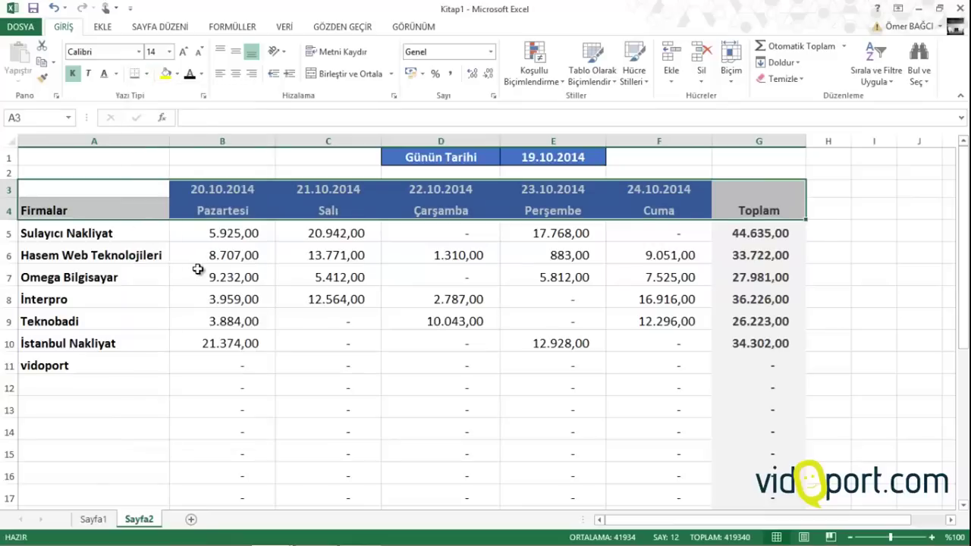
pyautogui.click(199, 275)
pyautogui.click(285, 285)
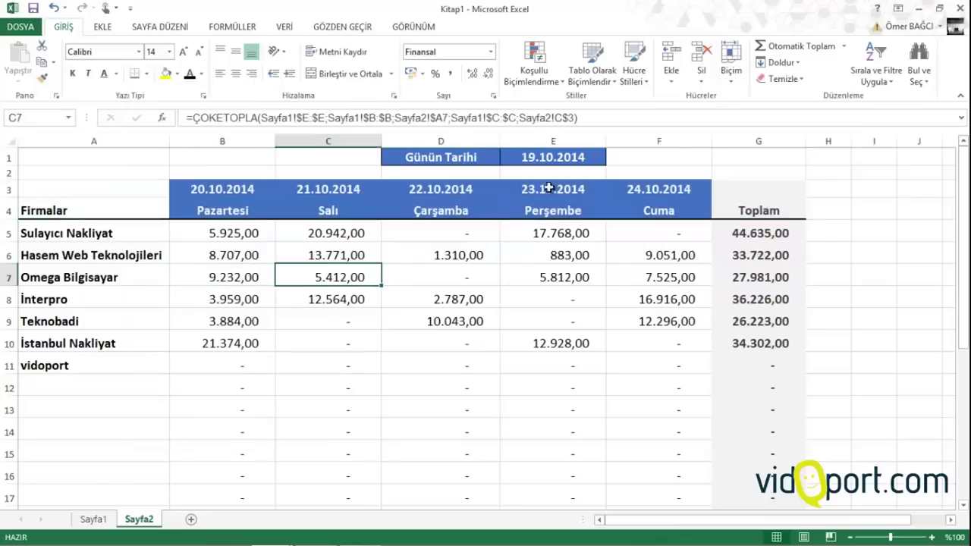
# Widen the Perşembe column E to about 20,57 and check the Günün Tarihi cell
pyautogui.moveTo(607, 141); pyautogui.dragTo(618, 141)
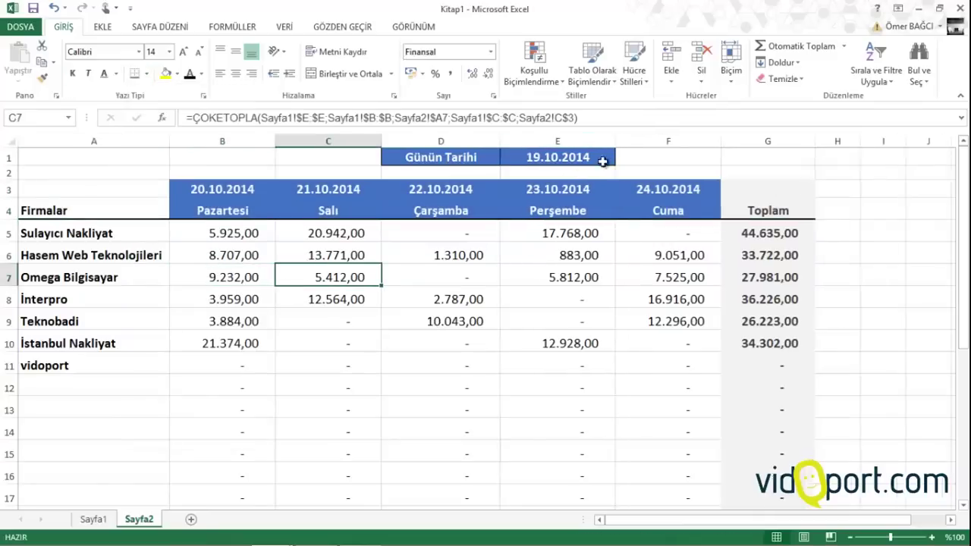
pyautogui.click(541, 273)
pyautogui.click(469, 158)
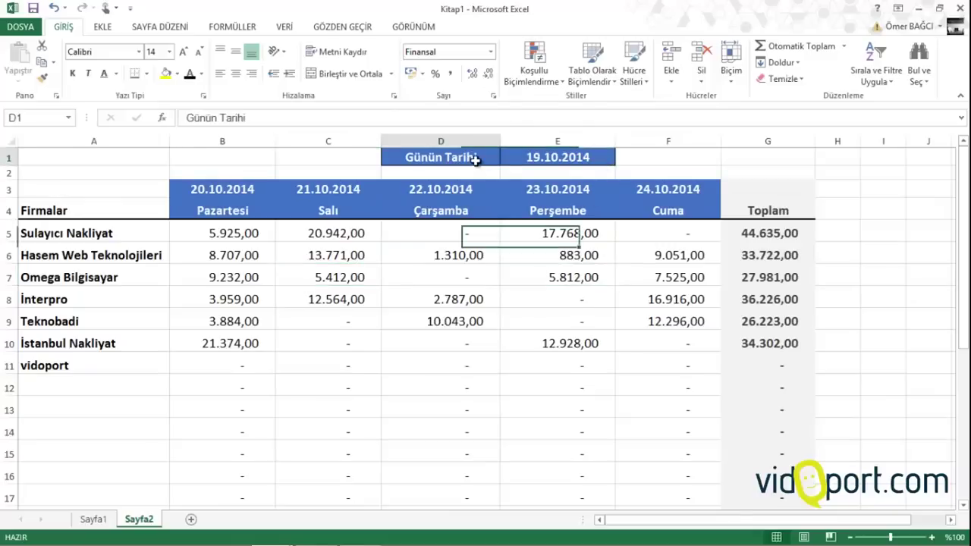
pyautogui.click(563, 158)
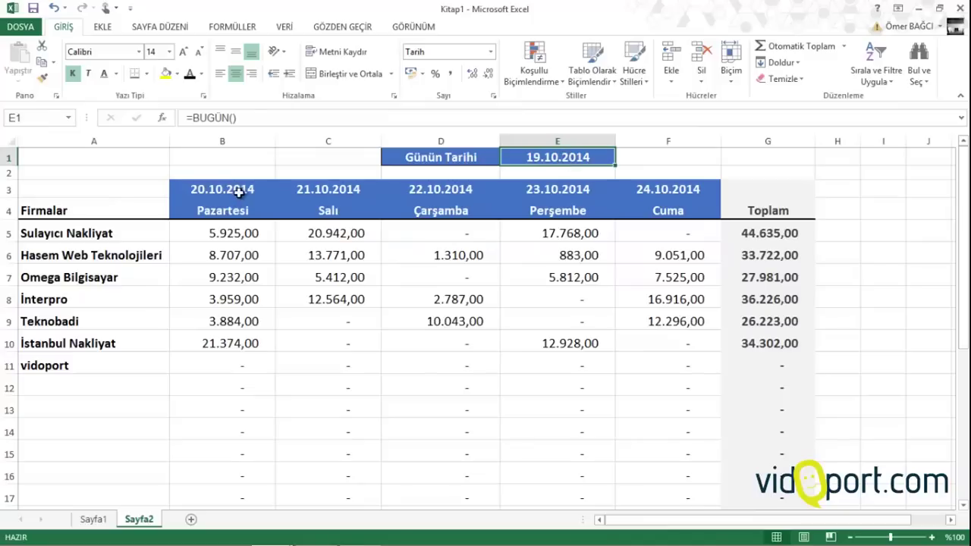
# Check the weekday header and payment formulas, then select the payment amounts B5:F14
pyautogui.moveTo(239, 193); pyautogui.dragTo(646, 191)
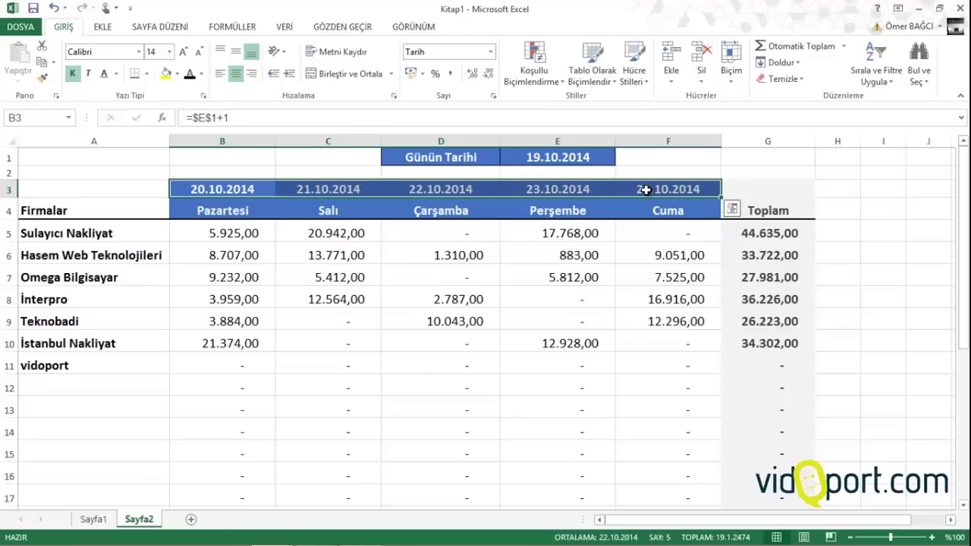
pyautogui.click(298, 249)
pyautogui.click(234, 213)
pyautogui.click(231, 248)
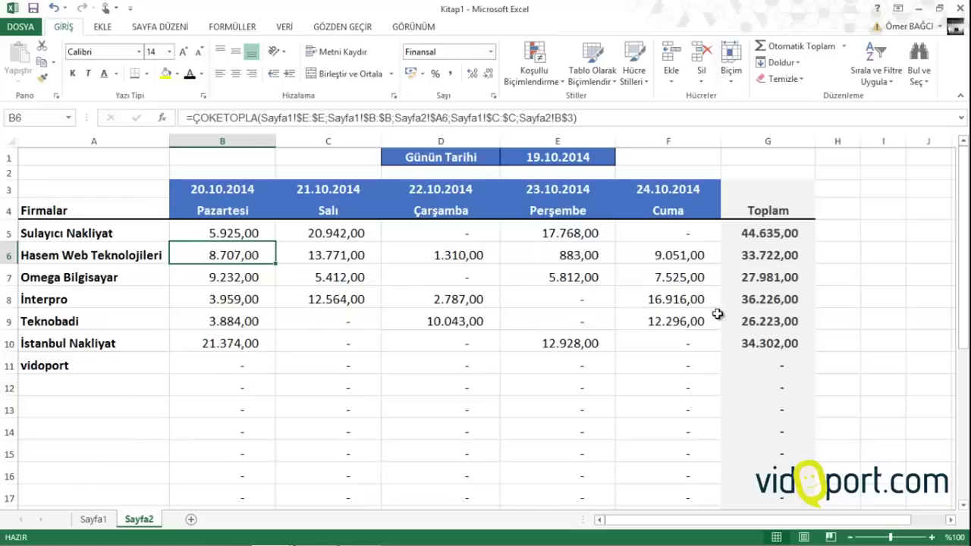
pyautogui.click(633, 251)
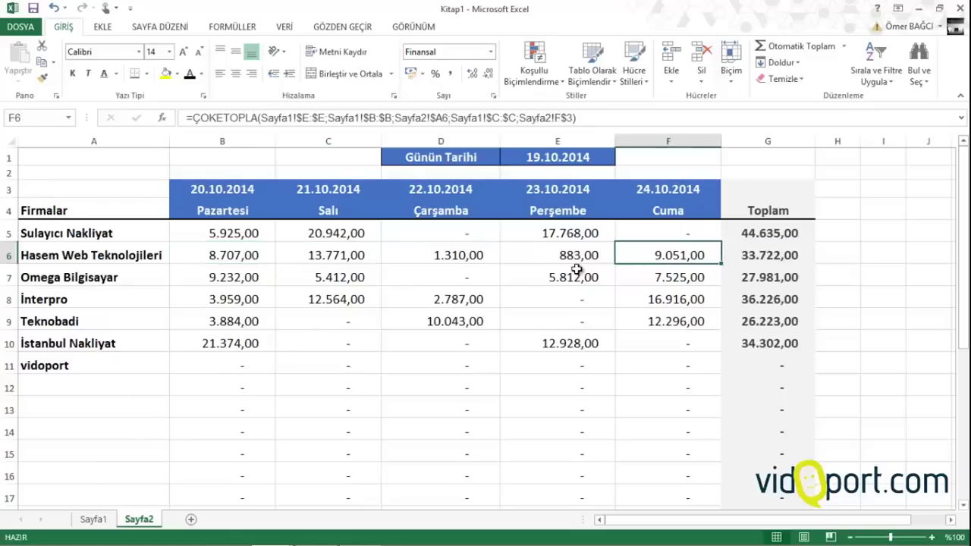
pyautogui.moveTo(224, 237); pyautogui.dragTo(642, 466)
# Add a Top 10 Items rule with count 3 using Light Red Fill with Dark Red Text
pyautogui.click(534, 75)
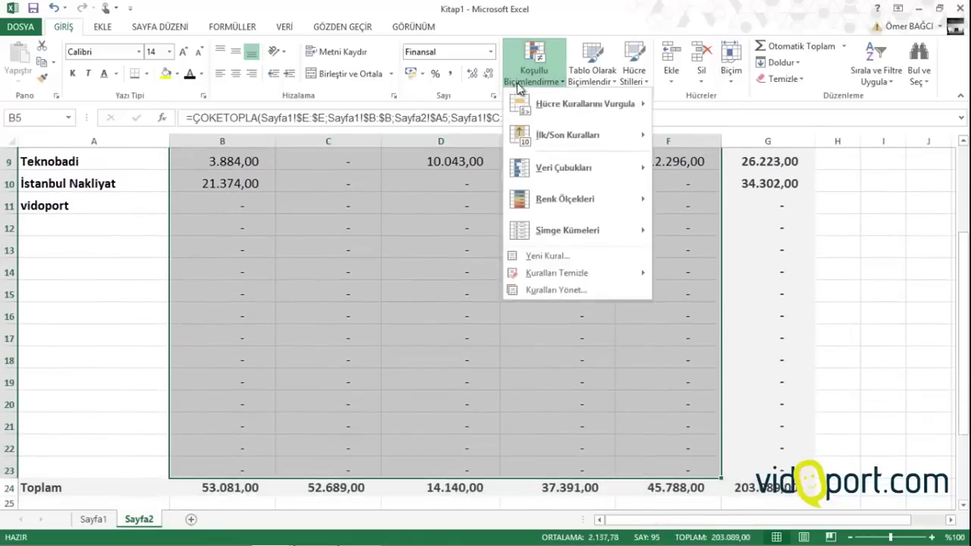
pyautogui.moveTo(530, 110)
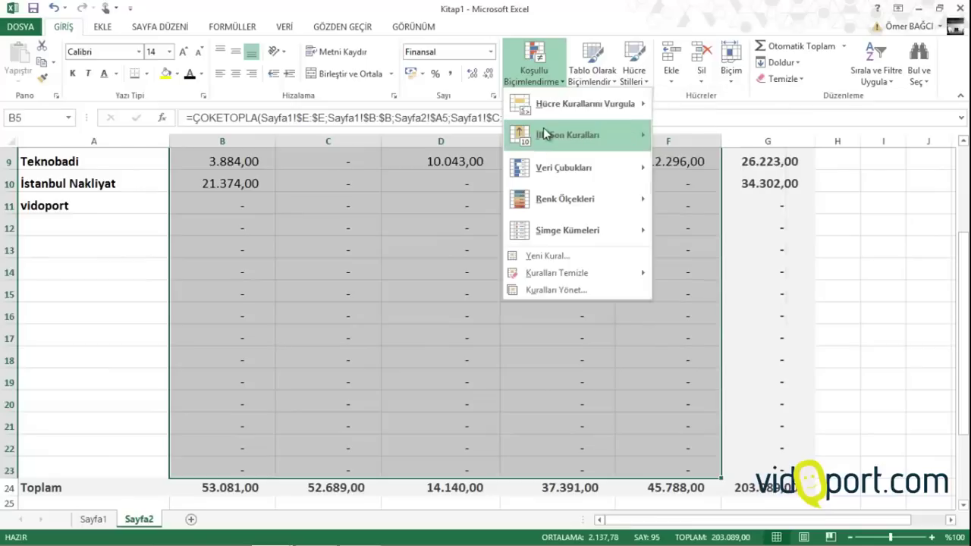
pyautogui.moveTo(542, 134)
pyautogui.click(704, 149)
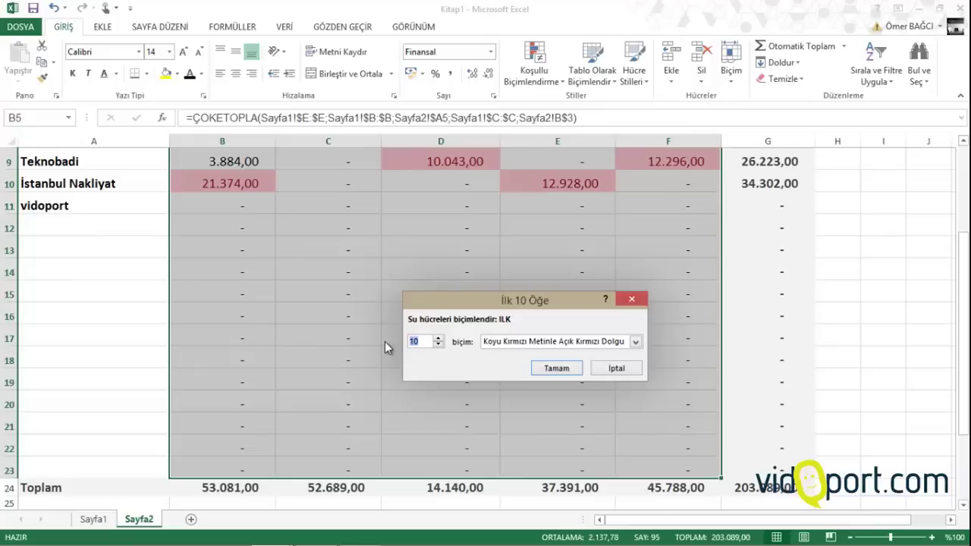
pyautogui.write('3')
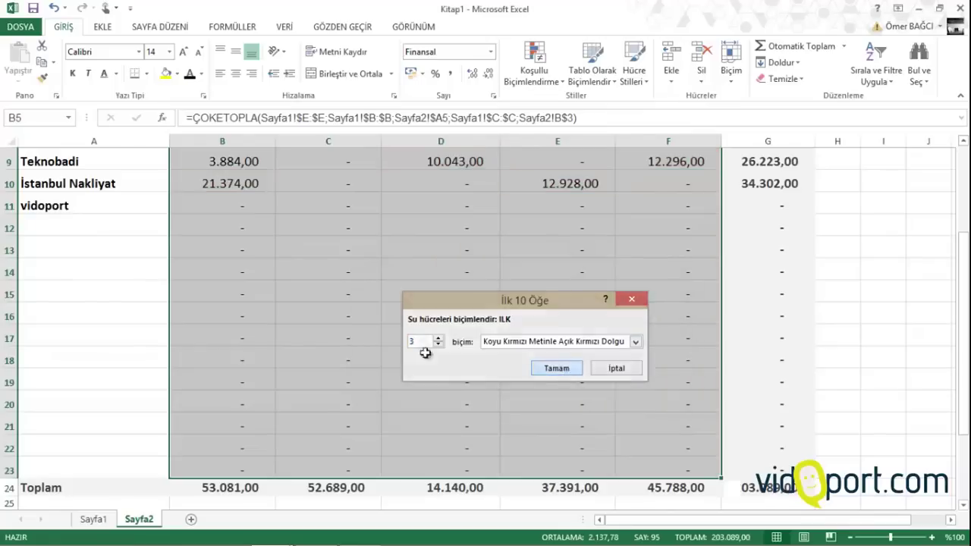
pyautogui.press('Return')
pyautogui.click(117, 343)
pyautogui.scroll(3, 112, 338)
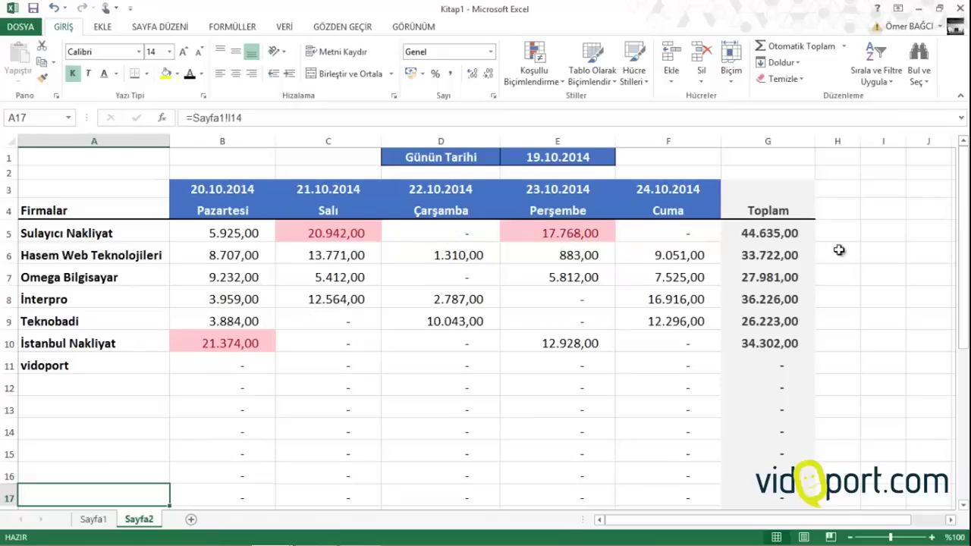
pyautogui.scroll(-4, 794, 341)
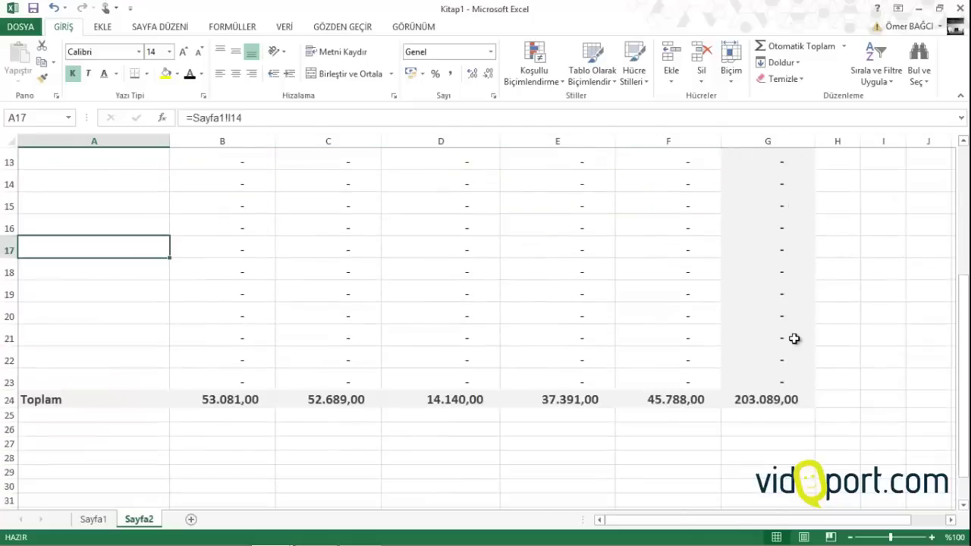
pyautogui.scroll(4, 795, 342)
# Enter =G5/$G$24 in H5 and fill it down to H23
pyautogui.click(840, 229)
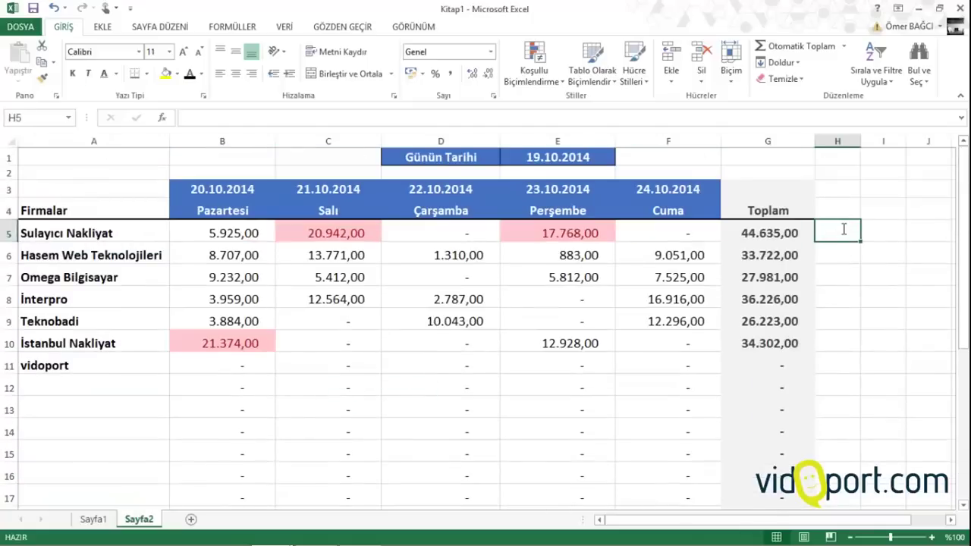
pyautogui.write('=')
pyautogui.click(789, 234)
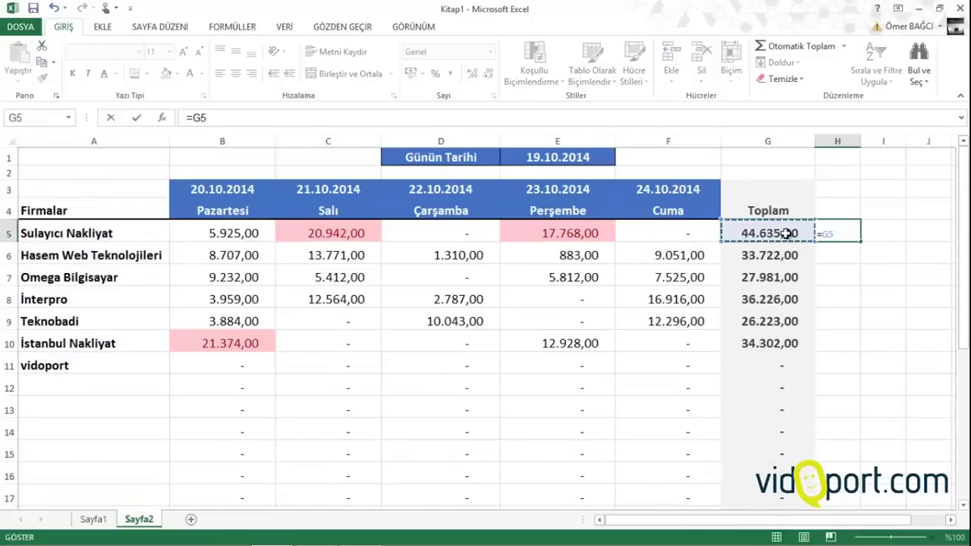
pyautogui.write('/')
pyautogui.scroll(-4, 786, 235)
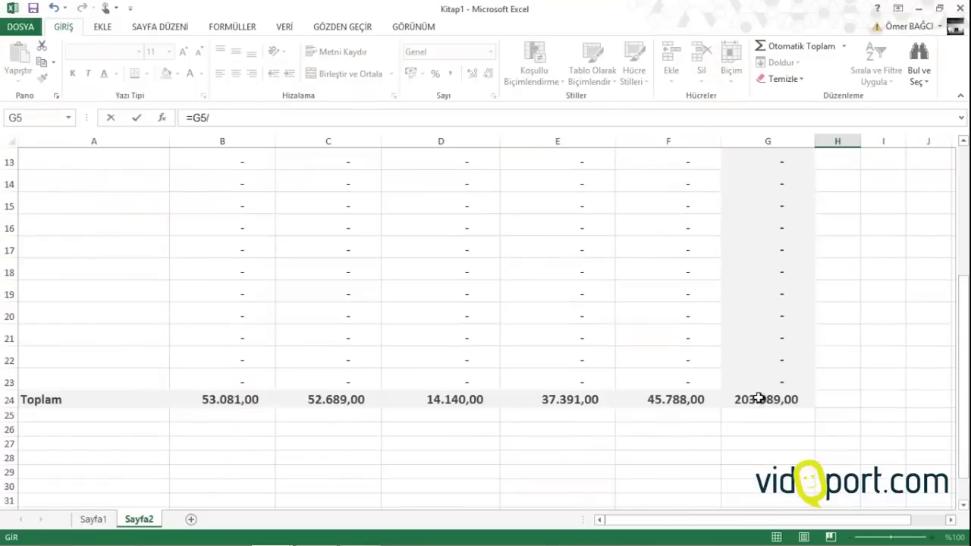
pyautogui.click(759, 398)
pyautogui.press('F4')
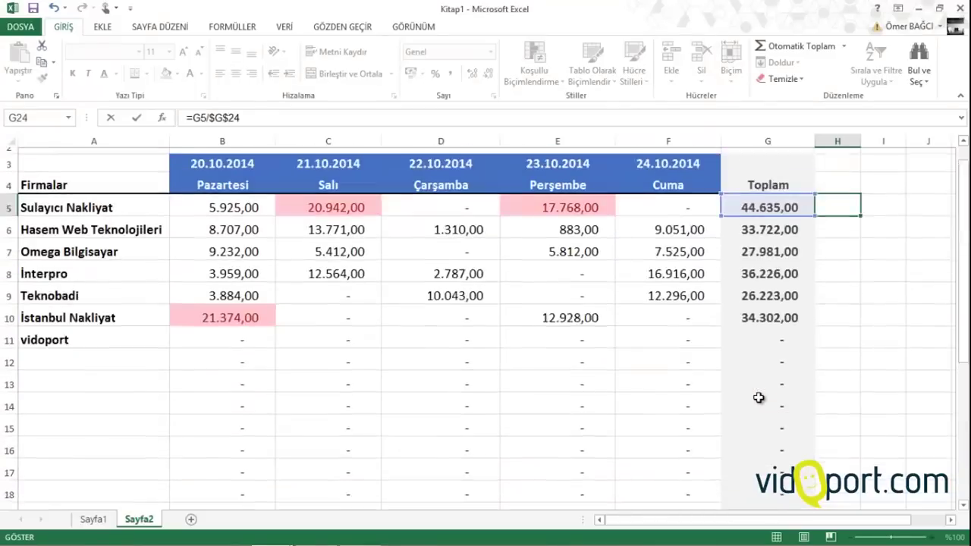
pyautogui.press('Return')
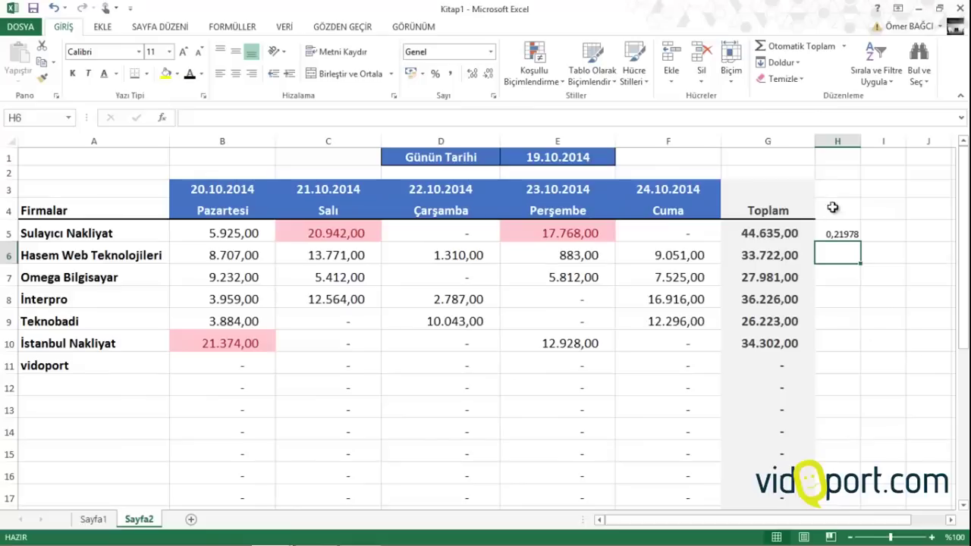
pyautogui.click(839, 234)
pyautogui.moveTo(863, 245); pyautogui.dragTo(847, 493)
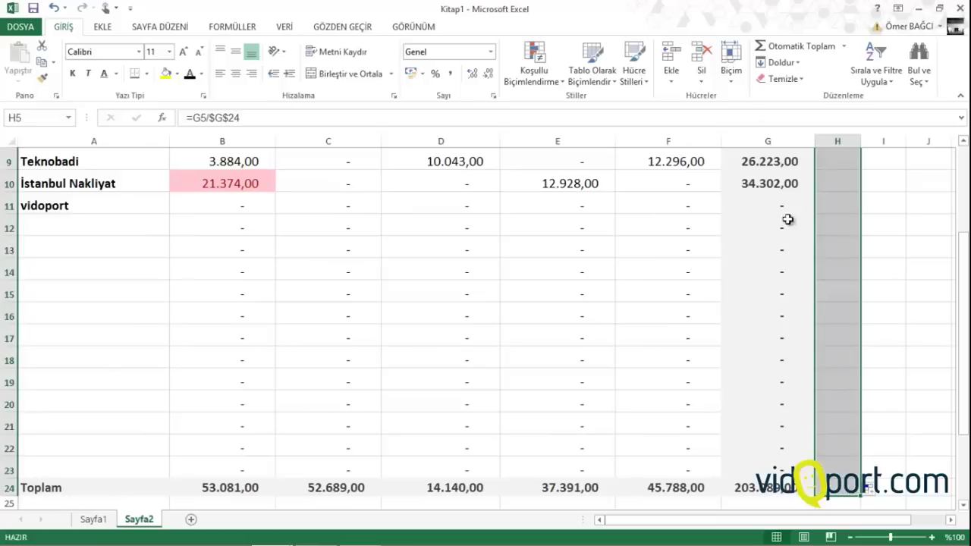
# Give H5:H23 the Çıkış cell style and raise the font size to 14
pyautogui.click(636, 69)
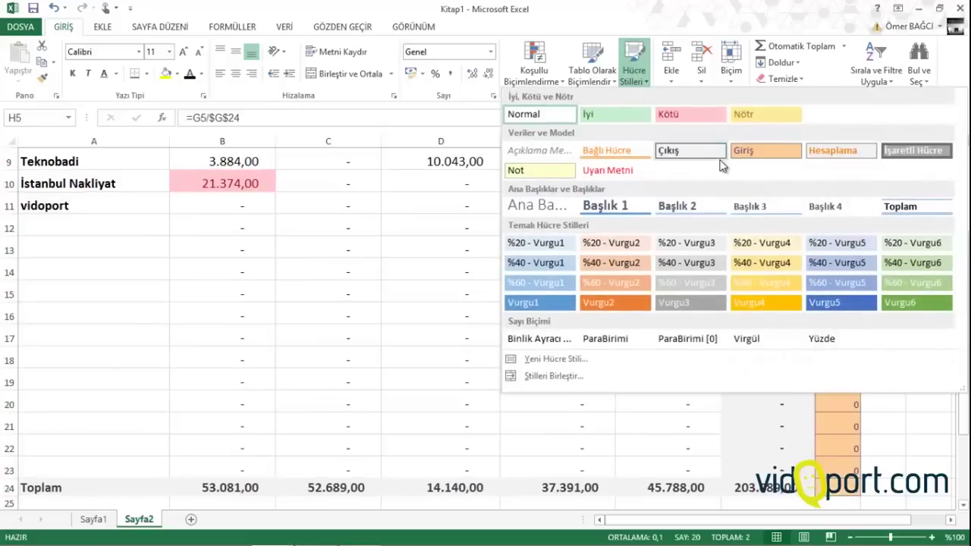
pyautogui.click(678, 154)
pyautogui.scroll(3, 676, 197)
pyautogui.click(182, 52)
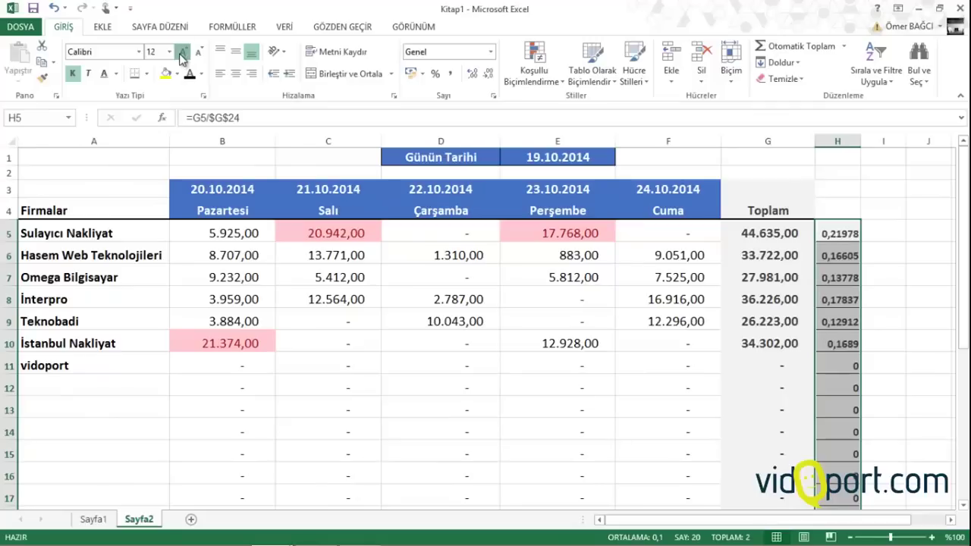
pyautogui.click(183, 53)
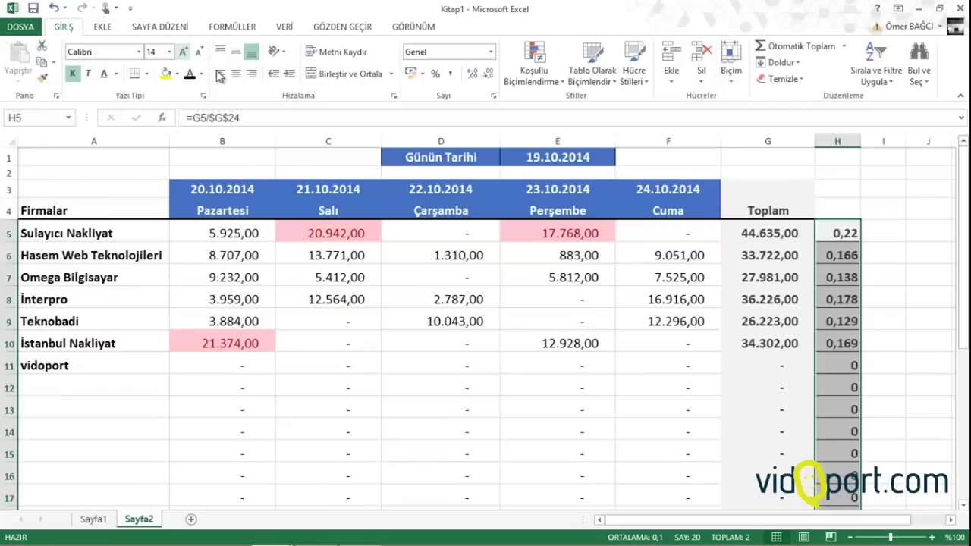
# Format the shares as percentages with one decimal place, e.g. 22,0%
pyautogui.click(434, 73)
pyautogui.click(472, 74)
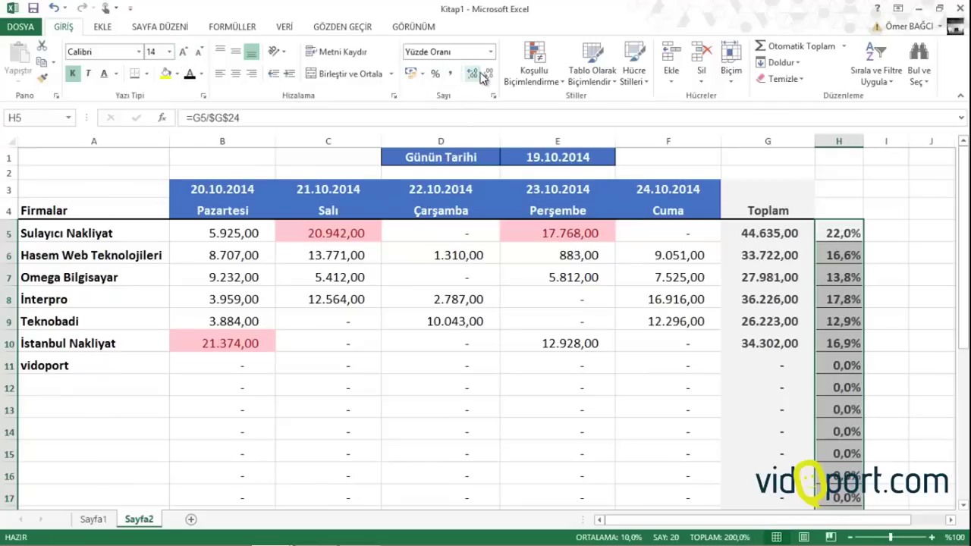
pyautogui.click(472, 74)
pyautogui.click(486, 74)
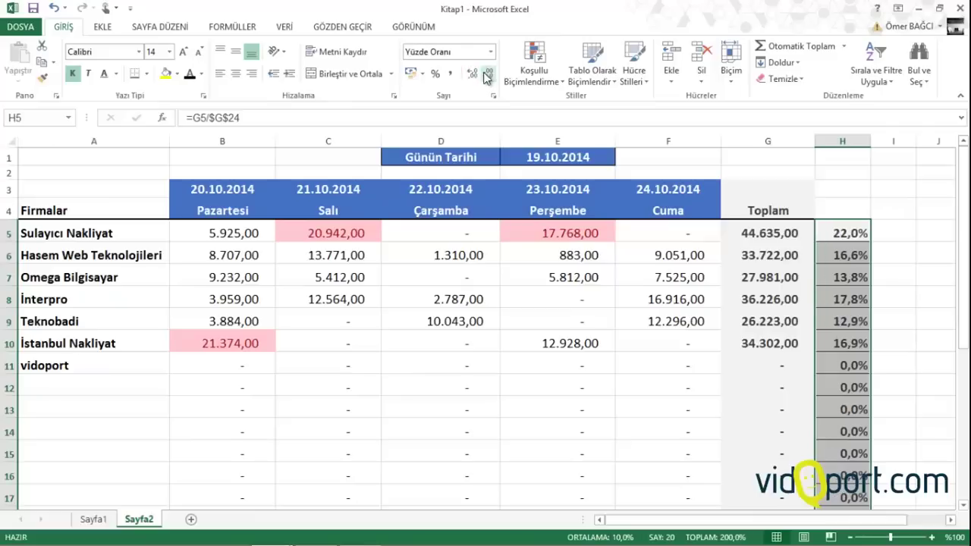
pyautogui.click(534, 299)
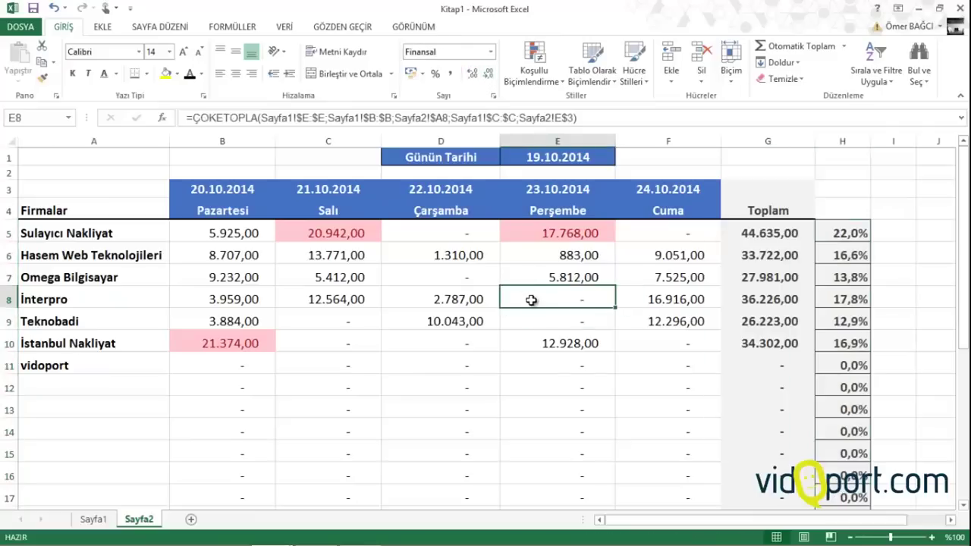
pyautogui.click(796, 235)
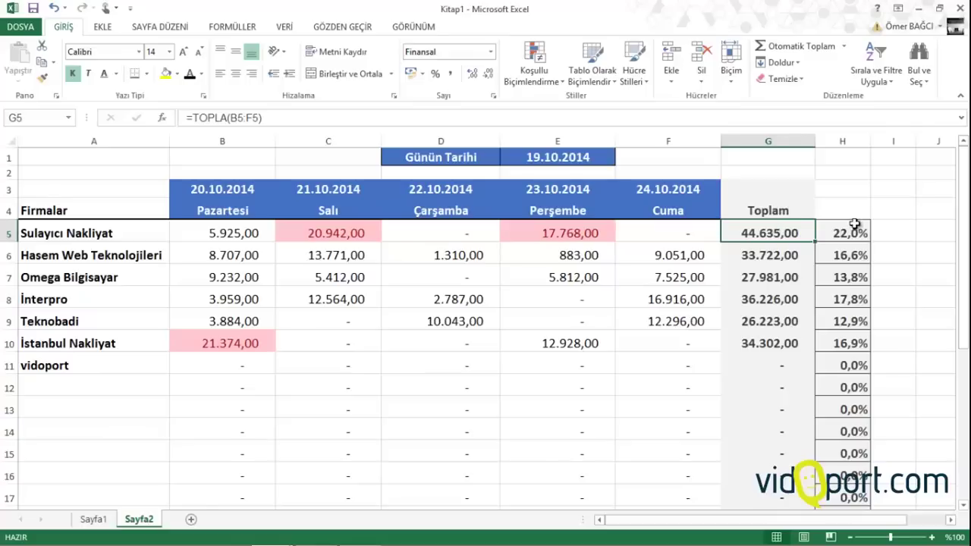
pyautogui.click(841, 232)
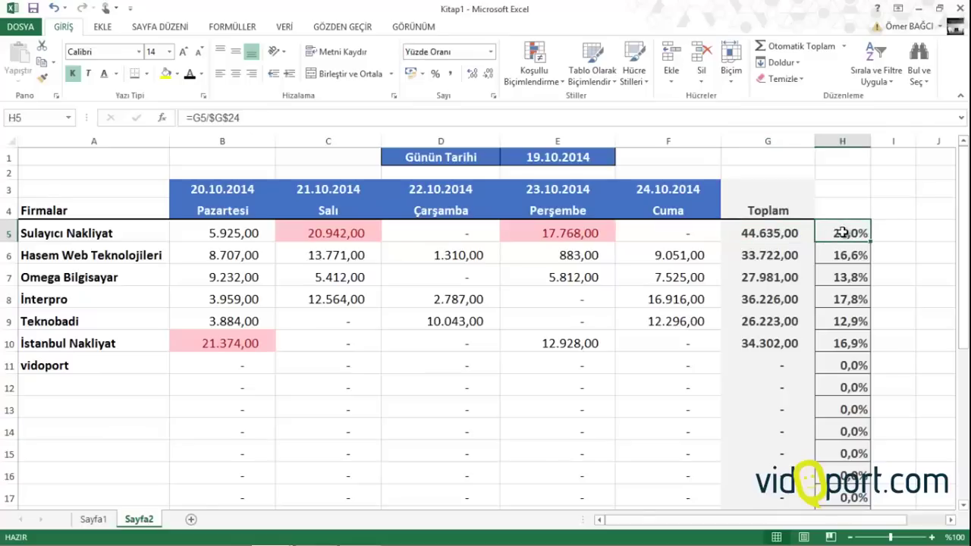
pyautogui.click(701, 253)
pyautogui.scroll(-1, 704, 255)
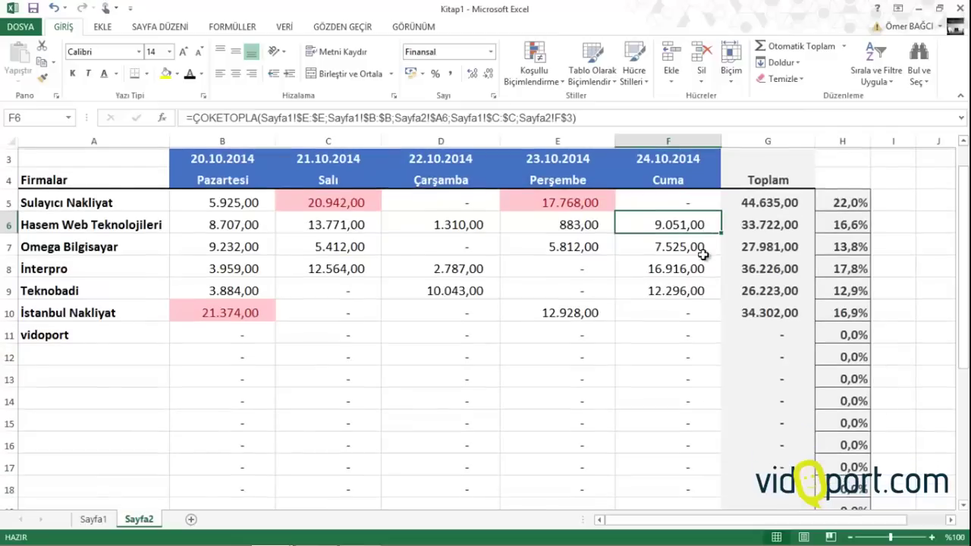
pyautogui.scroll(-2, 703, 255)
pyautogui.scroll(3, 380, 263)
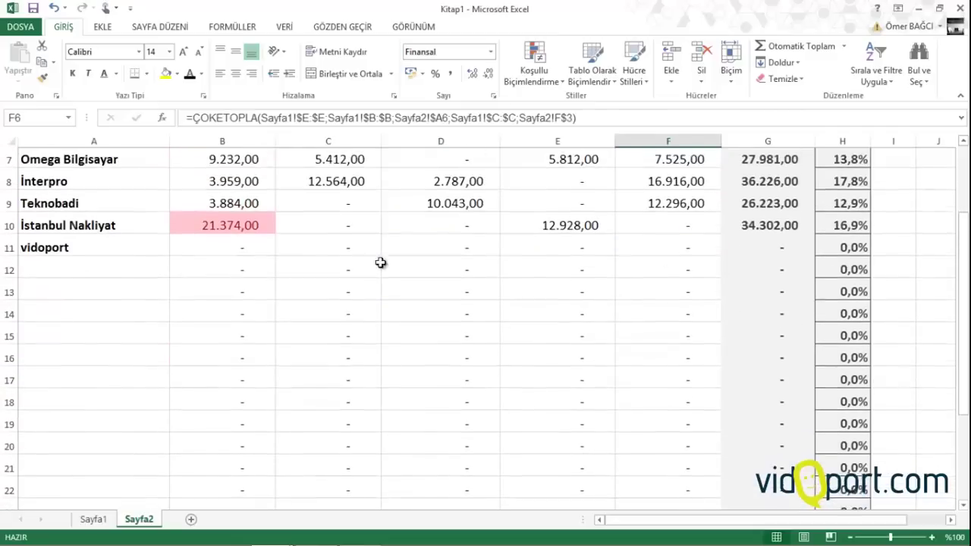
# Enter the test date 25.10.2014 in E1 and check the shifted weekday headers
pyautogui.click(521, 157)
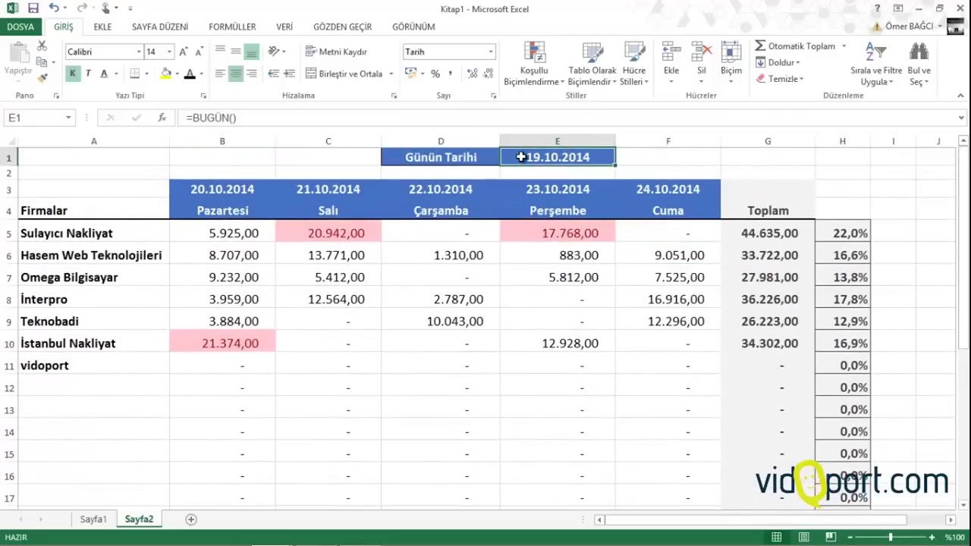
pyautogui.write('25')
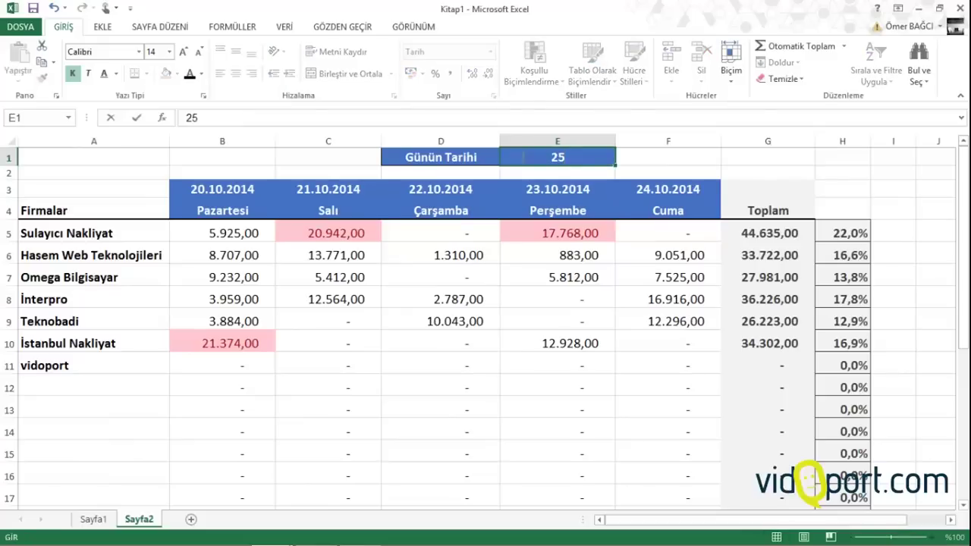
pyautogui.write('.10.2014')
pyautogui.press('Return')
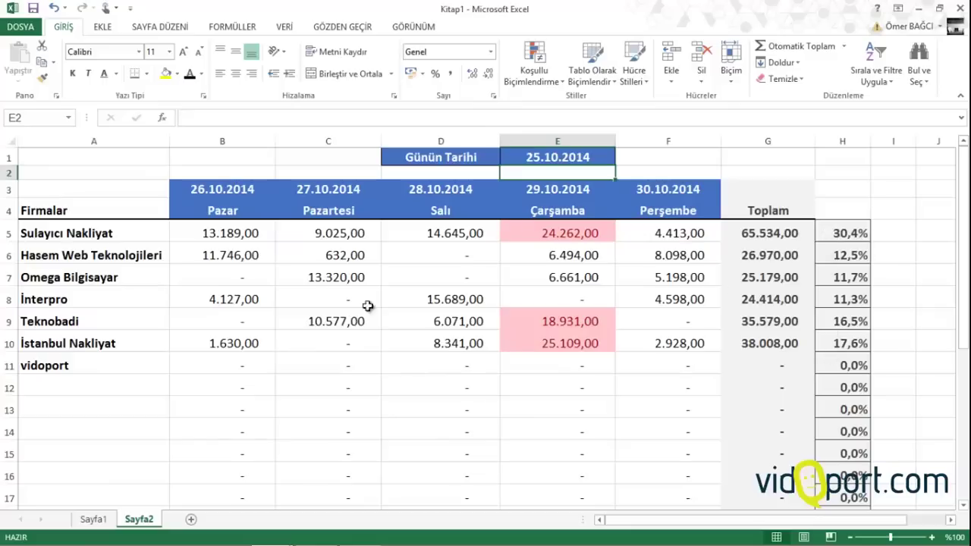
pyautogui.scroll(-5, 269, 317)
pyautogui.scroll(5, 268, 317)
# Cancel the stray E2 entry and restore =BUGÜN() in E1
pyautogui.write('=')
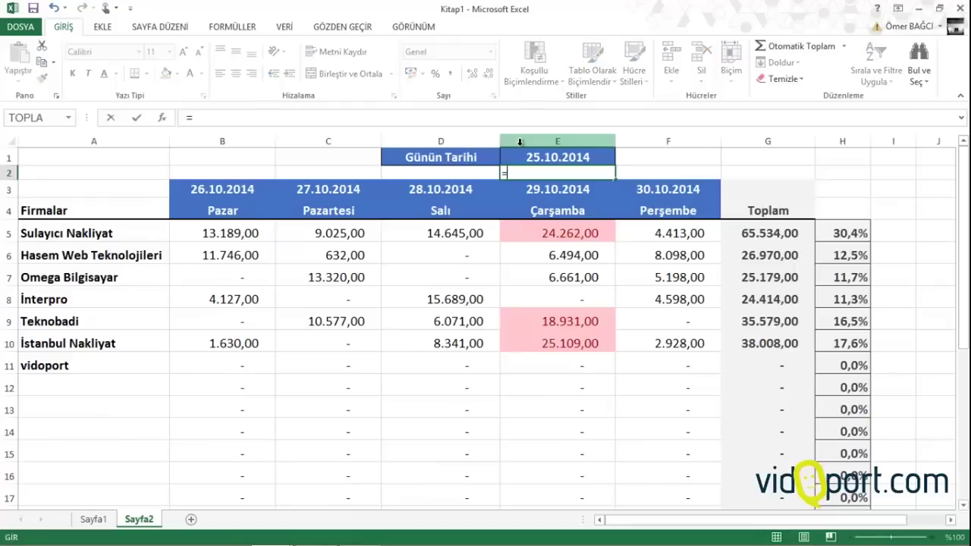
pyautogui.press('Escape')
pyautogui.click(531, 157)
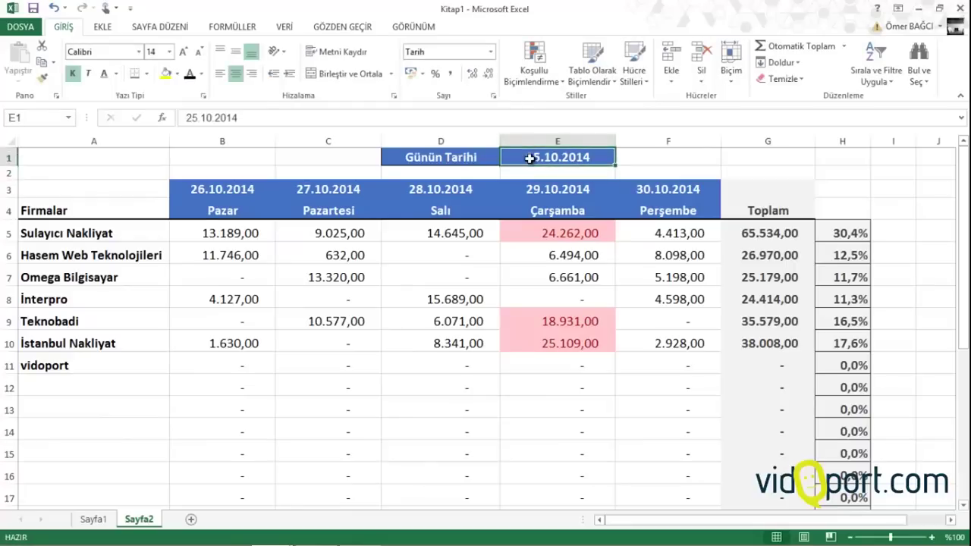
pyautogui.write('=bu')
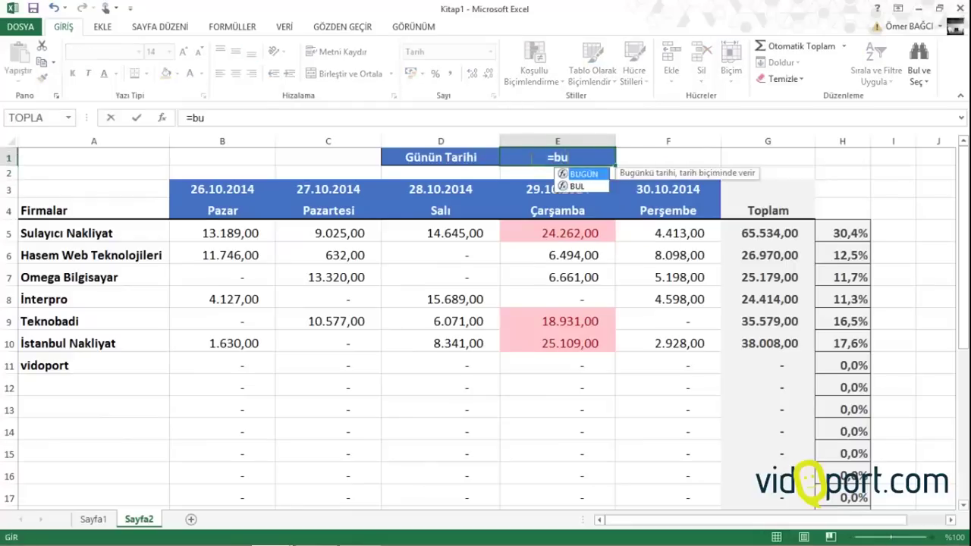
pyautogui.write('gün()')
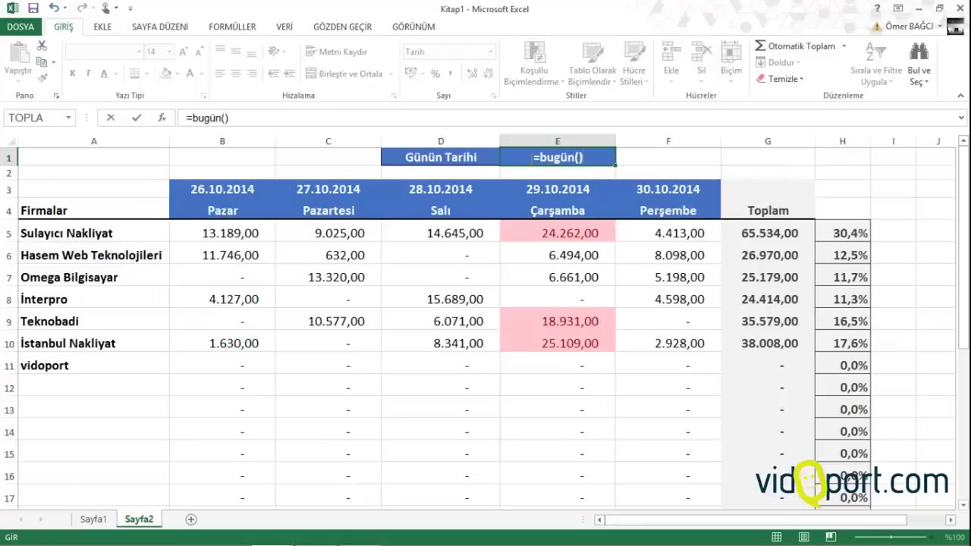
pyautogui.press('Return')
pyautogui.moveTo(219, 184); pyautogui.dragTo(694, 189)
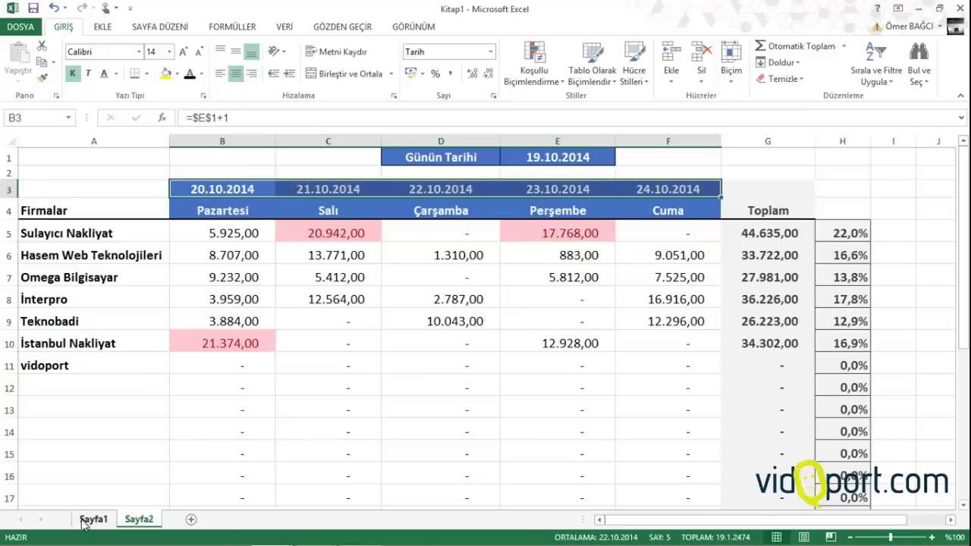
pyautogui.click(228, 242)
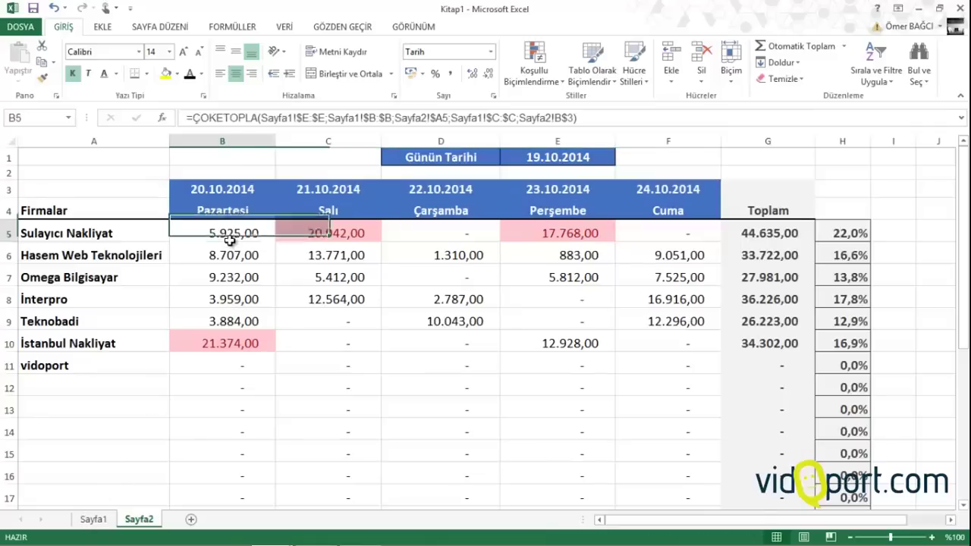
pyautogui.click(224, 277)
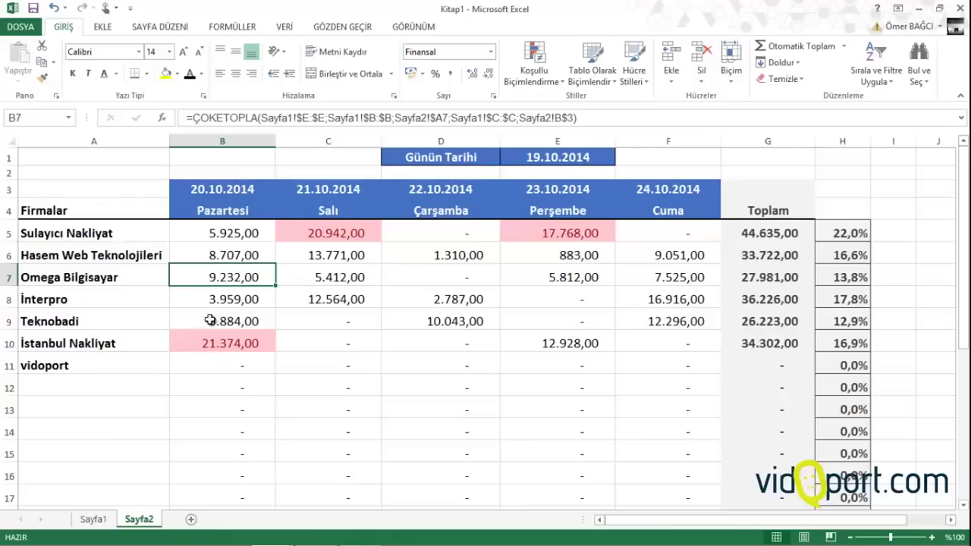
pyautogui.moveTo(226, 228); pyautogui.dragTo(216, 326)
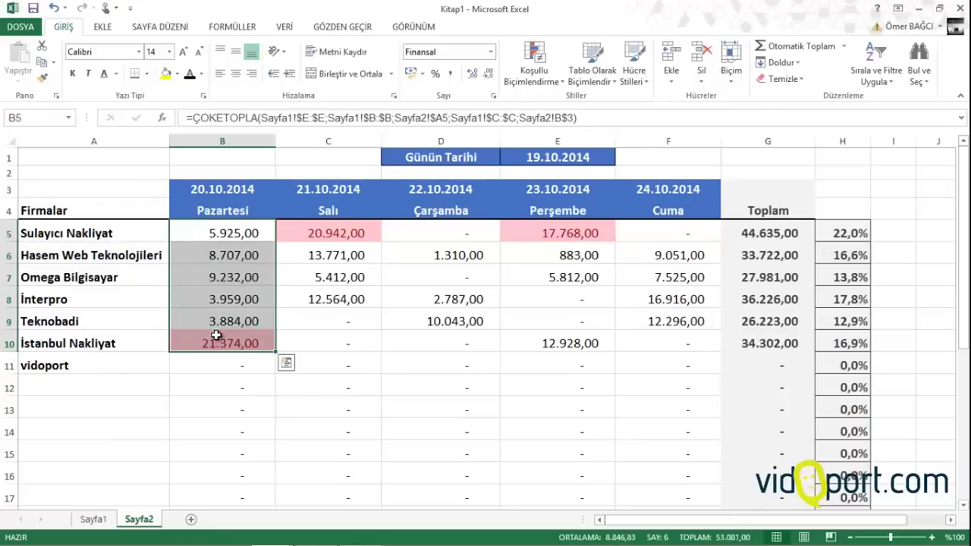
pyautogui.click(216, 335)
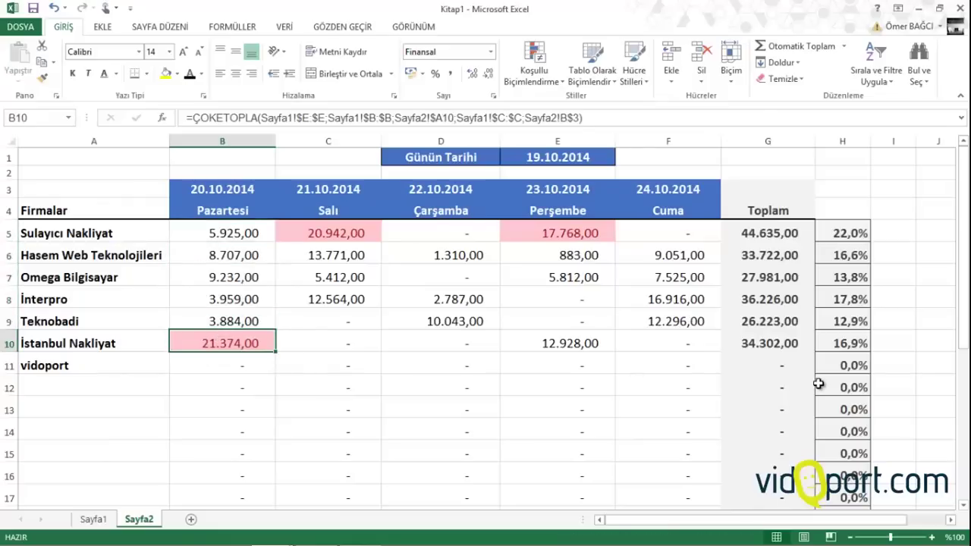